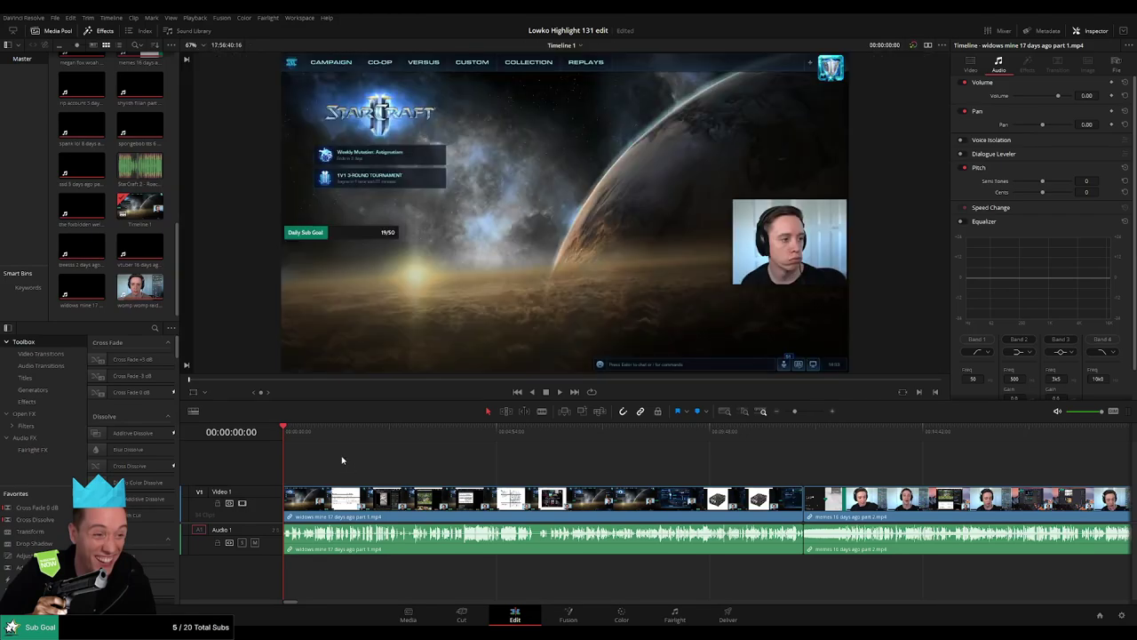
Step: Play the timeline from the start with a larger viewer and finer timeline scale to find the first usable moment
key("space")
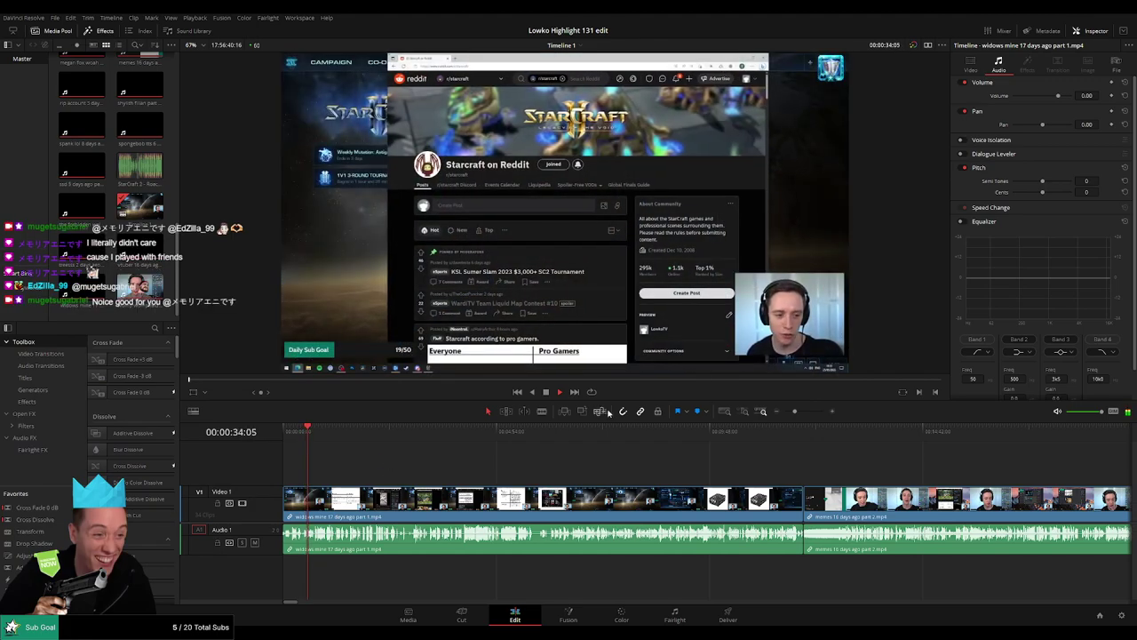
left_click_drag(629, 402, 628, 454)
mouse_move(269, 508)
left_mouse_down()
mouse_move(264, 550)
mouse_move(281, 512)
left_mouse_up()
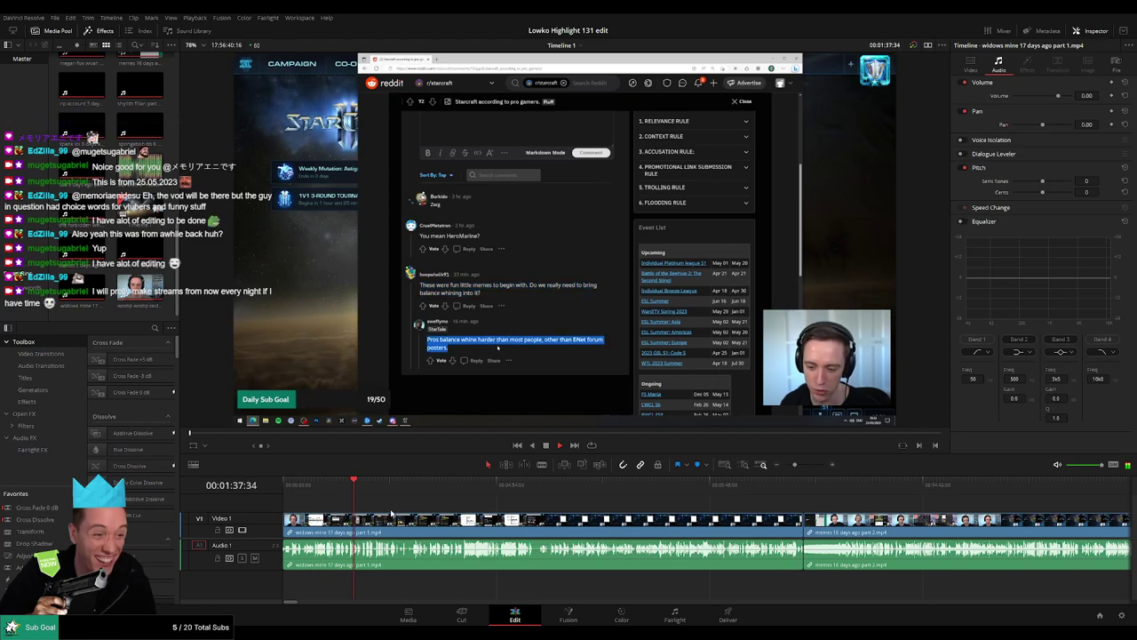
left_click_drag(795, 464, 802, 465)
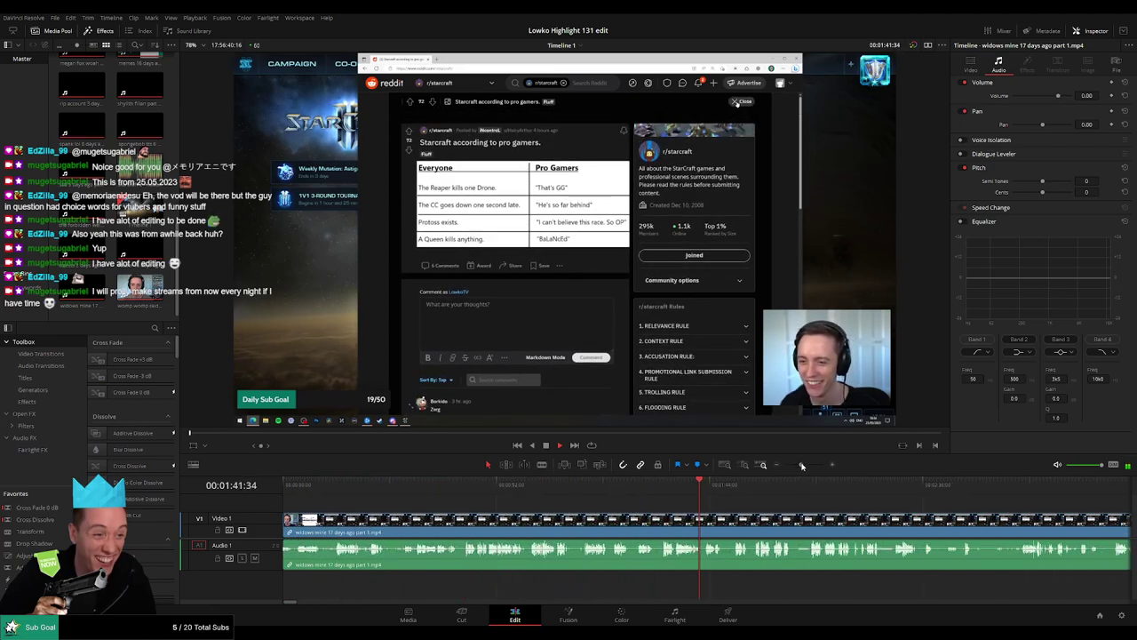
scroll(646, 524, "right", 1)
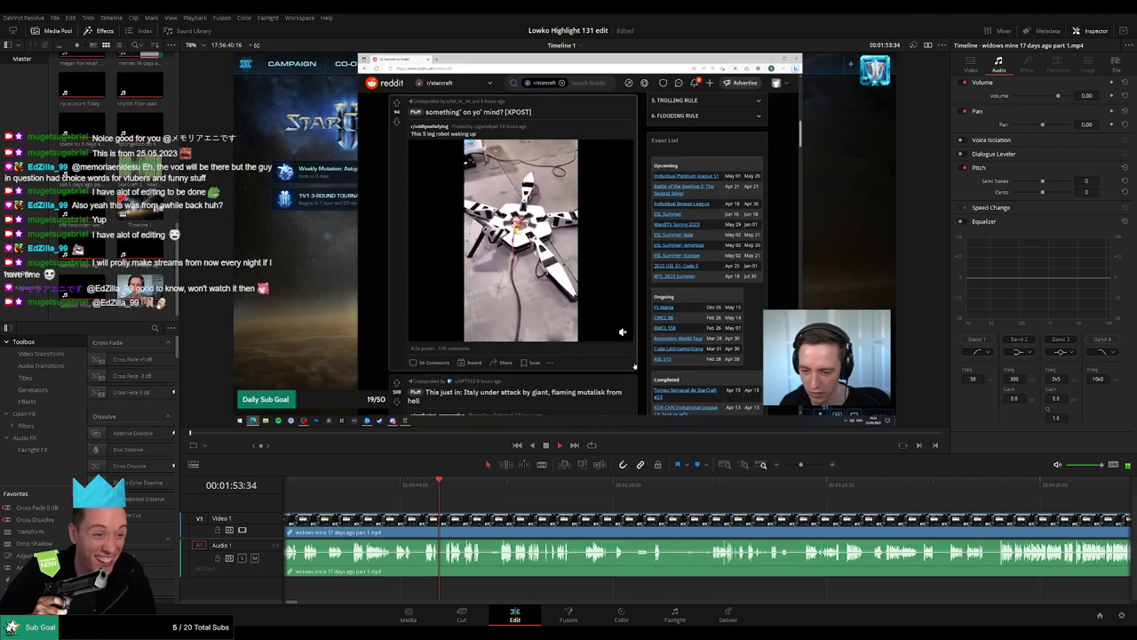
Step: Remove all footage before 00:01:49:13, where the robot video is about to be played, and close the gap
left_click(399, 484)
left_click_drag(801, 465, 810, 467)
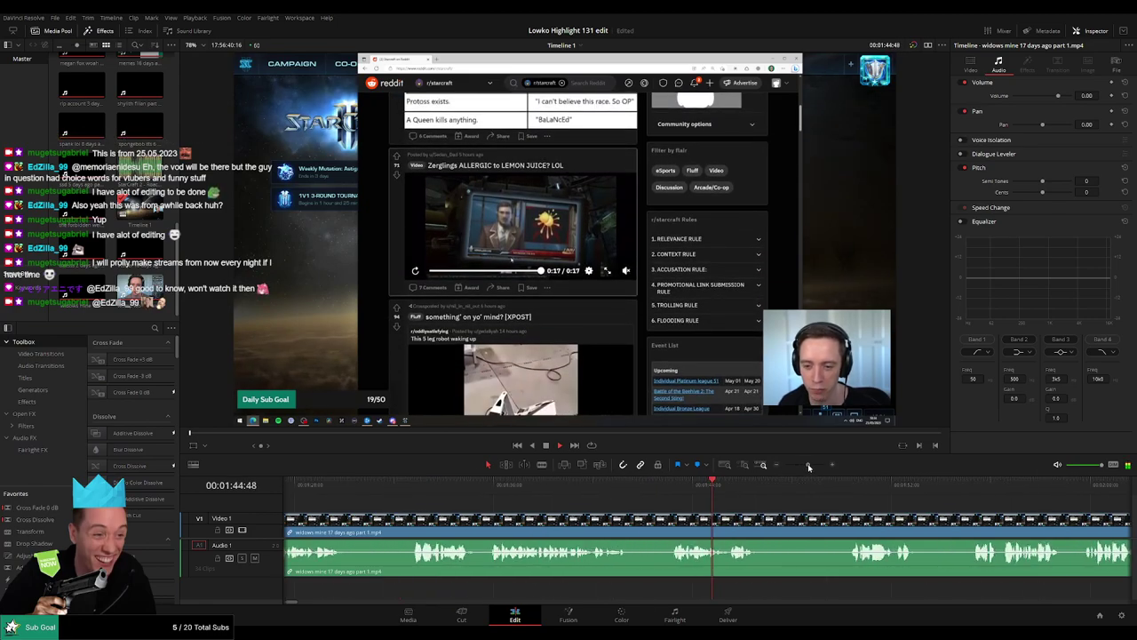
scroll(518, 508, "right", 4)
left_click(545, 493)
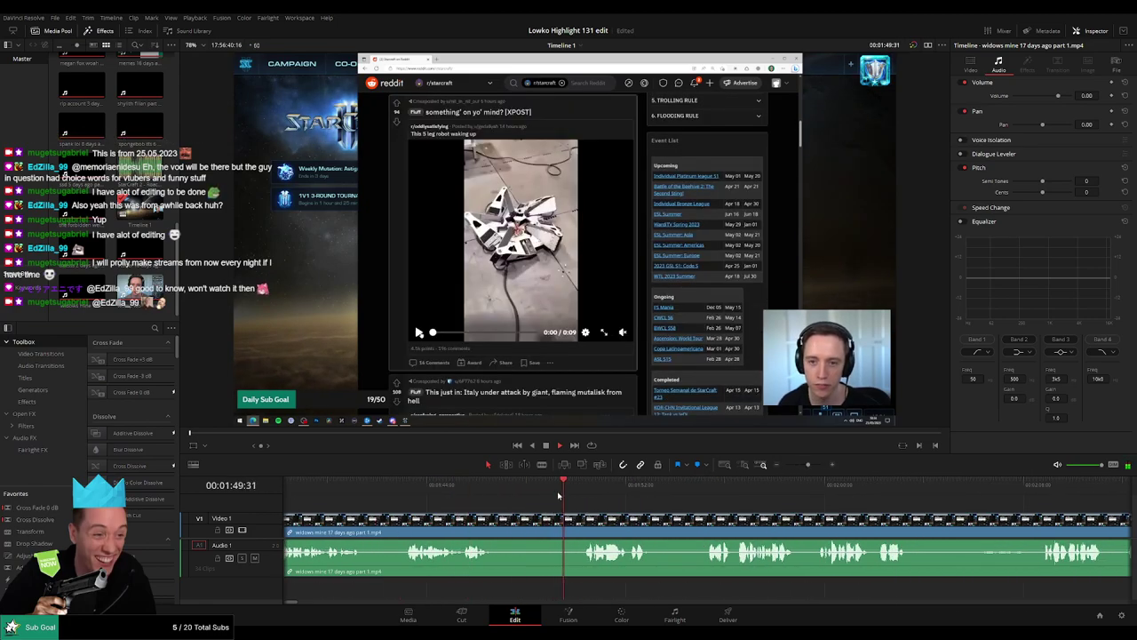
left_click_drag(552, 496, 546, 495)
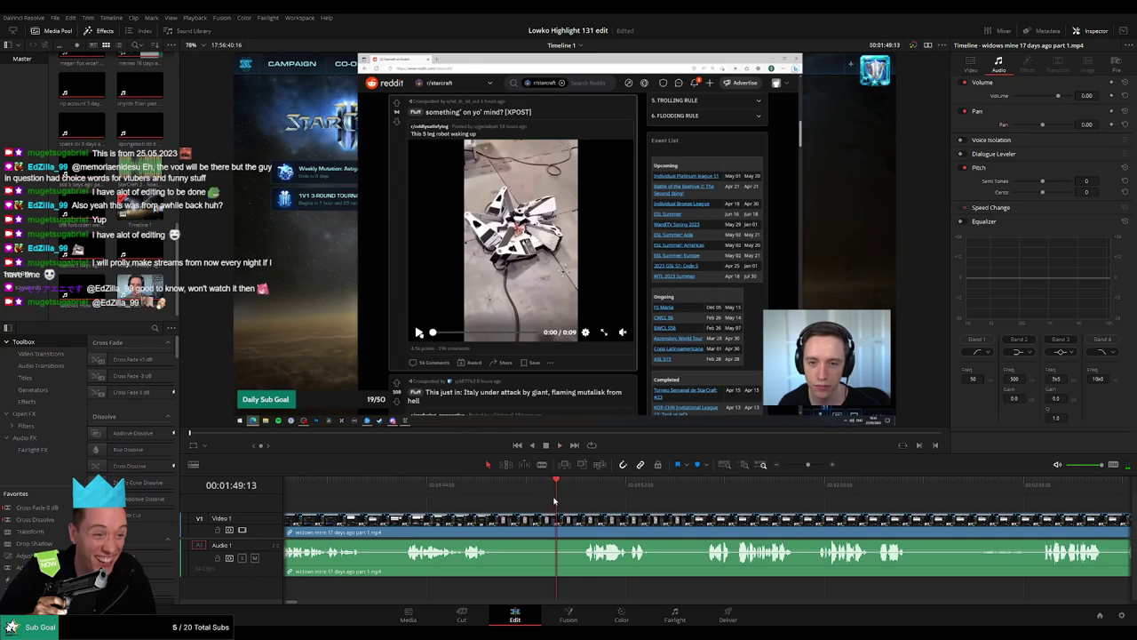
key("Home")
Step: Play the trimmed timeline from its start and split the clip a little over six seconds in
key("space")
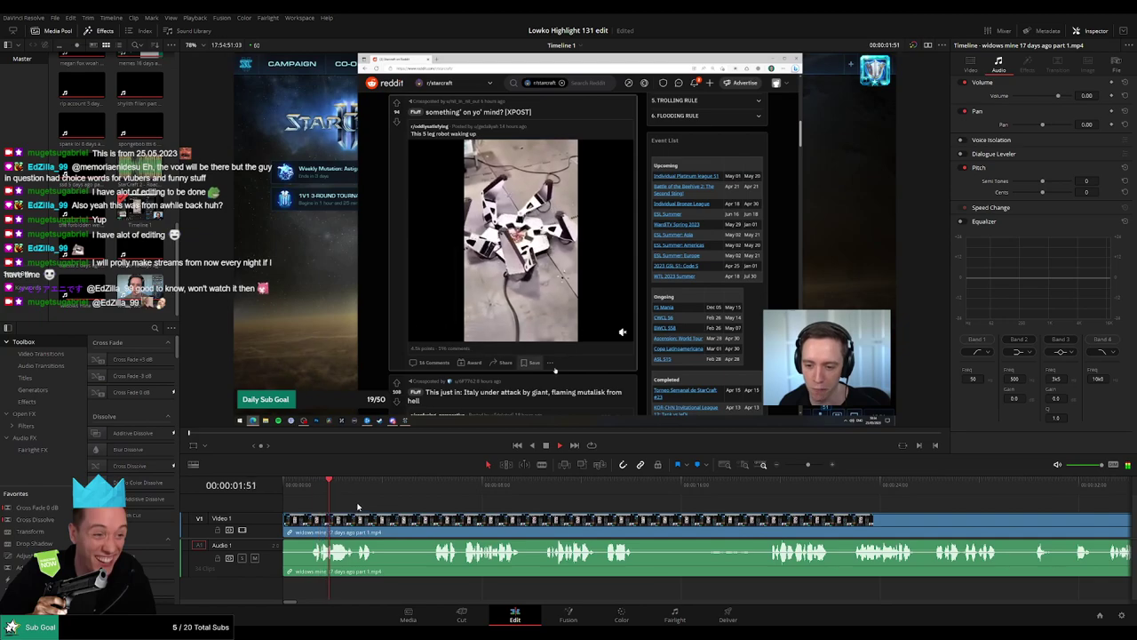
left_click_drag(366, 501, 431, 491)
key("space")
key("space")
key("space")
key("b")
left_click(442, 523)
Step: Replay the audio just past the cut and split the clip a second time at 00:00:06:41
key("space")
key("space")
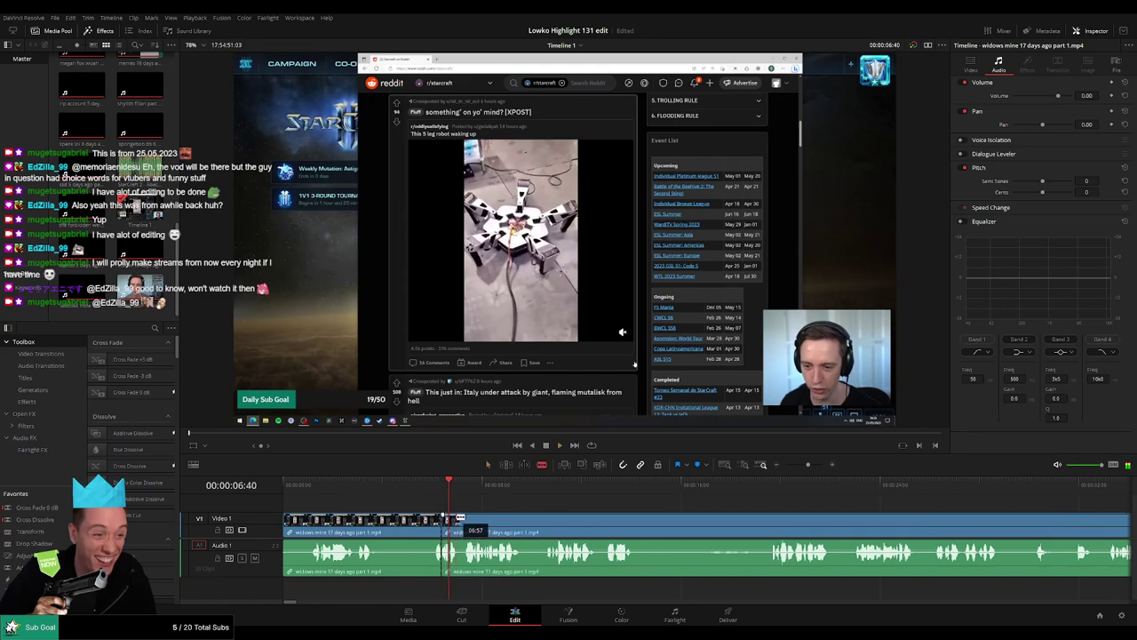
left_click(808, 462)
left_click(559, 487)
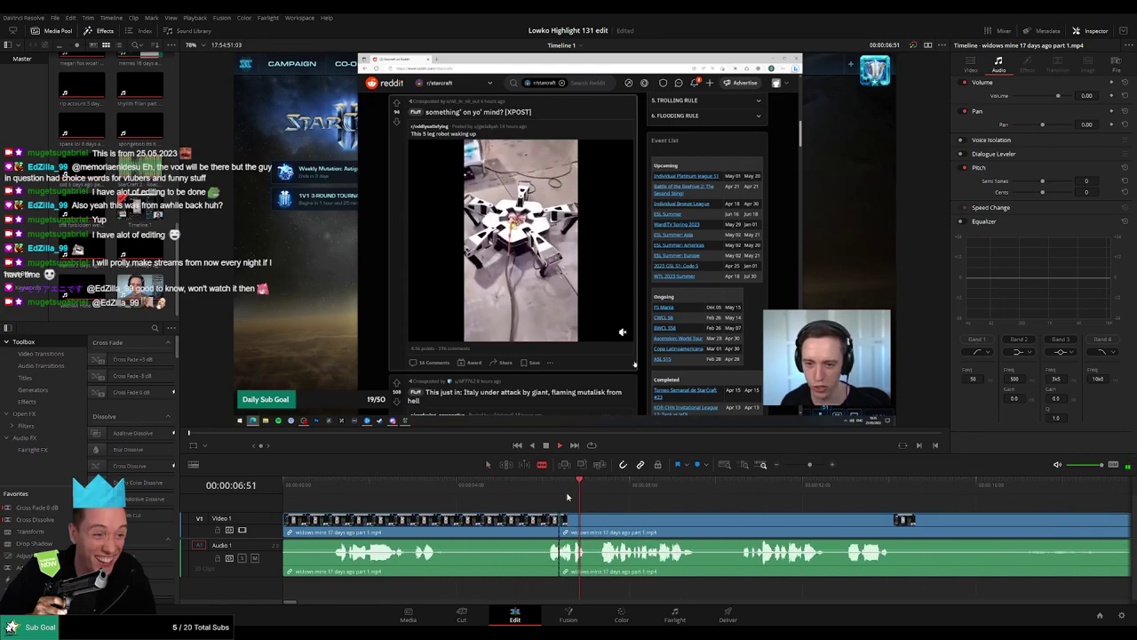
key("space")
key("space")
left_click(573, 491)
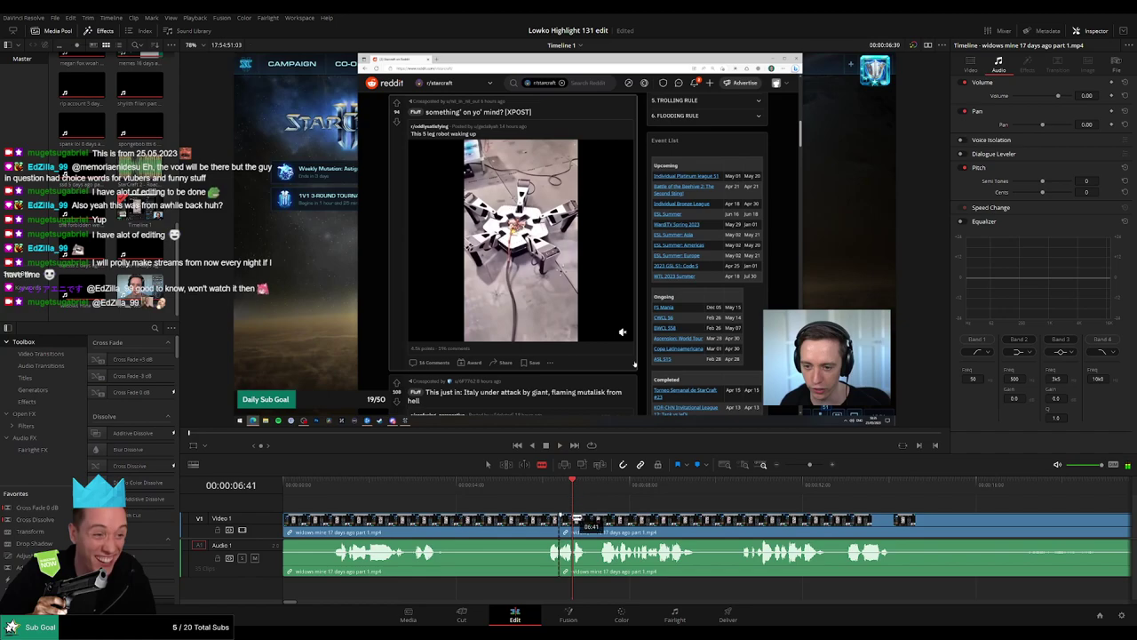
left_click(574, 519)
Step: Silence the short segment between the two cuts by lowering its audio volume to -97.67
key("a")
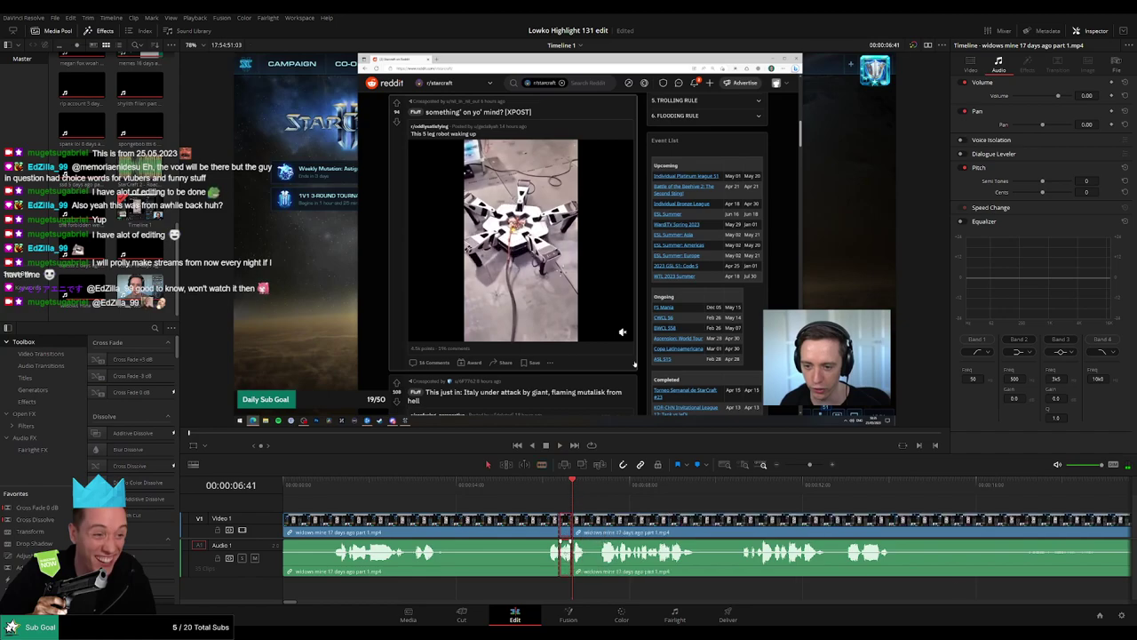
scroll(567, 554, "up", 2)
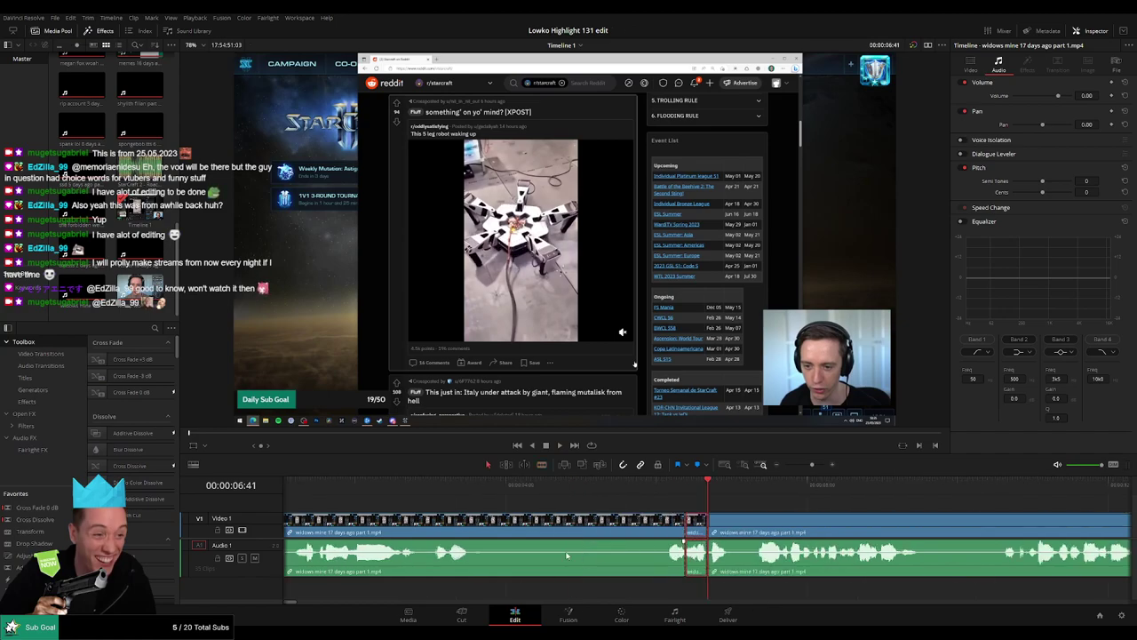
double_click(694, 556)
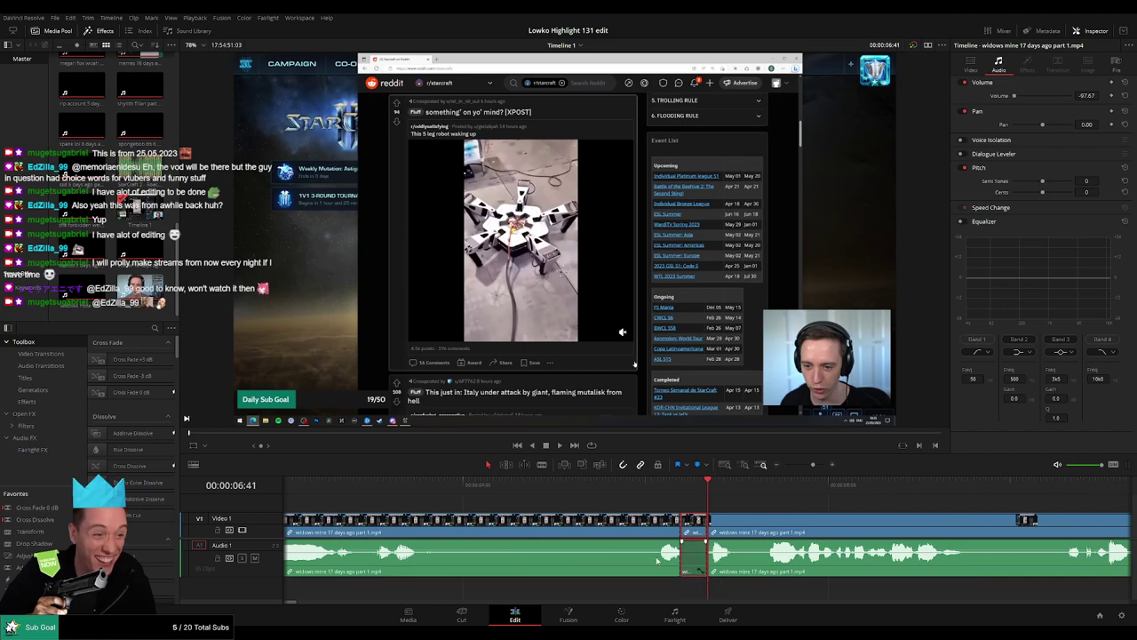
Step: Place StarCraft 2 - Roach Quotes.mp3 beneath the silenced segment, trim it to the segment's length, set its volume to -27.00 and check the playback
left_click_drag(694, 605, 679, 589)
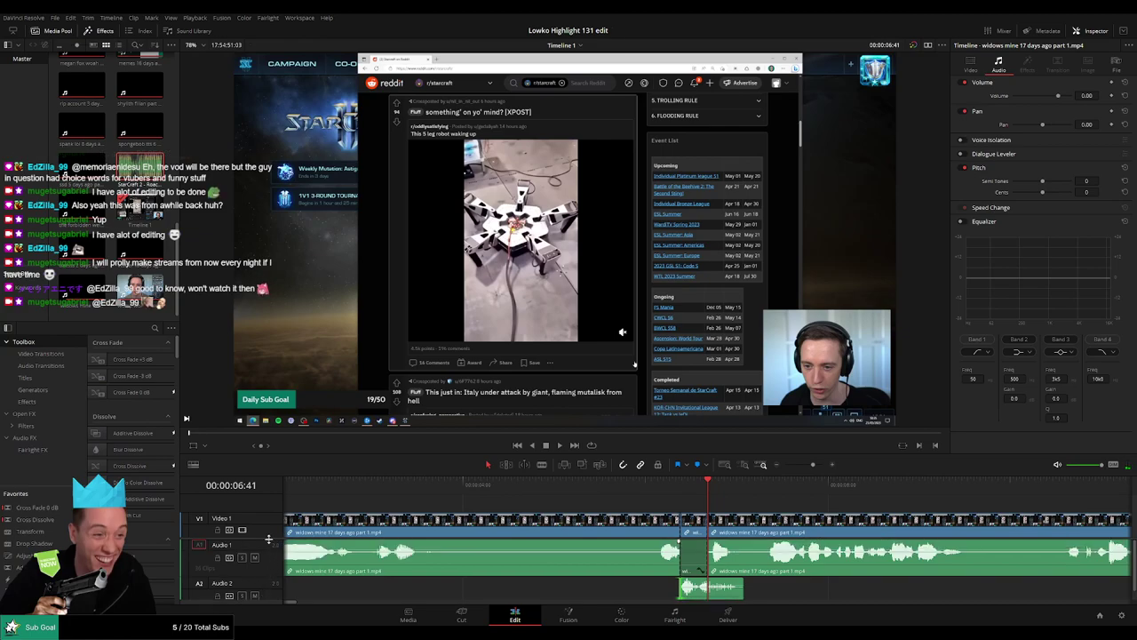
scroll(268, 539, "down", 1)
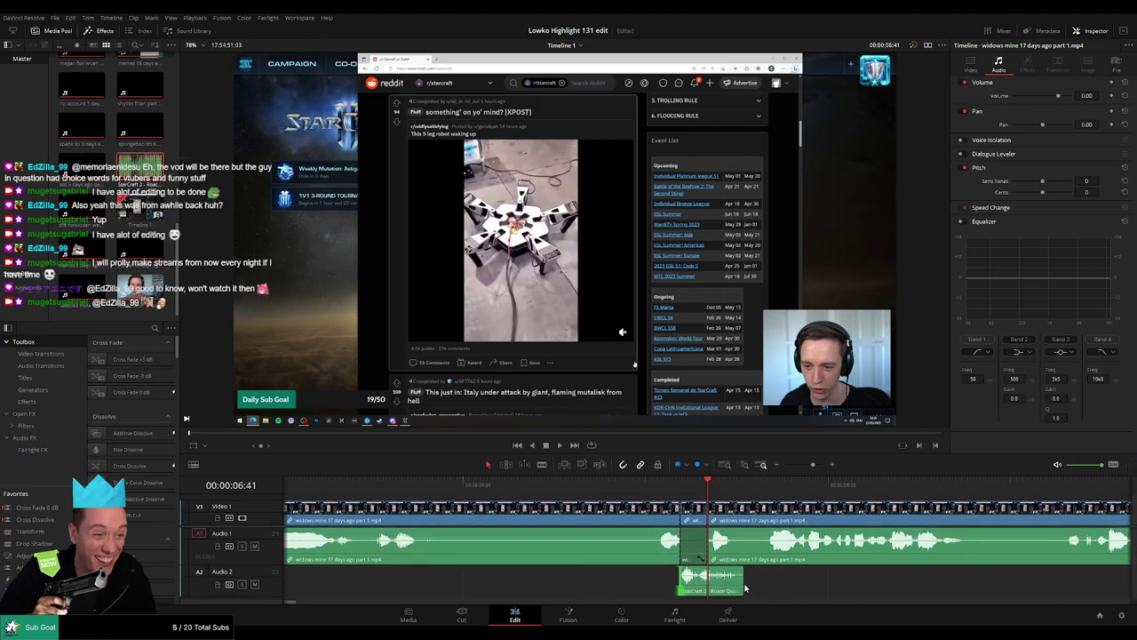
left_click_drag(743, 588, 708, 589)
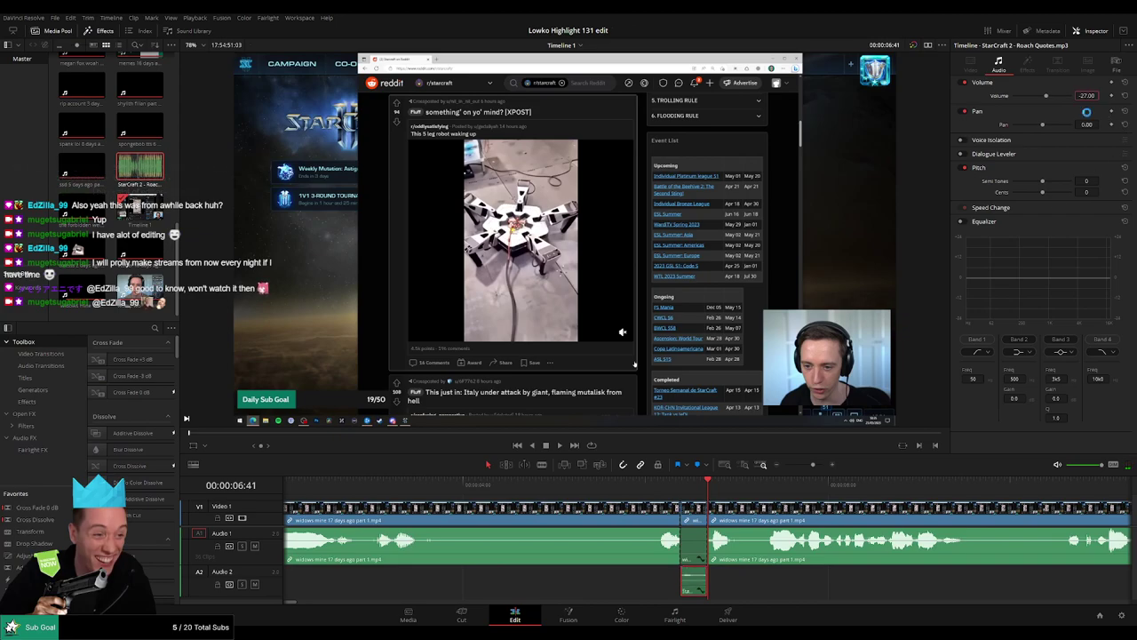
left_click(637, 485)
key("space")
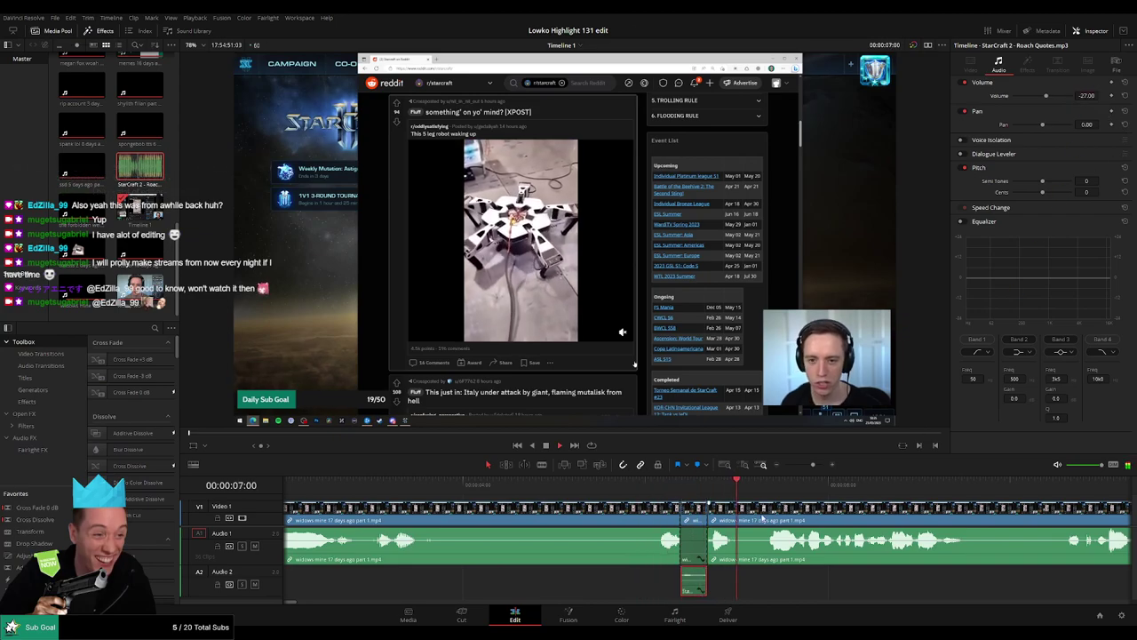
Step: Skim ahead and ripple delete the roughly three-second section starting at about 00:00:28:45
left_click_drag(812, 464, 808, 464)
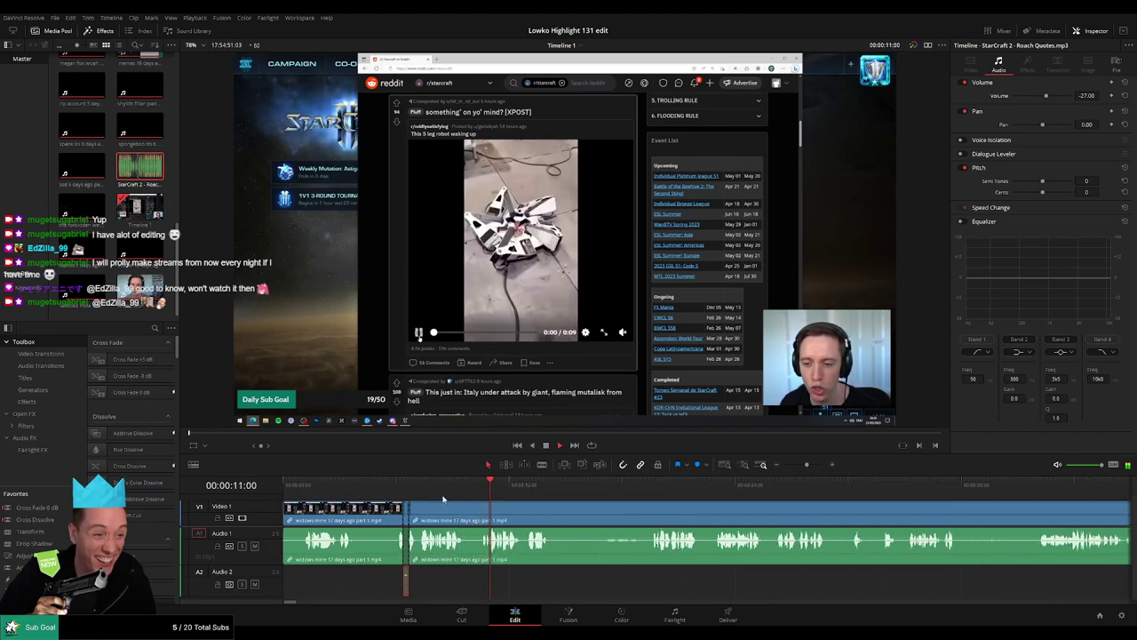
left_click(443, 498)
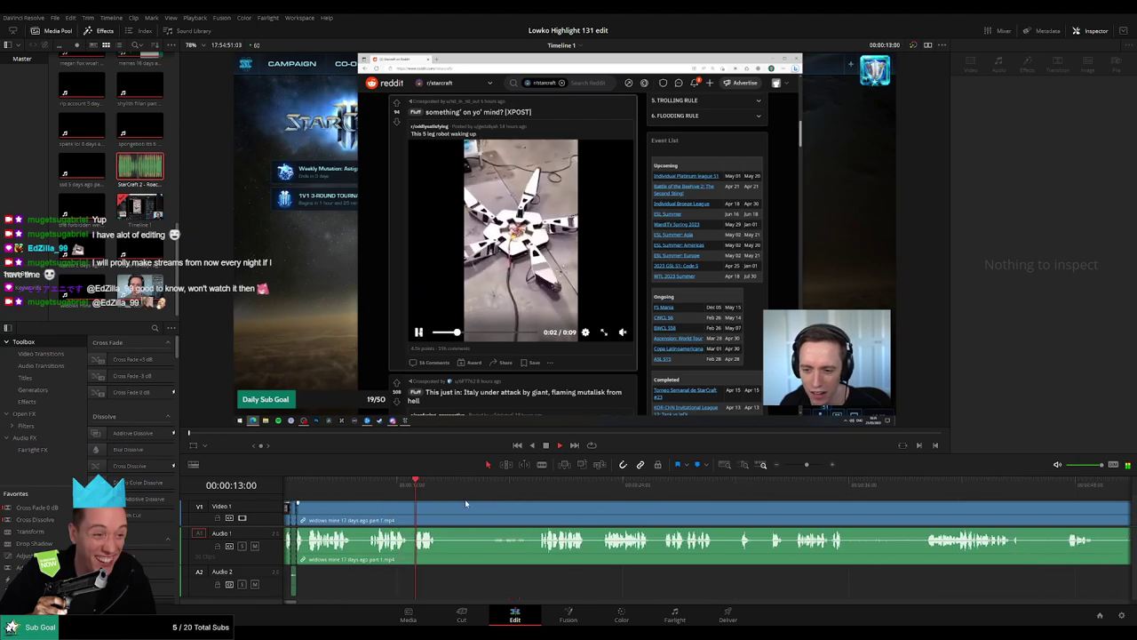
left_click(551, 509)
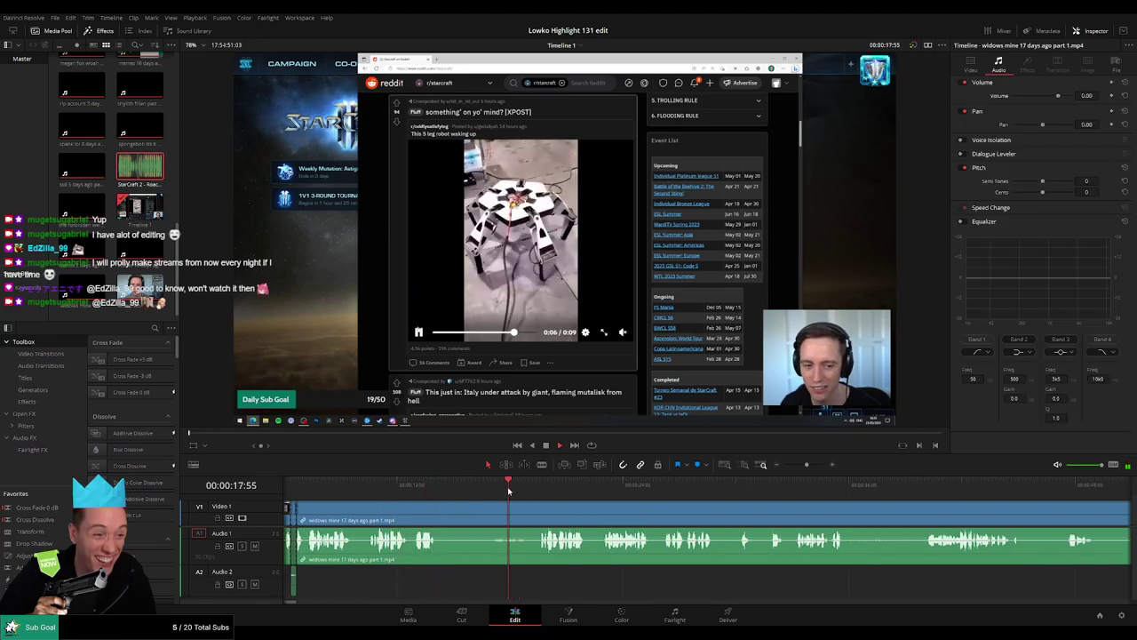
left_click_drag(626, 503, 521, 499)
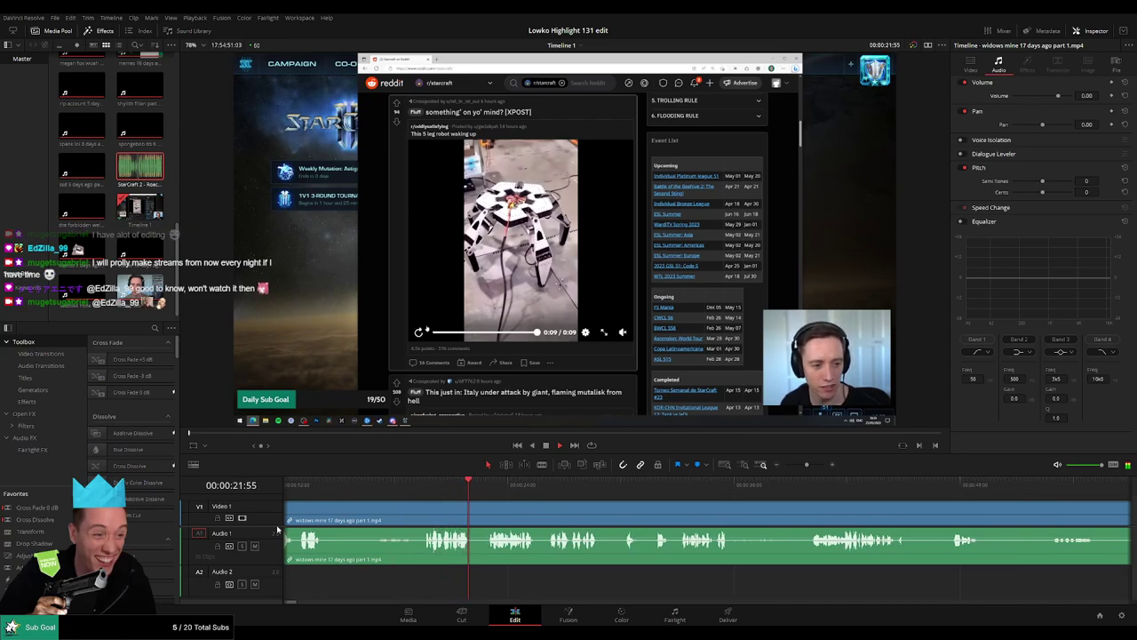
left_click_drag(268, 527, 268, 531)
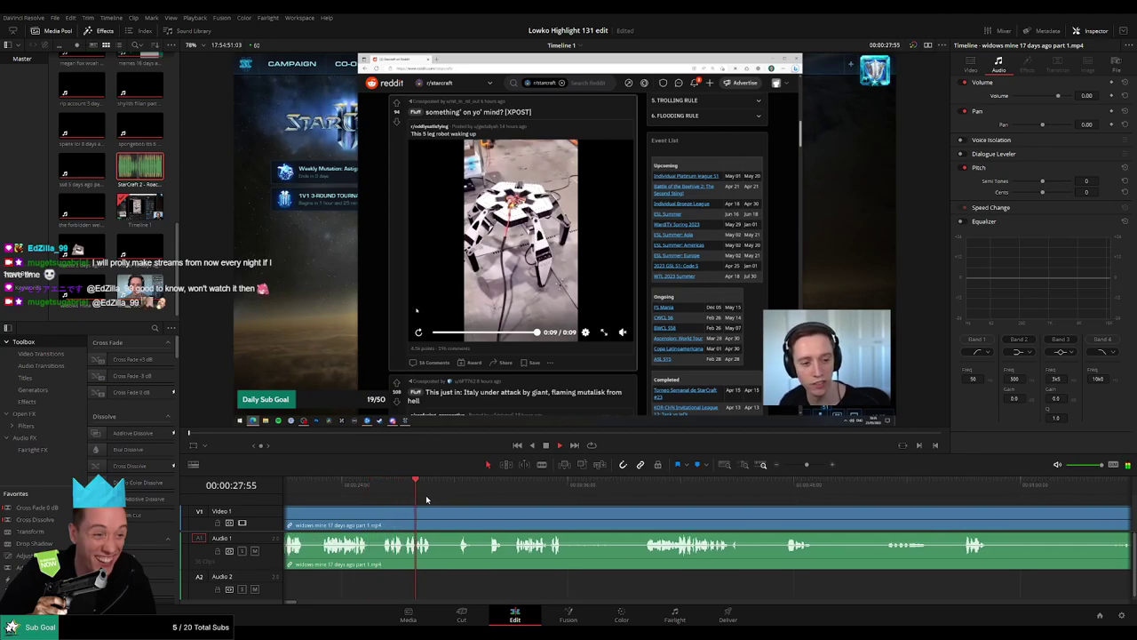
key("b")
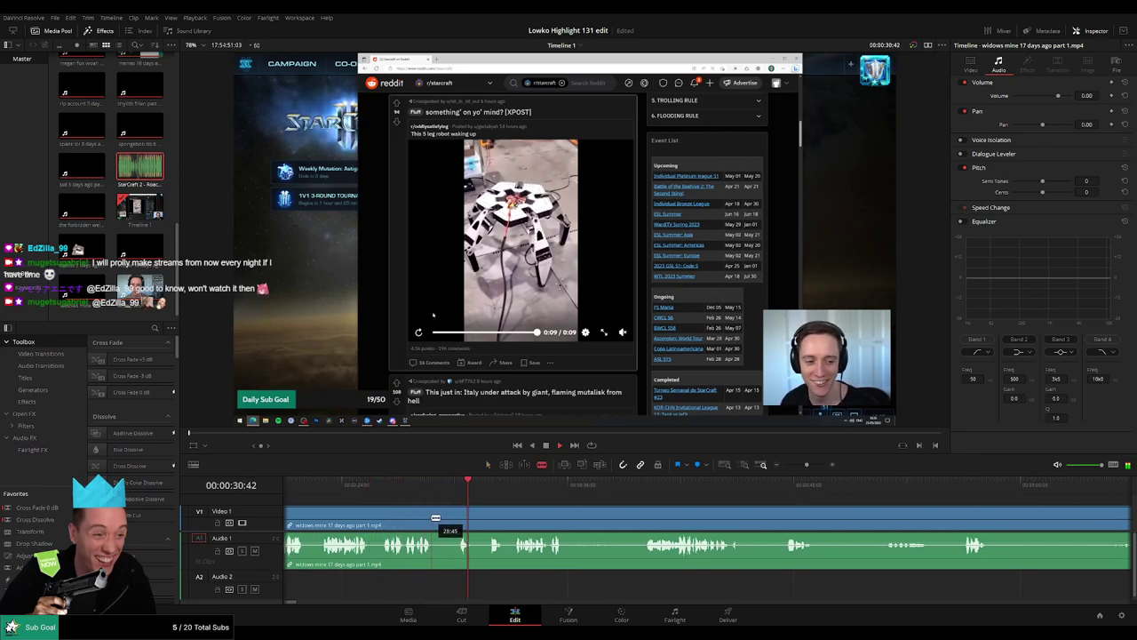
left_click(434, 518)
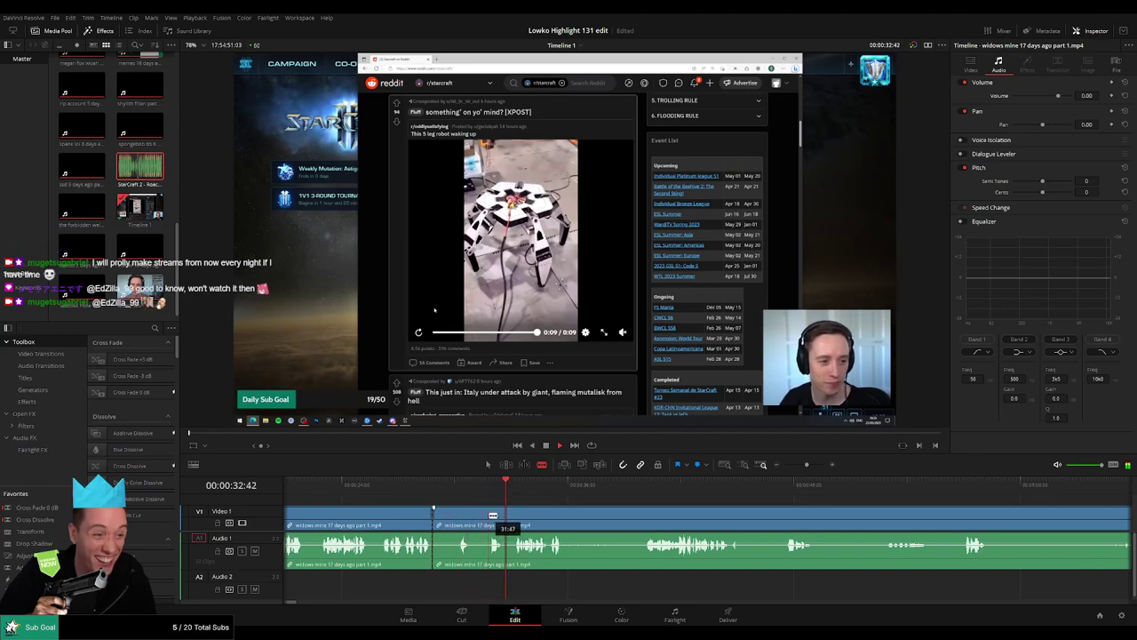
left_click(486, 524)
key("a")
left_click(462, 521)
key("Delete")
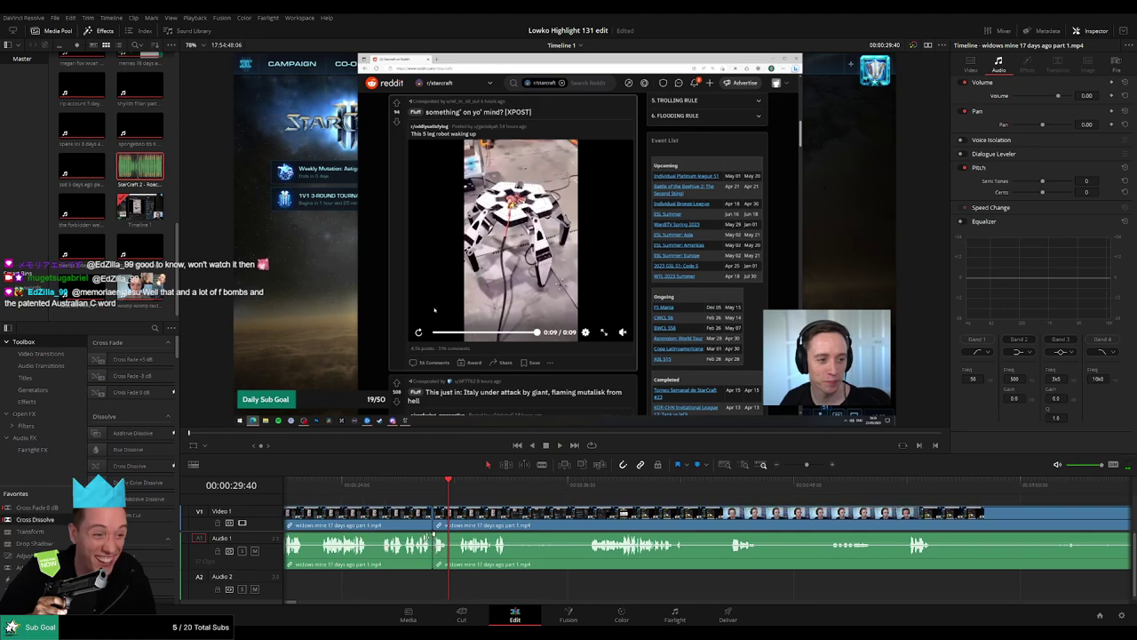
Step: Add a Cross Fade 0 dB across the new audio cut and split the clip again at about 00:00:29:59
left_click_drag(46, 509, 195, 498)
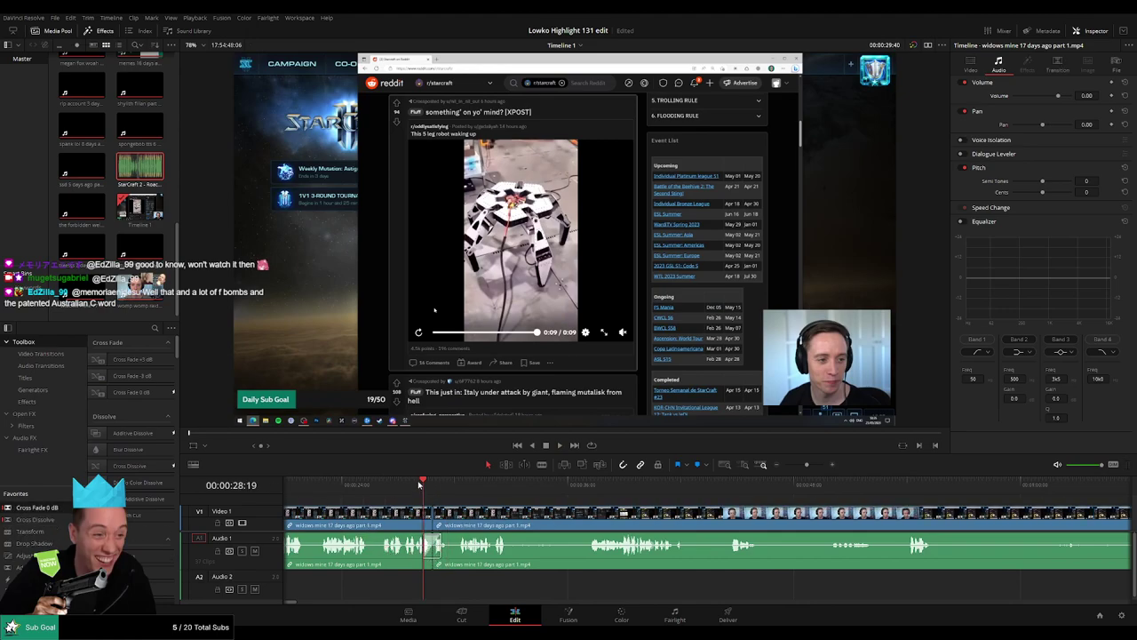
key("space")
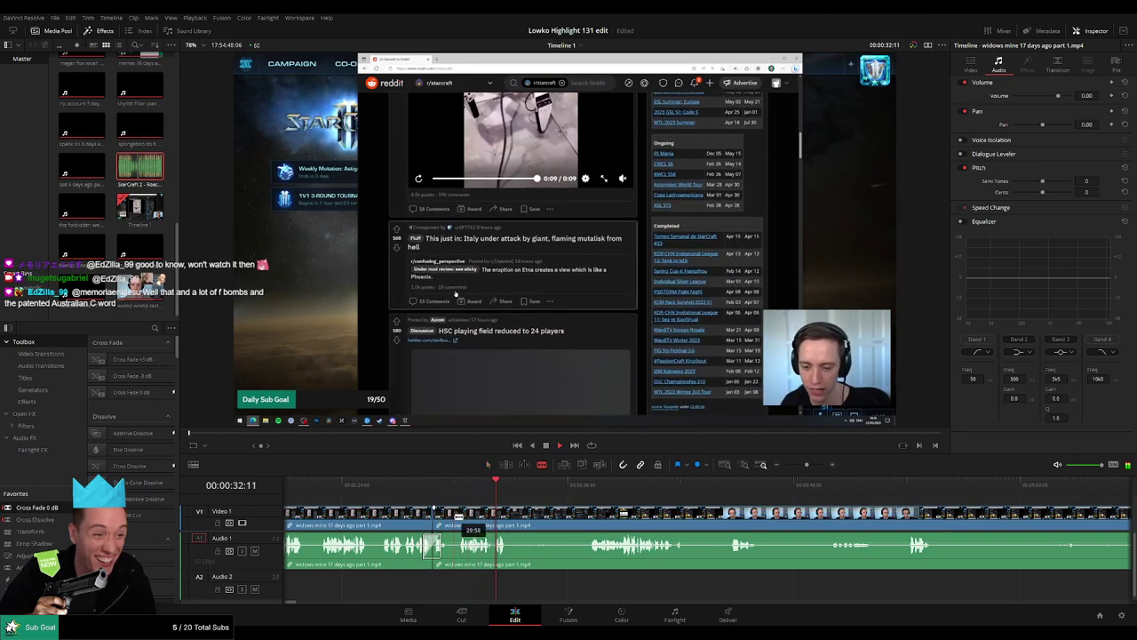
left_click(457, 517)
key("a")
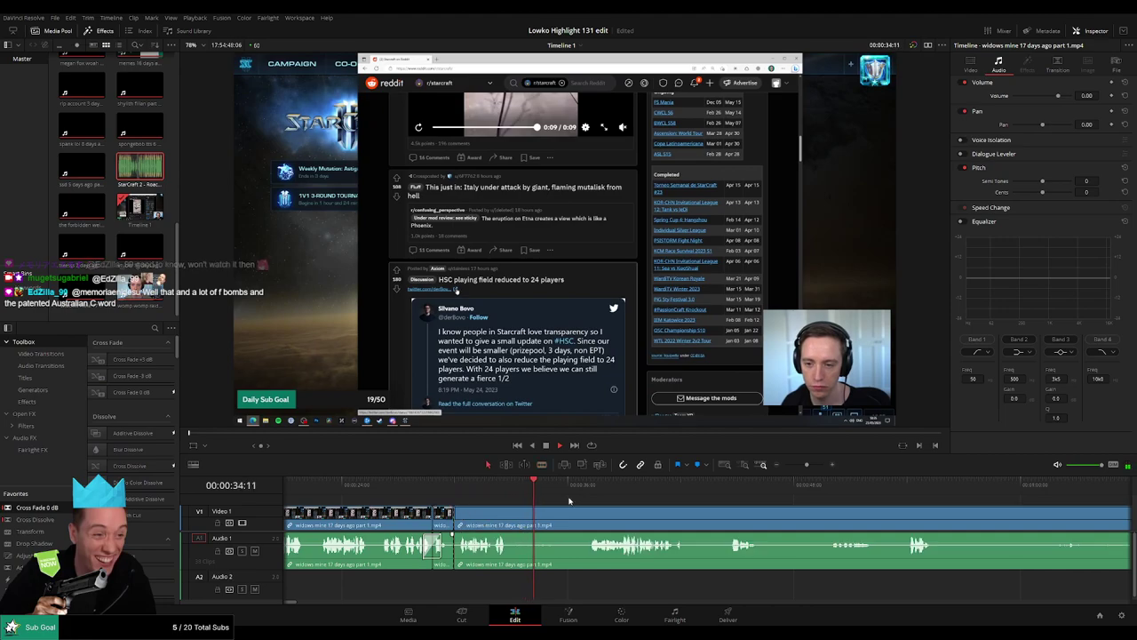
Step: Skim the footage after the last cut up to about 00:01:10 to find where the next usable moment begins
left_click(588, 485)
left_click_drag(682, 500, 595, 504)
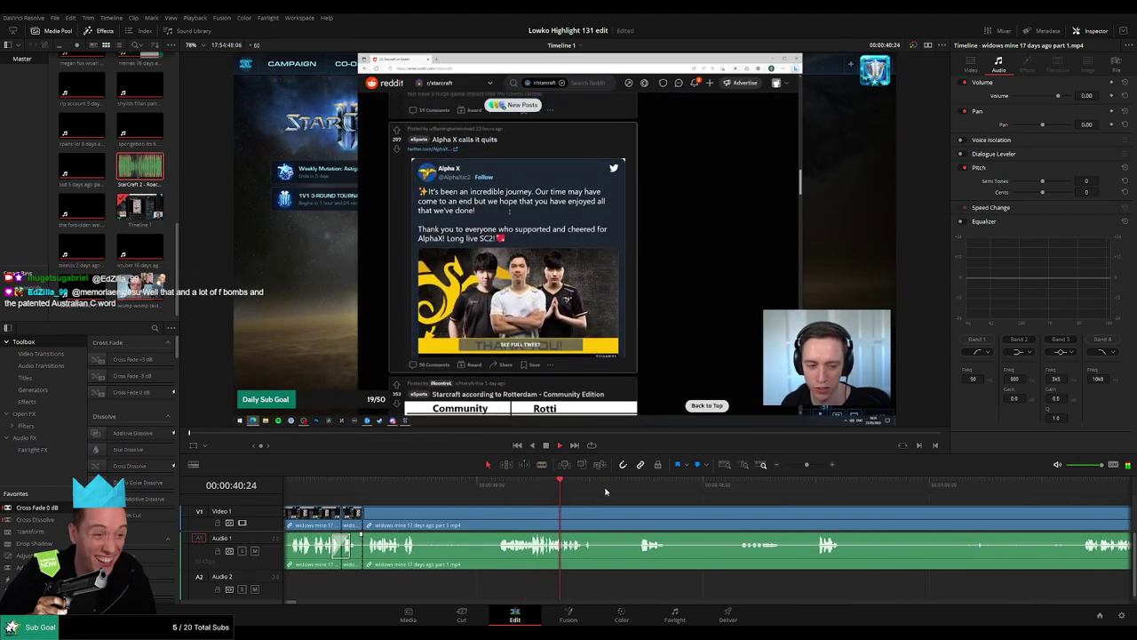
left_click(641, 487)
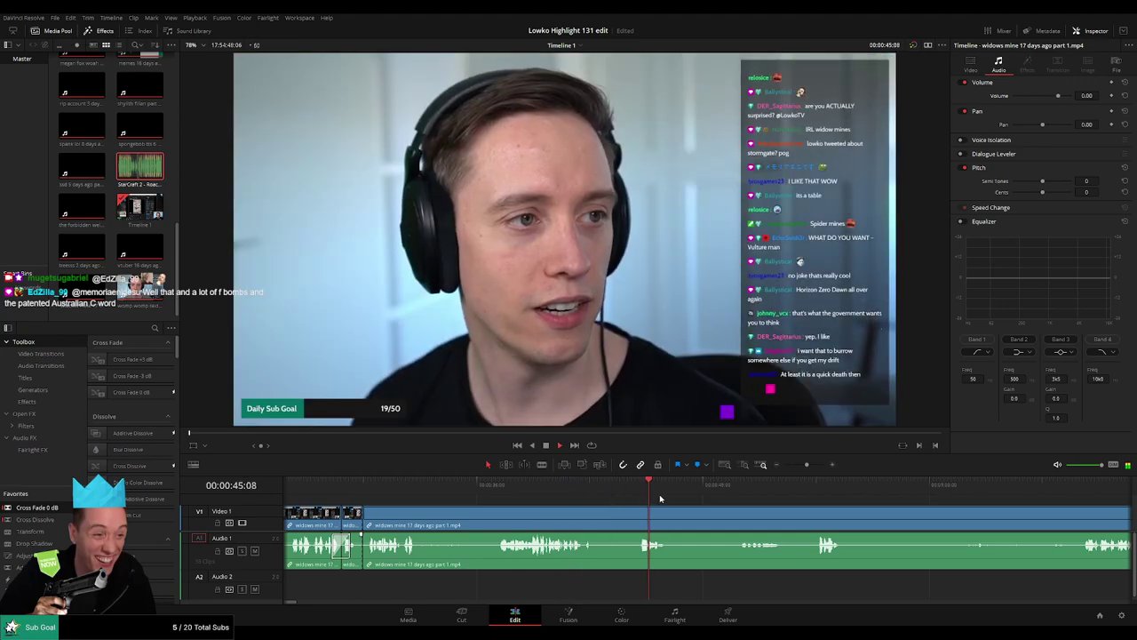
left_click(810, 488)
left_click_drag(835, 492, 551, 465)
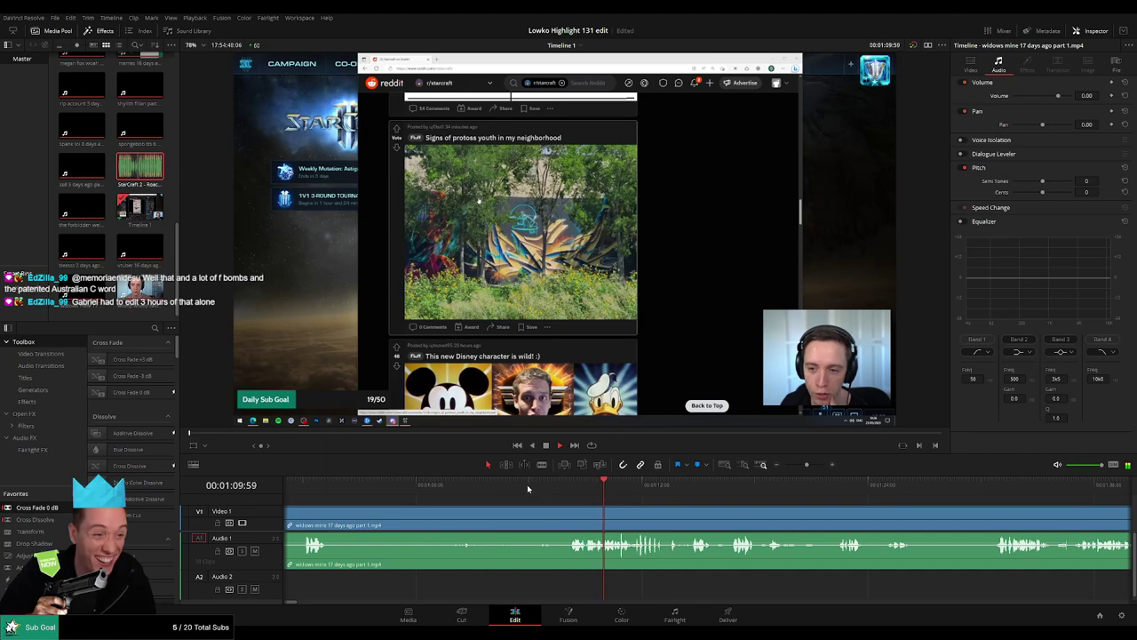
left_click(463, 485)
left_click(533, 487)
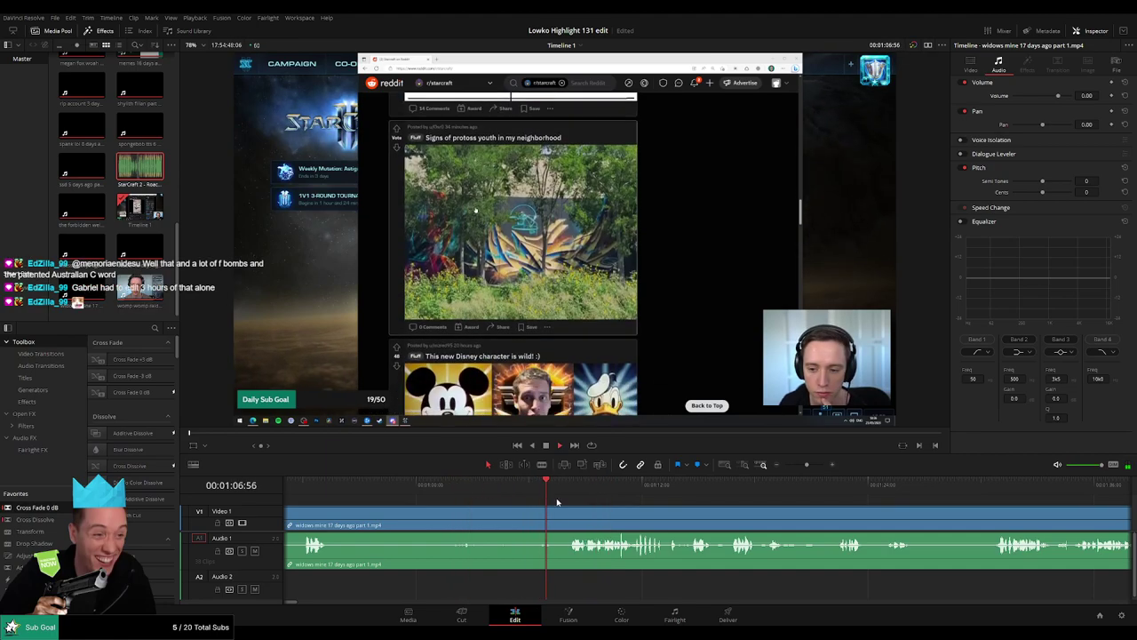
Step: Split the clip at 00:01:07:33 and ripple delete the section between the previous cut and this point
key("space")
key("b")
left_click(555, 522)
key("a")
left_click(537, 524)
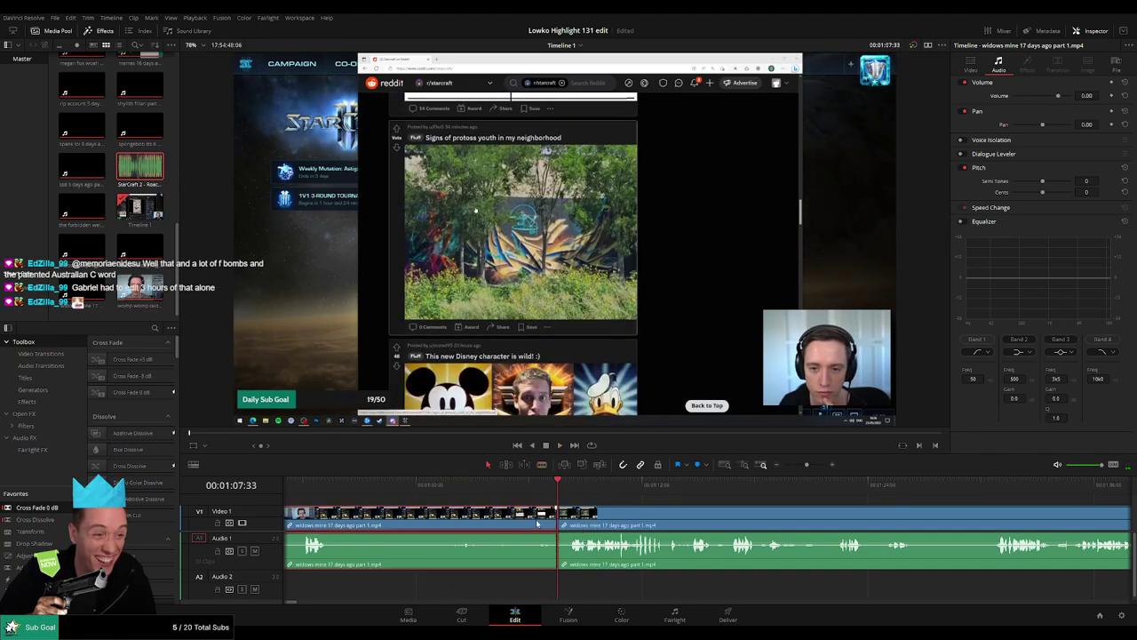
key("Delete")
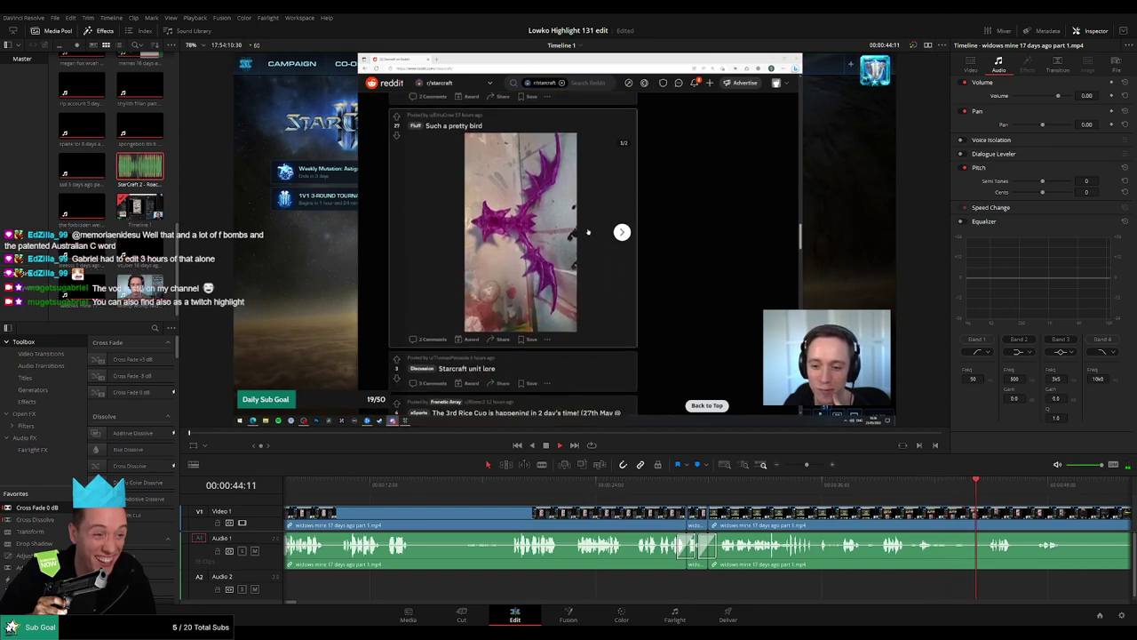
Step: Split the clip shortly after the cut at 00:00:29:57, ripple delete the roughly half-second piece between, and replay the new cut
left_click(494, 484)
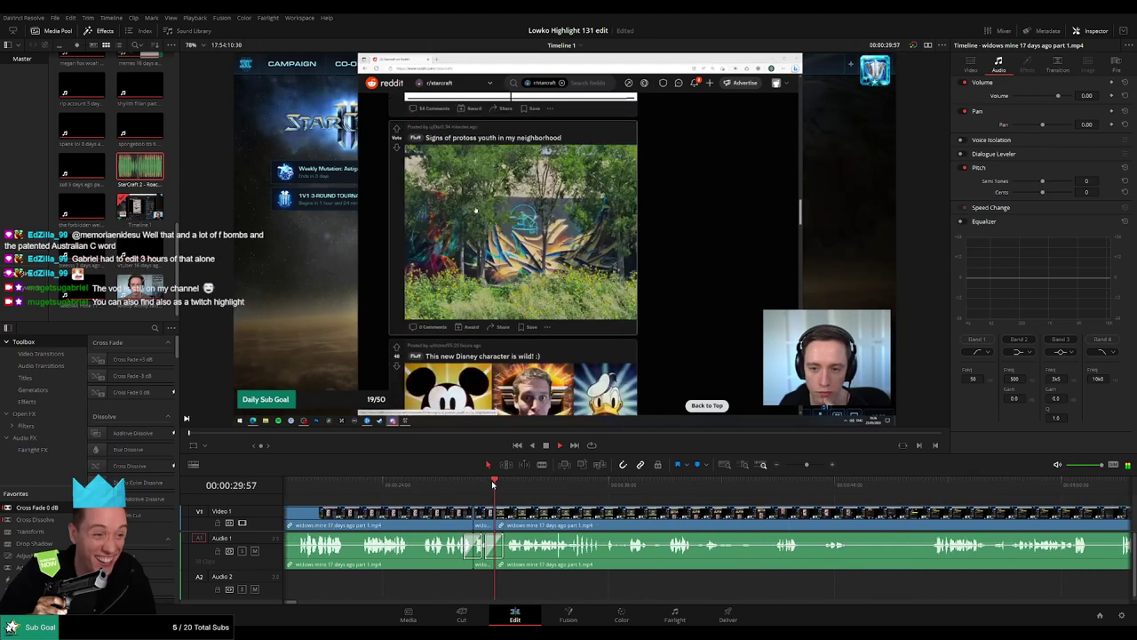
left_click(487, 484)
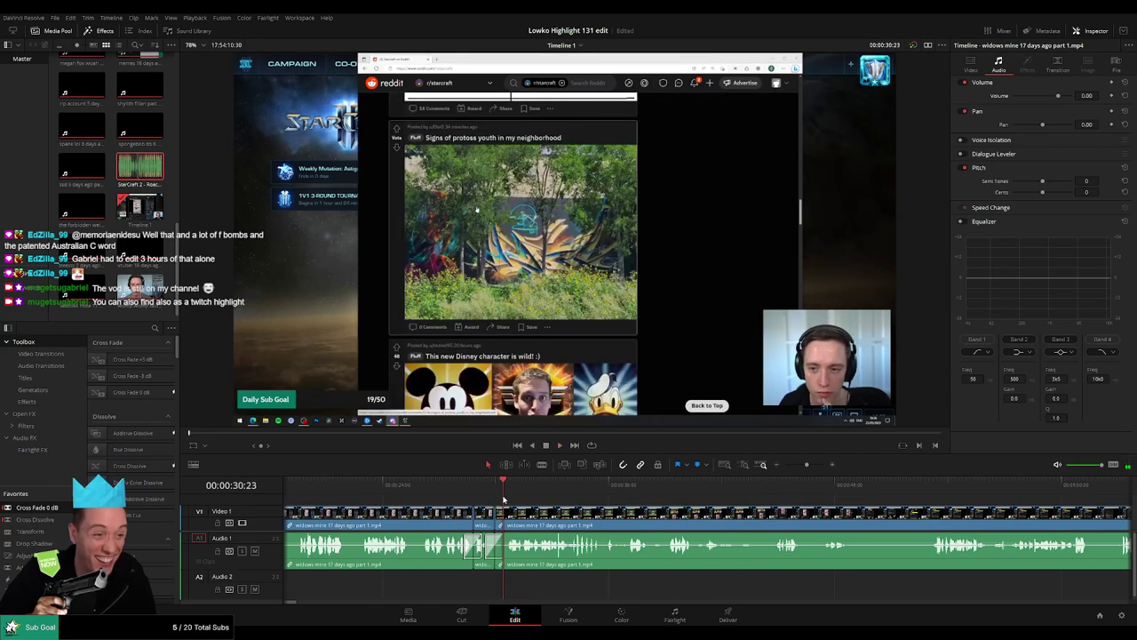
key("b")
left_click(504, 523)
key("Delete")
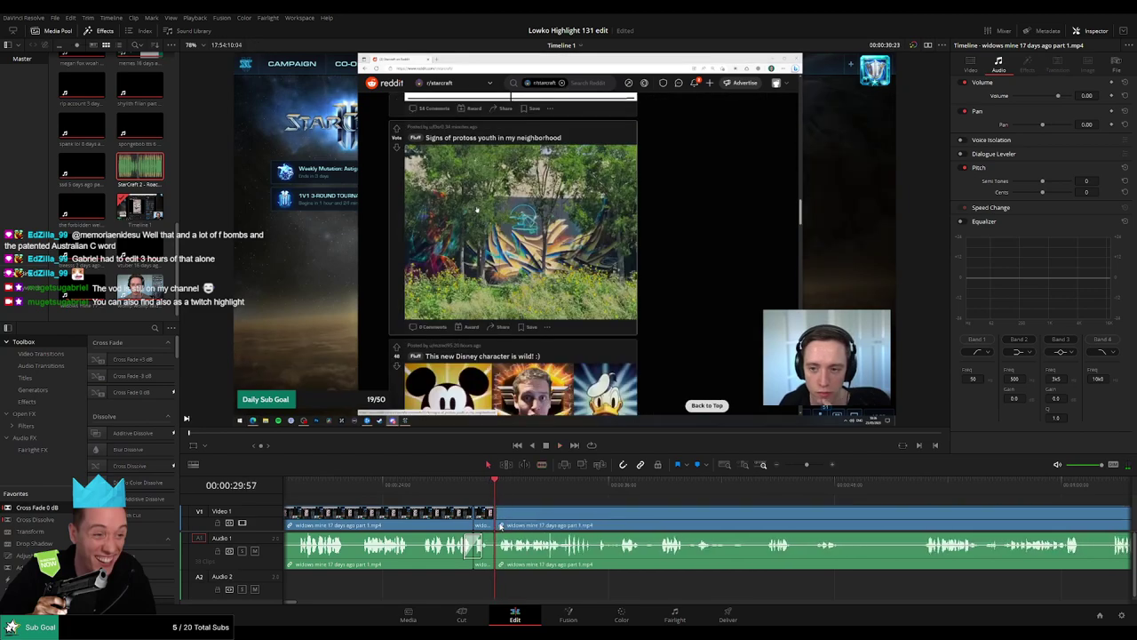
left_click(491, 499)
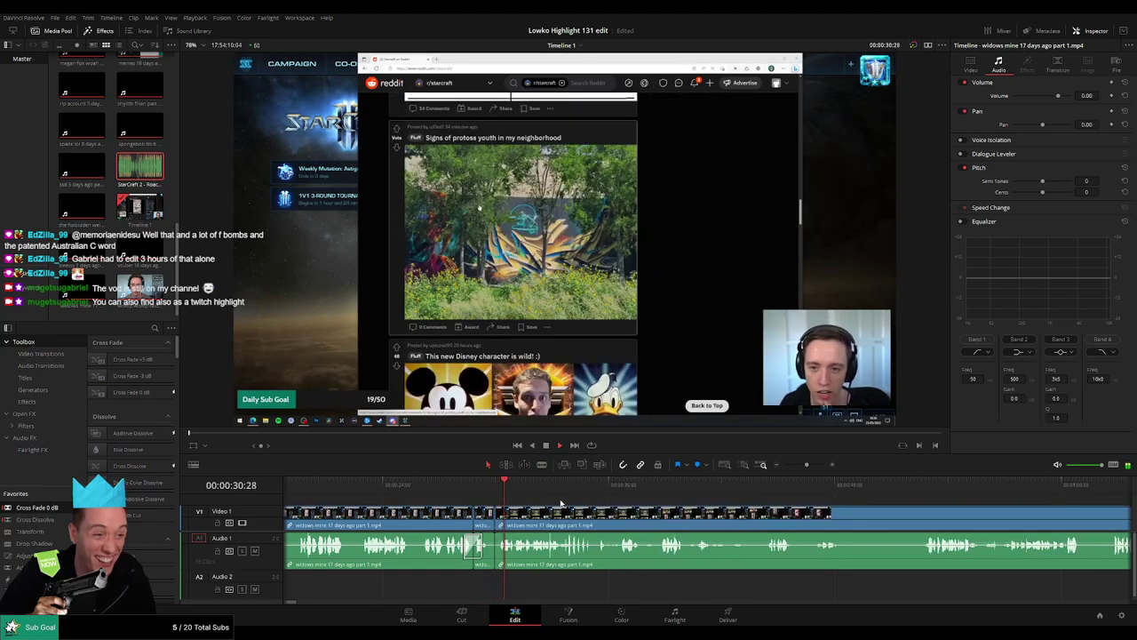
Step: Play through the footage after the cut and split the clip at about 00:00:48:29
left_click_drag(591, 507, 486, 507)
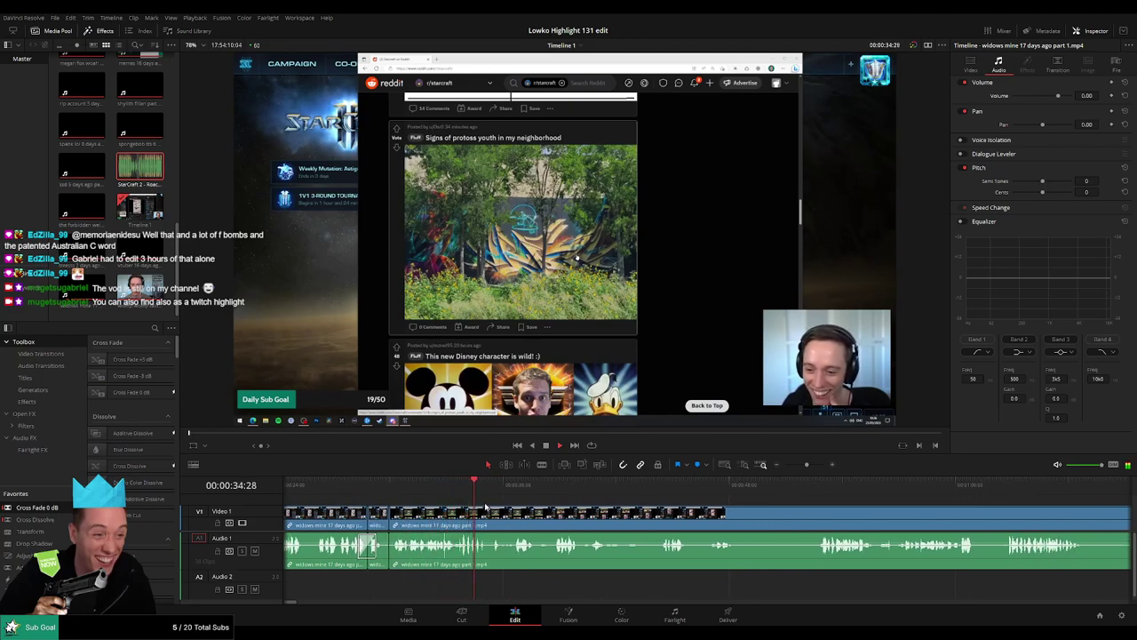
scroll(534, 507, "right", 1)
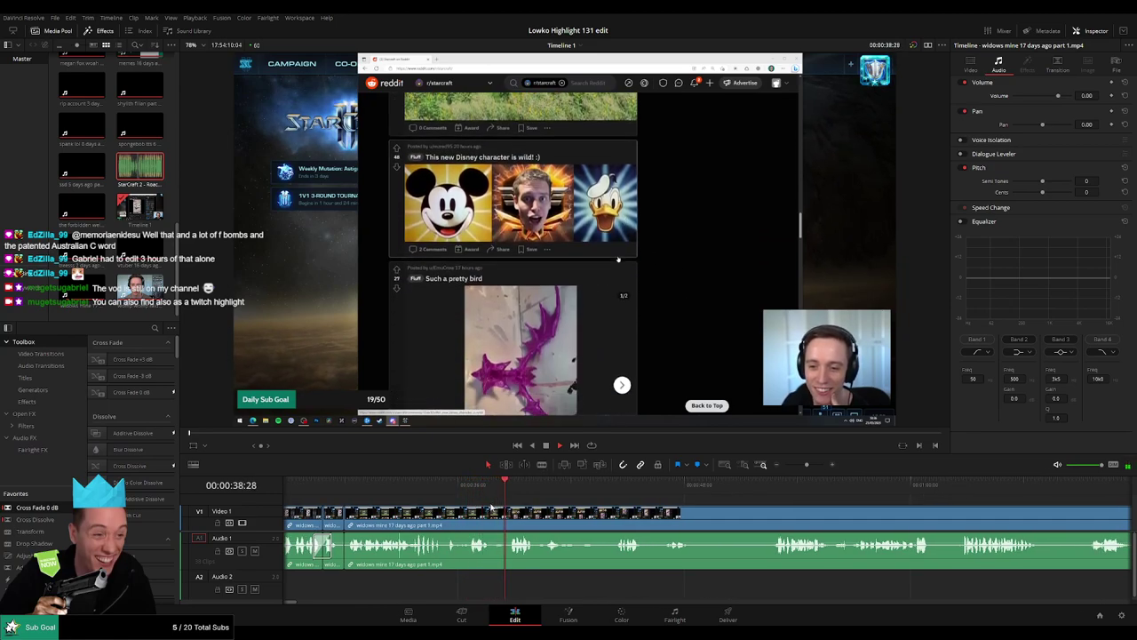
scroll(537, 499, "right", 1)
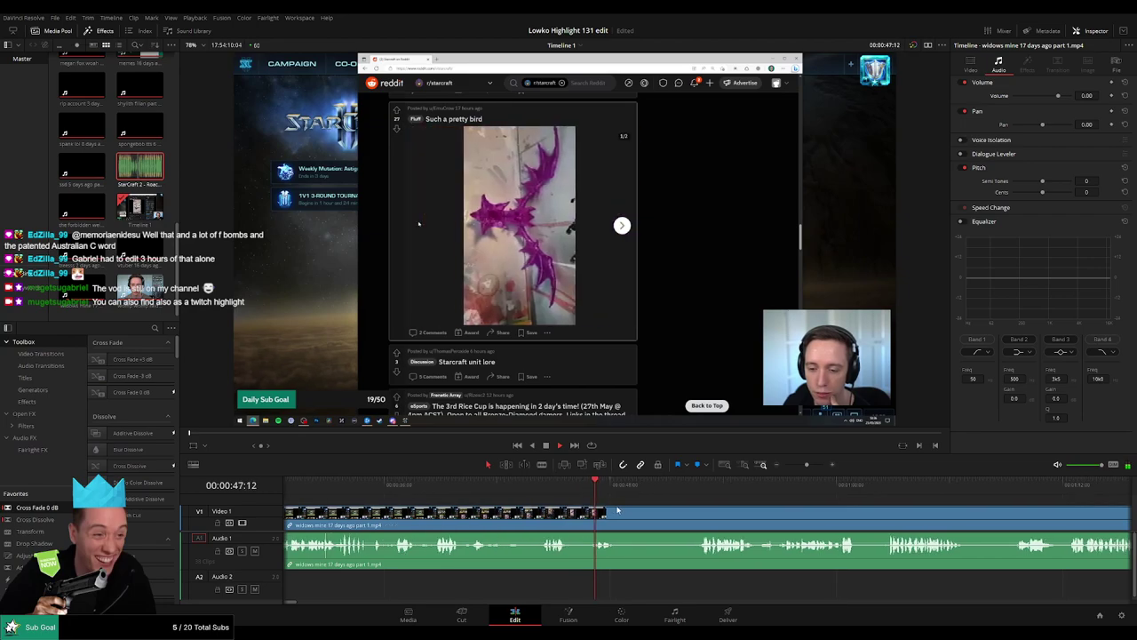
scroll(616, 510, "right", 2)
key("space")
key("b")
left_click(532, 521)
Step: Skim the footage after the split up to about 00:01:40 to find where the next usable moment begins
left_click(607, 484)
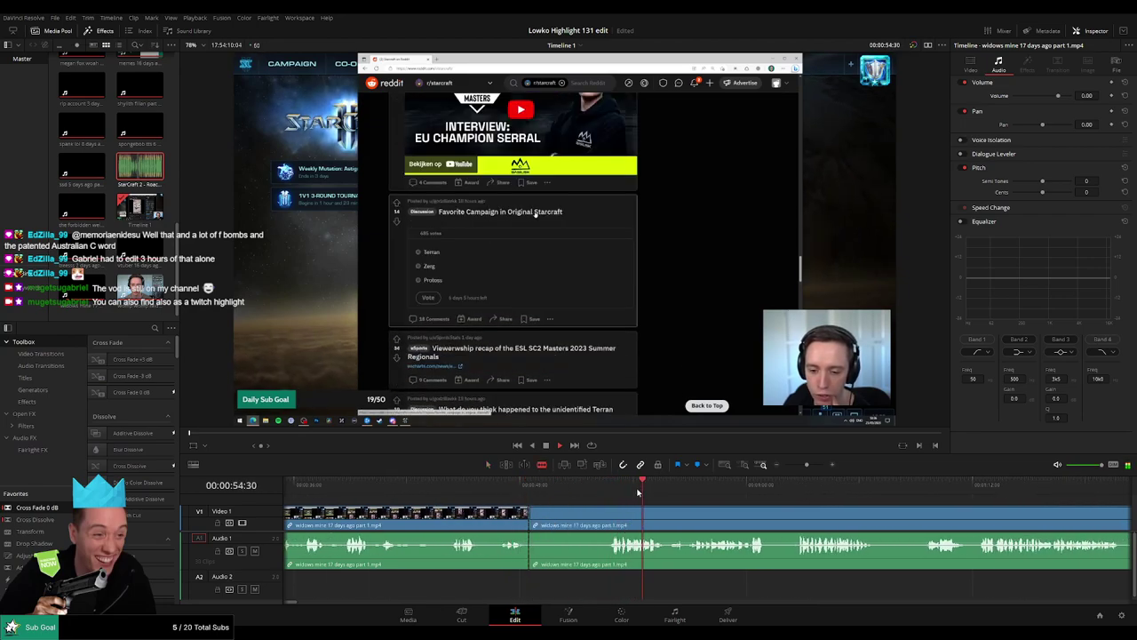
mouse_move(806, 465)
left_mouse_down()
mouse_move(793, 465)
mouse_move(805, 465)
left_mouse_up()
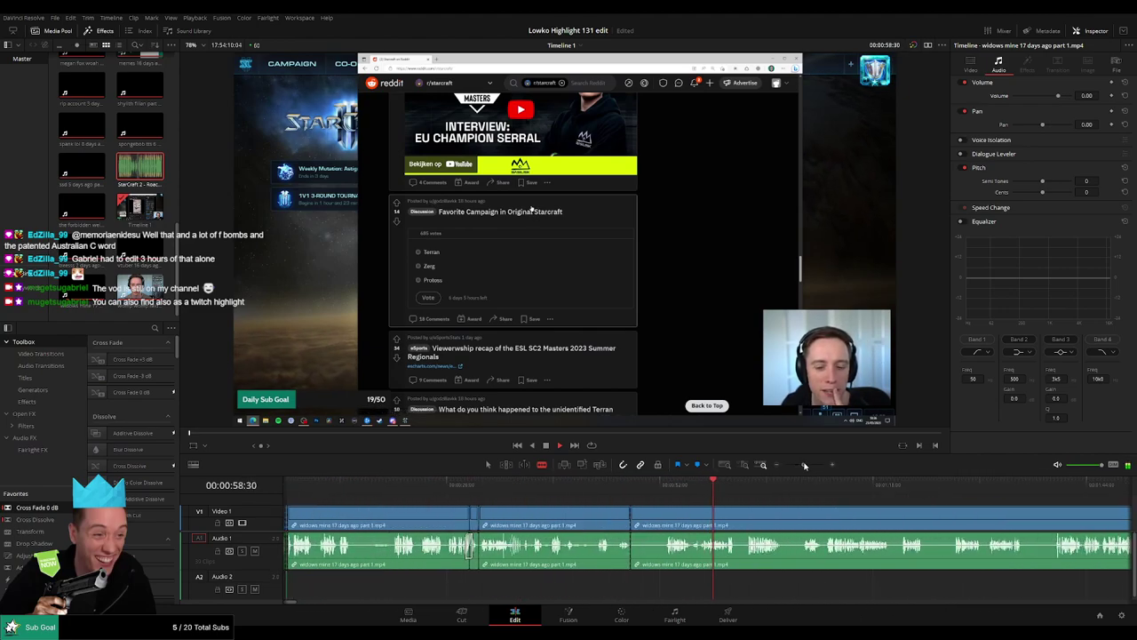
scroll(627, 502, "right", 5)
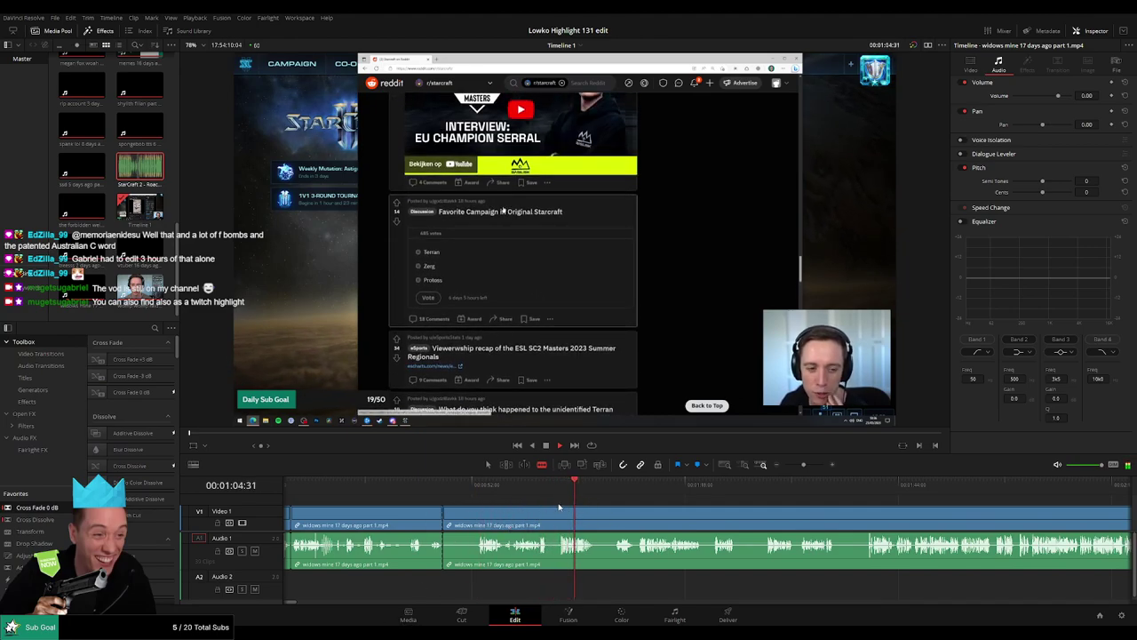
scroll(593, 502, "right", 2)
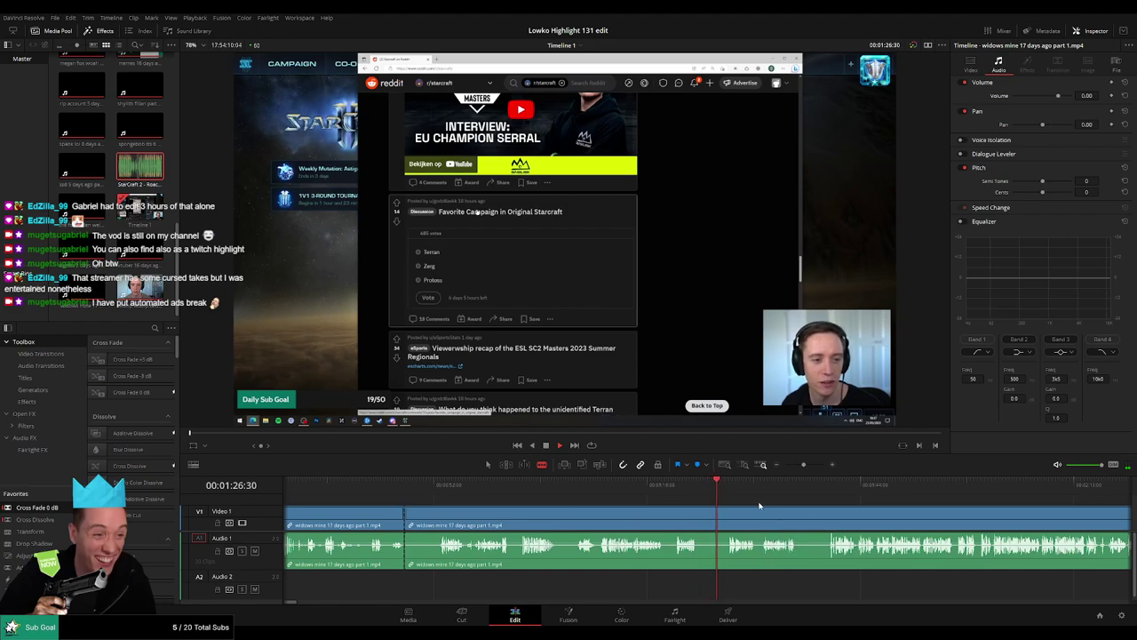
left_click_drag(760, 506, 505, 504)
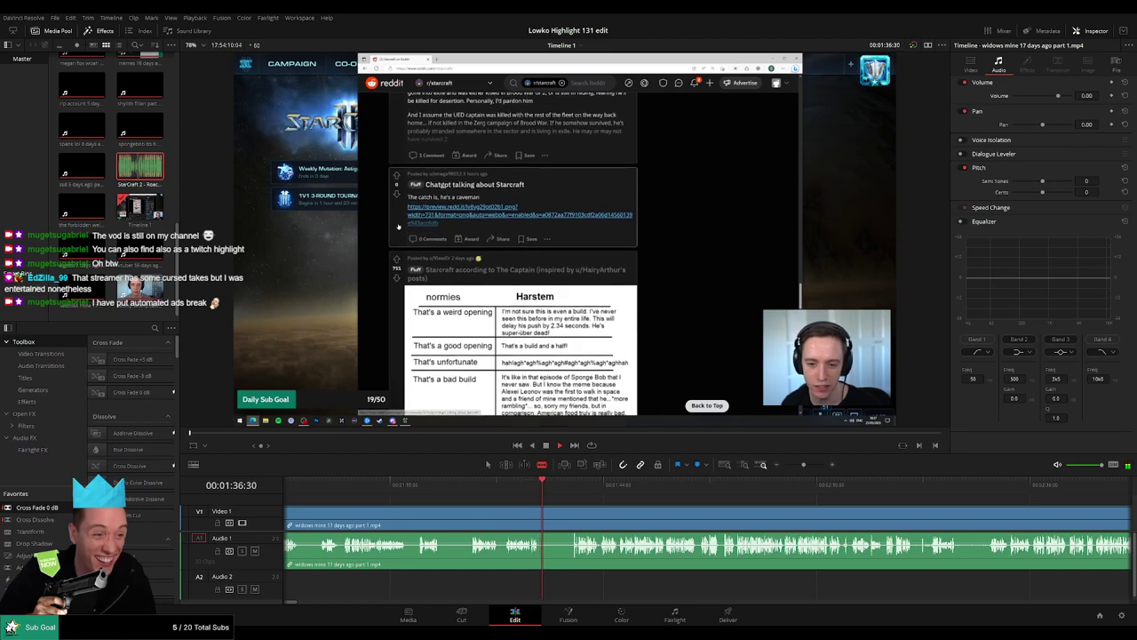
left_click(575, 497)
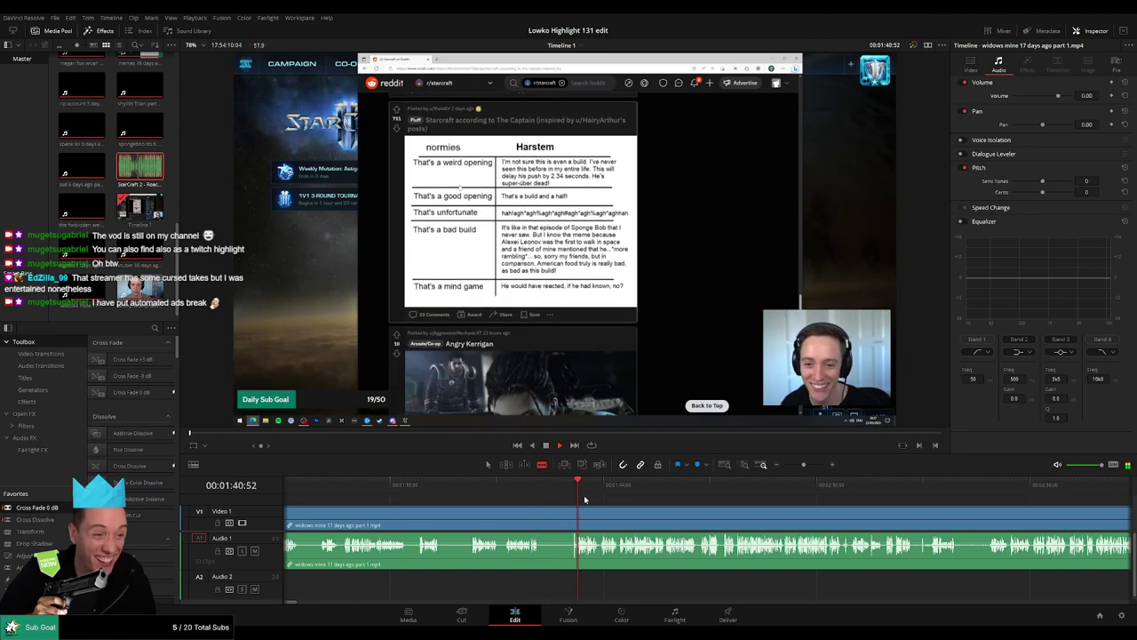
left_click(551, 496)
left_click(563, 497)
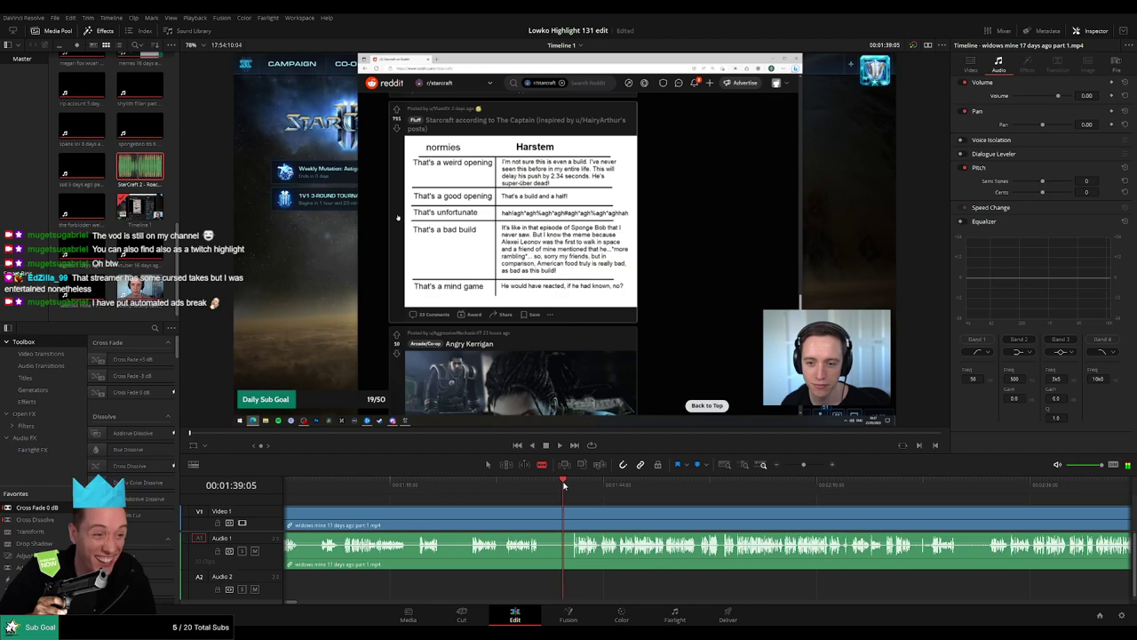
Step: Split the clip at about 00:01:40 and ripple delete the section between 00:00:48:29 and this point
key("space")
left_click(572, 522)
key("a")
left_click(539, 523)
key("Delete")
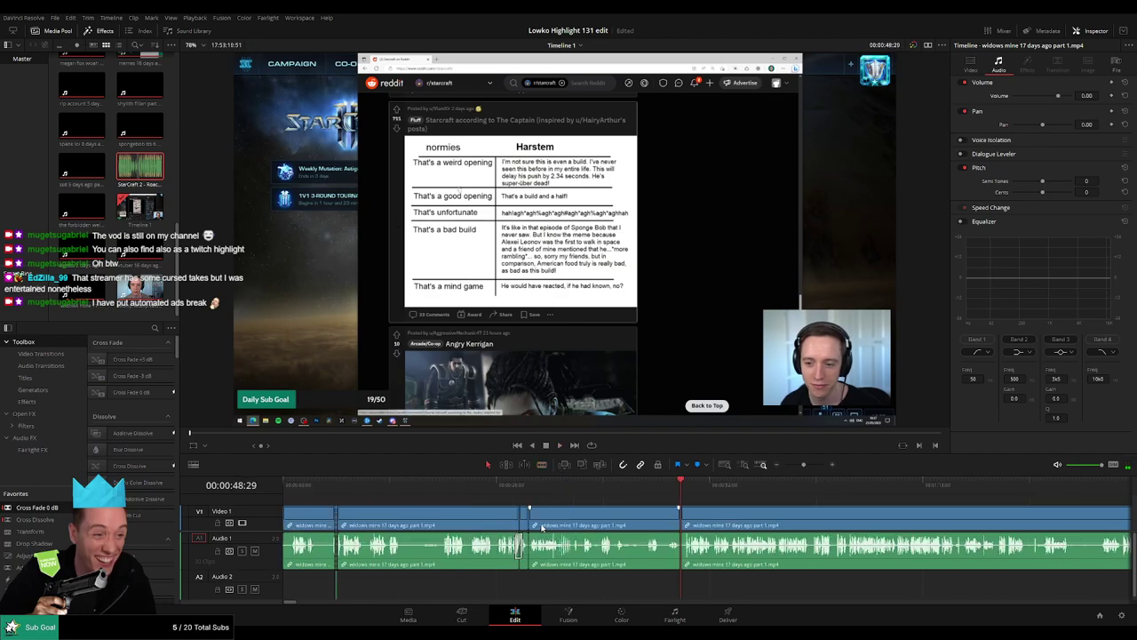
Step: Review the Harstem meme footage from the new cut to about 00:01:32, checking for dull sections to remove
key("space")
scroll(571, 504, "right", 3)
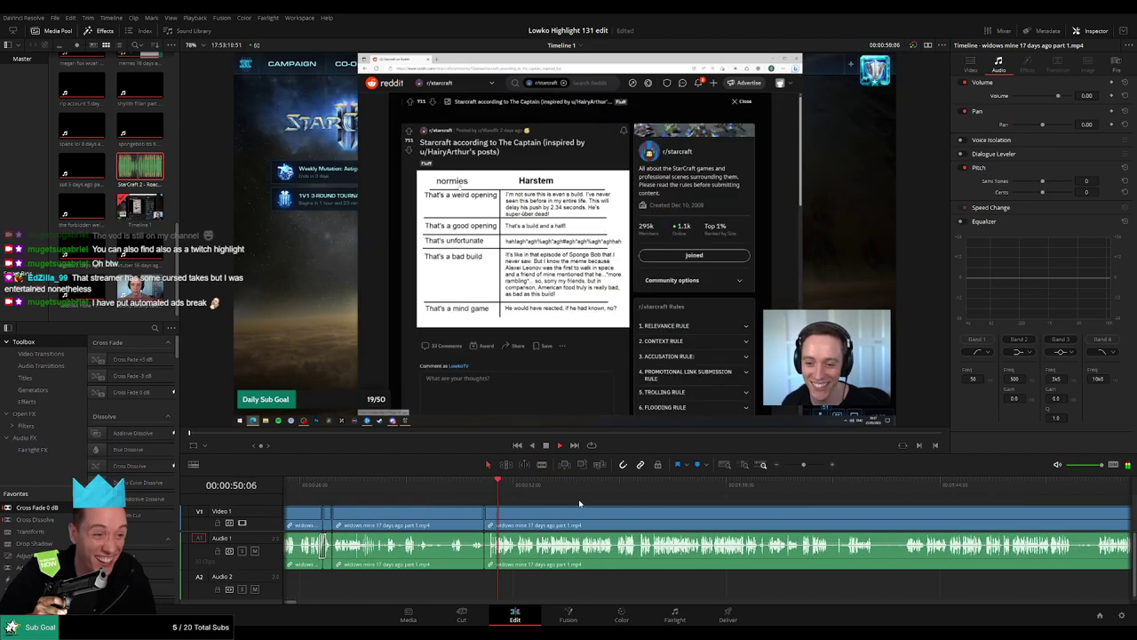
left_click_drag(803, 465, 805, 464)
scroll(656, 514, "right", 2)
scroll(655, 515, "right", 2)
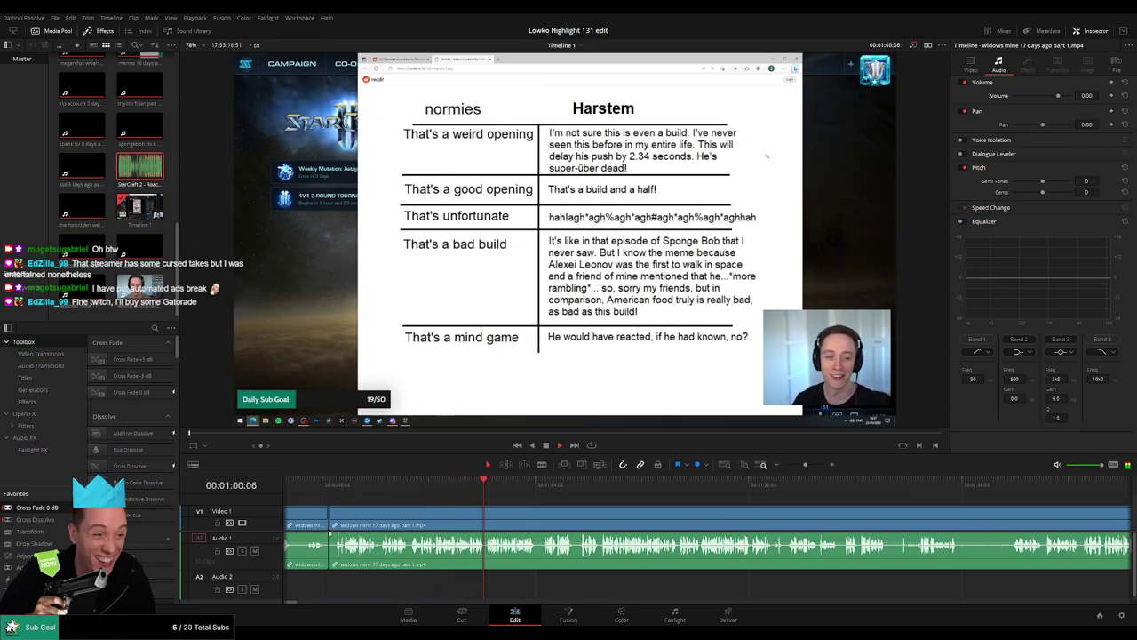
scroll(481, 513, "right", 1)
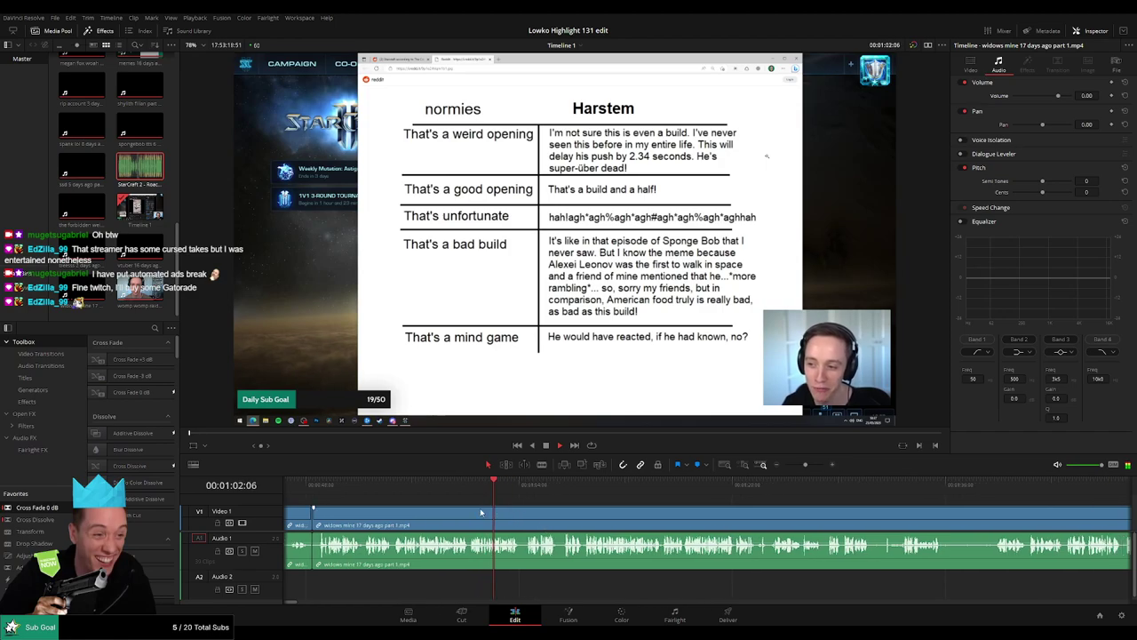
scroll(481, 512, "right", 4)
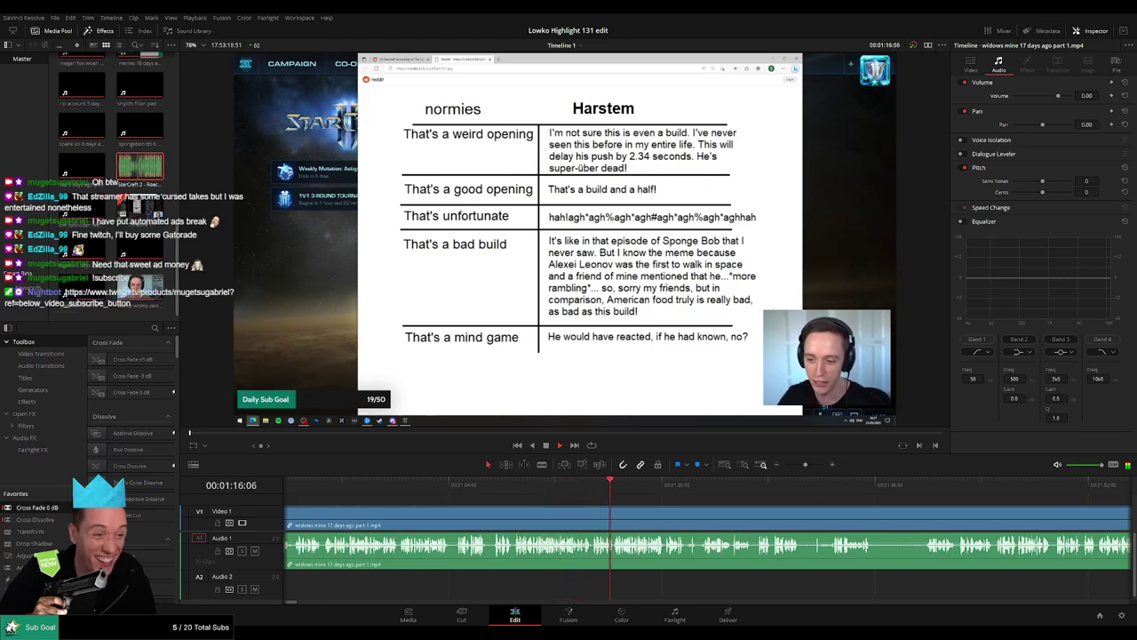
scroll(617, 500, "right", 4)
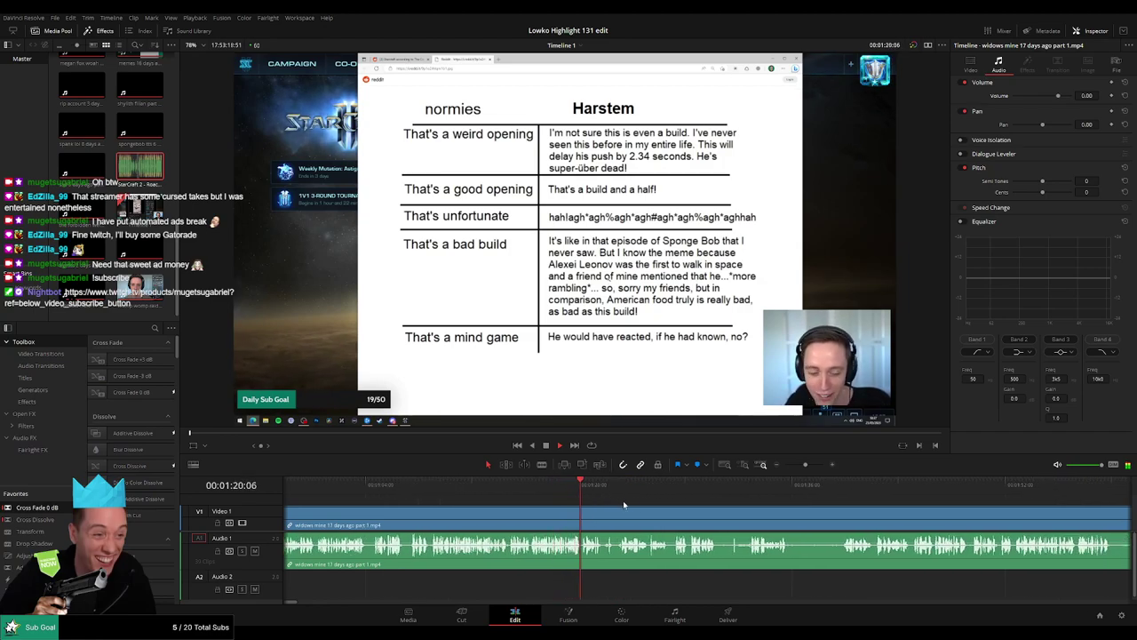
scroll(622, 505, "right", 2)
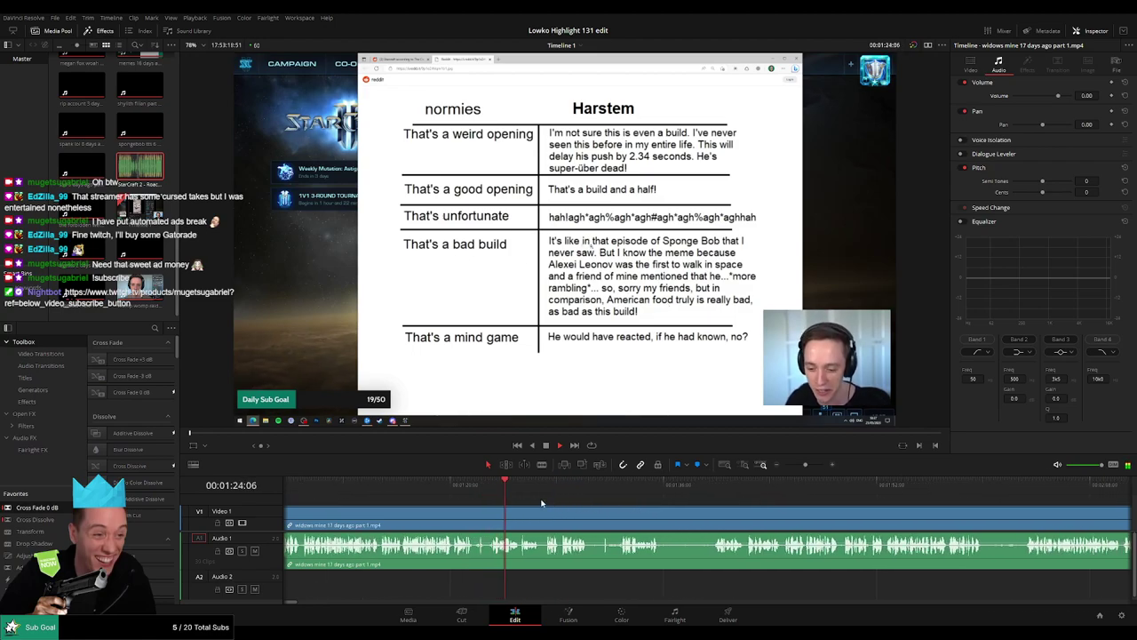
scroll(533, 505, "right", 2)
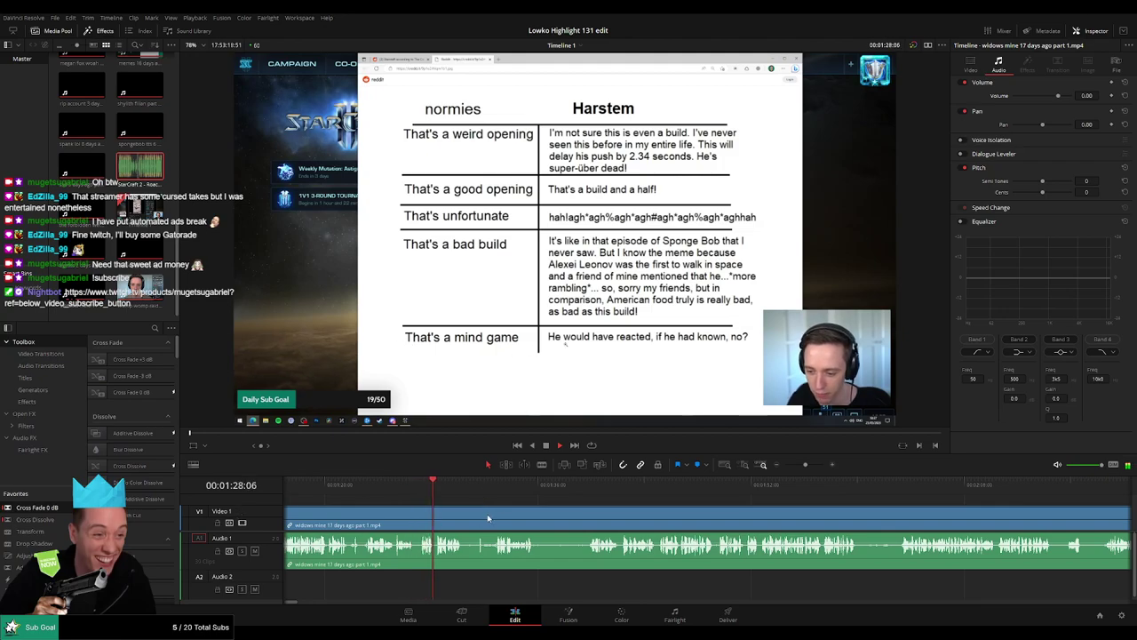
scroll(445, 516, "right", 2)
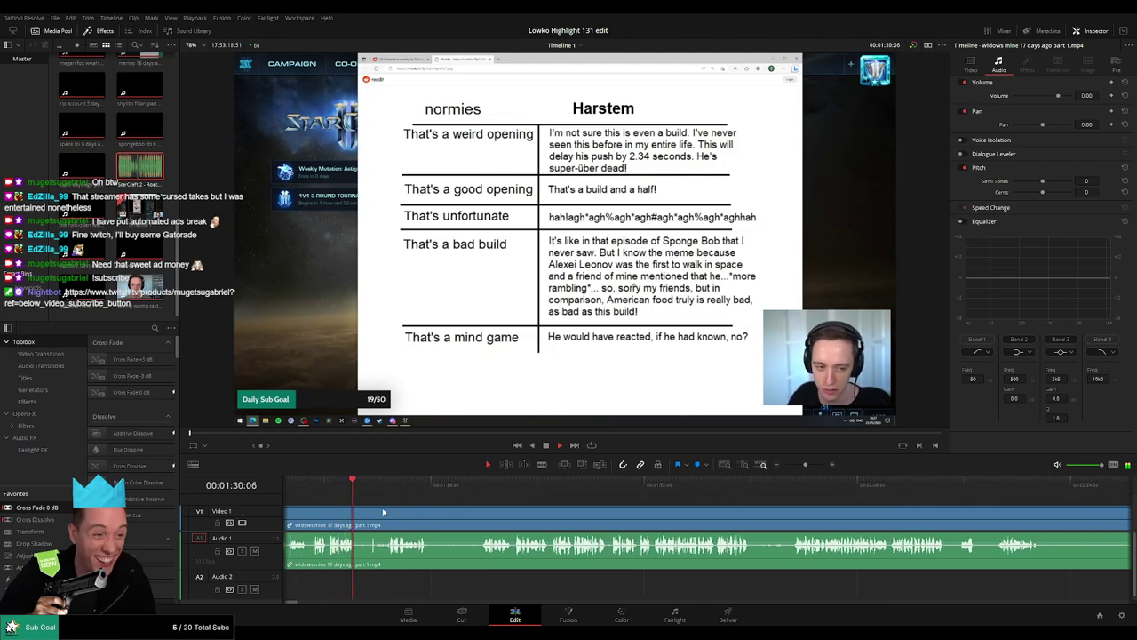
scroll(384, 511, "right", 1)
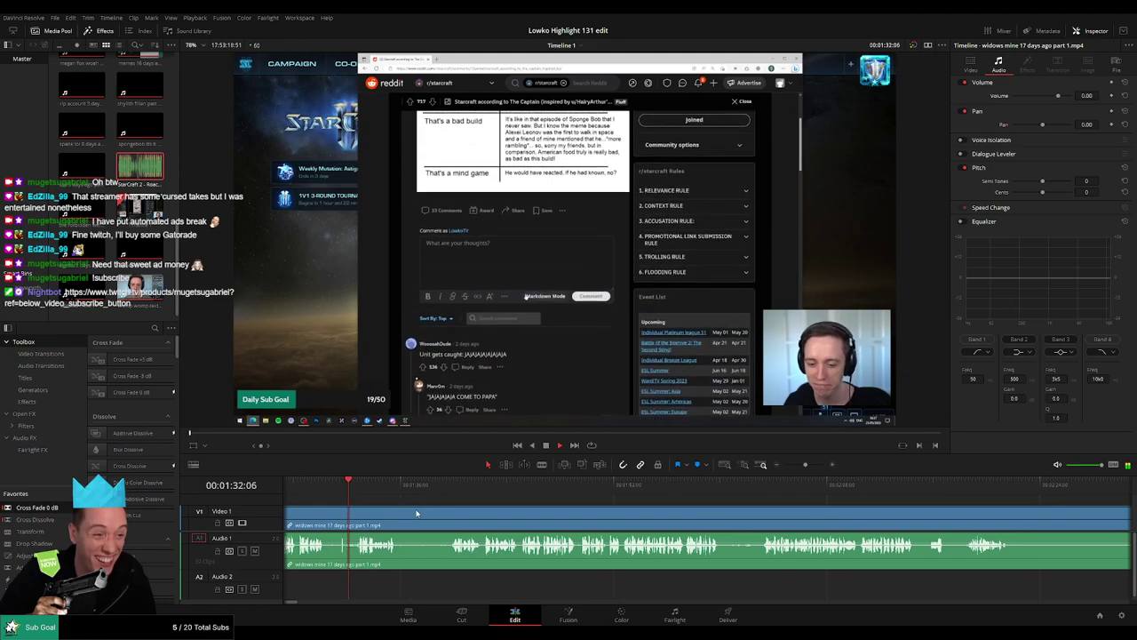
Step: Cut out and ripple delete the roughly two-second section starting at about 00:01:30, and add a Cross Fade 0 dB across the audio cut
left_click(328, 526)
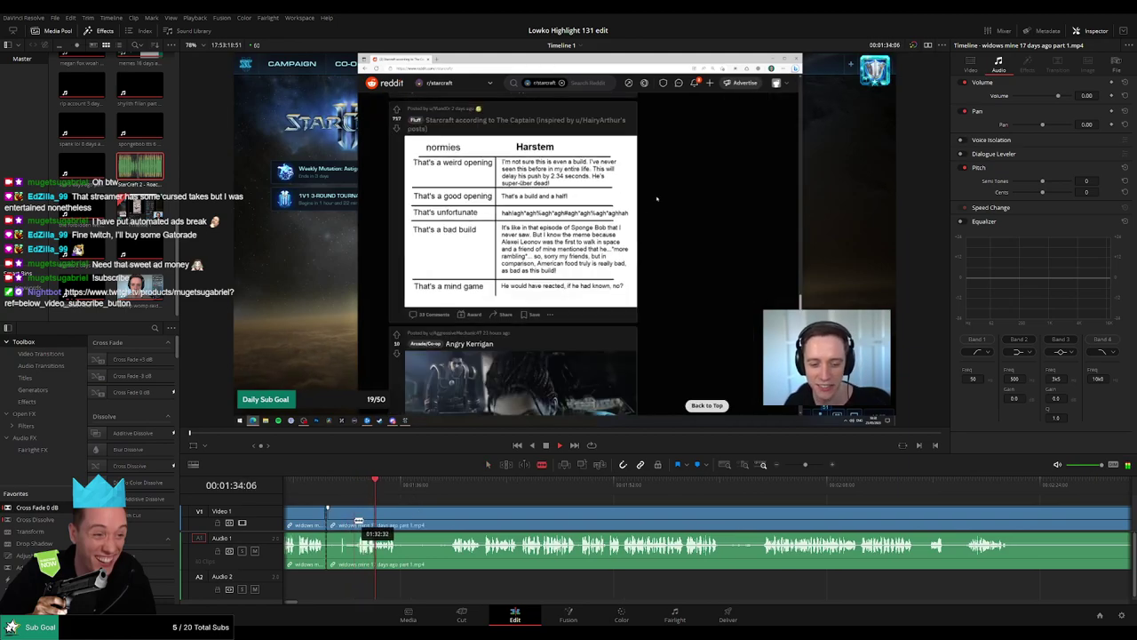
left_click(357, 523)
key("a")
left_click(347, 523)
key("Delete")
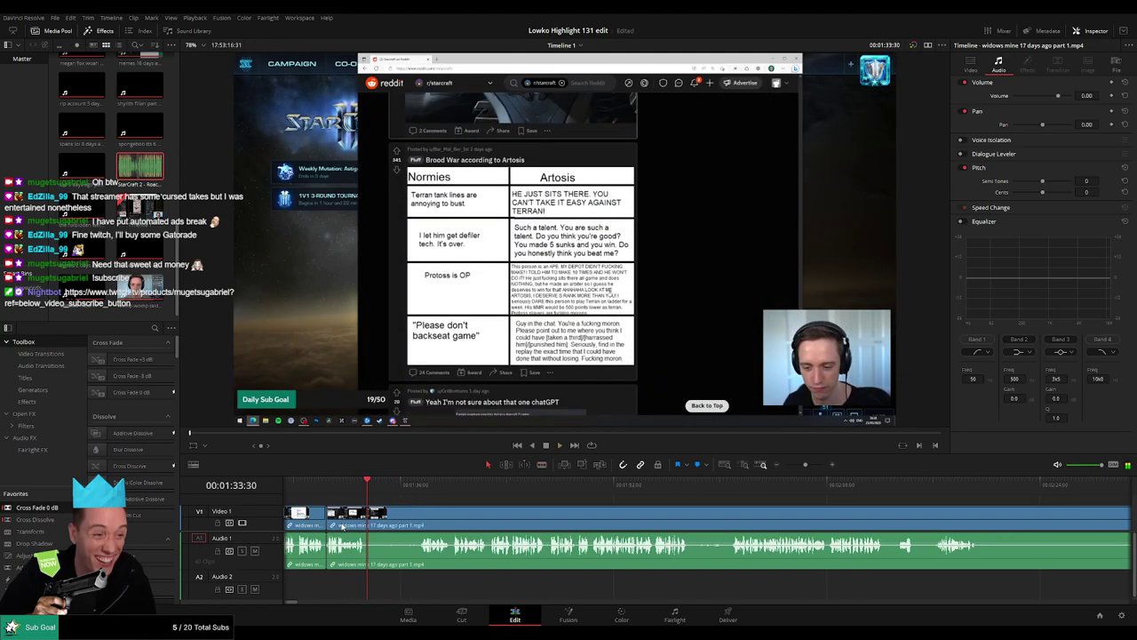
left_click_drag(44, 510, 366, 561)
left_click(311, 482)
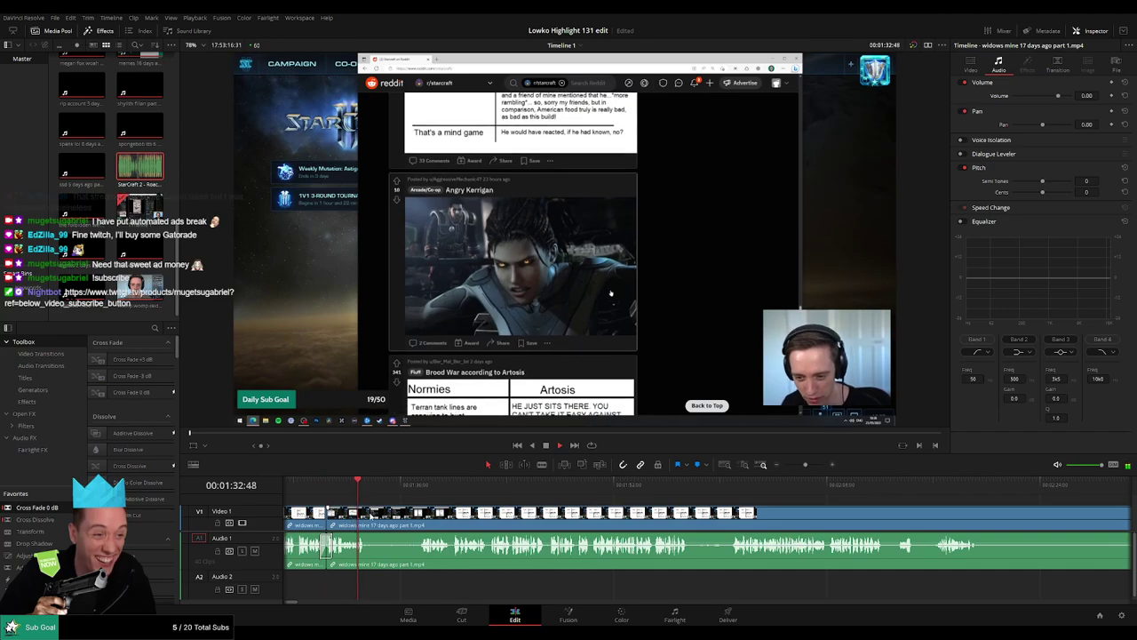
Step: Cut out and ripple delete the silent section of about four seconds after 00:01:33:30, and add a Cross Fade 0 dB across the audio cut
key("b")
left_click(367, 516)
left_click(418, 484)
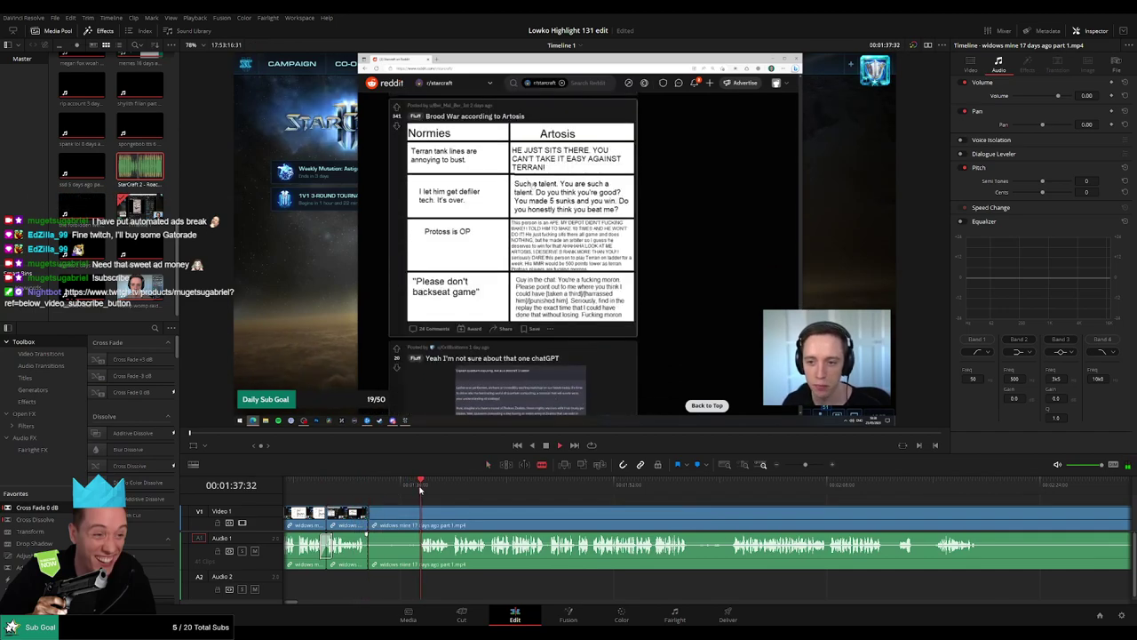
left_click(400, 528)
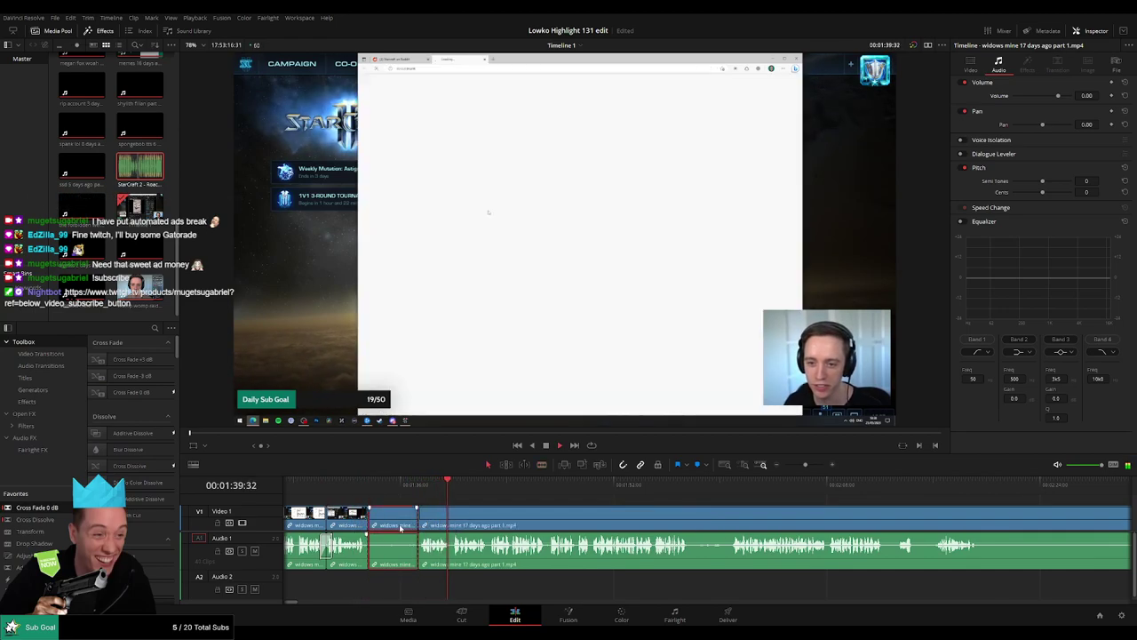
key("Delete")
left_click_drag(34, 508, 370, 553)
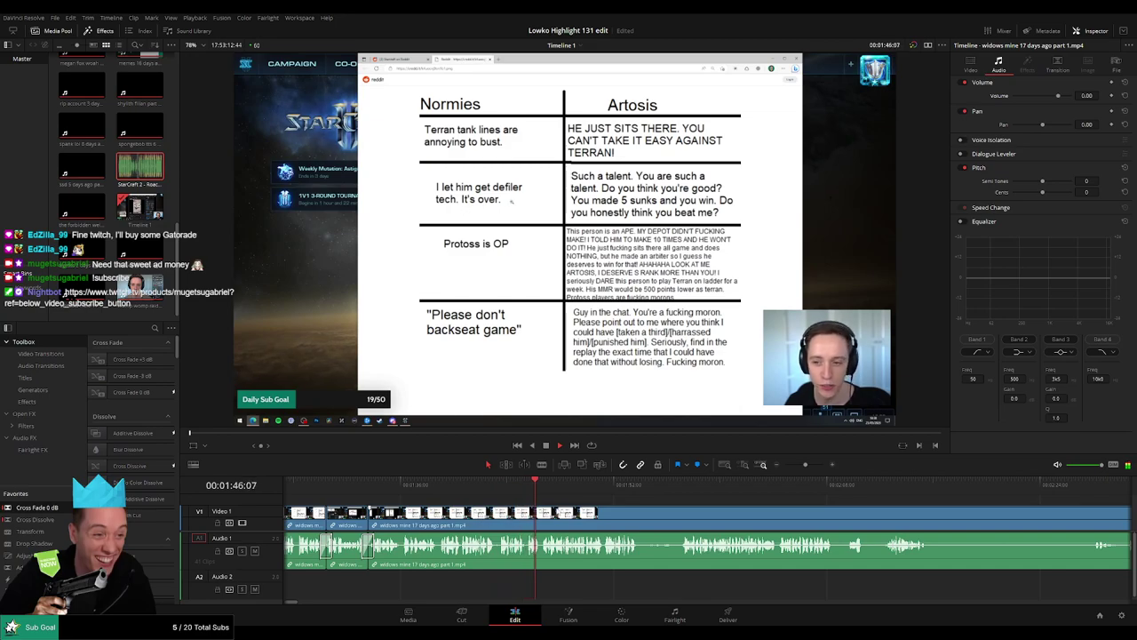
Step: Cut out and ripple delete the silent section from about 00:01:54 to 00:01:57, and add a Cross Fade 0 dB across the audio cut
left_click_drag(648, 521, 522, 513)
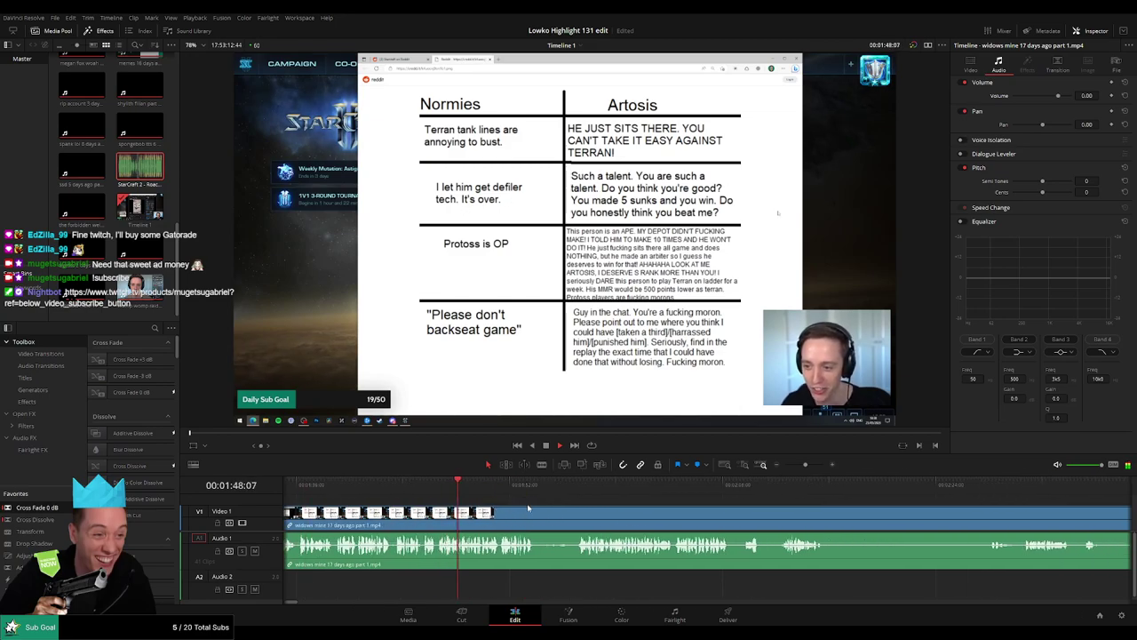
scroll(521, 511, "down", 1)
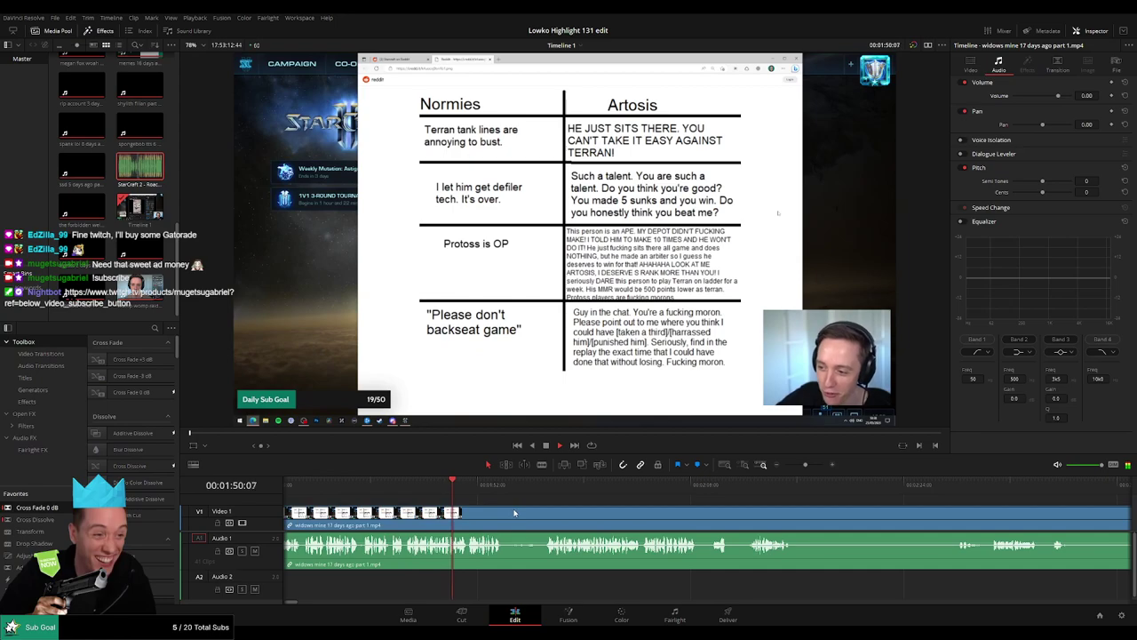
scroll(514, 513, "down", 1)
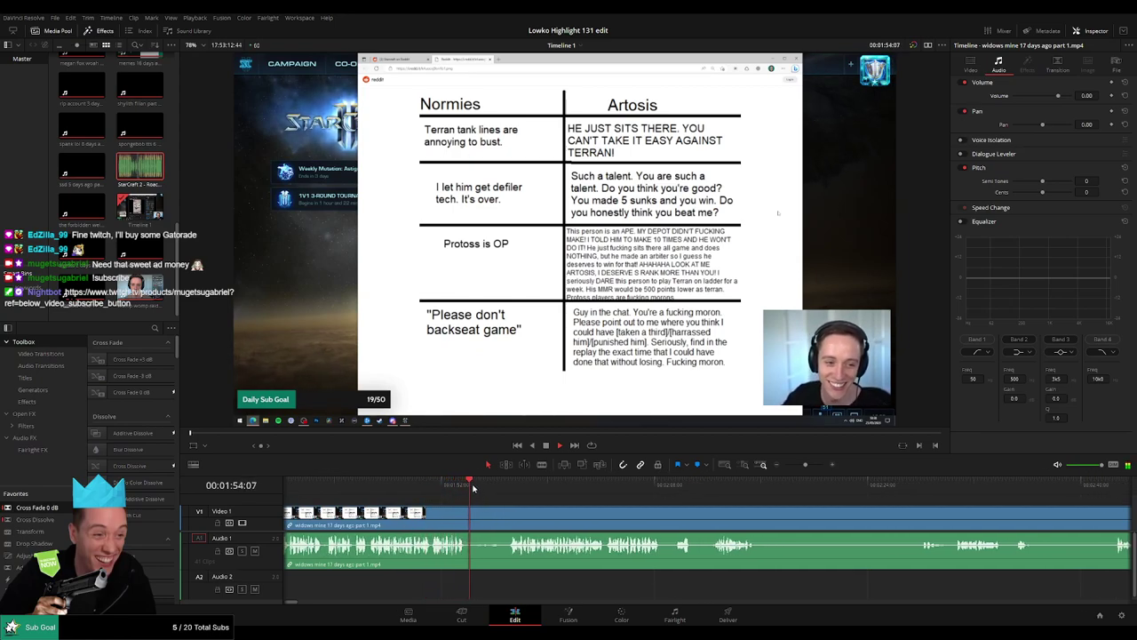
left_click(479, 487)
left_click(507, 488)
key("b")
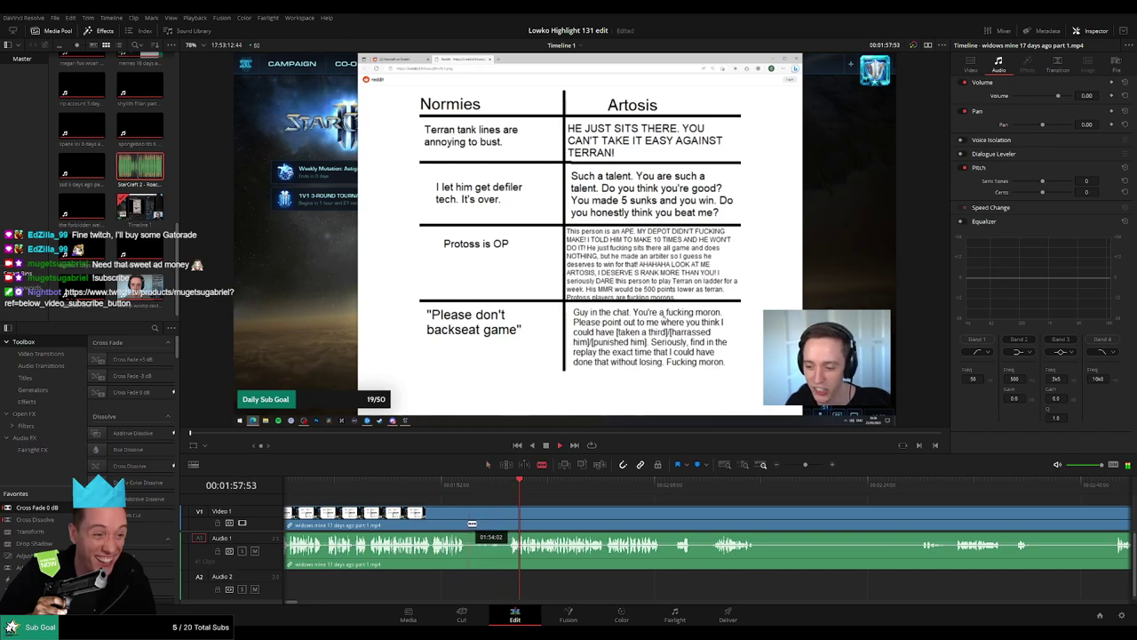
left_click(467, 523)
left_click(508, 523)
key("a")
left_click(494, 524)
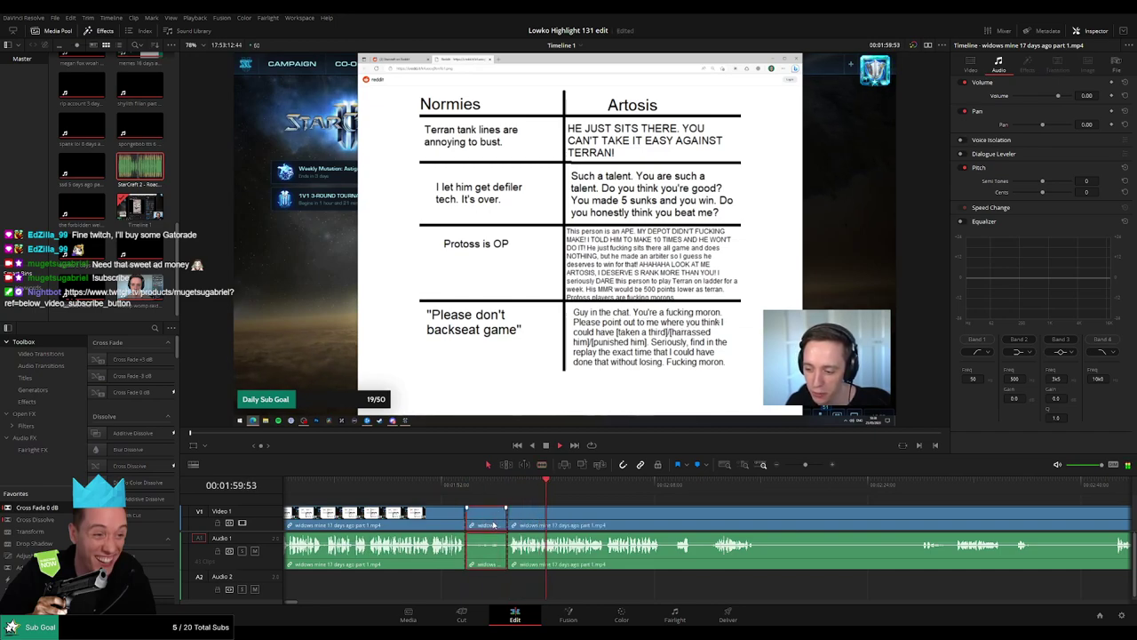
key("Delete")
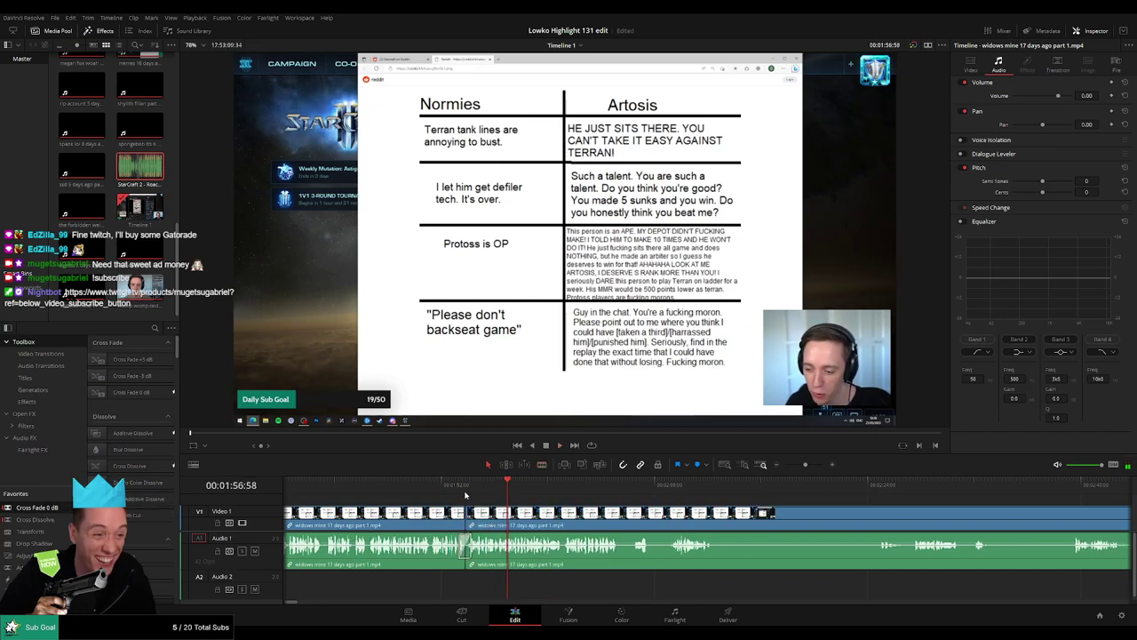
Step: Play across the new cut and split out the short unwanted word between about 00:01:55:18 and 00:01:55:36
left_click_drag(805, 464, 810, 469)
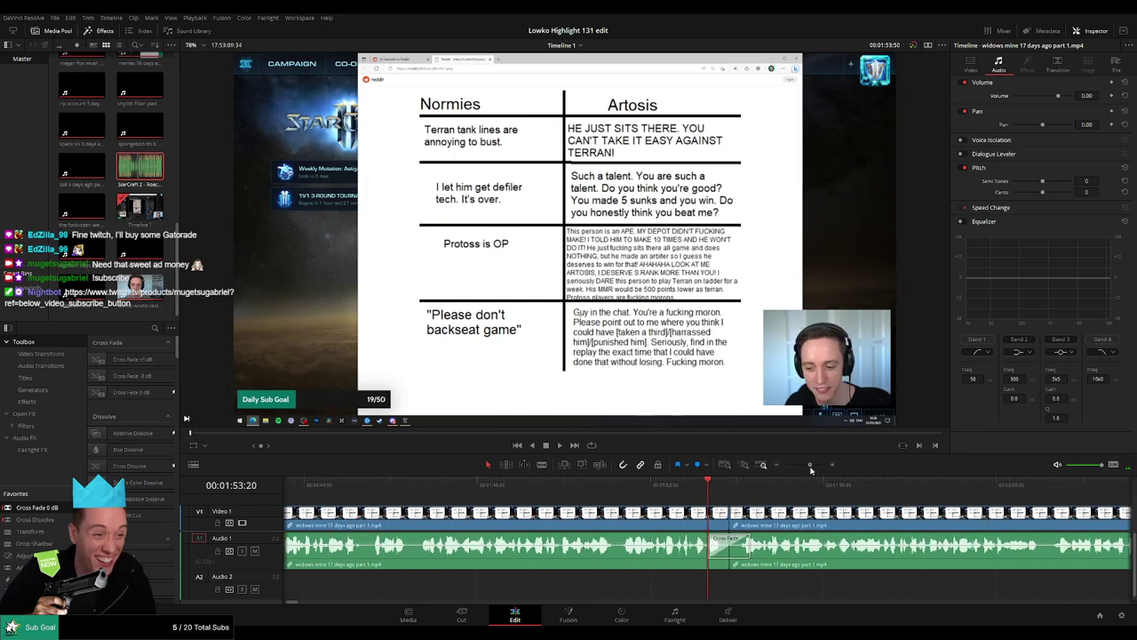
key("space")
scroll(518, 486, "down", 1)
scroll(517, 486, "right", 3)
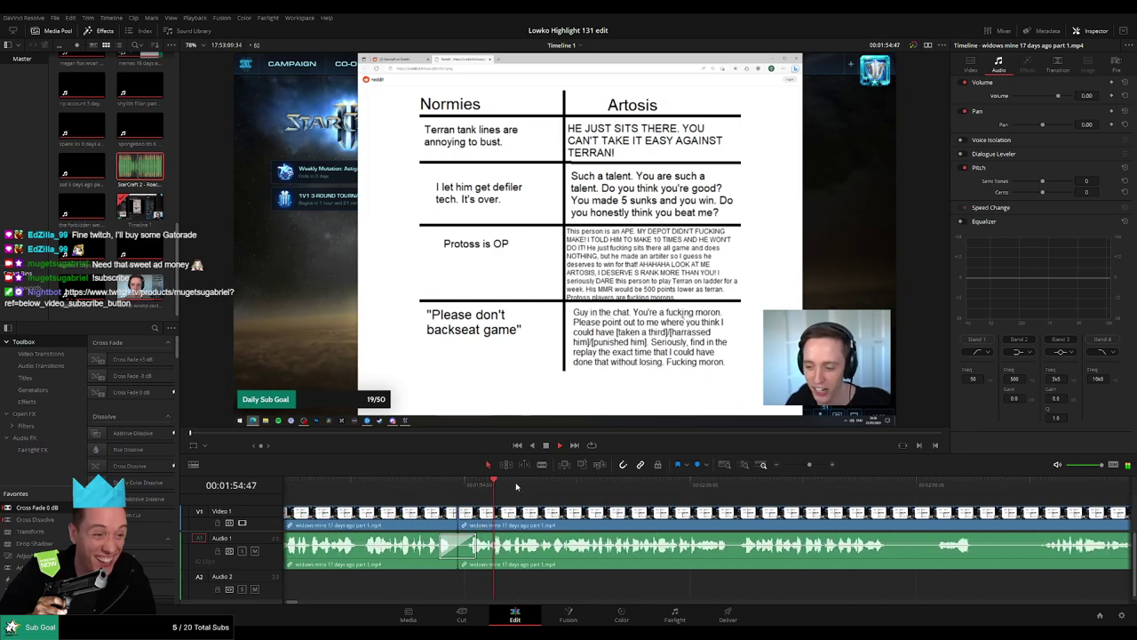
left_click(494, 491)
key("space")
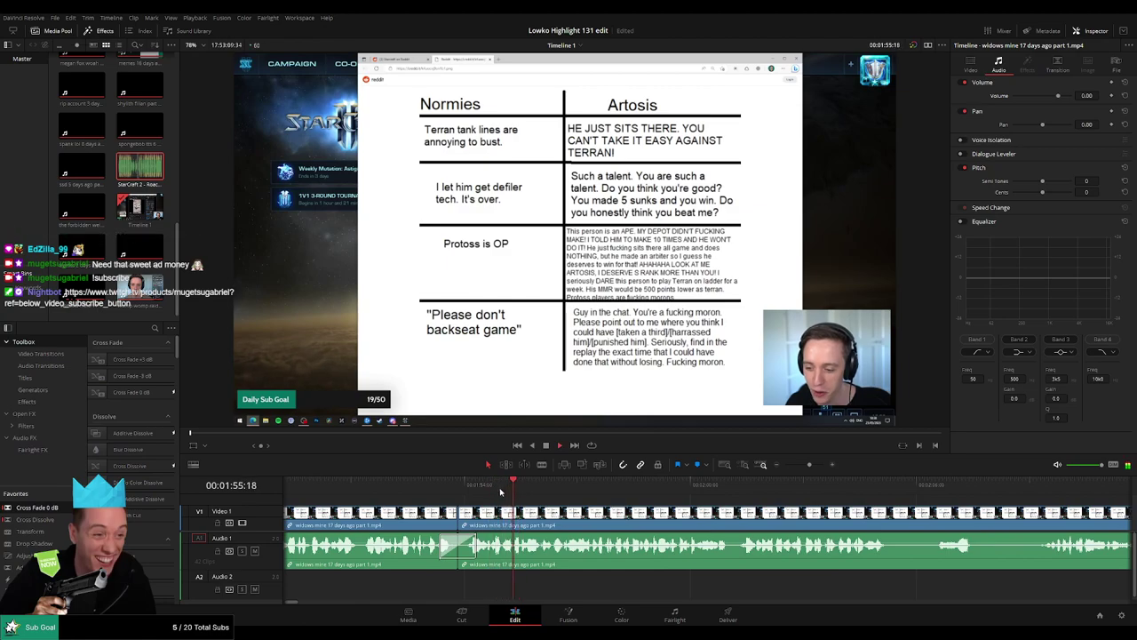
left_click(518, 521)
key("space")
key("space")
left_click(527, 518)
key("a")
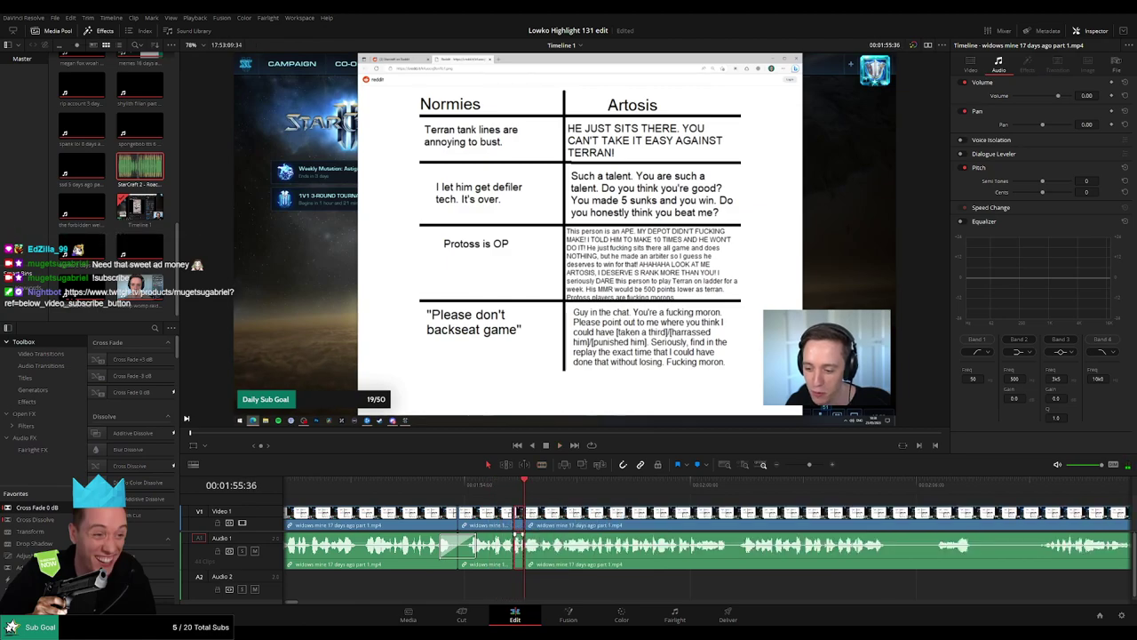
Step: Silence the isolated segment's audio and cover it with StarCraft 2 - Roach Quotes.mp3 on Audio 2 at a volume of -27
left_click_drag(519, 544, 538, 571)
left_click_drag(137, 178, 521, 591)
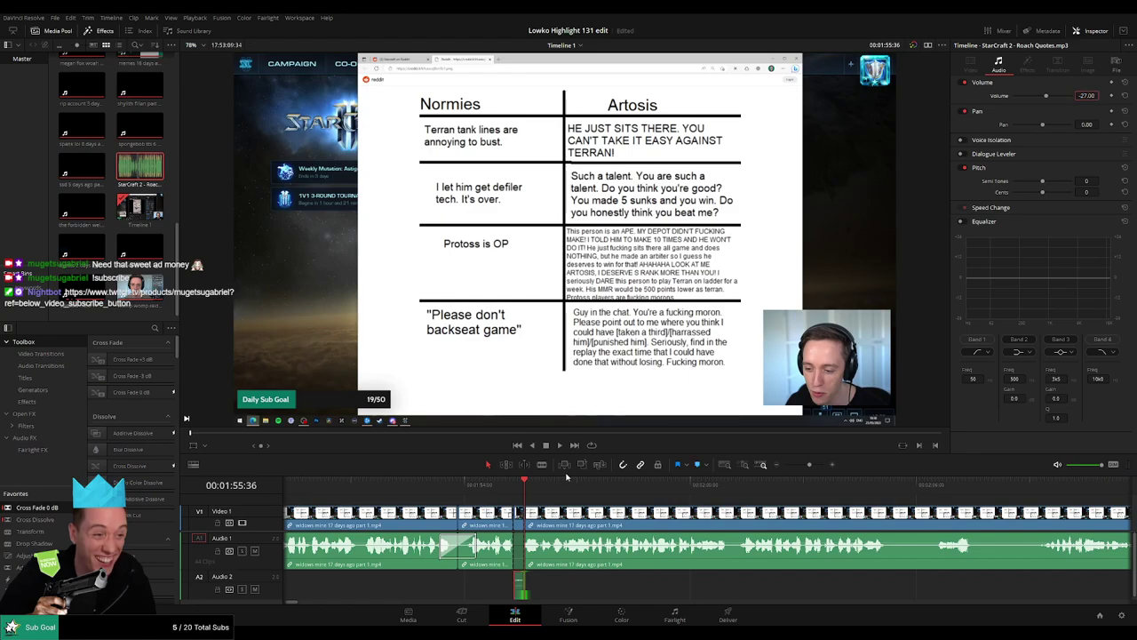
left_click(560, 503)
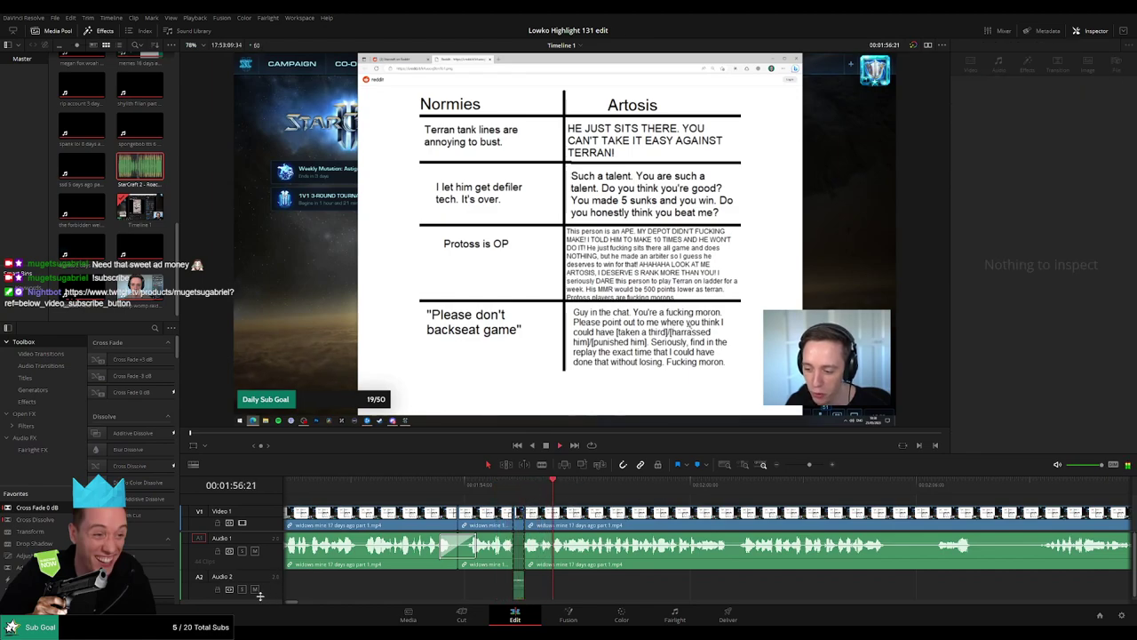
scroll(262, 596, "down", 1)
left_click_drag(268, 596, 271, 590)
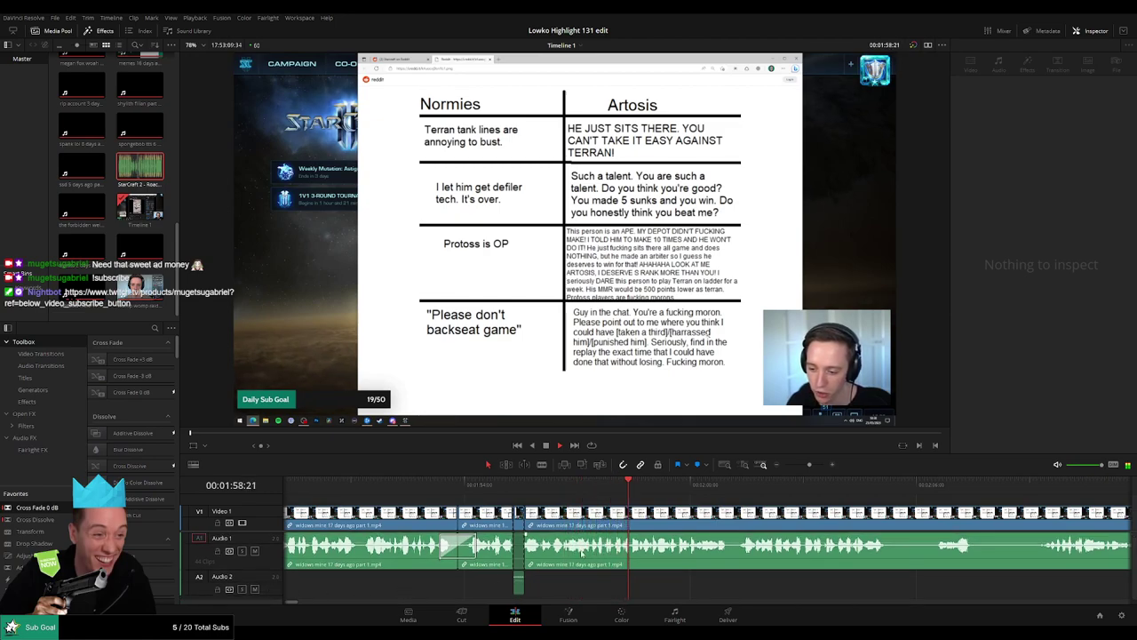
Step: Review the Artosis meme footage after the sound effect up to about 00:02:12, checking for dull sections to remove
scroll(586, 521, "right", 6)
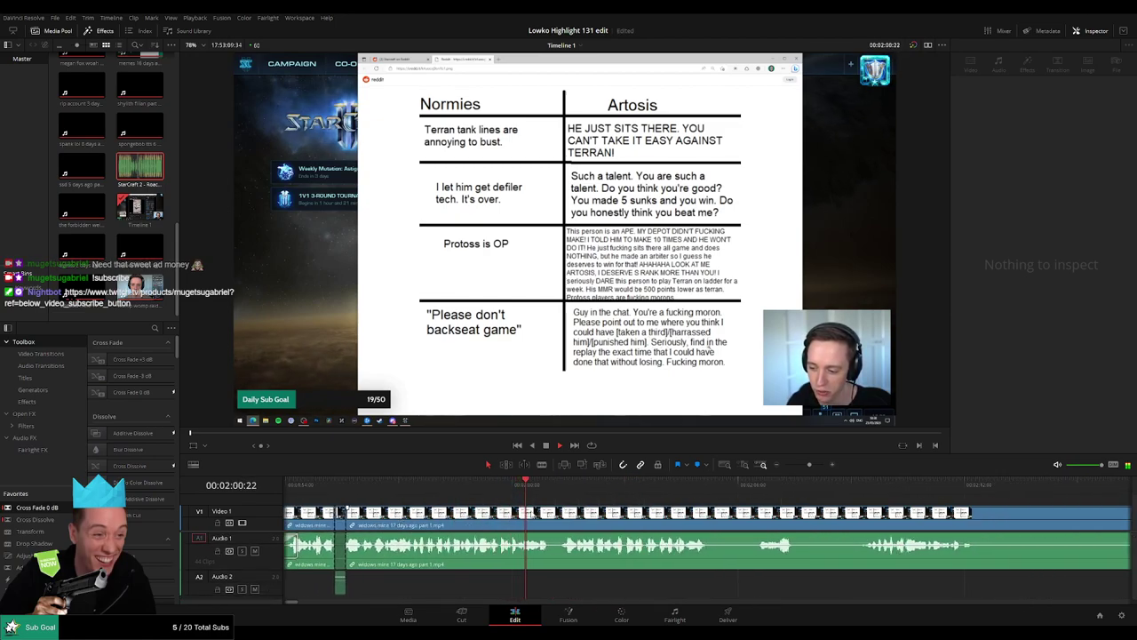
scroll(625, 518, "right", 5)
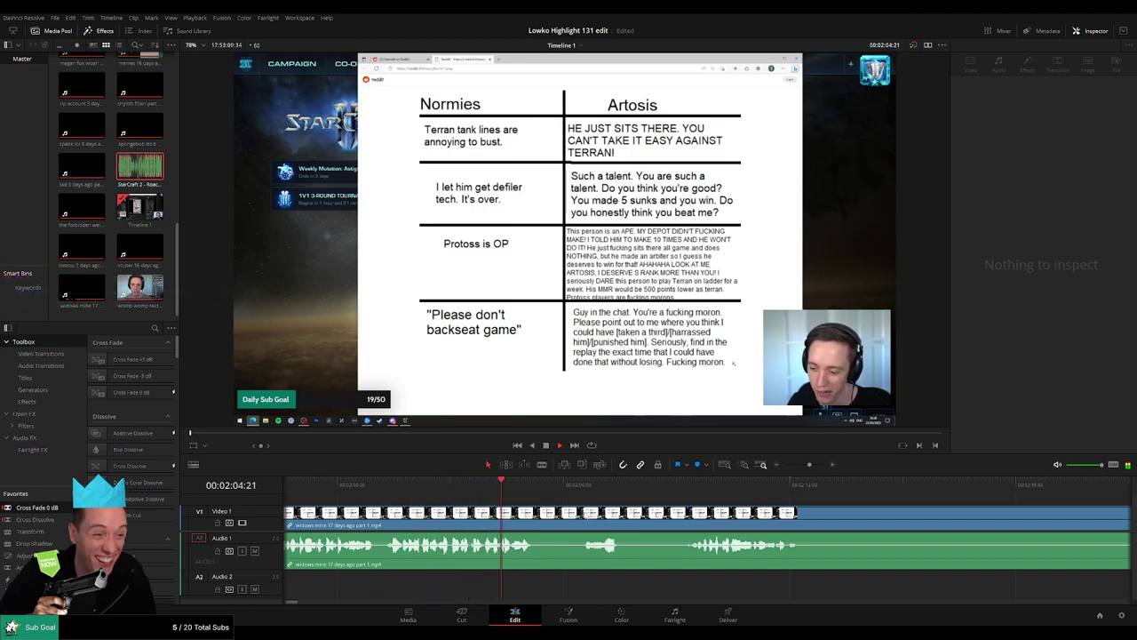
scroll(486, 512, "right", 3)
left_click_drag(459, 491, 477, 492)
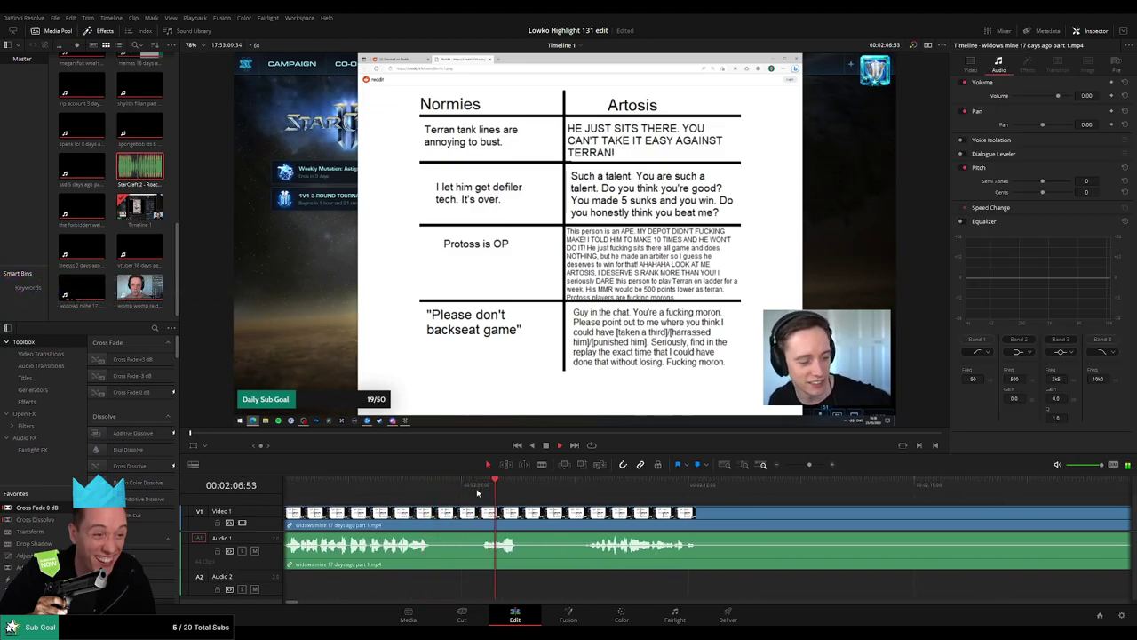
left_click(578, 487)
scroll(584, 492, "right", 5)
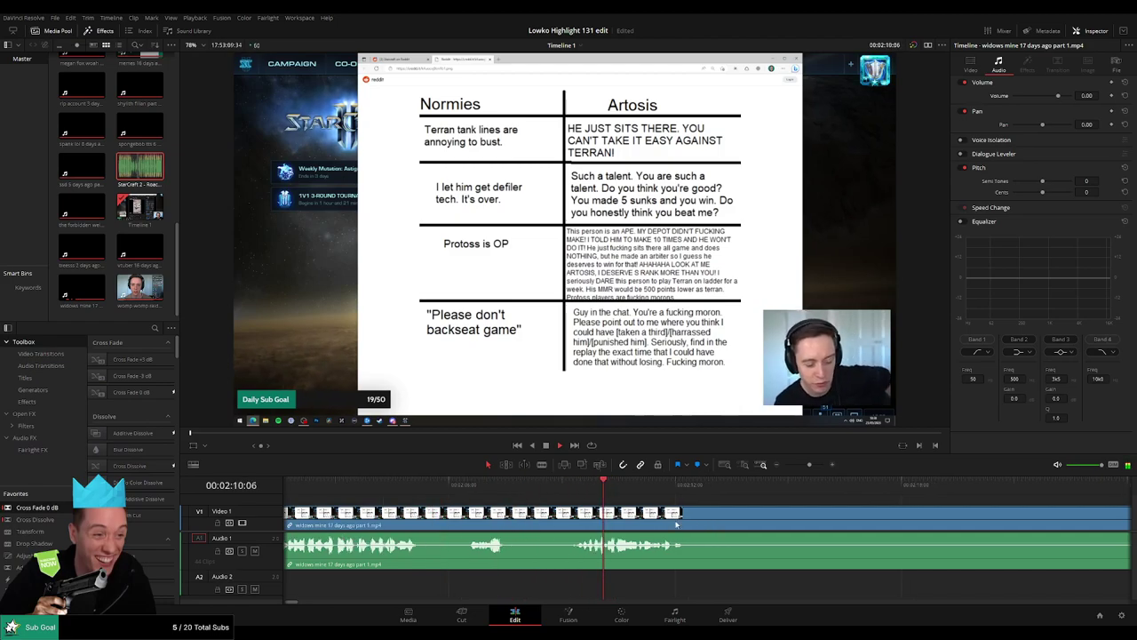
left_click_drag(810, 467, 805, 466)
scroll(578, 515, "right", 4)
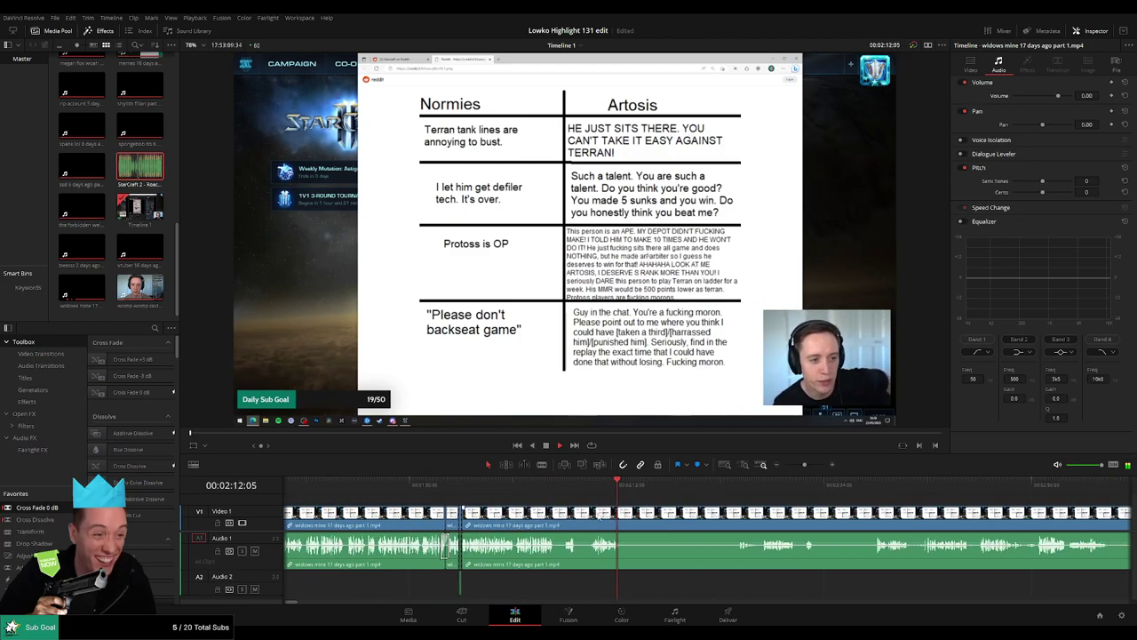
Step: Cut out and ripple delete the footage from about 00:02:14:55 to 00:02:39, and add a Cross Fade 0 dB across the audio cut
key("b")
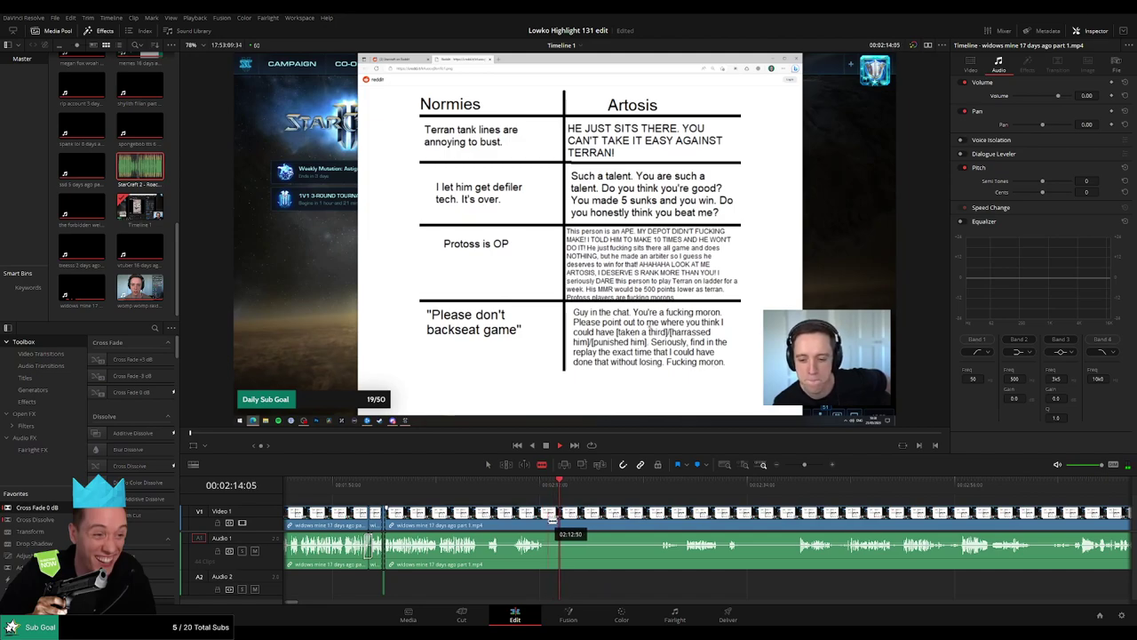
left_click(569, 523)
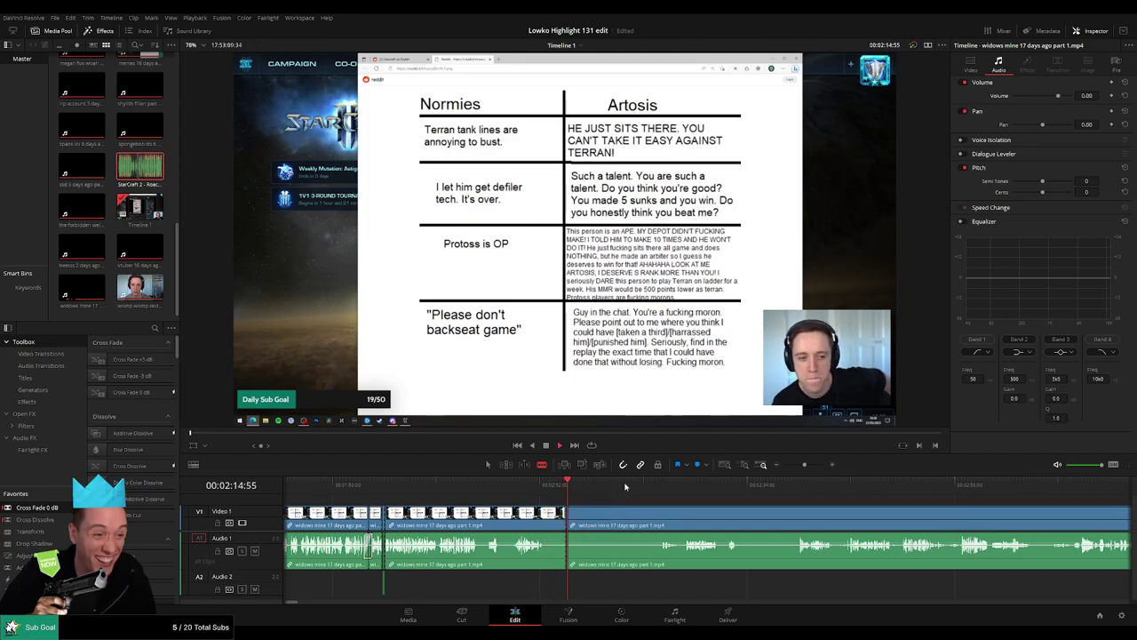
left_click(658, 487)
left_click(684, 489)
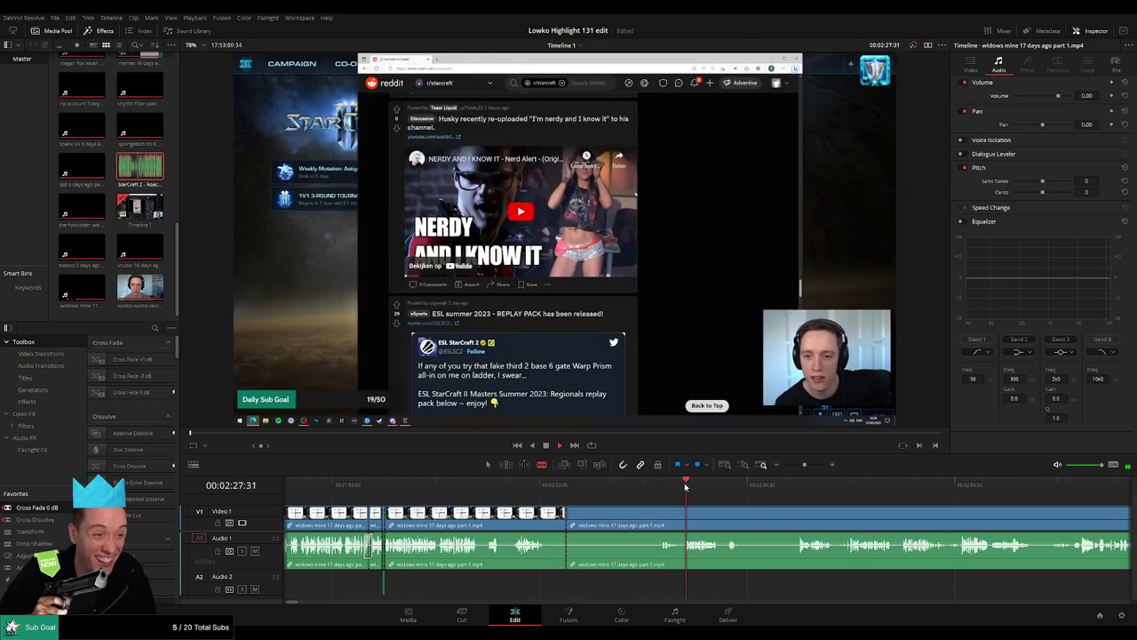
left_click_drag(715, 505, 581, 501)
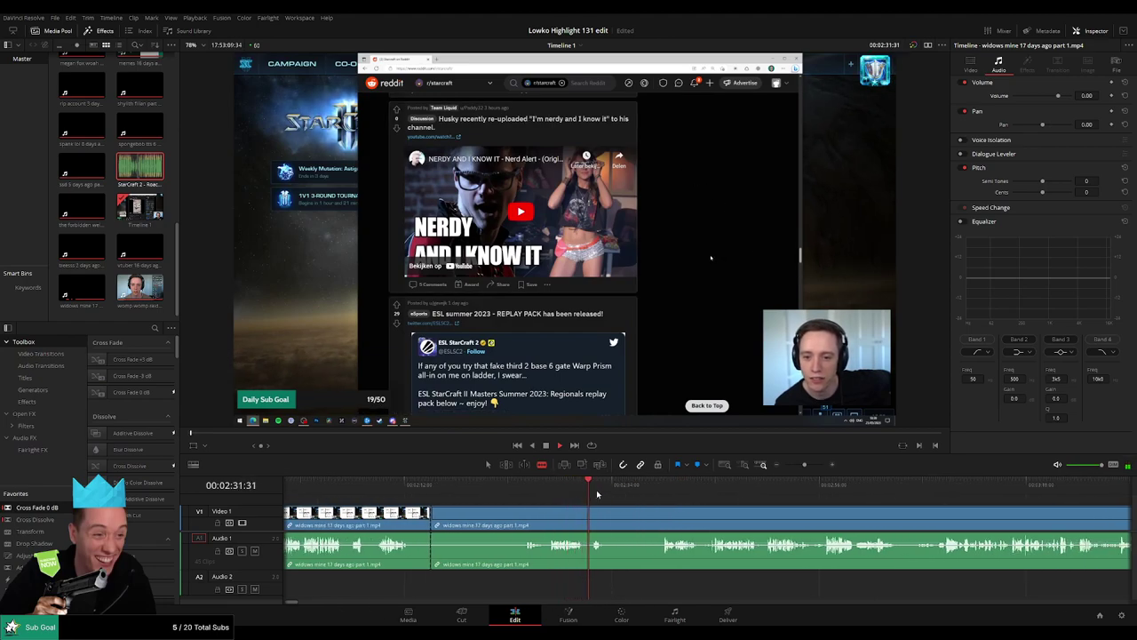
left_click(660, 486)
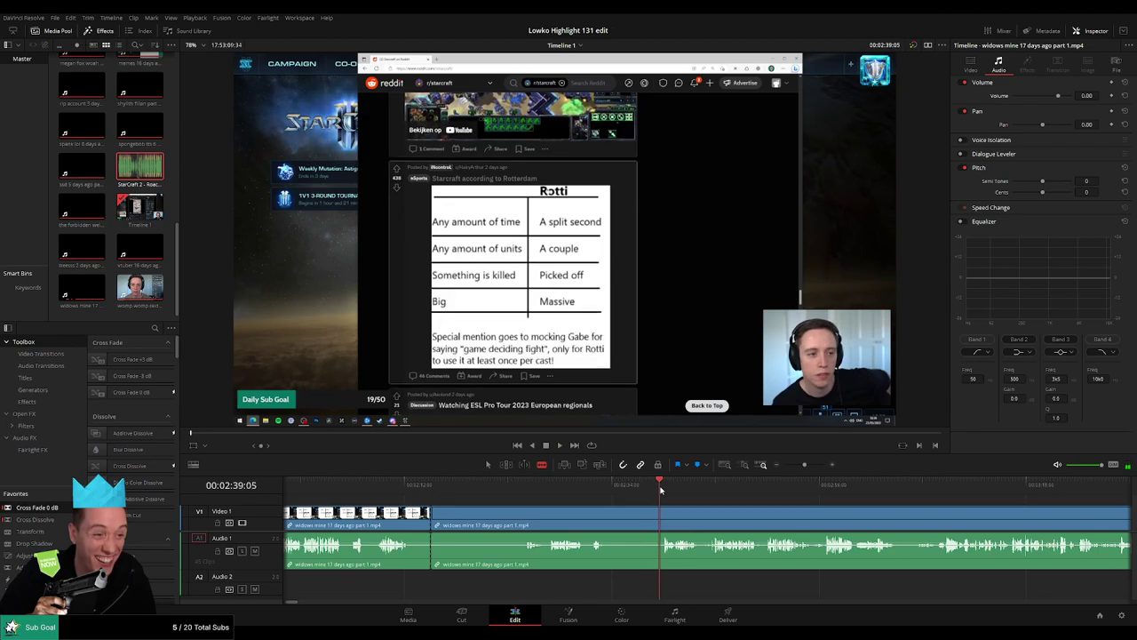
left_click_drag(669, 499, 566, 497)
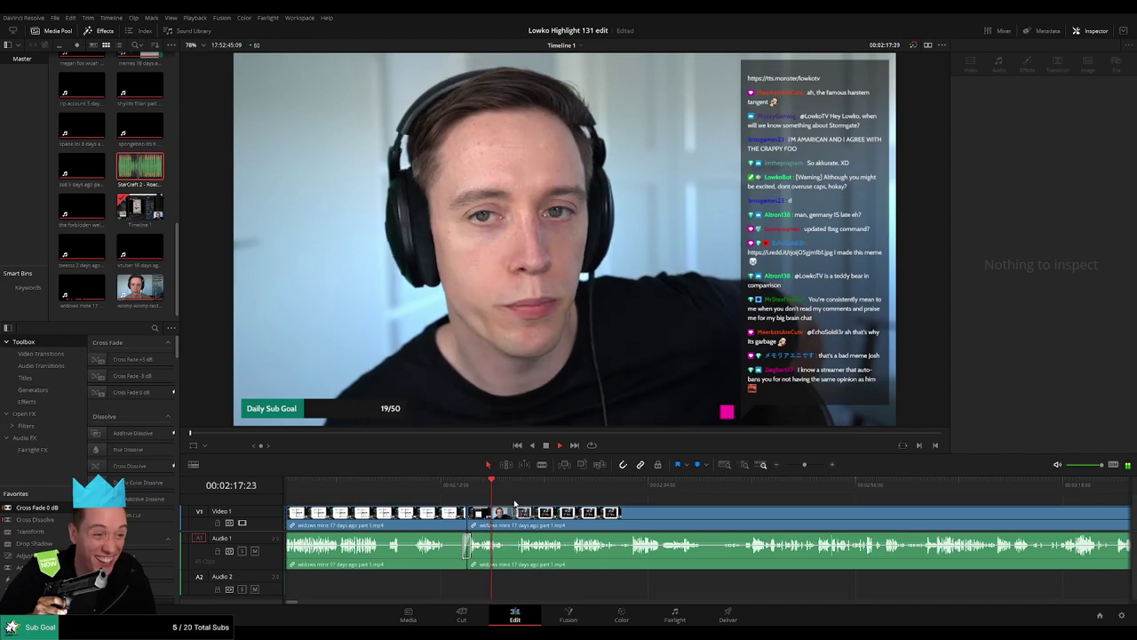
Step: Review the Old School meme footage after the new cut and split the clip at about 00:02:30:29
scroll(510, 503, "right", 2)
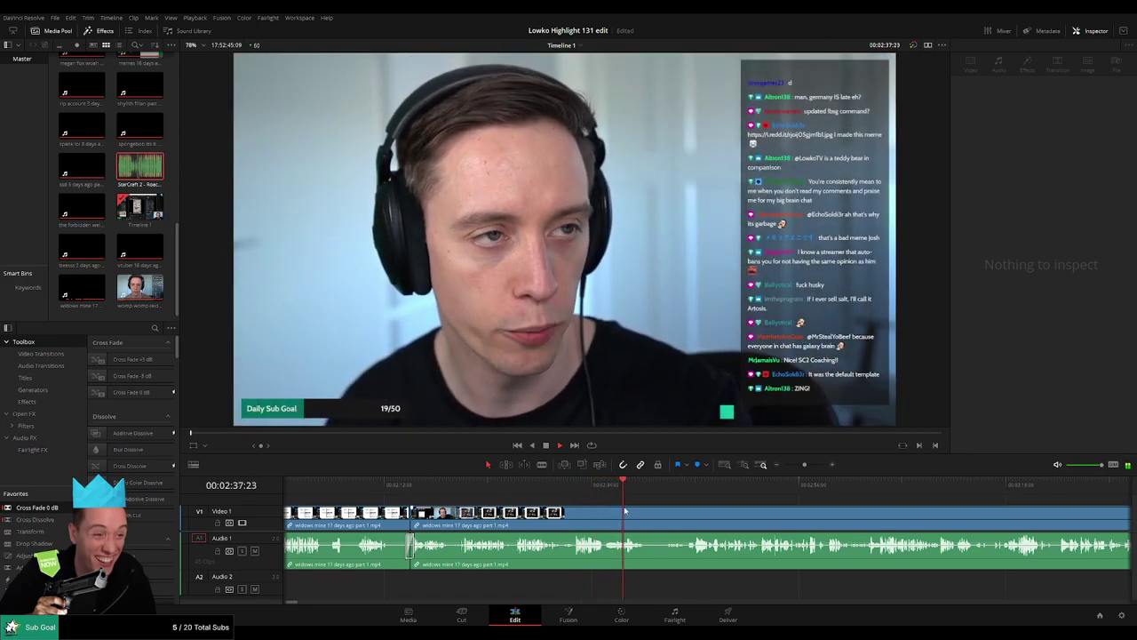
scroll(568, 507, "right", 2)
left_click(430, 488)
key("space")
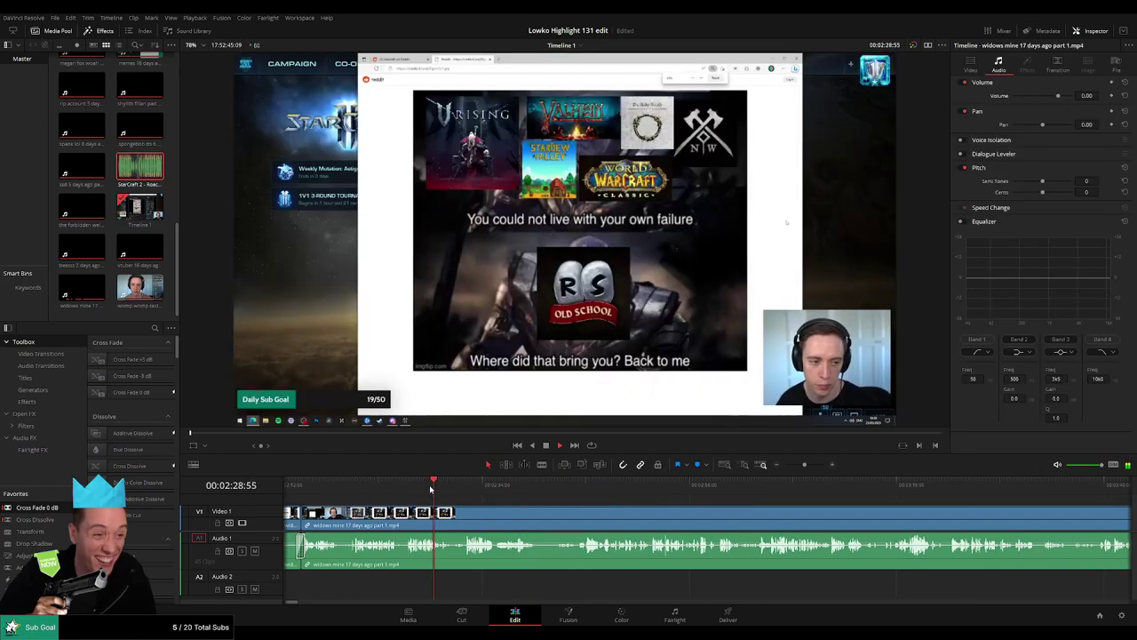
key("b")
left_click(451, 522)
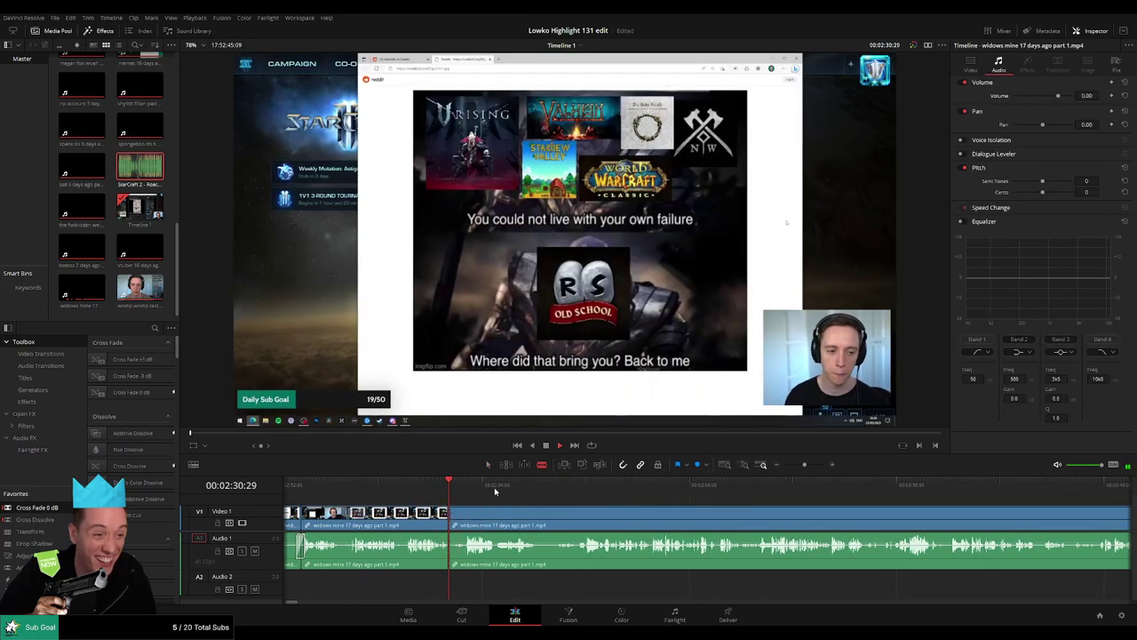
Step: Skim the rest of the widows mine 17 days ago part 1.mp4 clip and ripple delete everything after the split
left_click(581, 489)
left_click_drag(582, 489, 885, 504)
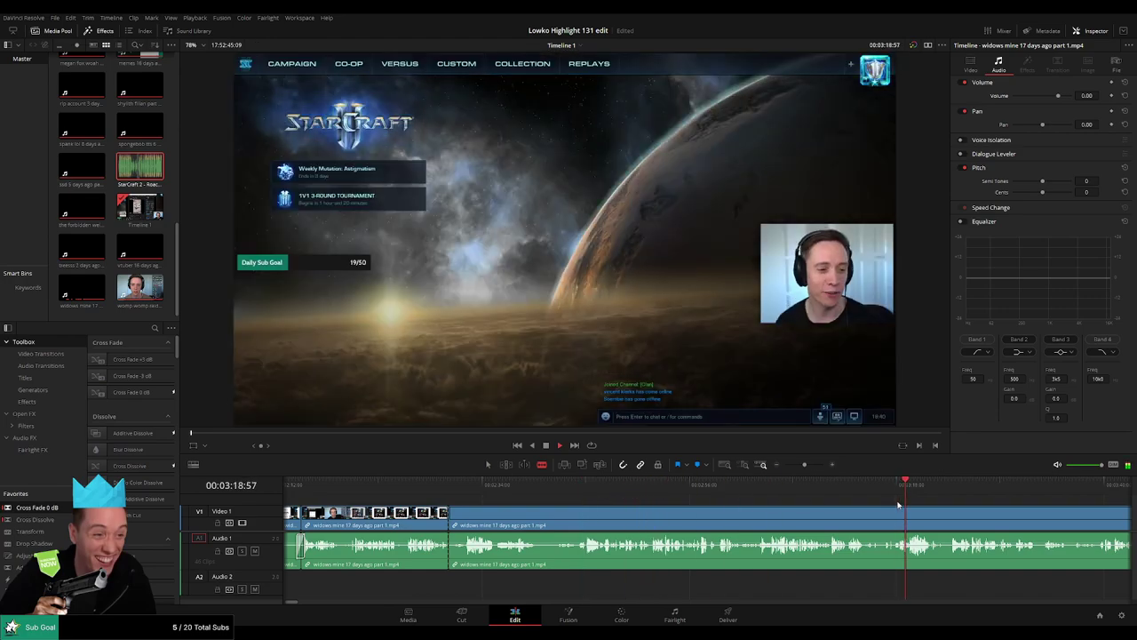
left_click_drag(805, 464, 792, 464)
left_click(395, 489)
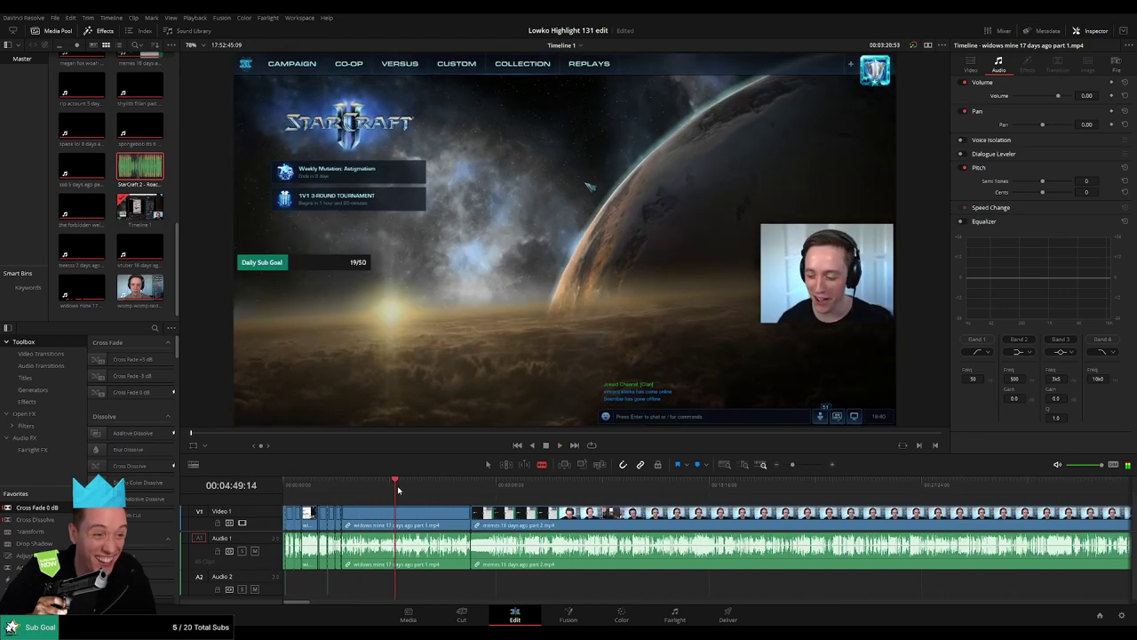
left_click(426, 489)
key("a")
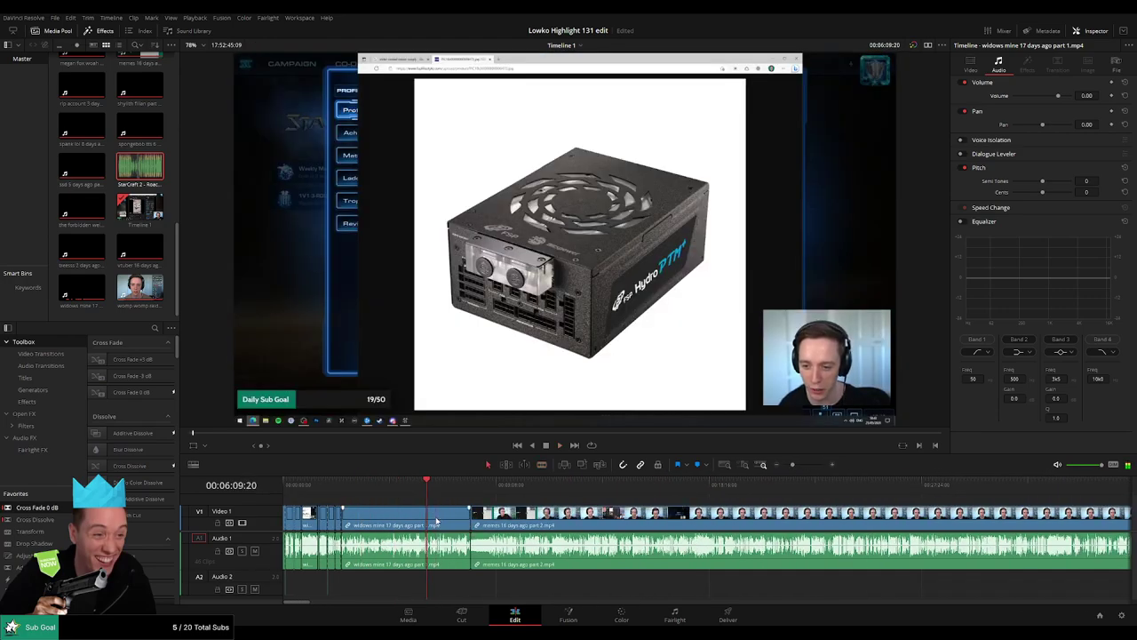
left_click(433, 520)
key("Delete")
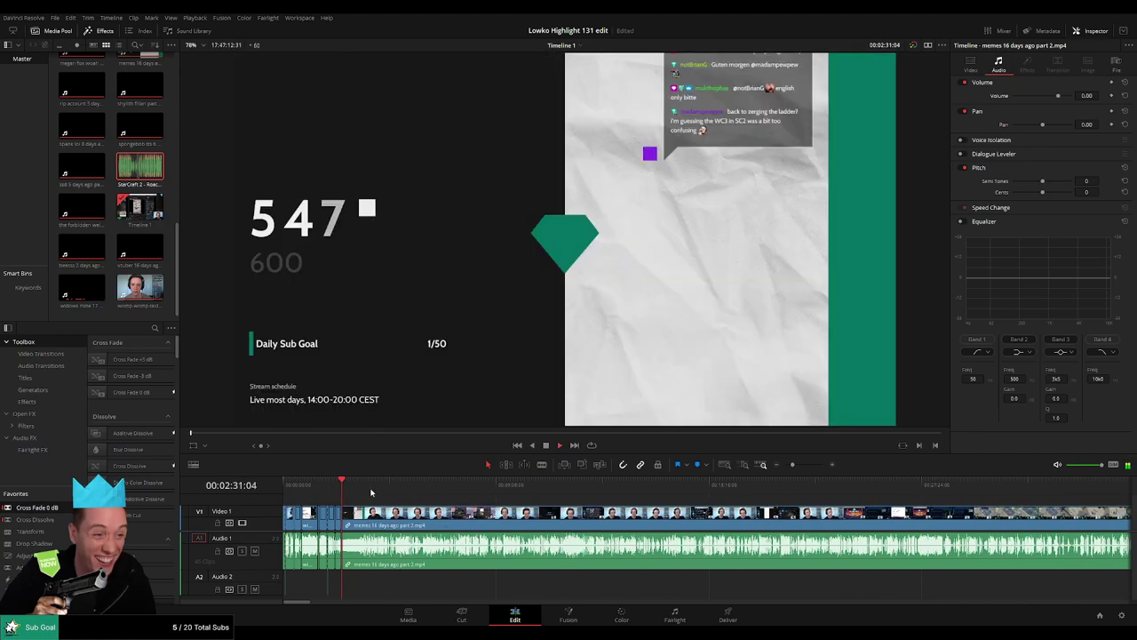
Step: Skim the memes 16 days ago part 2.mp4 clip from about 00:02:31 to 00:06:01 to find where the usable footage starts
left_click(371, 487)
left_click(383, 487)
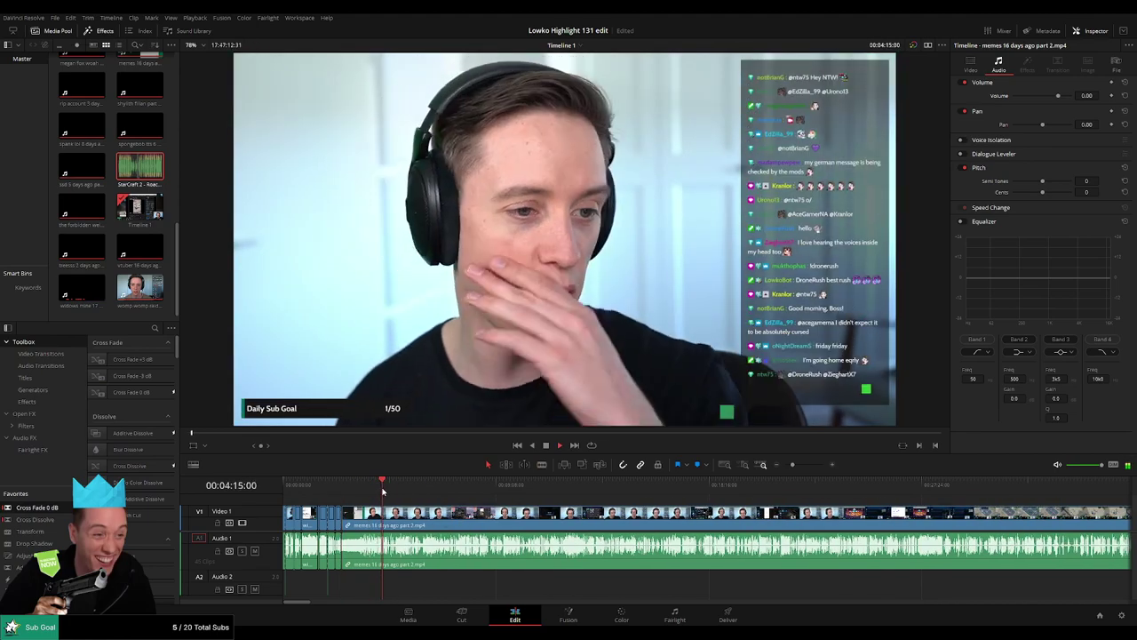
left_click(399, 484)
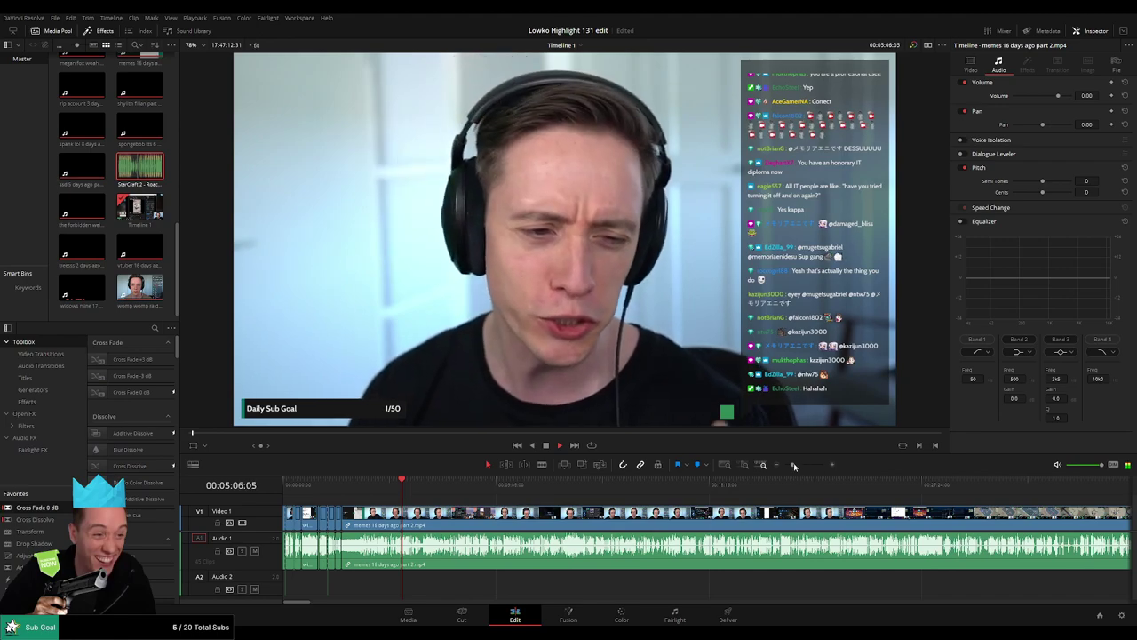
left_click_drag(794, 466, 804, 469)
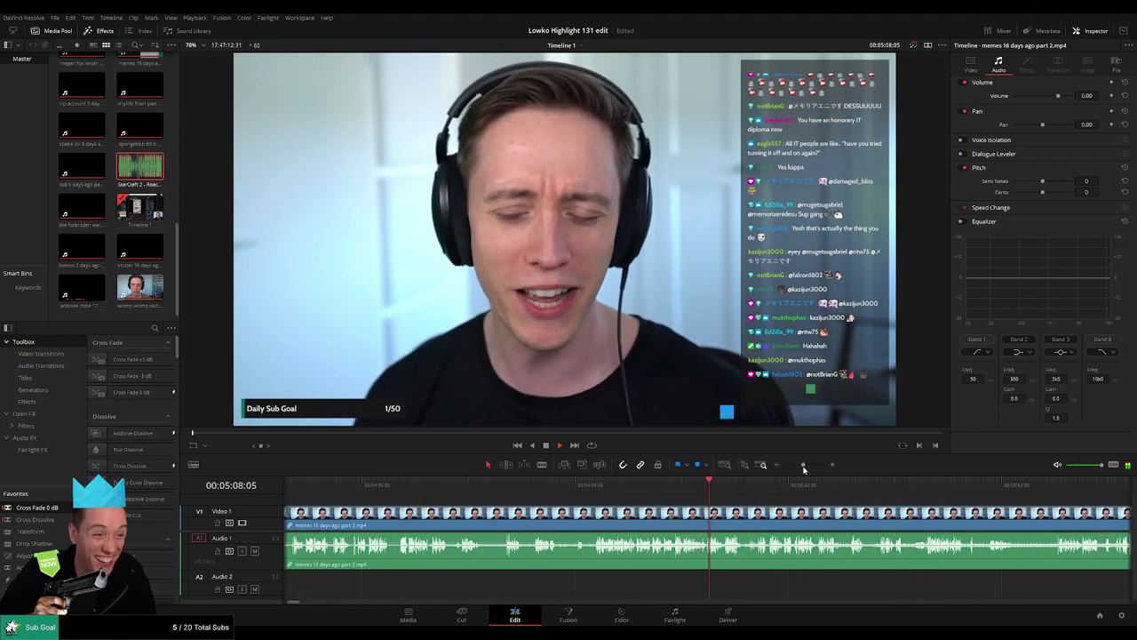
left_click(751, 487)
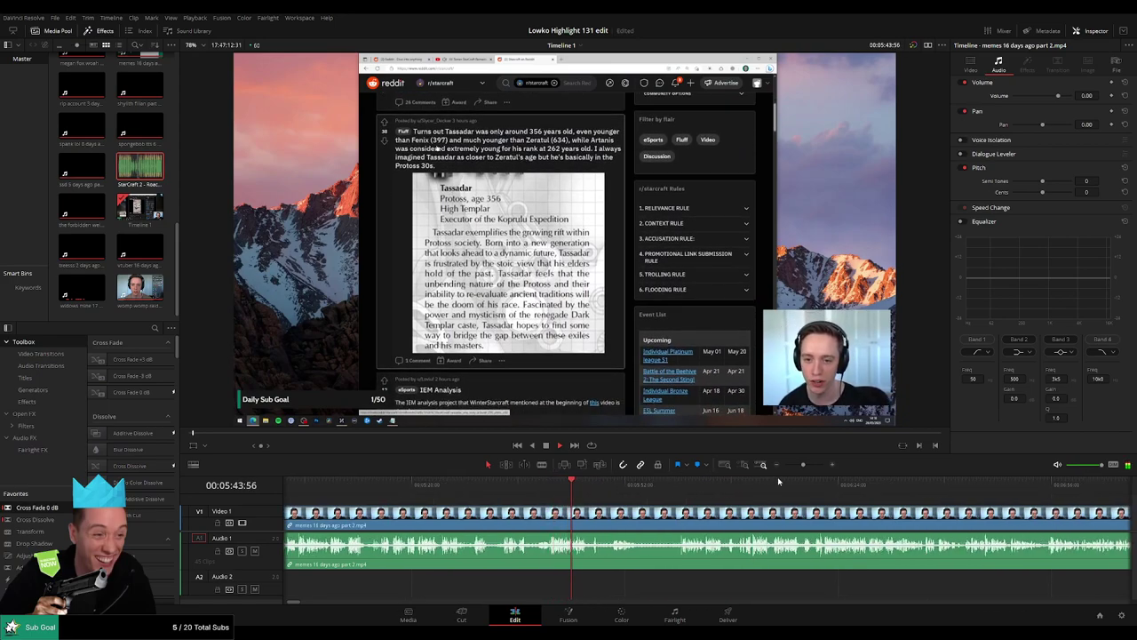
left_click_drag(804, 465, 806, 468)
scroll(667, 502, "right", 1)
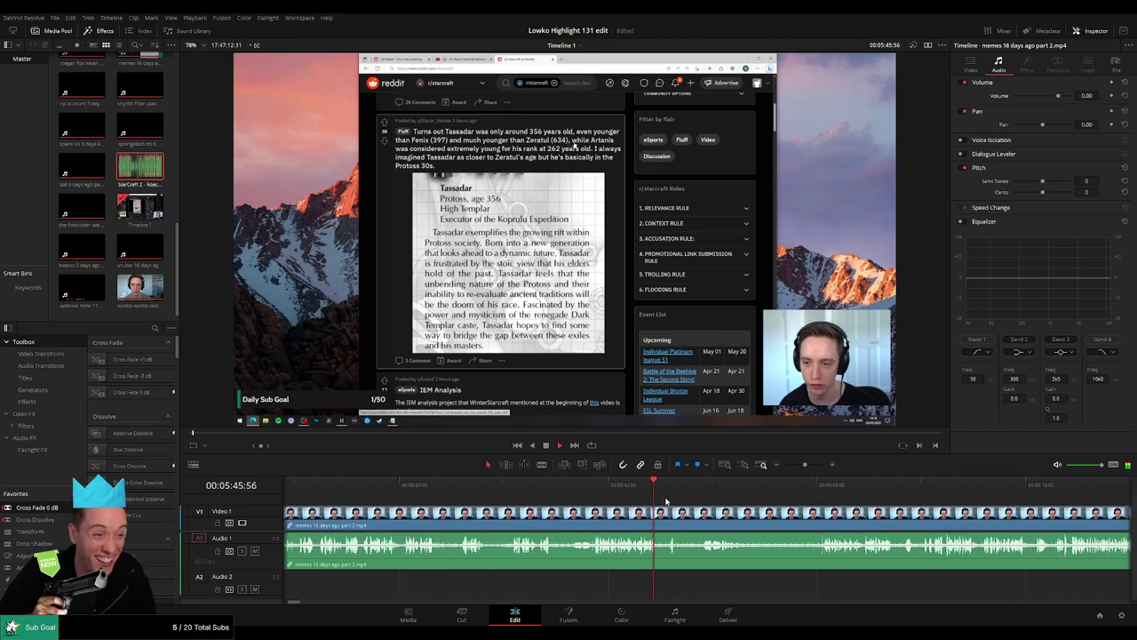
key("space")
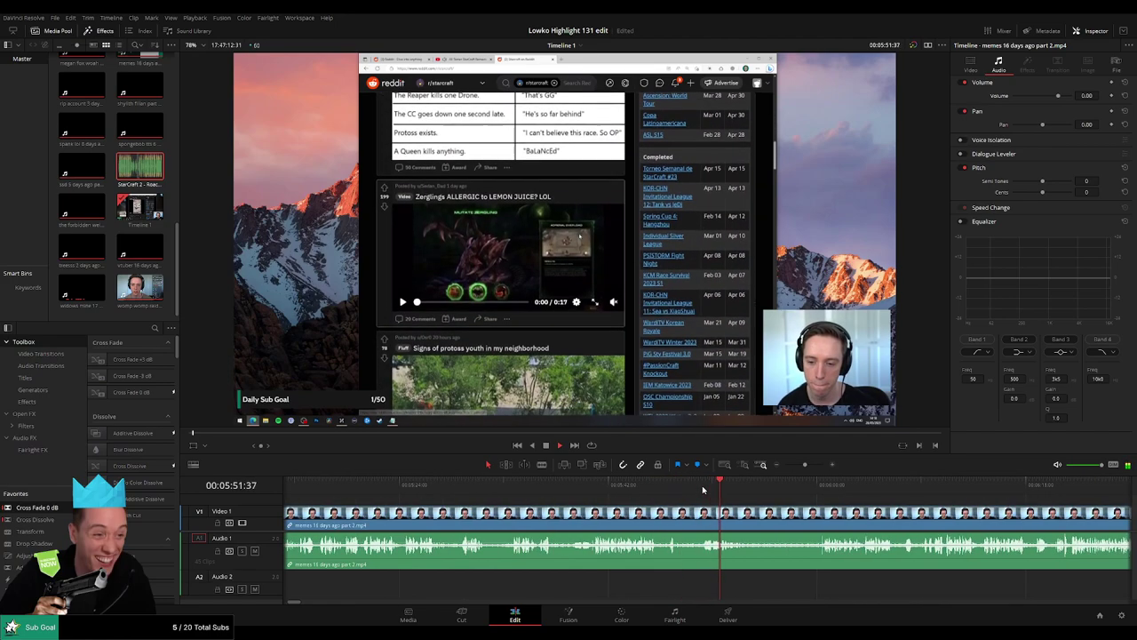
left_click(699, 487)
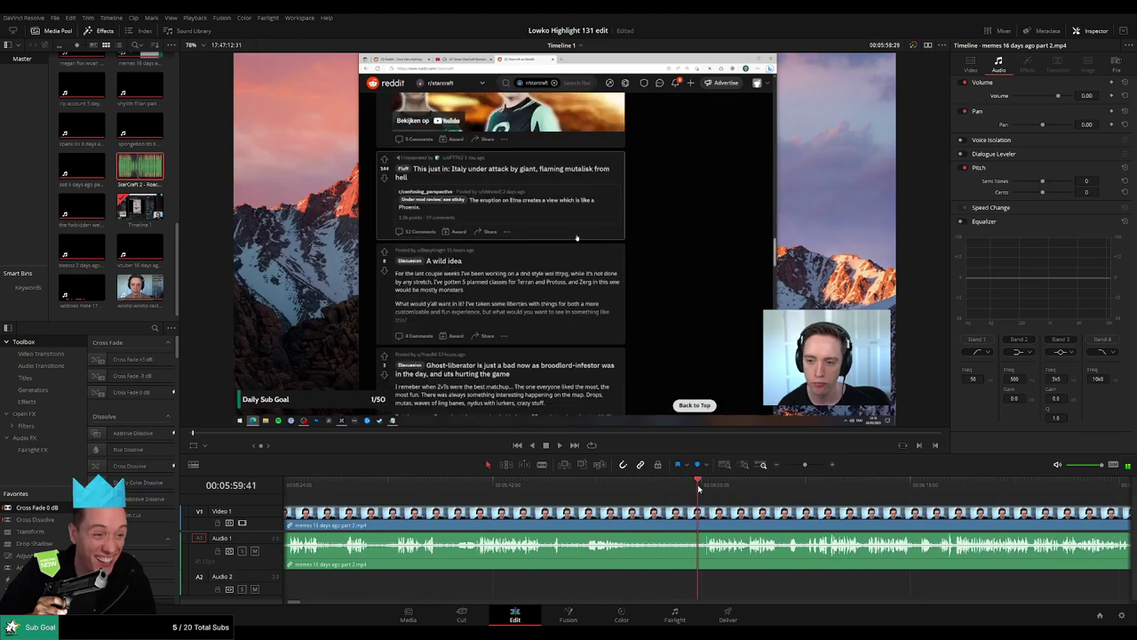
left_click_drag(761, 506, 565, 499)
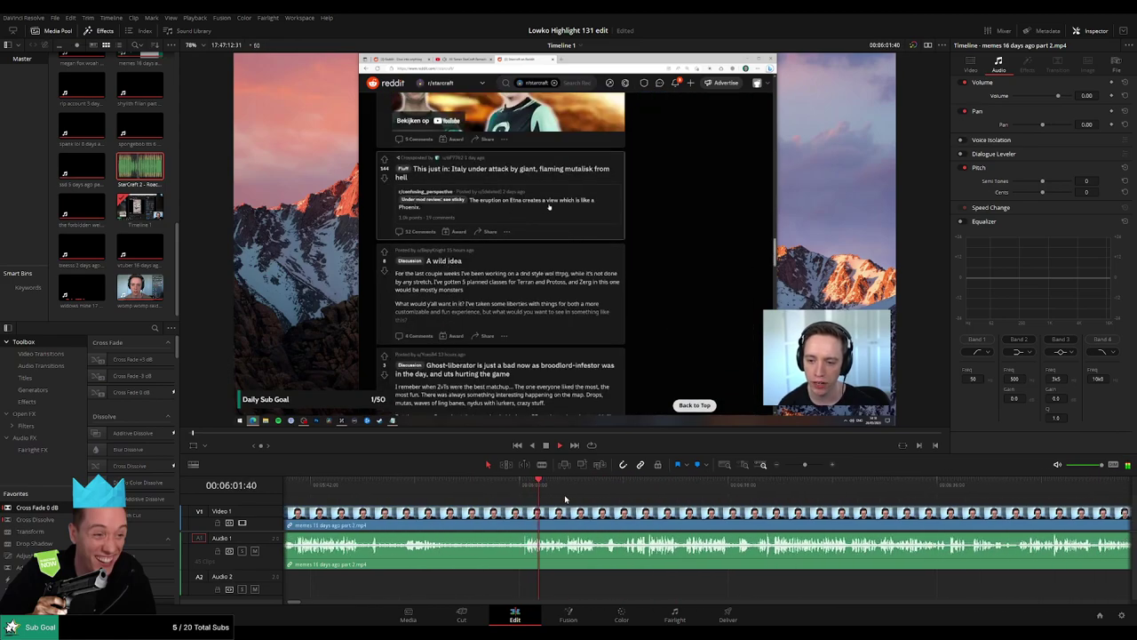
Step: Split memes 16 days ago part 2.mp4 at about 00:05:59, ripple delete the part before it, and add a Cross Fade 0 dB across the audio cut
key("b")
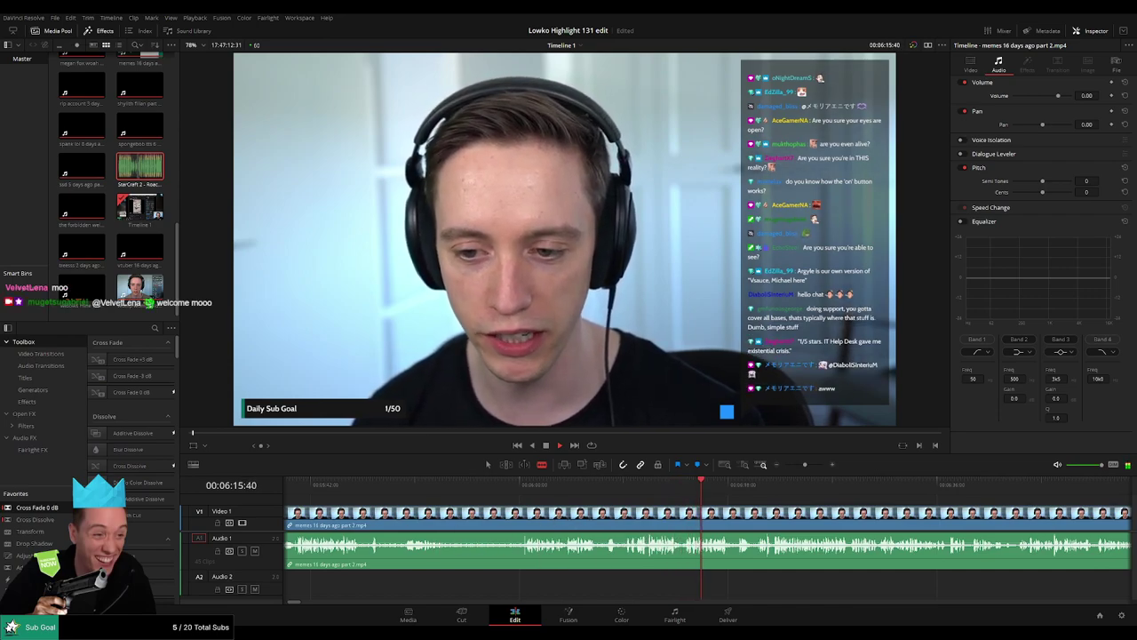
left_click(517, 522)
key("a")
left_click(485, 521)
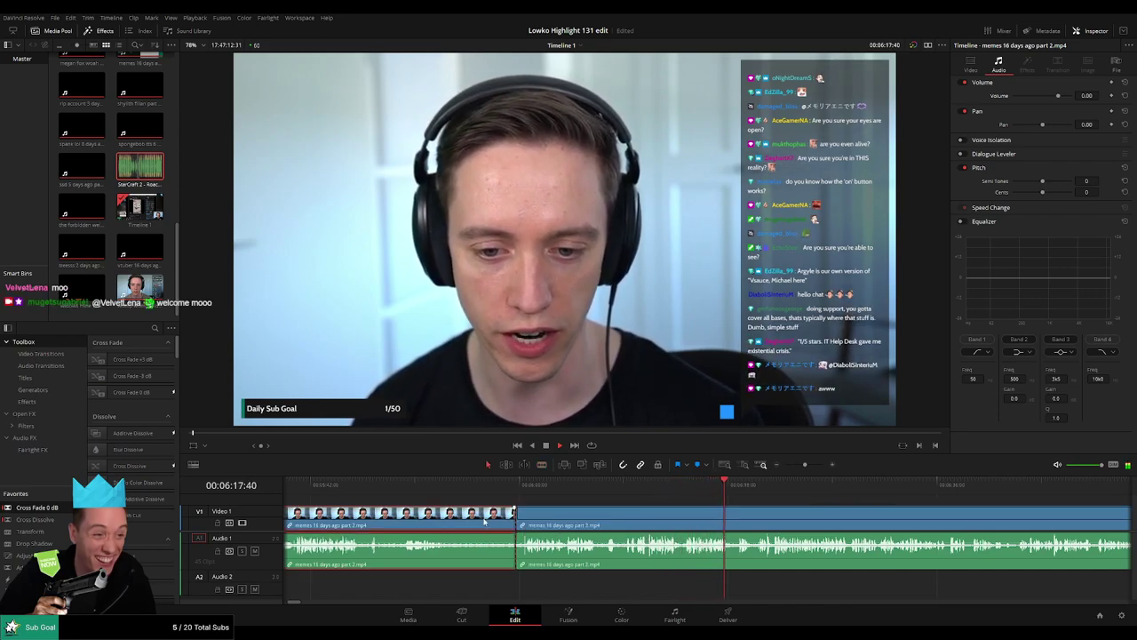
key("Delete")
key("BackSpace")
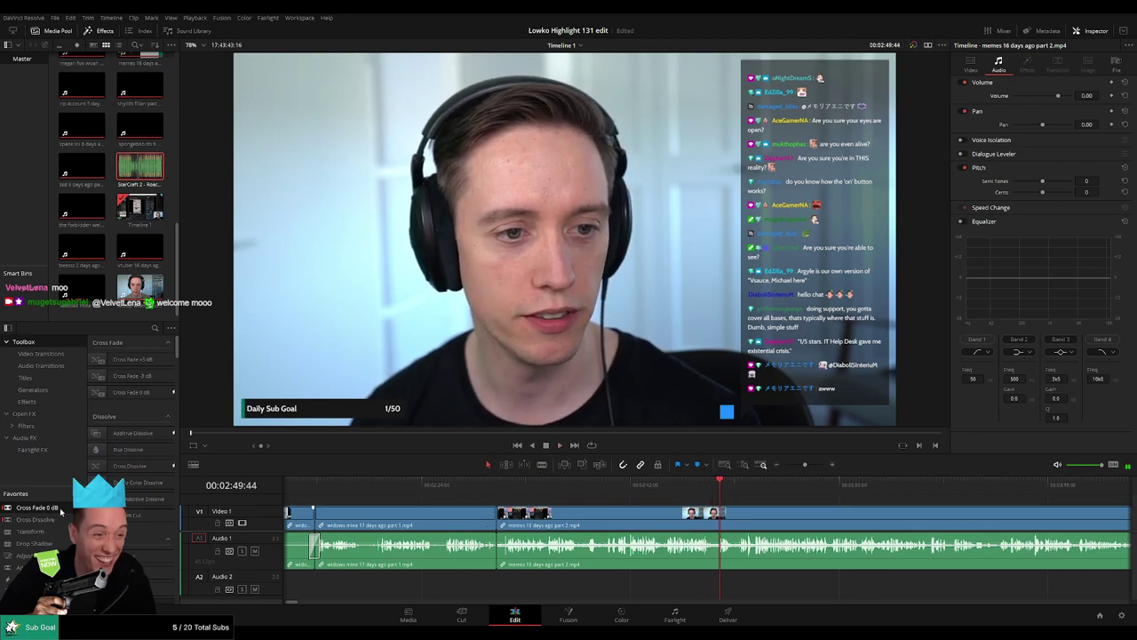
left_click_drag(60, 512, 504, 569)
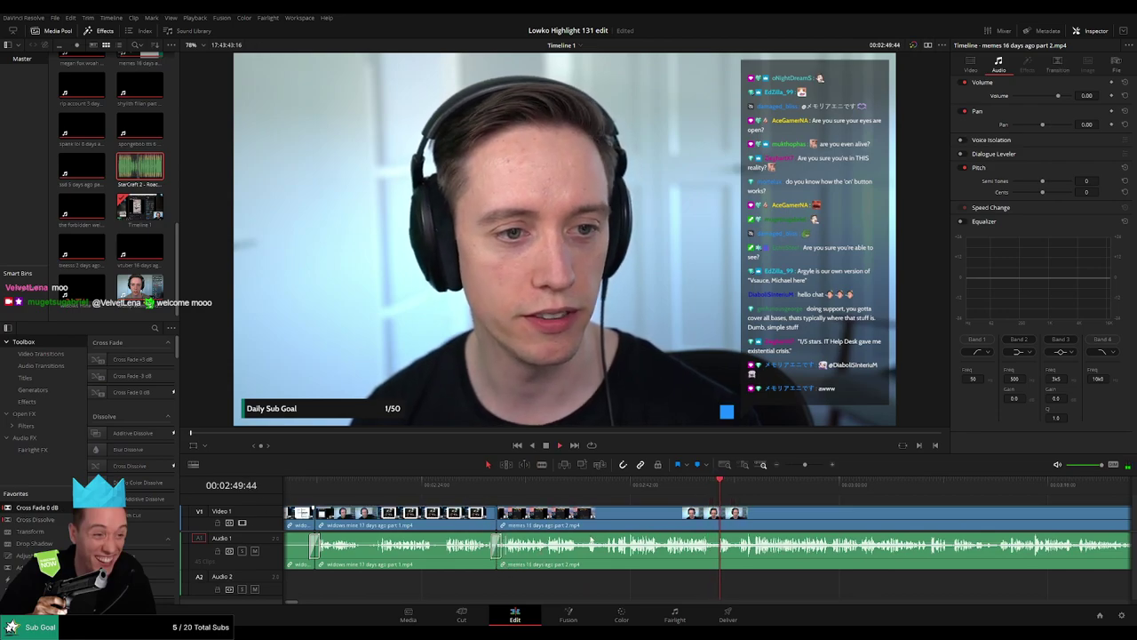
Step: Skim the memes 16 days ago part 2.mp4 footage forward from about 00:02:49 to 00:04:20, looking for the start of the Discord segment
scroll(596, 513, "right", 4)
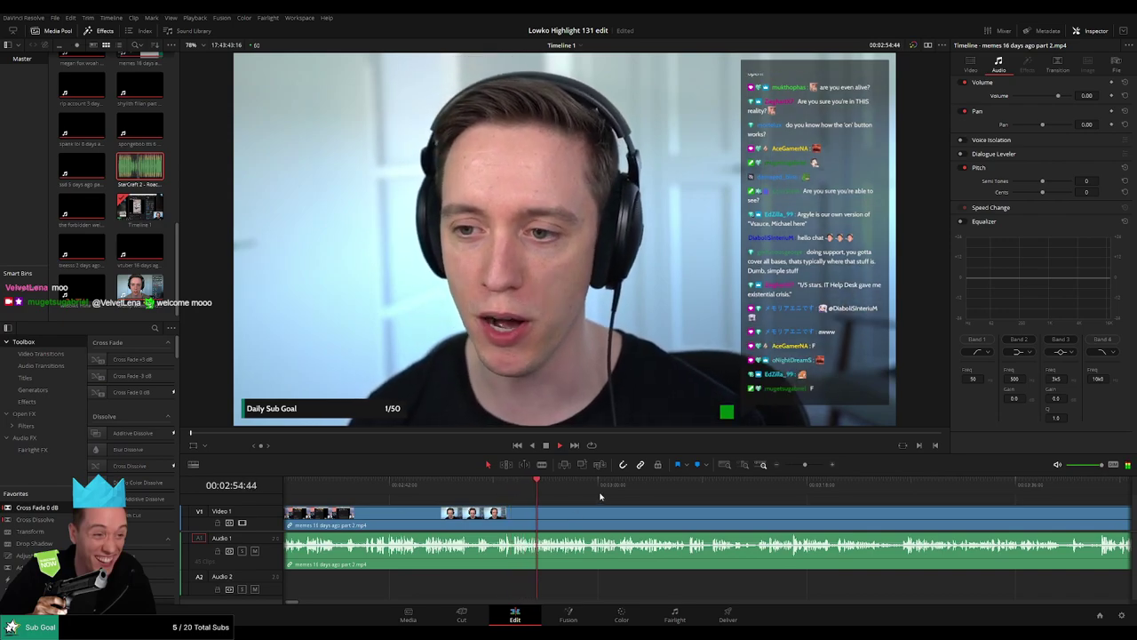
left_click_drag(622, 494, 819, 493)
scroll(907, 522, "right", 4)
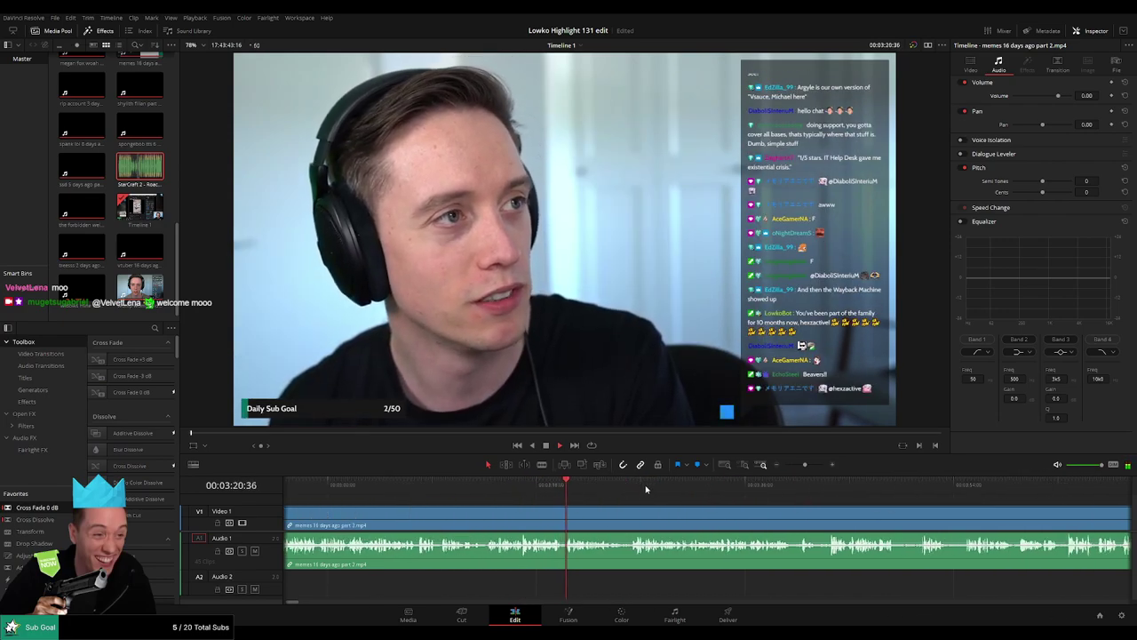
left_click_drag(658, 488, 863, 494)
scroll(865, 511, "right", 5)
scroll(579, 515, "right", 2)
left_click_drag(489, 493, 627, 494)
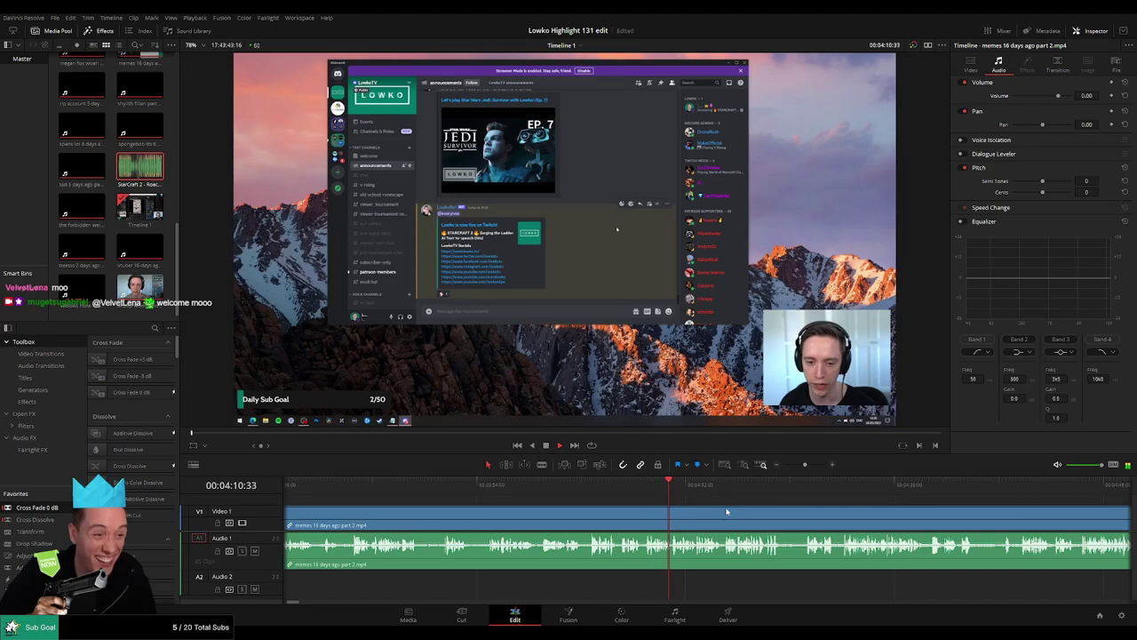
scroll(613, 499, "right", 2)
scroll(610, 498, "right", 1)
left_click(610, 496)
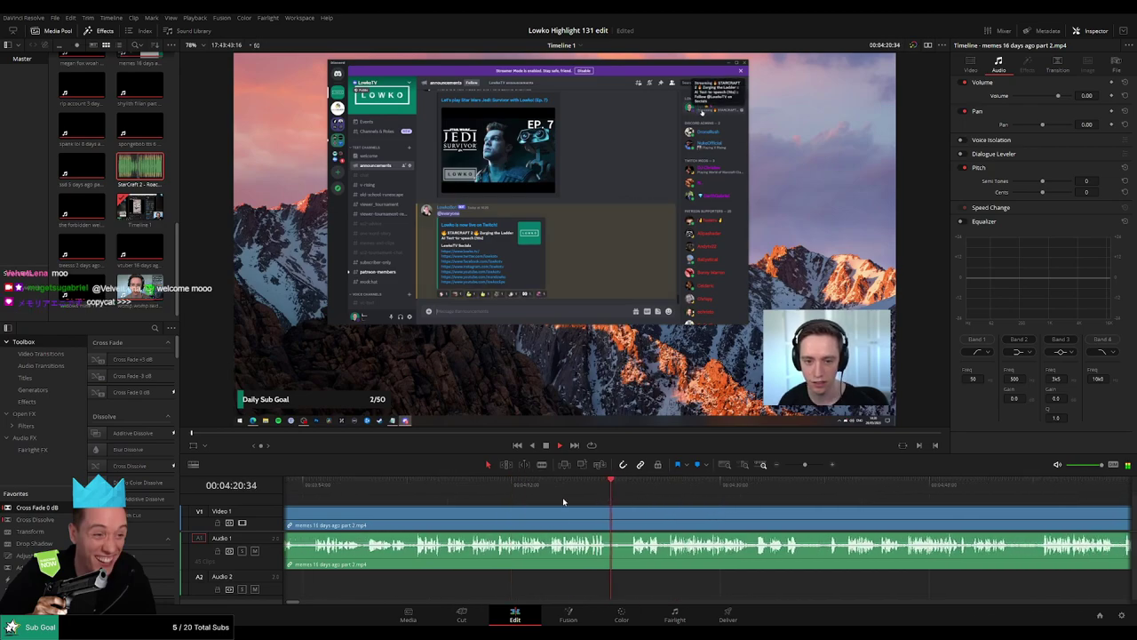
Step: Review the talk leading into the Discord segment between about 00:03:55 and 00:04:03 for a suitable starting point
left_click(474, 486)
left_click(411, 489)
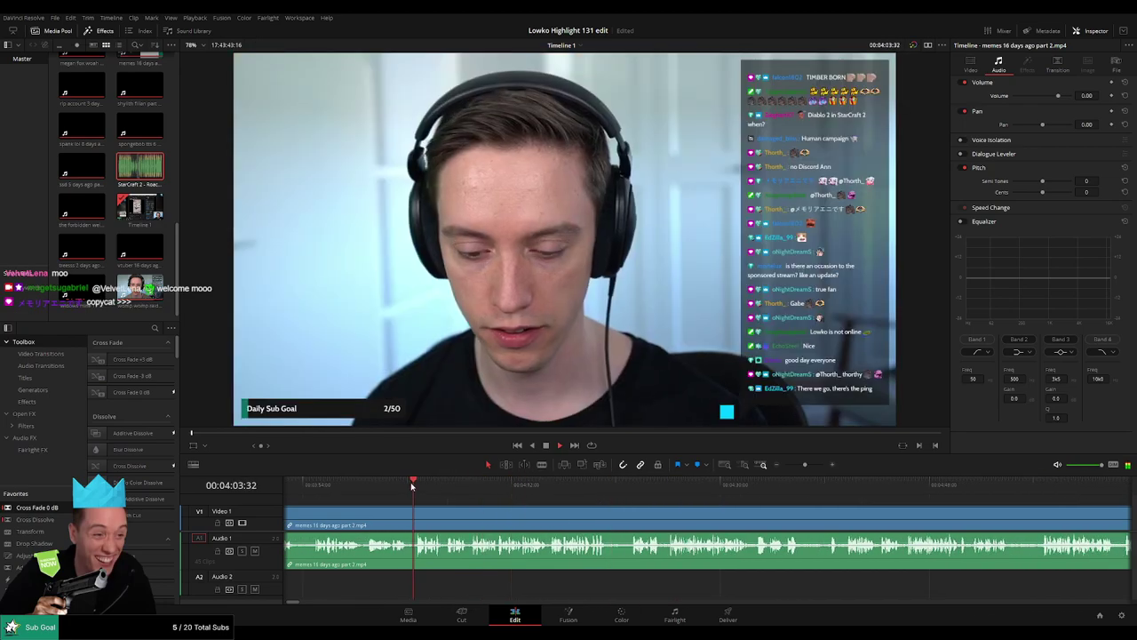
scroll(480, 488, "left", 2)
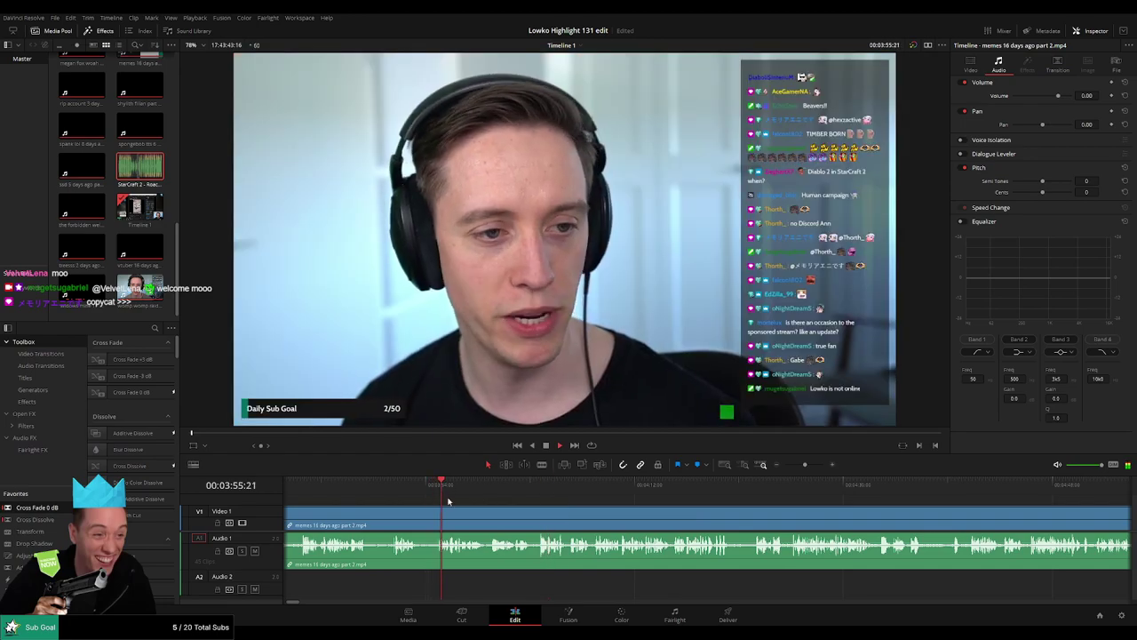
scroll(514, 494, "left", 2)
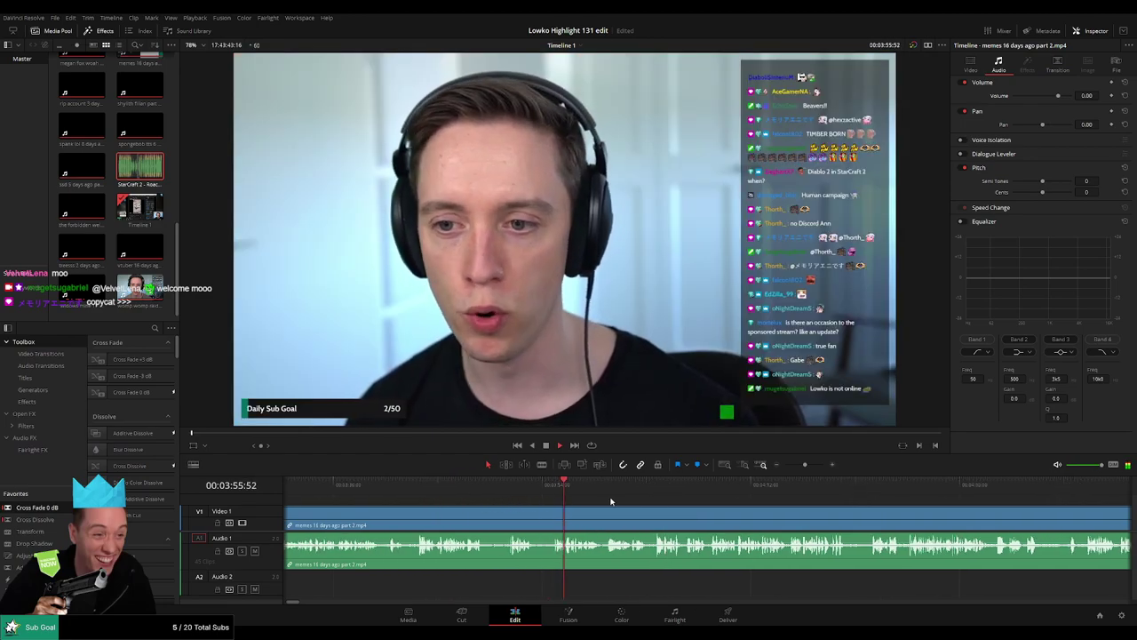
left_click(525, 487)
left_click_drag(550, 493, 604, 489)
scroll(586, 496, "right", 1)
scroll(563, 503, "right", 1)
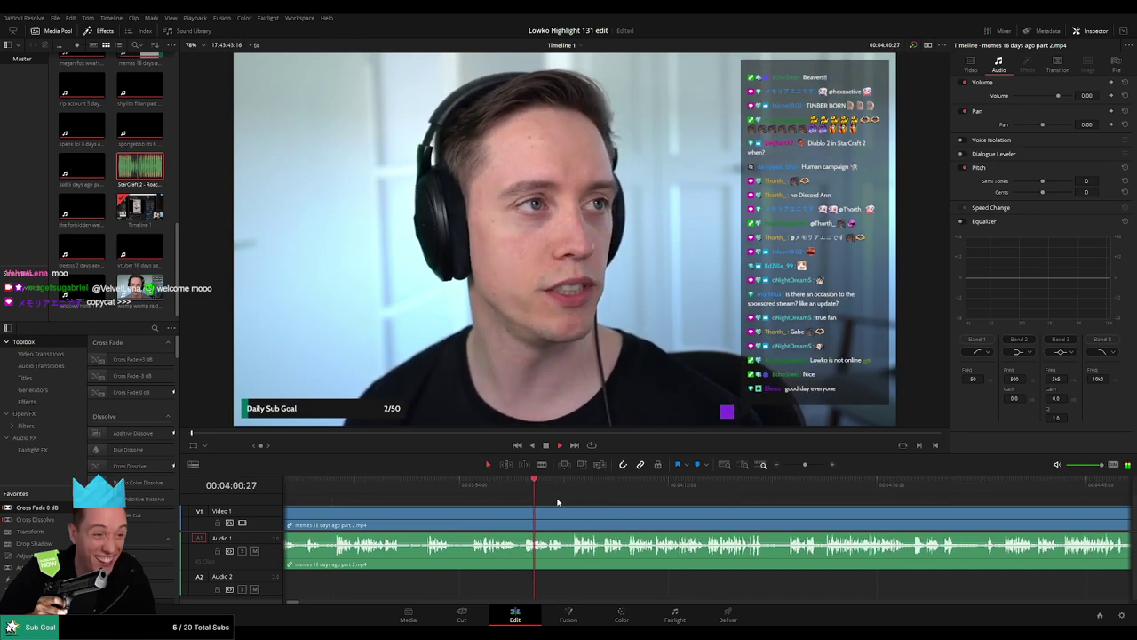
Step: Split the memes clip at about 00:03:59 and ripple delete the part before the split
key("b")
left_click(526, 518)
key("a")
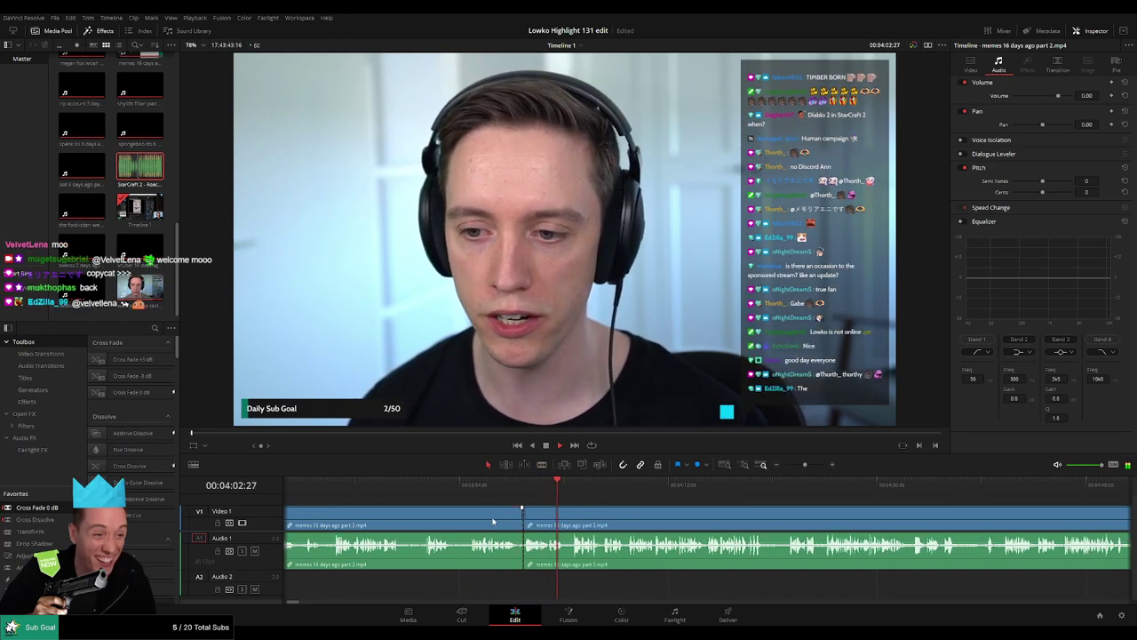
left_click(494, 520)
key("Delete")
Step: Review the Discord footage up to about 00:03:47 and ripple delete the short silent gap from about 00:03:45 to 00:03:46
scroll(653, 514, "right", 4)
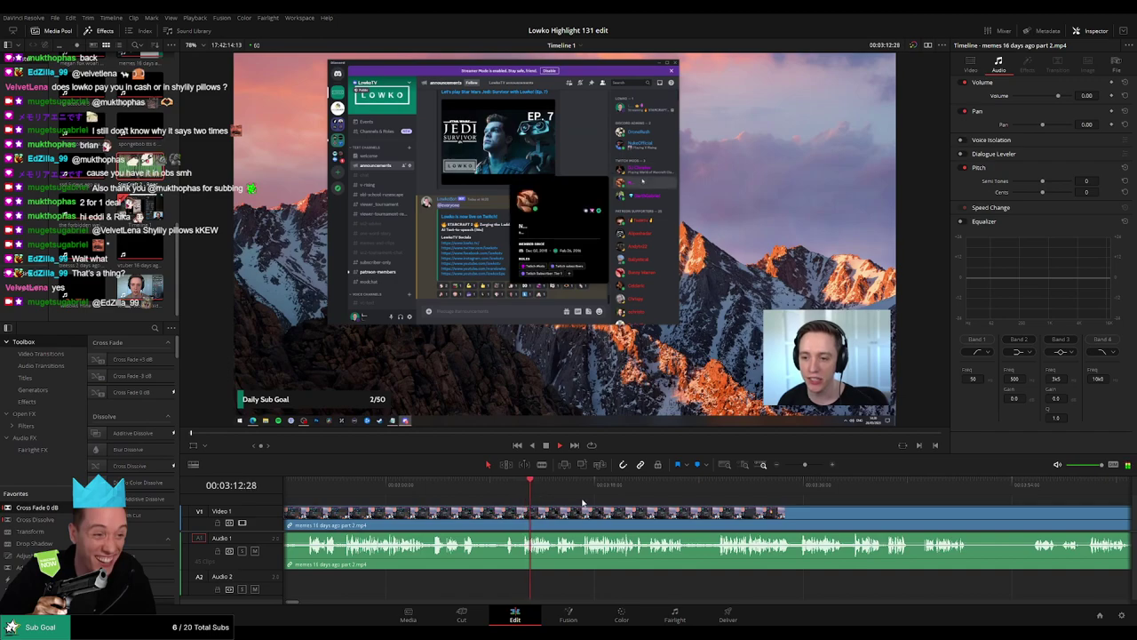
left_click_drag(620, 504, 495, 502)
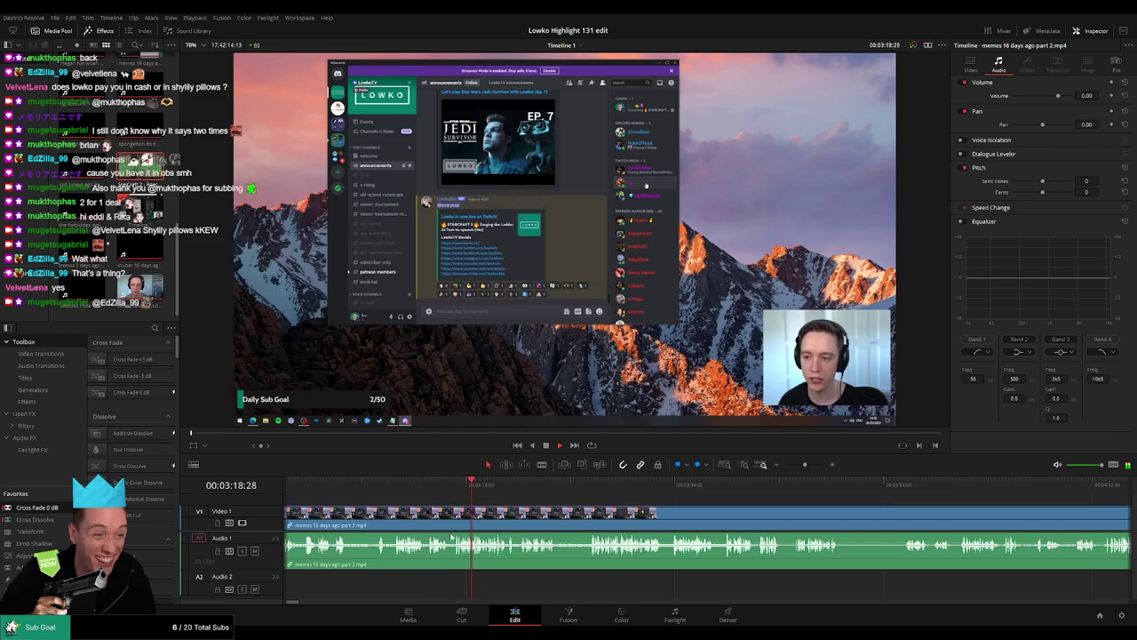
left_click_drag(536, 503, 490, 502)
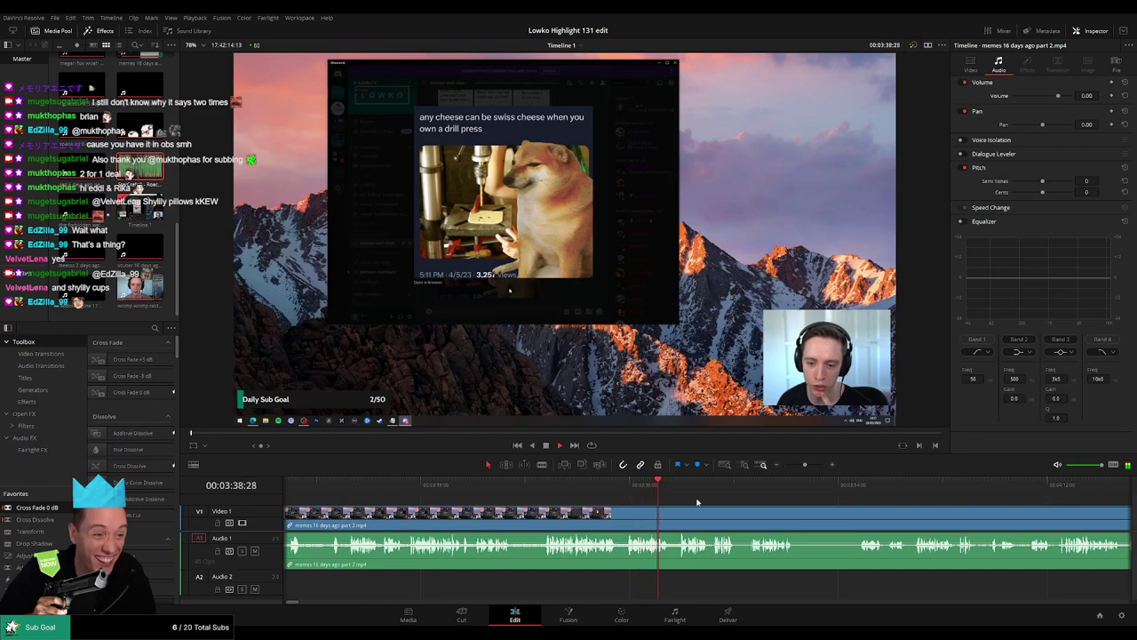
left_click_drag(696, 499, 473, 509)
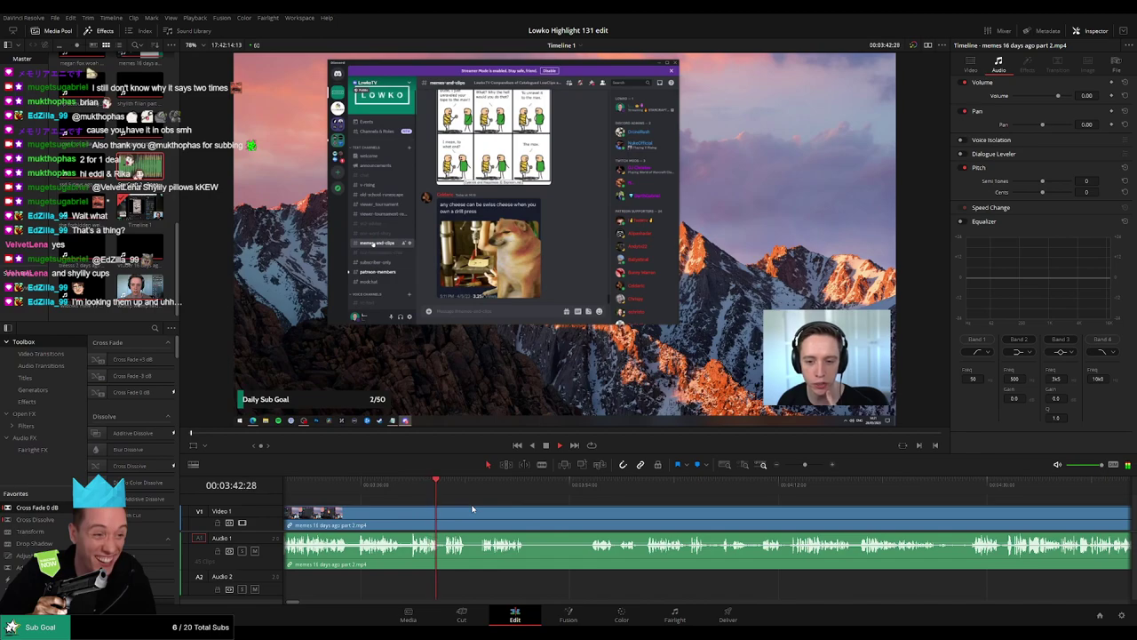
scroll(471, 505, "right", 1)
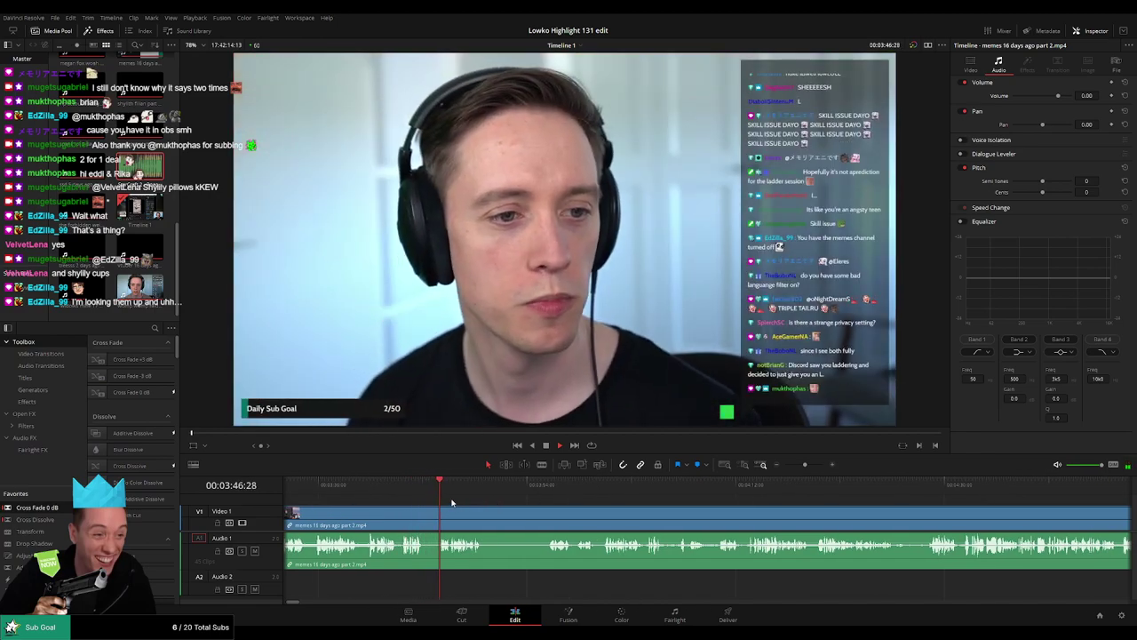
left_click_drag(805, 465, 812, 467)
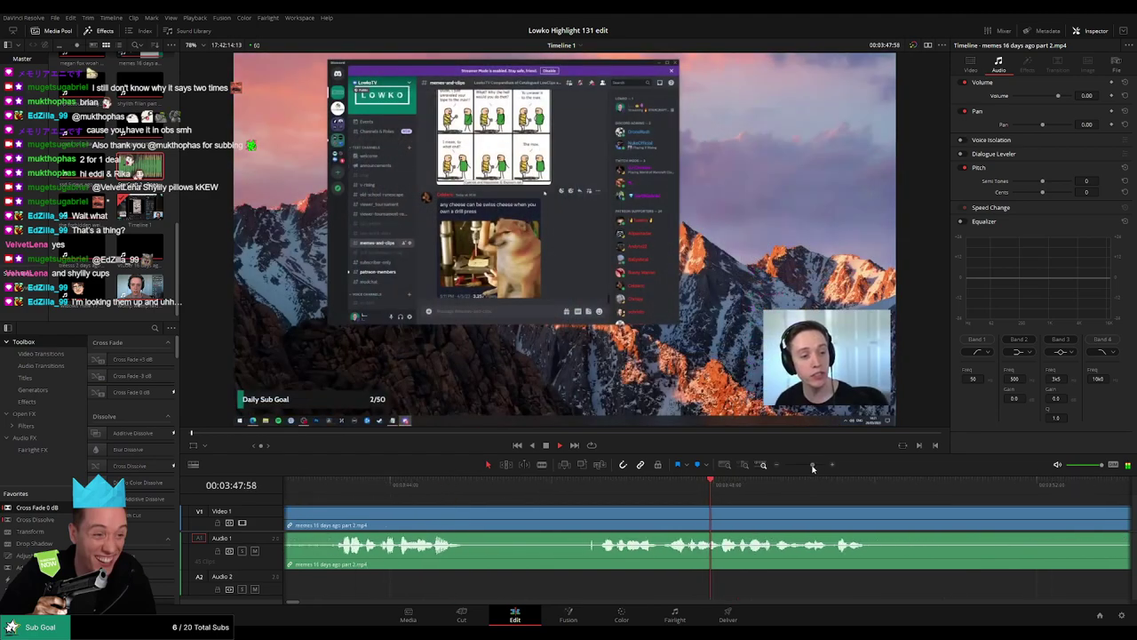
key("b")
left_click(506, 517)
left_click(608, 515)
key("a")
left_click(565, 524)
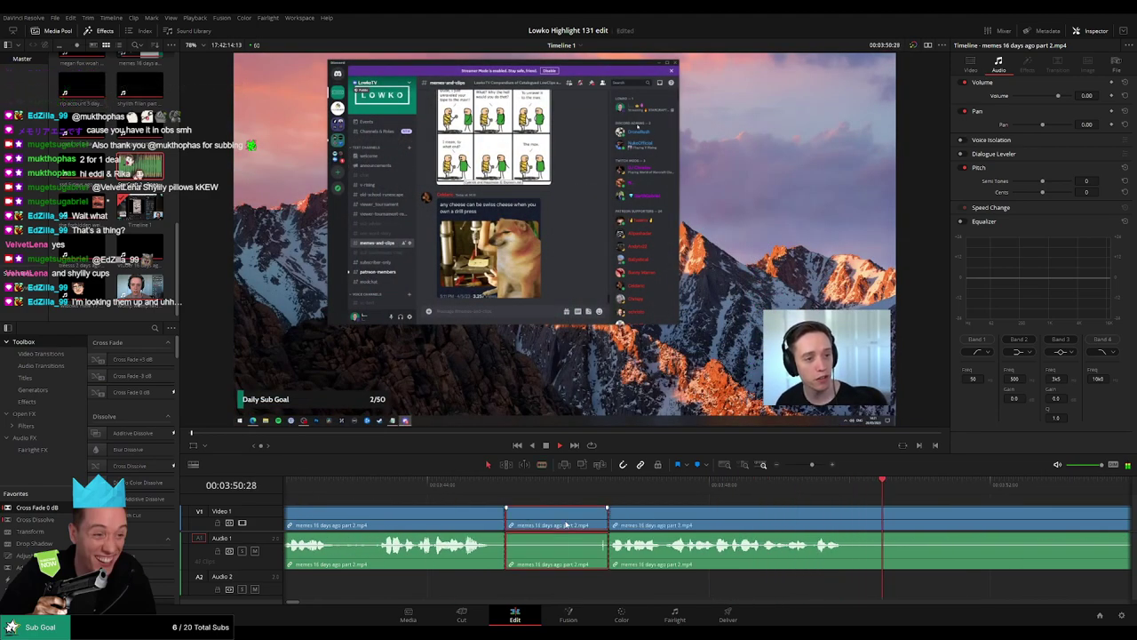
key("Delete")
Step: Cut out and ripple delete the quiet section from about 00:03:48 to 00:03:54, and add a Cross Fade 0 dB across the audio cut
left_click_drag(813, 468, 806, 467)
key("b")
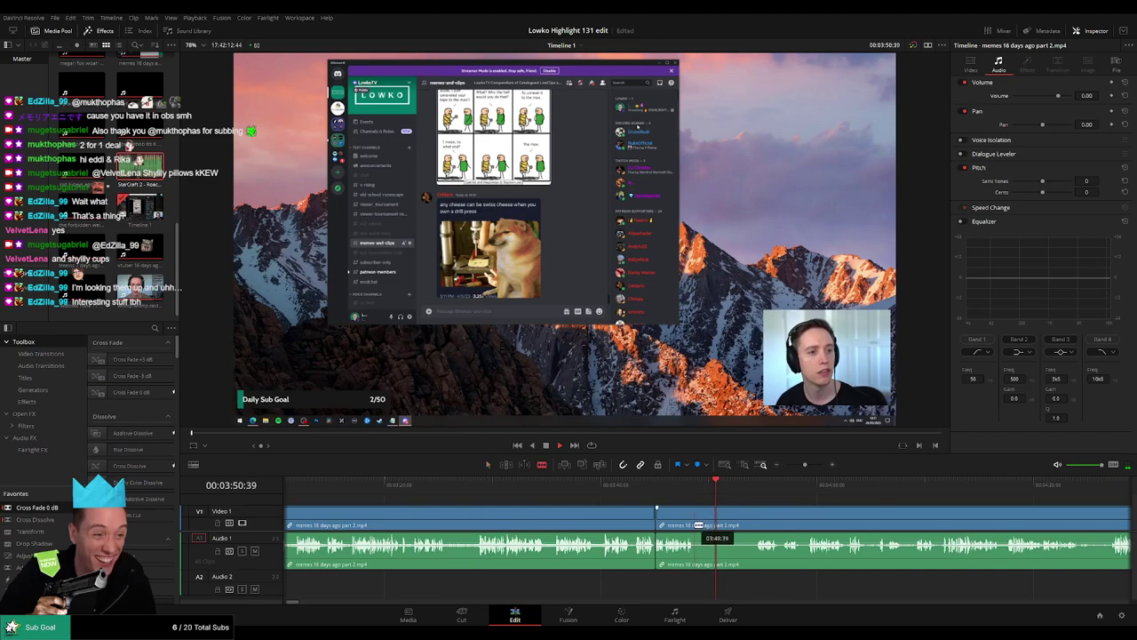
left_click(695, 518)
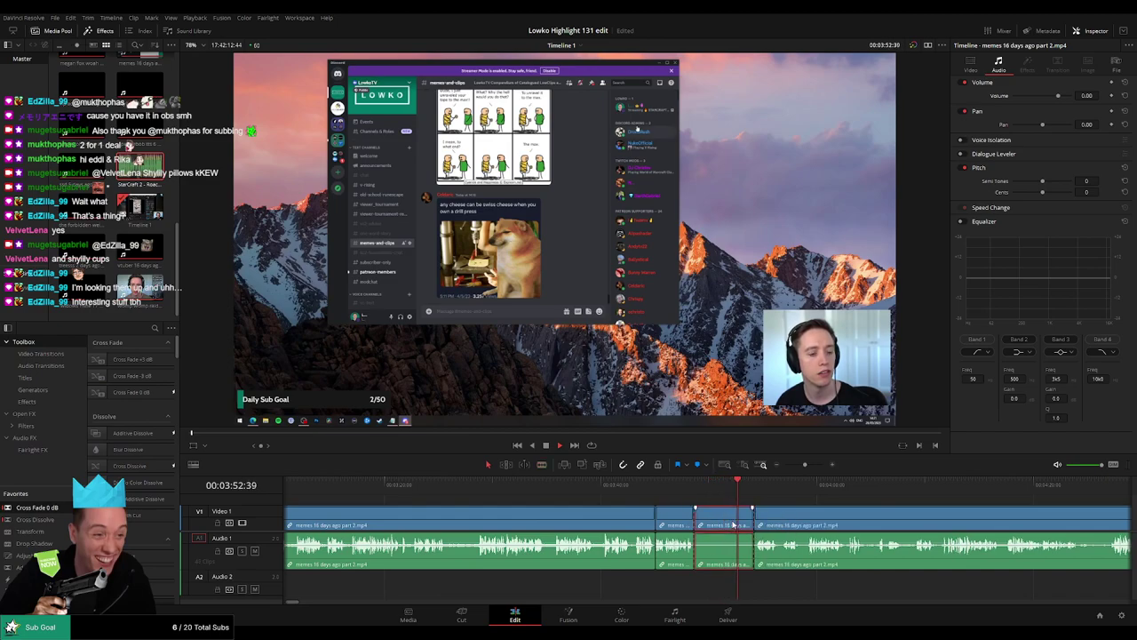
key("Up")
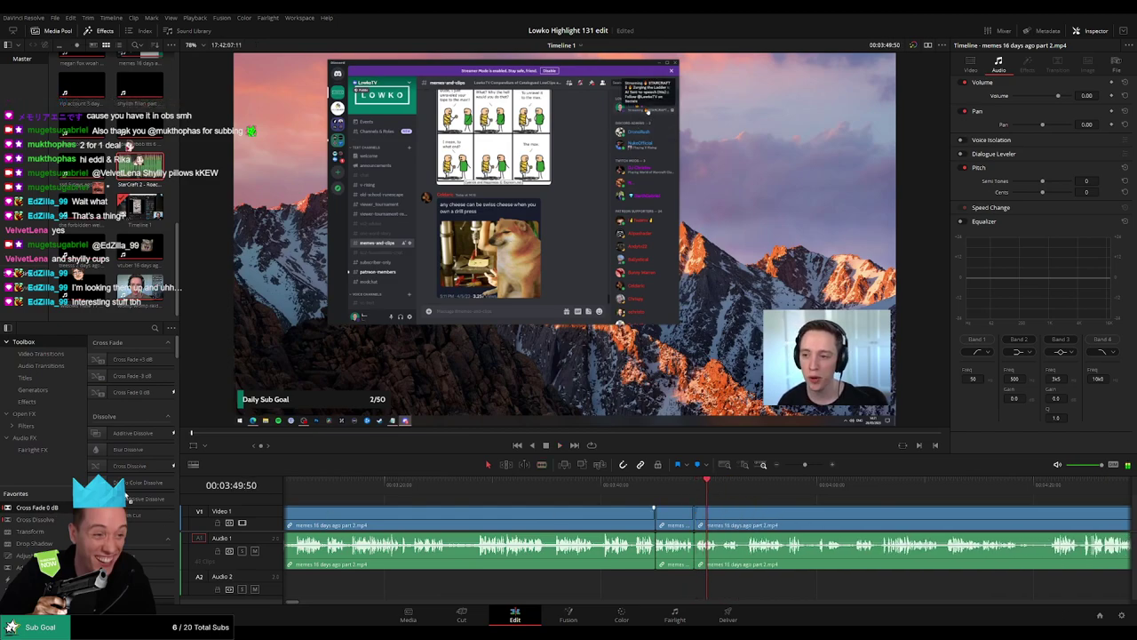
key("space")
Step: Review the Discord and webcam footage after the new cut up to about 00:04:42, checking for dull sections to remove
scroll(693, 518, "right", 5)
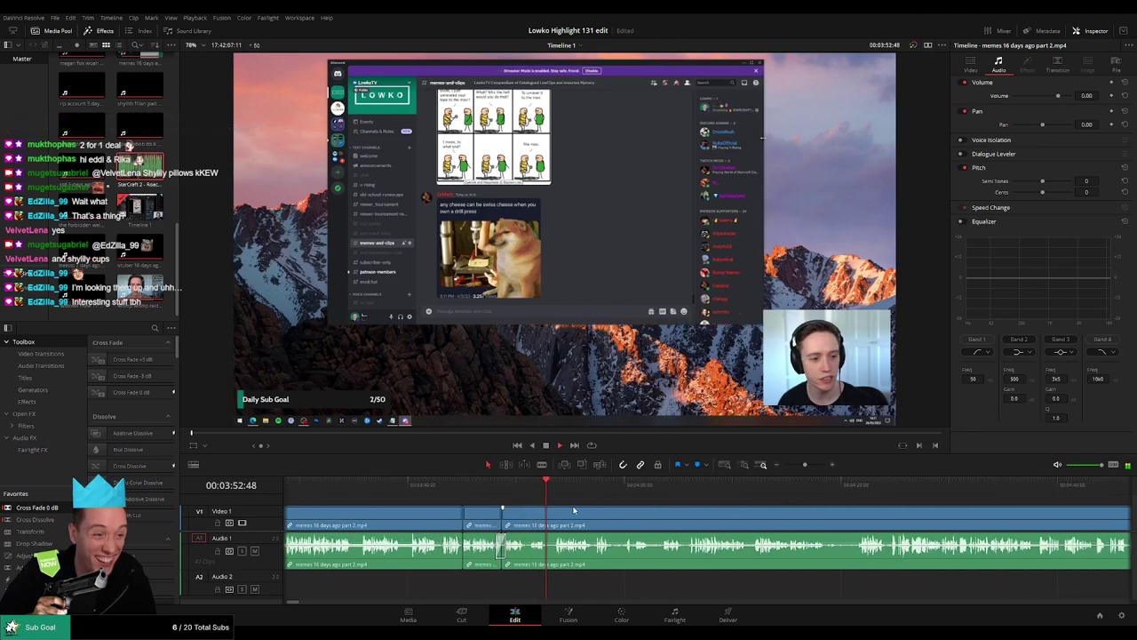
scroll(560, 509, "right", 2)
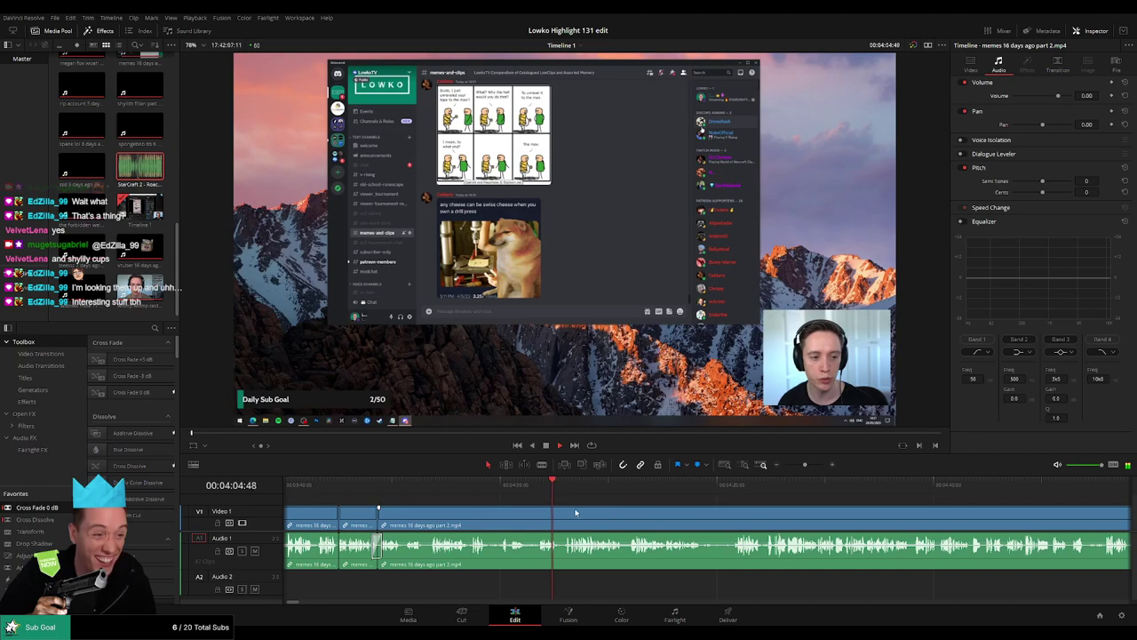
left_click_drag(543, 510, 457, 506)
scroll(473, 494, "right", 2)
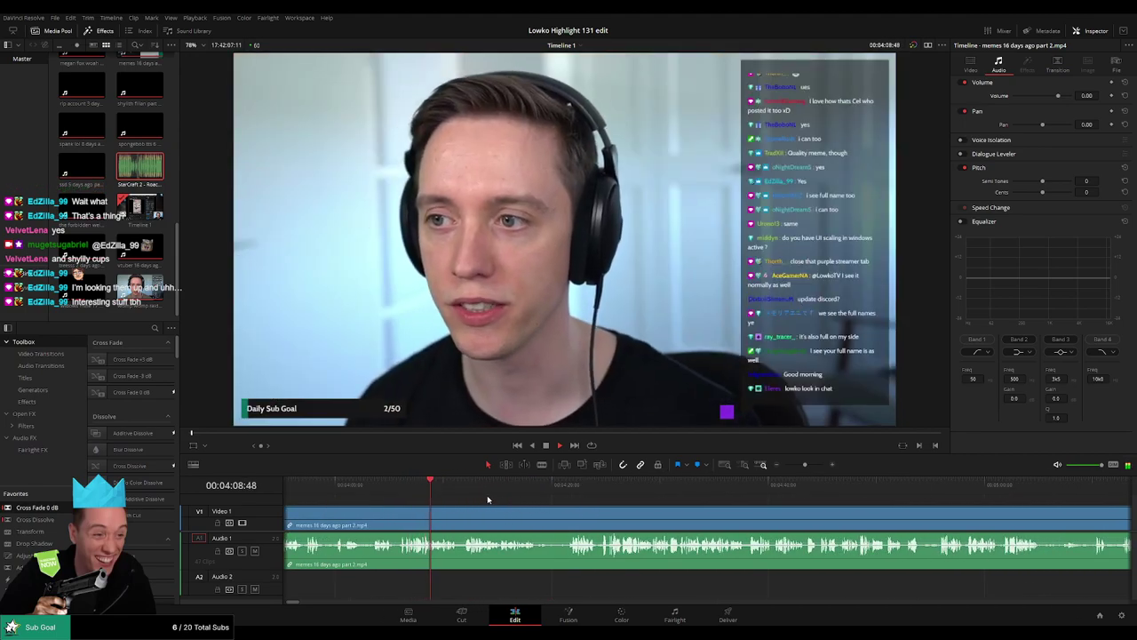
scroll(489, 500, "right", 2)
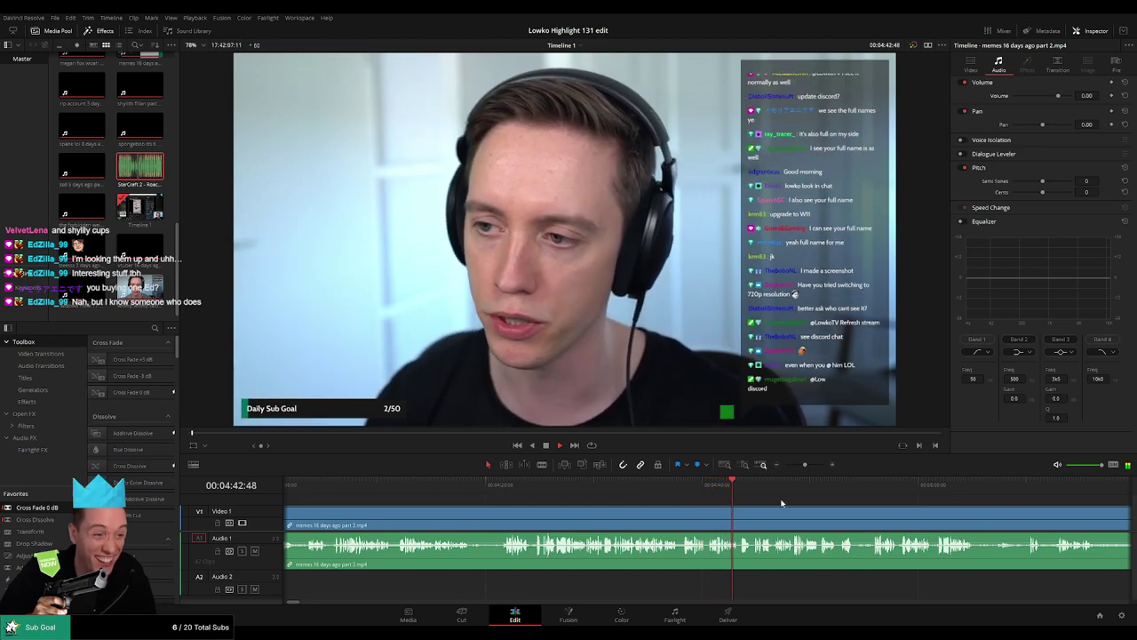
Step: Split the memes clip at about 00:04:43:00 and 00:04:43:23, and disable the audio of the short piece between the splits
left_click_drag(782, 503, 518, 500)
key("space")
left_click(462, 484)
key("space")
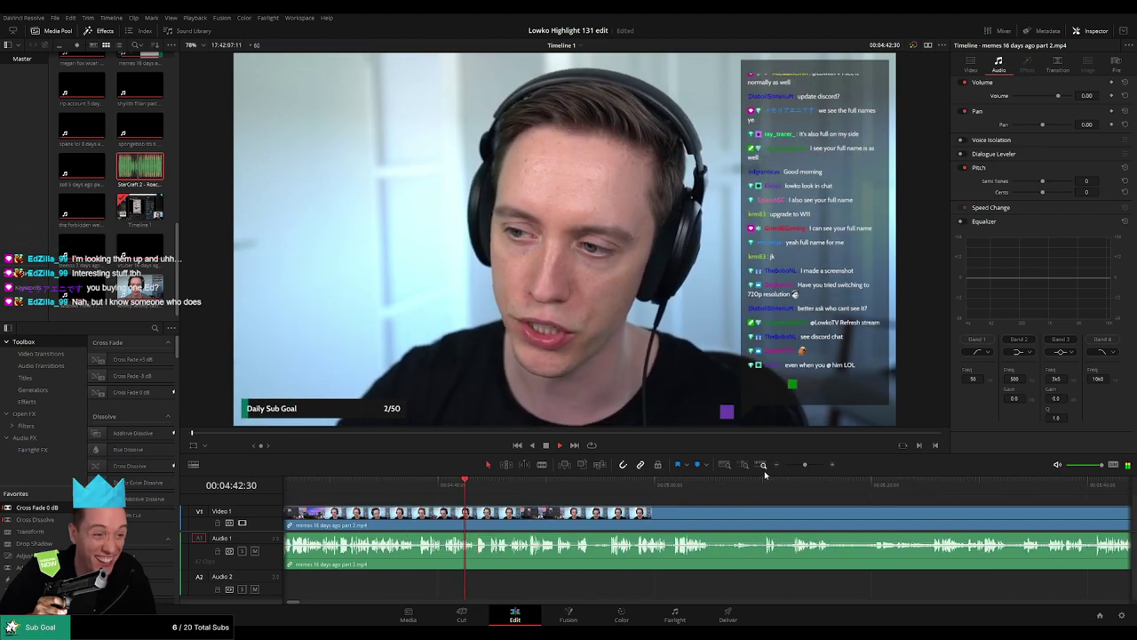
left_click_drag(806, 464, 812, 464)
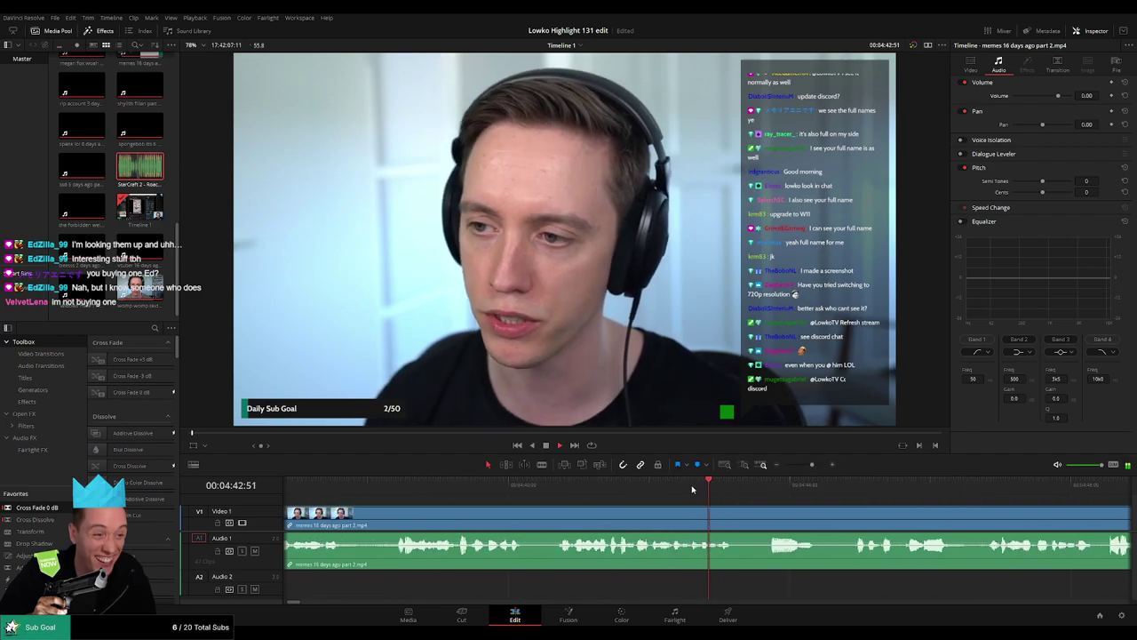
key("b")
left_click(720, 524)
left_click(744, 521)
key("a")
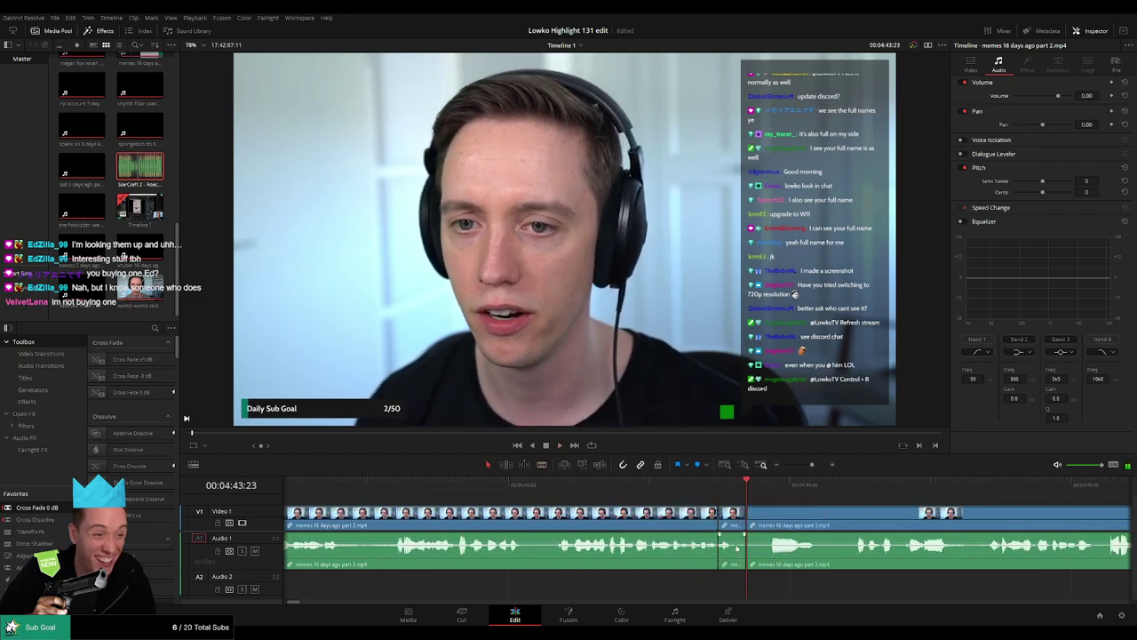
left_click_drag(735, 544, 731, 578)
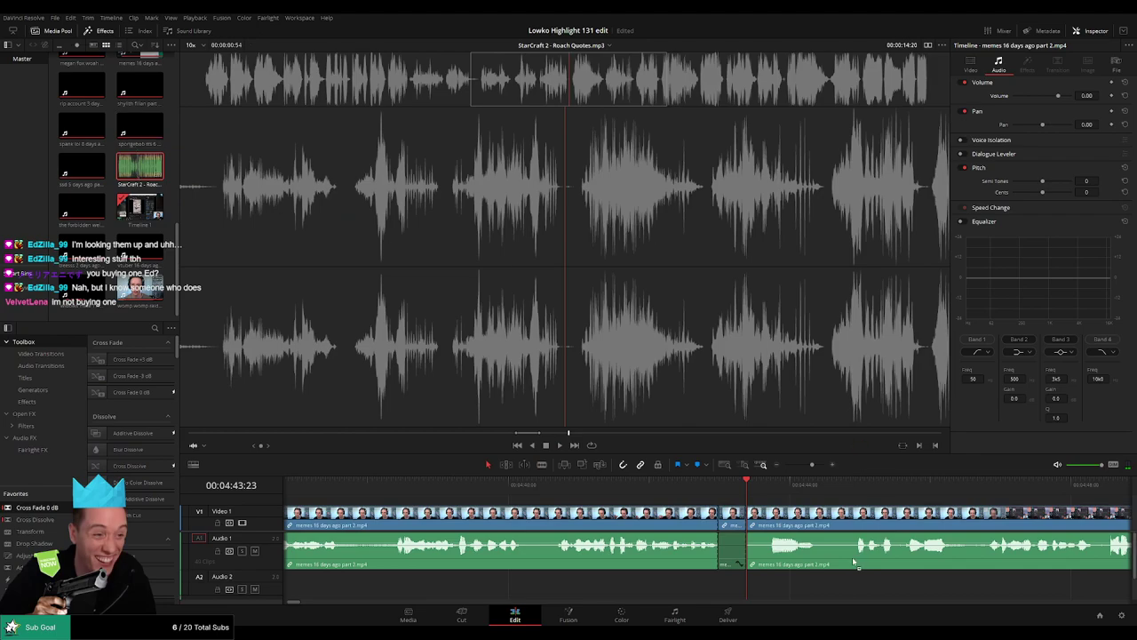
Step: Place a matching piece of StarCraft 2 - Roach Quotes.mp3 on Audio 2 beneath the muted section and set its volume to -27
left_click_drag(855, 561, 742, 582)
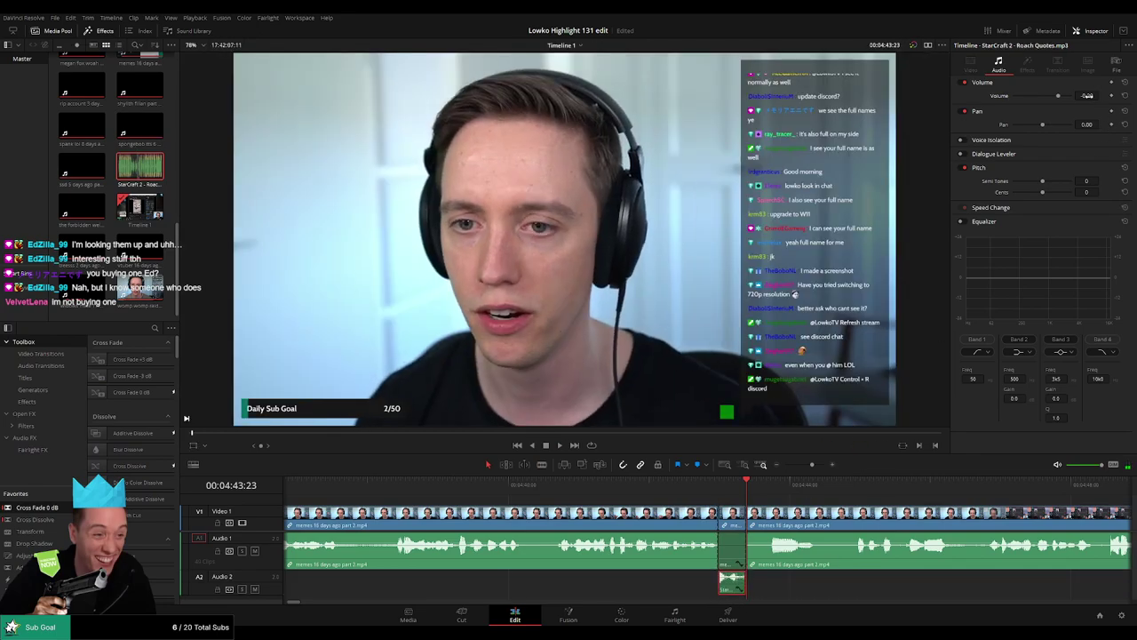
left_click(1090, 96)
type("-27")
key("Return")
key("space")
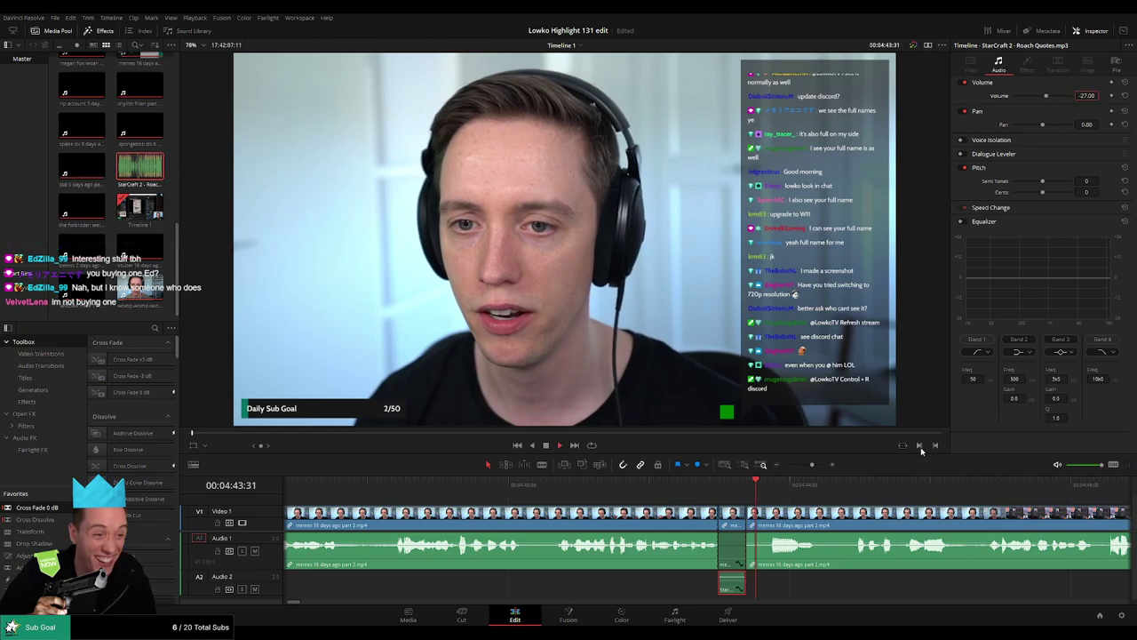
Step: Cut out and ripple delete the section from about 00:04:43:41 to 00:04:45, shortly after the muted piece
left_click(766, 515)
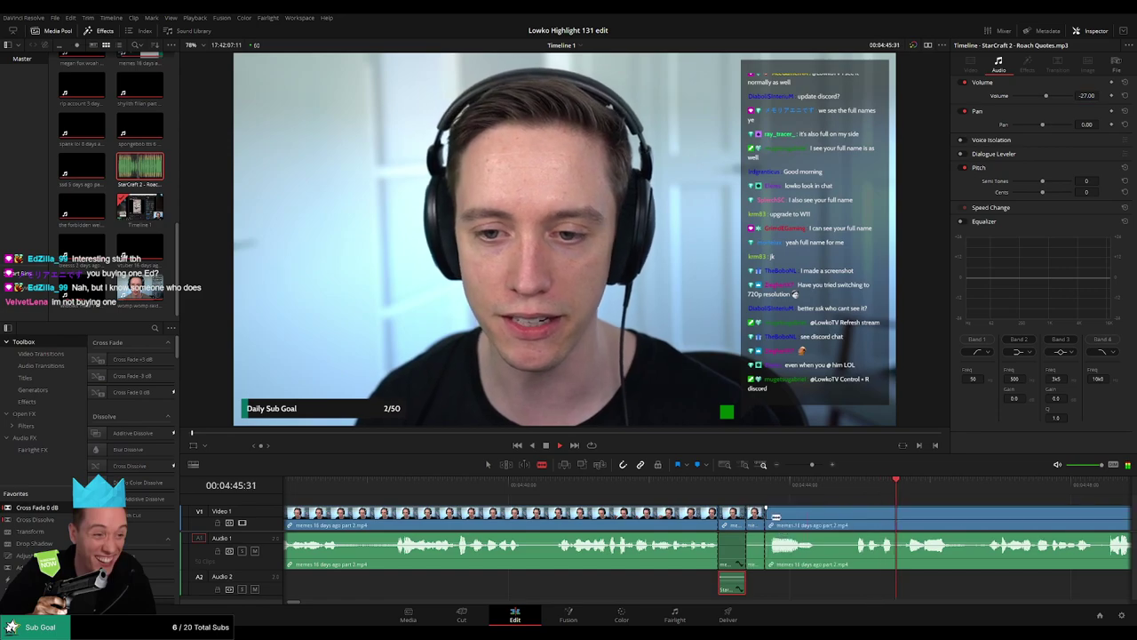
left_click(857, 516)
key("a")
left_click(837, 520)
key("Delete")
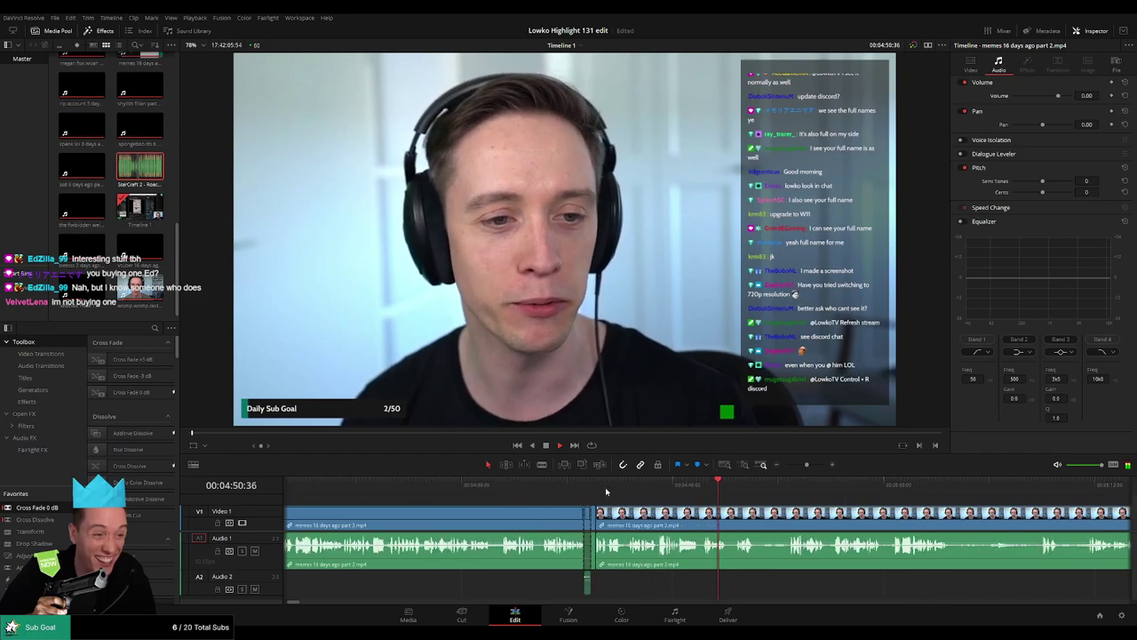
Step: Cut out and ripple delete the webcam section from about 00:04:52 to 00:04:54, and add a Cross Fade 0 dB across the audio cut
left_click(597, 485)
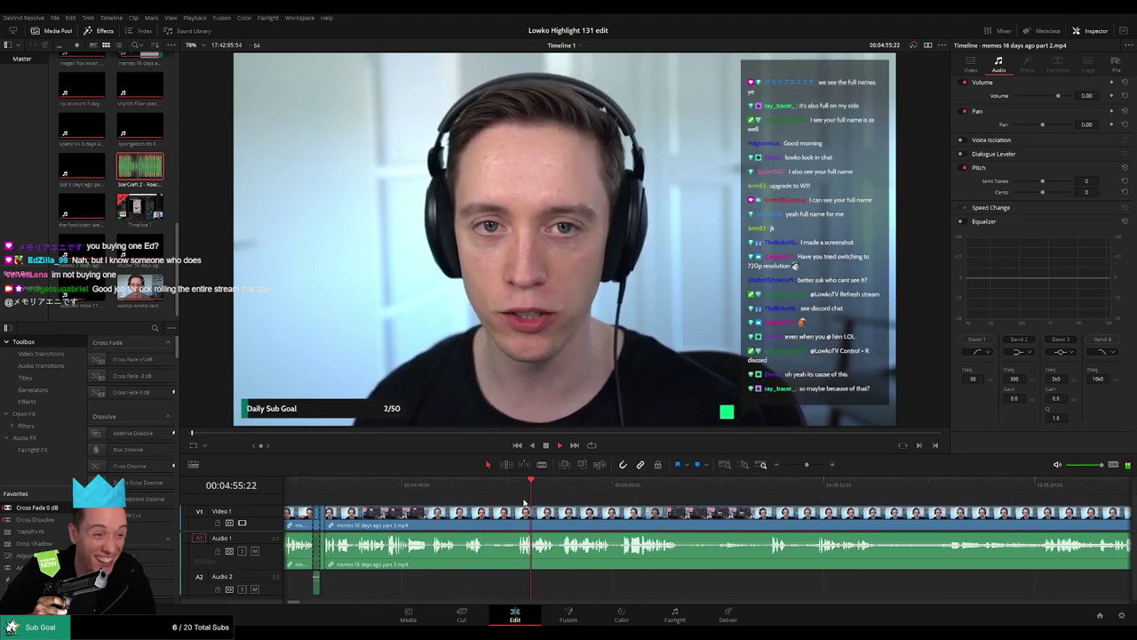
key("b")
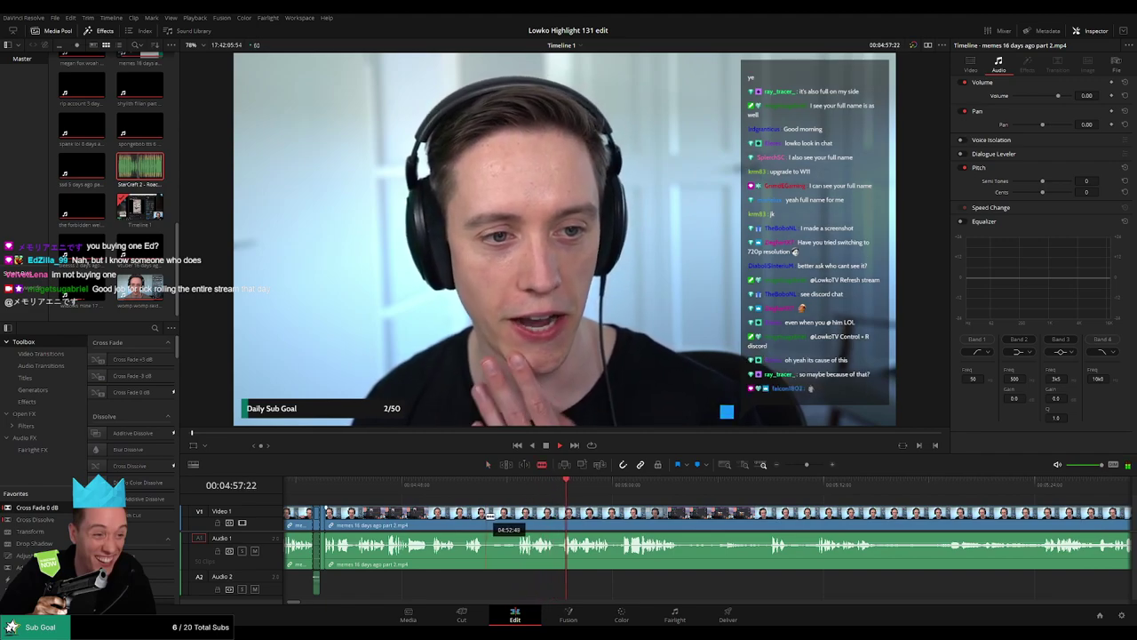
left_click(487, 515)
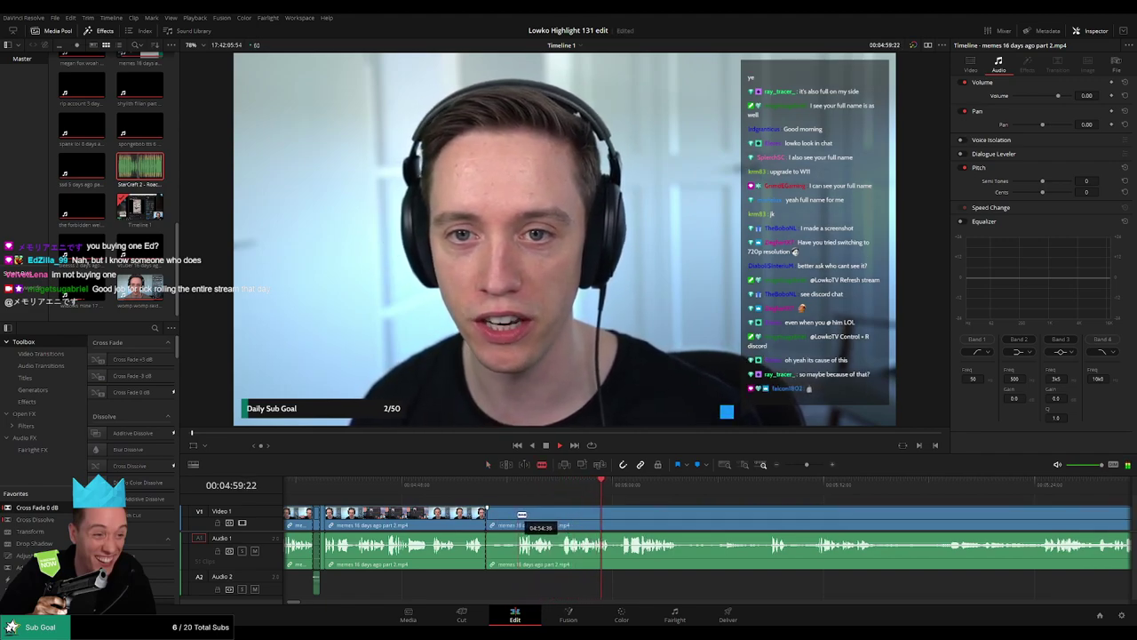
left_click(515, 515)
left_click(503, 517)
key("Delete")
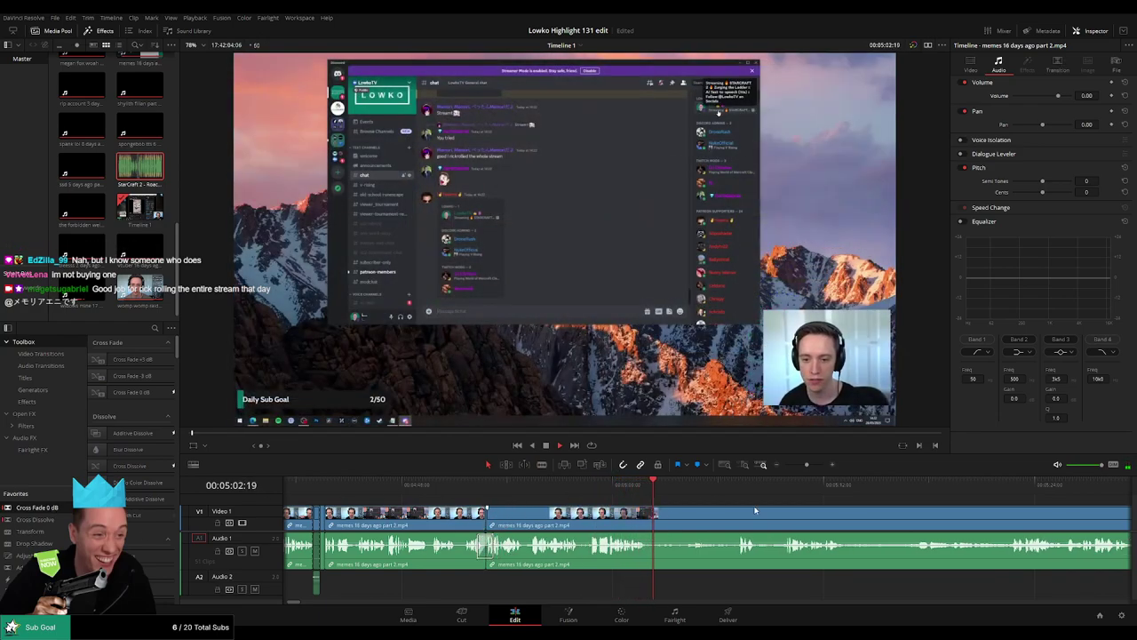
Step: Cut out and ripple delete the quiet section from about 00:05:13 to 00:05:22, and add a Cross Fade 0 dB across the audio cut
left_click_drag(755, 510, 519, 495)
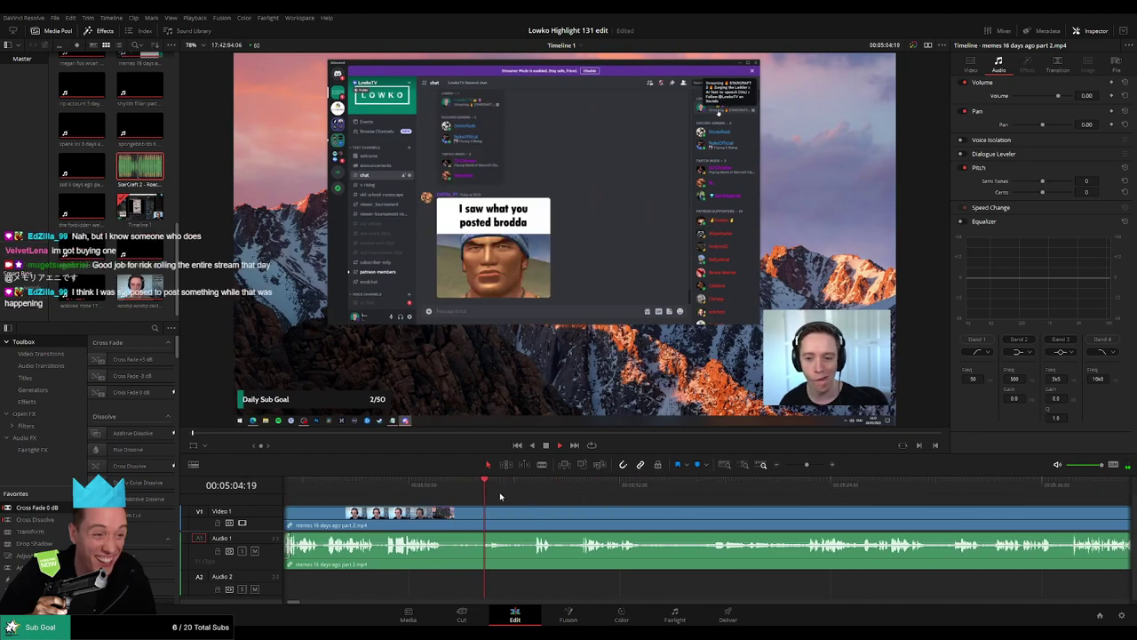
left_click_drag(591, 503, 507, 501)
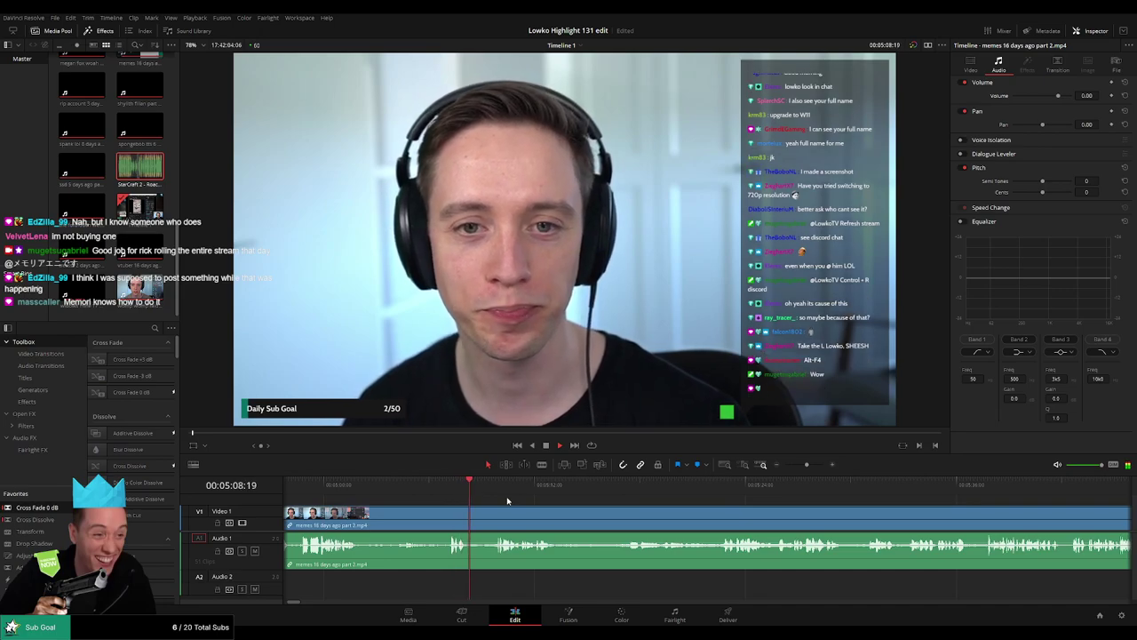
key("space")
key("b")
left_click(563, 513)
left_click(631, 485)
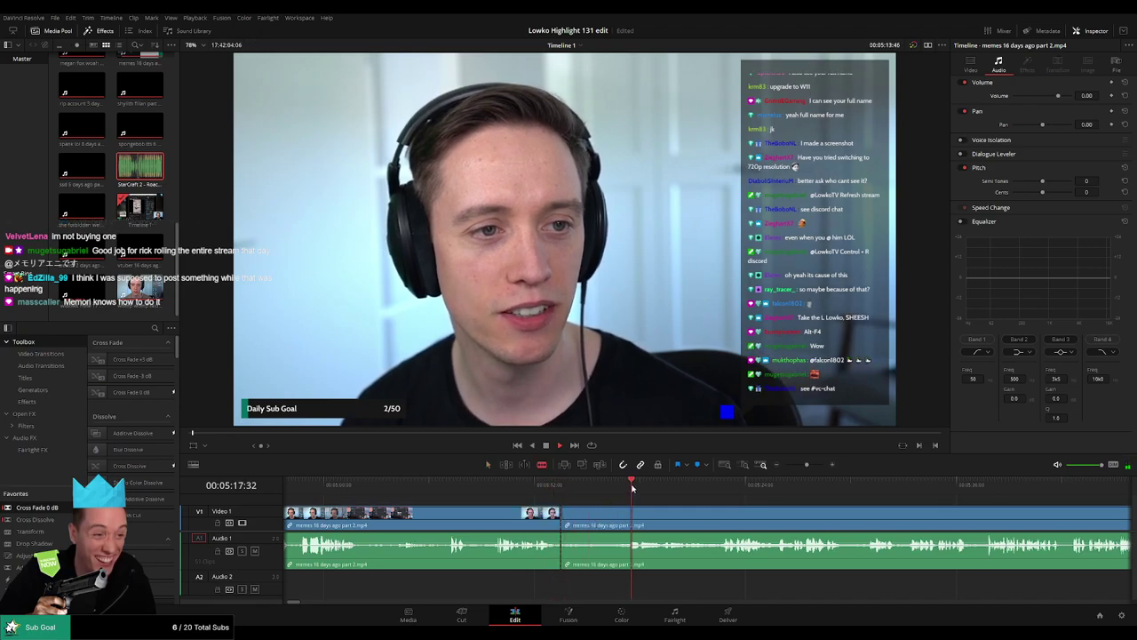
left_click(726, 485)
left_click_drag(768, 501, 622, 499)
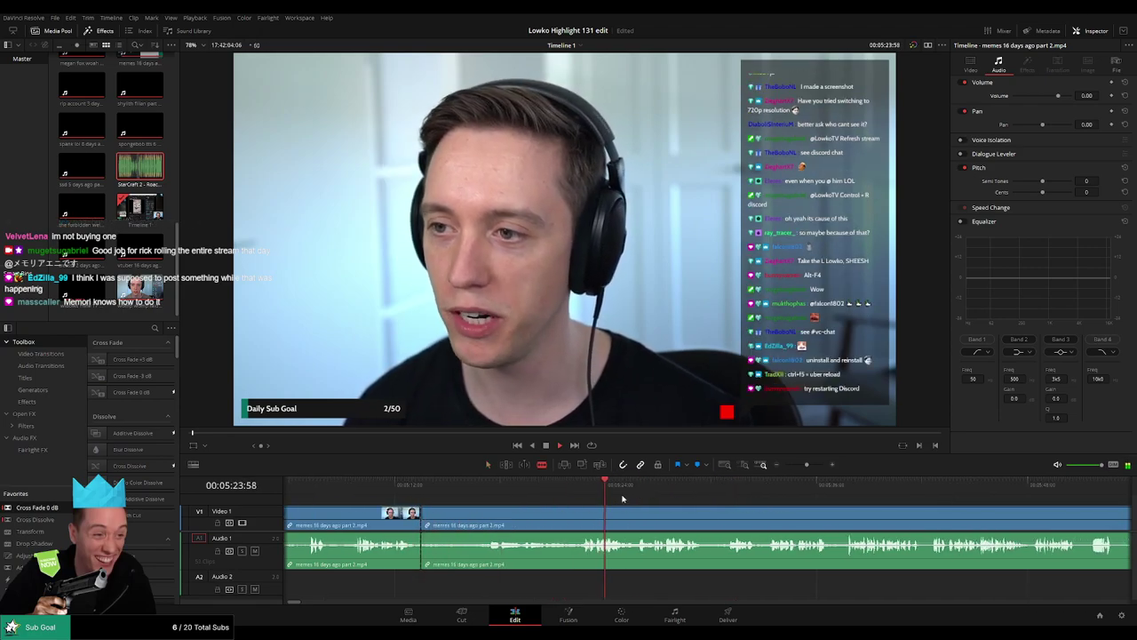
left_click(586, 517)
key("a")
left_click(544, 518)
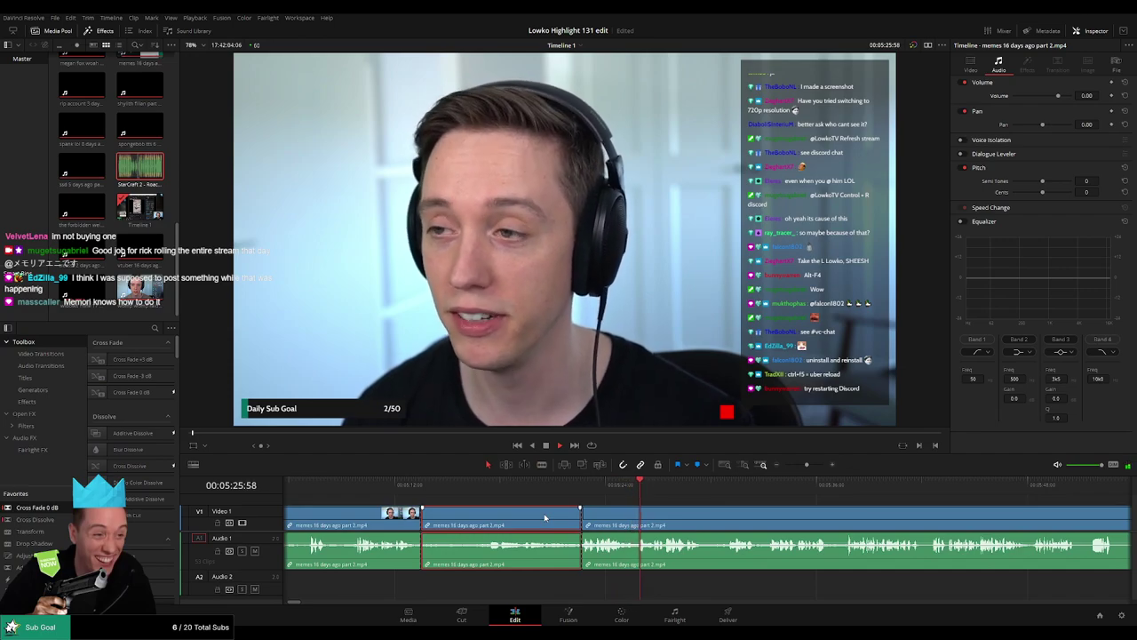
key("Delete")
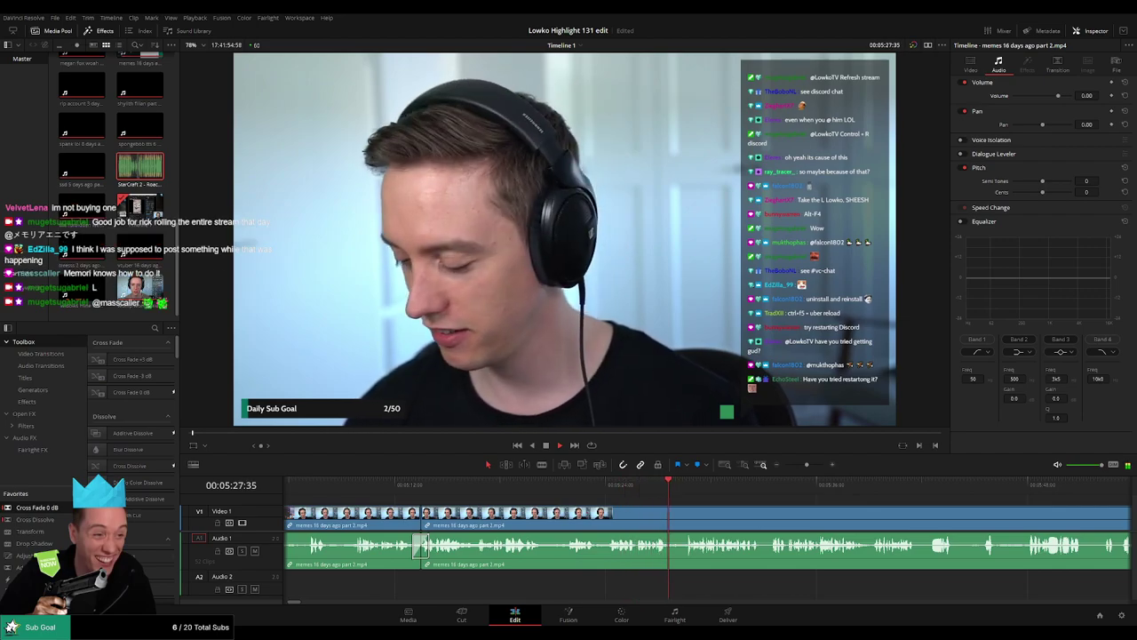
Step: Cut out and ripple delete the short section from about 00:05:41 to 00:05:42, and add a Cross Fade 0 dB across the audio cut
scroll(582, 503, "right", 2)
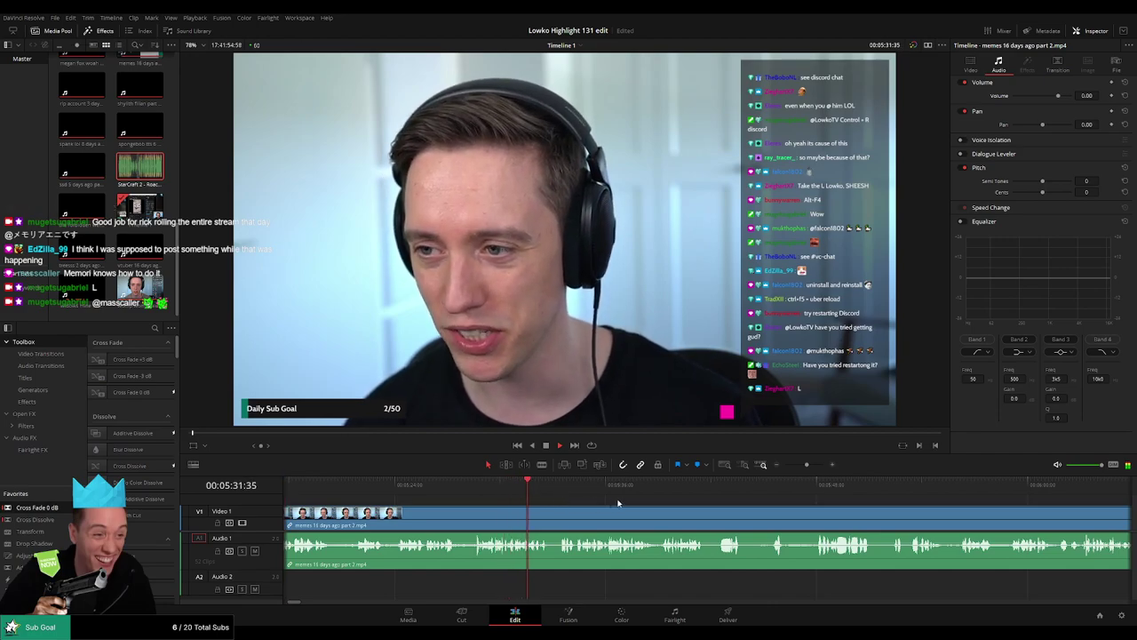
left_click_drag(618, 503, 571, 502)
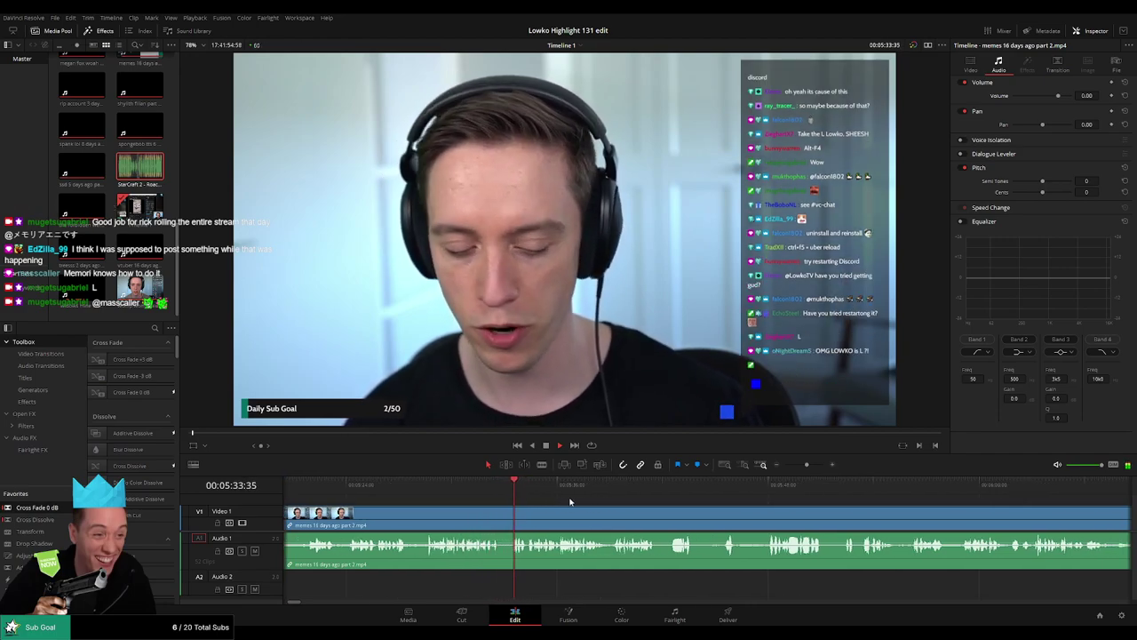
scroll(573, 502, "right", 2)
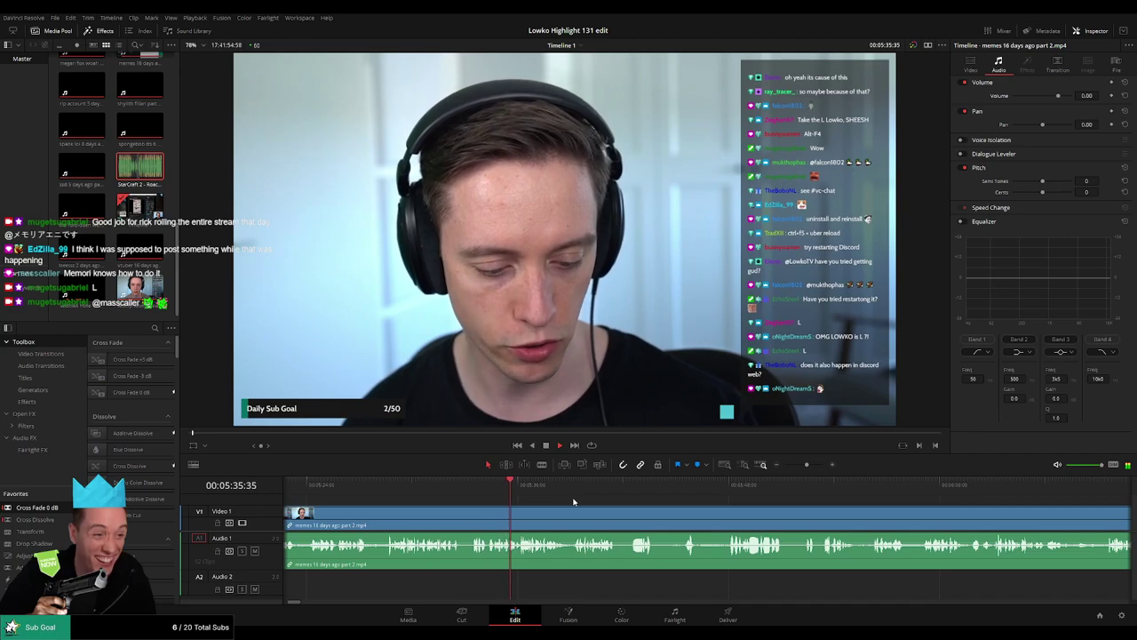
scroll(560, 503, "right", 2)
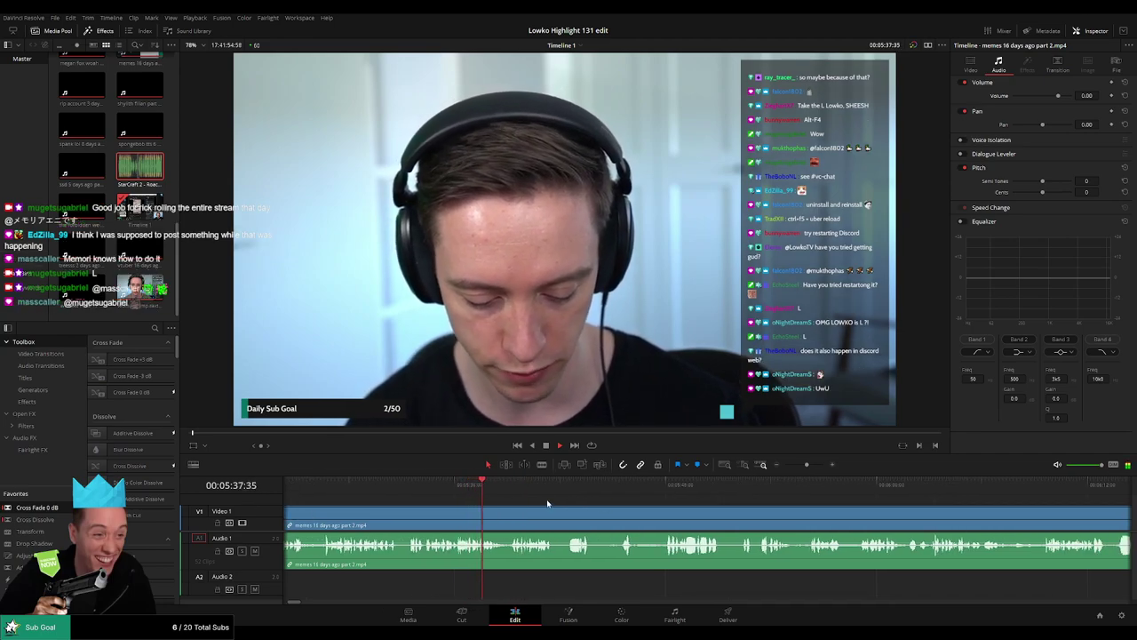
scroll(541, 498, "right", 2)
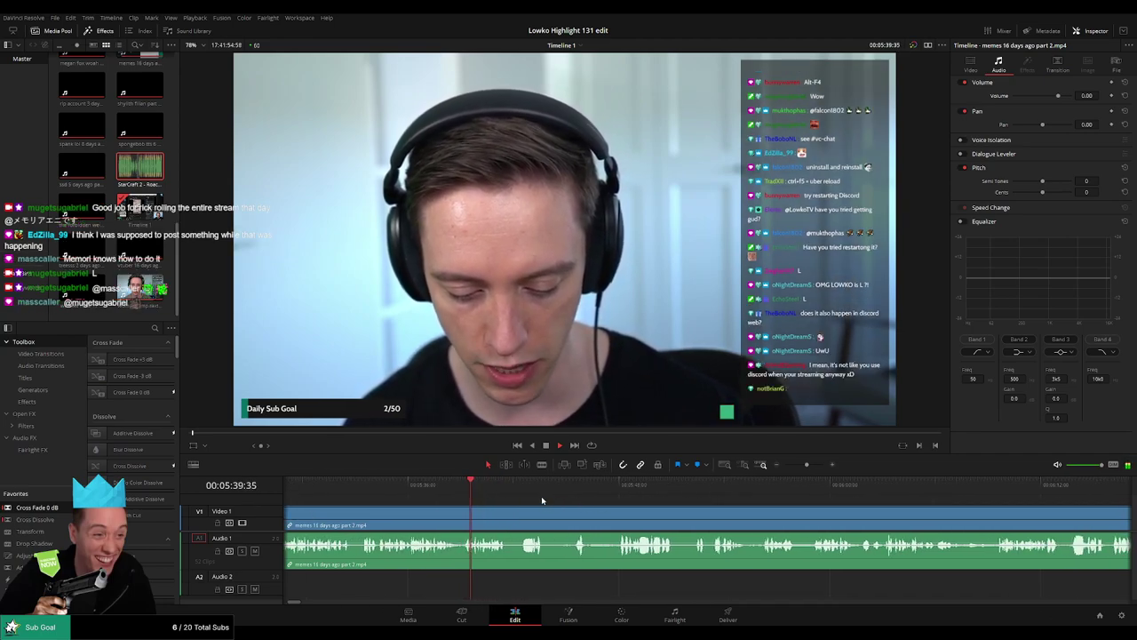
left_click(524, 486)
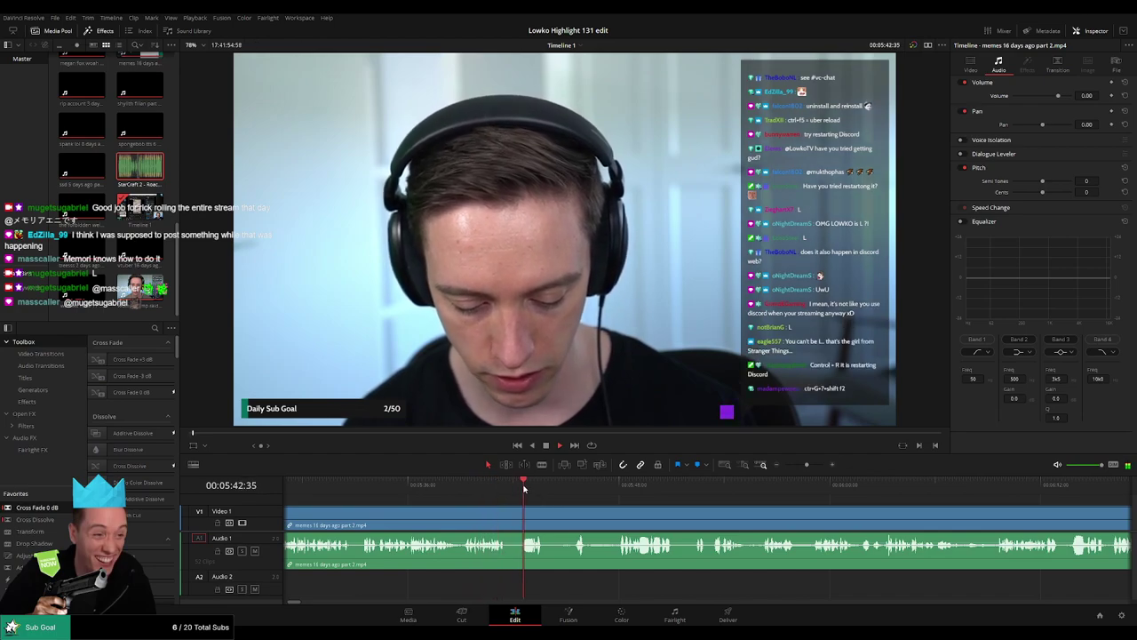
key("b")
left_click(507, 524)
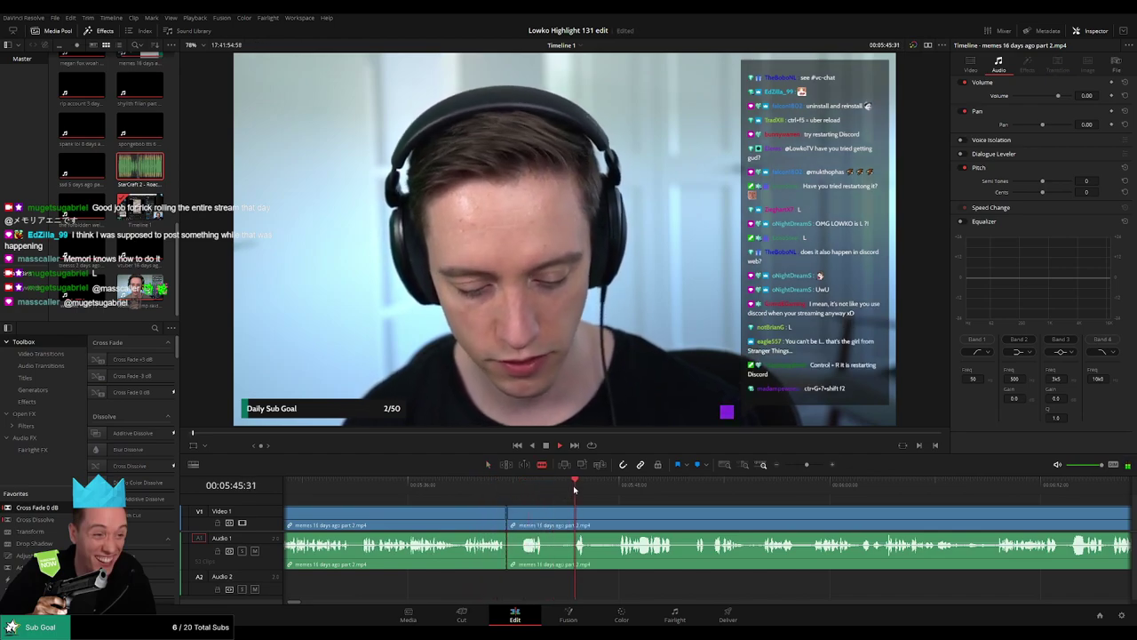
left_click(527, 493)
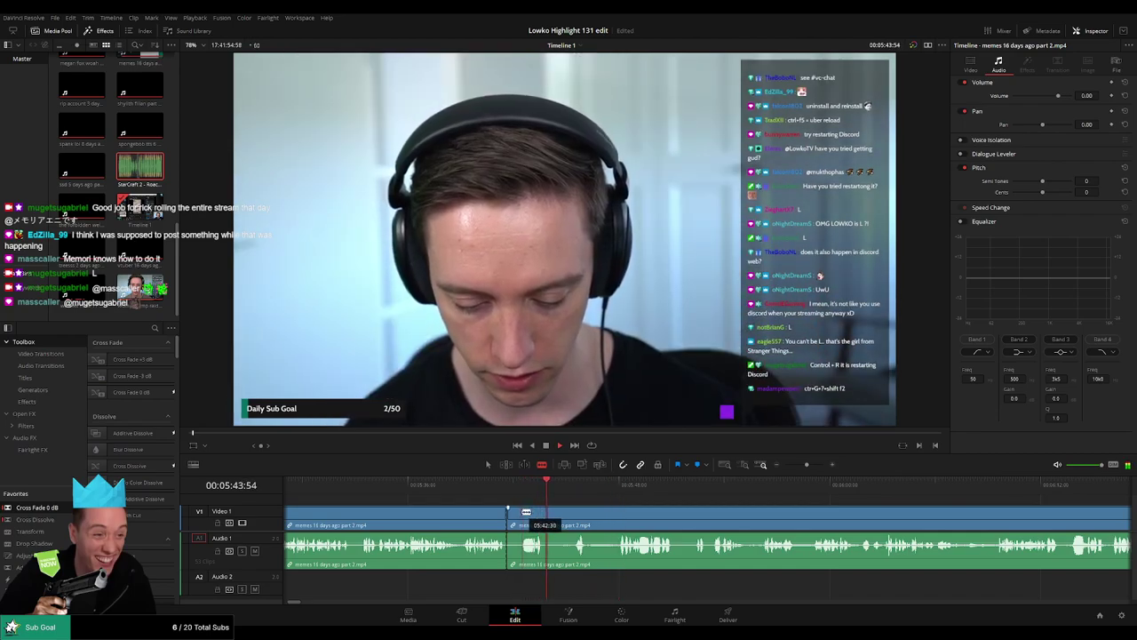
left_click(520, 515)
key("a")
left_click(514, 520)
key("Delete")
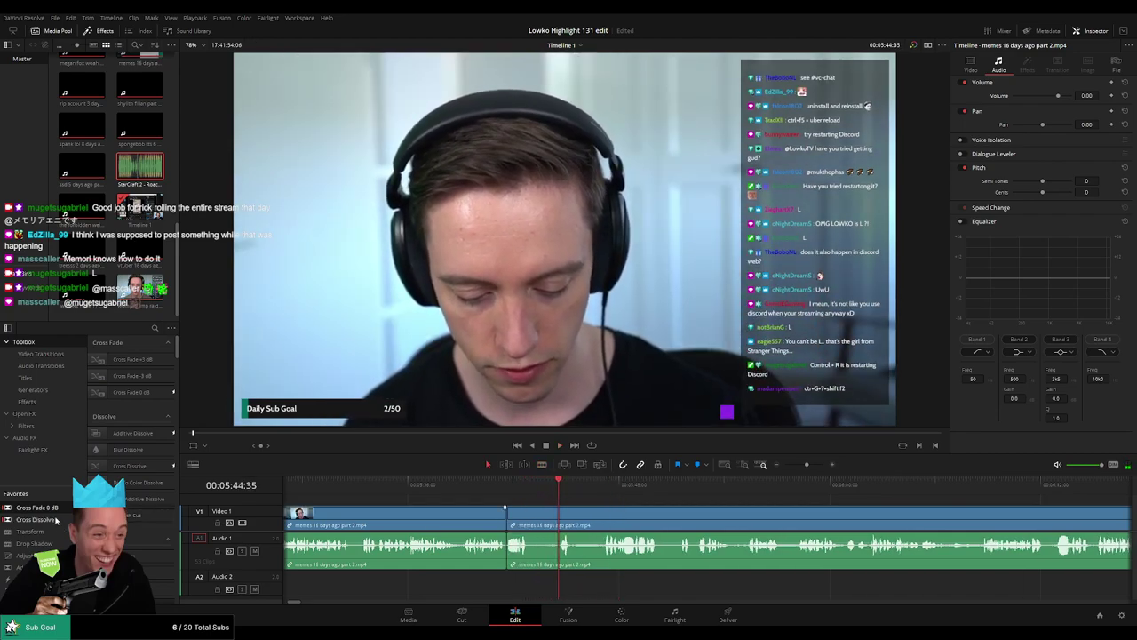
Step: Cut out and ripple delete the section from about 00:05:42:57 to 00:05:44:22, and add a Cross Fade 0 dB across the audio cut
left_click_drag(533, 524, 553, 485)
left_click(556, 524)
key("a")
left_click(543, 524)
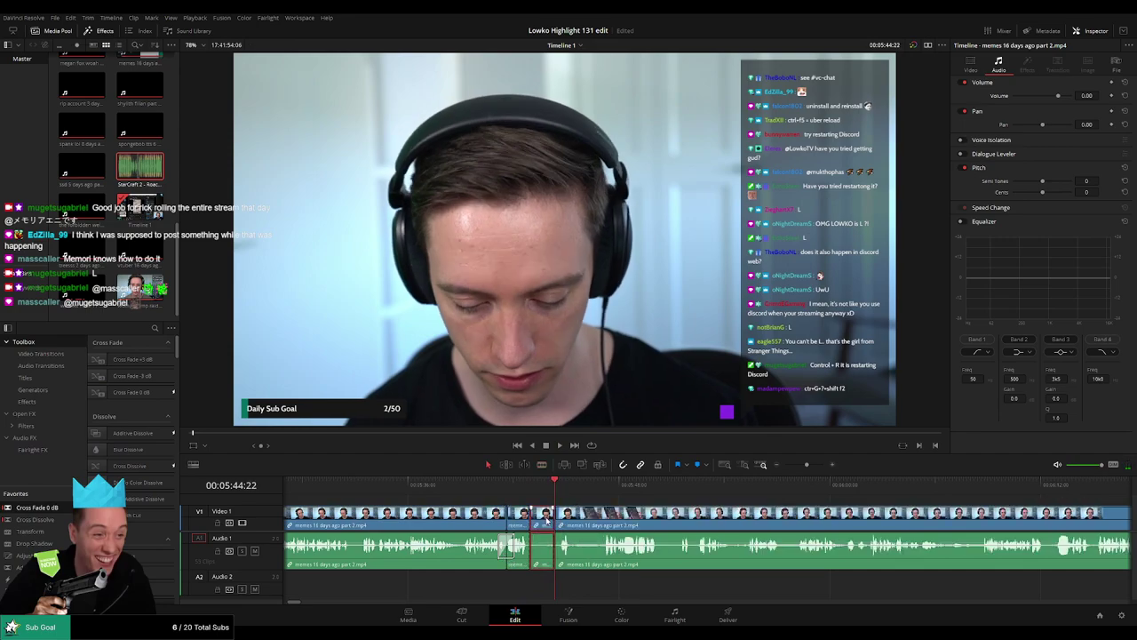
key("Delete")
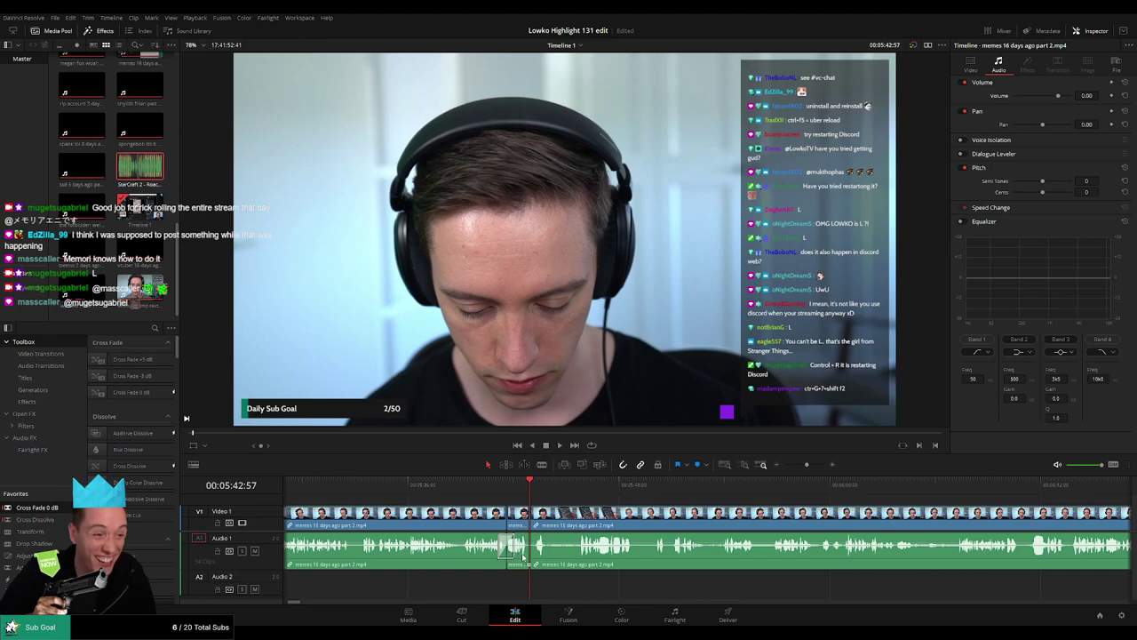
key("space")
key("space")
left_click_drag(806, 465, 811, 465)
key("Left")
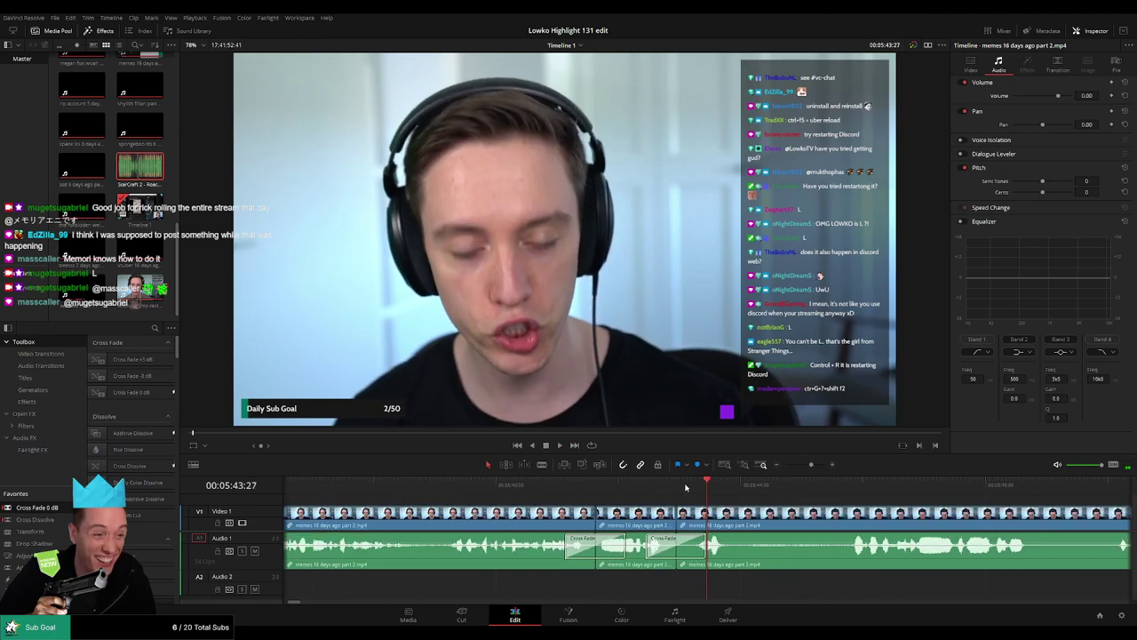
key("space")
key("b")
left_click(703, 515, "alt")
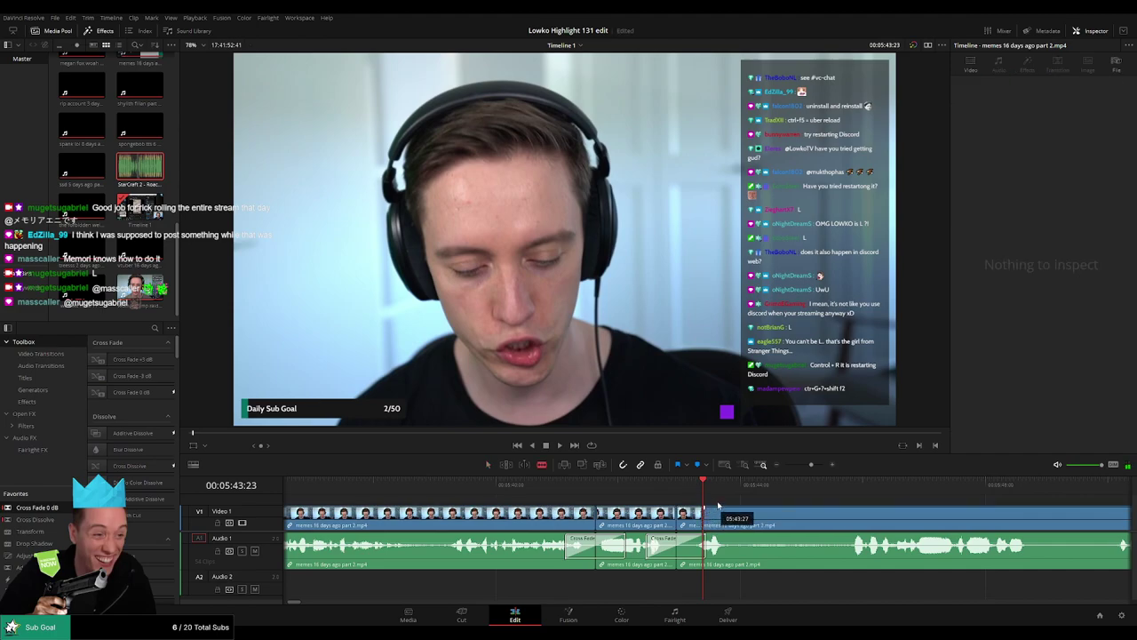
key("space")
key("space")
left_click(725, 516, "alt")
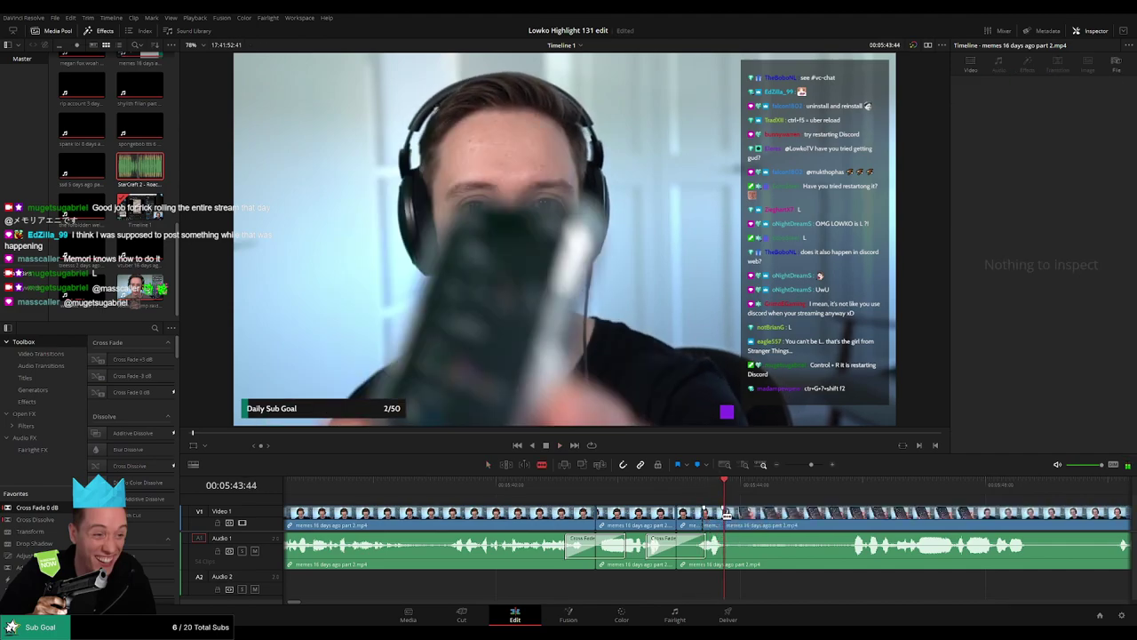
key("ctrl+z")
key("ctrl+z")
Step: Shorten the last audio cross fade to about 0.6 seconds, then isolate the section from about 00:05:43:16 to 00:05:43:44 and disable its audio
key("a")
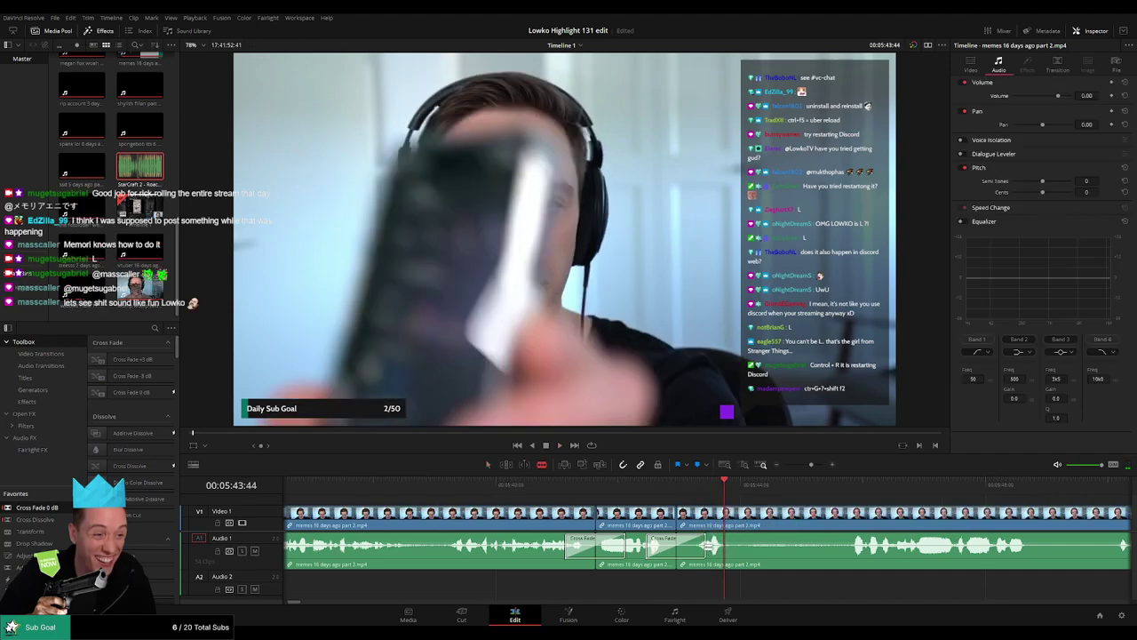
left_click_drag(706, 548, 694, 547)
key("b")
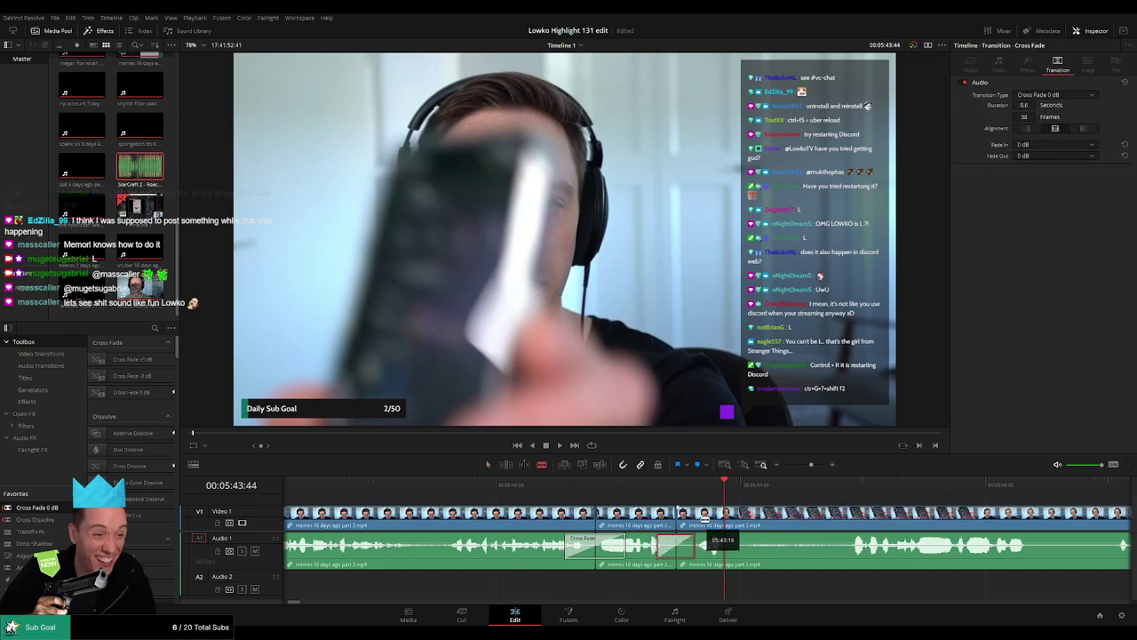
left_click(696, 515)
left_click(726, 515)
key("a")
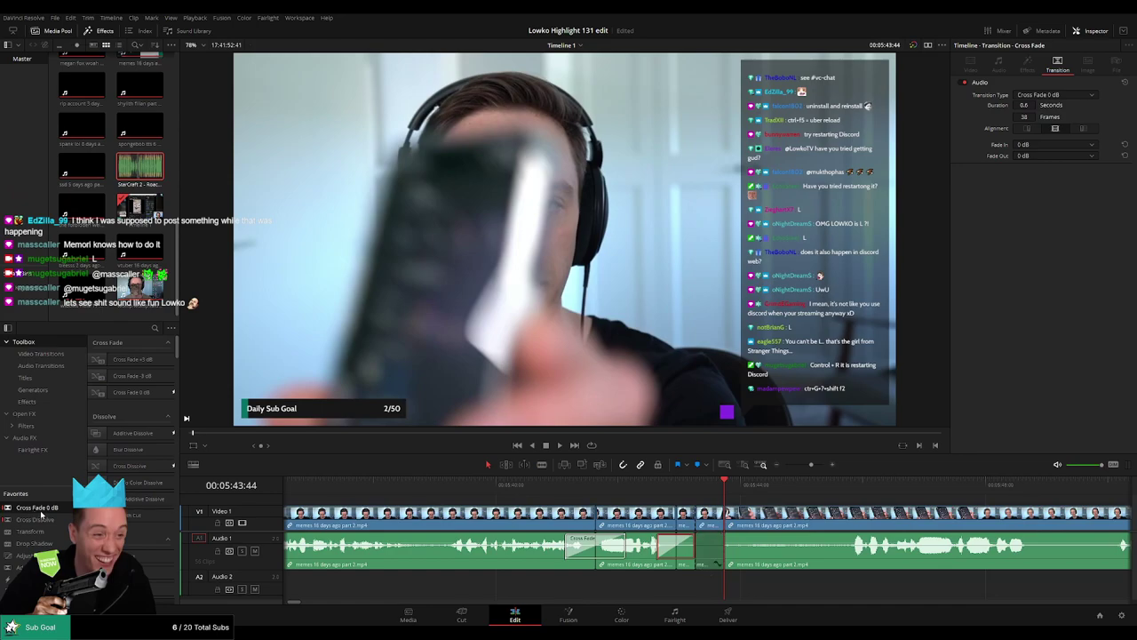
Step: Place the StarCraft 2 Roach Quotes sound clip on Audio 2 beneath the muted section, set its volume to -27.00, and play it back
double_click(156, 176)
left_click_drag(157, 175, 722, 589)
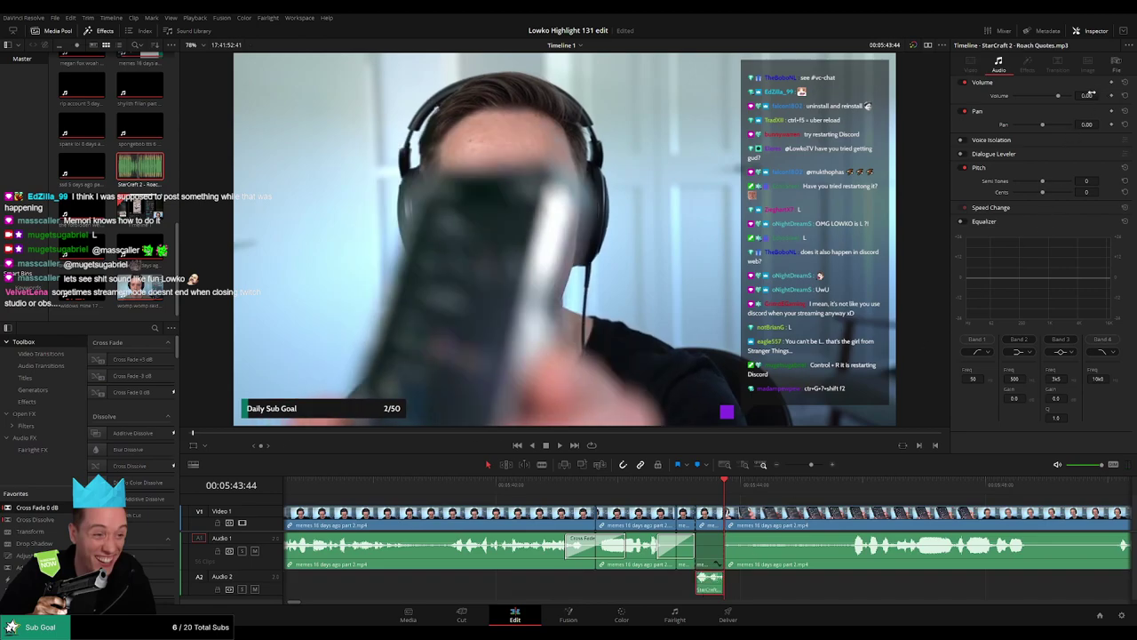
key("Return")
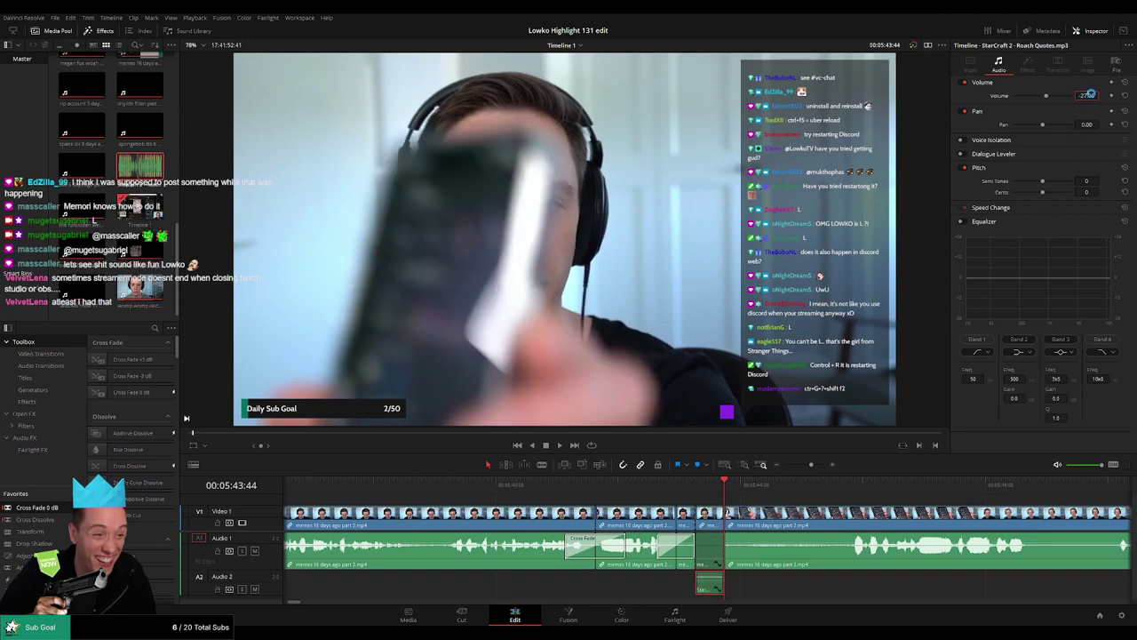
left_click(669, 497)
key("space")
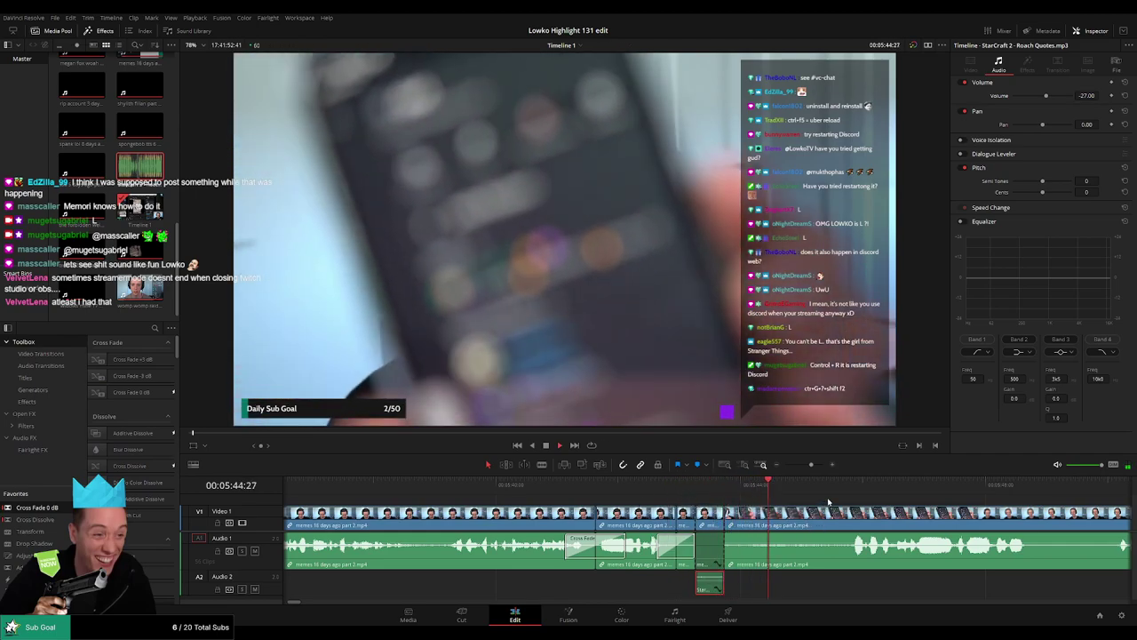
Step: Review the footage from about 00:05:44 to 00:06:06 for dull sections to cut
left_click(828, 502)
left_click_drag(855, 499, 635, 491)
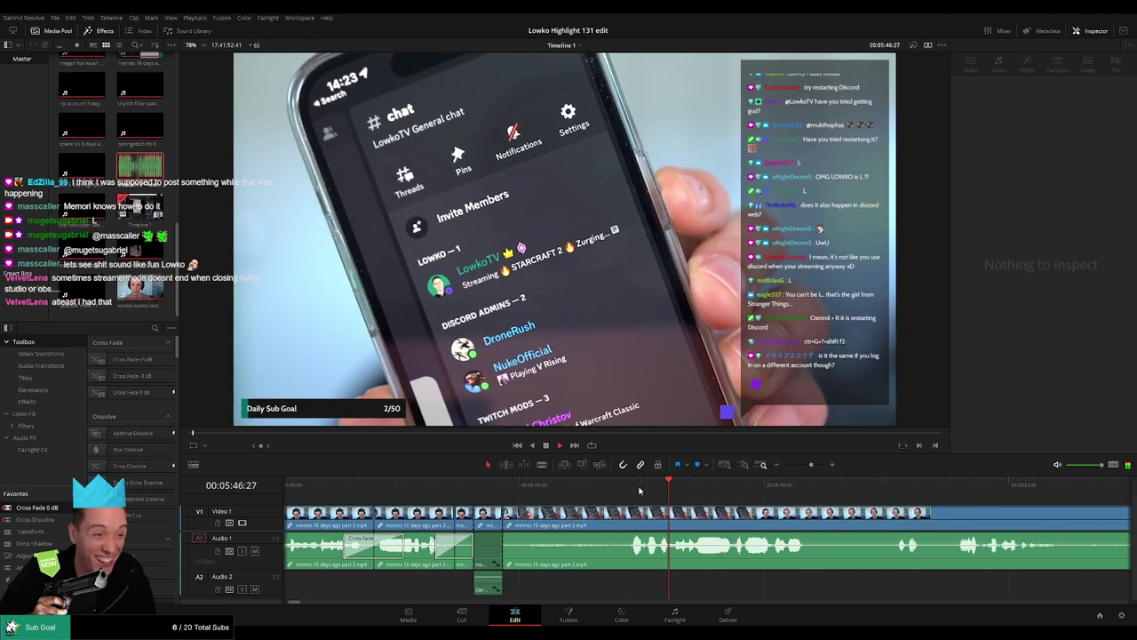
left_click_drag(812, 464, 807, 467)
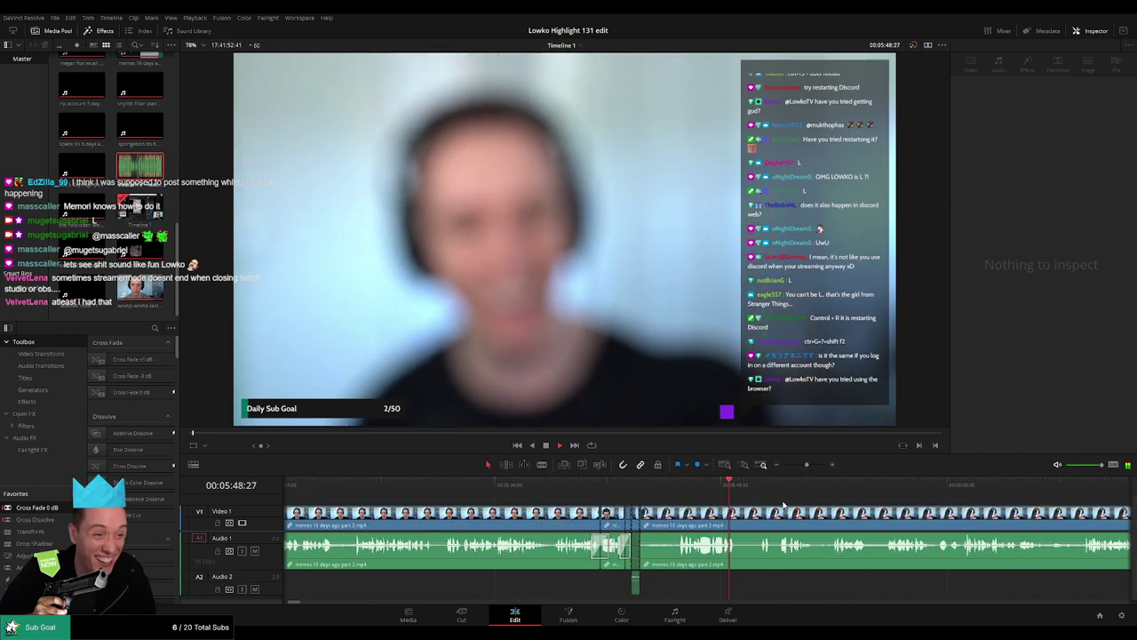
scroll(611, 502, "right", 2)
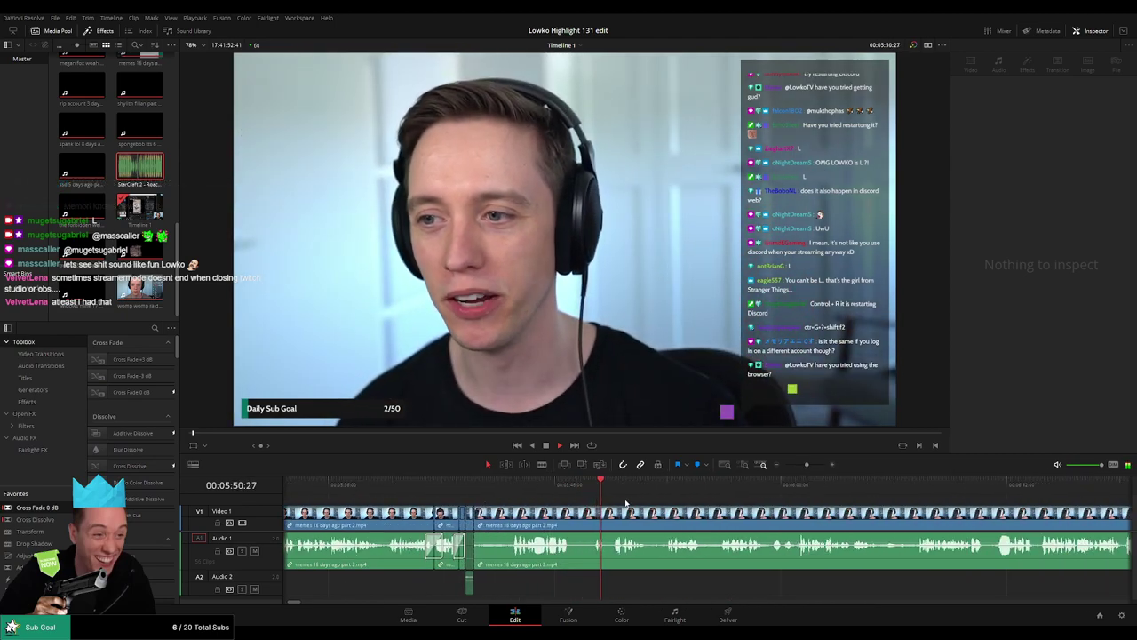
scroll(571, 505, "right", 1)
scroll(572, 505, "right", 1)
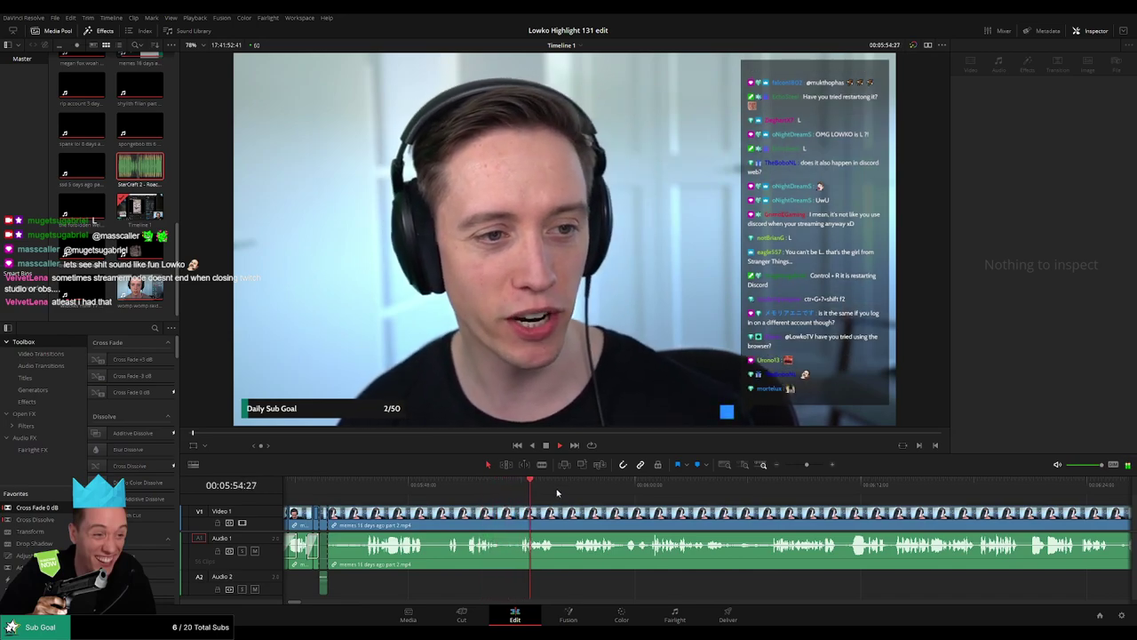
scroll(561, 502, "right", 1)
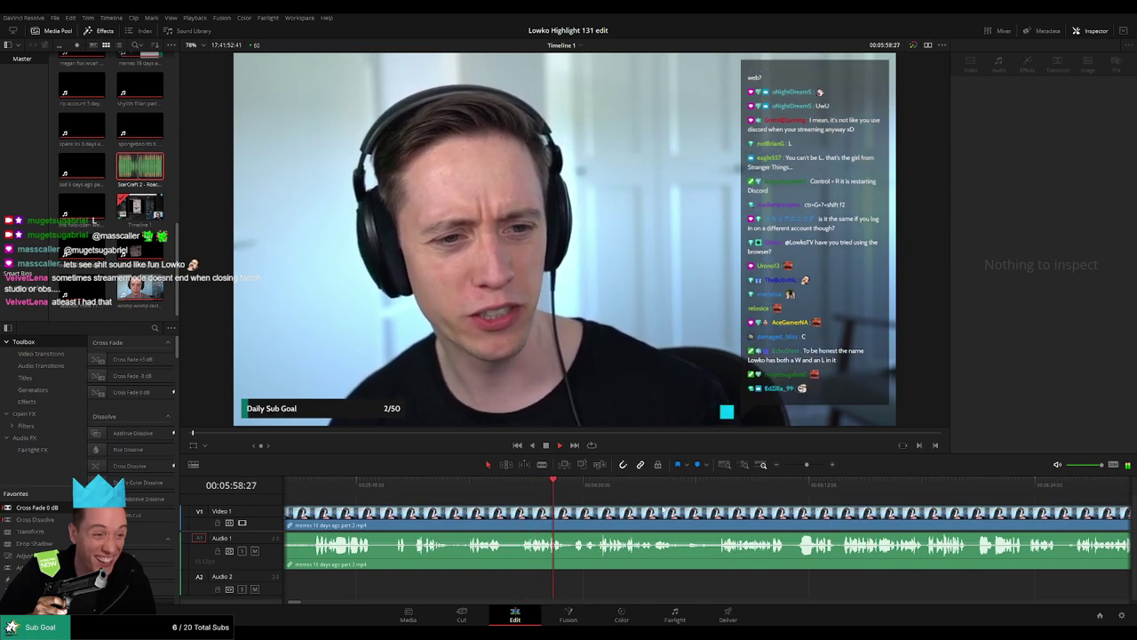
scroll(564, 505, "right", 2)
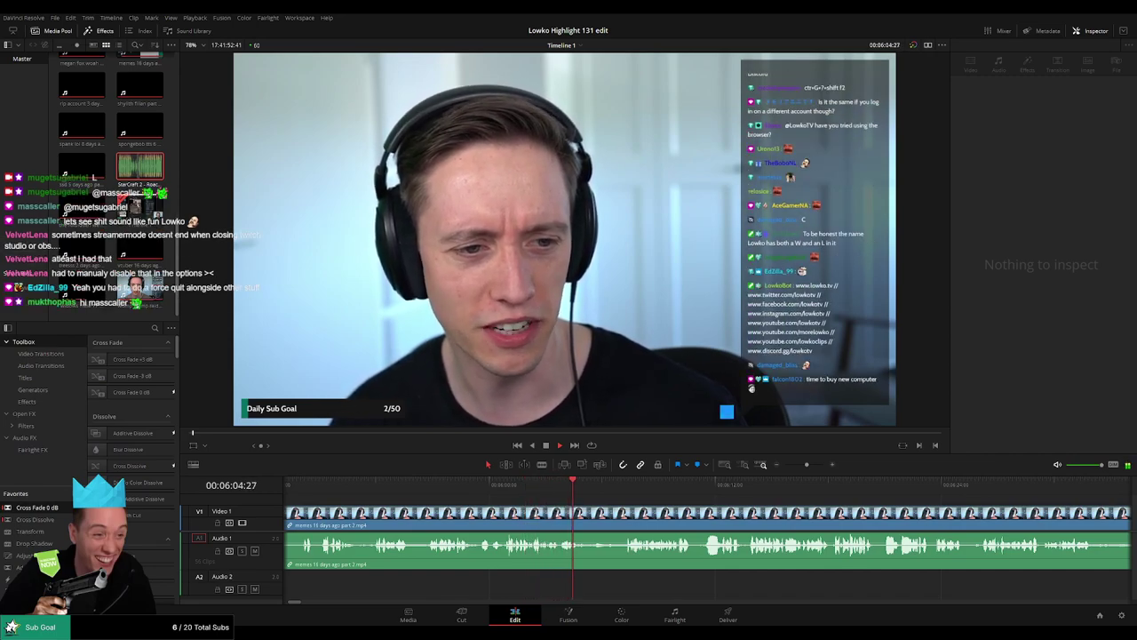
scroll(463, 515, "right", 3)
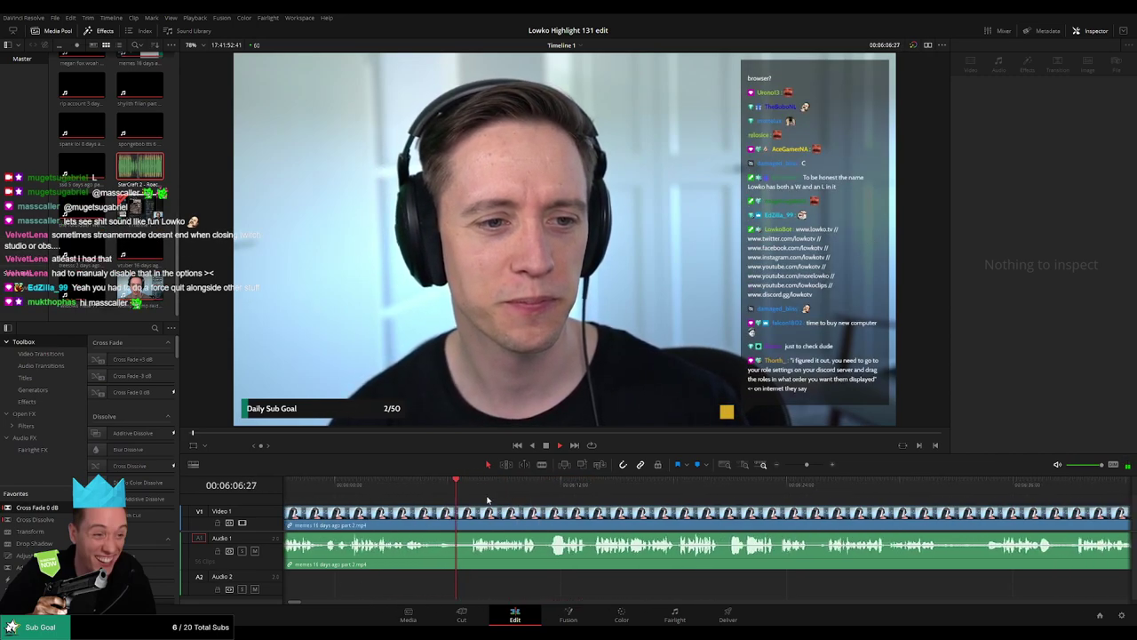
Step: Cut out and ripple delete the section from about 00:06:05 to 00:06:07, and add a Cross Fade 0 dB across the audio cut
left_click(431, 514)
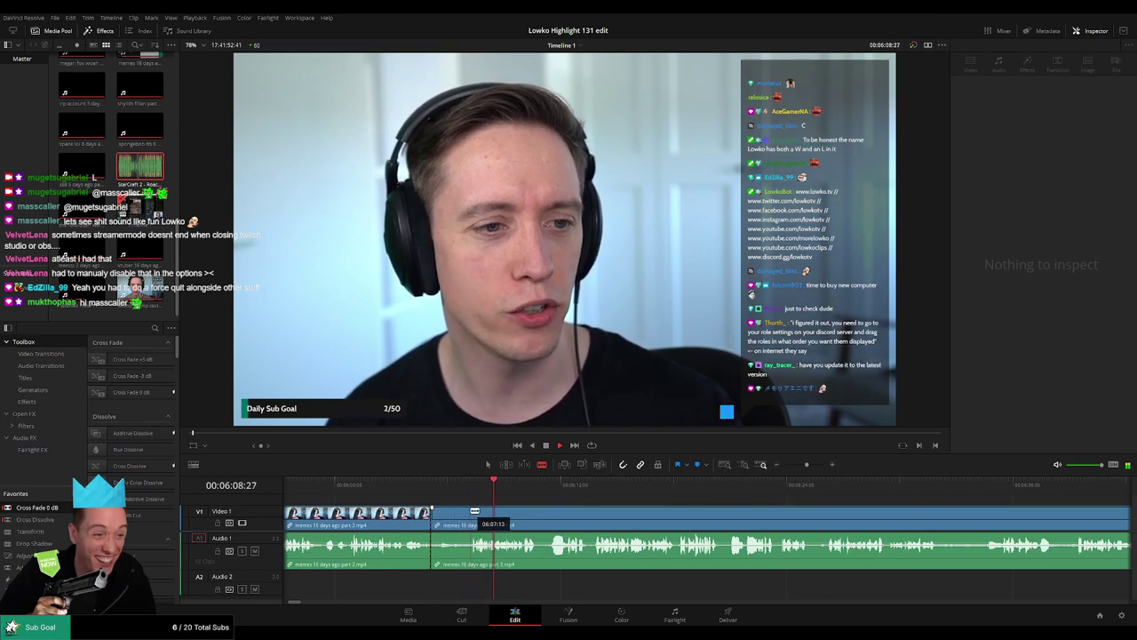
left_click(469, 513)
left_click(455, 515)
key("Delete")
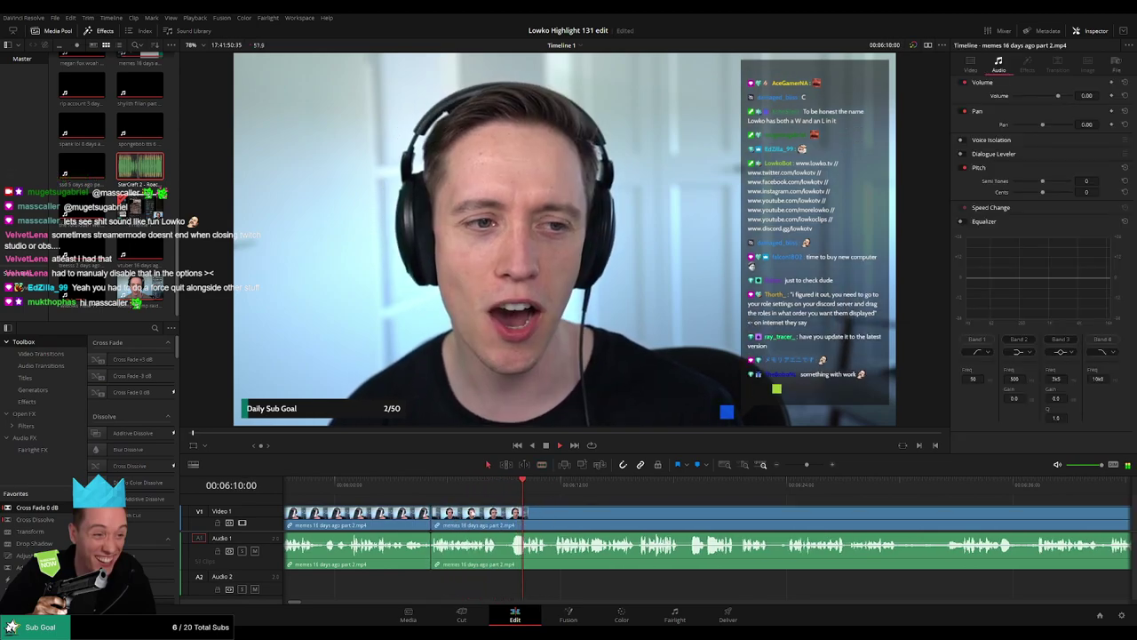
left_click(452, 488)
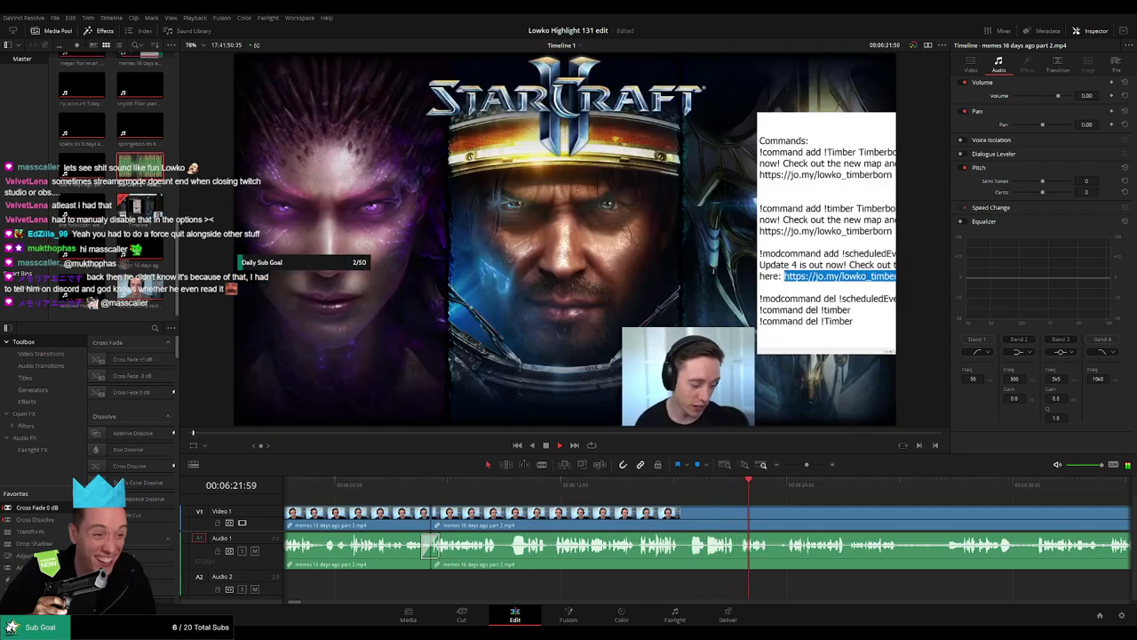
Step: Cut out and ripple delete the short section from about 00:06:18:34 to 00:06:19:40
left_click(666, 489)
key("space")
key("b")
left_click(687, 521)
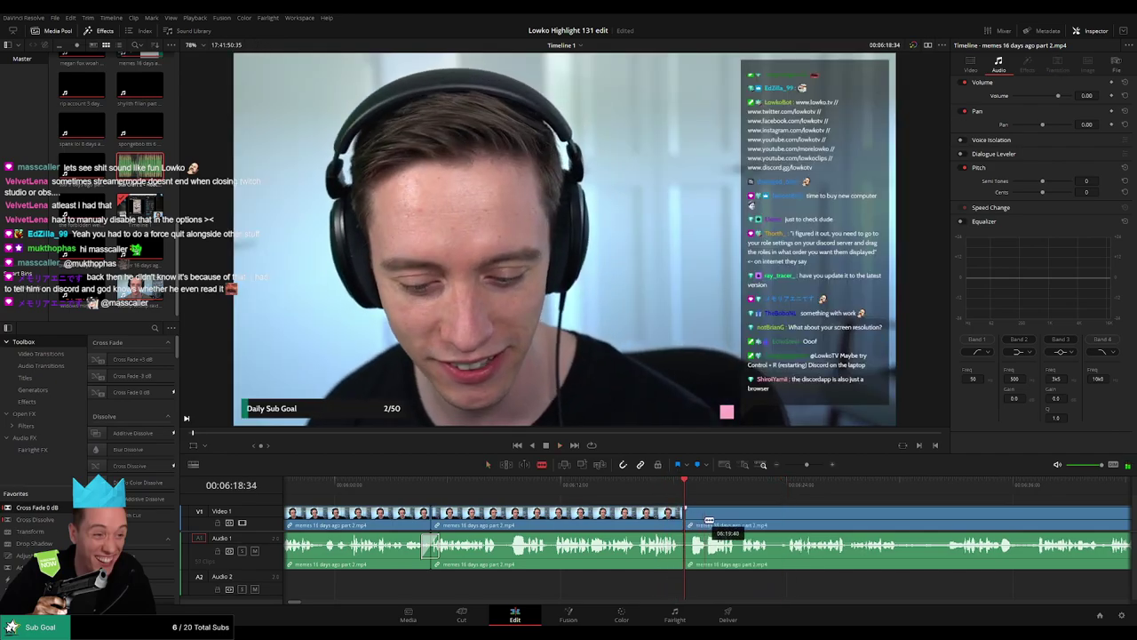
left_click(709, 521)
key("Delete")
key("space")
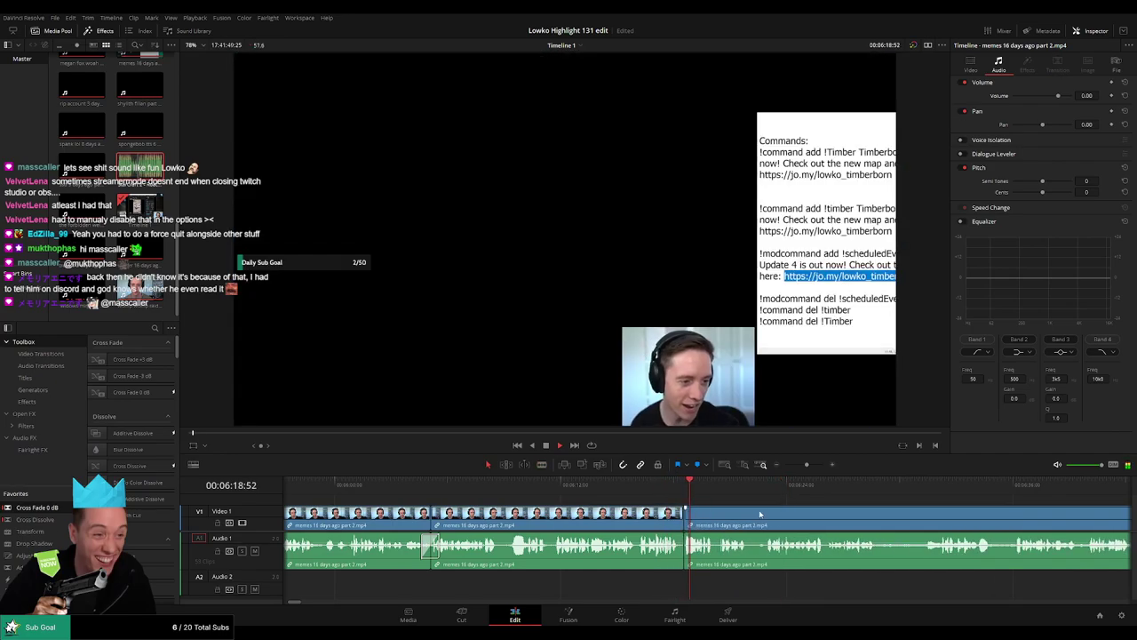
Step: Cut out and ripple delete the section from about 00:06:20:14 to 00:06:36:05, and add a Cross Fade 0 dB across the audio cut
left_click_drag(749, 513, 553, 501)
key("space")
key("b")
left_click(529, 518)
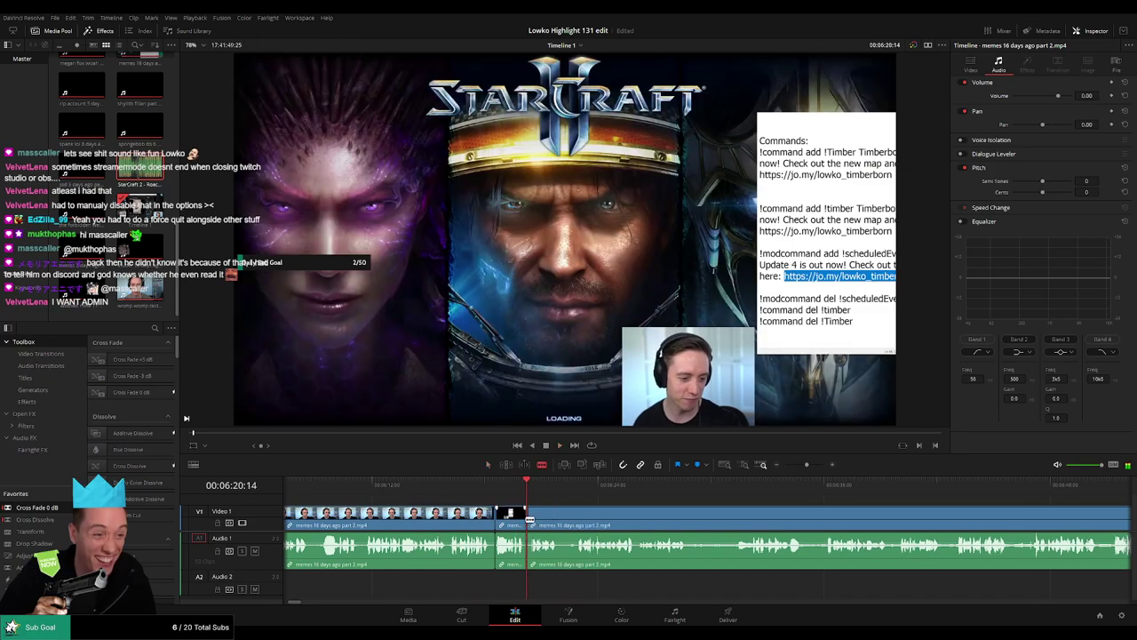
key("space")
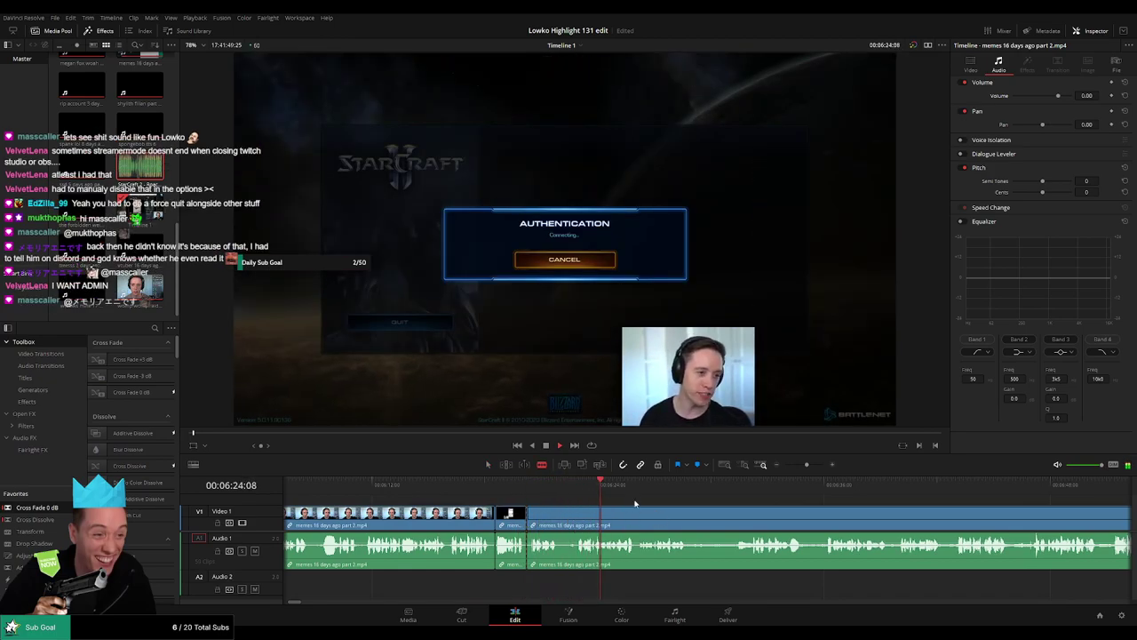
left_click_drag(651, 503, 518, 499)
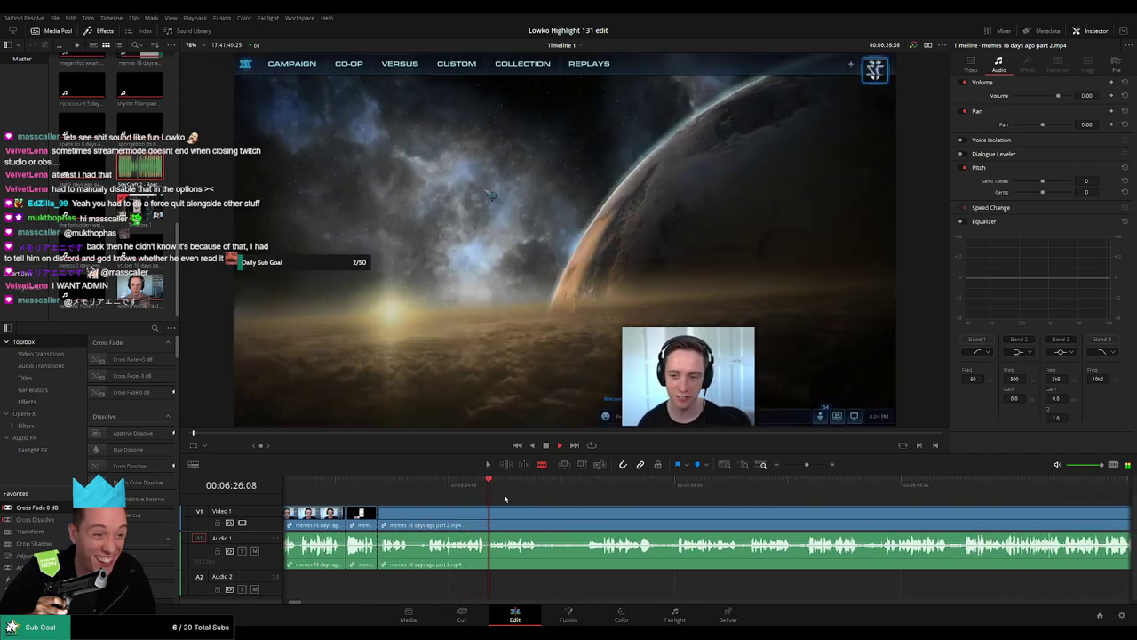
left_click(594, 485)
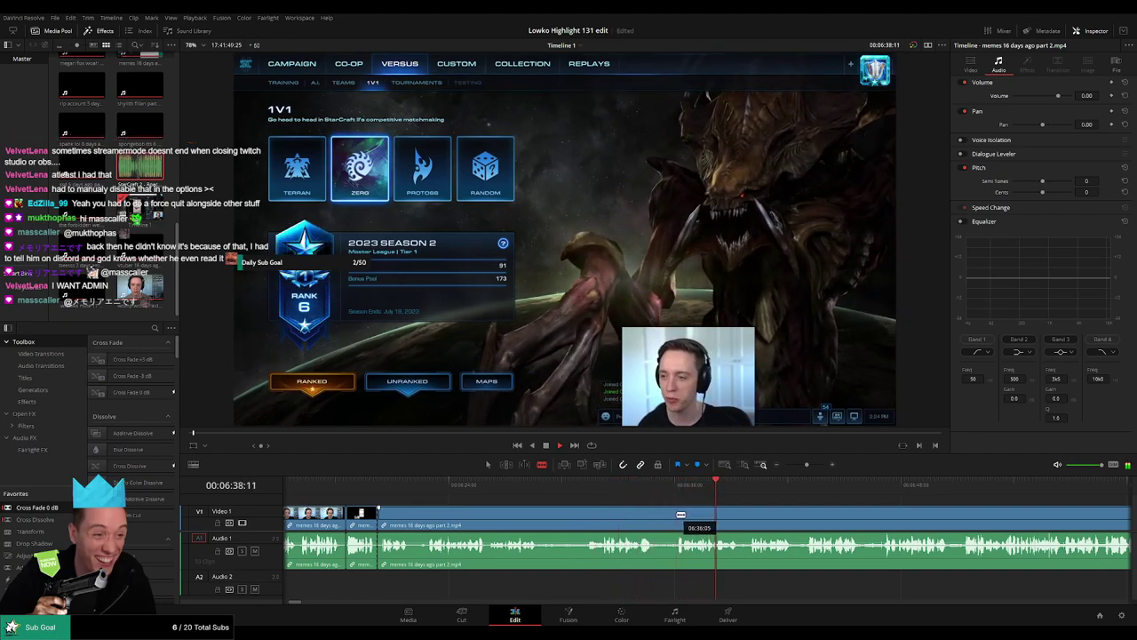
left_click(680, 515)
key("a")
left_click(632, 522)
key("Delete")
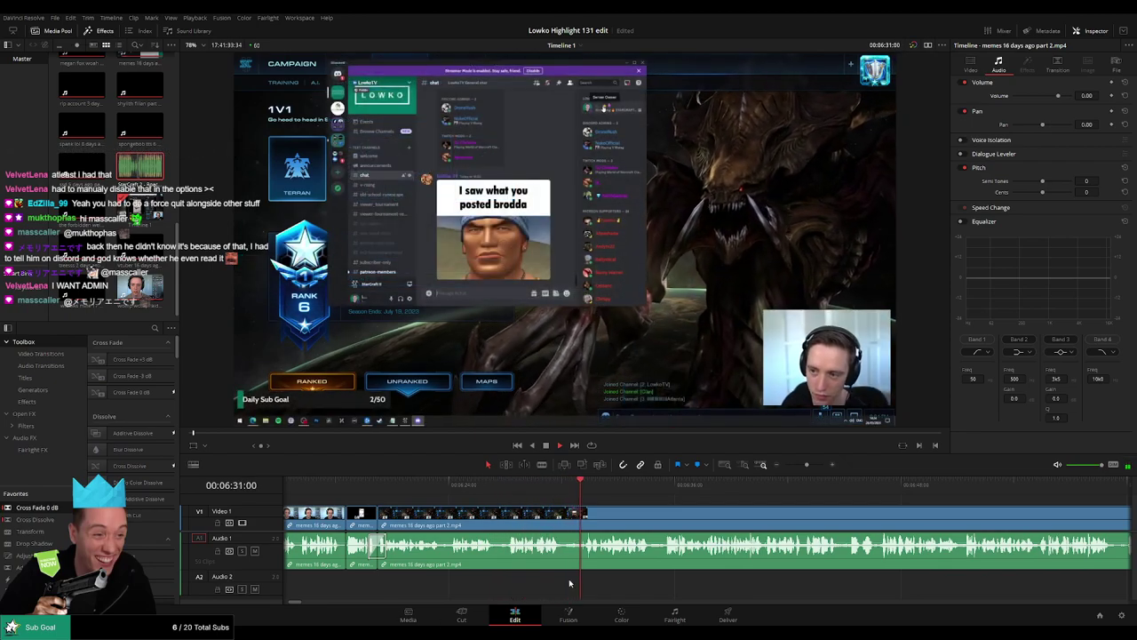
Step: Review the footage from about 00:06:31 to 00:07:19 for the next dull section to cut
scroll(611, 499, "right", 2)
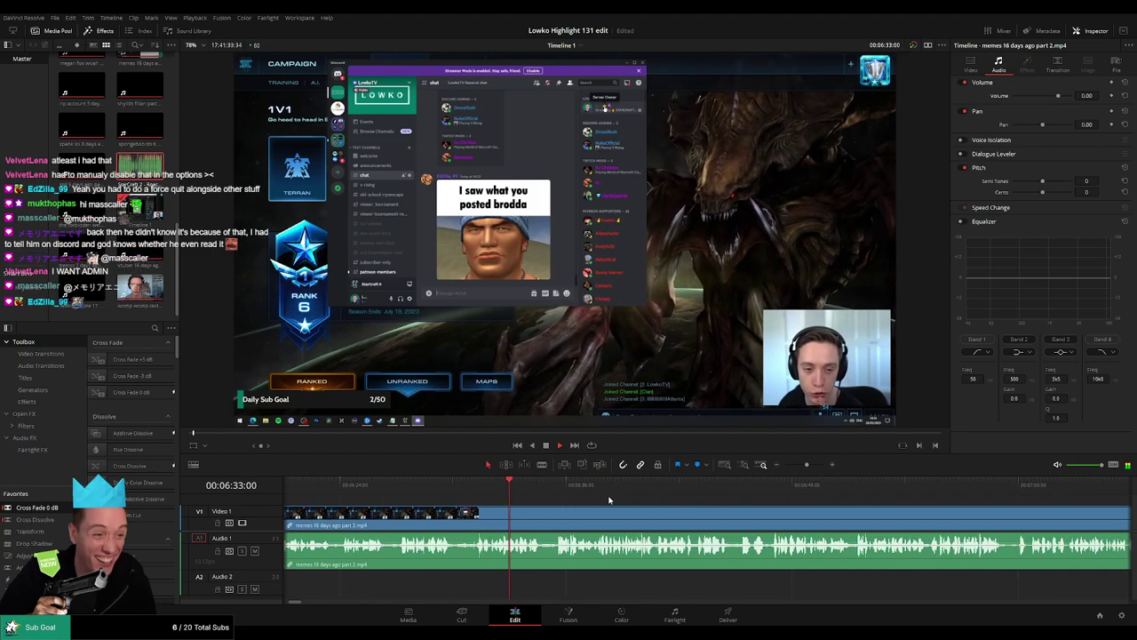
scroll(670, 509, "right", 2)
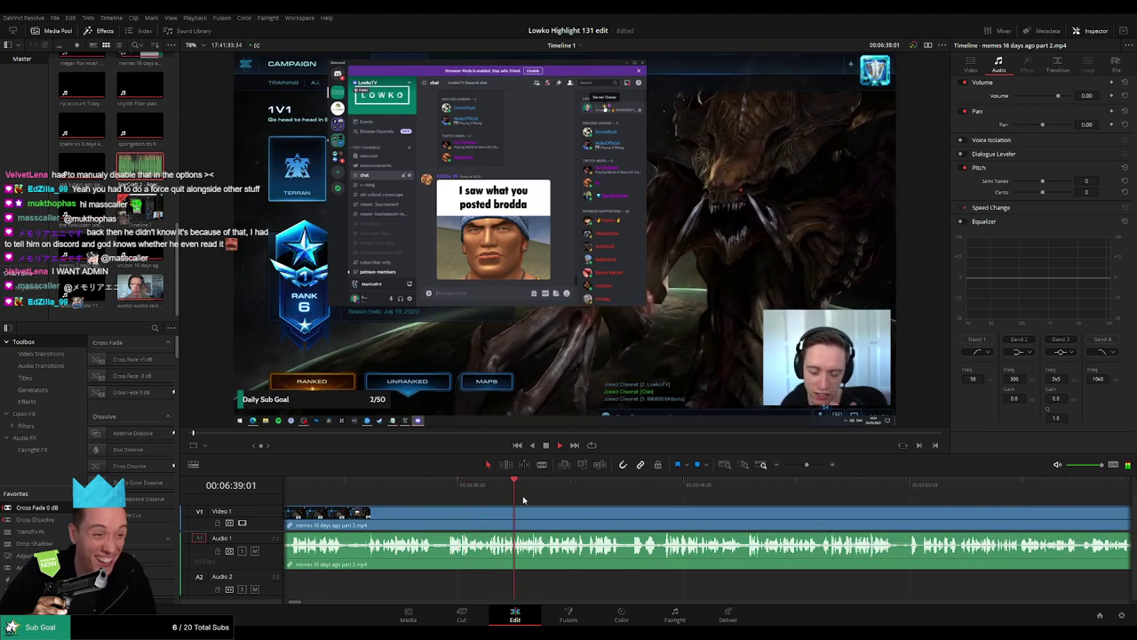
scroll(542, 500, "right", 2)
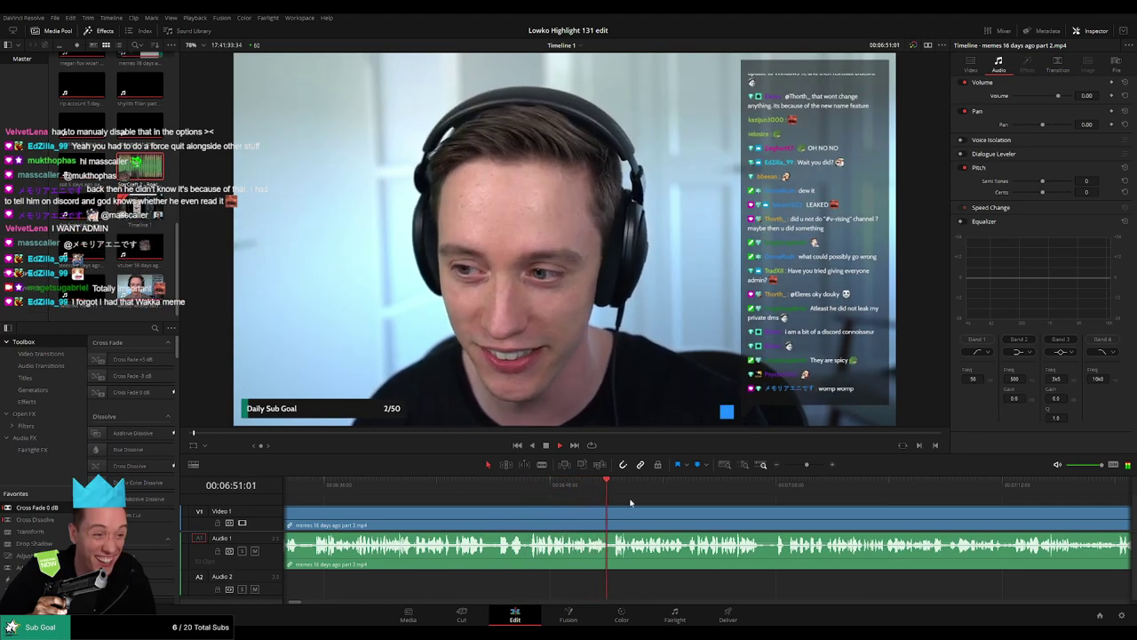
scroll(671, 504, "right", 3)
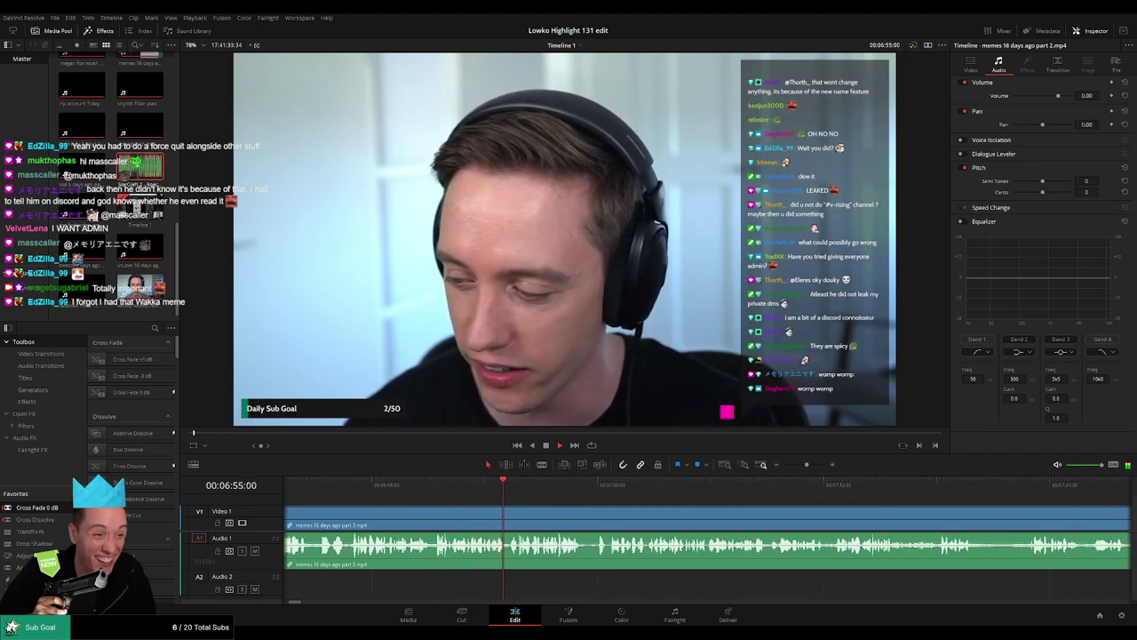
scroll(526, 505, "right", 2)
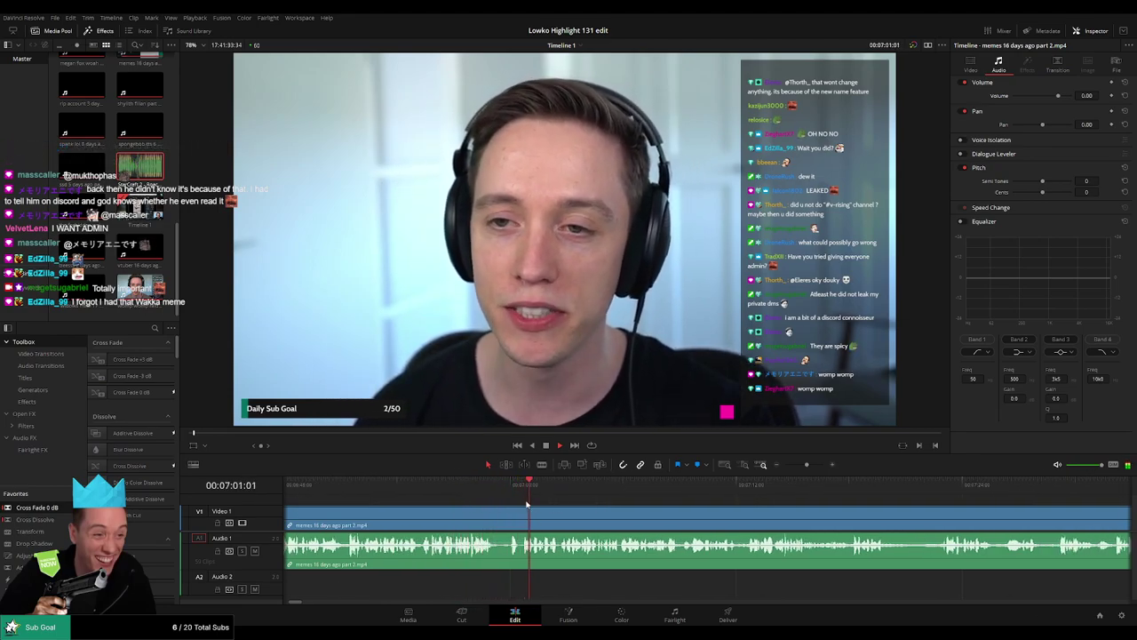
scroll(627, 505, "right", 2)
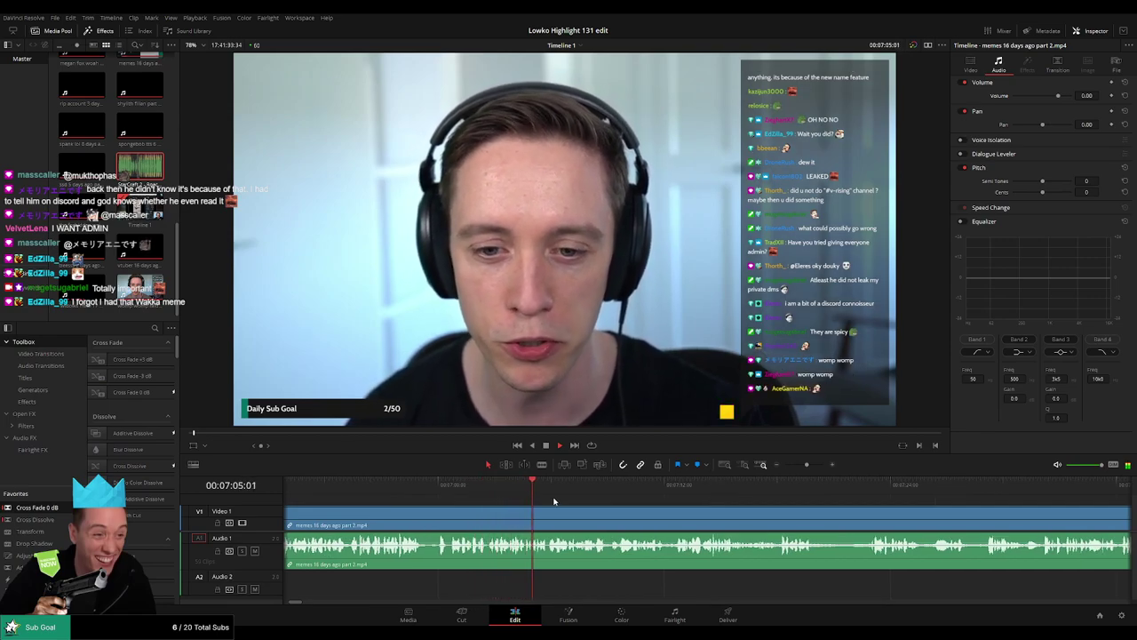
scroll(569, 504, "right", 3)
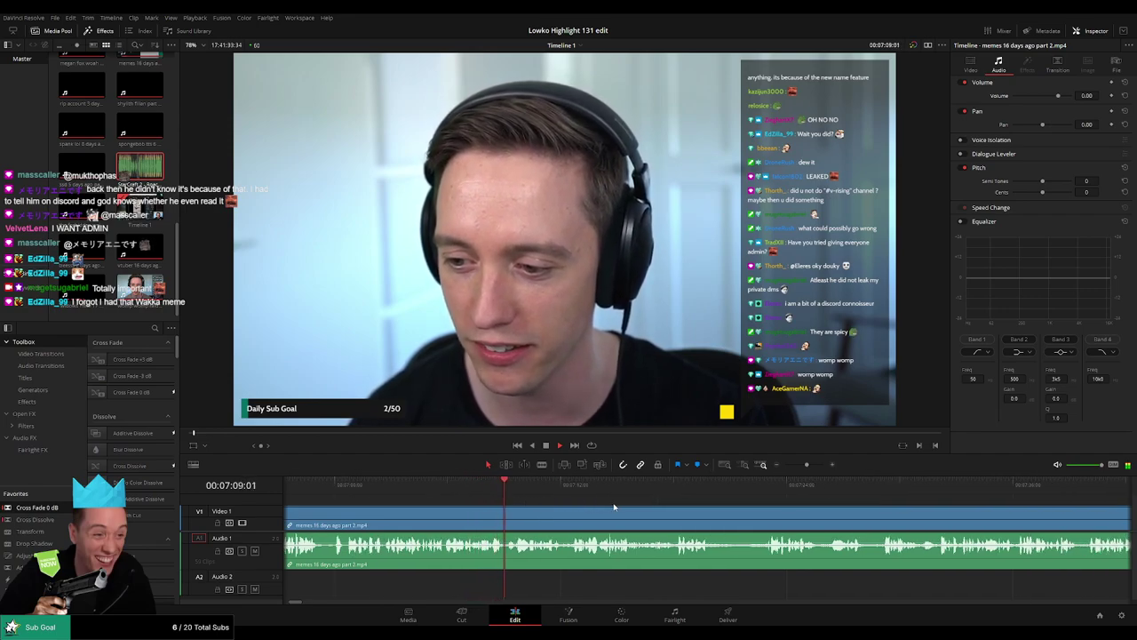
scroll(613, 507, "right", 2)
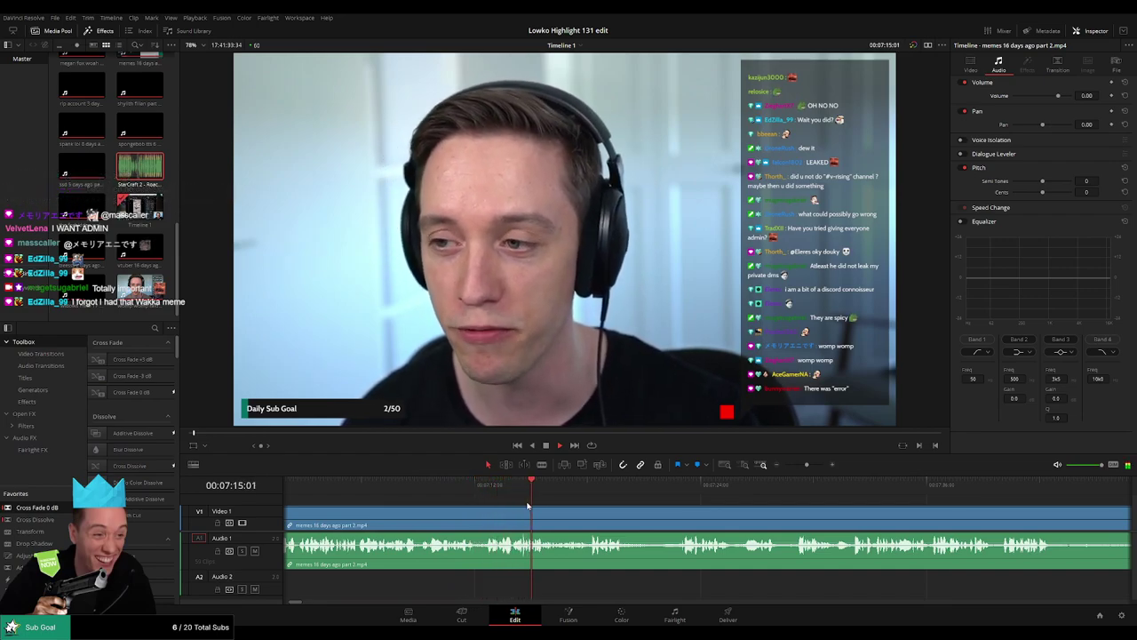
scroll(524, 505, "right", 2)
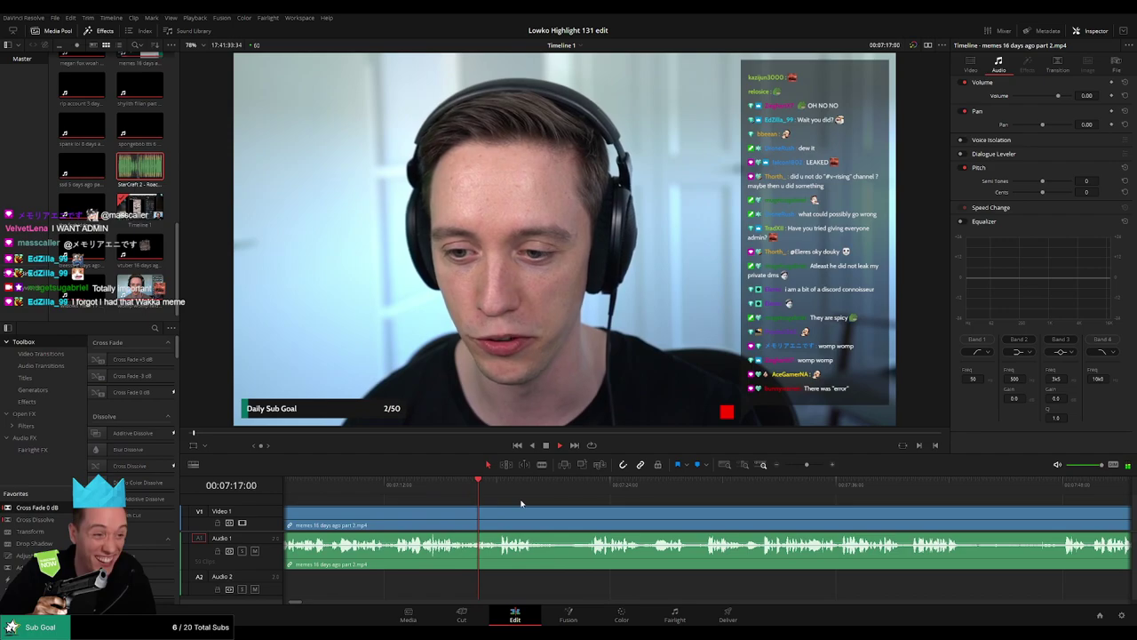
scroll(563, 503, "right", 2)
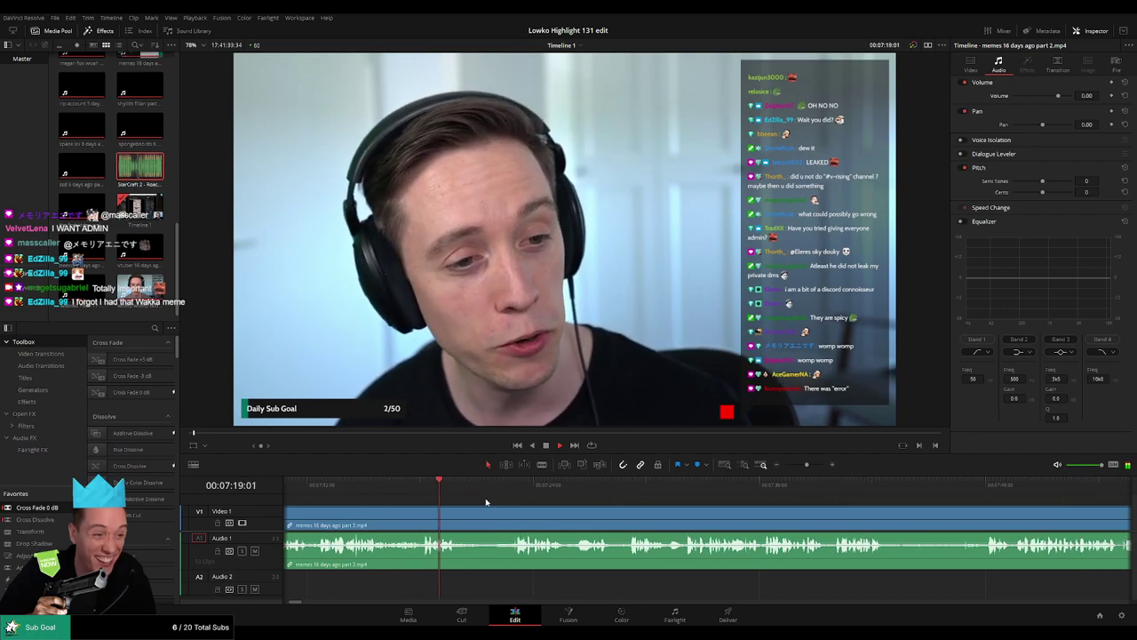
Step: Cut out and ripple delete the section from about 00:07:20 to 00:07:22:30, add a Cross Fade 0 dB across the audio cut, and resume playback
key("b")
left_click(460, 524)
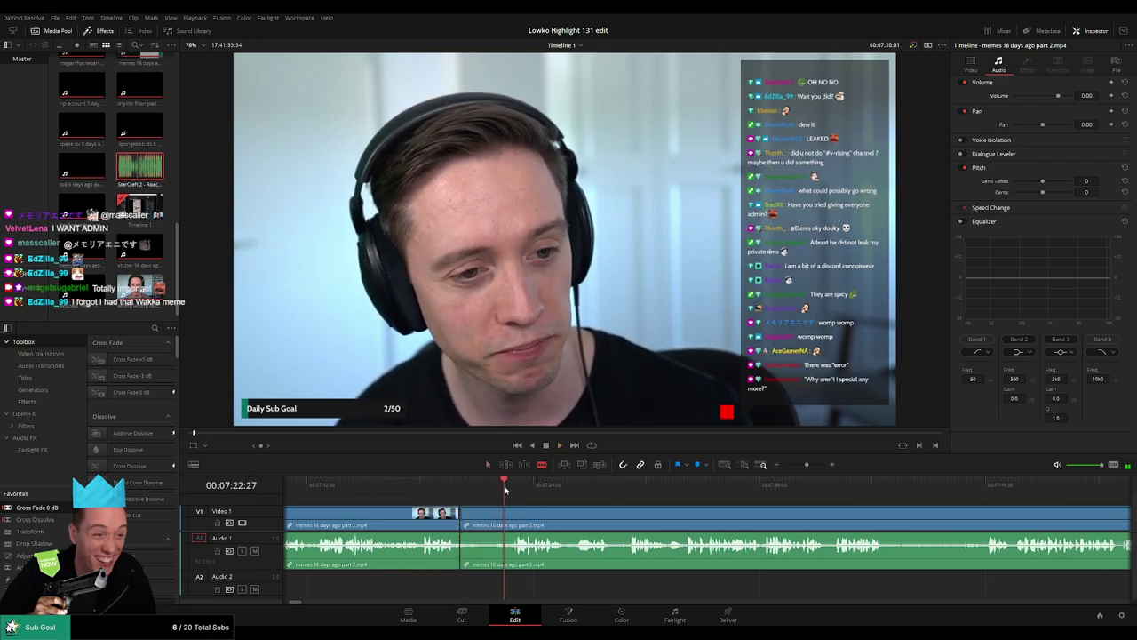
left_click(506, 514)
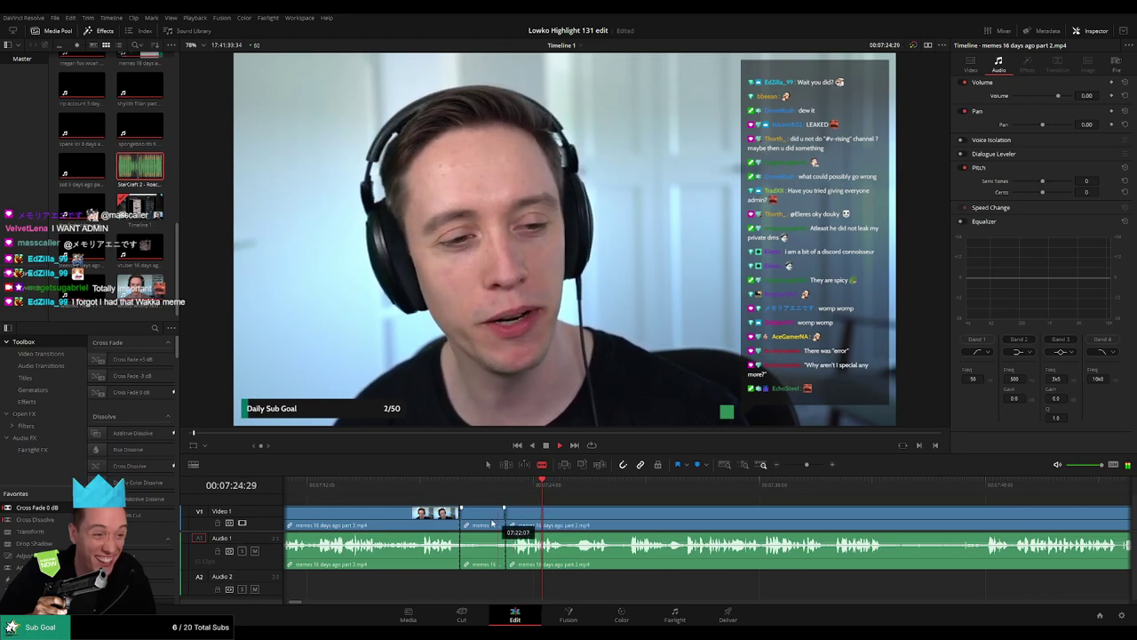
key("a")
left_click(492, 522)
key("Delete")
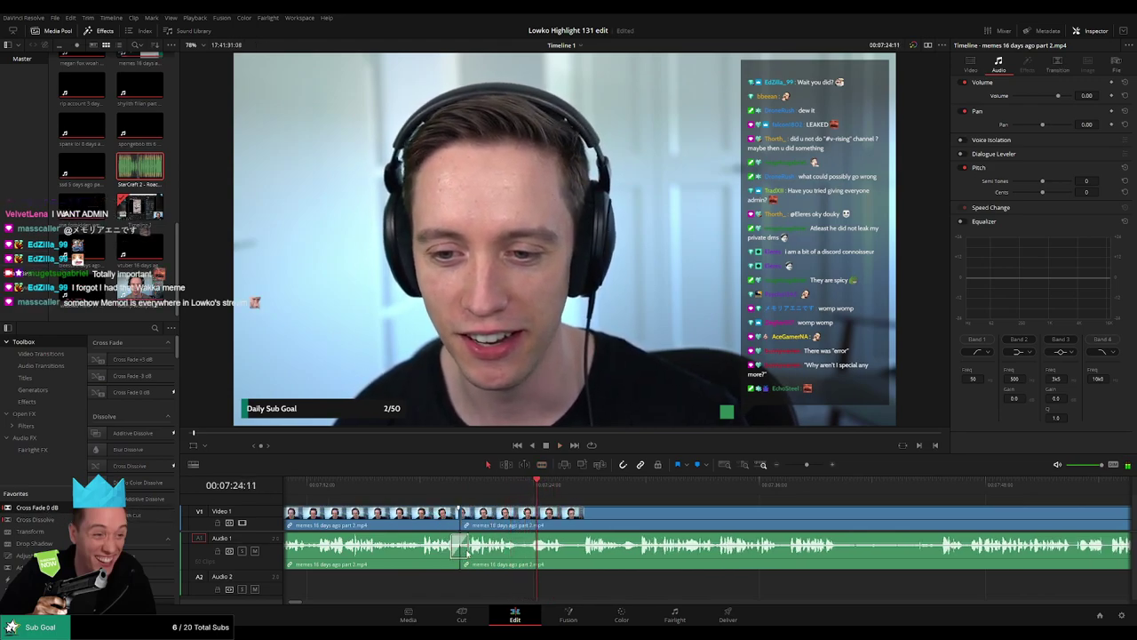
key("space")
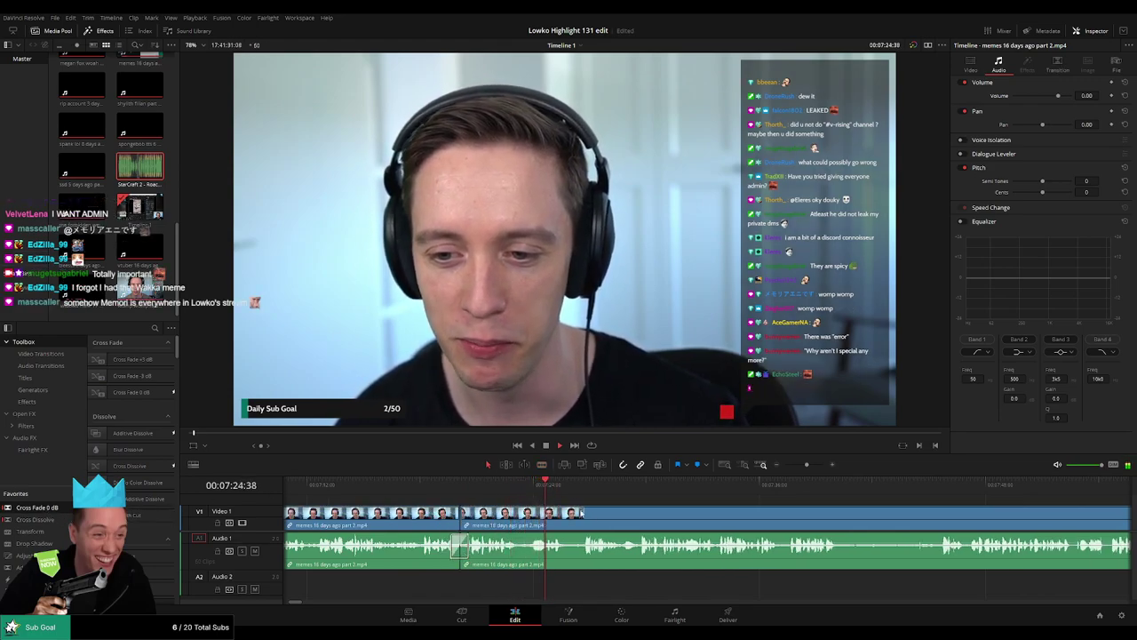
scroll(432, 522, "right", 2)
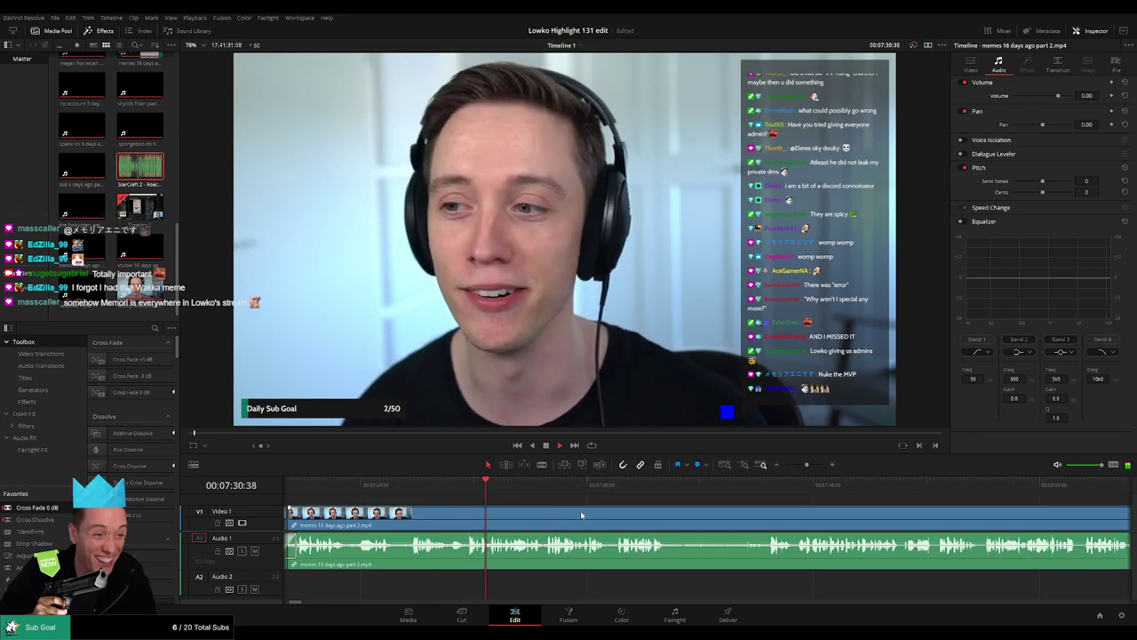
Step: Cut out and ripple delete the section from about 00:07:41:19 to 00:07:45:35, and add a Cross Fade 0 dB across the audio cut
scroll(581, 514, "right", 1)
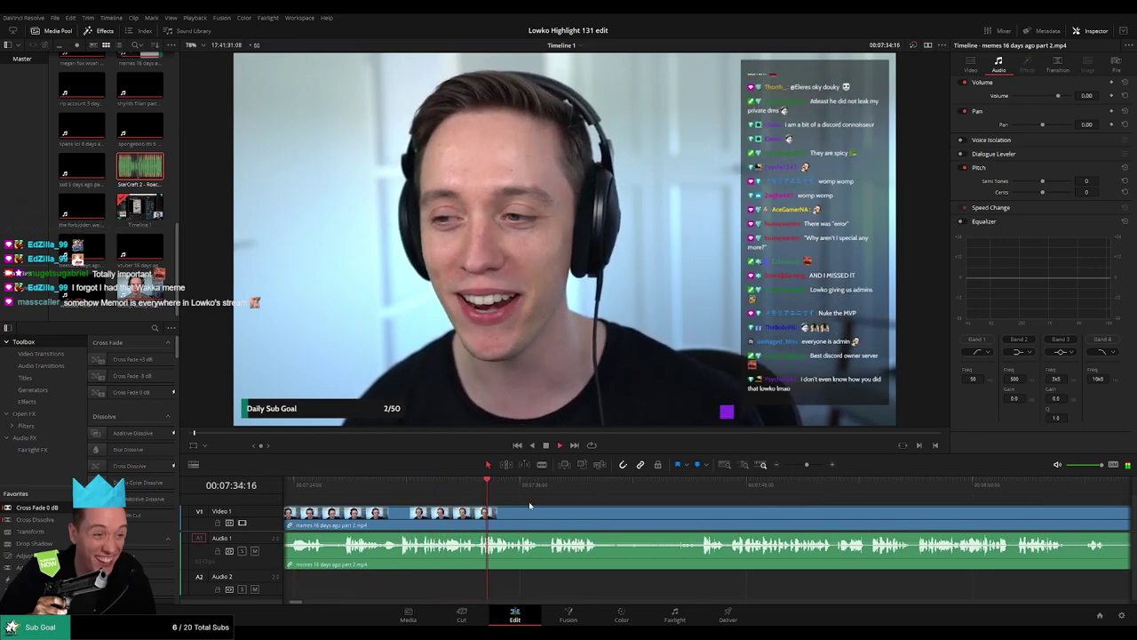
scroll(558, 506, "right", 2)
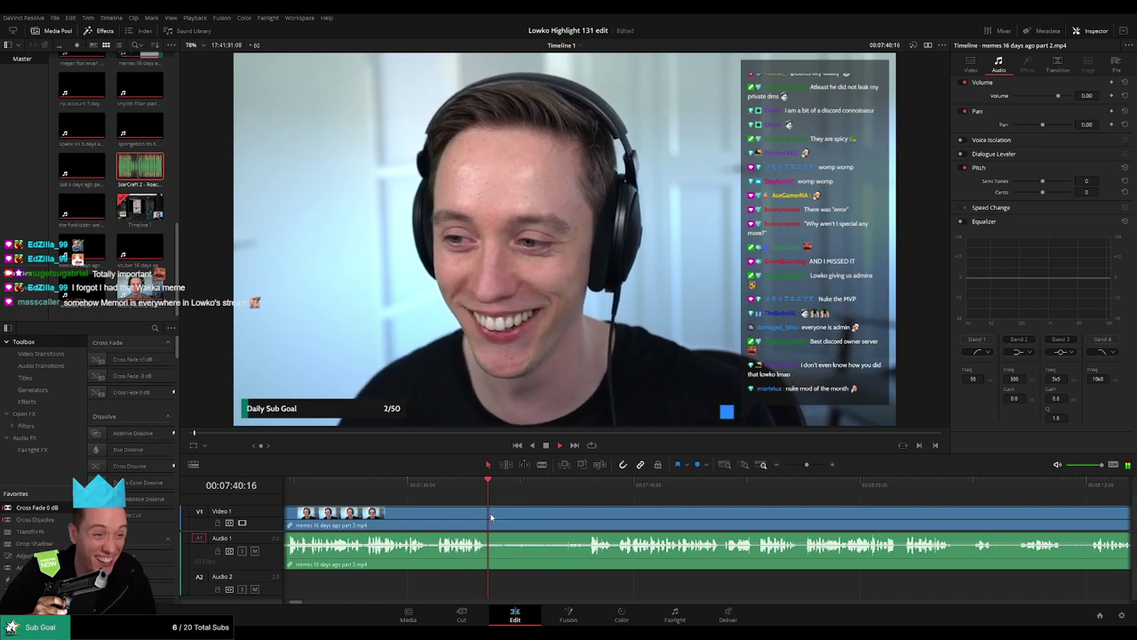
key("b")
left_click(506, 518)
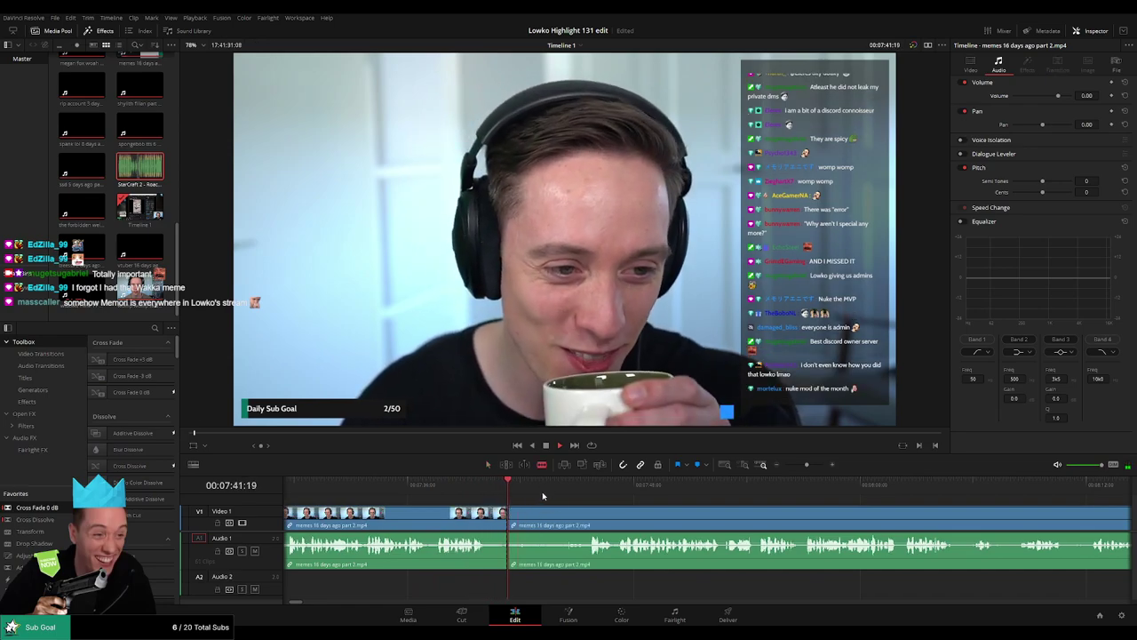
left_click(591, 486)
left_click(589, 519)
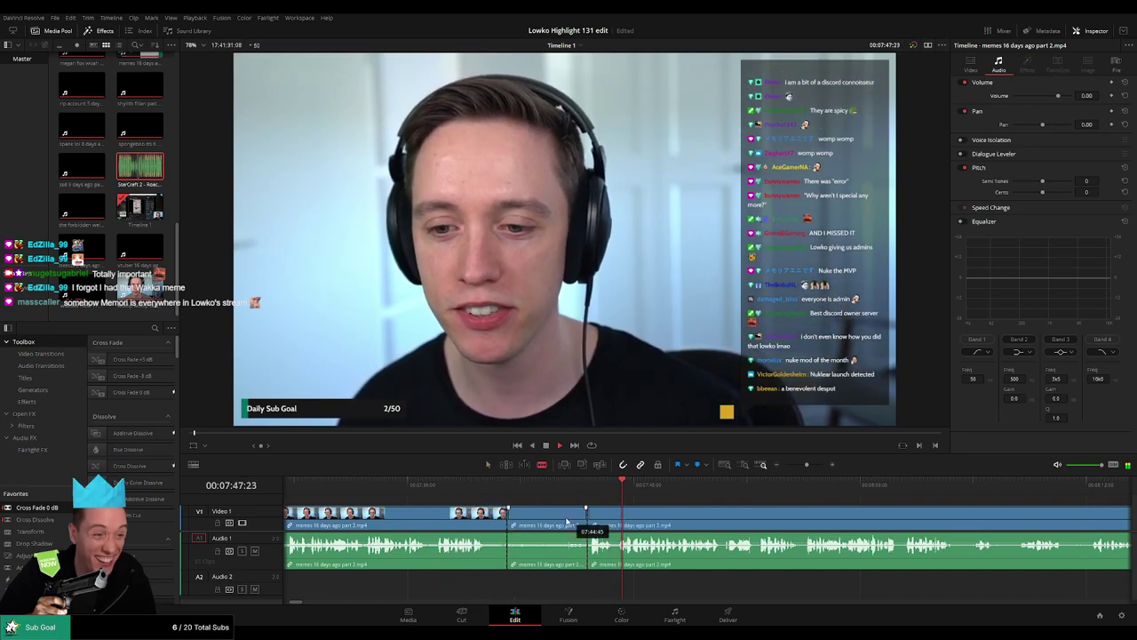
key("a")
left_click(567, 520)
key("Delete")
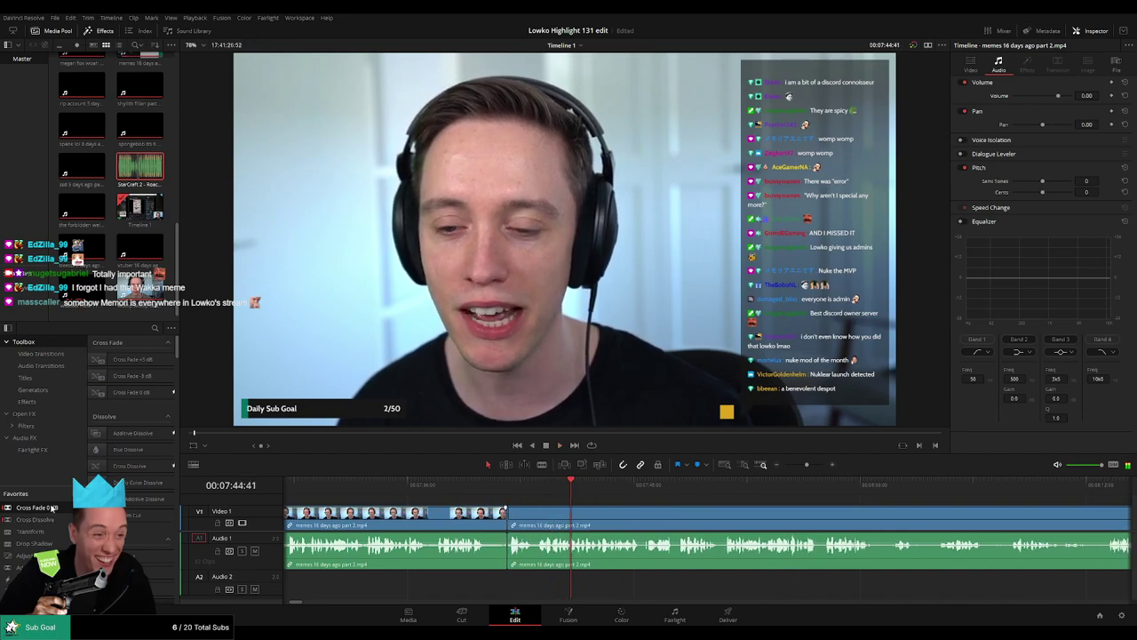
left_click_drag(54, 508, 509, 545)
Step: Cut out and ripple delete the short section from about 00:07:48:25 to 00:07:49:14
scroll(541, 515, "right", 3)
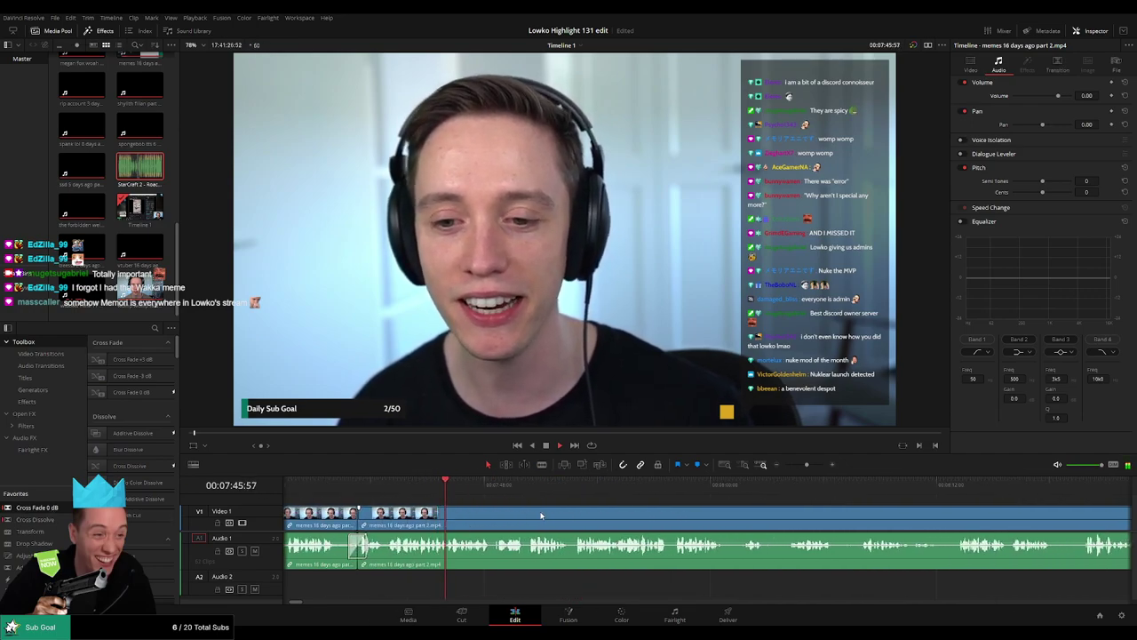
scroll(604, 513, "right", 1)
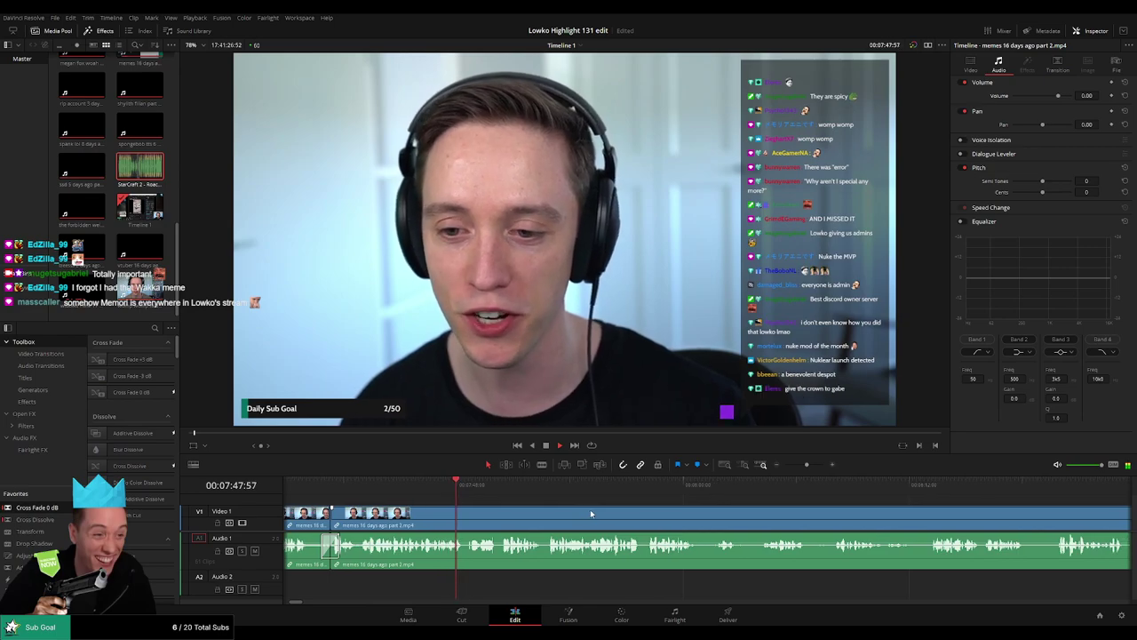
key("space")
left_click_drag(806, 465, 813, 465)
key("b")
left_click_drag(605, 520, 682, 521)
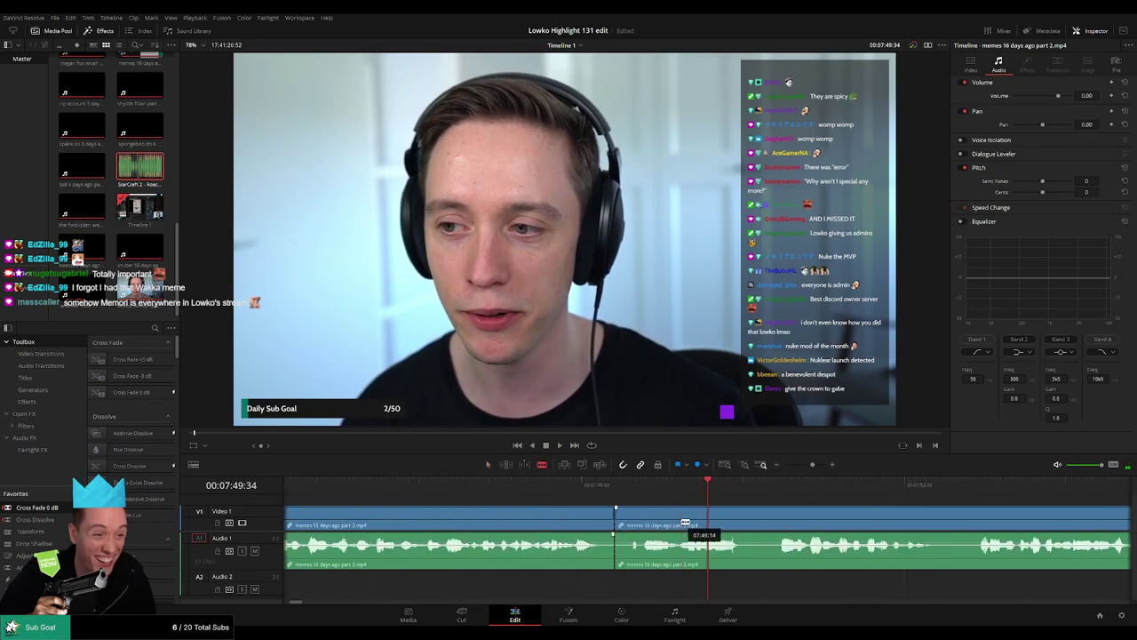
left_click(662, 524)
key("BackSpace")
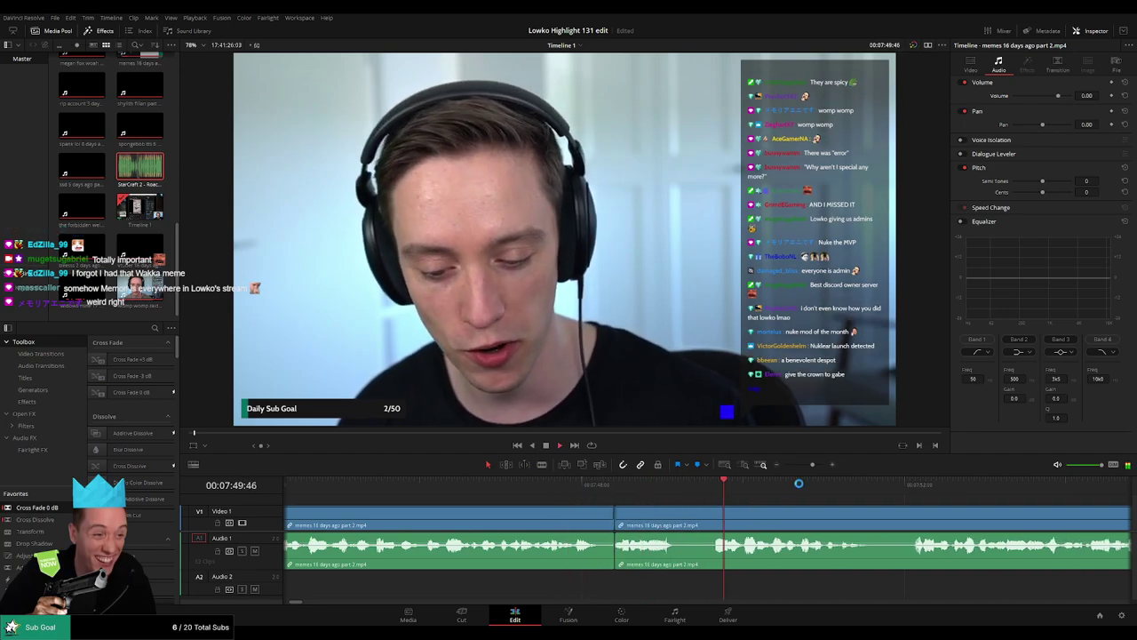
Step: Split the video and audio at about 00:07:58:15 and 00:07:58:30 to isolate the short section between them
left_click_drag(812, 465, 807, 466)
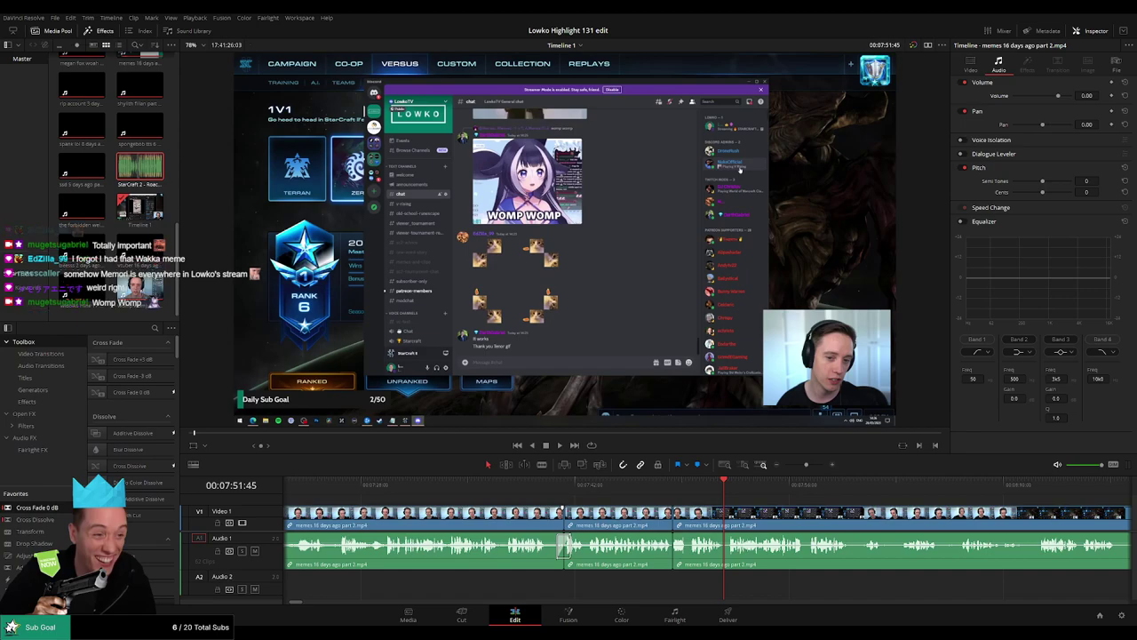
key("space")
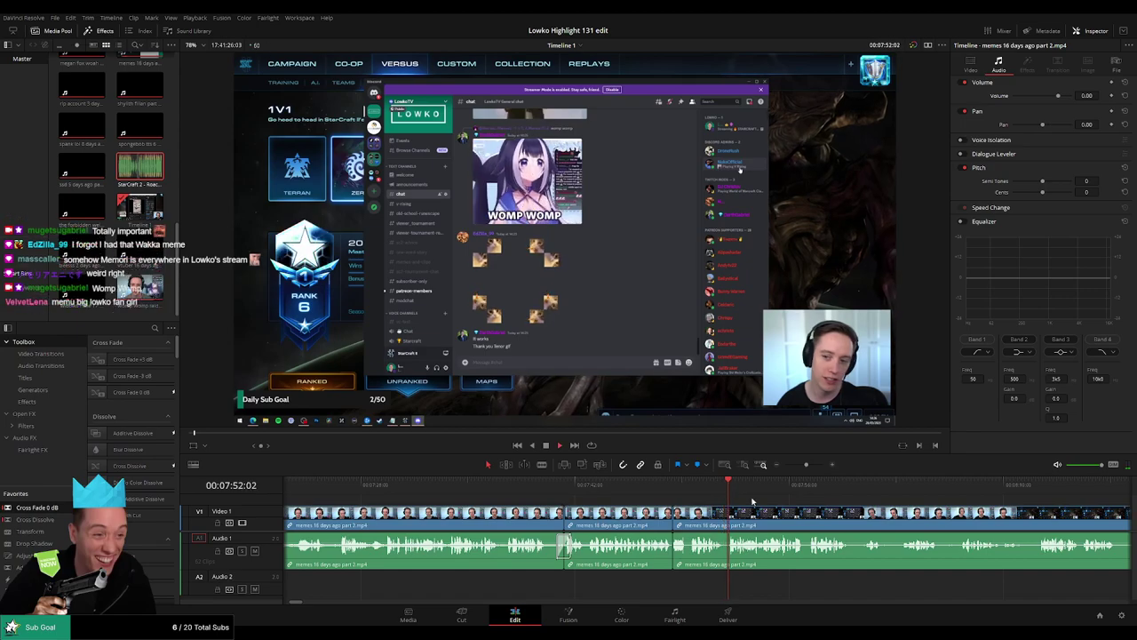
left_click_drag(781, 501, 662, 503)
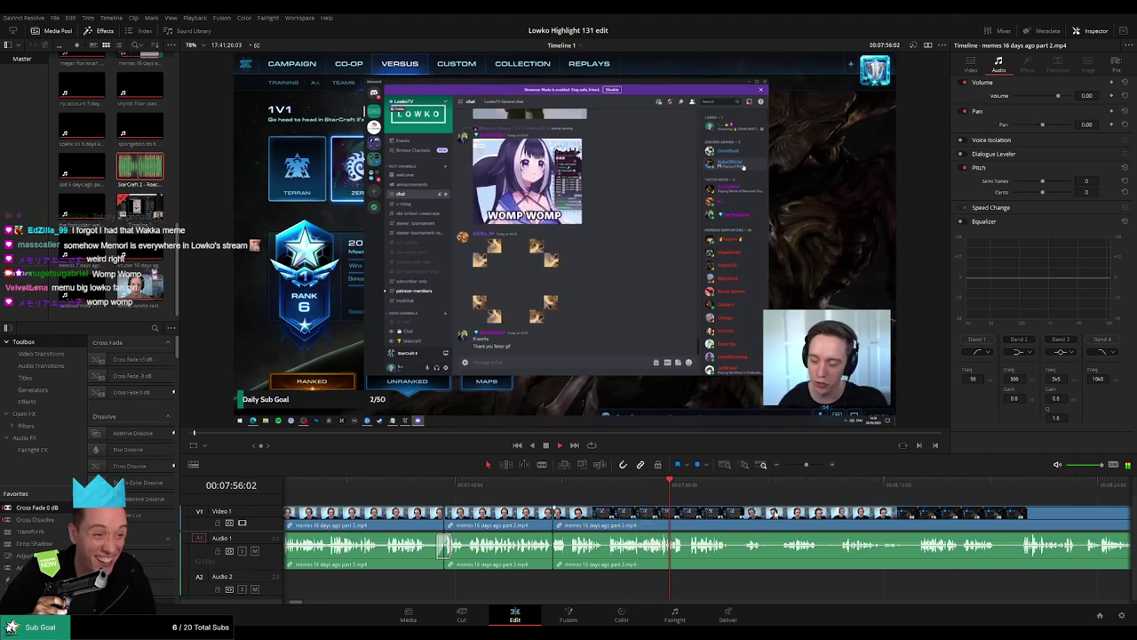
scroll(598, 503, "right", 2)
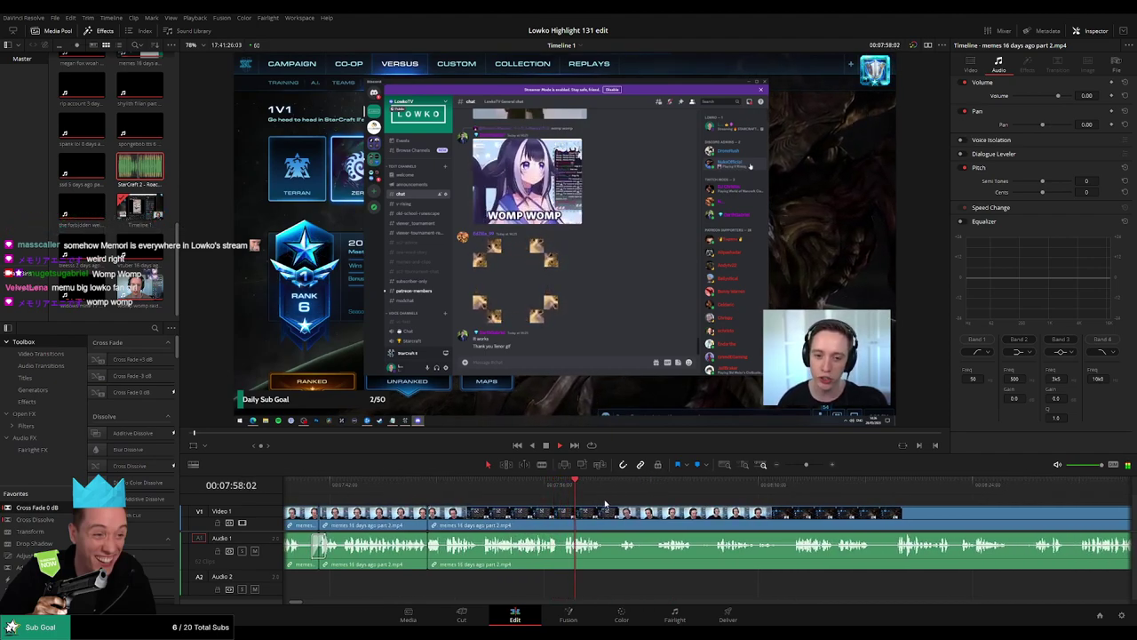
left_click(814, 466)
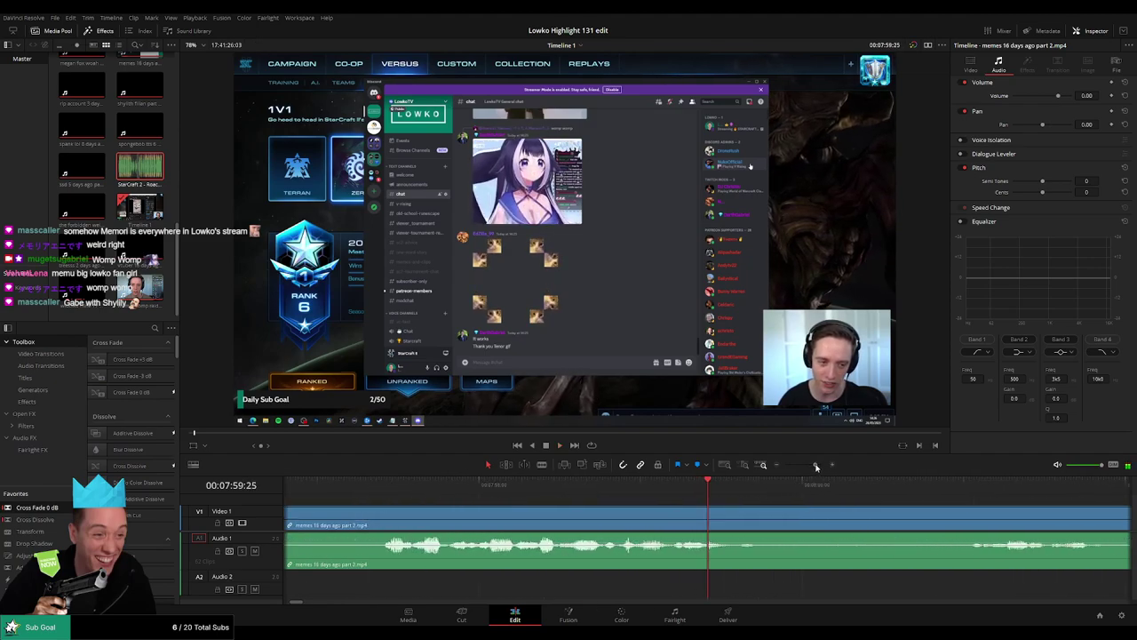
left_click_drag(552, 487, 603, 489)
left_click(605, 514)
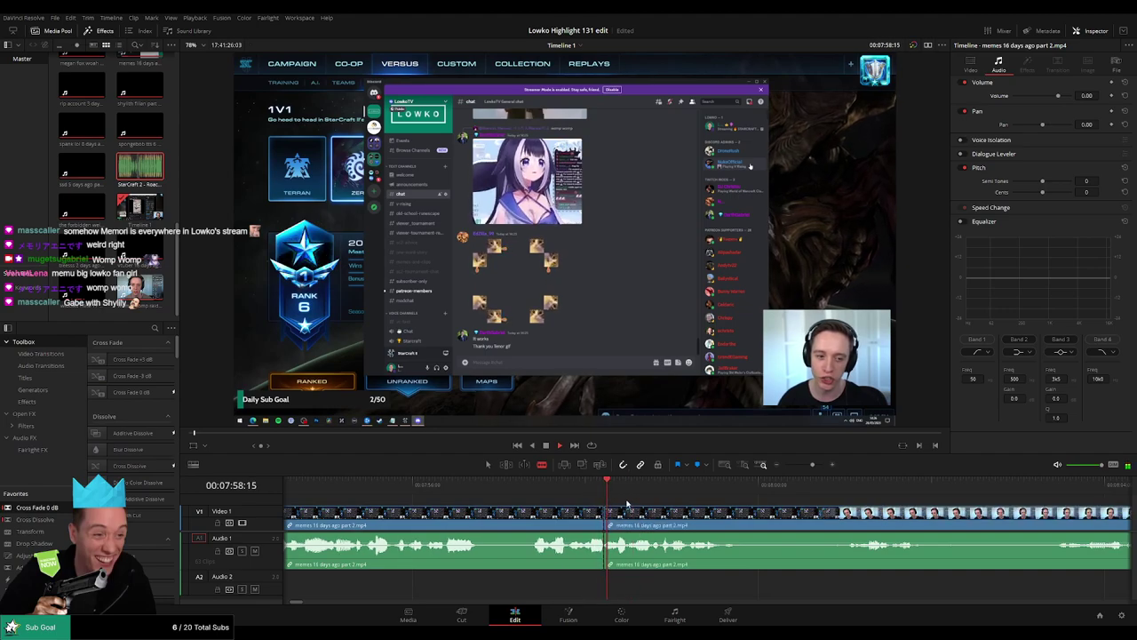
left_click(628, 498)
left_click(630, 514)
key("a")
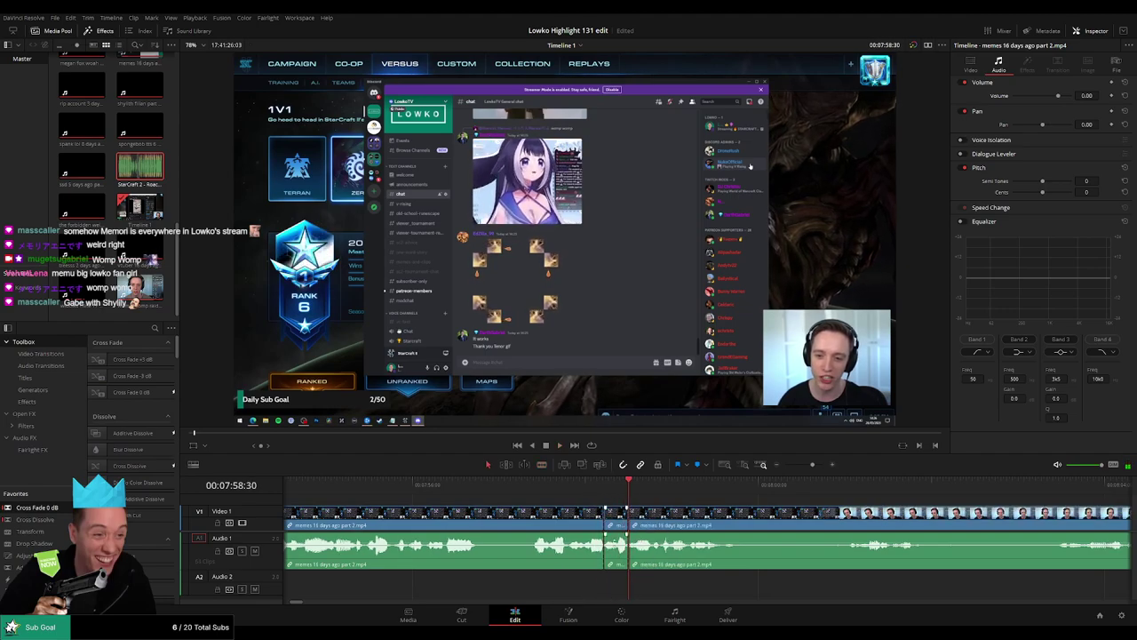
Step: Mute the isolated section's audio, cover it with StarCraft 2 - Roach Quotes.mp3 on Audio 2 at -27.00 volume, and play it back
left_click(617, 565)
left_click_drag(617, 560, 629, 587)
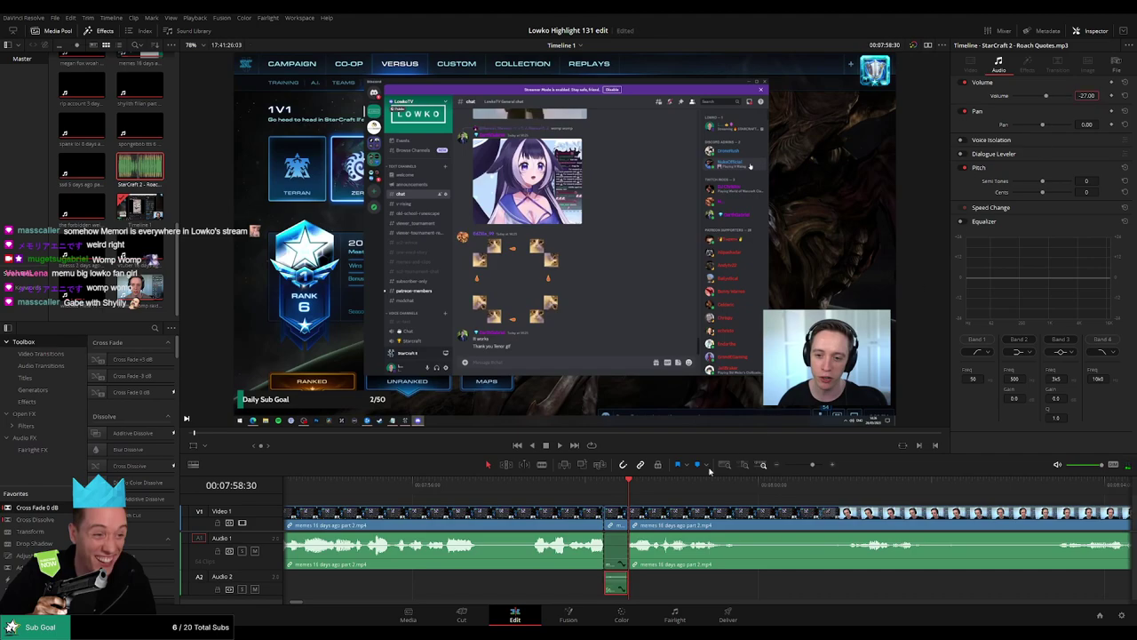
key("space")
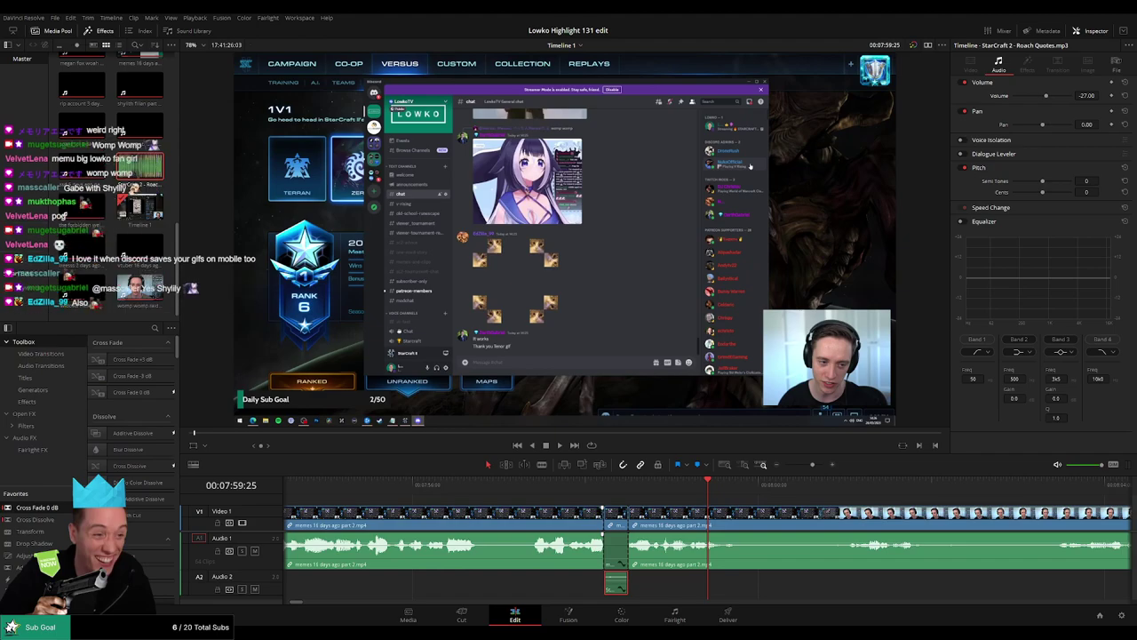
left_click_drag(560, 486, 534, 488)
key("space")
left_click(695, 503)
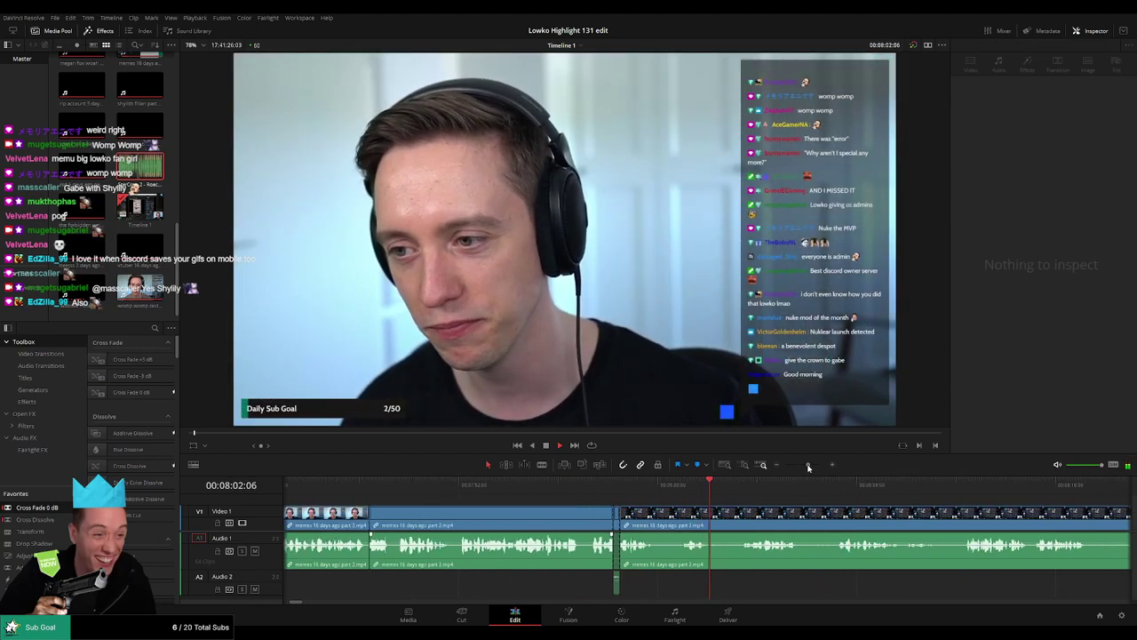
Step: Cut out and ripple delete the short section from about 00:08:05:46 to 00:08:07:10
left_click_drag(808, 467, 808, 468)
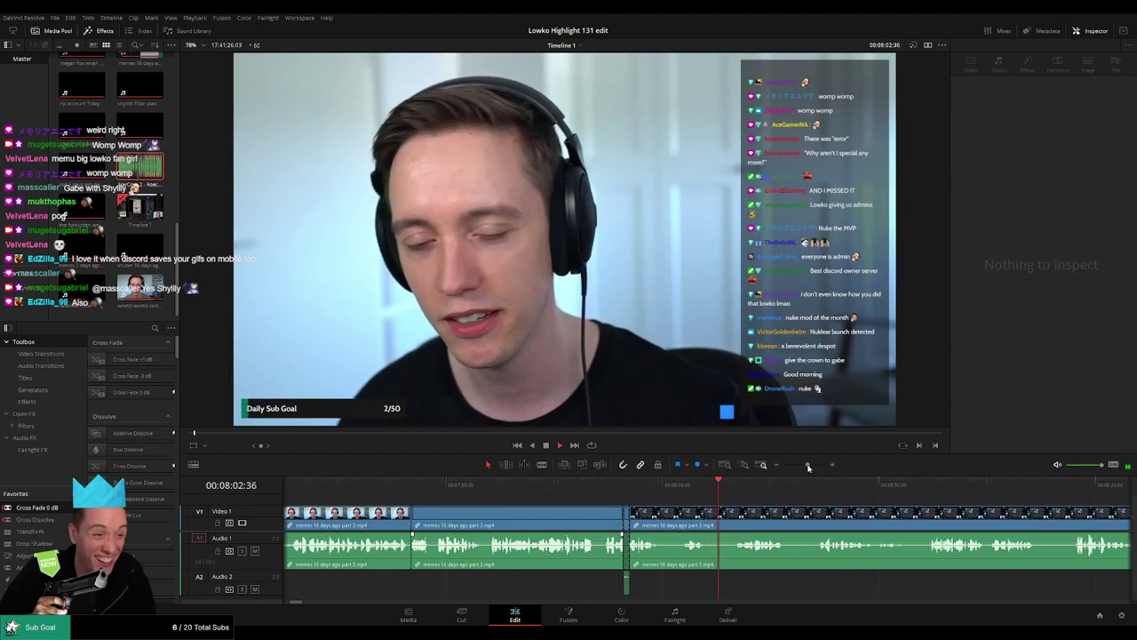
left_click_drag(753, 516, 499, 506)
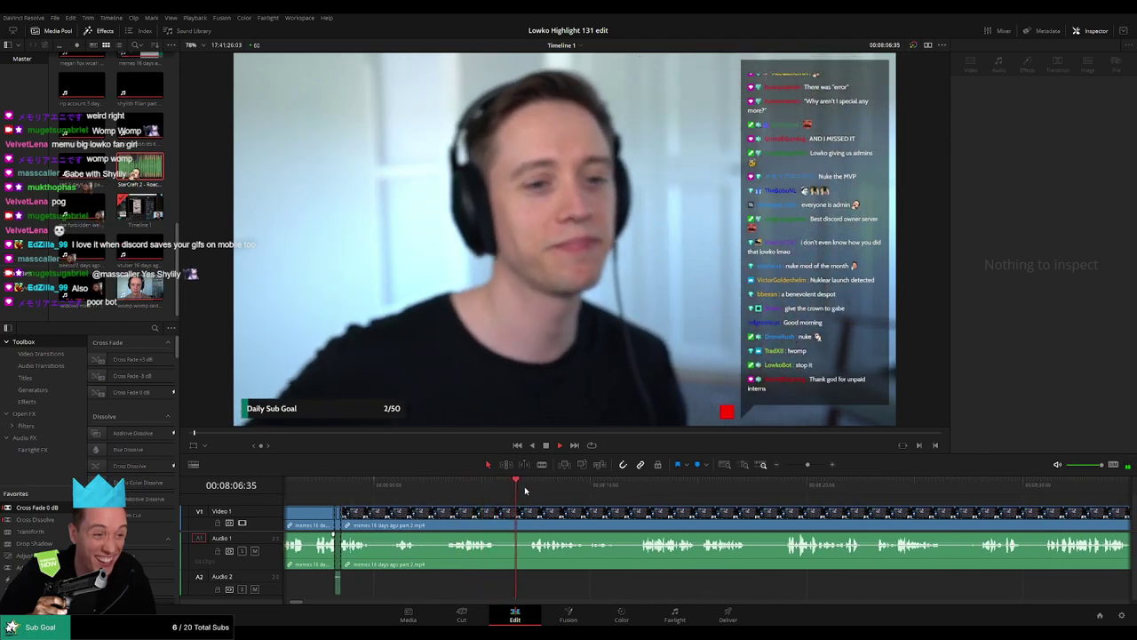
key("b")
left_click(502, 515)
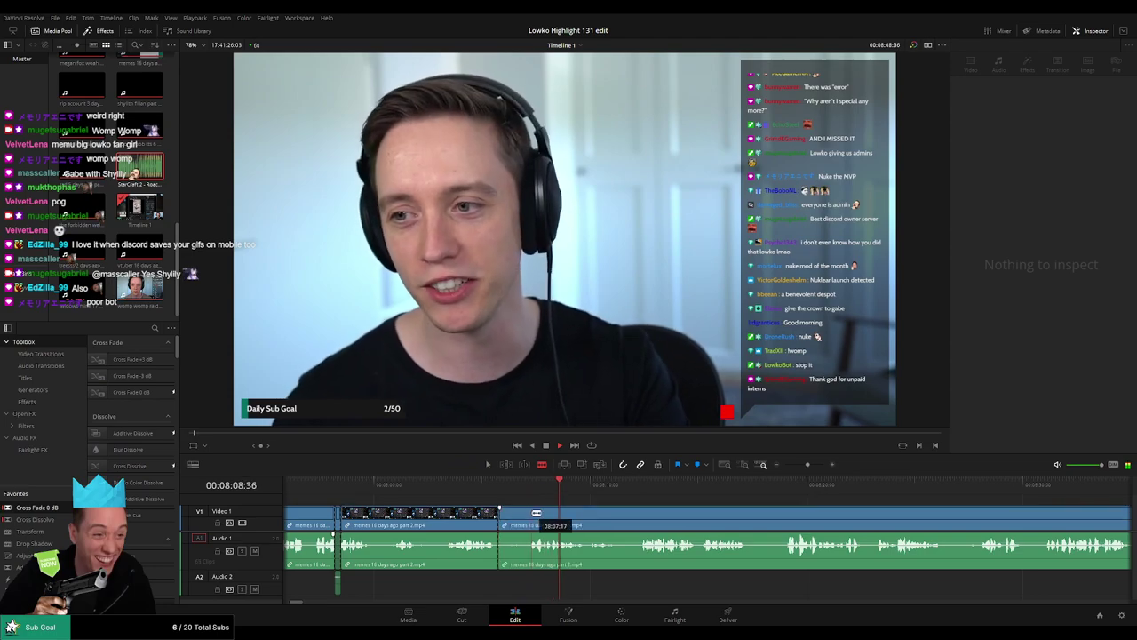
left_click(531, 512)
key("a")
left_click(518, 517)
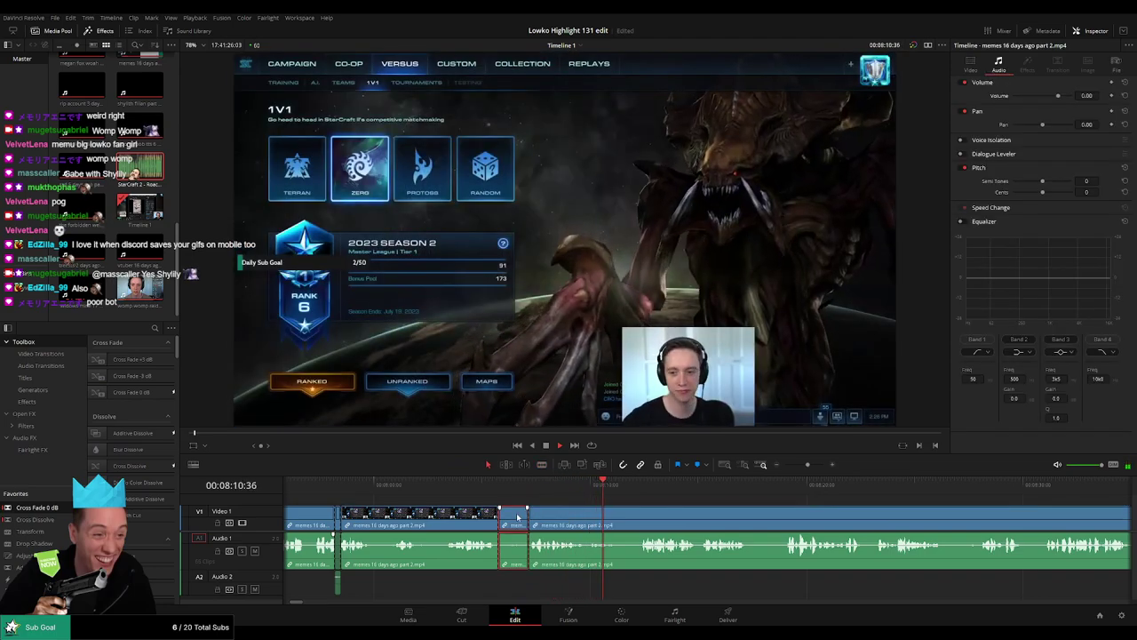
key("Delete")
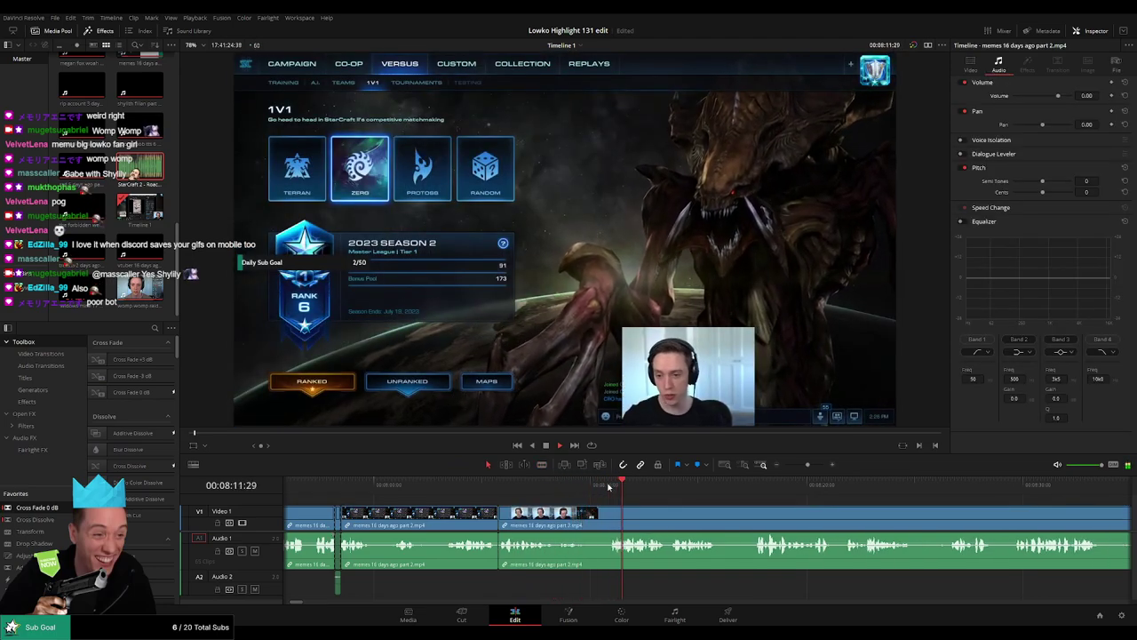
Step: Cut out and ripple delete about 00:08:07:54 to 00:08:10:54, add Cross Fade 0 dB across the last two audio cuts, and play them back
key("b")
left_click(539, 493)
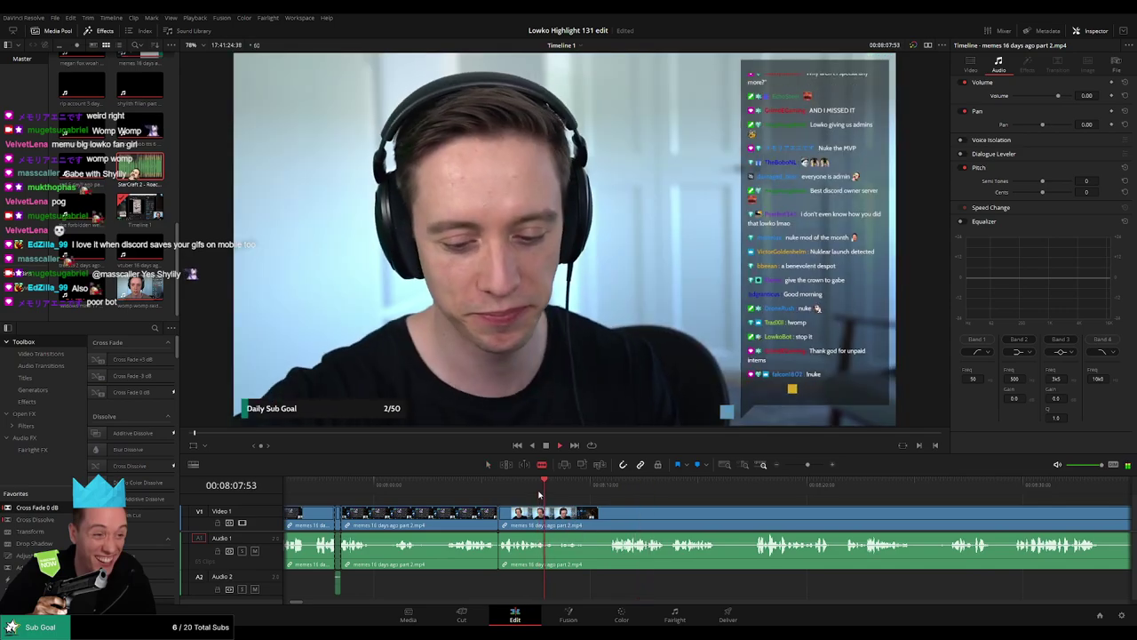
key("space")
left_click(546, 515)
left_click(585, 493)
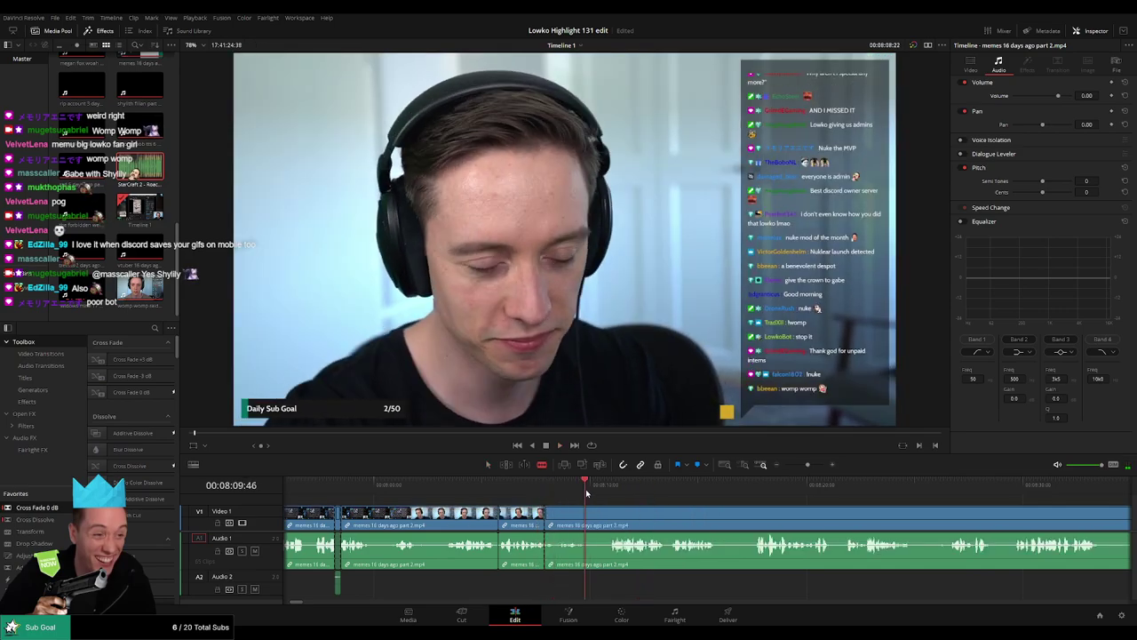
left_click(613, 515)
key("a")
left_click(594, 520)
key("Delete")
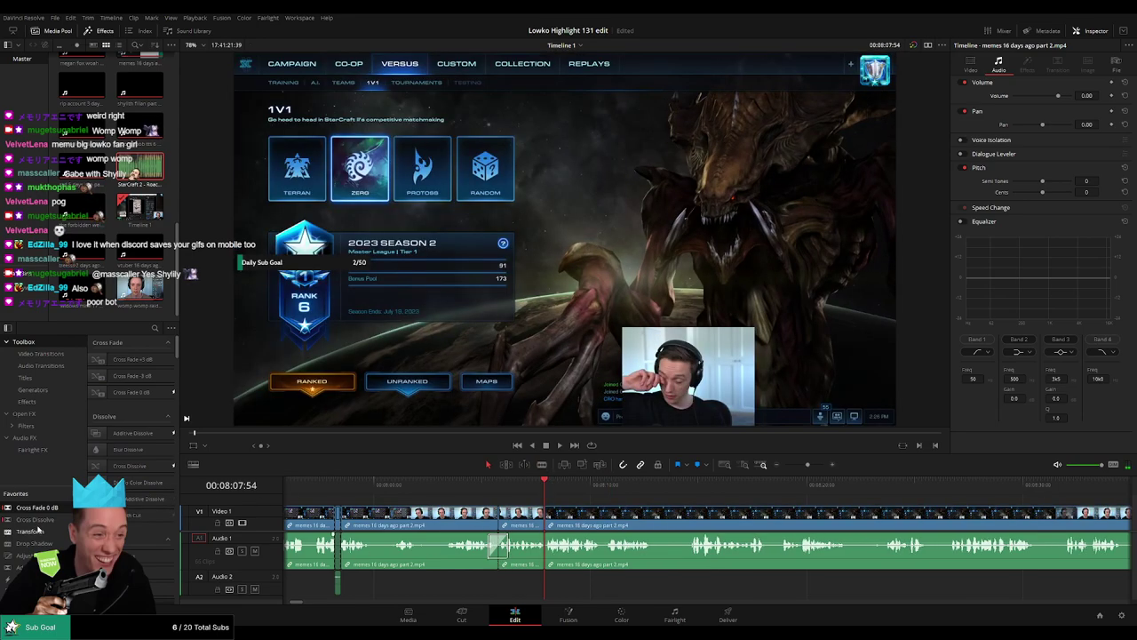
scroll(578, 555, "left", 2)
left_click(554, 487)
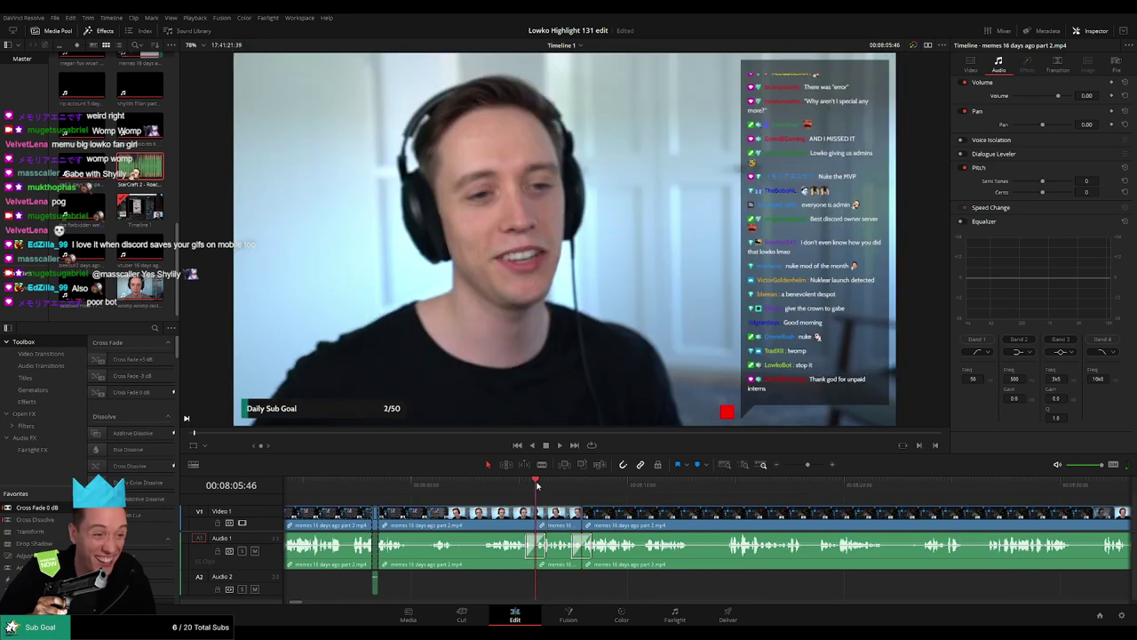
key("space")
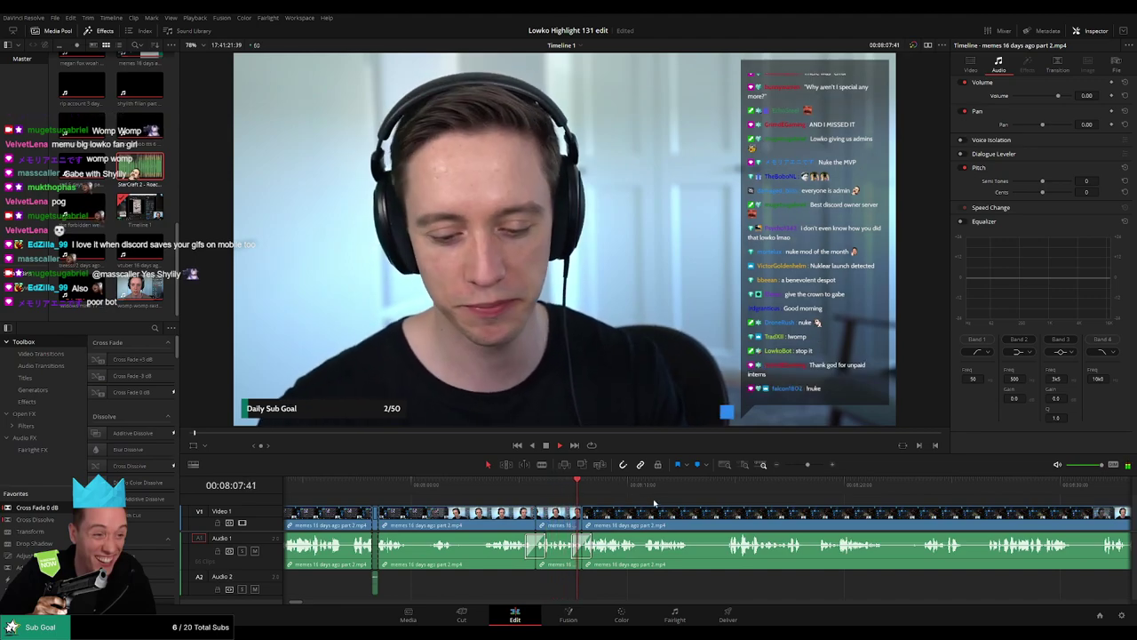
Step: Cut out and ripple delete the section from about 00:08:12:55 to 00:08:14:37, and add a Cross Fade 0 dB across the audio cut
scroll(553, 506, "right", 5)
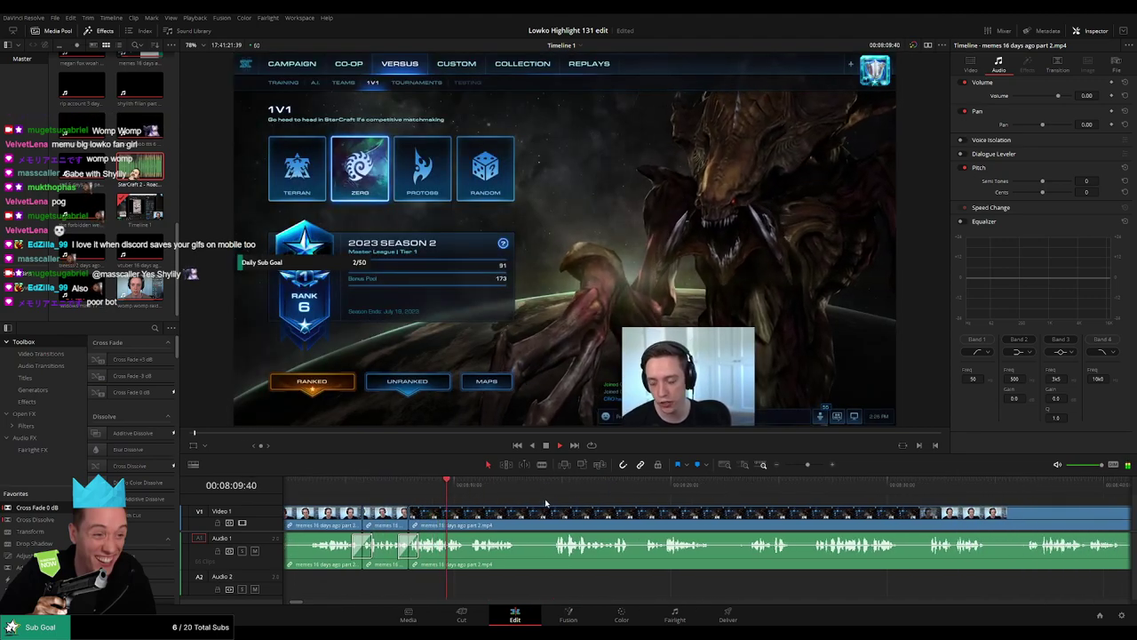
scroll(533, 511, "right", 2)
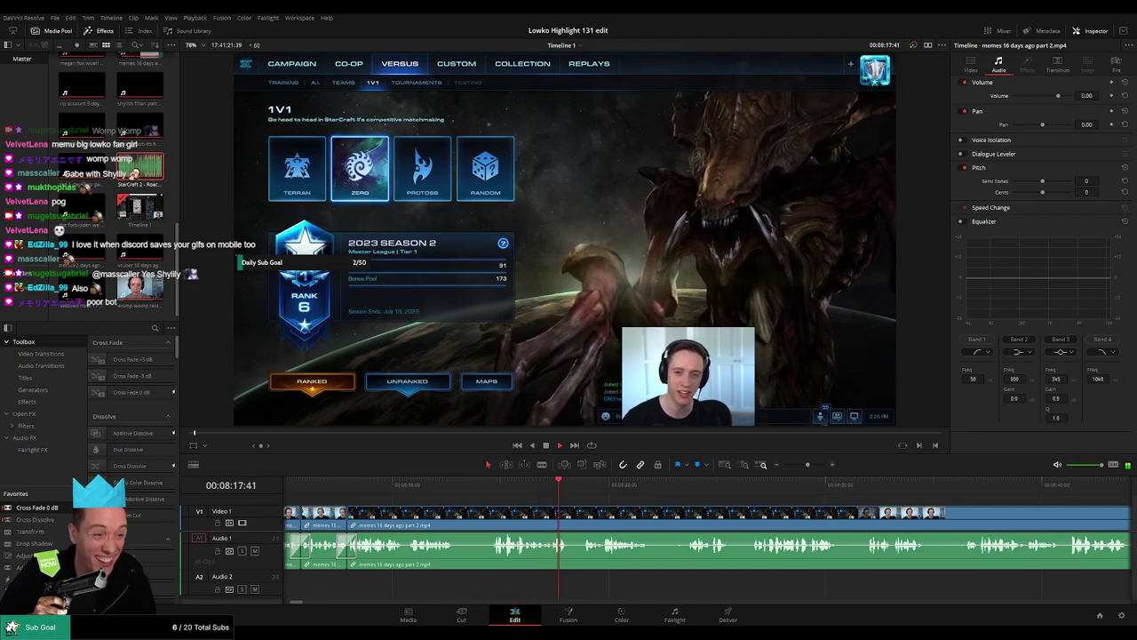
key("b")
left_click(456, 517)
left_click(493, 517)
key("a")
left_click(481, 520)
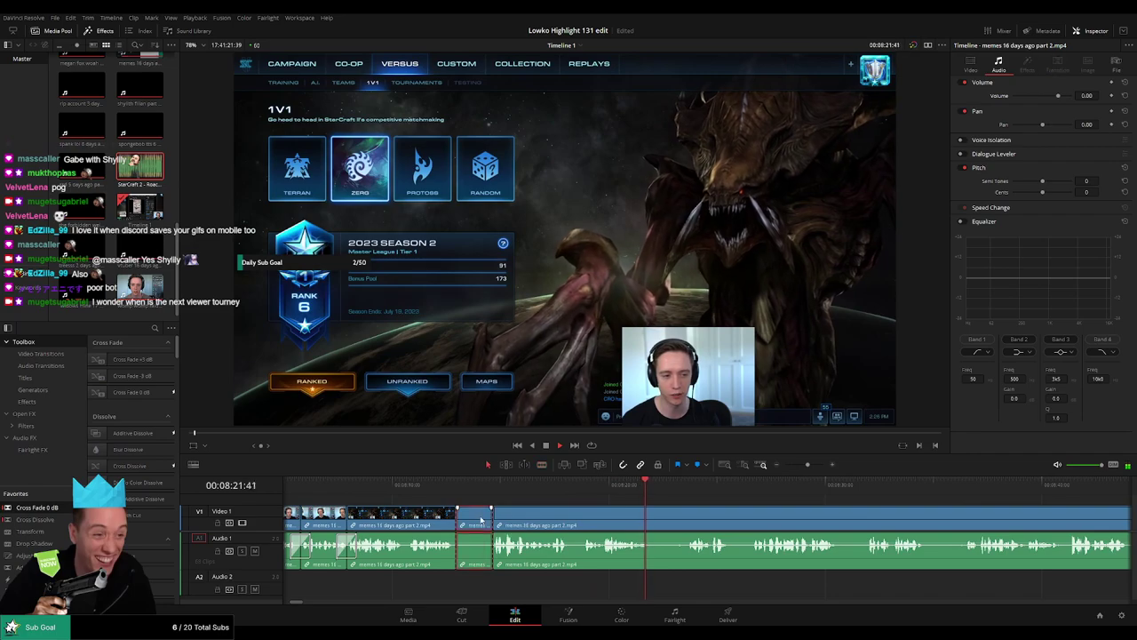
key("Delete")
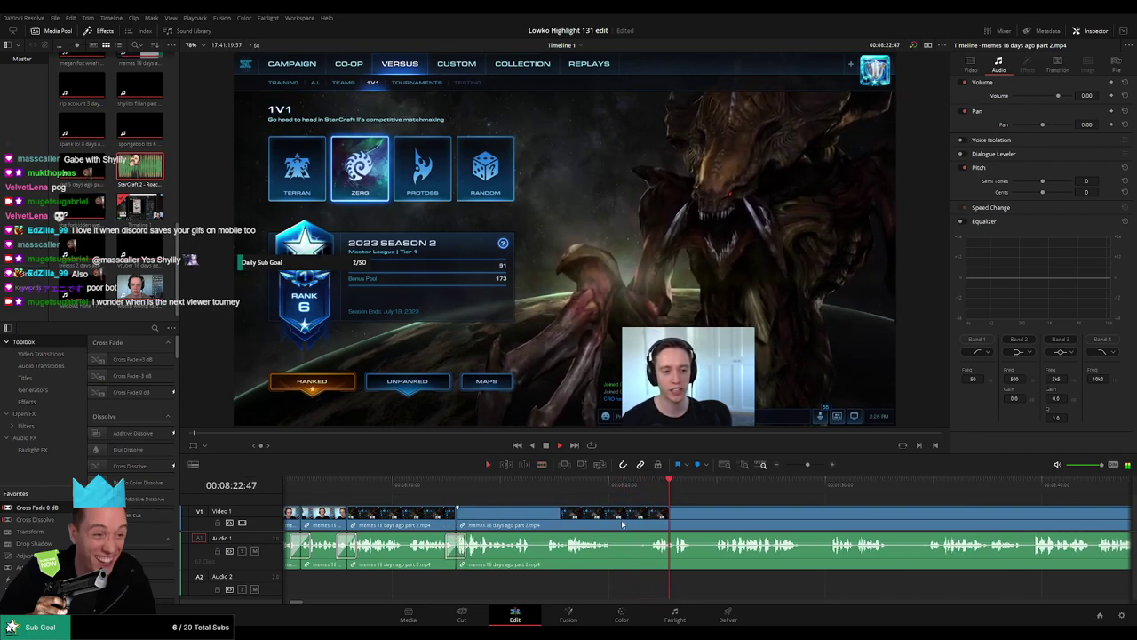
Step: Cut out and ripple delete the section from about 00:08:20 to 00:08:22, and add a Cross Fade 0 dB across the audio cut
left_click(595, 491)
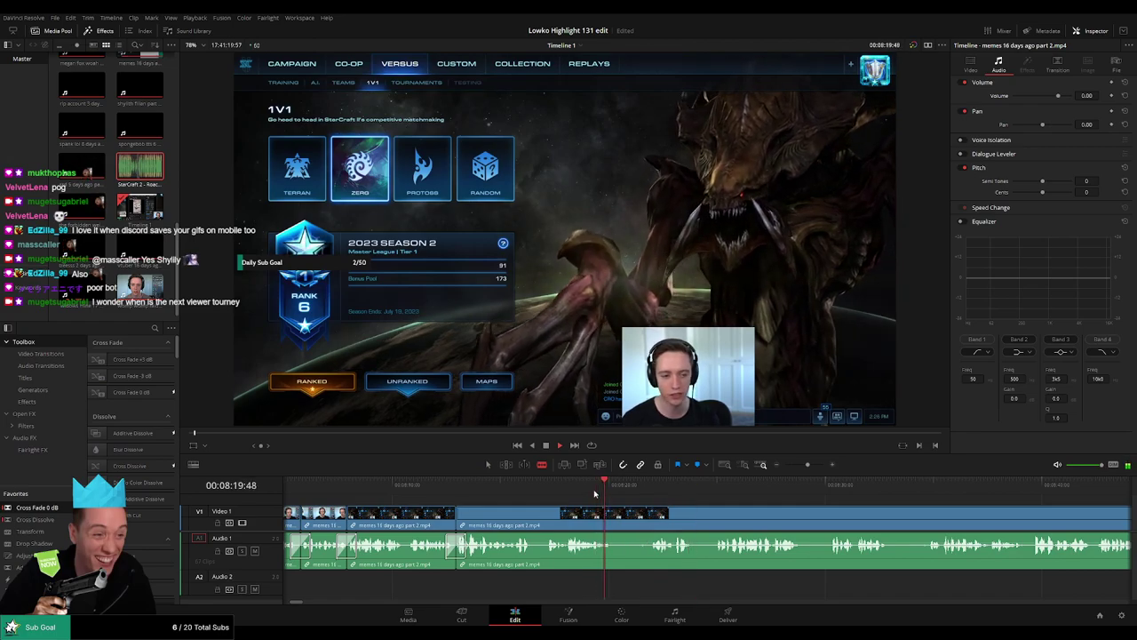
left_click(610, 513)
left_click(651, 521)
key("a")
left_click(628, 524)
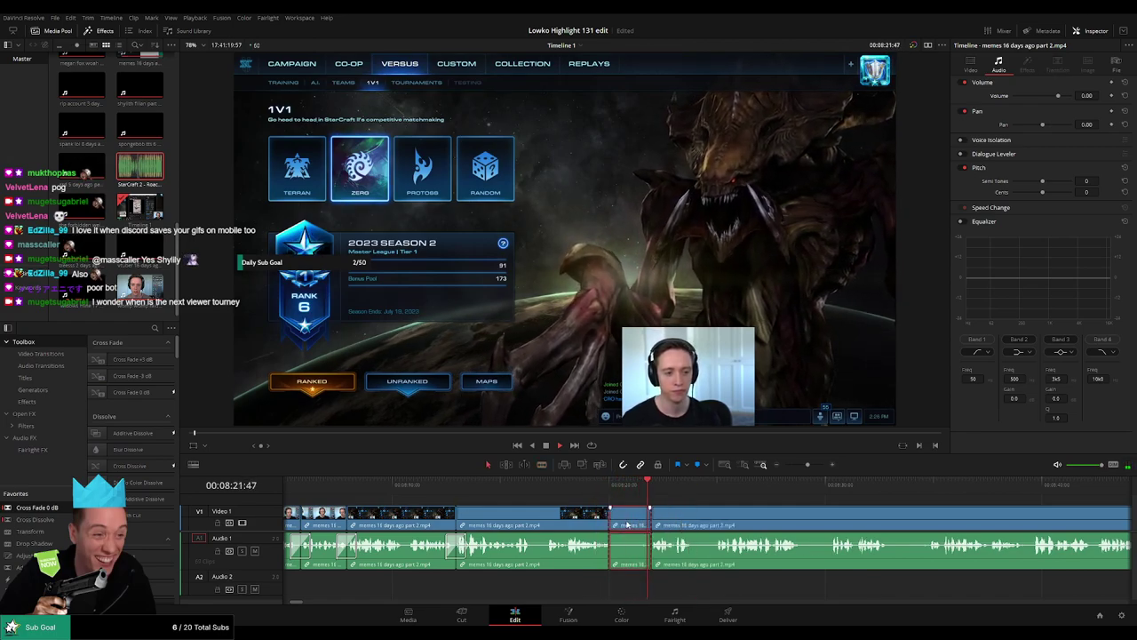
key("Delete")
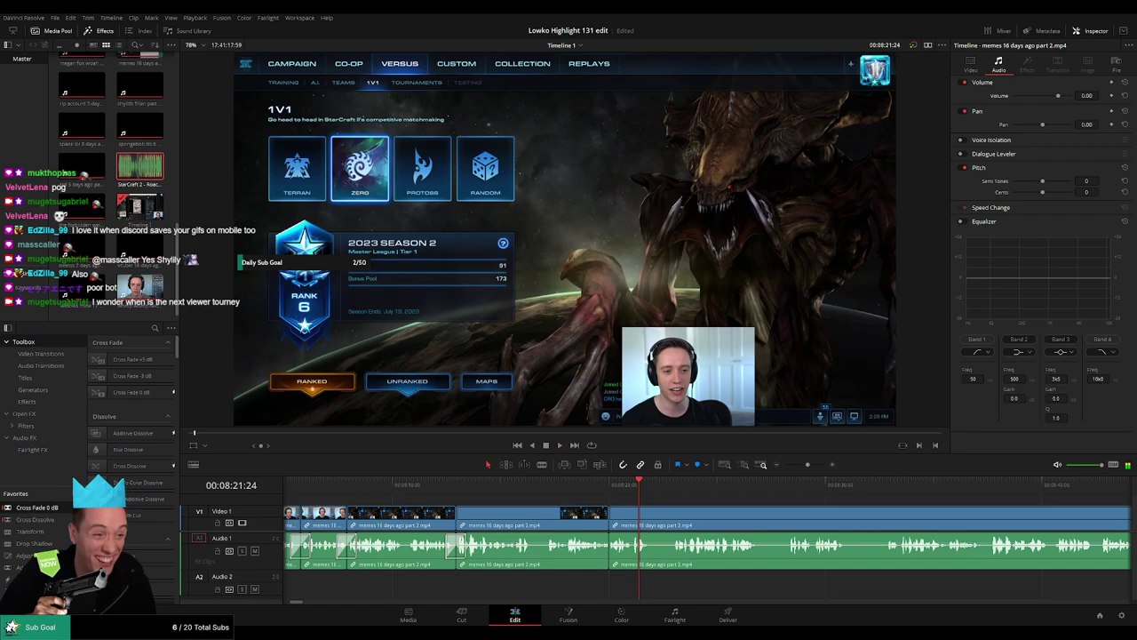
left_click_drag(605, 554, 606, 552)
key("space")
Step: Cut out and ripple delete the short section starting at about 00:08:21:55, and add a Cross Fade 0 dB across the audio cut
left_click_drag(713, 525, 511, 515)
left_click(474, 493)
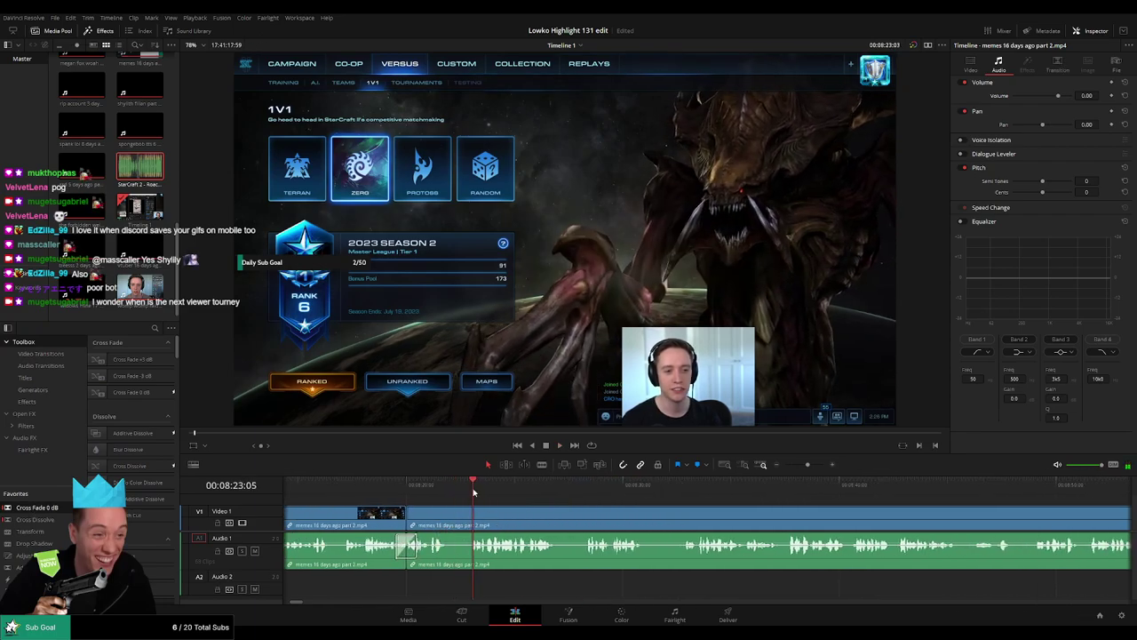
key("b")
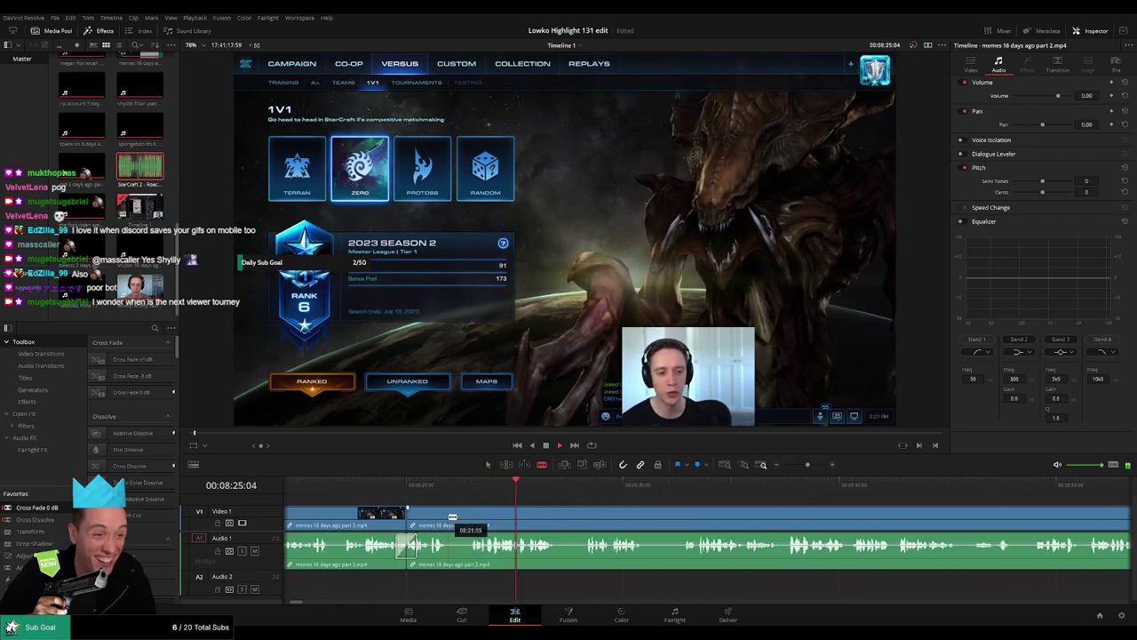
left_click(450, 516)
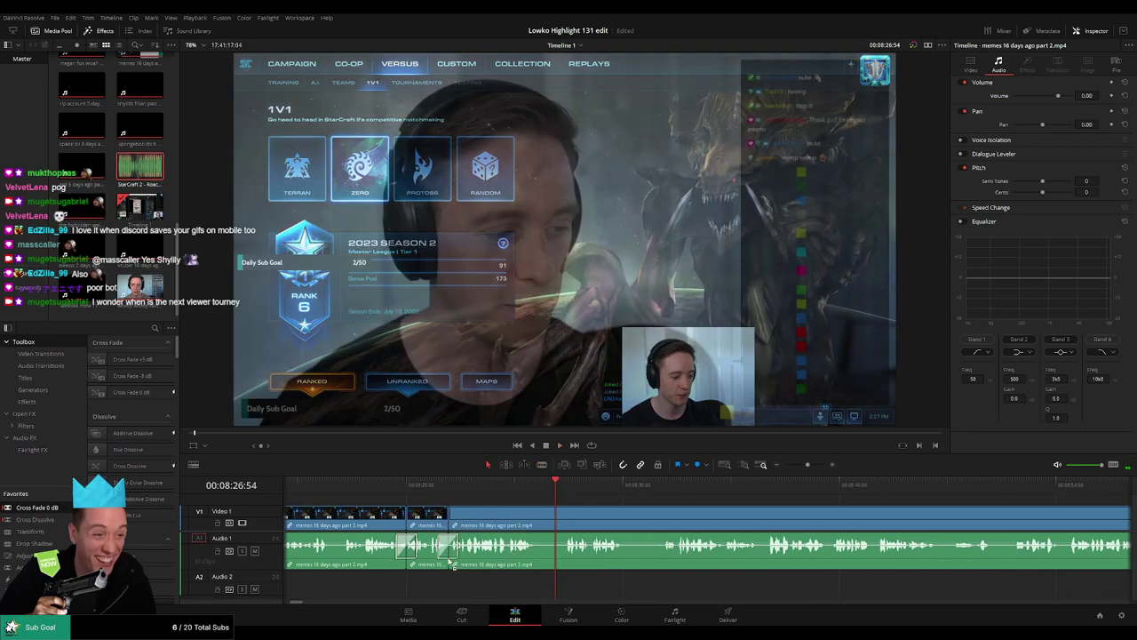
Step: Cut out and ripple delete the section from about 00:08:25:50 to 00:08:27:22, and add a Cross Fade 0 dB across the audio cut
key("b")
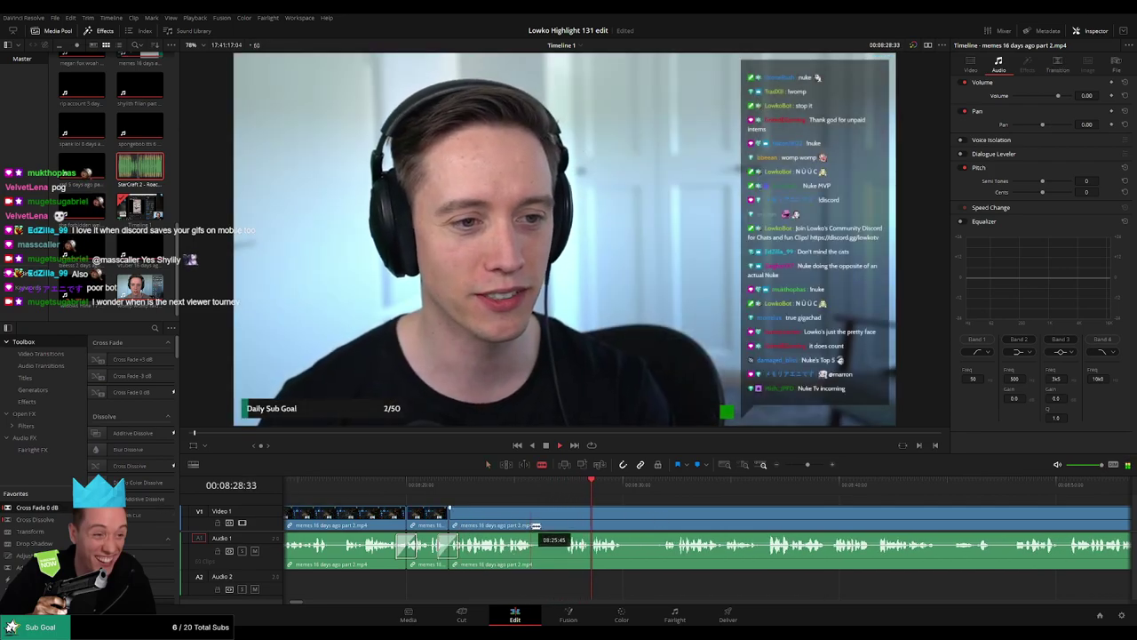
left_click(537, 524)
left_click(568, 520)
key("a")
left_click(552, 522)
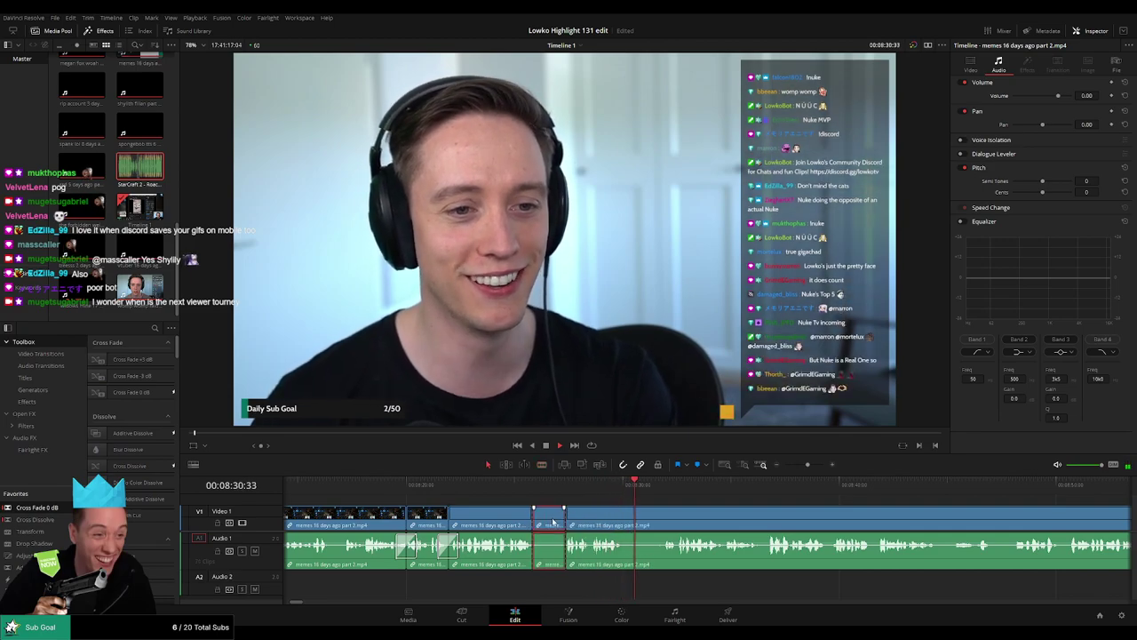
key("Delete")
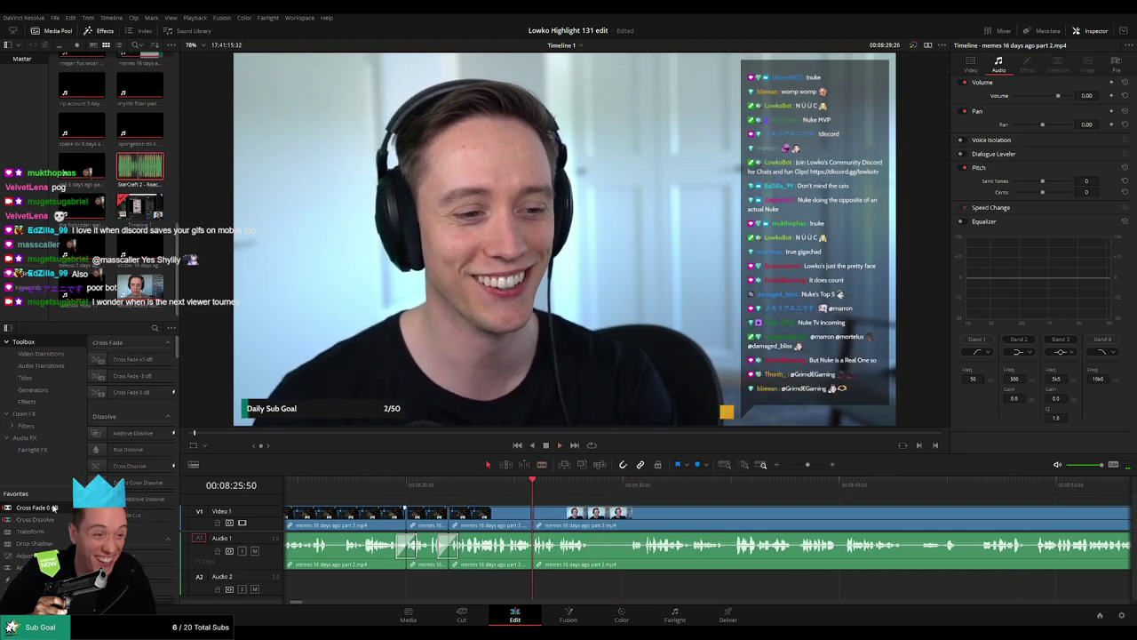
left_click_drag(54, 507, 539, 557)
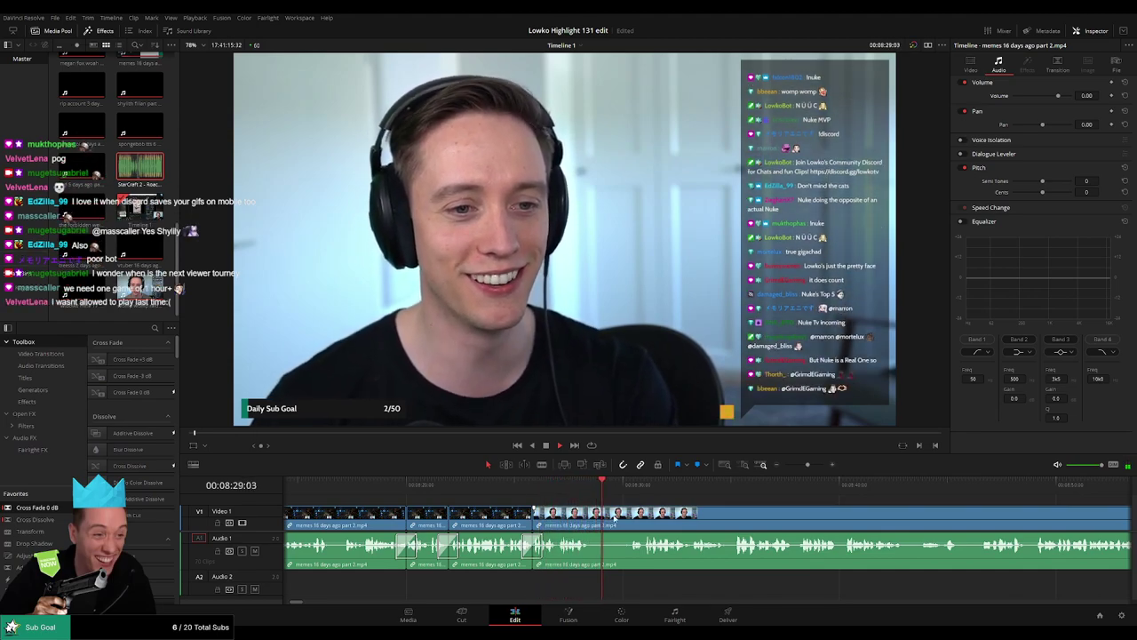
Step: Play through the footage, and cut out and ripple delete the section from about 00:08:45:44 to 00:08:47:04
left_click_drag(710, 521, 537, 516)
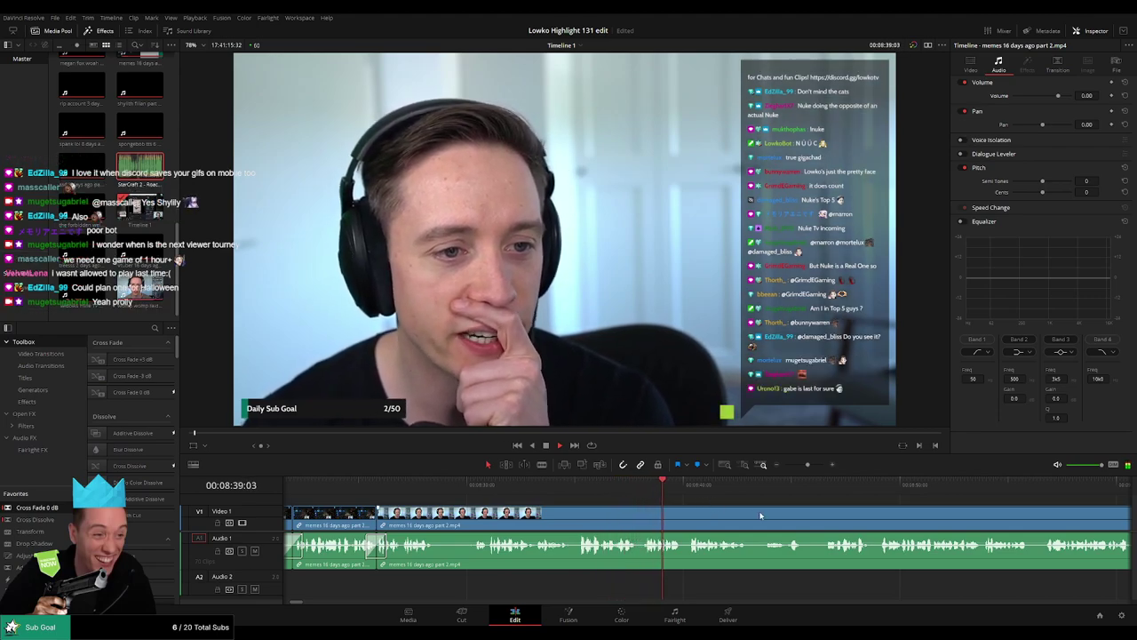
left_click_drag(762, 516, 632, 514)
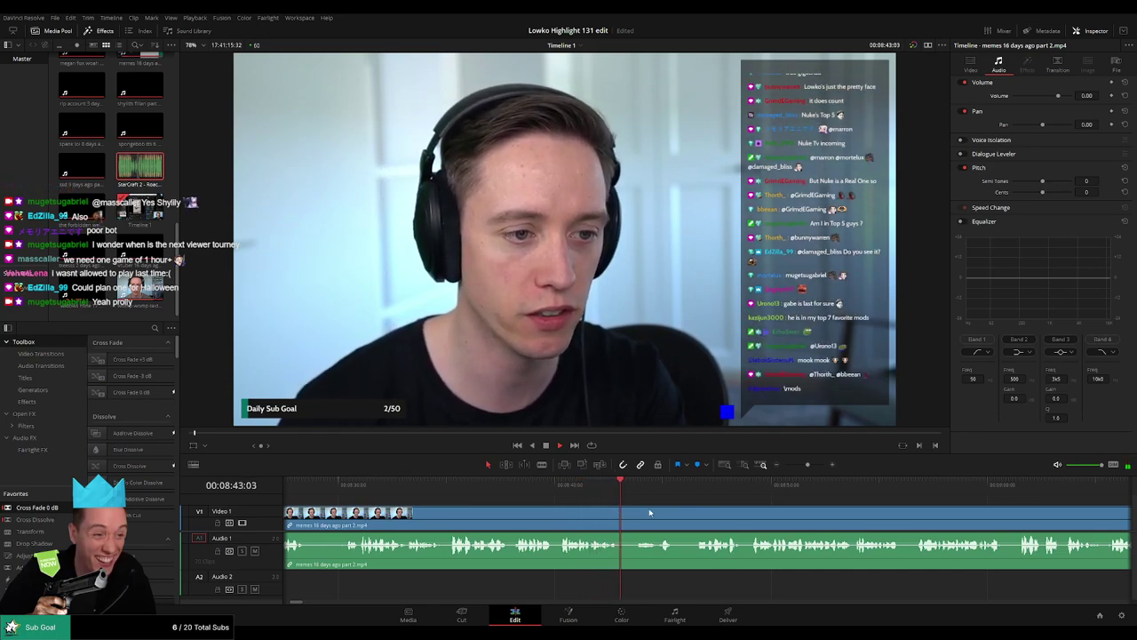
scroll(613, 509, "right", 3)
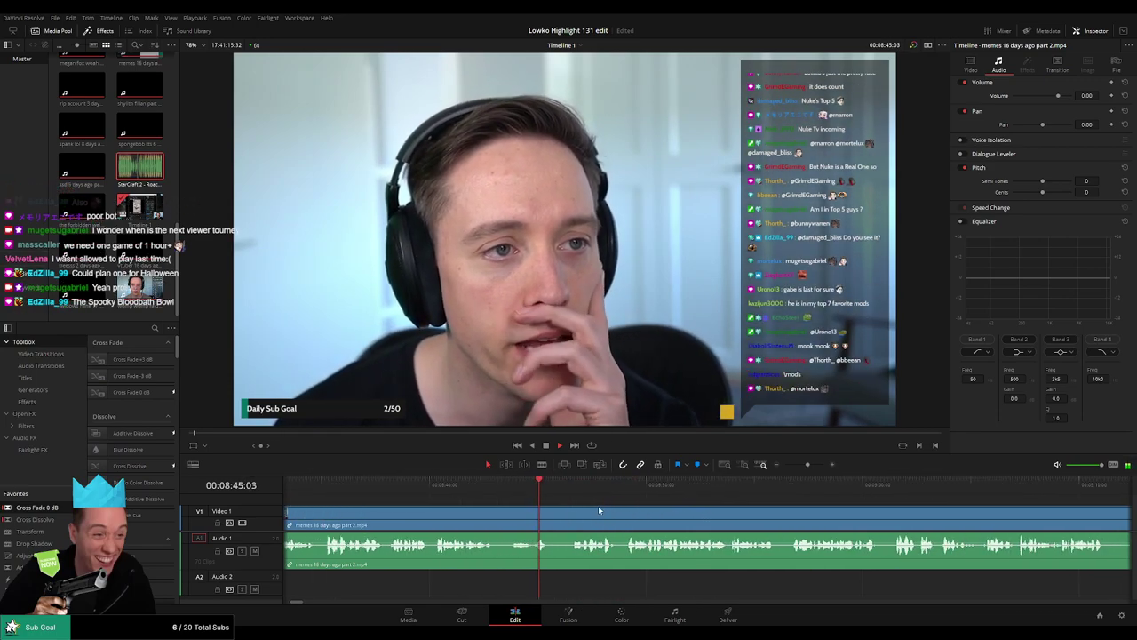
left_click(565, 486)
scroll(622, 508, "right", 3)
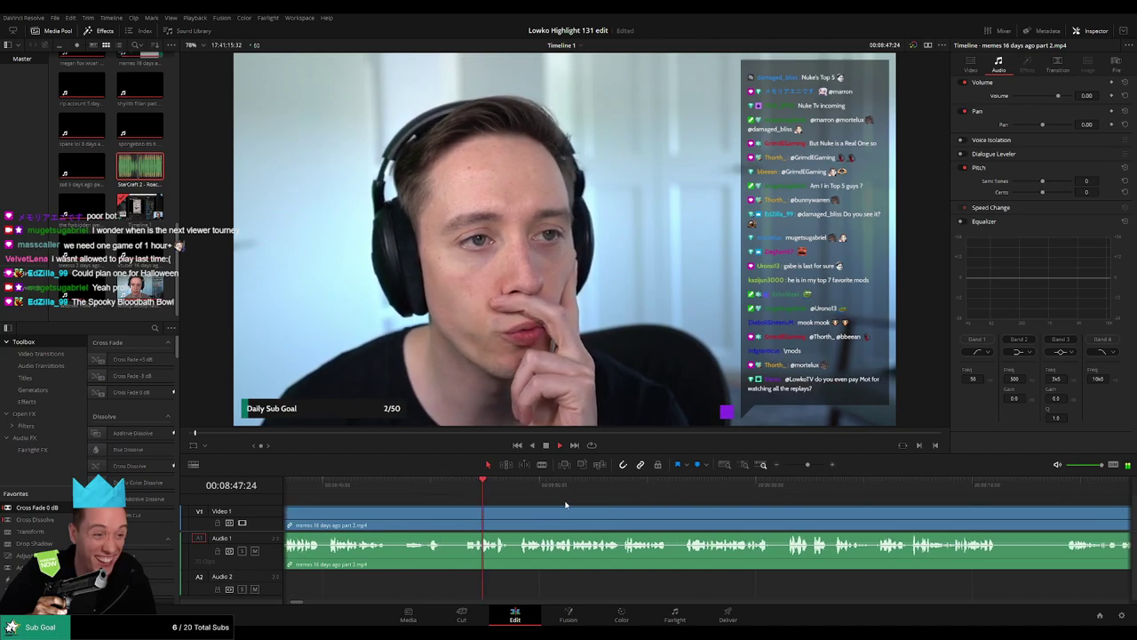
left_click(446, 524)
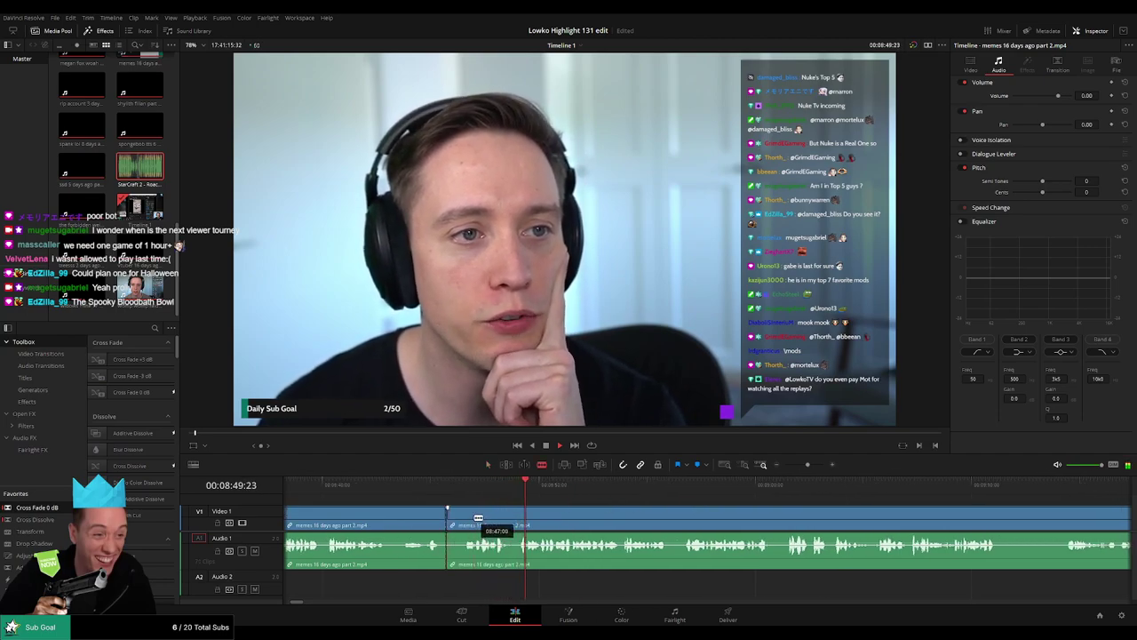
left_click(473, 523)
key("BackSpace")
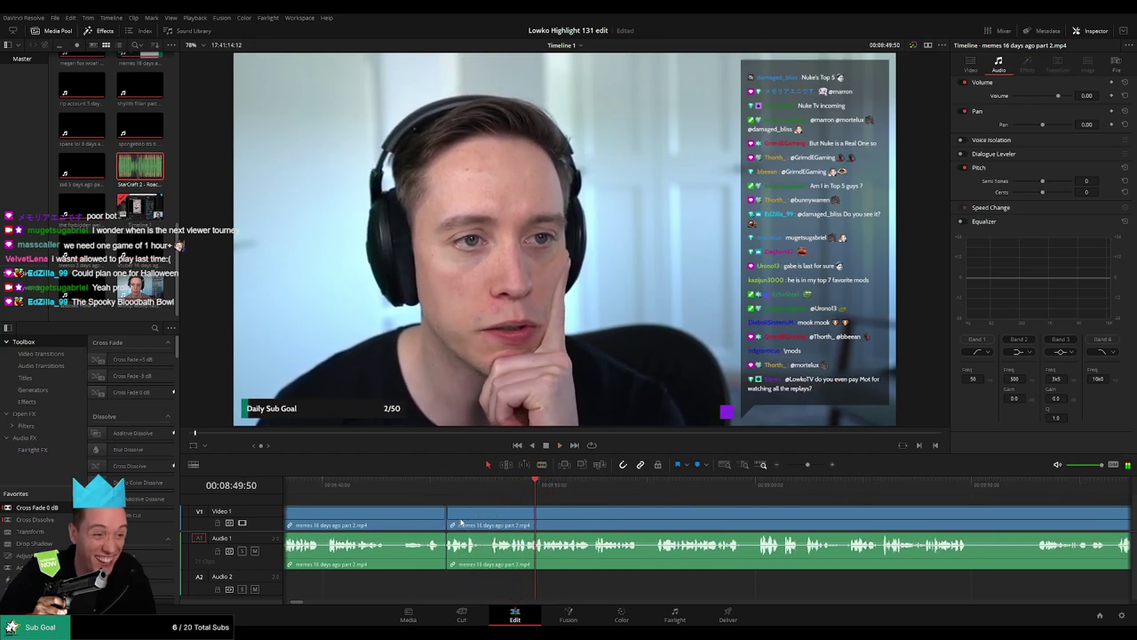
Step: Isolate the short section from about 00:08:58:30 to 00:08:58:42 by splitting the clip at both ends
scroll(535, 506, "right", 2)
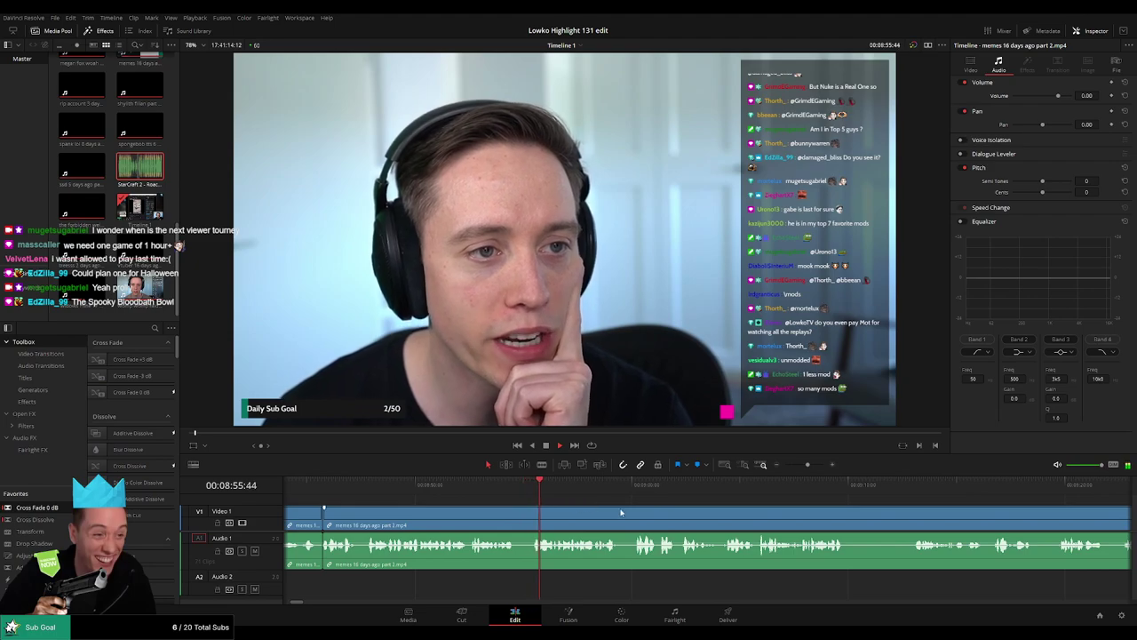
scroll(621, 513, "right", 3)
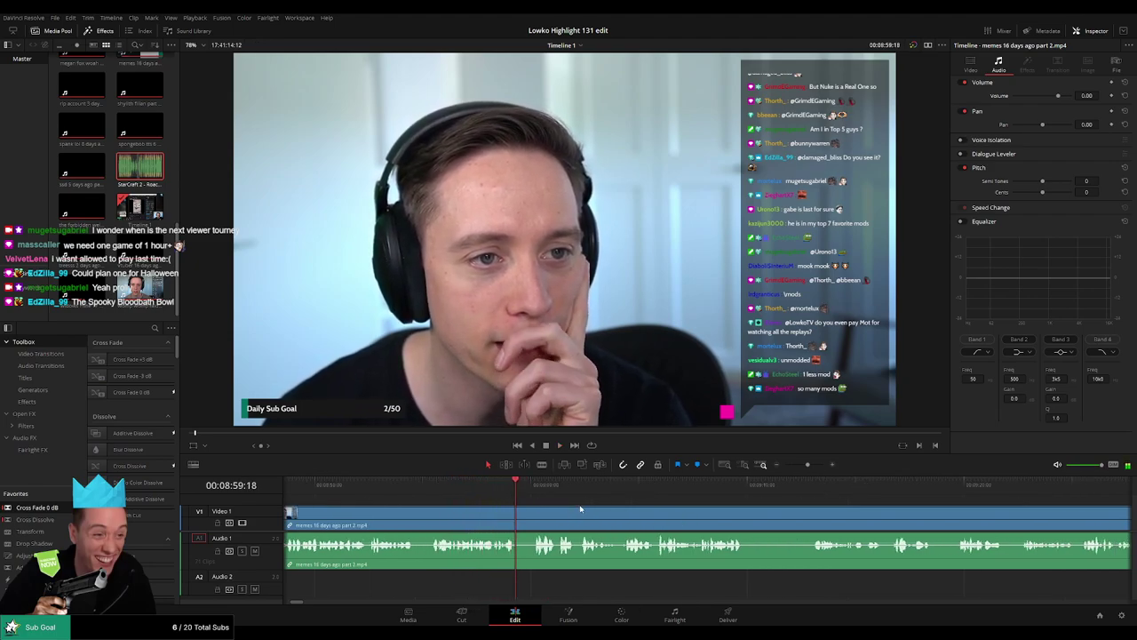
left_click_drag(807, 465, 886, 465)
key("space")
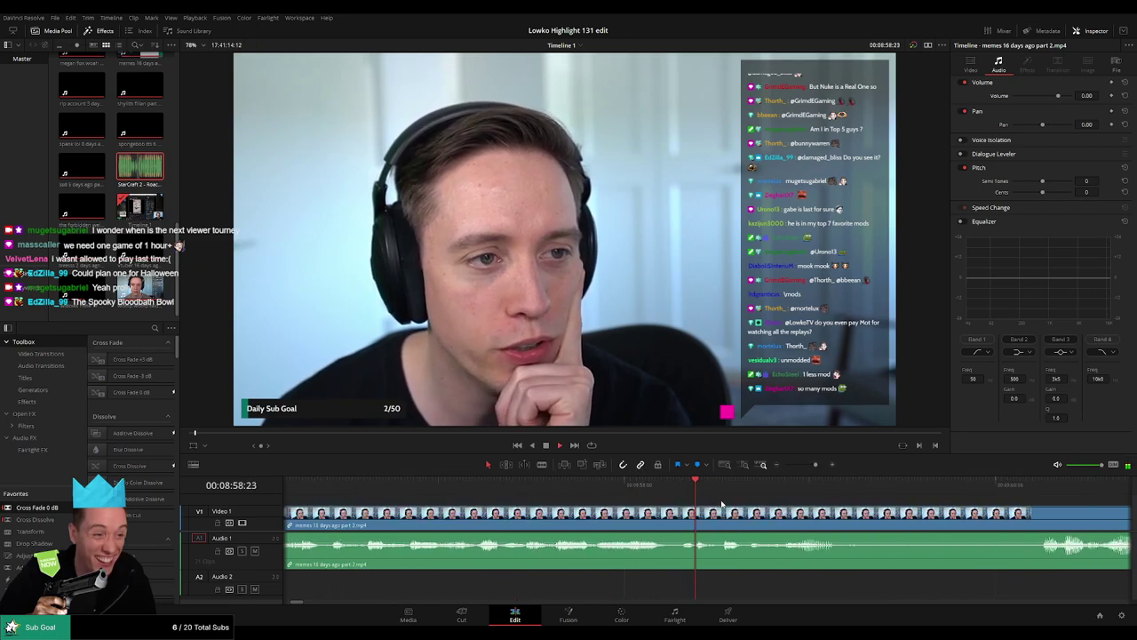
key("b")
left_click(718, 515)
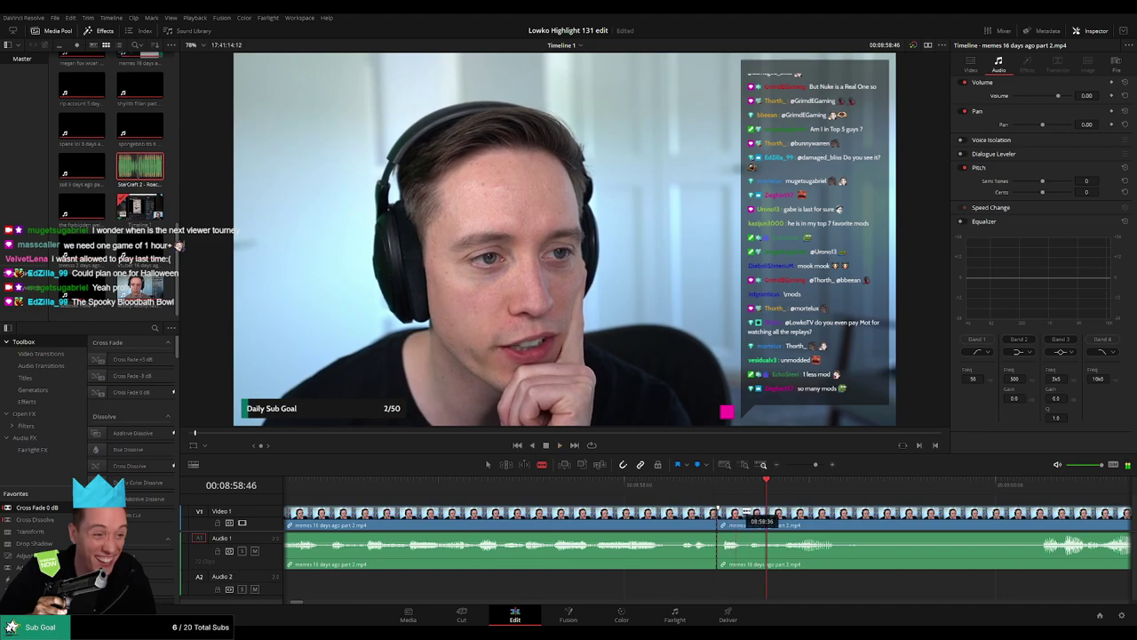
left_click(755, 515)
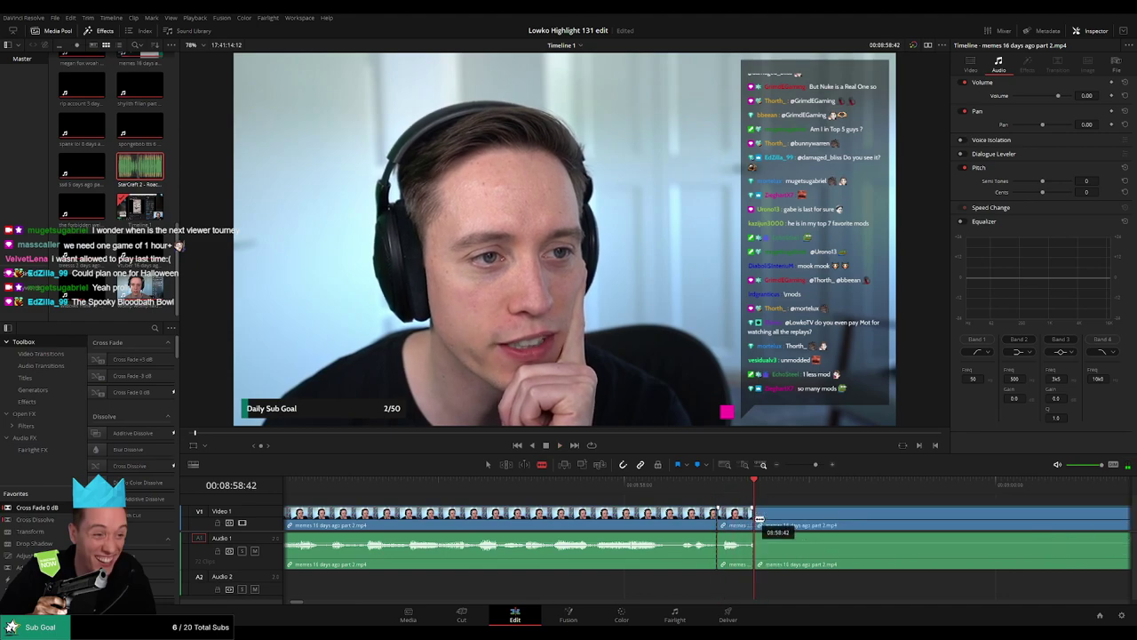
Step: Mute the isolated section's audio and cover it with StarCraft 2 - Roach Quotes.mp3 on Audio 2 at -27.00 volume
key("a")
left_click_drag(737, 539, 738, 577)
left_click_drag(140, 168, 752, 589)
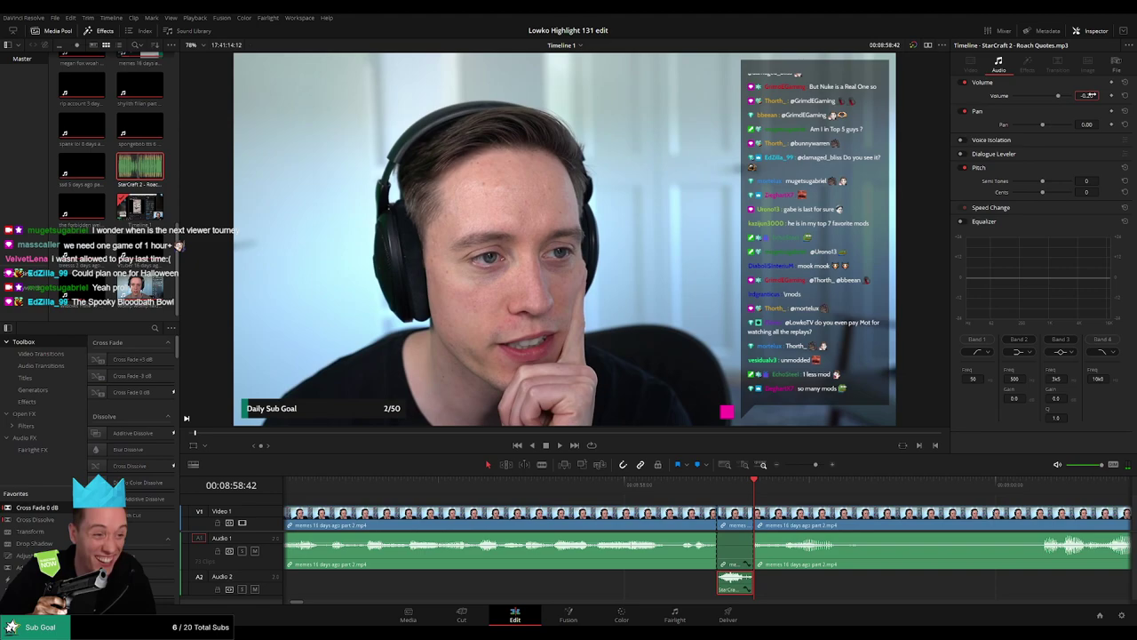
scroll(612, 501, "down", 3)
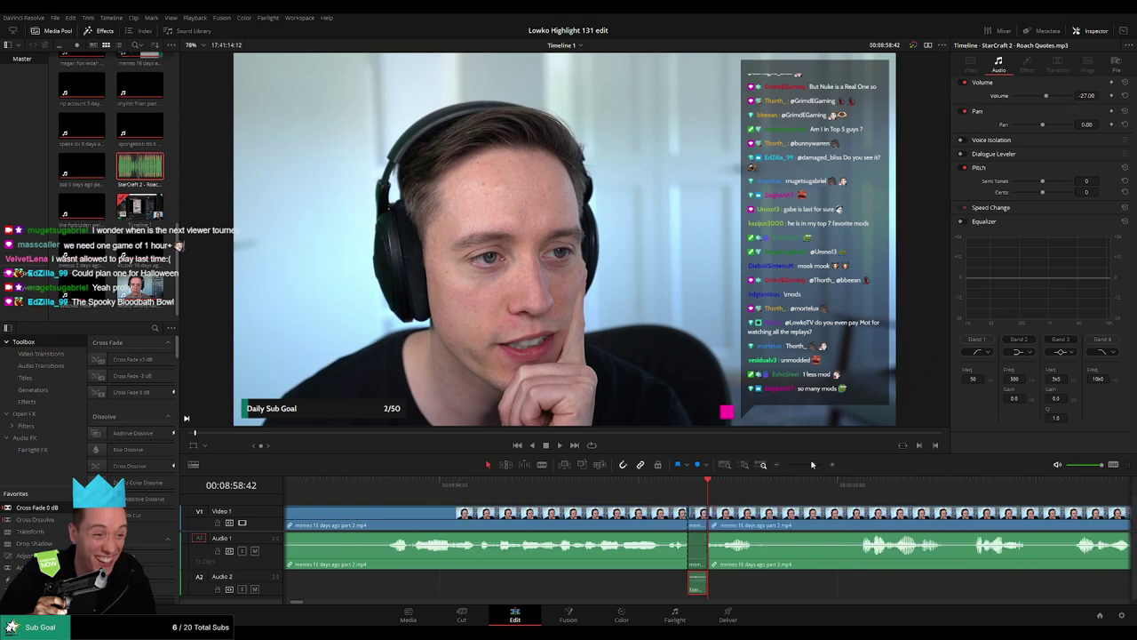
left_click_drag(810, 465, 803, 465)
left_click(772, 502)
Step: Cut out and ripple delete the section from about 00:09:28:35 to 00:09:30:51, and add a Cross Fade 0 dB at the audio cut
scroll(651, 503, "right", 4)
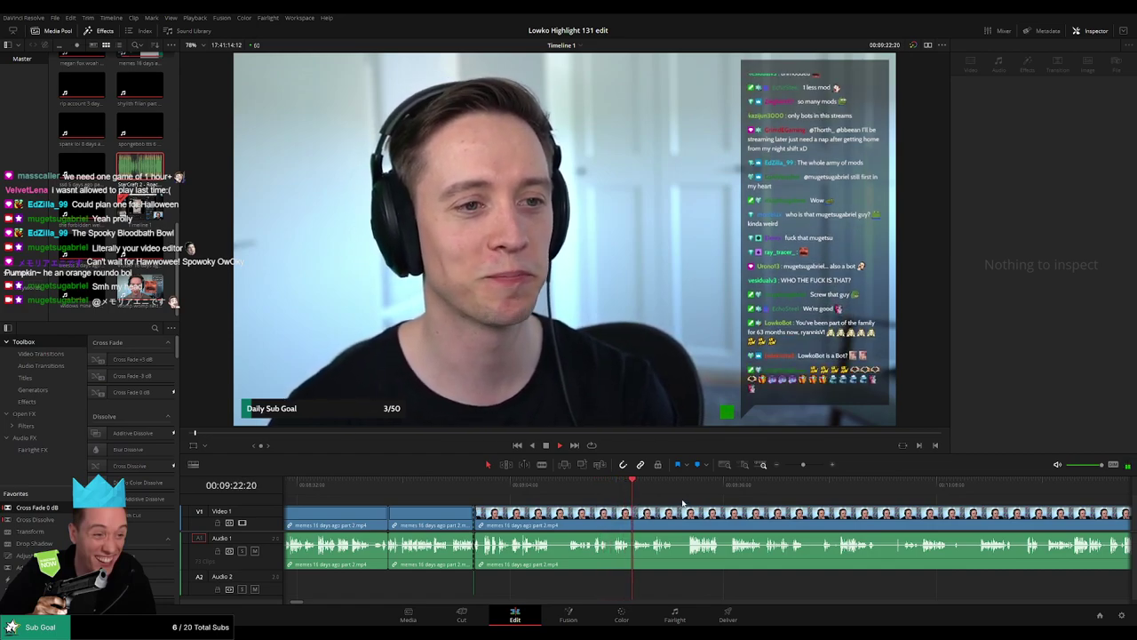
left_click_drag(683, 503, 611, 502)
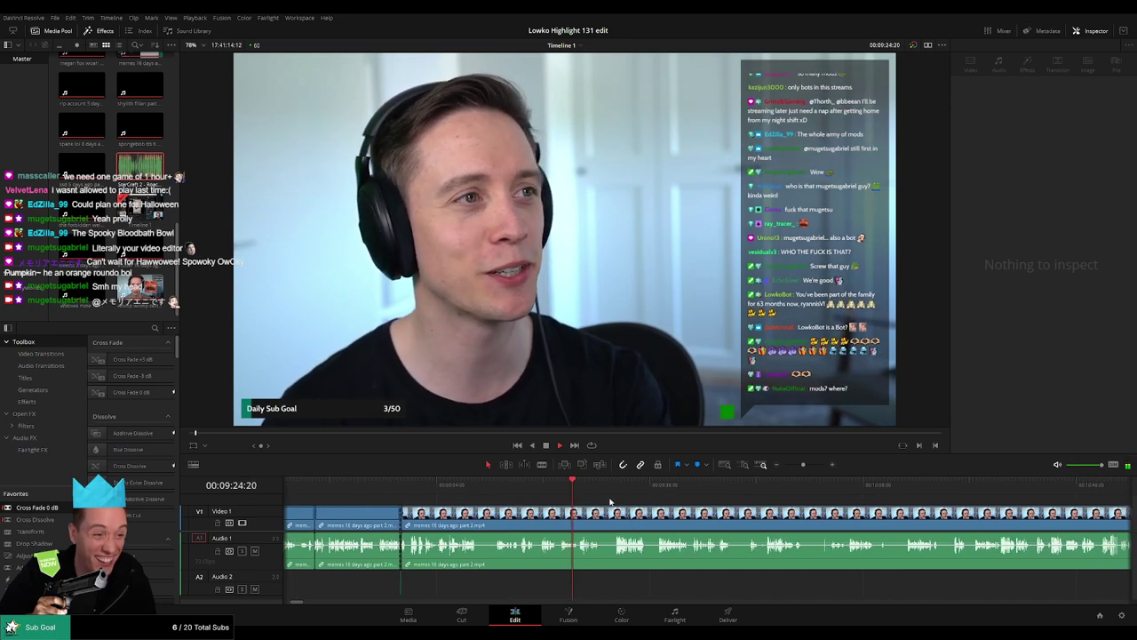
left_click_drag(804, 465, 806, 466)
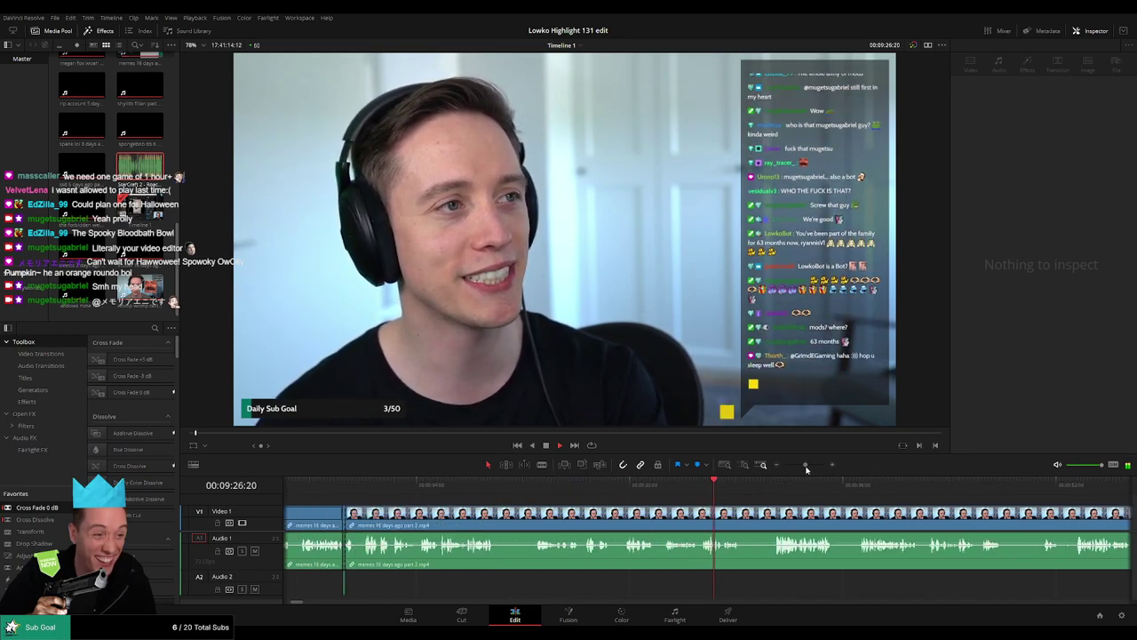
scroll(810, 517, "right", 3)
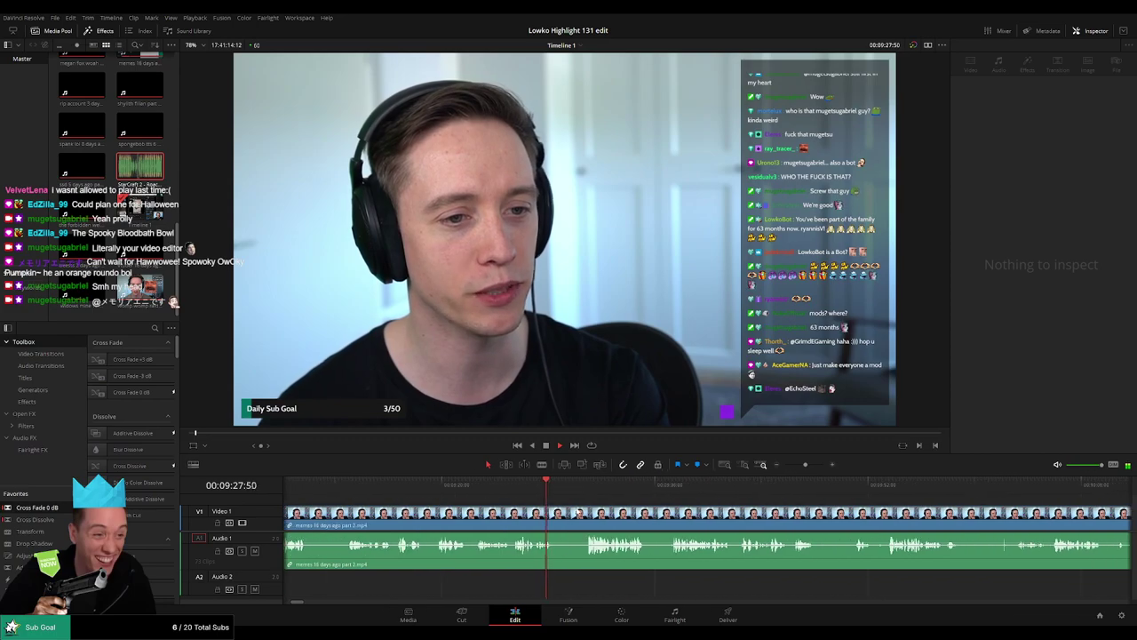
left_click(585, 490)
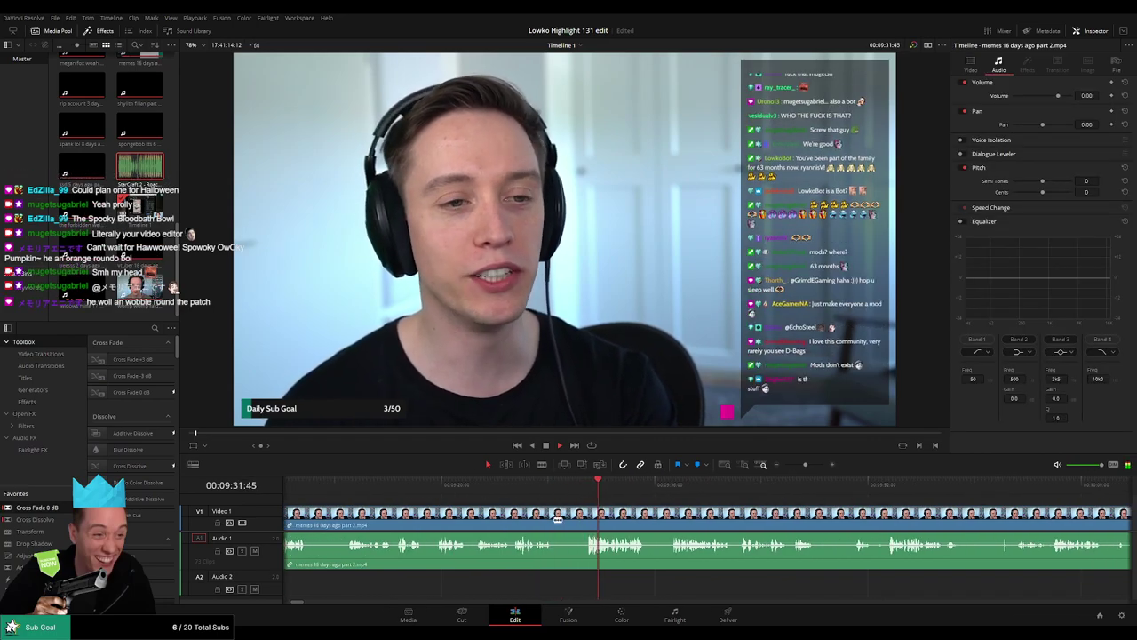
left_click(558, 516)
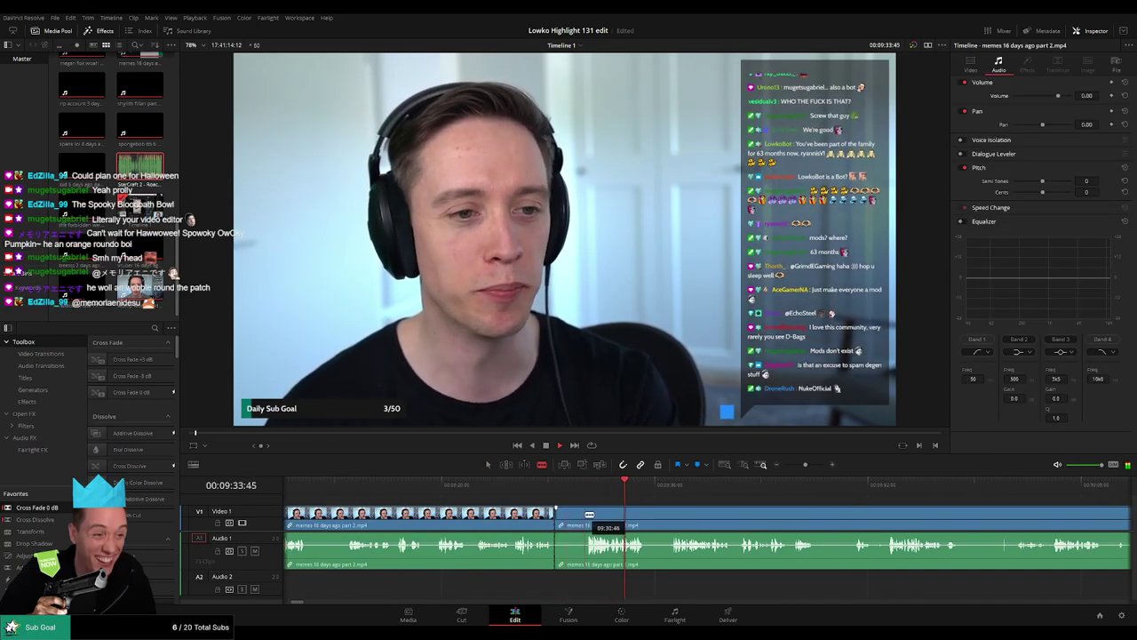
left_click(588, 515)
key("a")
left_click(573, 519)
key("Delete")
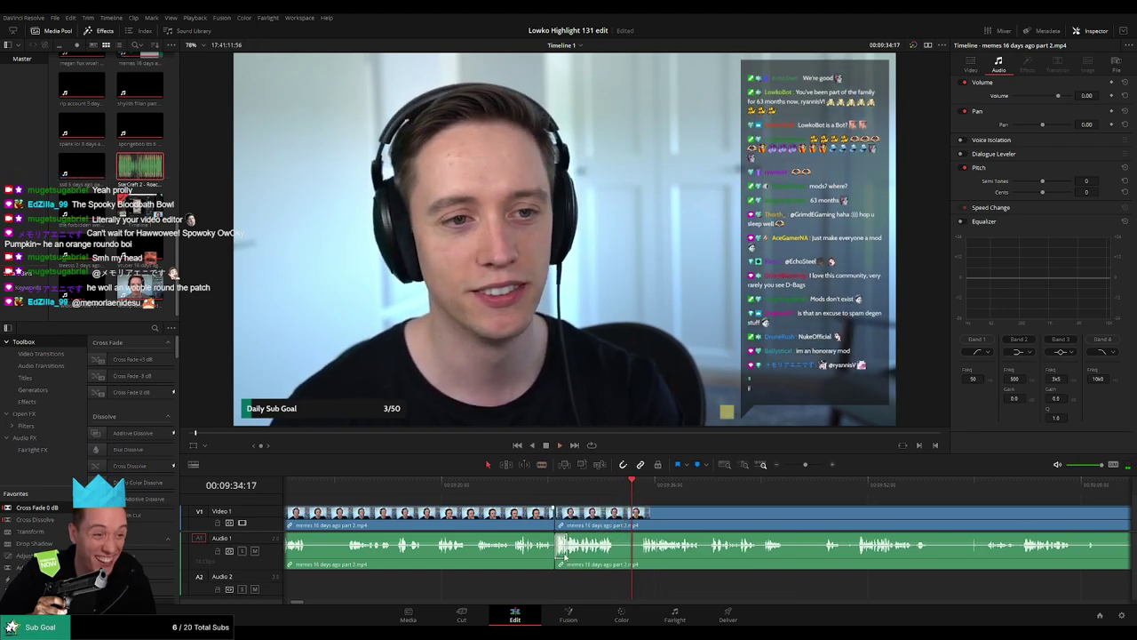
Step: Cut out and ripple delete about 00:09:33 to 00:09:35, add a Cross Fade 0 dB across the audio cut, and play on
scroll(611, 518, "right", 2)
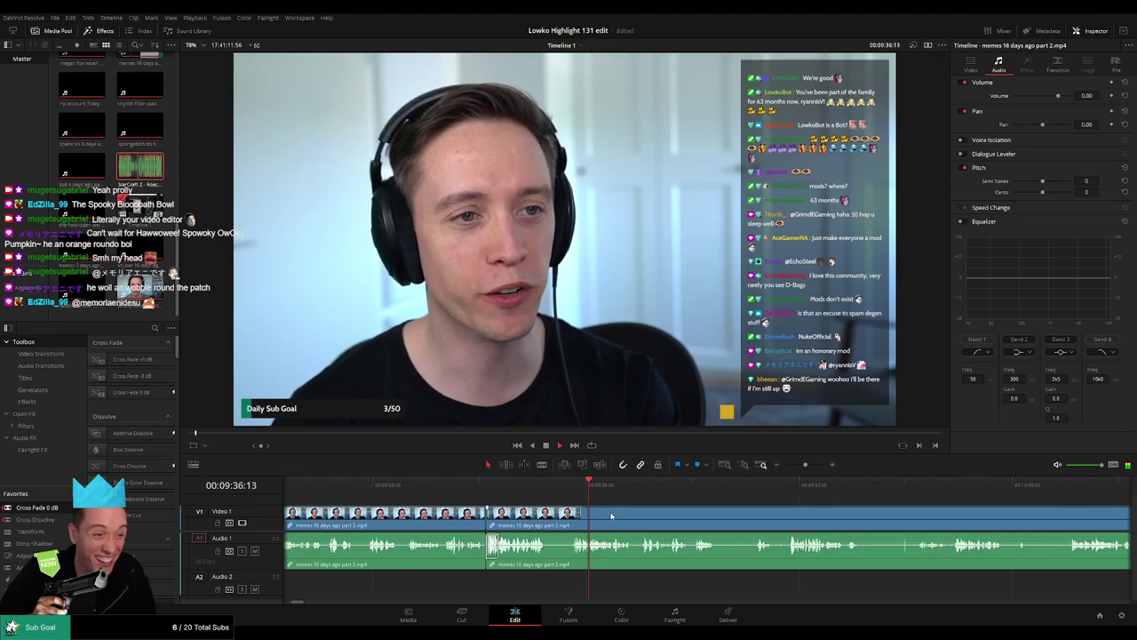
key("b")
left_click(500, 520)
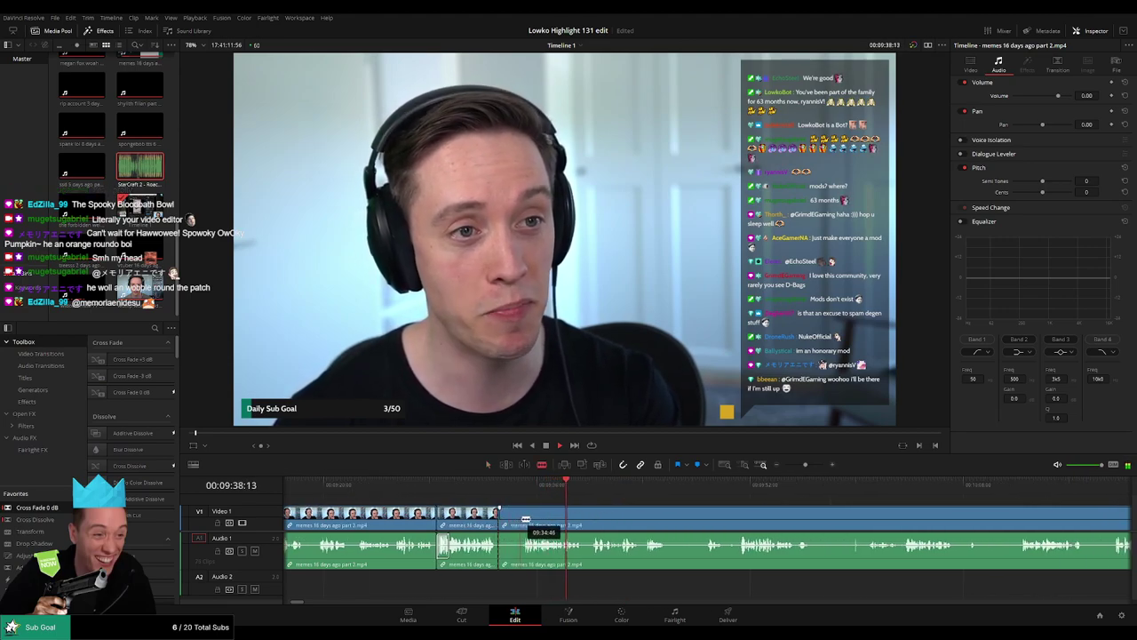
left_click(523, 520)
key("a")
left_click(510, 522)
key("Delete")
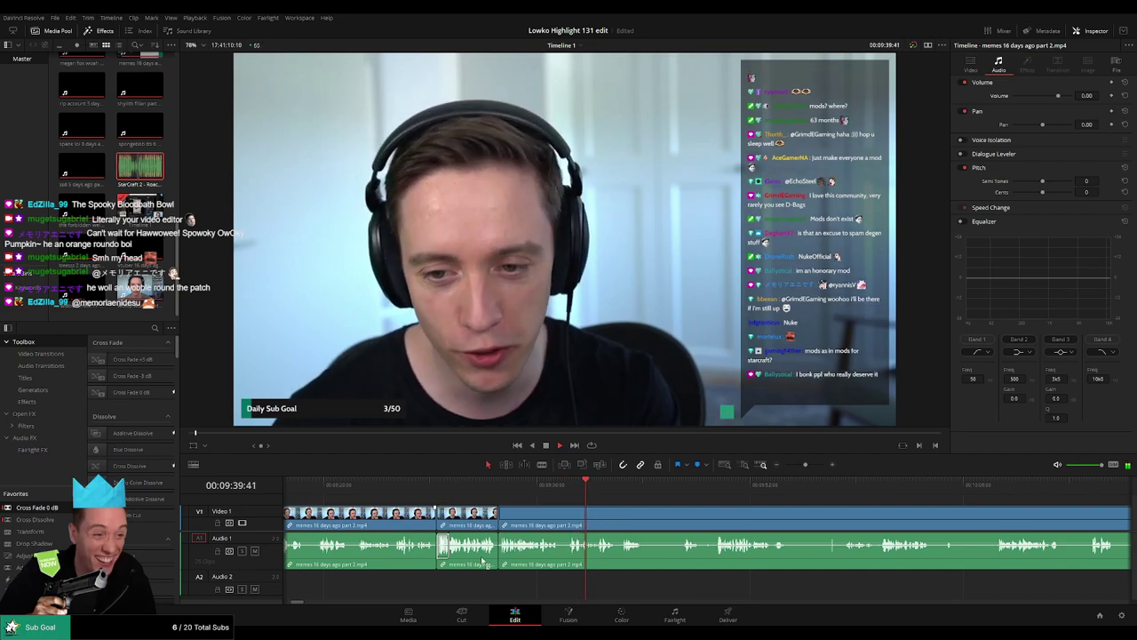
left_click(573, 486)
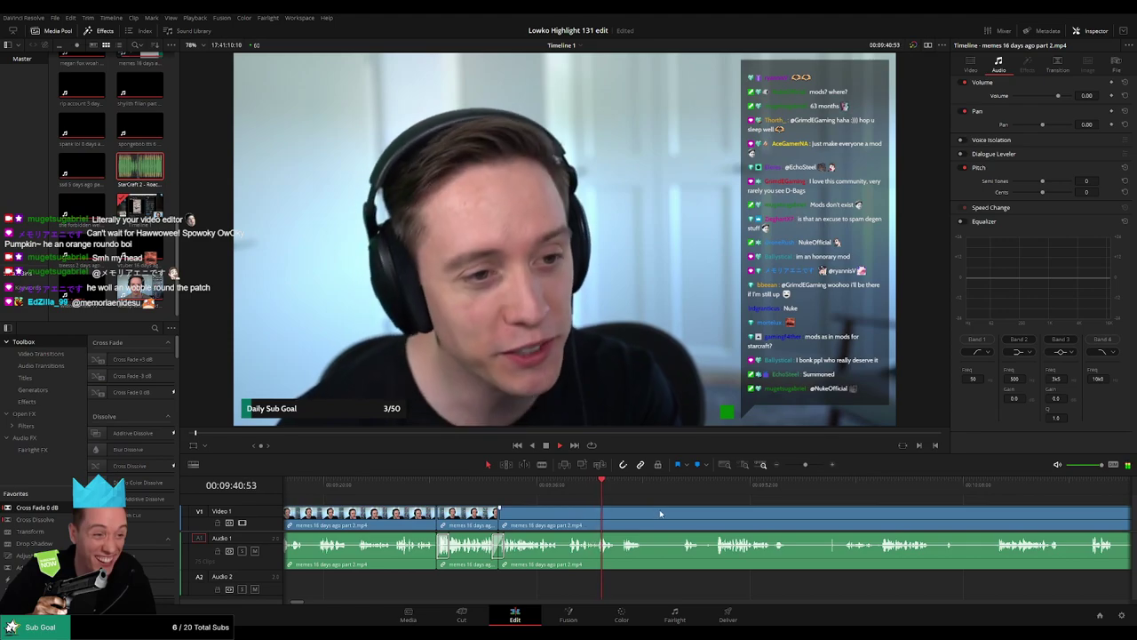
left_click_drag(646, 512, 506, 509)
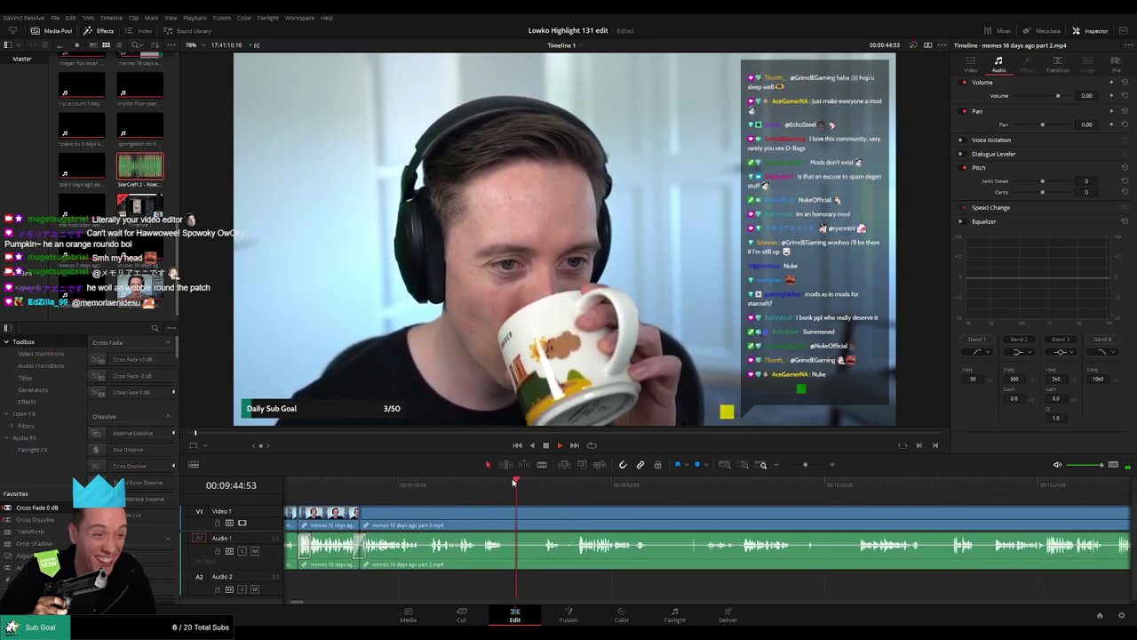
Step: Cut out and ripple delete the section from about 00:09:44 to 00:09:46:36, and add a Cross Fade 0 dB across the audio cut
left_click(549, 486)
key("b")
left_click(505, 518)
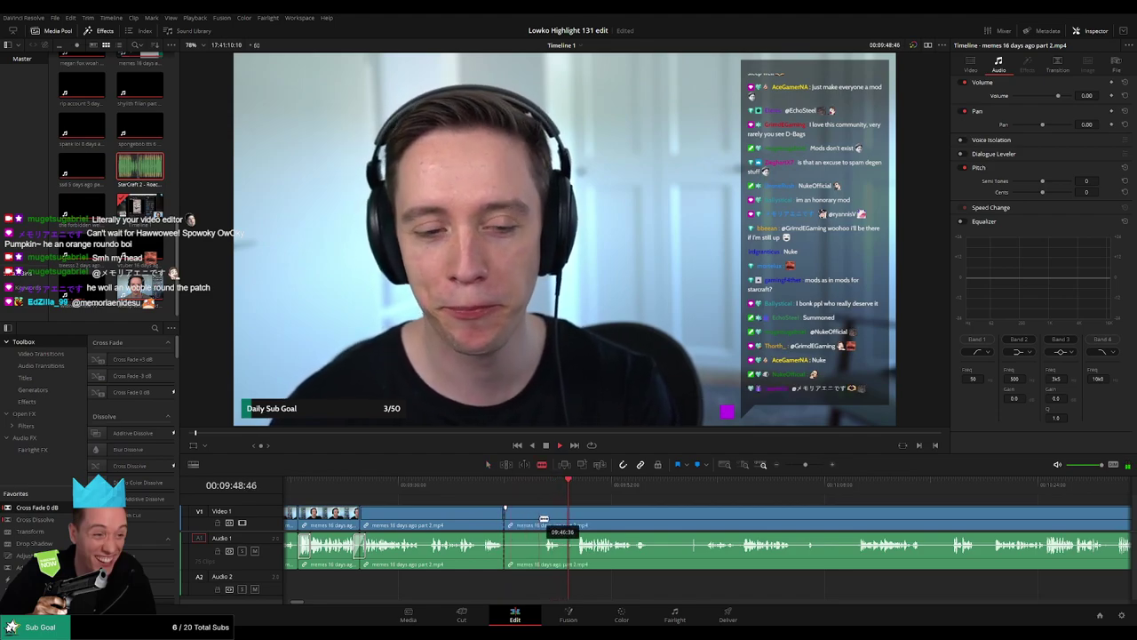
left_click(542, 518)
key("a")
left_click(531, 523)
key("Delete")
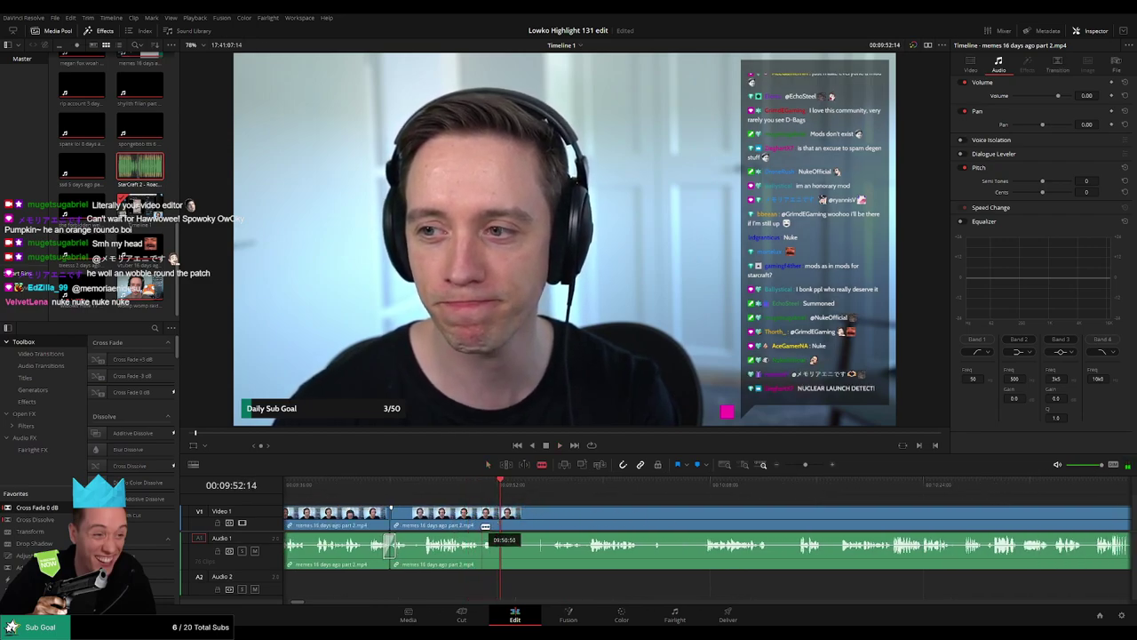
Step: Cut out and ripple delete the section from about 00:09:50:50 to 00:09:56, and add a Cross Fade 0 dB at the audio cut
left_click(483, 527)
left_click(541, 484)
key("space")
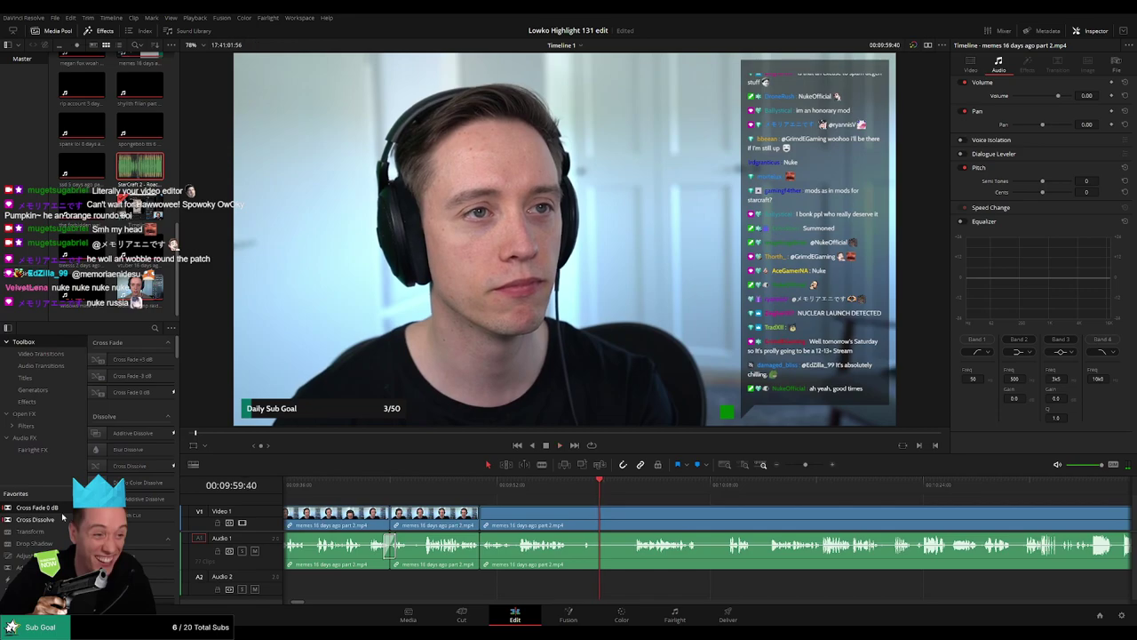
Step: Replay the footage after the new cross fade and split the clip at about 00:09:53:15
left_click(491, 488)
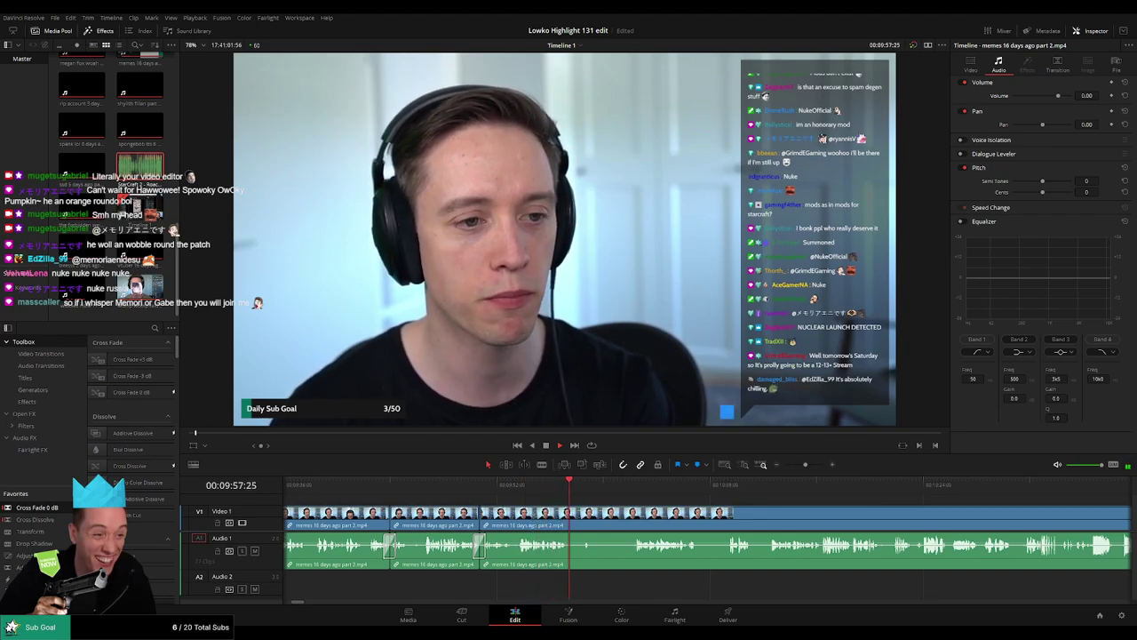
left_click(490, 489)
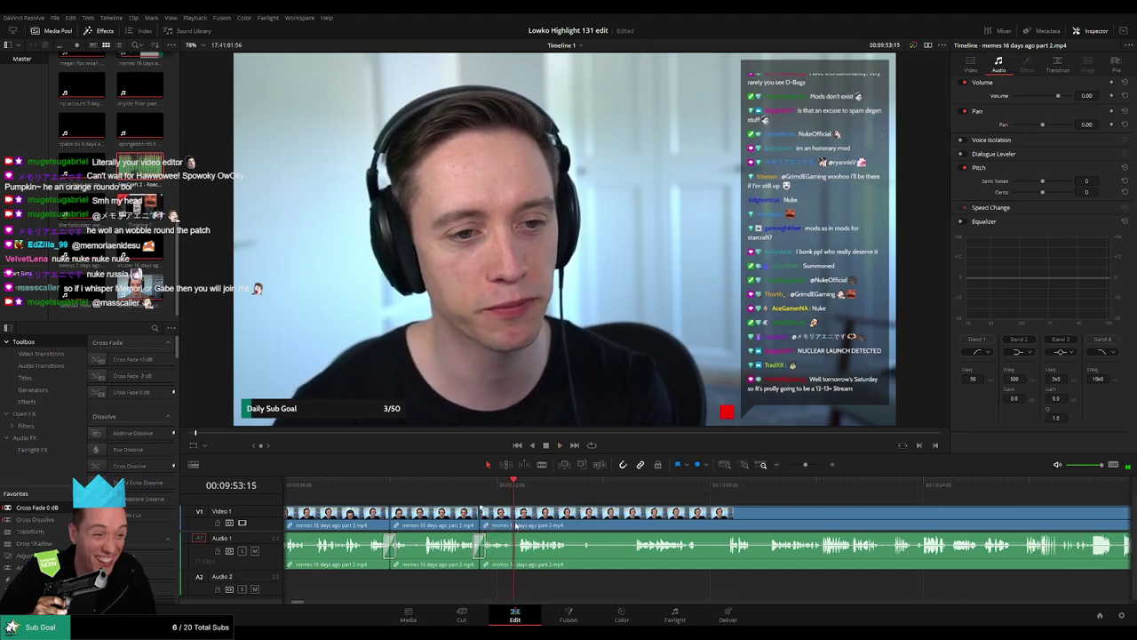
left_click(648, 486)
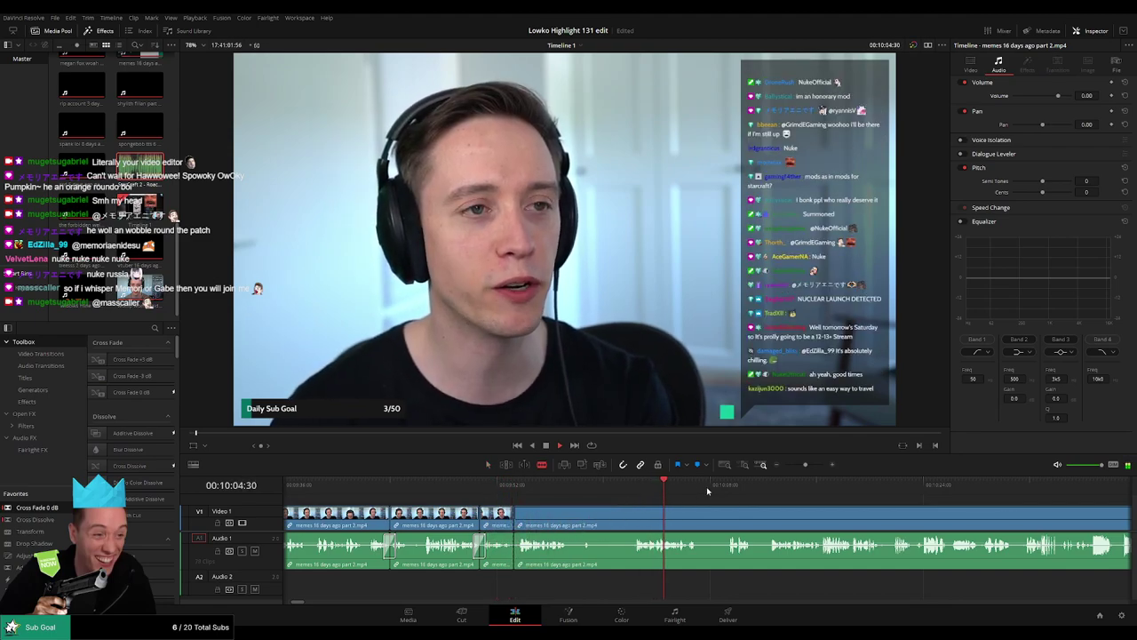
Step: Play and skim the footage from about 00:10:10 to 00:10:58 for further sections worth cutting
scroll(613, 503, "down", 2)
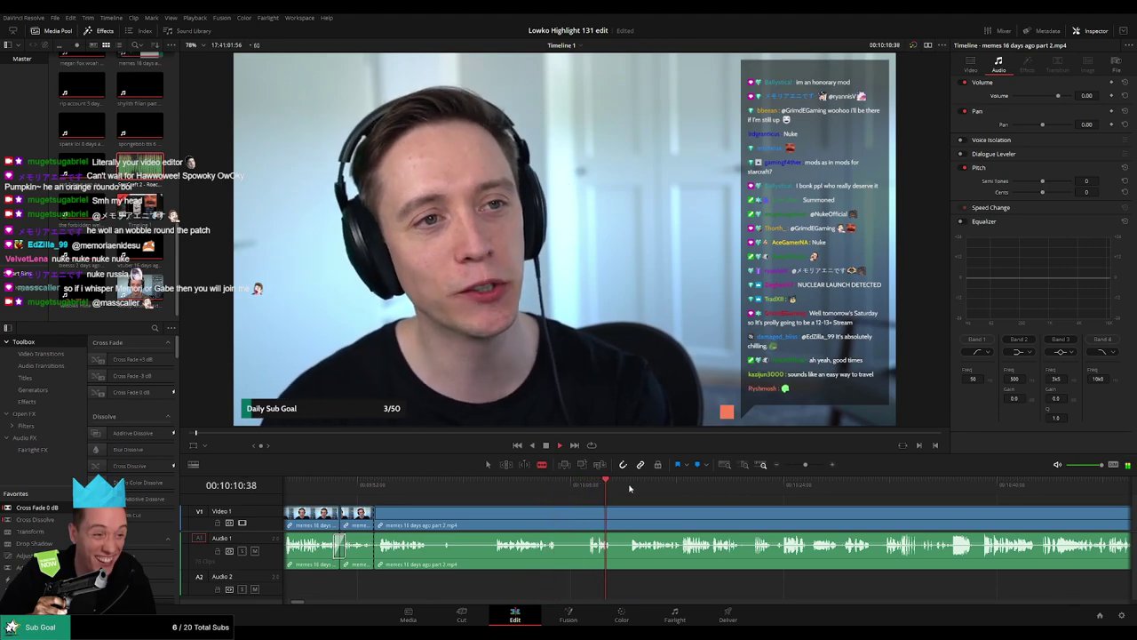
left_click(719, 495)
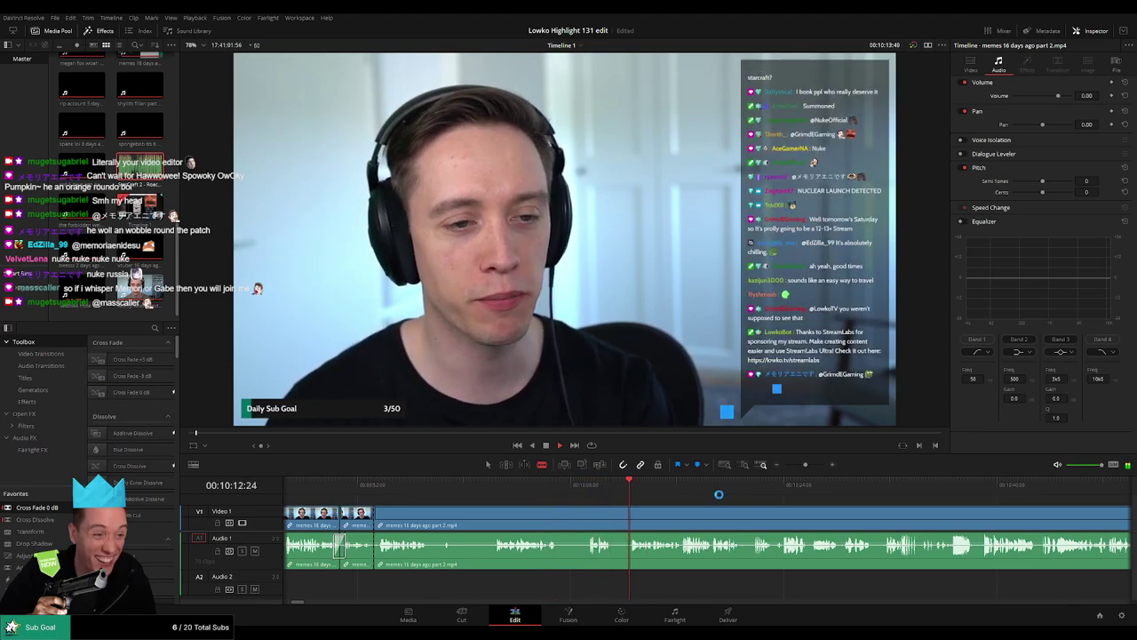
scroll(786, 509, "right", 3)
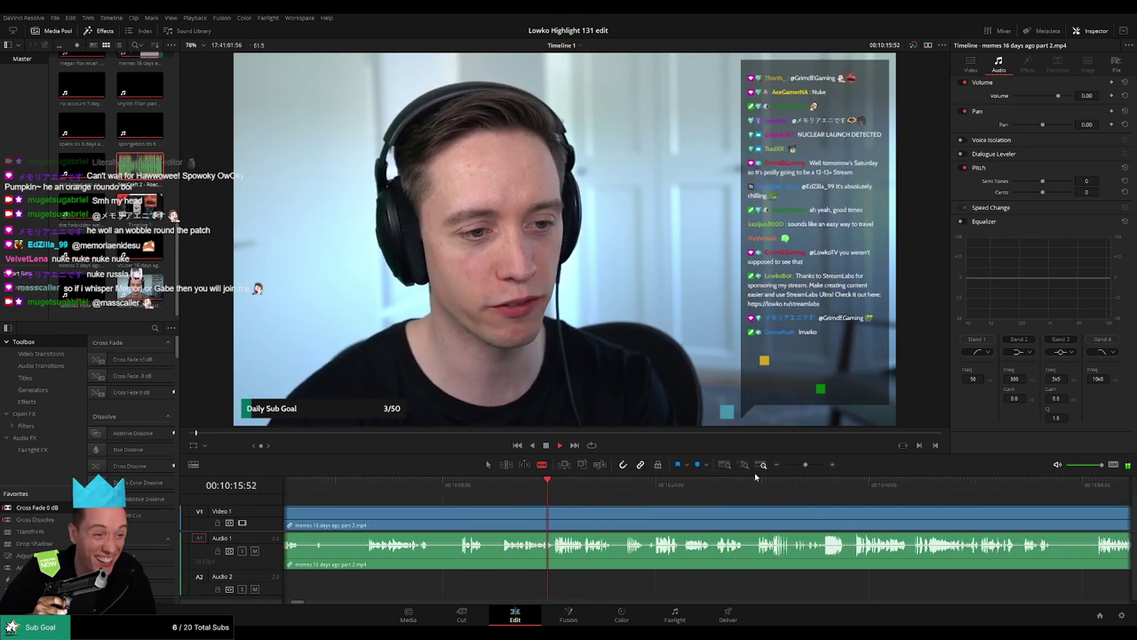
mouse_move(807, 466)
left_mouse_down()
mouse_move(791, 465)
mouse_move(802, 466)
left_mouse_up()
left_click_drag(796, 533, 473, 531)
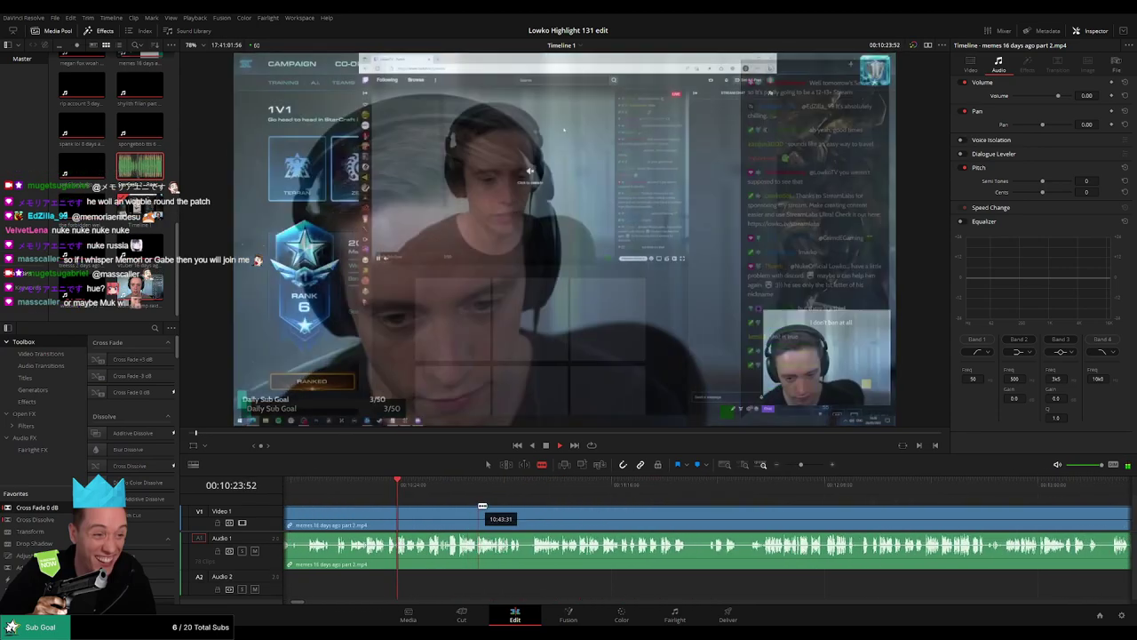
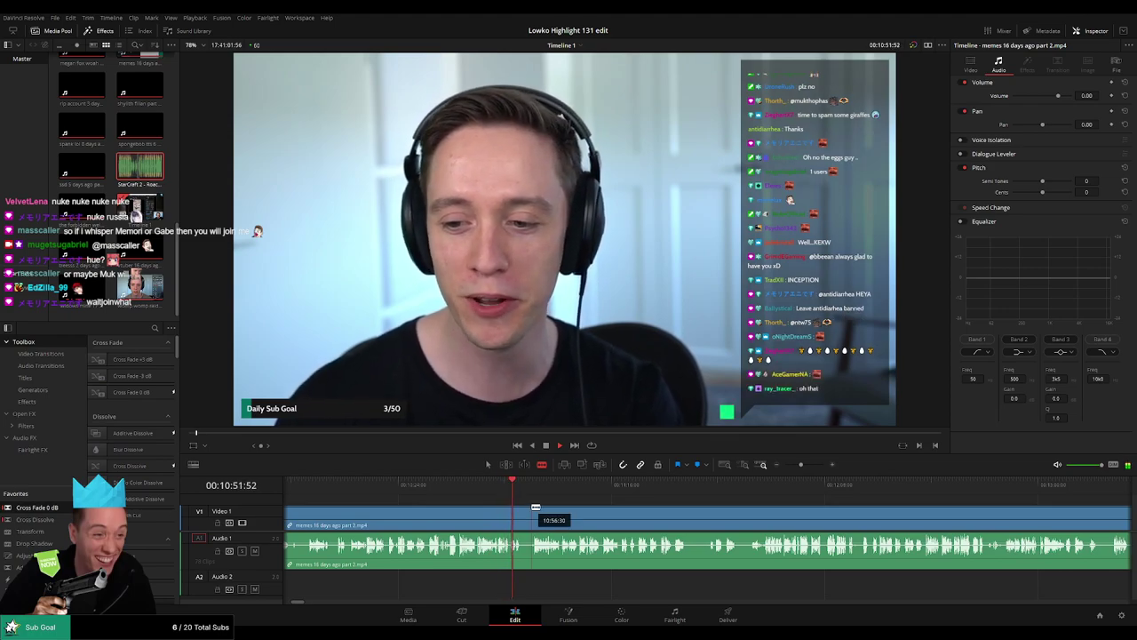
scroll(388, 497, "right", 3)
left_click(366, 490)
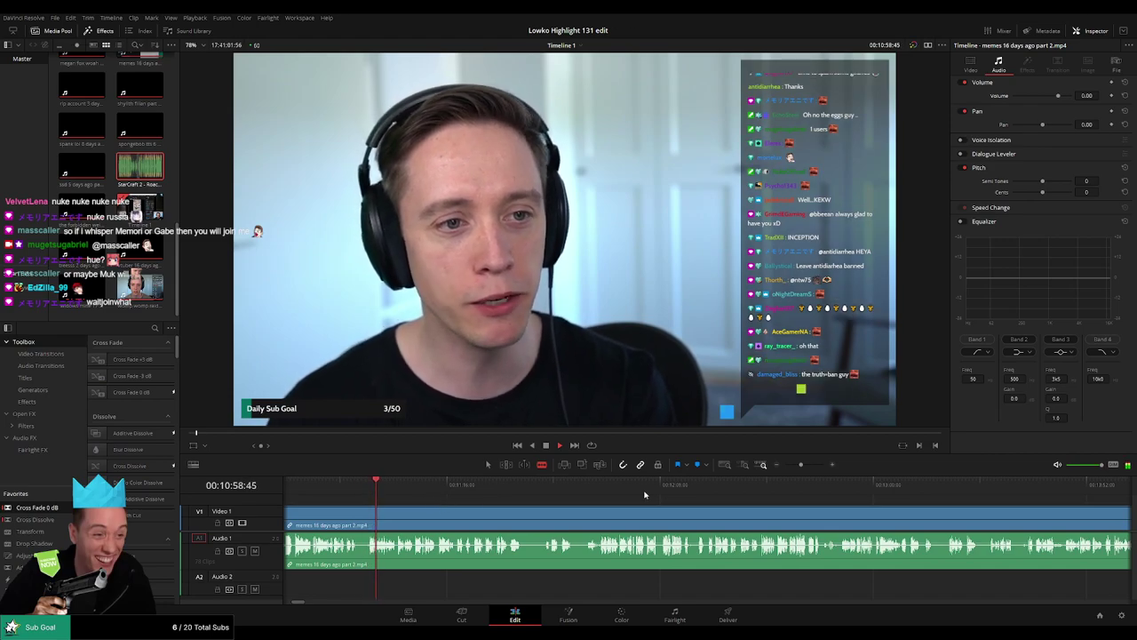
Step: Skim ahead to about 00:12:29, sample the footage back through 00:11:44, and return to about 00:10:58
mouse_move(799, 465)
left_mouse_down()
mouse_move(788, 465)
mouse_move(799, 466)
left_mouse_up()
left_click_drag(756, 508, 587, 490)
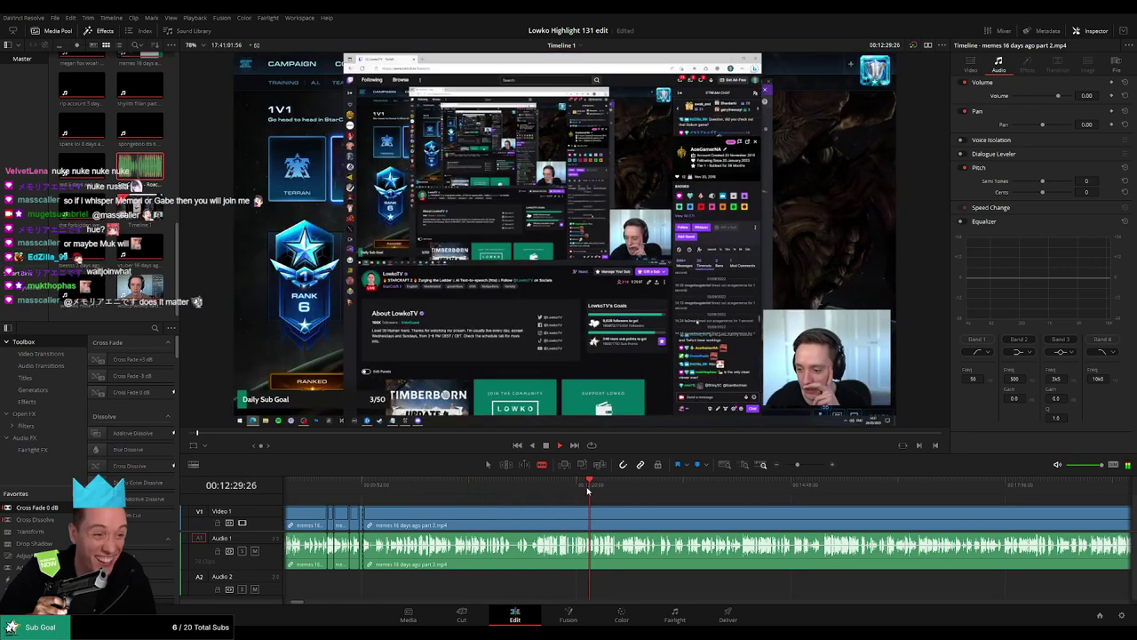
left_click(559, 487)
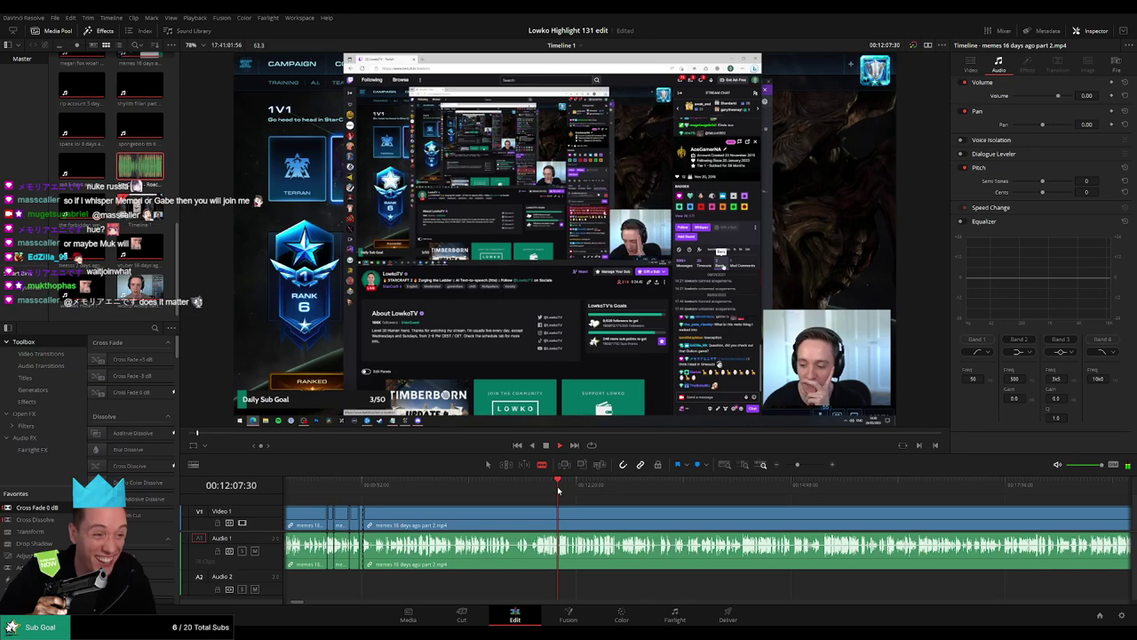
left_click(765, 464)
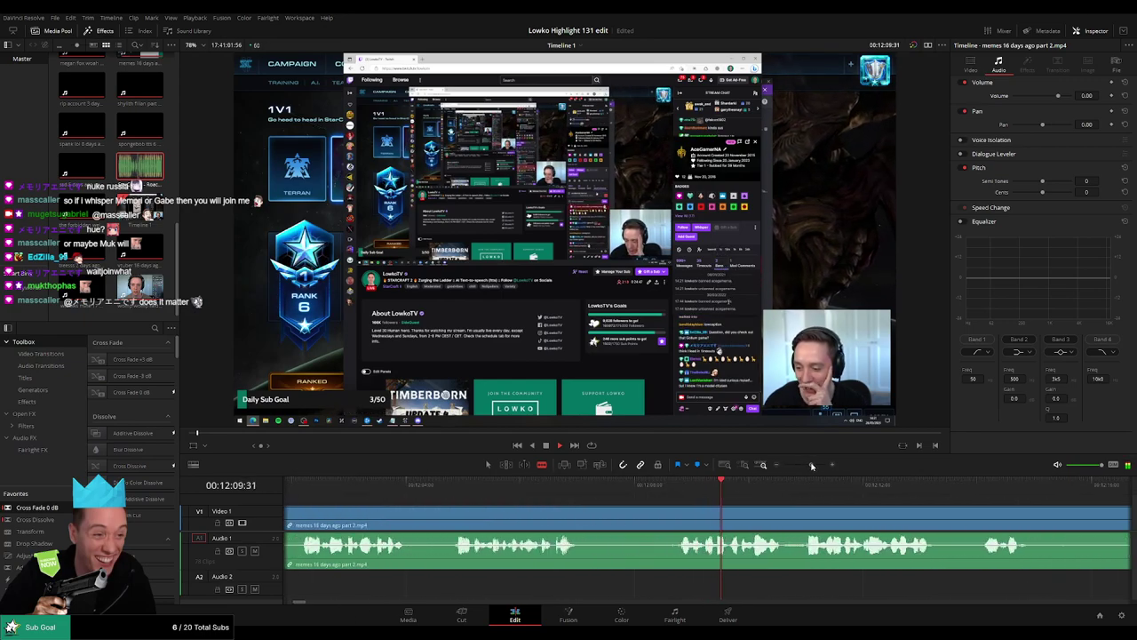
left_click(312, 488)
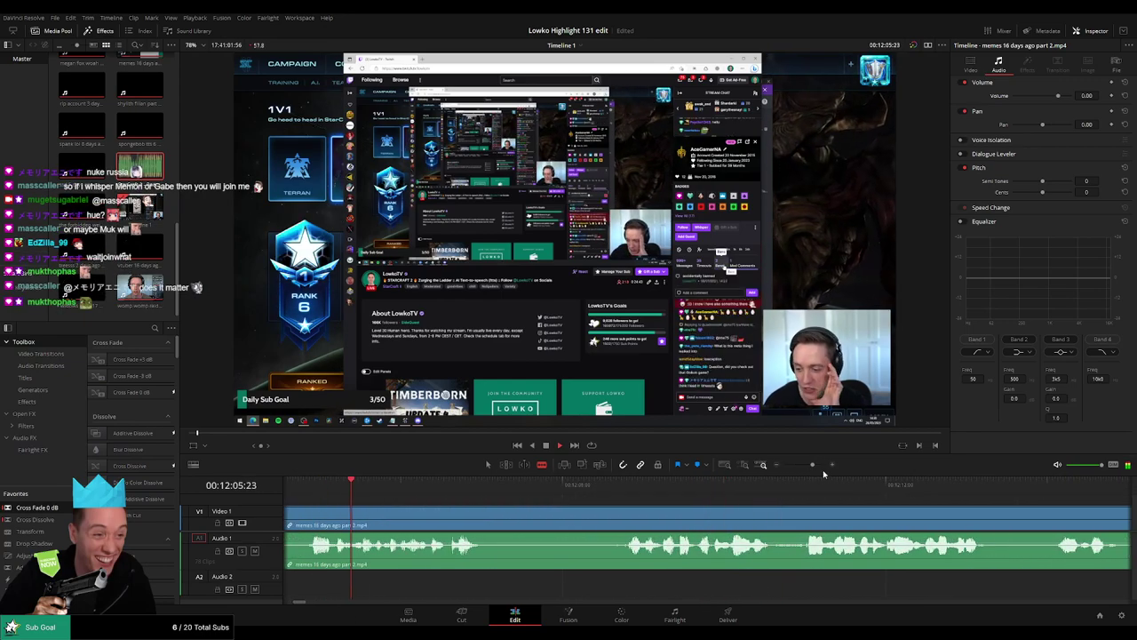
left_click_drag(813, 465, 809, 466)
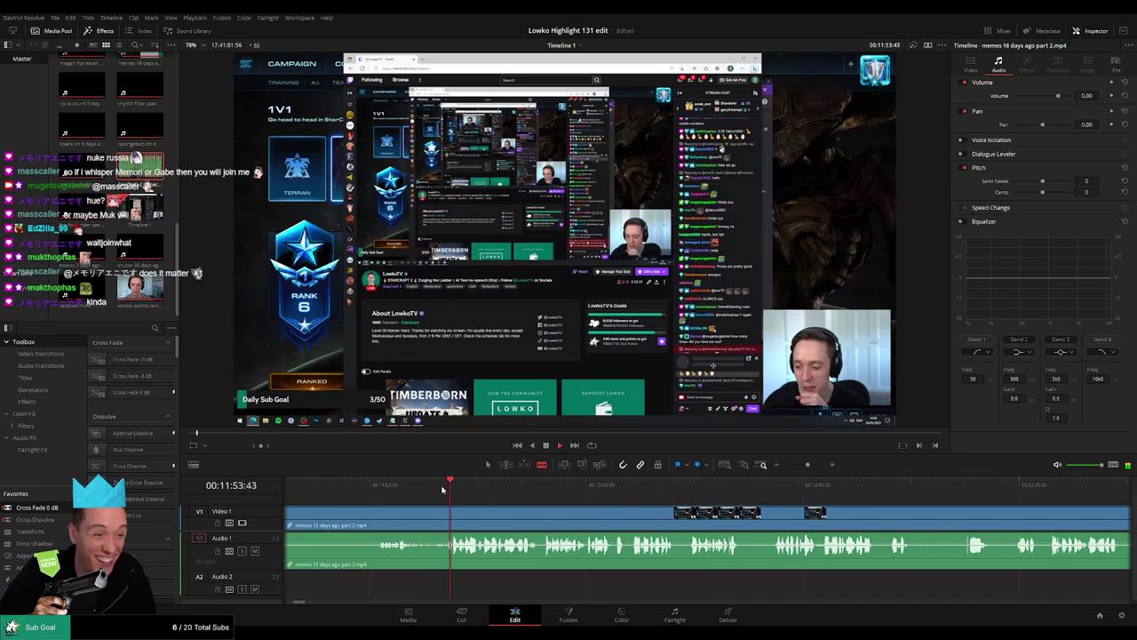
scroll(451, 510, "left", 3)
left_click(466, 498)
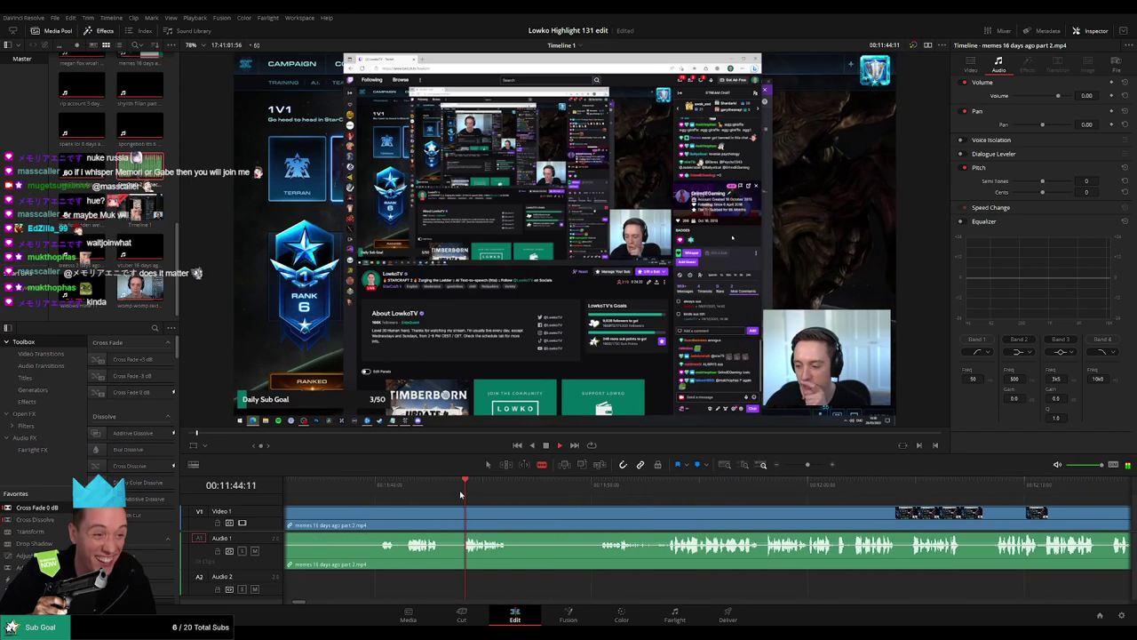
left_click(598, 483)
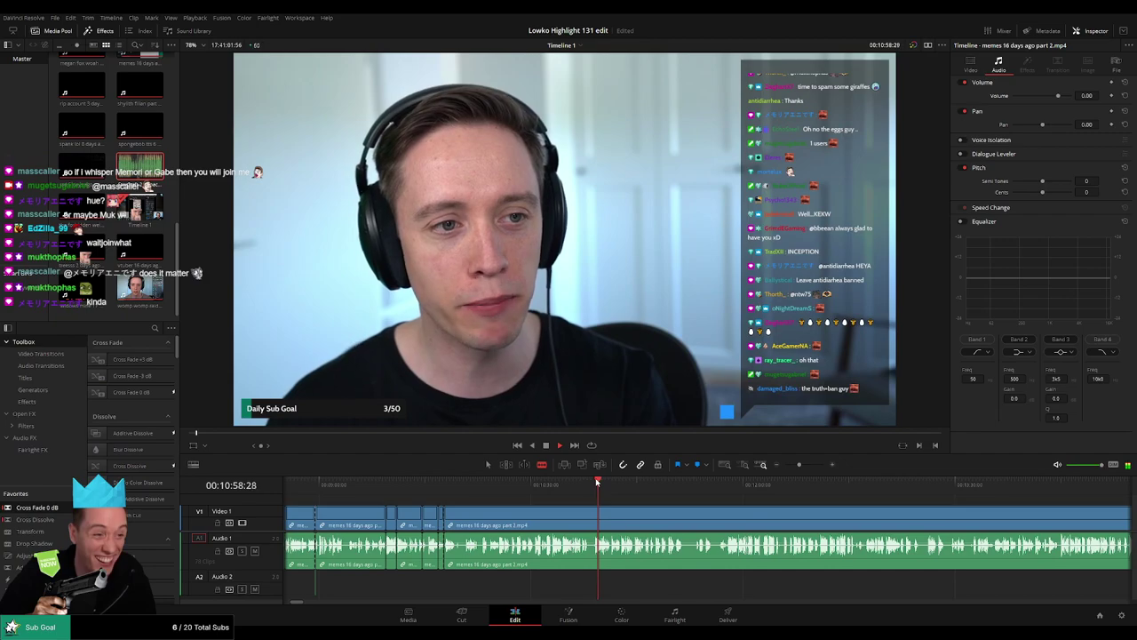
Step: Cut out and ripple delete the section from about 00:09:58 to 00:10:02, and add a Cross Fade 0 dB across the audio cut
left_click_drag(800, 465, 799, 466)
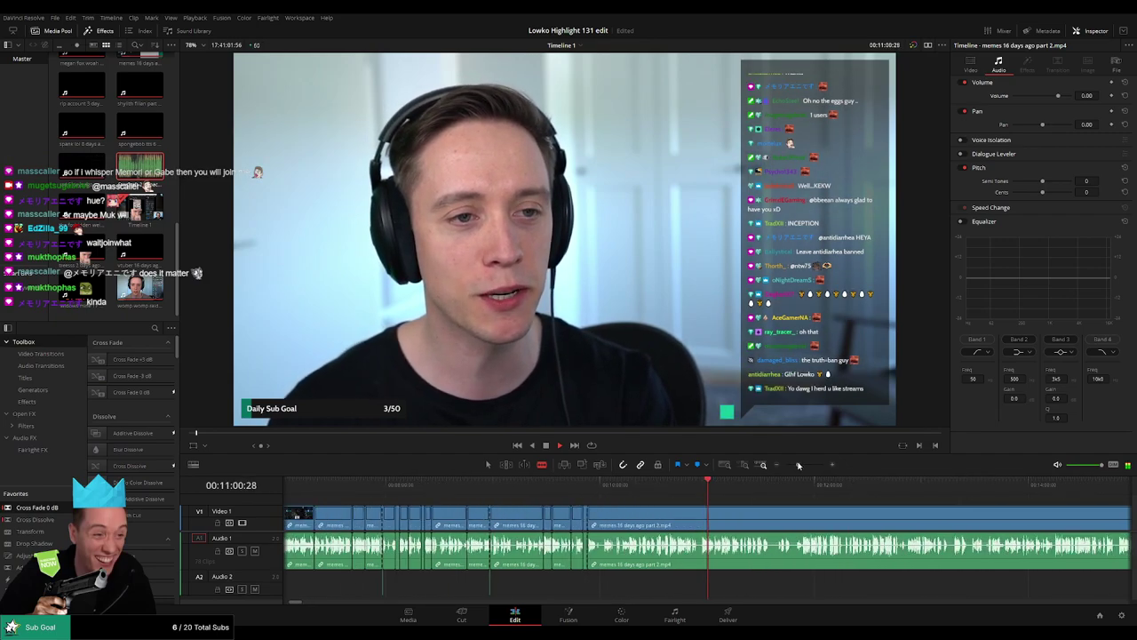
left_click(386, 519)
left_click(407, 516)
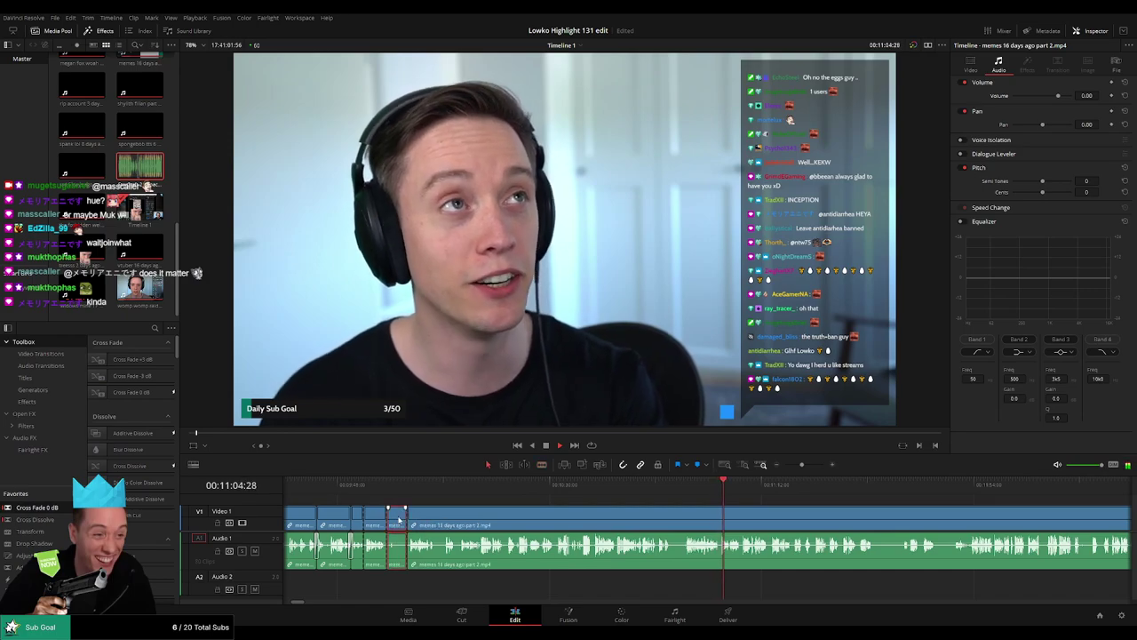
key("Delete")
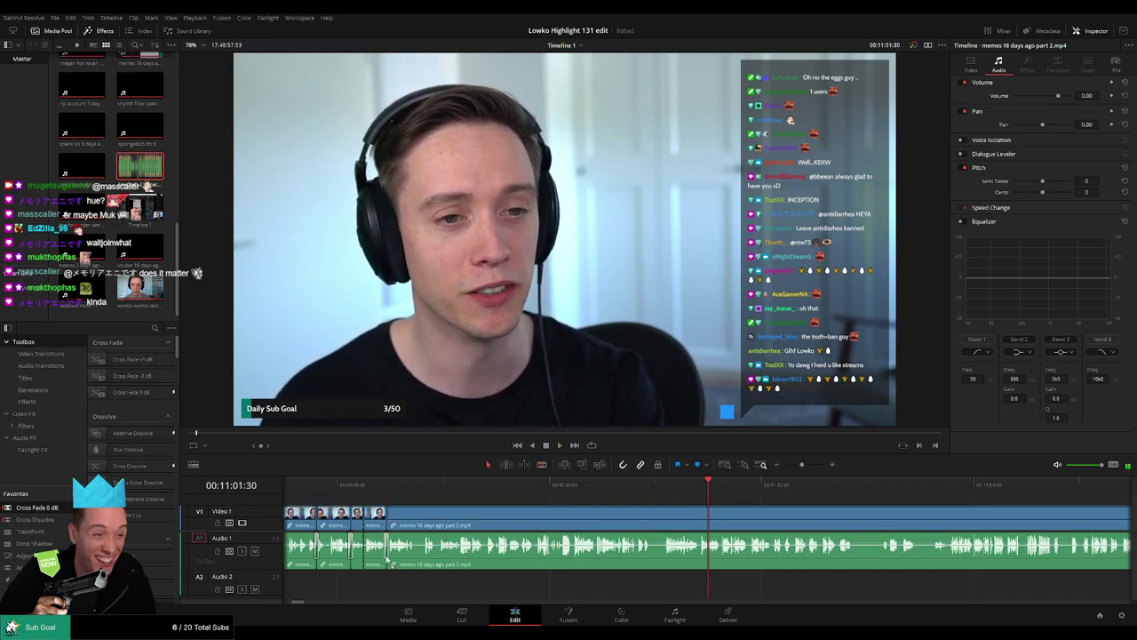
left_click(481, 530)
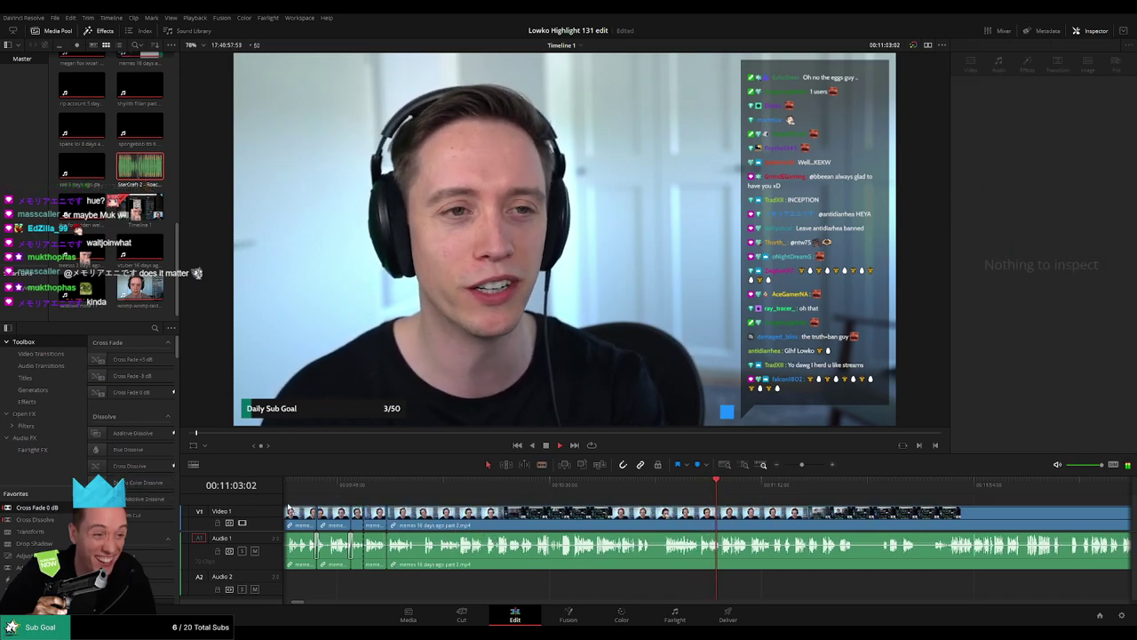
left_click_drag(288, 507, 423, 563)
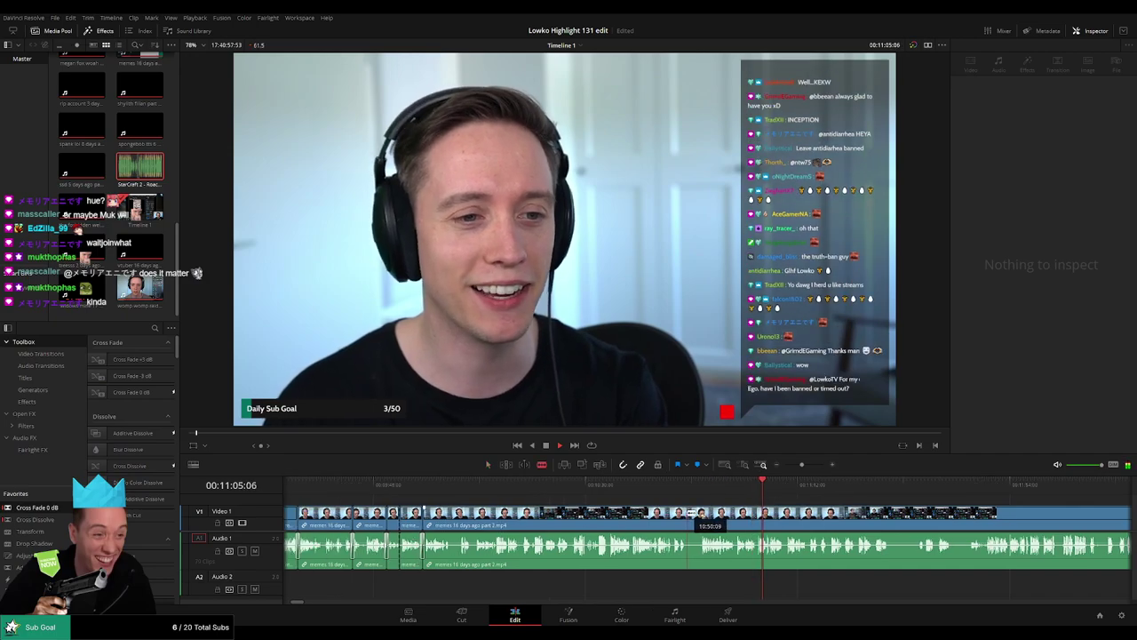
Step: Cut out and ripple delete the short section starting at about 00:10:50:09, and add a Cross Fade 0 dB at the audio cut
left_click(688, 513)
left_click(700, 513)
key("a")
left_click(694, 516)
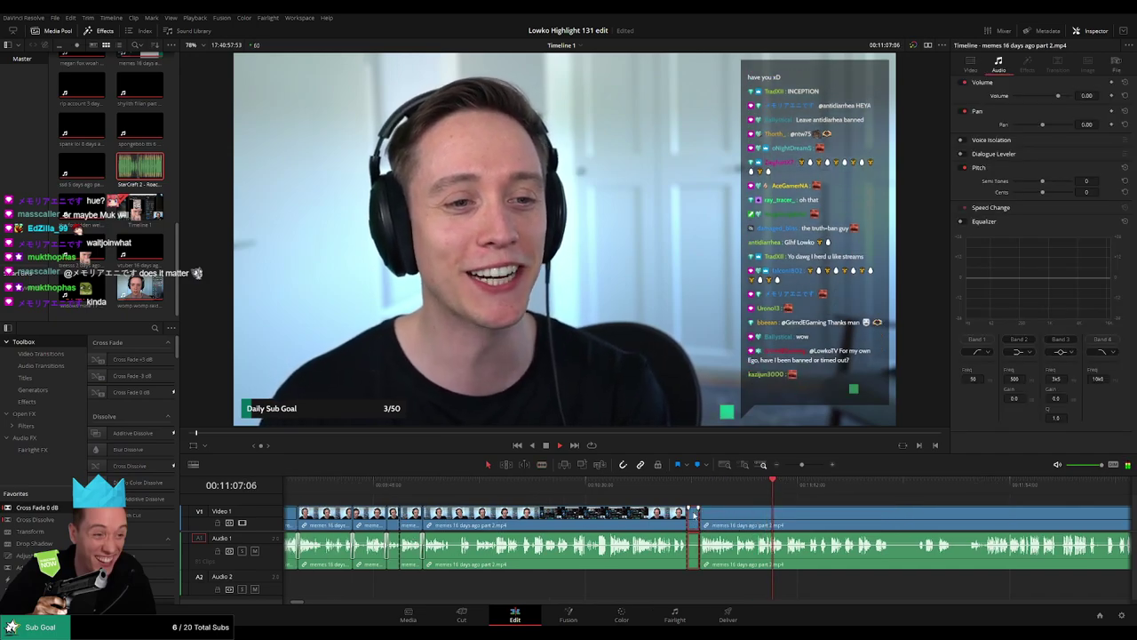
key("Delete")
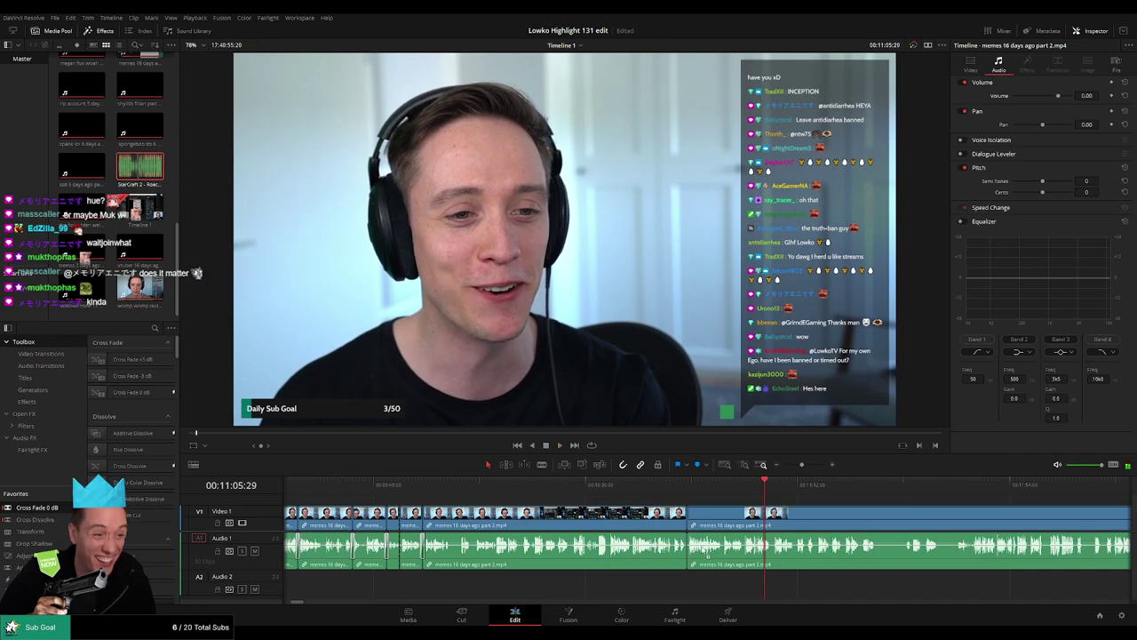
Step: Play on, cut out and ripple delete about 00:11:27:30 to 00:11:33:30, and add a Cross Fade 0 dB across the audio cut
scroll(584, 507, "right", 3)
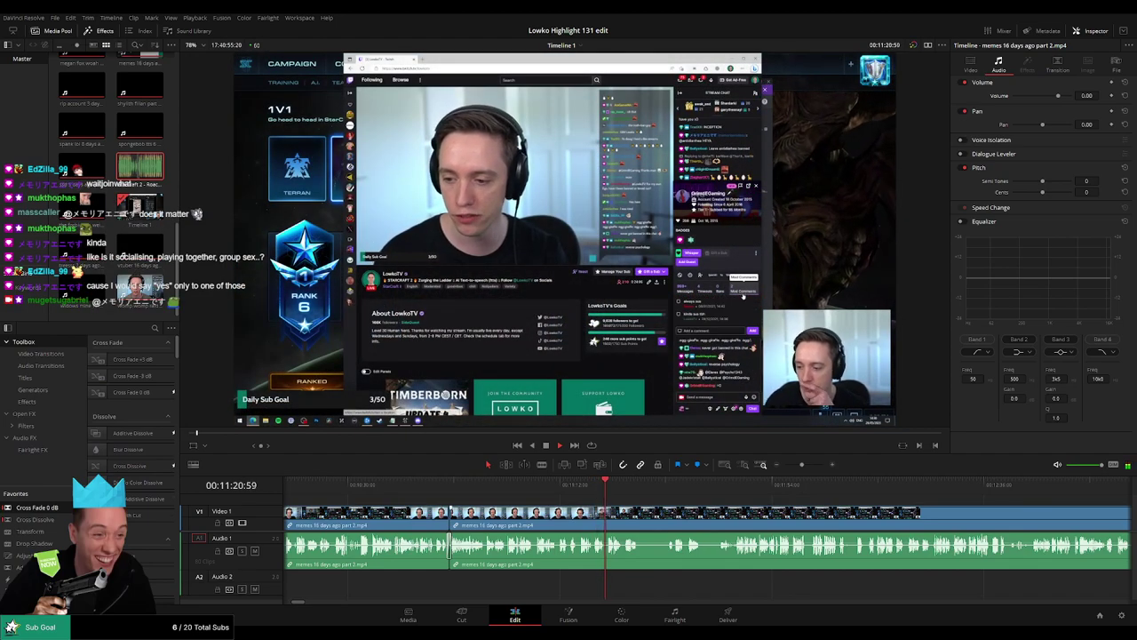
left_click_drag(801, 464, 803, 465)
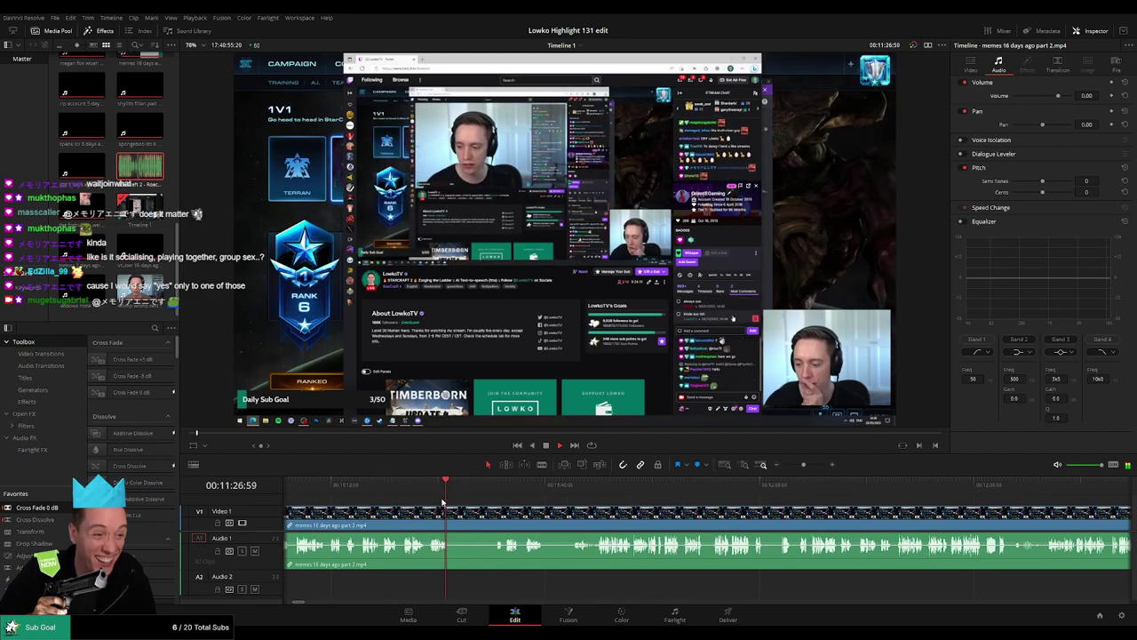
key("b")
left_click(450, 514)
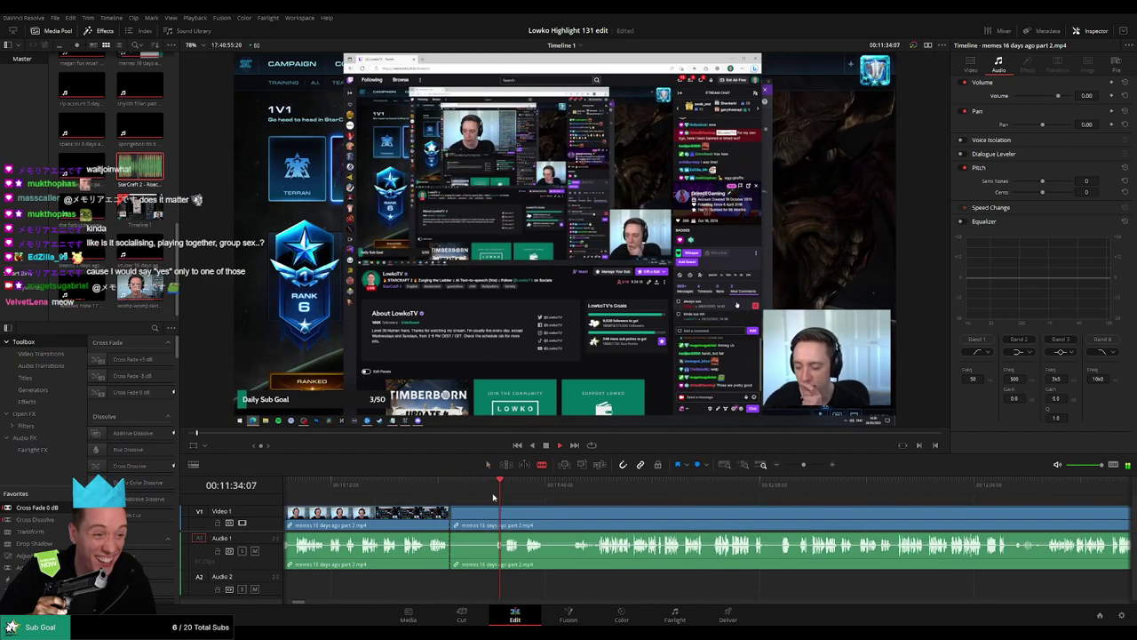
left_click(499, 512)
key("a")
left_click(486, 517)
key("Delete")
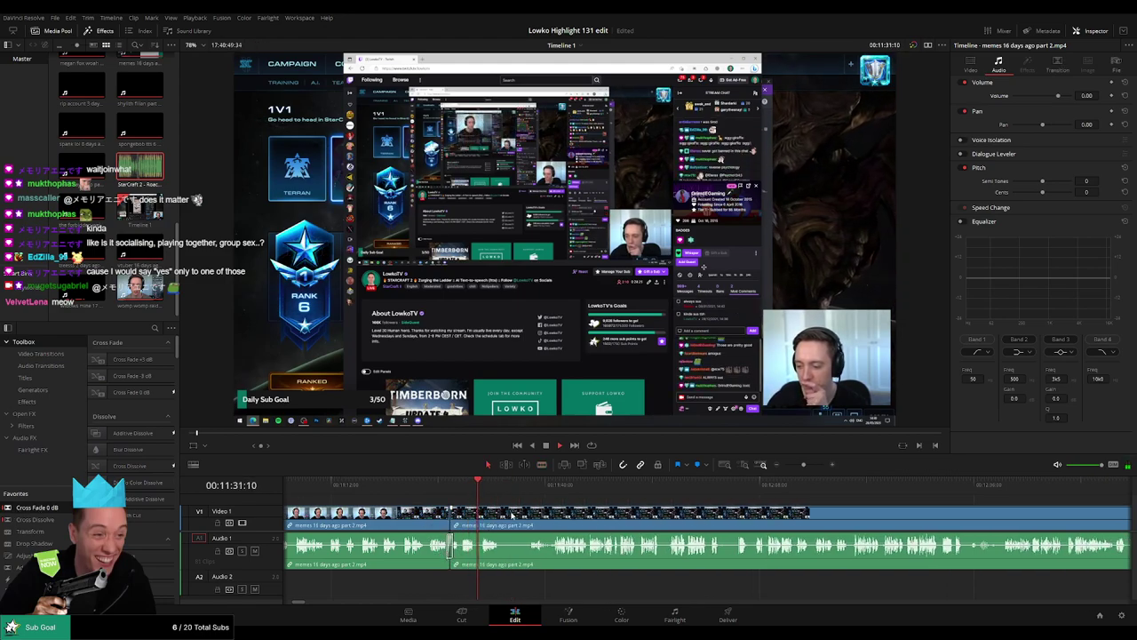
Step: Cut out and ripple delete about 00:11:33:56 to 00:11:37:40, add a Cross Fade 0 dB at the audio cut, and play on
scroll(415, 503, "right", 2)
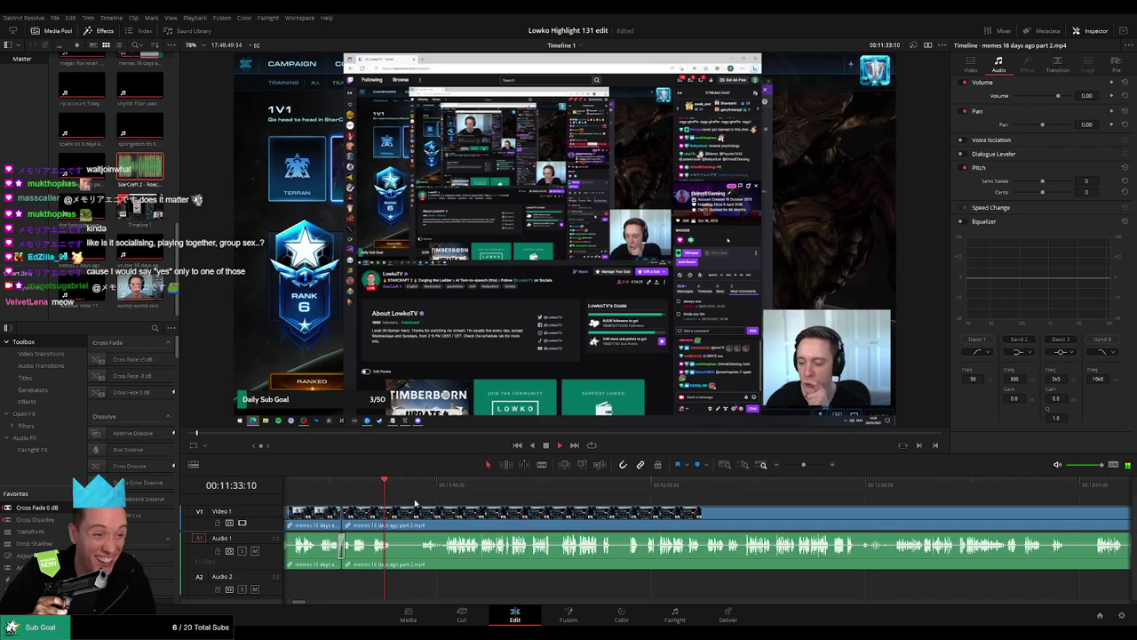
left_click(419, 489)
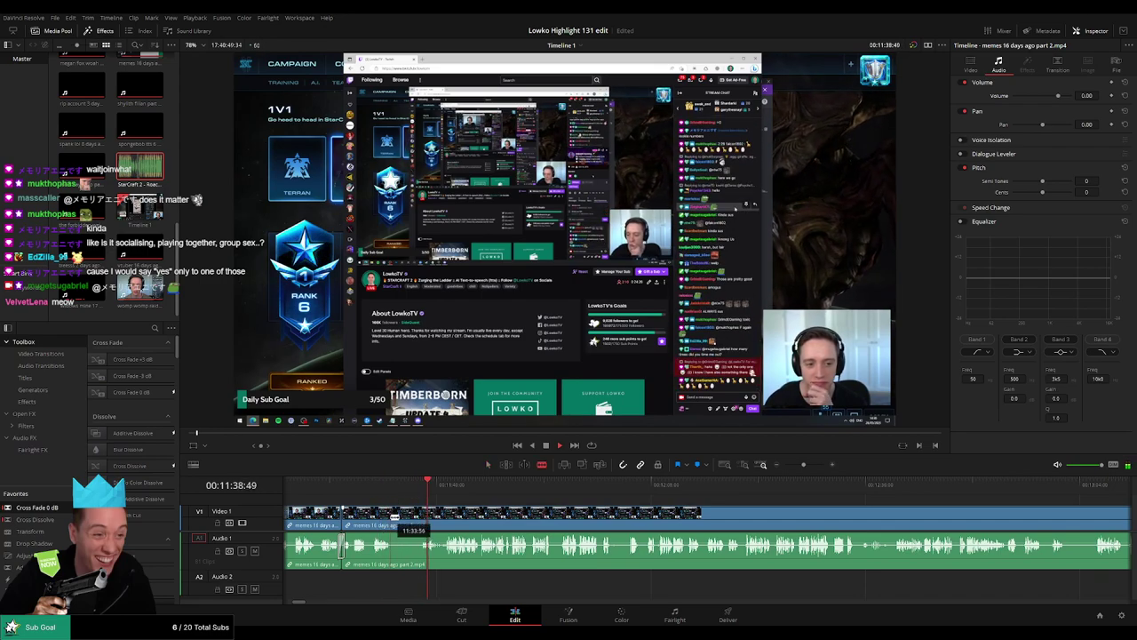
left_click(393, 516)
left_click(419, 518)
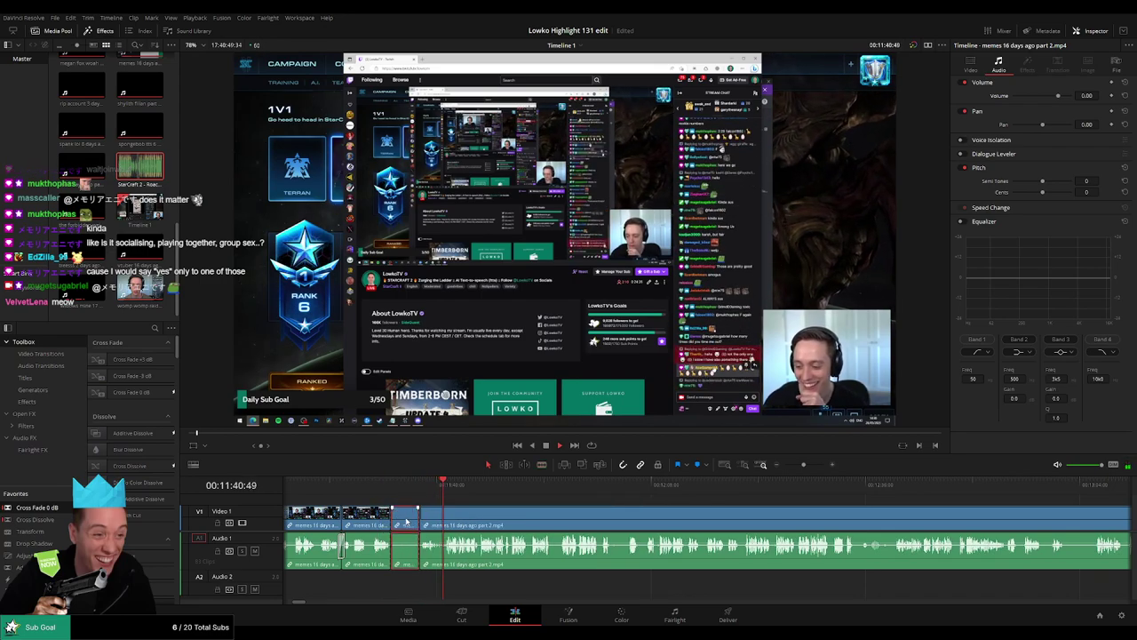
key("Delete")
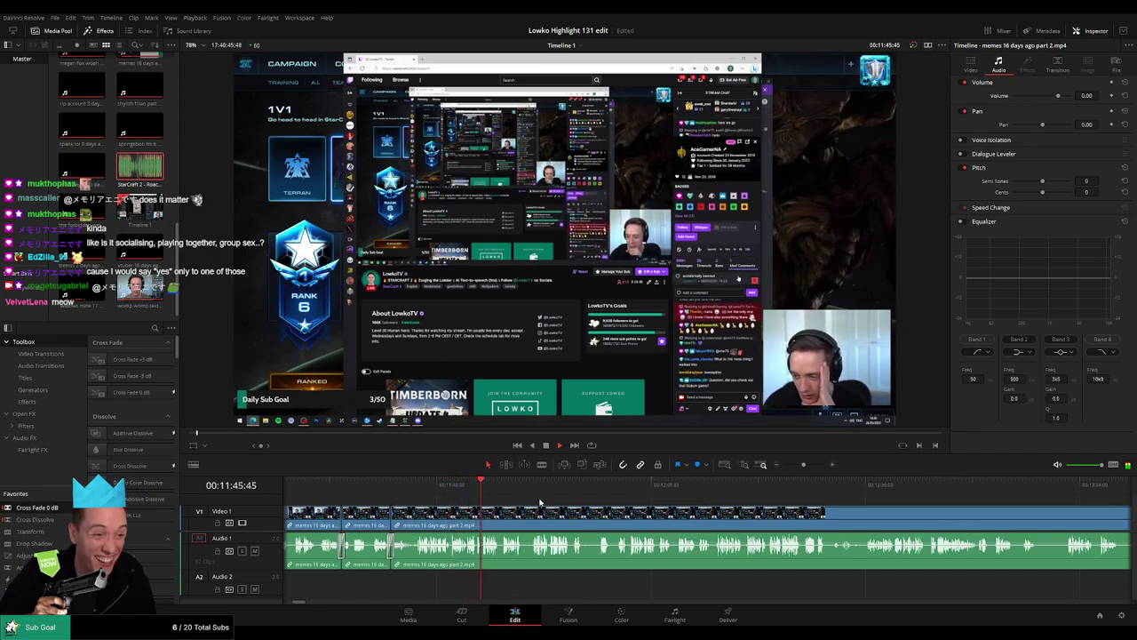
left_click_drag(803, 465, 805, 466)
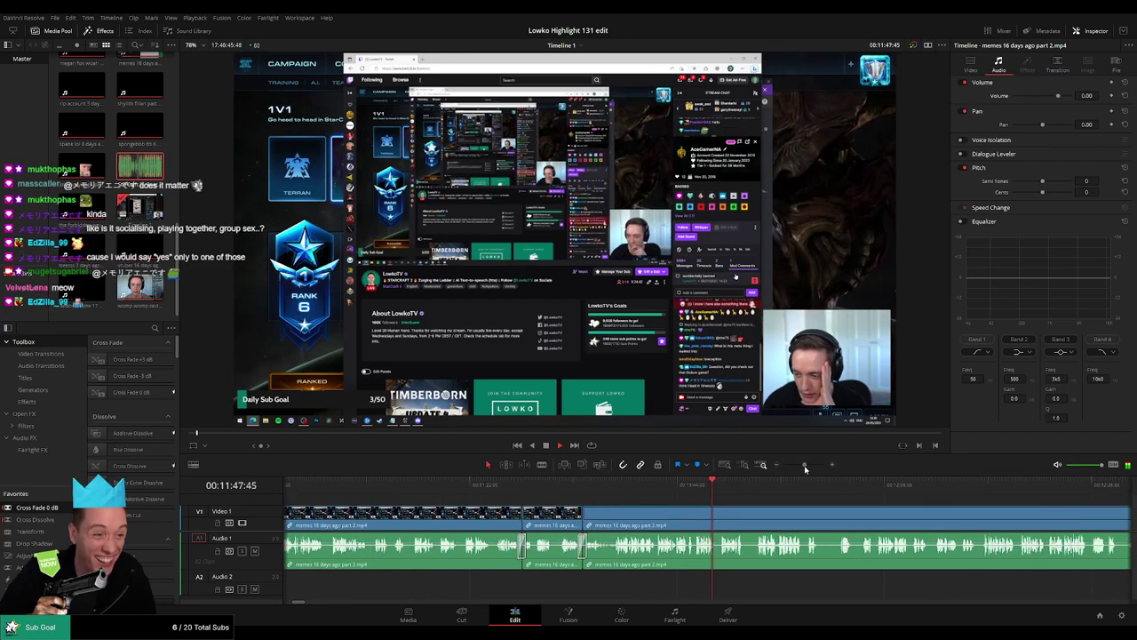
Step: Cut out and ripple delete about 00:11:59:20 to 00:12:03:38, and add a Cross Fade 0 dB at the audio cut
key("ctrl+z")
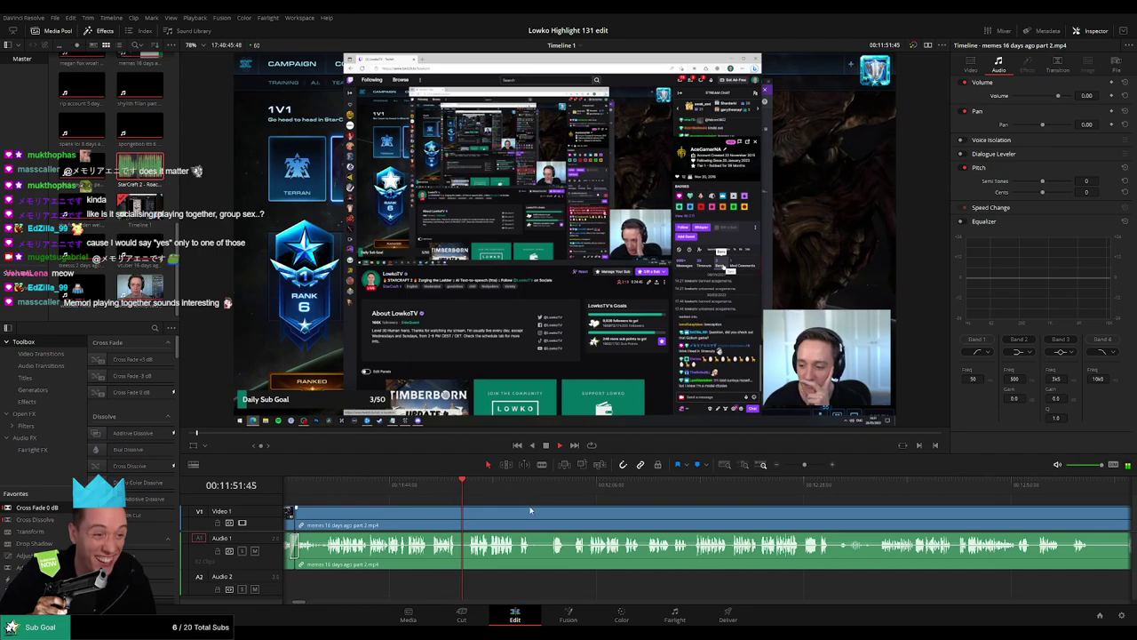
left_click_drag(531, 510, 436, 505)
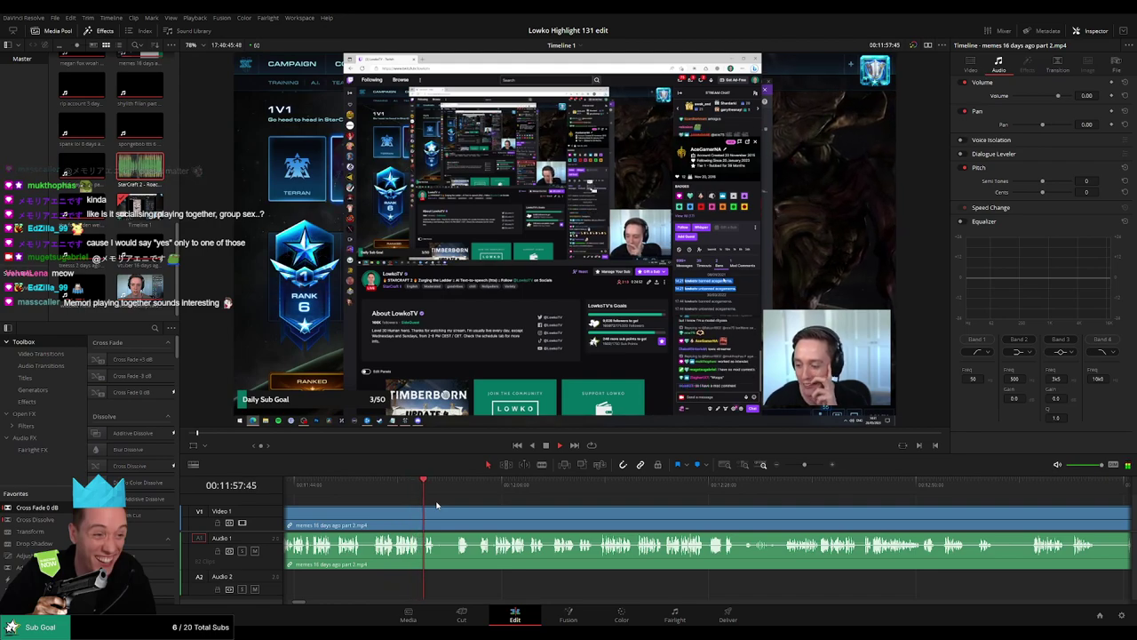
left_click(457, 486)
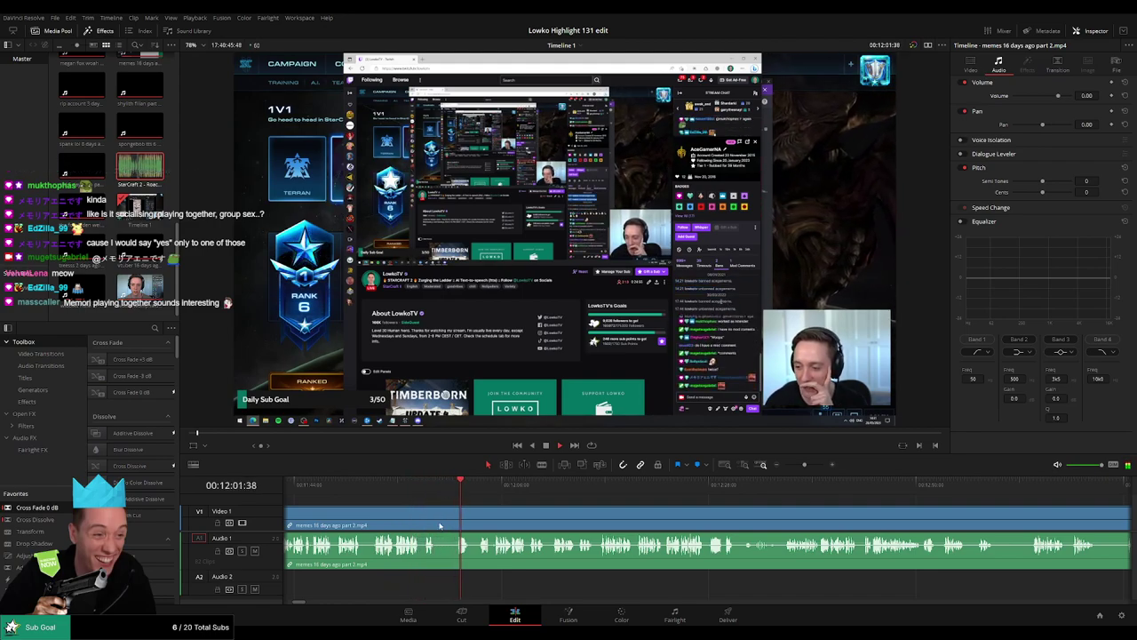
key("b")
left_click(439, 519)
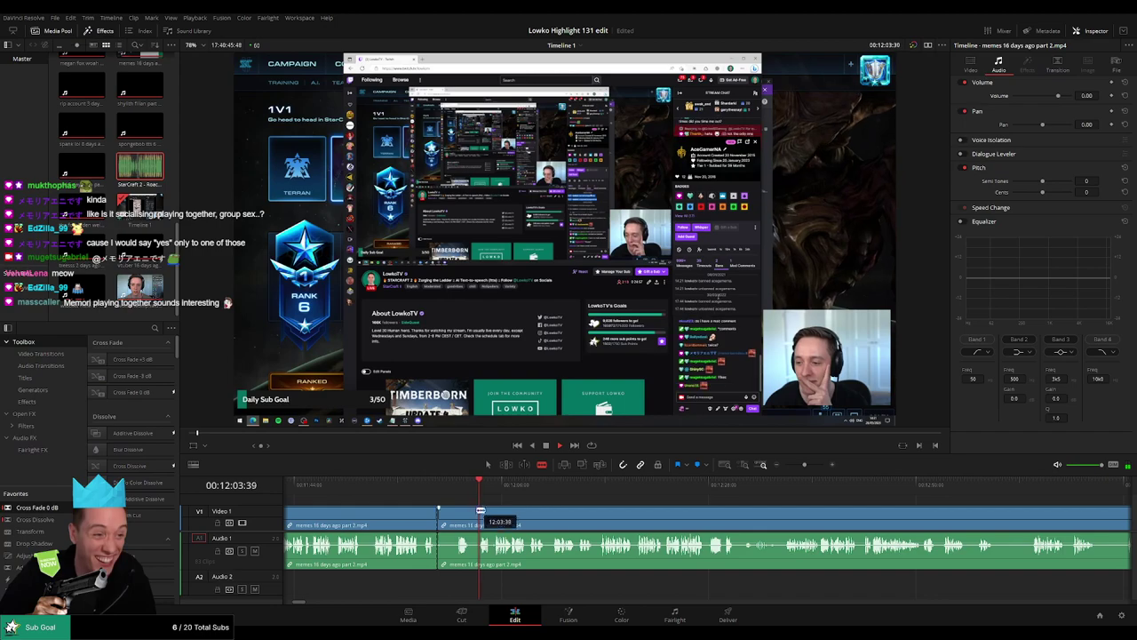
left_click(478, 517)
key("a")
left_click(461, 522)
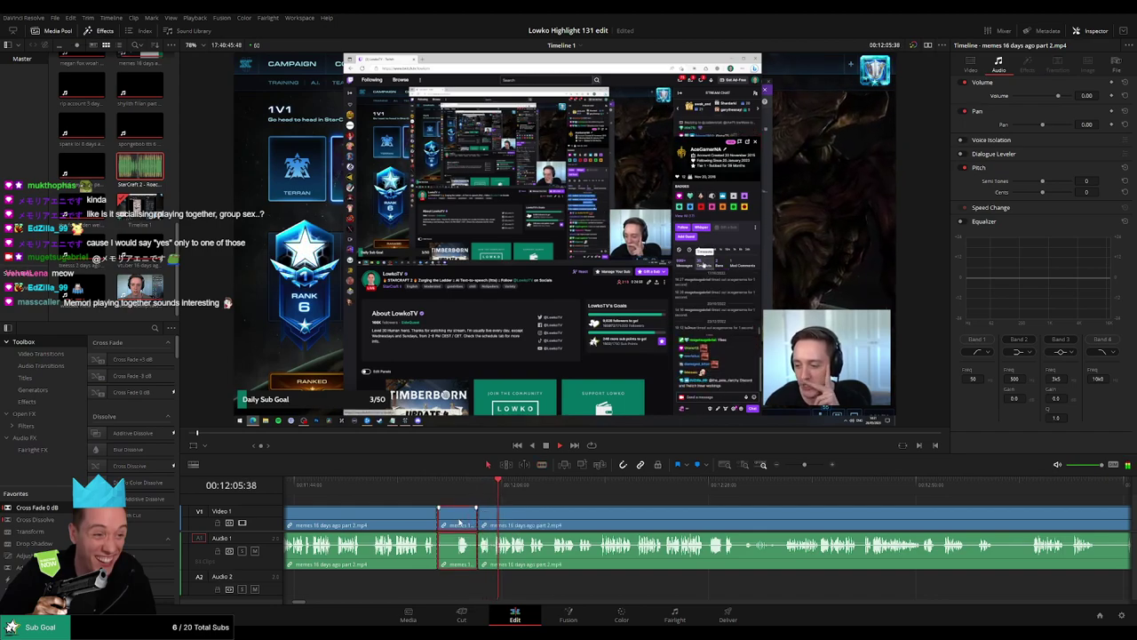
key("Delete")
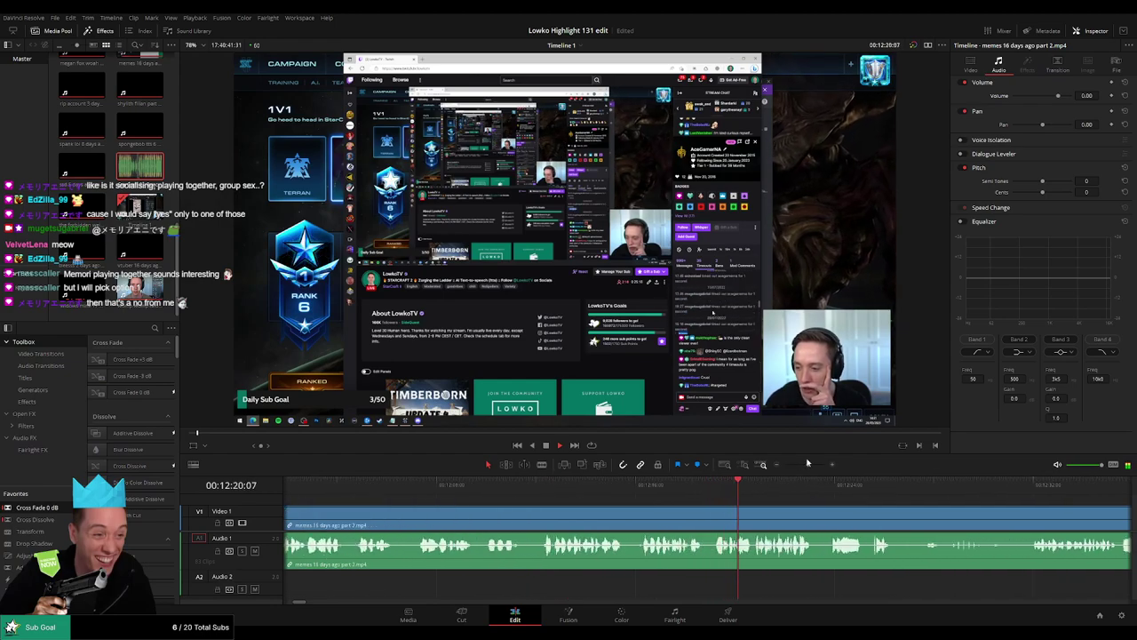
Step: Cut out and ripple delete the few-frame audio spike at about 00:12:25:35, and resume playback
left_click_drag(808, 462, 805, 465)
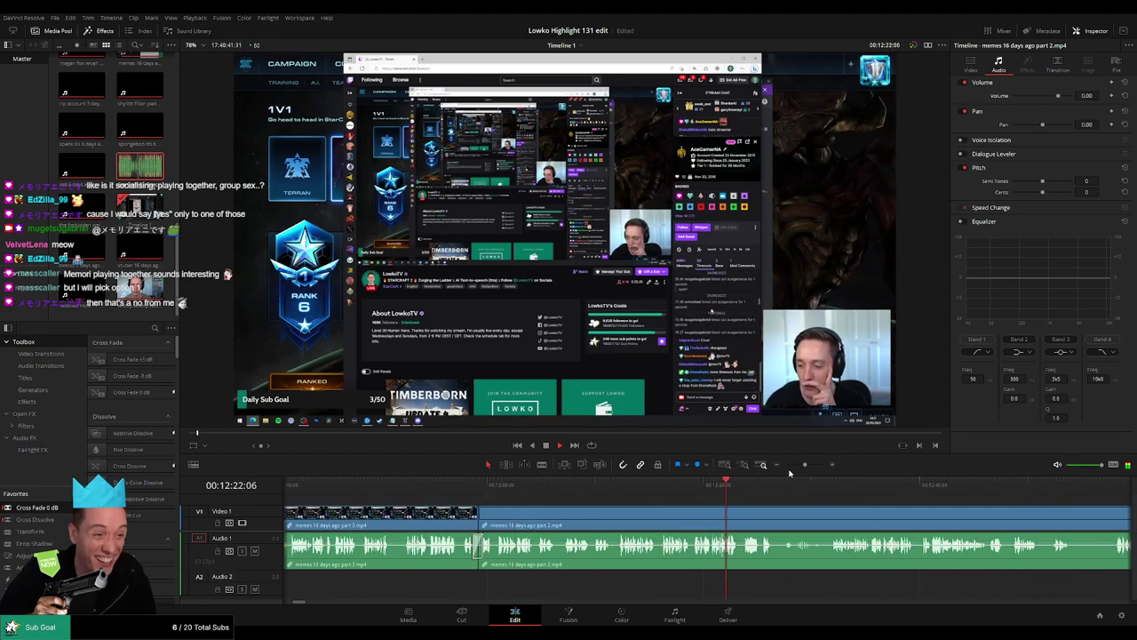
left_click(807, 464)
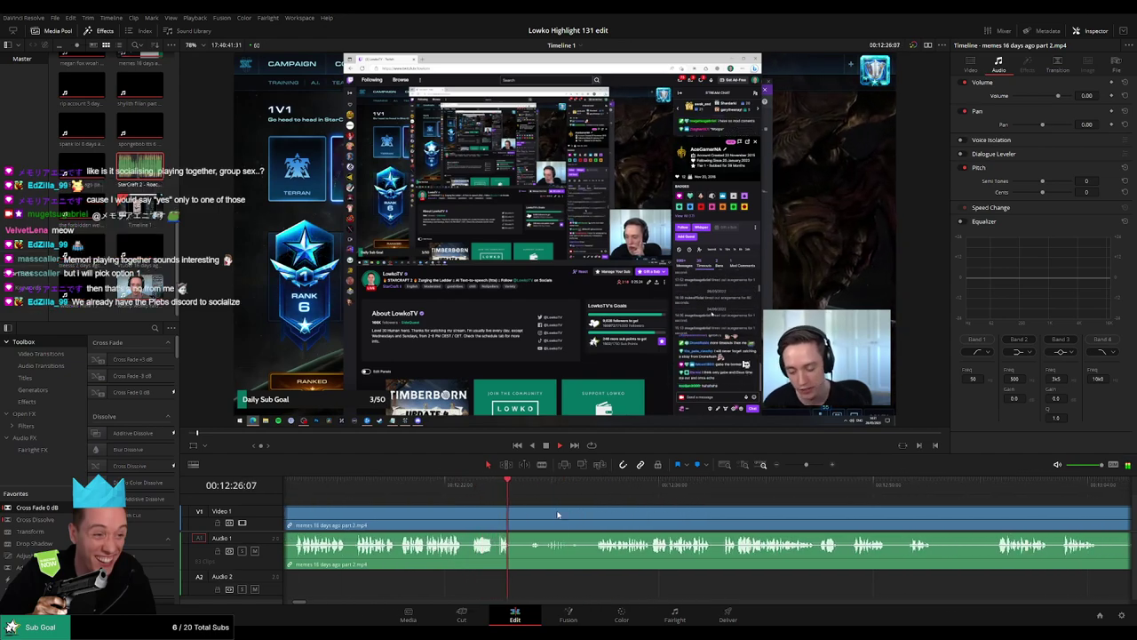
left_click(806, 466)
left_click_drag(807, 467, 813, 467)
key("b")
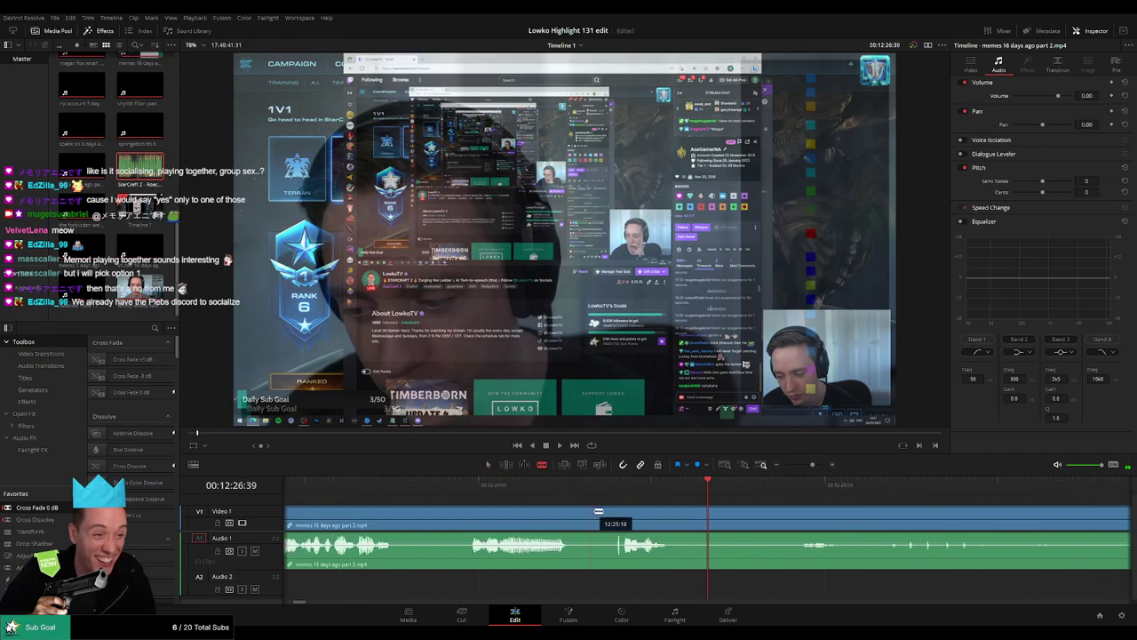
left_click(617, 515)
left_click_drag(619, 515, 619, 519)
key("Delete")
key("space")
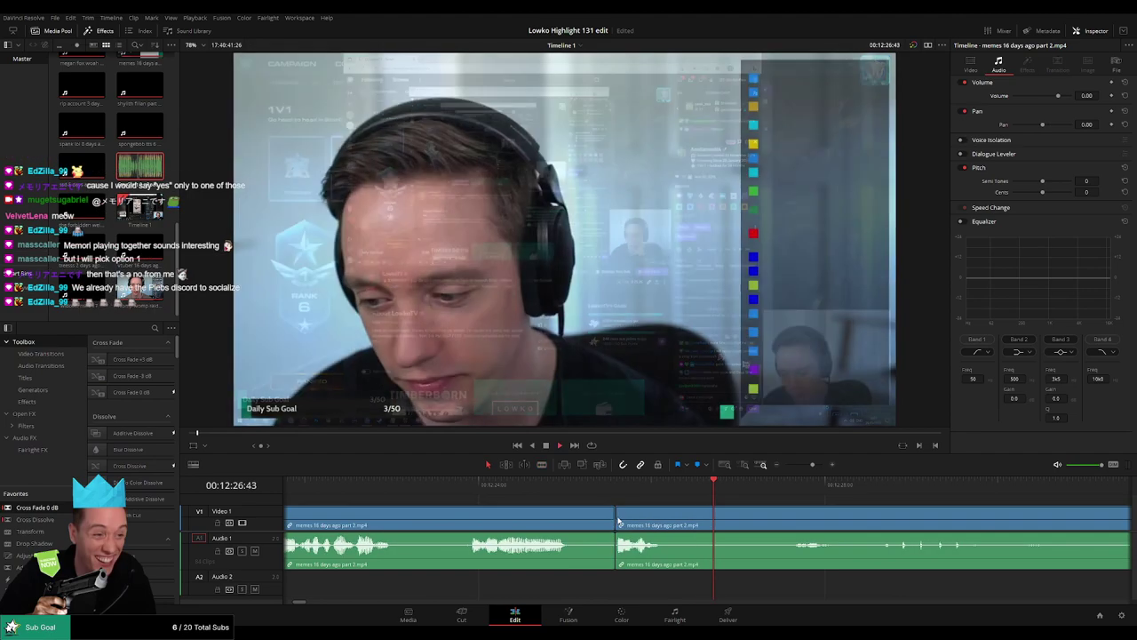
Step: Play on past 00:13:02, and cut out and ripple delete the quiet section from about 00:12:53:48 to 00:12:57:50
left_click_drag(812, 466, 808, 466)
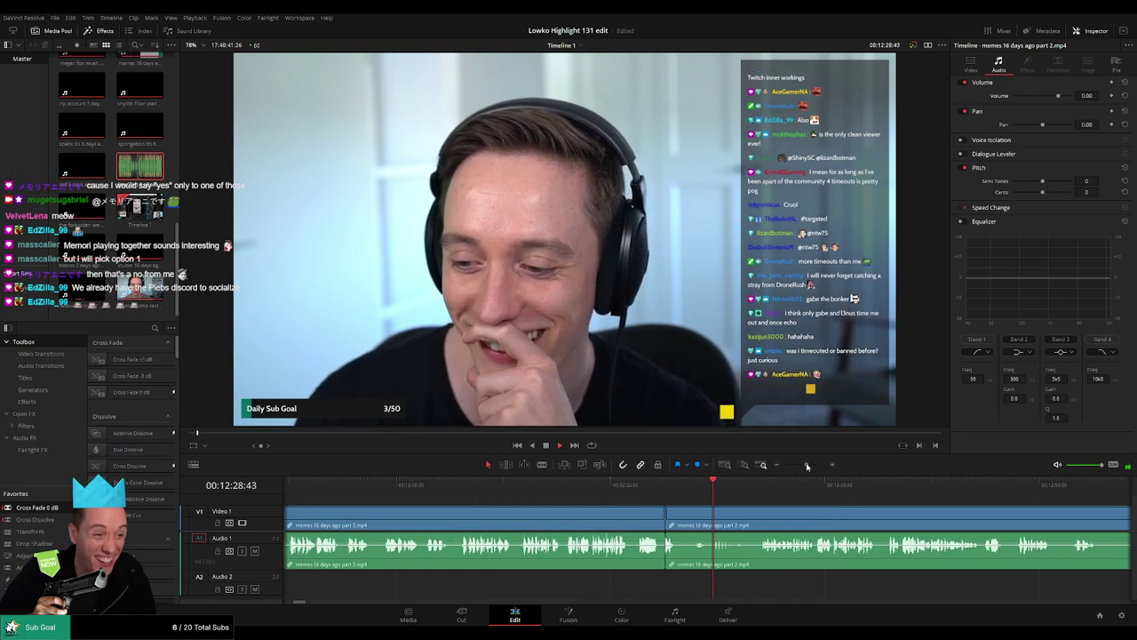
left_click(757, 486)
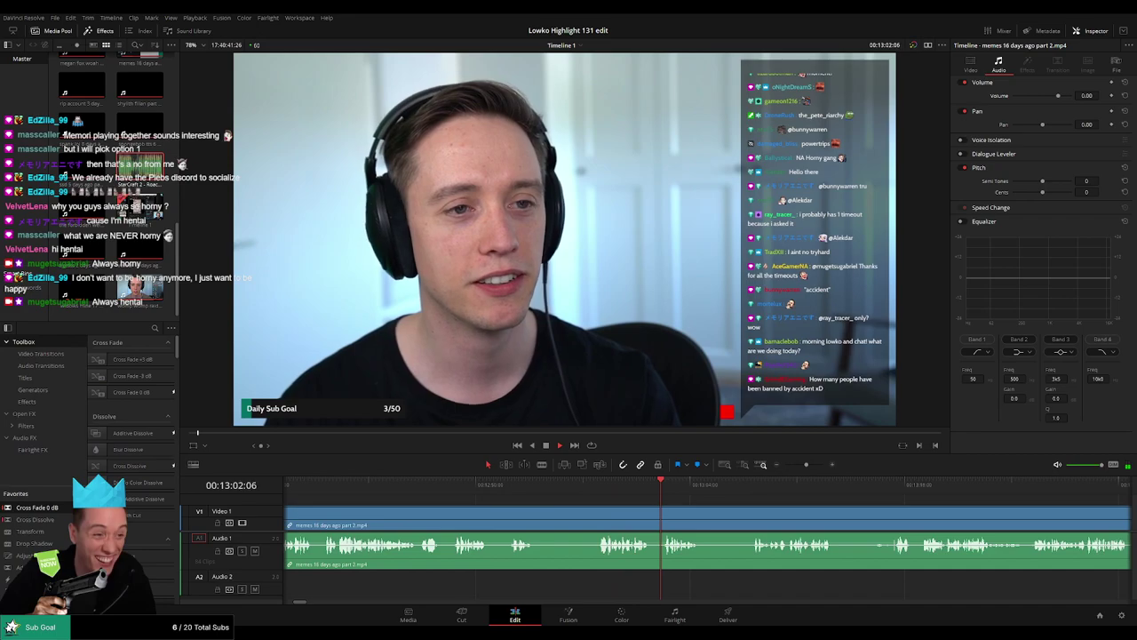
key("b")
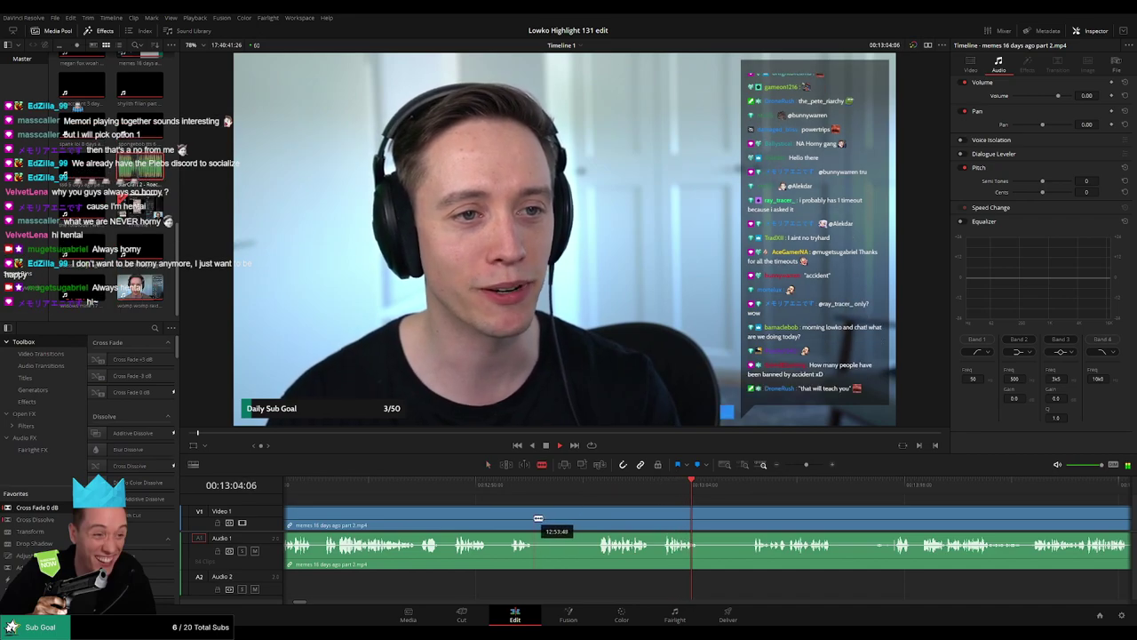
left_click(536, 519)
left_click(597, 519)
key("a")
left_click(578, 520)
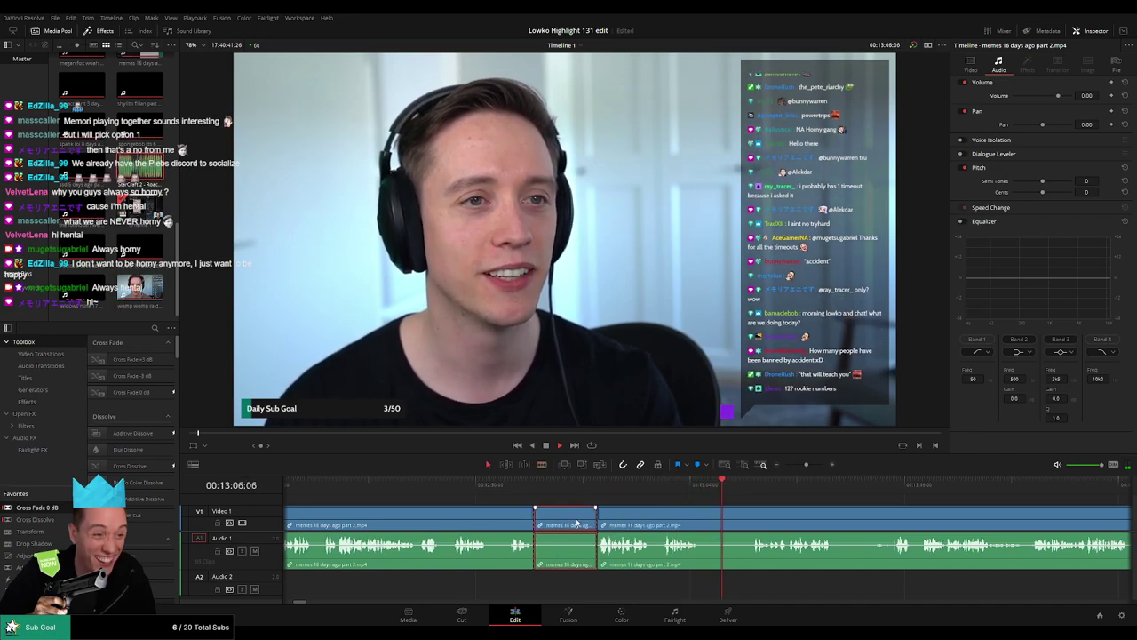
key("Delete")
Step: Cut out and ripple delete about 00:12:50:40 to 00:12:51:55, and add a Cross Fade 0 dB at this and the following audio cut
key("b")
left_click(493, 519)
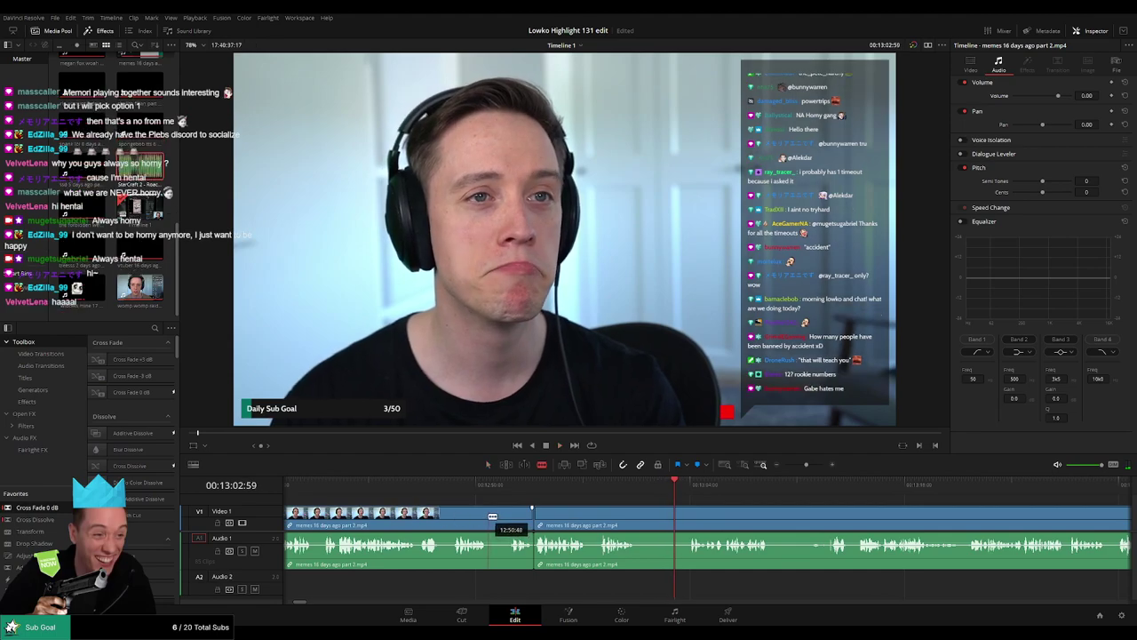
left_click(510, 515)
key("a")
left_click(501, 515)
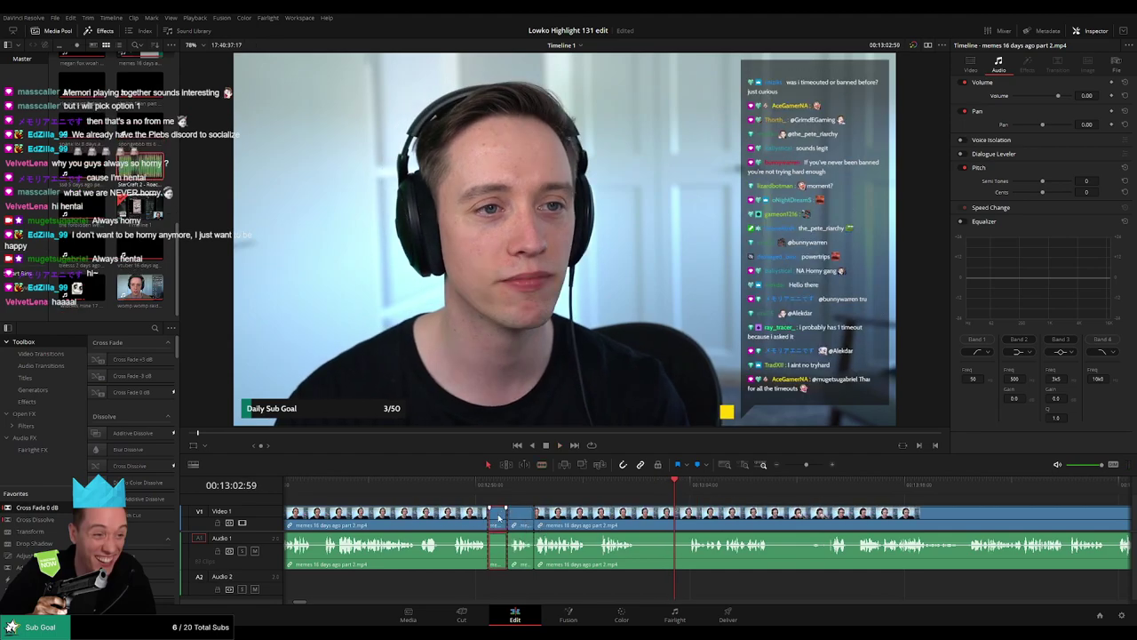
key("Delete")
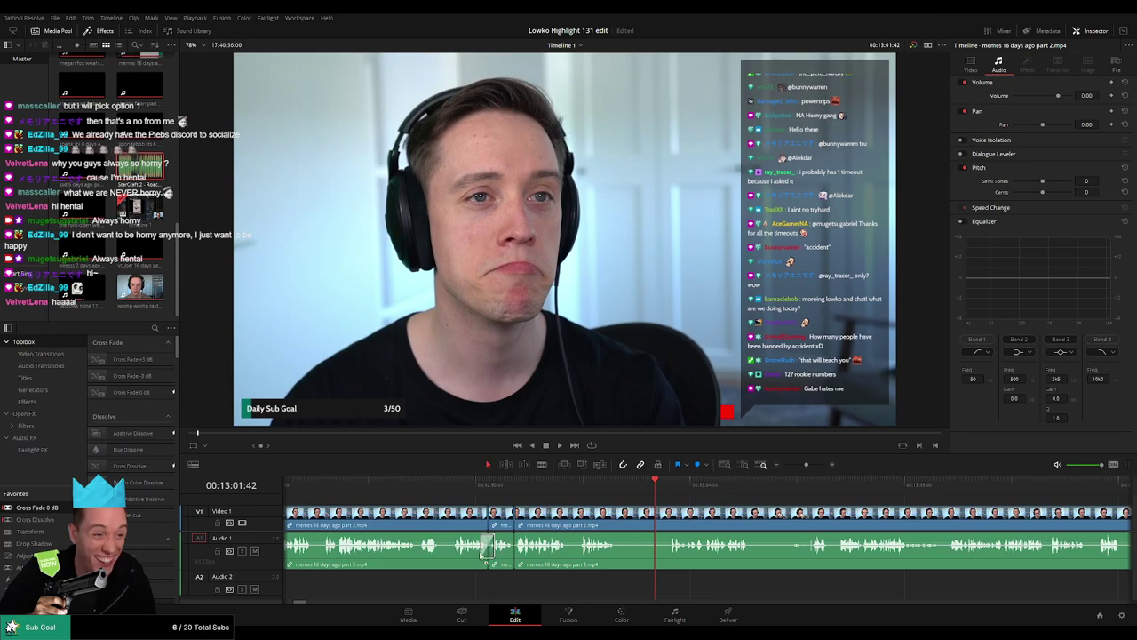
left_click_drag(46, 511, 501, 550)
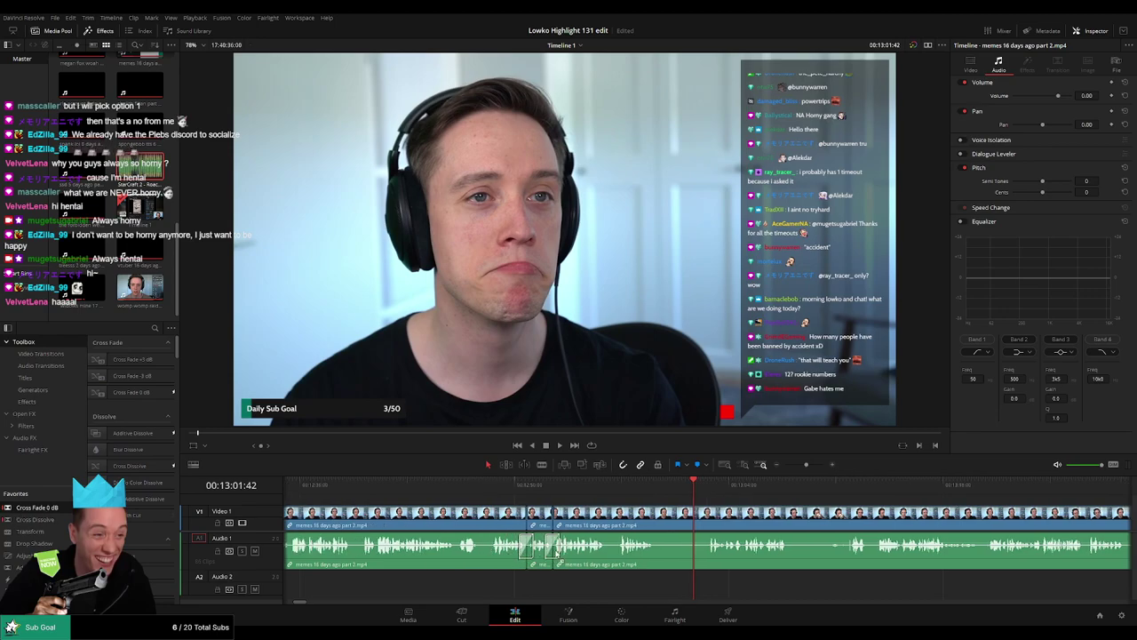
Step: Play on, and cut out and ripple delete the section from about 00:13:07:50 to 00:13:12:05
left_click_drag(768, 519, 545, 505)
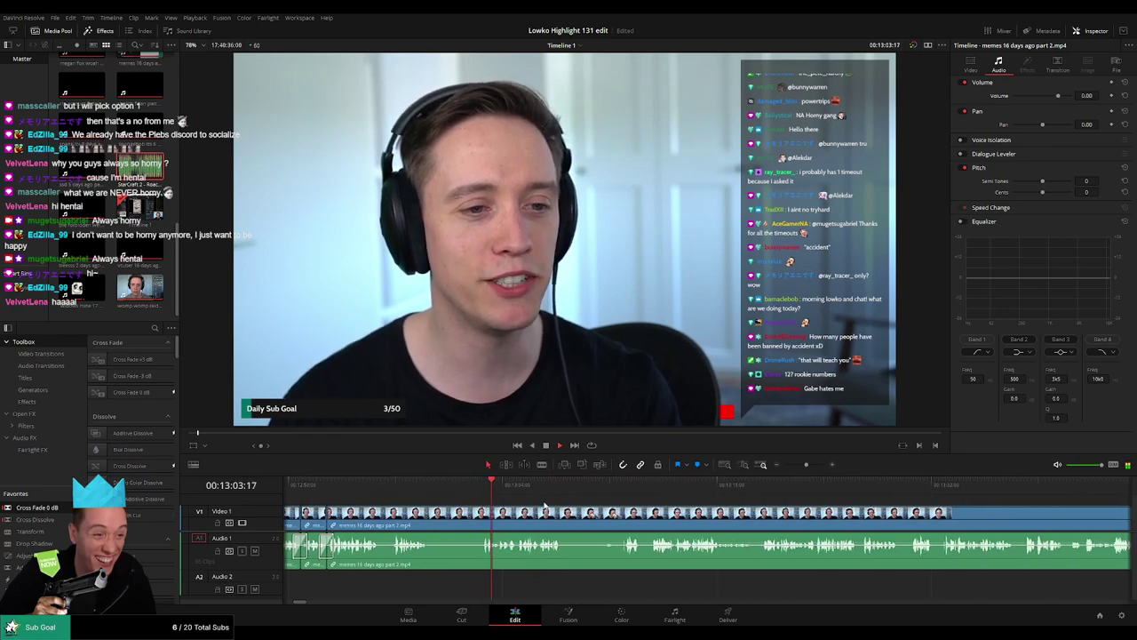
scroll(544, 507, "right", 2)
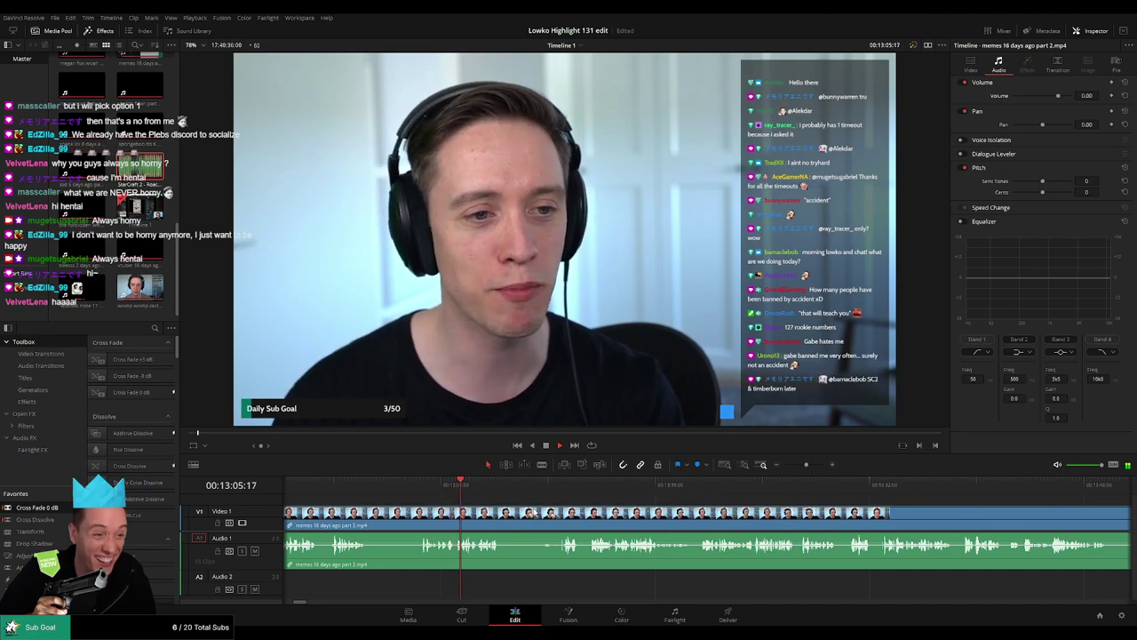
left_click_drag(552, 513, 516, 512)
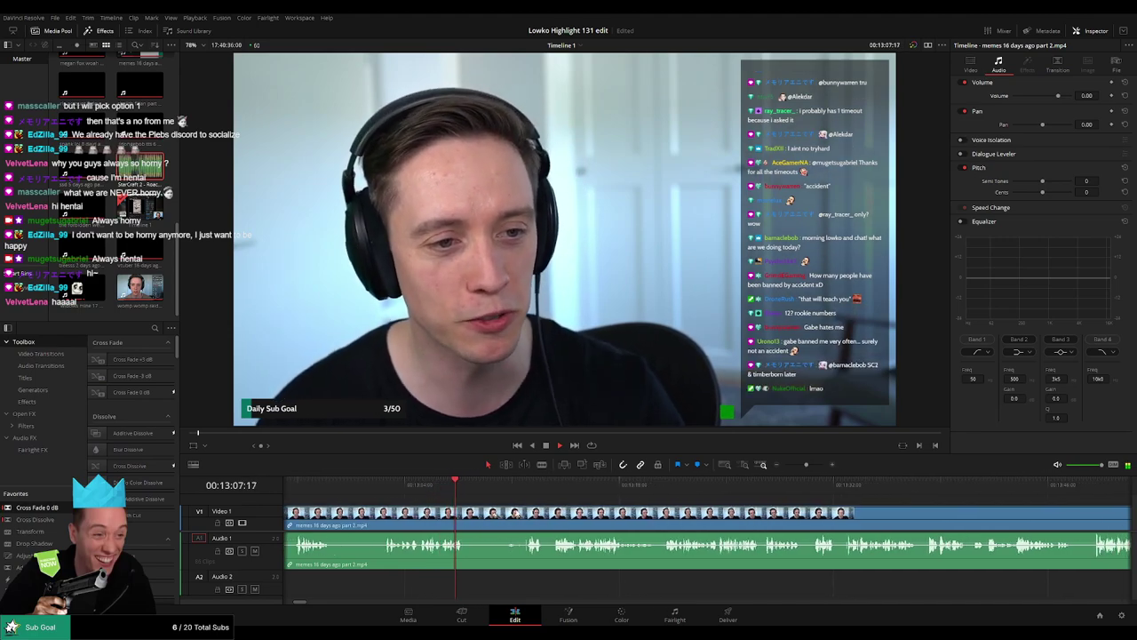
left_click(515, 488)
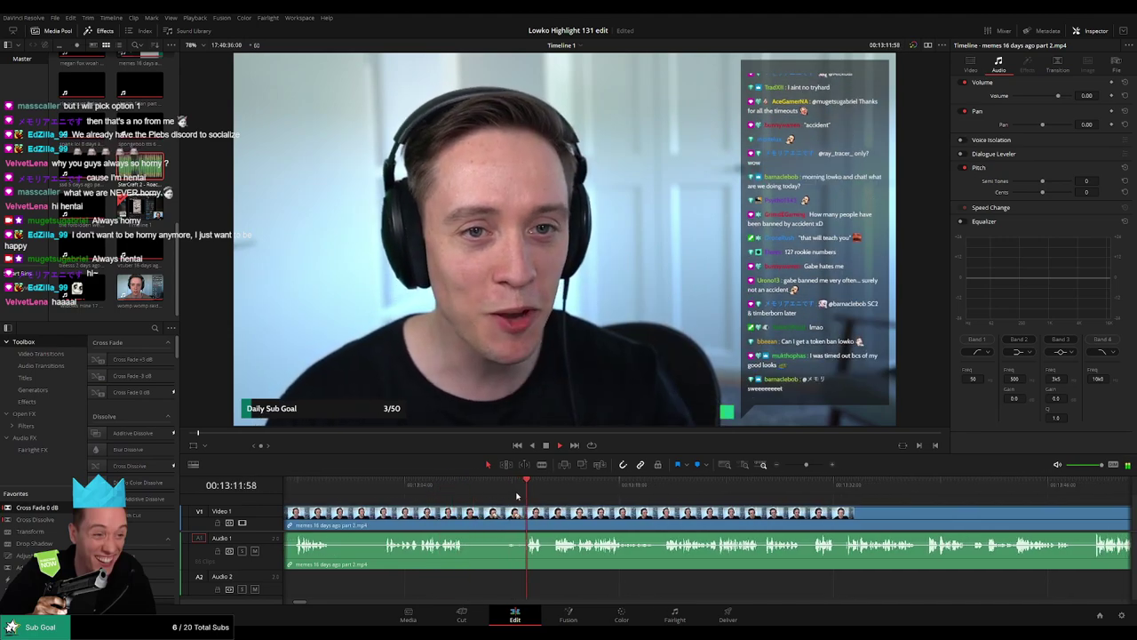
key("b")
left_click(464, 515)
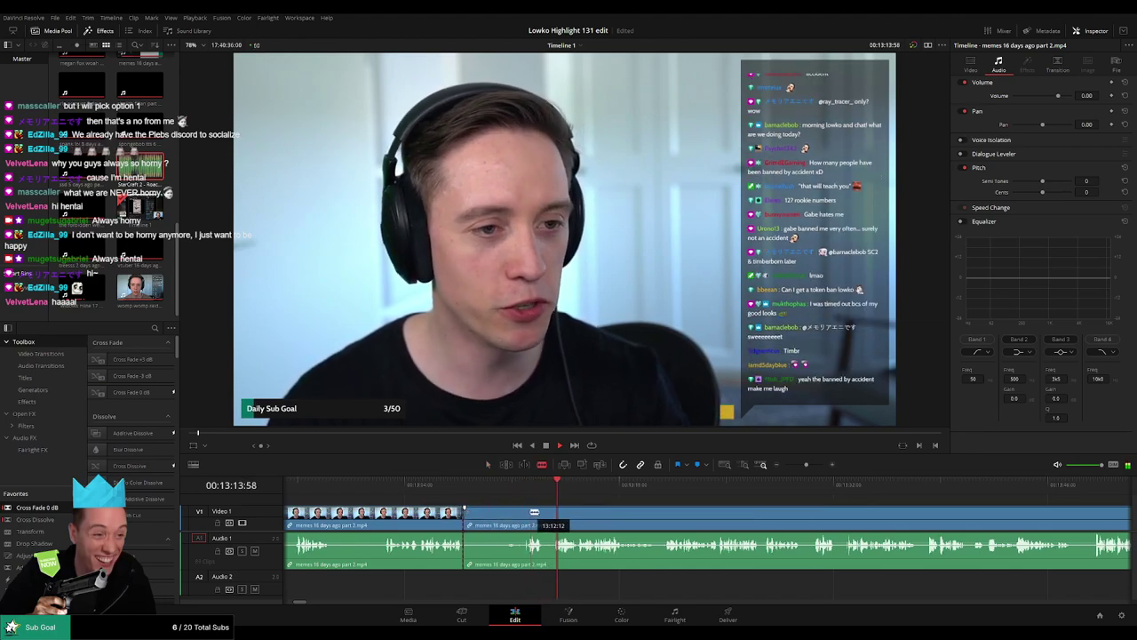
left_click(529, 514)
key("a")
left_click(508, 517)
key("Delete")
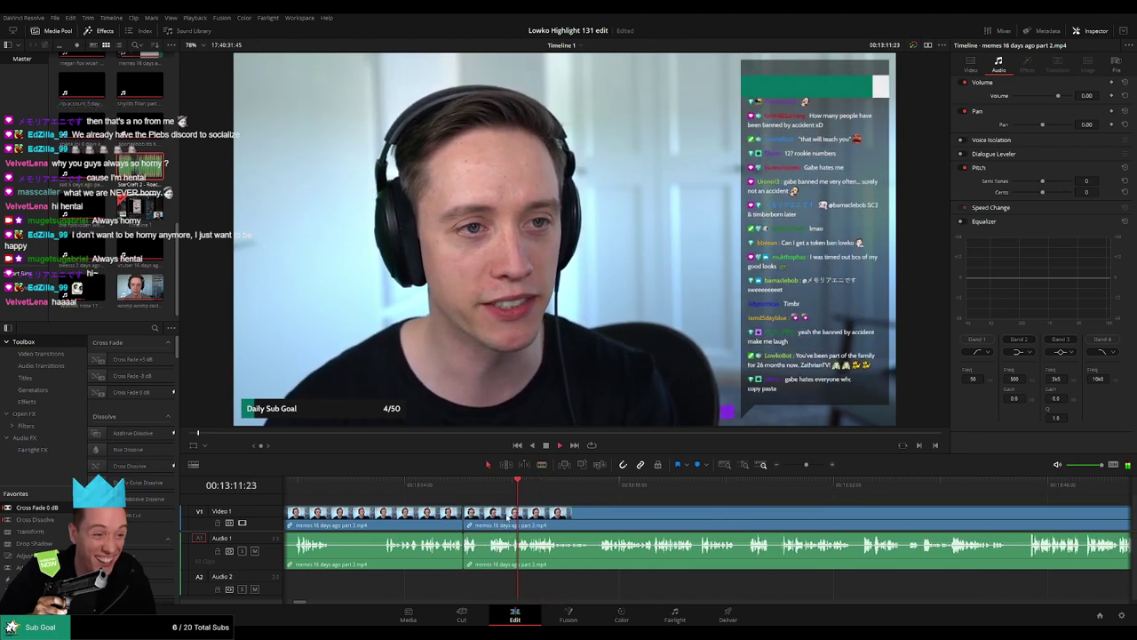
Step: Review the footage from about 00:13:11 to 00:13:59 for dull passages and unwanted audio
left_click_drag(627, 516, 502, 508)
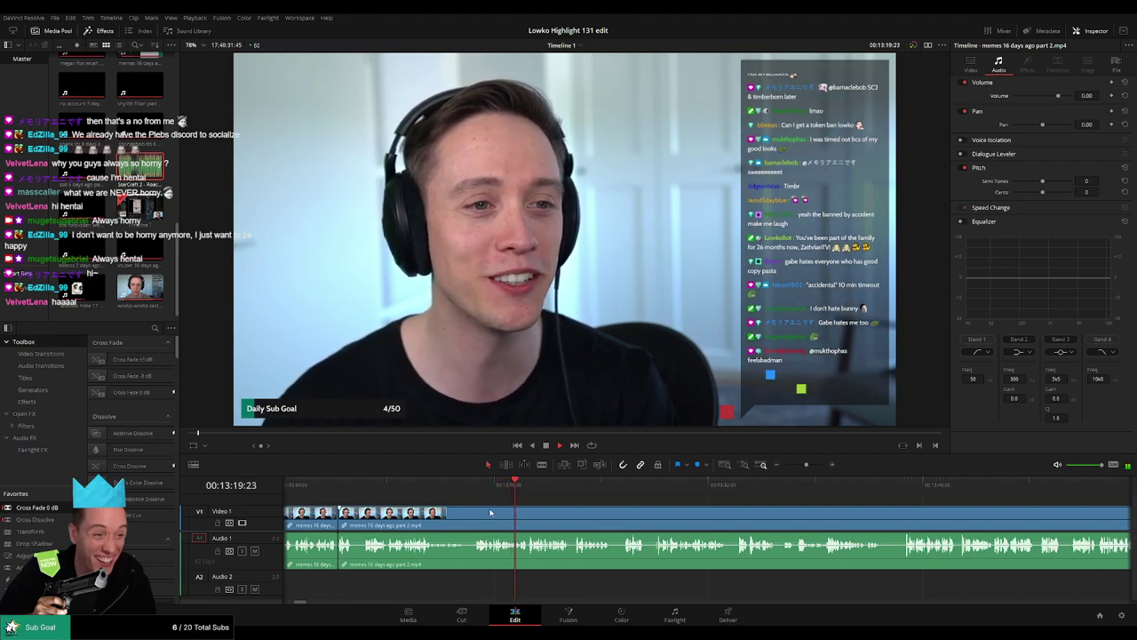
left_click_drag(637, 506, 522, 505)
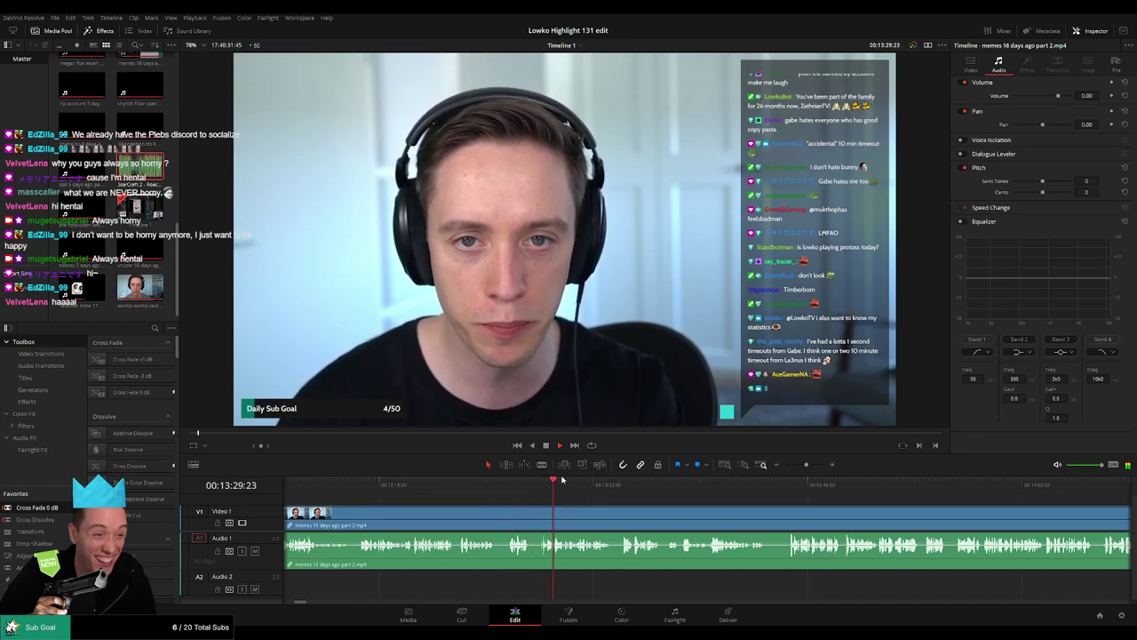
scroll(579, 505, "right", 3)
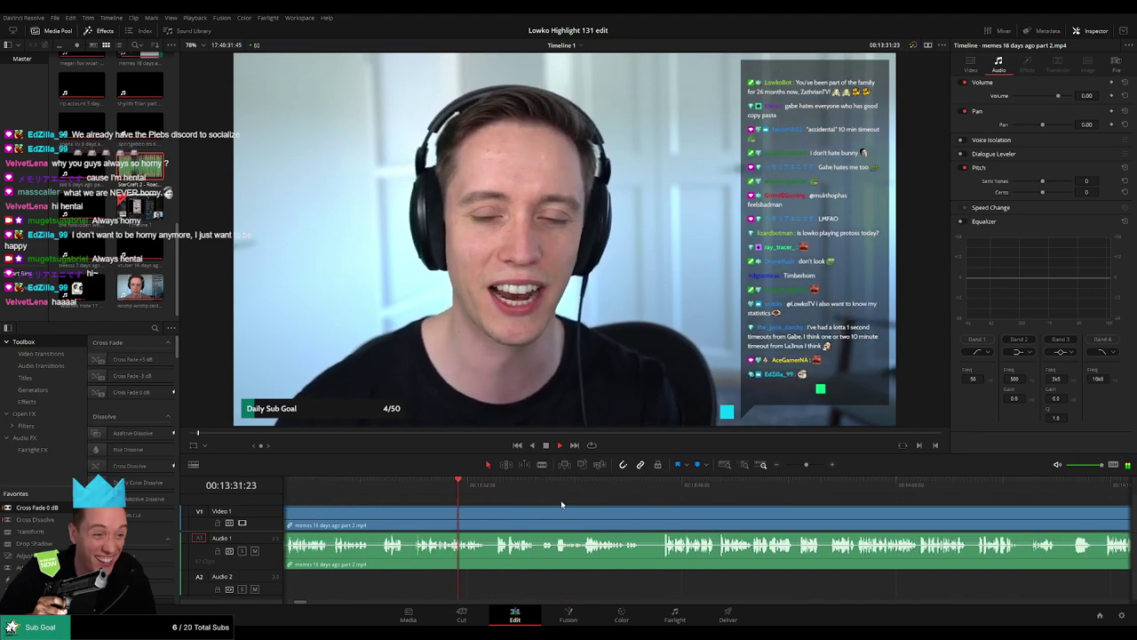
left_click(394, 484)
left_click_drag(440, 489, 452, 489)
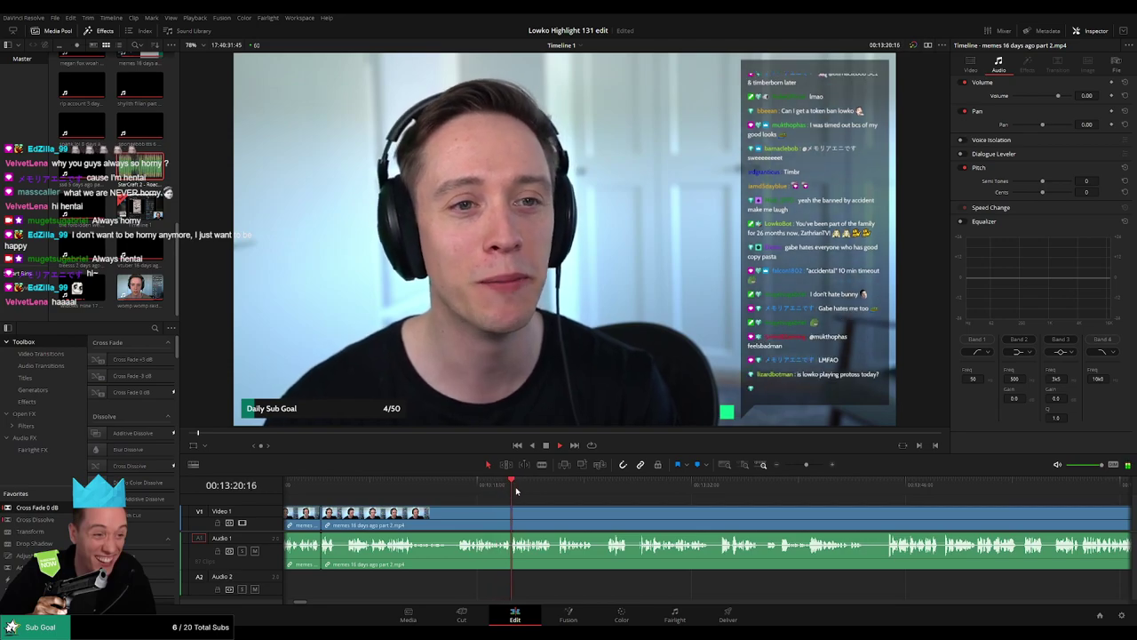
left_click(770, 484)
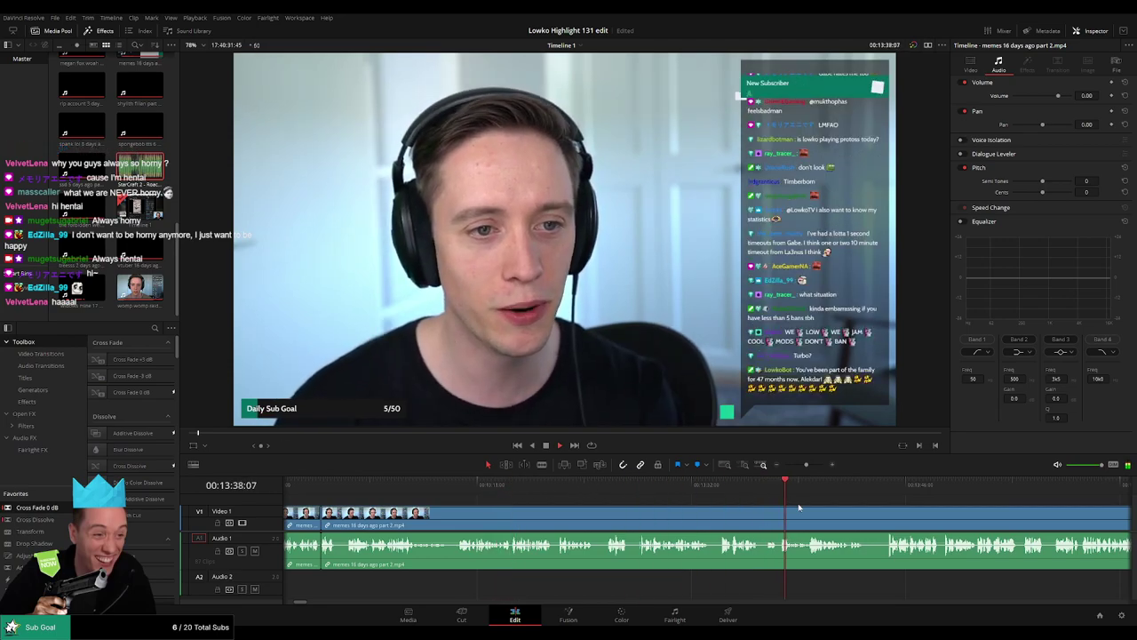
left_click_drag(801, 508, 566, 495)
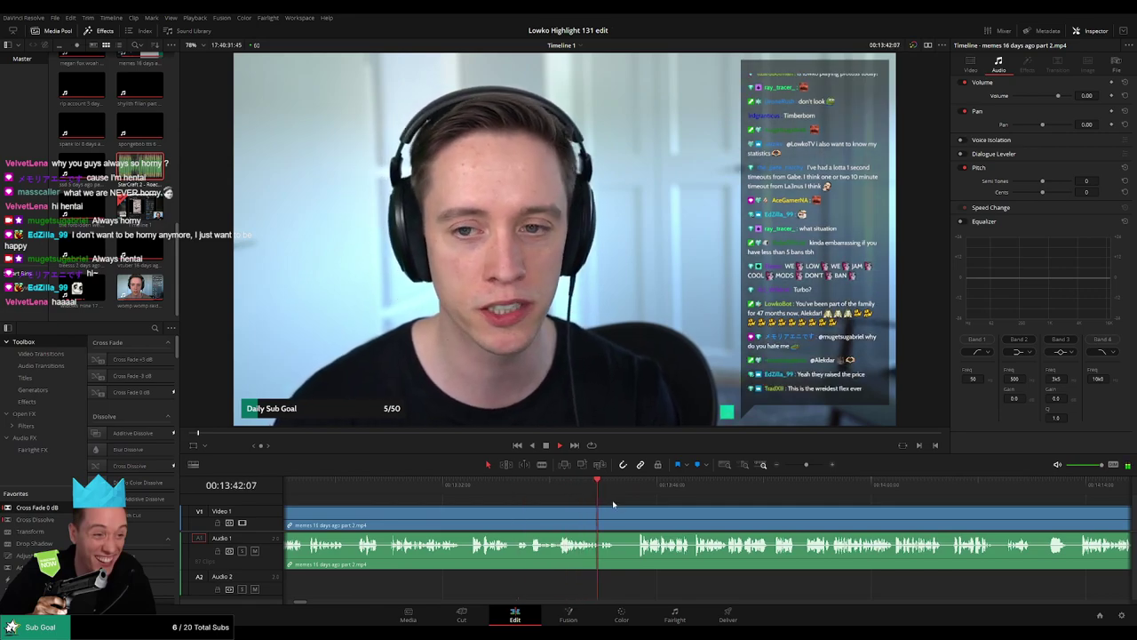
scroll(625, 502, "right", 3)
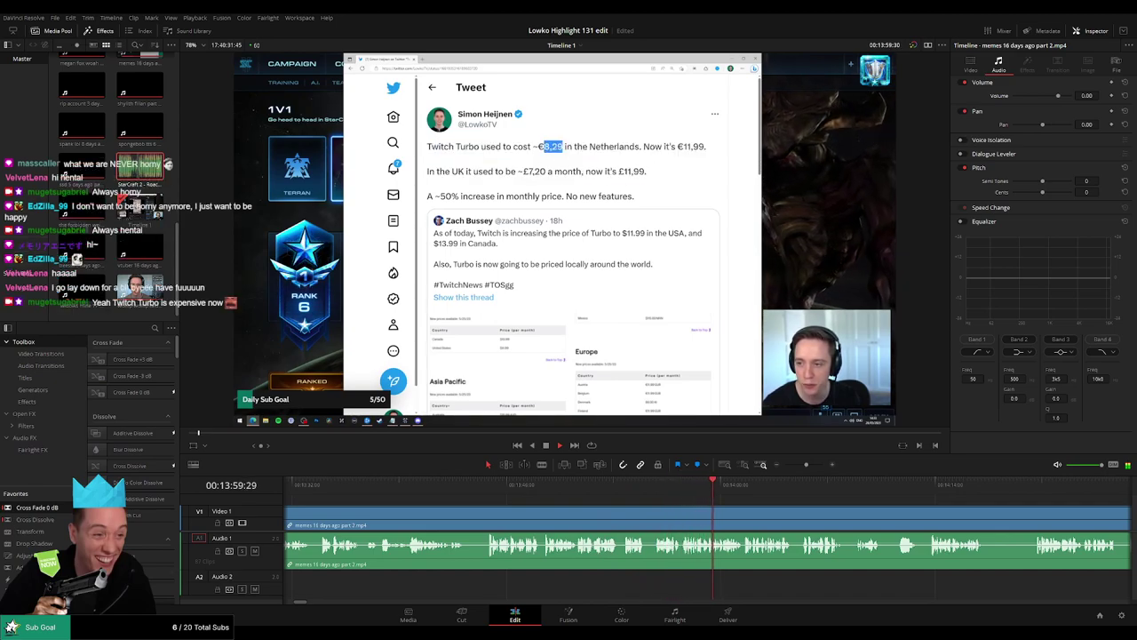
Step: Split the clip at about 00:13:56:49 and 00:13:57:01 to isolate the short spoken section
left_click(603, 486)
left_click_drag(807, 465, 811, 465)
scroll(640, 524, "right", 4)
left_click(499, 488)
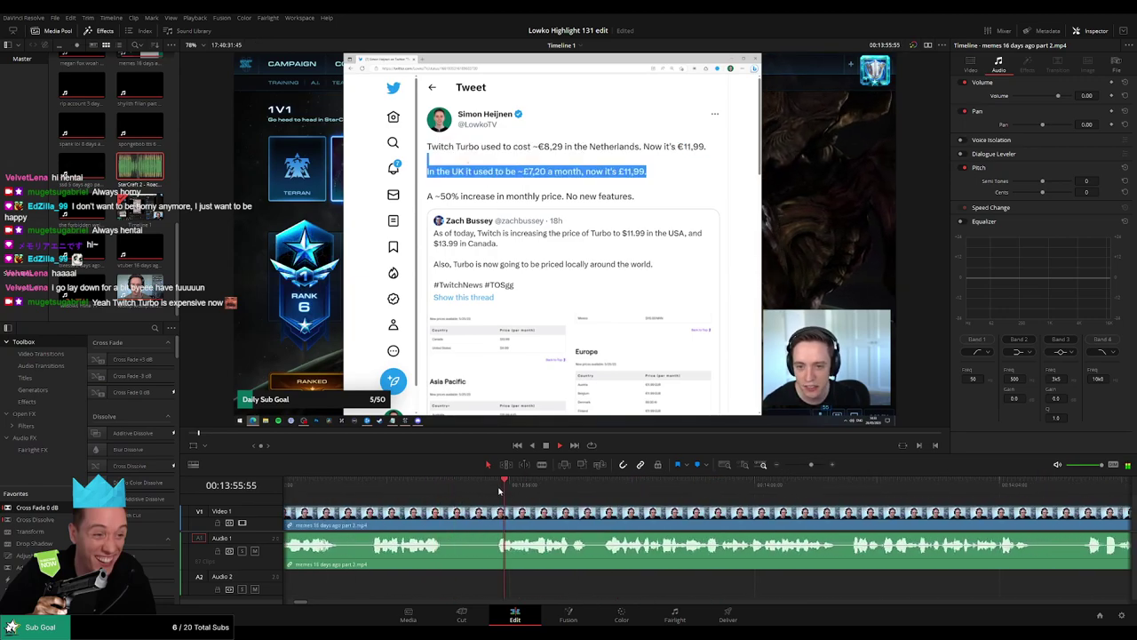
key("space")
left_click_drag(562, 497, 573, 495)
key("b")
left_click(560, 522)
key("space")
key("space")
left_click(571, 494)
left_click(573, 522)
key("a")
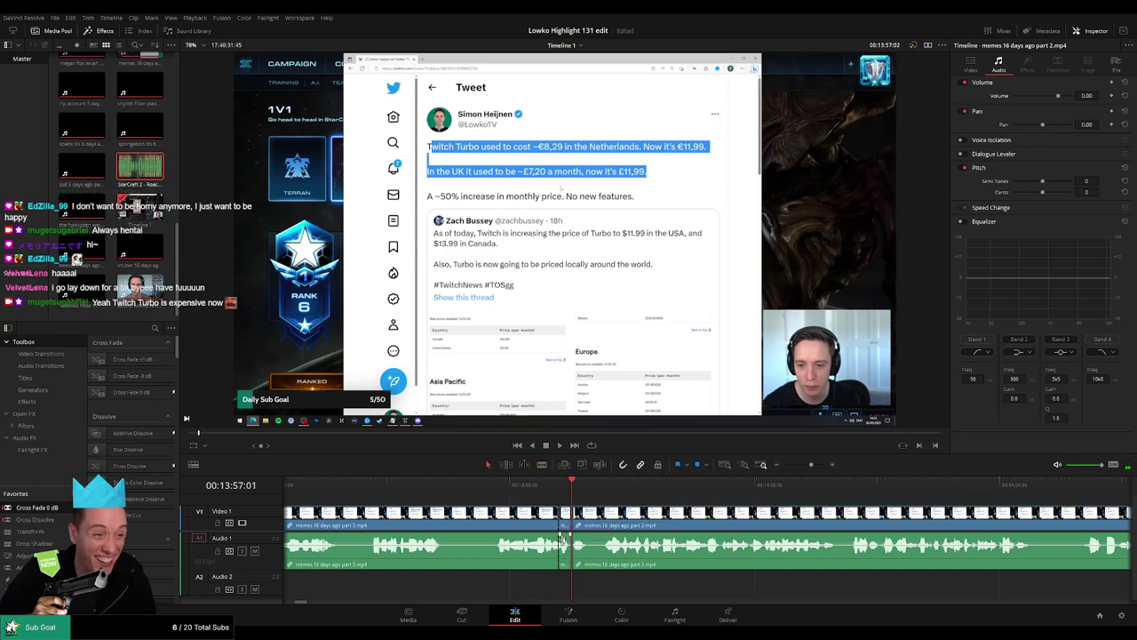
Step: Lower the isolated section's audio to silence and place the StarCraft 2 Roach Quotes sound on Audio 2, aligned with the section's start
scroll(569, 548, "up", 3)
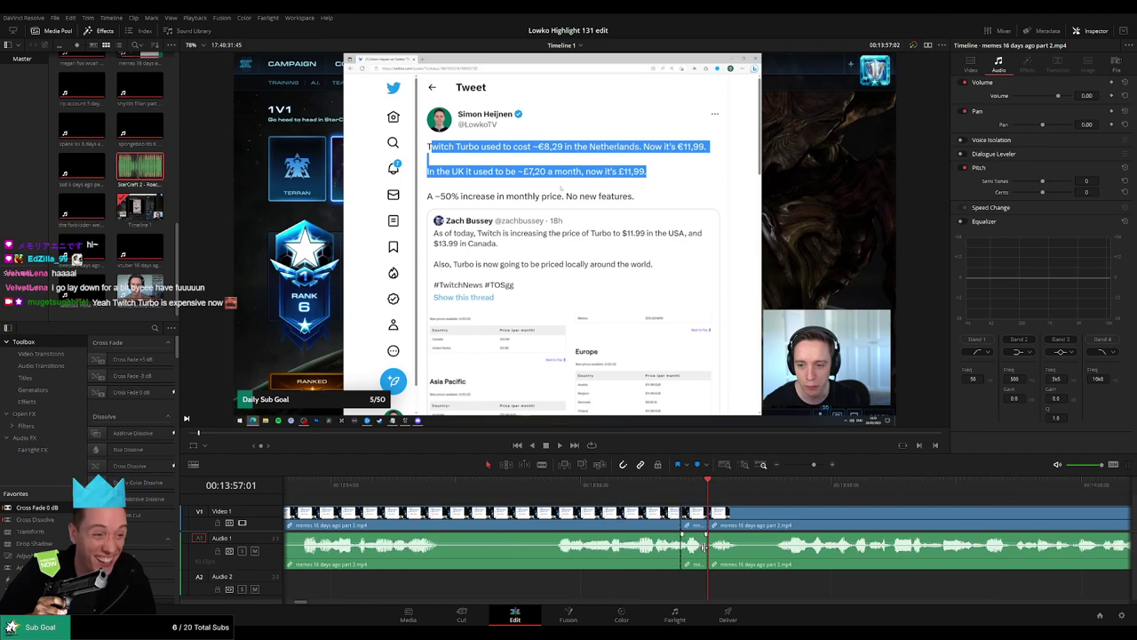
left_click_drag(698, 543, 698, 579)
left_click_drag(142, 167, 634, 596)
left_click_drag(635, 587, 673, 587)
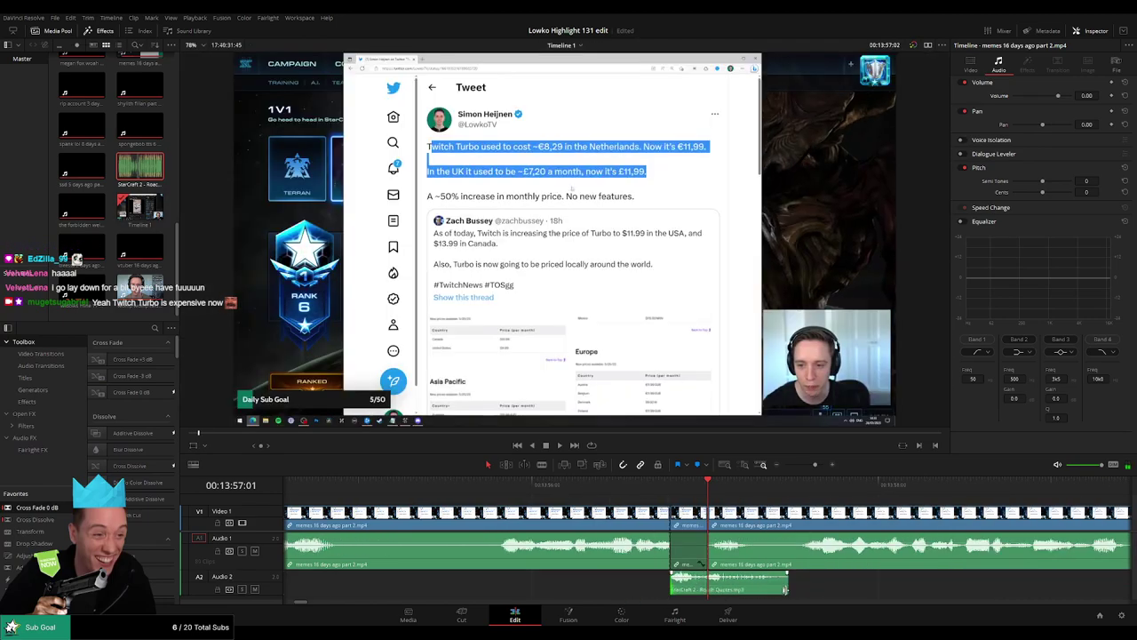
Step: Trim the Roach Quotes sound on Audio 2 to end at 00:13:57:01, set its volume to -27, and play the section back
left_click_drag(784, 588, 707, 582)
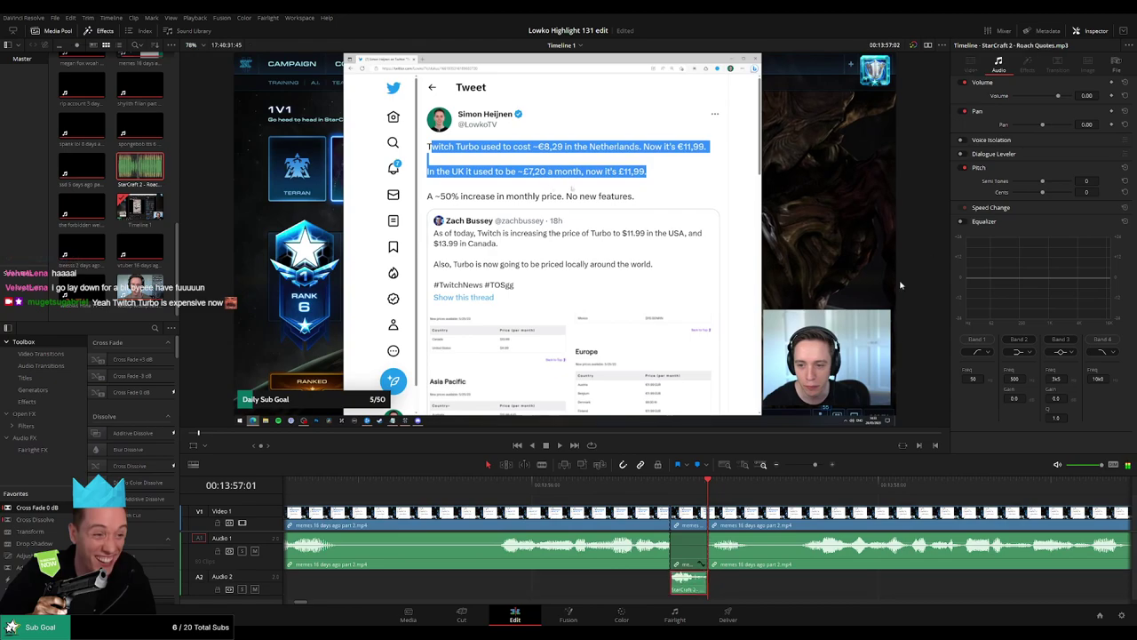
double_click(1088, 95)
type("-27")
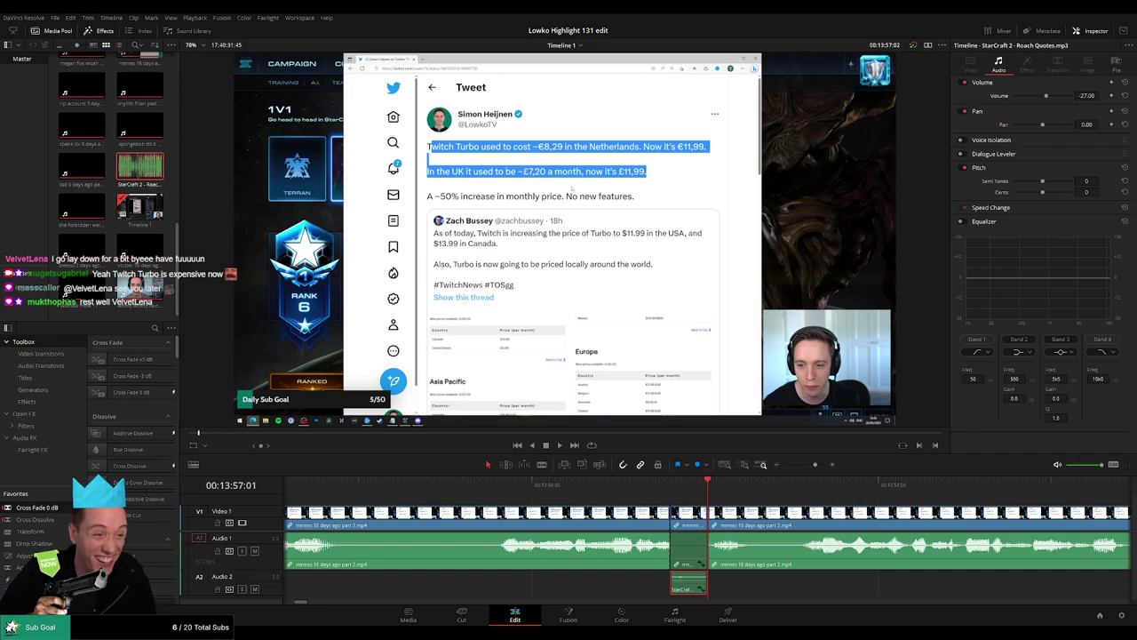
key("space")
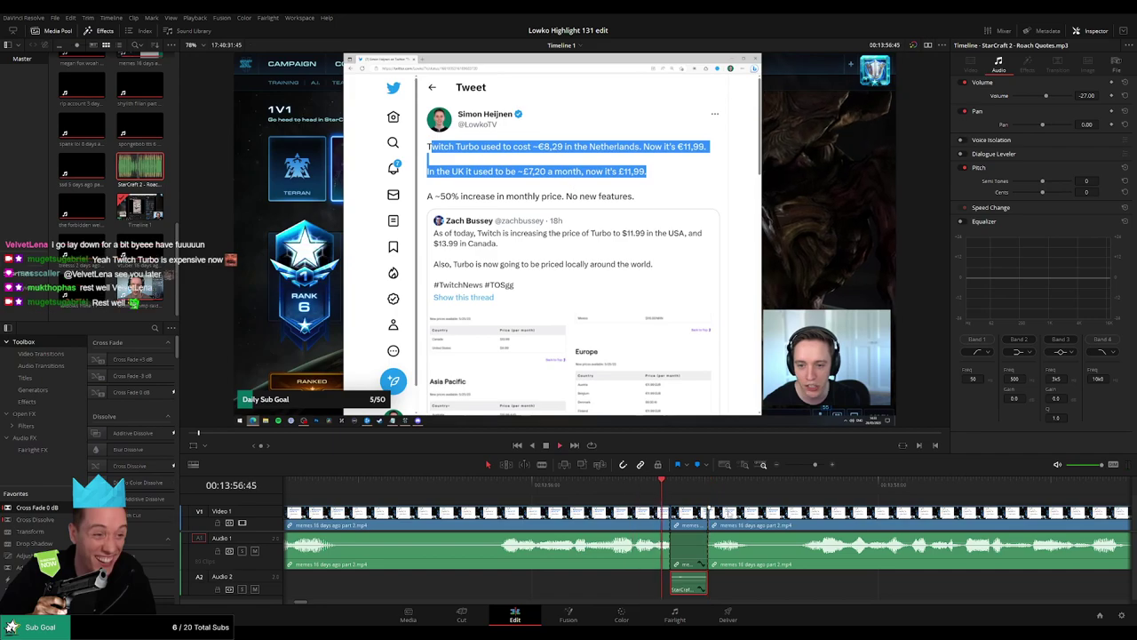
Step: Review the footage from about 00:13:57 to 00:14:36 for dull passages and unwanted audio
left_click(811, 465)
left_click_drag(811, 465, 804, 465)
left_click(786, 497)
scroll(695, 502, "right", 2)
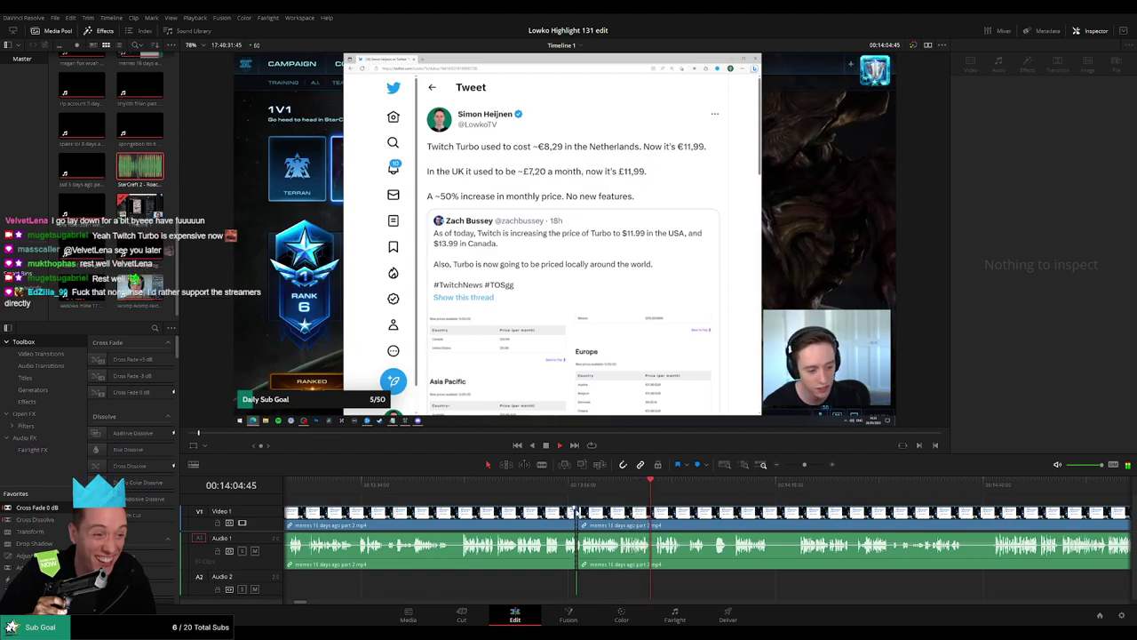
left_click(809, 465)
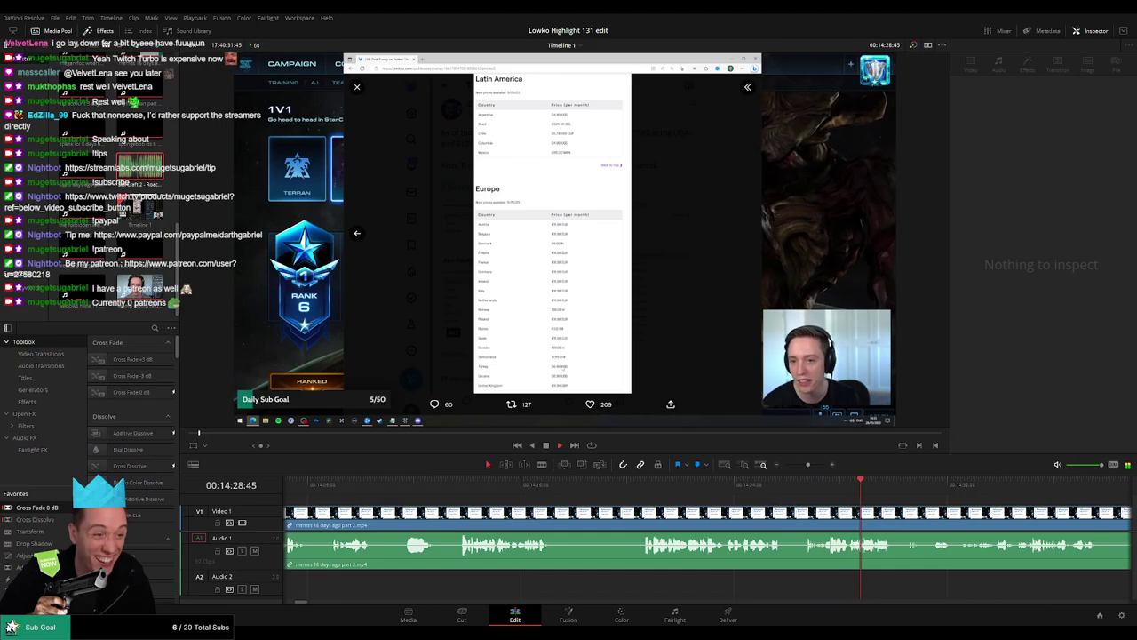
scroll(573, 490, "right", 4)
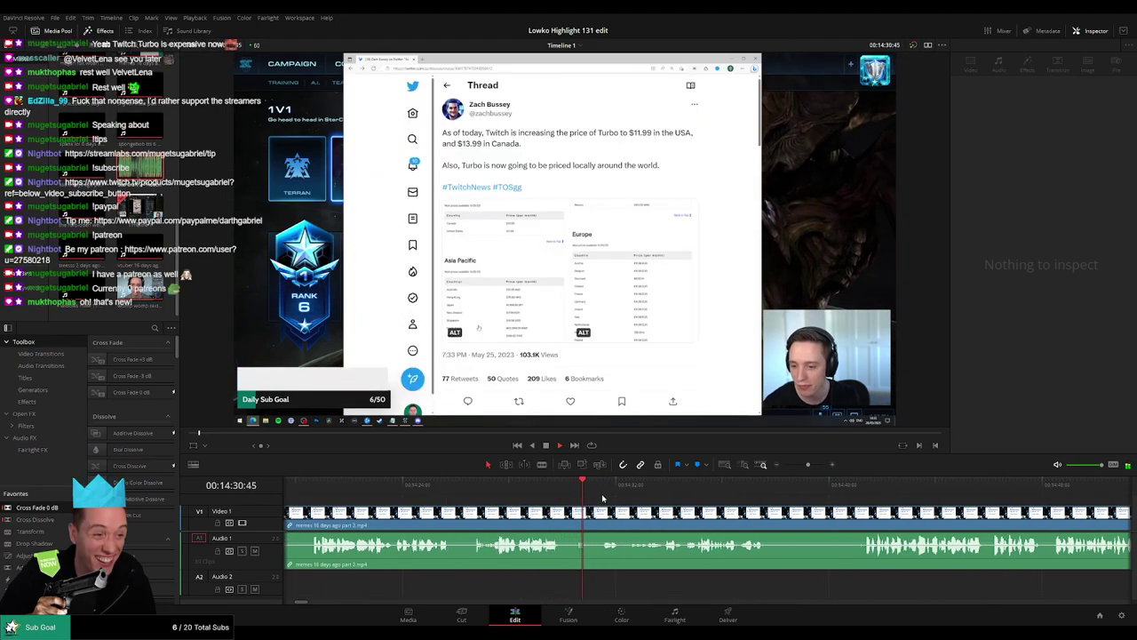
scroll(569, 500, "right", 3)
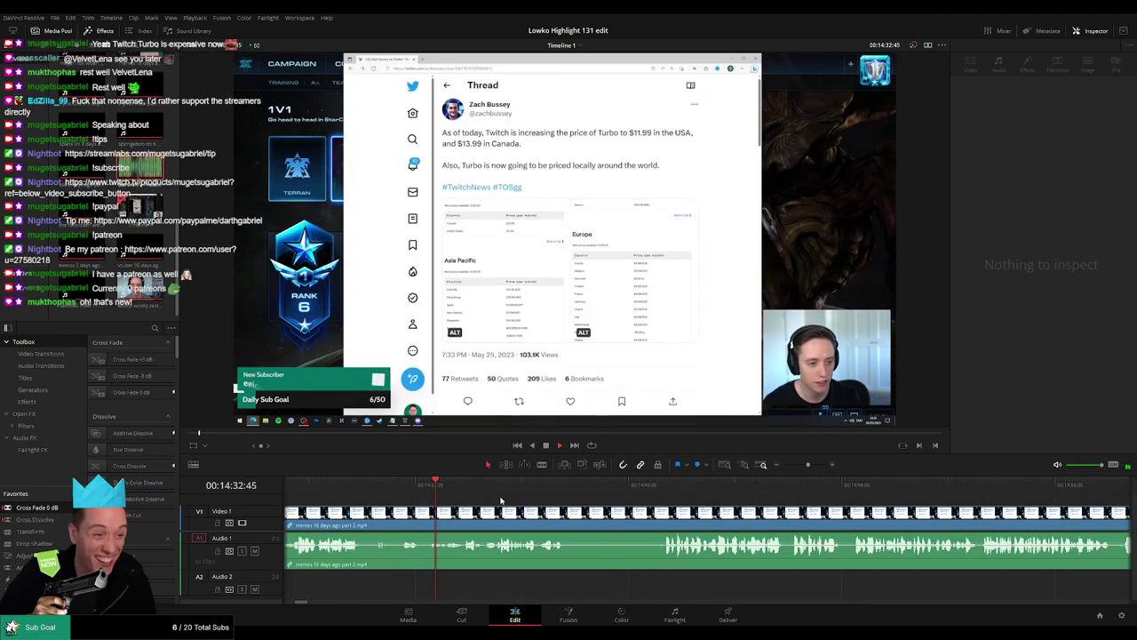
scroll(530, 502, "right", 2)
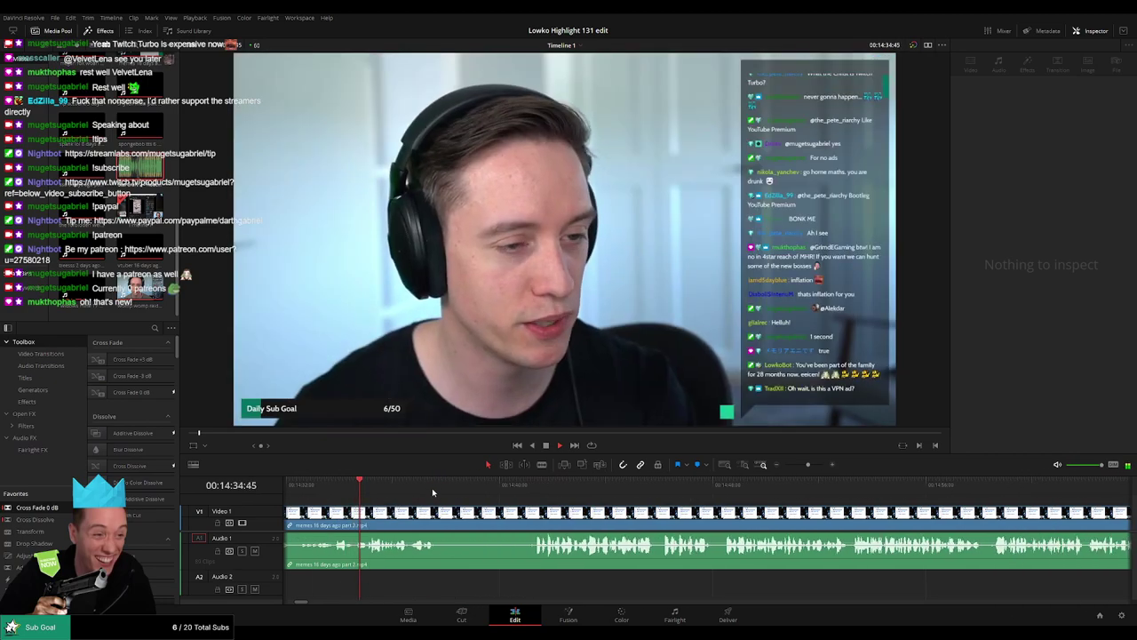
scroll(433, 494, "right", 1)
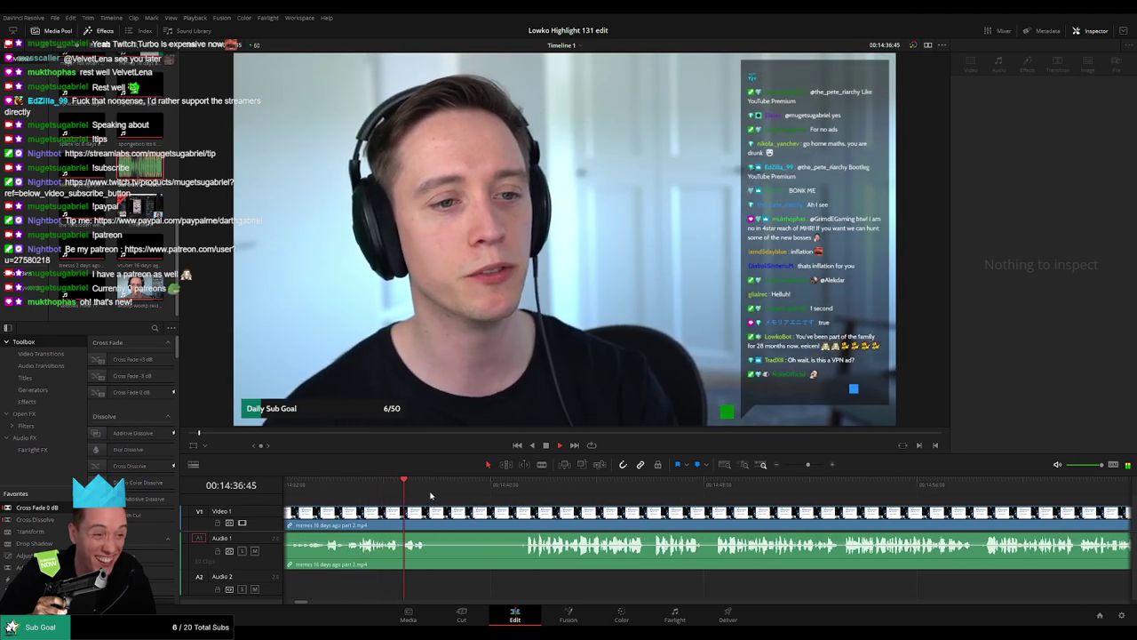
Step: Cut out and ripple delete the silence from about 00:14:37:50 to 00:14:41:13, smoothing the cut with an audio cross fade
key("b")
left_click(433, 515)
left_click(522, 490)
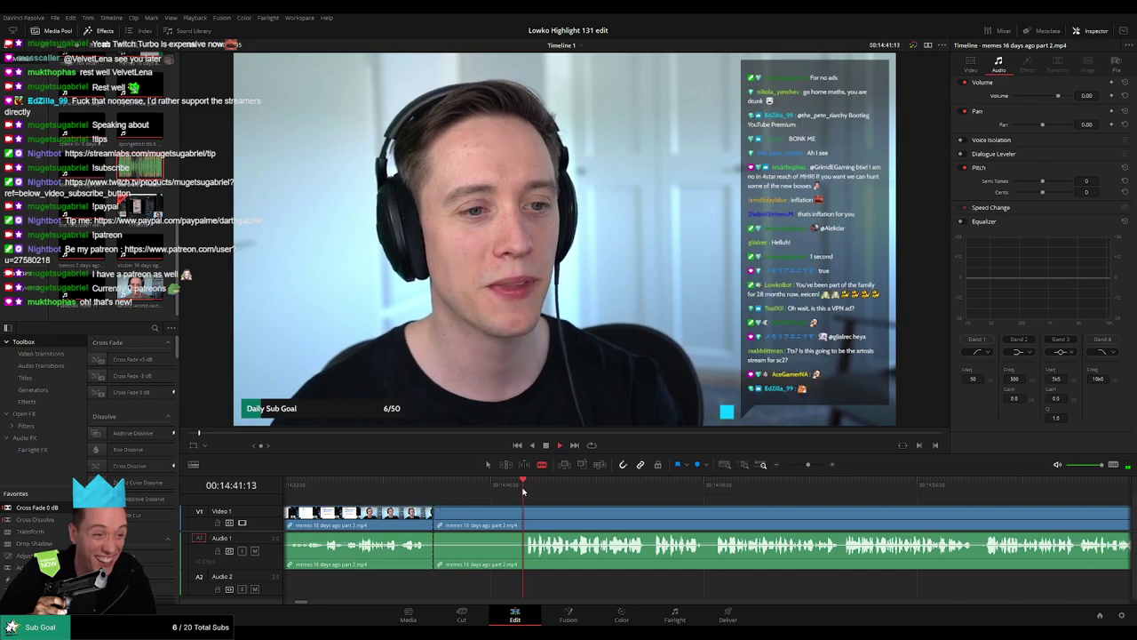
key("ctrl+b")
left_click(493, 525)
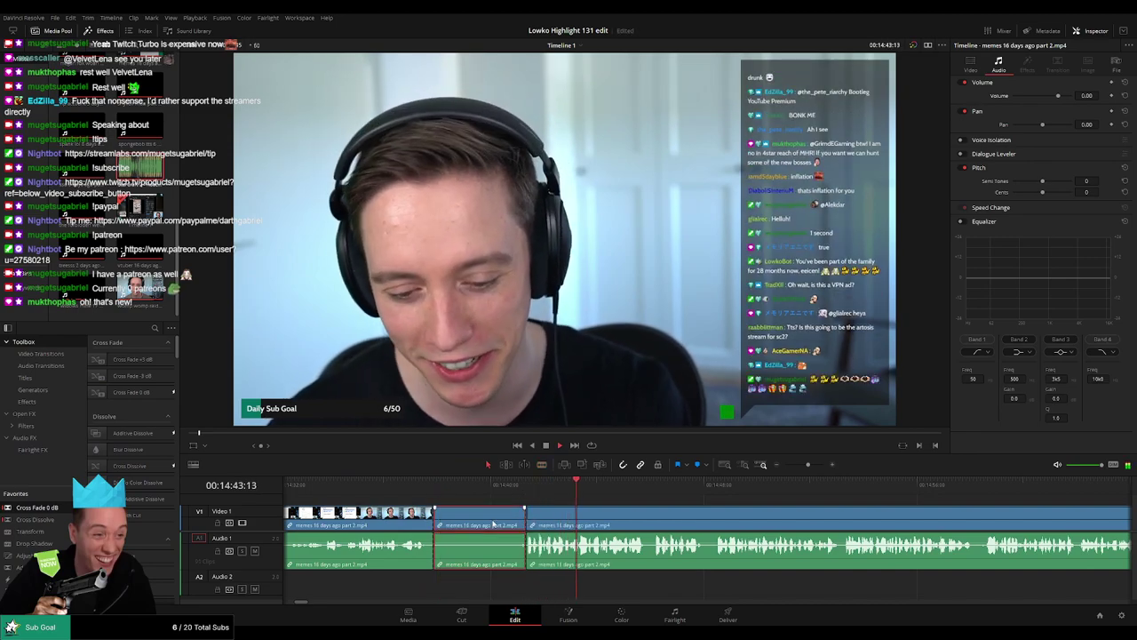
key("Delete")
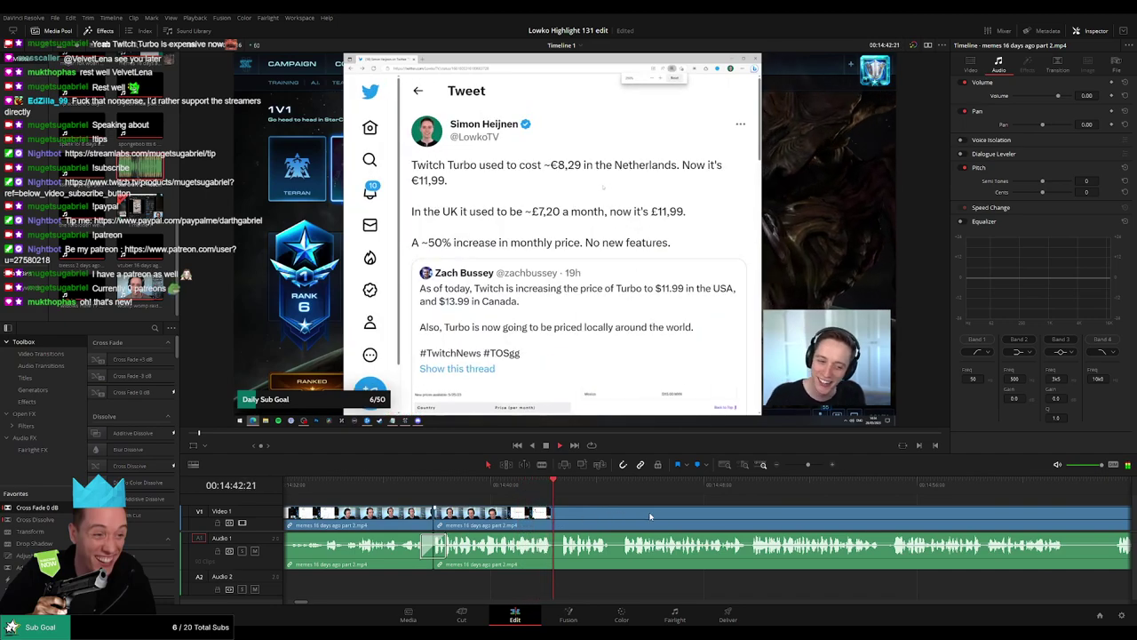
Step: Review the footage from about 00:14:42 to 00:15:03 for silent gaps and dull passages
left_click_drag(699, 518, 563, 512)
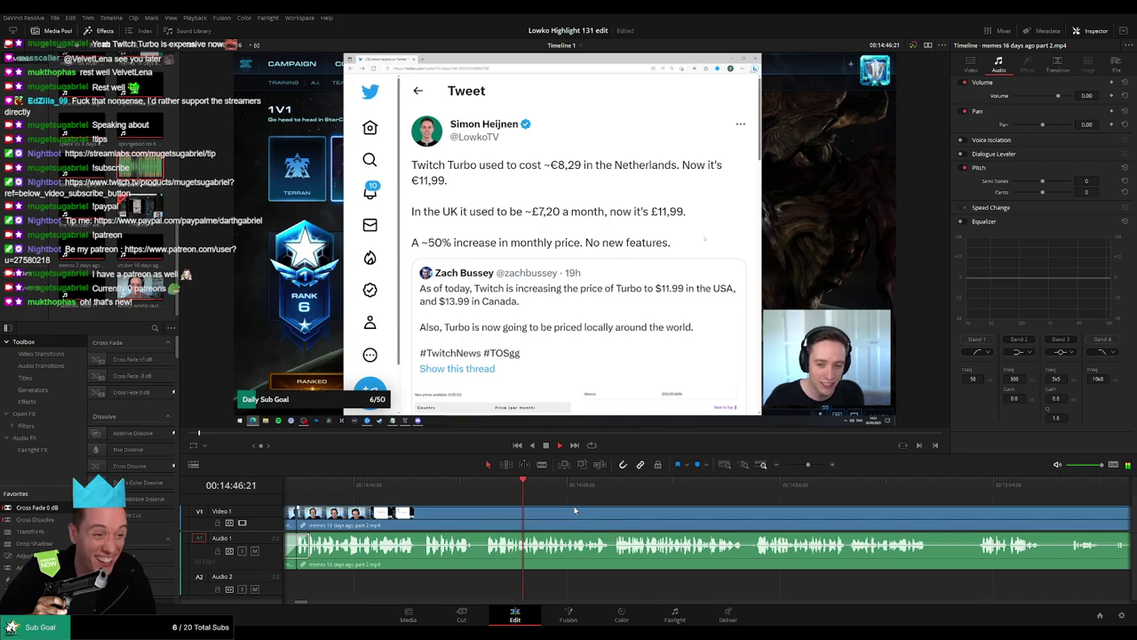
scroll(610, 503, "right", 2)
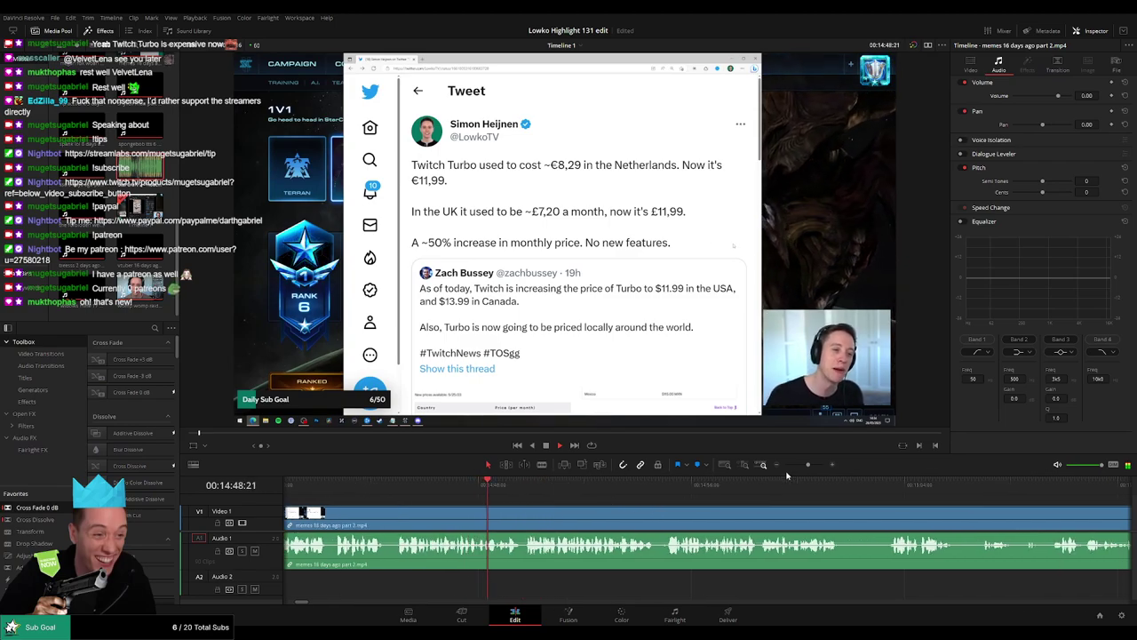
left_click_drag(808, 464, 805, 467)
left_click_drag(783, 511, 548, 507)
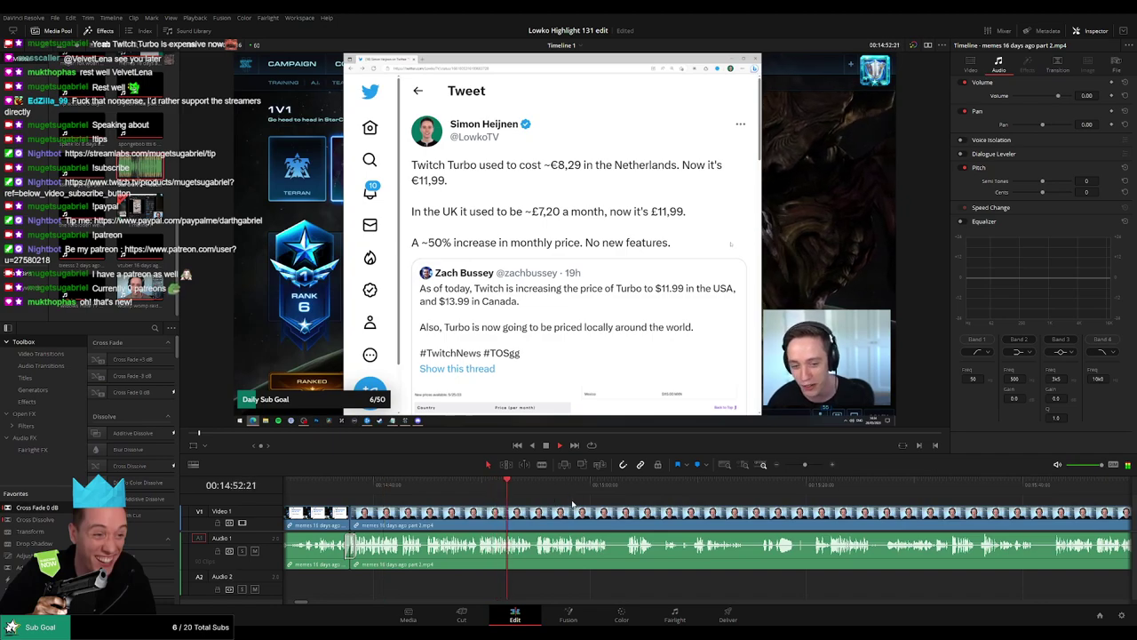
scroll(574, 503, "right", 2)
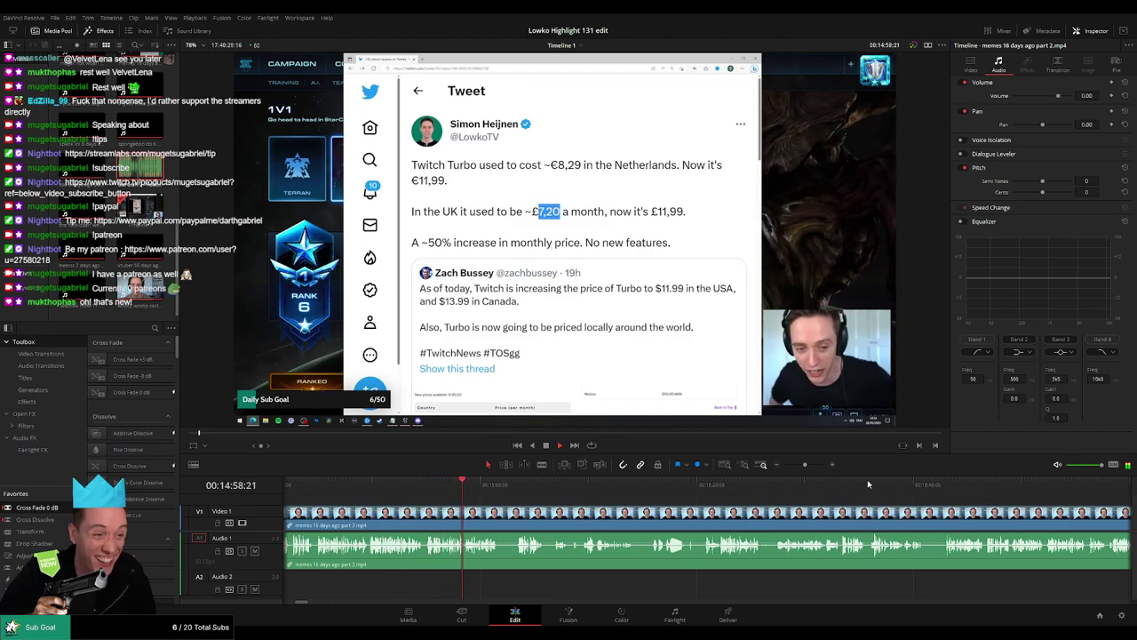
left_click_drag(805, 465, 809, 466)
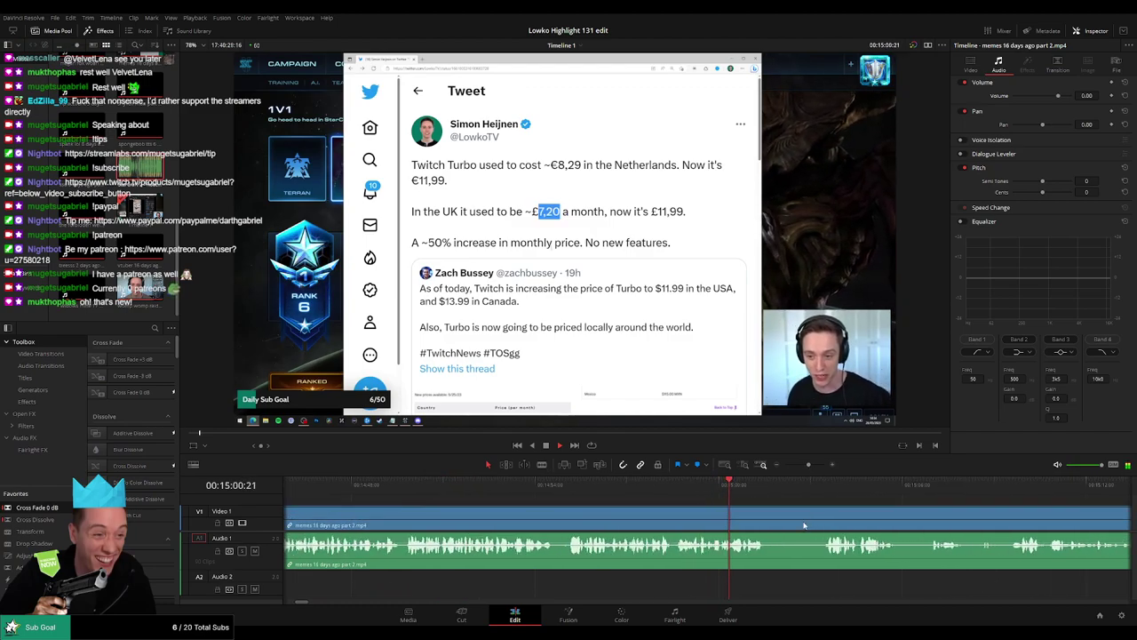
left_click_drag(804, 525, 577, 509)
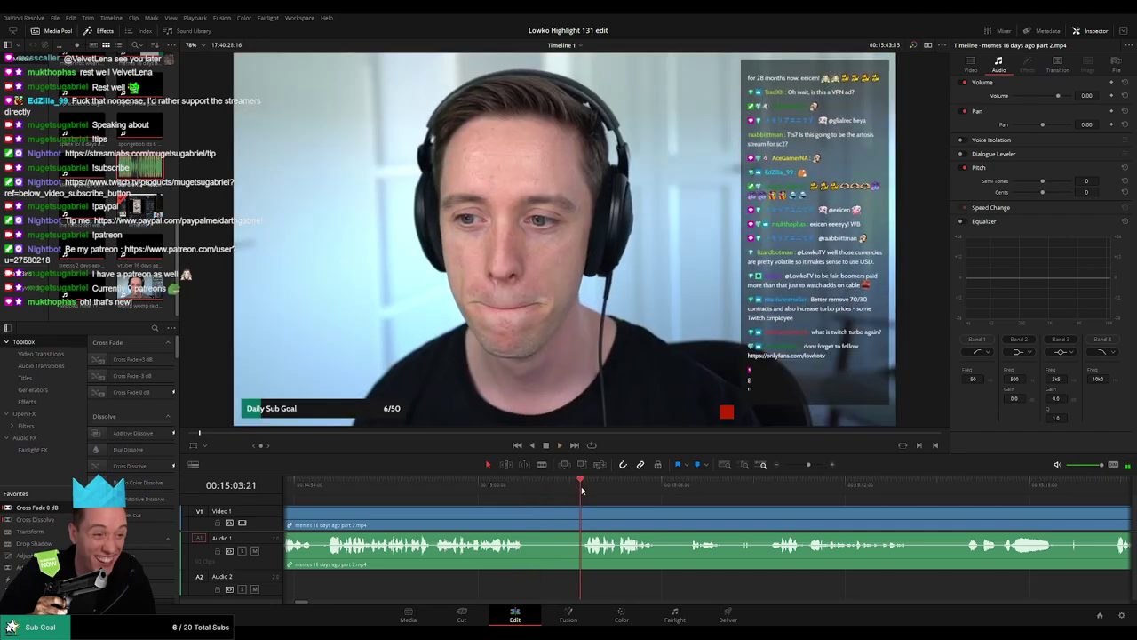
Step: Cut out and ripple delete the silence from about 00:15:01:30 to 00:15:03:20, smoothing the cut with an audio cross fade
left_click_drag(679, 499, 566, 497)
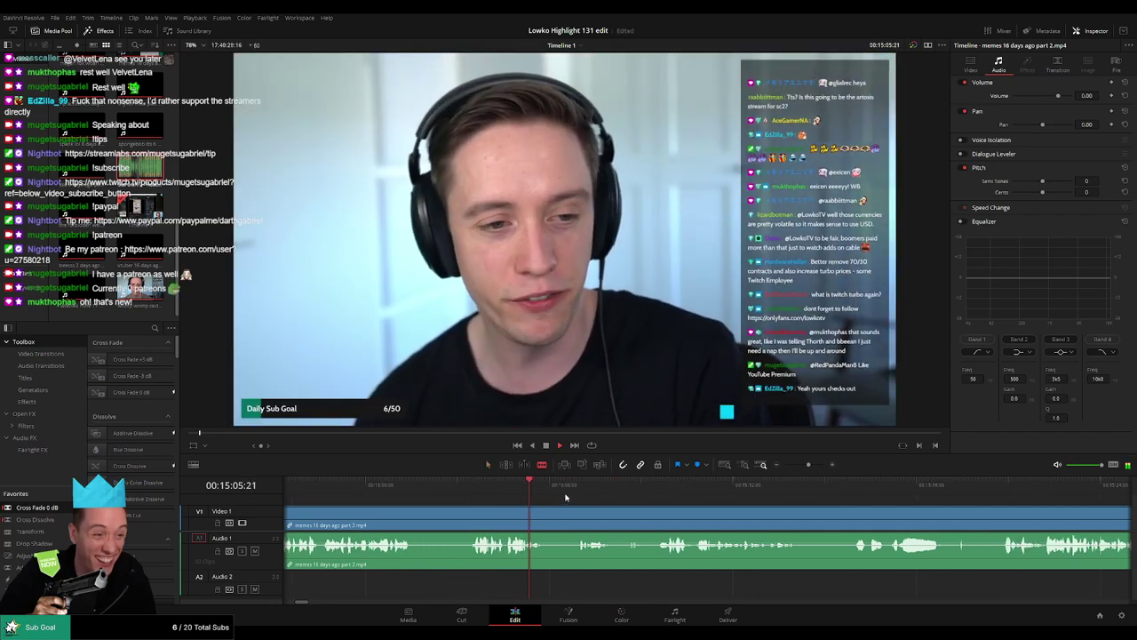
left_click(414, 510)
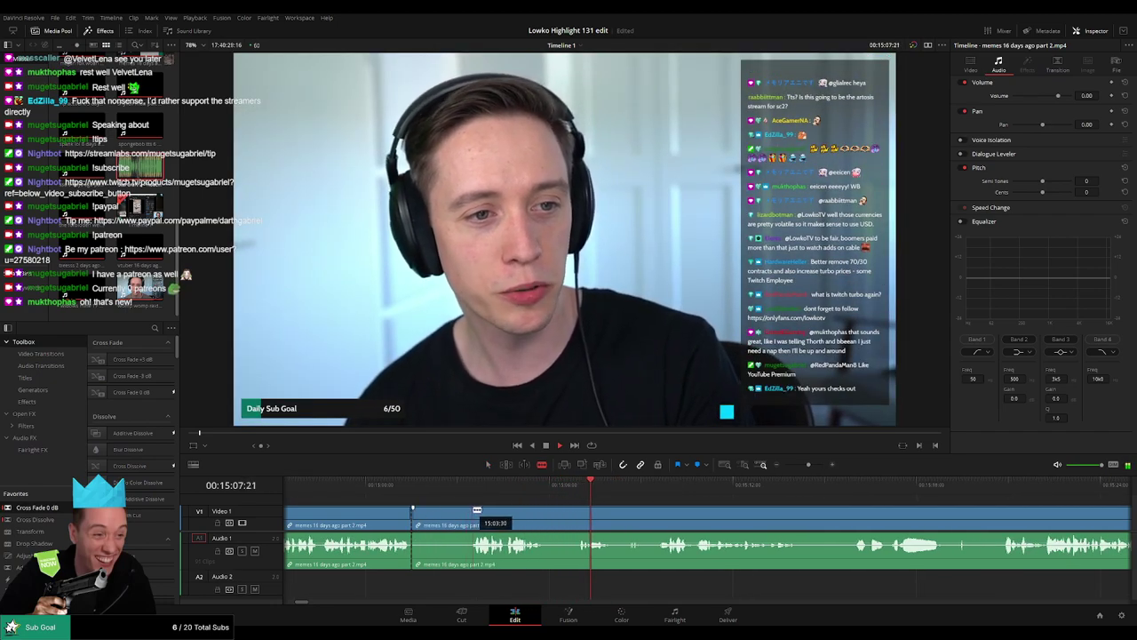
left_click(473, 509)
key("a")
left_click(458, 515)
key("Delete")
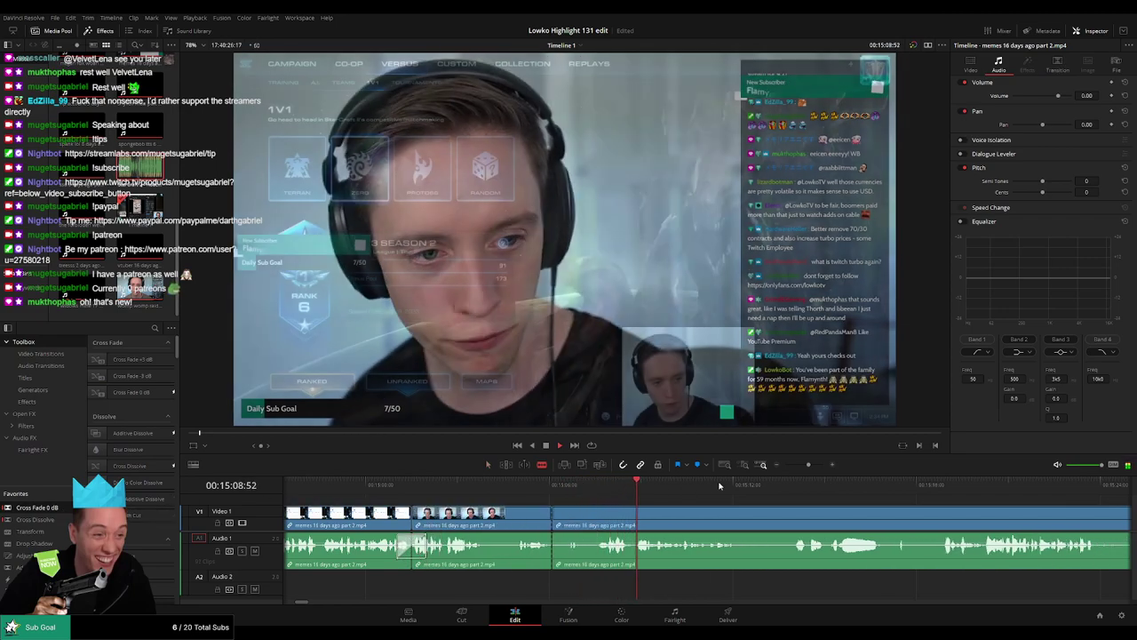
Step: Cut out and ripple delete the dull section from about 00:15:06 to 00:15:13:56, smoothing the cut with an audio cross fade
left_click(791, 490)
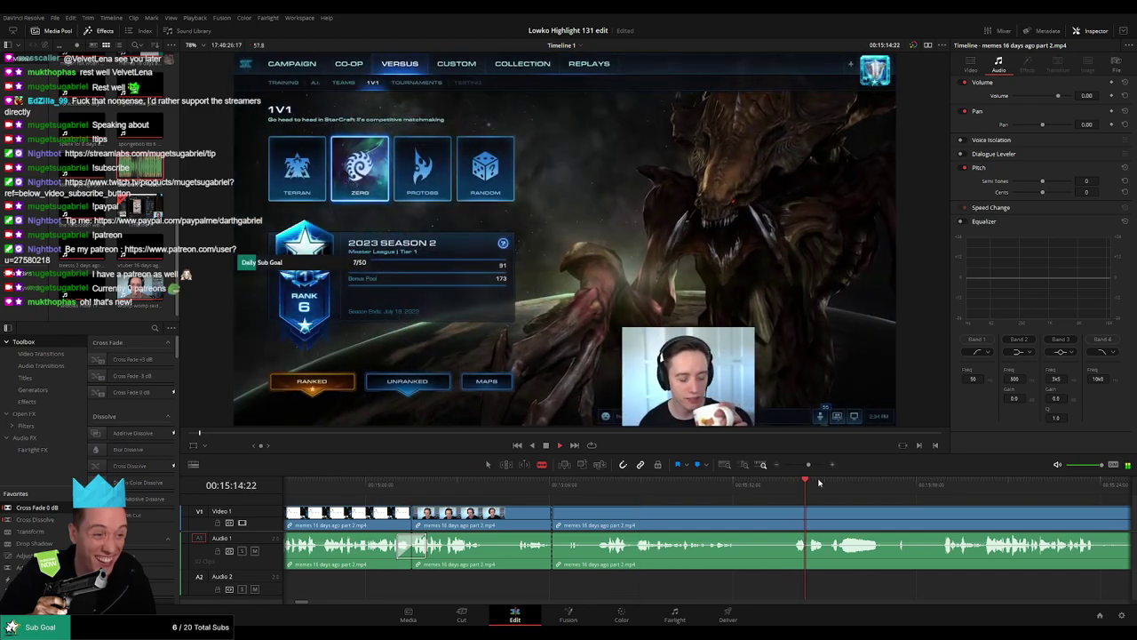
left_click_drag(810, 466, 807, 468)
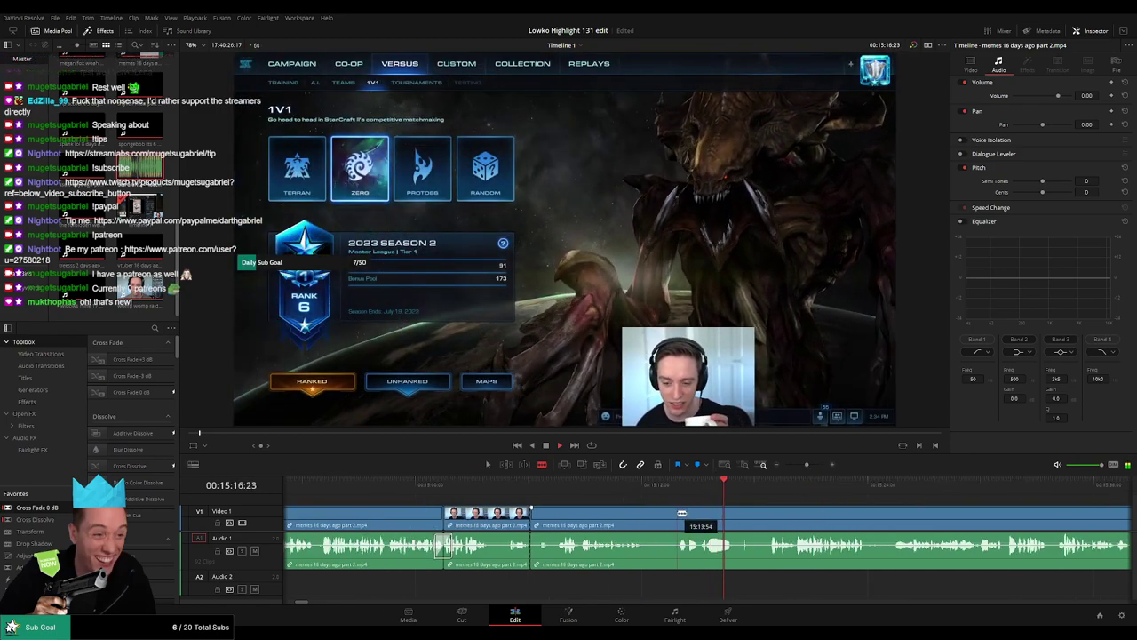
left_click(680, 524)
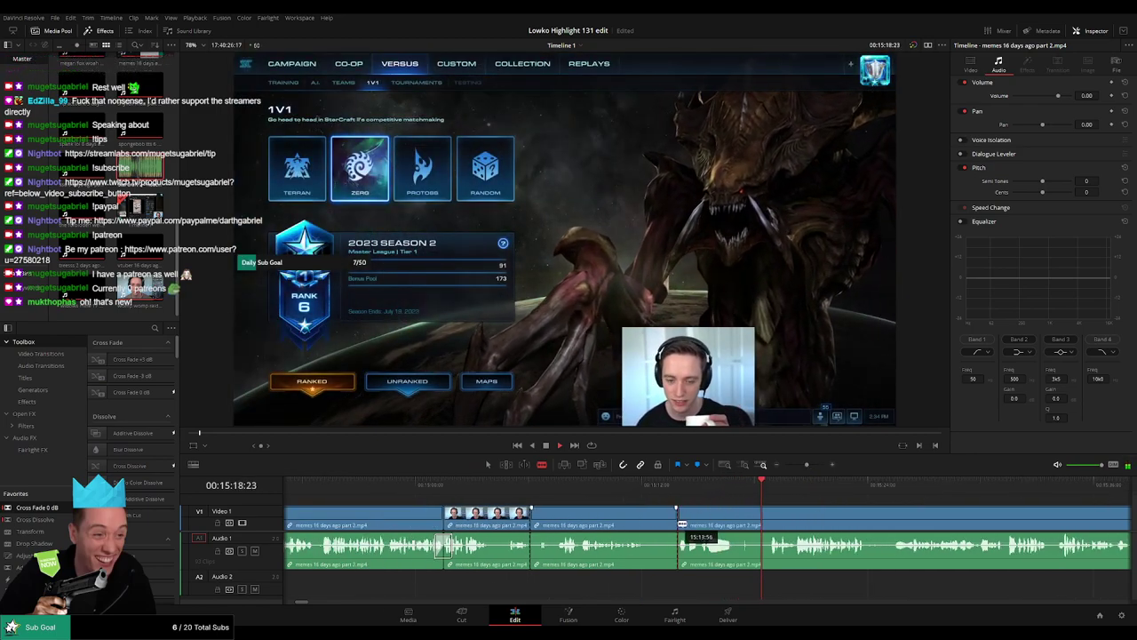
key("a")
left_click(648, 525)
key("Delete")
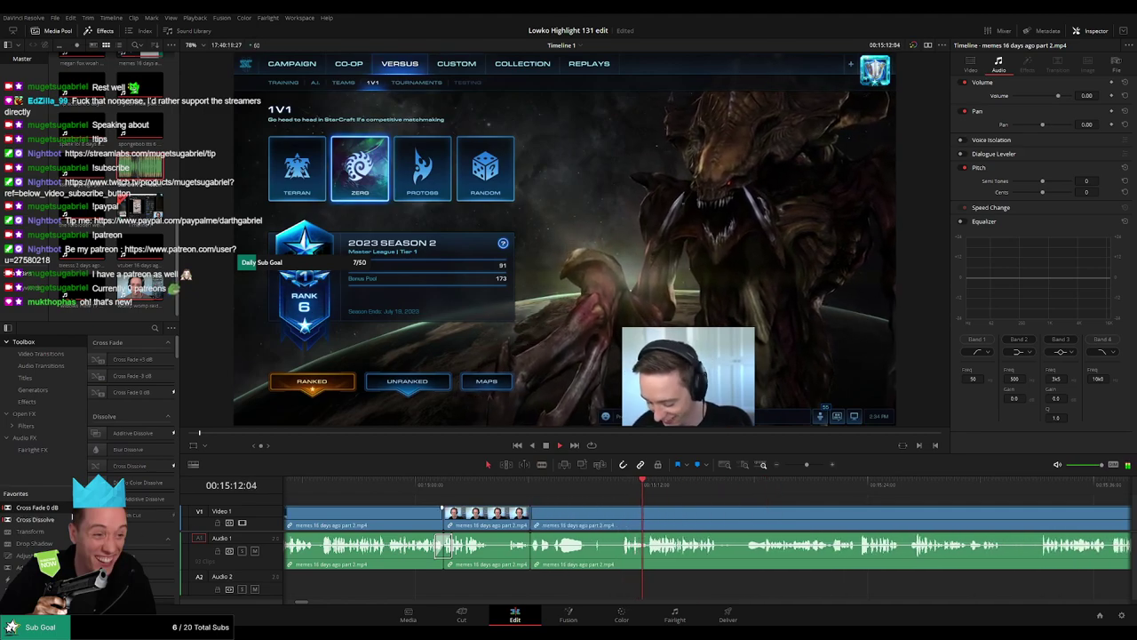
Step: Cut out and ripple delete the quiet gap from about 00:15:09 to 00:15:11, smoothing the cut with an audio cross fade
key("b")
left_click(588, 524)
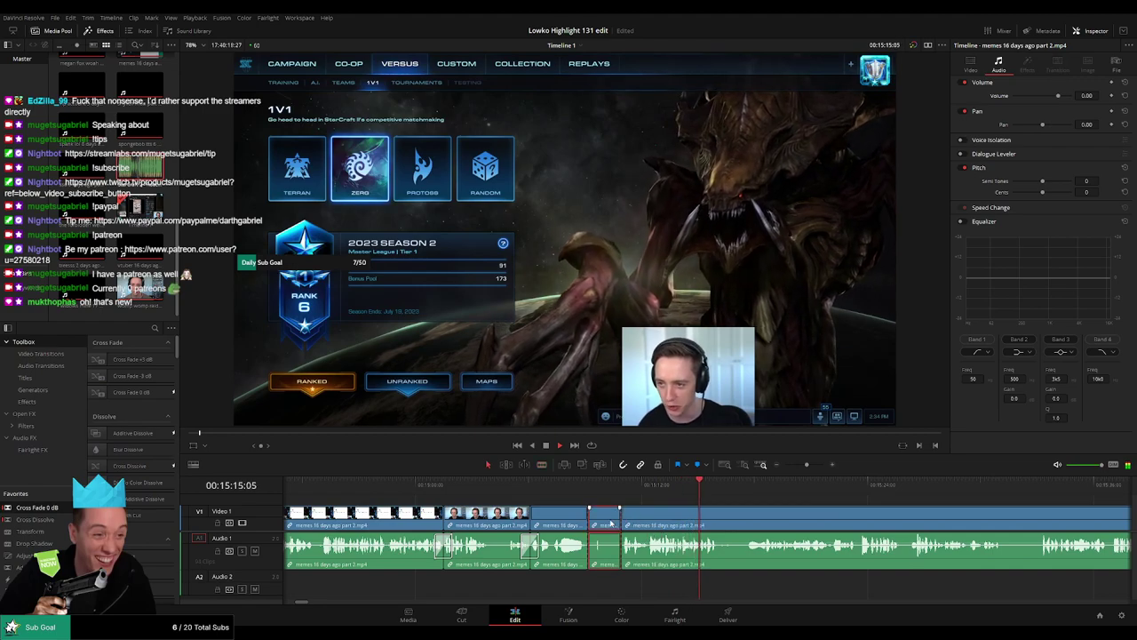
key("Delete")
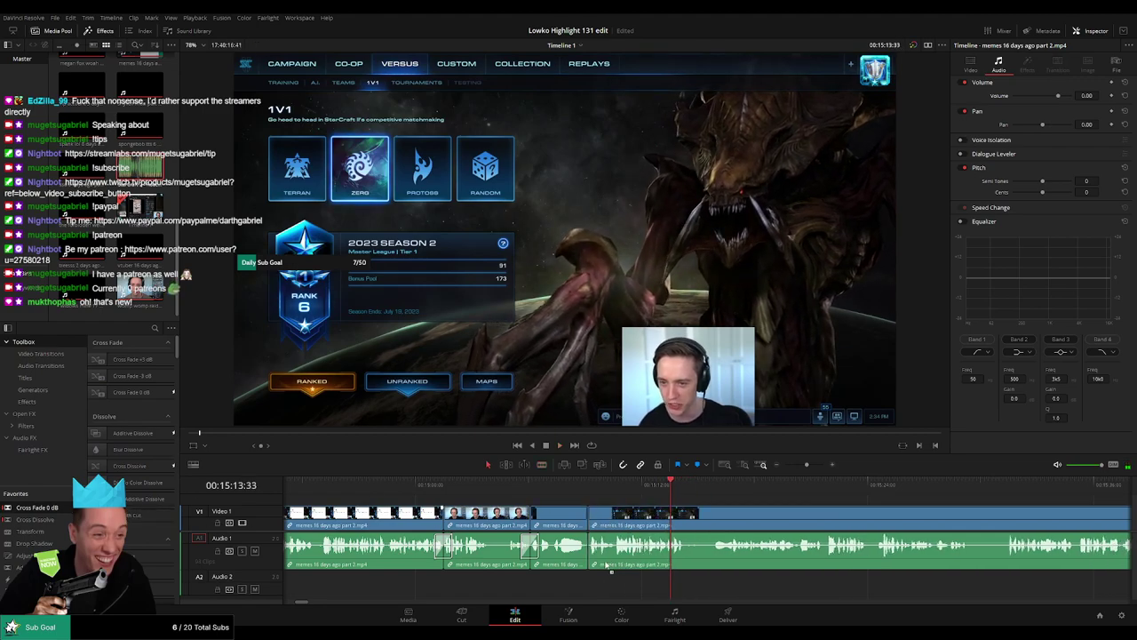
left_click_drag(735, 516, 533, 504)
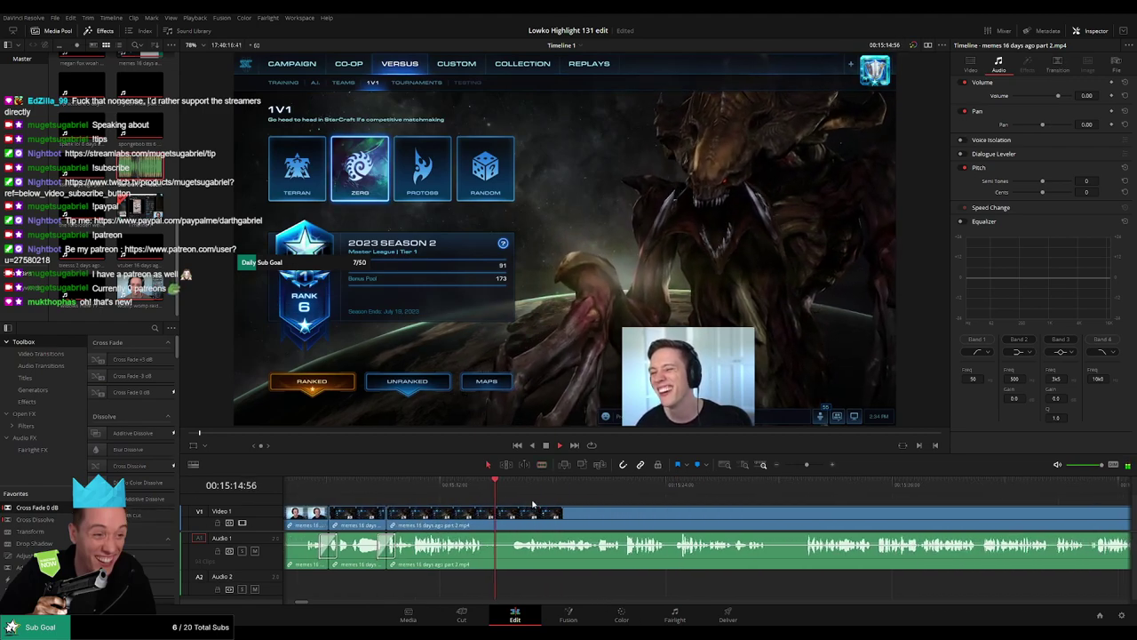
key("b")
left_click(488, 514)
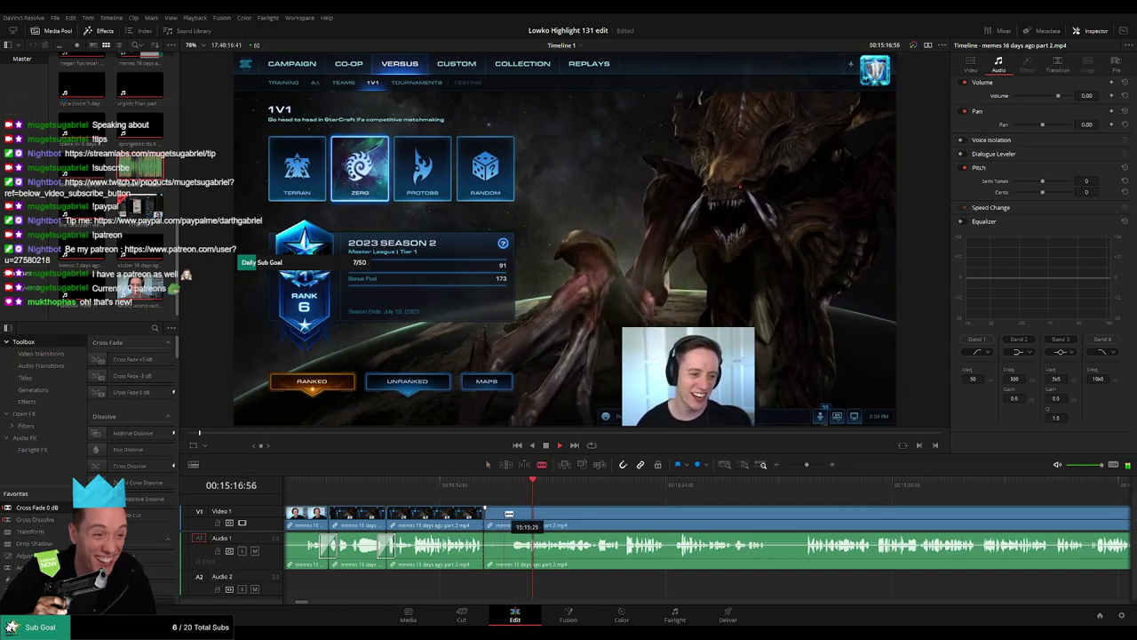
key("ctrl+z")
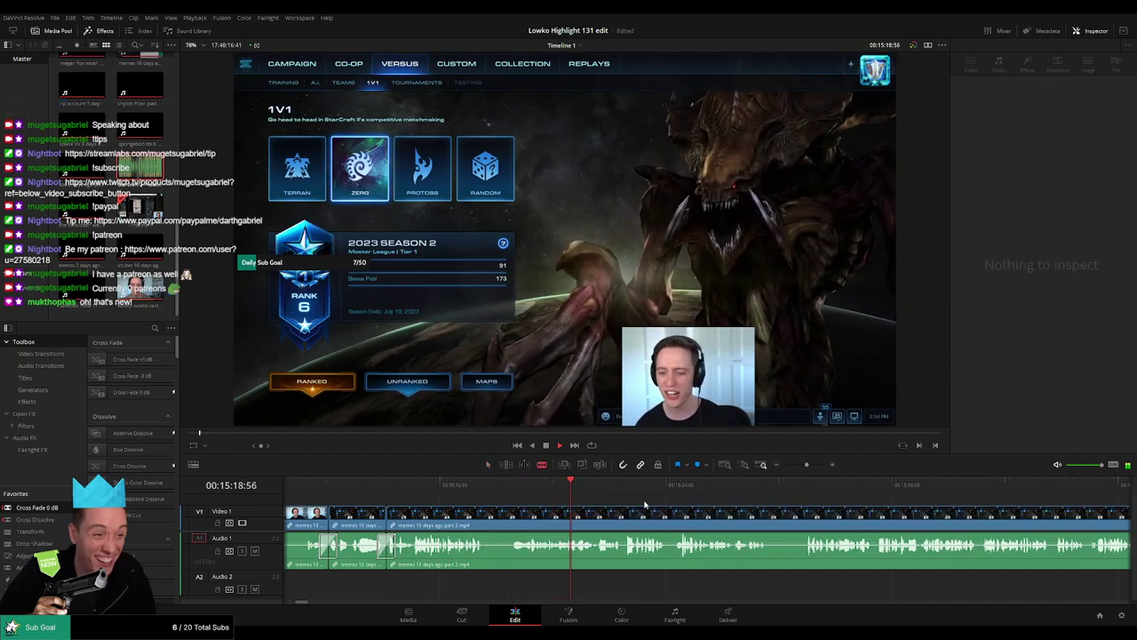
Step: Play on, cut out and ripple delete the silence from about 00:15:29:30 to 00:15:31:30, and add an audio cross fade there
left_click_drag(646, 504, 528, 501)
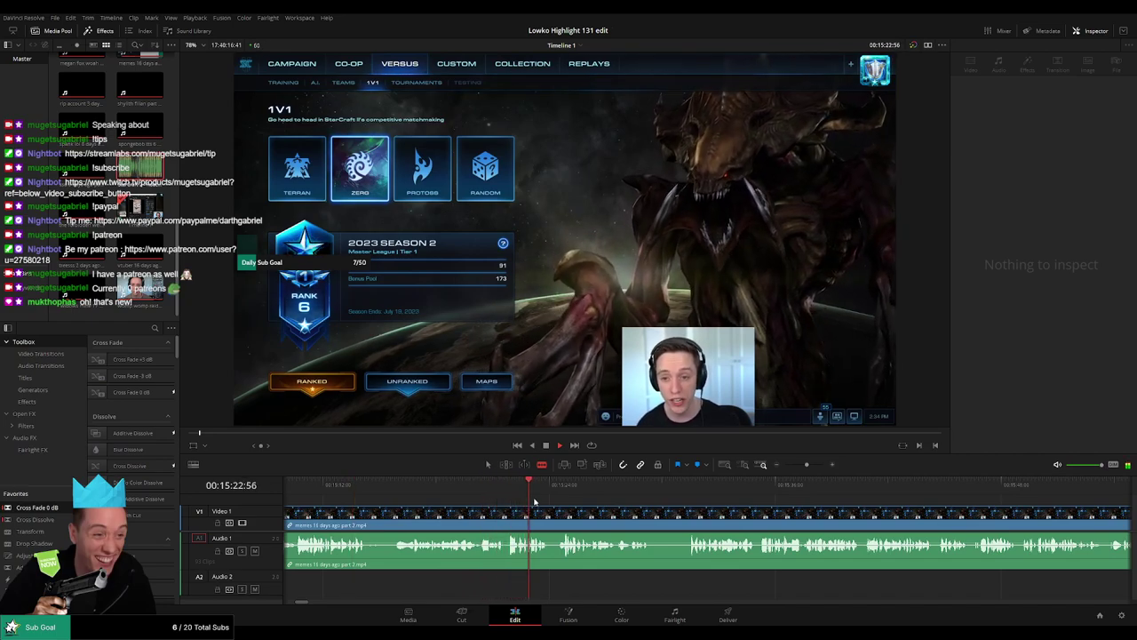
scroll(536, 505, "right", 3)
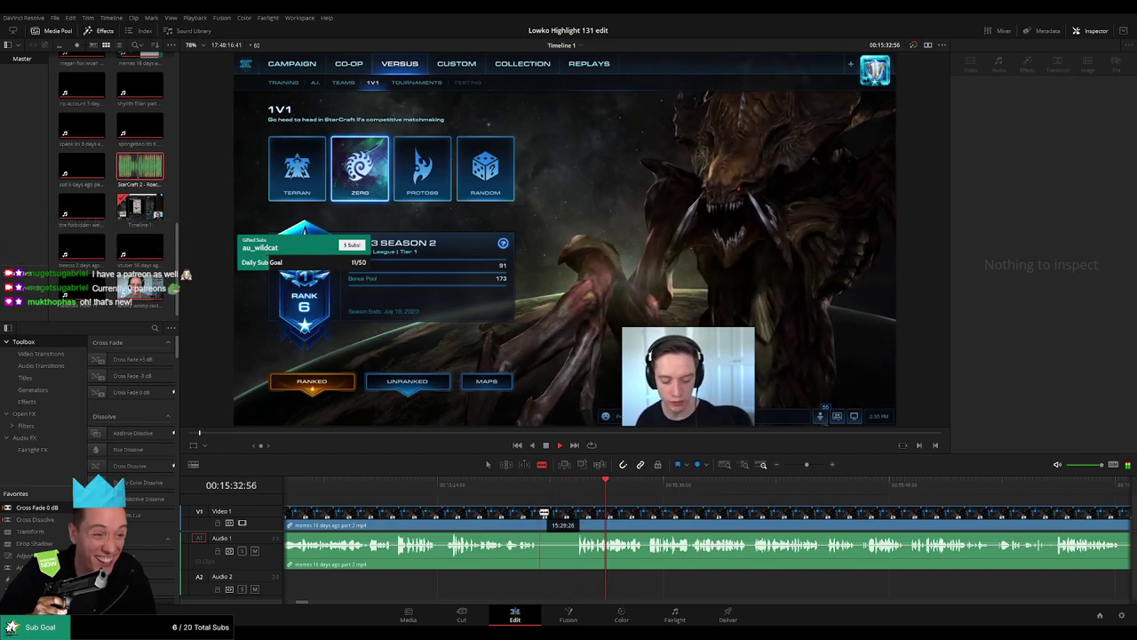
left_click(544, 512)
left_click(578, 513)
key("a")
left_click(563, 517)
key("Delete")
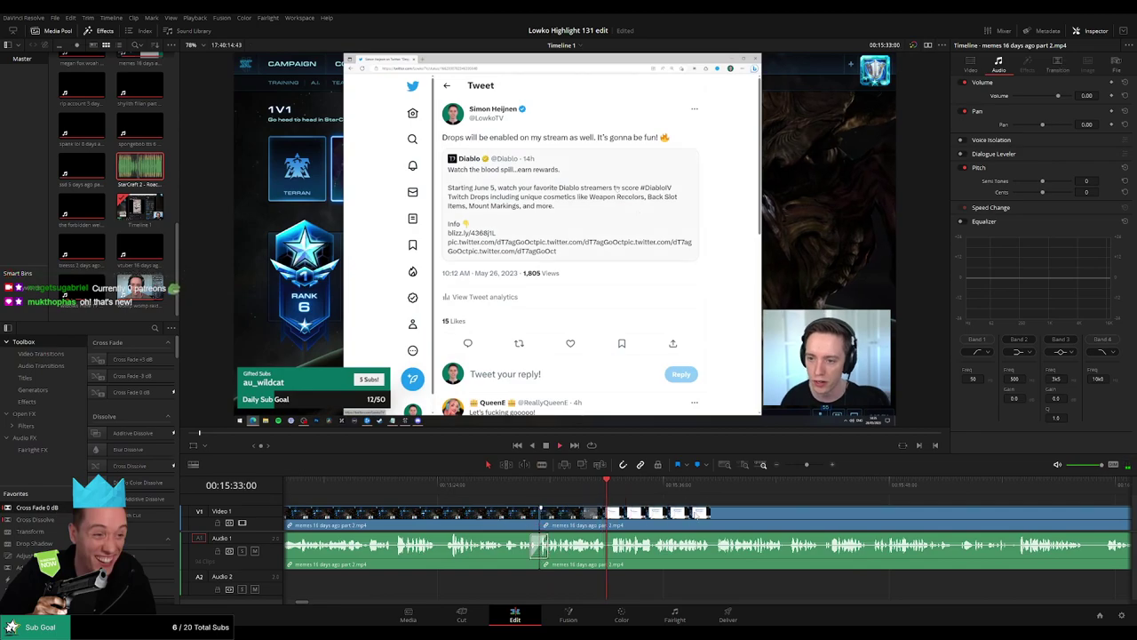
Step: Replay the Diablo drops tweet section from about 00:15:22 to 00:15:50 to look for parts to trim
left_click_drag(676, 512, 507, 506)
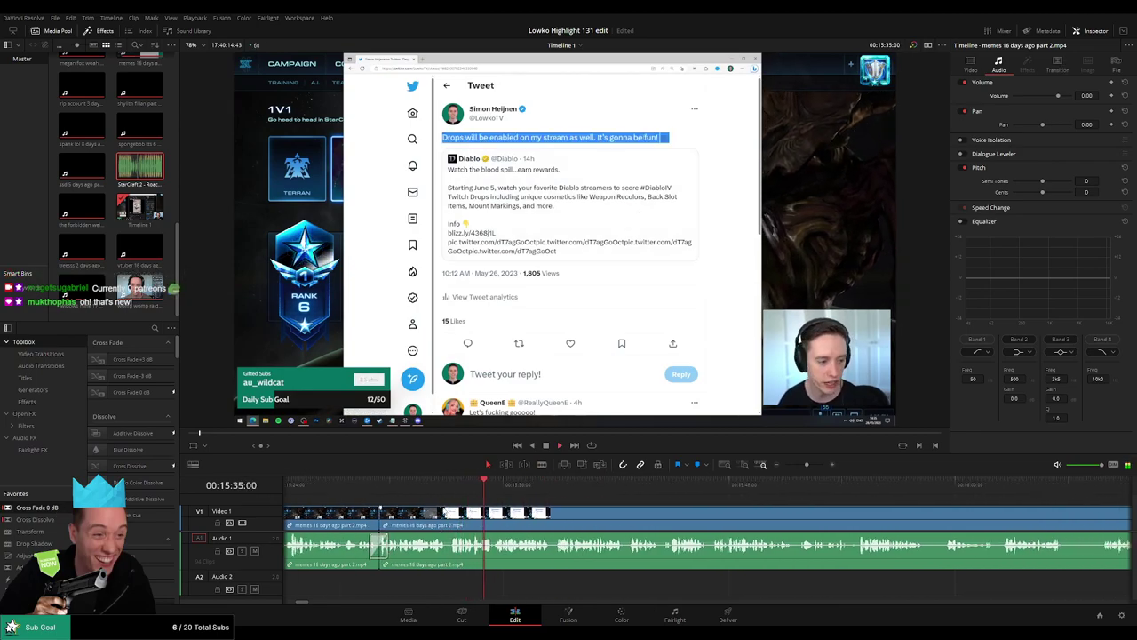
scroll(483, 507, "left", 2)
left_click_drag(398, 486, 365, 485)
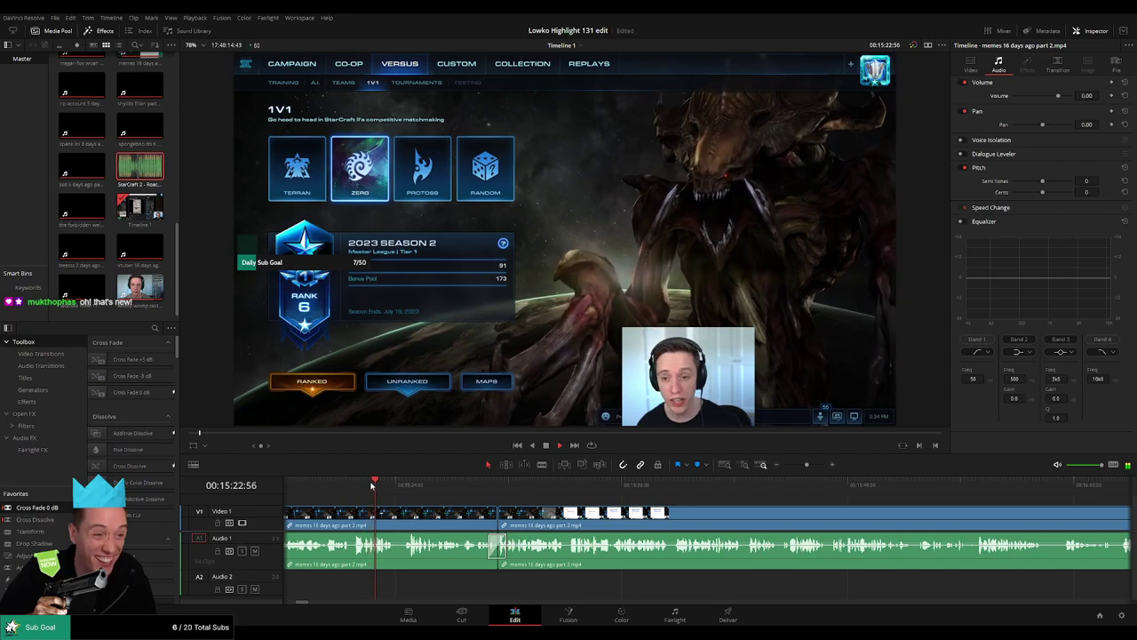
left_click(518, 486)
left_click(650, 486)
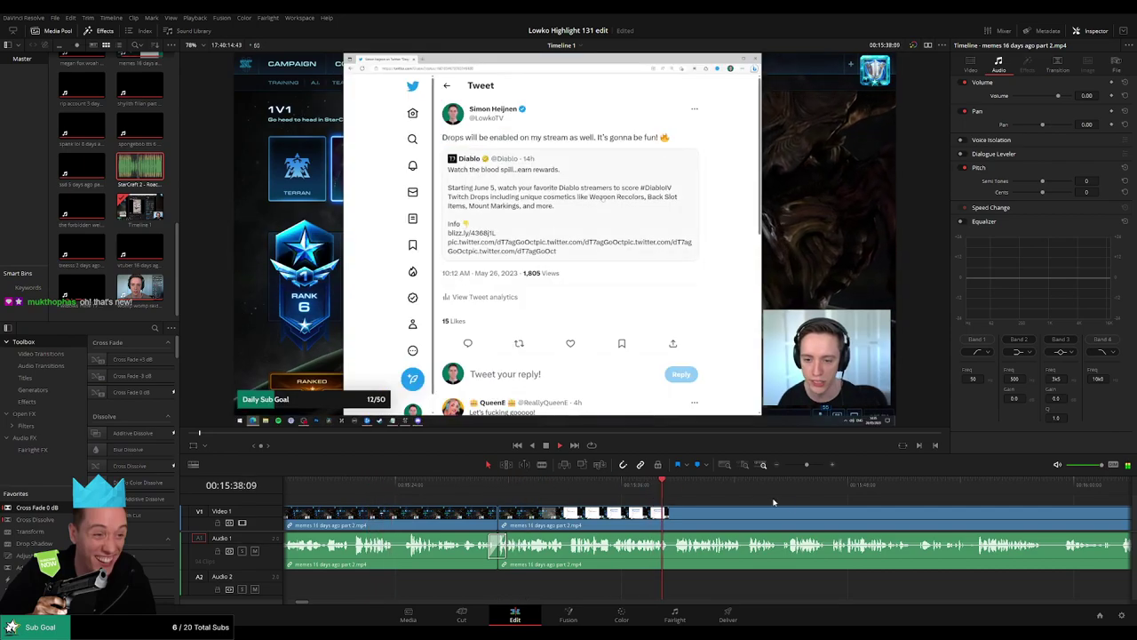
left_click_drag(793, 502, 587, 498)
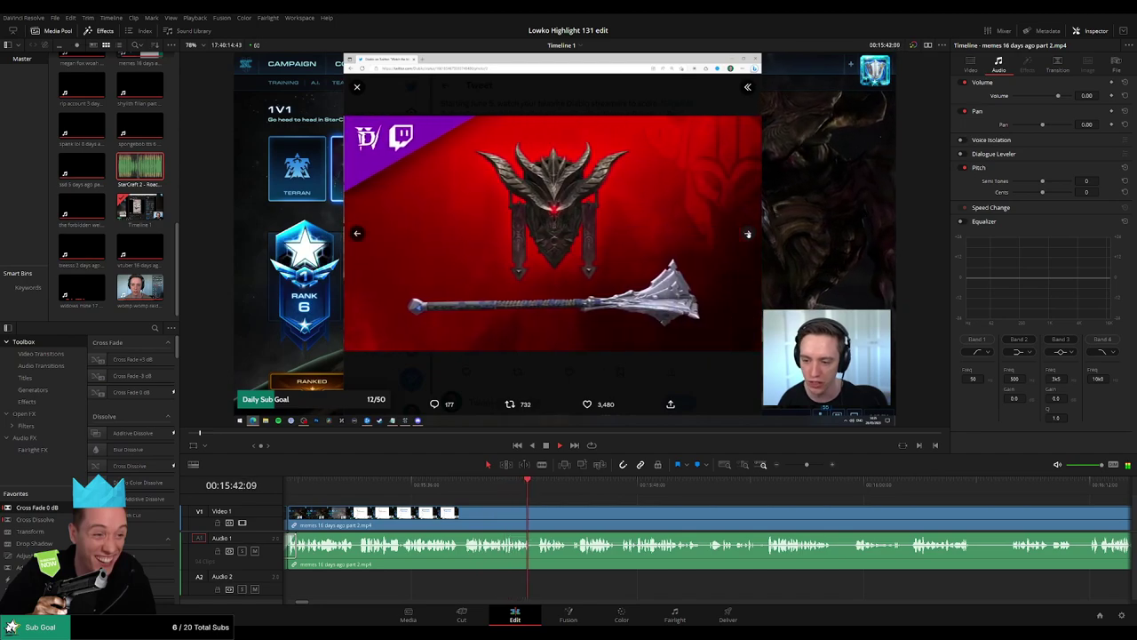
scroll(586, 510, "right", 3)
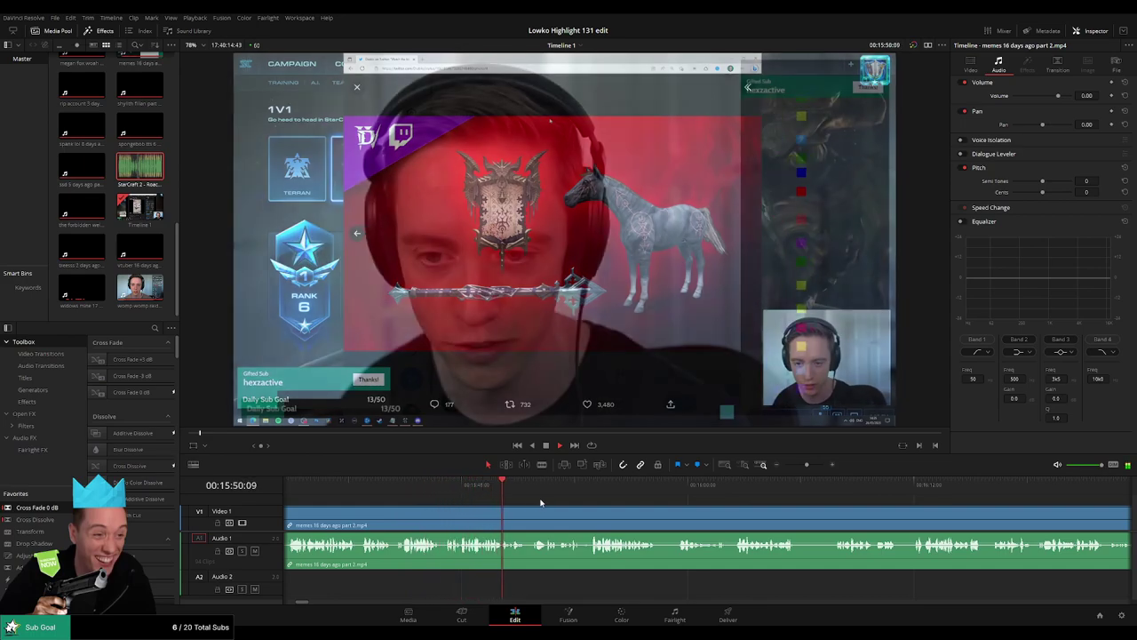
Step: Cut out and ripple delete the short pauses at about 00:15:52 and 00:15:57:40, adding an audio cross fade at the second cut
scroll(520, 503, "right", 3)
key("ctrl+b")
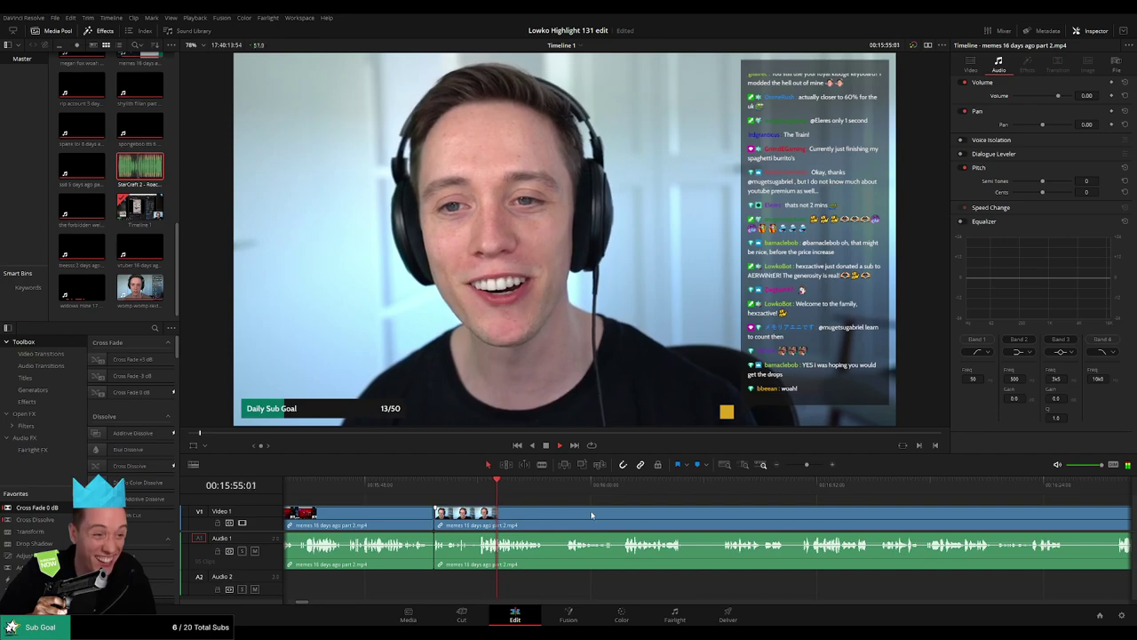
scroll(462, 517, "right", 2)
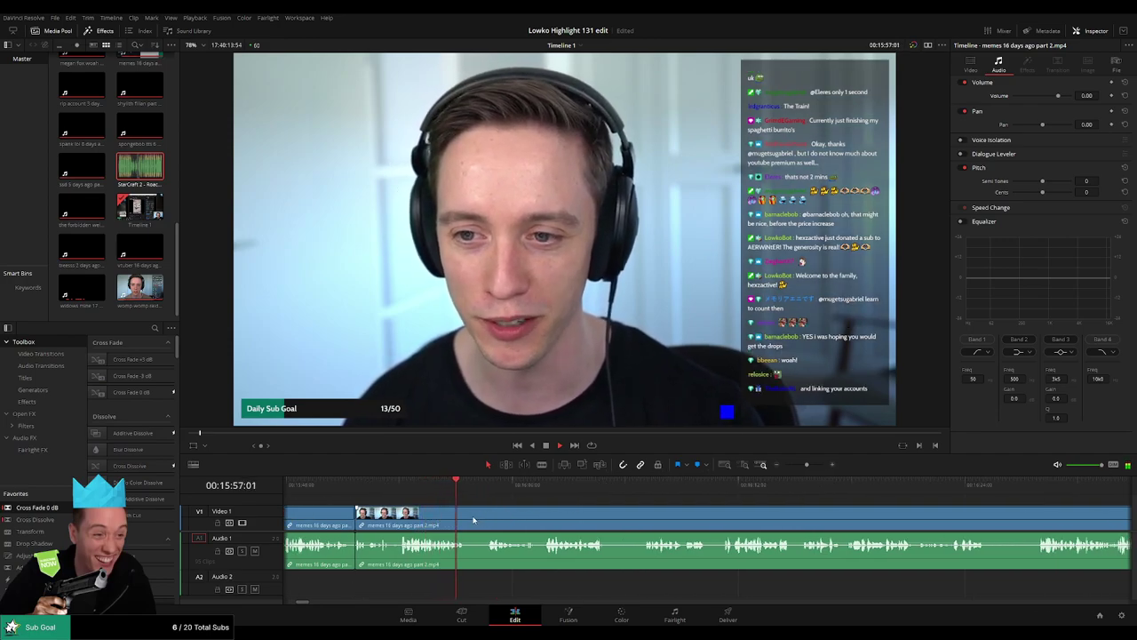
key("ctrl+b")
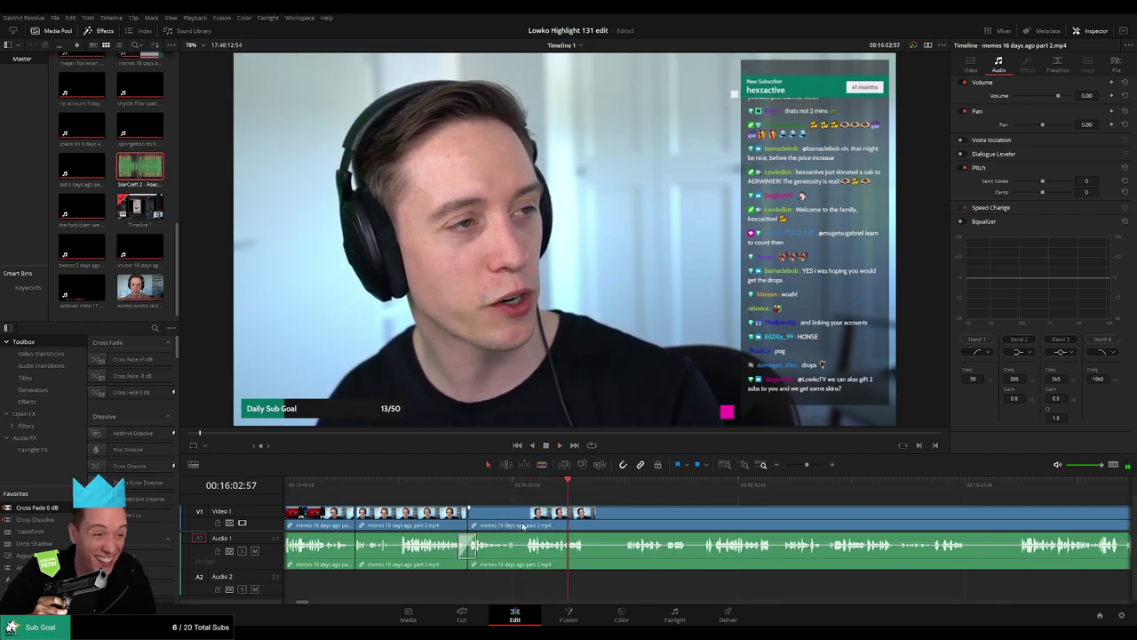
Step: Skim the stream footage between about 00:17:58 and 00:22:30 to find where the next section worth keeping begins
left_click_drag(807, 464, 788, 464)
left_click(459, 484)
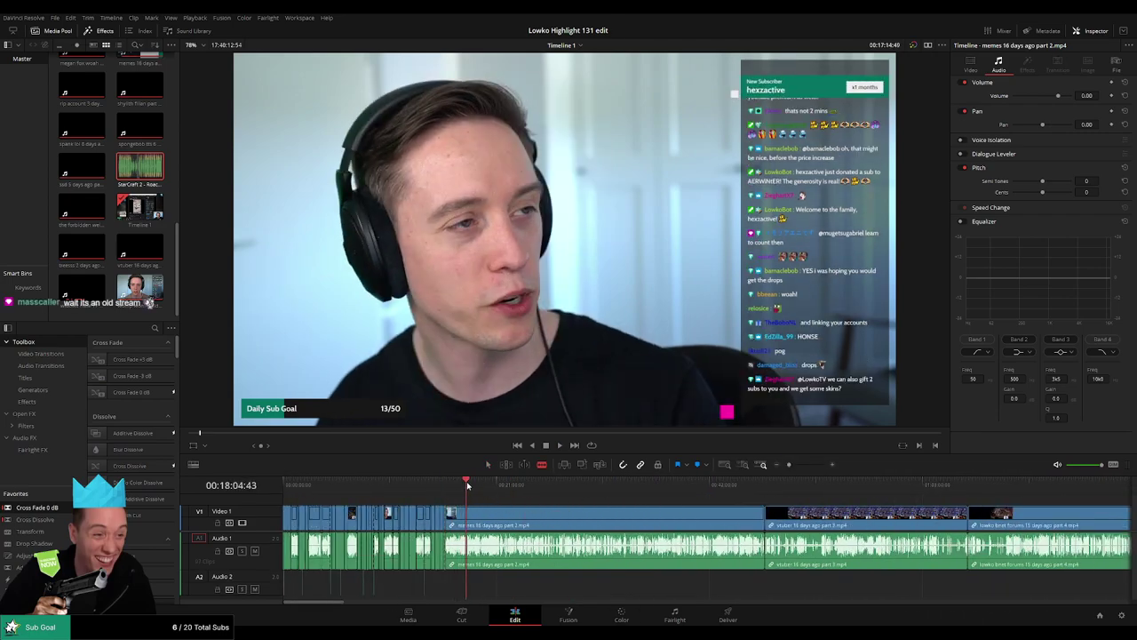
left_click_drag(468, 486, 475, 488)
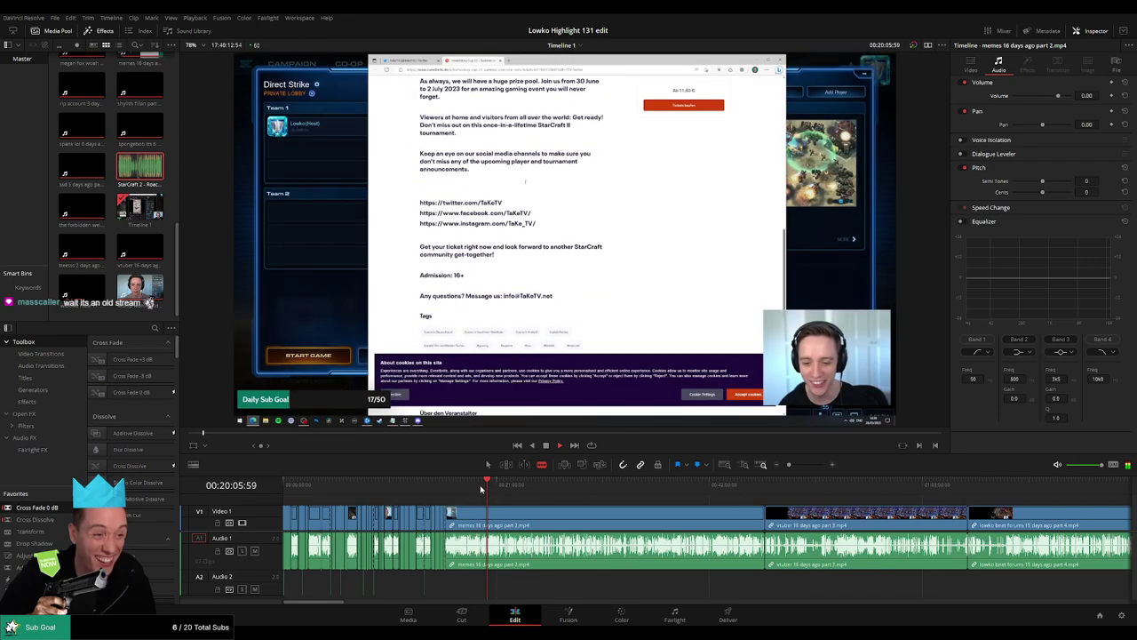
left_click(481, 488)
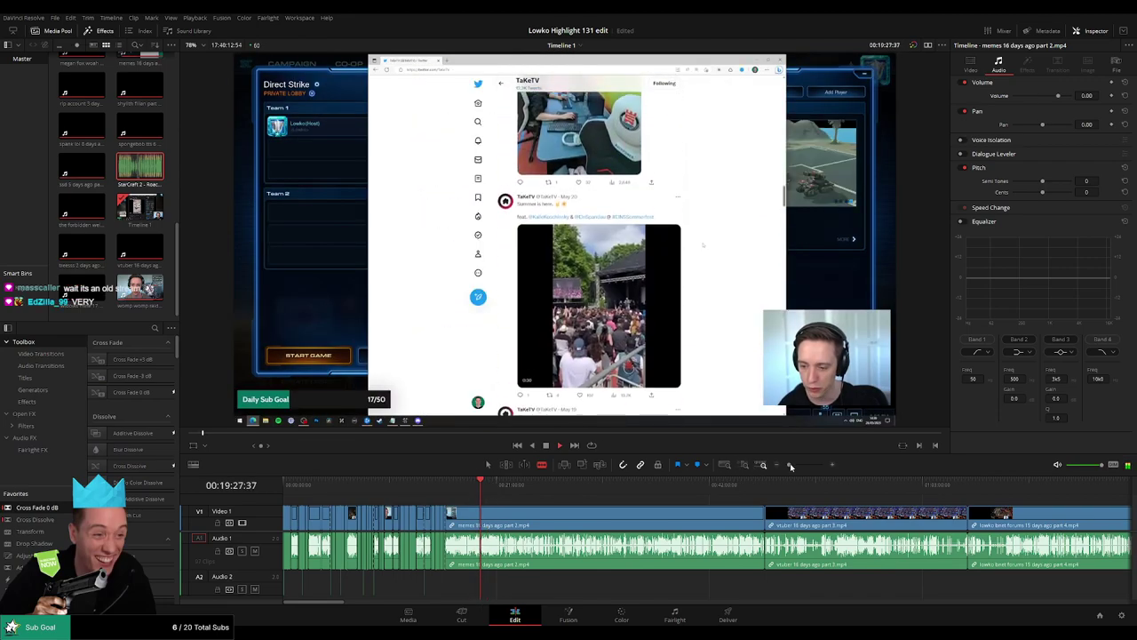
left_click_drag(789, 464, 797, 466)
left_click(661, 488)
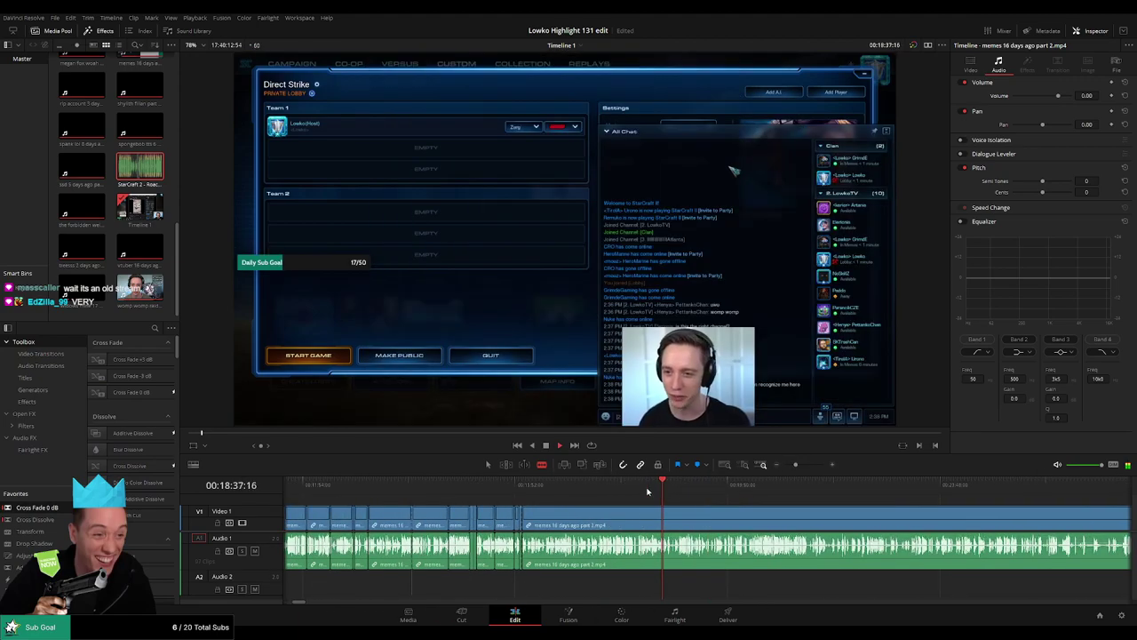
left_click_drag(663, 487, 626, 486)
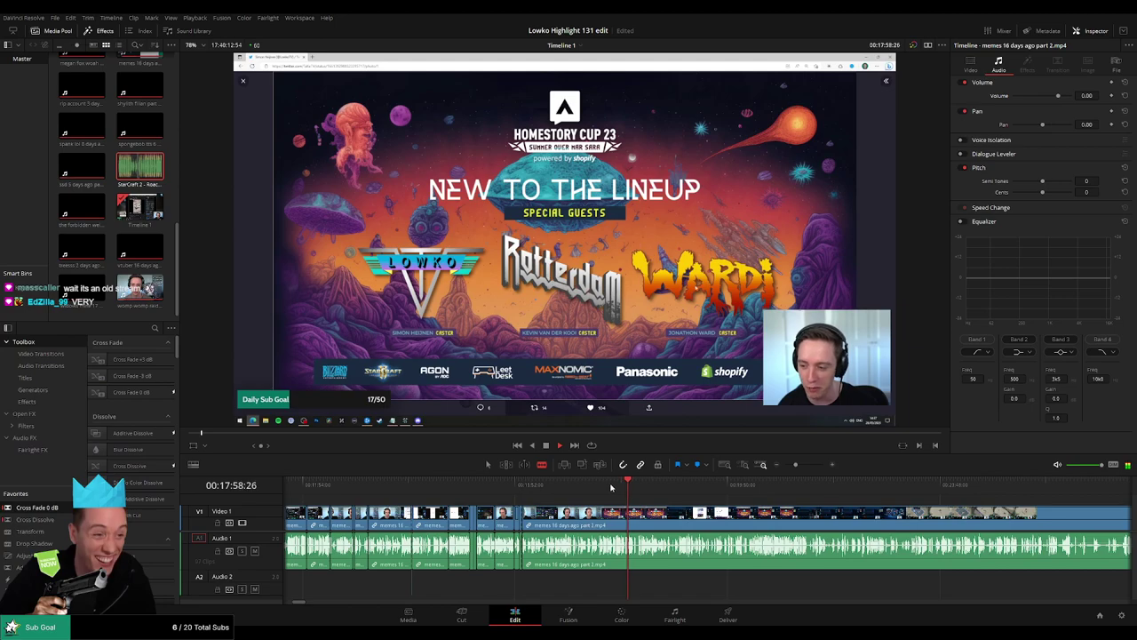
left_click(774, 486)
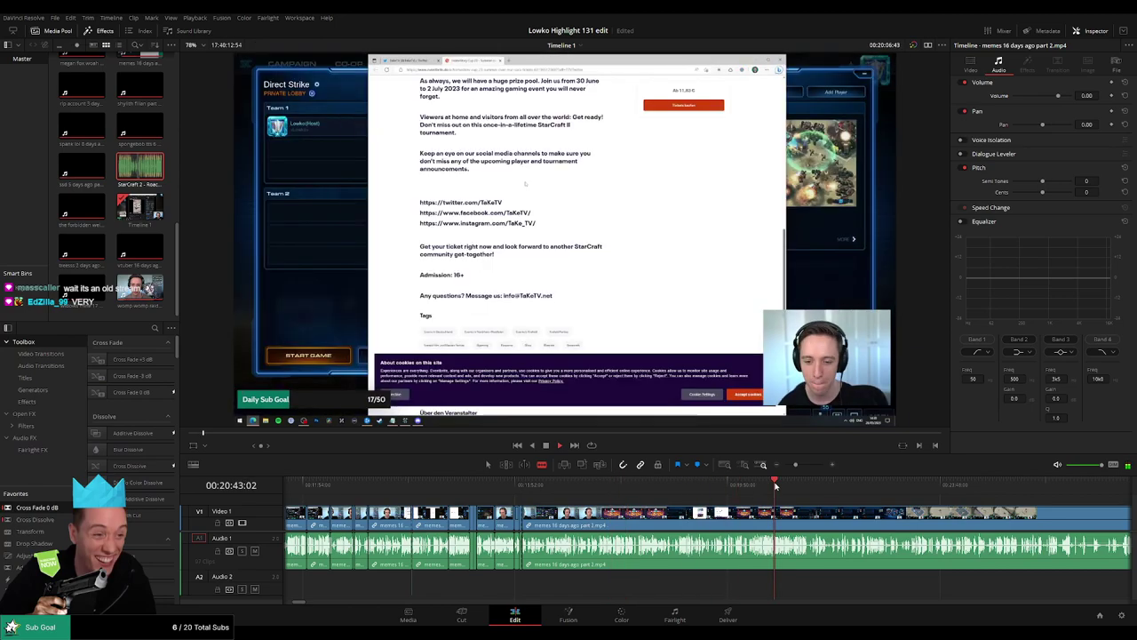
left_click(870, 484)
scroll(947, 509, "right", 5)
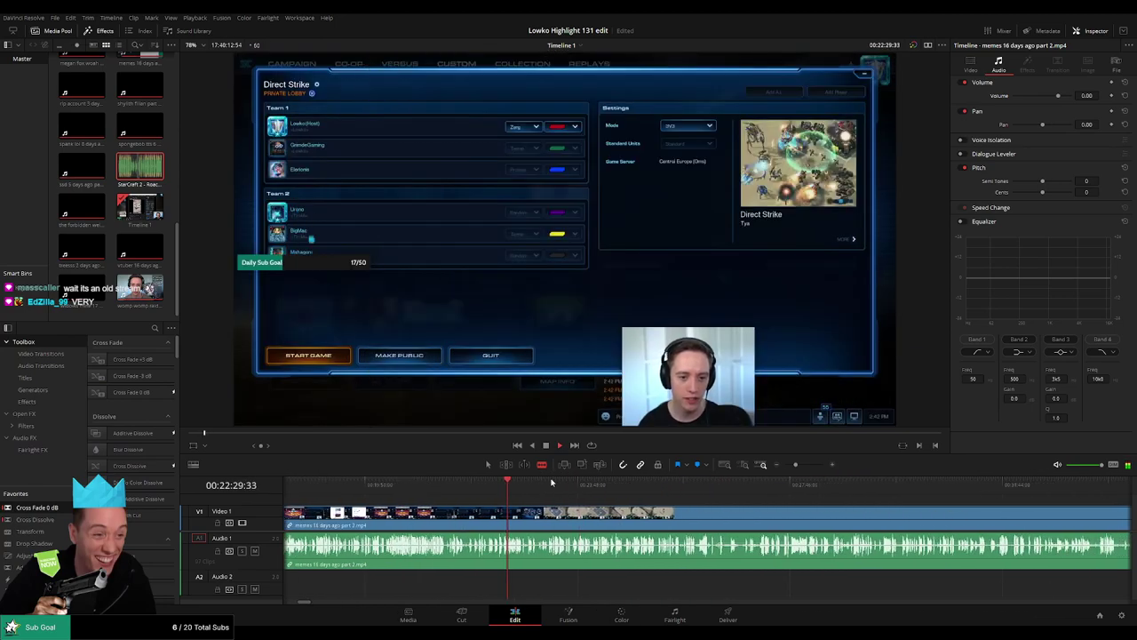
Step: Skim the Direct Strike gameplay in memes 16 days ago part 2.mp4 from about 22 to 34 minutes on the timeline
left_click(550, 484)
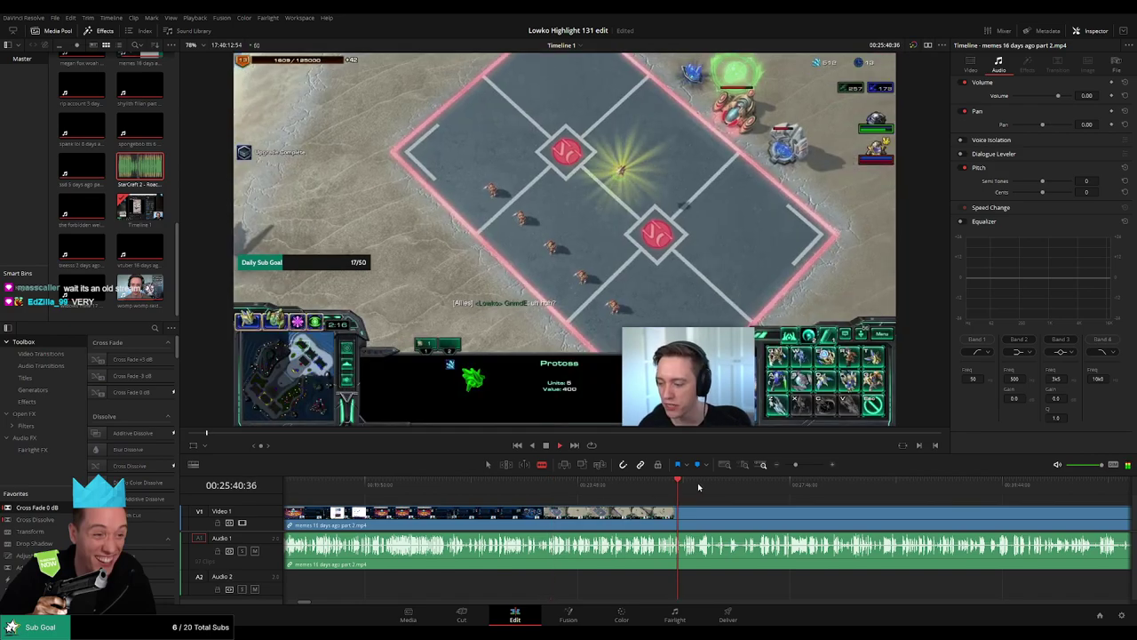
left_click_drag(708, 507, 548, 504)
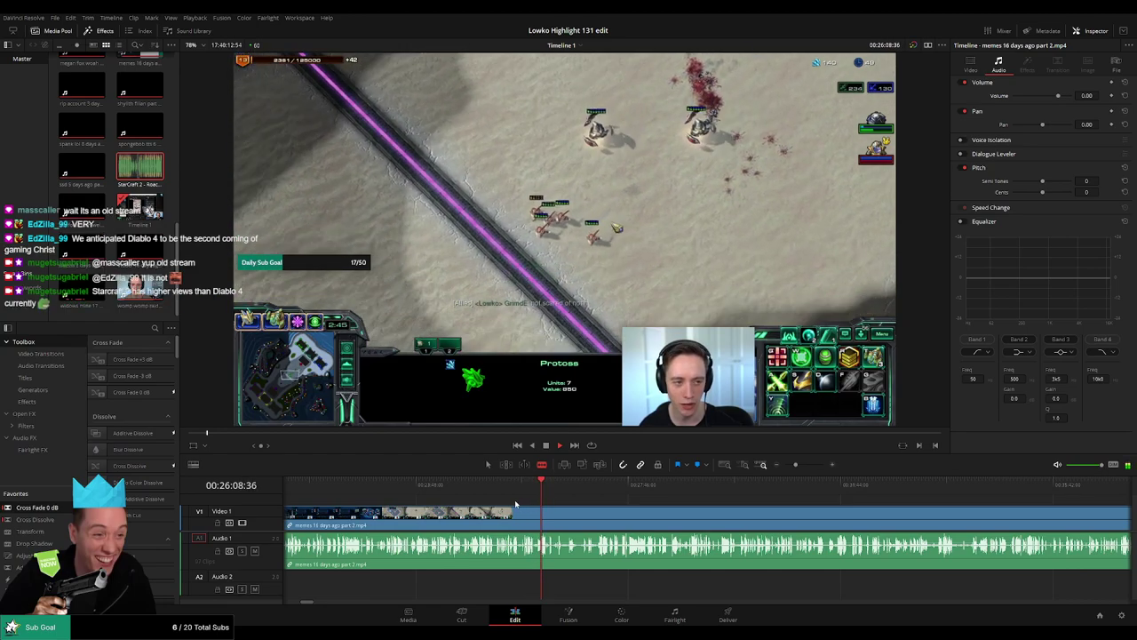
left_click(457, 487)
left_click(424, 487)
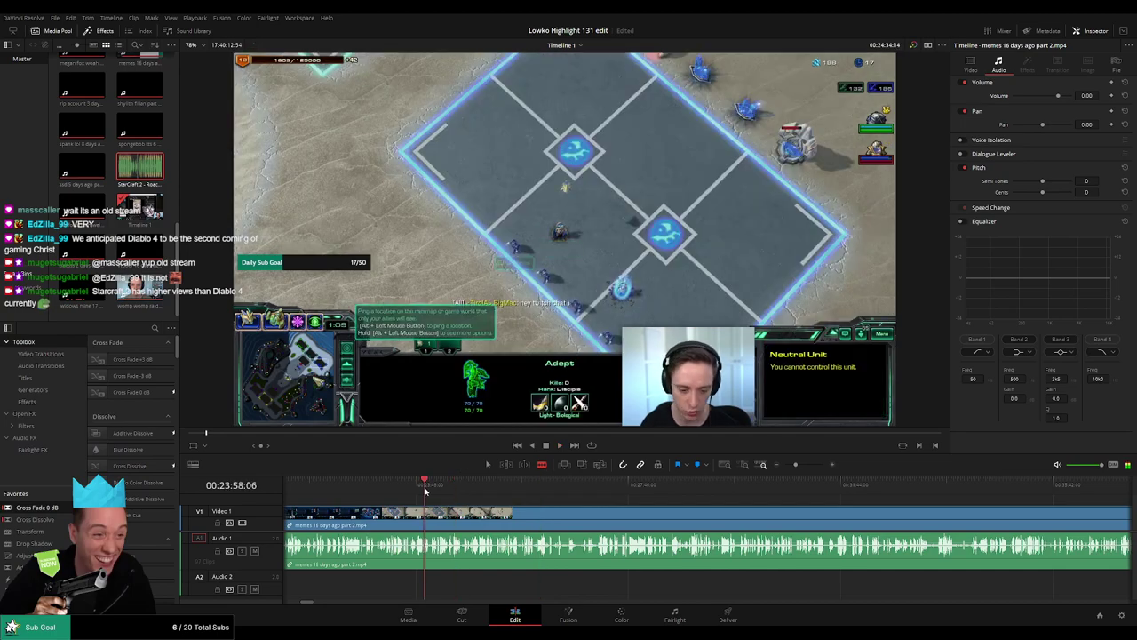
left_click_drag(422, 490, 646, 494)
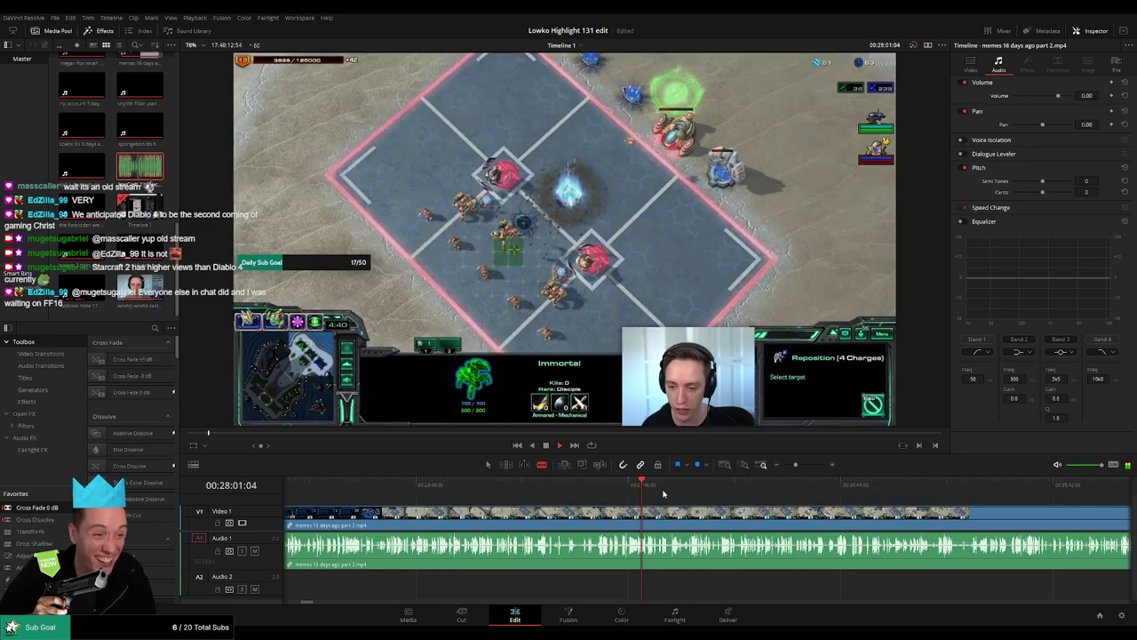
left_click(661, 493)
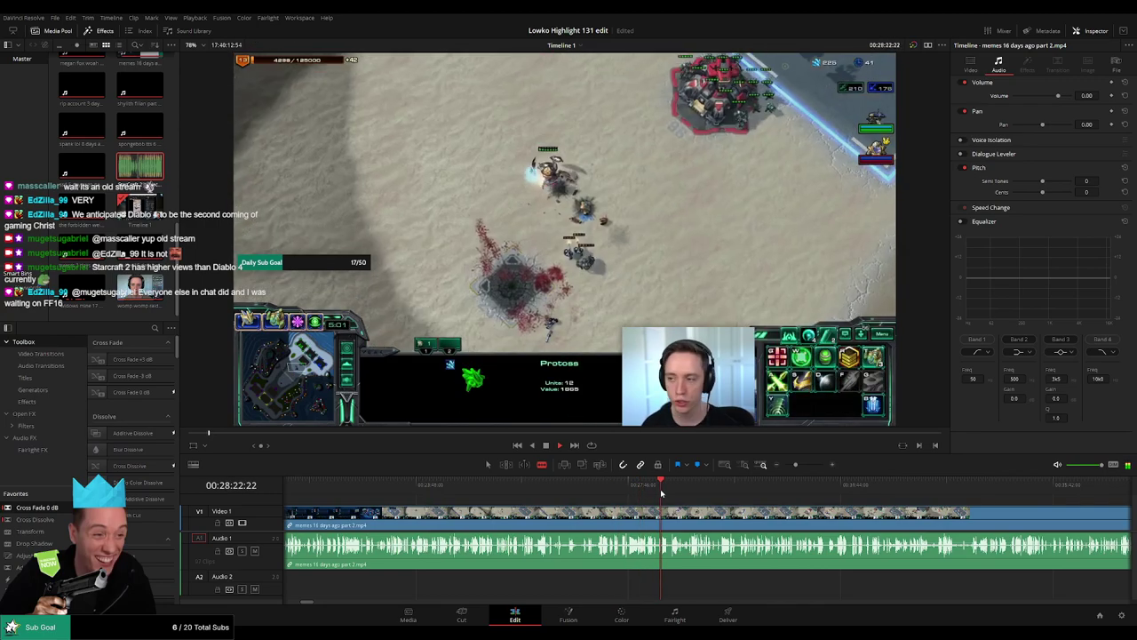
left_click_drag(746, 498, 519, 498)
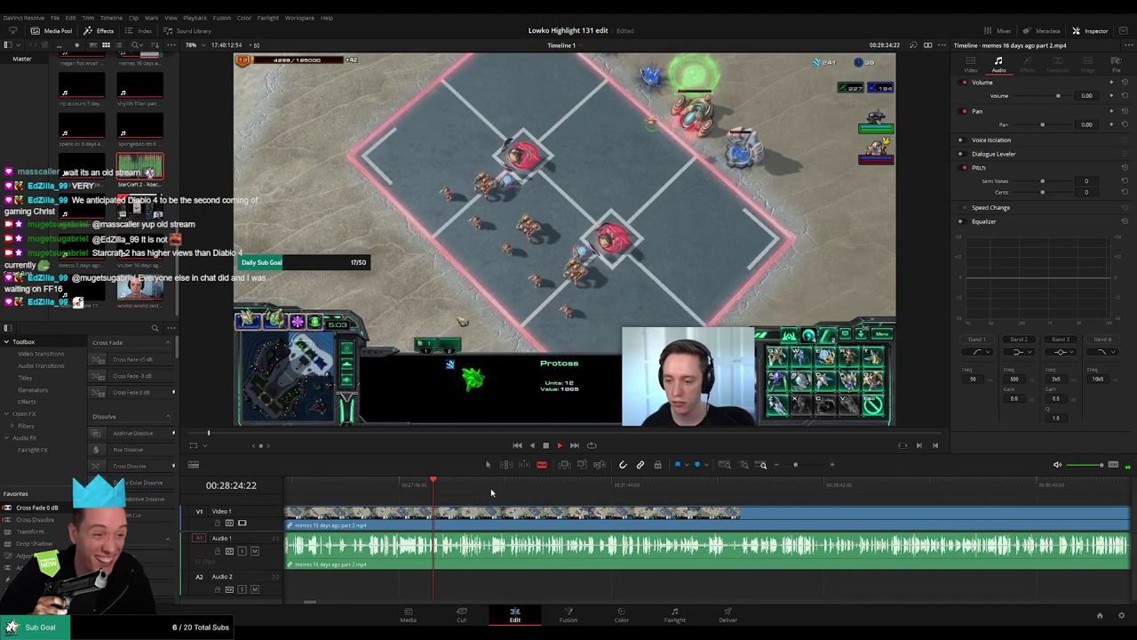
left_click(462, 486)
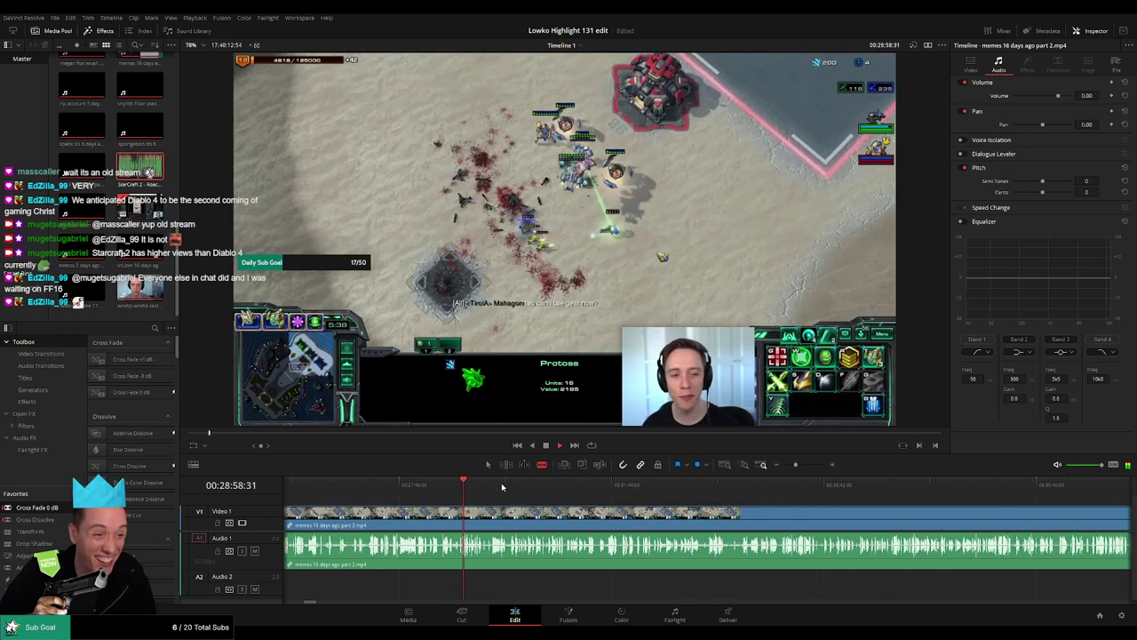
left_click(569, 486)
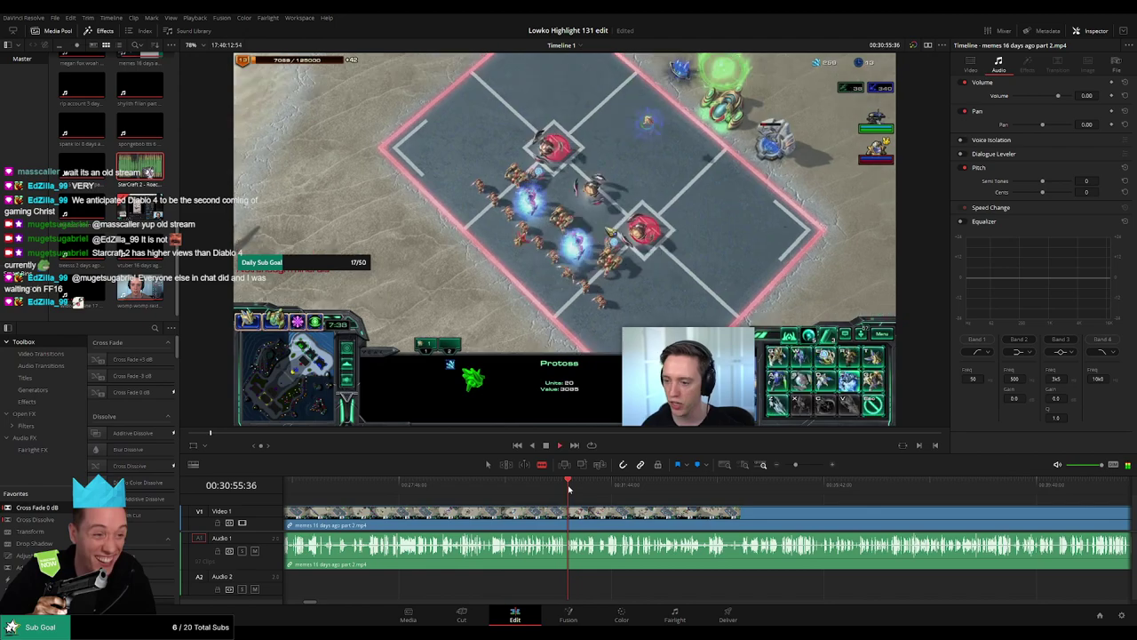
left_click(673, 487)
left_click(758, 487)
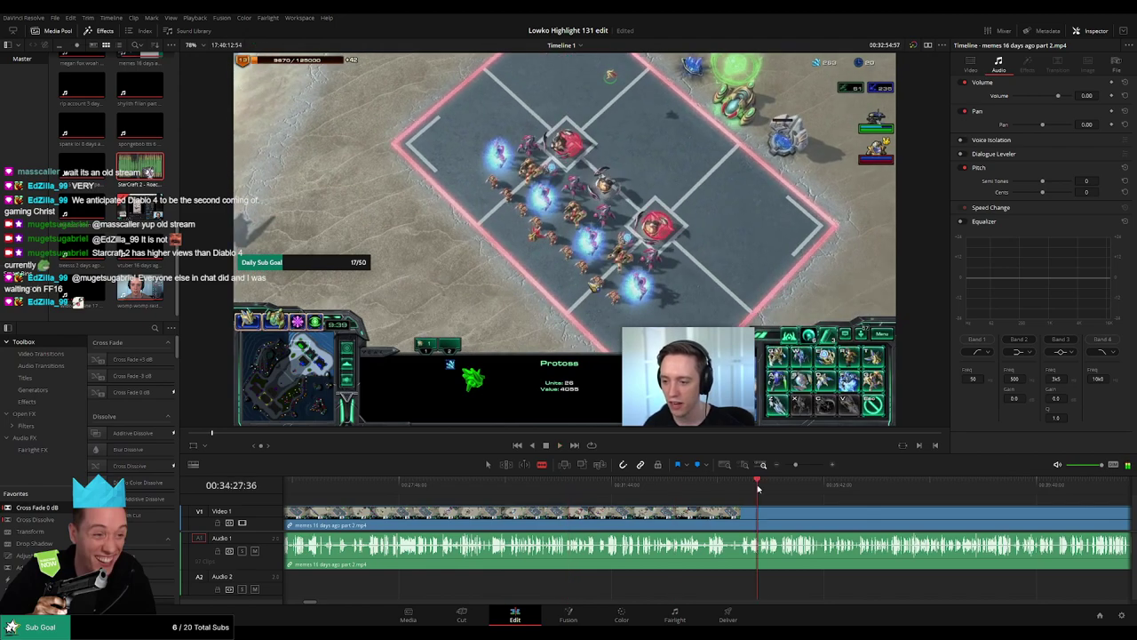
Step: Skim the safest and cleanest countries web page segments from about 35 to 42 minutes on the timeline
left_click(813, 487)
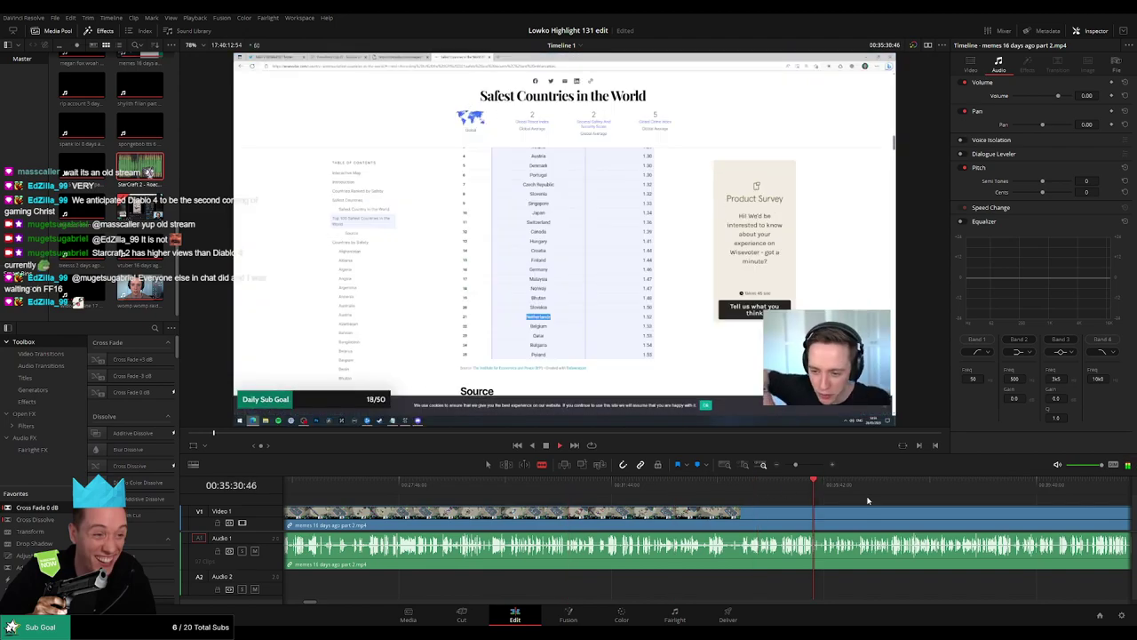
scroll(594, 489, "right", 5)
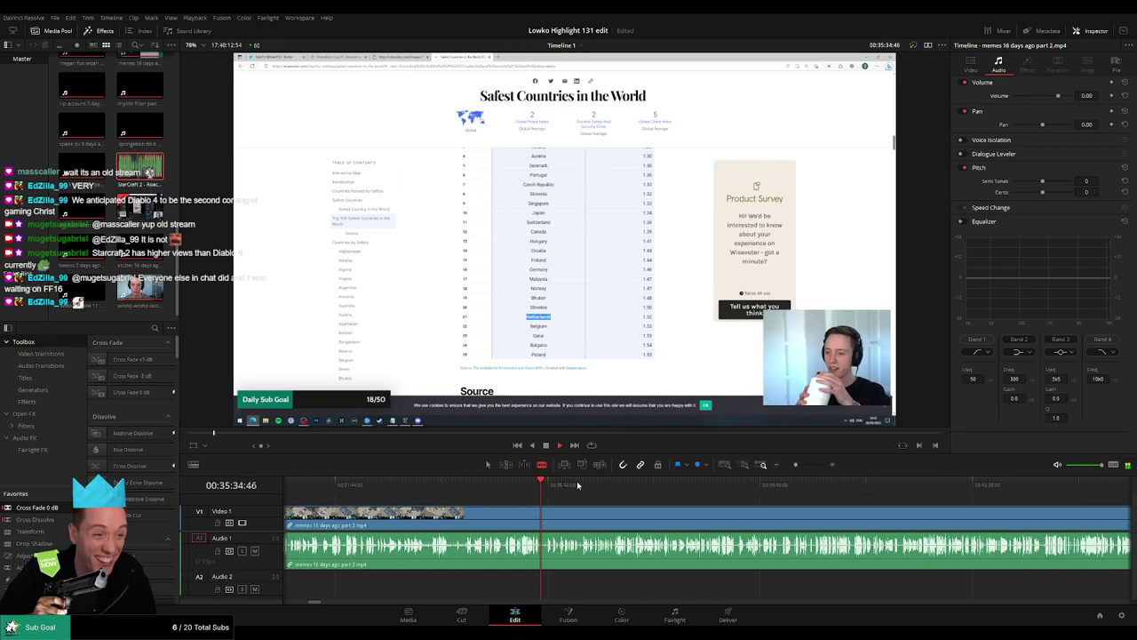
left_click(578, 485)
left_click(666, 486)
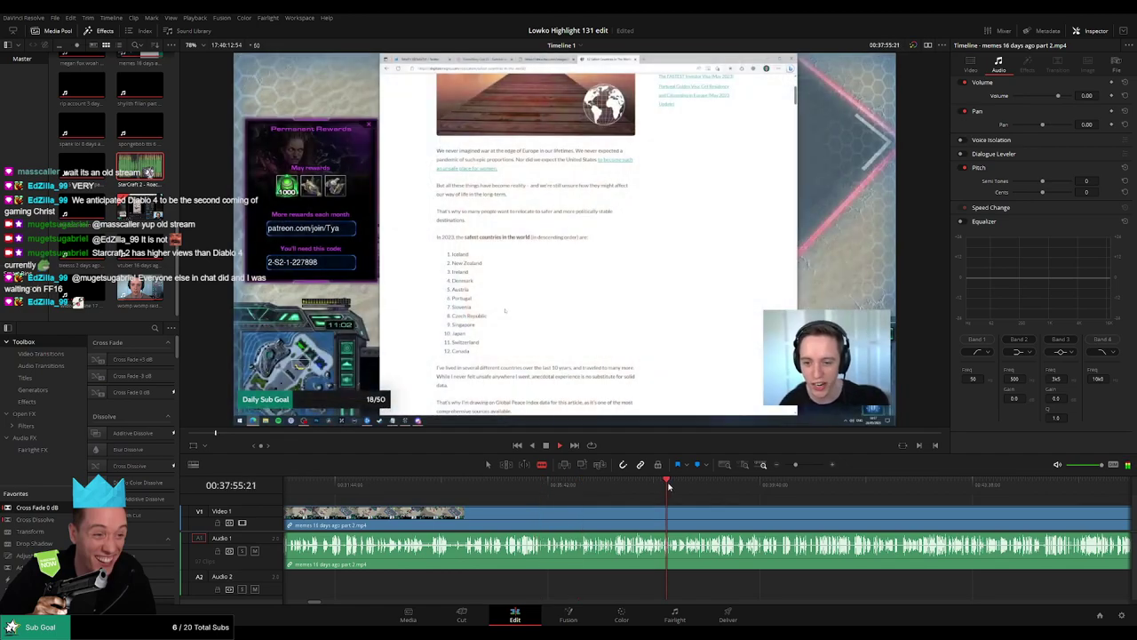
left_click(698, 487)
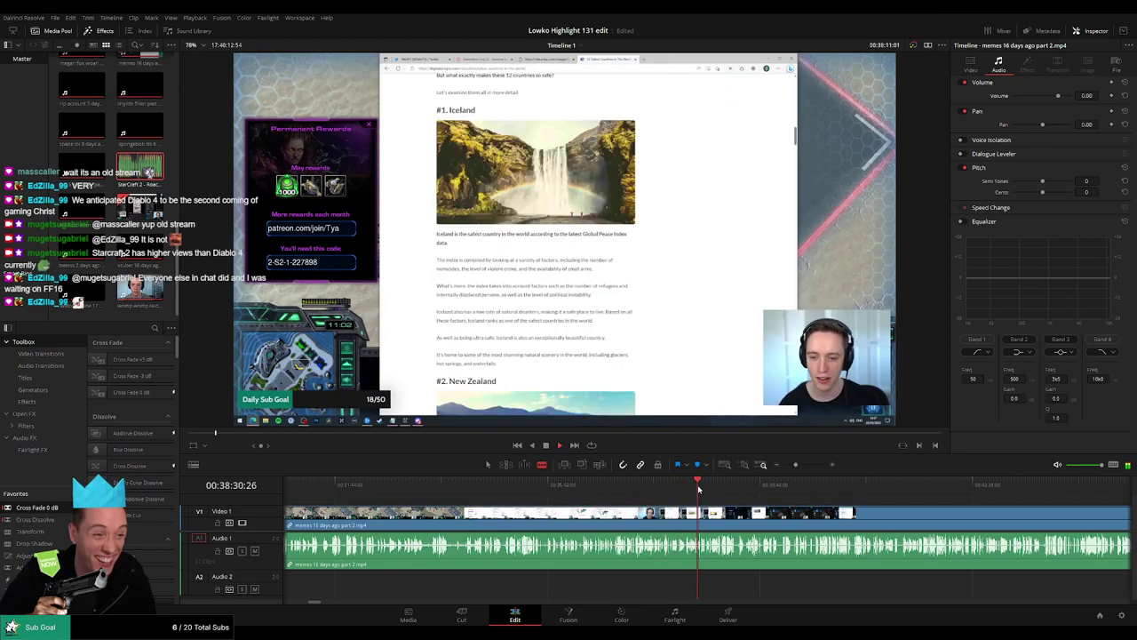
left_click(814, 486)
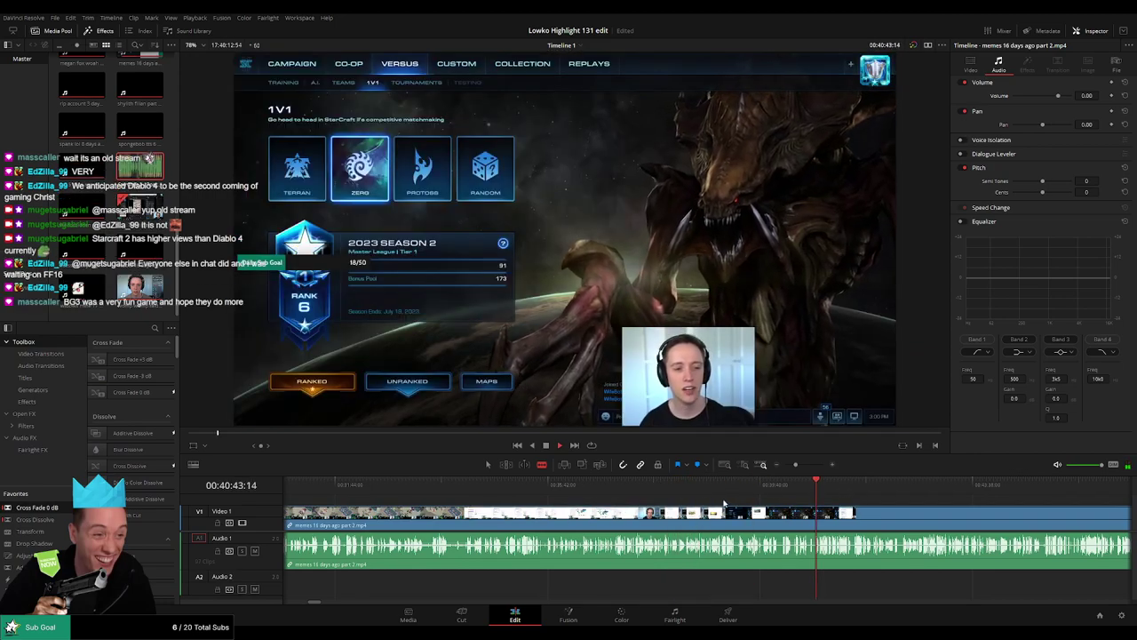
scroll(540, 495, "right", 3)
left_click(611, 487)
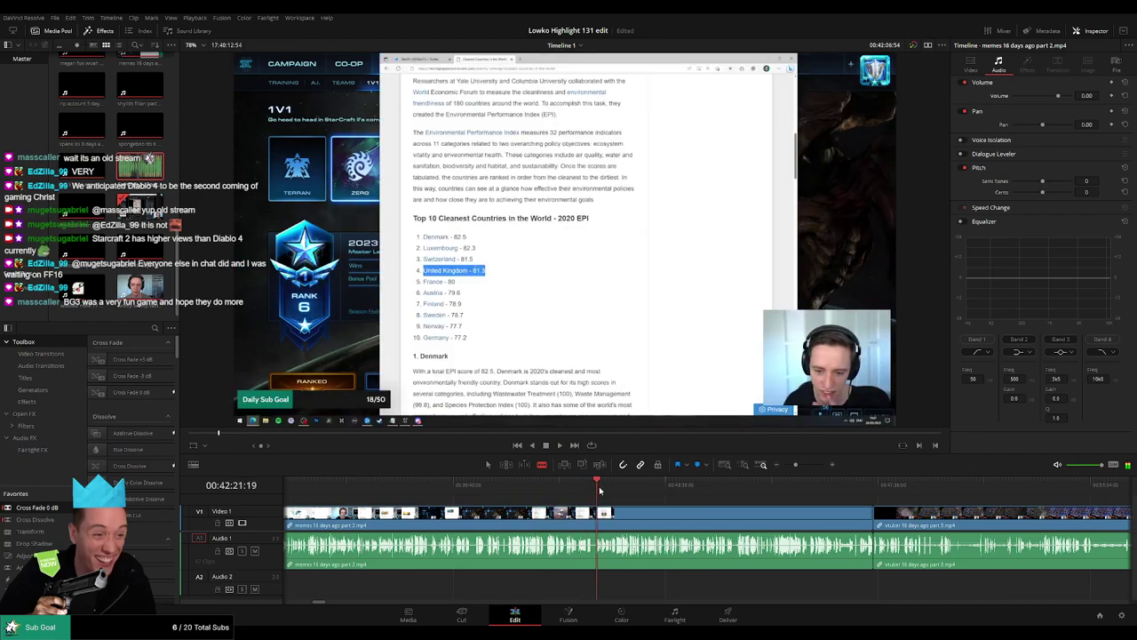
key("space")
left_click(603, 487)
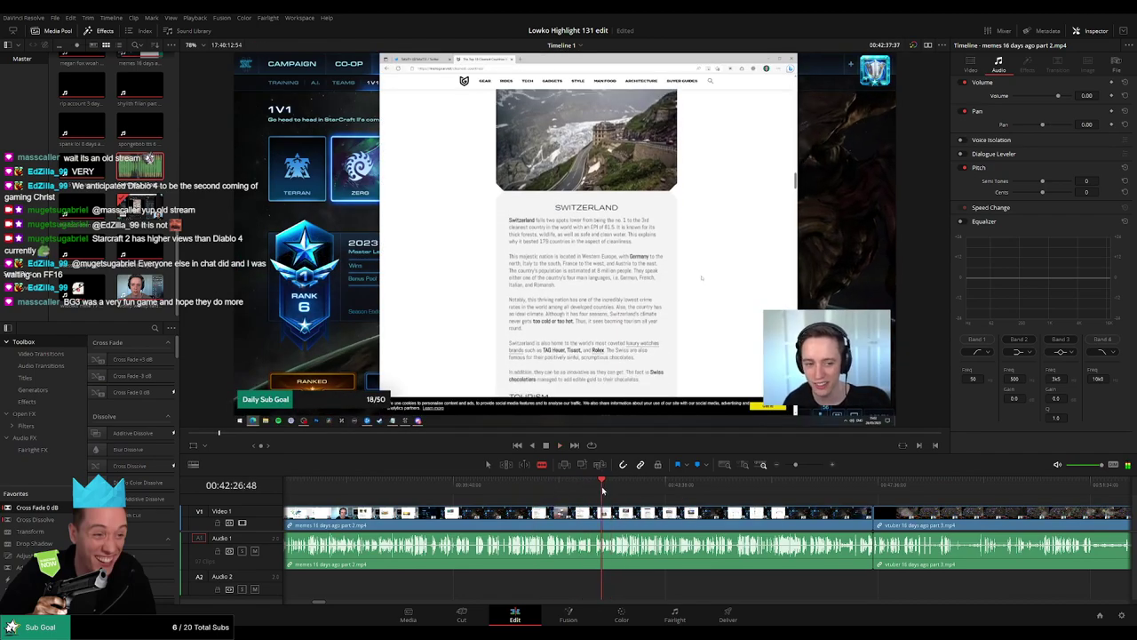
Step: Find the fuel prices in Europe discussion around 45 minutes and play through it with the timeline enlarged
left_click_drag(603, 489, 786, 491)
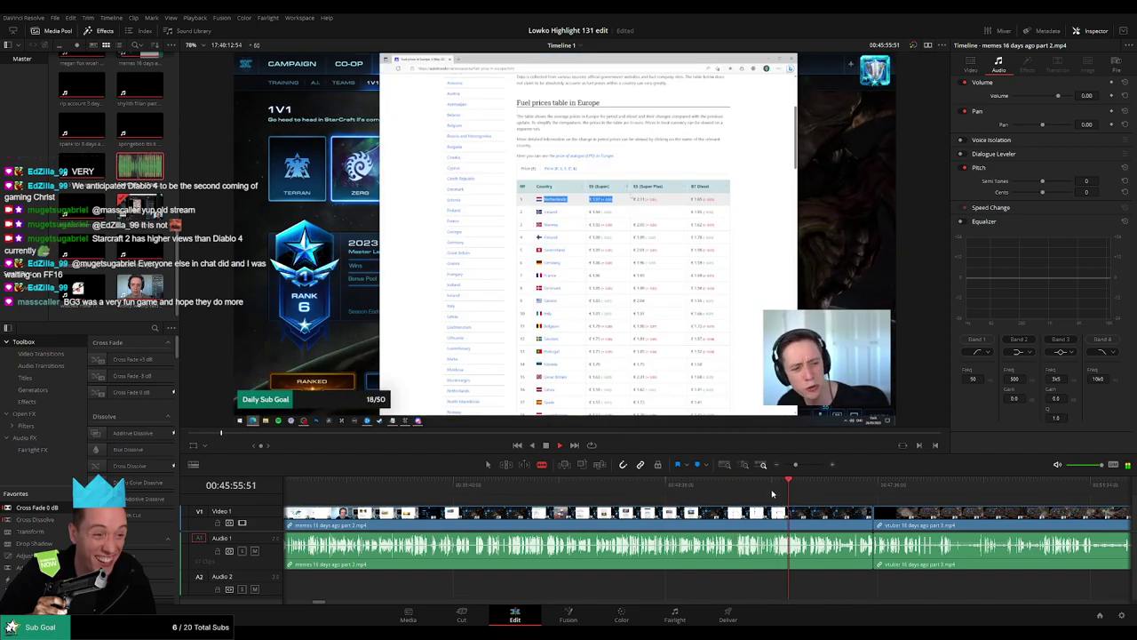
left_click(778, 491)
left_click(766, 490)
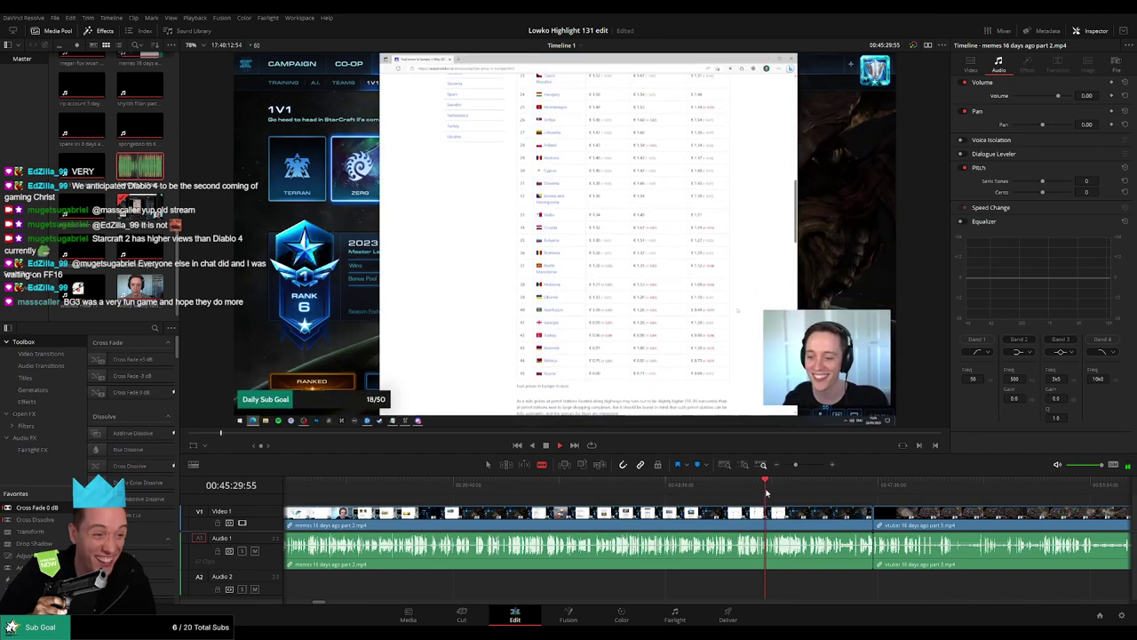
left_click_drag(796, 466, 805, 470)
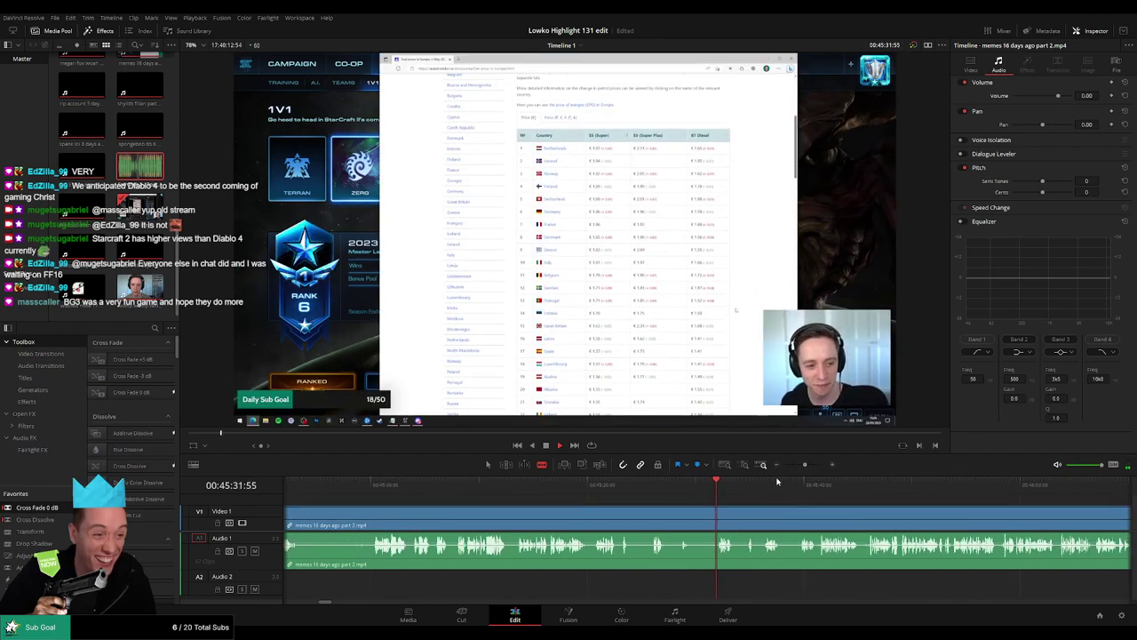
left_click(367, 487)
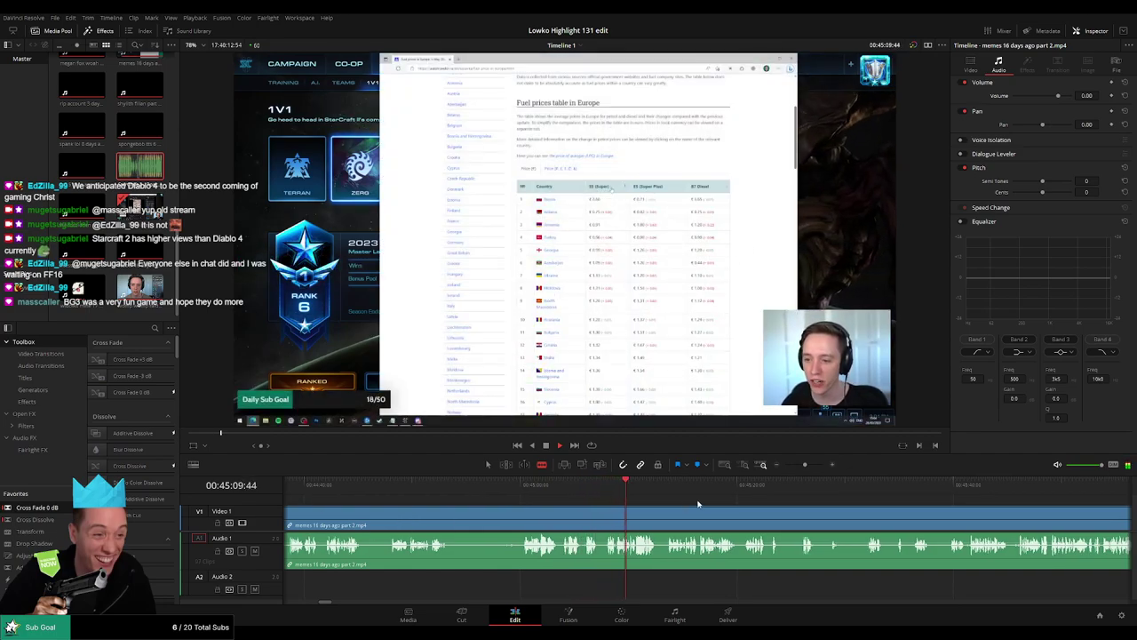
left_click_drag(702, 503, 574, 495)
left_click(573, 495)
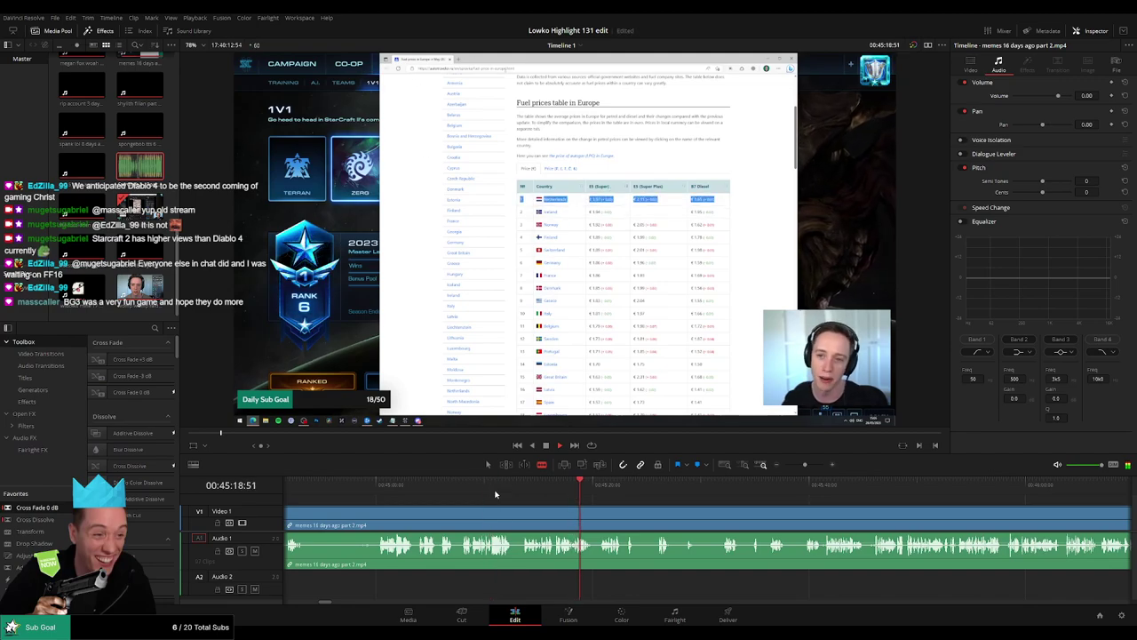
left_click(467, 495)
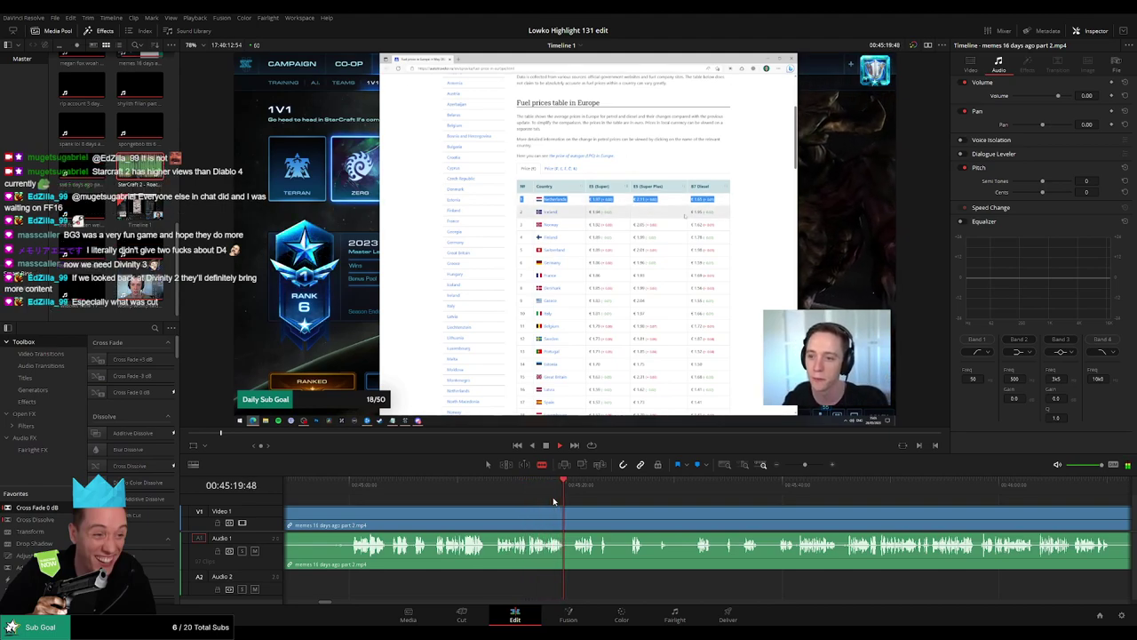
left_click_drag(660, 504, 543, 498)
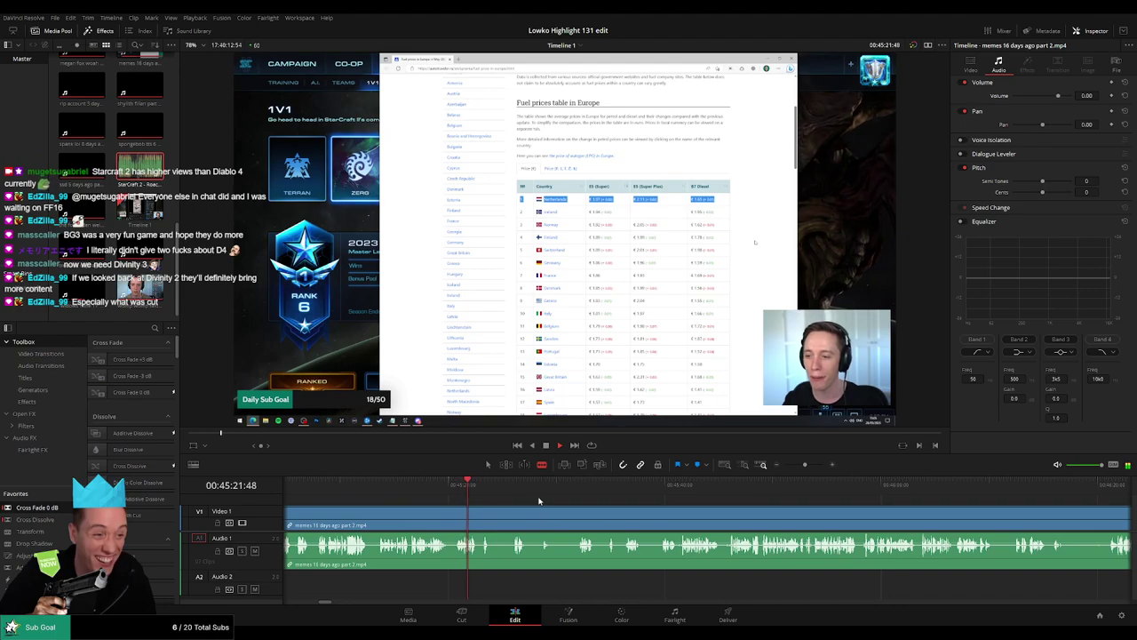
scroll(443, 505, "left", 3)
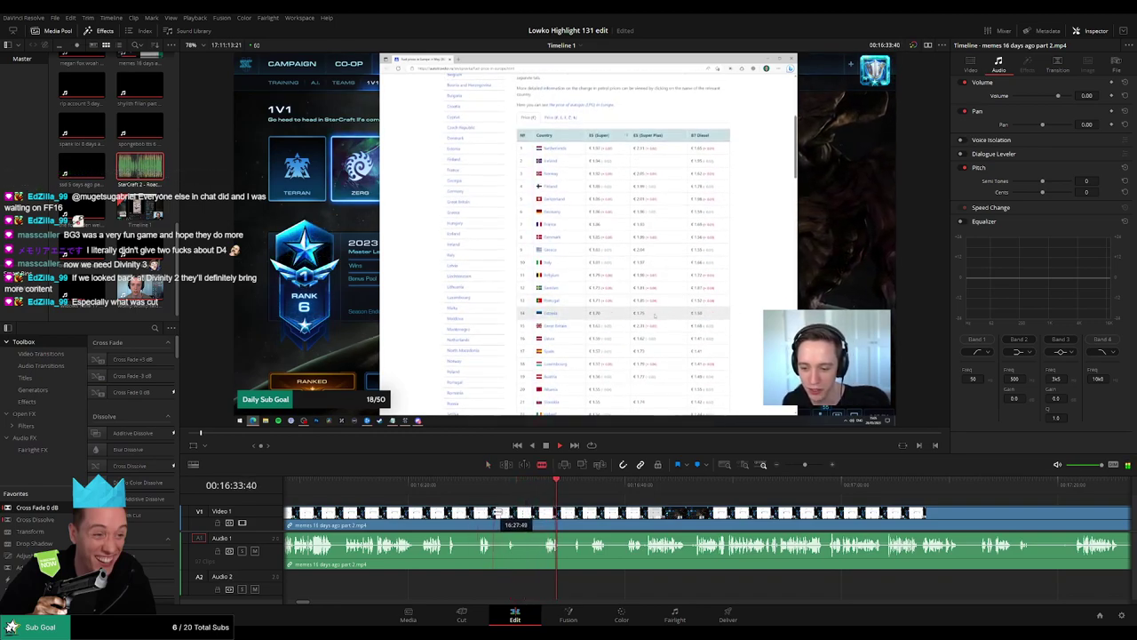
Step: Cut out the quiet stretch from about 16:27 to 16:32, closing the gap, and add an audio cross fade at the cut
left_click(497, 513)
left_click(545, 514)
key("a")
left_click(531, 516)
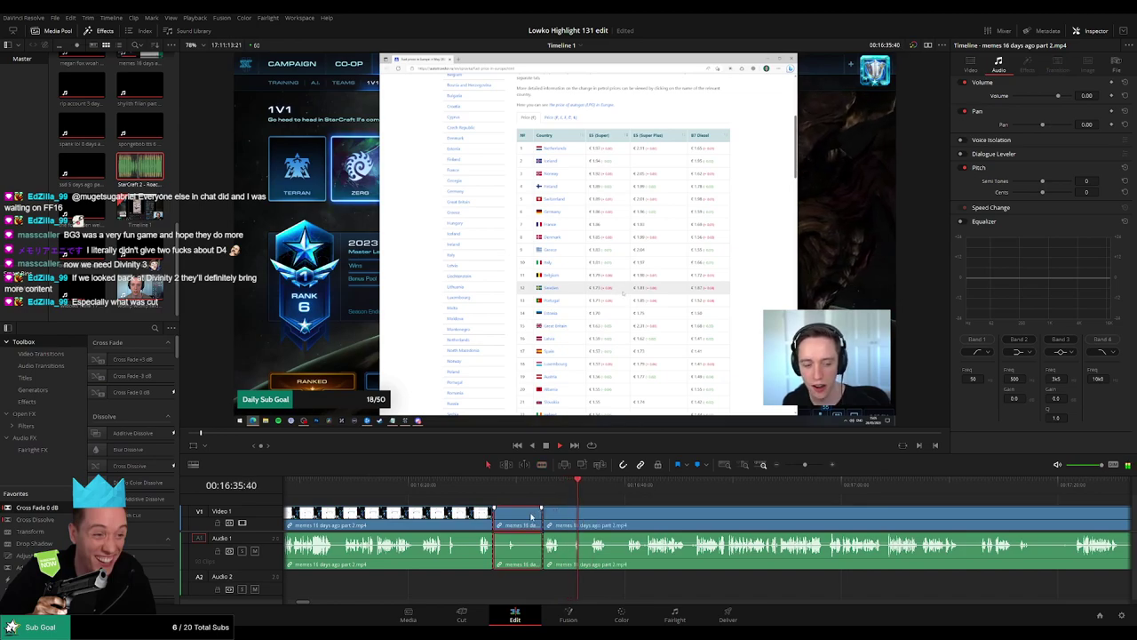
key("Delete")
key("shift+t")
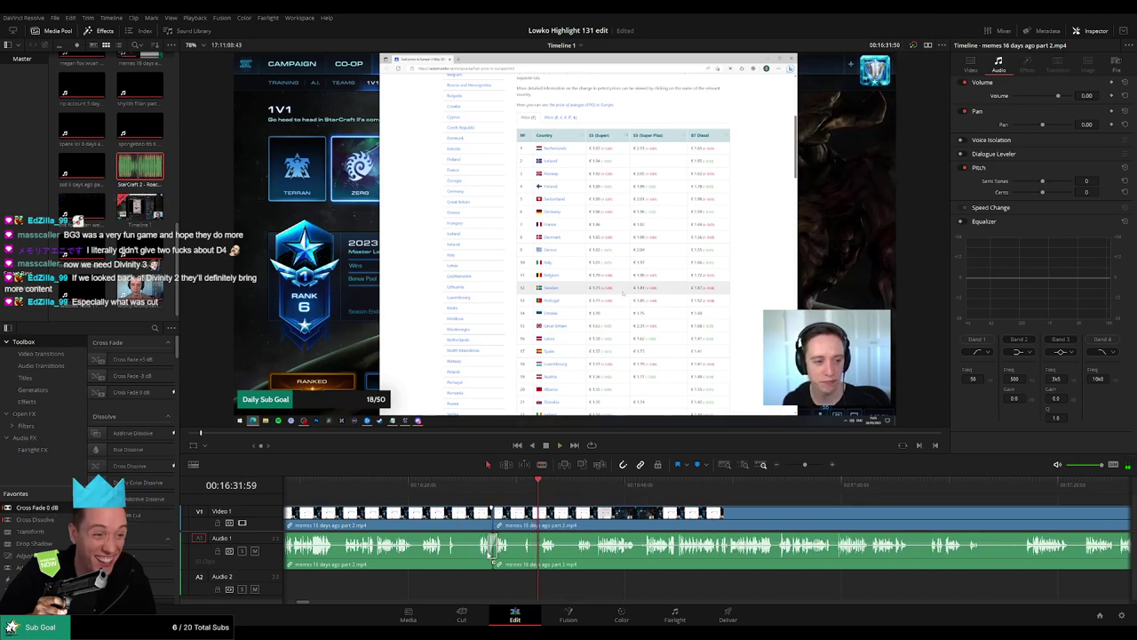
Step: Remove the short pause at about 16:34, closing the gap, and apply Cross Fade 0 dB to the audio cut
key("space")
left_click_drag(596, 527, 474, 520)
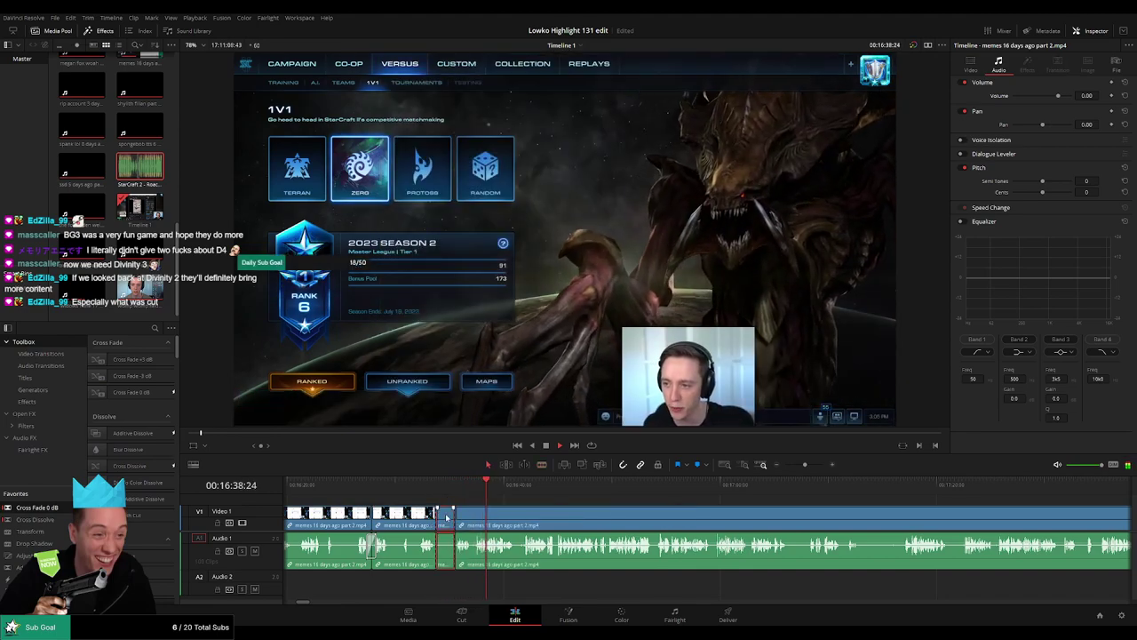
left_click(471, 485)
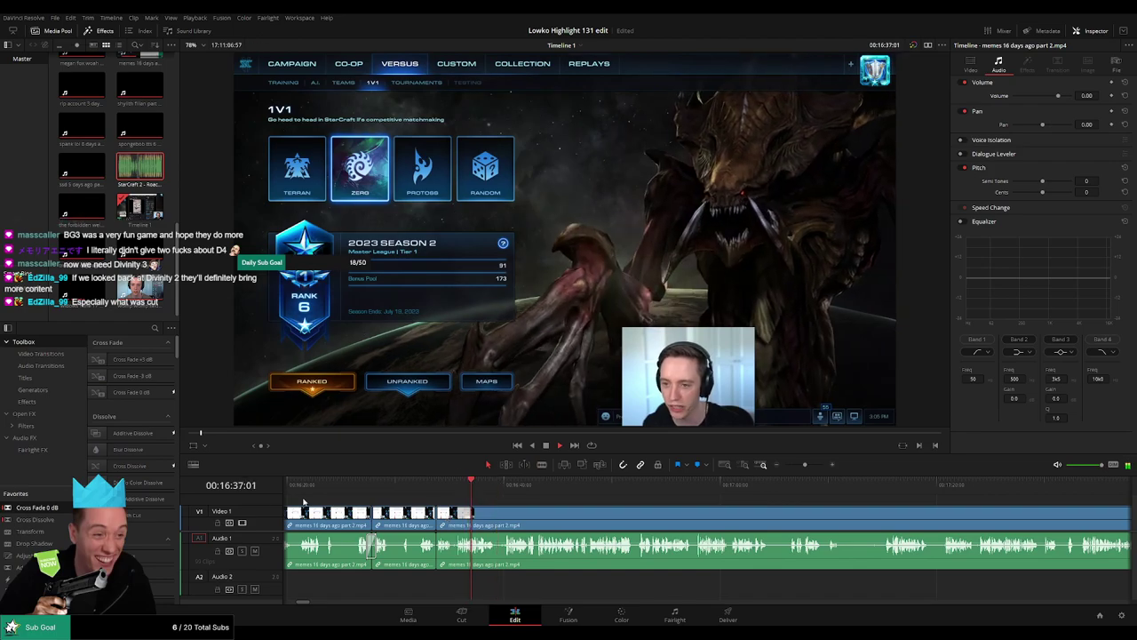
left_click_drag(55, 508, 439, 551)
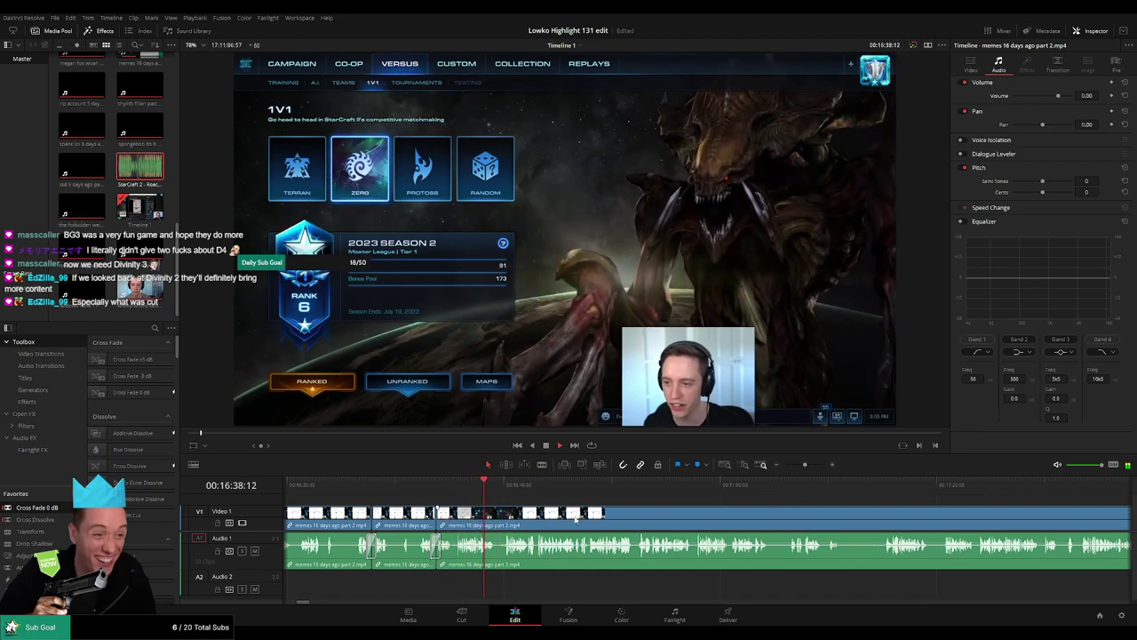
Step: Cut out the quiet stretch from about 17:04 to 17:06, closing the gap, and cross fade the audio at the cut
scroll(547, 526, "down", 2)
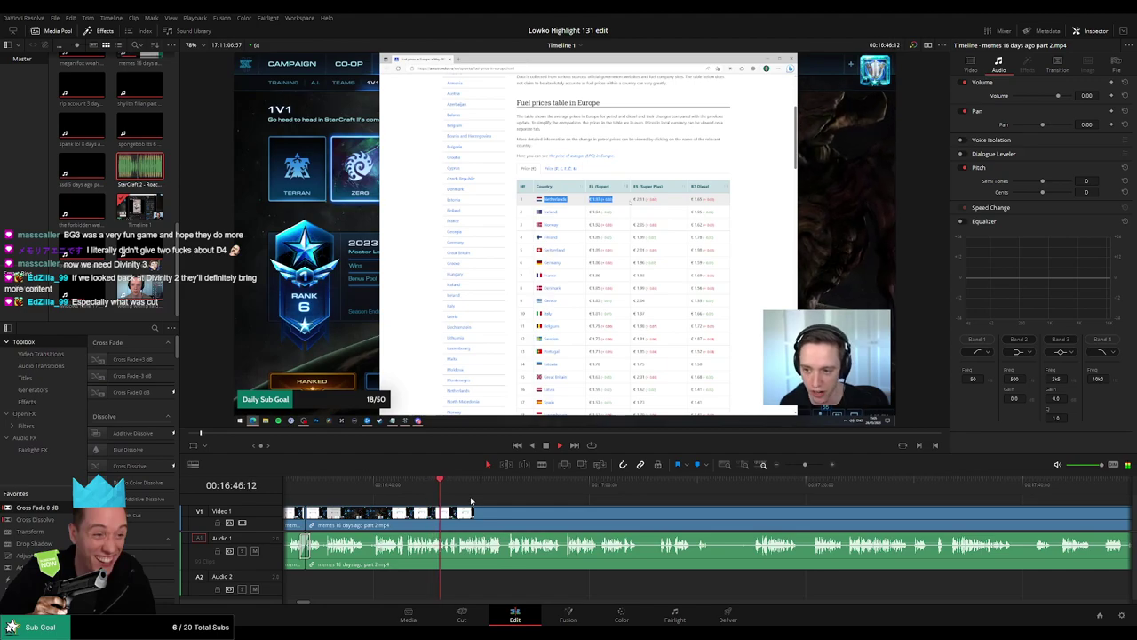
left_click_drag(804, 466, 809, 468)
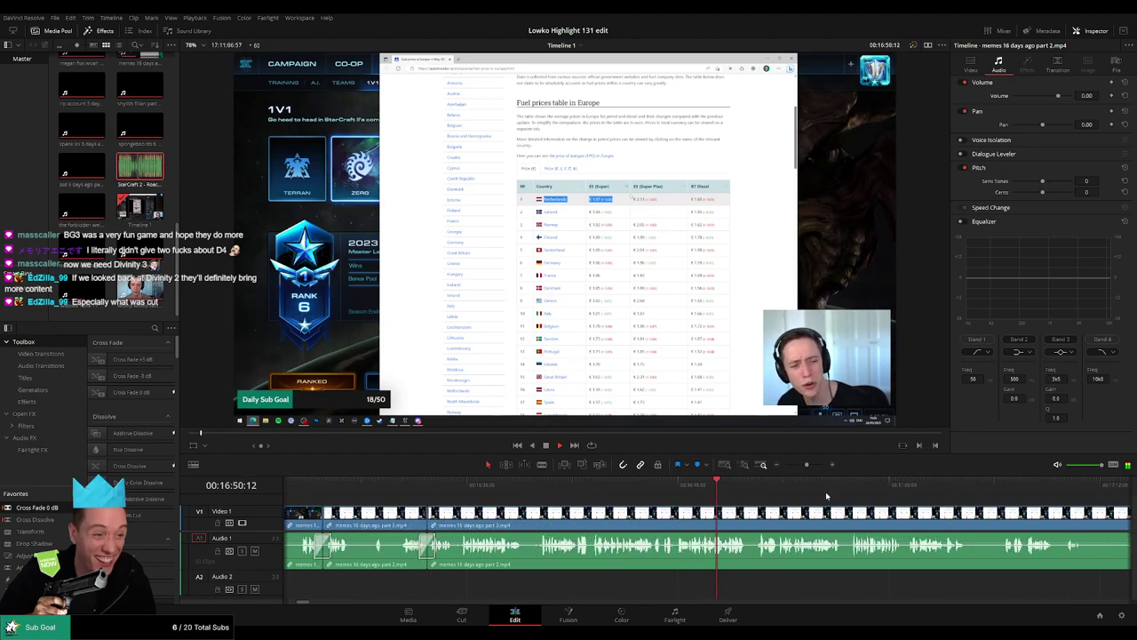
left_click_drag(900, 499, 613, 502)
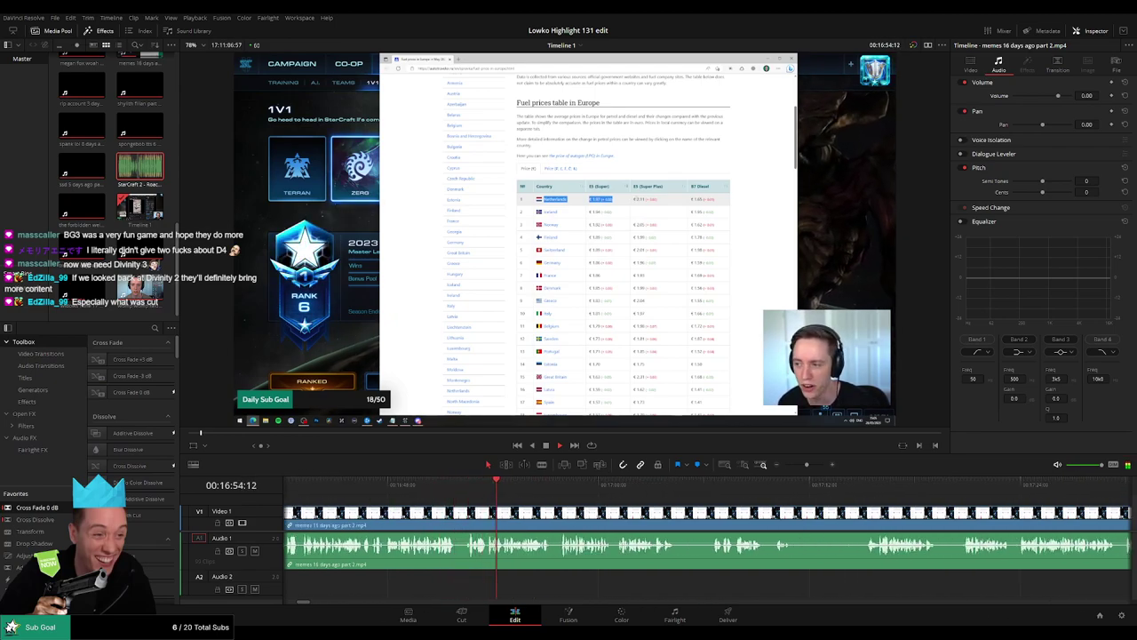
scroll(511, 493, "right", 2)
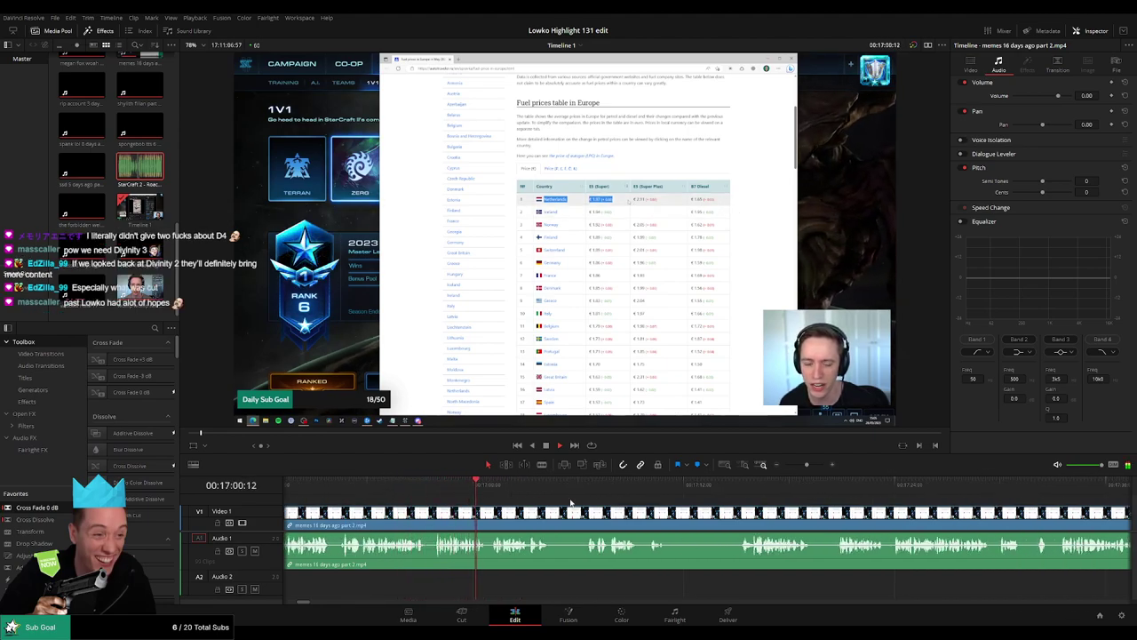
scroll(475, 498, "right", 3)
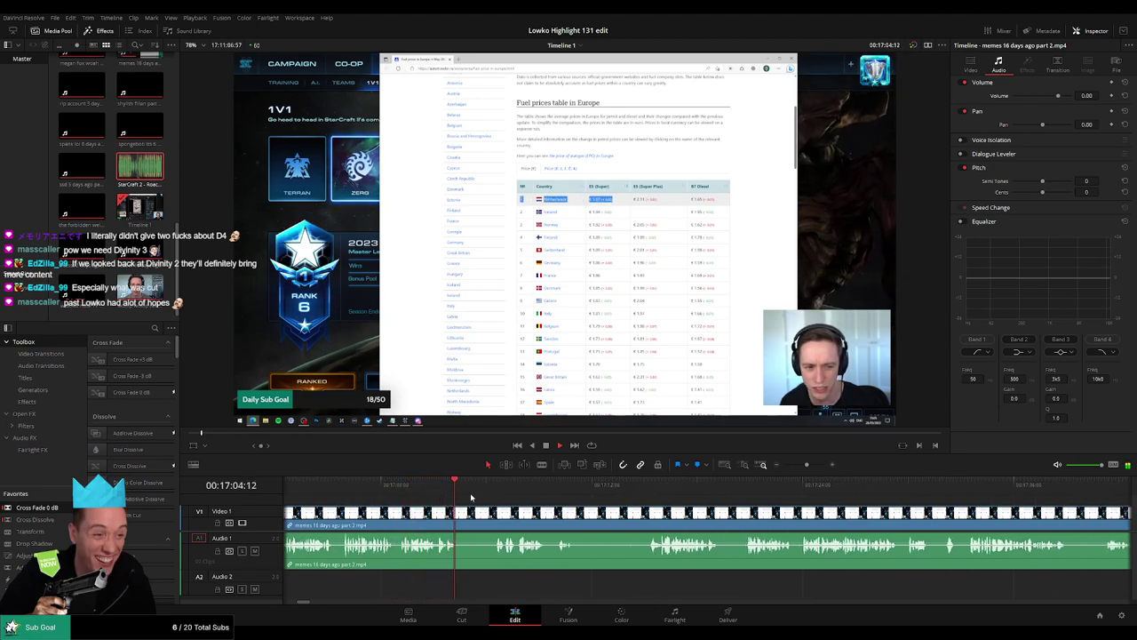
key("b")
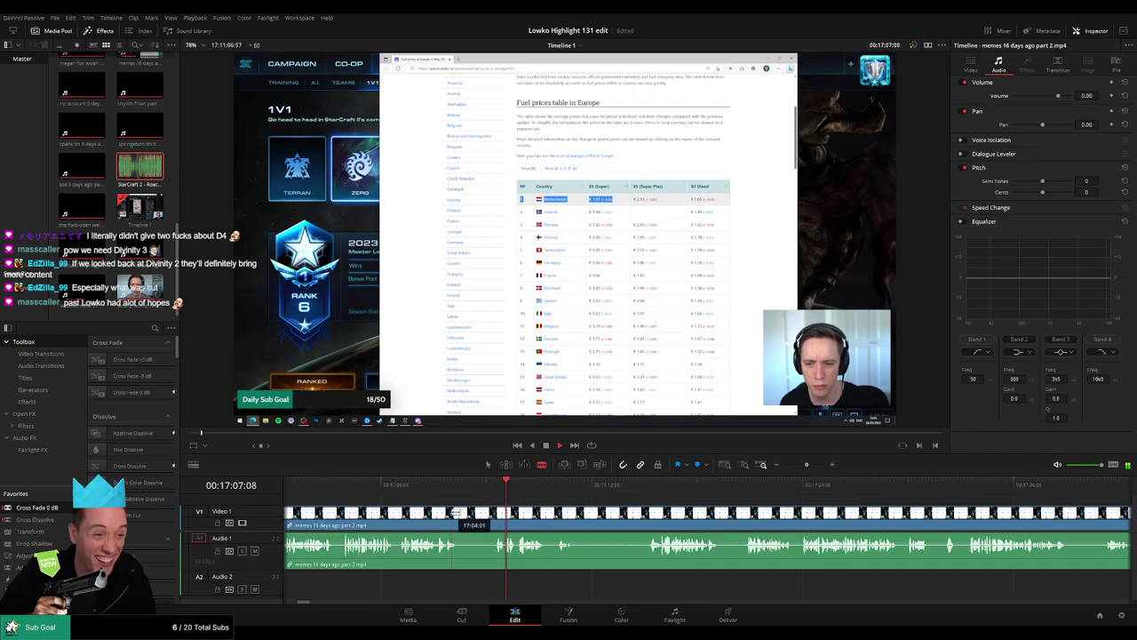
left_click(460, 511)
left_click(494, 513)
key("a")
left_click(480, 521)
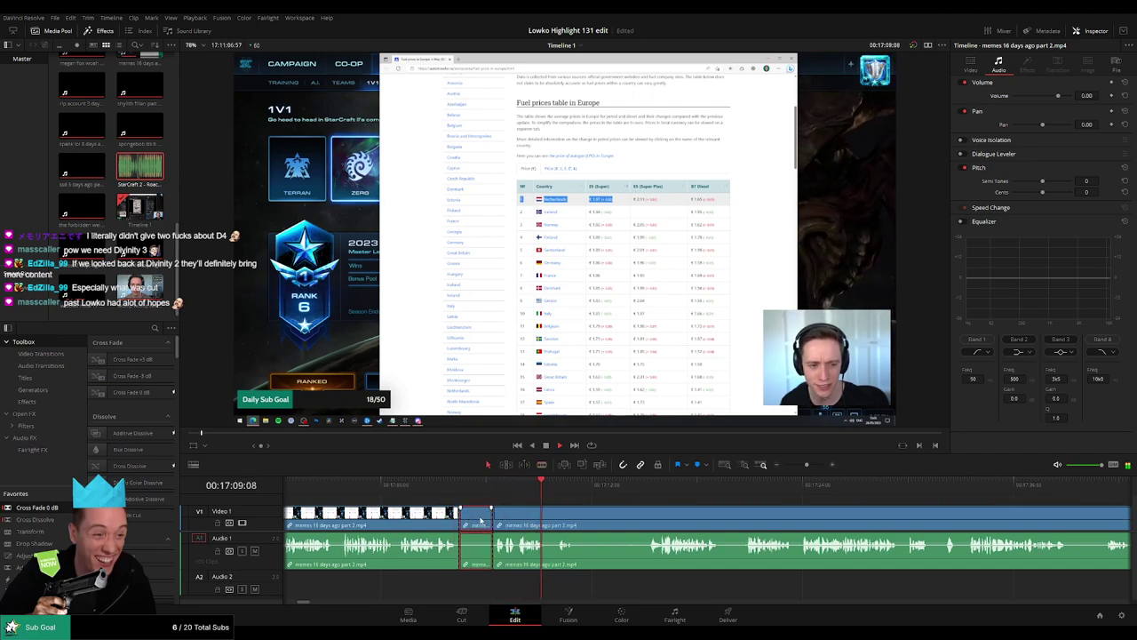
key("Delete")
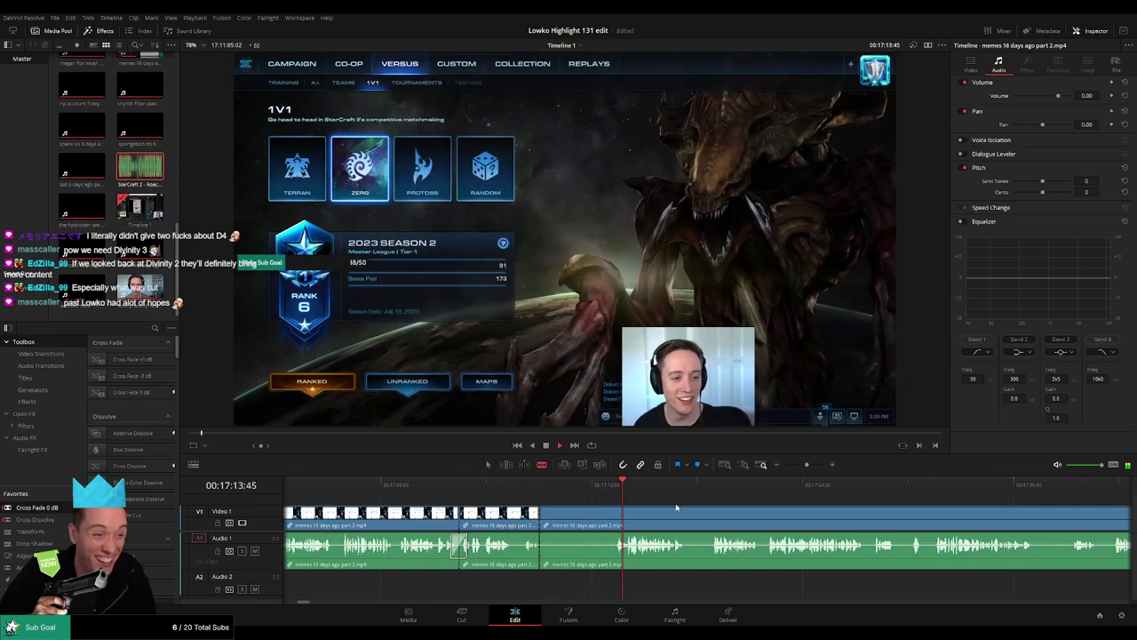
Step: Remove the silent section from about 17:09 to 17:13, closing the gap, and add an audio cross fade at the cut
scroll(676, 508, "right", 3)
left_click(467, 516)
key("a")
left_click(448, 520)
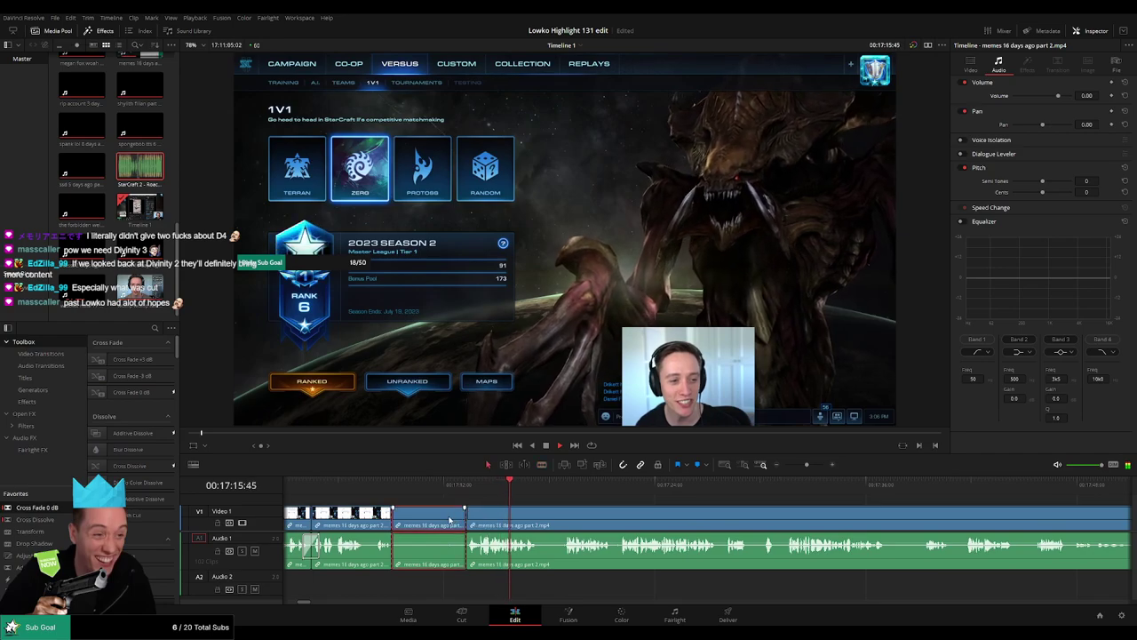
key("Delete")
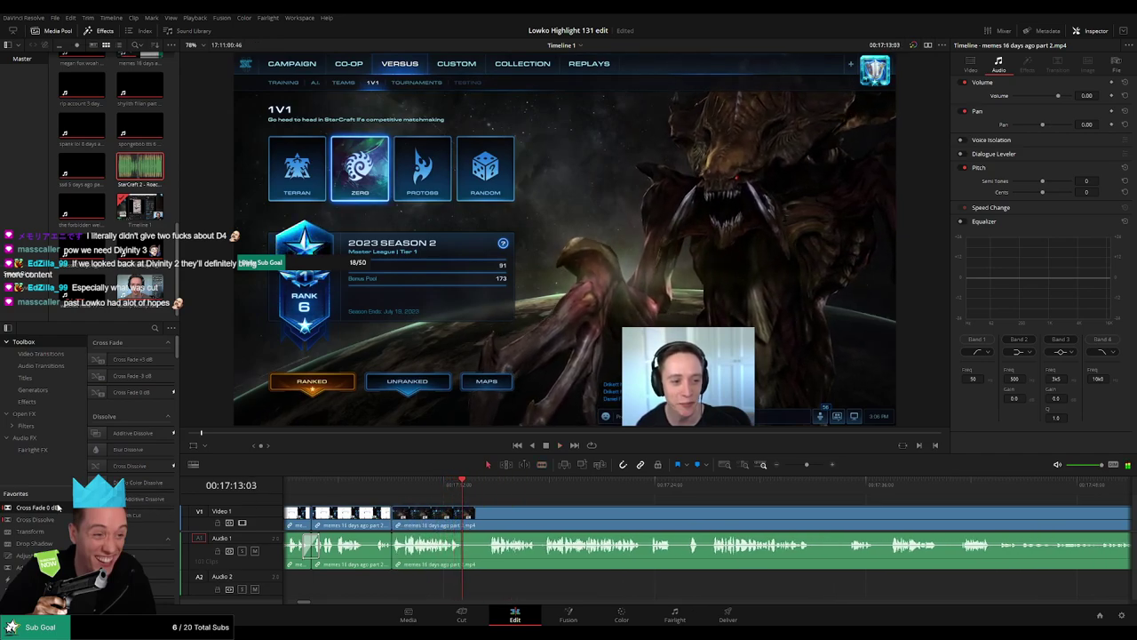
Step: Remove the pause from about 17:13 to 17:14, closing the gap, and smooth the audio cut with a cross fade
key("b")
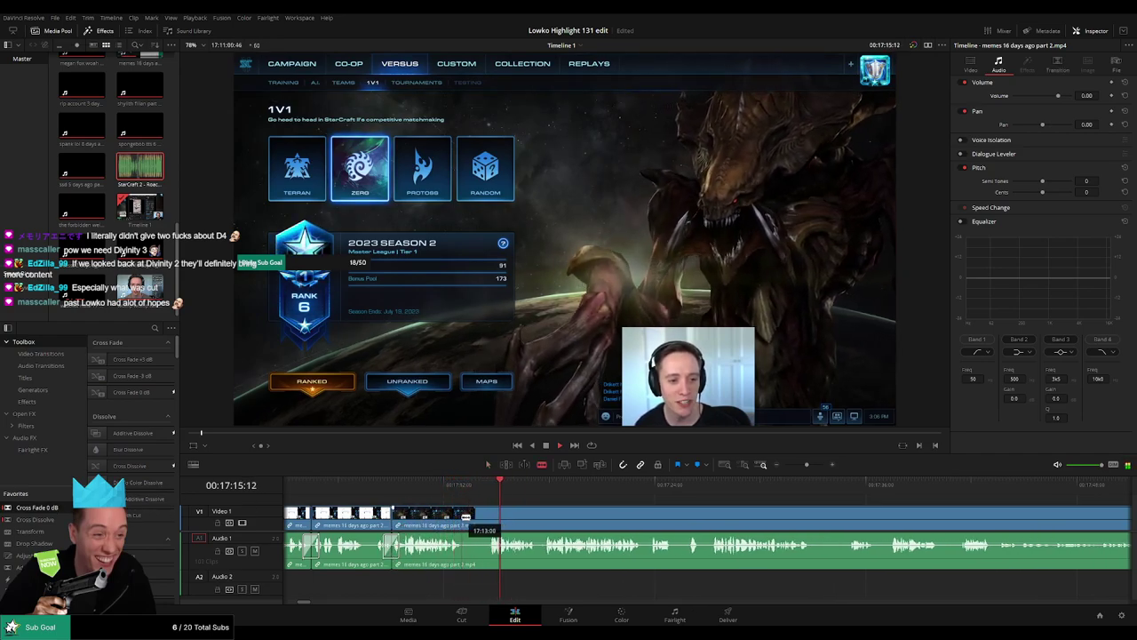
left_click(462, 517)
left_click(491, 516)
key("a")
left_click(476, 516)
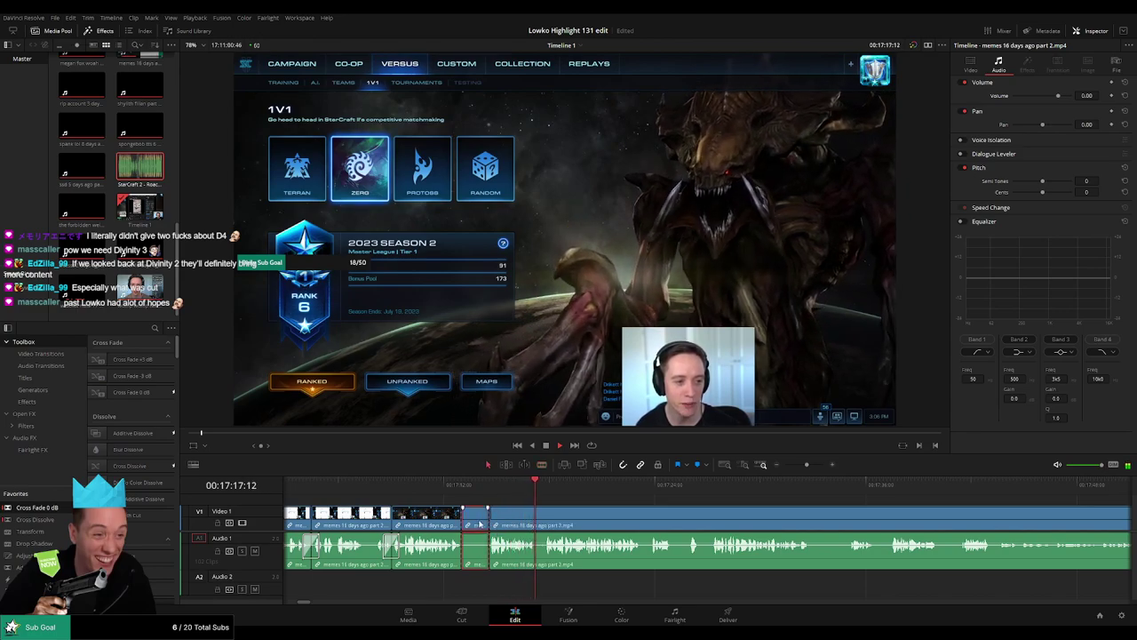
key("Delete")
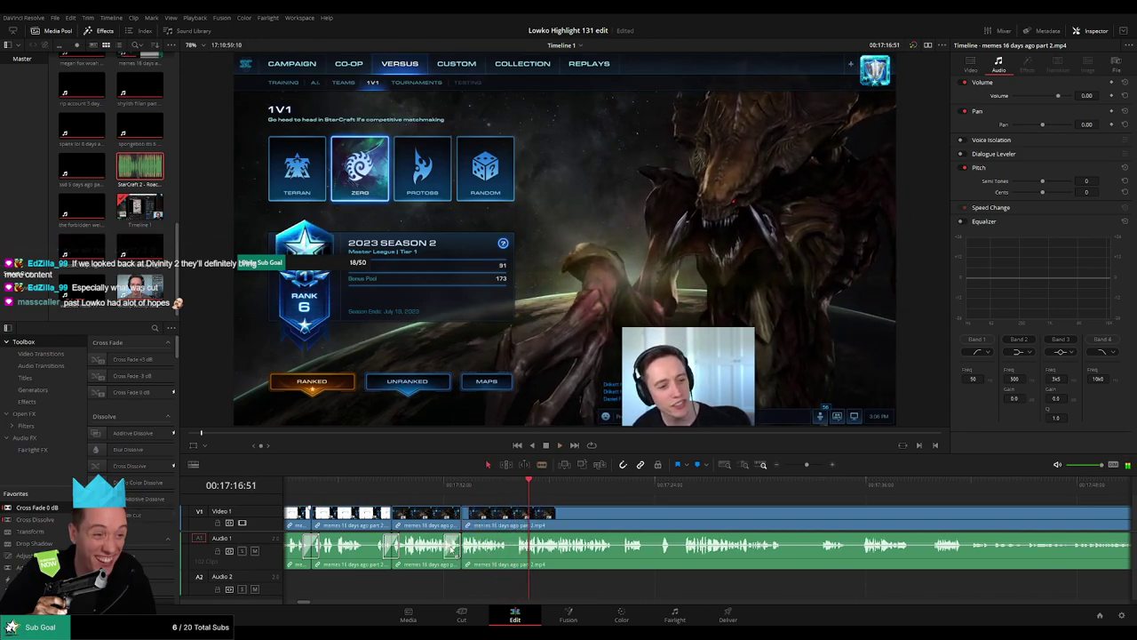
Step: Cut out the pause from about 17:31 to 17:33, closing the gap, and add a cross fade to the audio there
scroll(563, 509, "right", 3)
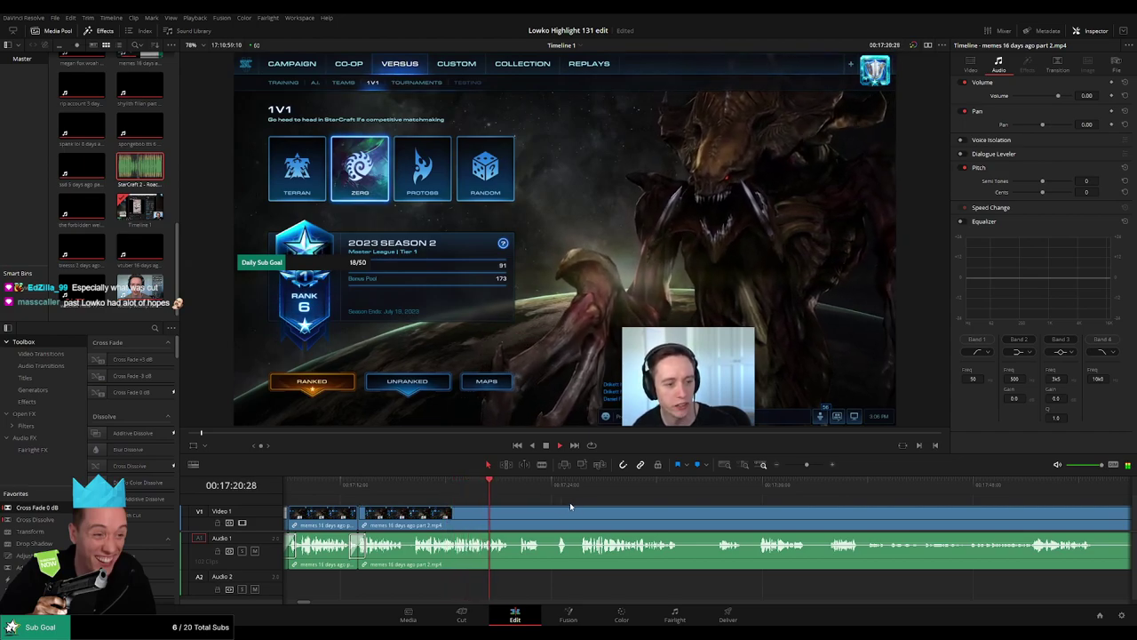
scroll(570, 506, "right", 3)
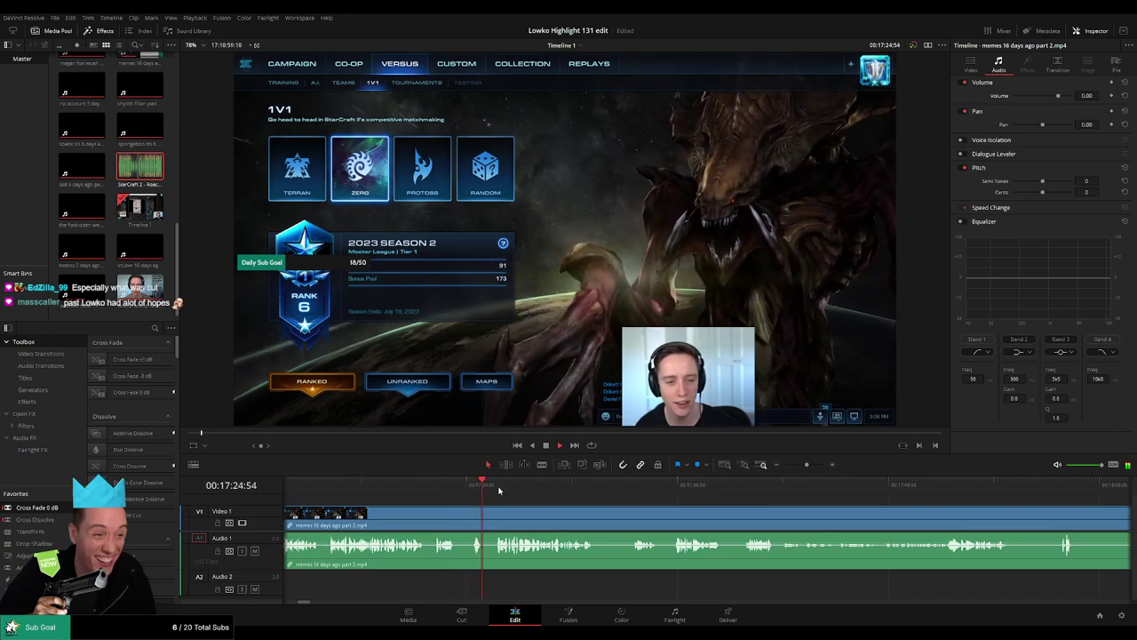
scroll(591, 508, "right", 1)
scroll(590, 508, "right", 1)
key("b")
left_click(497, 516)
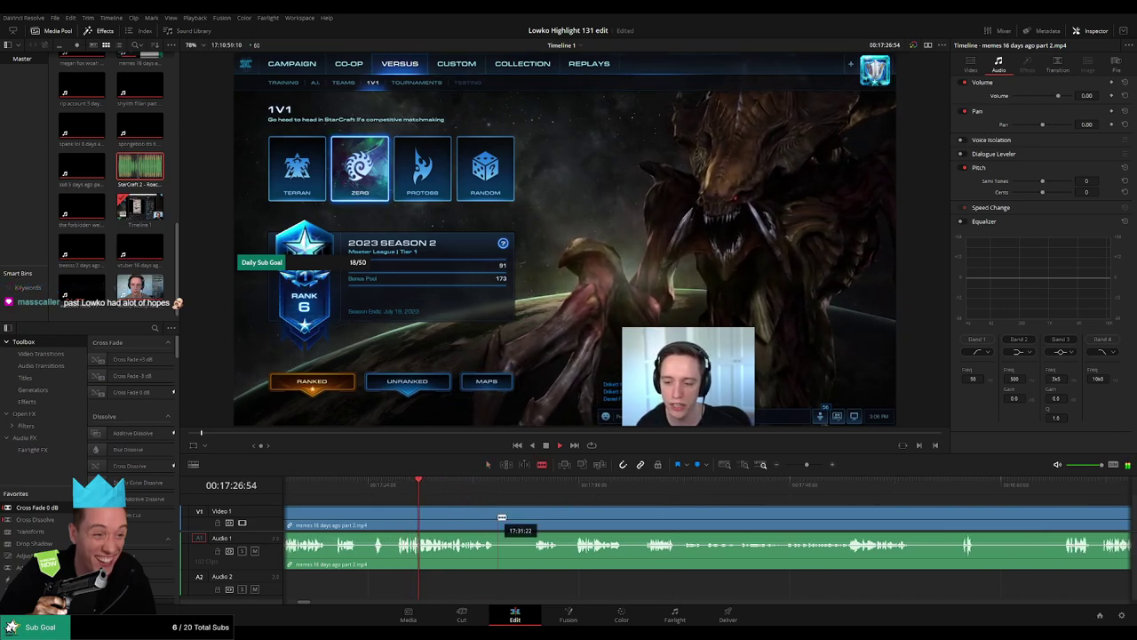
left_click(537, 515)
key("a")
left_click(526, 518)
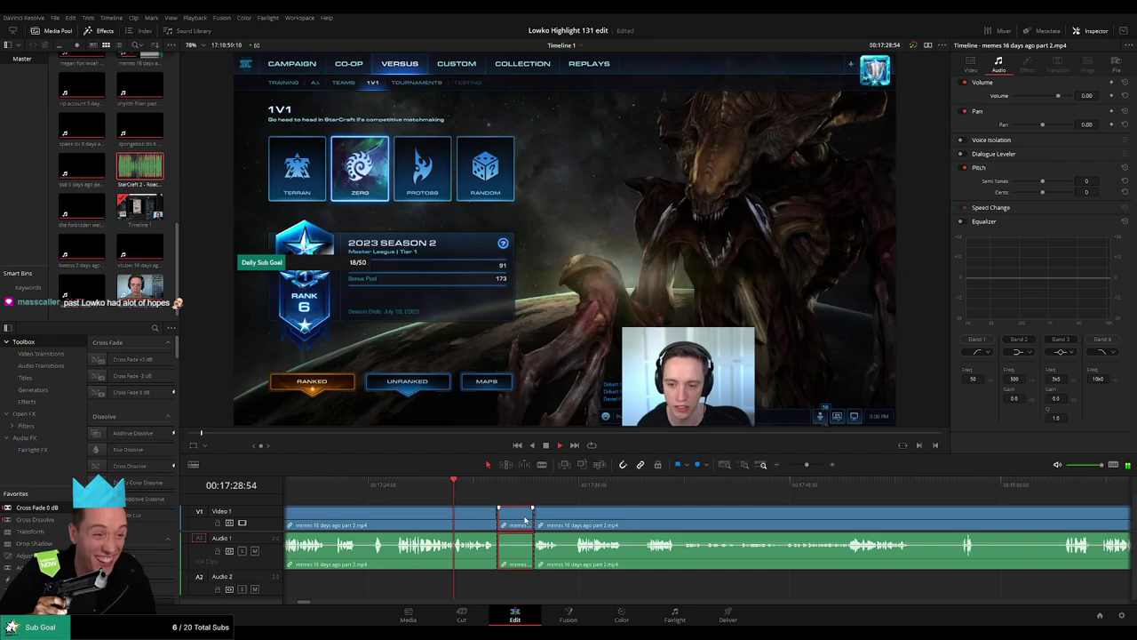
key("Delete")
scroll(497, 506, "right", 1)
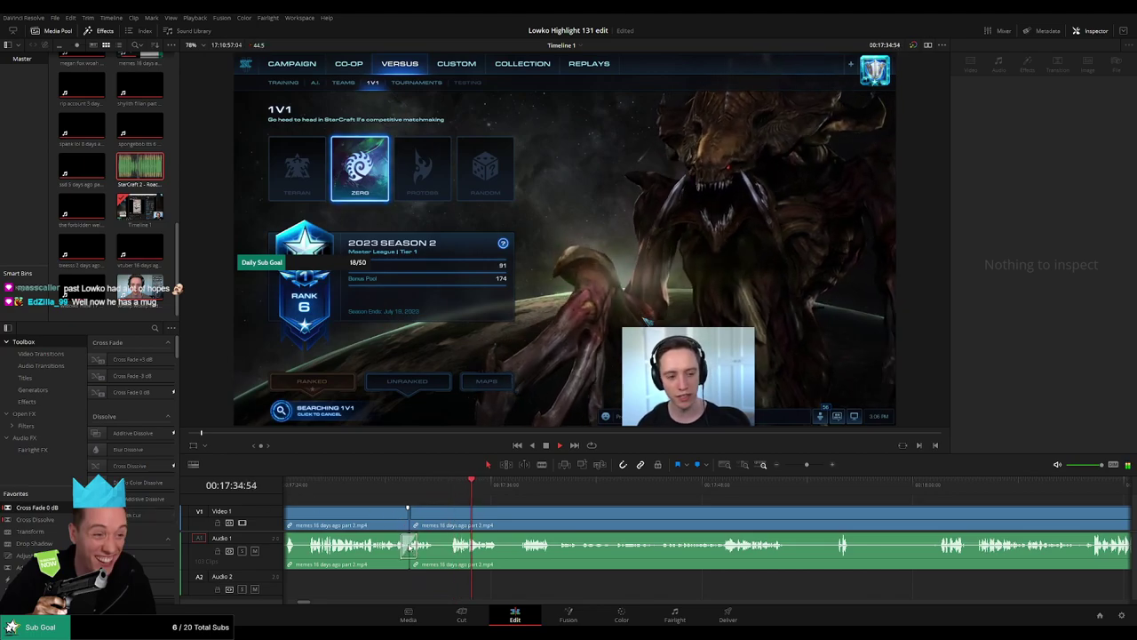
scroll(514, 517, "right", 1)
left_click(451, 489)
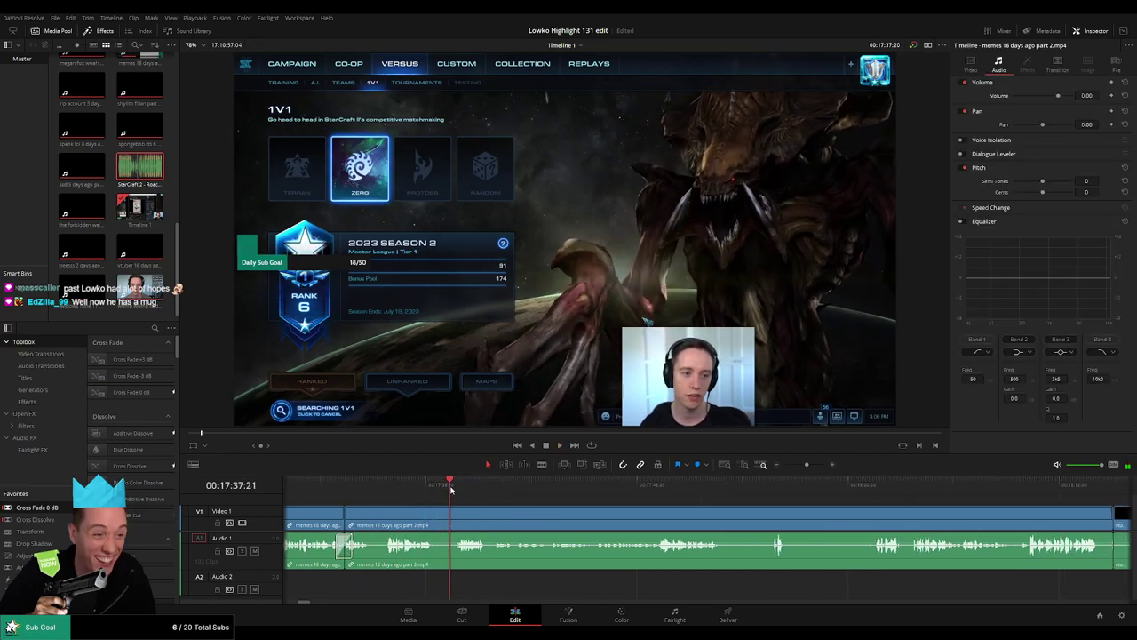
key("space")
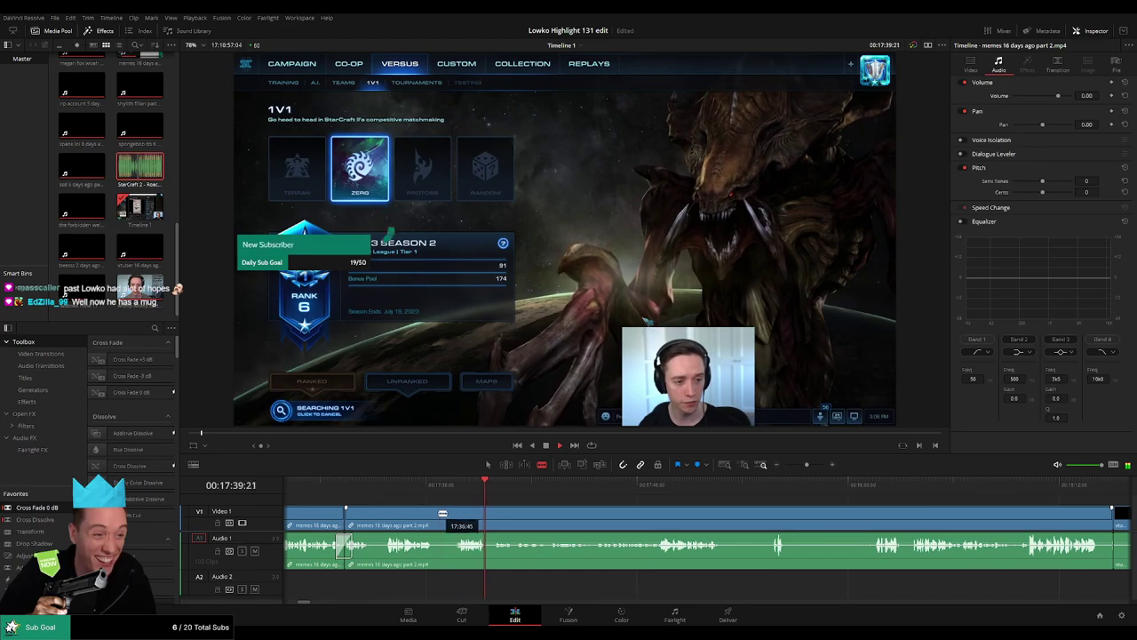
left_click(436, 513)
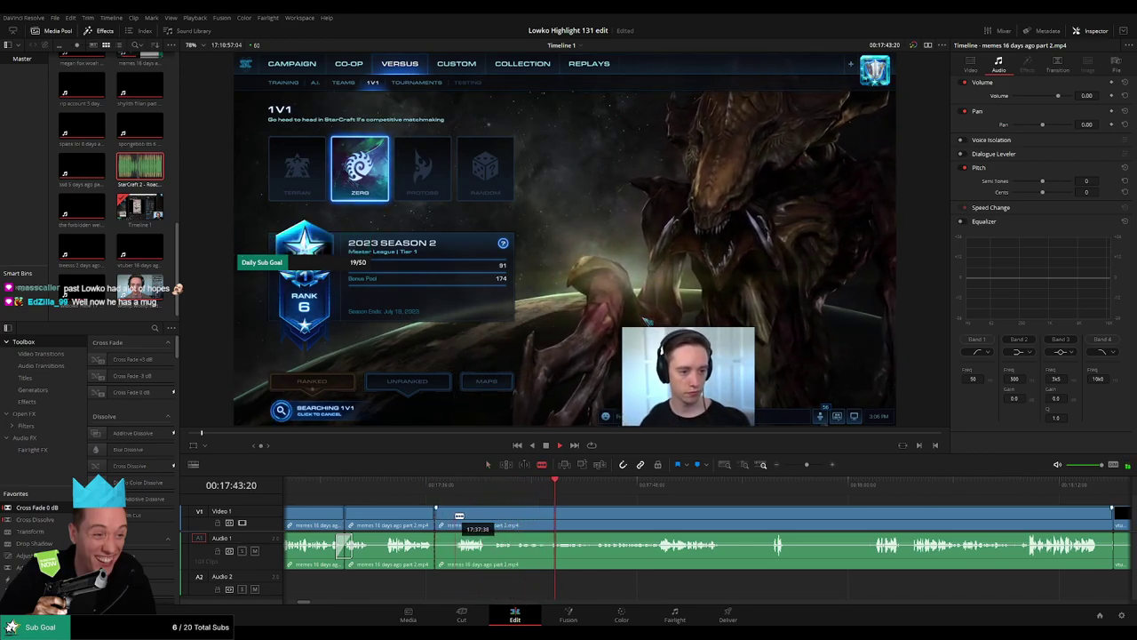
key("ctrl+z")
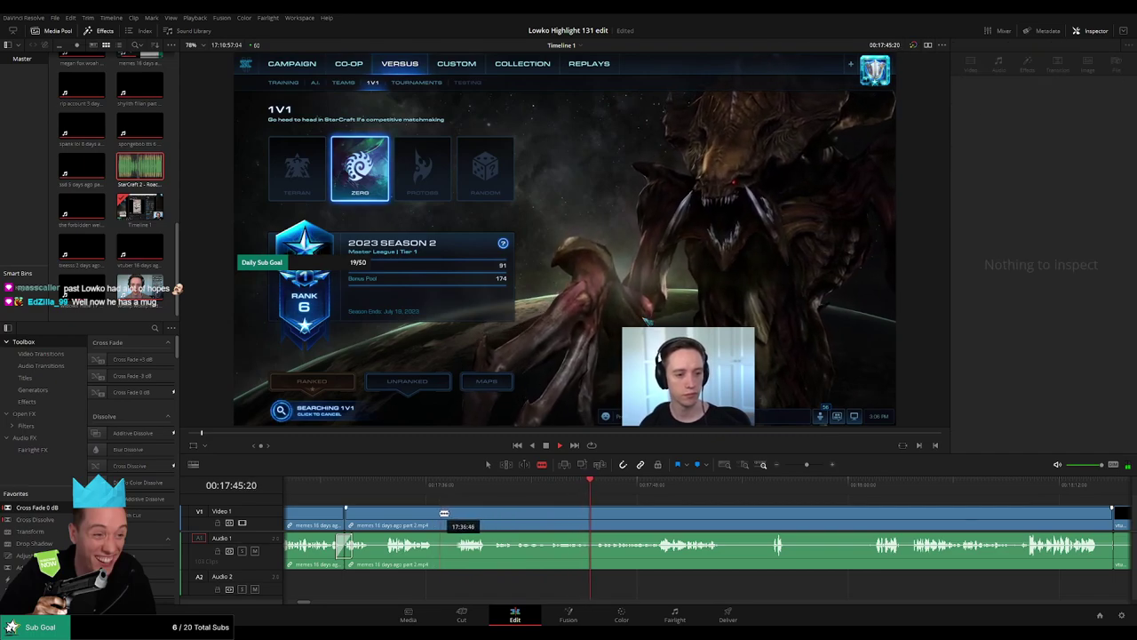
left_click(440, 511)
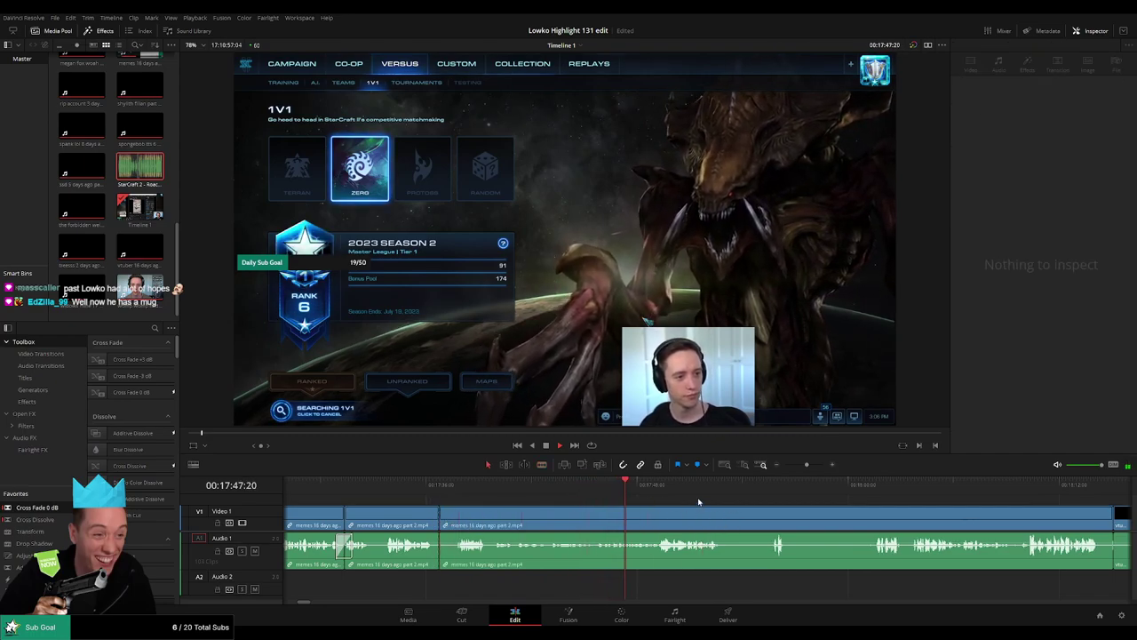
key("ctrl+z")
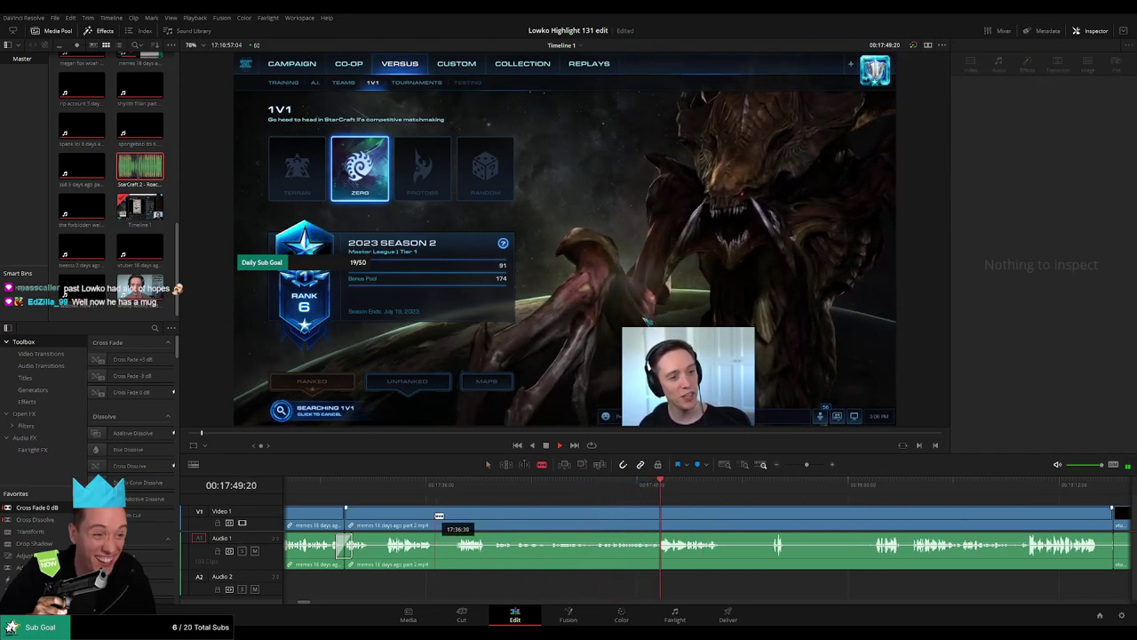
Step: Split the memes part 2 clip at about 17:36 and ripple delete everything after it up to the vtuber part 3 clip
left_click_drag(439, 516, 455, 513)
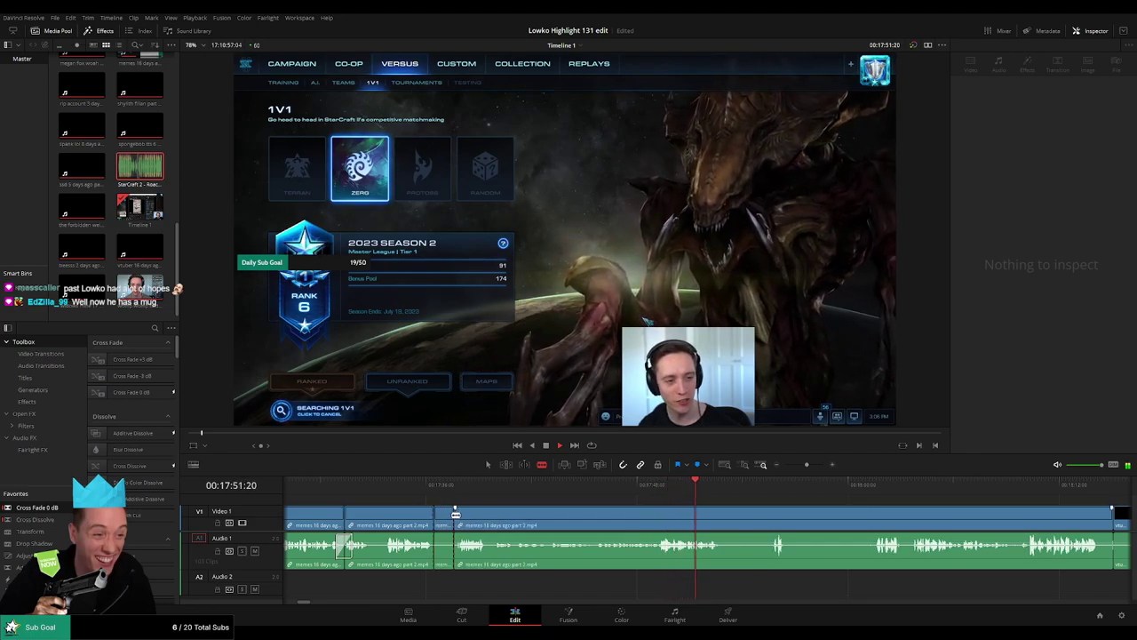
left_click(445, 520)
key("BackSpace")
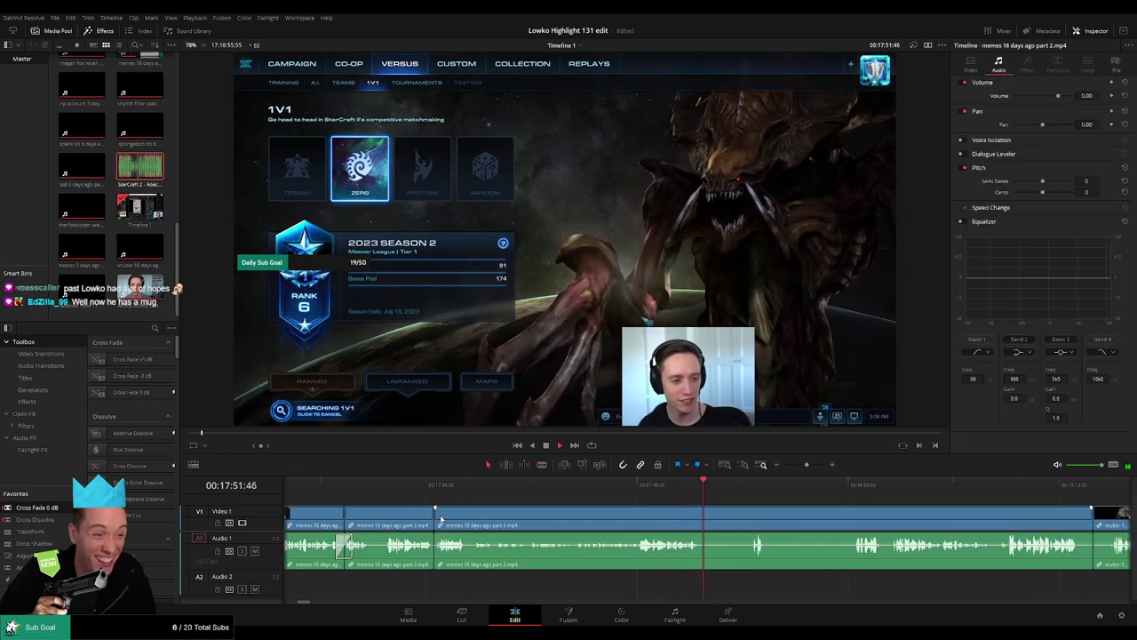
left_click_drag(431, 553, 435, 551)
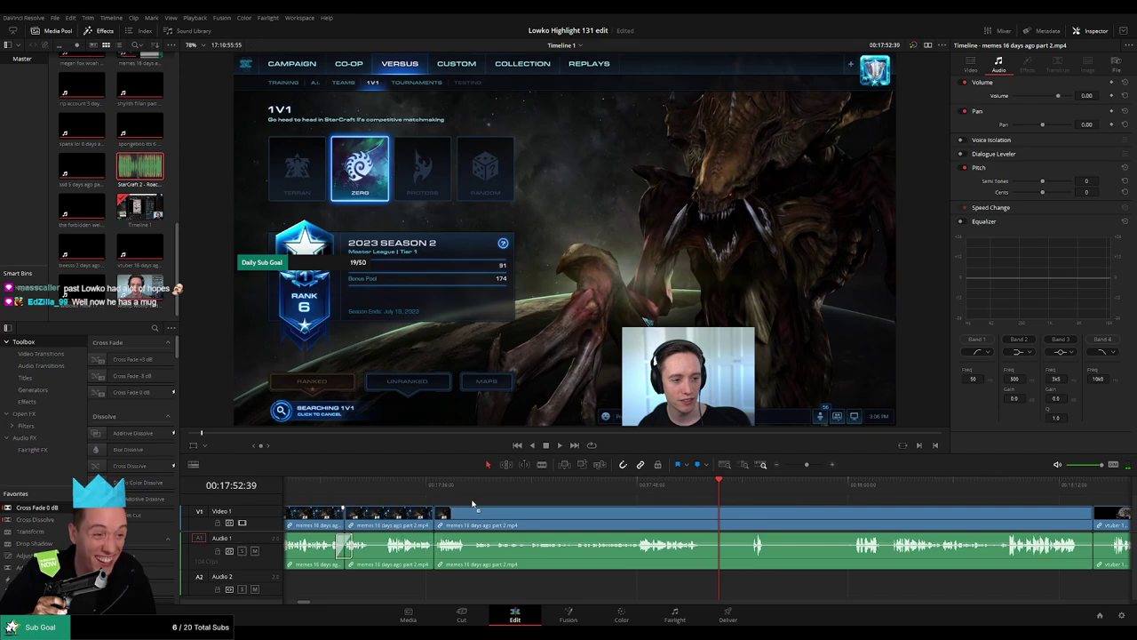
left_click(751, 521)
key("Delete")
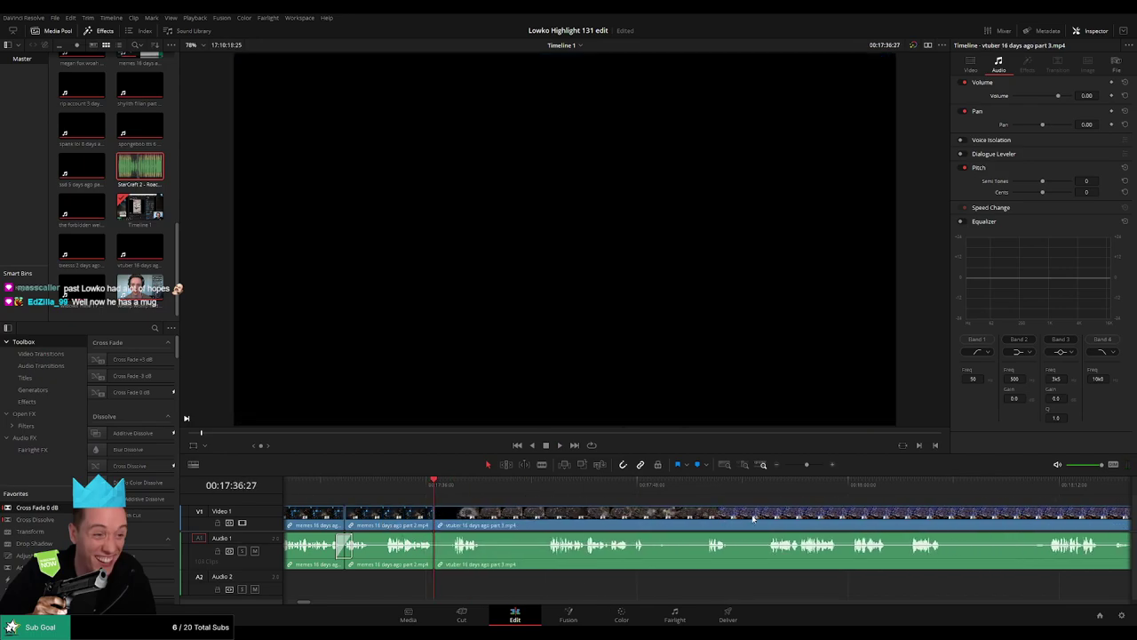
Step: Play the start of the vtuber part 3 clip and step backwards frame by frame from about 17:37 to its opening
key("space")
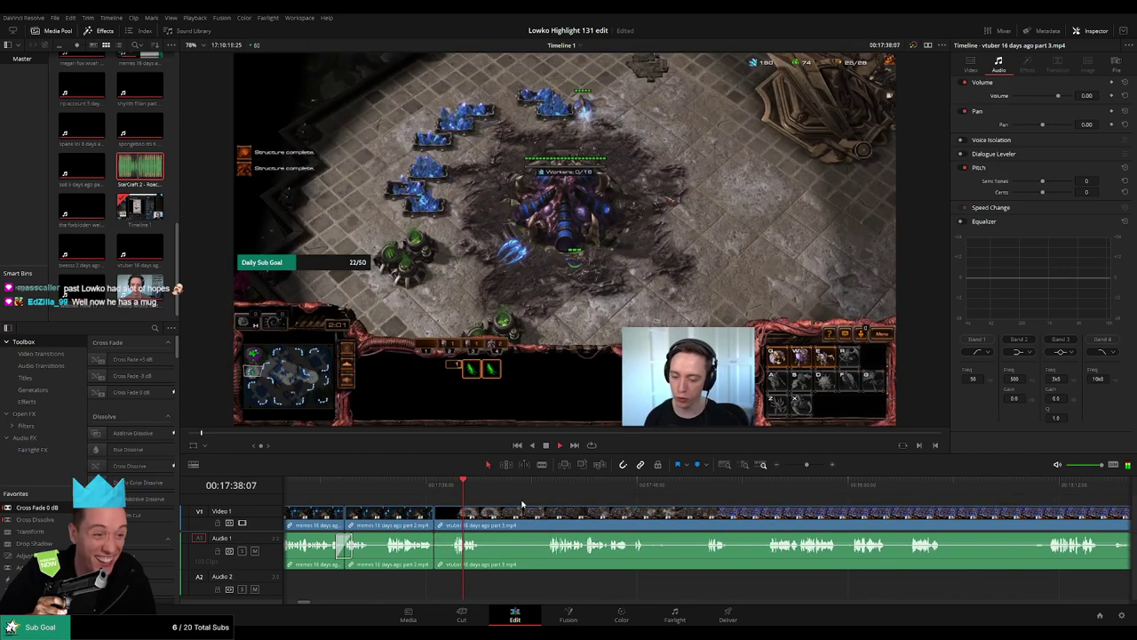
left_click(436, 495)
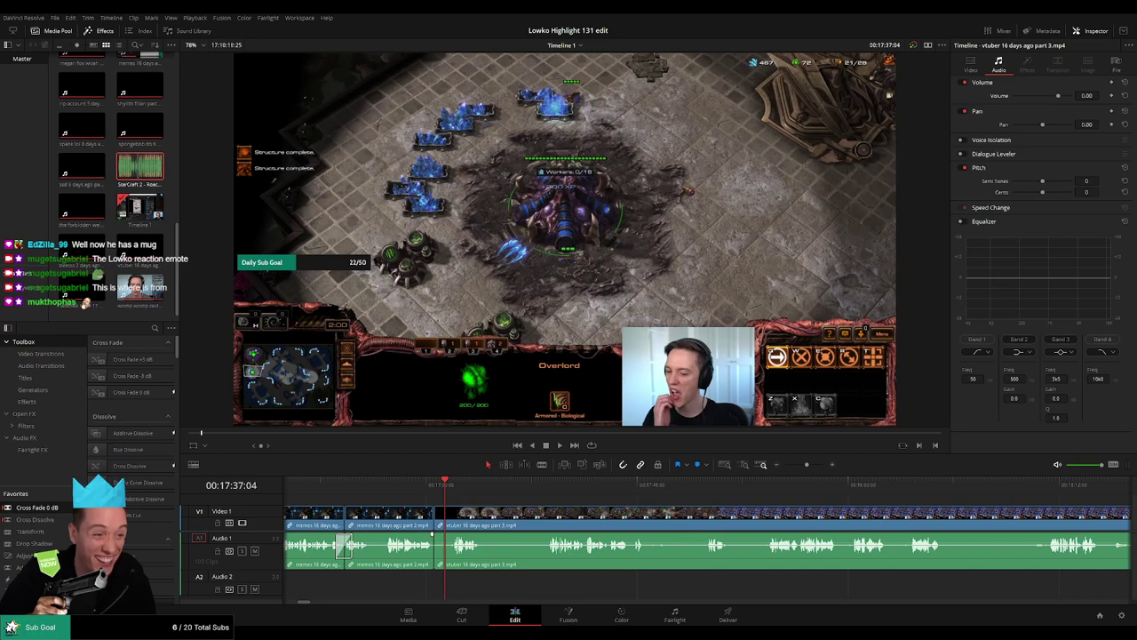
key("q")
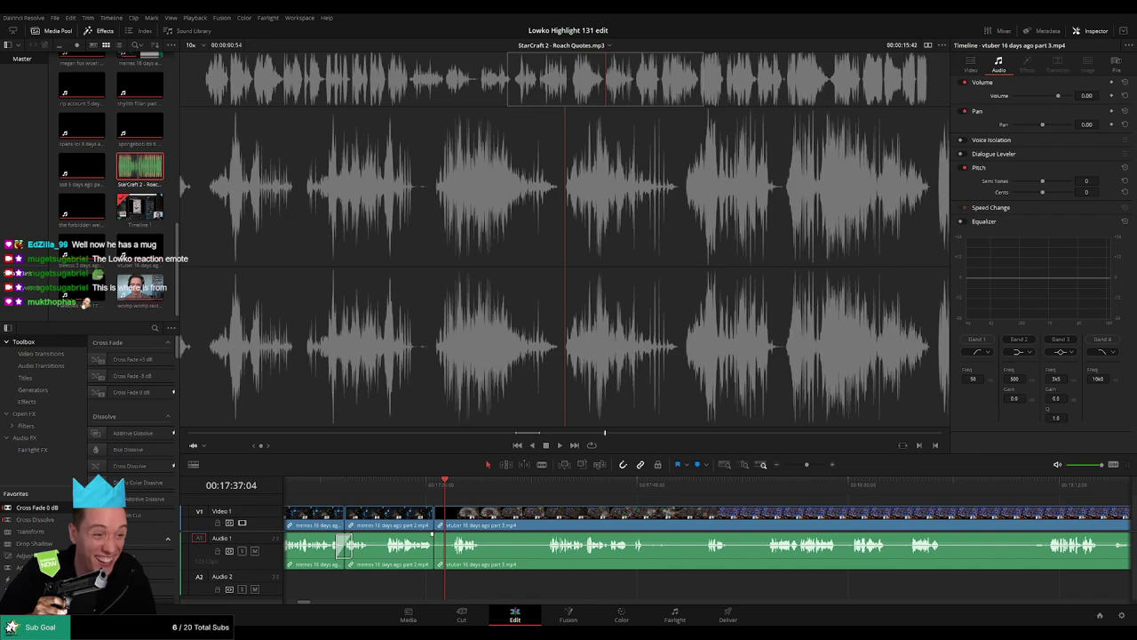
key("q")
key("Left")
key("Left")
key("Left")
key("Left")
key("Left")
key("Left")
key("Left")
key("Left")
key("Left")
key("Left")
key("Left")
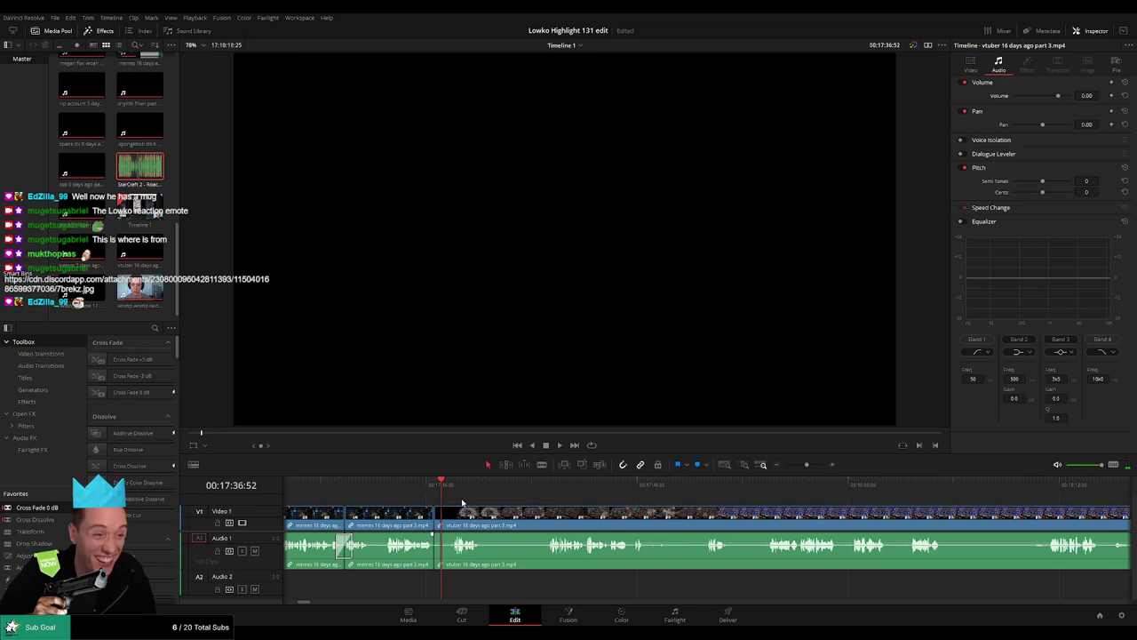
Step: Step forward frame by frame to 17:37:00 and play through the opening gameplay of the vtuber part 3 clip
key("Right")
key("Right")
key("Right")
key("Right")
key("Right")
key("Right")
key("Right")
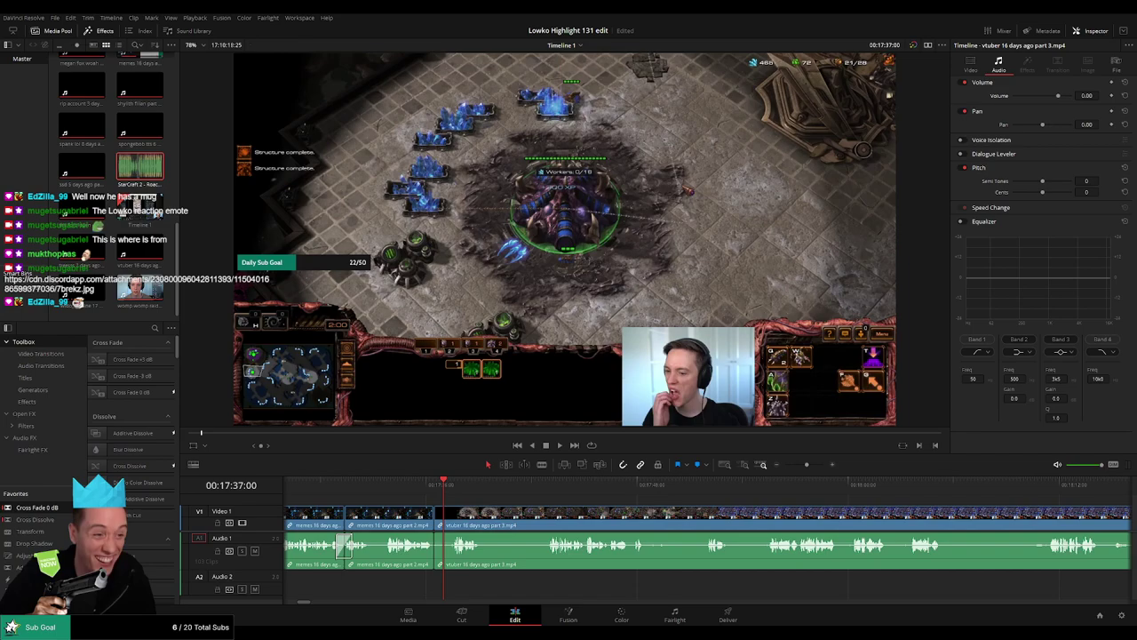
key("space")
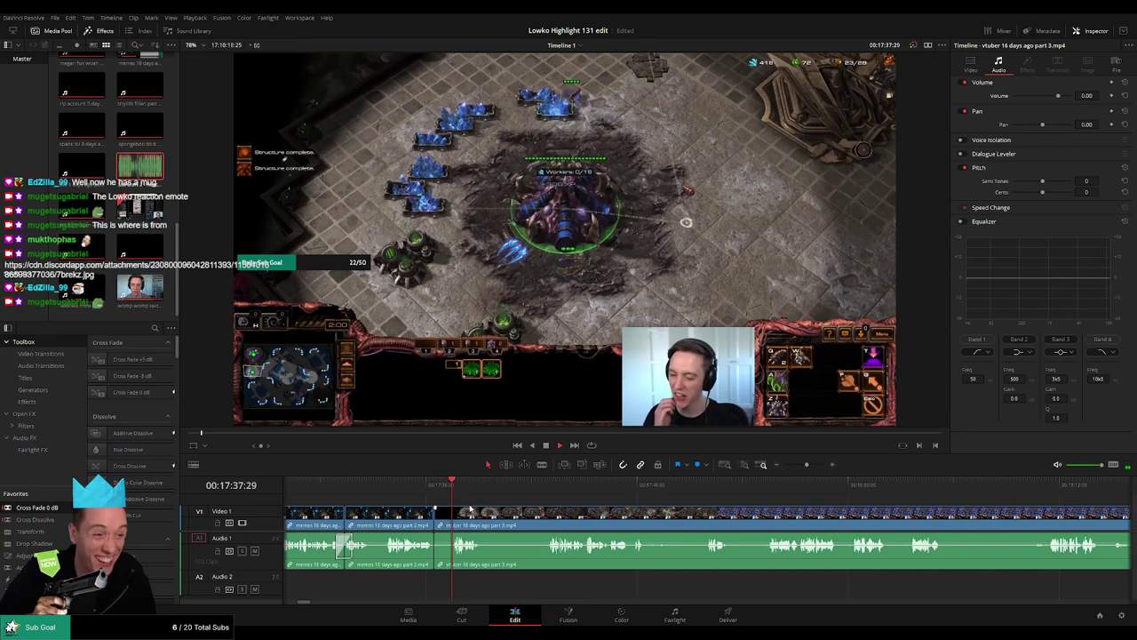
left_click(436, 487)
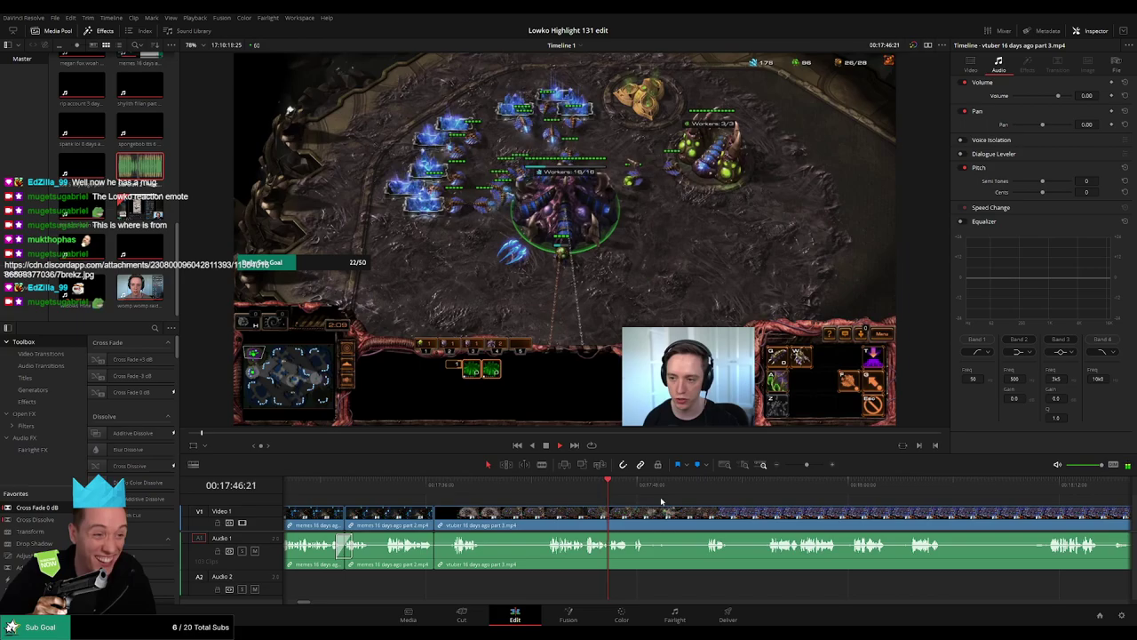
Step: Review the vtuber part 3 gameplay from about 17:46 to 18:39, playing the talking and skipping ahead through pauses
scroll(643, 506, "right", 2)
mouse_move(807, 465)
left_mouse_down()
mouse_move(788, 467)
mouse_move(808, 469)
left_mouse_up()
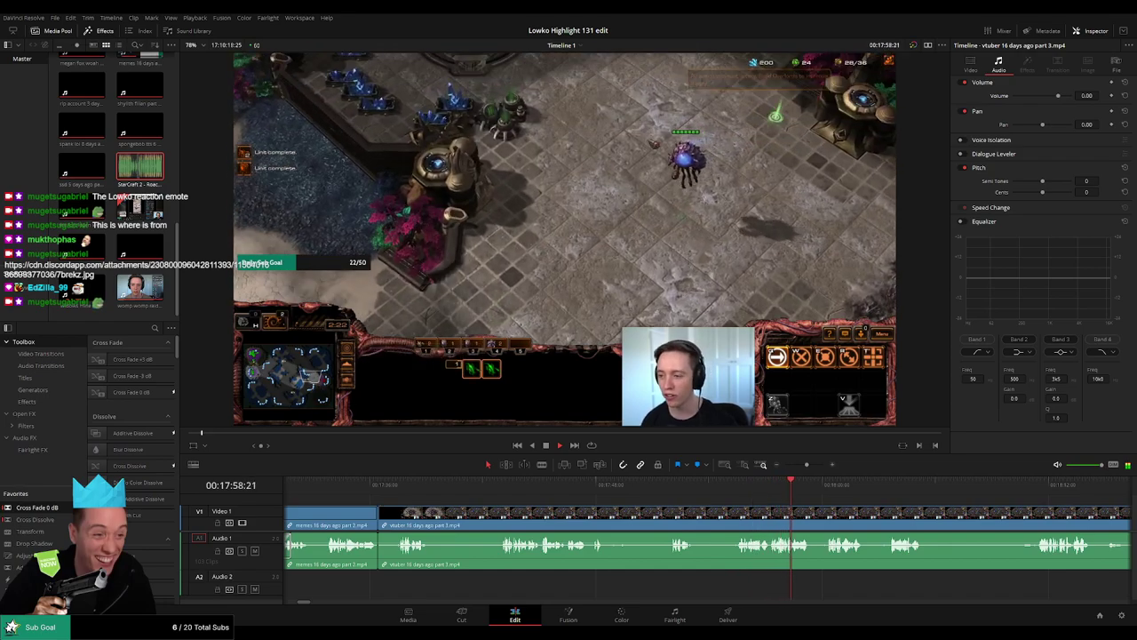
scroll(649, 490, "right", 5)
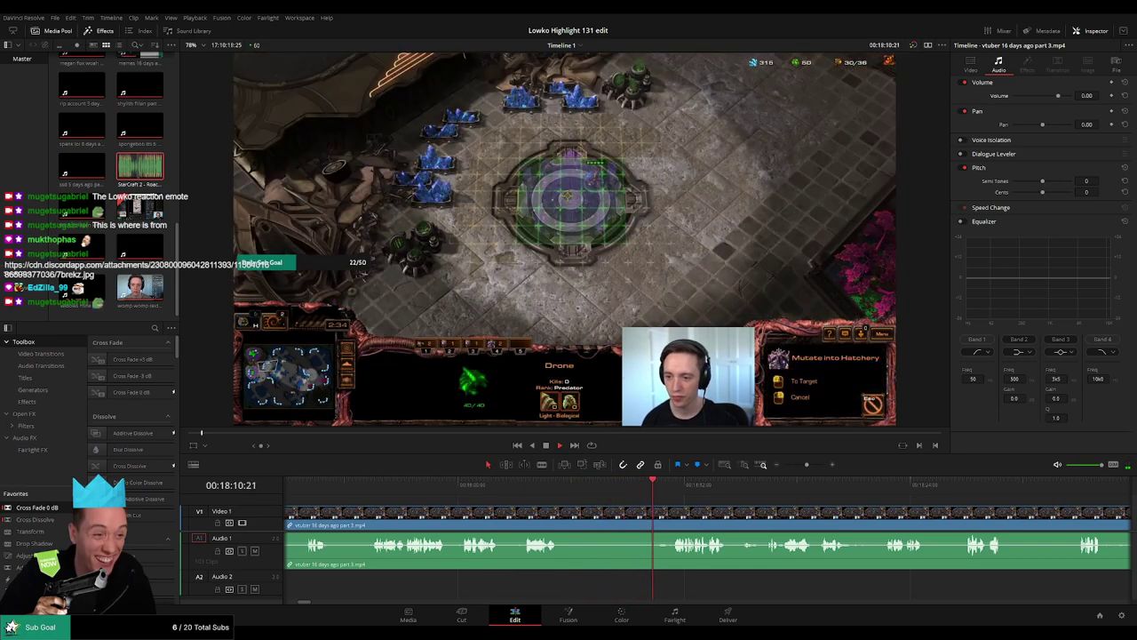
left_click_drag(725, 489, 442, 492)
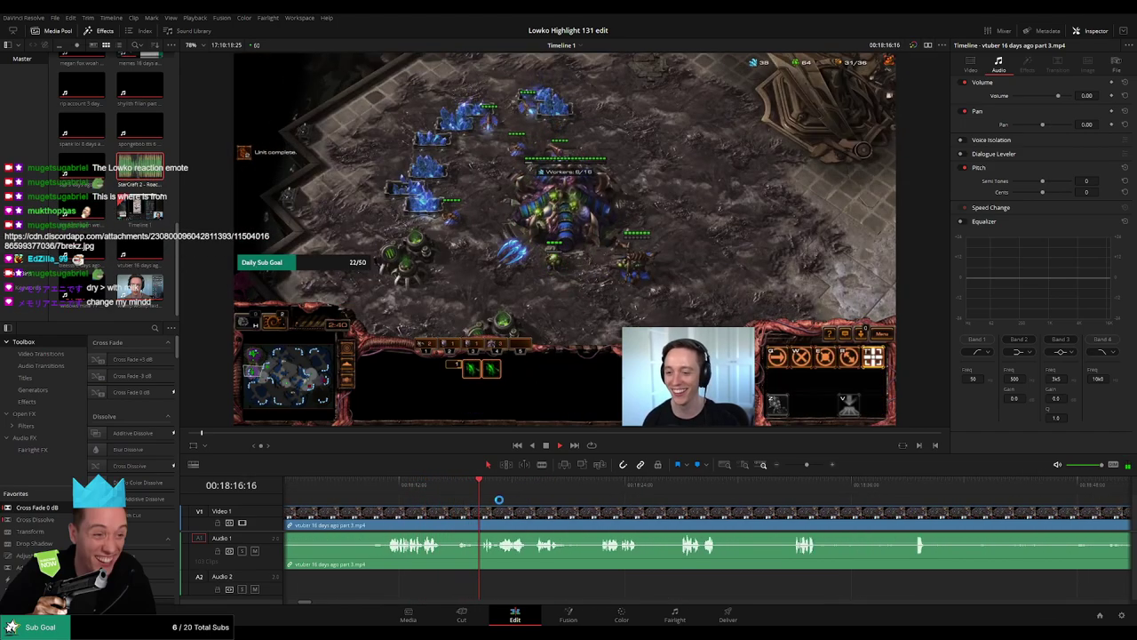
scroll(569, 503, "right", 1)
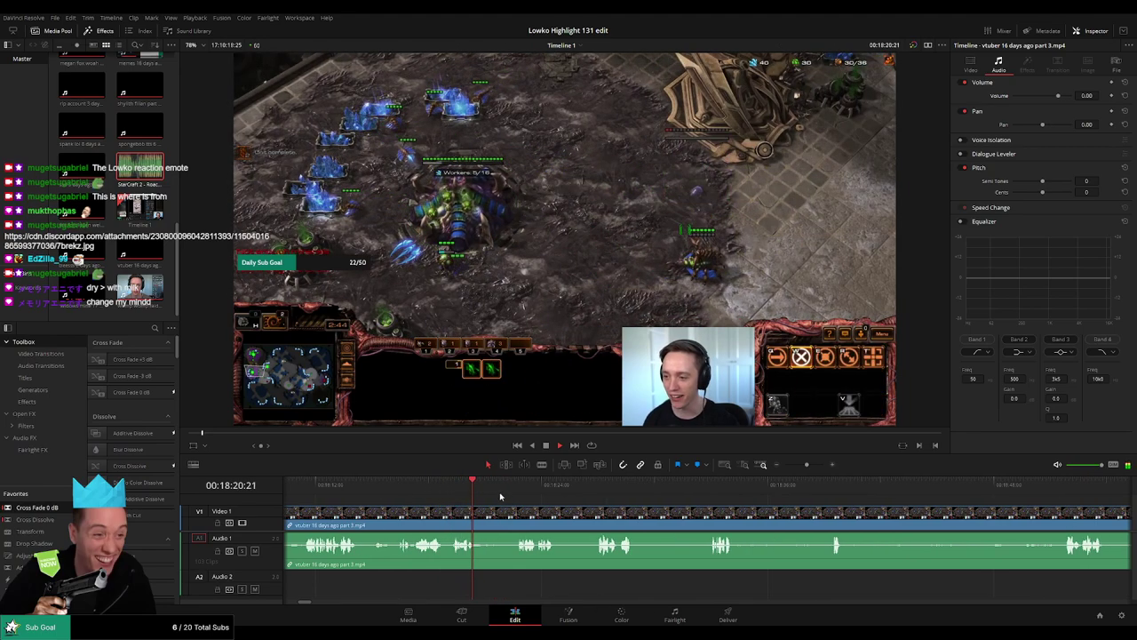
scroll(533, 499, "right", 1)
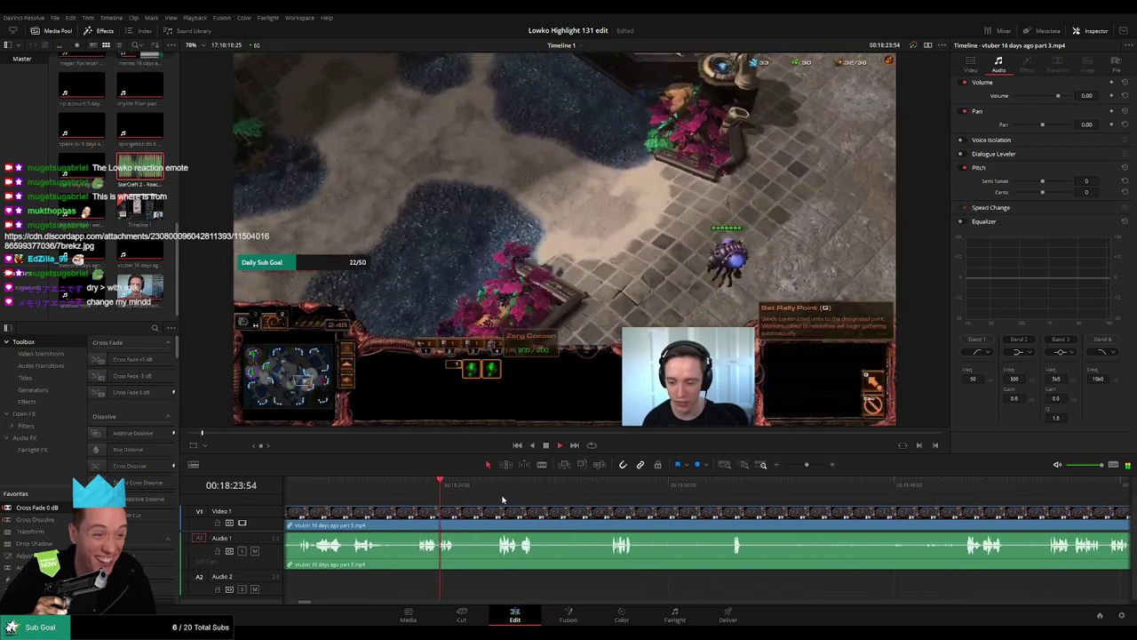
left_click(498, 489)
scroll(498, 487, "right", 1)
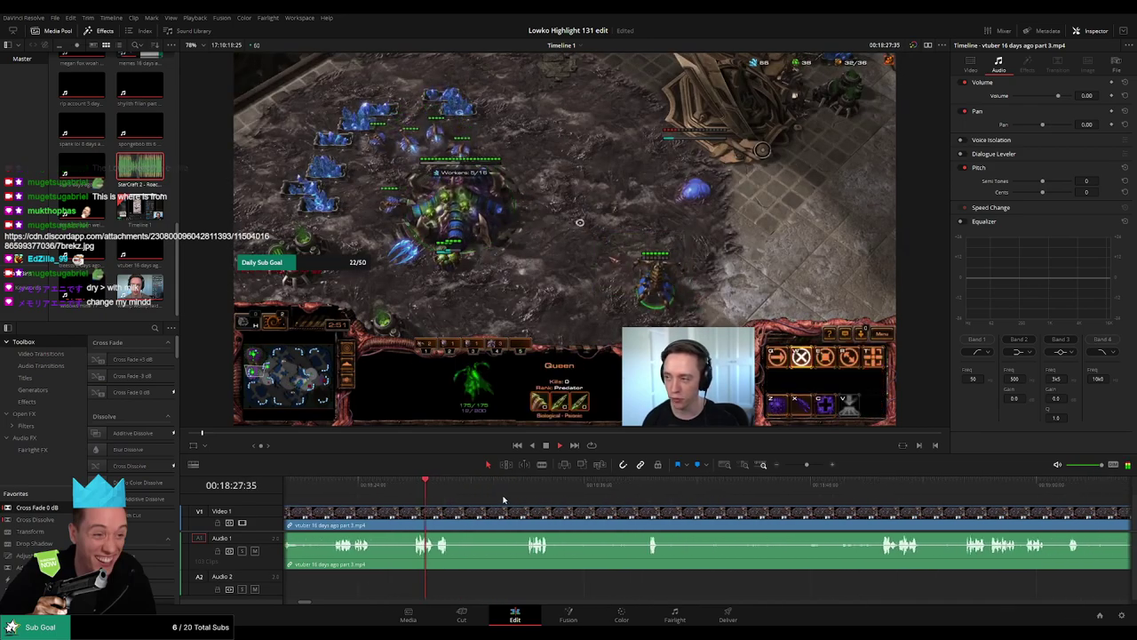
left_click(502, 487)
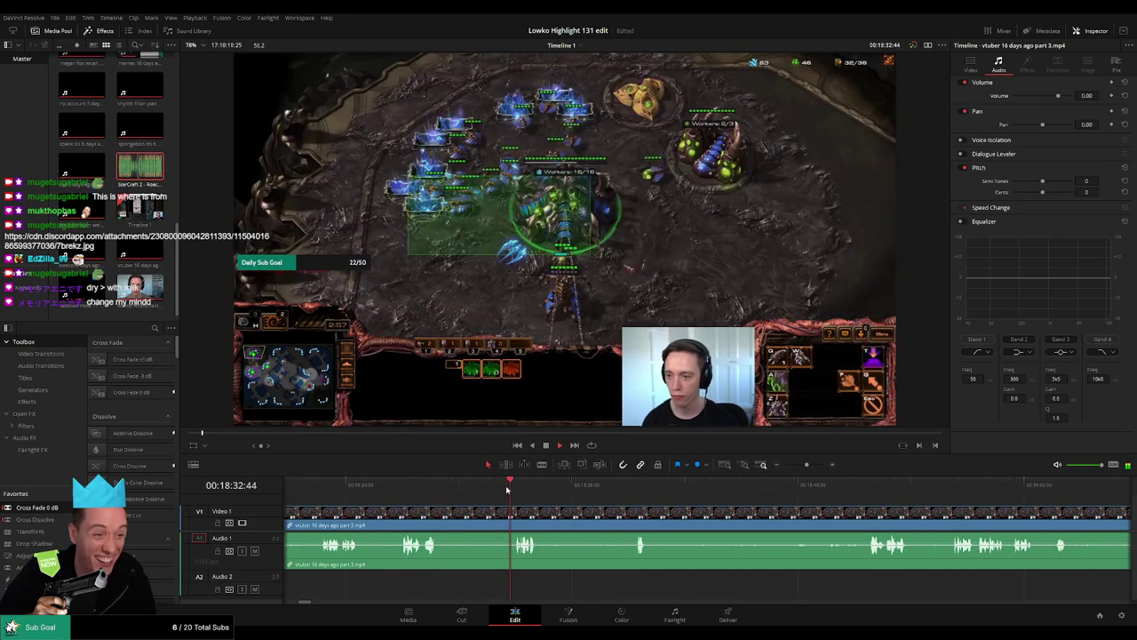
scroll(509, 503, "right", 1)
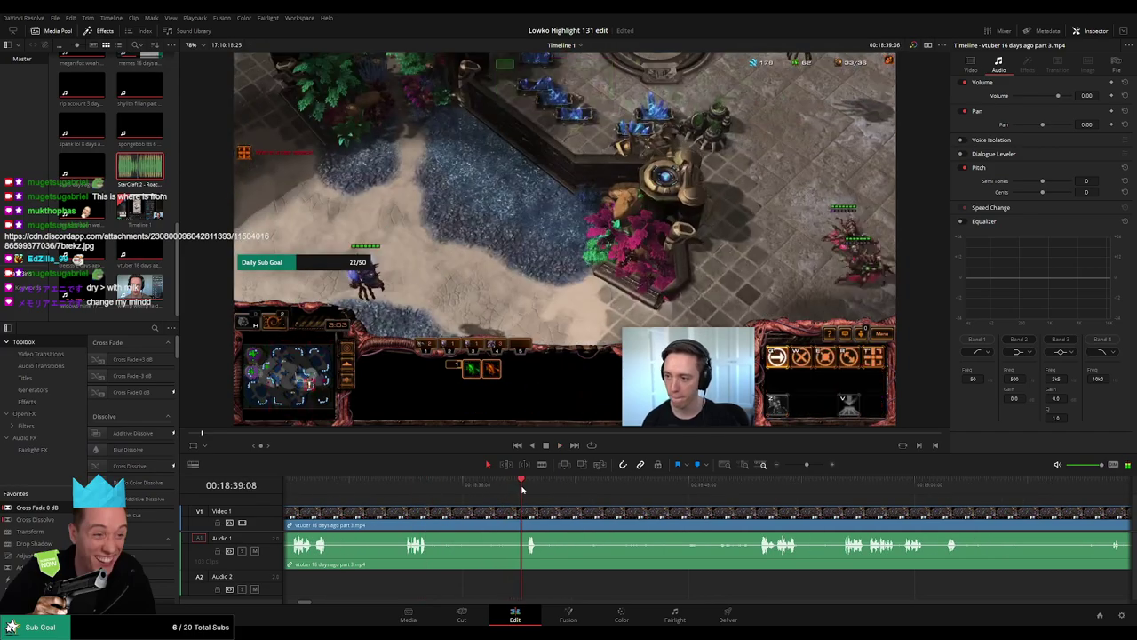
Step: Check the spoken moments between about 18:51 and 19:02, and skip the quiet stretch up to about 19:35
left_click(709, 494)
left_click(751, 497)
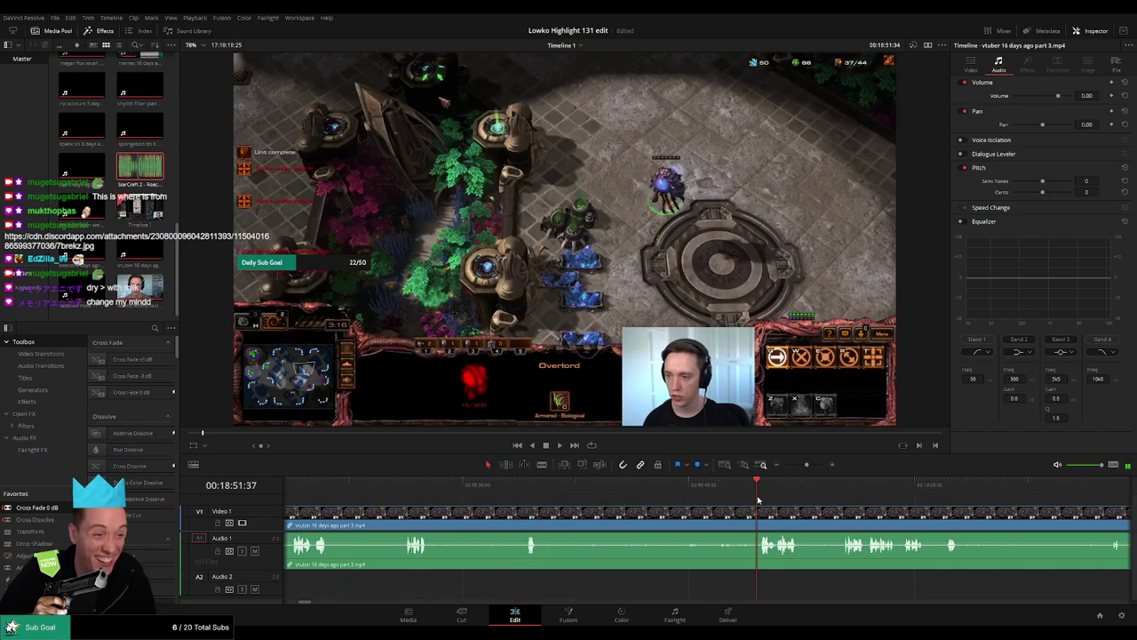
scroll(757, 511, "right", 7)
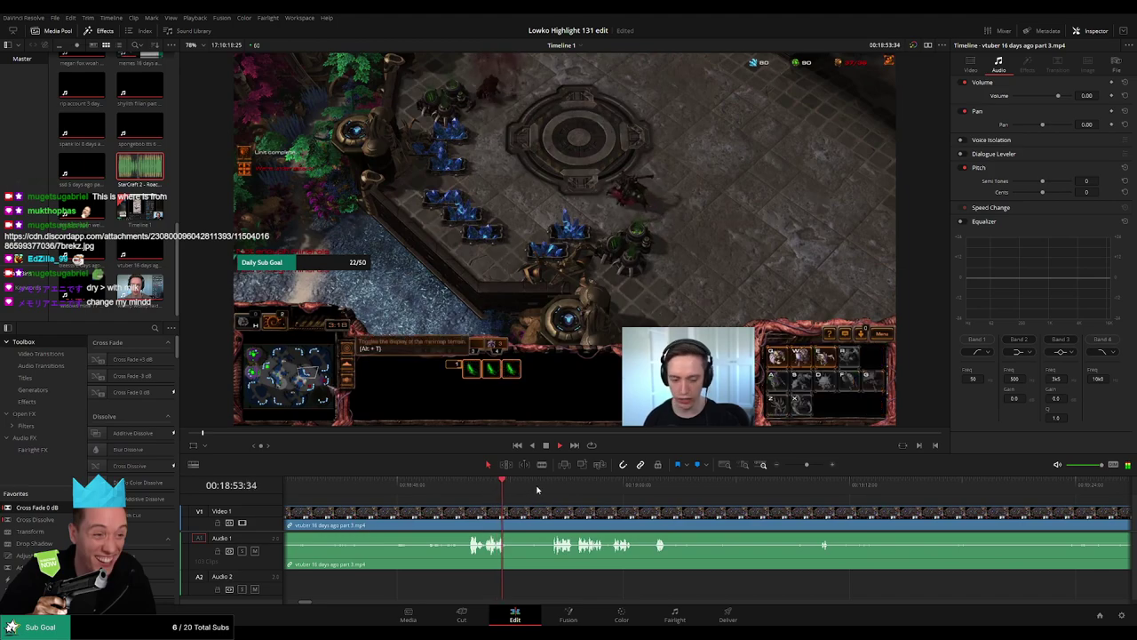
scroll(631, 503, "right", 1)
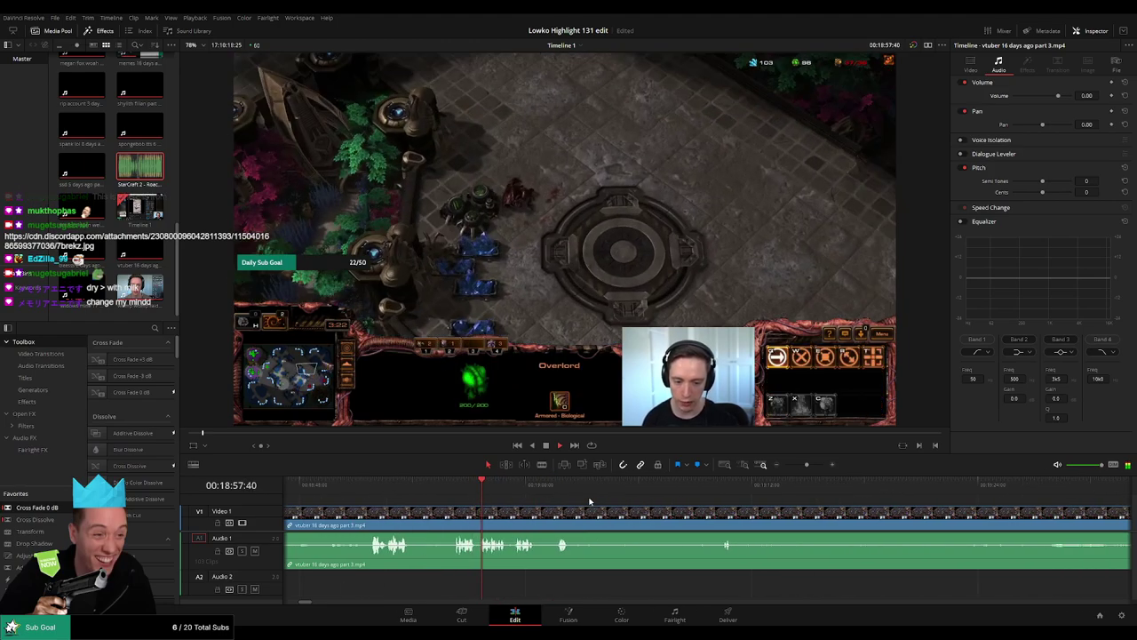
scroll(499, 503, "right", 1)
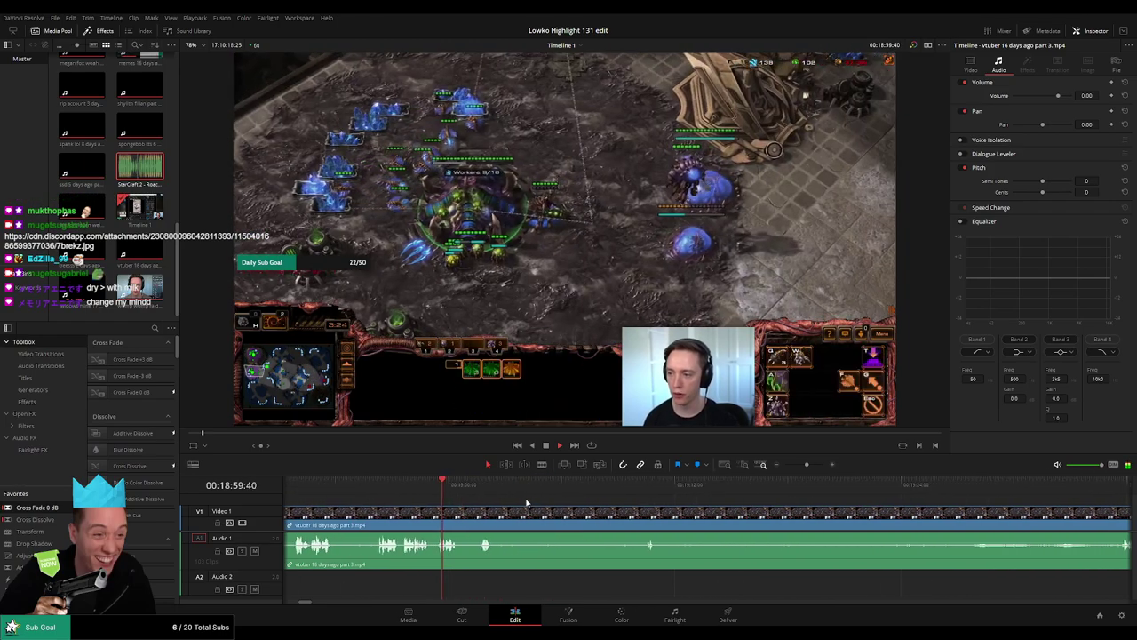
left_click(477, 489)
left_click_drag(807, 465, 803, 465)
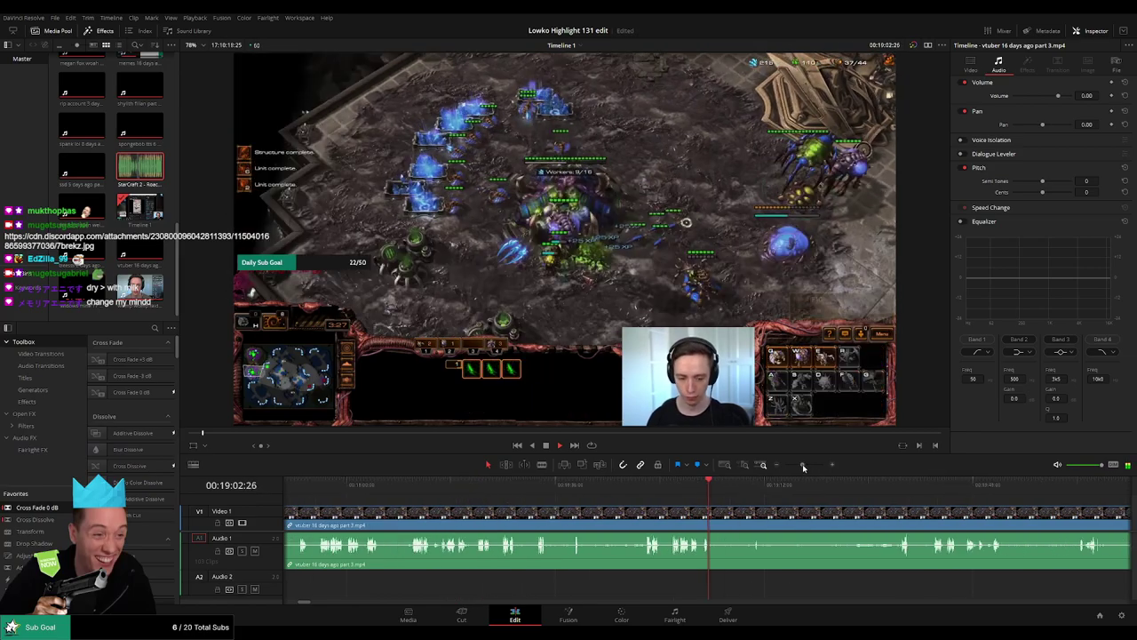
left_click(754, 489)
left_click(877, 489)
left_click(899, 489)
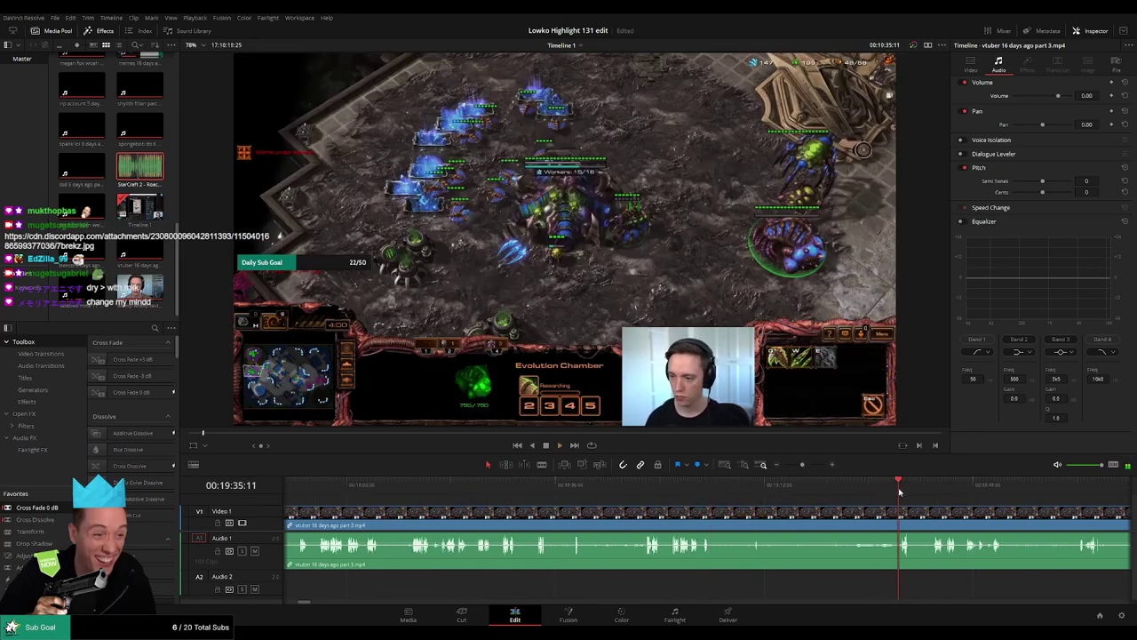
Step: Skim the vtuber part 3 clip from about 19:35 to 20:46, stopping to listen where the audio waveform shows speech
left_click_drag(919, 513, 515, 492)
left_click(537, 485)
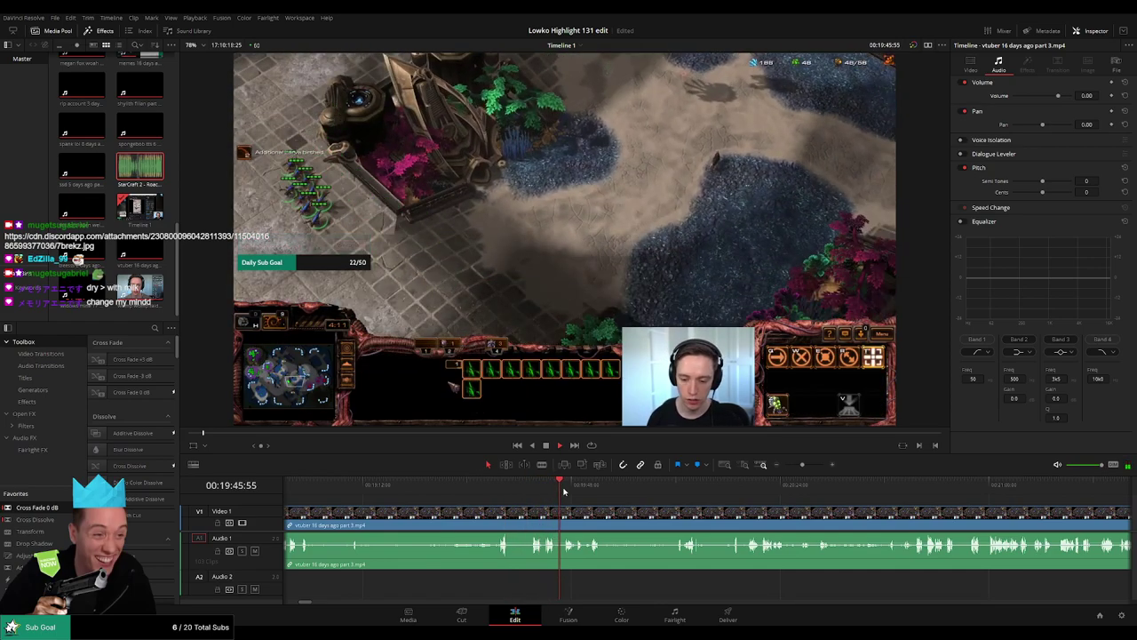
left_click(567, 491)
mouse_move(622, 505)
left_mouse_down()
mouse_move(574, 504)
mouse_move(567, 490)
mouse_move(634, 488)
mouse_move(630, 500)
left_mouse_up()
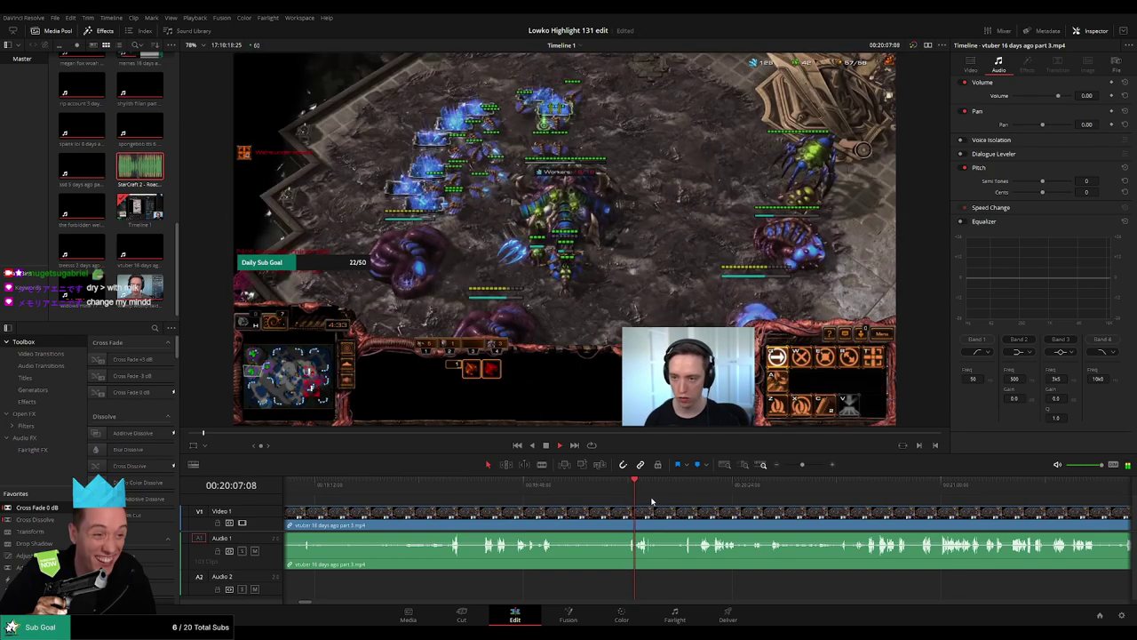
scroll(675, 505, "right", 3)
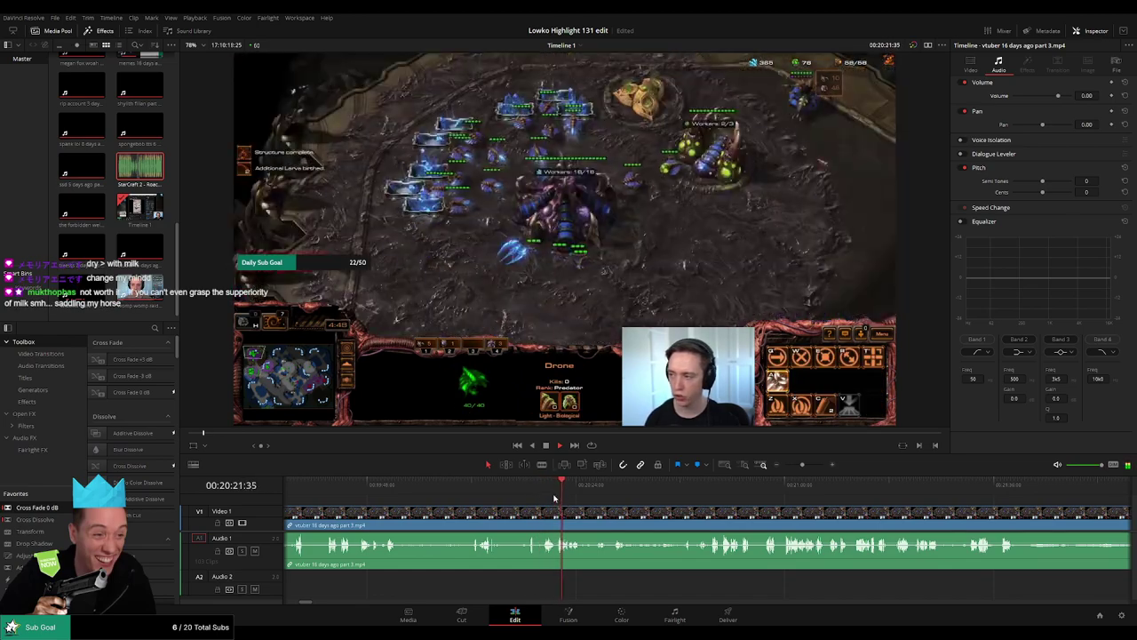
left_click_drag(589, 507, 517, 504)
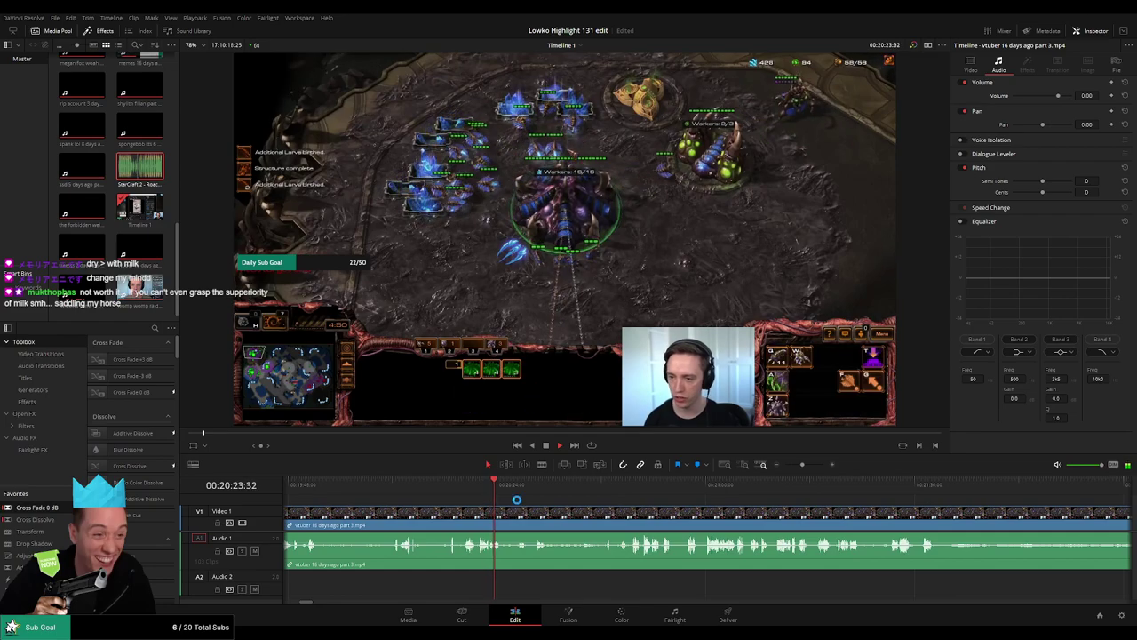
left_click(517, 491)
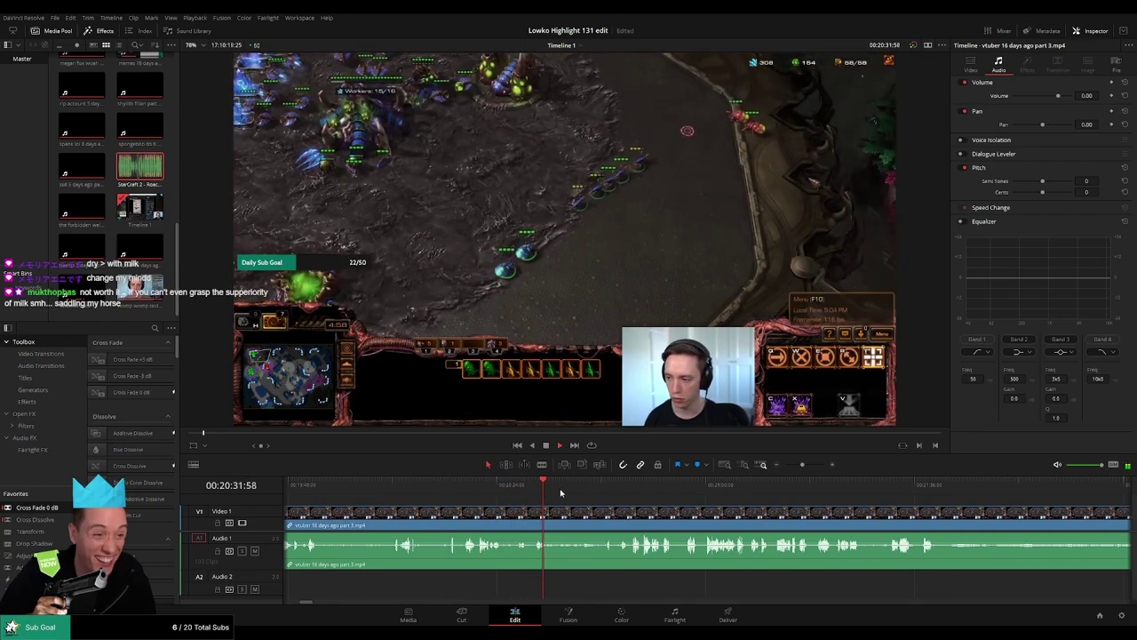
left_click(558, 491)
left_click(568, 490)
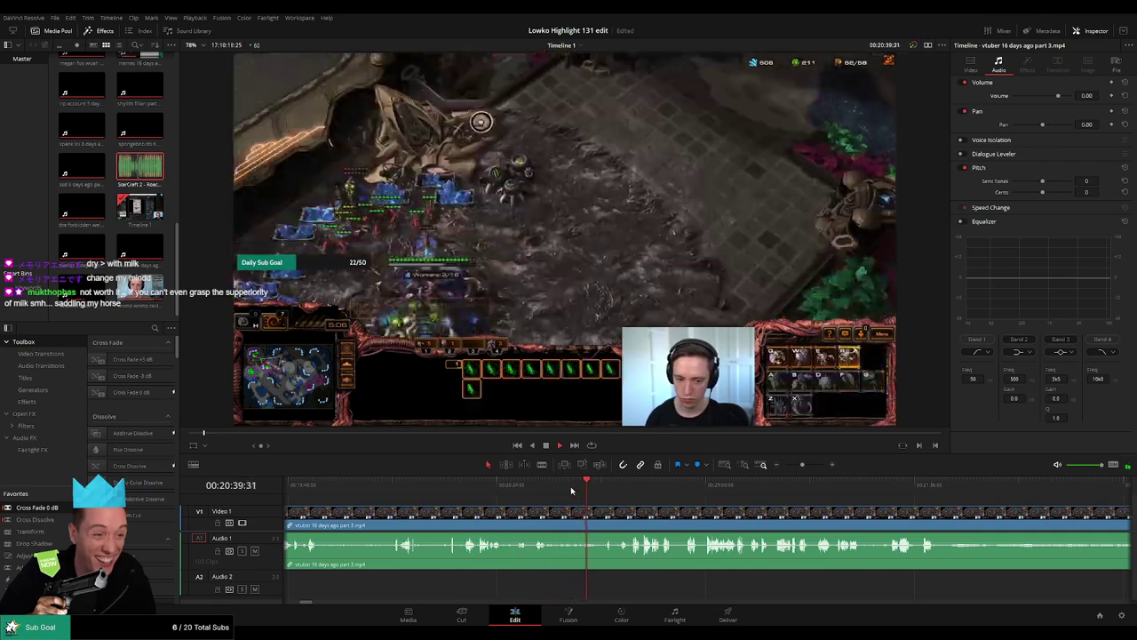
left_click(596, 488)
left_click_drag(597, 489, 606, 490)
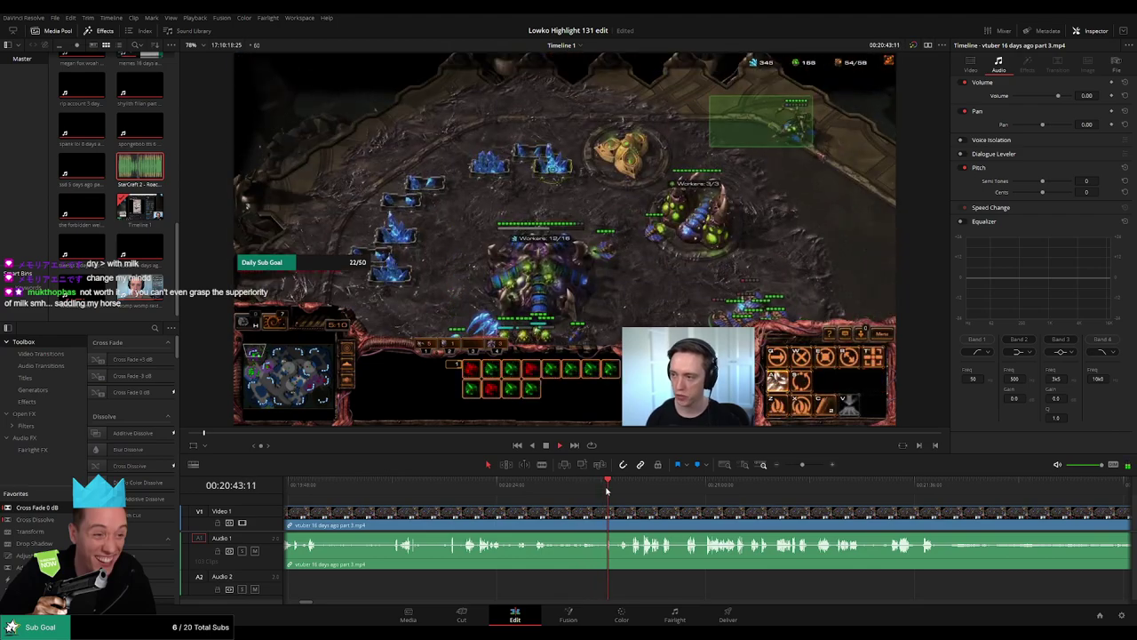
left_click(621, 492)
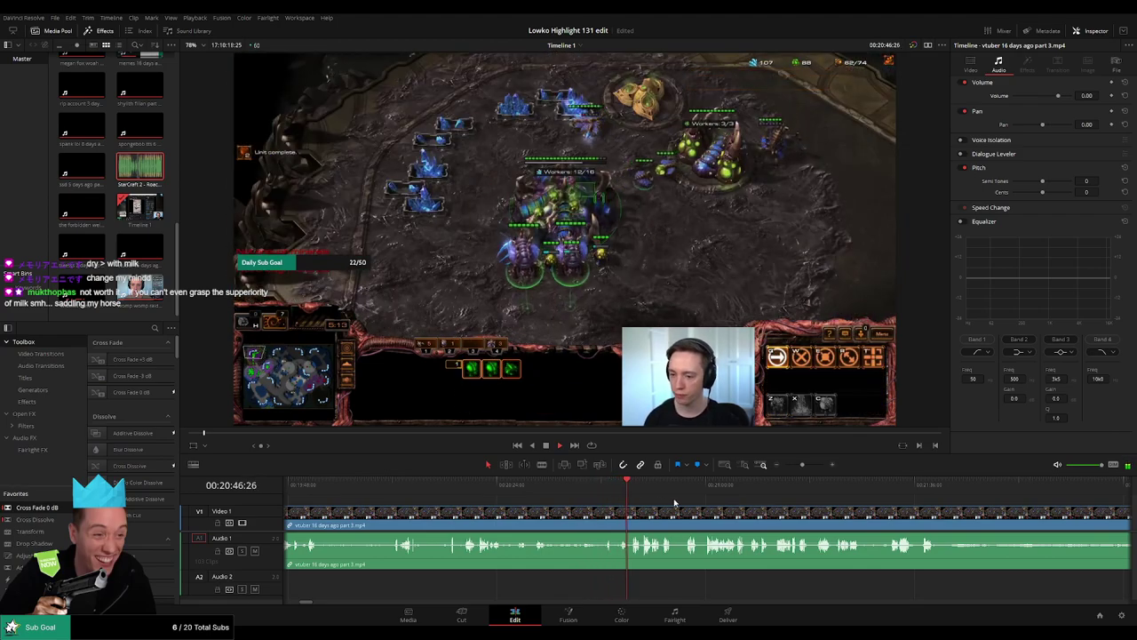
Step: Play the commentary in the vtuber part 3 clip from about 20:46, jumping over short pauses up to 21:32
left_click_drag(713, 504, 518, 496)
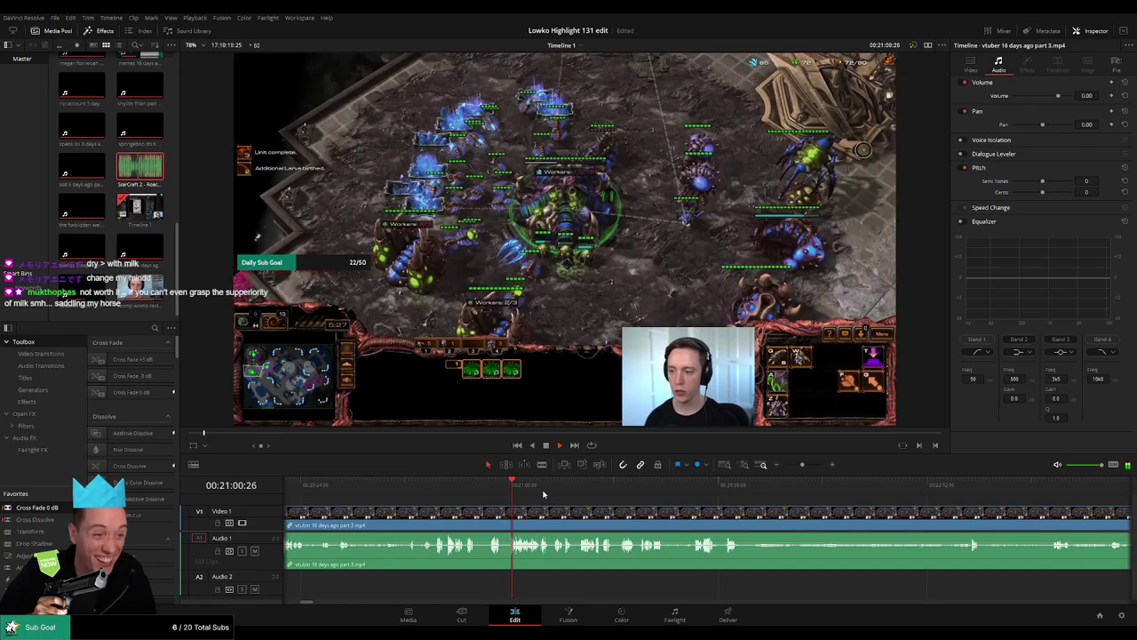
left_click_drag(807, 466, 802, 466)
left_click_drag(741, 513, 456, 516)
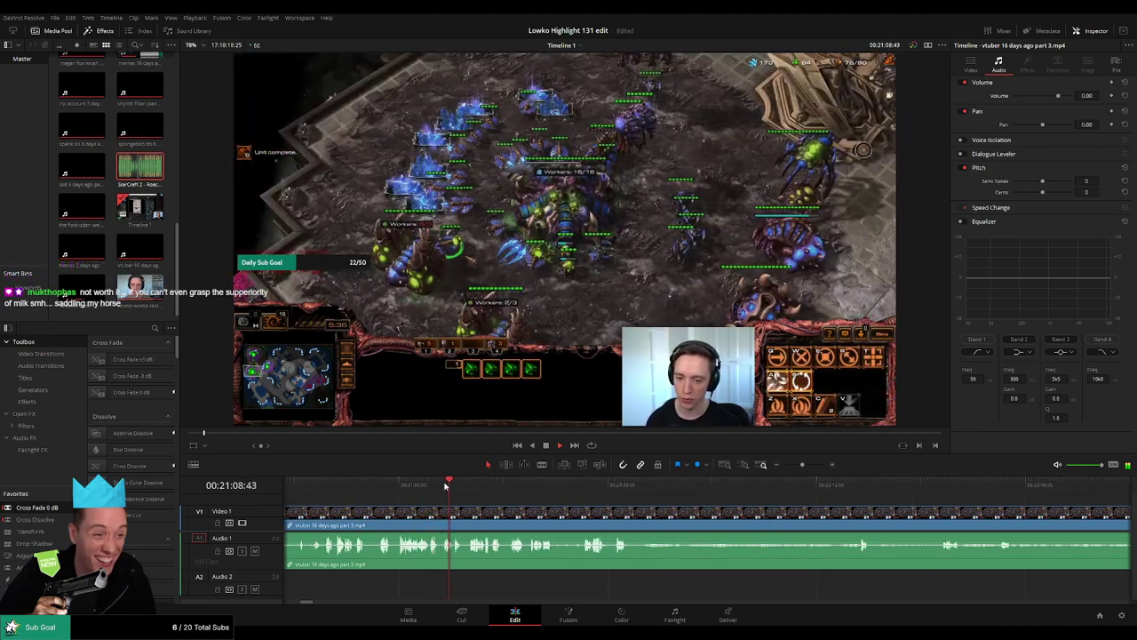
left_click(469, 486)
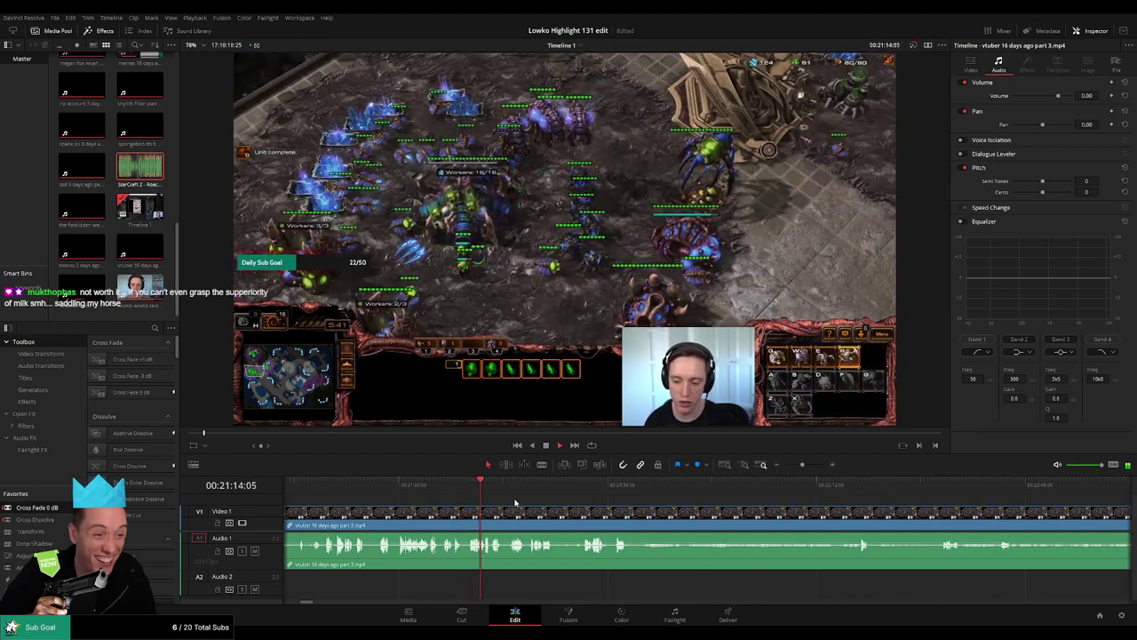
left_click_drag(537, 507, 427, 508)
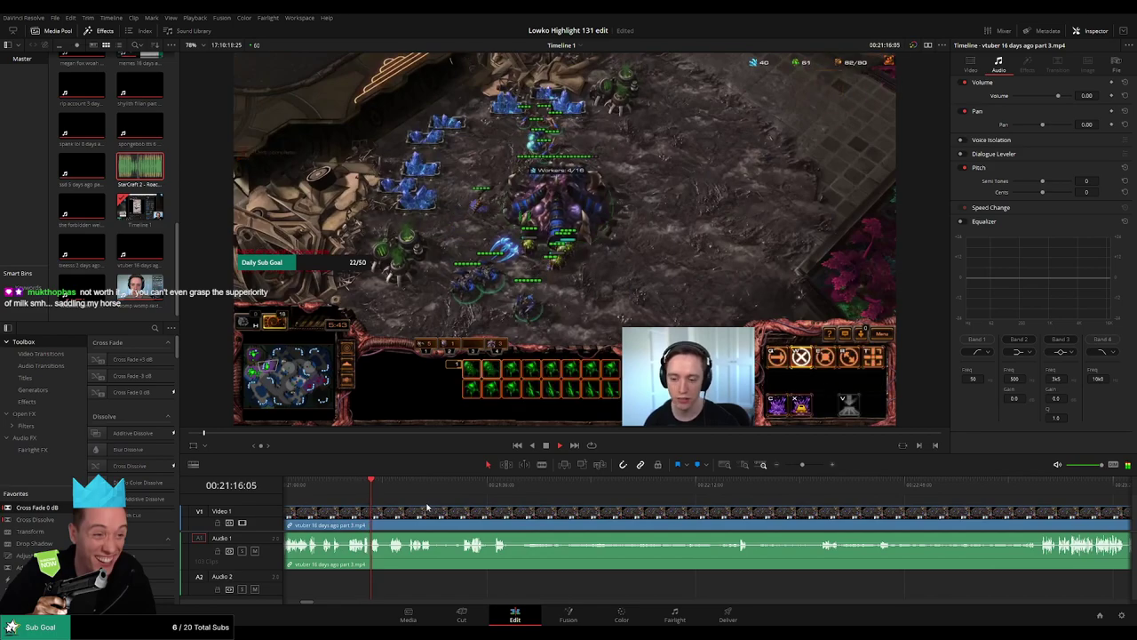
left_click(391, 495)
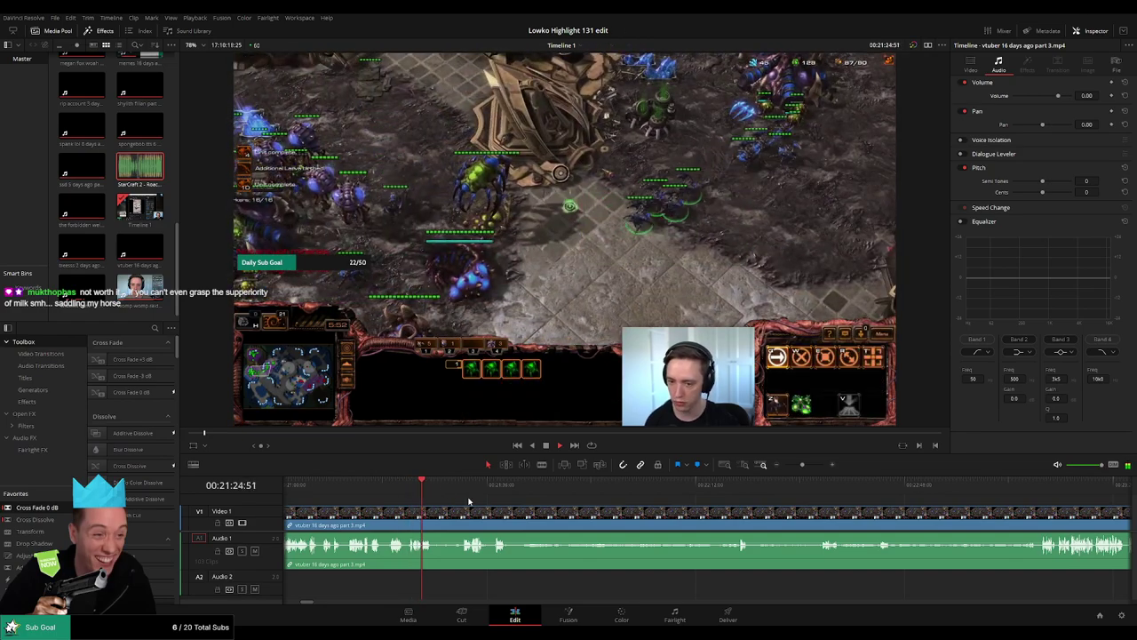
left_click(461, 488)
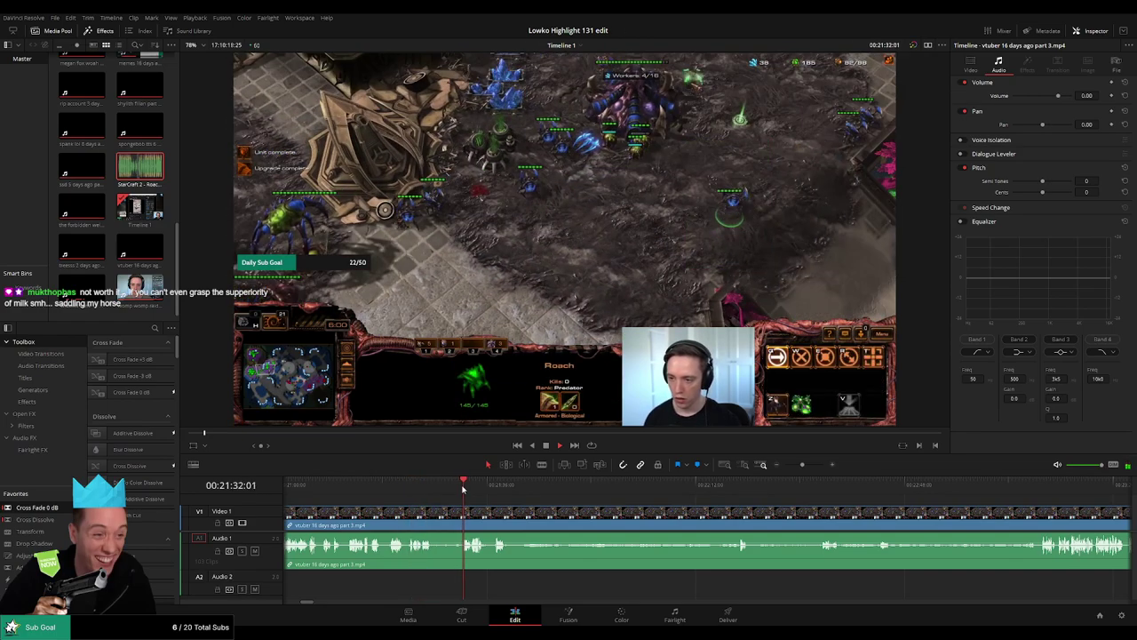
Step: Skim the vtuber part 3 gameplay from about 21:32 to 22:34, skipping quiet stretches and sampling the spoken moments
left_click_drag(549, 506, 449, 505)
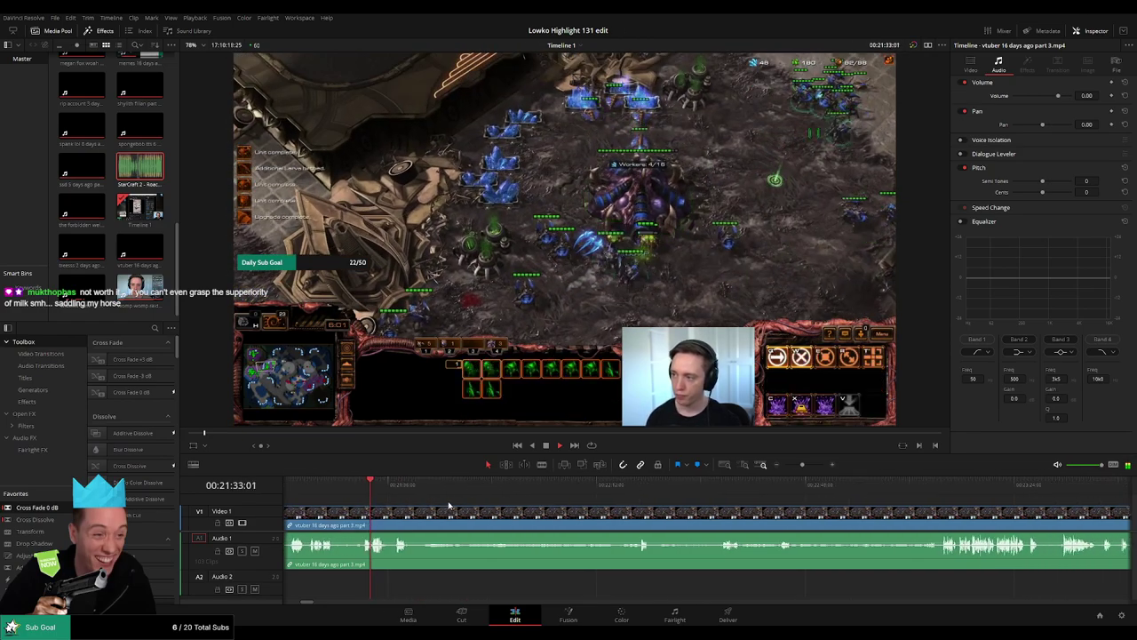
left_click(397, 488)
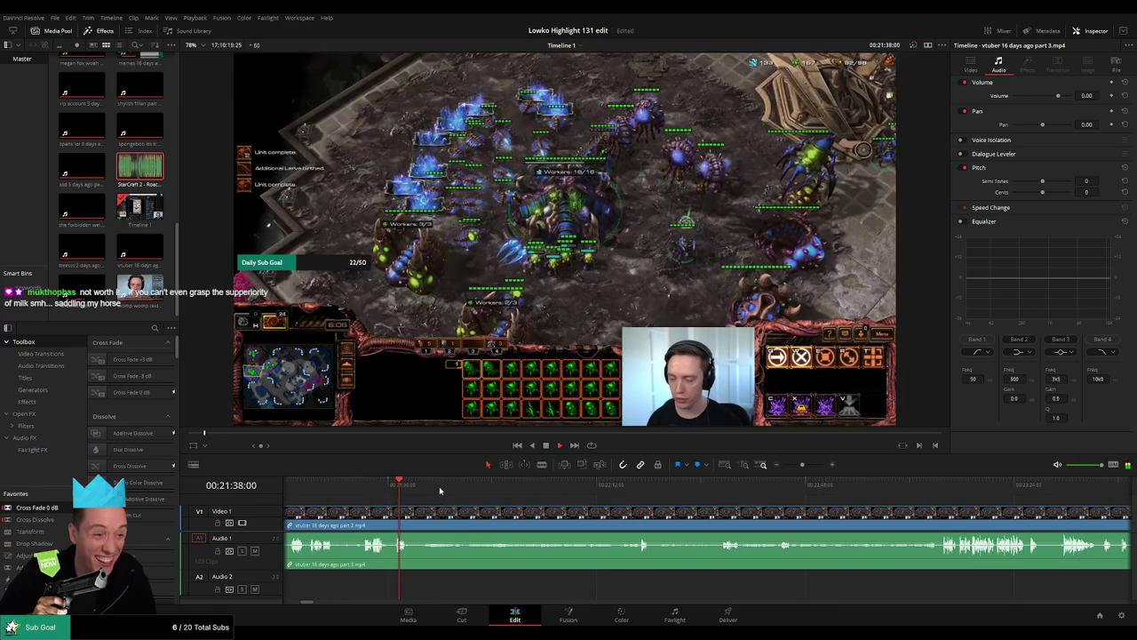
left_click(439, 490)
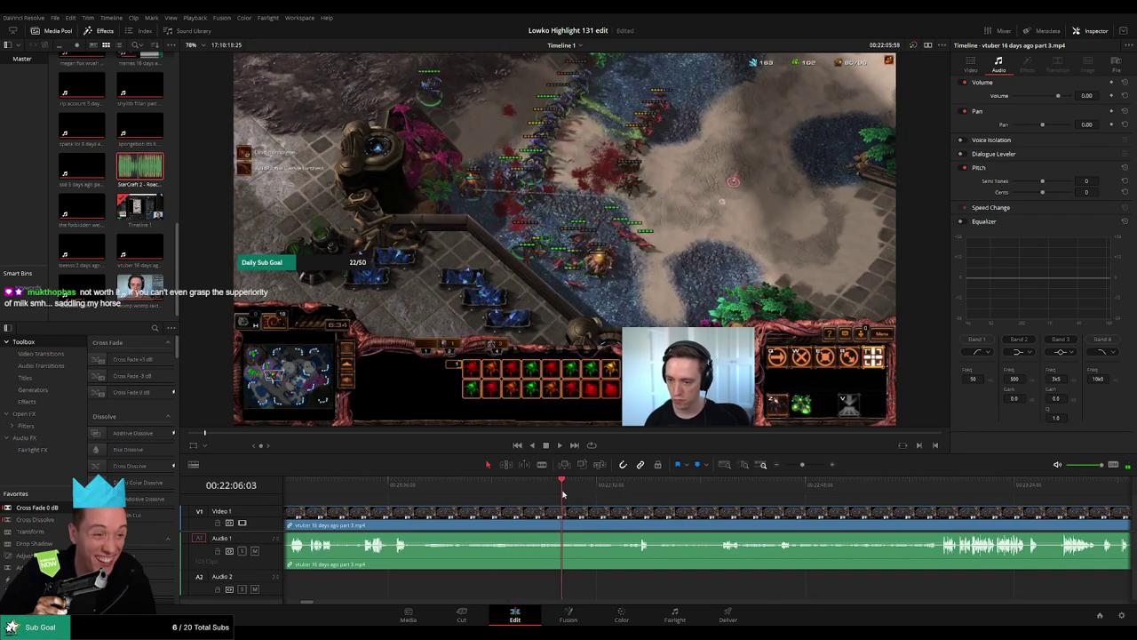
left_click_drag(562, 493, 636, 493)
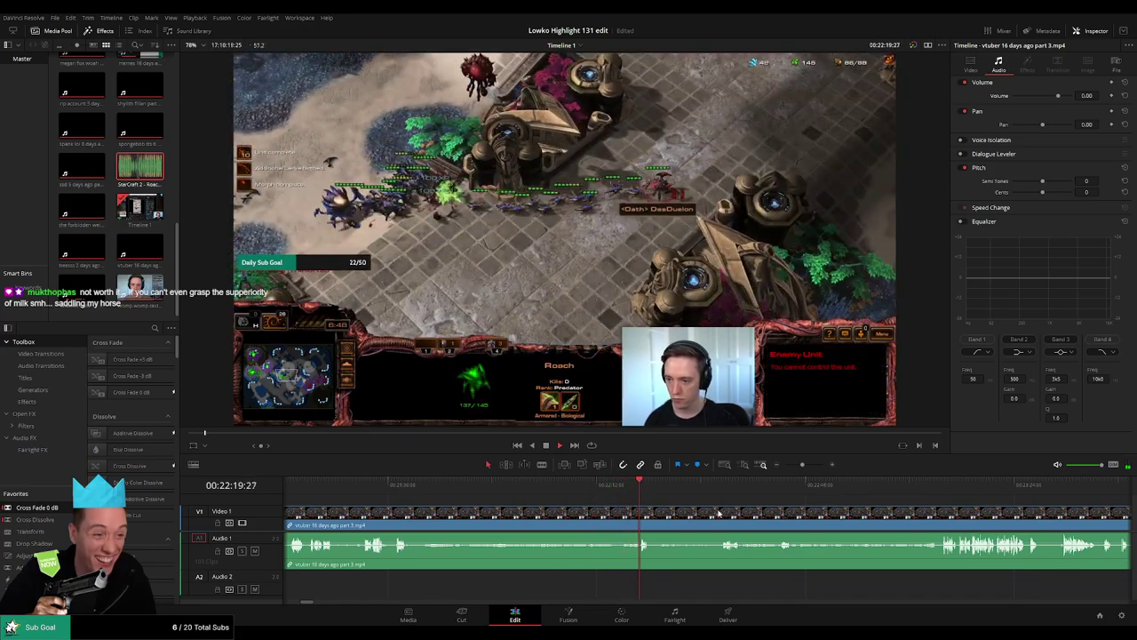
left_click_drag(718, 514, 546, 510)
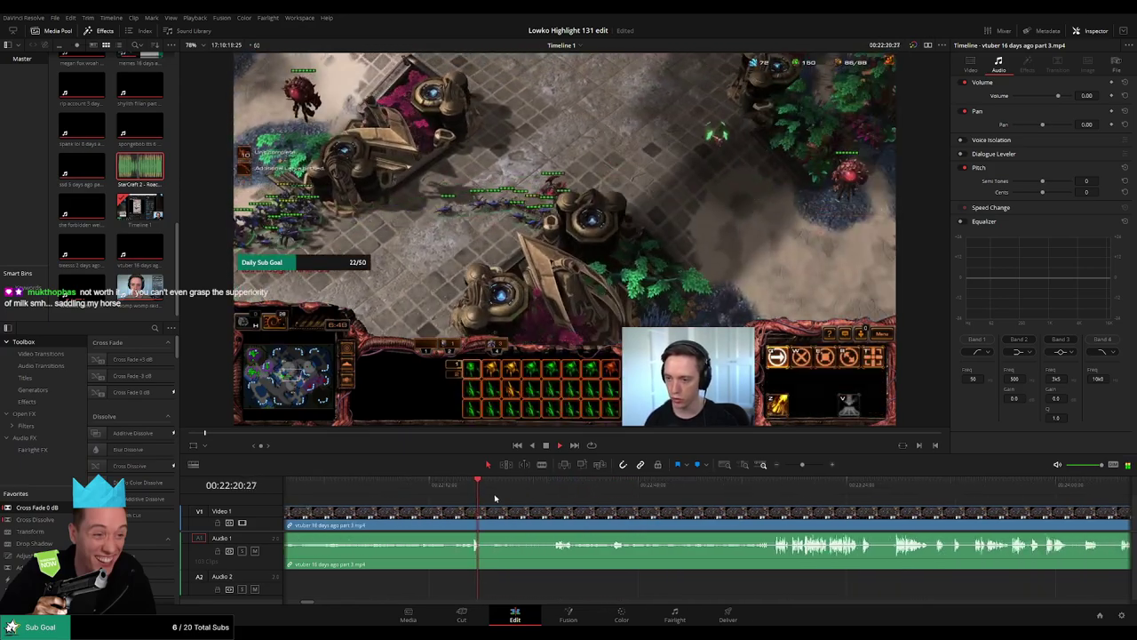
left_click_drag(488, 489, 553, 489)
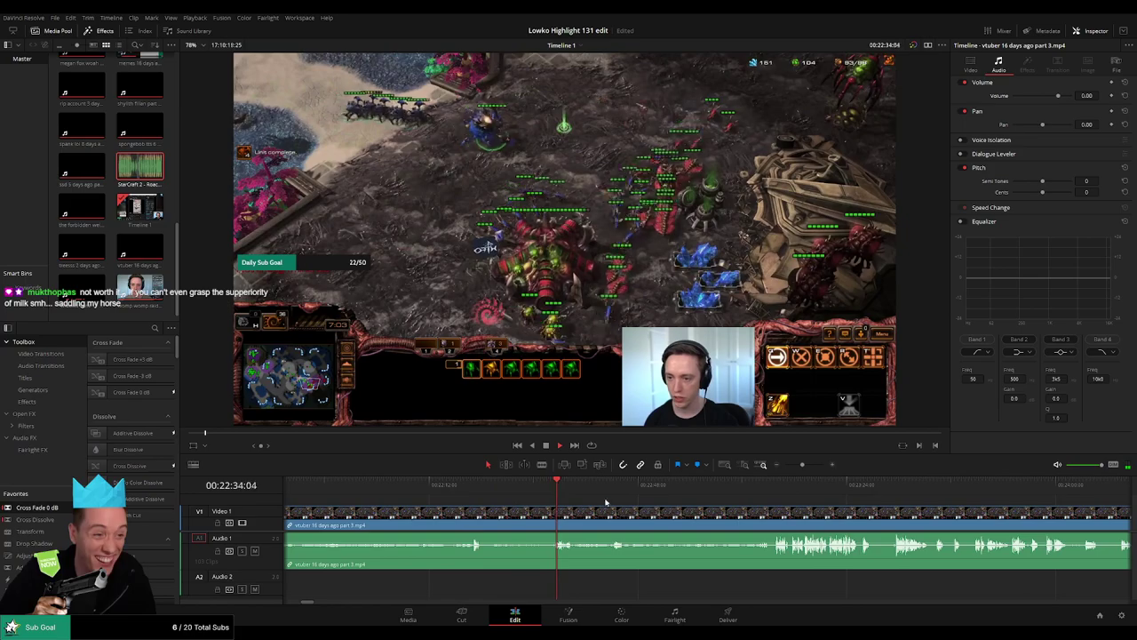
Step: Check the vtuber part 3 clip from about 22:34 to 23:22, jumping over the silence before the next talking section
scroll(587, 507, "right", 3)
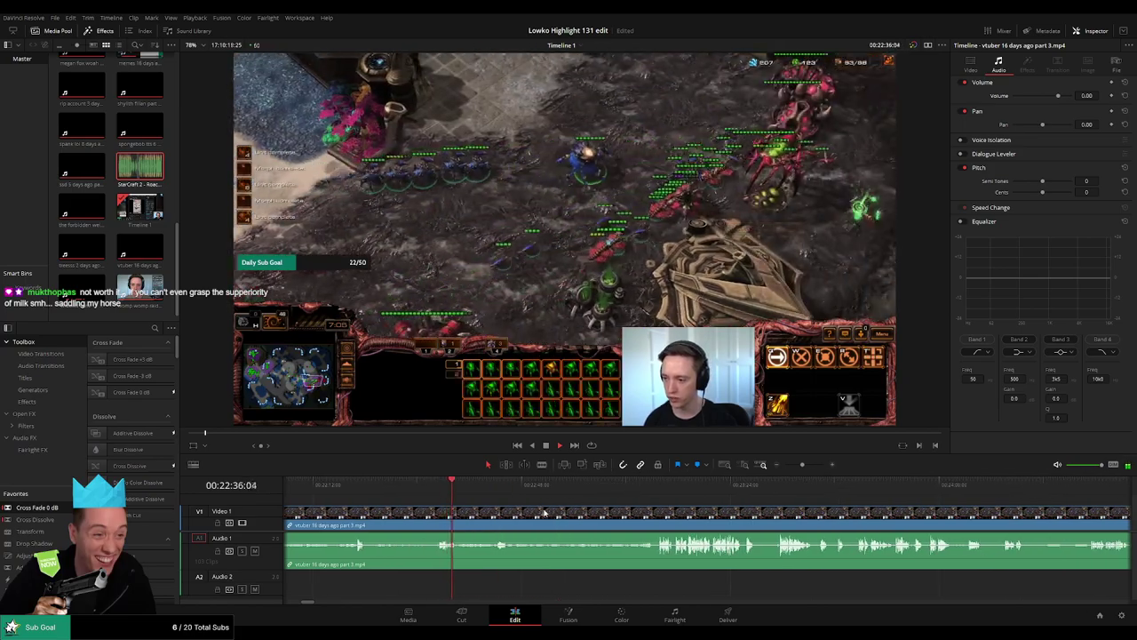
left_click_drag(544, 513, 486, 510)
left_click_drag(404, 488, 427, 492)
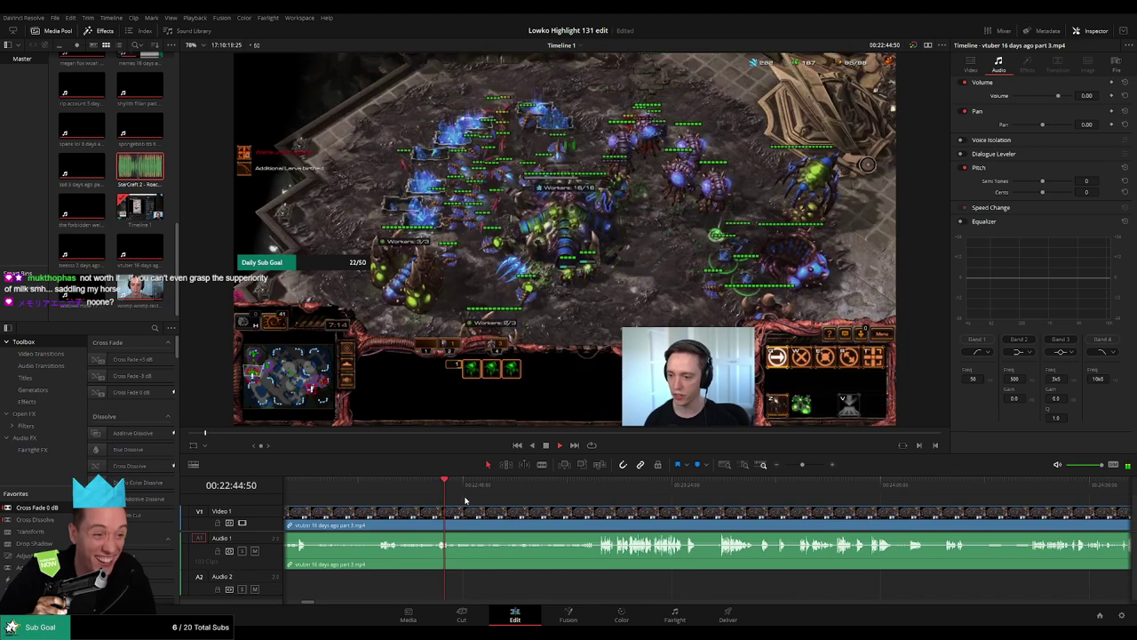
scroll(520, 512, "right", 3)
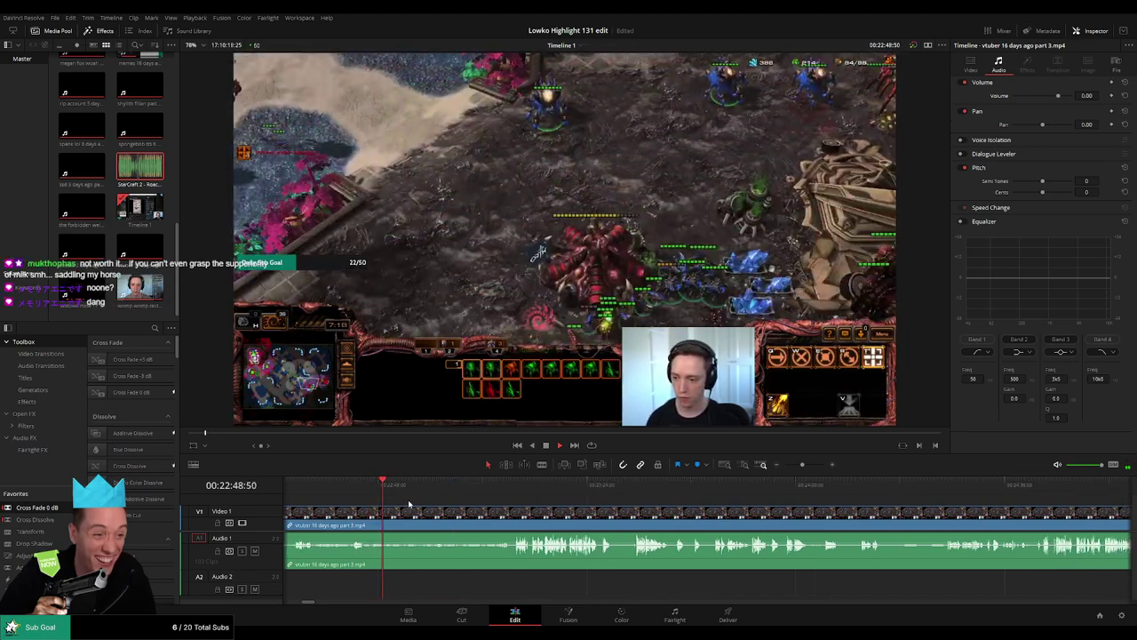
left_click(411, 489)
left_click_drag(411, 492, 495, 494)
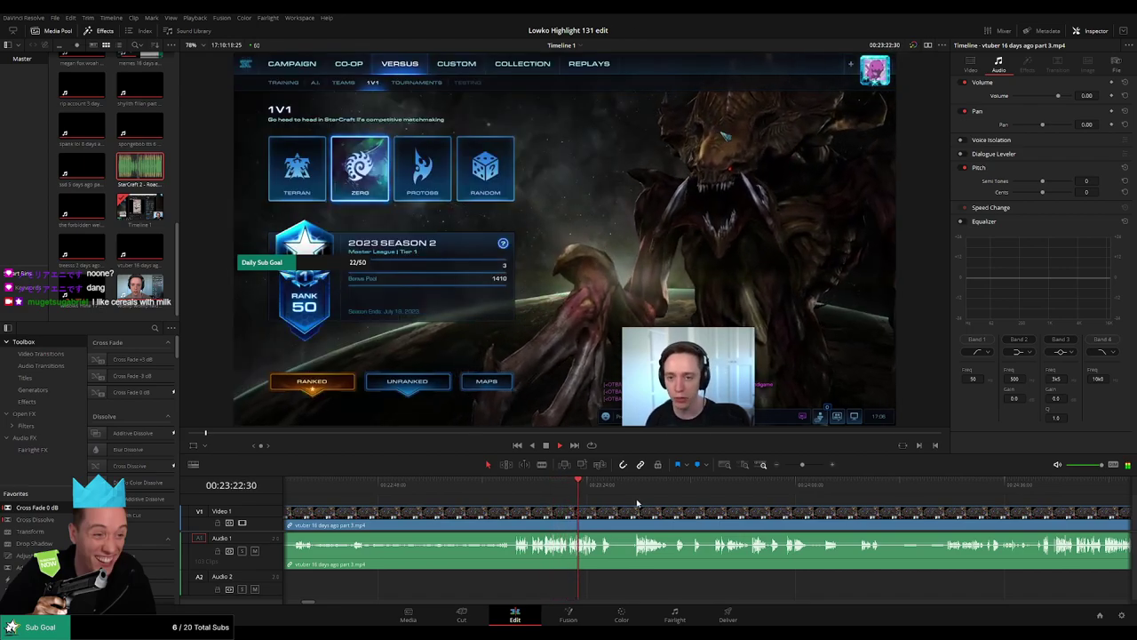
Step: Sample the talking in the vtuber part 3 clip between about 23:22 and 23:53 for worthwhile content
mouse_move(803, 464)
left_mouse_down()
mouse_move(792, 465)
mouse_move(801, 464)
left_mouse_up()
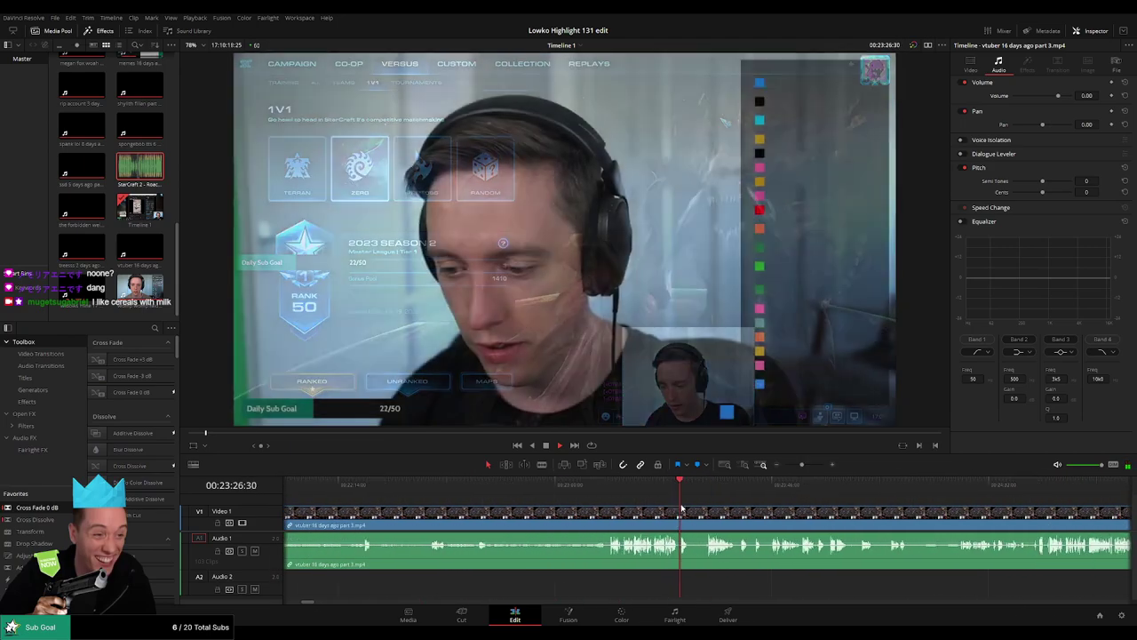
scroll(682, 509, "right", 3)
left_click(473, 493)
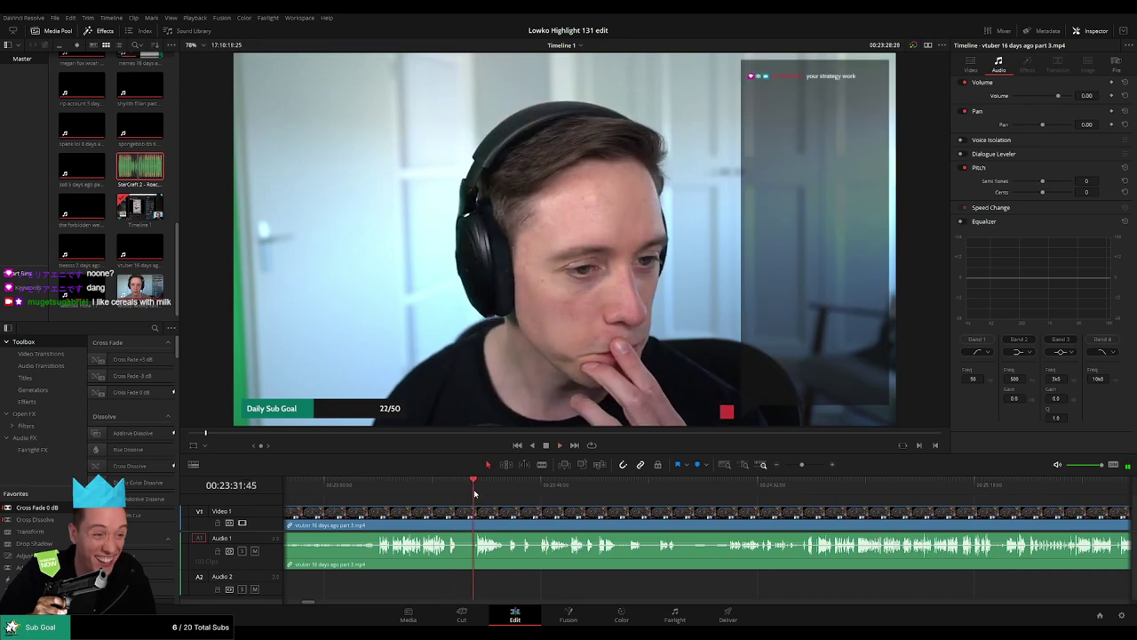
left_click(520, 494)
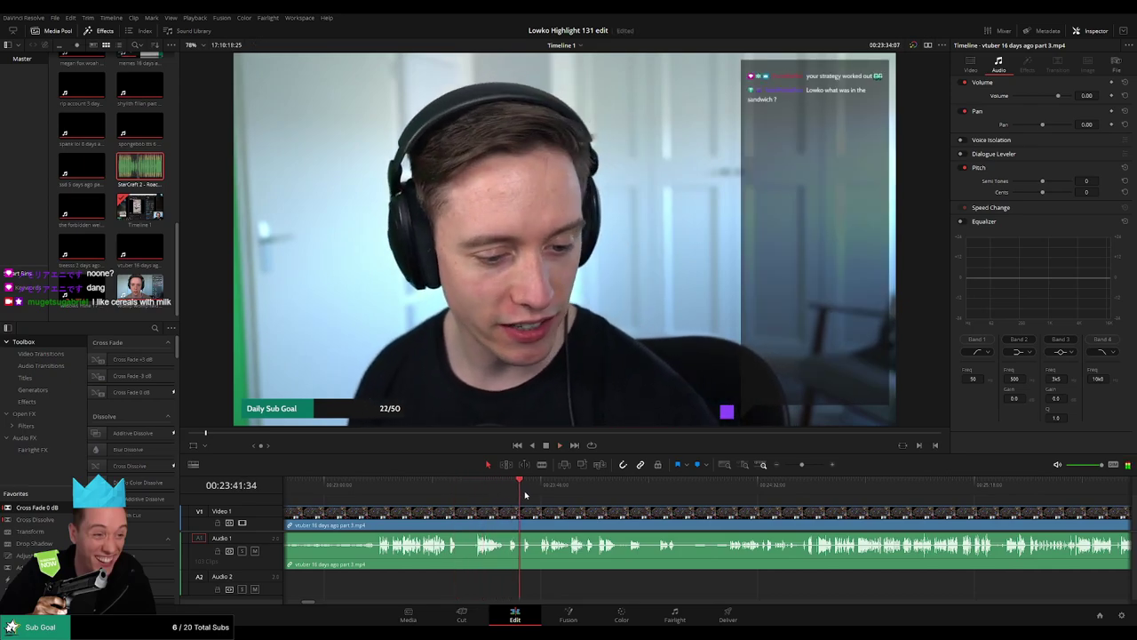
left_click(568, 494)
scroll(633, 517, "right", 1)
left_click_drag(633, 517, 531, 511)
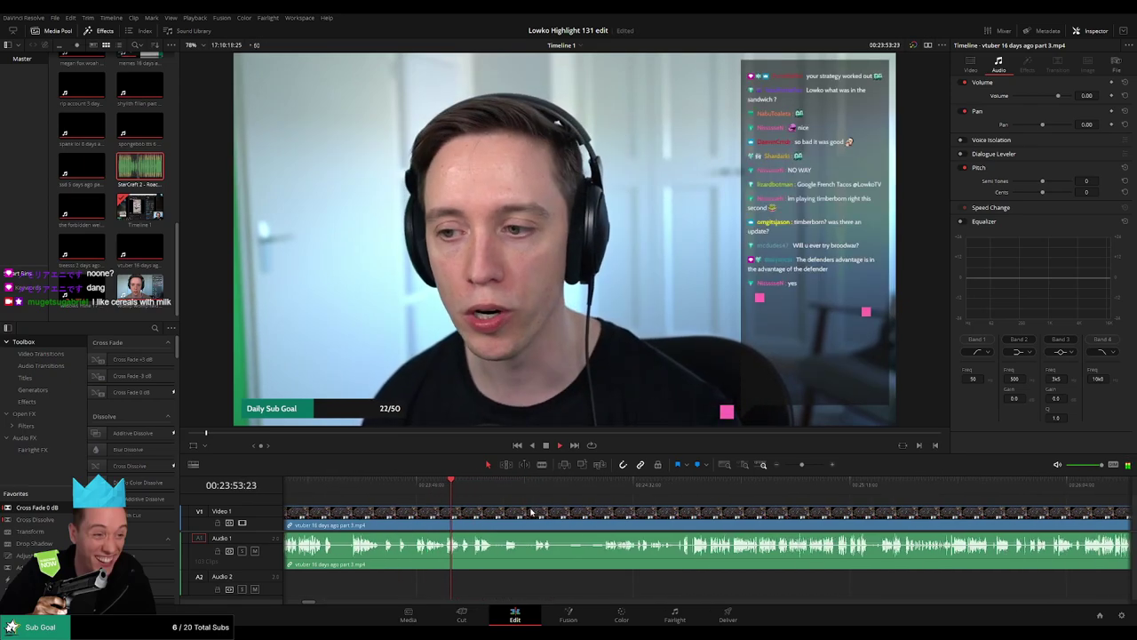
Step: Scan the chat-reading section between about 24:05 and 24:26, returning to about 24:11 to find where the reaction starts
left_click(508, 489)
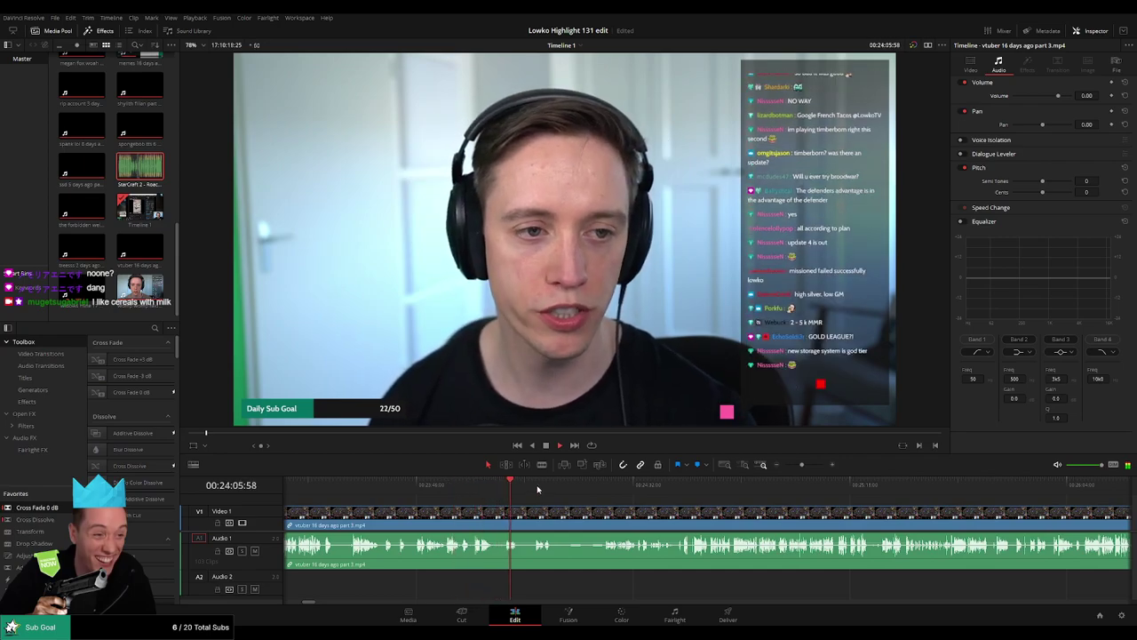
left_click(535, 489)
left_click(602, 489)
left_click(610, 492)
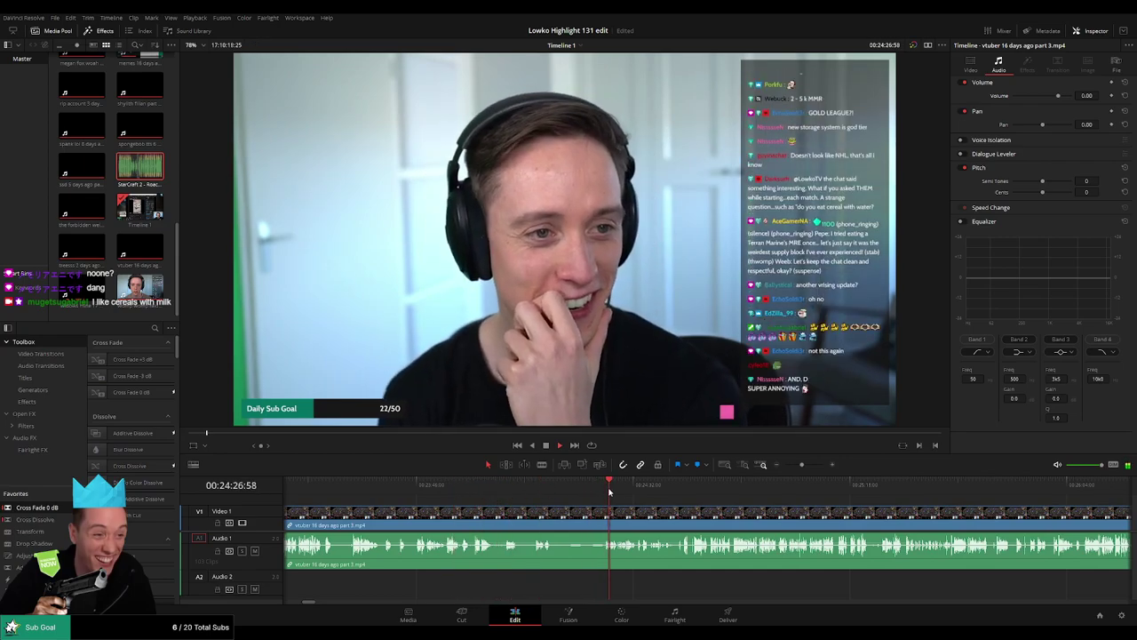
left_click(530, 488)
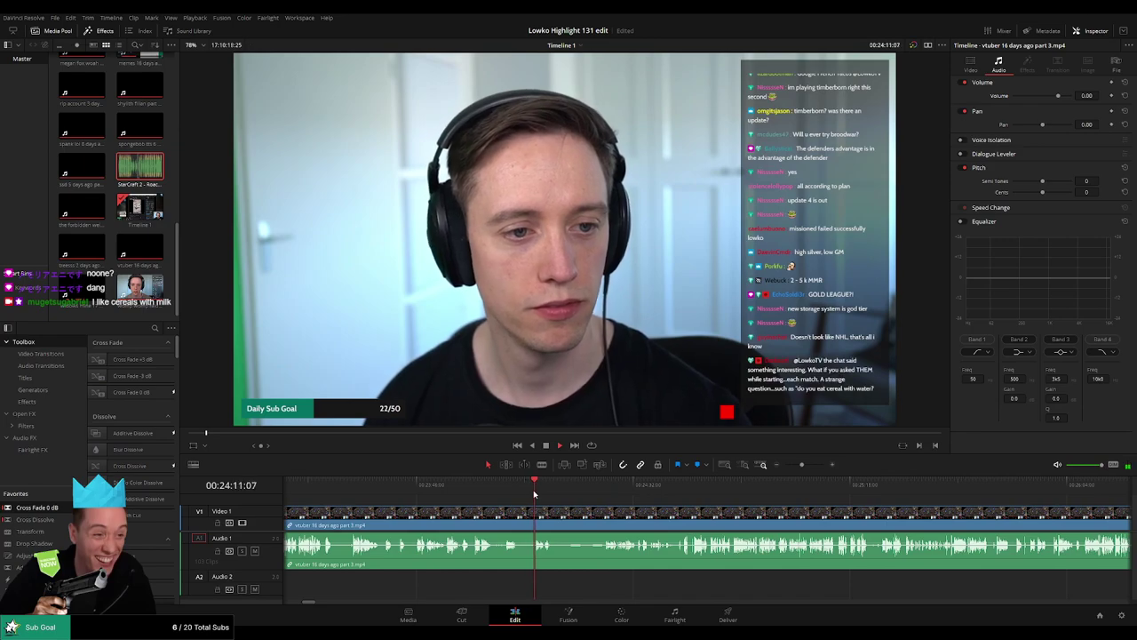
left_click_drag(802, 465, 808, 466)
left_click_drag(795, 512, 543, 506)
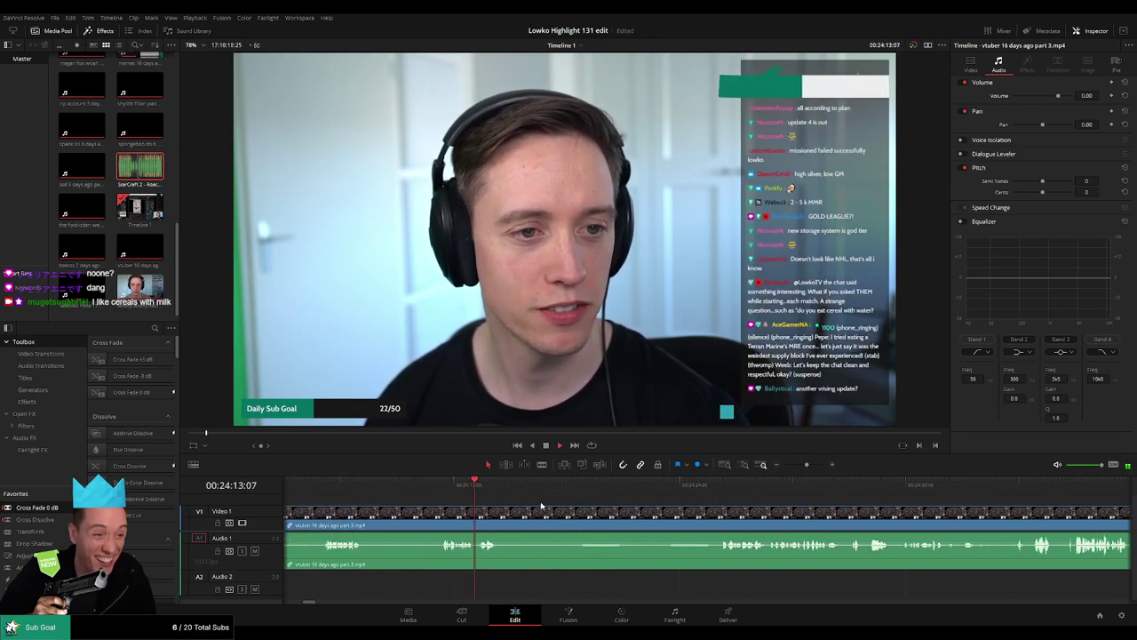
Step: Split the vtuber part 3 clip at about 24:18 and ripple delete the portion before the cut
left_click(552, 492)
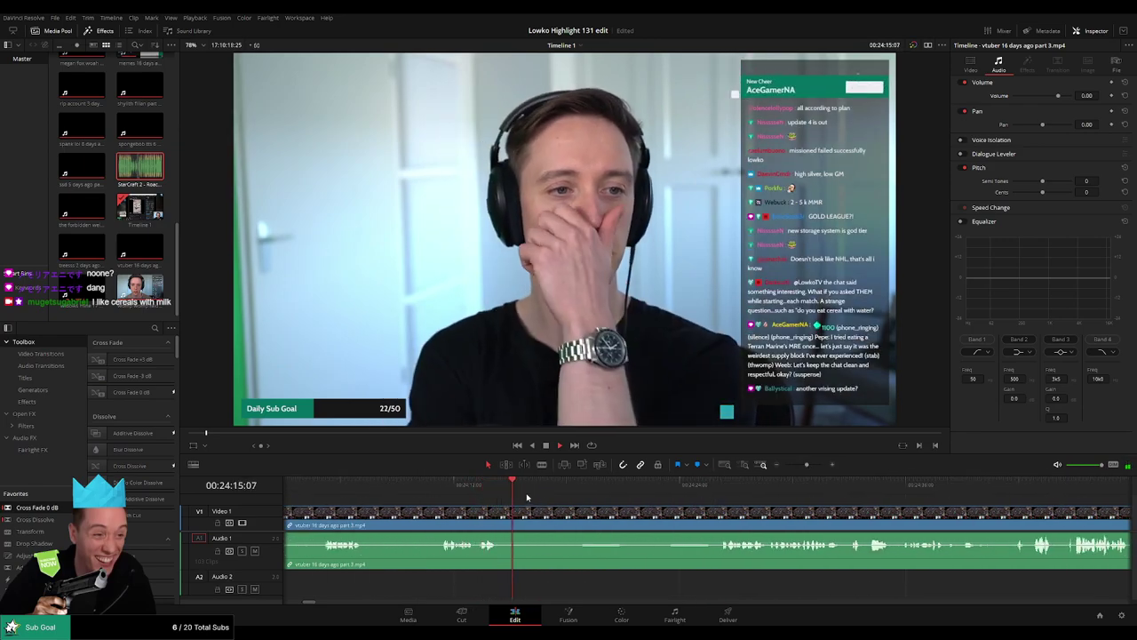
key("space")
key("b")
left_click(571, 511)
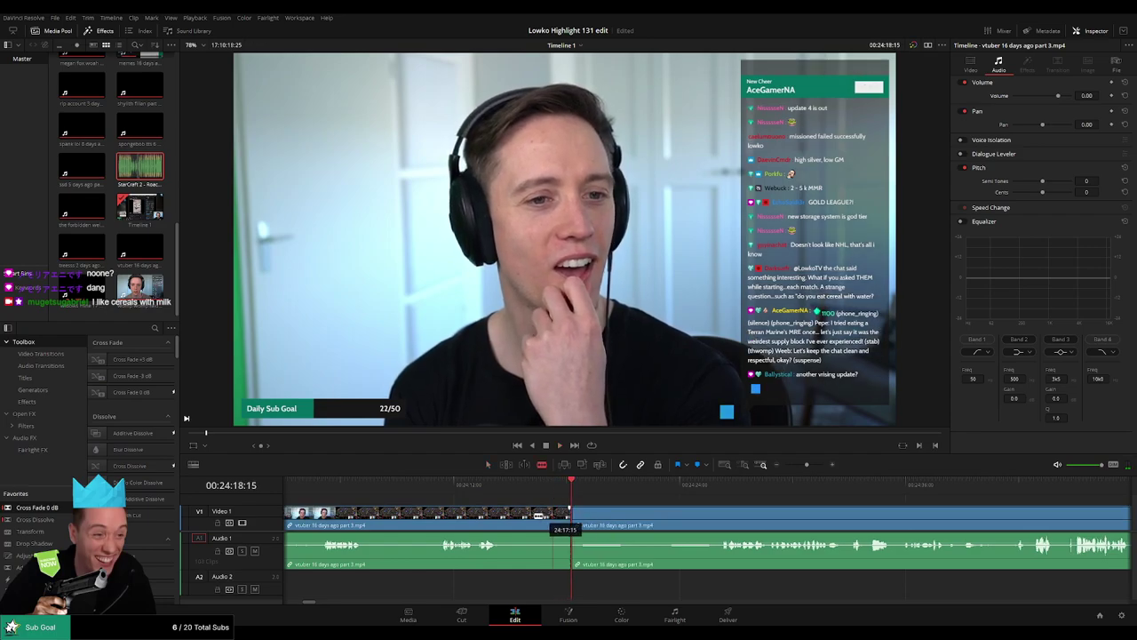
key("a")
left_click(533, 518)
key("Delete")
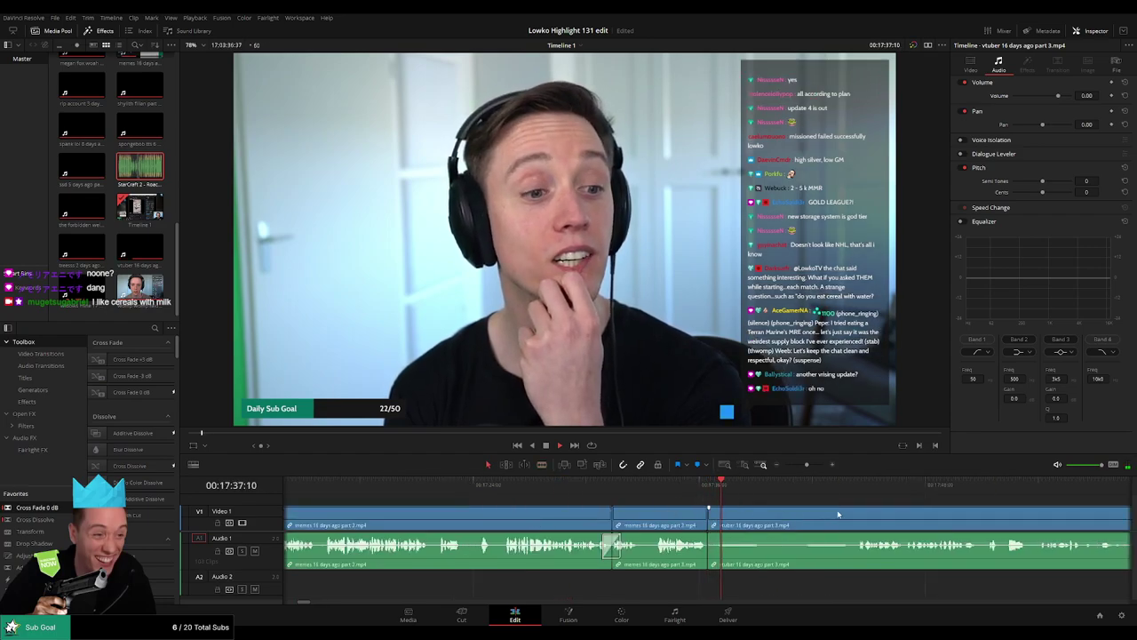
Step: Play the start of the remaining vtuber part 3 clip from about 17:37 to 18:02, skipping part of the opening silence
scroll(622, 508, "right", 3)
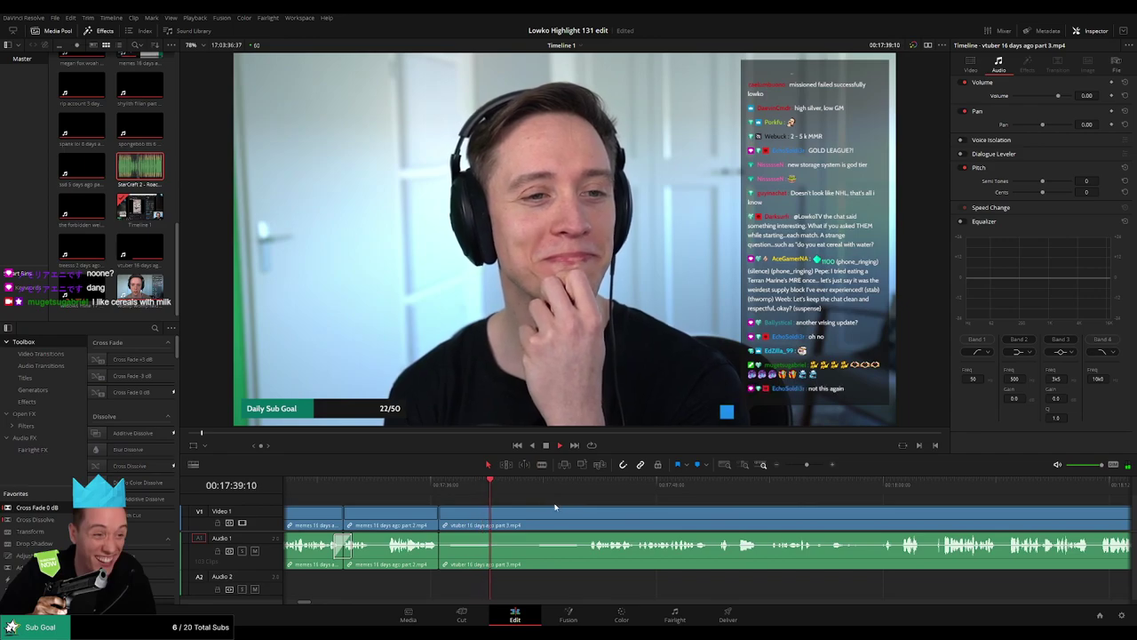
scroll(444, 484, "right", 1)
left_click(475, 490)
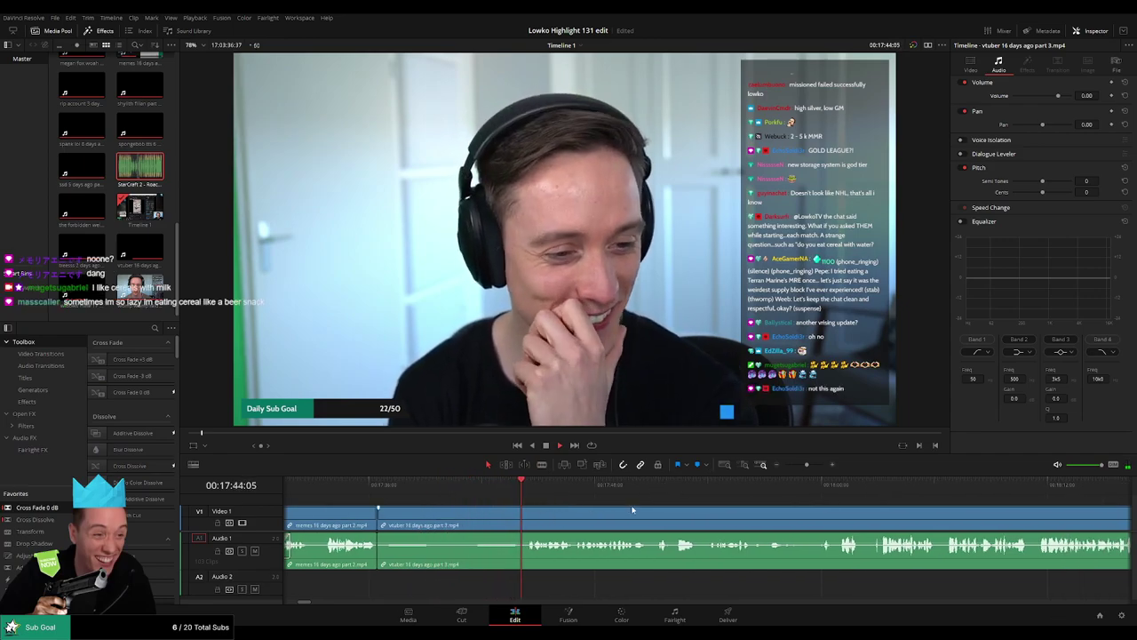
scroll(539, 504, "right", 2)
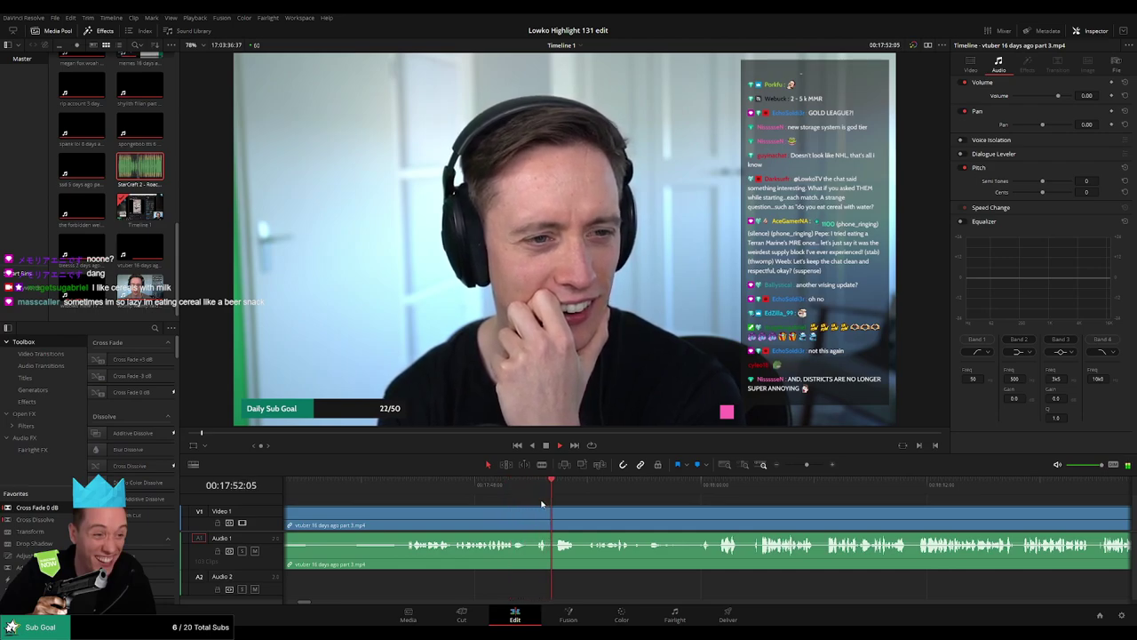
scroll(577, 508, "right", 2)
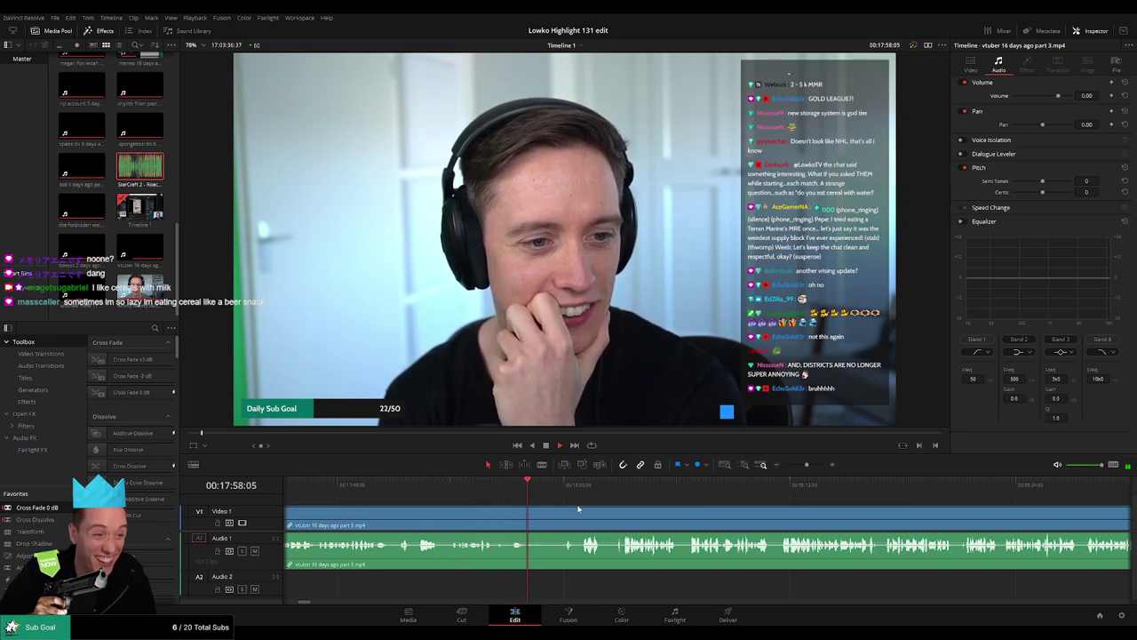
scroll(582, 512, "right", 2)
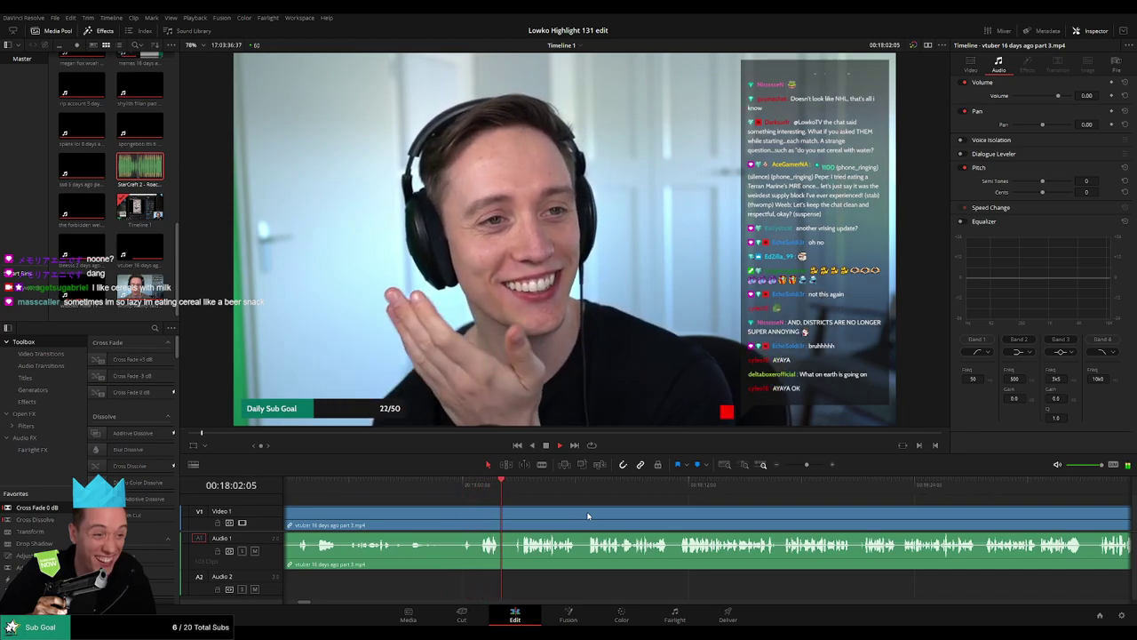
Step: Cut out the short pause in the vtuber part 3 clip between about 18:02 and 18:03, closing the gap
key("ctrl+b")
key("b")
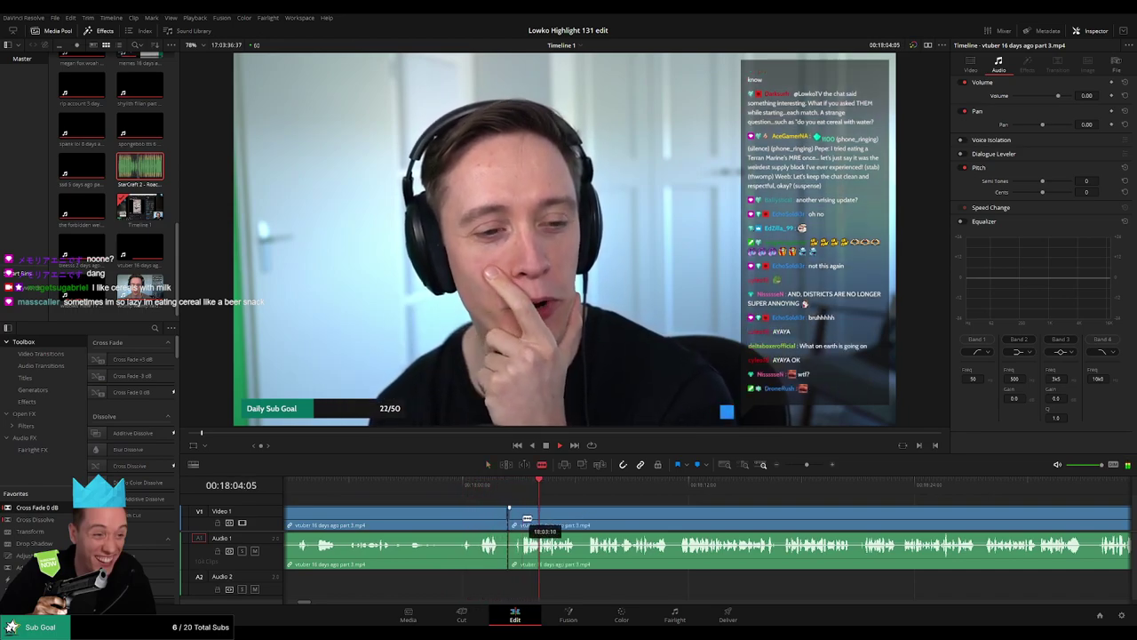
left_click(522, 518)
key("a")
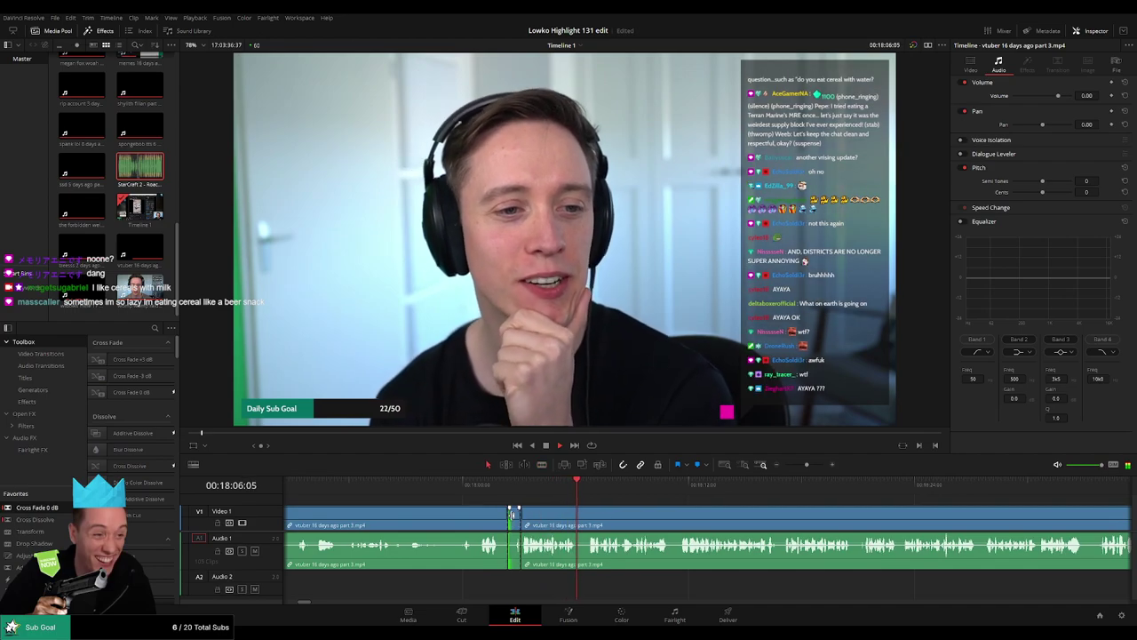
left_click(514, 520)
left_click(513, 519)
key("BackSpace")
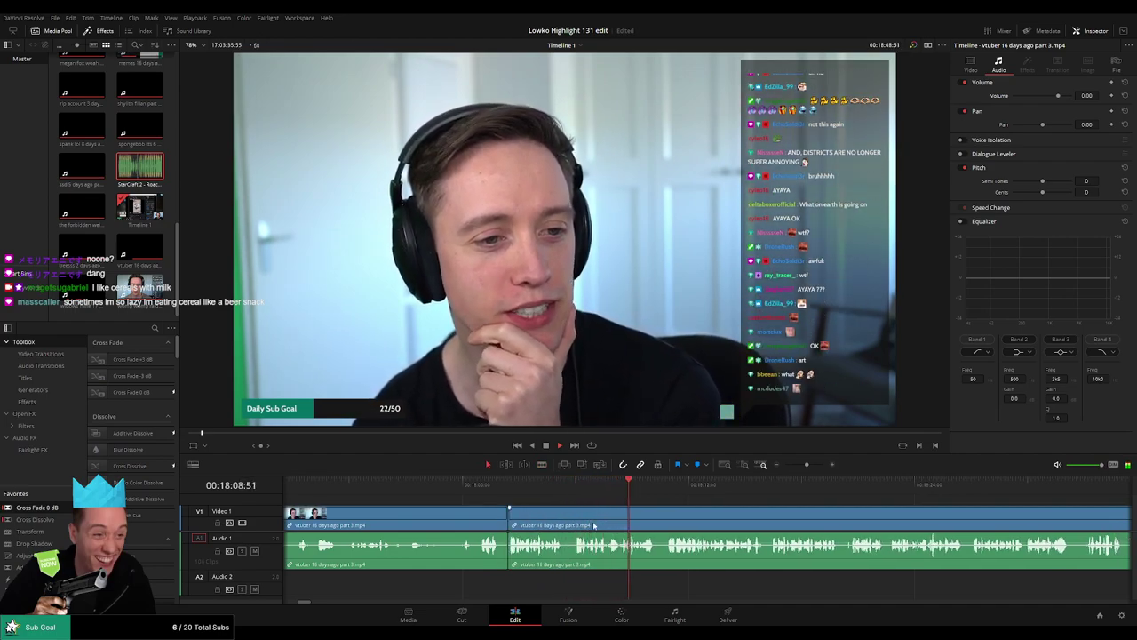
Step: Listen to the commentary in the vtuber part 3 clip from about 18:08 to 18:34
scroll(595, 525, "right", 5)
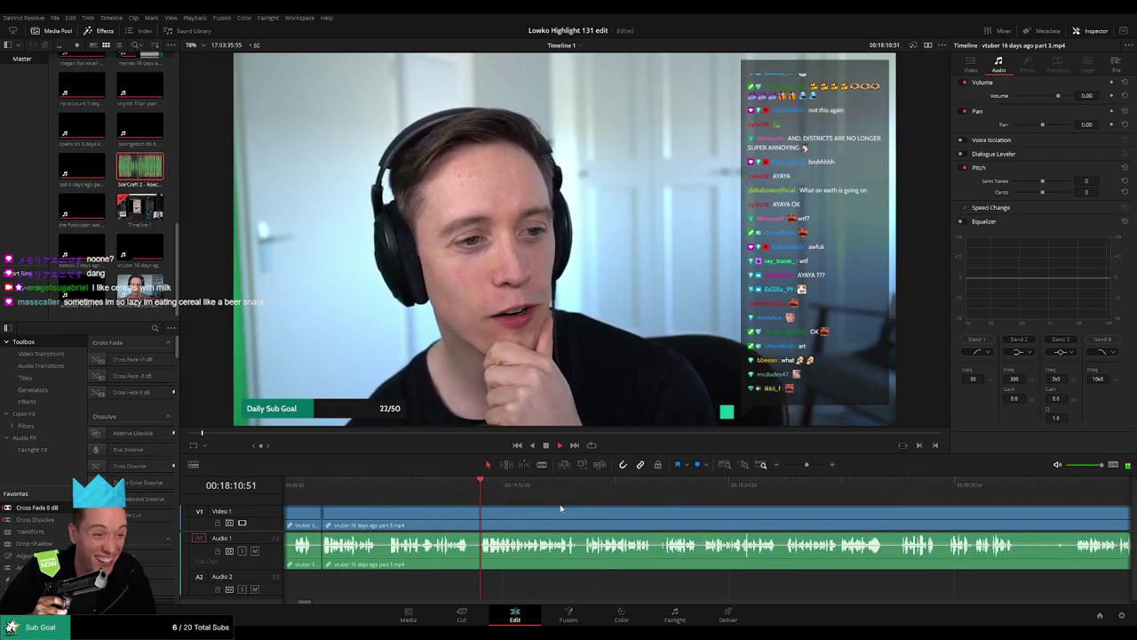
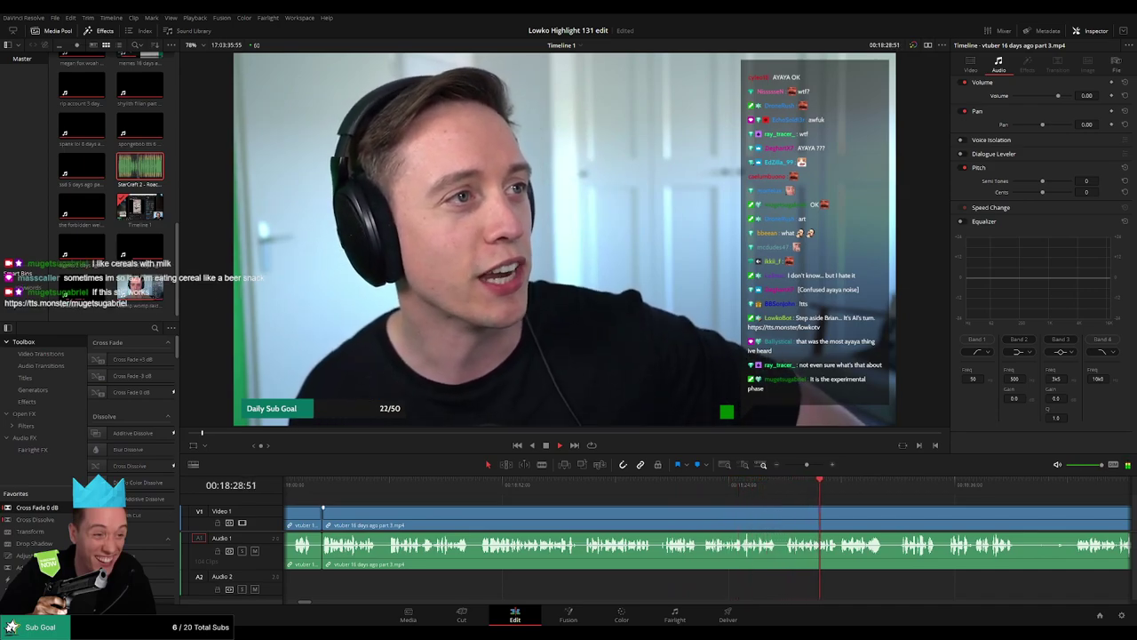
left_click_drag(907, 505, 581, 505)
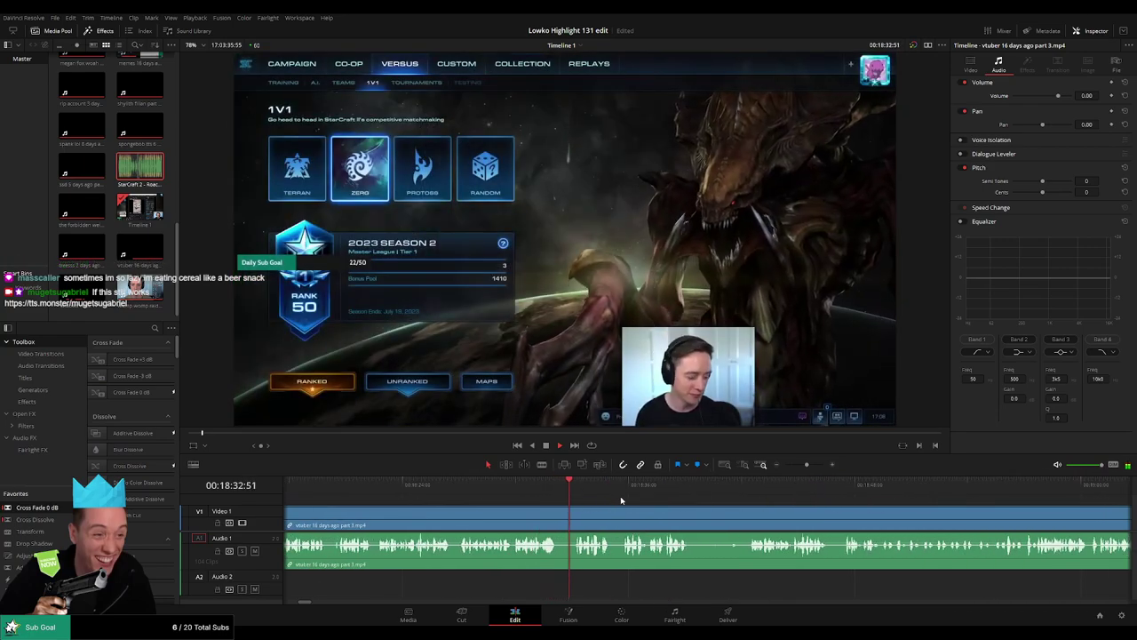
left_click_drag(692, 507, 561, 507)
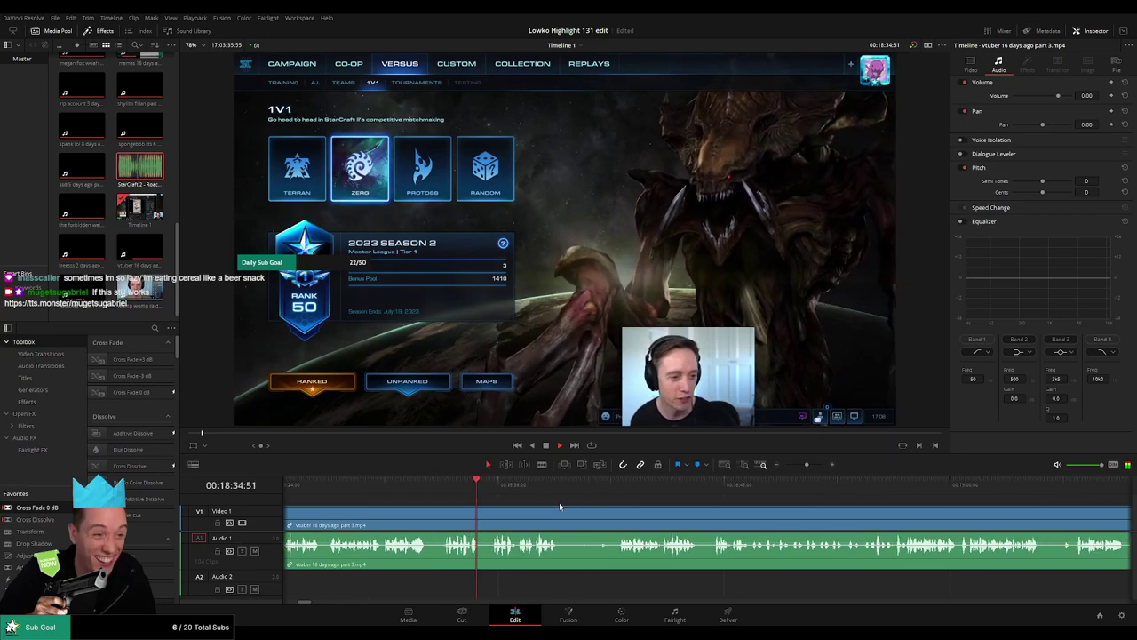
Step: Cut the pause between about 18:39 and 18:42 out of the vtuber part 3 clip, closing the gap and cross-fading the audio cut
scroll(534, 504, "down", 1)
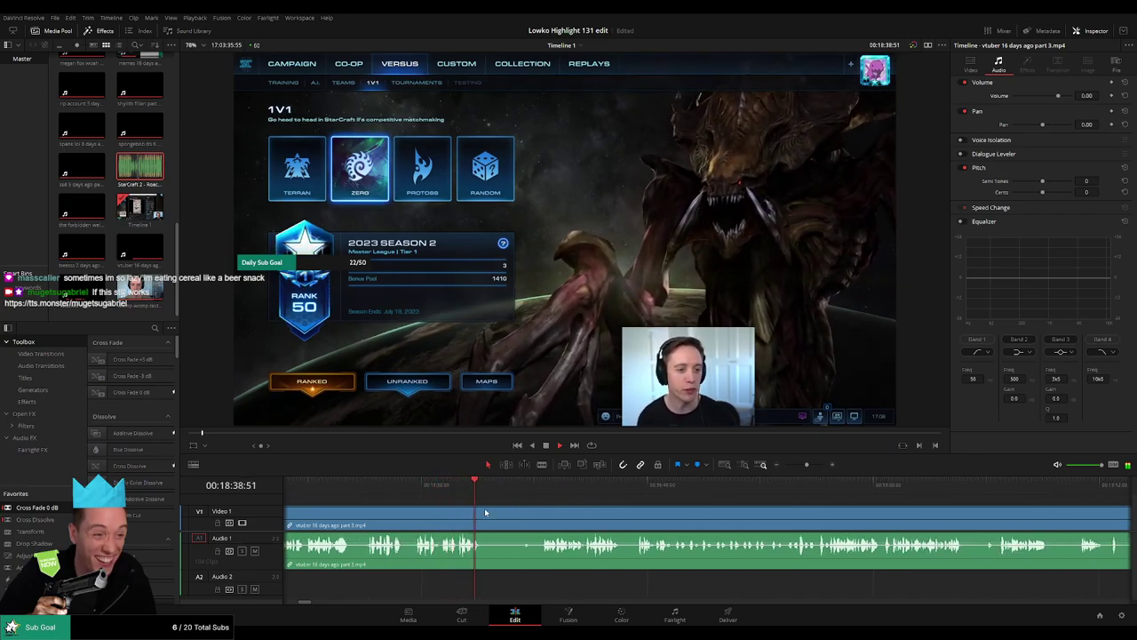
left_click(491, 520)
left_click(539, 520)
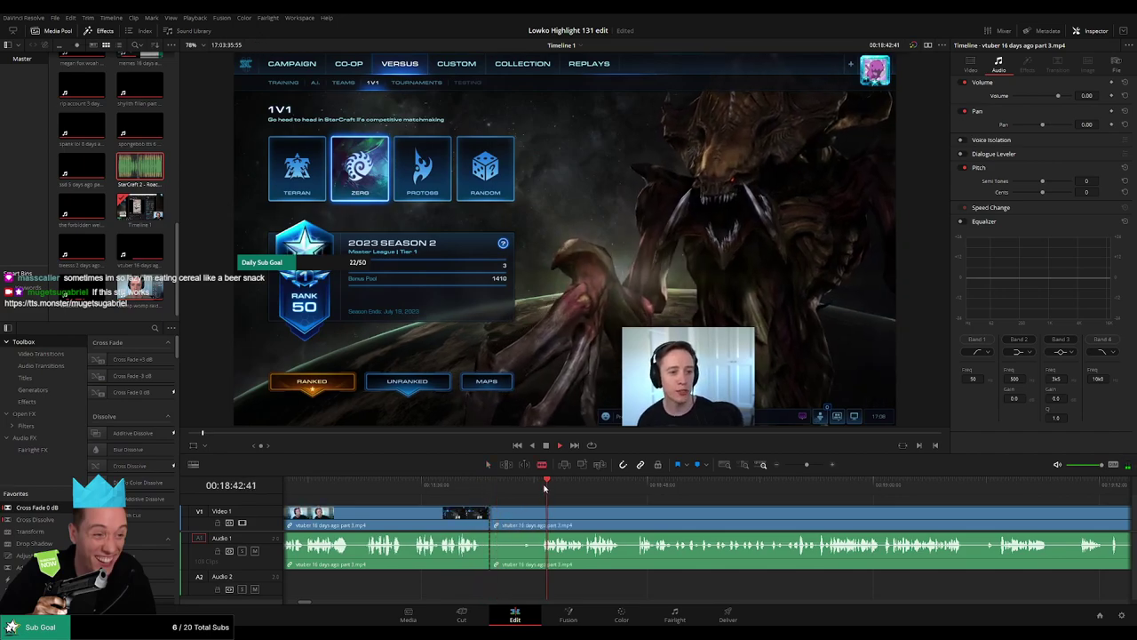
key("a")
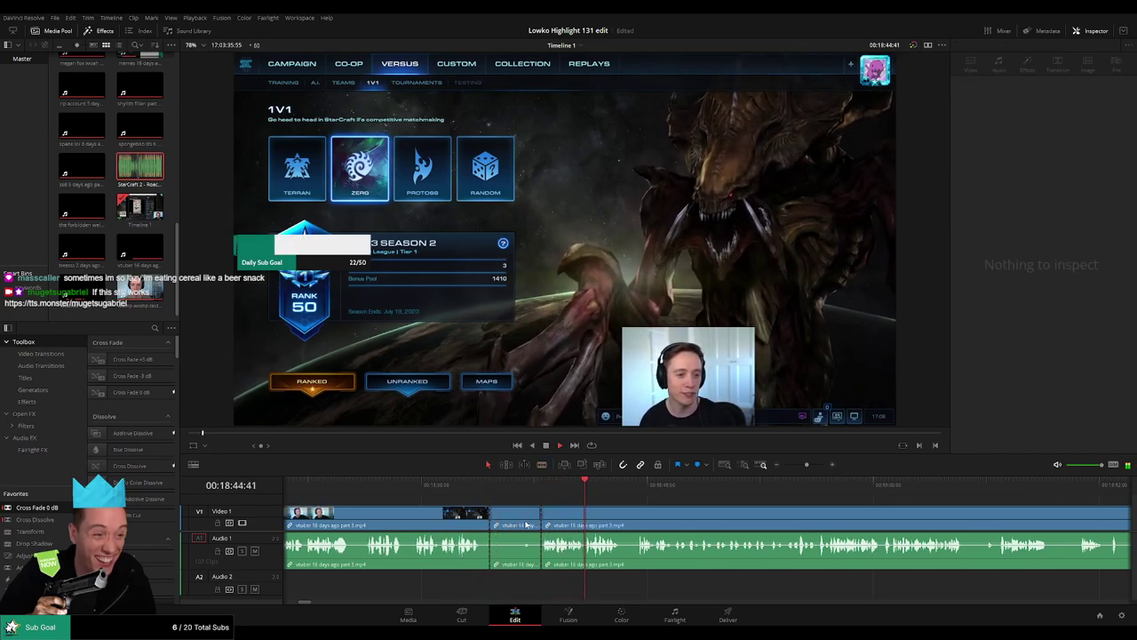
left_click(528, 522)
key("Delete")
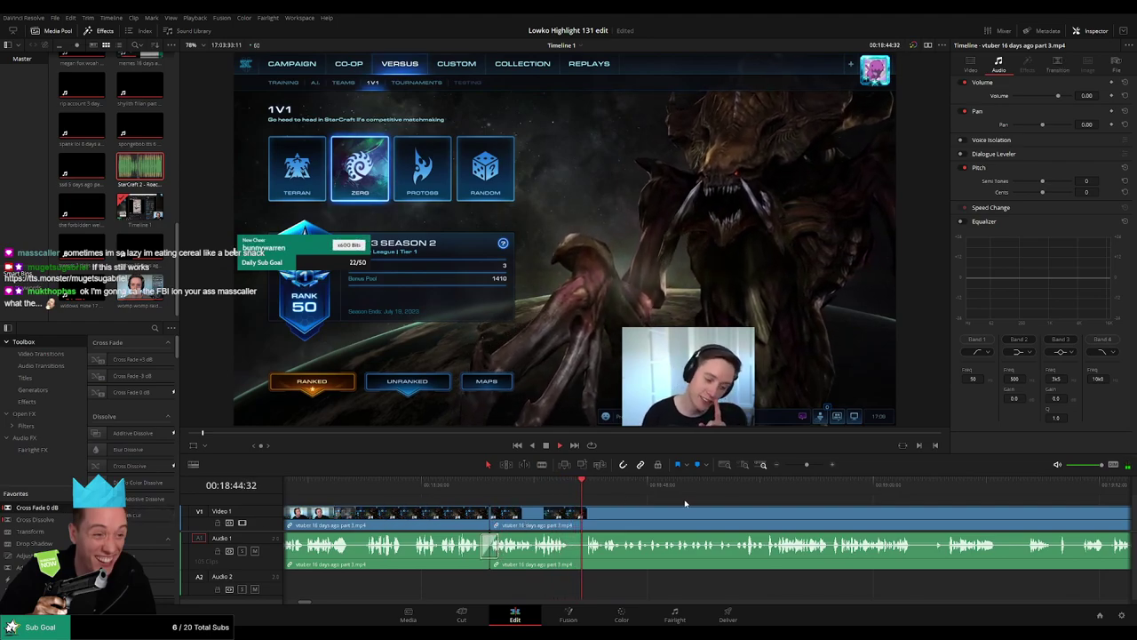
Step: Play the commentary from about 18:44 and cut out the pause between about 19:02 and 19:04, closing the gap
left_click_drag(685, 503, 533, 503)
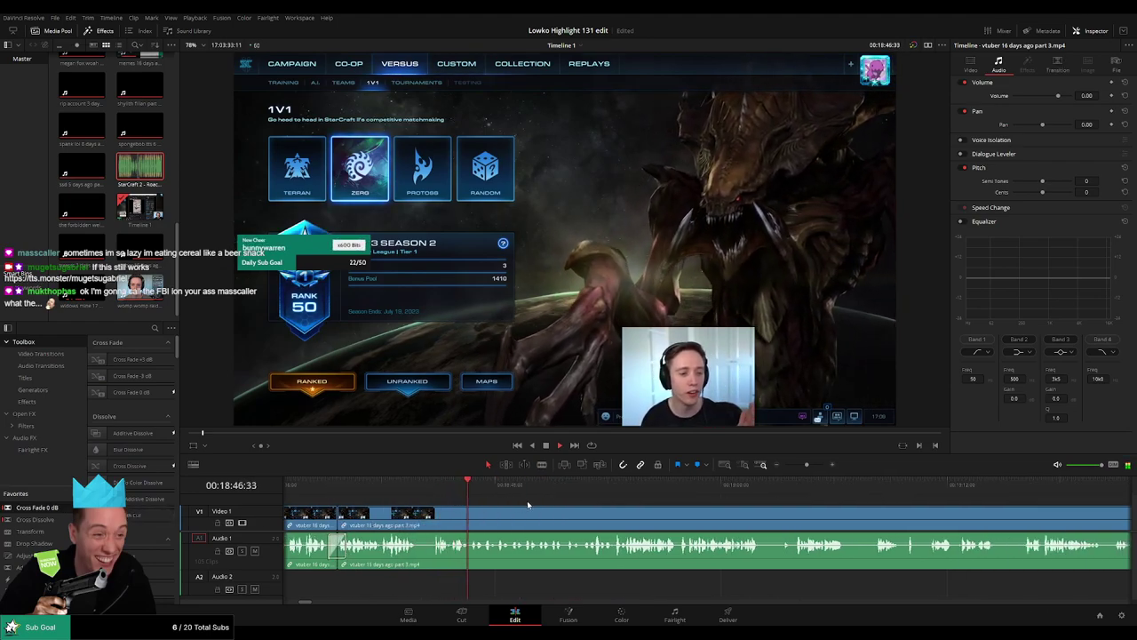
left_click(453, 486)
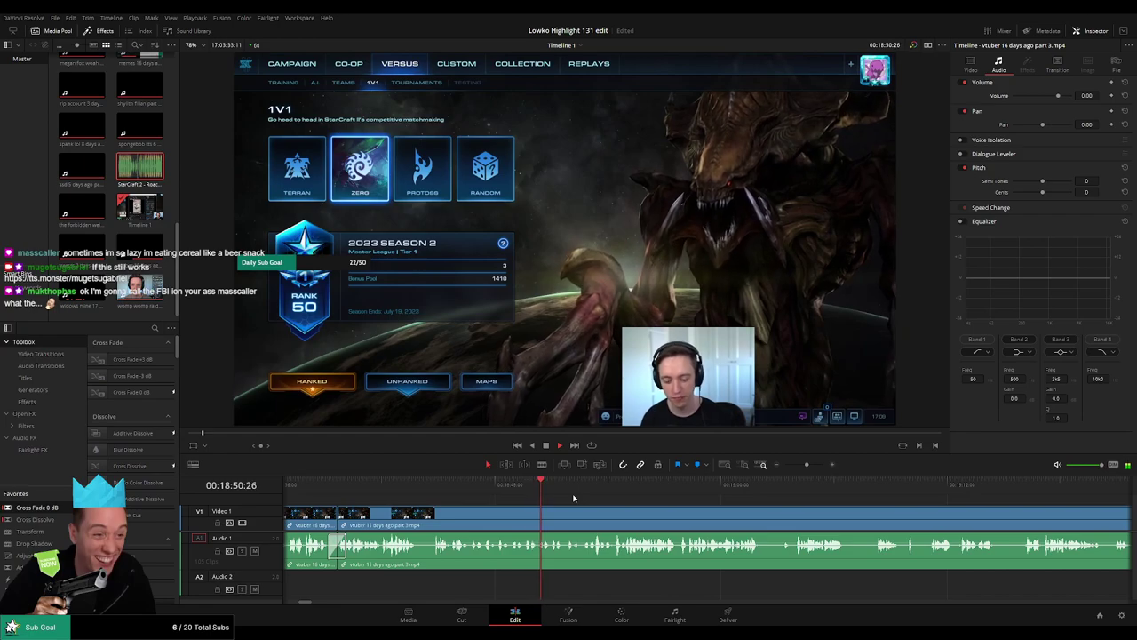
left_click_drag(684, 510, 622, 509)
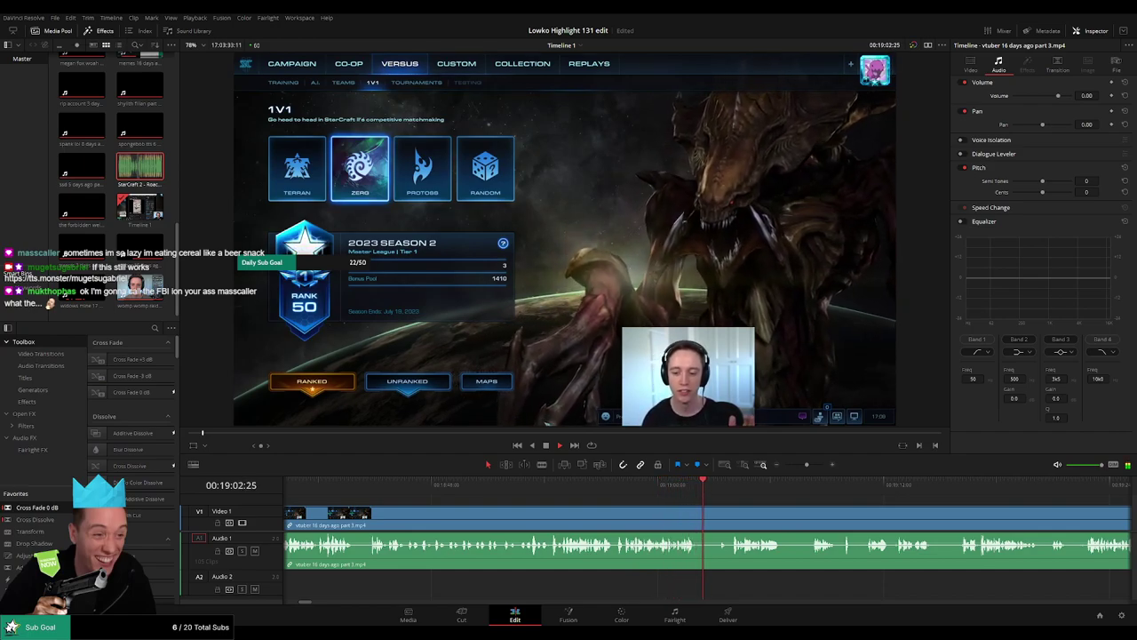
scroll(563, 508, "right", 5)
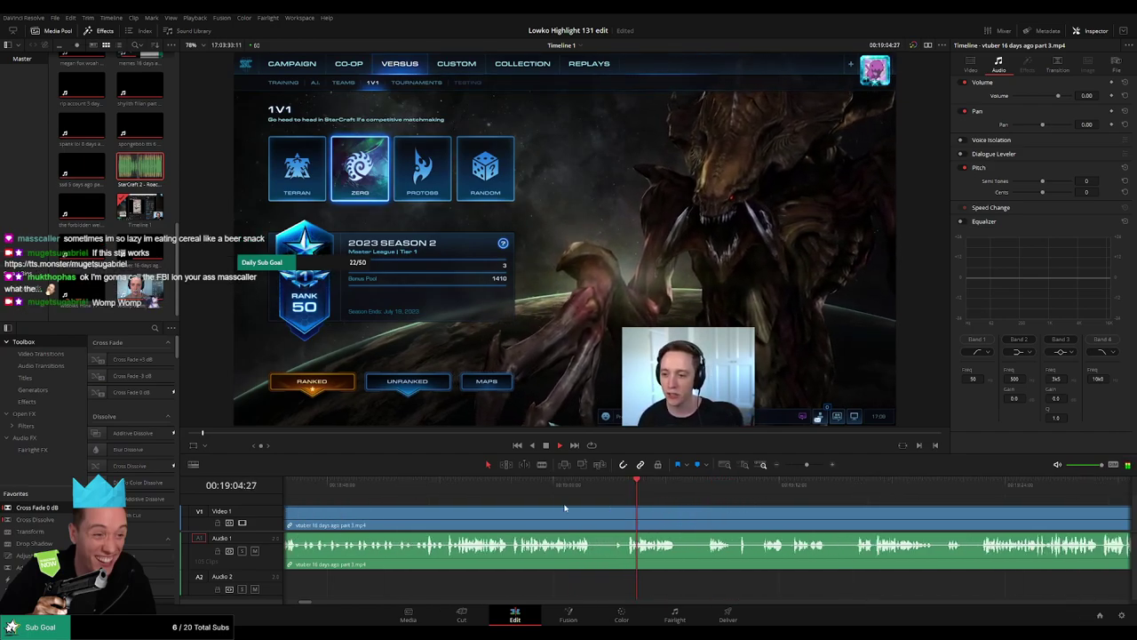
key("b")
left_click(435, 514)
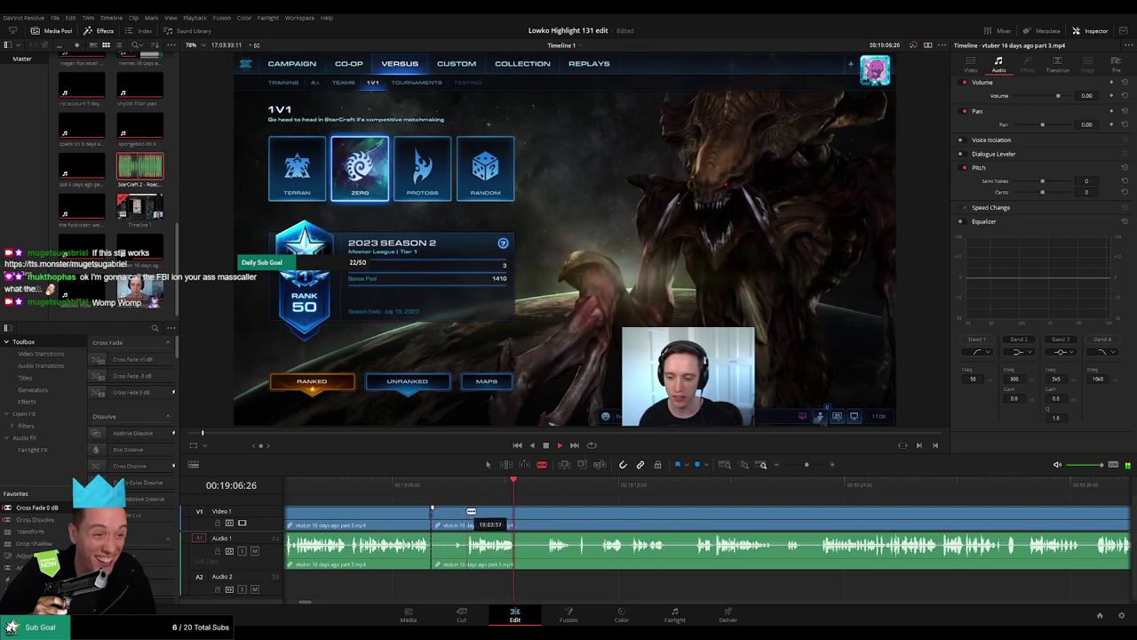
left_click(470, 514)
key("a")
left_click(454, 516)
key("Delete")
Step: Cut out the next silent stretch of the vtuber part 3 clip between about 19:04 and 19:06, closing the gap
key("b")
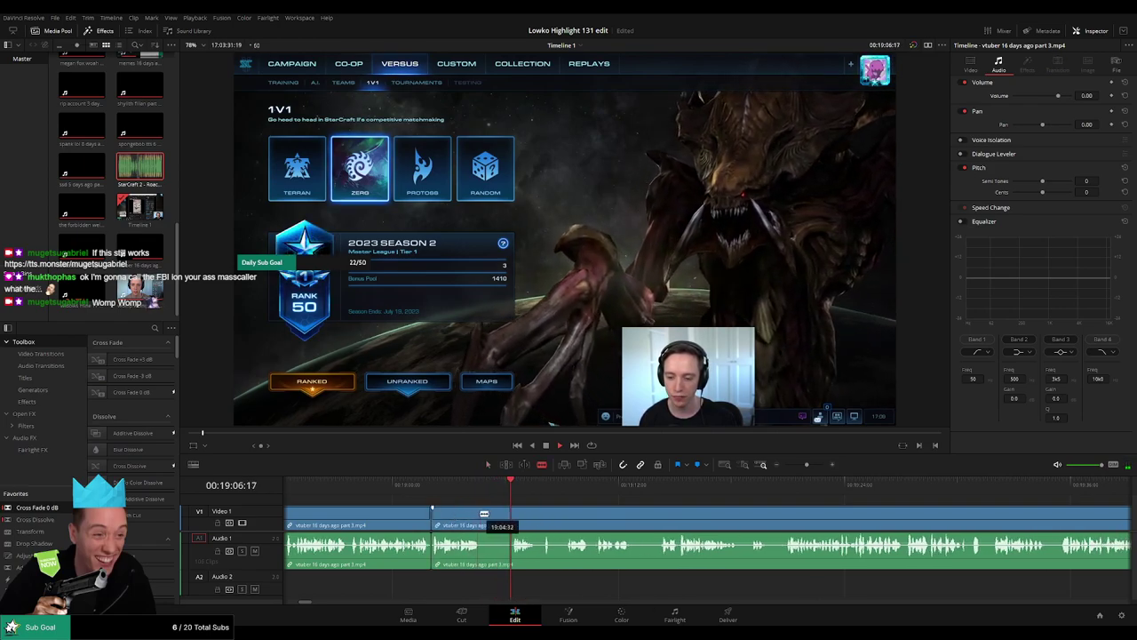
left_click(483, 513)
left_click(515, 513)
key("a")
left_click(506, 516)
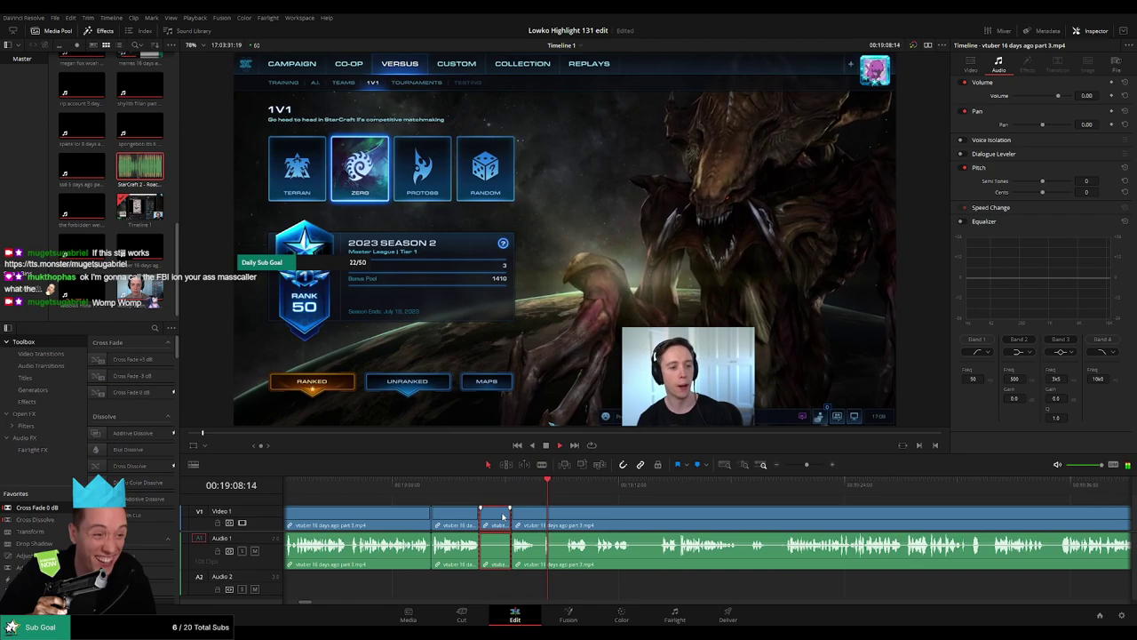
key("Delete")
Step: Cut out the short pause in the vtuber part 3 clip between about 19:11 and 19:12, closing the gap
scroll(495, 505, "right", 2)
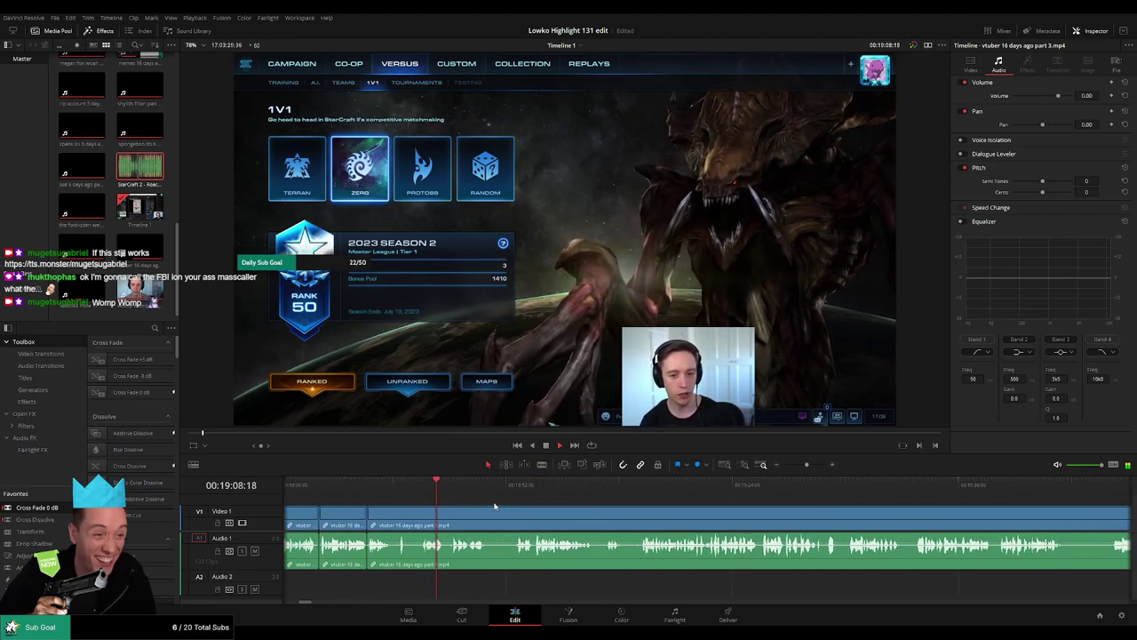
scroll(515, 508, "right", 1)
key("b")
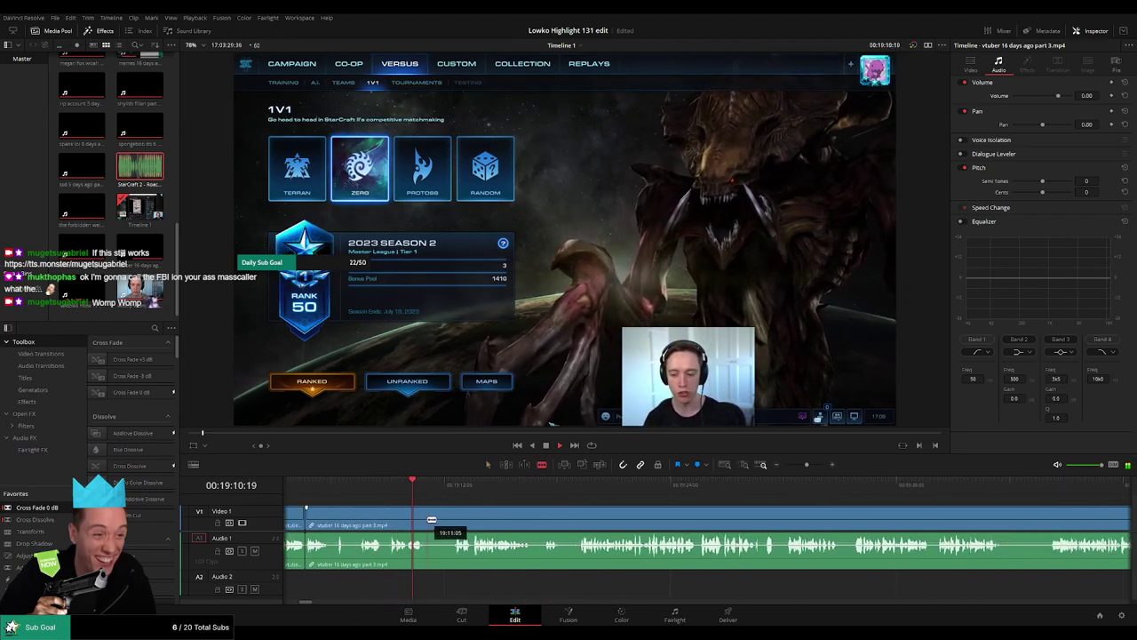
left_click(429, 517)
left_click(453, 517)
key("a")
left_click(444, 519)
key("Delete")
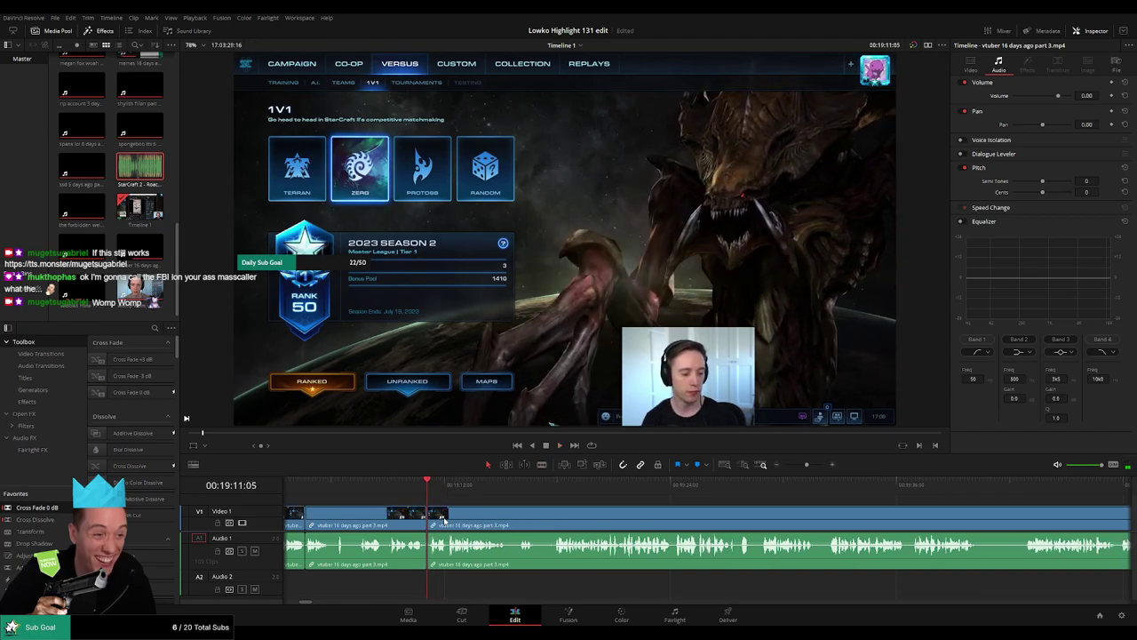
Step: Apply Cross Fade 0 dB to the Audio 1 cuts at about 19:02, 19:04 and 19:11
key("space")
left_click_drag(41, 510, 350, 547)
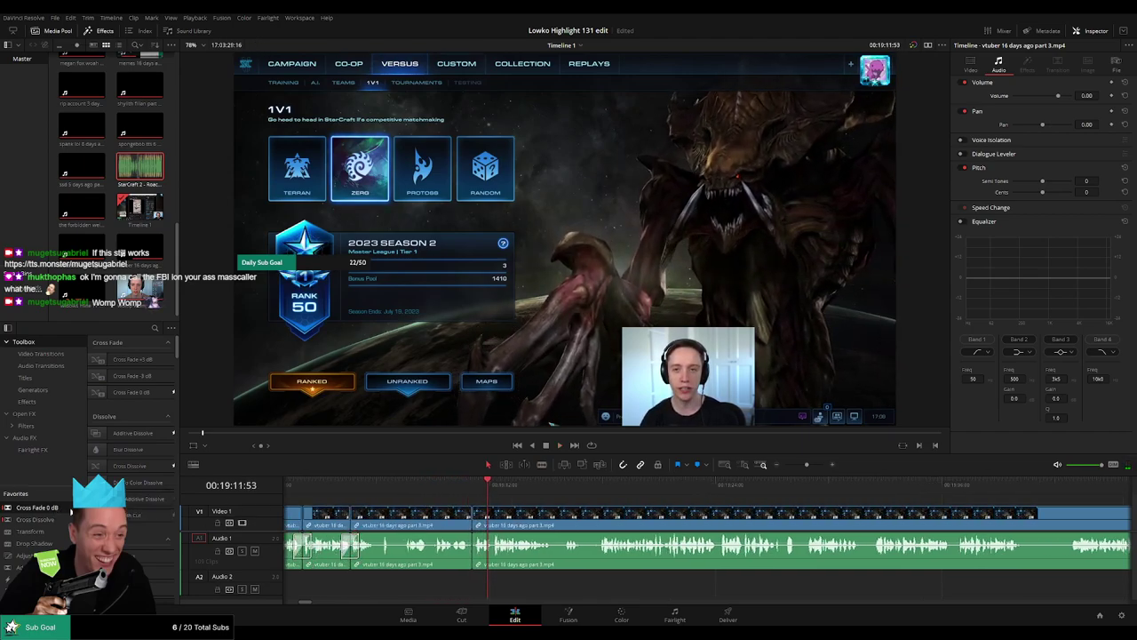
scroll(520, 555, "left", 1)
scroll(646, 525, "right", 5)
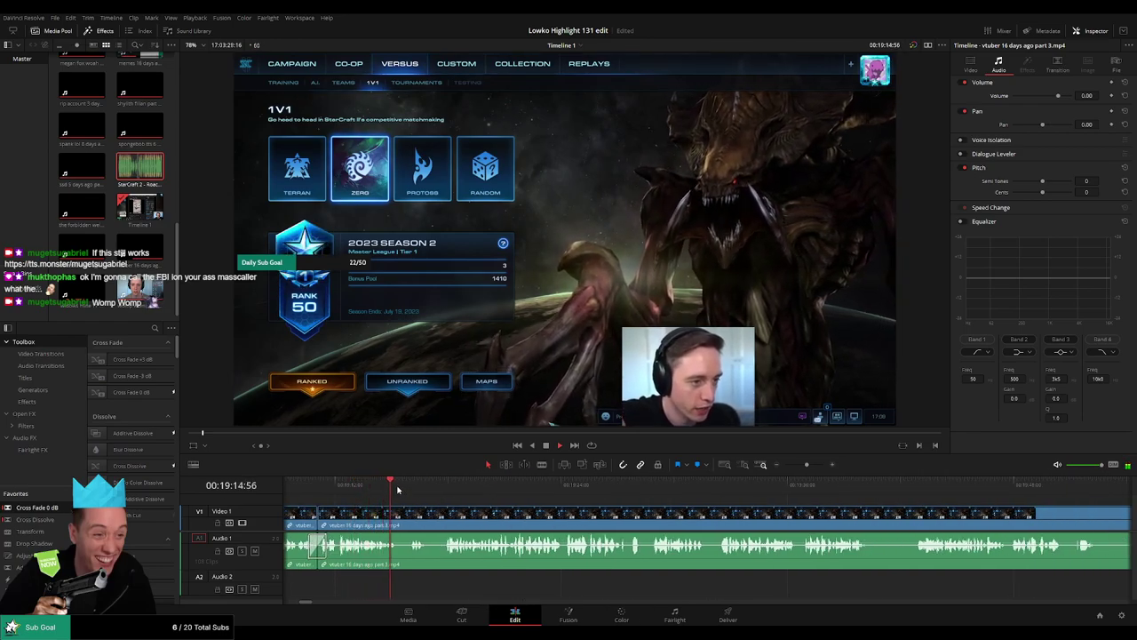
Step: Listen to the commentary from about 19:18 to 19:36, skipping the quiet stretch before it
left_click(442, 488)
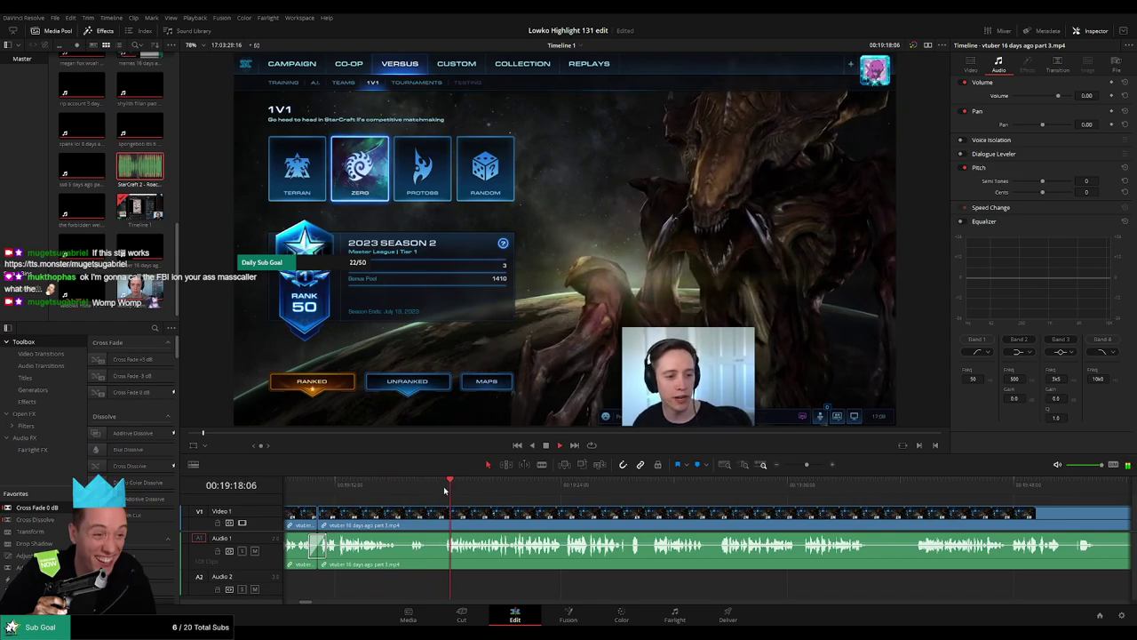
scroll(558, 505, "right", 4)
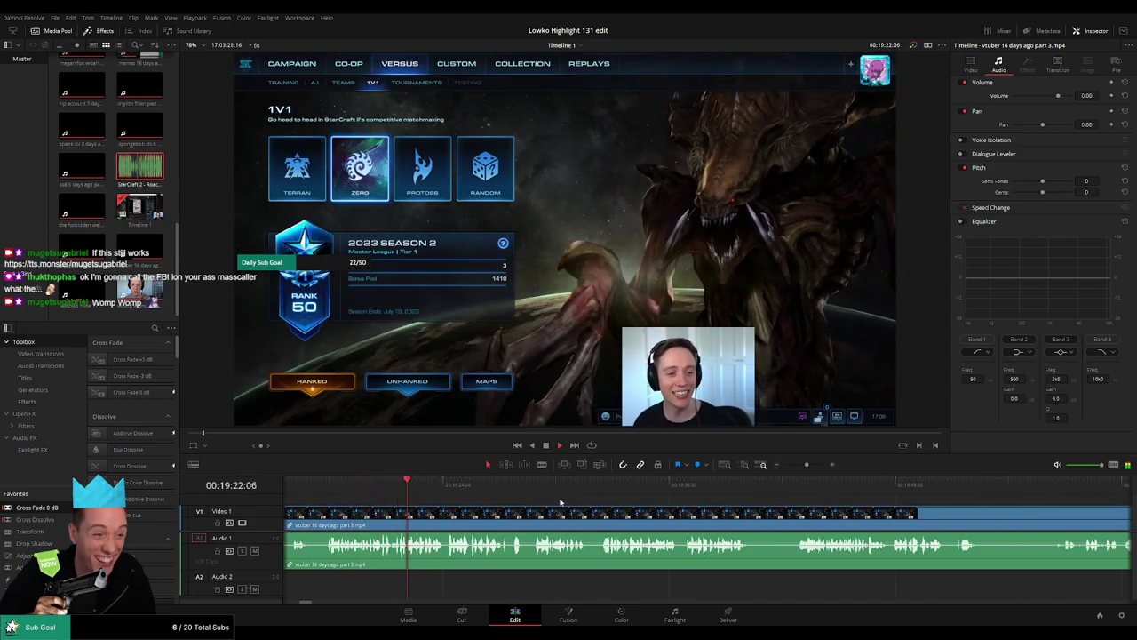
scroll(559, 503, "right", 3)
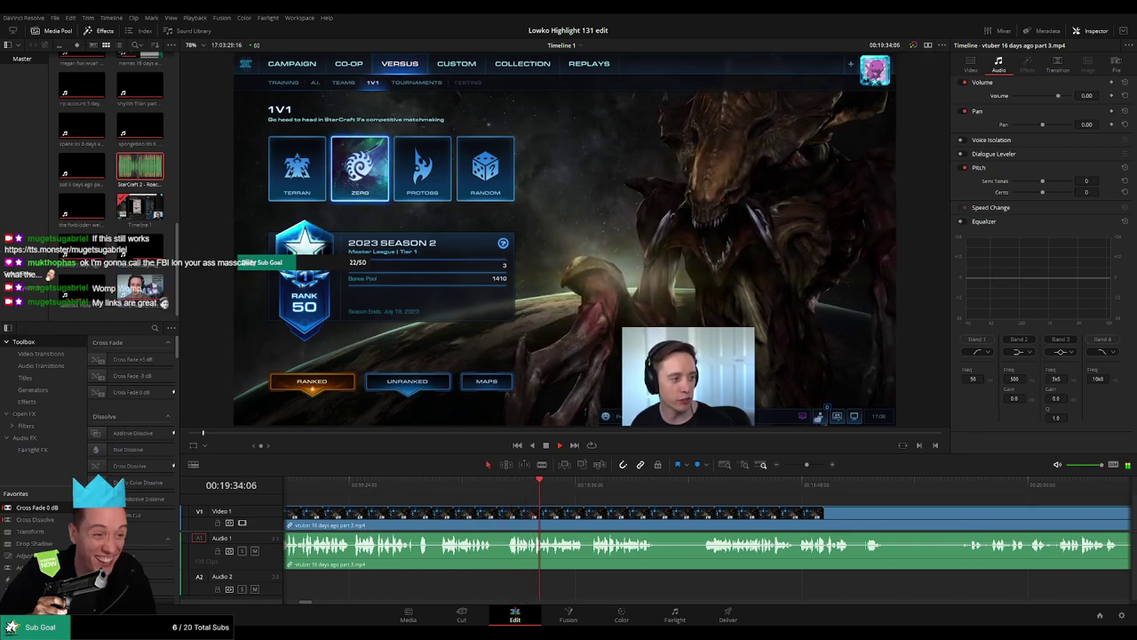
scroll(480, 504, "right", 2)
scroll(482, 505, "right", 1)
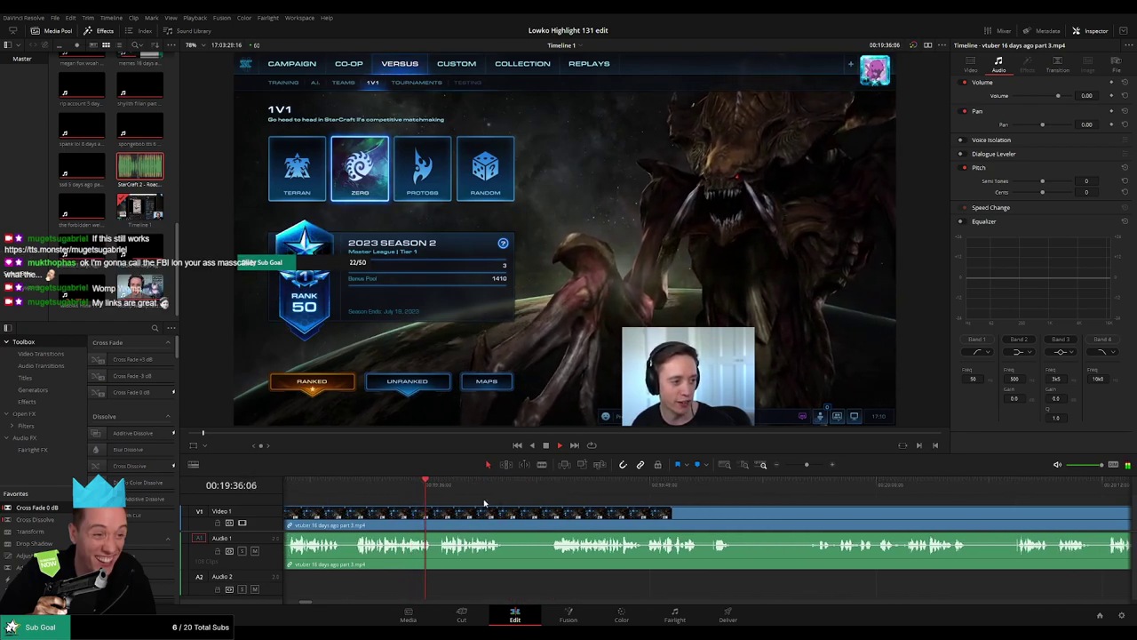
Step: Cut out the pause between about 19:40 and 19:42, closing the gap, and apply Cross Fade 0 dB to the audio cut
scroll(474, 504, "right", 1)
key("b")
left_click(480, 516)
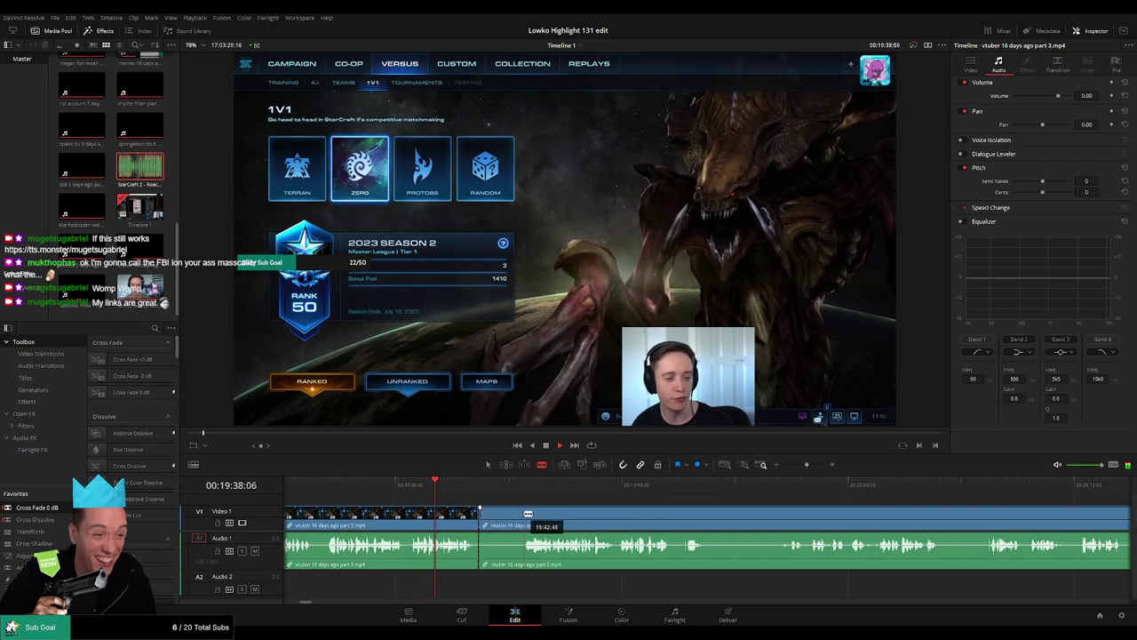
left_click(522, 514)
key("a")
left_click(506, 515)
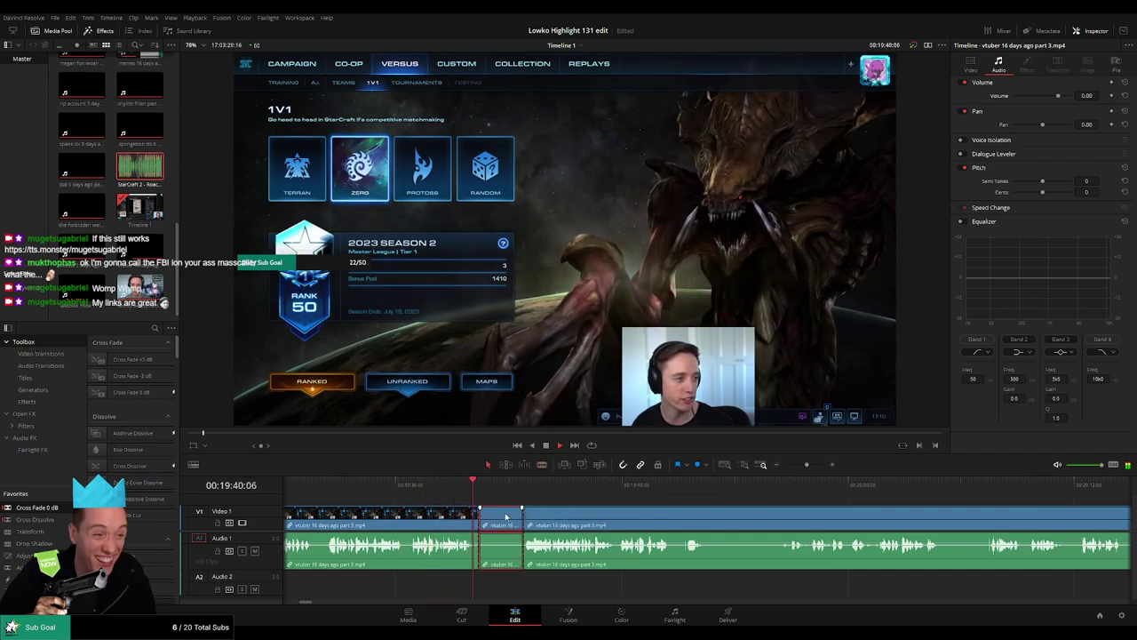
key("Delete")
left_click_drag(461, 515, 477, 546)
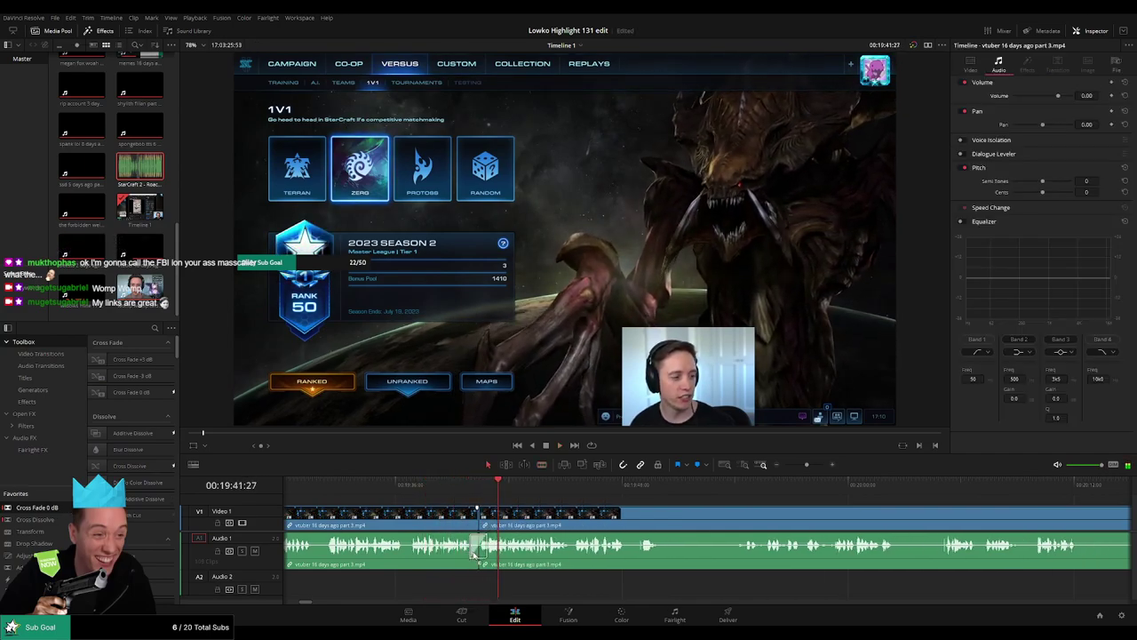
key("space")
Step: Isolate the short piece of the vtuber part 3 clip from about 19:43:29 to 19:43:38 and silence its audio
scroll(510, 511, "right", 4)
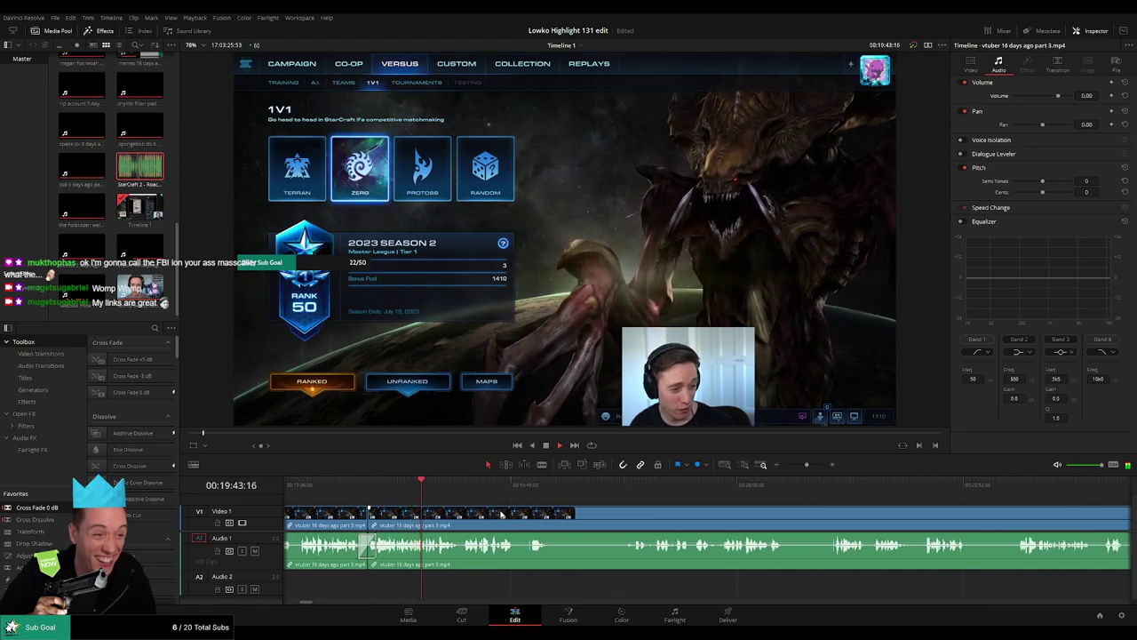
left_click(395, 482)
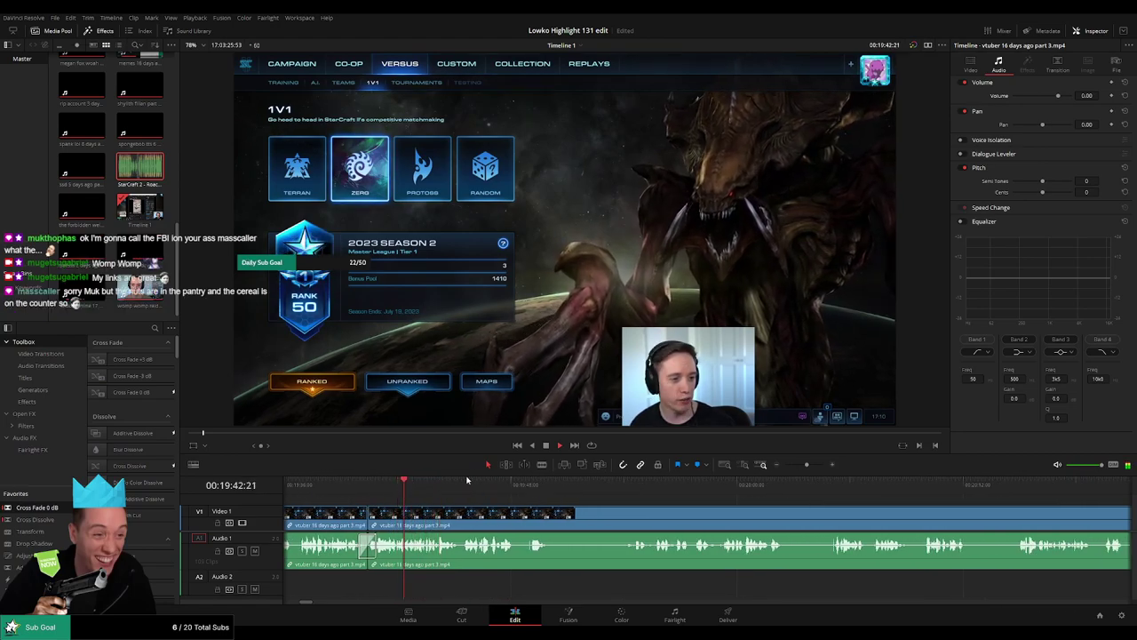
left_click_drag(807, 465, 815, 467)
left_click_drag(729, 485, 693, 484)
key("ctrl+b")
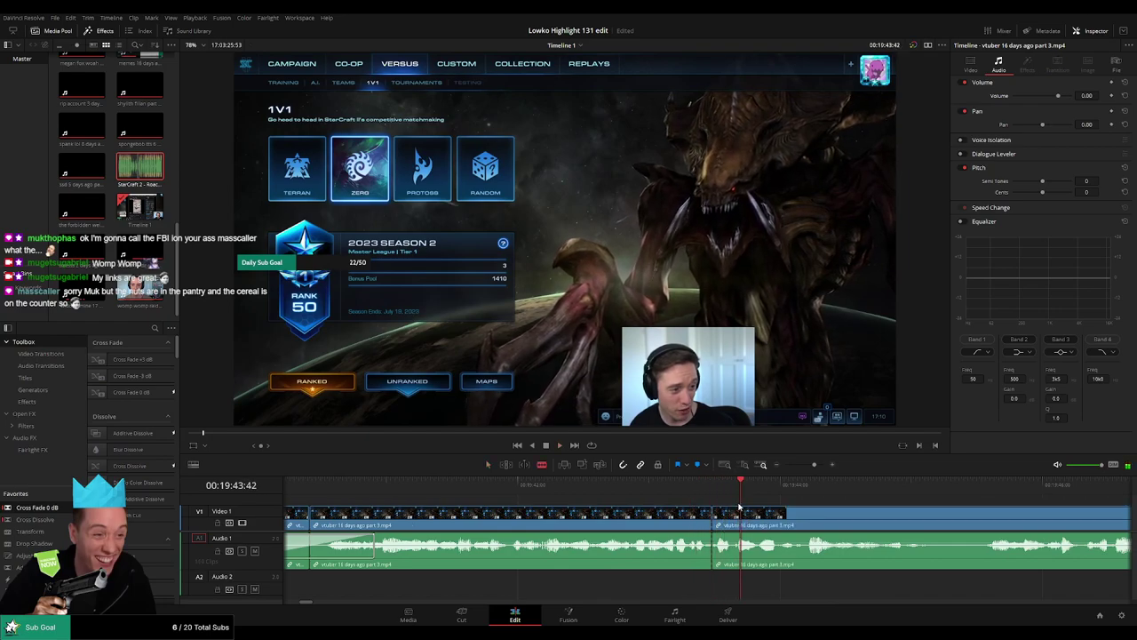
left_click_drag(721, 546, 720, 582)
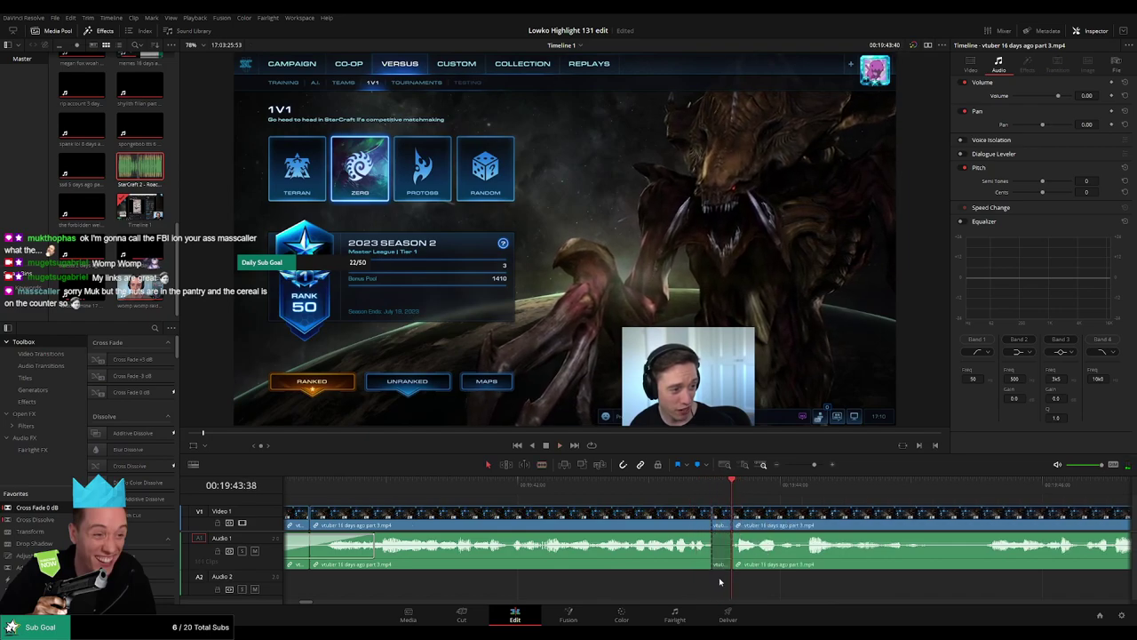
Step: Place the StarCraft 2 Roach Quotes sound on Audio 2 beneath the silenced piece, trimmed to its length, at volume -27
left_click_drag(160, 177, 715, 584)
left_click_drag(784, 586, 728, 585)
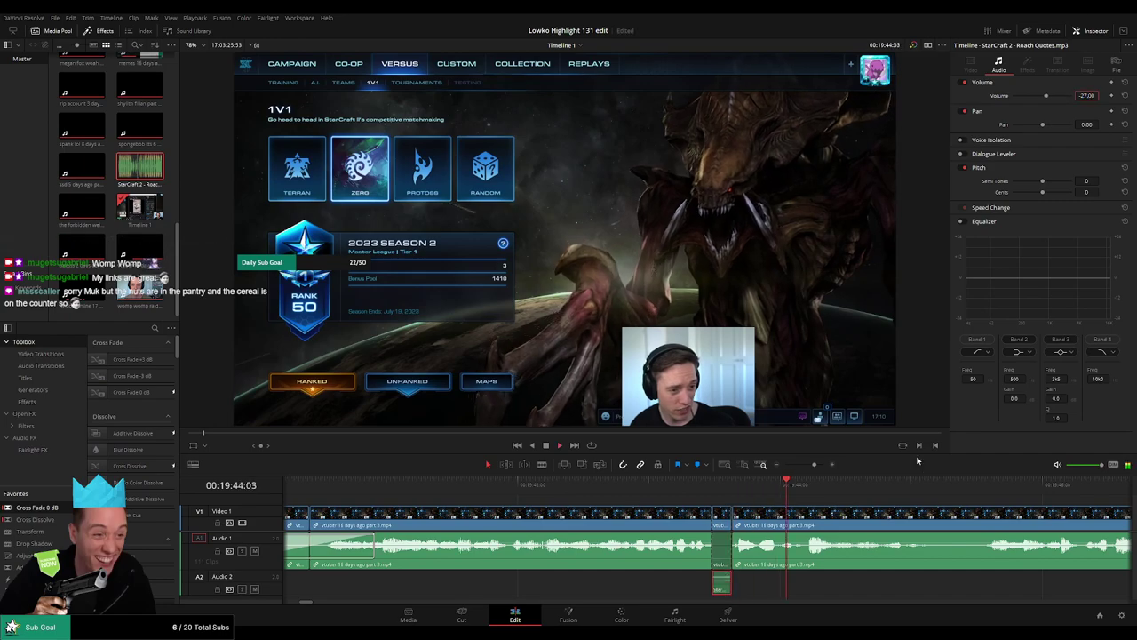
left_click_drag(814, 464, 543, 509)
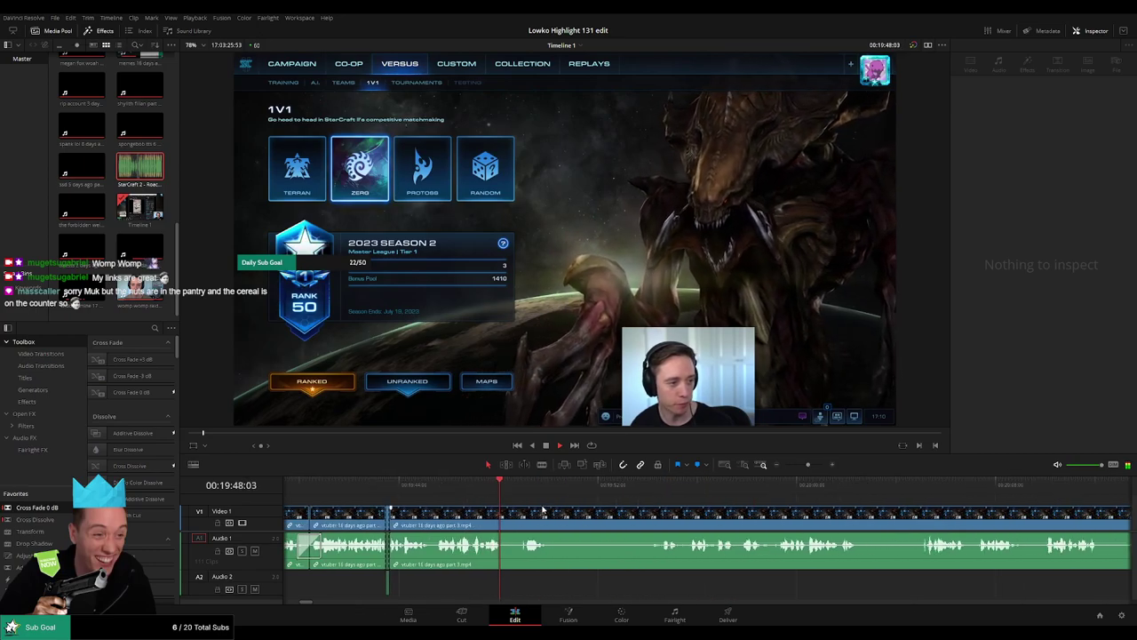
Step: Cut out the stretch of the vtuber part 3 clip between about 19:48 and 19:54, closing the gap
key("b")
left_click(507, 513)
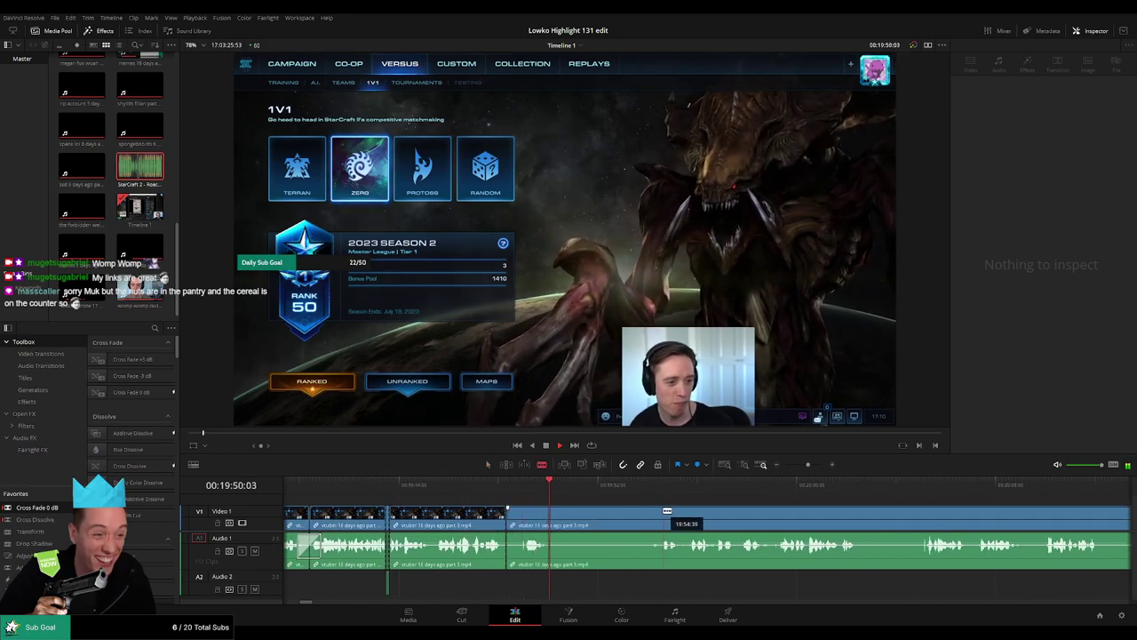
left_click(662, 513)
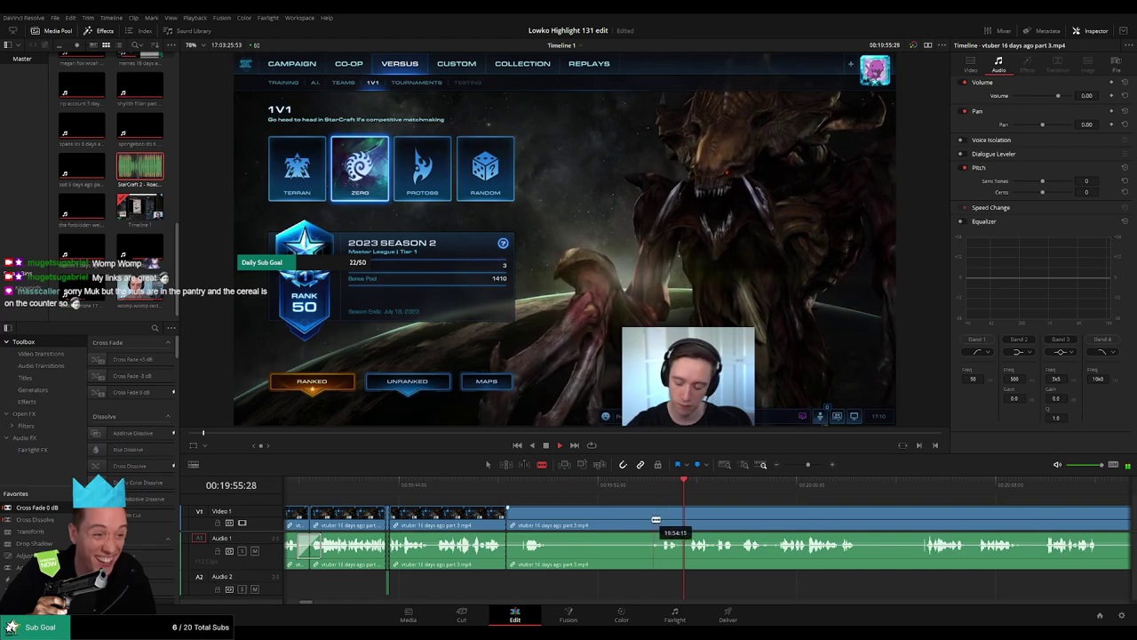
left_click(649, 517)
key("a")
left_click(617, 518)
key("Delete")
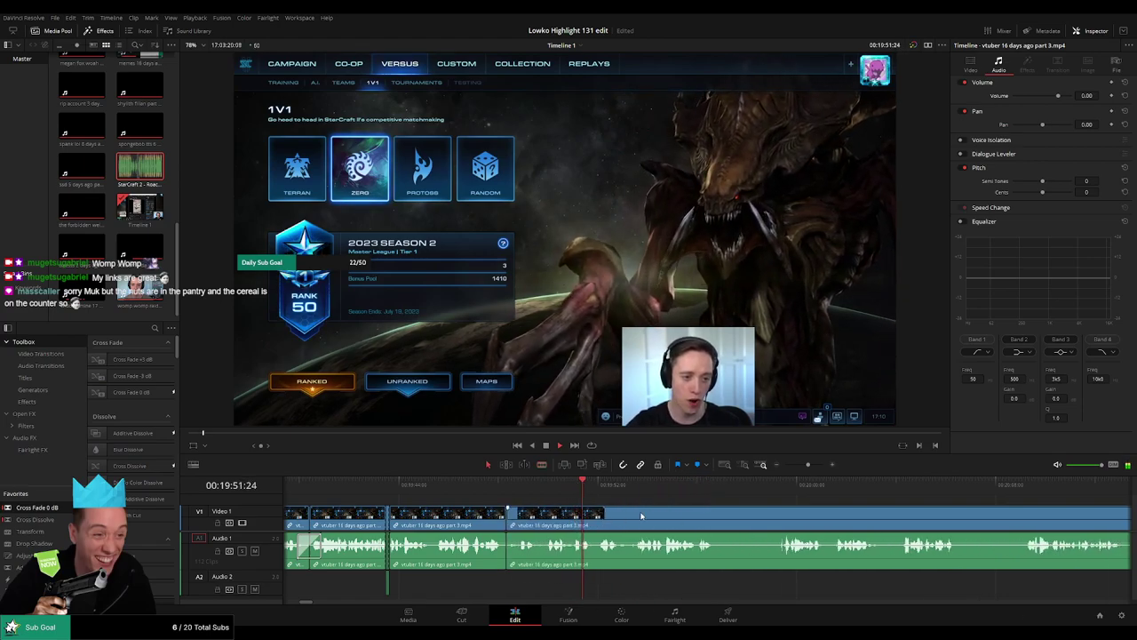
Step: Cut out the stretch of the vtuber part 3 clip between about 19:56 and 19:59, closing the gap
scroll(622, 514, "right", 3)
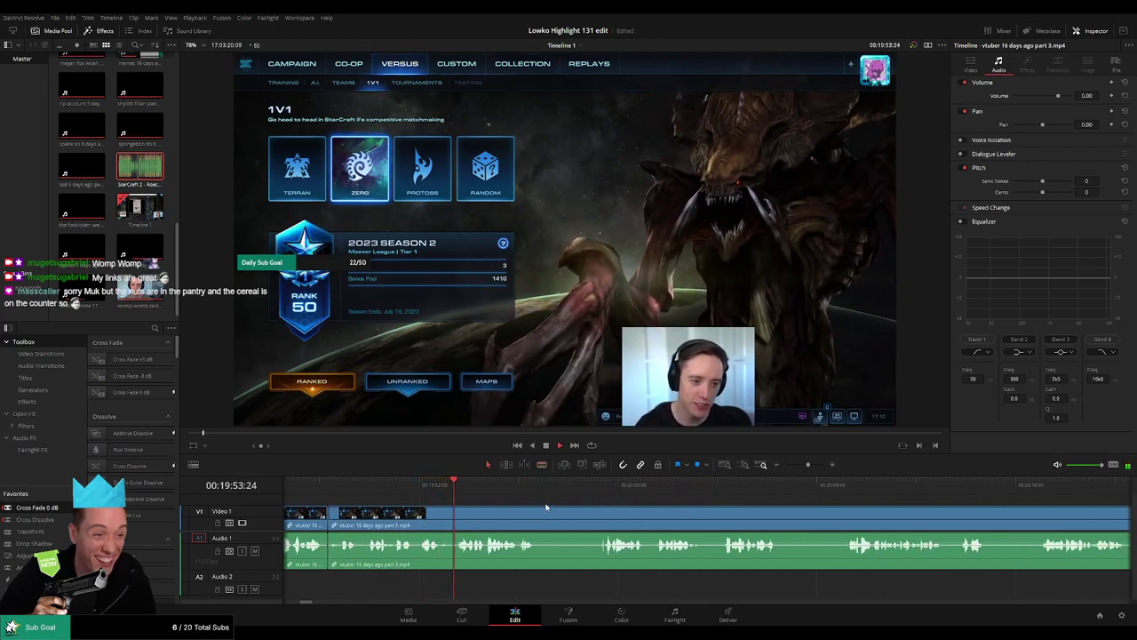
scroll(576, 507, "right", 2)
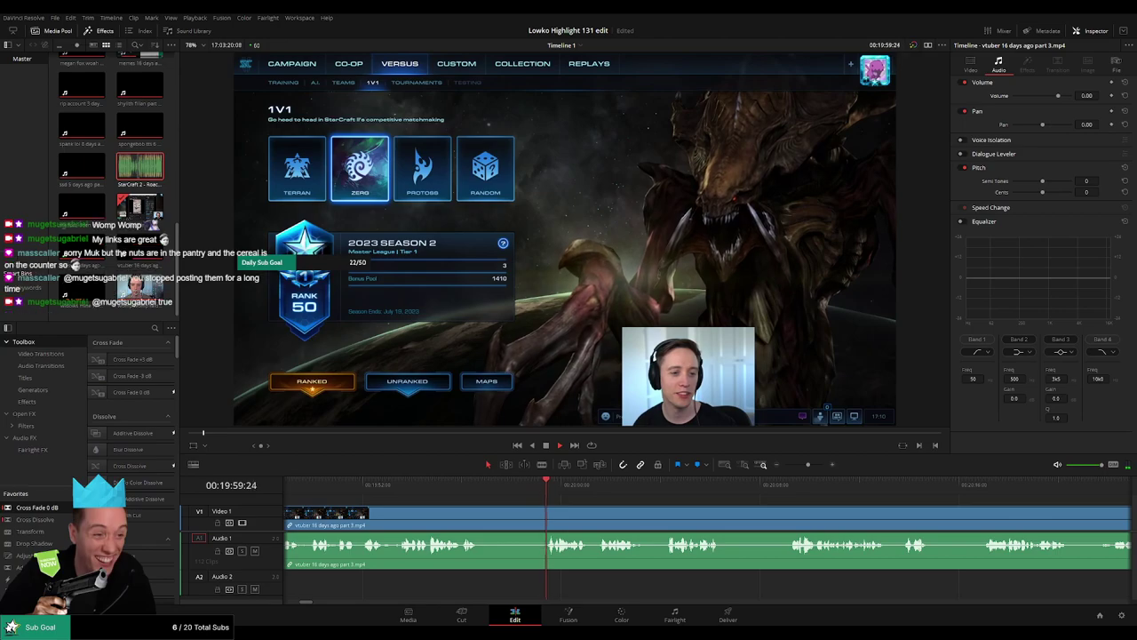
left_click(482, 520)
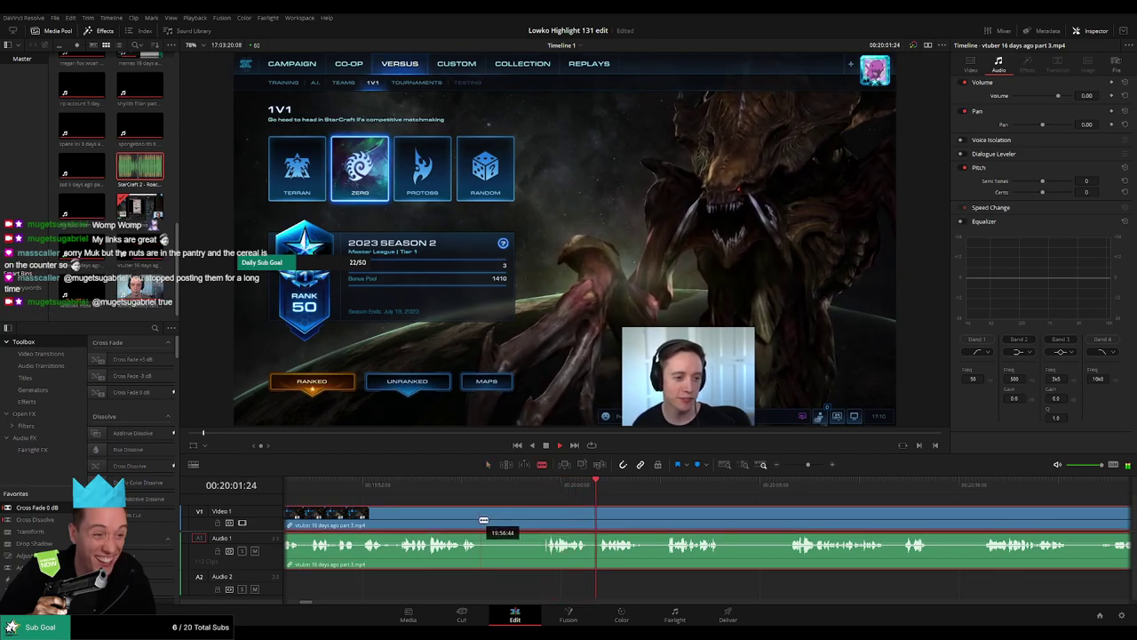
key("b")
left_click(480, 520)
left_click(557, 497)
left_click(546, 514)
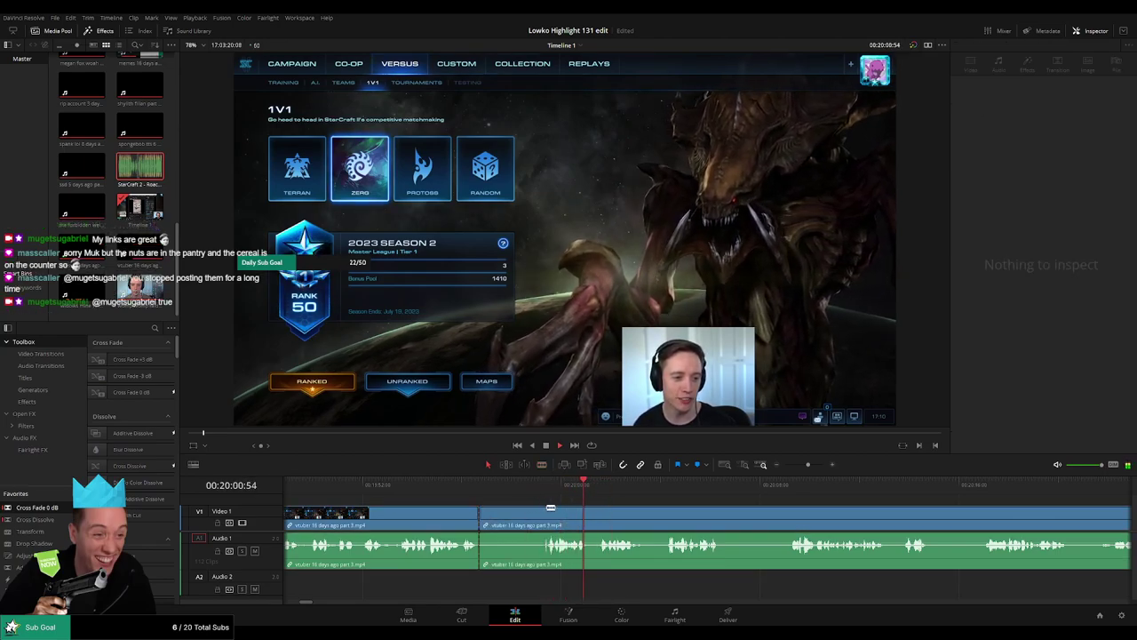
key("Delete")
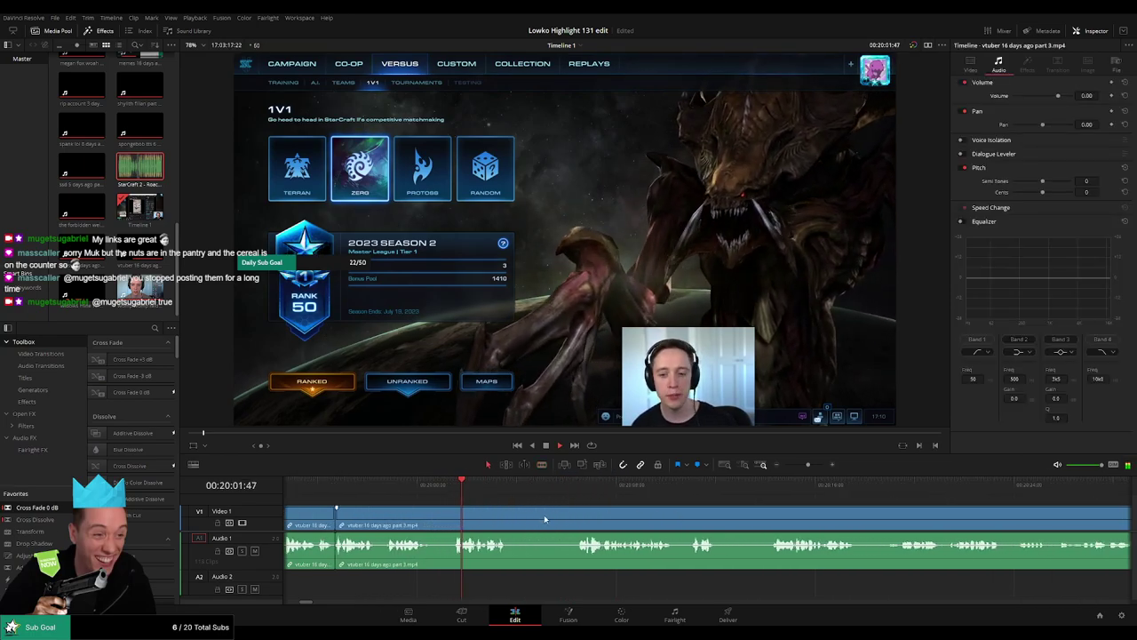
Step: Cut out the pause between about 20:03 and 20:06, closing the gap, and apply Cross Fade 0 dB to the audio cut
left_click_drag(546, 518, 462, 510)
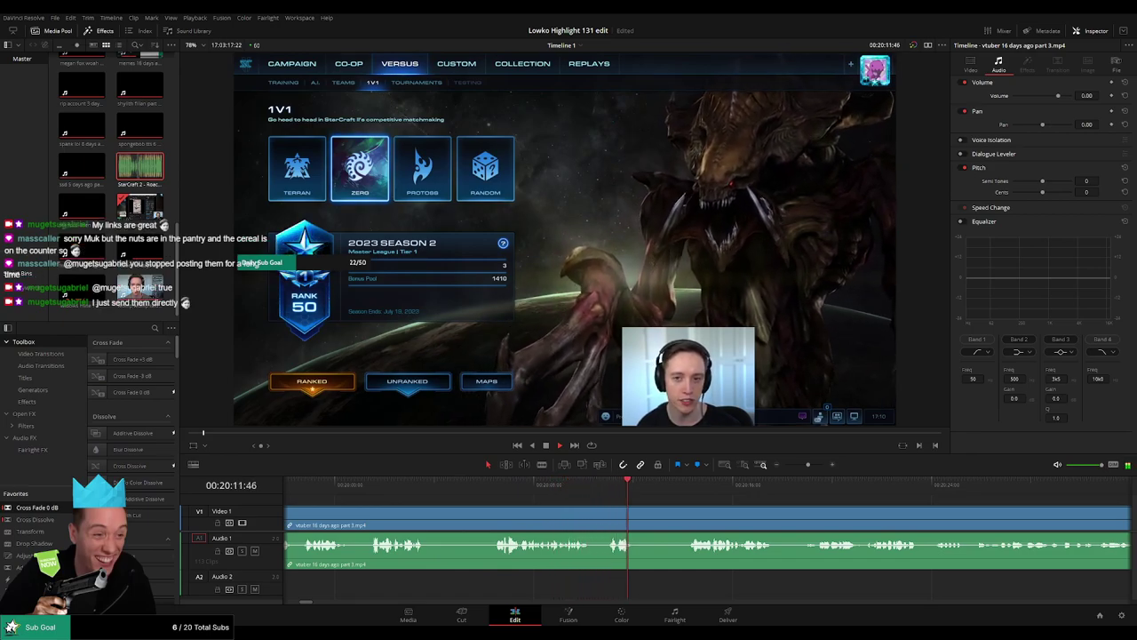
key("b")
left_click(427, 522)
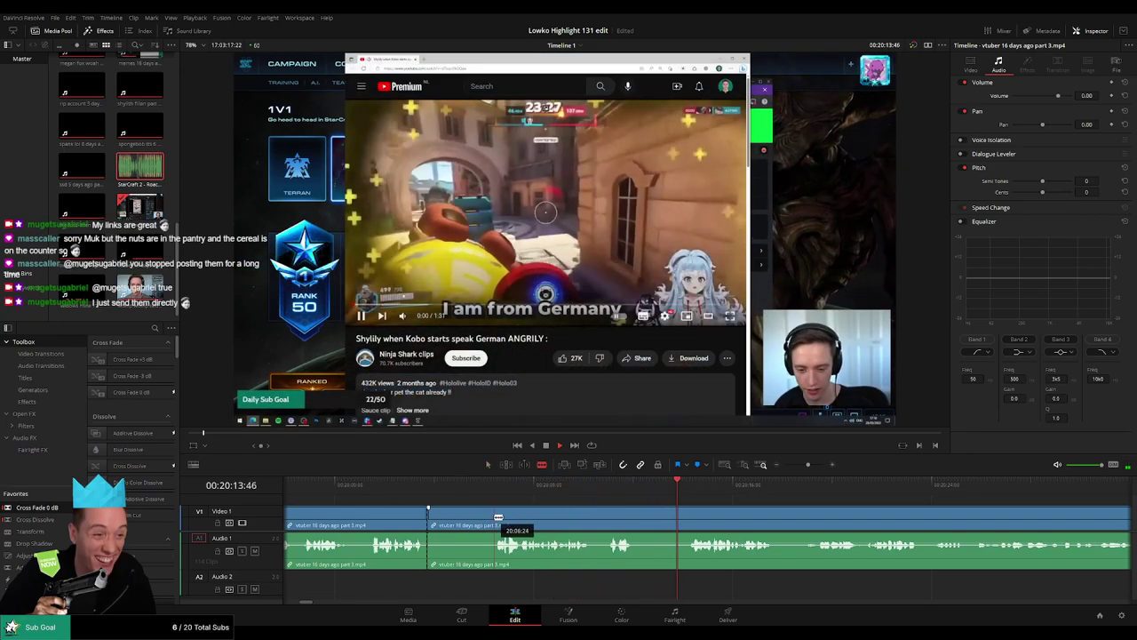
left_click(496, 517)
key("a")
left_click(478, 521)
key("BackSpace")
left_click(477, 521)
key("BackSpace")
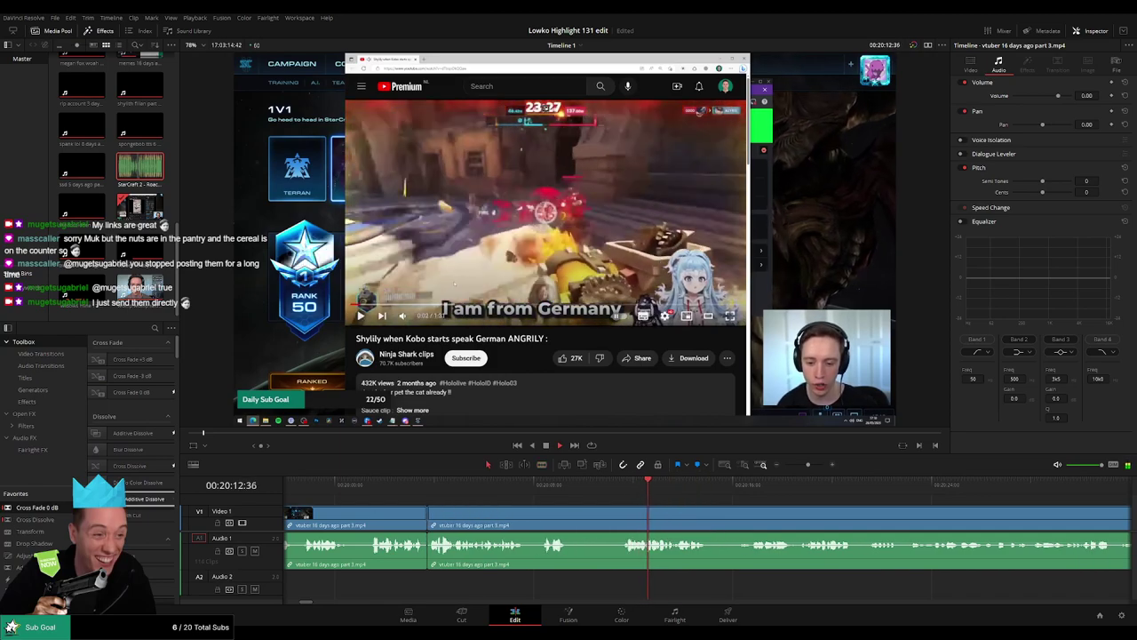
left_click_drag(38, 507, 429, 551)
Step: Cut out the pause in the vtuber part 3 clip between about 20:40 and 20:42, closing the gap
left_click_drag(751, 508, 536, 495)
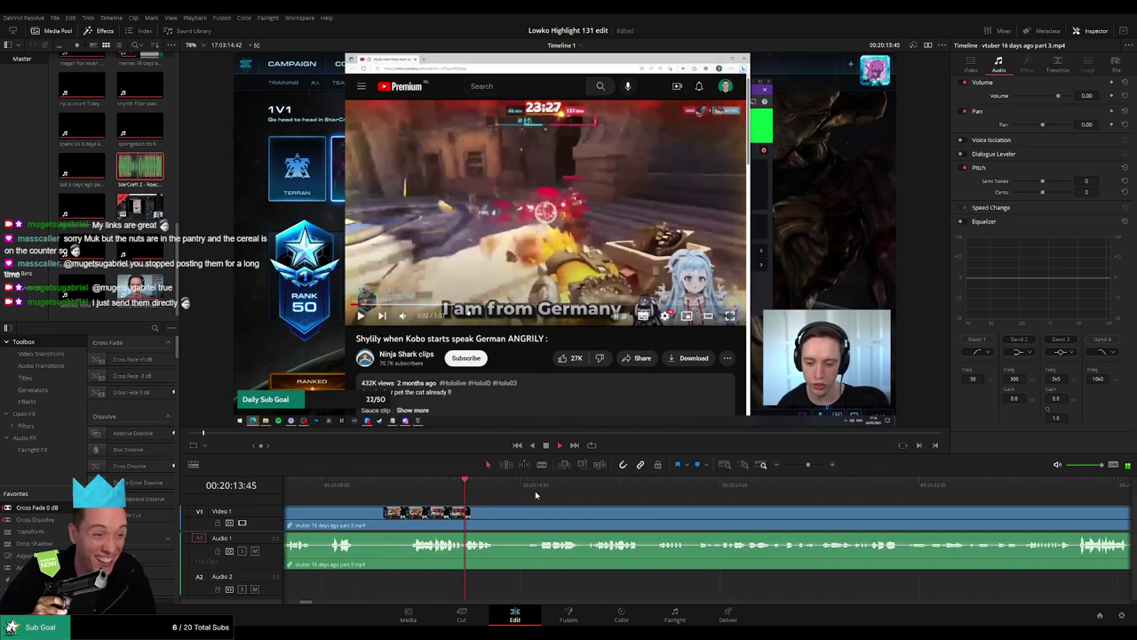
key("ctrl+z")
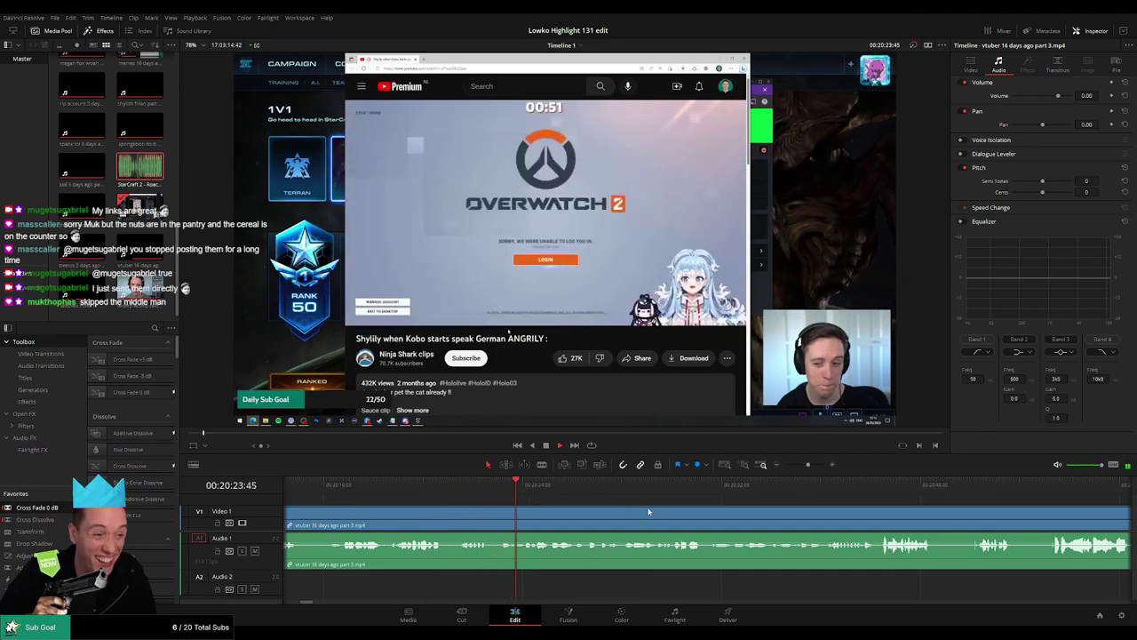
left_click_drag(702, 513, 562, 507)
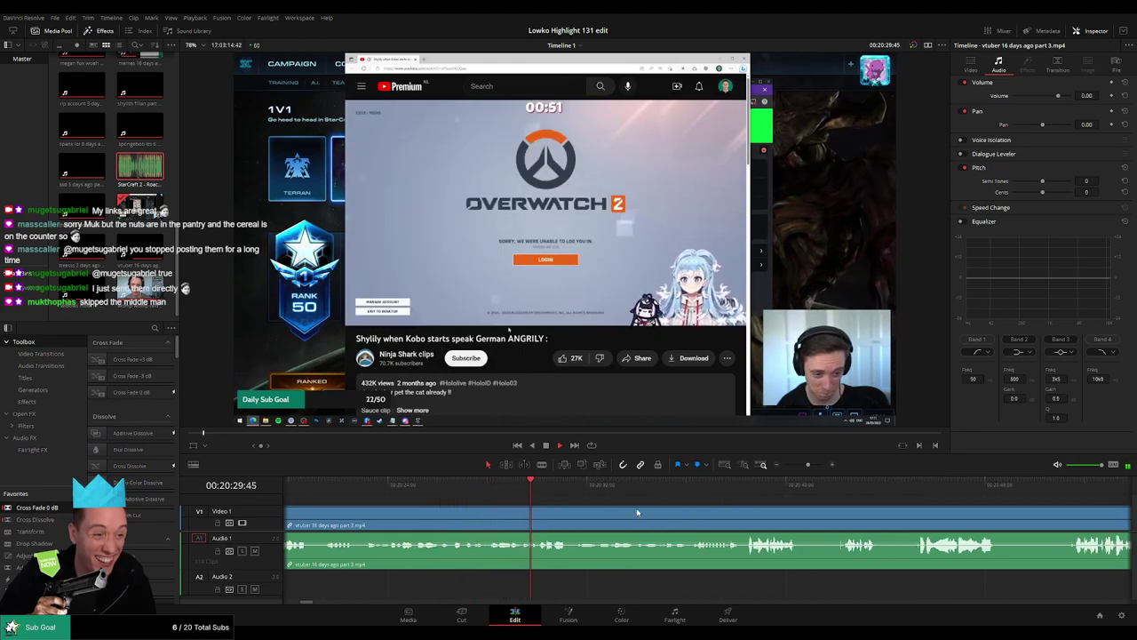
scroll(642, 513, "right", 2)
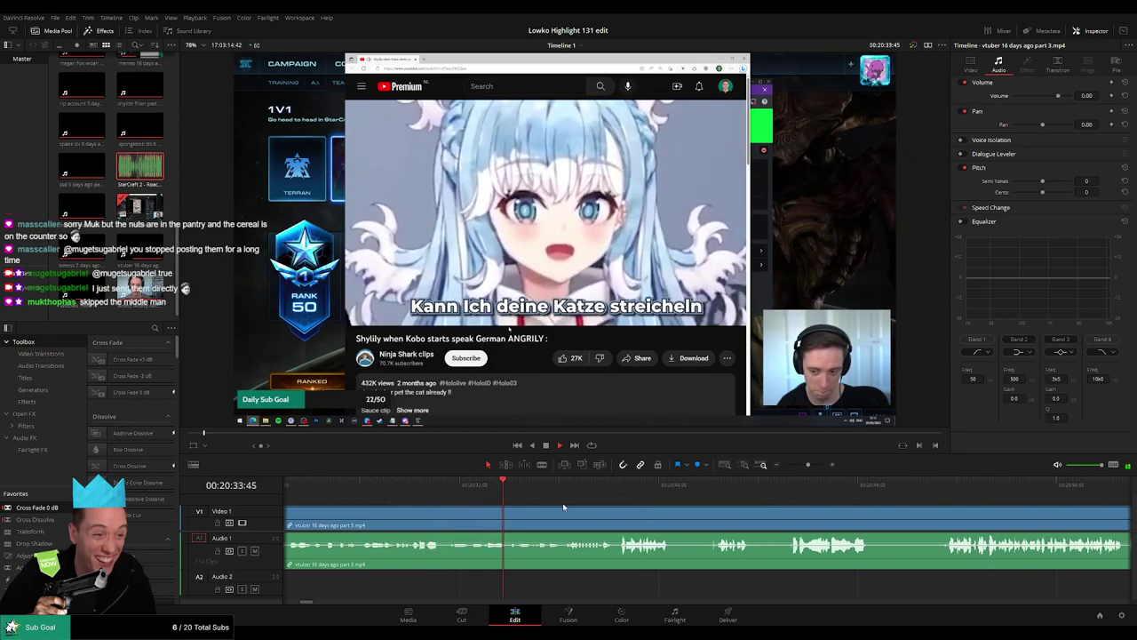
scroll(567, 506, "right", 1)
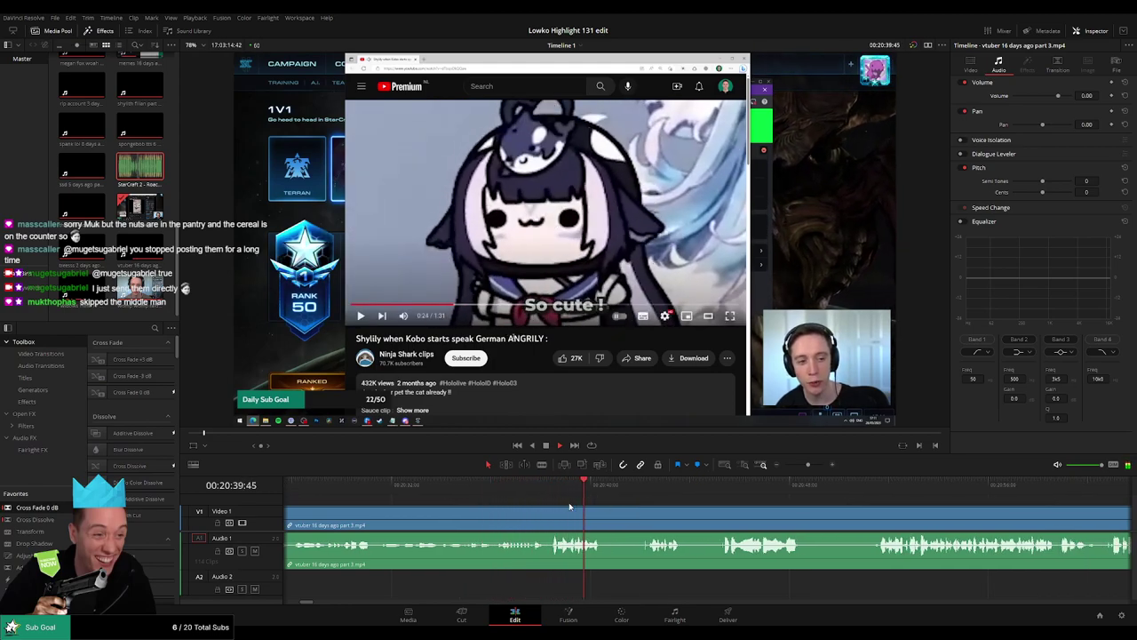
scroll(533, 505, "right", 2)
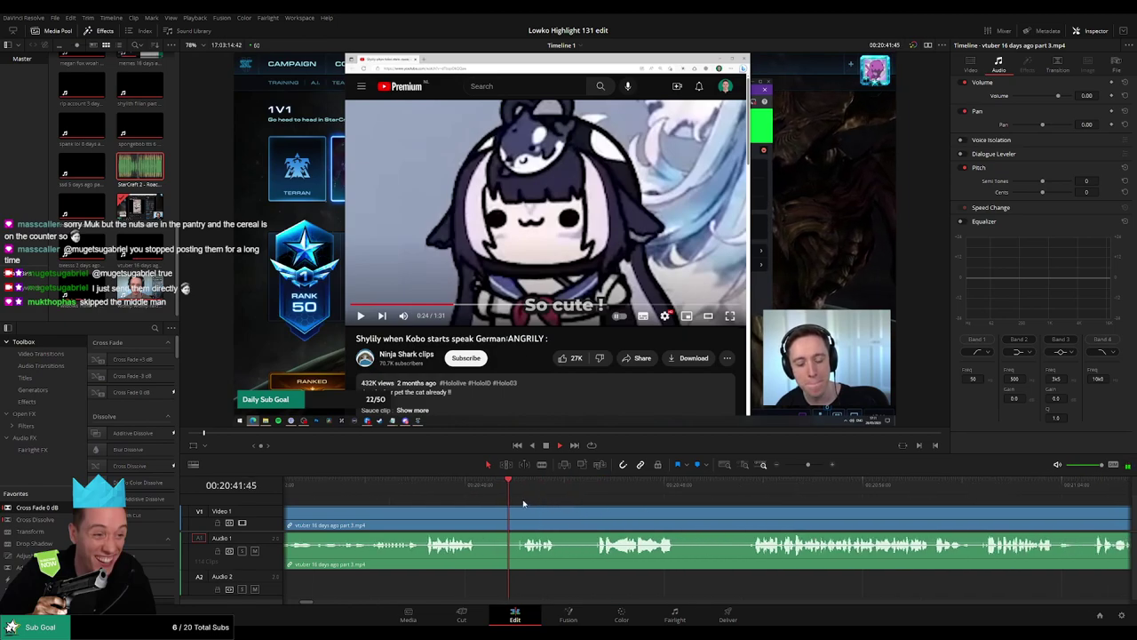
key("b")
left_click(478, 515)
left_click(524, 513)
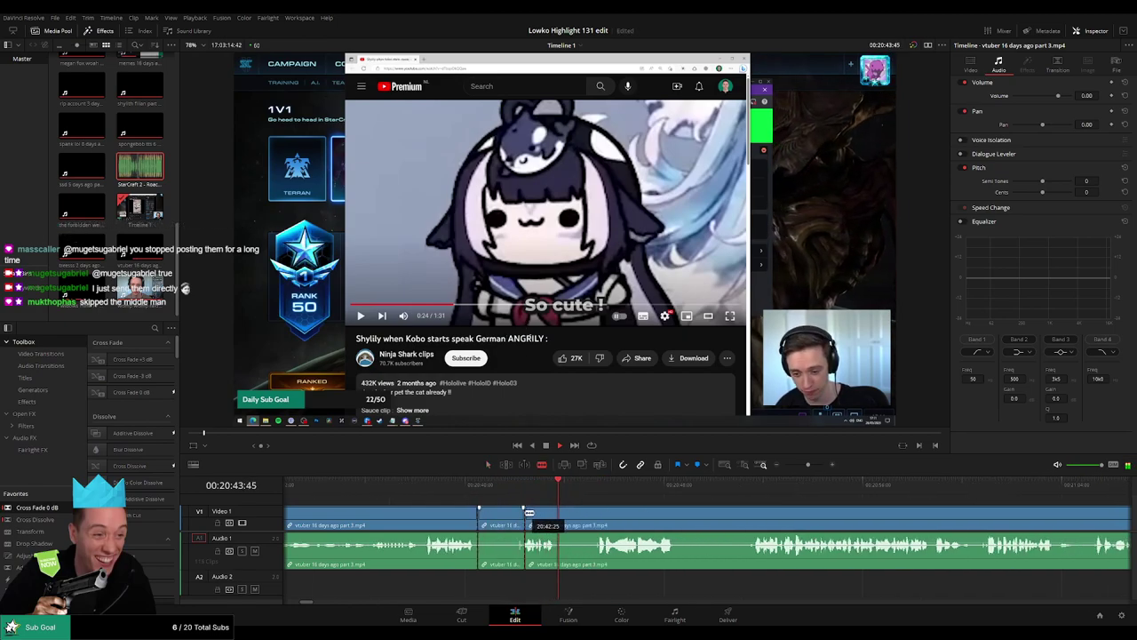
key("a")
left_click(518, 515)
key("BackSpace")
left_click(511, 514)
key("BackSpace")
Step: Cut out the next short pause between about 20:41 and 20:43 in the vtuber part 3 clip, closing the gap
key("b")
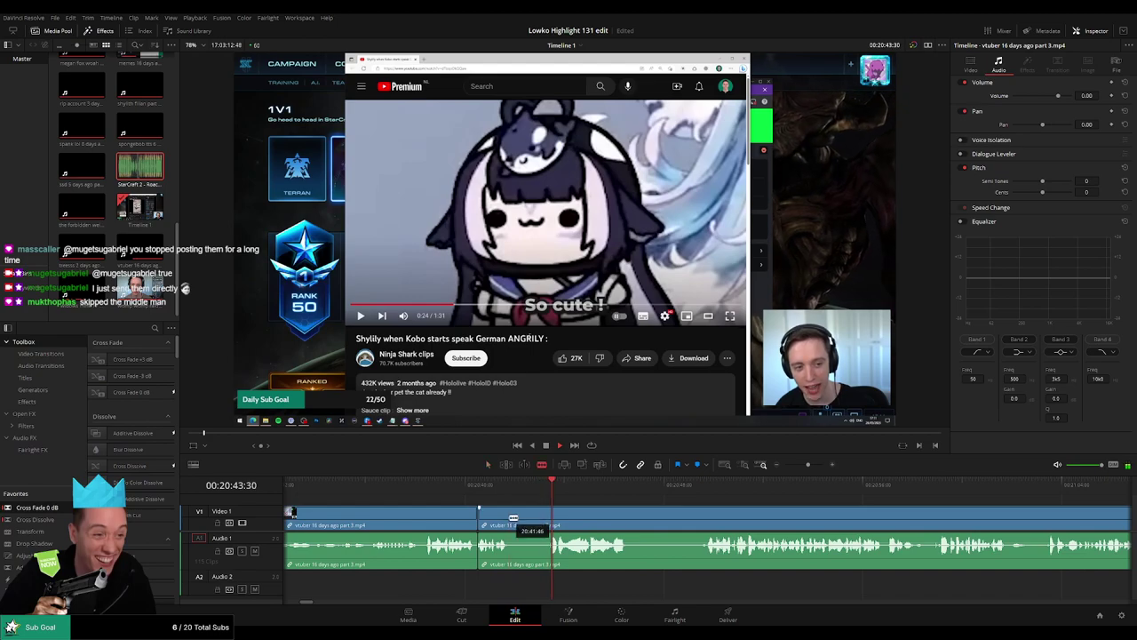
left_click(510, 517)
key("a")
left_click(532, 522)
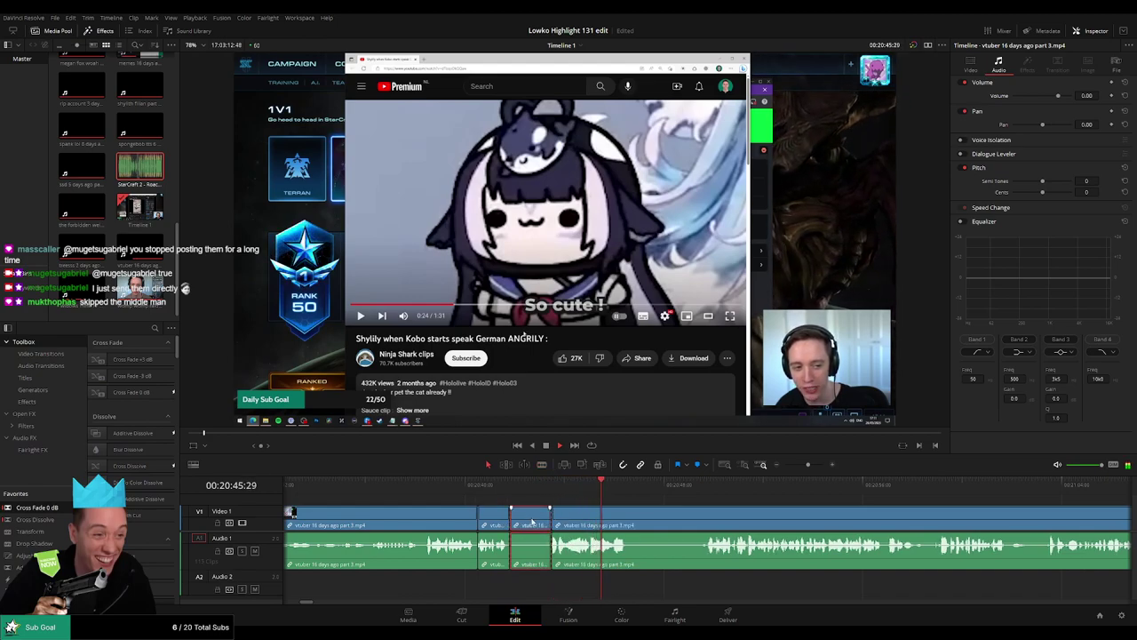
key("Delete")
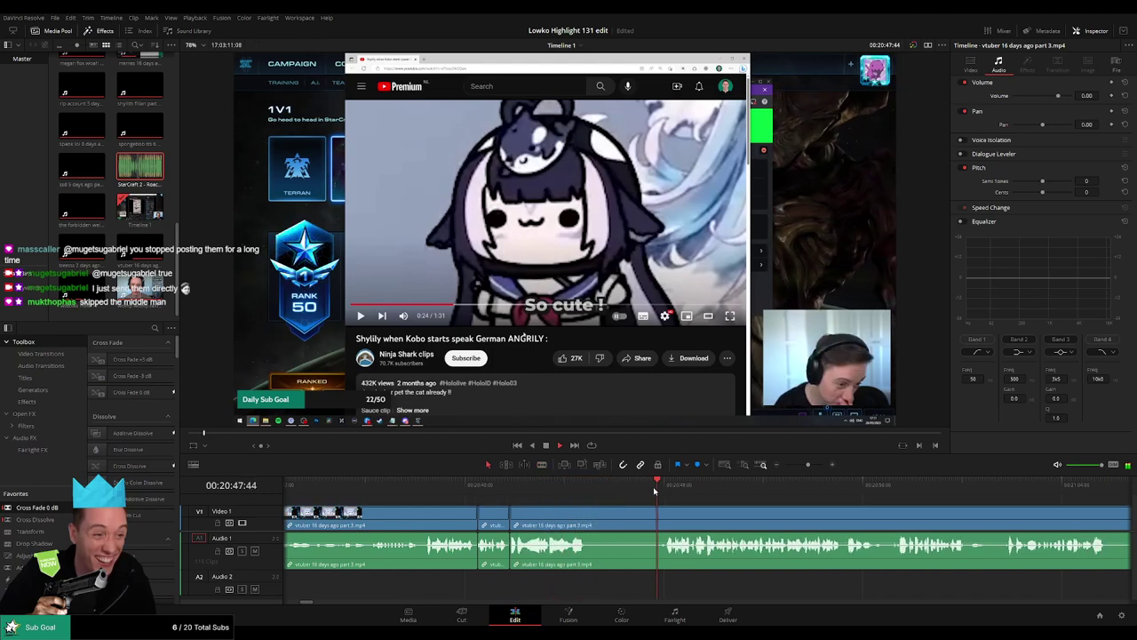
Step: Cut out the silent stretch of the vtuber part 3 clip between about 20:45 and 20:48, closing the gap
key("b")
left_click(588, 520)
left_click(665, 517)
key("a")
left_click(638, 522)
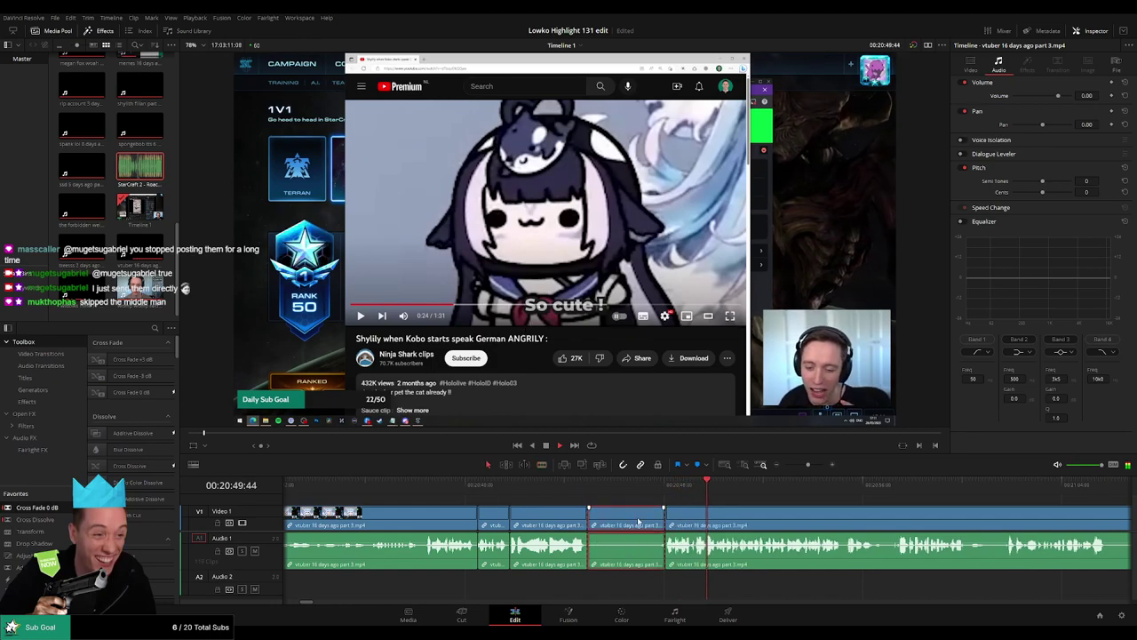
key("BackSpace")
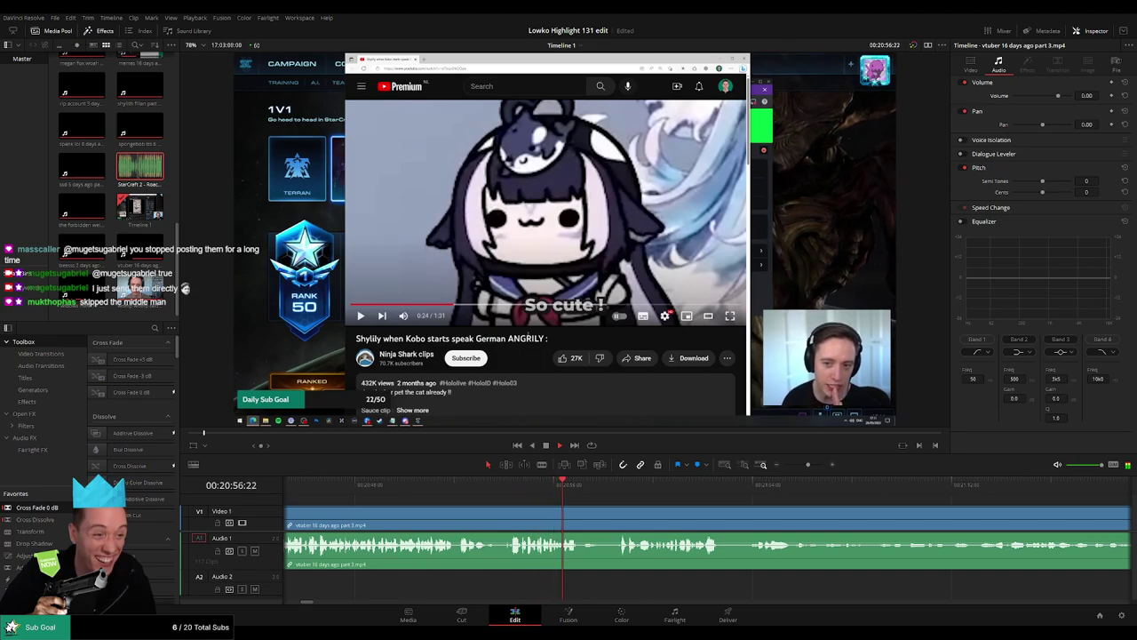
Step: Cut out the pause in the vtuber part 3 clip between about 20:53 and 20:54, closing the gap
left_click(461, 485)
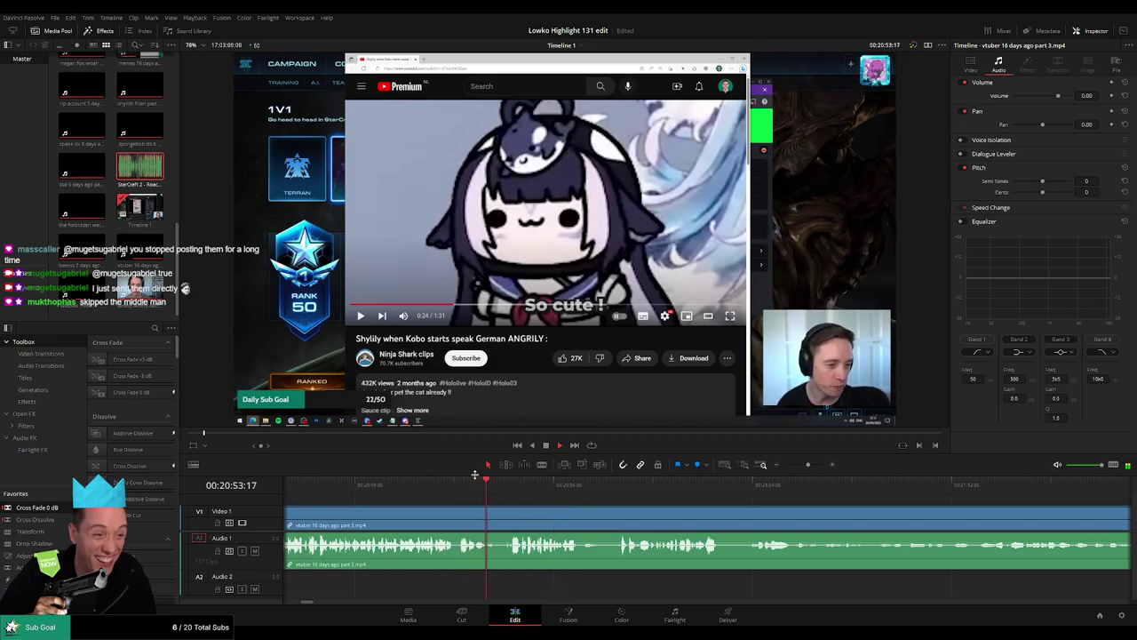
left_click(488, 514)
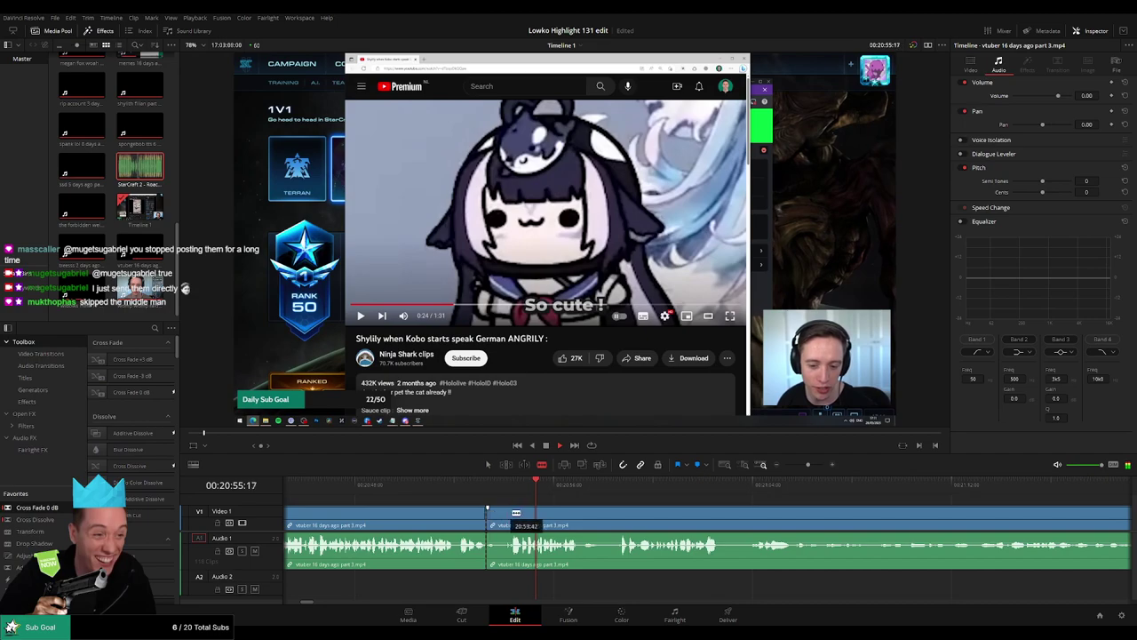
left_click(521, 514)
key("a")
key("Delete")
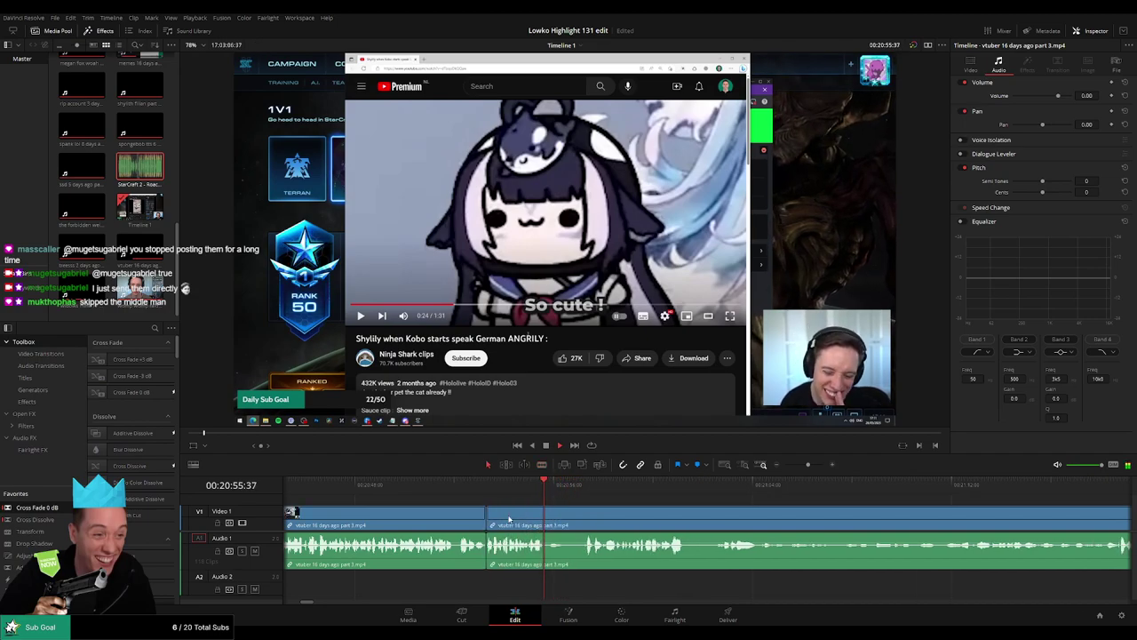
Step: Cut out the short pause between about 21:01 and 21:02, before the watched video resumes, closing the gap
left_click_drag(677, 510, 466, 507)
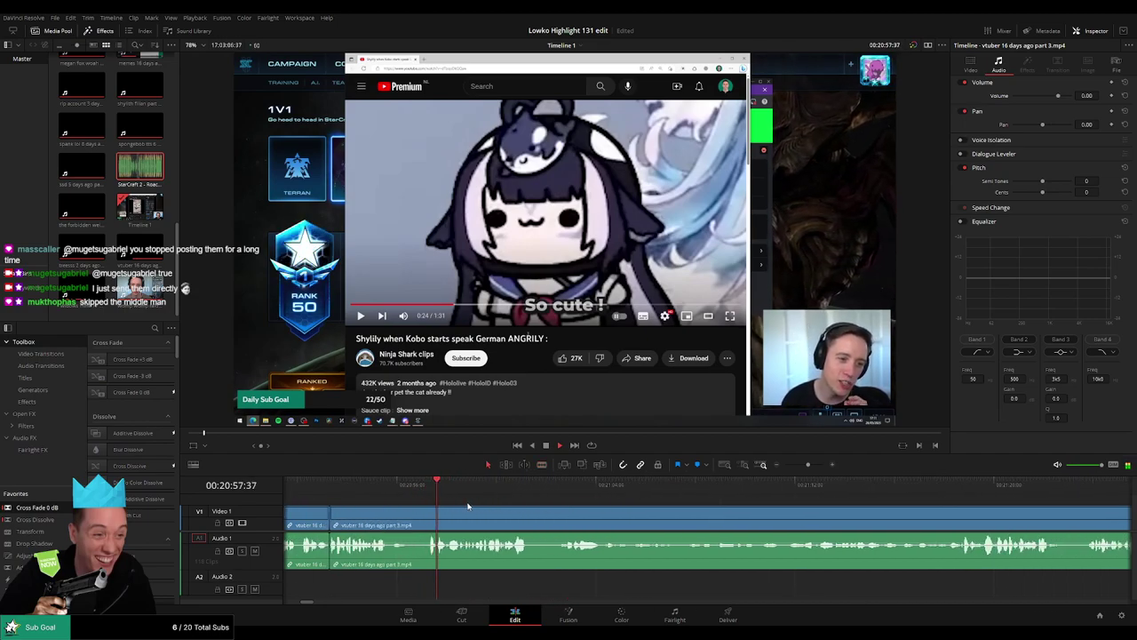
scroll(520, 508, "right", 1)
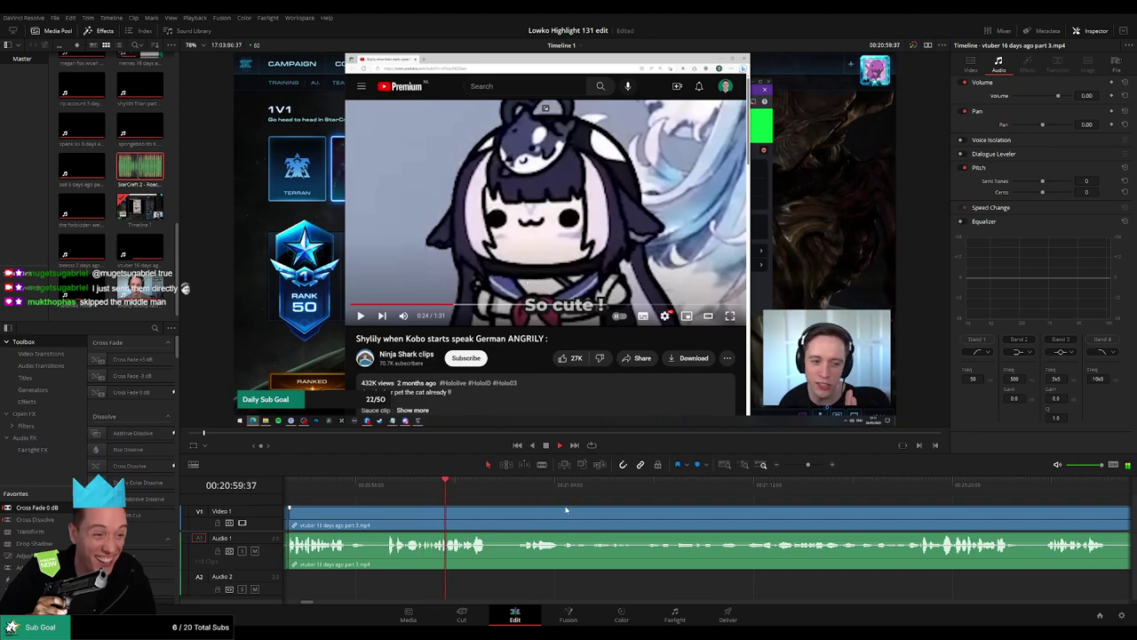
scroll(593, 509, "right", 2)
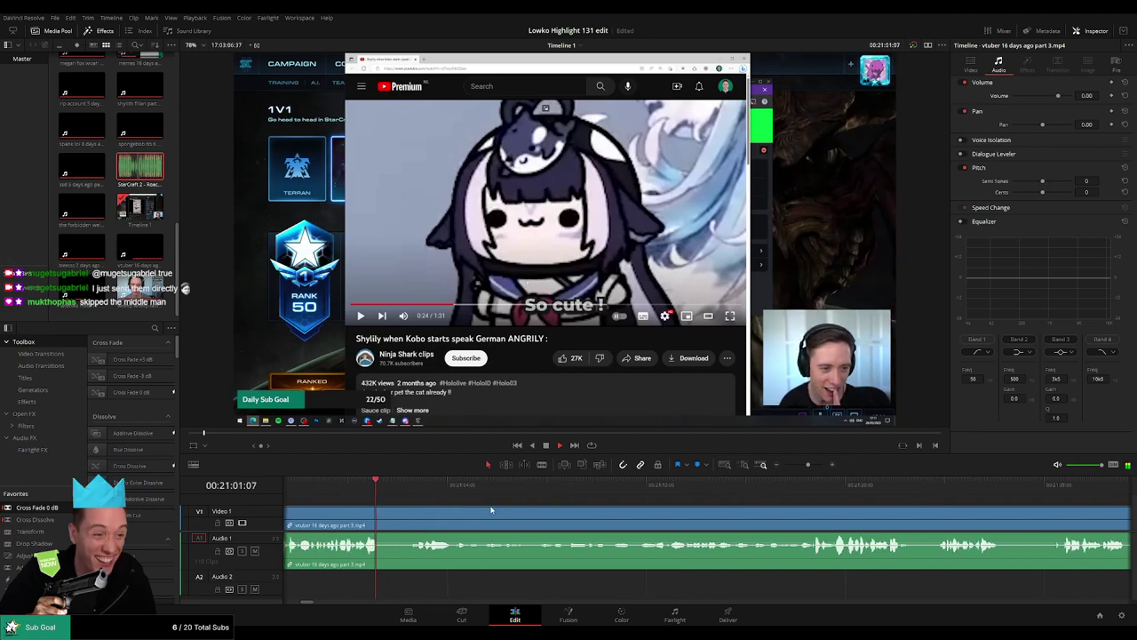
left_click(403, 486)
key("b")
left_click(380, 513)
left_click(408, 512)
key("a")
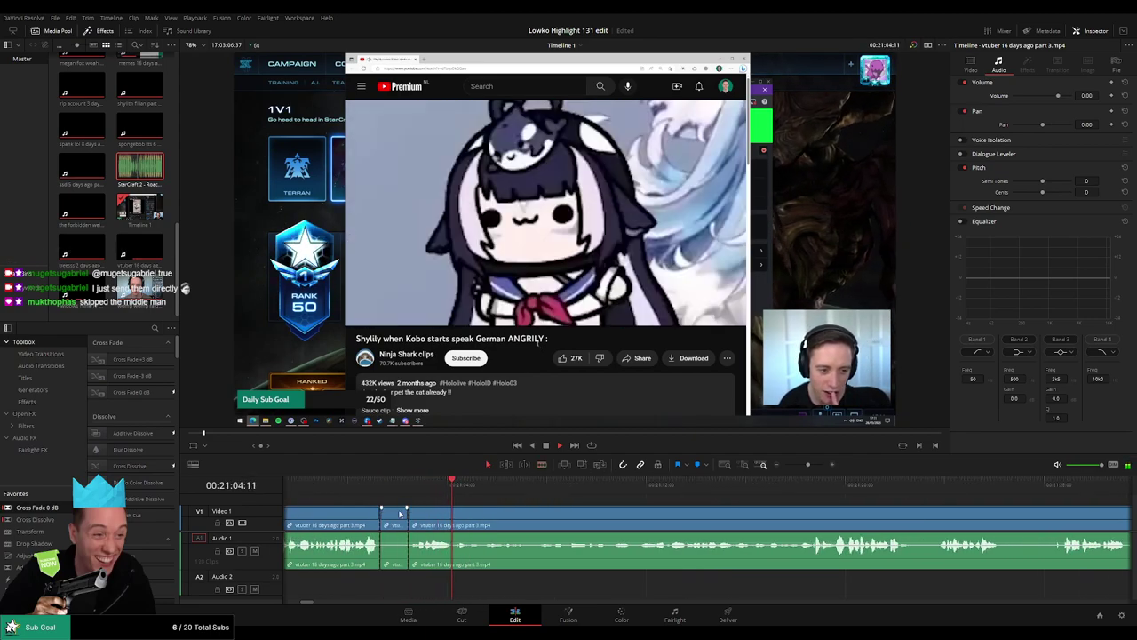
left_click(400, 514)
key("Delete")
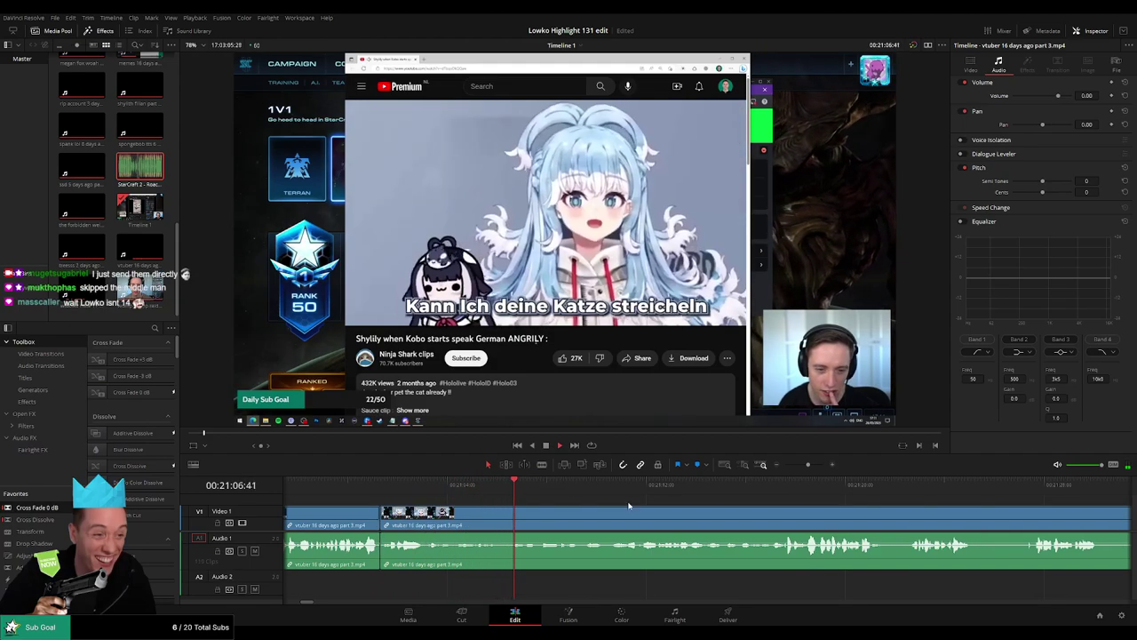
Step: Cut out the pause in the vtuber part 3 clip between about 21:25 and 21:27, closing the gap
left_click_drag(628, 505, 561, 504)
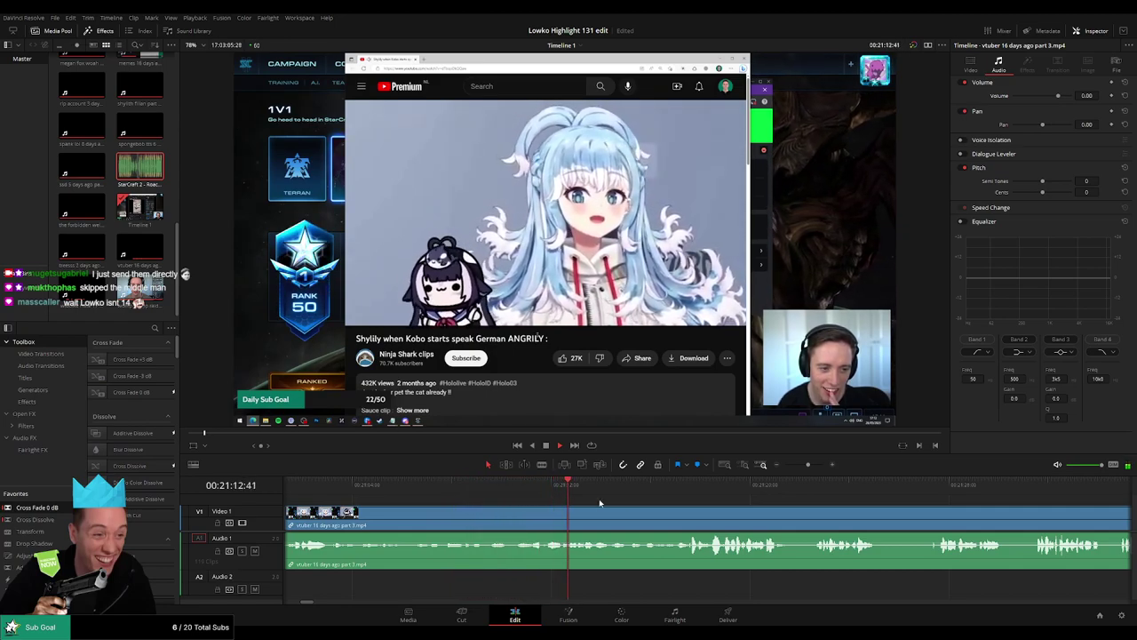
scroll(673, 512, "right", 4)
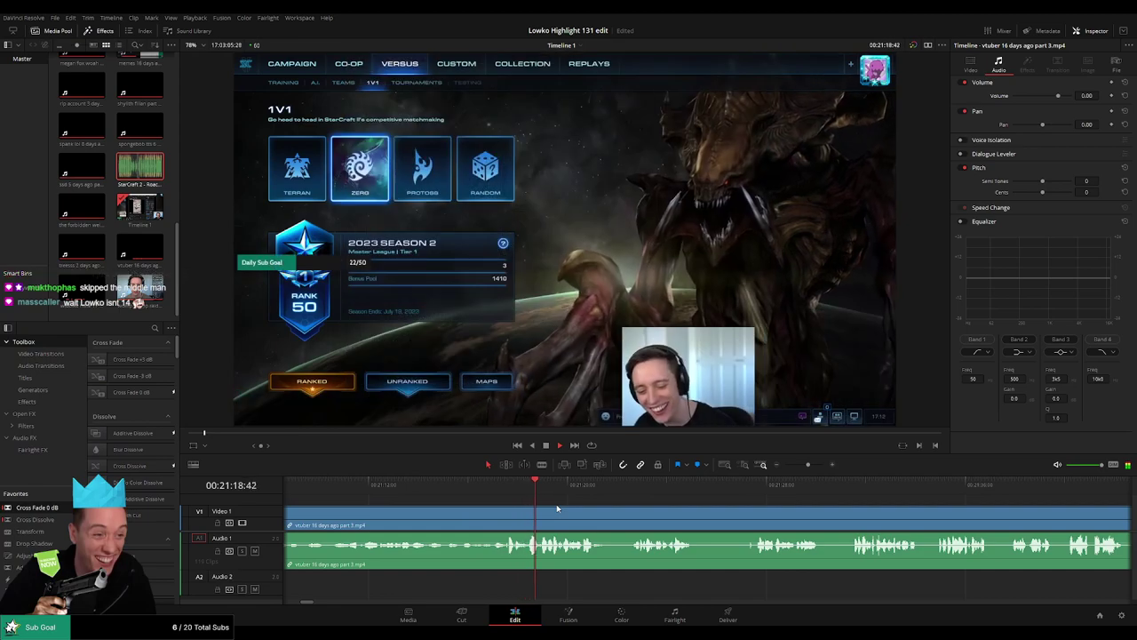
scroll(568, 496, "right", 4)
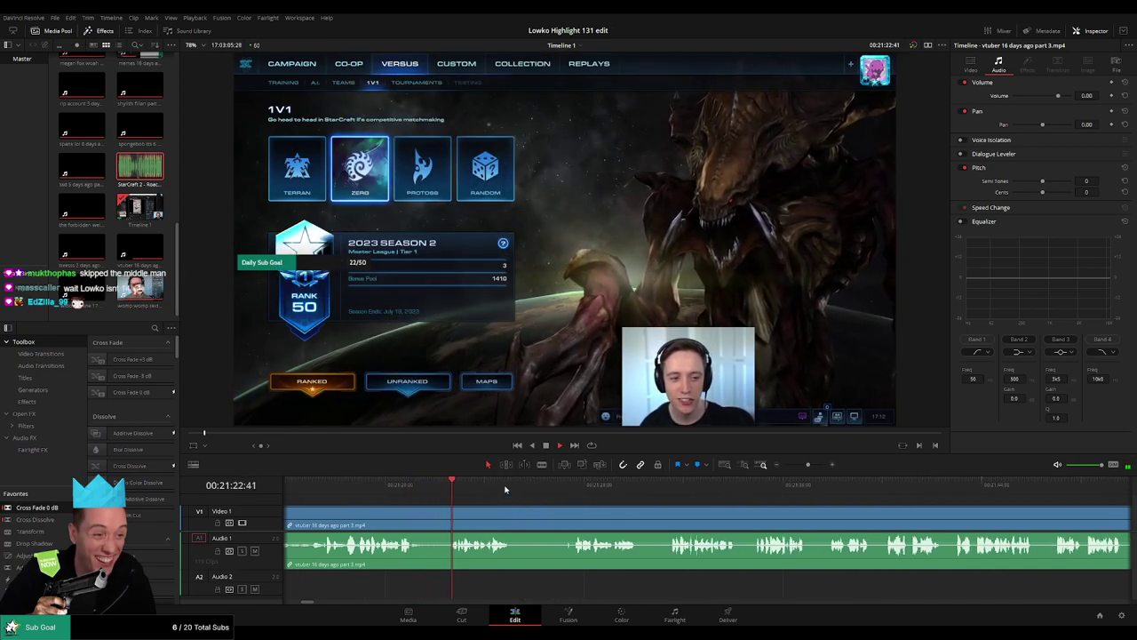
scroll(471, 498, "right", 2)
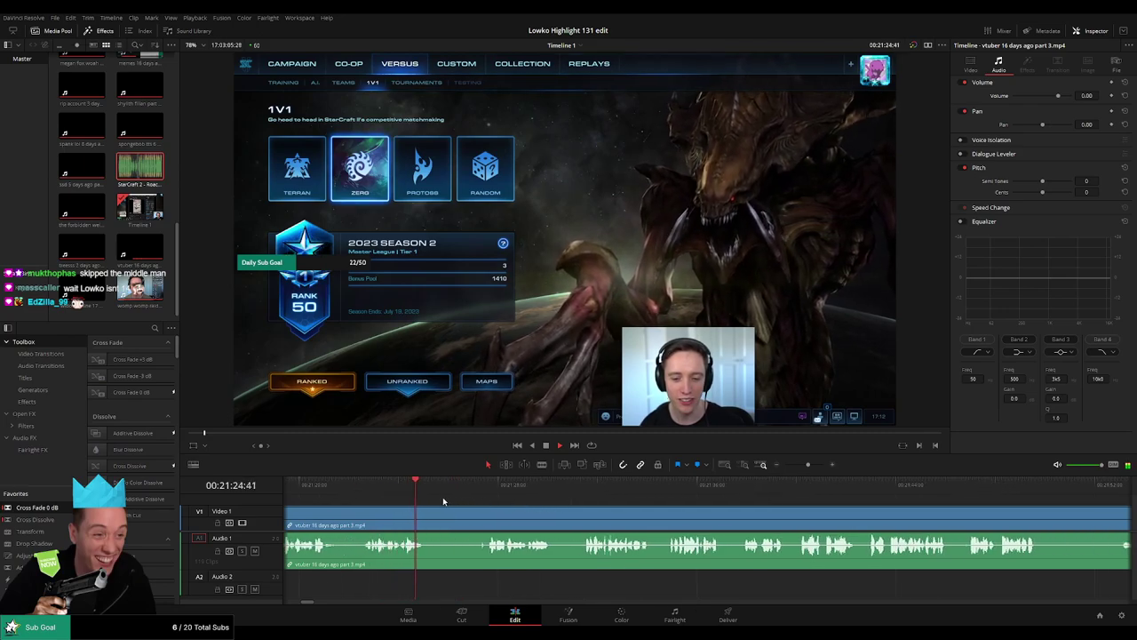
left_click(481, 488)
key("b")
left_click(427, 518)
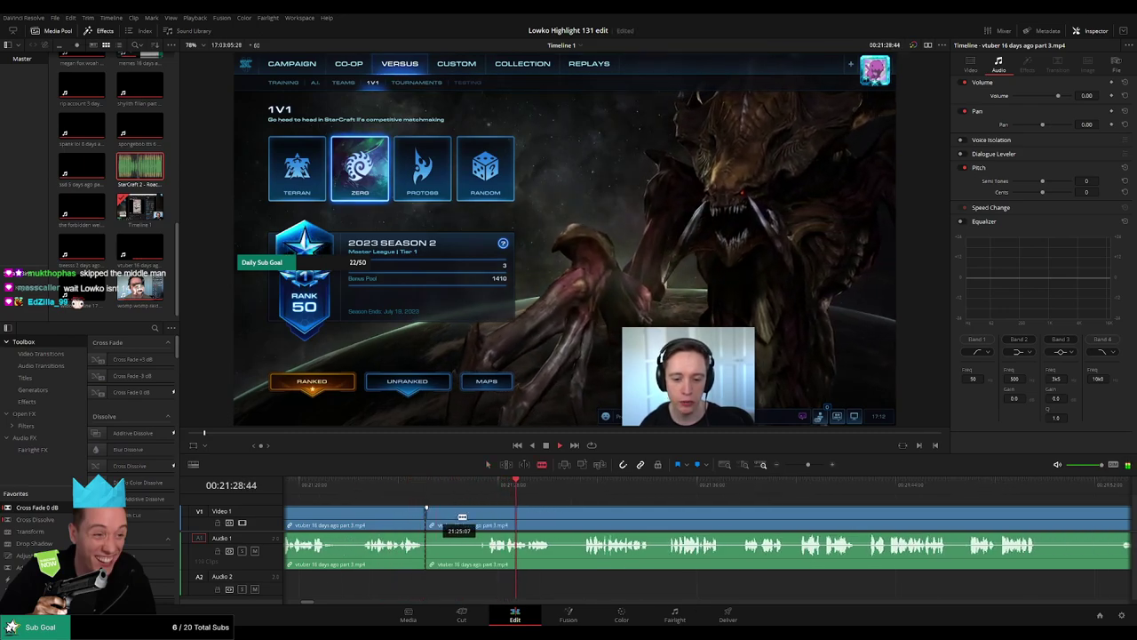
left_click(488, 517)
key("a")
left_click(475, 521)
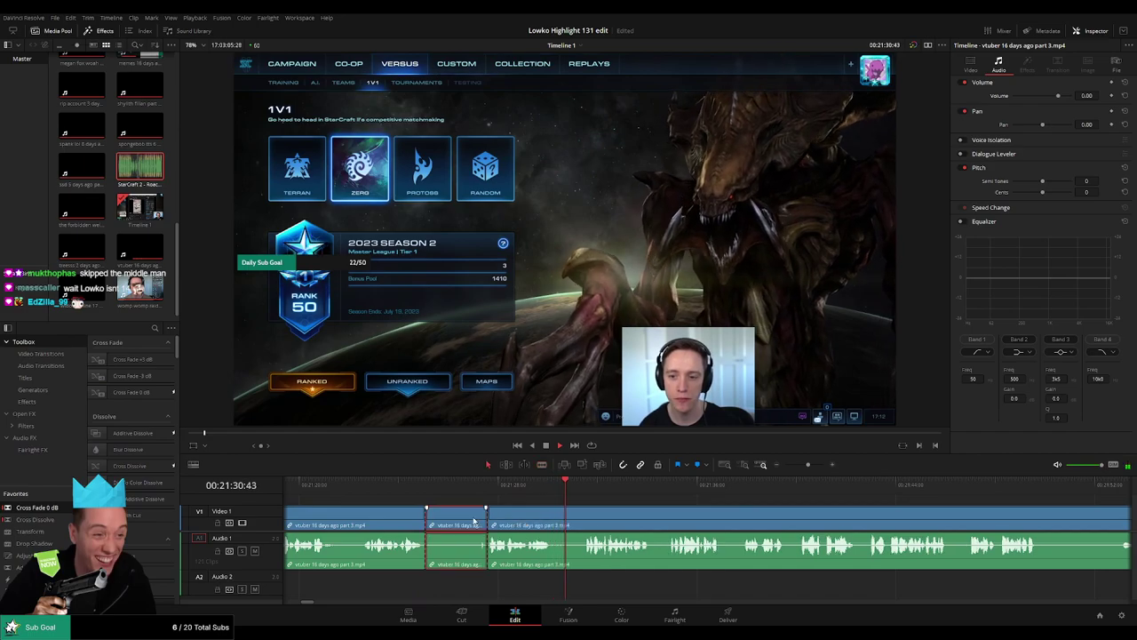
key("Delete")
Step: Cut out the short pause in the vtuber part 3 clip between about 21:27 and 21:29, closing the gap
key("b")
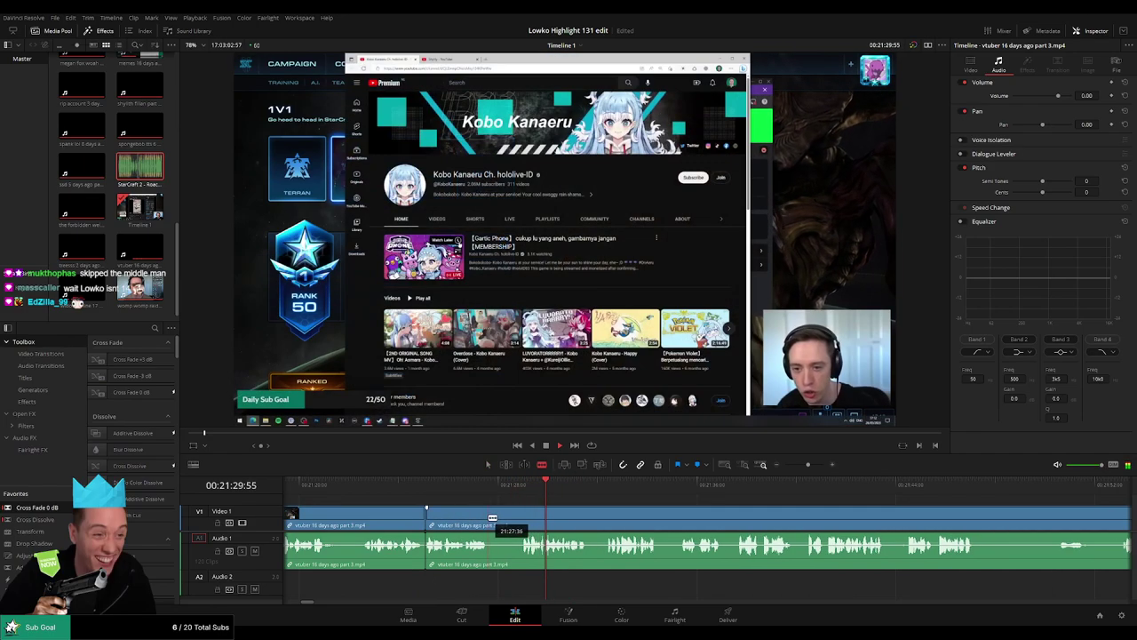
left_click(488, 517)
left_click(520, 517)
key("a")
left_click(507, 521)
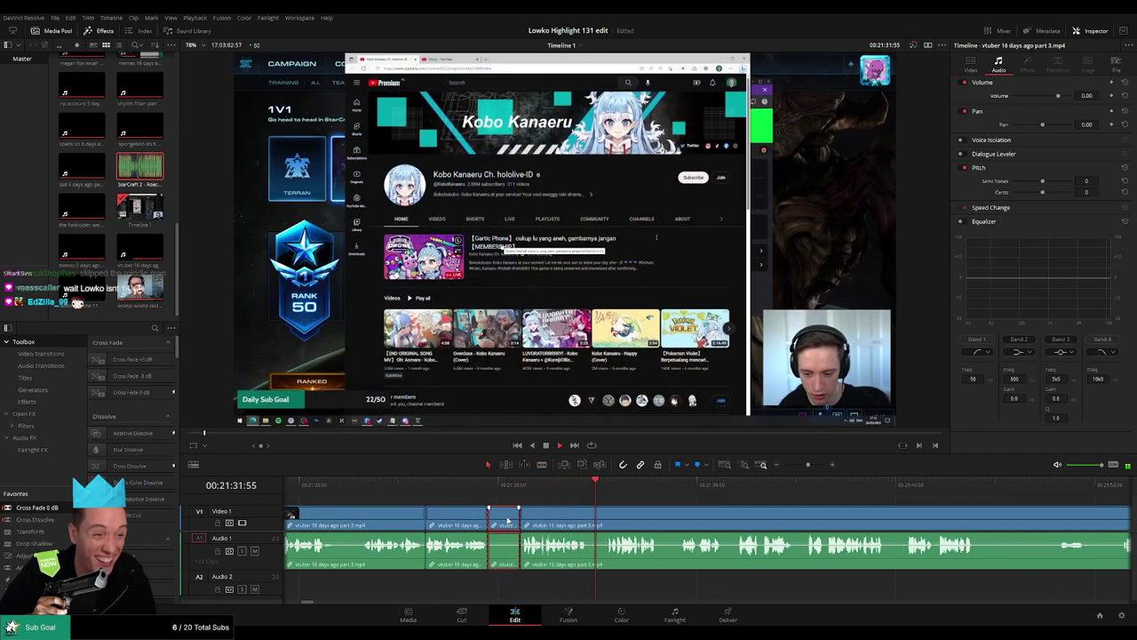
key("Delete")
Step: Cut out the brief pause in the vtuber part 3 clip between about 21:33 and 21:34, closing the gap
left_click_drag(646, 522, 441, 515)
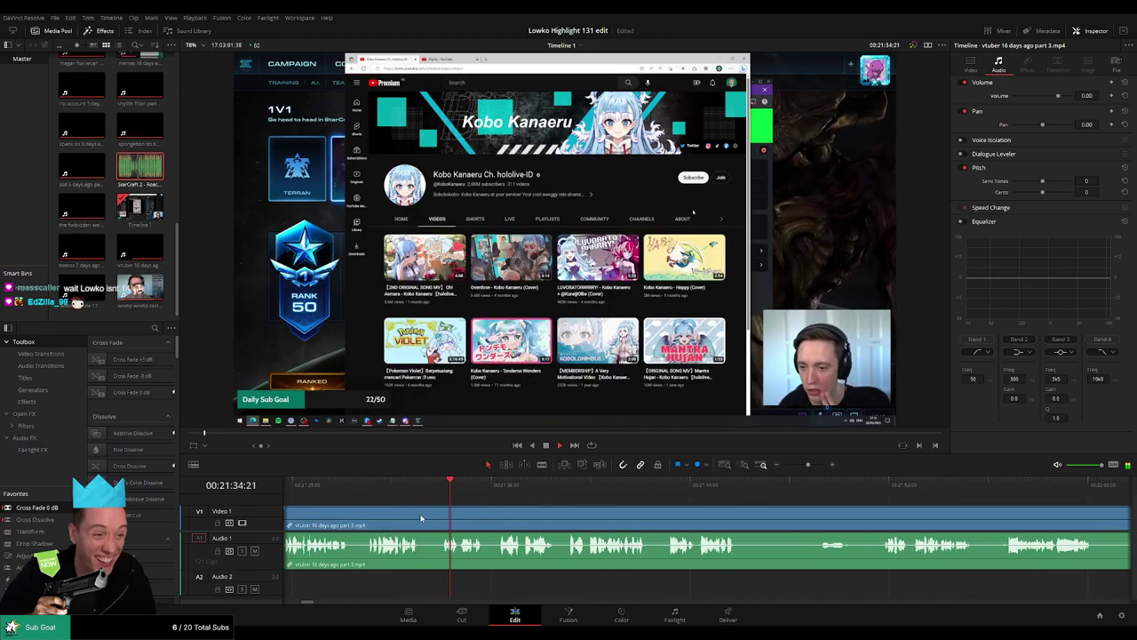
left_click(421, 515)
left_click(441, 514)
key("a")
left_click(432, 517)
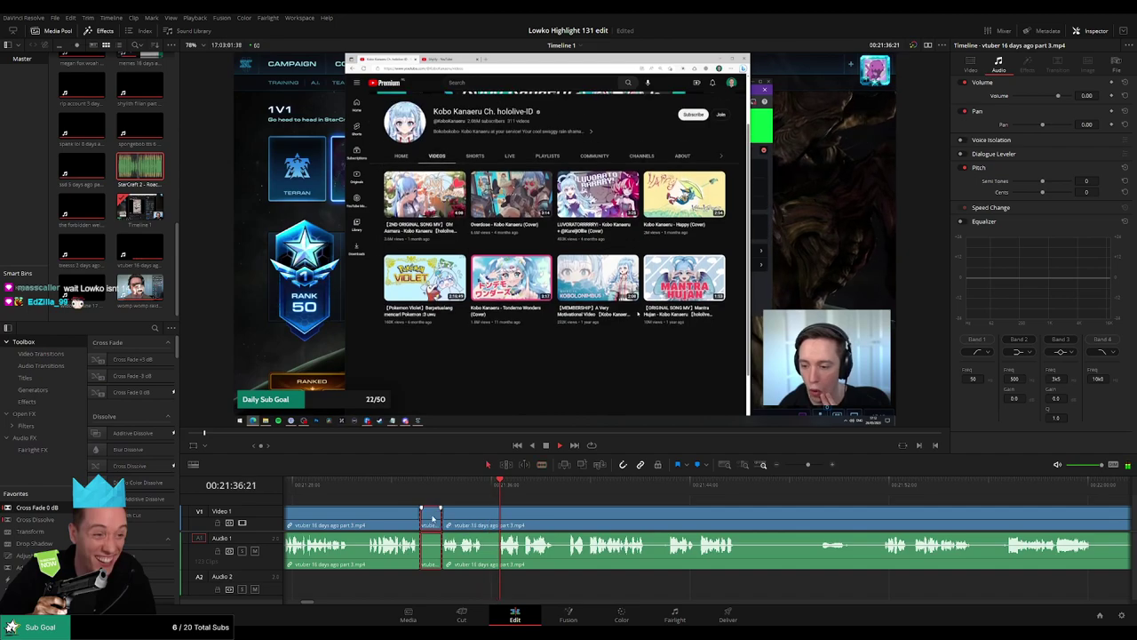
key("Delete")
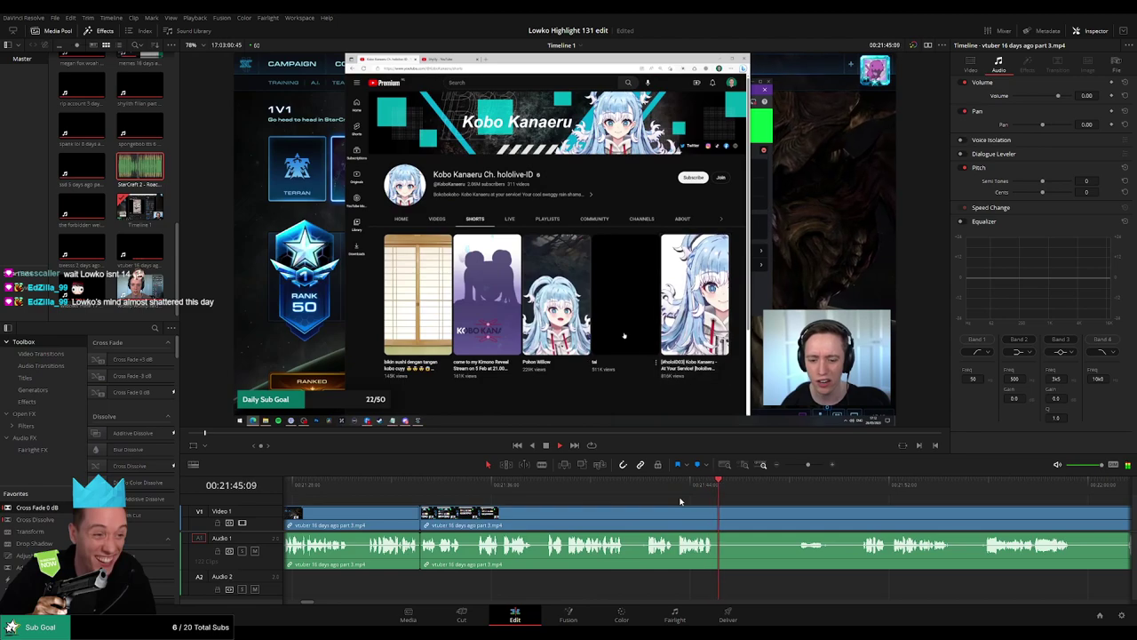
Step: Cut out the silent stretch of the vtuber part 3 clip between about 21:45 and 21:48, closing the gap
left_click(722, 514)
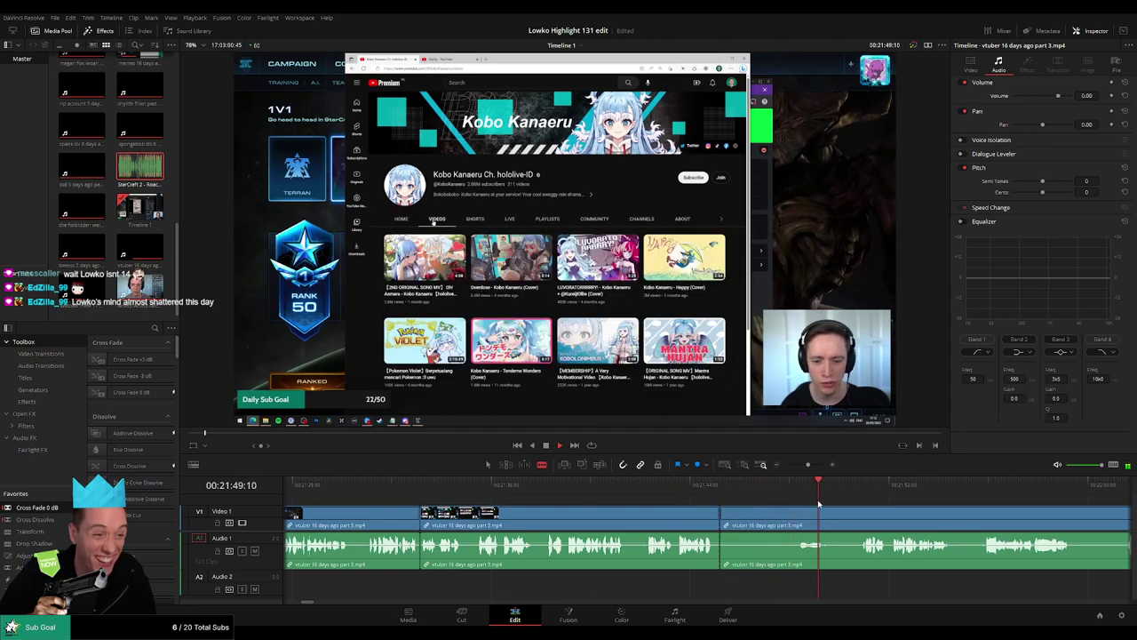
left_click(796, 513)
key("a")
left_click(762, 518)
key("BackSpace")
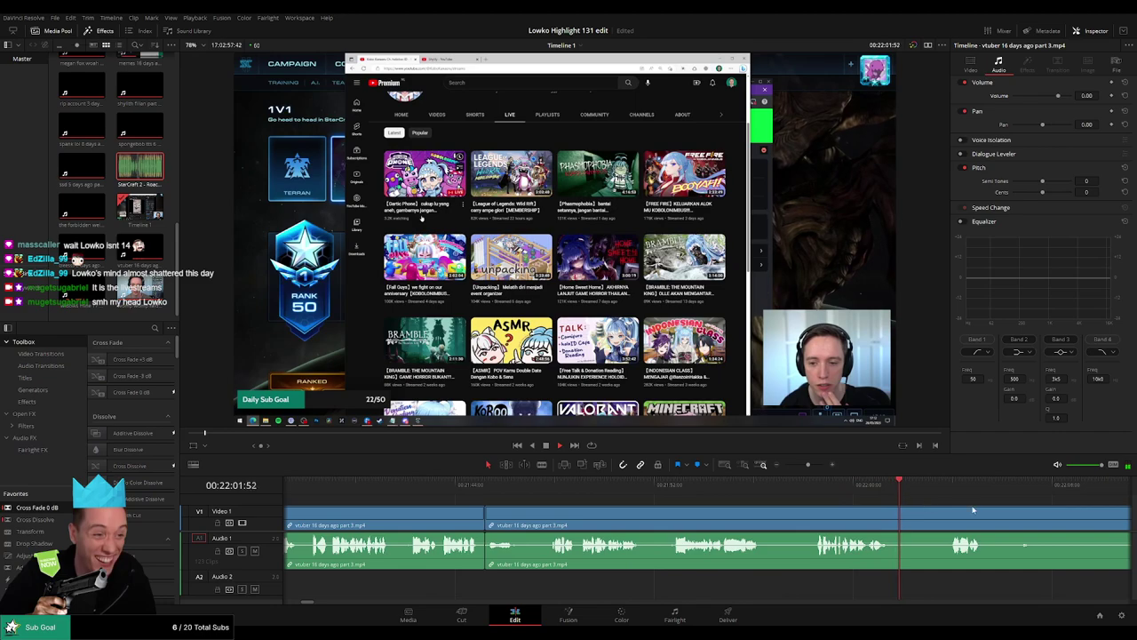
Step: Cut out the pause in the vtuber part 3 clip between about 22:02 and 22:04, closing the gap
left_click_drag(973, 510, 590, 493)
key("b")
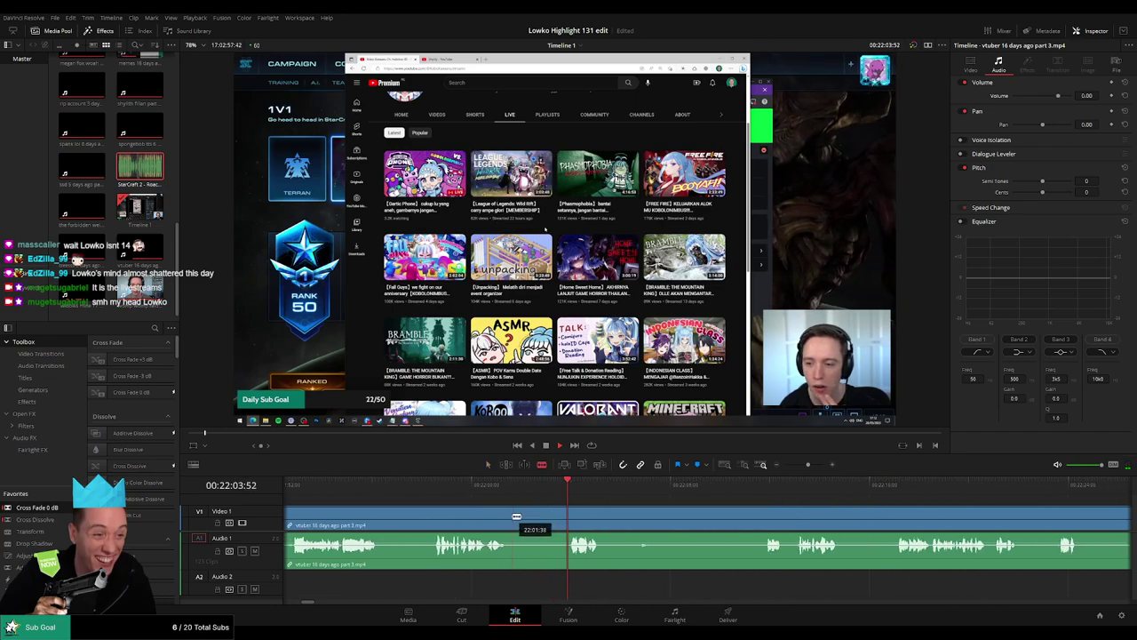
left_click(514, 516)
left_click(569, 517)
key("a")
left_click(553, 519)
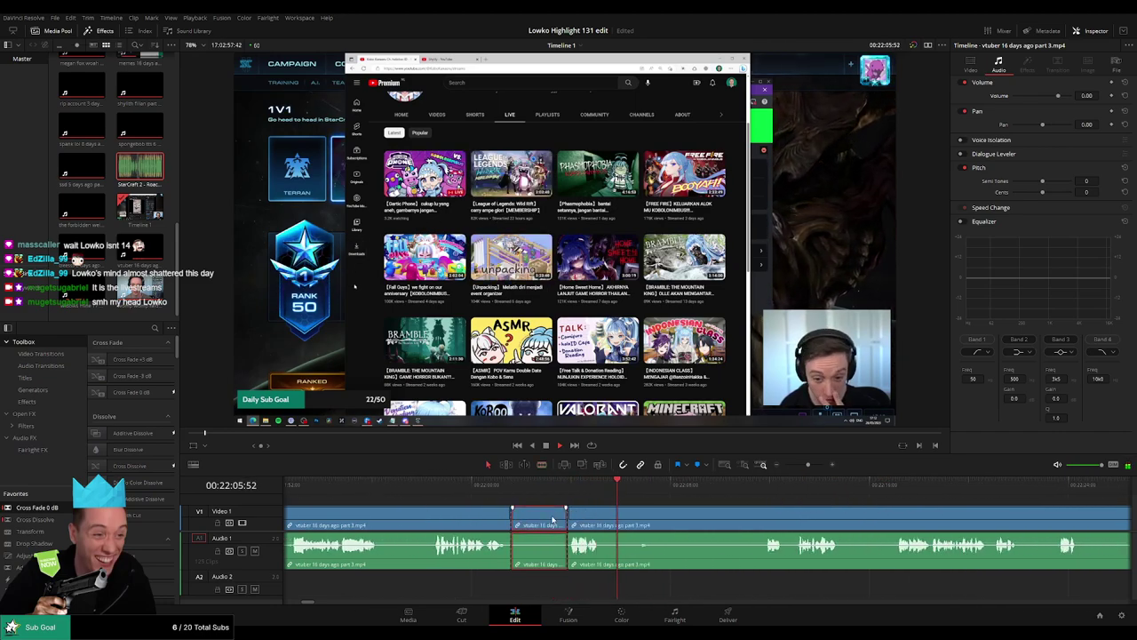
key("Delete")
Step: Cut out the long silence in the vtuber part 3 clip between about 22:03 and 22:09, closing the gap
left_click(548, 525)
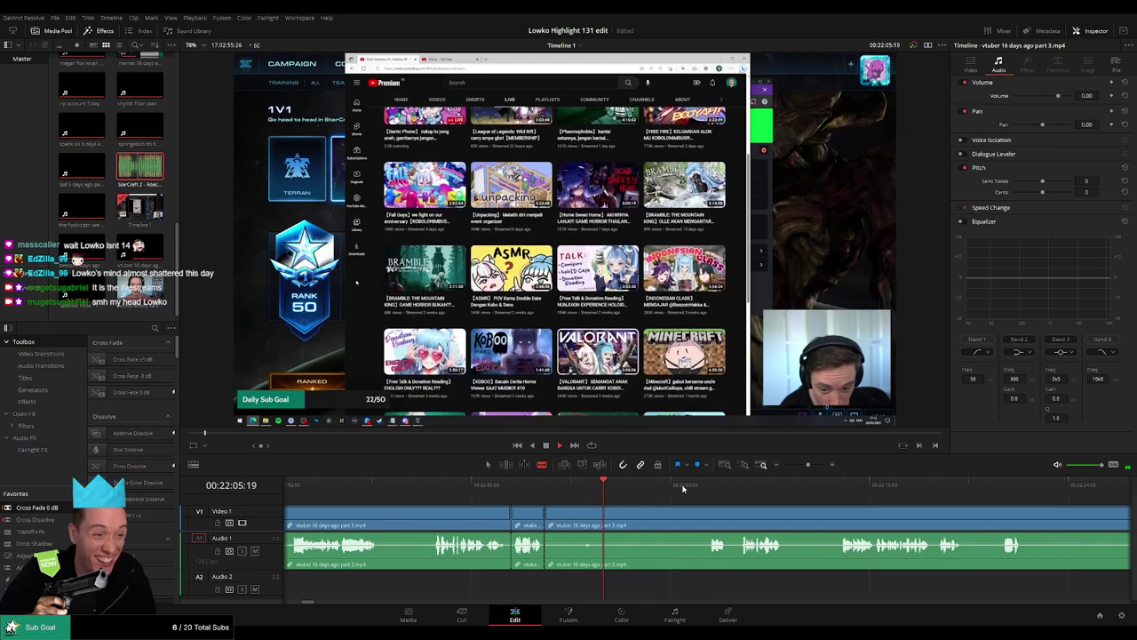
left_click(705, 488)
left_click(713, 516)
key("a")
left_click(693, 518)
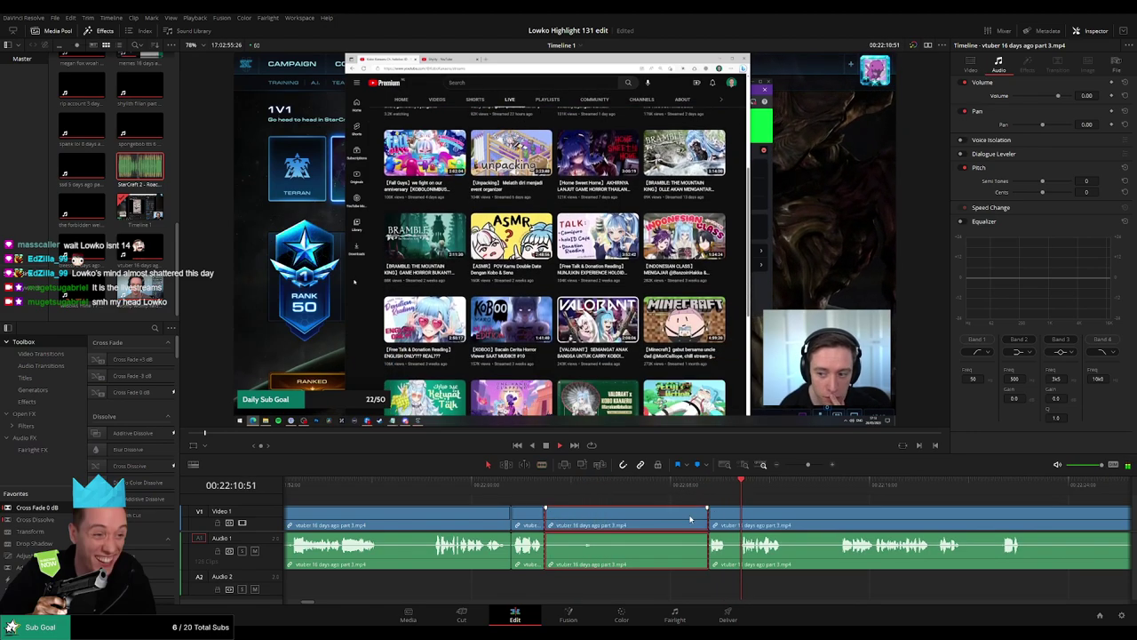
key("Delete")
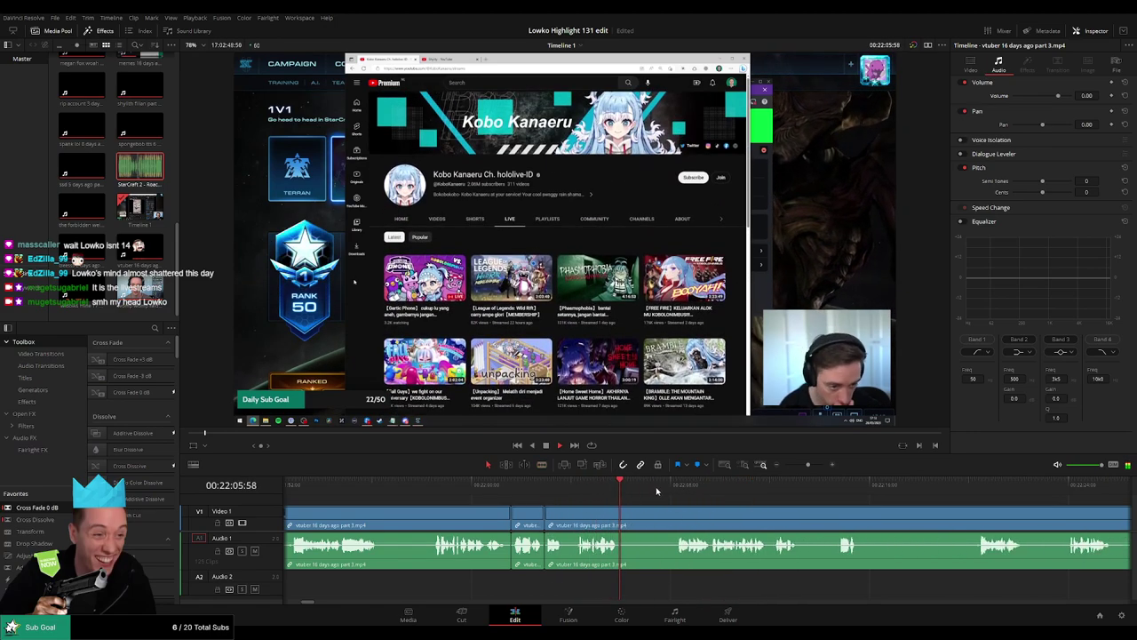
Step: Cut out the pause in the vtuber part 3 clip between about 22:06 and 22:08, closing the gap
key("b")
left_click(621, 520)
left_click(676, 520)
key("a")
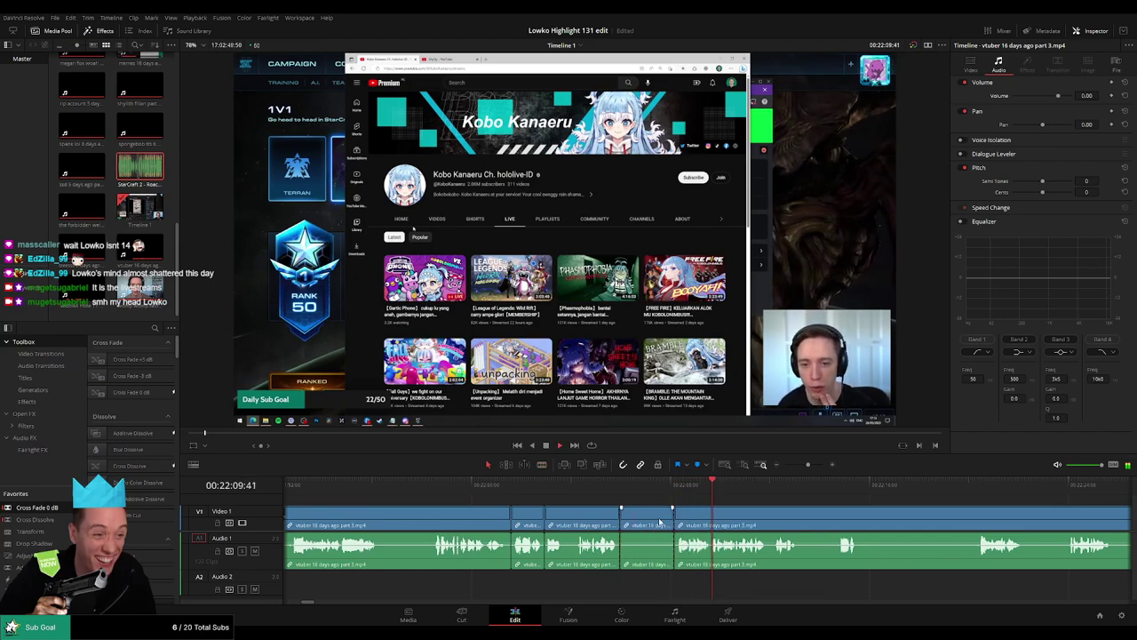
left_click(660, 521)
key("Delete")
Step: Cut out the short pause in the vtuber part 3 clip between about 22:11 and 22:12, closing the gap
left_click_drag(764, 522, 511, 508)
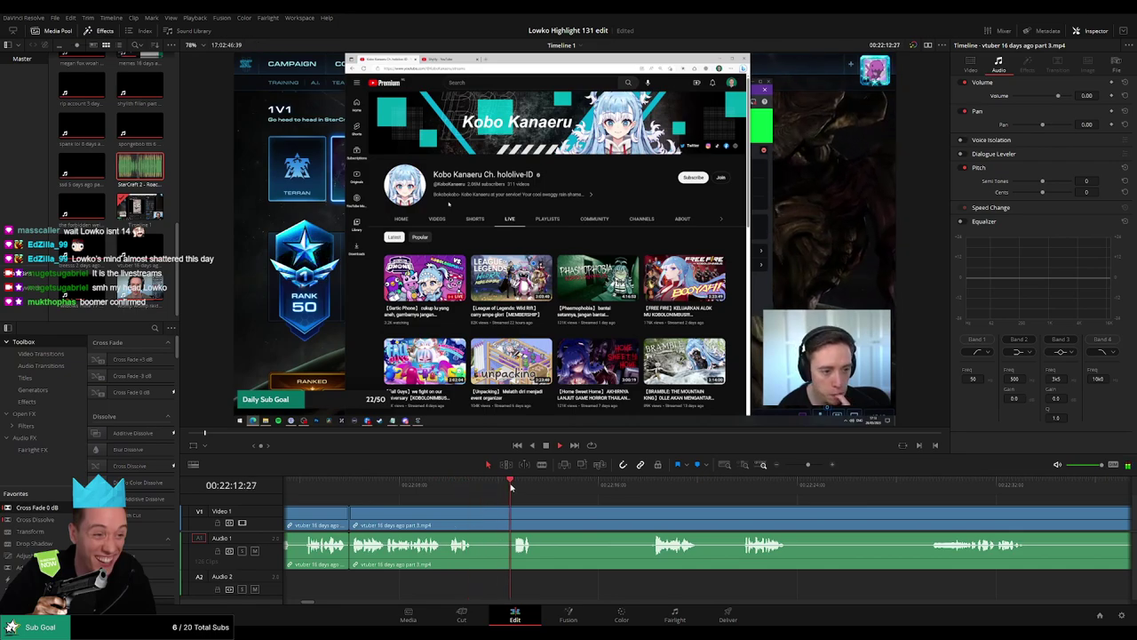
key("b")
left_click(475, 511)
left_click(512, 511)
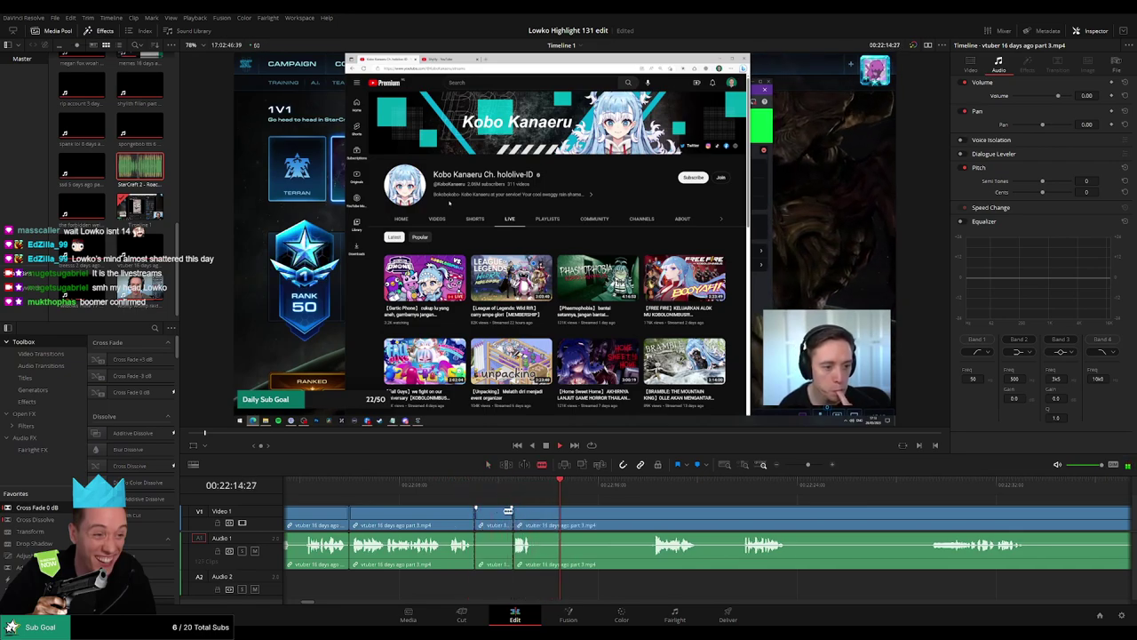
key("Delete")
Step: Cut out the silence in the vtuber part 3 clip between about 22:12 and 22:16, closing the gap
key("b")
left_click(495, 511)
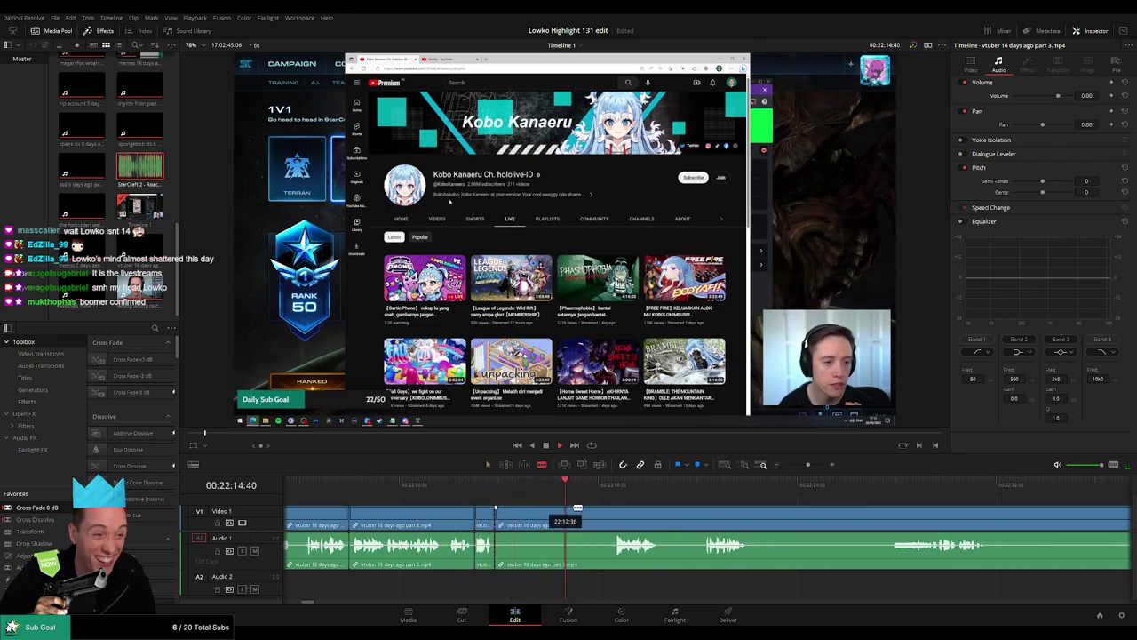
left_click(609, 515)
key("a")
left_click(599, 515)
key("Delete")
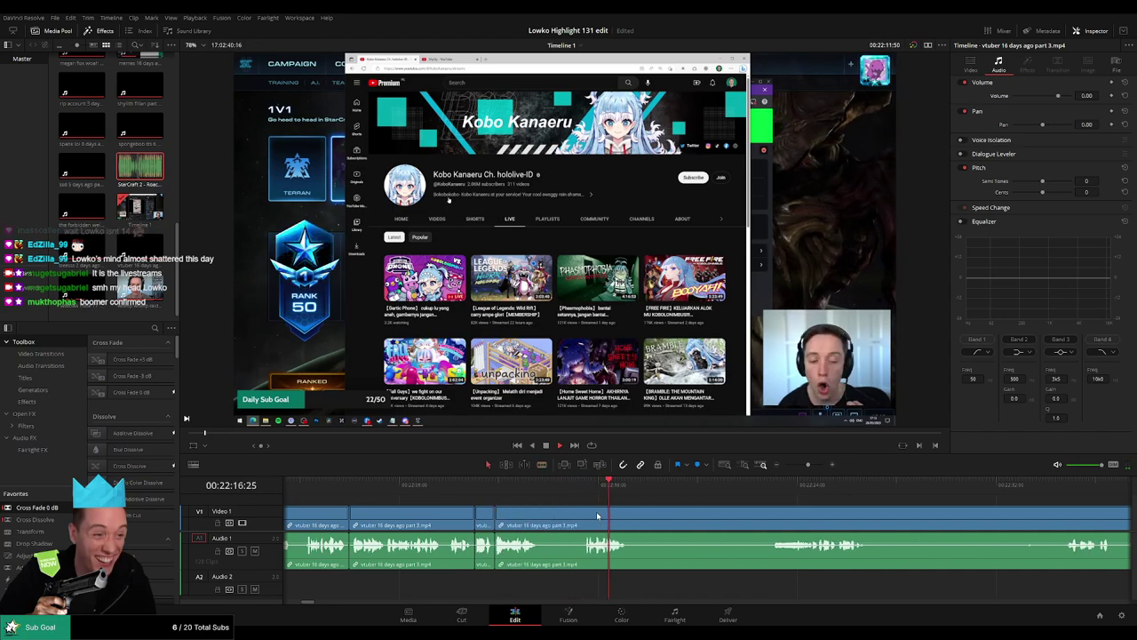
Step: Cut out the short pause in the vtuber part 3 clip between about 22:14 and 22:15, closing the gap
key("b")
left_click(545, 522)
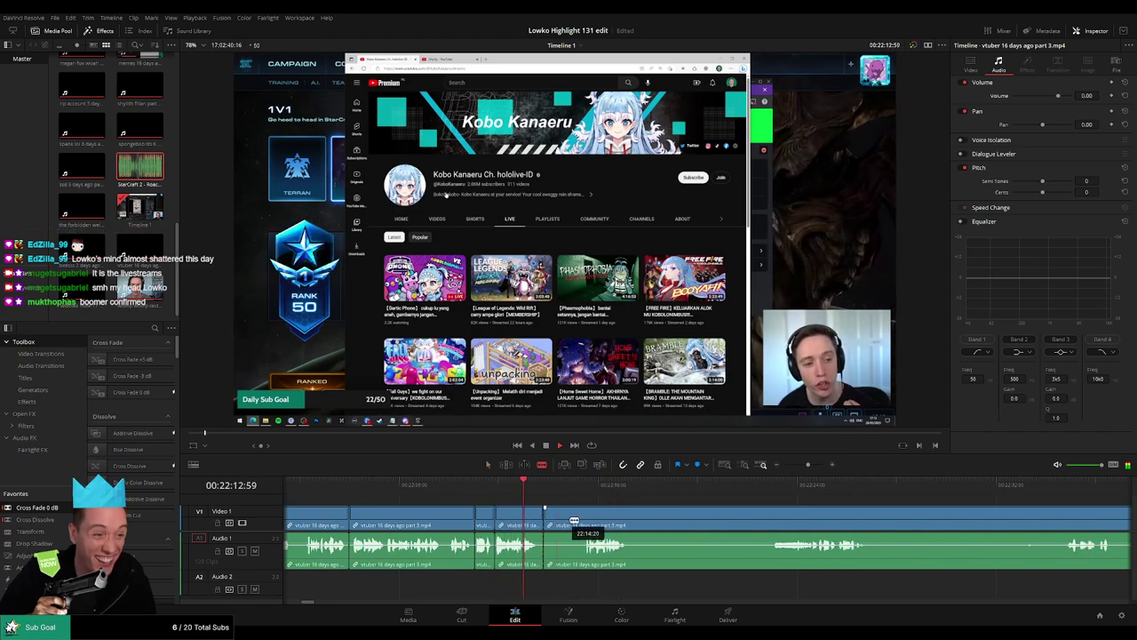
left_click(583, 521)
key("a")
left_click(575, 522)
key("Delete")
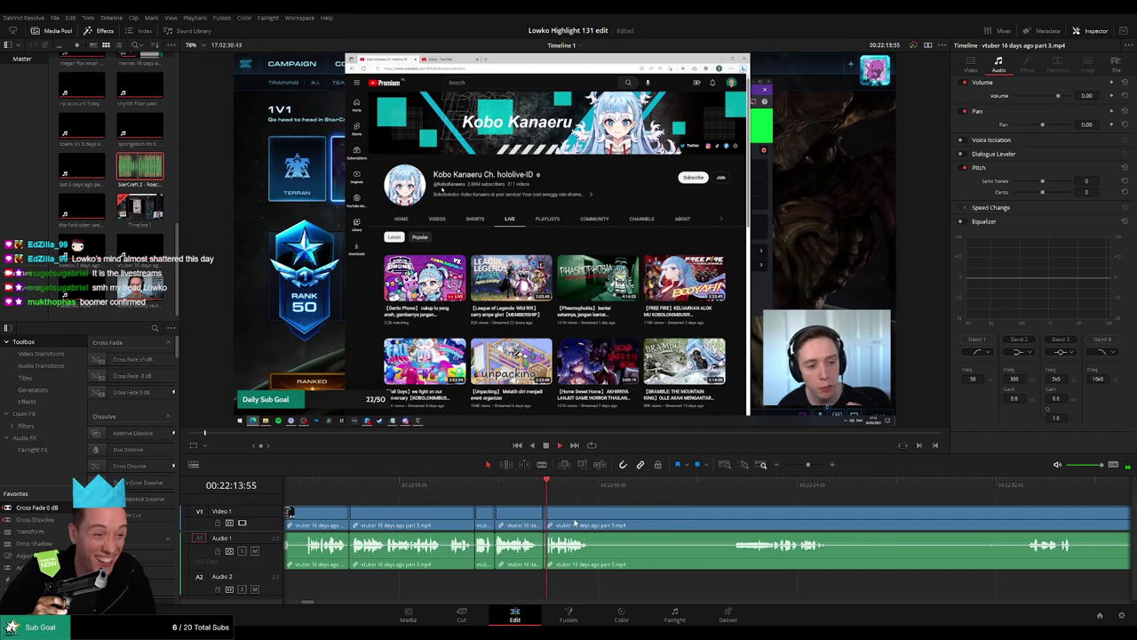
Step: Cut out the silent stretch of the vtuber part 3 clip between about 22:16 and 22:21, closing the gap
scroll(508, 515, "right", 2)
key("b")
left_click(426, 517)
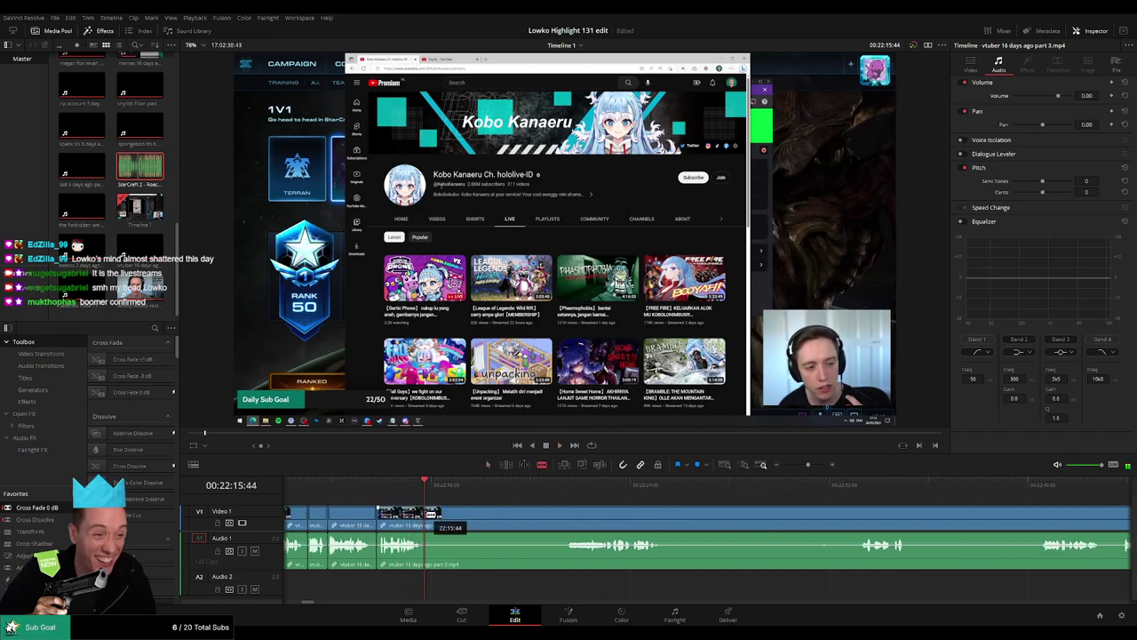
left_click(566, 516)
key("a")
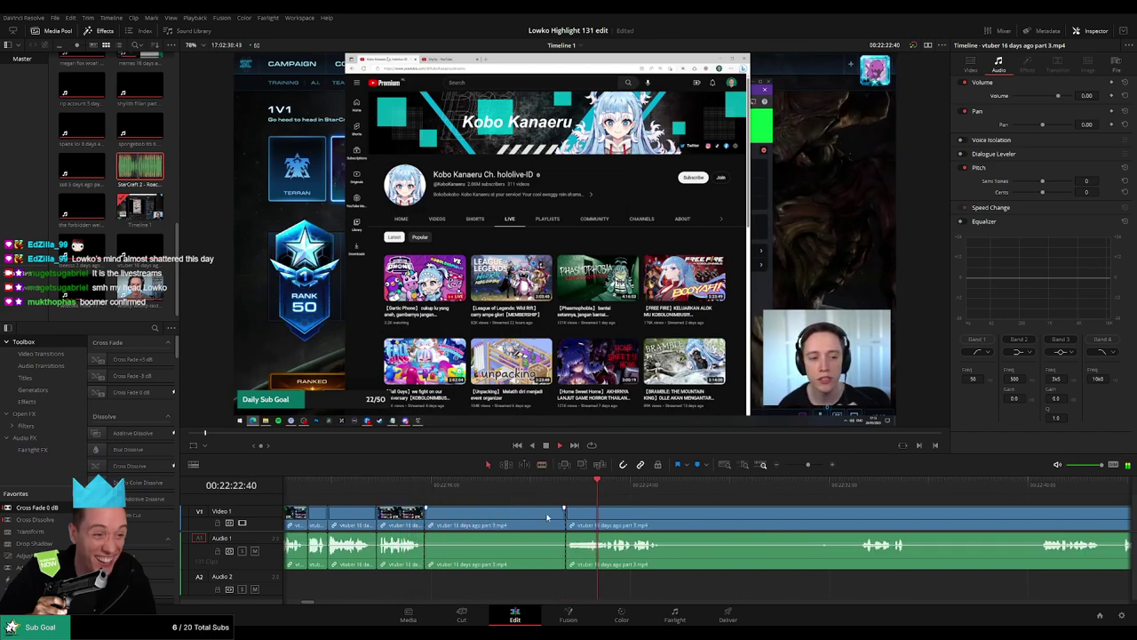
left_click(547, 517)
key("Delete")
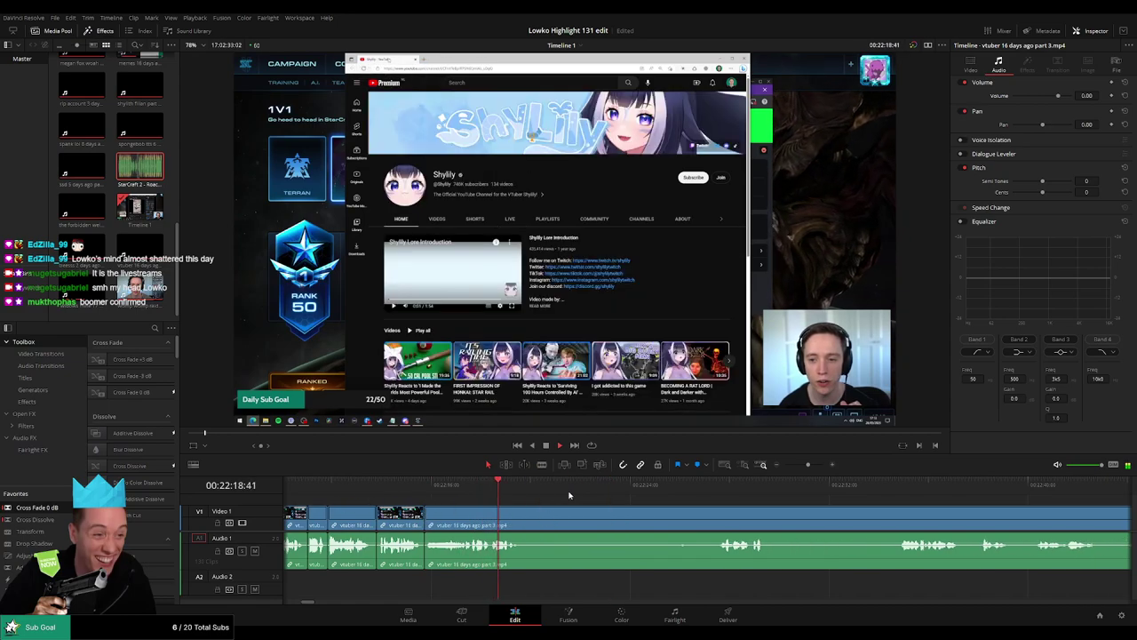
Step: Cut out the long silence in the vtuber part 3 clip between about 22:20 and 22:27, closing the gap
left_click_drag(583, 485, 718, 486)
key("space")
left_click(722, 513)
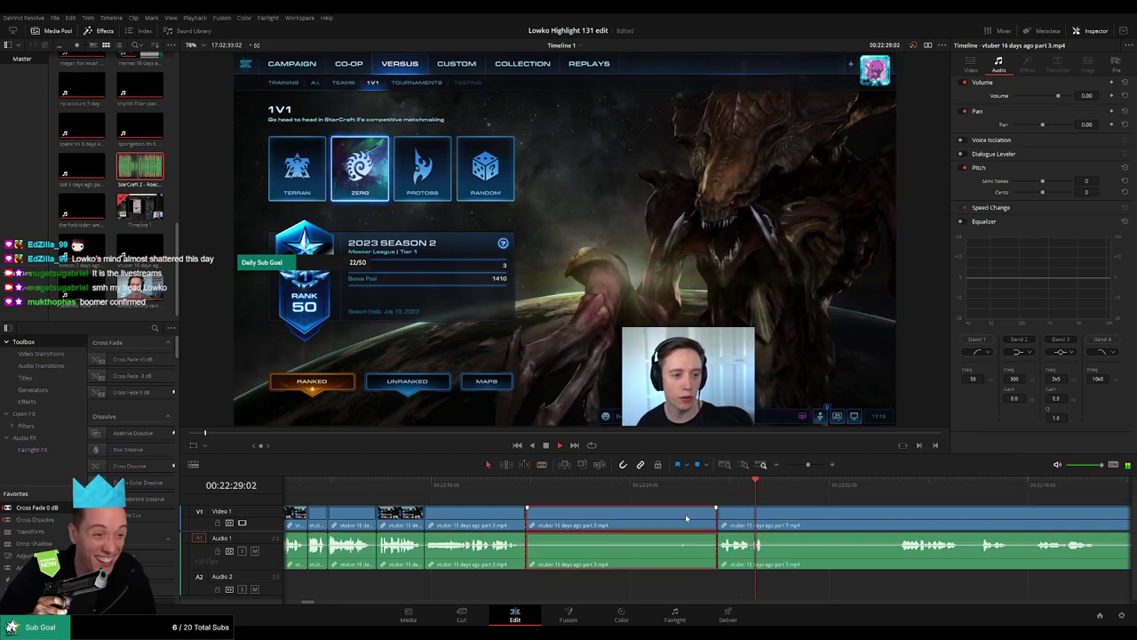
key("a")
left_click(685, 513)
key("Delete")
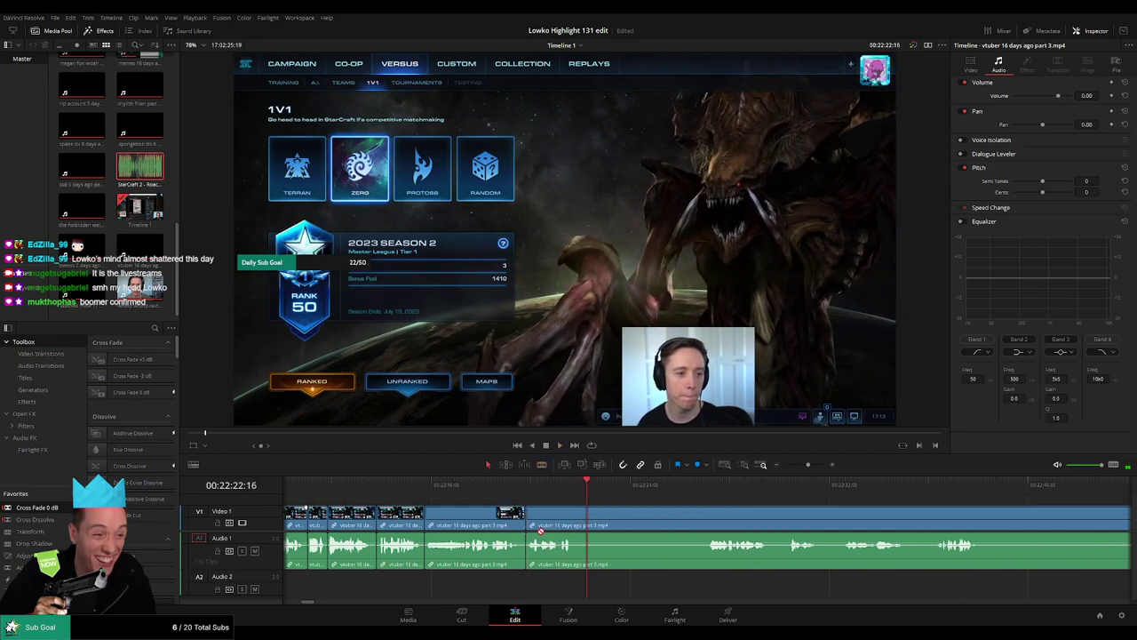
Step: Cut out the silent stretch of the vtuber part 3 clip between about 22:22 and 22:27, closing the gap
key("b")
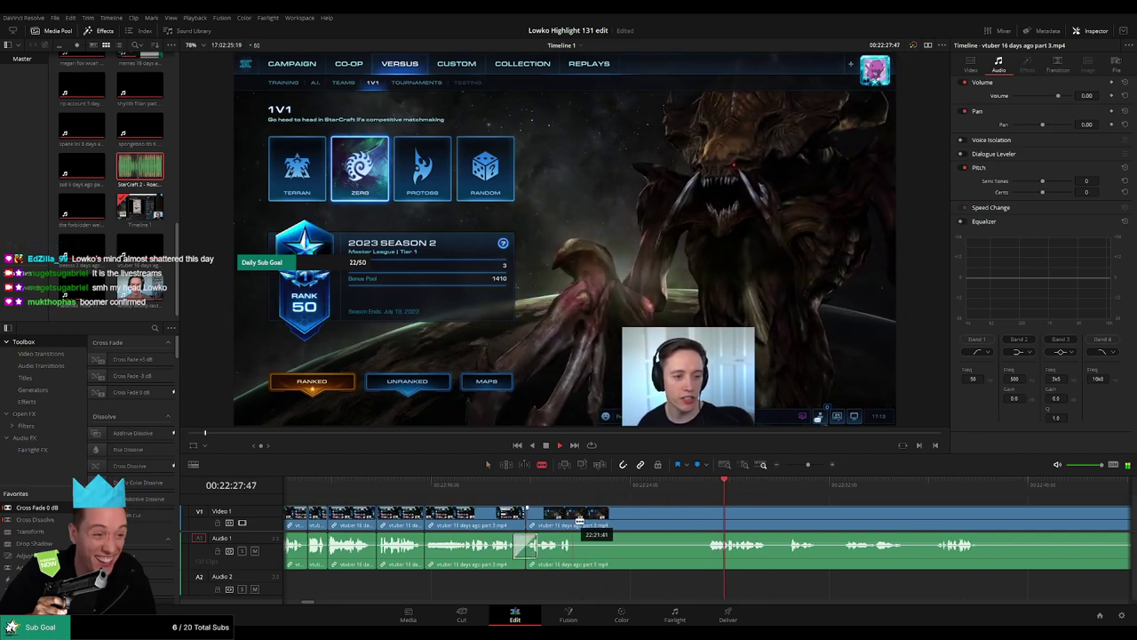
left_click(576, 525)
left_click(706, 519)
key("a")
left_click(684, 523)
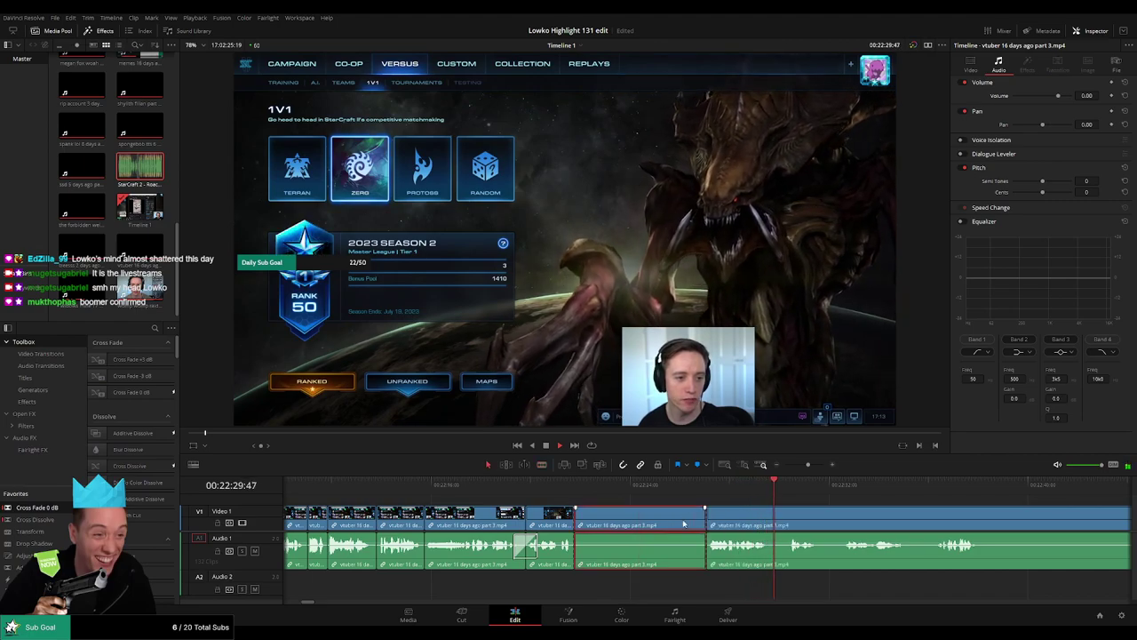
key("Delete")
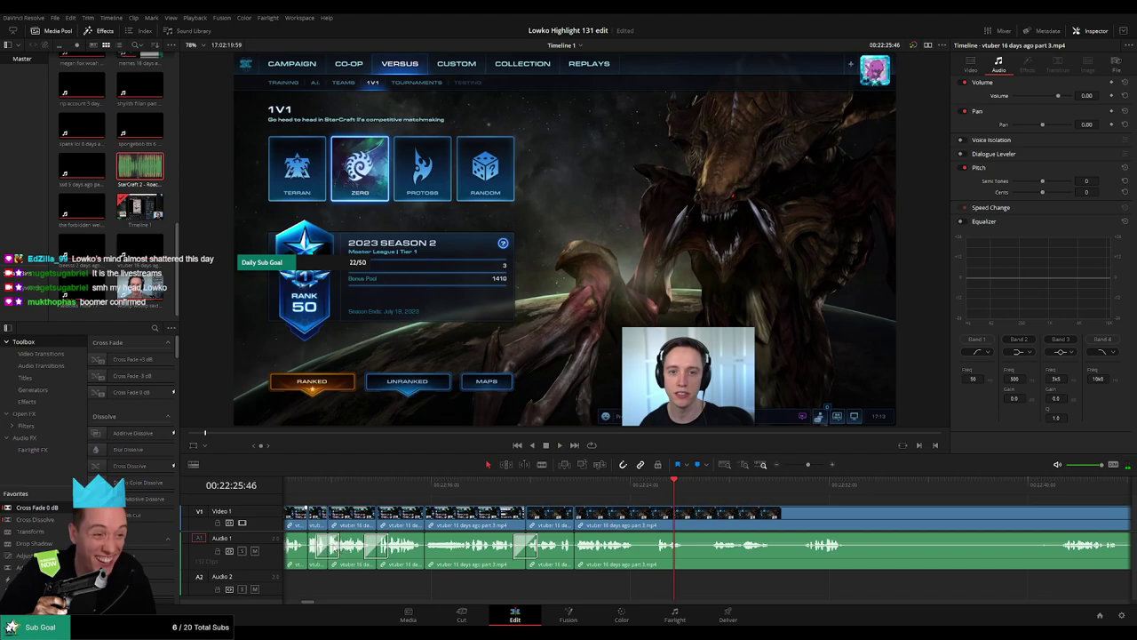
Step: Add Cross Fade 0 dB transitions to the recent Audio 1 cuts in the vtuber part 3 clip
left_click_drag(59, 508, 468, 553)
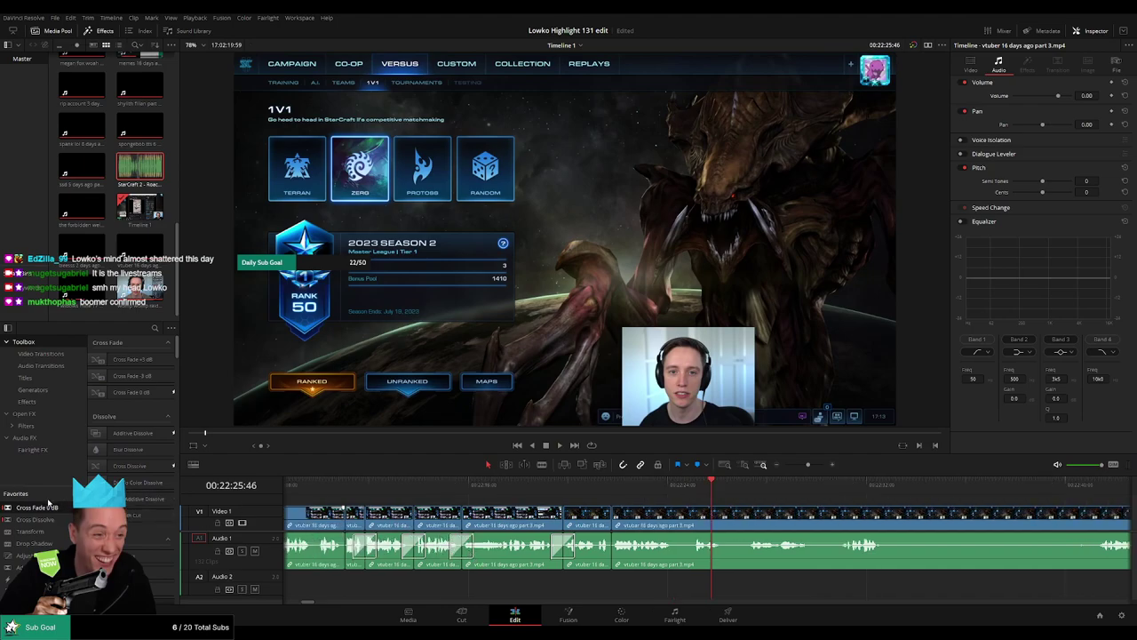
left_click_drag(49, 506, 561, 559)
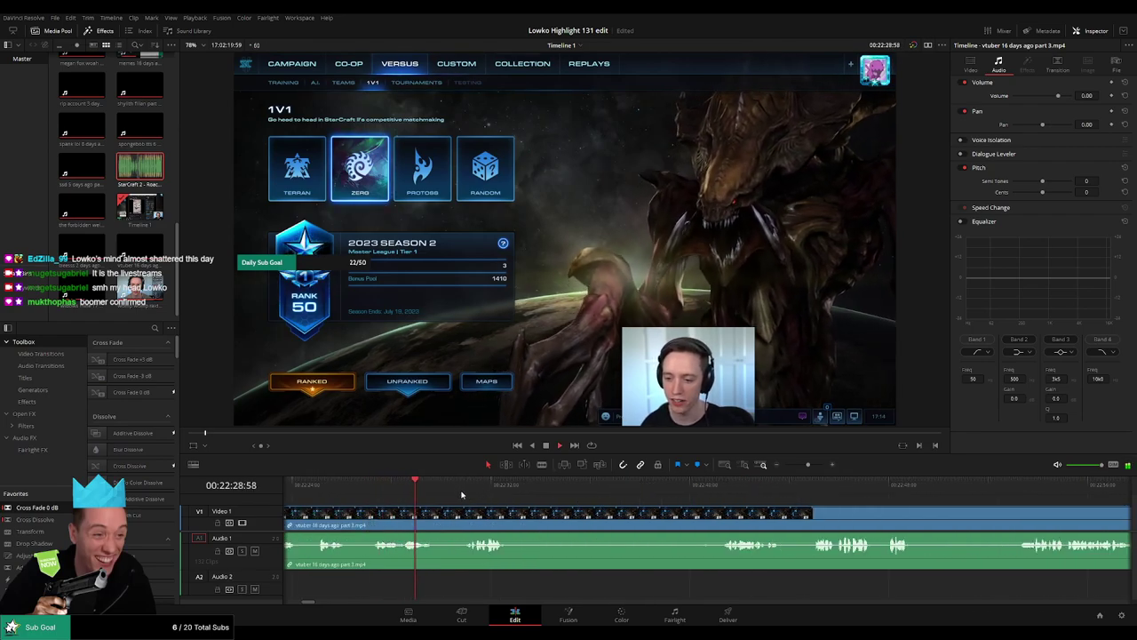
Step: Cut out the long silence in the vtuber part 3 clip between about 22:33 and 22:41, closing the gap
key("b")
left_click(512, 516)
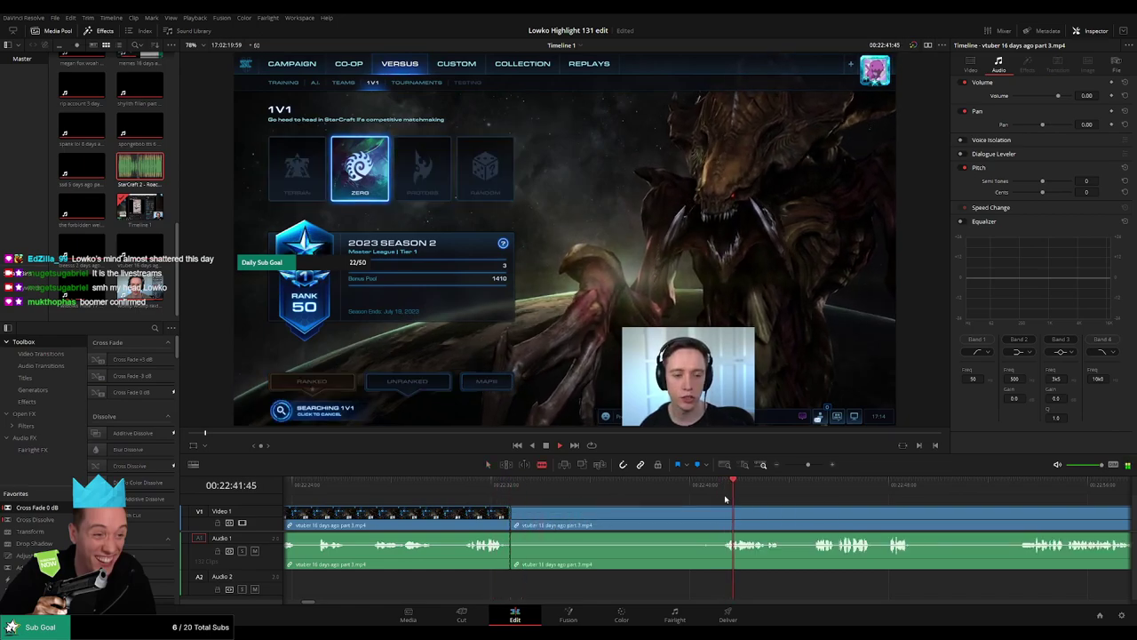
left_click(724, 514)
key("a")
left_click(680, 519)
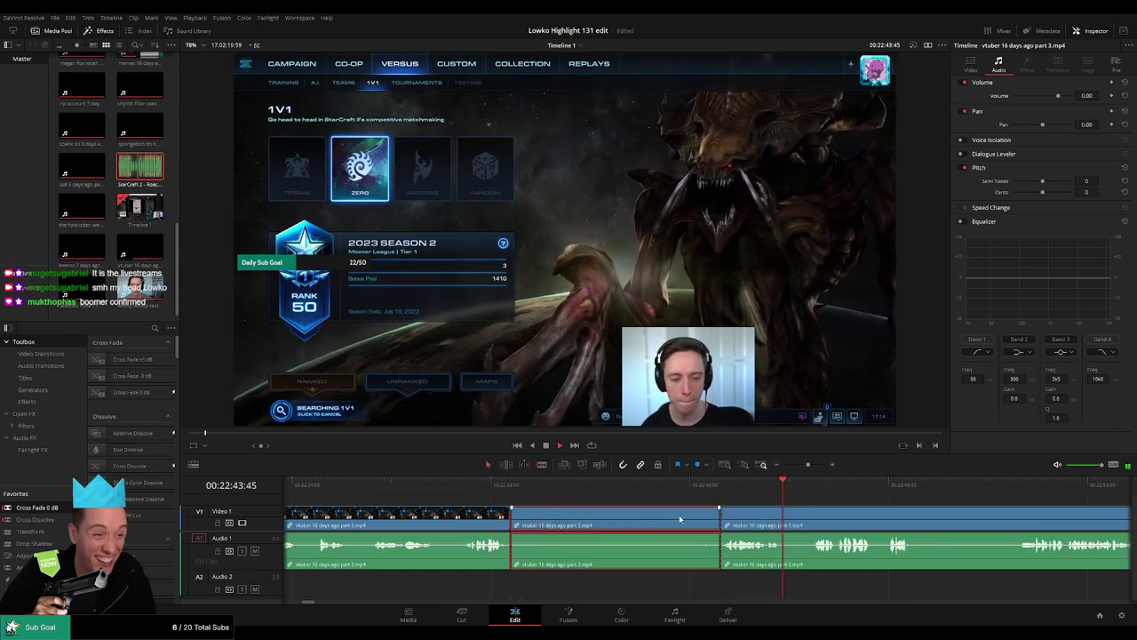
key("Delete")
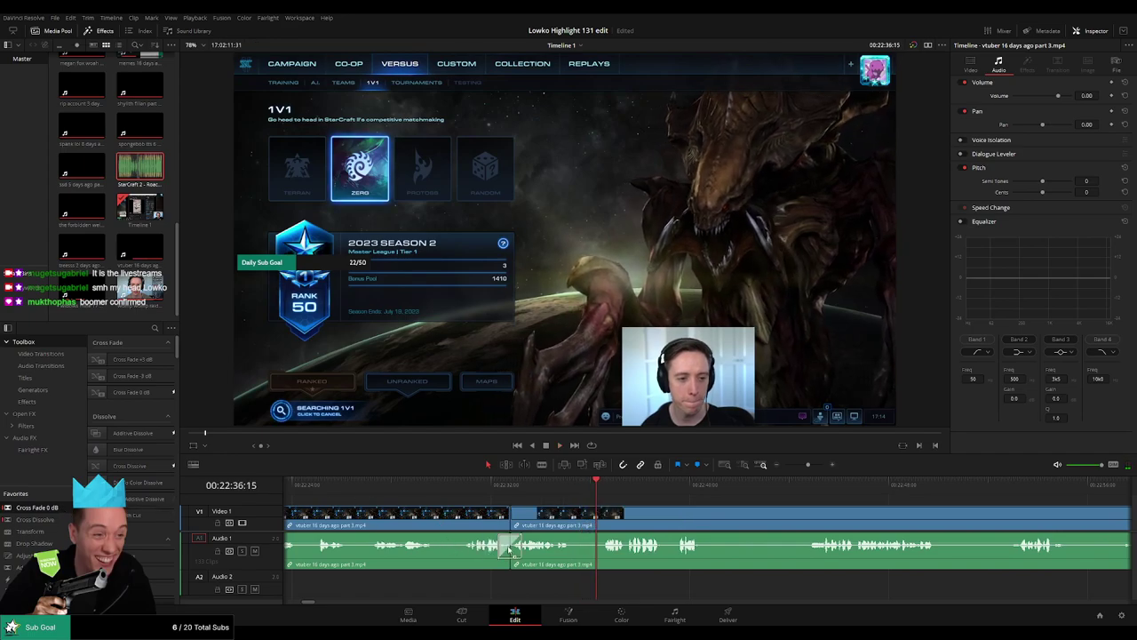
Step: Cut out the short pause in the vtuber part 3 clip between about 22:35 and 22:36, closing the gap
key("b")
left_click(573, 513)
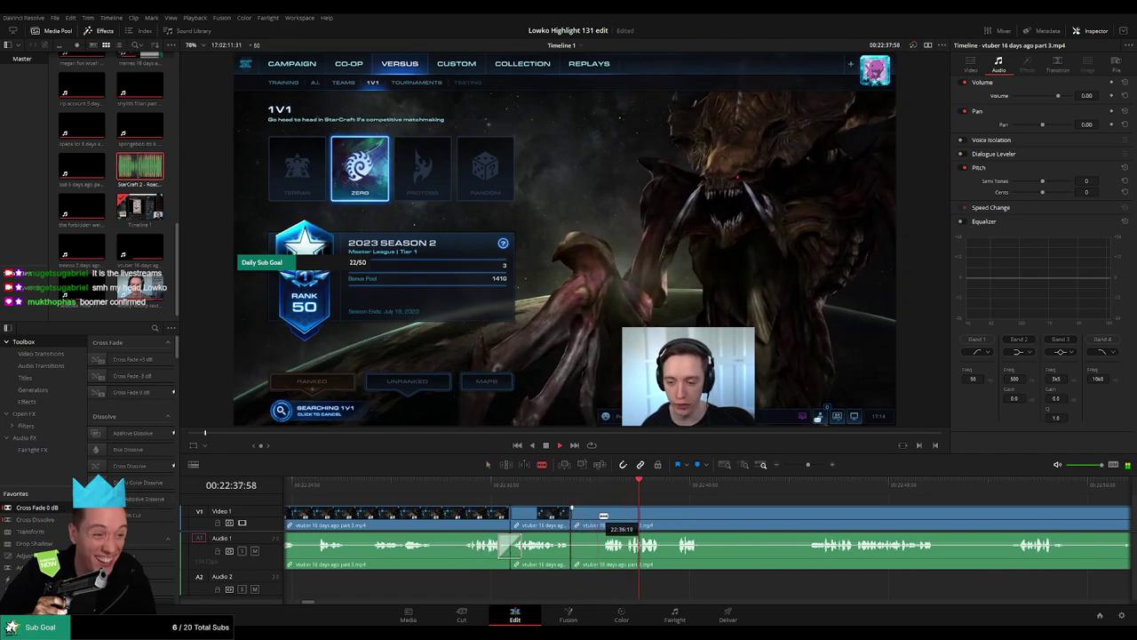
left_click(603, 514)
key("a")
left_click(588, 515)
key("Delete")
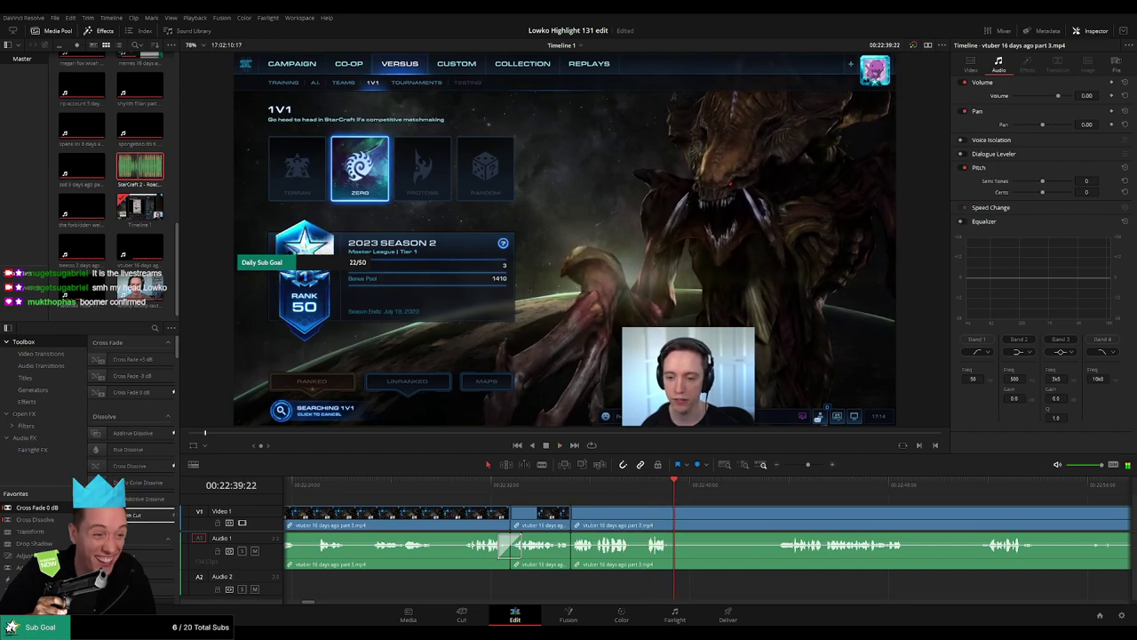
Step: Cut out the silent stretch of the vtuber part 3 clip between about 22:39 and 22:43, closing the gap
key("b")
left_click(677, 518)
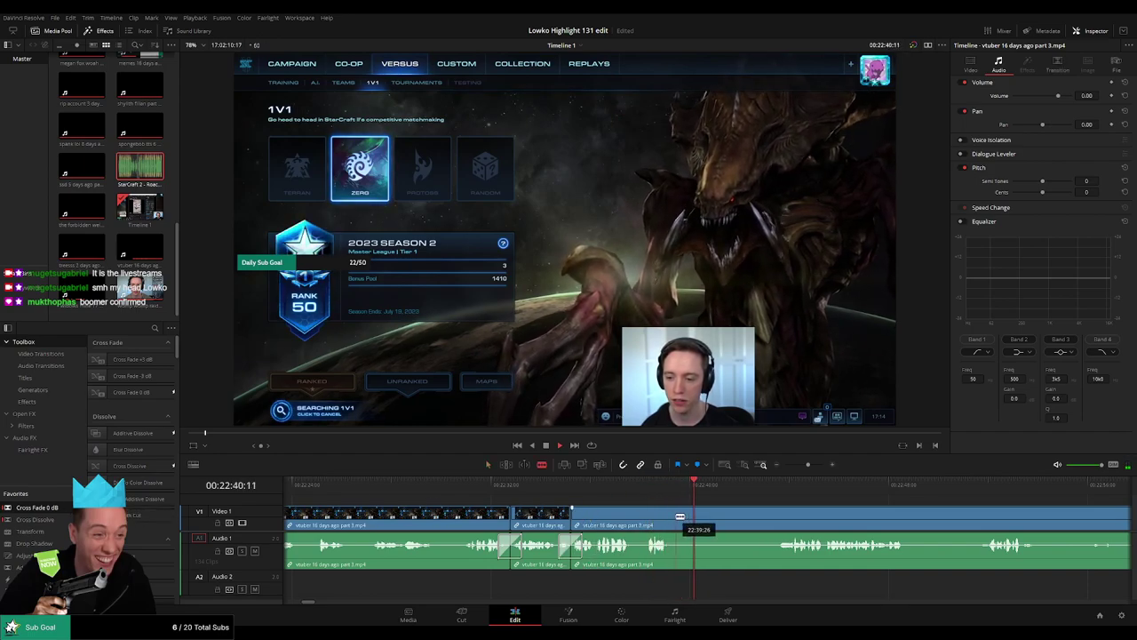
left_click(780, 486)
left_click_drag(852, 509, 617, 500)
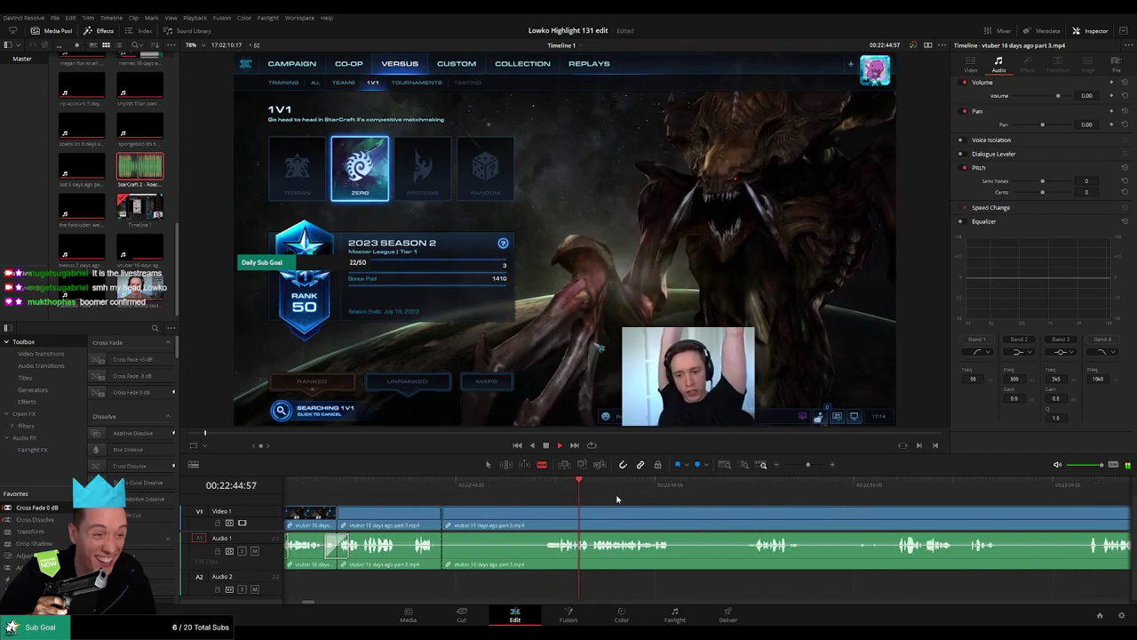
left_click(544, 524)
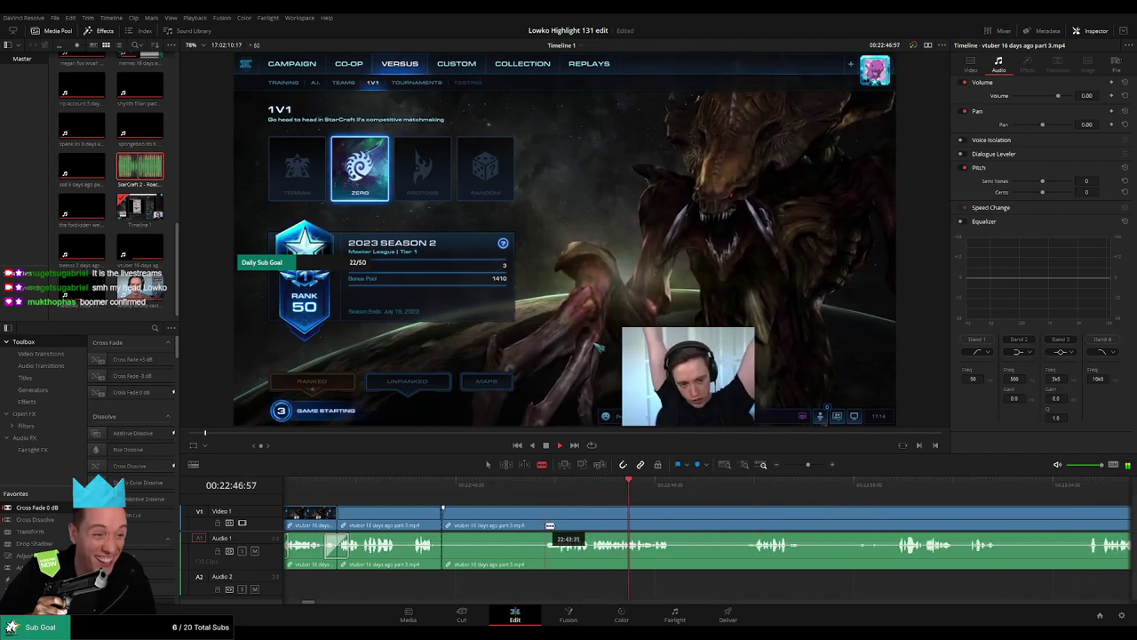
key("a")
left_click(518, 526)
key("Delete")
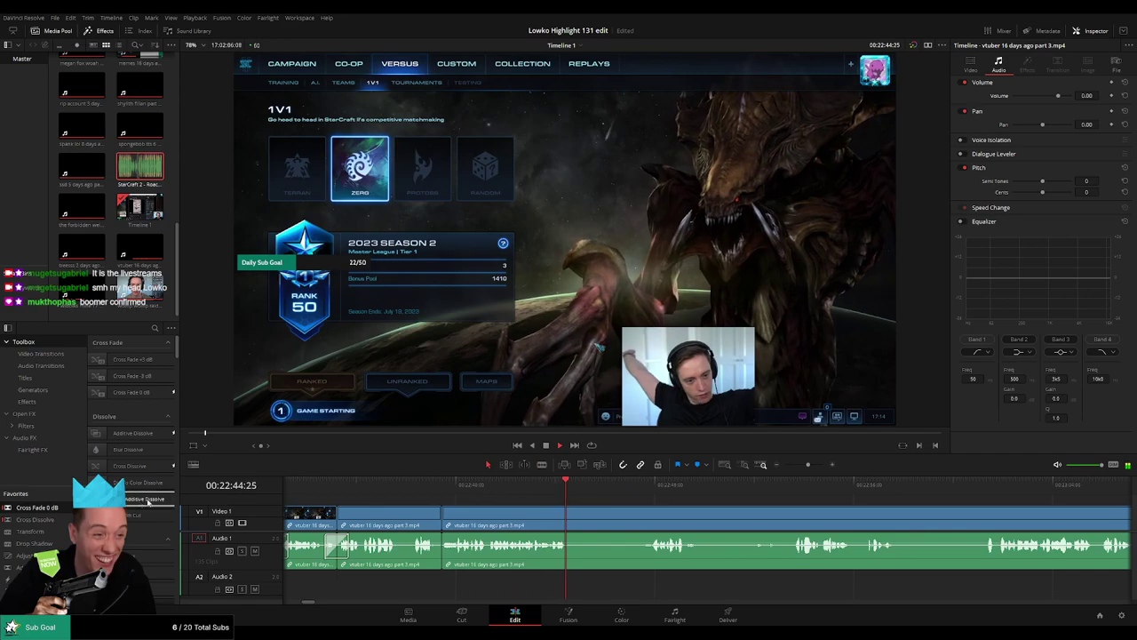
Step: Cut out the loading-screen section of the vtuber part 3 clip between about 22:44 and 23:01, closing the gap
key("ctrl+b")
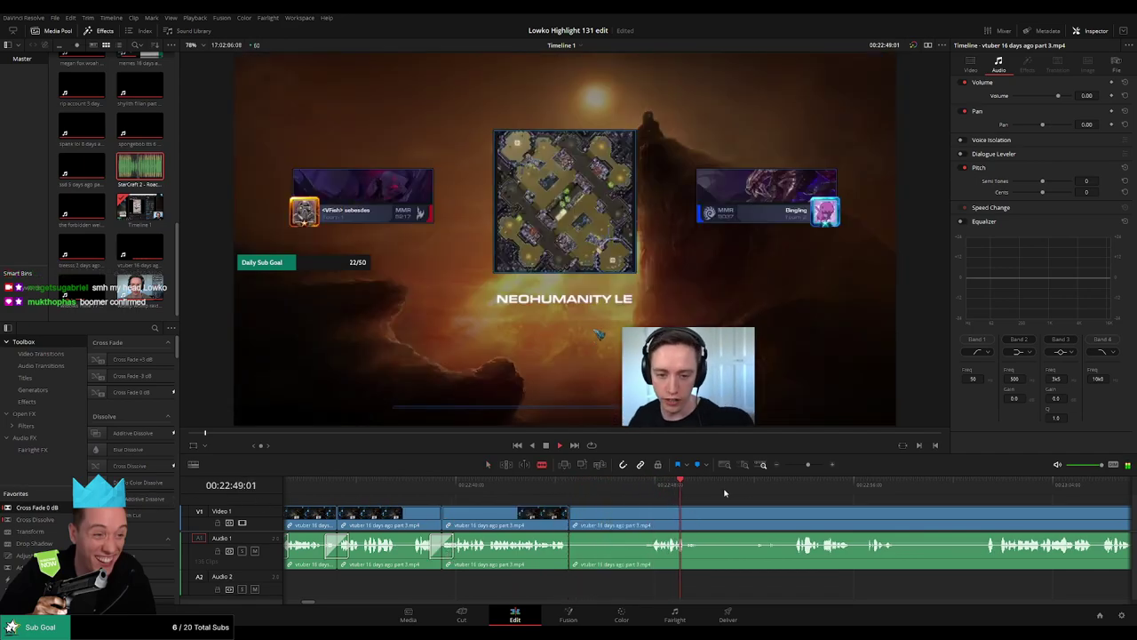
left_click_drag(907, 513, 642, 508)
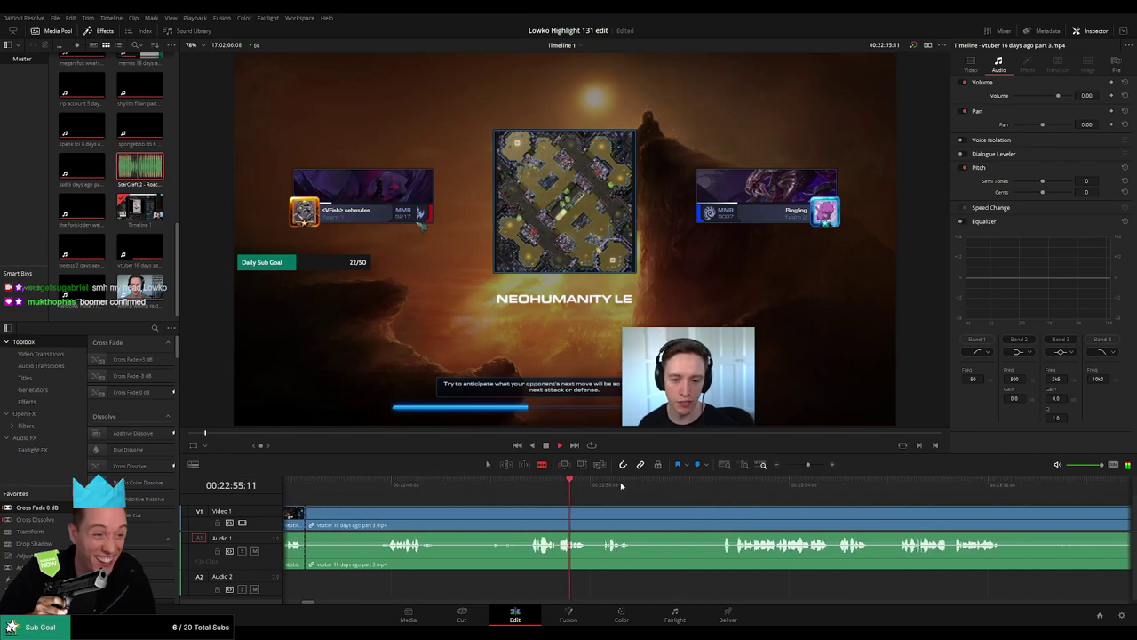
left_click(600, 487)
left_click(733, 487)
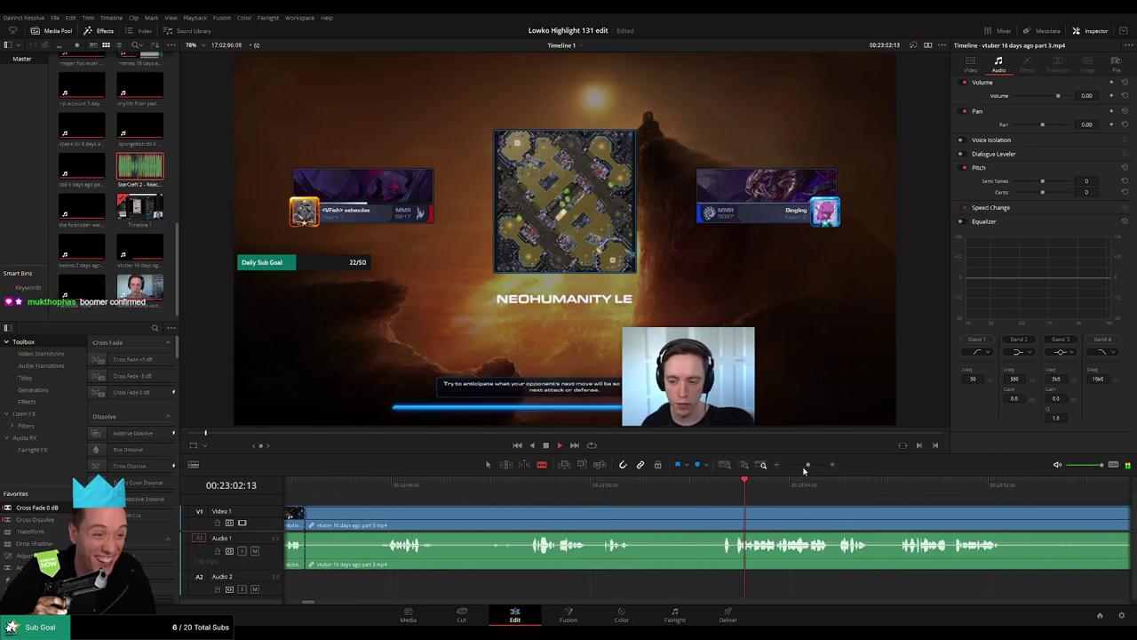
mouse_move(806, 465)
left_mouse_down()
mouse_move(788, 468)
mouse_move(804, 466)
left_mouse_up()
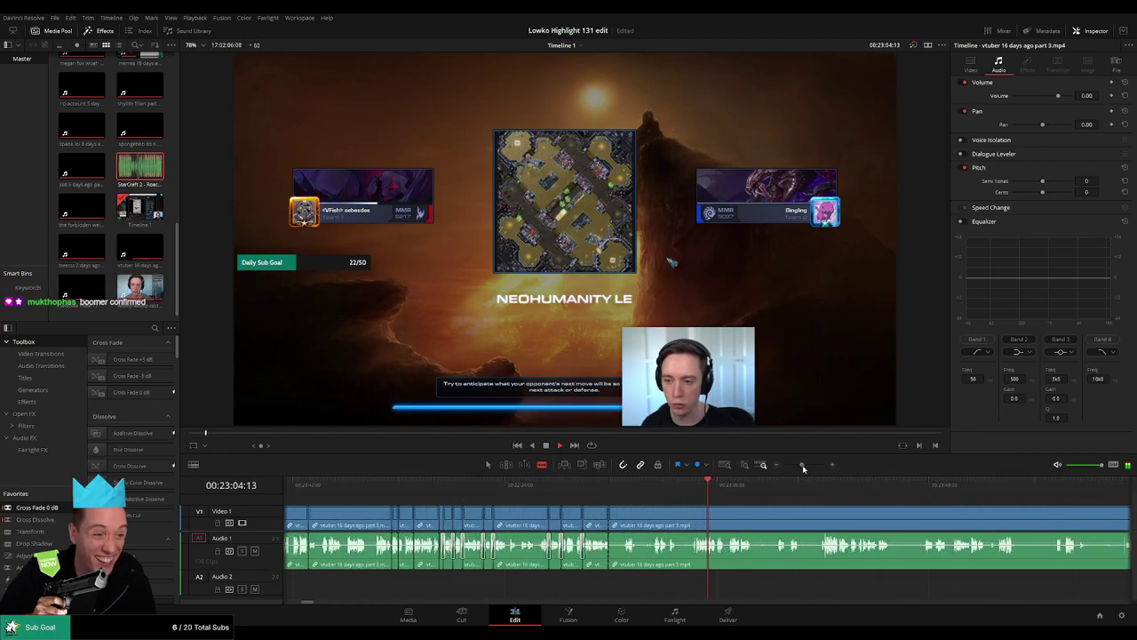
left_click(689, 520)
key("a")
left_click(663, 524)
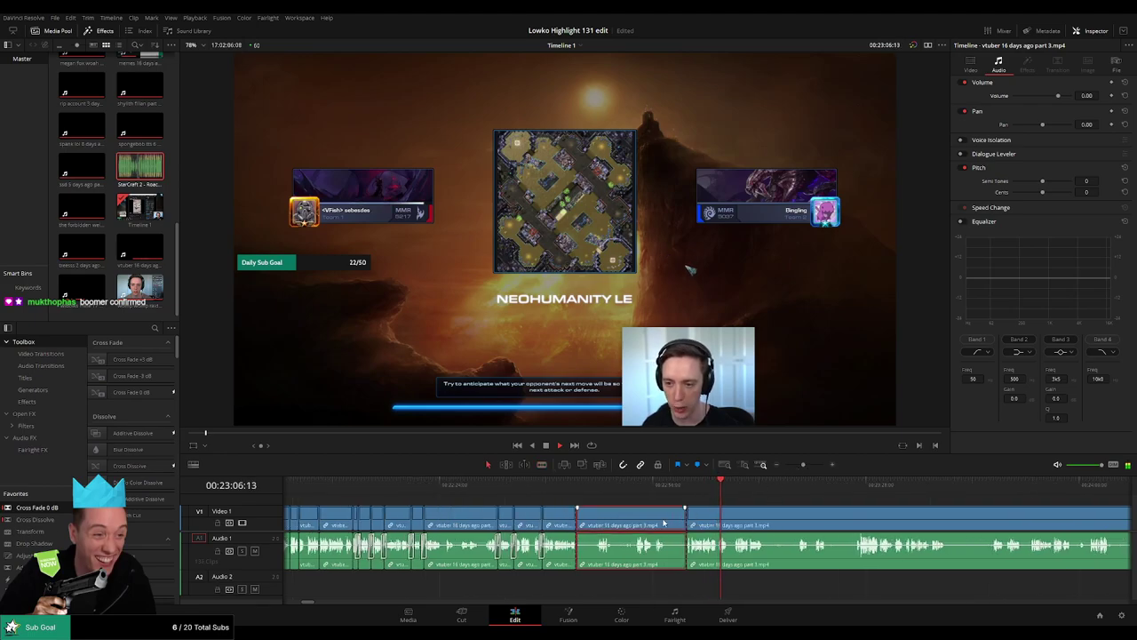
key("Delete")
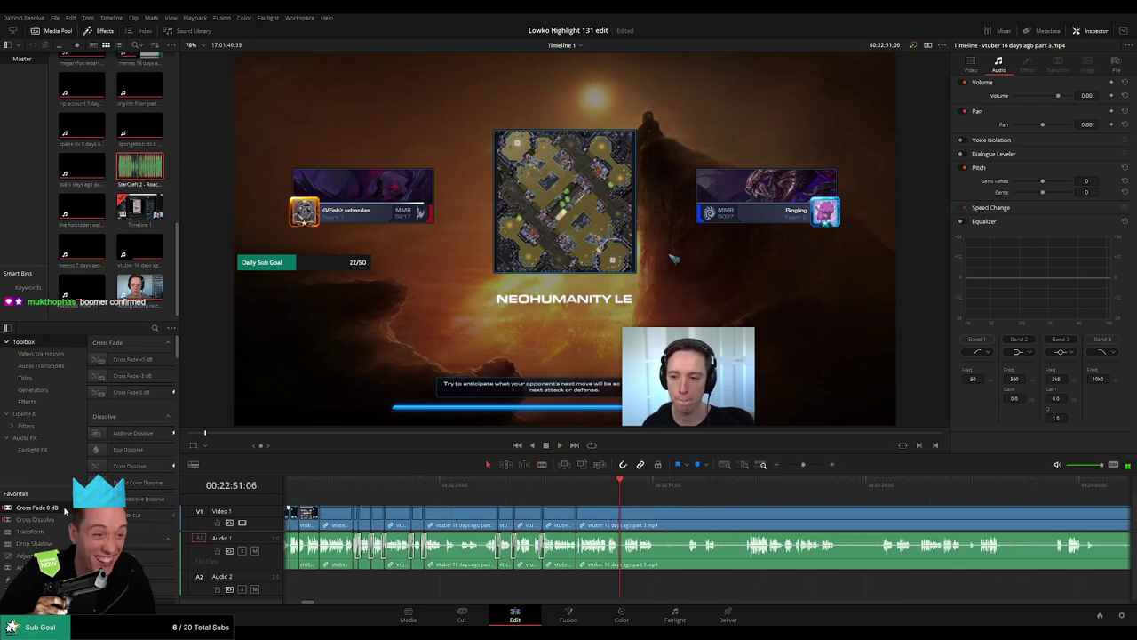
Step: Add a Cross Fade 0 dB to the Audio 1 cut at about 22:44 and play back the section after it
left_click_drag(804, 464, 808, 465)
left_click_drag(512, 551, 526, 548)
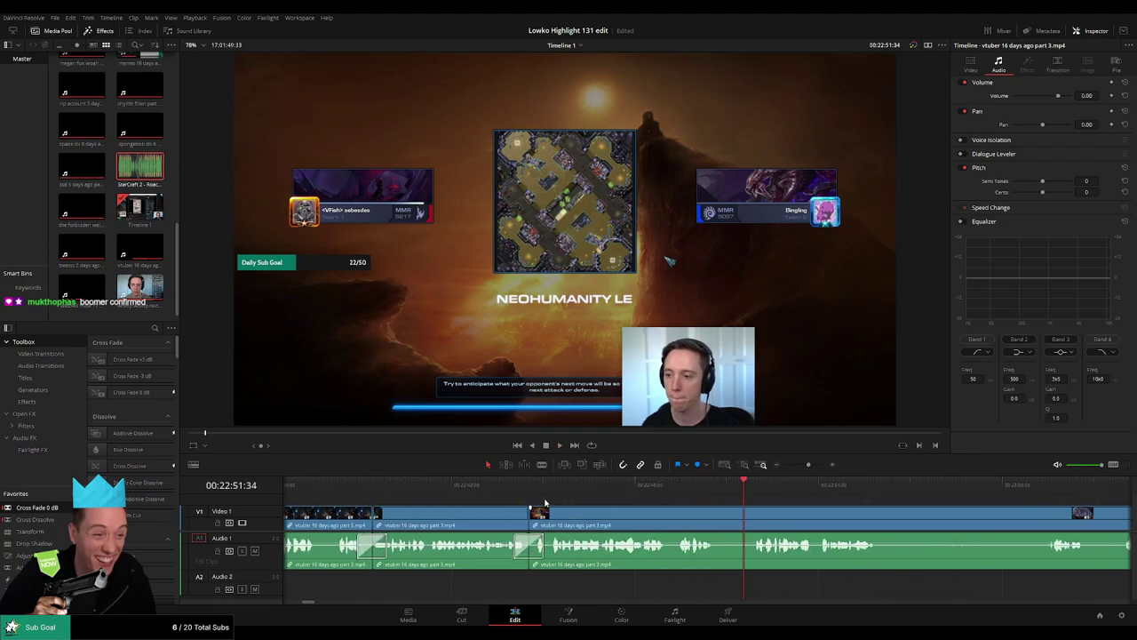
left_click(531, 486)
key("space")
key("space")
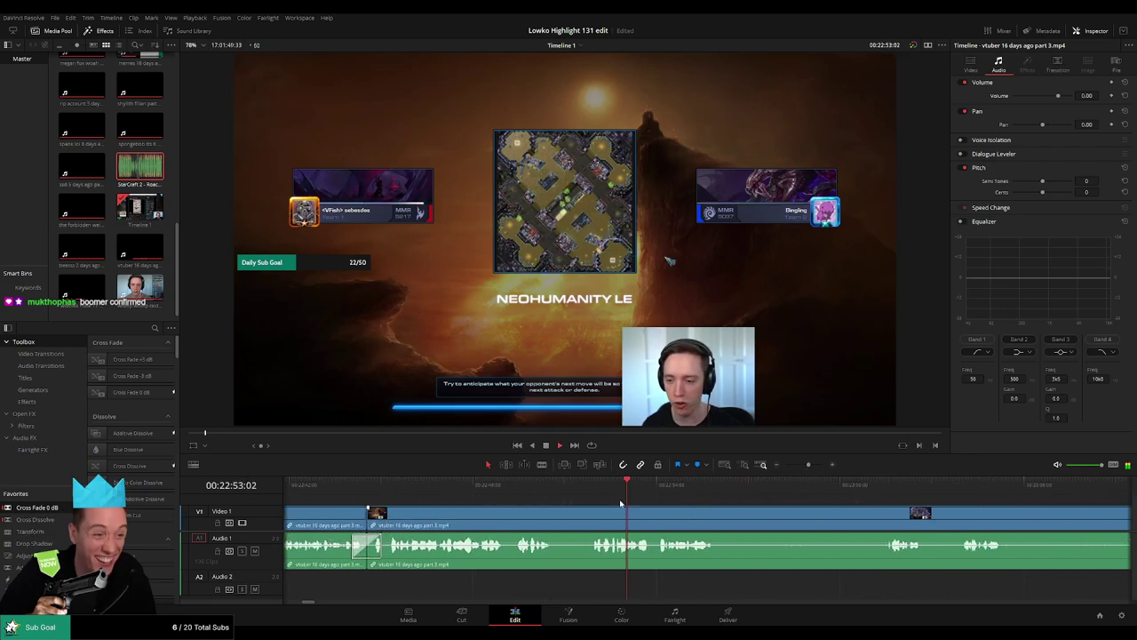
Step: Cut out the silence between about 22:56 and 23:01, closing the gap, and split the clip after the following speech at about 23:06
left_click(461, 502)
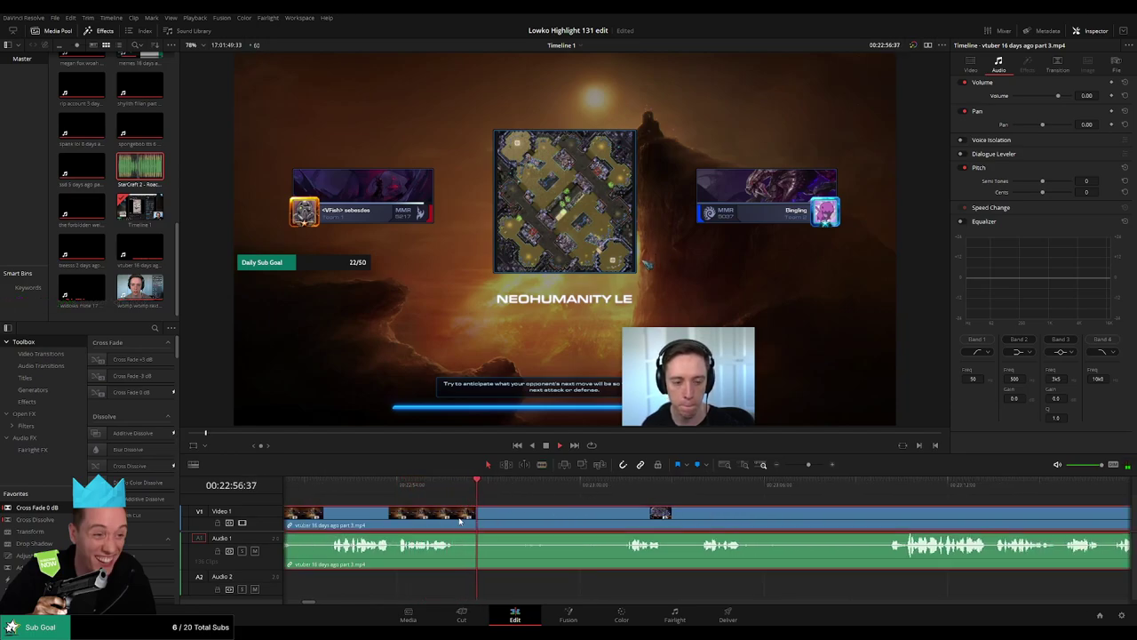
key("b")
left_click(457, 522)
left_click(620, 491)
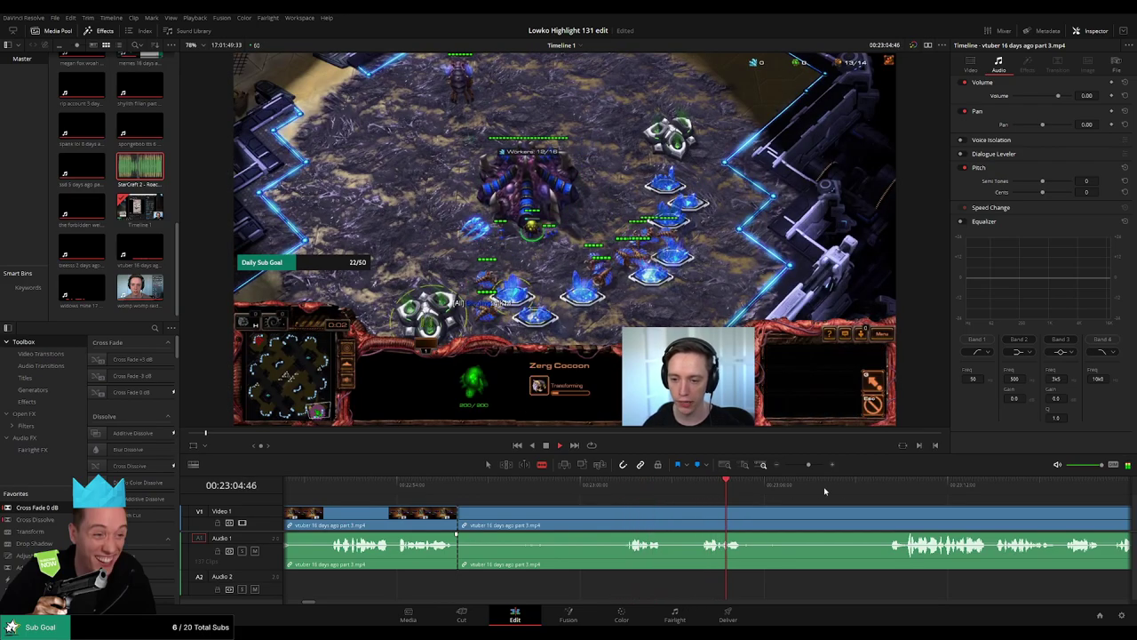
left_click(884, 487)
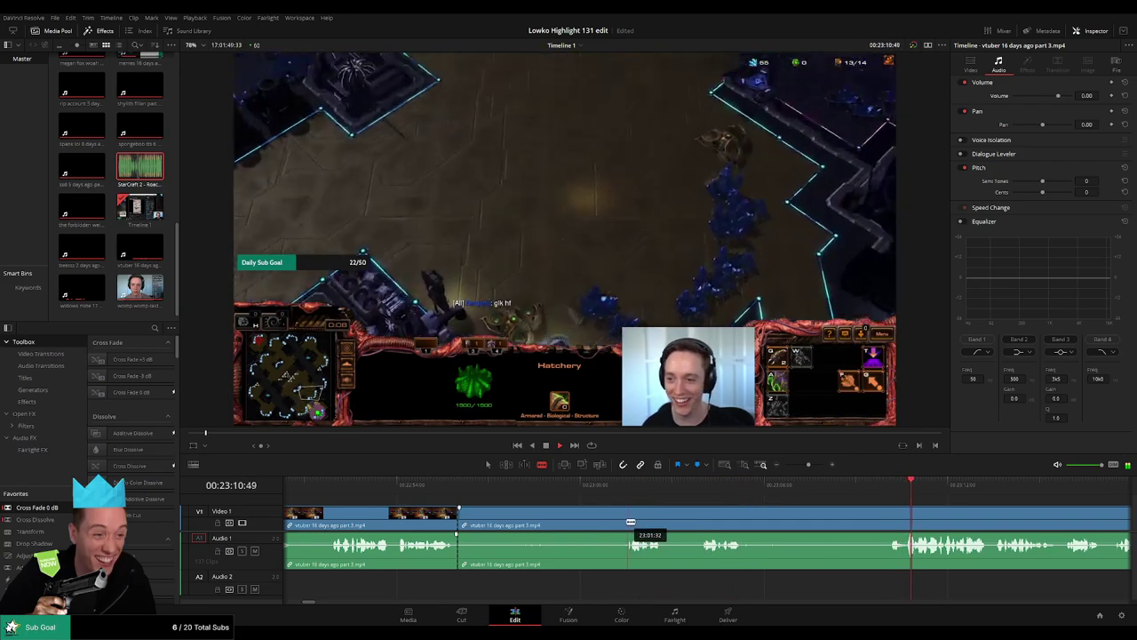
left_click(627, 521)
left_click(754, 524)
key("a")
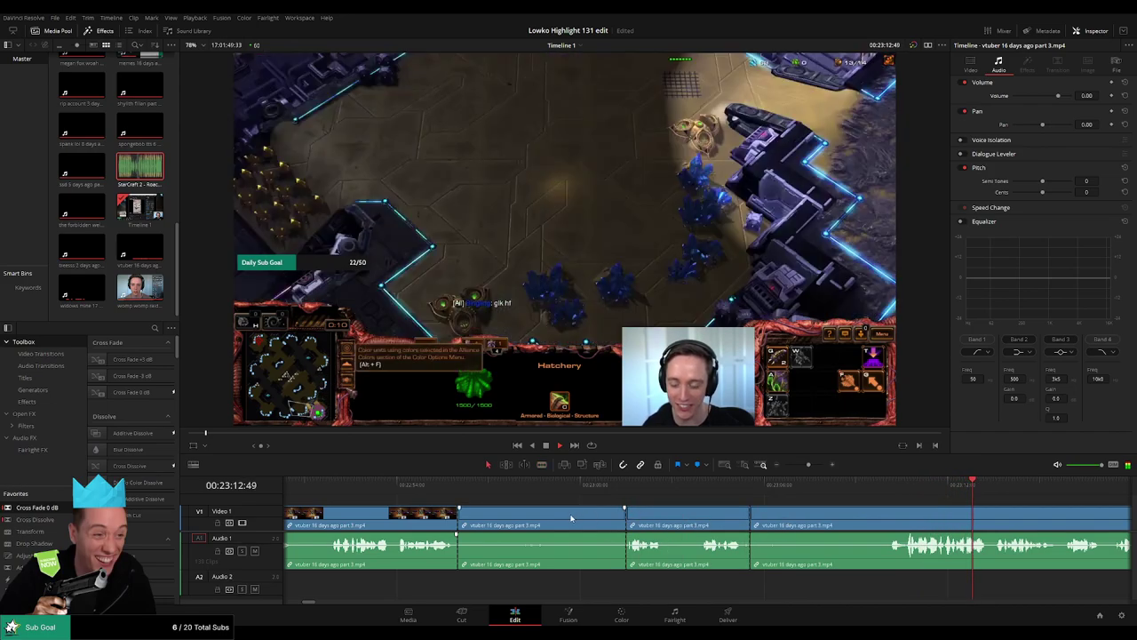
left_click(572, 518)
key("Delete")
left_click(640, 508)
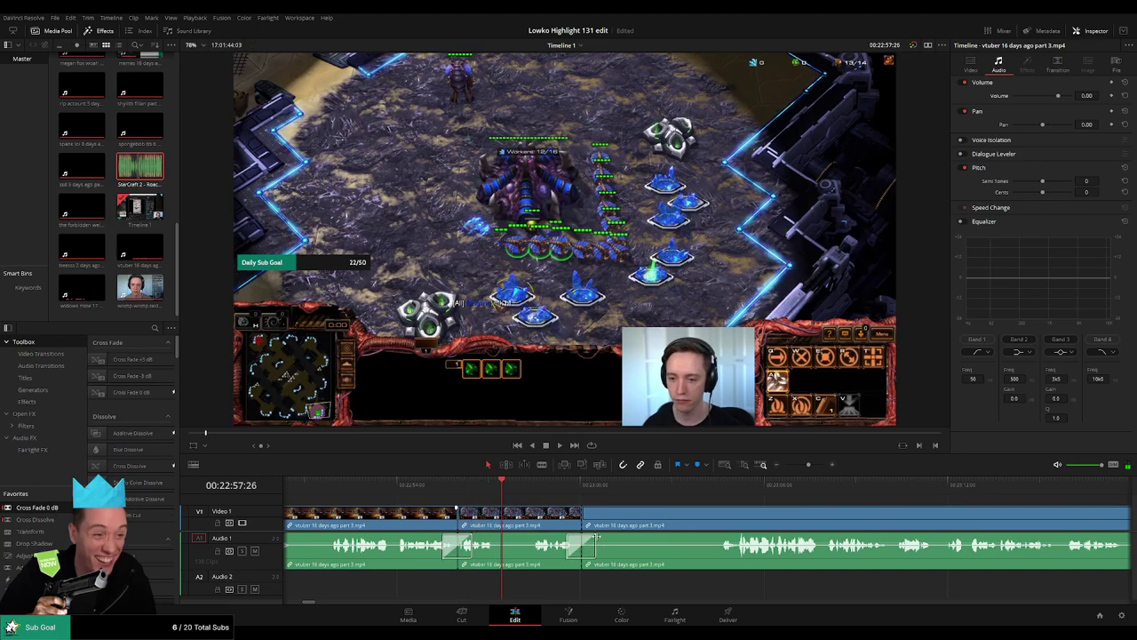
Step: Cut out the silent stretch of the vtuber part 3 clip between about 23:00 and 23:04, closing the gap
key("b")
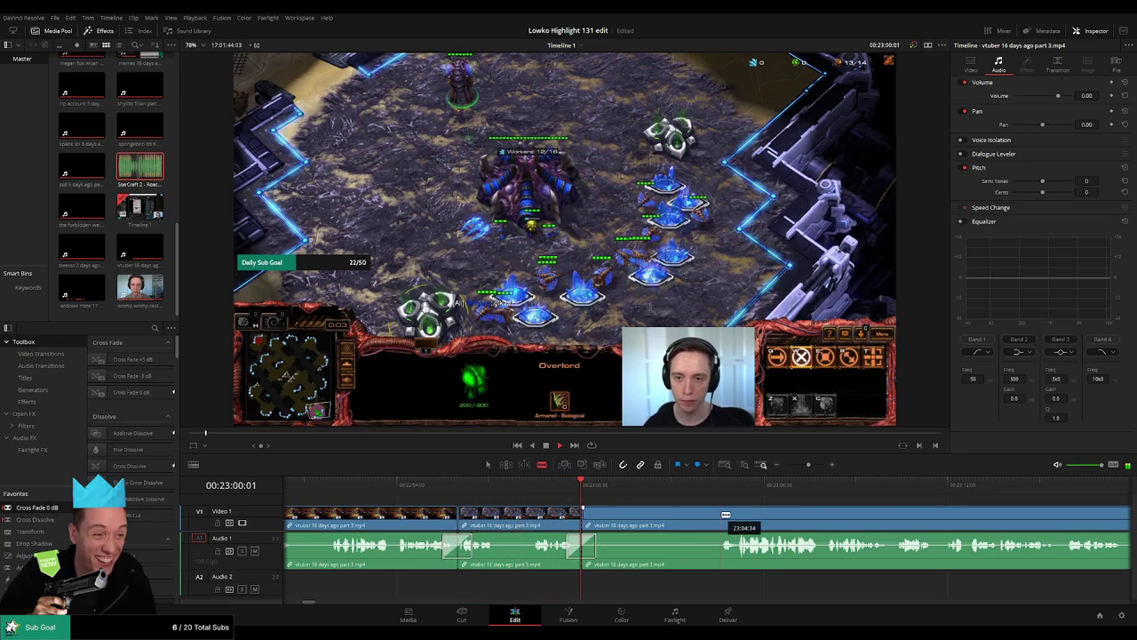
left_click(721, 516)
key("a")
left_click(689, 521)
key("Delete")
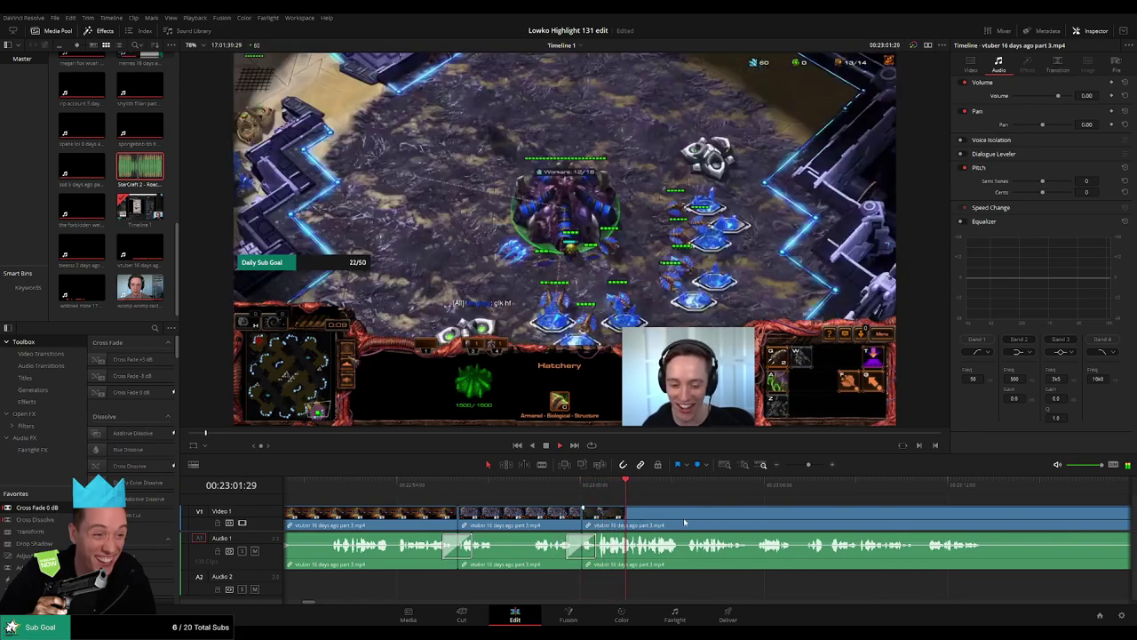
Step: Cut out the long silence in the vtuber part 3 clip between about 23:13 and 23:20, closing the gap
left_click_drag(781, 503, 518, 500)
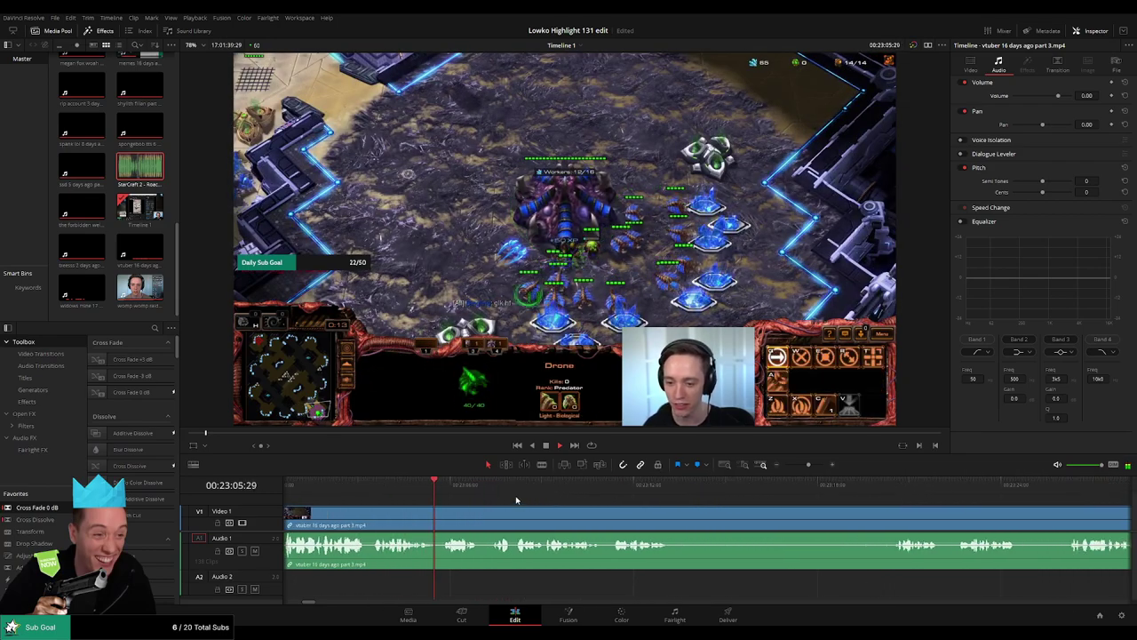
scroll(536, 498, "right", 1)
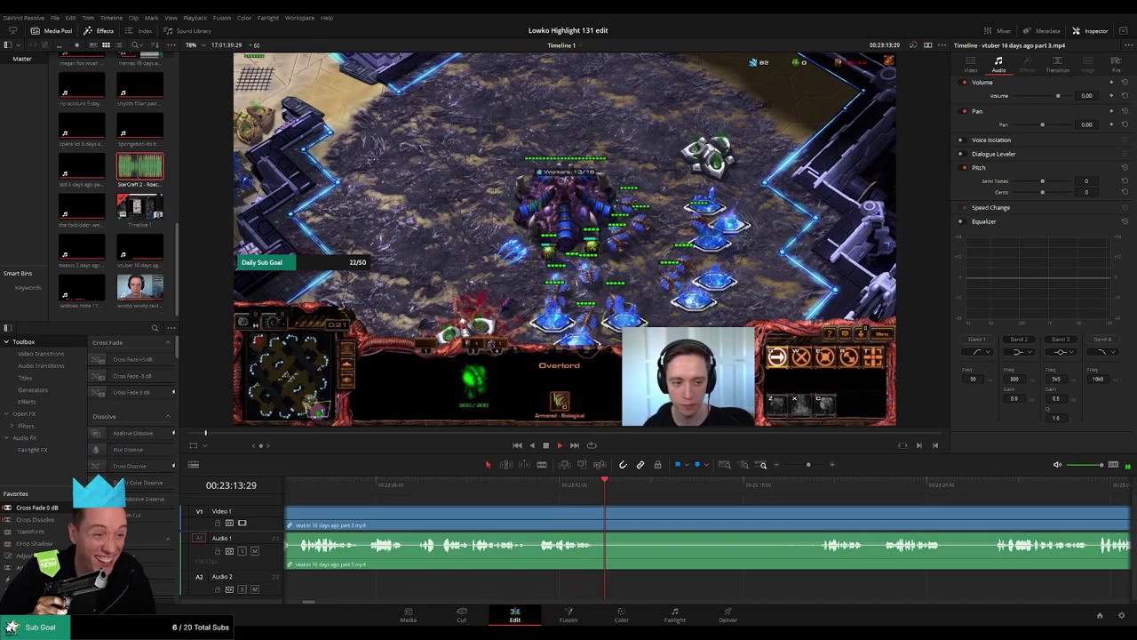
left_click(612, 513)
left_click(754, 486)
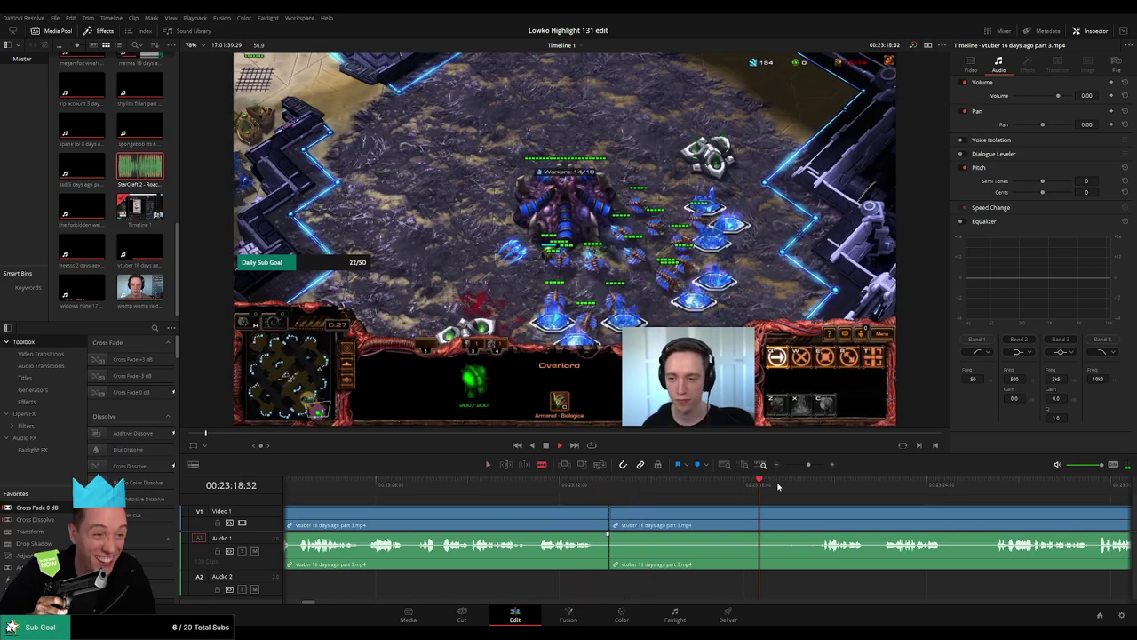
left_click_drag(809, 464, 793, 465)
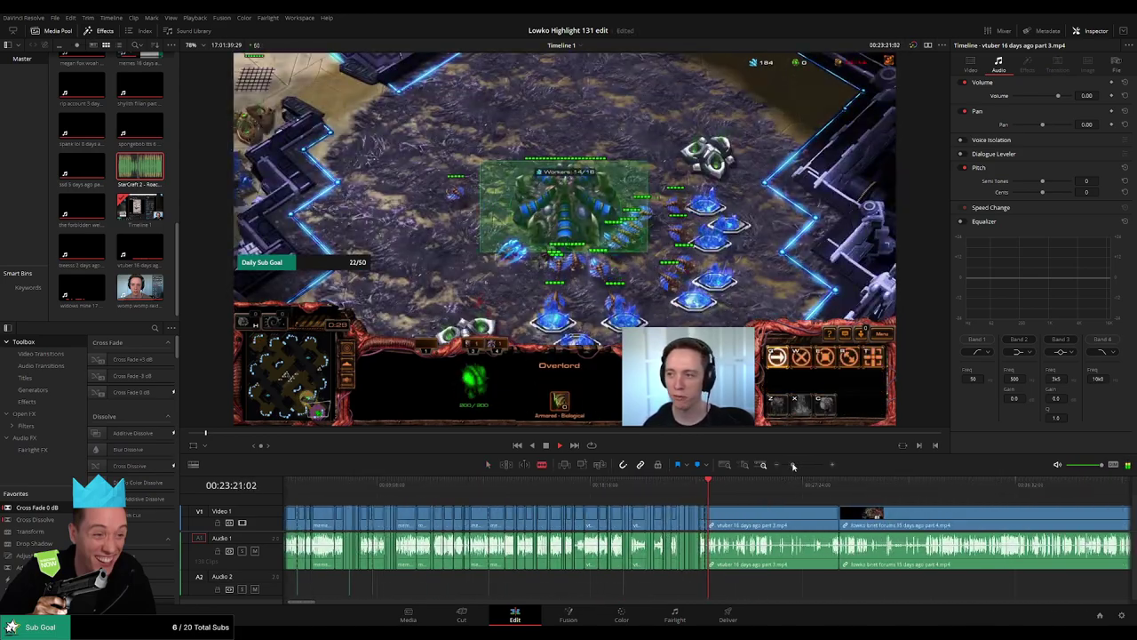
key("ctrl+shift+[")
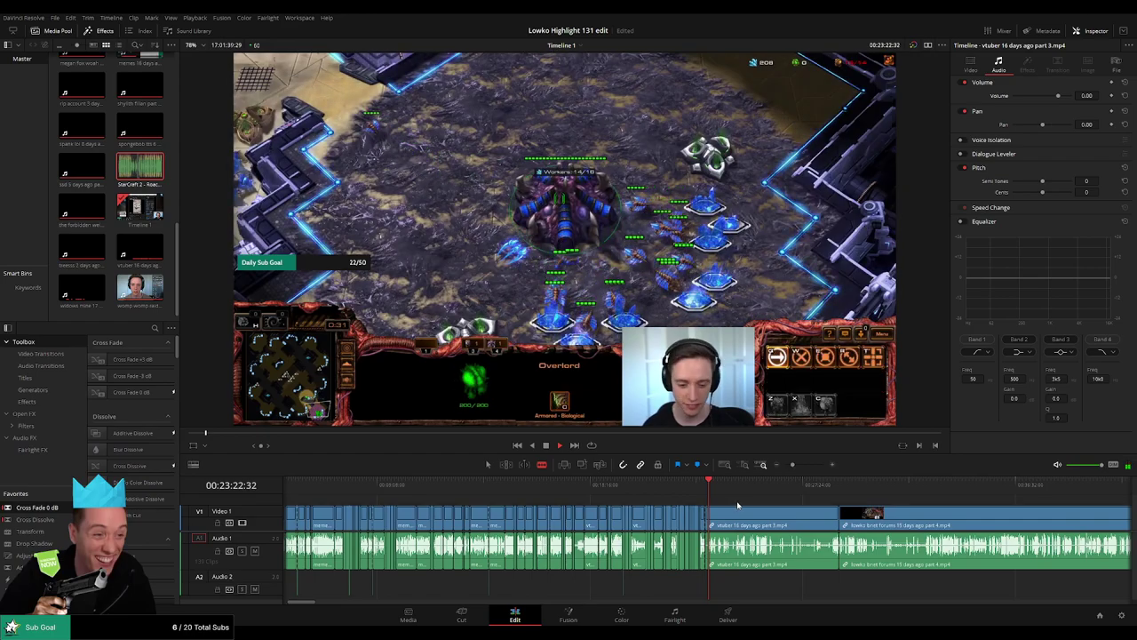
left_click_drag(794, 466, 810, 468)
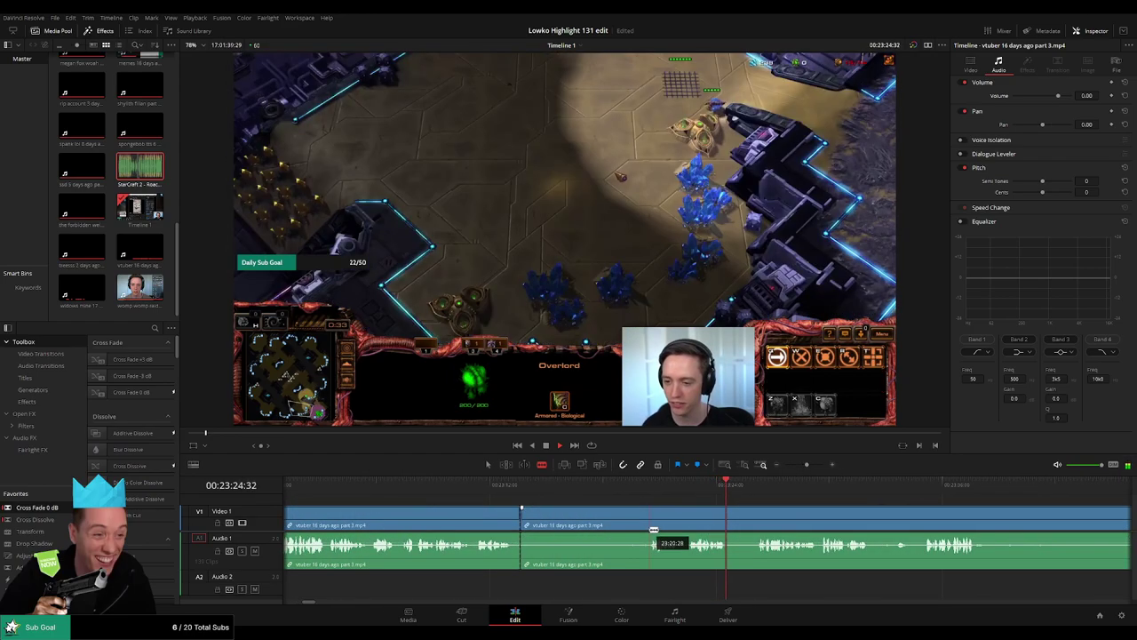
left_click(649, 531)
key("a")
left_click(632, 531)
key("Delete")
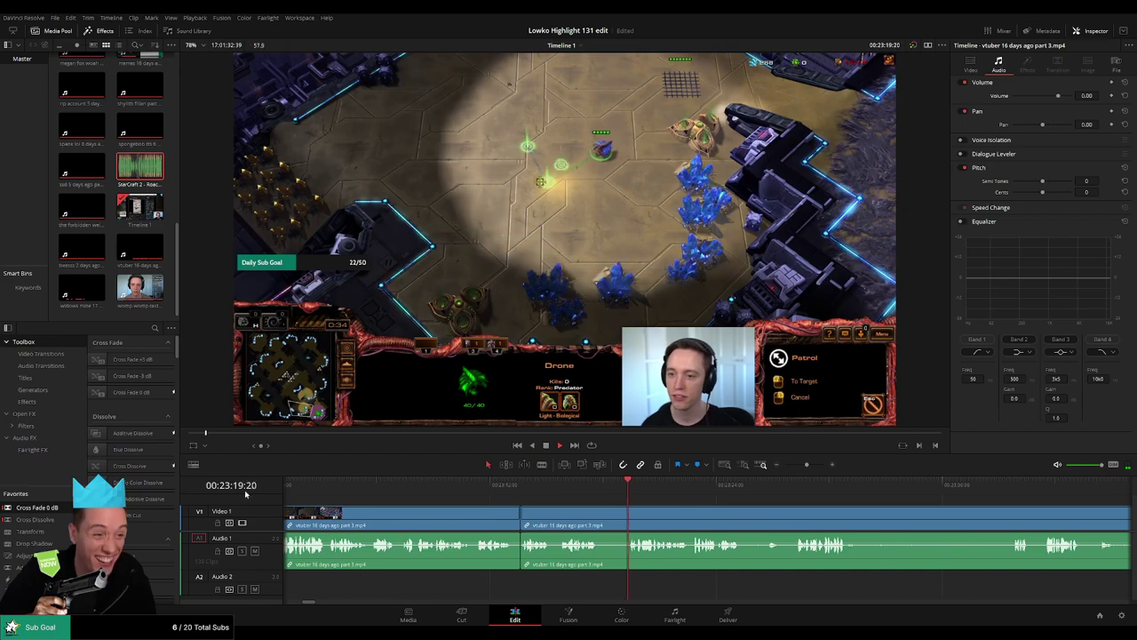
Step: Cut out the short pause from about 23:18 to 23:19, closing the gap, and apply a Cross Fade 0 dB at the cut
key("b")
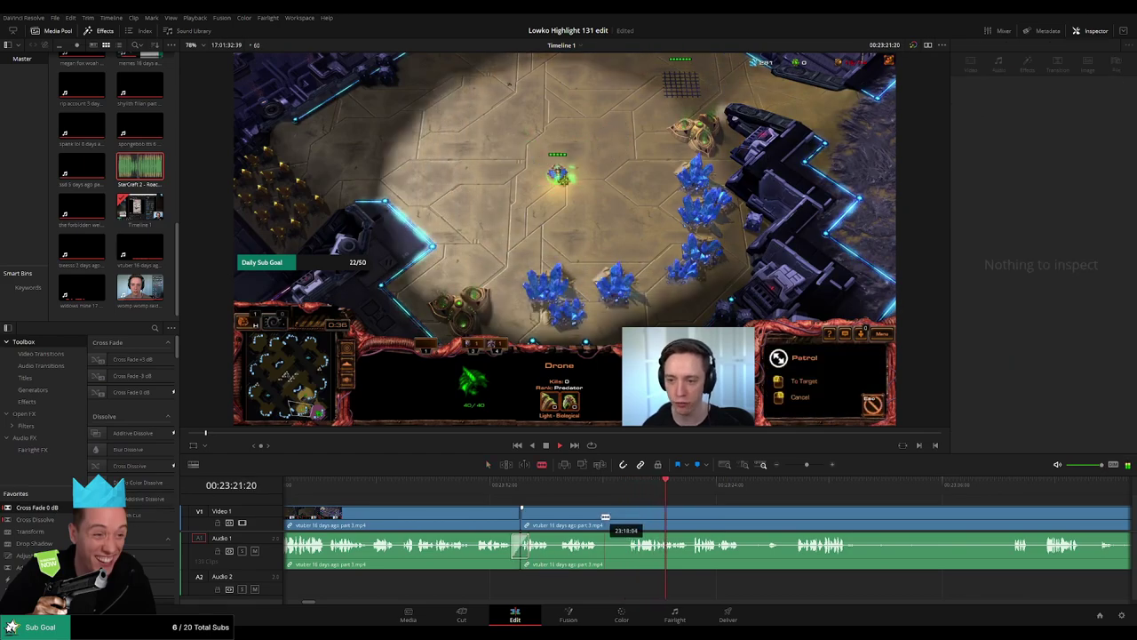
left_click(601, 517)
key("a")
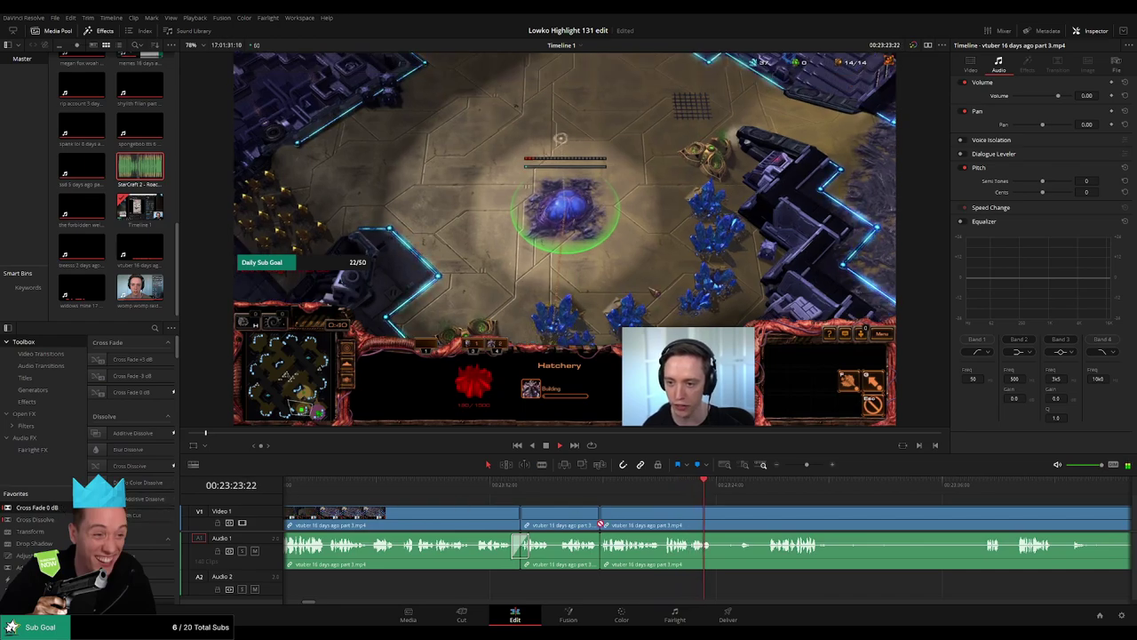
left_click_drag(608, 564, 608, 562)
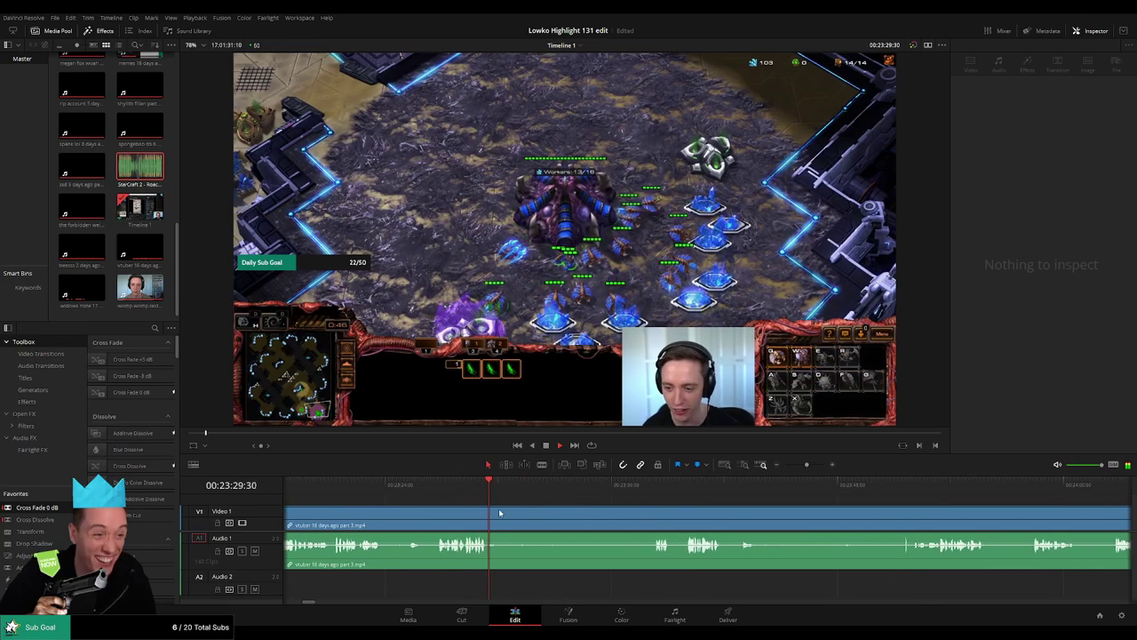
Step: Cut out the silent stretch of the vtuber part 3 clip between about 23:30 and 23:38, closing the gap
key("ctrl+b")
key("space")
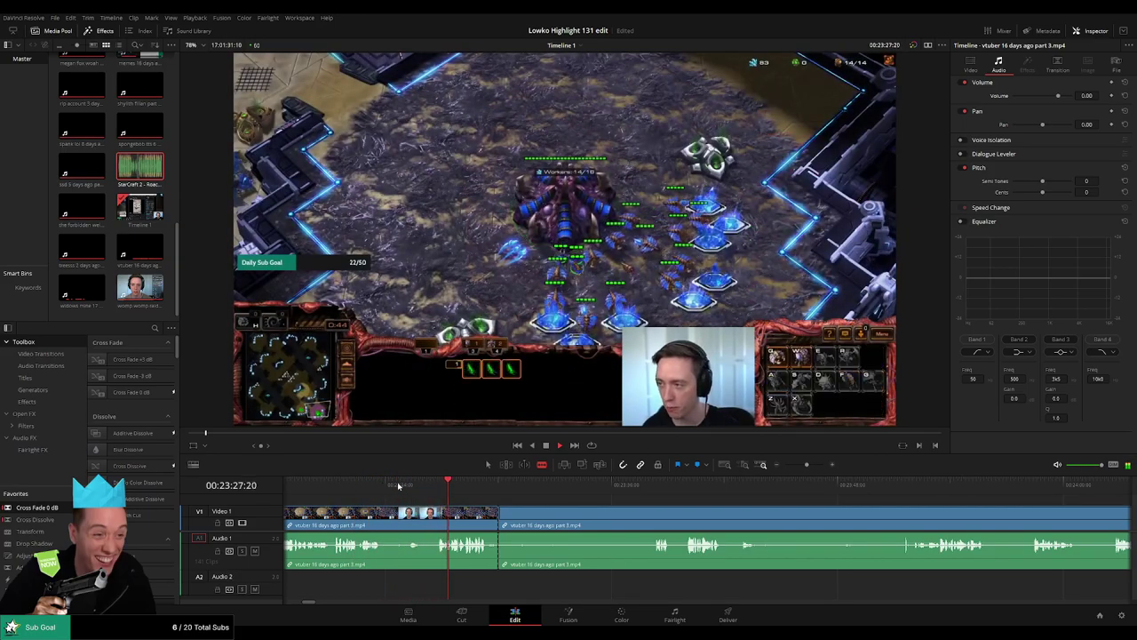
left_click(657, 489)
left_click(659, 511)
key("a")
left_click(616, 518)
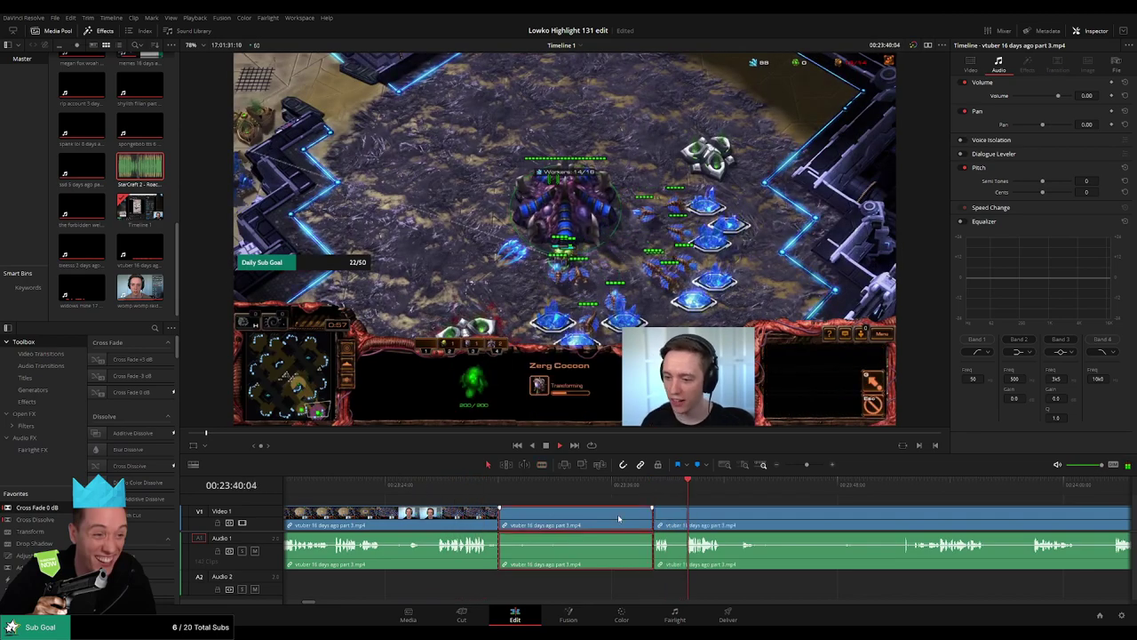
key("Delete")
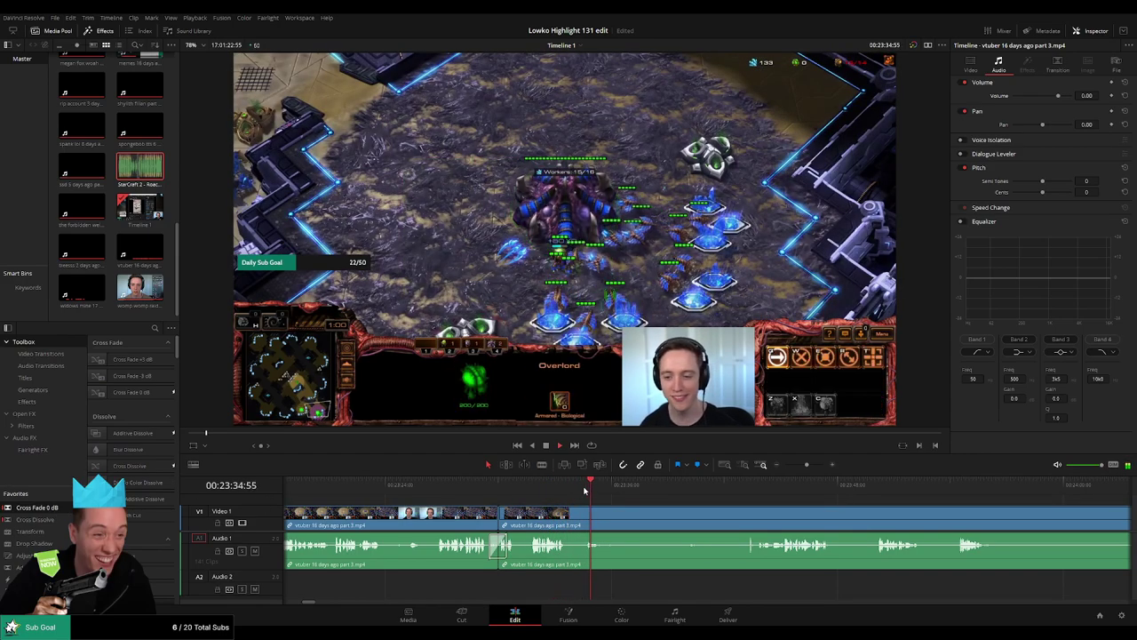
Step: Cut out the silent stretch of the vtuber part 3 clip between about 23:36 and 23:44, closing the gap
key("space")
key("b")
left_click(606, 513)
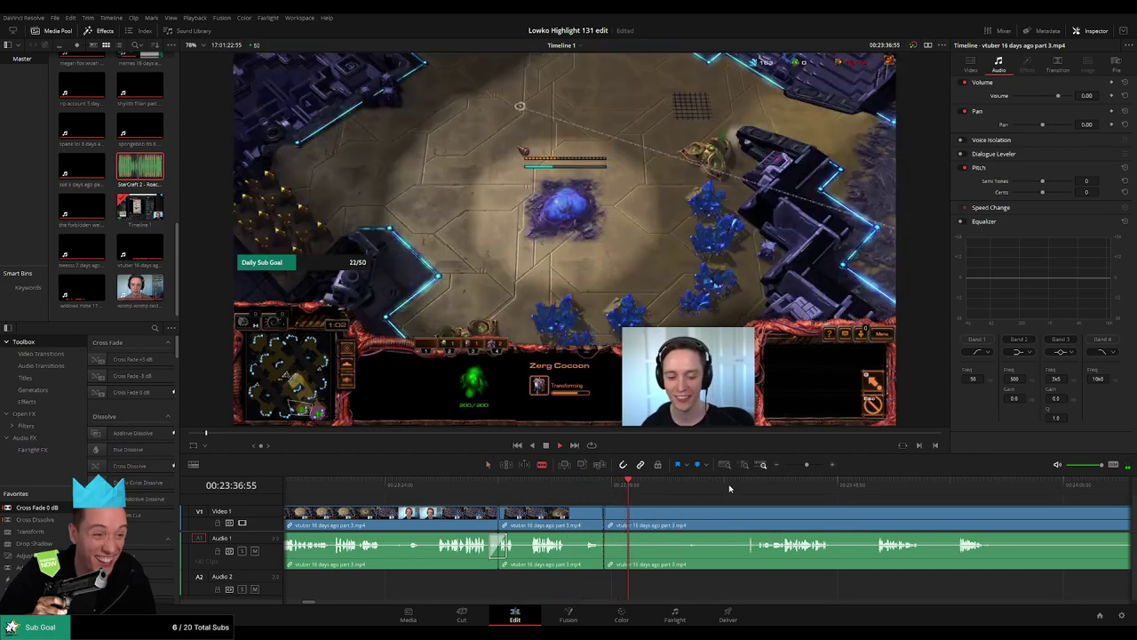
left_click(766, 485)
left_click(759, 513)
key("a")
left_click(730, 516)
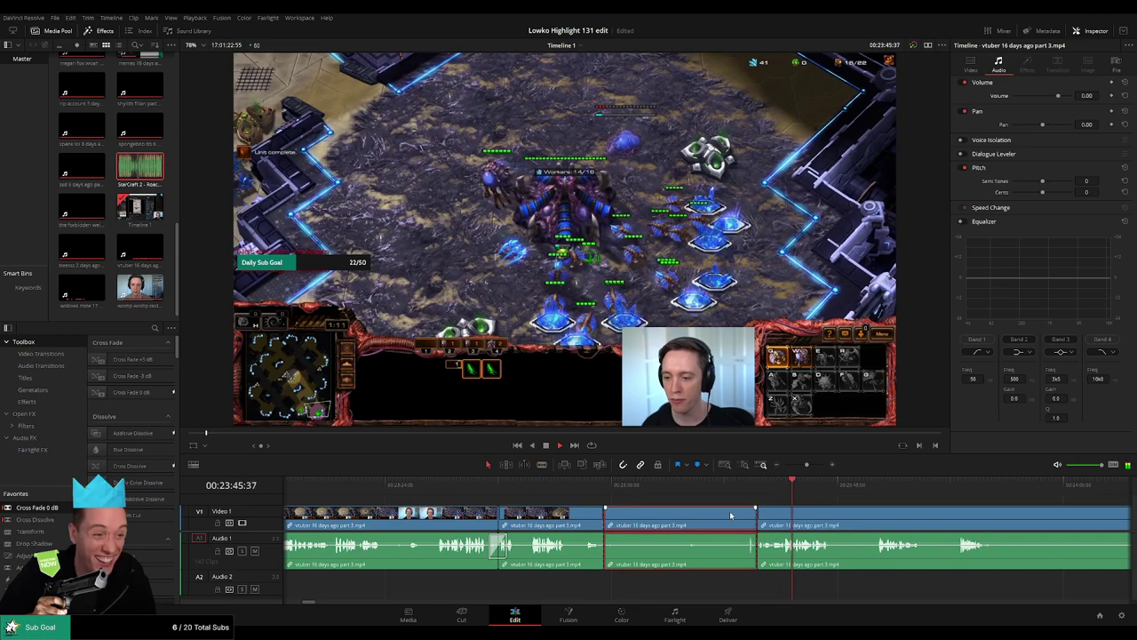
key("Delete")
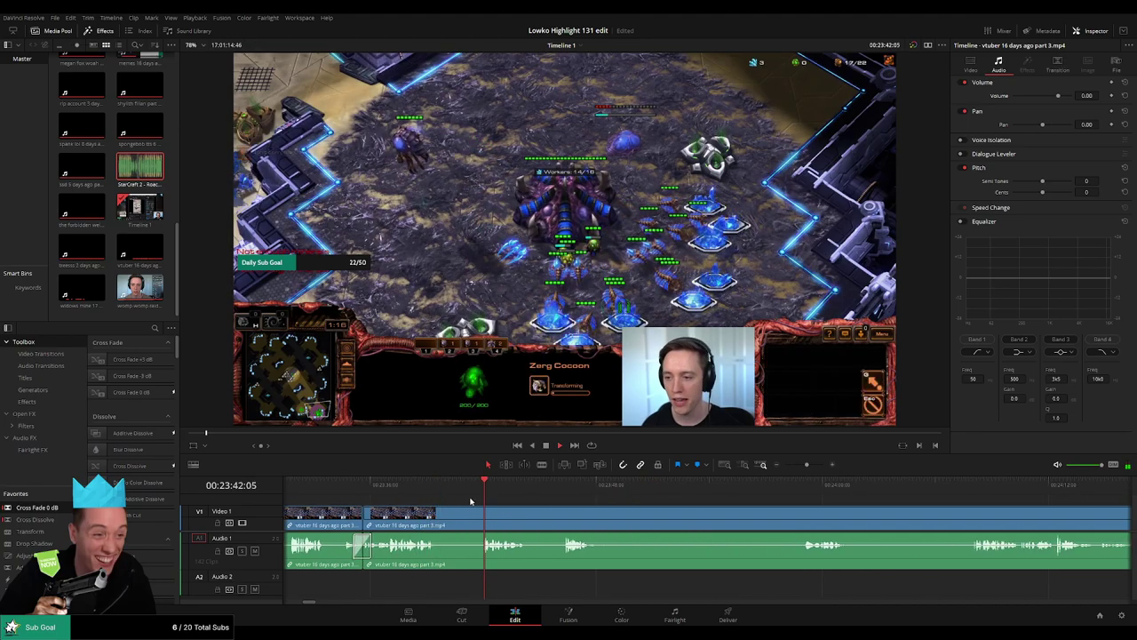
Step: Cut out the pause in the vtuber part 3 clip from about 23:39 to 23:42, closing the gap, with a Cross Fade 0 dB at the cut
left_click(437, 517)
left_click(480, 517)
key("a")
left_click(465, 518)
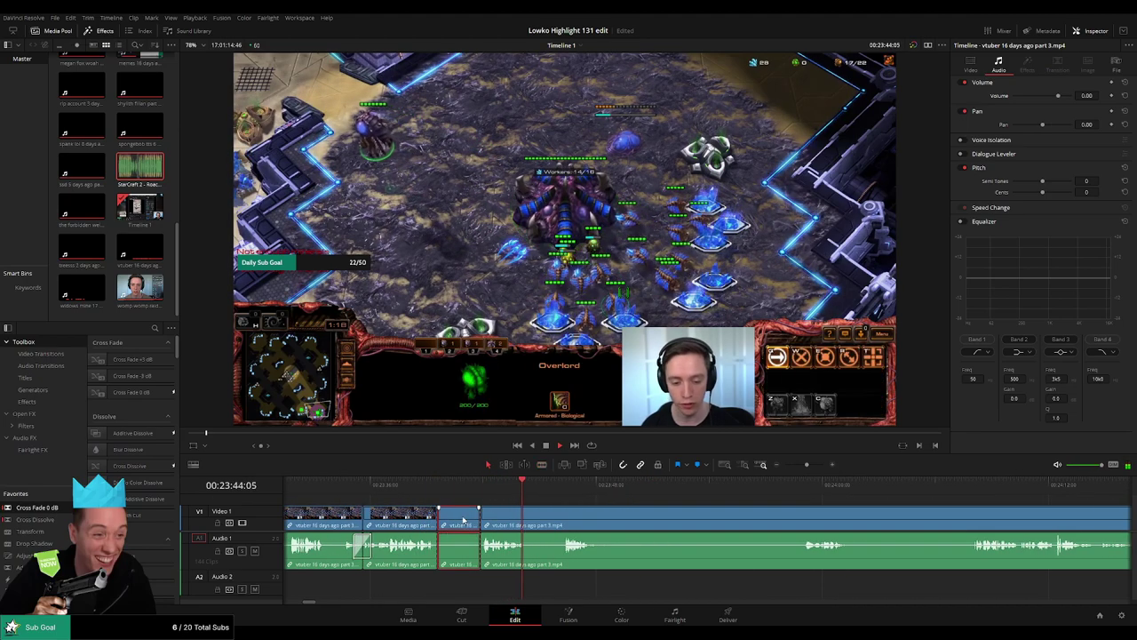
key("Delete")
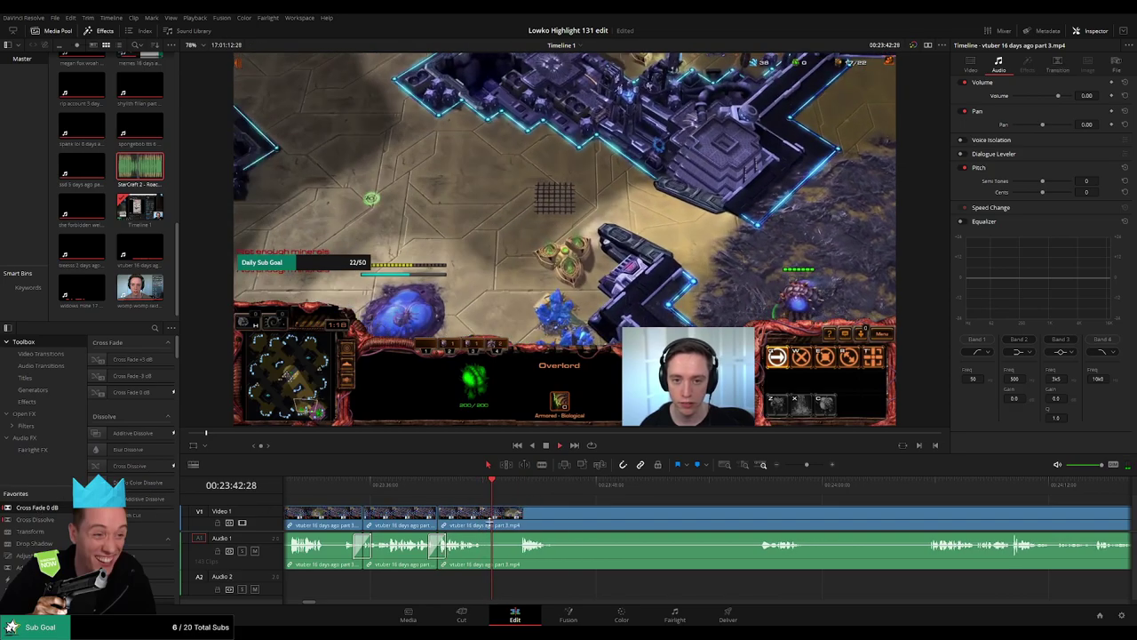
Step: Cut out the short pause from about 23:42 to 23:44, closing the gap, and apply a Cross Fade 0 dB at the cut
key("b")
left_click(482, 522)
left_click(518, 517)
key("space")
key("a")
left_click(506, 526)
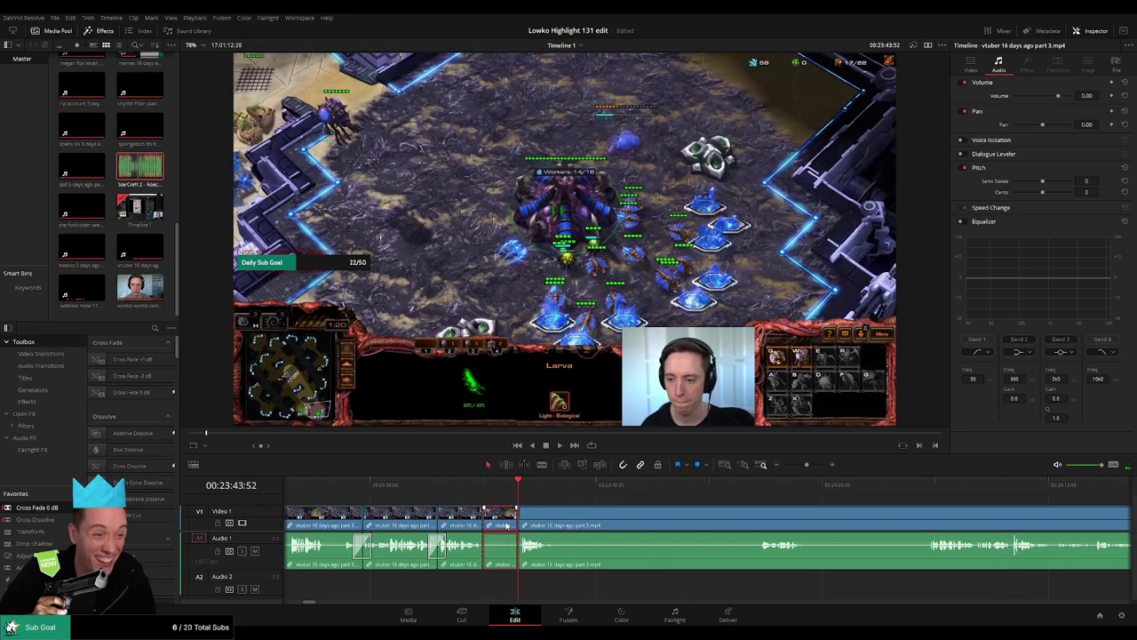
key("Delete")
key("space")
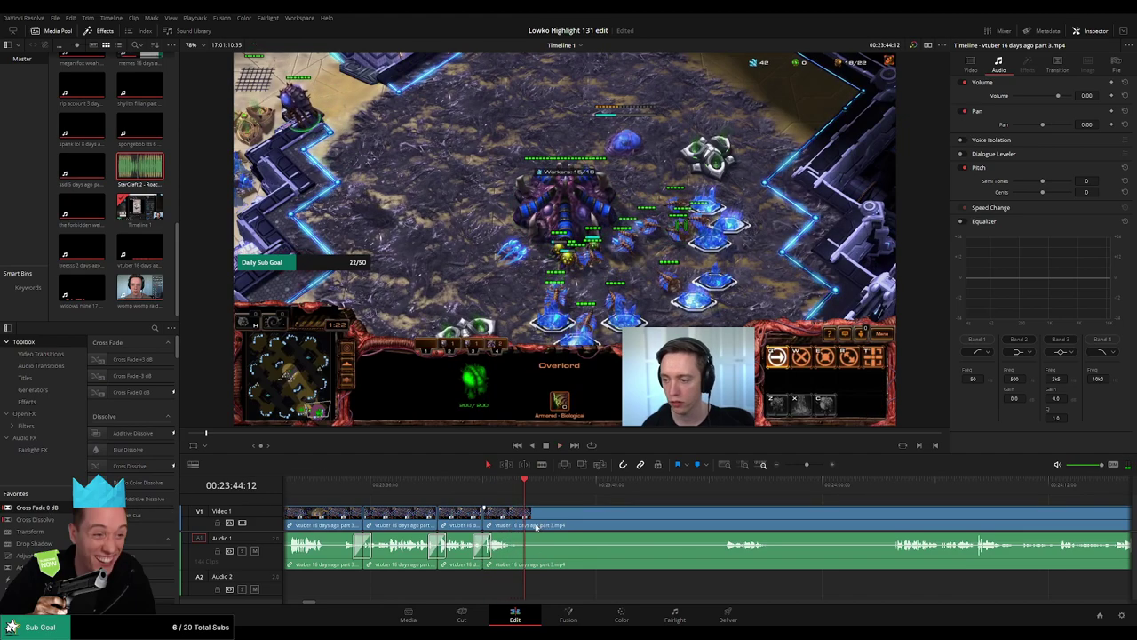
Step: Cut out the silent stretches at about 23:46–23:55 and 23:58–24:04, closing the gaps, and cross-fade both cuts with Cross Fade 0 dB
left_click(724, 484)
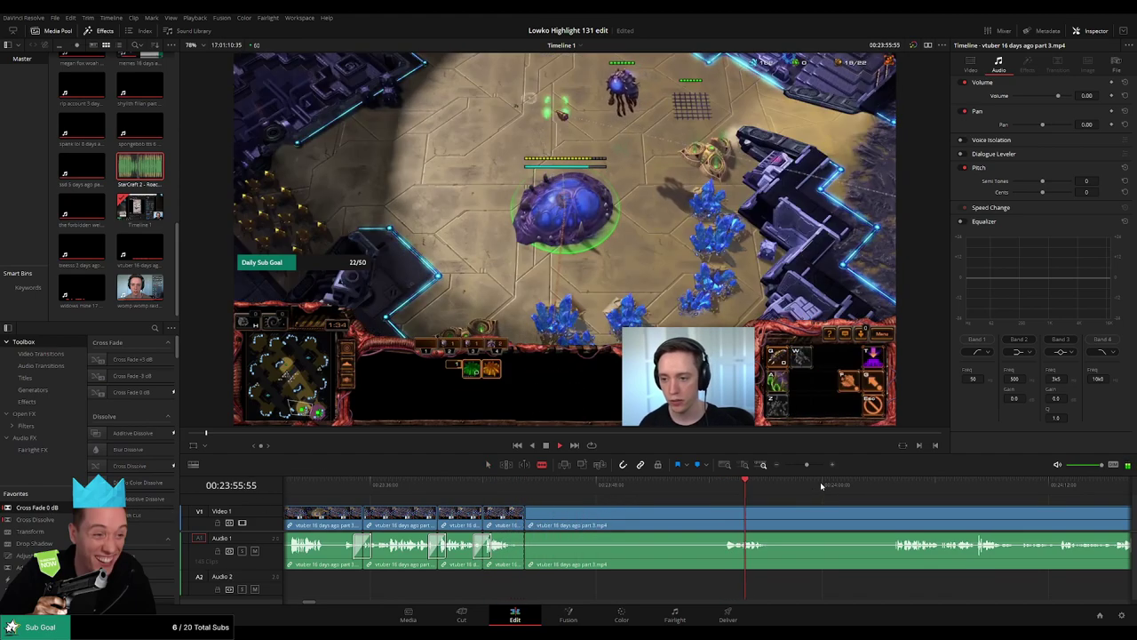
left_click(894, 485)
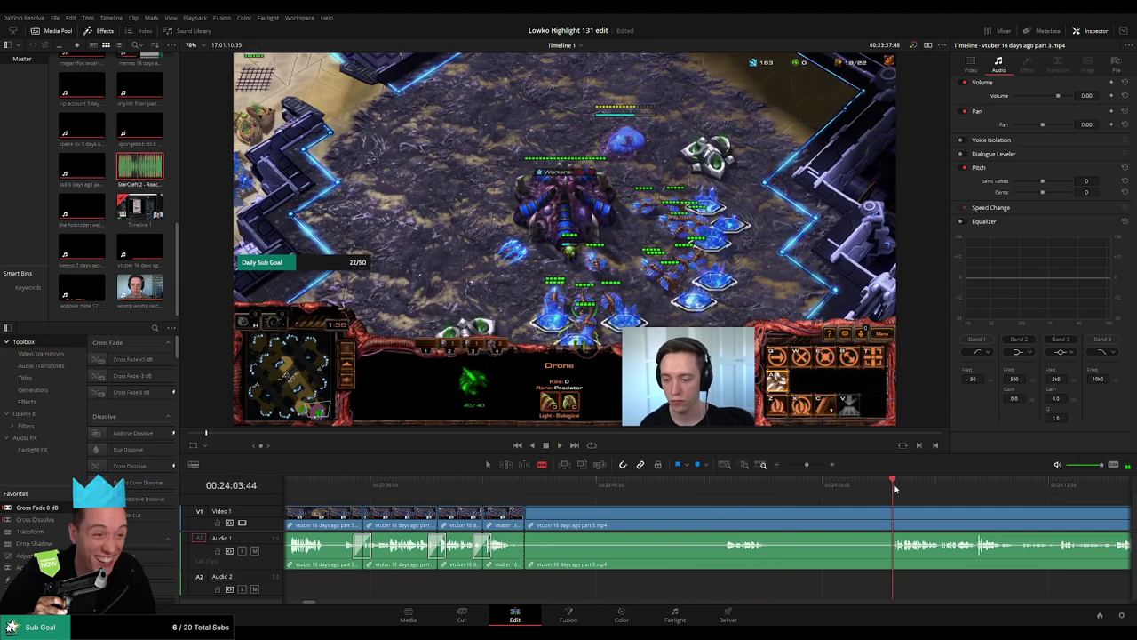
left_click_drag(807, 465, 804, 464)
left_click(604, 519)
left_click(630, 515)
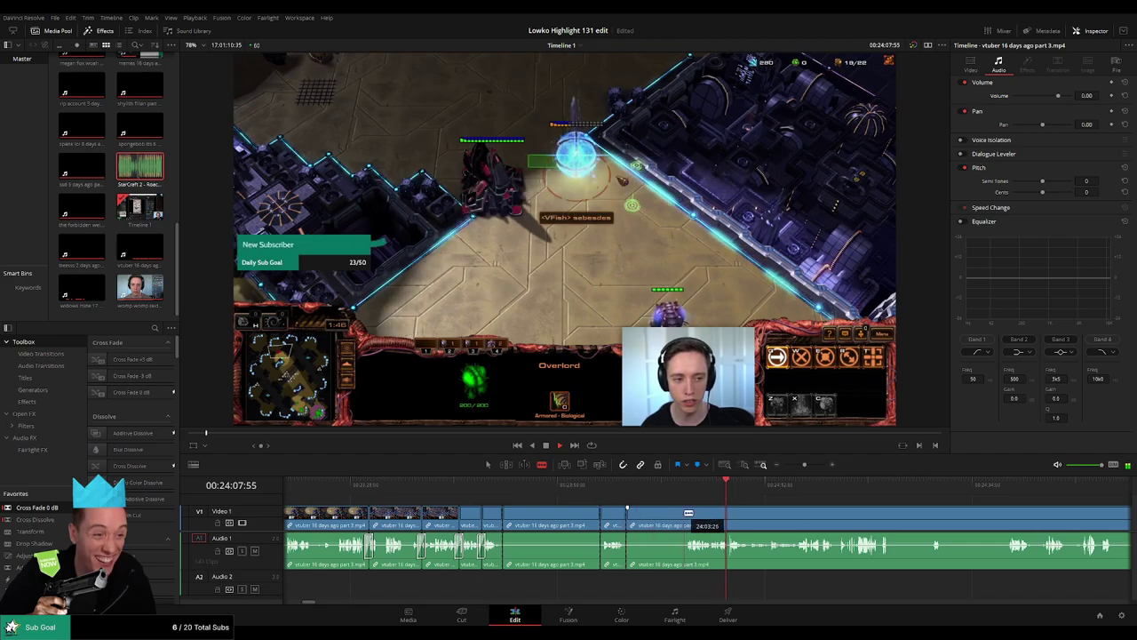
left_click_drag(690, 514, 689, 515)
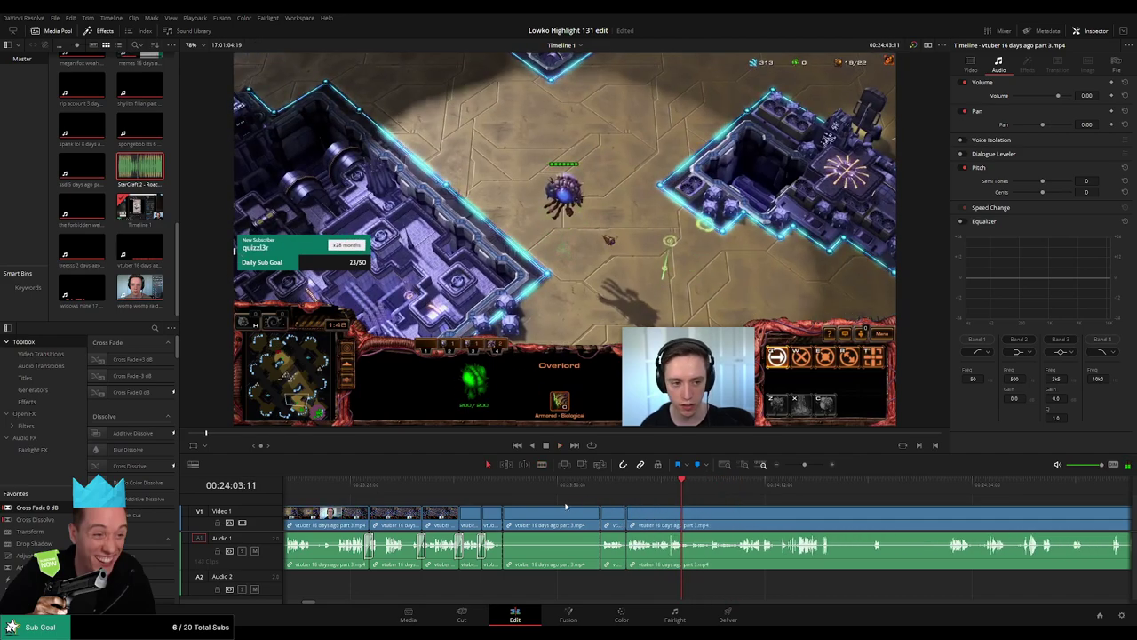
key("Delete")
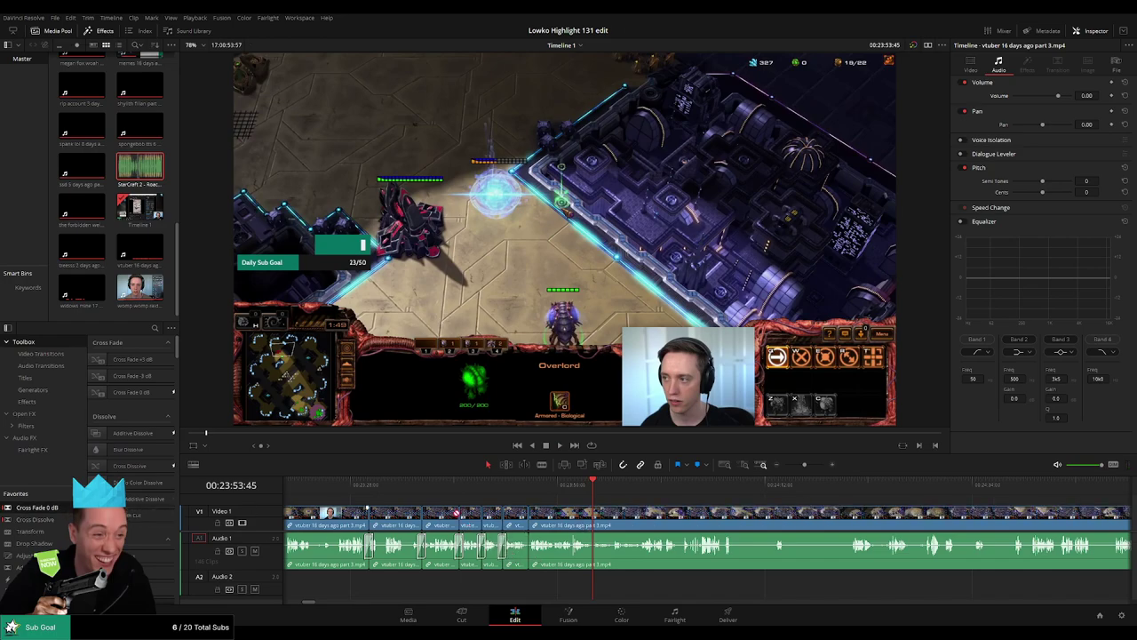
left_click_drag(457, 513, 553, 557)
Step: Cut off the rest of the vtuber part 3 clip after about 24:09, closing the gap to the lowko bnet forums clip
left_click_drag(663, 528, 498, 507)
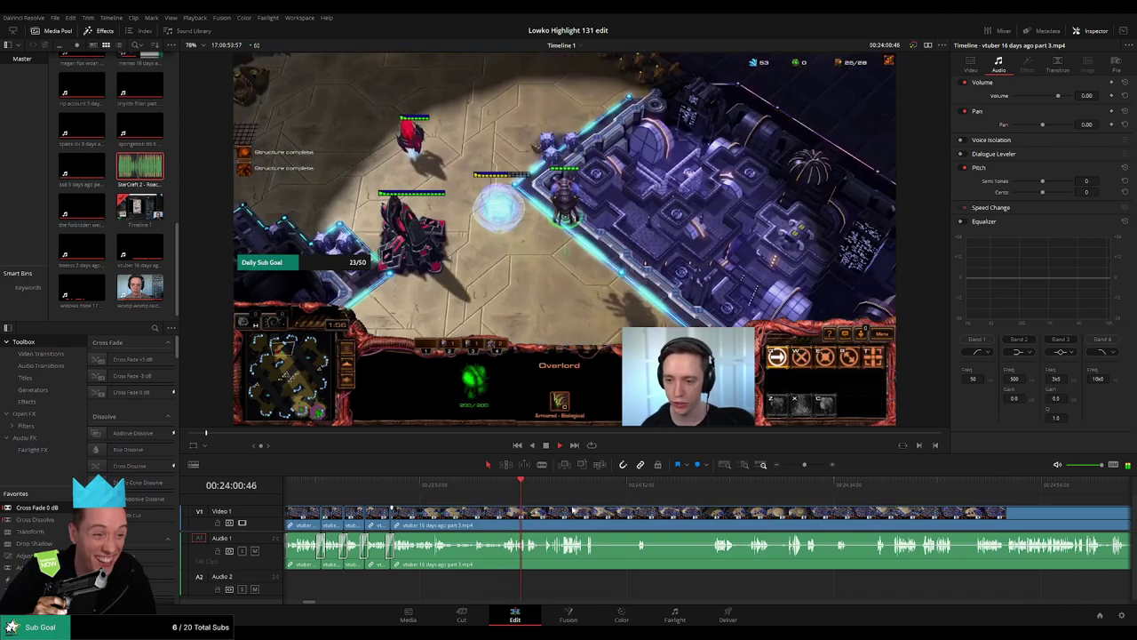
left_click_drag(572, 504, 463, 499)
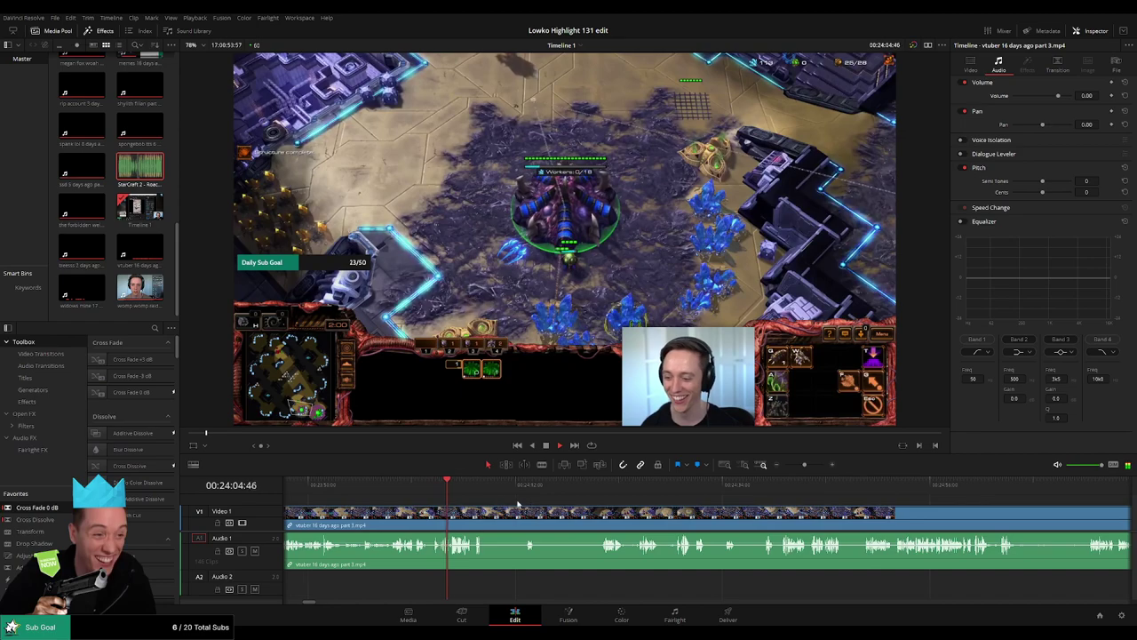
left_click_drag(518, 503, 501, 503)
scroll(500, 504, "right", 1)
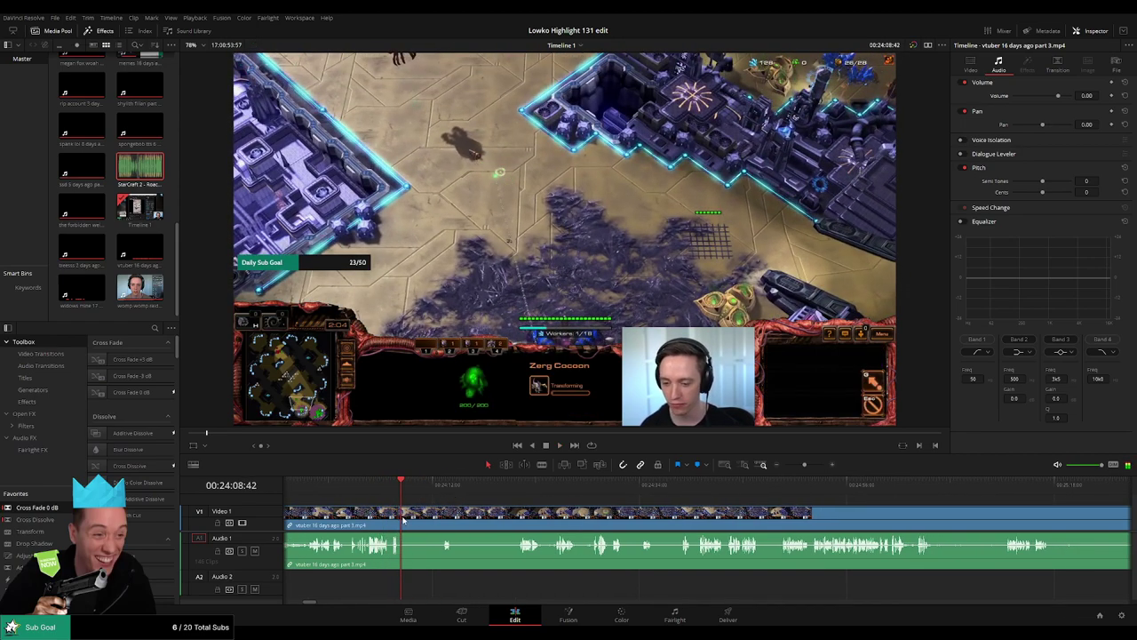
key("b")
left_click(402, 519)
key("space")
left_click(446, 490)
left_click(510, 489)
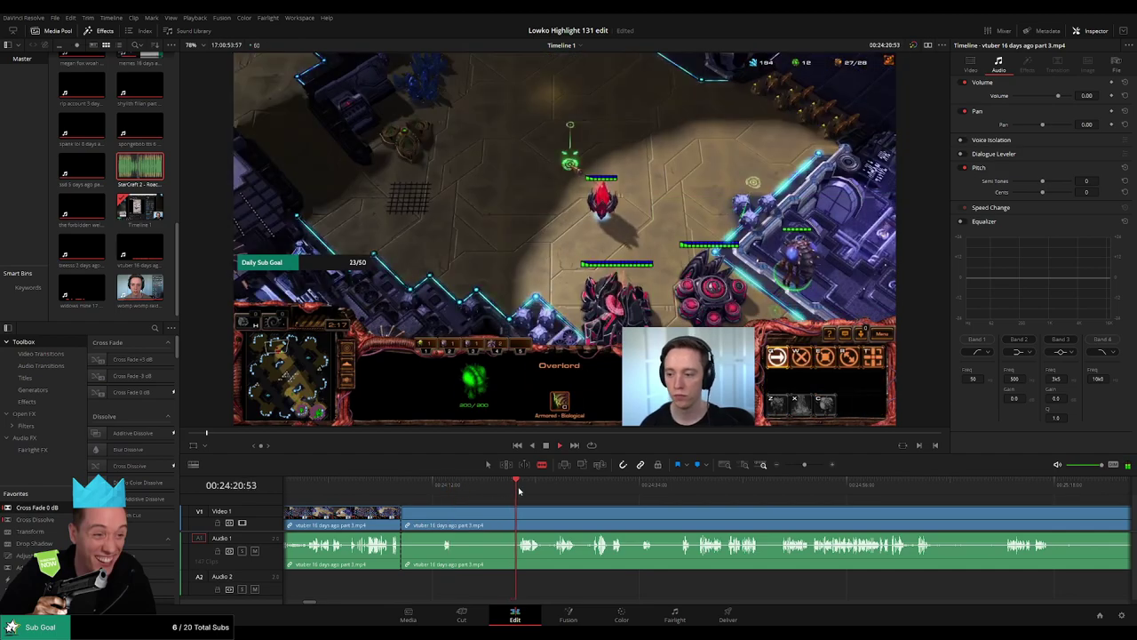
left_click_drag(804, 464, 793, 465)
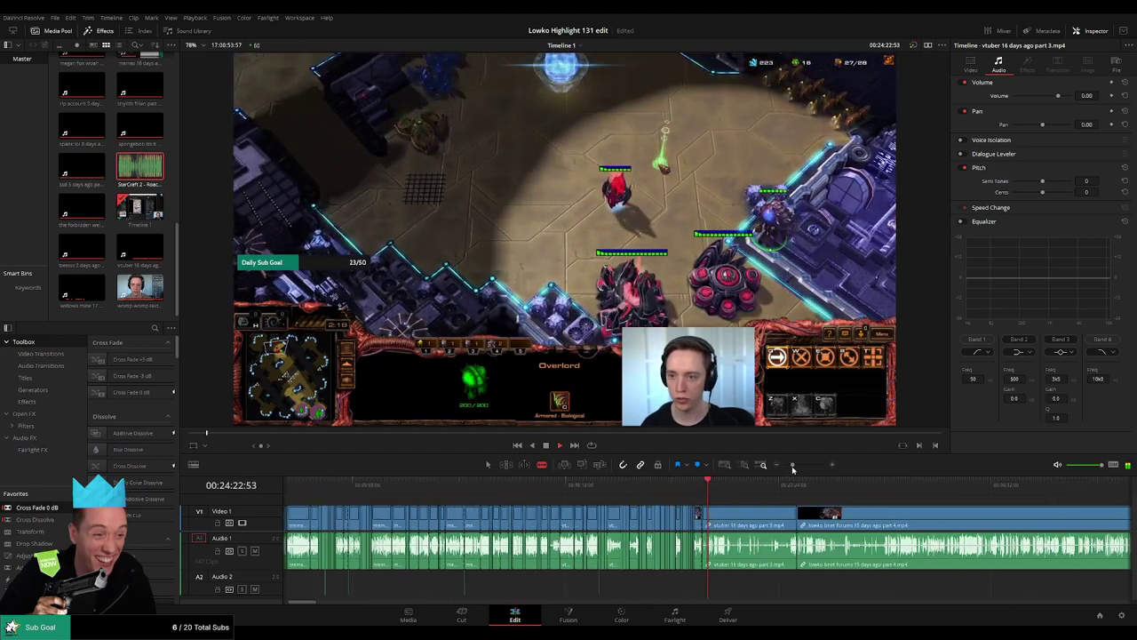
key("a")
left_click(754, 522)
key("Delete")
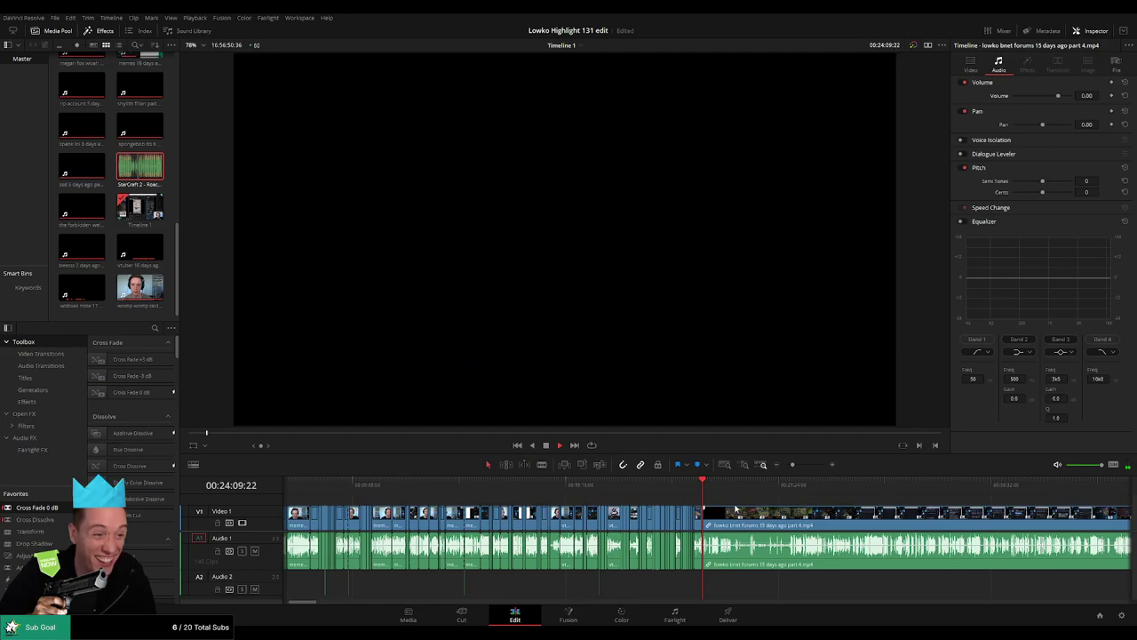
Step: Cut off the unwanted opening of the lowko bnet forums 15 days ago part 4 clip up to about 30:43, closing the gap
left_click(721, 495)
left_click(830, 498)
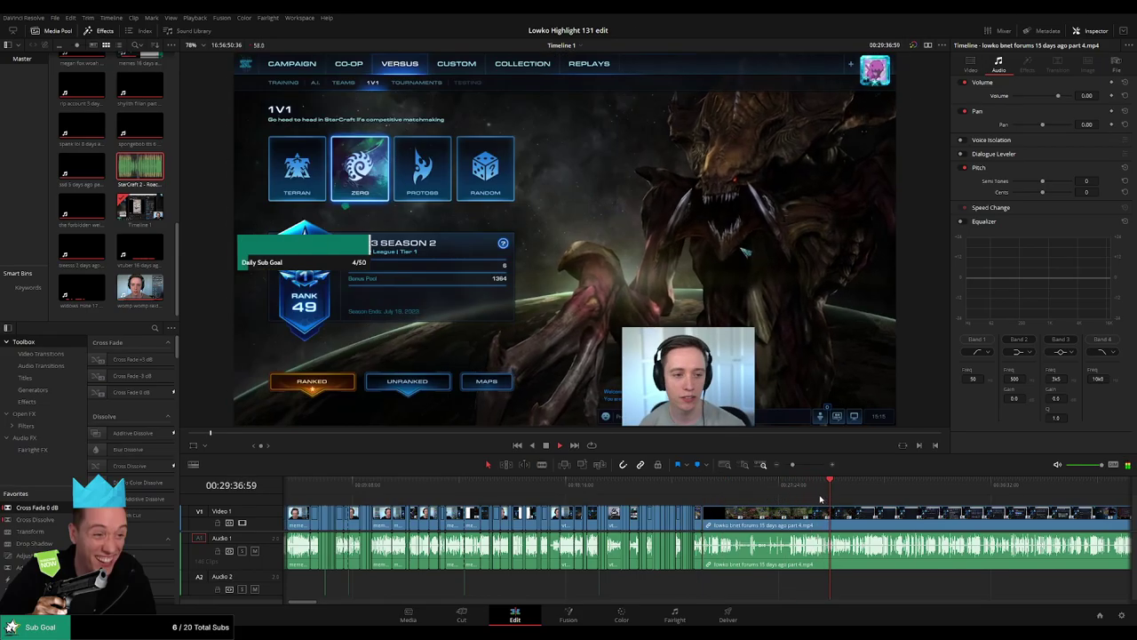
left_click_drag(791, 496, 849, 492)
scroll(674, 501, "right", 3)
left_click(633, 491)
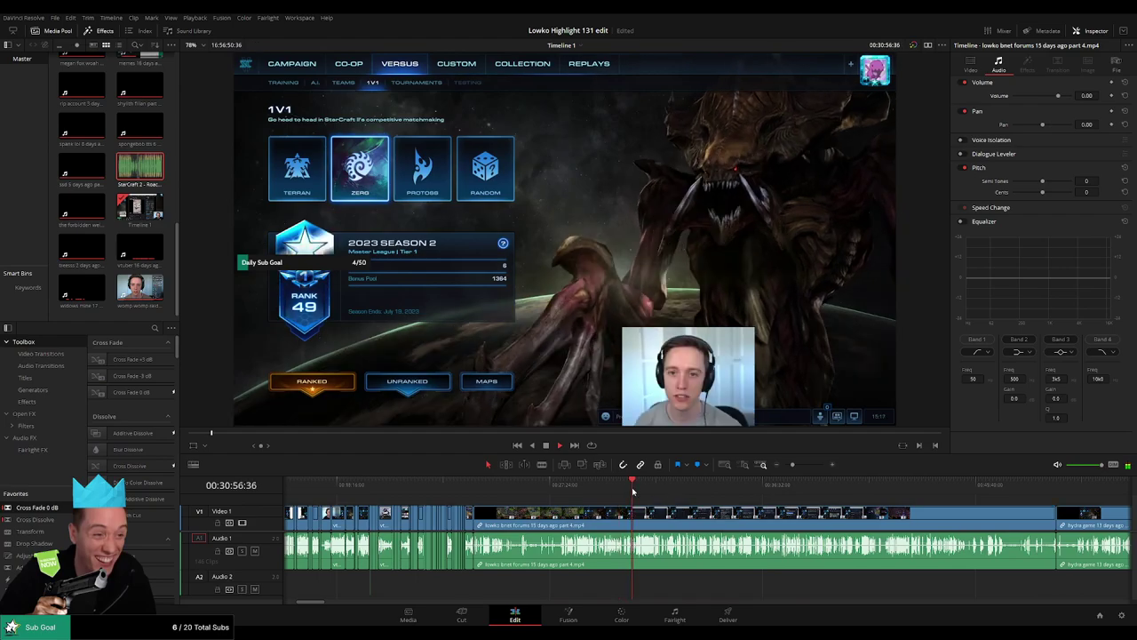
left_click_drag(793, 464, 807, 464)
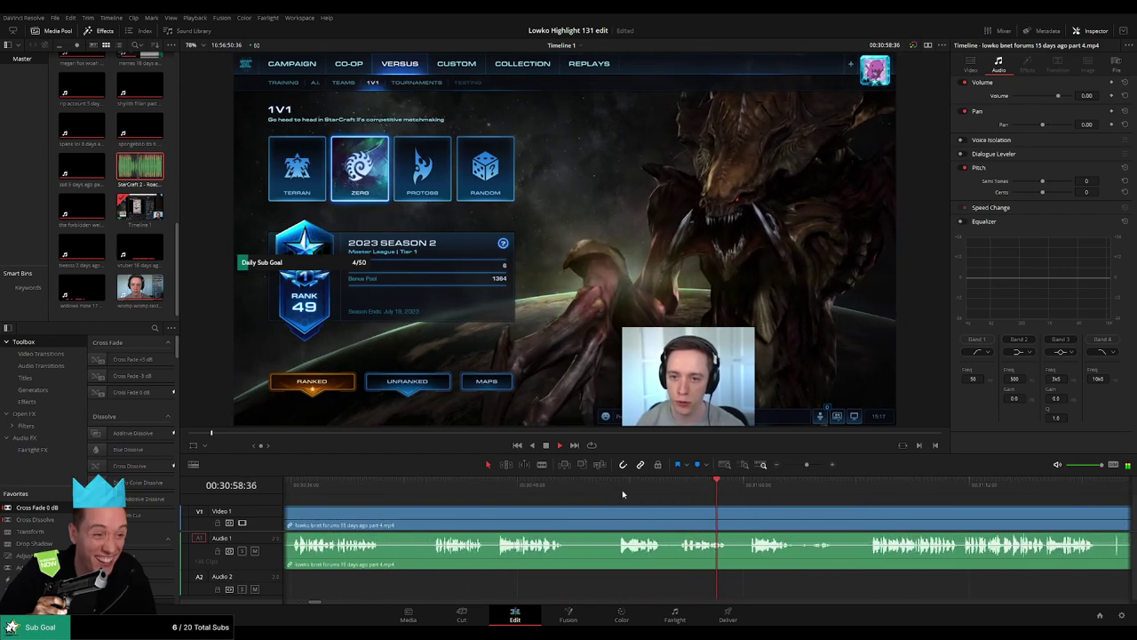
left_click(501, 492)
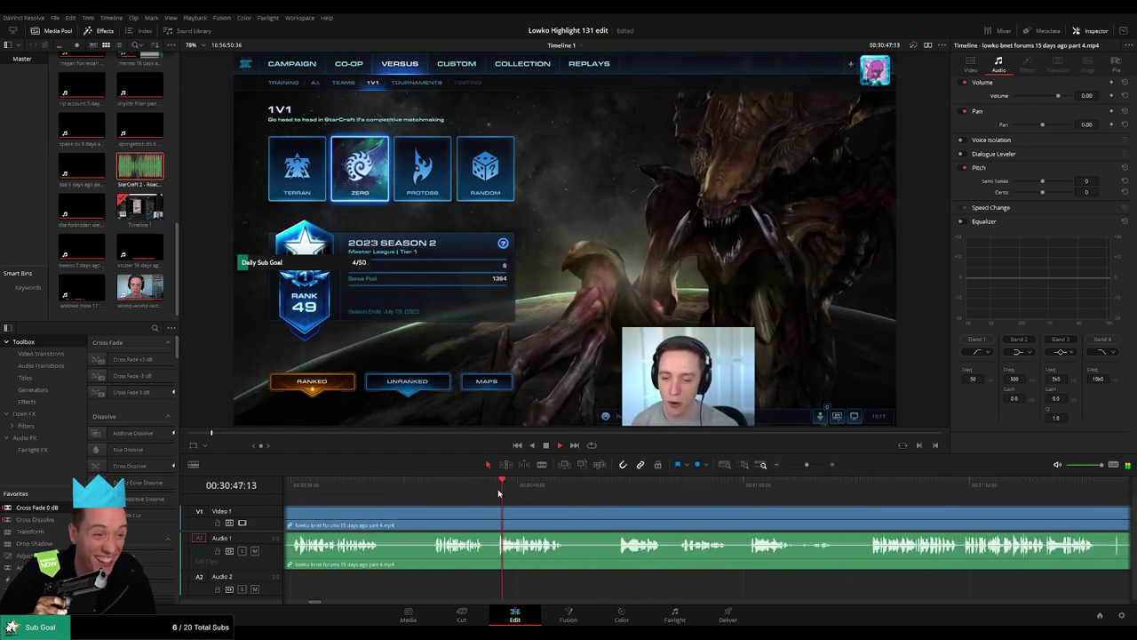
left_click(434, 491)
scroll(555, 516, "left", 2)
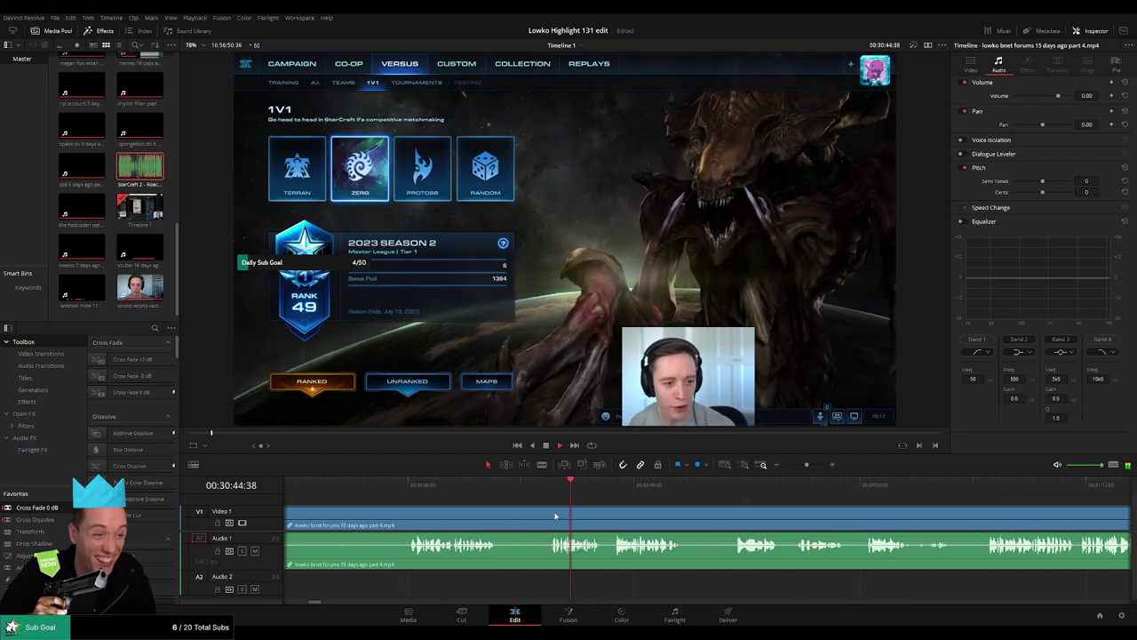
left_click(410, 491)
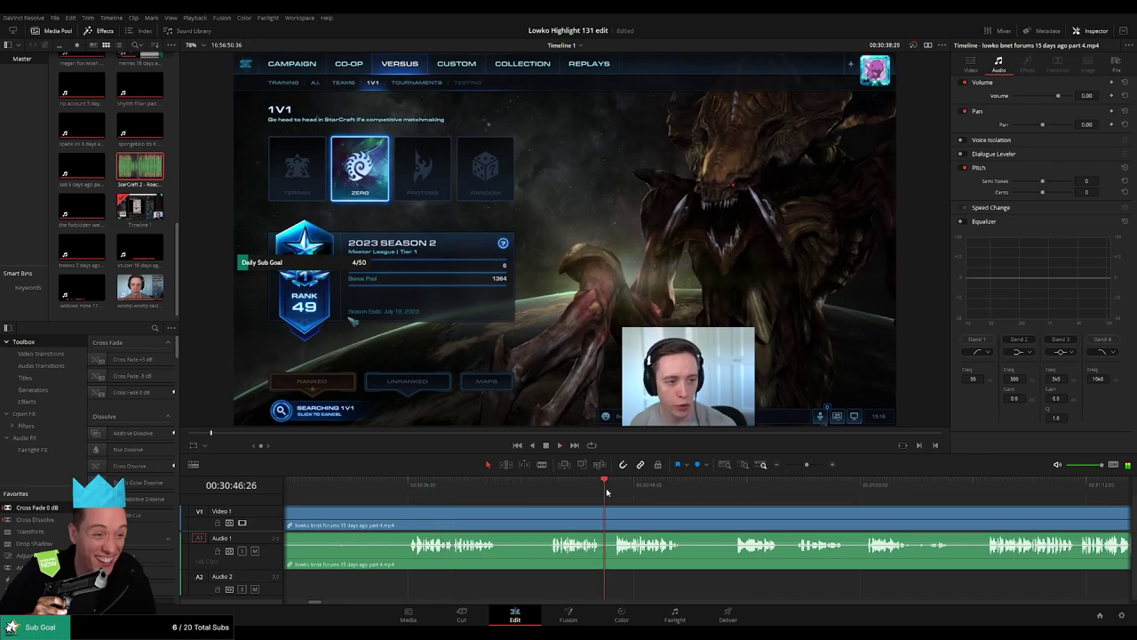
left_click_drag(612, 490, 723, 487)
scroll(675, 494, "right", 3)
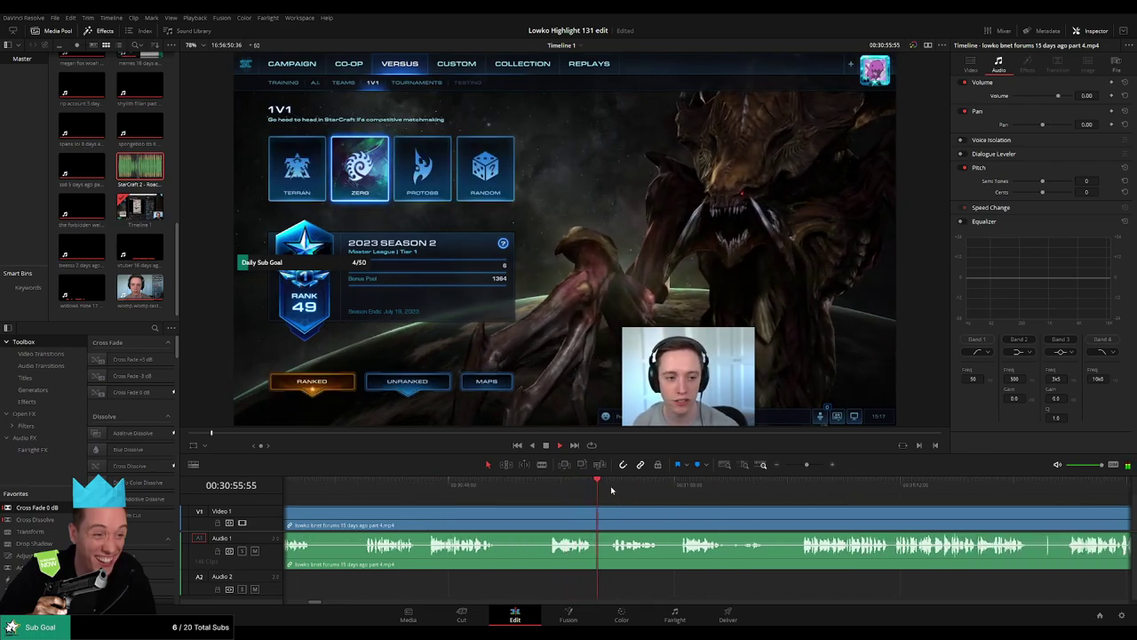
left_click(431, 489)
scroll(525, 524, "left", 2)
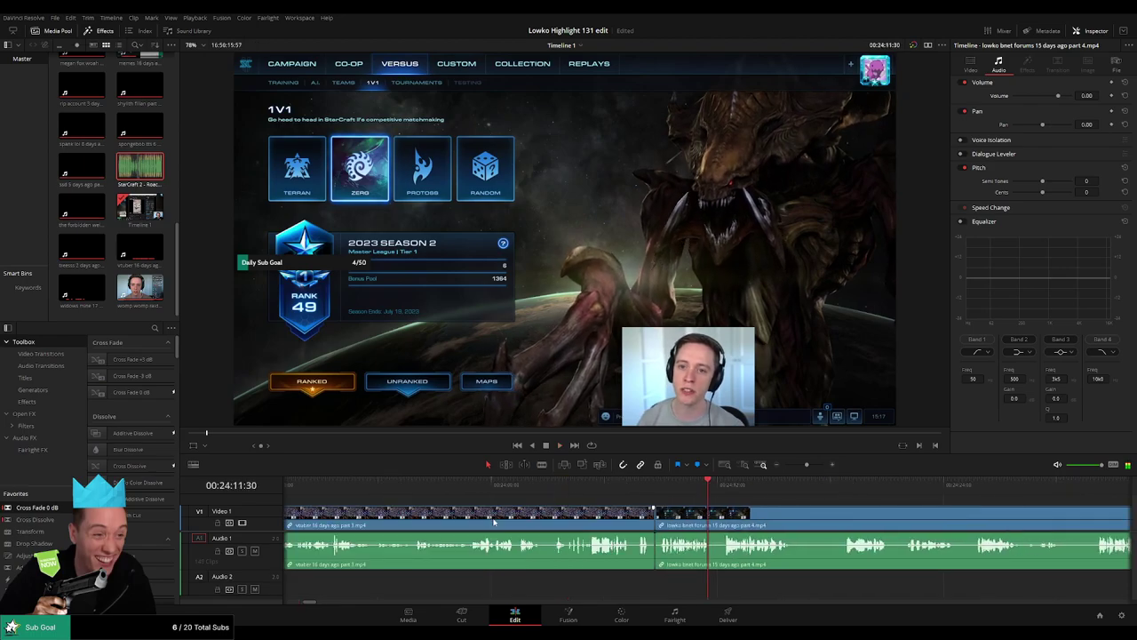
Step: Cut out the lowko bnet forums section from about 24:16 to 24:19, closing the gap, and apply a Cross Fade 0 dB at the cut
scroll(830, 519, "right", 3)
key("b")
left_click(524, 513)
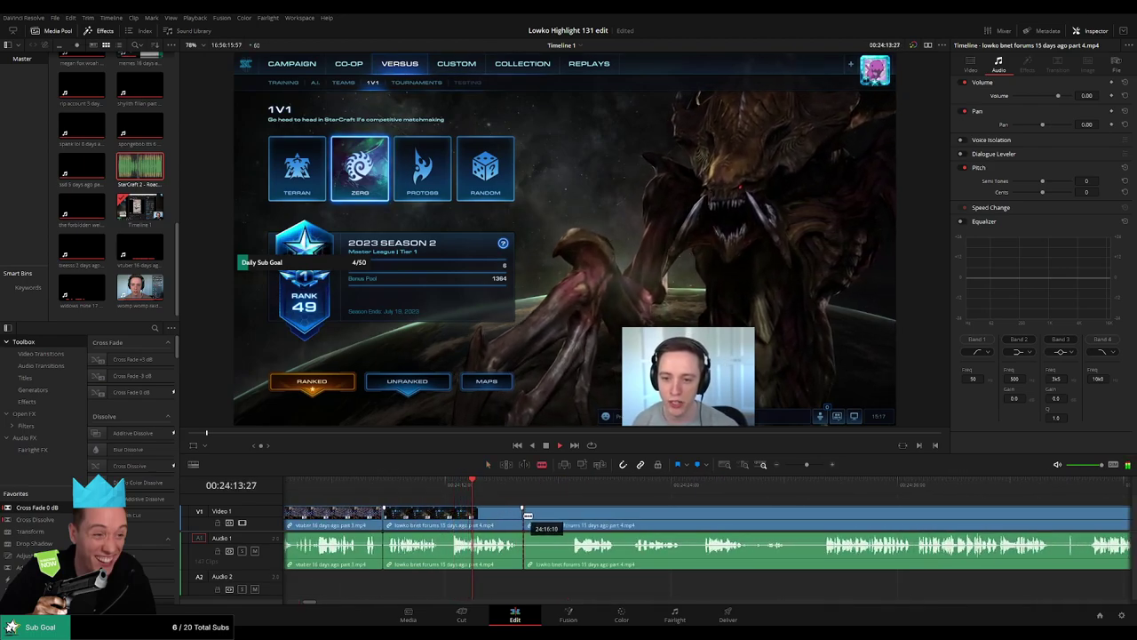
left_click(573, 515)
key("a")
left_click(557, 517)
key("Delete")
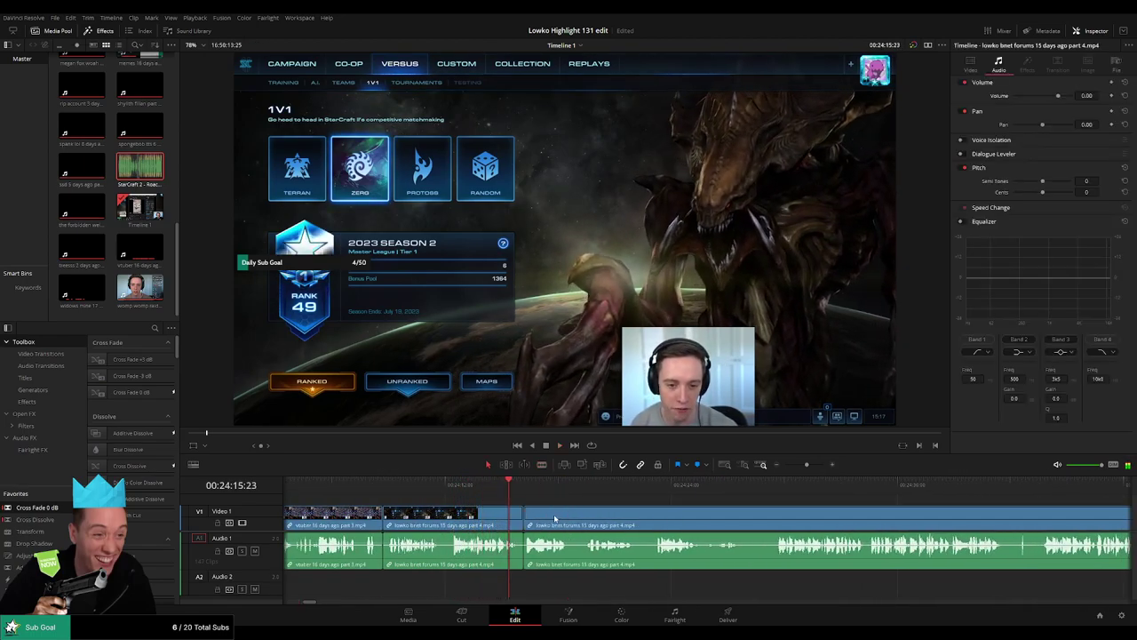
left_click_drag(48, 509, 526, 546)
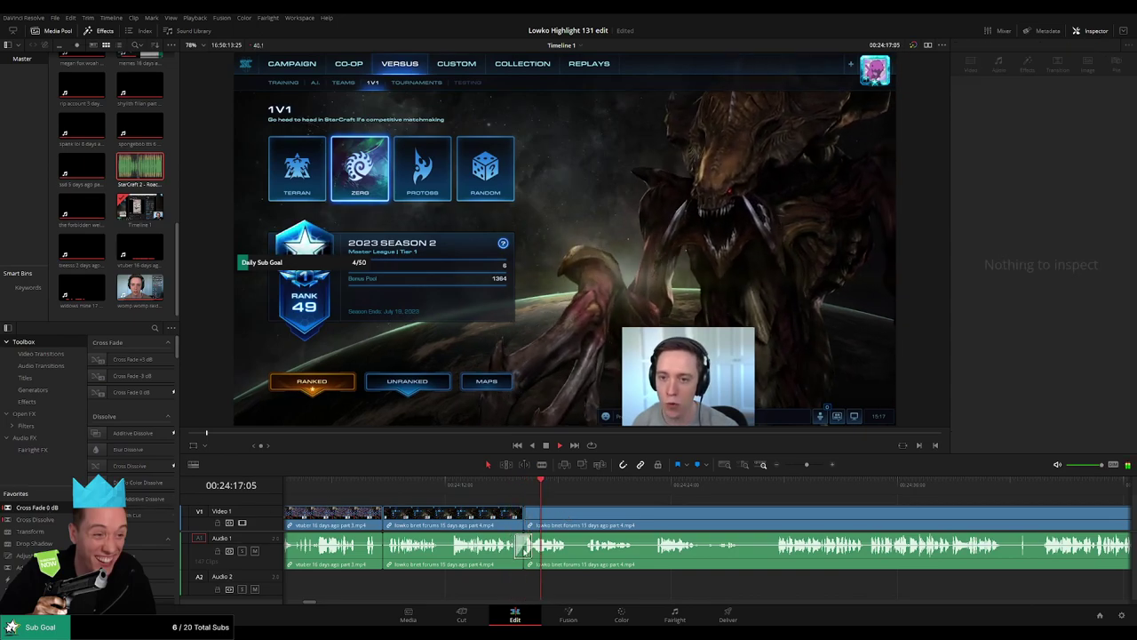
Step: Cut out the pause in the forums clip from about 24:42 to 24:44, closing the gap, and apply a Cross Fade 0 dB at the cut
scroll(496, 511, "right", 2)
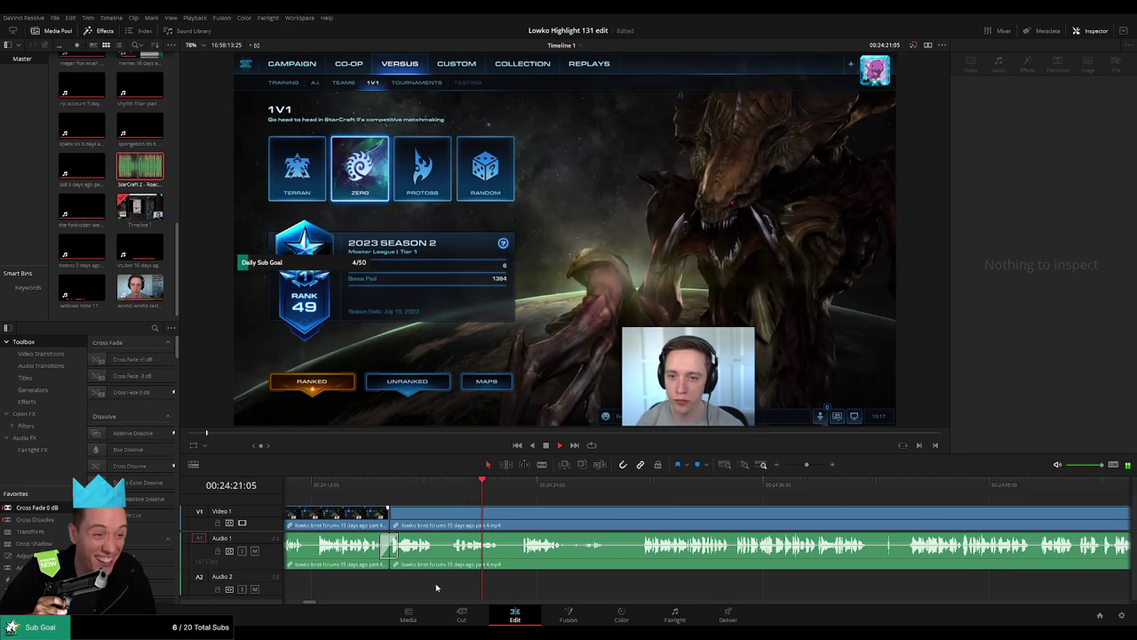
left_click(523, 488)
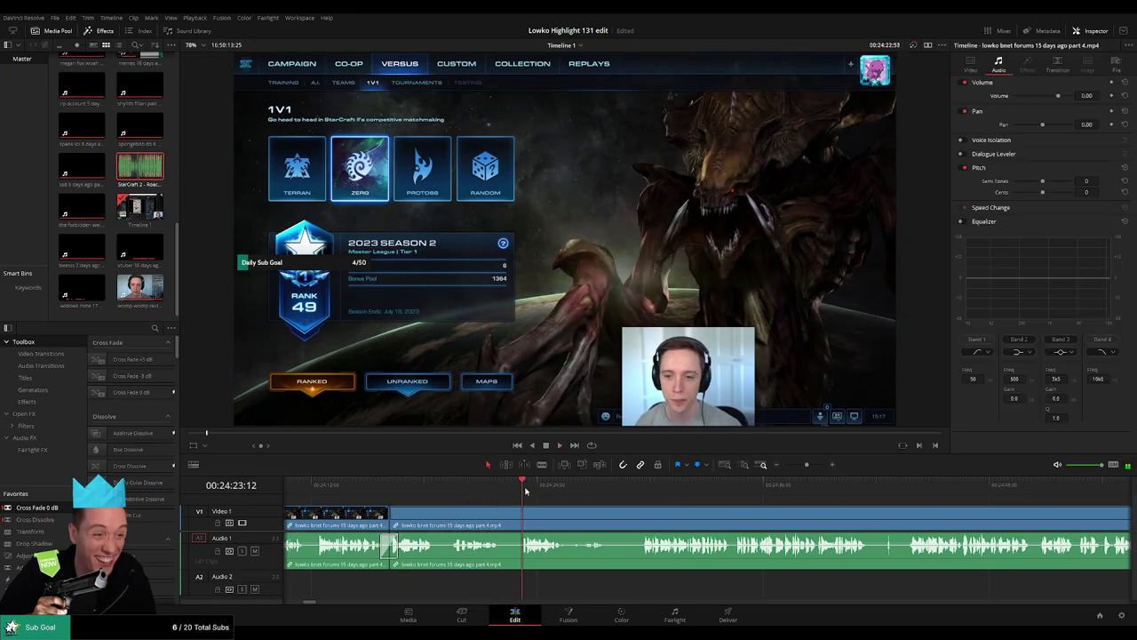
left_click(571, 486)
left_click(587, 486)
left_click(640, 484)
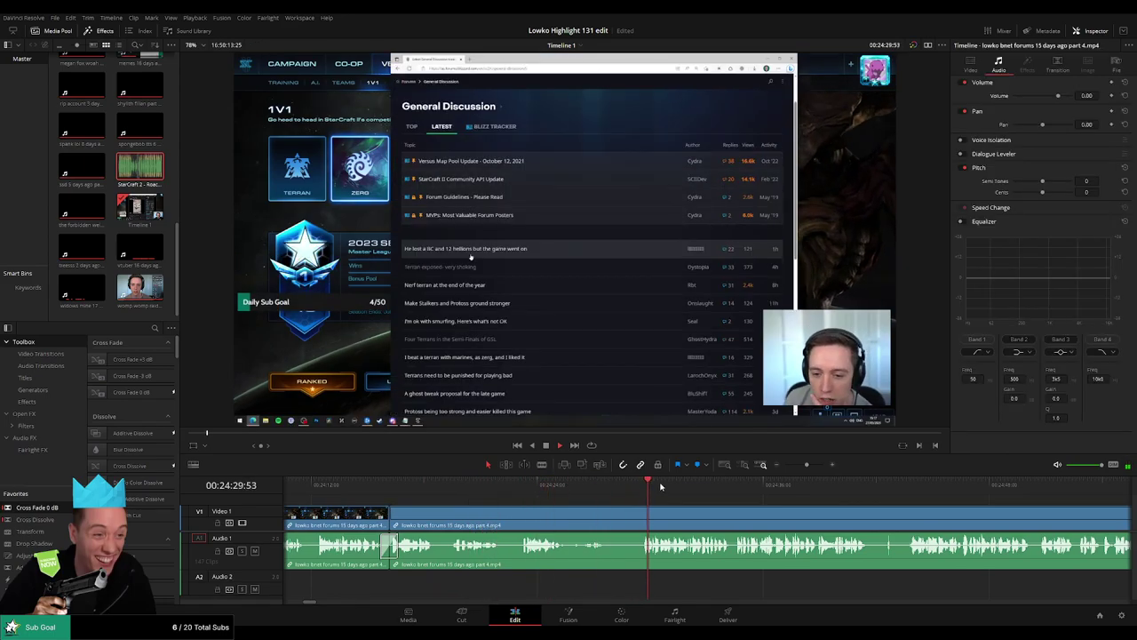
left_click_drag(721, 506, 528, 503)
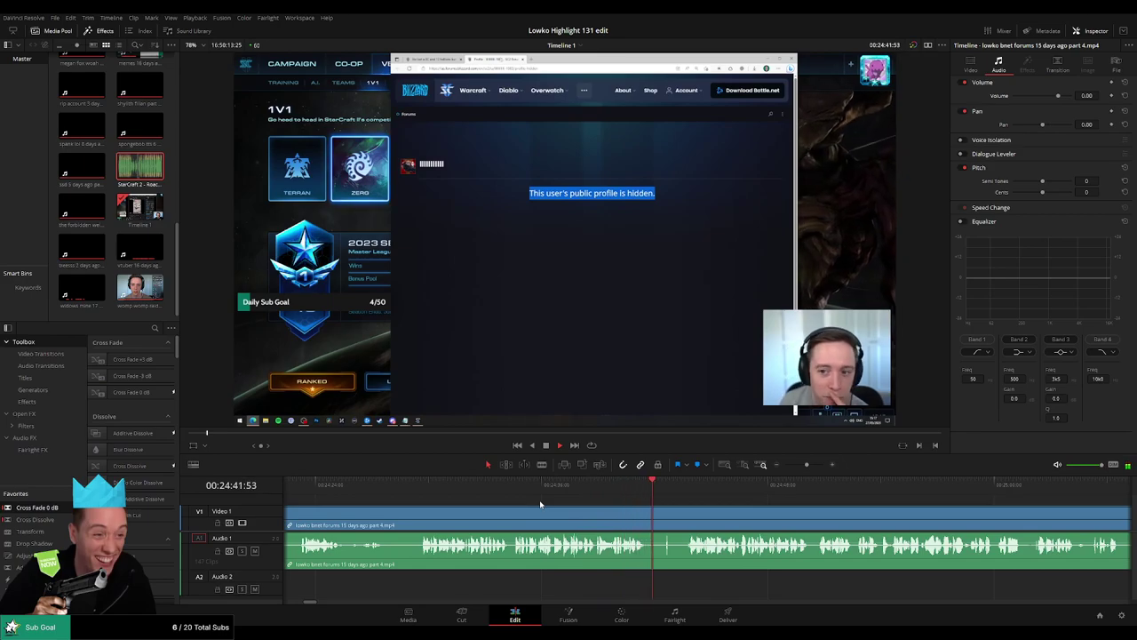
left_click(652, 517)
left_click(689, 515)
key("a")
left_click(679, 515)
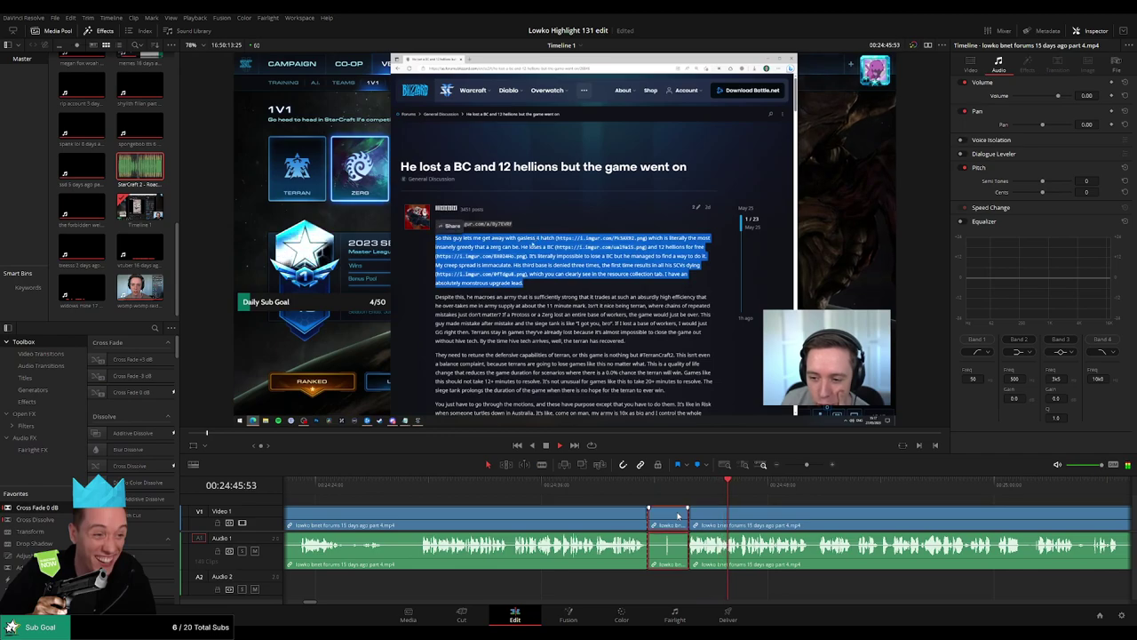
key("Delete")
key("space")
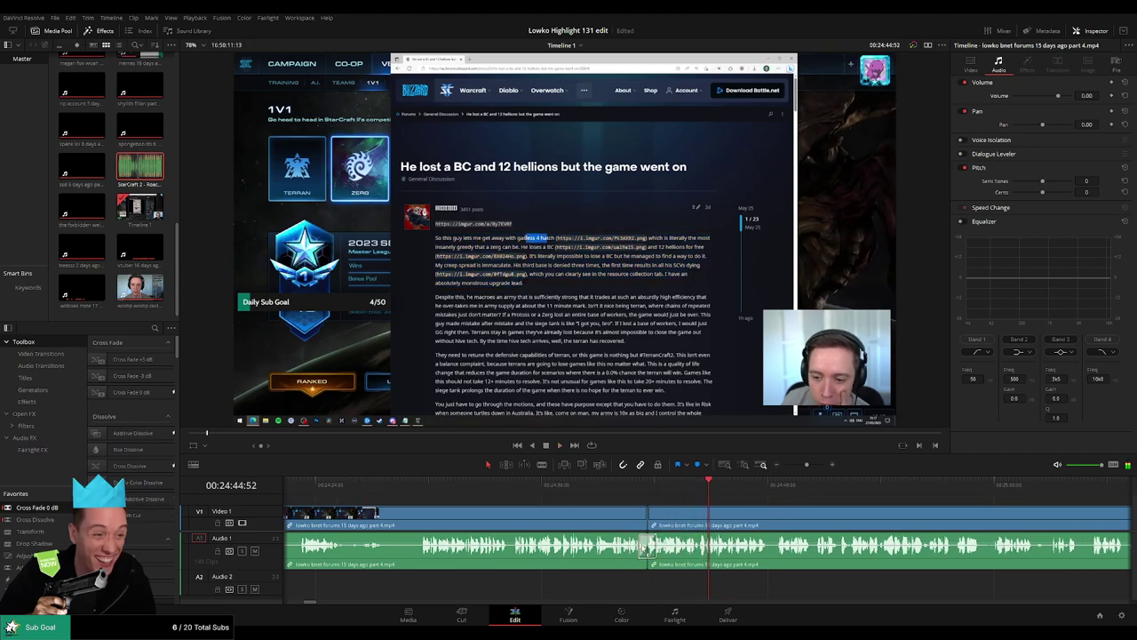
left_click_drag(643, 548, 646, 548)
Step: Cut out the silent stretch of the forums clip from about 25:27 to 25:33, closing the gap, with a Cross Fade 0 dB at the cut
key("space")
left_click_drag(786, 523, 450, 505)
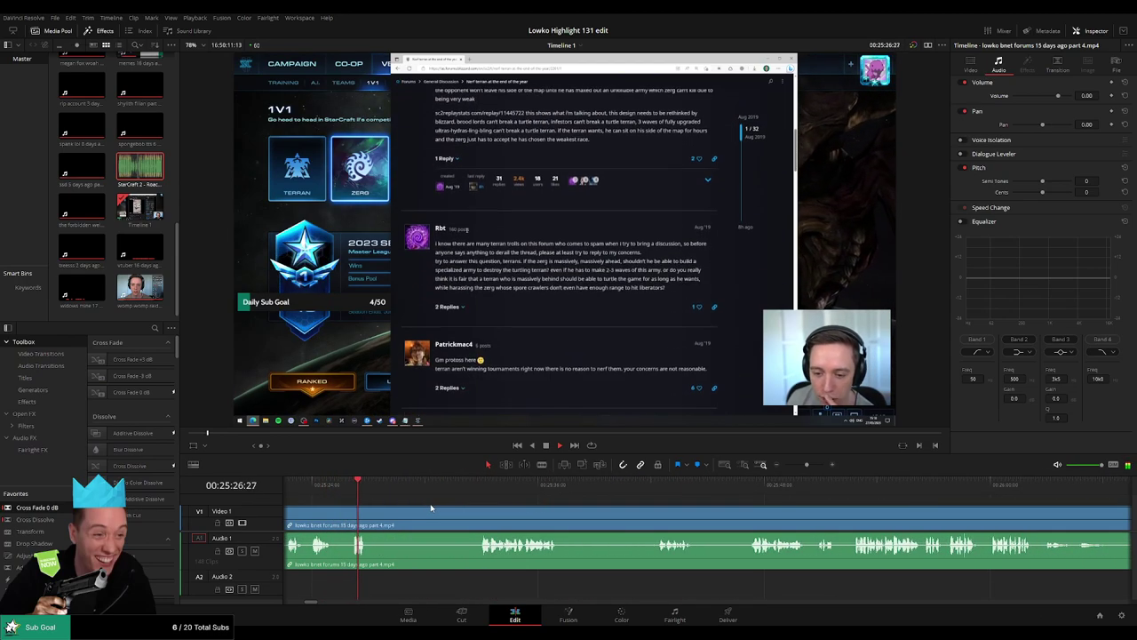
key("b")
left_click(369, 516)
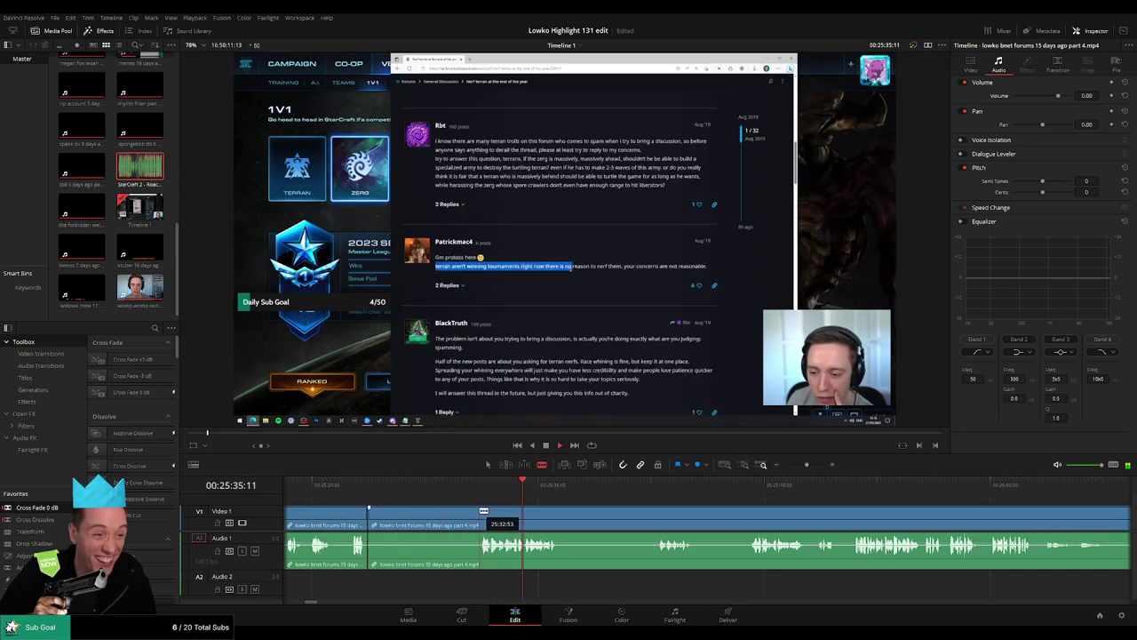
left_click(482, 512)
key("a")
left_click(454, 515)
key("Delete")
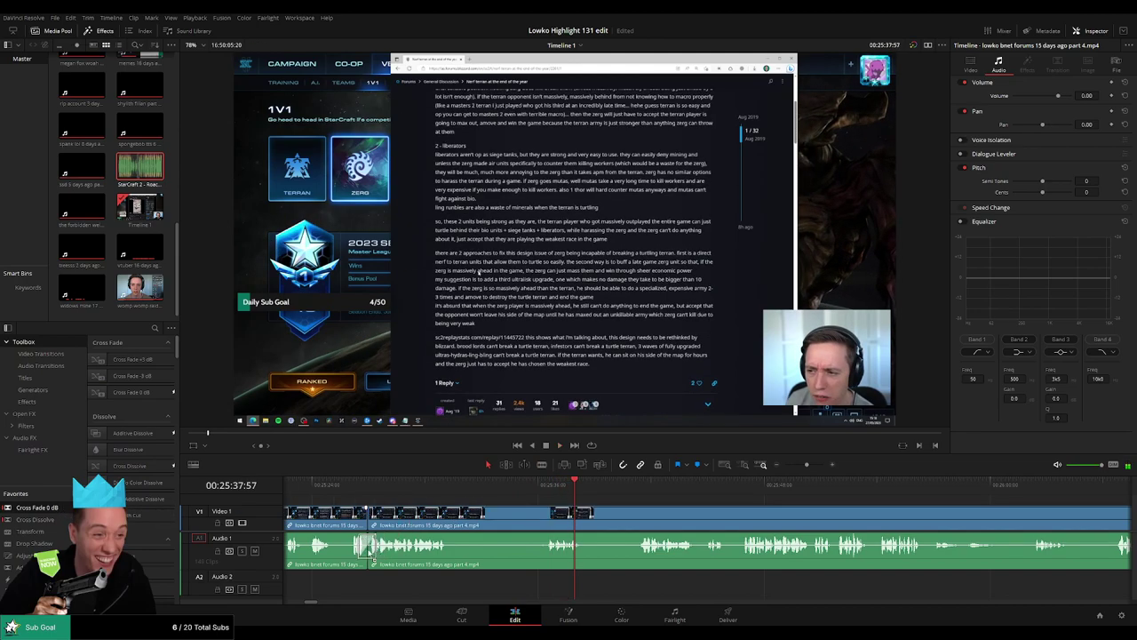
Step: Cut the forums clip sections from about 25:32 to 25:36 and 25:38 to 25:41, closing the gaps, with Cross Fade 0 dB at both cuts
left_click(459, 523)
left_click(545, 515)
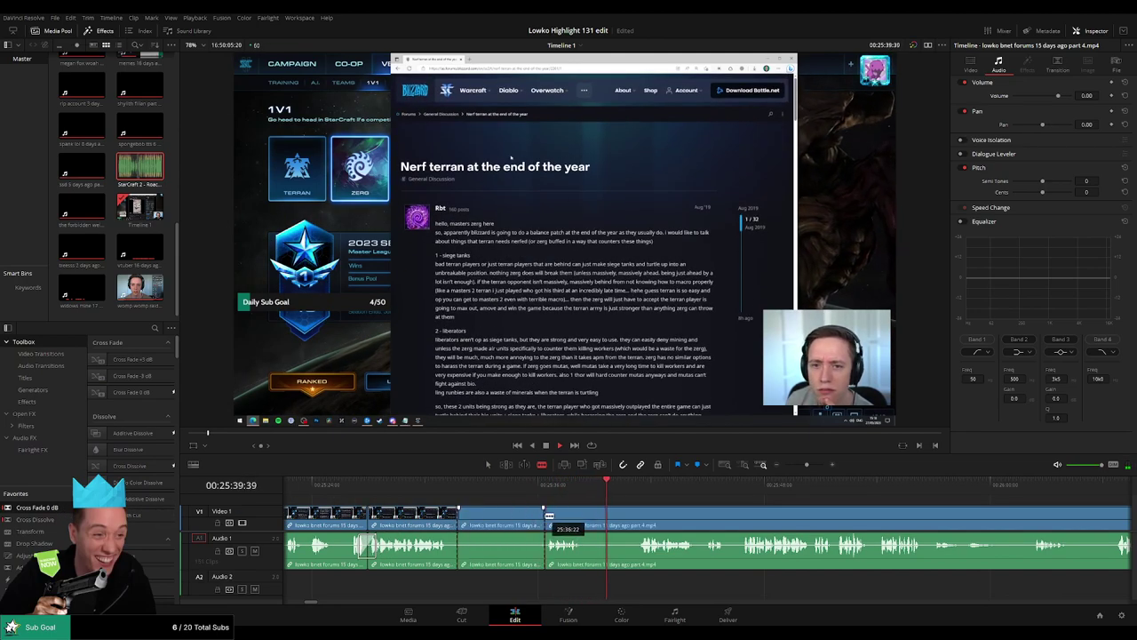
left_click(585, 515)
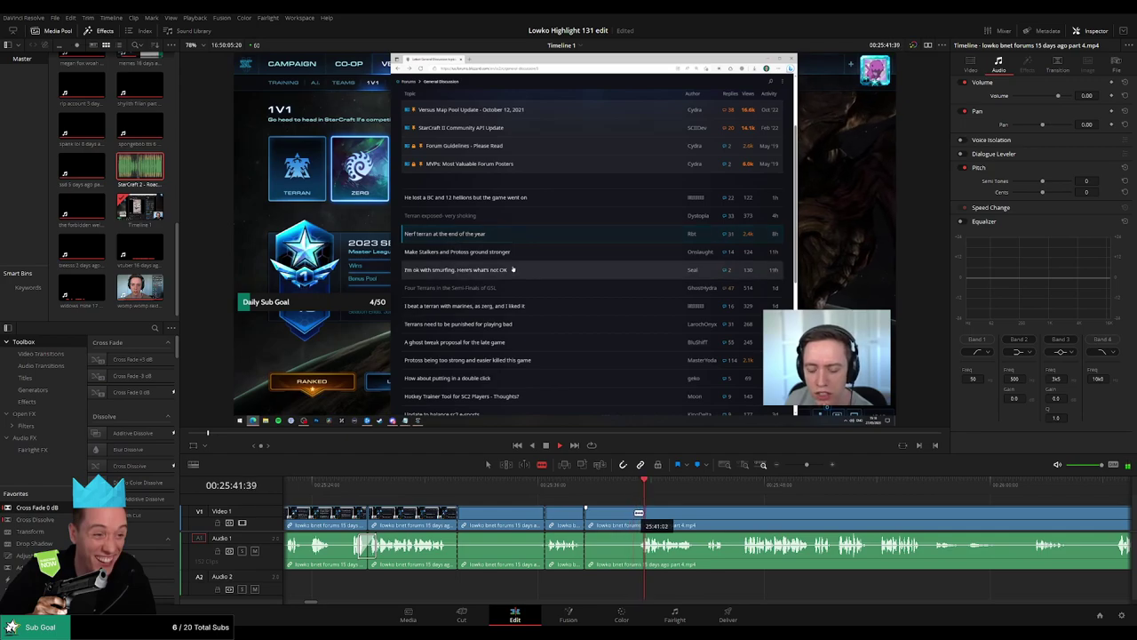
left_click(639, 516)
key("a")
left_click(616, 520)
key("BackSpace")
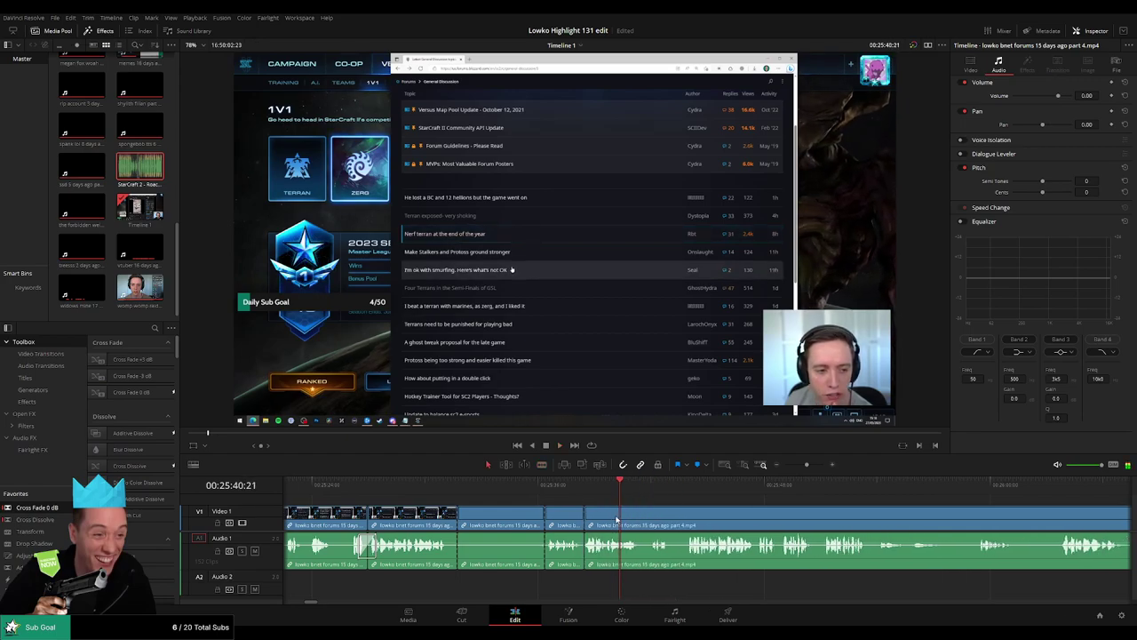
left_click(503, 517)
key("BackSpace")
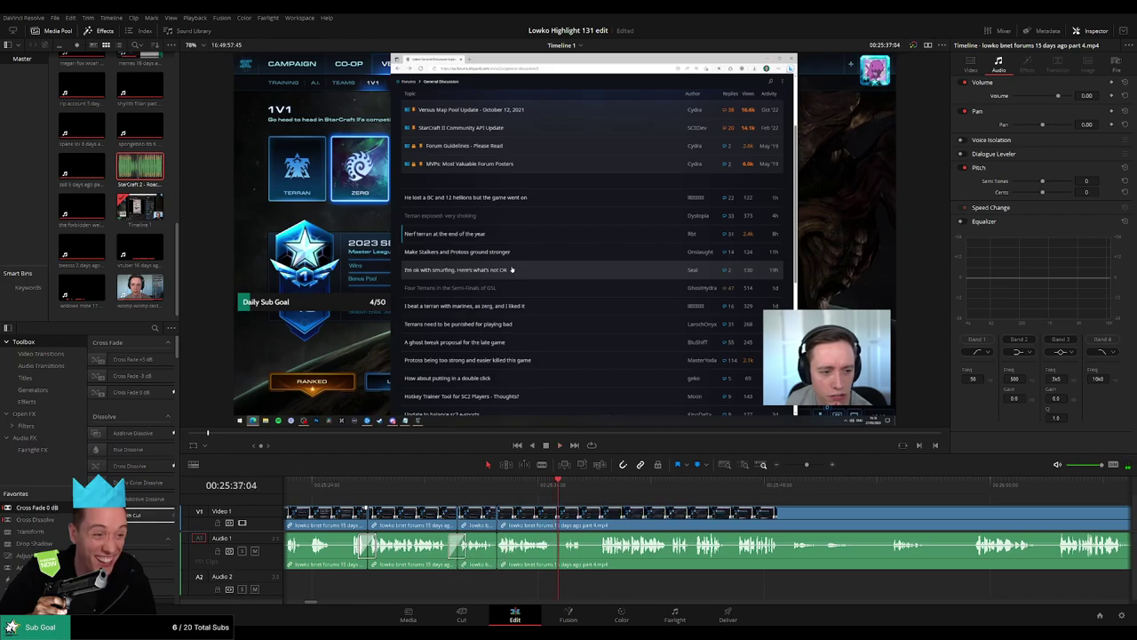
left_click_drag(37, 508, 530, 545)
key("space")
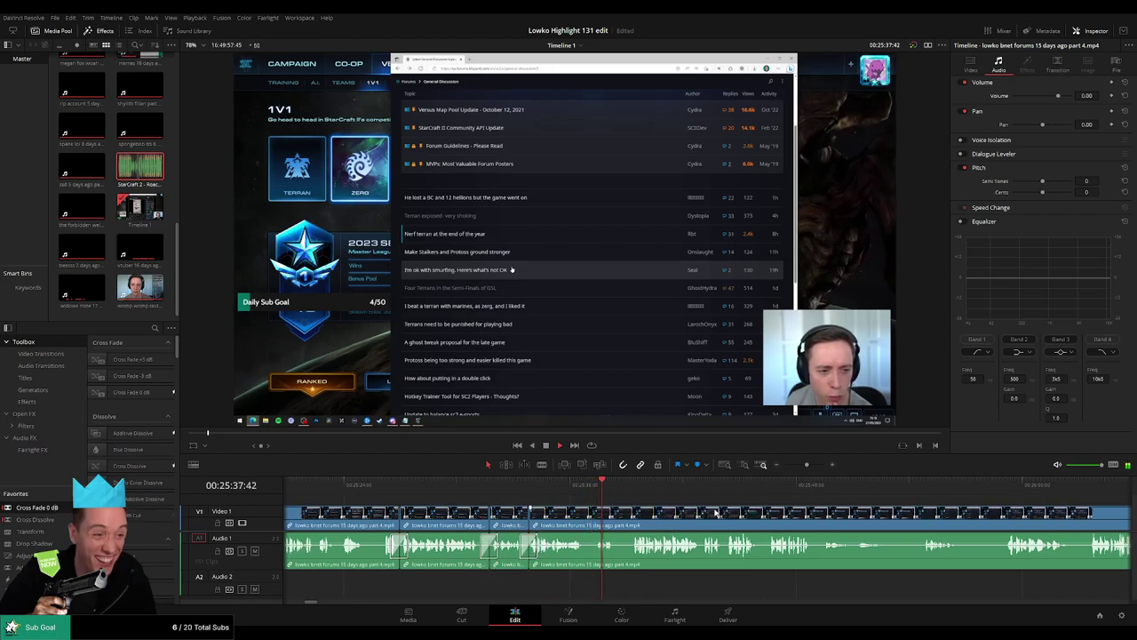
Step: Isolate the unwanted word in the forums clip from about 25:43:34 to 25:43:59 and silence that segment's audio
scroll(535, 500, "right", 4)
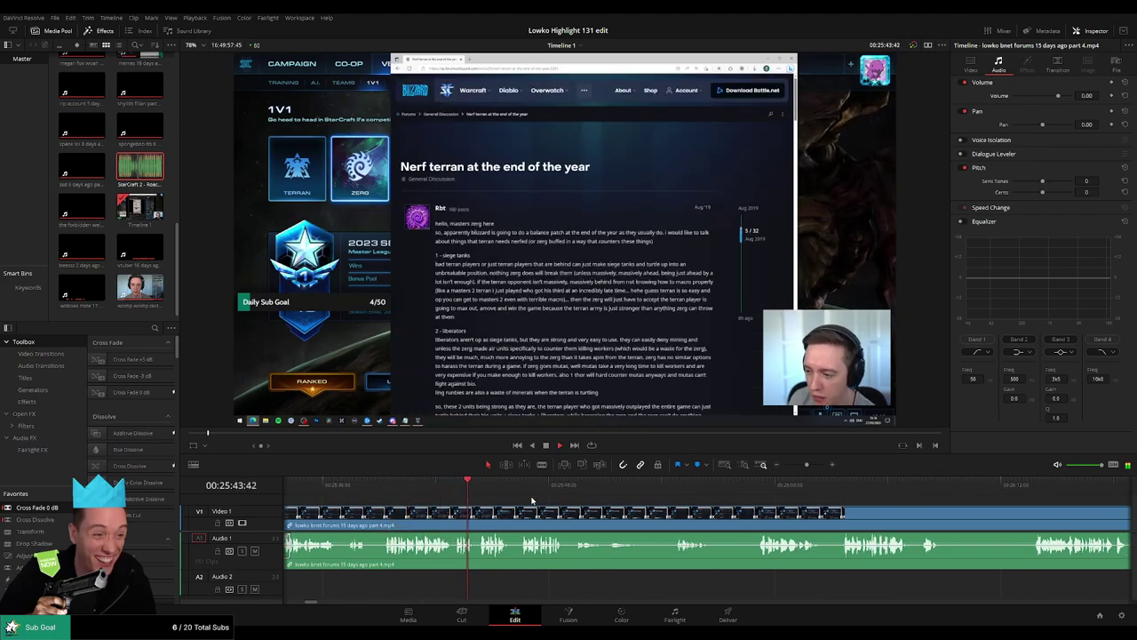
left_click(452, 491)
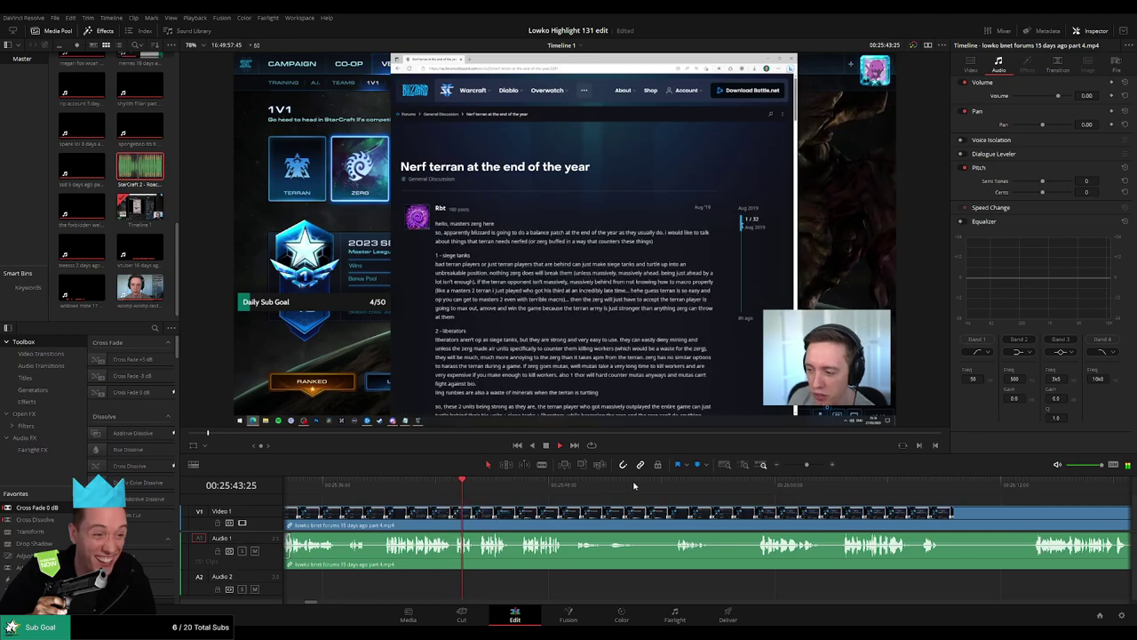
left_click_drag(815, 464, 817, 464)
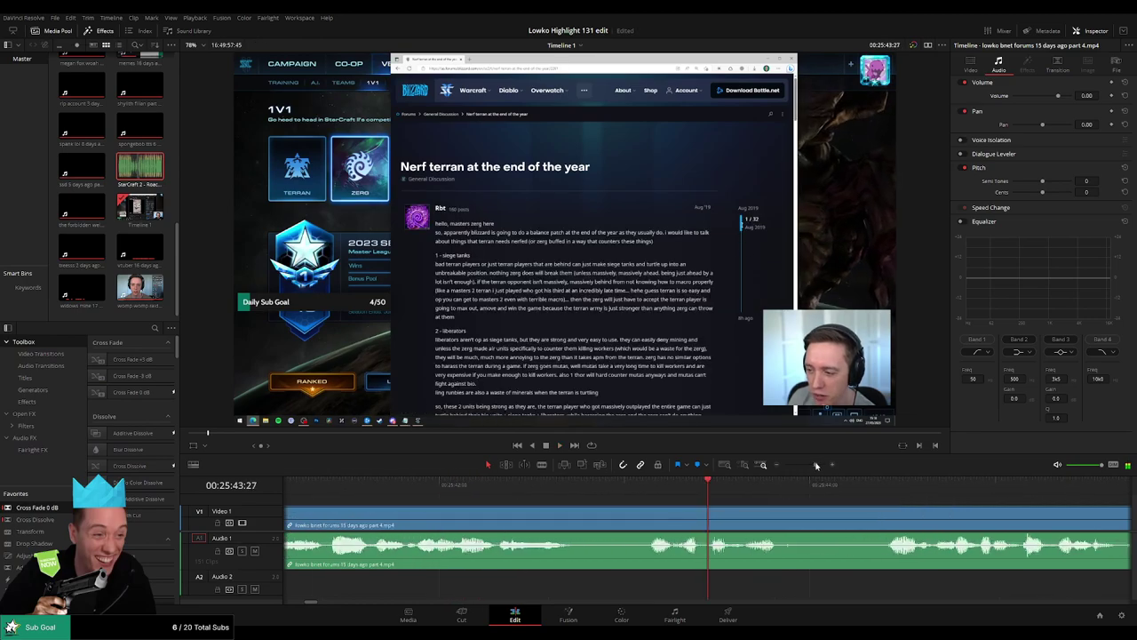
left_click(732, 516)
key("space")
key("space")
left_click(795, 520)
key("a")
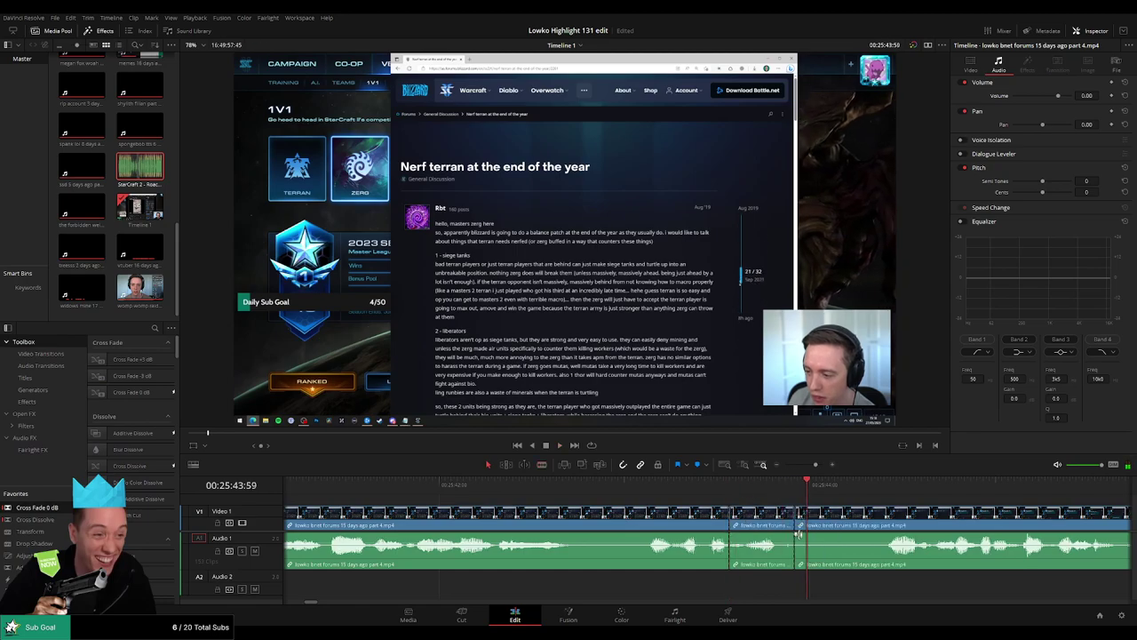
left_click_drag(796, 534, 780, 576)
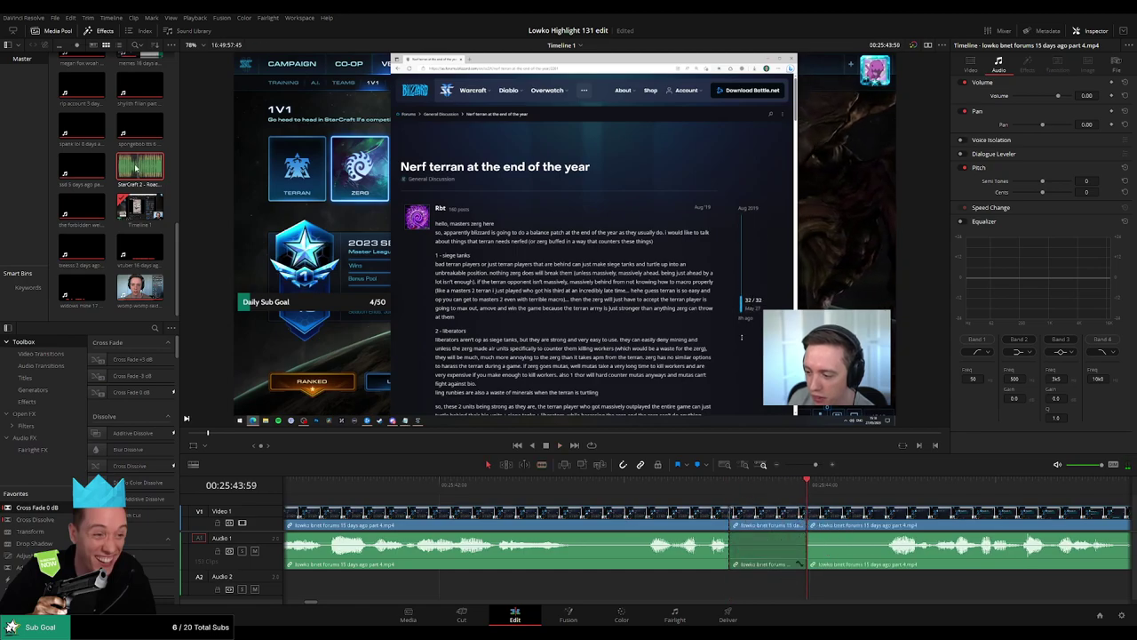
Step: Place StarCraft 2 - Roach Quotes.mp3 on Audio 2 under the silenced segment, trim it to the segment's length, and set its volume to -27
left_click_drag(135, 168, 751, 587)
left_click_drag(861, 588, 801, 576)
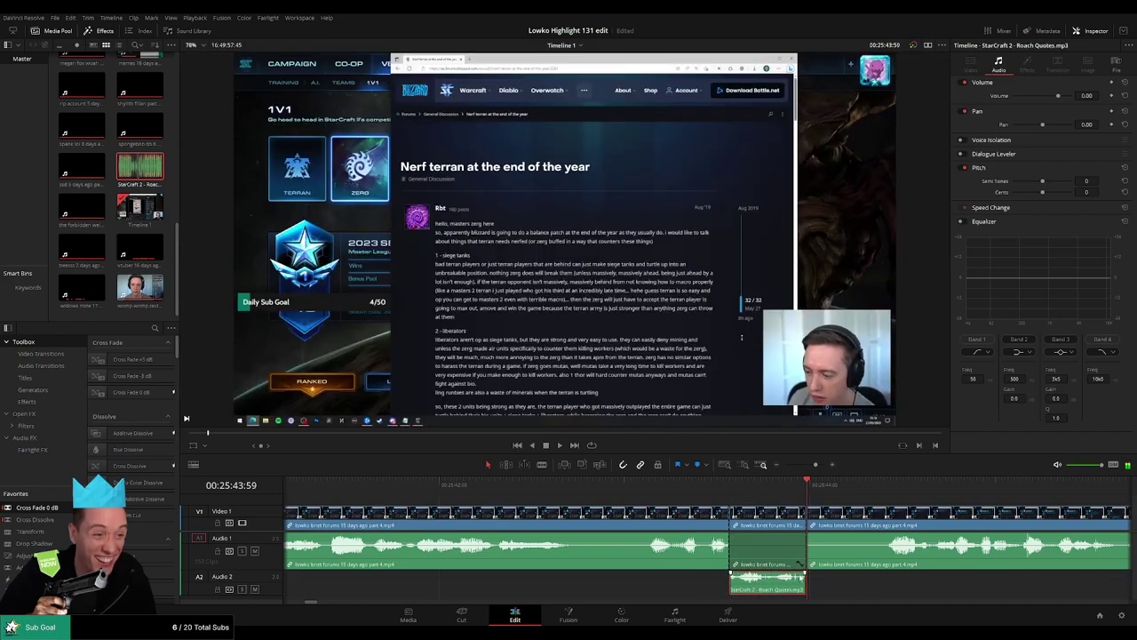
type("-27")
key("Return")
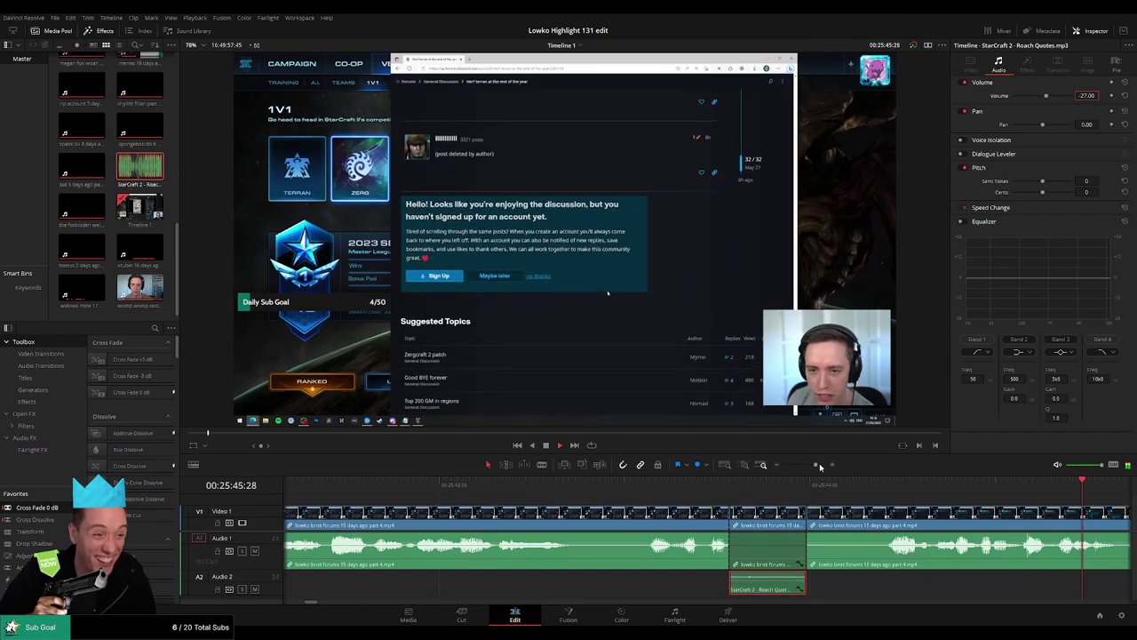
Step: Find the next unwanted word in the forums clip and split the clip around it, from 25:48:00 to about 25:48:18
left_click_drag(816, 464, 806, 465)
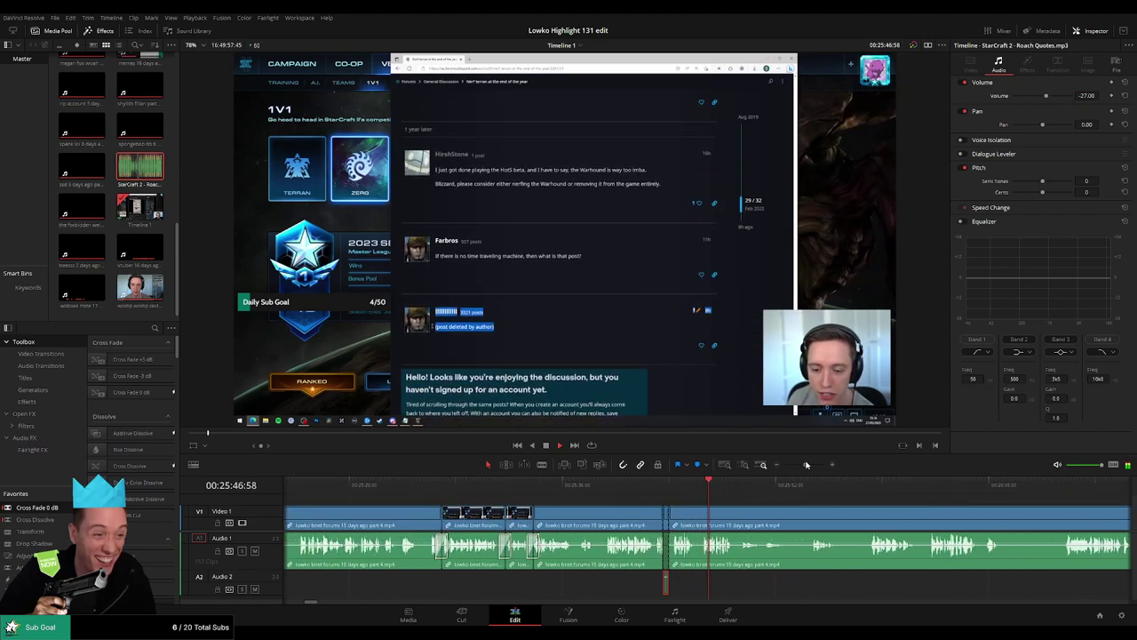
left_click(771, 501)
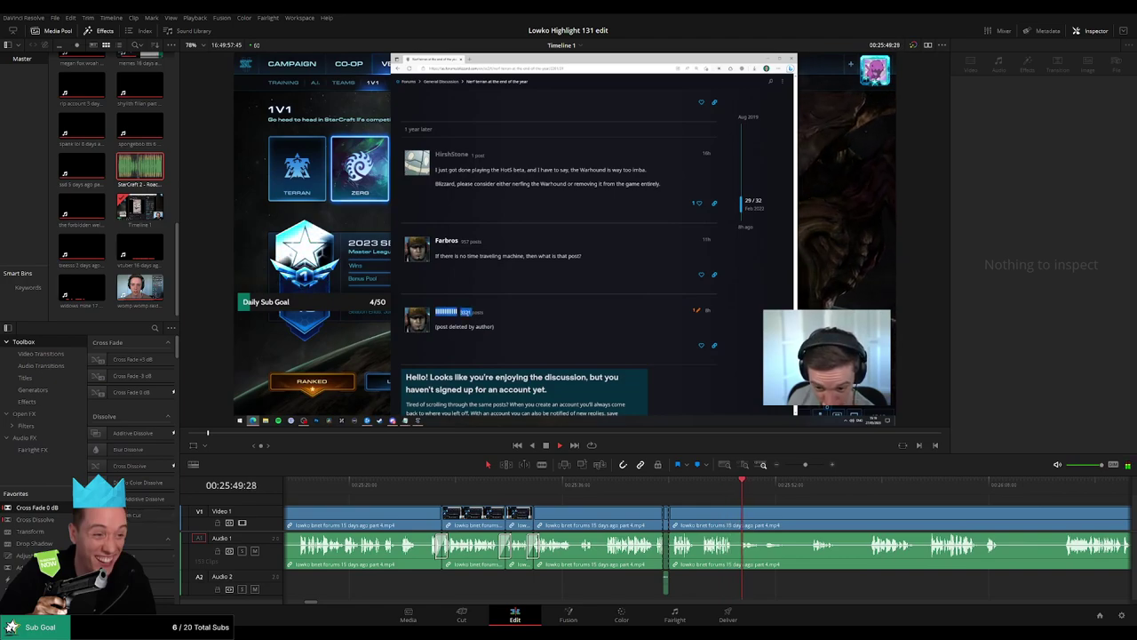
left_click(556, 488)
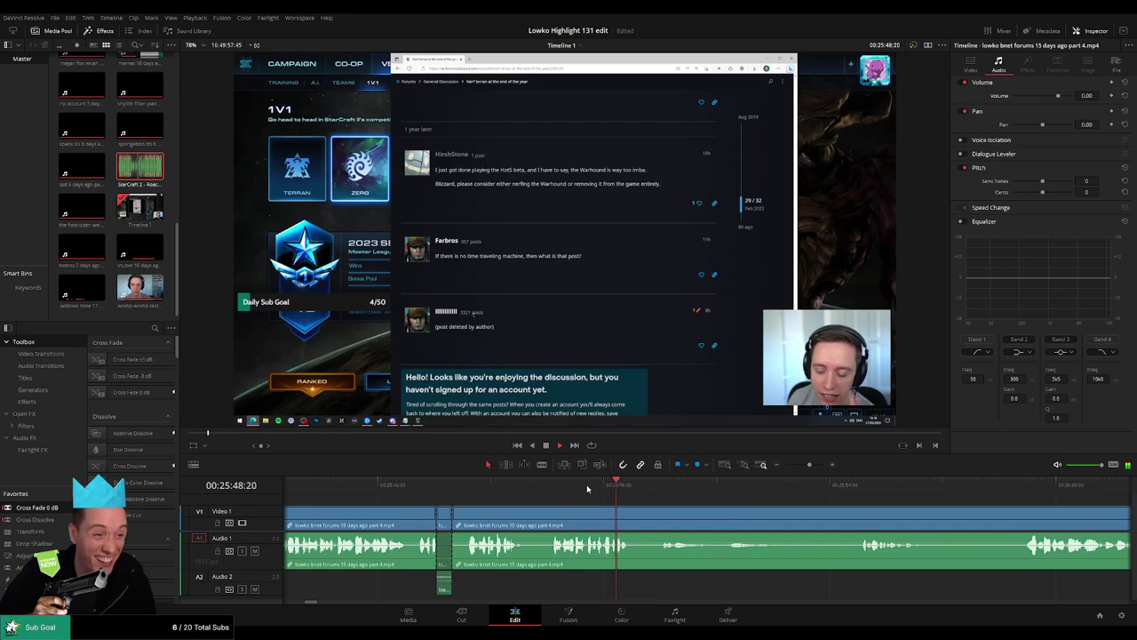
left_click(583, 487)
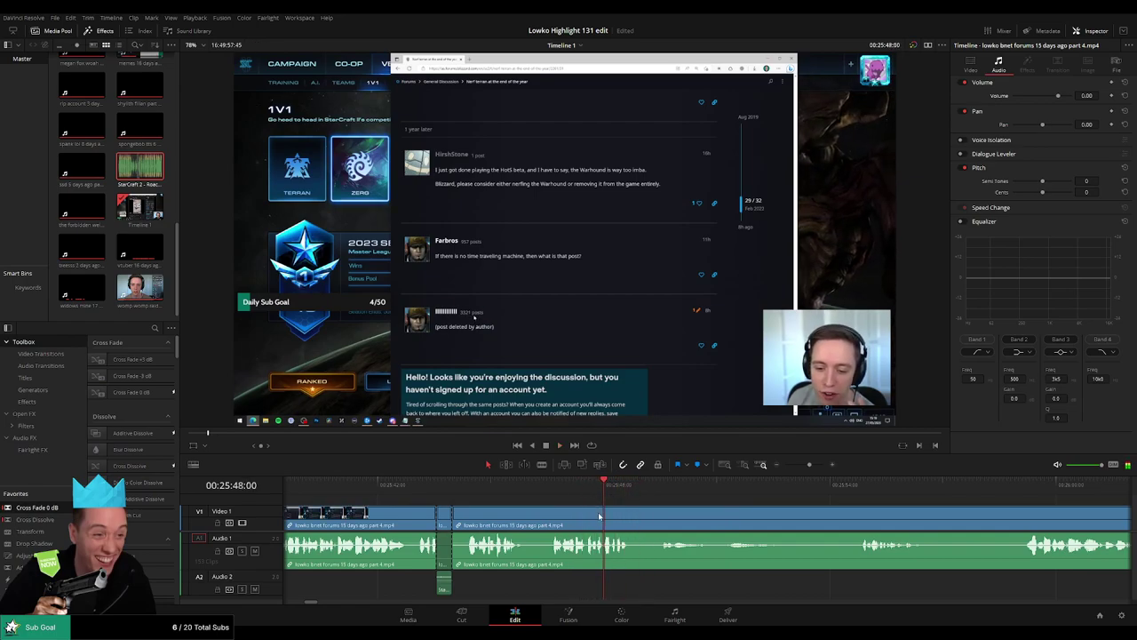
left_click(615, 494)
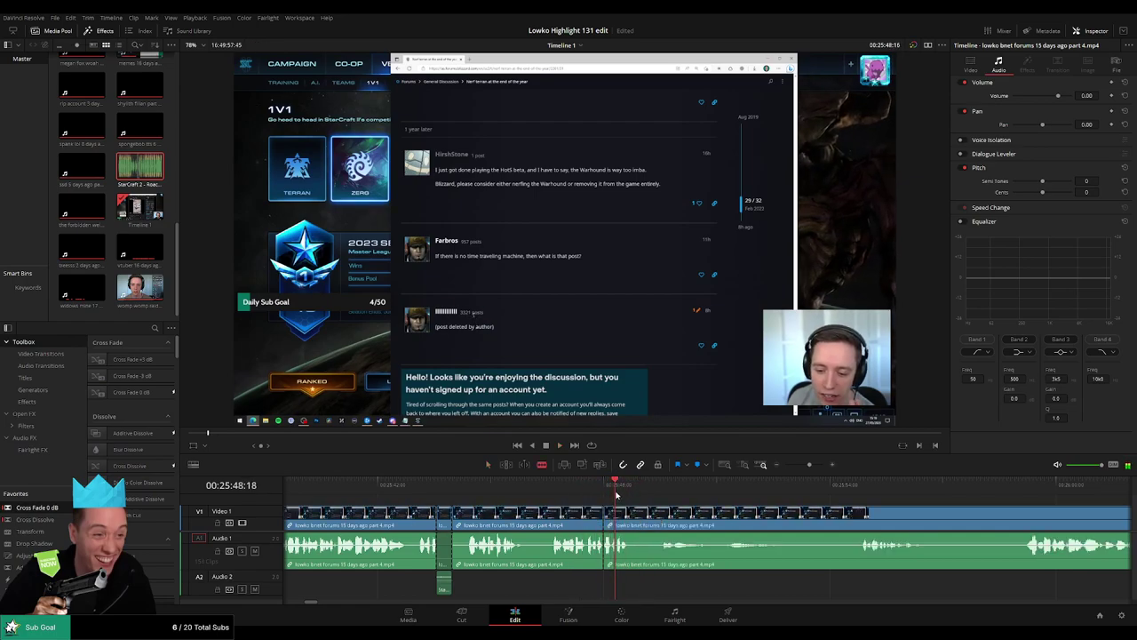
left_click(616, 515)
key("space")
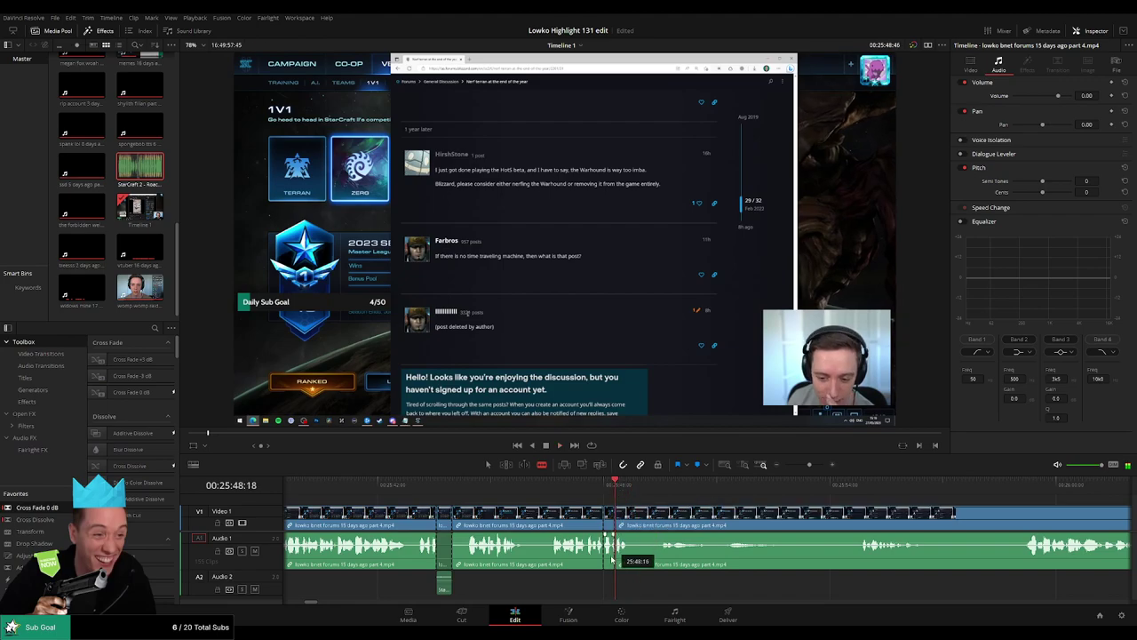
Step: Silence the isolated segment at 25:48 and cover it with StarCraft 2 - Roach Quotes.mp3 on Audio 2, trimmed to fit, at volume -27
key("a")
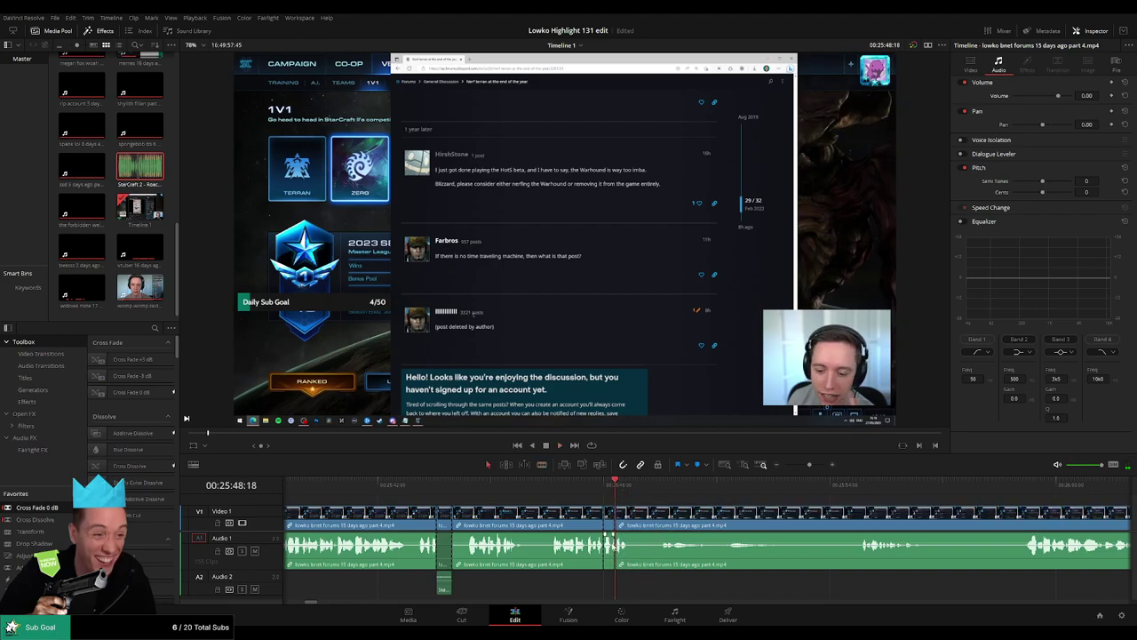
scroll(612, 547, "up", 1)
scroll(696, 546, "up", 3)
left_click_drag(697, 547, 698, 585)
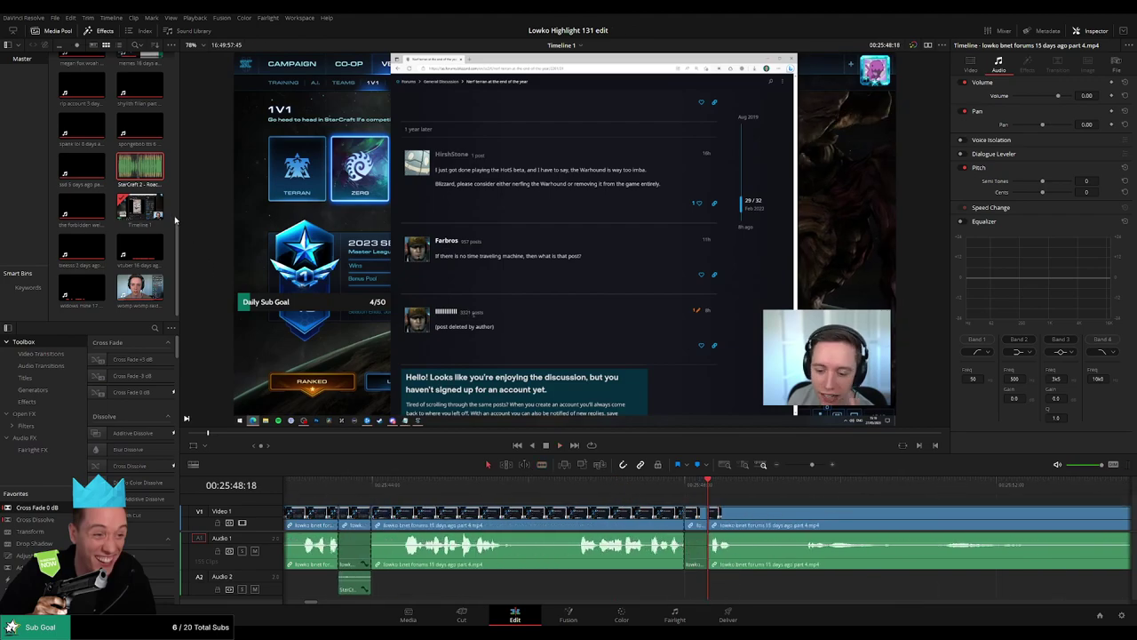
left_click_drag(142, 167, 705, 579)
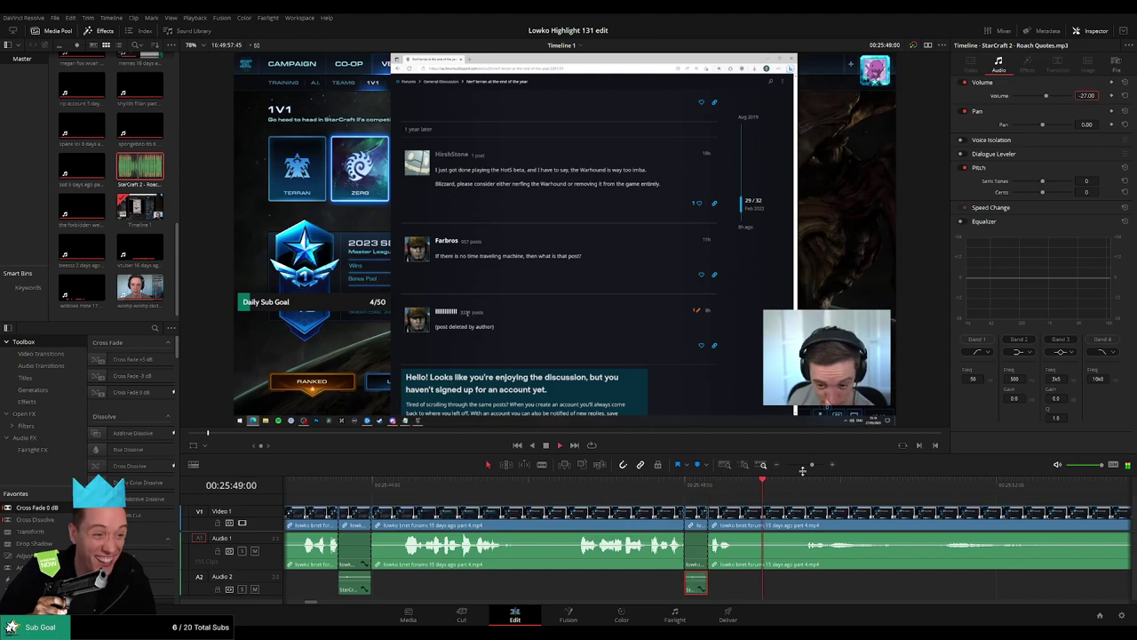
left_click_drag(811, 464, 805, 464)
Step: Cut out the forums clip section from about 25:57 to 25:59, closing the gap, and apply a Cross Fade 0 dB at the cut
left_click(747, 500)
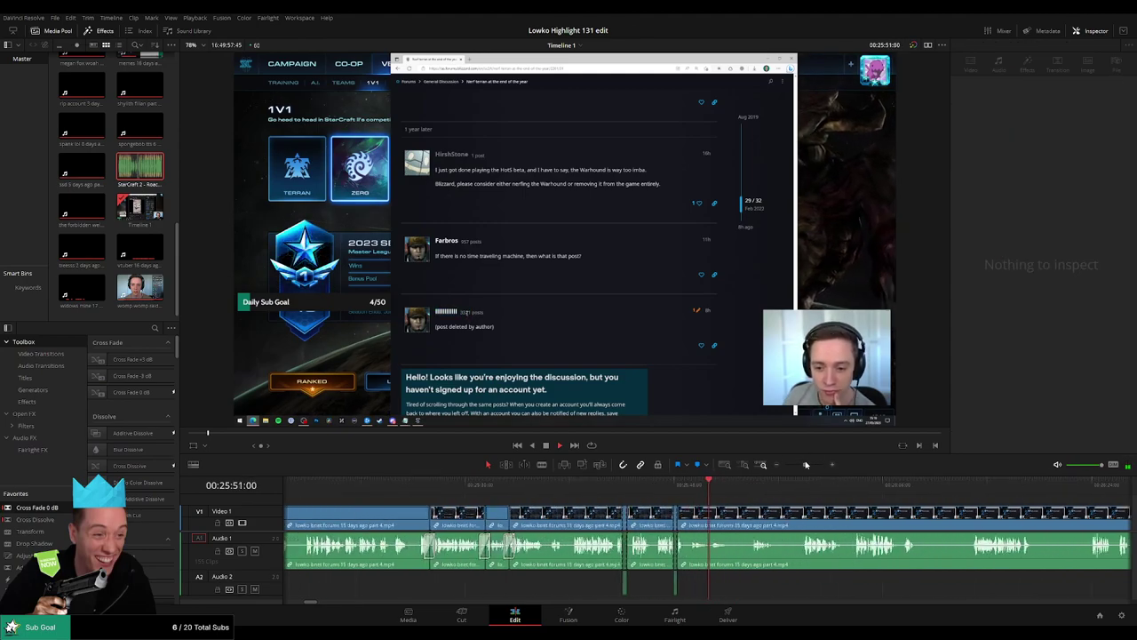
left_click(751, 485)
scroll(697, 511, "right", 3)
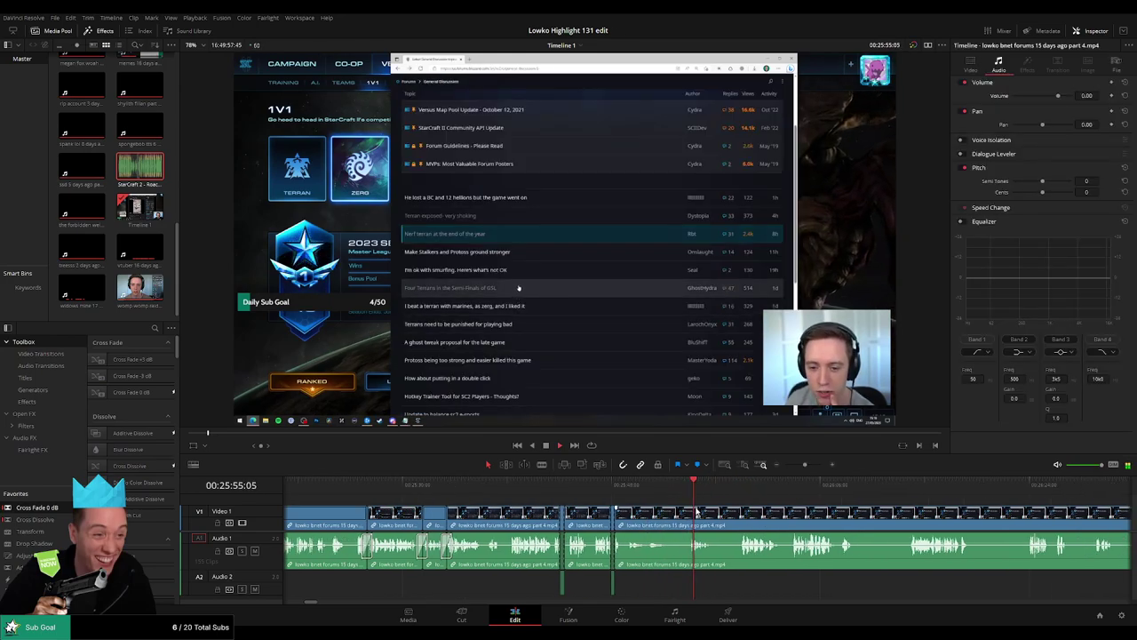
key("ctrl+b")
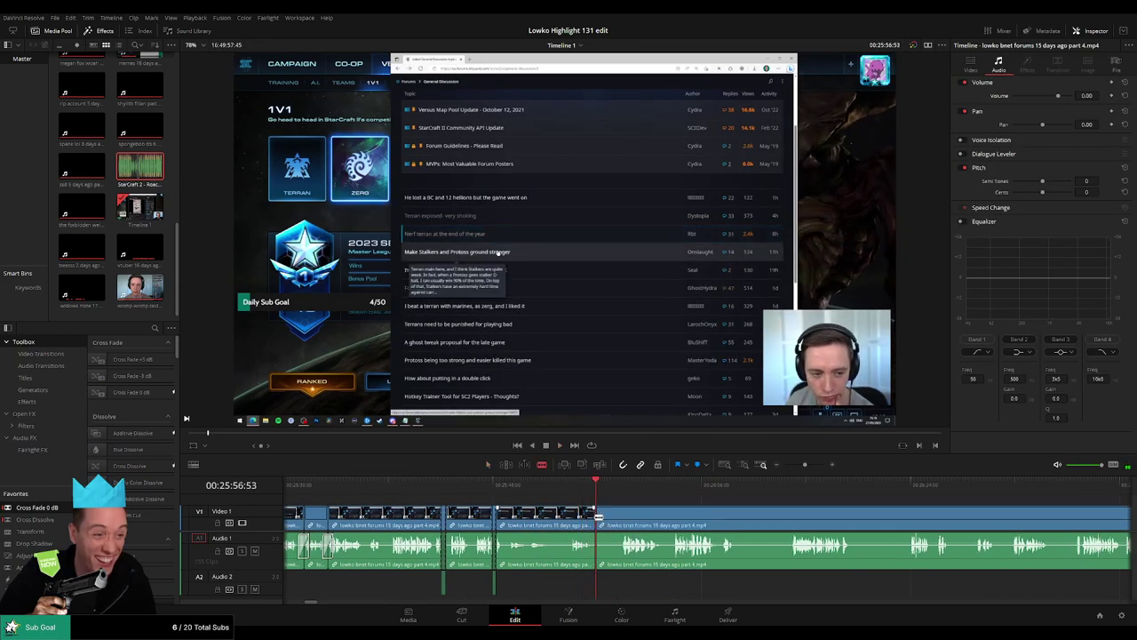
key("ctrl+b")
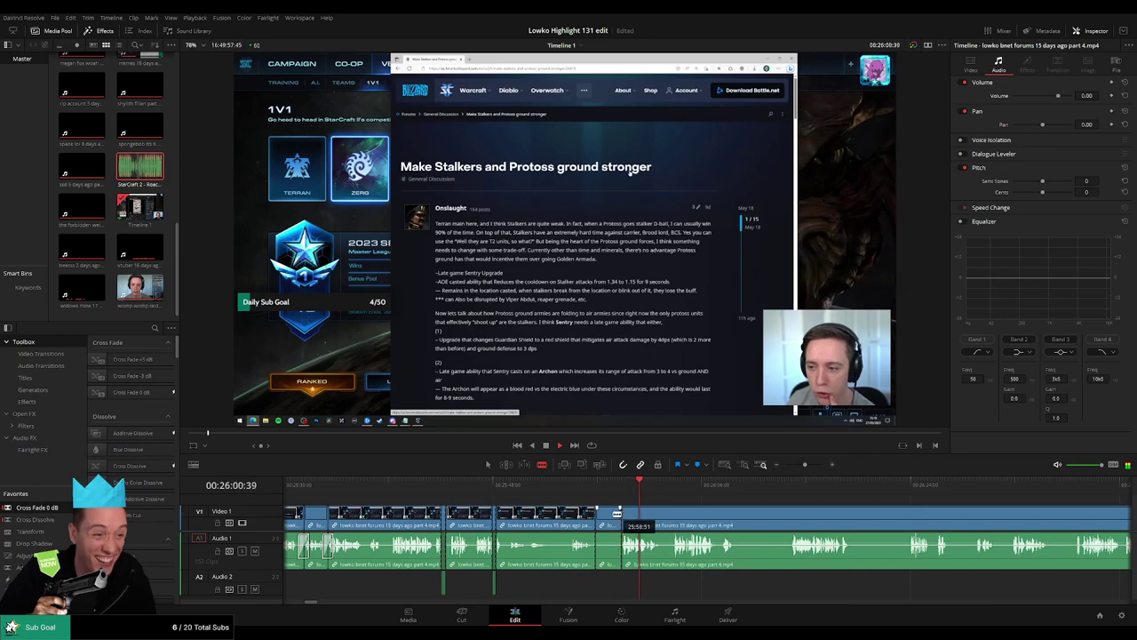
left_click(612, 517)
key("Delete")
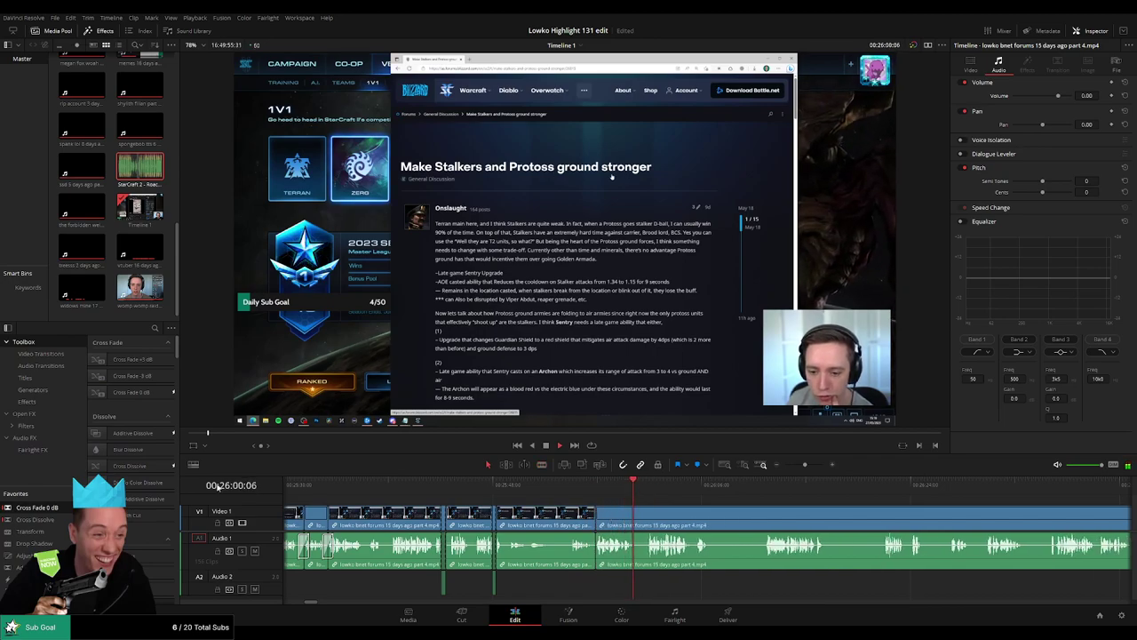
left_click_drag(598, 572, 598, 567)
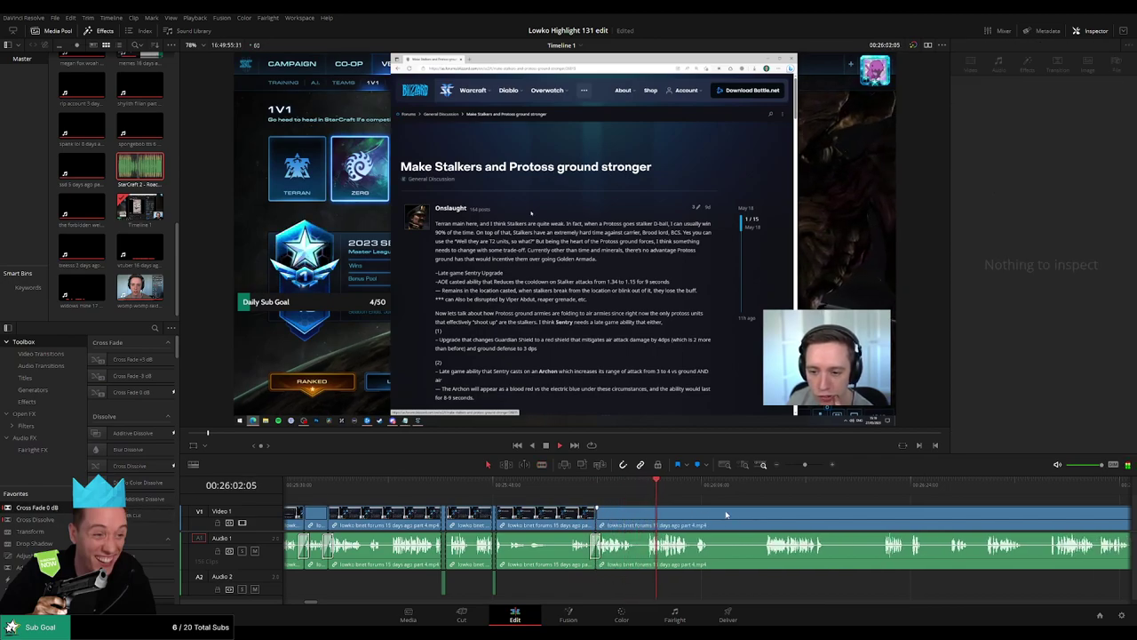
Step: Cut out the pause in the forums clip from about 26:07 to 26:11, closing the gap, with a Cross Fade 0 dB at the cut
left_click_drag(726, 514, 524, 515)
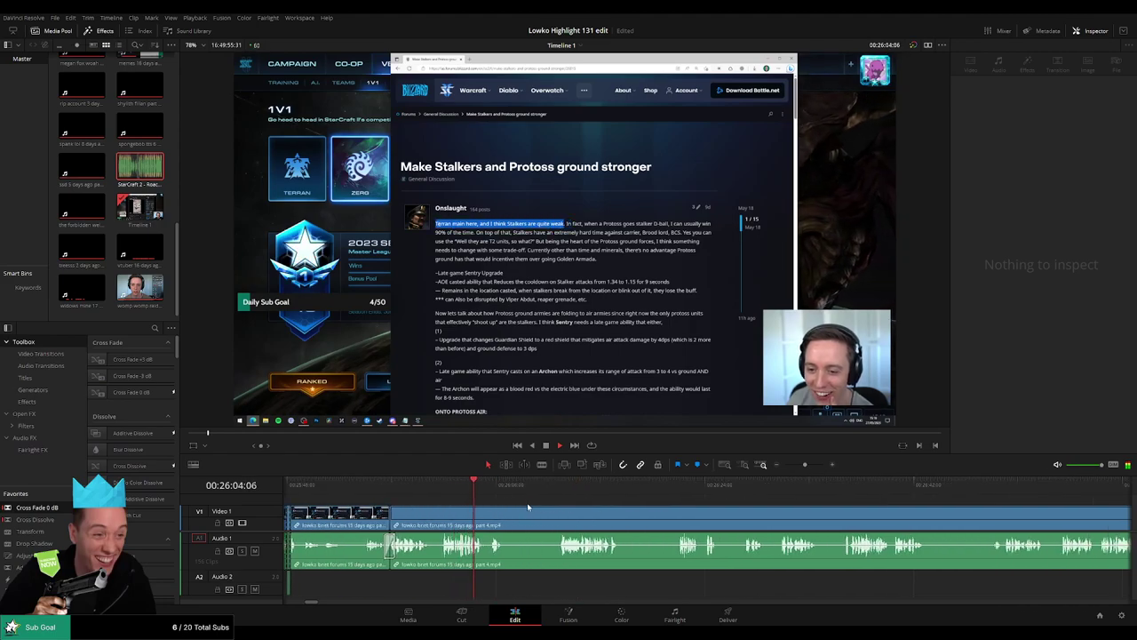
key("b")
left_click(505, 516)
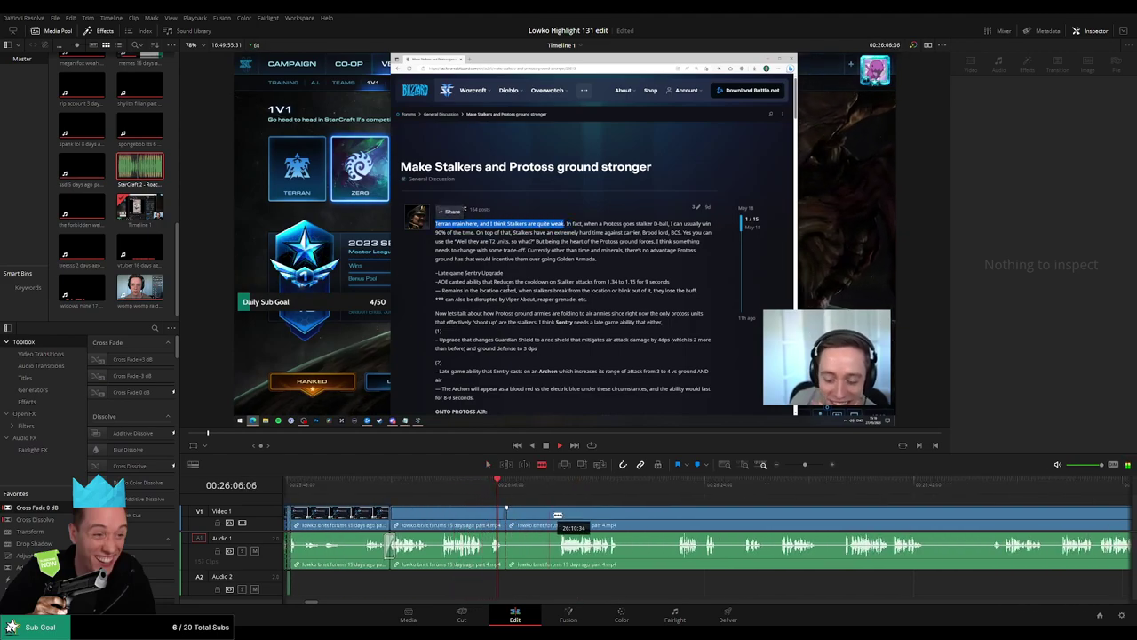
left_click(561, 515)
key("a")
left_click(549, 519)
key("BackSpace")
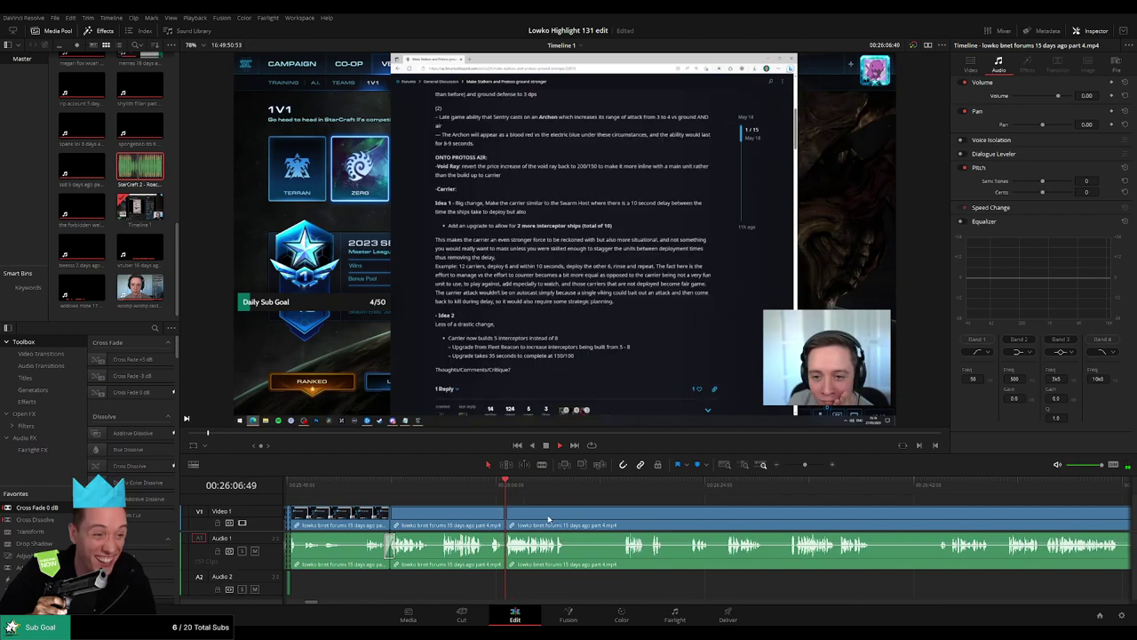
left_click_drag(507, 565, 509, 562)
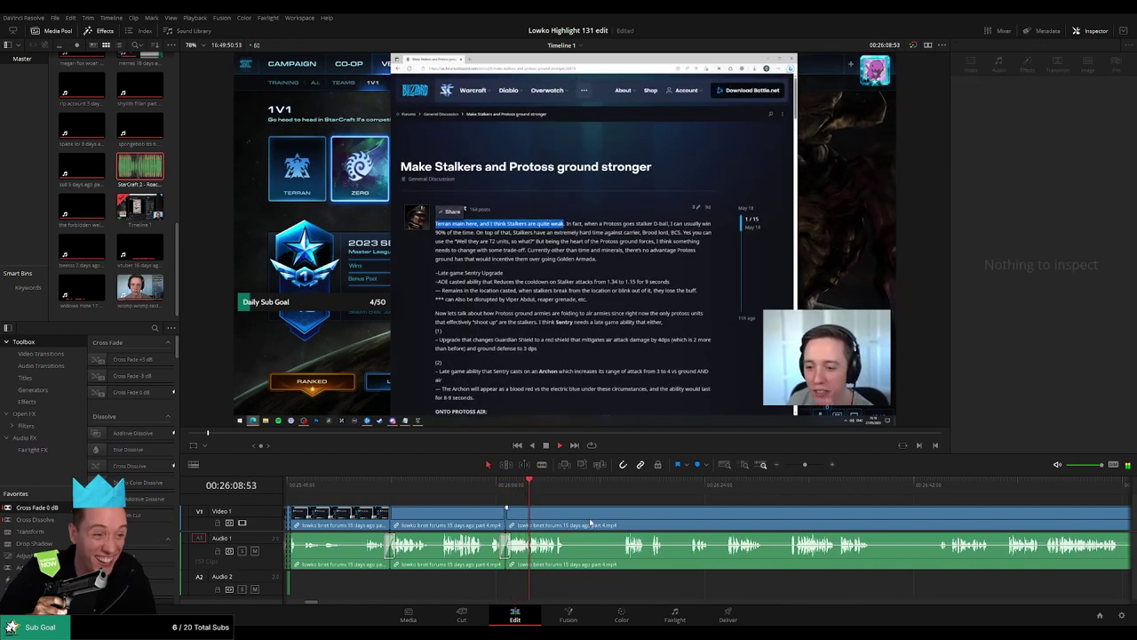
Step: Cut out the silent stretch of the forums clip from about 26:12 to 26:17, closing the gap
scroll(612, 520, "right", 3)
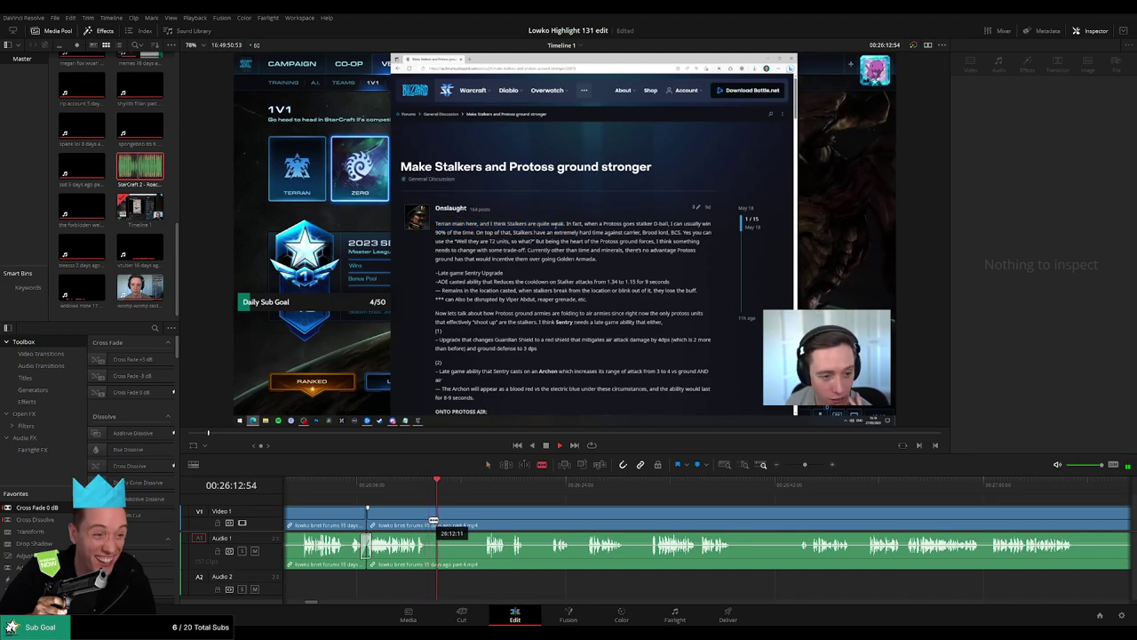
left_click(431, 519)
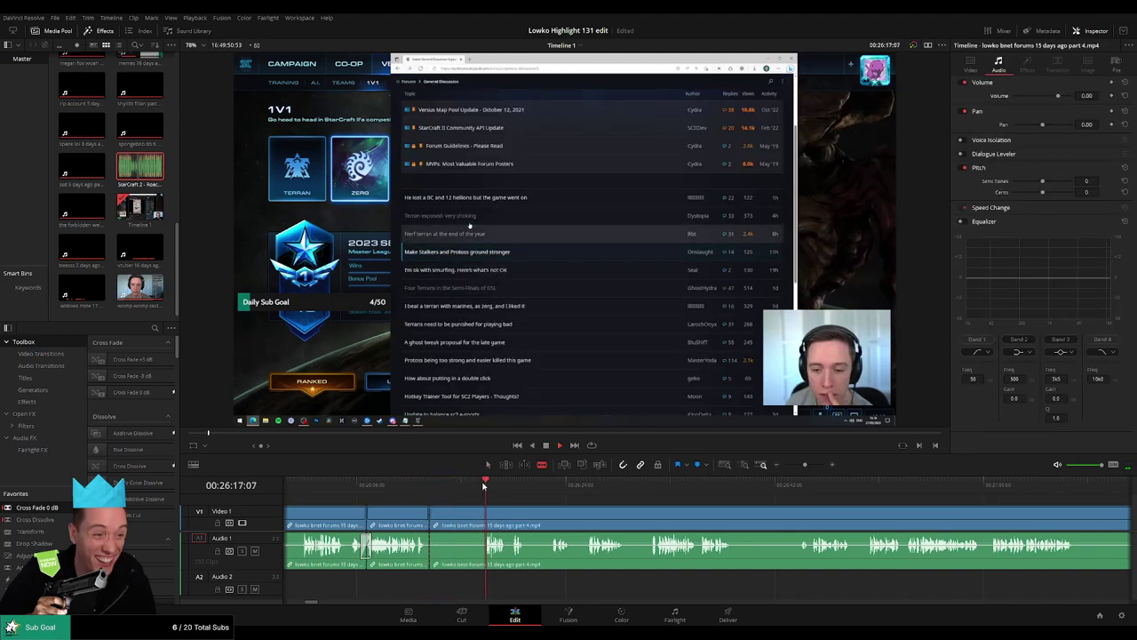
left_click(487, 514)
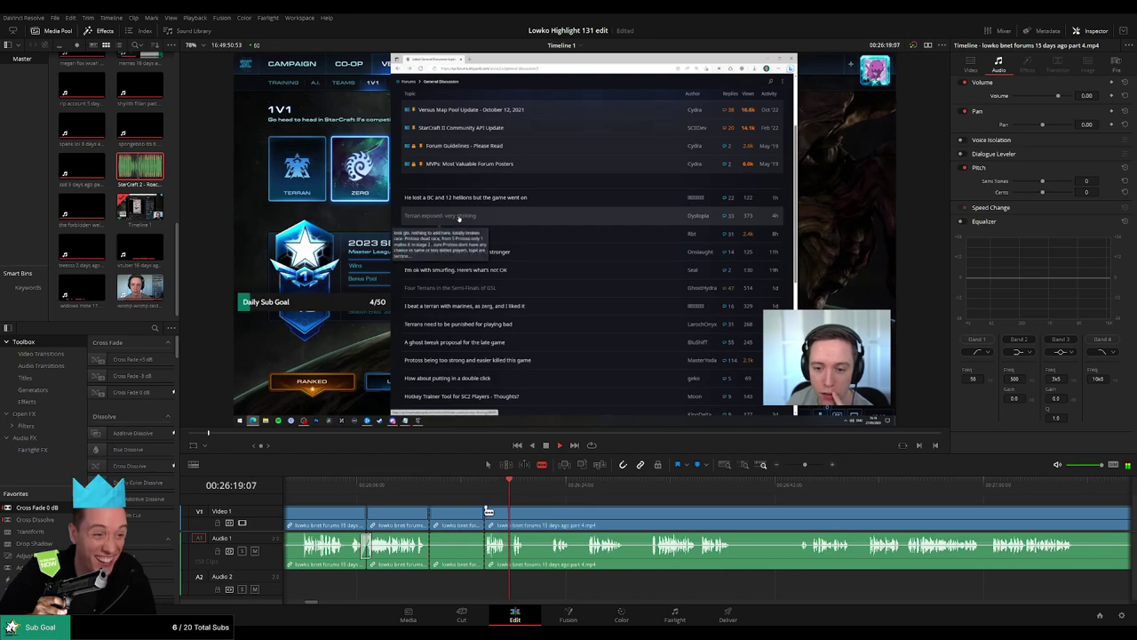
key("Delete")
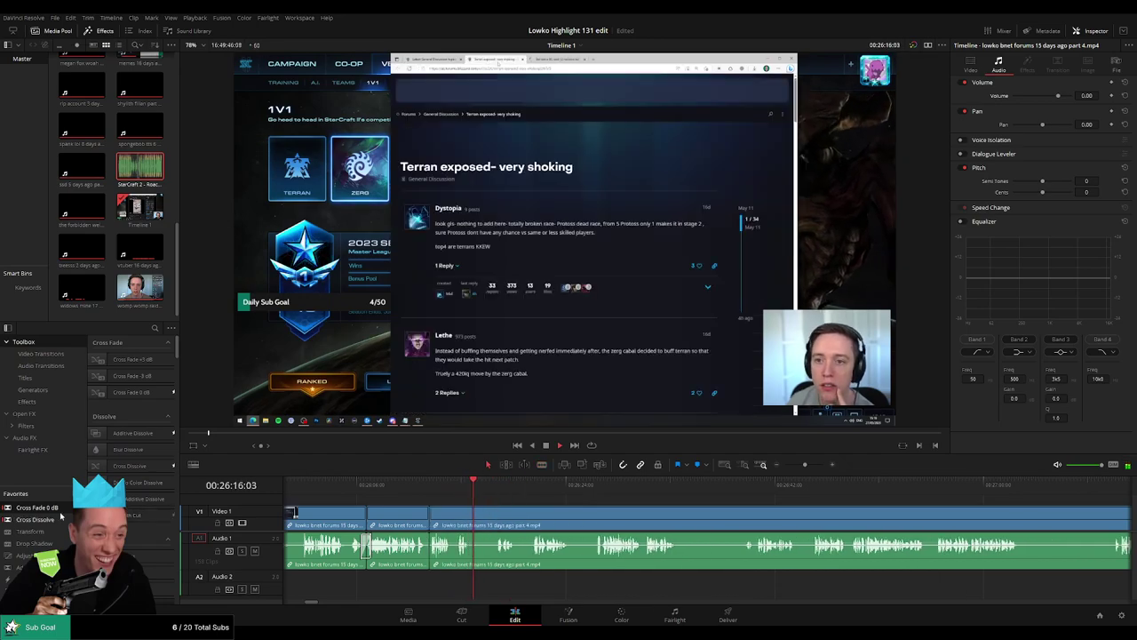
Step: Apply a Cross Fade 0 dB to the audio at the forums clip cut at about 26:12
left_click(430, 548)
key("shift+t")
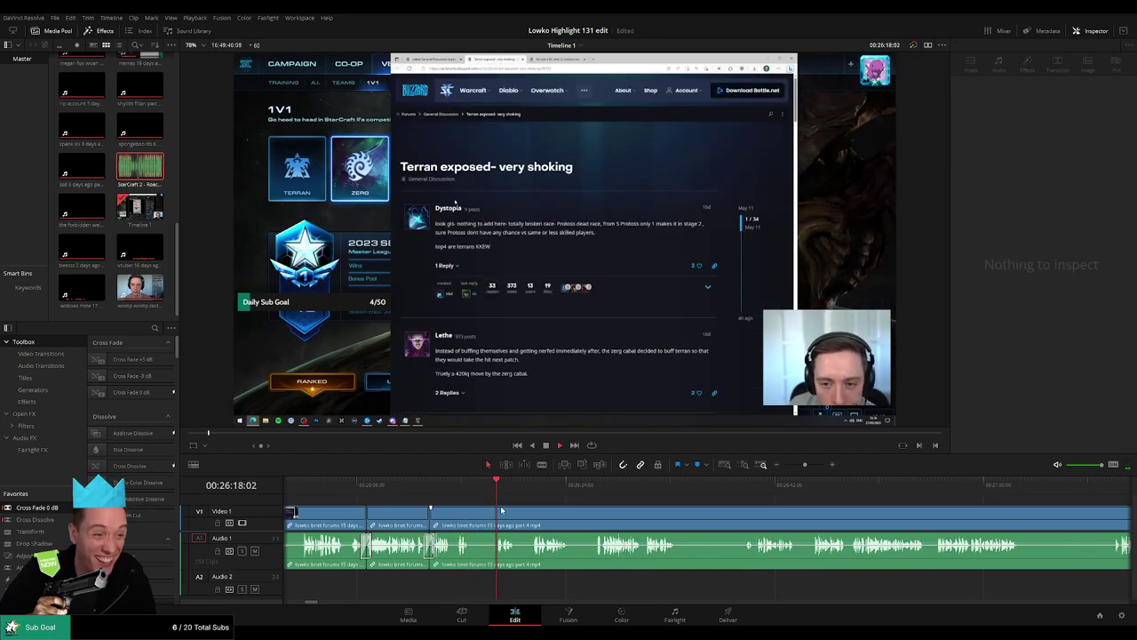
Step: Cut out the section of the forums clip from about 26:34 to 26:39, closing the gap, with a Cross Fade 0 dB at the cut
left_click(535, 489)
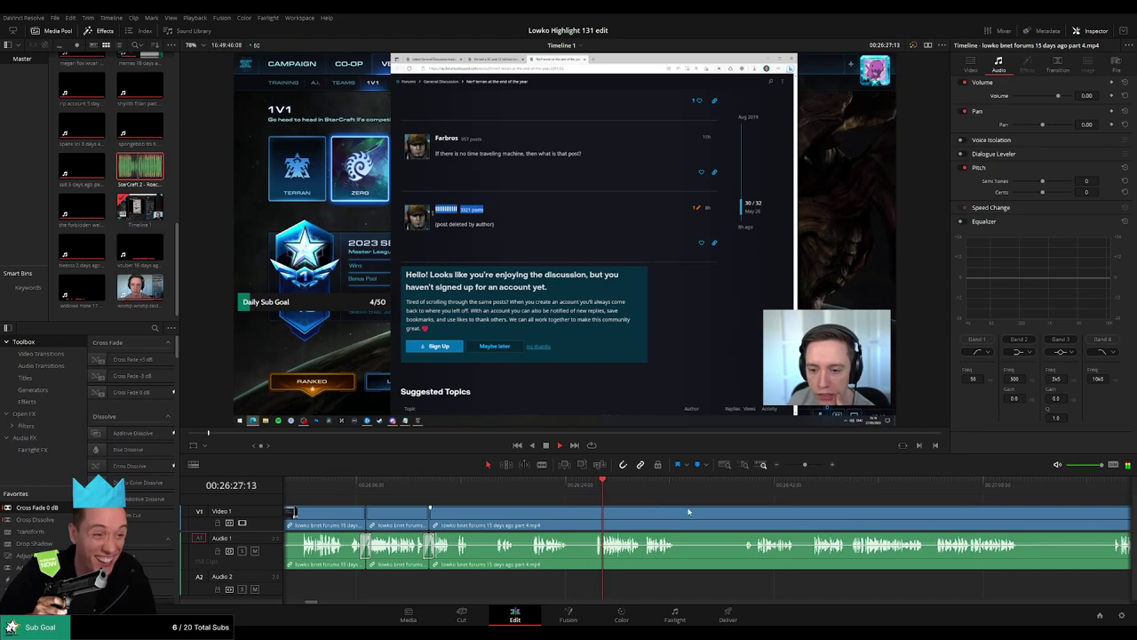
left_click_drag(689, 512, 527, 511)
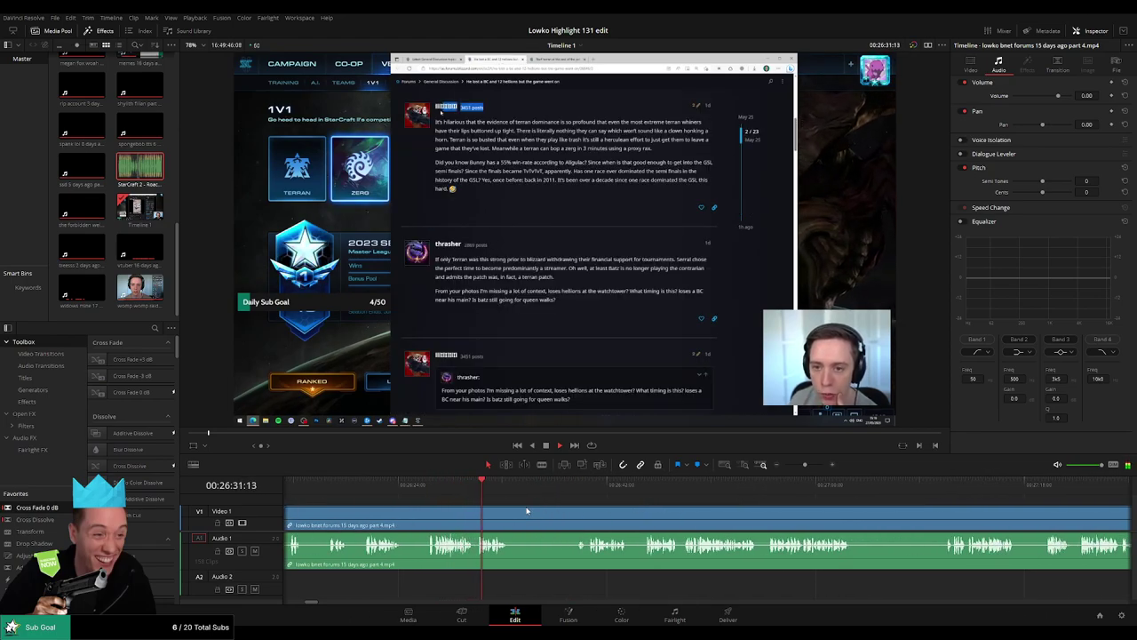
left_click(514, 520)
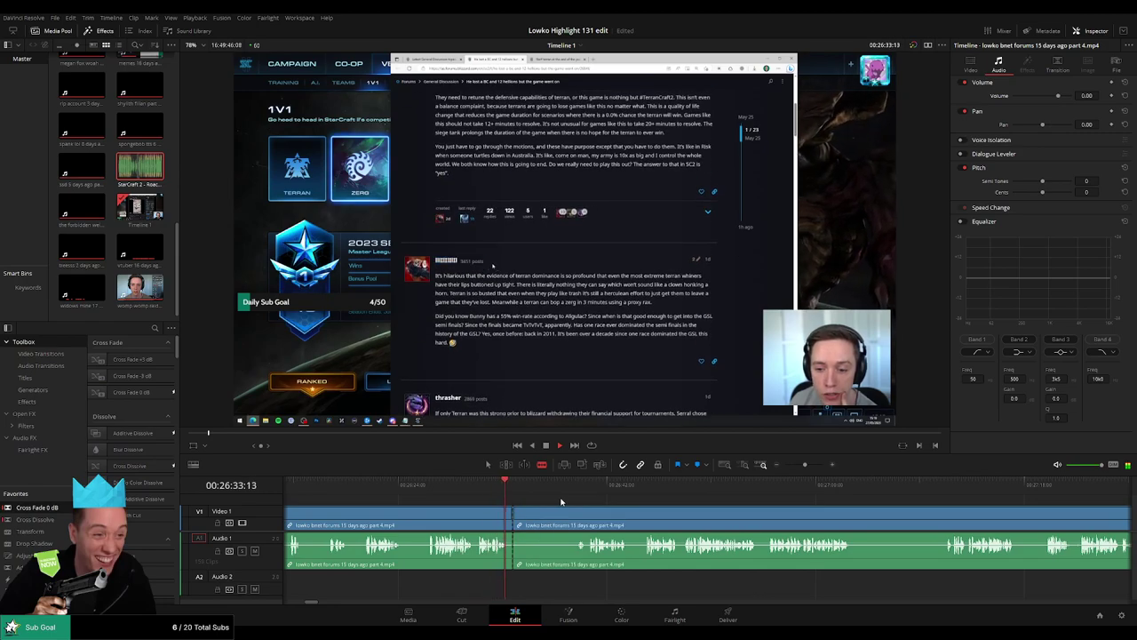
left_click(574, 490)
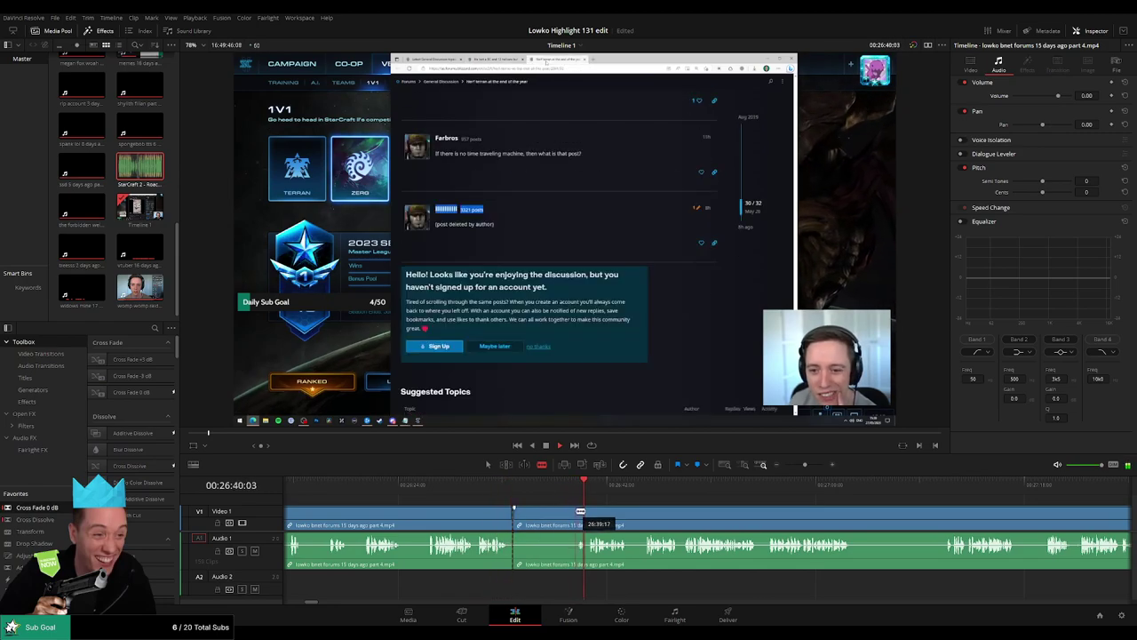
left_click(578, 516)
left_click(562, 515)
key("Delete")
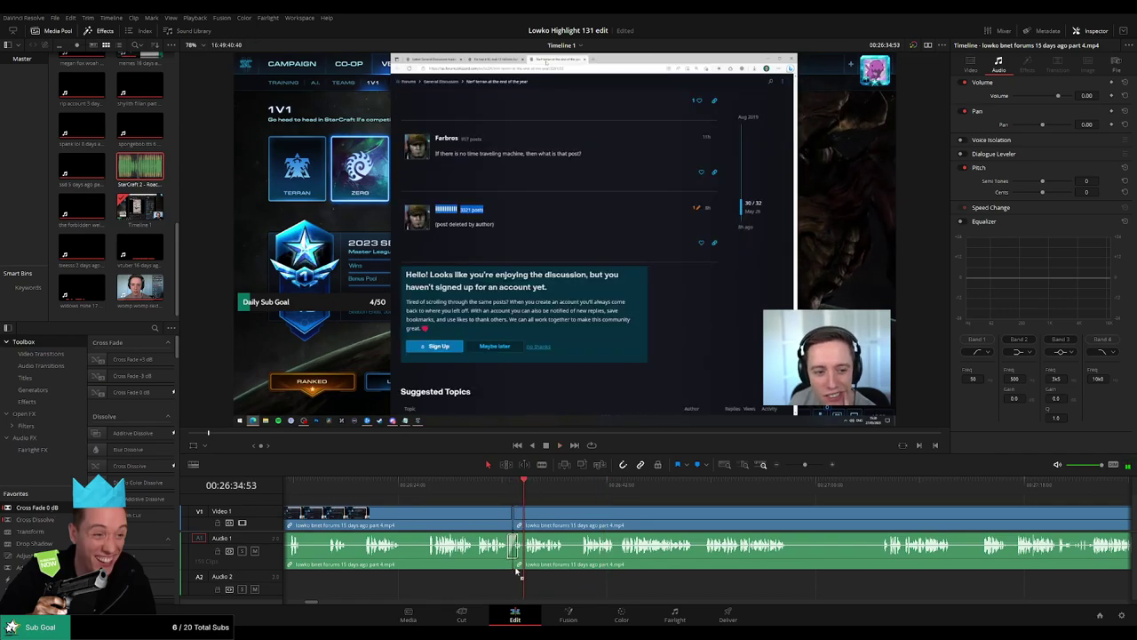
Step: Cut out the short pause in the forums clip from about 26:38 to 26:40, closing the gap, with a Cross Fade 0 dB at the cut
left_click_drag(615, 520, 511, 518)
key("b")
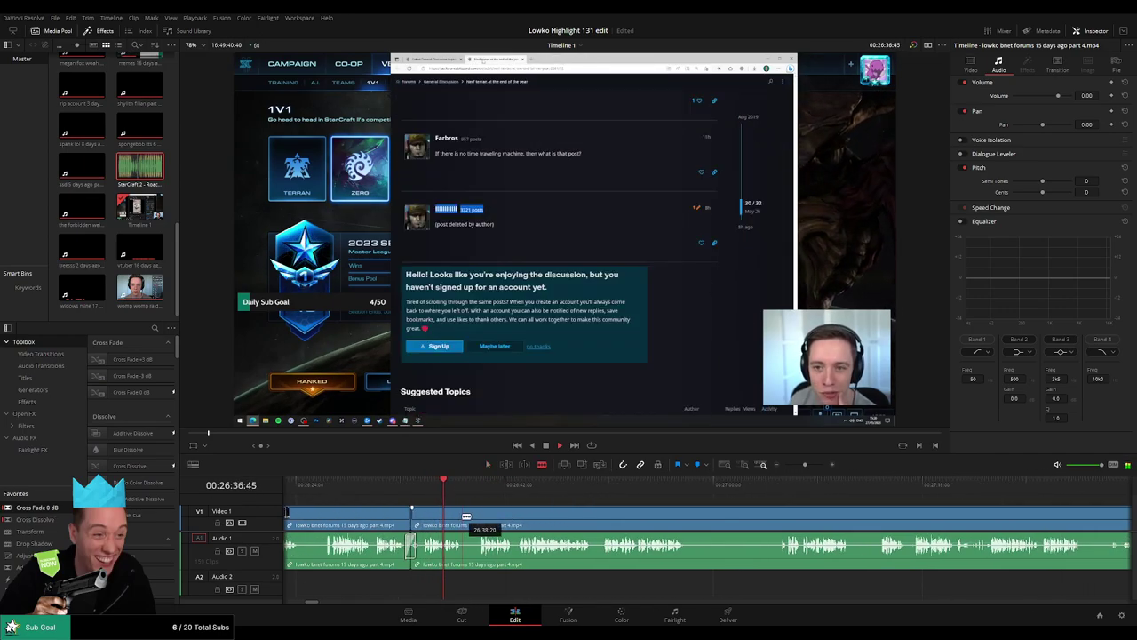
left_click(463, 517)
left_click(481, 517)
key("a")
left_click(472, 516)
key("Delete")
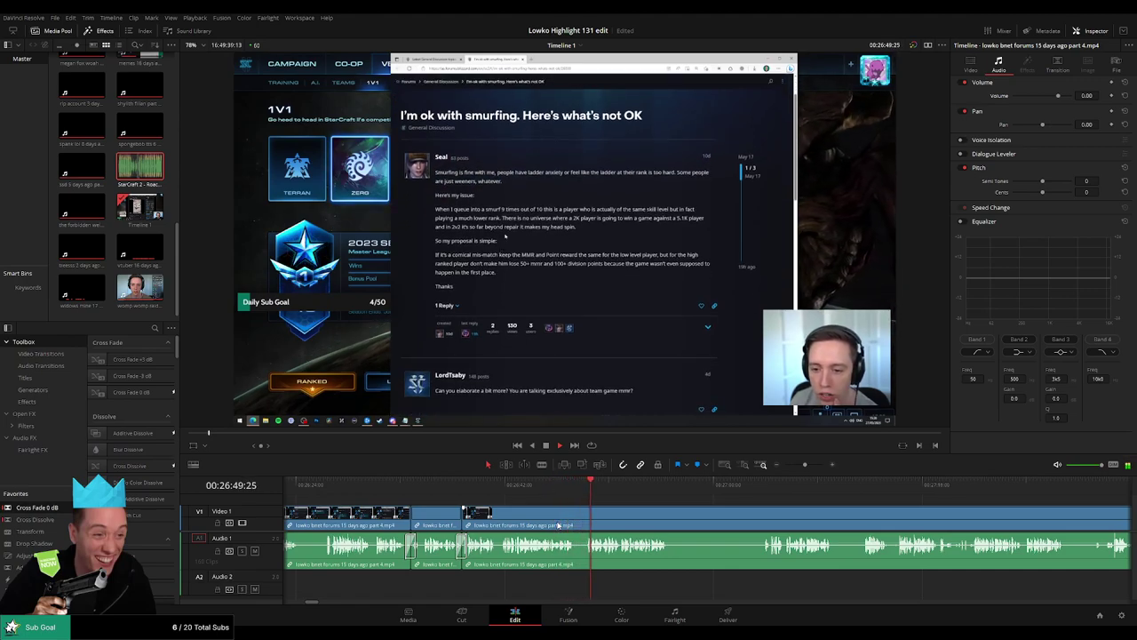
Step: Cut out the silent stretch of the forums clip from about 26:56 to 27:04, closing the gap, with a Cross Fade 0 dB at the cut
key("b")
left_click(676, 519)
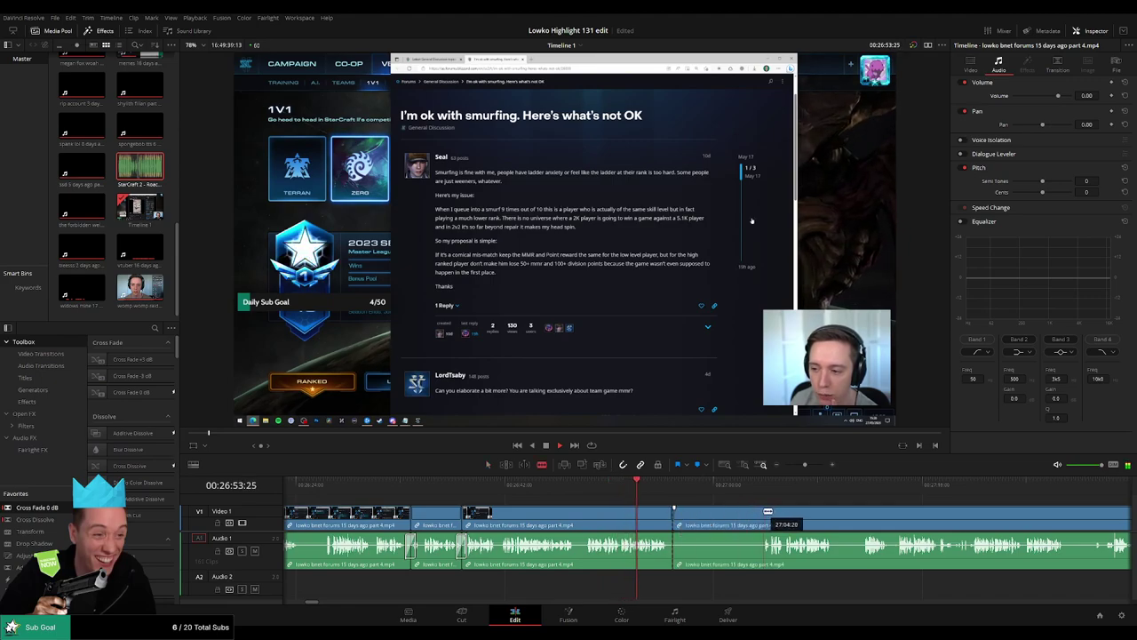
left_click(766, 512)
key("a")
left_click(741, 517)
key("Delete")
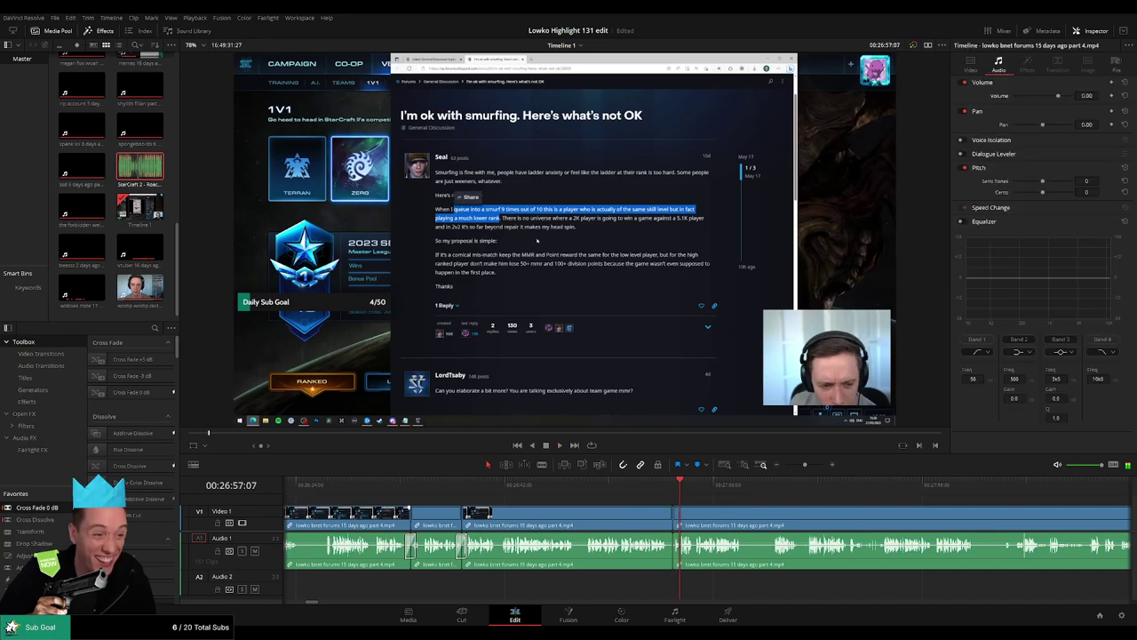
Step: Cut out the pause in the forums clip from about 27:02 to 27:05, closing the gap, and apply a Cross Fade 0 dB at the cut
scroll(716, 508, "right", 3)
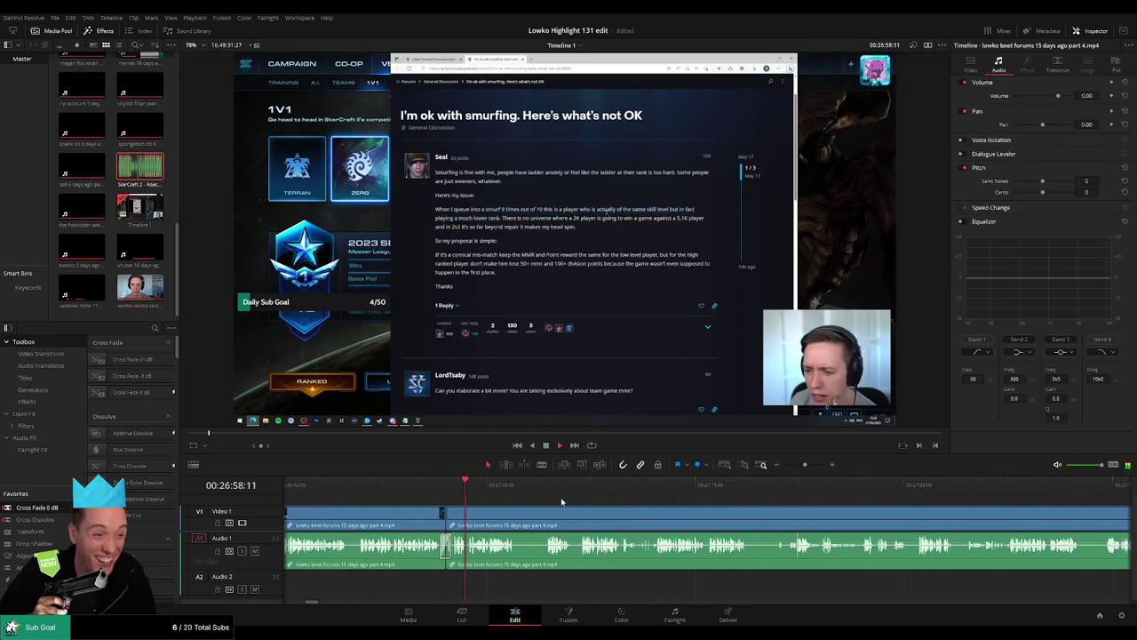
left_click(518, 517)
left_click(546, 517)
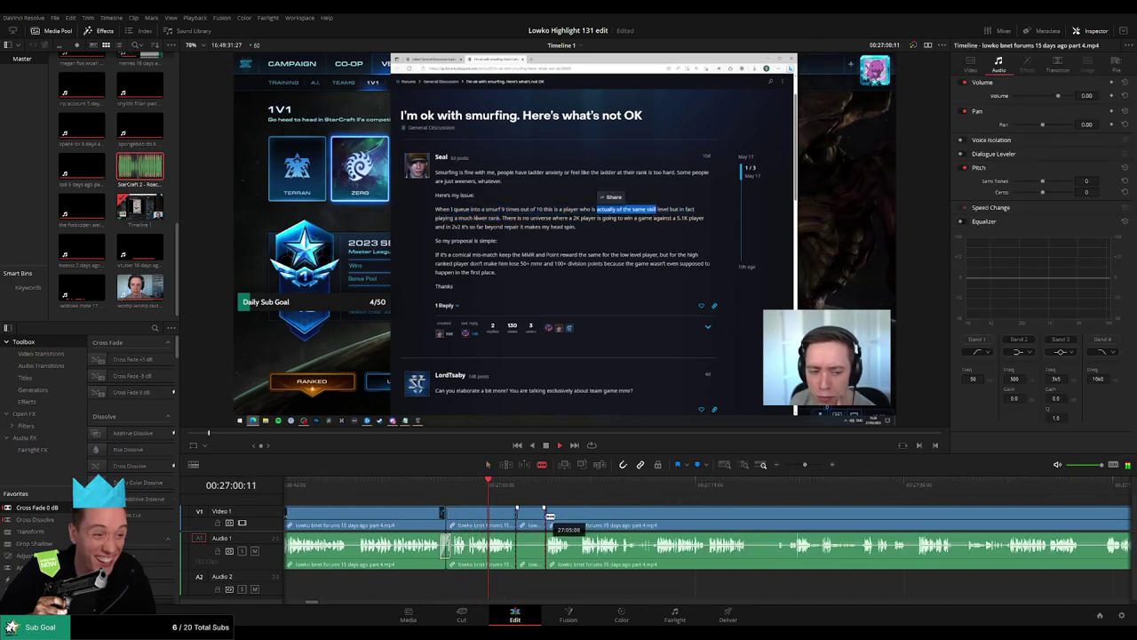
key("a")
left_click(535, 519)
key("Delete")
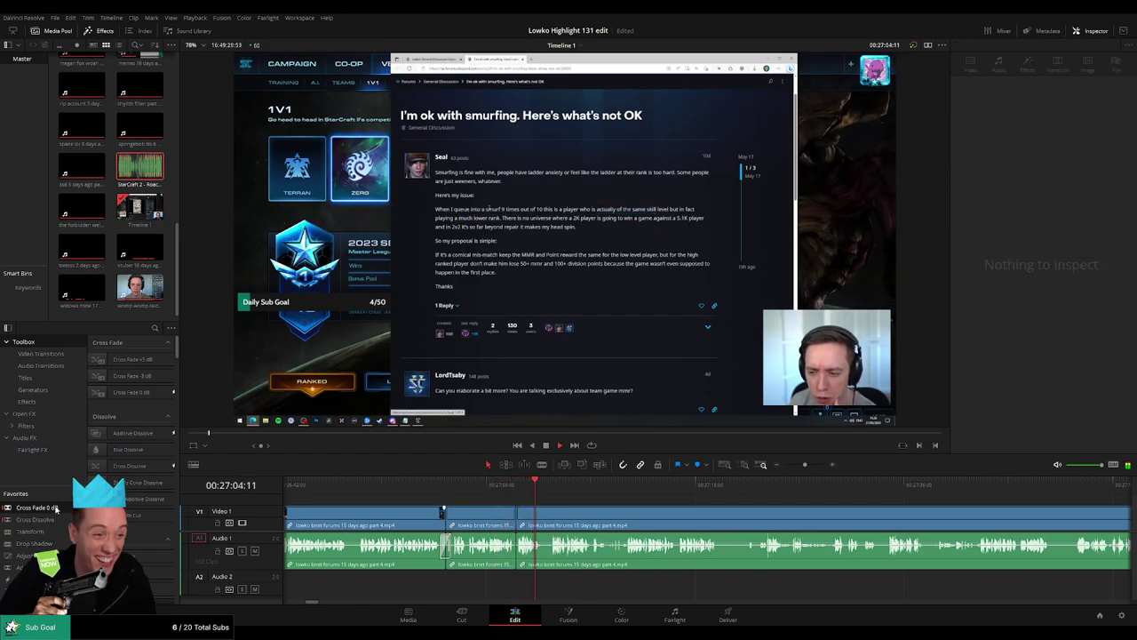
left_click(564, 526)
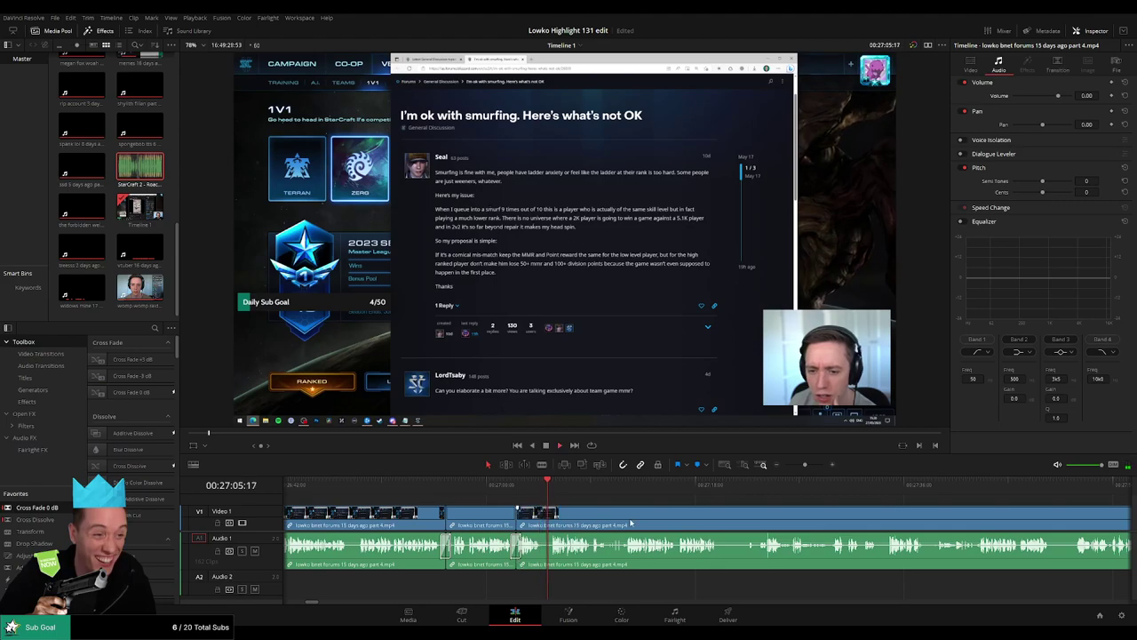
Step: Remove the forums clip section from about 27:20 to 27:34, closing the gap, add a Cross Fade 0 dB there, and play back the cut
scroll(533, 524, "right", 3)
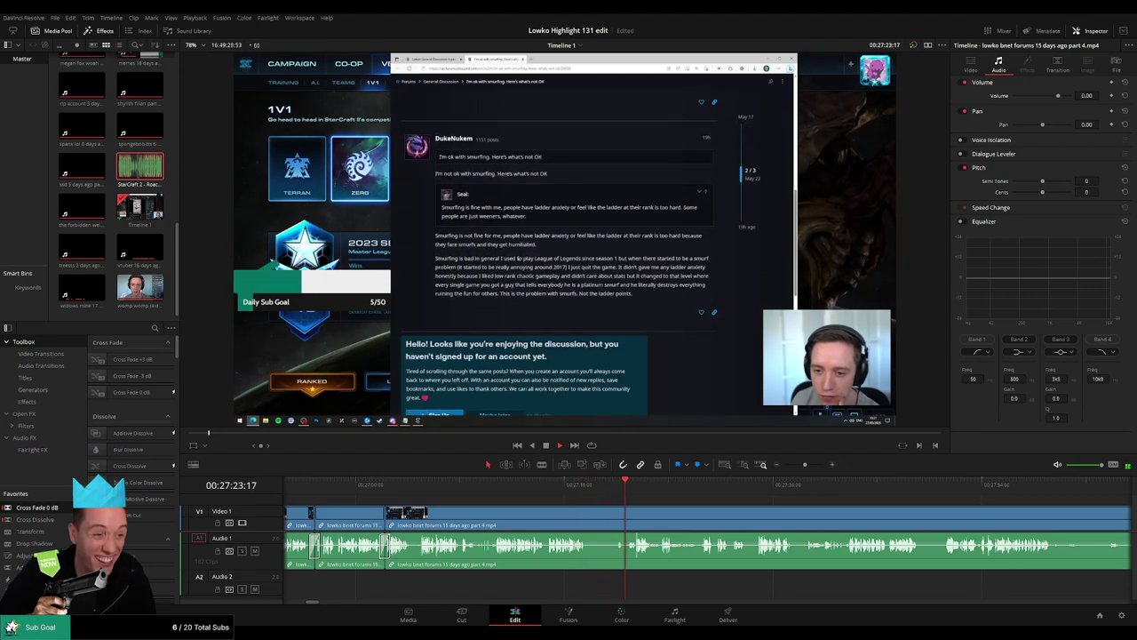
left_click_drag(733, 503, 555, 495)
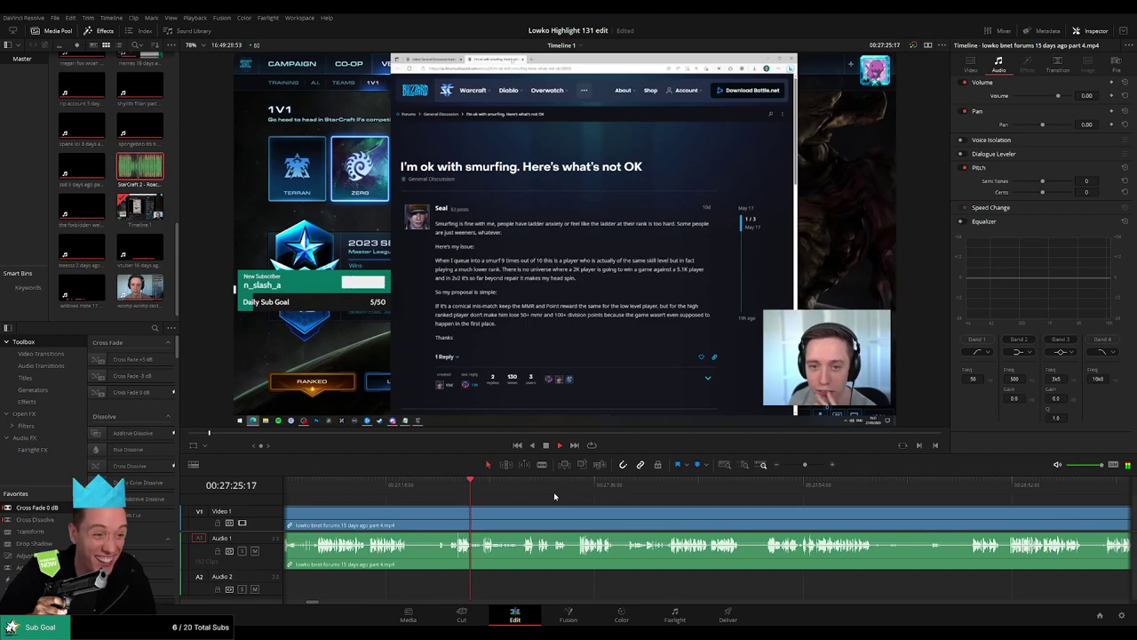
key("b")
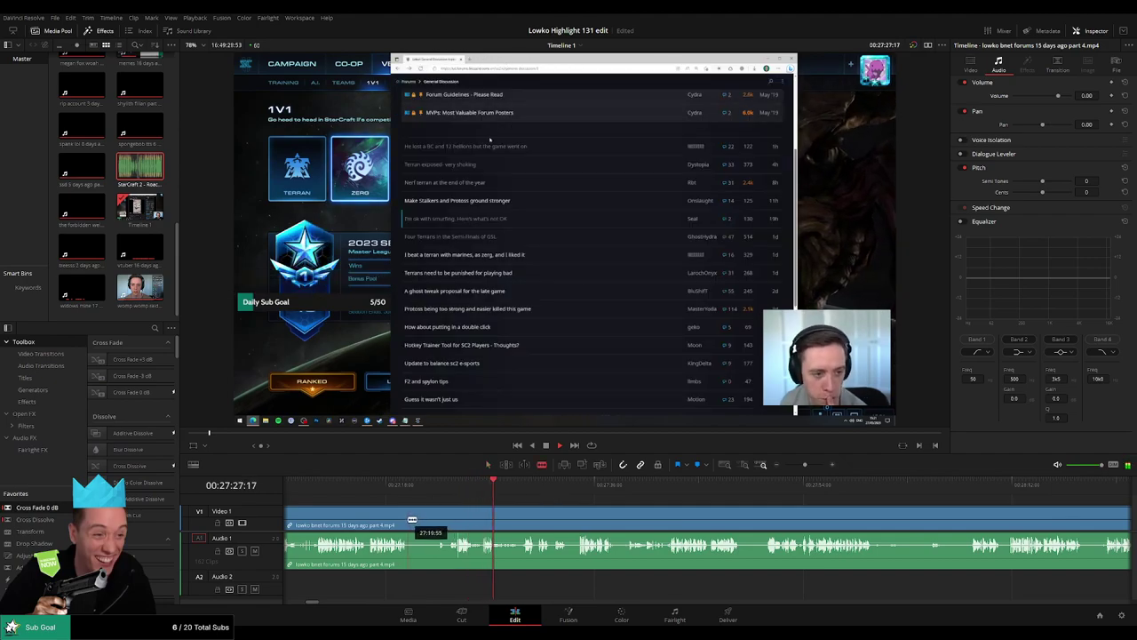
left_click(411, 520)
left_click(579, 484)
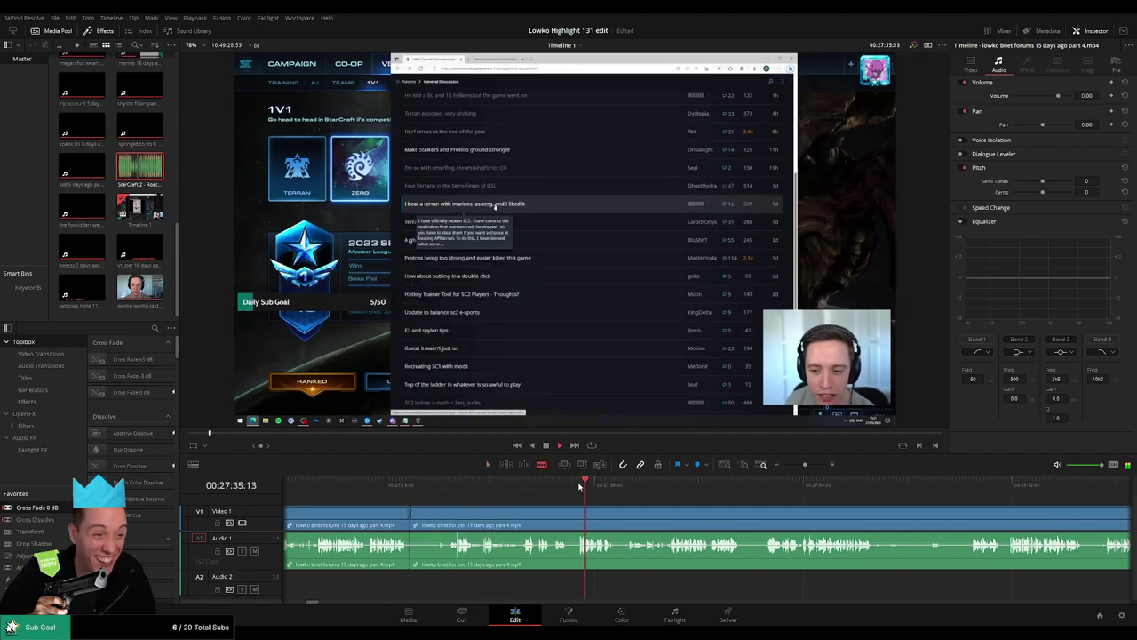
left_click(578, 515)
key("a")
left_click(553, 521)
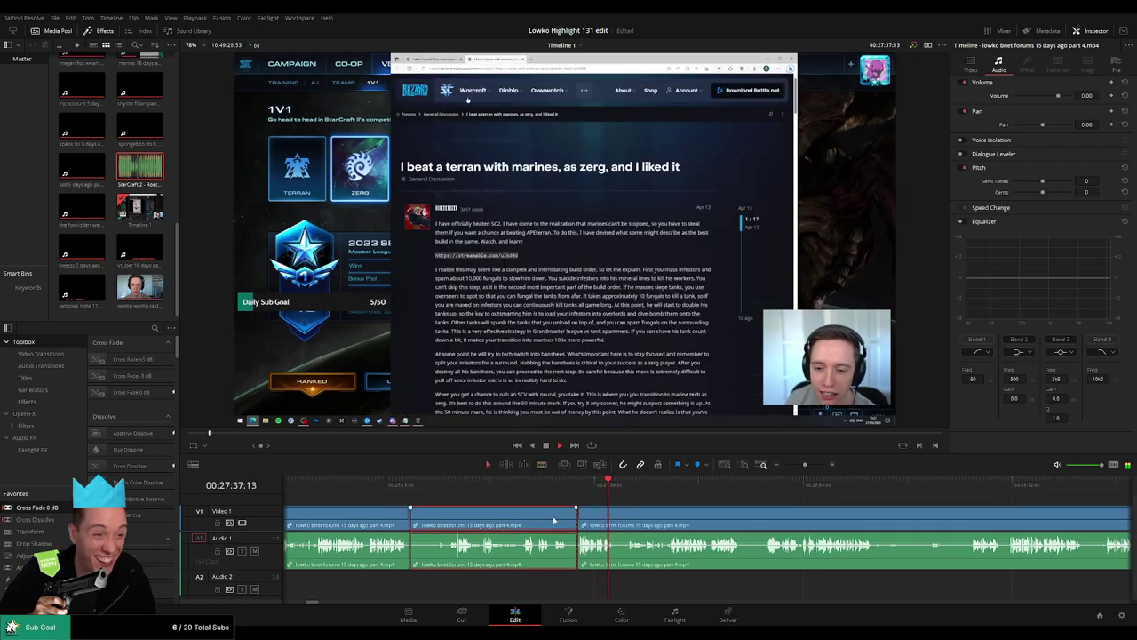
key("Delete")
left_click(429, 493)
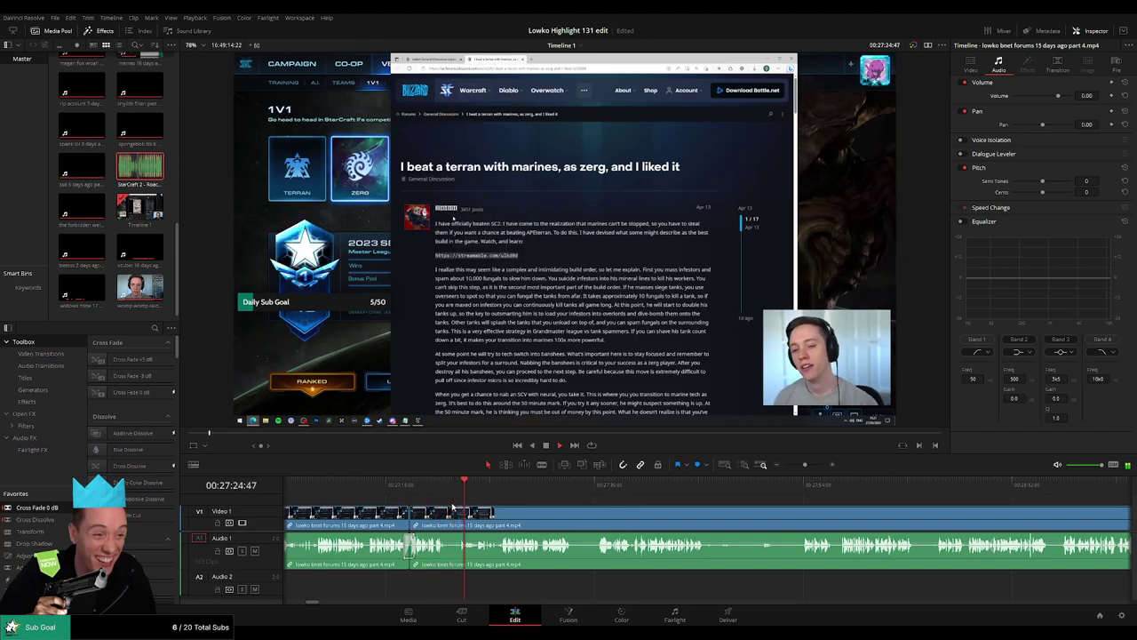
Step: Cut out the pause in the forums clip from about 27:34 to 27:36, closing the gap, and apply a Cross Fade 0 dB at the cut
left_click(542, 514)
left_click(565, 514)
key("a")
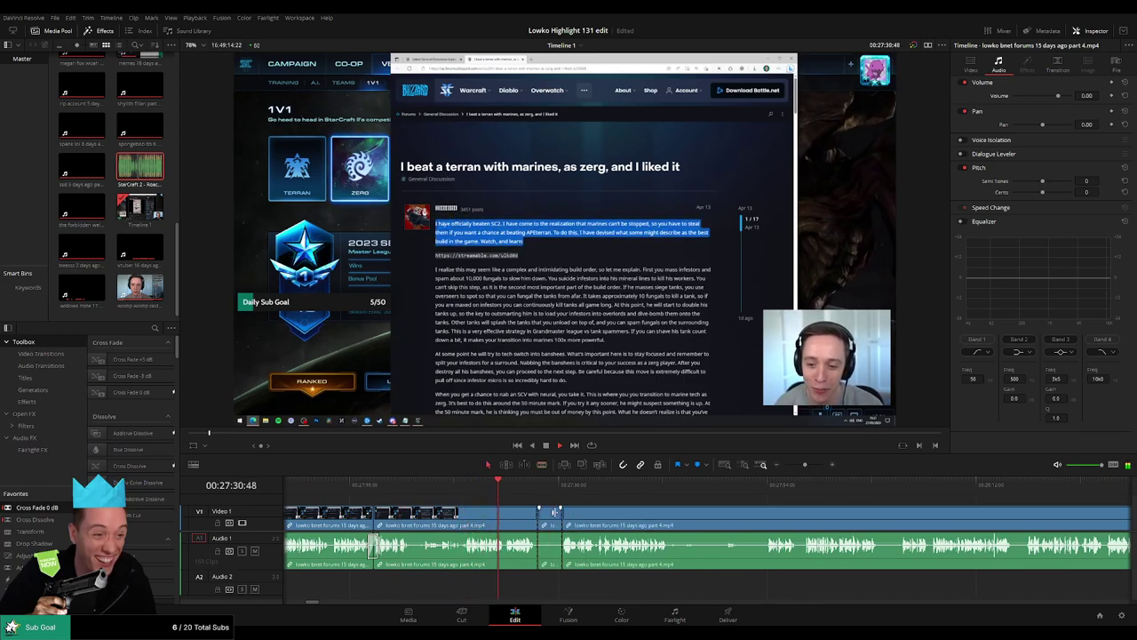
left_click(553, 516)
key("Delete")
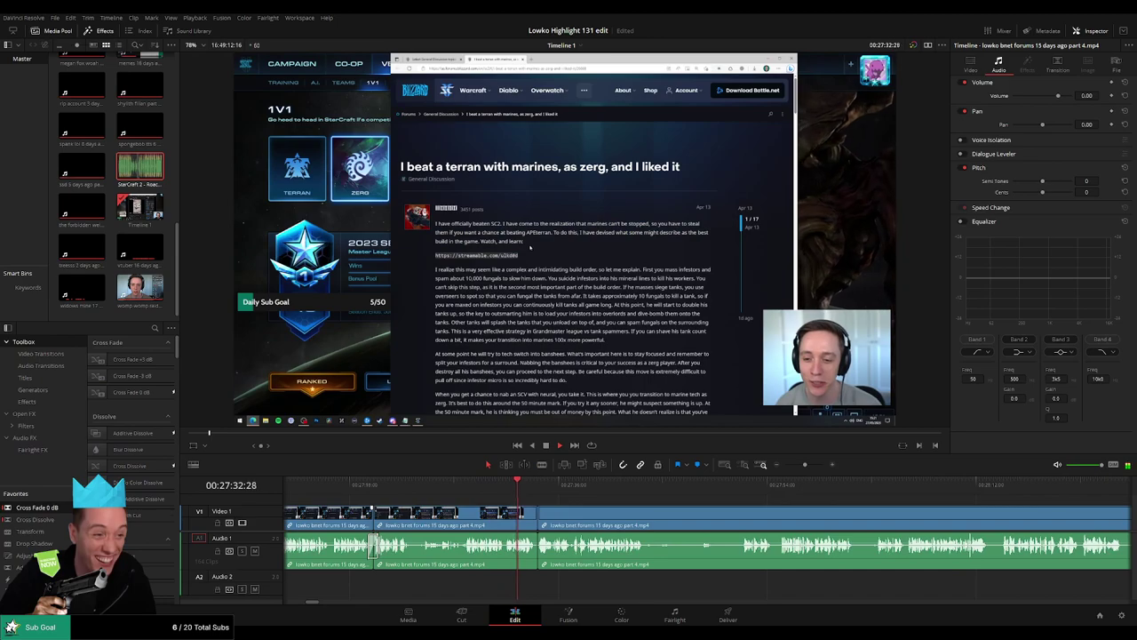
left_click_drag(37, 507, 415, 509)
key("space")
Step: Cut out the pause in the forums clip from about 28:01 to 28:03, closing the gap, with a Cross Fade 0 dB at the cut
scroll(606, 509, "right", 3)
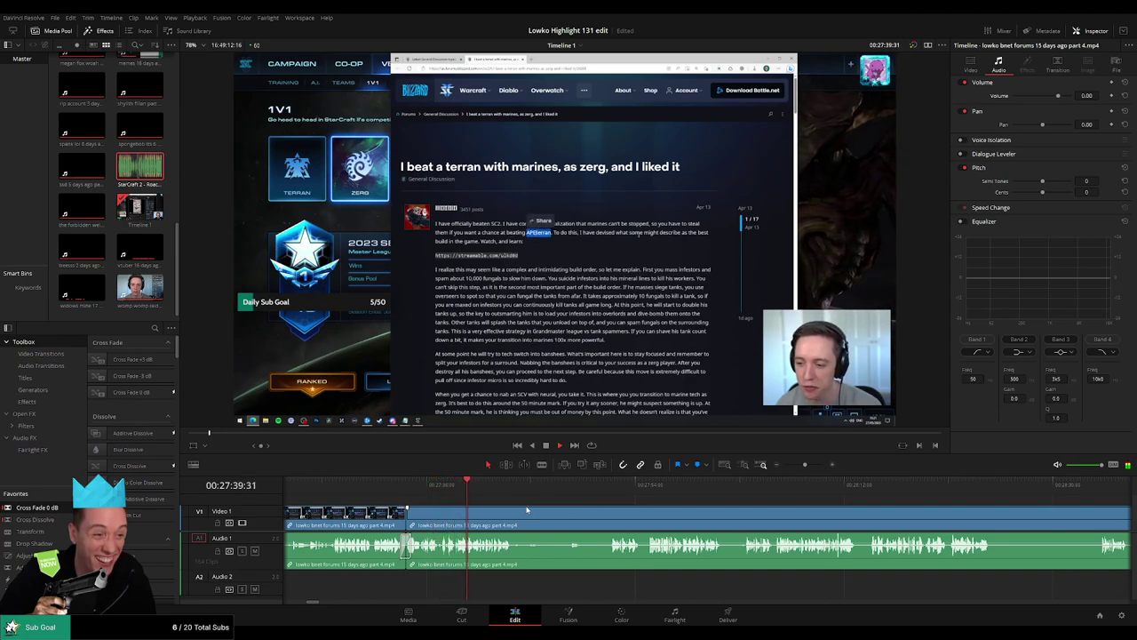
scroll(497, 512, "right", 2)
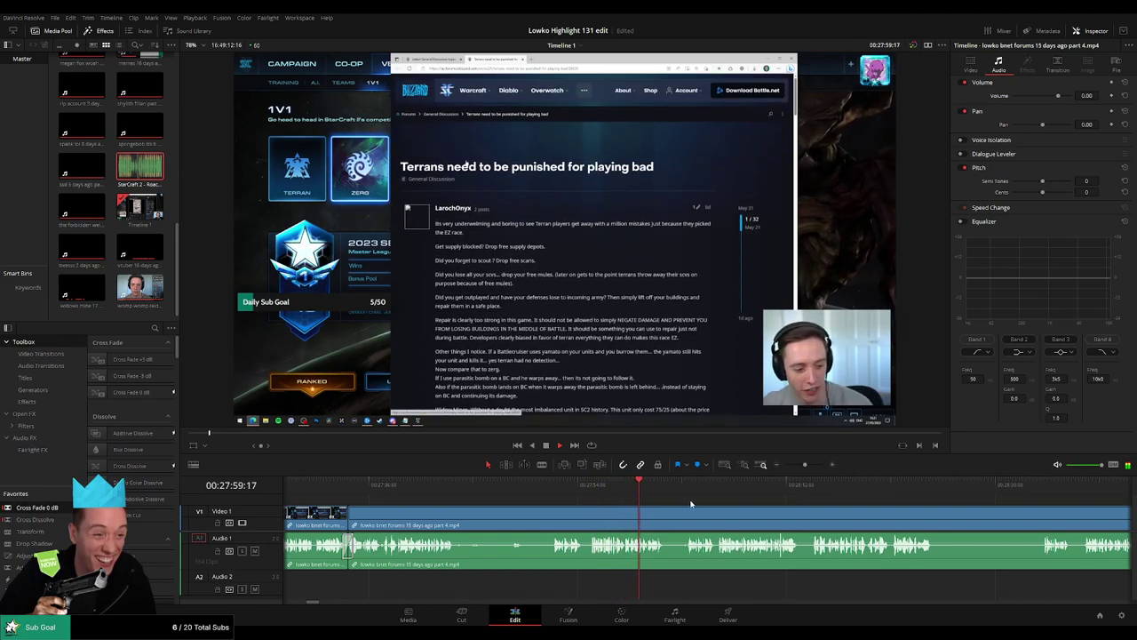
left_click_drag(690, 502, 576, 499)
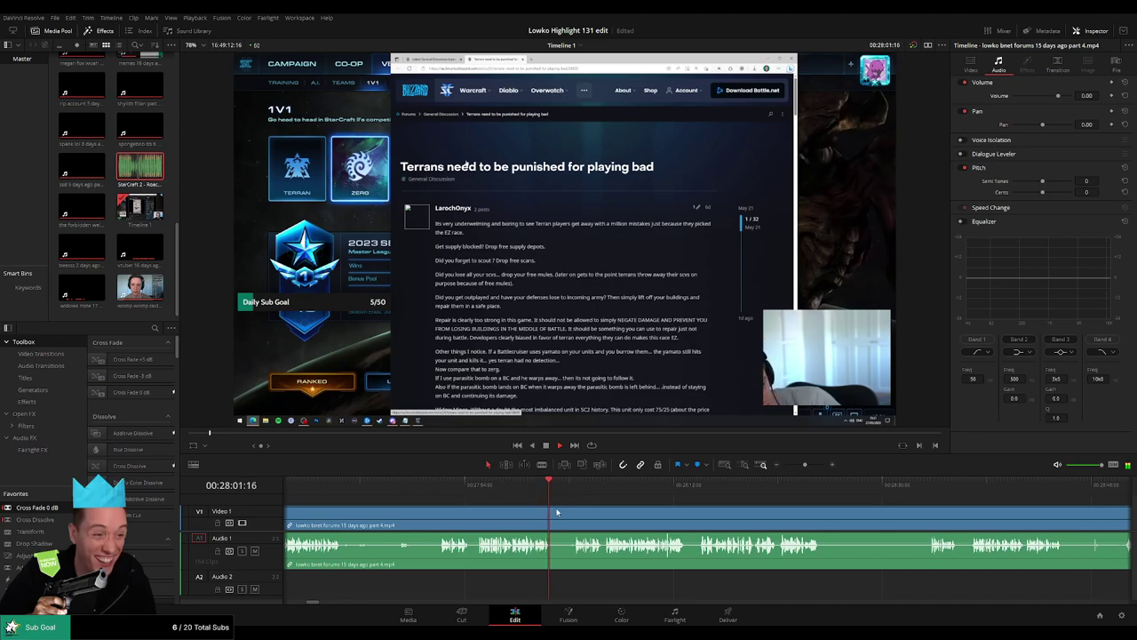
key("space")
key("b")
left_click(554, 520)
left_click(575, 522)
key("a")
left_click(568, 524)
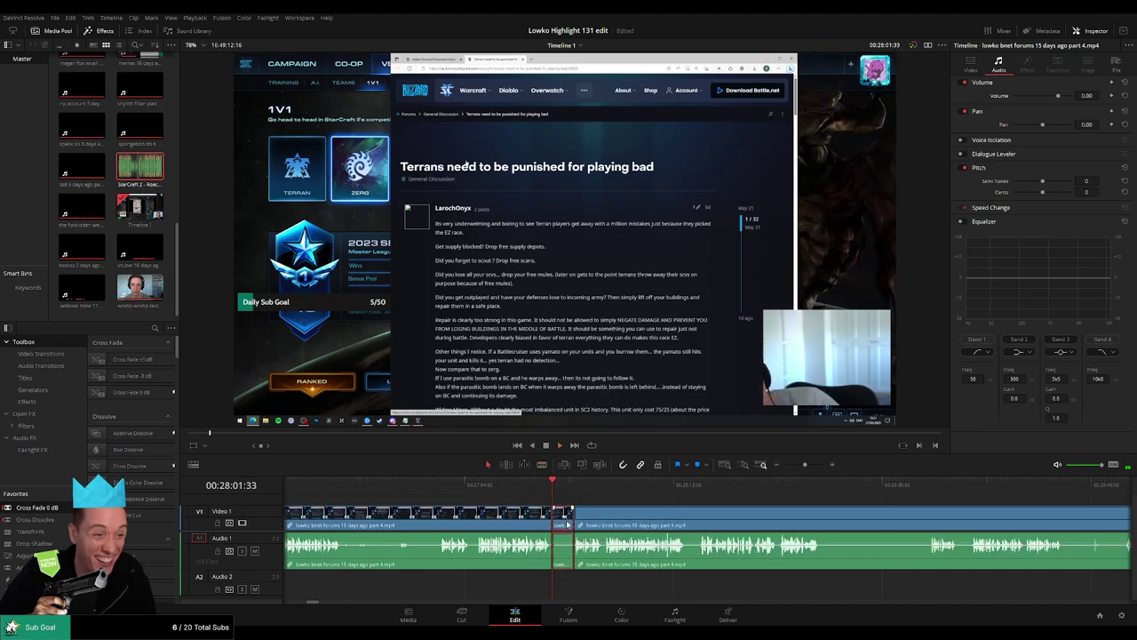
key("BackSpace")
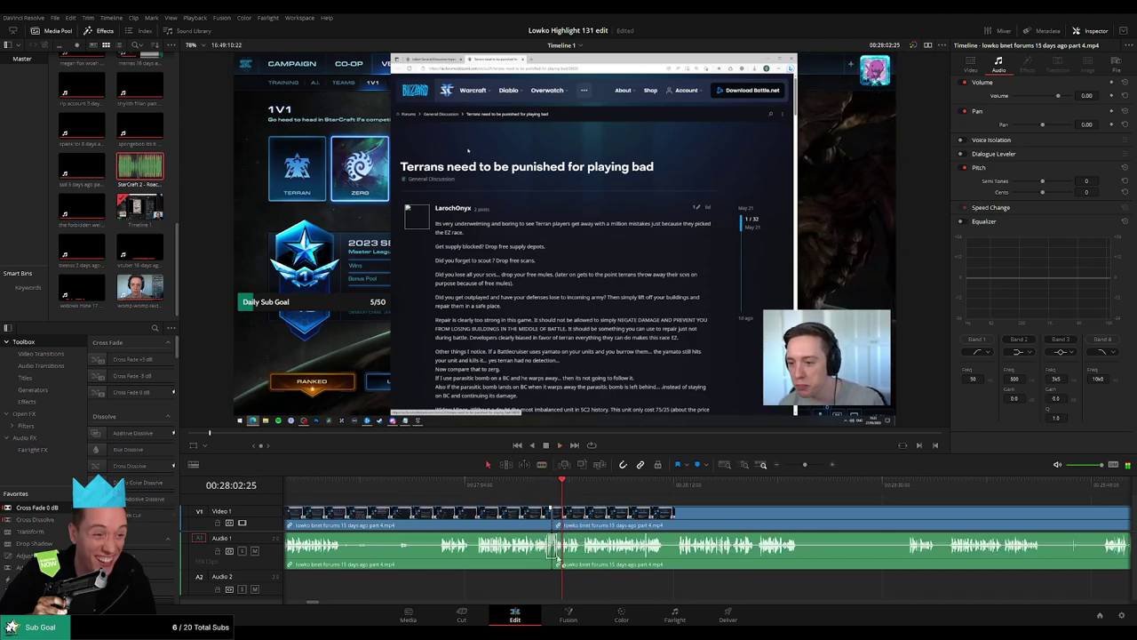
Step: Cut out the forums clip section from about 28:23 to 28:32, closing the gap, with a Cross Fade 0 dB at the cut
scroll(480, 504, "right", 3)
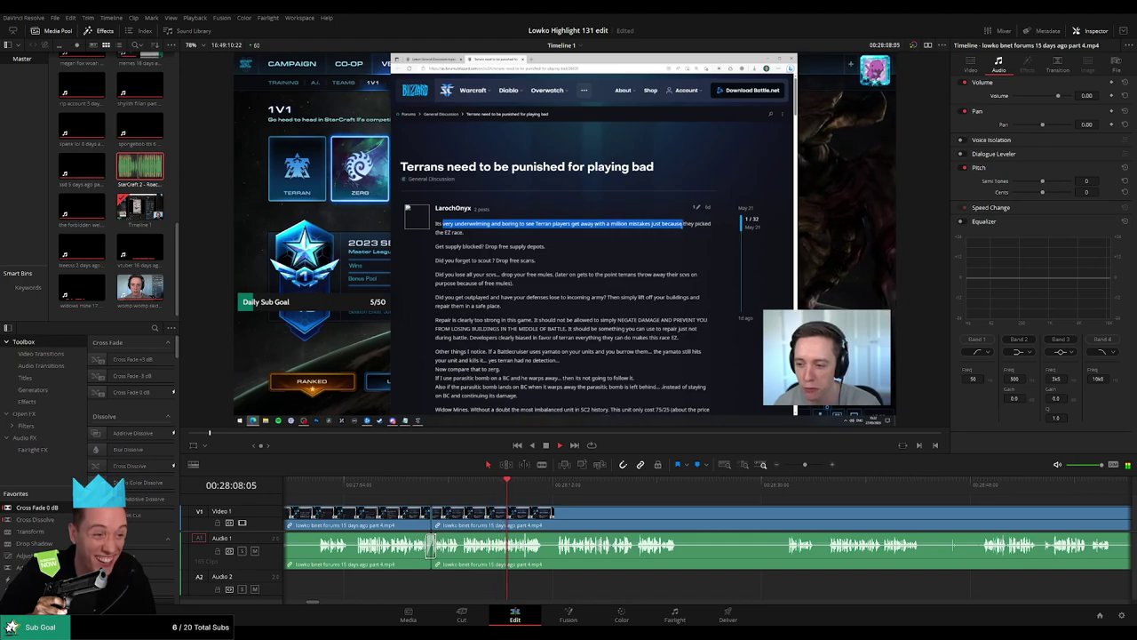
scroll(494, 496, "right", 3)
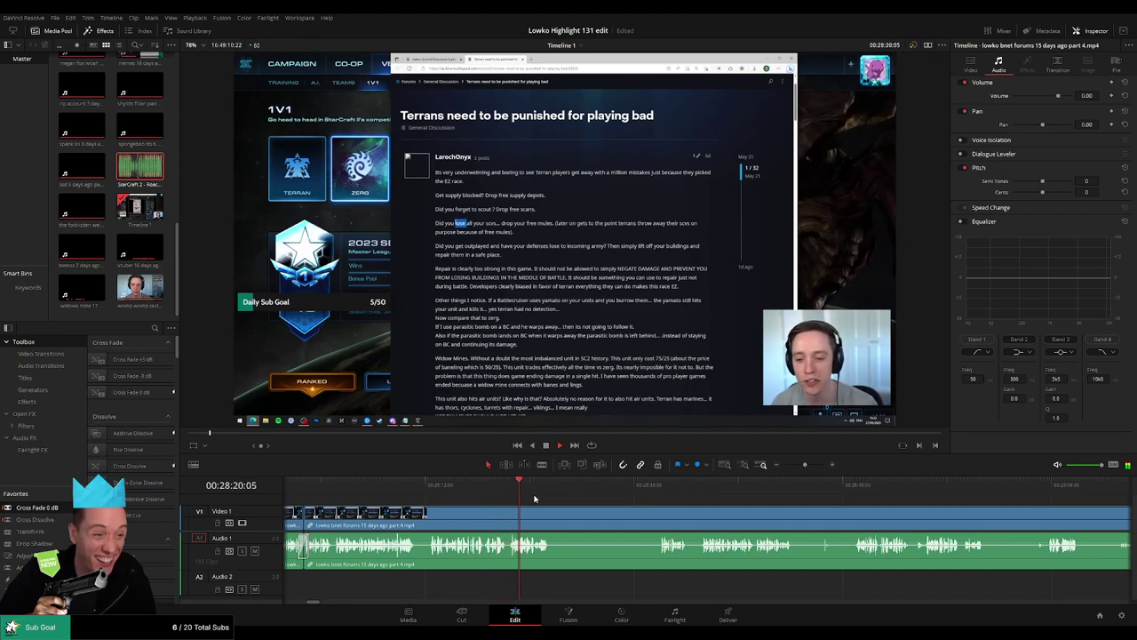
scroll(498, 503, "right", 2)
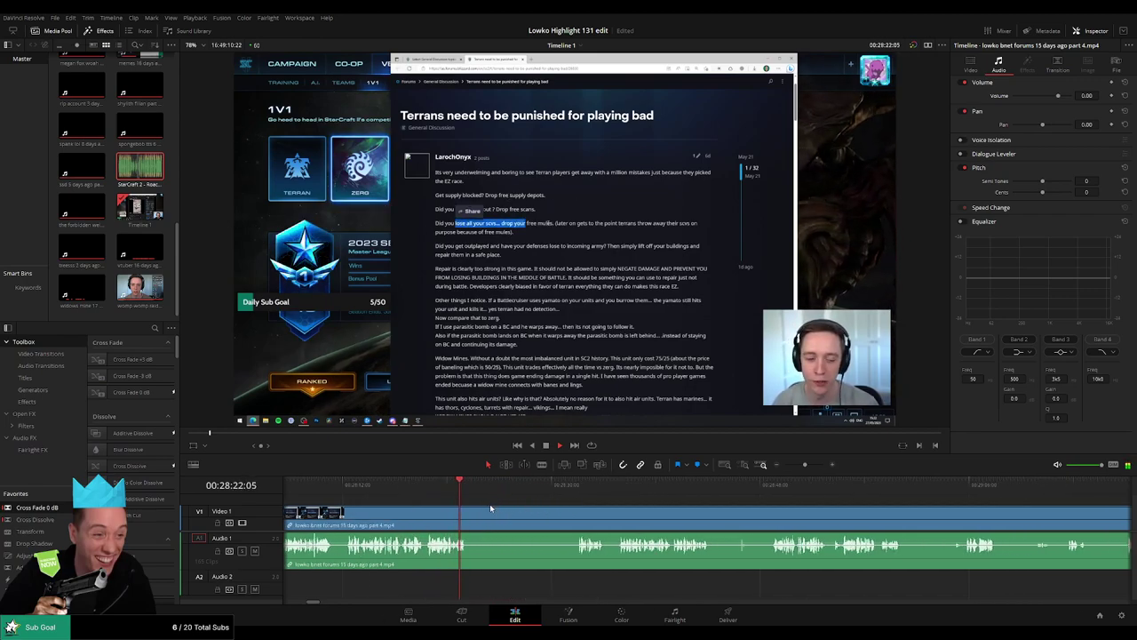
key("b")
left_click(474, 516)
left_click_drag(546, 485, 571, 485)
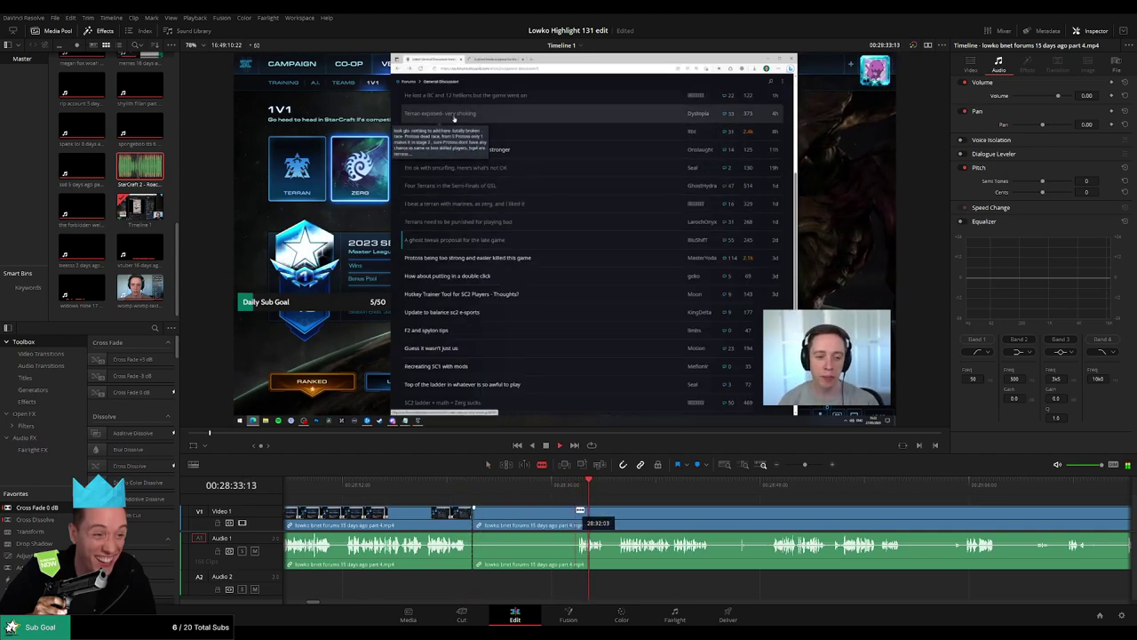
left_click(576, 512)
key("a")
left_click(554, 516)
key("Delete")
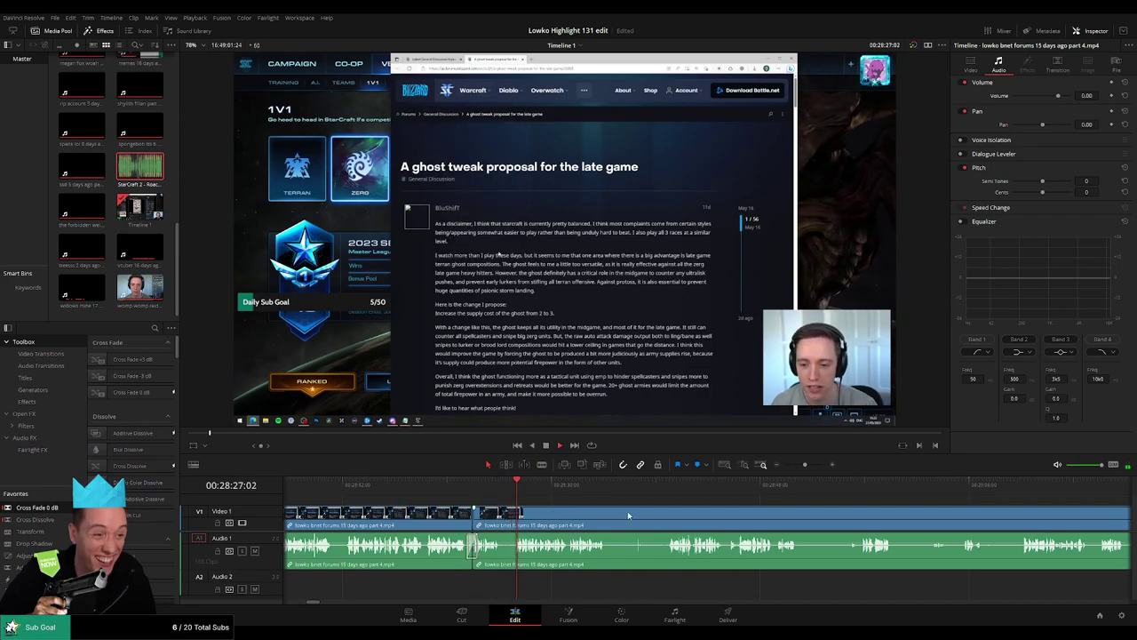
Step: Cut out the quiet part of the forums clip from about 28:35 to 28:39, closing the gap, with a Cross Fade 0 dB at the cut
scroll(489, 507, "right", 3)
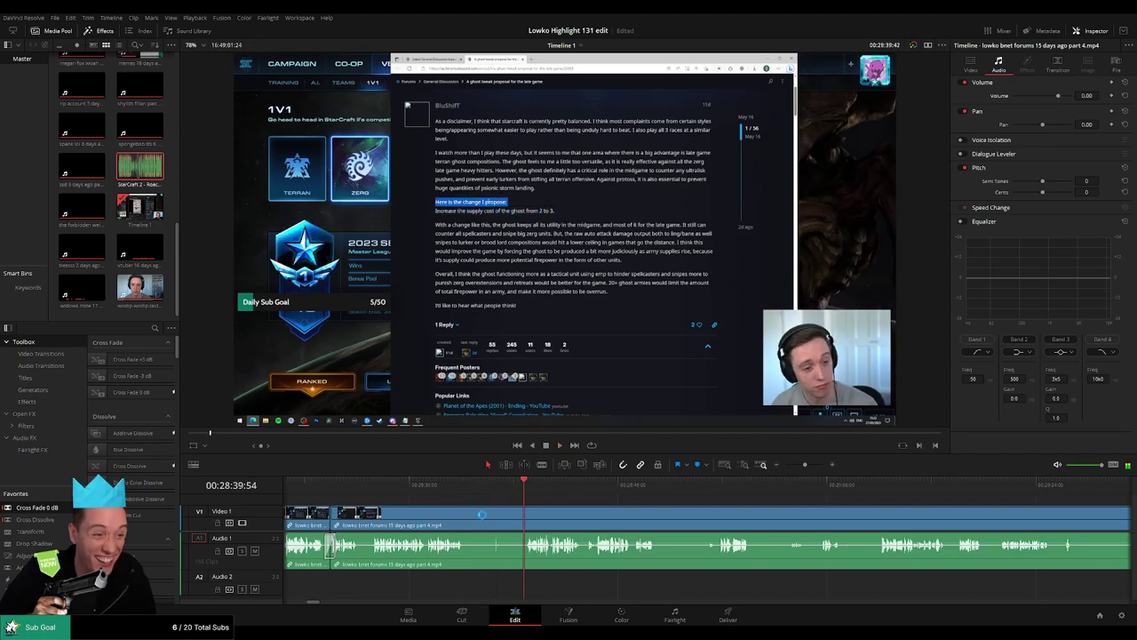
key("b")
left_click(464, 516)
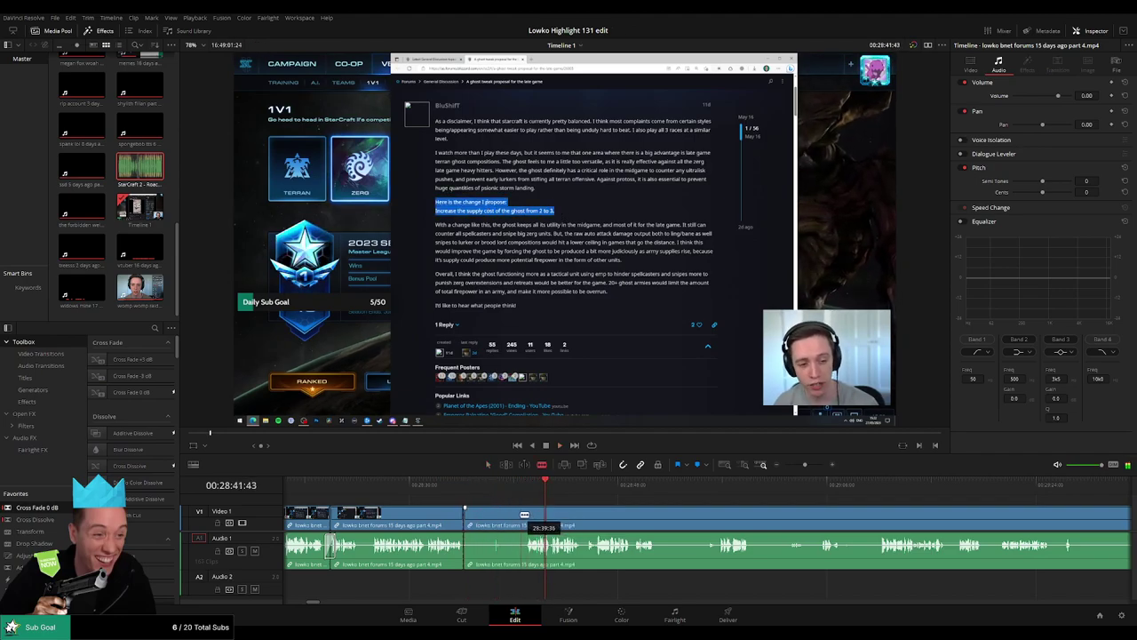
left_click(520, 515)
key("a")
left_click(504, 521)
key("Delete")
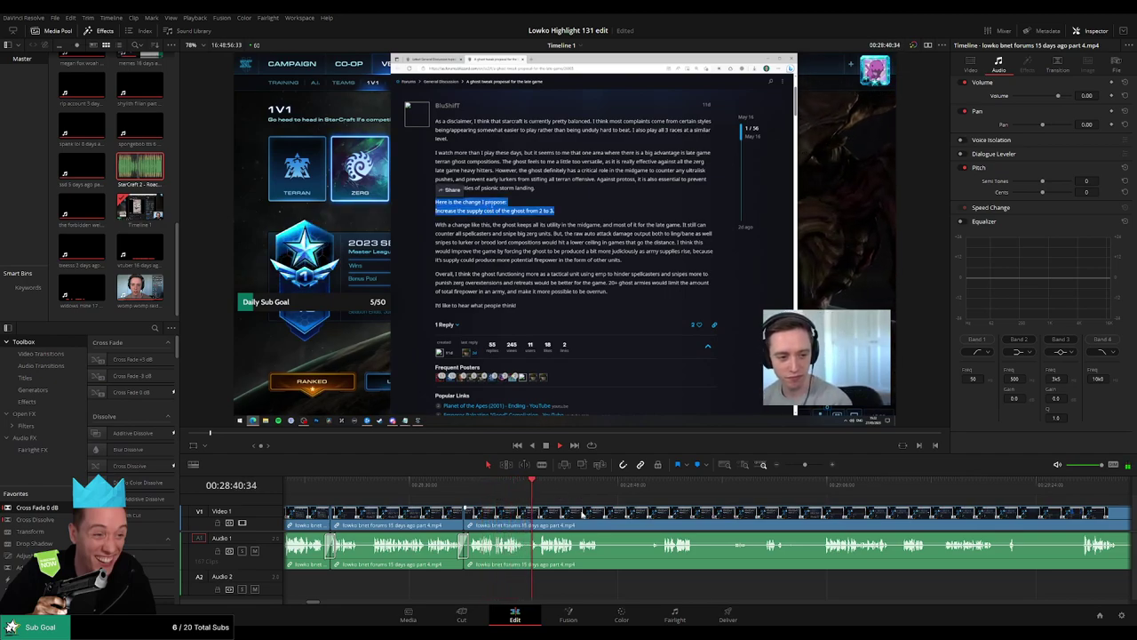
Step: Cut out the forums clip section from about 28:46 to 28:52, closing the gap, with a Cross Fade 0 dB at the cut
scroll(560, 506, "right", 2)
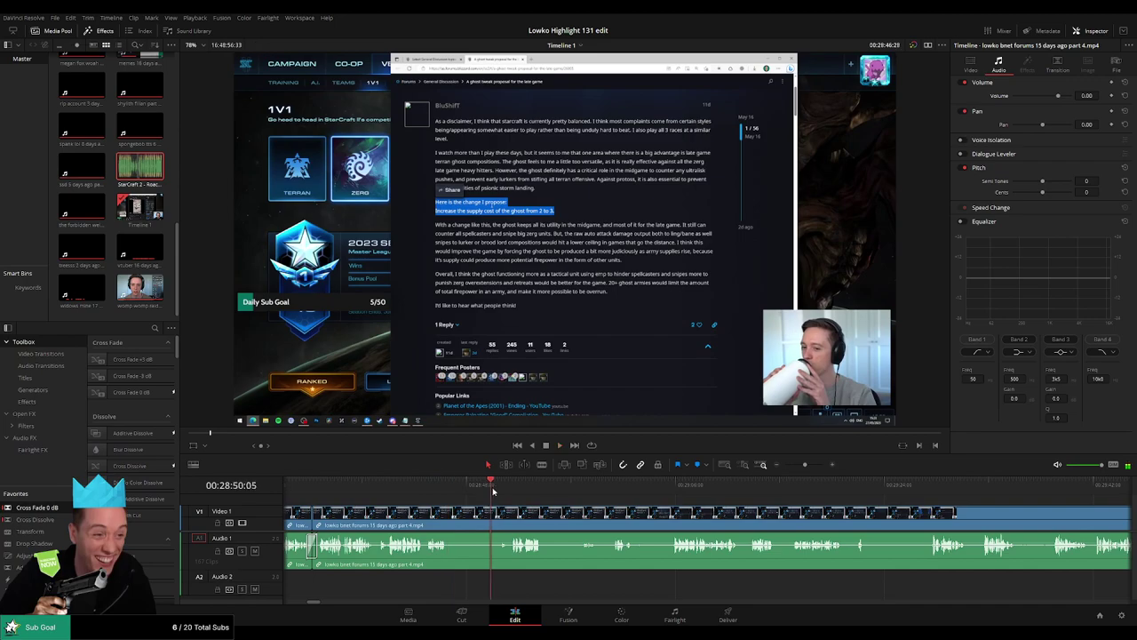
key("b")
left_click(449, 514)
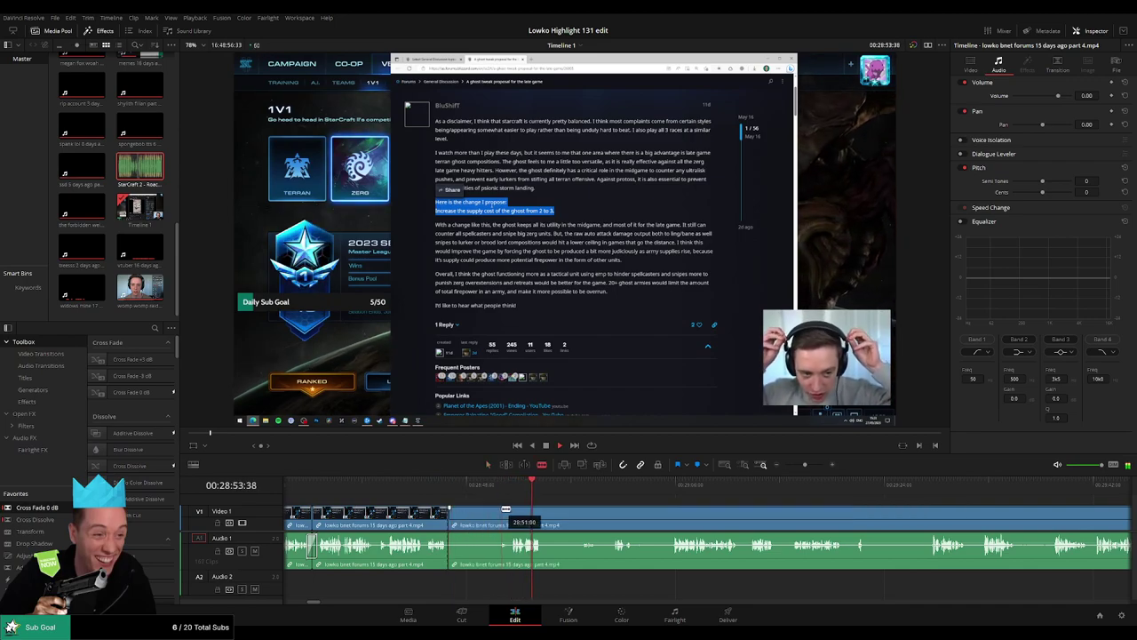
left_click(509, 512)
key("a")
left_click(485, 514)
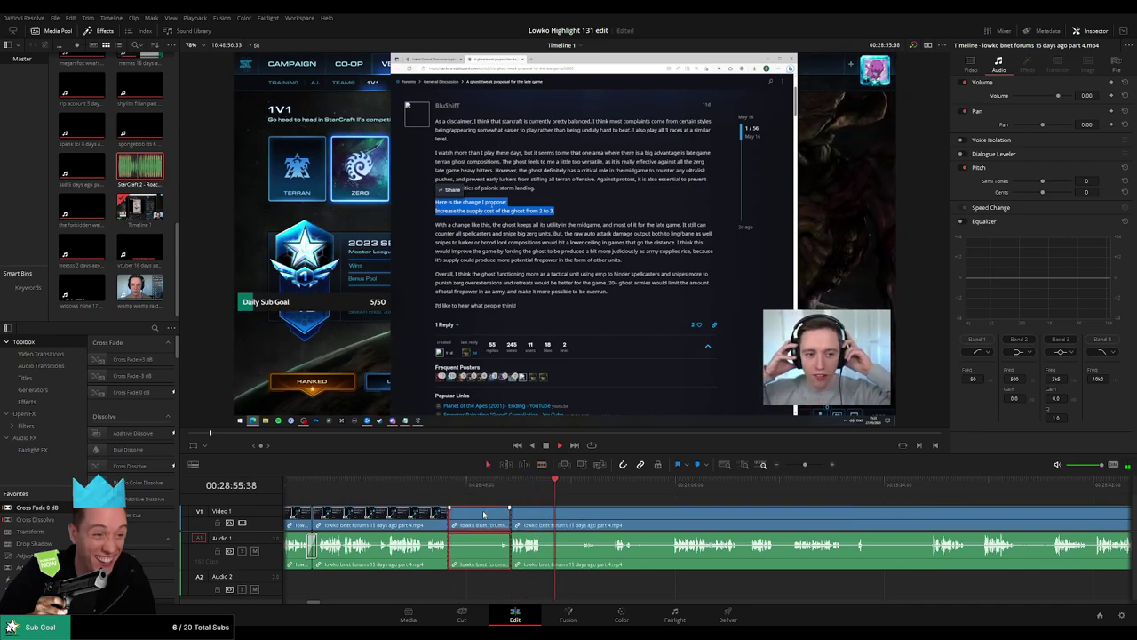
key("Delete")
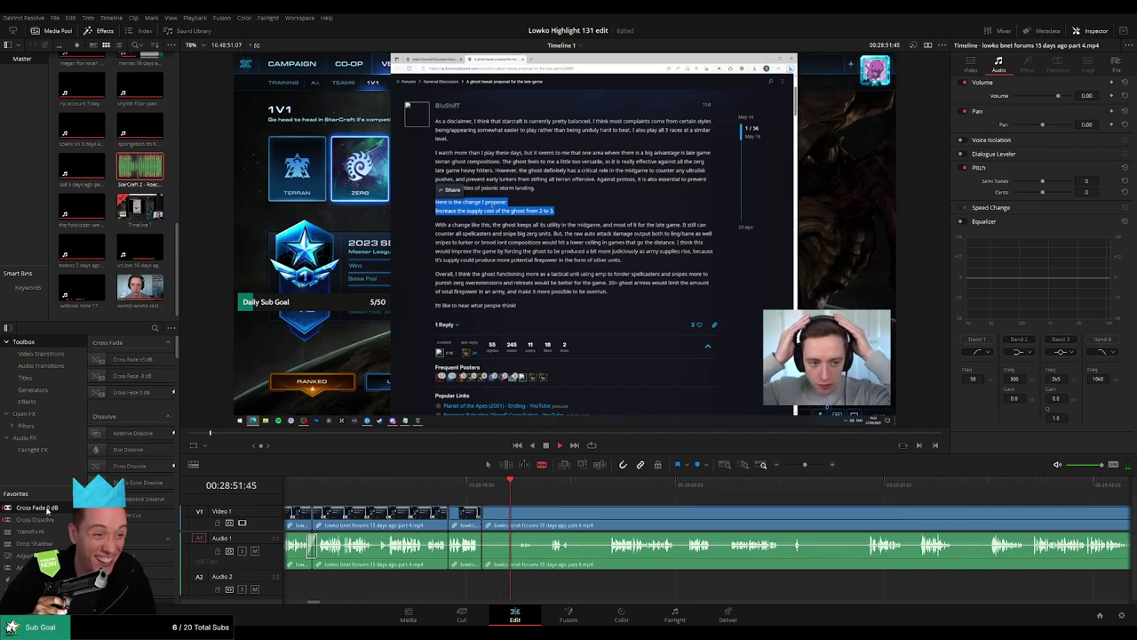
Step: Cut out the mostly quiet section of the forums clip from about 28:49 to 28:55, closing the gap
left_click(553, 490)
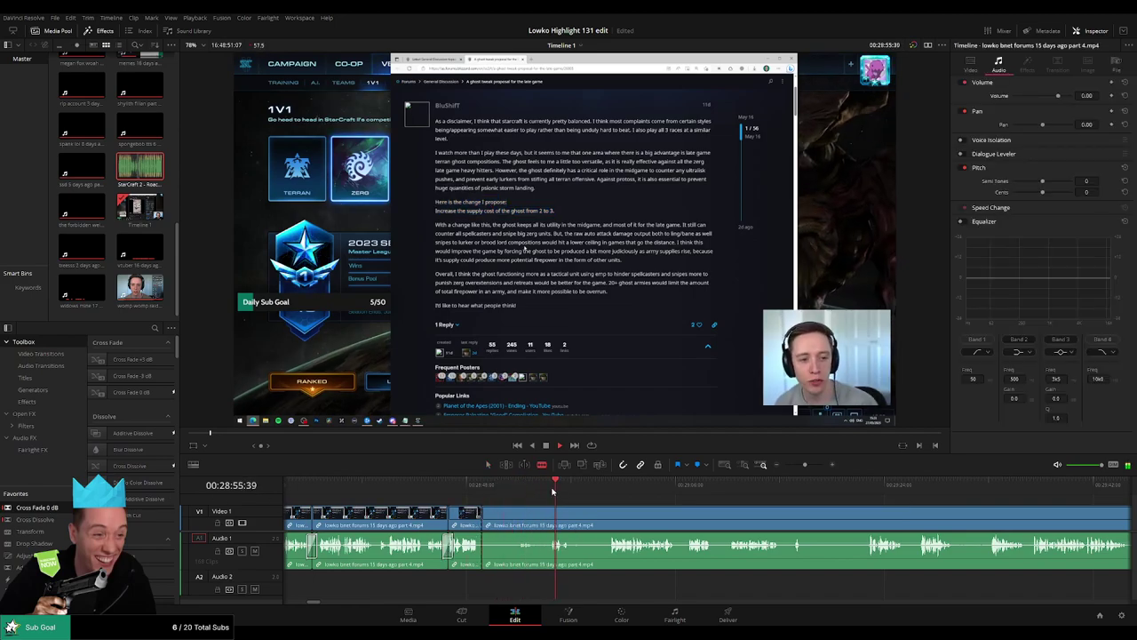
key("b")
left_click(548, 515)
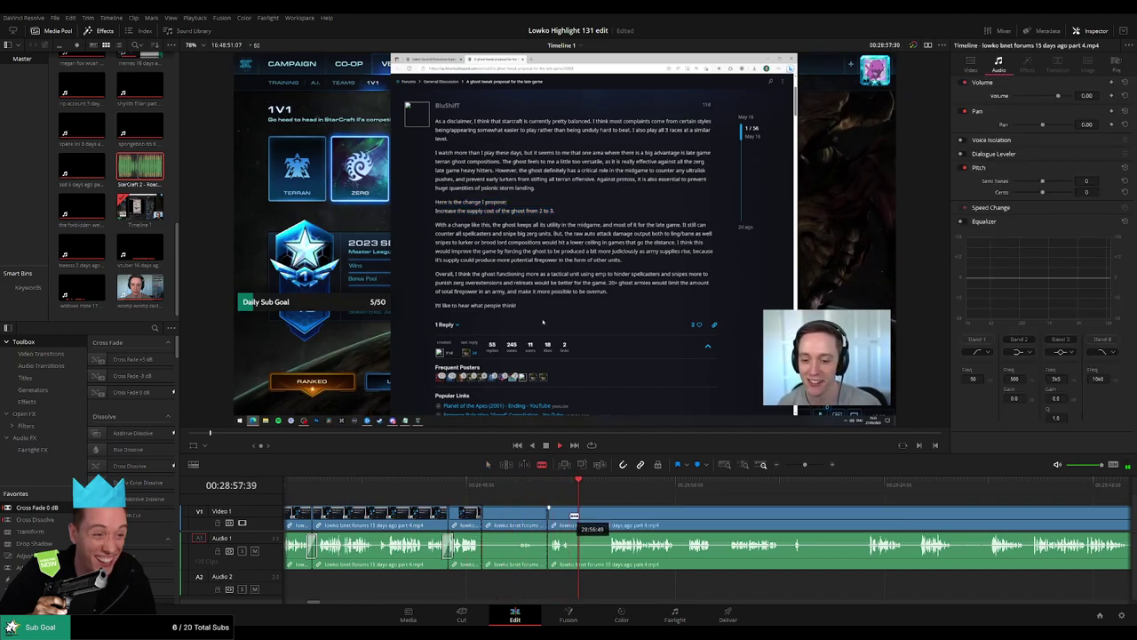
key("a")
left_click(524, 519)
key("Delete")
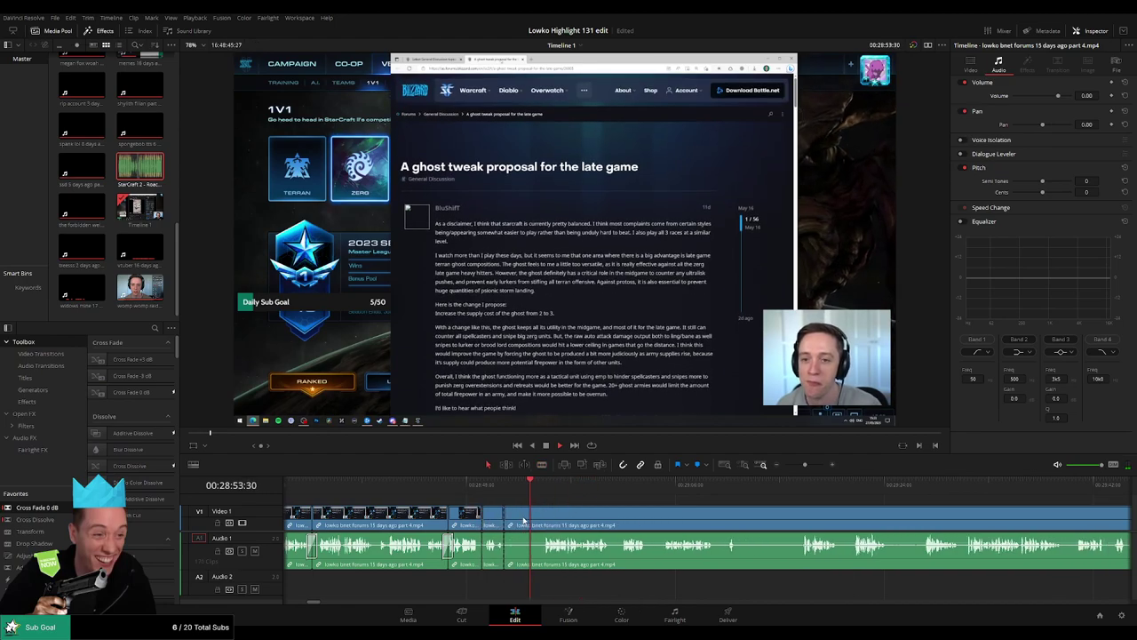
Step: Cut out the forums clip section from about 28:51 to 28:55, closing the gap, and apply a Cross Fade 0 dB at this and the previous cut
left_click(527, 520)
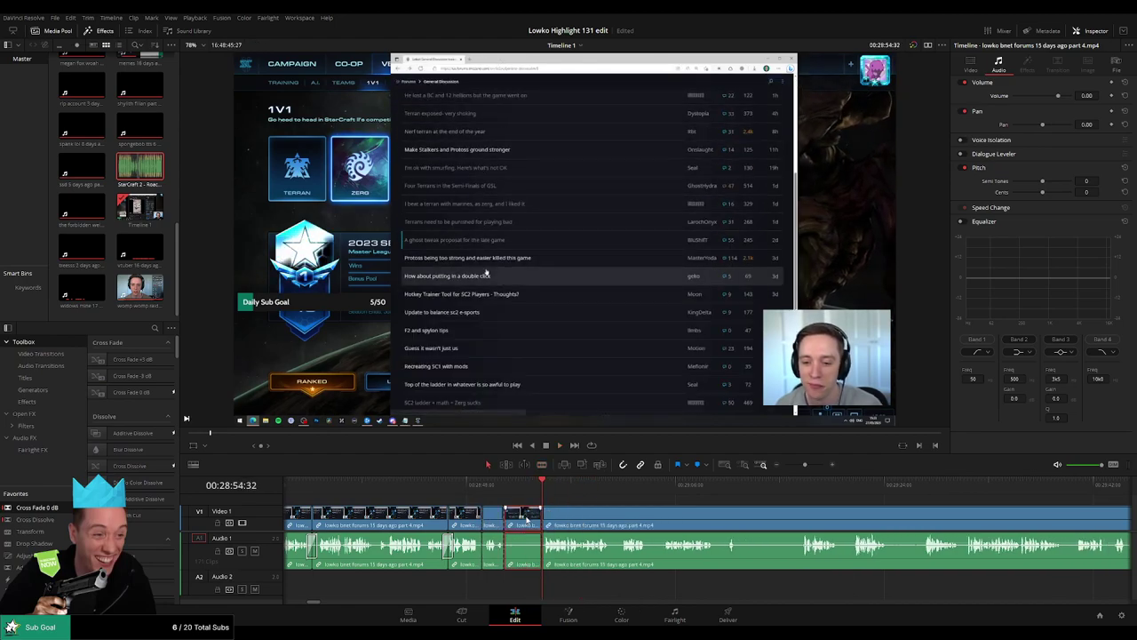
key("Delete")
key("space")
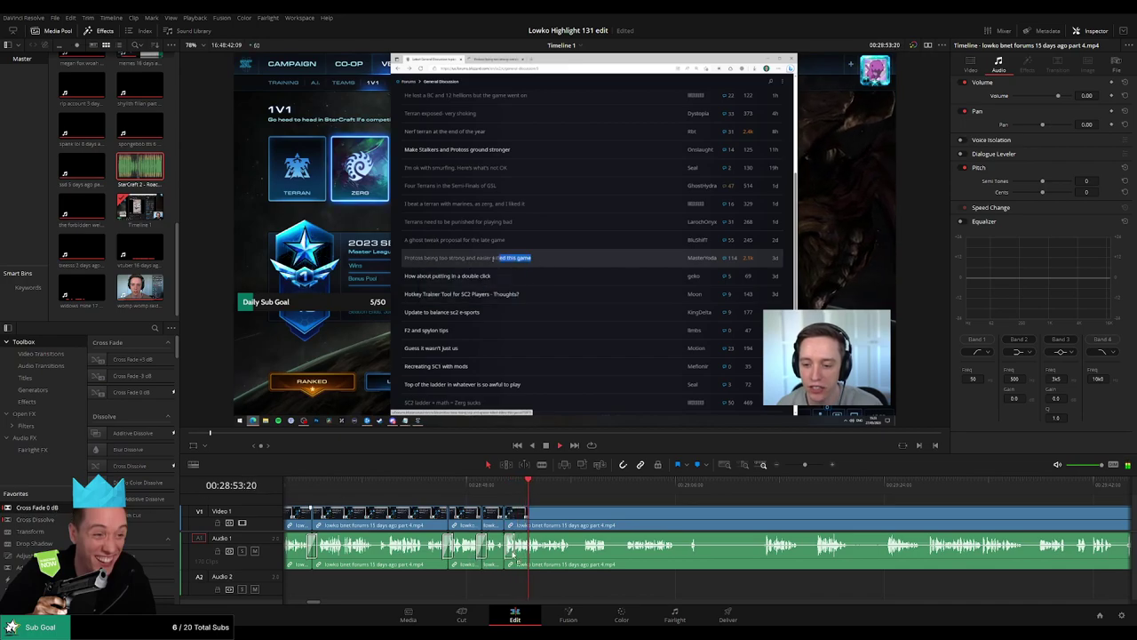
left_click_drag(513, 555, 506, 553)
Step: Isolate the unwanted word at about 28:55 in the forums clip with a split on each side and disable its audio
scroll(649, 525, "right", 3)
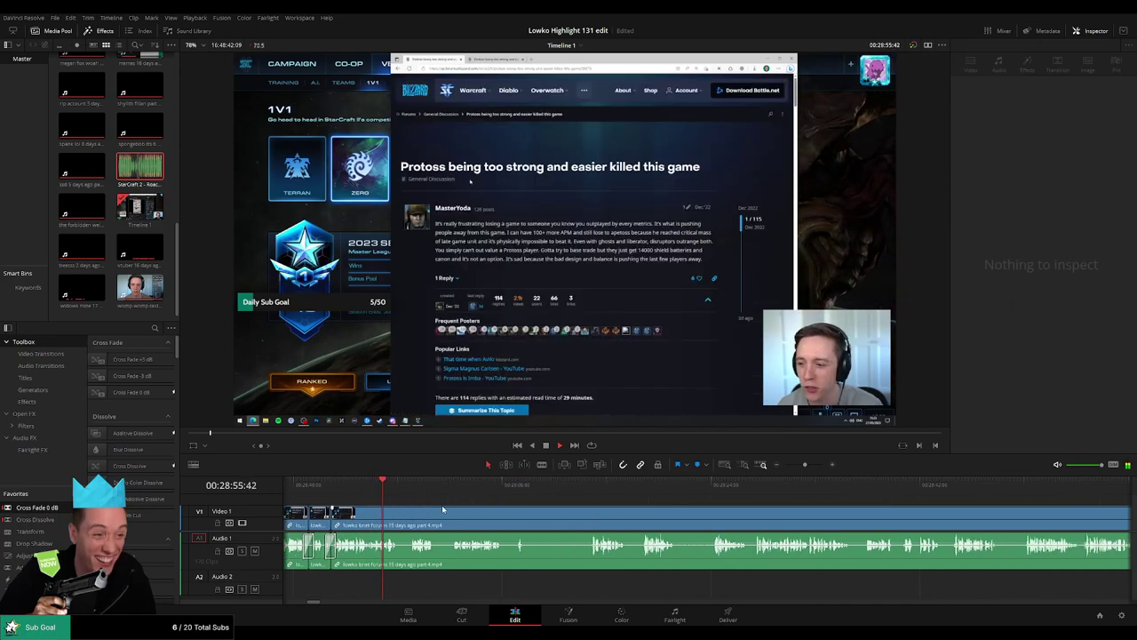
key("space")
left_click_drag(805, 465, 813, 465)
left_click(520, 490)
key("space")
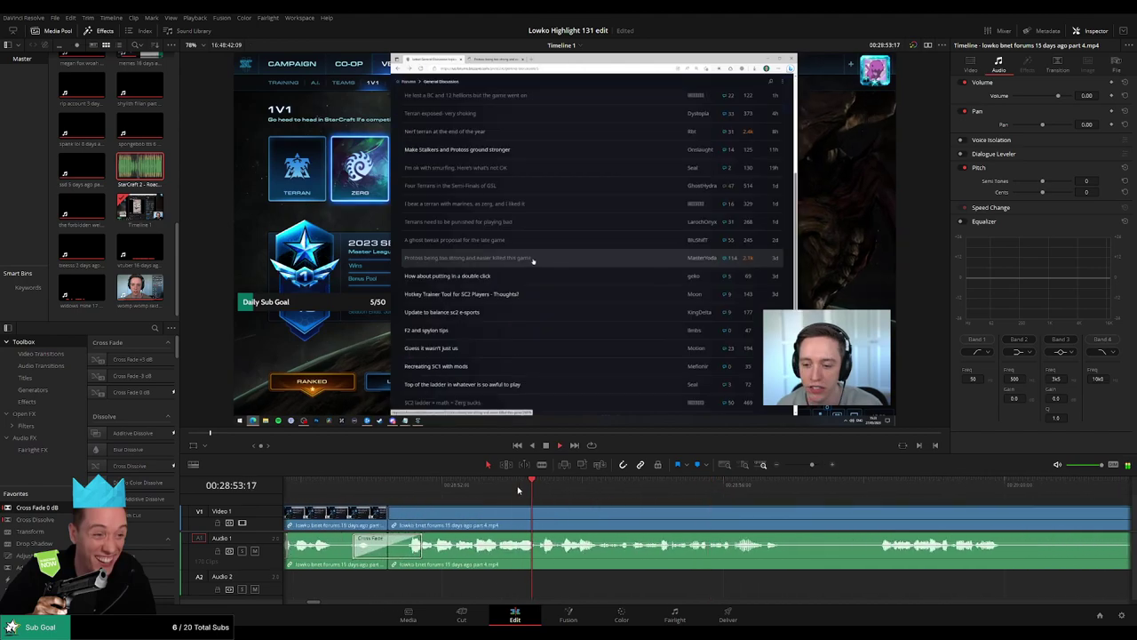
scroll(510, 510, "right", 3)
key("b")
left_click(479, 514)
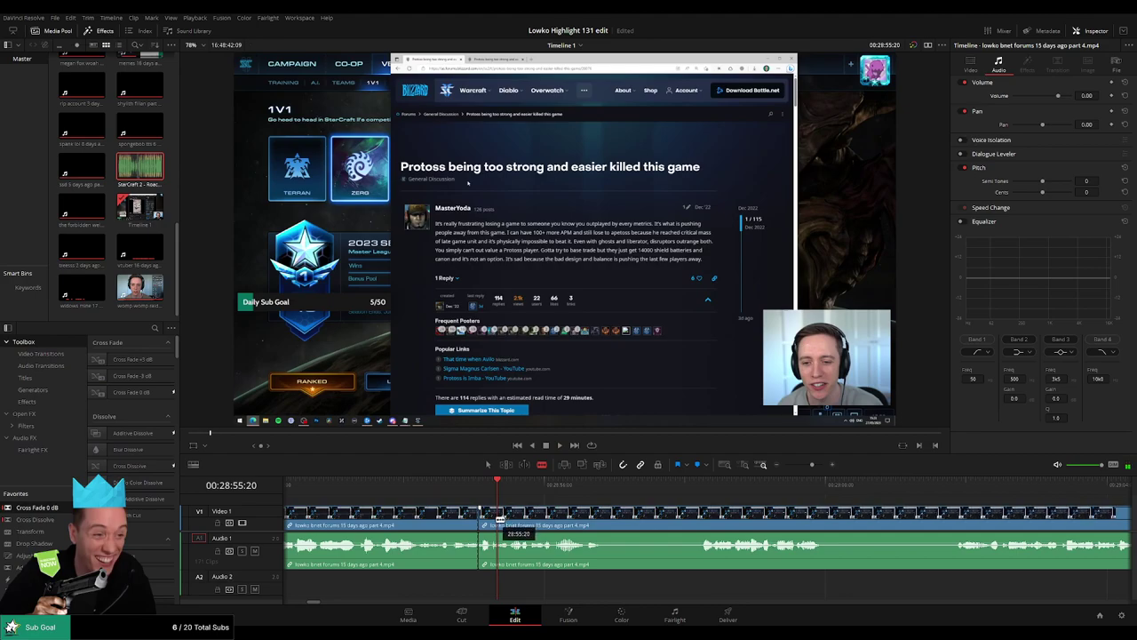
key("a")
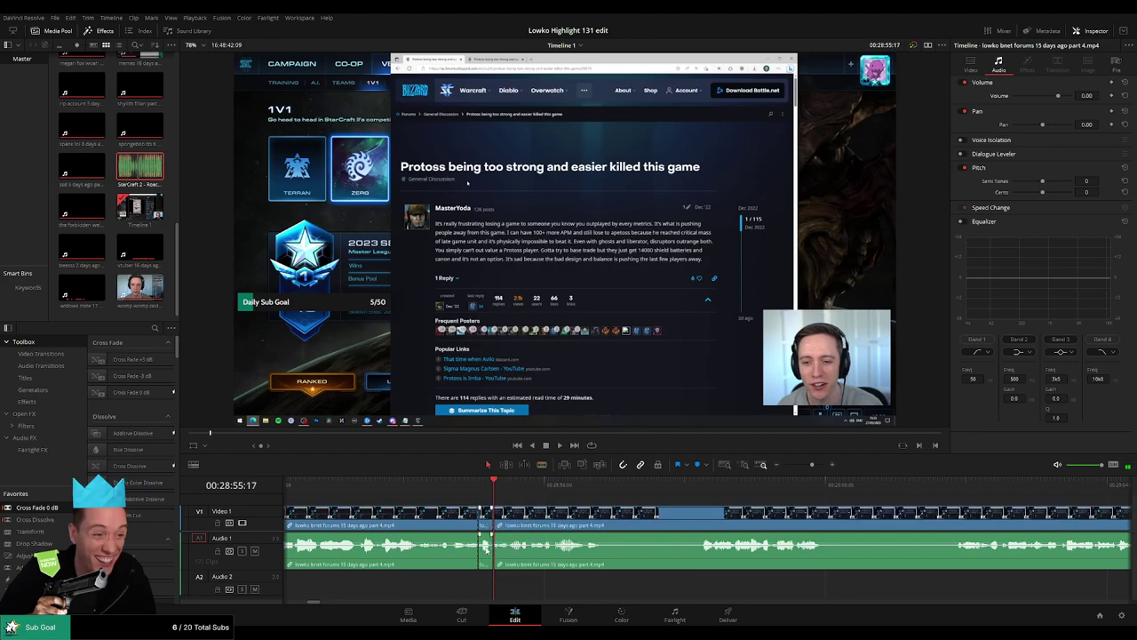
key("d")
Step: Place the StarCraft 2 Roach Quotes sound on Audio 2 beneath the disabled word at 28:55 and set its volume to -27
left_click_drag(140, 167, 486, 583)
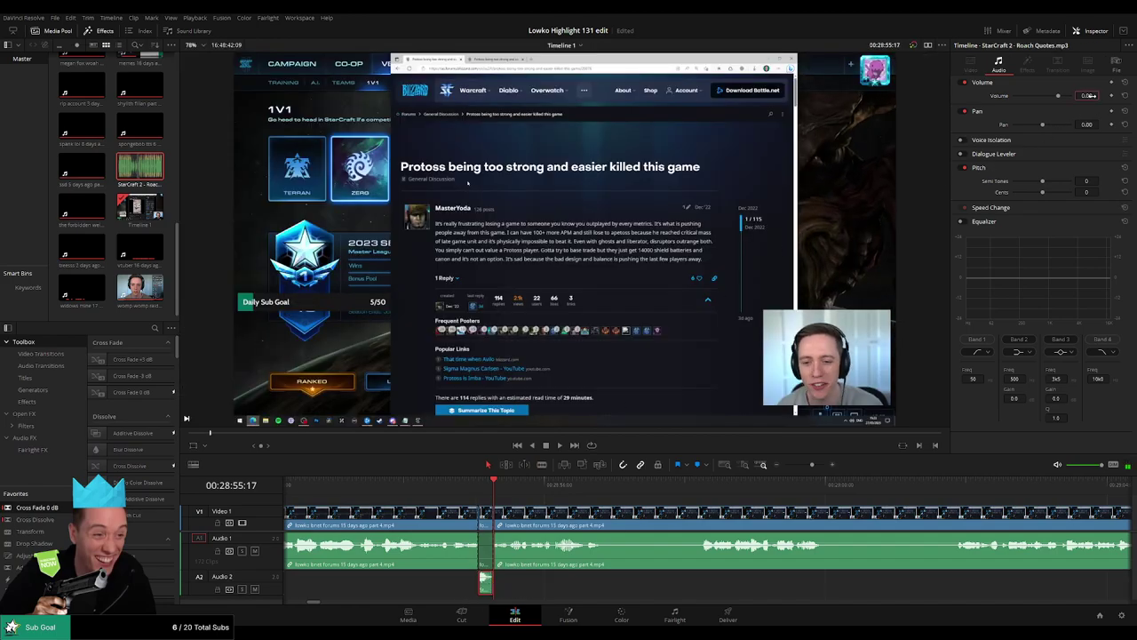
key("space")
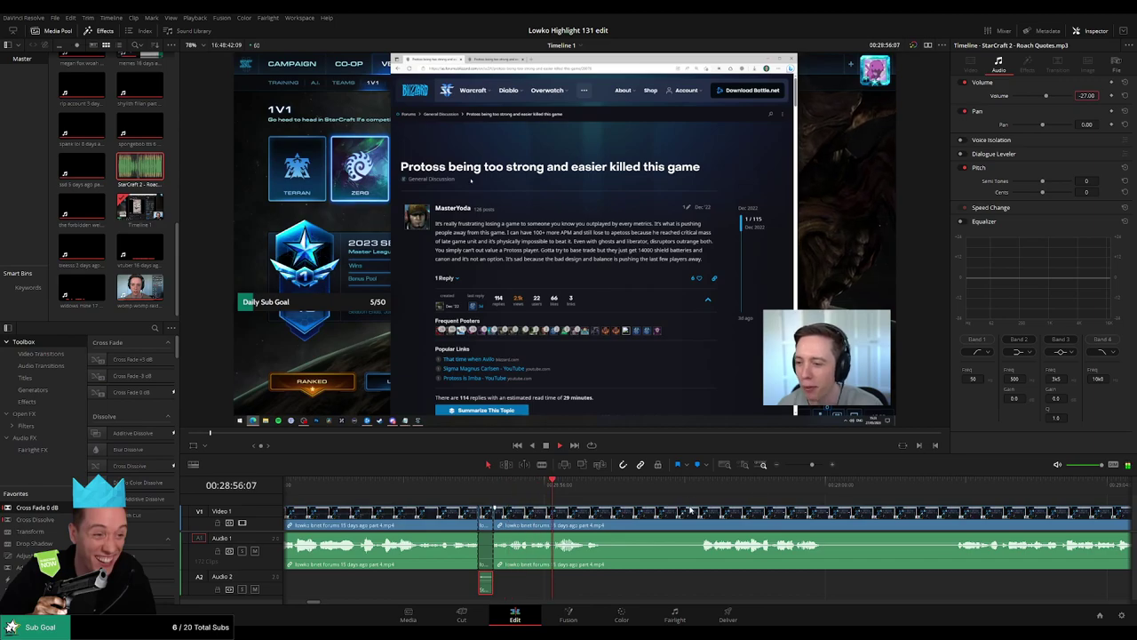
left_click(688, 502)
Step: Cut out the pause in the forums clip from about 29:08 to 29:14, closing the gap, with a Cross Fade 0 dB at the cut
left_click_drag(811, 470, 804, 467)
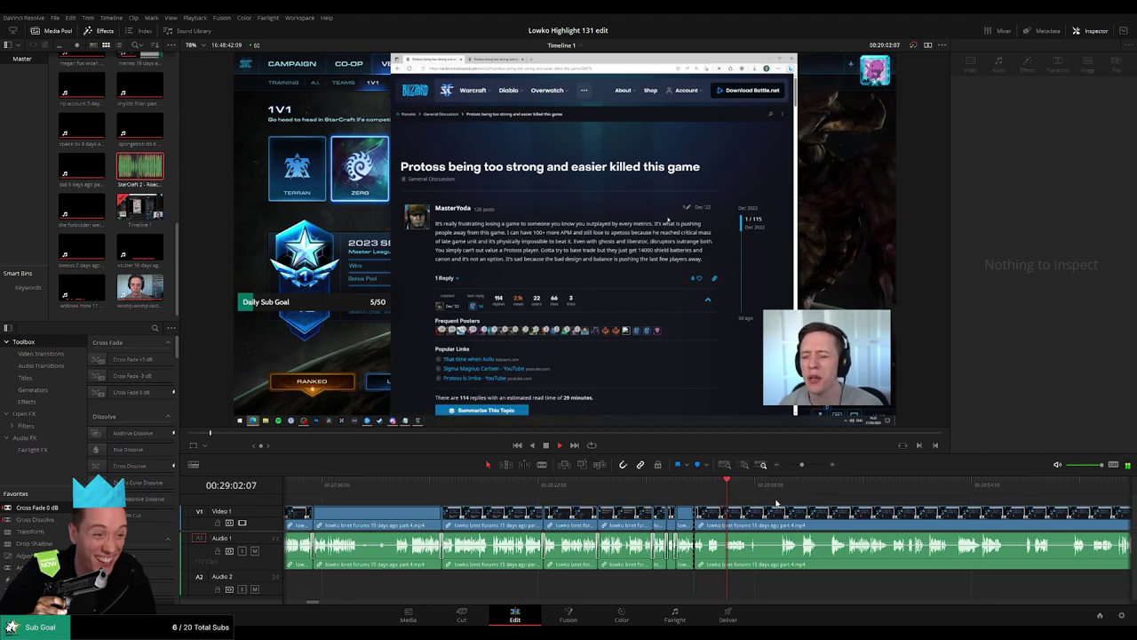
left_click_drag(802, 464, 806, 467)
left_click_drag(744, 502, 599, 491)
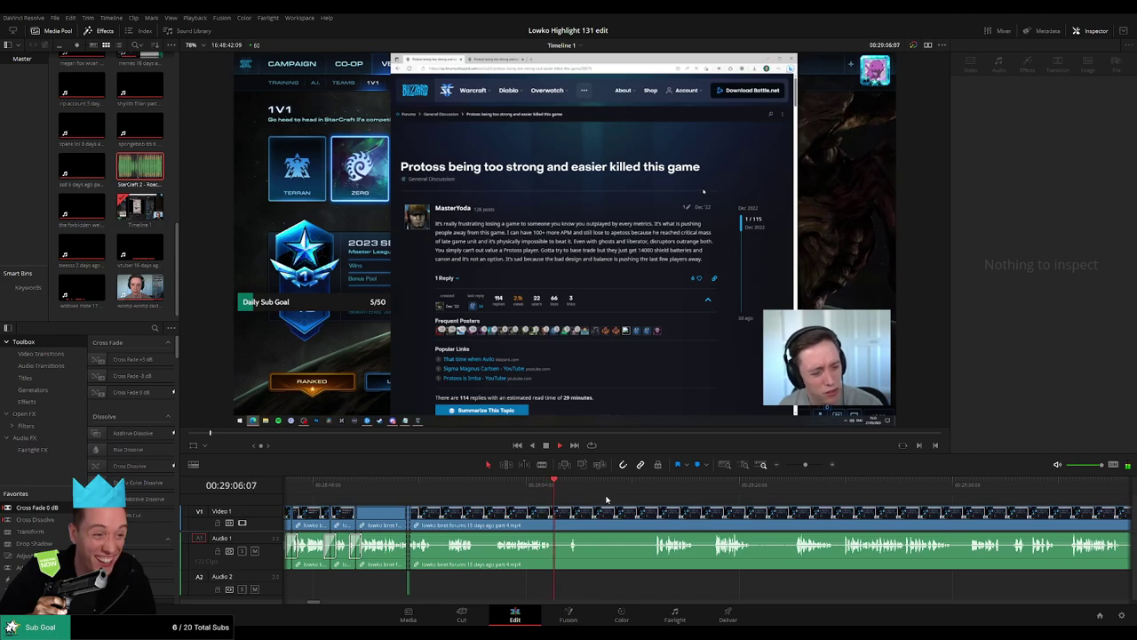
key("b")
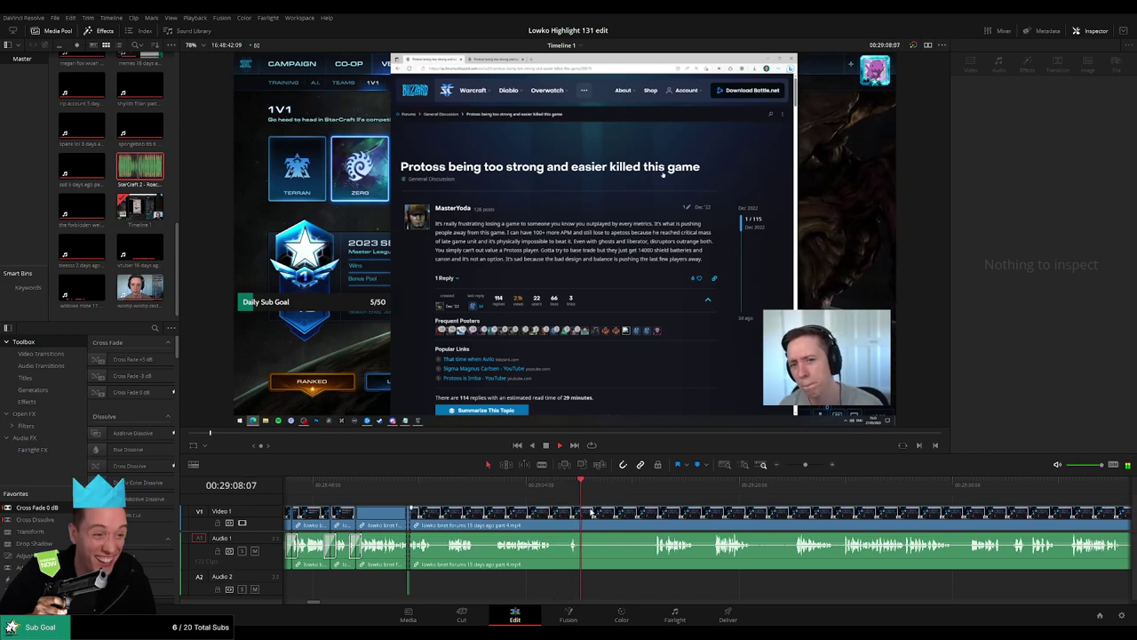
left_click(590, 513)
left_click(657, 515)
key("a")
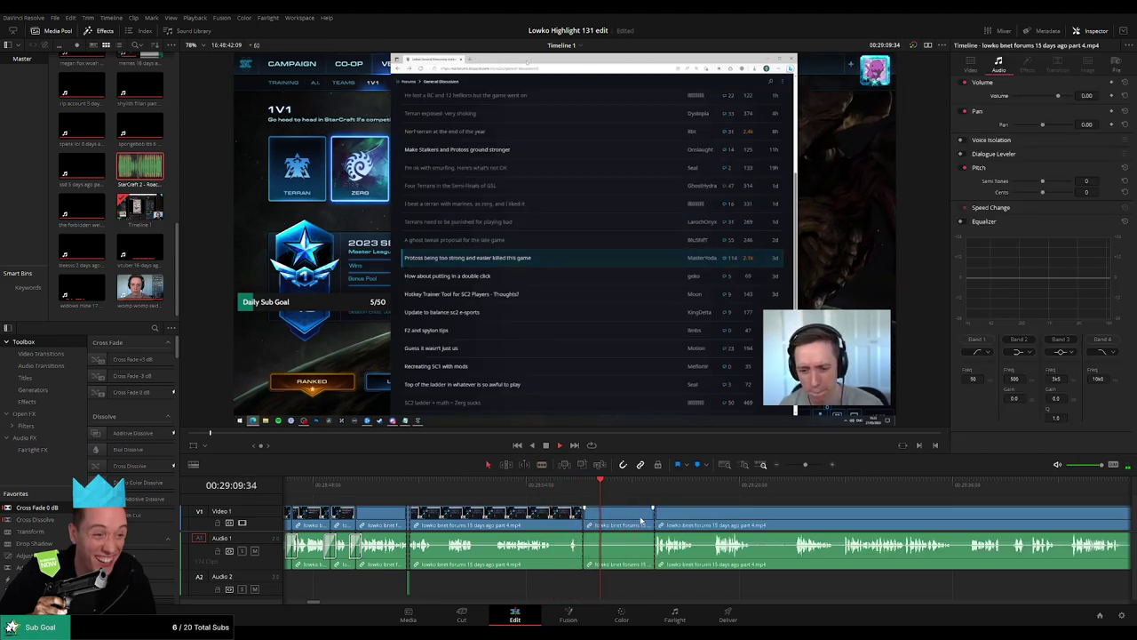
left_click(642, 519)
key("Delete")
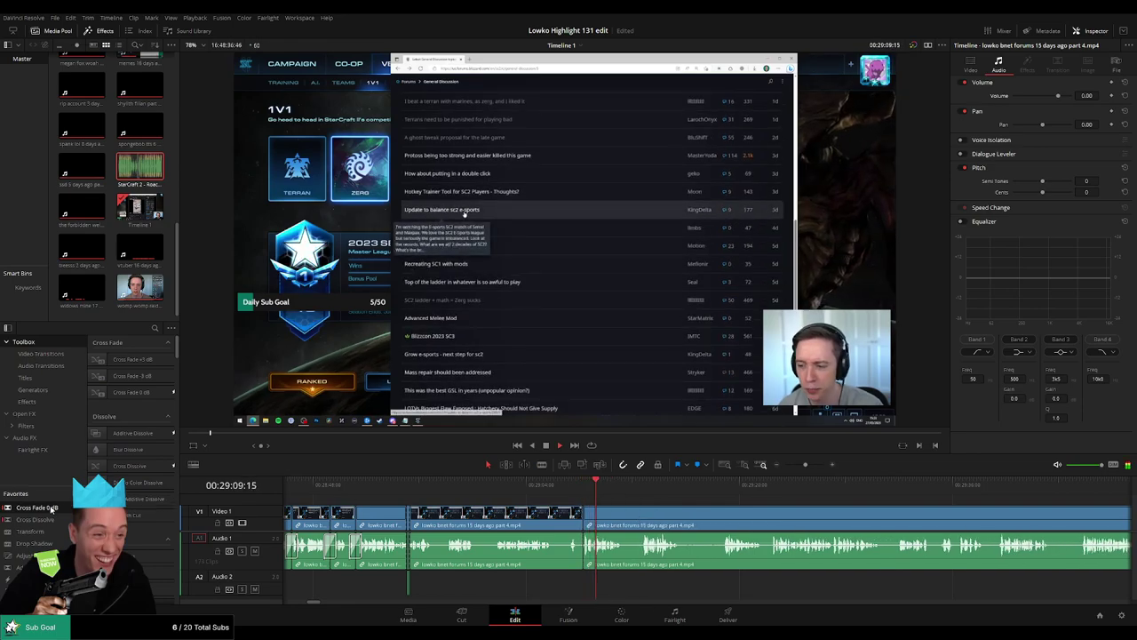
left_click_drag(579, 567, 583, 565)
Step: Play the forums clip onward from about 29:10 to locate the next section to cut
key("space")
scroll(693, 527, "right", 3)
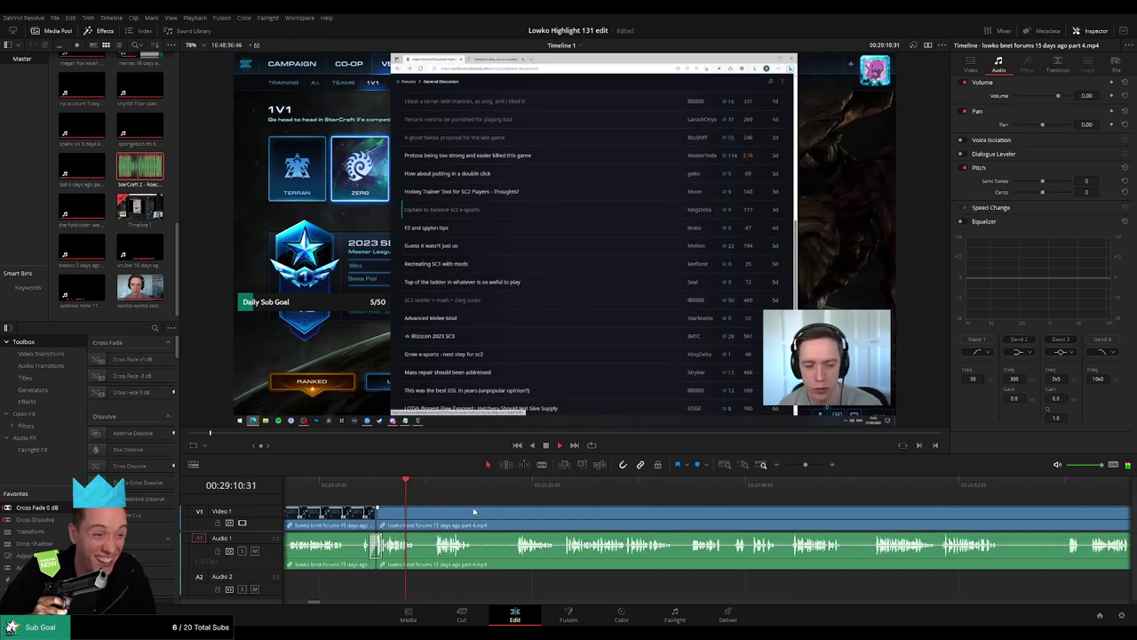
left_click_drag(418, 488, 437, 490)
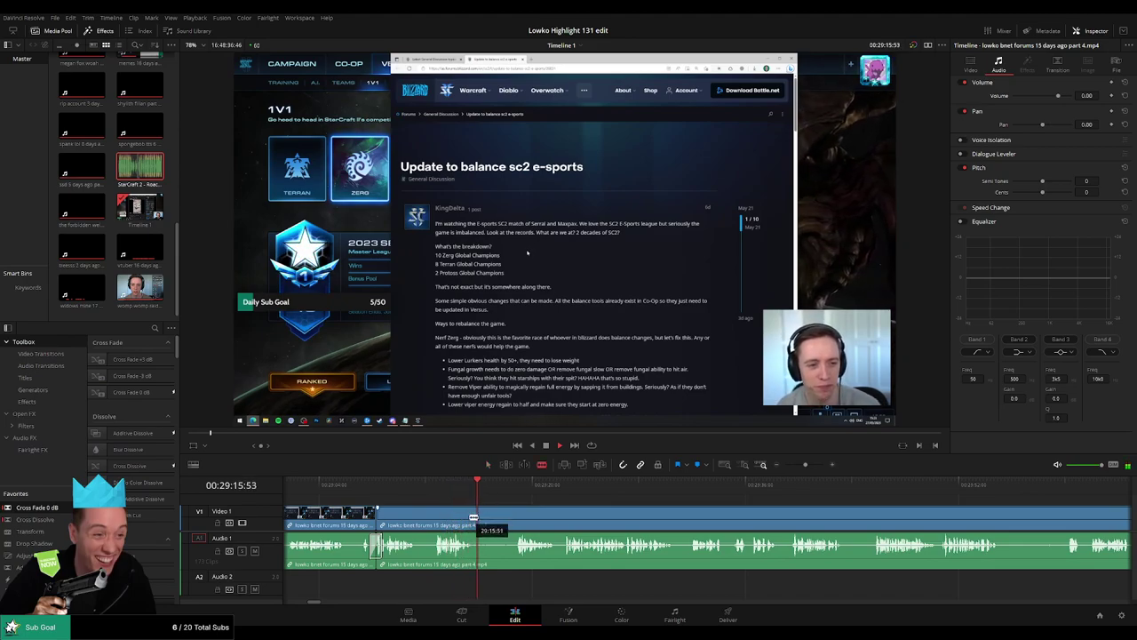
Step: Cut the clip at about 29:15:51 and 29:18:50 and ripple-delete the quiet section between the cuts
left_click(476, 519)
left_click(516, 520)
key("a")
left_click(505, 521)
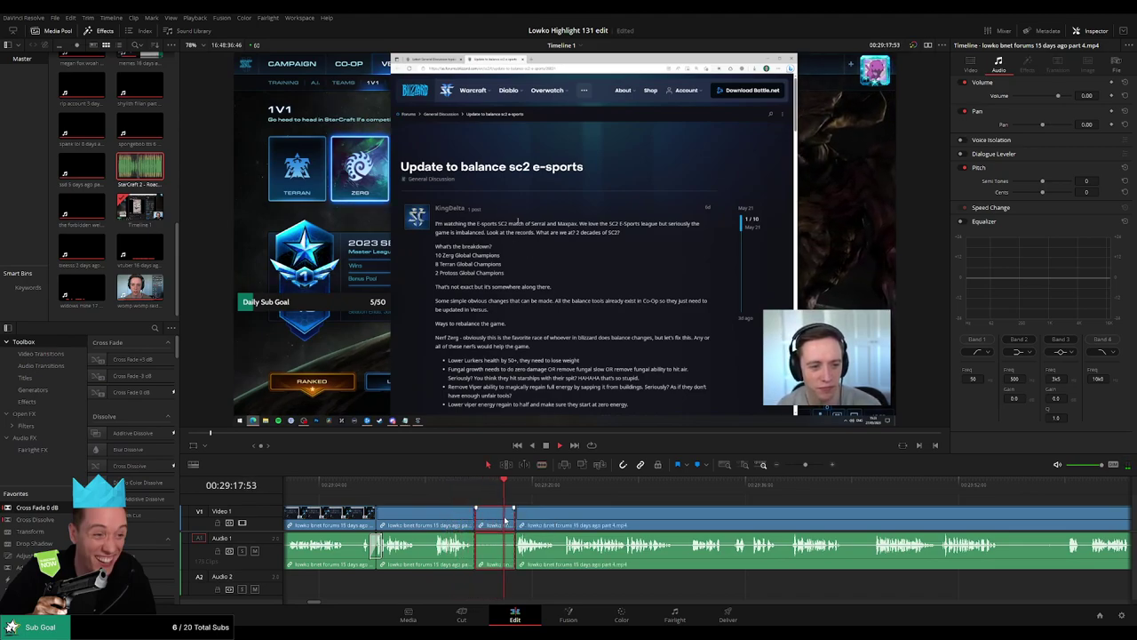
key("Delete")
Step: Split the preceding clip at about 29:11:22 and 29:12:50 and ripple-delete the short pause between them
key("b")
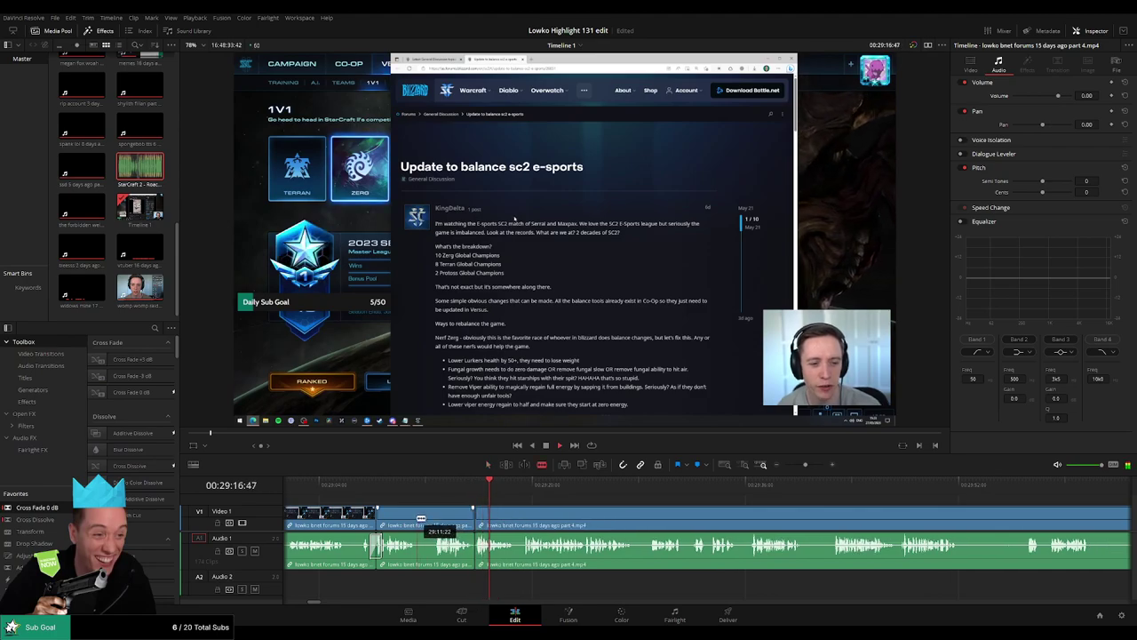
left_click(418, 518)
left_click(436, 516)
key("a")
left_click(428, 519)
key("Delete")
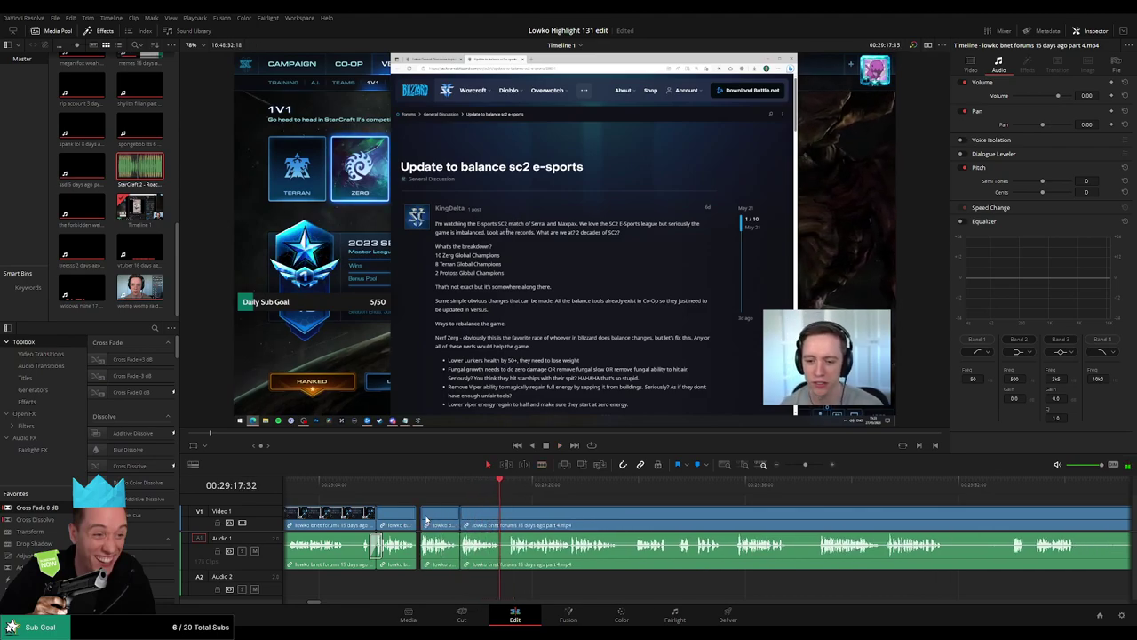
Step: Play on, ripple-delete the section between about 29:51:34 and 29:55:28, and add an audio cross fade at the join
key("space")
scroll(433, 519, "right", 4)
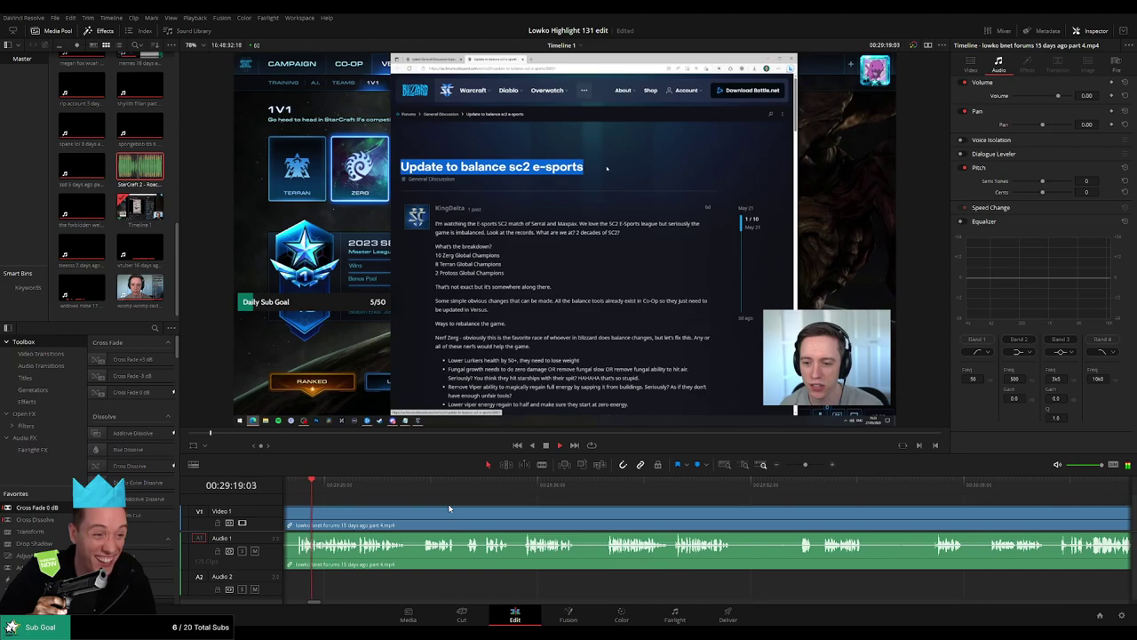
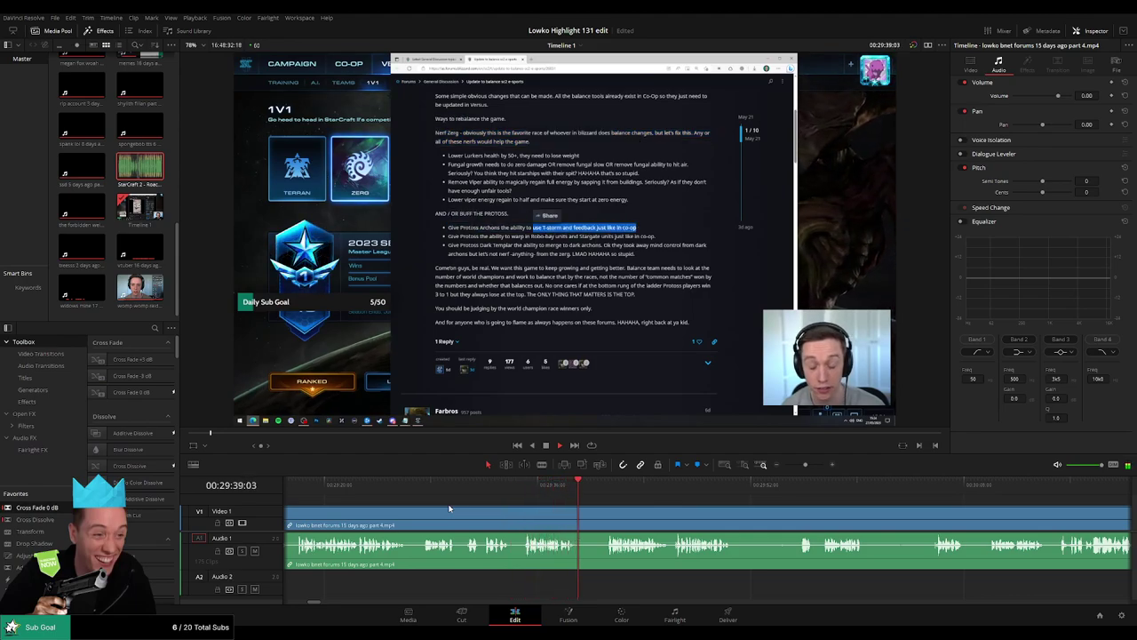
left_click_drag(668, 508, 466, 501)
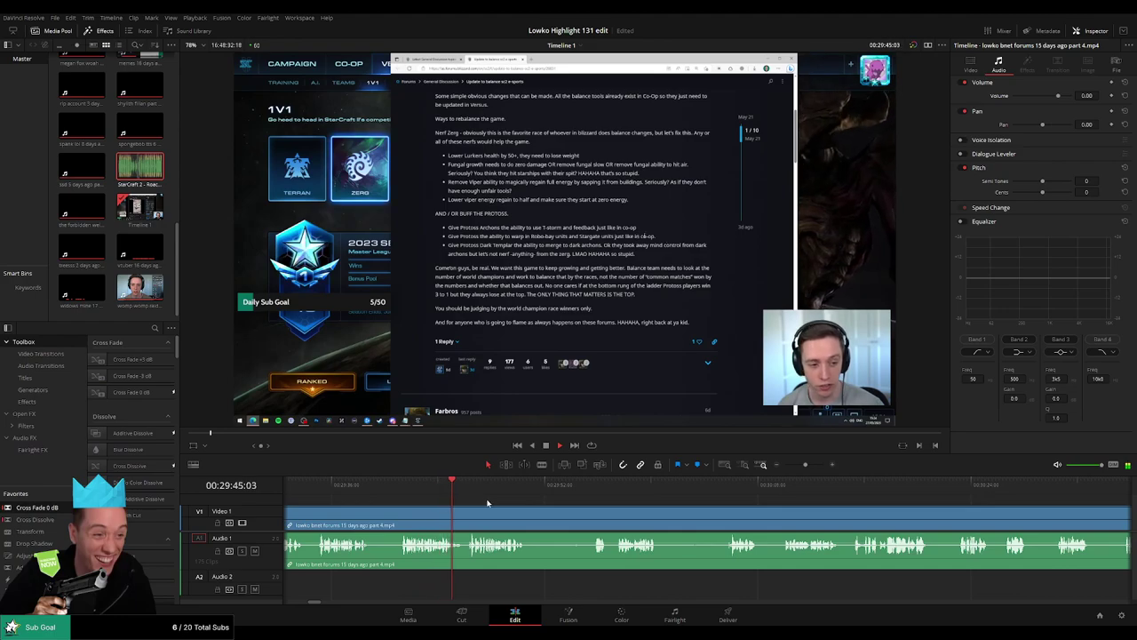
scroll(526, 504, "right", 2)
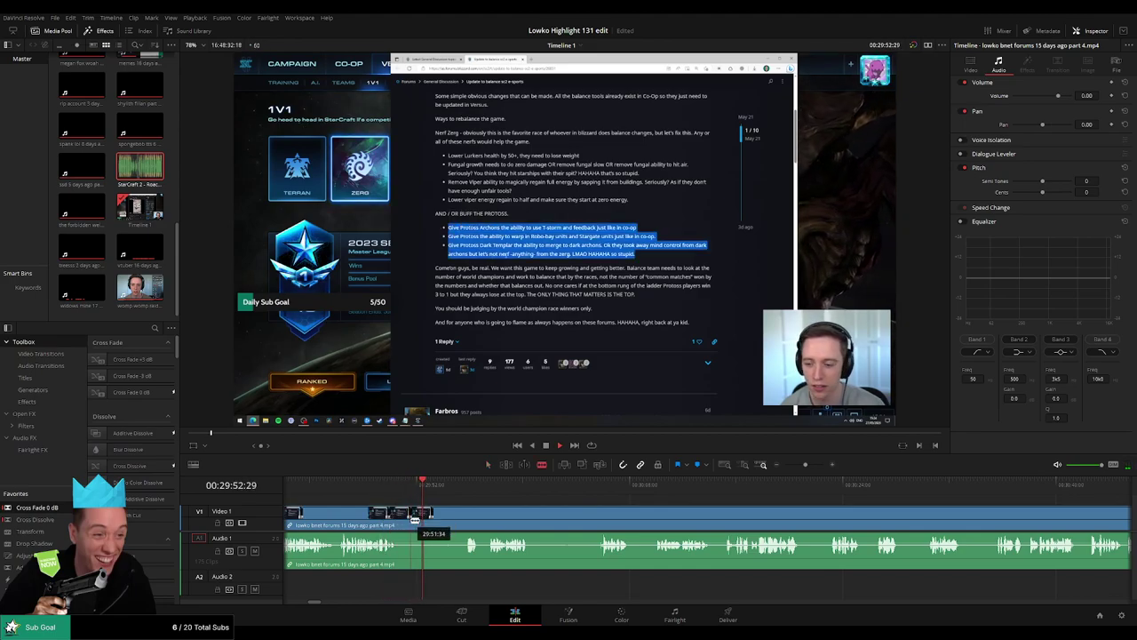
left_click(414, 522)
left_click(462, 488)
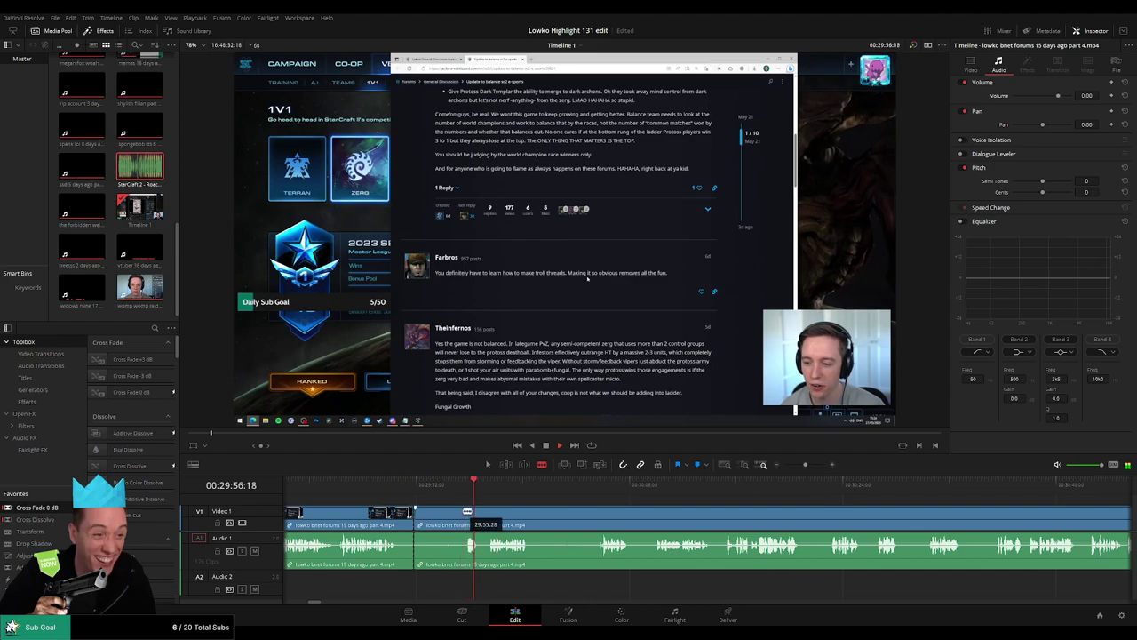
left_click(463, 512)
key("a")
left_click(447, 517)
key("BackSpace")
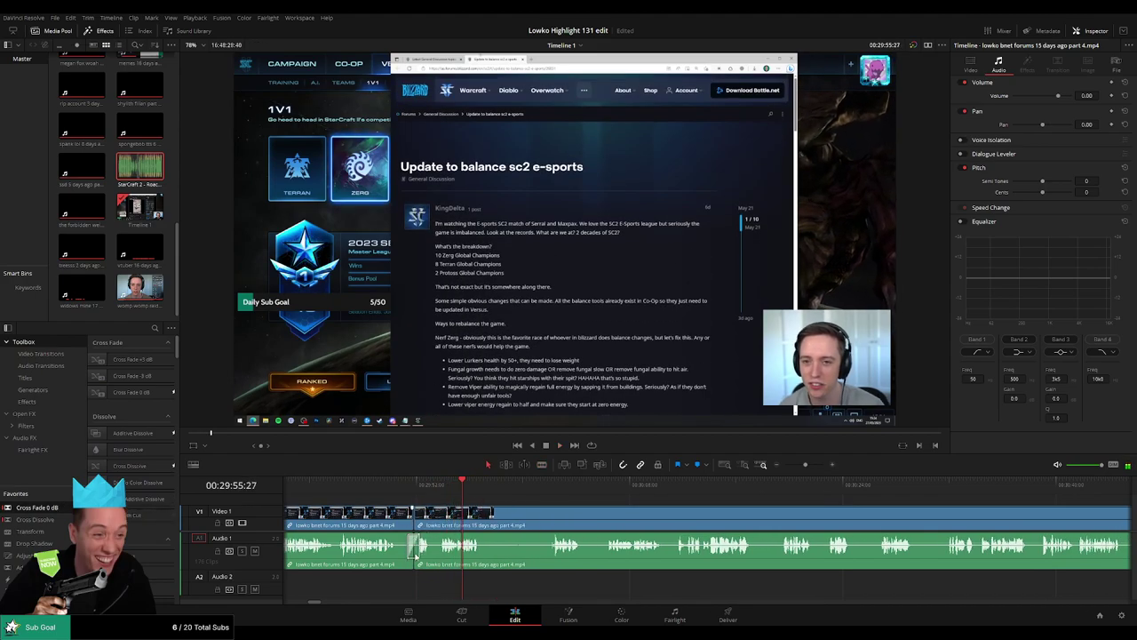
Step: Cut the clip at about 29:57:06 and 30:02:20 and ripple-delete the silent section between the cuts
key("b")
left_click(487, 515)
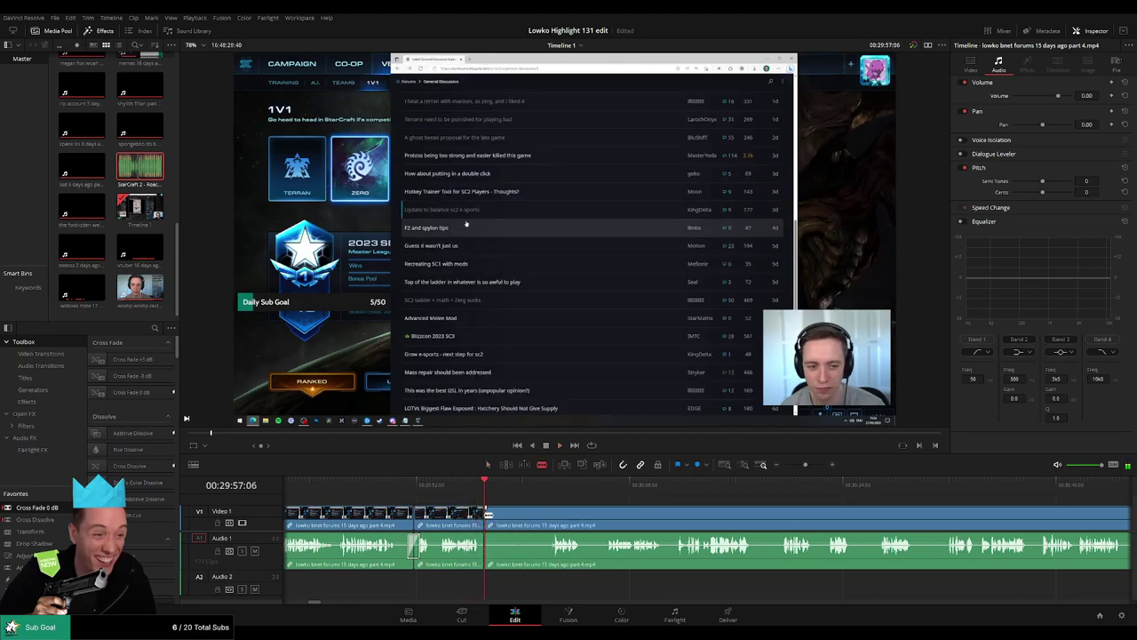
left_click(548, 481)
left_click_drag(590, 501, 483, 508)
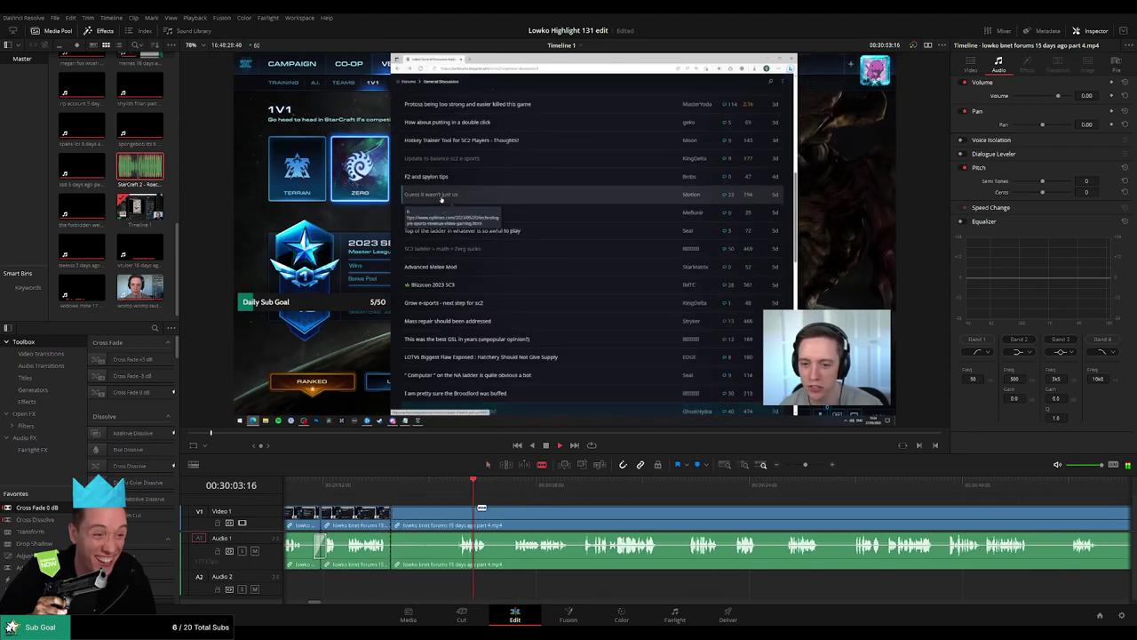
left_click(461, 516)
key("a")
left_click(449, 522)
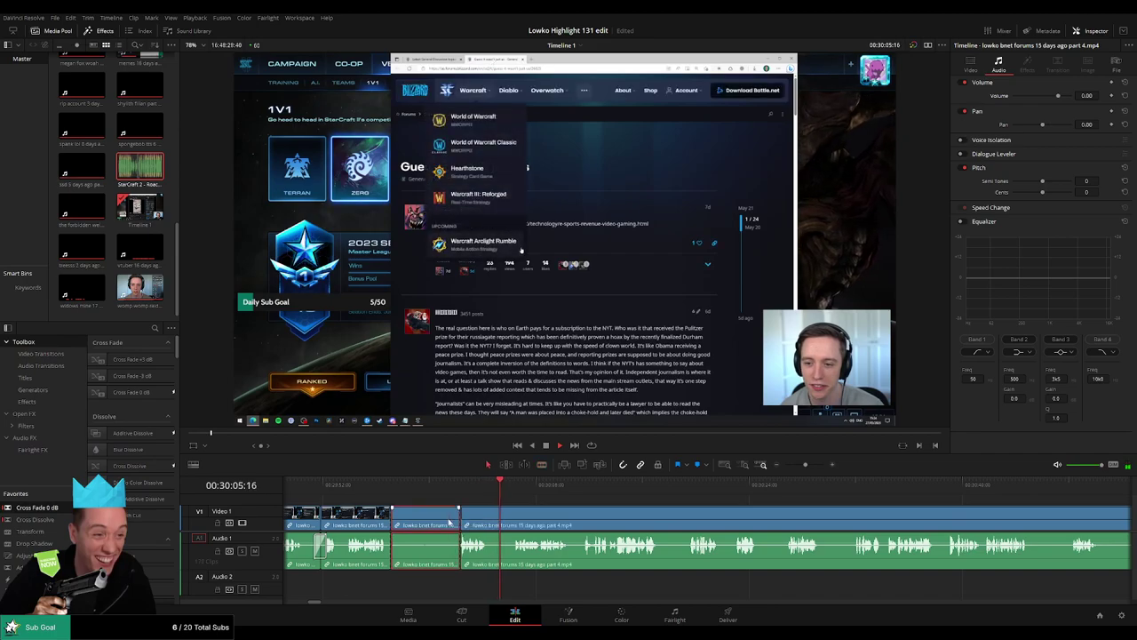
key("Delete")
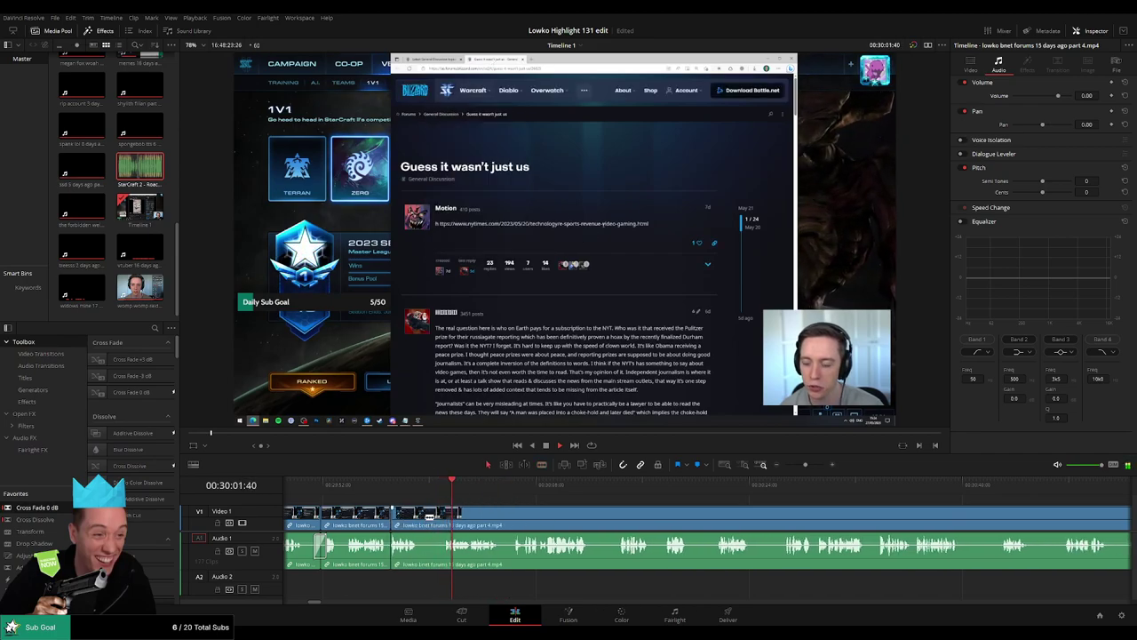
Step: Cut out the silent stretch between about 29:59:05 and 30:01:05 and close the gap
left_click(418, 515)
left_click(444, 515)
key("a")
left_click(432, 521)
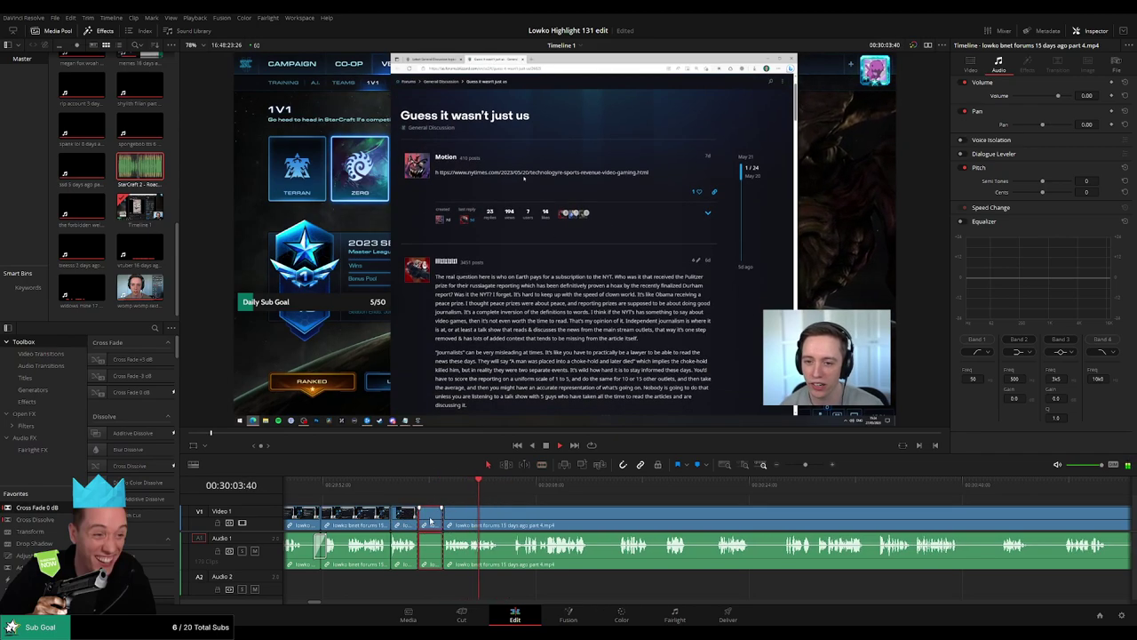
key("Delete")
left_click(430, 521)
key("Delete")
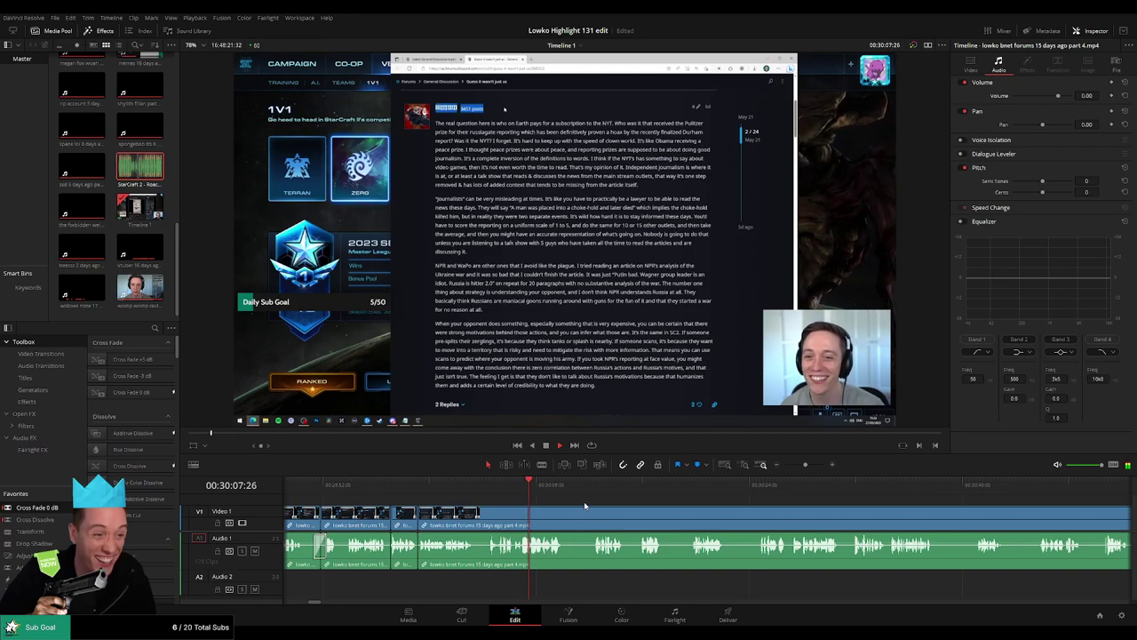
Step: Split the clip at about 30:10:10 and 30:12:20 and ripple-delete the pause between the cuts
left_click_drag(584, 507, 459, 505)
left_click(447, 514)
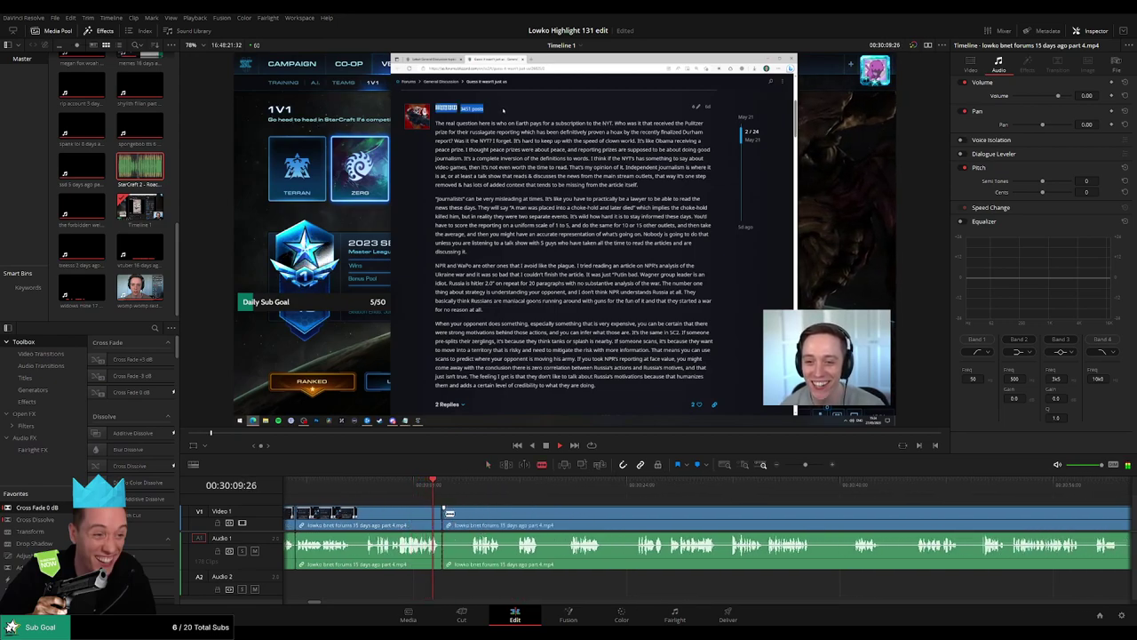
left_click(472, 513)
key("a")
left_click(459, 517)
key("Delete")
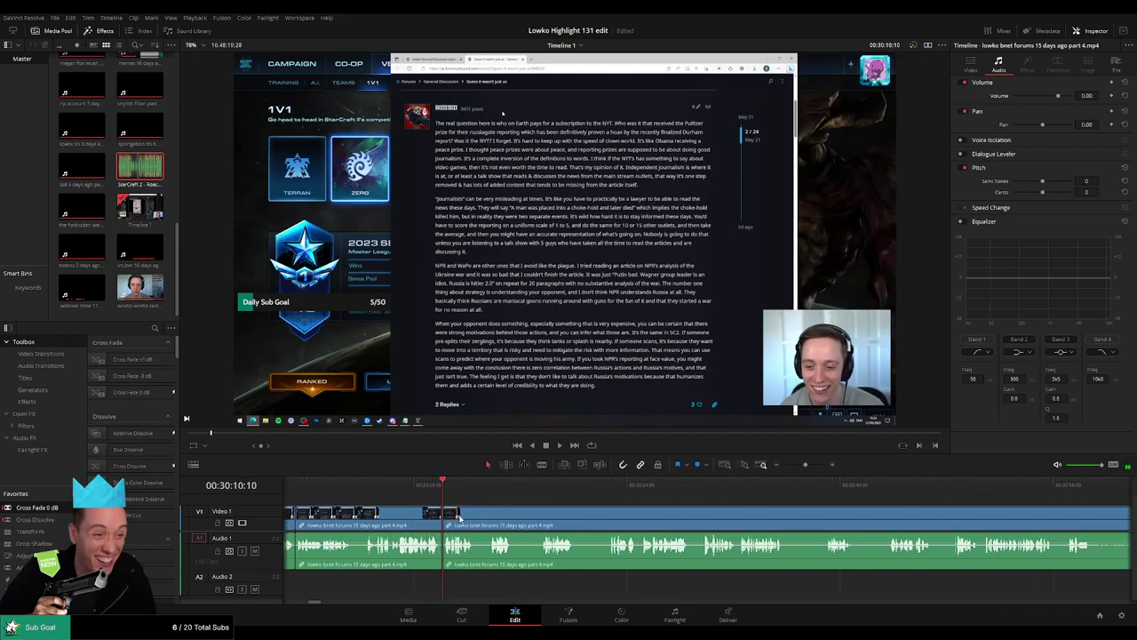
Step: Remove the short silence between about 30:12:40 and 30:13:50 with two cuts and a ripple delete
left_click_drag(478, 525, 494, 524)
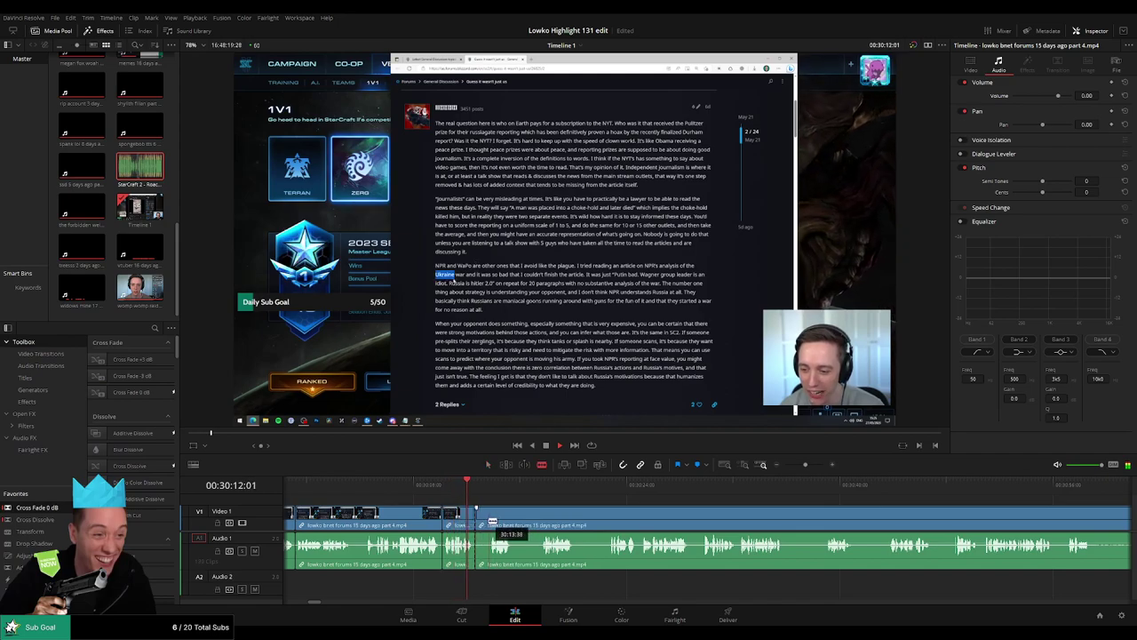
left_click(492, 520)
key("a")
left_click(484, 524)
key("Delete")
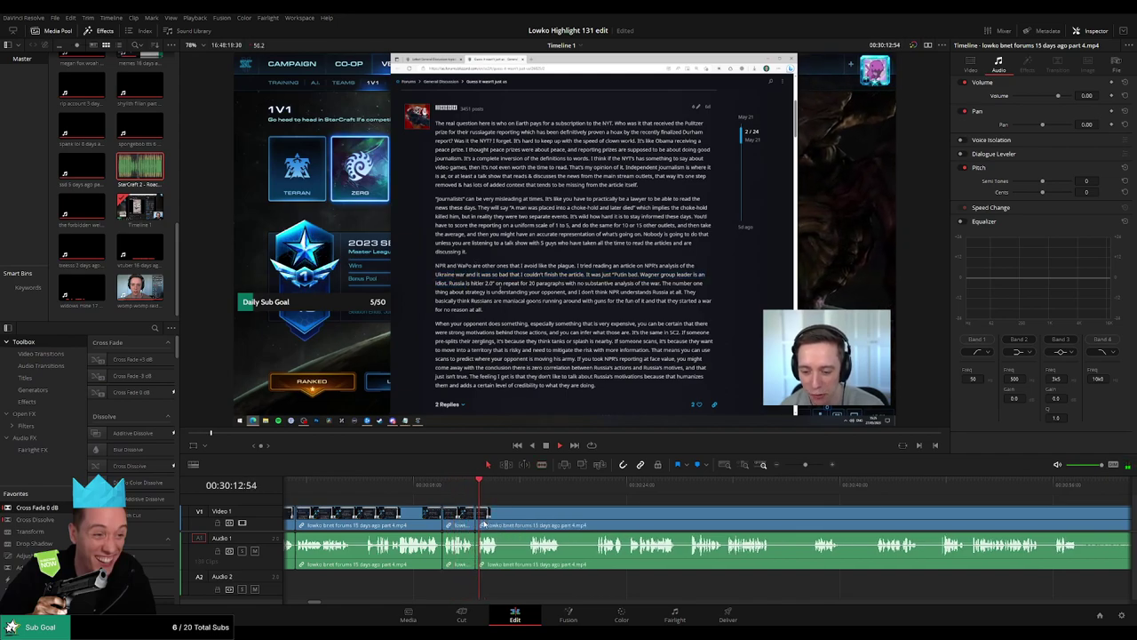
Step: Cut the clip at about 30:14:30 and 30:16:30 and ripple-delete the silent piece between
key("b")
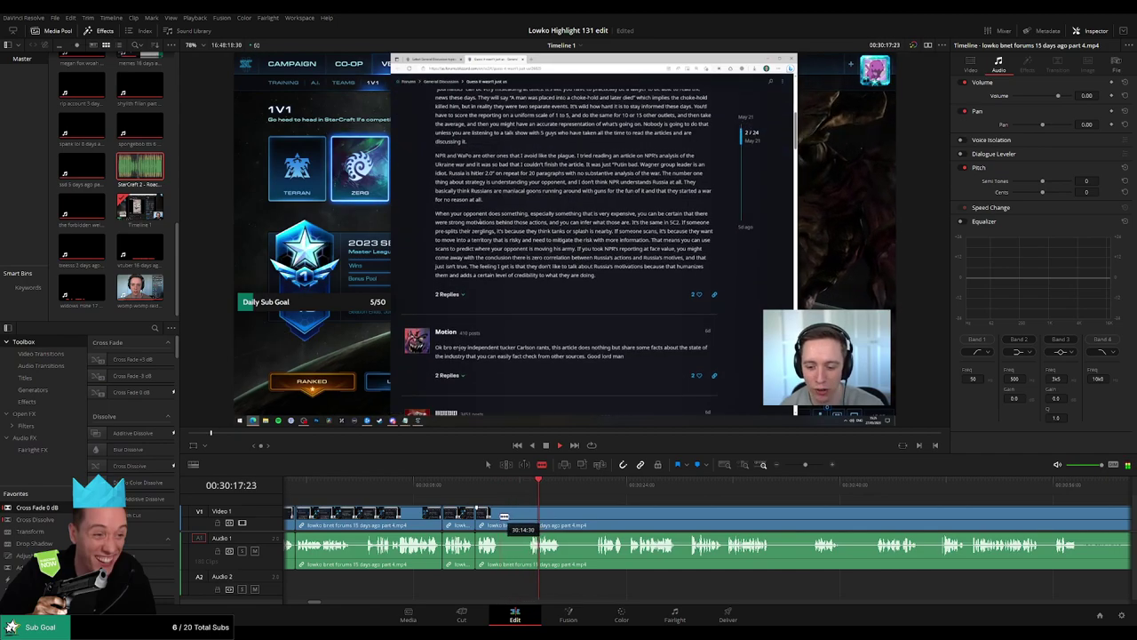
left_click(503, 518)
left_click(528, 518)
key("a")
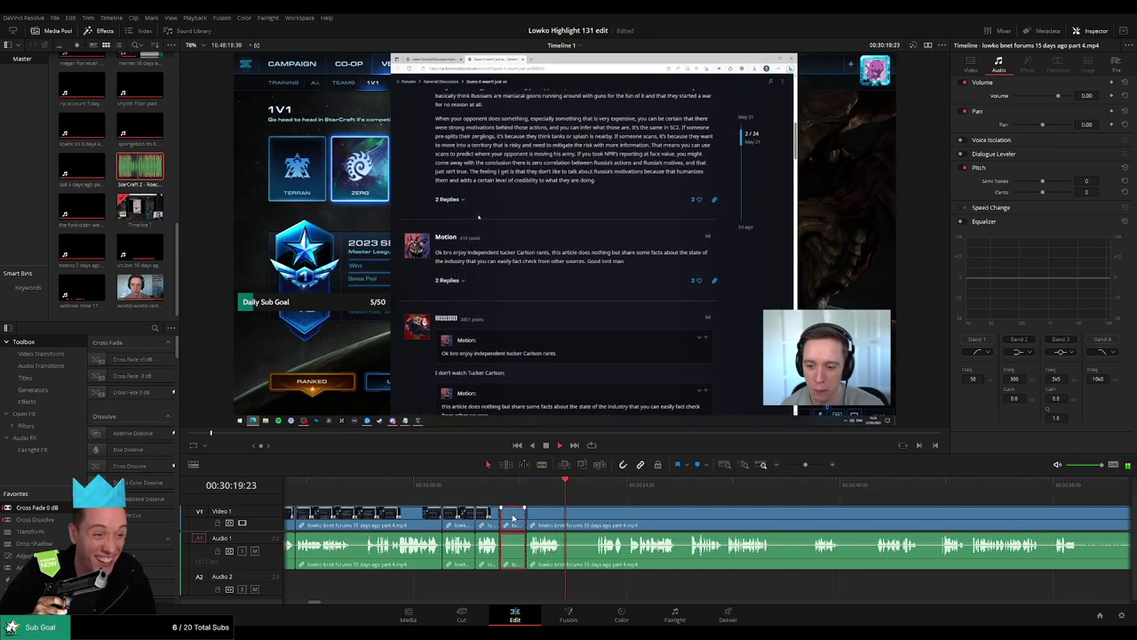
key("Delete")
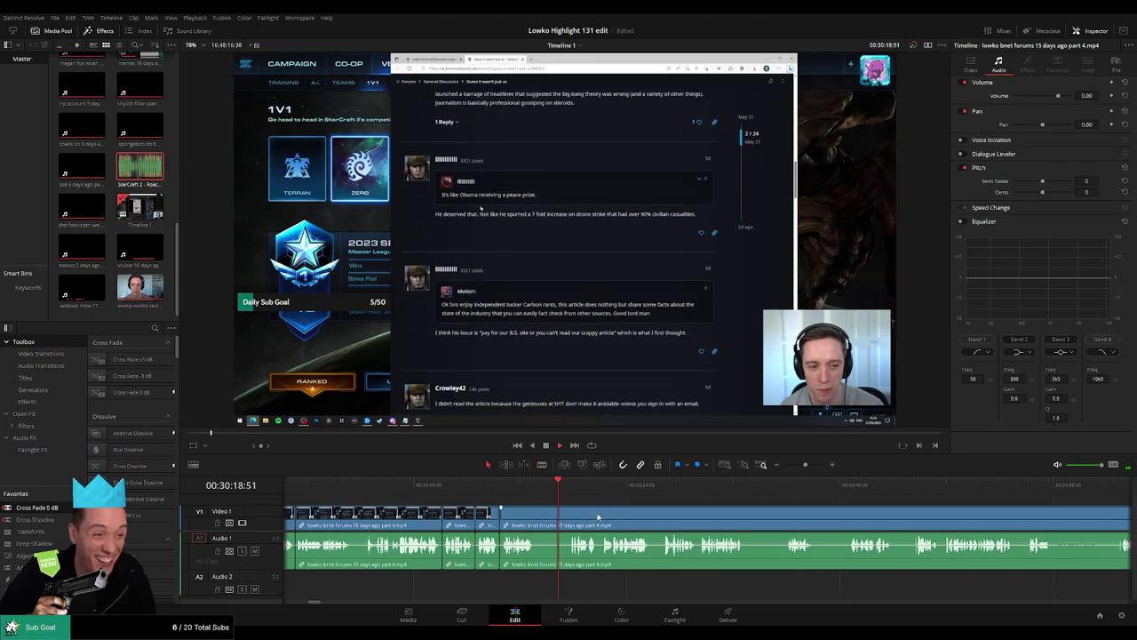
Step: Ripple-delete the silence between about 30:17:20 and 30:19:15 and add an audio cross fade at the join
scroll(569, 517, "right", 3)
key("b")
left_click(410, 516)
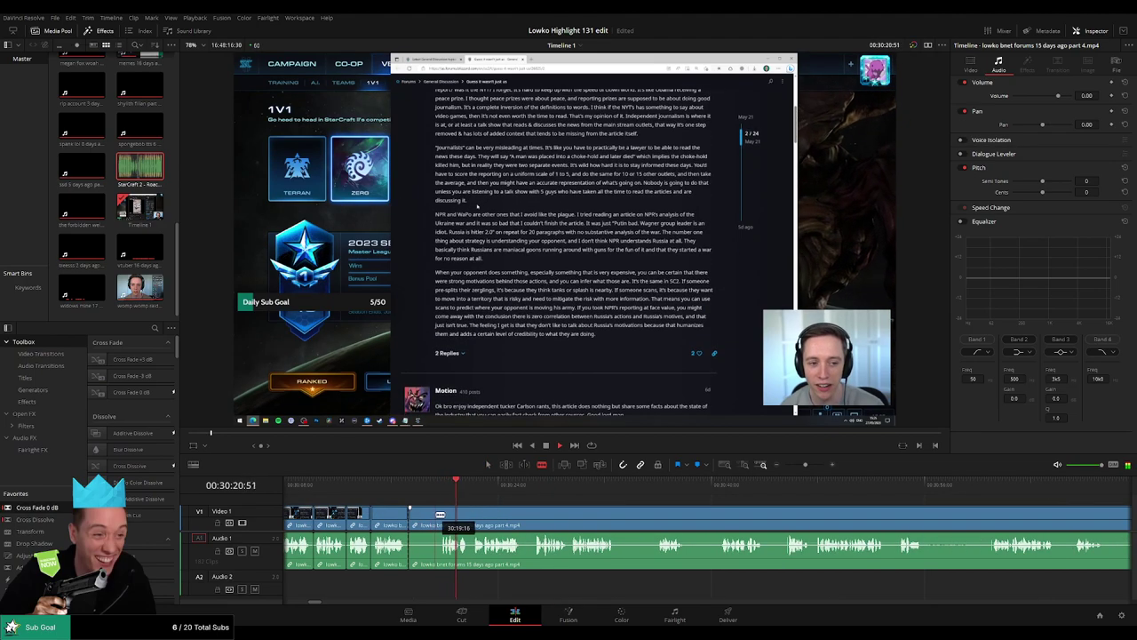
left_click(425, 522)
key("Delete")
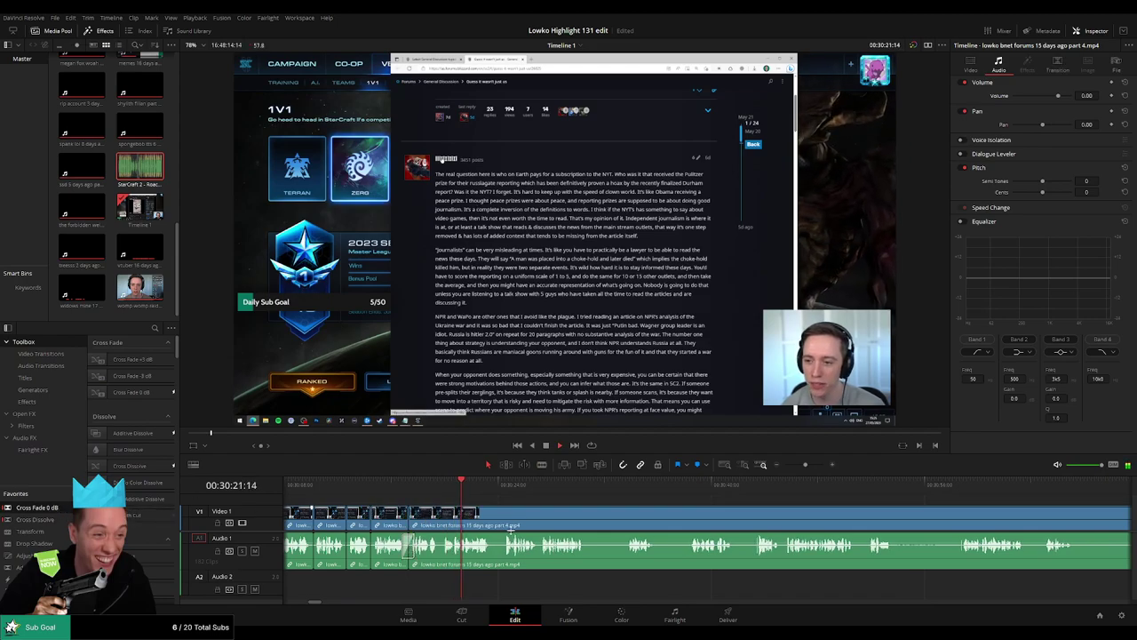
Step: Cut out the quiet section between about 30:30:45 and 30:33:50, close the gap, and apply Cross Fade 0 dB at the join
key("b")
left_click(460, 516)
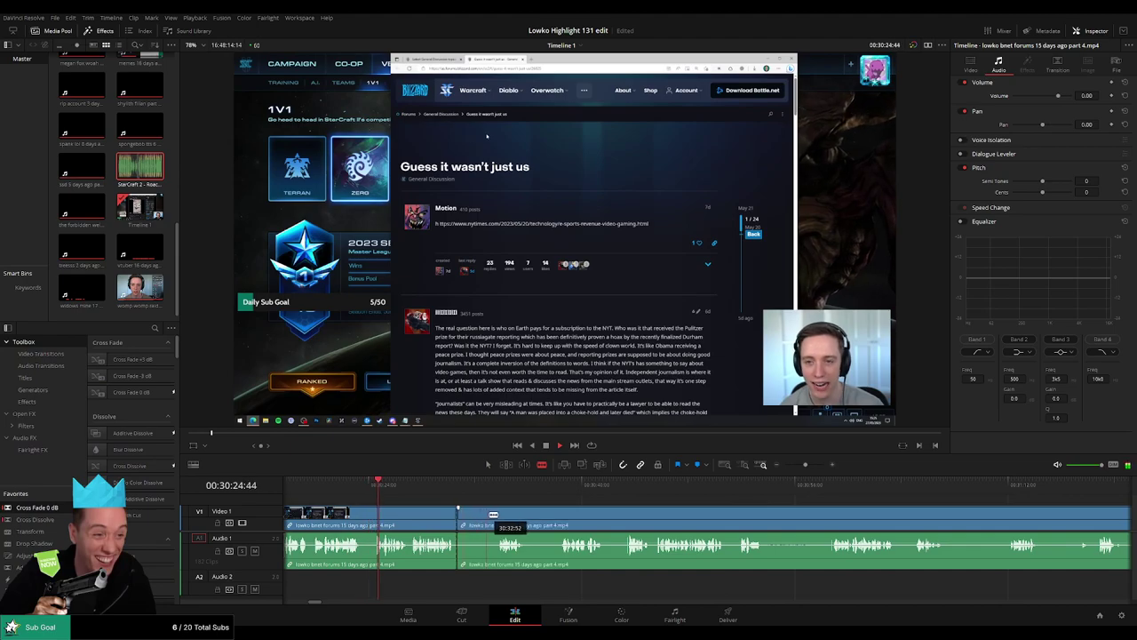
left_click(498, 515)
key("a")
left_click(484, 517)
key("Delete")
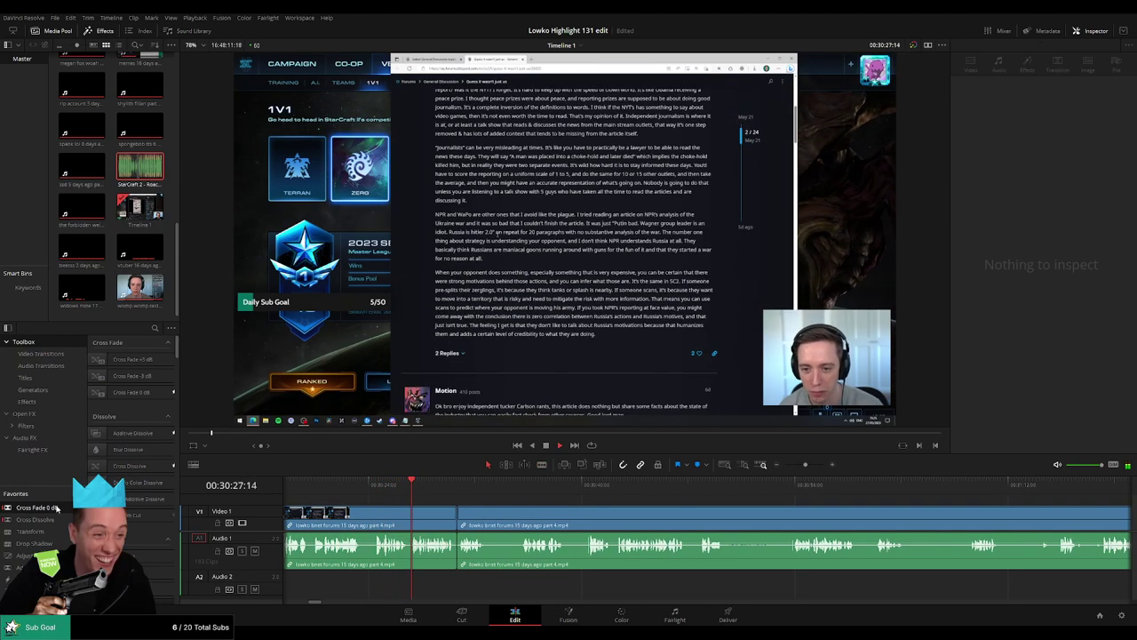
Step: Ripple-delete the section between about 30:33:00 and 30:35:30 and add an audio cross fade at the join
scroll(561, 516, "right", 2)
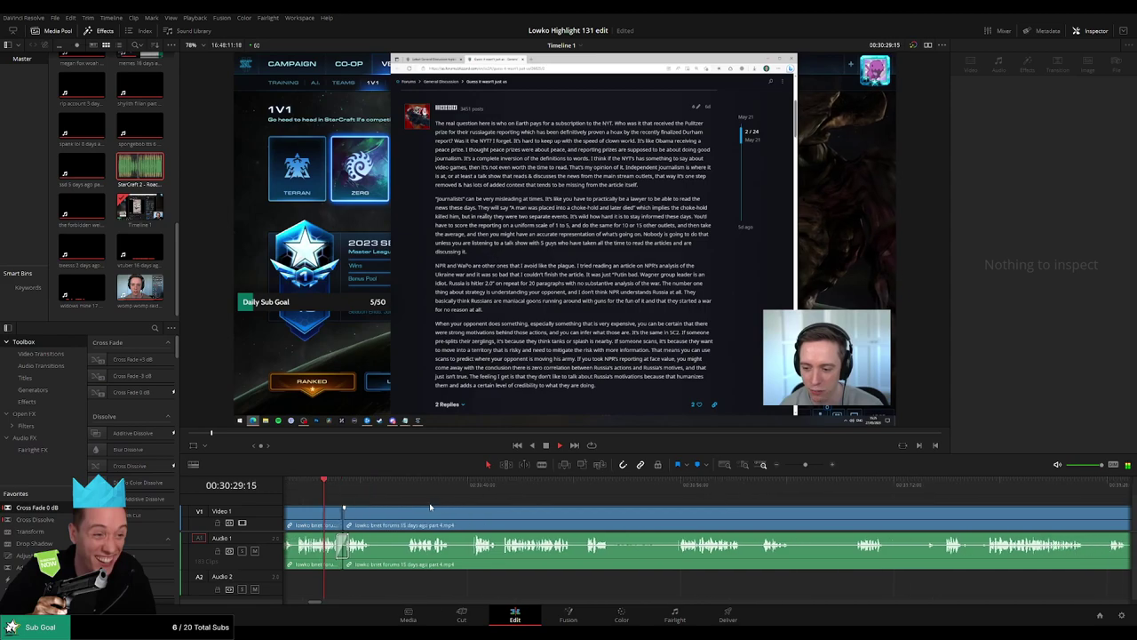
key("b")
left_click(373, 515)
left_click(405, 516)
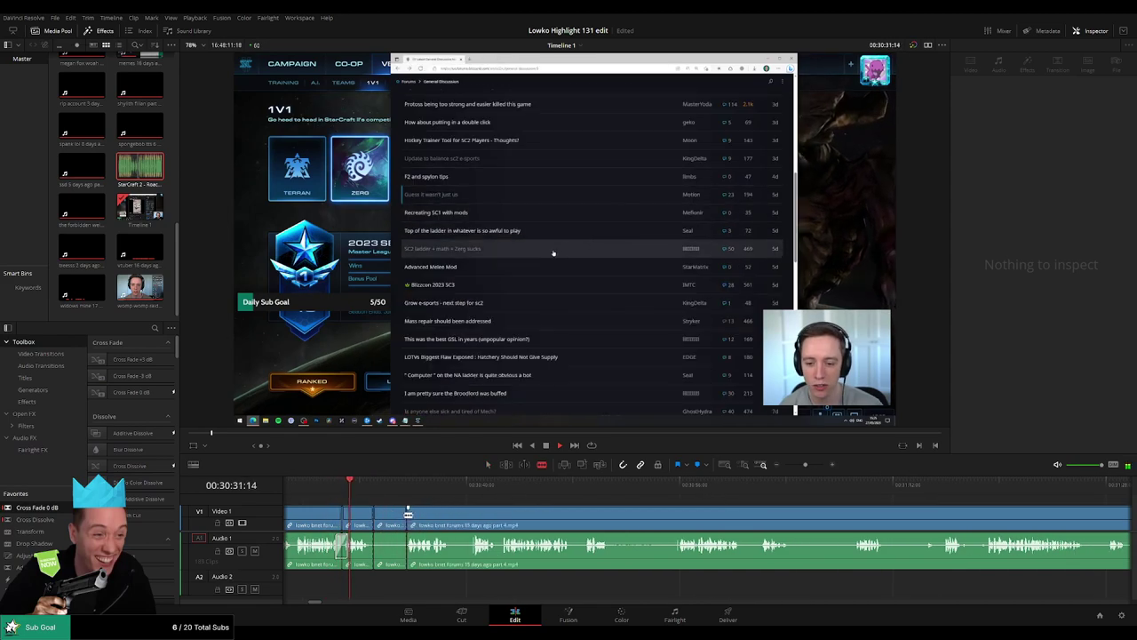
key("a")
left_click(393, 517)
key("Delete")
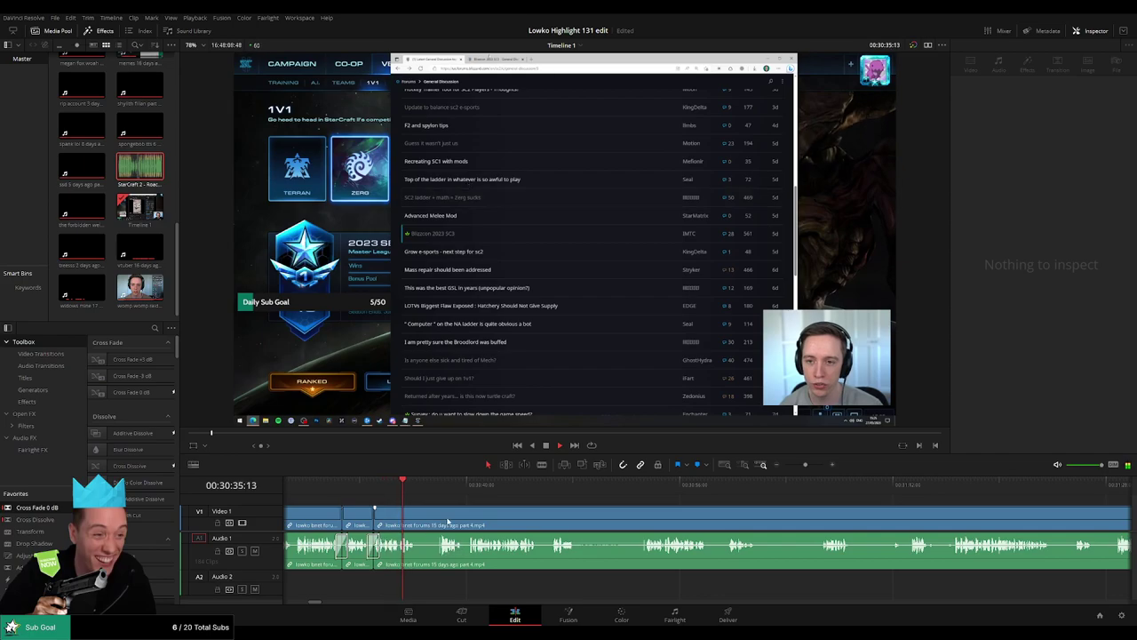
Step: Cut the Blizzcon 2023 SC3 part at about 30:36:15 and 30:38:10 and ripple-delete the silence between the cuts
left_click(436, 488)
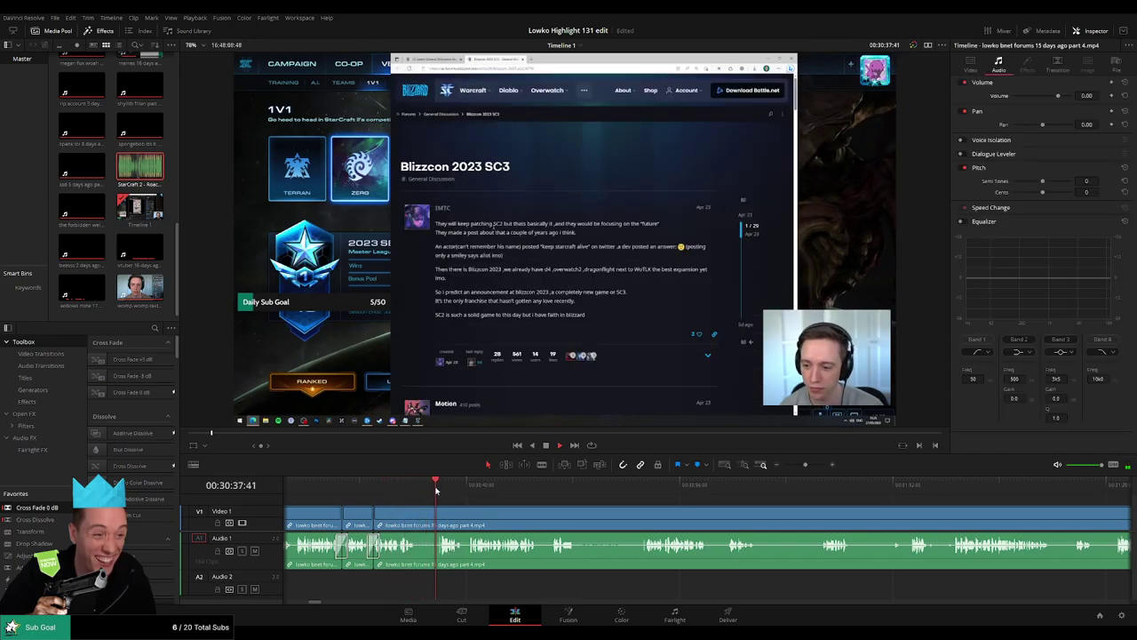
left_click_drag(806, 464, 812, 465)
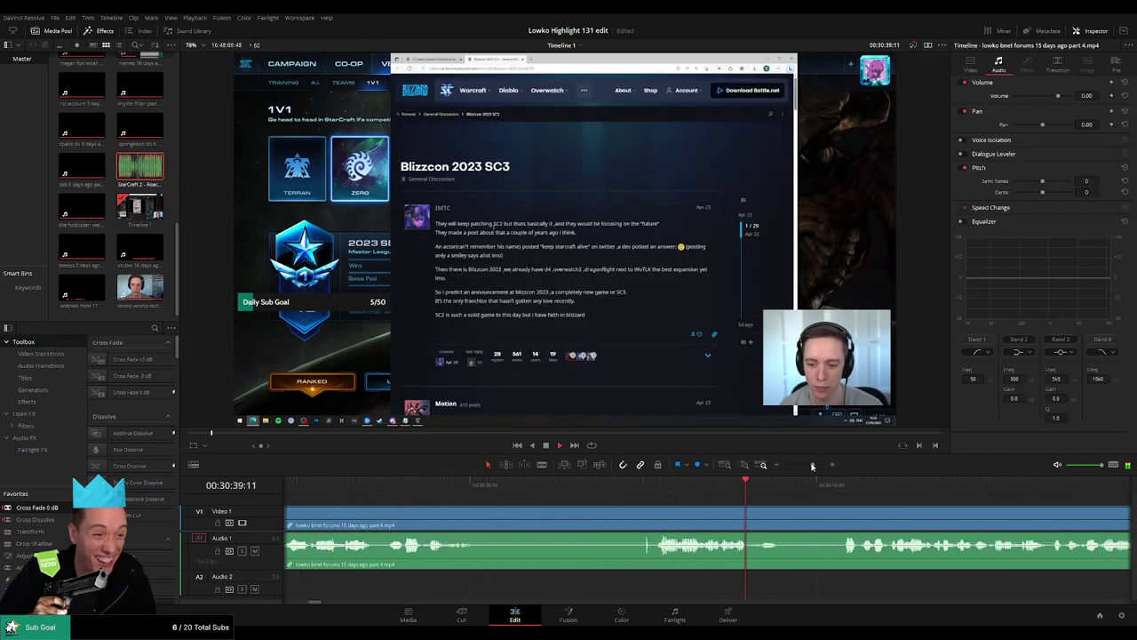
left_click(490, 524)
left_click(655, 524)
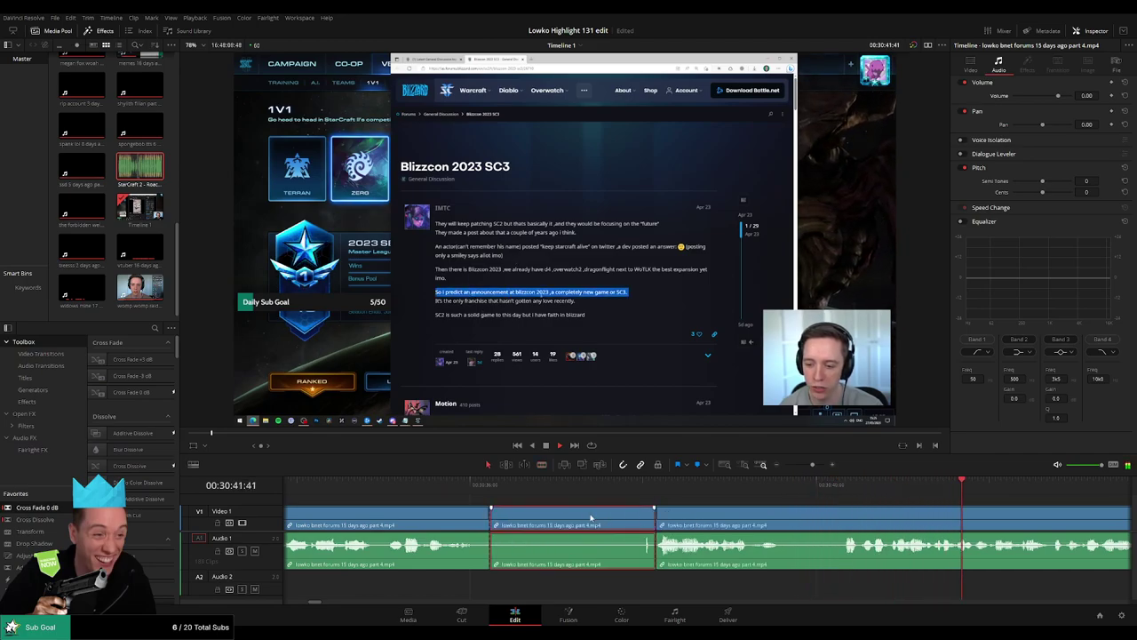
key("Delete")
left_click_drag(812, 465, 807, 465)
Step: Cut the Blizzcon 2023 SC3 footage at about 30:46:28 and 30:51:30 and ripple-delete the silence between the cuts
left_click_drag(849, 506, 582, 507)
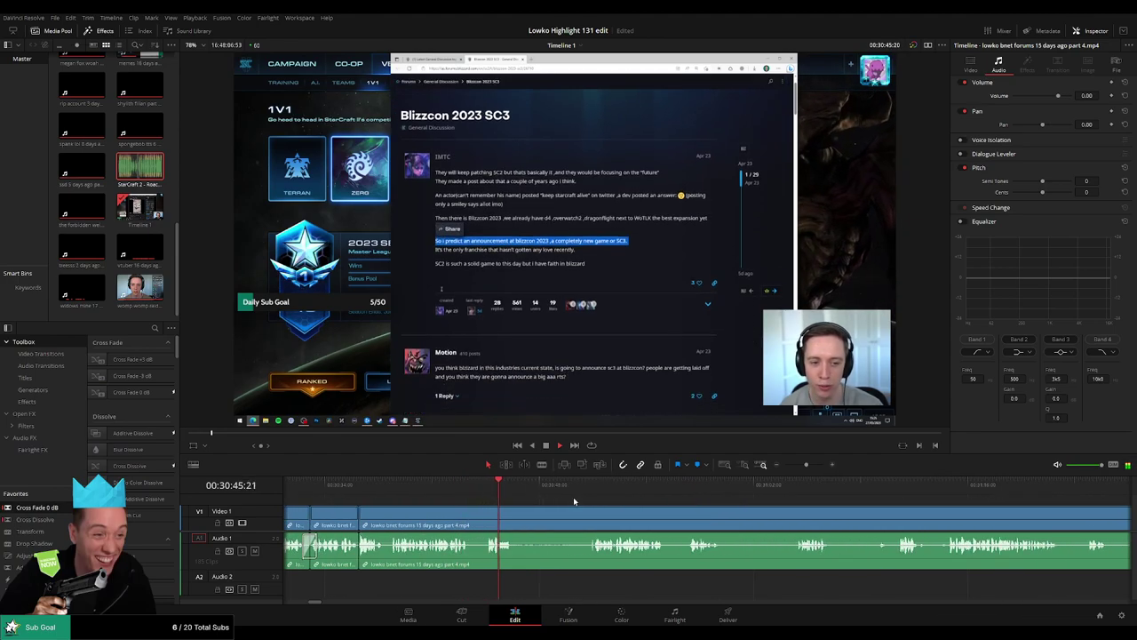
key("b")
left_click(516, 518)
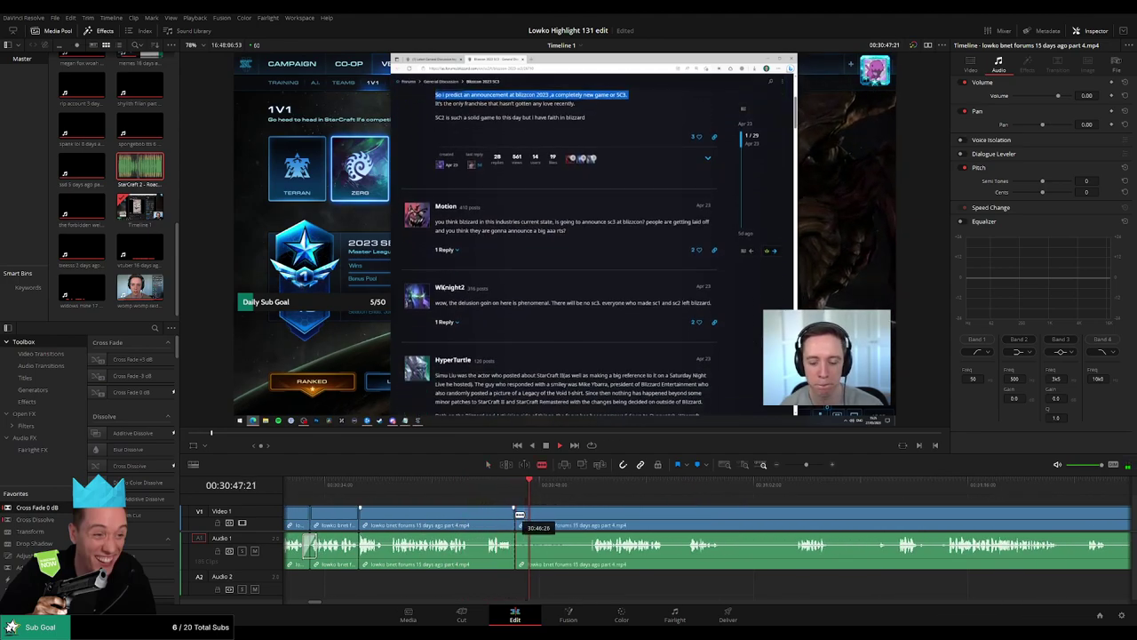
left_click(593, 517)
key("a")
left_click(572, 517)
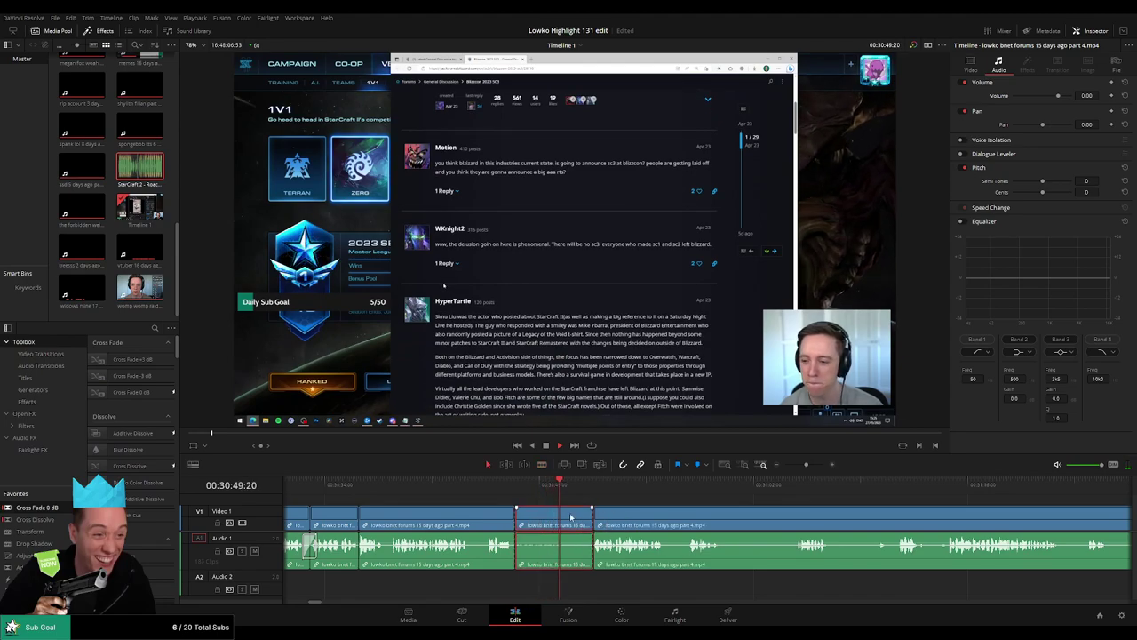
key("BackSpace")
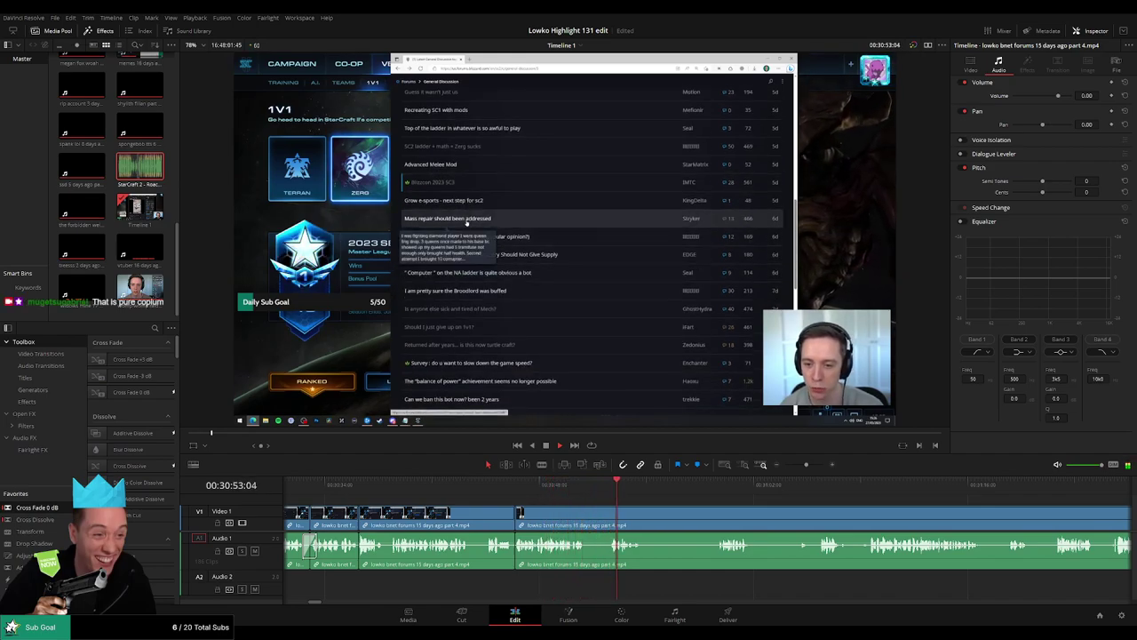
Step: Ripple-delete the quiet section between about 30:54:50 and 30:59:20, just before the Broodlord topic opens
scroll(544, 491, "right", 2)
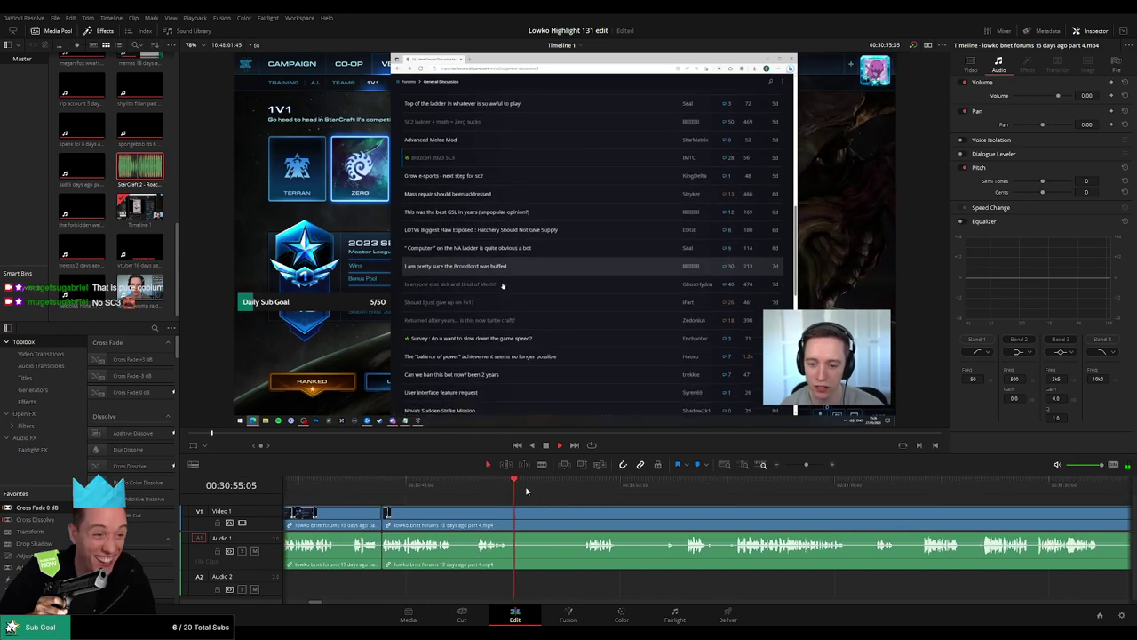
key("b")
left_click(515, 511)
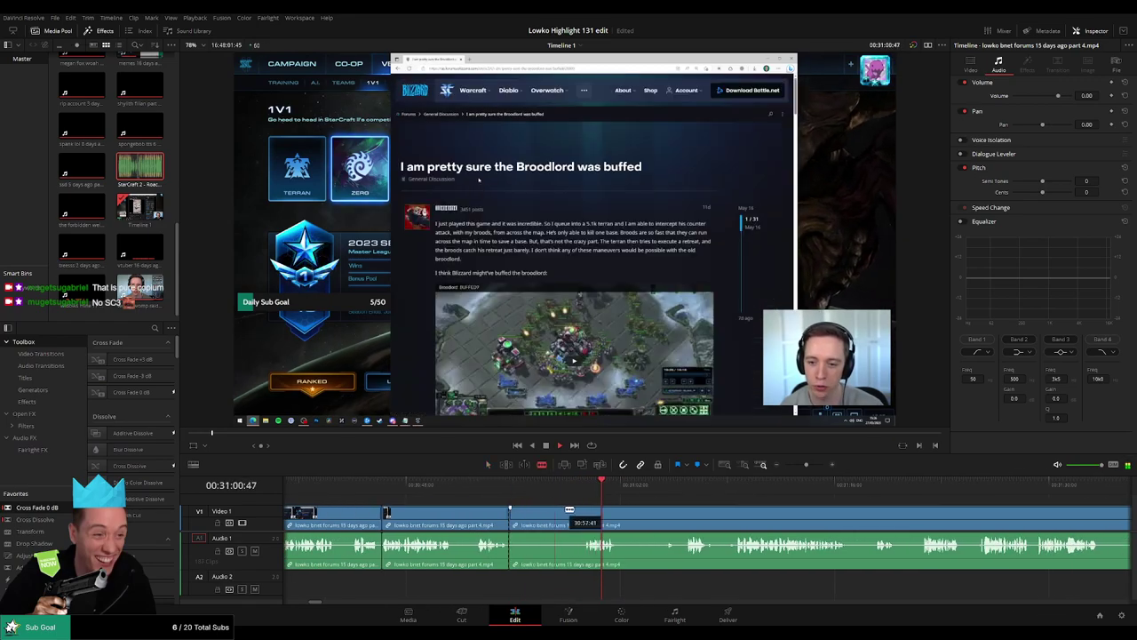
left_click(581, 512)
key("a")
left_click(549, 517)
key("Delete")
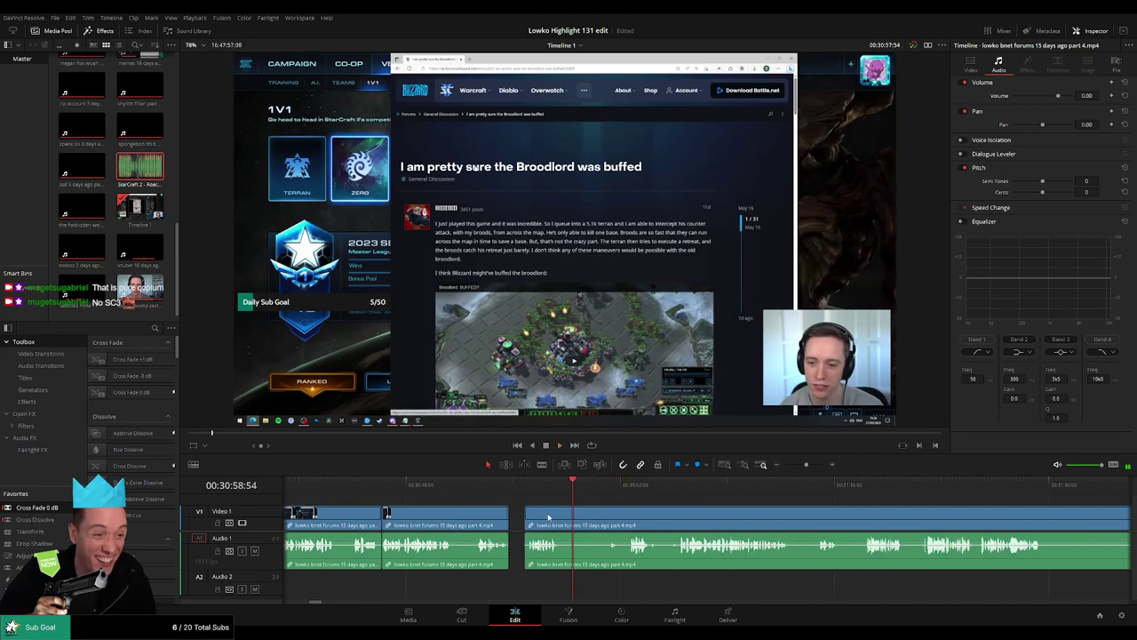
Step: Cut out the silence between about 30:57:30 and 31:01:25, close the gap, and apply Cross Fade 0 dB at the join
left_click(553, 516)
left_click(612, 521)
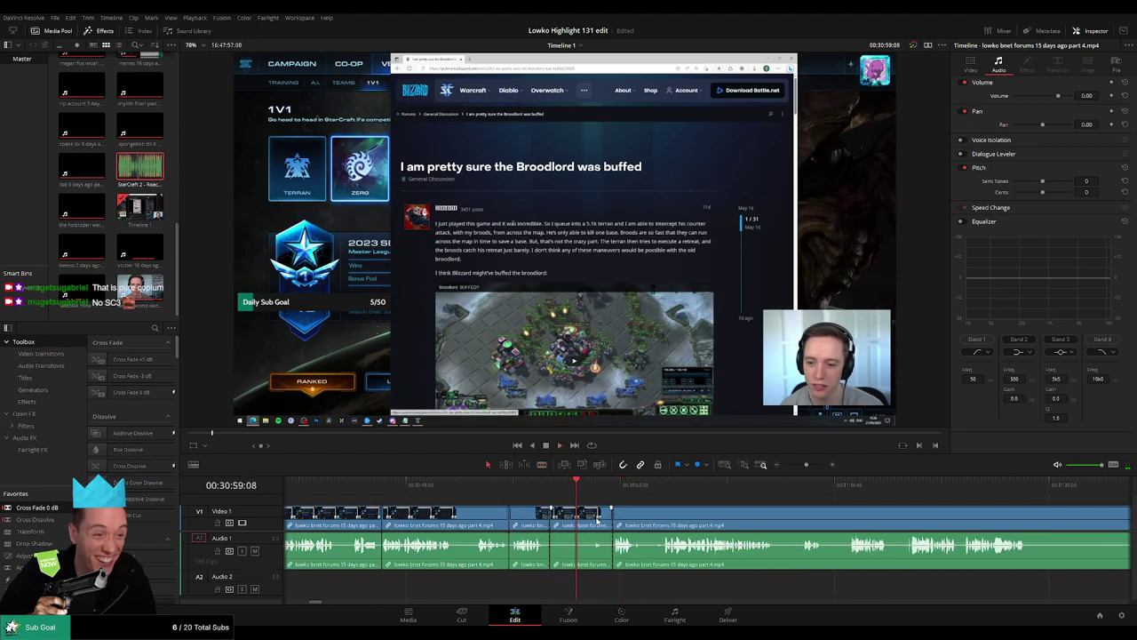
key("a")
left_click(594, 521)
key("Delete")
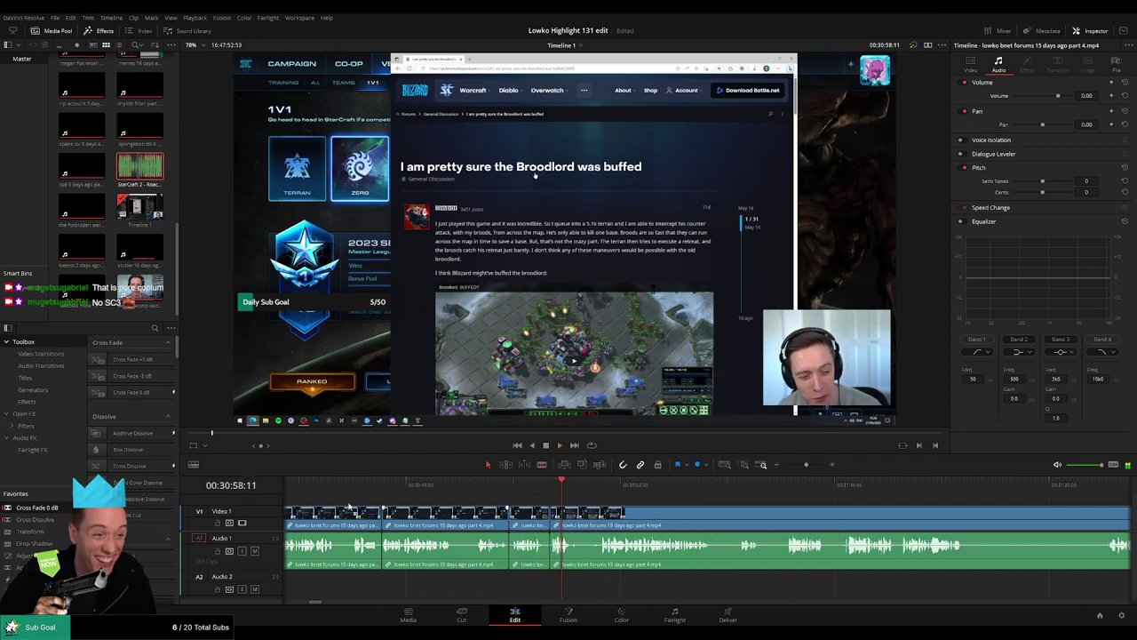
left_click_drag(63, 508, 564, 550)
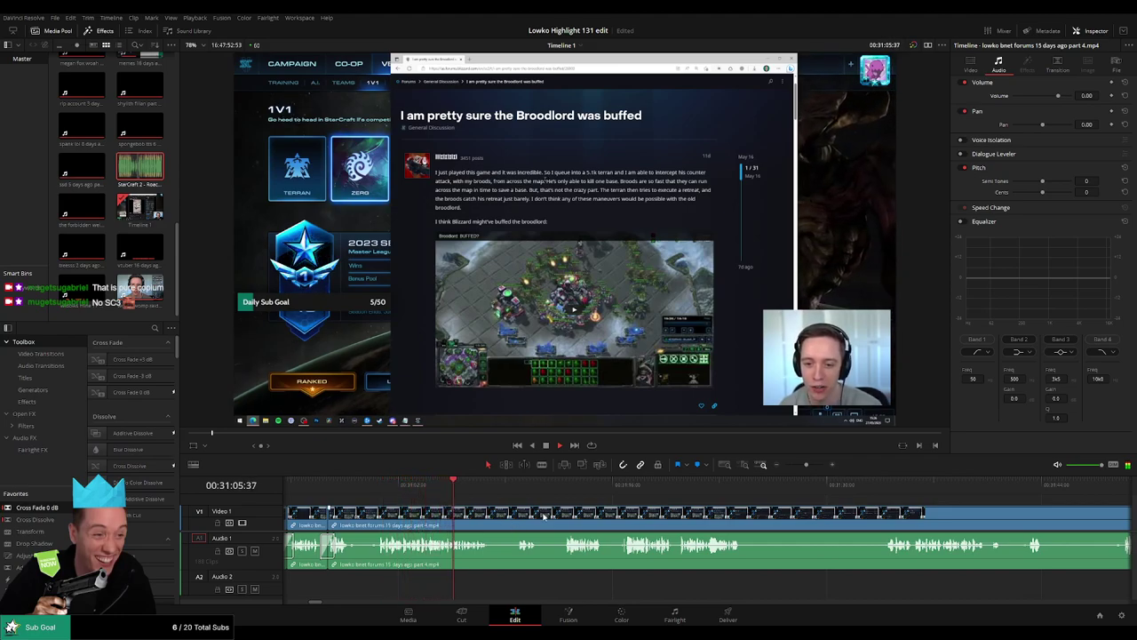
Step: Ripple-delete the short pause between about 31:08:10 and 31:09:46 and add an audio cross fade at the join
key("b")
left_click(492, 512)
left_click(517, 512)
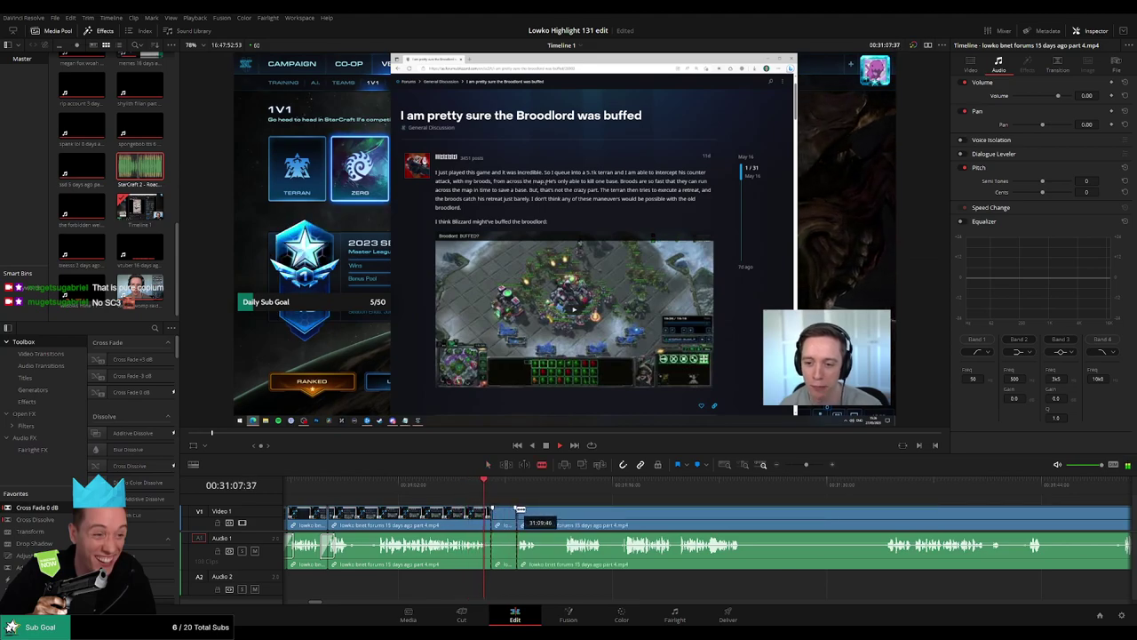
key("a")
left_click(503, 512)
key("Delete")
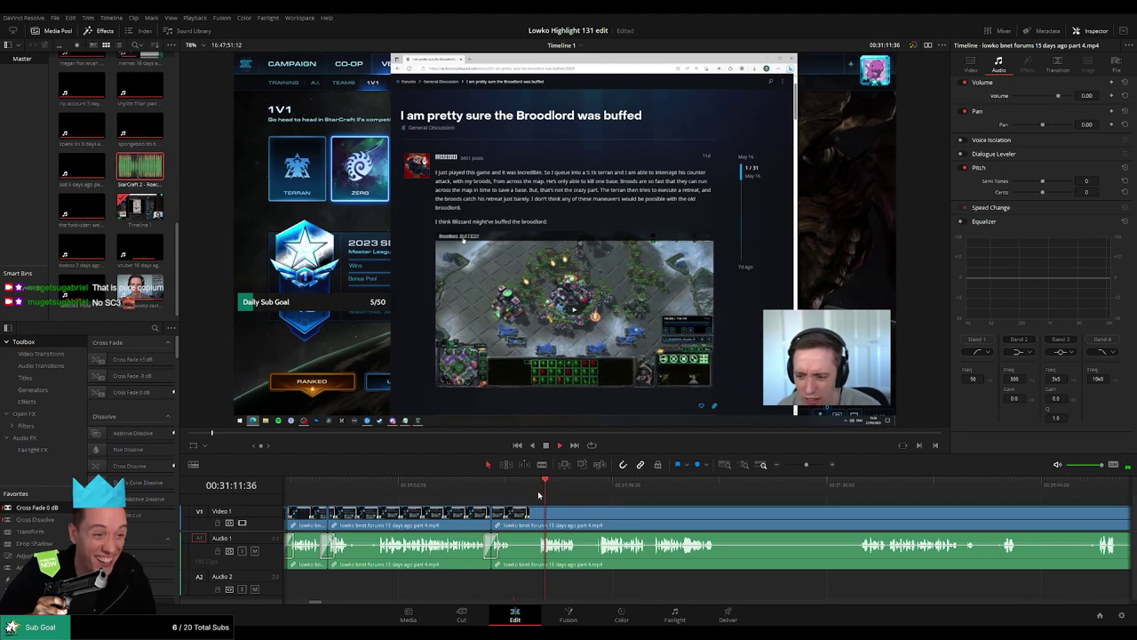
Step: Remove the piece between about 31:09:35 and 31:11:00, closing the gap, and add an audio cross fade at the join
key("b")
left_click(536, 518)
key("a")
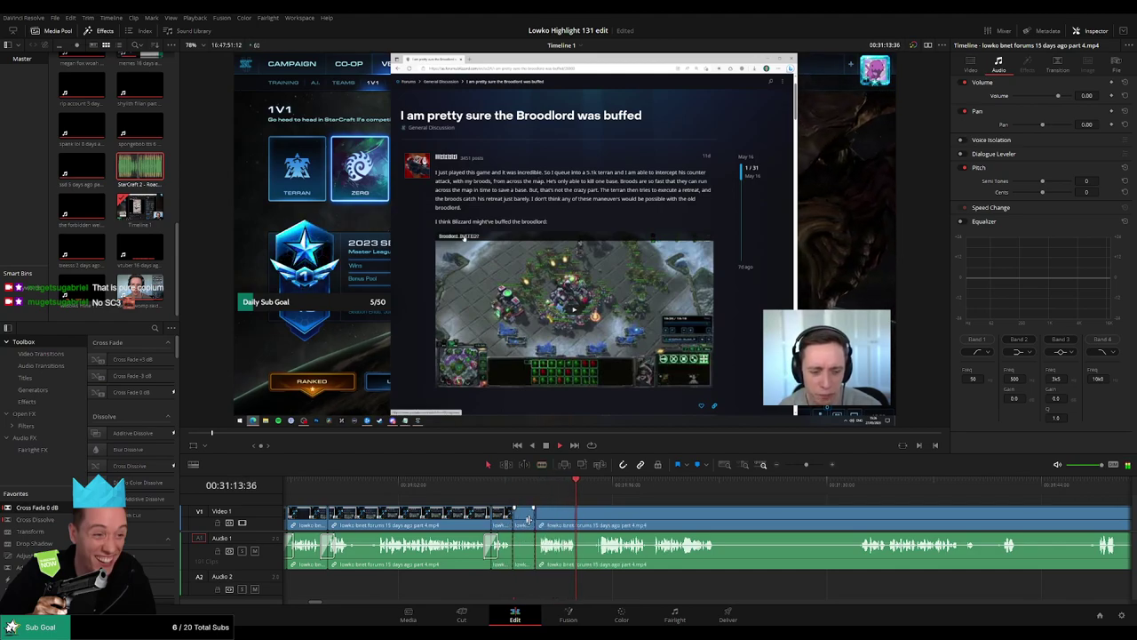
left_click(526, 519)
key("Delete")
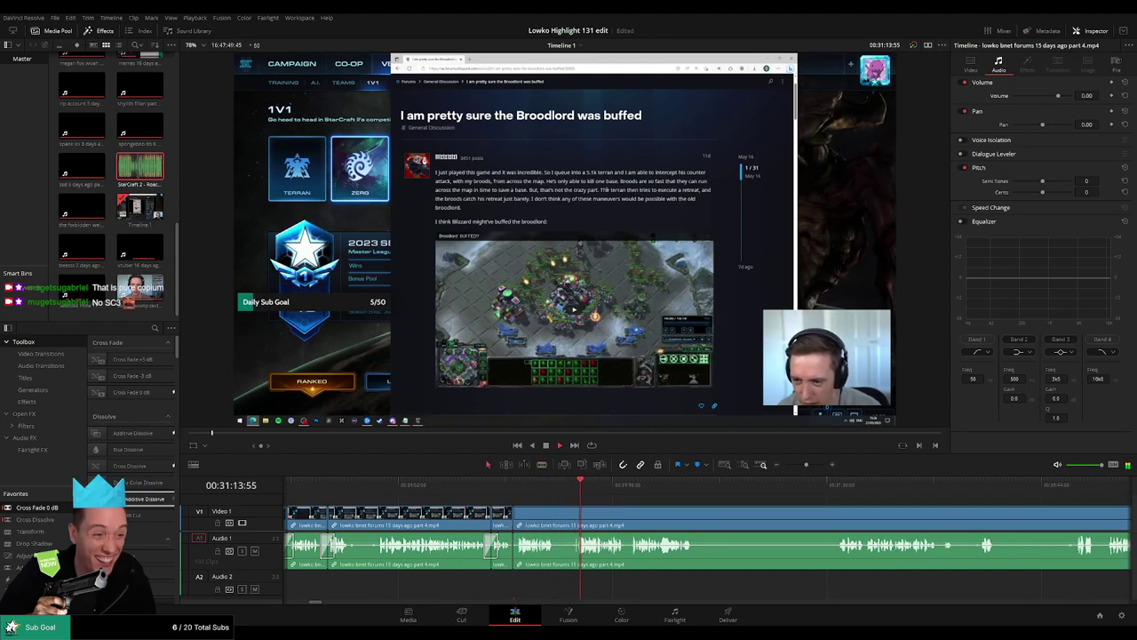
Step: Cut the Broodlord footage at about 31:12:20 and 31:14:09 and ripple-delete the piece between the cuts
key("b")
left_click(556, 519)
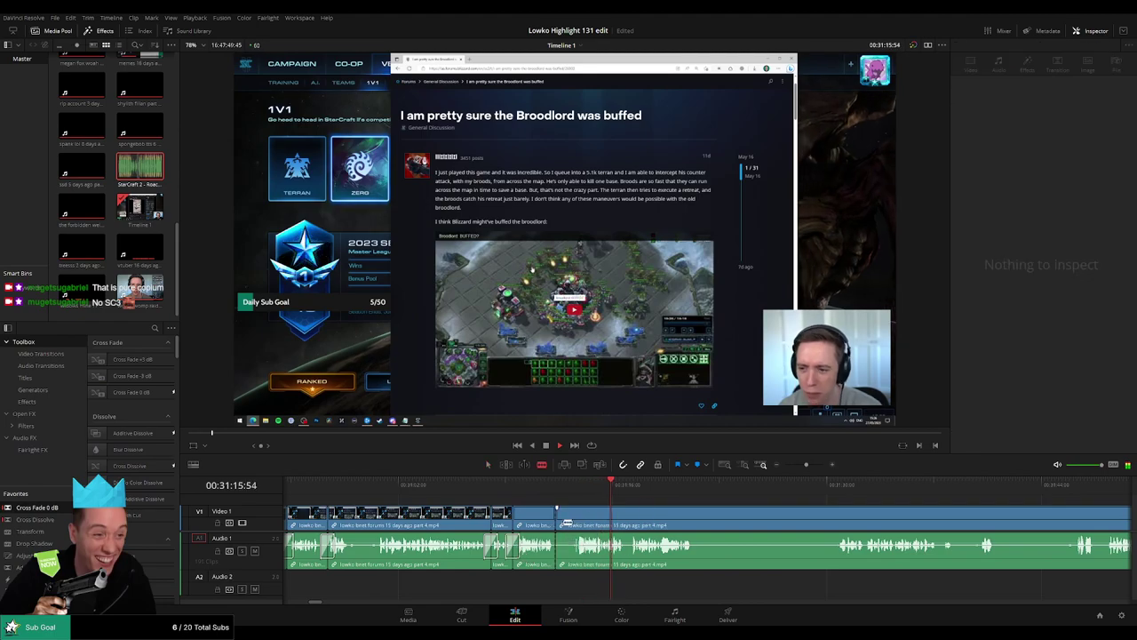
key("space")
left_click_drag(806, 465, 808, 466)
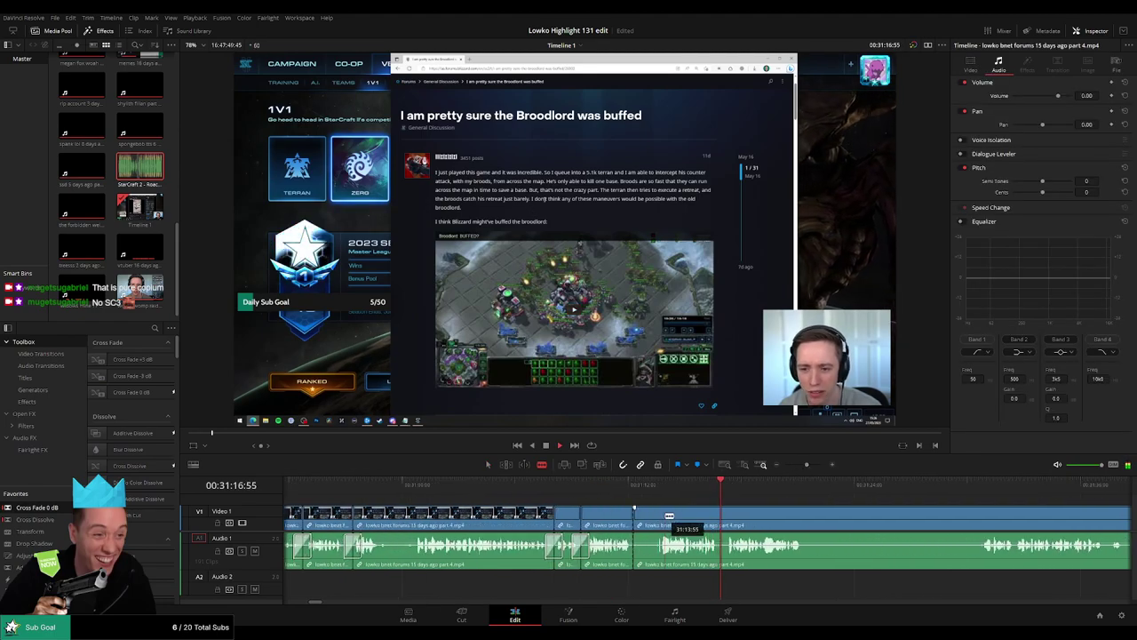
left_click(657, 488)
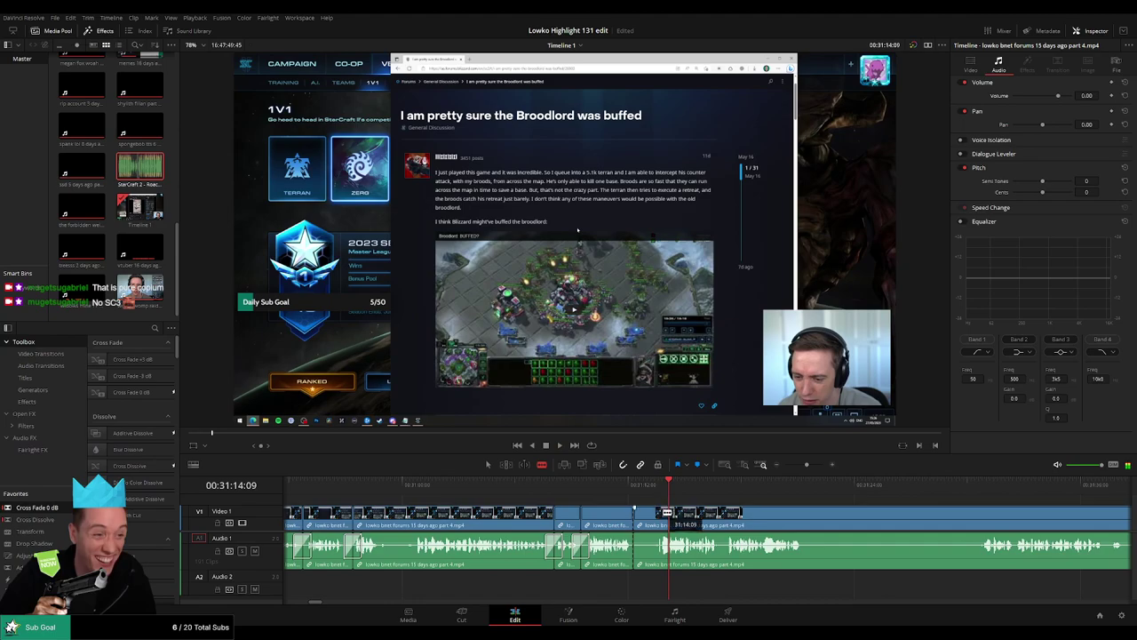
left_click(672, 524)
key("a")
left_click(655, 523)
key("Delete")
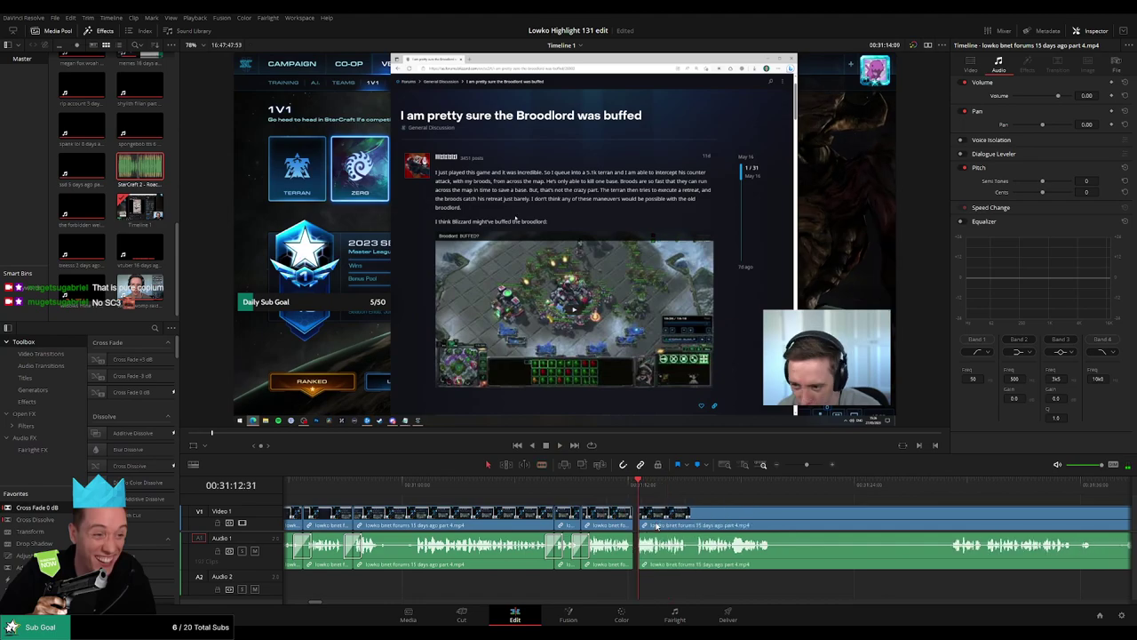
Step: Ripple-delete the silence starting at about 31:20:30, before the Zerg get more supply reading, and add an audio cross fade at the join
key("space")
left_click_drag(807, 464, 805, 464)
left_click_drag(819, 503, 589, 503)
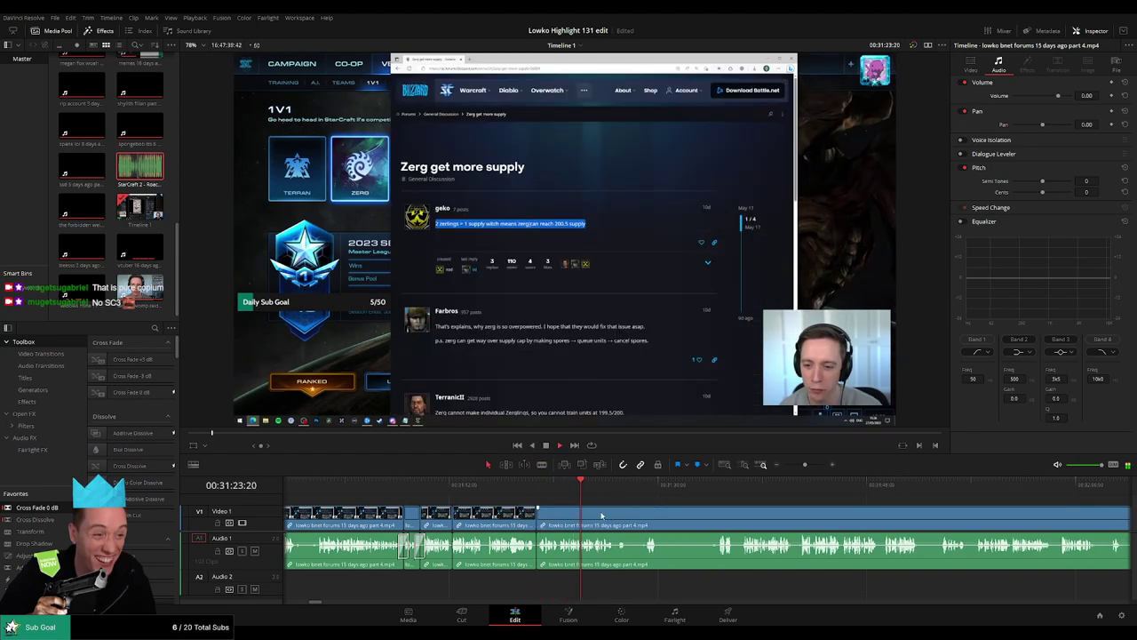
left_click(541, 484)
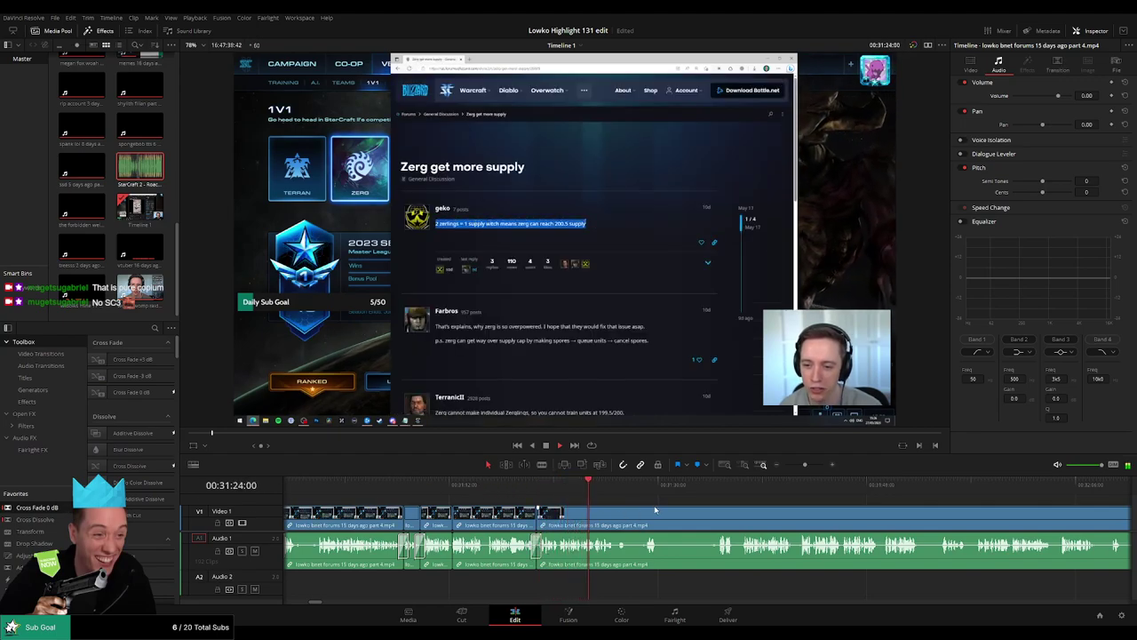
Step: Ripple-delete the forum-scrolling silence between about 31:30:15 and 31:35:08 and apply Cross Fade 0 dB at the join
scroll(600, 510, "right", 4)
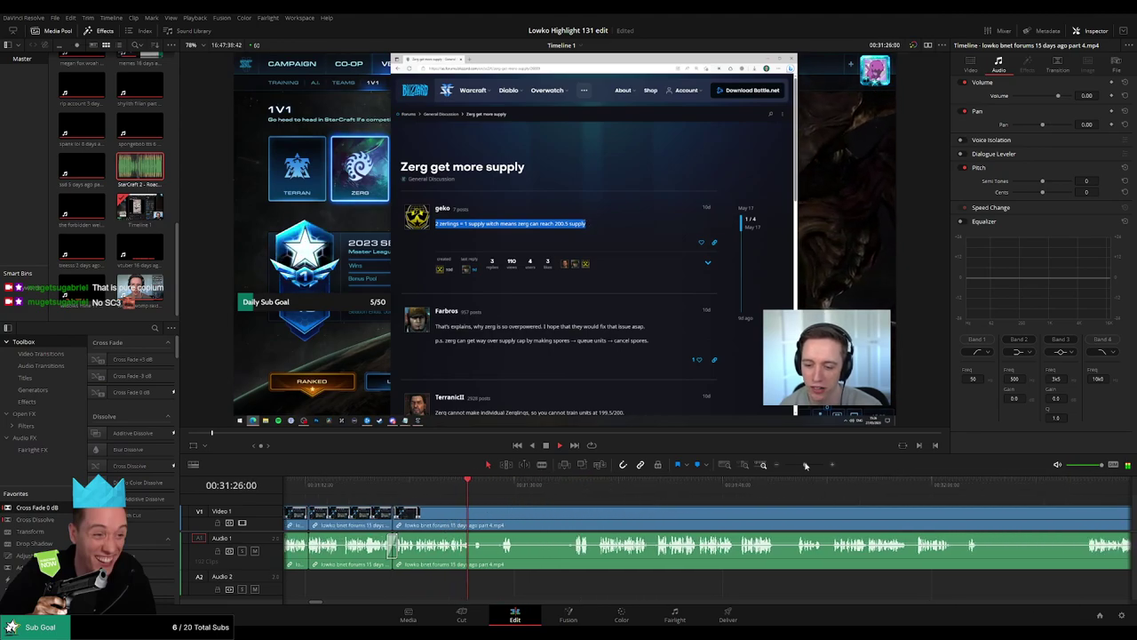
left_click_drag(805, 464, 809, 467)
scroll(779, 523, "right", 6)
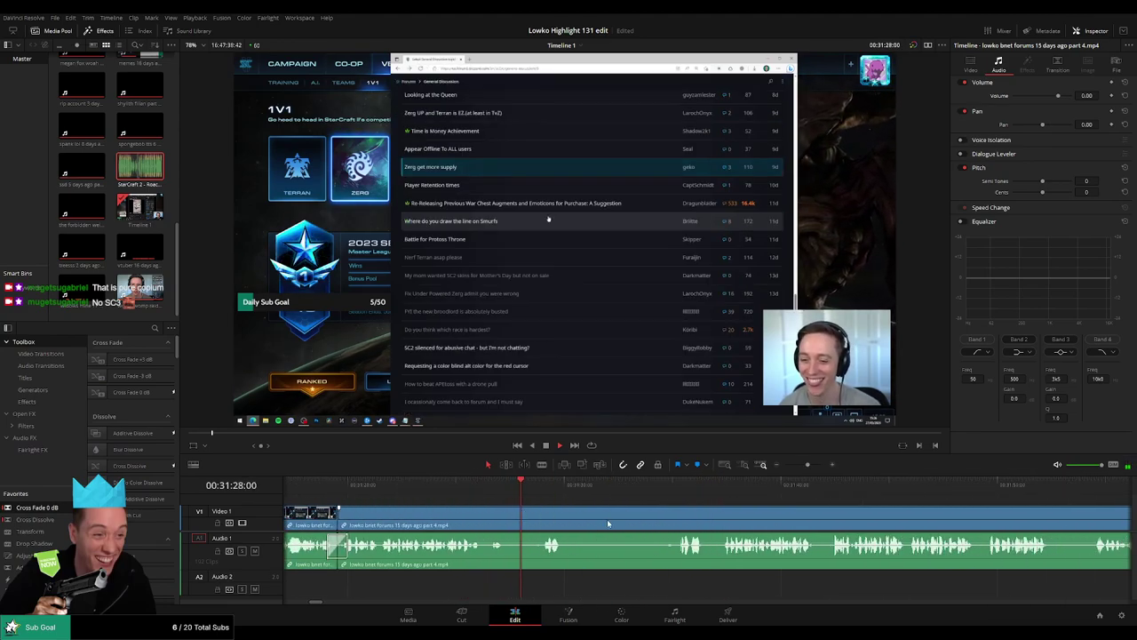
key("b")
left_click(571, 519)
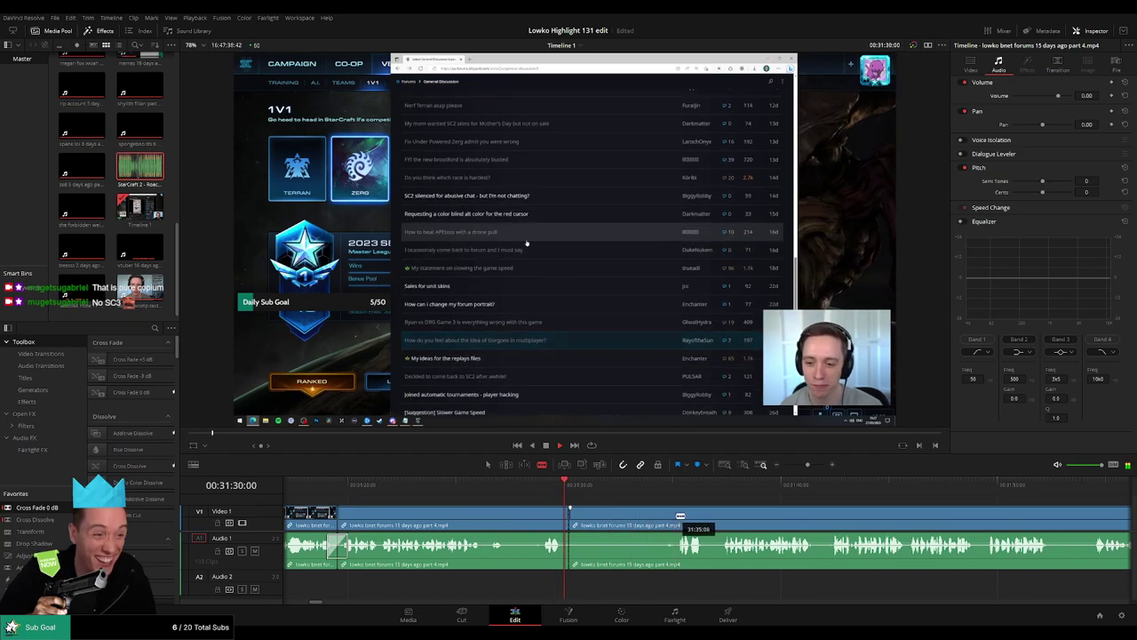
left_click(678, 515)
key("ctrl+z")
key("a")
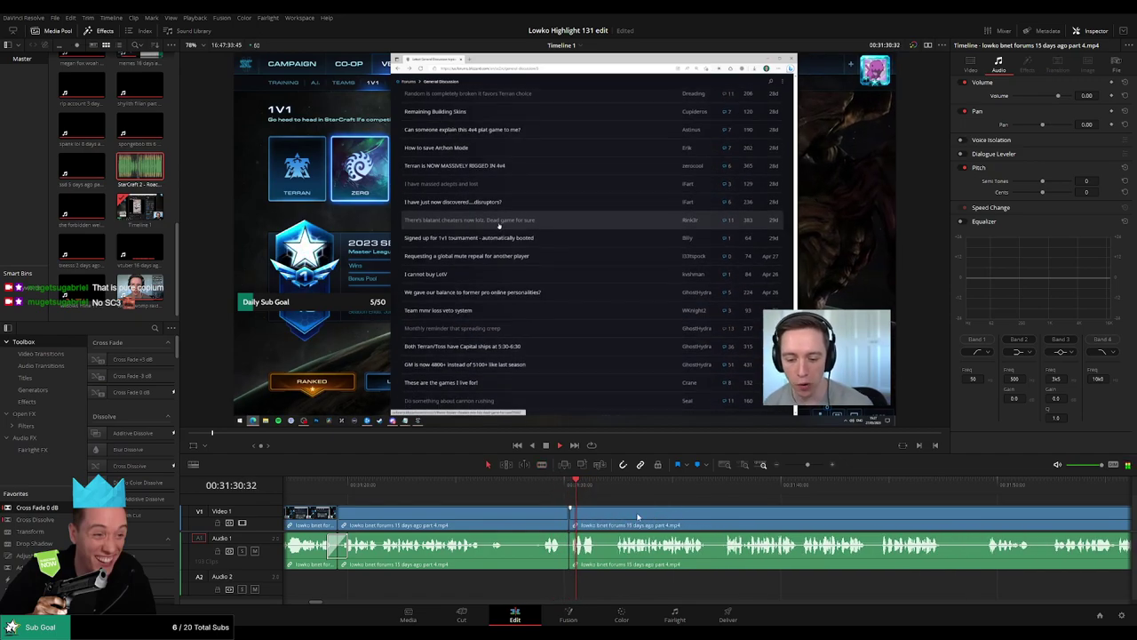
left_click_drag(37, 508, 569, 551)
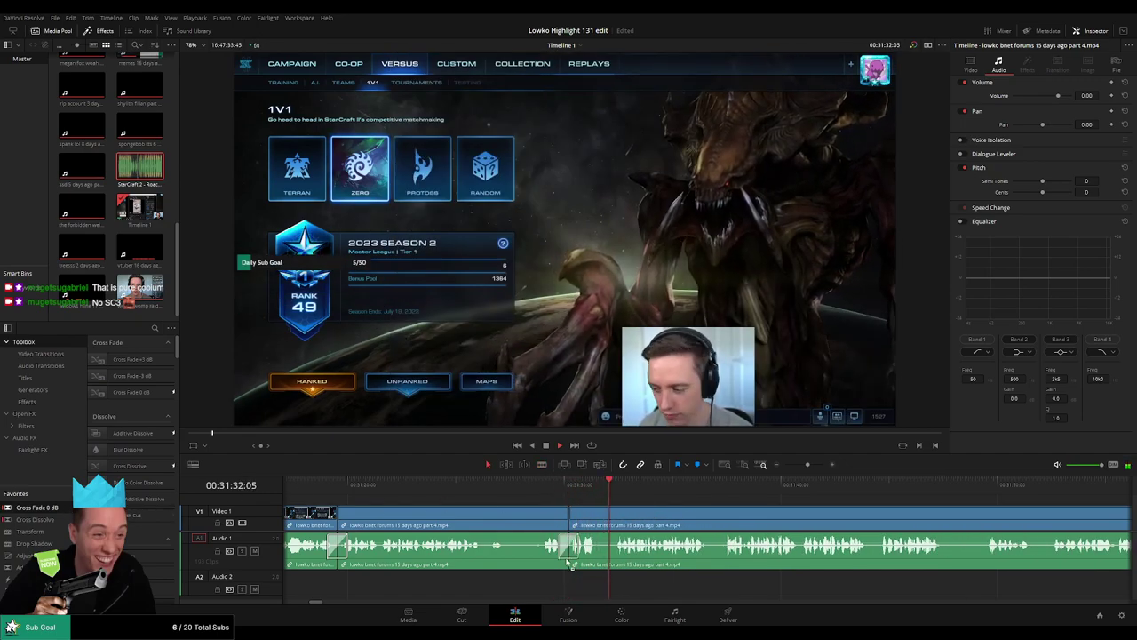
Step: Split off the brief spoken piece between about 31:33:07 and 31:33:19 and lower its audio to silence
left_click(684, 524)
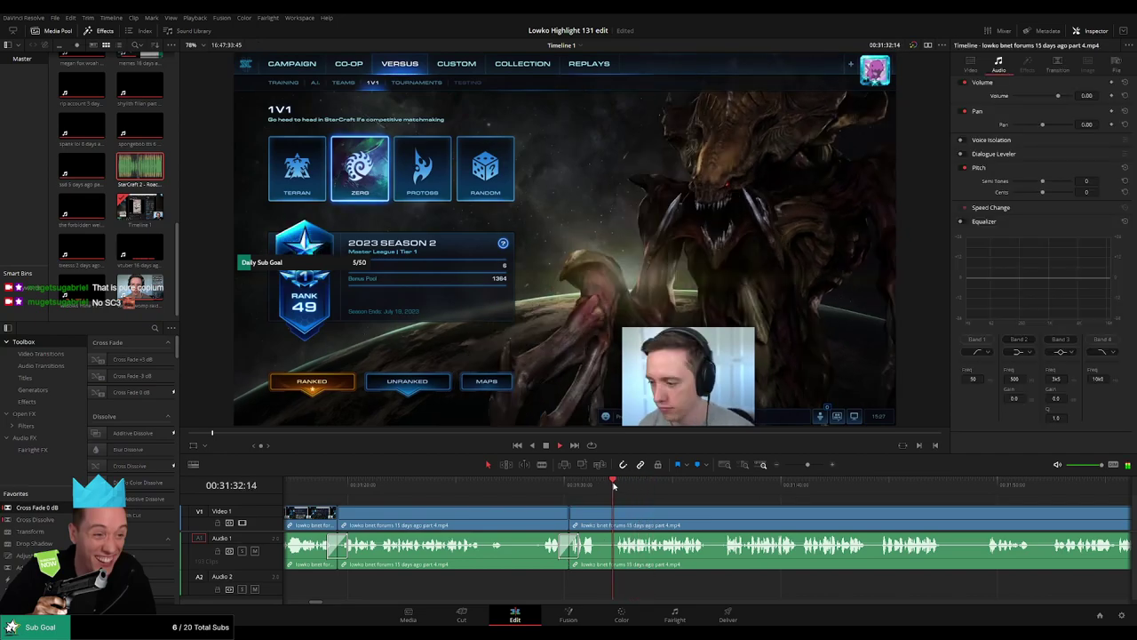
left_click_drag(807, 464, 814, 465)
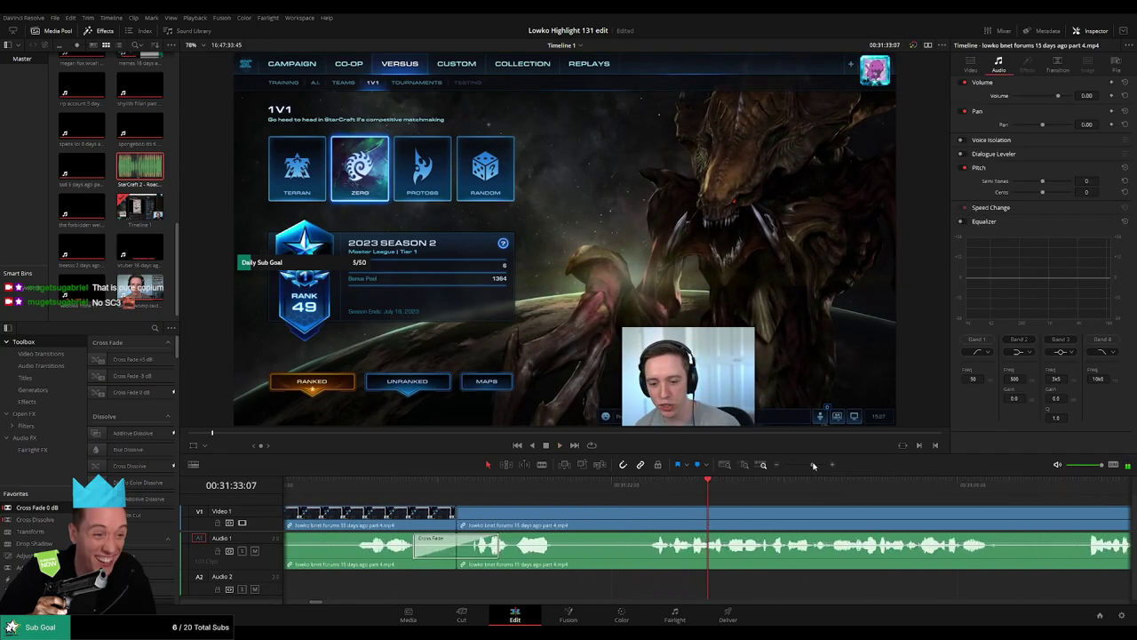
left_click(712, 520)
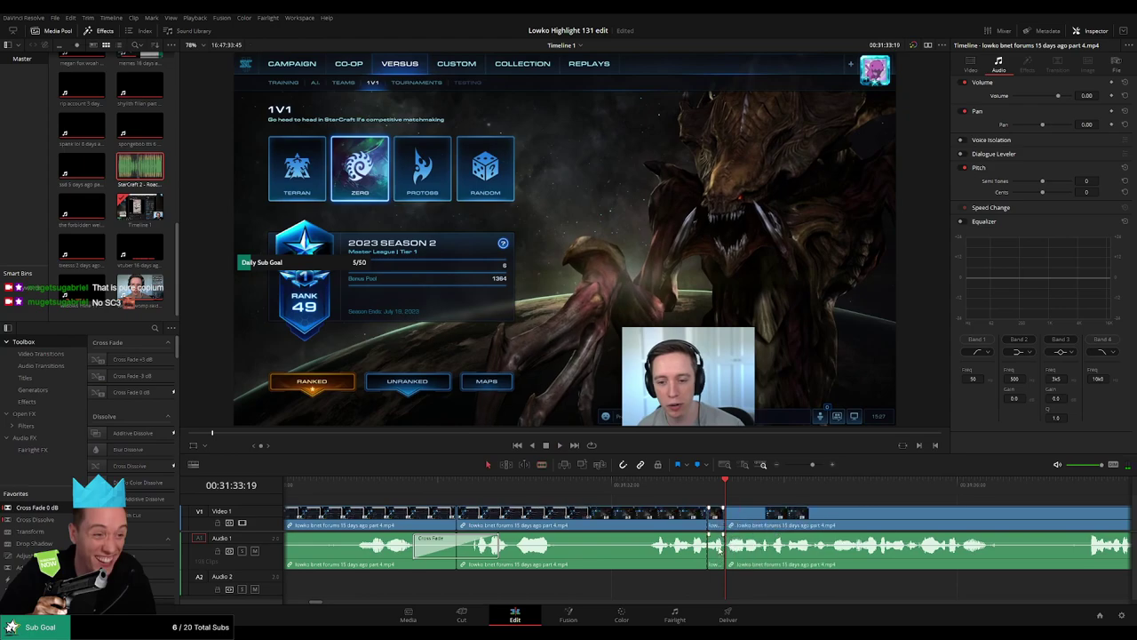
left_click(711, 521)
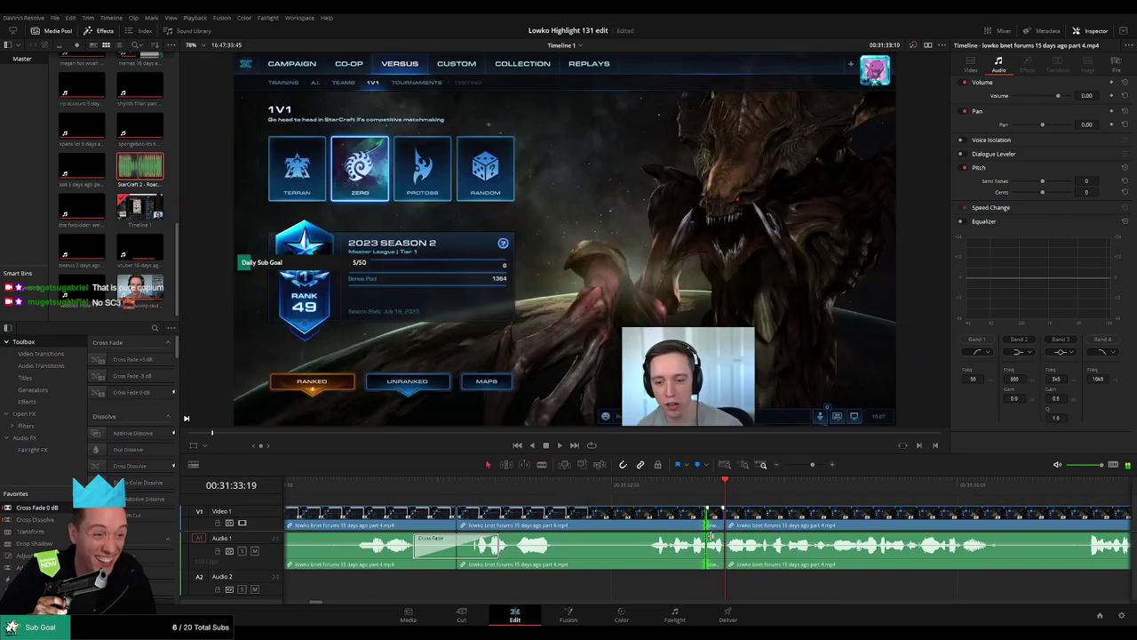
left_click_drag(717, 540, 717, 565)
Step: Place the StarCraft 2 Roach Quotes sound on Audio 2 beneath the silenced piece, match its length, adjust its volume, and play it back
left_click_drag(150, 169, 693, 590)
left_click_drag(693, 589, 724, 589)
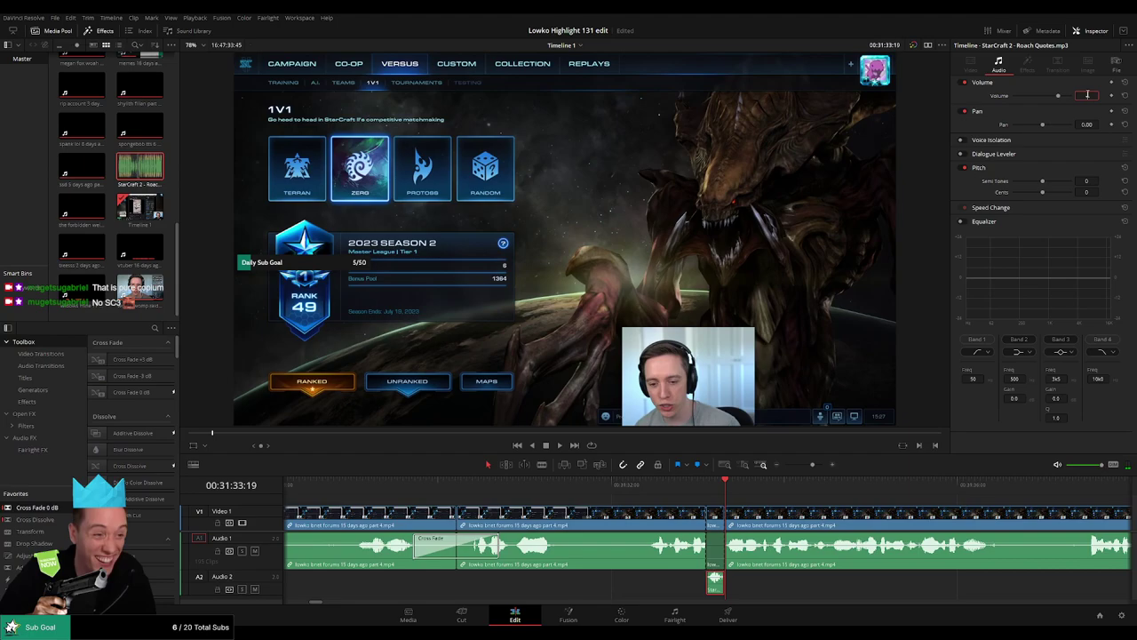
key("Return")
key("space")
Step: Ripple-delete the pause between about 31:47:40 and 31:49:30 and add an audio cross fade at the join
left_click_drag(813, 464, 801, 465)
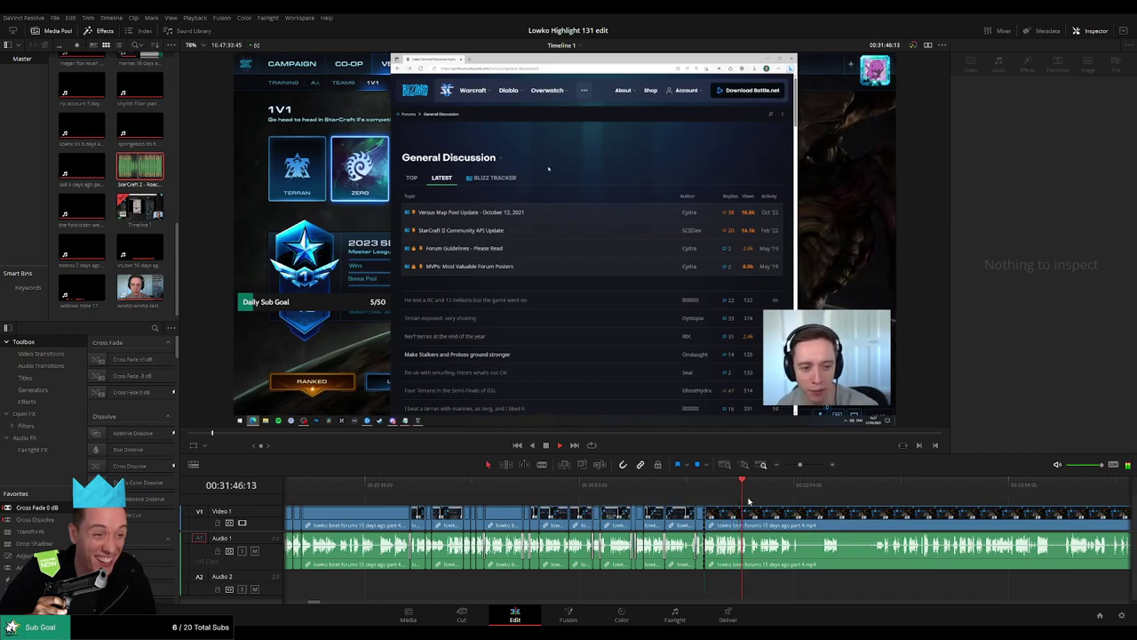
left_click_drag(802, 465, 807, 465)
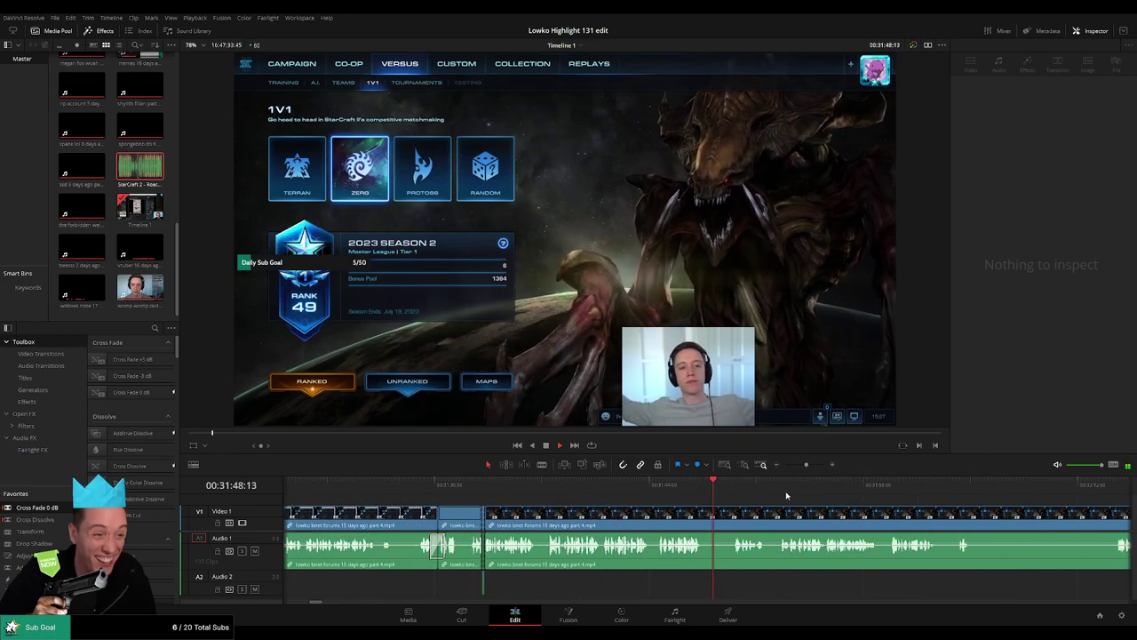
left_click_drag(725, 497, 518, 499)
key("b")
left_click(499, 511)
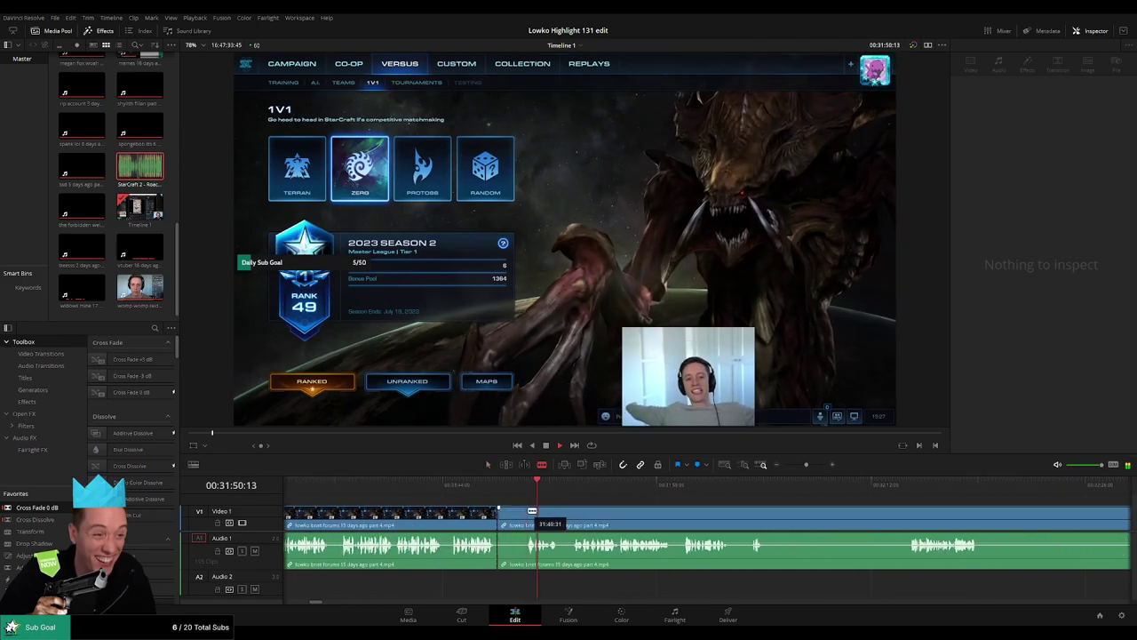
left_click(526, 511)
key("a")
left_click(511, 511)
key("Delete")
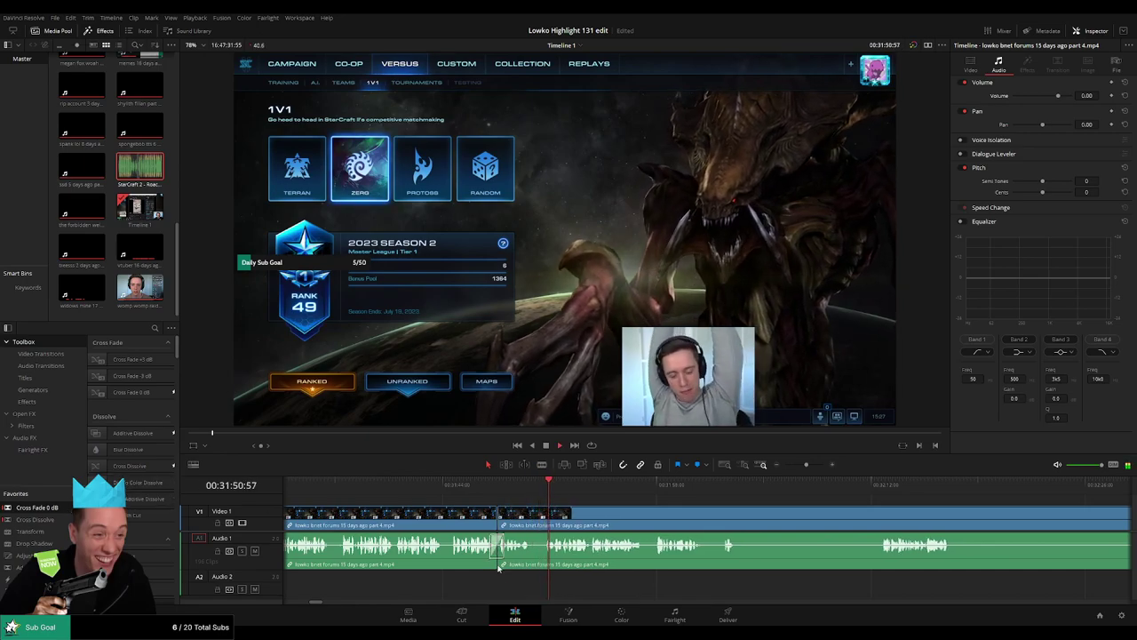
left_click(500, 573)
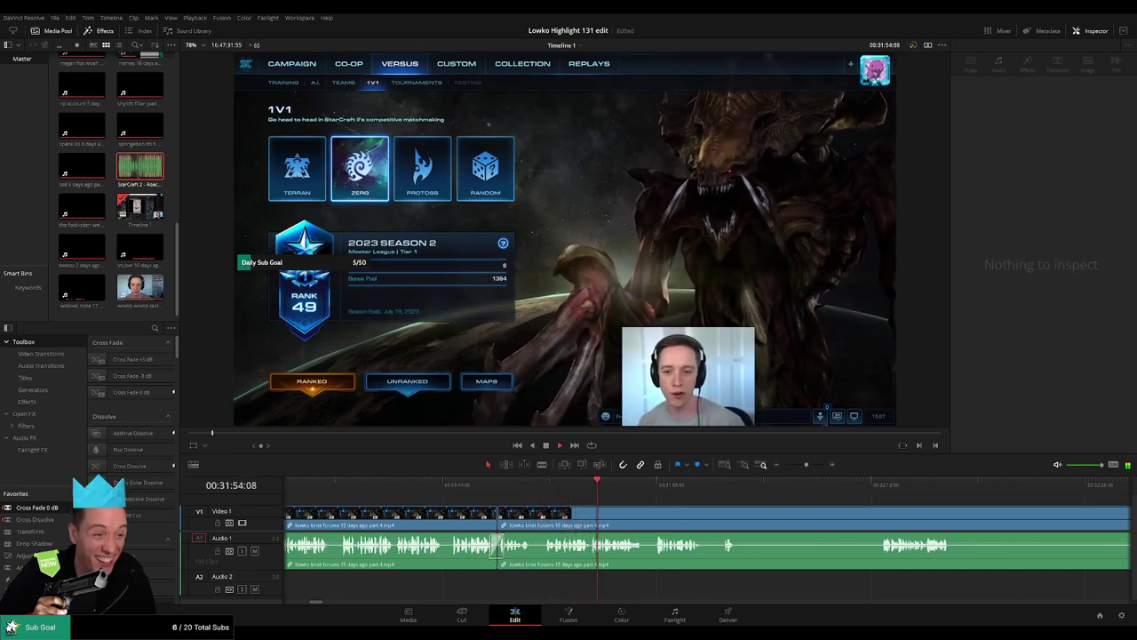
Step: Split the lowko bnet forums part 4 clip at about 32:03:27, just after the last short bit of speech
left_click_drag(668, 525, 479, 503)
scroll(478, 503, "right", 2)
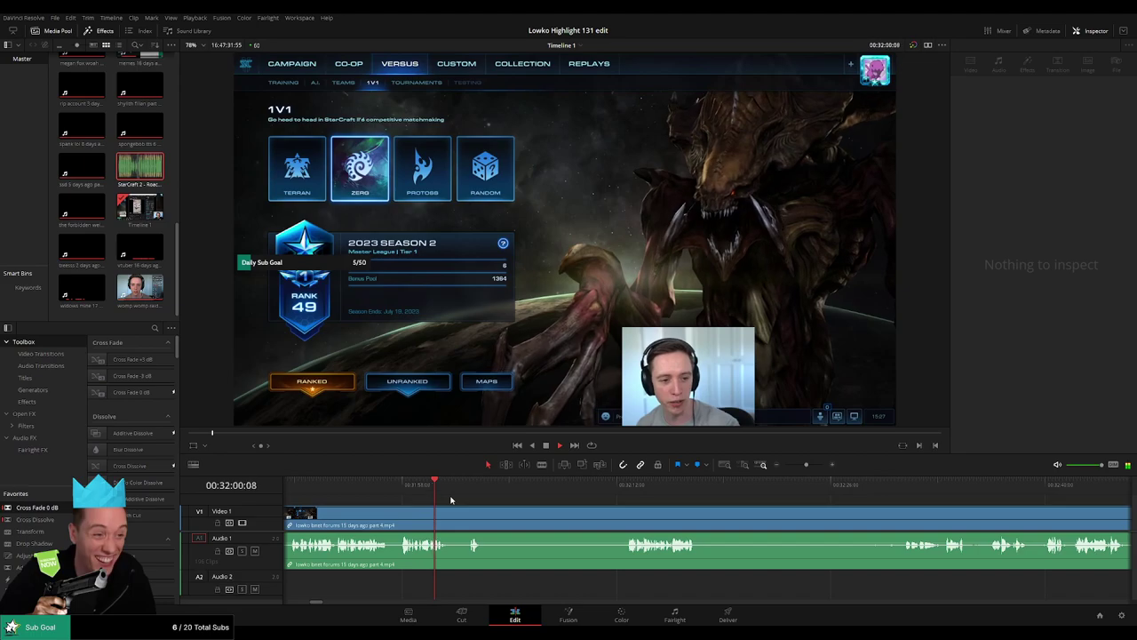
left_click(458, 516)
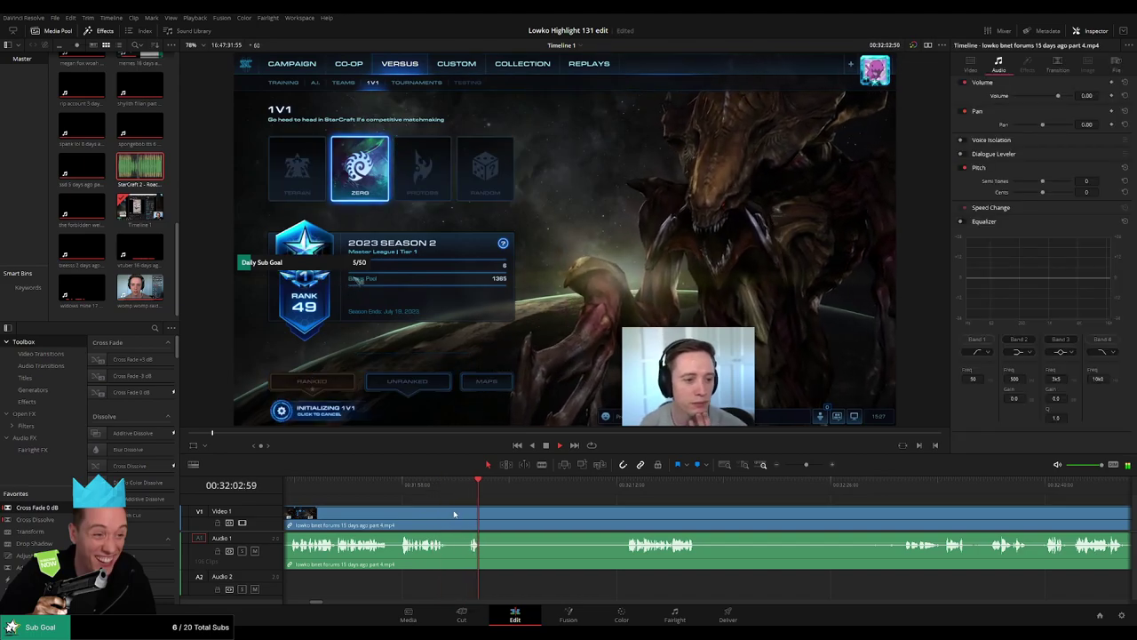
key("ctrl+b")
Step: Check the rest of the lowko bnet forums part 4 clip and ripple-delete it from about 32:03:27 to the hydra game clip
left_click(635, 488)
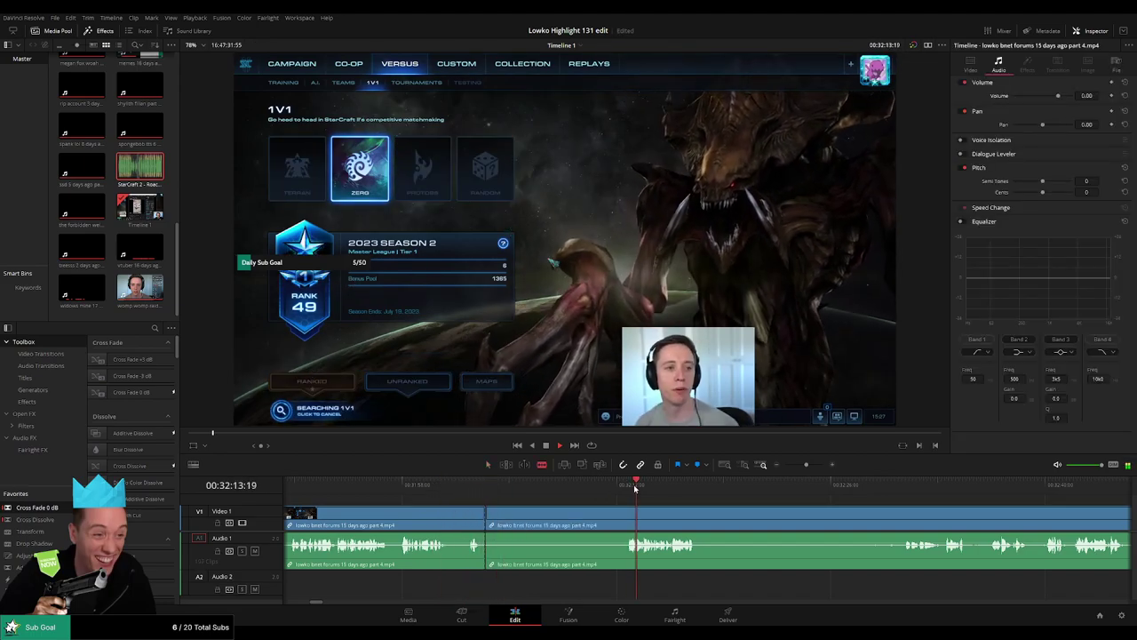
scroll(634, 488, "right", 3)
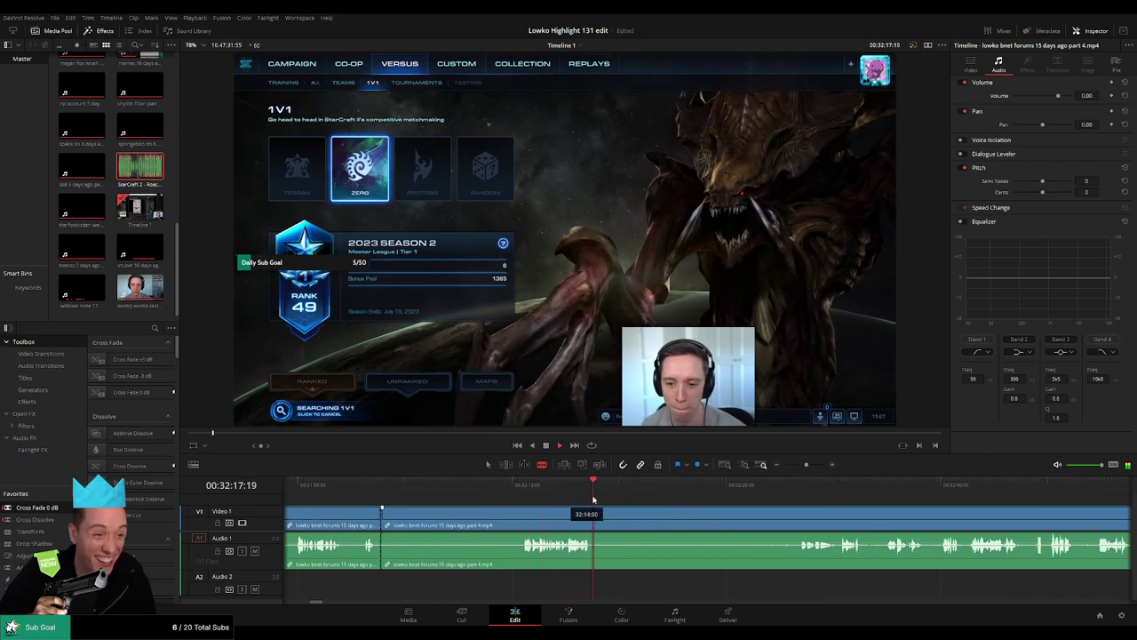
left_click(829, 484)
left_click_drag(807, 465, 790, 466)
left_click(717, 491)
left_click(739, 492)
left_click(771, 487)
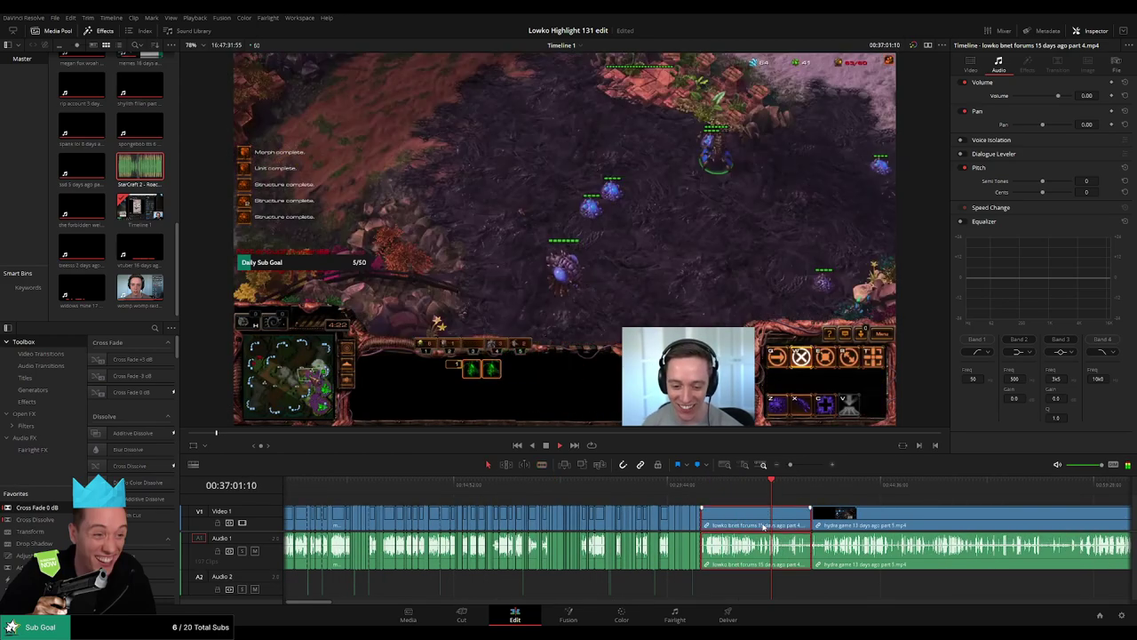
left_click_drag(786, 484, 800, 482)
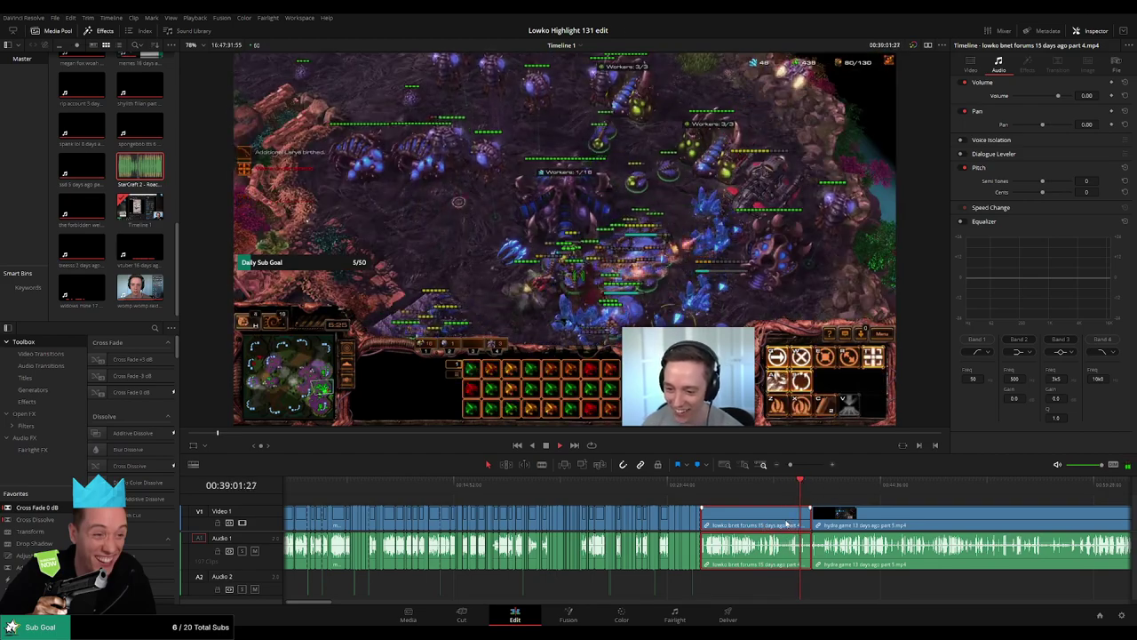
key("shift+BackSpace")
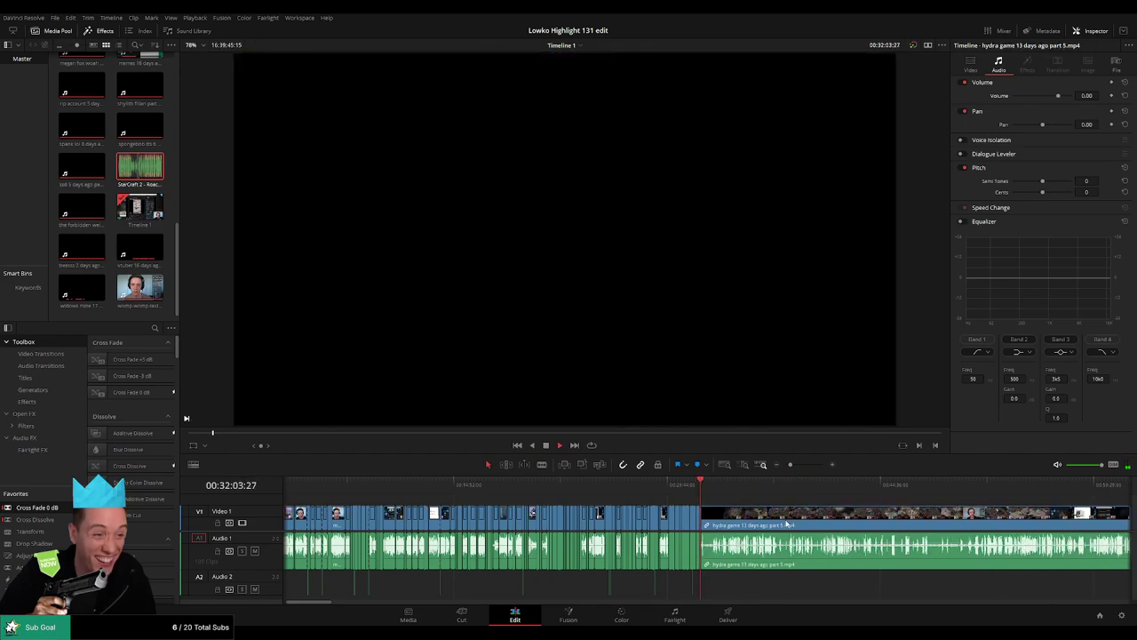
Step: Scrub through the hydra game part 5 clip to find where the worthwhile gameplay before the big fight starts
left_click(718, 485)
left_click(770, 486)
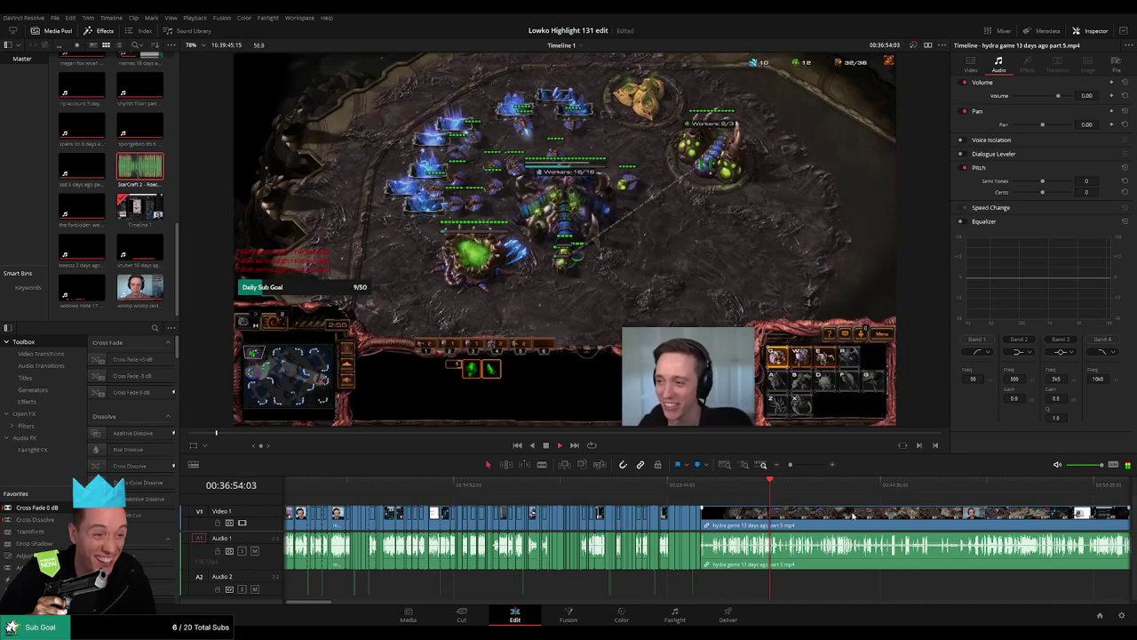
left_click_drag(815, 492, 632, 497)
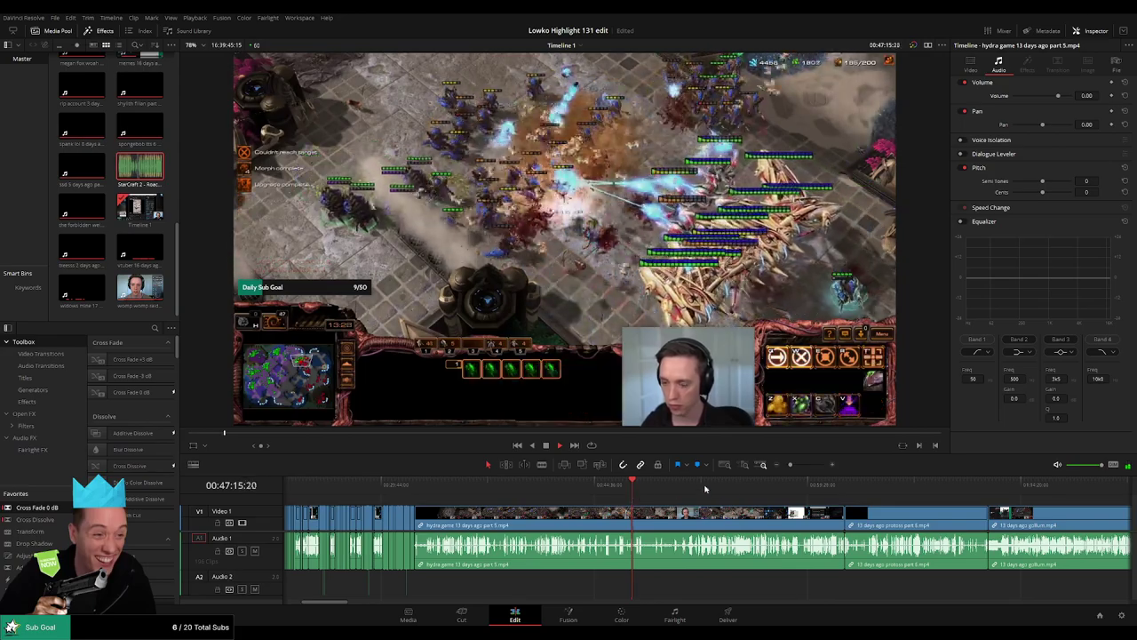
left_click(794, 465)
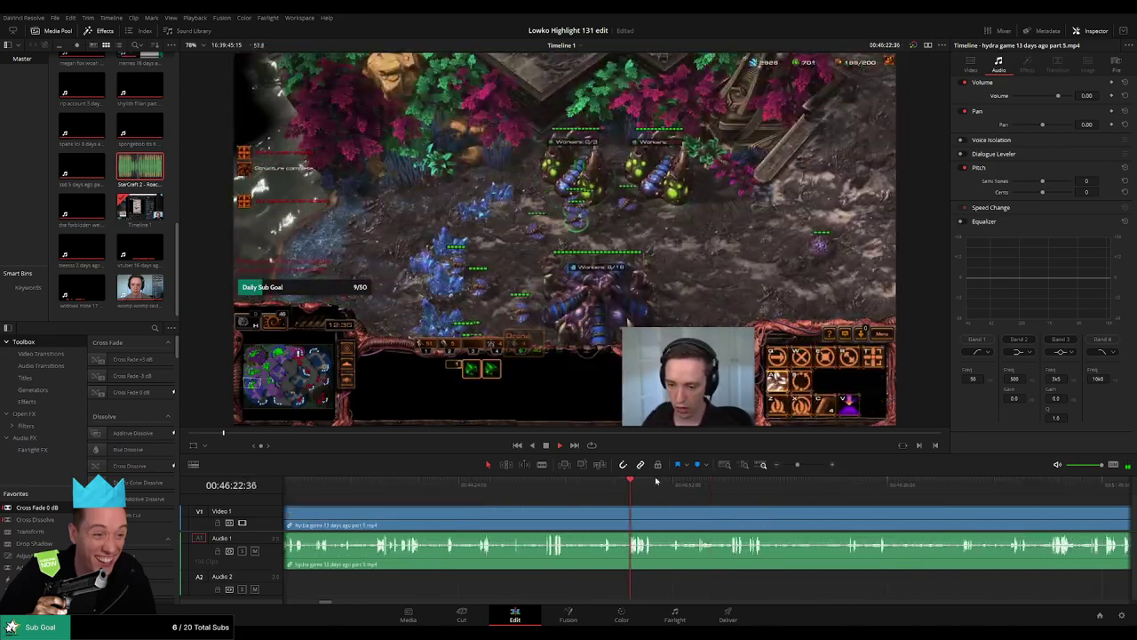
left_click(570, 486)
left_click_drag(569, 489, 307, 491)
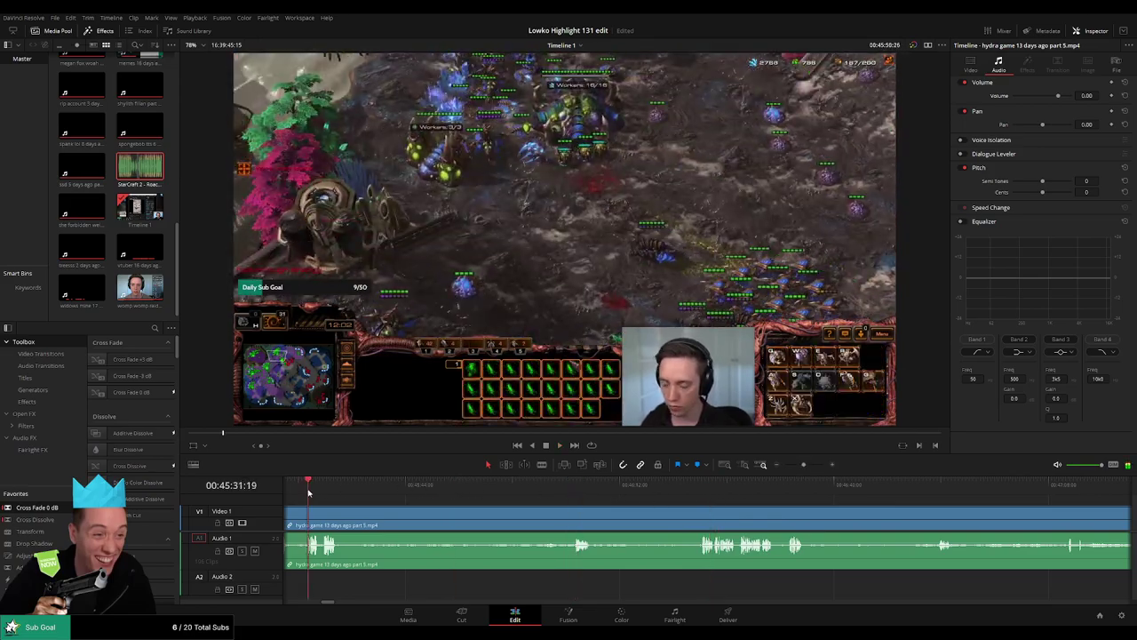
left_click_drag(350, 521, 548, 524)
left_click(462, 488)
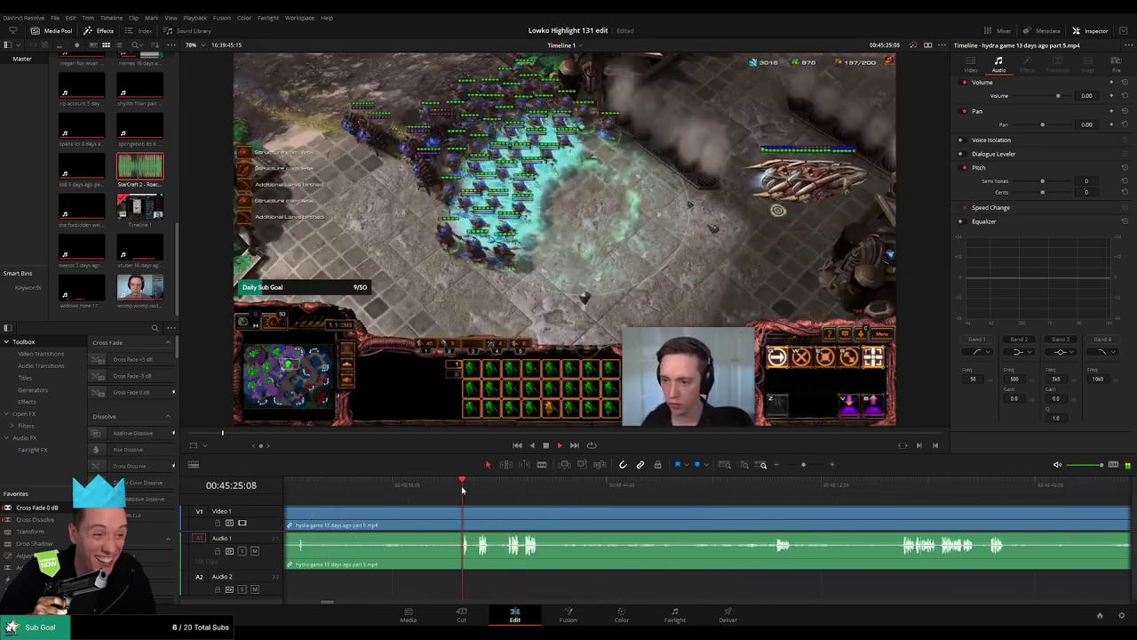
left_click_drag(471, 515, 564, 517)
left_click(510, 486)
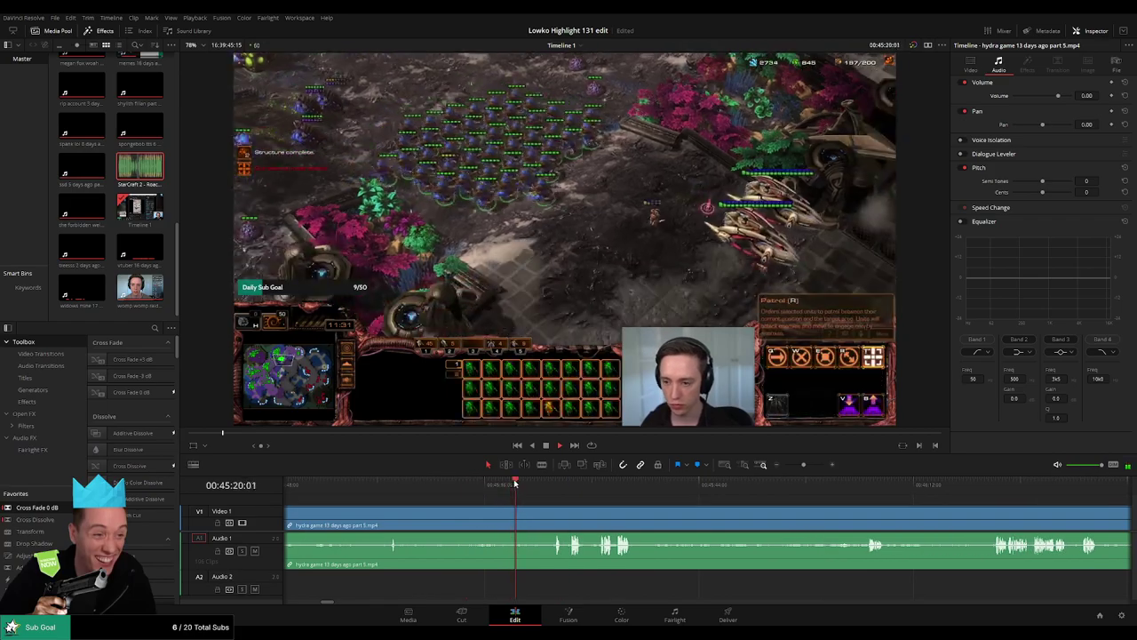
Step: Split the hydra game part 5 clip at 45:18:15 and ripple-delete everything in that clip before the cut
key("space")
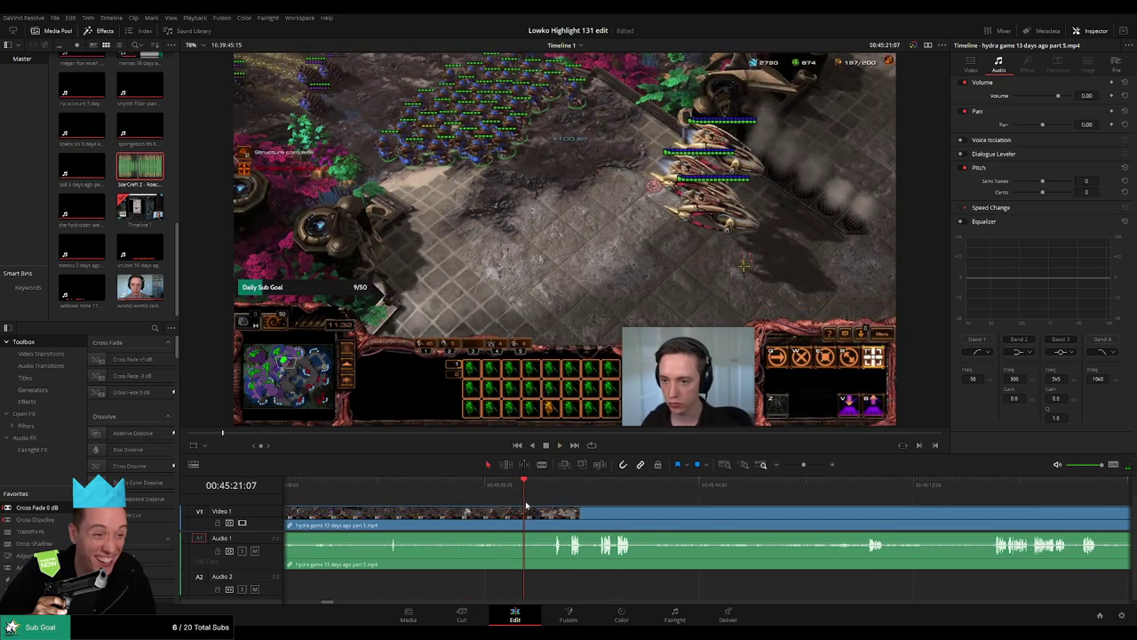
left_click(494, 487)
key("space")
key("space")
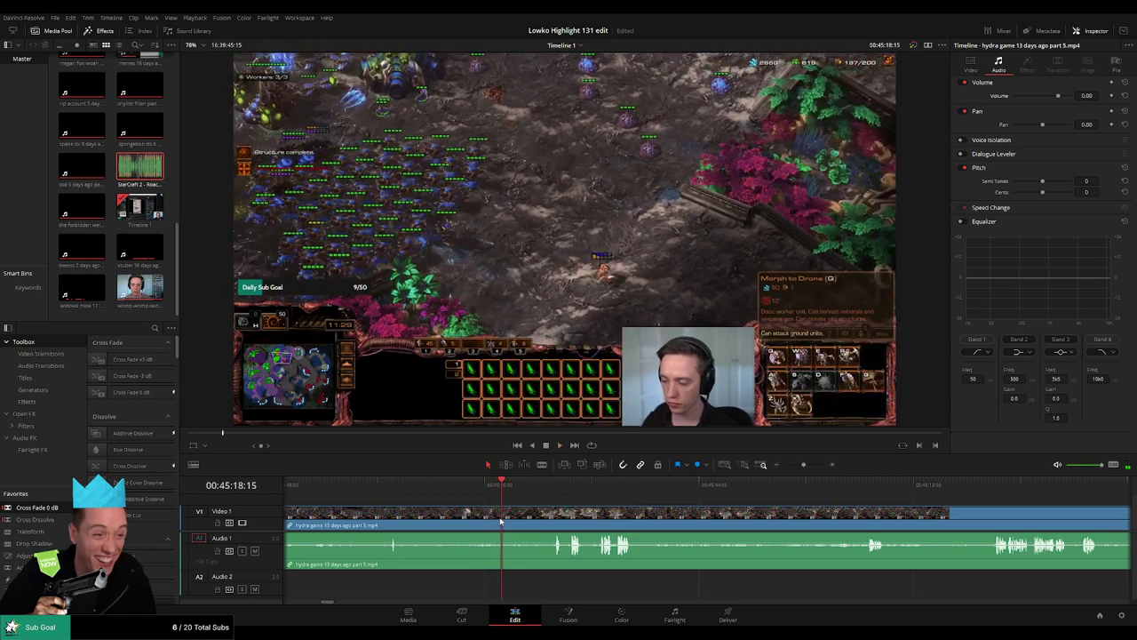
key("ctrl+b")
left_click(490, 524)
key("Delete")
key("space")
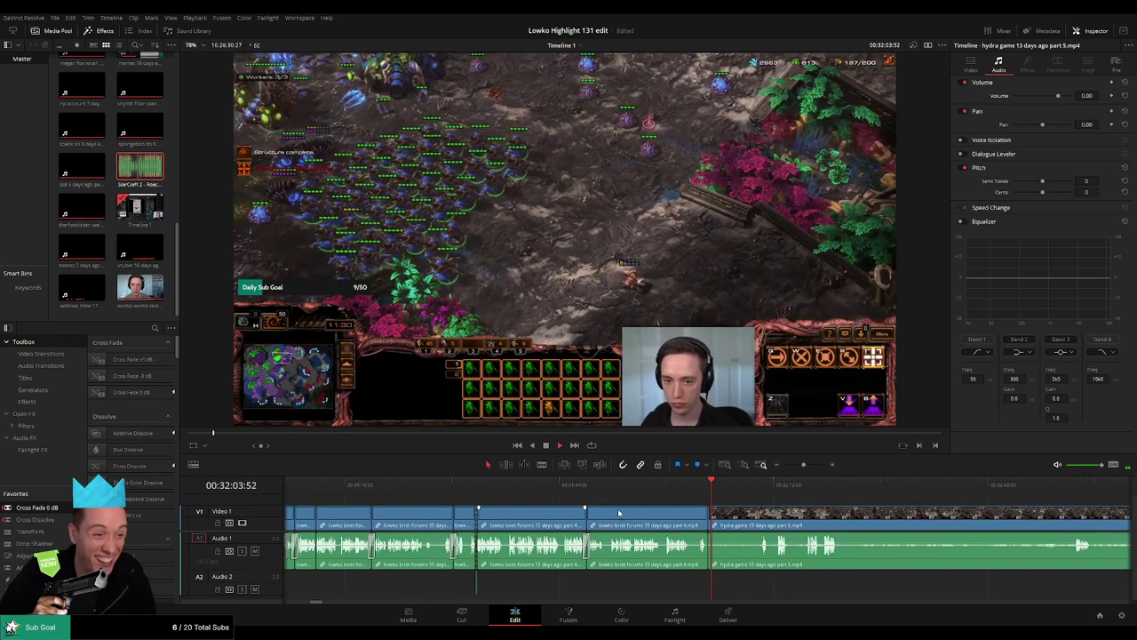
Step: Ripple-delete the quiet hydra game stretch between about 32:53:30 and 33:07:55 and add an audio cross fade at the join
left_click_drag(789, 512, 555, 509)
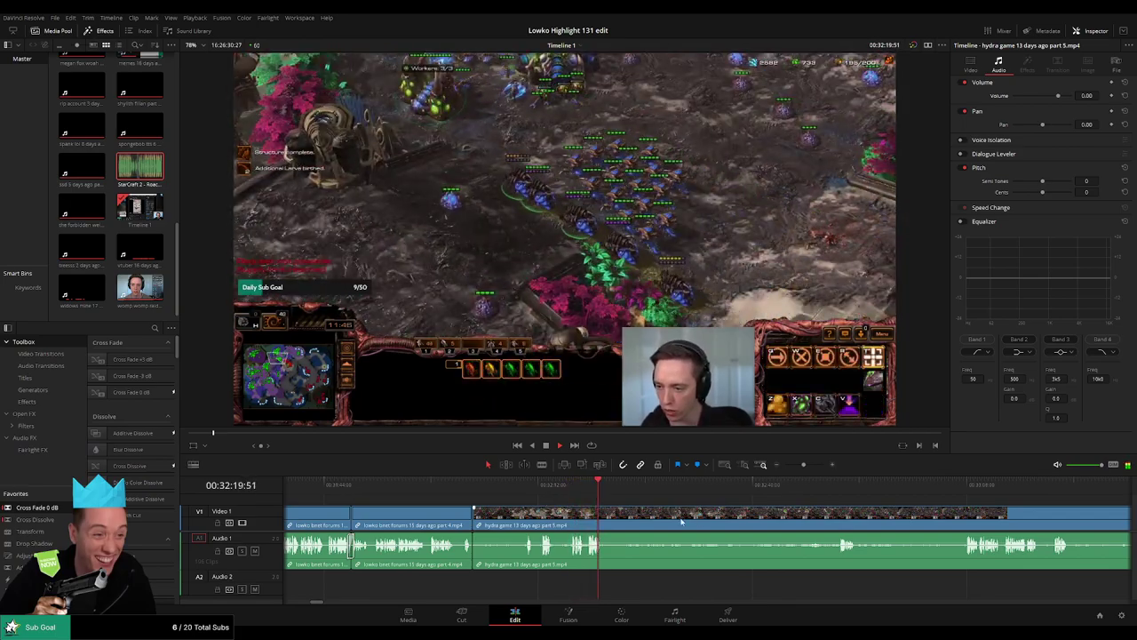
scroll(681, 522, "right", 3)
left_click_drag(448, 489, 665, 495)
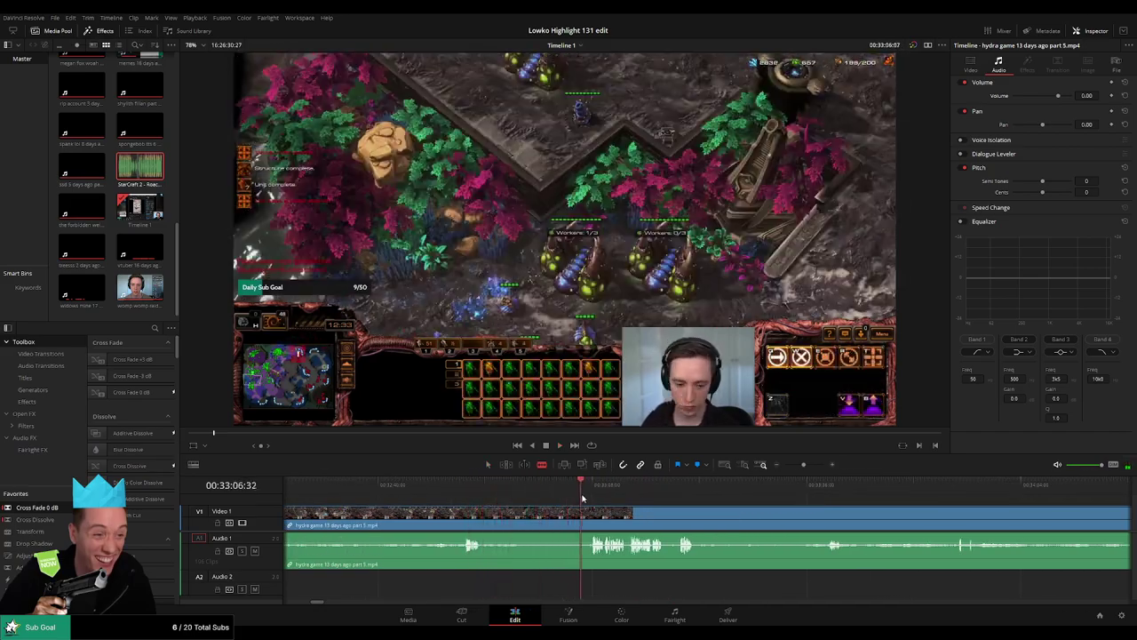
left_click(485, 519)
left_click(595, 516)
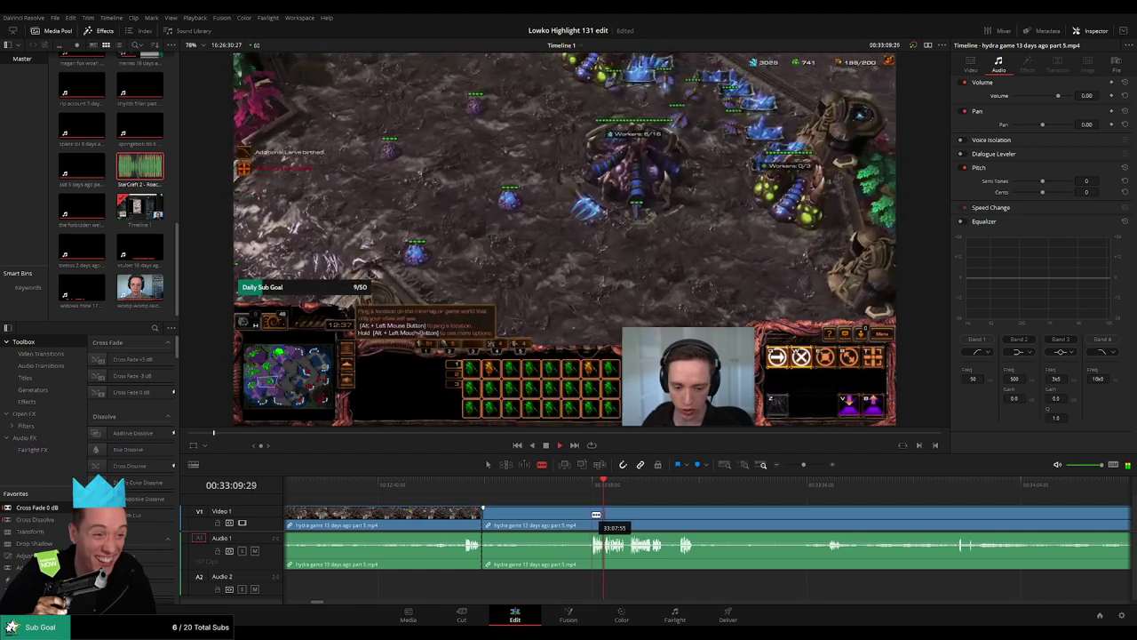
key("a")
left_click(567, 521)
key("Delete")
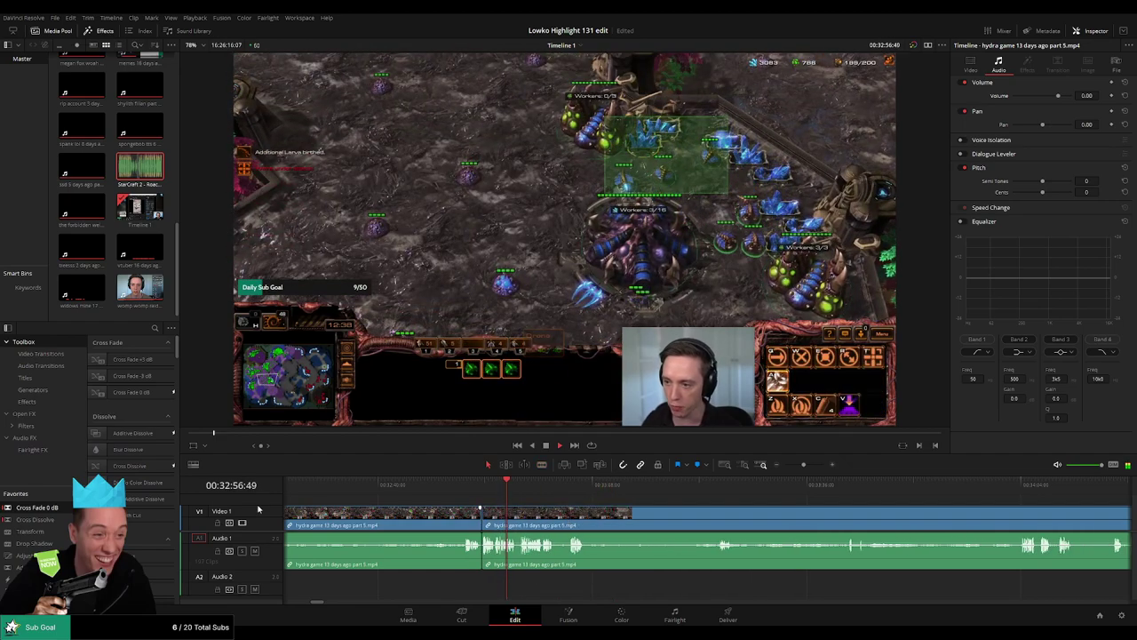
left_click(481, 546)
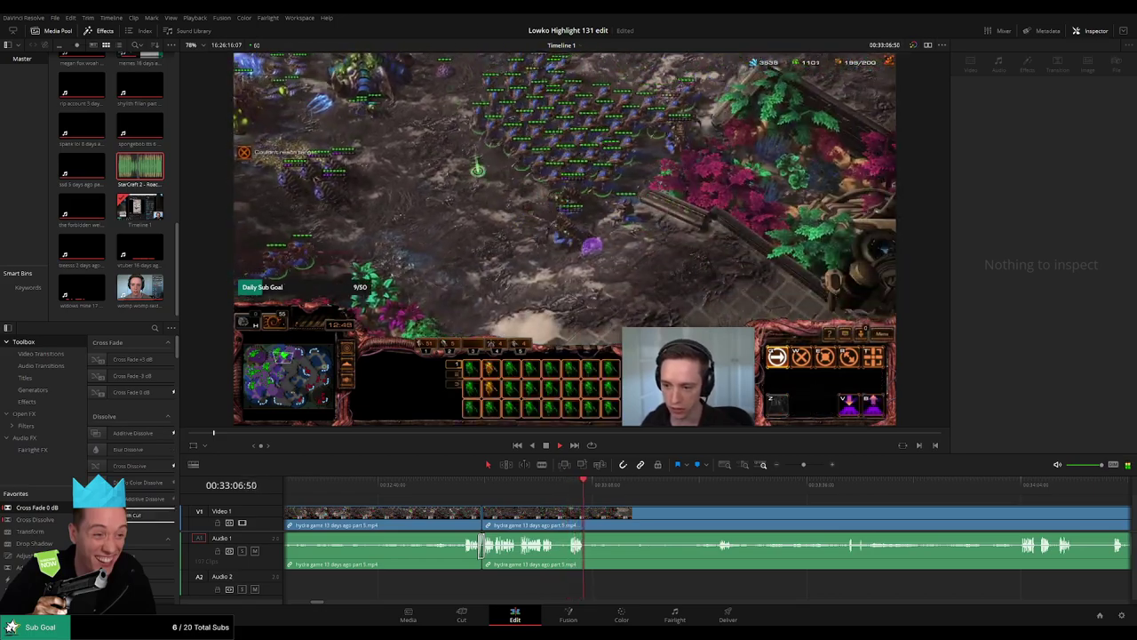
Step: Split the hydra game clip where the speech ends at about 33:07 and review the battle footage up to about 33:40
key("b")
left_click(586, 521)
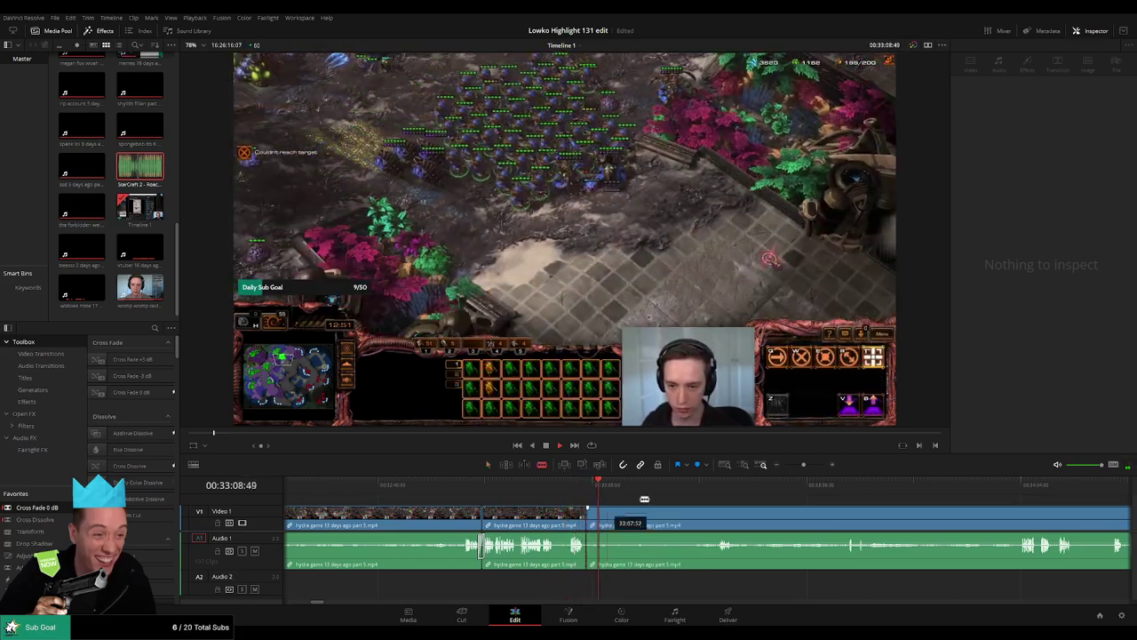
left_click(705, 483)
left_click(688, 485)
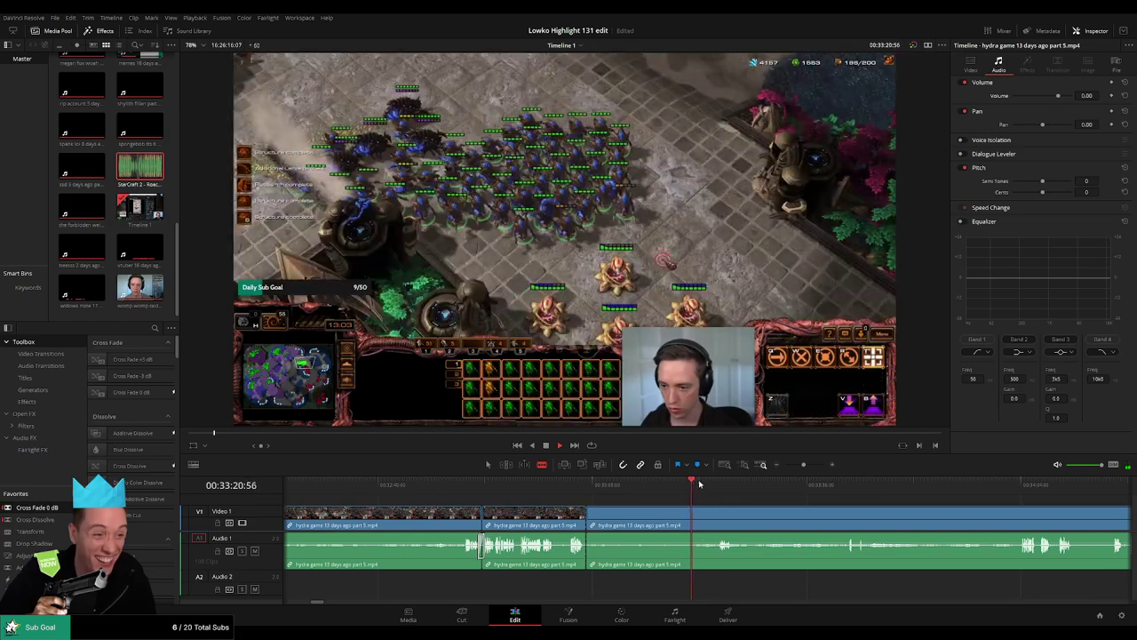
left_click(724, 484)
left_click(833, 491)
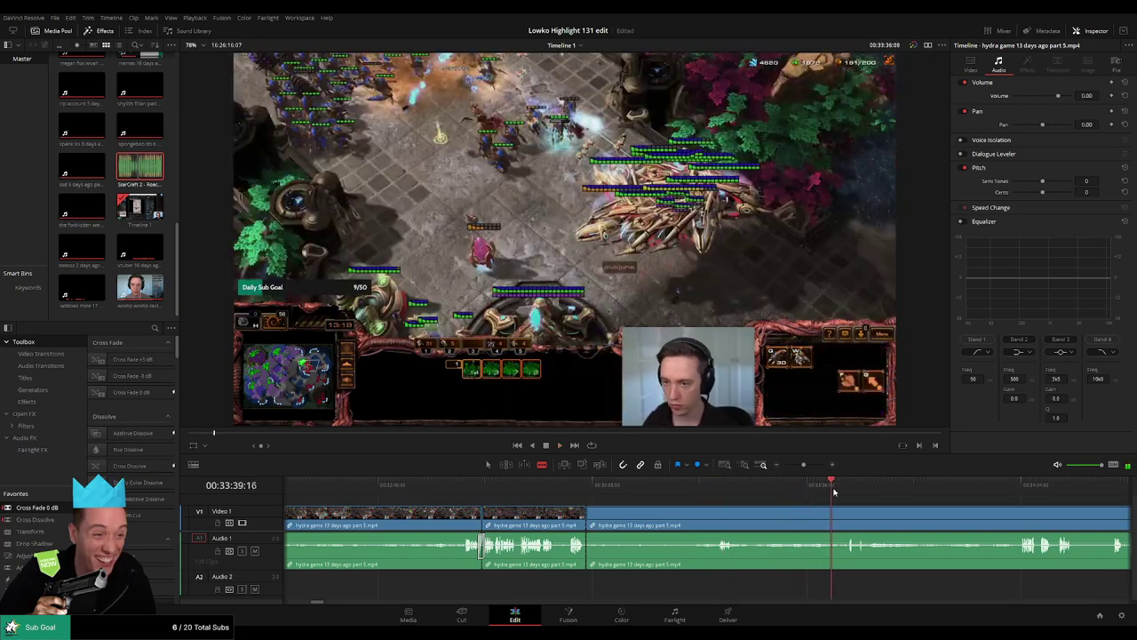
left_click(843, 490)
left_click_drag(821, 490, 813, 491)
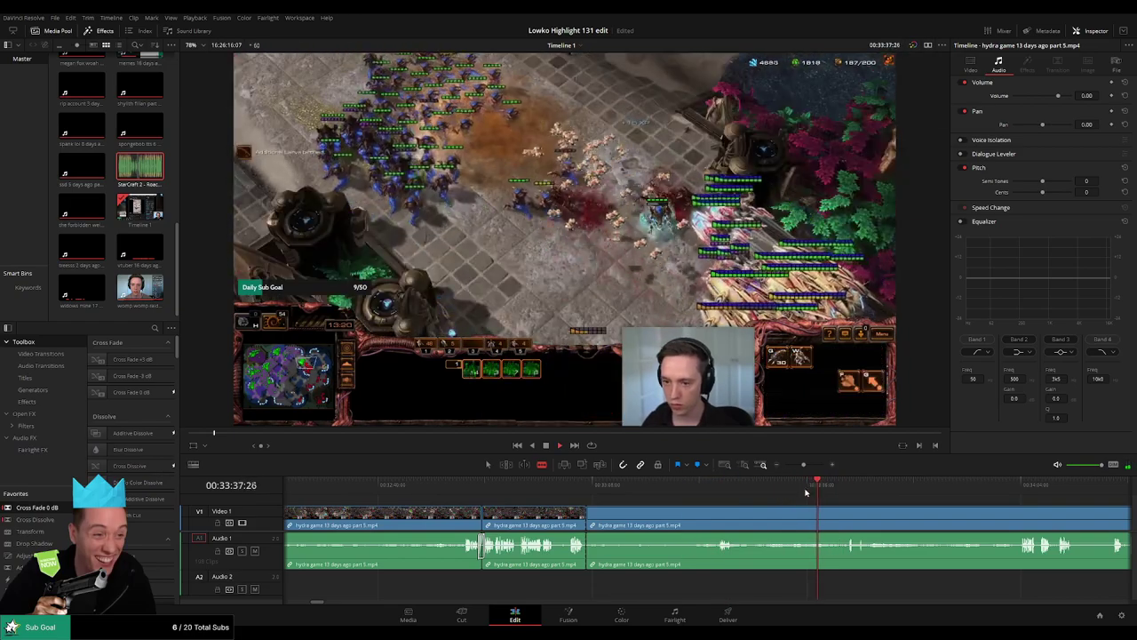
left_click(799, 493)
left_click(788, 490)
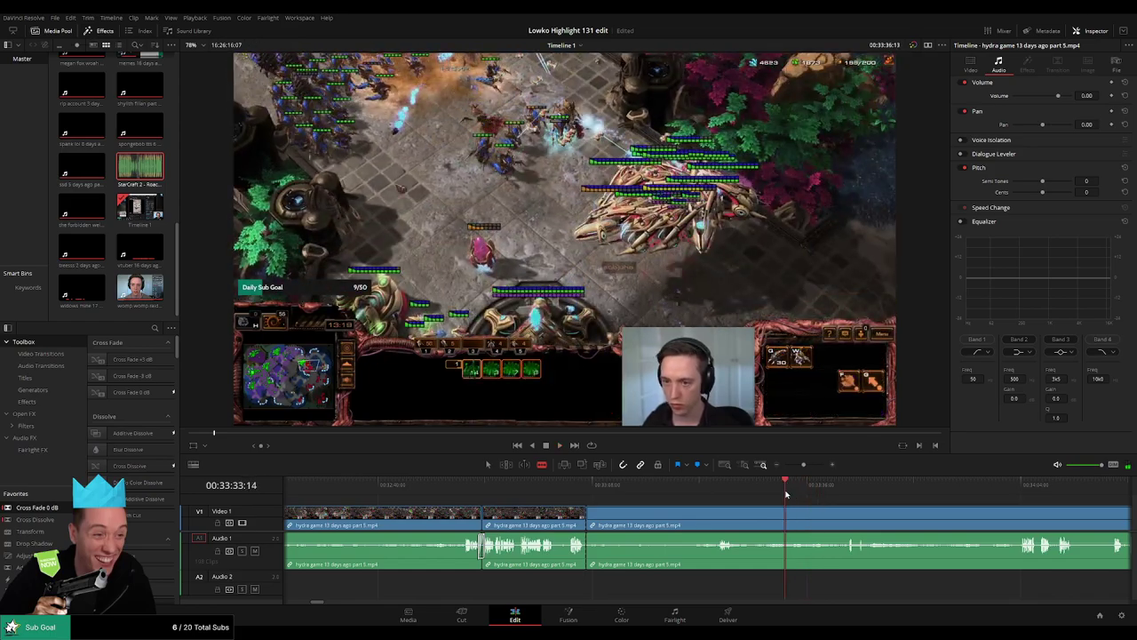
left_click(768, 494)
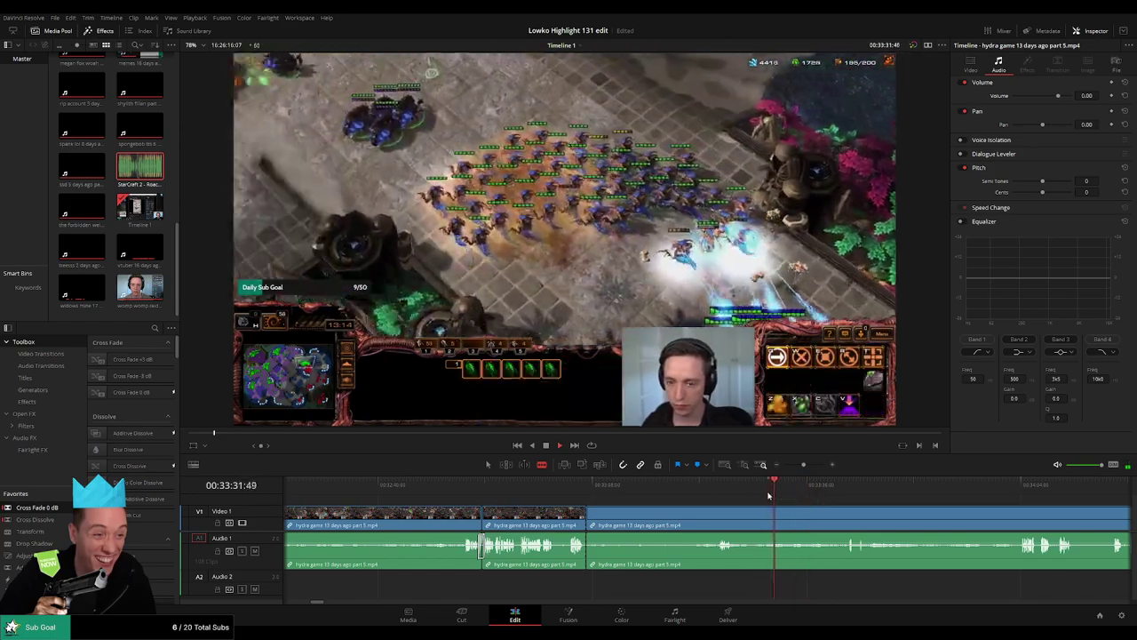
left_click(730, 489)
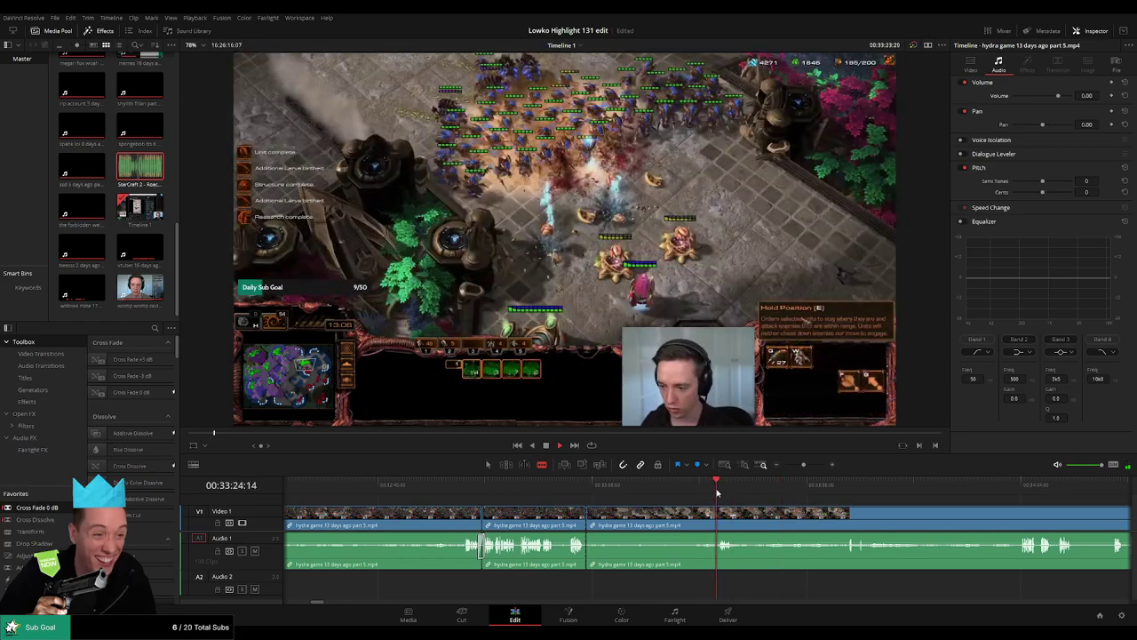
Step: Split the hydra game clip at about 33:21, ripple-delete the quiet section back to about 33:07, and add an audio cross fade
left_click(694, 514)
key("a")
left_click(669, 518)
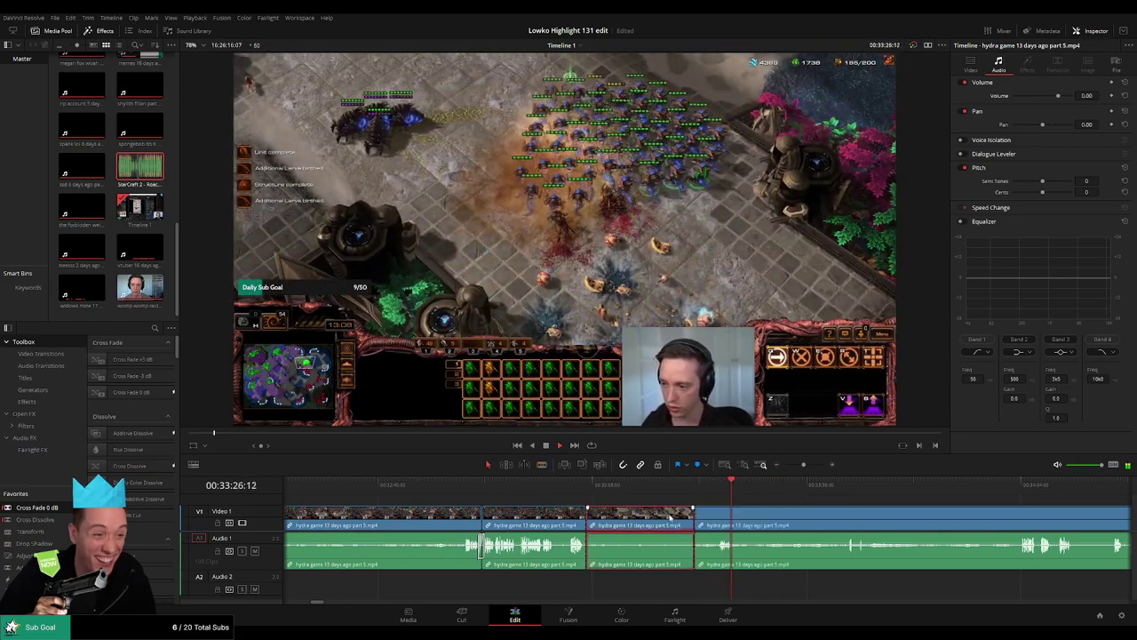
key("BackSpace")
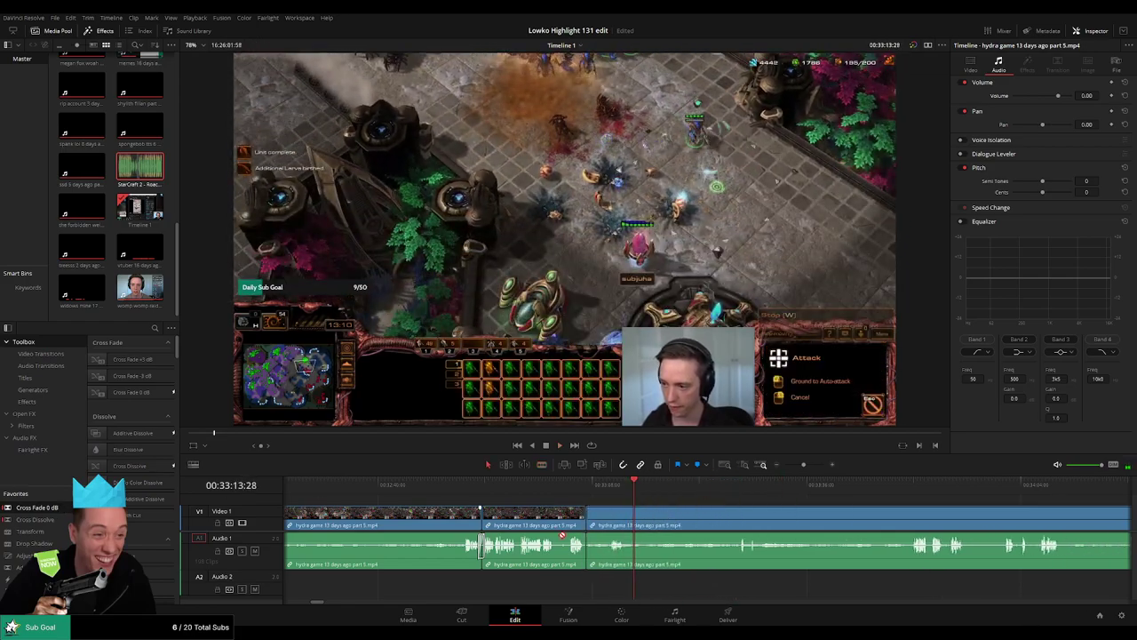
key("space")
Step: Review the following fight and commentary, and split the hydra game clip at about 33:56:54 in the pause between spoken bits
left_click(666, 486)
left_click(734, 487)
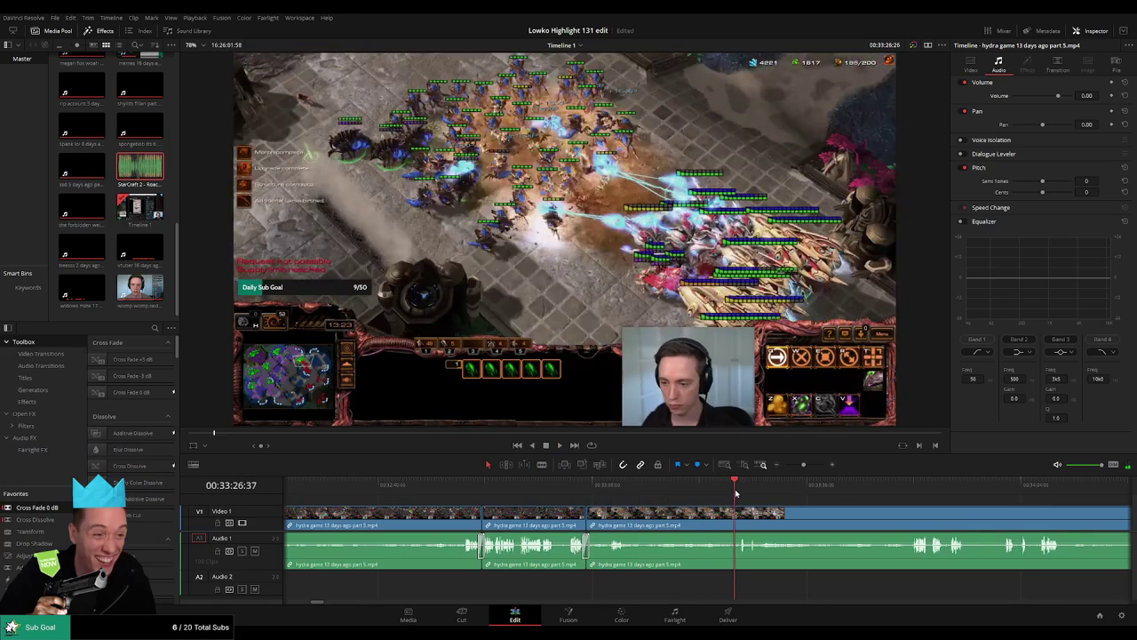
scroll(782, 504, "right", 5)
left_click_drag(503, 489, 627, 497)
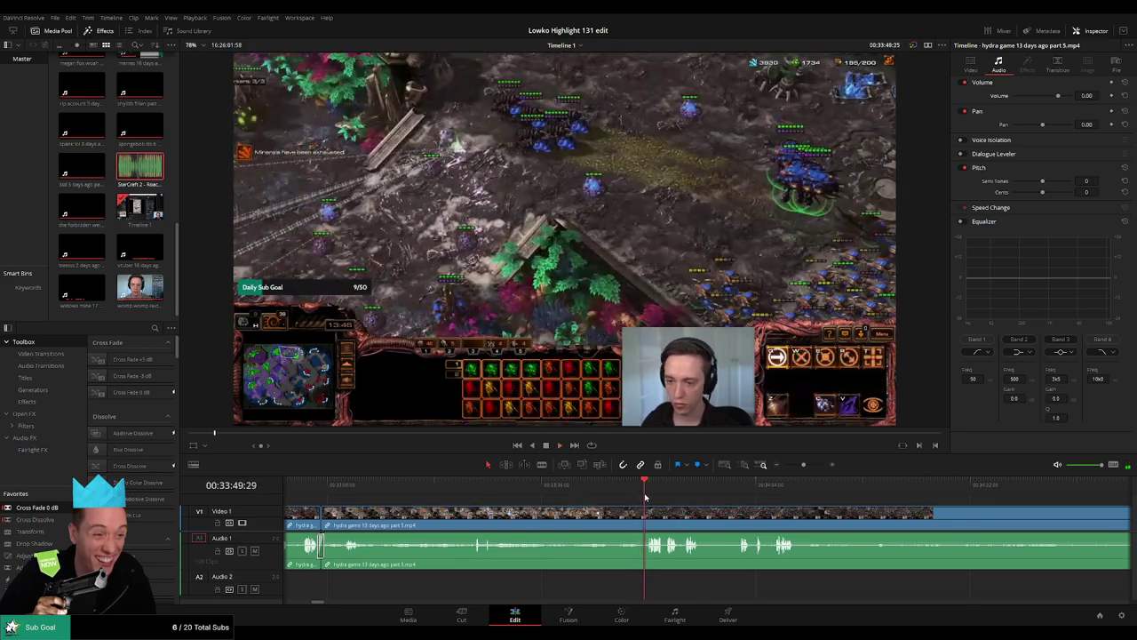
left_click_drag(712, 503, 475, 491)
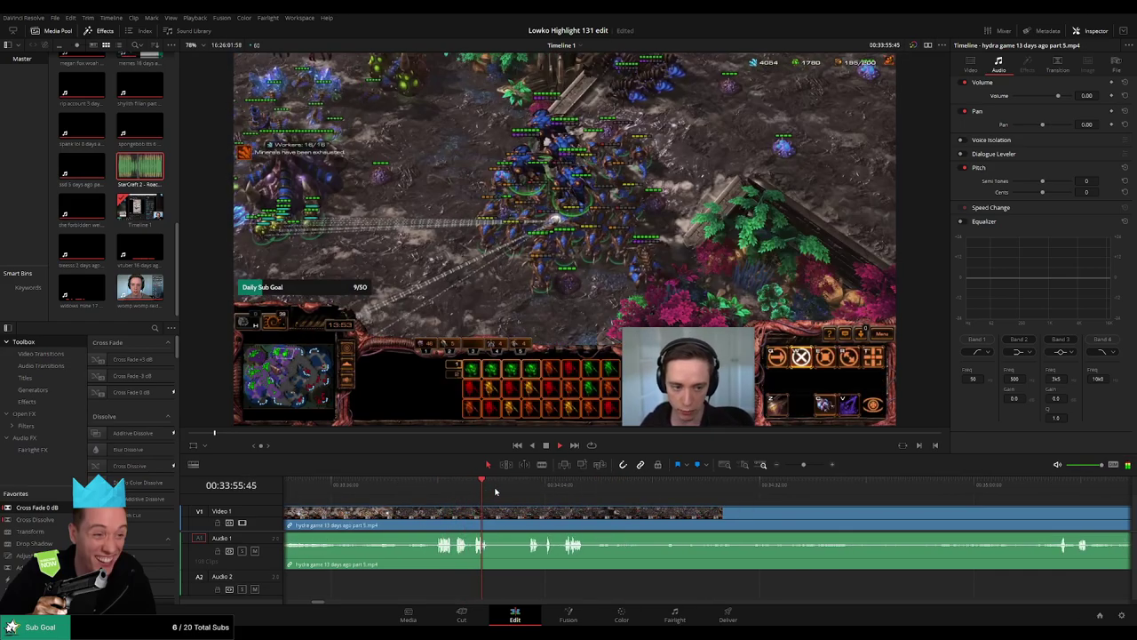
key("b")
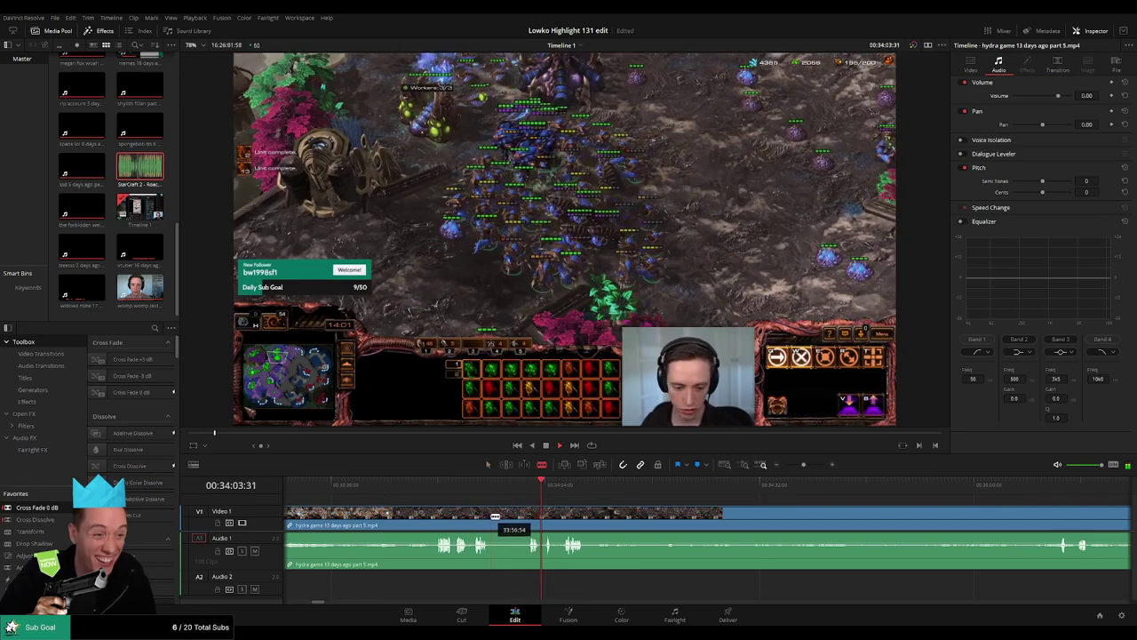
left_click(491, 517)
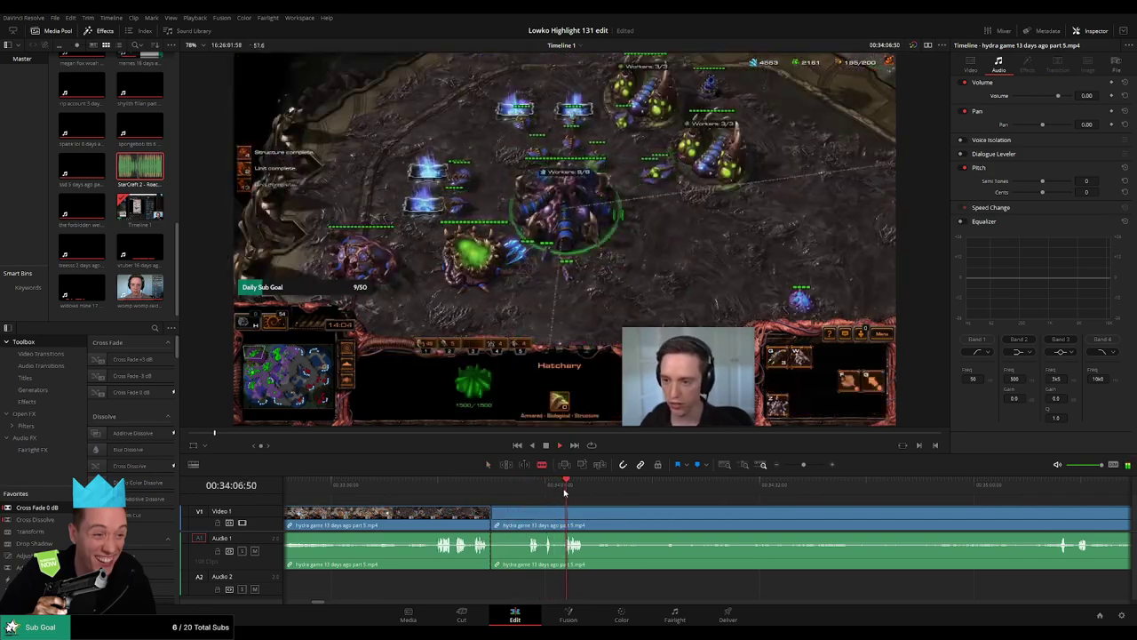
Step: Split the hydra game clip at about 35:08, ripple-delete the section back to about 33:57, and add an audio cross fade at the join
scroll(503, 507, "right", 3)
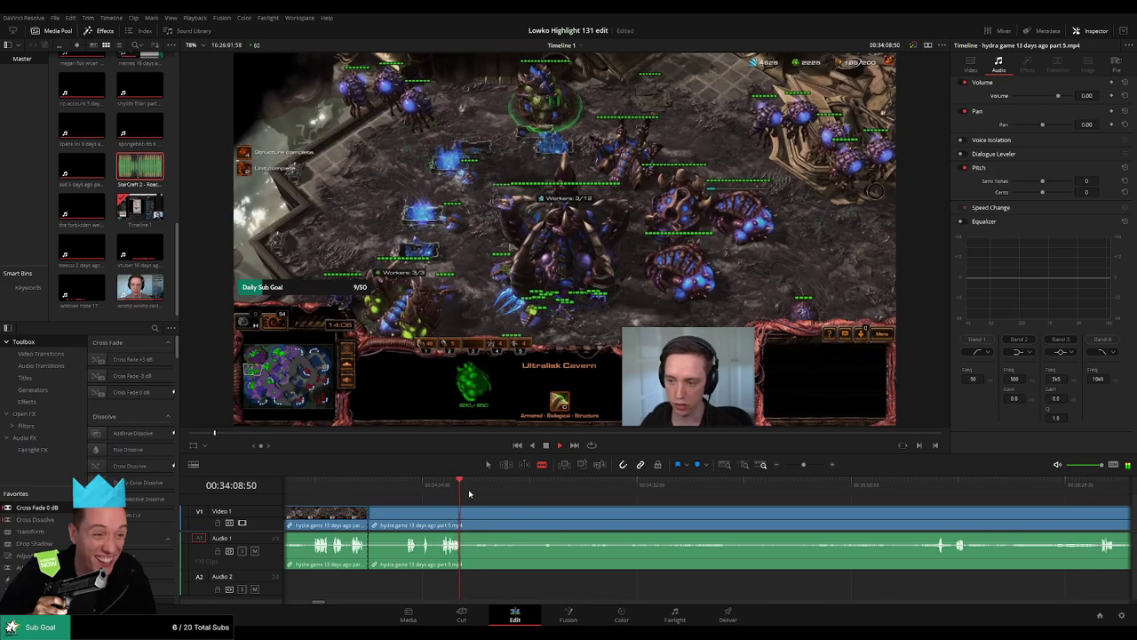
left_click_drag(687, 503, 622, 498)
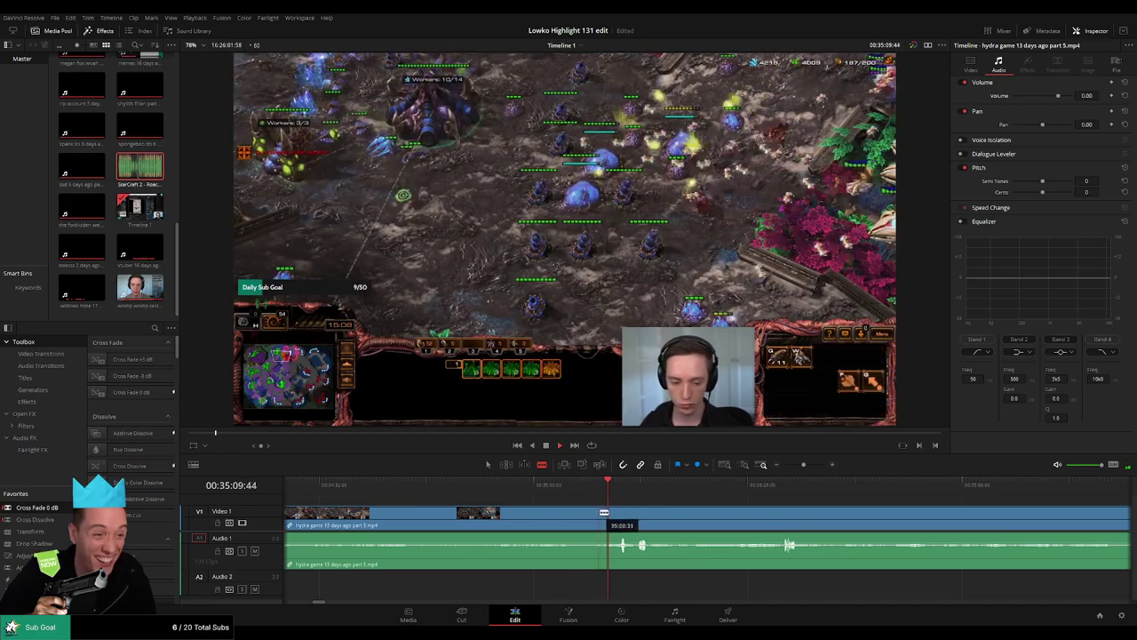
left_click(604, 513)
key("a")
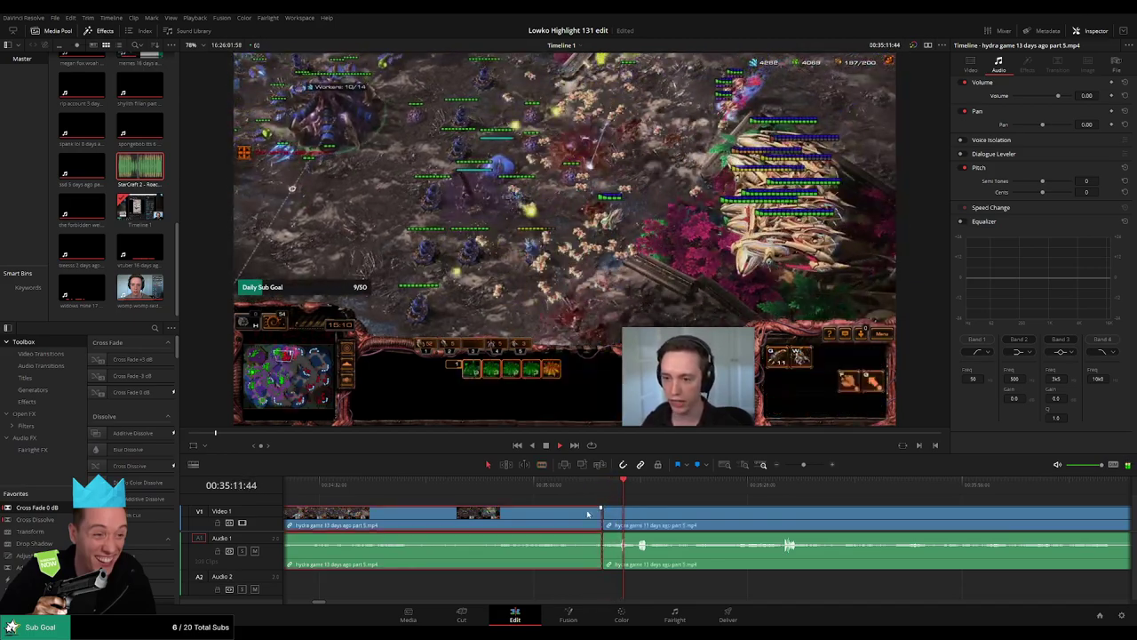
key("BackSpace")
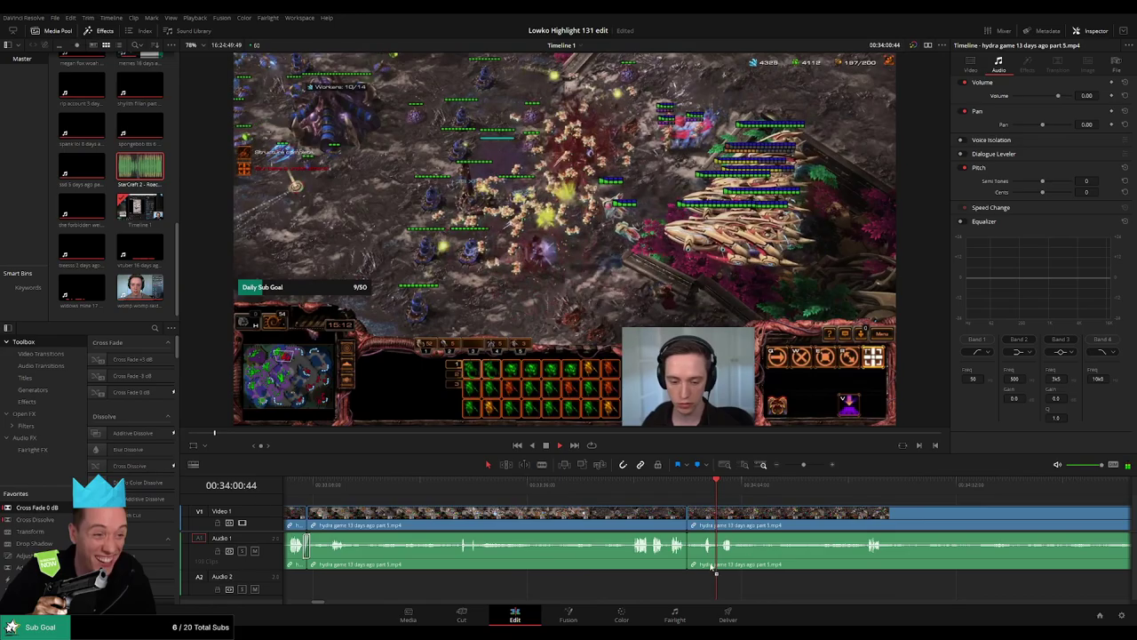
left_click_drag(711, 567, 683, 564)
Step: Ripple-delete the quiet hydra game stretch between about 35:02 and 36:08 and add an audio cross fade at the join
scroll(549, 510, "right", 3)
left_click(543, 496)
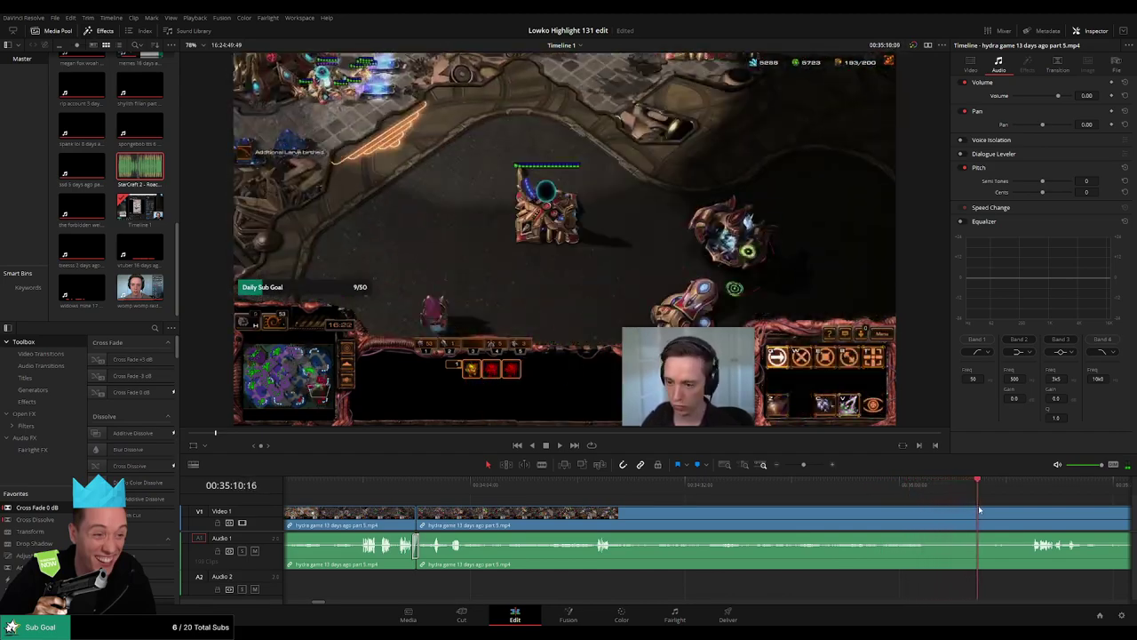
key("space")
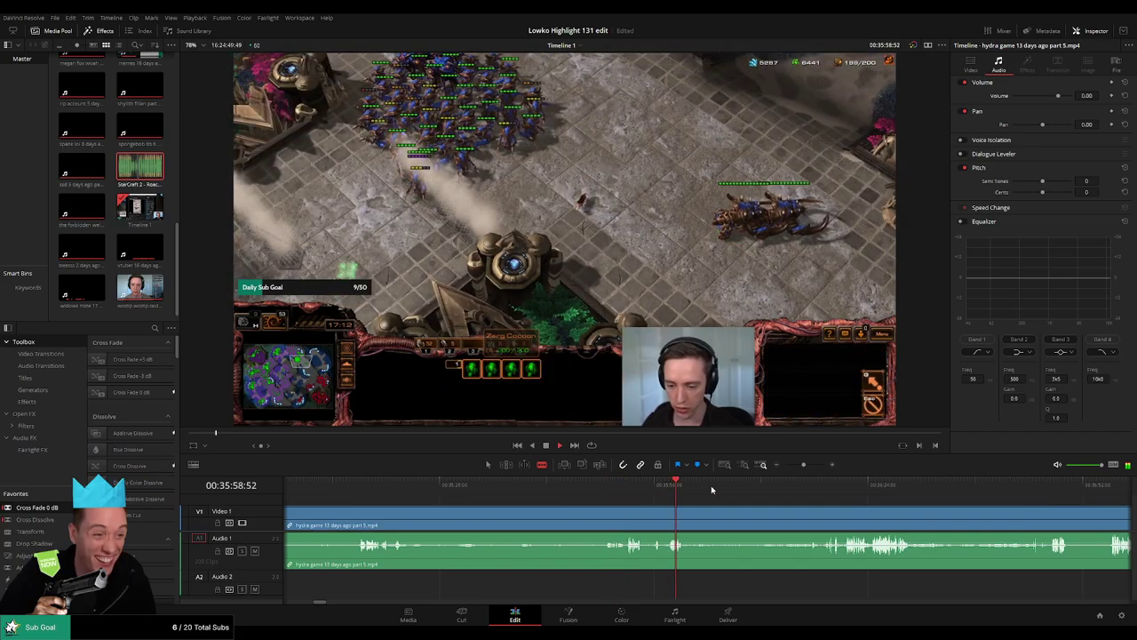
left_click_drag(711, 489, 745, 491)
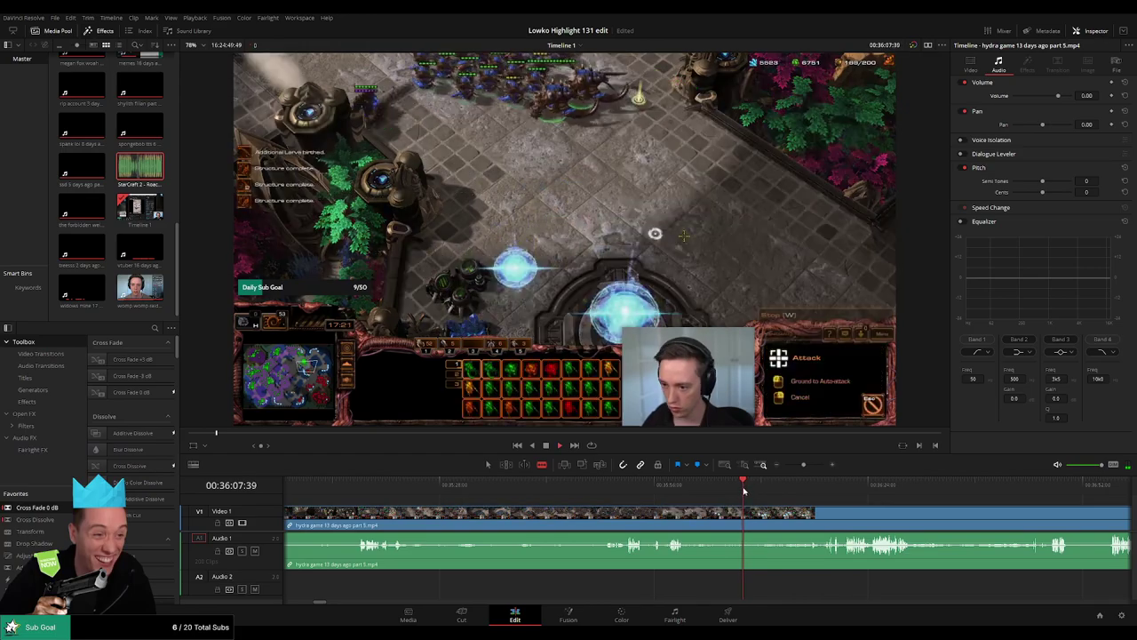
left_click(753, 529)
key("a")
left_click(726, 529)
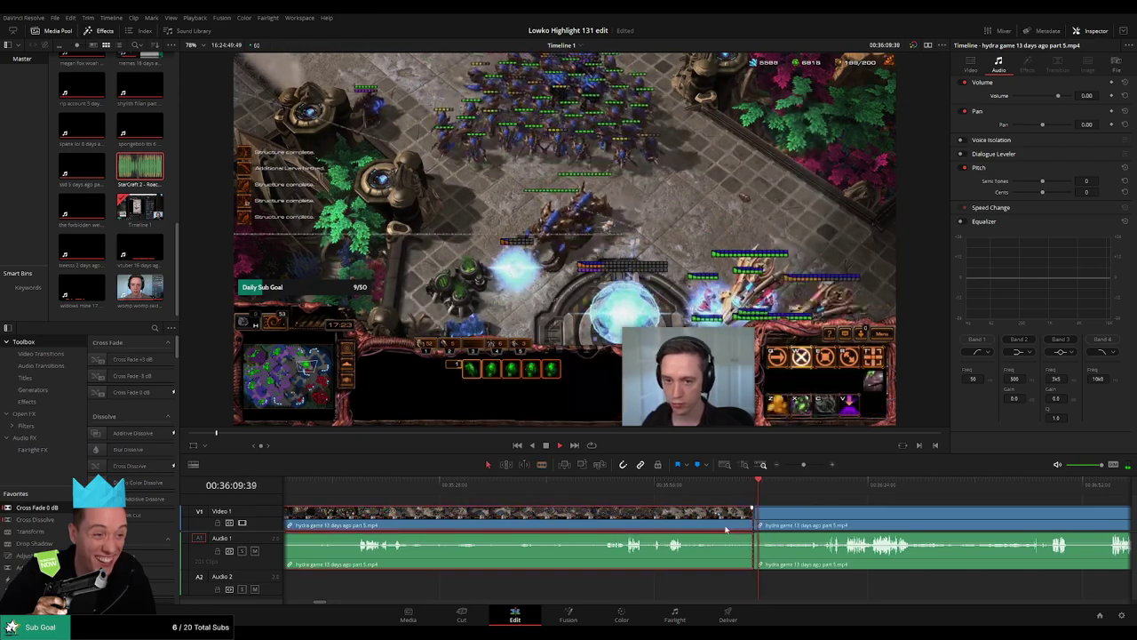
key("Delete")
key("ctrl+z")
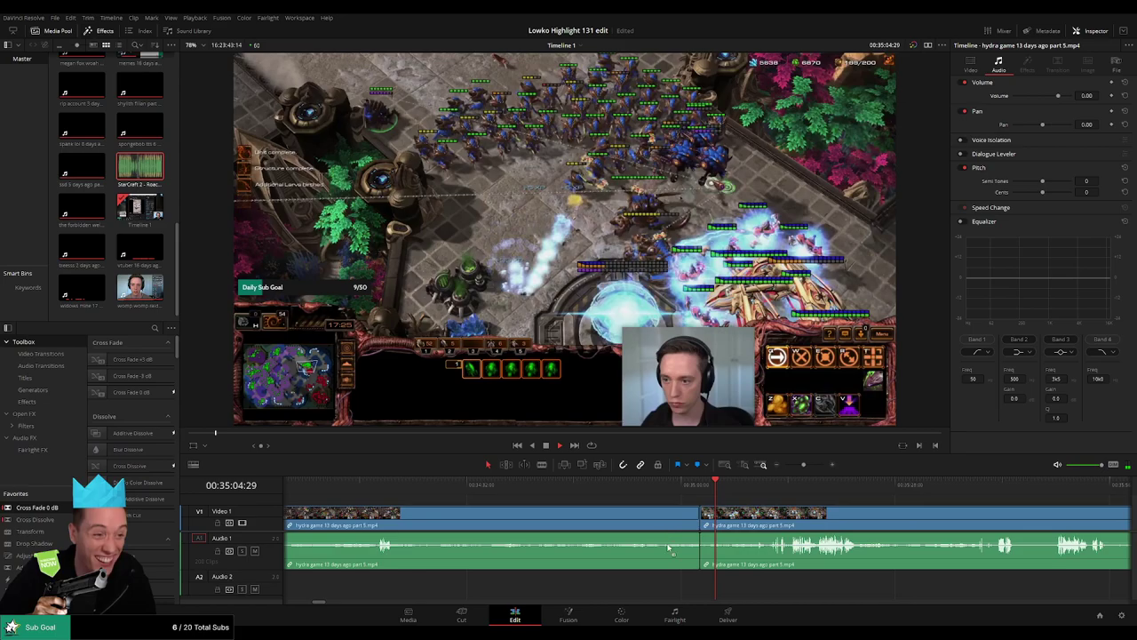
left_click_drag(668, 548, 697, 542)
Step: Review the final fight and victory footage, and split the hydra game clip at about 35:43:40 in the pause following the reaction
scroll(535, 512, "right", 3)
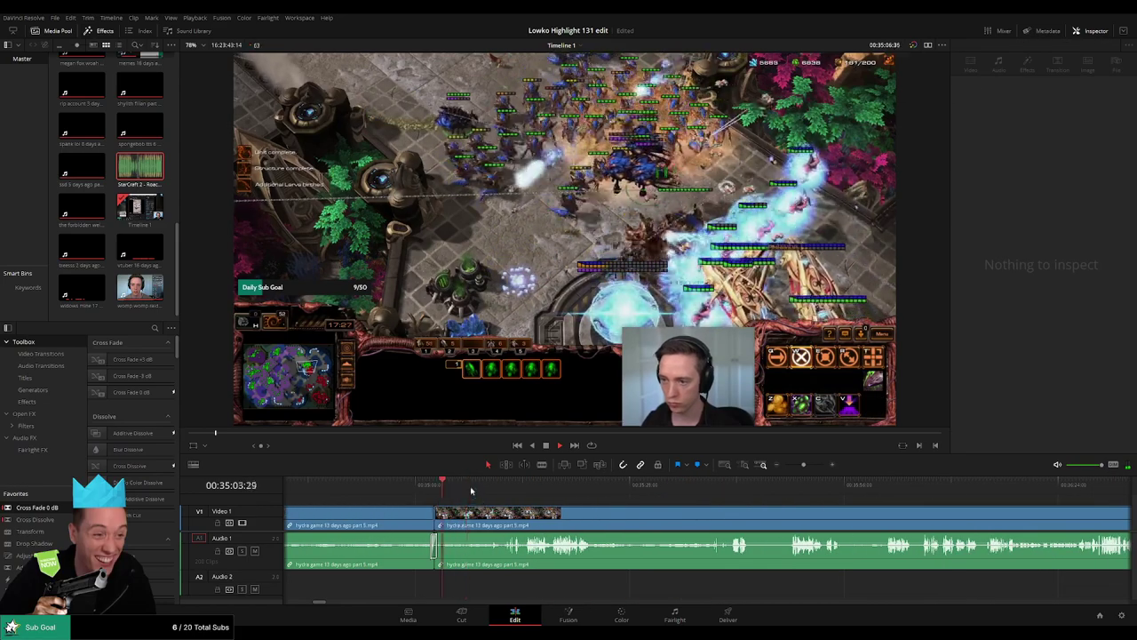
left_click_drag(472, 490, 523, 487)
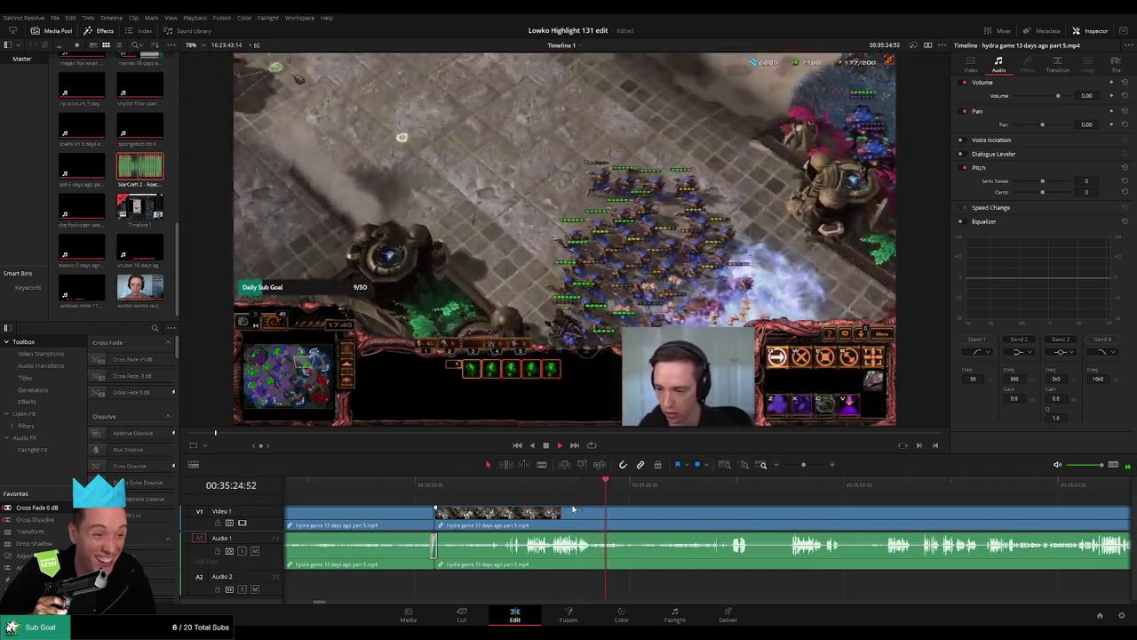
left_click(682, 485)
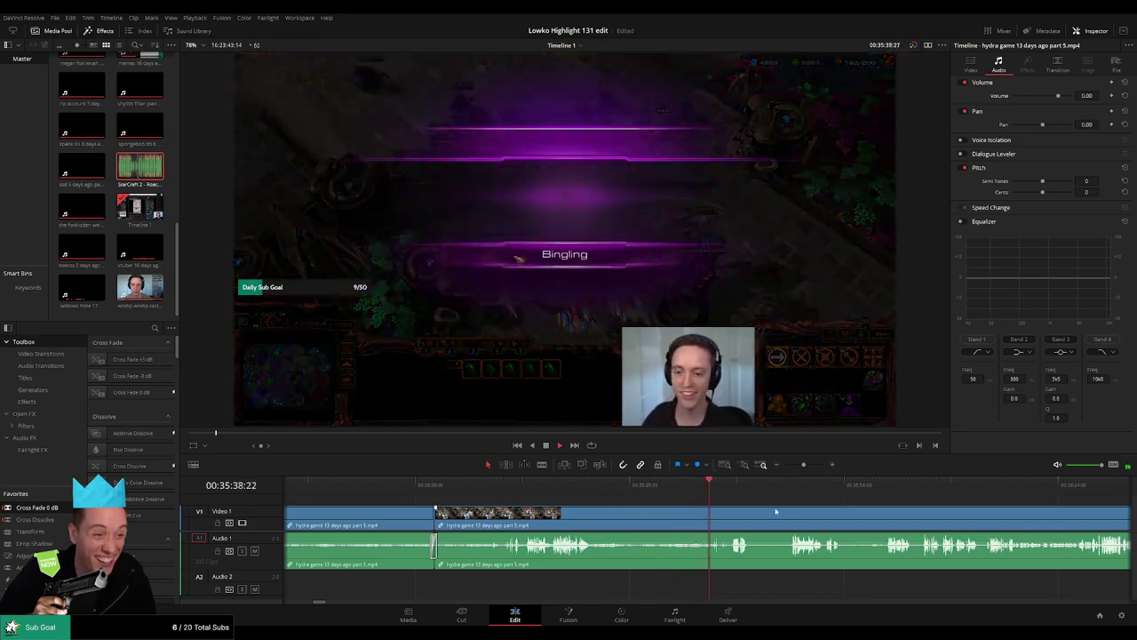
left_click_drag(774, 510, 571, 508)
left_click_drag(803, 464, 805, 465)
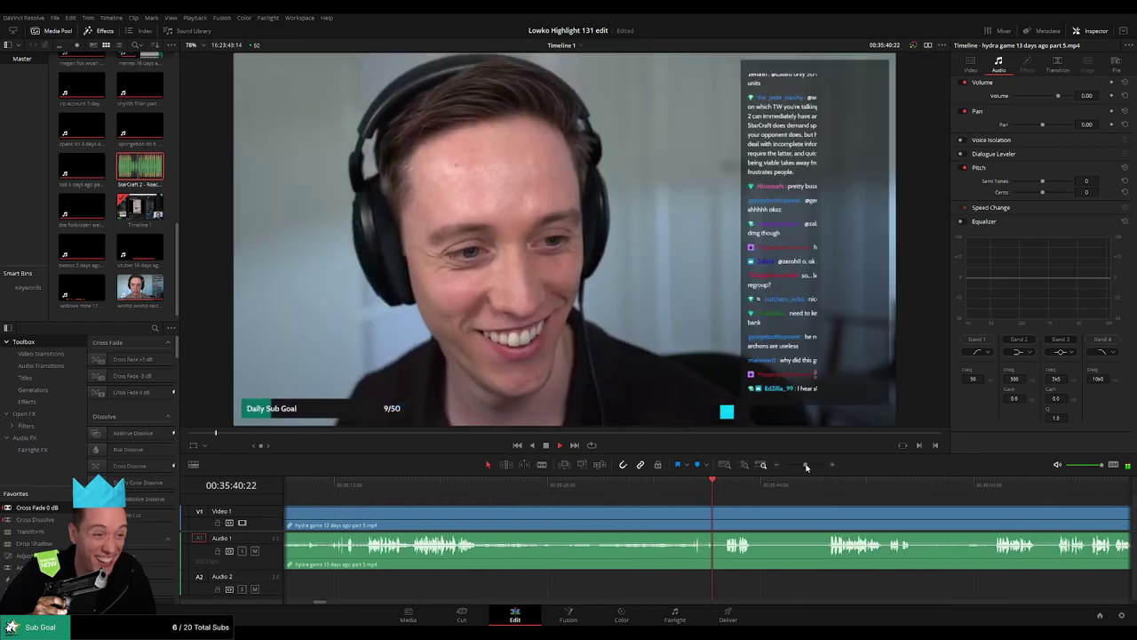
left_click_drag(787, 511, 536, 503)
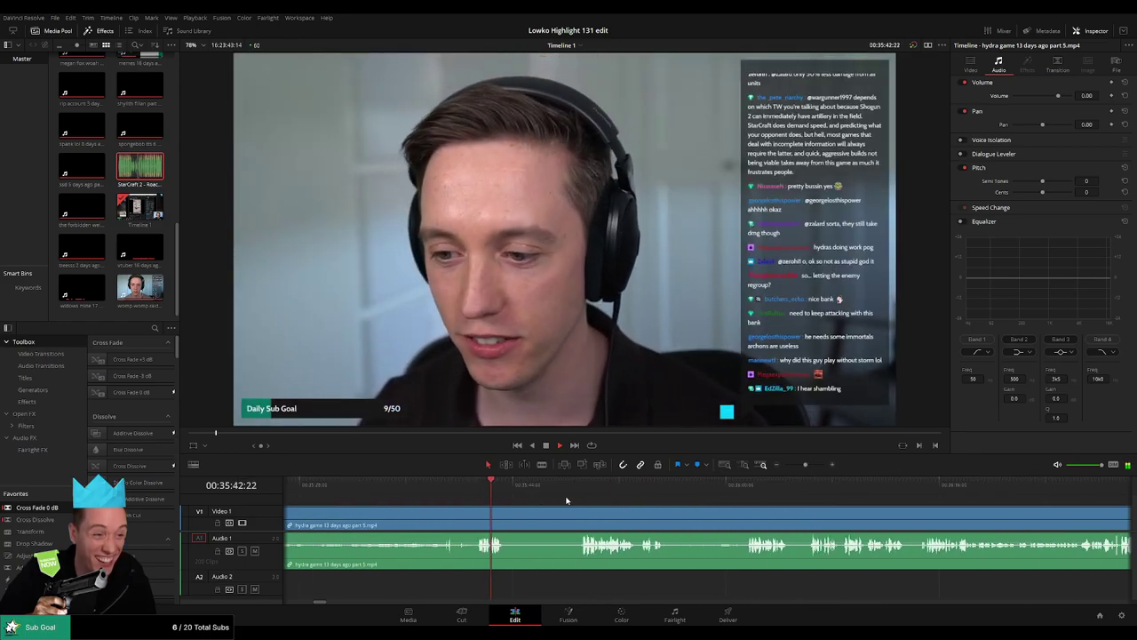
key("b")
left_click(509, 519)
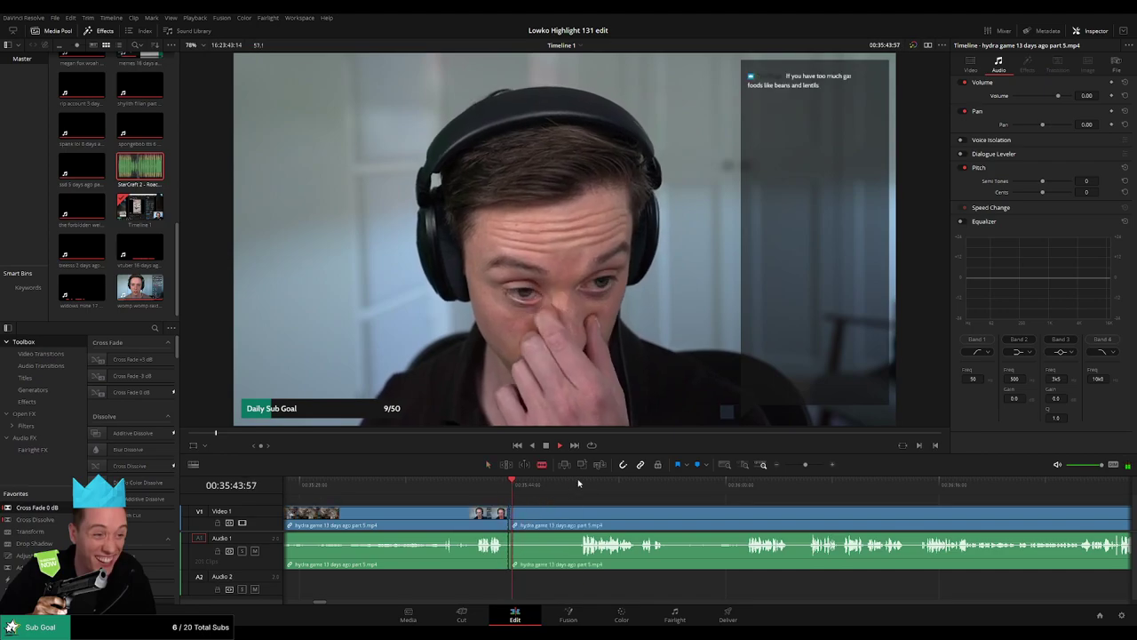
Step: Split the hydra game clip at about 35:49, ripple-delete the silence back to about 35:43:40, and add an audio cross fade
left_click(582, 511)
key("a")
left_click(552, 515)
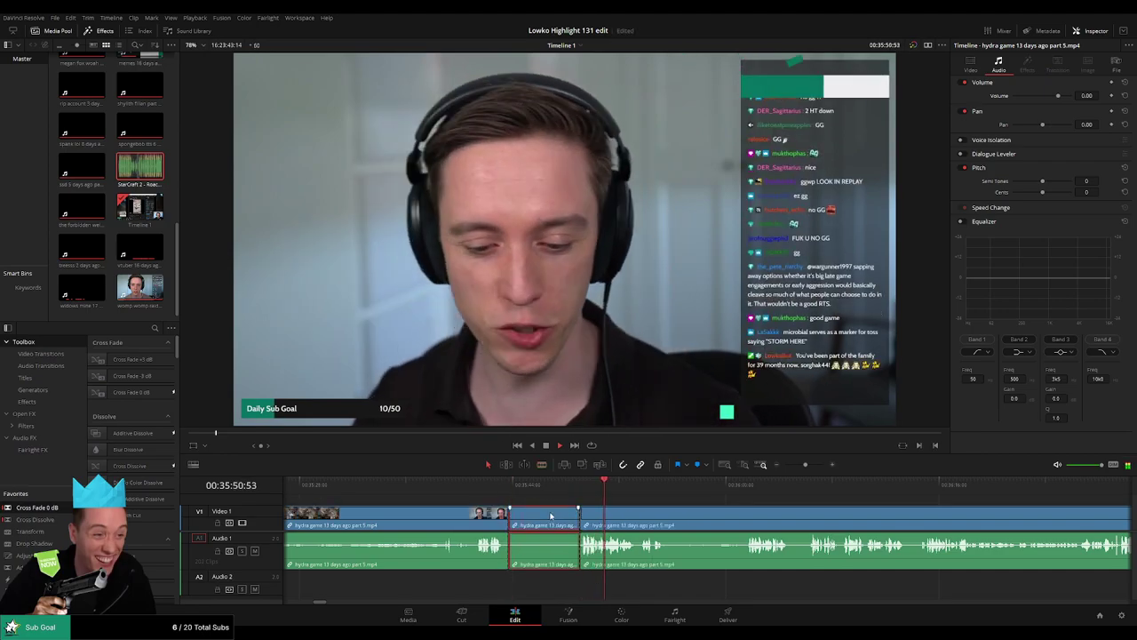
key("Delete")
left_click_drag(55, 508, 510, 545)
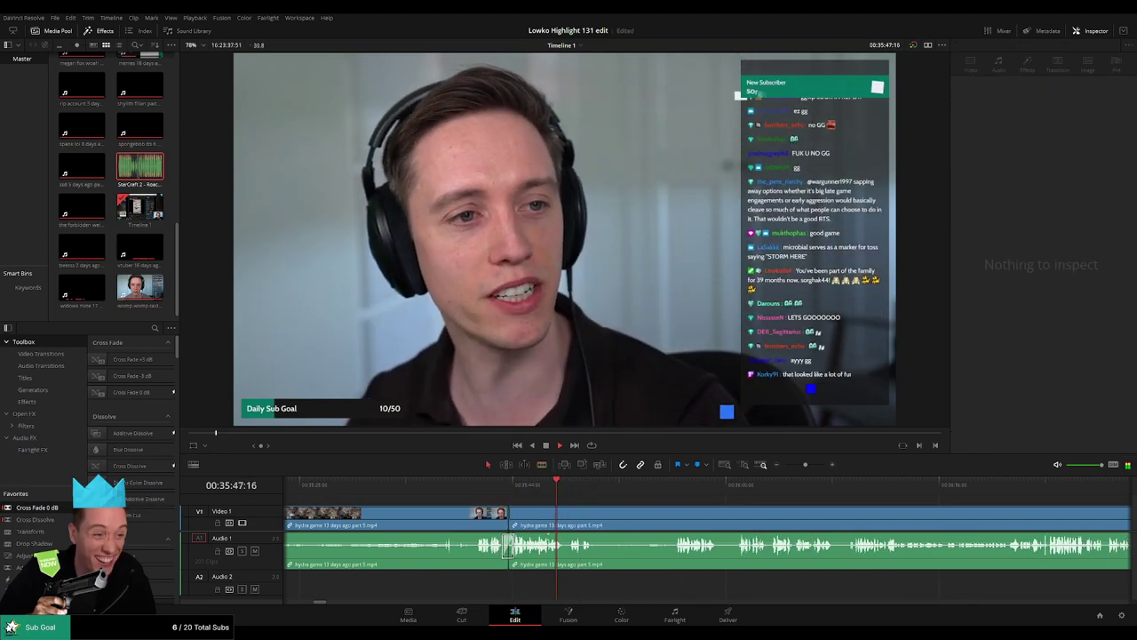
Step: Ripple-delete the silent stretch at the replay's start between about 35:50 and 35:56, and add an audio cross fade at the join
left_click_drag(646, 525, 507, 510)
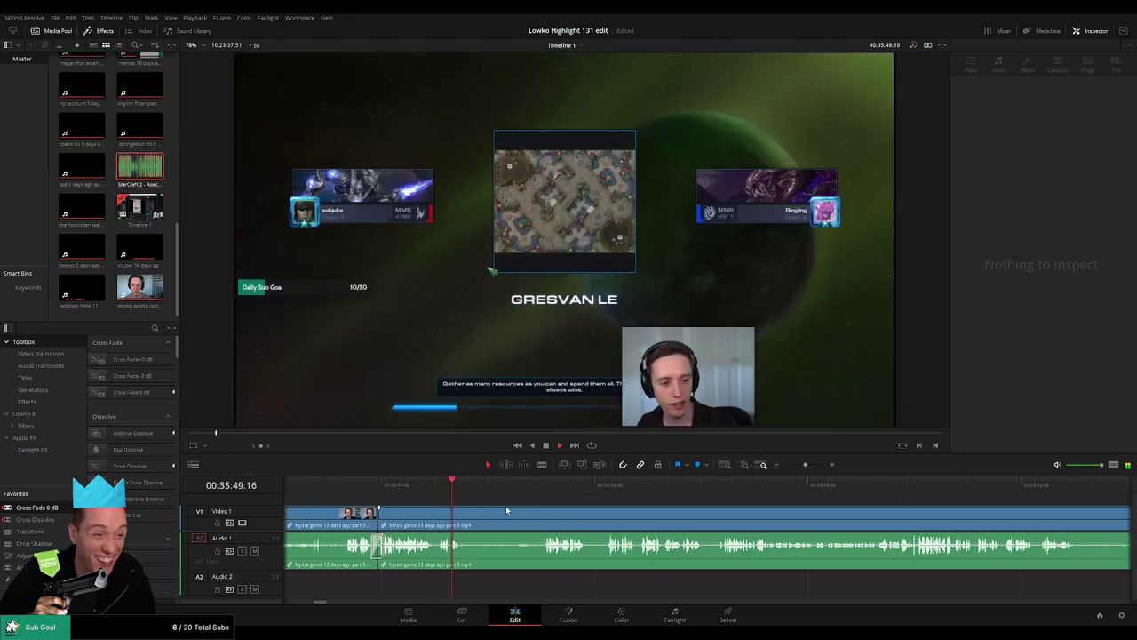
left_click(463, 523)
key("b")
left_click(463, 523)
left_click(544, 482)
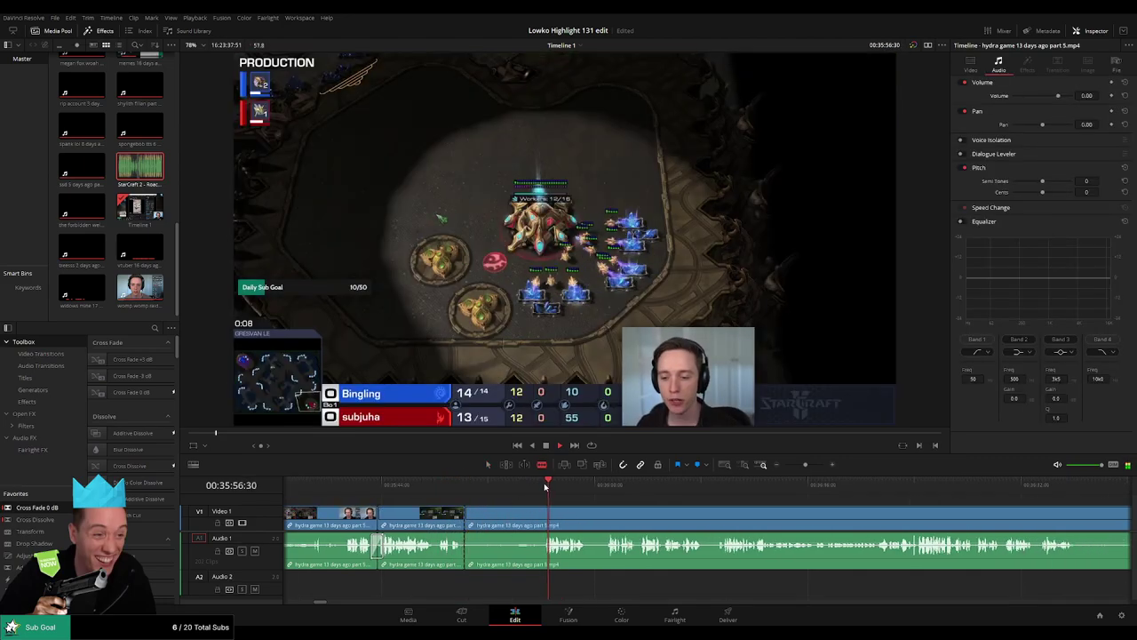
left_click(544, 510)
key("a")
left_click(526, 521)
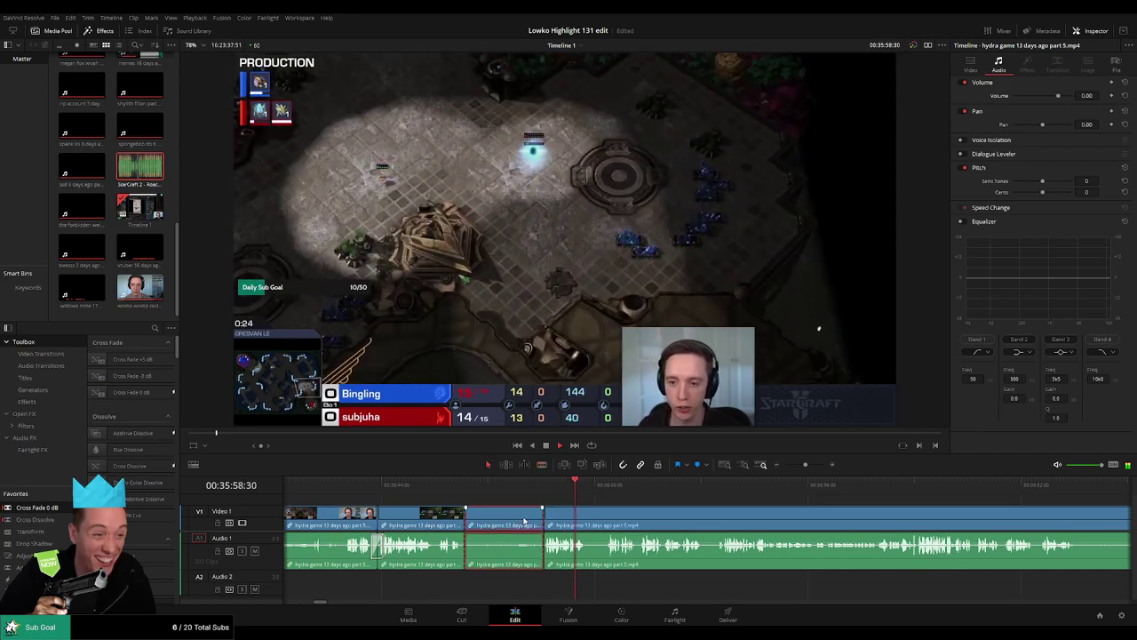
key("Delete")
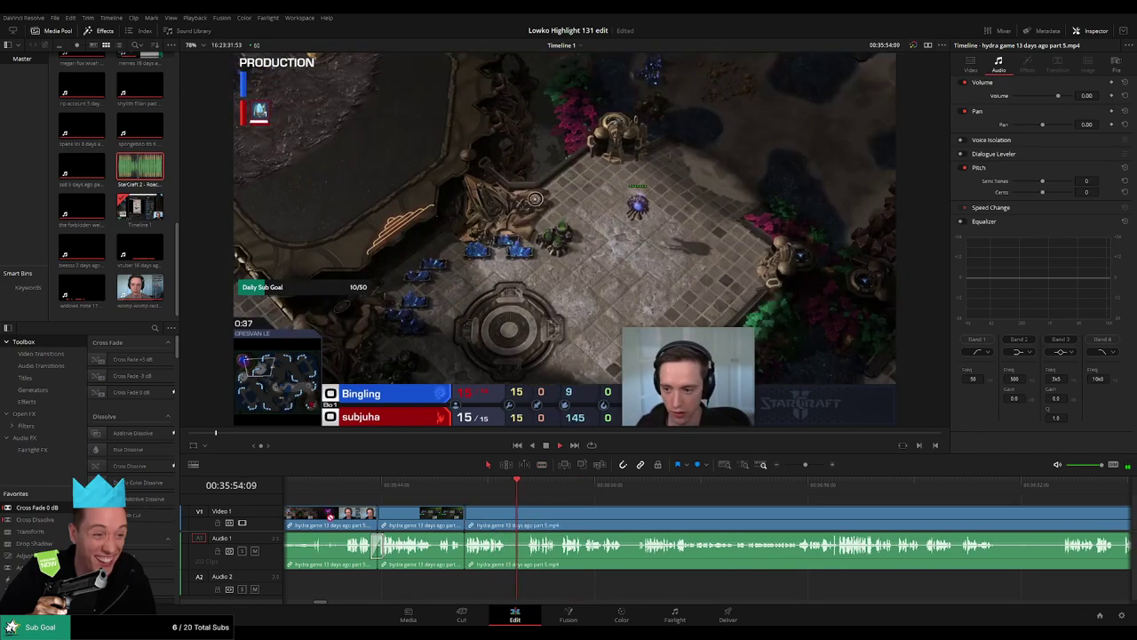
Step: Ripple-delete the short pause between about 35:53:30 and 35:55 and add an audio cross fade at the join
key("b")
left_click(508, 517)
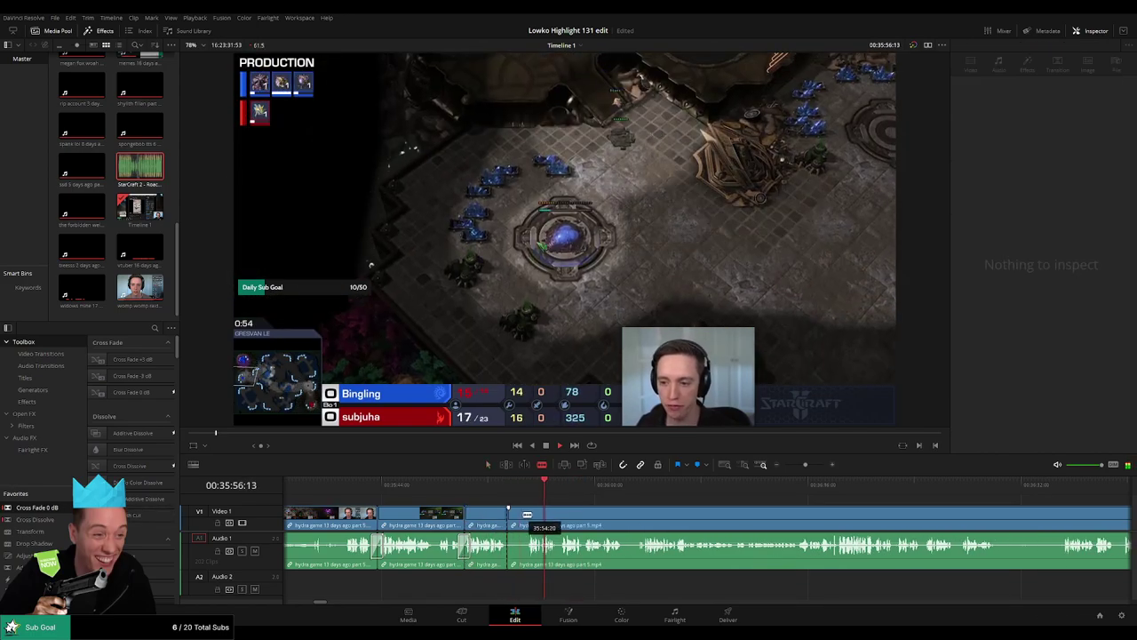
key("a")
left_click(531, 515)
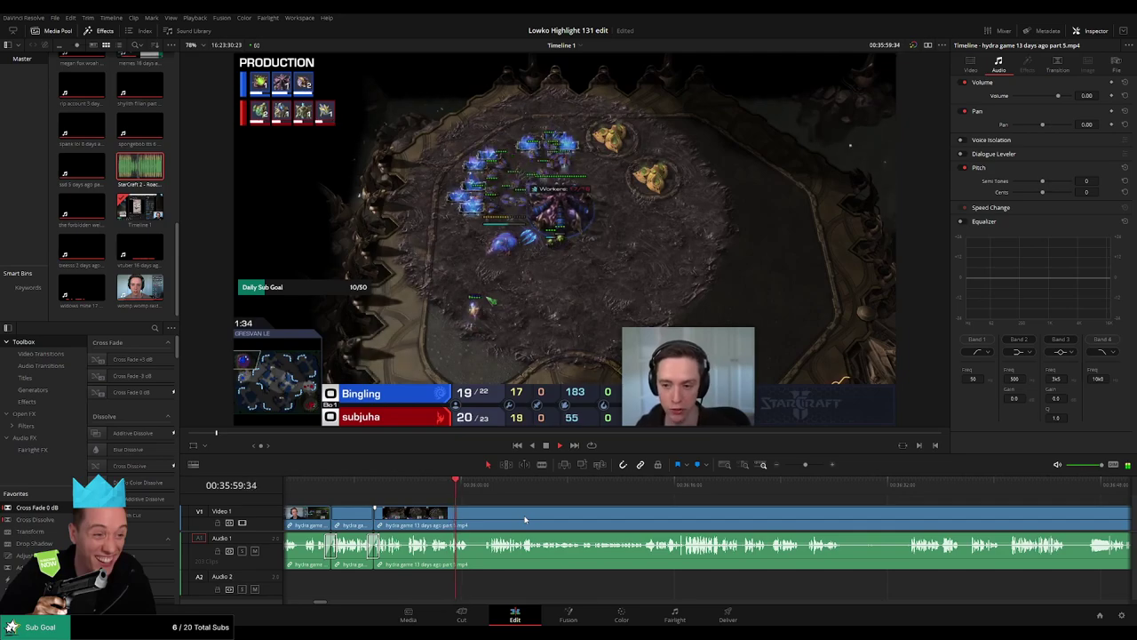
Step: Review the replay commentary up to about 36:50, and split the hydra game clip at about 36:28:38 where the speech pauses
left_click(489, 486)
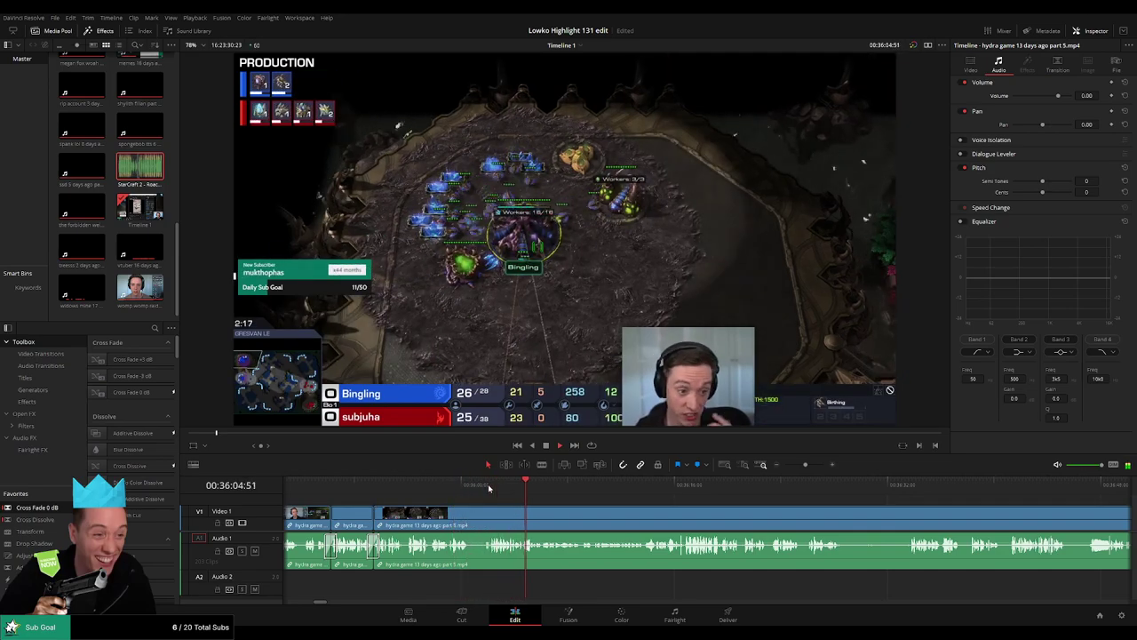
scroll(549, 508, "right", 5)
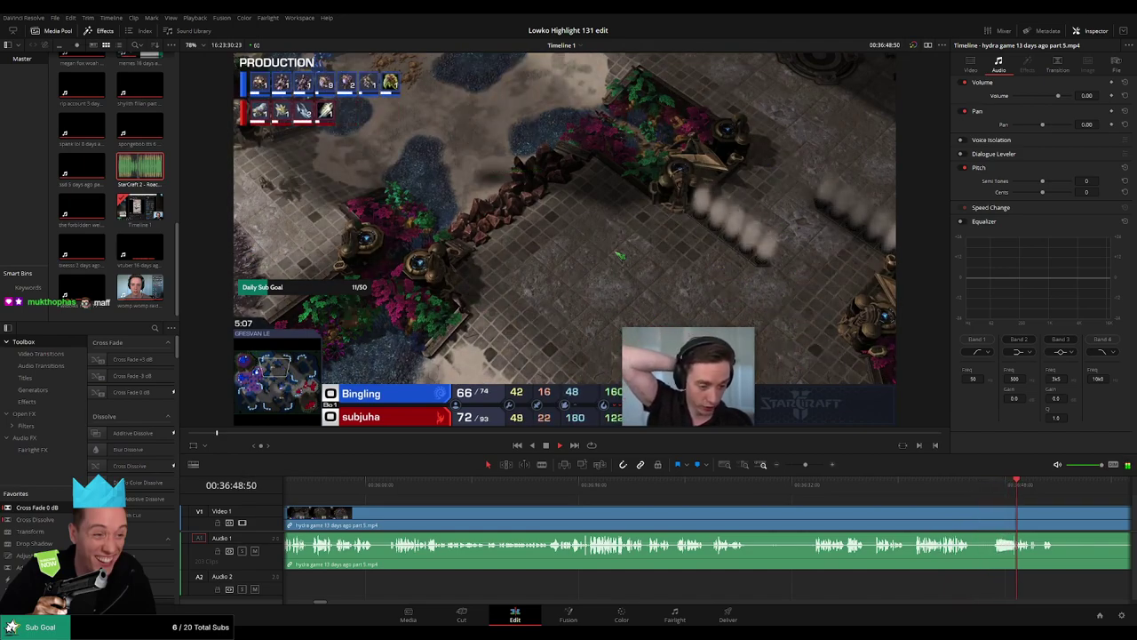
left_click_drag(996, 503, 737, 499)
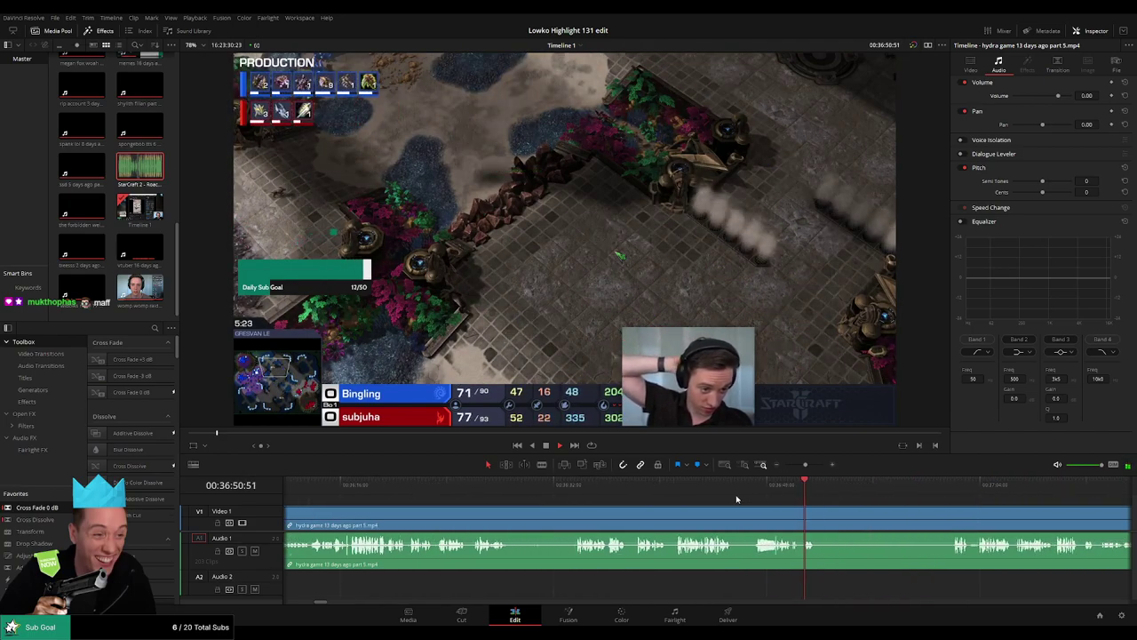
left_click(472, 484)
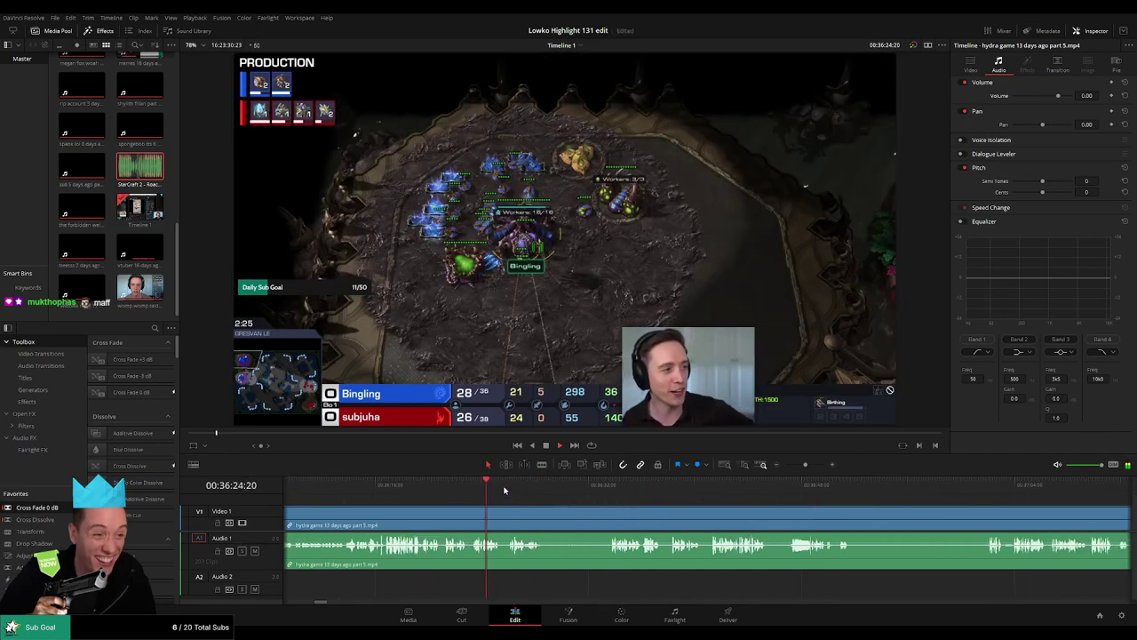
left_click_drag(547, 490, 640, 490)
key("b")
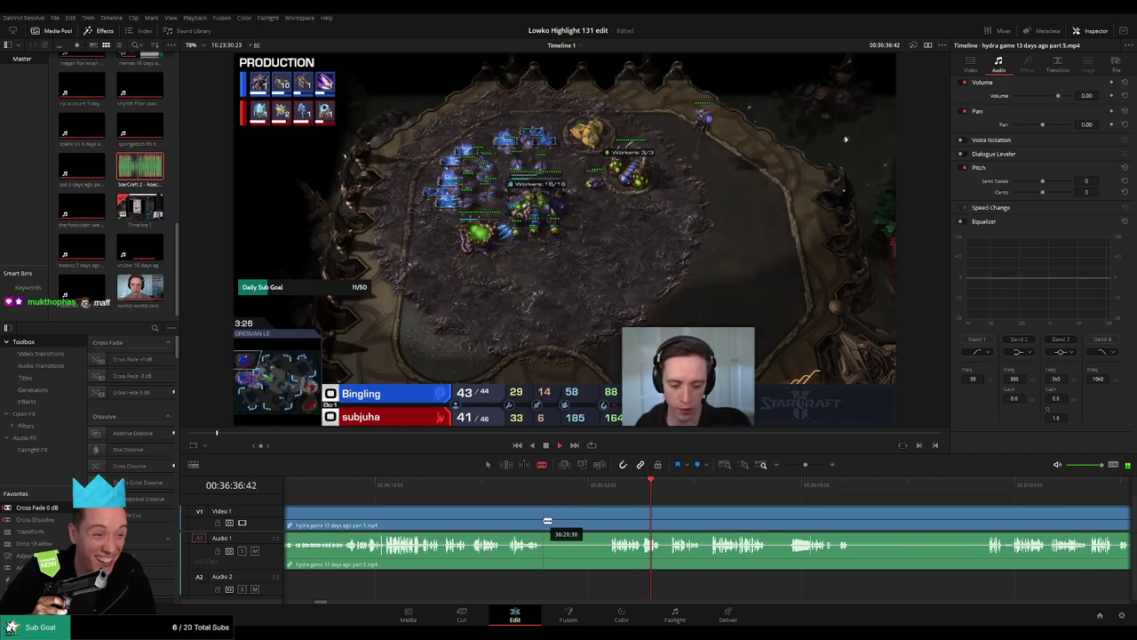
left_click(543, 521)
Step: Review the following commentary, split the hydra game clip at about 36:41, and ripple-delete the section back to about 36:28:38
left_click_drag(711, 498, 961, 502)
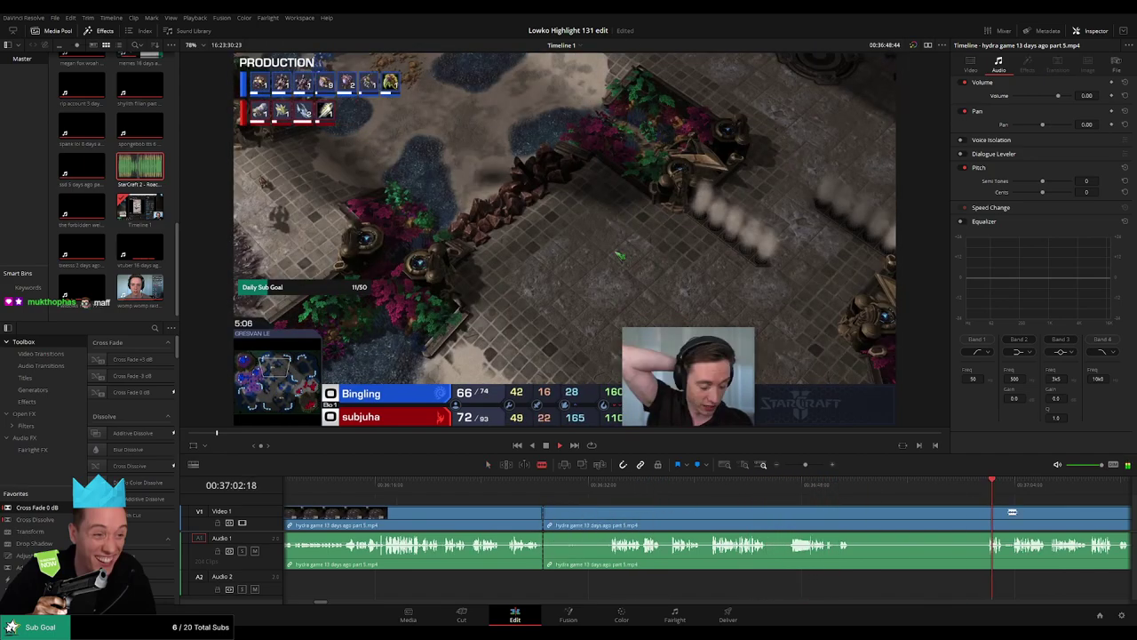
left_click(770, 490)
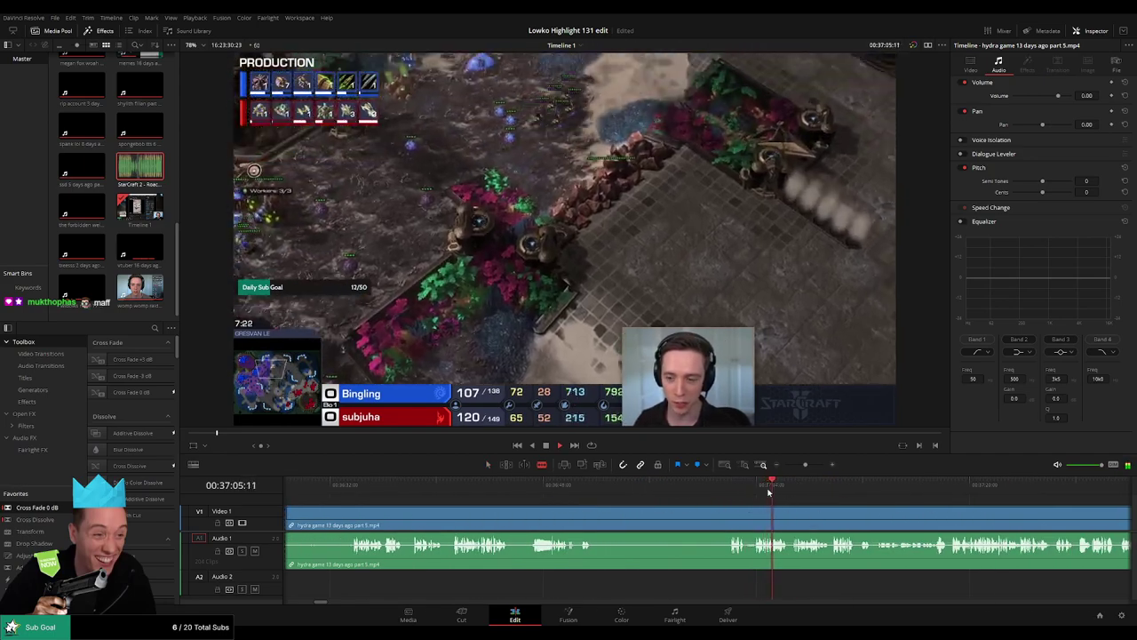
left_click_drag(769, 492, 470, 487)
left_click(614, 489)
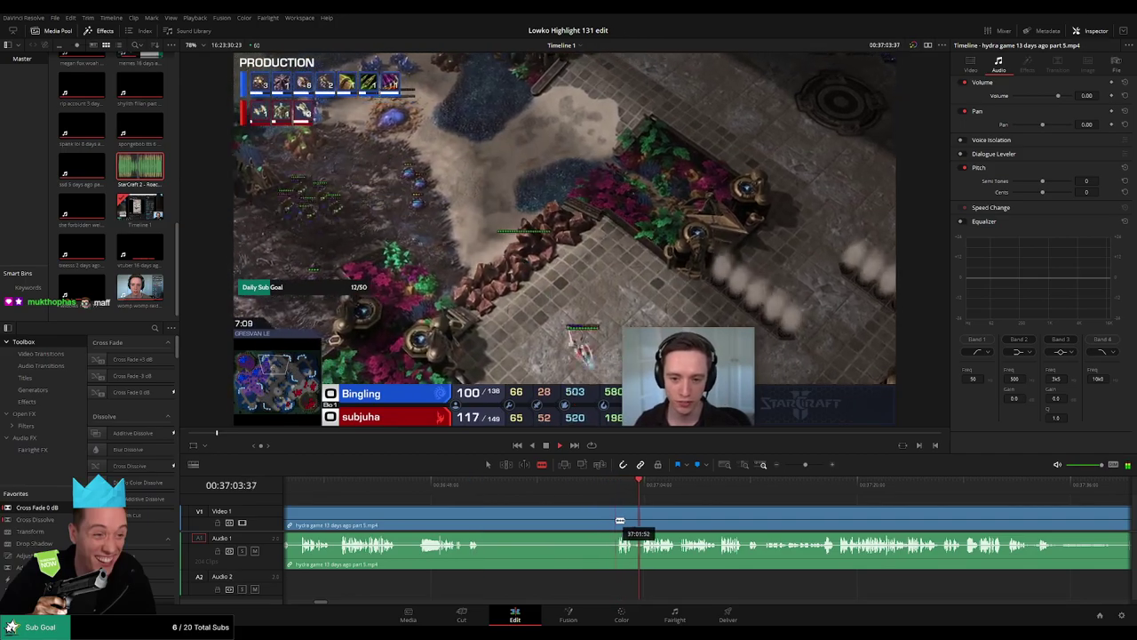
left_click(339, 485)
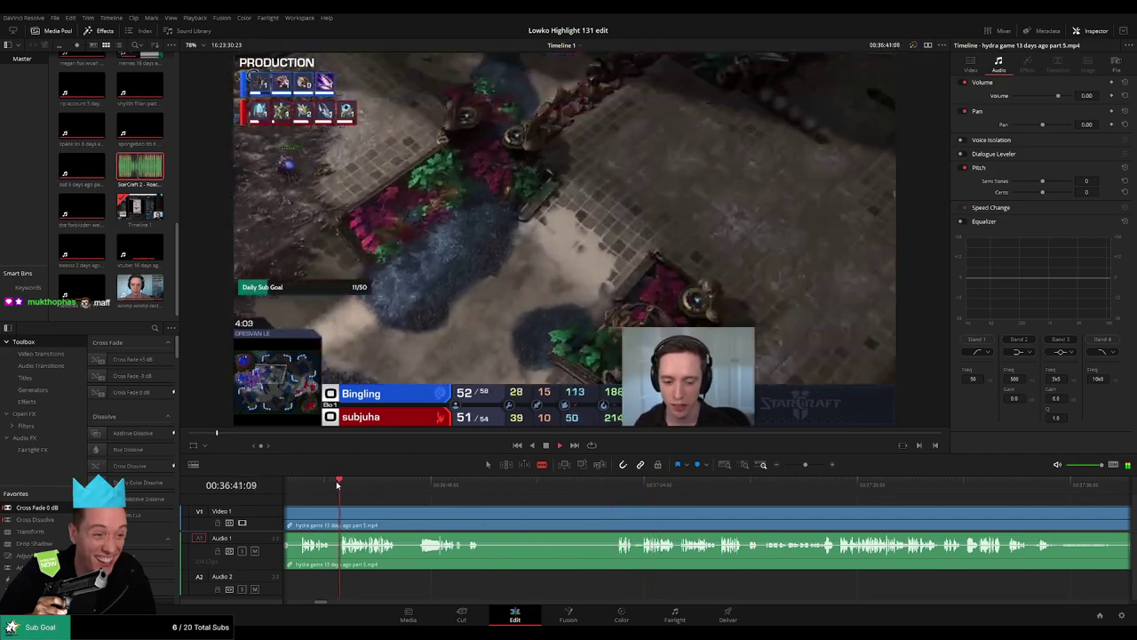
left_click(338, 516)
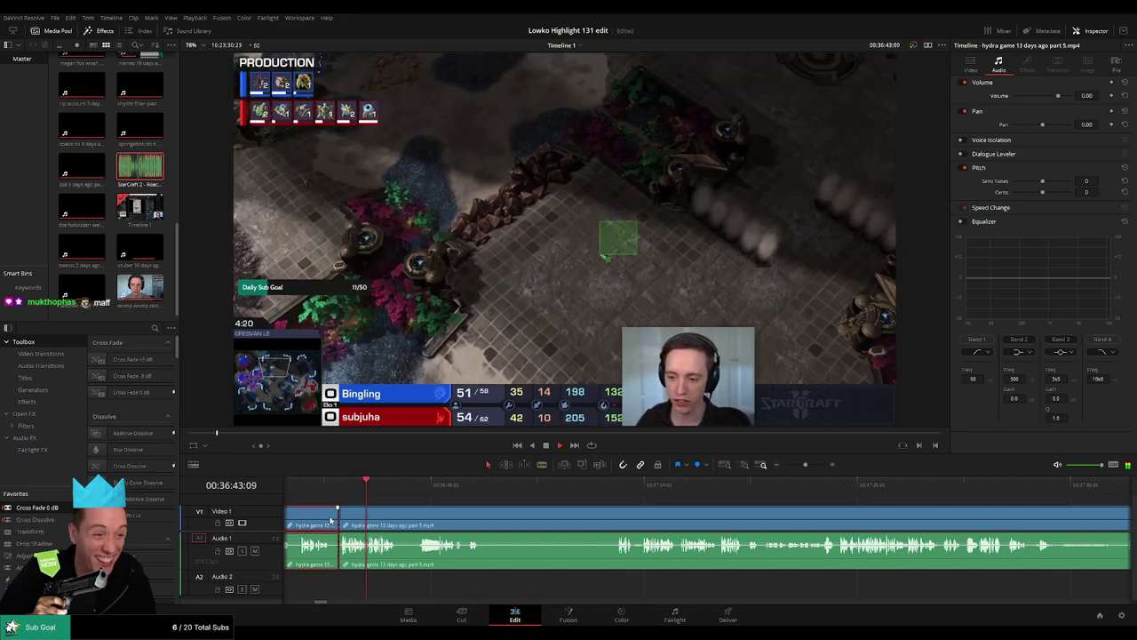
key("Delete")
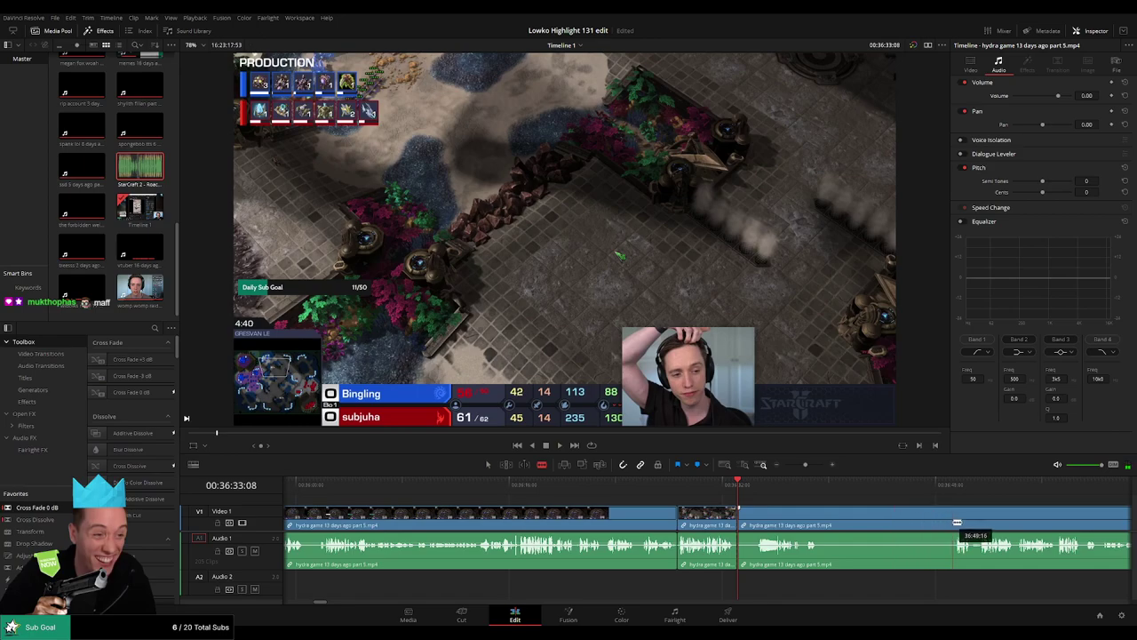
Step: Ripple-delete the replay stretch between about 36:33:08 and 36:49:16, and add an audio cross fade at the 36:28 join
key("Delete")
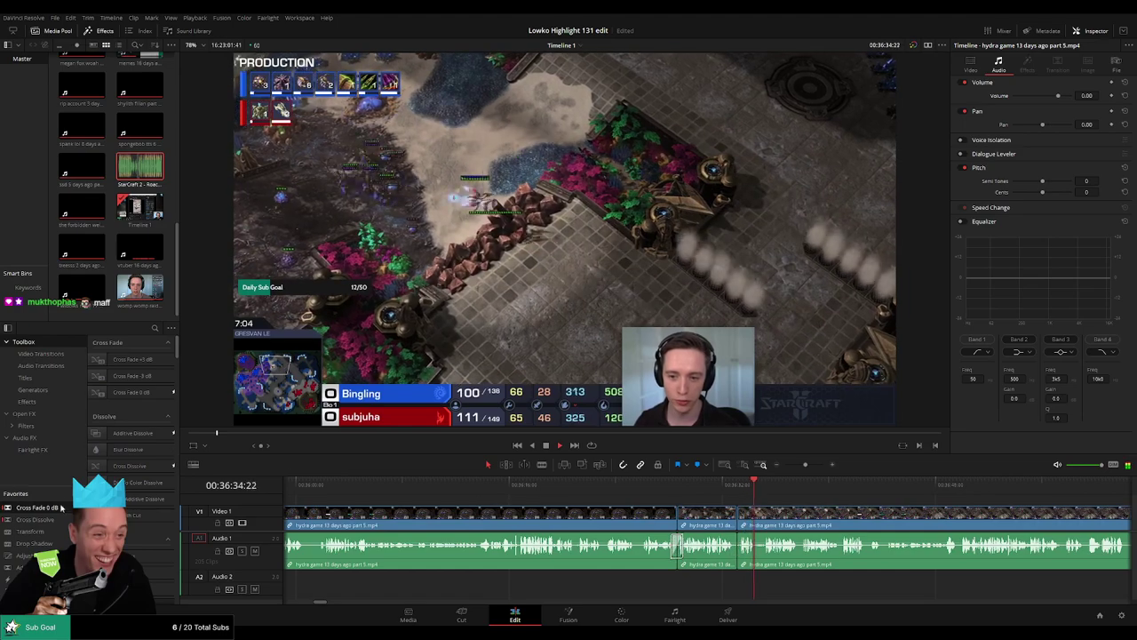
Step: Add an audio cross fade at the join around 36:33, and review the replay commentary up to about 37:12
left_click_drag(735, 551, 736, 550)
scroll(563, 500, "right", 4)
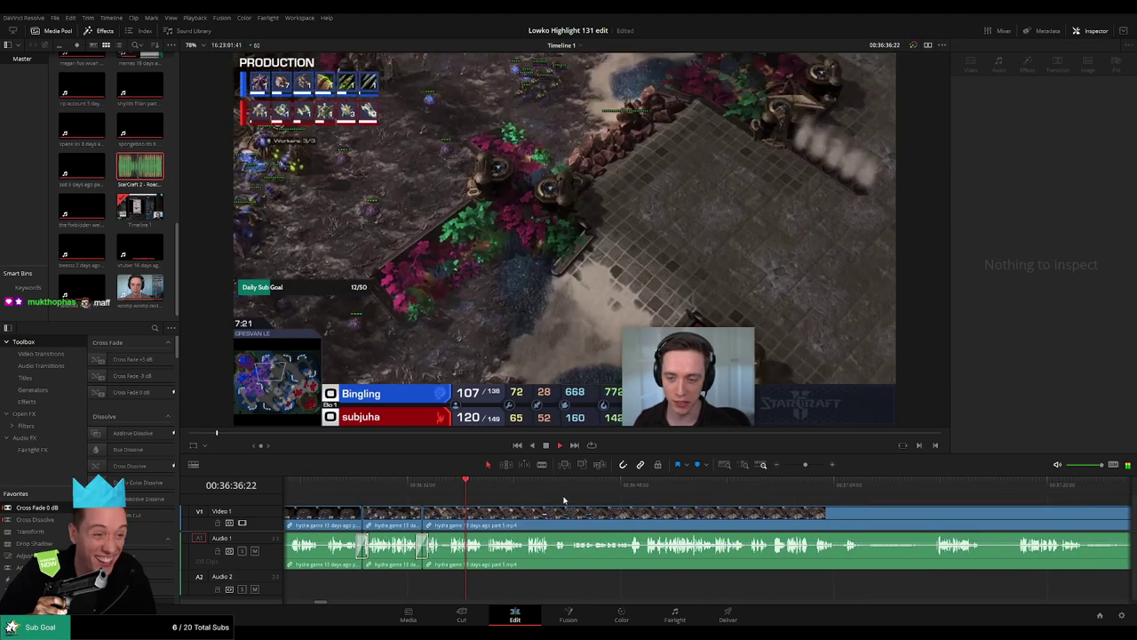
left_click(520, 492)
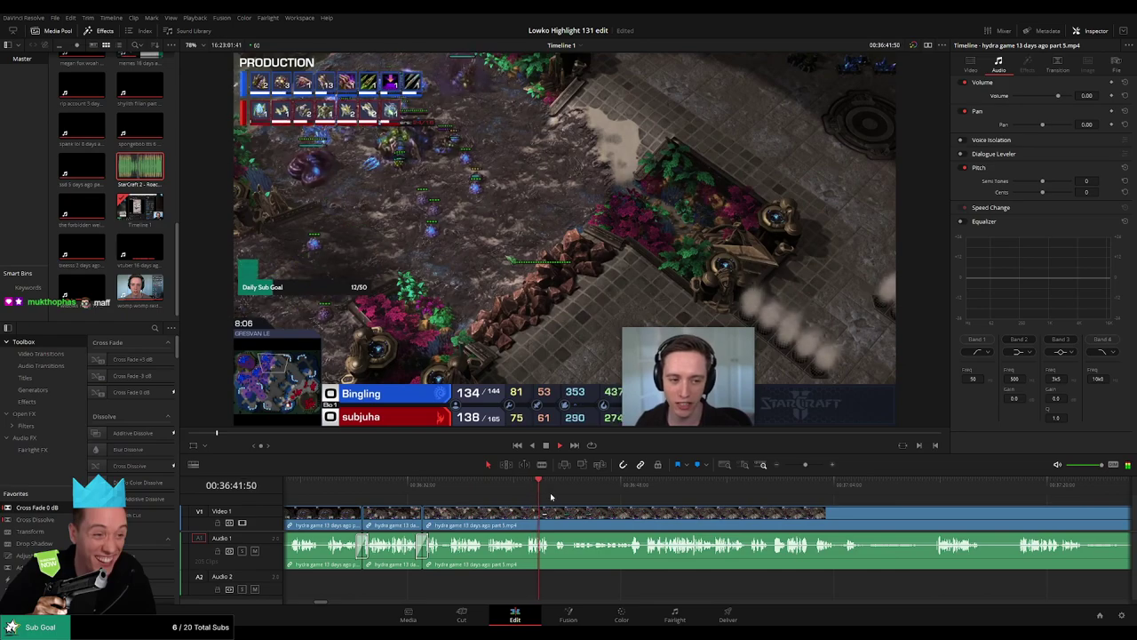
left_click_drag(590, 489, 624, 490)
scroll(544, 503, "right", 4)
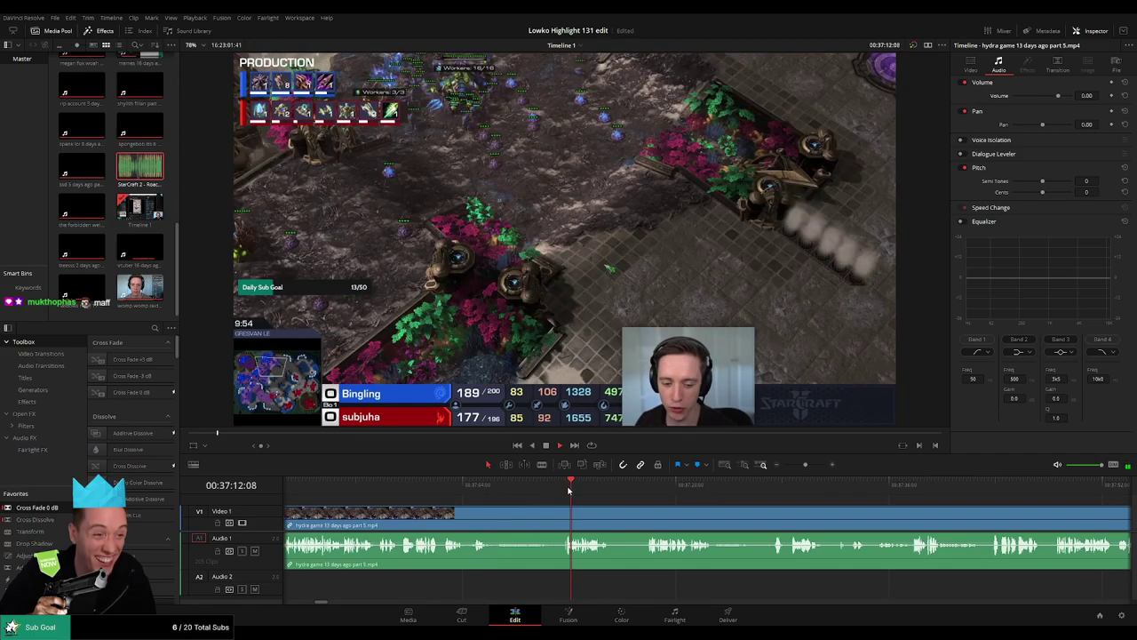
Step: Ripple-delete the silent stretch of the hydra game clip between about 37:15 and 37:18, and add an audio cross fade at the join
key("b")
left_click(608, 520)
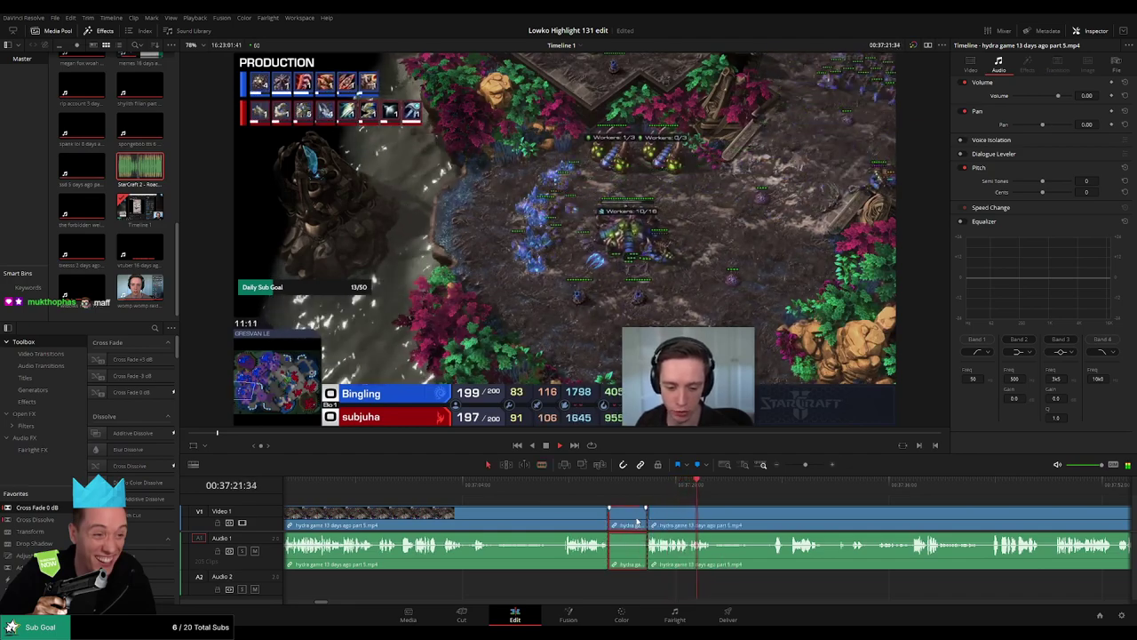
key("a")
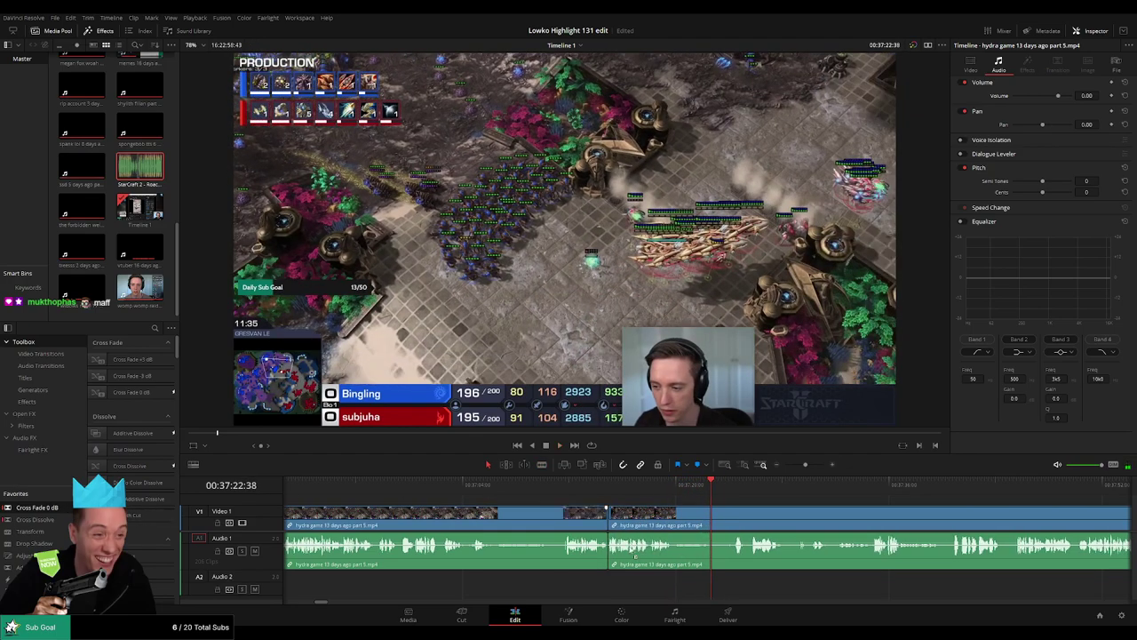
scroll(597, 508, "right", 5)
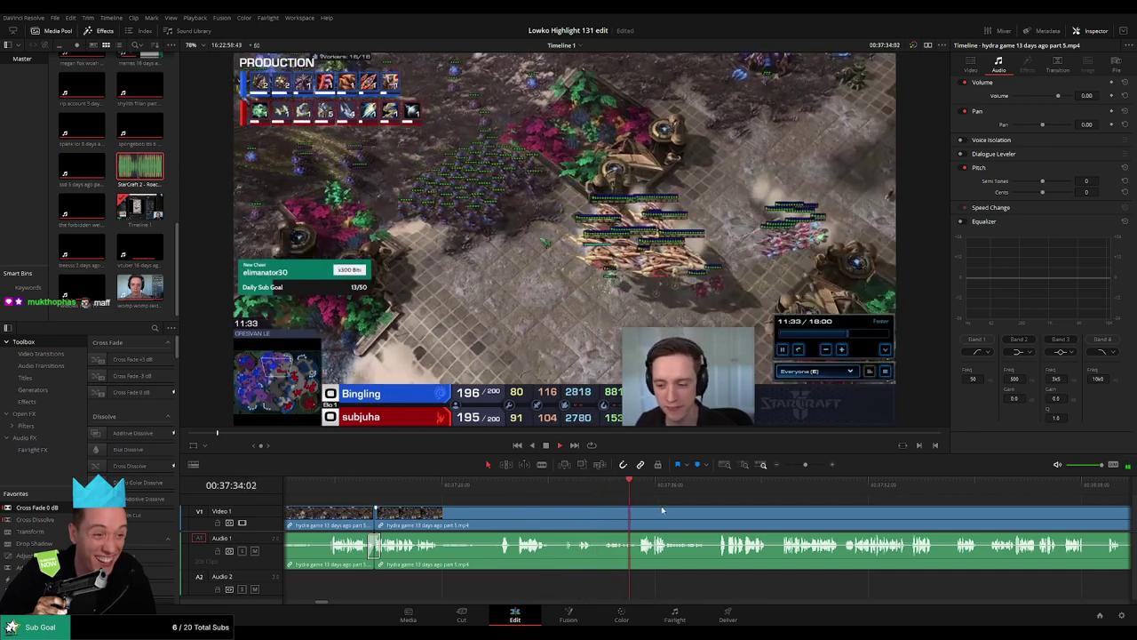
Step: Review the replay commentary from about 37:34 to 38:05, and split the hydra game clip at about 38:00:20
left_click_drag(722, 513, 555, 500)
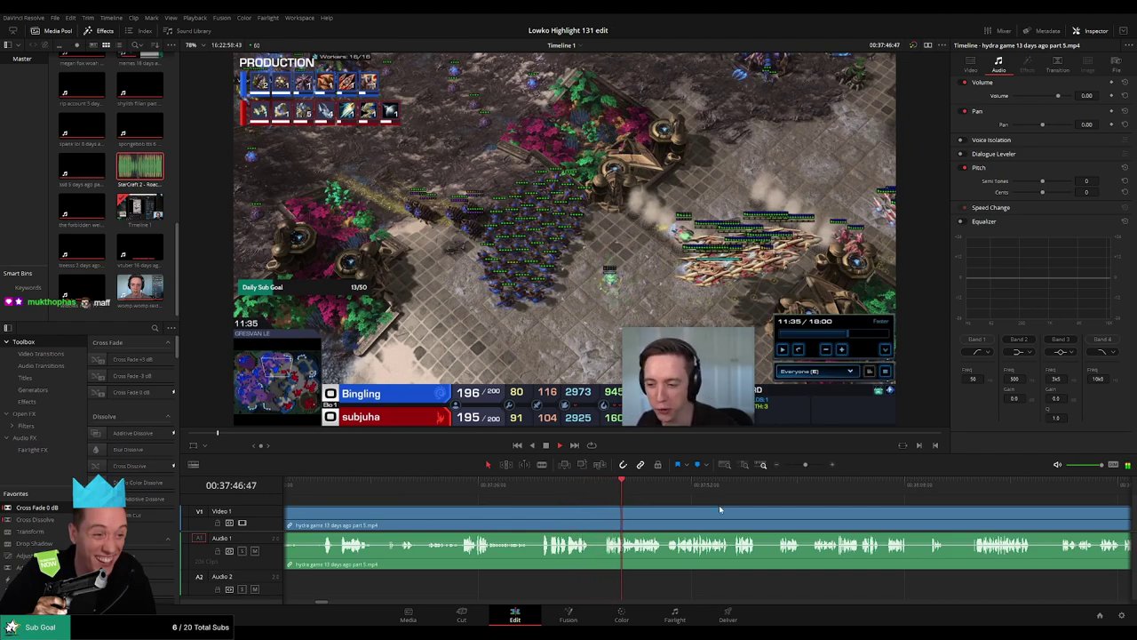
left_click_drag(721, 511, 558, 507)
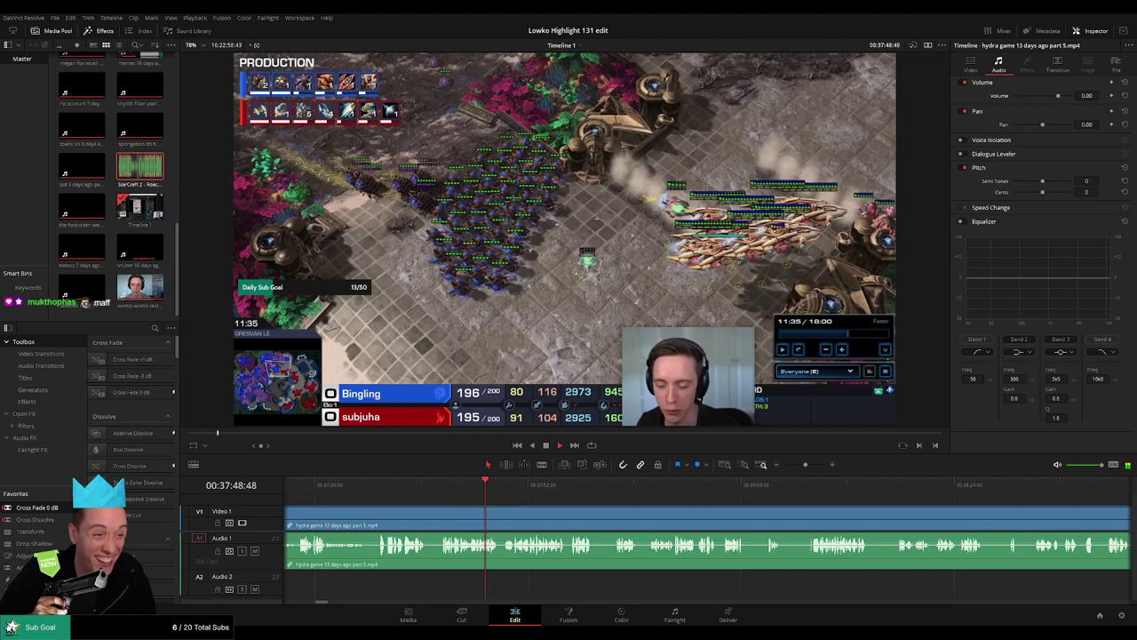
mouse_move(806, 465)
left_mouse_down()
mouse_move(789, 468)
mouse_move(806, 469)
left_mouse_up()
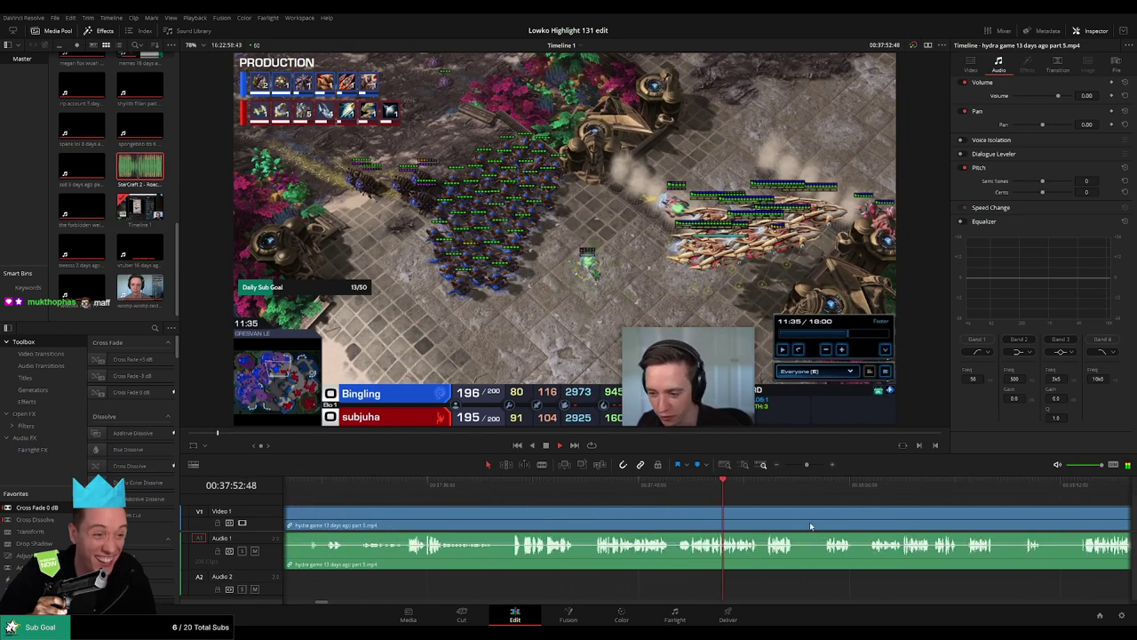
left_click_drag(810, 526, 494, 503)
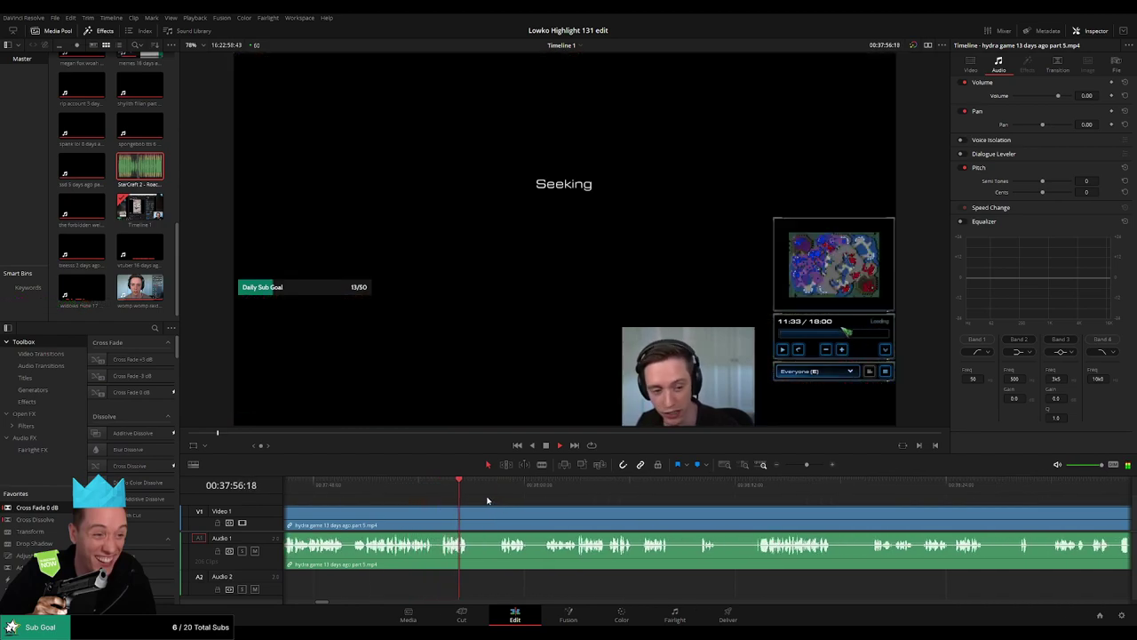
left_click_drag(495, 490, 503, 490)
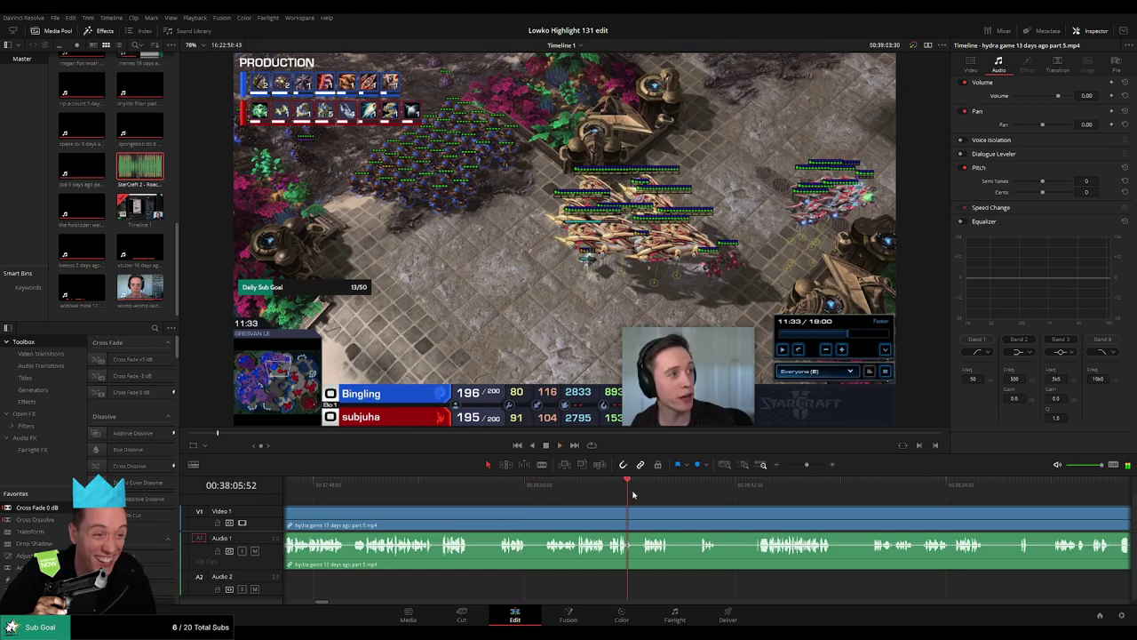
scroll(756, 514, "right", 3)
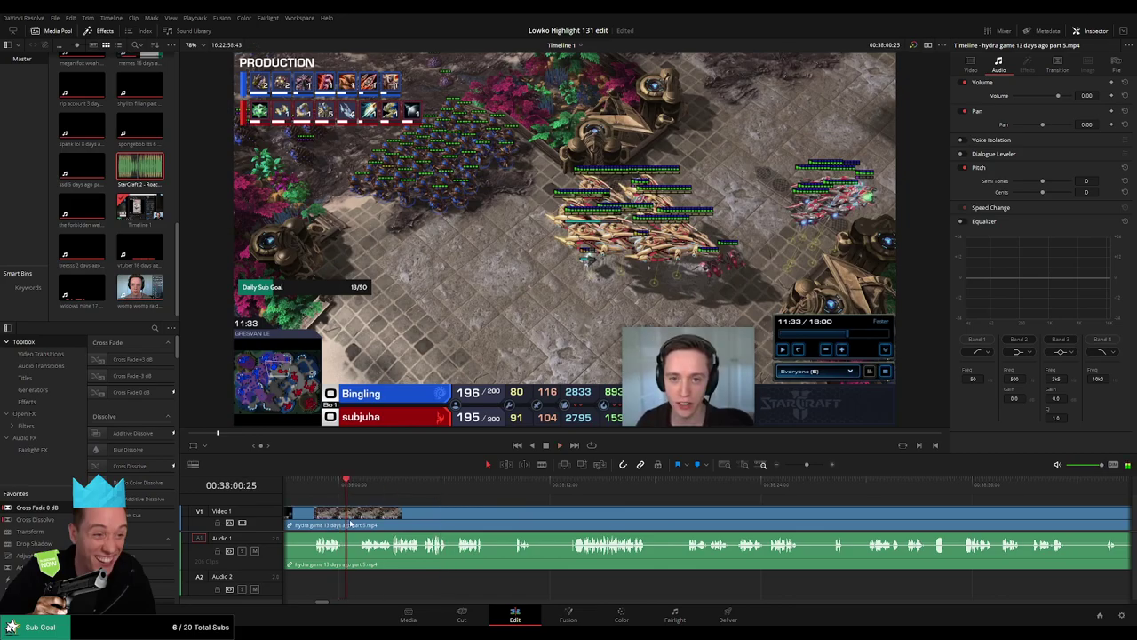
left_click_drag(503, 492, 698, 506)
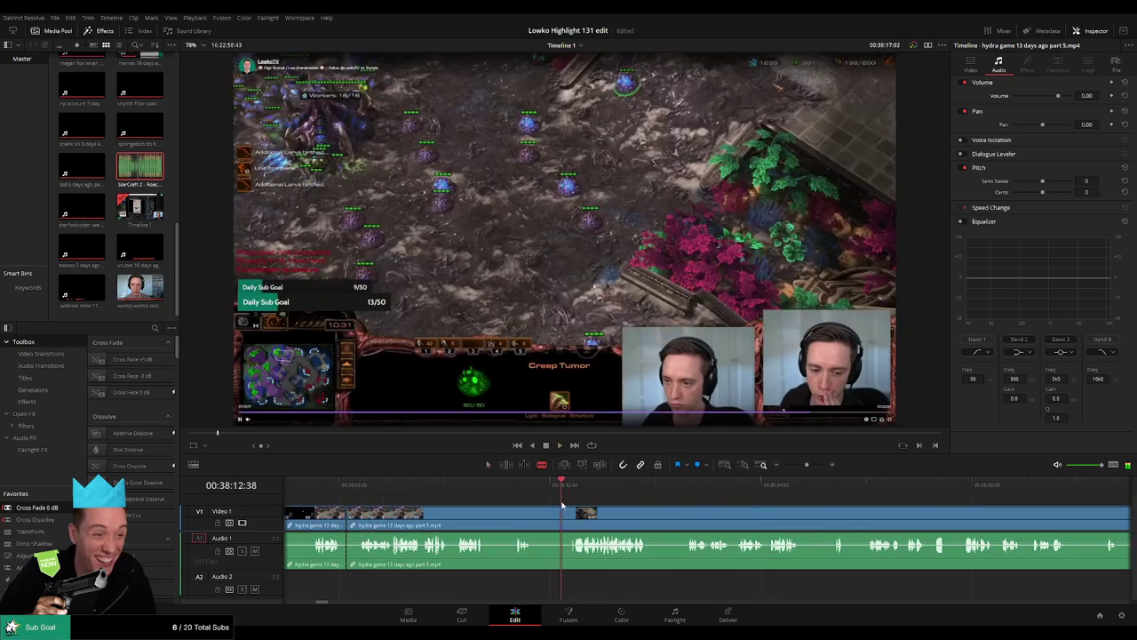
Step: Split the hydra game clip at about 38:13:47, and ripple-delete the section back to about 38:00:20
key("ctrl+b")
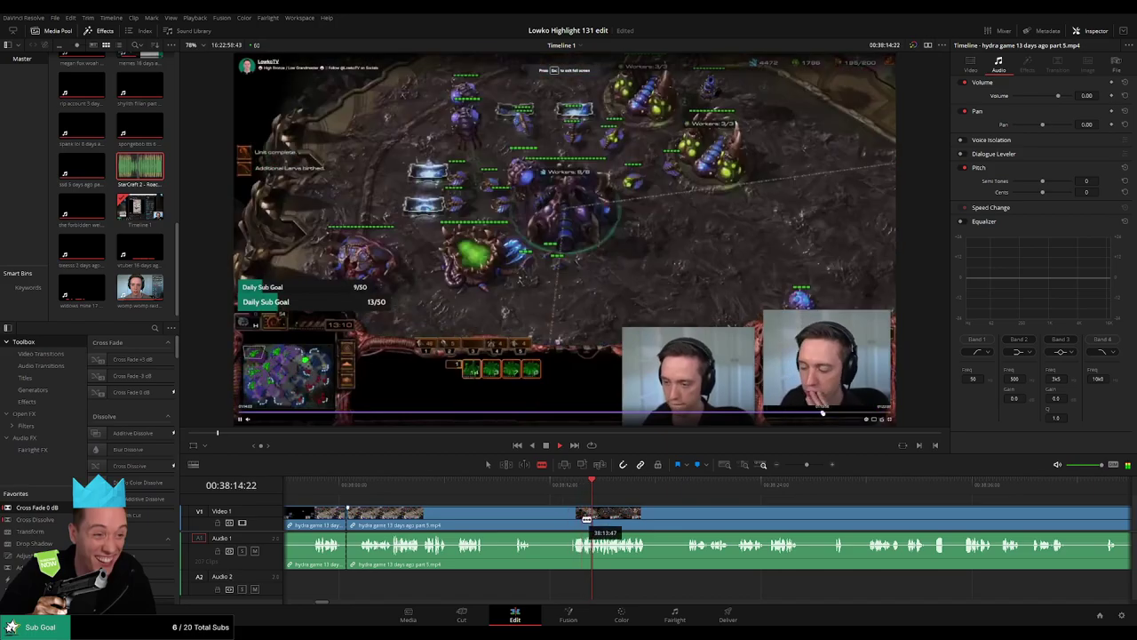
left_click(560, 523)
key("Delete")
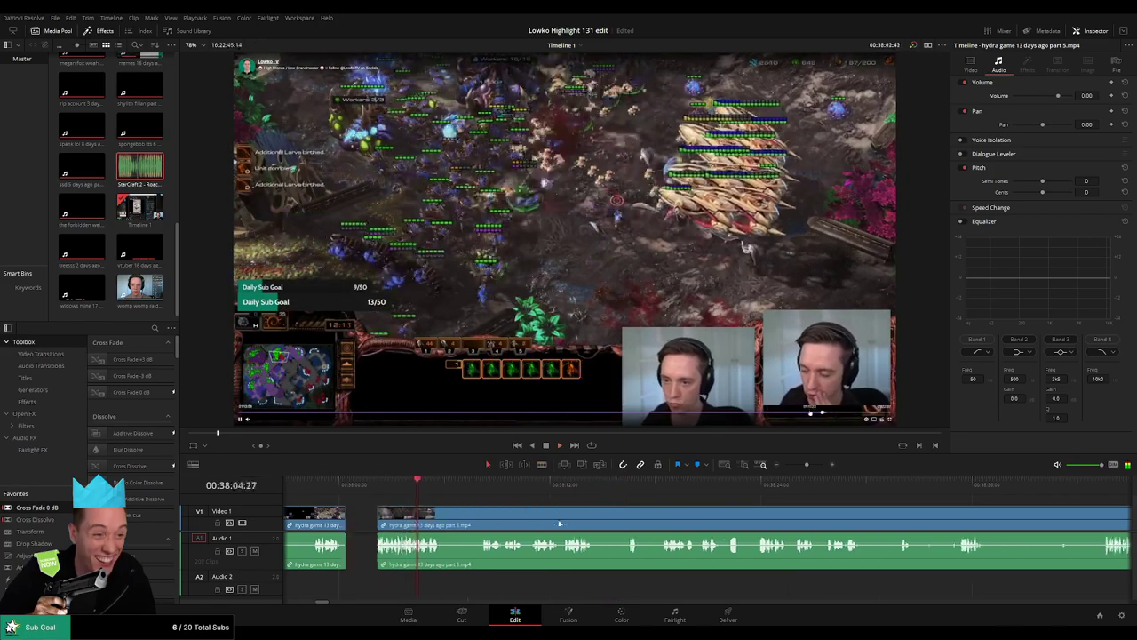
Step: Review the footage up to about 38:33, and ripple-delete the near-silent stretch between about 38:31 and 38:33:20
left_click(459, 487)
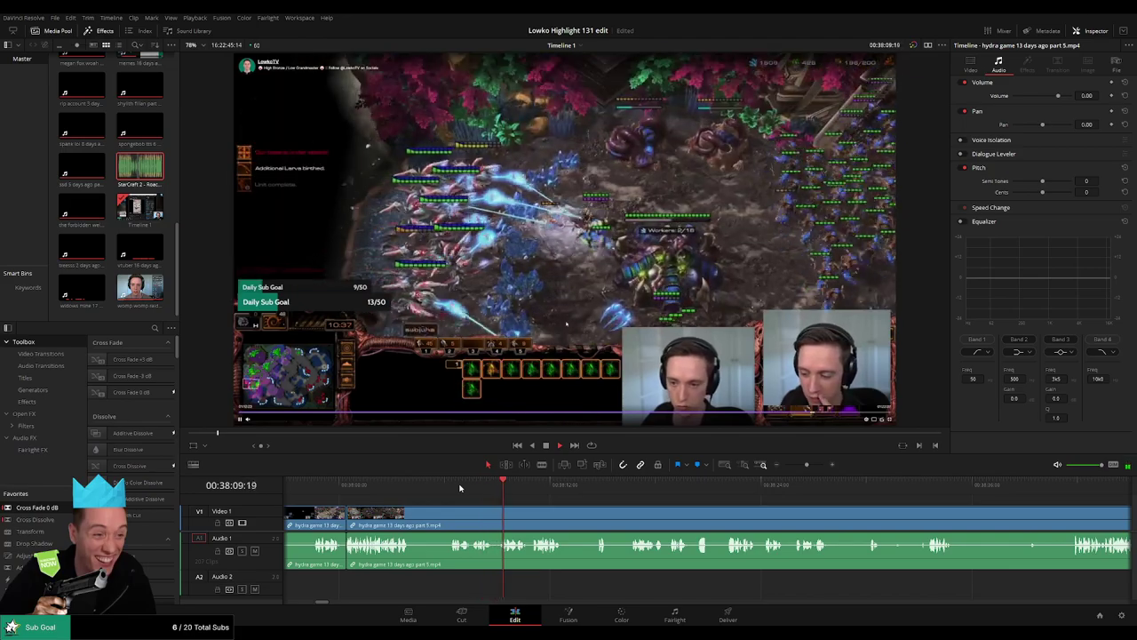
scroll(541, 506, "right", 3)
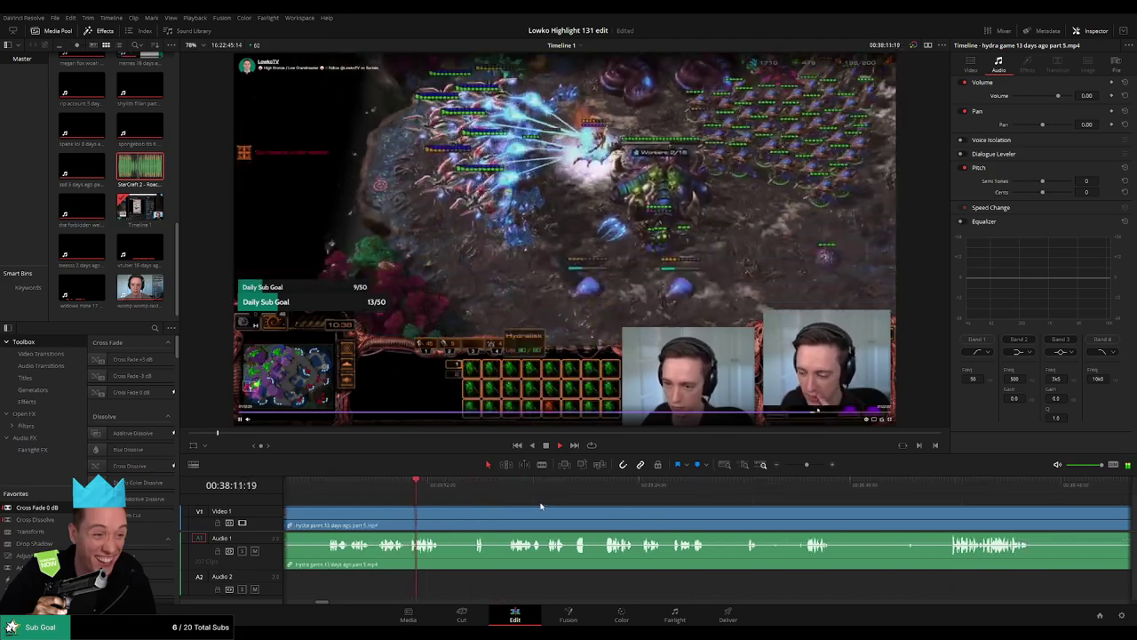
left_click(469, 487)
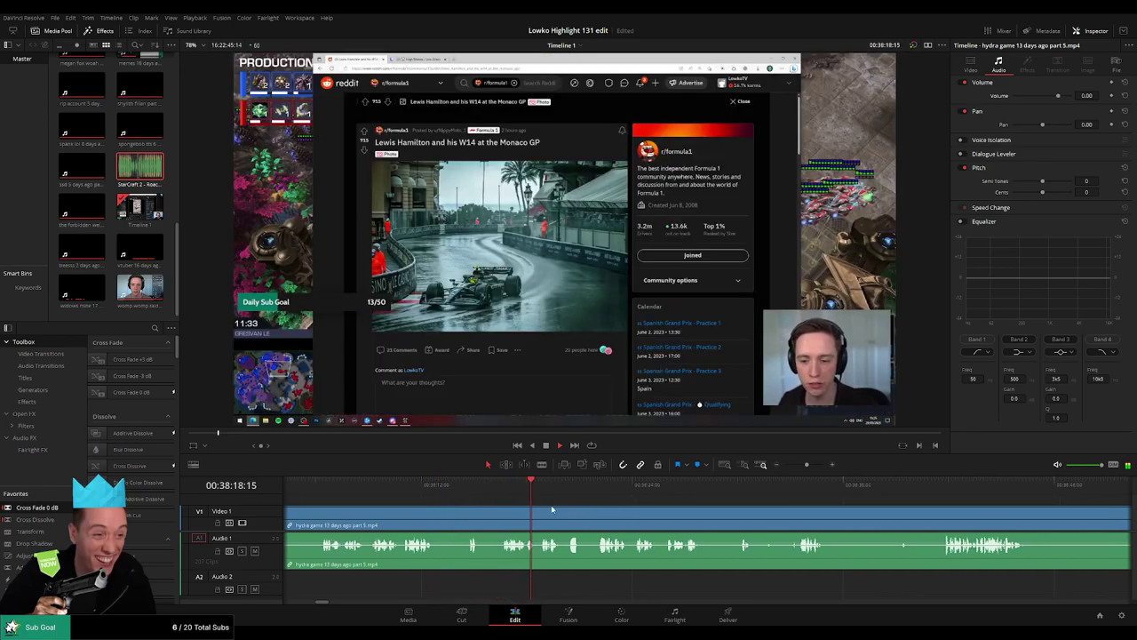
scroll(451, 499, "right", 3)
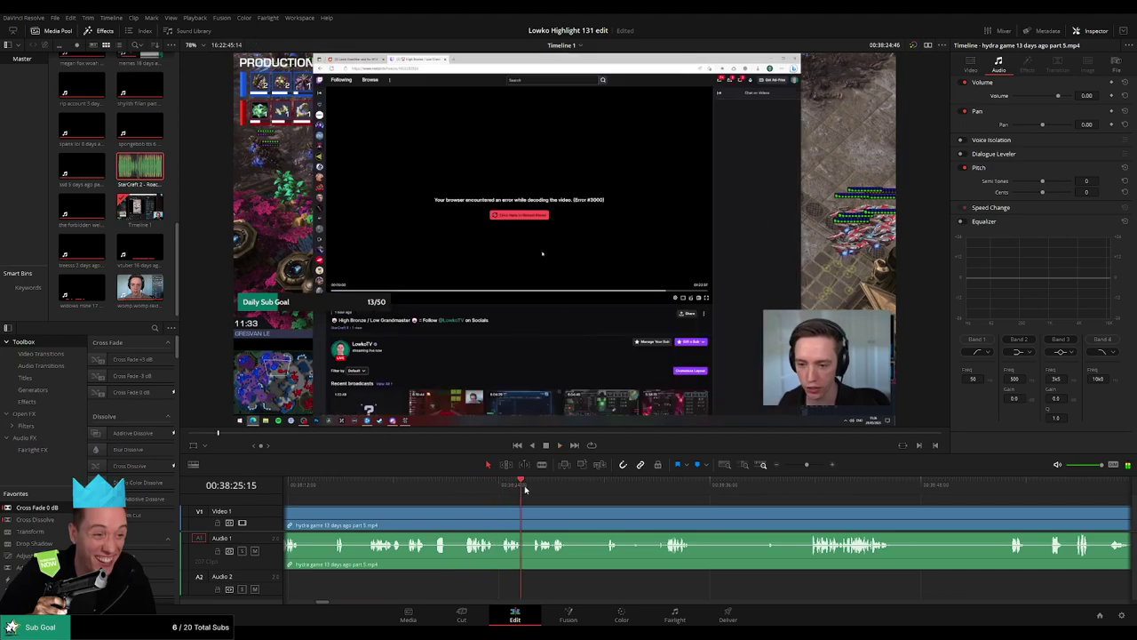
left_click(570, 487)
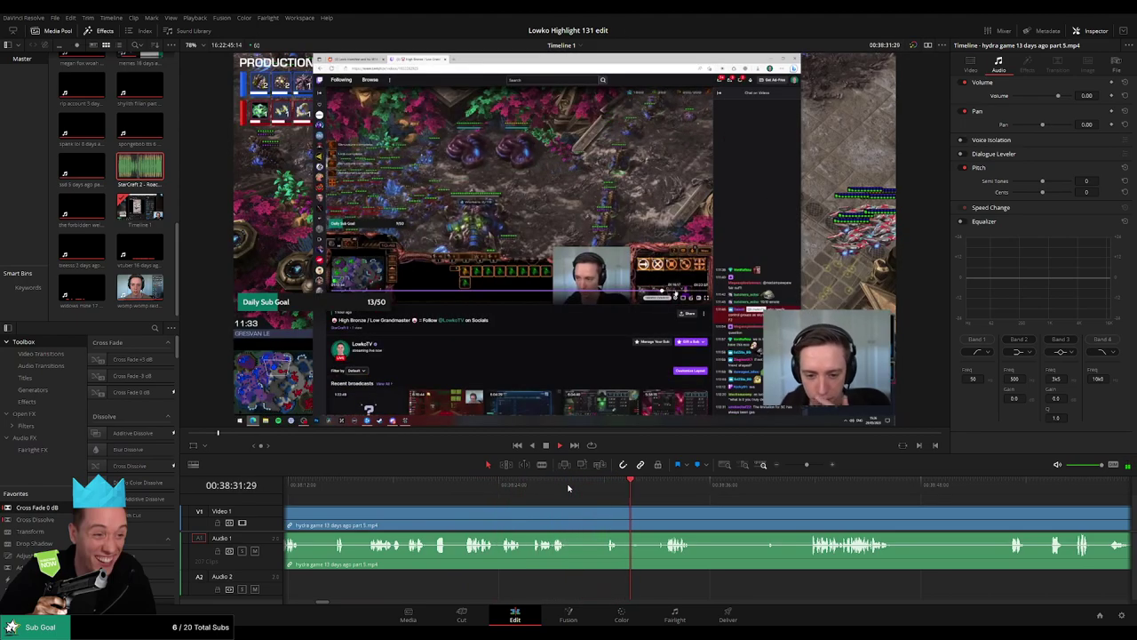
left_click_drag(721, 507, 528, 504)
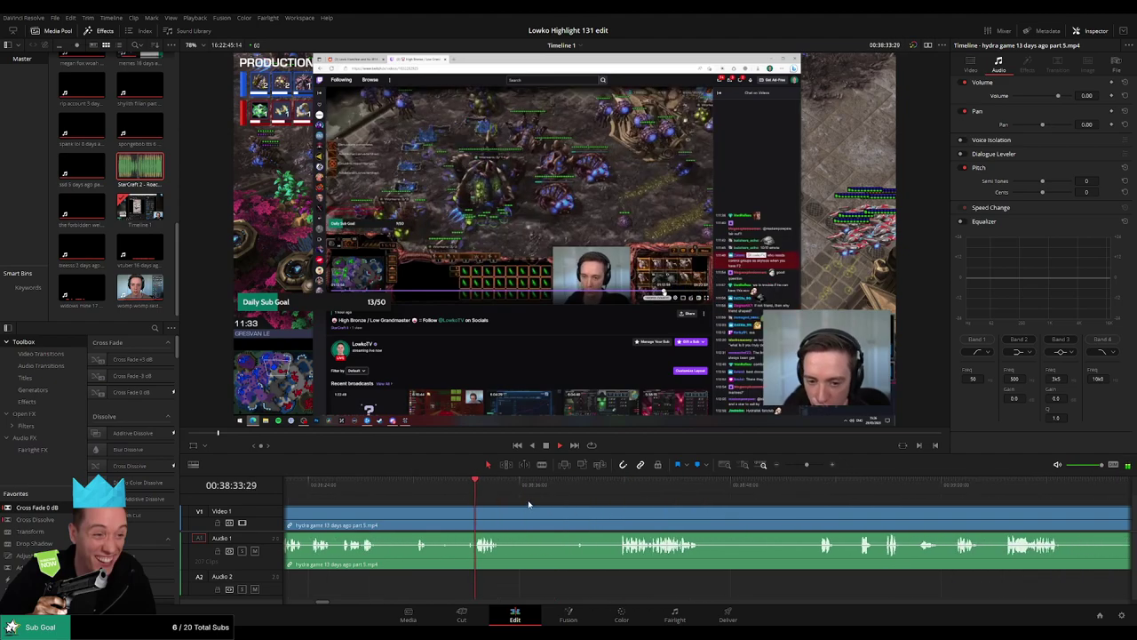
key("b")
left_click(434, 522)
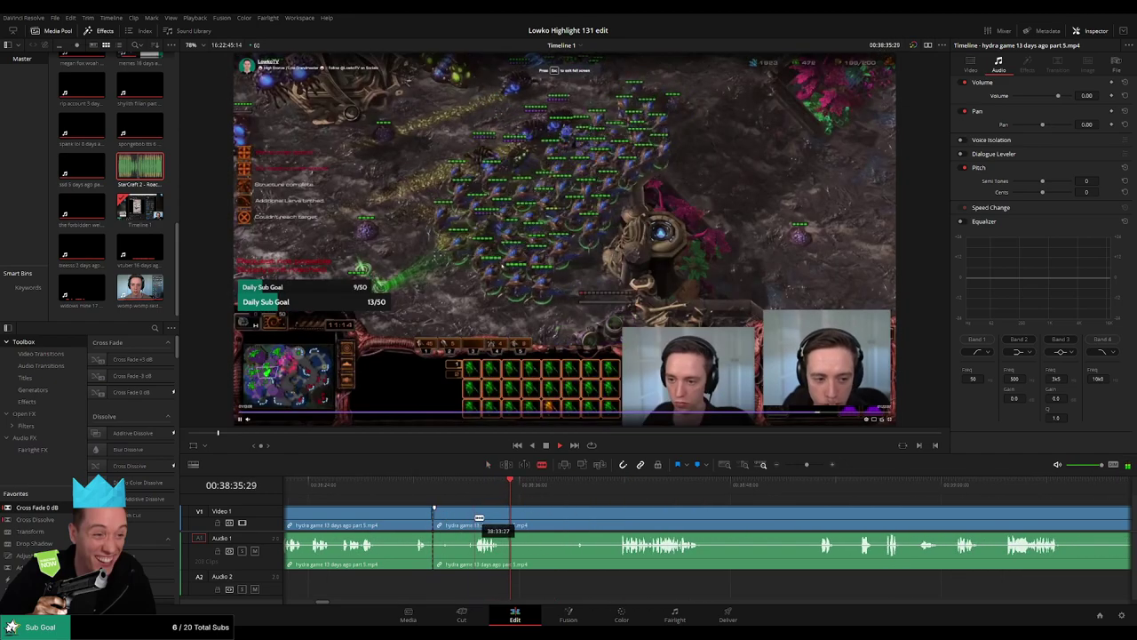
left_click(474, 519)
key("a")
left_click(460, 522)
key("Delete")
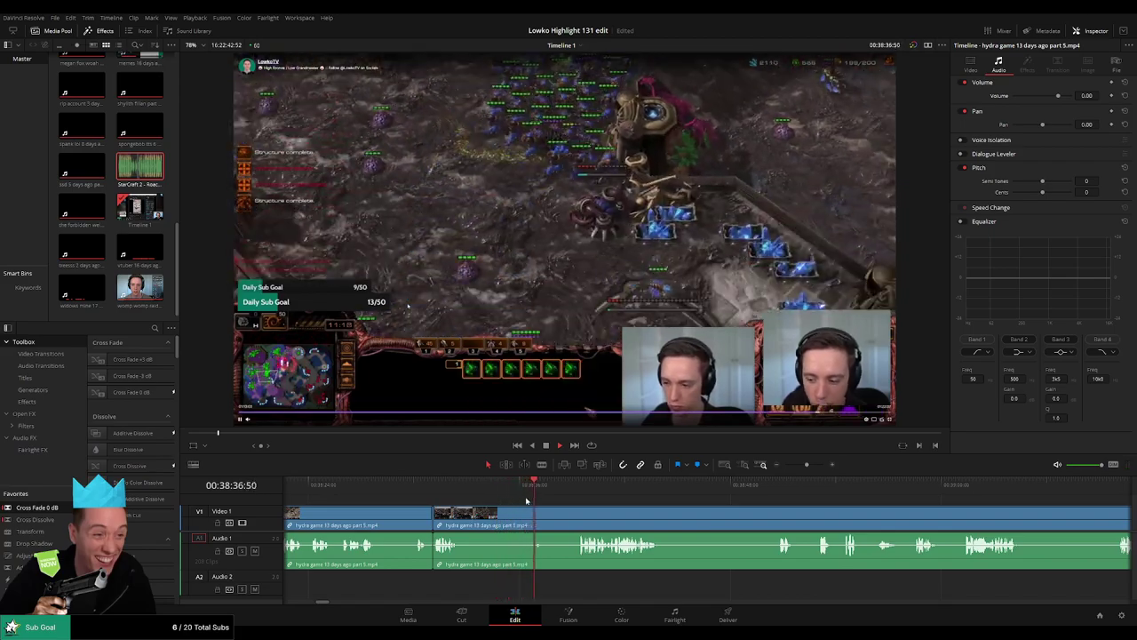
Step: Ripple-delete the quiet replay stretch between about 38:32:39 and 38:39, up to where the speech resumes
left_click(585, 486)
key("b")
left_click(461, 518)
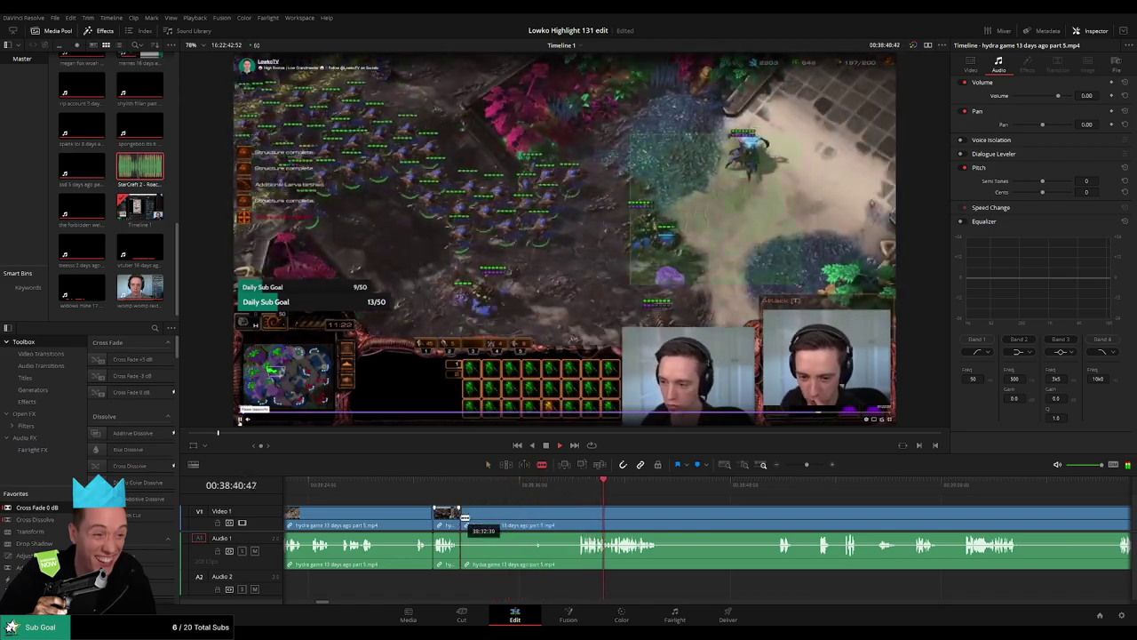
left_click(578, 515)
key("a")
left_click(556, 517)
key("Delete")
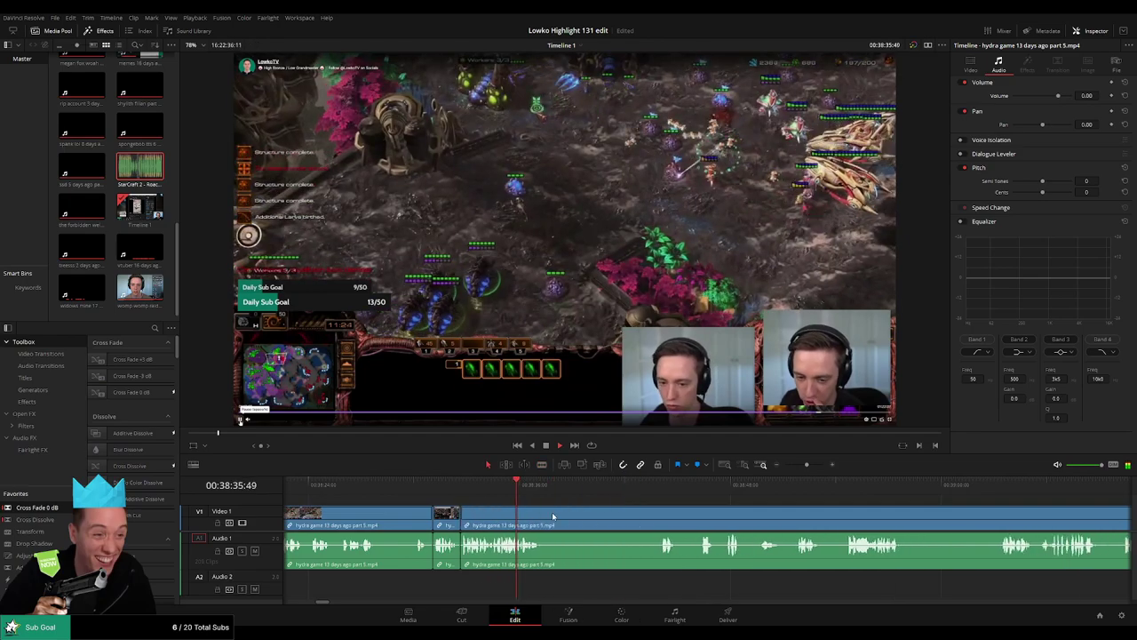
Step: Review the footage up to about 39:04, and split the hydra game clip at about 38:58:20 where the speech pauses
left_click_drag(614, 512, 488, 493)
key("b")
key("a")
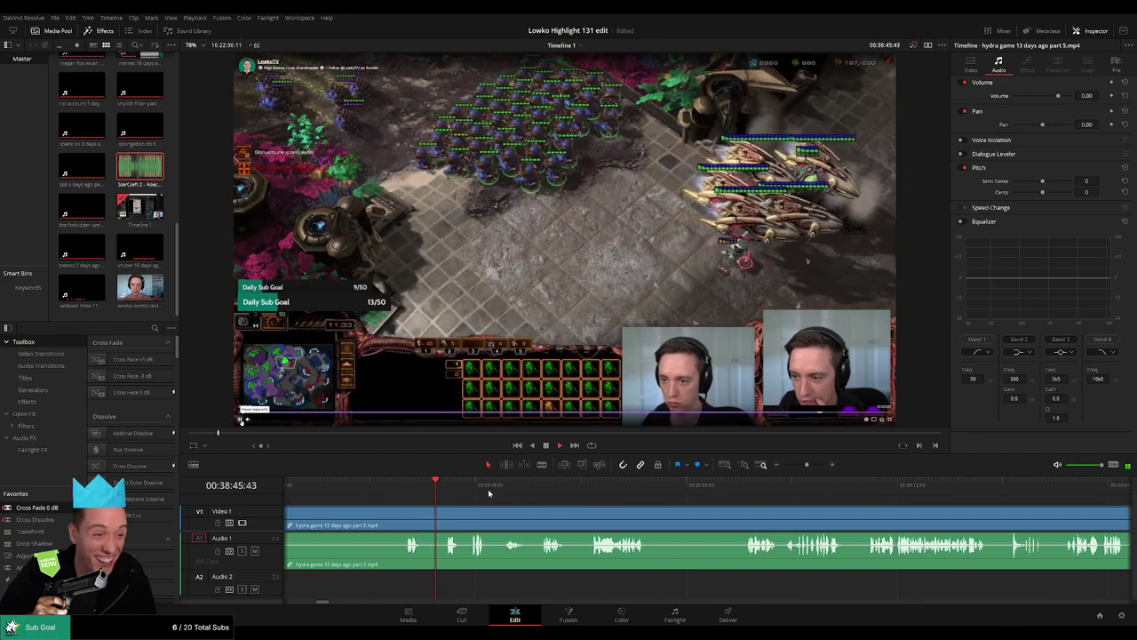
key("space")
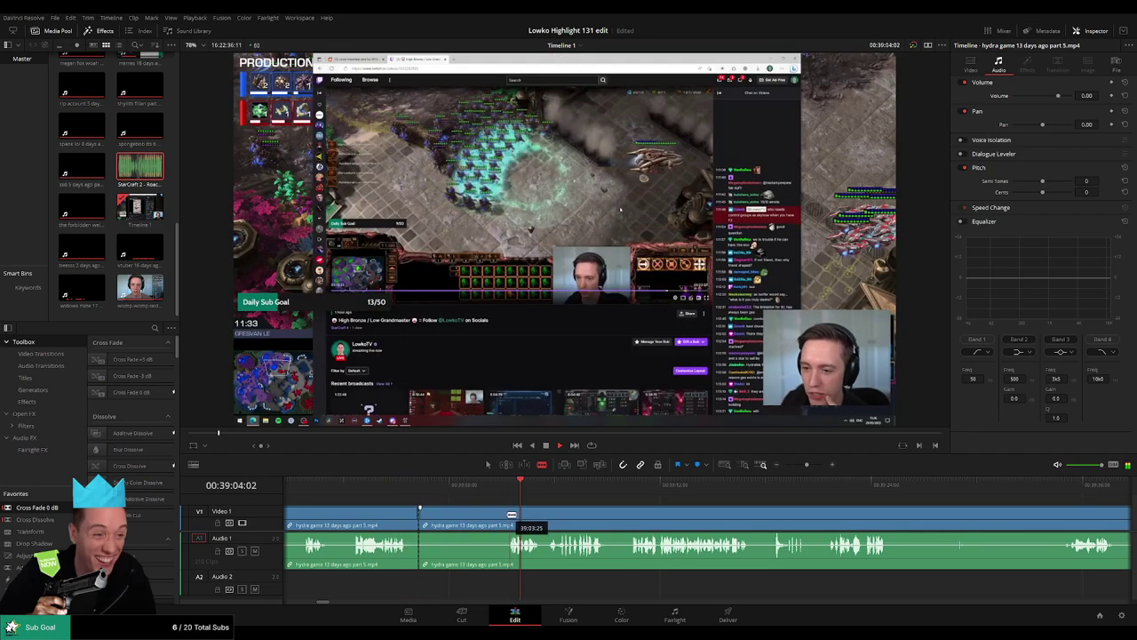
Step: Try to ripple-delete the pause between about 38:58:20 and 39:03:25, and undo the deletion together with its end split
left_click(508, 513)
key("a")
left_click(488, 521)
key("Delete")
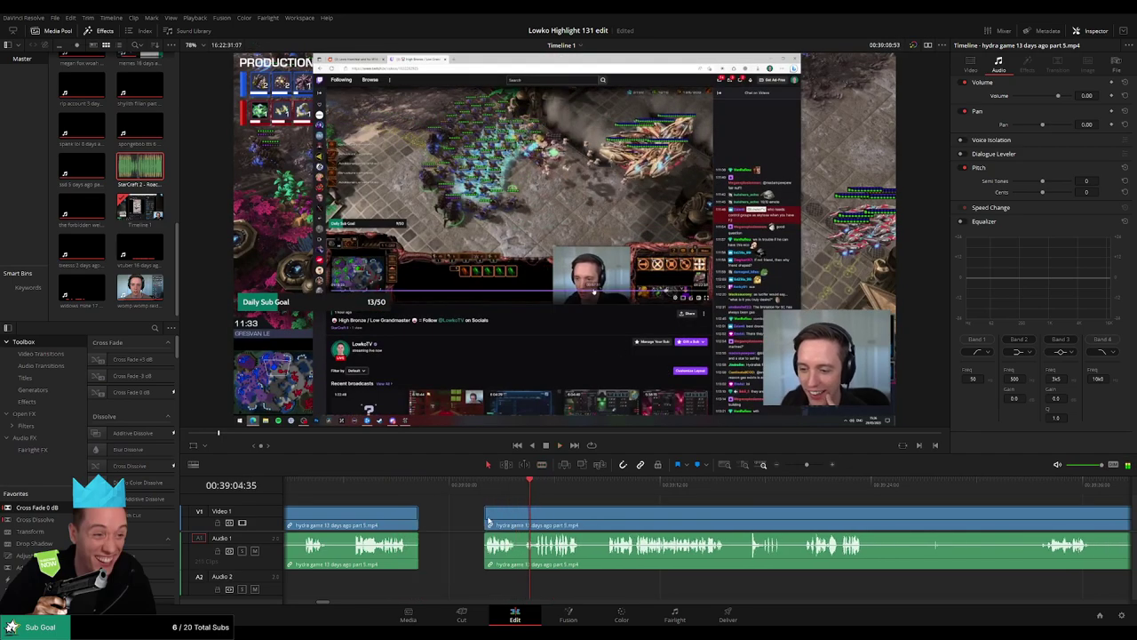
left_click(420, 485)
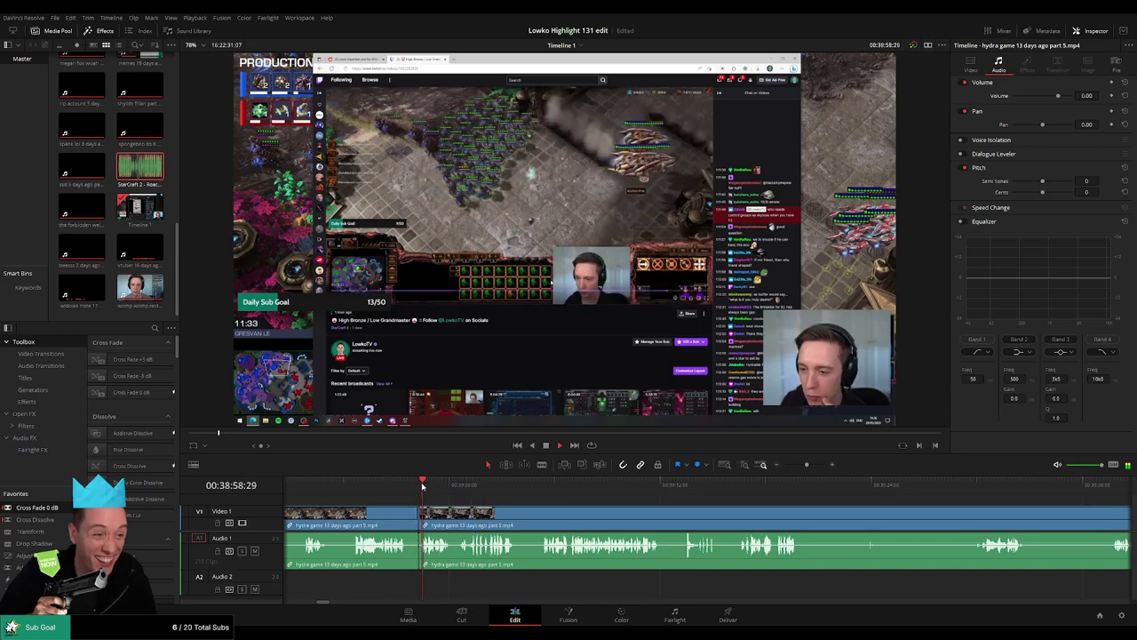
key("ctrl+z")
key("ctrl+z")
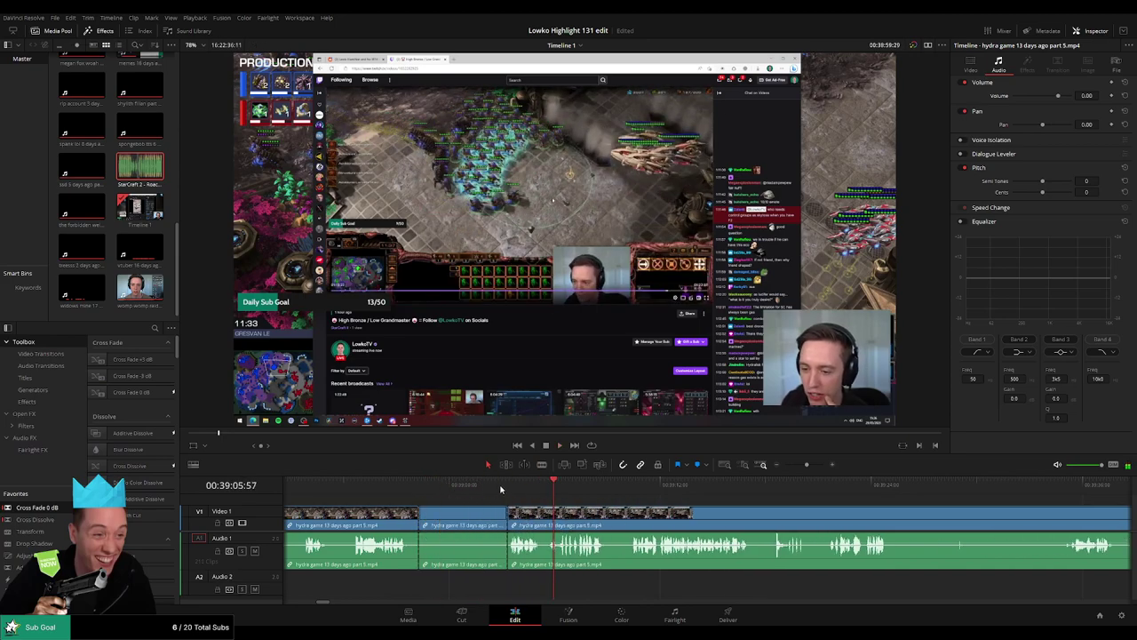
key("ctrl+z")
Step: Ripple-delete the shorter section between about 38:58:20 and 39:02:12, and add an audio cross fade at the join
left_click_drag(492, 486, 487, 482)
key("b")
left_click(488, 518)
key("a")
left_click(474, 525)
key("Delete")
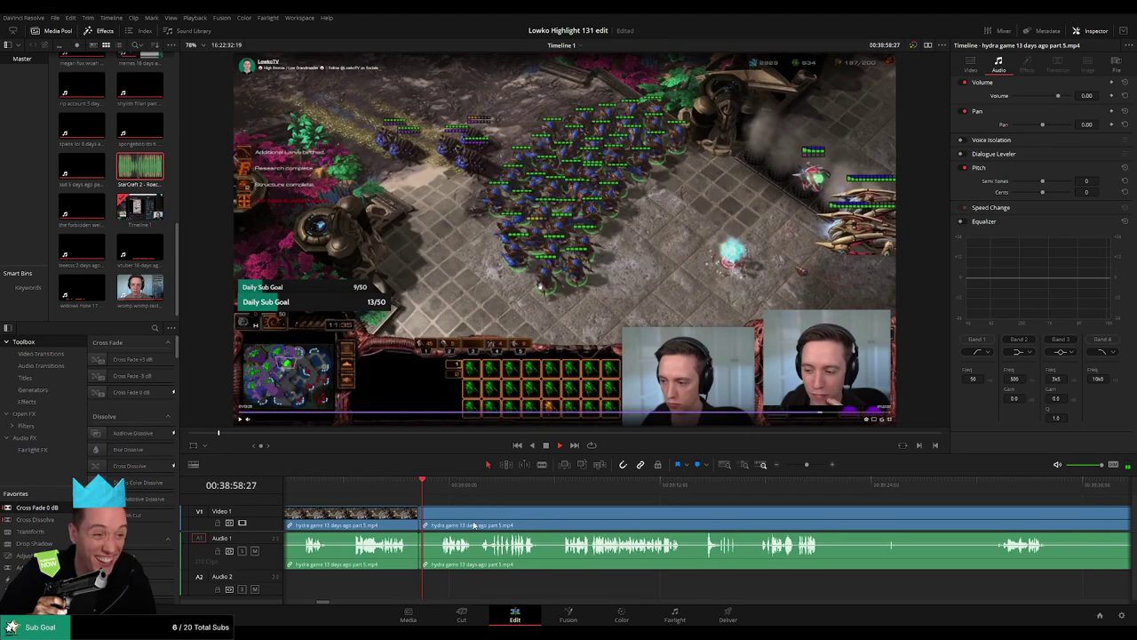
key("space")
left_click_drag(413, 551, 420, 550)
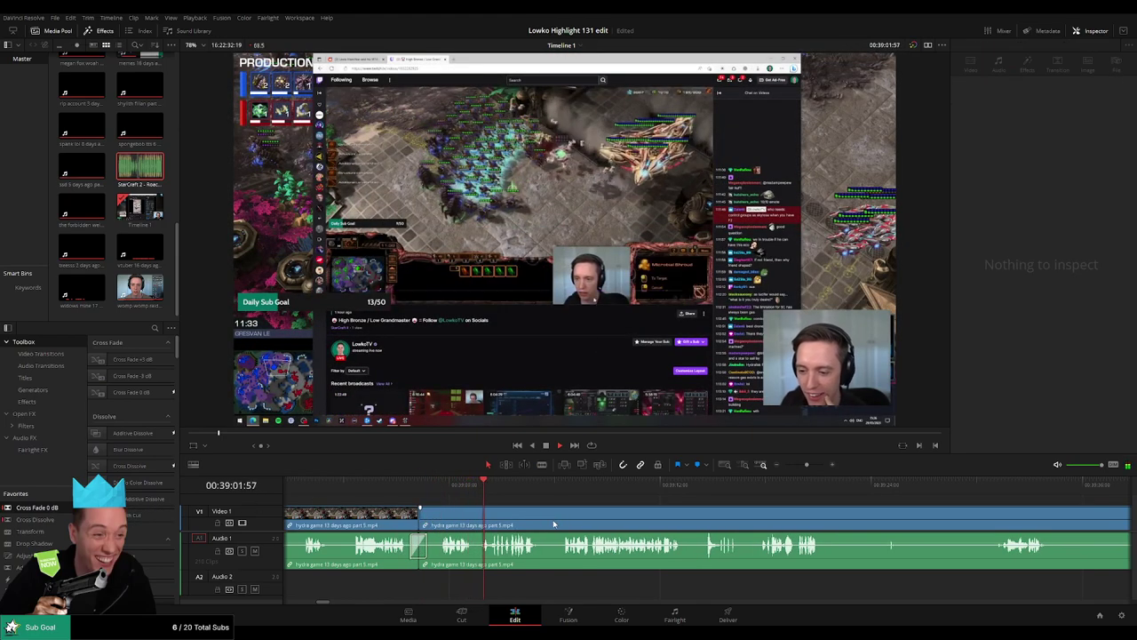
Step: Review the hydra game footage up to about 39:20:42, isolate the section between about 39:20:11 and 39:20:30, and silence its audio
scroll(589, 523, "right", 2)
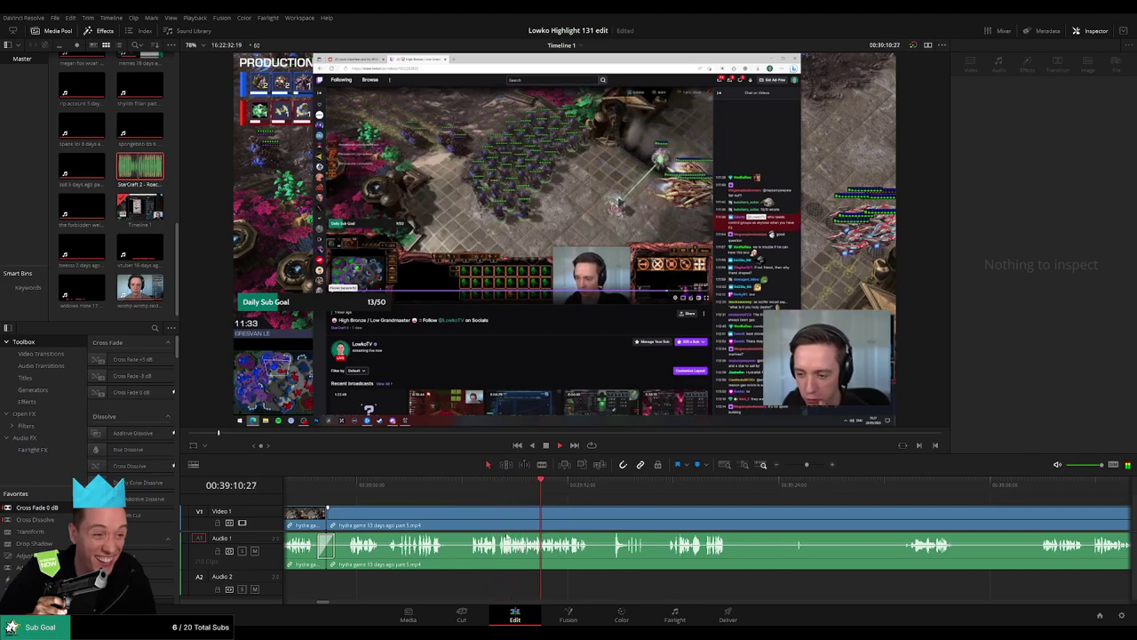
scroll(602, 512, "right", 4)
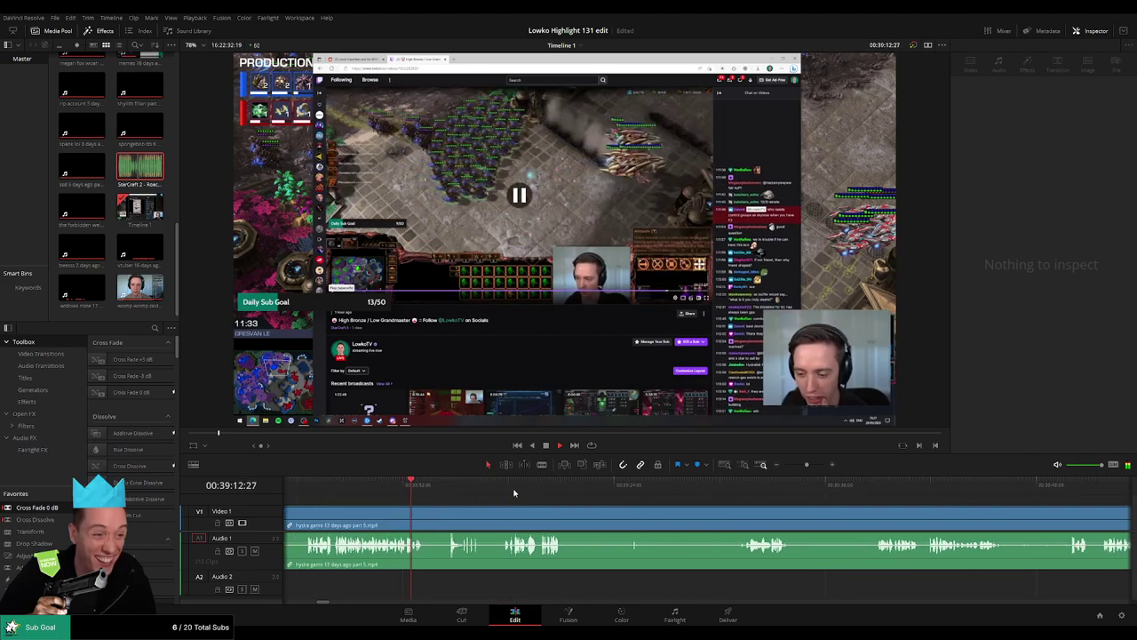
left_click(444, 484)
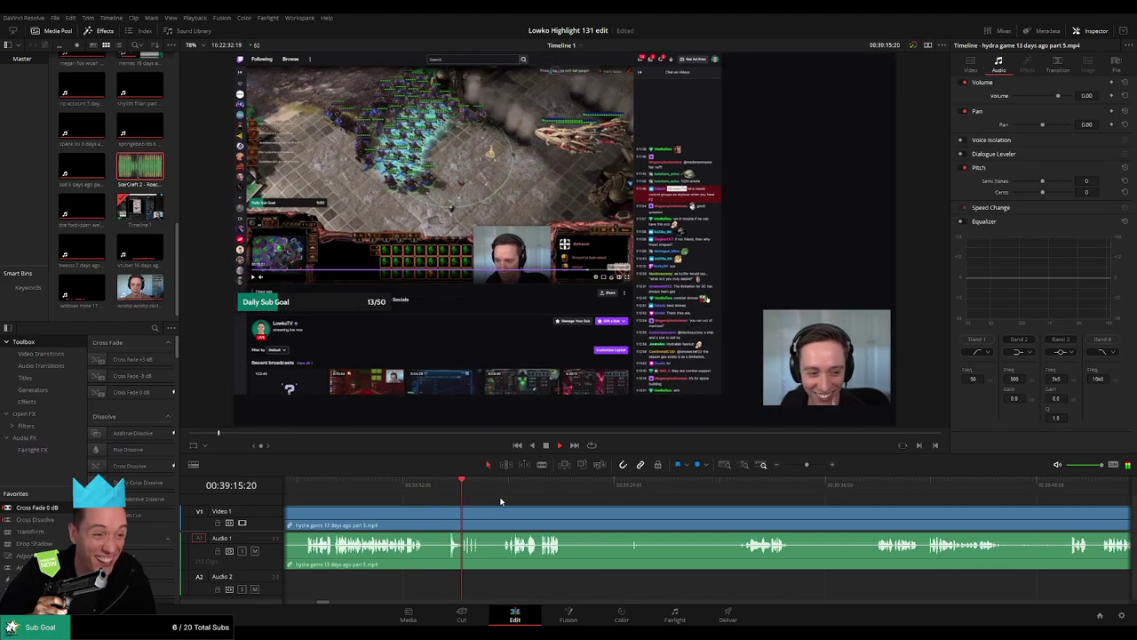
left_click(500, 495)
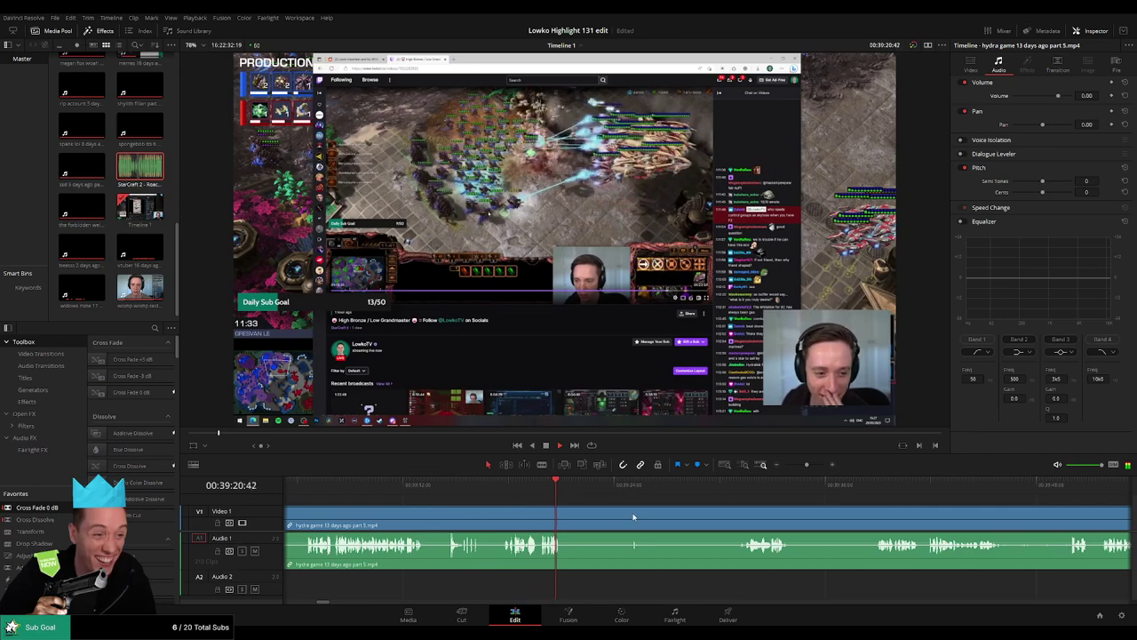
left_click(483, 487)
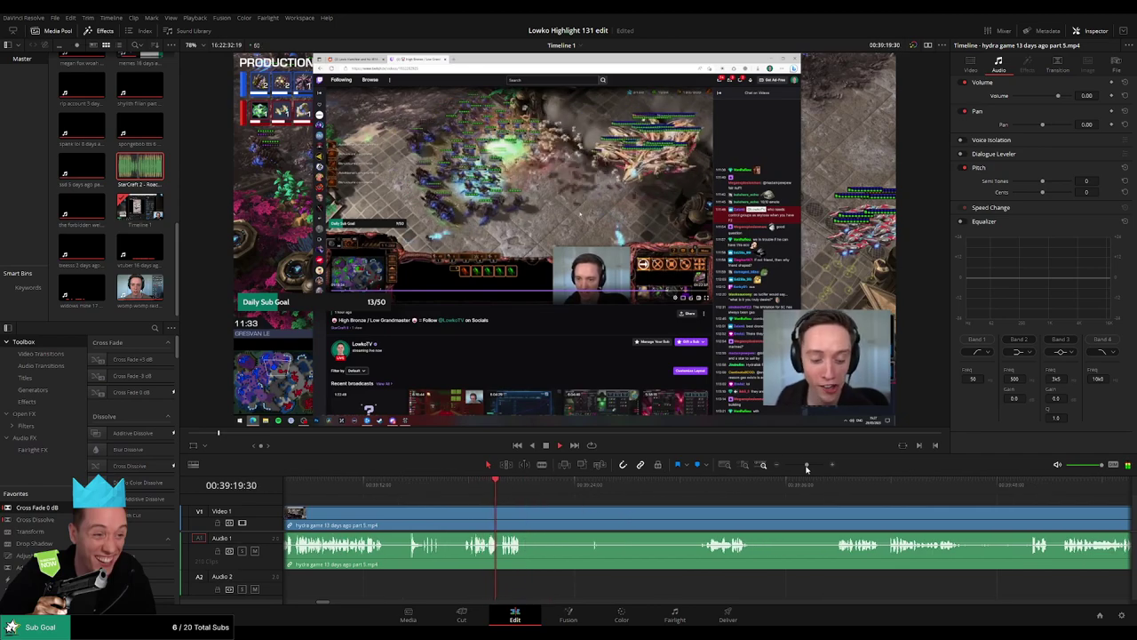
left_click_drag(807, 465, 813, 469)
left_click(664, 496)
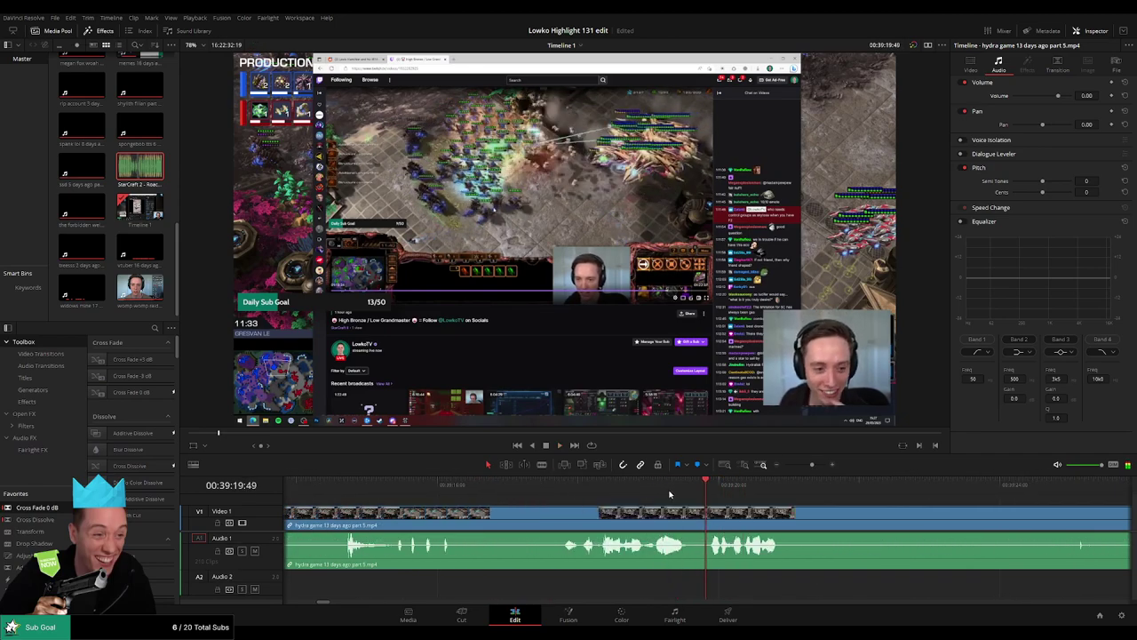
left_click_drag(711, 502, 753, 502)
left_click(731, 514)
left_click(753, 516)
key("a")
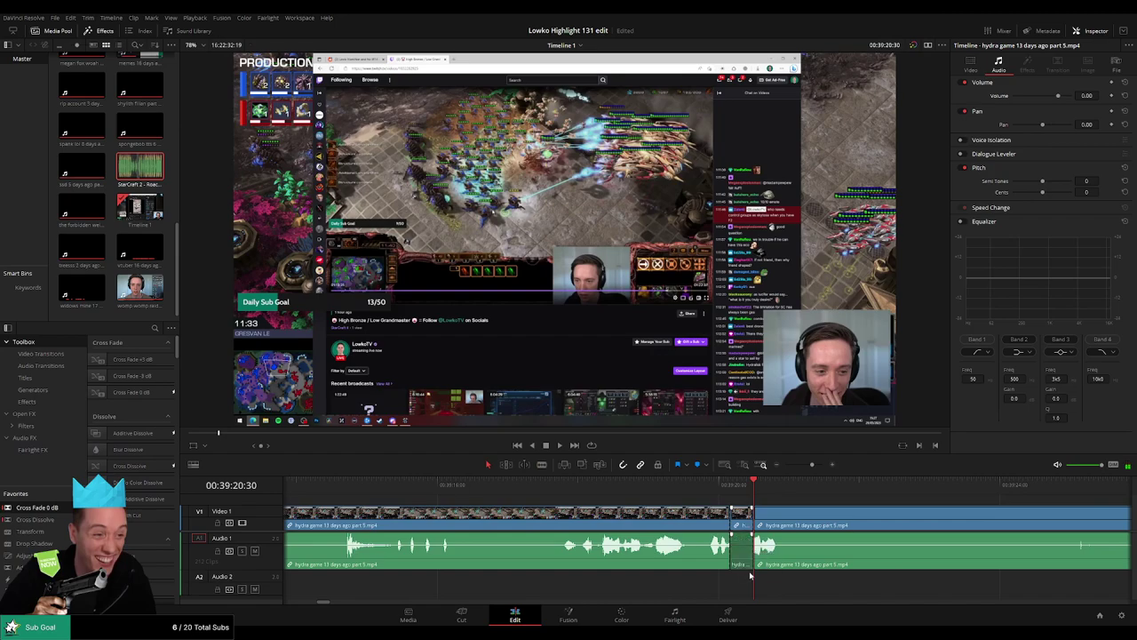
Step: Place a short piece of StarCraft 2 - Roach Quotes.mp3 on Audio 2 beneath the silenced section, and open its volume for editing
left_click_drag(140, 166, 752, 588)
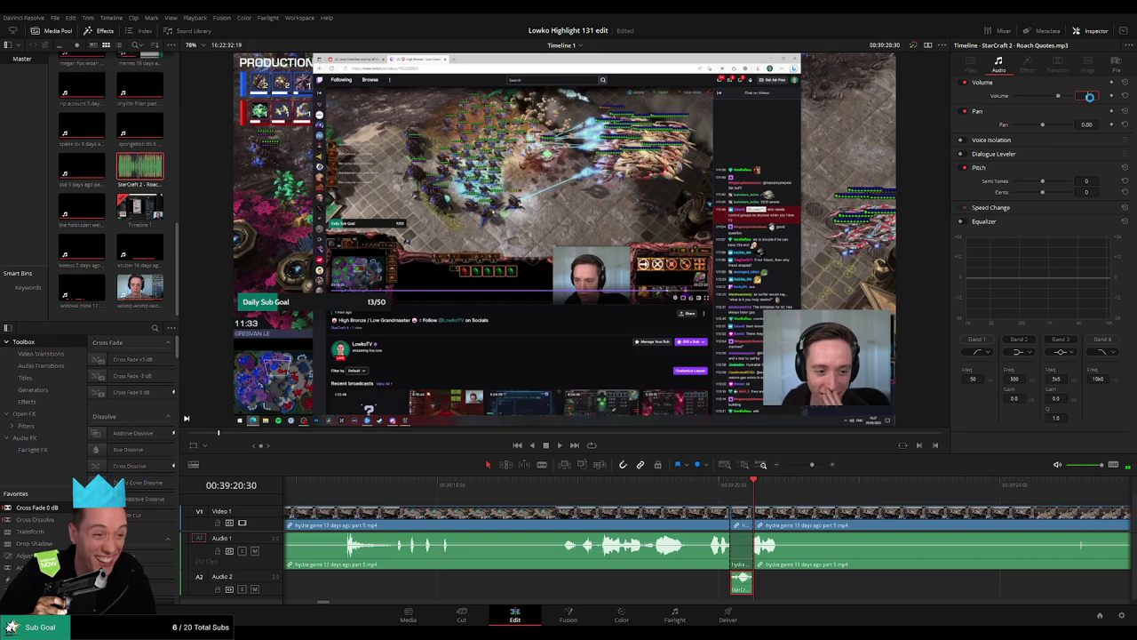
left_click_drag(812, 465, 807, 465)
left_click(777, 501)
Step: Ripple-delete the hydra clip stretch between about 39:23:38 and 39:38:55, and add an audio cross fade at the join
left_click(732, 491)
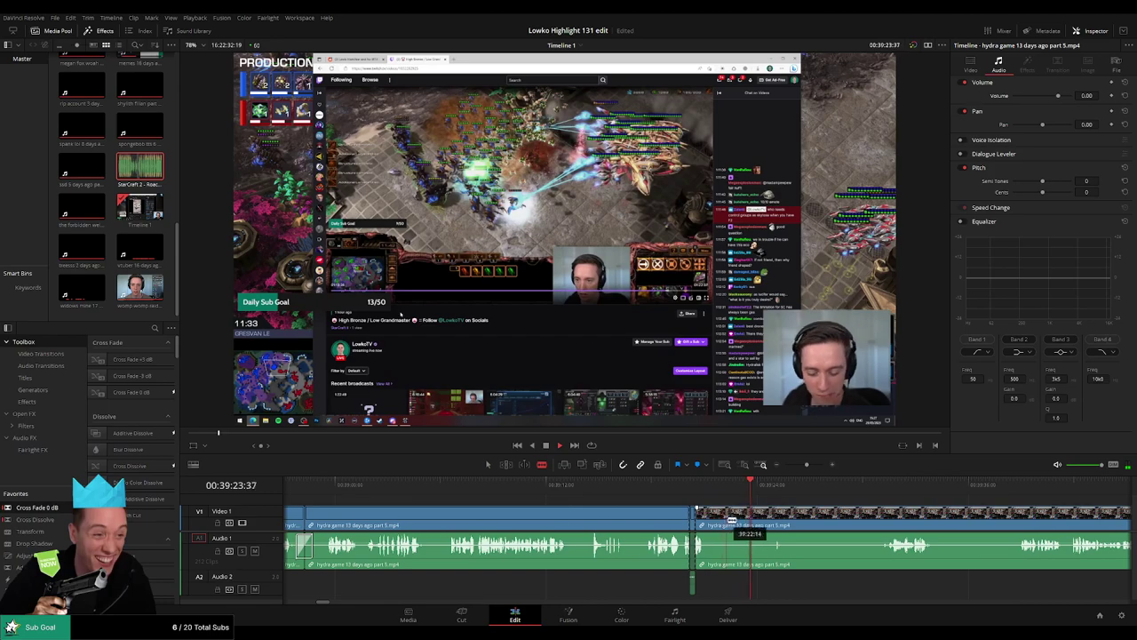
left_click(754, 516)
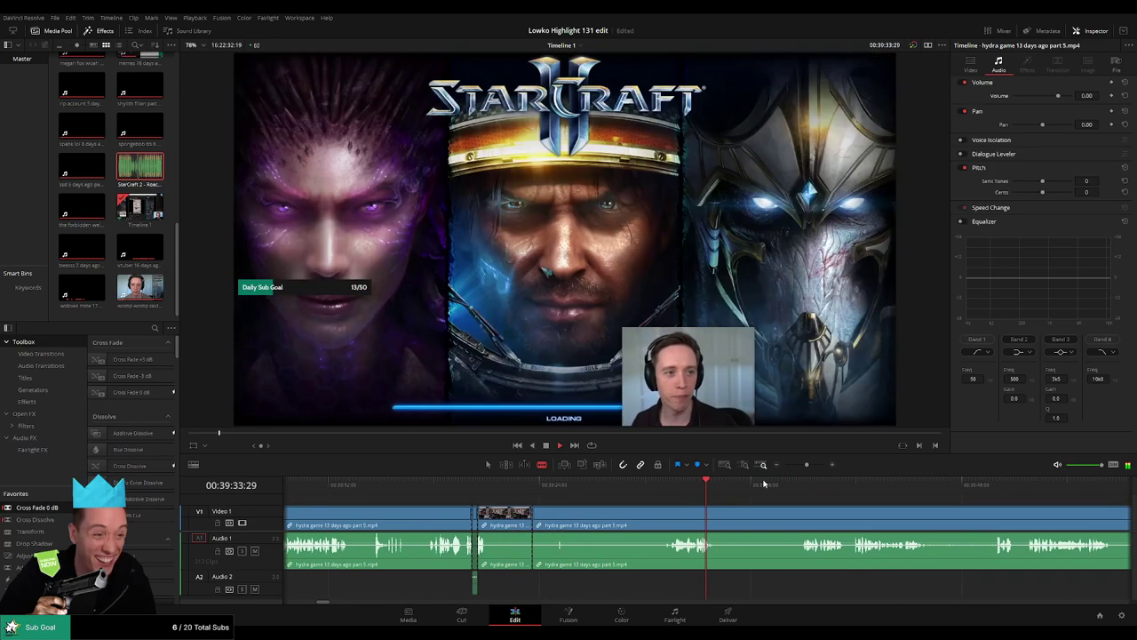
left_click(807, 485)
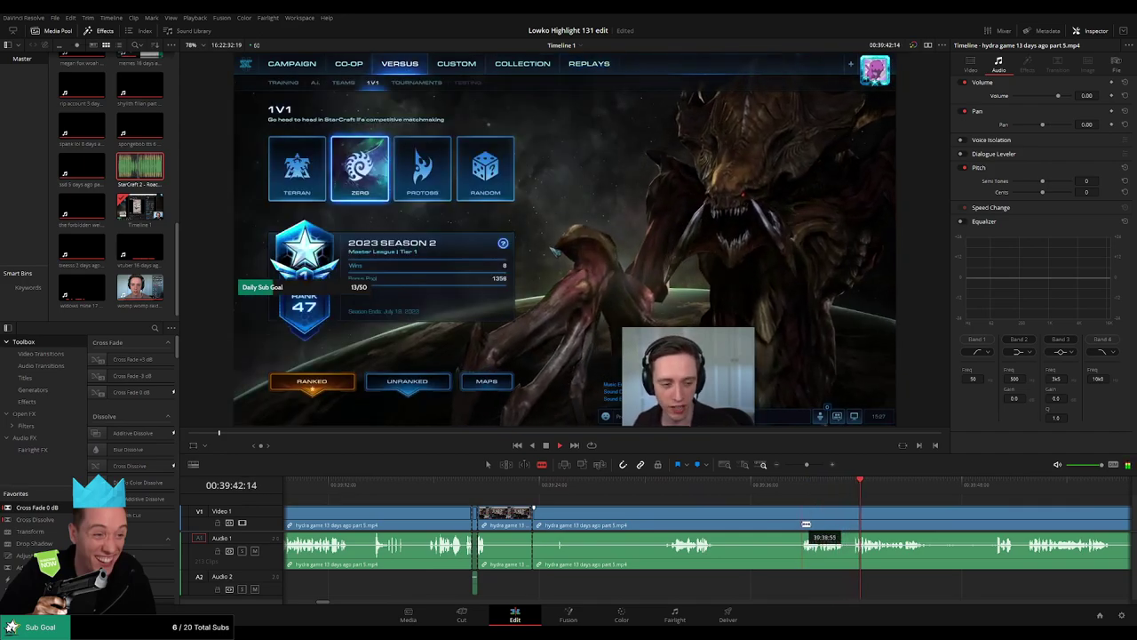
left_click(801, 525)
key("a")
left_click(770, 523)
key("Delete")
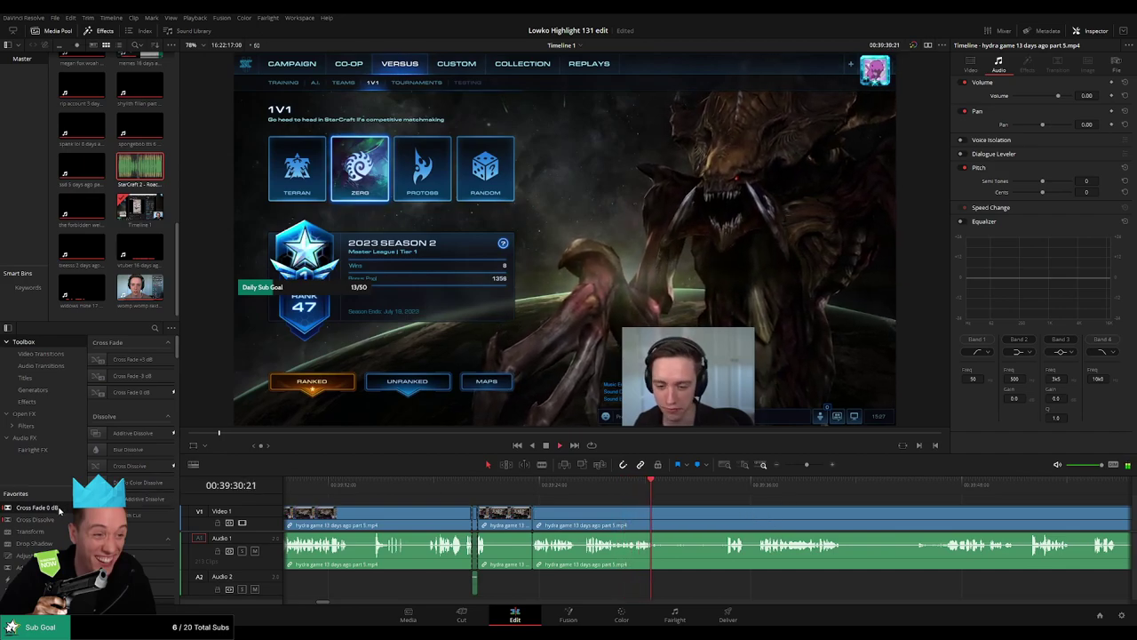
key("space")
key("space")
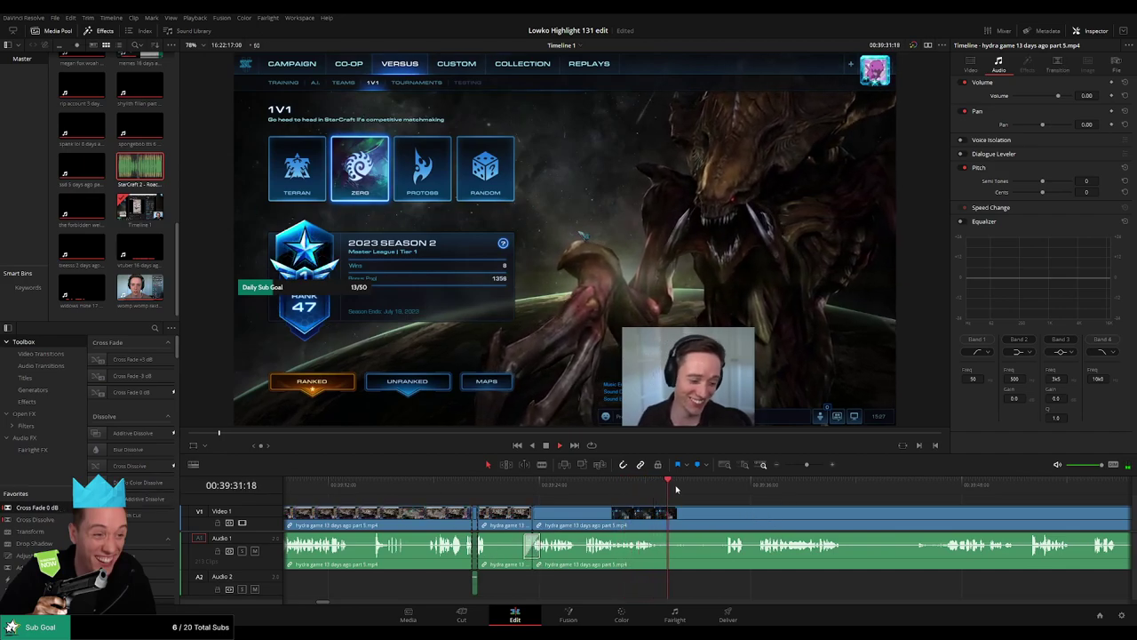
Step: Ripple-delete the menu-screen footage between about 39:41:23 and 39:51:52, and add an audio cross fade at the join
left_click_drag(814, 522, 590, 503)
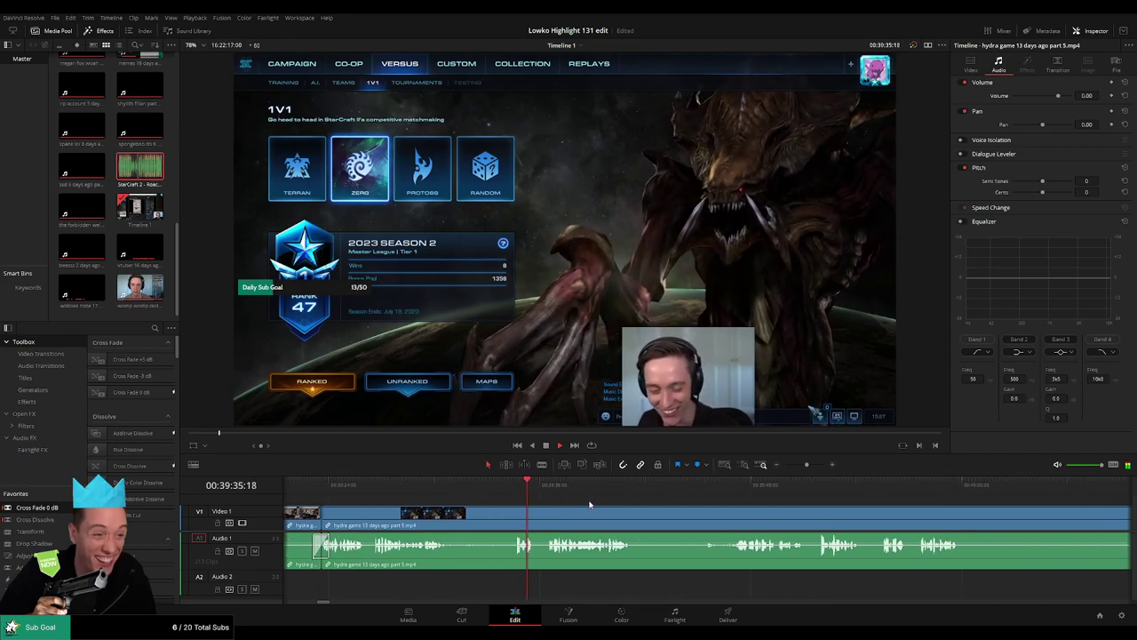
scroll(667, 518, "right", 2)
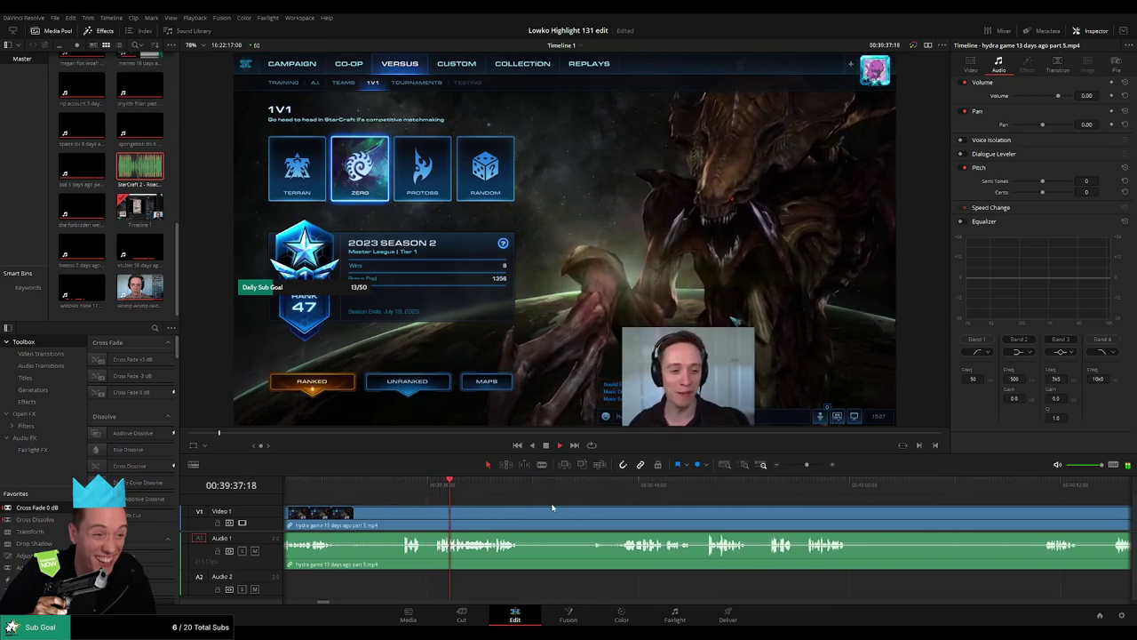
left_click(522, 513)
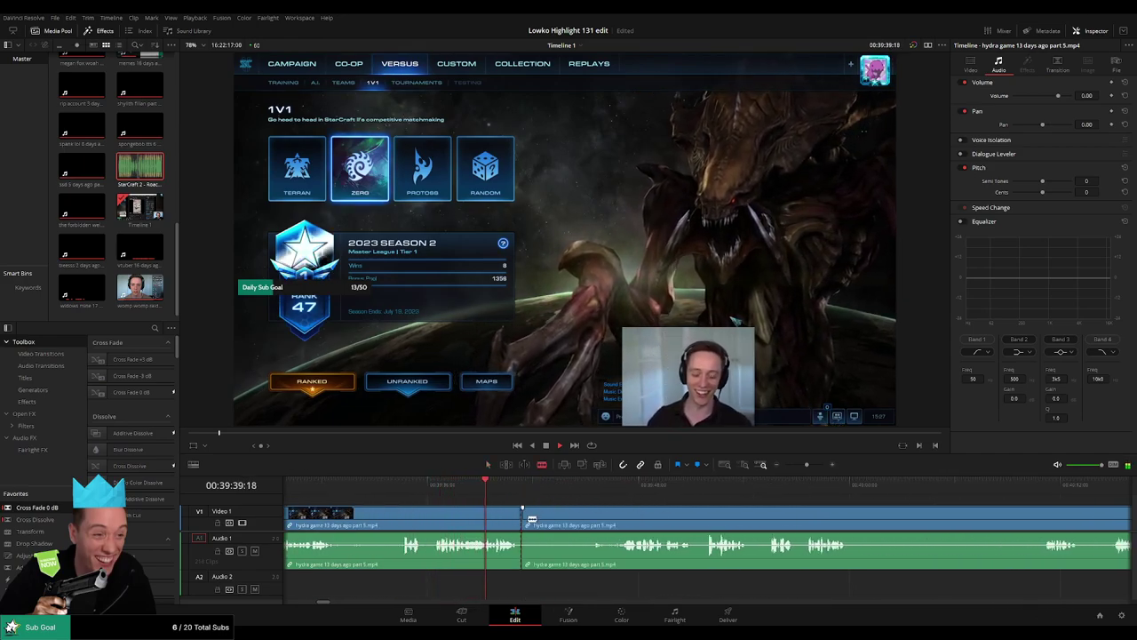
left_click(619, 485)
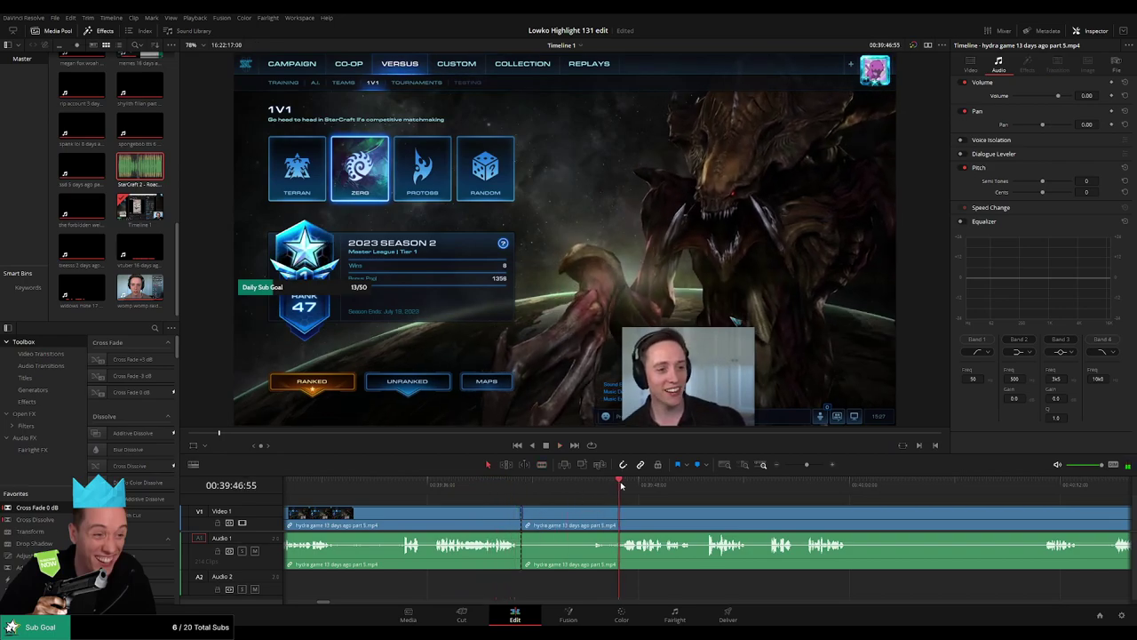
left_click_drag(638, 487, 709, 491)
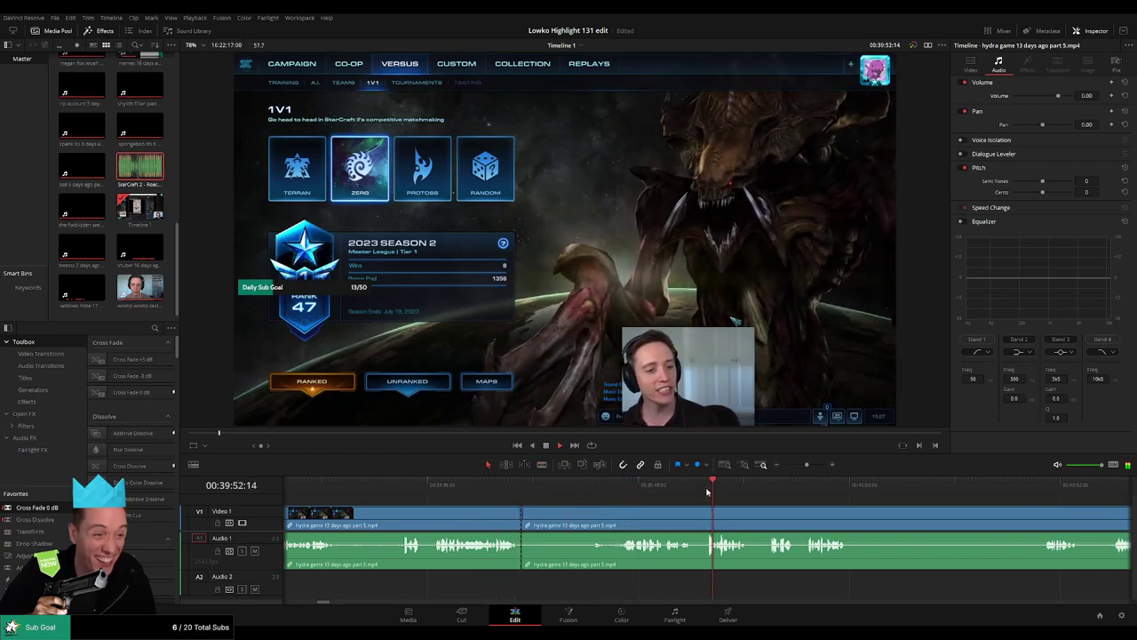
left_click(708, 513)
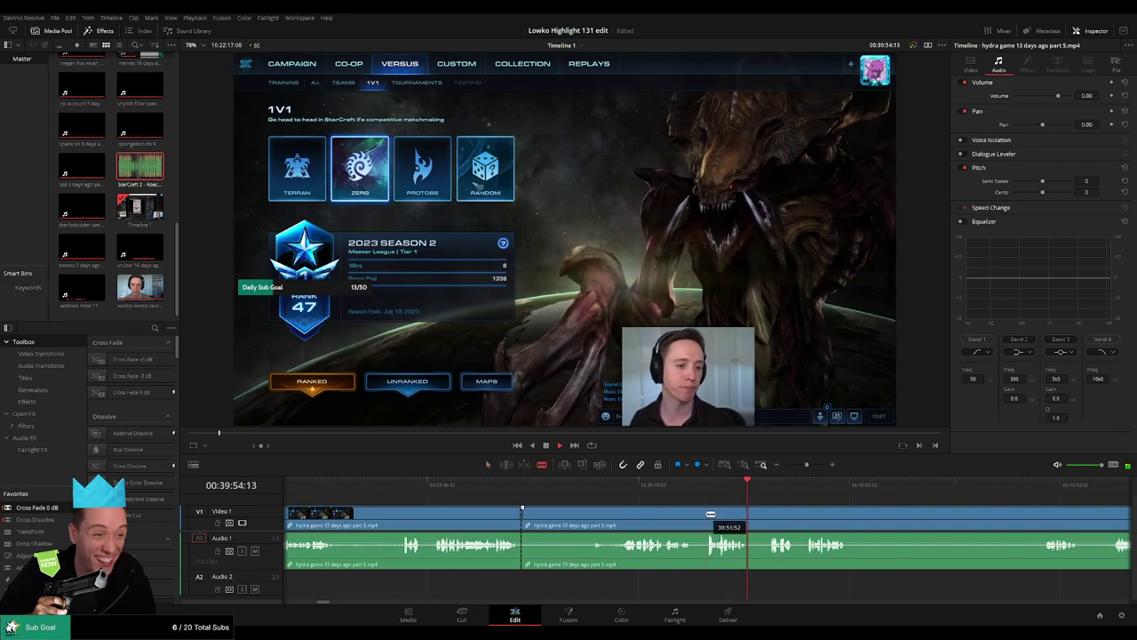
key("a")
left_click(685, 520)
key("Delete")
left_click(685, 520)
key("Delete")
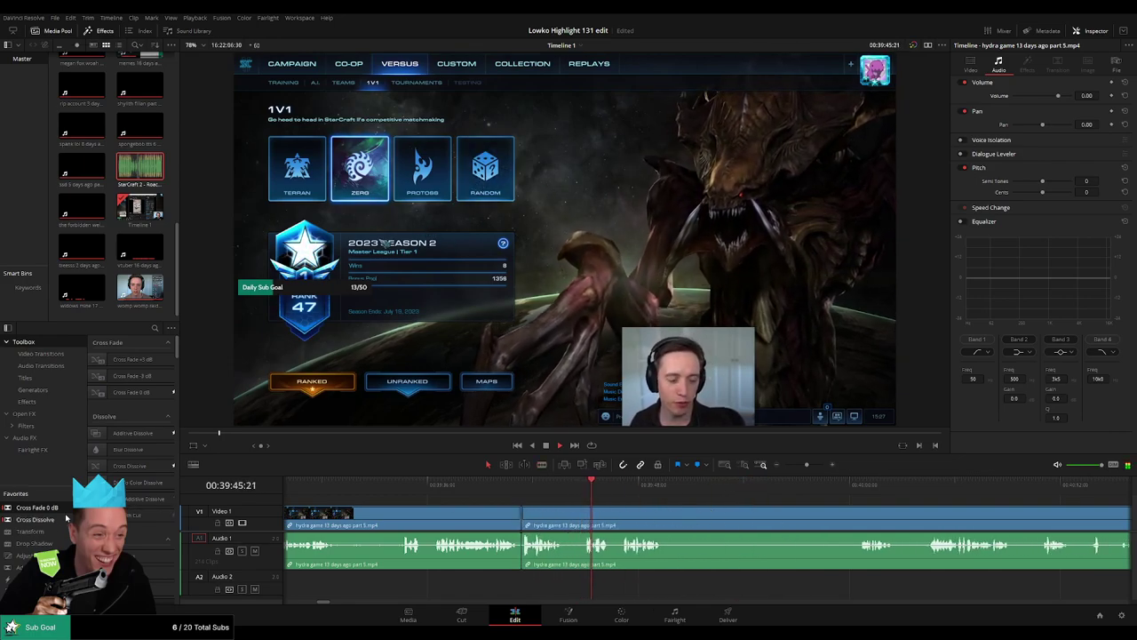
key("space")
Step: Split the hydra game clip at about 39:49:36 where the speech ends, and ripple-delete the remainder up to the protoss clip
scroll(664, 517, "right", 2)
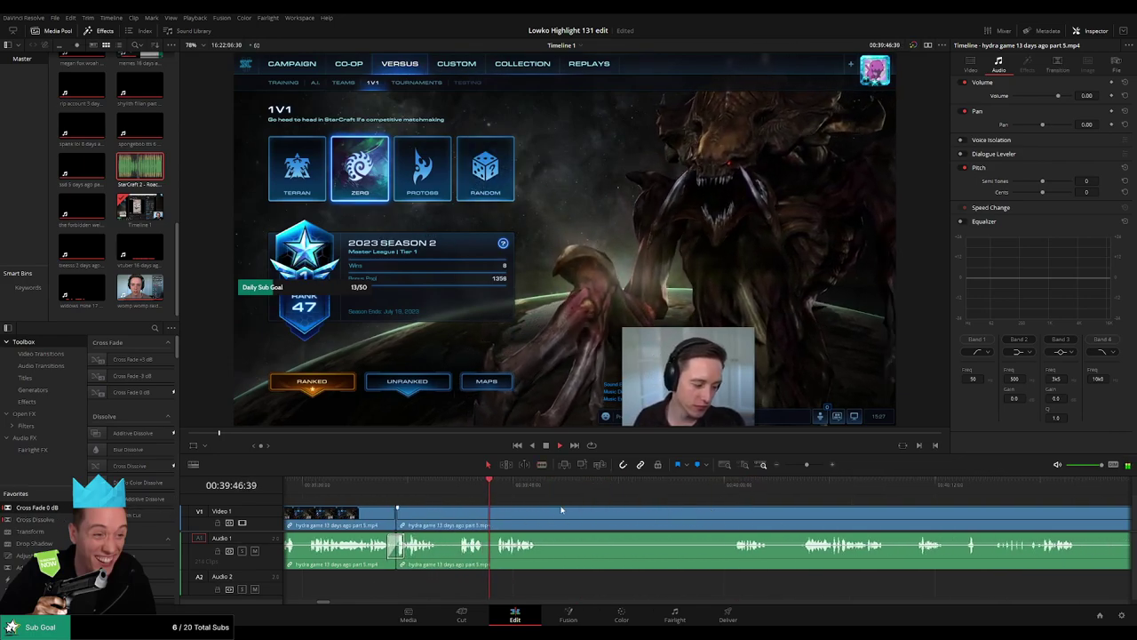
scroll(536, 507, "right", 1)
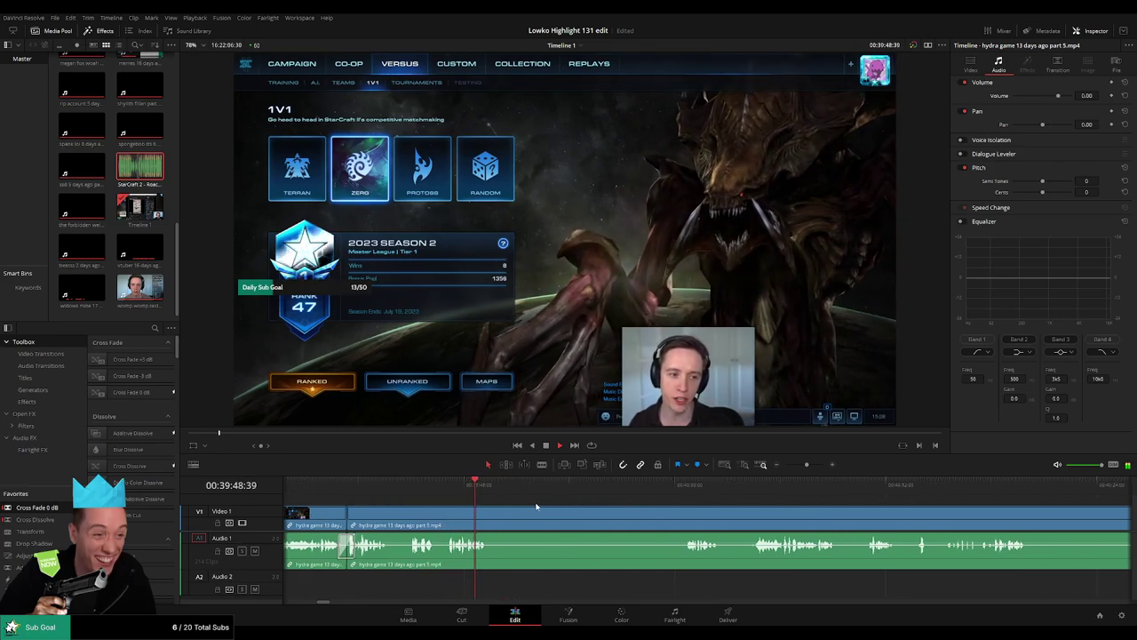
key("b")
left_click(494, 524)
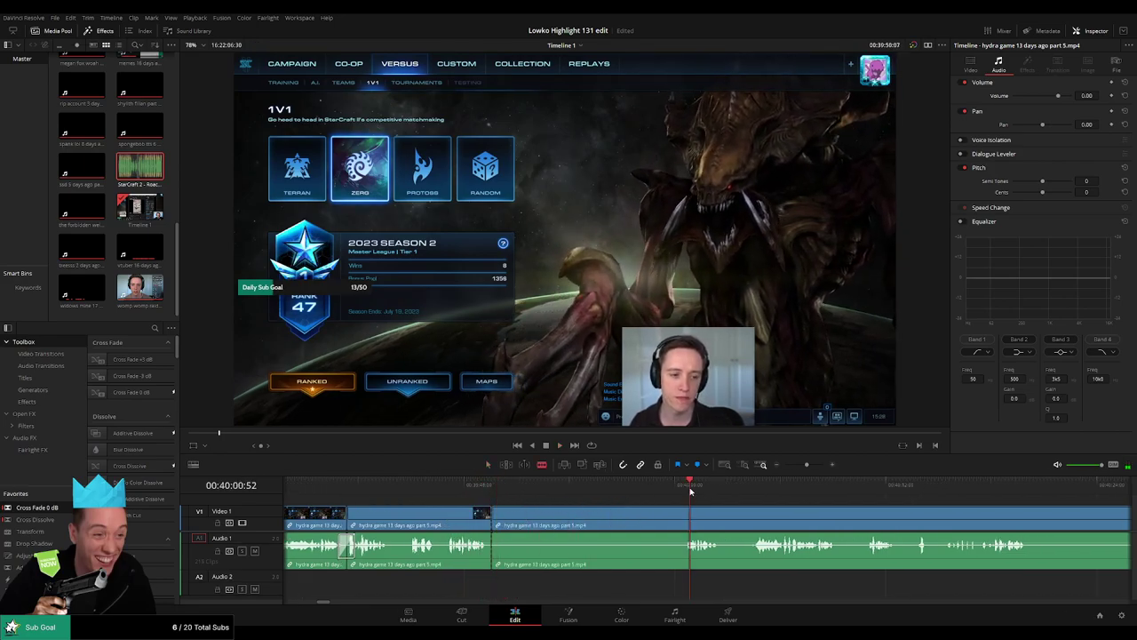
key("space")
left_click(750, 485)
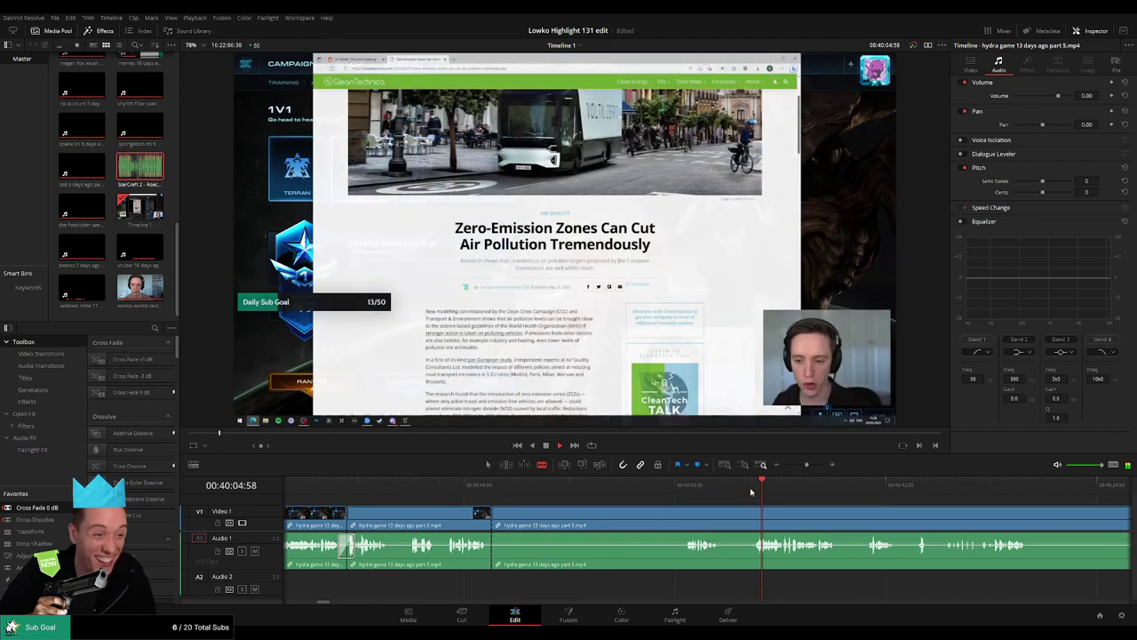
left_click_drag(810, 466, 780, 475)
left_click(713, 522)
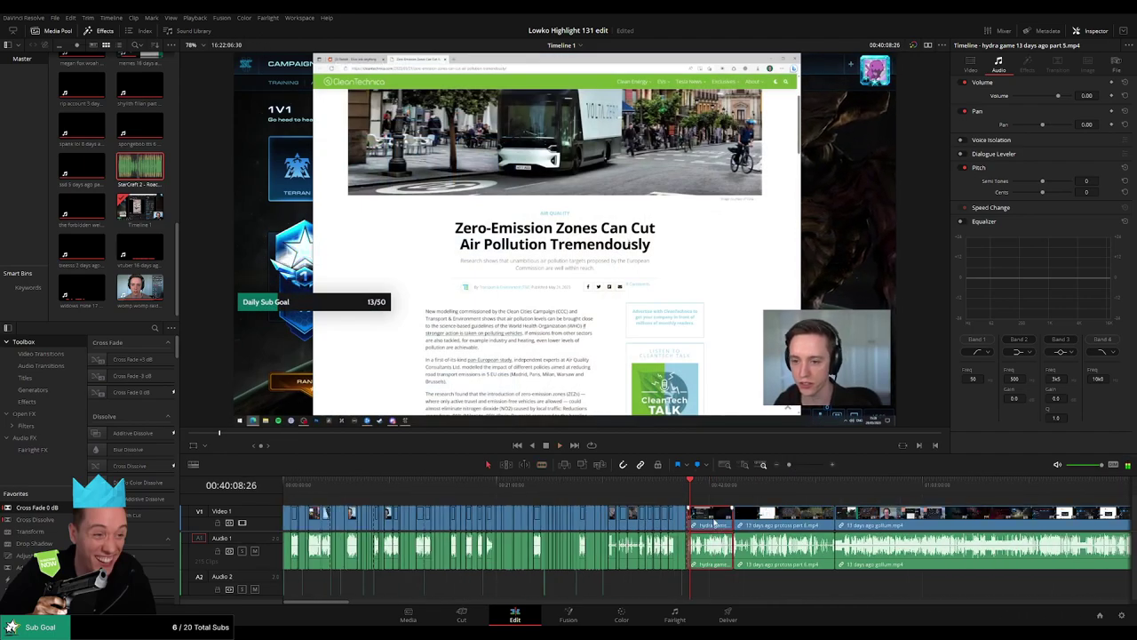
key("Delete")
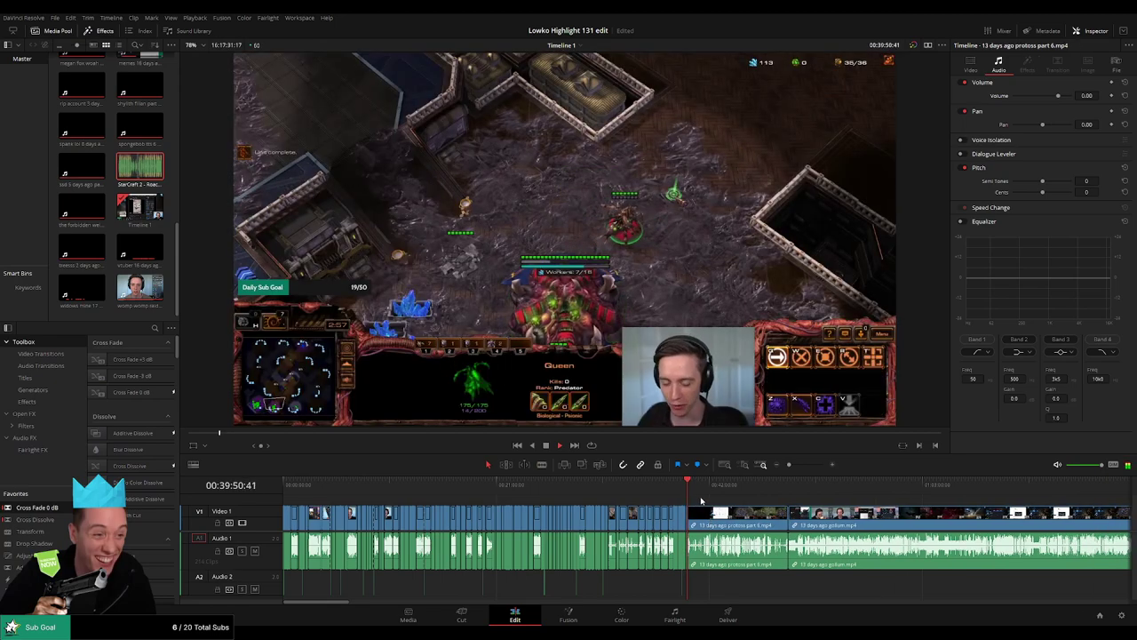
Step: Skim the 13 days ago protoss part 6 clip up to about 49:40, and ripple-delete the whole clip
left_click(799, 463)
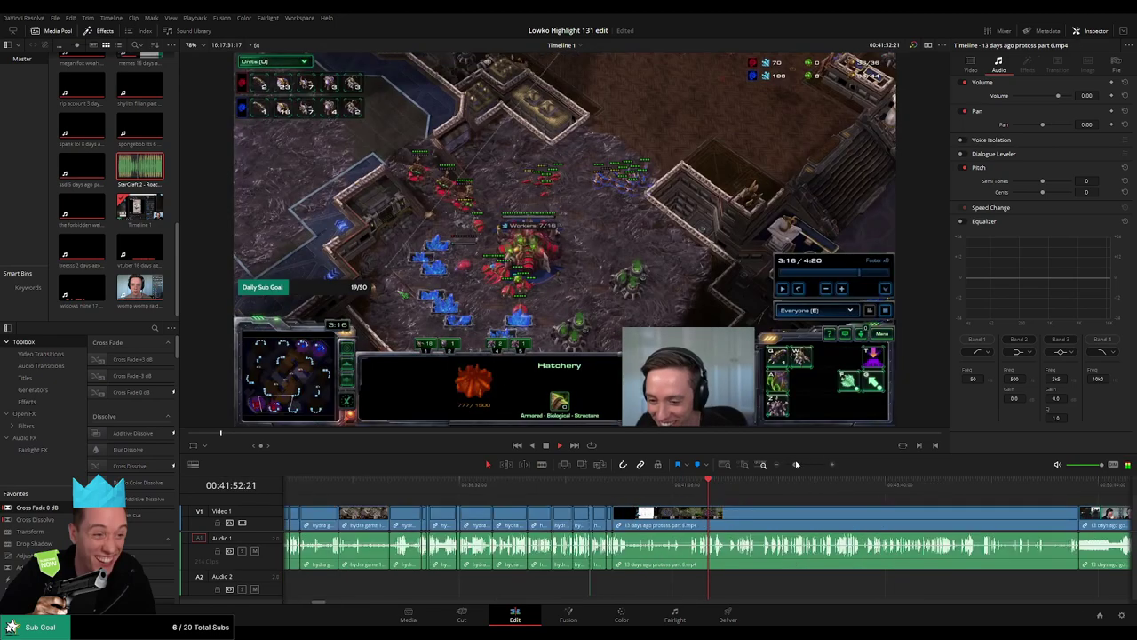
left_click(895, 489)
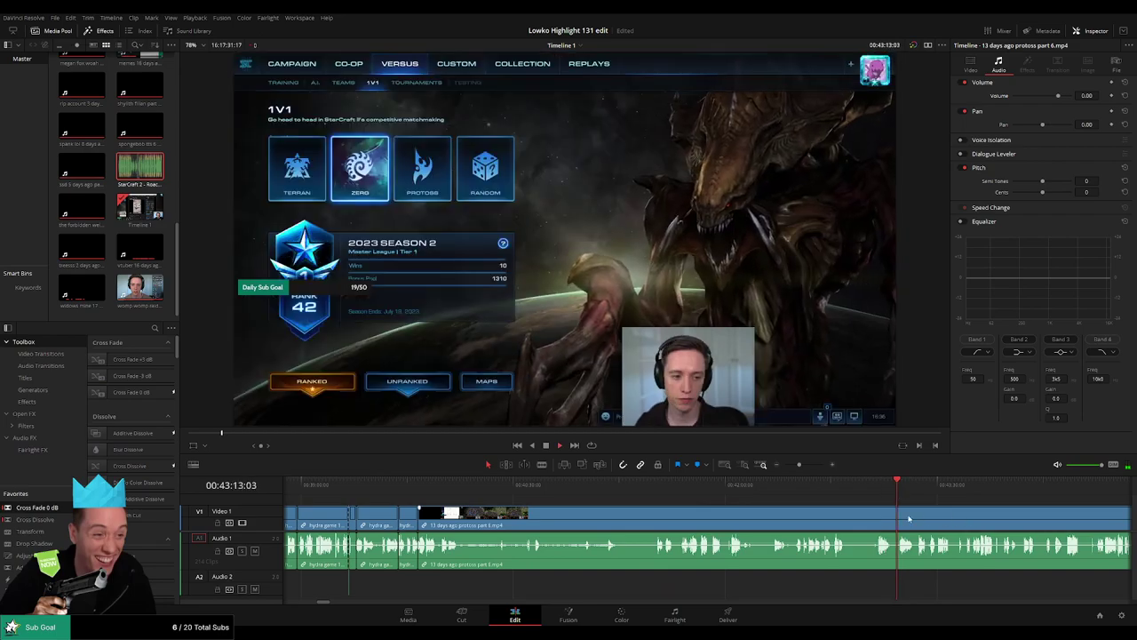
scroll(909, 517, "right", 4)
left_click(782, 490)
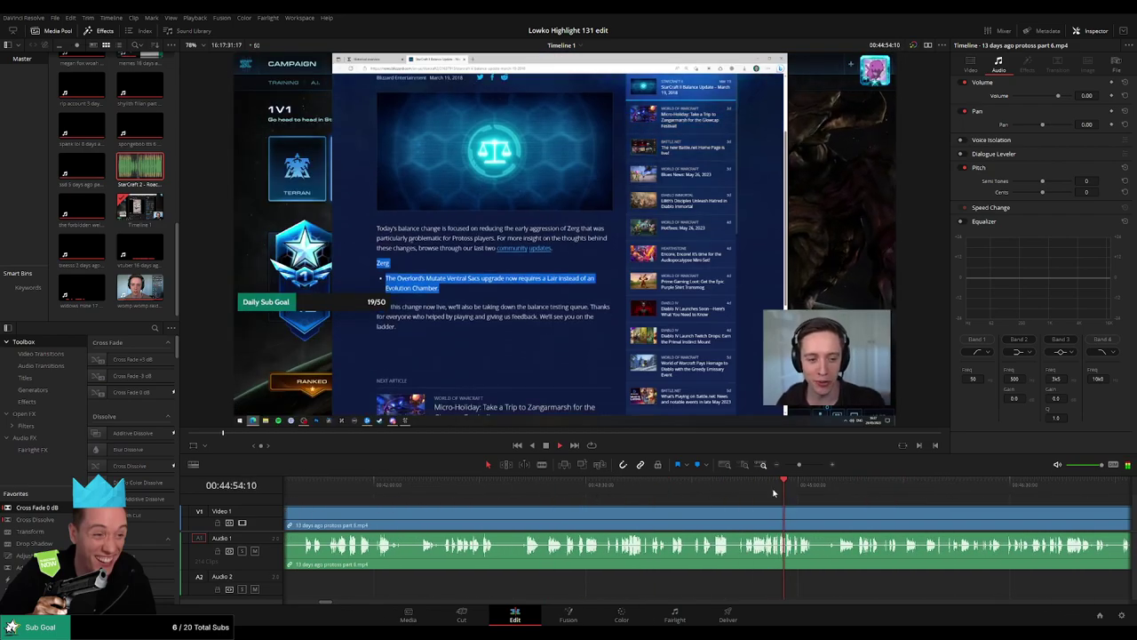
left_click(672, 485)
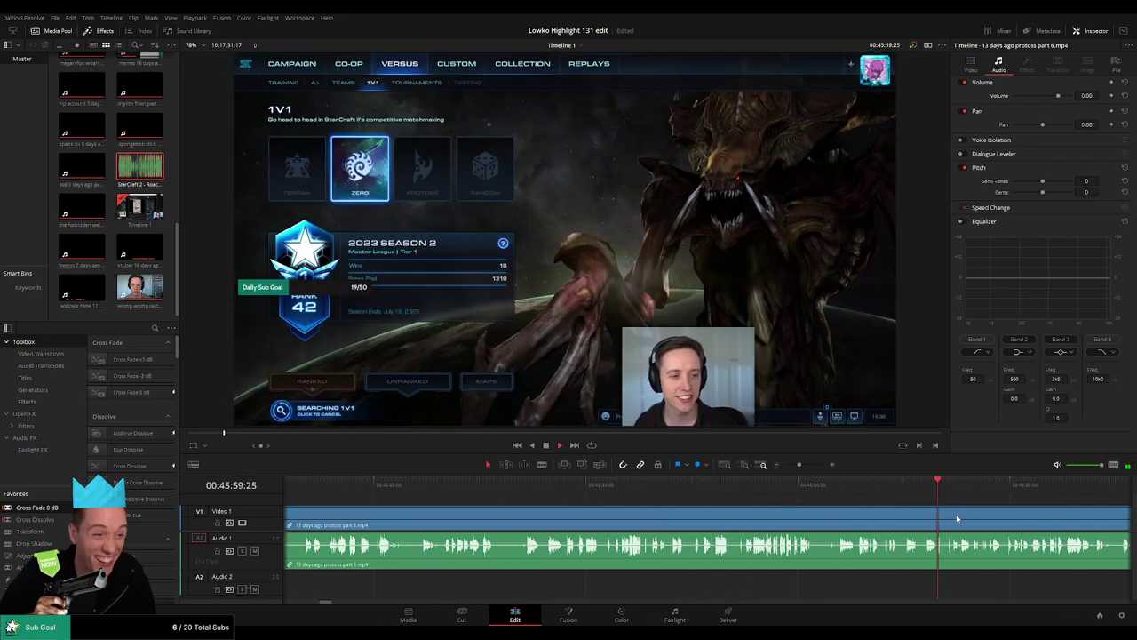
left_click(846, 486)
left_click_drag(857, 492, 980, 511)
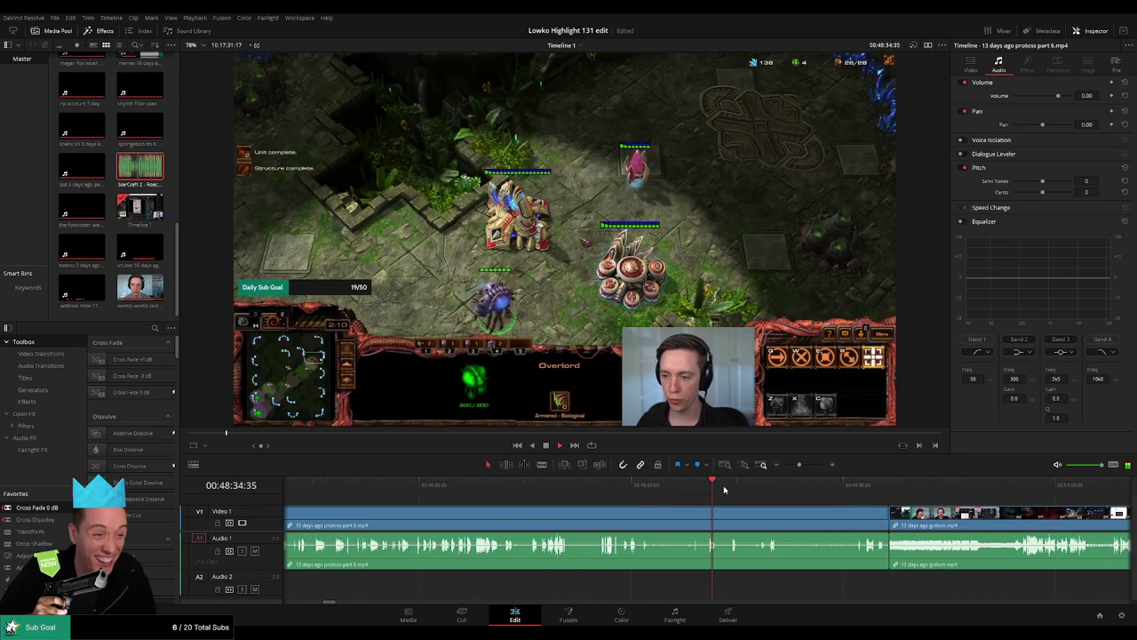
left_click_drag(844, 488, 865, 496)
left_click(815, 519)
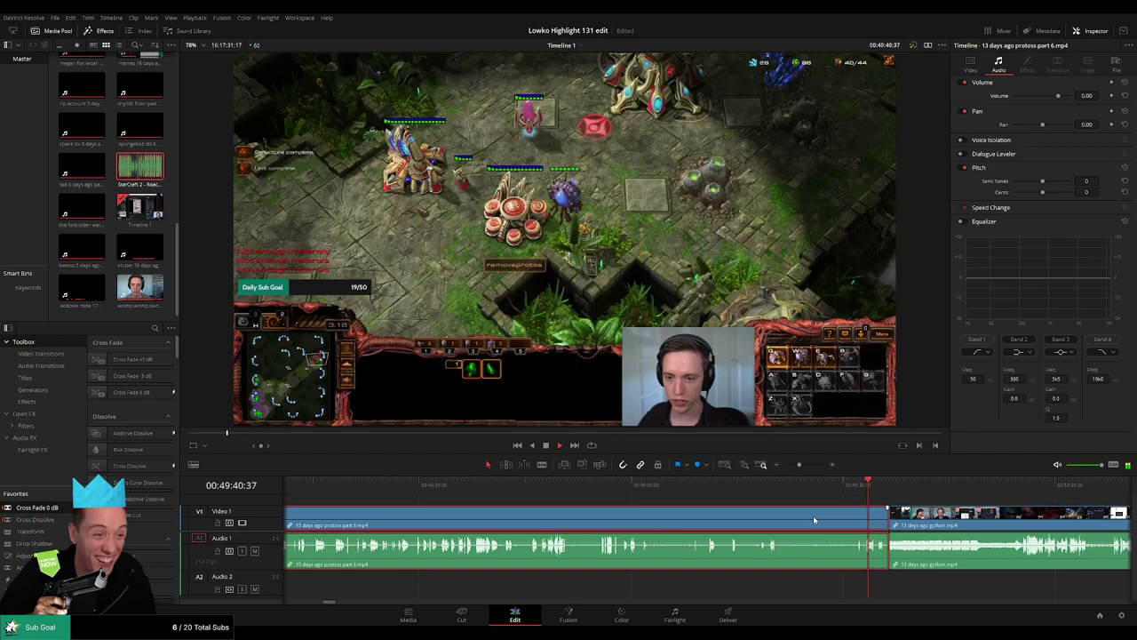
key("Delete")
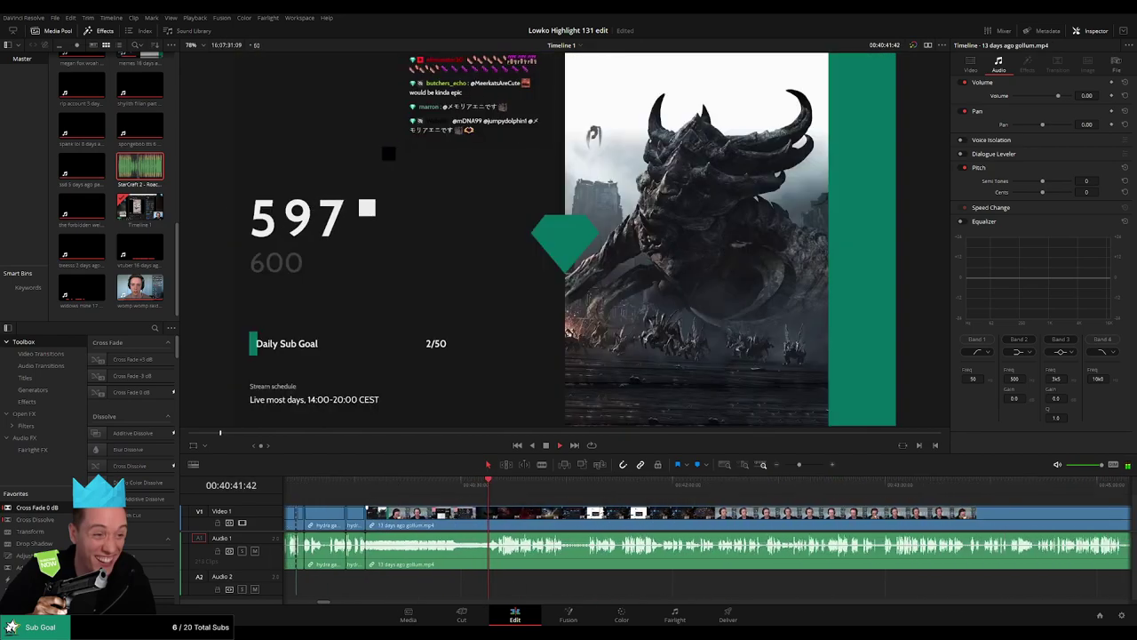
Step: Skim the 13 days ago gollum clip from about 40:41 to 49:27 for where the Gollum topic begins
left_click(625, 502)
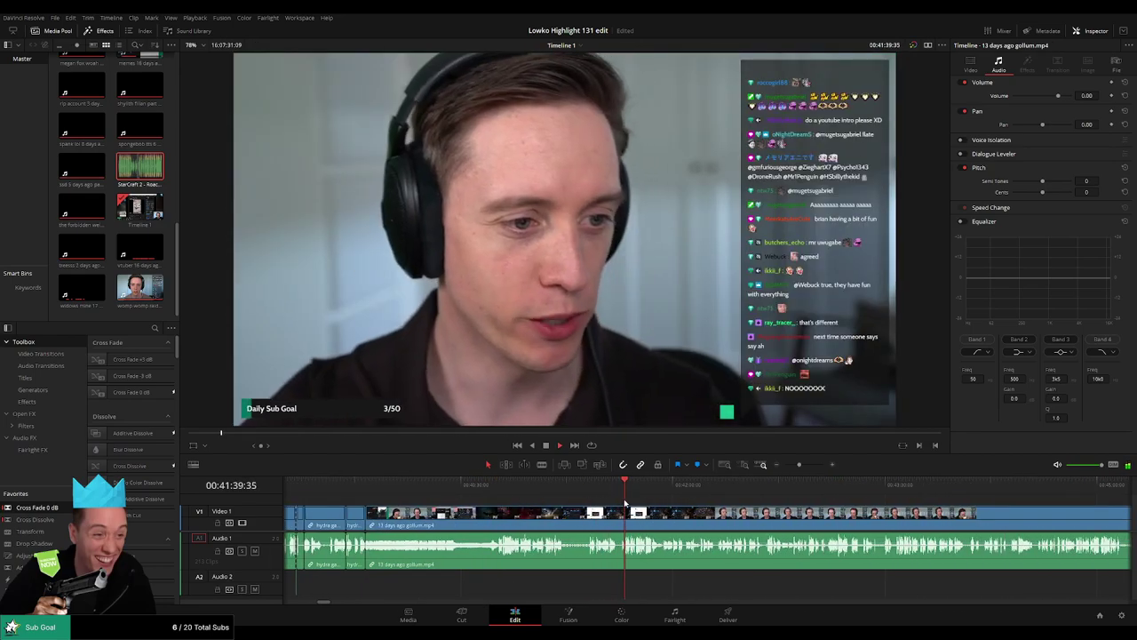
left_click(856, 493)
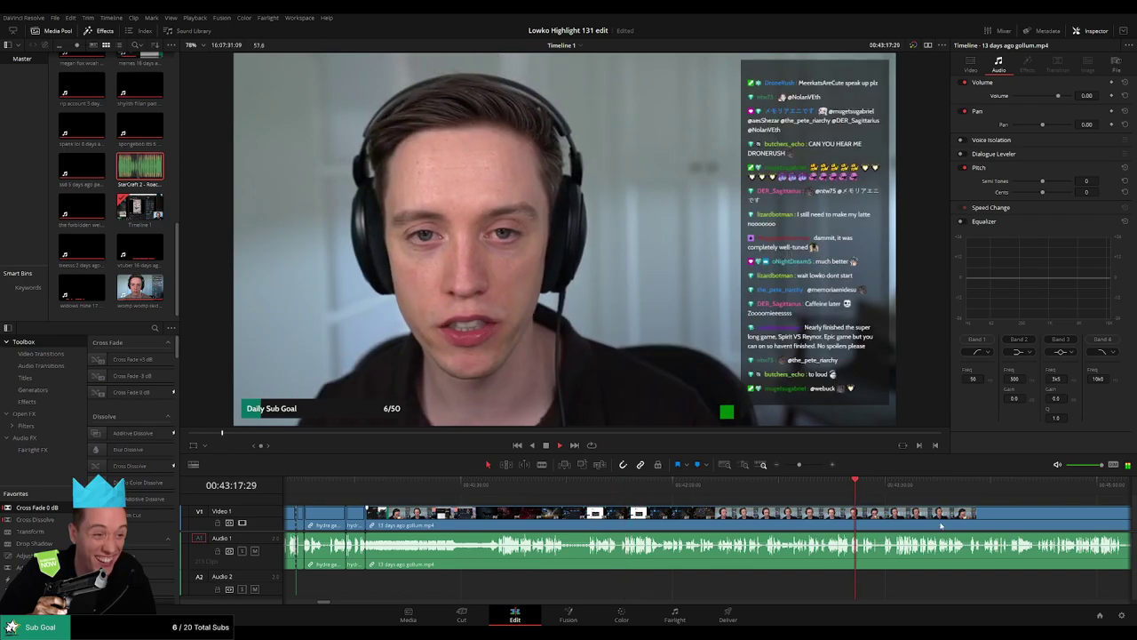
scroll(536, 501, "right", 4)
left_click(566, 495)
left_click(634, 496)
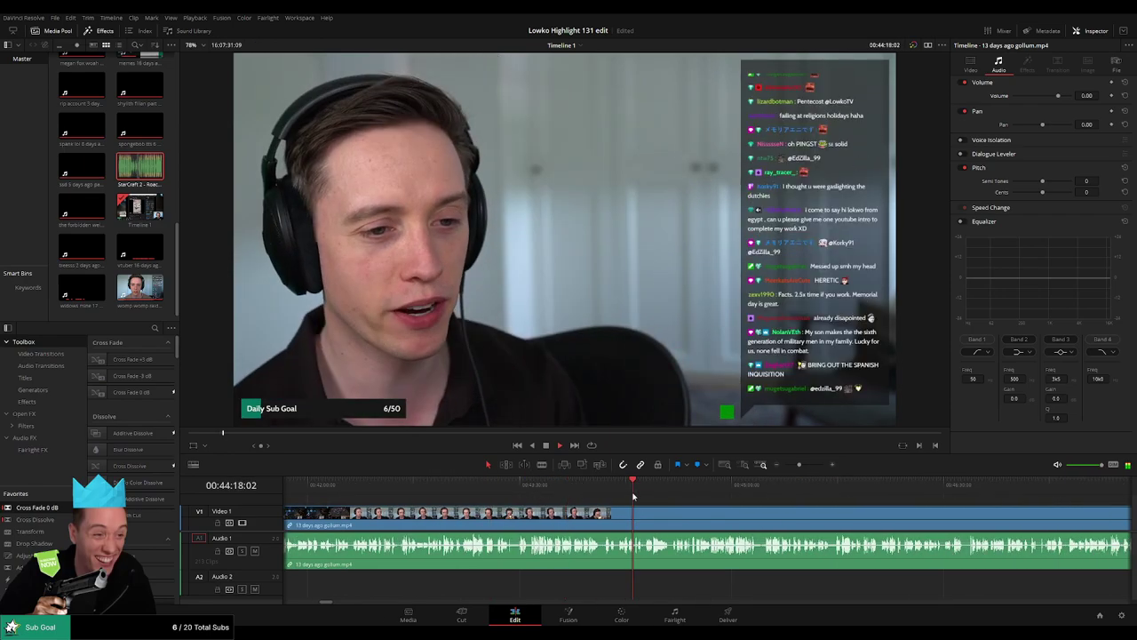
left_click(767, 494)
left_click(793, 504)
left_click(838, 494)
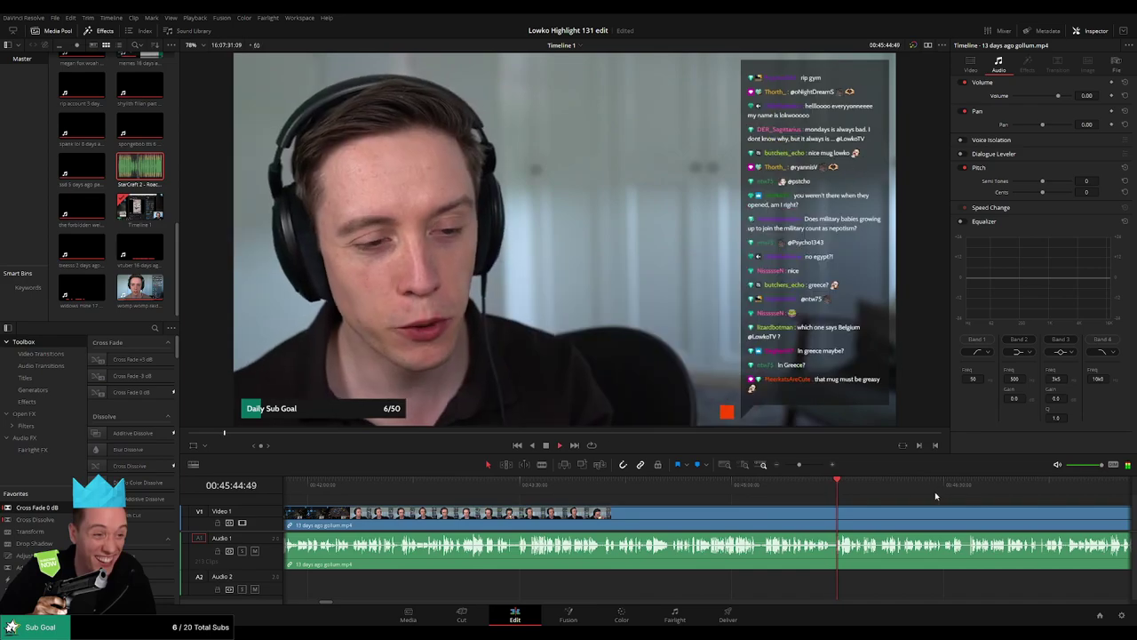
left_click(939, 497)
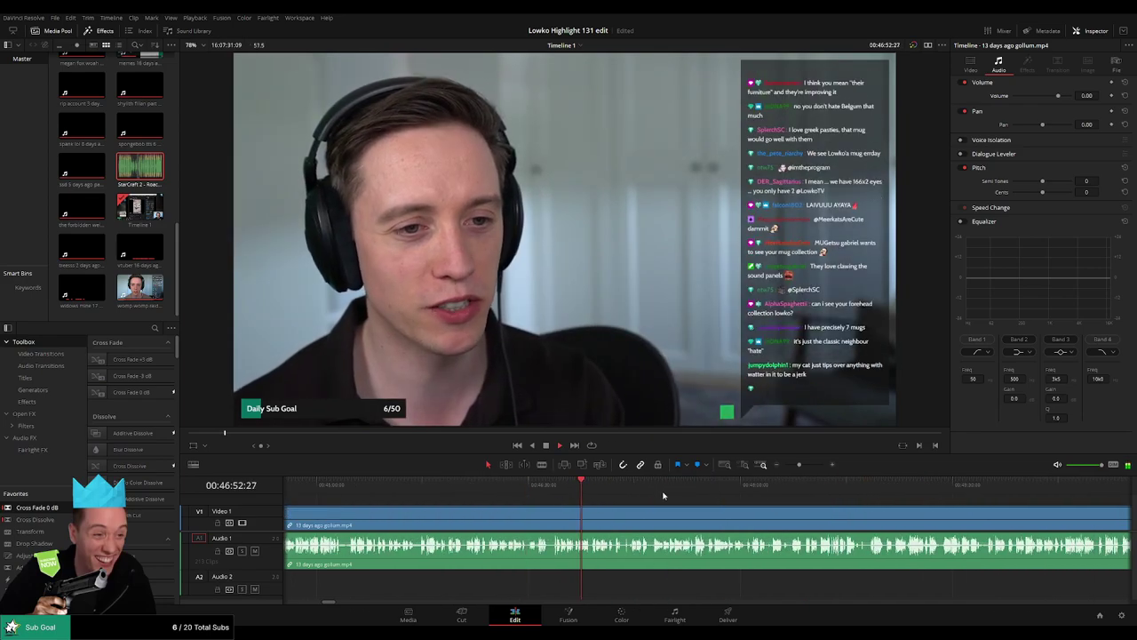
left_click(675, 494)
left_click(758, 493)
left_click(875, 495)
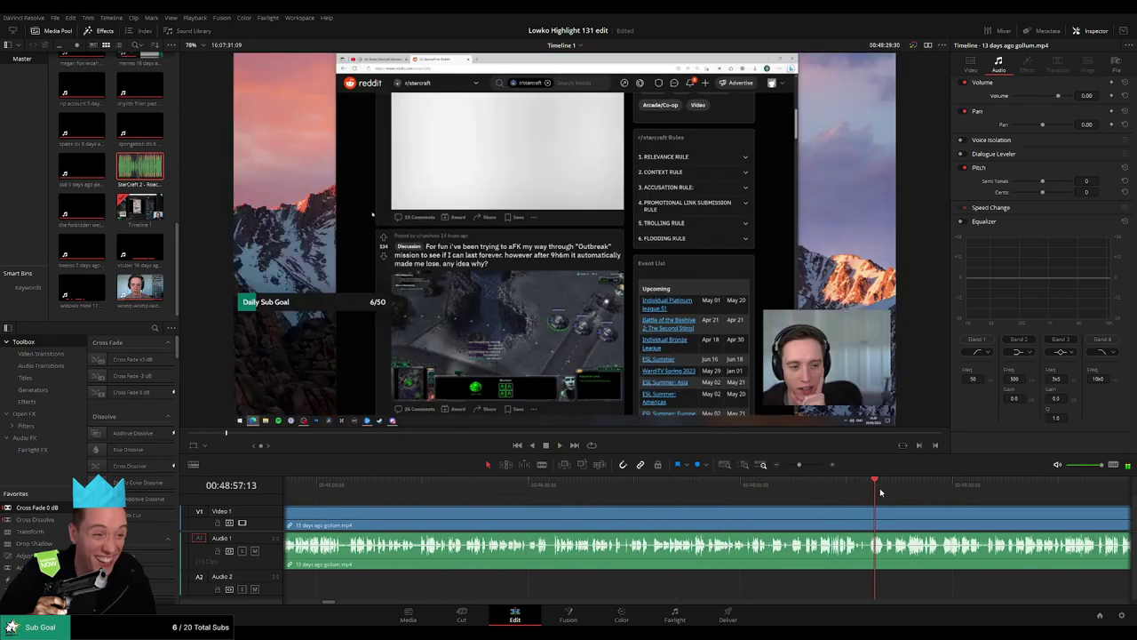
left_click(900, 494)
left_click_drag(952, 507, 573, 498)
left_click(573, 496)
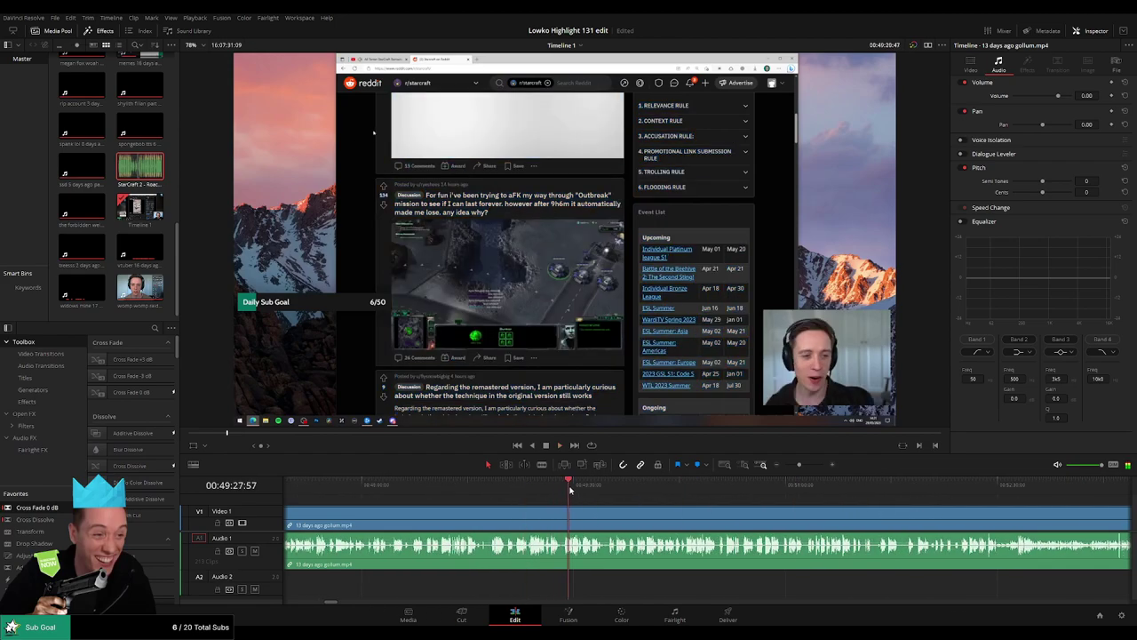
Step: Locate the start of the Gollum talk, and ripple-delete the gollum clip's footage before about 49:45 so it follows the hydra clip directly
left_click(666, 495)
left_click(721, 494)
left_click(664, 495)
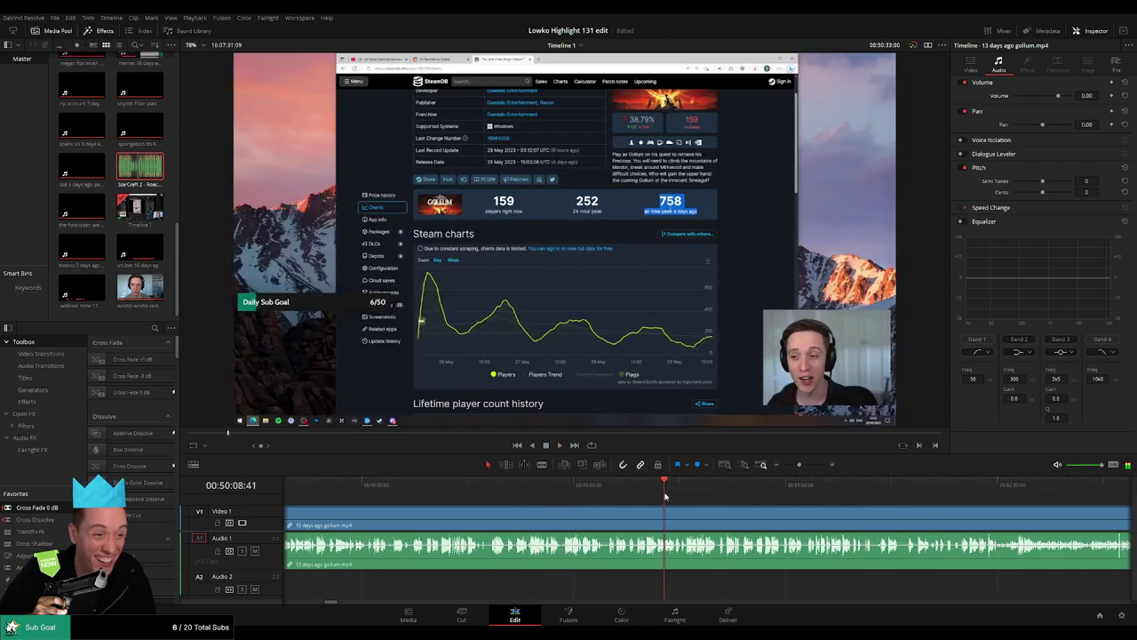
left_click(628, 495)
left_click(607, 495)
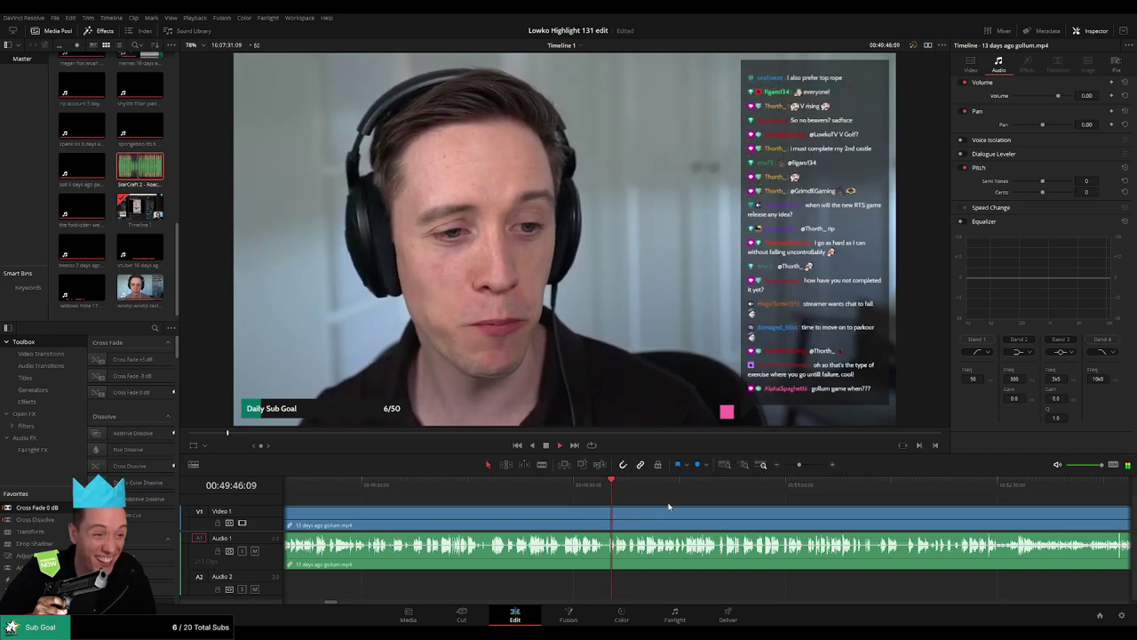
left_click_drag(791, 468, 806, 465)
left_click(711, 495)
left_click(586, 489)
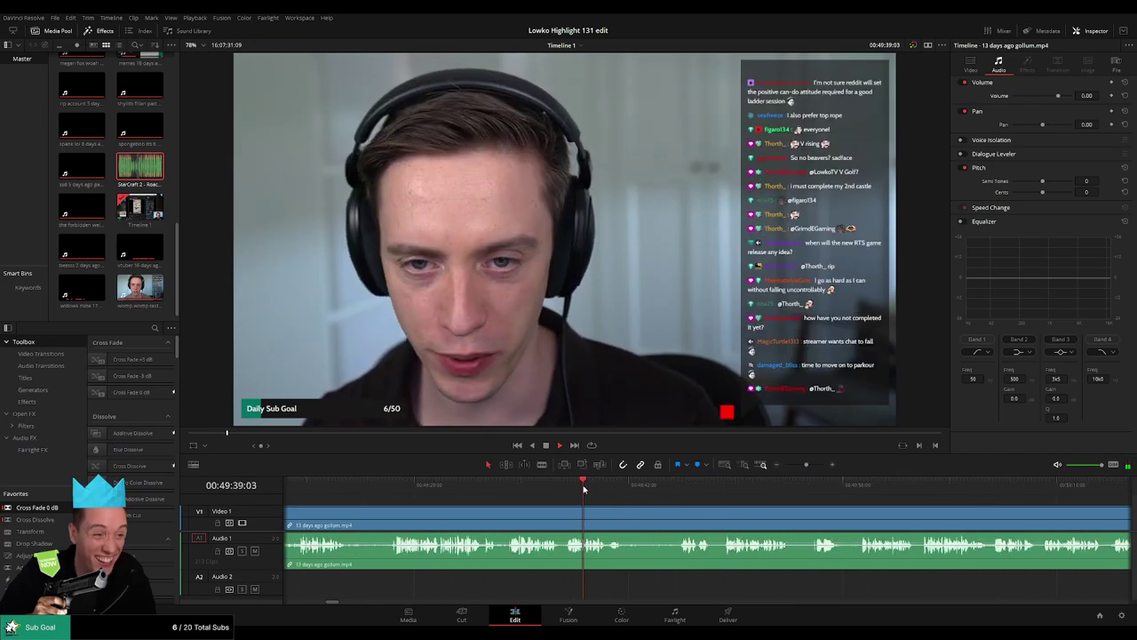
left_click(401, 487)
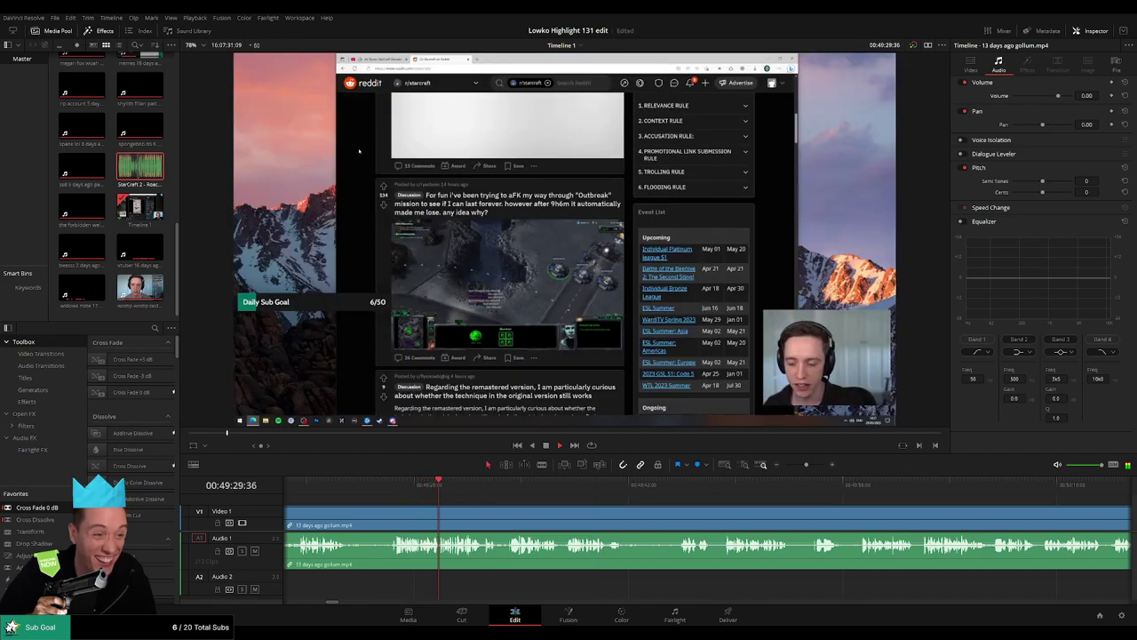
left_click(690, 486)
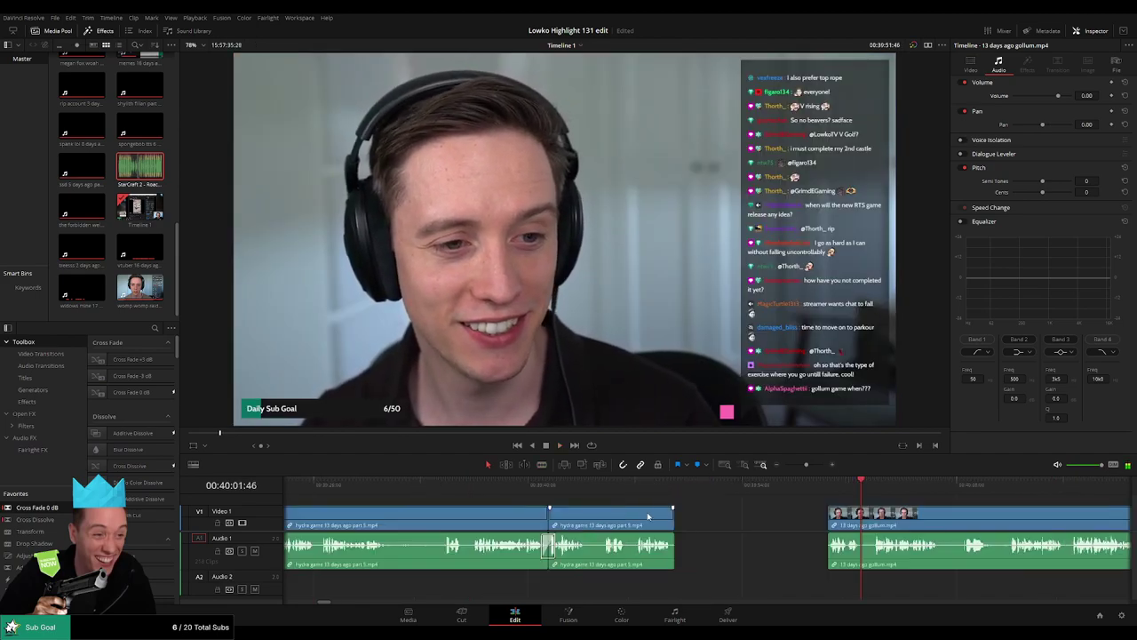
scroll(771, 513, "right", 3)
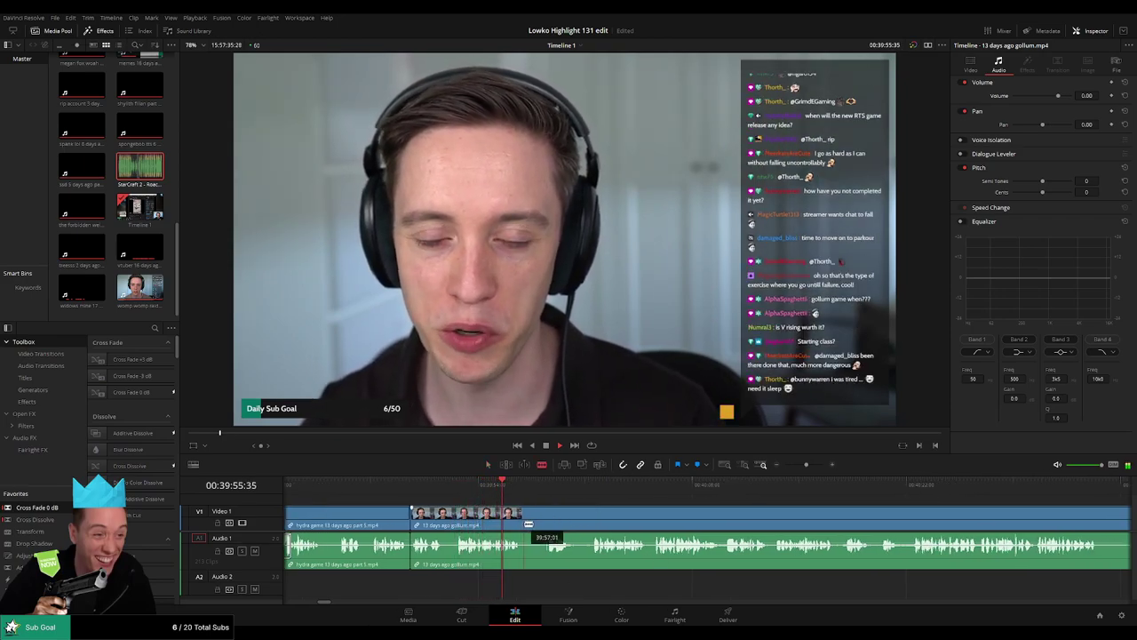
Step: Ripple-delete the gollum clip stretch between about 39:57 and 40:01, and add an audio cross fade at the join
left_click(529, 524)
left_click(596, 510)
key("a")
left_click(573, 513)
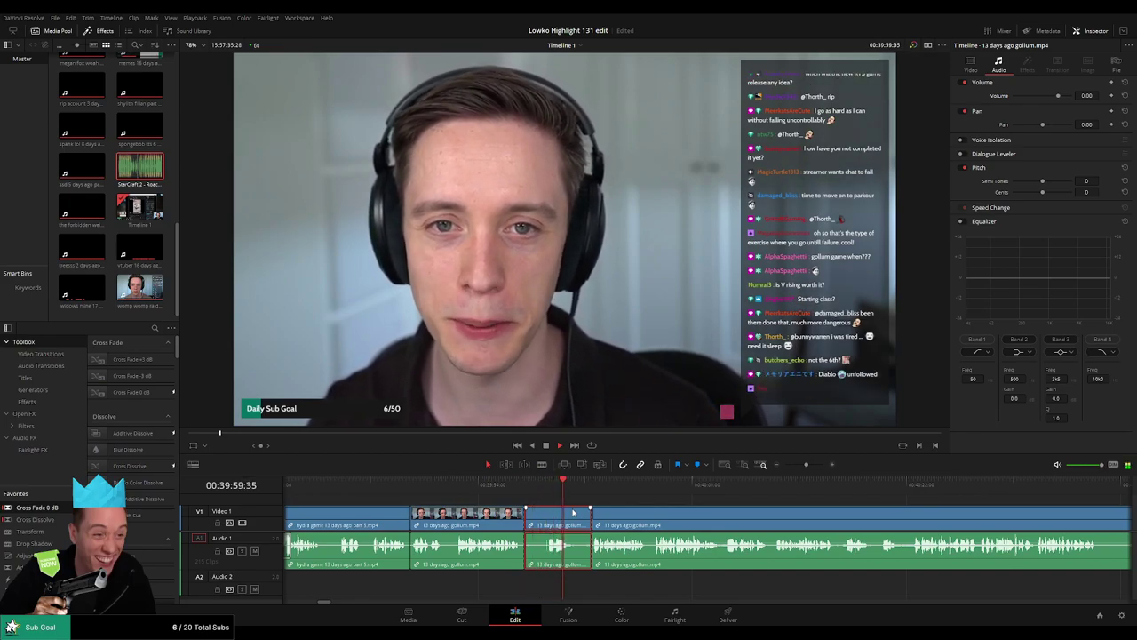
key("Delete")
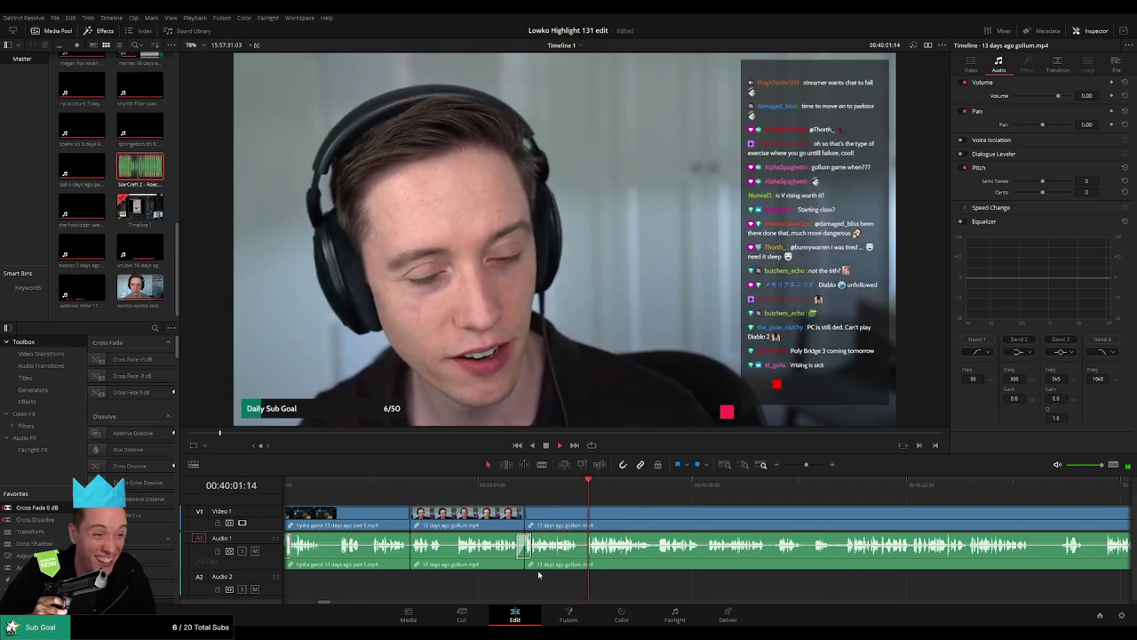
Step: Split the gollum clip at 40:03:32 and 40:03:52 to isolate the spoken word between those points
left_click_drag(724, 521, 461, 508)
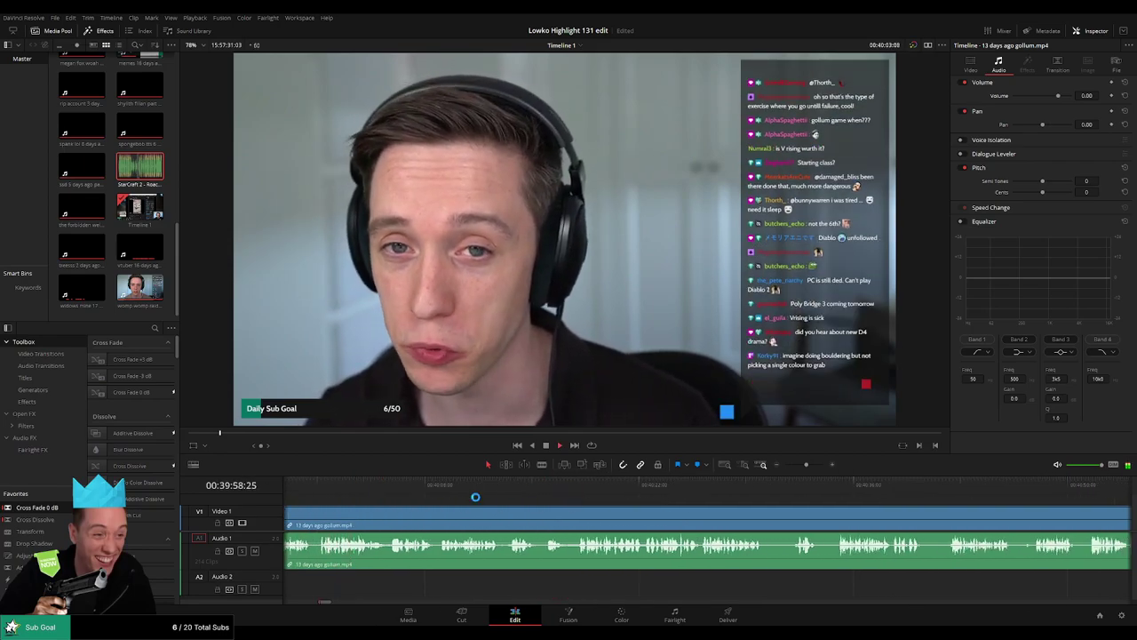
left_click(812, 464)
left_click(637, 497)
key("space")
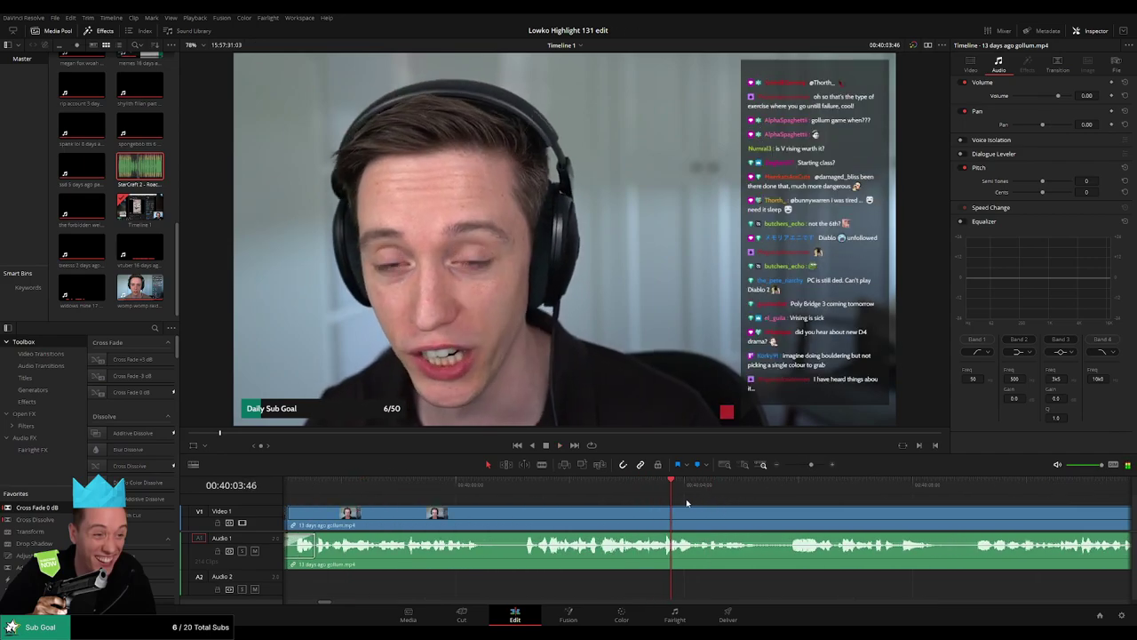
left_click(609, 491)
key("ctrl+b")
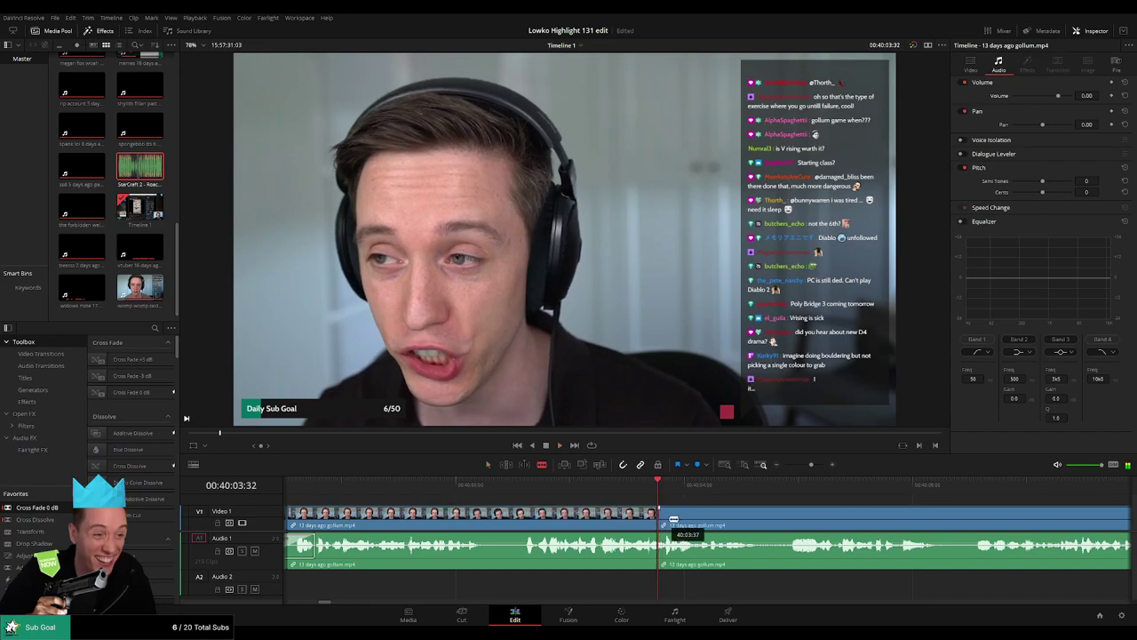
left_click_drag(657, 497, 677, 498)
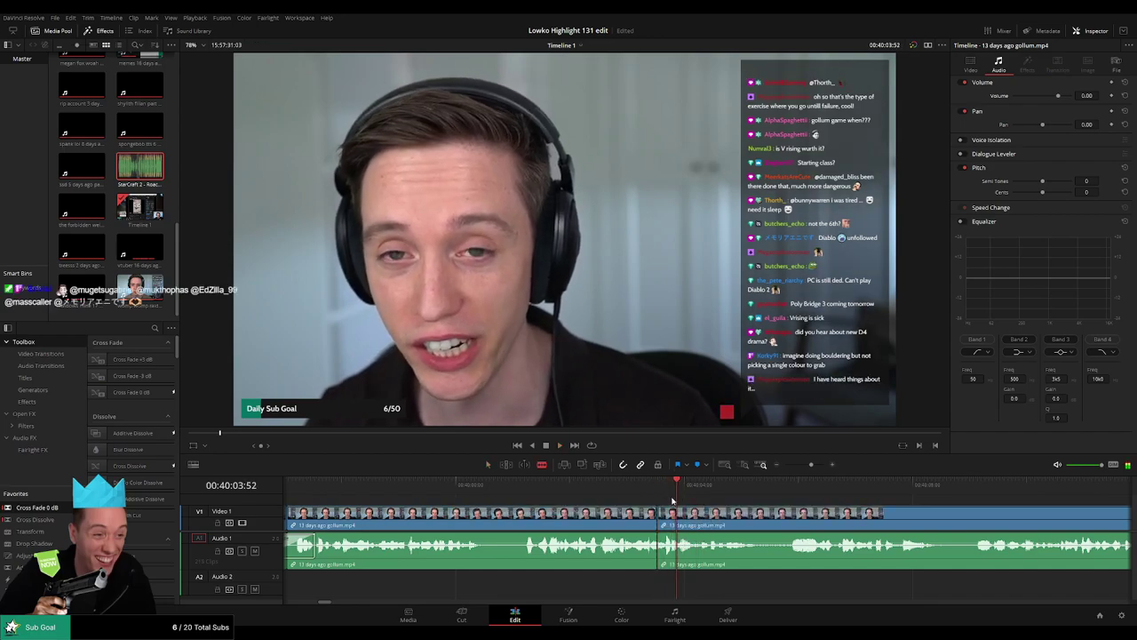
left_click(683, 538)
key("a")
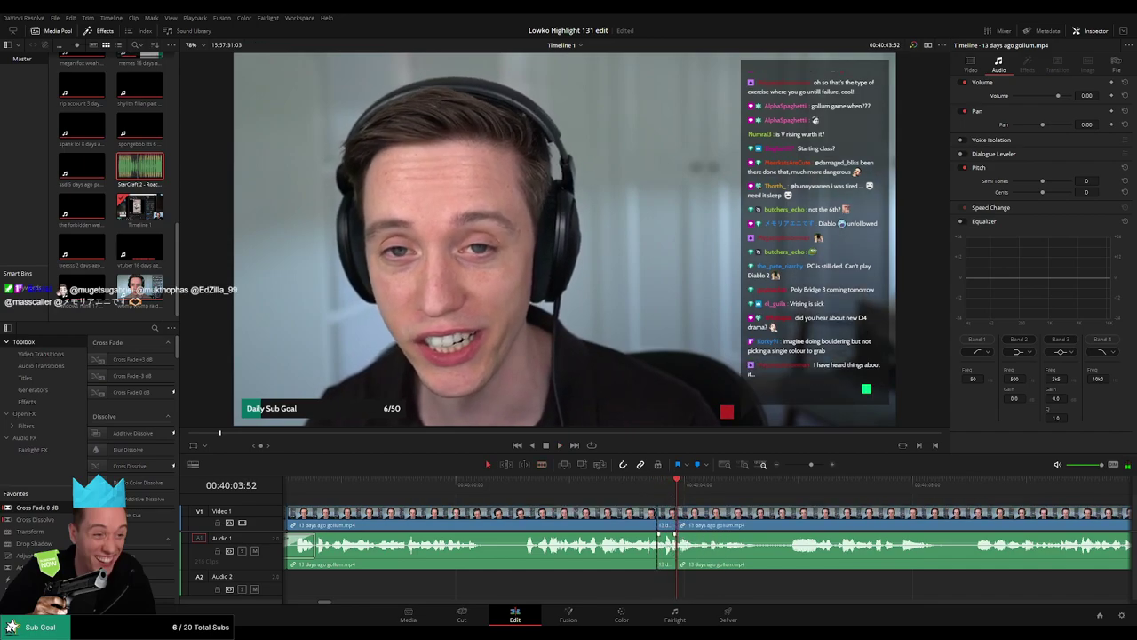
Step: Silence the isolated word's audio, and place the StarCraft 2 Roach Quotes sound under it on Audio 2 at volume -23.00
left_click_drag(667, 539, 669, 581)
left_click_drag(139, 166, 673, 583)
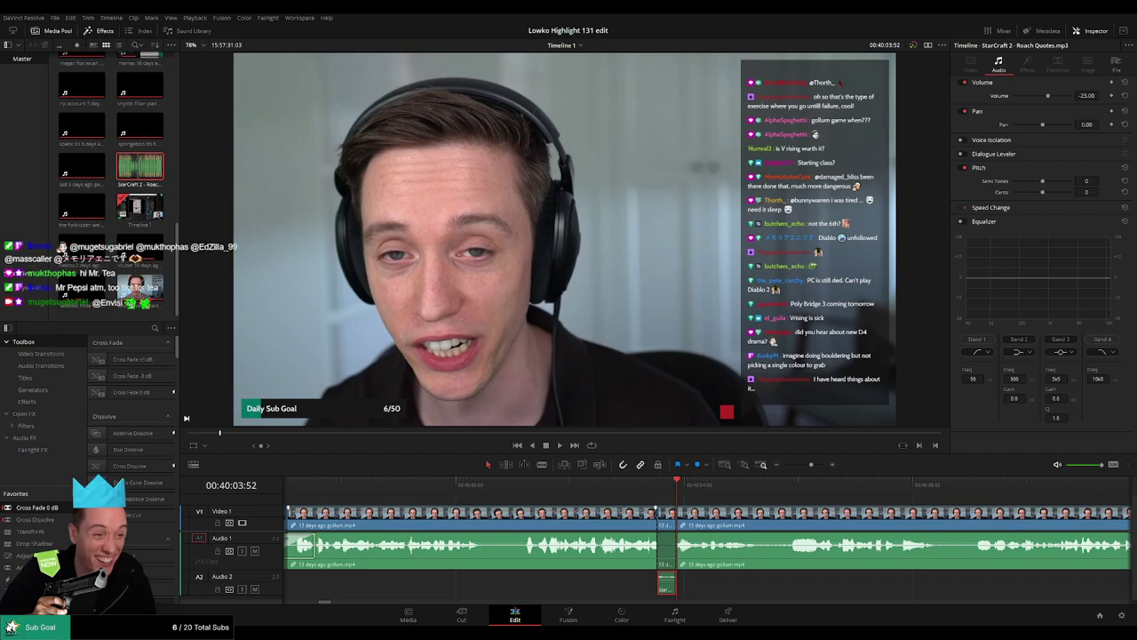
key("space")
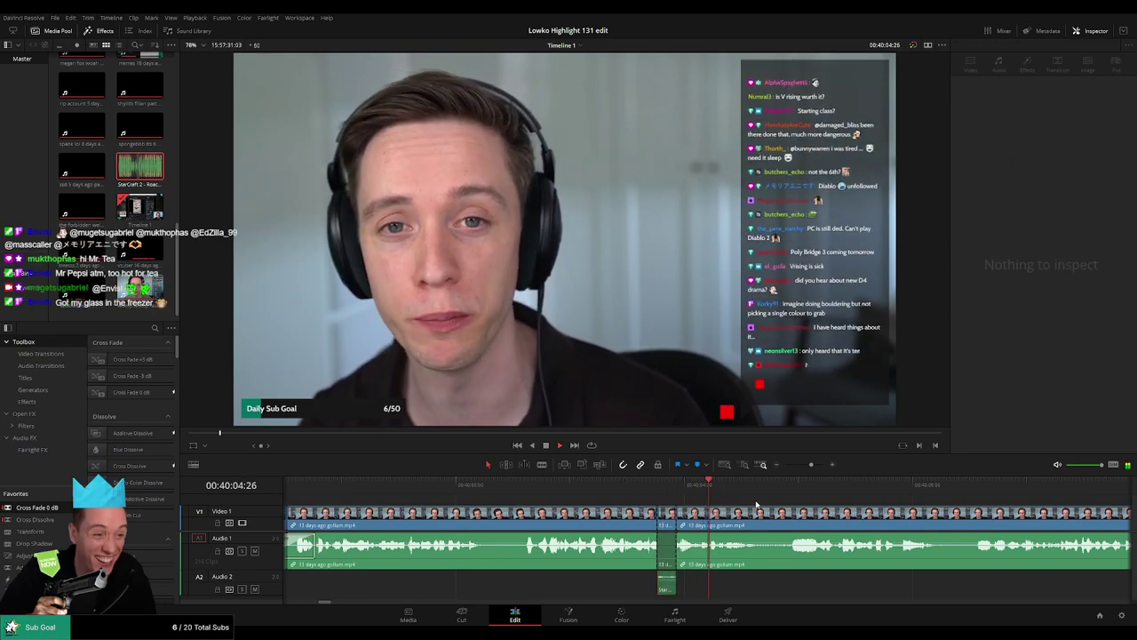
Step: Review the gollum clip's playback up to about 40:18, and survey the remaining clips through to the end of the timeline
mouse_move(809, 465)
left_mouse_down()
mouse_move(783, 466)
mouse_move(809, 466)
left_mouse_up()
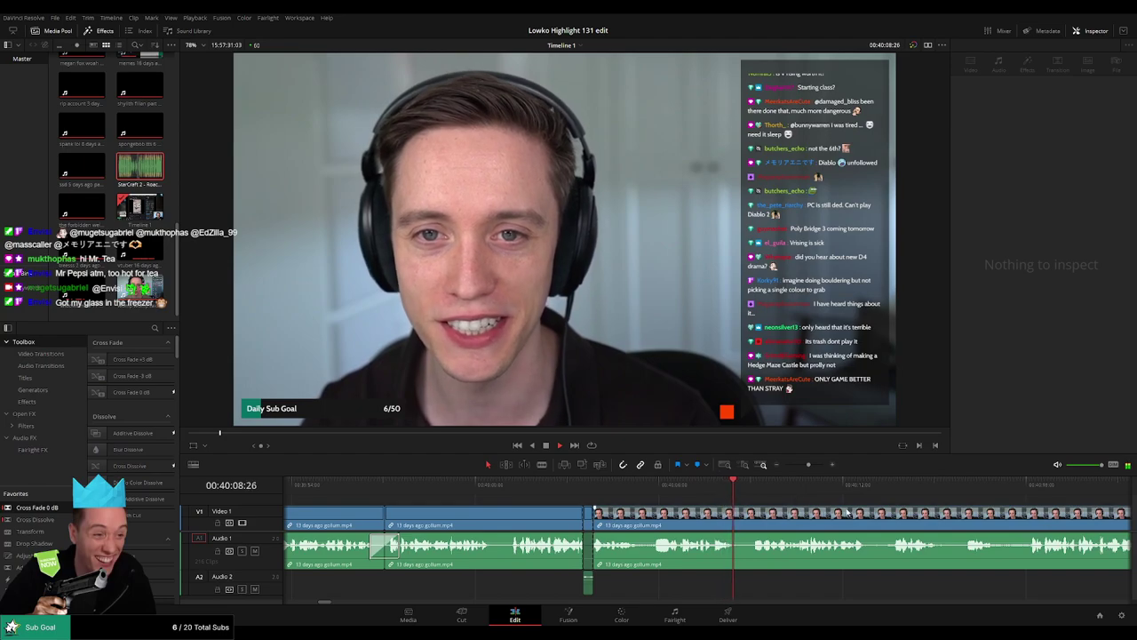
left_click_drag(846, 503, 533, 492)
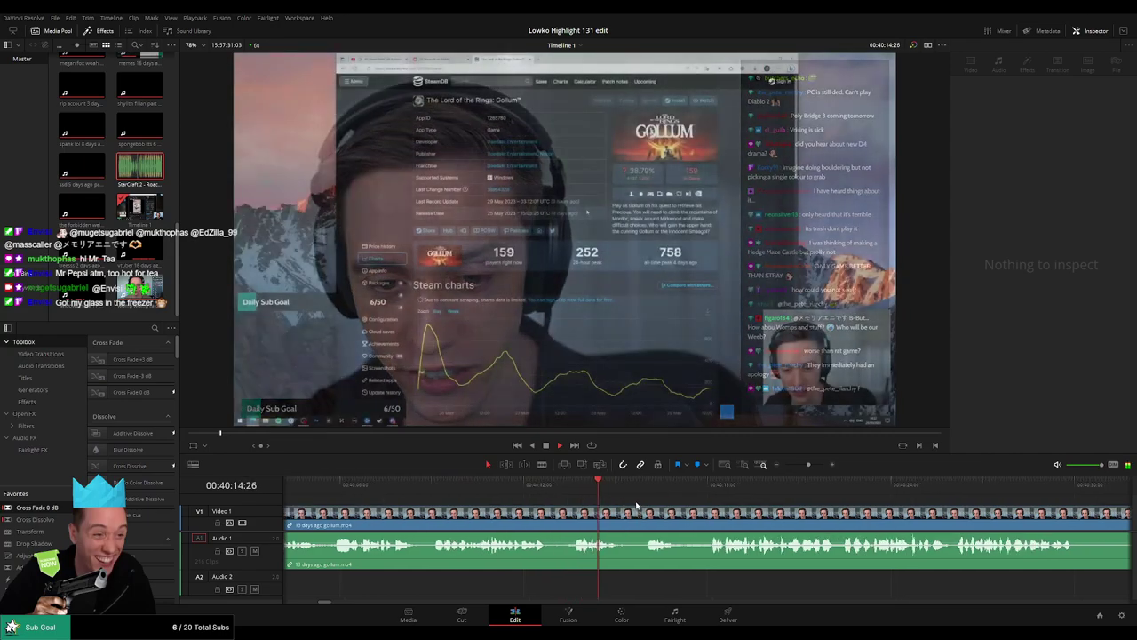
left_click_drag(638, 503, 522, 501)
left_click_drag(808, 464, 774, 466)
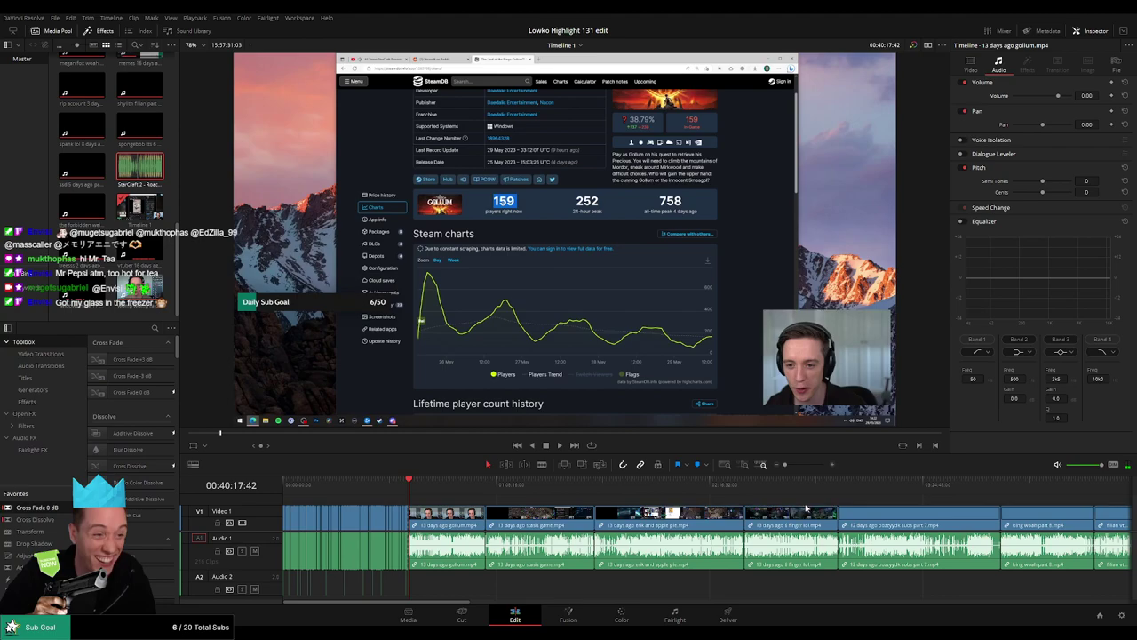
key("Delete")
scroll(806, 509, "right", 10)
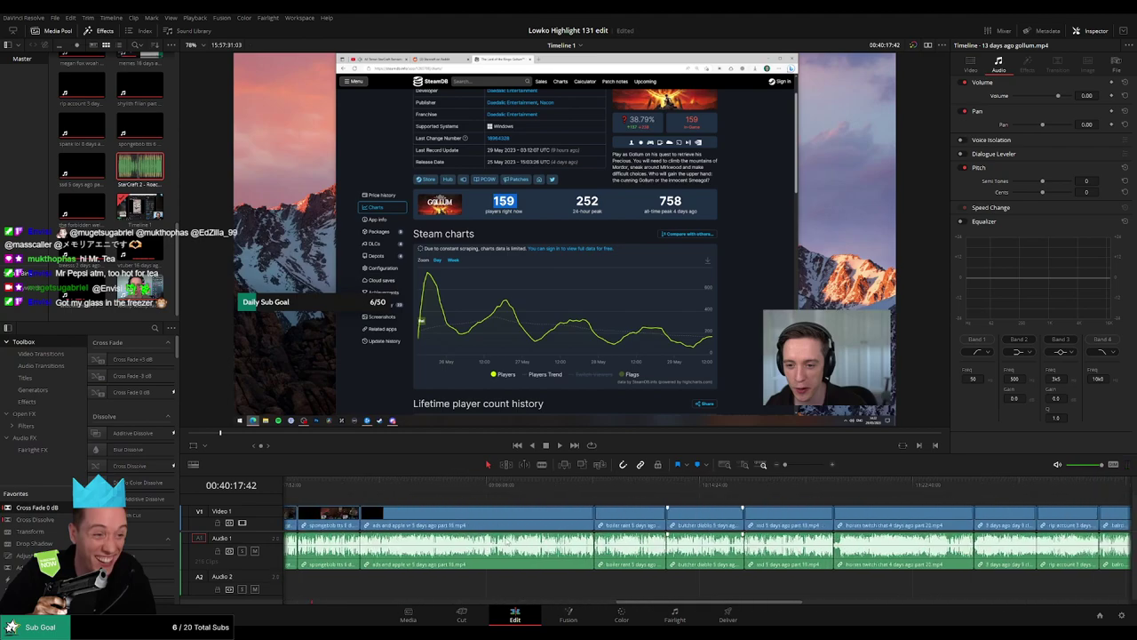
scroll(829, 558, "right", 15)
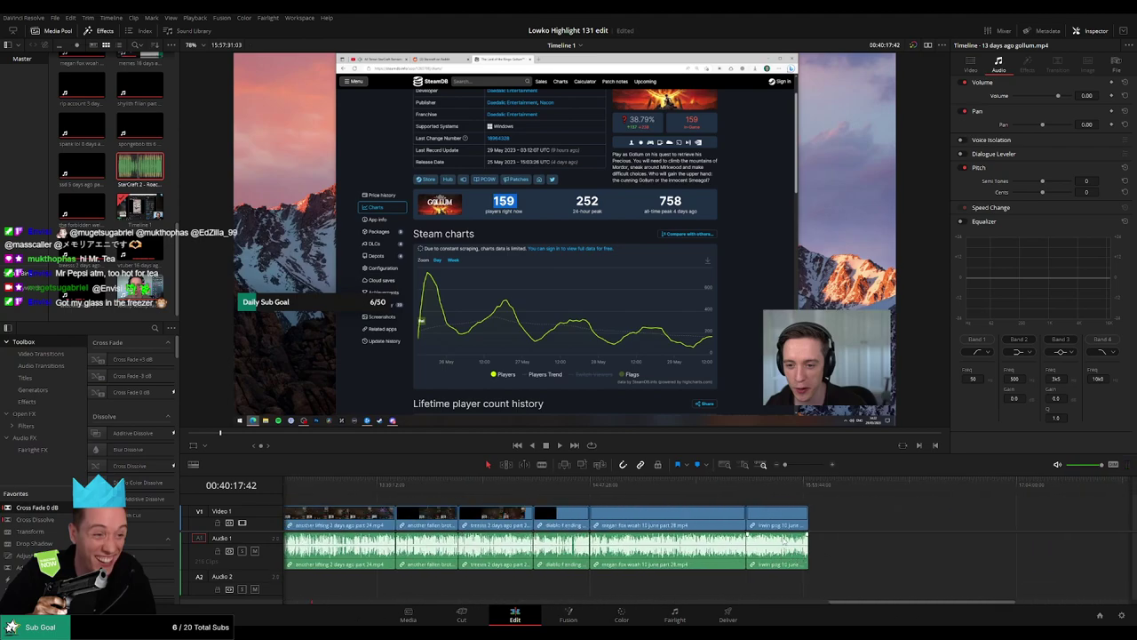
scroll(830, 542, "left", 20)
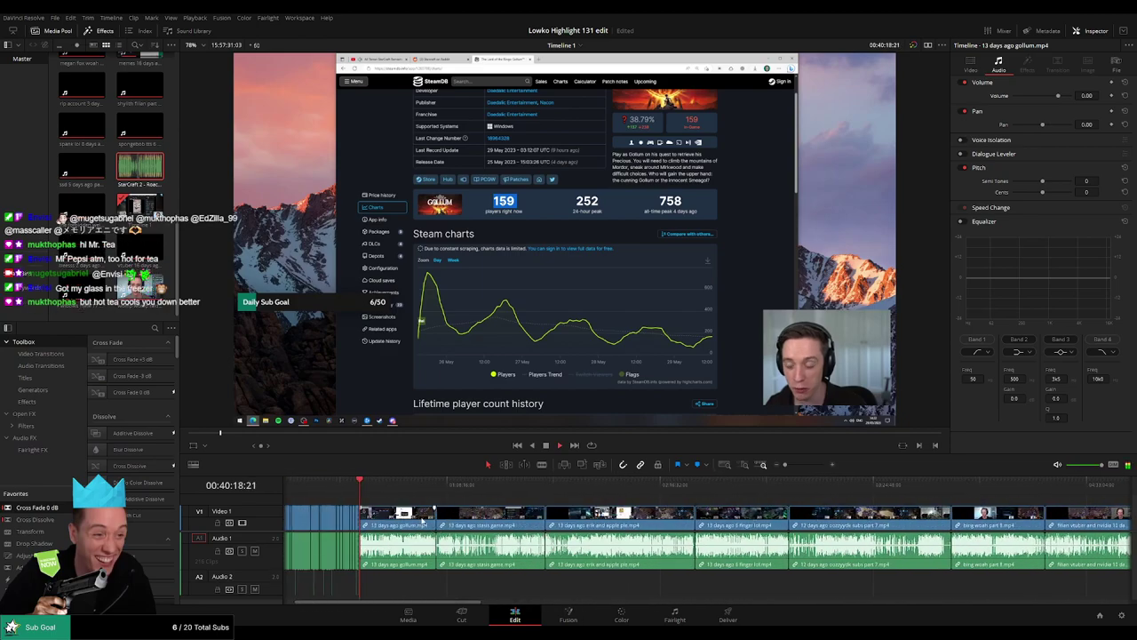
scroll(423, 525, "left", 3)
Step: Split the gollum clip around the stretch between about 40:30 and 40:32, and ripple-delete that stretch
left_click_drag(785, 464, 806, 465)
scroll(586, 525, "right", 5)
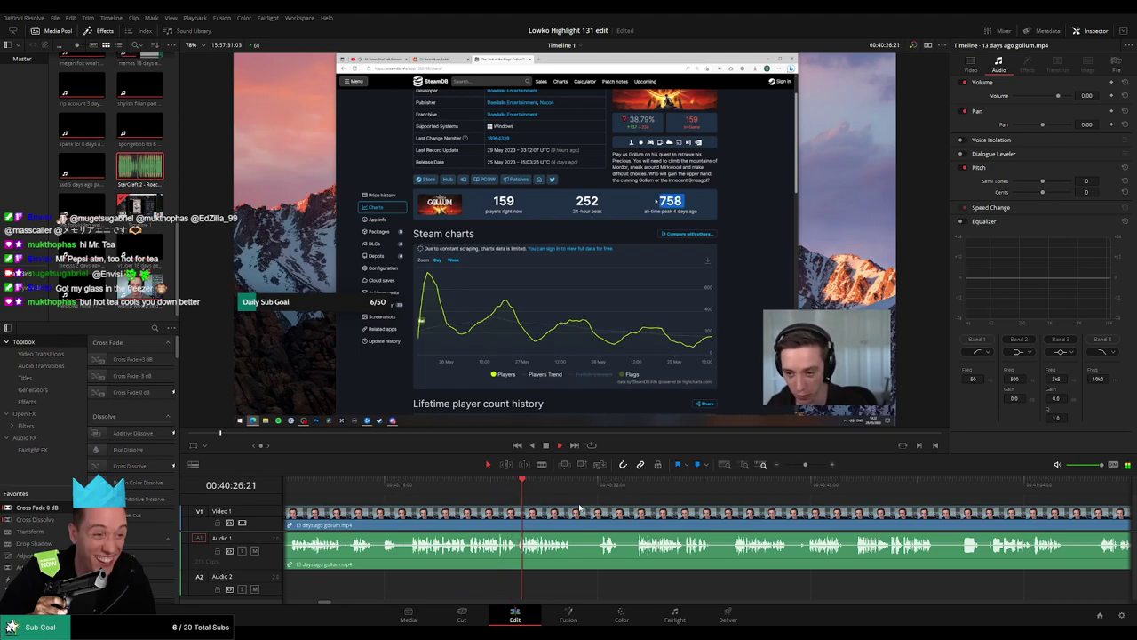
left_click_drag(806, 465, 808, 465)
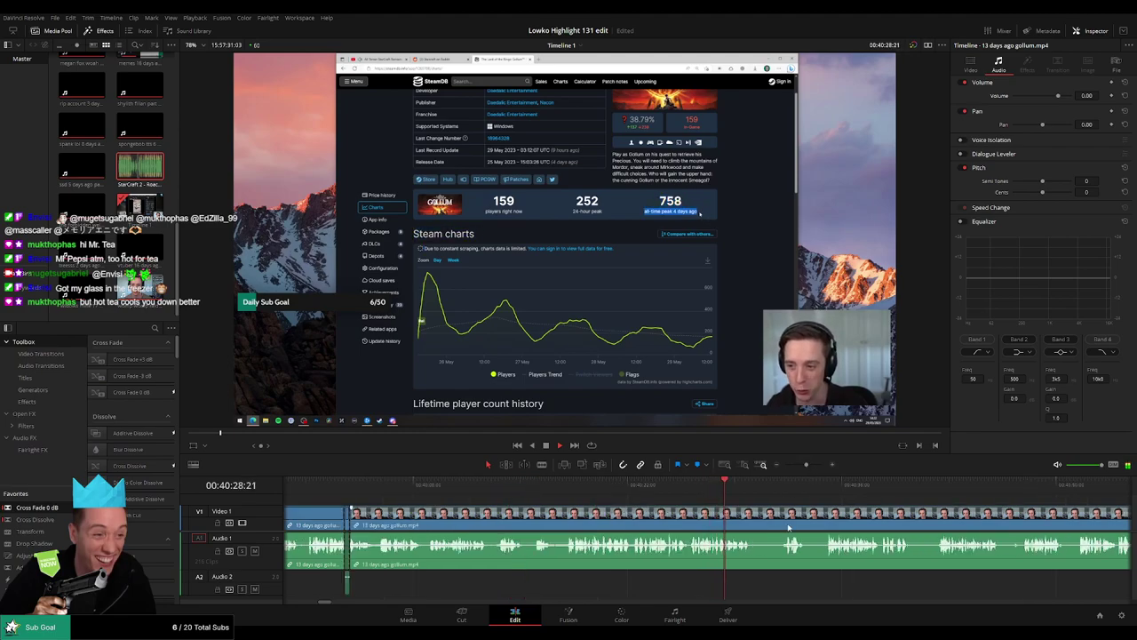
left_click_drag(788, 528, 525, 497)
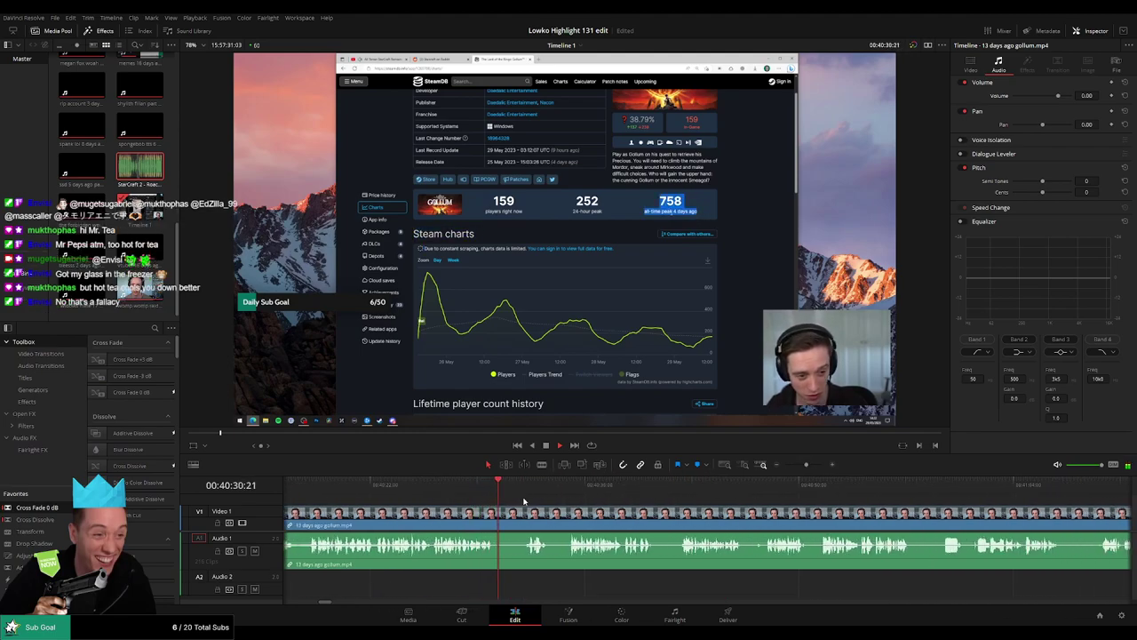
left_click(495, 512)
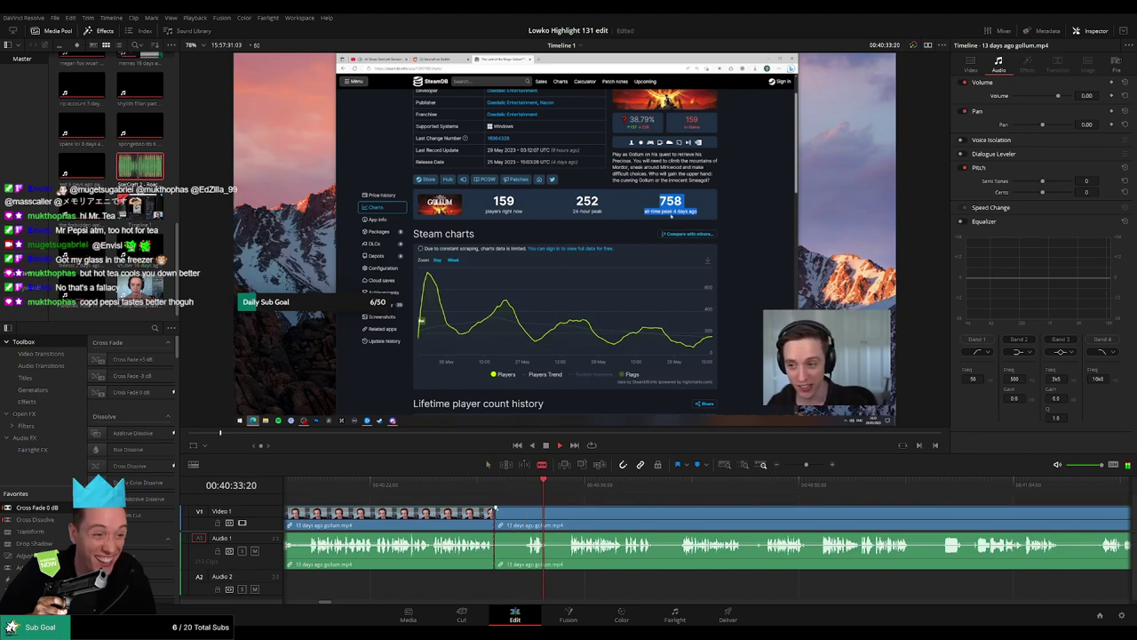
left_click(525, 513)
key("a")
key("Delete")
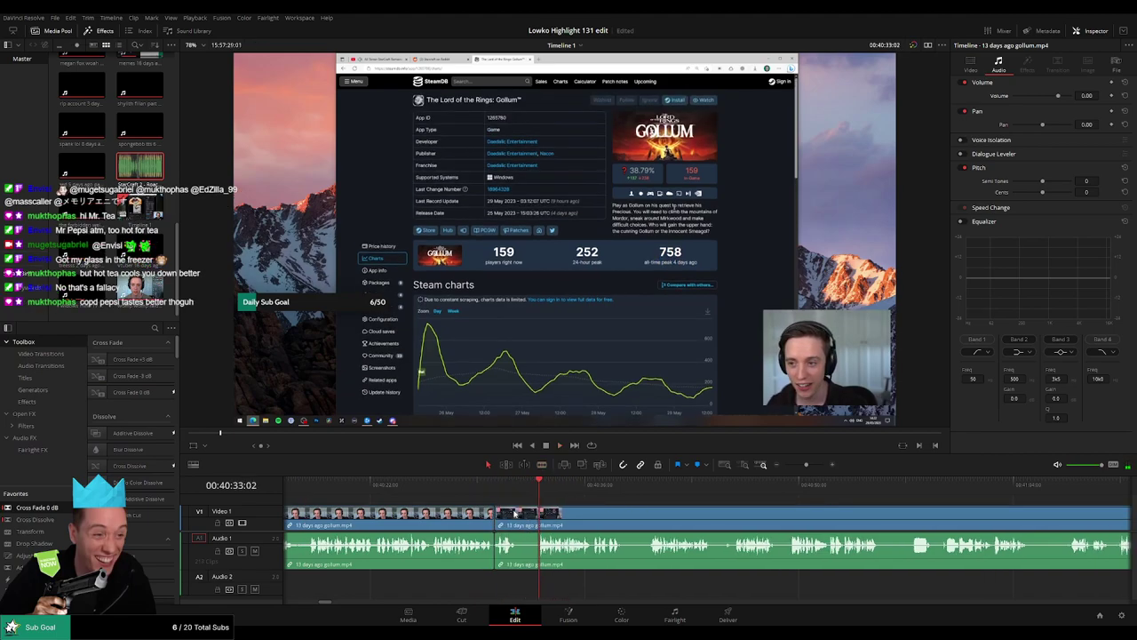
Step: Ripple-delete the quiet stretch between about 40:31:42 and 40:33, and add an audio cross fade at the preceding join
key("b")
left_click(519, 514)
left_click(539, 515)
key("a")
left_click(530, 521)
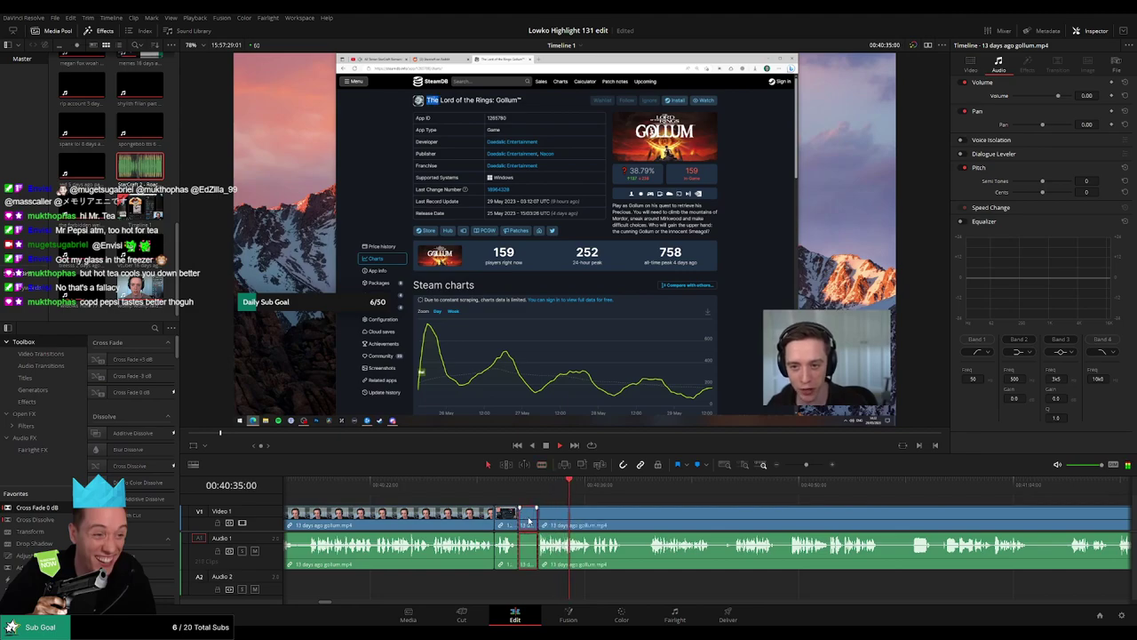
key("BackSpace")
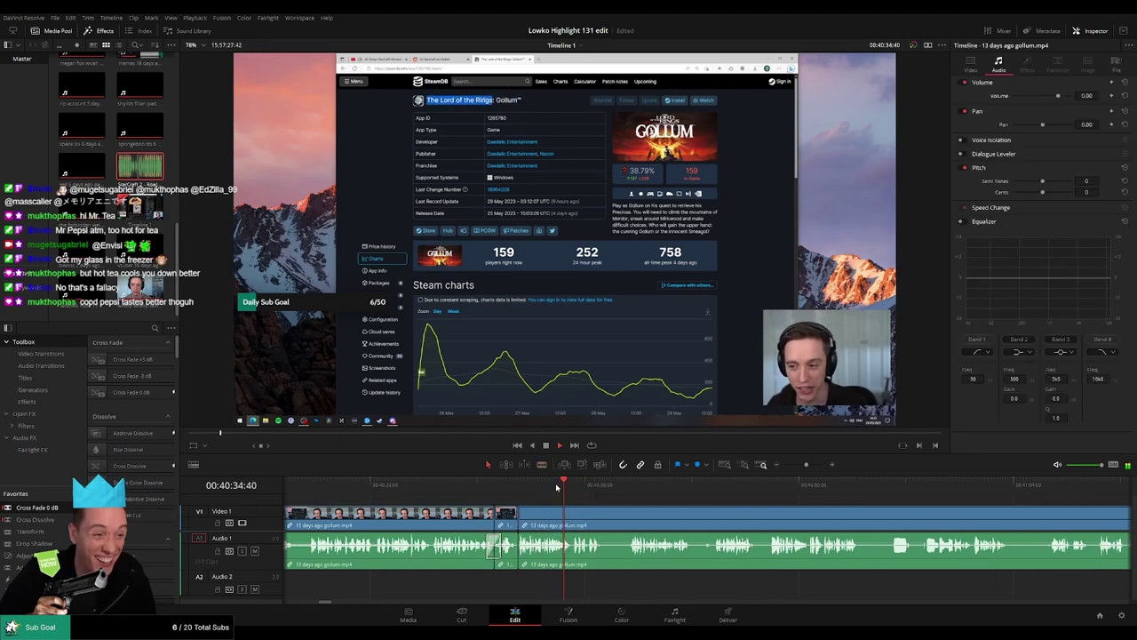
Step: Cross-fade the audio join near 40:34, and isolate the spoken word between about 40:35:32 and 40:35:55 by splitting the gollum clip
left_click_drag(46, 508, 557, 553)
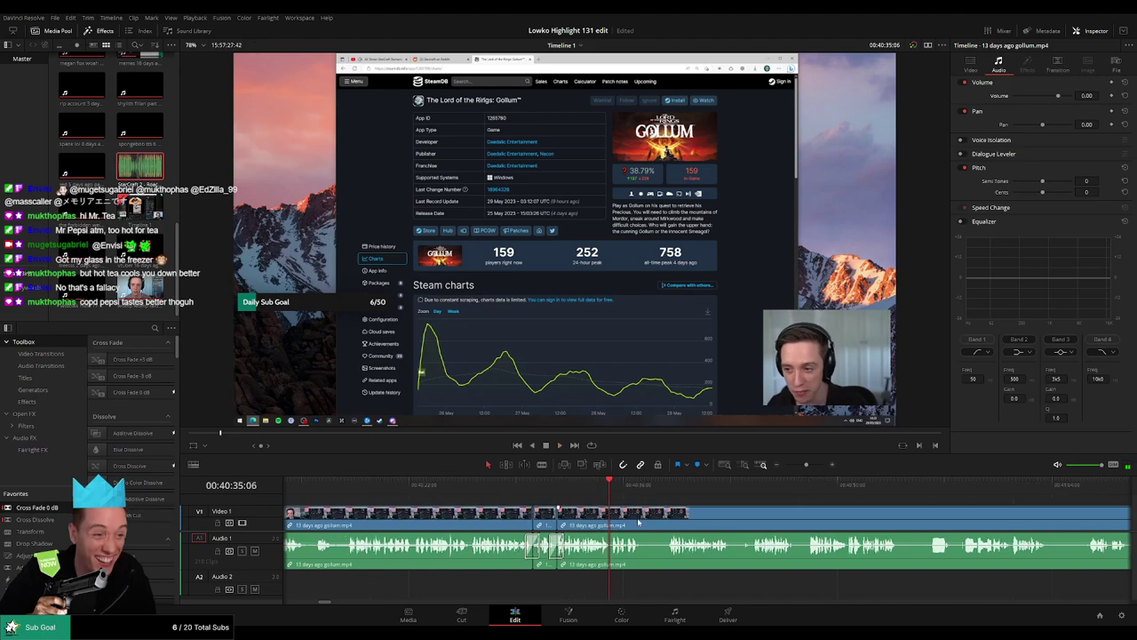
left_click_drag(801, 465, 815, 465)
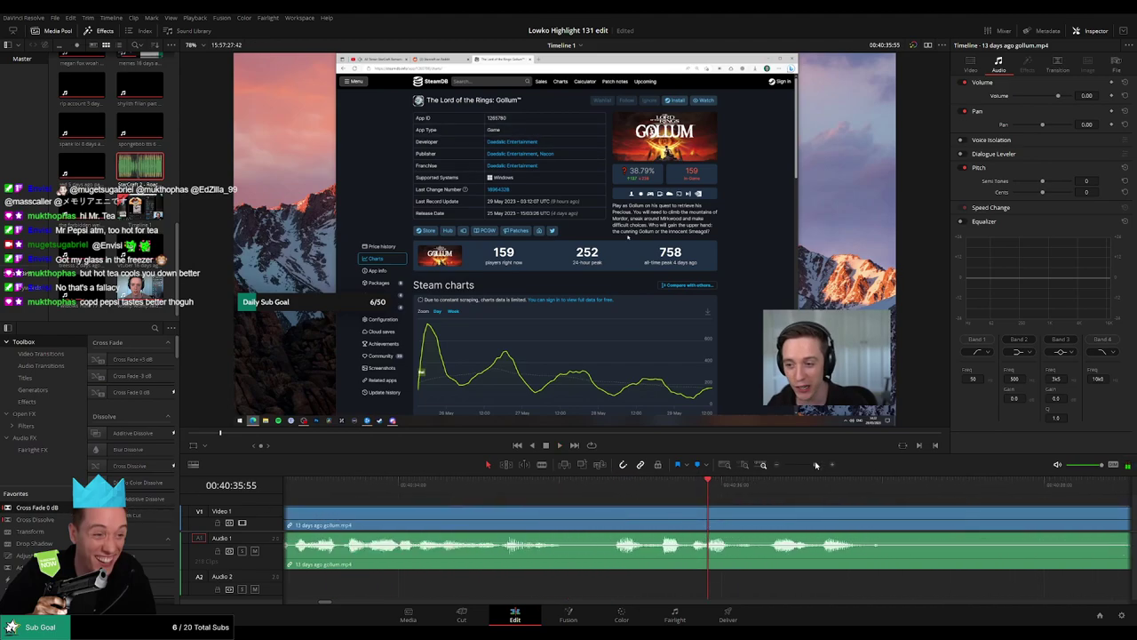
key("space")
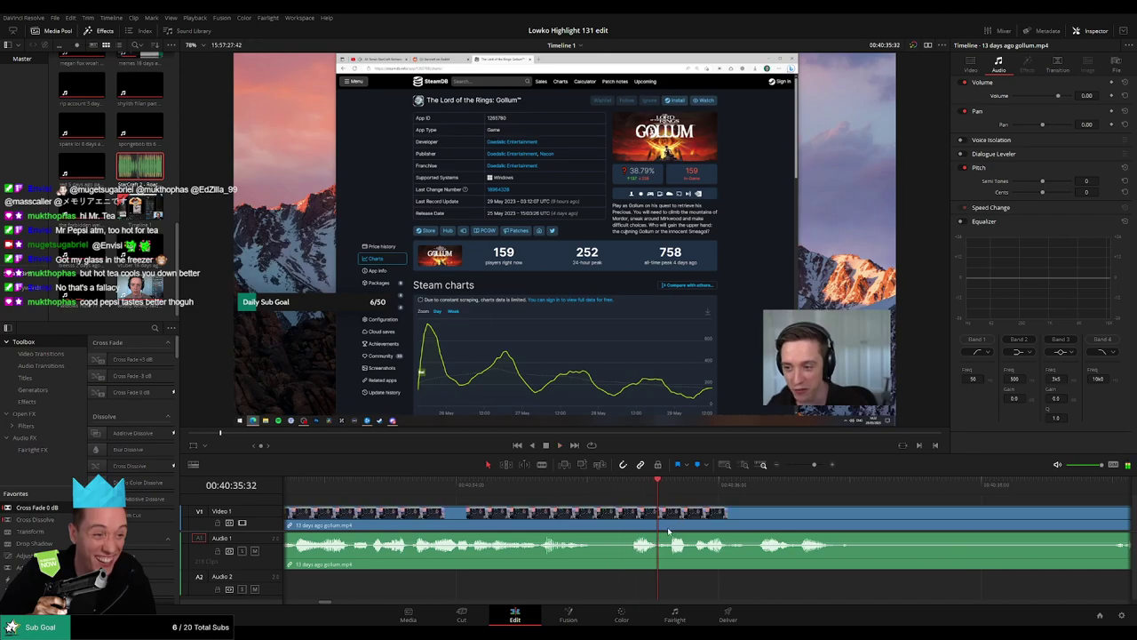
key("b")
left_click(660, 521)
left_click_drag(676, 482, 655, 482)
key("space")
left_click(663, 483)
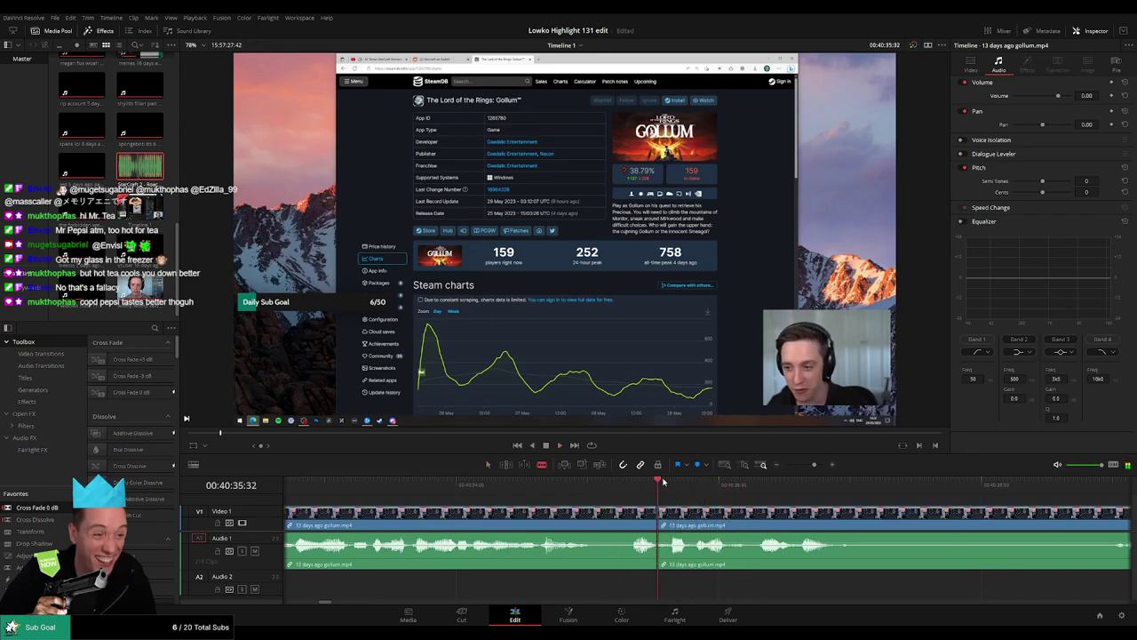
left_click(716, 523)
key("a")
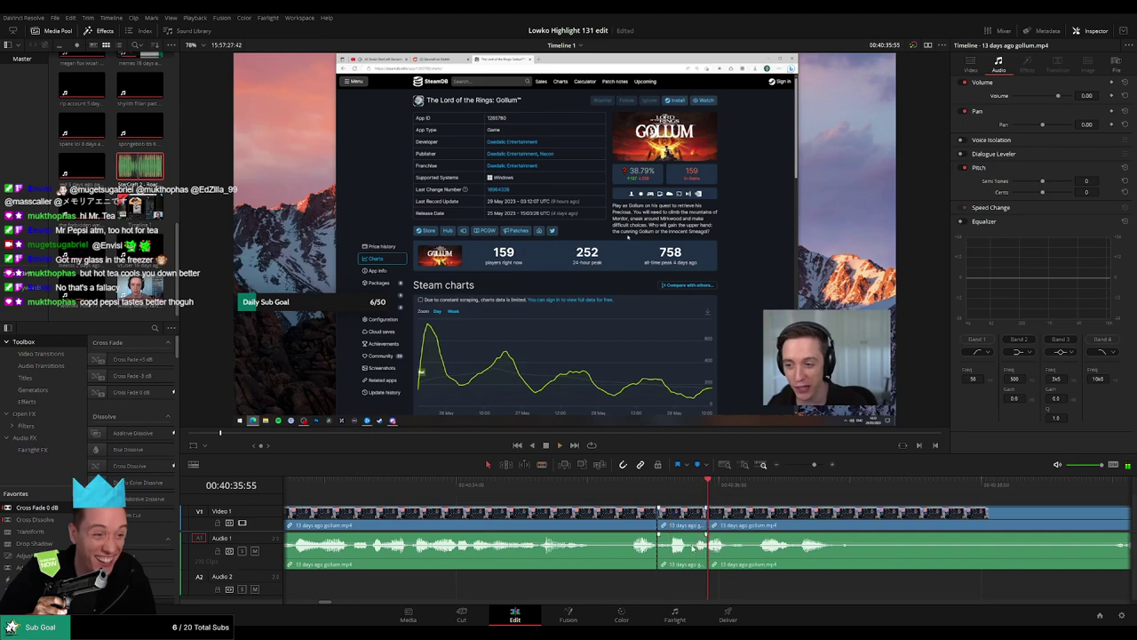
Step: Silence the isolated word near 40:35 and place a matching length of StarCraft 2 Roach Quotes on Audio 2 at volume -27.00
left_click_drag(690, 545, 691, 579)
double_click(141, 166)
left_click_drag(221, 192, 642, 589)
left_click_drag(644, 589, 659, 589)
left_click_drag(758, 588, 707, 586)
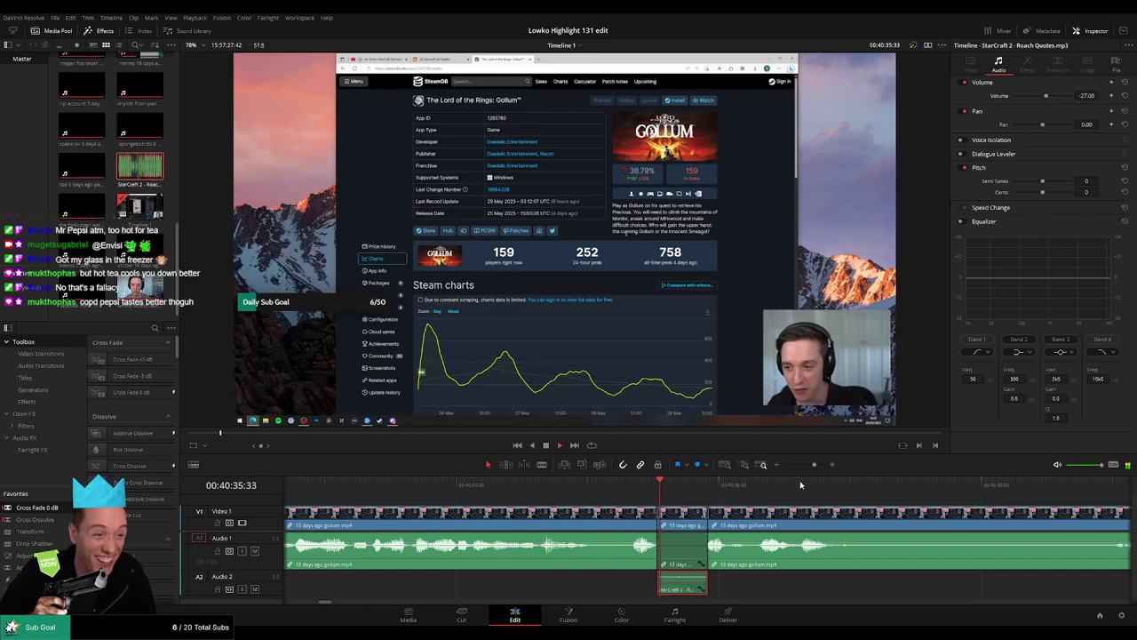
Step: Split the gollum clip around the quiet stretch between about 40:54 and 40:56, and ripple-delete that stretch
left_click_drag(814, 464, 804, 464)
key("space")
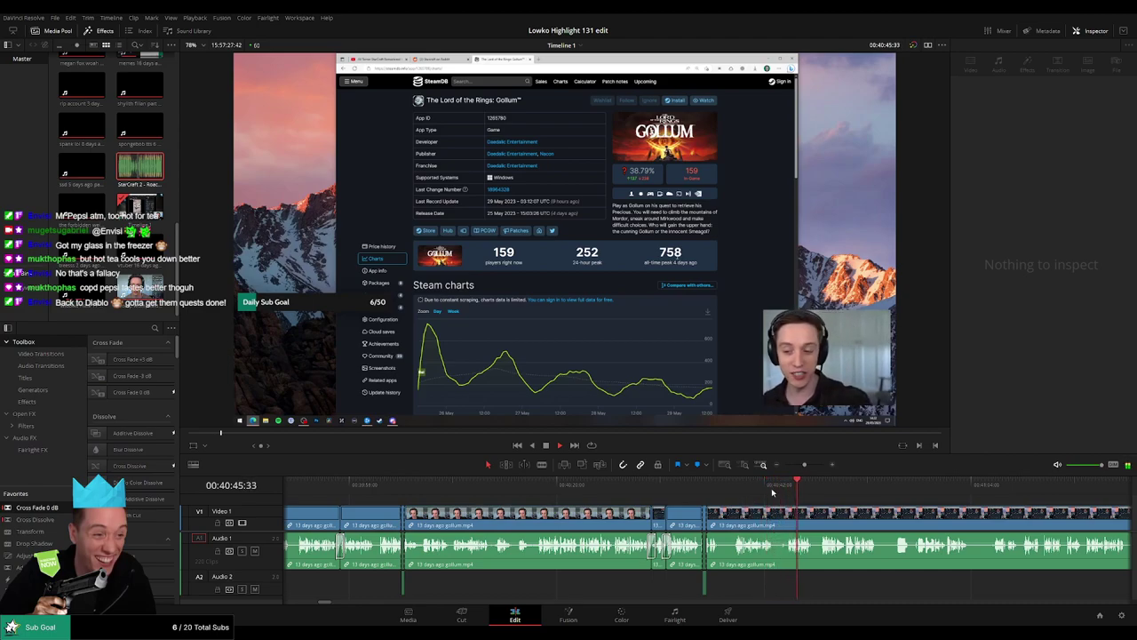
left_click_drag(919, 500, 584, 503)
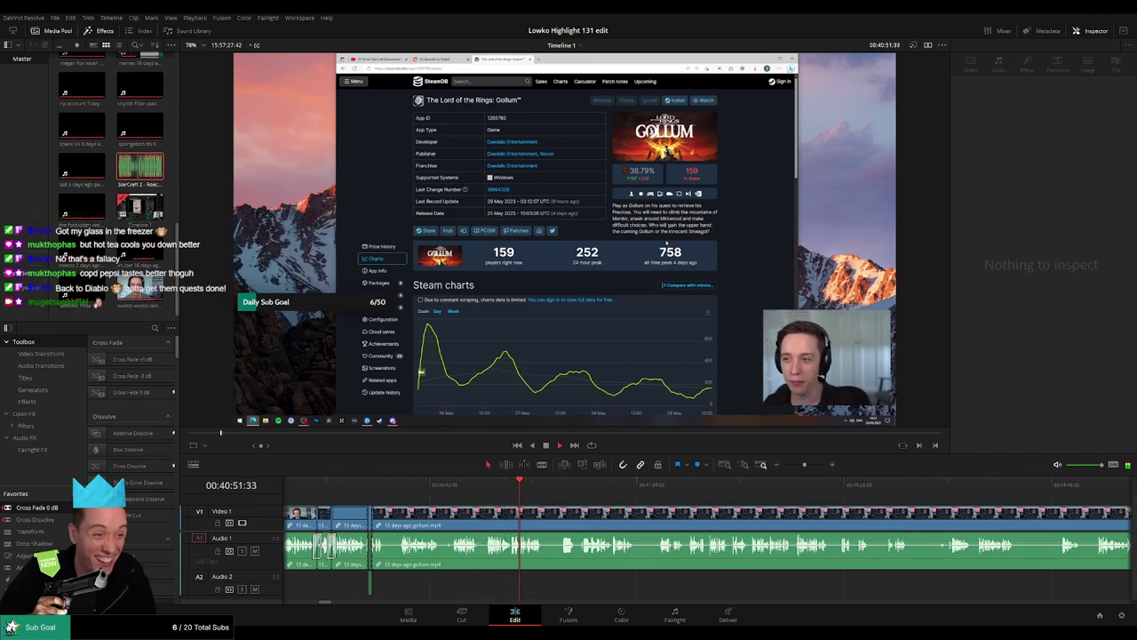
left_click_drag(804, 464, 807, 466)
left_click_drag(779, 503, 560, 500)
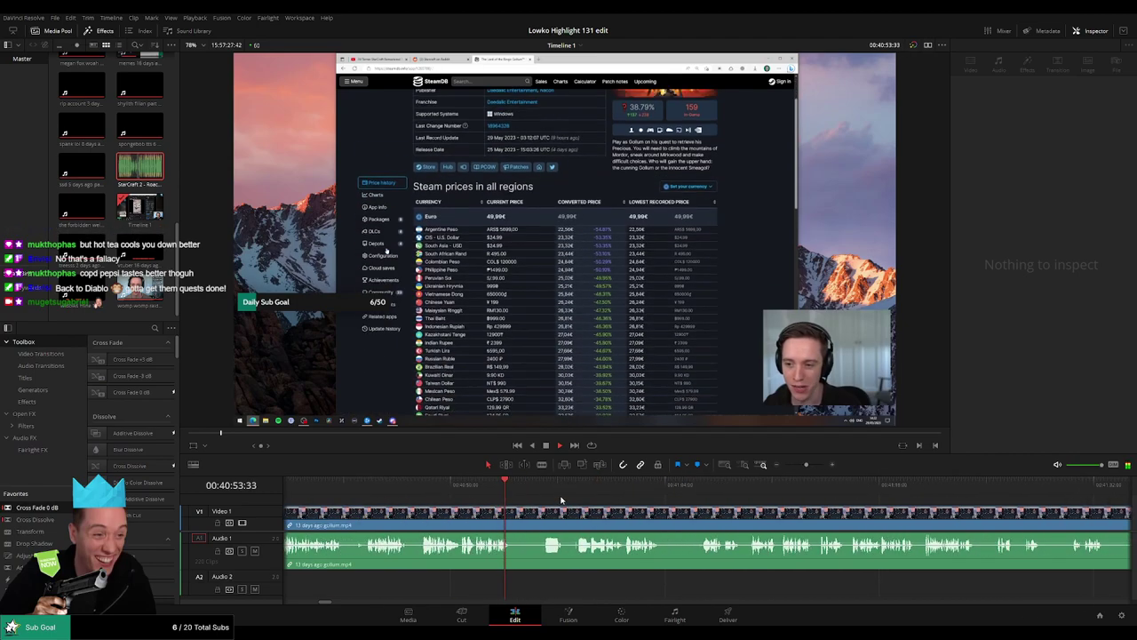
left_click(519, 514)
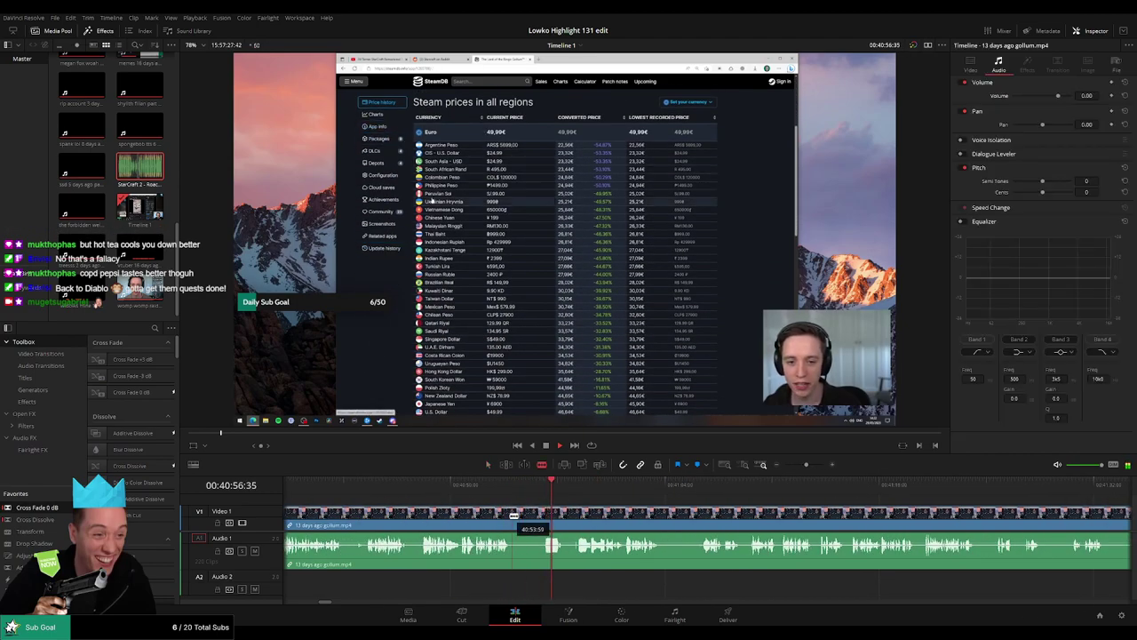
left_click(515, 514)
left_click(544, 513)
key("a")
left_click(531, 513)
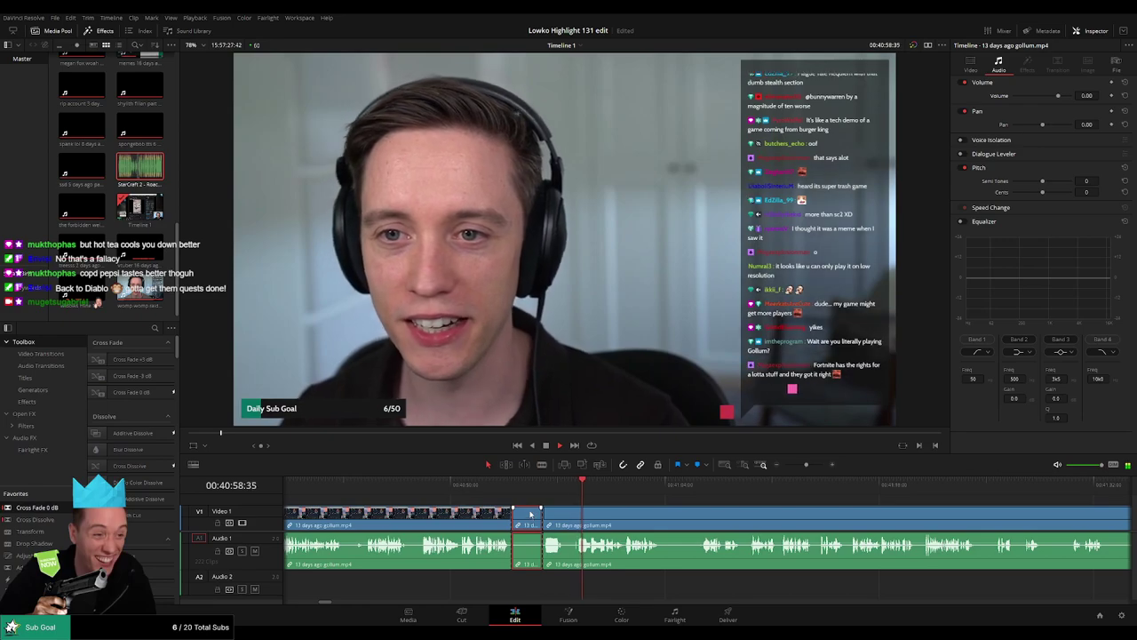
key("Delete")
Step: Split the gollum clip around the stretch between about 40:55:23 and 40:57, and ripple-delete it
key("b")
left_click(533, 513)
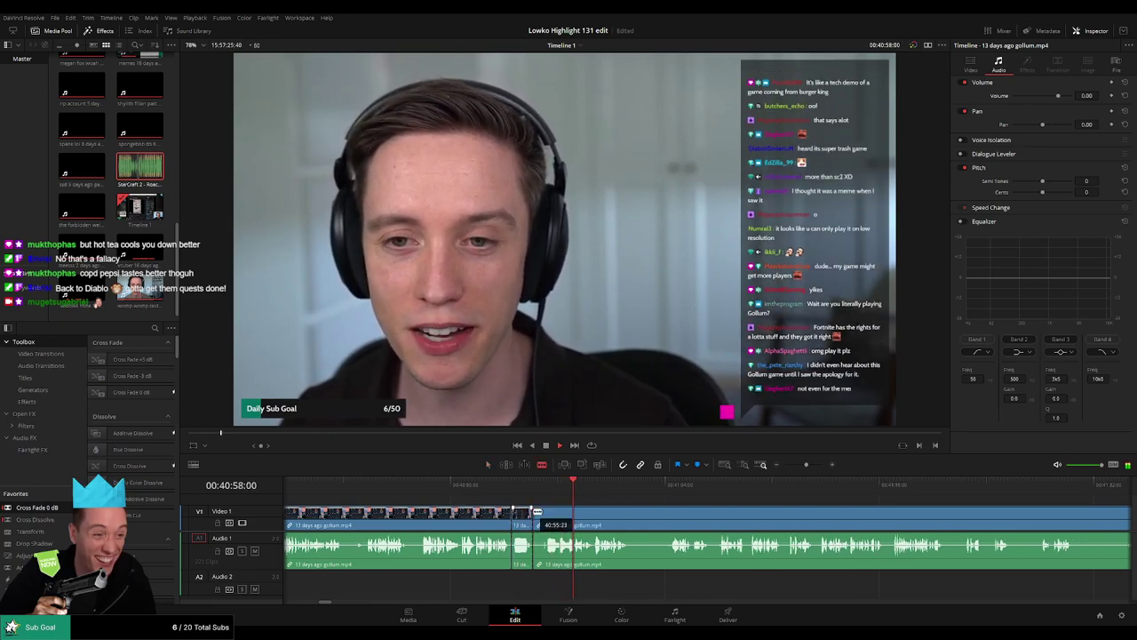
left_click(558, 512)
key("a")
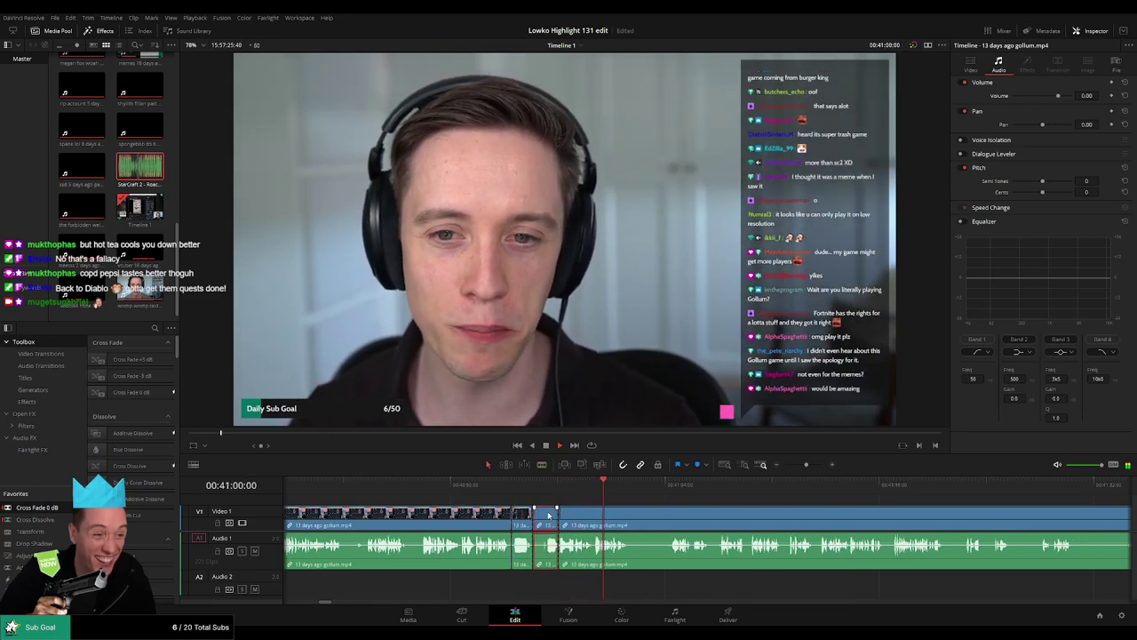
left_click(549, 515)
key("Delete")
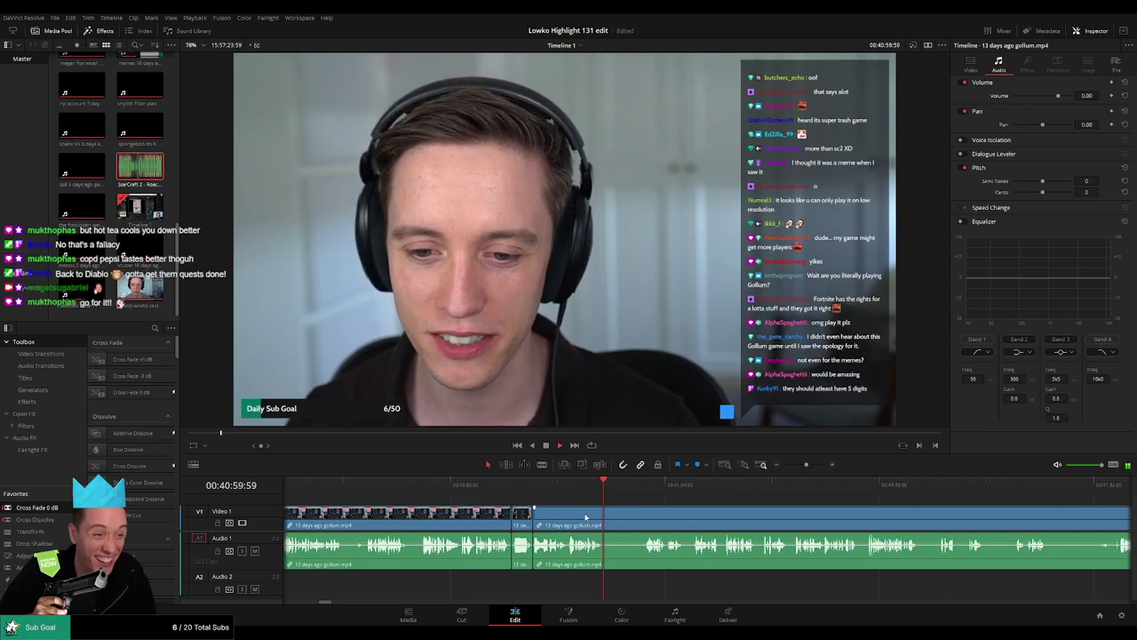
Step: Ripple-delete the silent stretch of the gollum clip between about 41:00 and 41:02, and add an audio cross fade at the join
left_click_drag(633, 522, 477, 498)
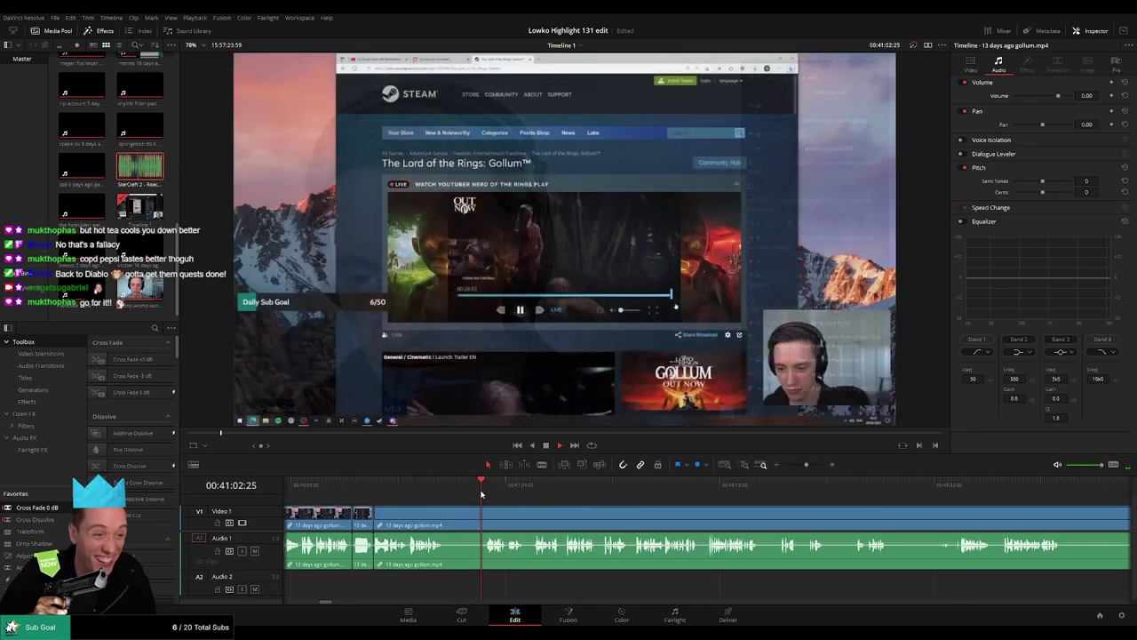
key("b")
left_click(444, 515)
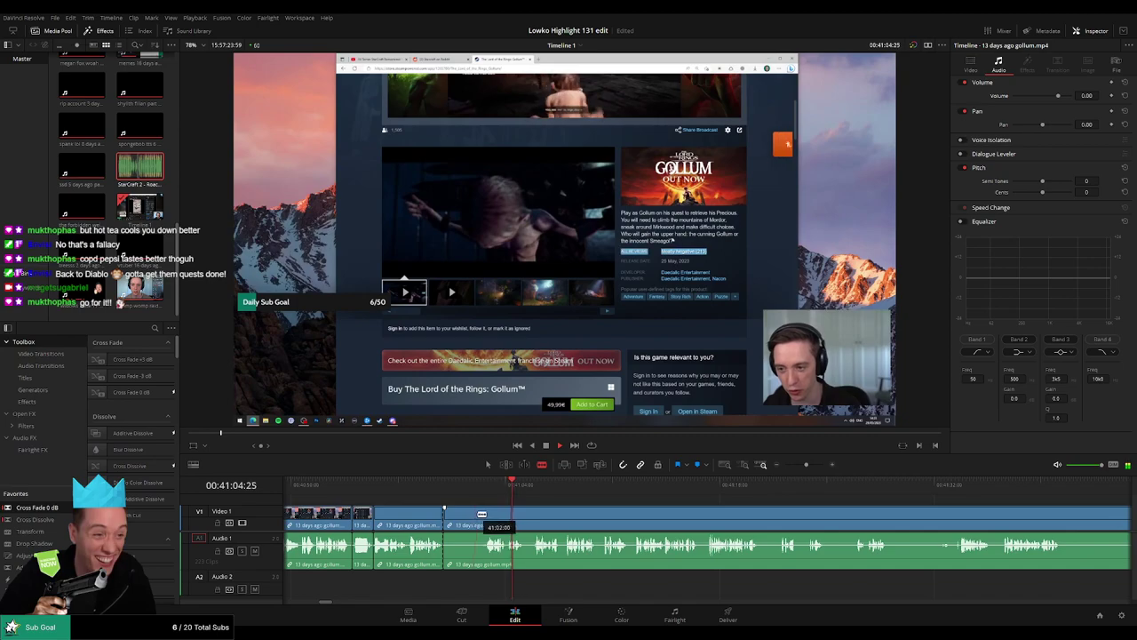
left_click(484, 514)
key("a")
left_click(470, 515)
key("Delete")
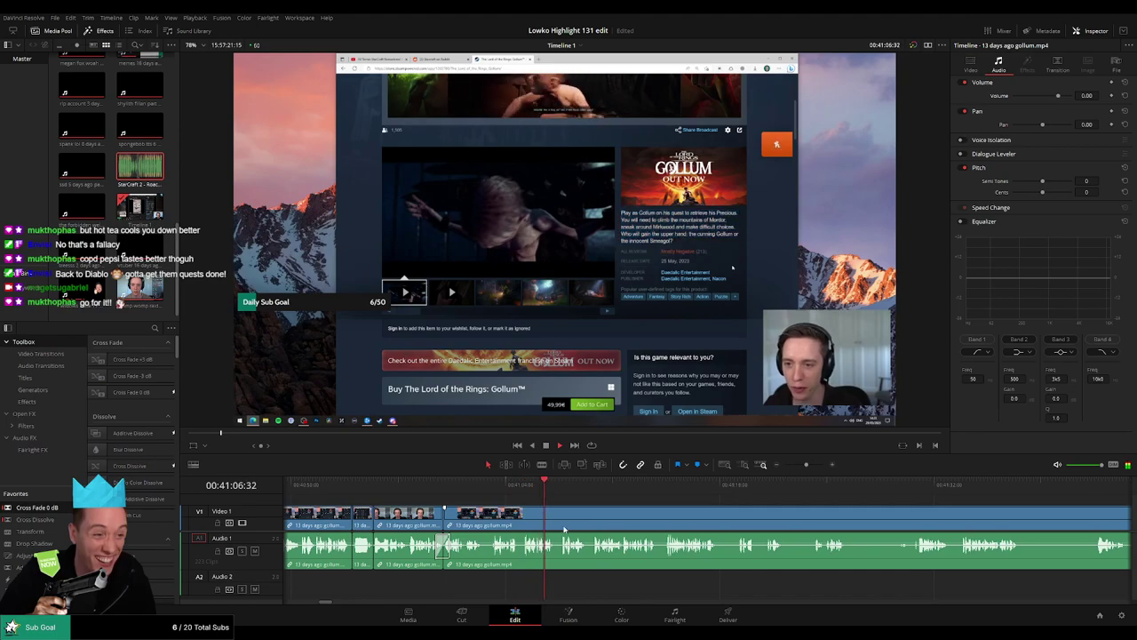
Step: Add an audio cross fade at the gollum clip join near 40:54
scroll(317, 549, "left", 1)
left_click(395, 551)
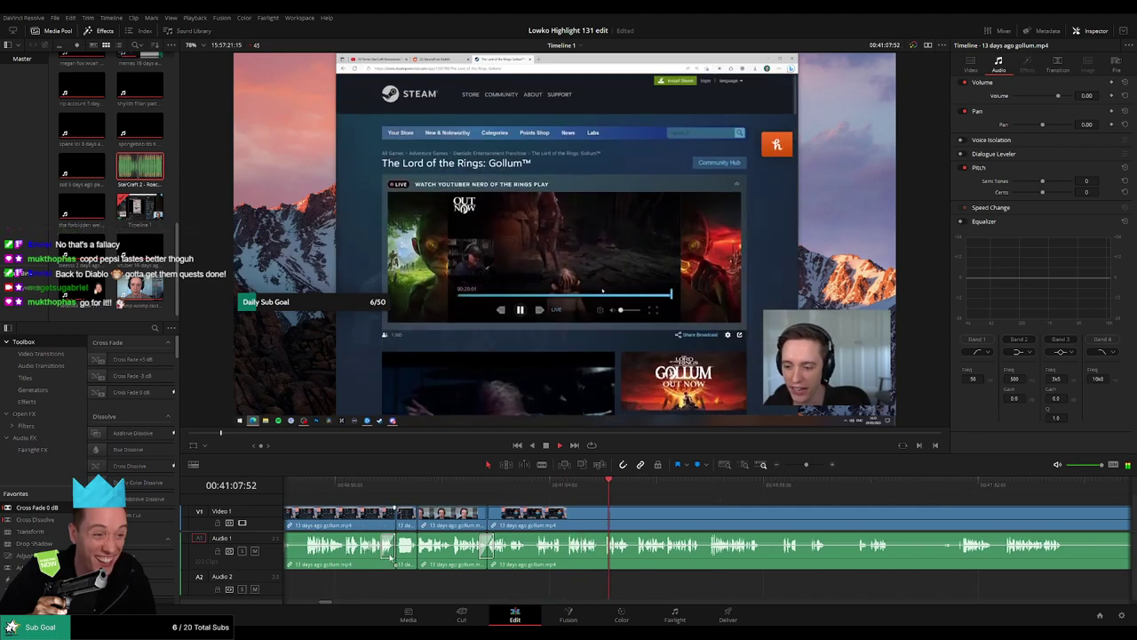
key("shift+t")
Step: Split the gollum clip at about 41:22, 41:24 and 41:26, remove the first short piece with its gap, and cross-fade the join
left_click(627, 511)
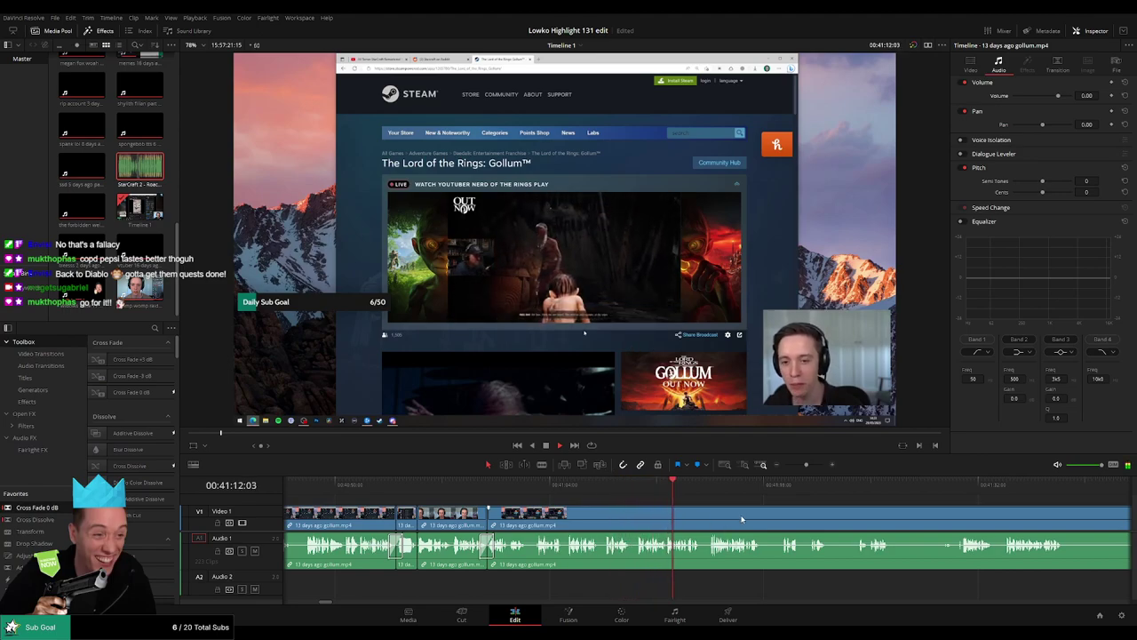
left_click_drag(739, 519, 543, 508)
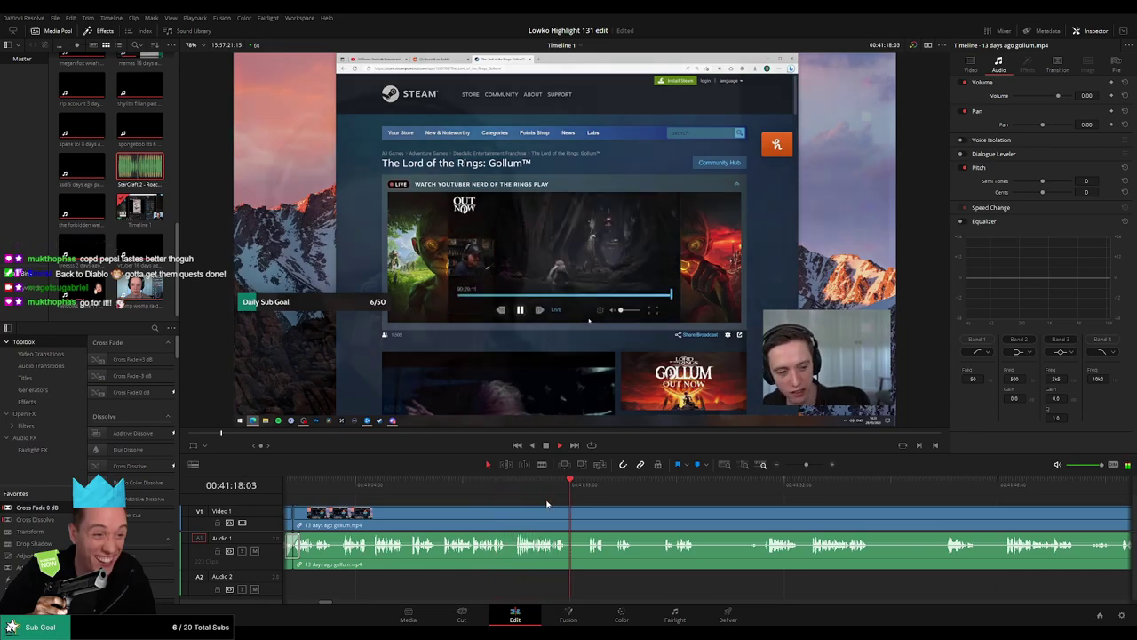
scroll(662, 514, "right", 2)
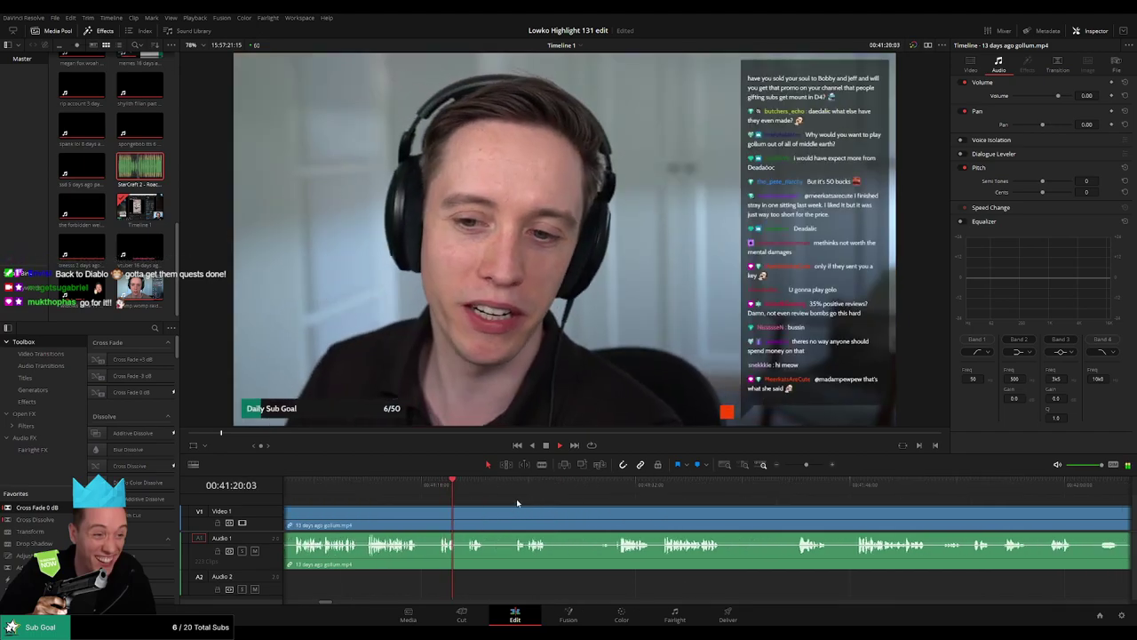
key("b")
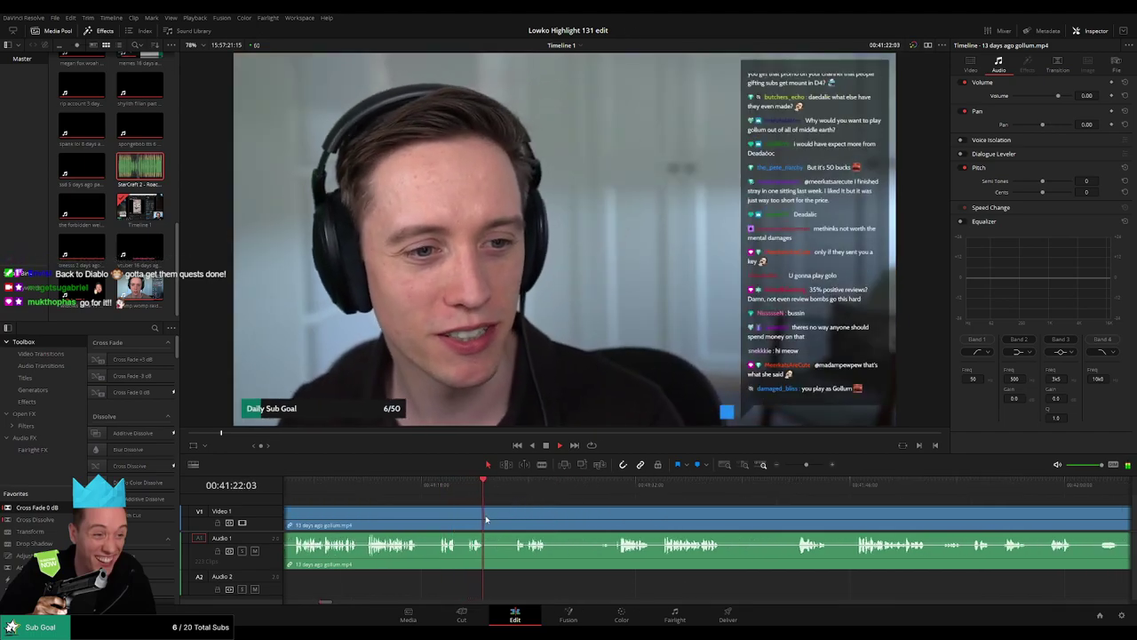
left_click(487, 514)
left_click(511, 490)
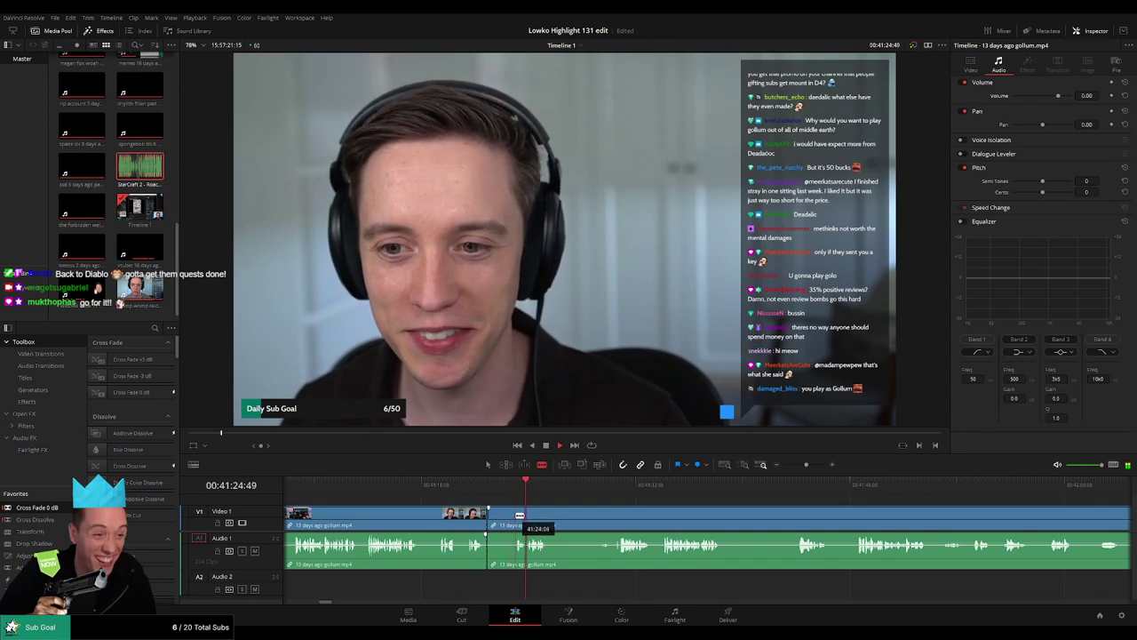
left_click(517, 514)
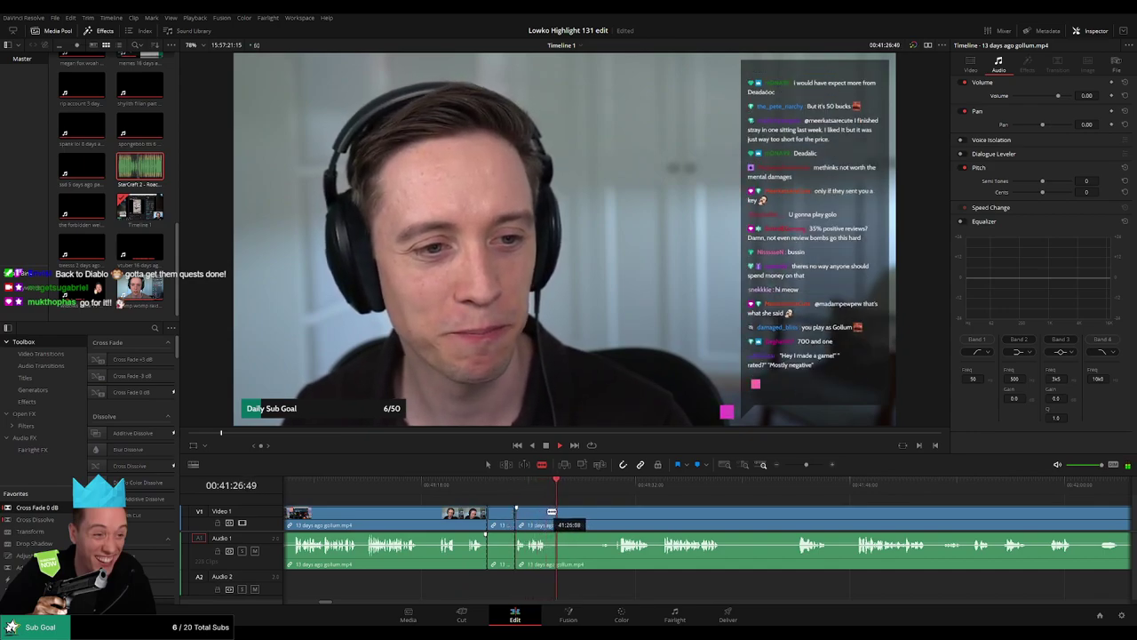
left_click(547, 514)
key("a")
left_click(500, 519)
key("BackSpace")
left_click(498, 521)
key("BackSpace")
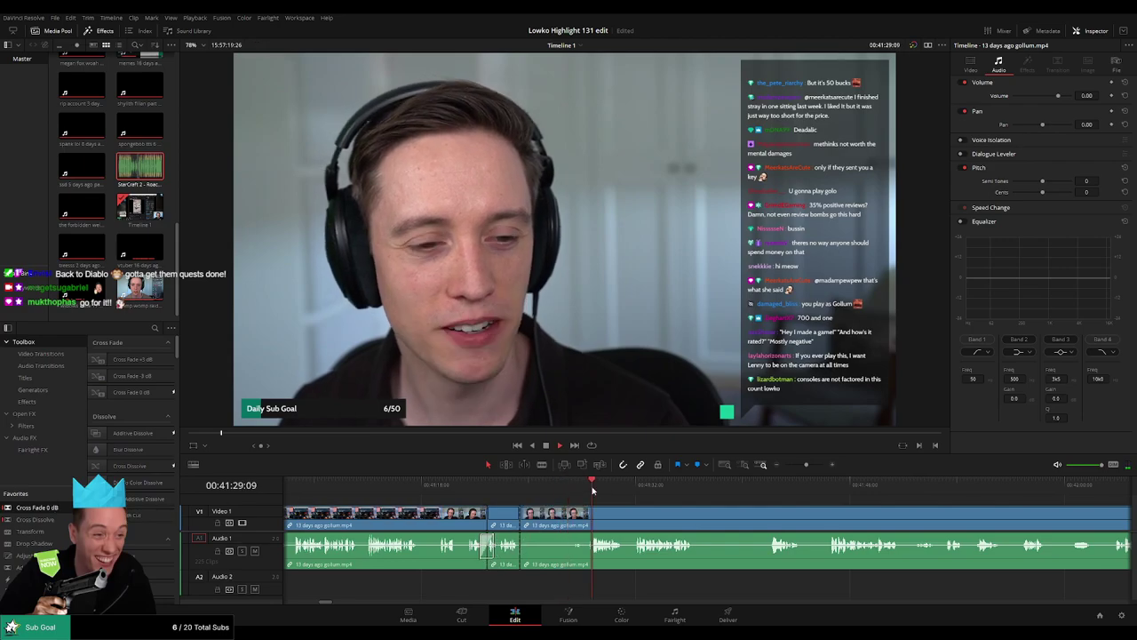
Step: Split the gollum clip where speech resumes at about 41:29, and ripple-delete the silent piece before it
key("b")
left_click(594, 516)
key("a")
left_click(577, 521)
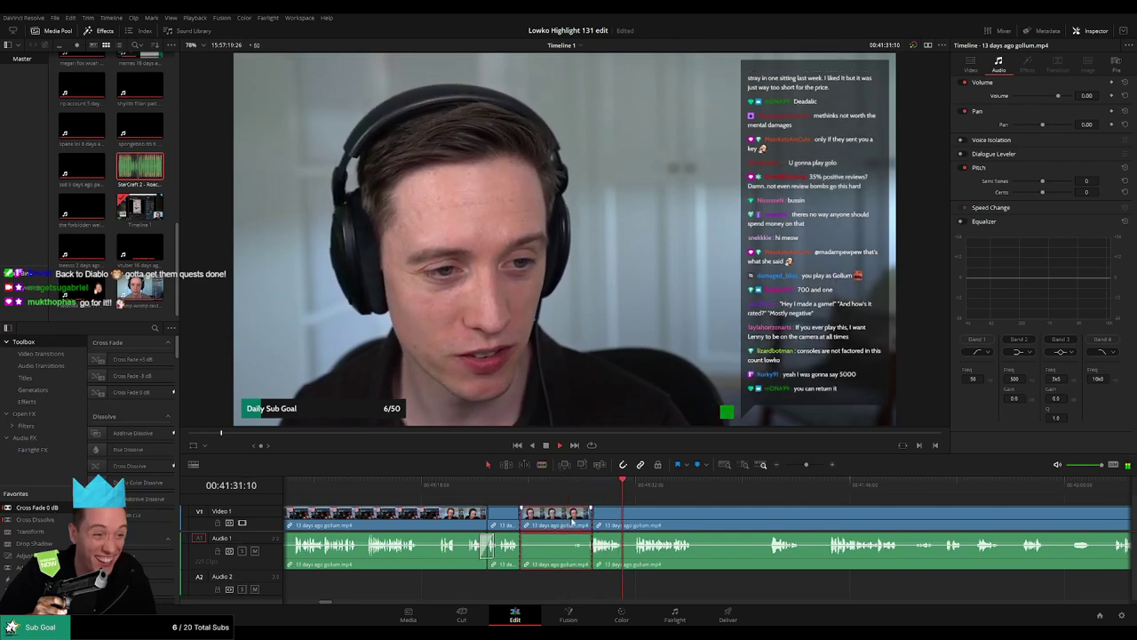
key("Delete")
Step: Ripple-delete the stretch of the gollum clip between about 41:31 and 41:40, and add an audio cross fade at the join
scroll(569, 522, "right", 3)
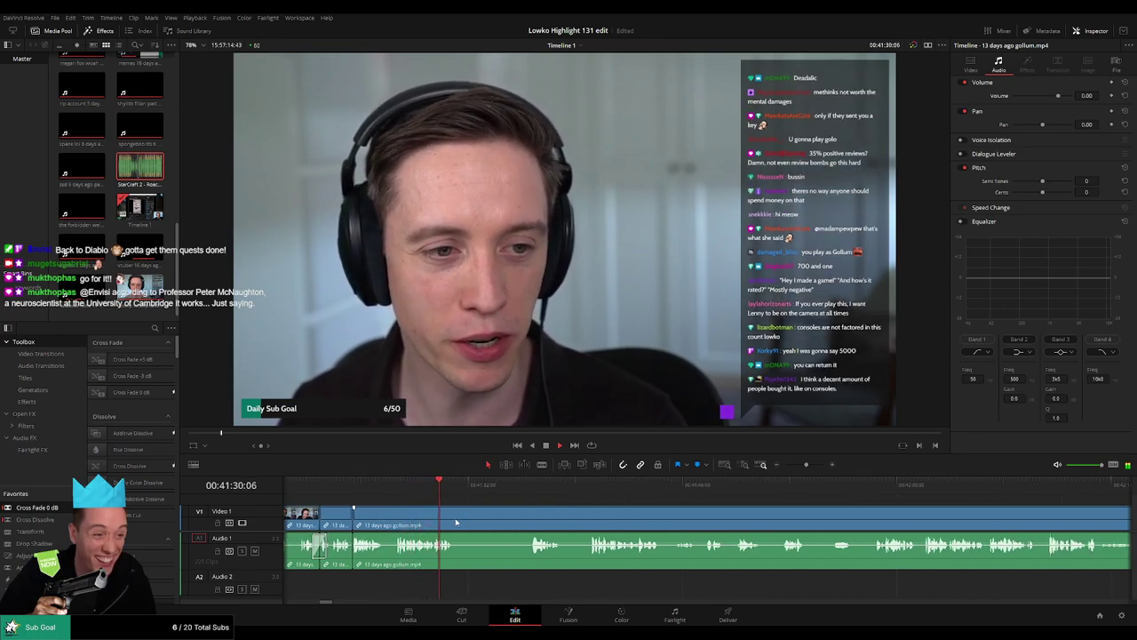
key("b")
left_click(455, 523)
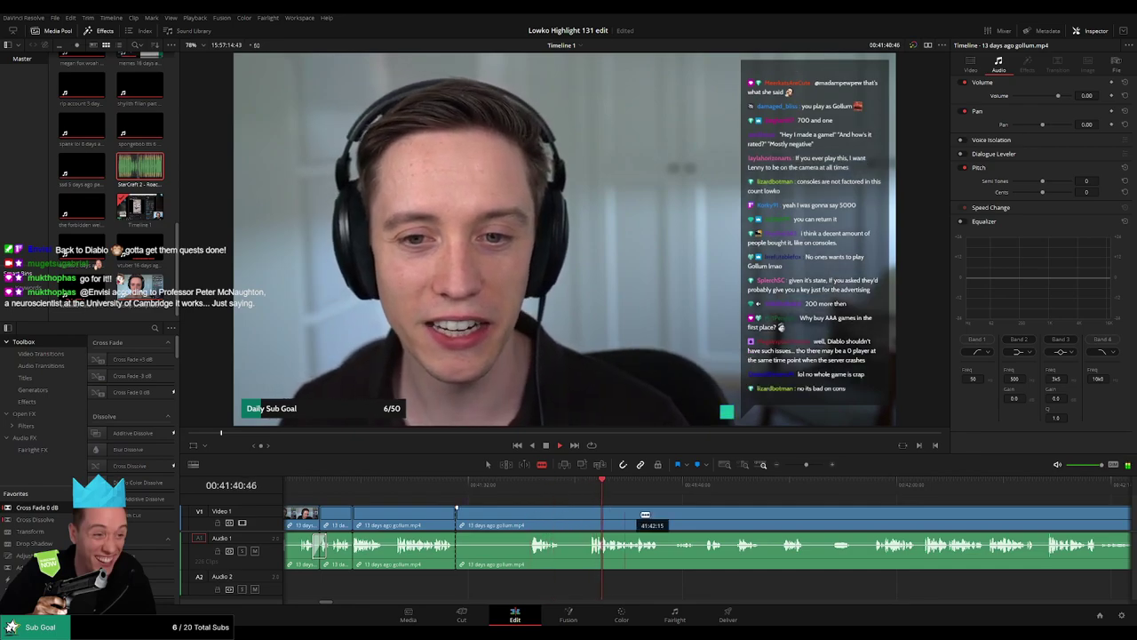
scroll(578, 520, "right", 3)
left_click(501, 515)
key("a")
left_click(471, 521)
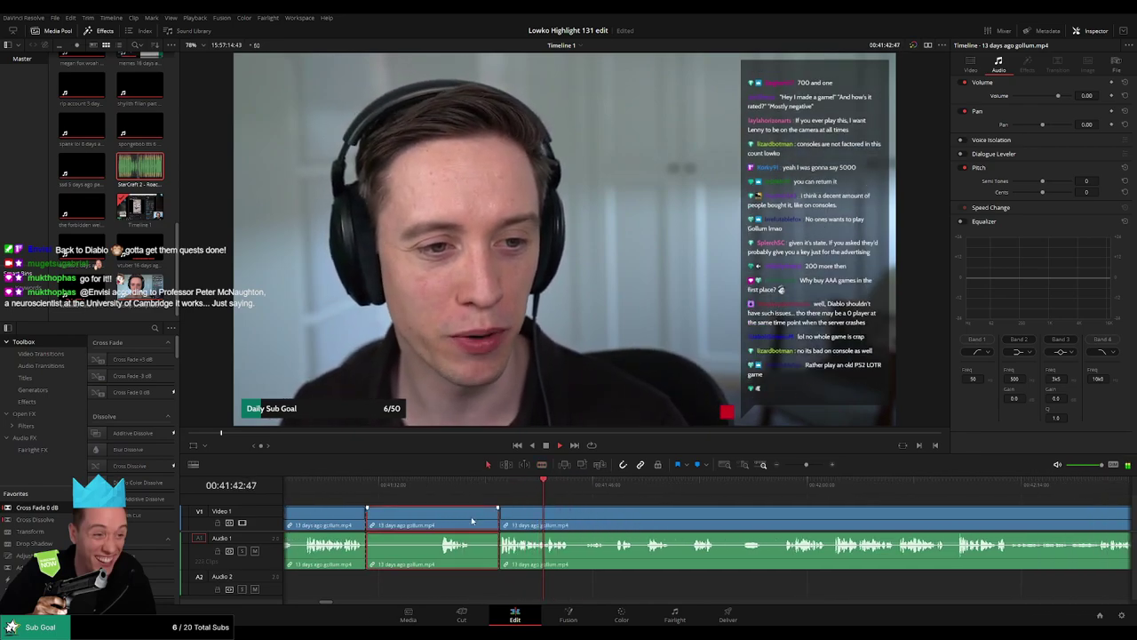
key("Delete")
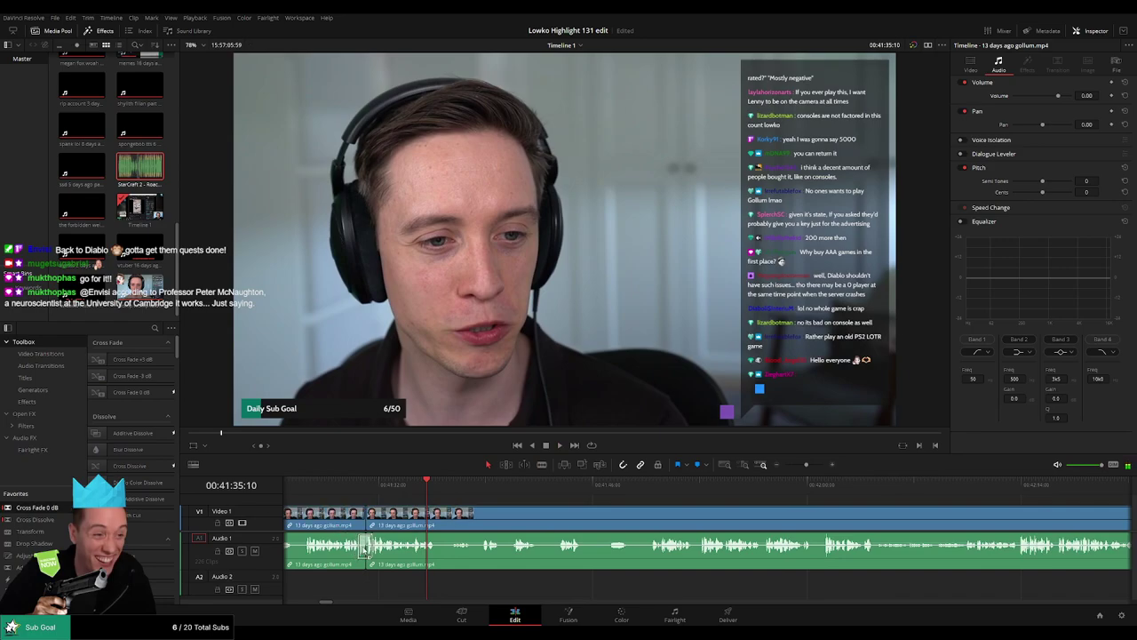
Step: Remove the mostly quiet stretch between about 41:46 and 41:50 together with its gap, and cross-fade the resulting audio join
left_click(480, 489)
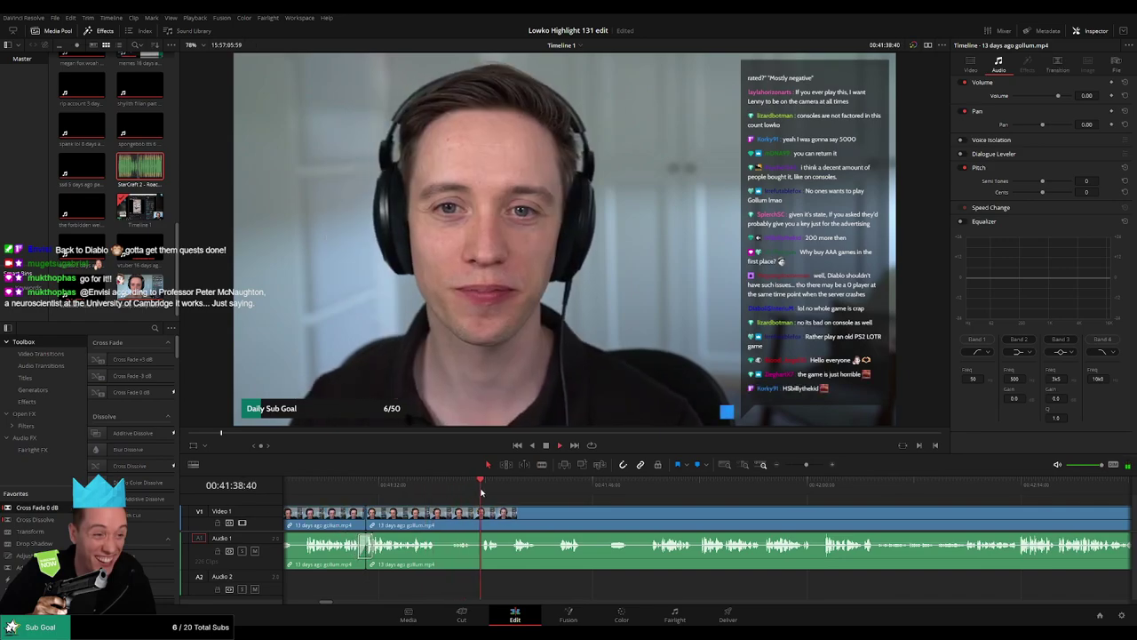
left_click(516, 491)
left_click_drag(533, 494, 559, 493)
left_click(602, 494)
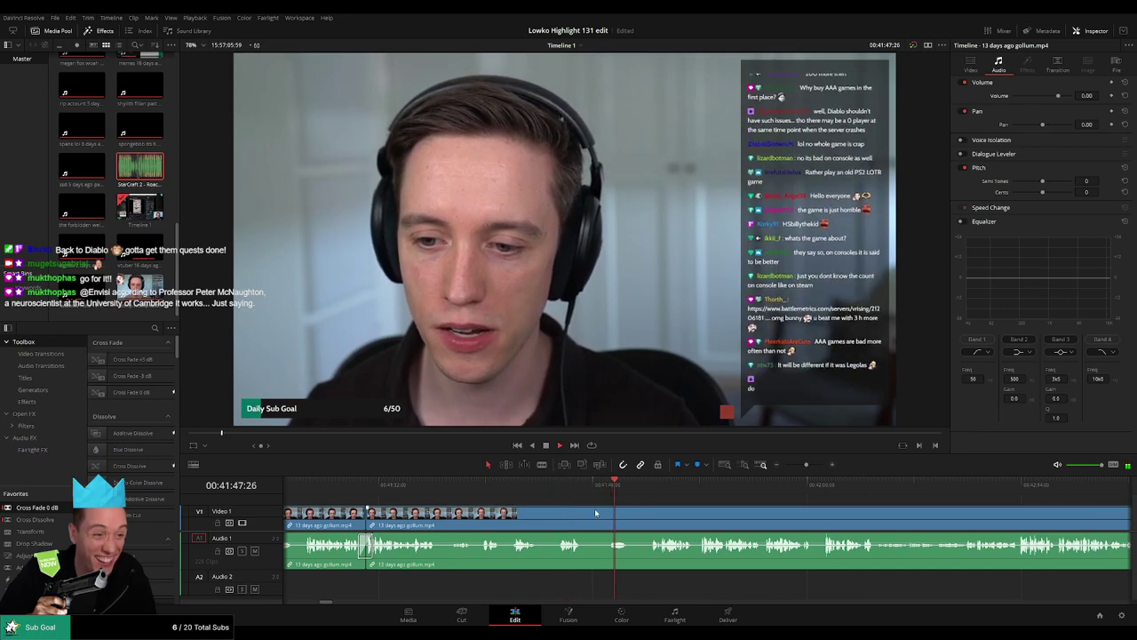
scroll(533, 515, "right", 2)
left_click(501, 517)
left_click(556, 491)
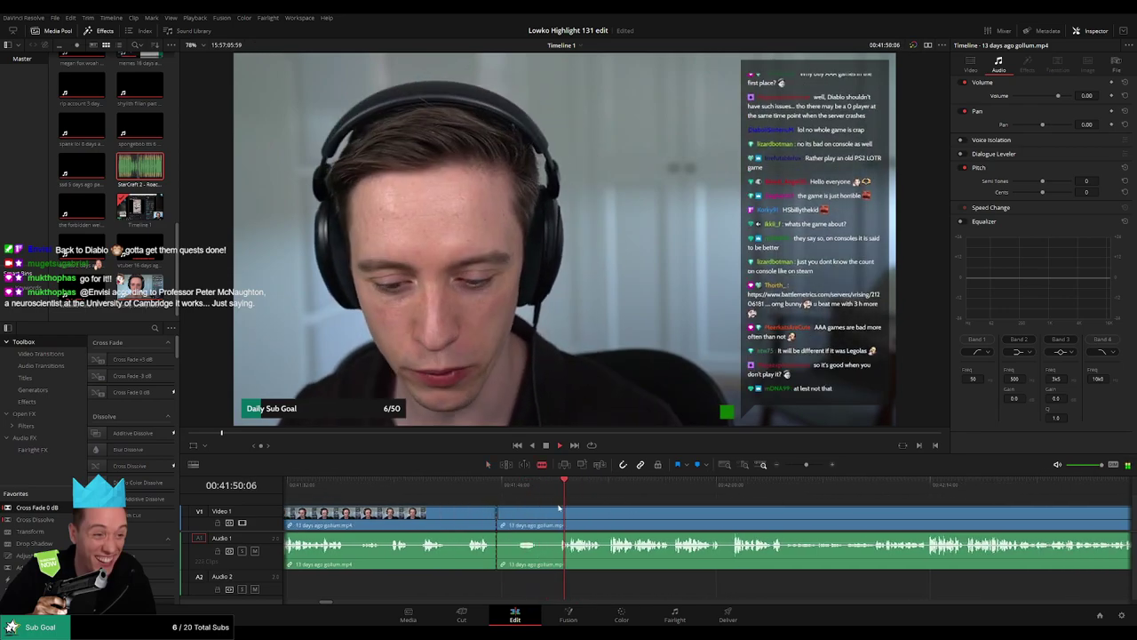
left_click(563, 518)
key("a")
left_click(544, 521)
key("BackSpace")
left_click(544, 520)
key("Delete")
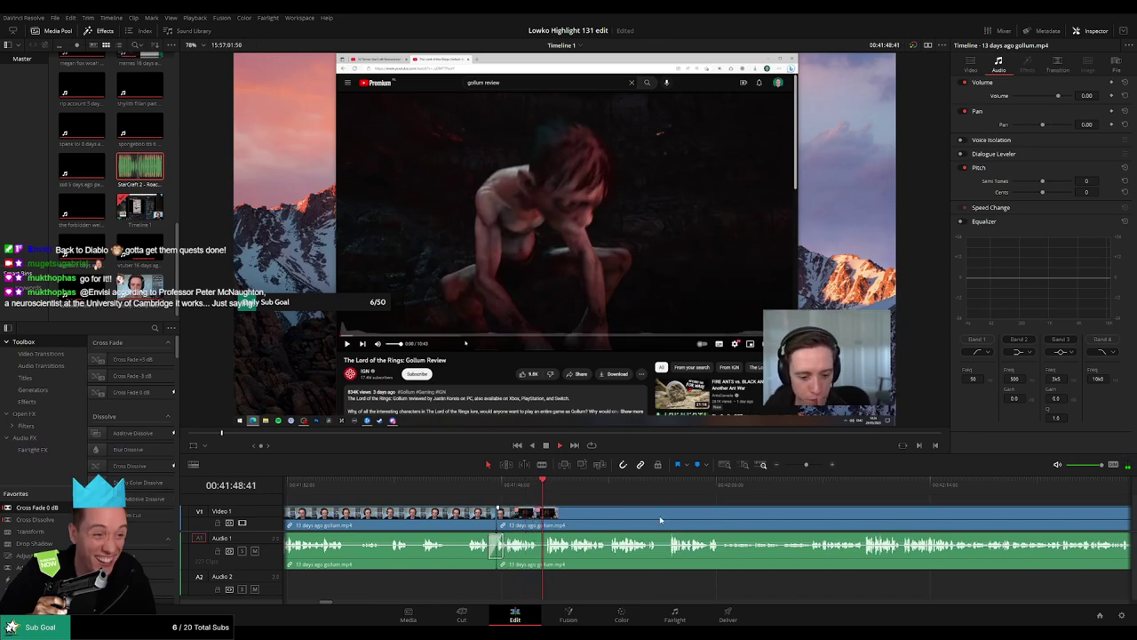
scroll(656, 520, "right", 3)
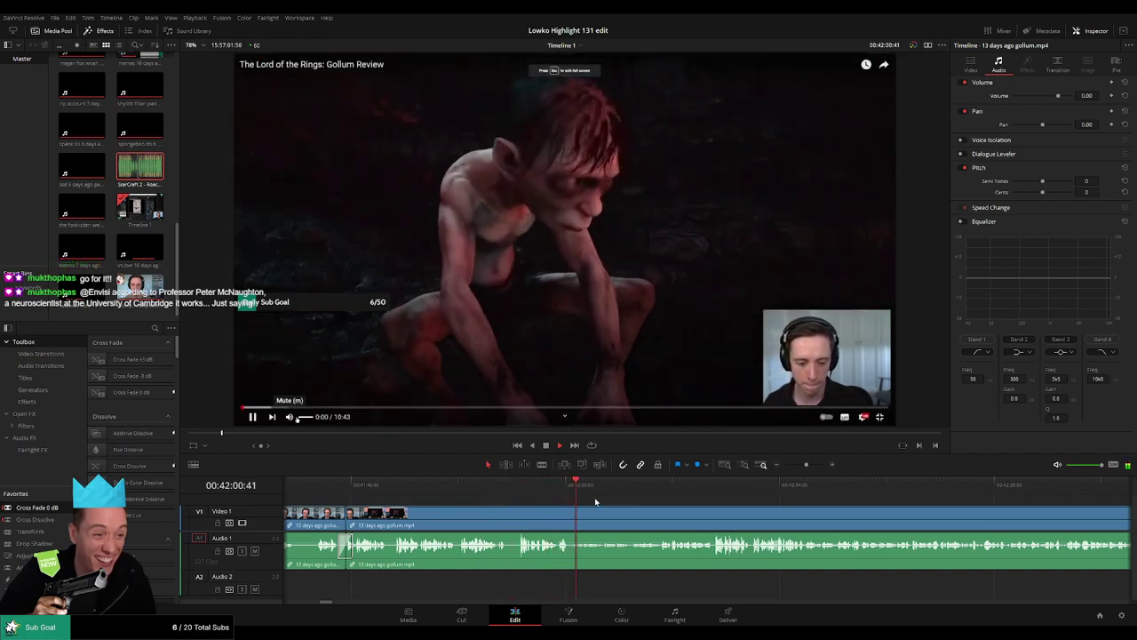
Step: Play through the gollum clip from about 42:00 to 43:25, checking the audio for silent or unneeded stretches
left_click_drag(634, 483, 648, 487)
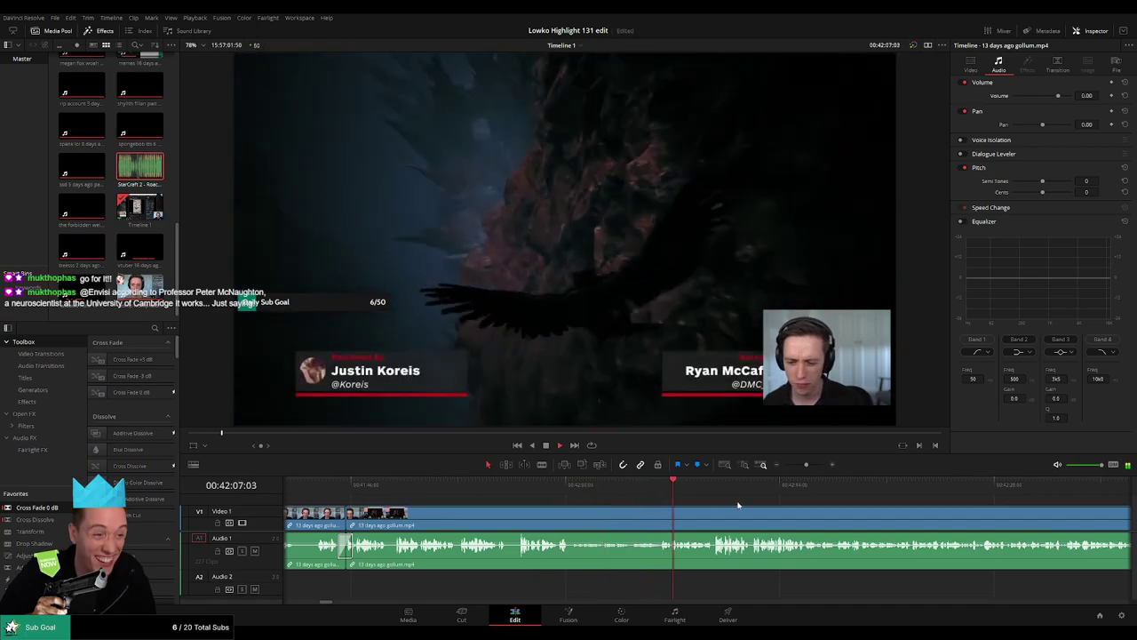
left_click_drag(755, 506, 578, 499)
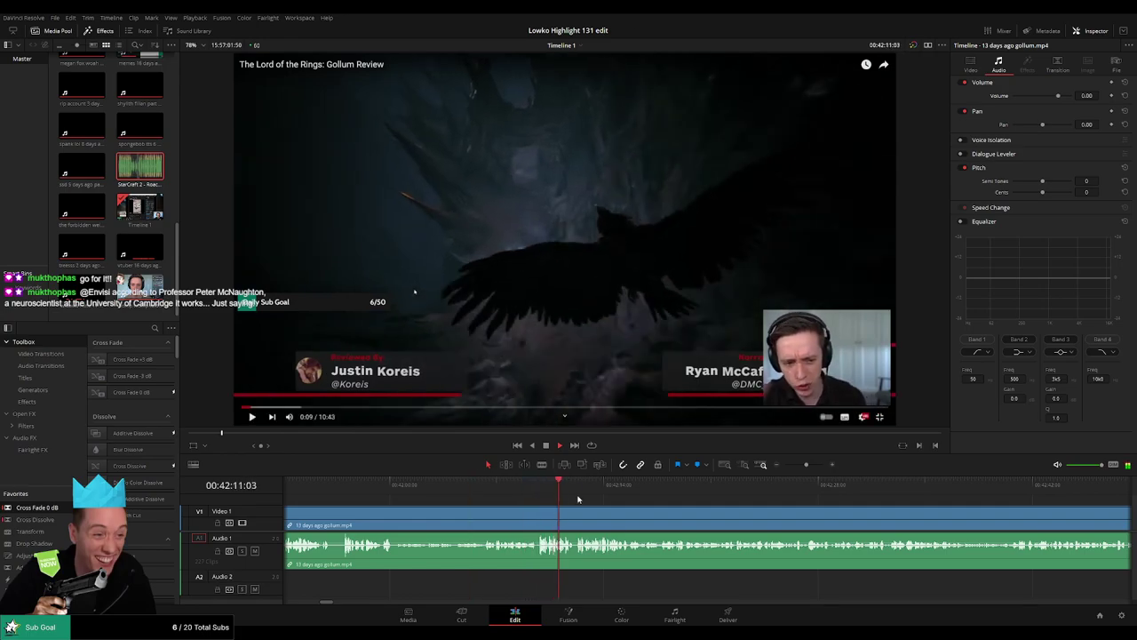
scroll(540, 510, "right", 3)
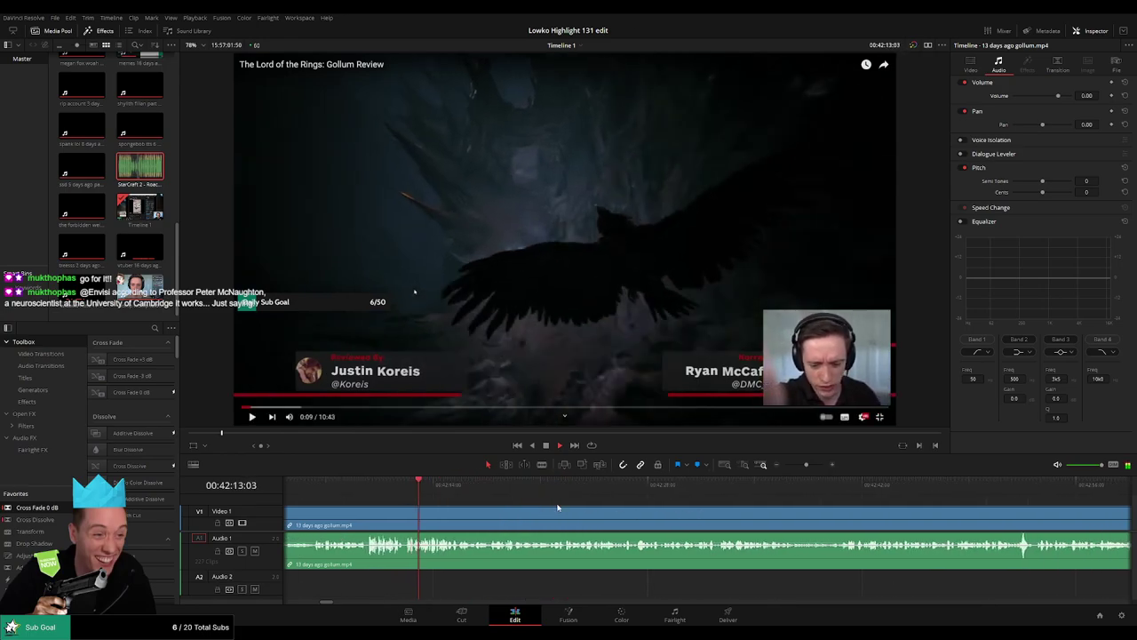
left_click_drag(805, 464, 803, 462)
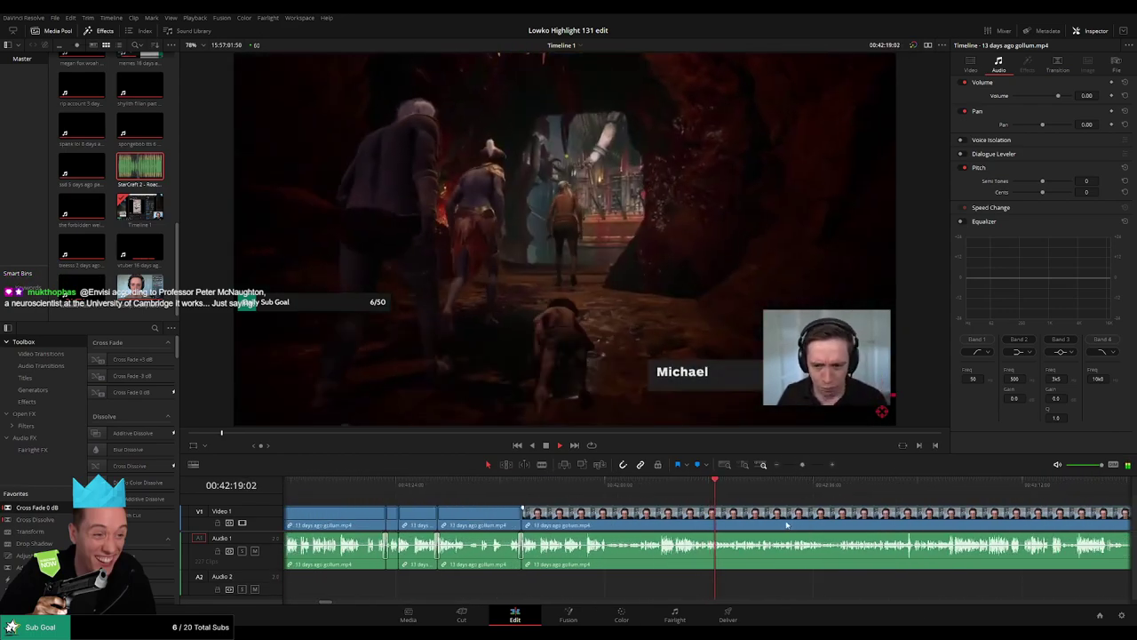
left_click_drag(793, 509, 547, 509)
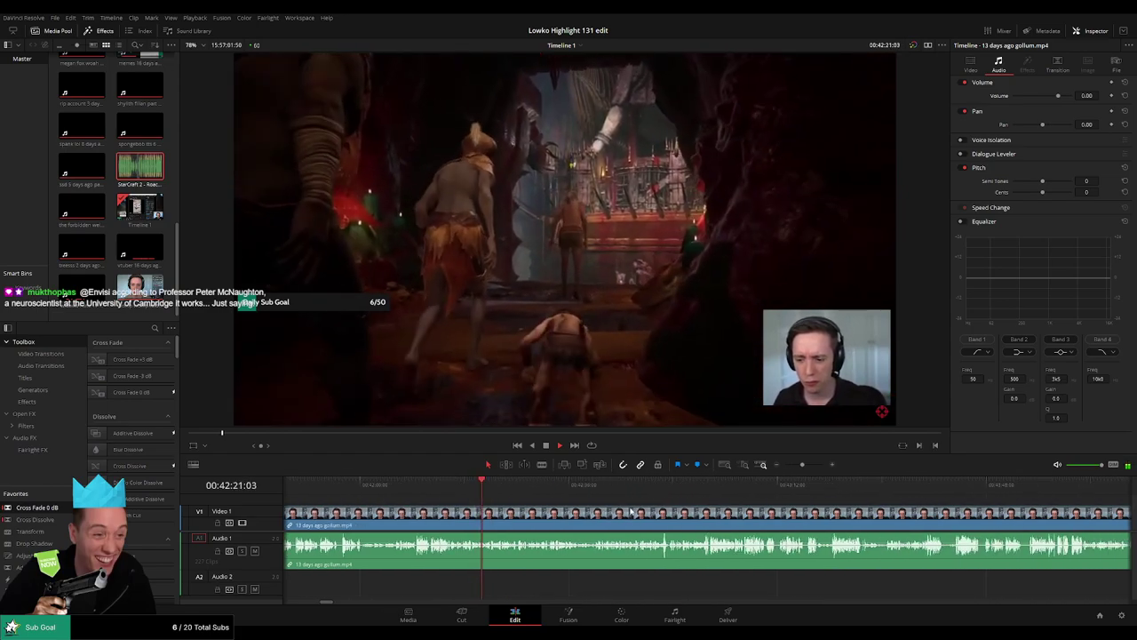
left_click_drag(626, 510, 562, 503)
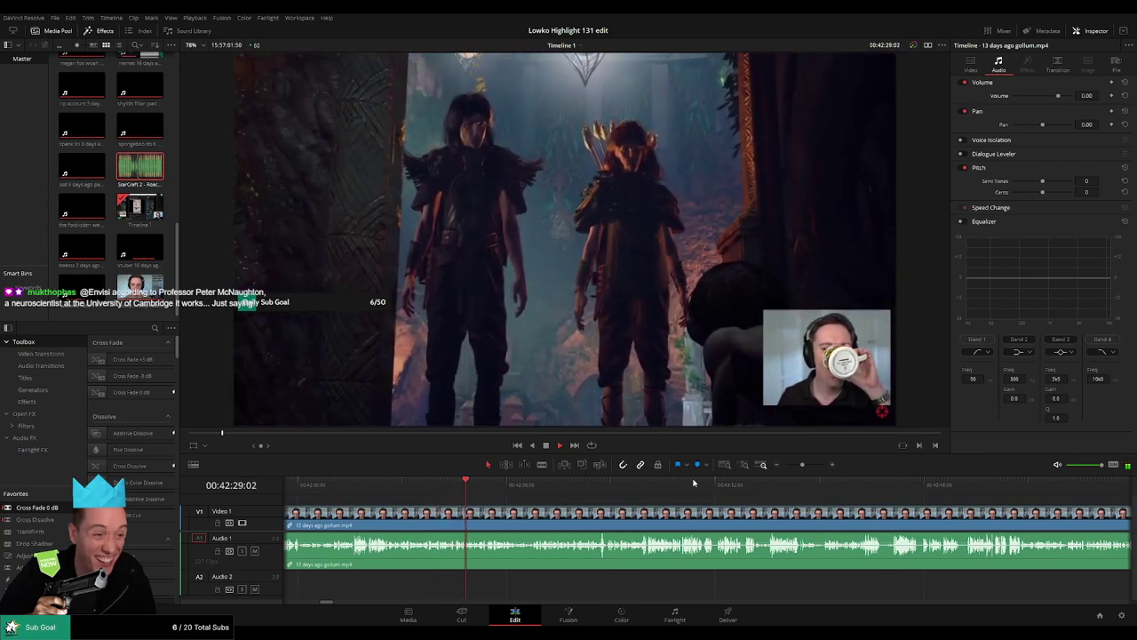
left_click_drag(803, 465, 804, 464)
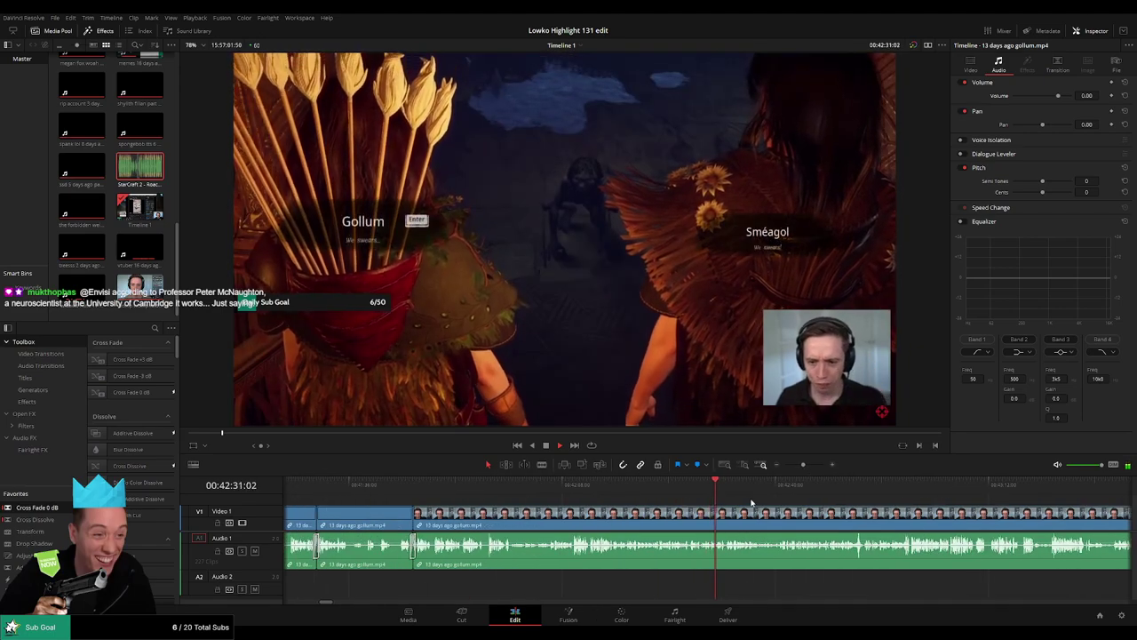
left_click_drag(788, 503, 590, 501)
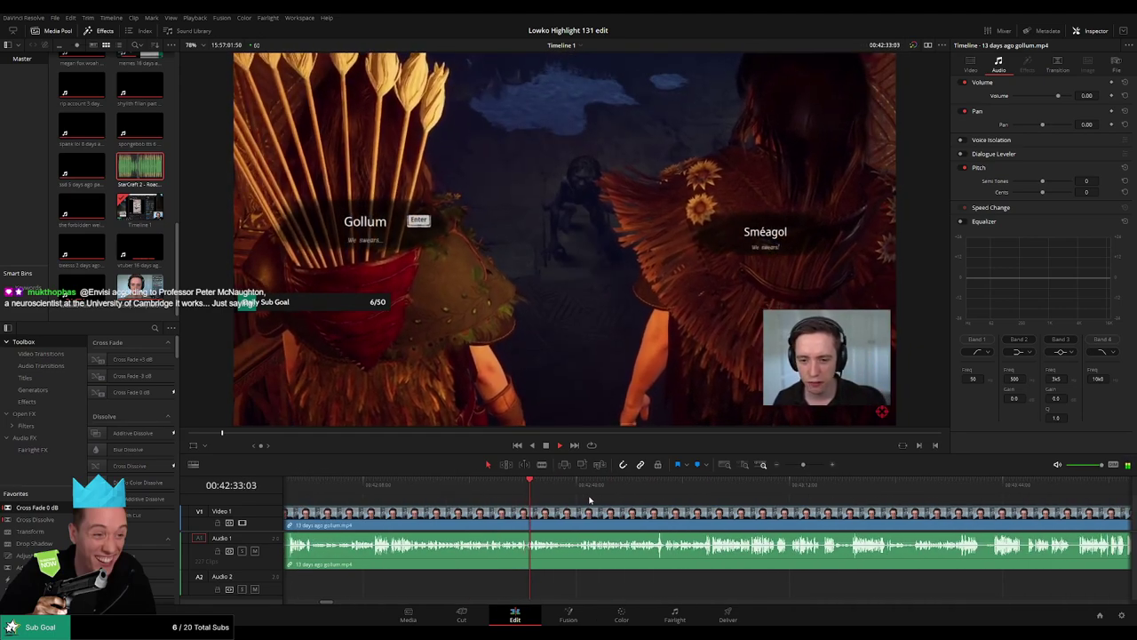
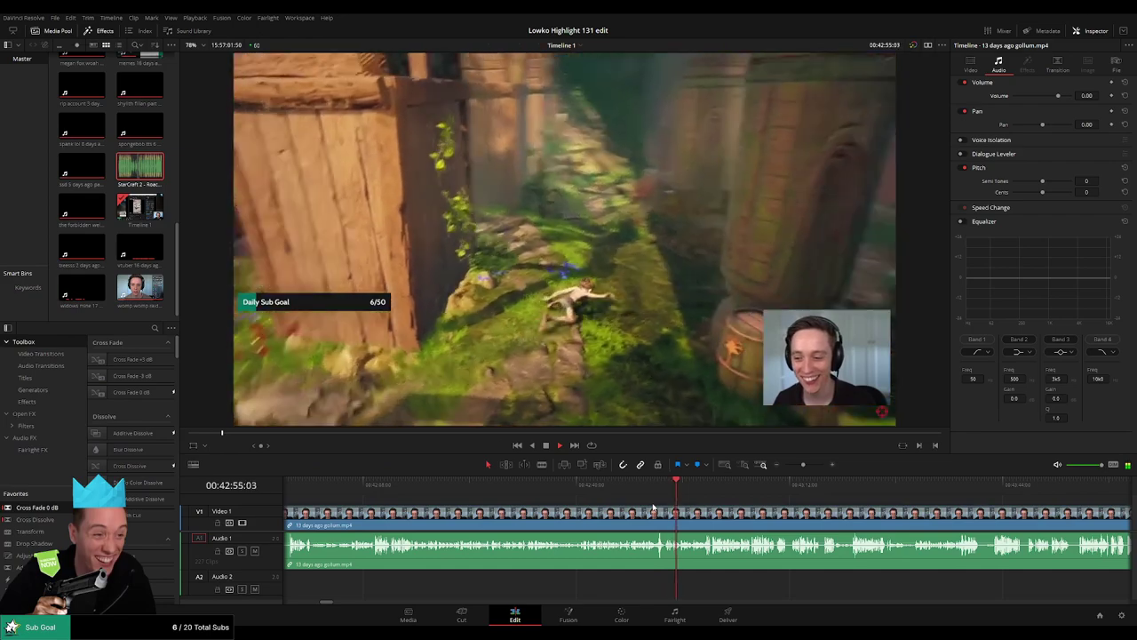
left_click_drag(772, 522, 584, 513)
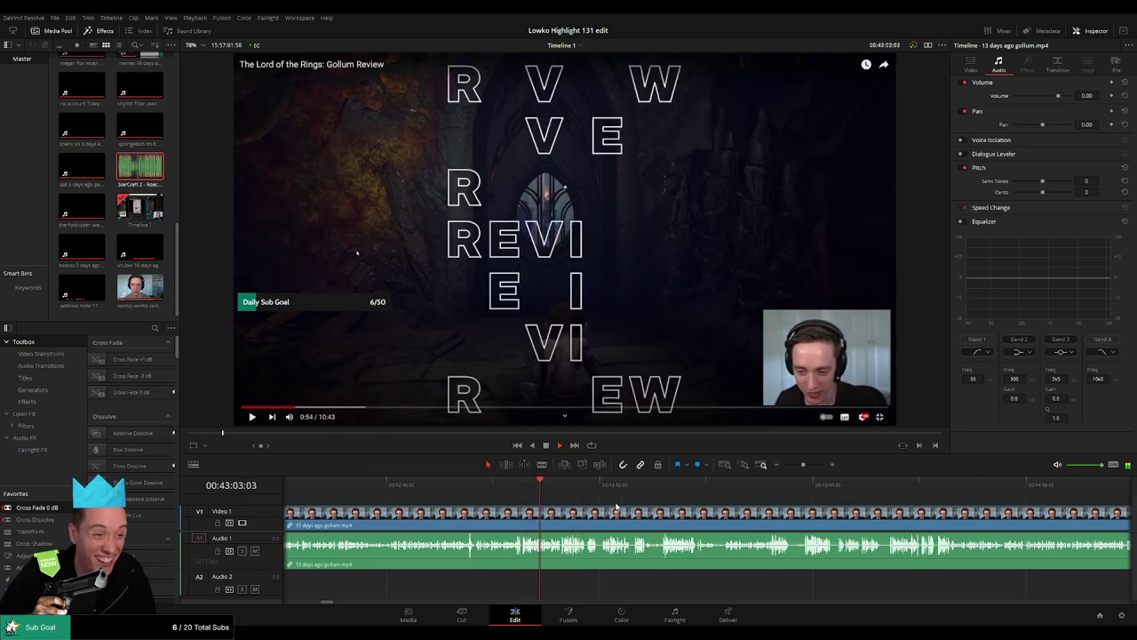
scroll(655, 521, "up", 1)
scroll(622, 518, "right", 5)
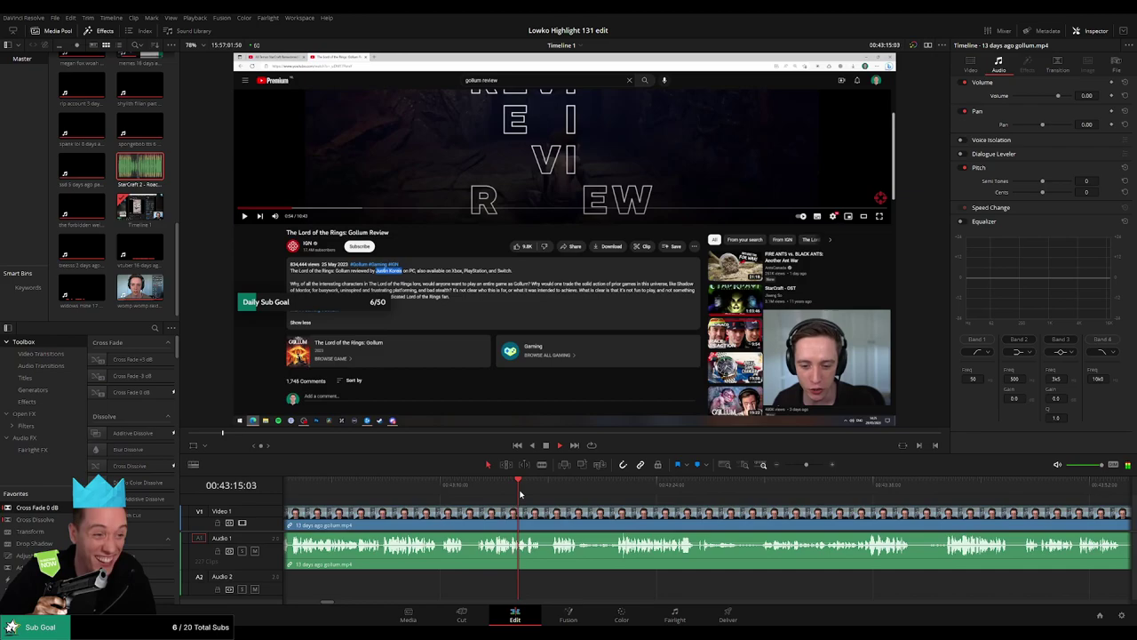
left_click(548, 487)
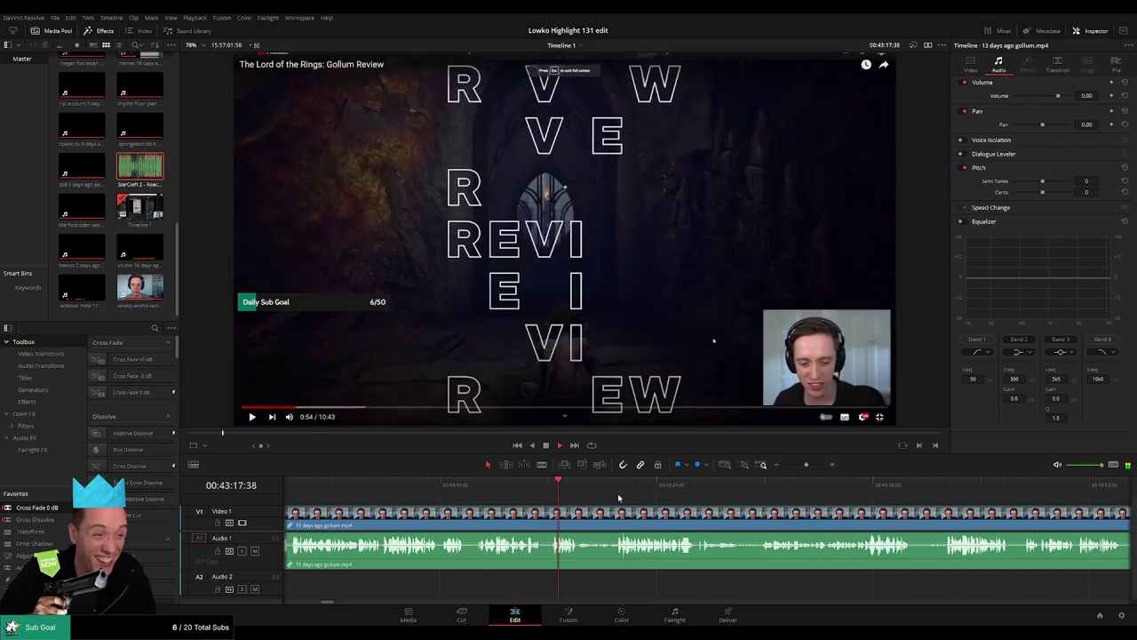
scroll(558, 493, "right", 3)
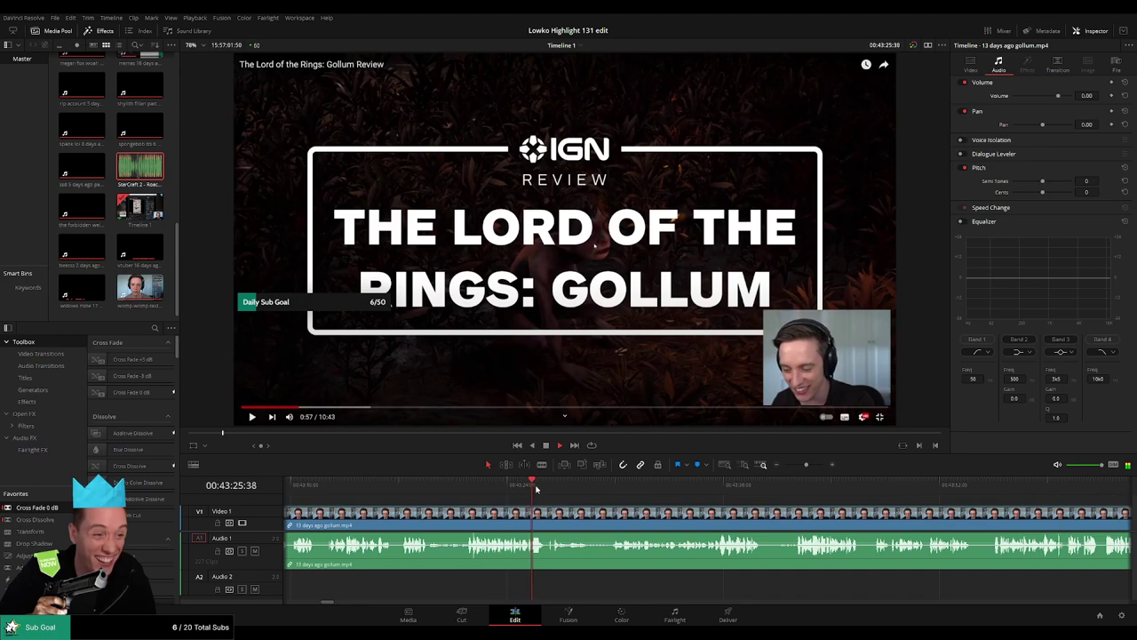
Step: Split the gollum clip around a short pause at about 43:26 to 43:27 and ripple-delete the piece between the cuts
key("ctrl+b")
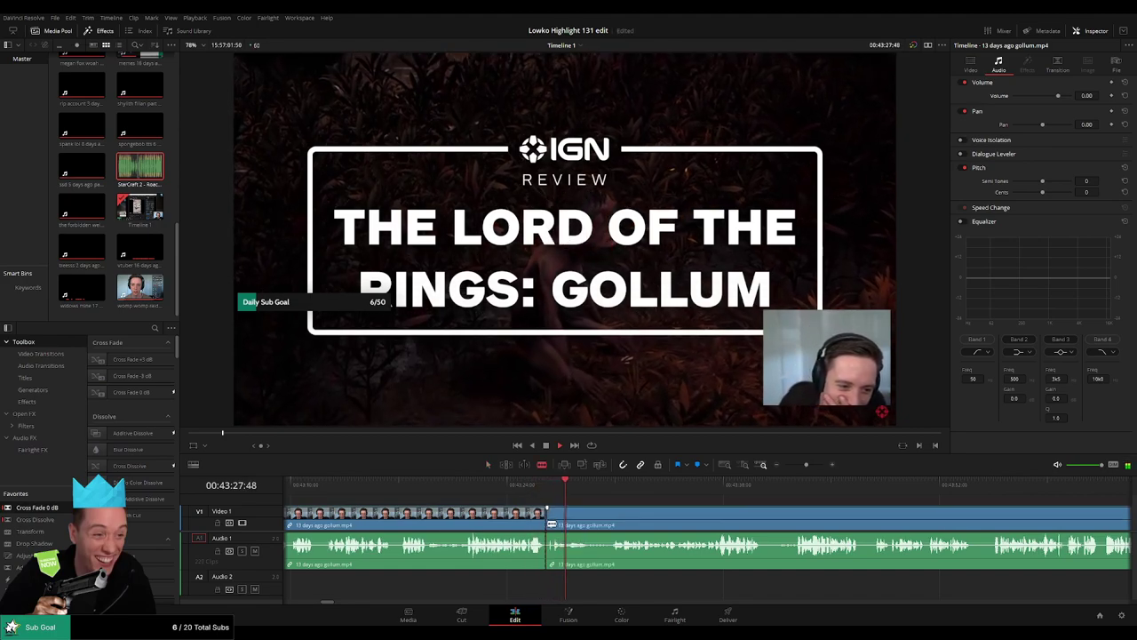
left_click(556, 521)
key("a")
left_click(548, 526)
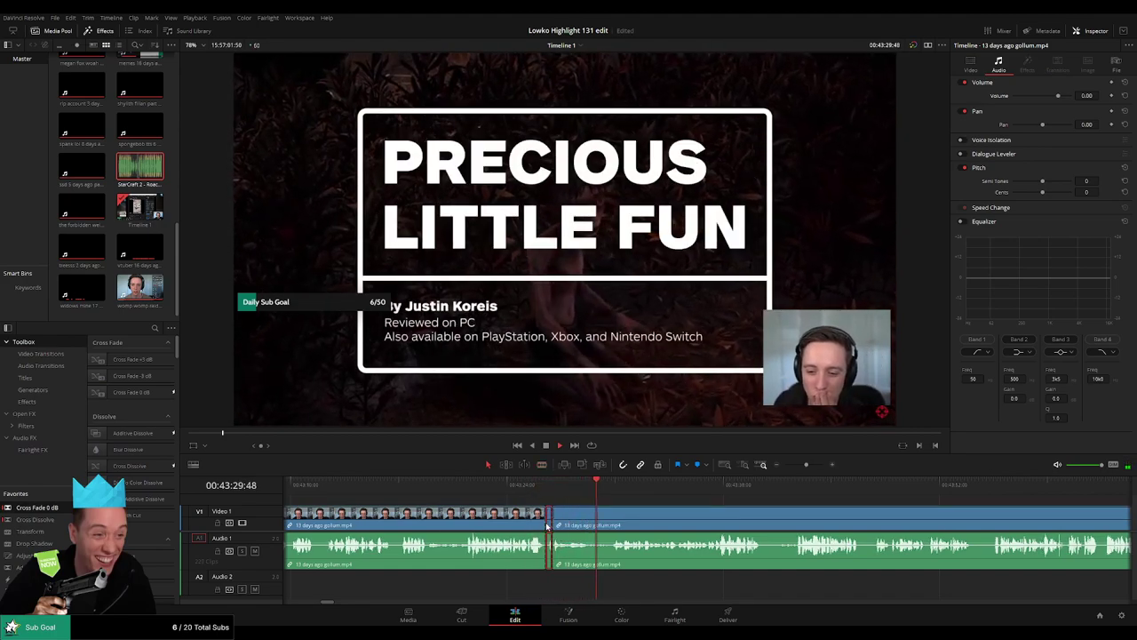
key("Delete")
Step: Cut out the two silent pauses of the gollum clip at about 43:46 to 43:47 and 43:53 to 43:54, closing their gaps
scroll(498, 513, "right", 3)
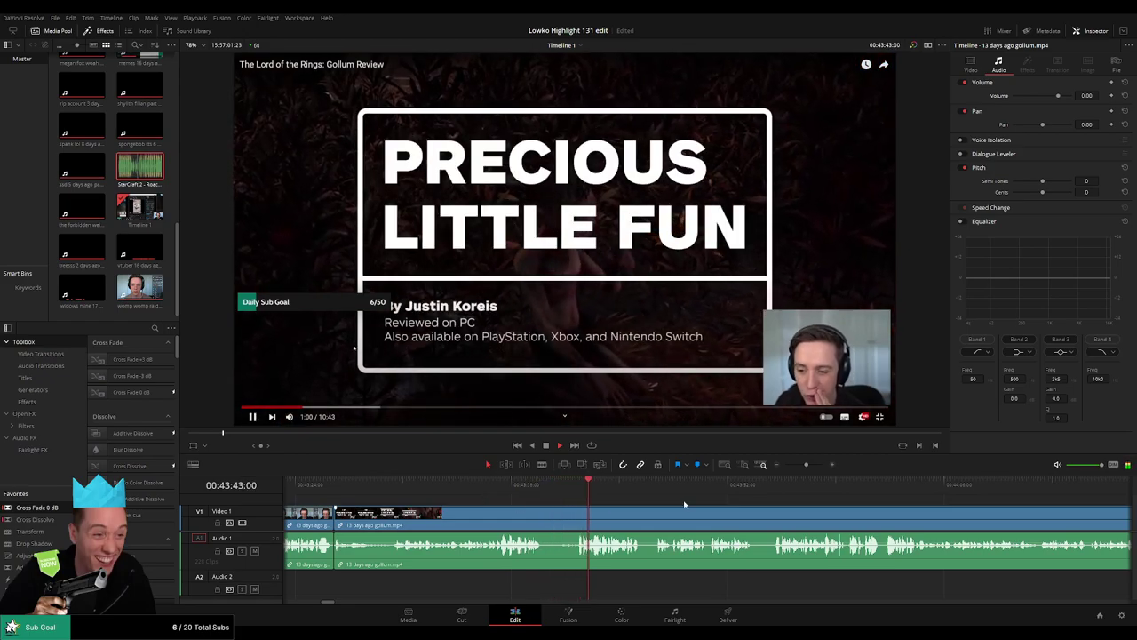
left_click_drag(689, 503, 561, 497)
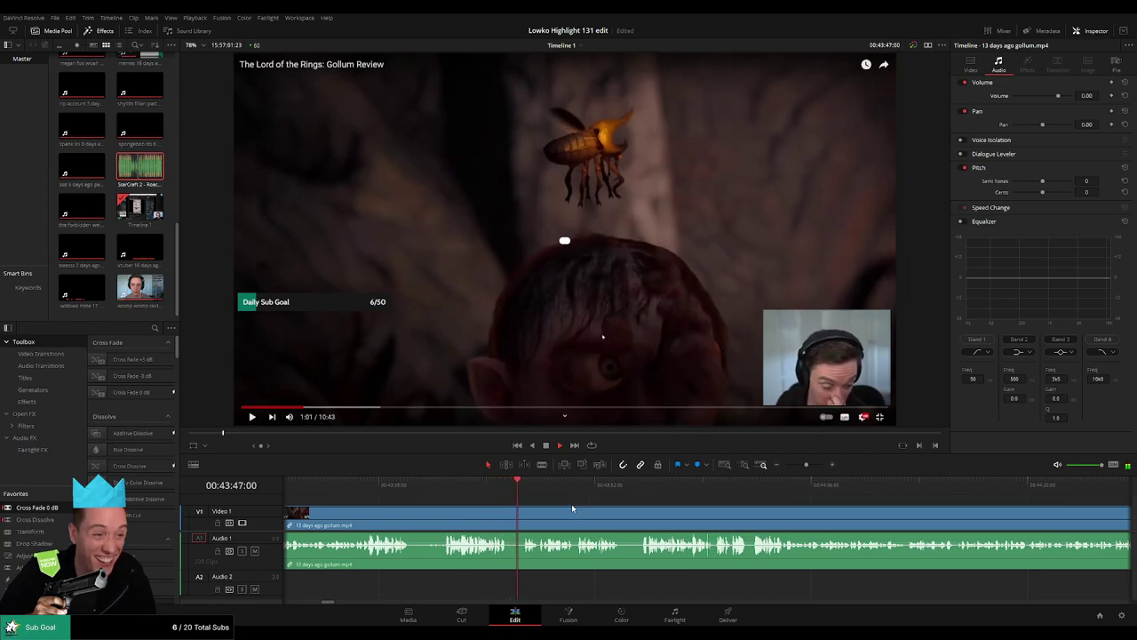
scroll(500, 514, "right", 3)
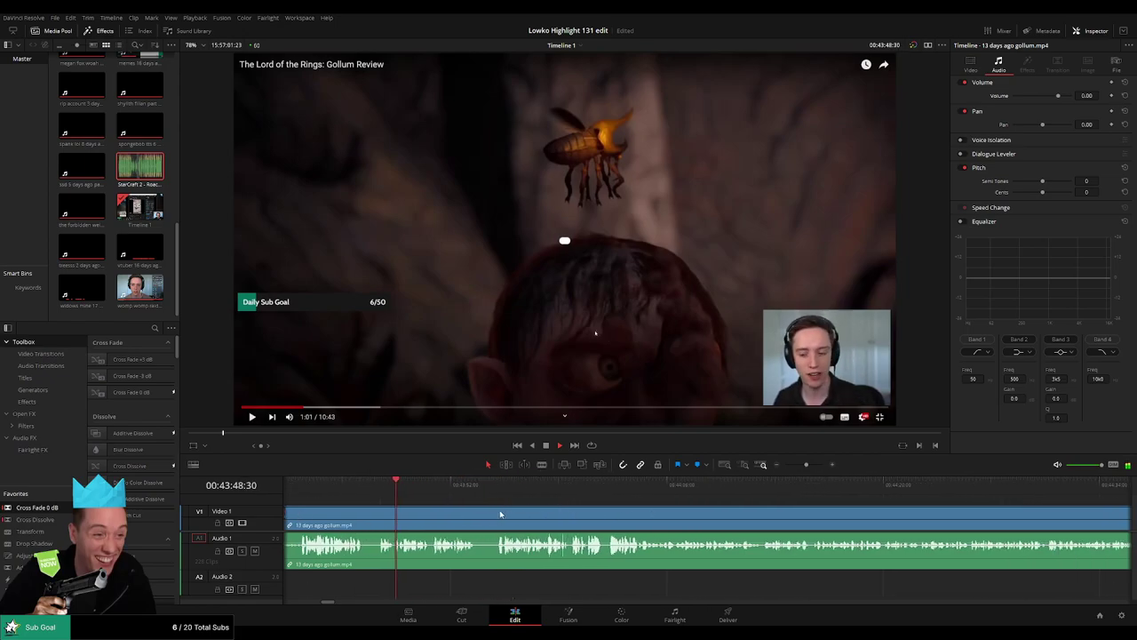
left_click(366, 514)
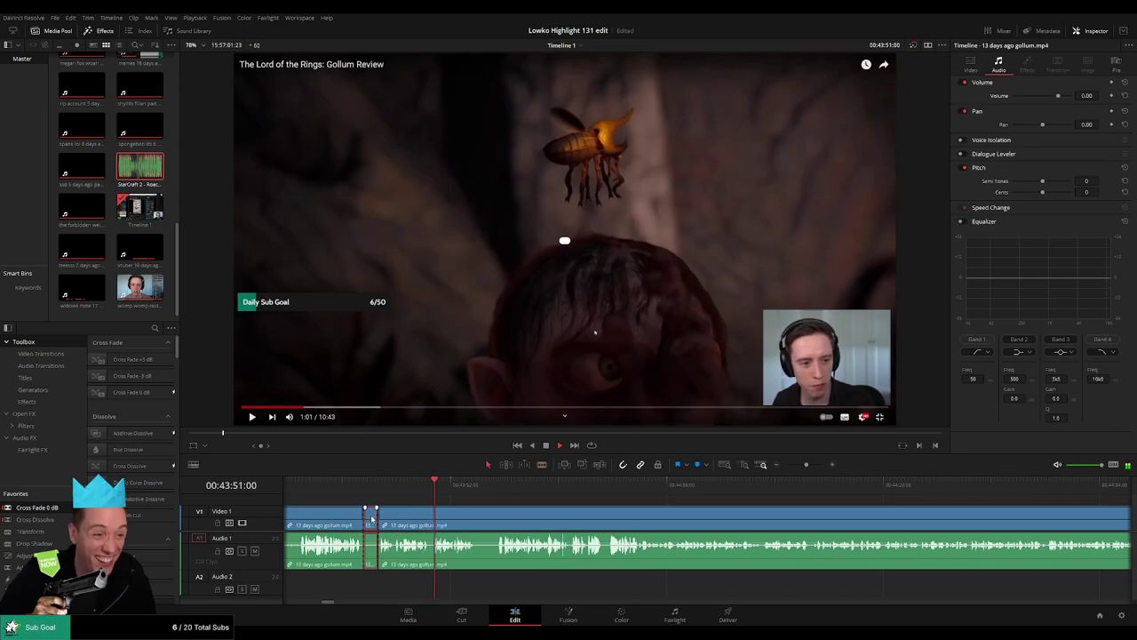
left_click(372, 518)
key("BackSpace")
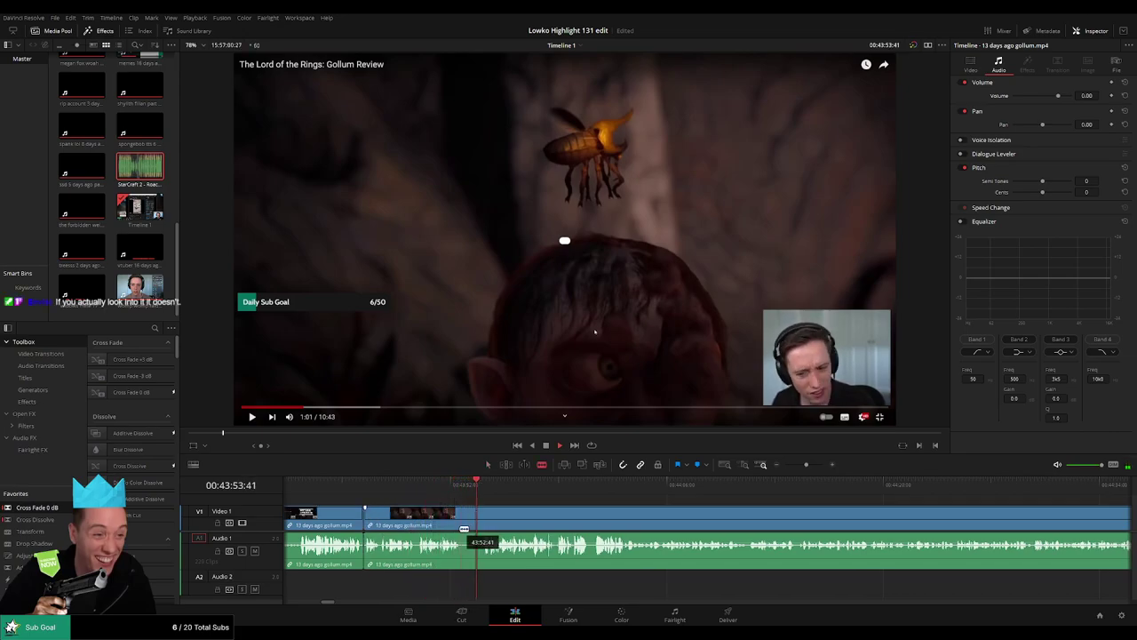
left_click(462, 522)
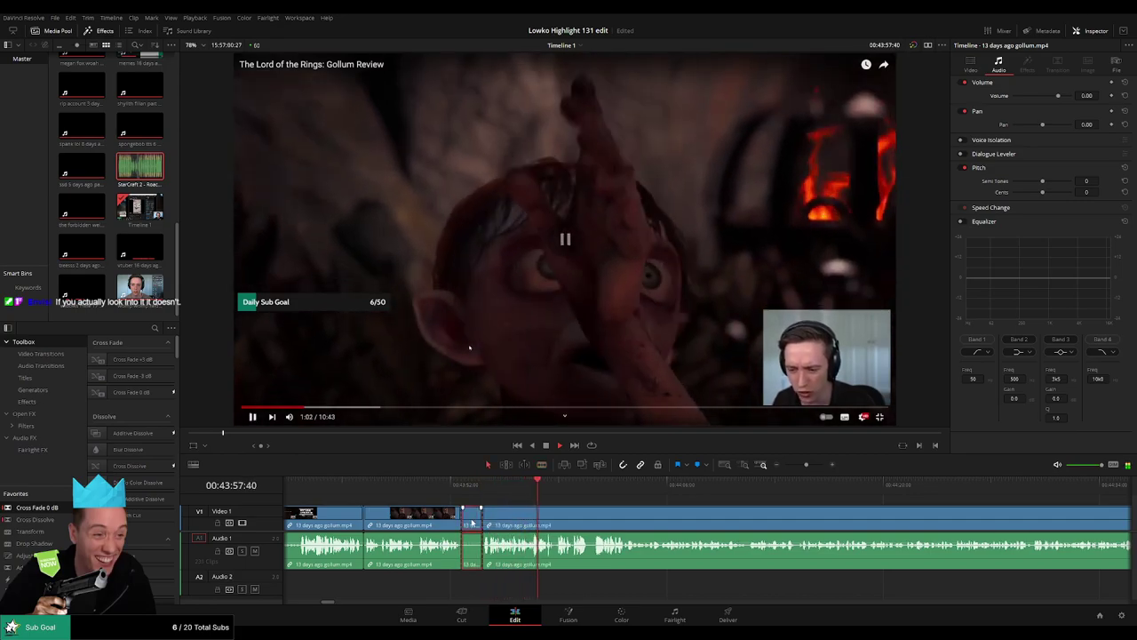
key("a")
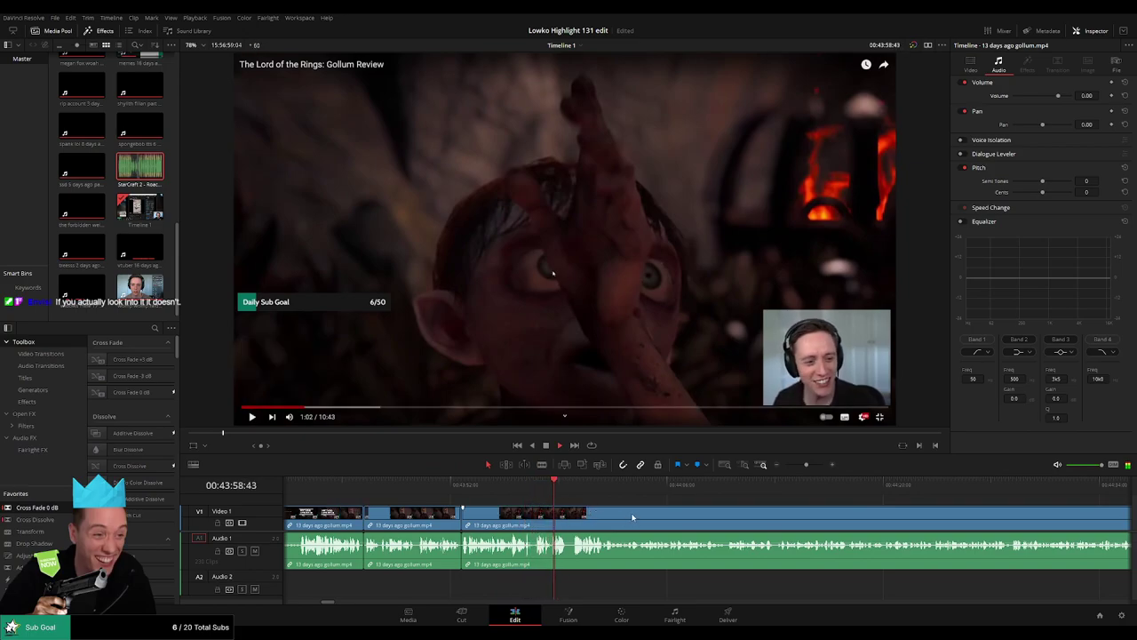
Step: Review the gollum clip's playback from about 43:58 to 44:57 for further silence to remove
left_click_drag(634, 515, 539, 512)
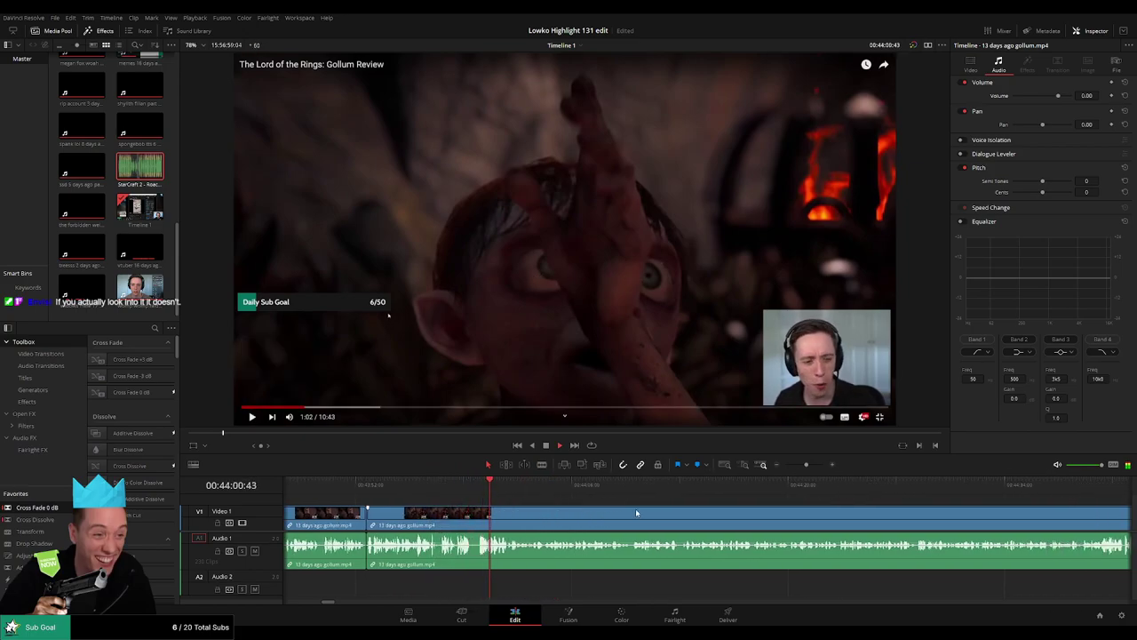
scroll(568, 521, "right", 2)
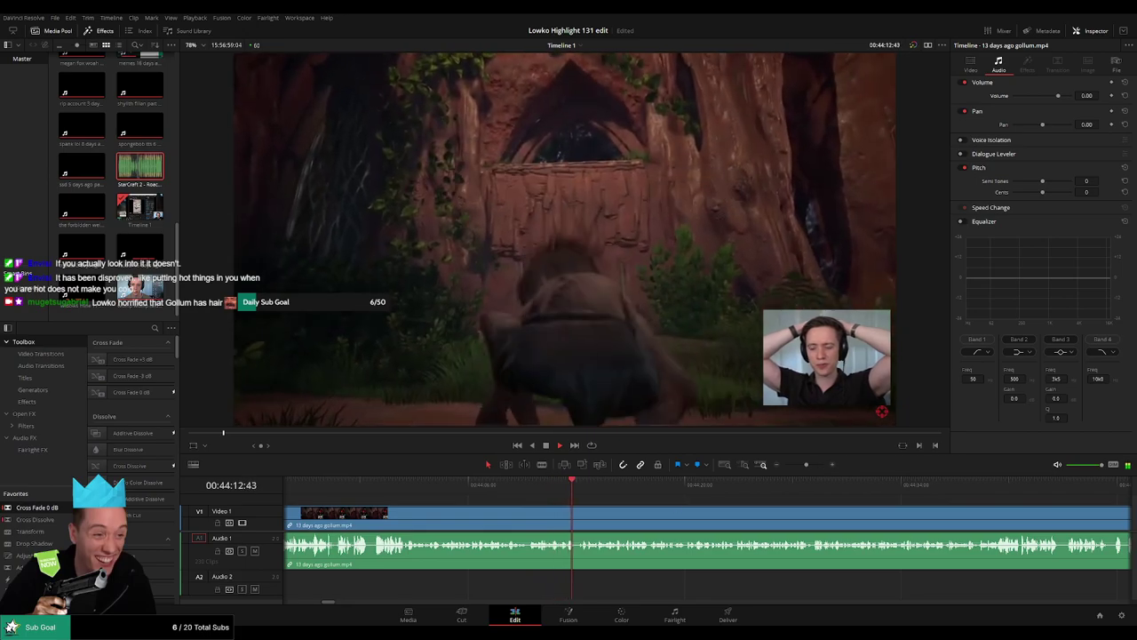
left_click_drag(755, 512, 537, 515)
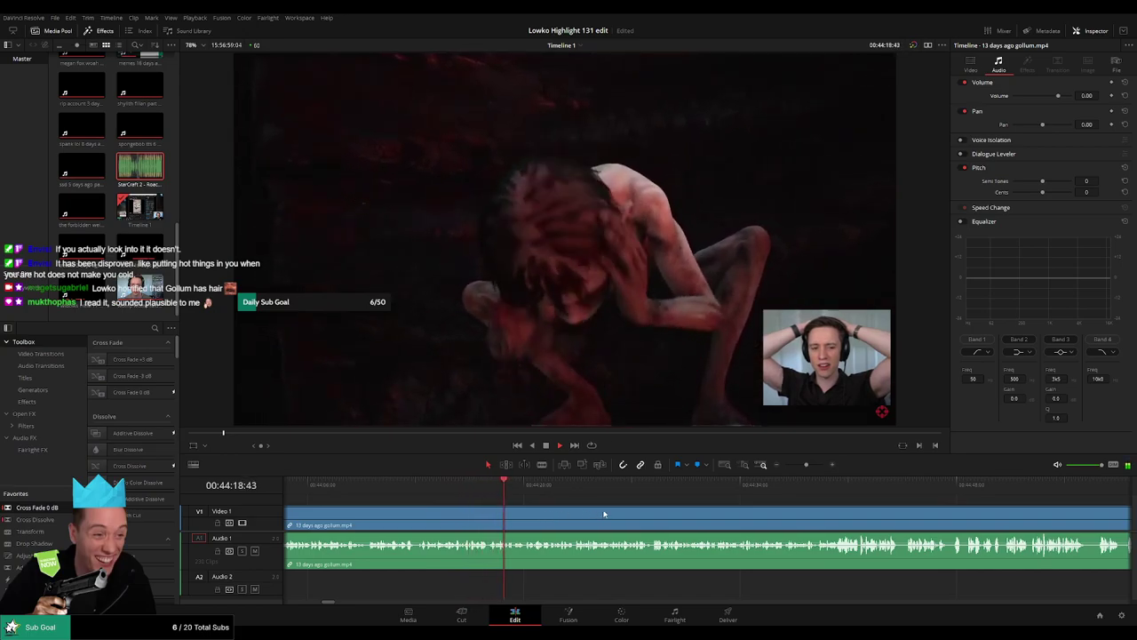
scroll(590, 514, "right", 1)
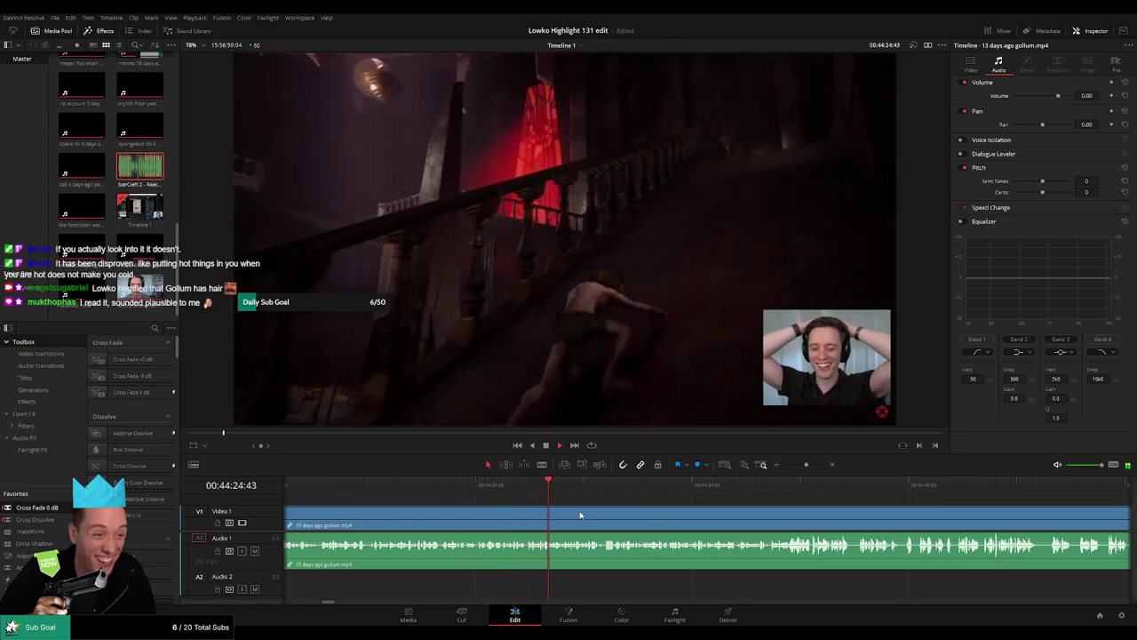
scroll(579, 513, "right", 3)
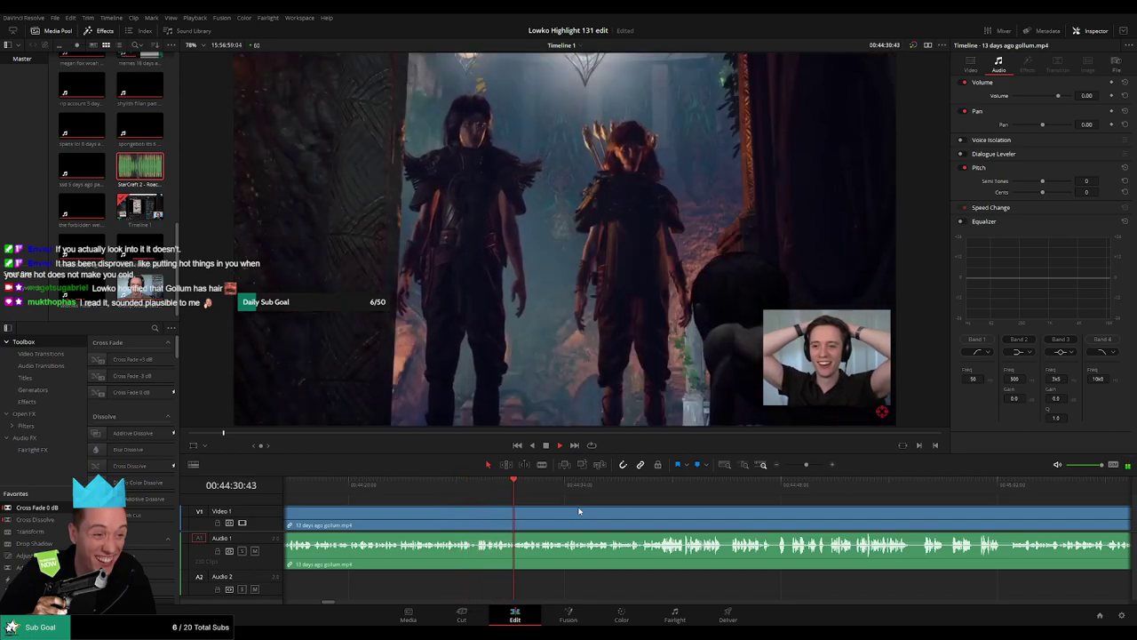
scroll(633, 517, "right", 2)
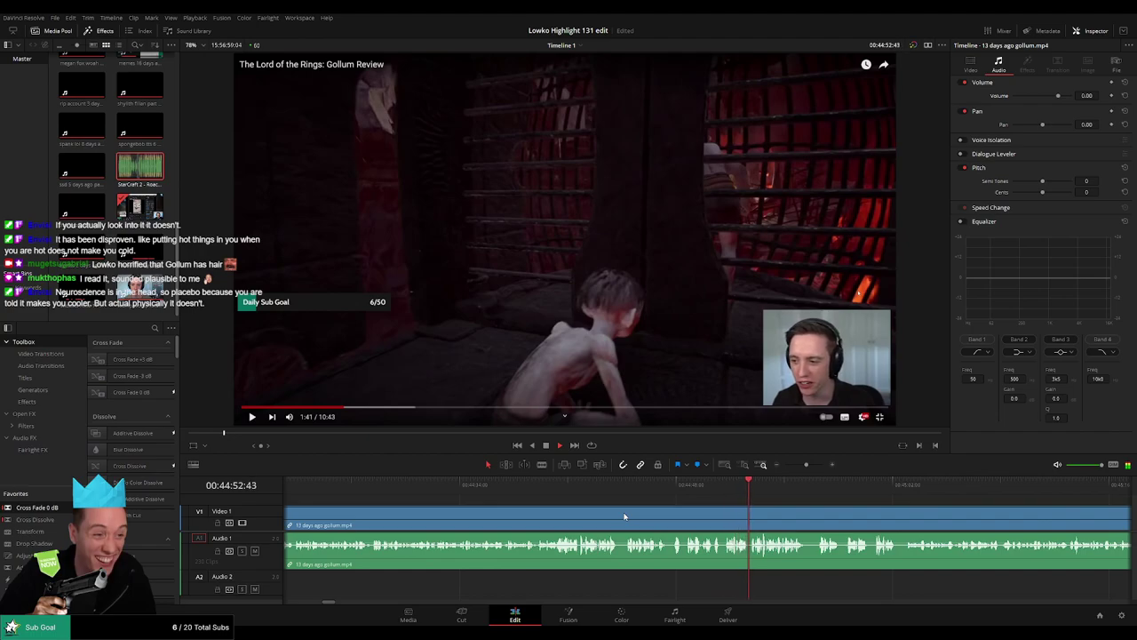
left_click_drag(786, 522, 469, 520)
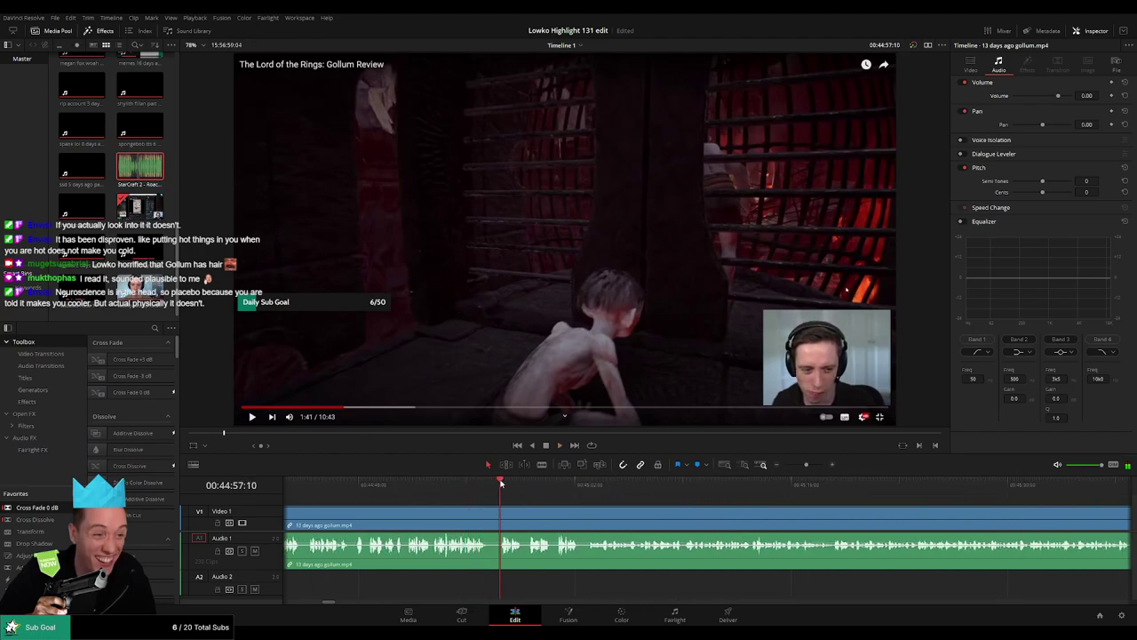
Step: Split the gollum clip at about 44:56 and 44:57, and ripple-delete the silent piece between the cuts
key("b")
left_click(487, 514)
left_click(500, 512)
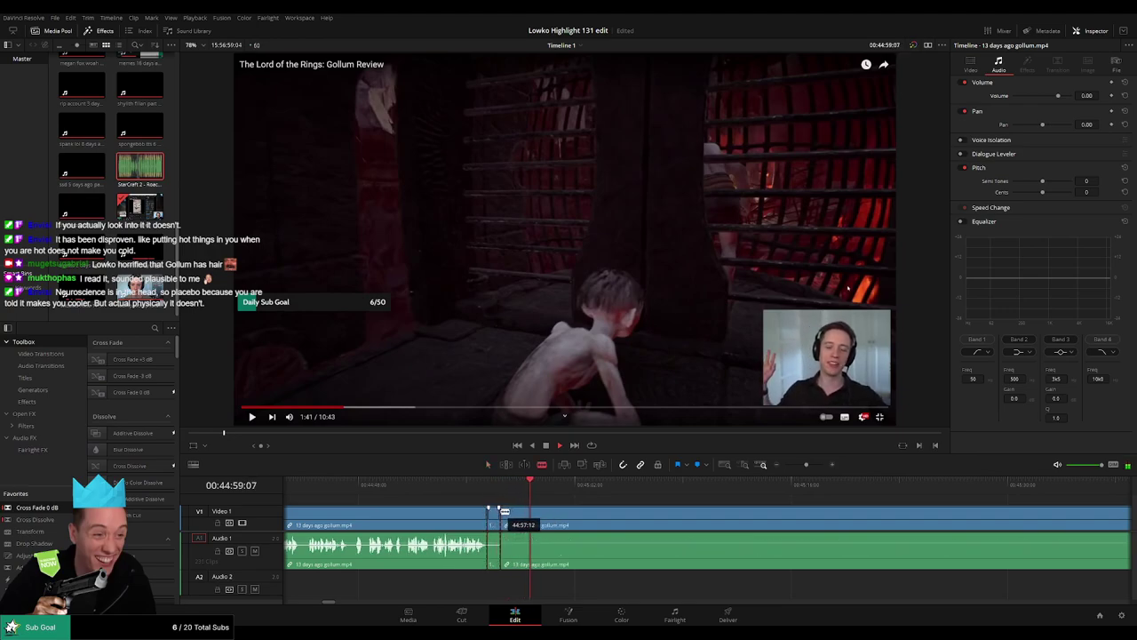
key("a")
left_click(495, 515)
key("Delete")
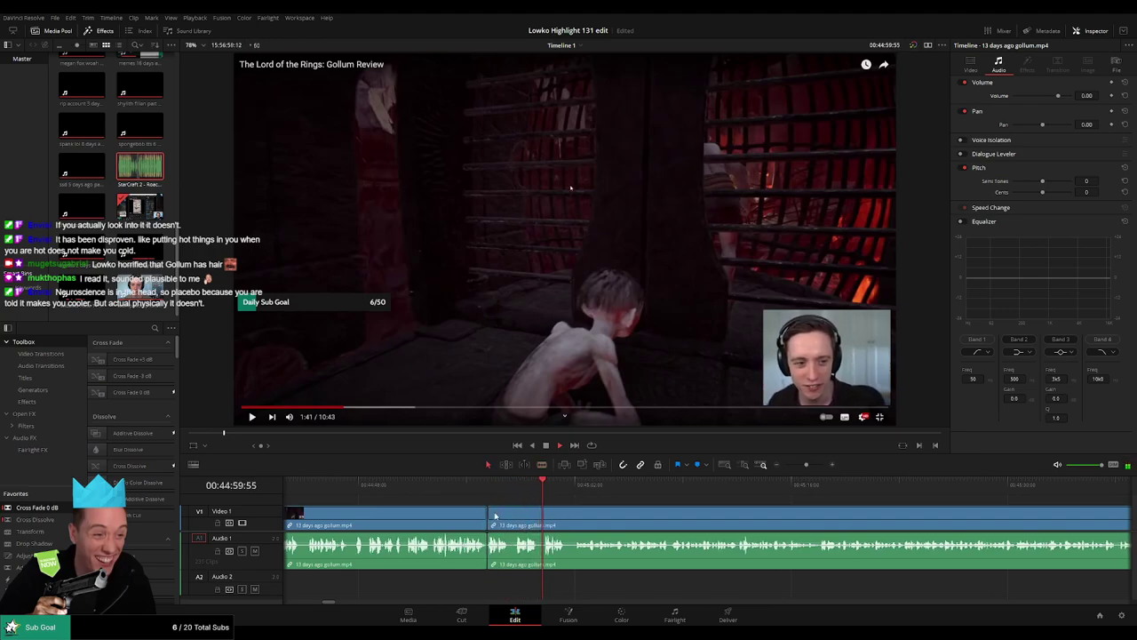
Step: Review the gollum clip's playback from about 45:00 to 47:50 for silence or unneeded footage to remove
scroll(613, 515, "right", 2)
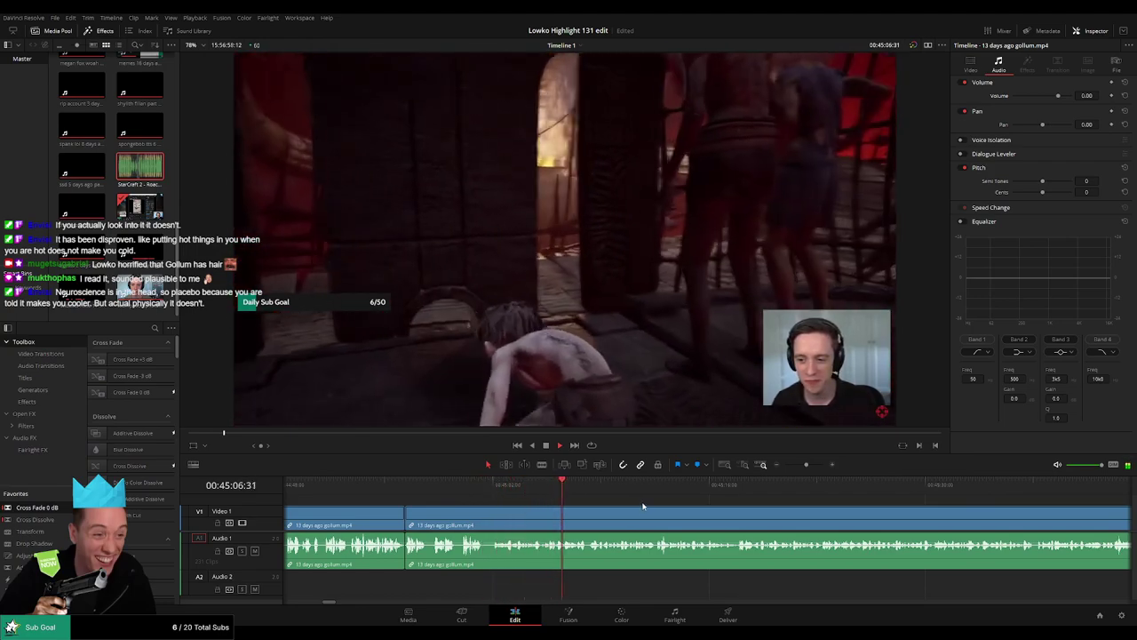
scroll(615, 520, "right", 3)
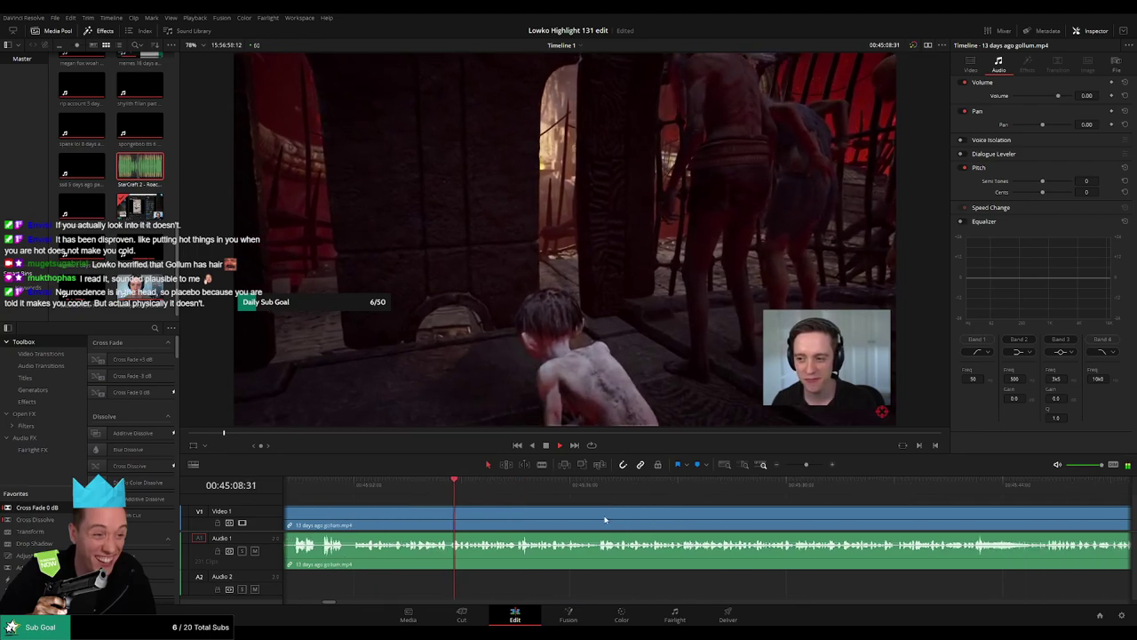
mouse_move(807, 465)
left_mouse_down()
mouse_move(794, 470)
mouse_move(804, 465)
left_mouse_up()
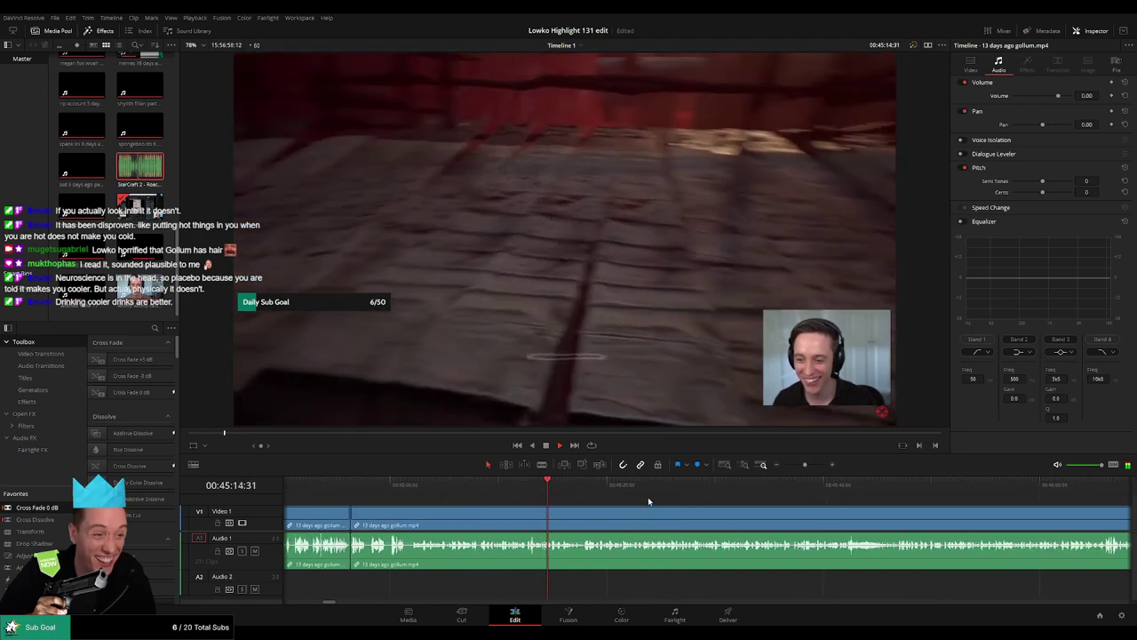
scroll(581, 510, "right", 4)
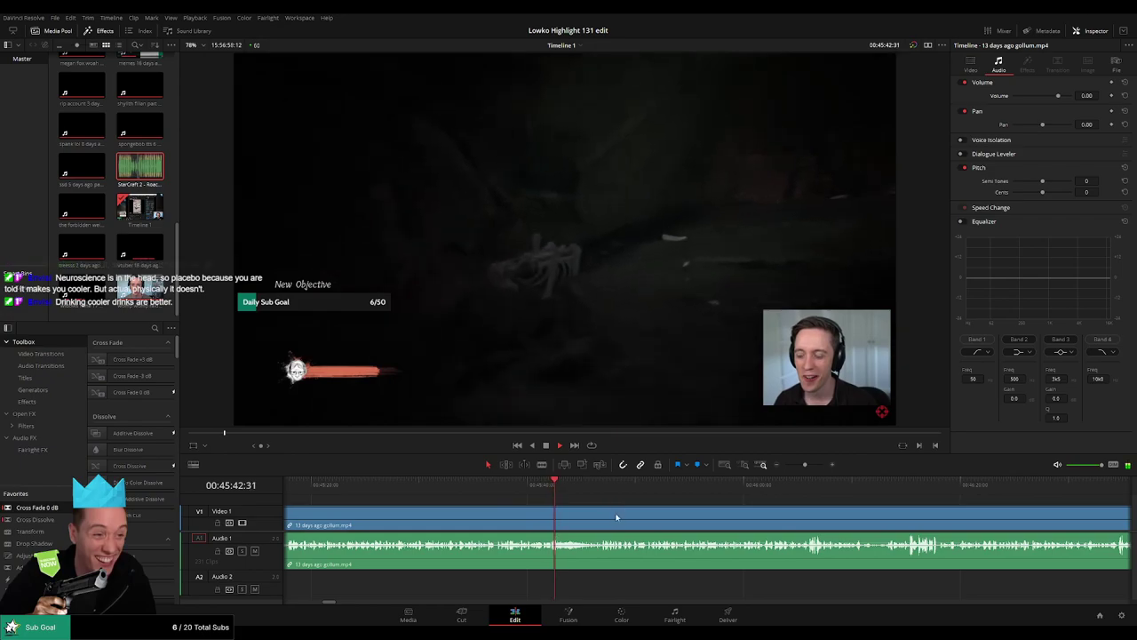
left_click_drag(720, 529, 569, 518)
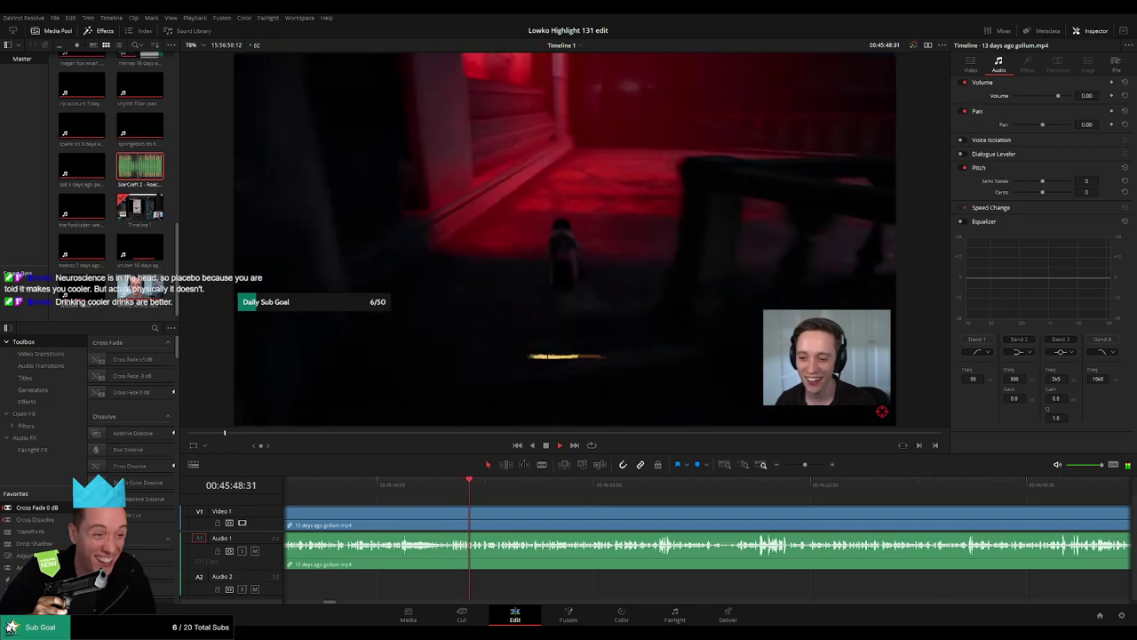
scroll(461, 494, "right", 2)
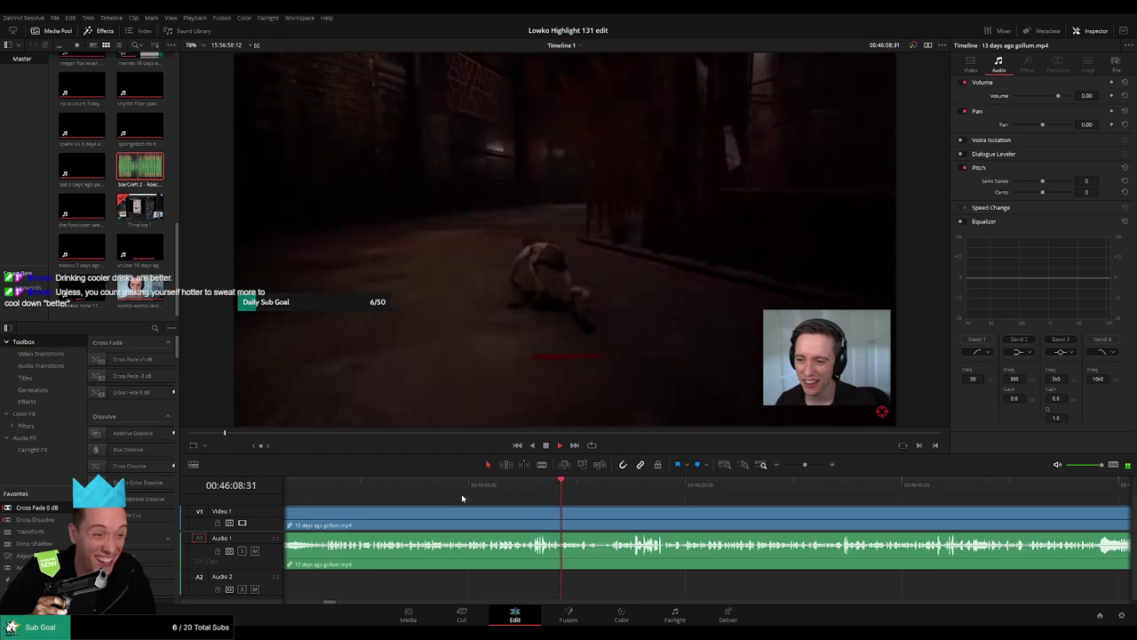
left_click_drag(625, 510, 537, 510)
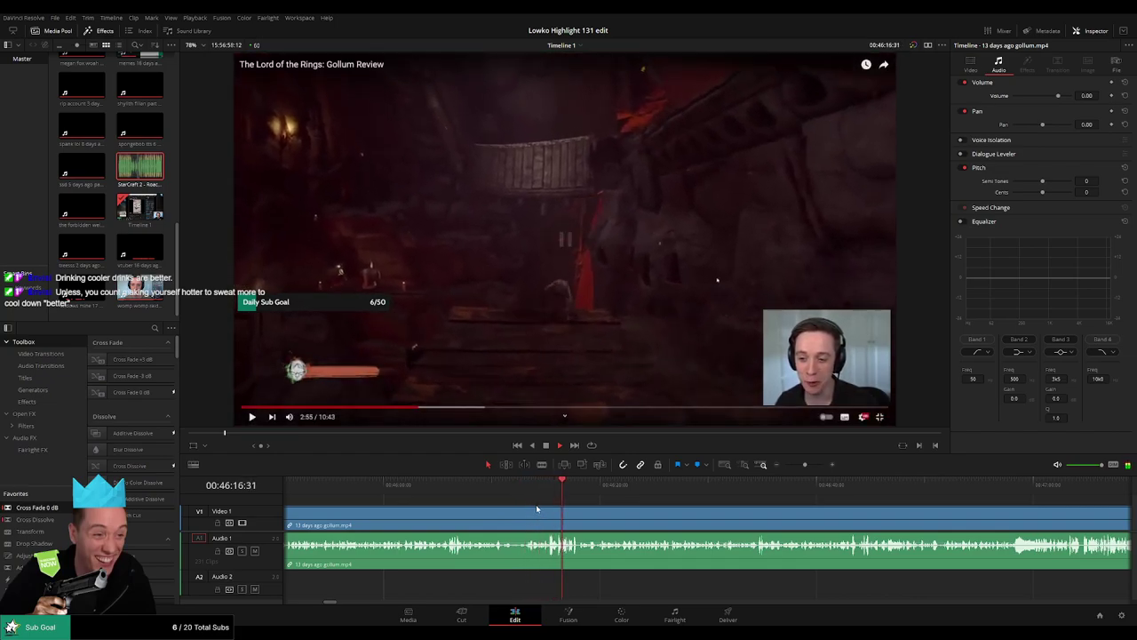
left_click_drag(702, 521, 555, 520)
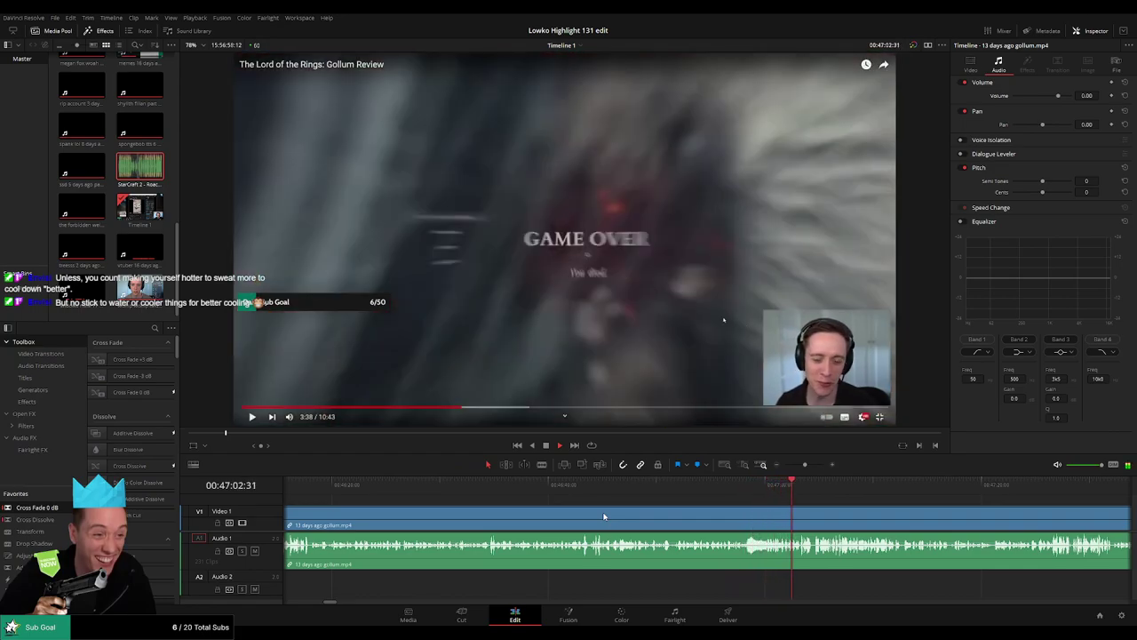
left_click_drag(920, 531, 597, 505)
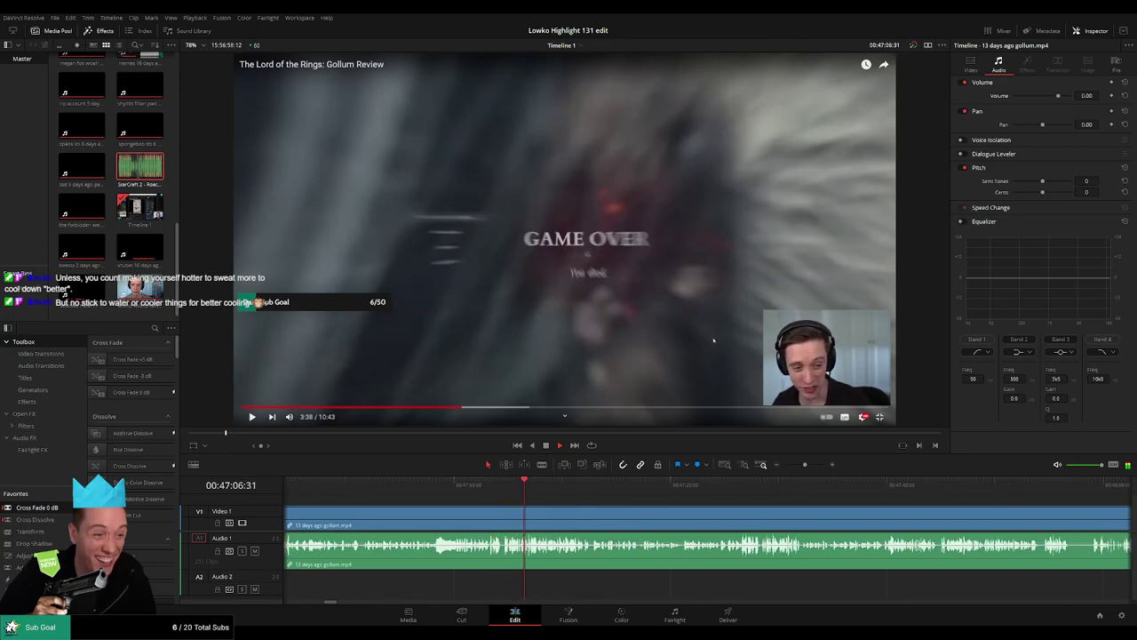
scroll(605, 514, "right", 1)
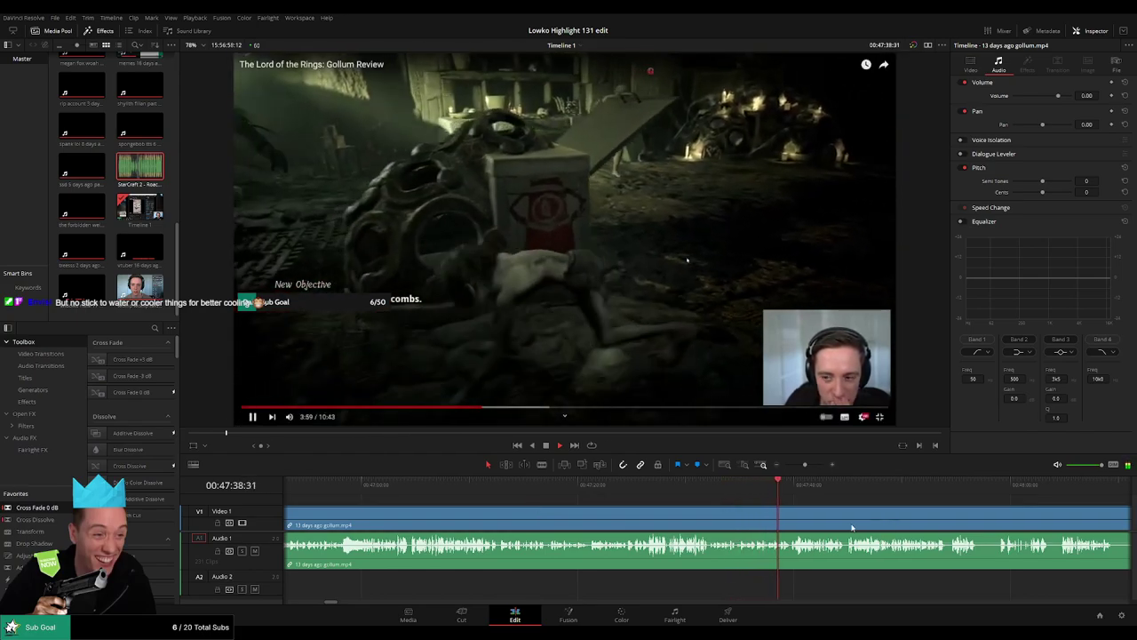
left_click_drag(852, 528, 556, 528)
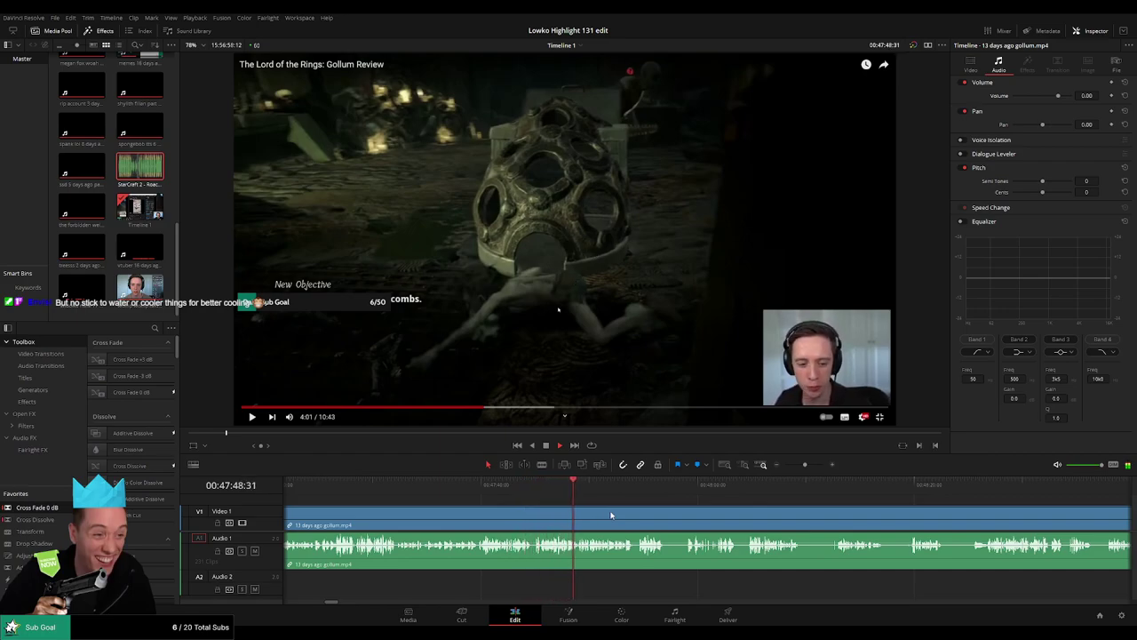
key("space")
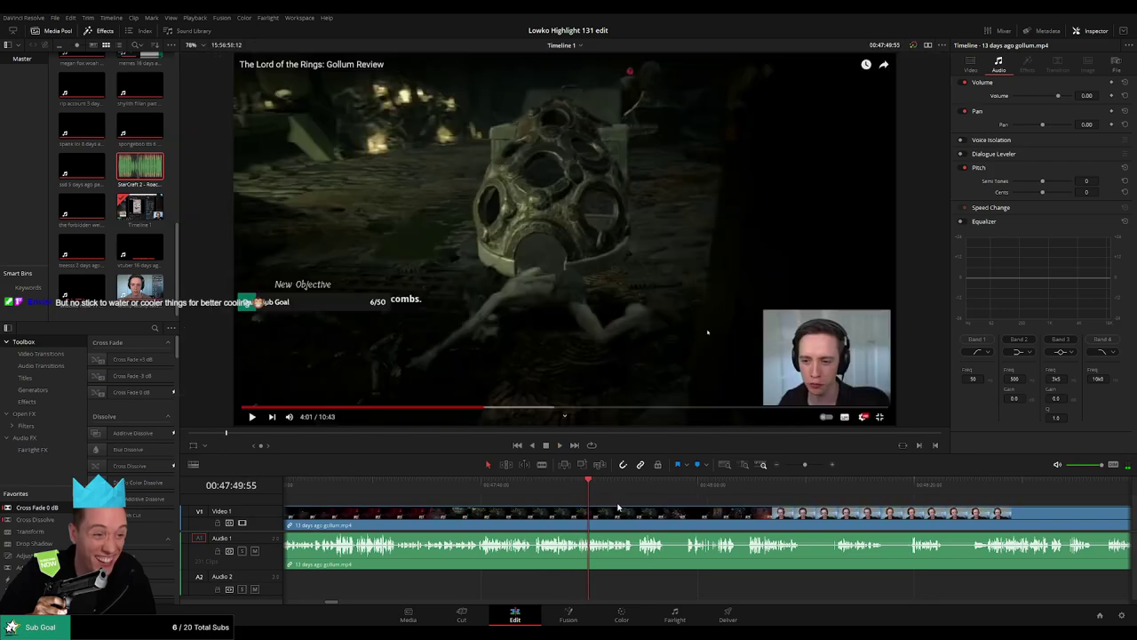
key("space")
left_click(157, 225)
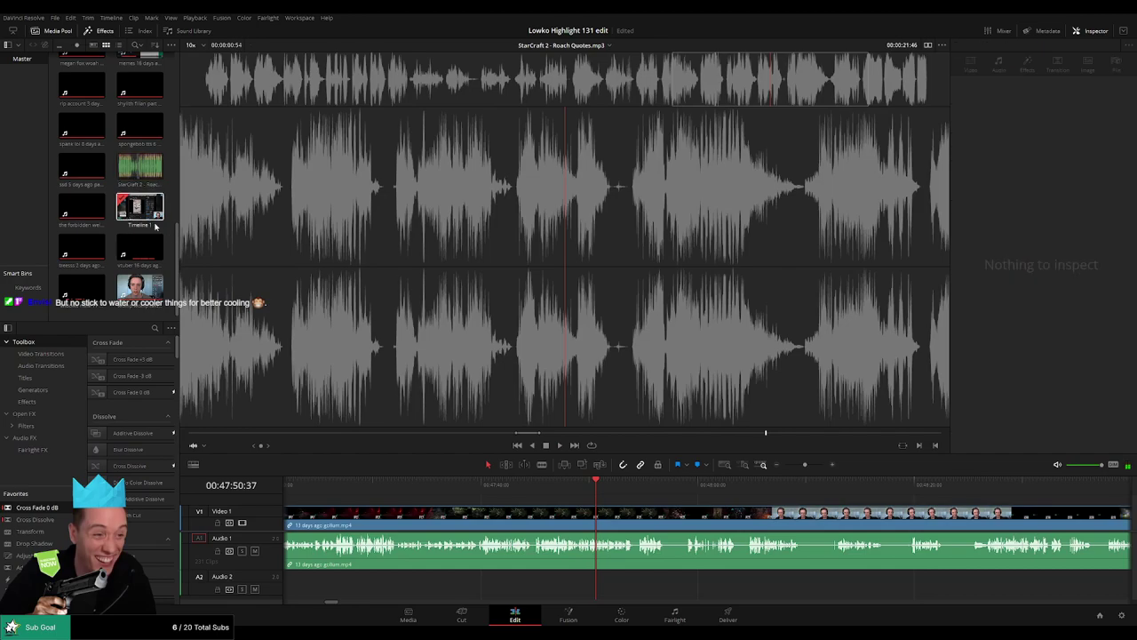
left_click(633, 510)
left_click(820, 360)
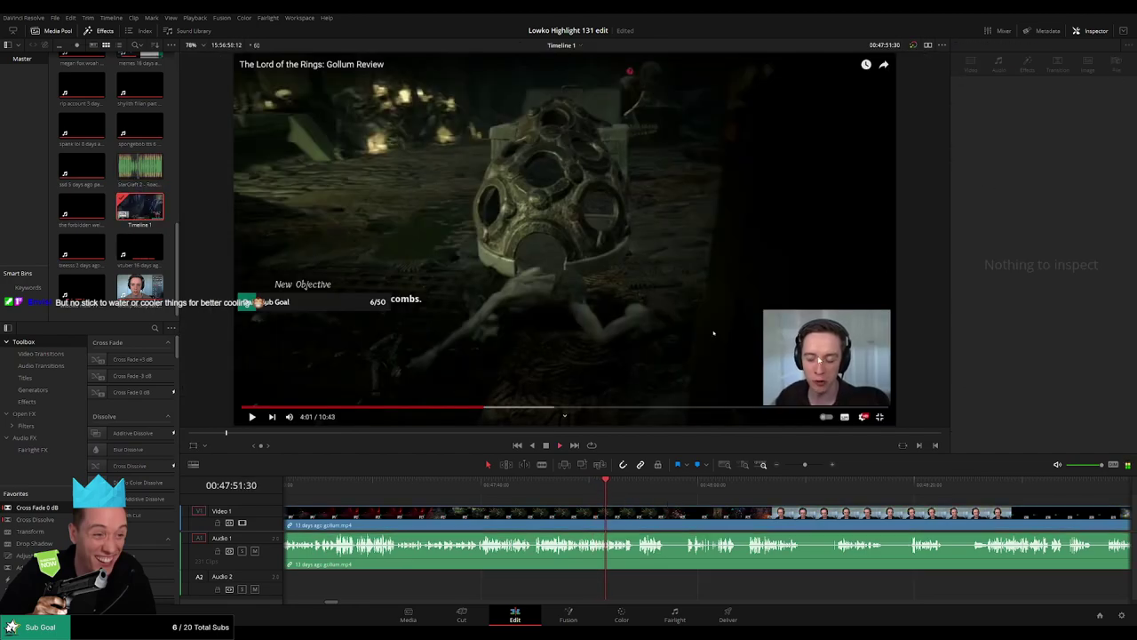
left_click(928, 45)
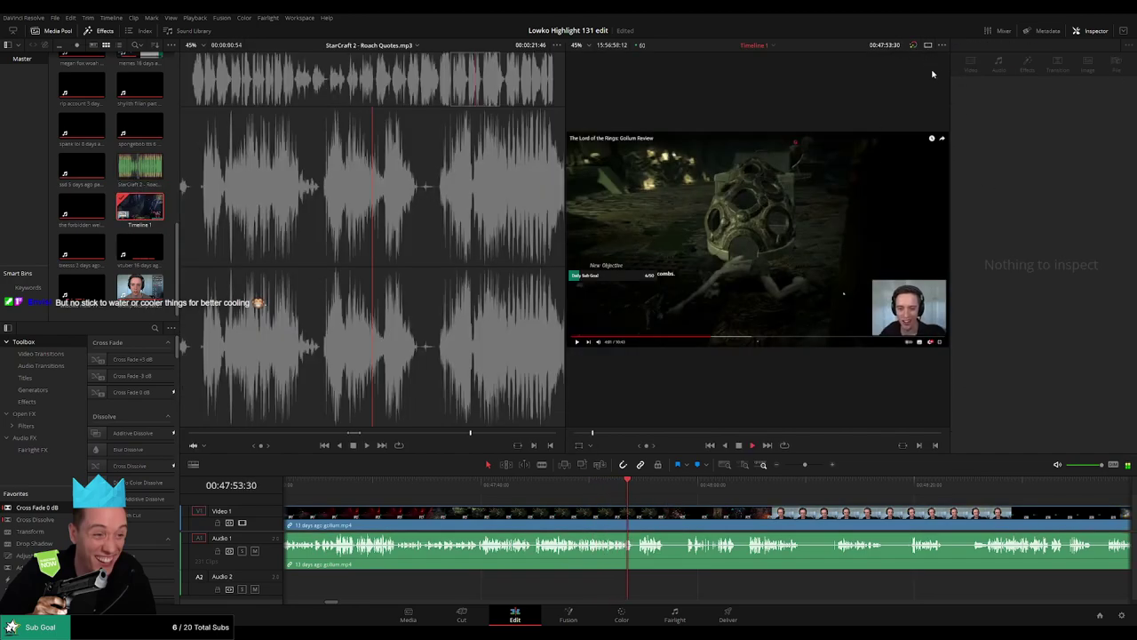
left_click(928, 45)
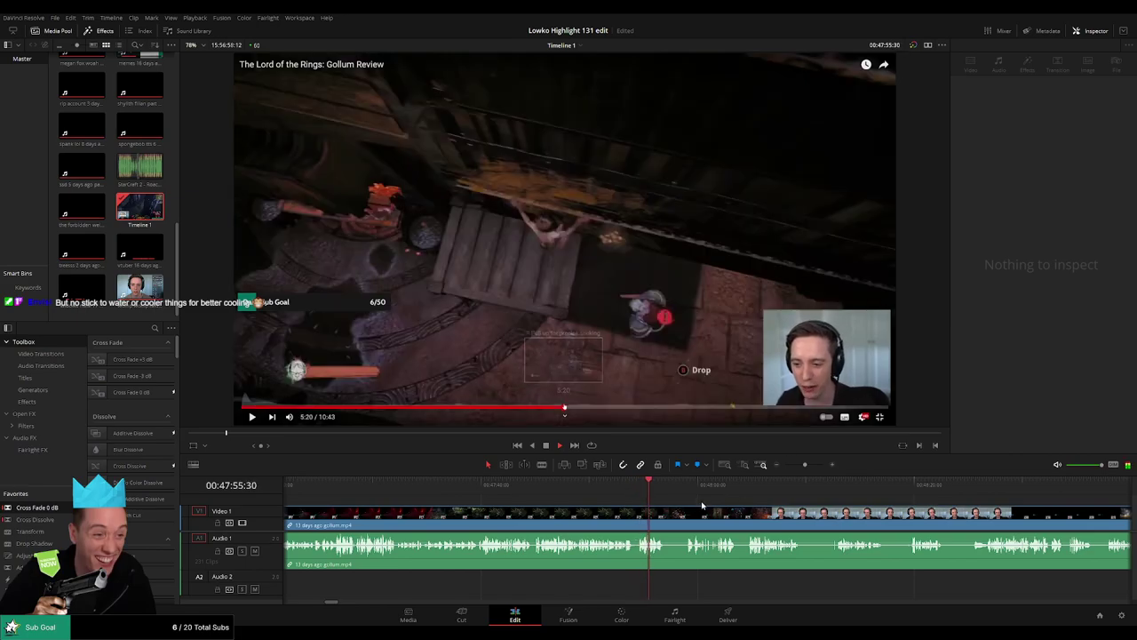
Step: Split the gollum clip at about 48:09 and 48:12, and ripple-delete the silent piece between the cuts
left_click_drag(719, 502, 546, 500)
left_click(510, 489)
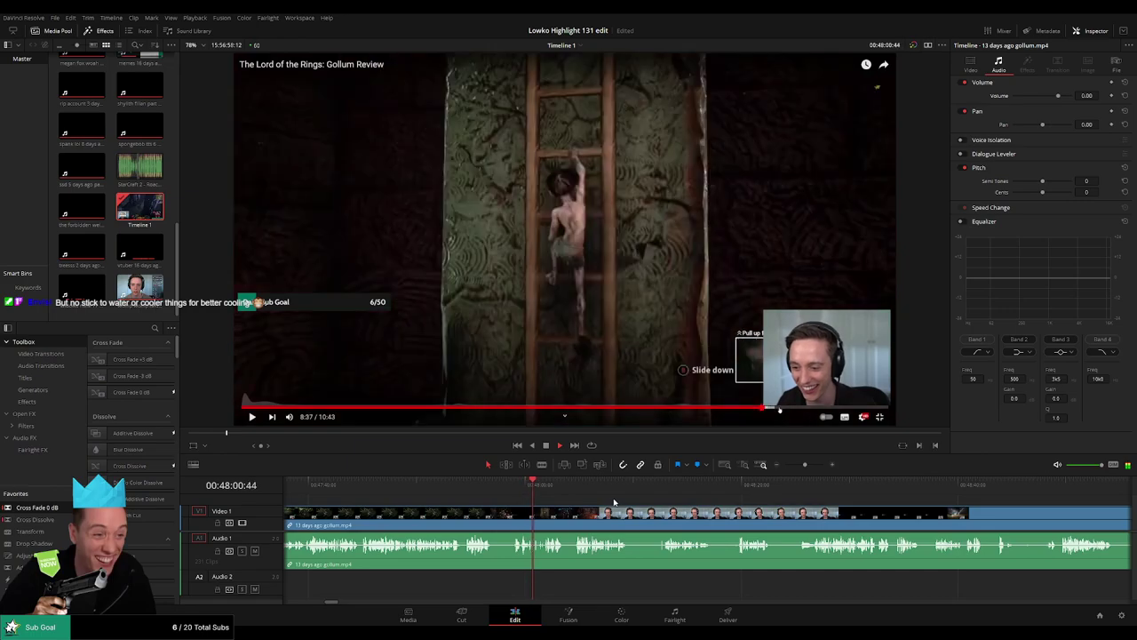
scroll(560, 492, "right", 2)
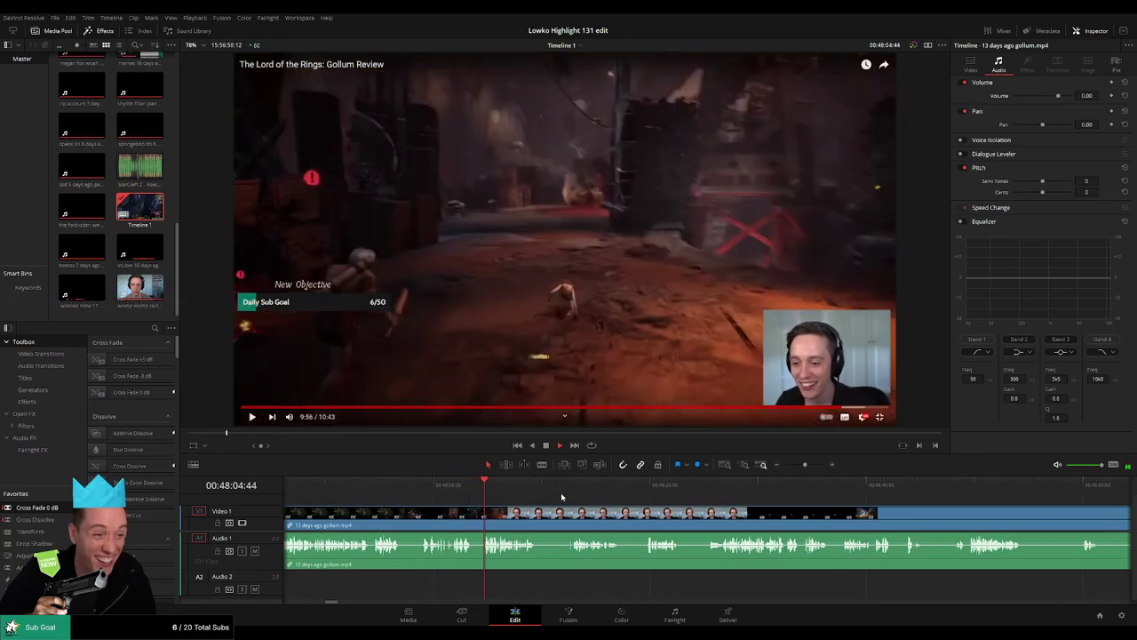
key("b")
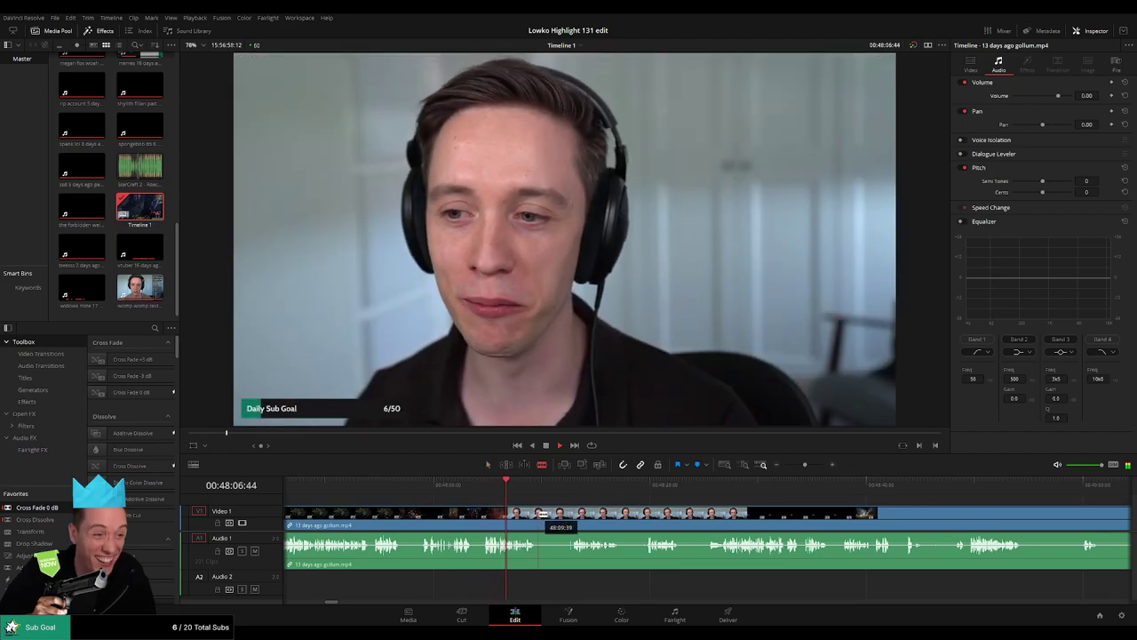
left_click(539, 513)
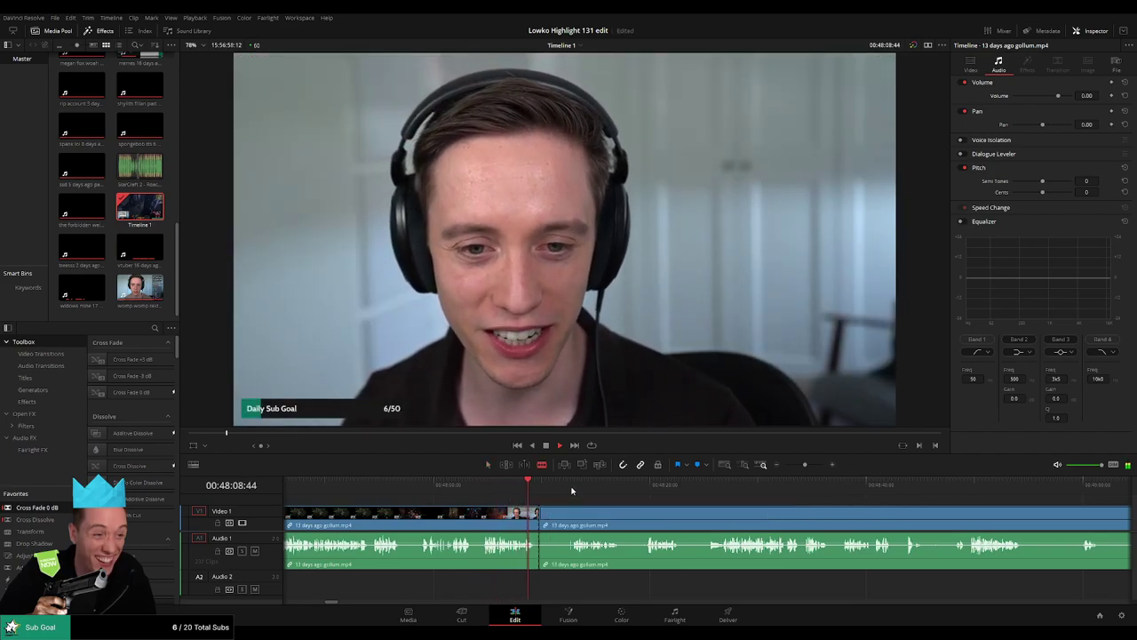
left_click(573, 491)
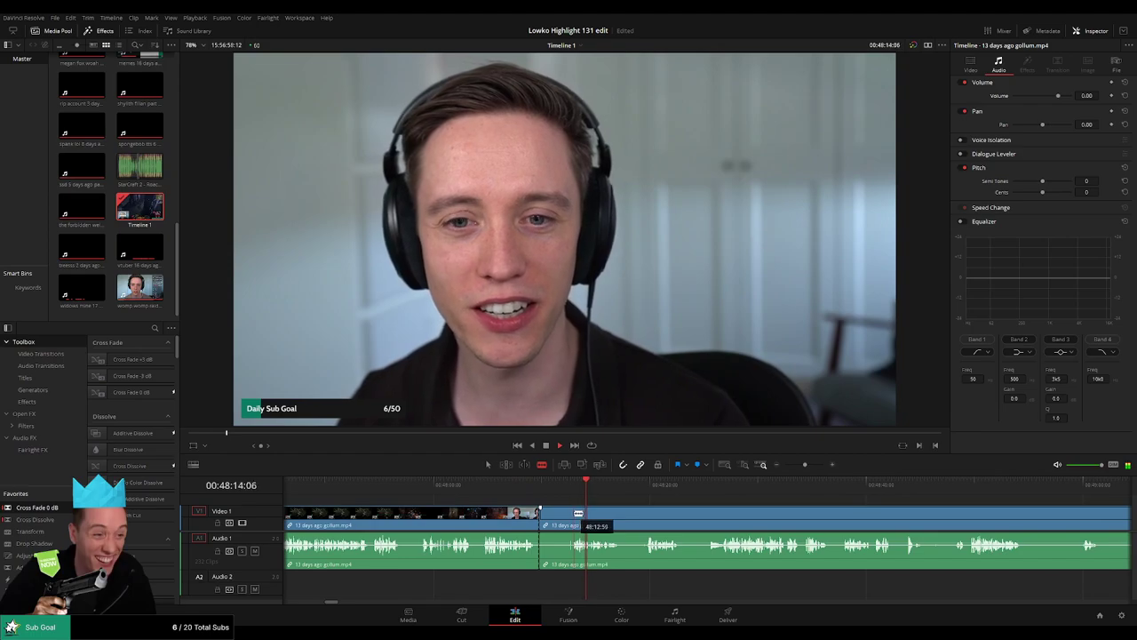
left_click(571, 514)
key("a")
left_click(562, 519)
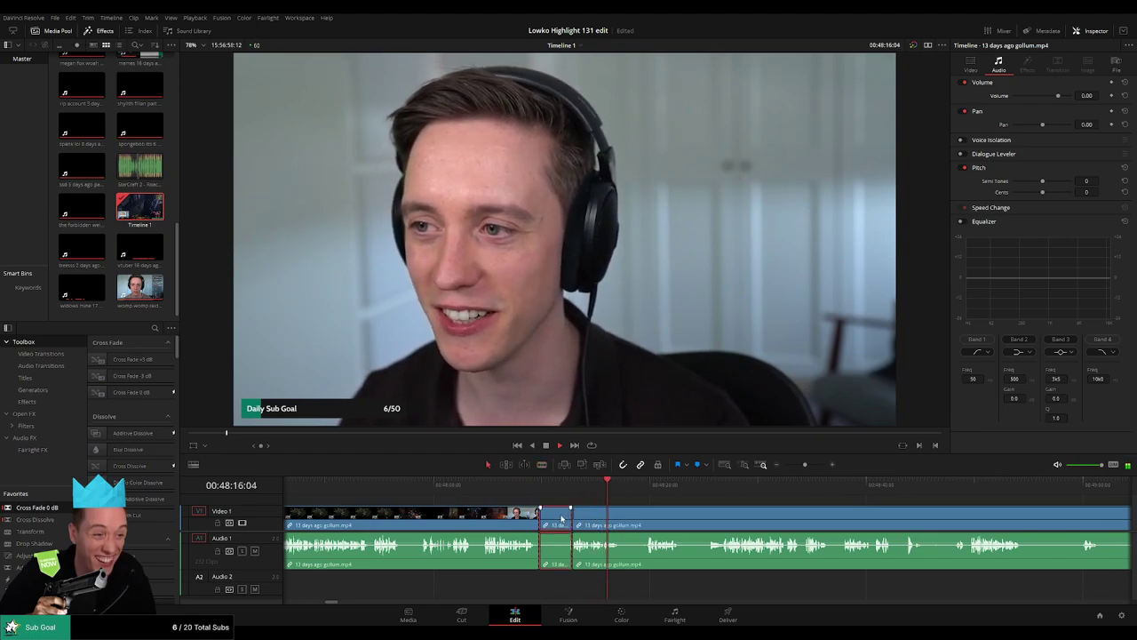
key("Delete")
key("b")
left_click(588, 515)
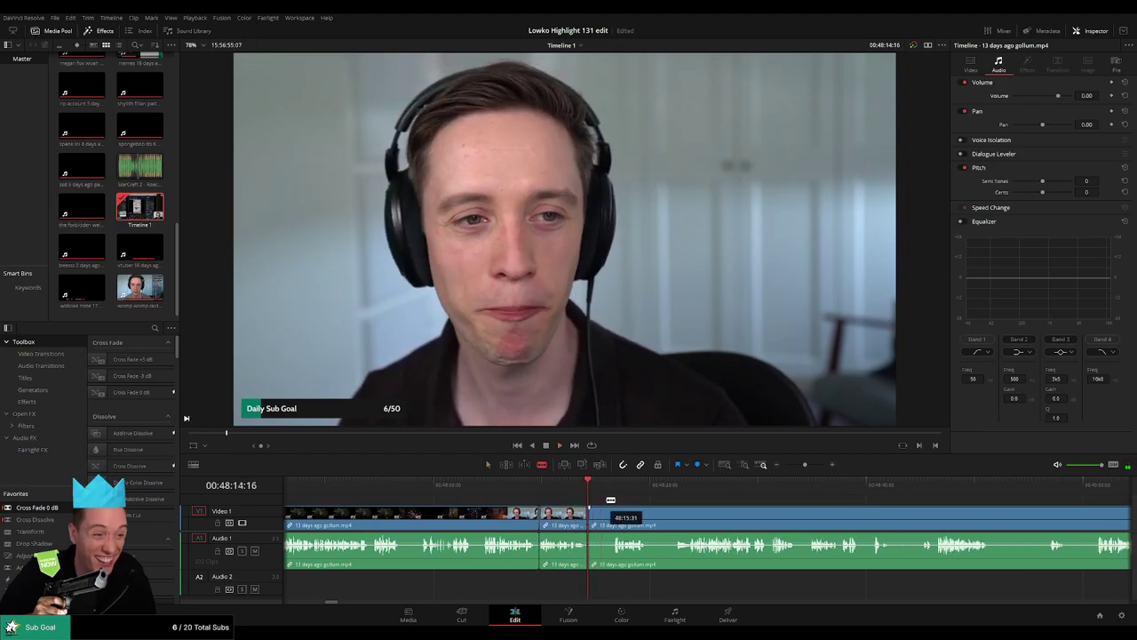
left_click(616, 491)
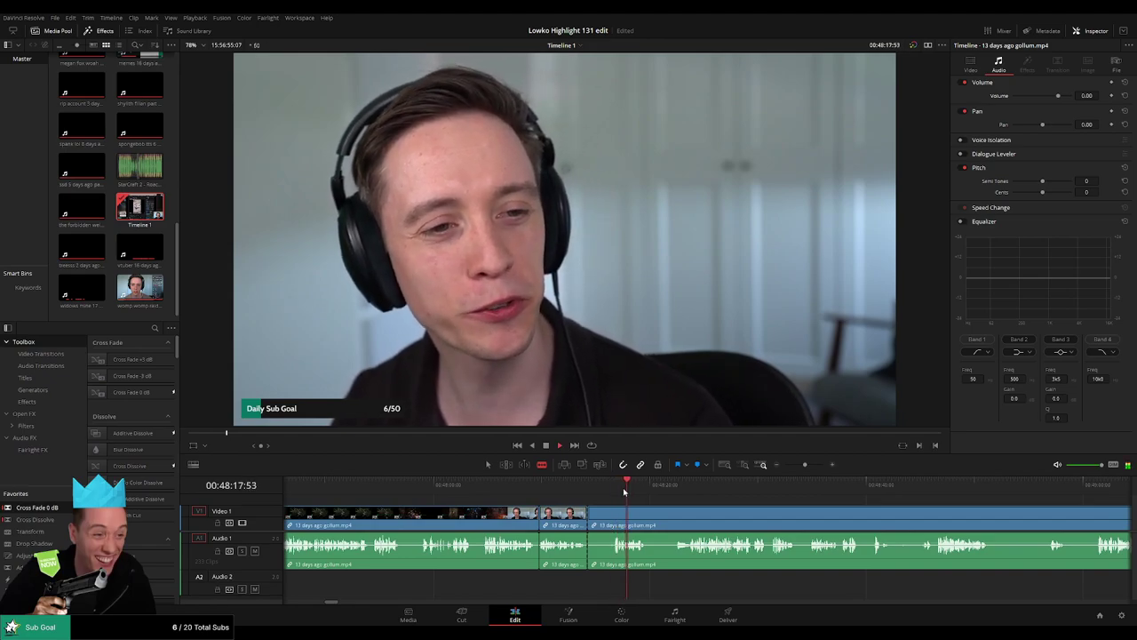
key("ctrl+z")
Step: Split the gollum clip at about 48:20 and 48:22, and ripple-delete the silent piece between the cuts
left_click(671, 491)
scroll(718, 509, "right", 2)
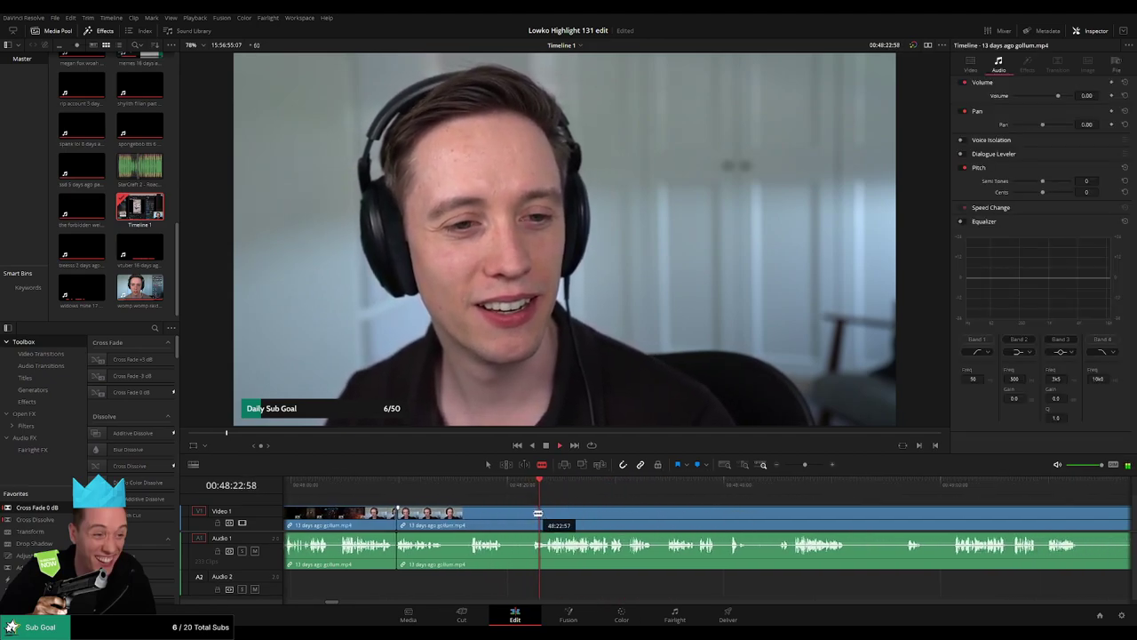
left_click(506, 514)
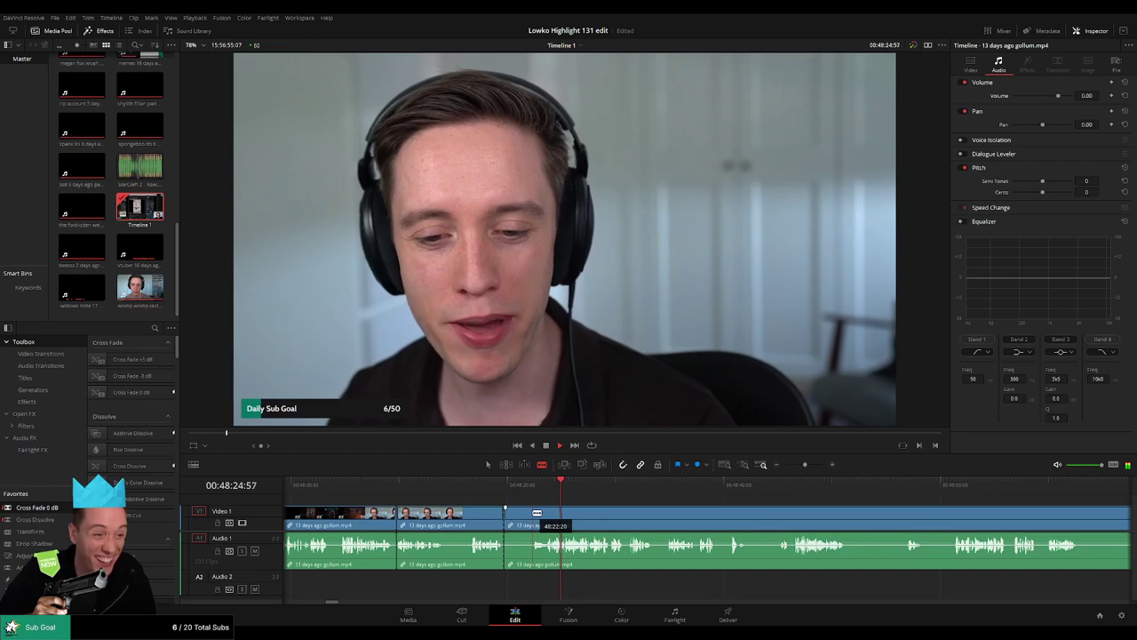
left_click(533, 513)
key("a")
left_click(525, 516)
key("Delete")
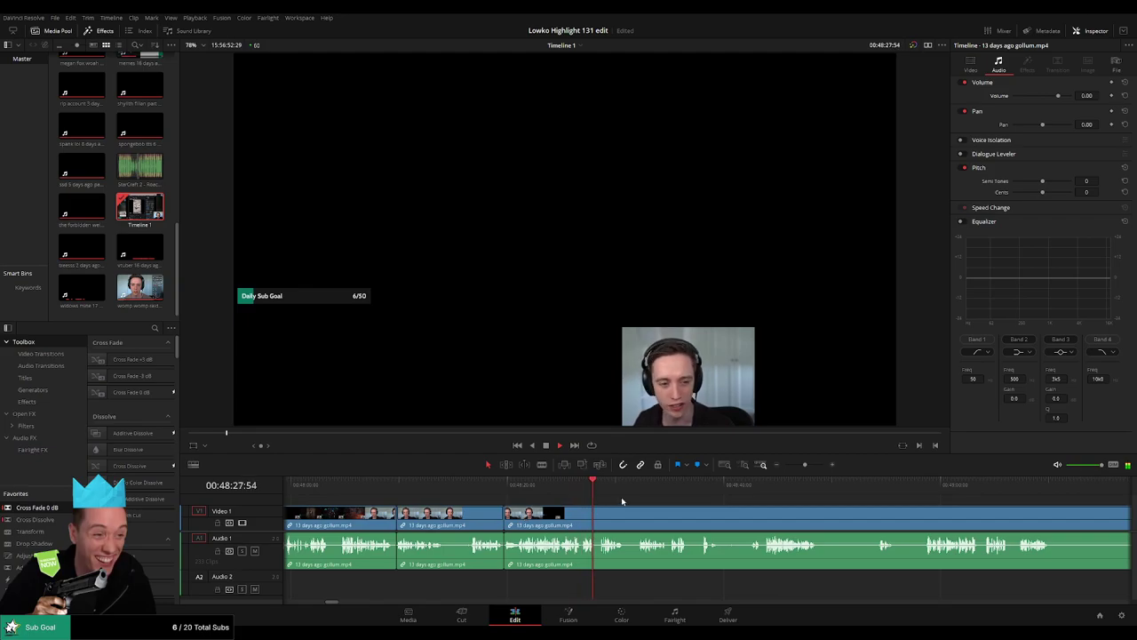
Step: Cut the short pause at about 48:31 to 48:32 out of the gollum clip, closing the gap
scroll(452, 506, "right", 4)
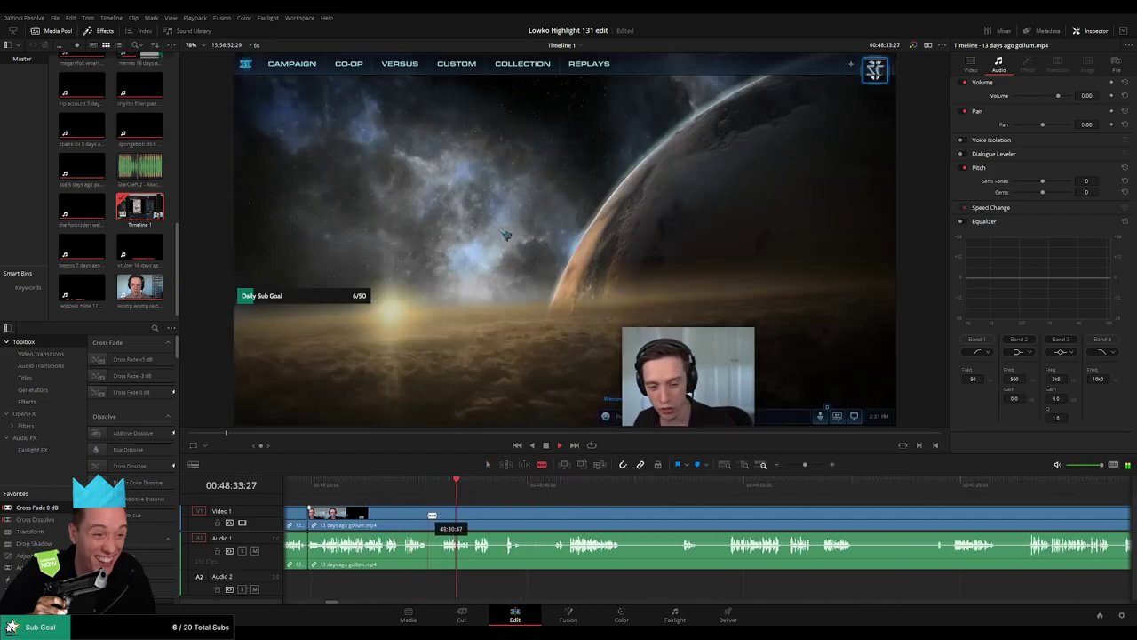
left_click(430, 514)
left_click(443, 515)
key("a")
left_click(438, 518)
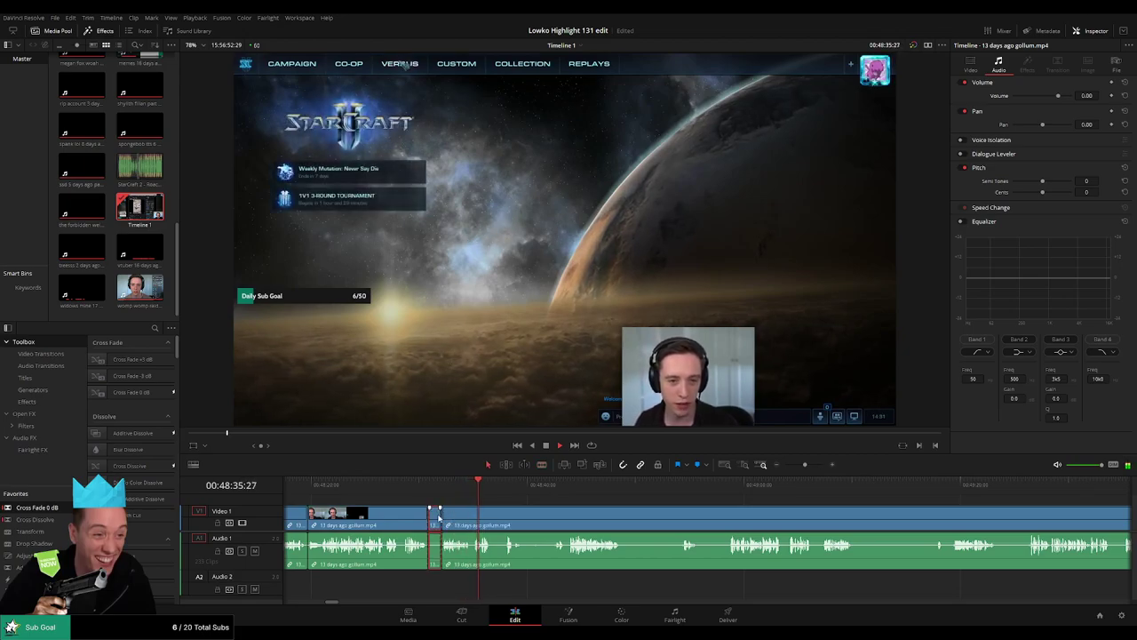
key("Delete")
Step: Cut out the gollum clip's piece from about 48:38 to 48:41, closing the gap, and cross-fade the audio at the join
left_click(489, 486)
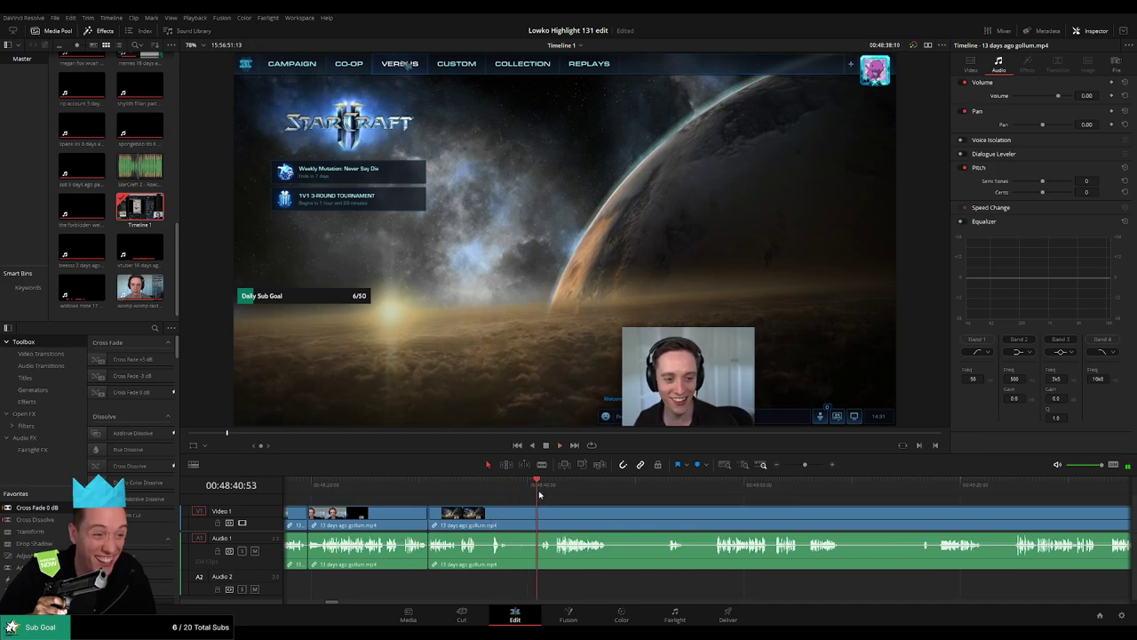
key("b")
left_click(508, 518)
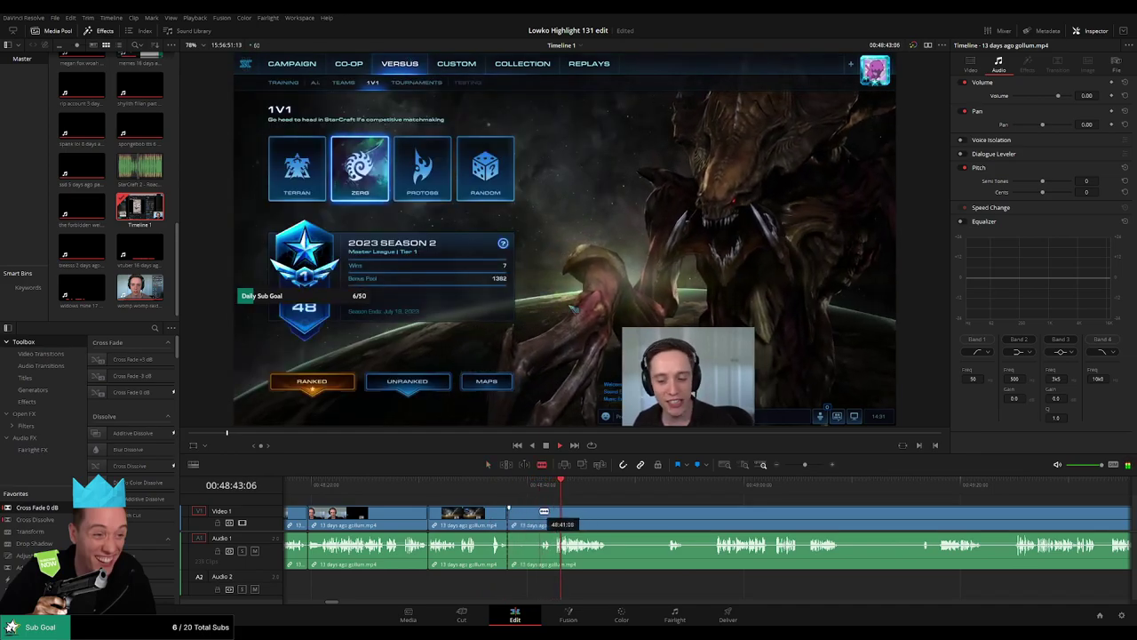
left_click(540, 512)
key("a")
left_click(526, 518)
key("Delete")
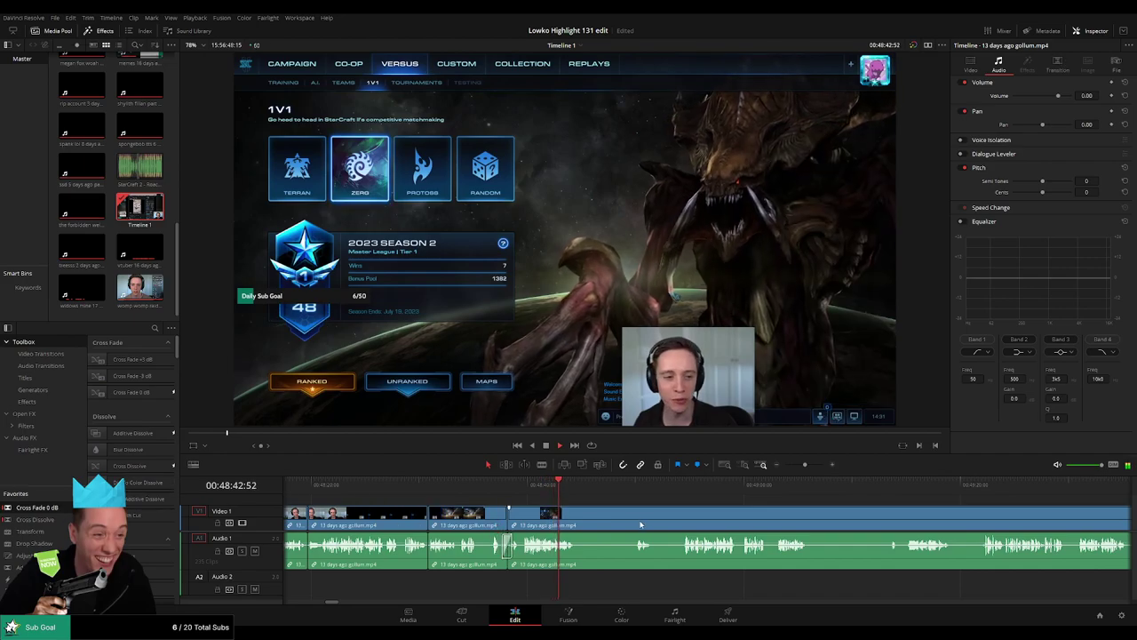
Step: Cut the silences at about 48:44 to 48:50 and just after the short piece that follows out of the gollum clip, cross-fading the audio joins
left_click_drag(641, 524, 457, 503)
key("b")
key("space")
left_click(392, 519)
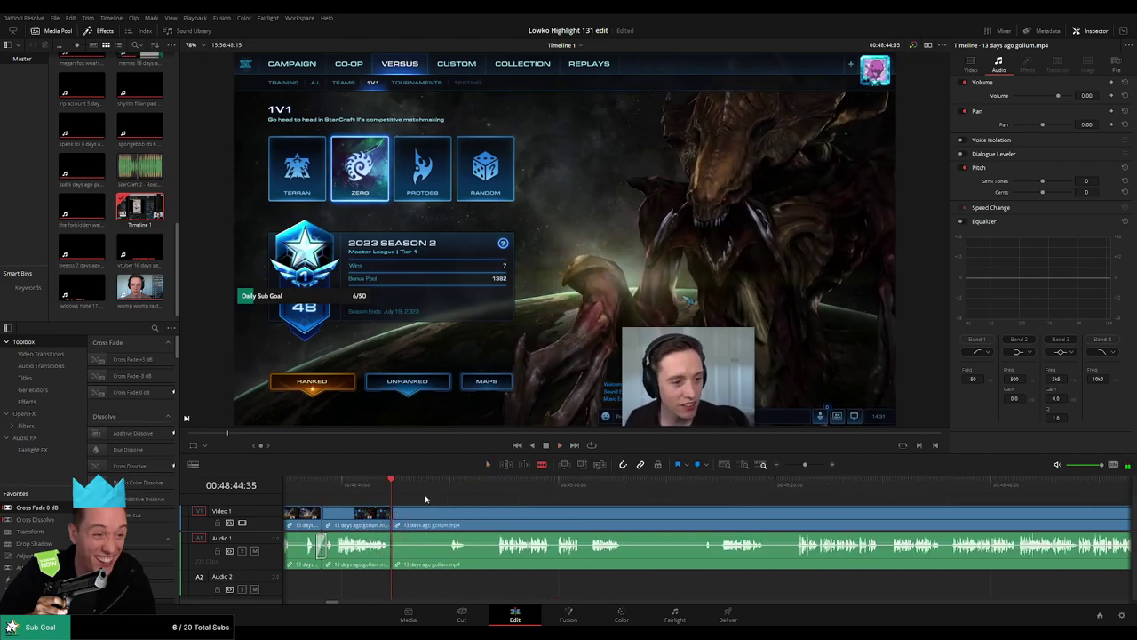
left_click(451, 500)
left_click(451, 512)
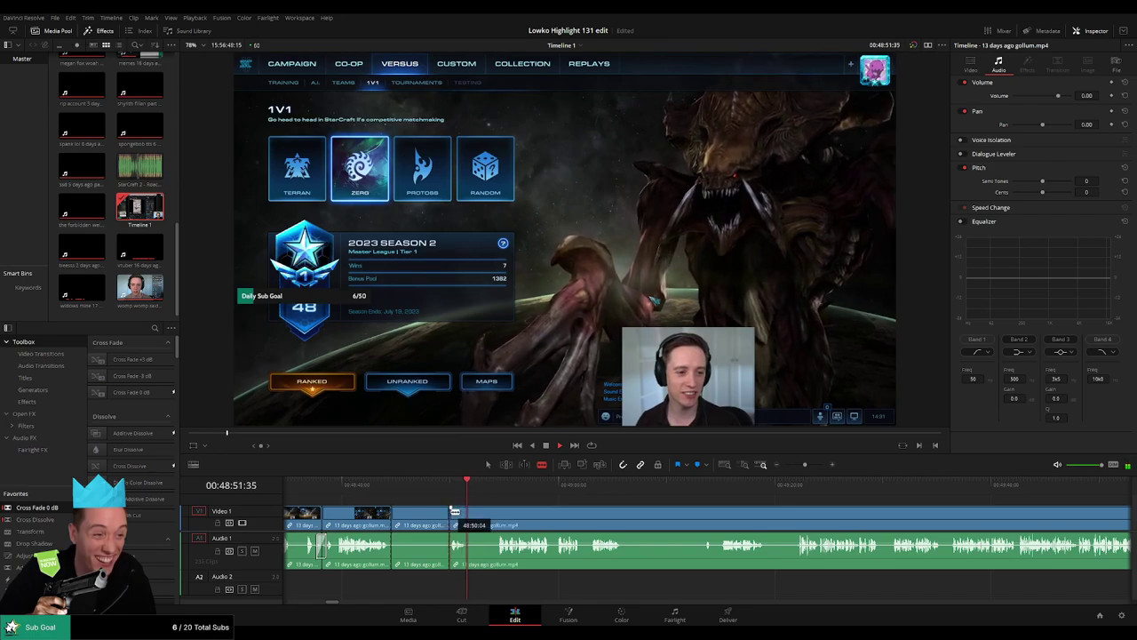
left_click(469, 512)
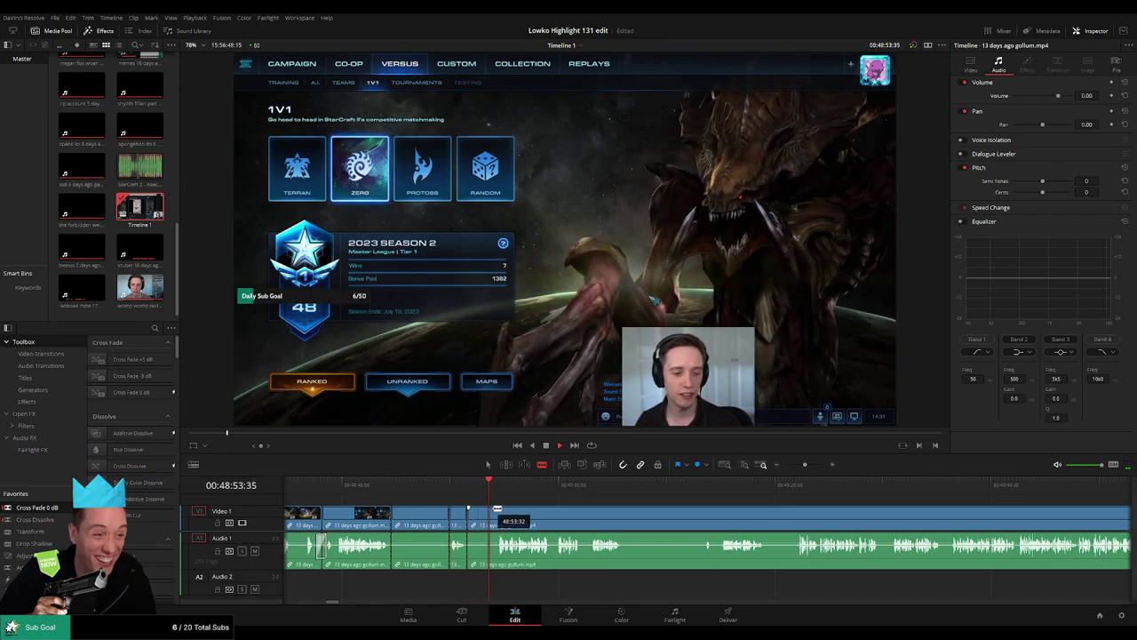
key("a")
key("BackSpace")
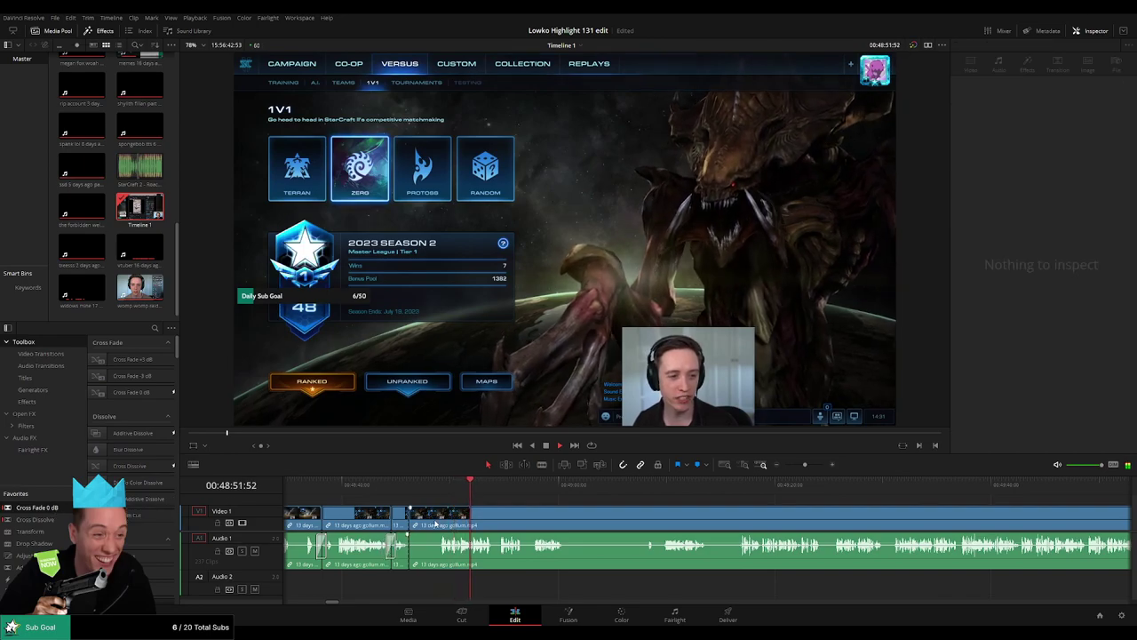
left_click(428, 524)
key("BackSpace")
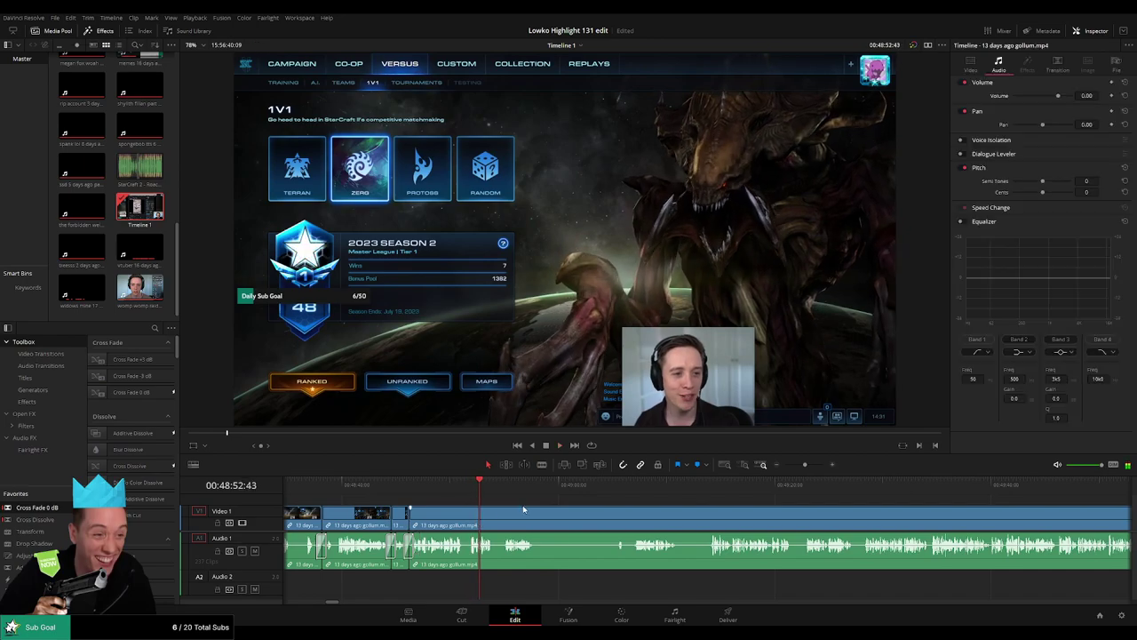
Step: Split the gollum clip at about 48:58 and 49:07, and ripple-delete the piece between the cuts
scroll(476, 500, "right", 2)
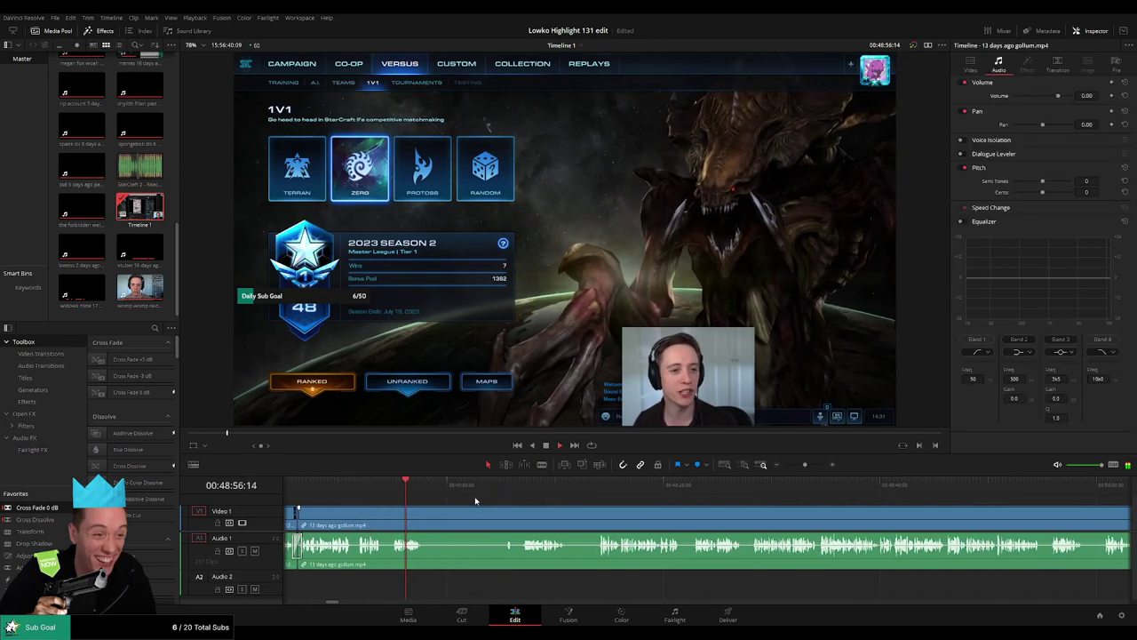
key("space")
key("b")
left_click(424, 519)
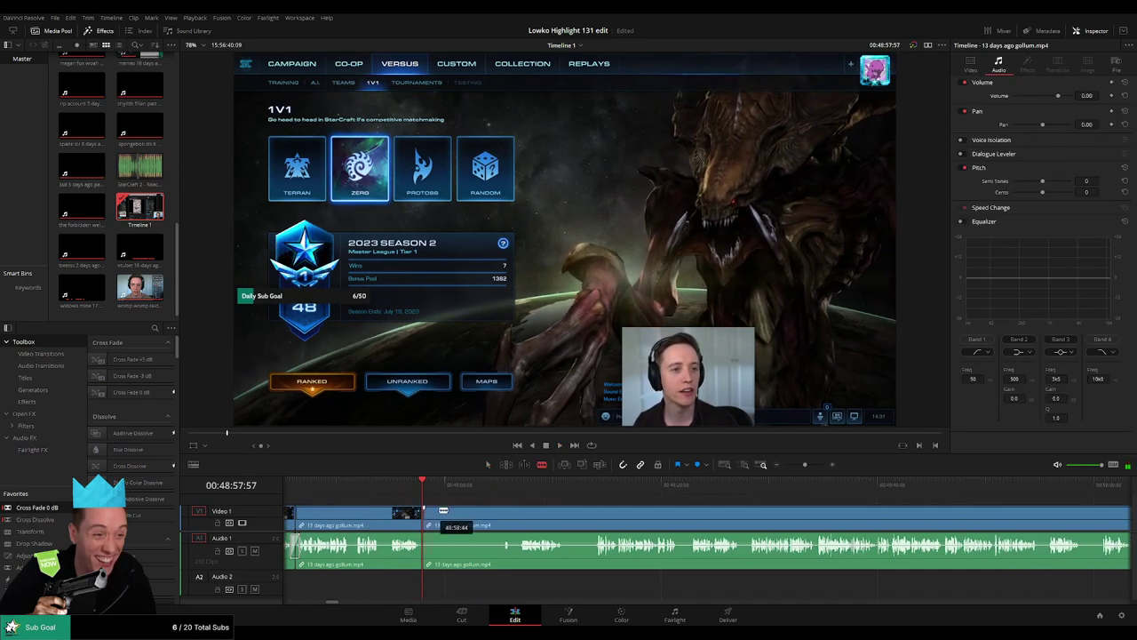
key("space")
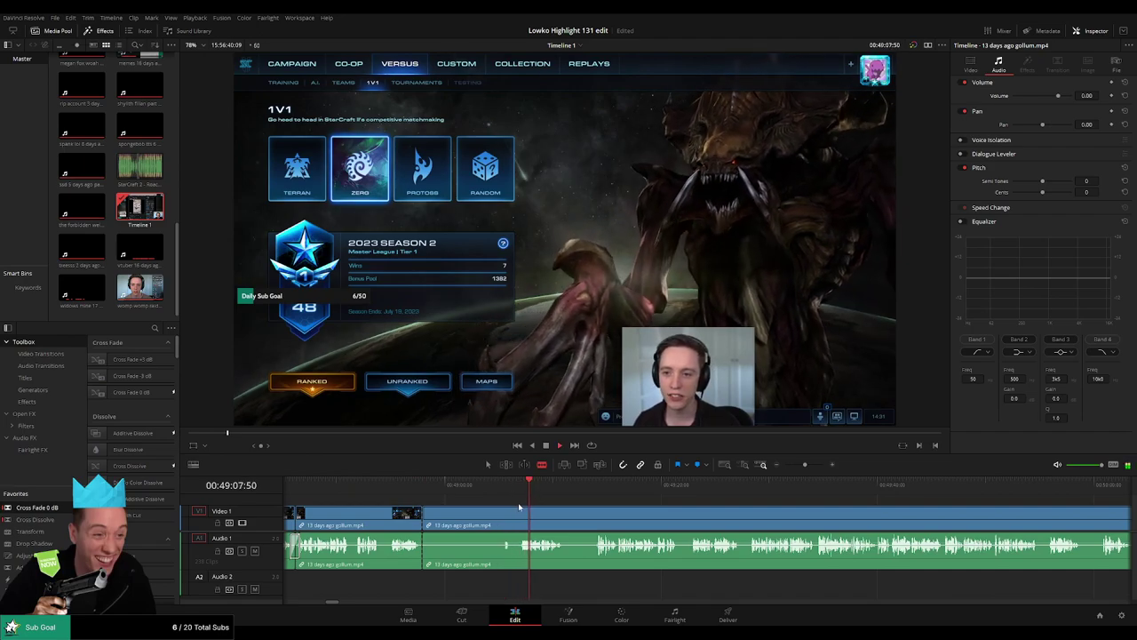
left_click(521, 512)
key("a")
left_click(491, 512)
key("Delete")
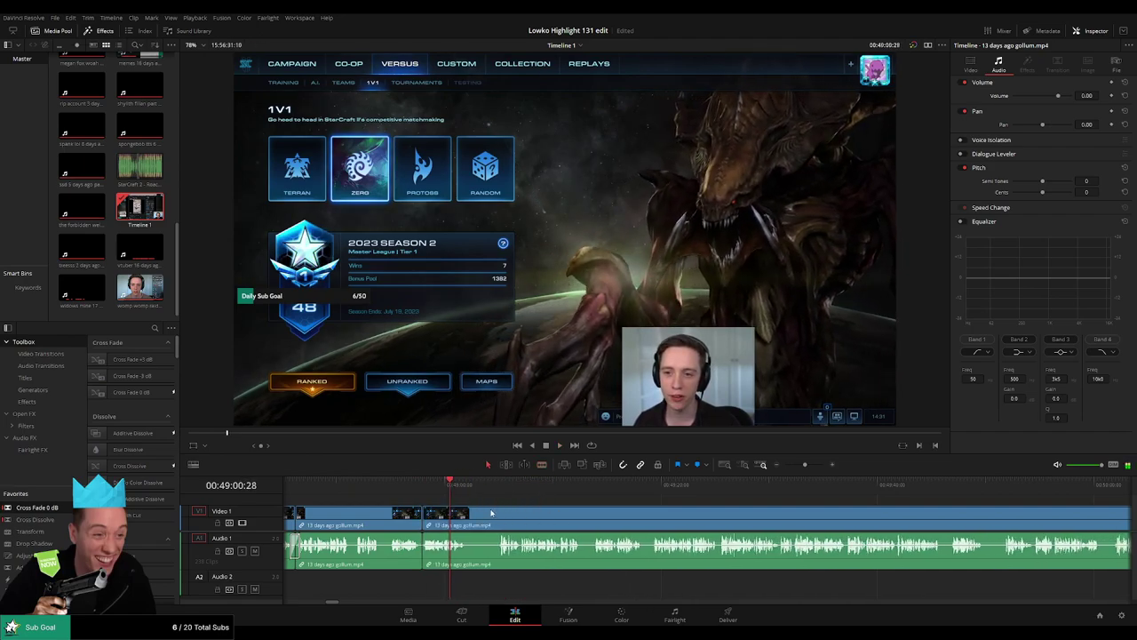
Step: Split the gollum clip at about 49:02 and 49:05, and ripple-delete the silent piece between the cuts
key("space")
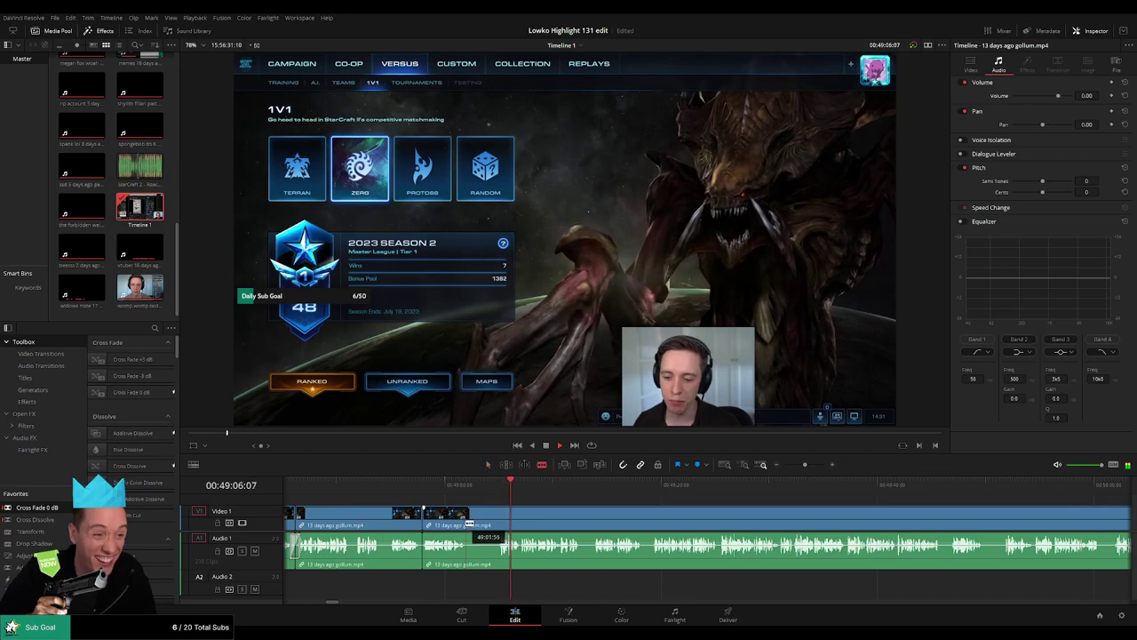
left_click(468, 524)
left_click(499, 523)
key("a")
left_click(490, 523)
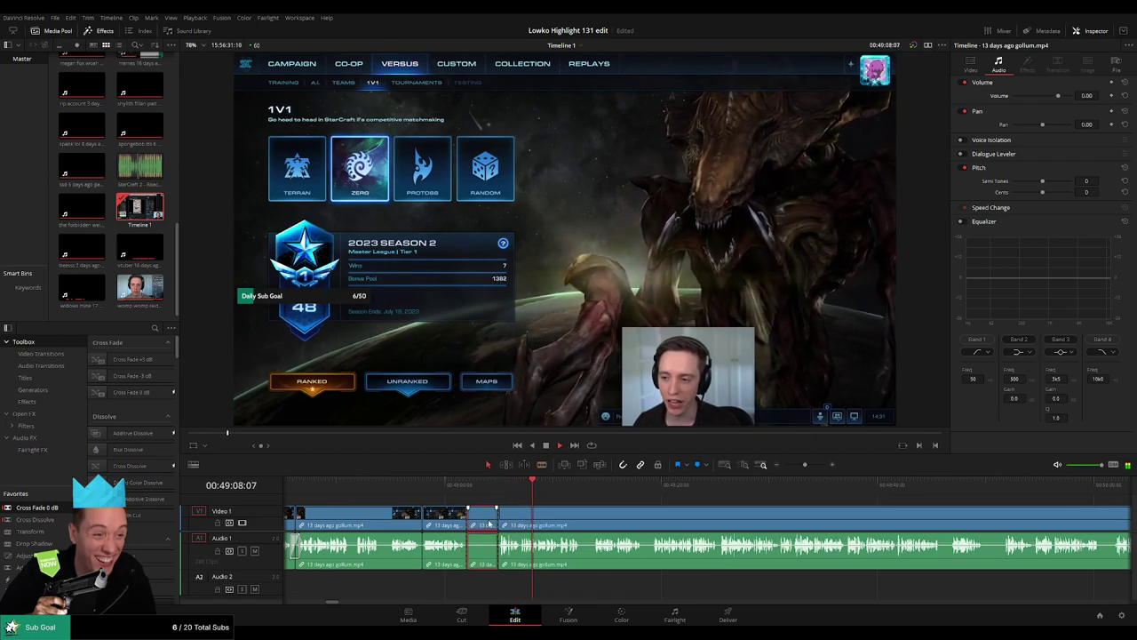
key("Delete")
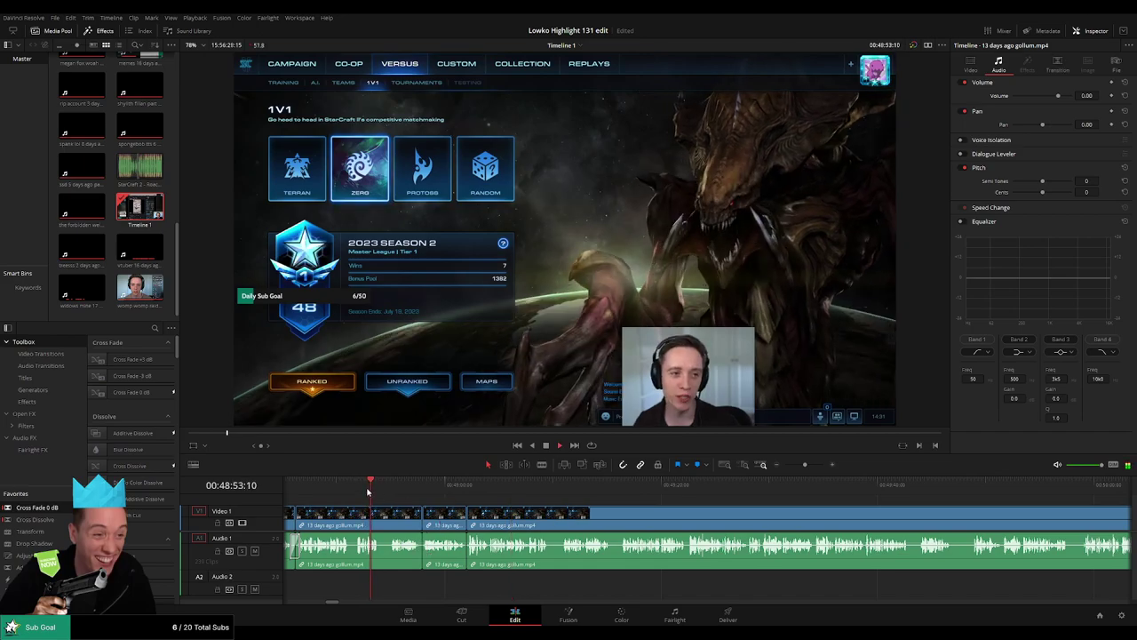
Step: Replay the footage from about 48:46, and ripple-delete the two gollum pieces between about 48:46 and 49:02
left_click(316, 491)
scroll(544, 505, "left", 2)
scroll(546, 505, "left", 1)
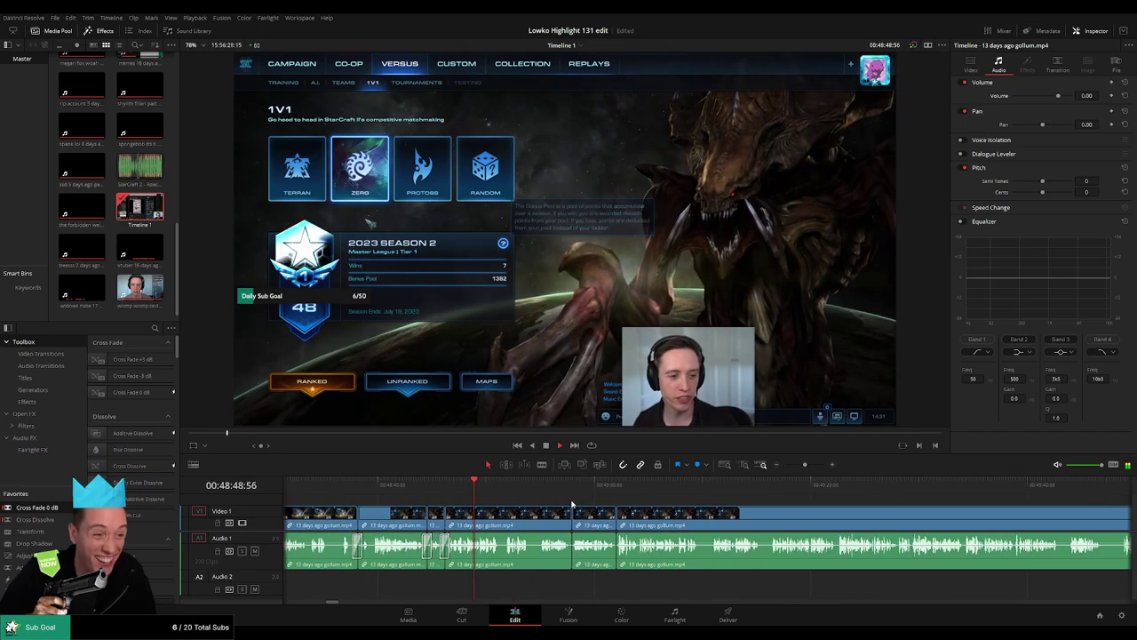
key("space")
left_click_drag(590, 503, 505, 520)
key("Delete")
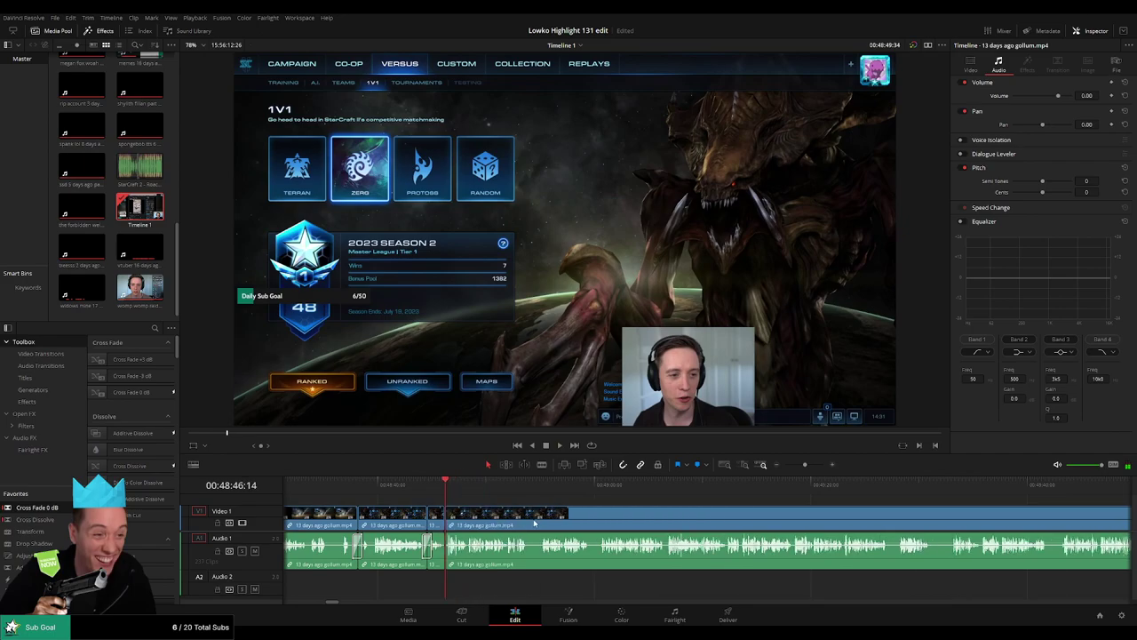
Step: Skim the remaining gollum footage from about 49:20 to 57:14 to judge whether it is worth keeping
key("space")
left_click(816, 484)
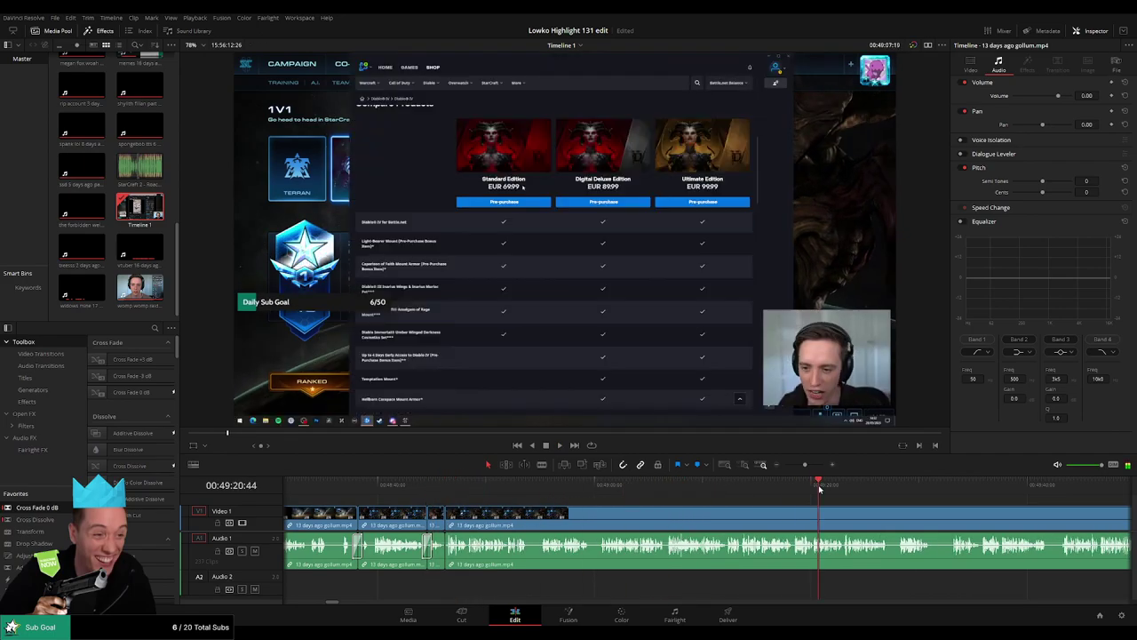
left_click(997, 486)
left_click_drag(983, 500, 650, 501)
scroll(651, 500, "right", 2)
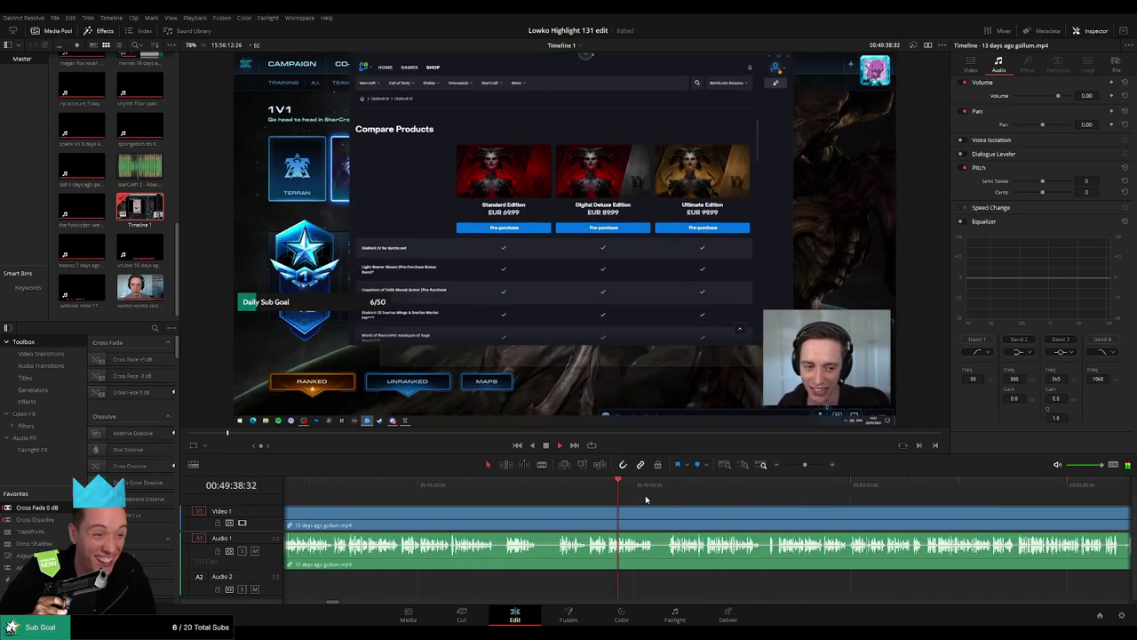
left_click(812, 484)
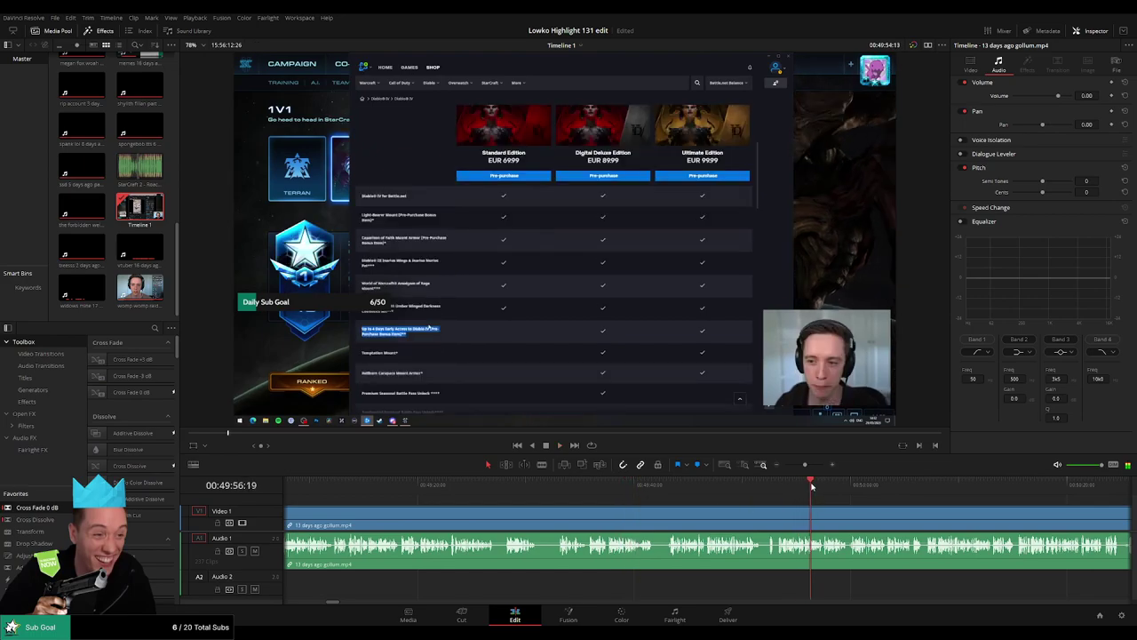
left_click(958, 485)
left_click(1037, 485)
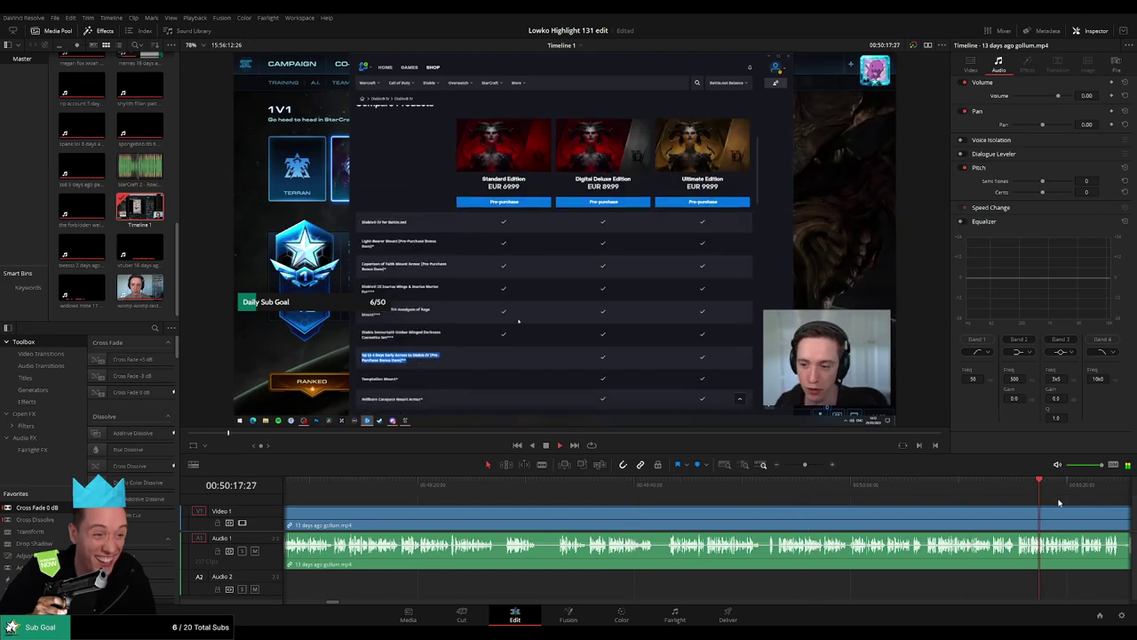
left_click_drag(1086, 503, 725, 505)
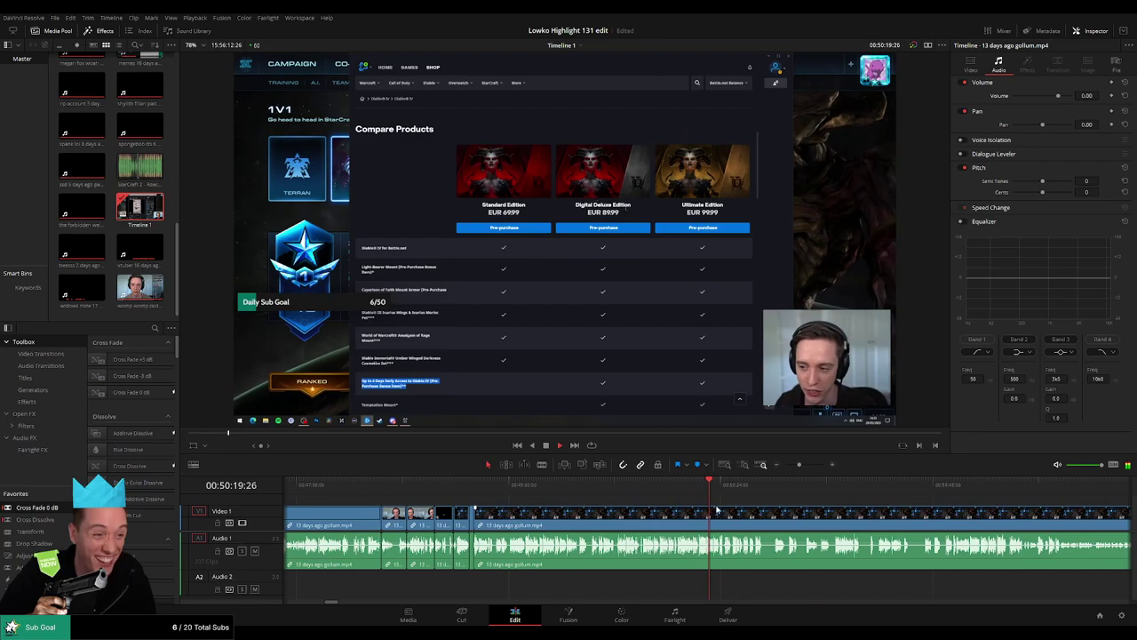
left_click(815, 487)
left_click(853, 487)
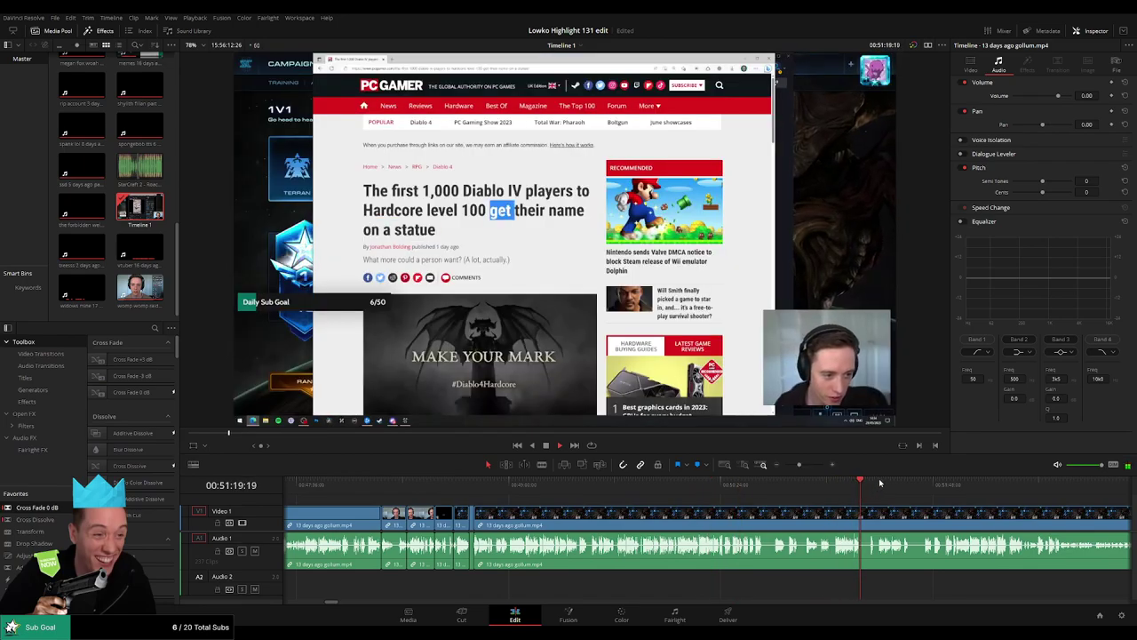
left_click(932, 489)
left_click(941, 490)
left_click(985, 487)
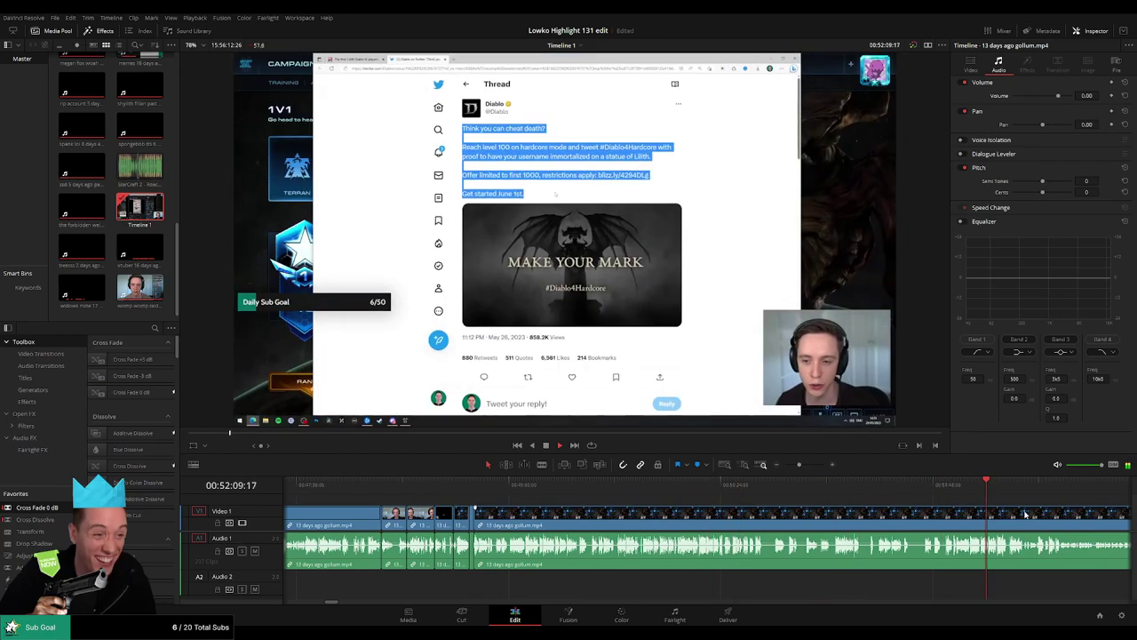
left_click_drag(1031, 514, 595, 494)
left_click(607, 486)
left_click(653, 483)
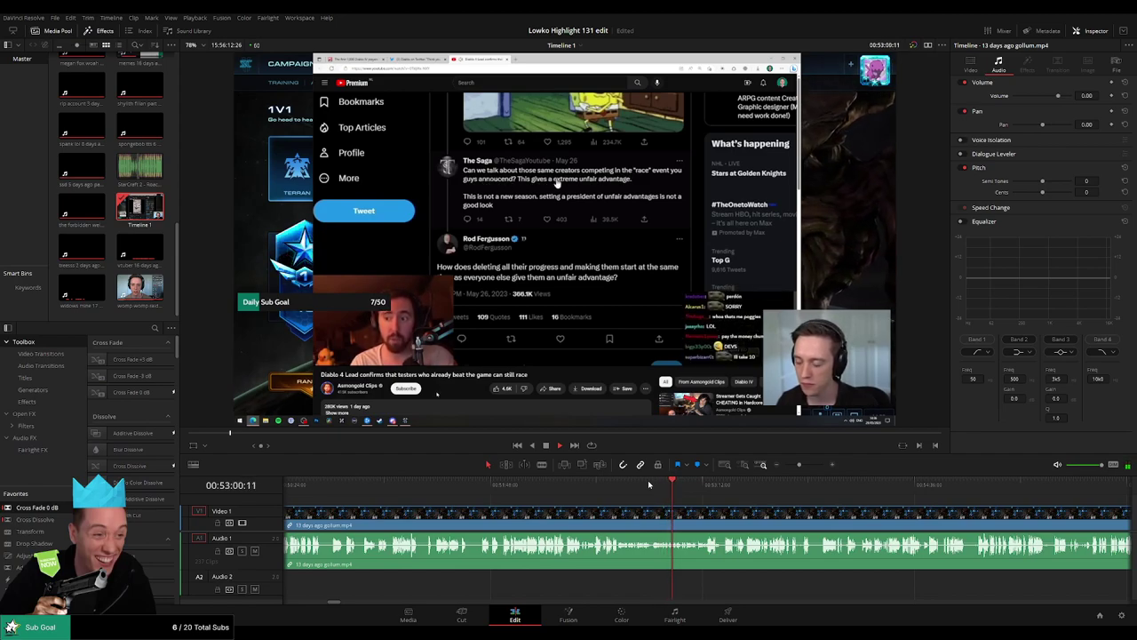
left_click_drag(687, 487, 698, 489)
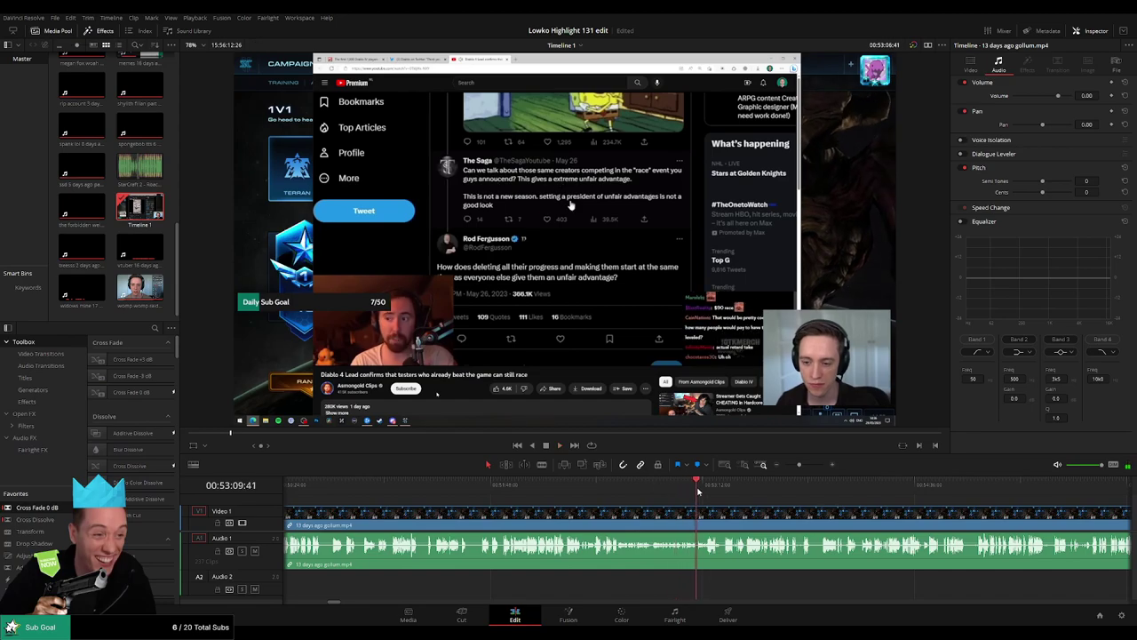
left_click(846, 487)
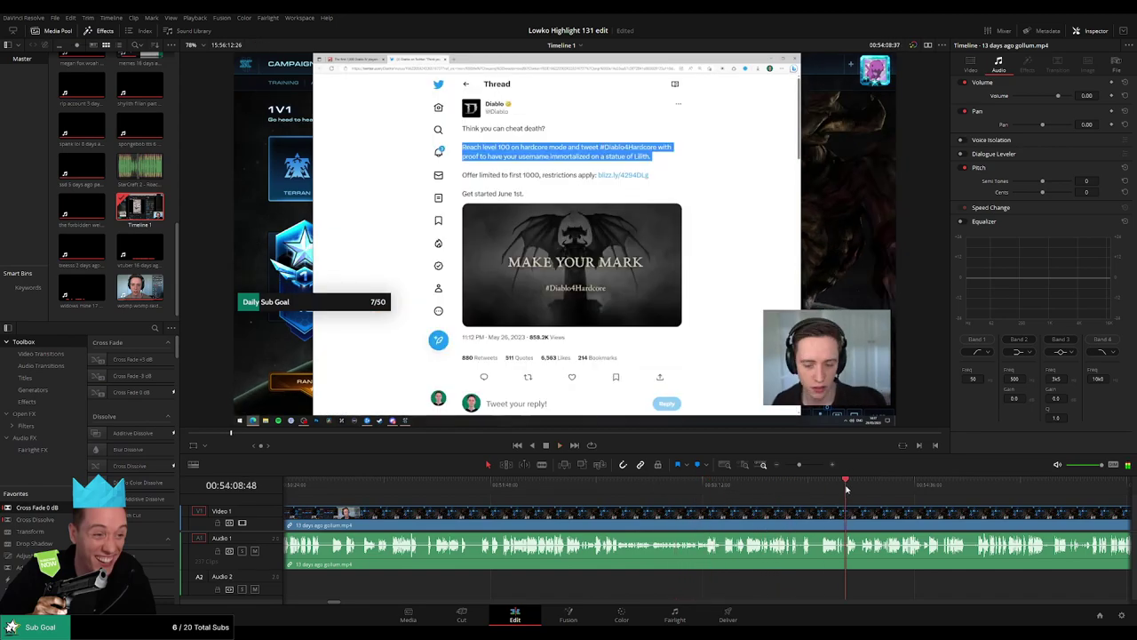
left_click(939, 490)
scroll(996, 508, "right", 5)
left_click(596, 488)
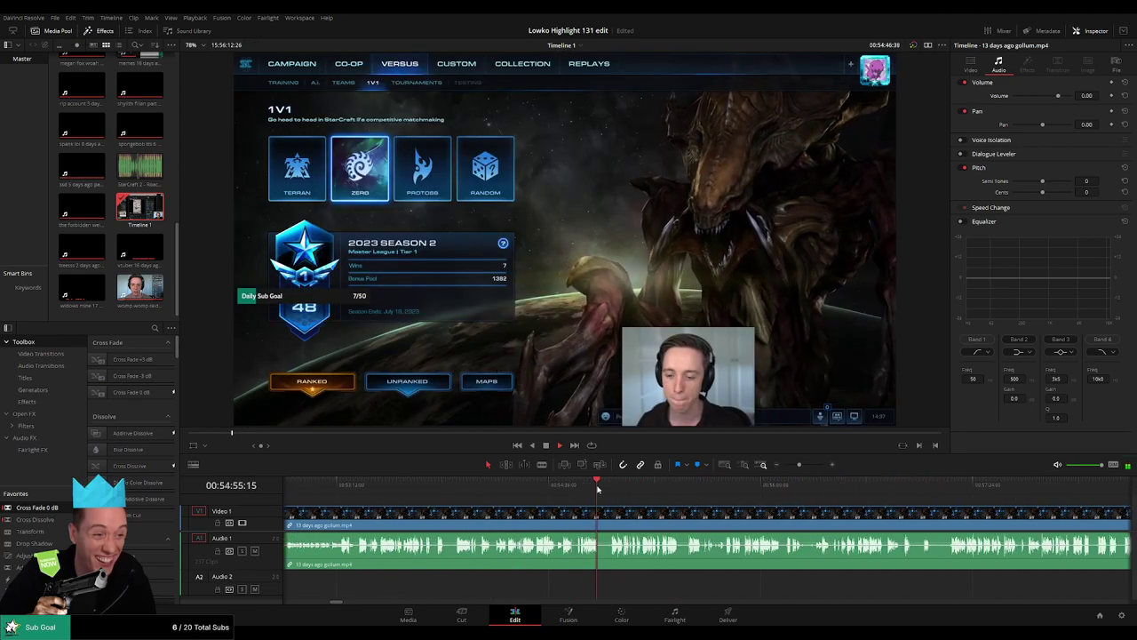
left_click(739, 488)
left_click(778, 487)
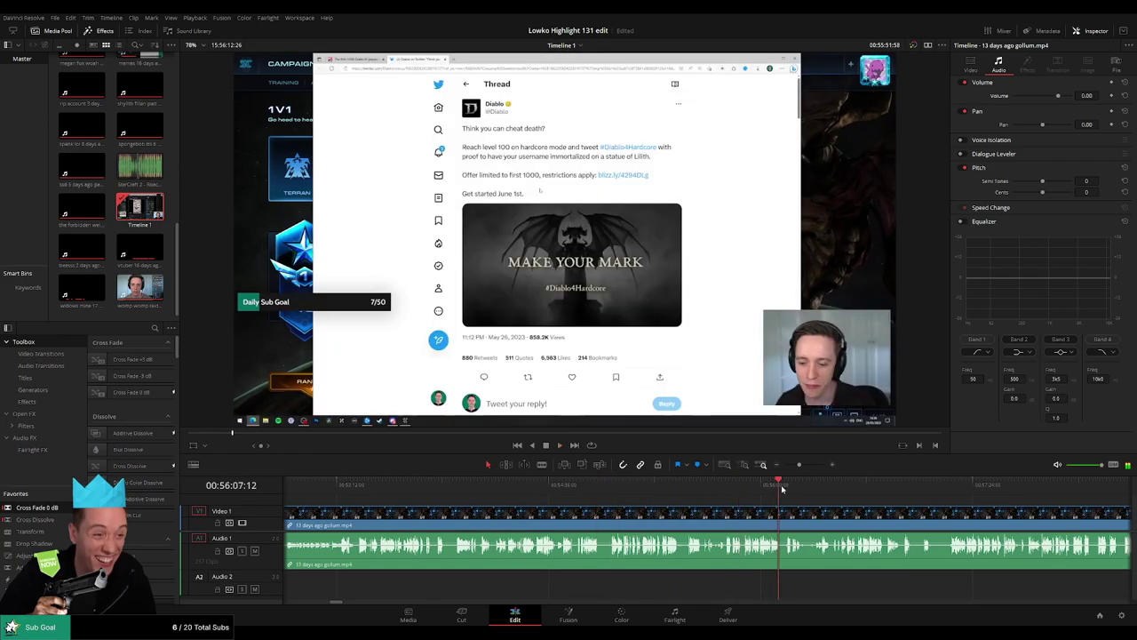
left_click(844, 488)
left_click(949, 484)
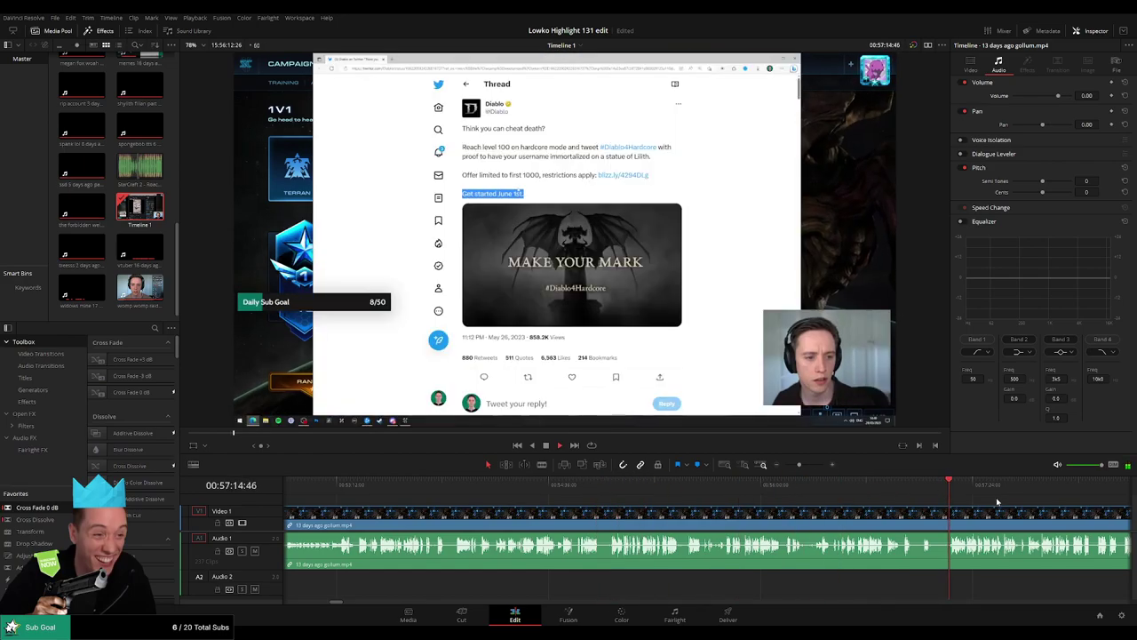
Step: Ripple-delete the rest of the gollum clip from about 48:46 onward and move on to the stasis game clip
left_click_drag(997, 502, 556, 494)
left_click_drag(640, 495, 821, 496)
left_click_drag(906, 510, 578, 502)
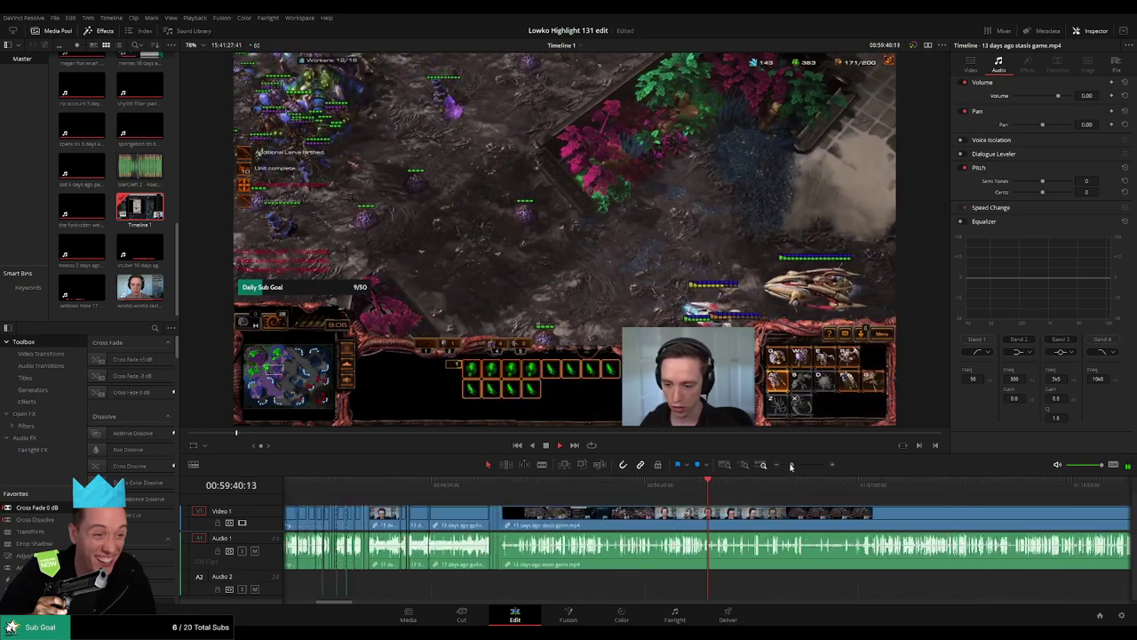
Step: Skim the 13 days ago stasis game clip to about 1:08:16 and ripple-delete the whole clip
left_click_drag(791, 466, 785, 465)
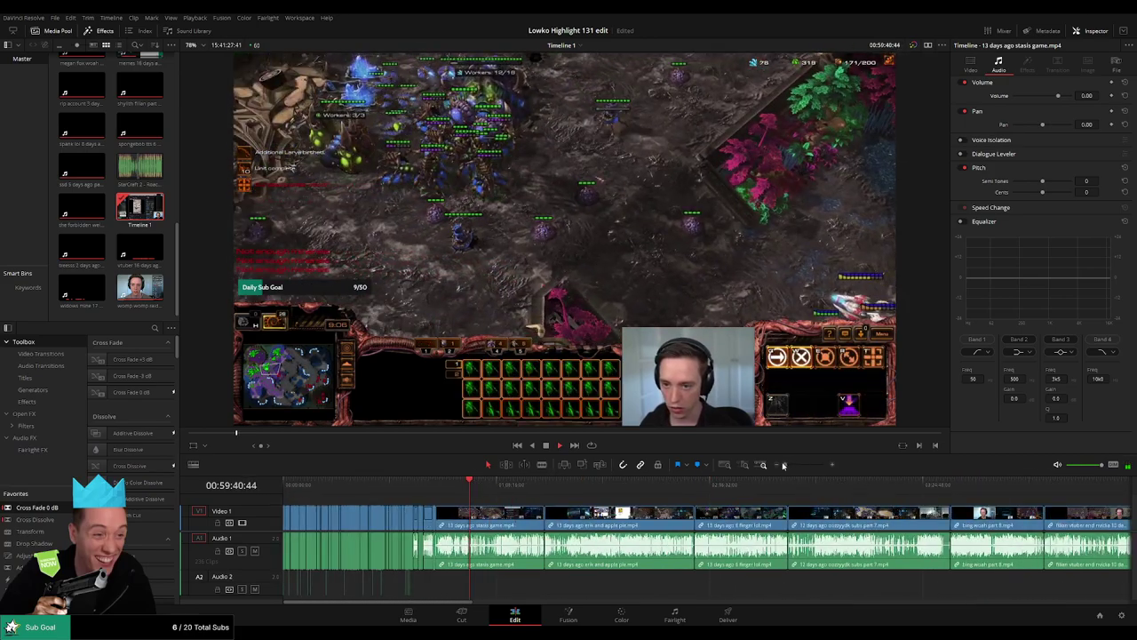
left_click(497, 520)
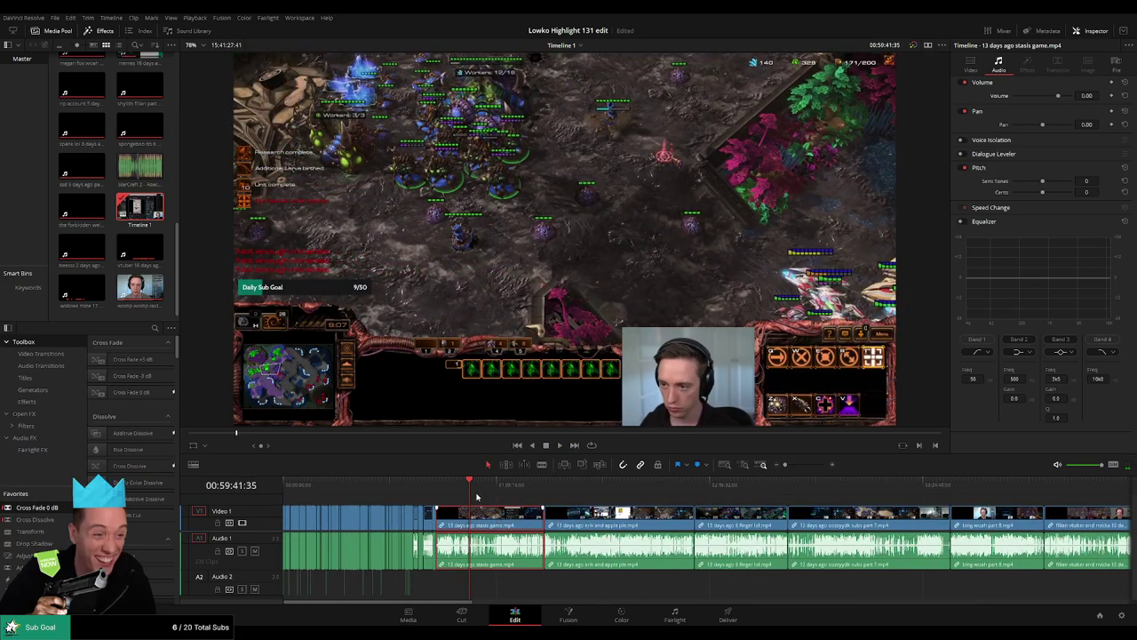
left_click_drag(485, 486, 497, 490)
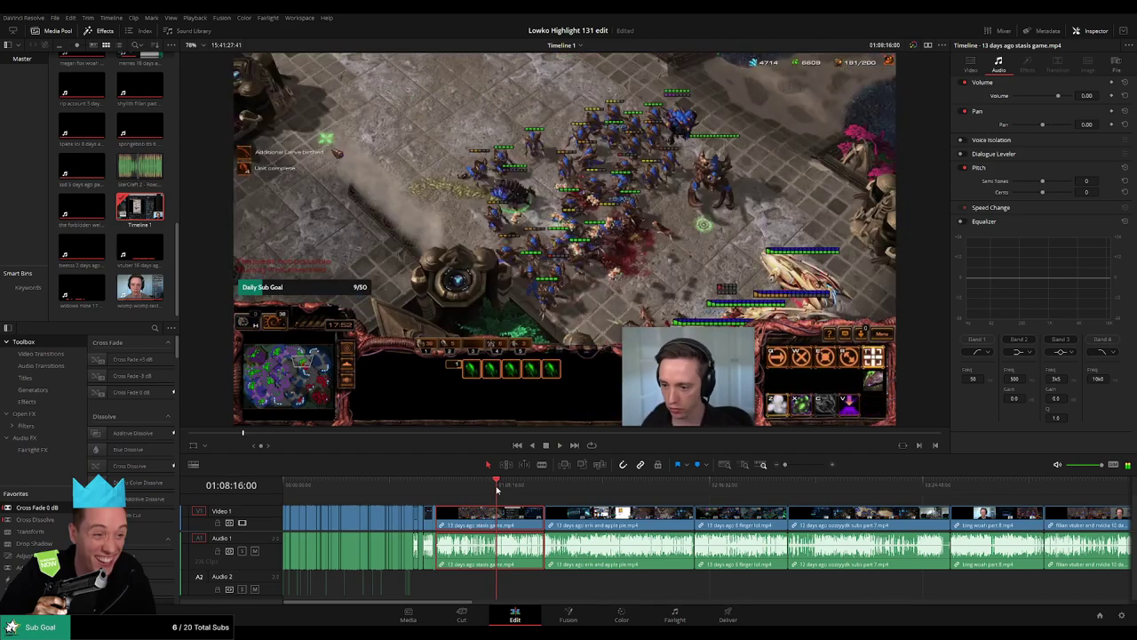
key("Delete")
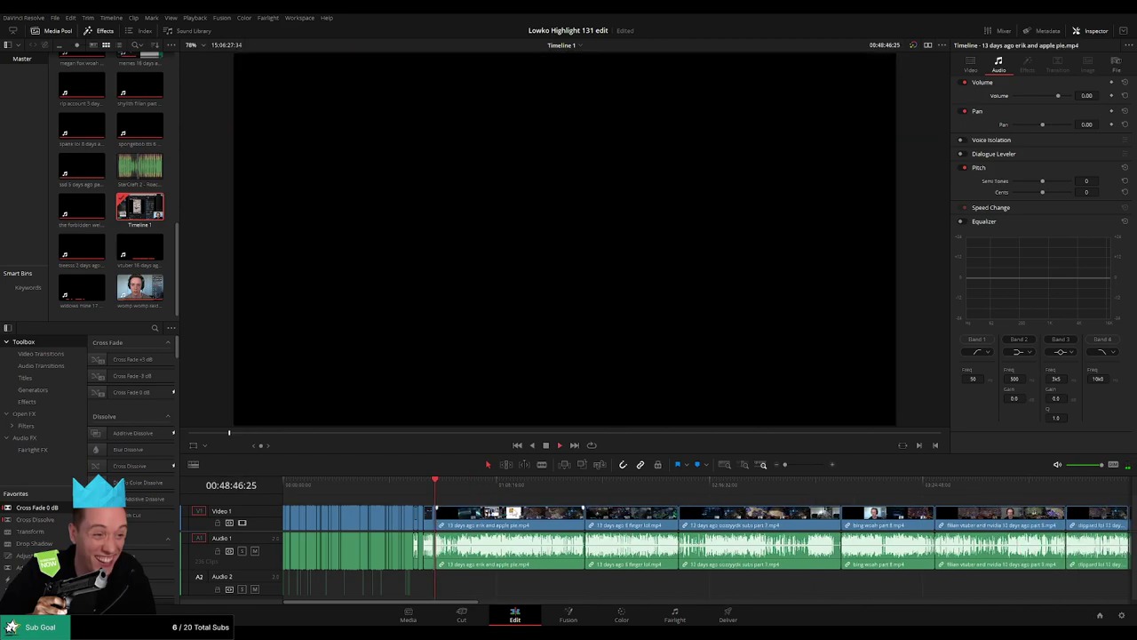
Step: Skim the apple pie clip around 1:18:13 and back to about 1:15:35 to find where its usable conversation starts
left_click_drag(446, 492, 528, 493)
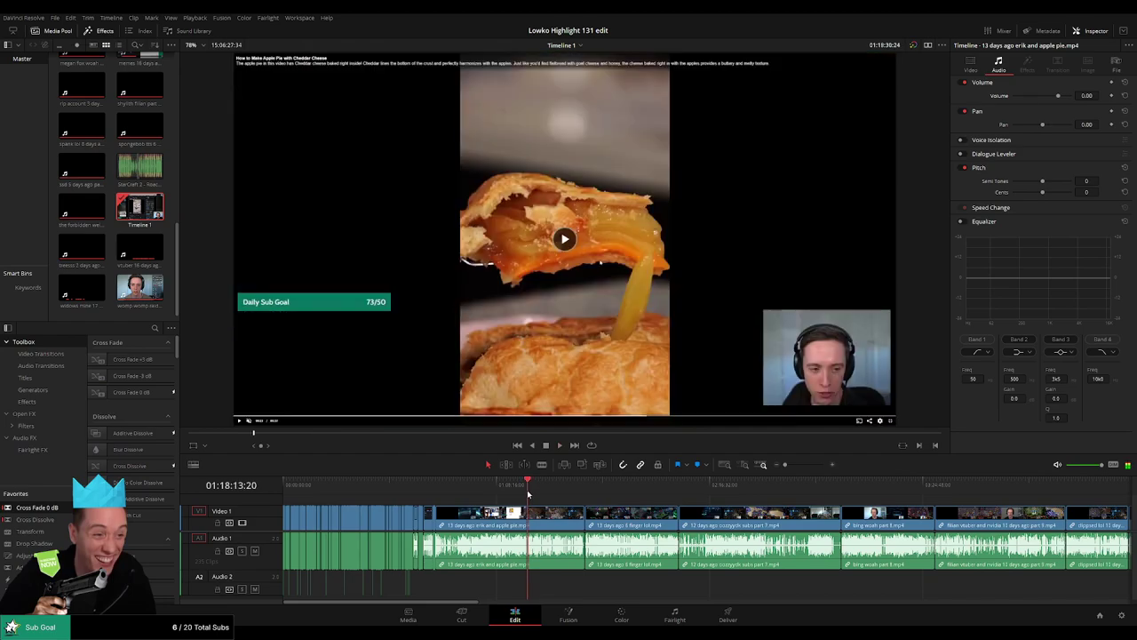
key("space")
left_click_drag(785, 464, 798, 463)
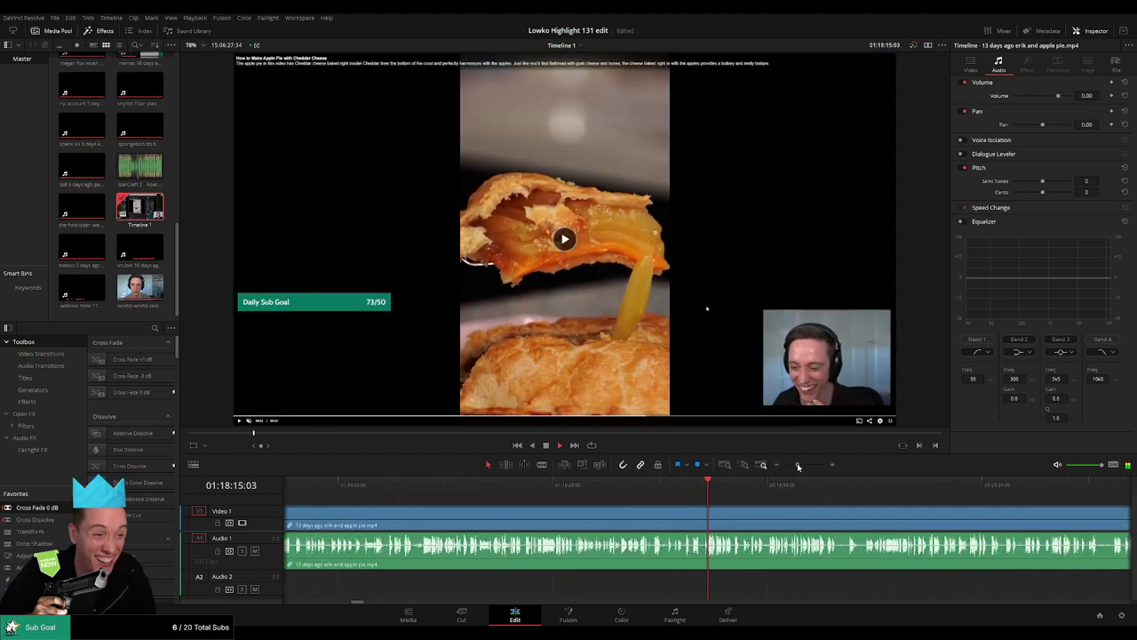
left_click(606, 491)
left_click_drag(606, 491, 478, 491)
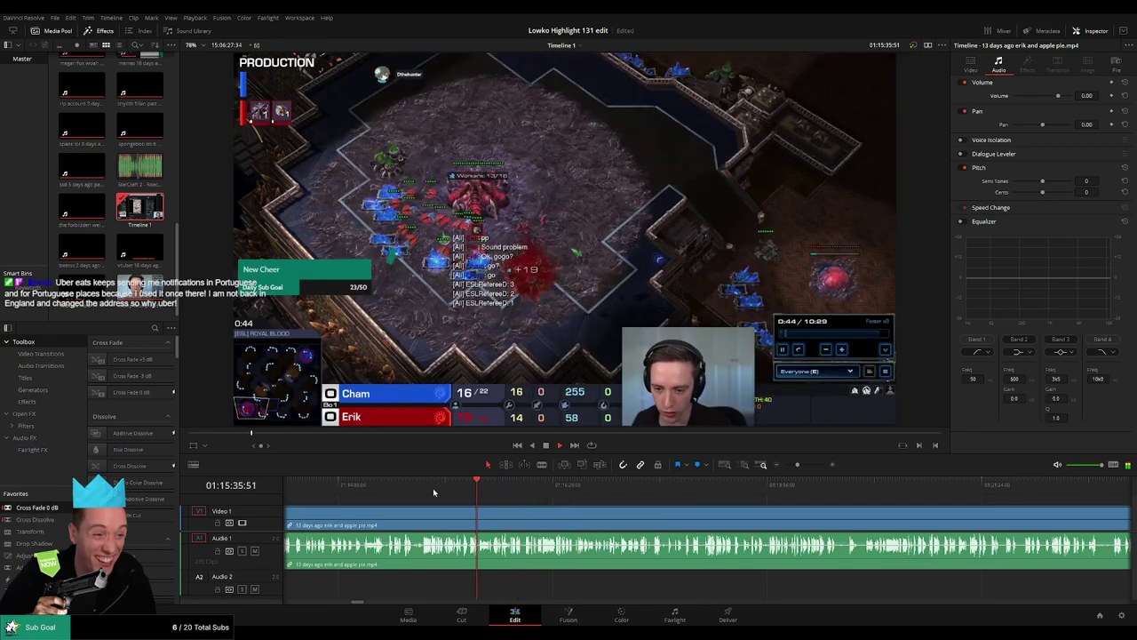
left_click_drag(798, 466, 808, 468)
left_click_drag(776, 516, 609, 513)
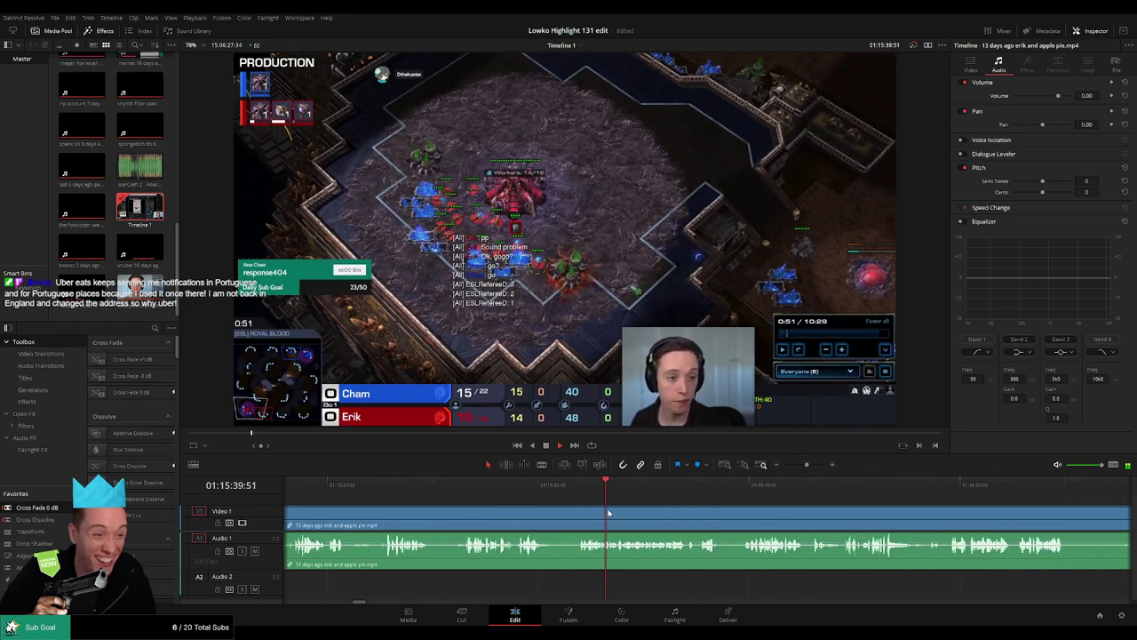
Step: Cut the apple pie clip at about 1:15:38 and ripple-delete everything in it before that point
left_click(519, 487)
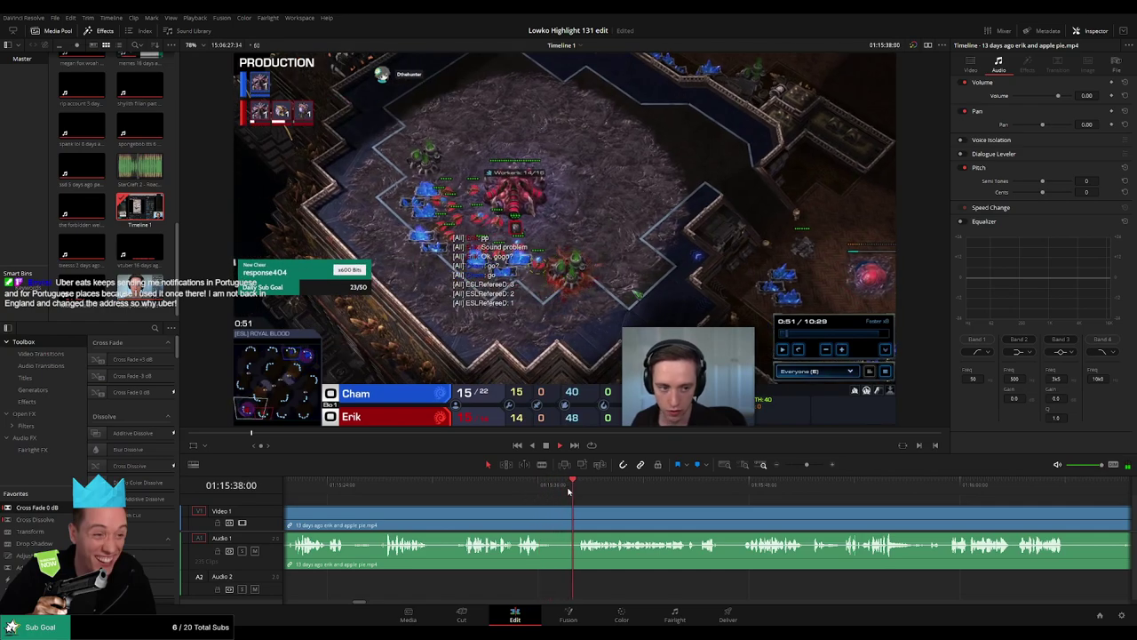
left_click(583, 513)
key("a")
left_click(569, 514)
key("Delete")
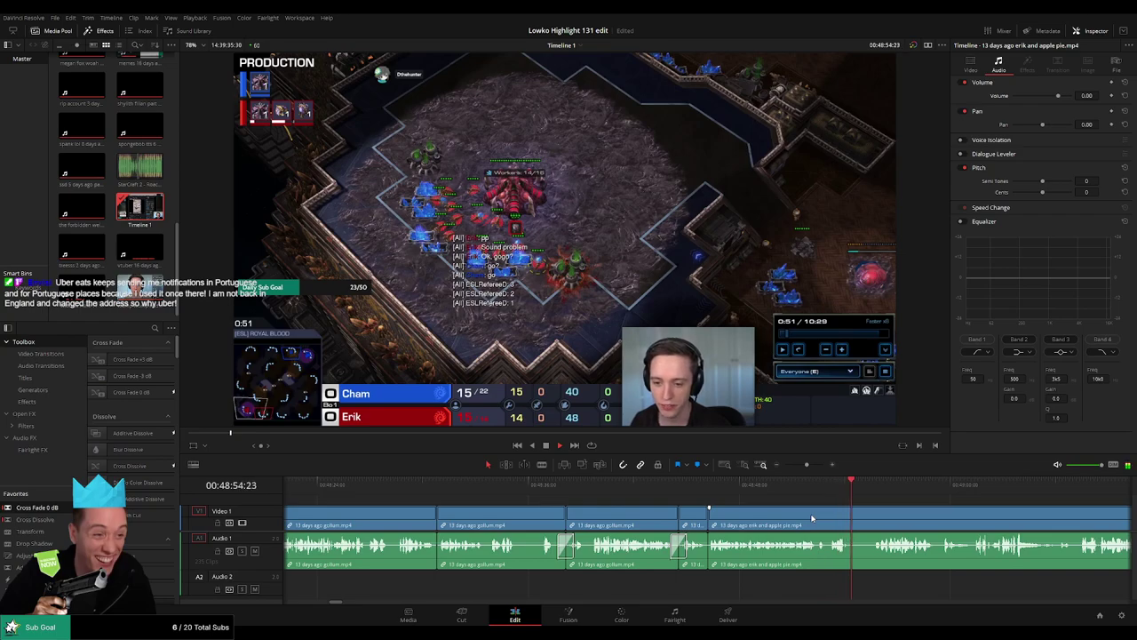
Step: Cut out the short silence in the apple pie clip at about 48:54 to 48:55 and ripple-delete it
scroll(756, 517, "right", 3)
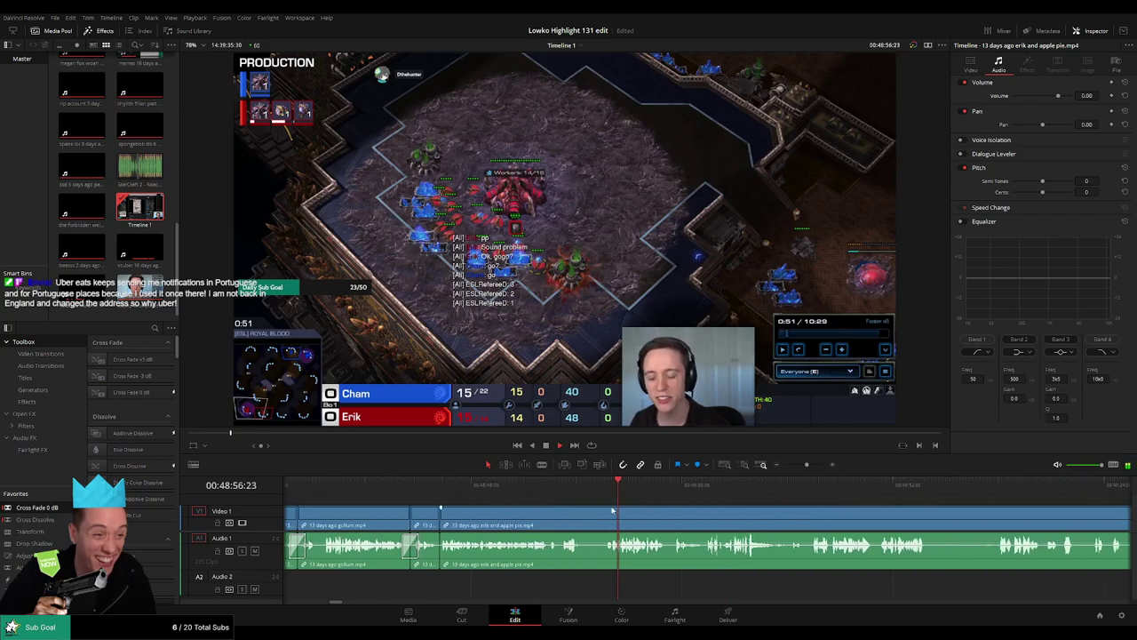
key("b")
left_click(583, 515)
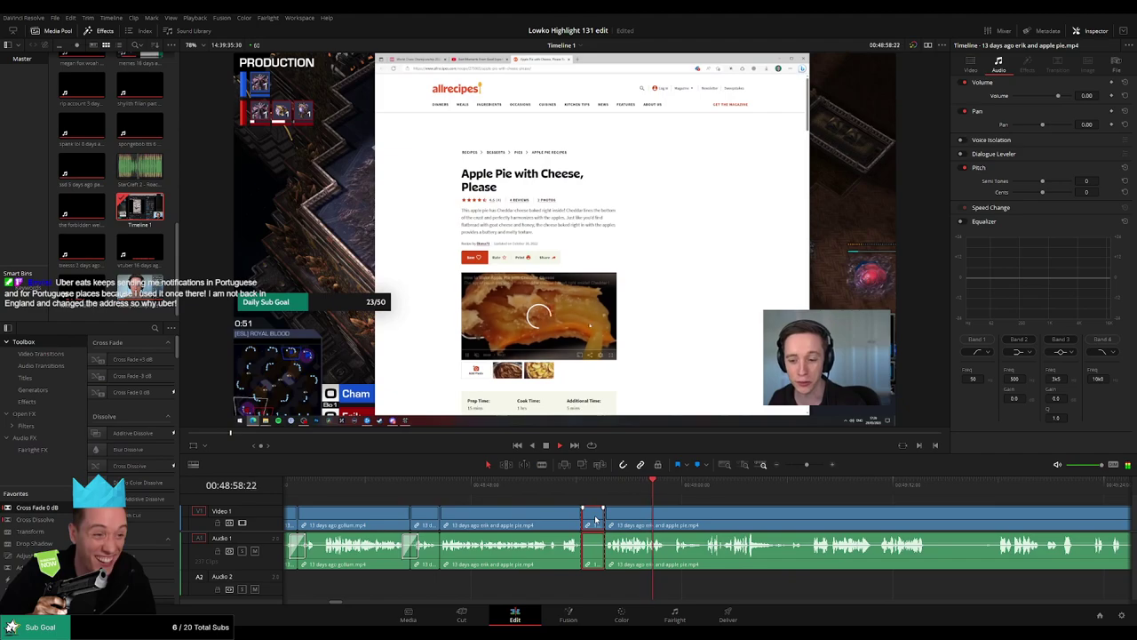
key("a")
Step: Ripple-delete the silence between about 49:13 and 49:17 in the apple pie clip and put a Cross Fade 0 dB on the join
scroll(604, 513, "right", 3)
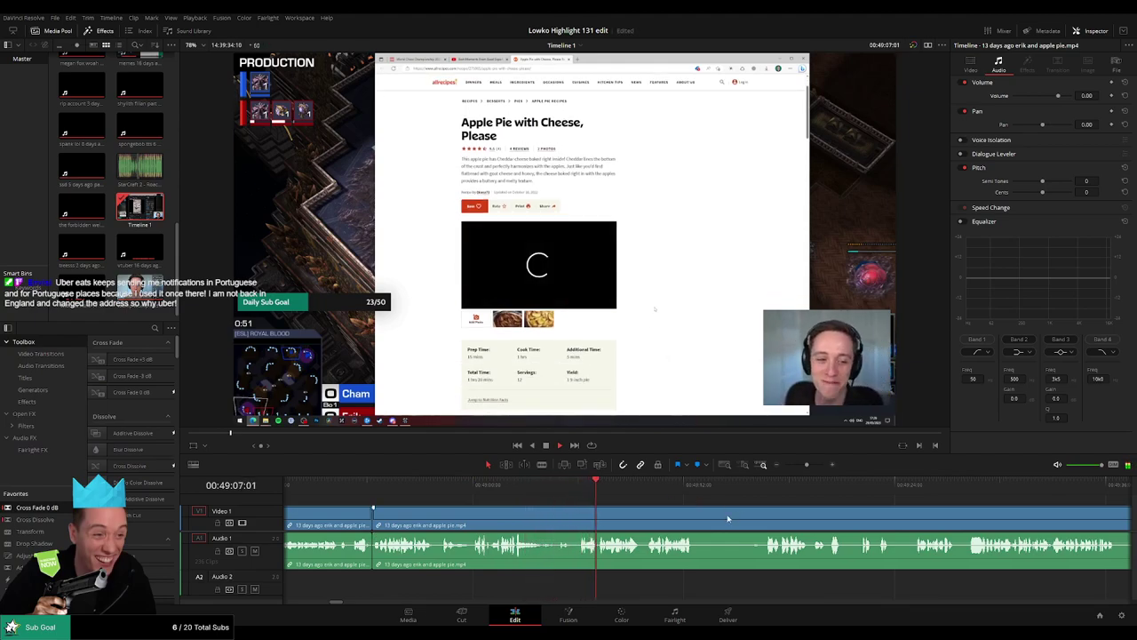
scroll(540, 504, "right", 3)
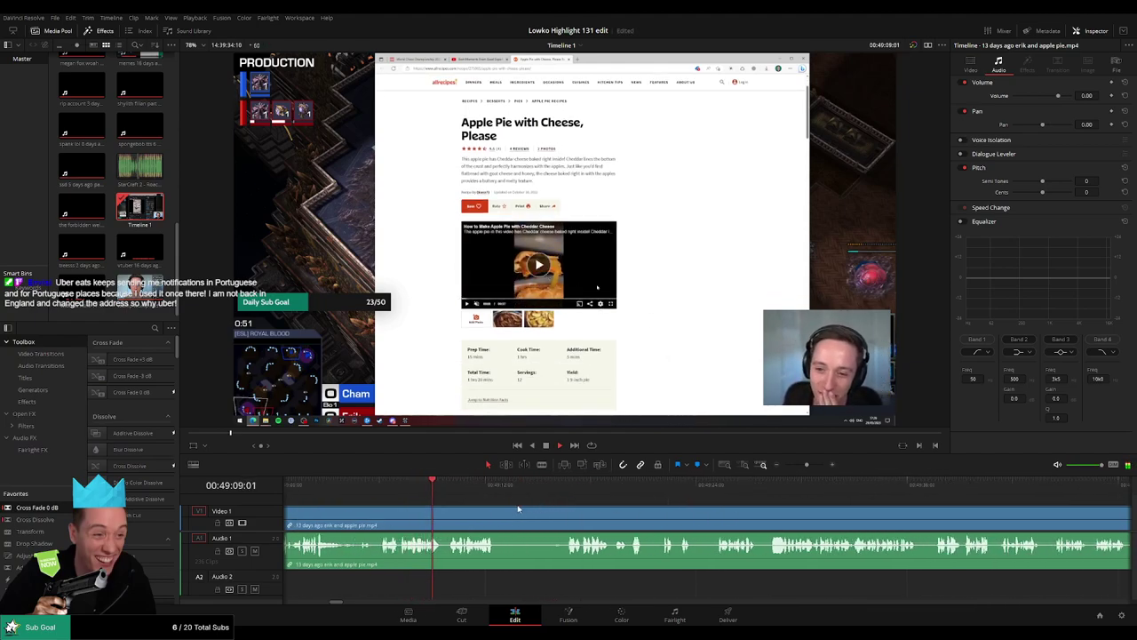
key("b")
left_click(500, 511)
left_click(566, 511)
key("a")
left_click(556, 515)
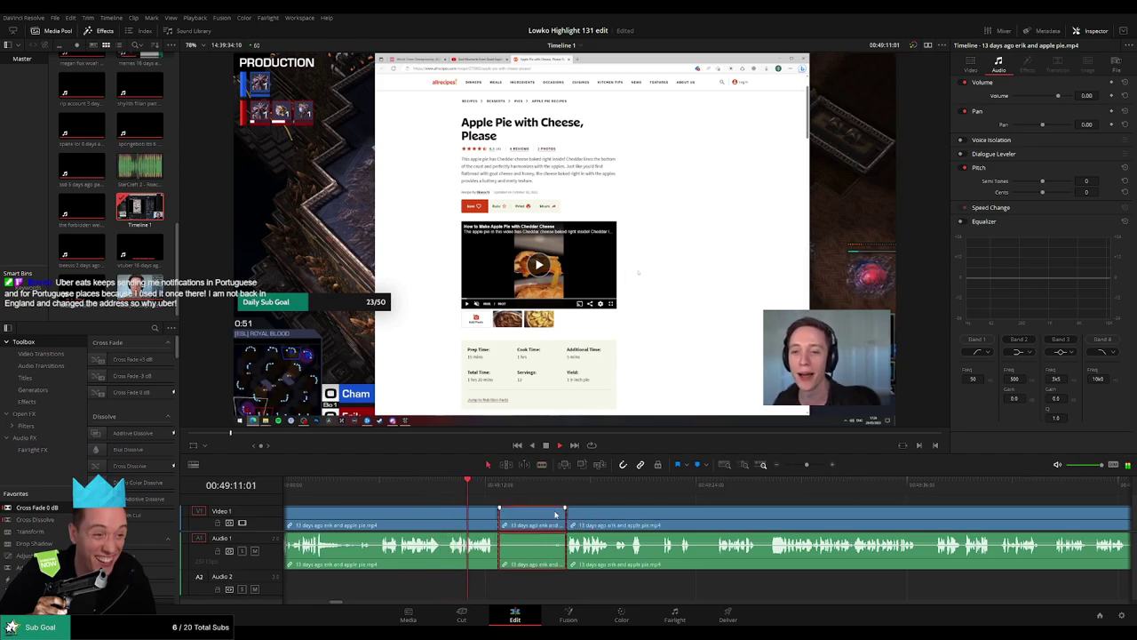
key("Delete")
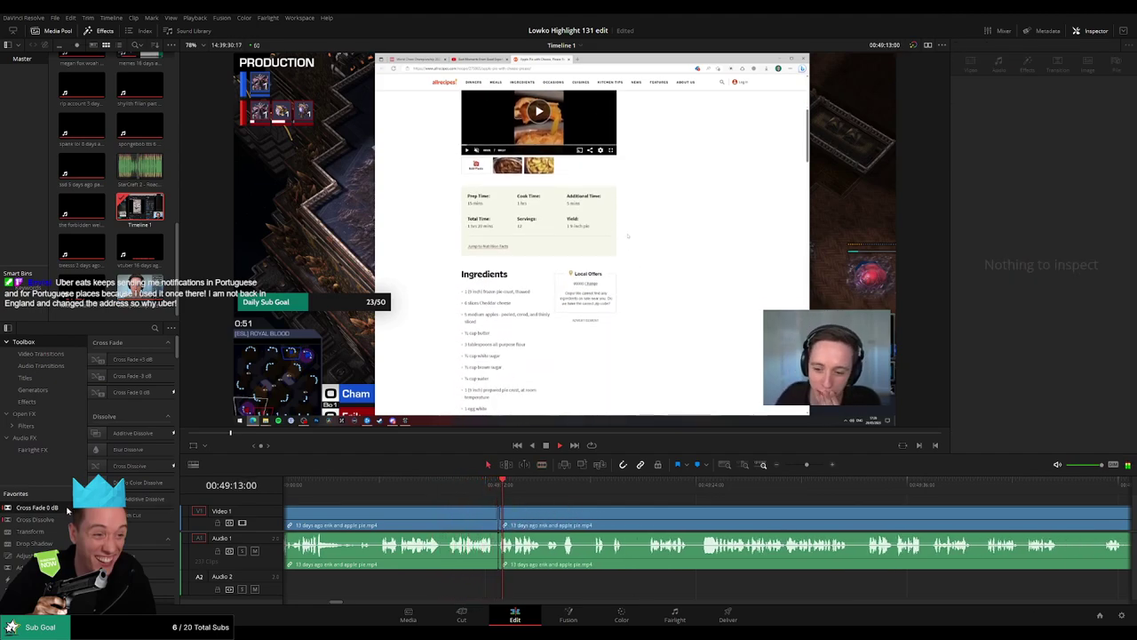
scroll(515, 506, "right", 3)
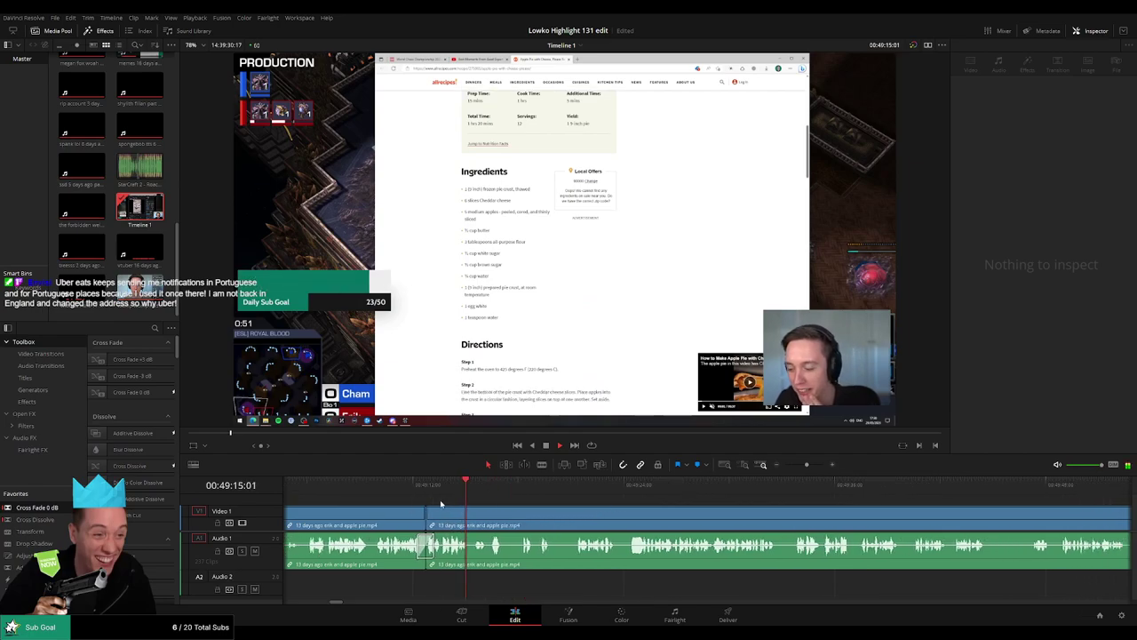
Step: Ripple-delete the silence between about 49:44 and 49:47 in the apple pie clip and cross-fade the audio at the join
scroll(500, 503, "right", 5)
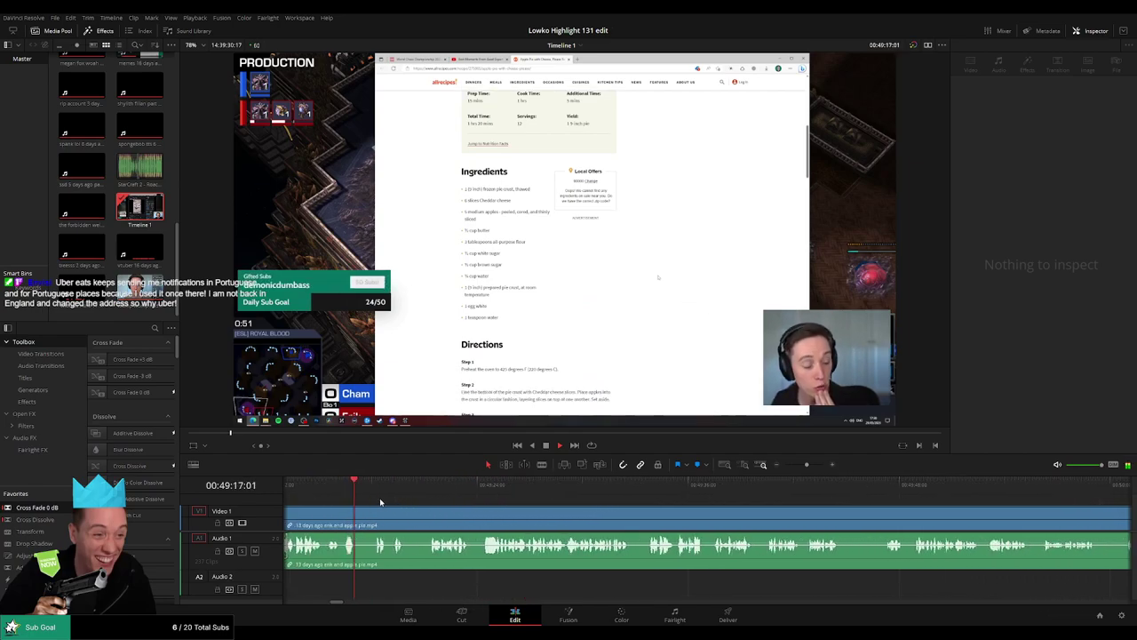
left_click(379, 490)
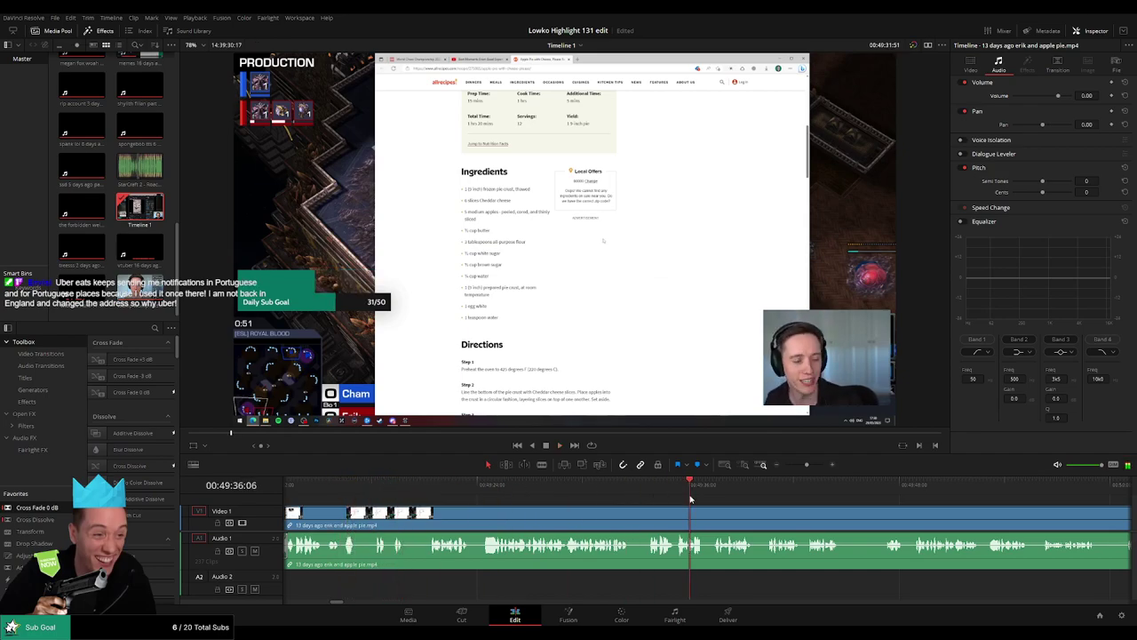
key("b")
left_click(558, 515)
left_click(603, 515)
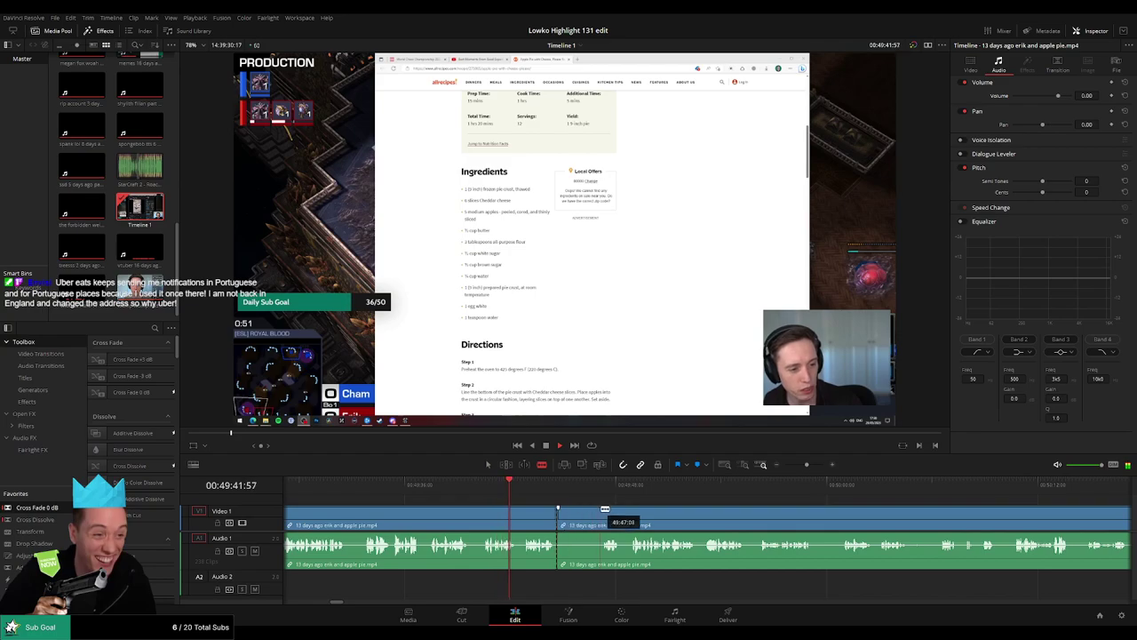
key("a")
left_click(587, 515)
key("Delete")
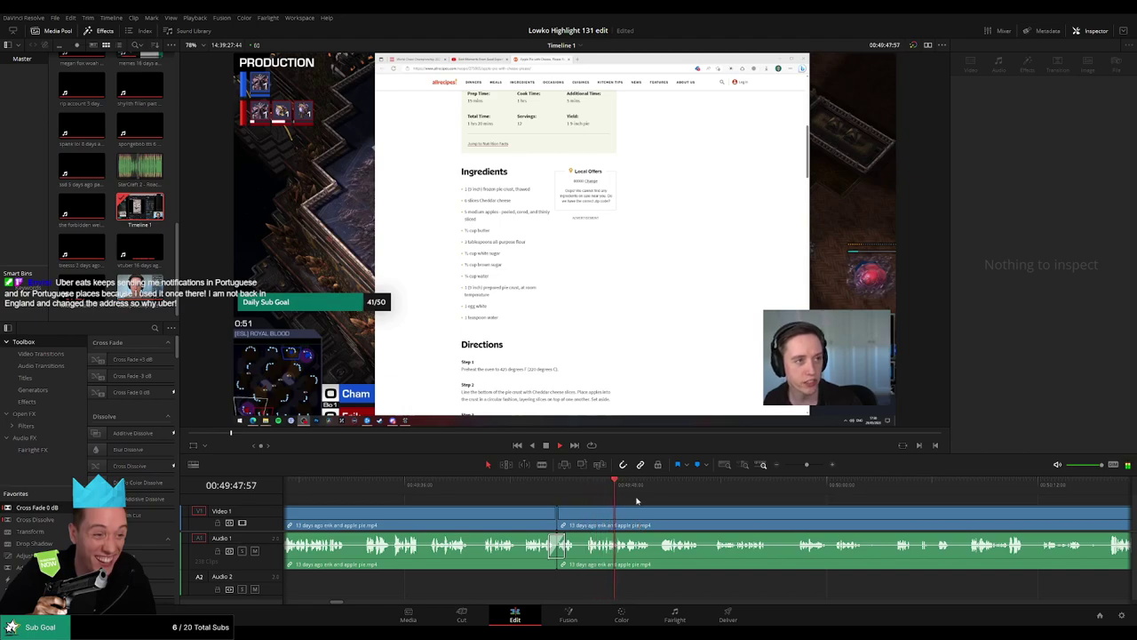
Step: Skip ahead in the apple pie clip, split it at about 50:27 and 50:29, and select the silent piece between the cuts
scroll(623, 516, "right", 4)
left_click_drag(527, 487, 889, 499)
left_click_drag(996, 518, 619, 516)
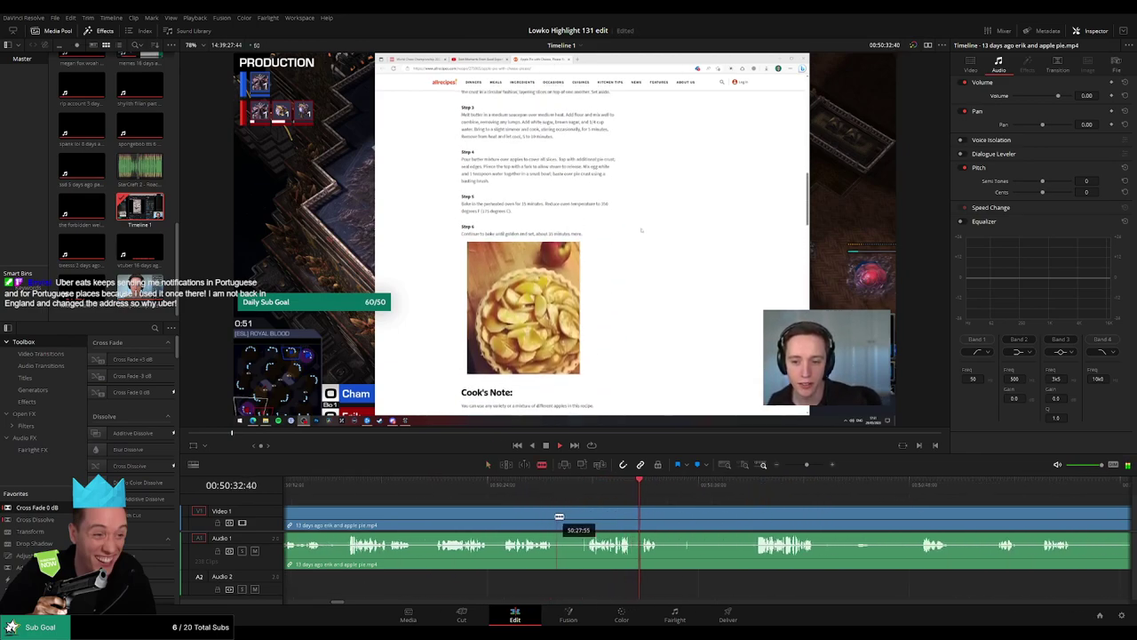
left_click(556, 516)
left_click(590, 515)
key("a")
left_click(581, 517)
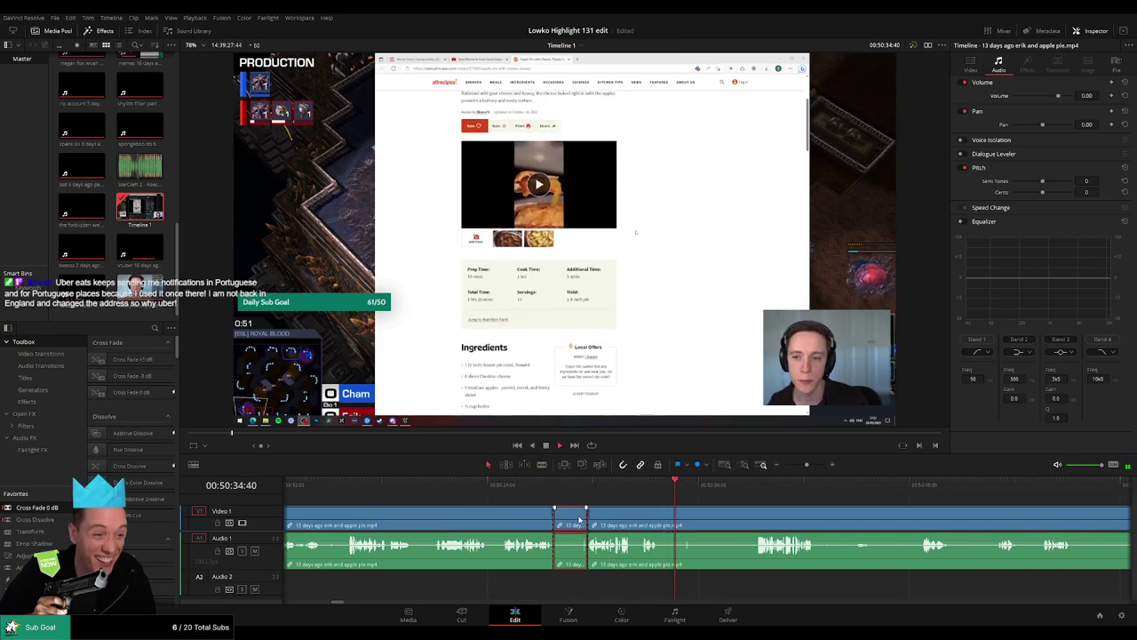
Step: Ripple-delete the selected short segment of the apple pie clip and review the footage after the cut
key("Delete")
left_click(506, 487)
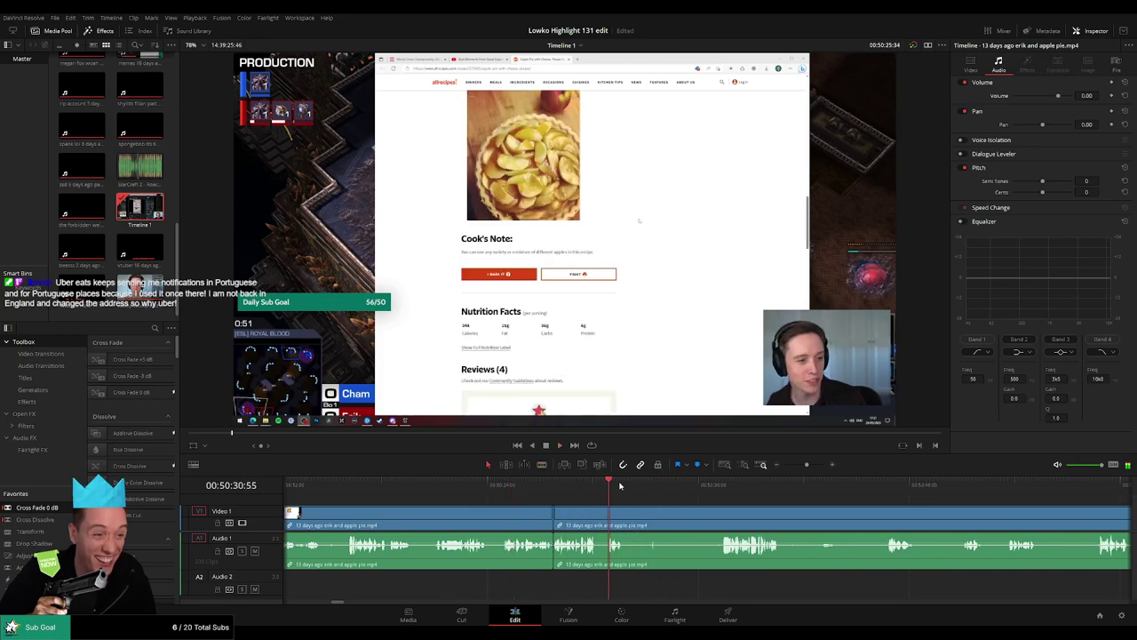
left_click(663, 487)
left_click(611, 487)
left_click(640, 488)
left_click(715, 487)
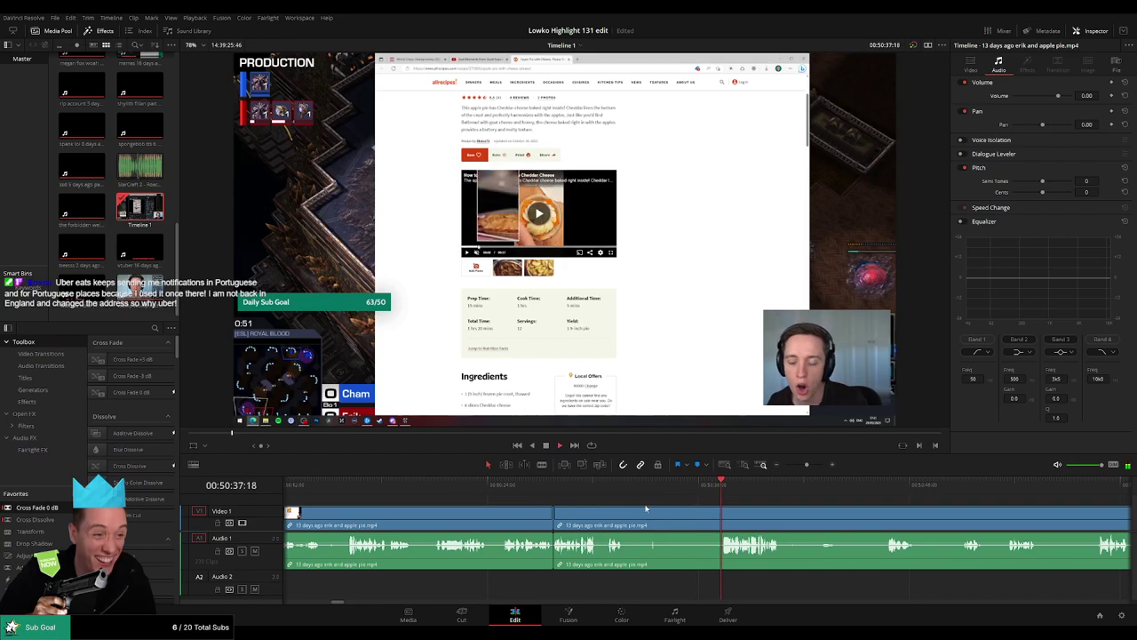
Step: Cut out the silent stretch of the apple pie clip between about 00:50:32 and 00:50:37 and close the gap
key("b")
left_click(627, 516)
left_click(719, 515)
key("a")
left_click(699, 517)
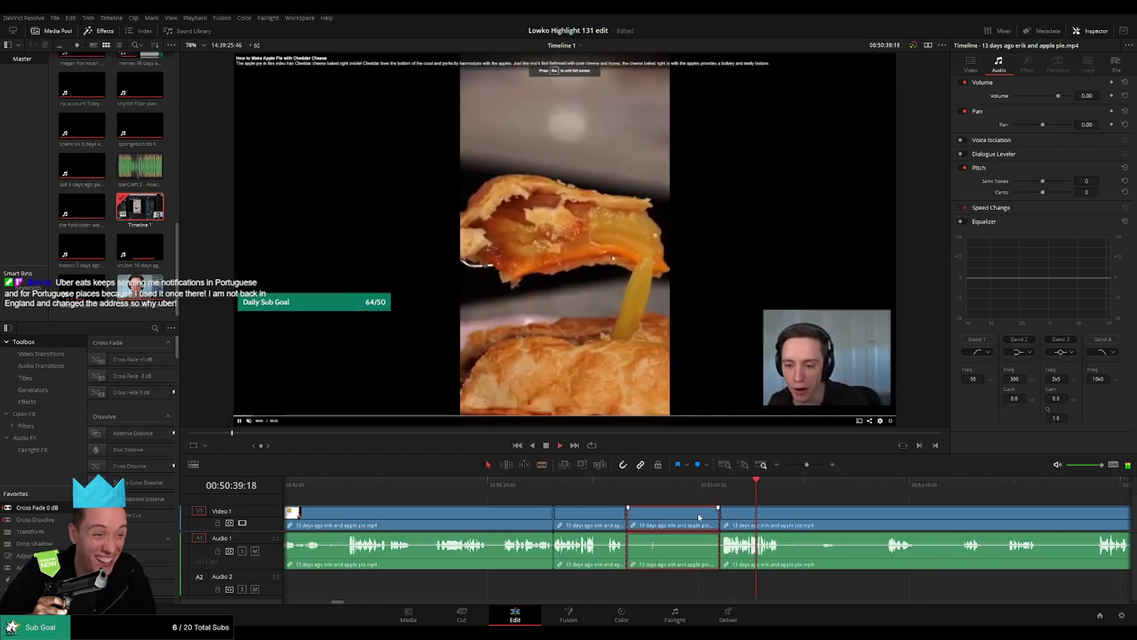
key("Delete")
Step: Review the cheddar apple pie recipe footage from about 00:50:34 to 00:51:07 for sections to trim
left_click(671, 486)
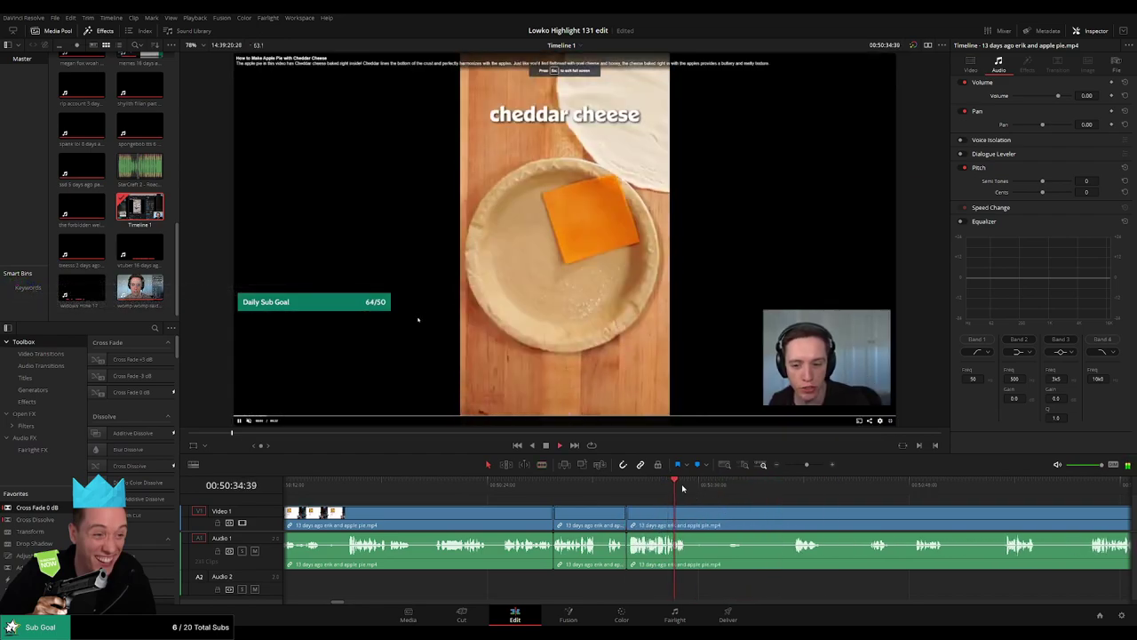
left_click(689, 487)
left_click(718, 485)
left_click(735, 485)
scroll(684, 505, "right", 5)
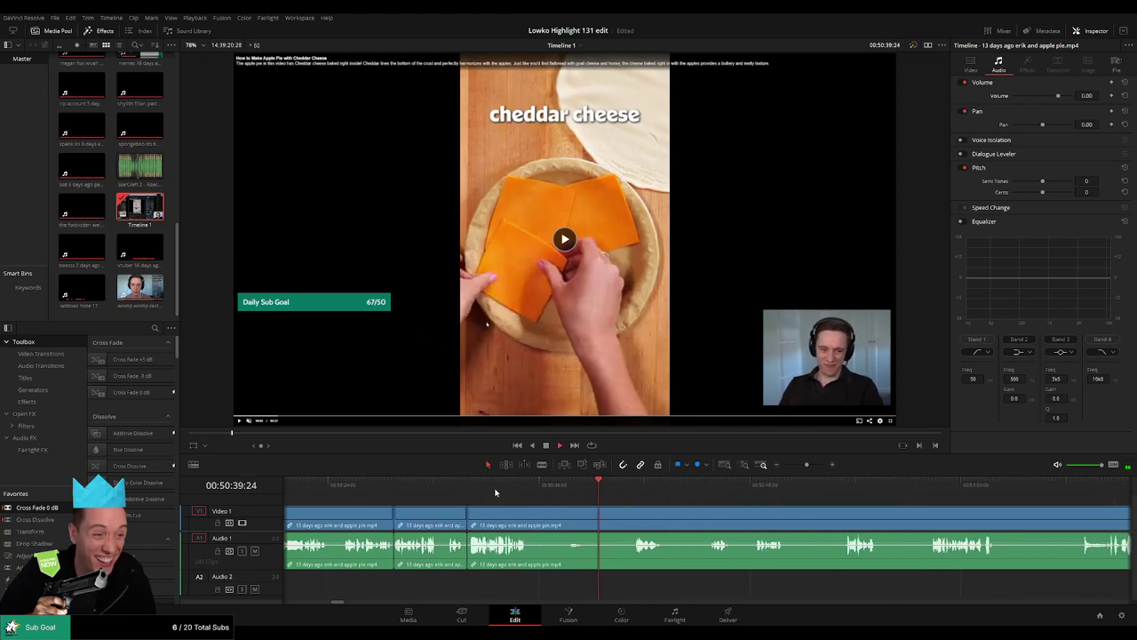
left_click(494, 490)
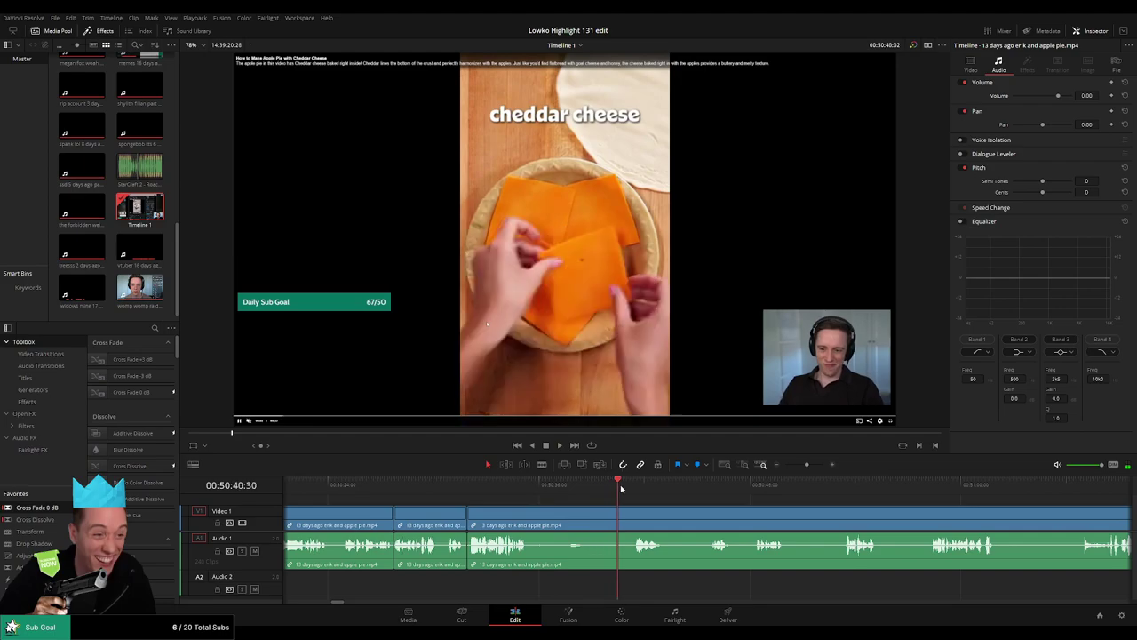
scroll(581, 503, "right", 3)
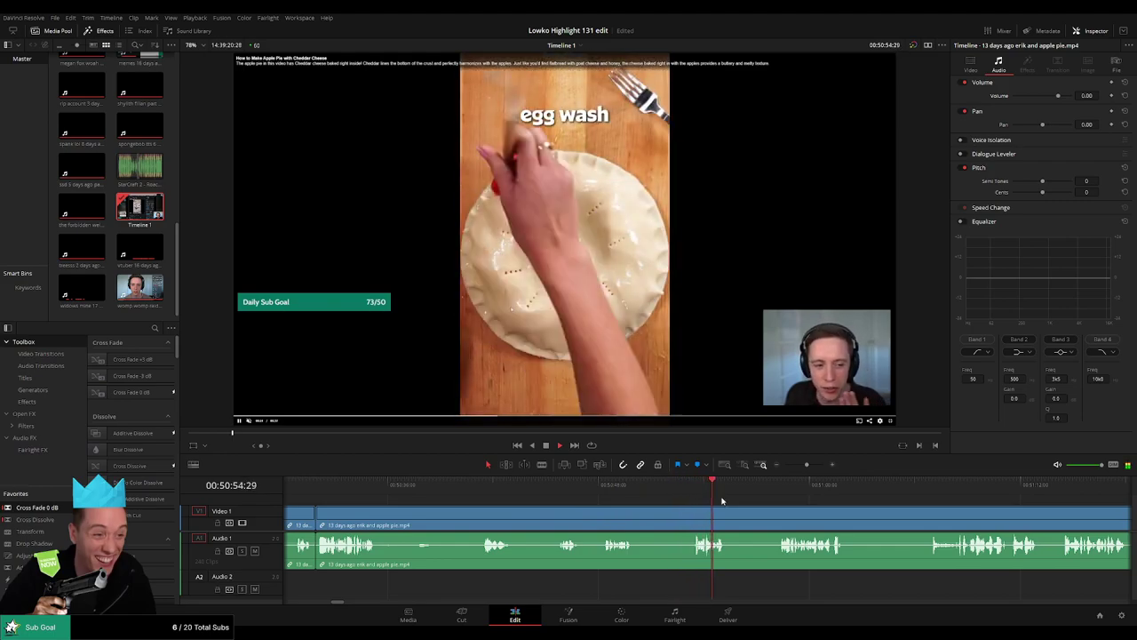
left_click_drag(743, 503, 553, 504)
left_click(575, 490)
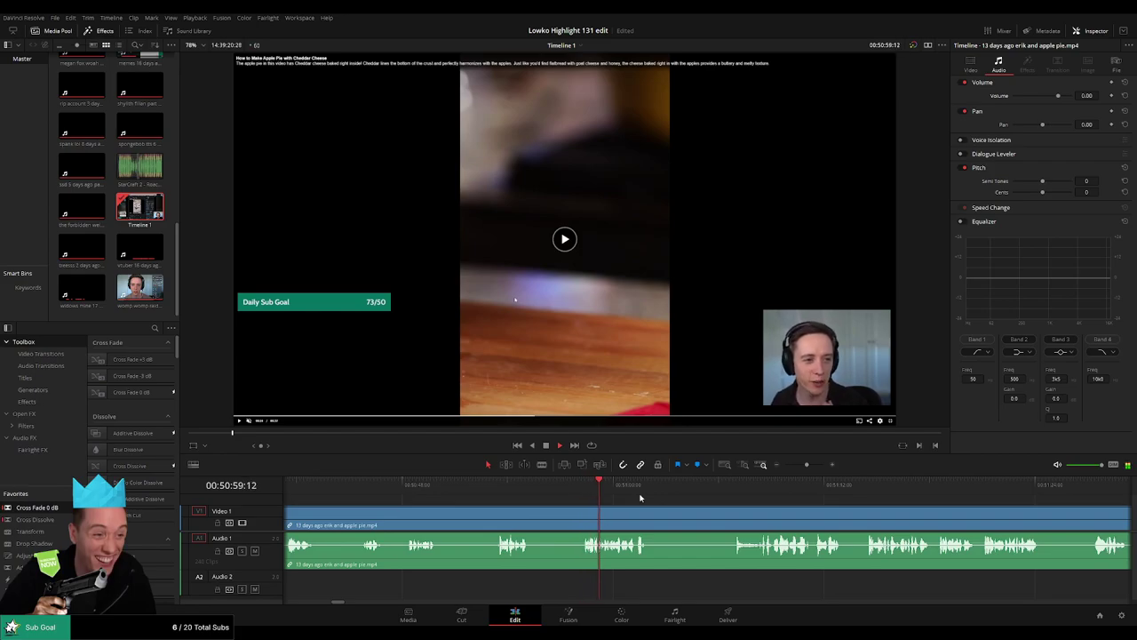
scroll(579, 502, "right", 4)
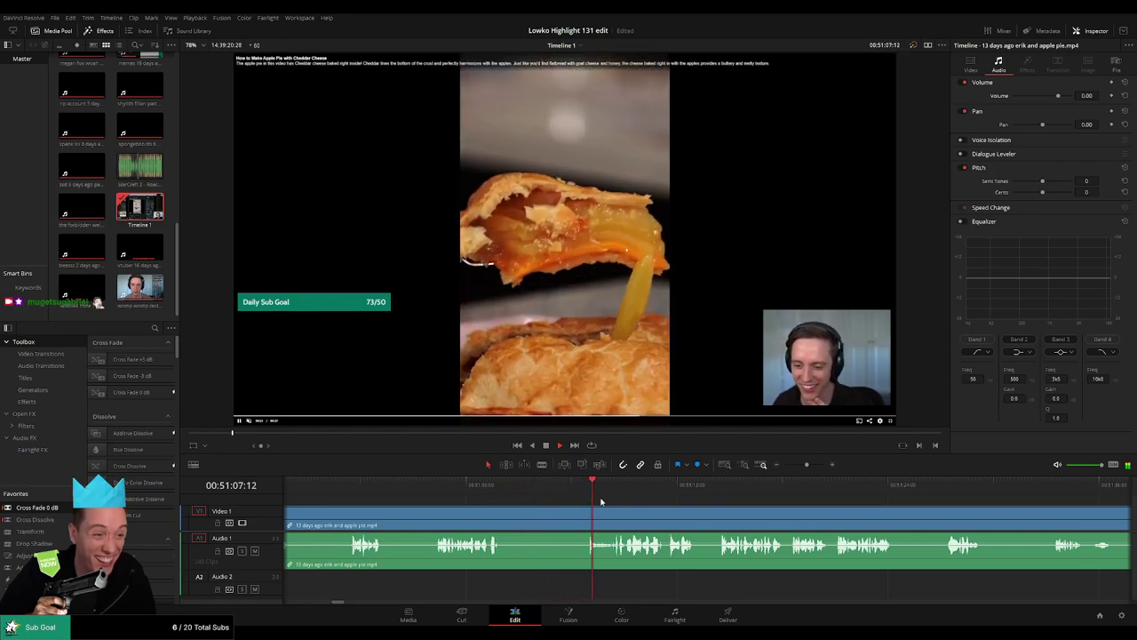
Step: Cut out the brief pause between about 00:51:13 and 00:51:14 and close the gap
left_click_drag(652, 502, 547, 497)
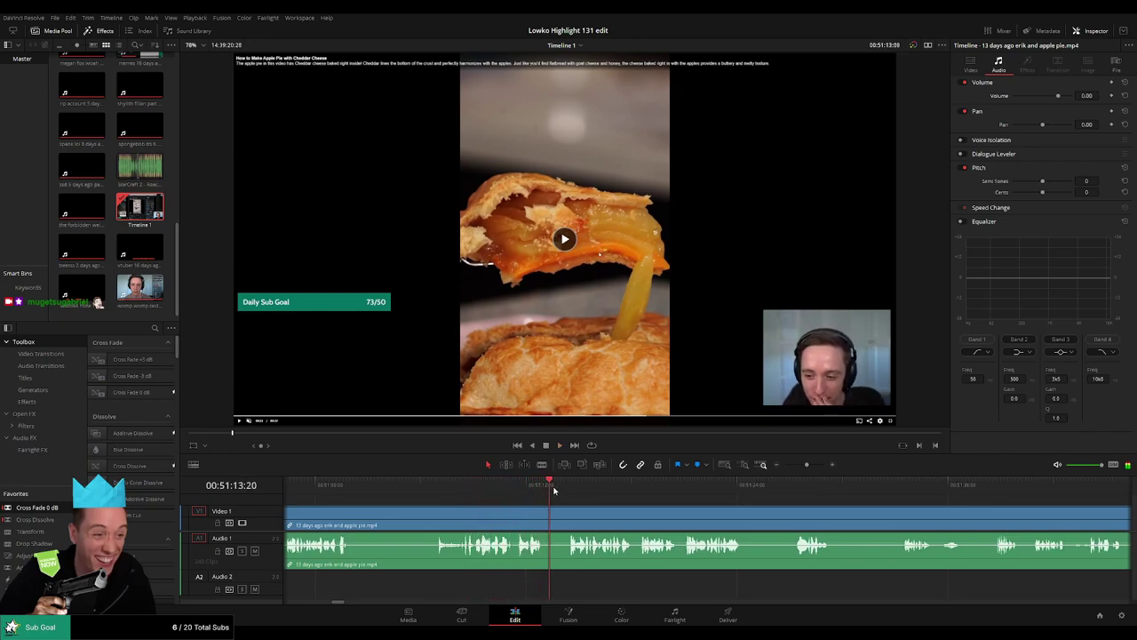
key("b")
left_click(545, 517)
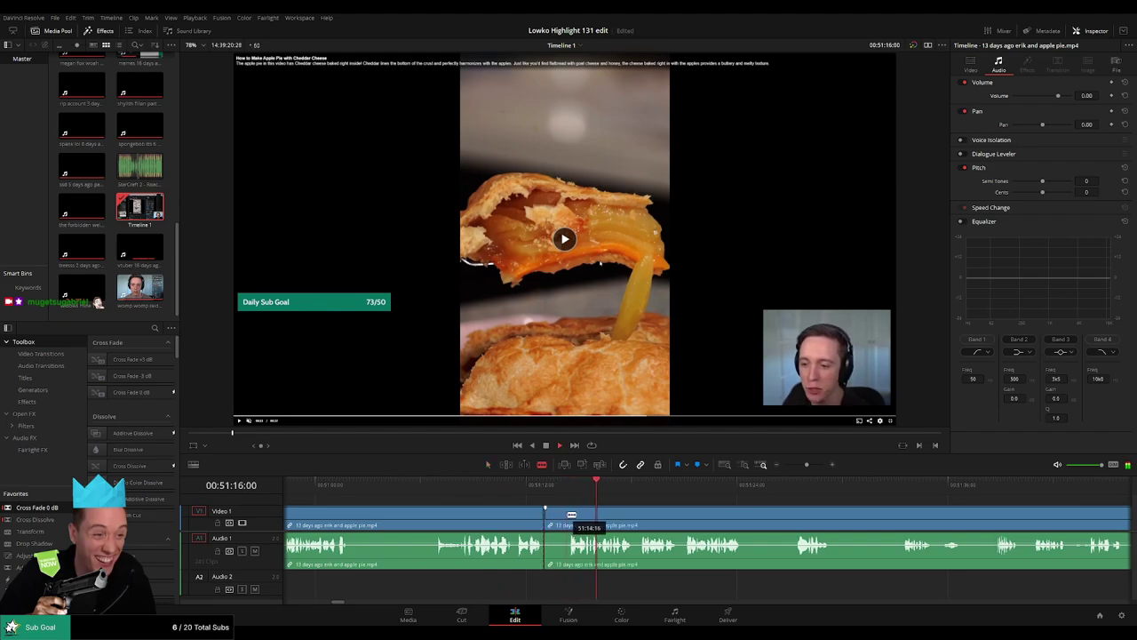
left_click(569, 517)
key("a")
key("Delete")
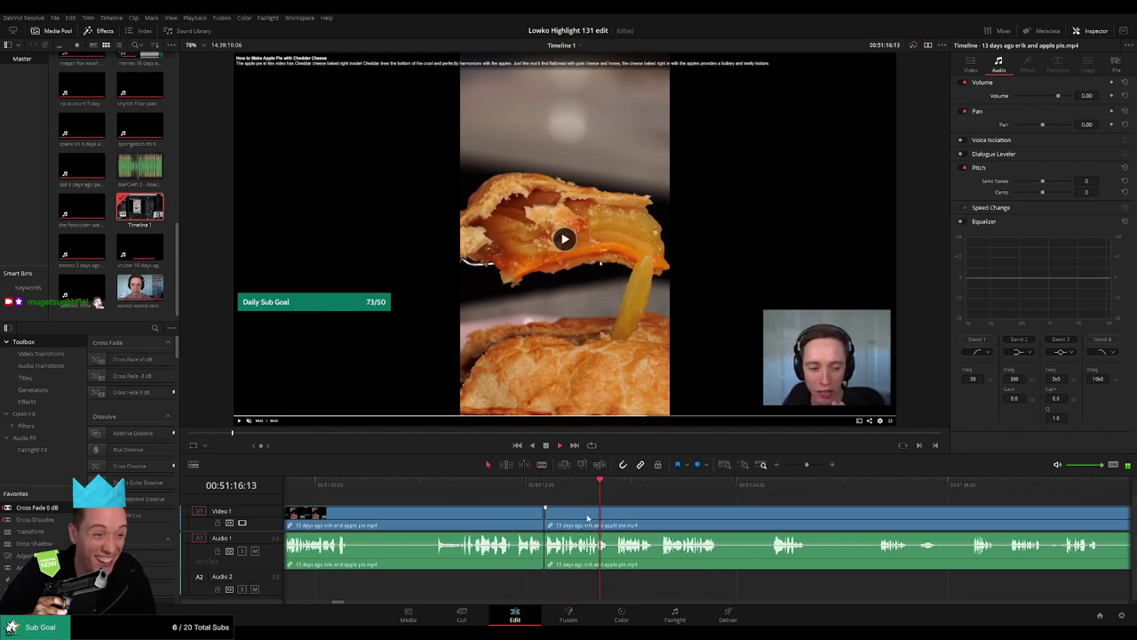
Step: Cut out the silent pause between about 00:51:23 and 00:51:26 and close the gap
scroll(586, 504, "right", 3)
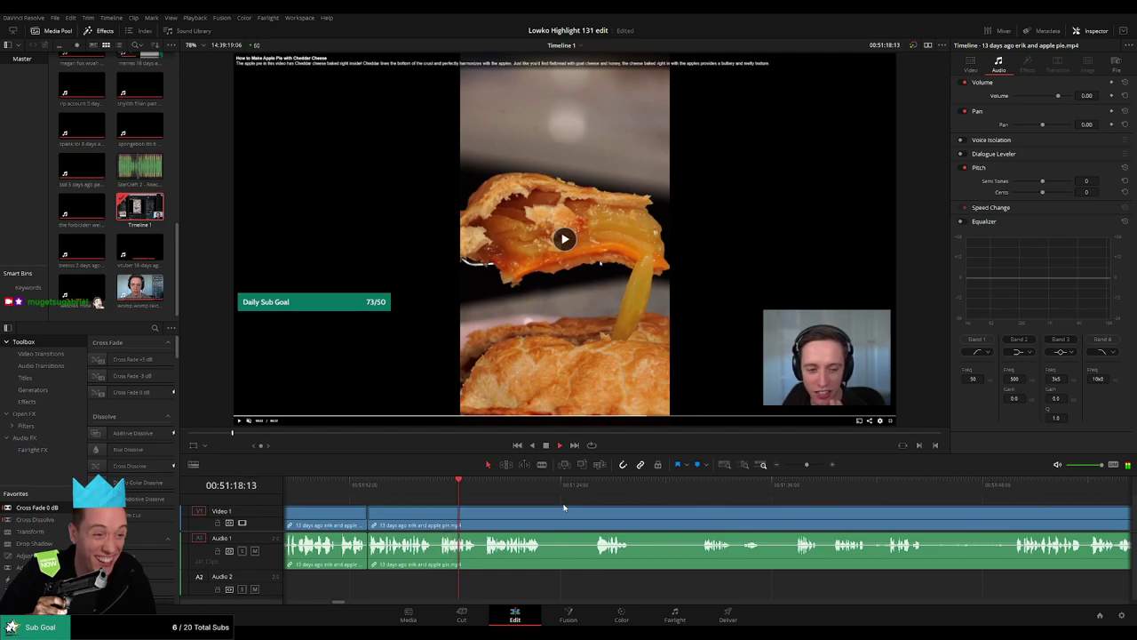
key("b")
left_click(544, 511)
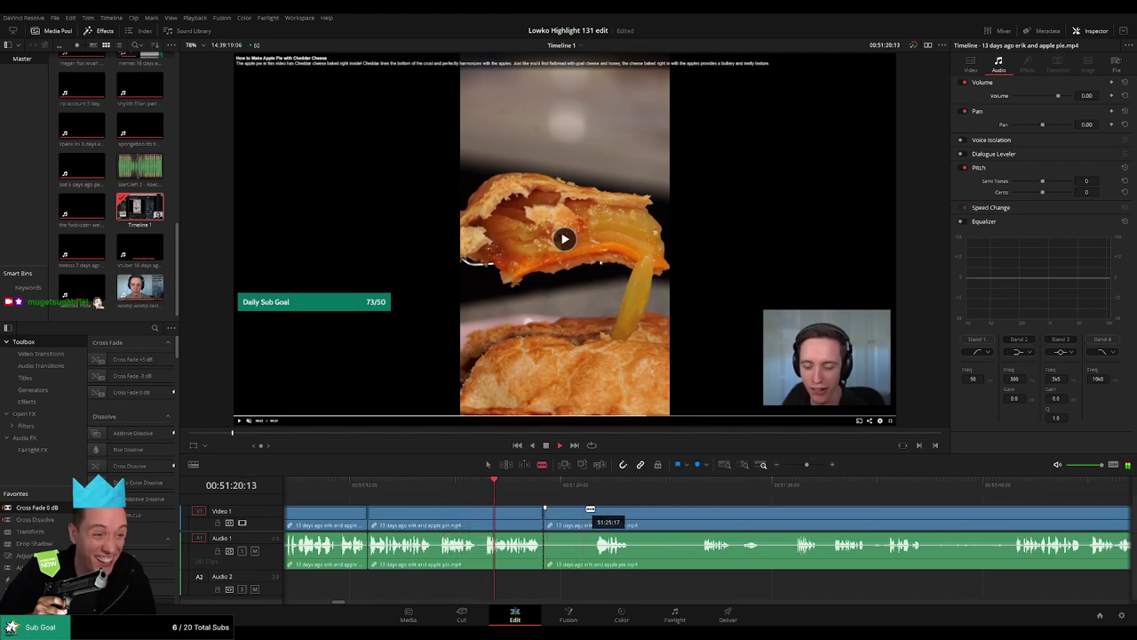
left_click(596, 512)
key("a")
left_click(579, 513)
key("Delete")
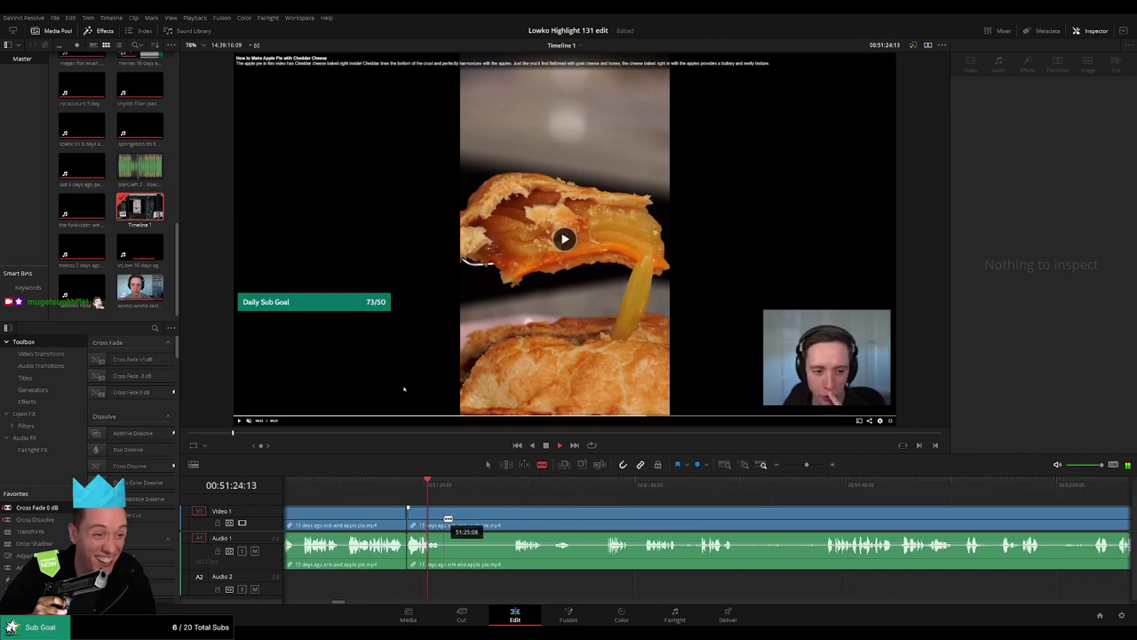
Step: Try to cut out the silent section between about 00:51:25 and 00:51:28
left_click(446, 519)
left_click(512, 488)
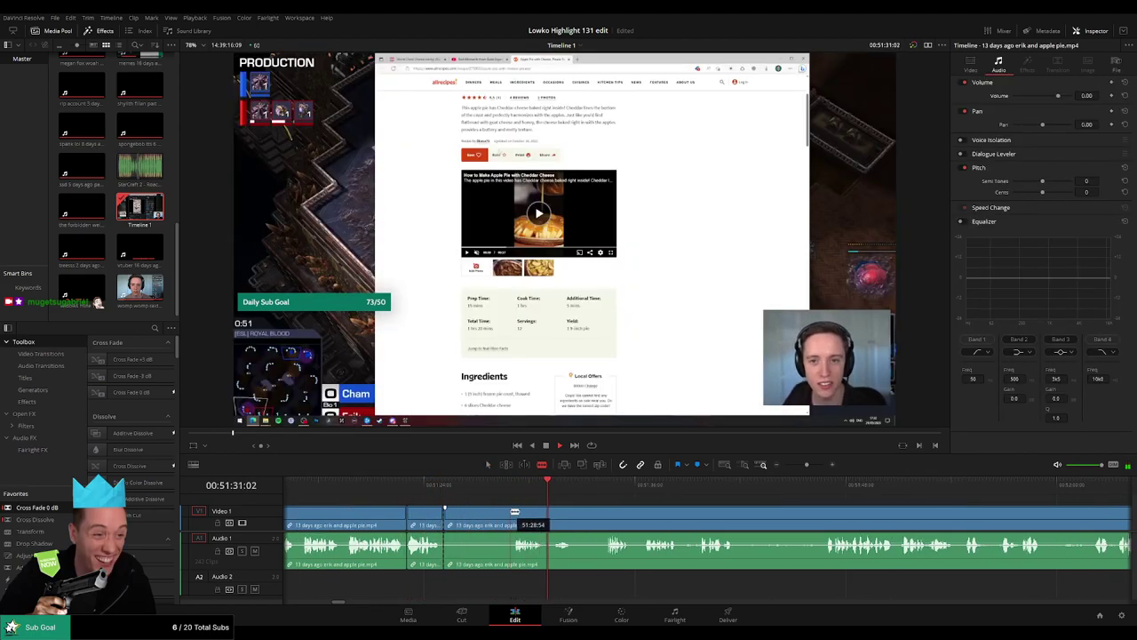
left_click(512, 513)
key("a")
left_click(502, 517)
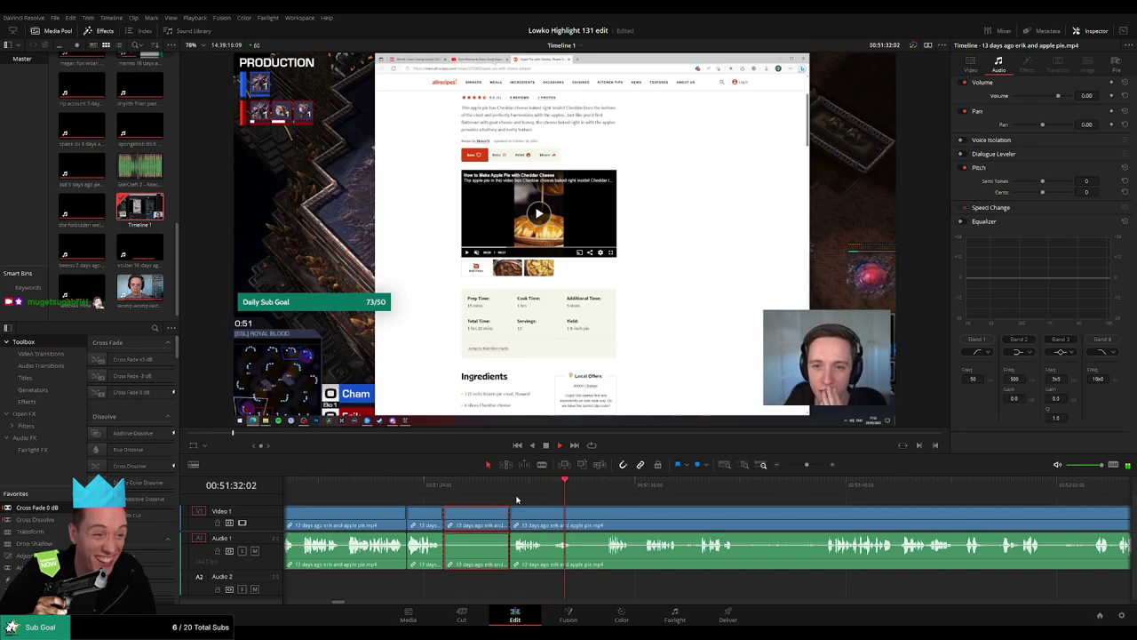
key("Delete")
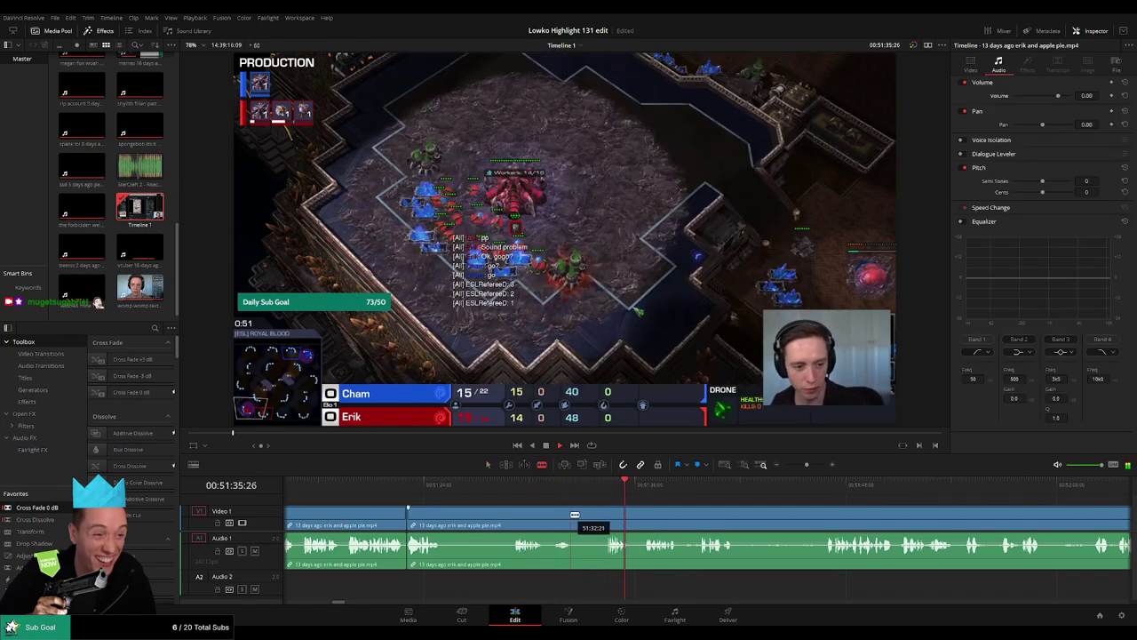
Step: Remove the match footage from about 00:51:32 to 00:52:41, close the gap and put an audio cross fade on the join
left_click(702, 488)
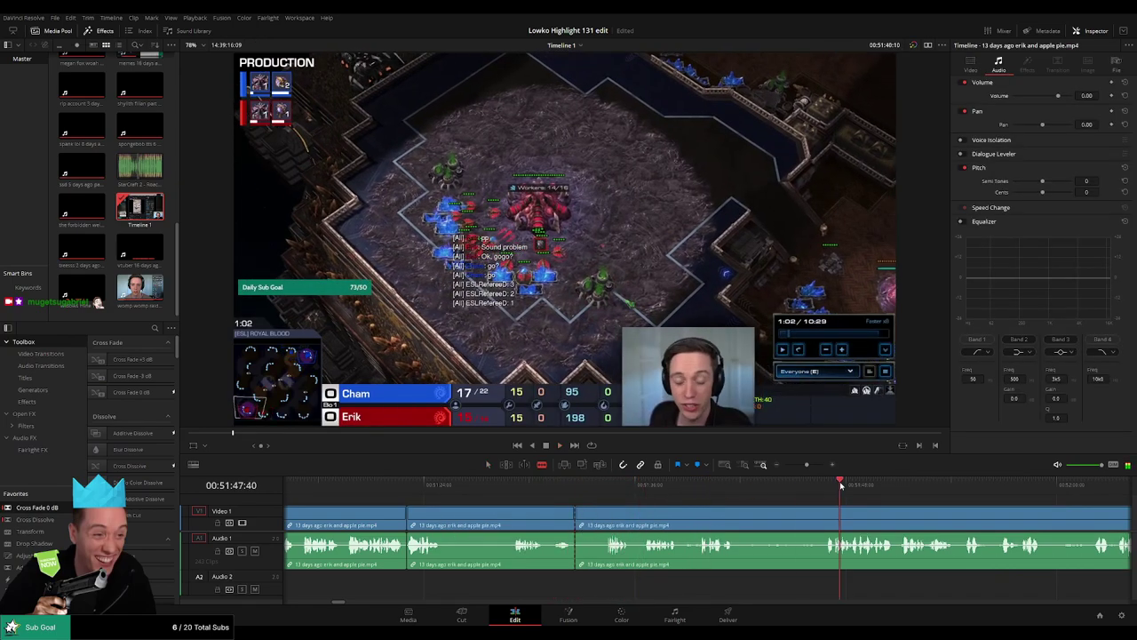
left_click_drag(930, 515, 996, 508)
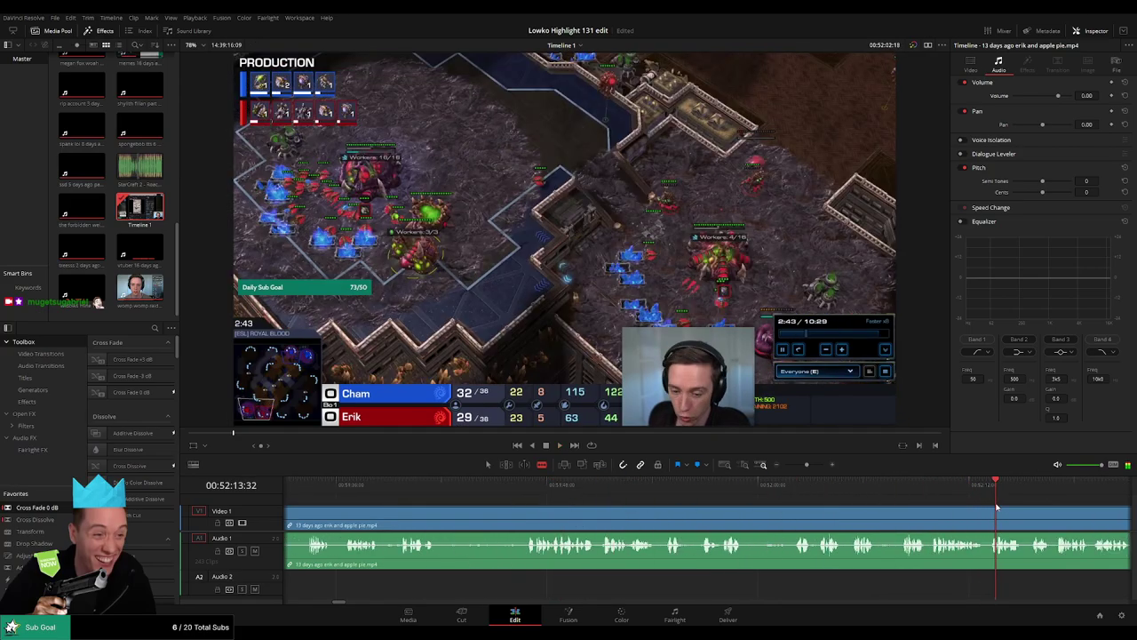
left_click_drag(807, 465, 792, 467)
mouse_move(716, 487)
left_mouse_down()
mouse_move(809, 491)
mouse_move(725, 489)
left_mouse_up()
key("space")
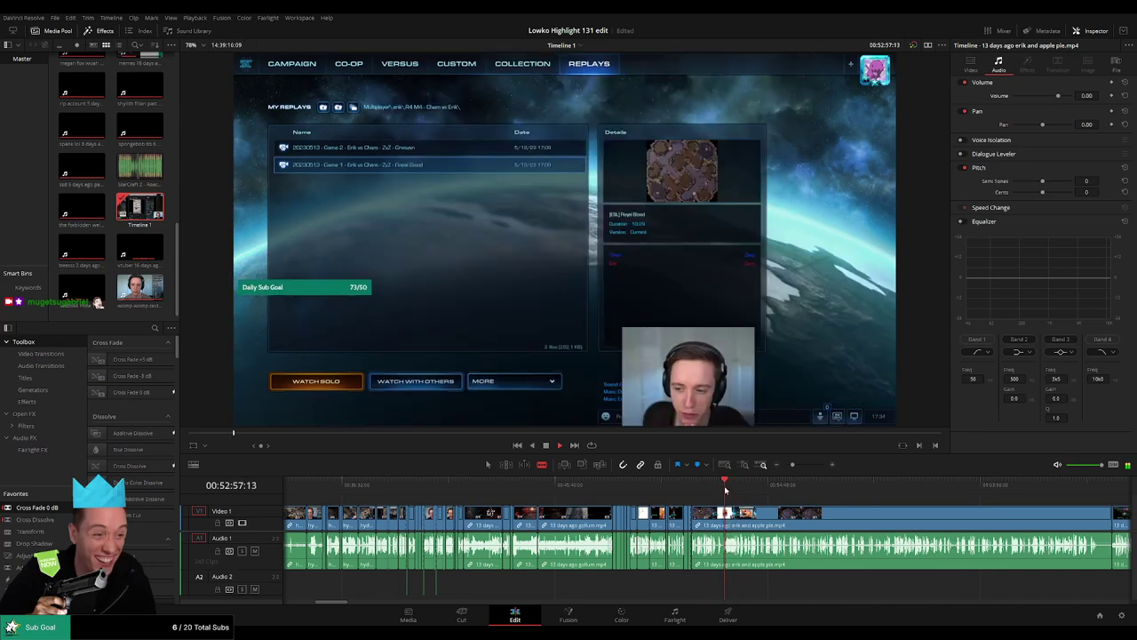
left_click(802, 466)
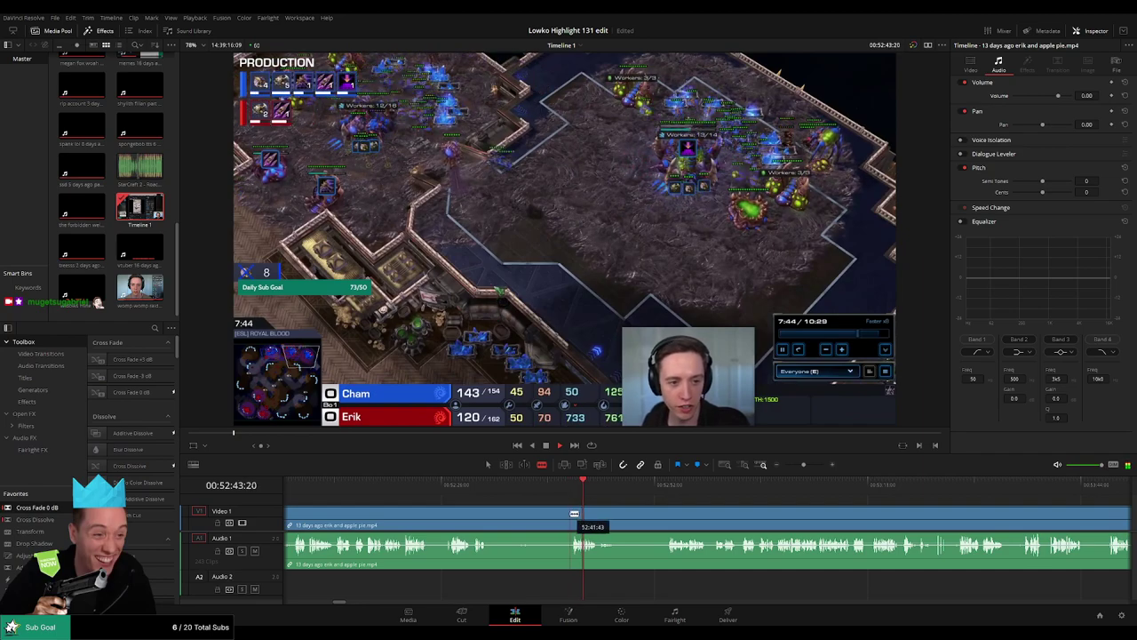
left_click(452, 487)
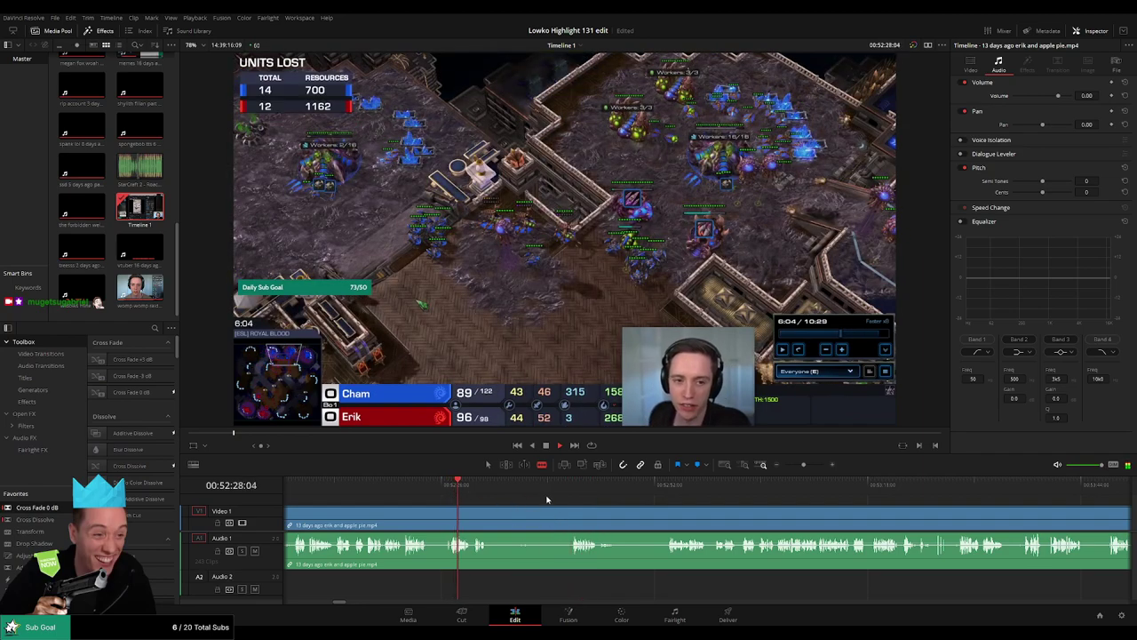
left_click(572, 515)
key("a")
left_click(562, 520)
key("Delete")
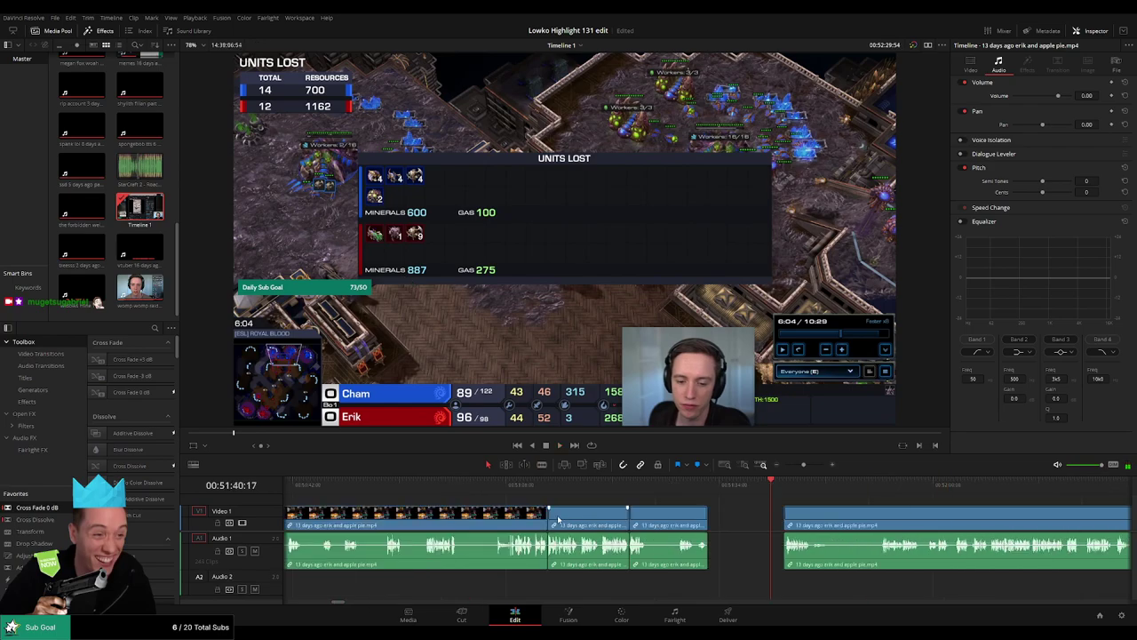
key("ctrl+z")
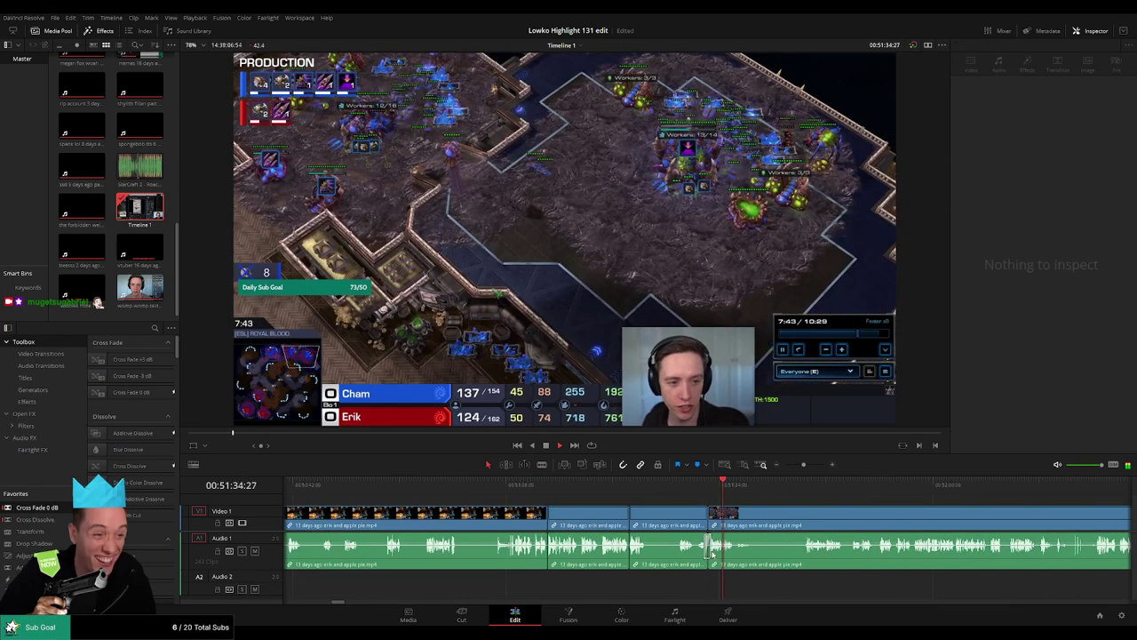
Step: Cut out the silent replay-menu section ending at about 00:51:44, close the gap and put an audio cross fade on the join
scroll(569, 524, "right", 5)
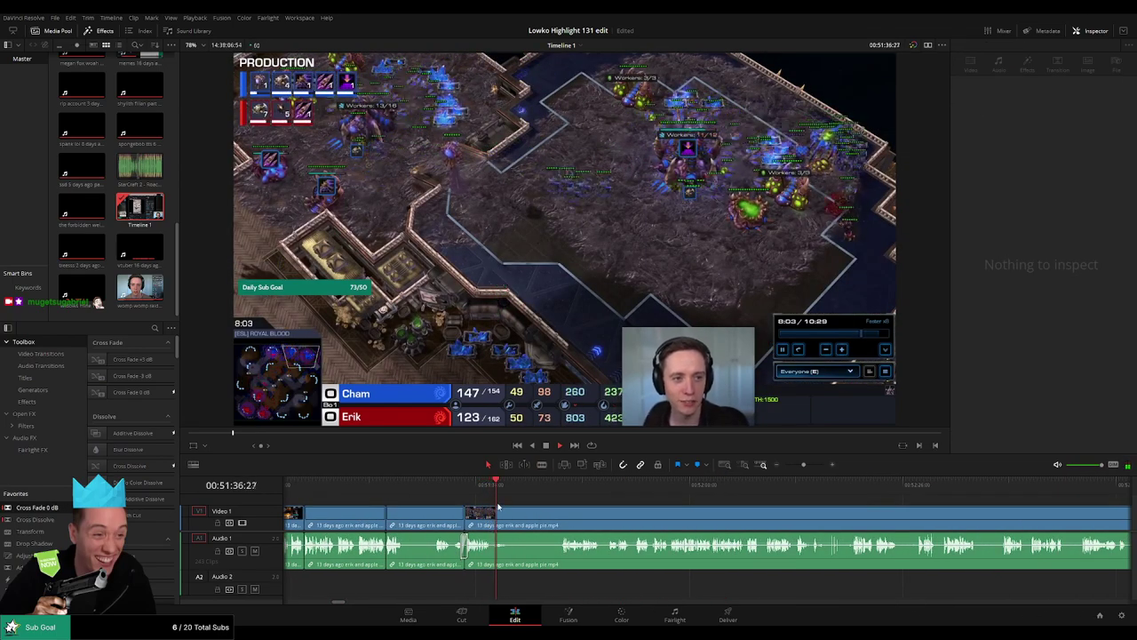
left_click(564, 486)
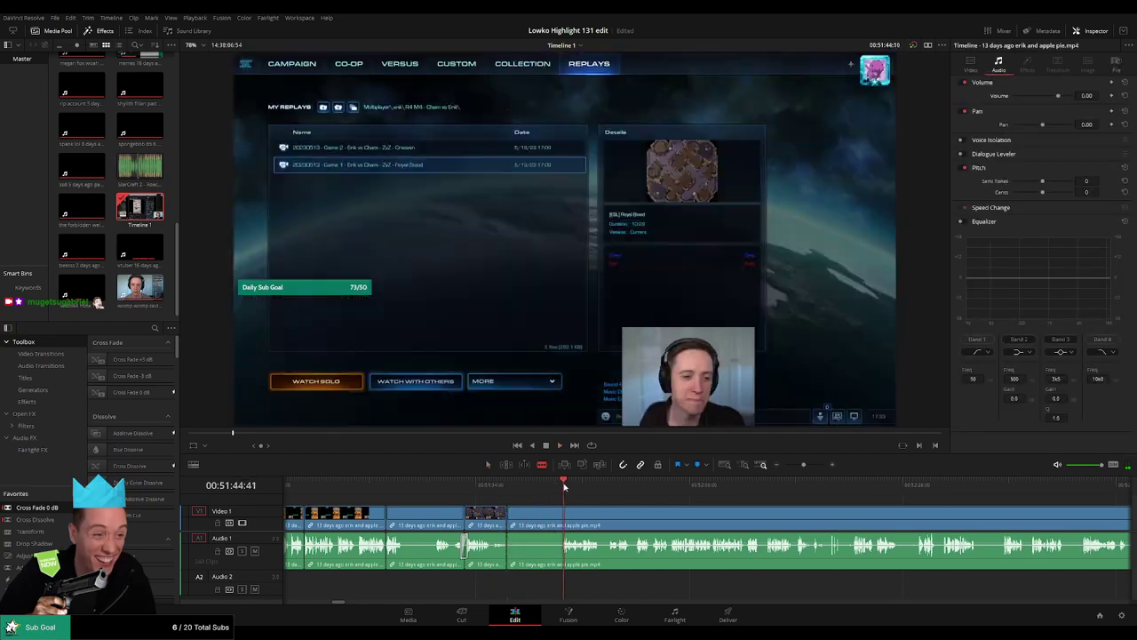
key("space")
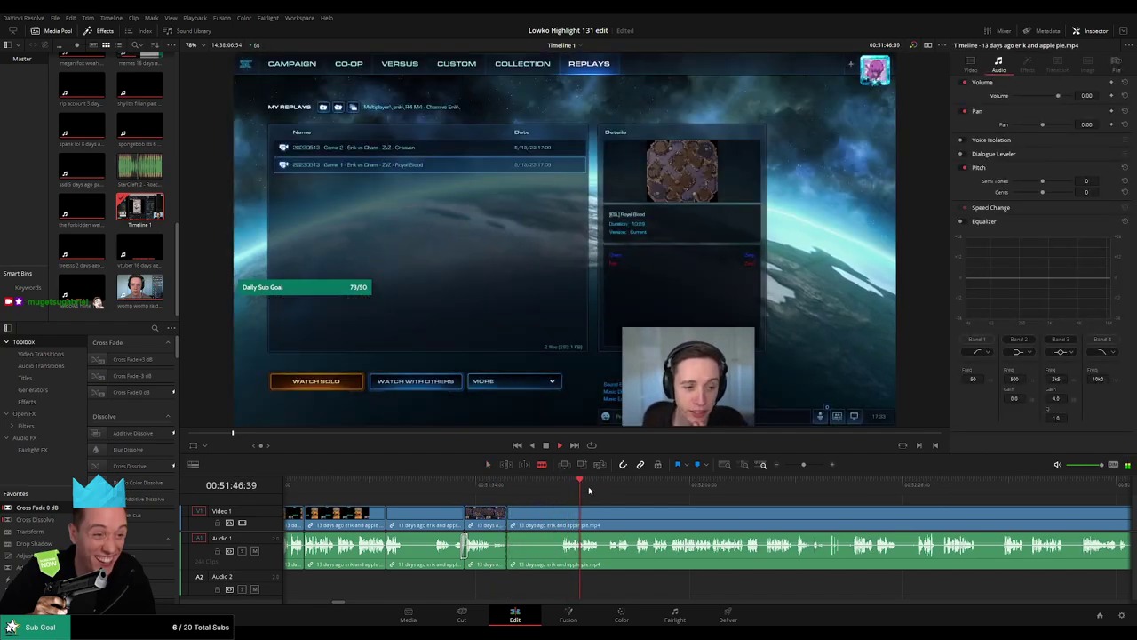
left_click(607, 485)
left_click(561, 516)
key("a")
left_click(551, 518)
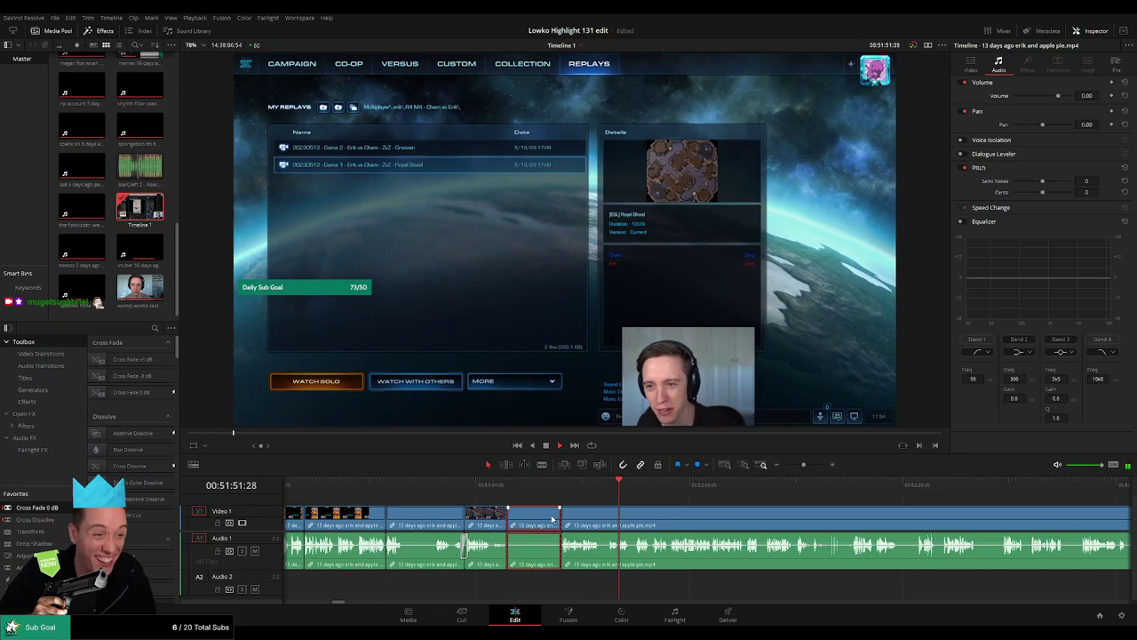
key("Delete")
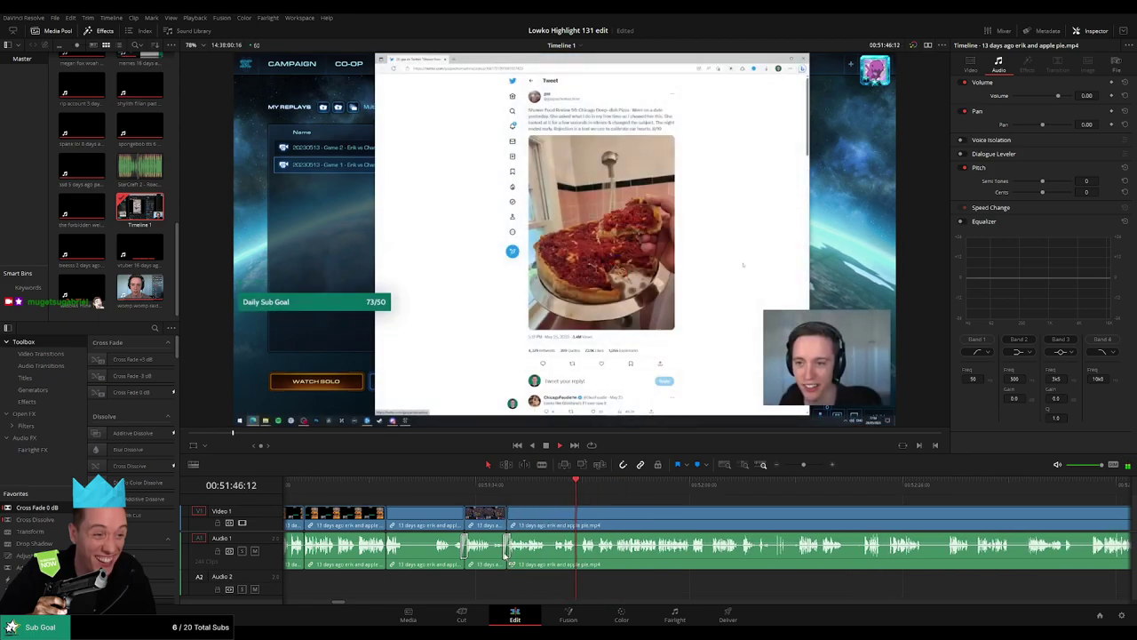
left_click_drag(506, 556, 508, 553)
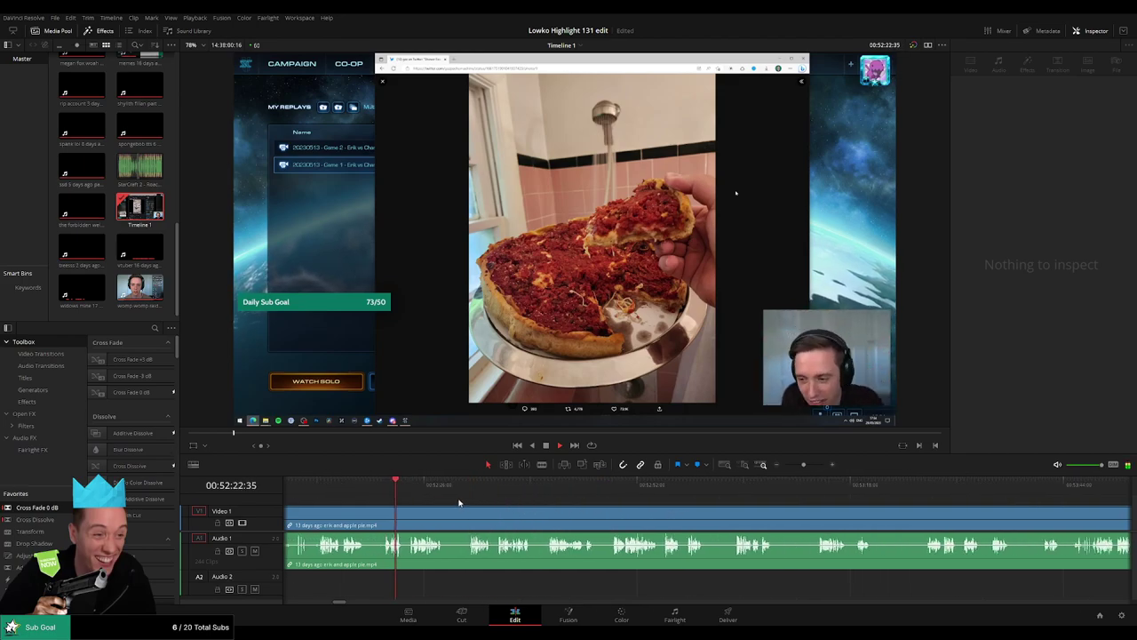
Step: Cut out the segment between about 00:52:18 and 00:52:21 in the pizza tweet footage and close the gap
key("b")
left_click(364, 518)
left_click(385, 516)
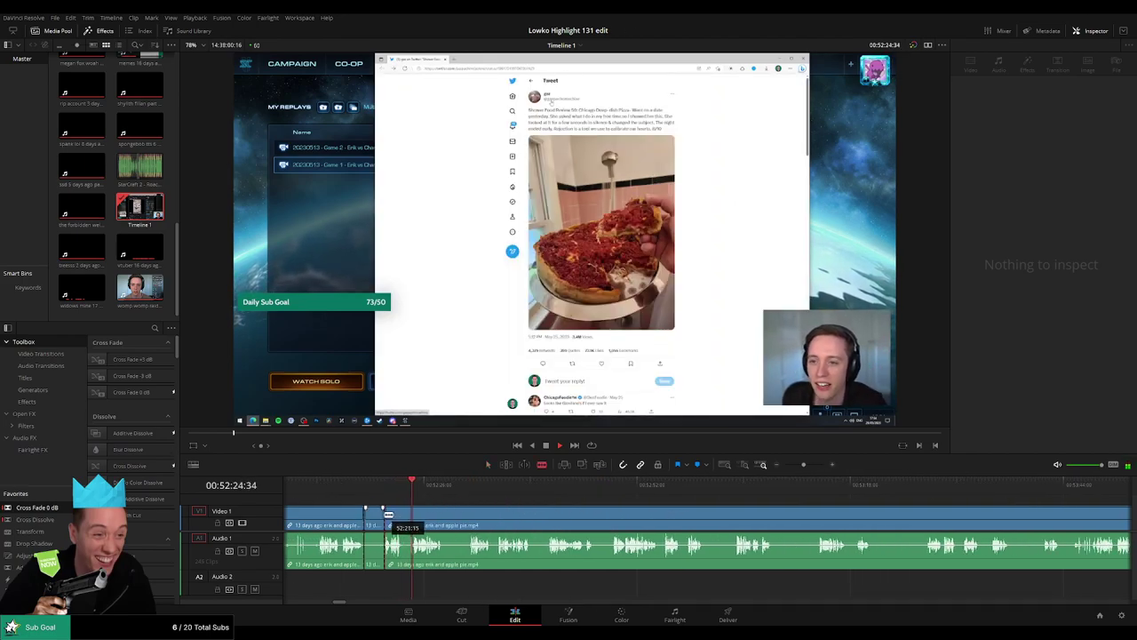
key("a")
left_click(378, 519)
key("Delete")
Step: Cut out the silent section between about 00:52:25 and 00:52:29 in the pizza tweet footage and close the gap
key("b")
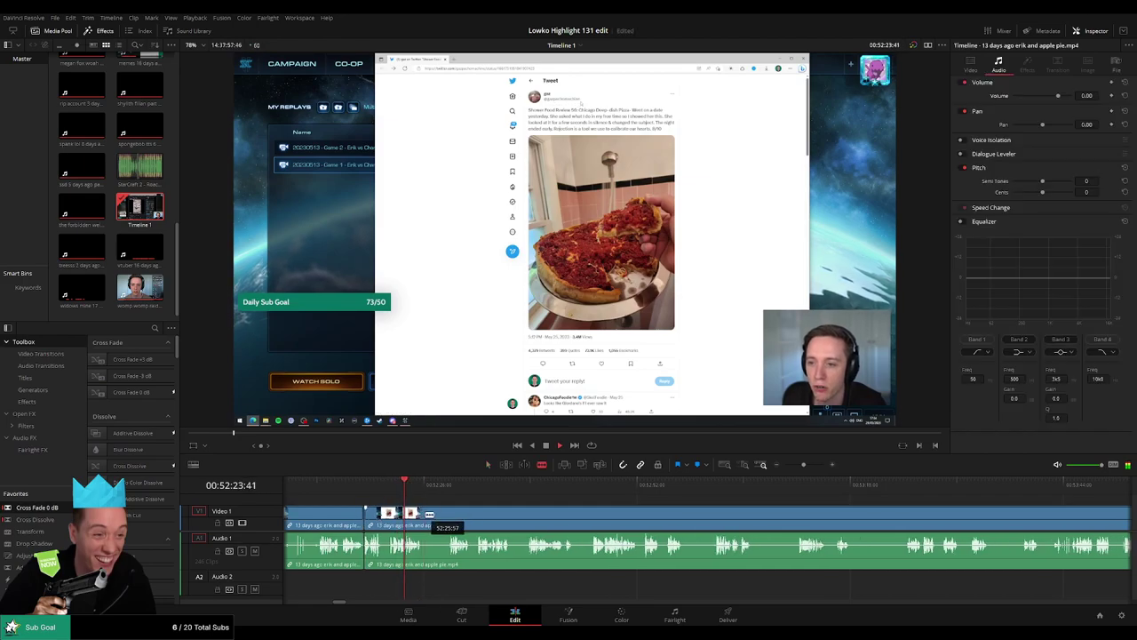
left_click(423, 513)
left_click_drag(428, 515, 427, 515)
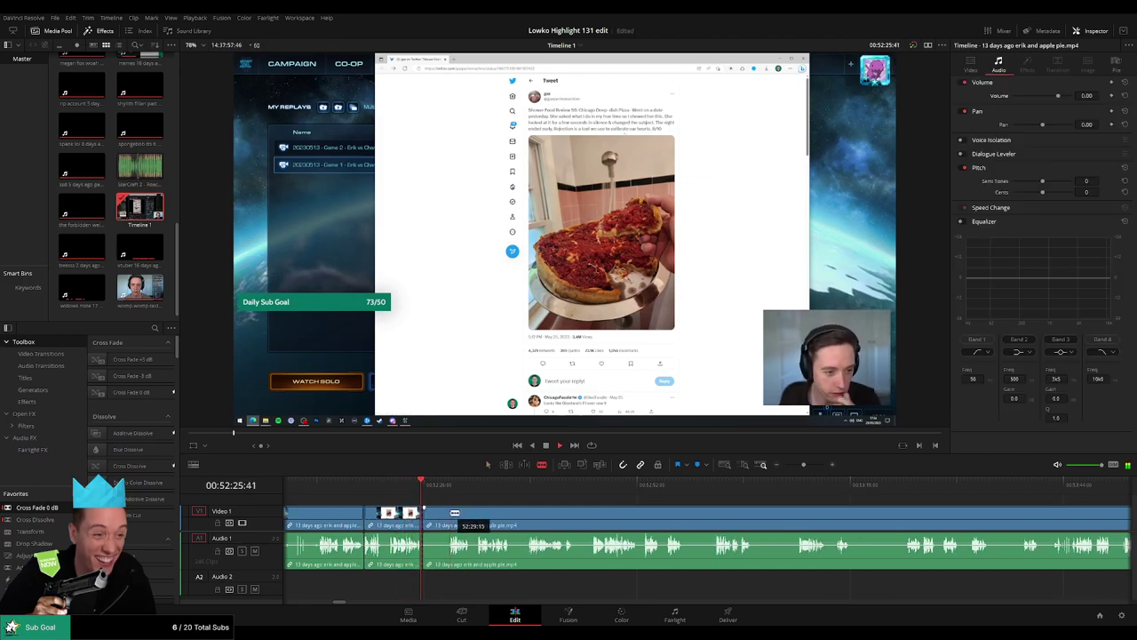
left_click(812, 465)
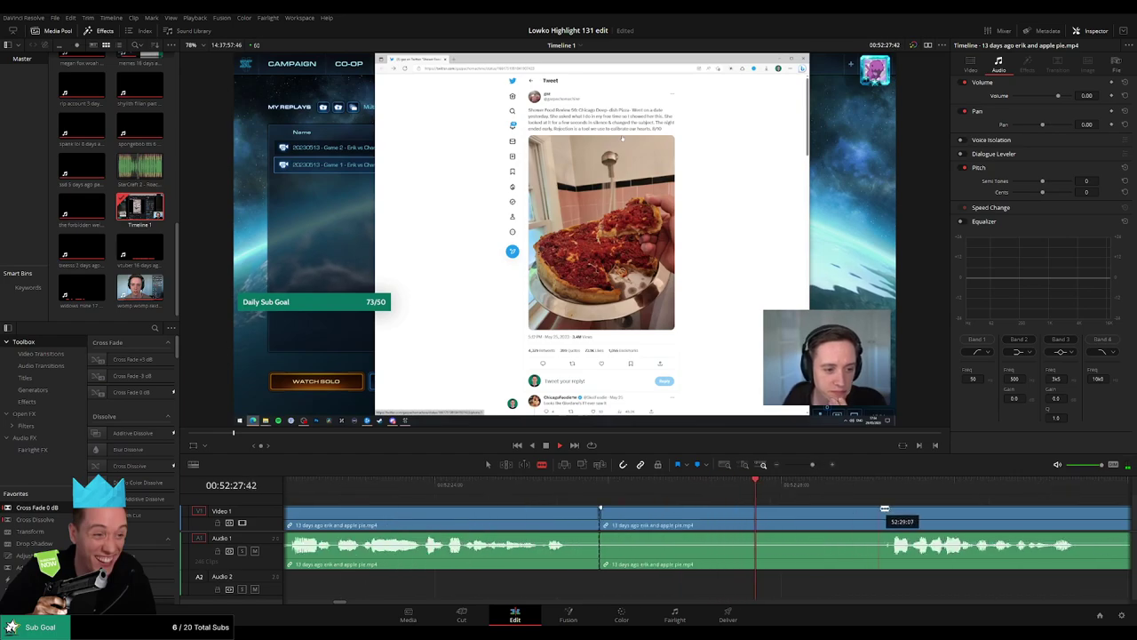
left_click(895, 511)
key("a")
left_click(850, 515)
key("Delete")
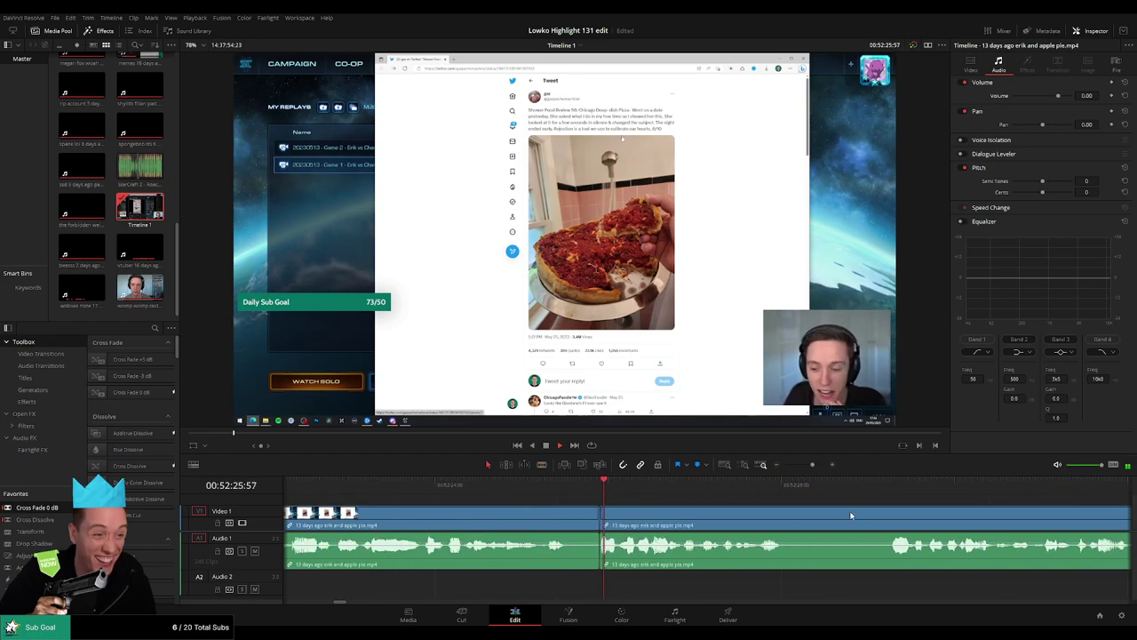
Step: Remove the section from about 00:52:33 to 00:52:35, close the gap and put an audio cross fade on the join
left_click_drag(813, 464, 540, 508)
key("b")
left_click(541, 510)
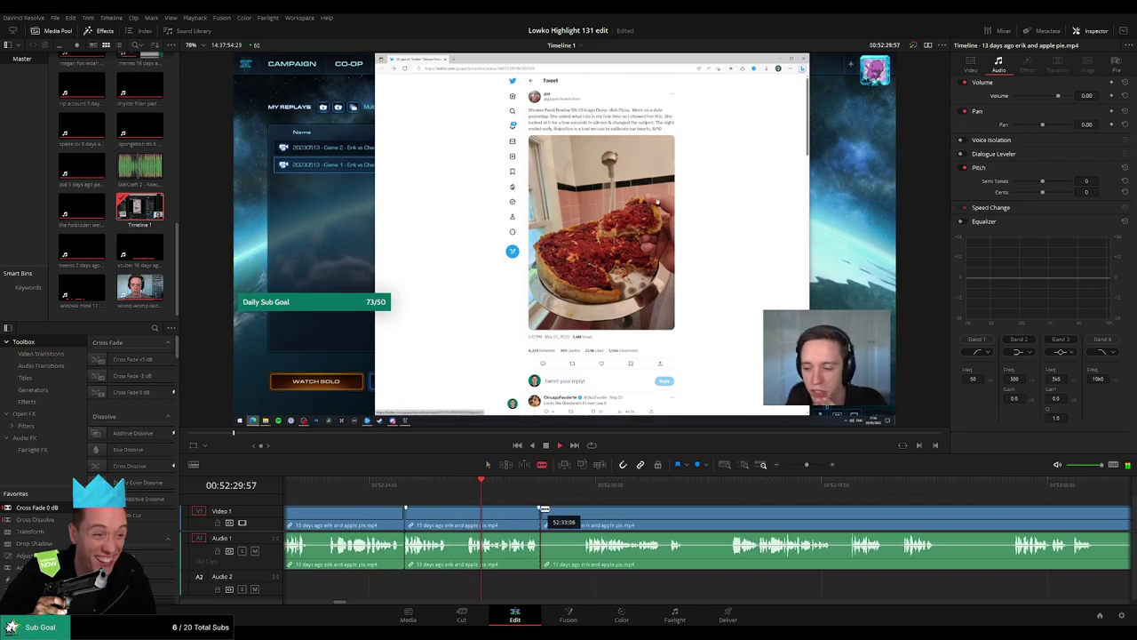
left_click(584, 511)
key("a")
left_click(571, 512)
key("Delete")
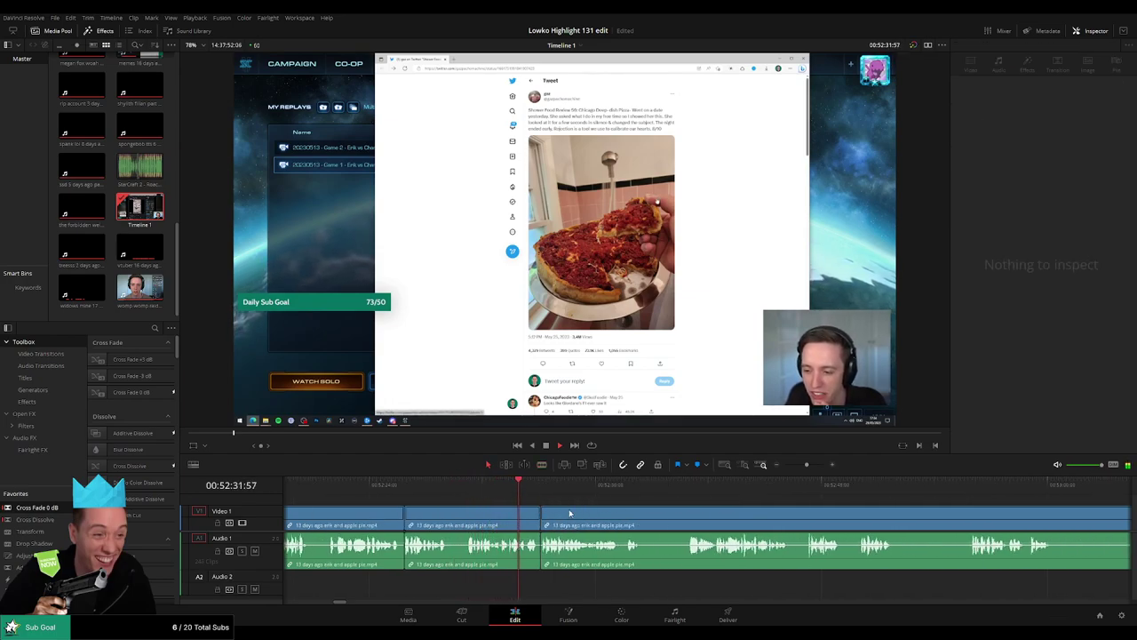
left_click_drag(544, 558, 544, 556)
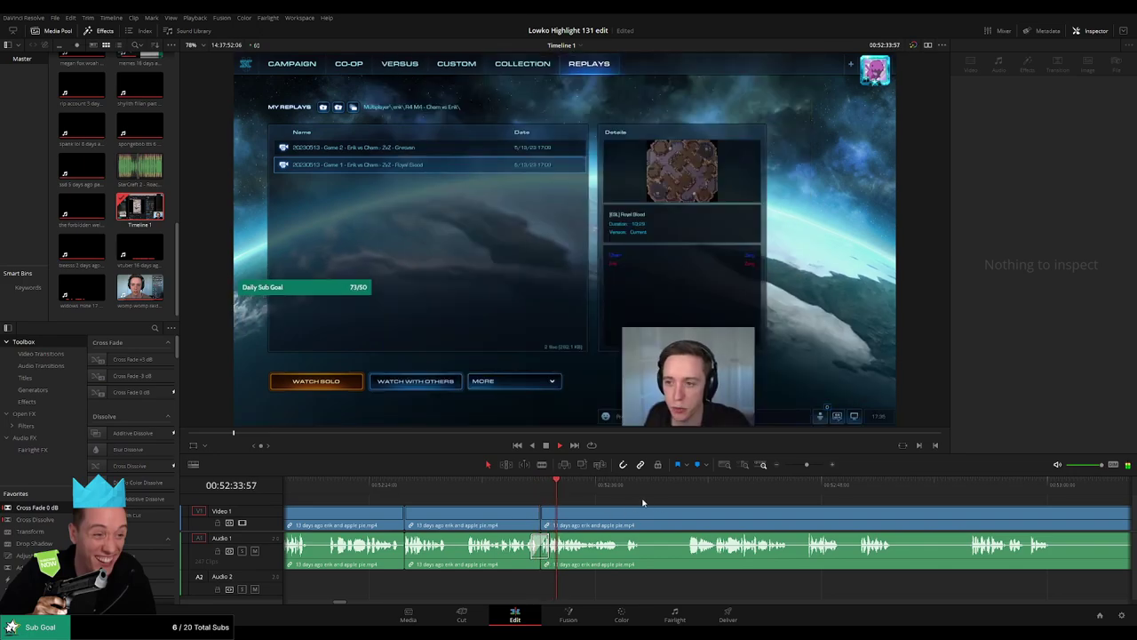
Step: Cut out the silence between about 00:52:38 and 00:52:41, close the gap and put an audio cross fade on the join
left_click_drag(662, 504, 495, 503)
left_click(455, 485)
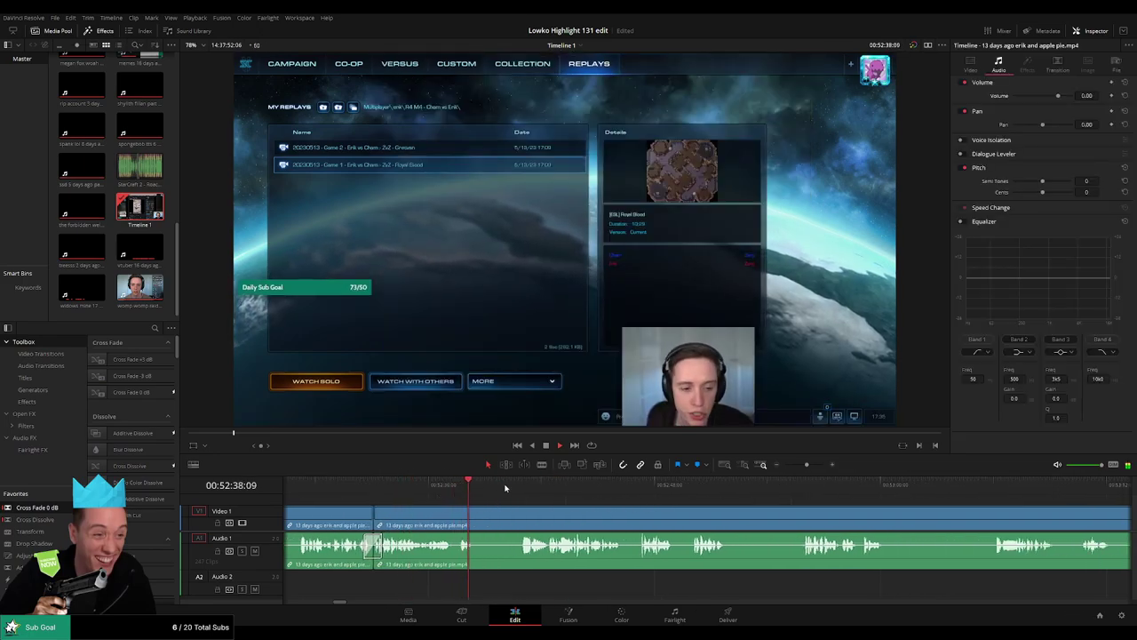
key("b")
left_click(474, 513)
left_click(521, 511)
key("a")
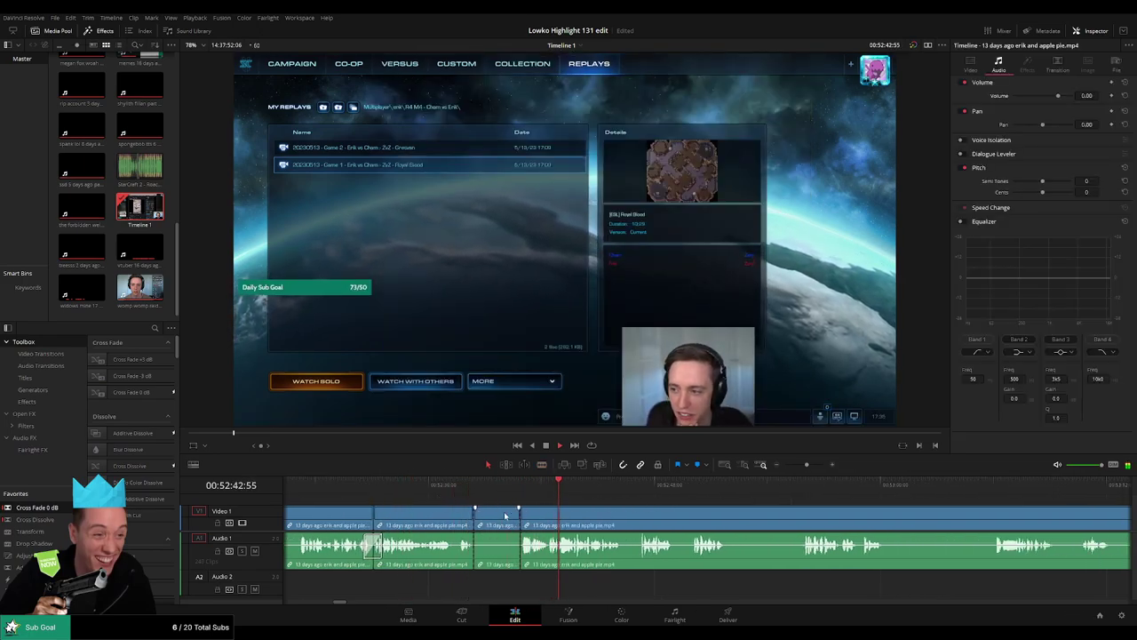
left_click(507, 515)
key("Delete")
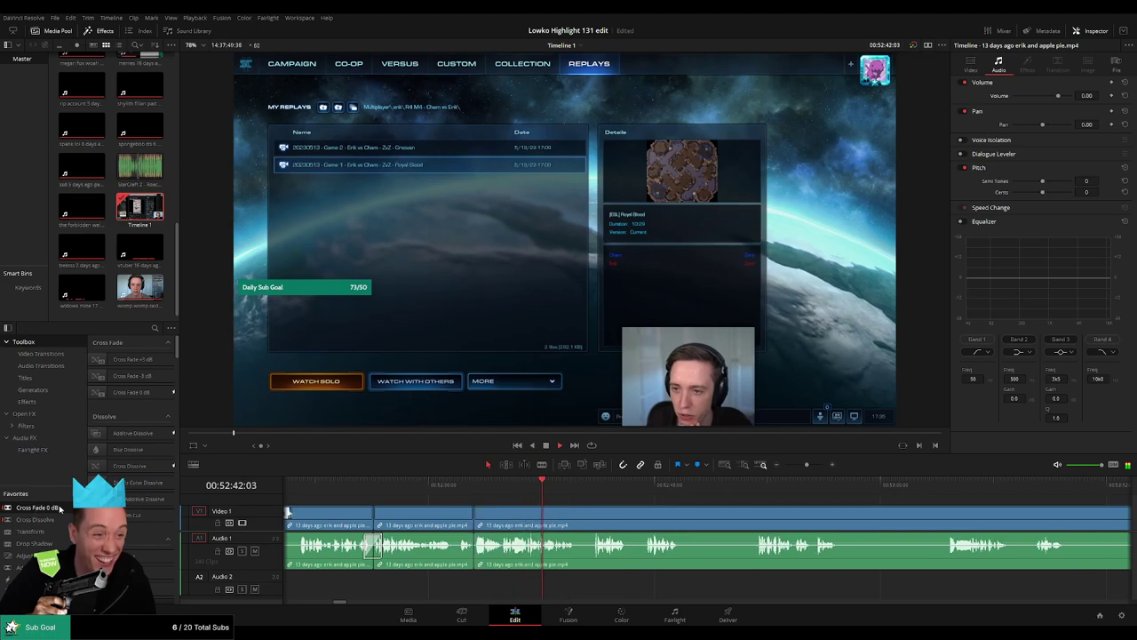
left_click_drag(481, 553, 478, 552)
Step: Remove the silence from about 00:52:49 to 00:52:53 in the pizza picture footage, close the gap and cross-fade the audio at the join
left_click(585, 493)
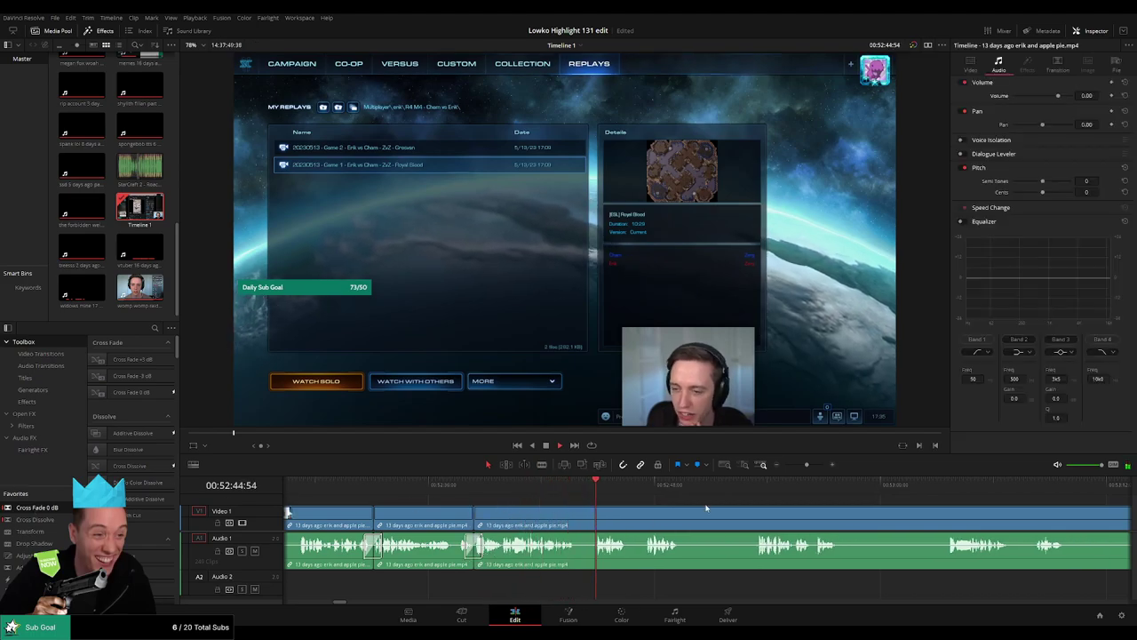
left_click_drag(700, 507, 514, 504)
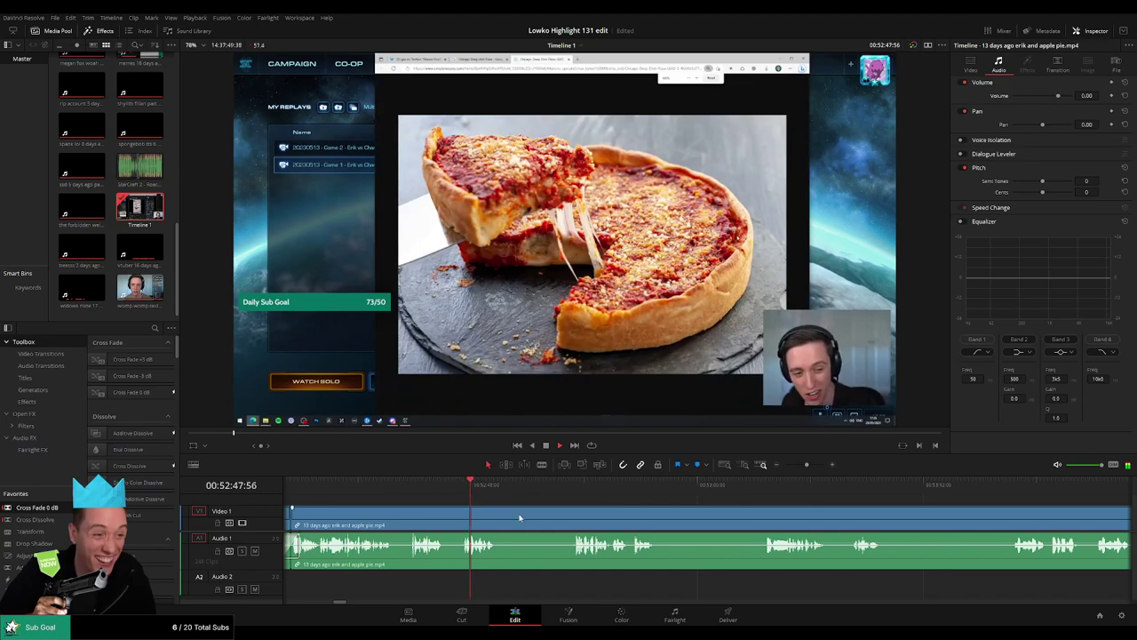
key("b")
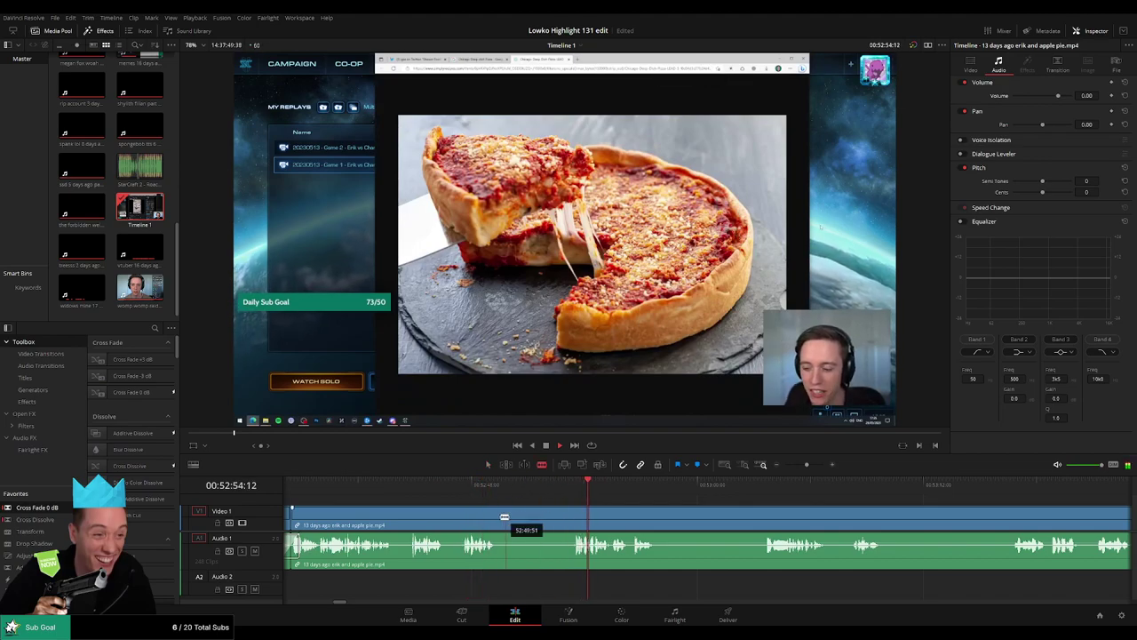
left_click(497, 524)
left_click(582, 524)
key("a")
left_click(568, 525)
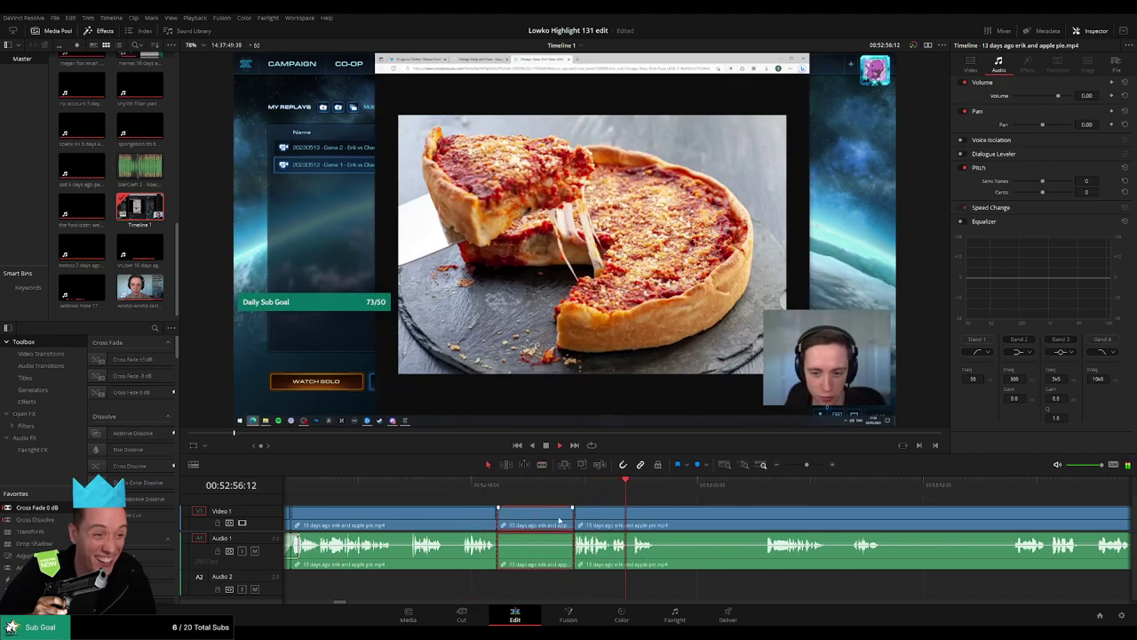
key("Delete")
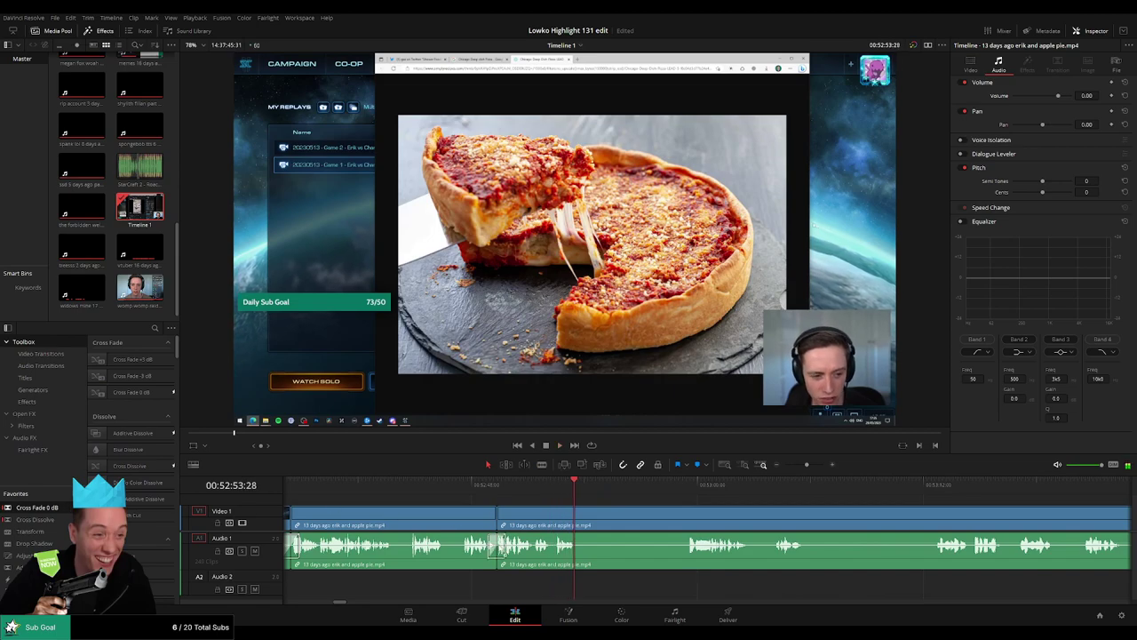
Step: Cut out the silent section between about 00:52:53 and 00:52:59, close the gap and put an audio cross fade on the join
left_click(674, 485)
key("b")
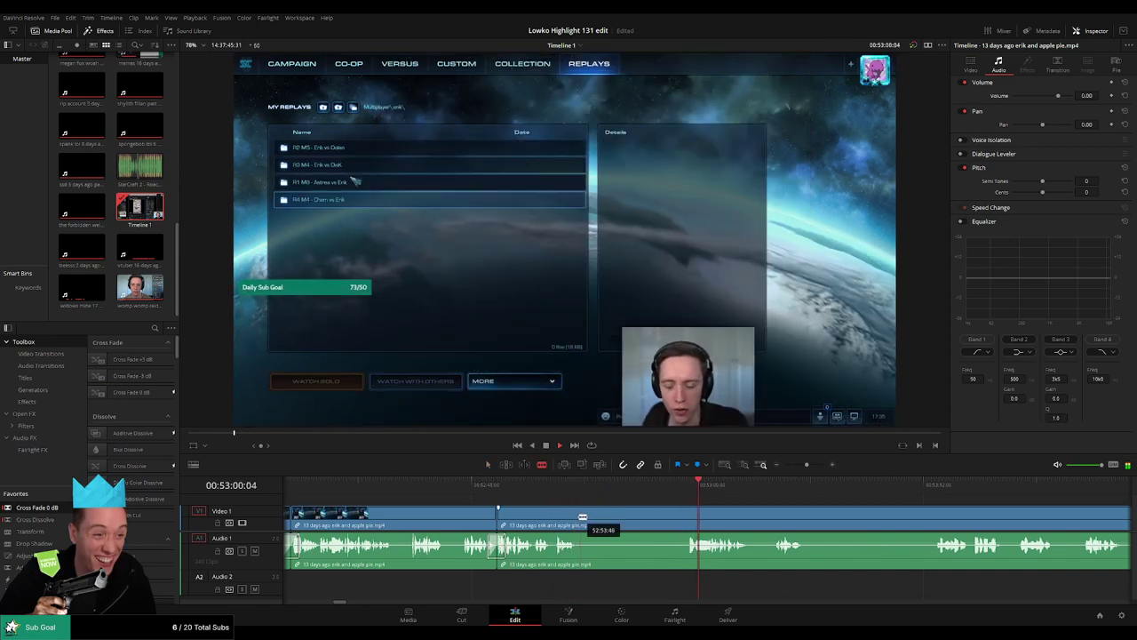
left_click(576, 514)
left_click(688, 520)
key("a")
left_click(680, 520)
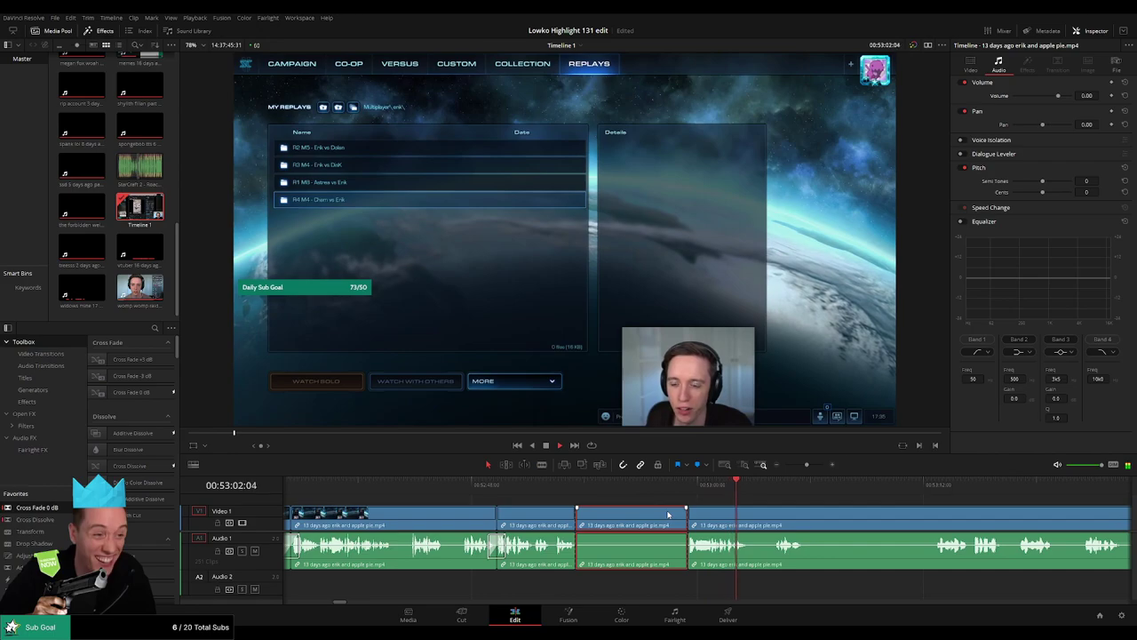
key("Delete")
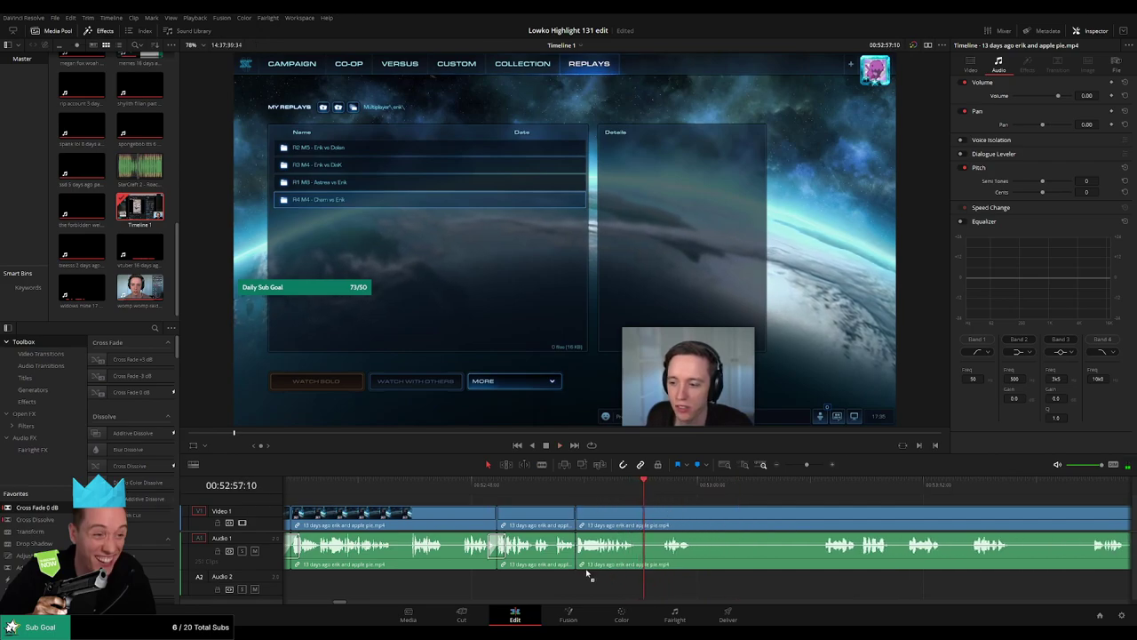
Step: Remove the short pause from about 00:52:57 to 00:52:58, close the gap and put an audio cross fade on the join
scroll(705, 514, "right", 3)
key("b")
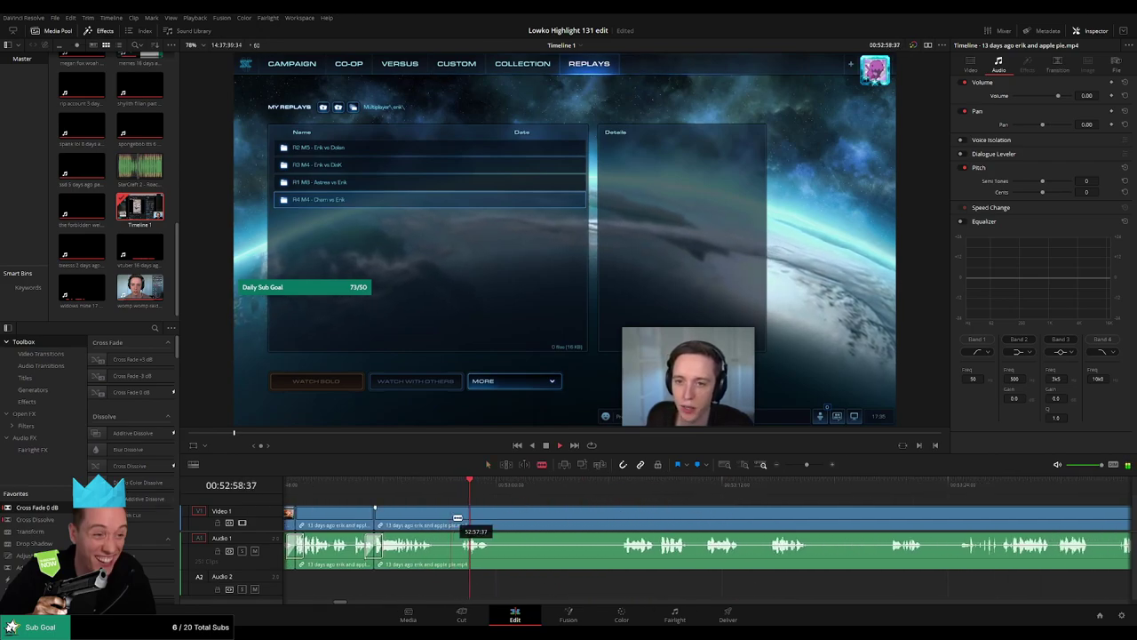
left_click(436, 517)
left_click(460, 516)
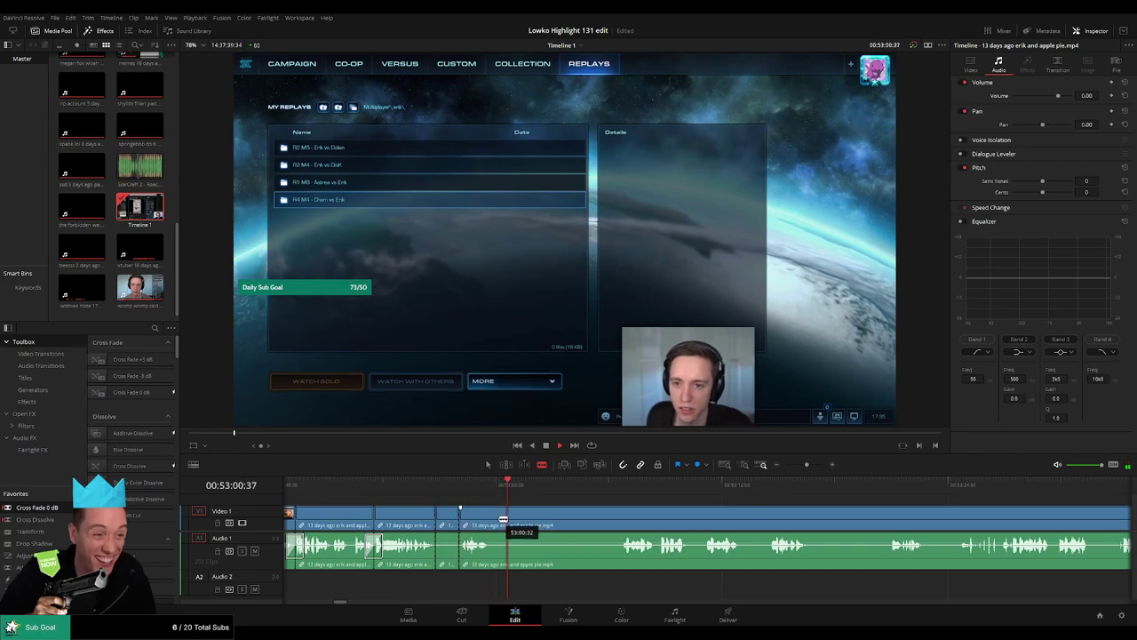
left_click(494, 518)
key("a")
left_click(451, 522)
key("Delete")
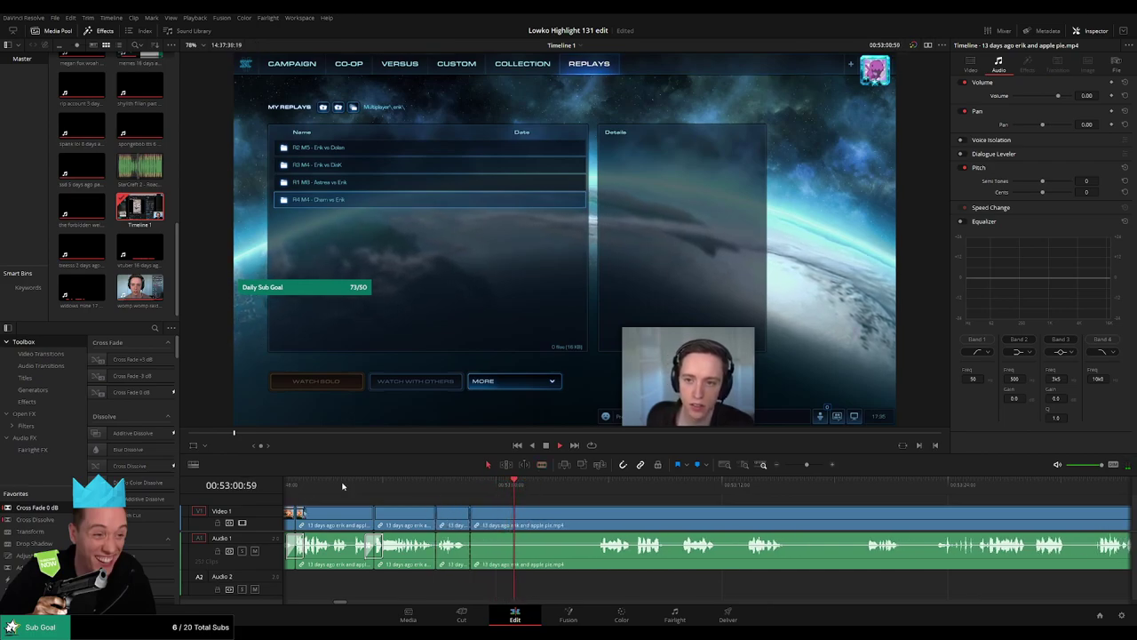
Step: Remove the silent replay-menu section from about 00:52:59 to 00:53:05, close the gap and put an audio cross fade on the join
left_click(594, 492)
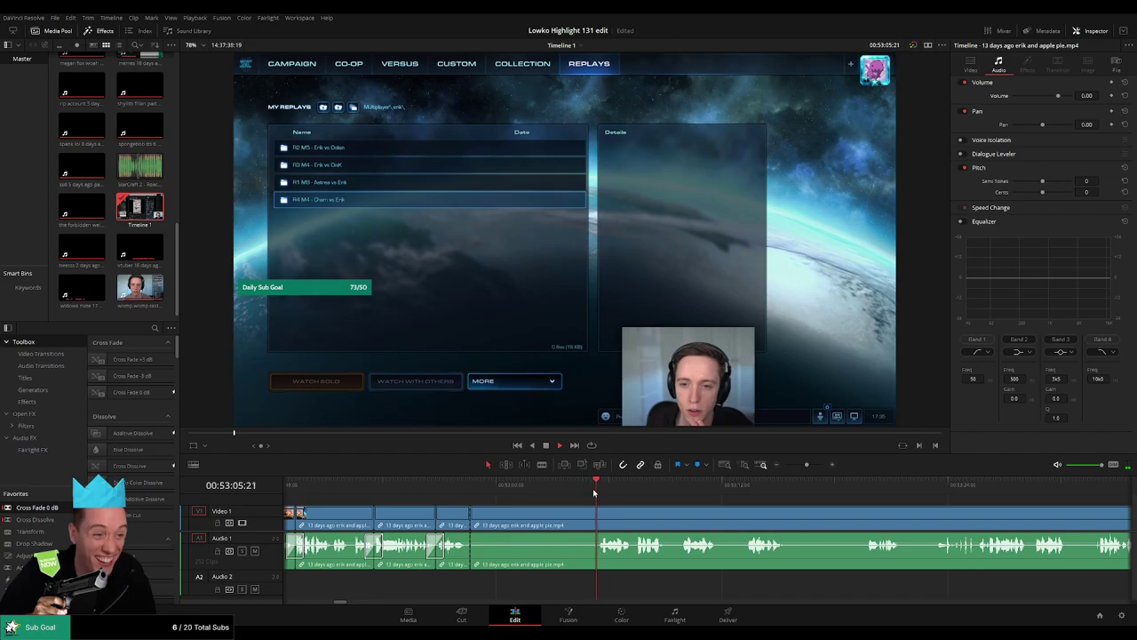
key("b")
left_click(595, 512)
key("a")
left_click(568, 521)
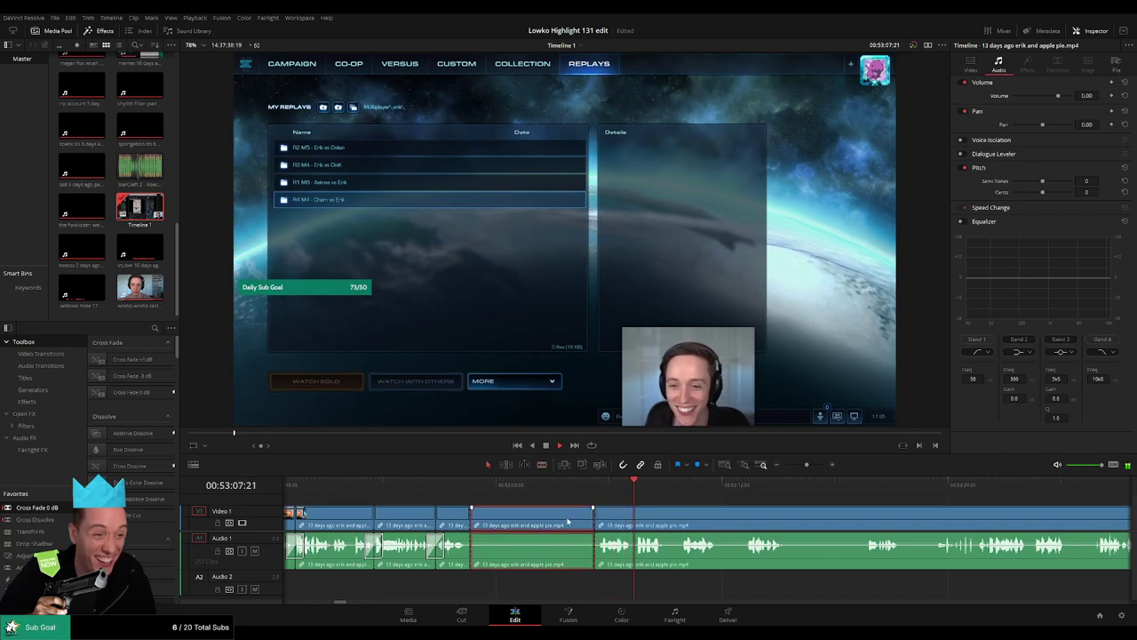
key("Delete")
left_click_drag(567, 522, 526, 513)
double_click(42, 508)
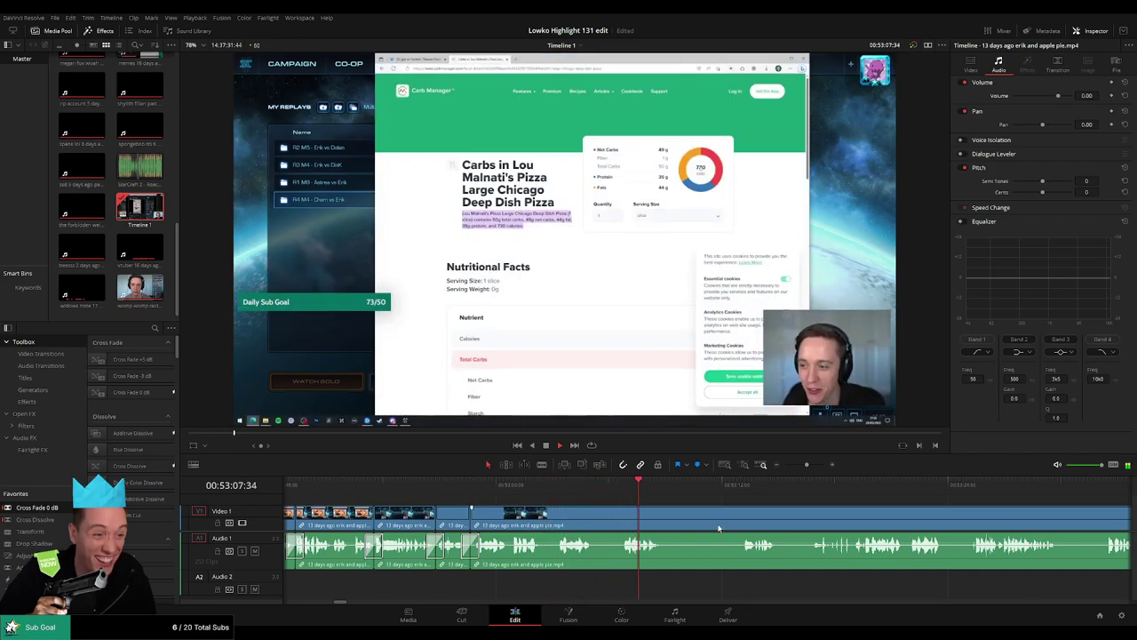
Step: Cut out the silence between about 00:53:09 and 00:53:13, close the gap and put an audio cross fade on the join
left_click_drag(731, 528, 504, 503)
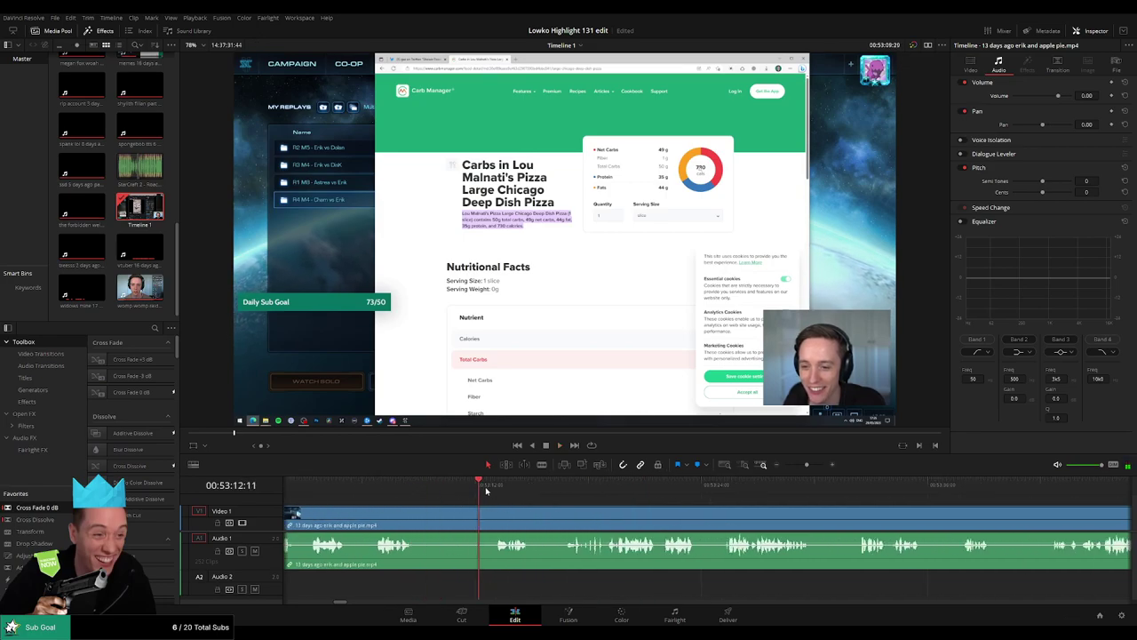
key("b")
left_click(416, 516)
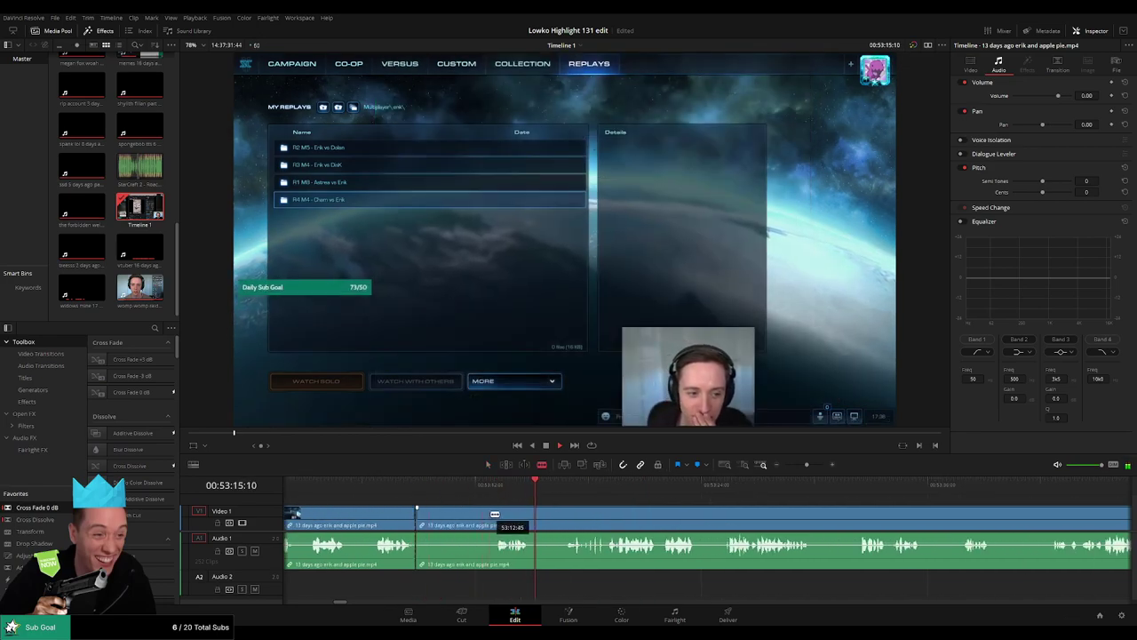
left_click(495, 515)
key("a")
left_click(468, 519)
key("Delete")
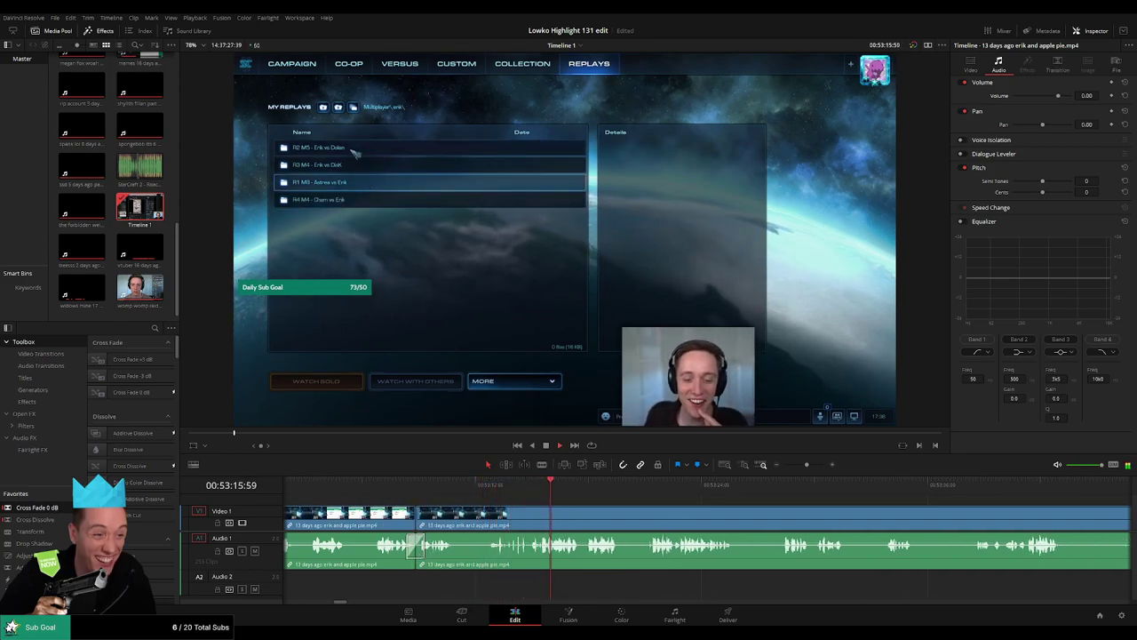
Step: Cut out the pause between about 00:53:19 and 00:53:21 in the replay-menu footage and close the gap
scroll(644, 523, "right", 3)
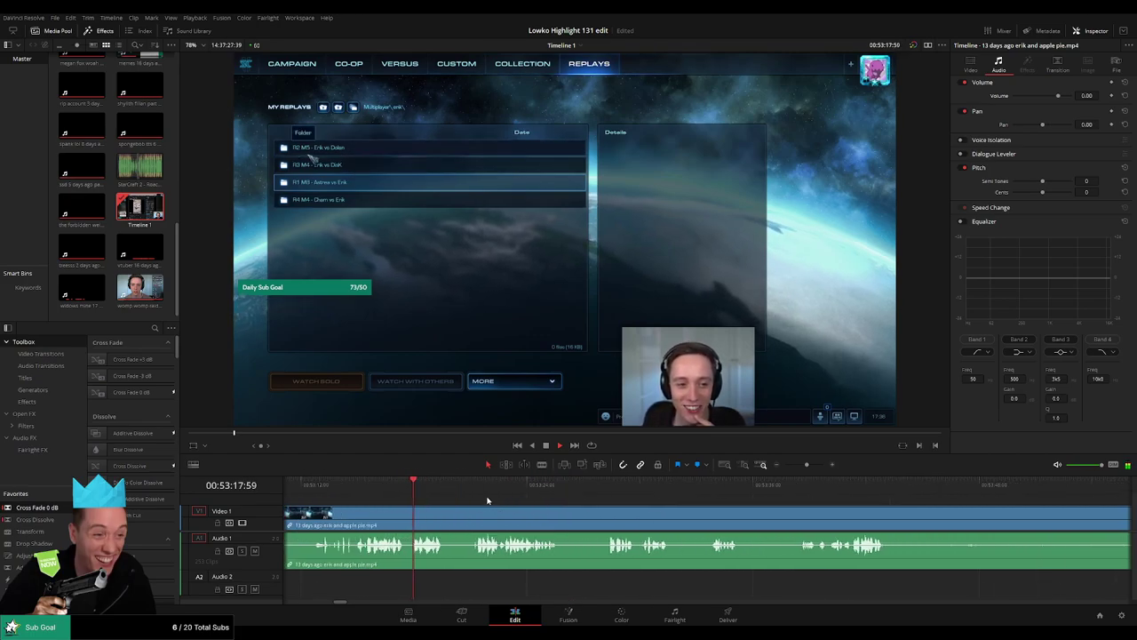
left_click(490, 498)
left_click(427, 499)
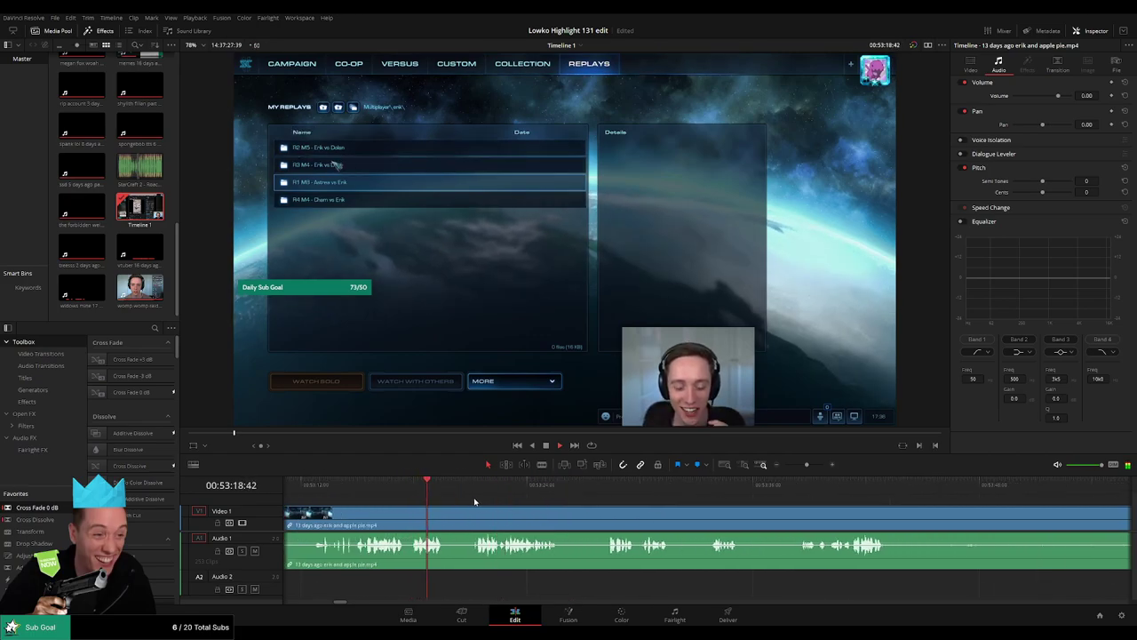
key("b")
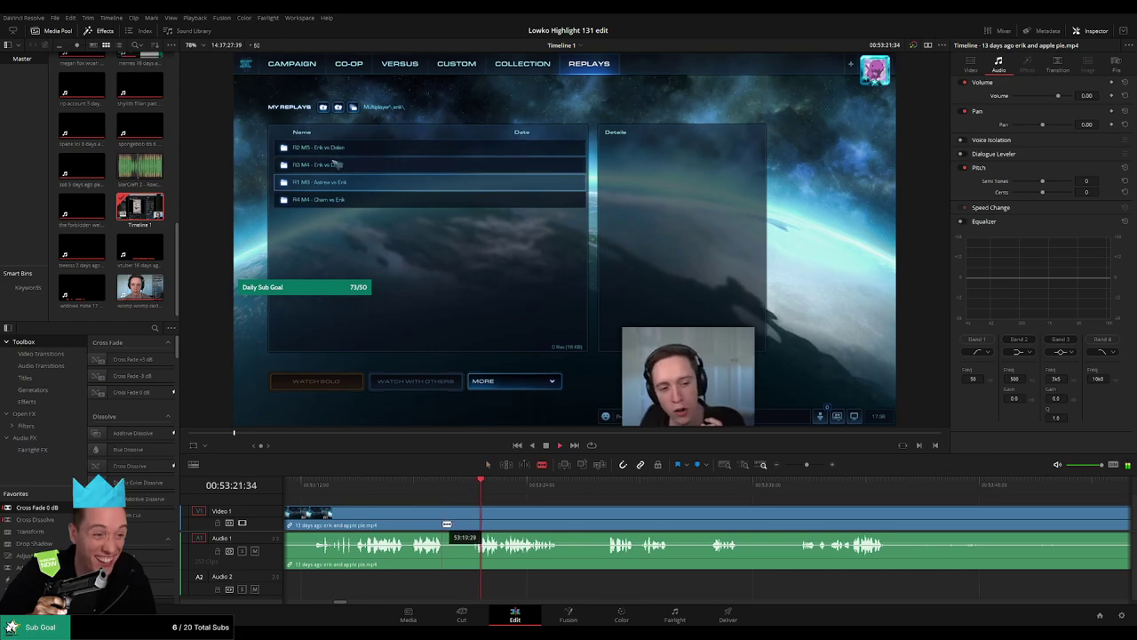
left_click(444, 520)
left_click(477, 518)
key("a")
left_click(461, 523)
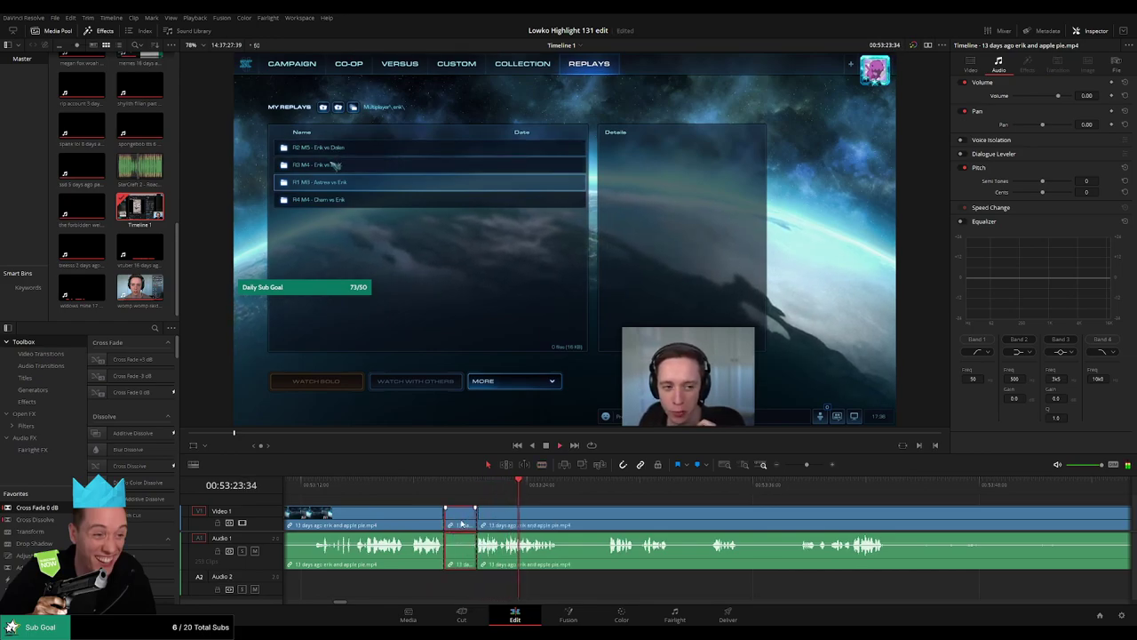
key("Delete")
Step: Remove the silent section from about 00:53:24 to 00:53:26 and close the gap
key("b")
left_click(527, 524)
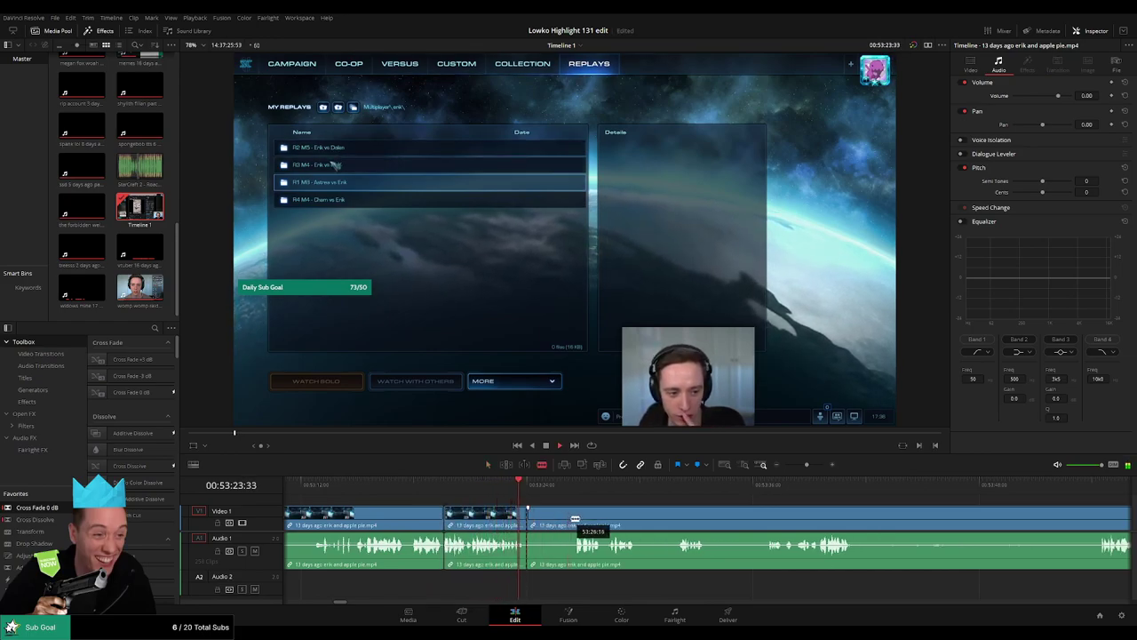
left_click(576, 521)
key("a")
left_click(551, 521)
key("Delete")
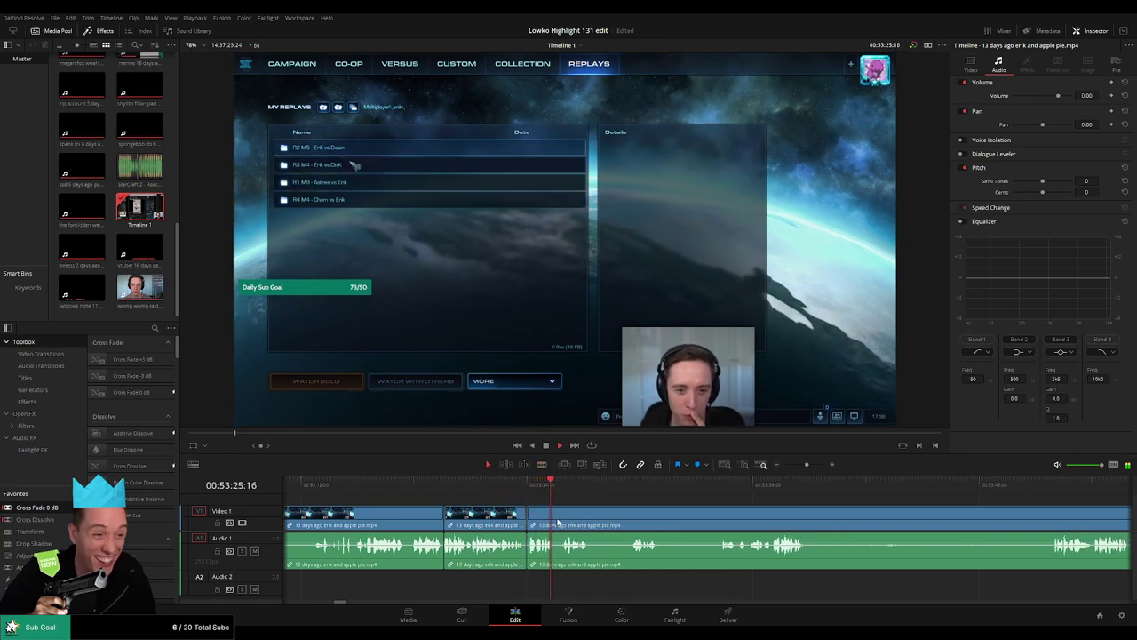
Step: Cut out the silence between about 00:53:27 and 00:53:29 and close the gap
scroll(579, 505, "right", 3)
key("b")
left_click(422, 517)
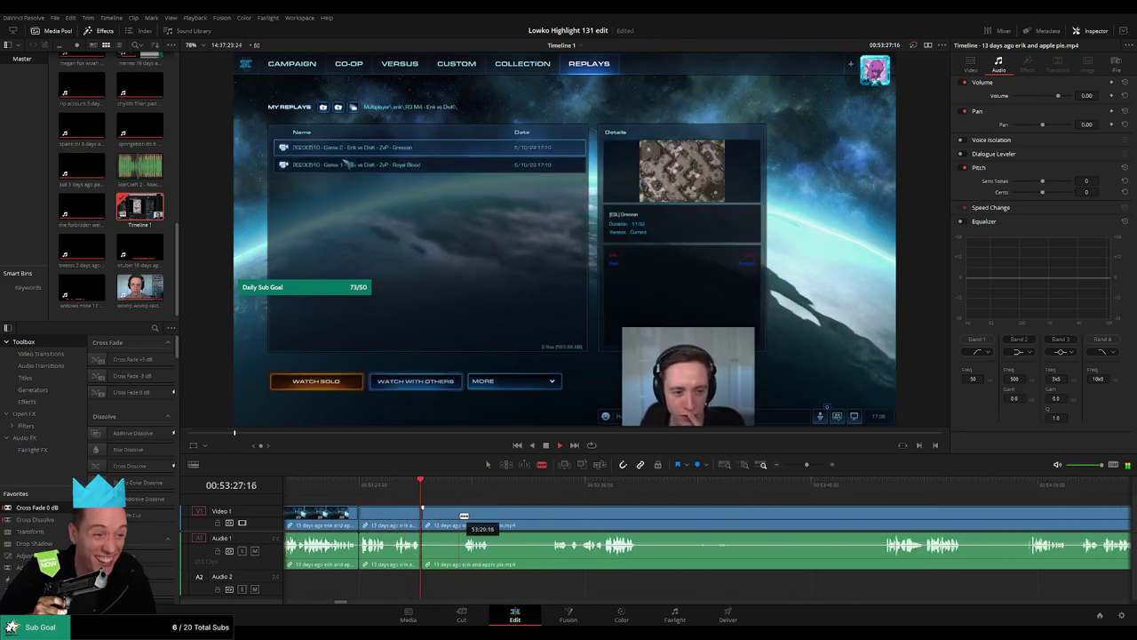
left_click(463, 518)
key("a")
left_click(454, 518)
key("Delete")
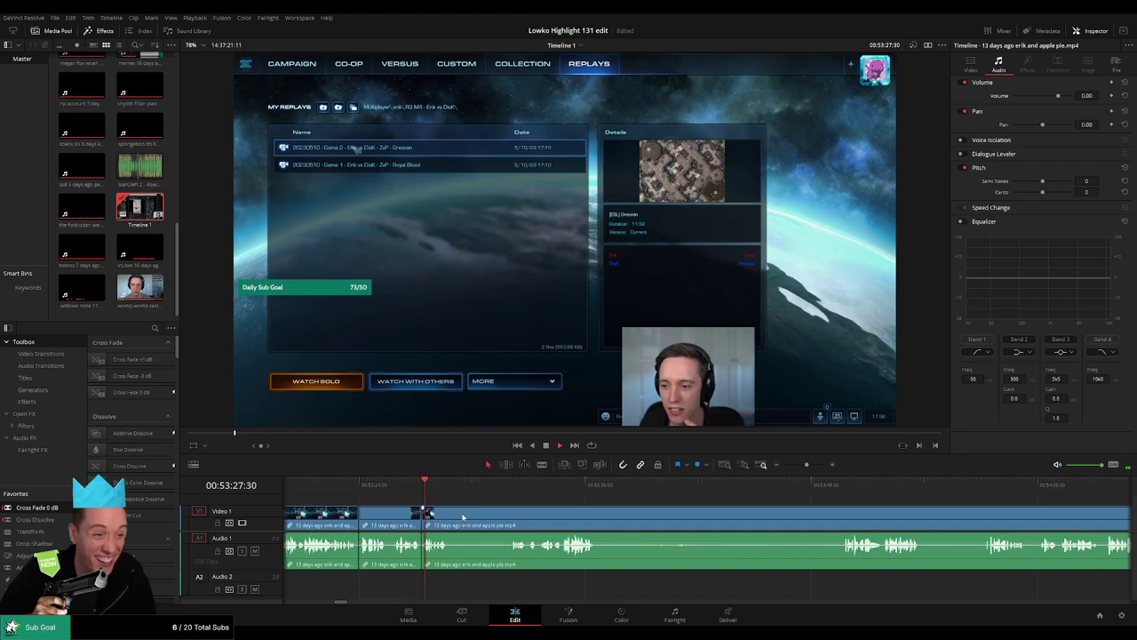
Step: Cut out the quiet section between about 00:53:29 and 00:53:32 in the replay-menu footage and close the gap
key("b")
left_click(453, 519)
left_click(512, 519)
key("a")
left_click(498, 524)
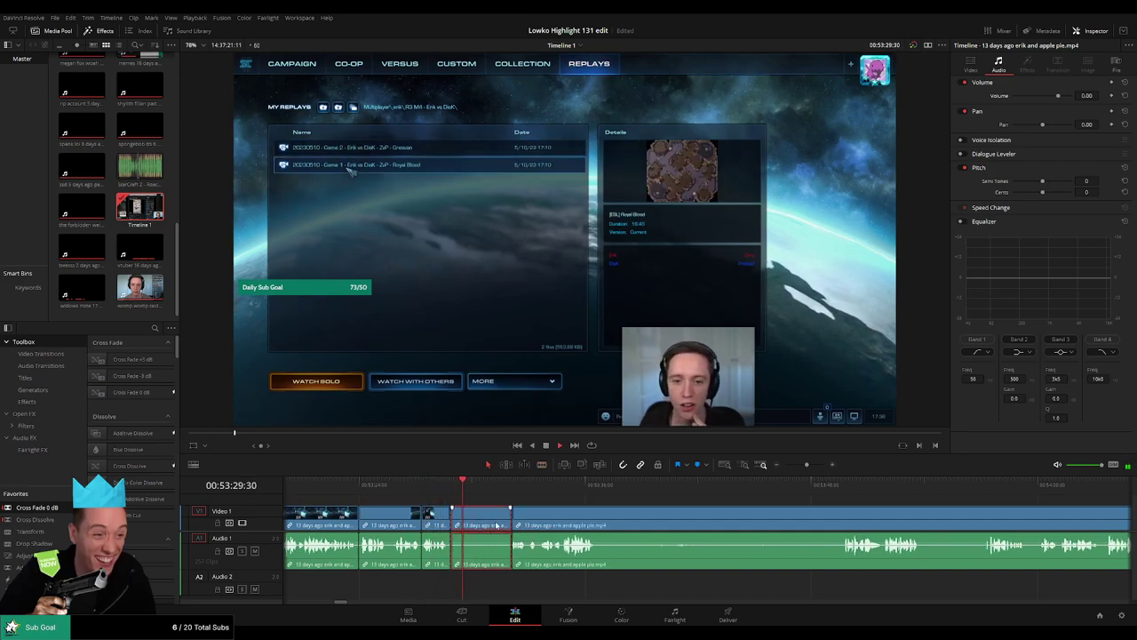
key("Delete")
Step: Split the erik and apple pie clip at about 00:53:33 on the Royal Blood loading screen and delete the remaining gameplay up to the next clip
left_click_drag(572, 516, 461, 508)
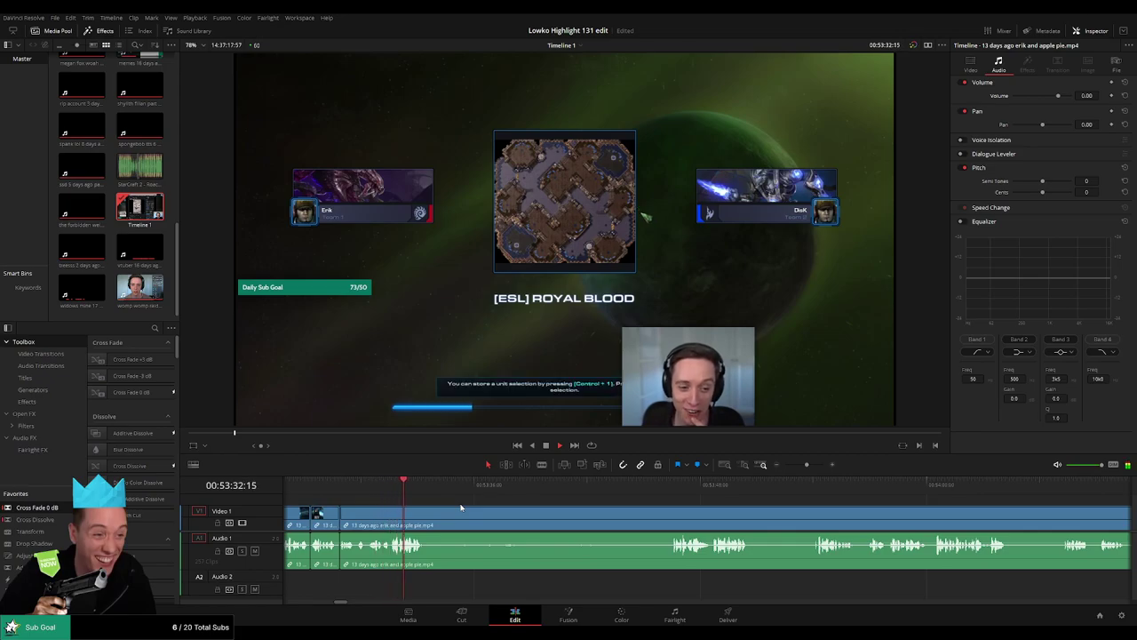
key("b")
left_click(430, 518)
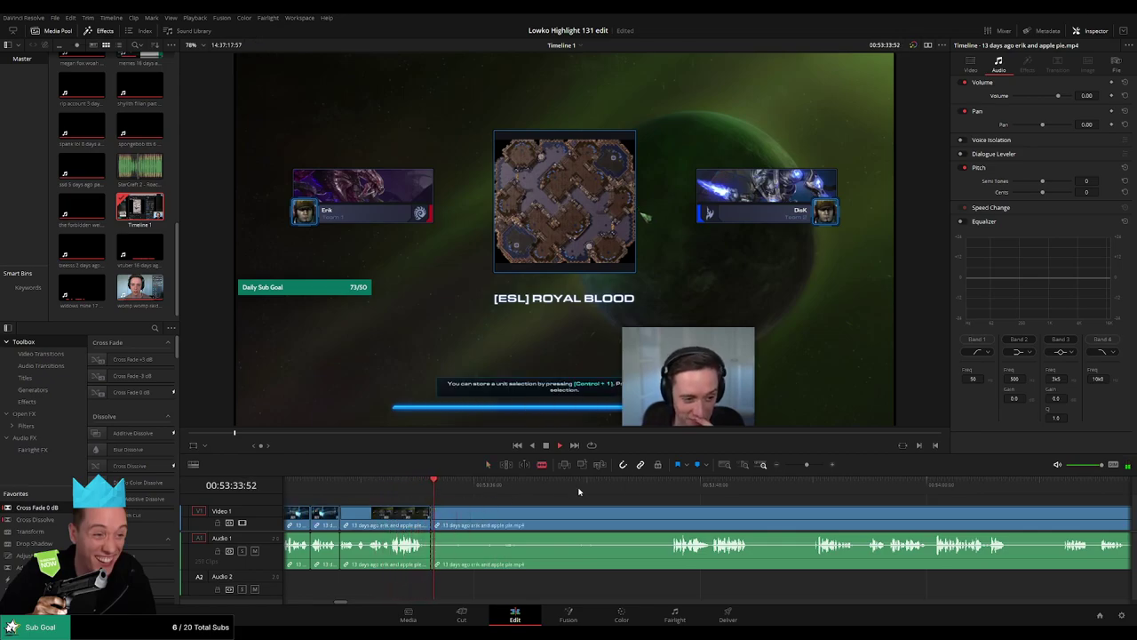
left_click_drag(650, 484, 669, 483)
left_click(976, 488)
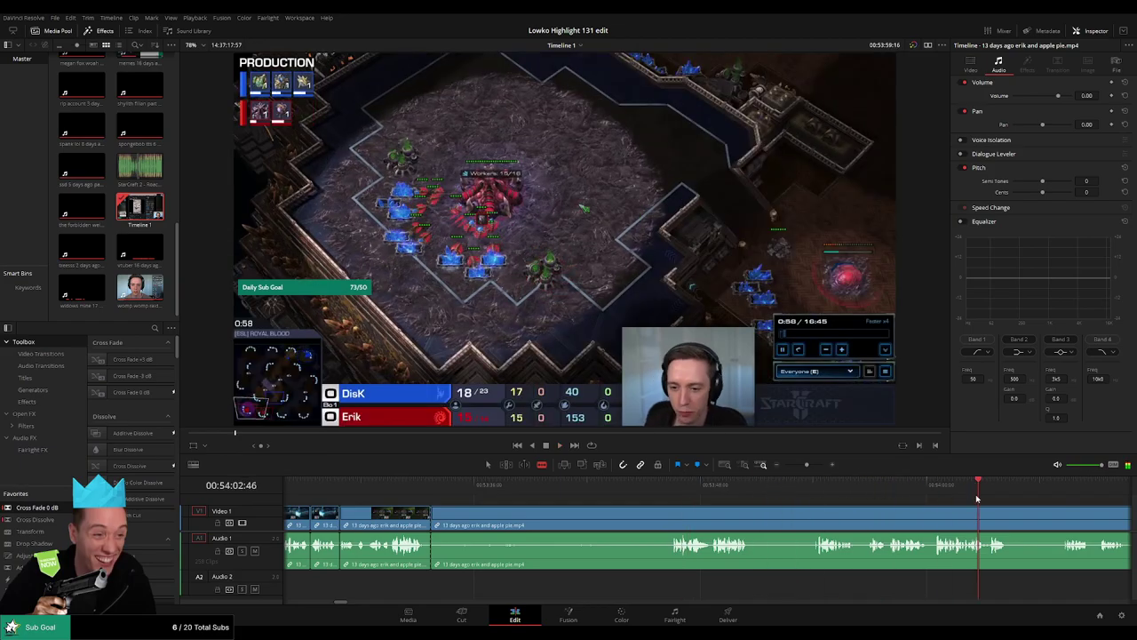
left_click_drag(806, 466, 797, 465)
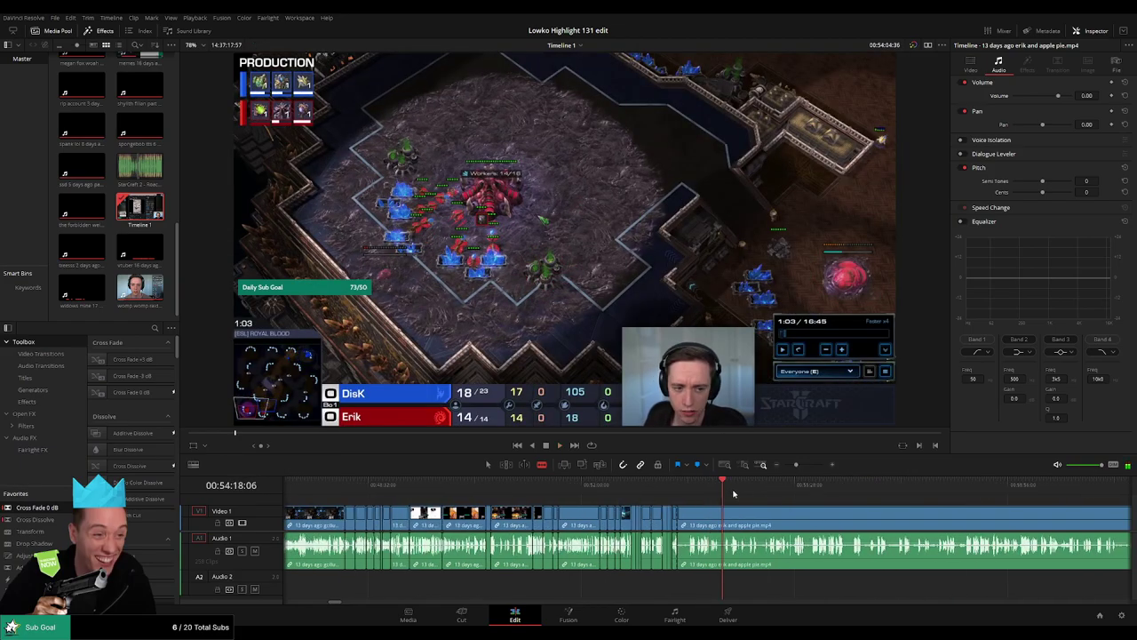
left_click_drag(734, 493, 673, 500)
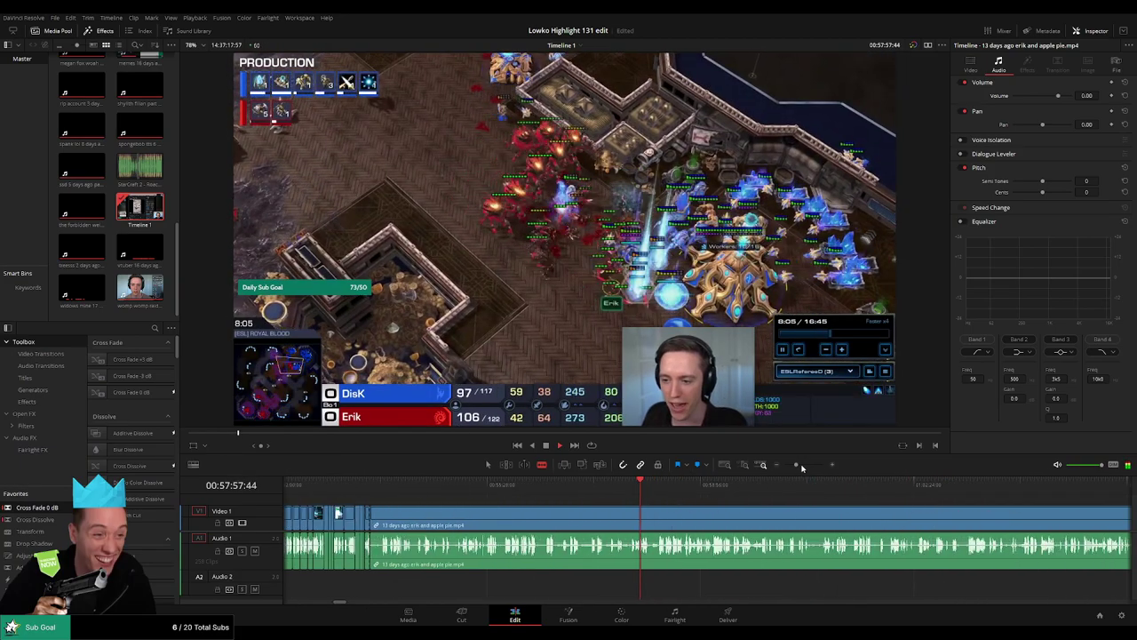
left_click_drag(797, 466, 790, 467)
left_click(736, 493)
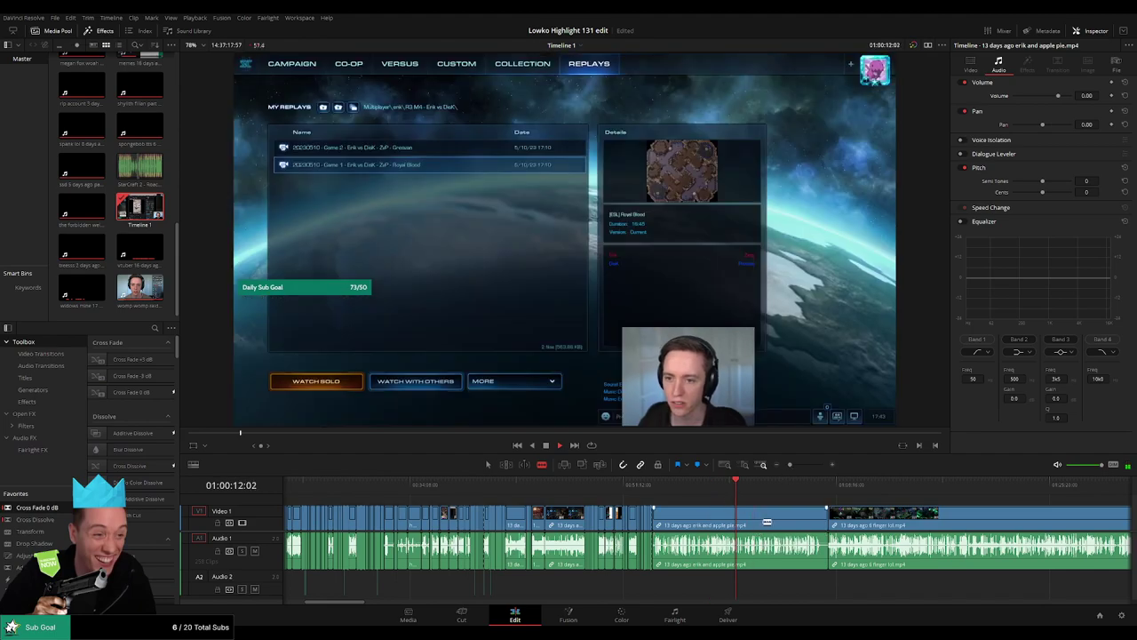
left_click(767, 522)
key("Delete")
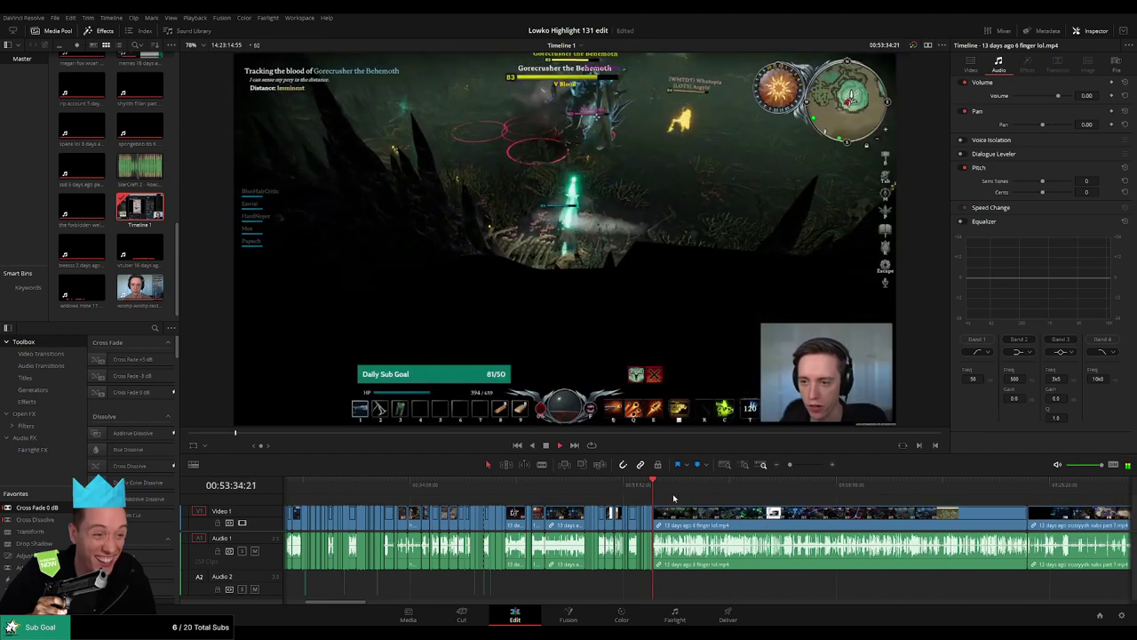
Step: Scan the 6 finger lol clip for the gameplay talk leading into the tweet about the streamer with 12 fingers
left_click(663, 485)
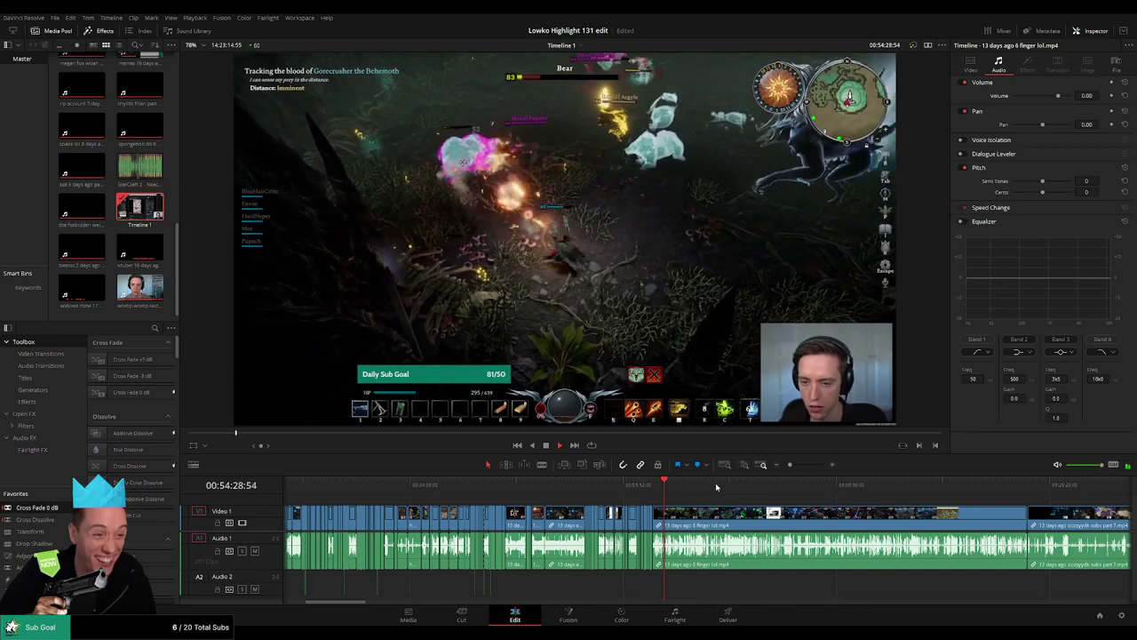
left_click_drag(703, 485, 694, 488)
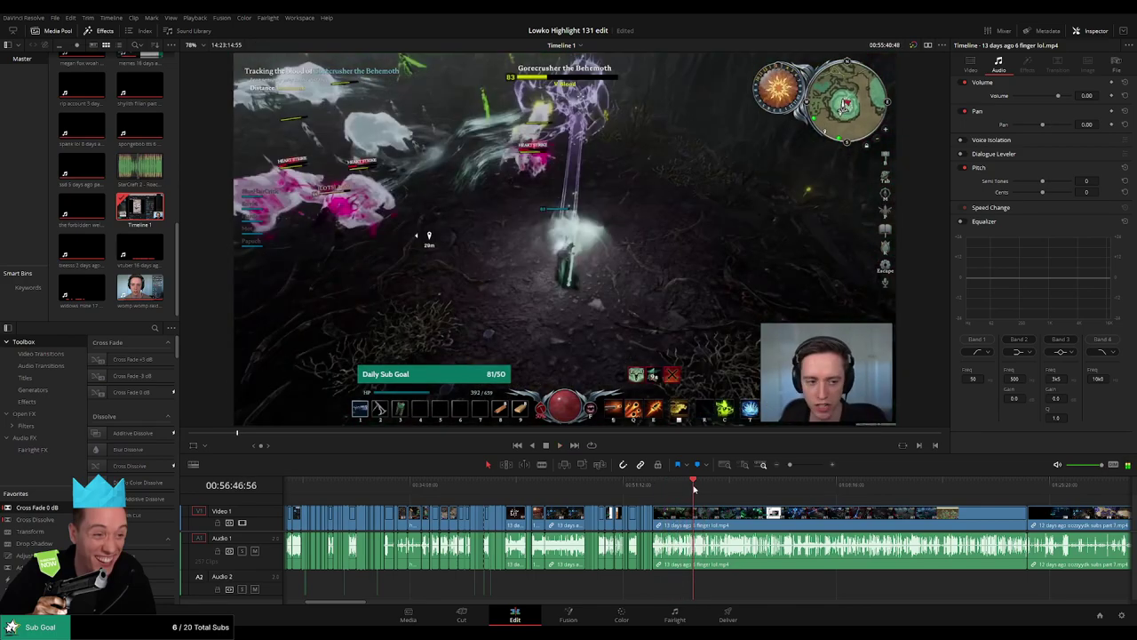
key("space")
left_click(703, 486)
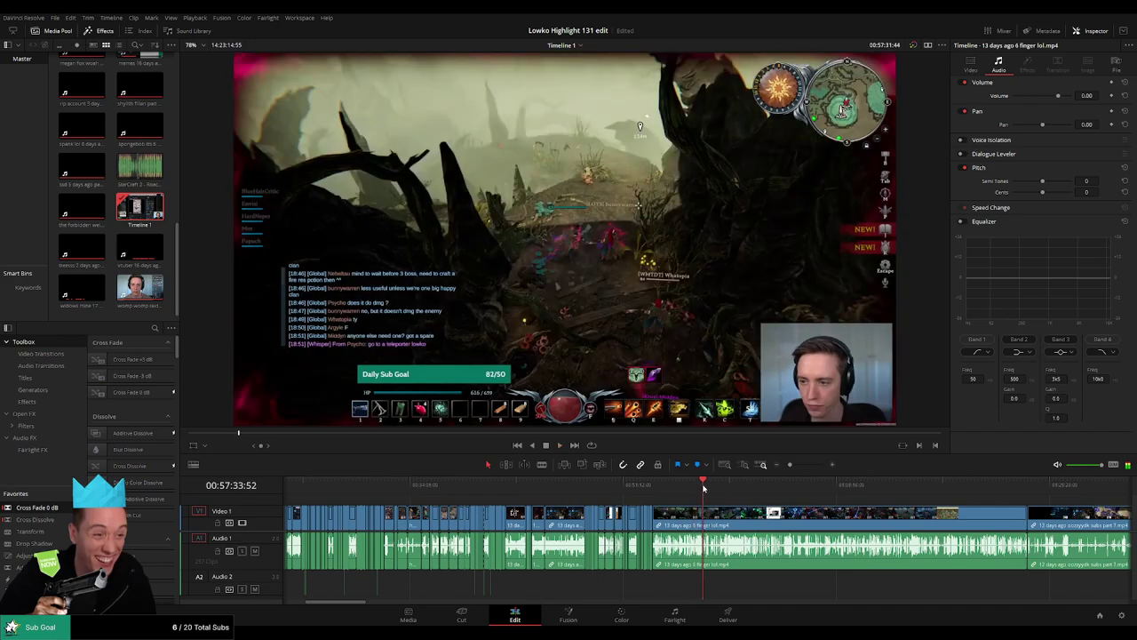
left_click(754, 485)
left_click(780, 485)
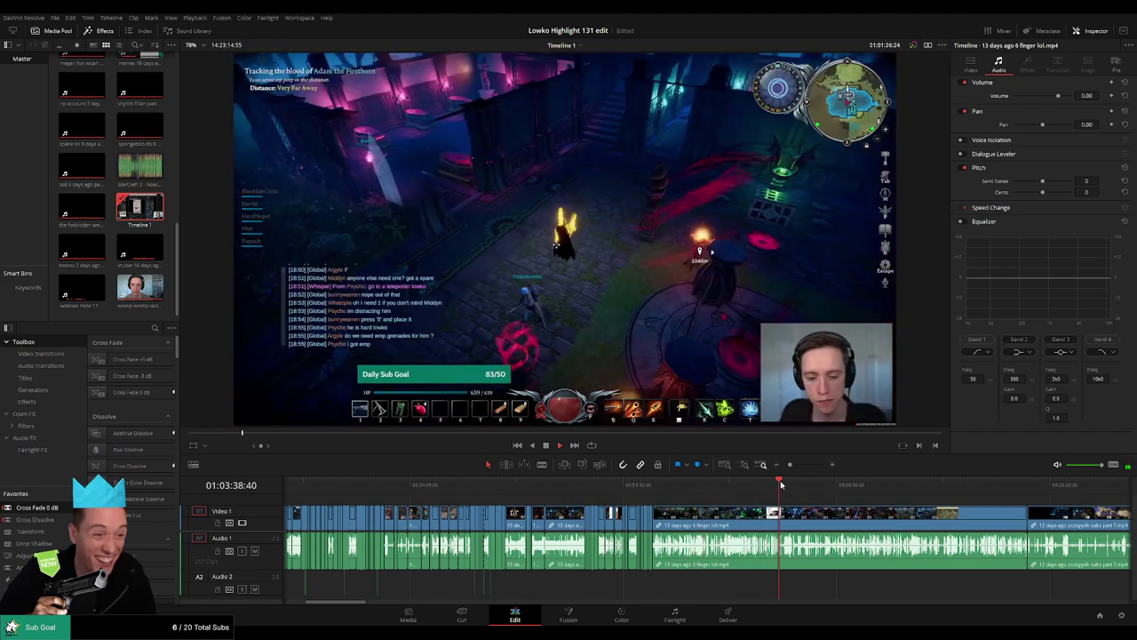
left_click_drag(791, 465, 799, 465)
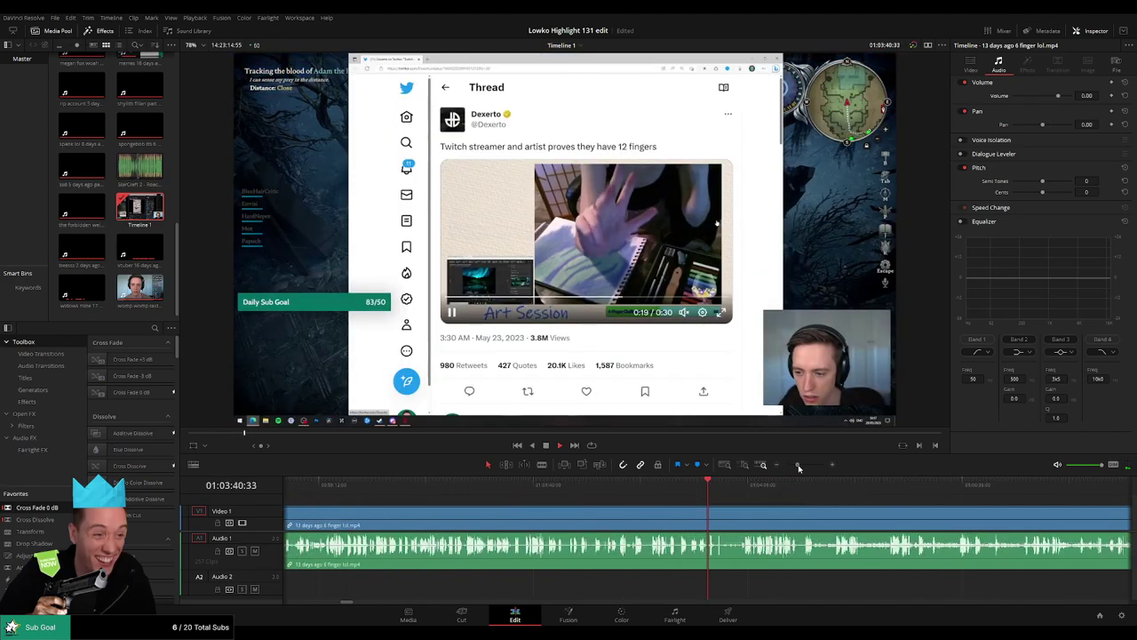
left_click(623, 485)
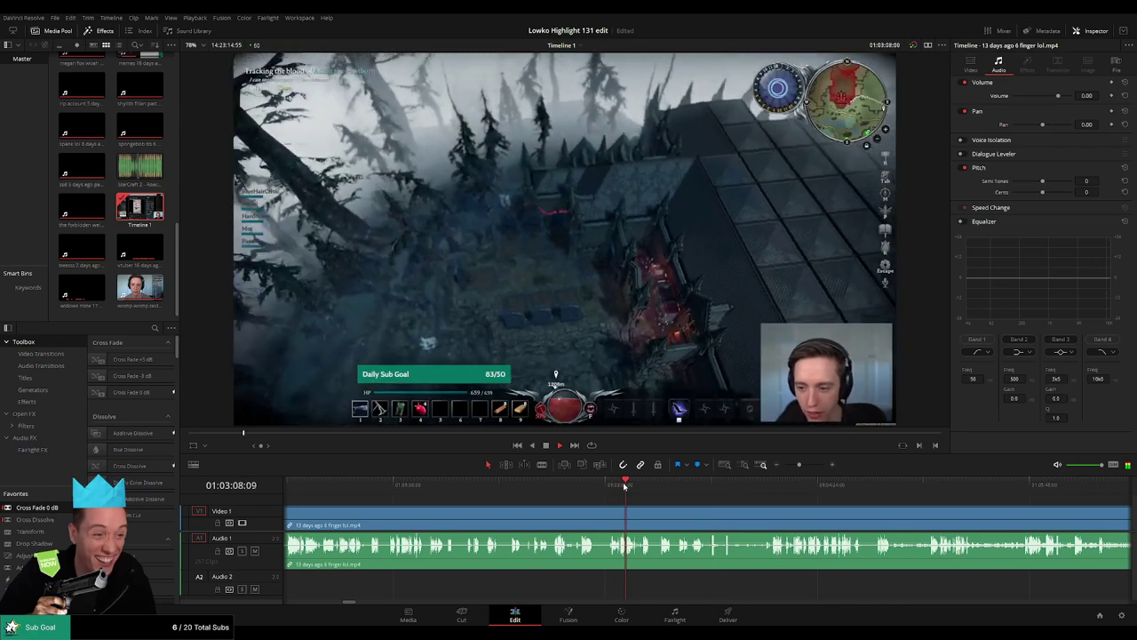
left_click_drag(799, 464, 805, 469)
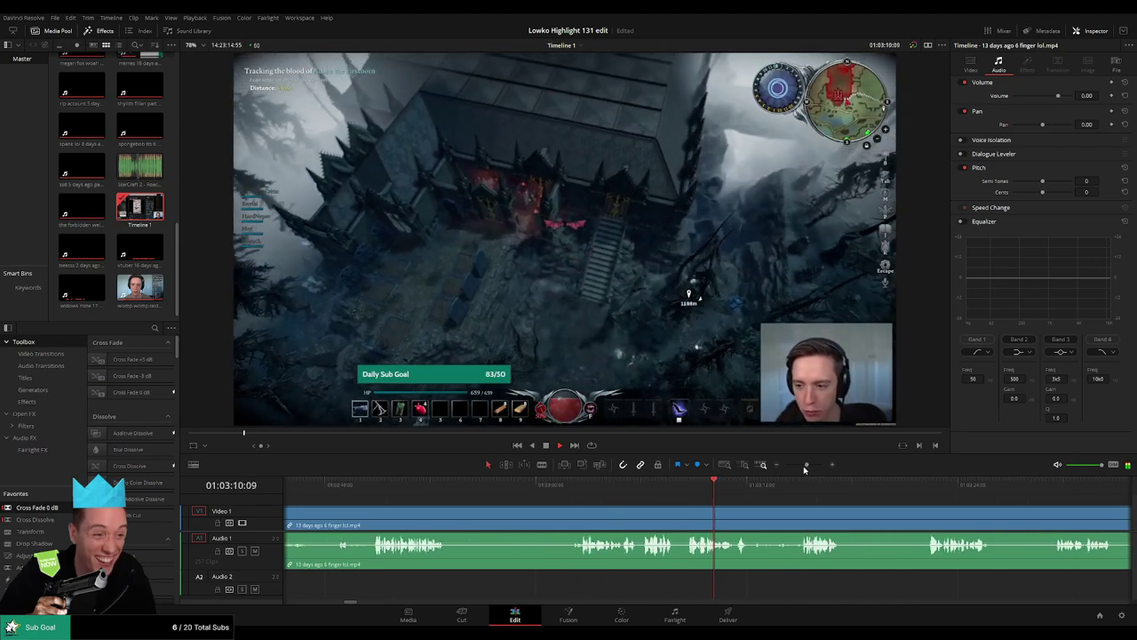
left_click(799, 483)
scroll(702, 500, "right", 6)
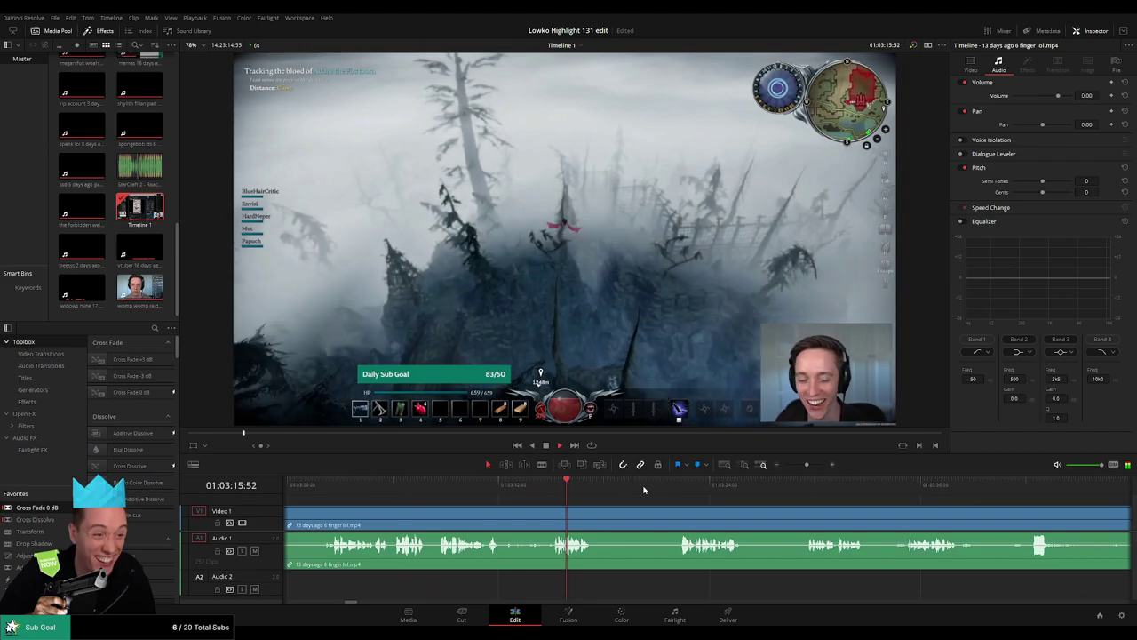
left_click(676, 488)
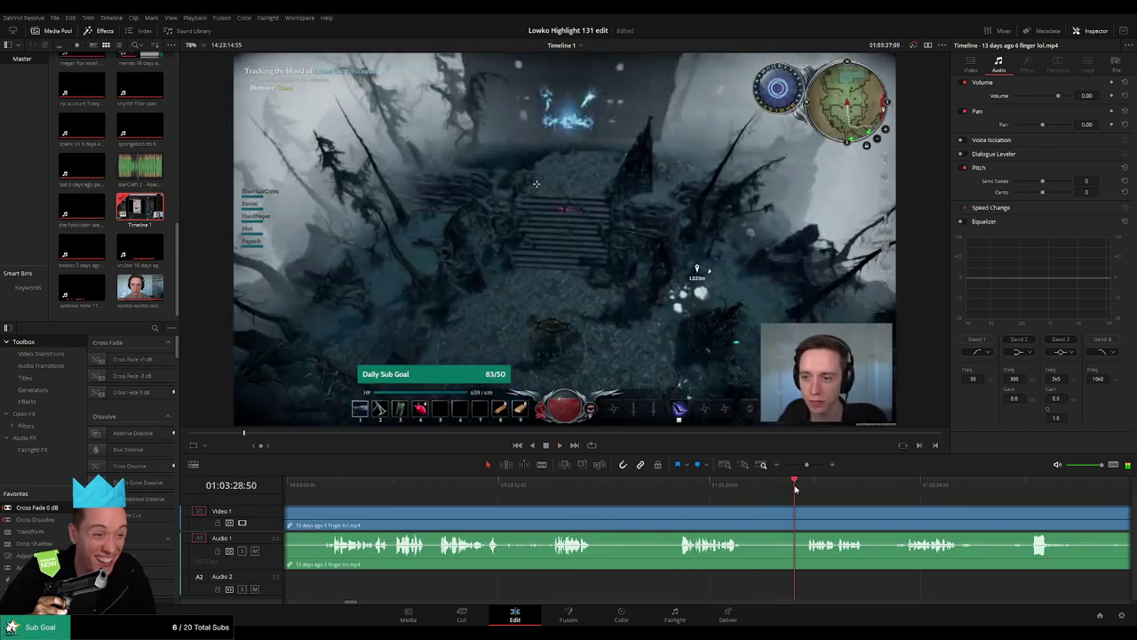
Step: Split the 6 finger lol clip at about 01:03:29, just before the tweet discussion, and remove everything in that clip before the split
key("b")
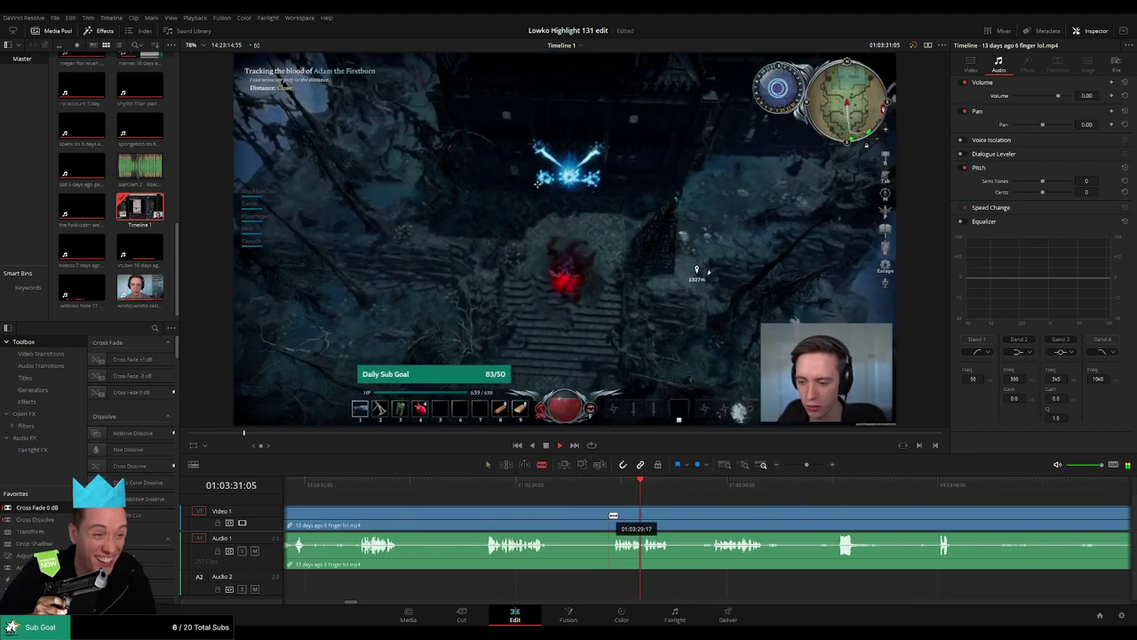
left_click(610, 516)
key("a")
left_click(582, 515)
key("Delete")
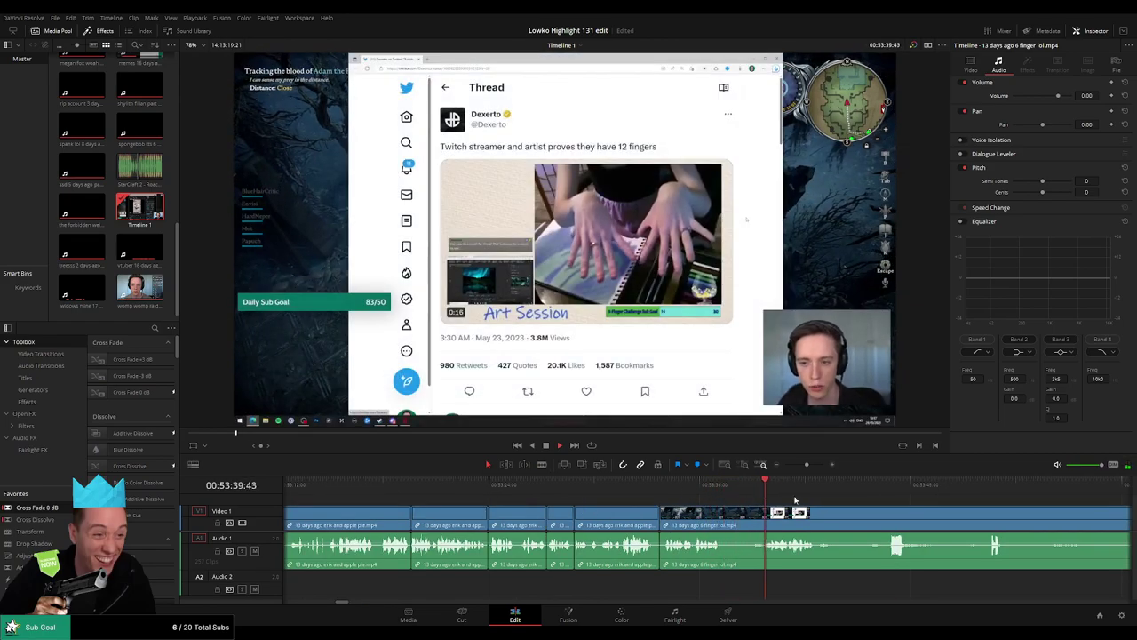
Step: Isolate the short burst of speech between about 00:53:52 and 00:53:53 in the 6 finger lol clip by splitting around it
left_click_drag(880, 512, 639, 494)
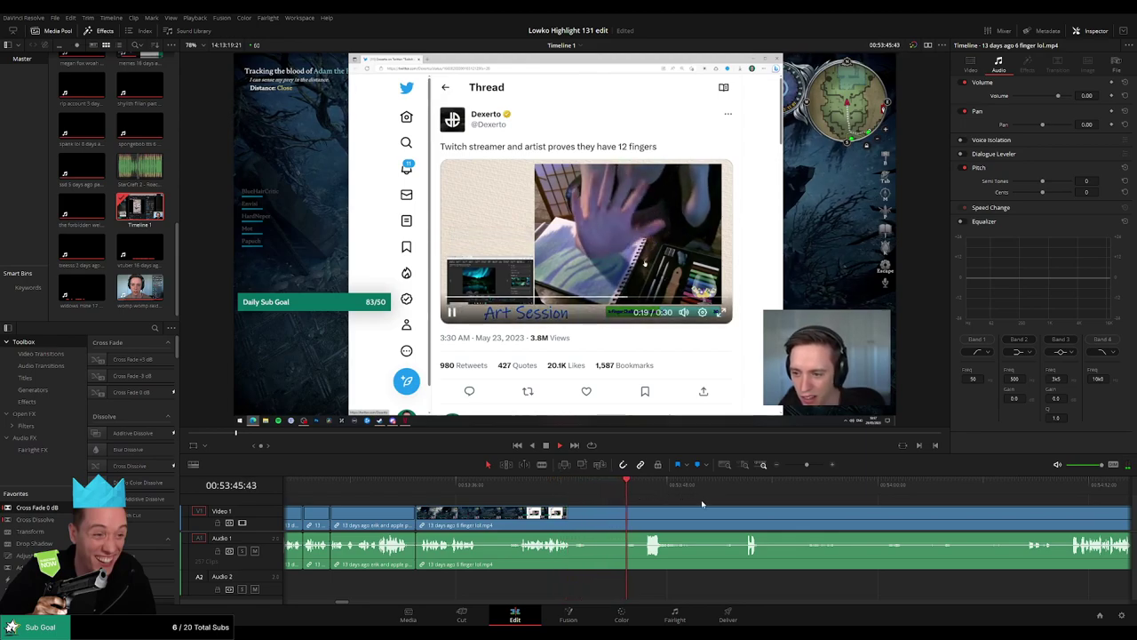
scroll(621, 504, "right", 3)
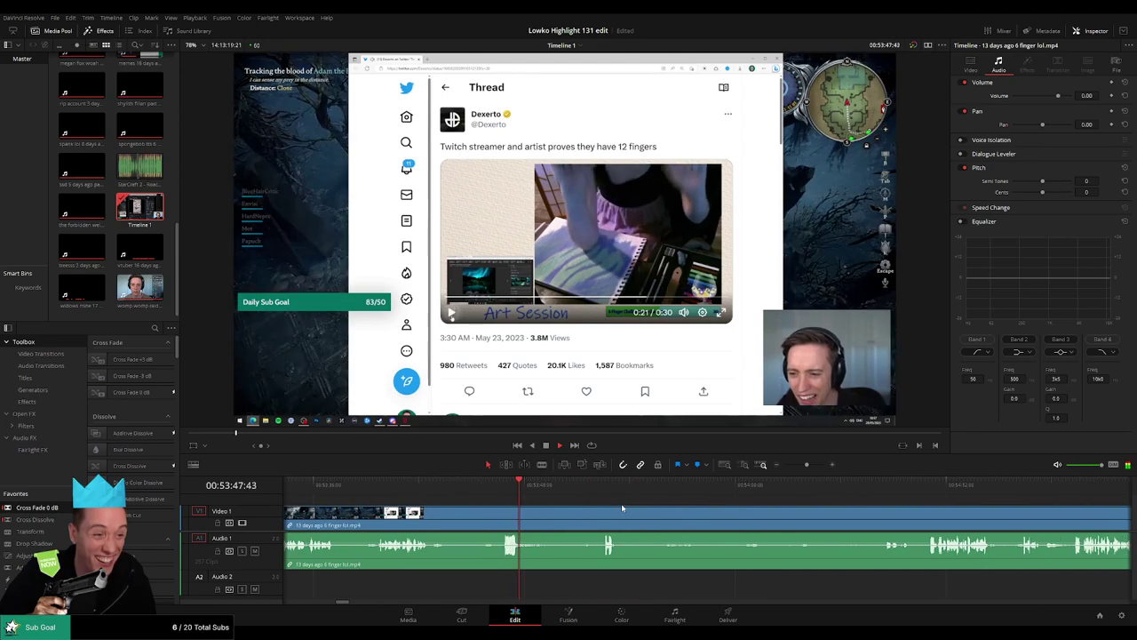
left_click_drag(548, 486, 596, 488)
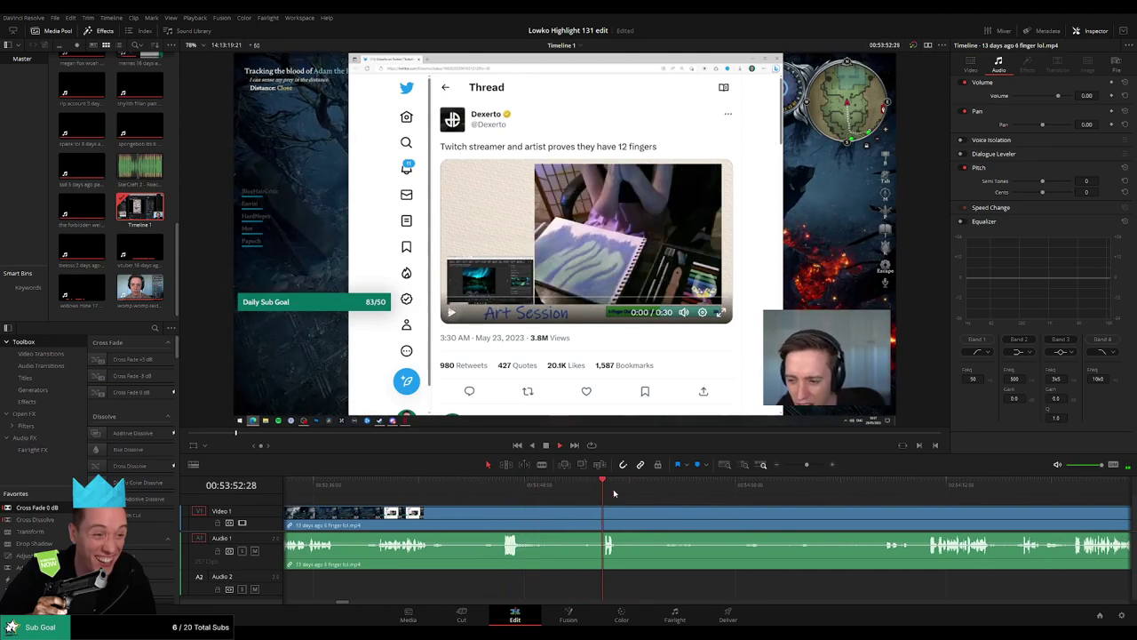
left_click(597, 485)
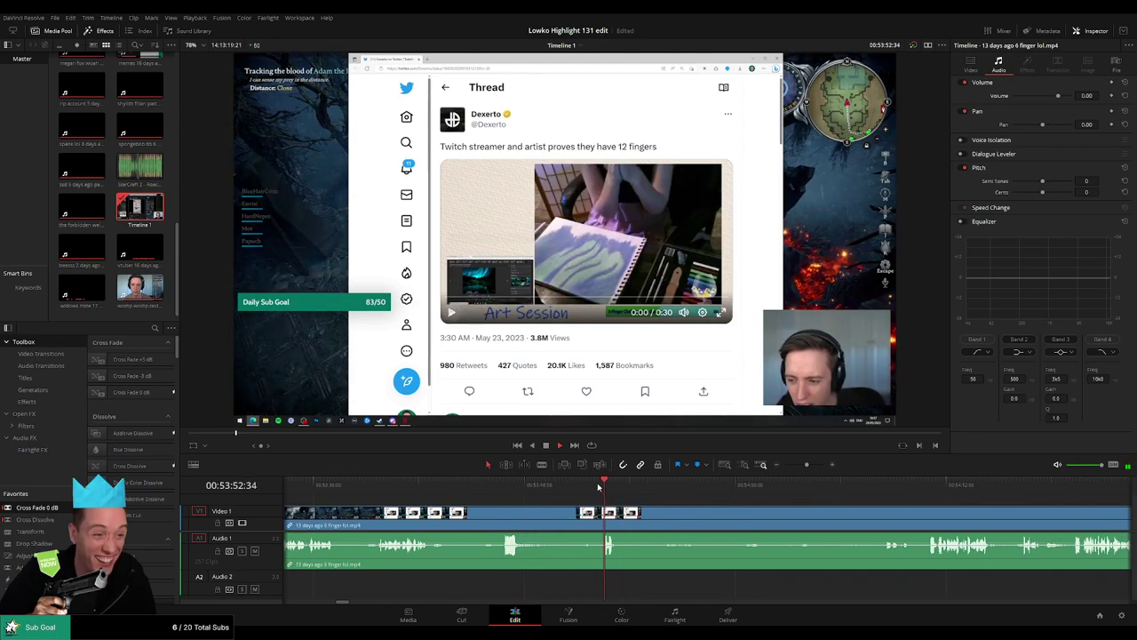
key("b")
left_click(610, 513)
key("a")
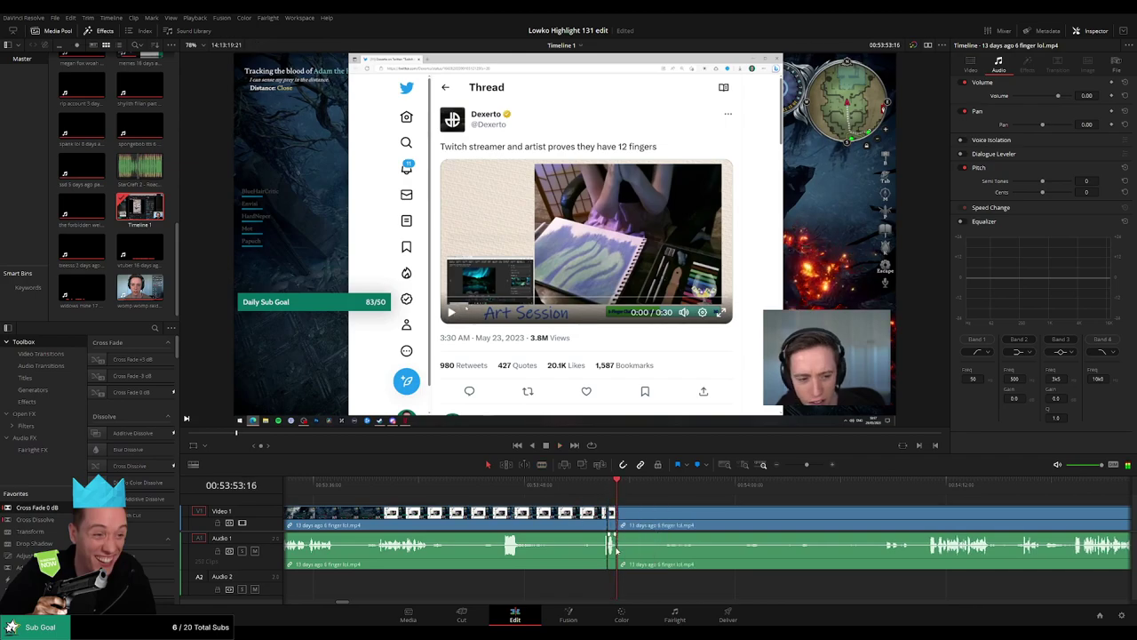
Step: Replace the isolated burst's sound with StarCraft 2 - Roach Quotes.mp3 on Audio 2, set its volume to -27 and fit its ends to the segment
left_click_drag(140, 166, 613, 593)
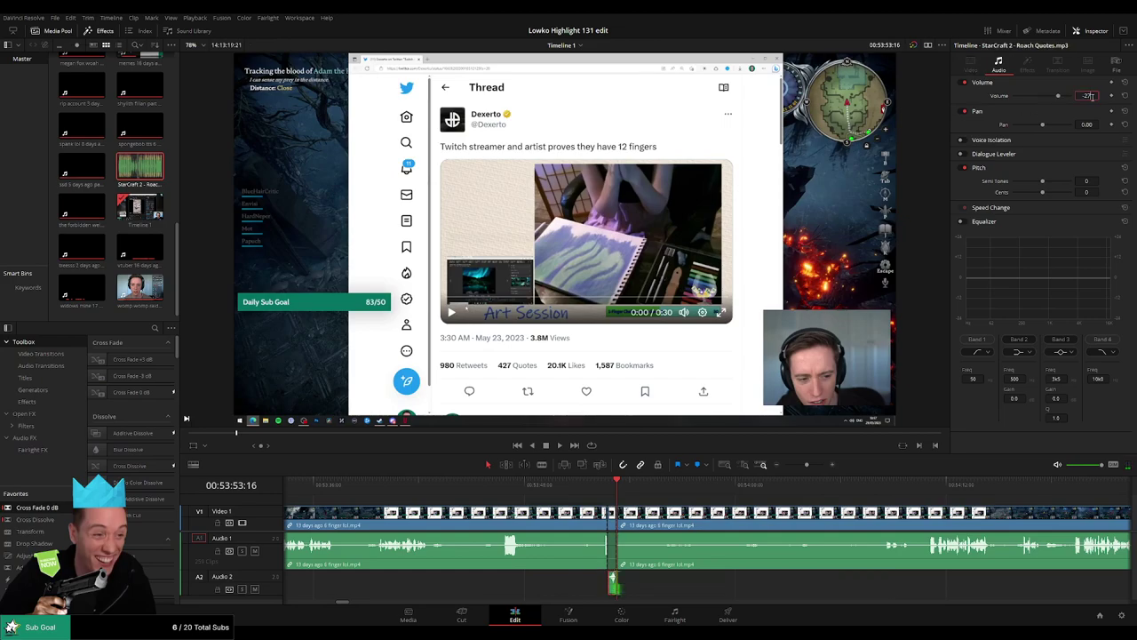
left_click_drag(619, 487, 595, 487)
key("space")
left_click(676, 502)
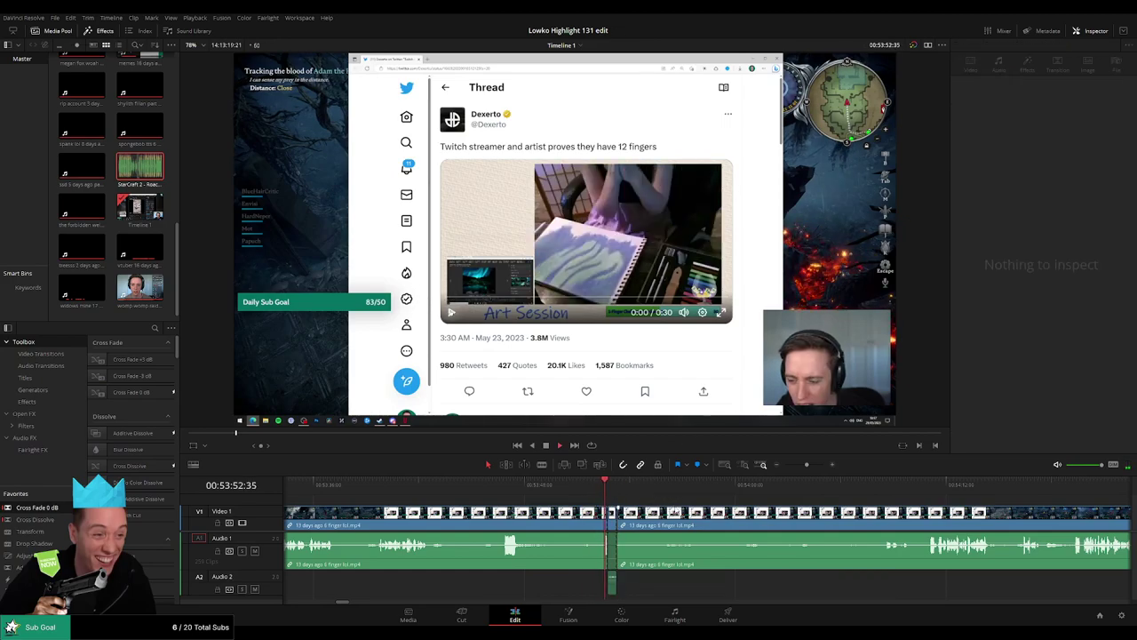
key("space")
left_click_drag(807, 465, 813, 467)
left_click_drag(600, 587, 609, 587)
left_click_drag(622, 588, 637, 590)
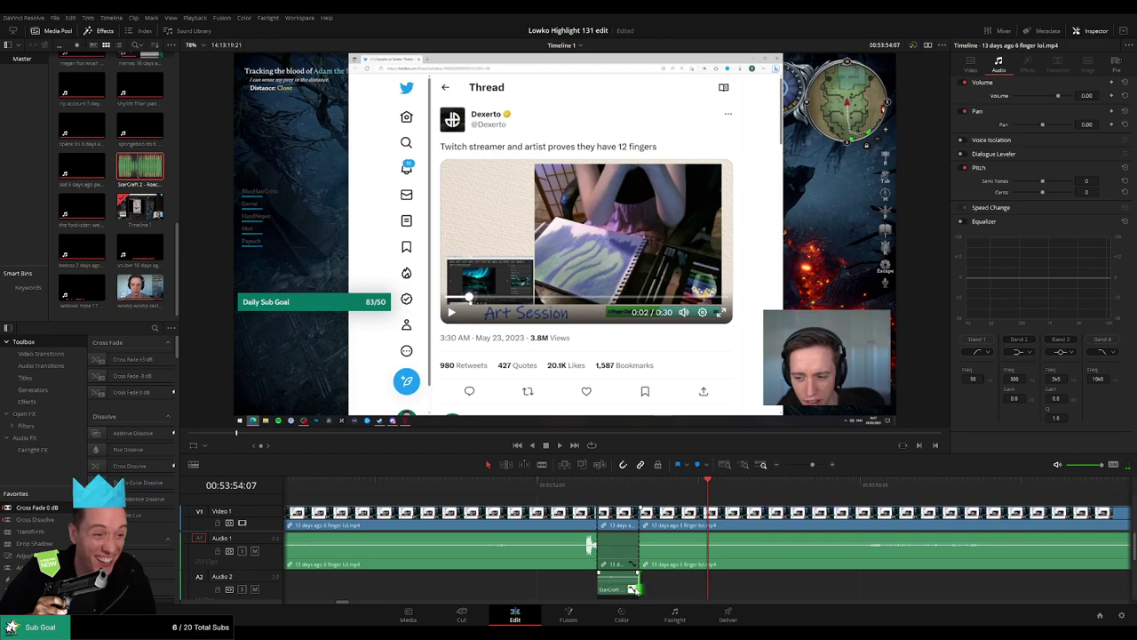
Step: Cut out the gameplay between about 00:54:45 and 00:55:12 in the 6 finger lol clip, close the gap and put an audio cross fade on the join
left_click_drag(812, 464, 804, 465)
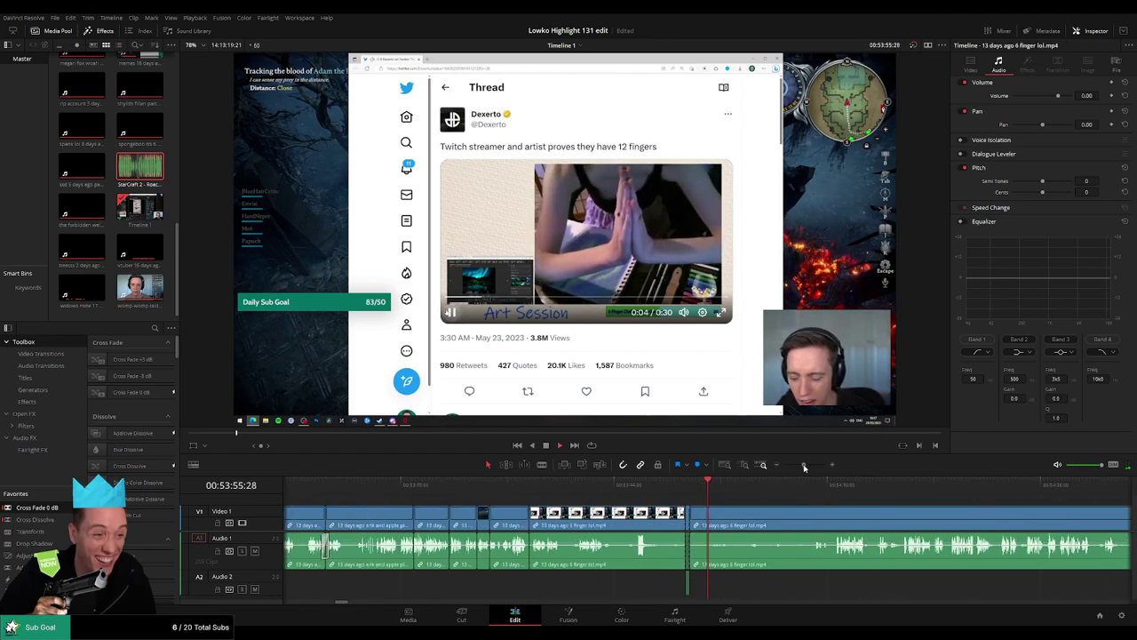
left_click_drag(734, 491, 795, 490)
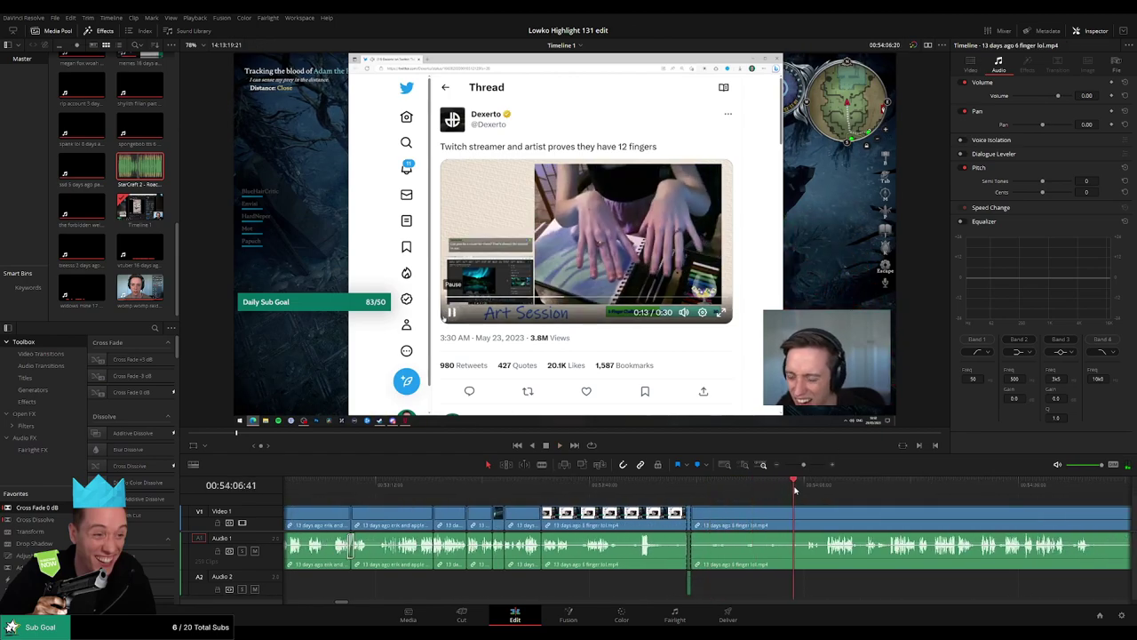
left_click_drag(865, 509, 658, 507)
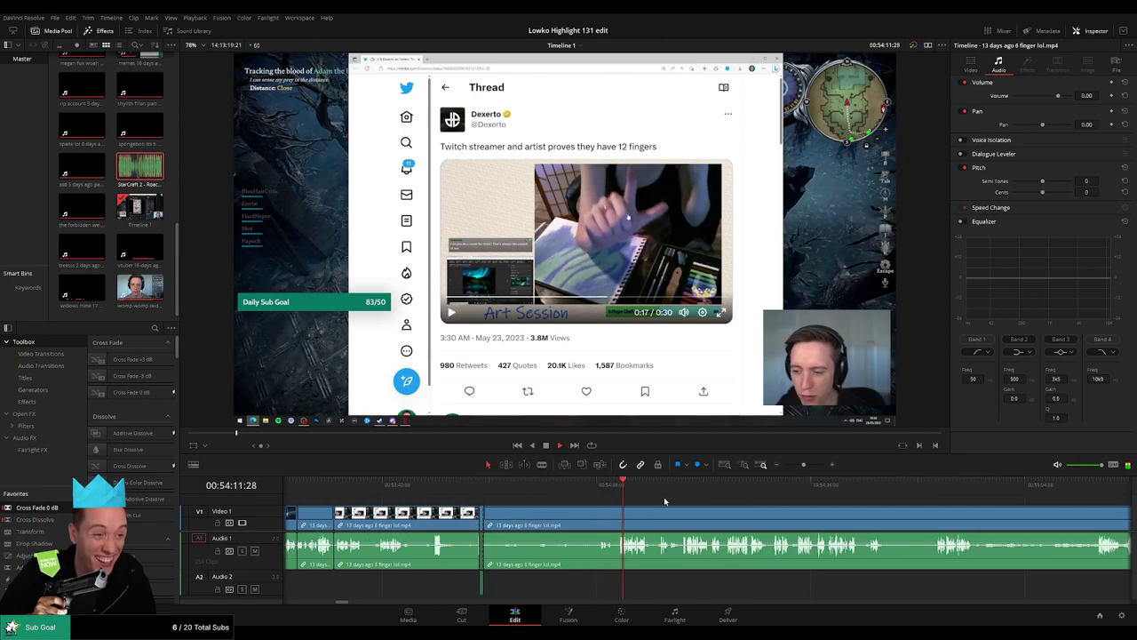
scroll(549, 502, "right", 2)
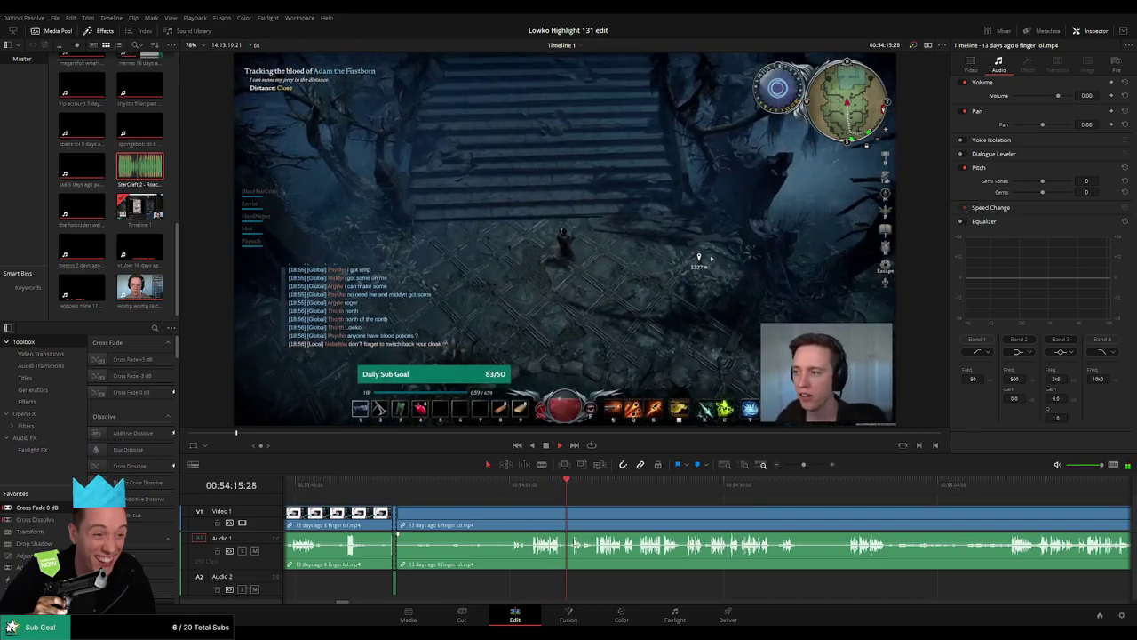
scroll(570, 502, "right", 2)
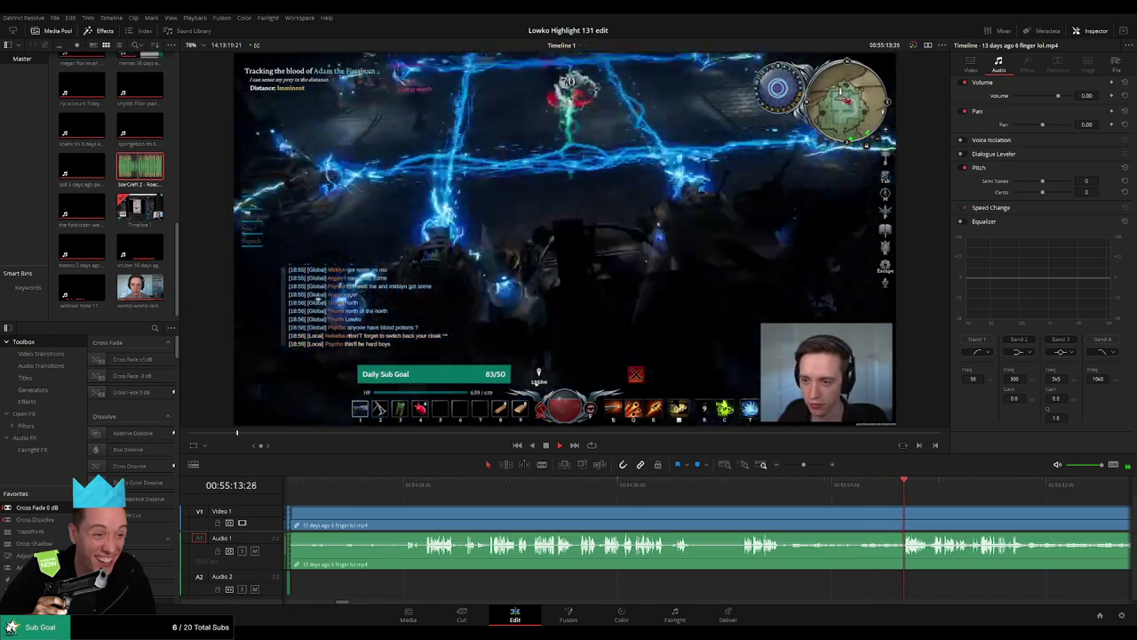
left_click(743, 484)
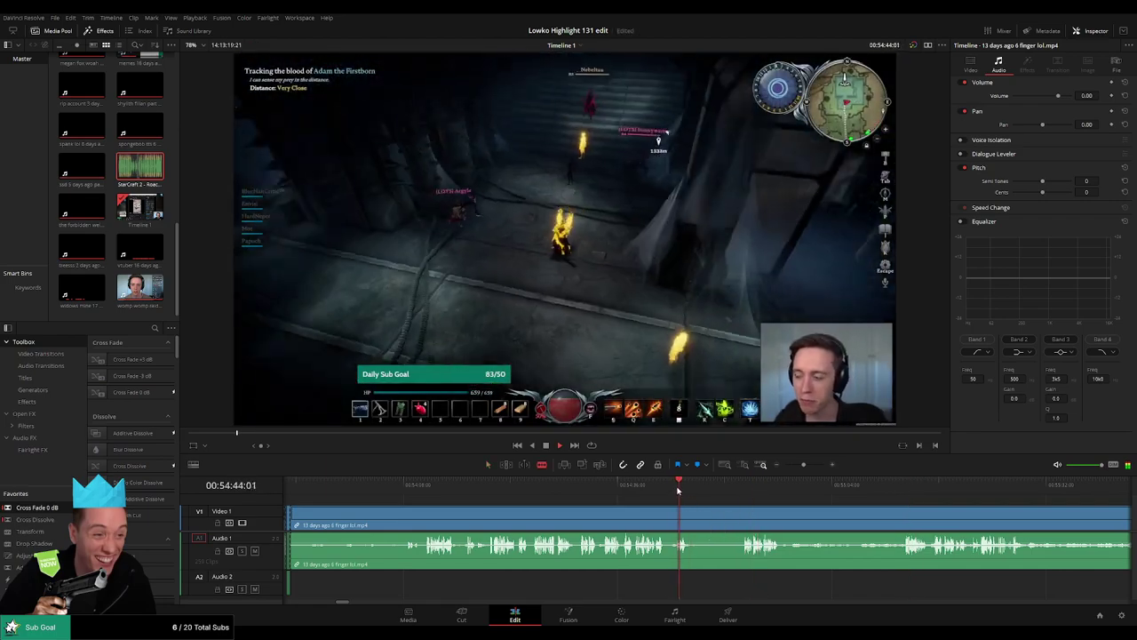
key("ctrl+b")
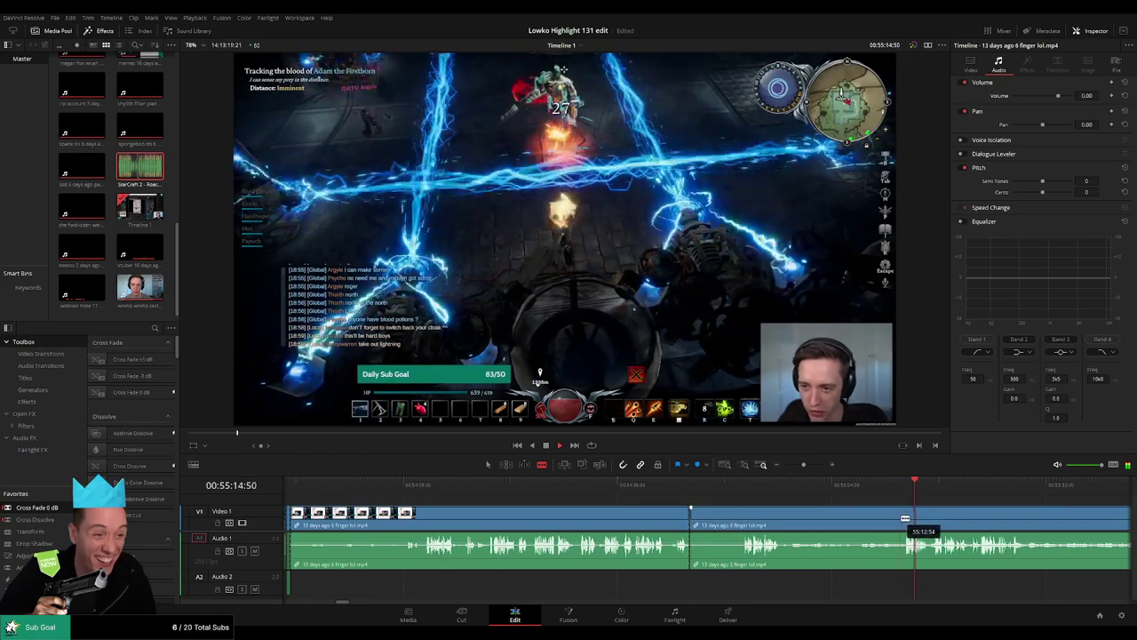
left_click(903, 518)
key("a")
left_click(872, 523)
key("Delete")
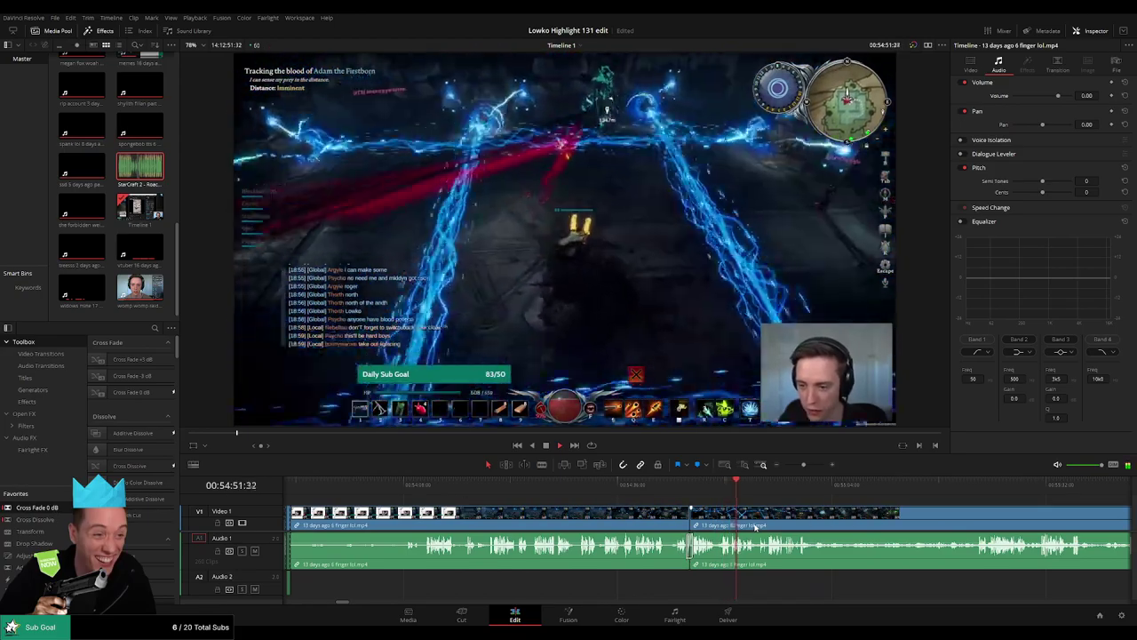
Step: Cut out the gameplay between about 00:55:01 and 00:55:22 in the 6 finger lol clip, close the gap and put an audio cross fade on the join
scroll(812, 540, "right", 2)
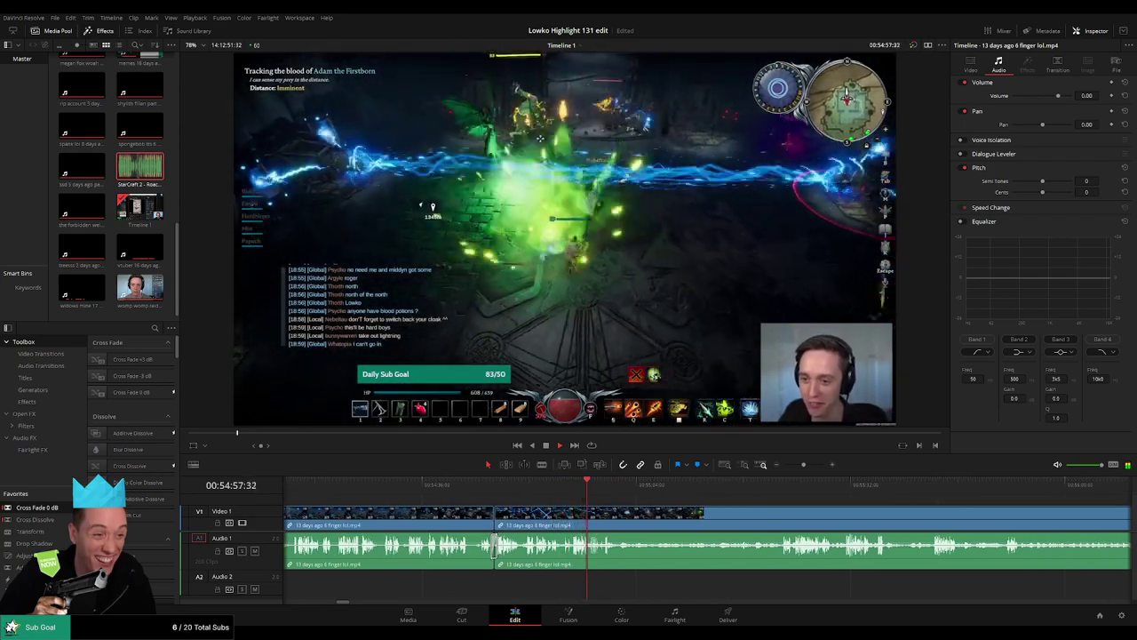
scroll(527, 508, "right", 2)
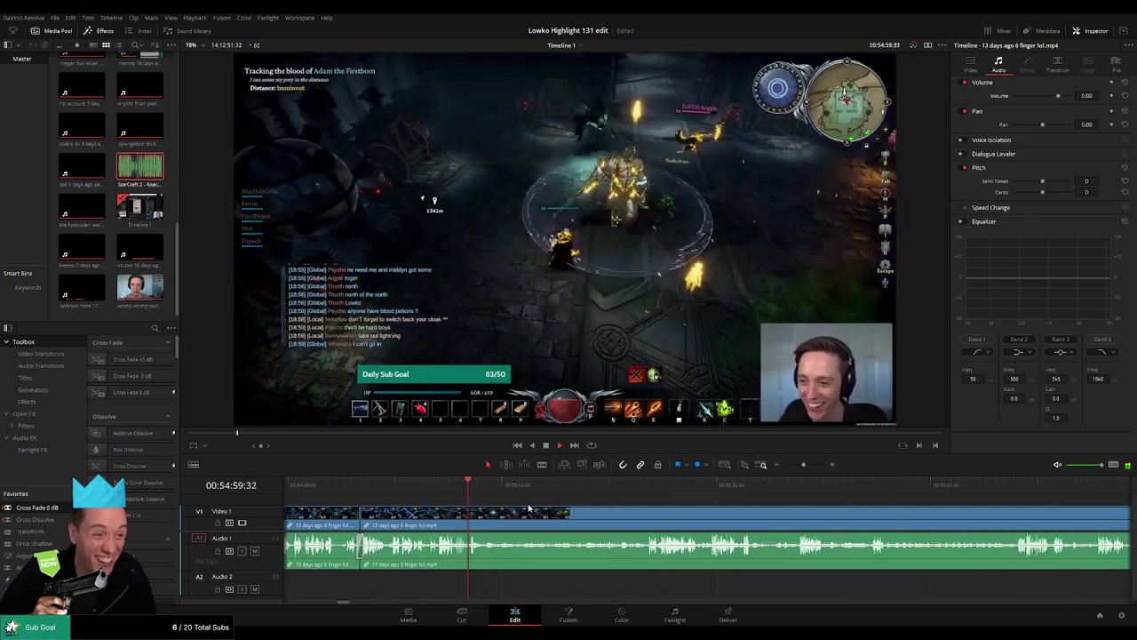
key("b")
left_click(482, 521)
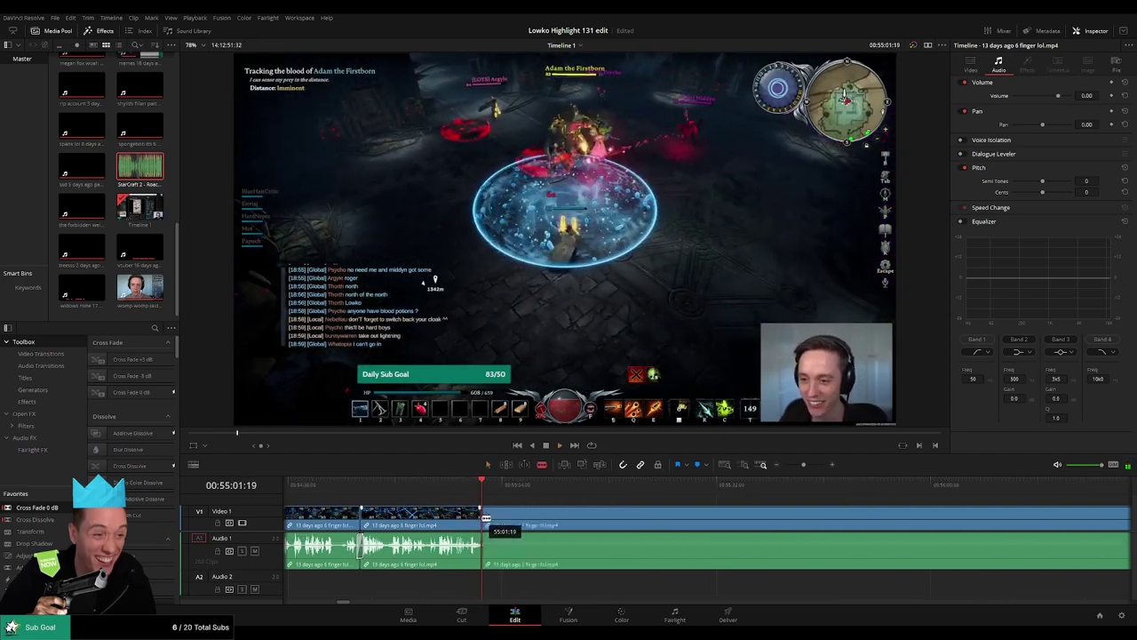
left_click(650, 490)
left_click(647, 516)
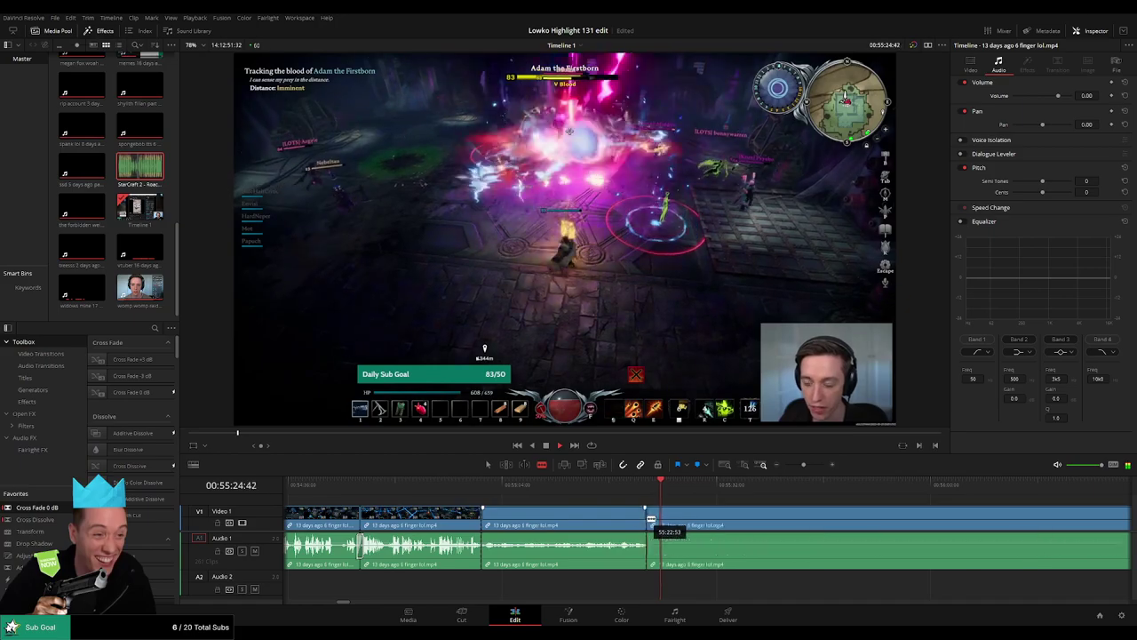
key("a")
left_click(630, 523)
key("Delete")
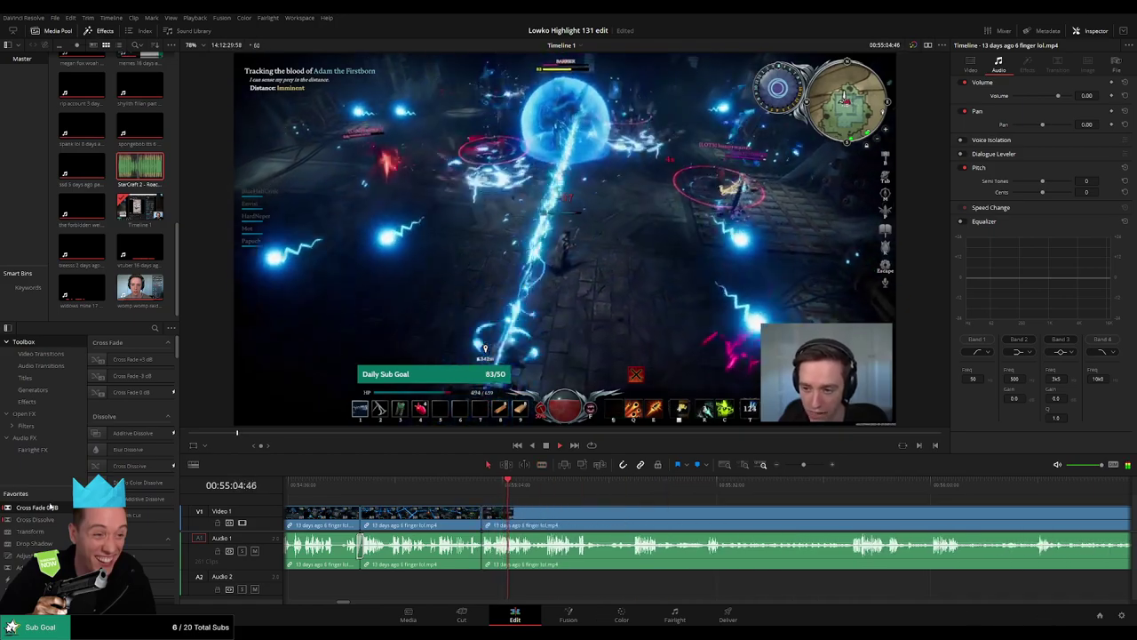
left_click_drag(487, 565, 484, 560)
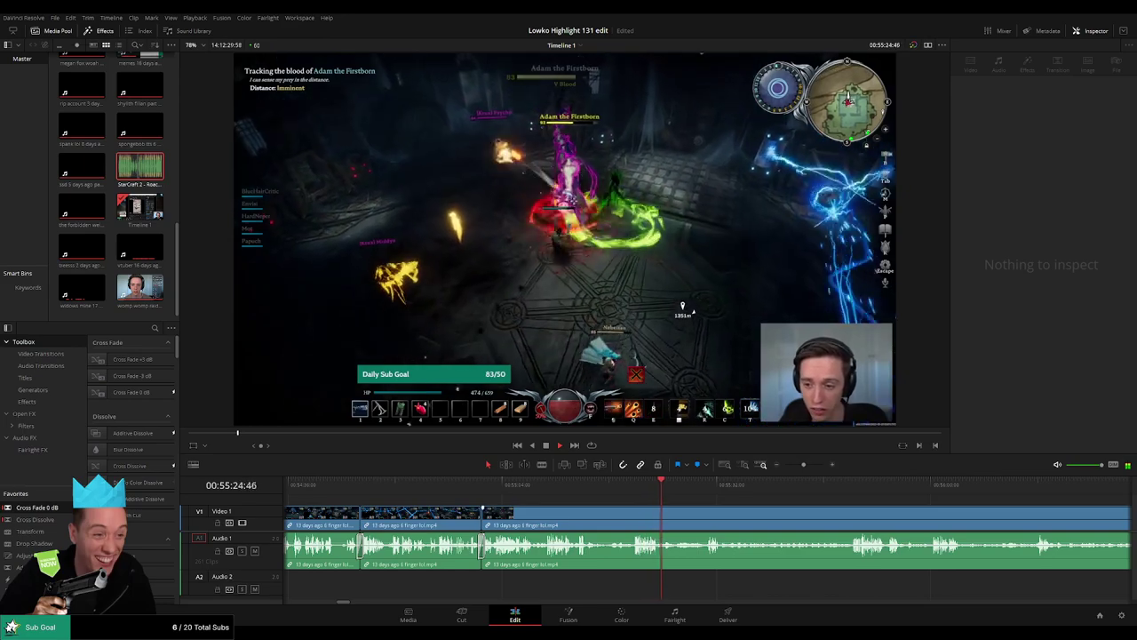
Step: Cut out the section between about 00:55:24 and 00:55:49 in the 6 finger lol clip, close the gap and cross fade the audio at the join
left_click(686, 484)
key("b")
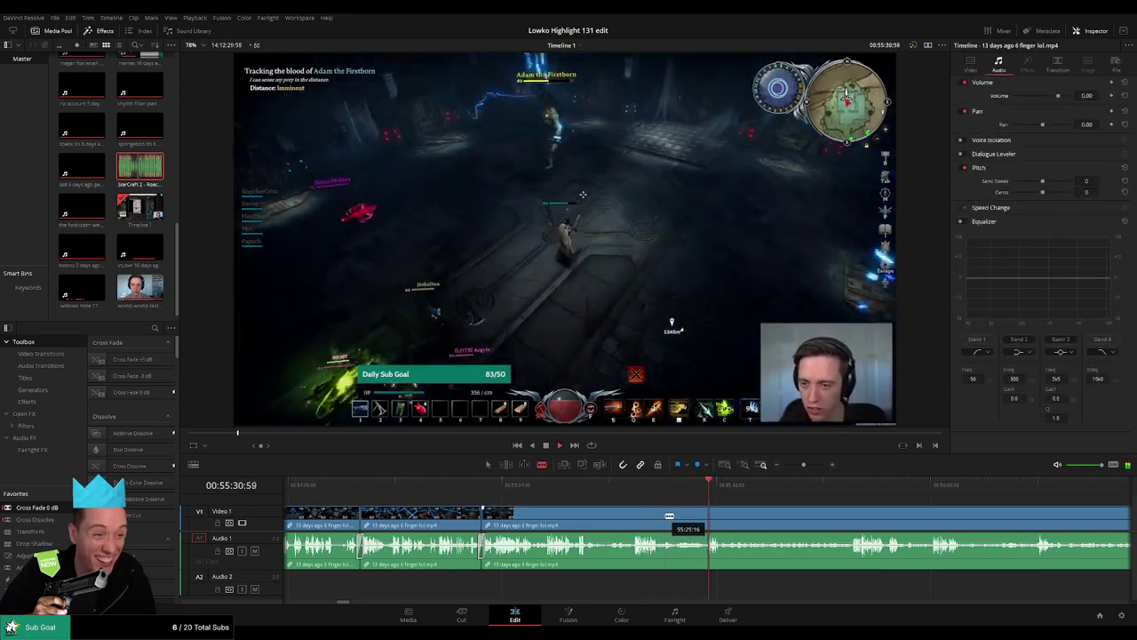
left_click(662, 514)
left_click_drag(832, 480, 847, 485)
scroll(799, 498, "right", 6)
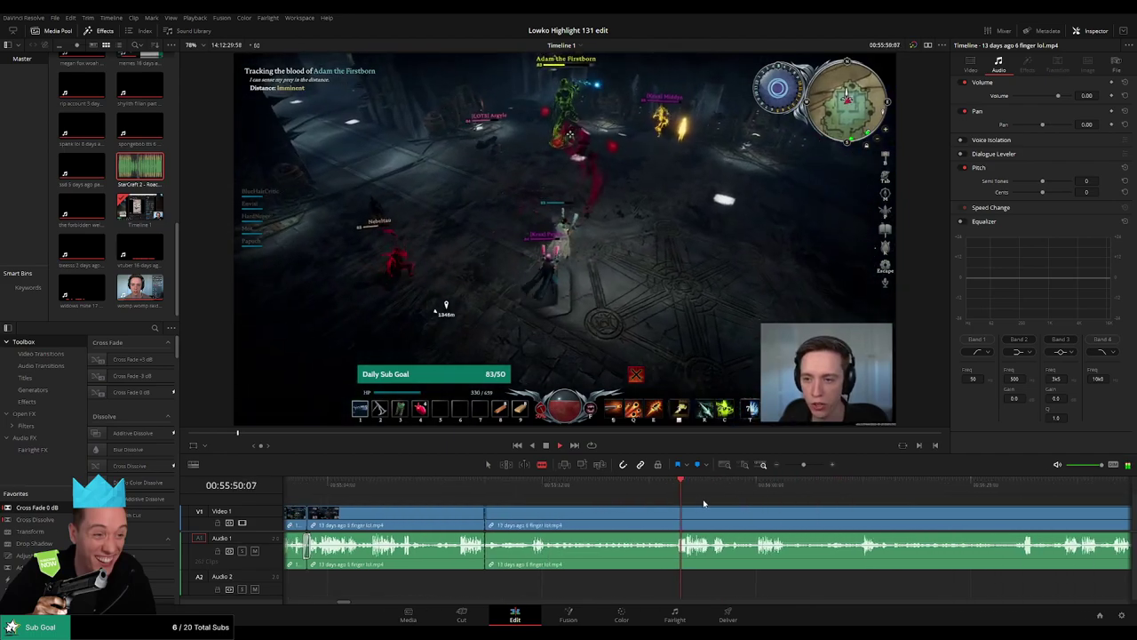
left_click(644, 514)
key("a")
left_click(620, 518)
key("Delete")
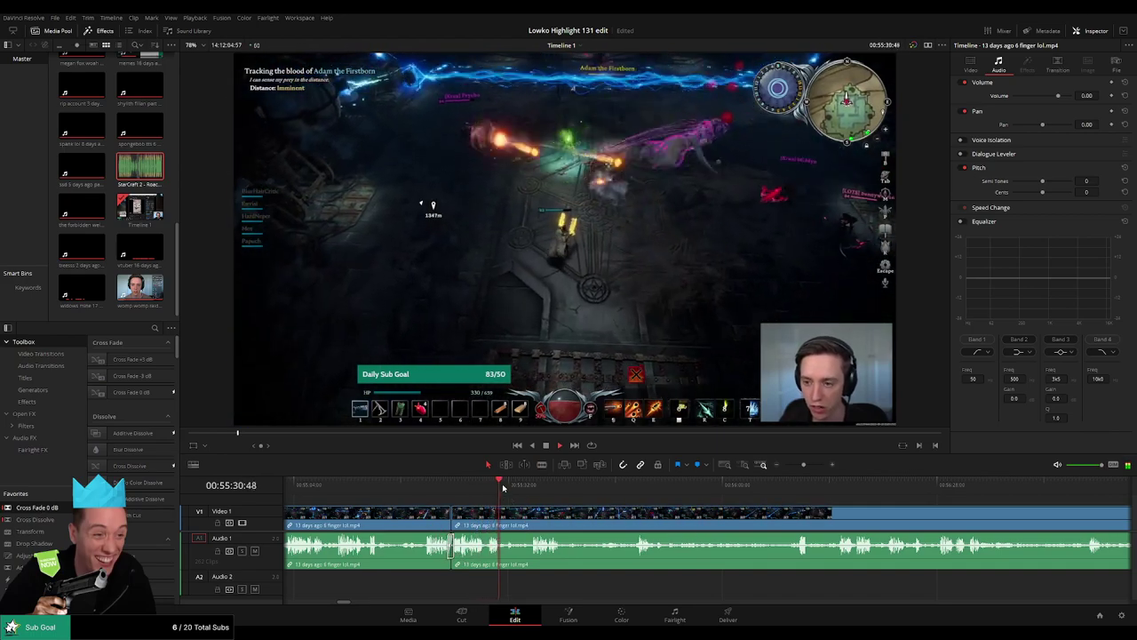
Step: Remove the short stretch between about 00:55:31 and 00:55:35 in the 6 finger lol clip, close the gap and add an audio cross fade there
left_click(528, 484)
key("b")
left_click(501, 514)
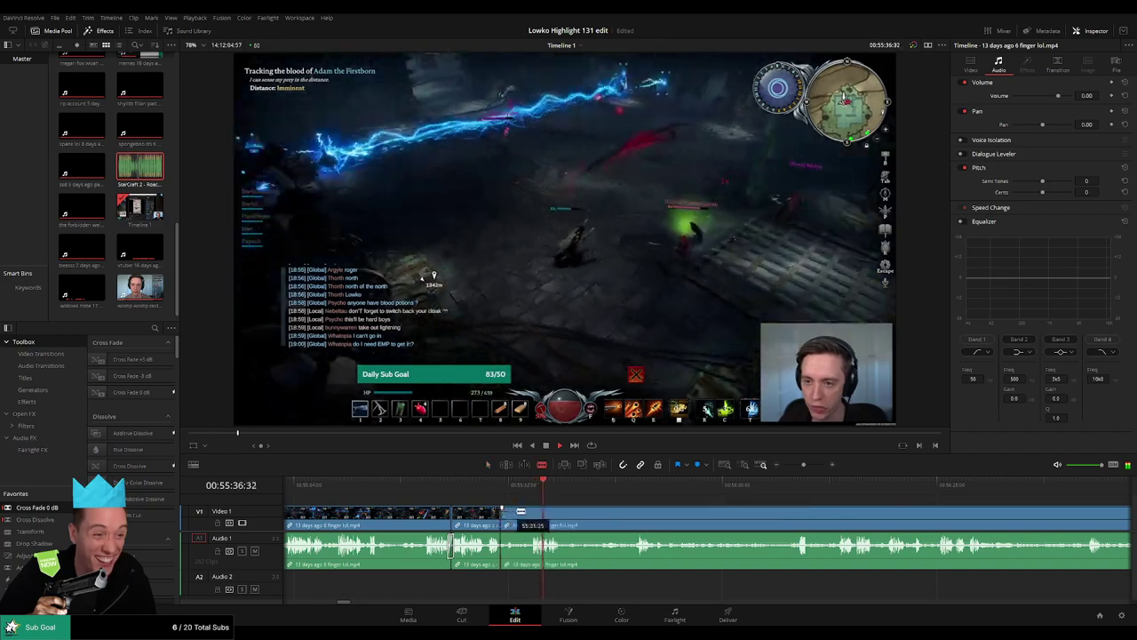
left_click(532, 513)
key("a")
left_click(520, 516)
key("Delete")
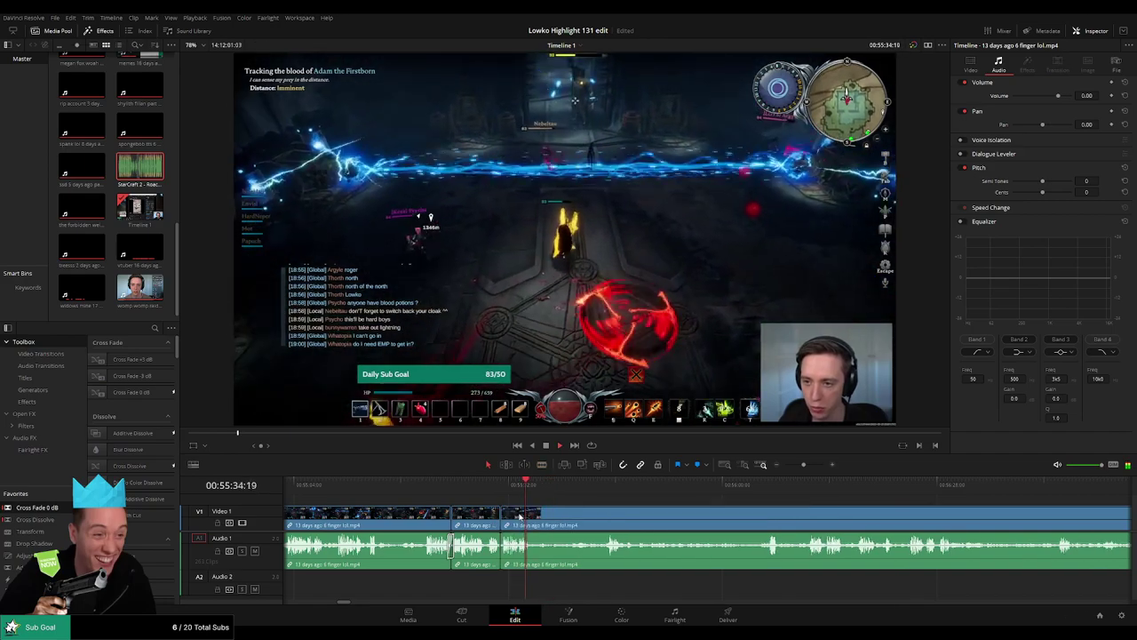
left_click_drag(389, 488, 502, 546)
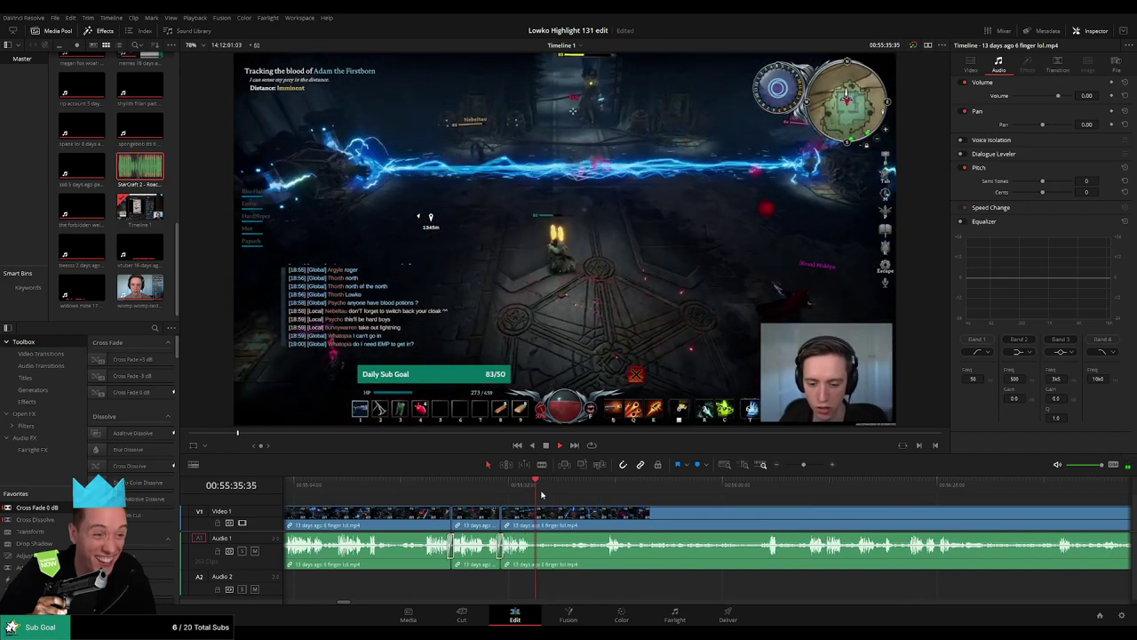
Step: Split the 6 finger lol clip at about 00:55:36 and review the gameplay following the split up to about 00:56:56
key("b")
left_click(538, 514)
left_click(605, 482)
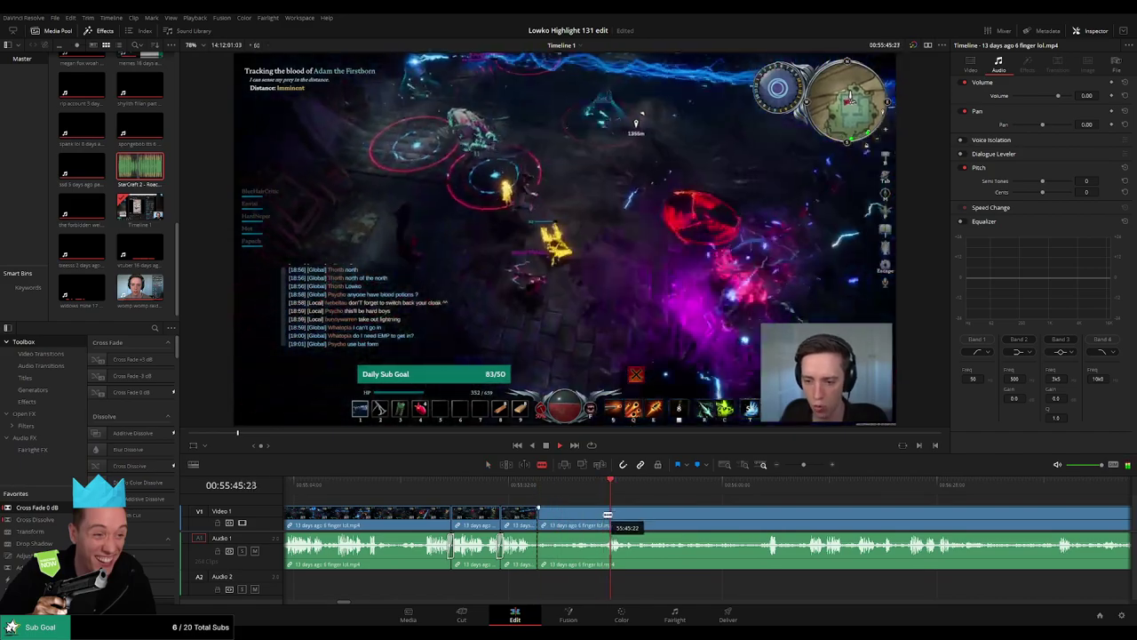
left_click(761, 484)
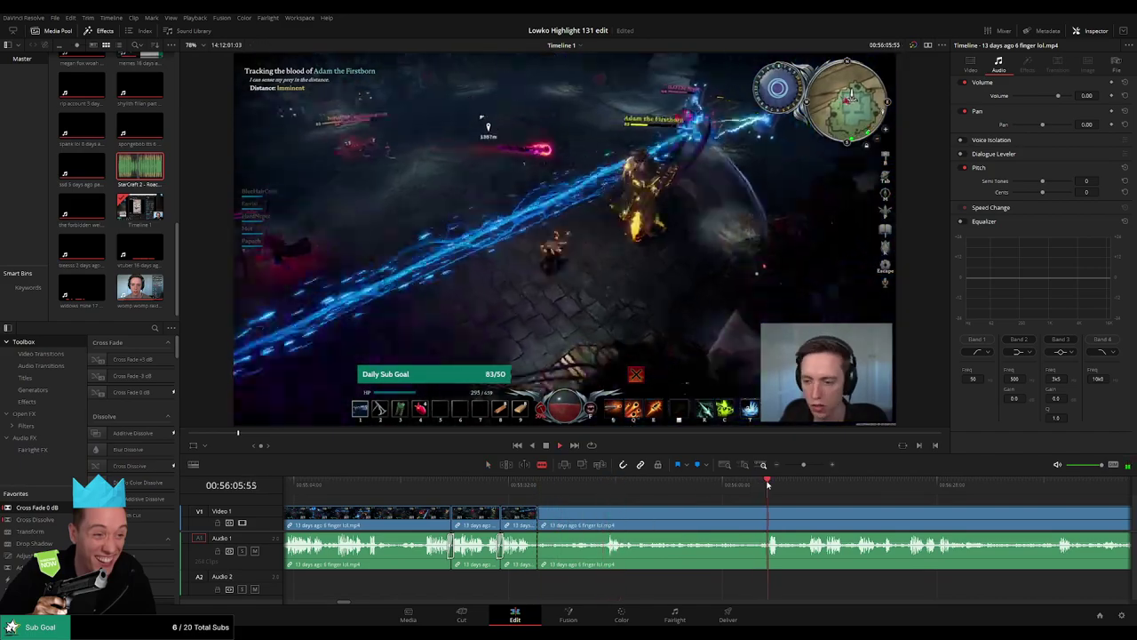
left_click(802, 484)
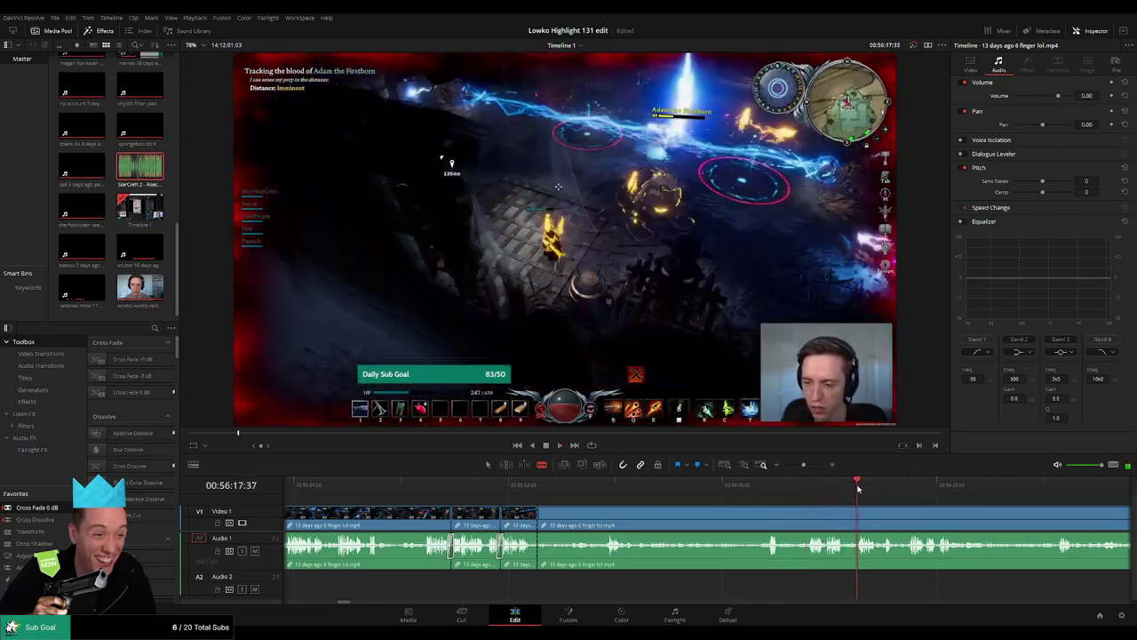
left_click_drag(925, 518, 715, 506)
left_click(676, 485)
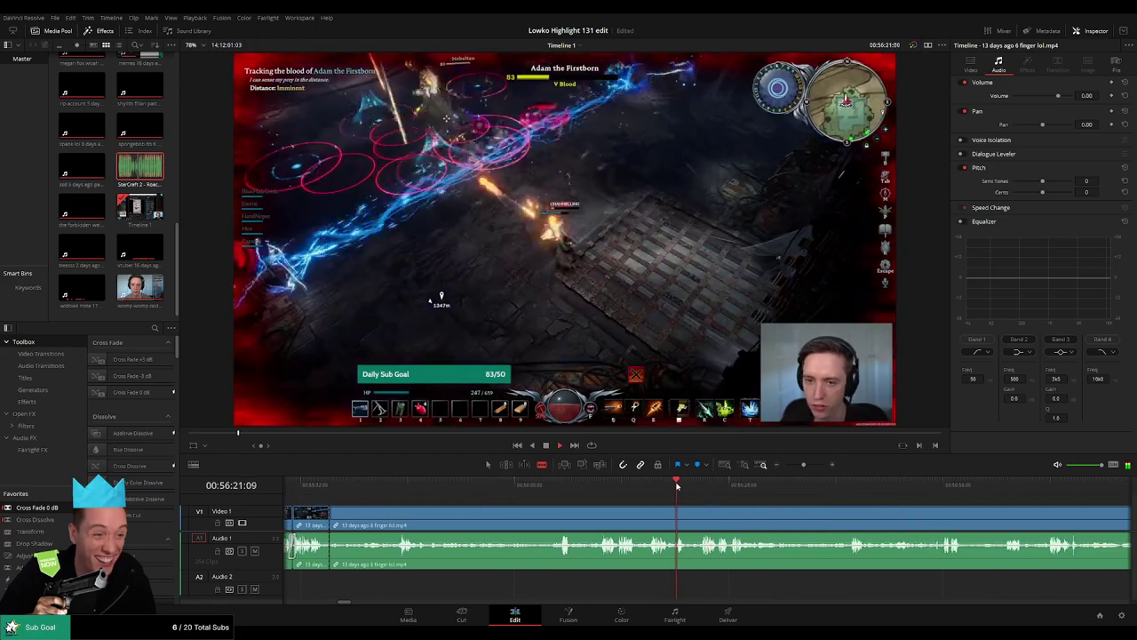
left_click(711, 484)
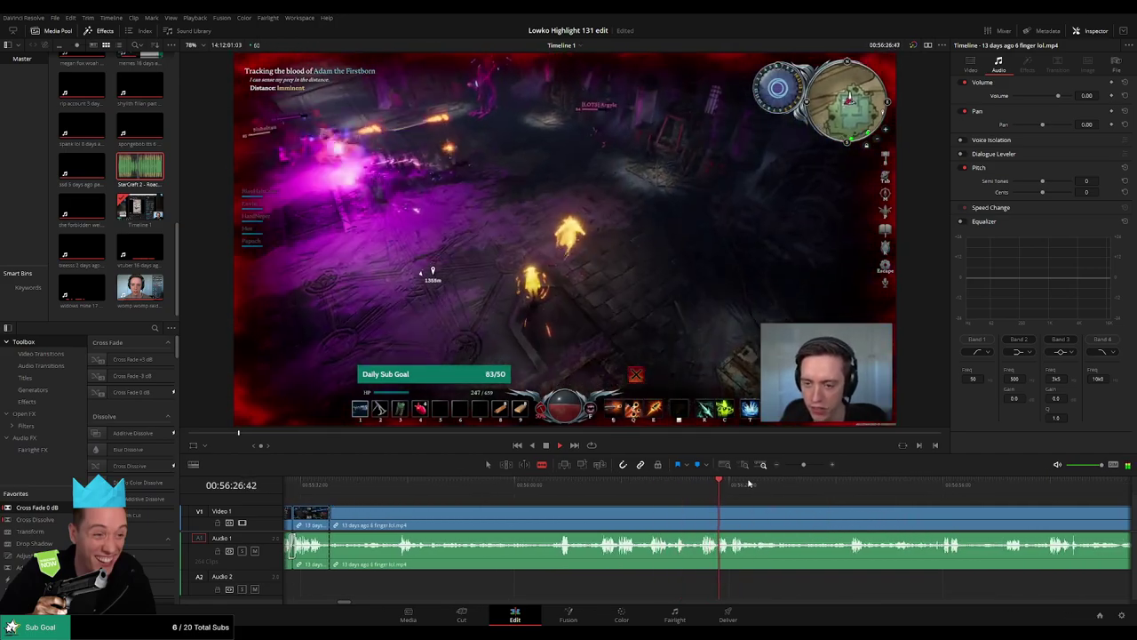
left_click(842, 485)
left_click(854, 486)
left_click(947, 485)
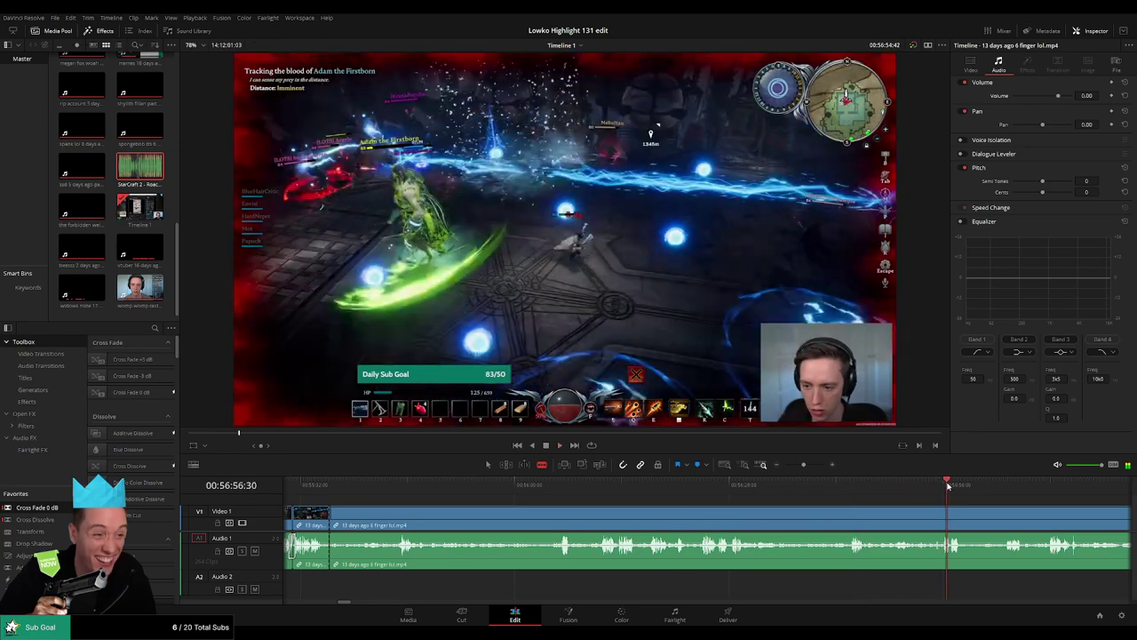
Step: Skim the rest of the 6 finger lol clip to about 01:06:34, and remove everything after the split so the next clip closes up
left_click_drag(803, 464, 795, 469)
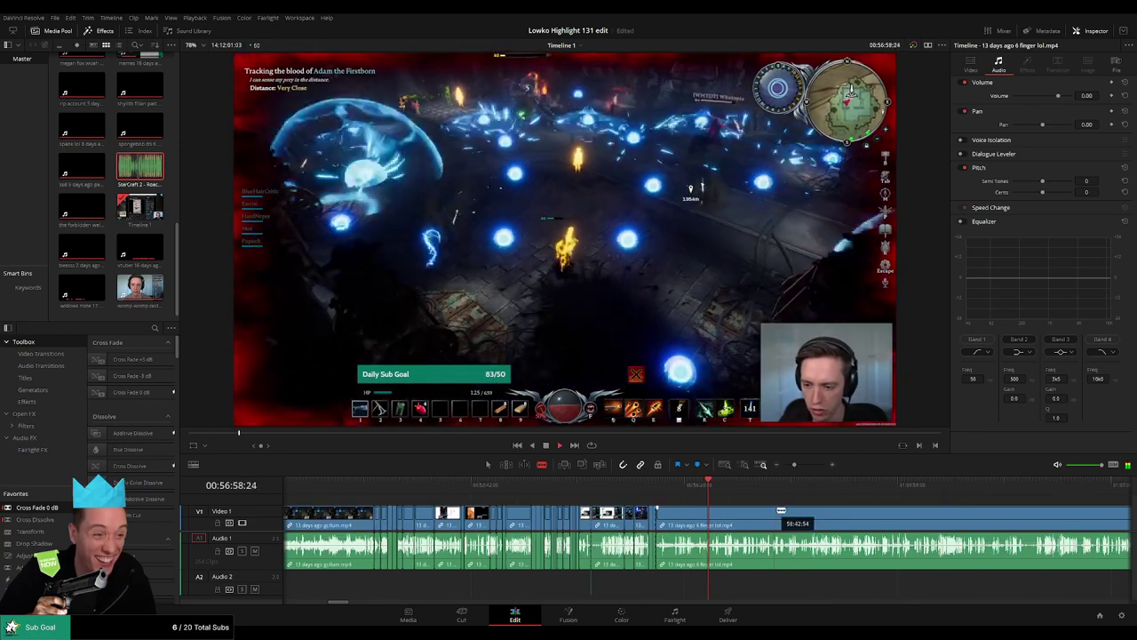
left_click(749, 486)
left_click(838, 487)
scroll(865, 495, "right", 4)
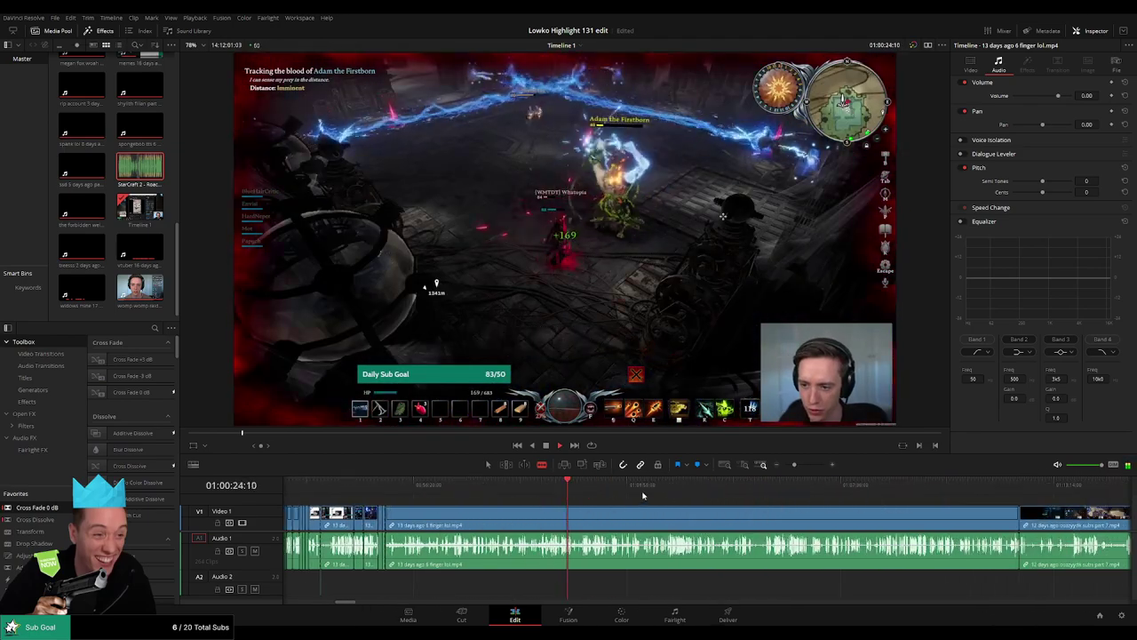
left_click(612, 486)
left_click(672, 485)
left_click(715, 485)
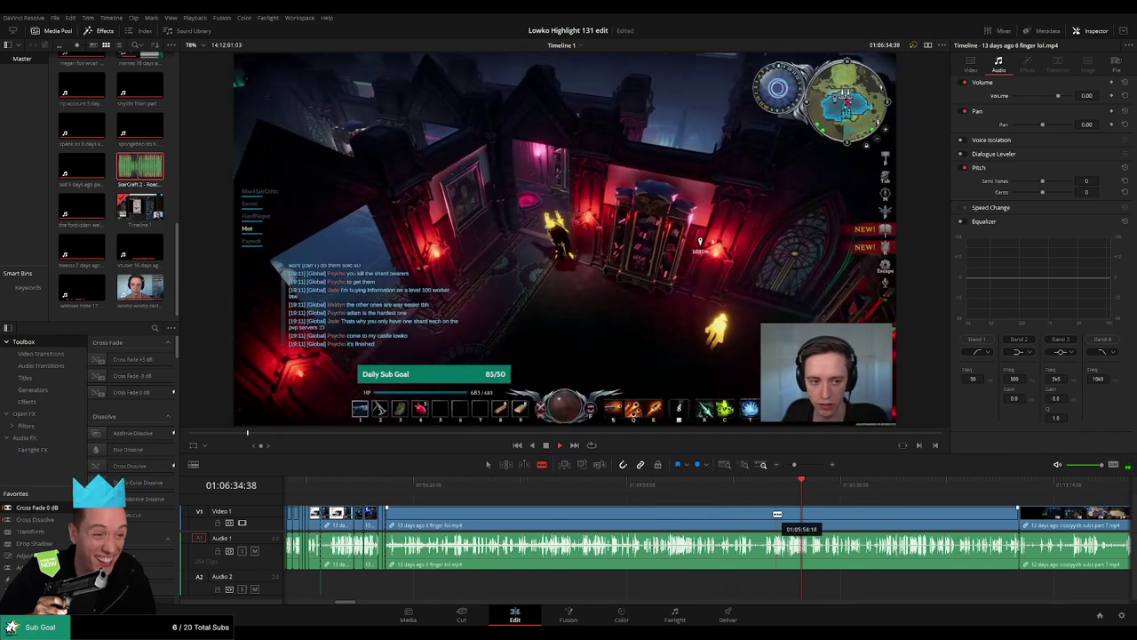
key("a")
left_click(775, 517)
key("Delete")
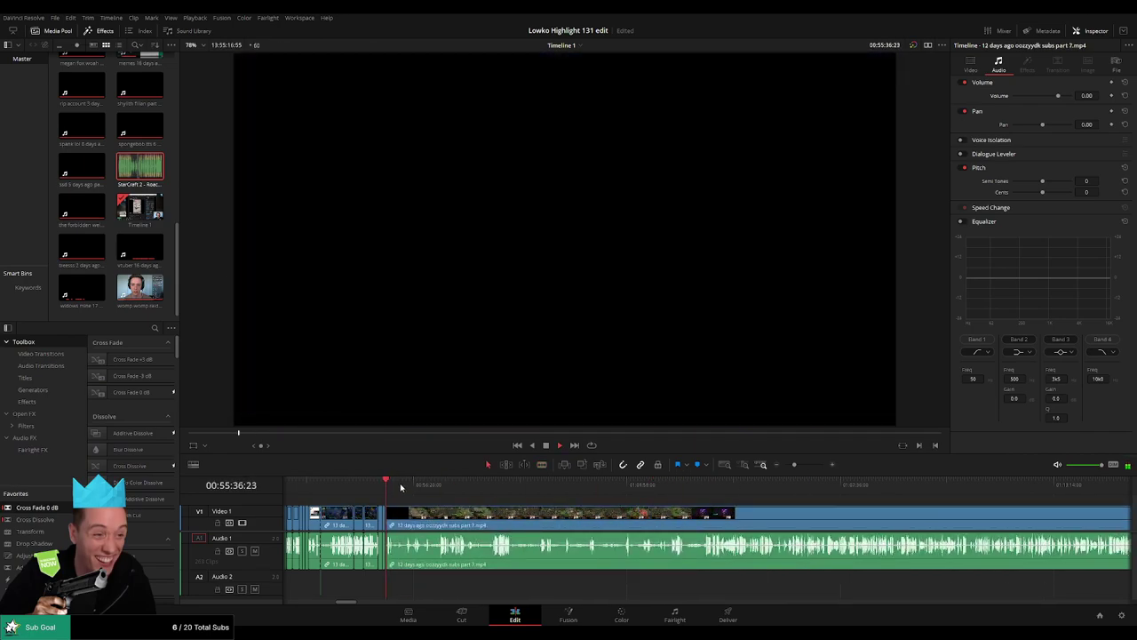
Step: Skim the subs part 7 clip between about 01:01:27 and 01:06:56 to locate where the gifted subs moment begins
left_click(502, 485)
left_click(608, 485)
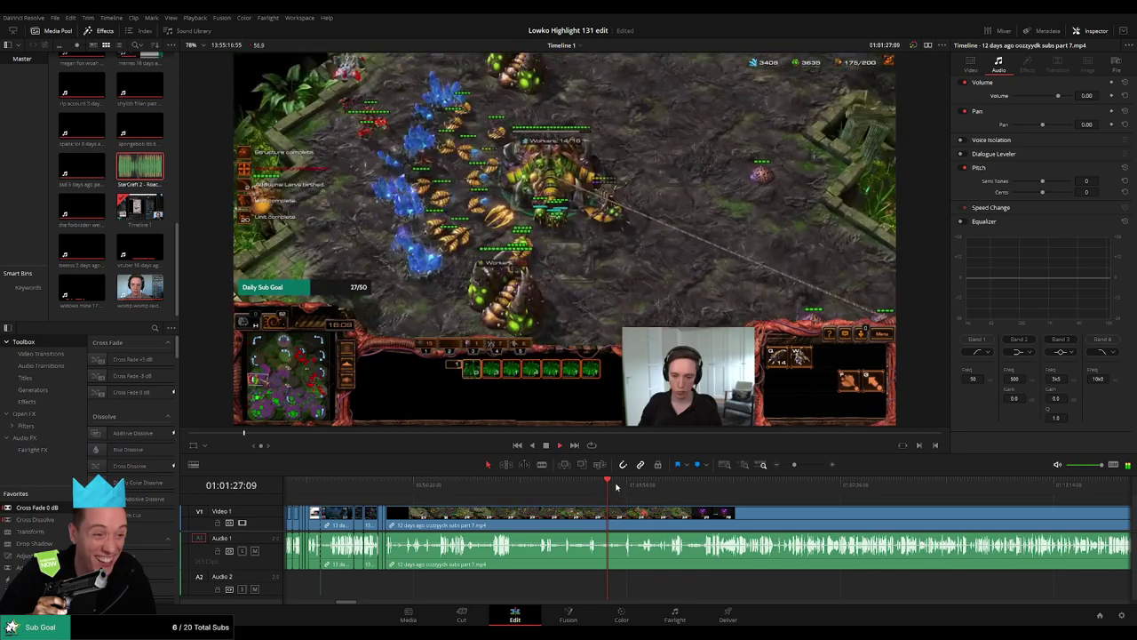
left_click(719, 485)
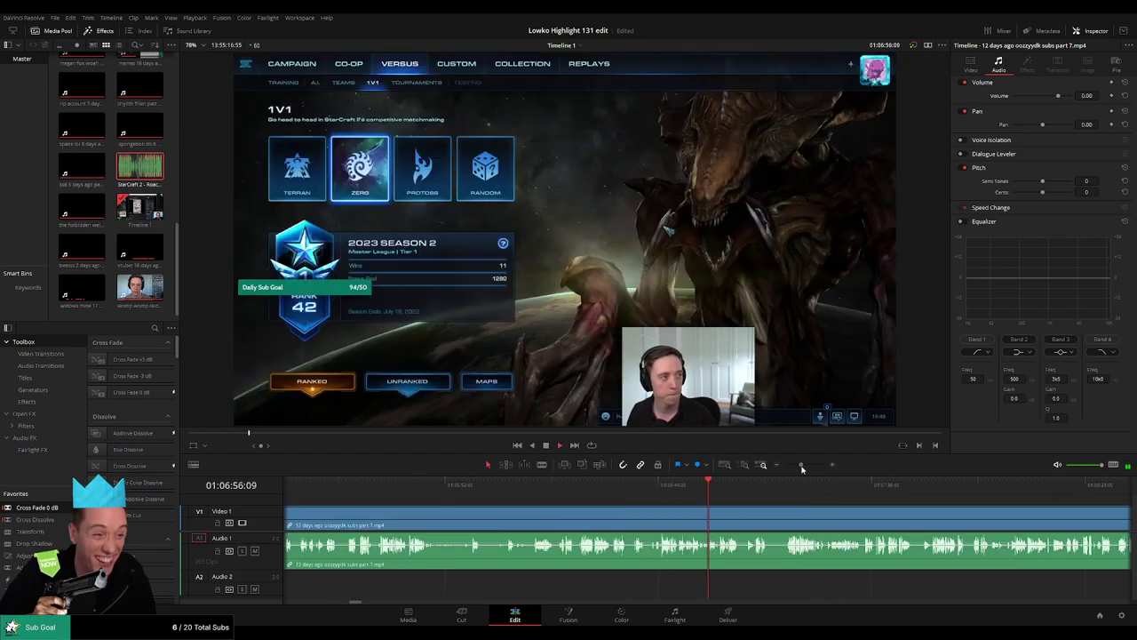
left_click(437, 484)
left_click(376, 484)
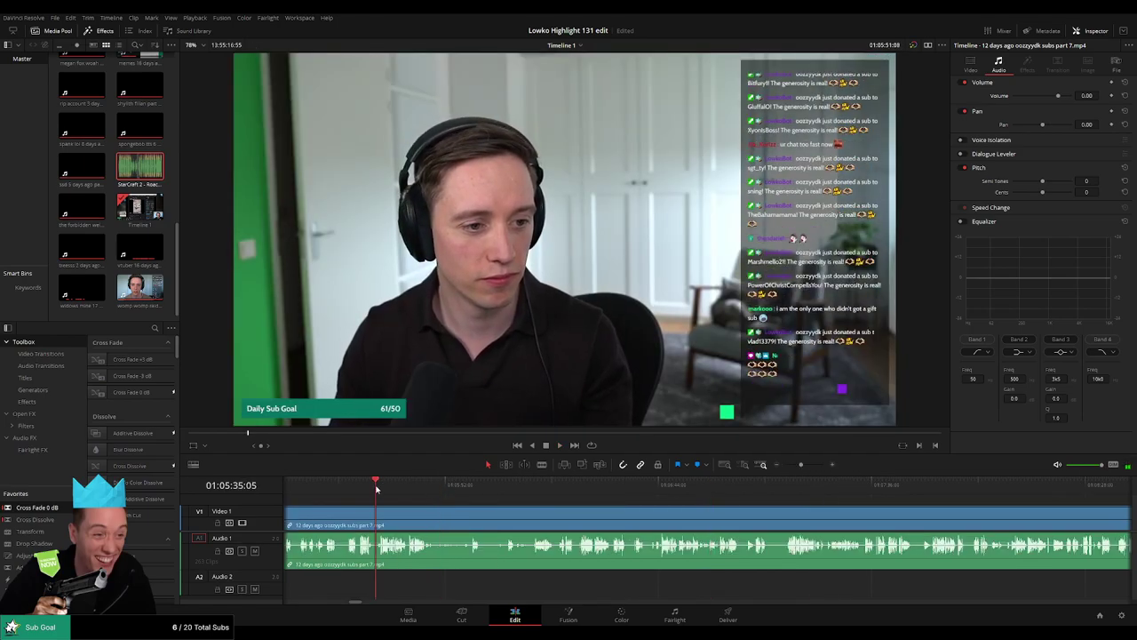
left_click(561, 486)
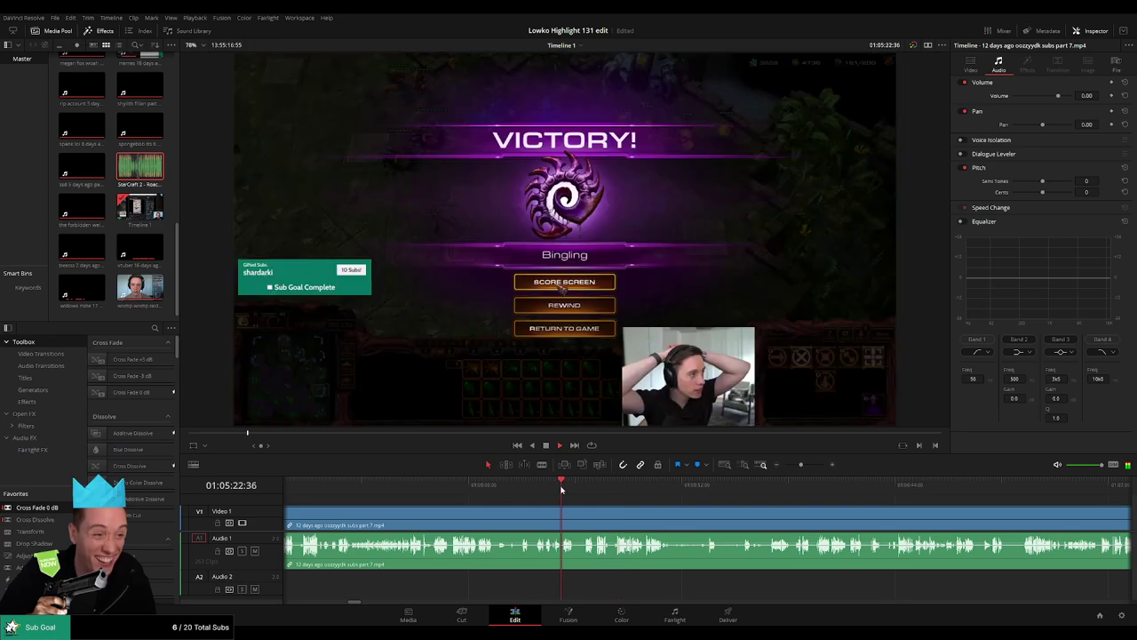
left_click(539, 487)
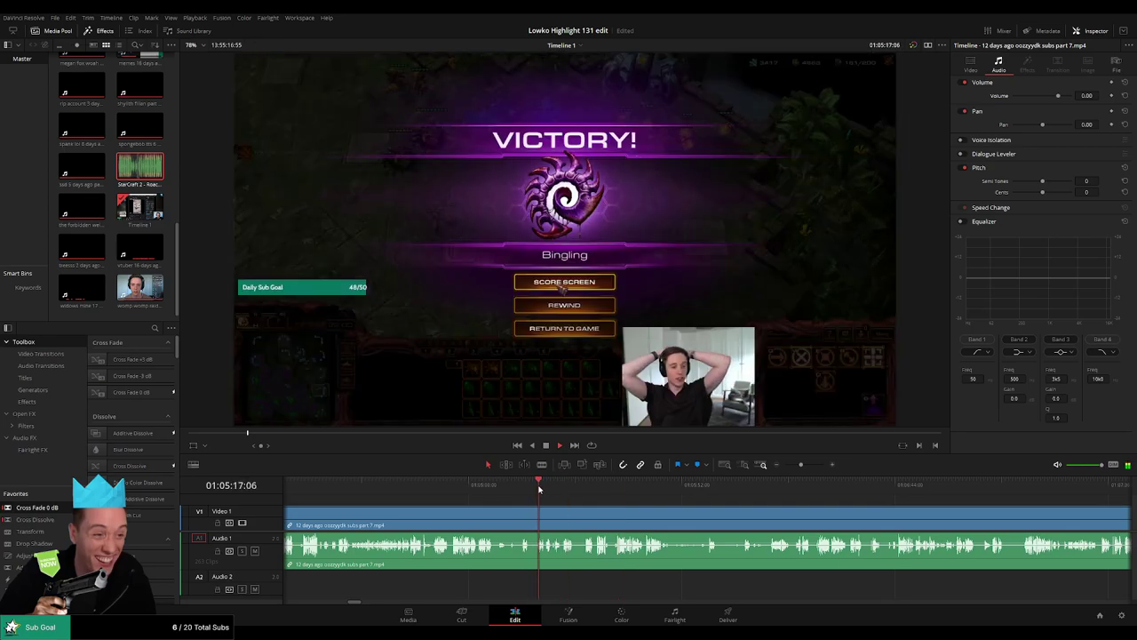
left_click(528, 487)
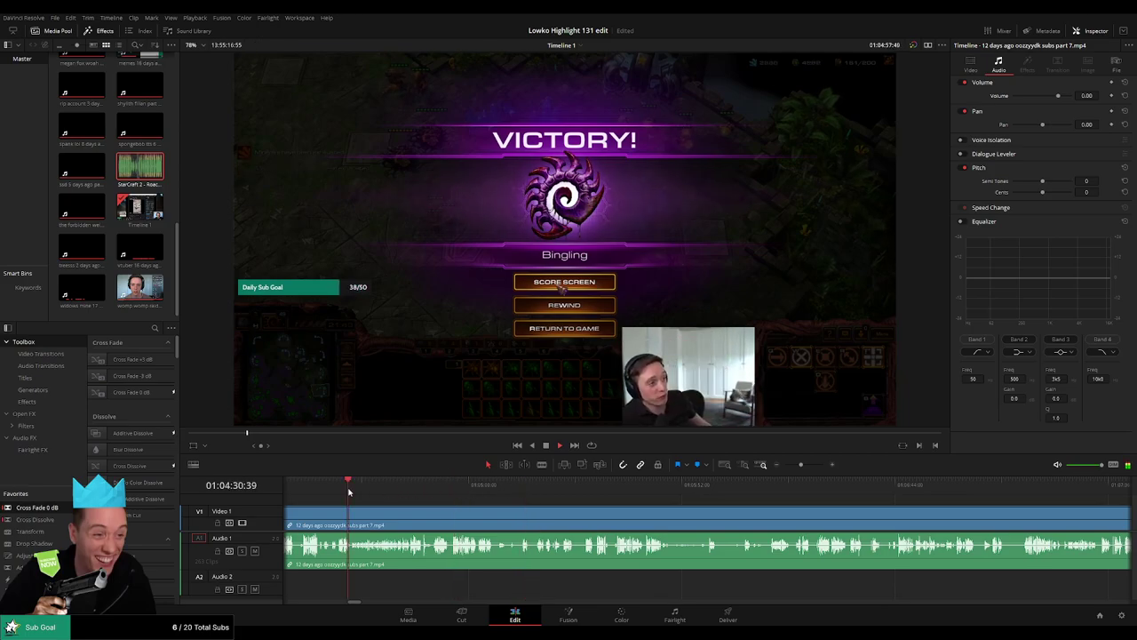
Step: Check the victory screen footage between about 01:04:03 and 01:04:45, and remove everything in the subs part 7 clip before about 01:03:07
left_click_drag(807, 466, 803, 467)
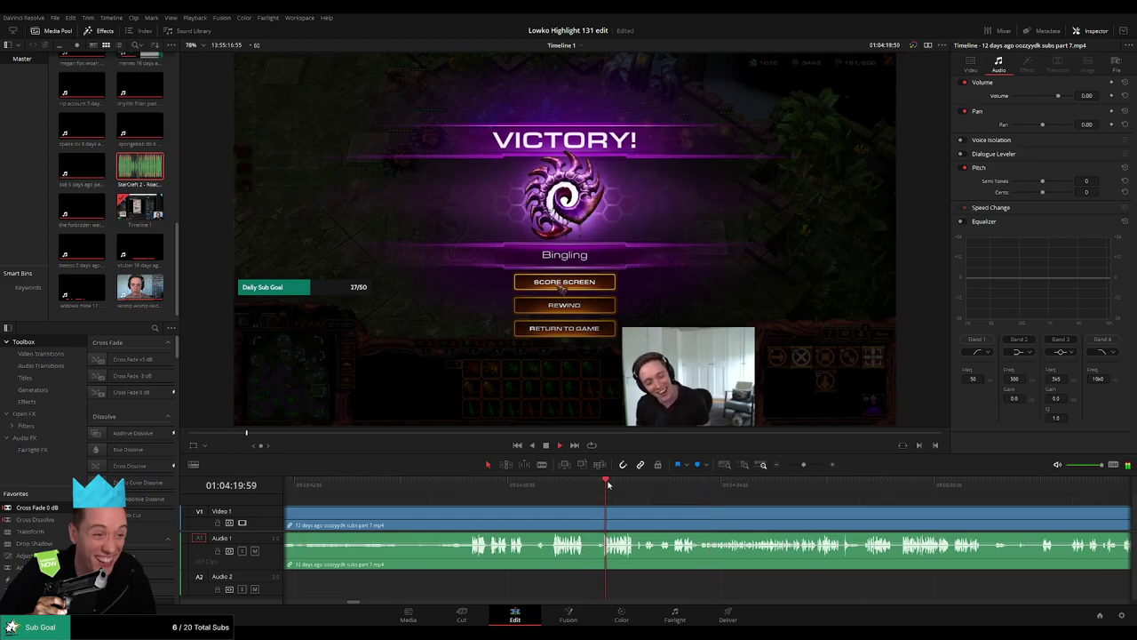
scroll(596, 520, "right", 4)
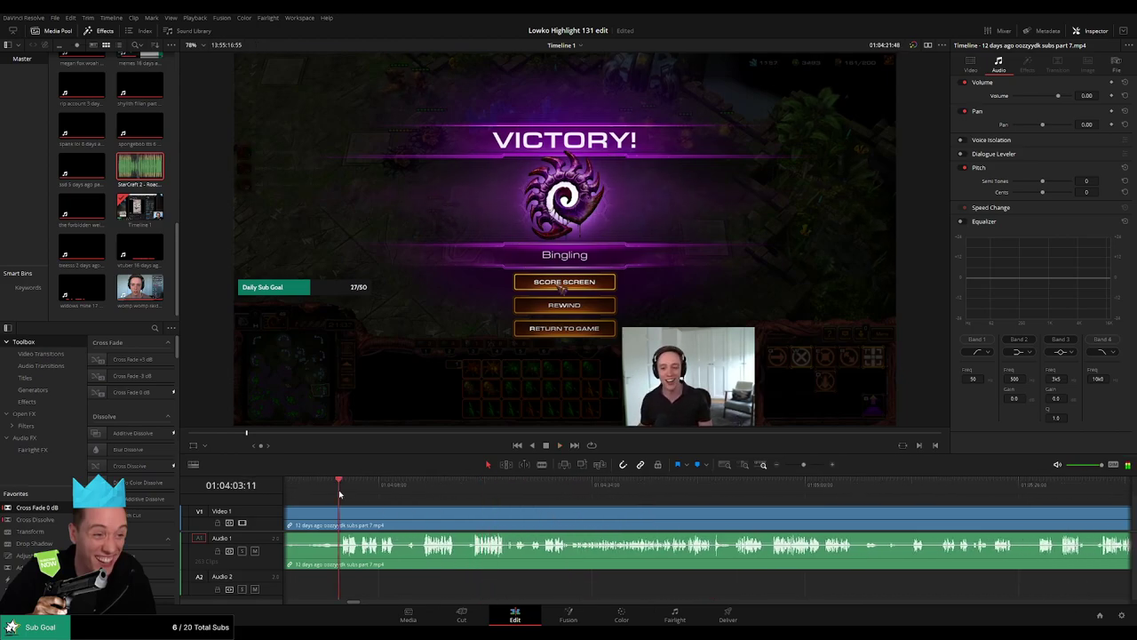
left_click(421, 487)
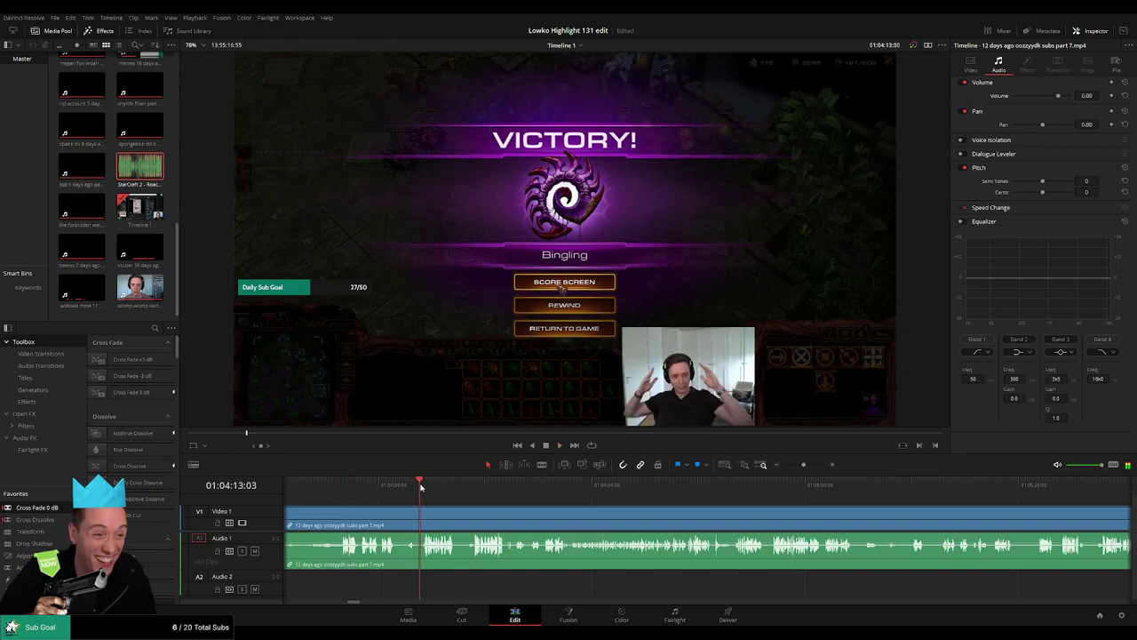
left_click(537, 487)
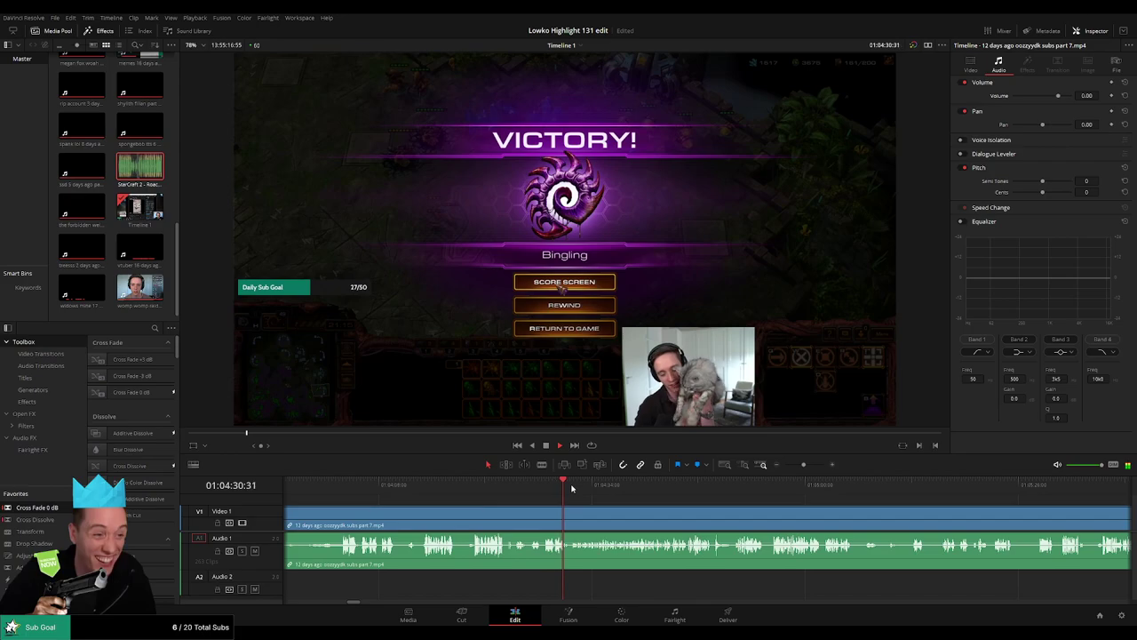
left_click(578, 487)
left_click(645, 487)
left_click(677, 487)
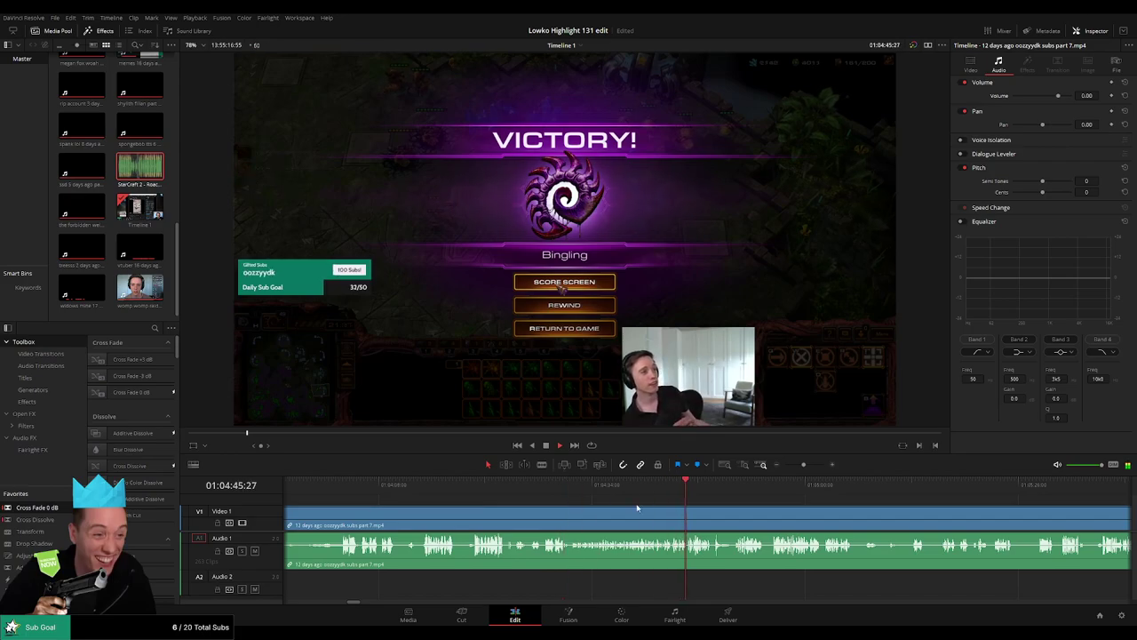
left_click_drag(803, 466, 800, 465)
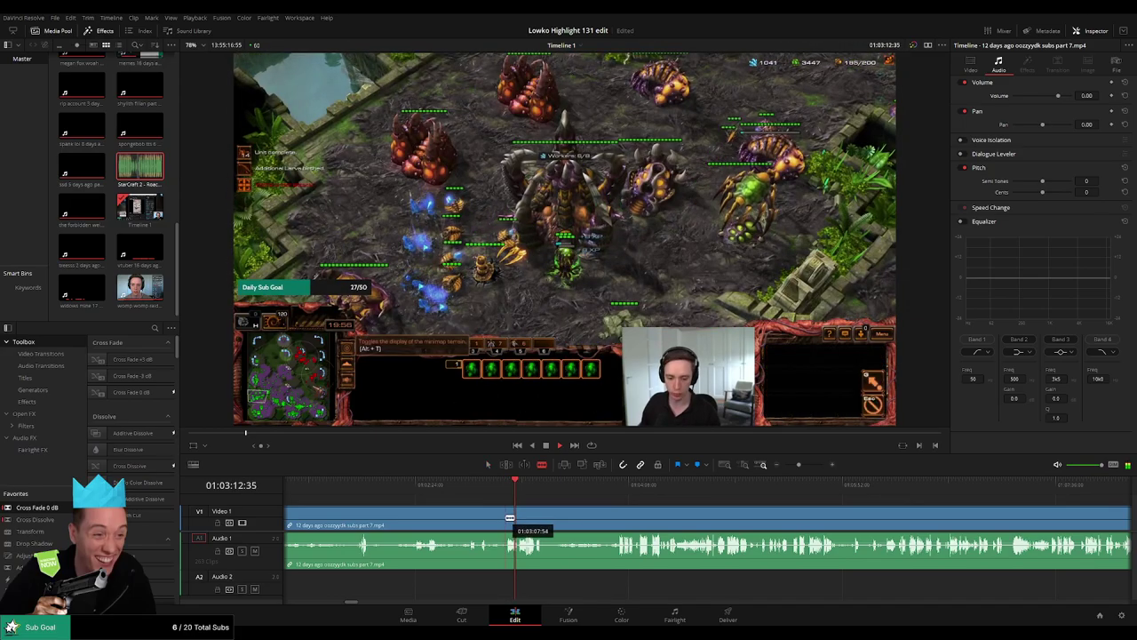
key("Up")
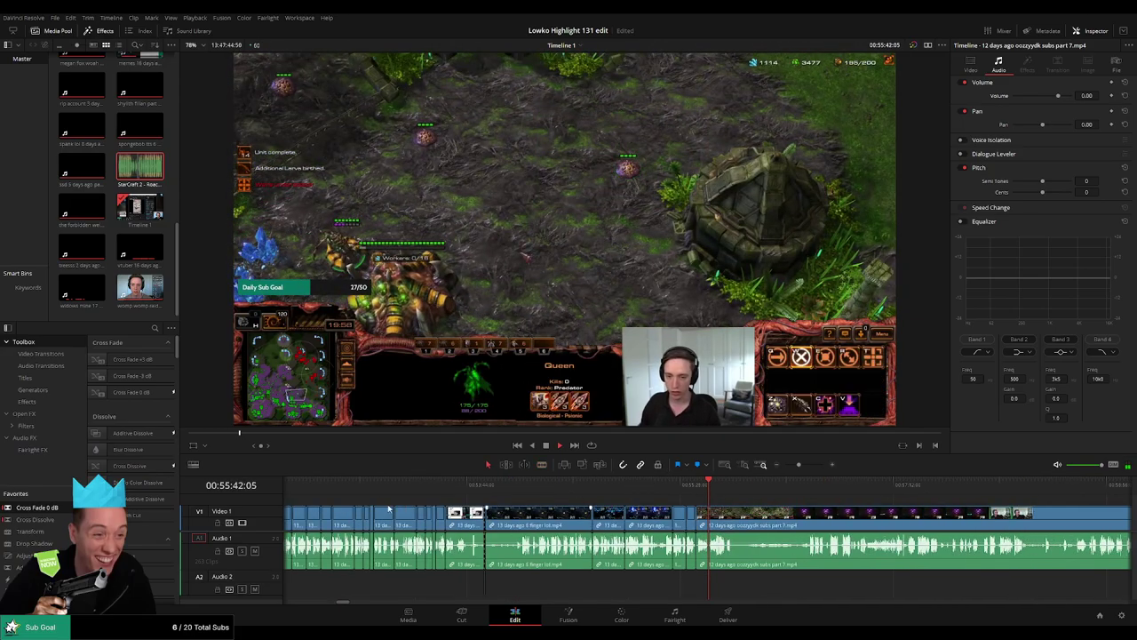
Step: Cut the section between about 00:57:37 and 00:57:41 out of the victory screen footage in the subs part 7 clip, closing the gap
scroll(384, 524, "right", 3)
left_click(596, 489)
left_click(619, 490)
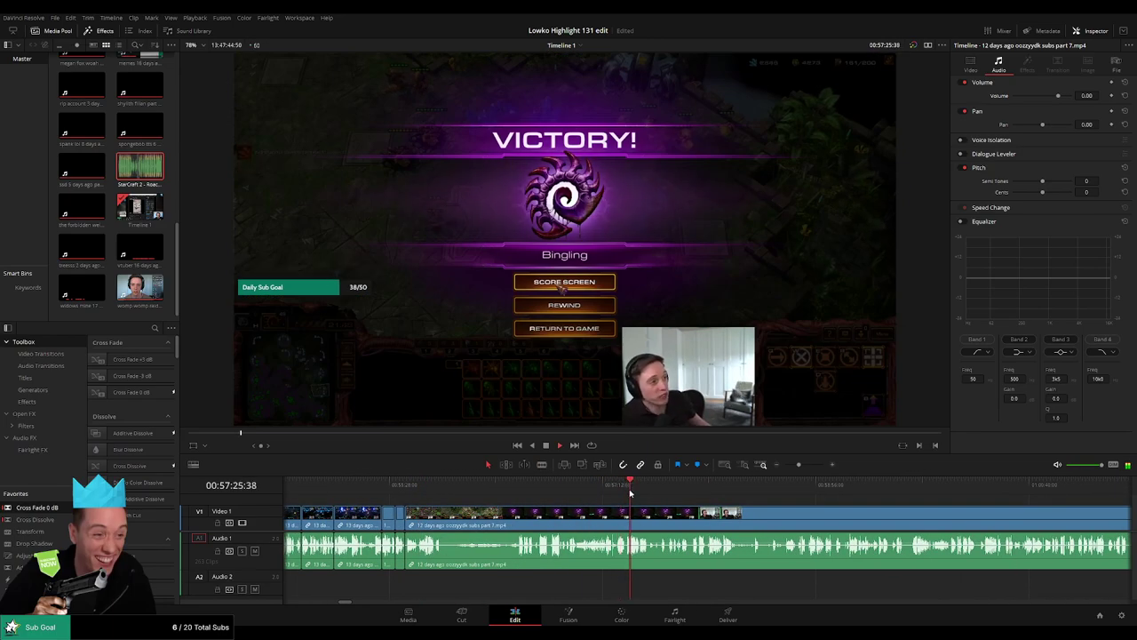
left_click(808, 465)
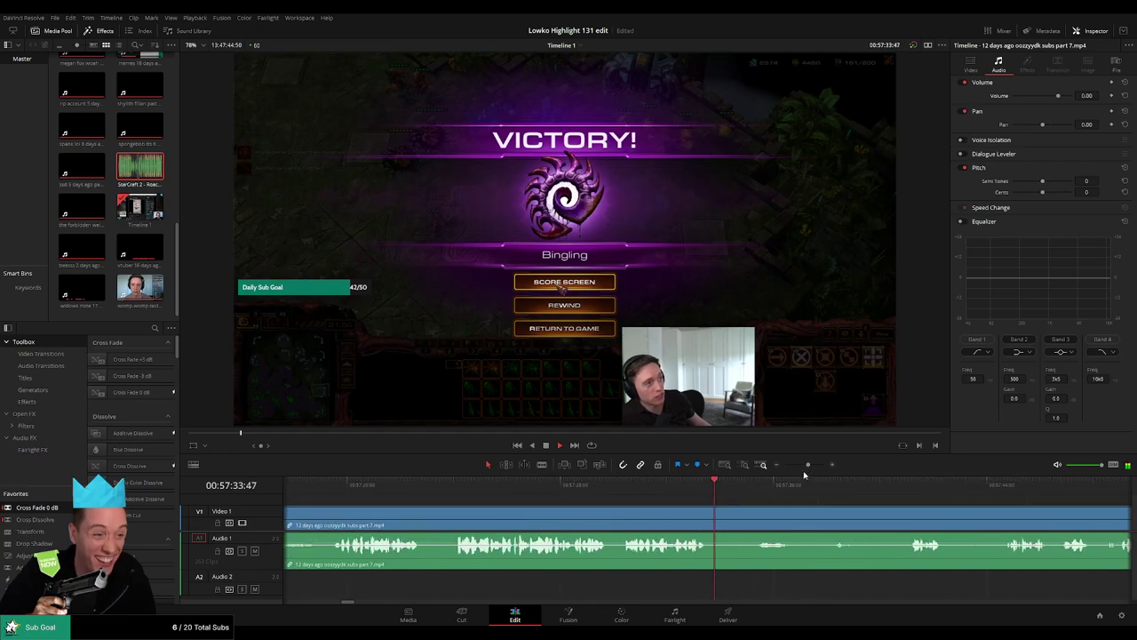
left_click_drag(749, 519, 475, 518)
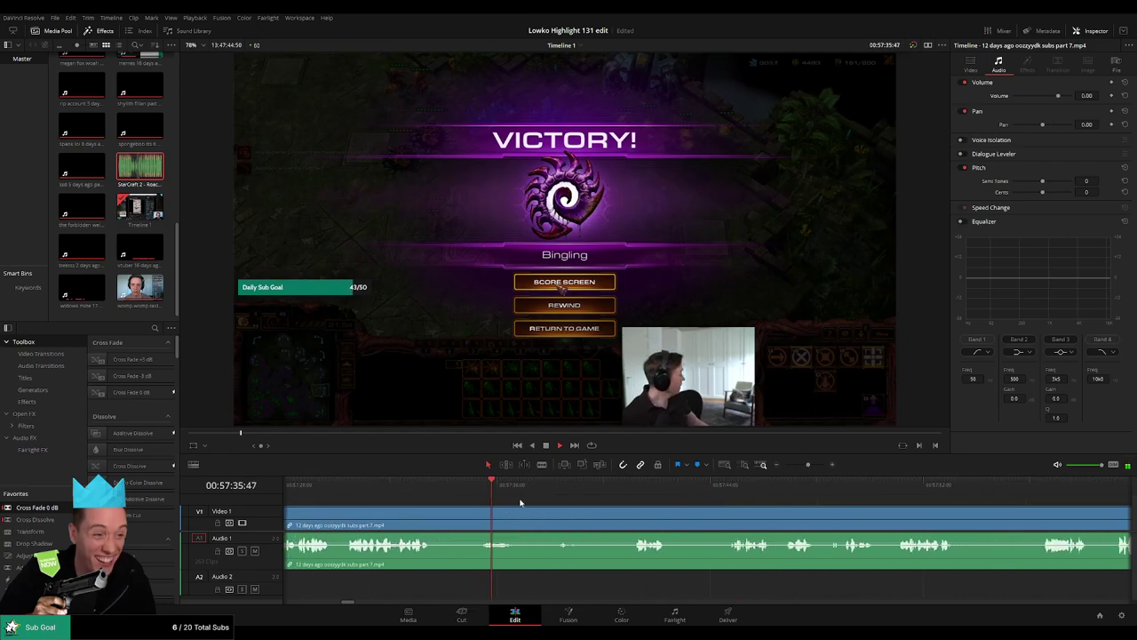
key("b")
left_click(536, 518)
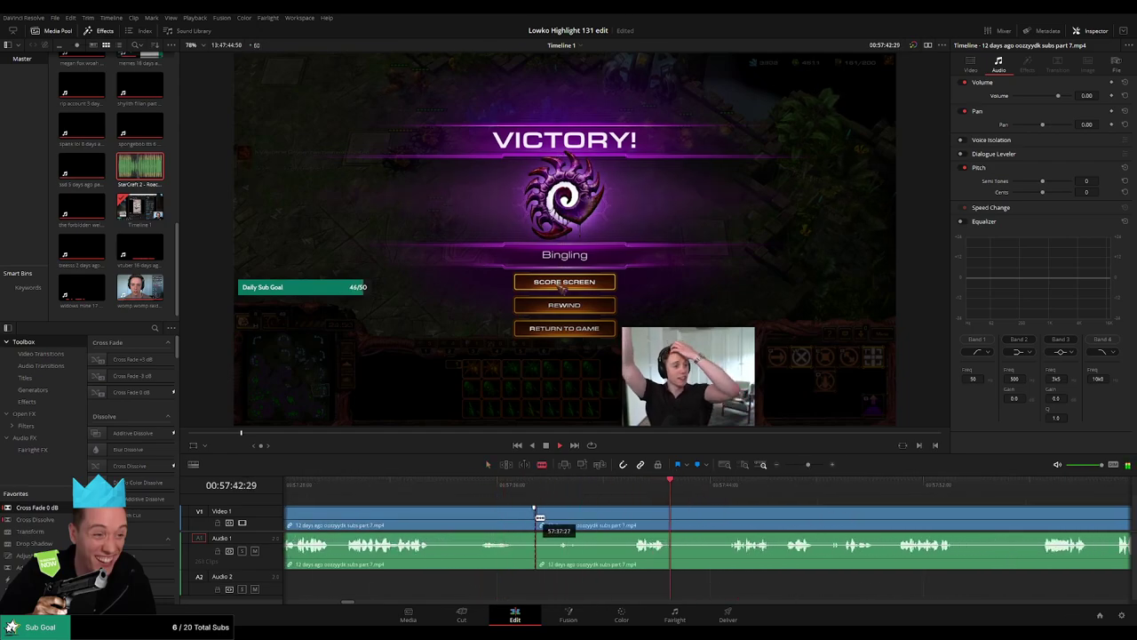
left_click(637, 514)
key("a")
left_click(620, 518)
key("BackSpace")
left_click(619, 518)
key("BackSpace")
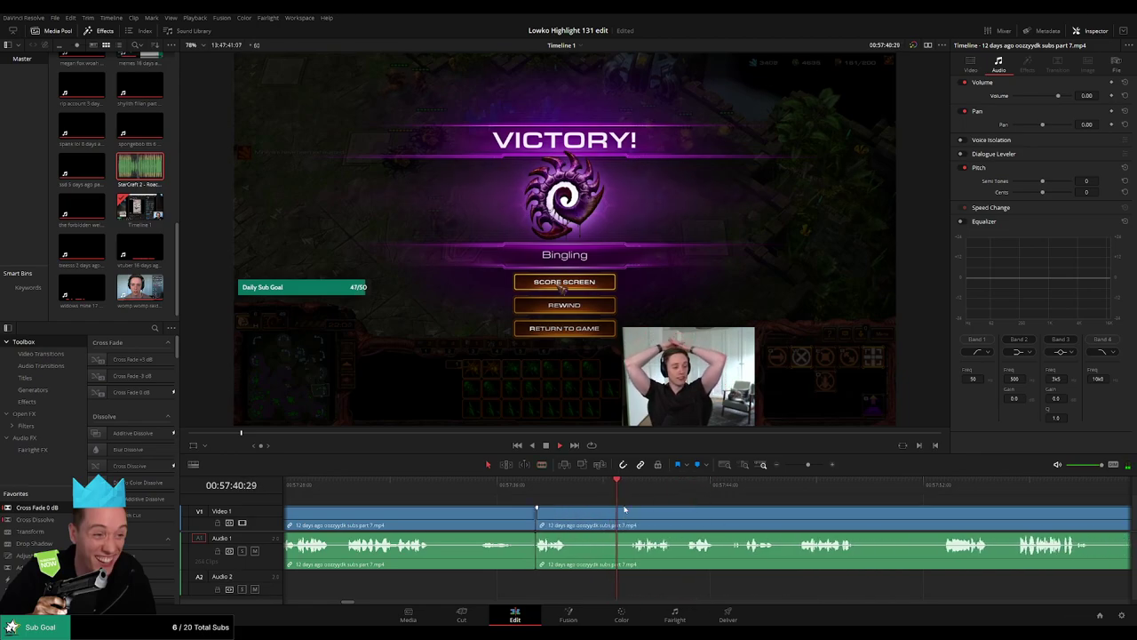
Step: Remove the pause between about 00:57:39 and 00:57:41 in the victory screen footage, closing the gap
key("b")
left_click(573, 518)
left_click(628, 513)
key("a")
left_click(615, 518)
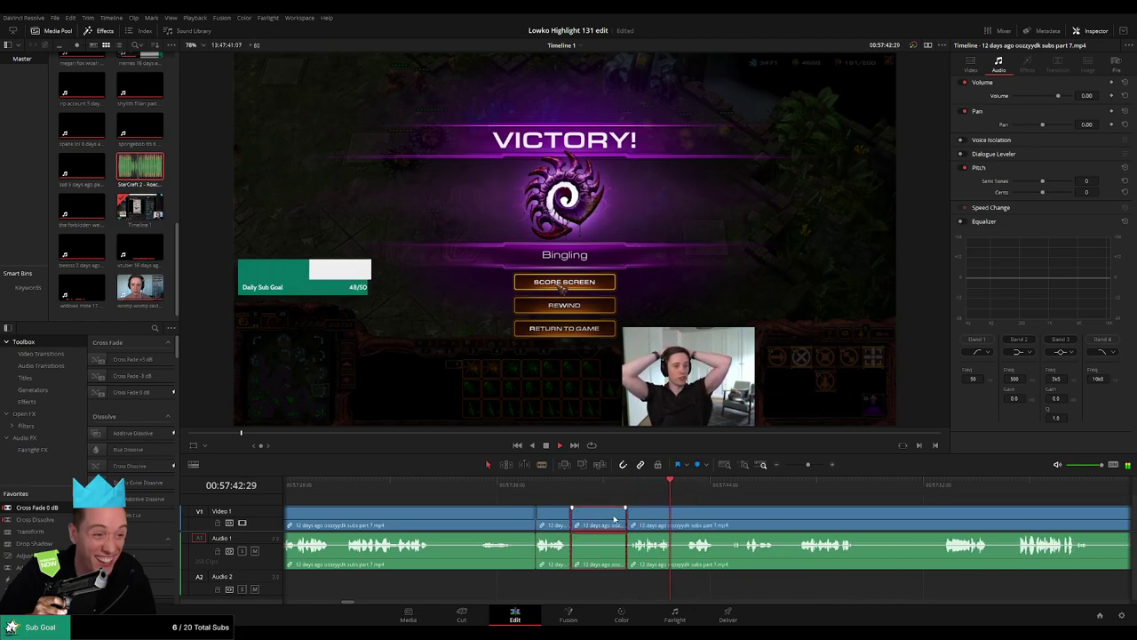
key("Delete")
Step: Remove the subs part 7 section between about 00:58:11 and 00:58:20, and smooth the join with an audio cross fade
mouse_move(808, 465)
left_mouse_down()
mouse_move(780, 472)
mouse_move(799, 464)
left_mouse_up()
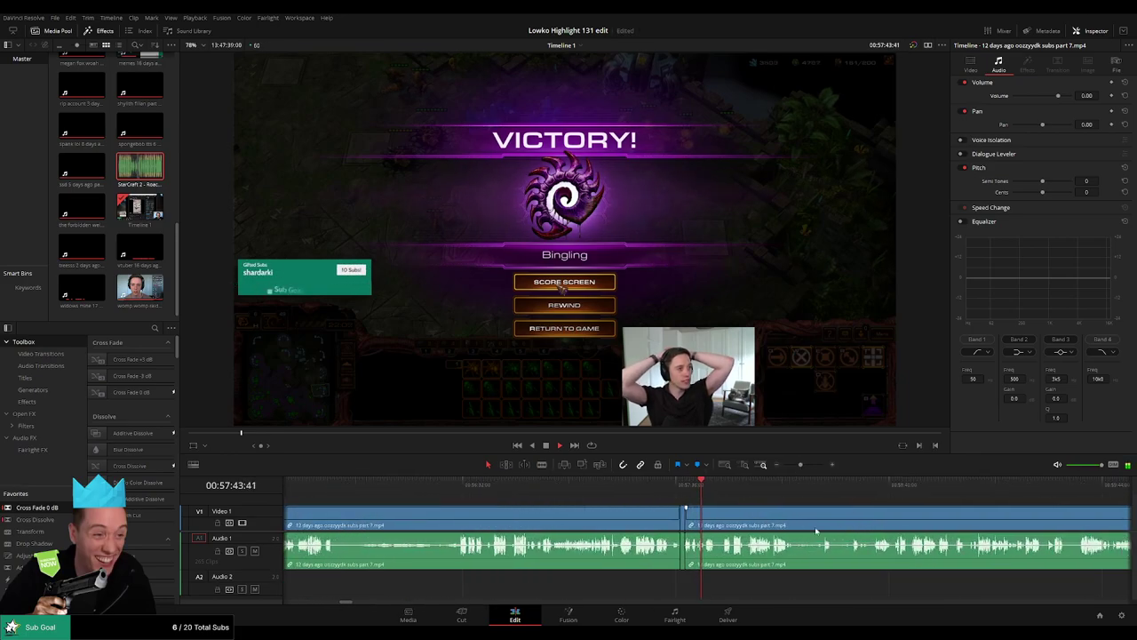
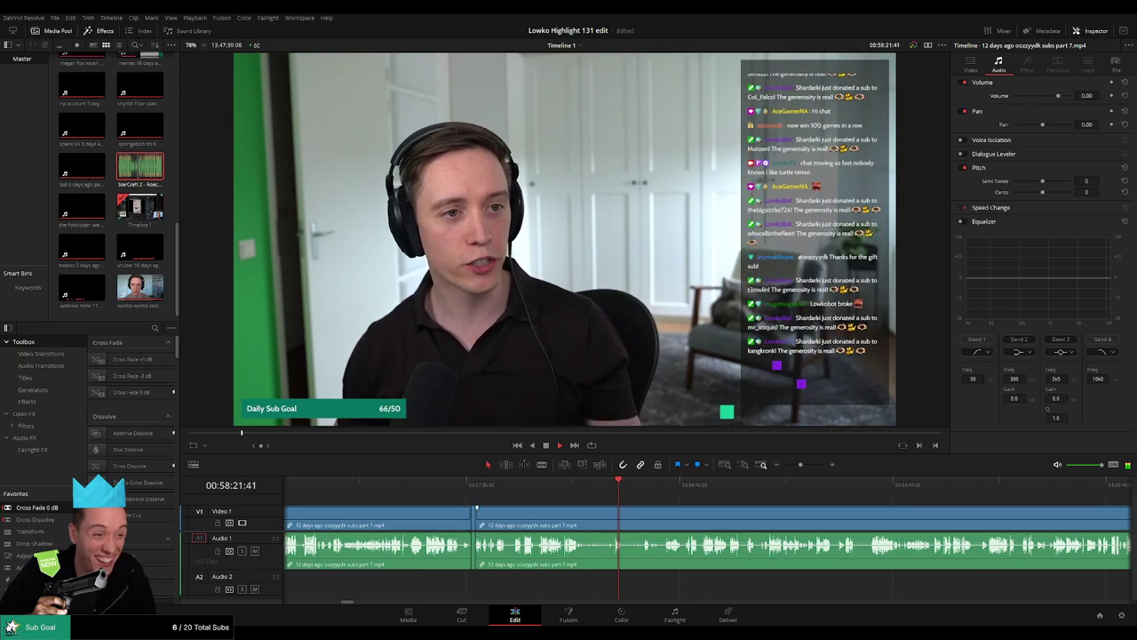
key("b")
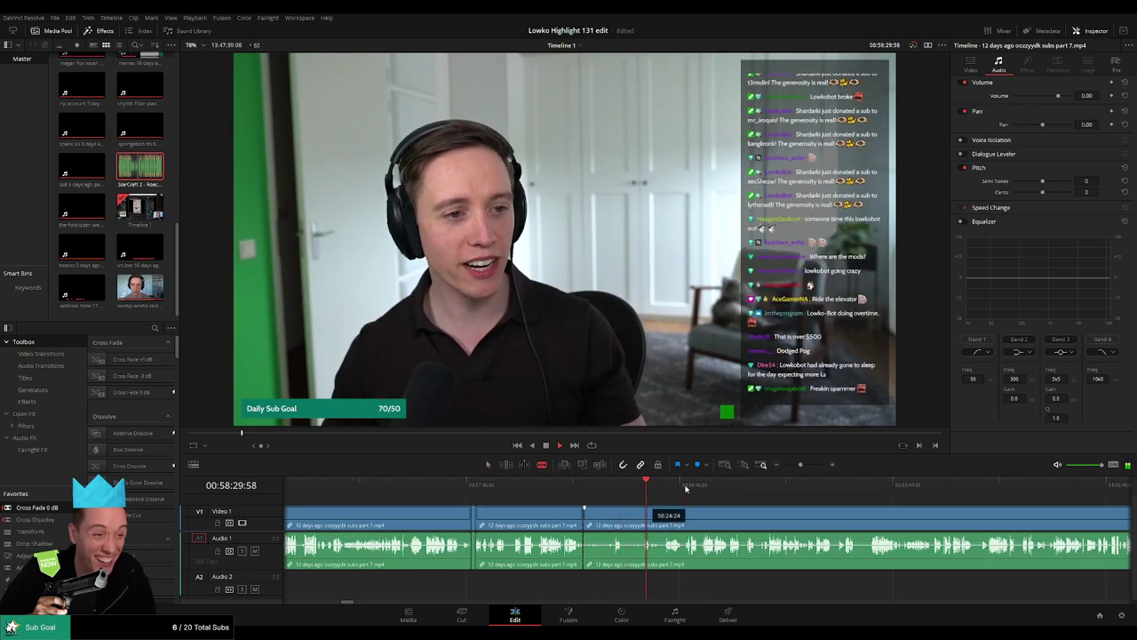
left_click(802, 466)
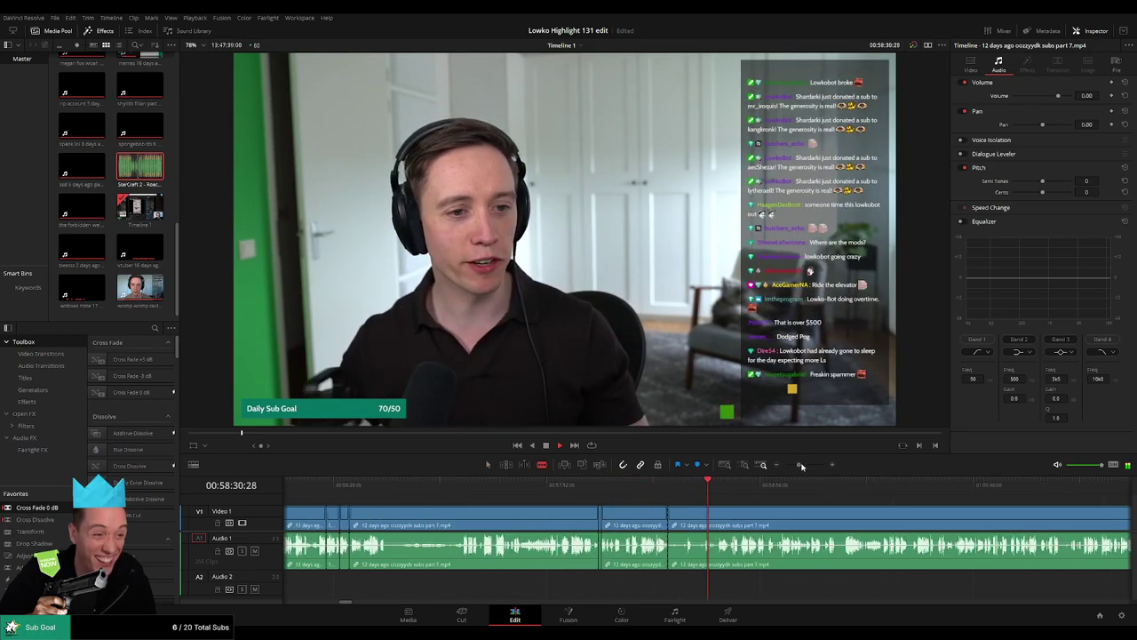
left_click_drag(801, 466, 804, 466)
left_click(655, 523)
left_click(671, 523)
key("a")
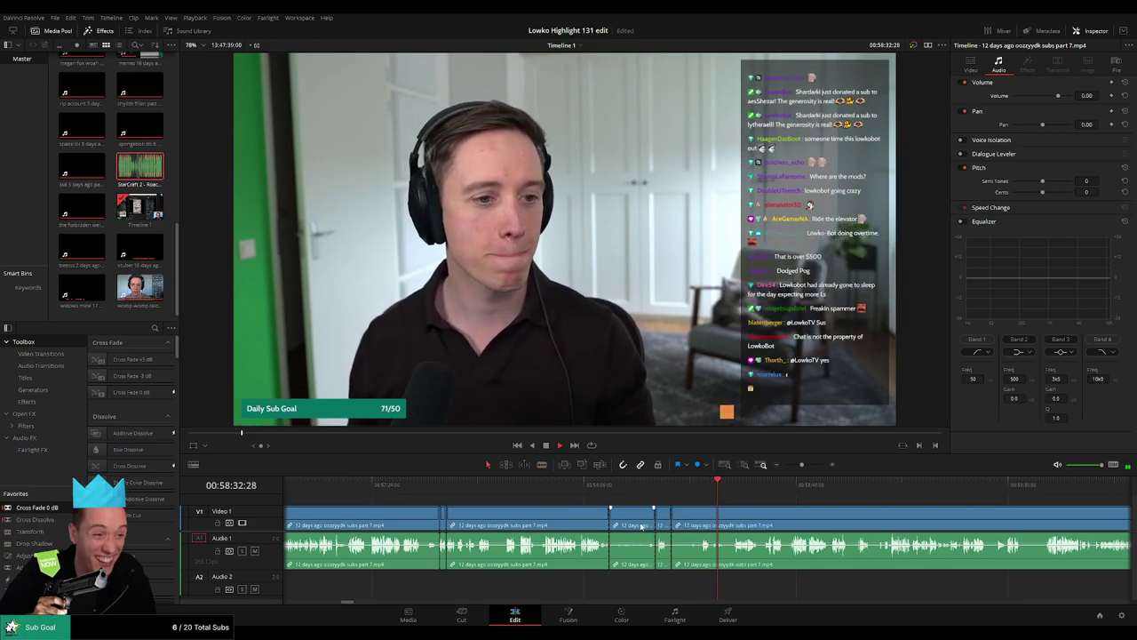
key("BackSpace")
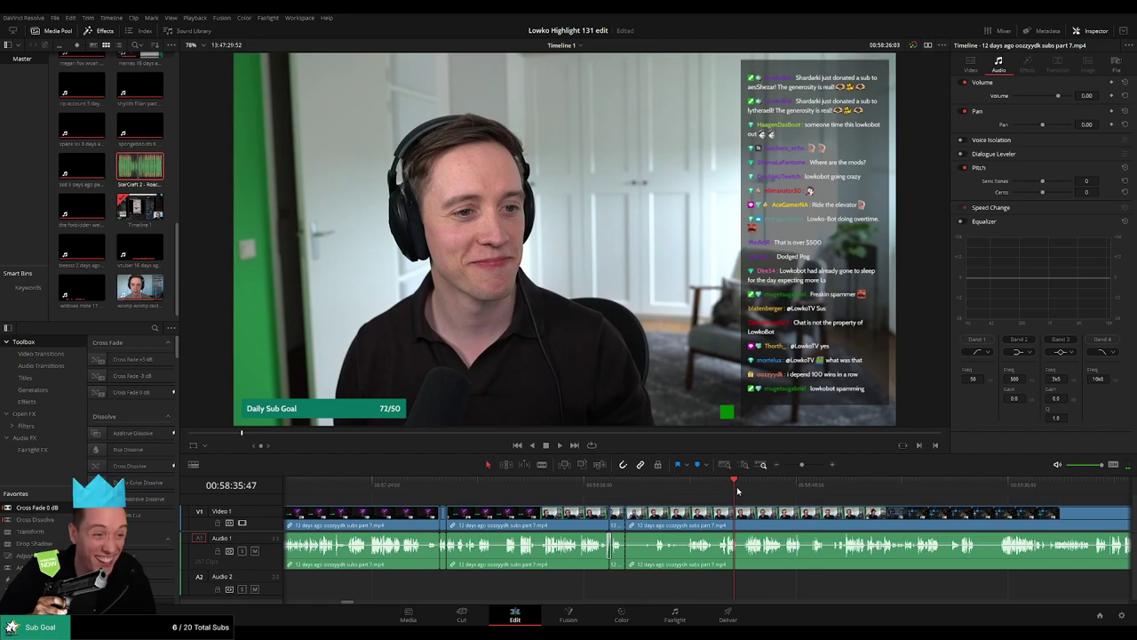
Step: Skim the subs part 7 clip between about 00:58:59 and 00:59:43, checking the webcam talk and the StarCraft menu footage for sections worth keeping
left_click_drag(821, 529, 496, 510)
left_click(522, 492)
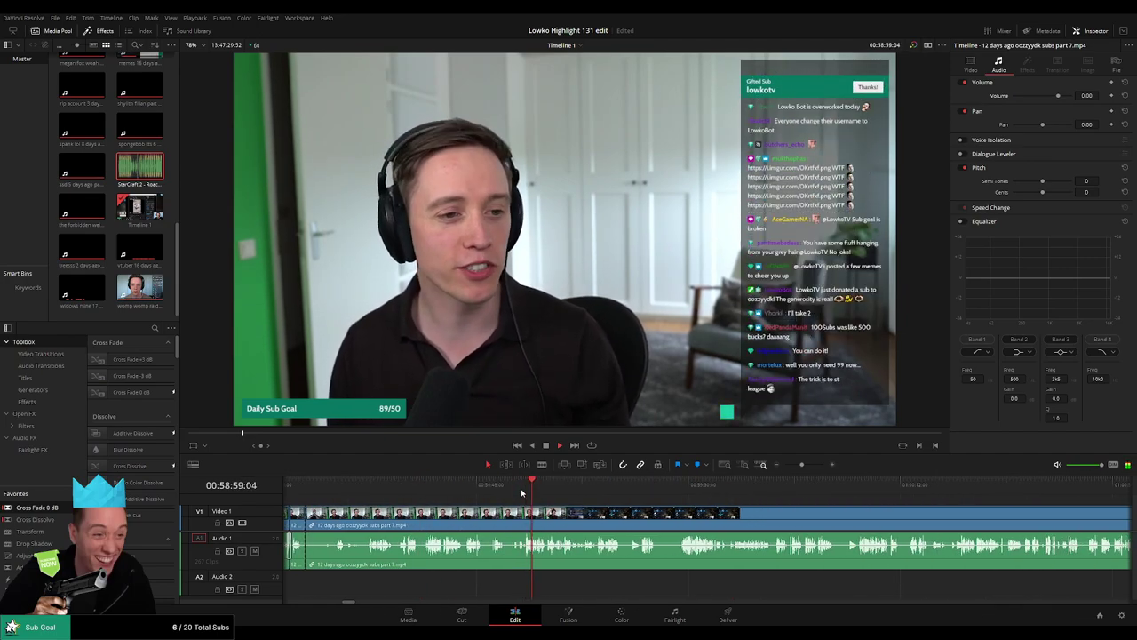
left_click_drag(506, 491, 679, 499)
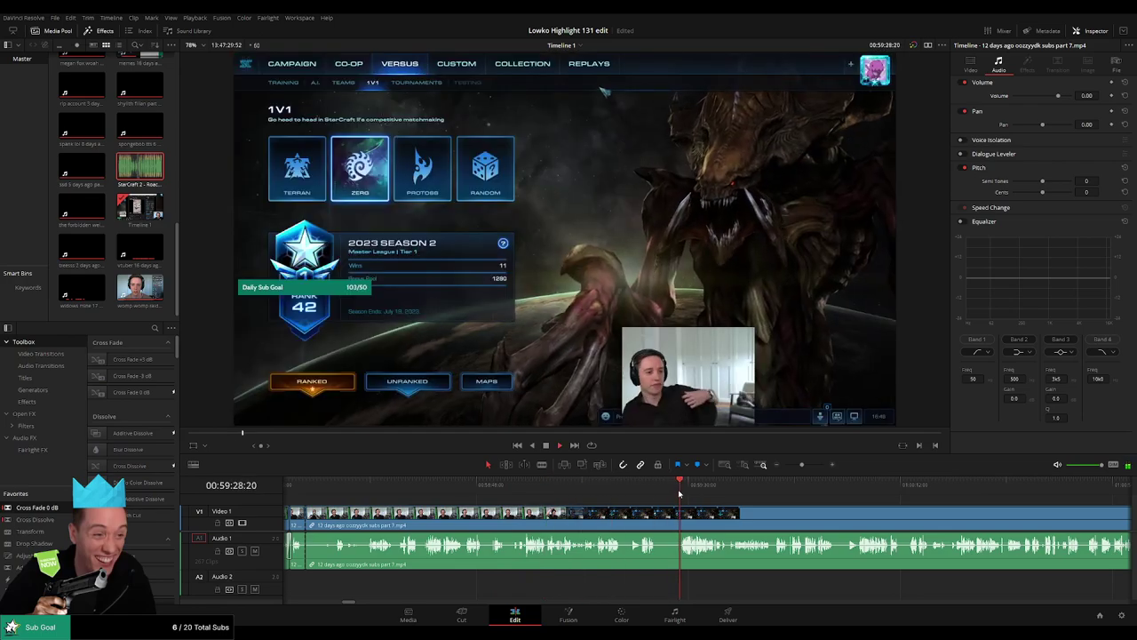
left_click(757, 494)
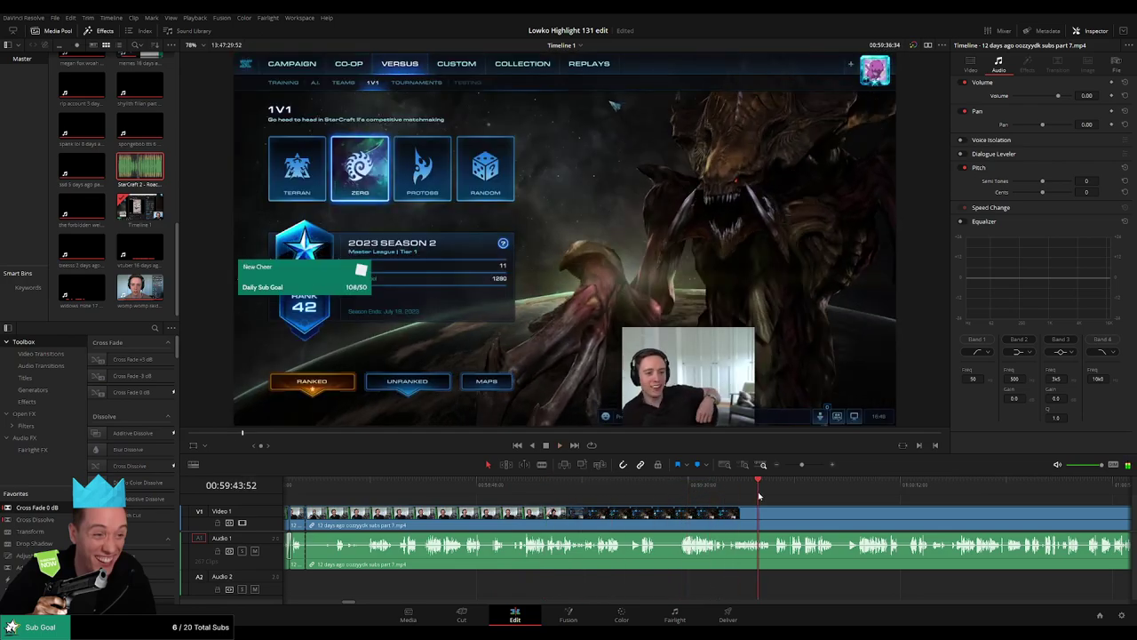
left_click(704, 492)
left_click_drag(802, 465, 807, 469)
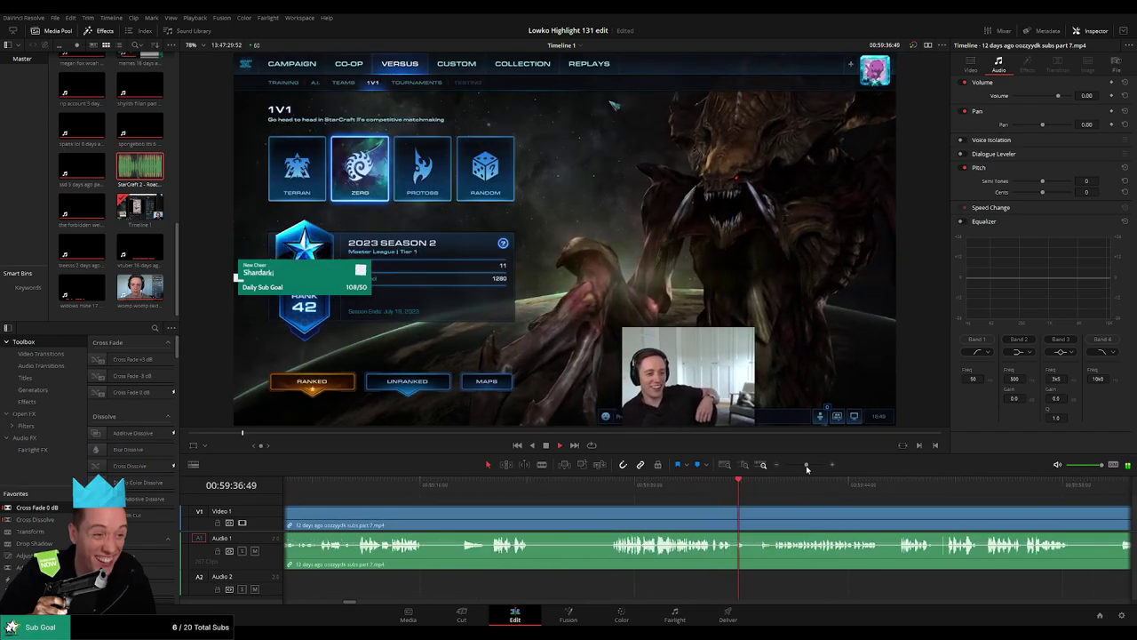
left_click(791, 490)
left_click(813, 489)
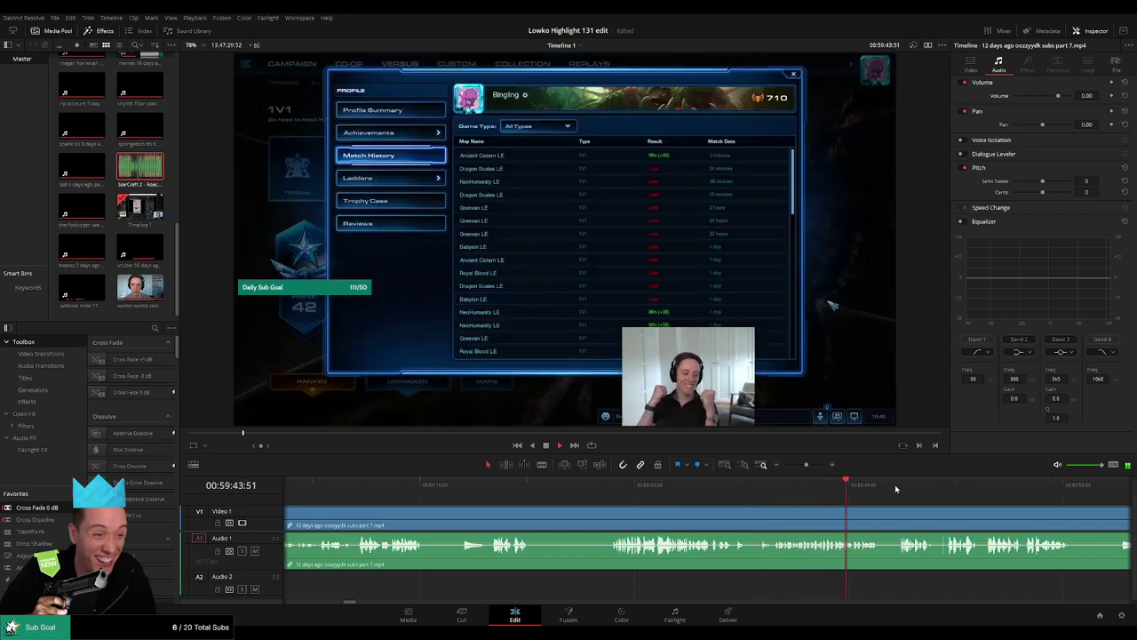
Step: Skim the match history footage between about 00:59:43 and 01:01:25 to locate where the next worthwhile moment begins
left_click_drag(806, 464, 798, 465)
left_click(737, 485)
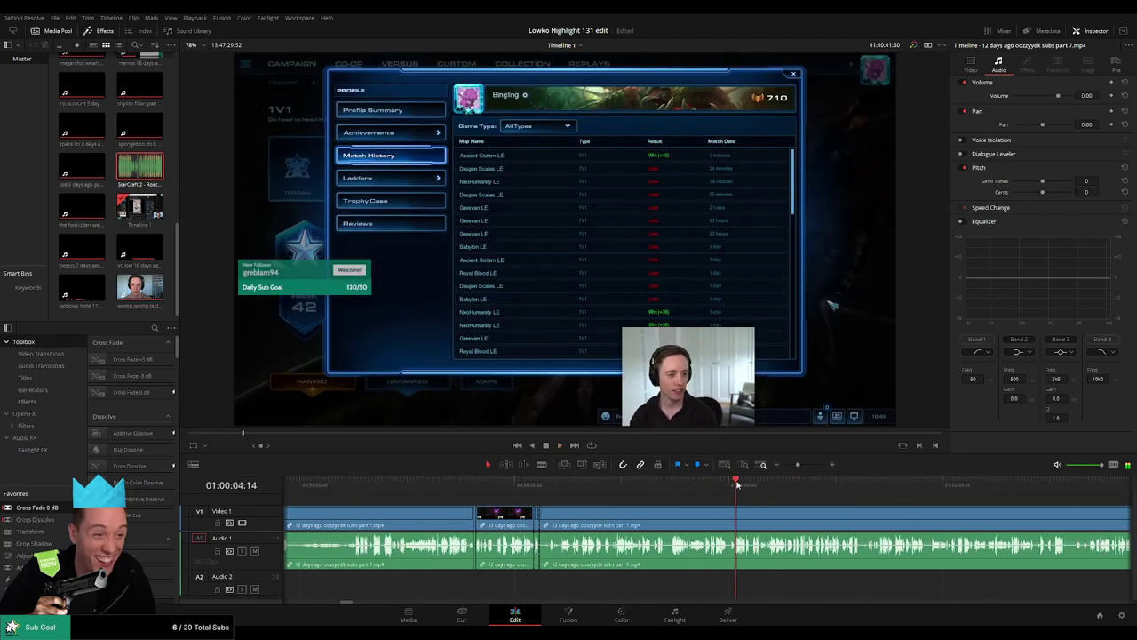
left_click_drag(823, 506, 583, 506)
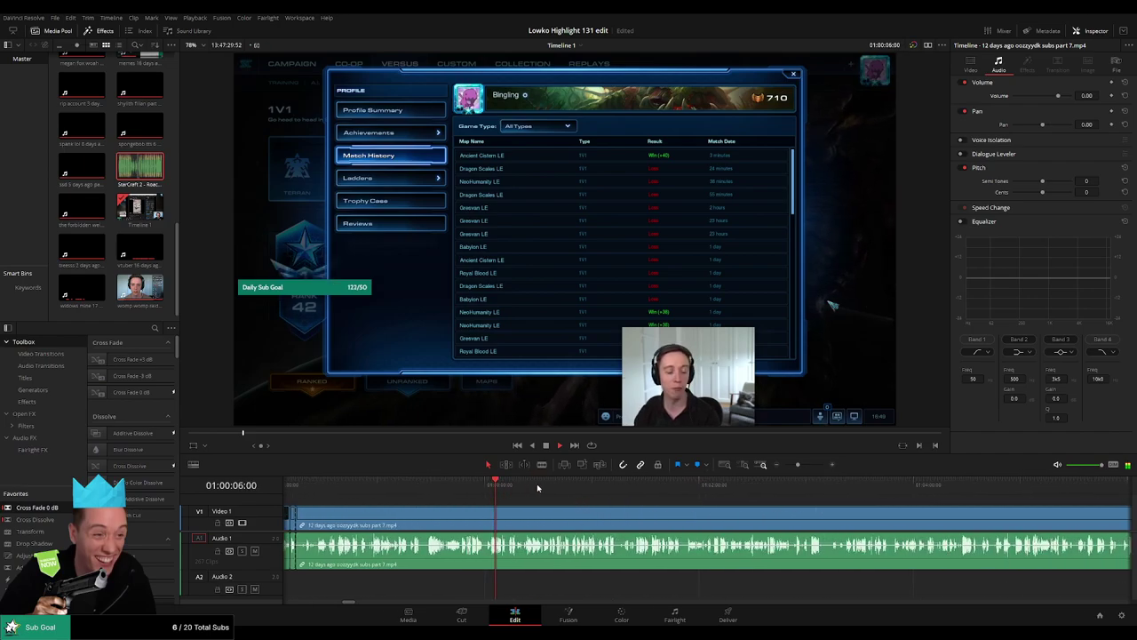
left_click(629, 486)
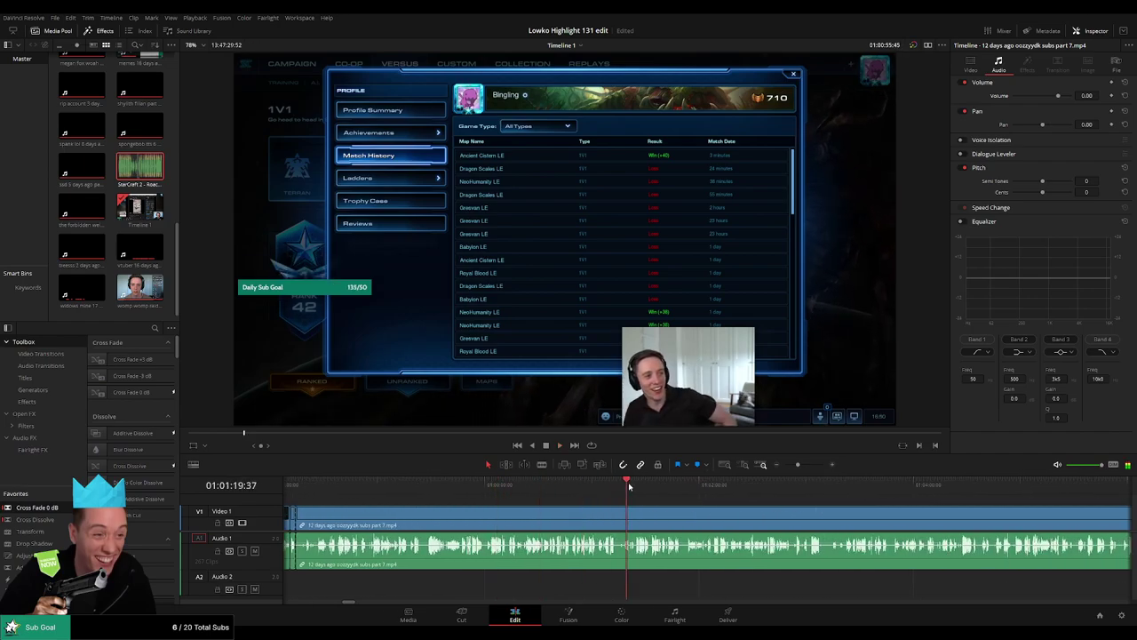
left_click(583, 489)
left_click_drag(583, 489, 591, 489)
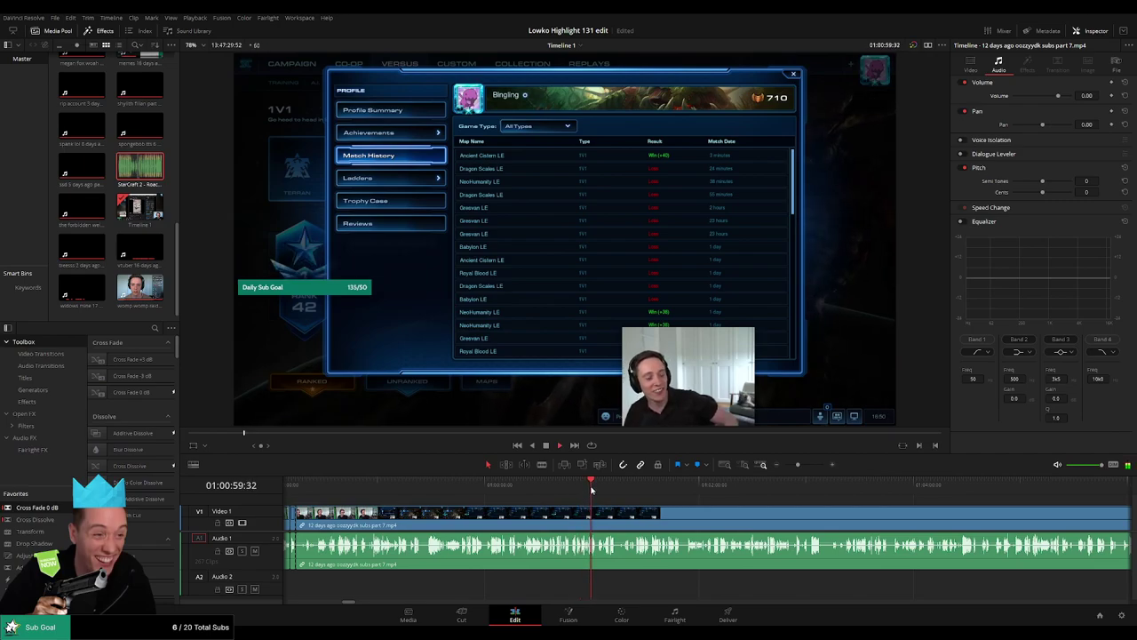
left_click_drag(798, 465, 803, 465)
left_click(735, 489)
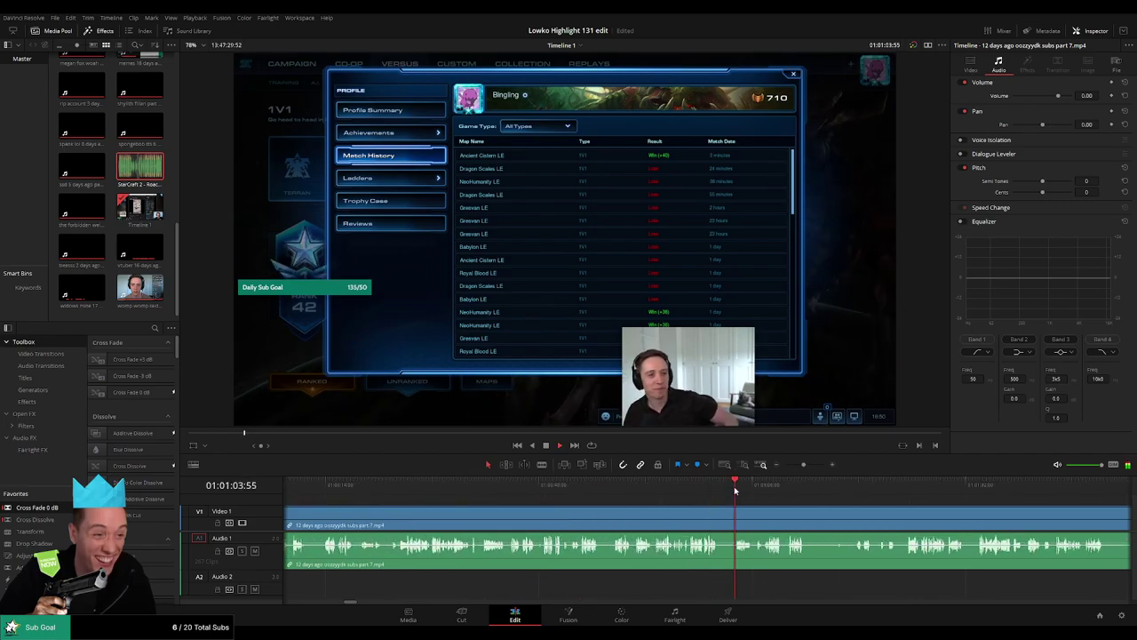
scroll(685, 508, "right", 5)
left_click(537, 490)
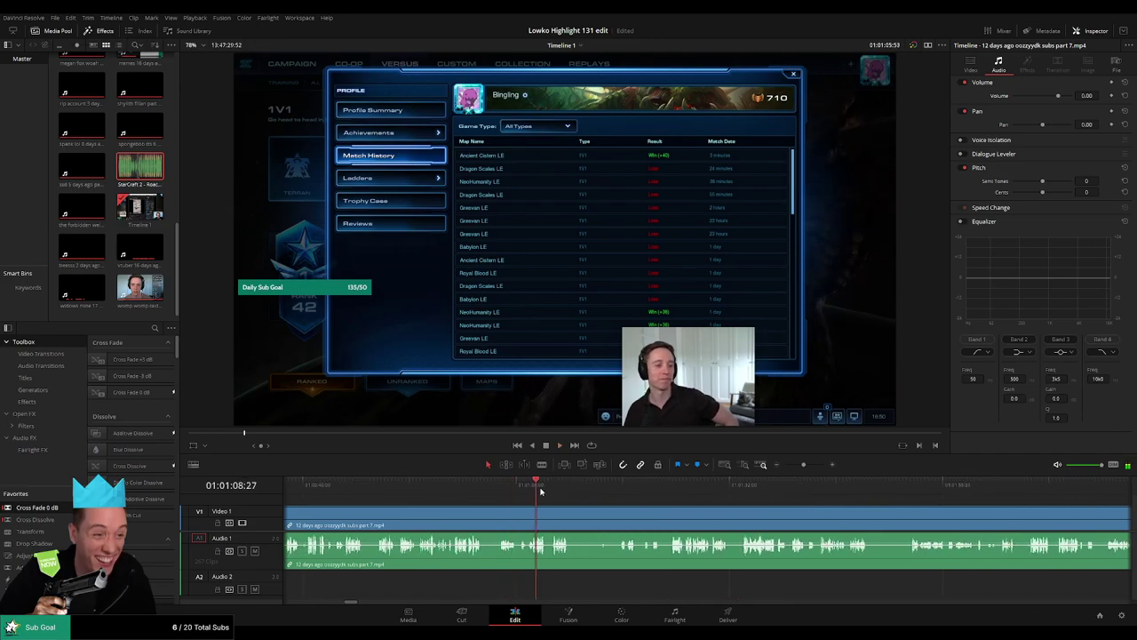
left_click_drag(540, 492, 670, 494)
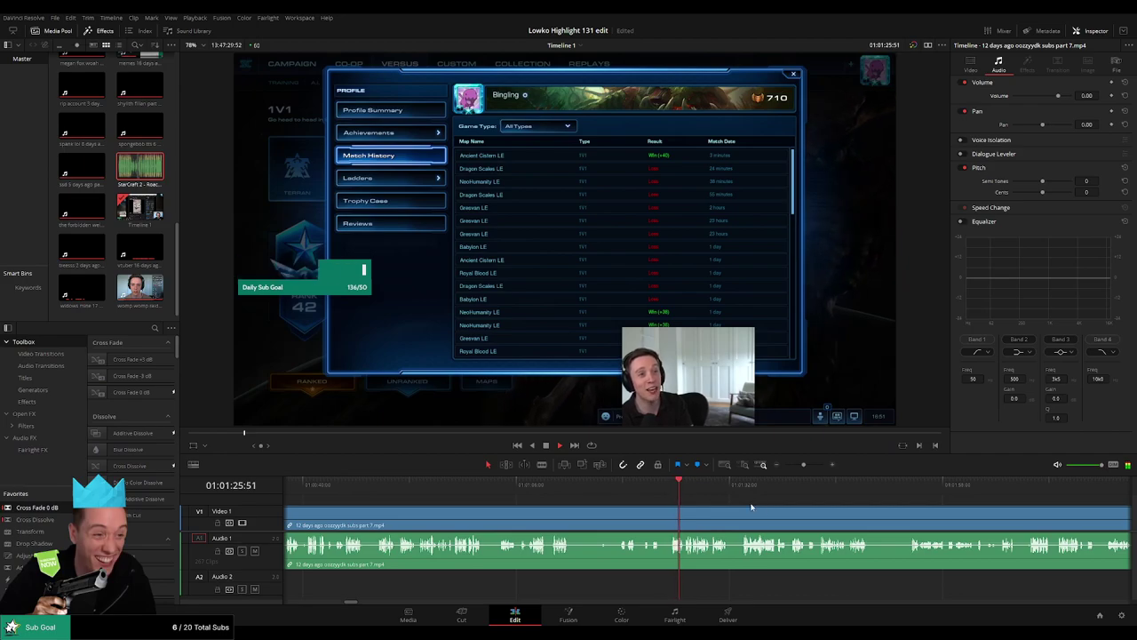
Step: Remove the subs part 7 footage between about 00:58:14 and 01:01:33, and smooth the join with an audio cross fade
scroll(622, 509, "right", 3)
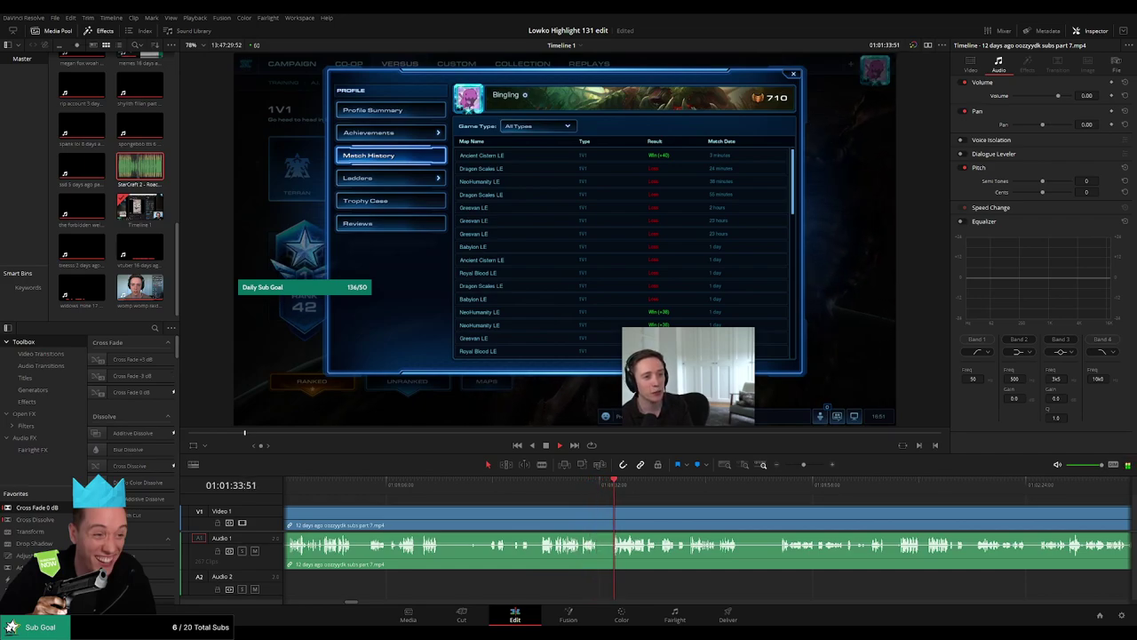
scroll(520, 513, "right", 3)
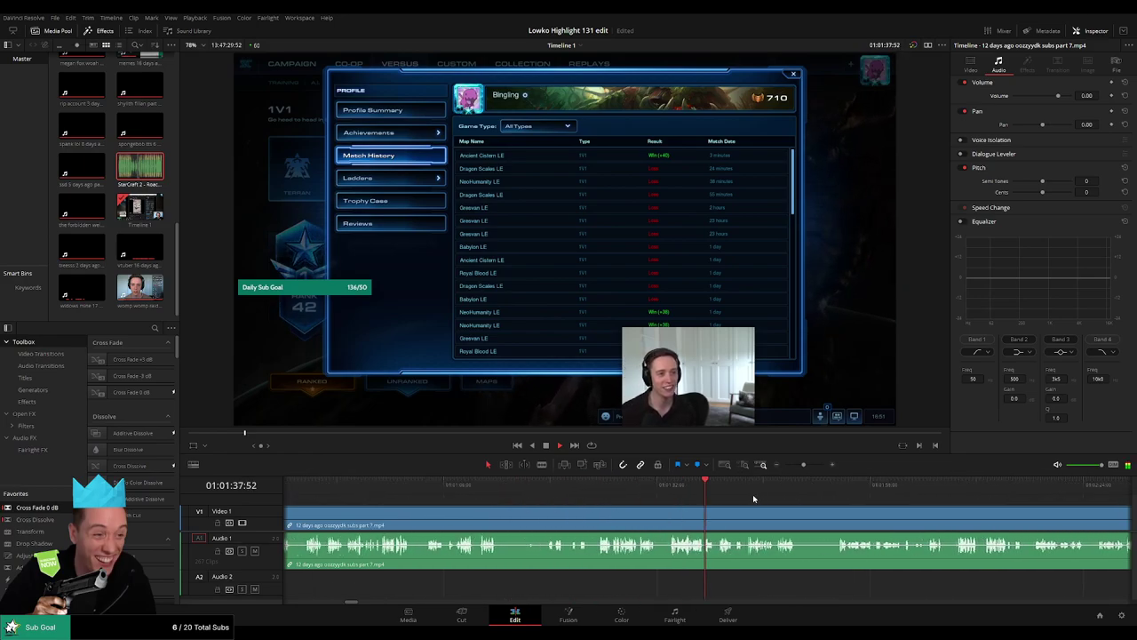
key("b")
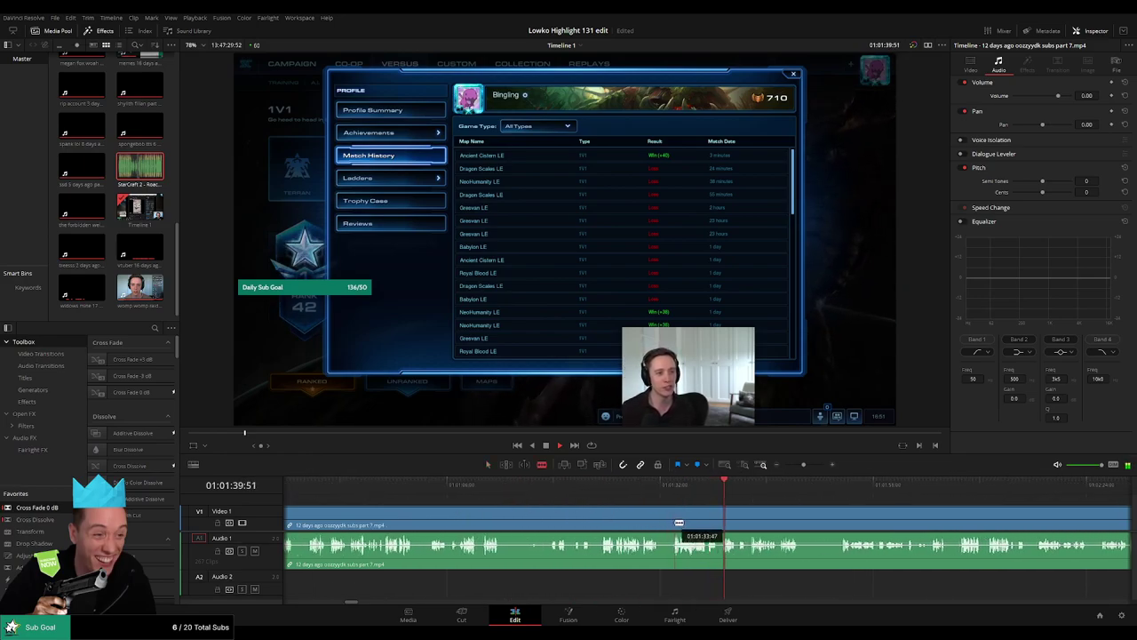
left_click(672, 522)
key("a")
left_click(668, 515)
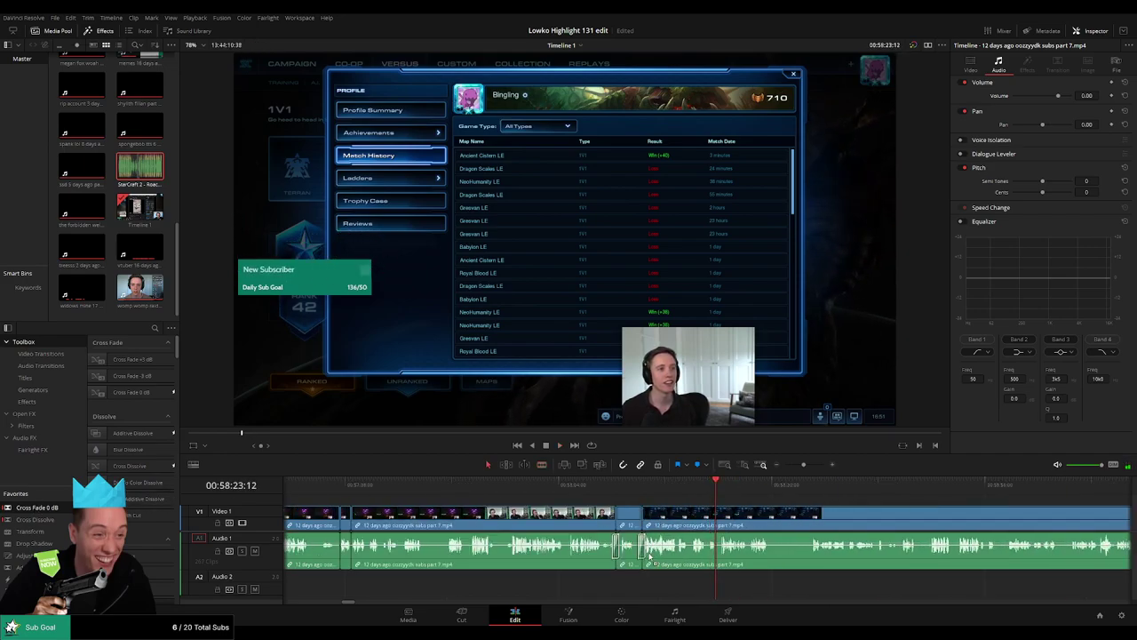
Step: Cut out the match history section between about 00:58:30 and 00:58:34, closing the gap with an audio cross fade at the join
left_click_drag(794, 522, 559, 505)
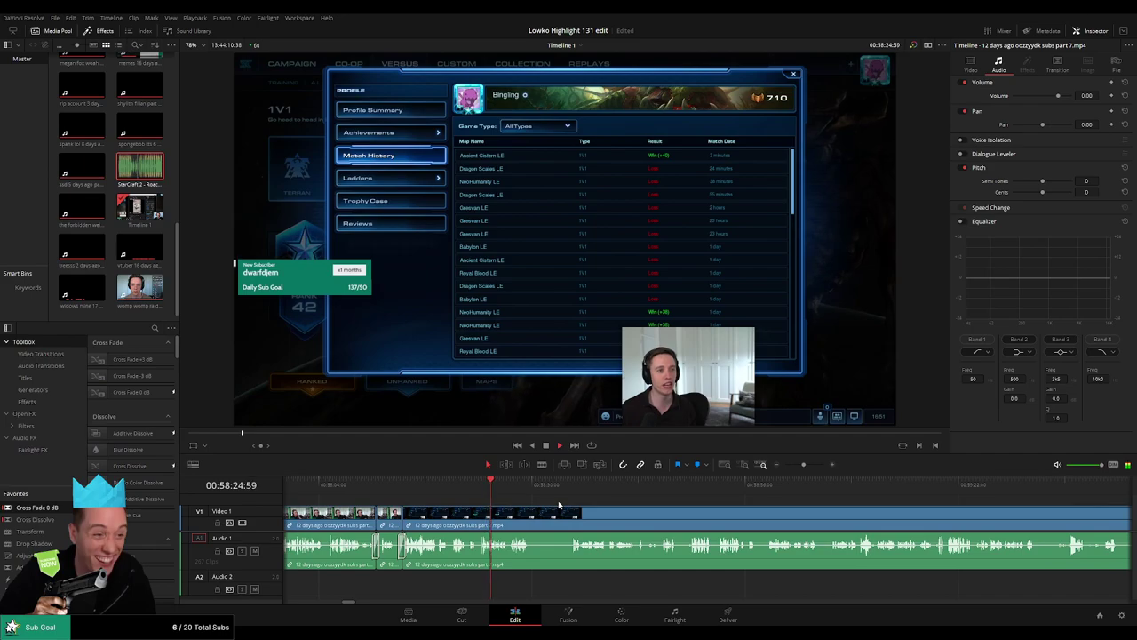
scroll(524, 508, "right", 2)
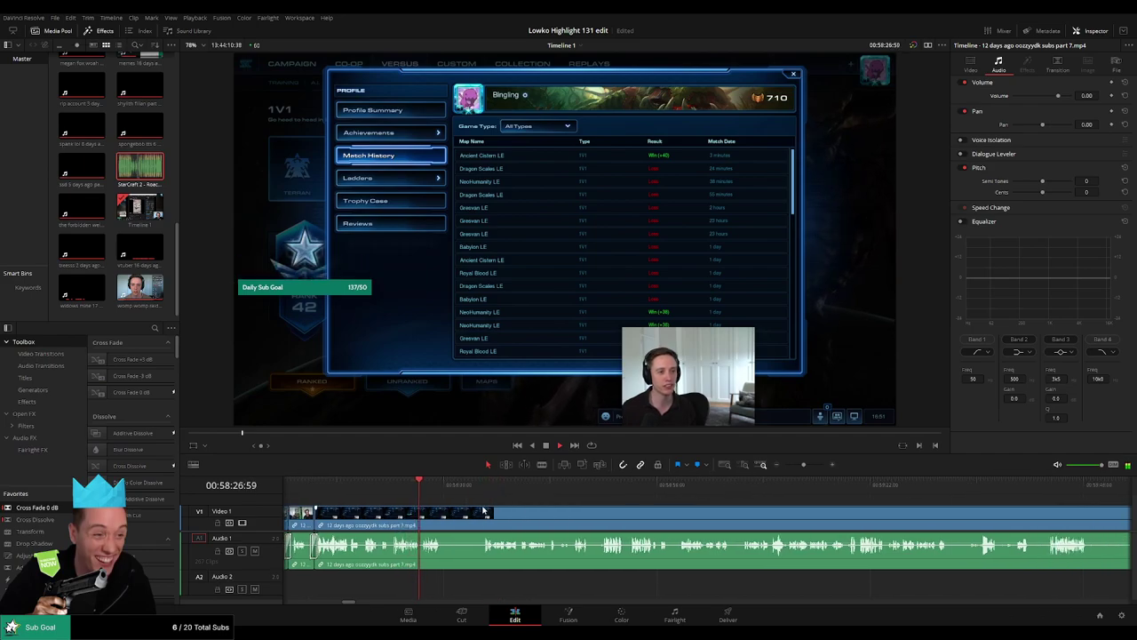
left_click(444, 517)
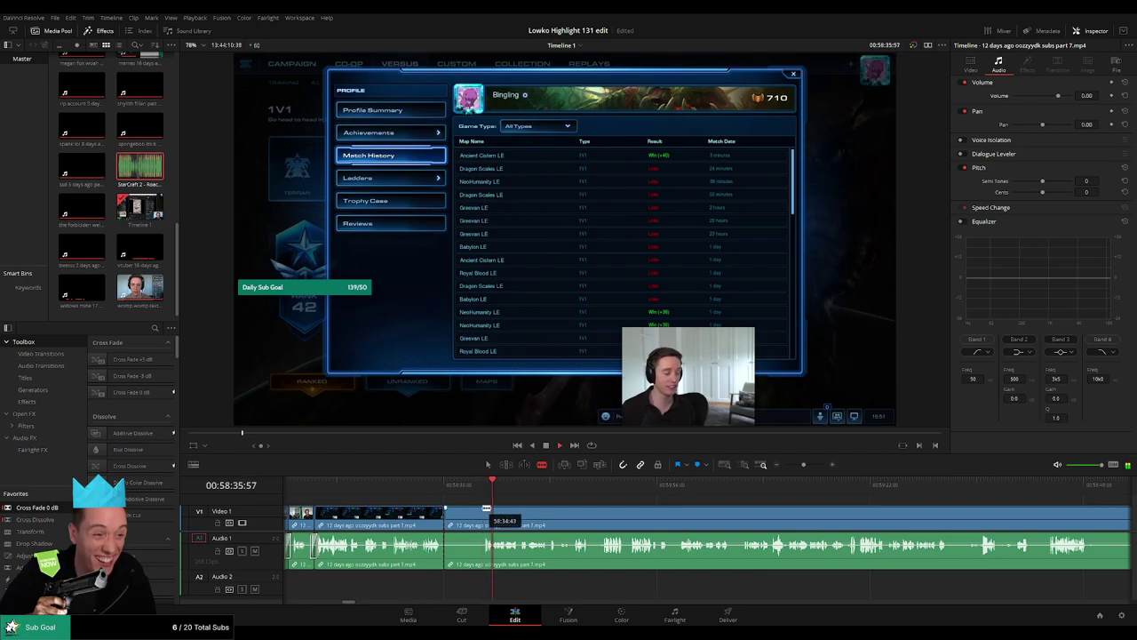
left_click(482, 512)
key("a")
left_click(471, 519)
key("Delete")
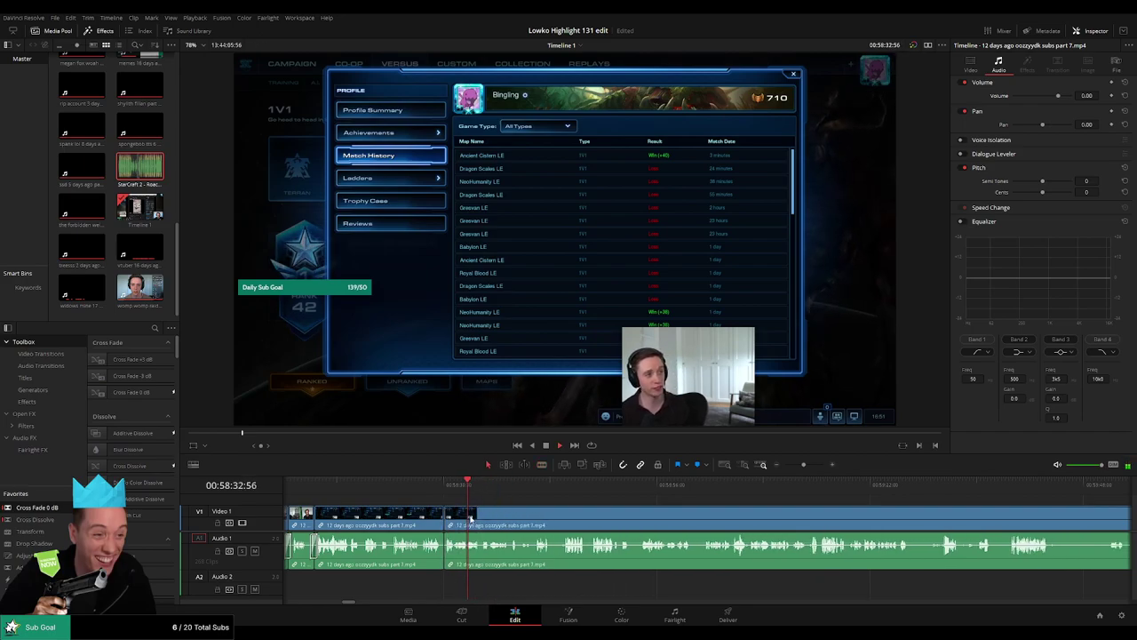
Step: Cut out the pause in the subs part 7 clip between about 00:58:43 and 00:58:44, closing the gap
left_click(551, 497)
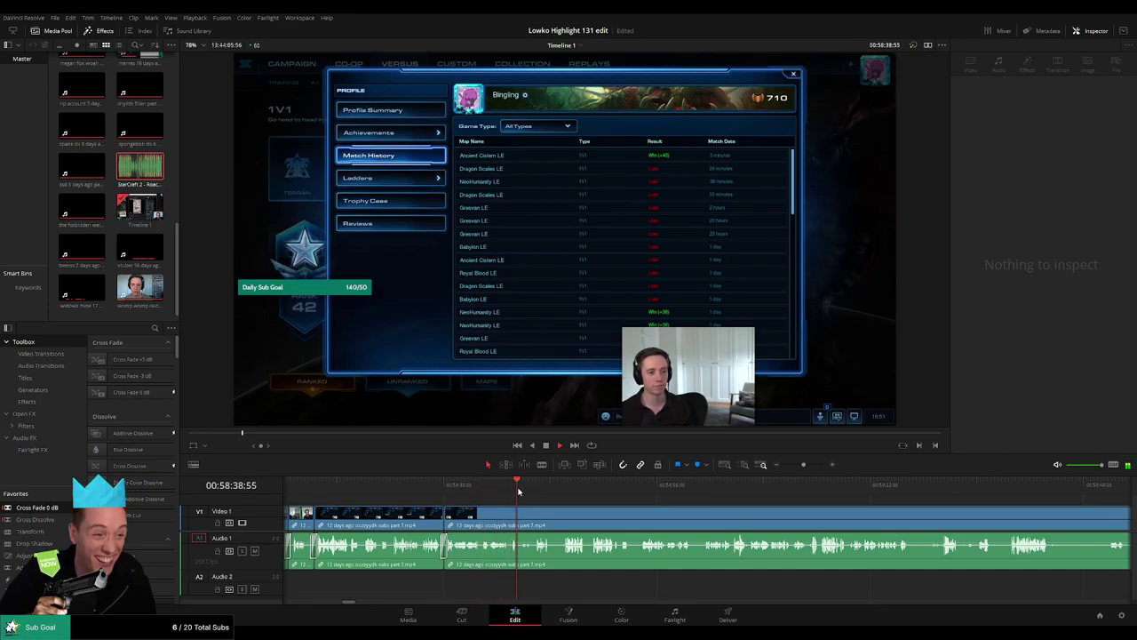
left_click(520, 492)
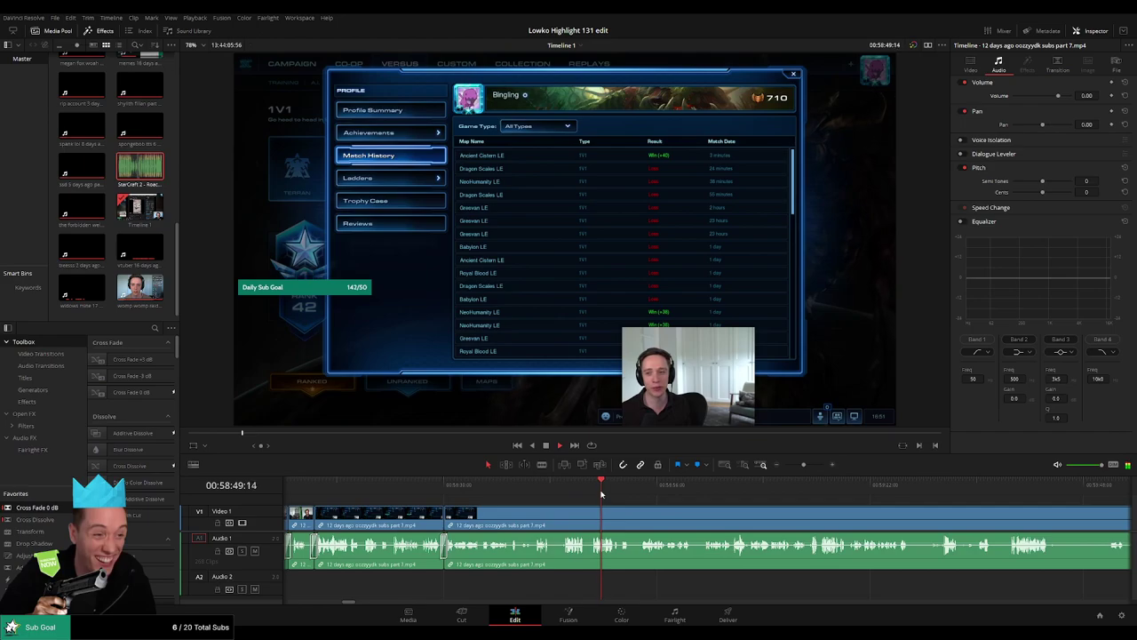
key("b")
left_click(551, 518)
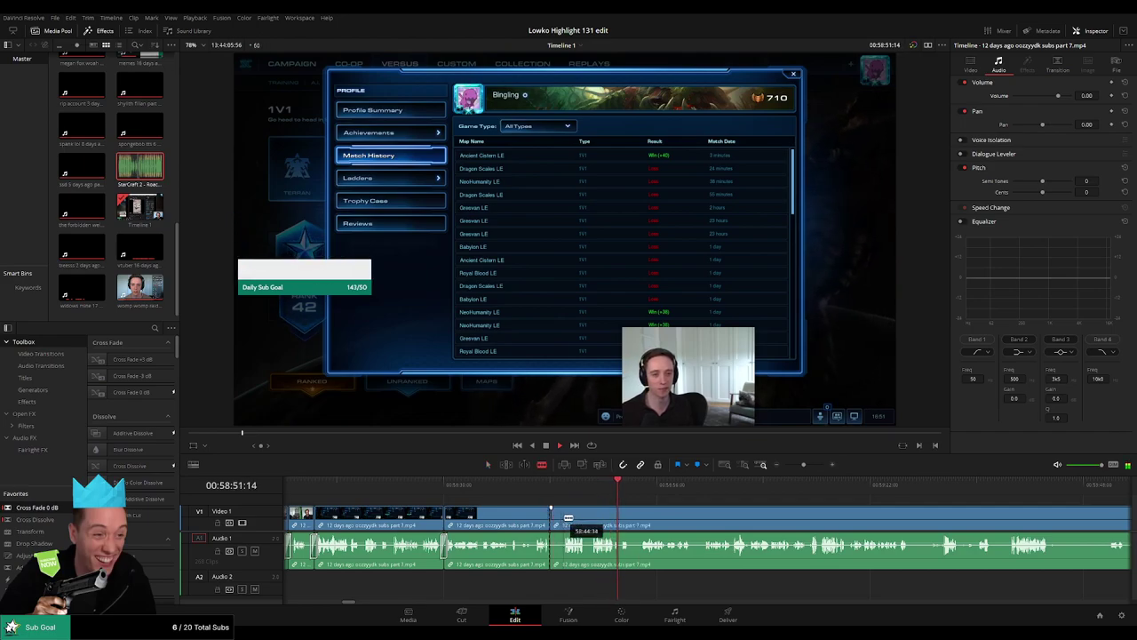
left_click(561, 520)
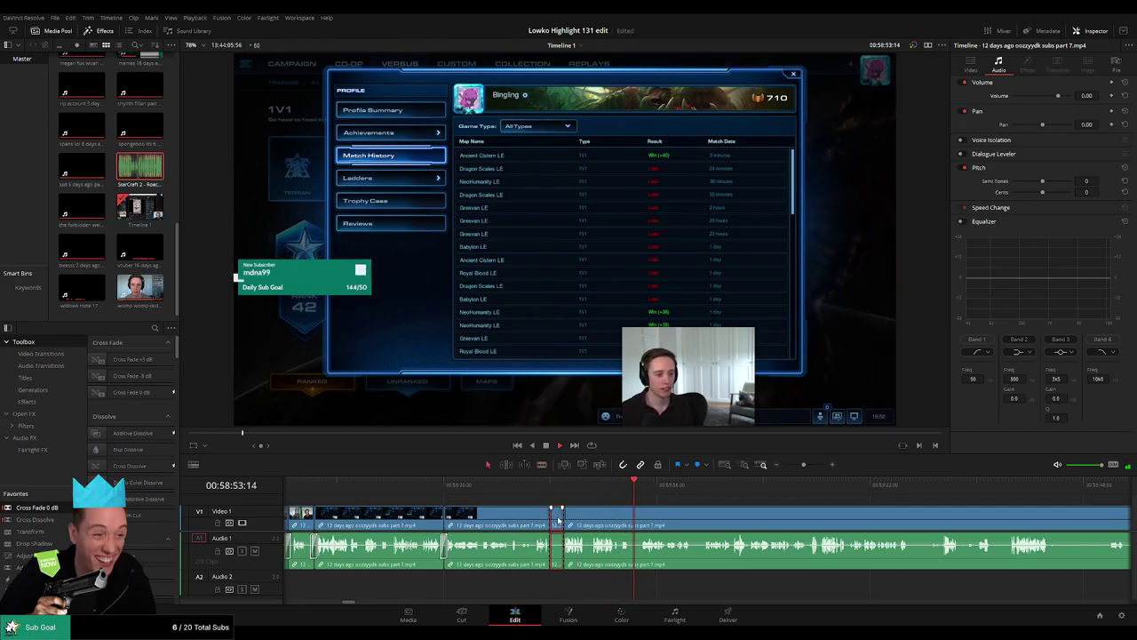
key("Delete")
Step: Remove the quiet stretch of subs part 7 between about 00:58:51 and 00:58:52, closing the gap
left_click_drag(703, 511, 529, 504)
key("b")
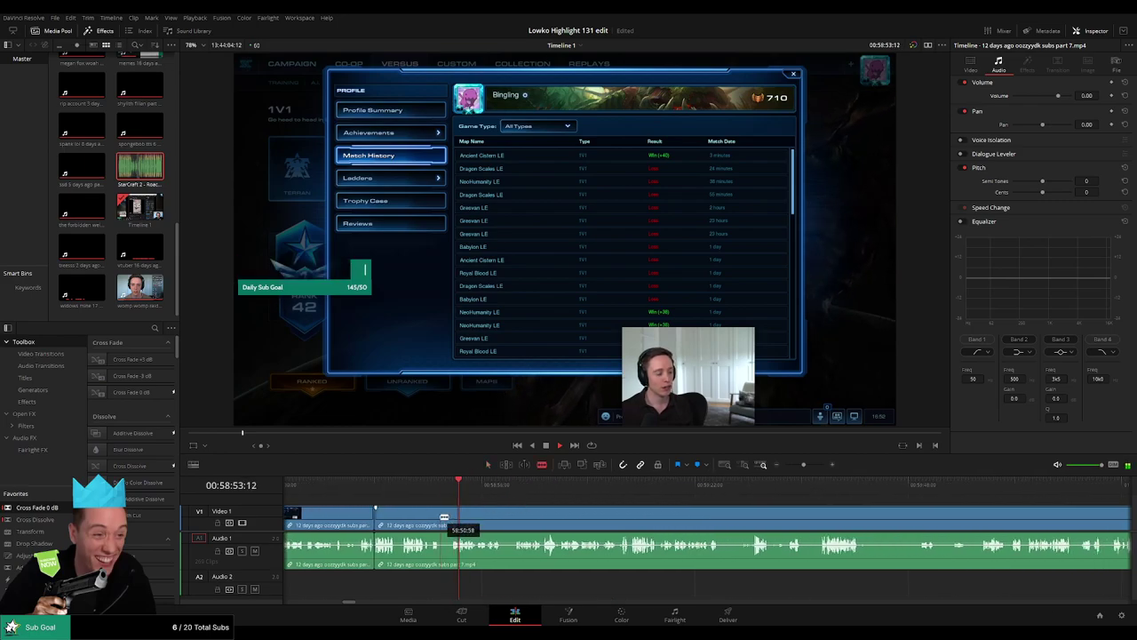
left_click(441, 516)
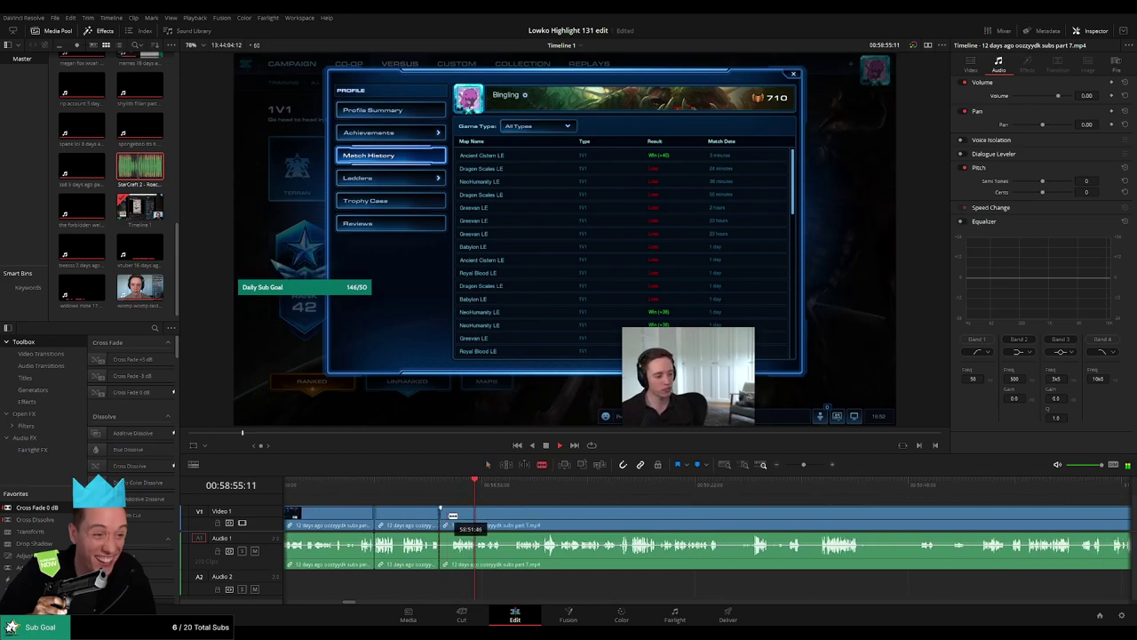
left_click(452, 516)
key("a")
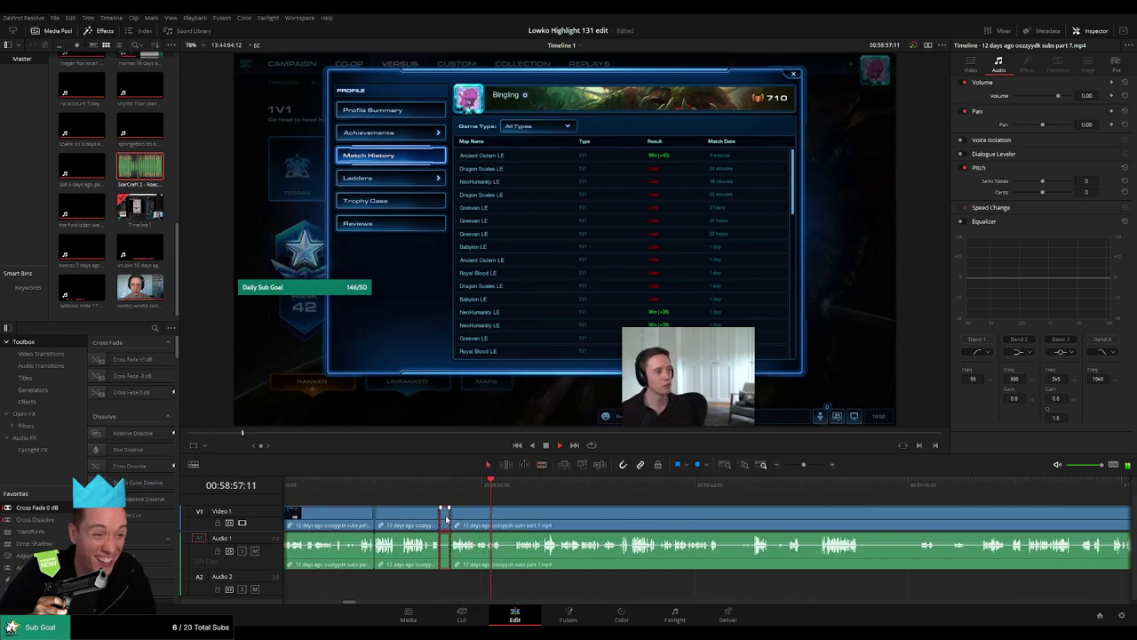
key("Delete")
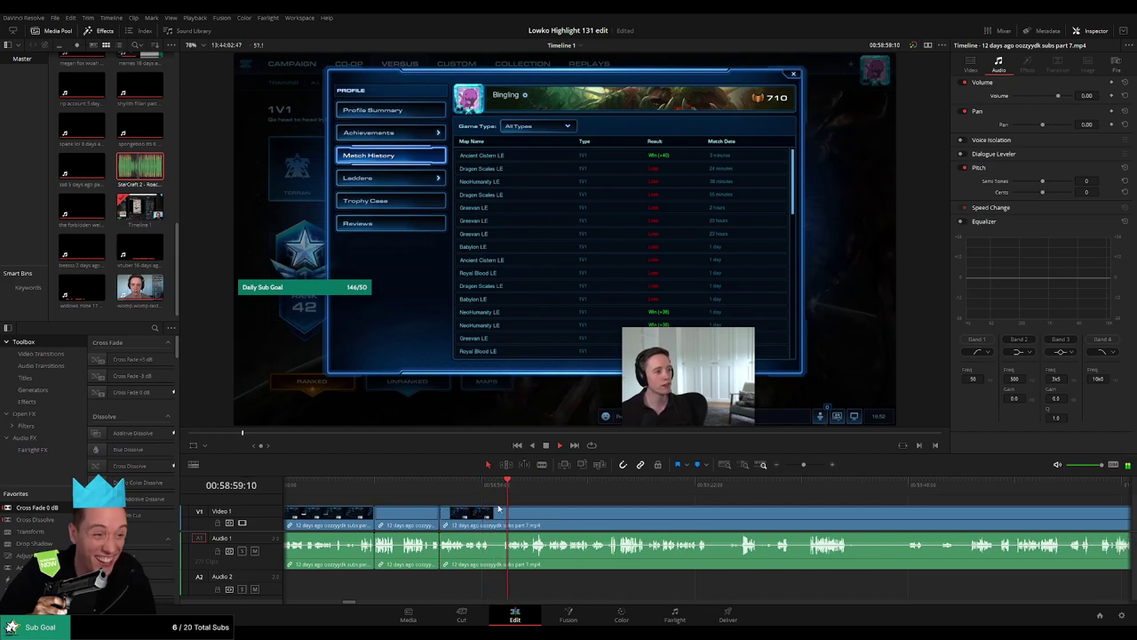
Step: Remove the short pause in subs part 7 between about 00:58:57 and 00:58:58, closing the gap
left_click(492, 517)
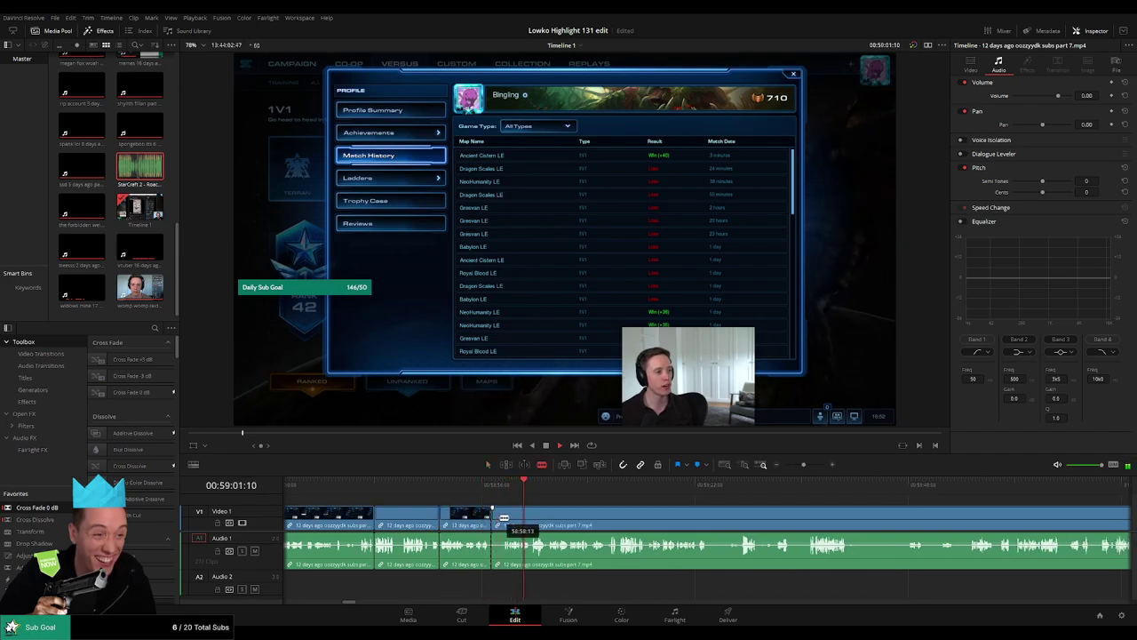
left_click(503, 518)
key("Delete")
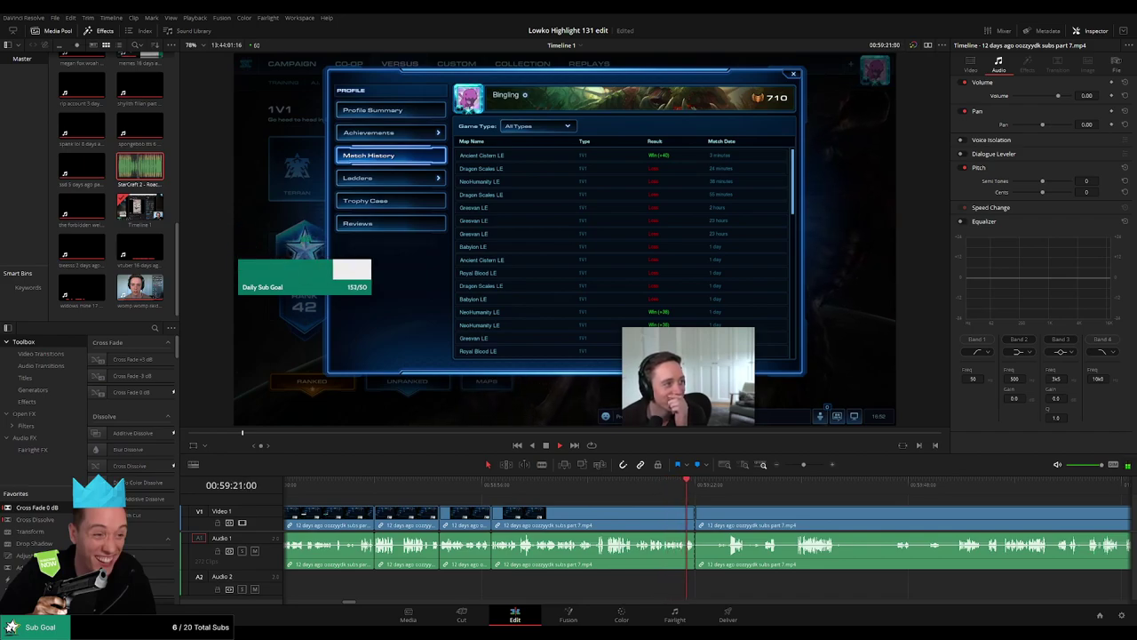
Step: Undo the split at about 00:59:22 and cut out the pause between about 00:59:32 and 00:59:34 in subs part 7
left_click(713, 485)
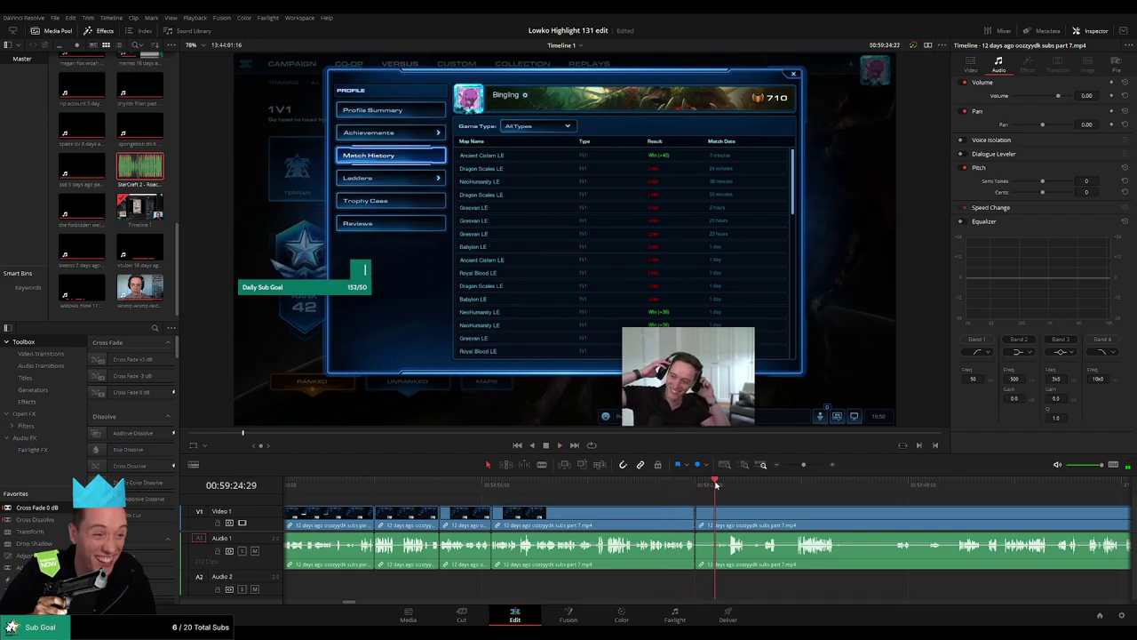
key("ctrl+z")
left_click_drag(777, 511, 509, 491)
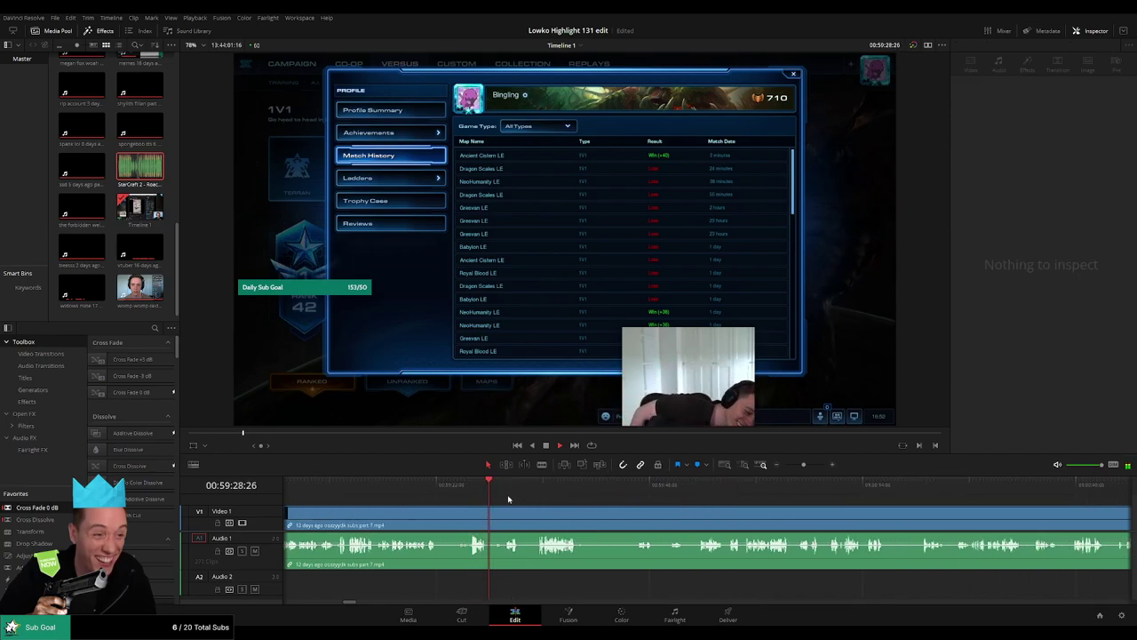
left_click(505, 492)
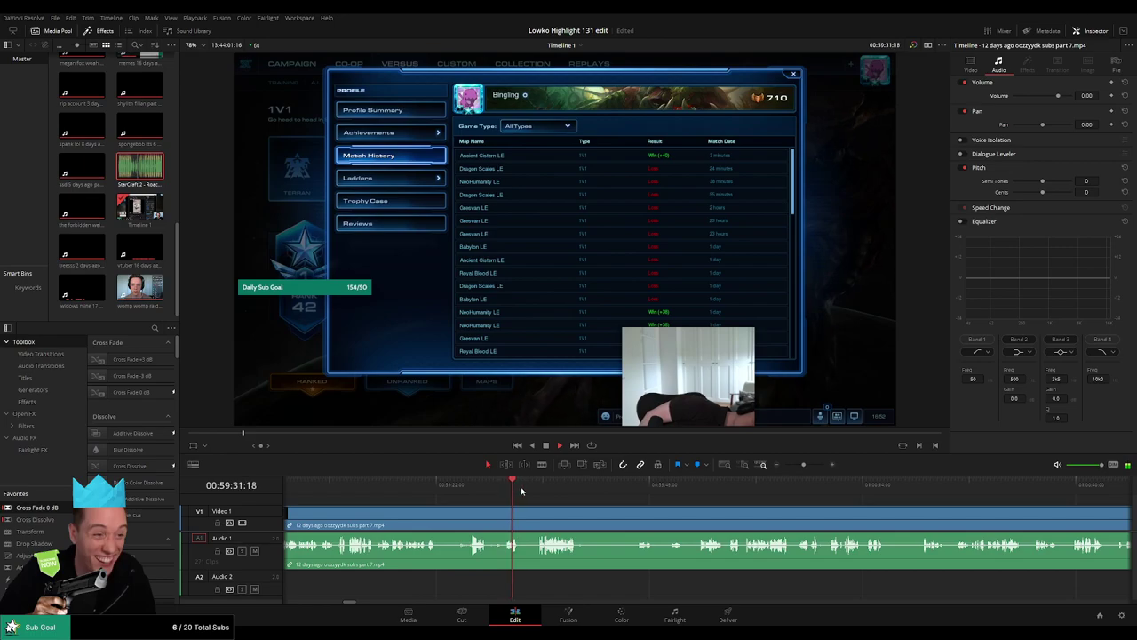
left_click(535, 490)
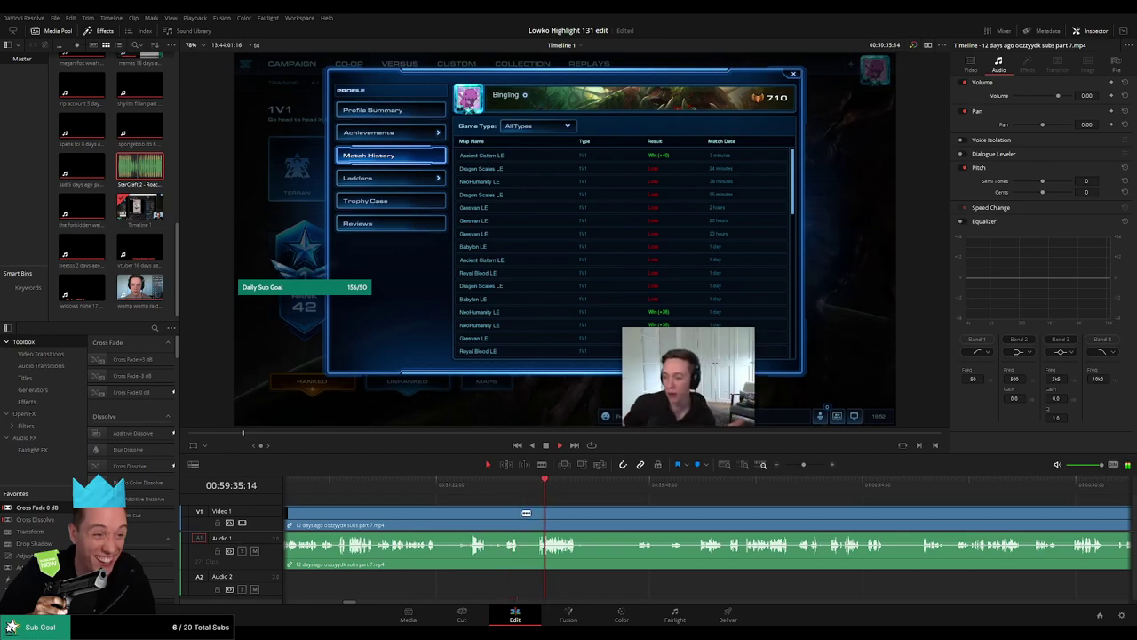
key("b")
left_click(521, 513)
left_click(536, 514)
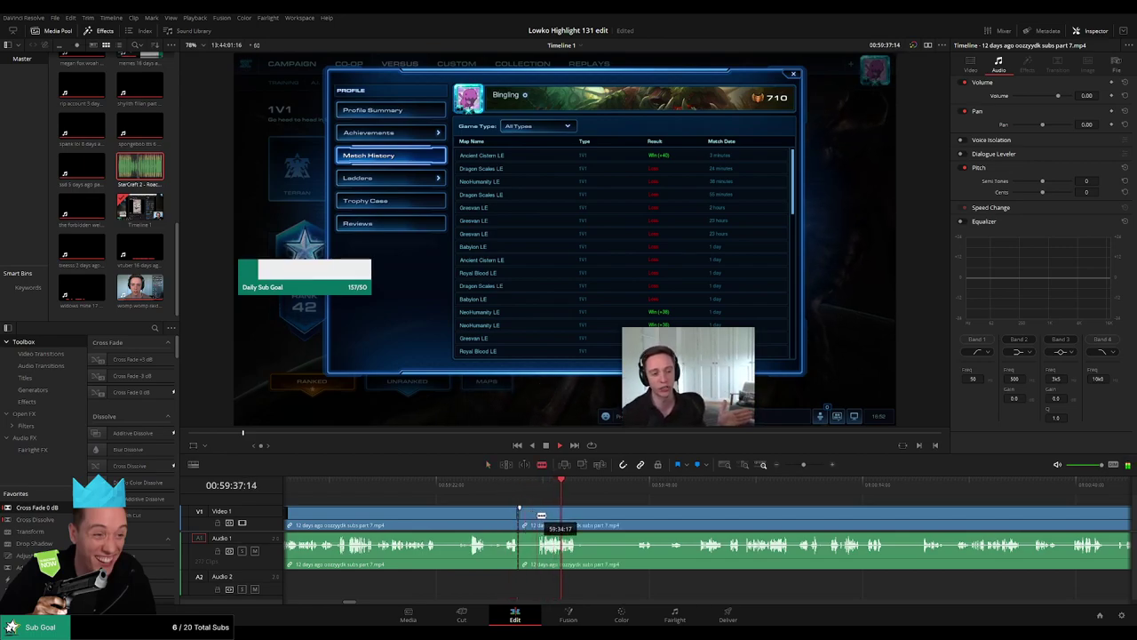
key("a")
left_click(526, 517)
key("Delete")
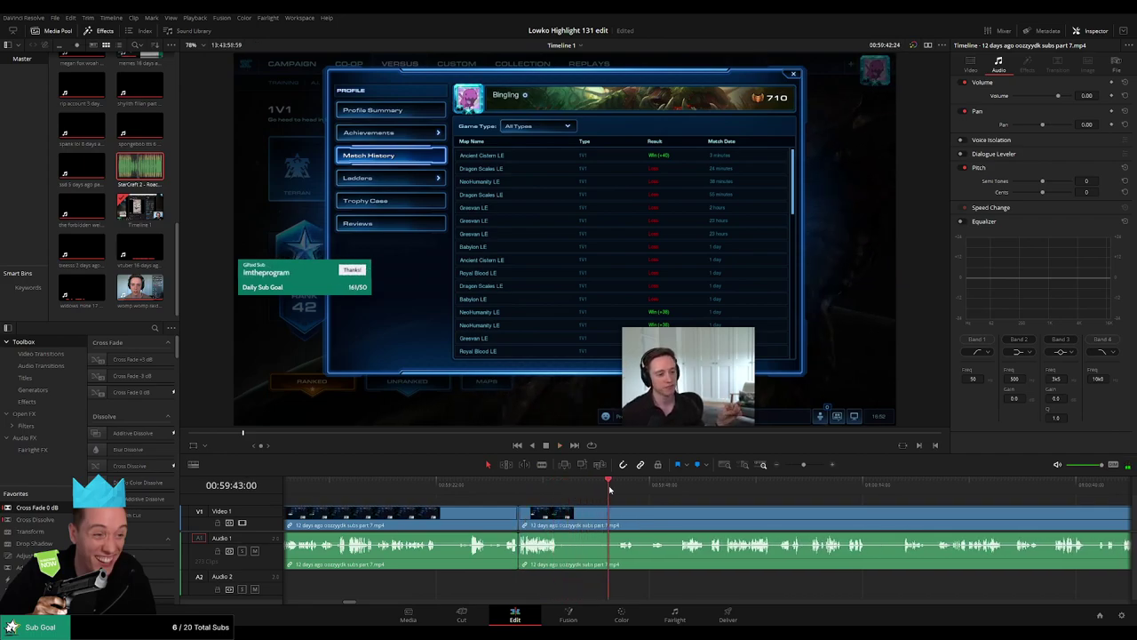
Step: Remove the subs part 7 section between about 00:59:38 and 00:59:44, closing the gap
key("b")
left_click(567, 515)
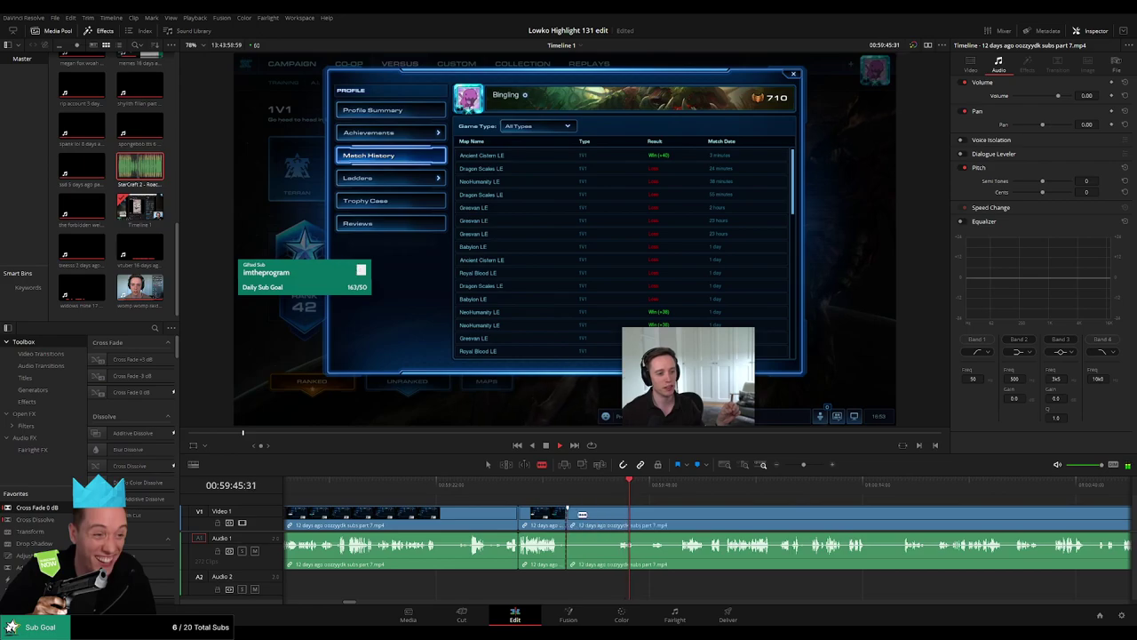
left_click(614, 515)
key("a")
left_click(607, 520)
key("Delete")
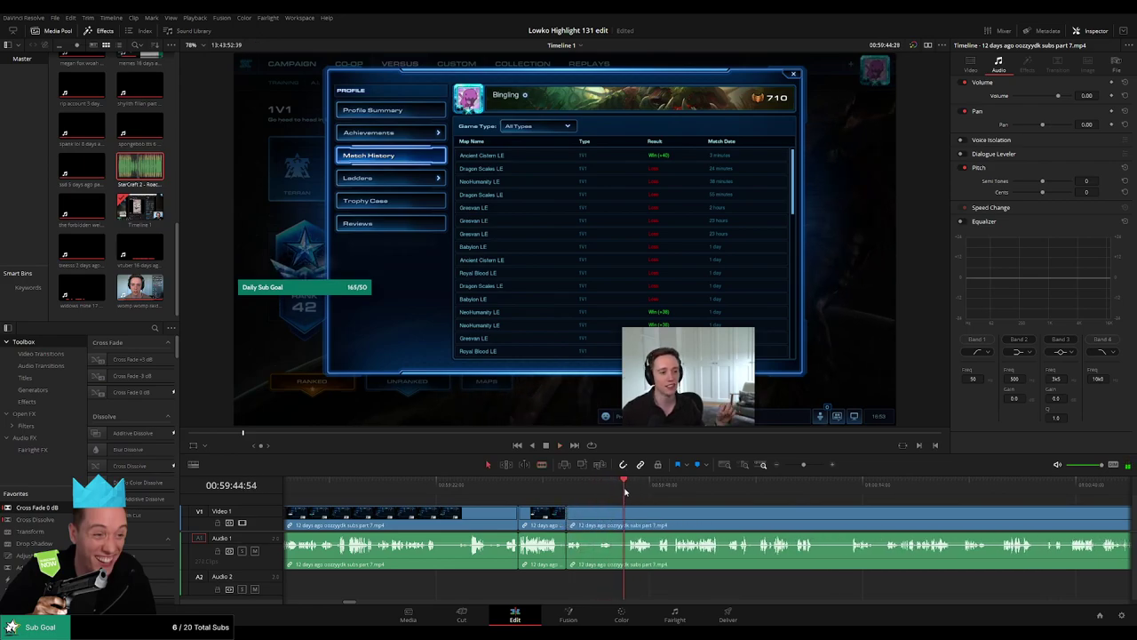
Step: Cut out the pause in subs part 7 between about 00:59:40 and 00:59:42, closing the gap
key("b")
left_click(587, 522)
left_click(596, 520)
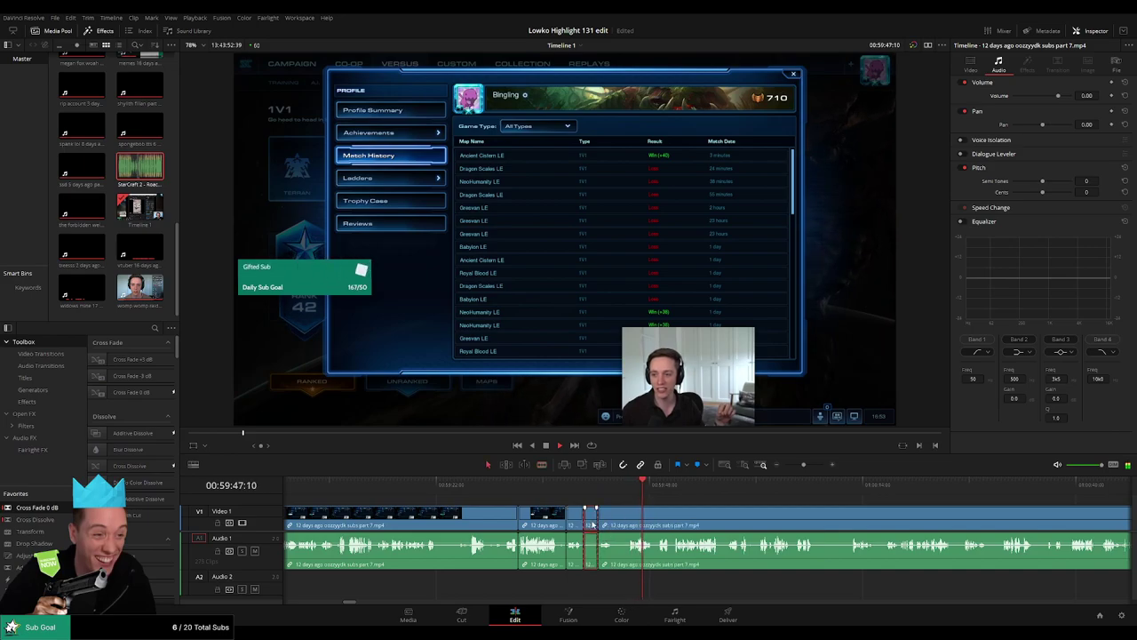
key("a")
left_click(591, 523)
key("Delete")
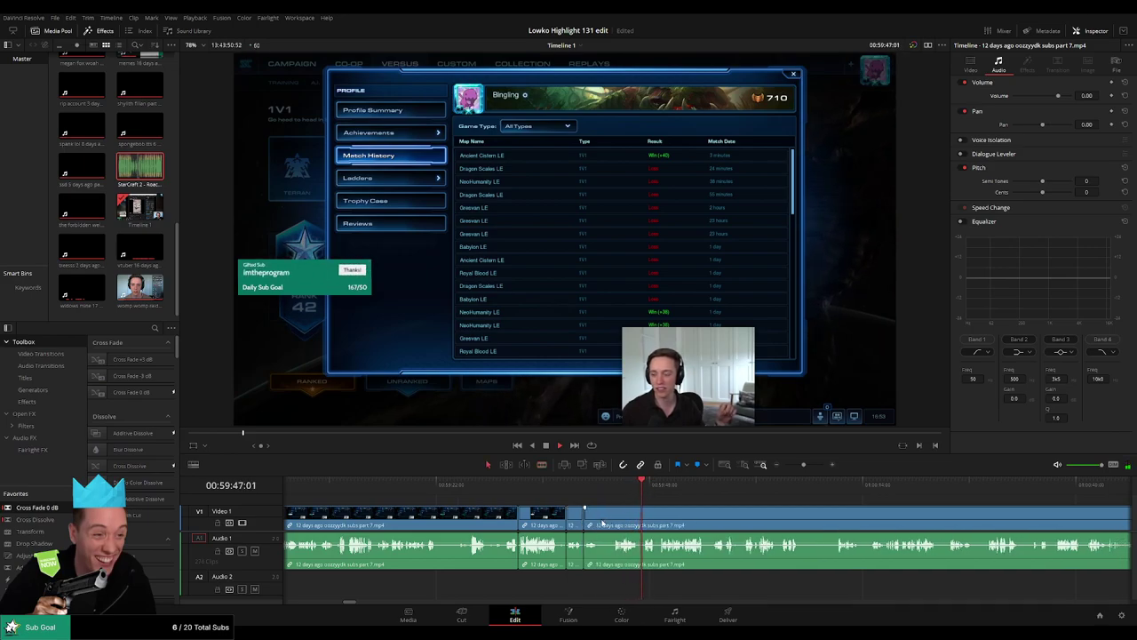
Step: Cut out the following pause in subs part 7 between about 00:59:42 and 00:59:44, closing the gap
key("b")
left_click(598, 520)
left_click(612, 520)
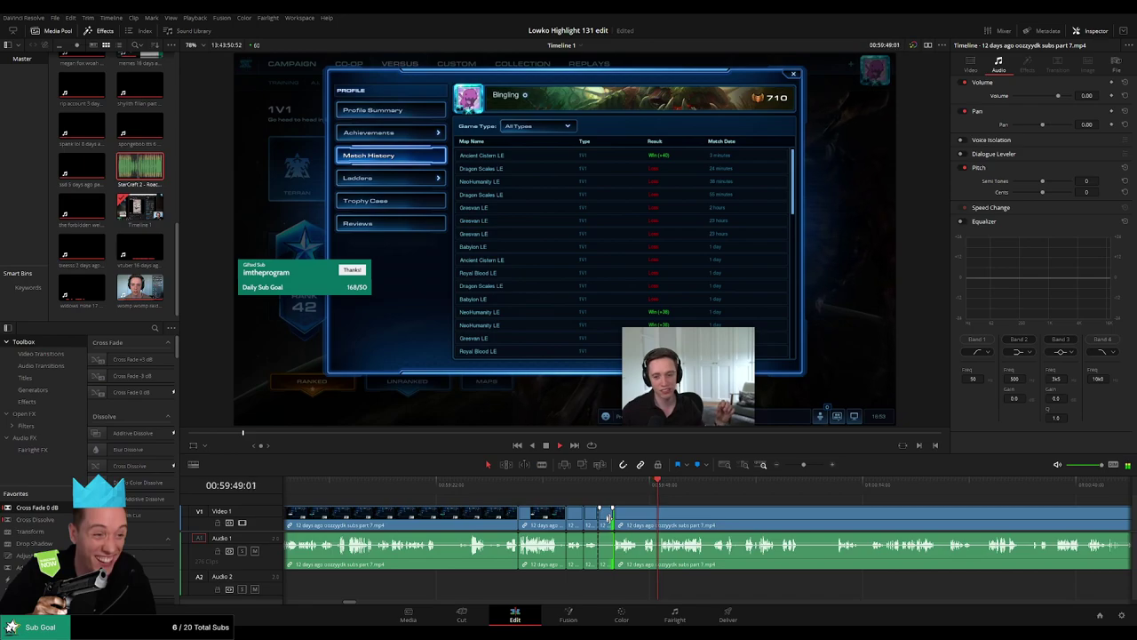
key("a")
left_click(604, 522)
key("Delete")
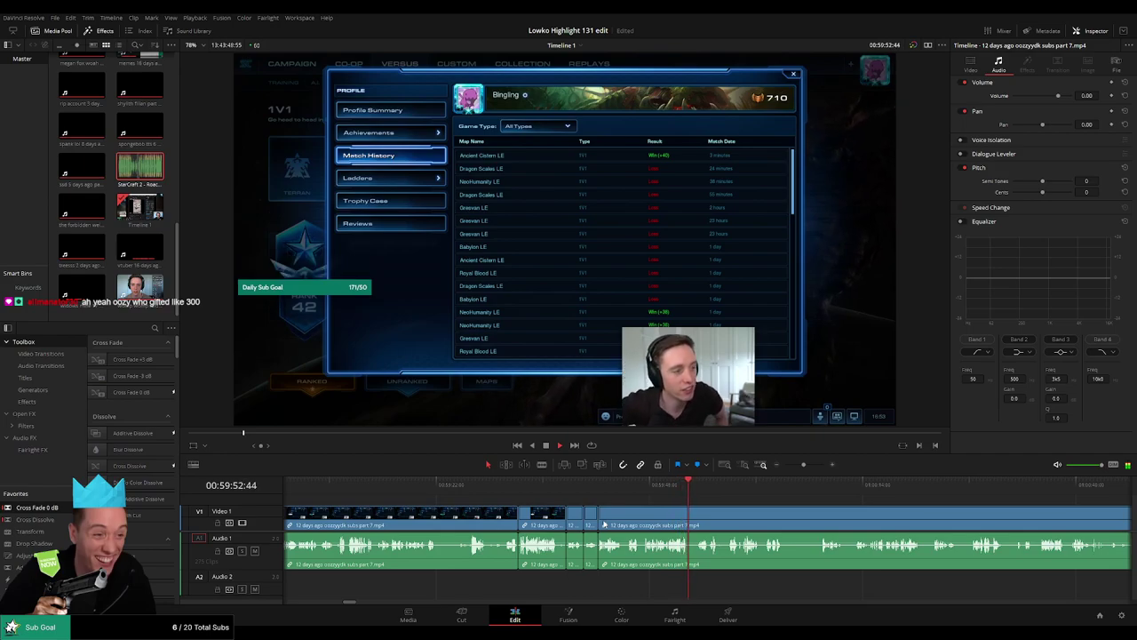
Step: Remove the uninteresting match history footage between about 00:59:47 and 01:00:13, closing the gap
left_click(631, 494)
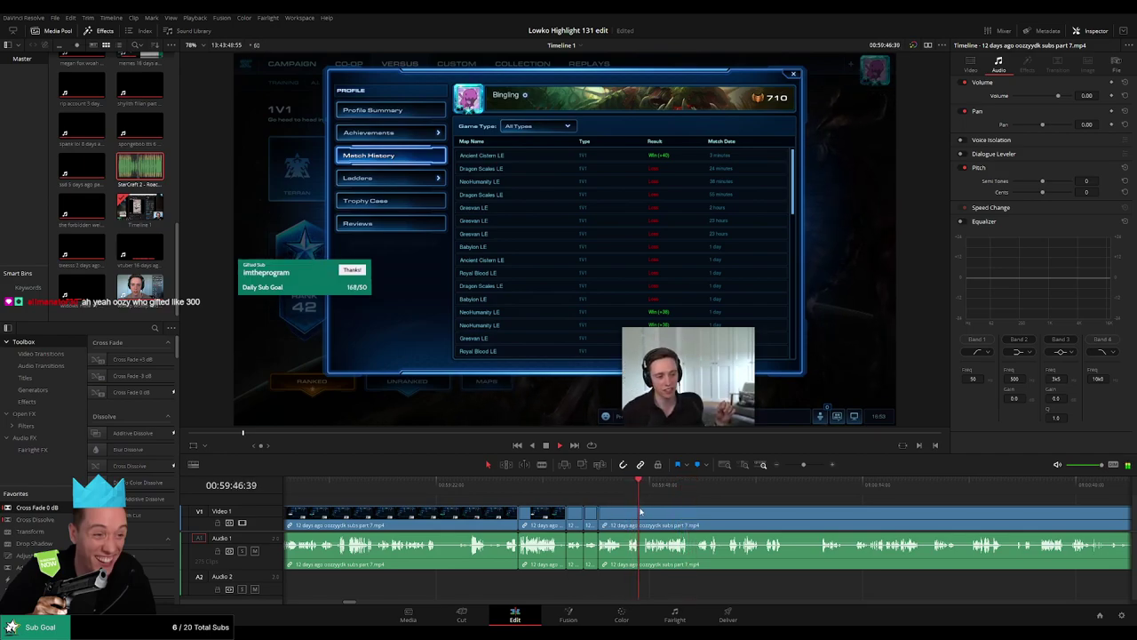
key("ctrl+b")
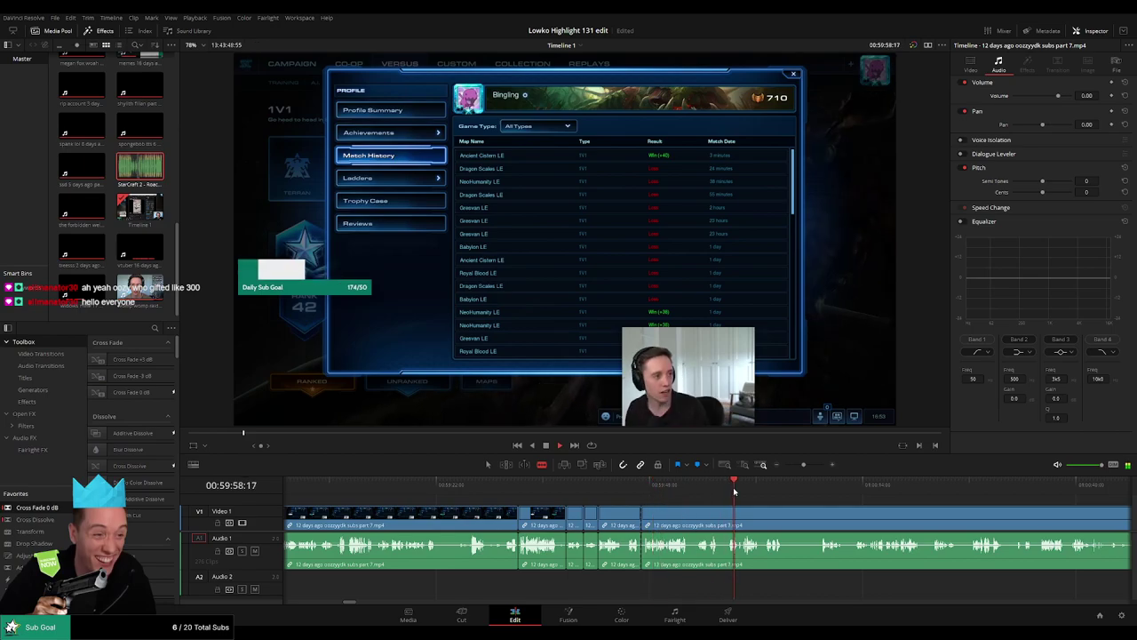
left_click(707, 492)
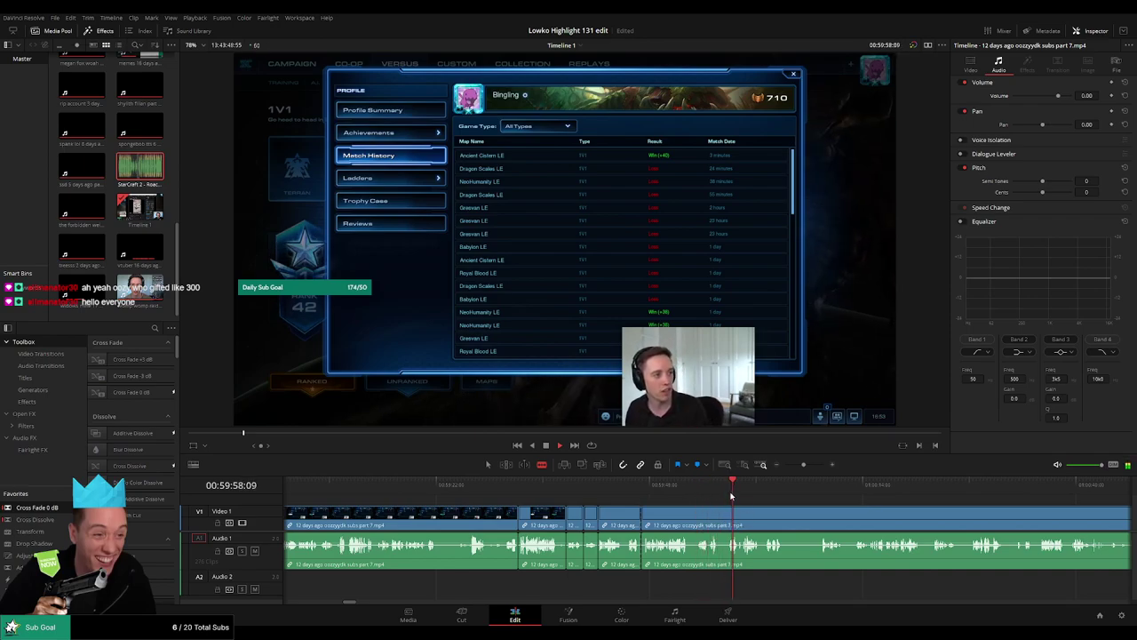
left_click(767, 494)
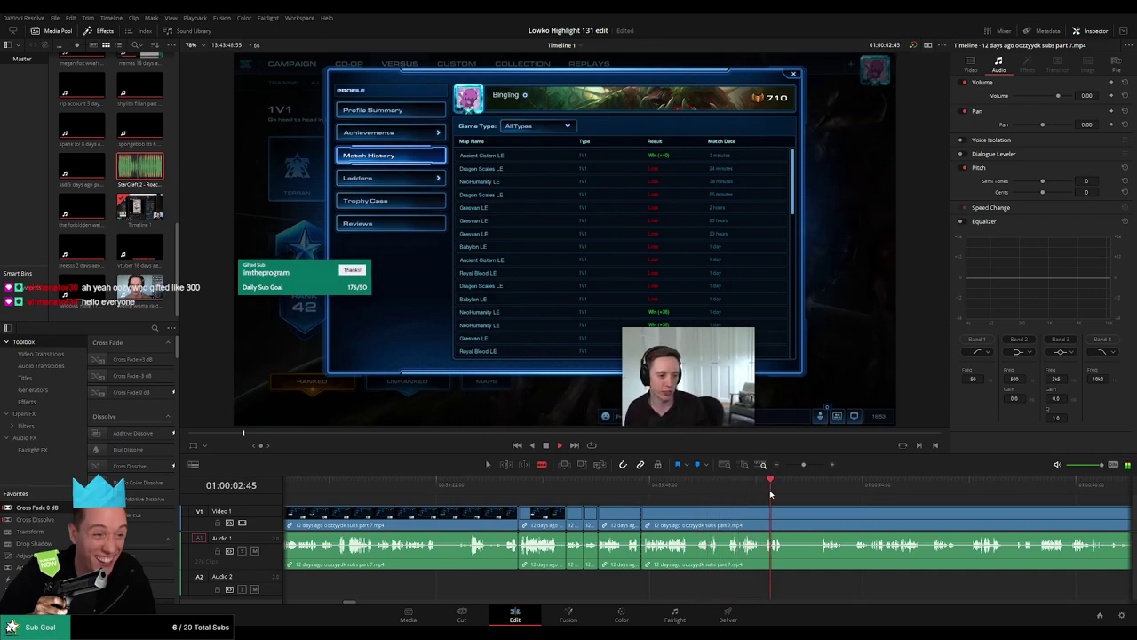
scroll(711, 504, "right", 3)
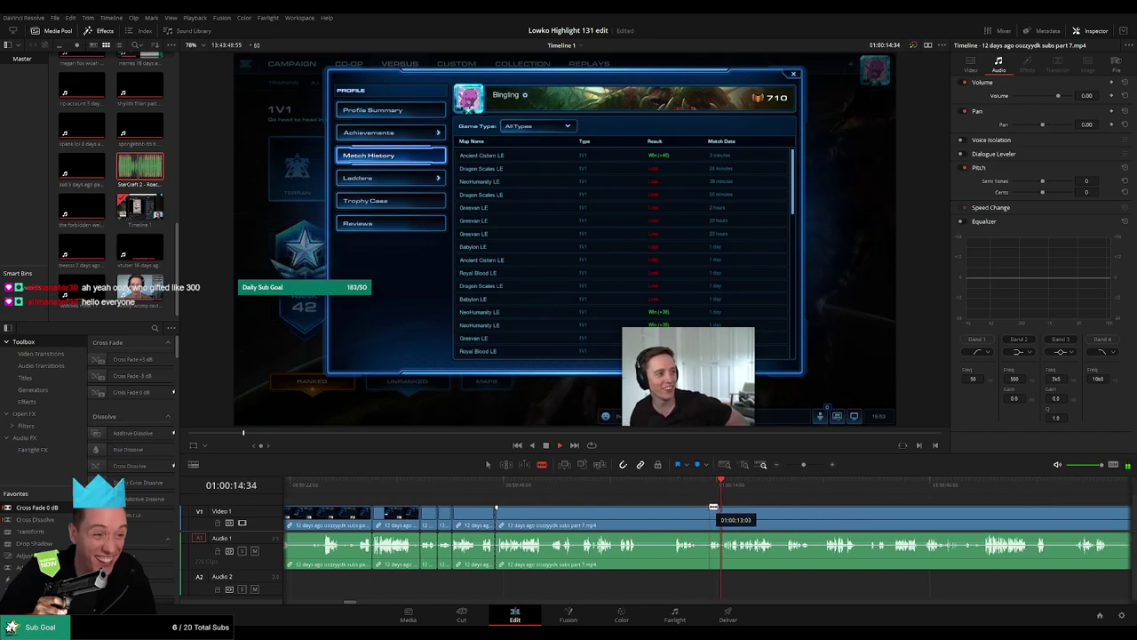
left_click(710, 509)
key("a")
left_click(687, 514)
key("Delete")
Step: Remove the short section between about 00:59:45 and 00:59:47, and smooth the join with an audio cross fade
left_click(491, 485)
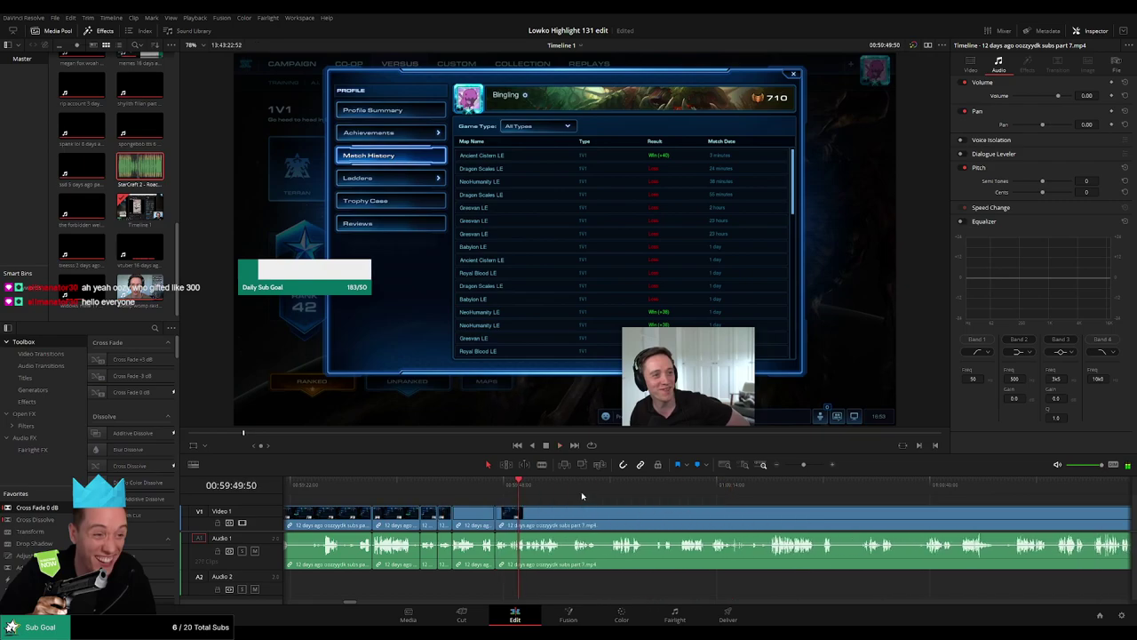
left_click(481, 486)
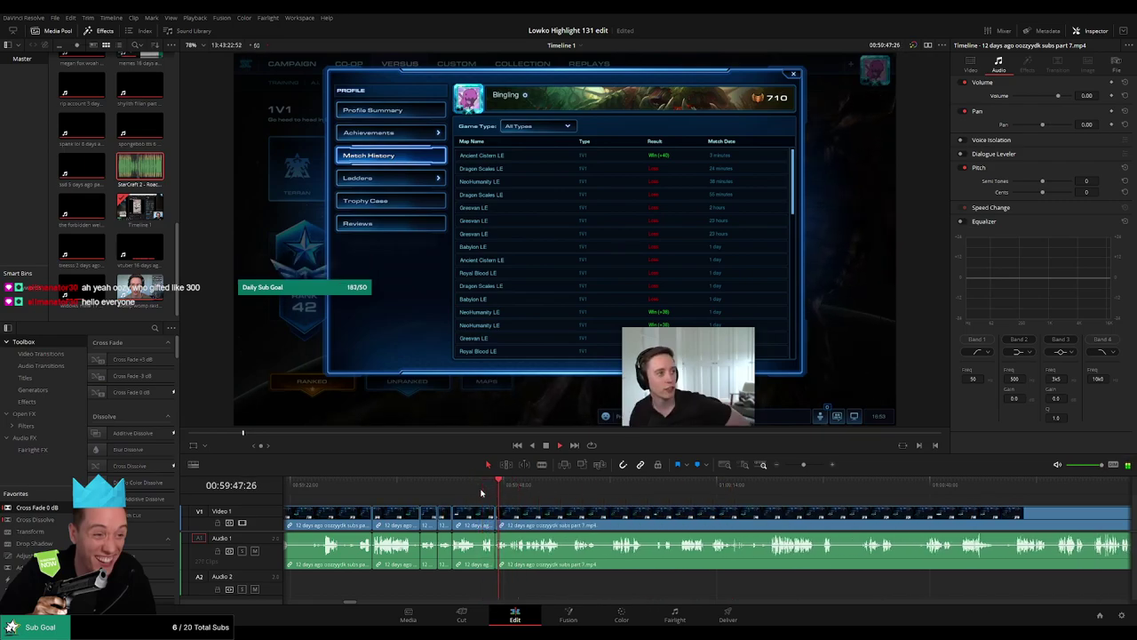
left_click(466, 487)
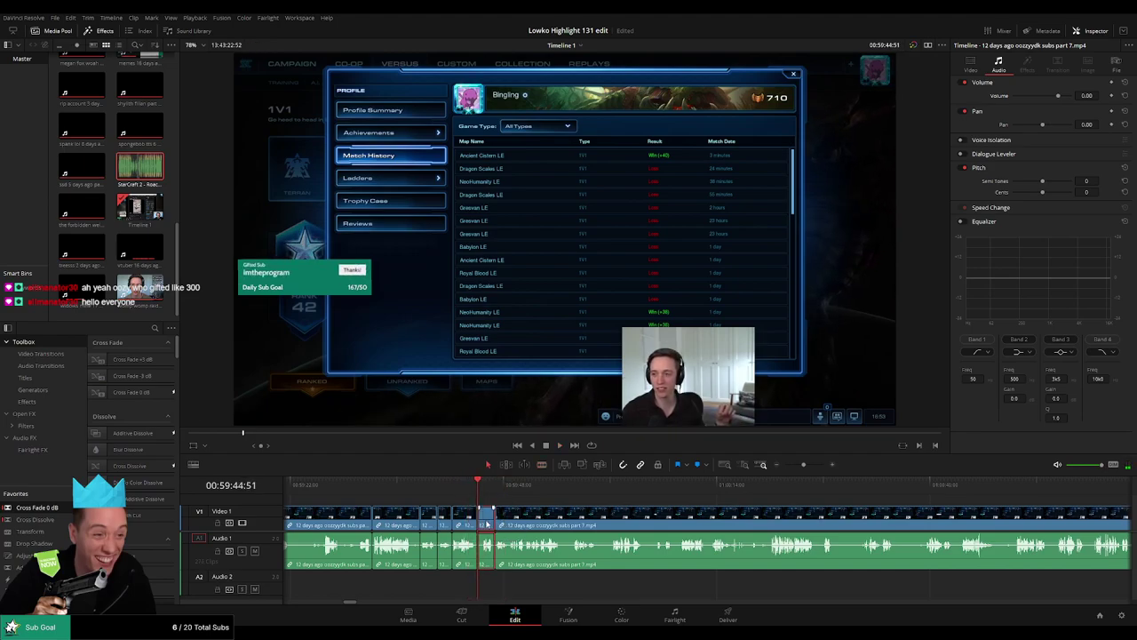
key("Delete")
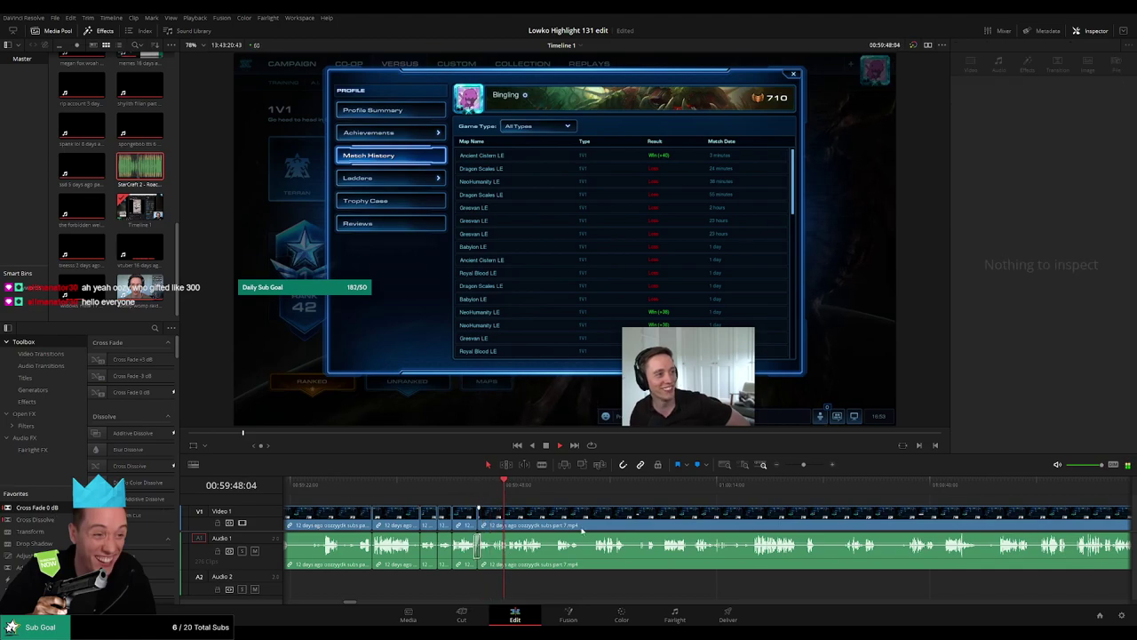
Step: Split off the section between about 00:59:47:42 and 00:59:48:30 and silence its sound on Audio 1
left_click_drag(803, 464, 813, 465)
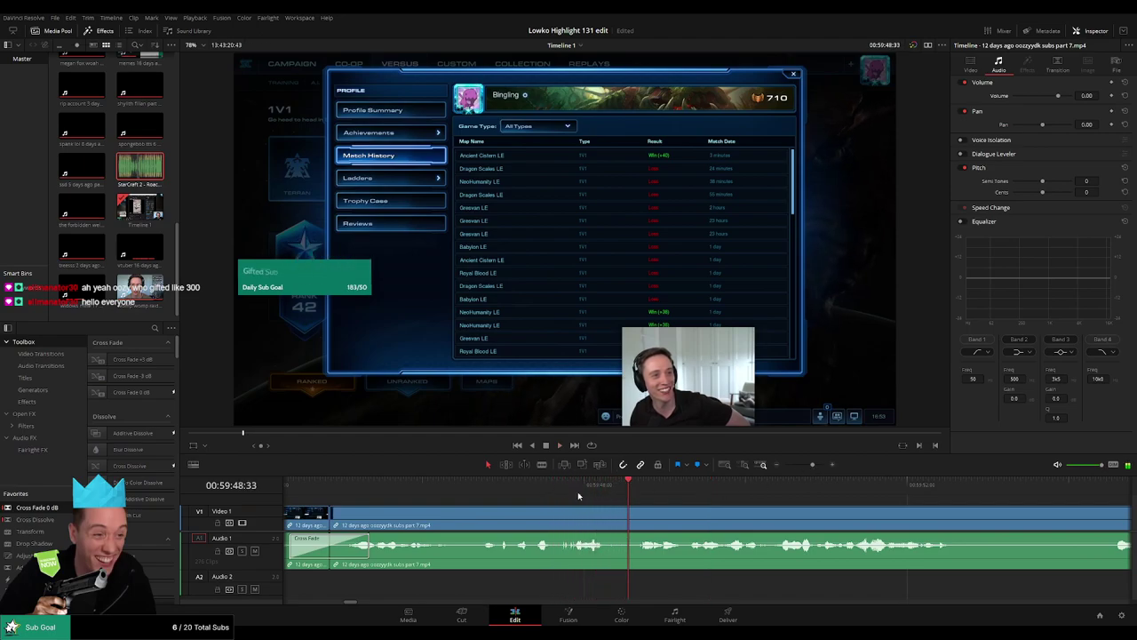
left_click(485, 494)
key("b")
left_click(560, 517)
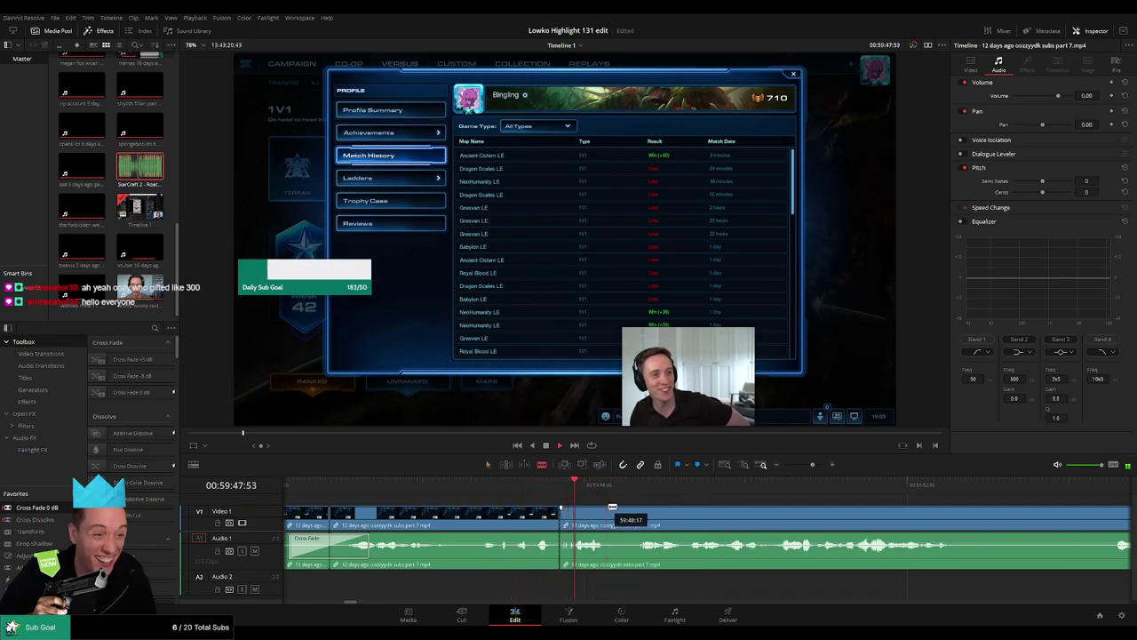
left_click(627, 524)
key("a")
left_click(605, 546)
left_click_drag(603, 543, 603, 576)
Step: Place the StarCraft 2 Roach Quotes sound on Audio 2 beneath the silenced section, set its volume to -27, and play it back
left_click_drag(152, 169, 624, 588)
left_click(610, 589)
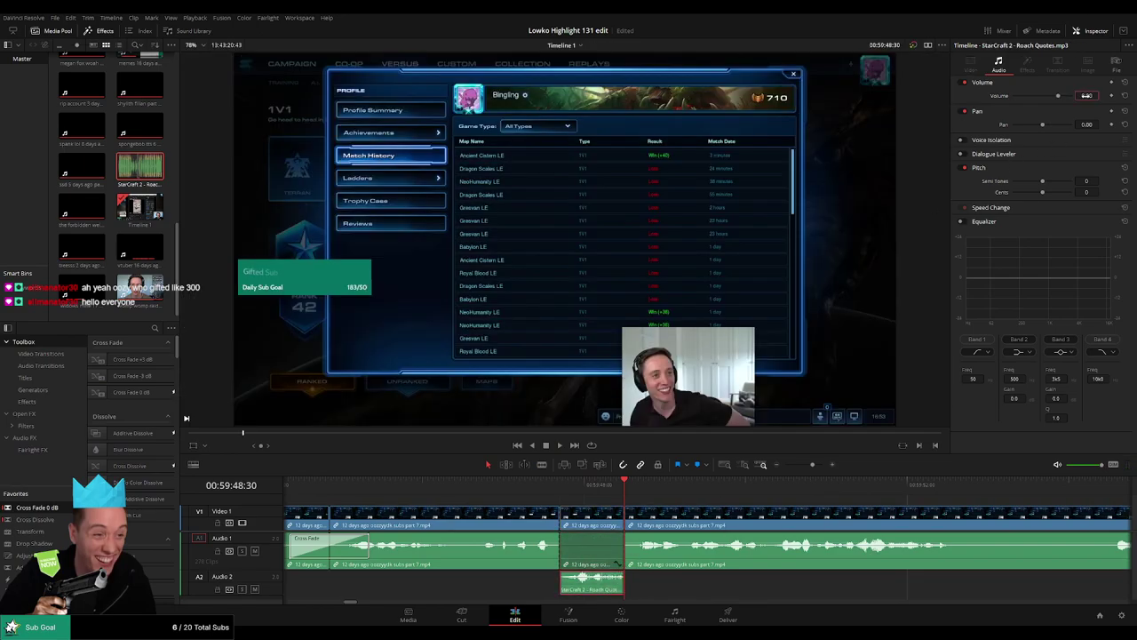
key("Return")
left_click(812, 500)
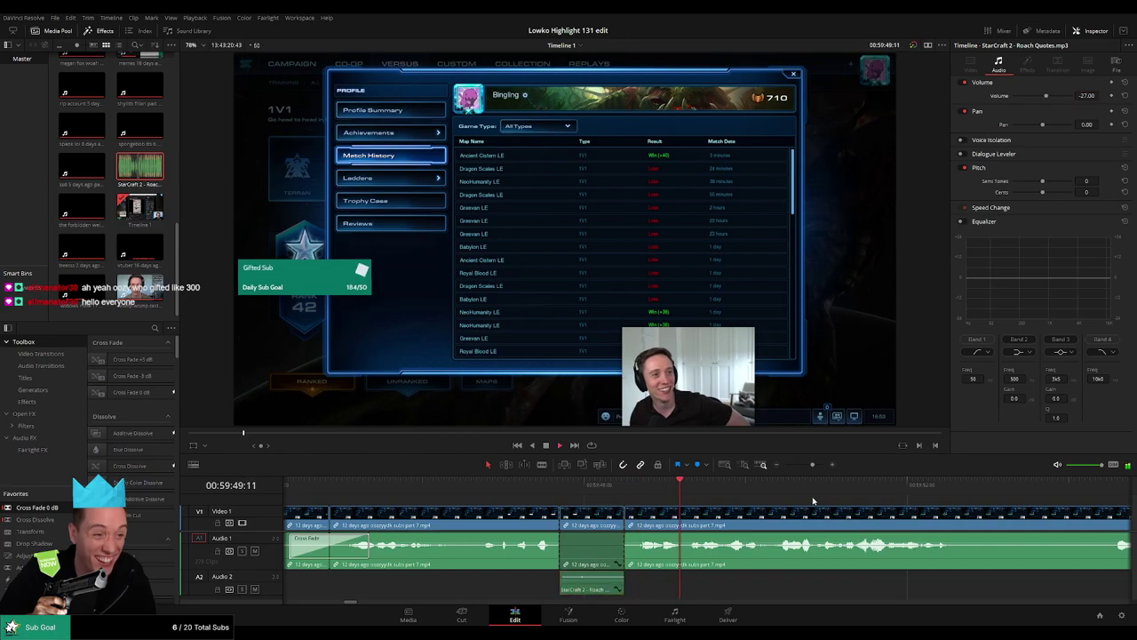
Step: Remove the pause in the subs part 7 clip between about 00:59:57 and 00:59:59, closing the gap
left_click_drag(812, 464, 804, 498)
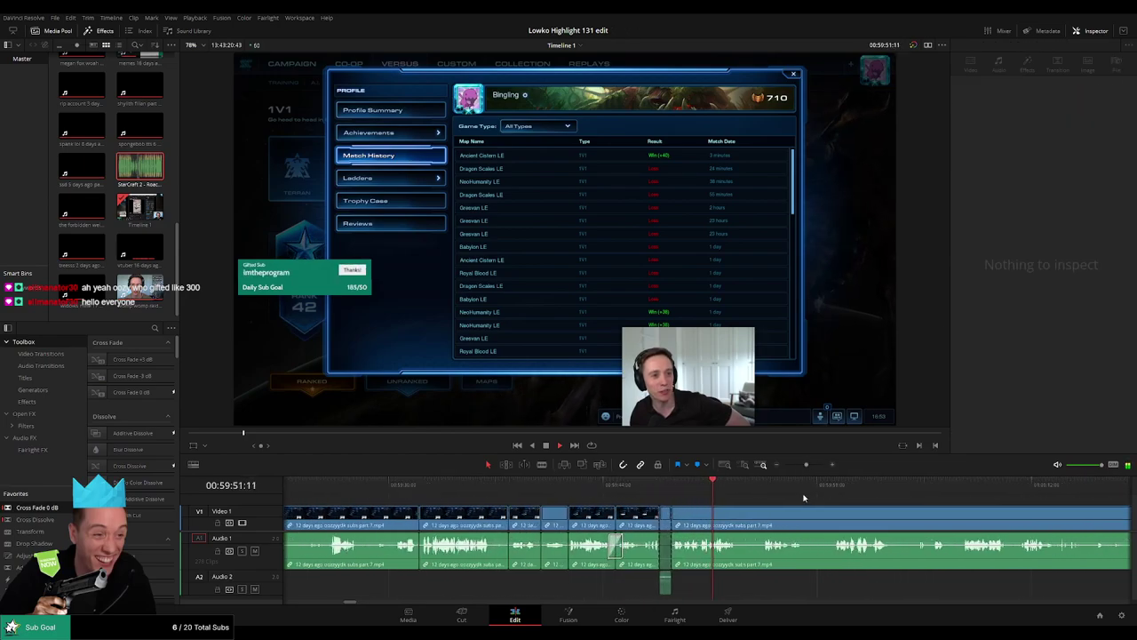
scroll(574, 507, "right", 5)
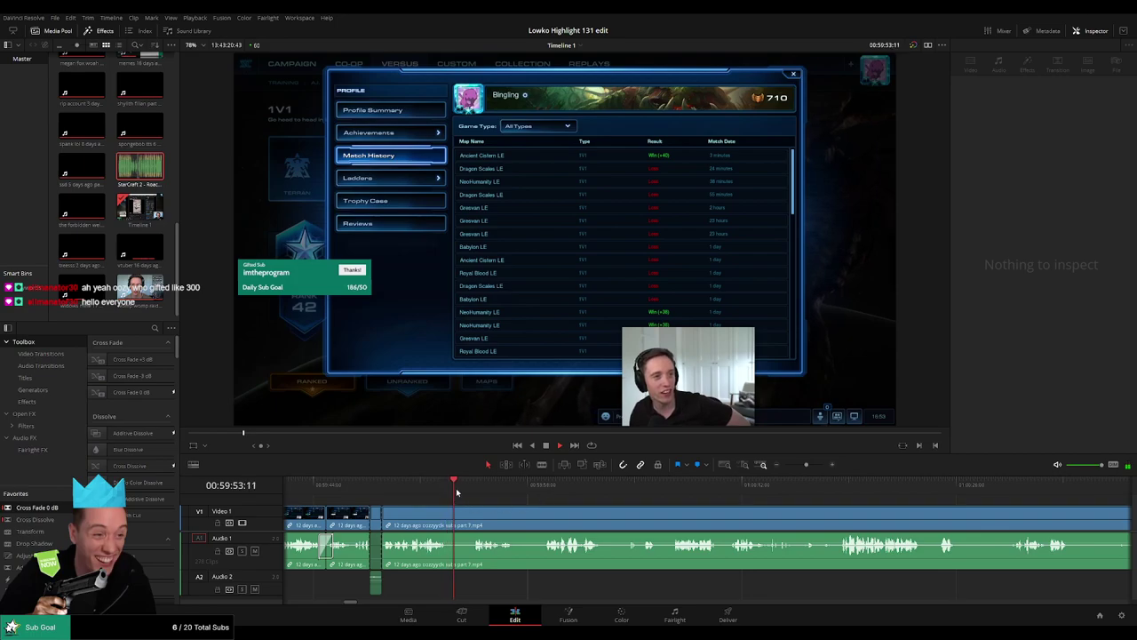
left_click(472, 491)
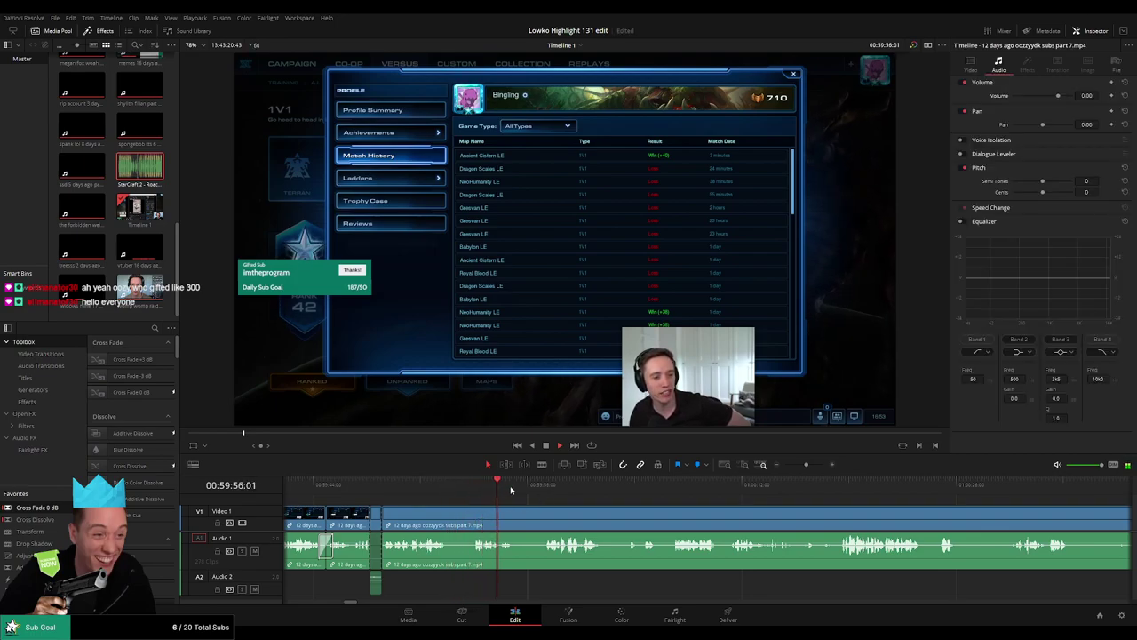
left_click(541, 487)
key("space")
key("b")
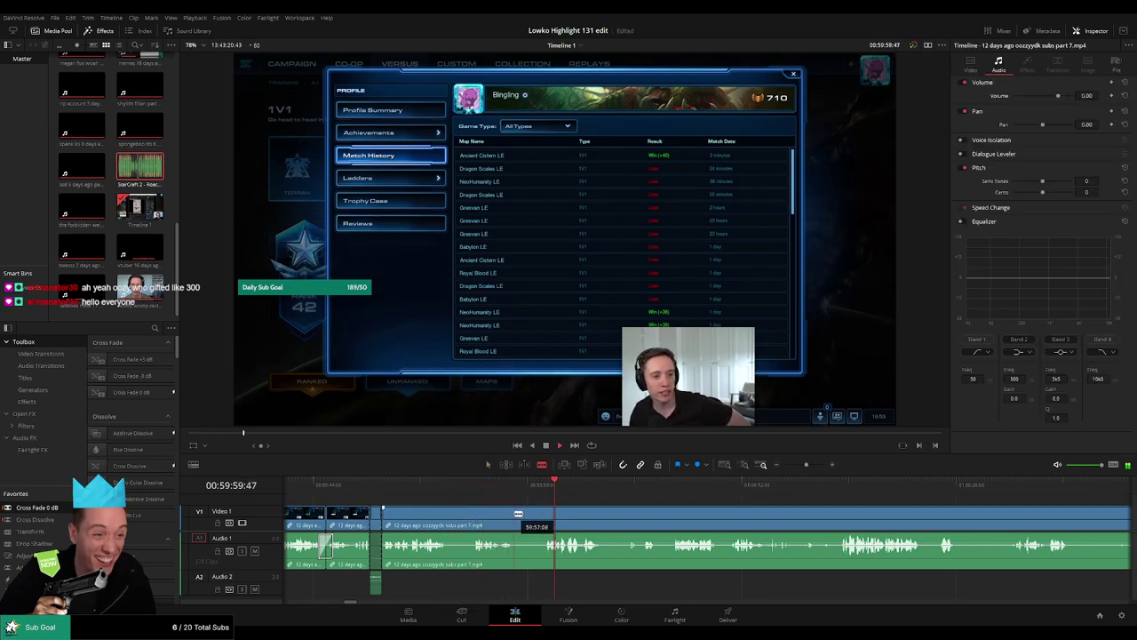
left_click(514, 524)
left_click(544, 520)
key("a")
left_click(536, 518)
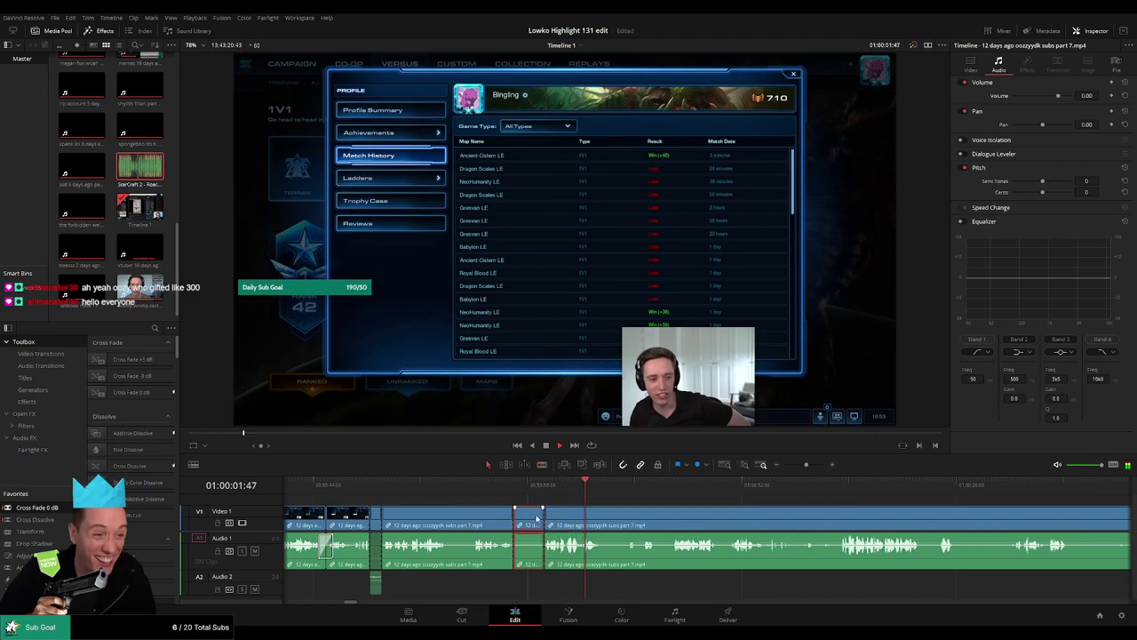
key("Delete")
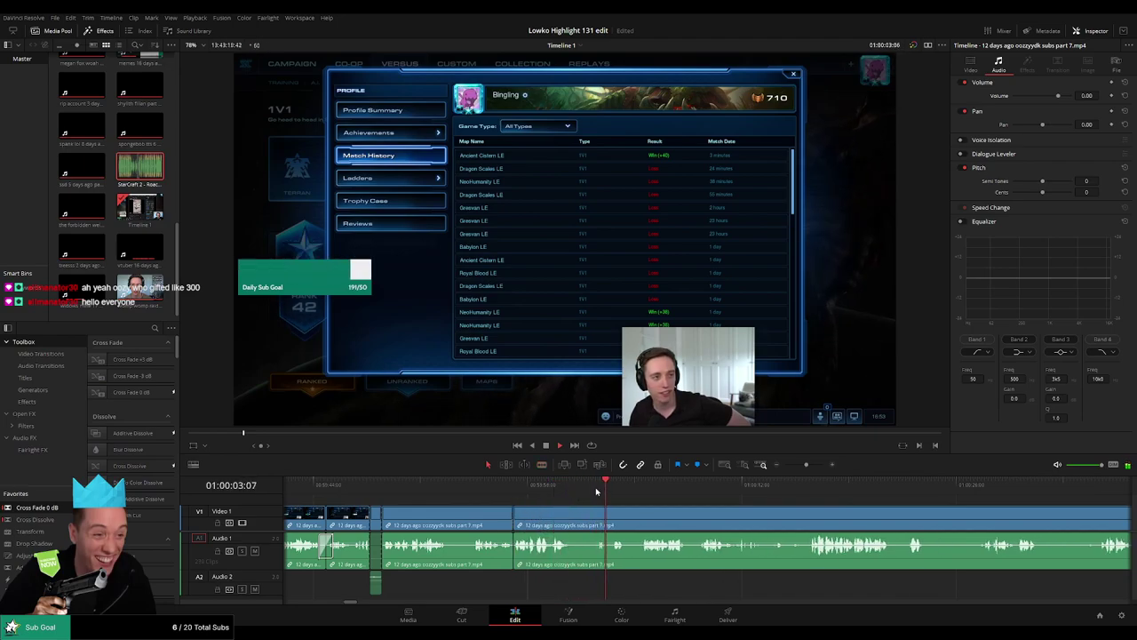
Step: Remove the section between about 01:00:24 and 01:00:28, closing the gap, and split the remaining clip at about 01:00:27:30
left_click(553, 495)
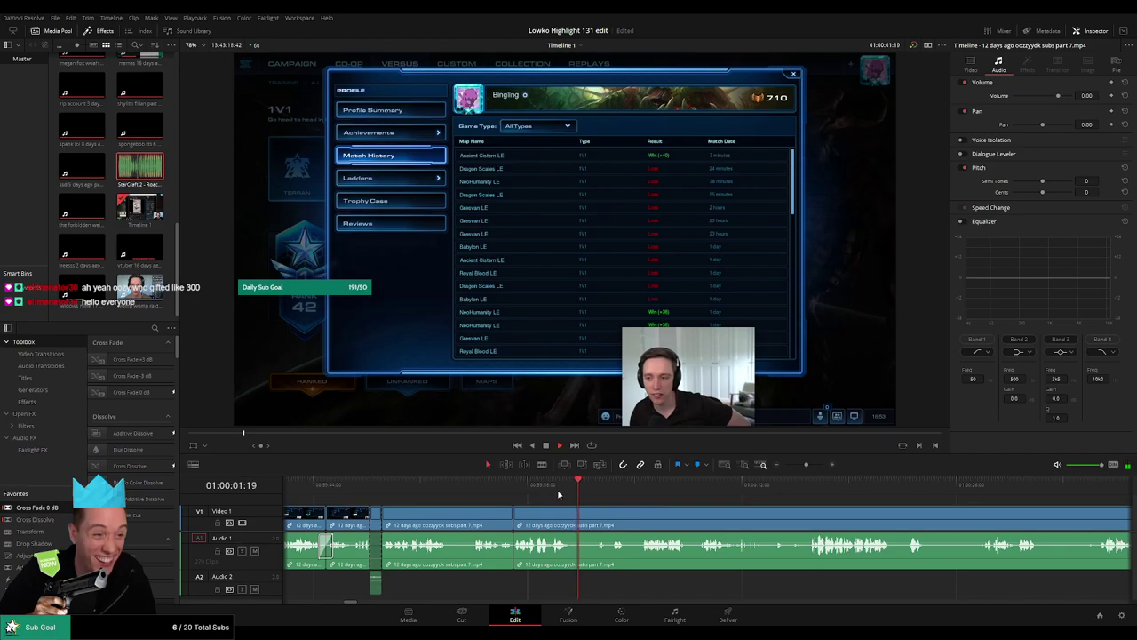
left_click(535, 495)
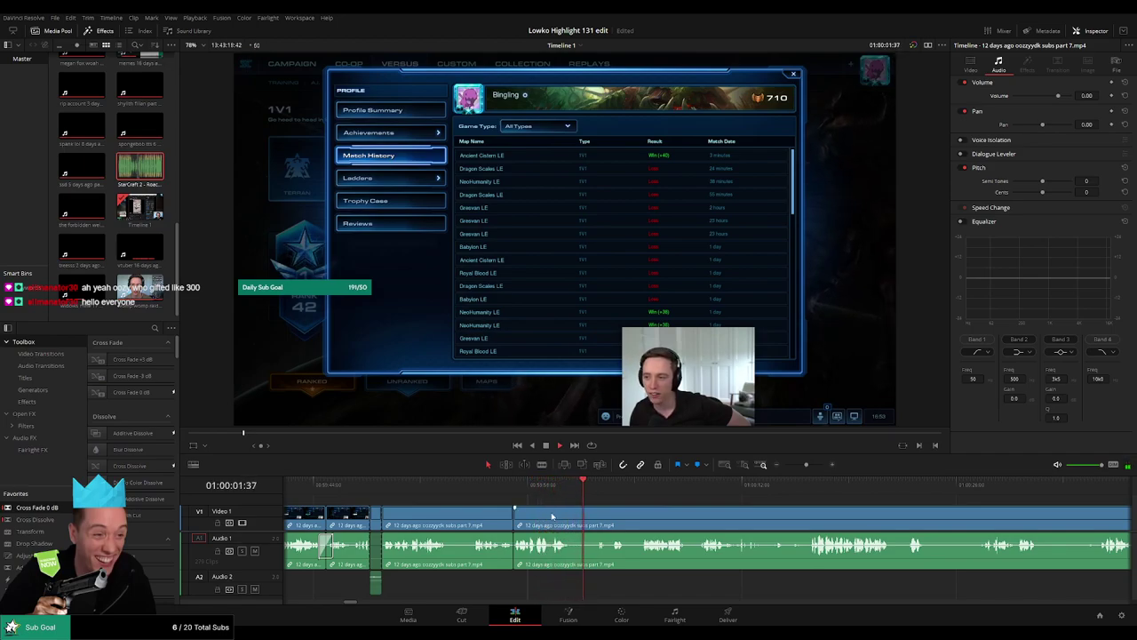
key("b")
left_click(658, 488)
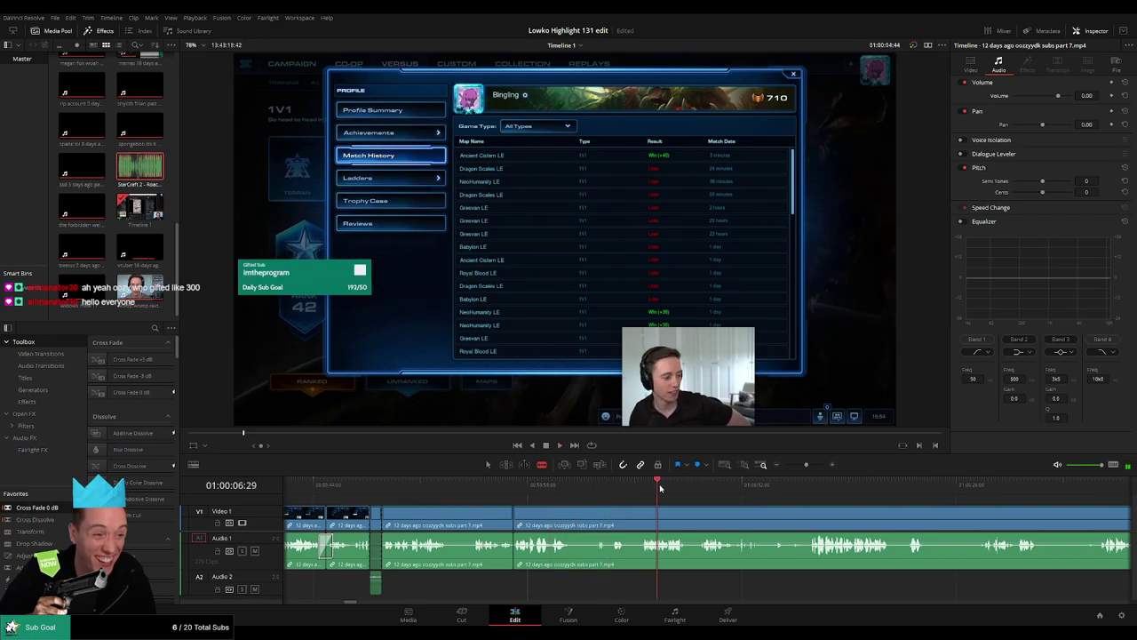
key("space")
left_click_drag(822, 493, 837, 495)
left_click_drag(947, 500, 596, 503)
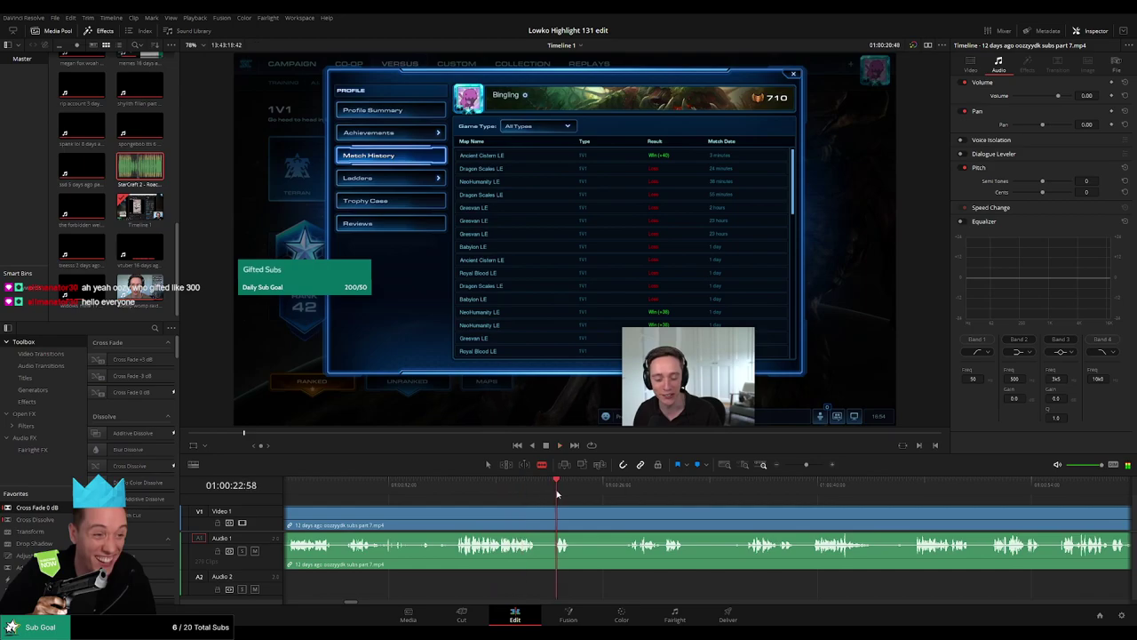
left_click(618, 489)
left_click_drag(621, 494, 632, 495)
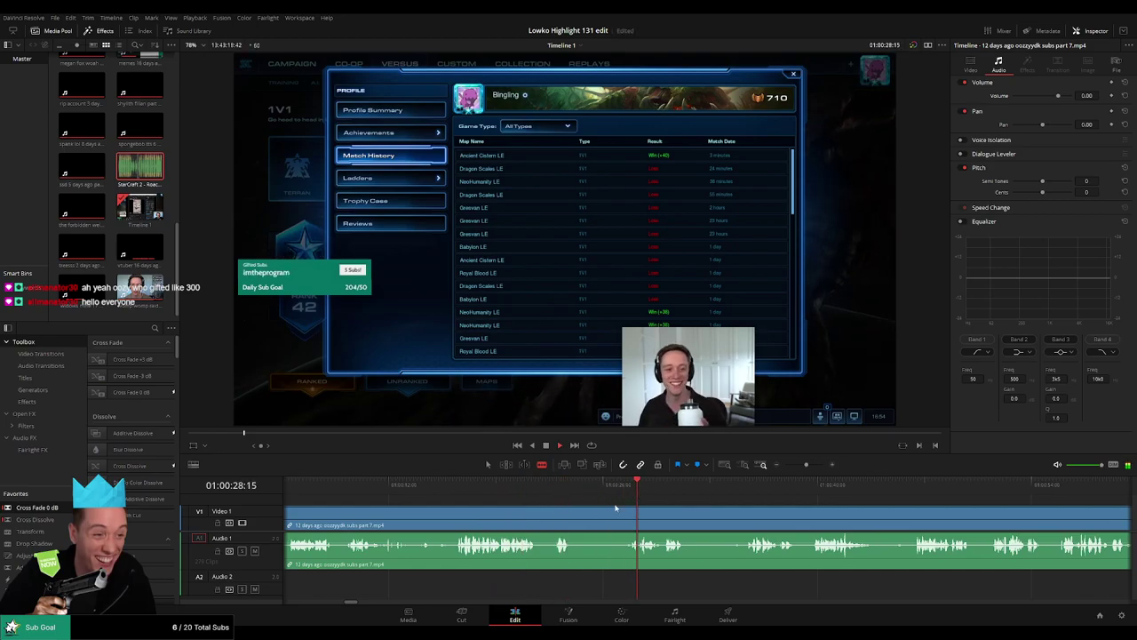
left_click(574, 524)
key("ctrl+z")
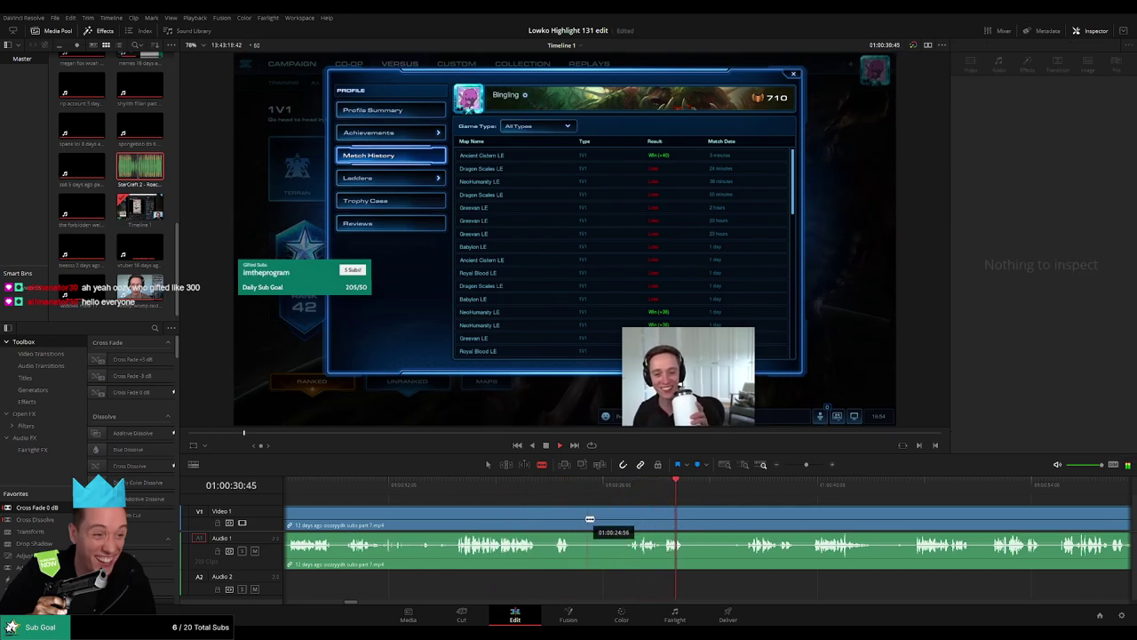
left_click(572, 518)
left_click(624, 519)
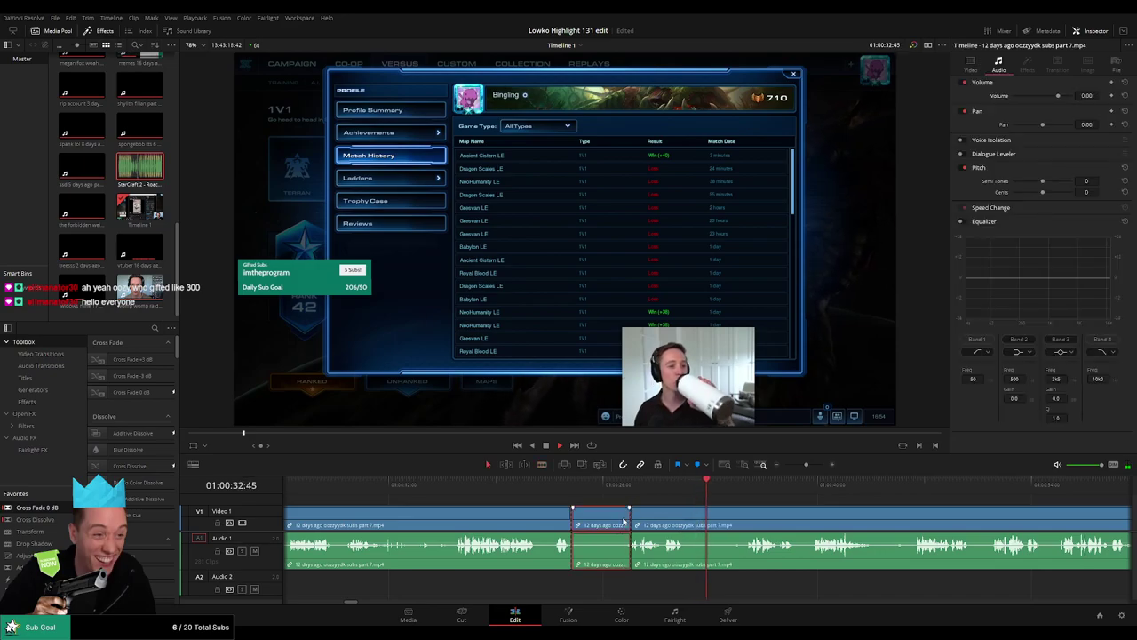
key("b")
left_click(625, 520)
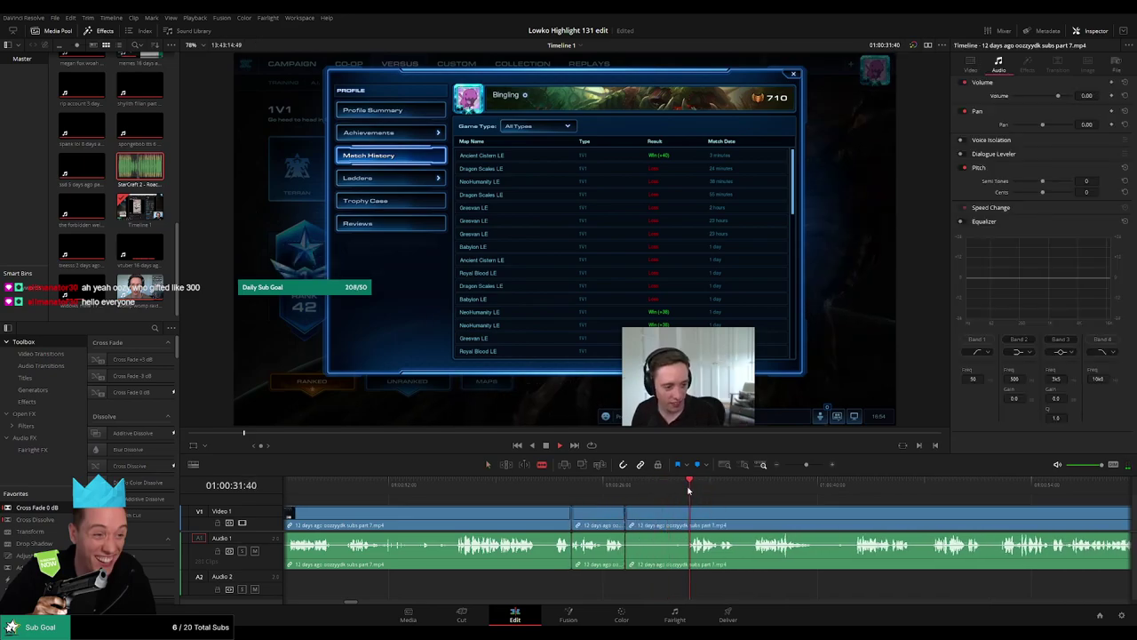
Step: Review the footage from about 01:00:25 to 01:04:49 for the point where the next moment worth keeping begins
left_click(579, 487)
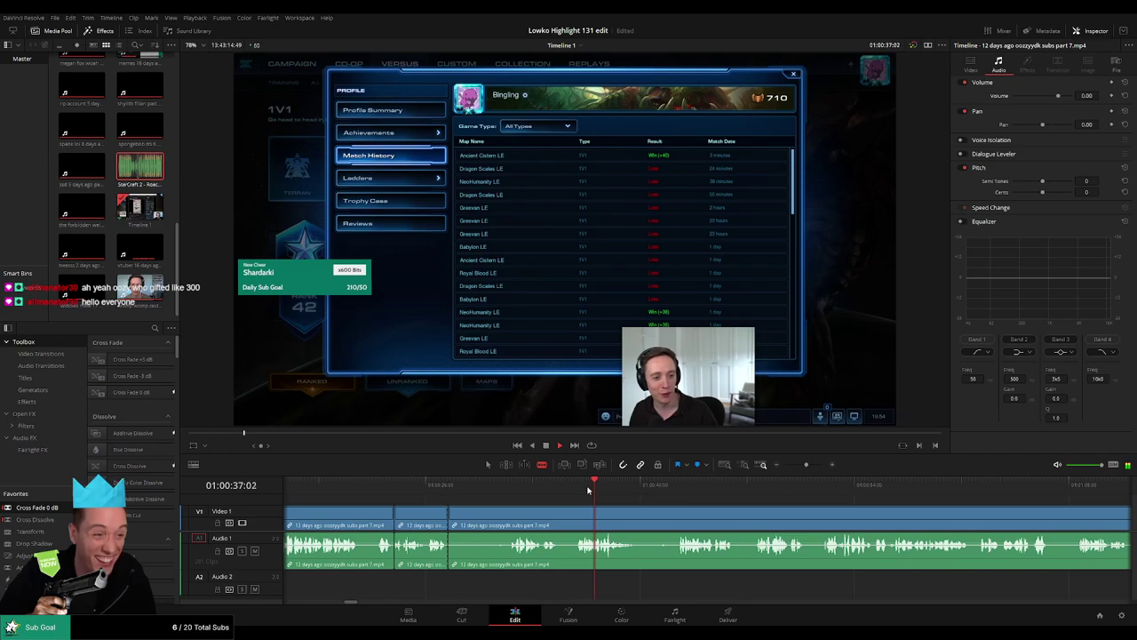
left_click(971, 486)
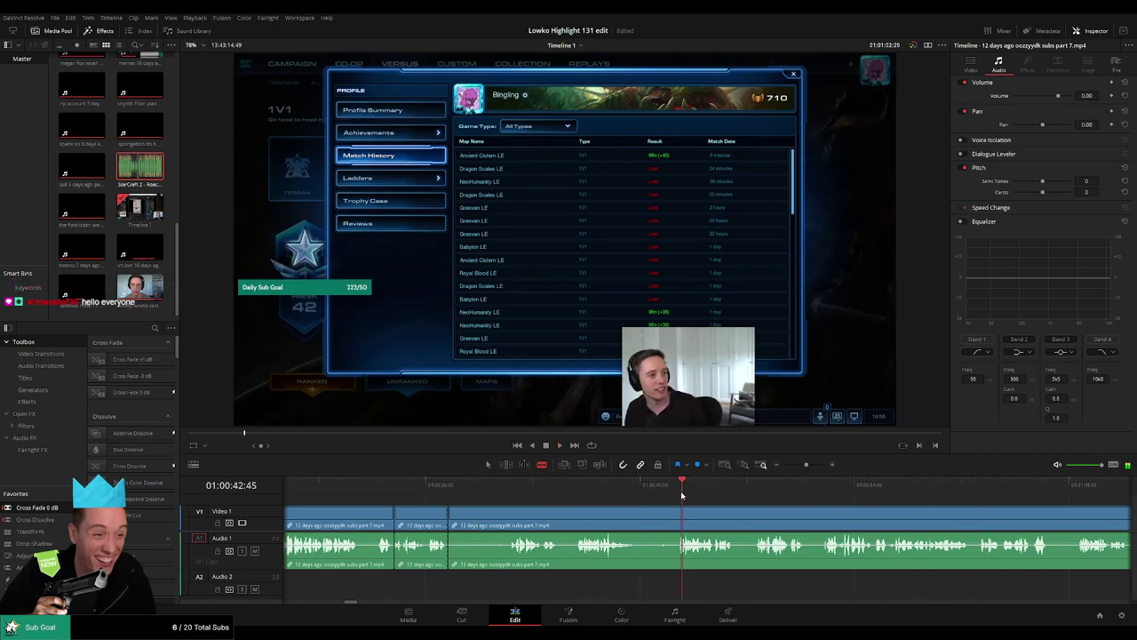
left_click_drag(813, 489, 841, 490)
left_click_drag(942, 512, 658, 503)
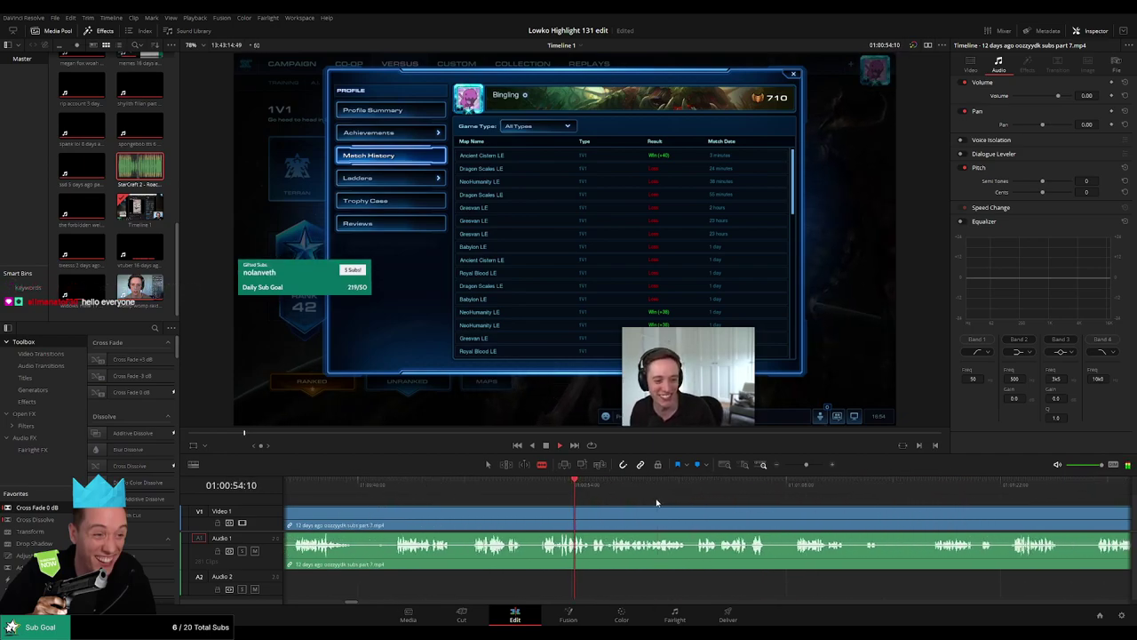
key("space")
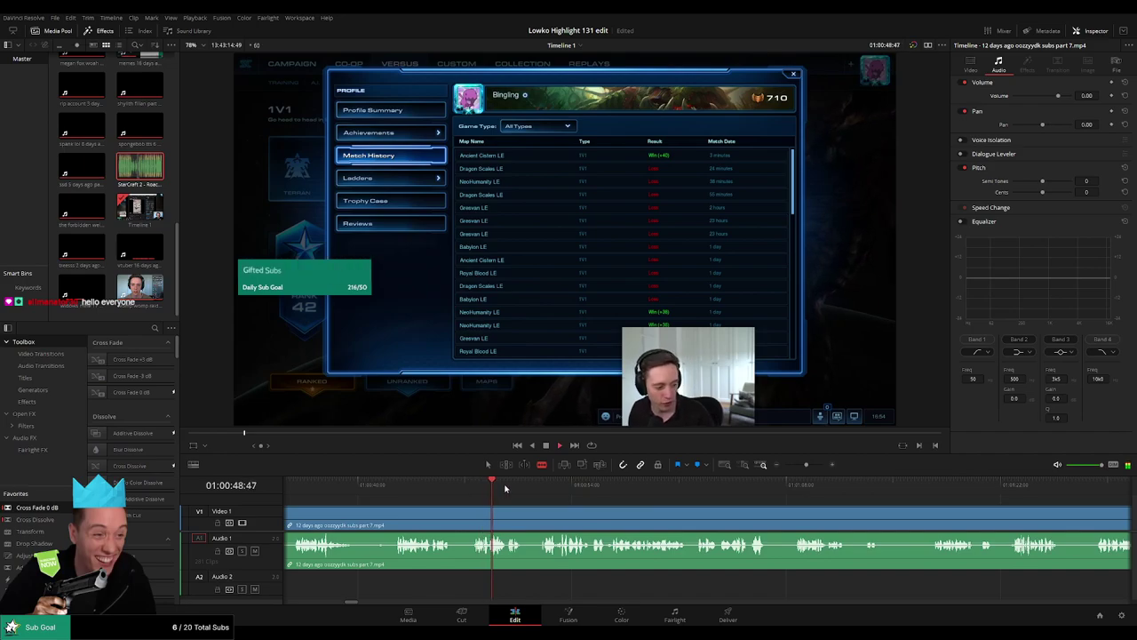
left_click_drag(507, 488, 1051, 497)
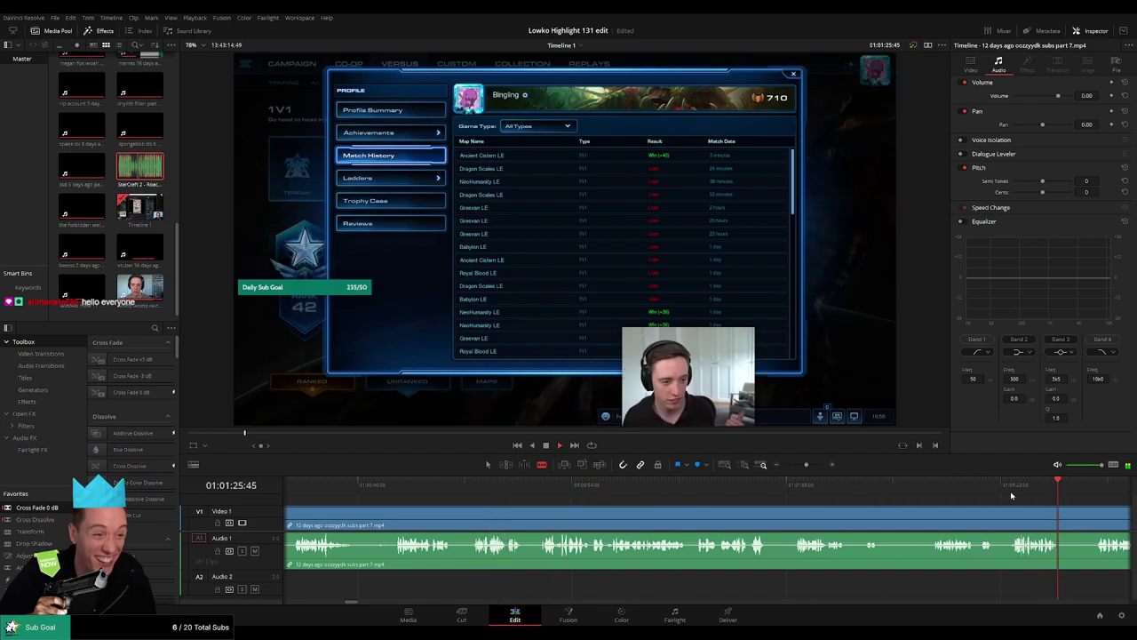
left_click_drag(807, 465, 792, 467)
scroll(761, 501, "down", 3)
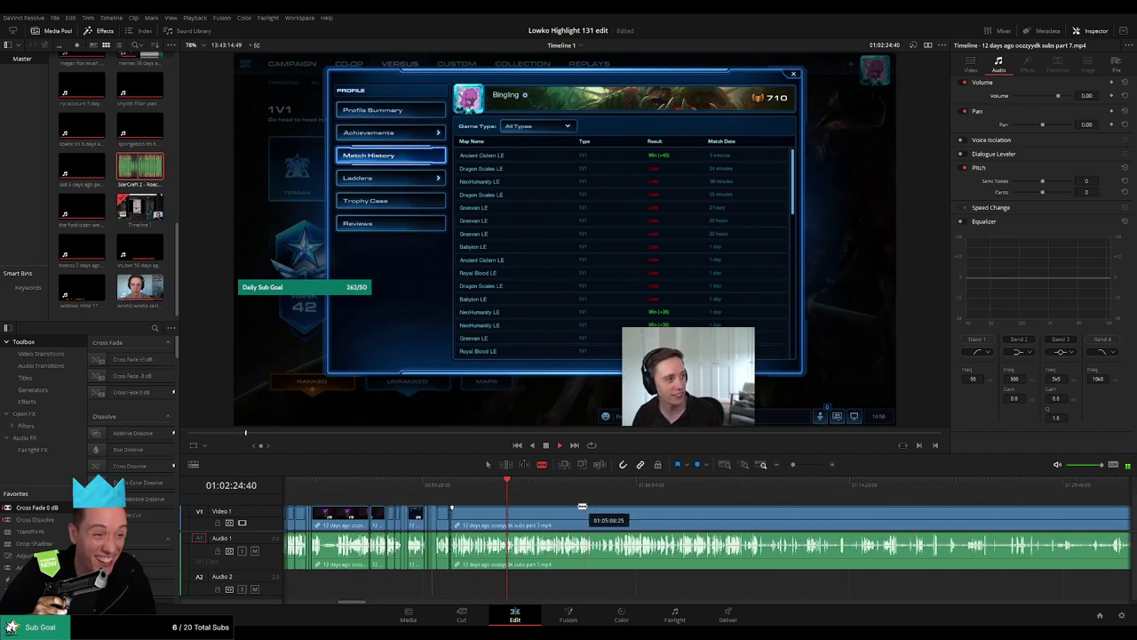
left_click(546, 492)
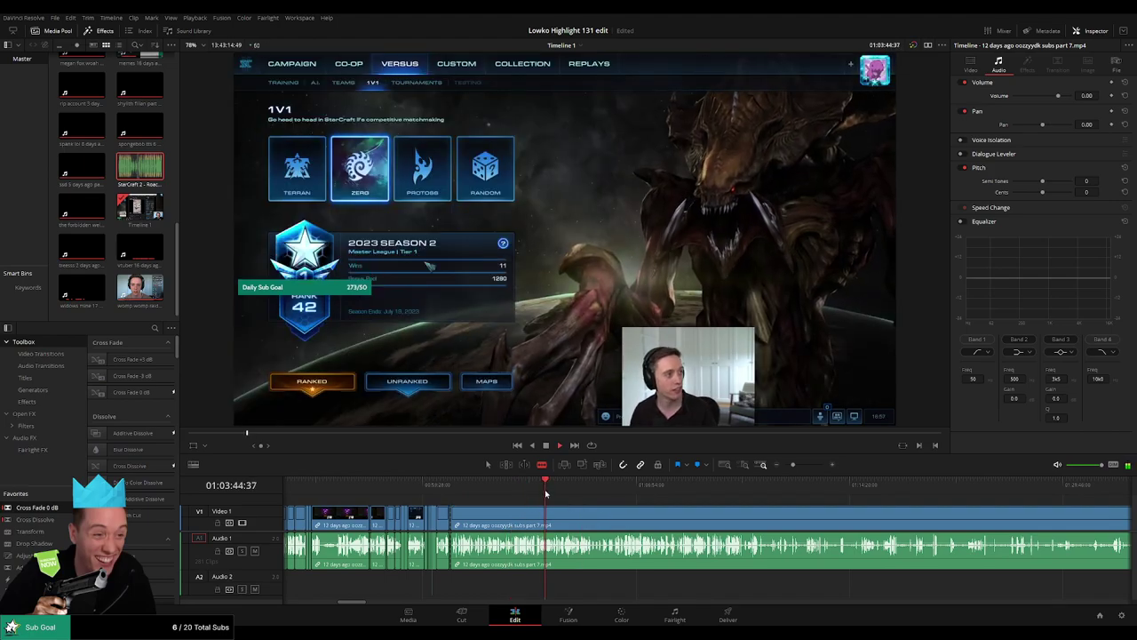
left_click_drag(566, 492, 576, 492)
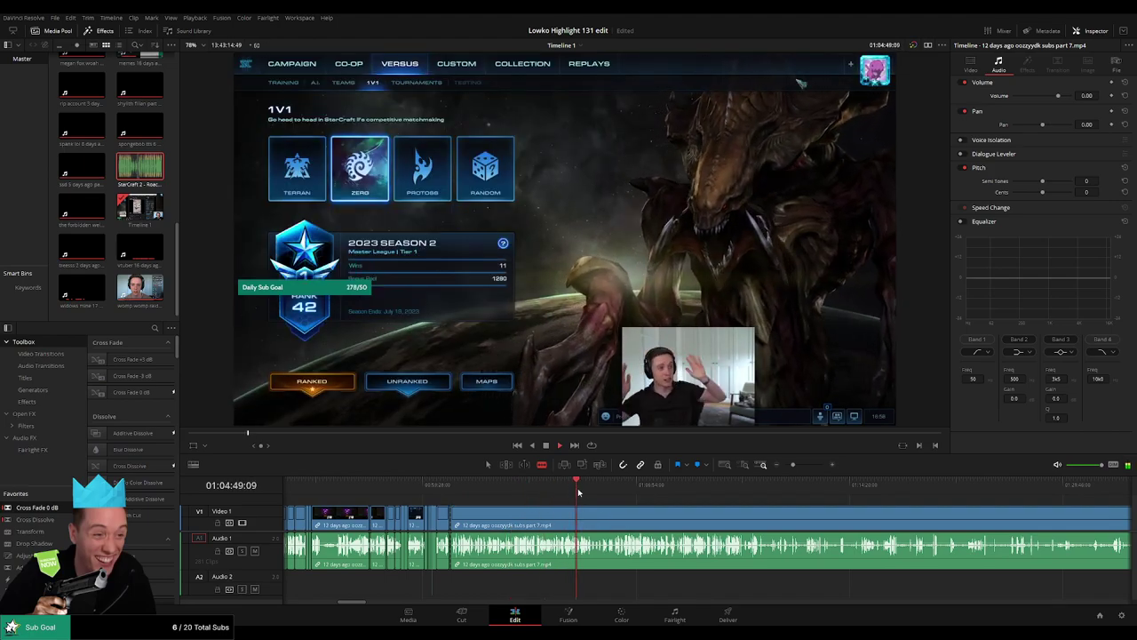
left_click(571, 492)
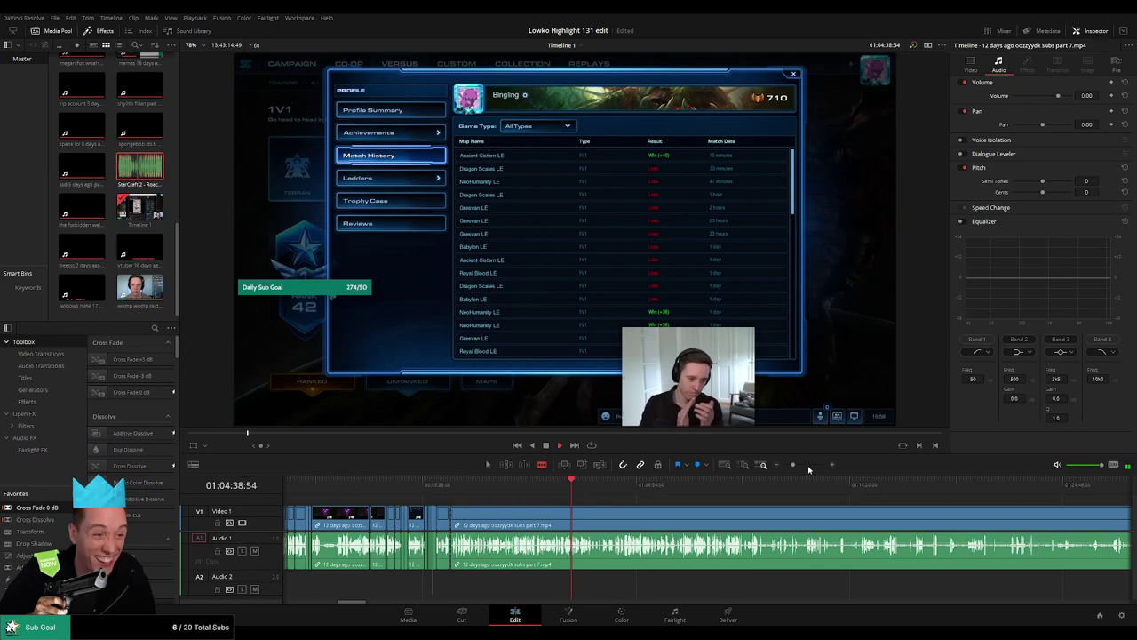
left_click_drag(795, 467, 805, 467)
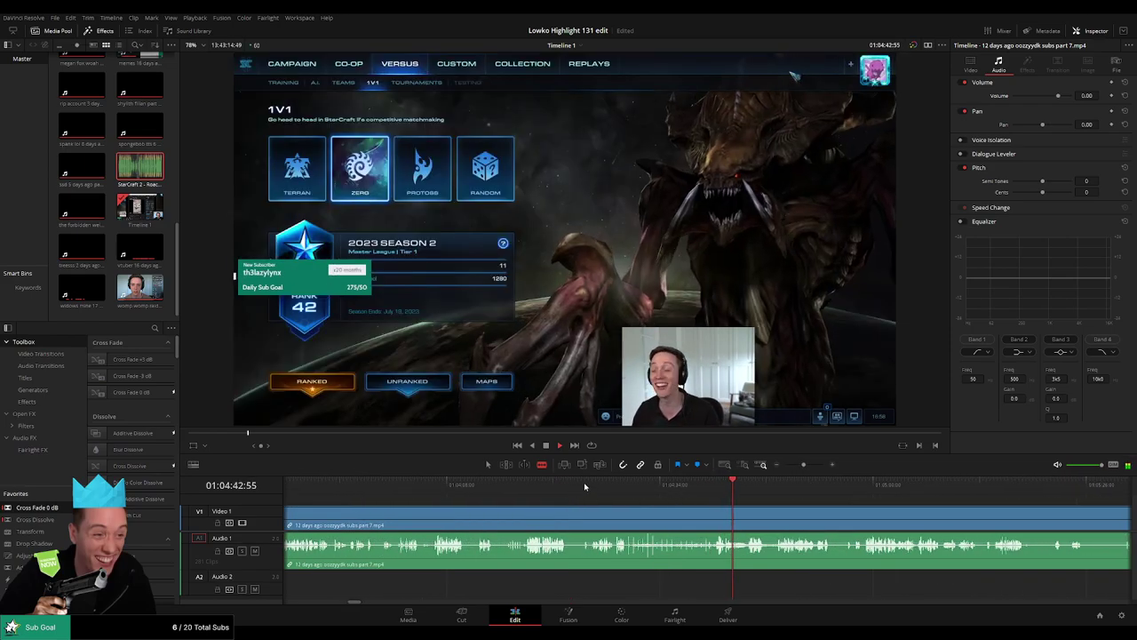
left_click(533, 486)
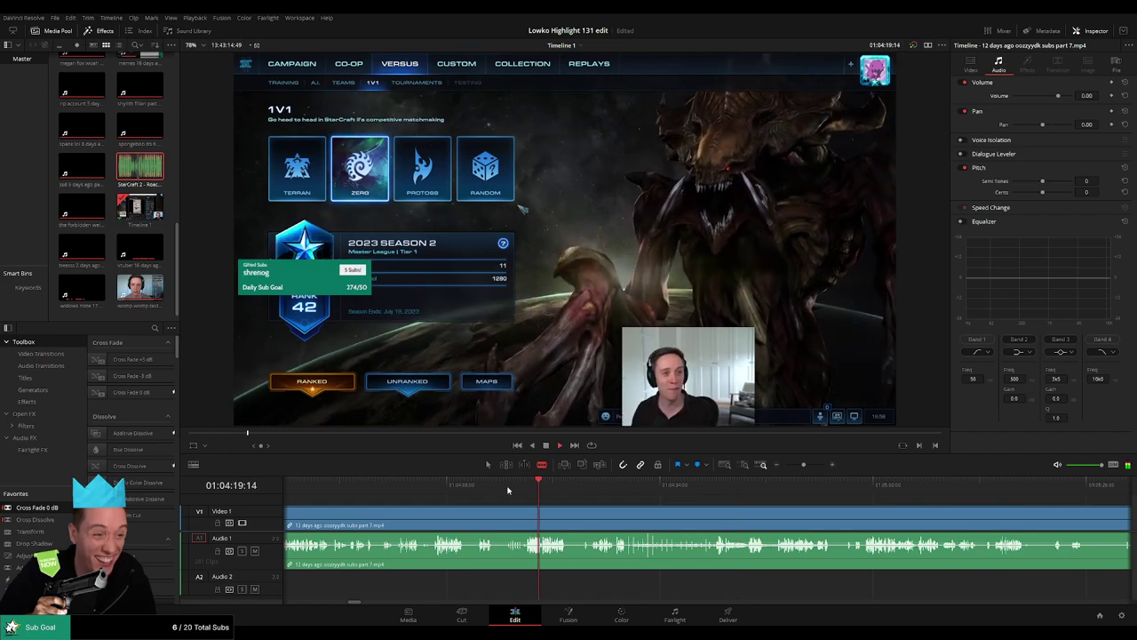
left_click(508, 488)
left_click(434, 489)
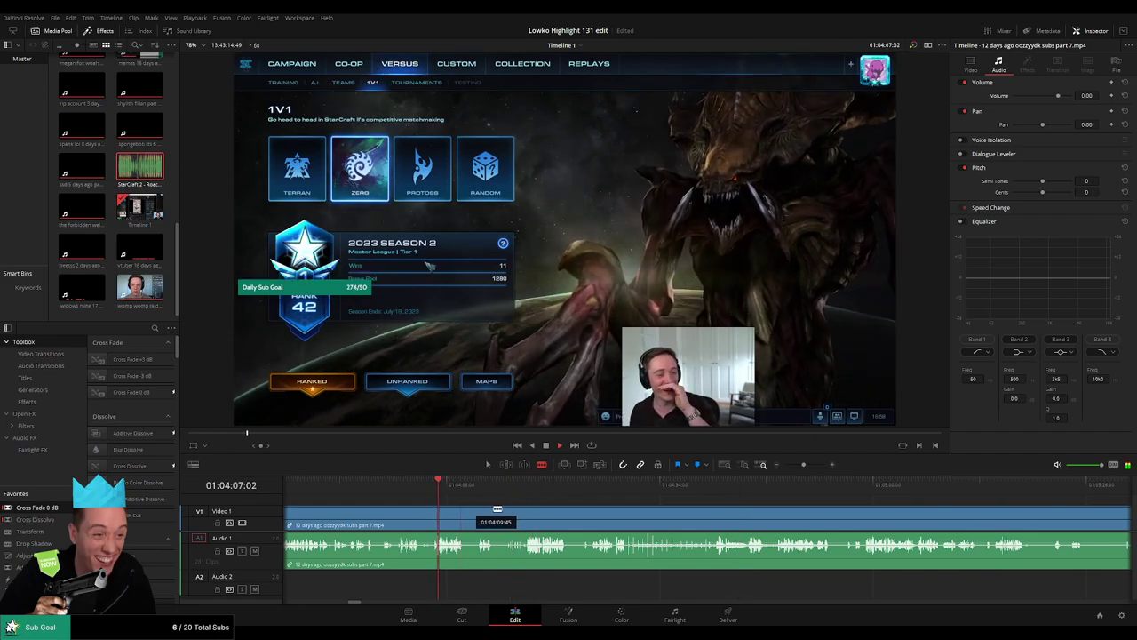
scroll(542, 503, "left", 2)
left_click(432, 487)
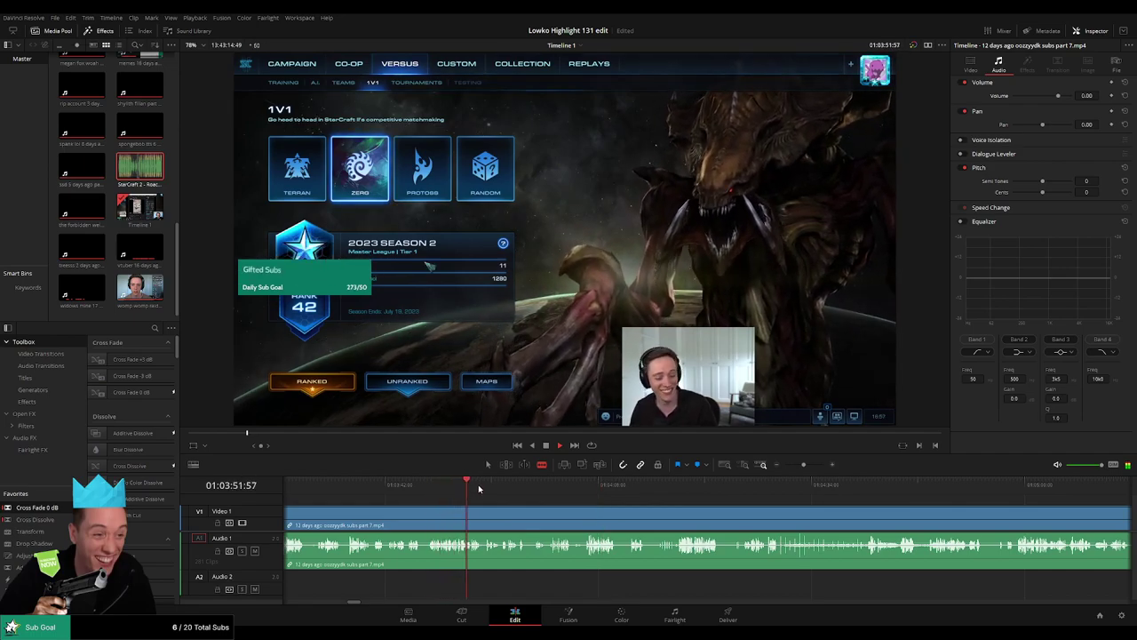
Step: Remove the footage between about 01:00:27:30 and 01:03:47, close the gap, and add Cross Fade 0 dB at the audio join
left_click(426, 523)
key("a")
left_click(407, 525)
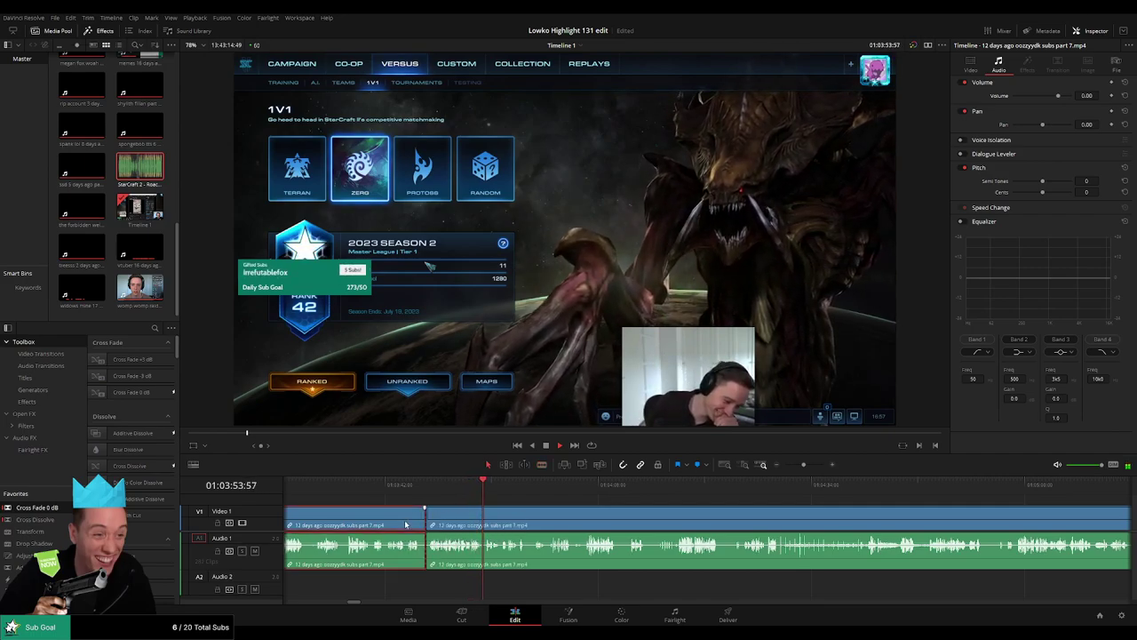
key("Delete")
left_click(665, 521)
key("Delete")
left_click_drag(38, 508, 649, 550)
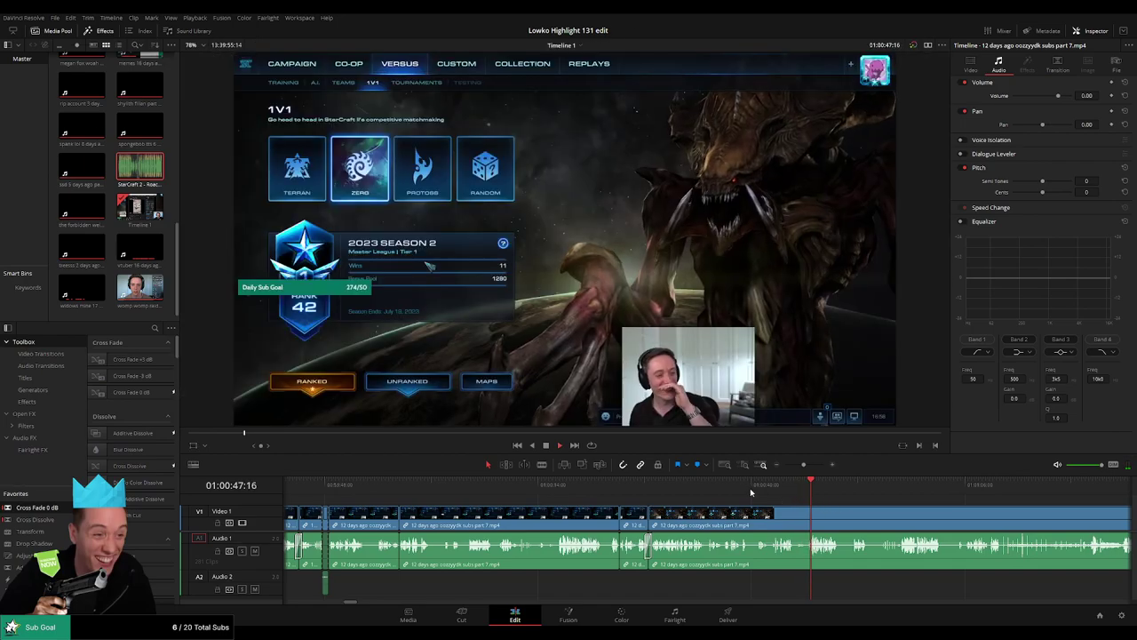
Step: Split off the section between about 01:00:43:22 and 01:00:43:49 and silence its sound on Audio 1
left_click(751, 489)
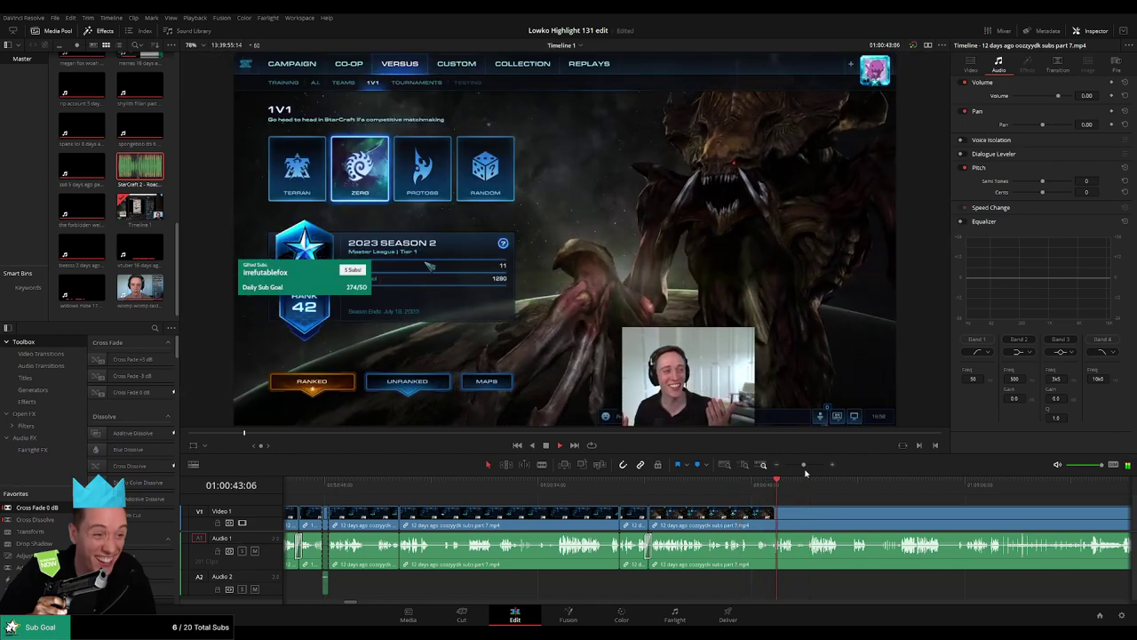
scroll(772, 489, "up", 3)
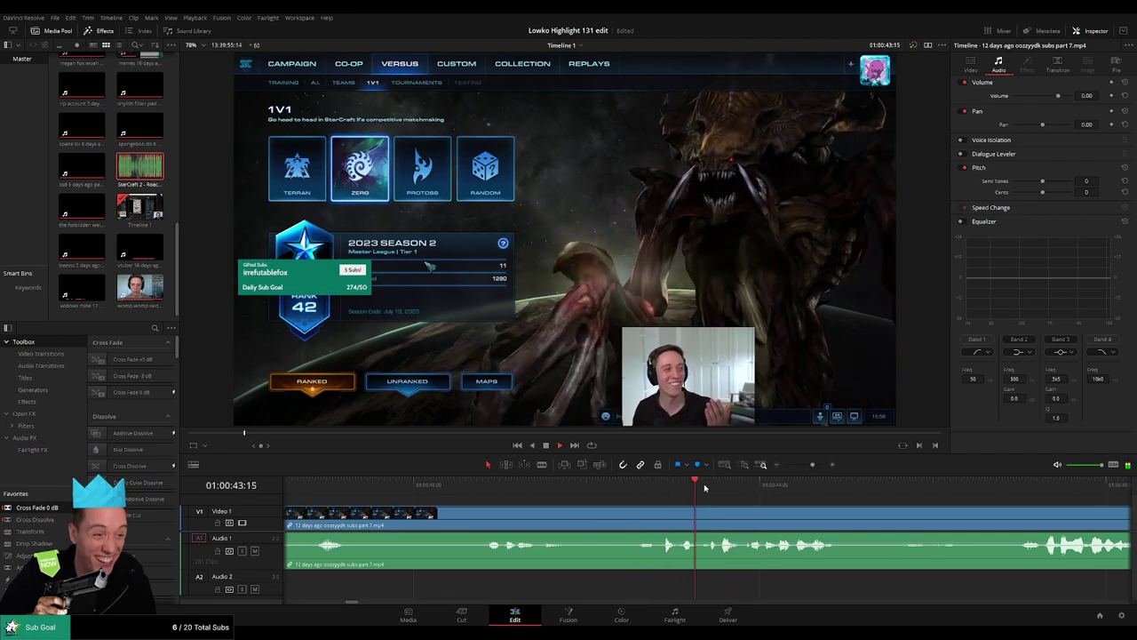
key("space")
left_click_drag(714, 490, 704, 492)
key("b")
left_click(709, 517)
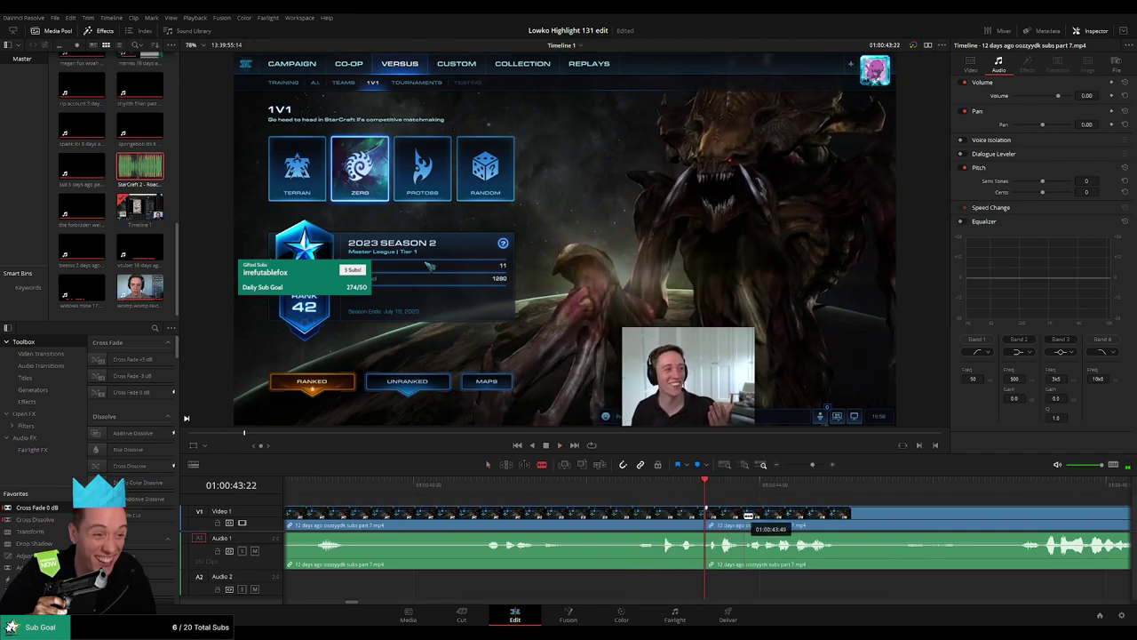
left_click(744, 516)
key("a")
left_click_drag(727, 548, 747, 588)
key("space")
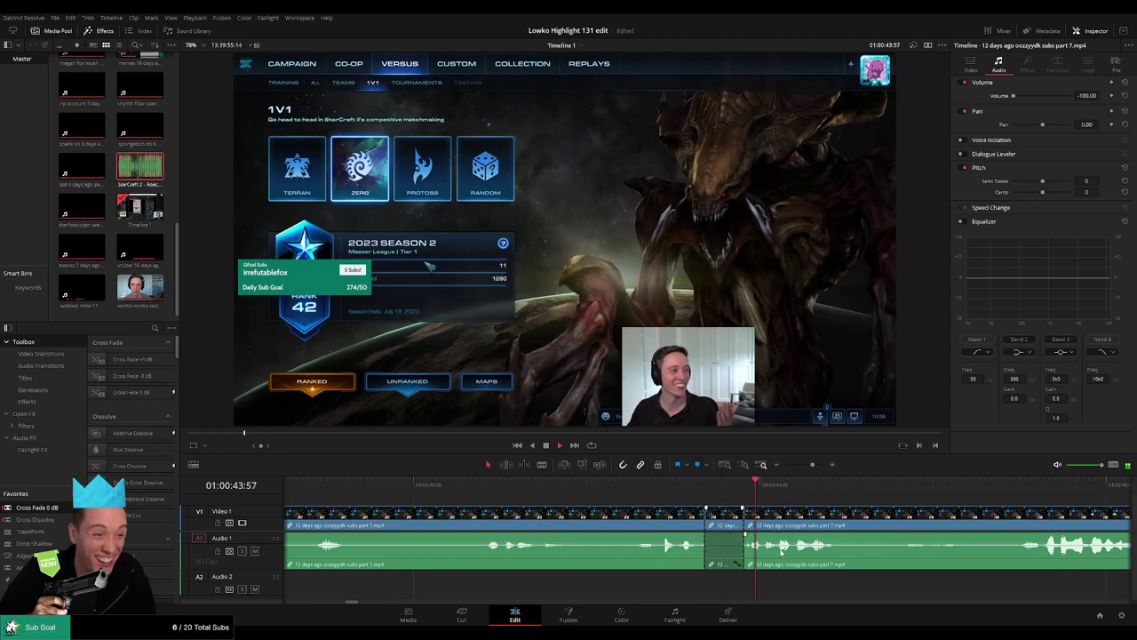
Step: Place the StarCraft 2 Roach Quotes sound on Audio 2 beneath the section silenced at 01:00:43, set its volume to -27, and play it back
left_click_drag(155, 176, 742, 588)
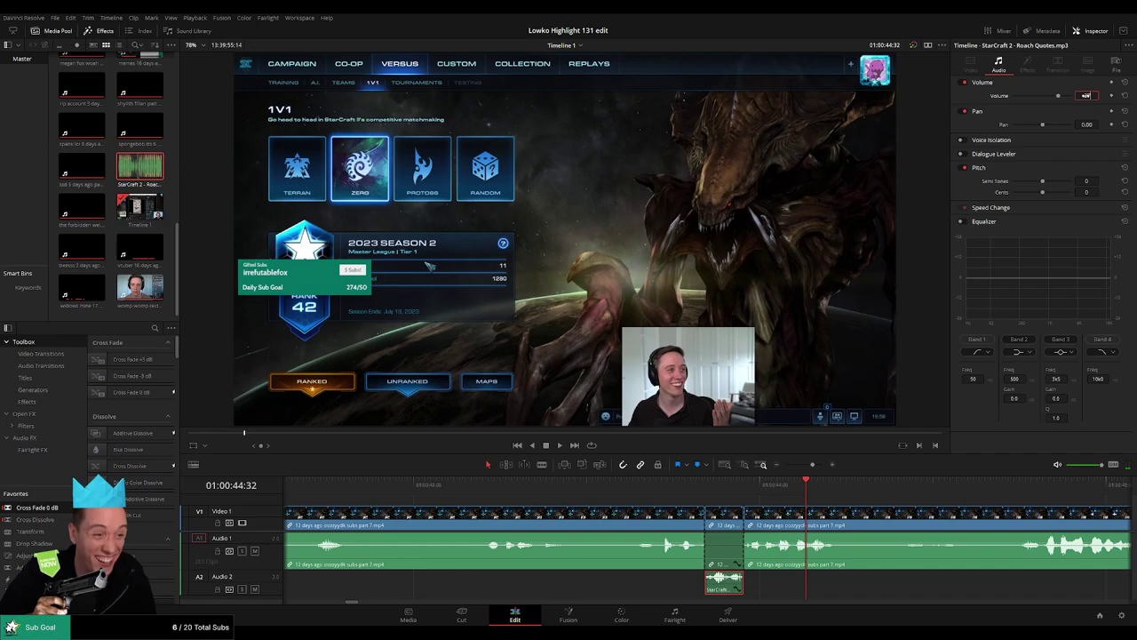
key("space")
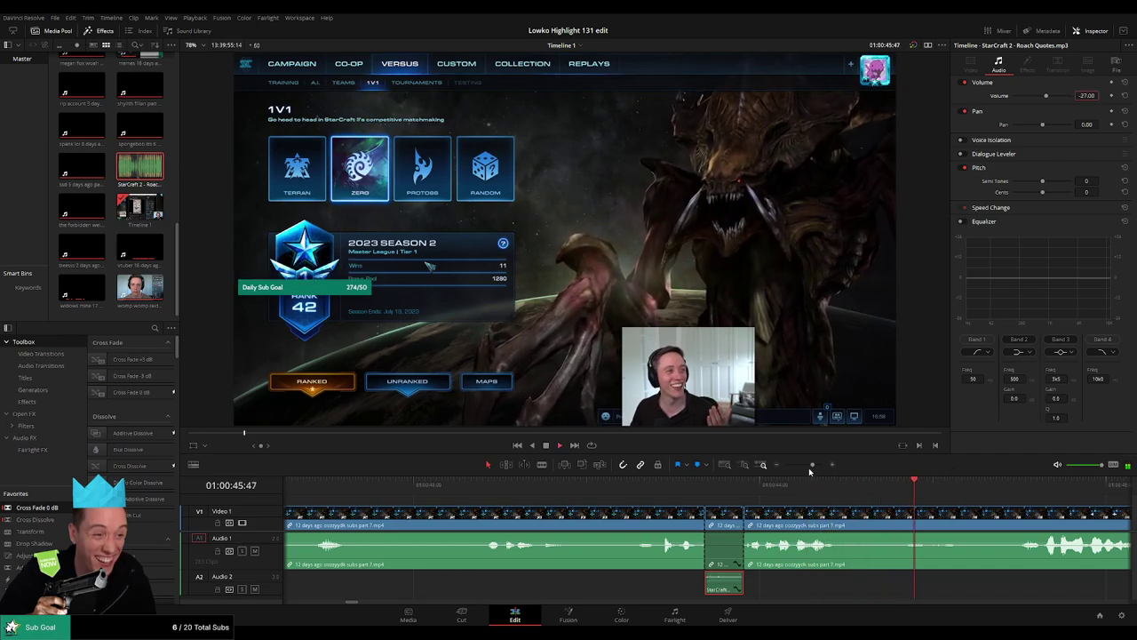
Step: Review the footage from about 01:00:45 to 01:01:22 for the next moment that needs masking
left_click_drag(812, 465, 802, 466)
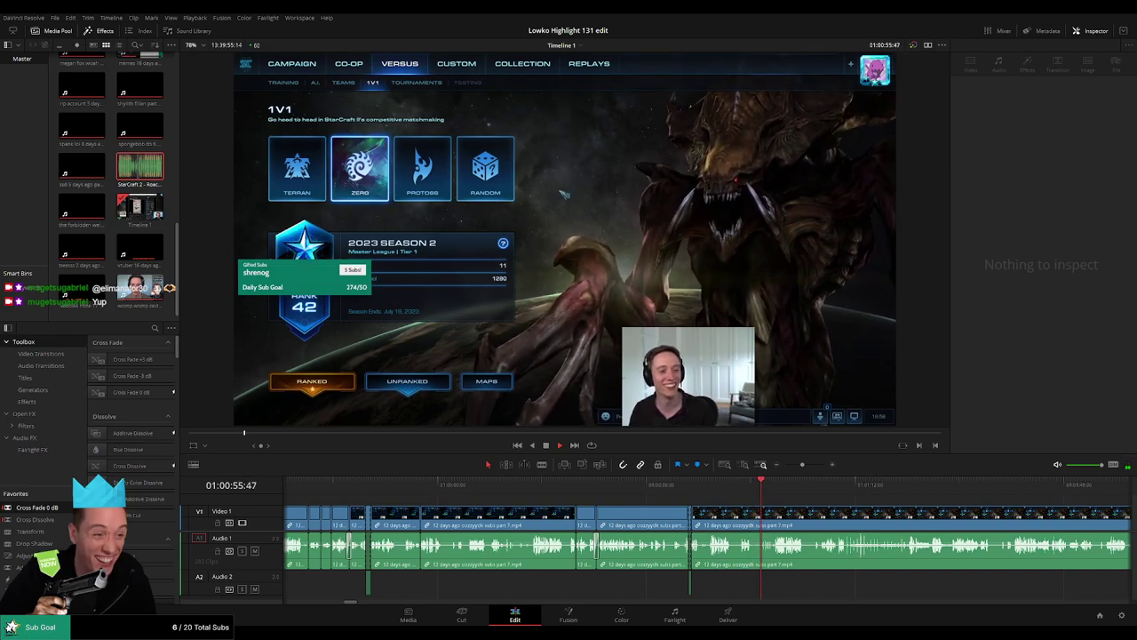
left_click(816, 511)
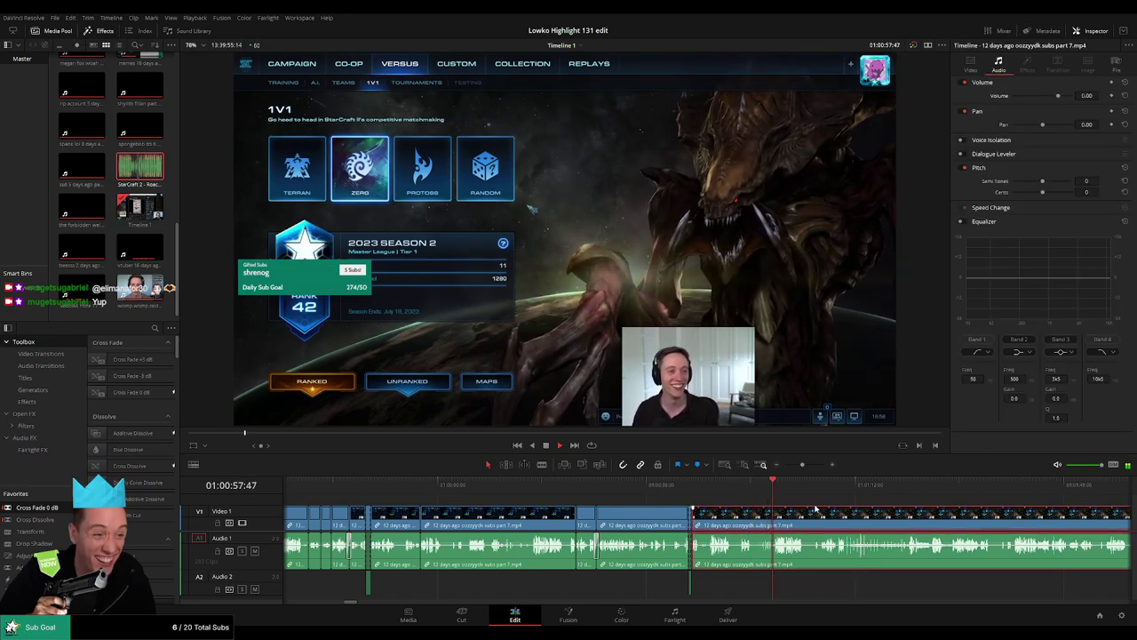
left_click(820, 503)
left_click_drag(802, 465, 807, 465)
scroll(600, 516, "right", 1)
scroll(600, 516, "right", 2)
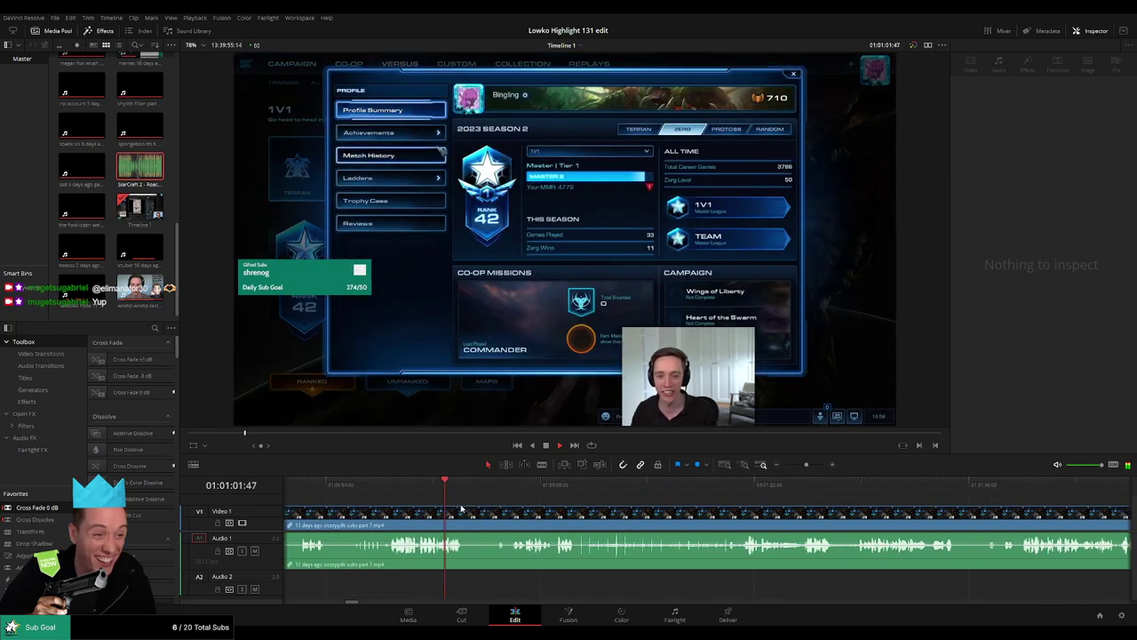
left_click(476, 491)
left_click_drag(475, 492, 510, 494)
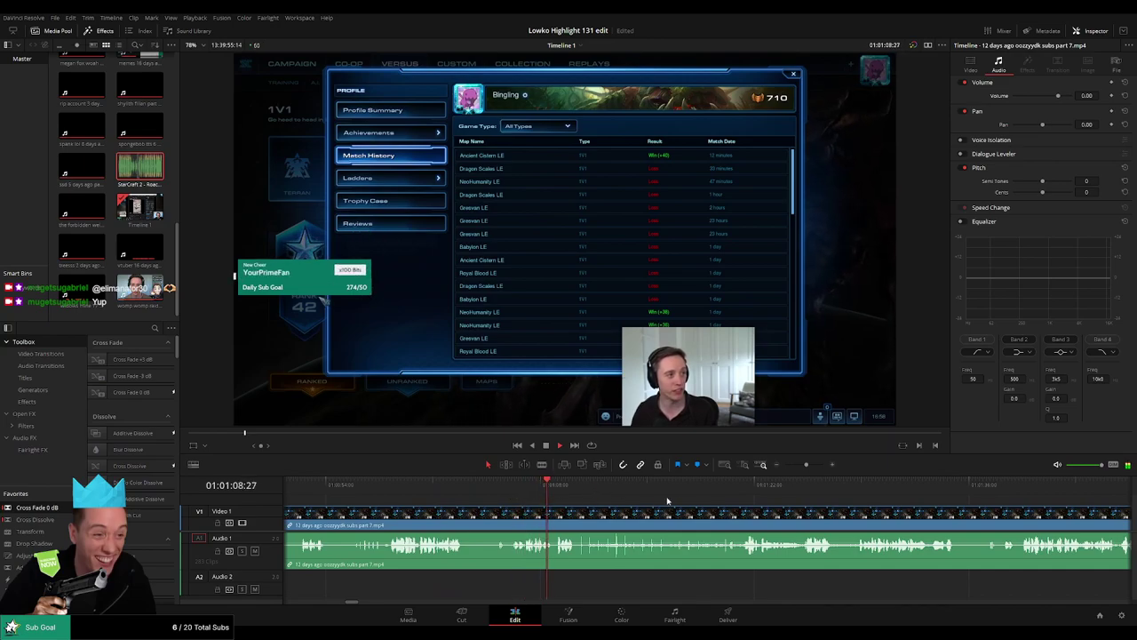
scroll(539, 503, "right", 2)
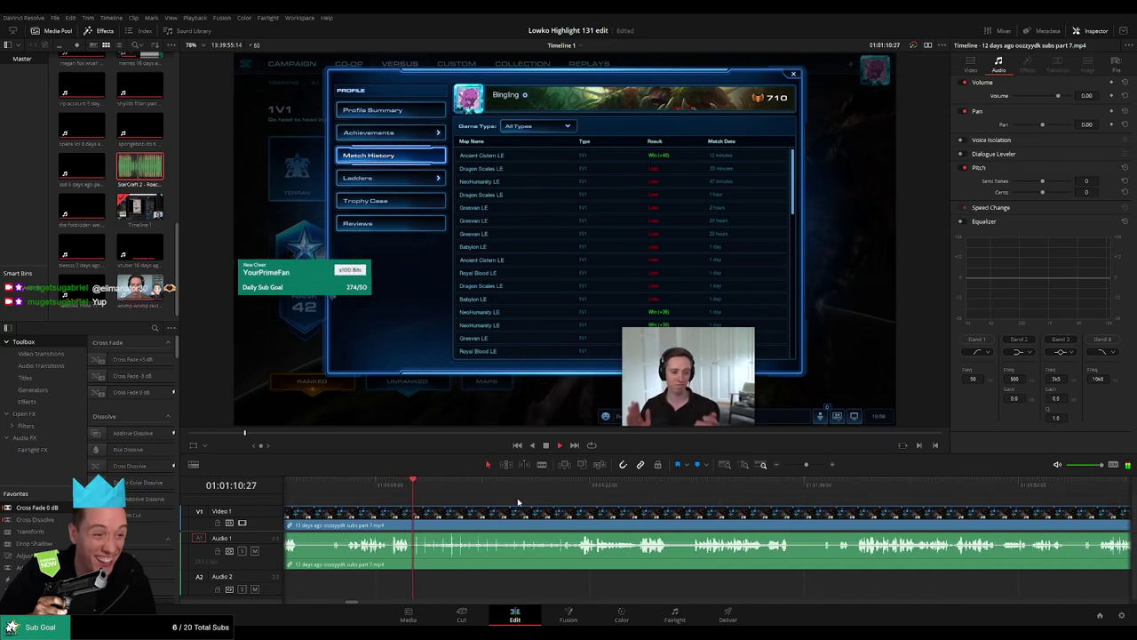
left_click_drag(548, 491, 466, 491)
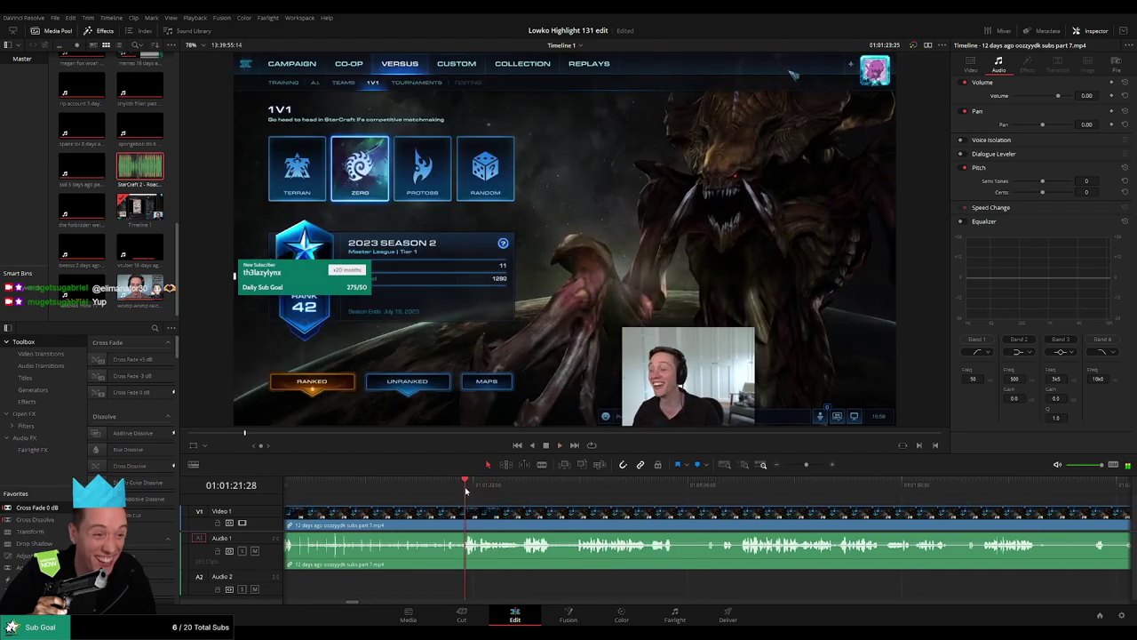
Step: Split off the short section ending at about 01:01:22:53 and silence its sound on Audio 1
key("space")
key("b")
left_click(480, 518)
key("space")
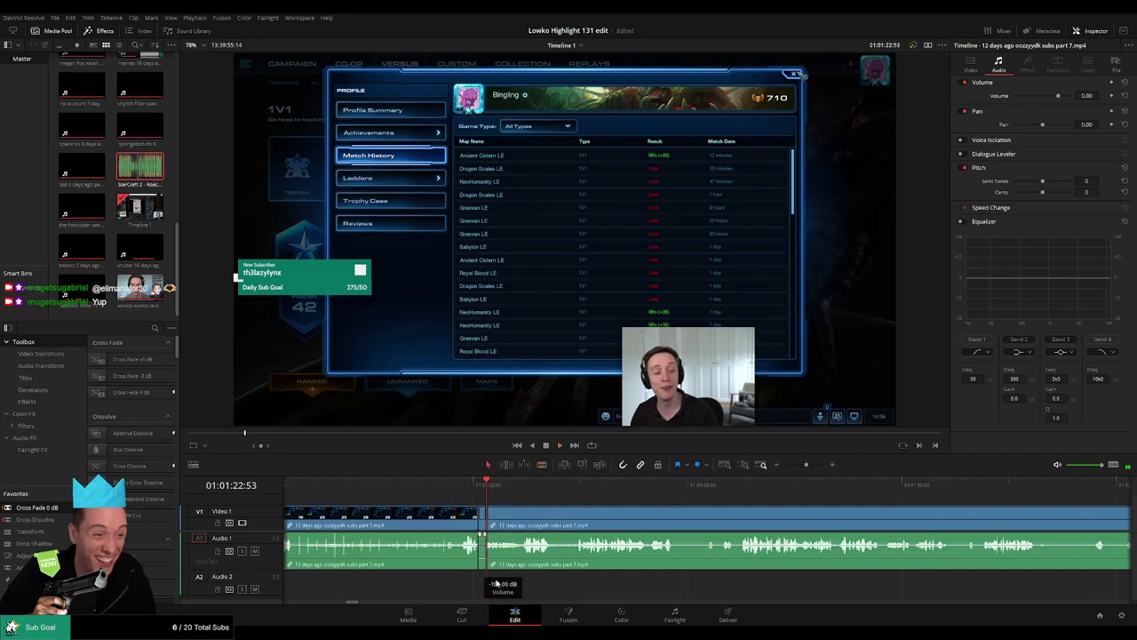
Step: Place the StarCraft 2 Roach Quotes sound on Audio 2 beneath the section silenced at 01:01:22, set its volume to -27, and play it back
left_click_drag(140, 167, 483, 587)
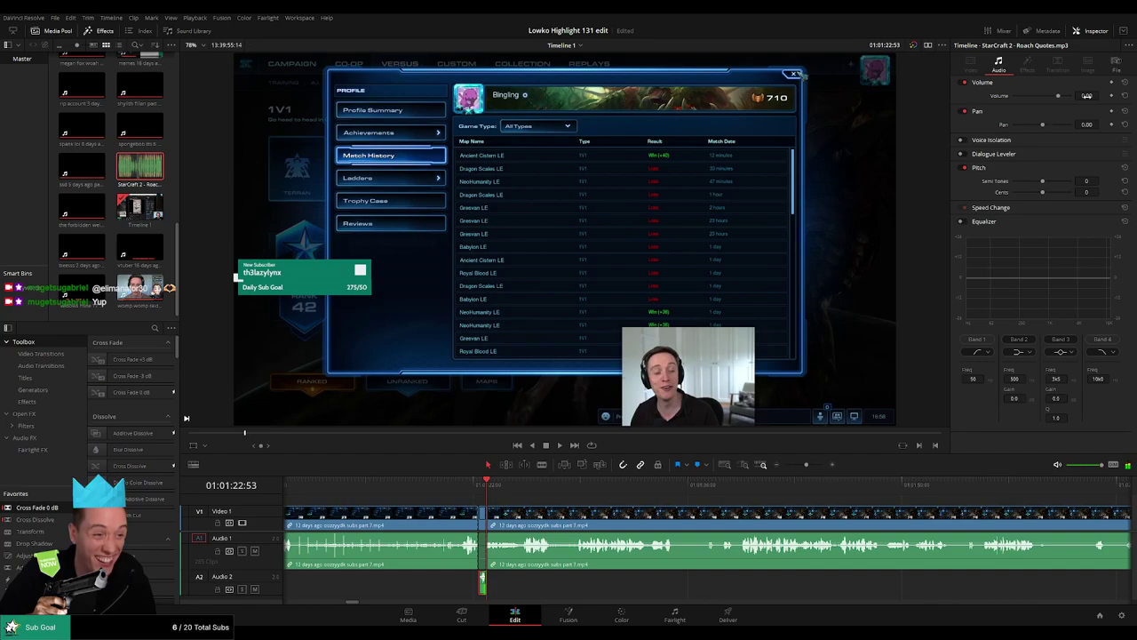
key("space")
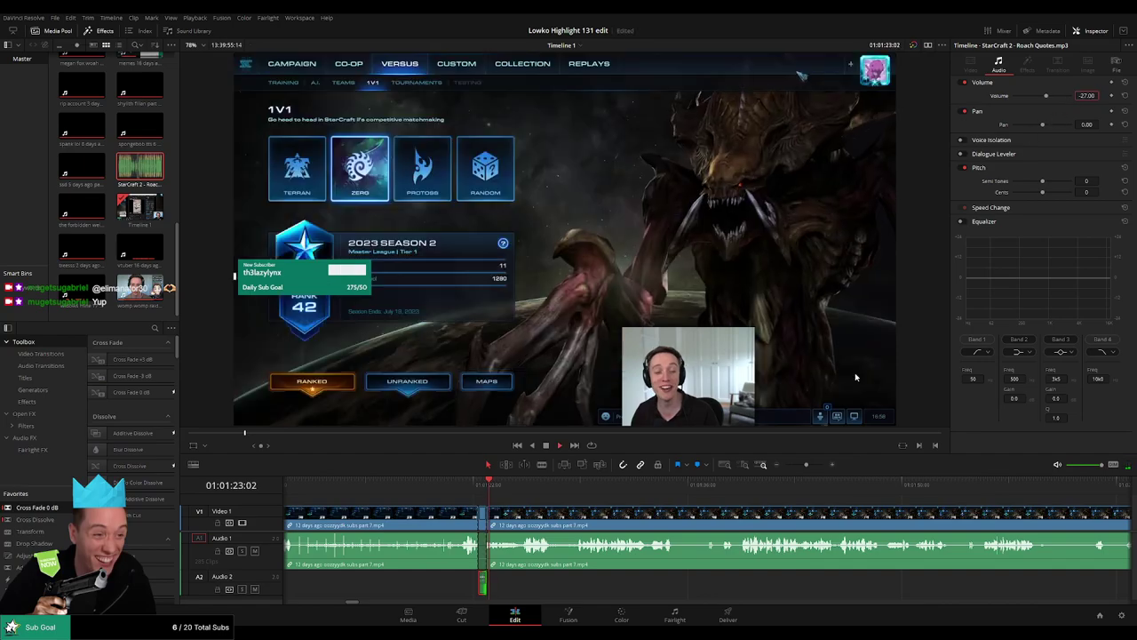
left_click(472, 487)
left_click(531, 503)
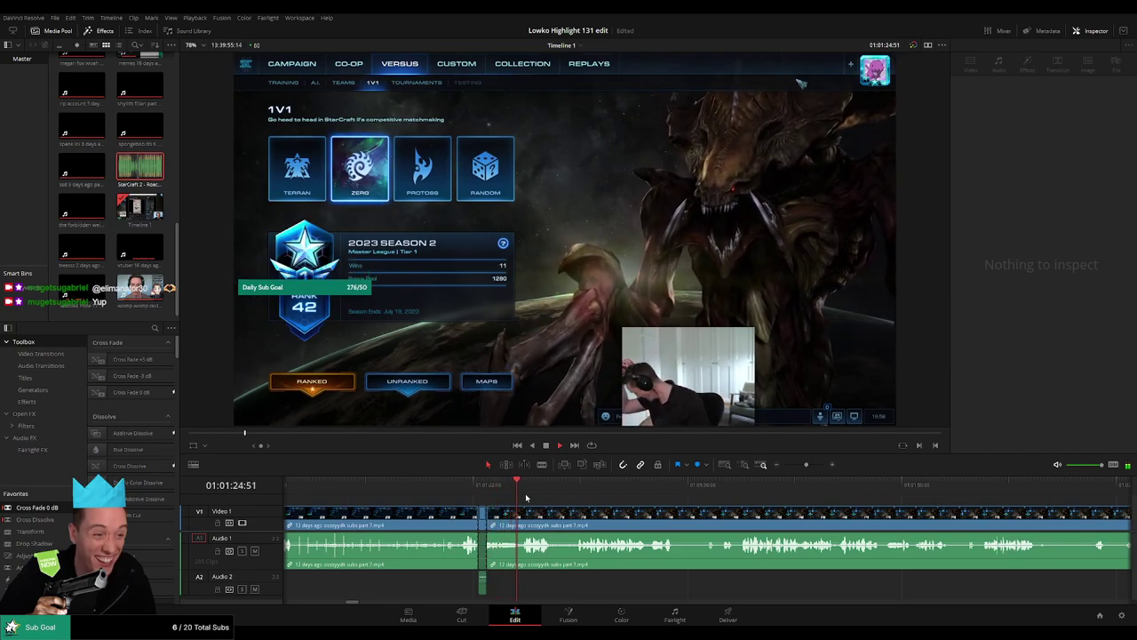
Step: Remove the pause between about 01:01:35:08 and 01:01:37:15 and close the gap
left_click(525, 493)
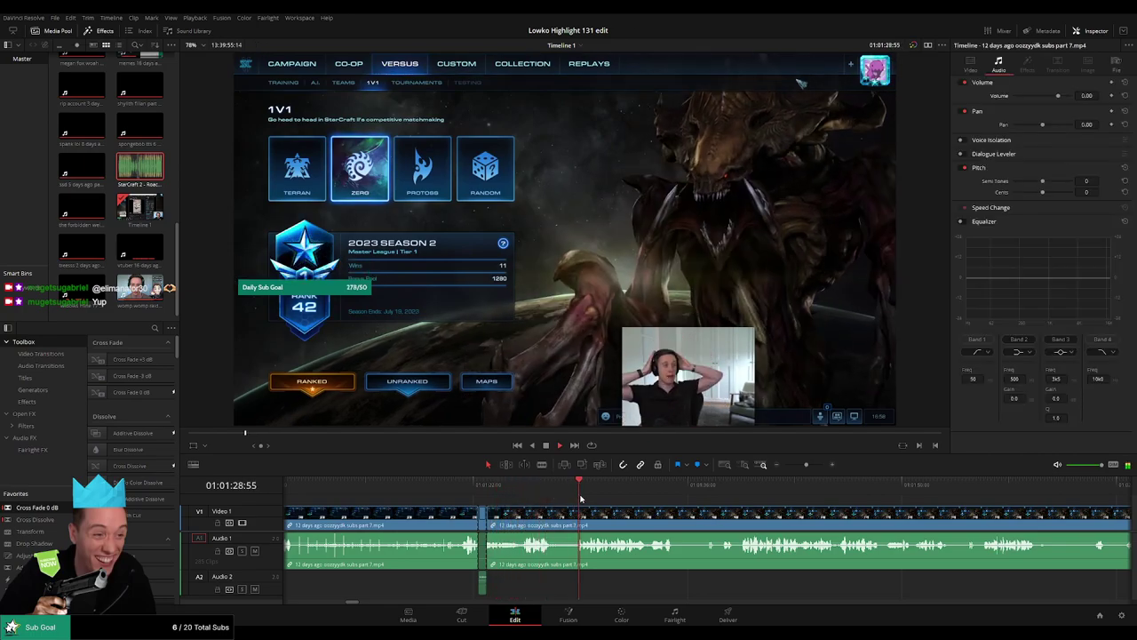
left_click_drag(693, 503, 523, 502)
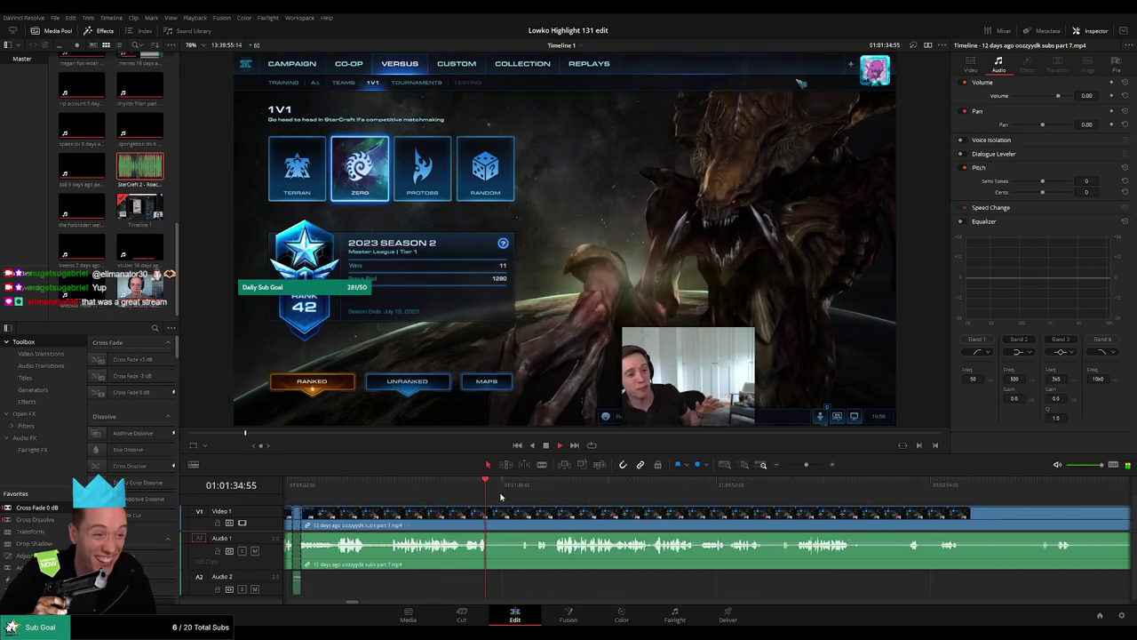
left_click_drag(513, 488, 528, 486)
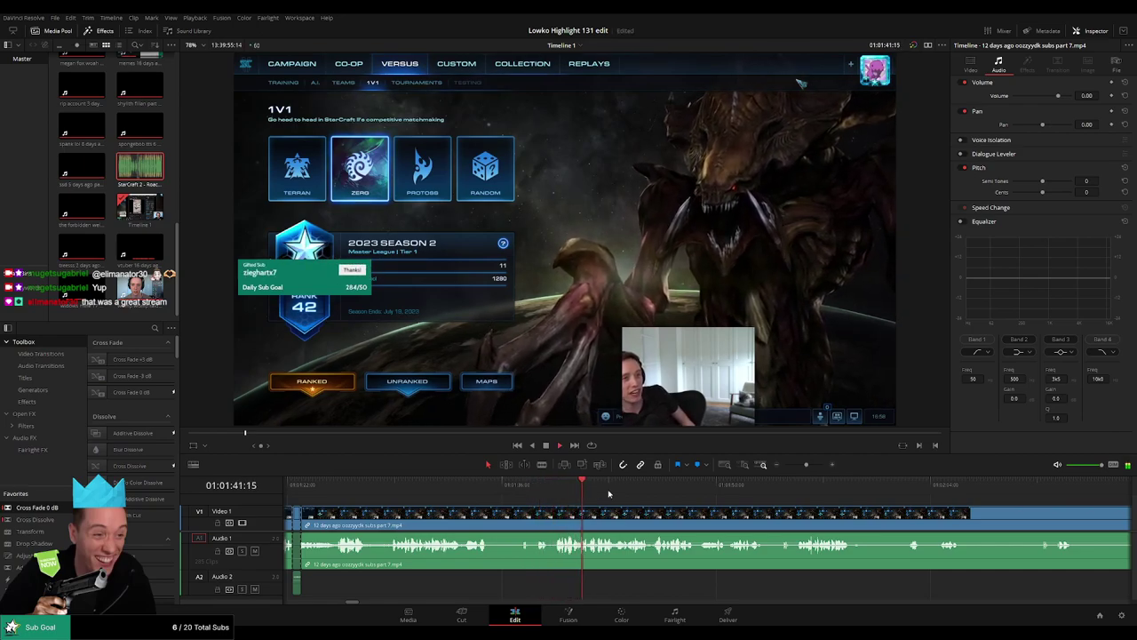
key("b")
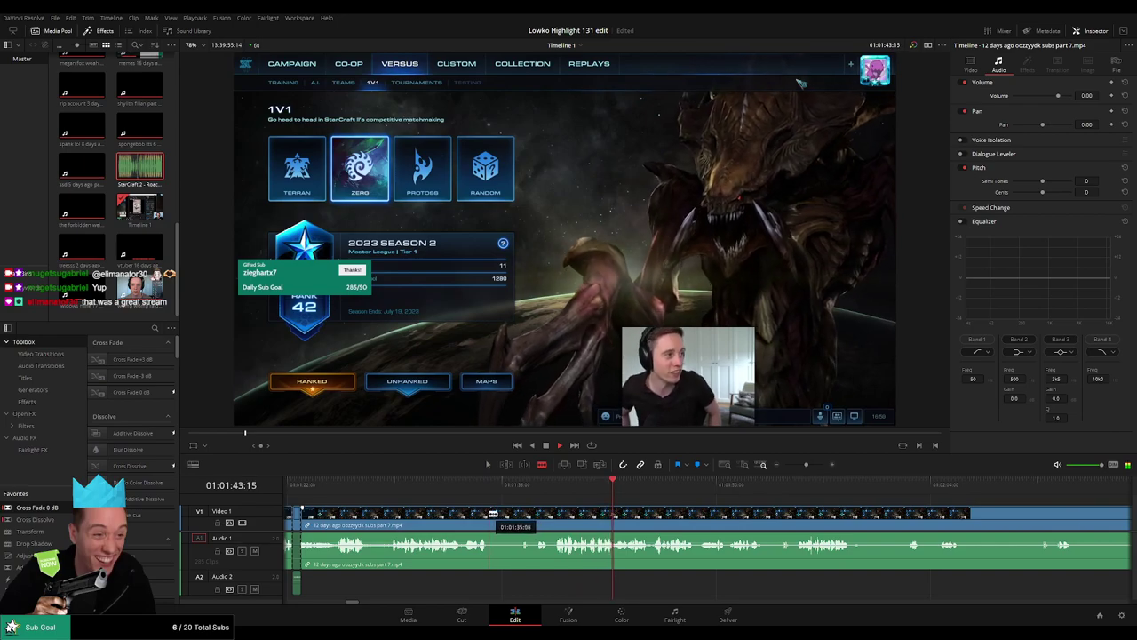
left_click(488, 513)
left_click(521, 514)
key("a")
left_click(514, 517)
key("BackSpace")
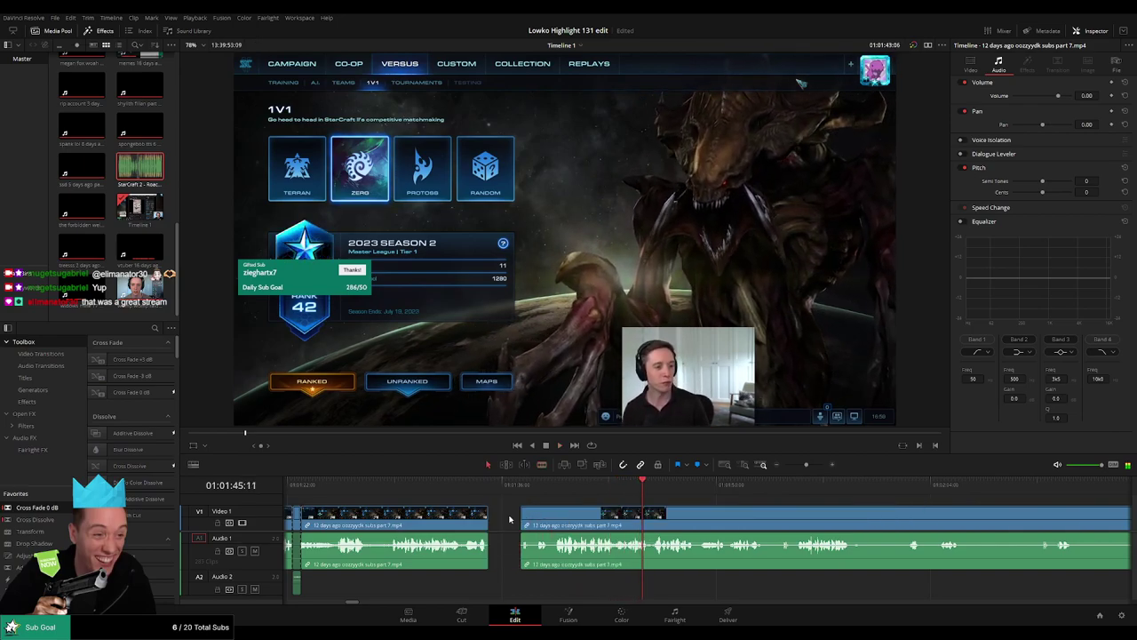
left_click(510, 520)
key("BackSpace")
Step: Split the clip at about 01:01:57:27, 01:02:00:23 and 01:02:03:54, and remove the first split-off section, closing the gap
scroll(678, 518, "right", 3)
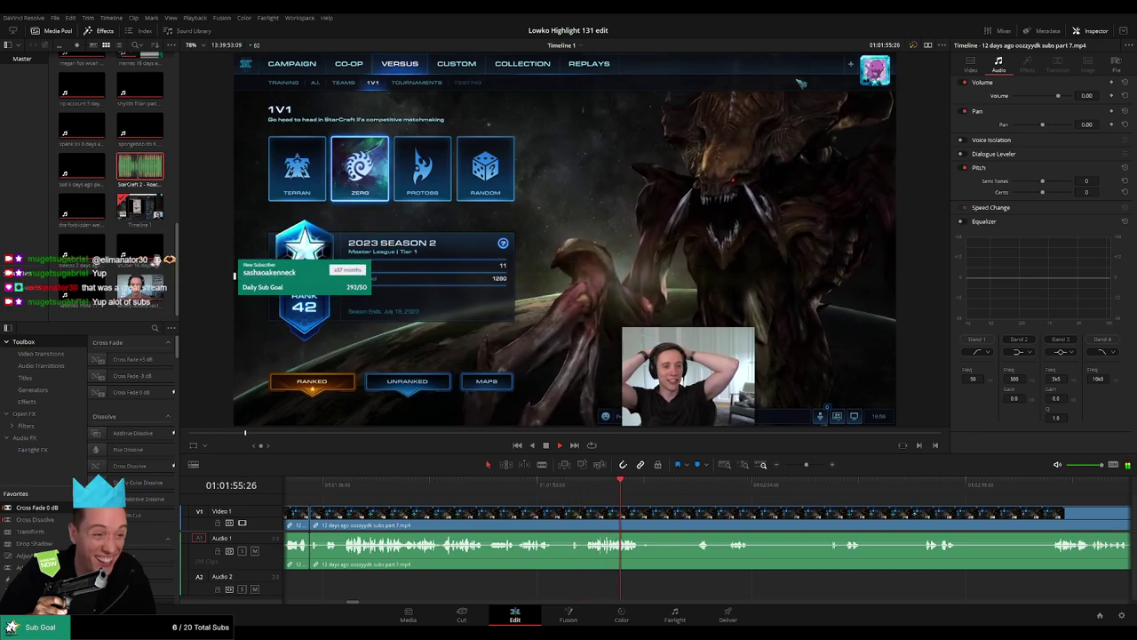
left_click_drag(695, 503, 492, 501)
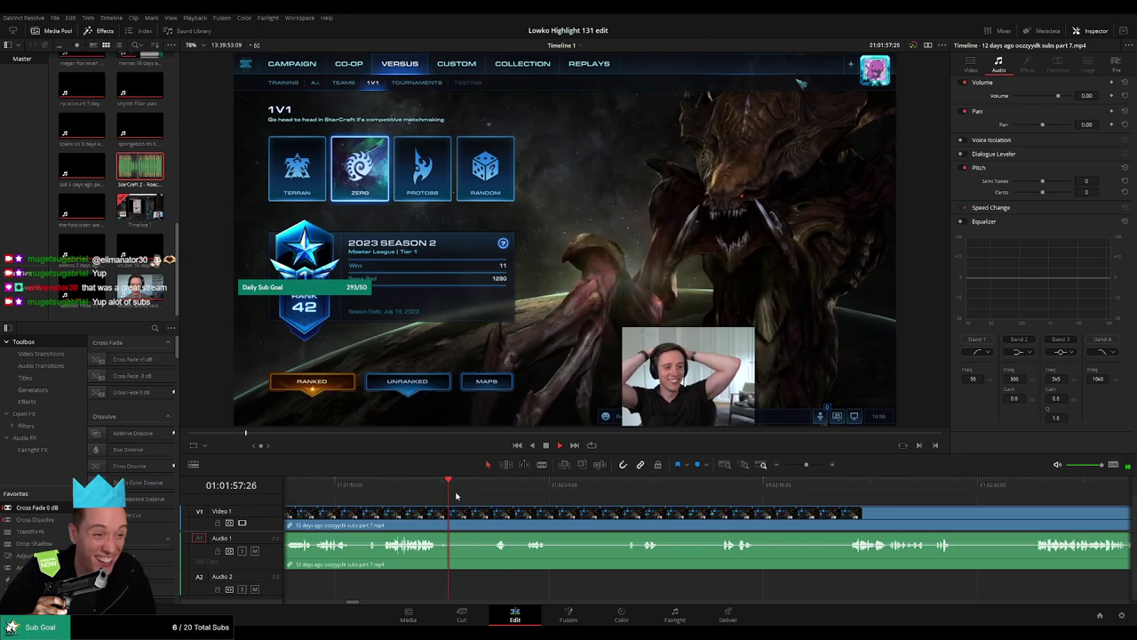
key("b")
left_click(449, 522)
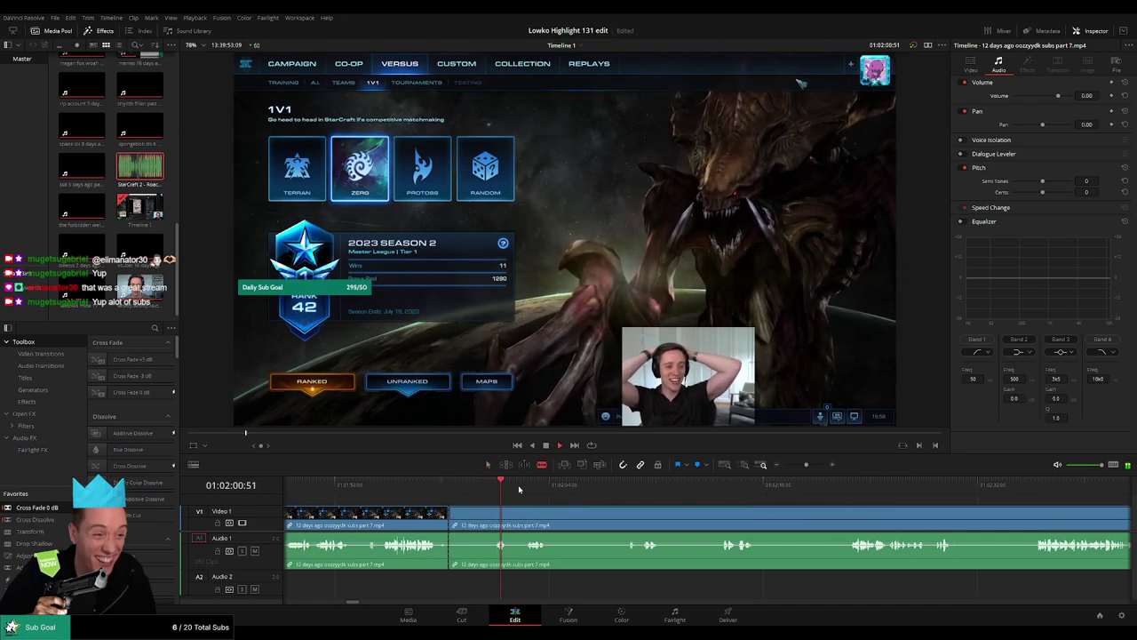
left_click(524, 491)
left_click(494, 513)
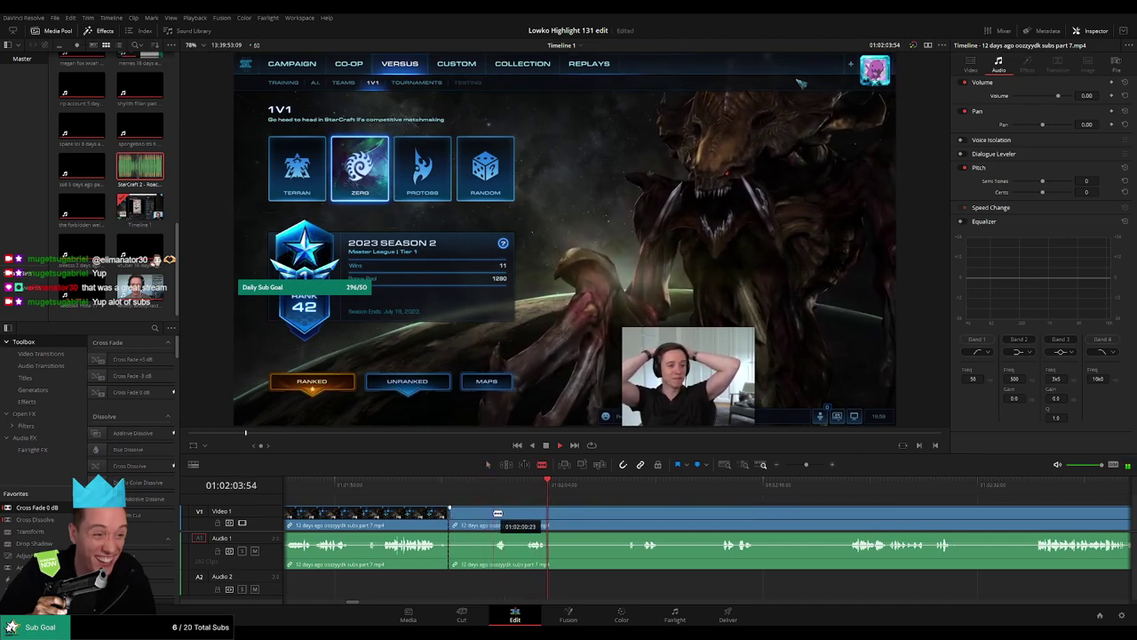
left_click(547, 513)
key("a")
left_click(484, 516)
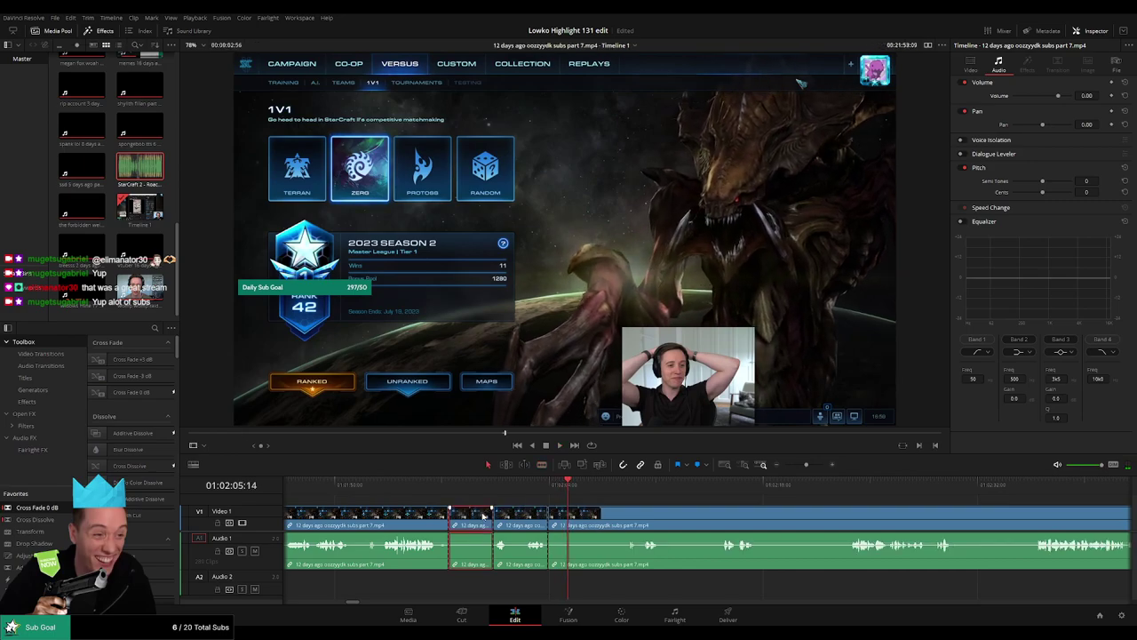
key("Delete")
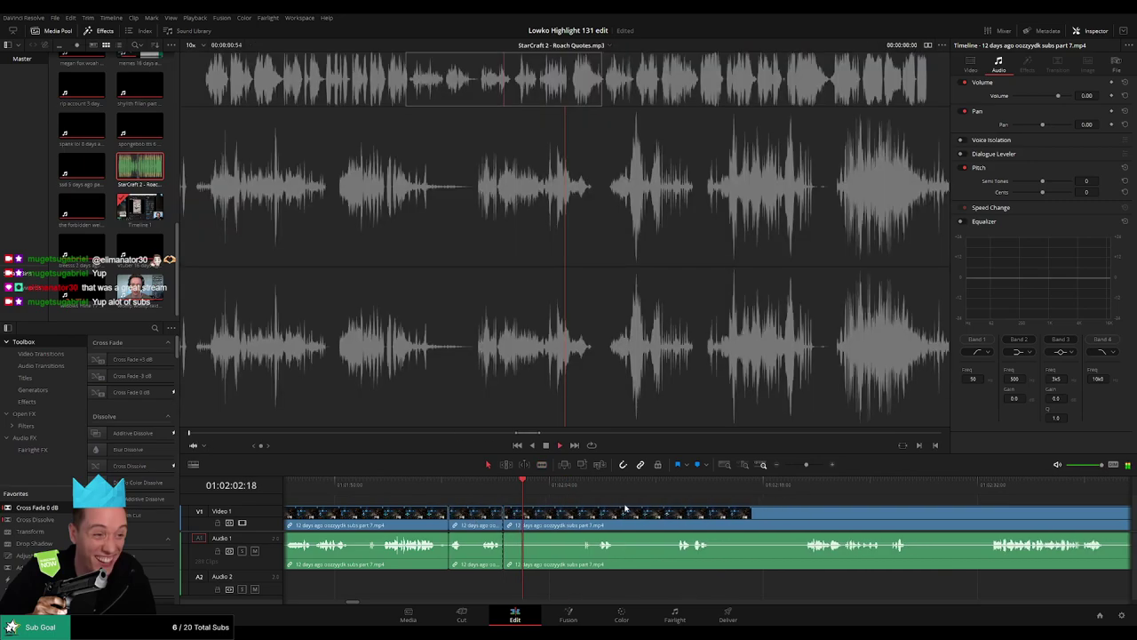
Step: Bring Timeline 1 back into the viewer in place of the StarCraft 2 Roach Quotes sound and resume playback
key("space")
key("space")
left_click(94, 318)
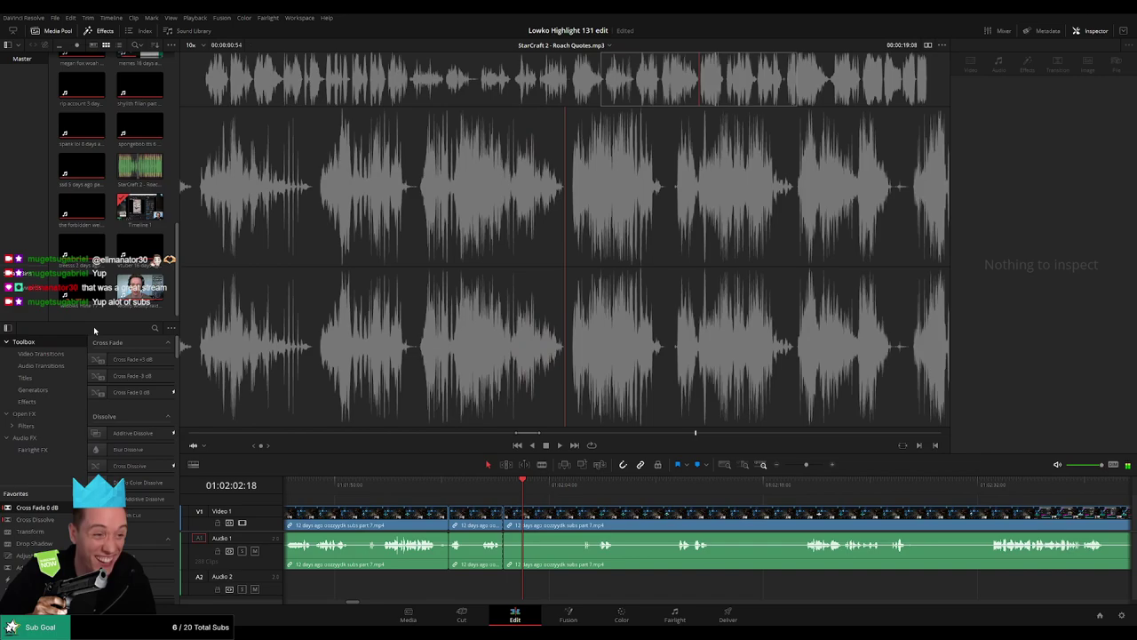
left_click(928, 46)
left_click(450, 484)
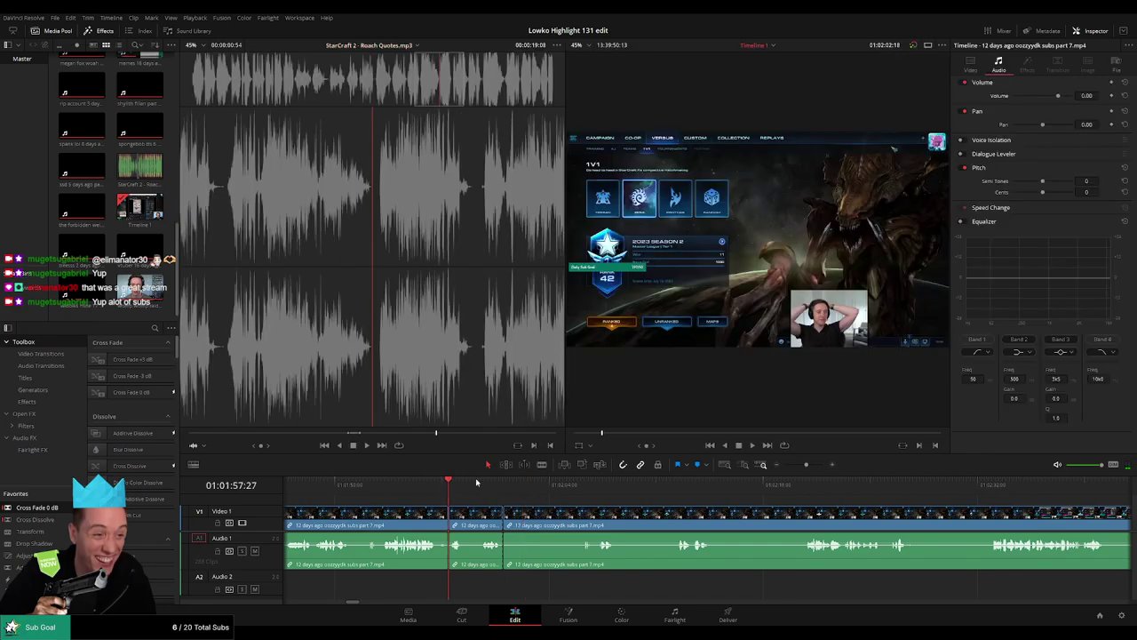
left_click(928, 45)
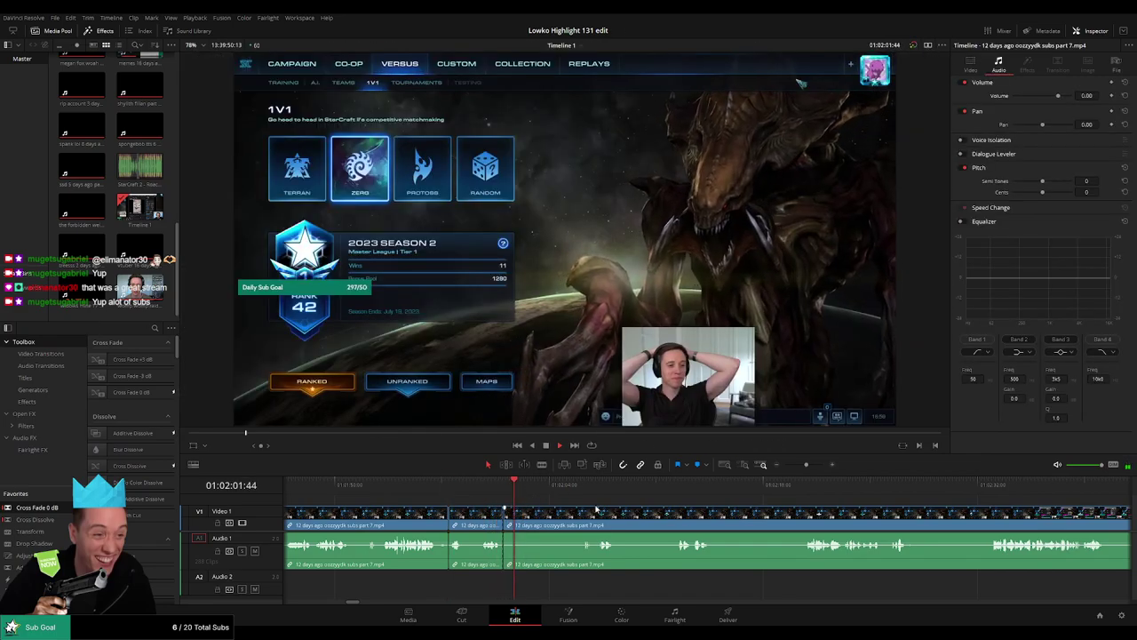
key("q")
left_click(132, 210)
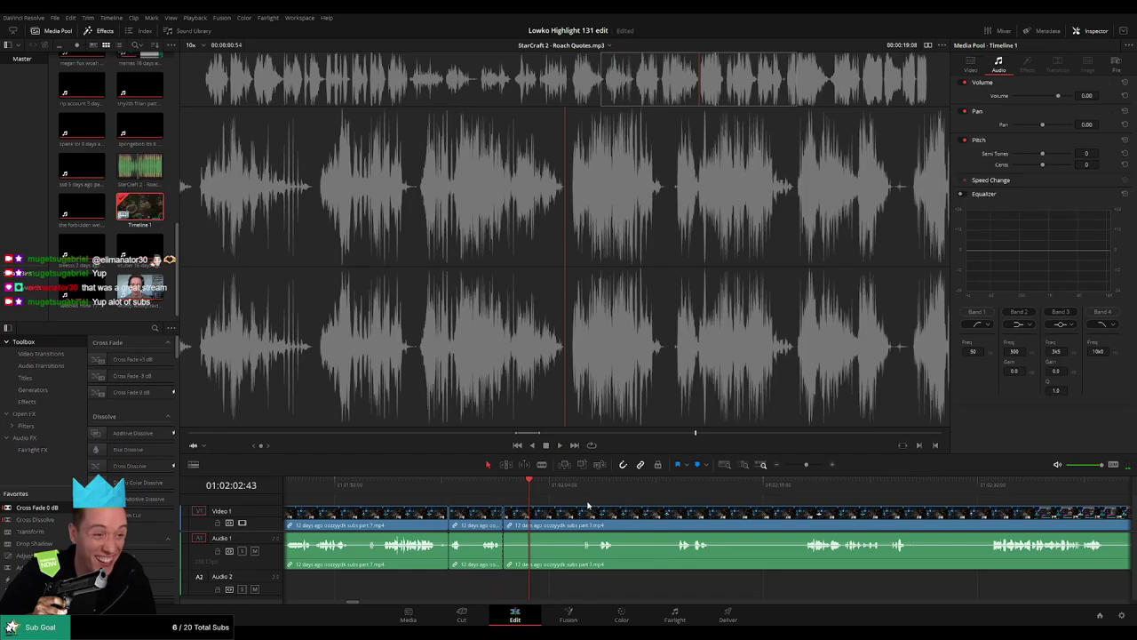
left_click(587, 504)
key("space")
Step: Remove the footage between about 01:02:01 and 01:02:46, close the gap, and add Cross Fade 0 dB at the audio join
left_click(579, 483)
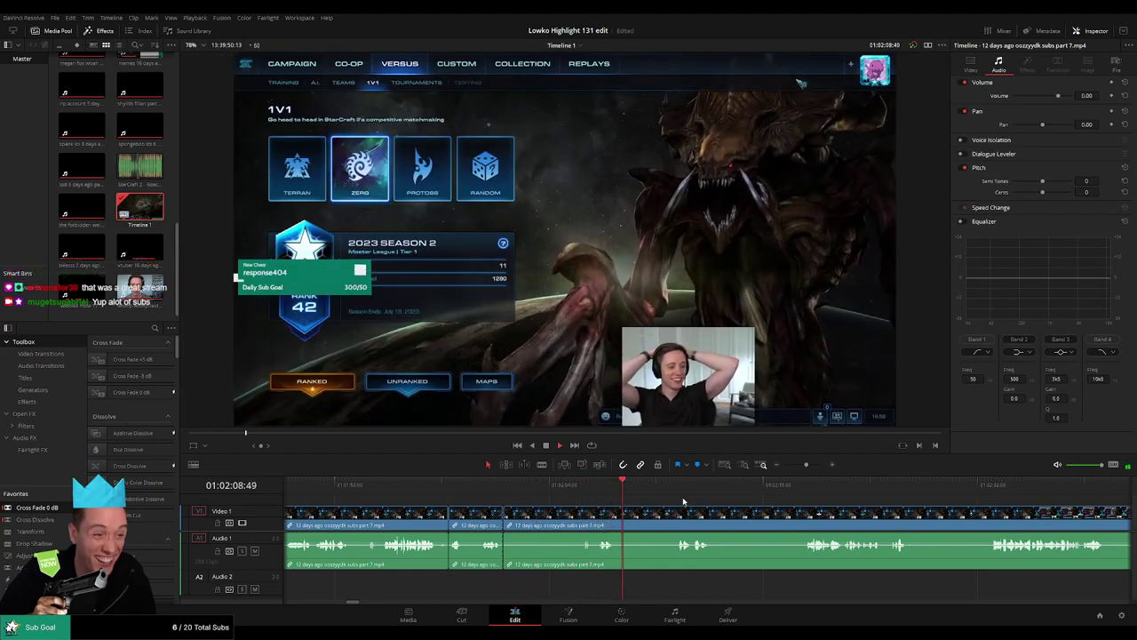
left_click(801, 494)
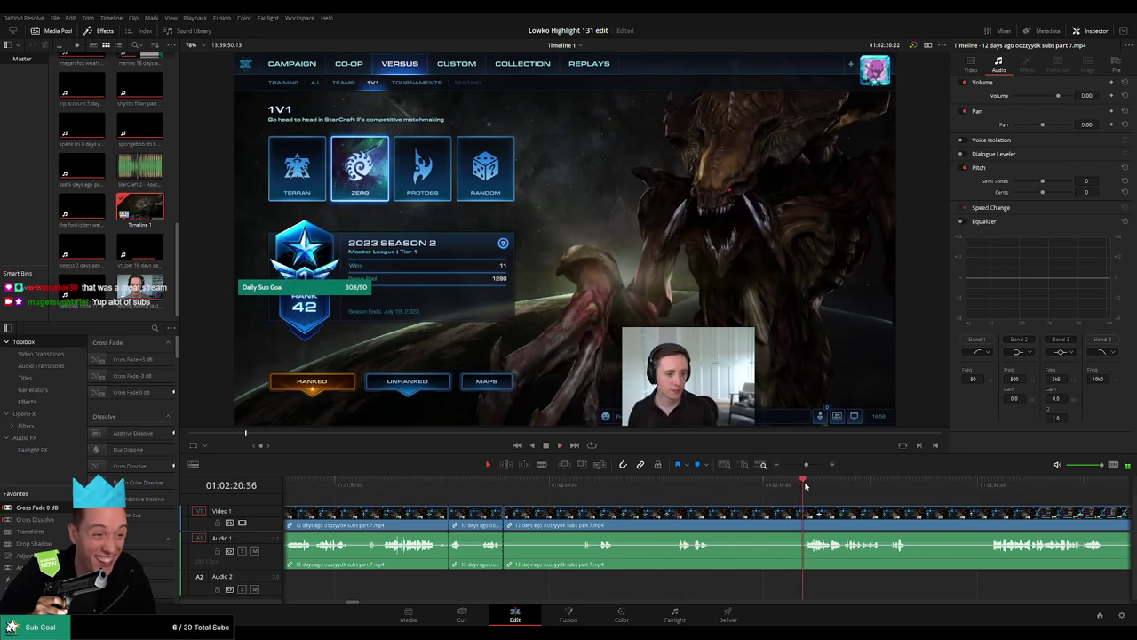
left_click(885, 496)
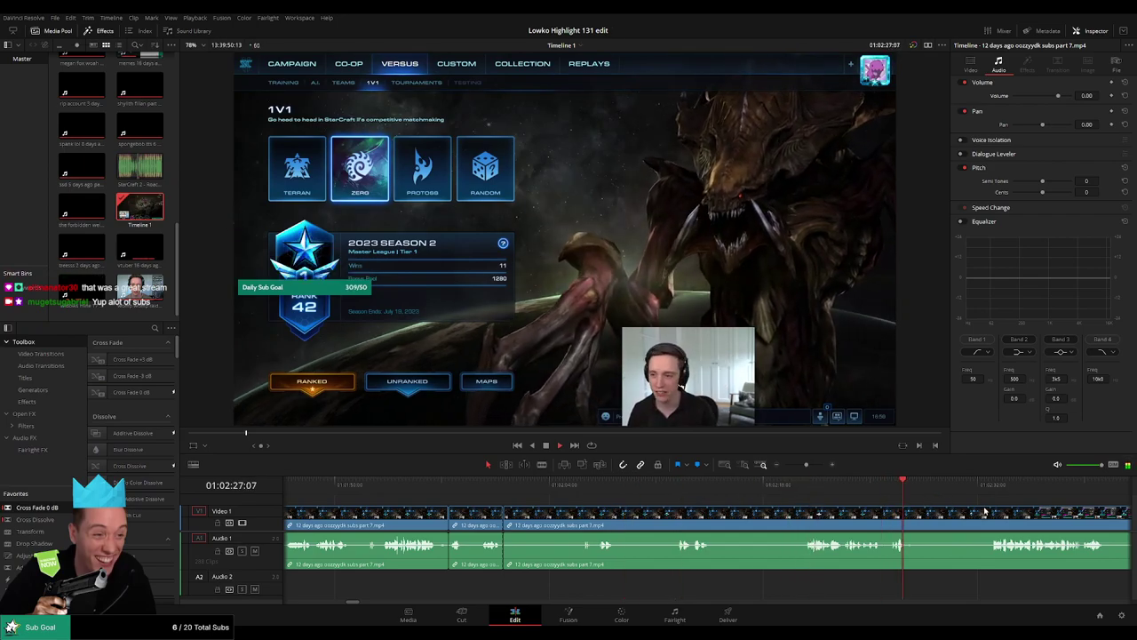
left_click_drag(976, 506, 628, 503)
left_click(642, 488)
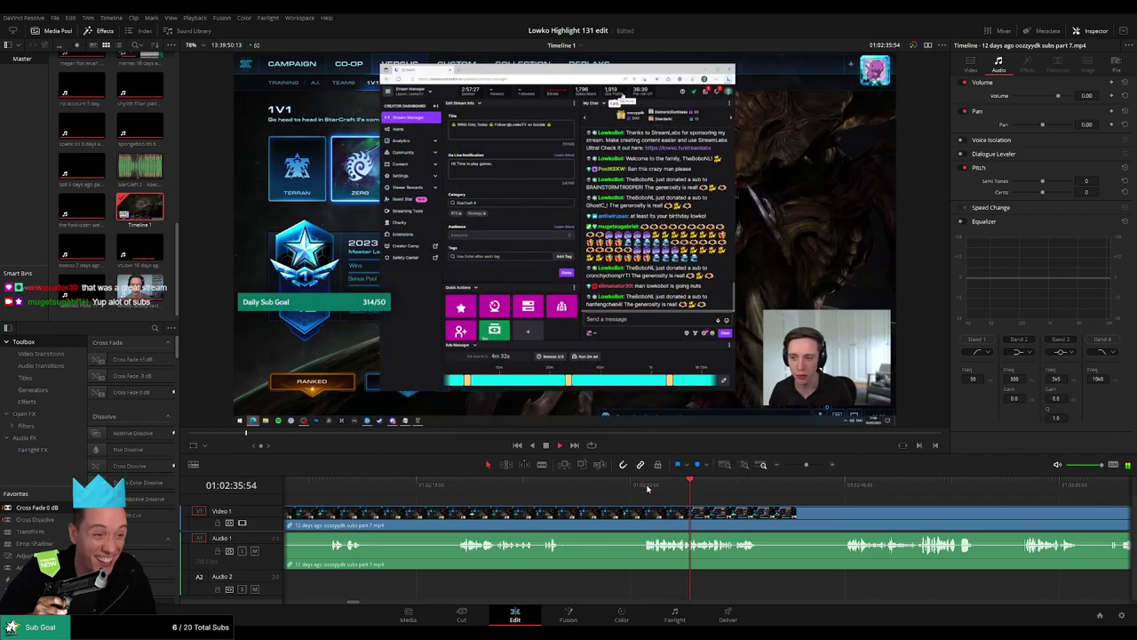
left_click_drag(705, 488, 843, 486)
left_click_drag(915, 504, 626, 504)
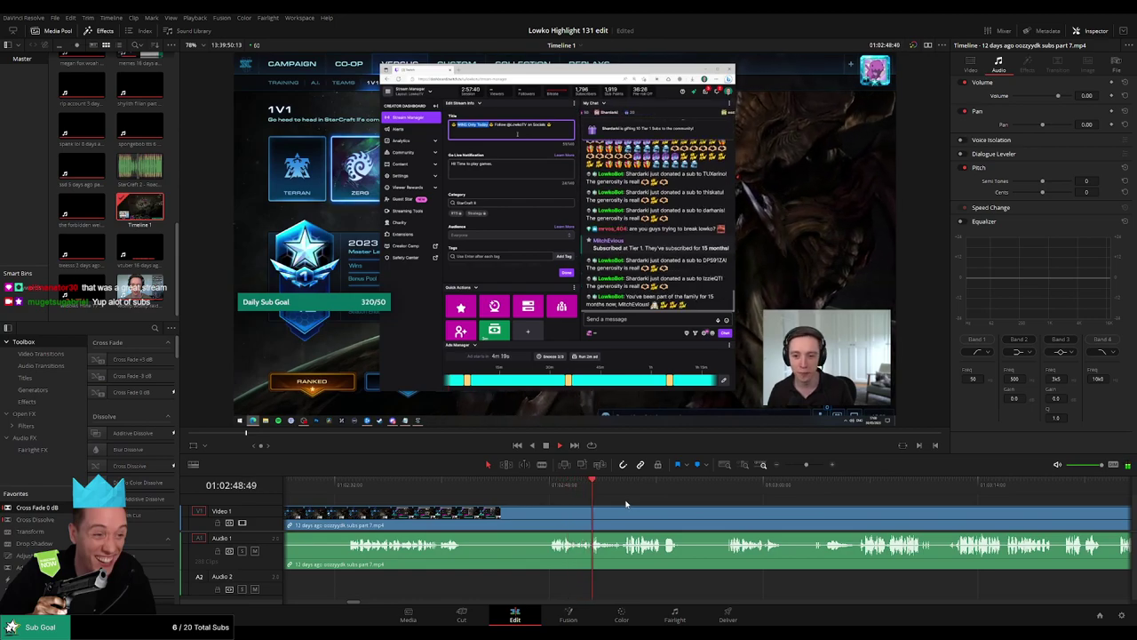
key("b")
left_click(549, 512)
key("a")
left_click(529, 518)
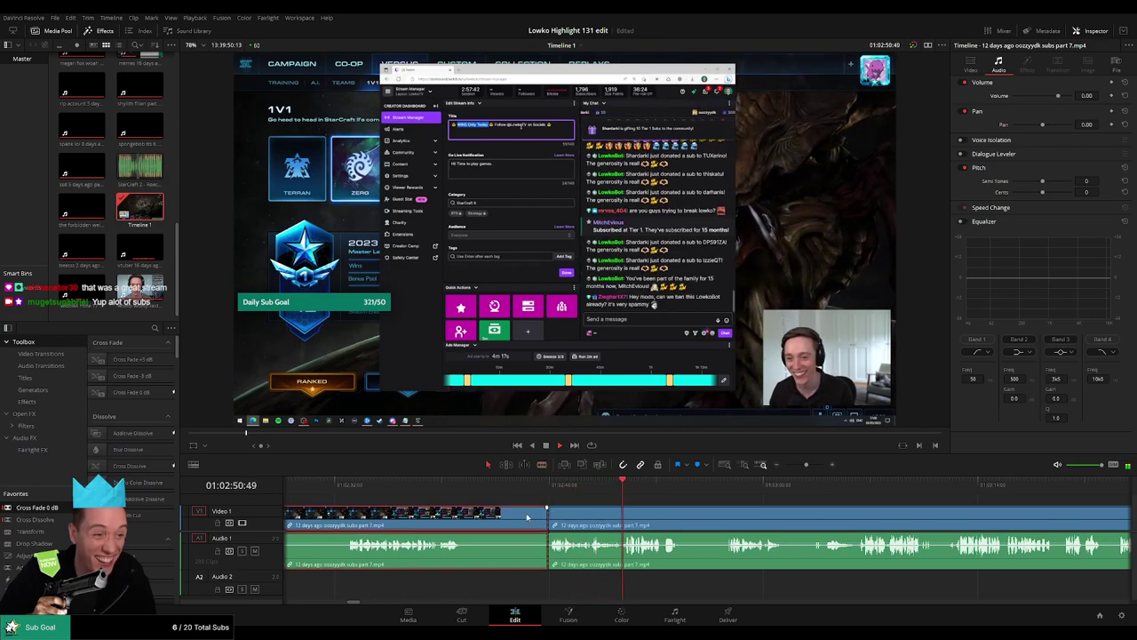
key("Delete")
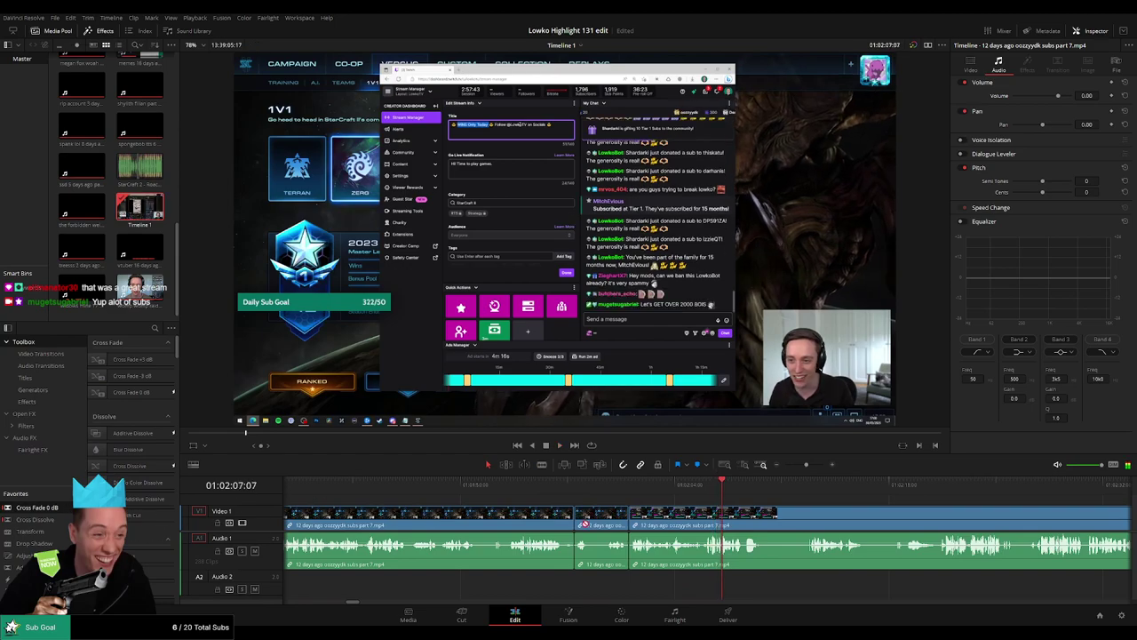
Step: Remove the footage between about 01:02:08 and 01:02:13, close the gap, and play back the join
left_click_drag(810, 499, 543, 494)
left_click(533, 488)
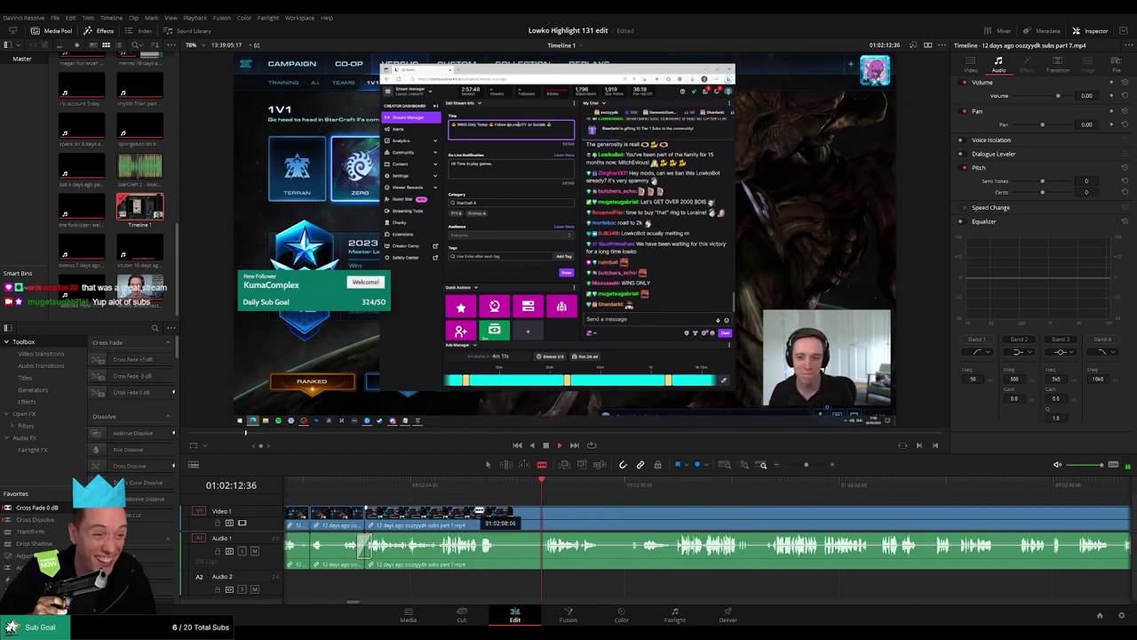
left_click_drag(805, 464, 811, 465)
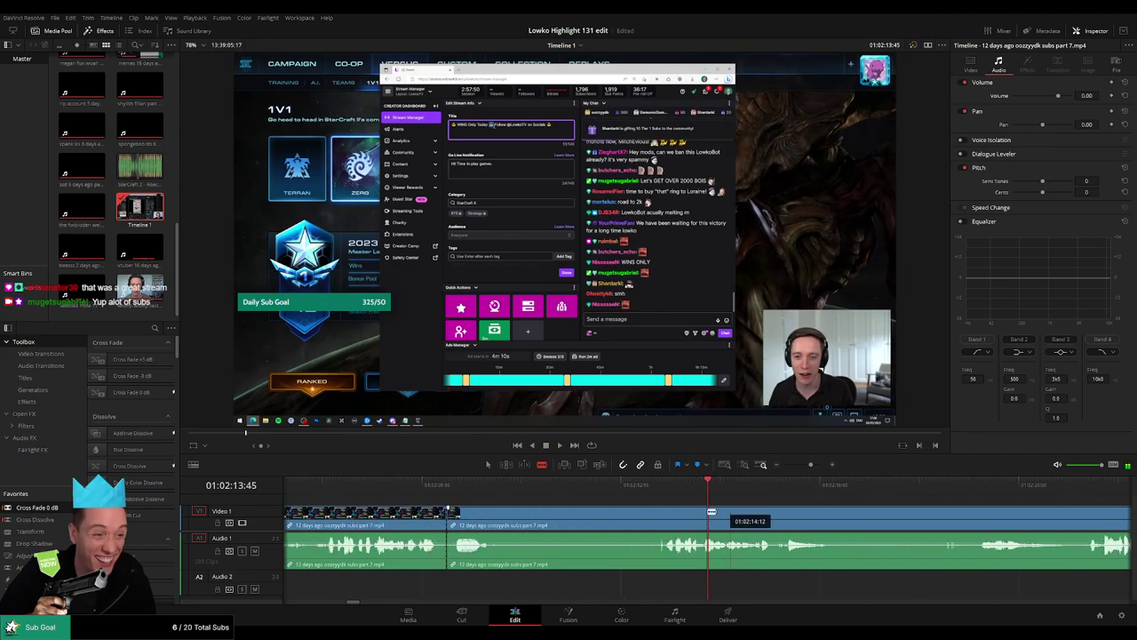
left_click(667, 518)
key("a")
left_click(637, 518)
key("Delete")
key("space")
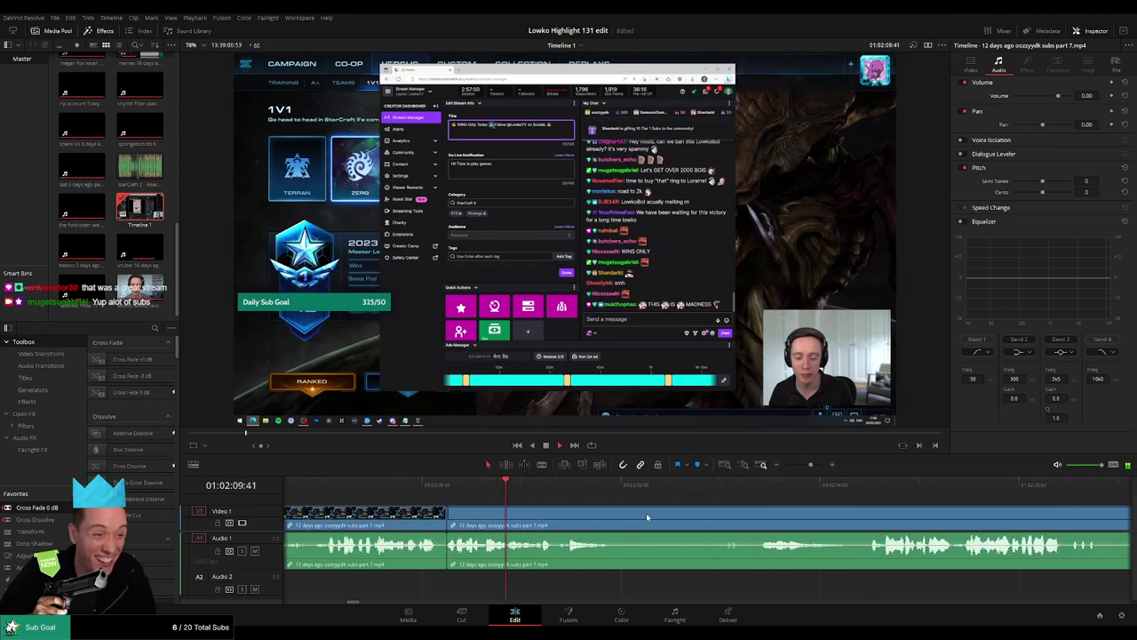
Step: Skim the subs part 7 footage from about 01:02:09 to 01:03:44 for the next section to cut
left_click_drag(810, 465, 809, 467)
left_click_drag(839, 507, 594, 509)
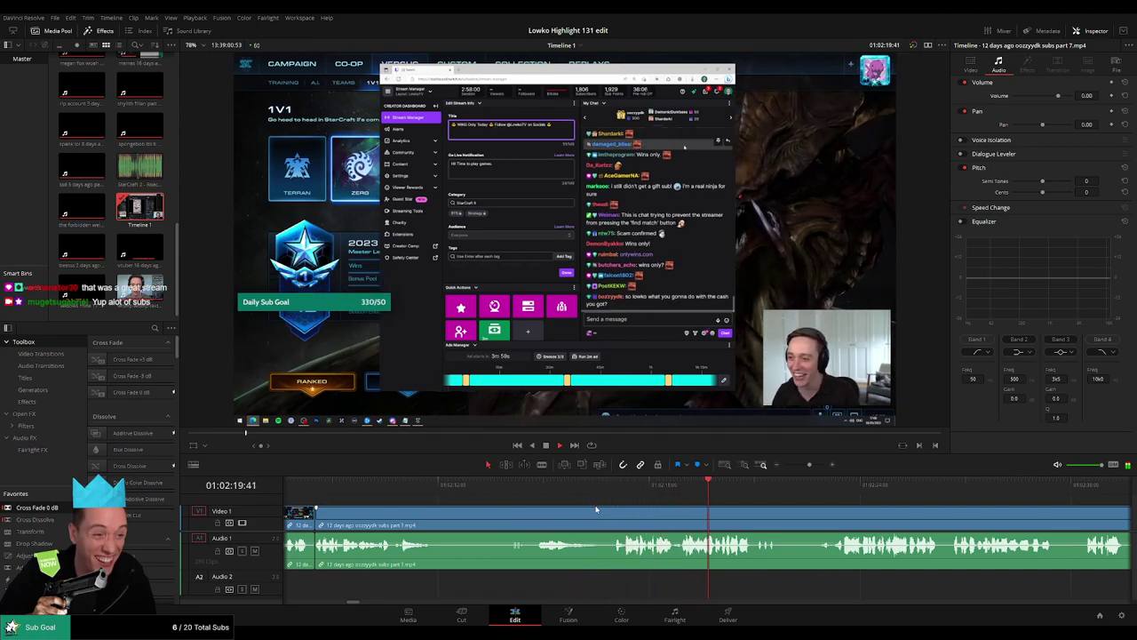
scroll(686, 519, "right", 5)
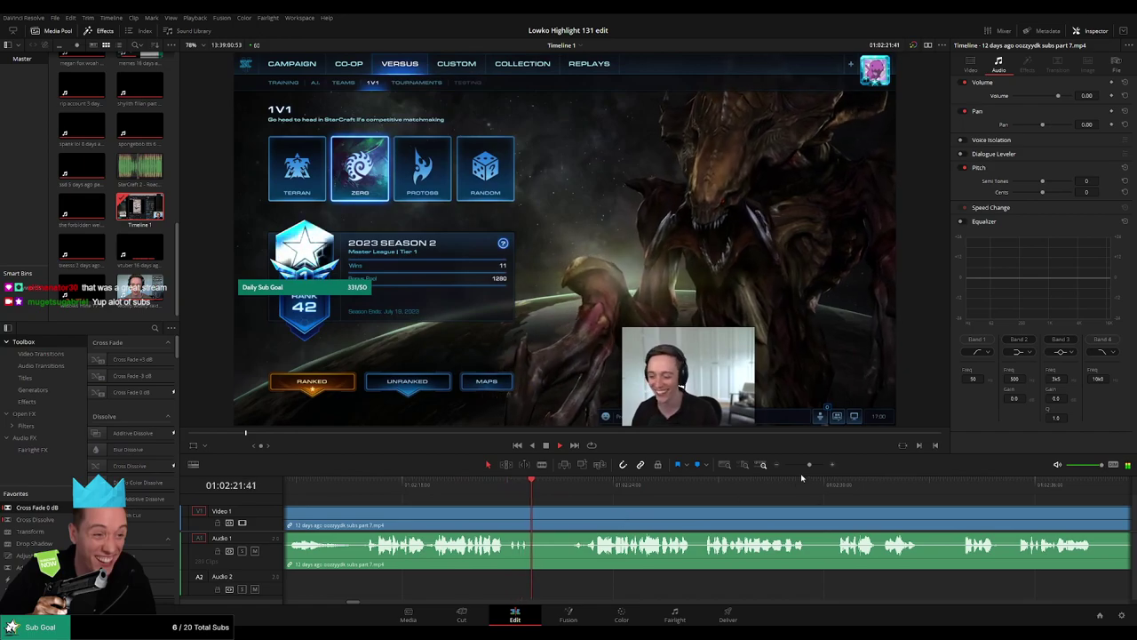
left_click_drag(809, 465, 807, 466)
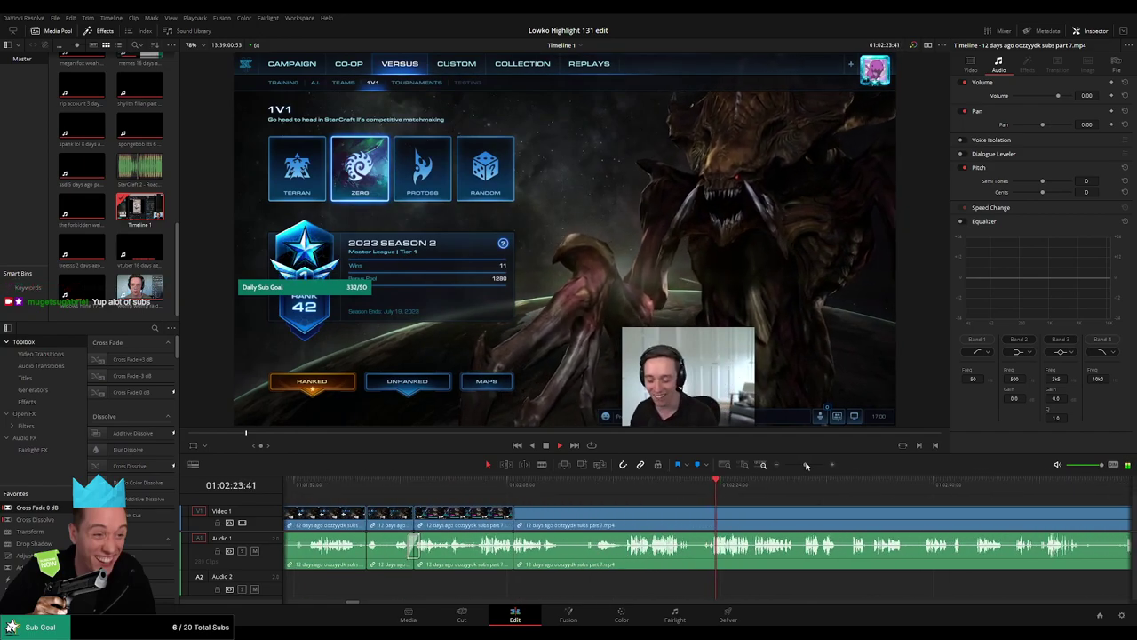
left_click(818, 488)
left_click(729, 486)
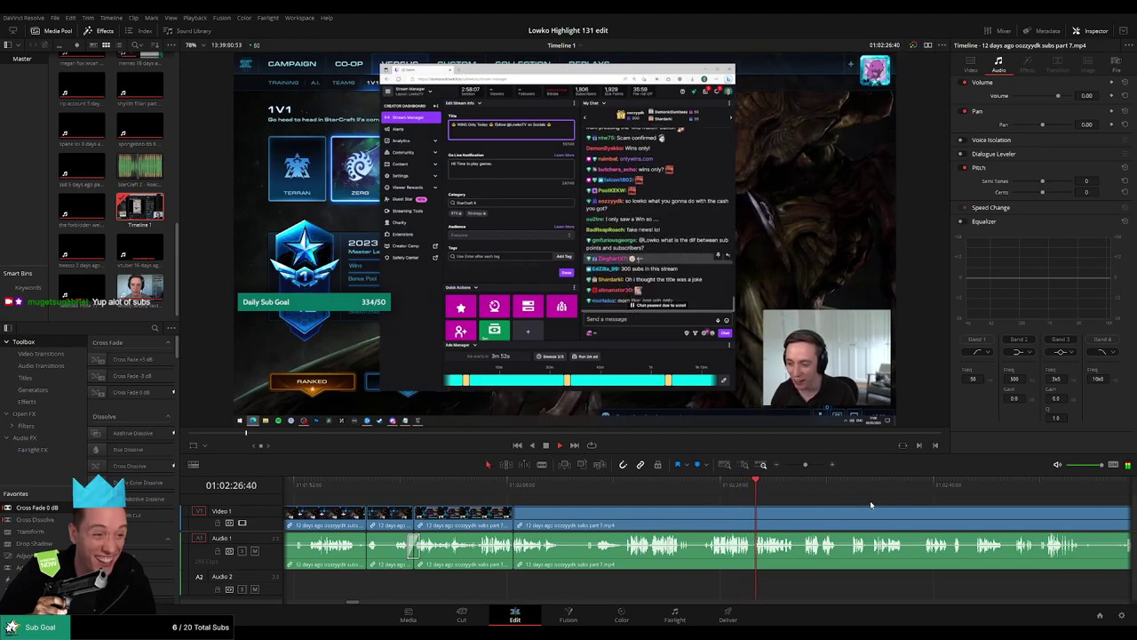
left_click_drag(874, 501, 630, 494)
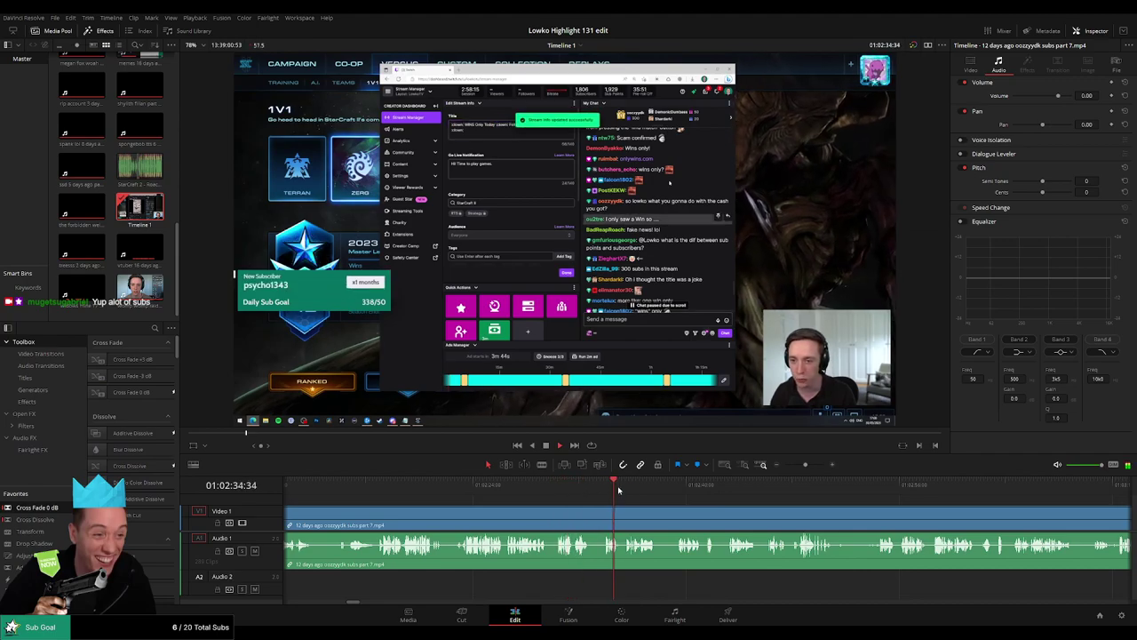
left_click(652, 487)
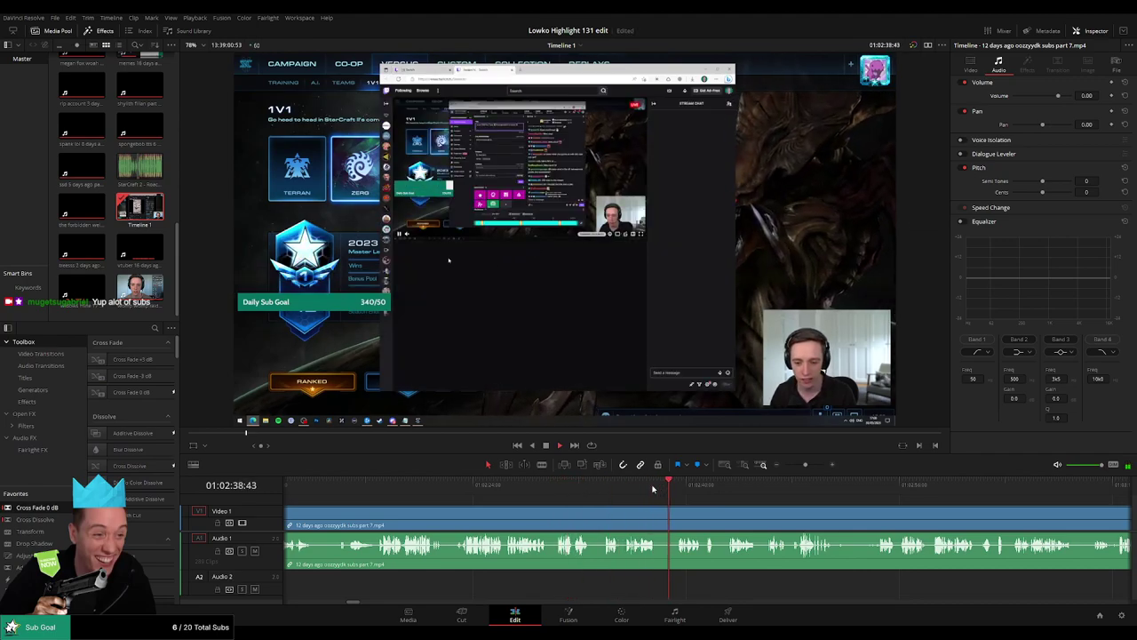
left_click(849, 487)
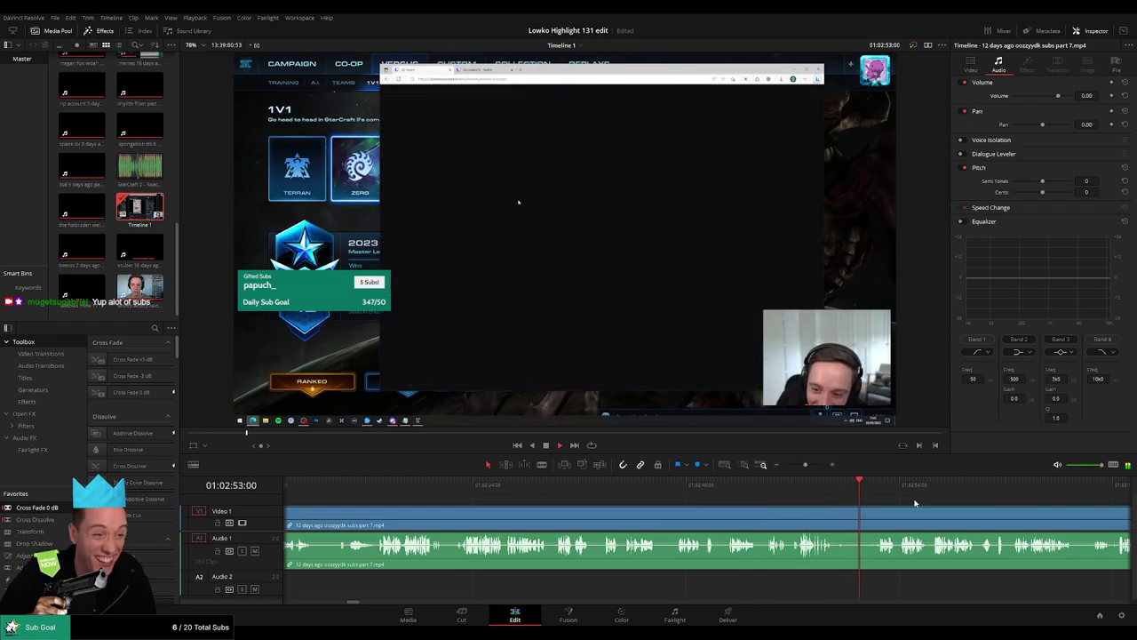
left_click_drag(916, 503, 533, 487)
left_click(454, 489)
left_click_drag(462, 490, 794, 487)
left_click_drag(894, 501, 678, 488)
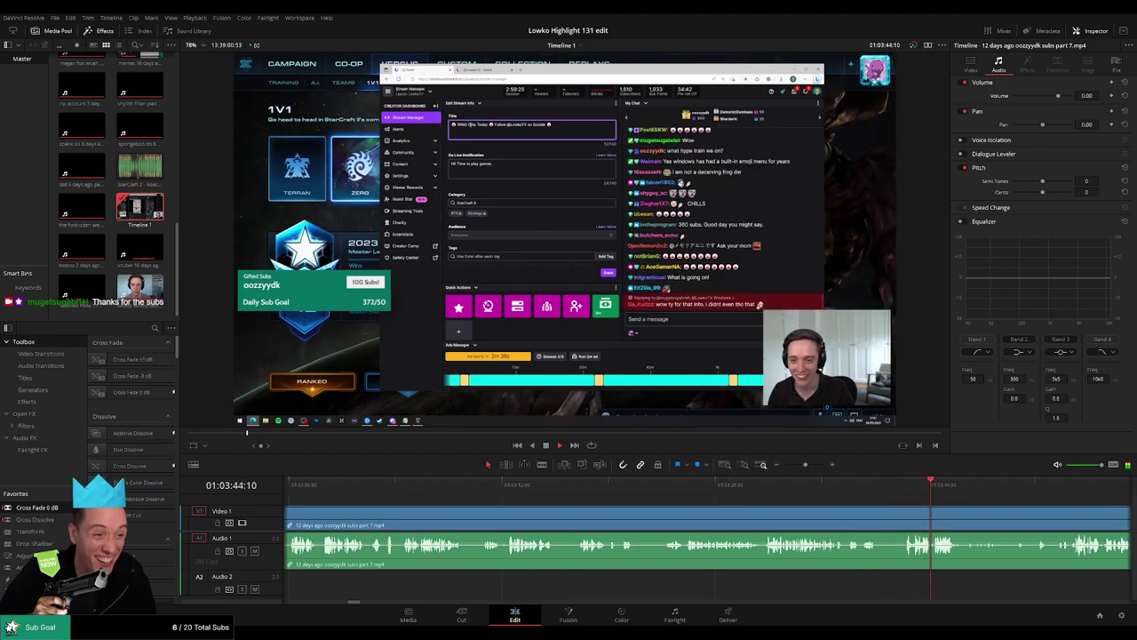
Step: Remove the footage between about 01:03:59 and 01:04:12, close the gap, add Cross Fade 0 dB at the audio join, and play on
left_click_drag(1000, 513, 513, 505)
left_click(548, 492)
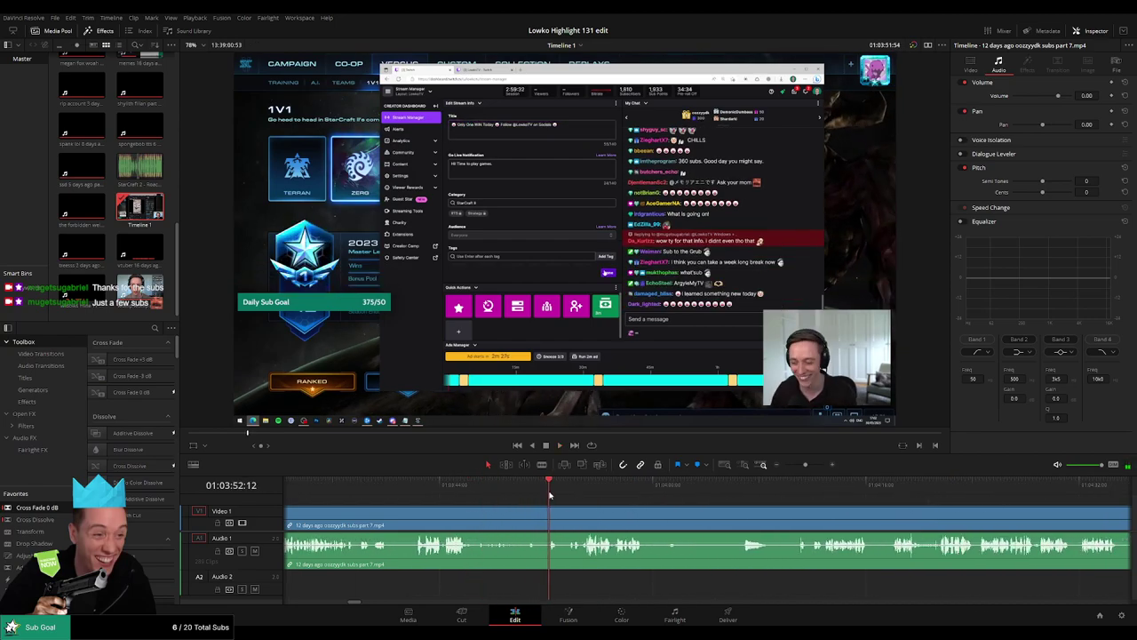
left_click(602, 489)
scroll(533, 499, "right", 2)
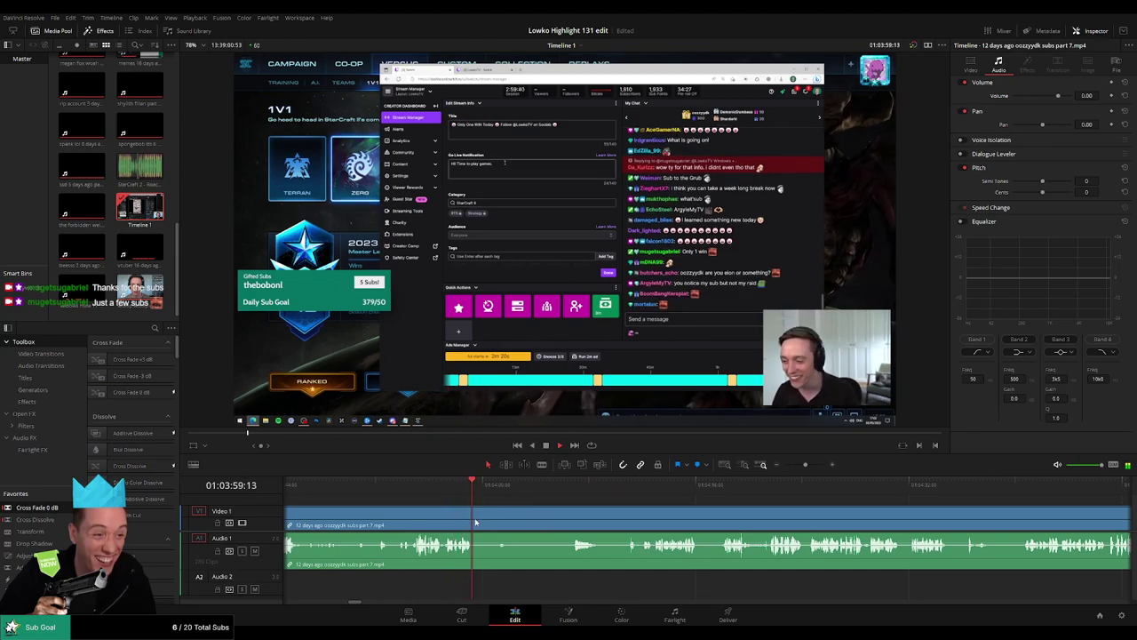
key("ctrl+b")
left_click(571, 485)
left_click(621, 485)
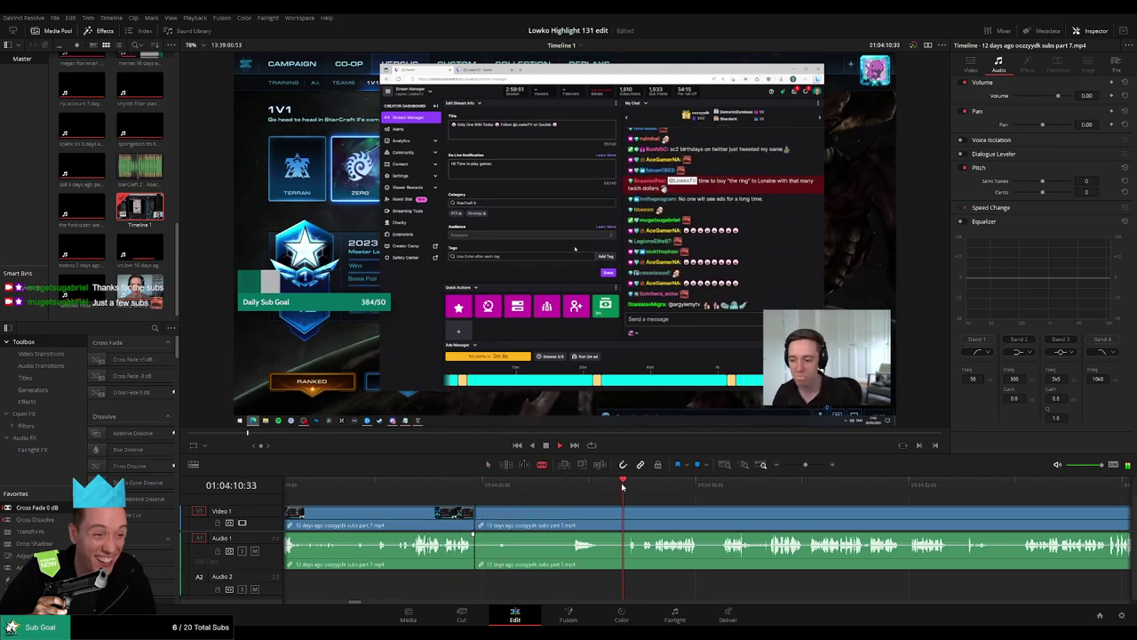
left_click(638, 485)
left_click_drag(718, 504, 532, 500)
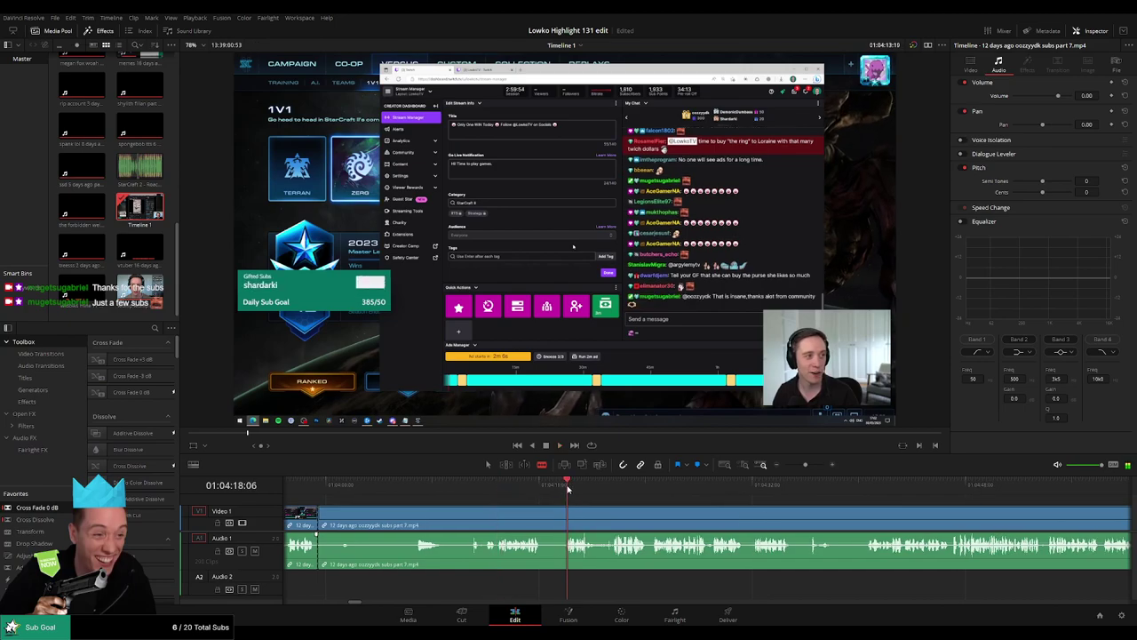
left_click(484, 513)
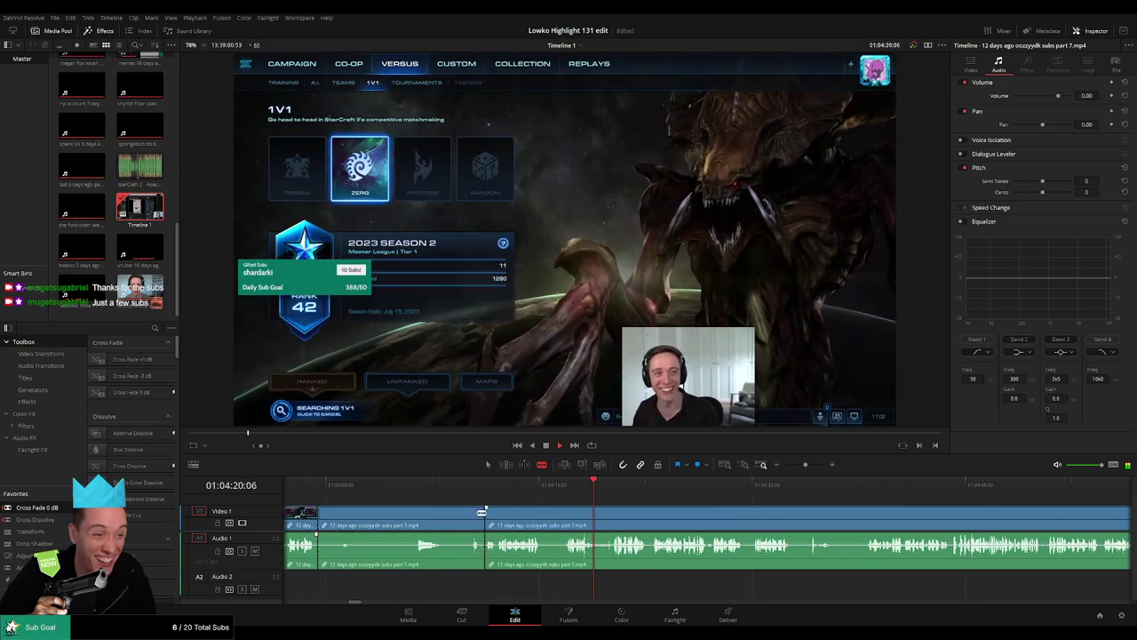
left_click(359, 520)
key("Delete")
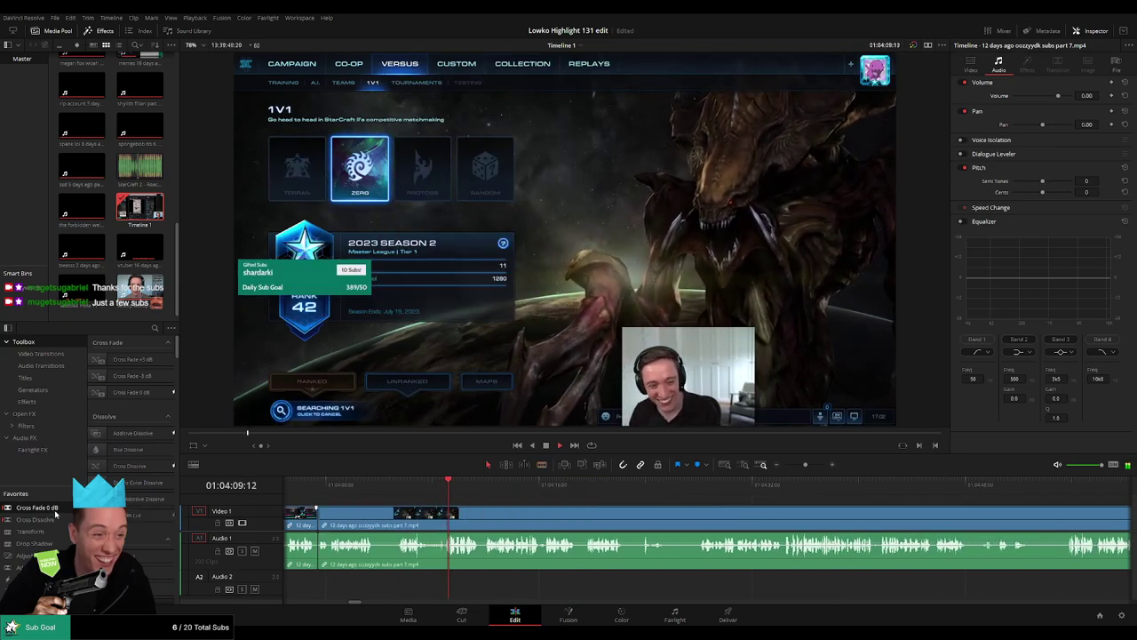
key("space")
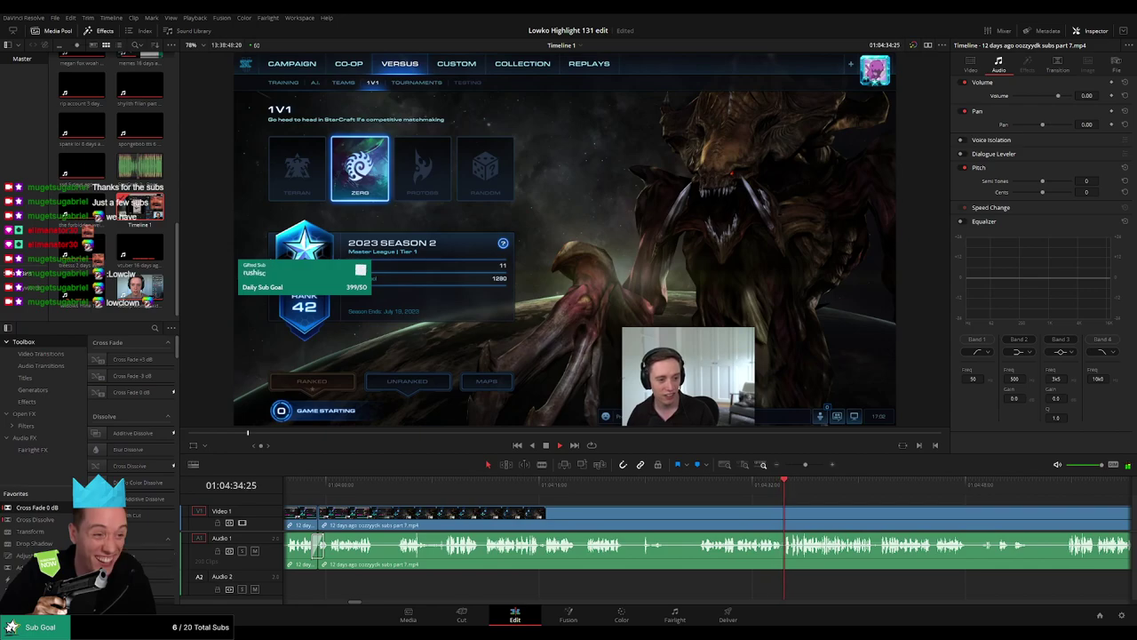
Step: Review the footage up to the game's start and split the clip at about 01:04:47:54
scroll(866, 507, "right", 3)
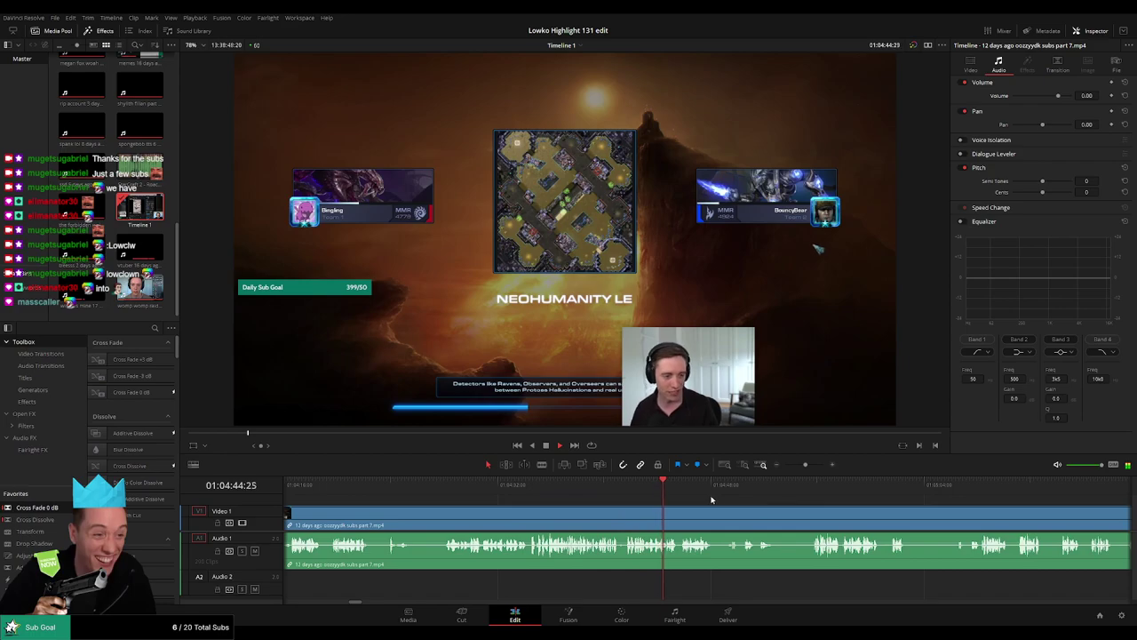
scroll(711, 499, "right", 3)
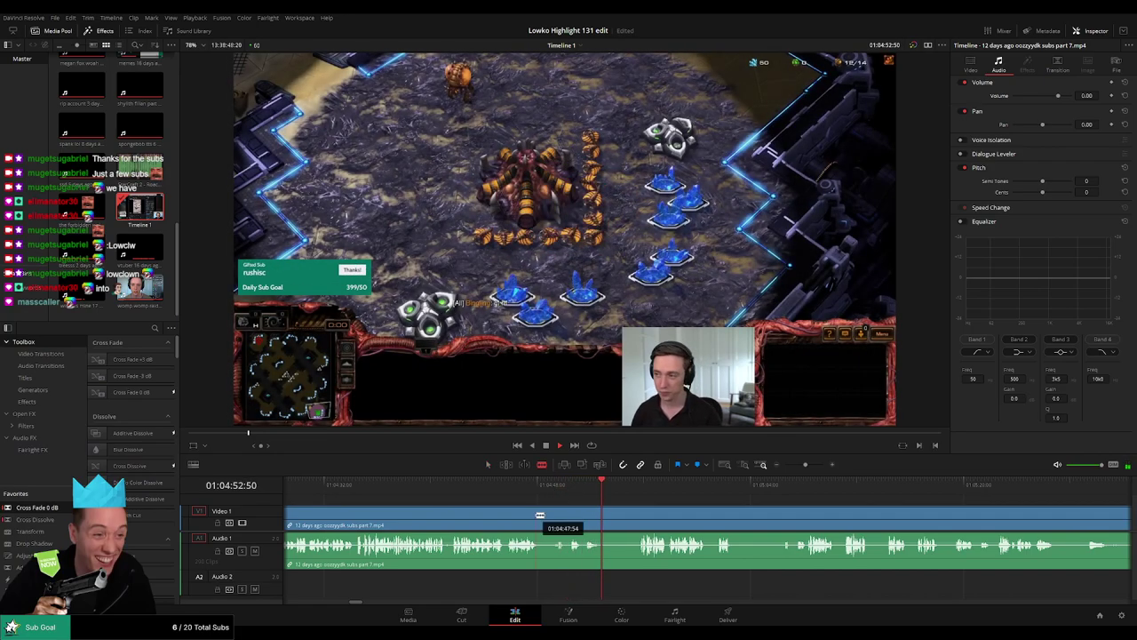
left_click(539, 514)
Step: Skim the rest of subs part 7 and remove everything after the split at about 01:04:48, closing the gap
scroll(593, 505, "right", 2)
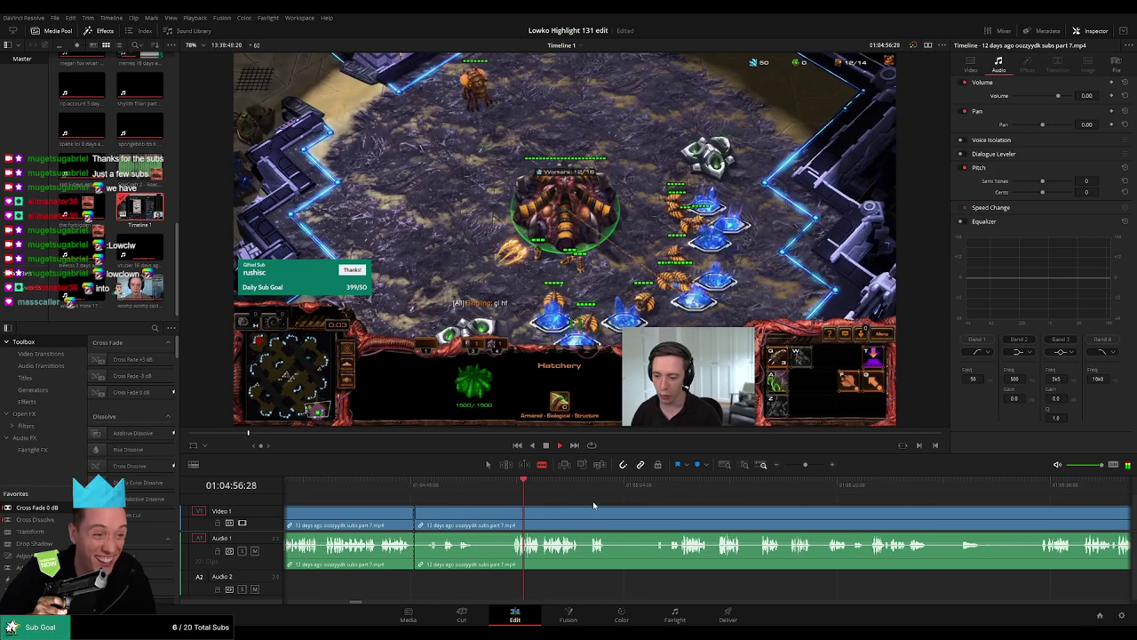
left_click_drag(555, 486, 588, 488)
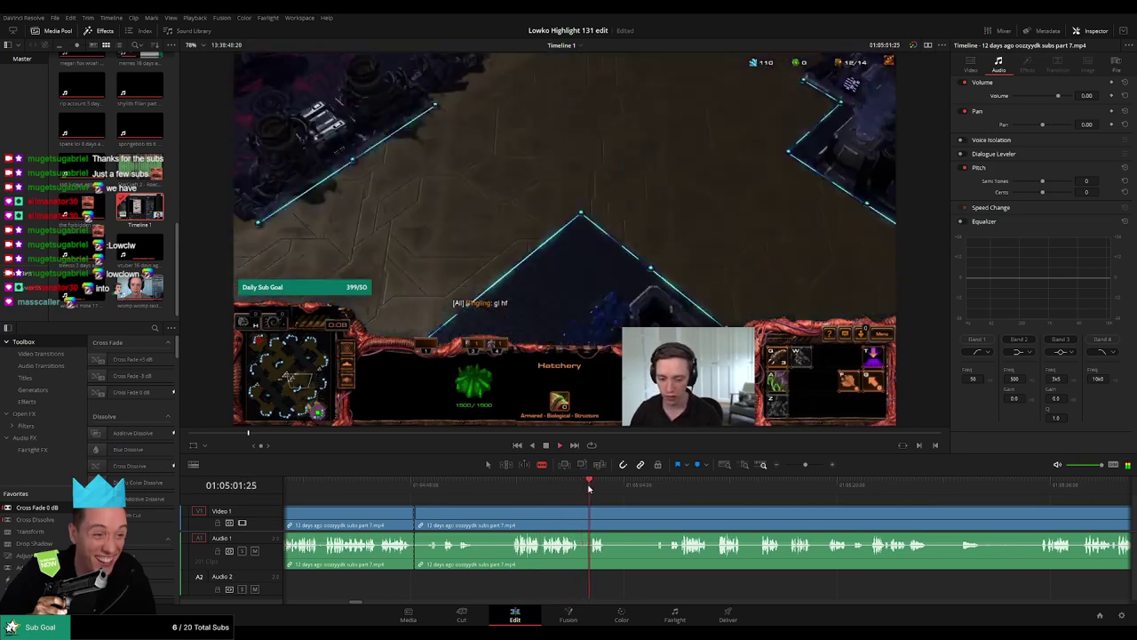
left_click_drag(657, 494, 993, 497)
left_click_drag(806, 464, 1039, 506)
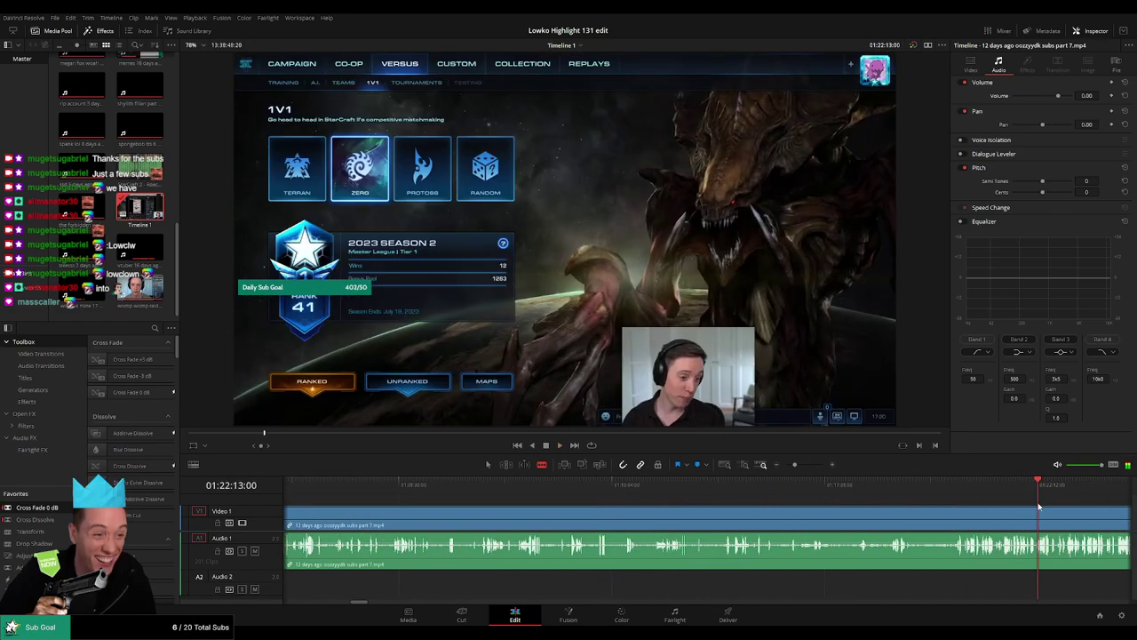
left_click(964, 493)
left_click(953, 493)
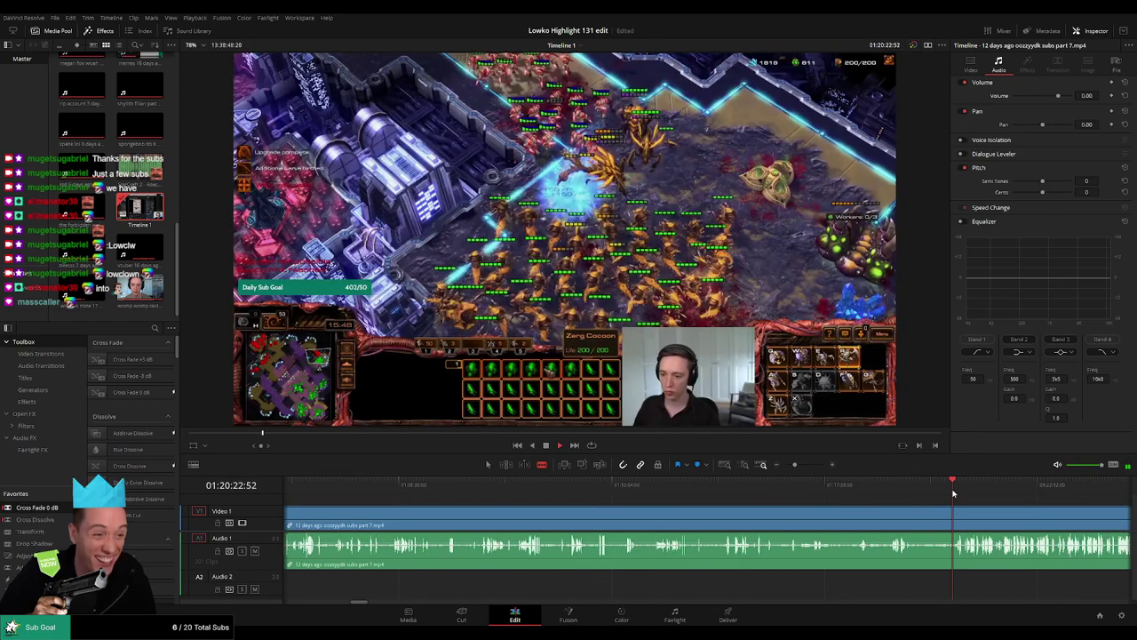
left_click(960, 493)
left_click(1002, 494)
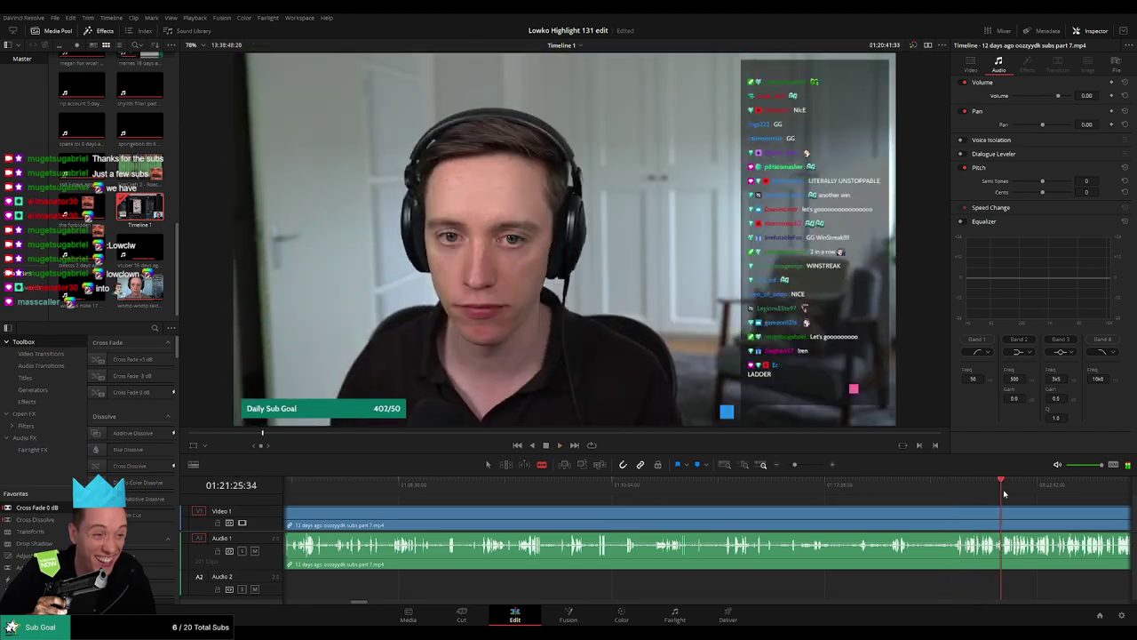
left_click(1005, 494)
left_click_drag(1064, 512, 912, 491)
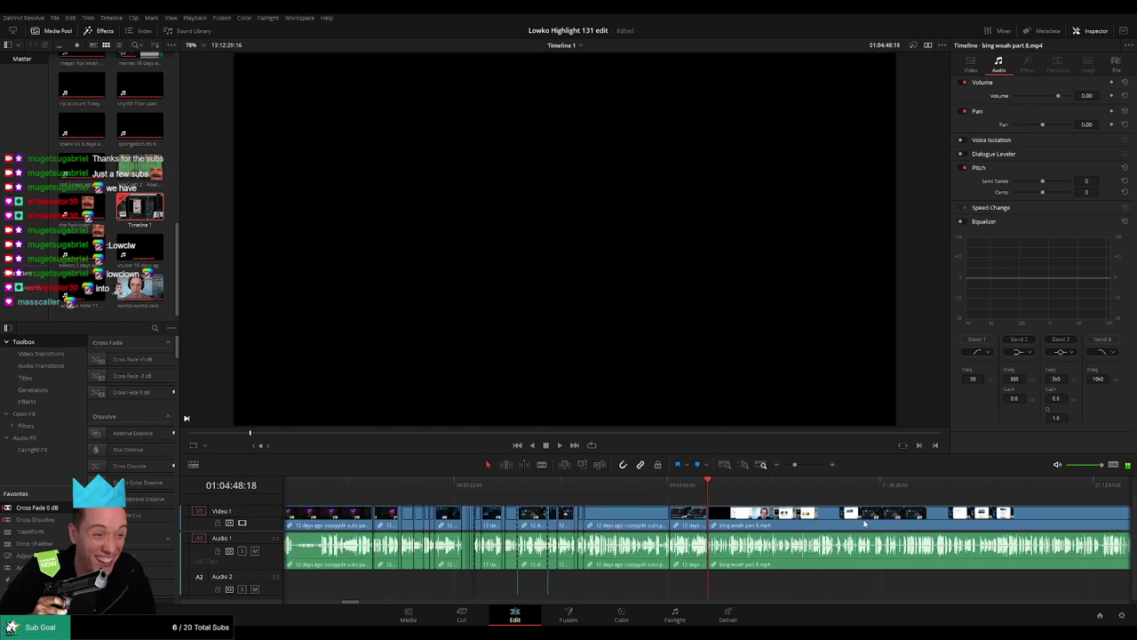
Step: Skim through bing woah part 8.mp4, then delete the whole clip and close the gap
left_click(734, 487)
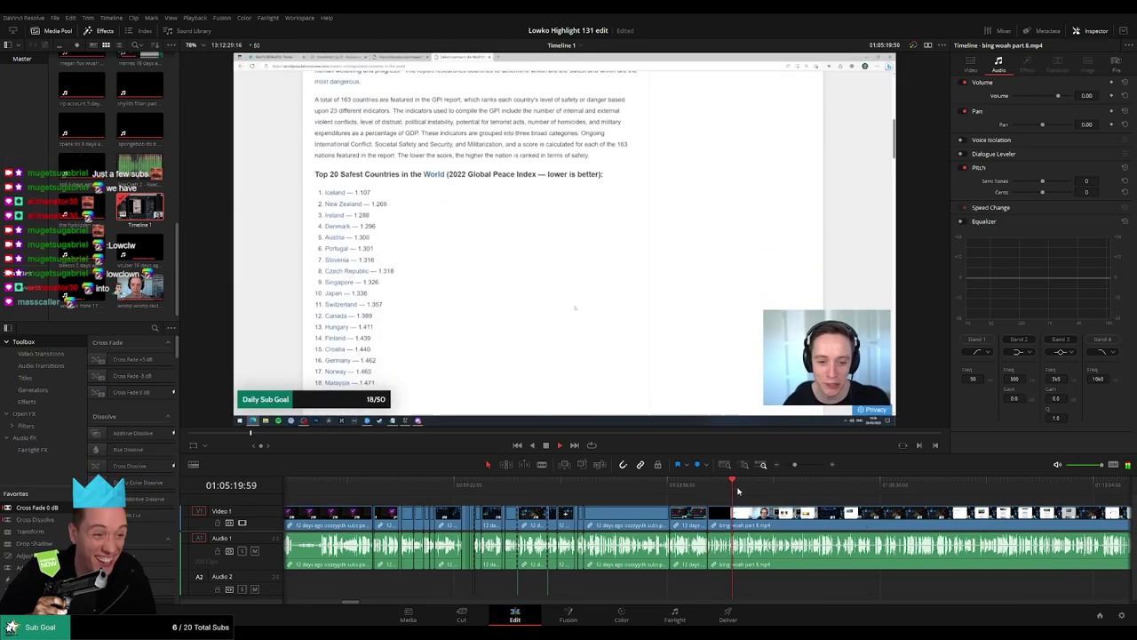
left_click_drag(832, 513, 664, 501)
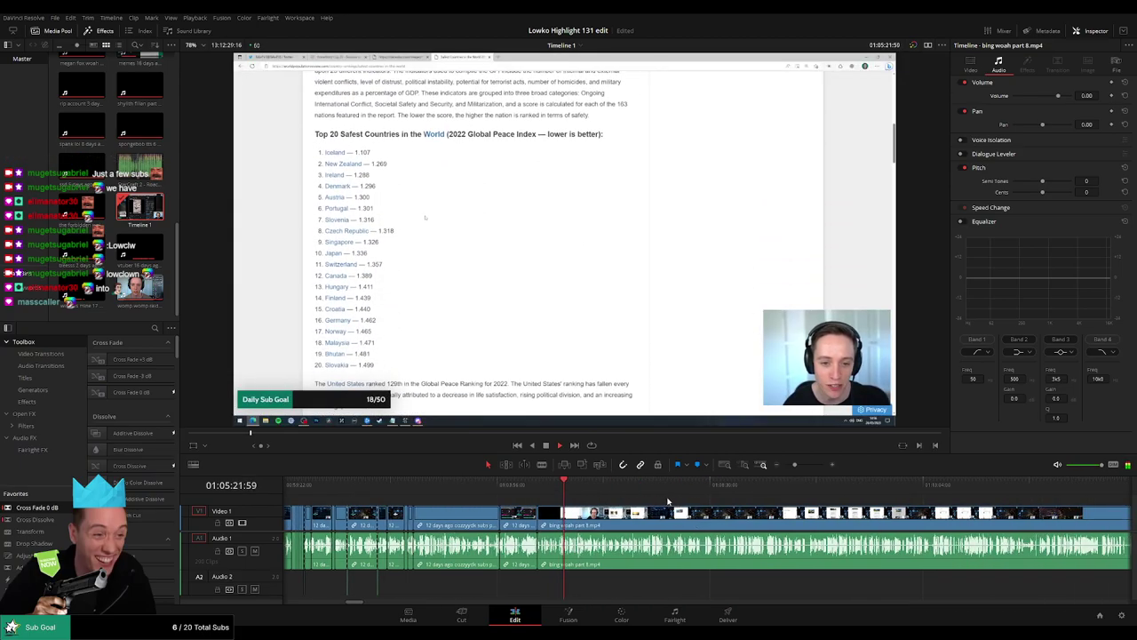
left_click_drag(794, 464, 792, 465)
left_click_drag(724, 488, 899, 486)
scroll(932, 505, "right", 3)
left_click(638, 486)
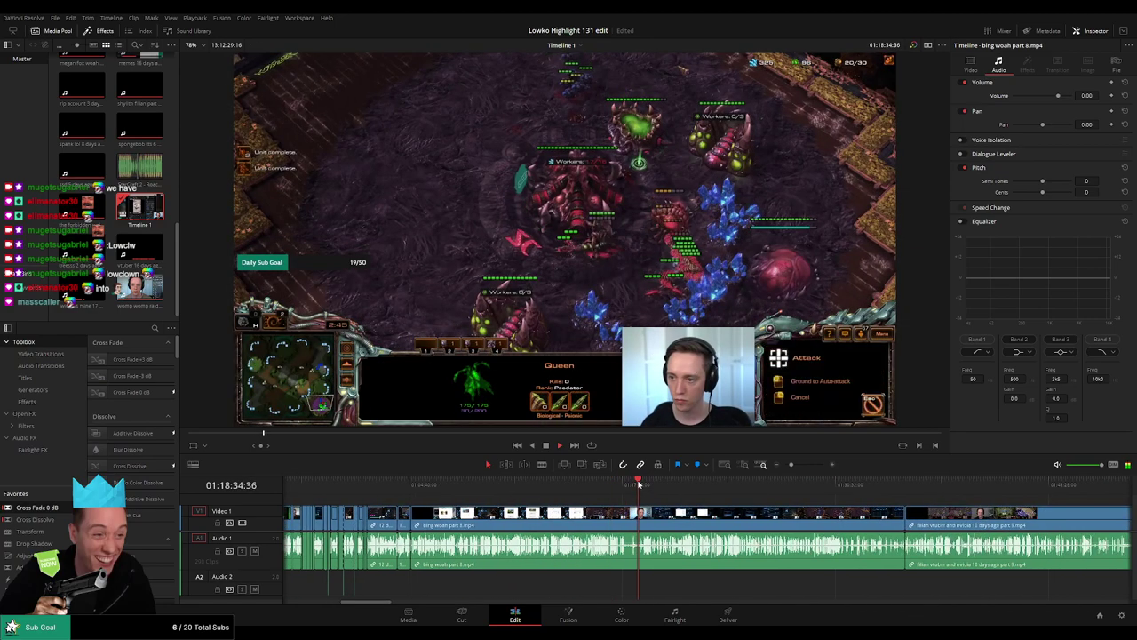
left_click(652, 486)
left_click_drag(673, 486, 713, 488)
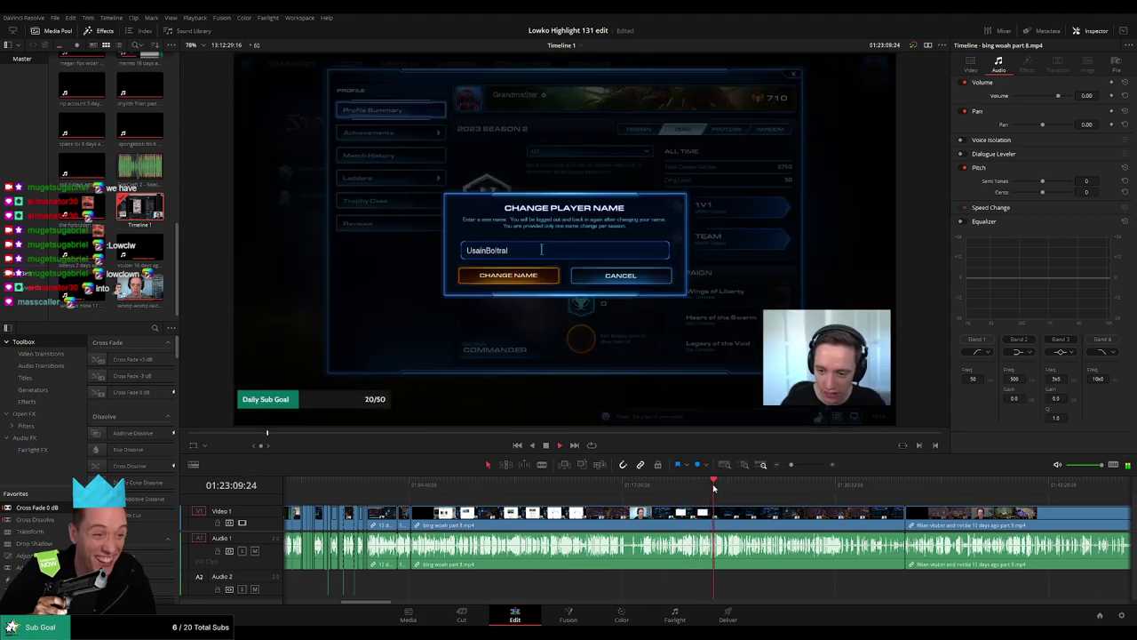
left_click_drag(761, 490, 870, 520)
left_click(869, 519)
key("Delete")
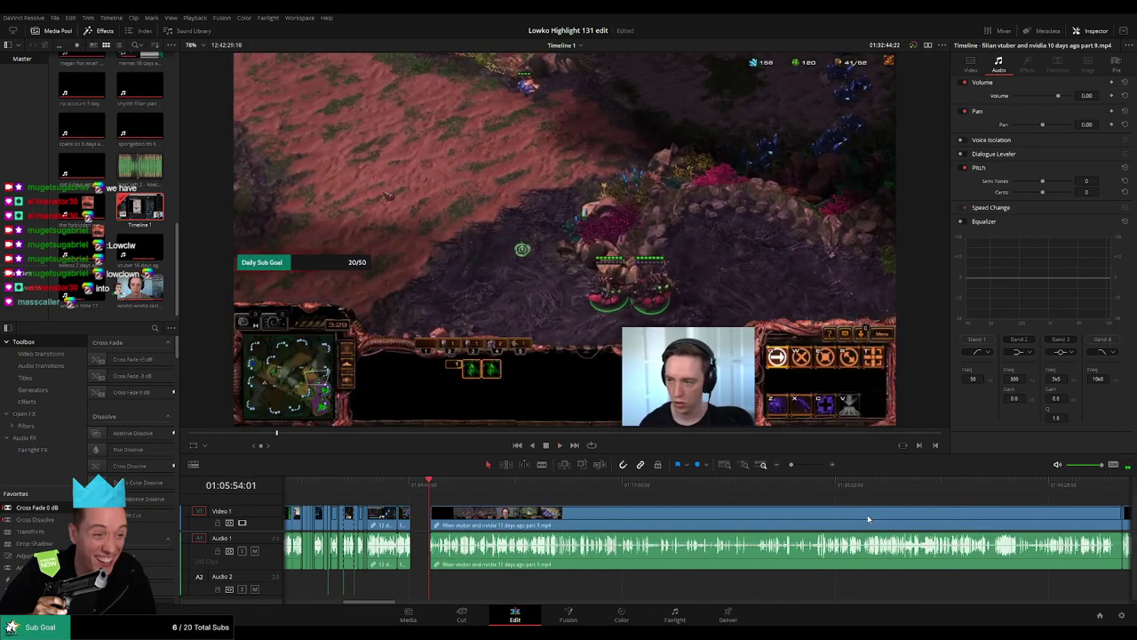
Step: Skim filian vtuber and nvidia 10 days ago part 9.mp4 and split it at about 01:33:19, before the Nvidia video discussion
left_click_drag(430, 496, 857, 488)
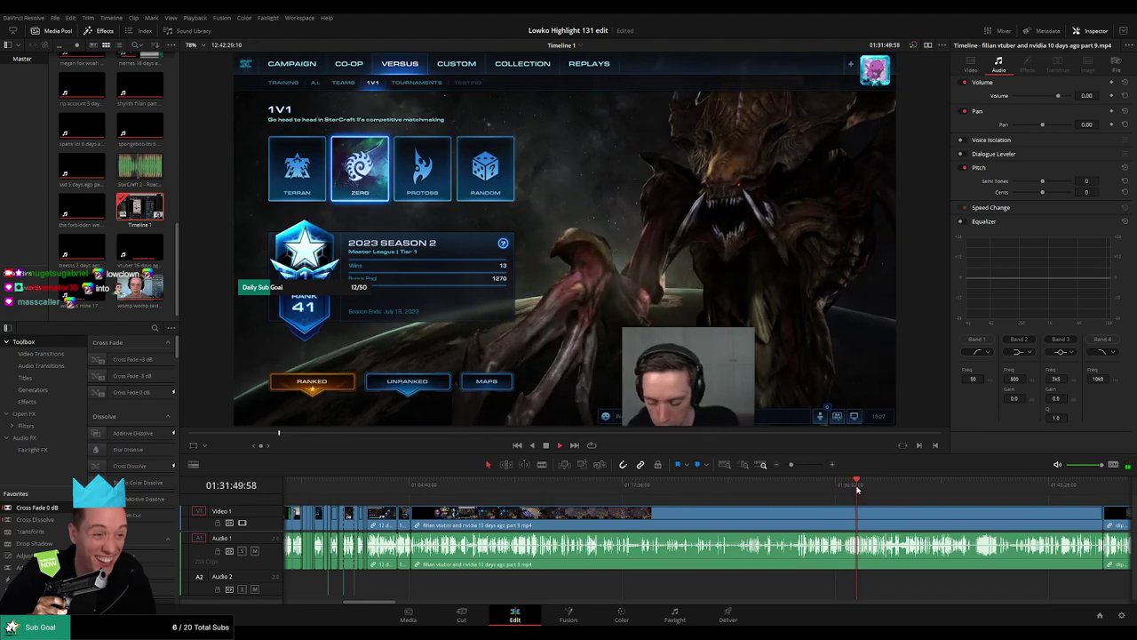
key("space")
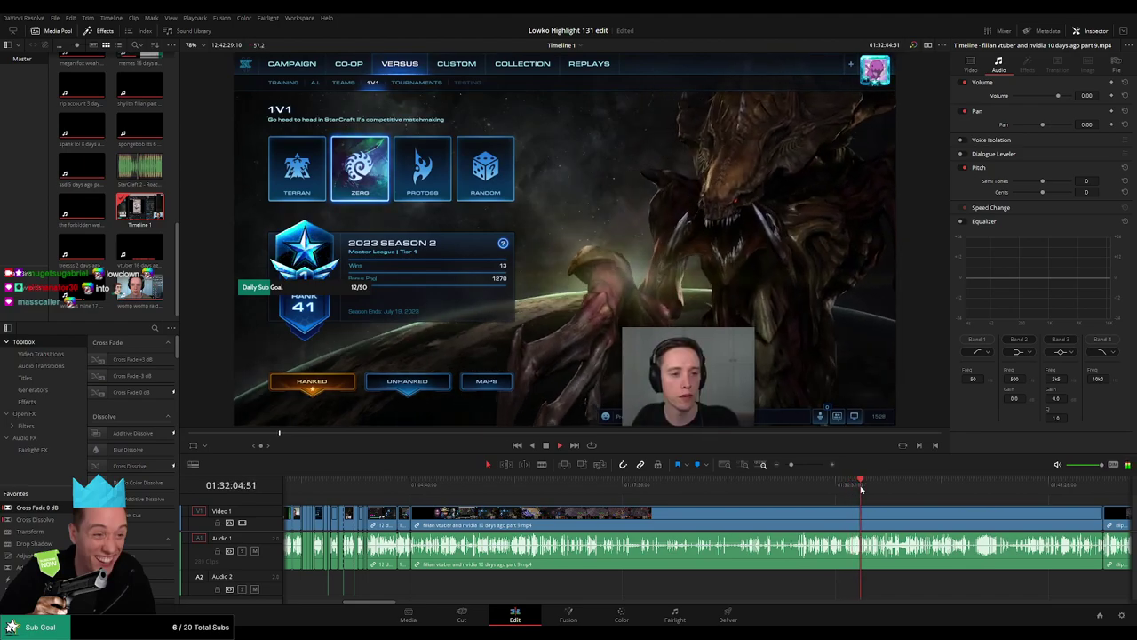
left_click(798, 465)
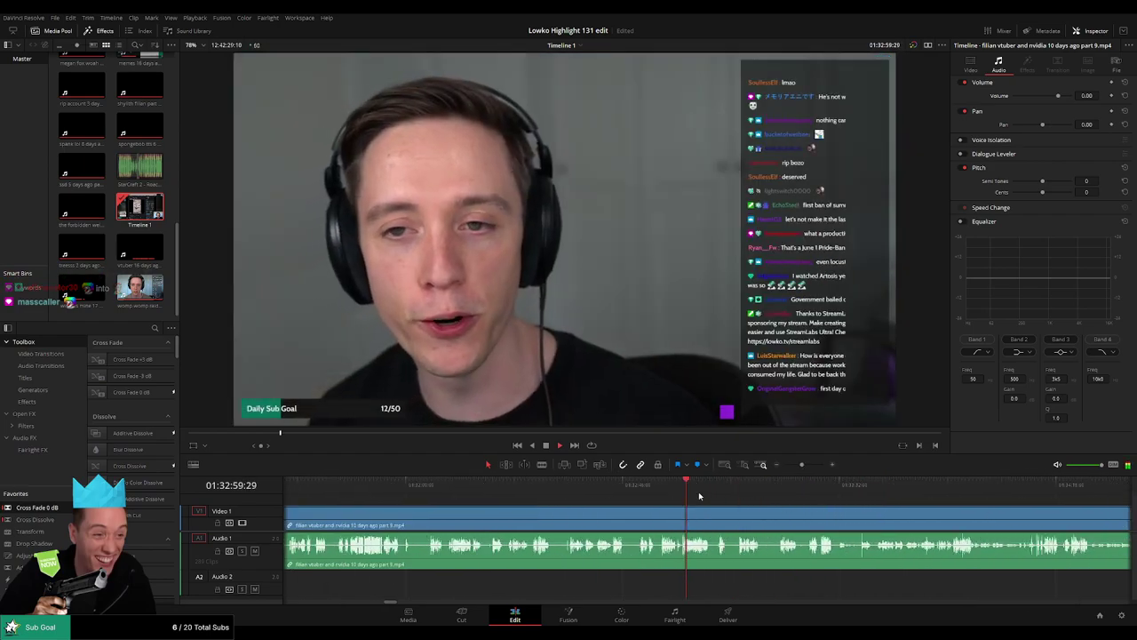
left_click(809, 495)
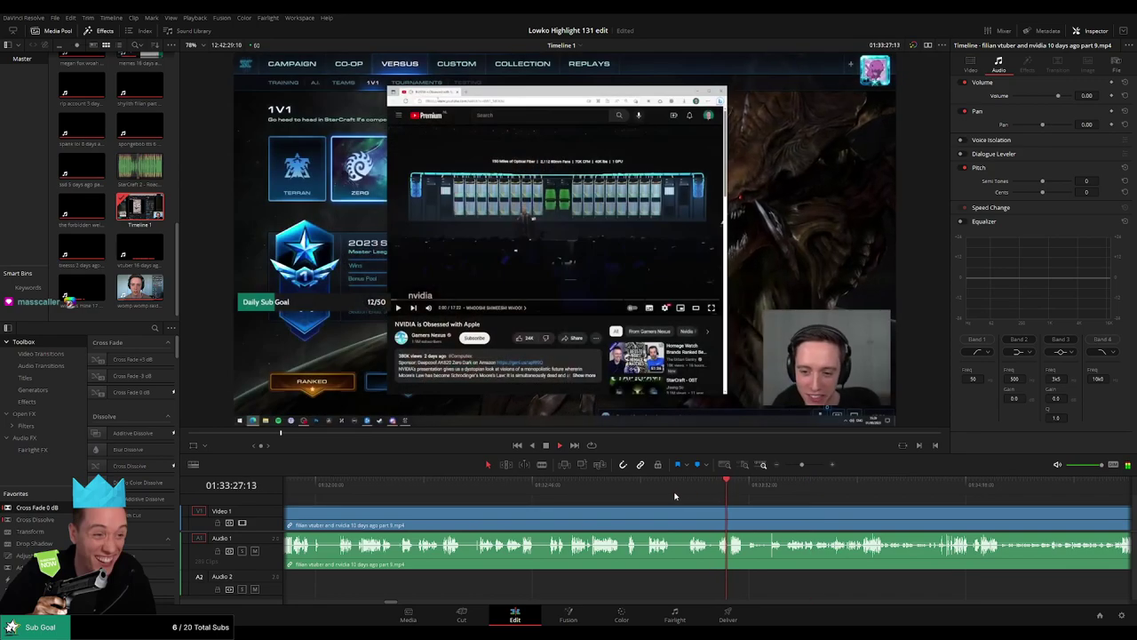
left_click(692, 496)
key("b")
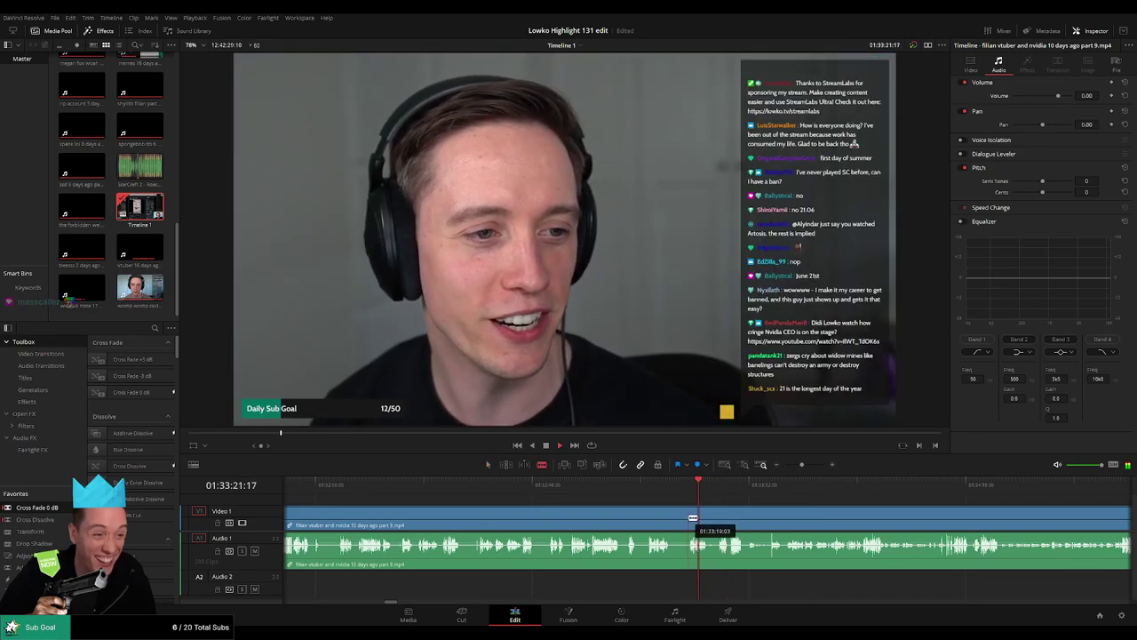
left_click(693, 516)
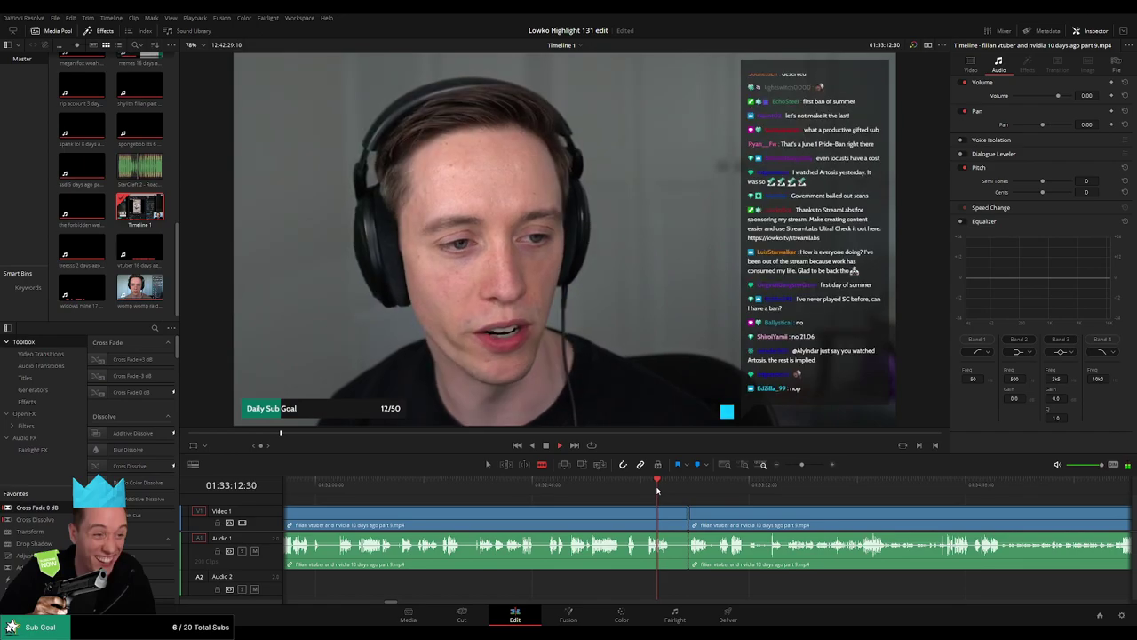
Step: Skim the start of filian vtuber and nvidia part 9, split it at about 01:08:17:40, and remove everything before the split, closing the gap
left_click_drag(802, 464, 788, 465)
left_click_drag(557, 490, 564, 490)
left_click_drag(787, 465, 794, 468)
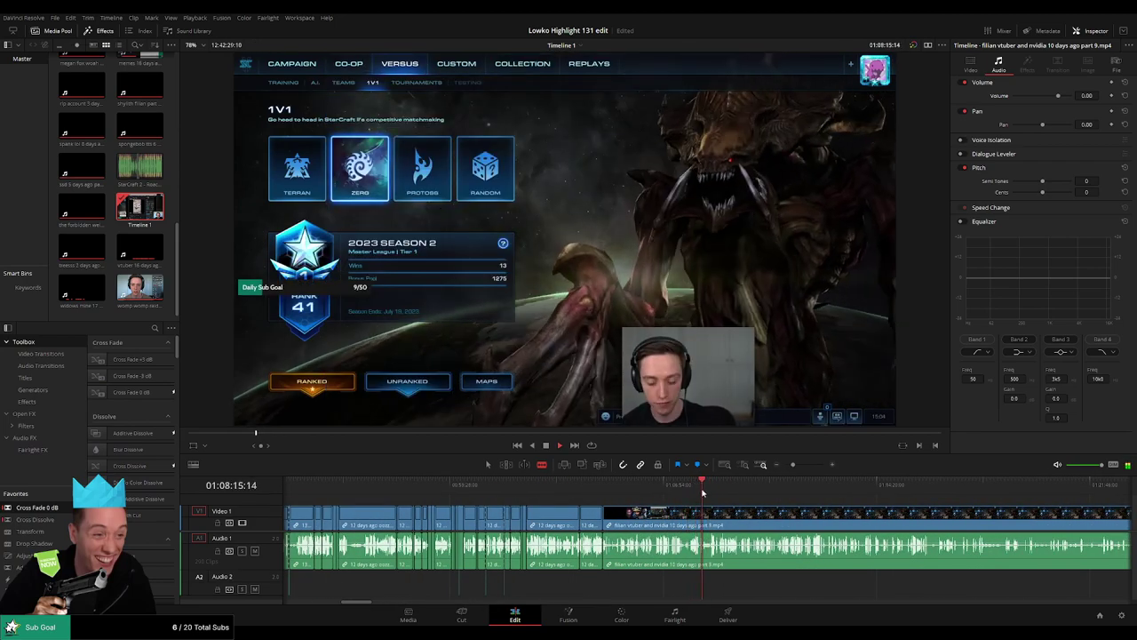
left_click_drag(792, 466, 802, 467)
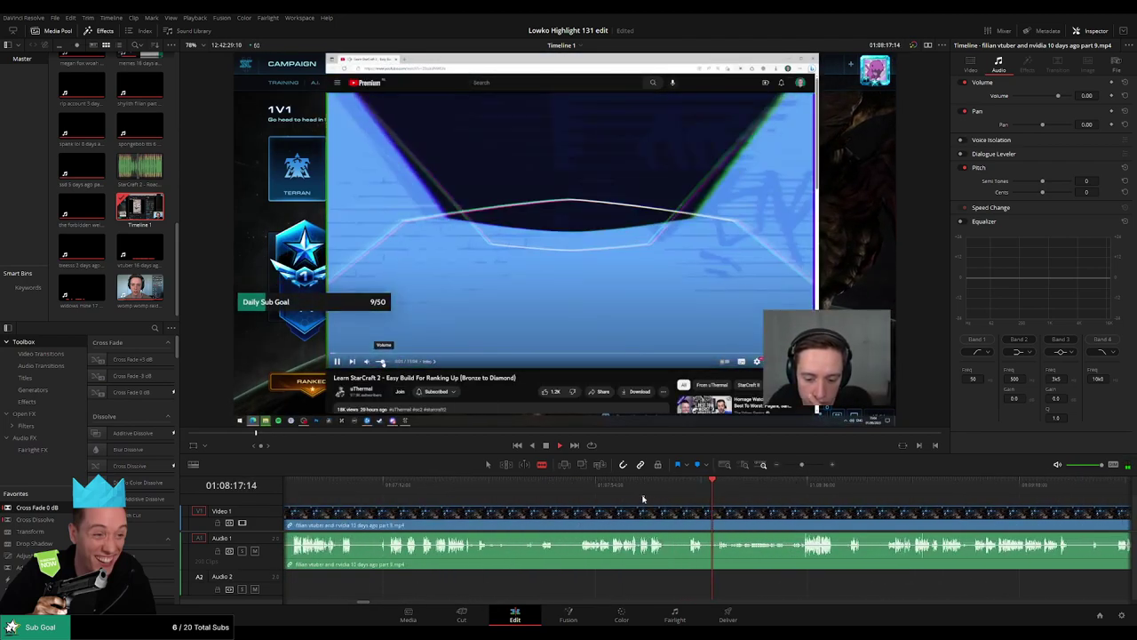
left_click(643, 490)
left_click(585, 491)
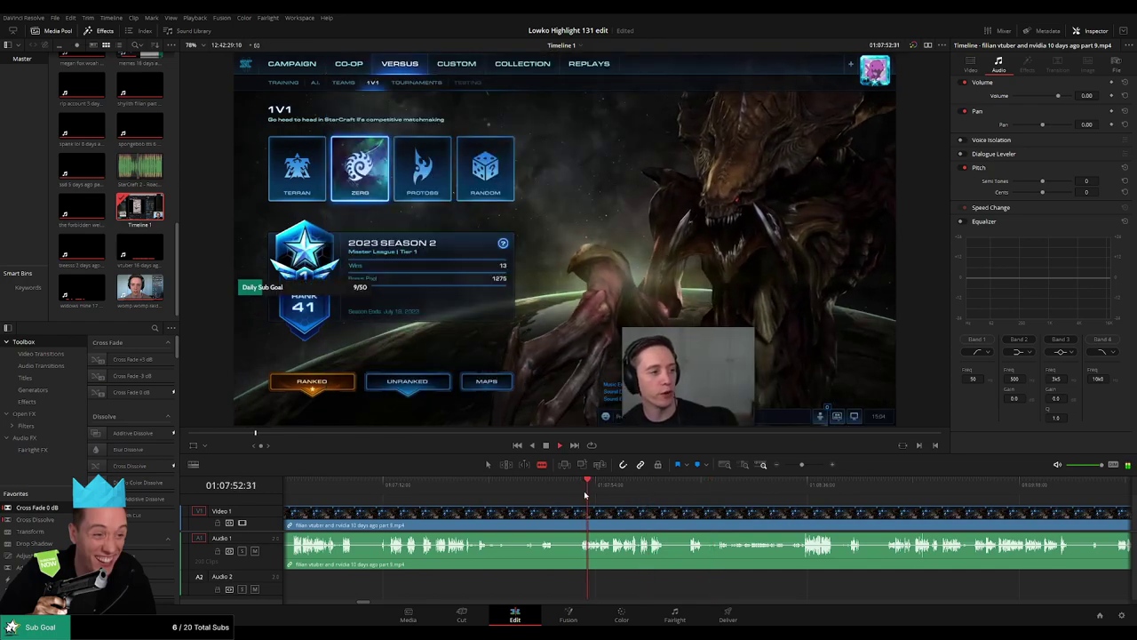
left_click(613, 491)
left_click(640, 490)
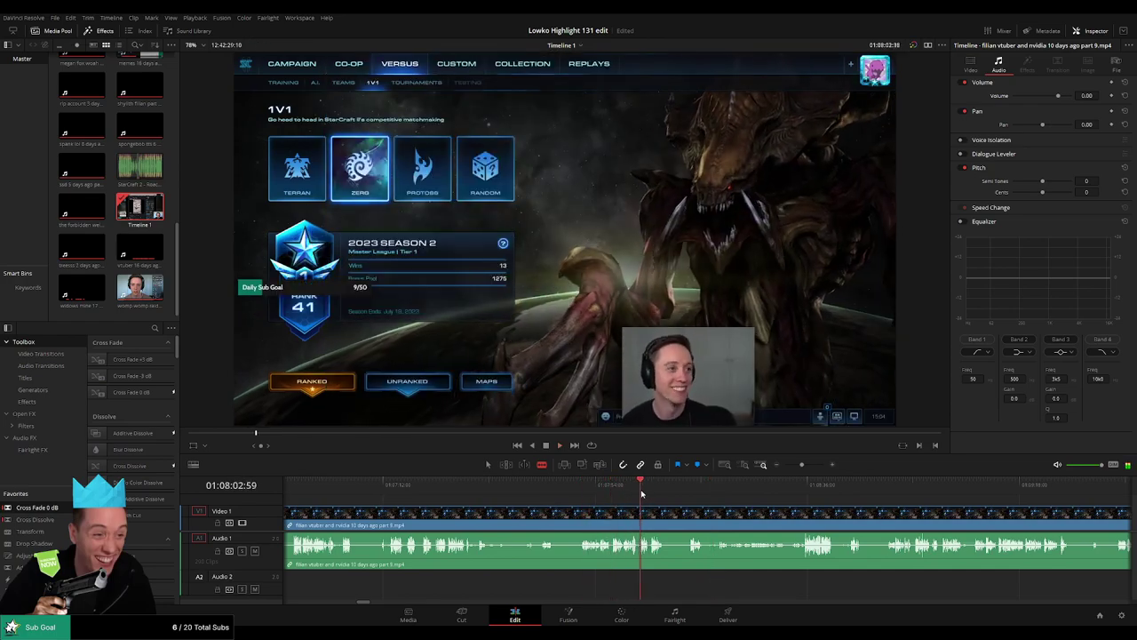
left_click(692, 491)
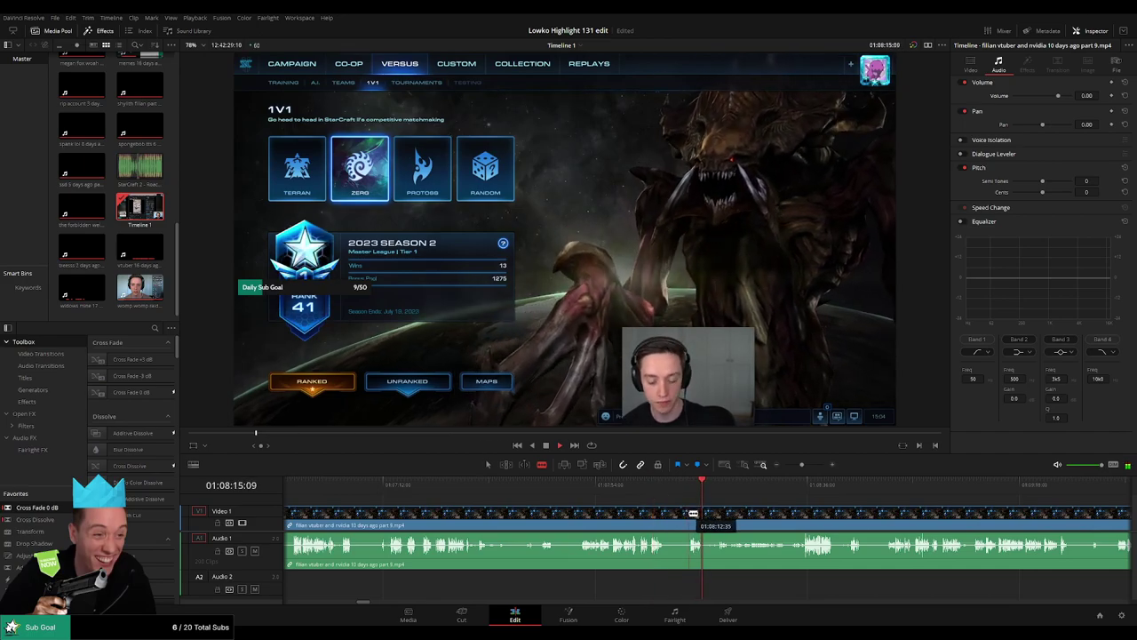
left_click(688, 487)
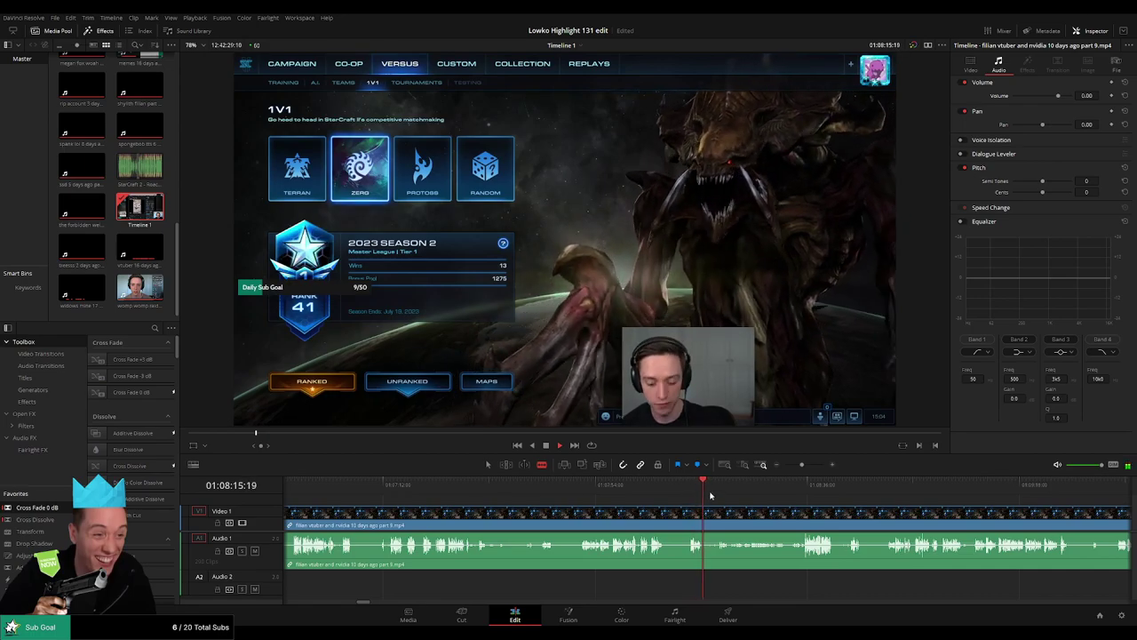
key("ctrl+b")
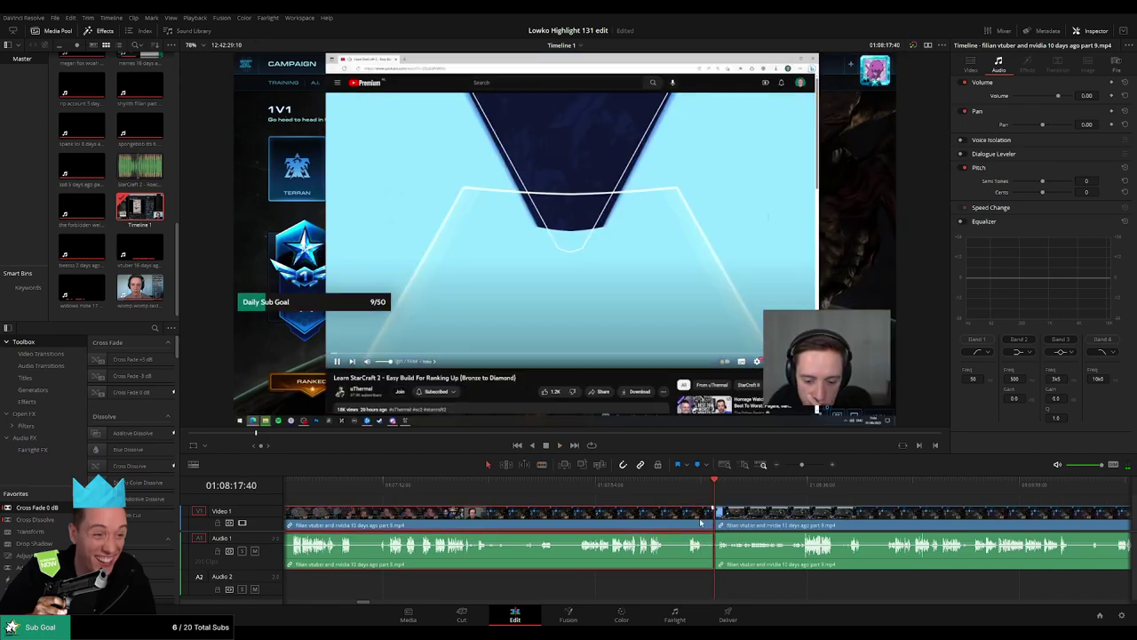
key("Delete")
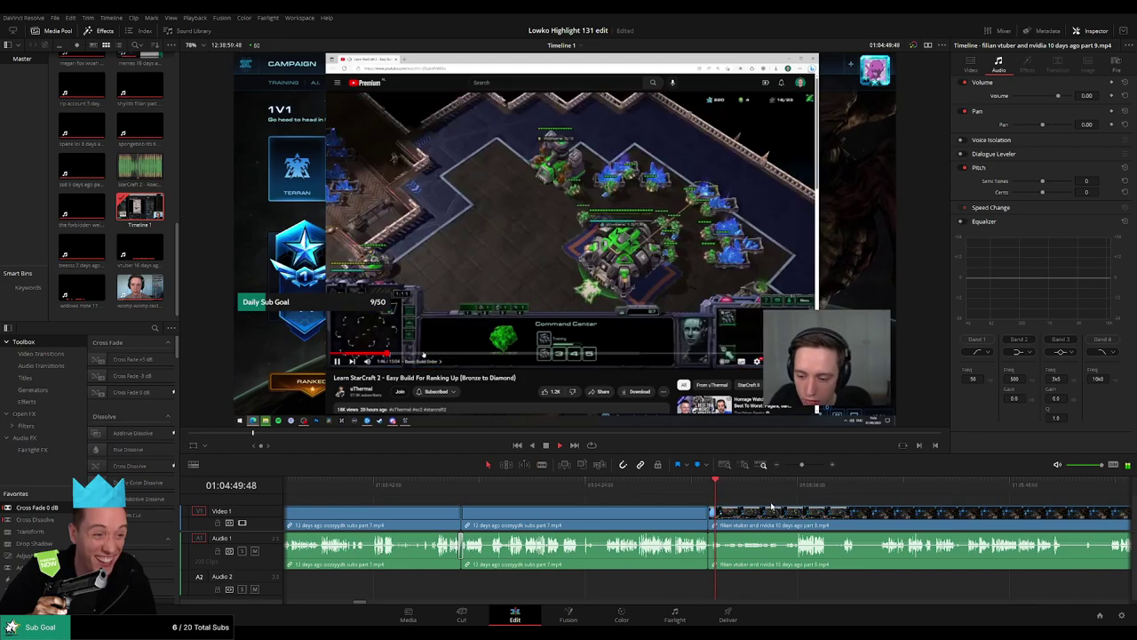
Step: Skim the StarCraft tutorial and menu footage before the Nvidia split in part 9, then delete that segment and close the gap
left_click_drag(778, 507, 699, 506)
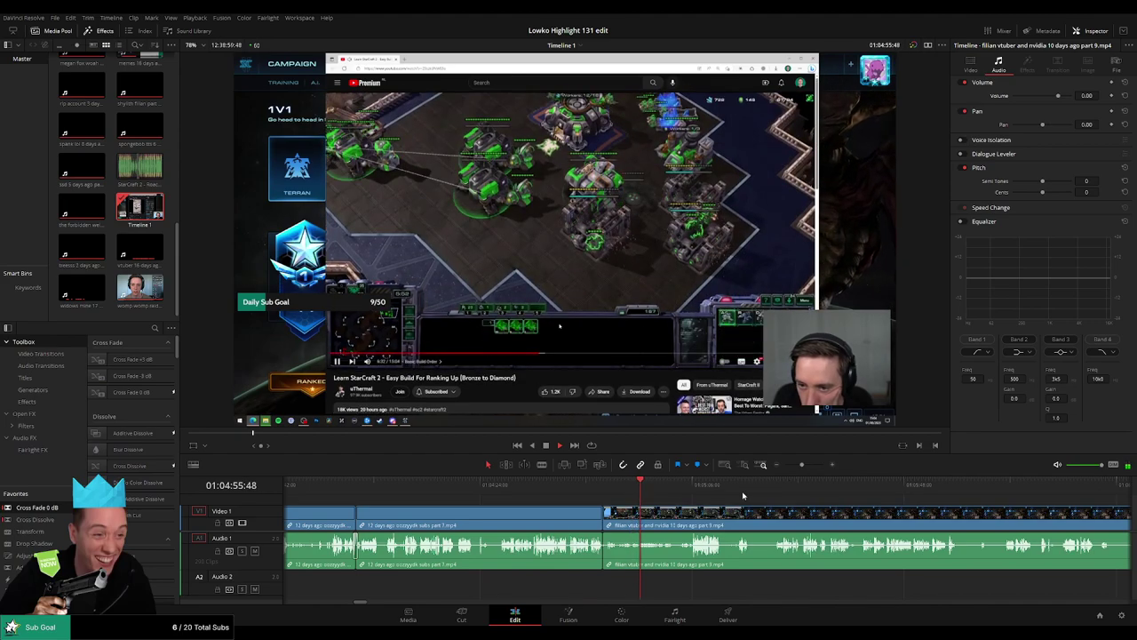
left_click(805, 482)
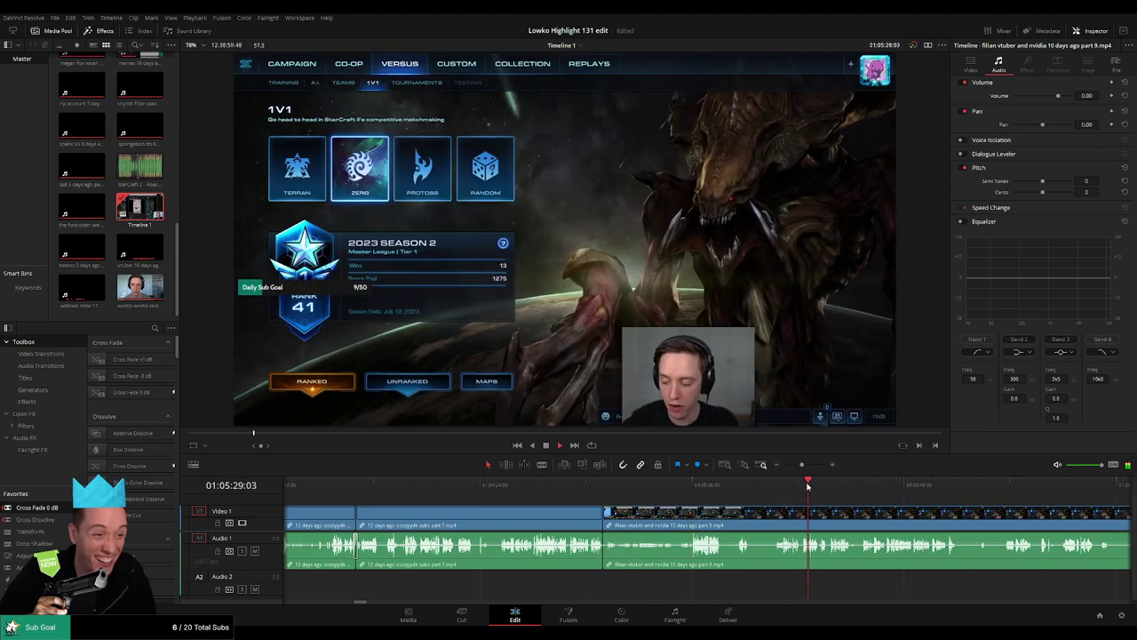
left_click(940, 495)
left_click_drag(801, 465, 788, 466)
left_click(718, 487)
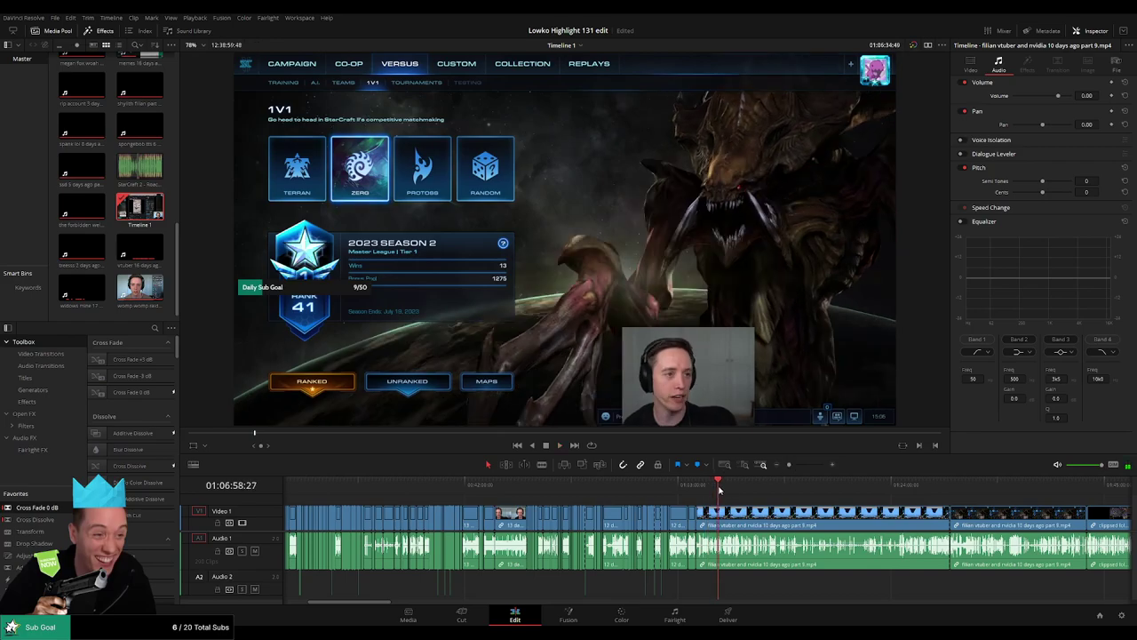
left_click(724, 488)
left_click_drag(726, 490, 940, 488)
key("space")
left_click(903, 525)
key("Delete")
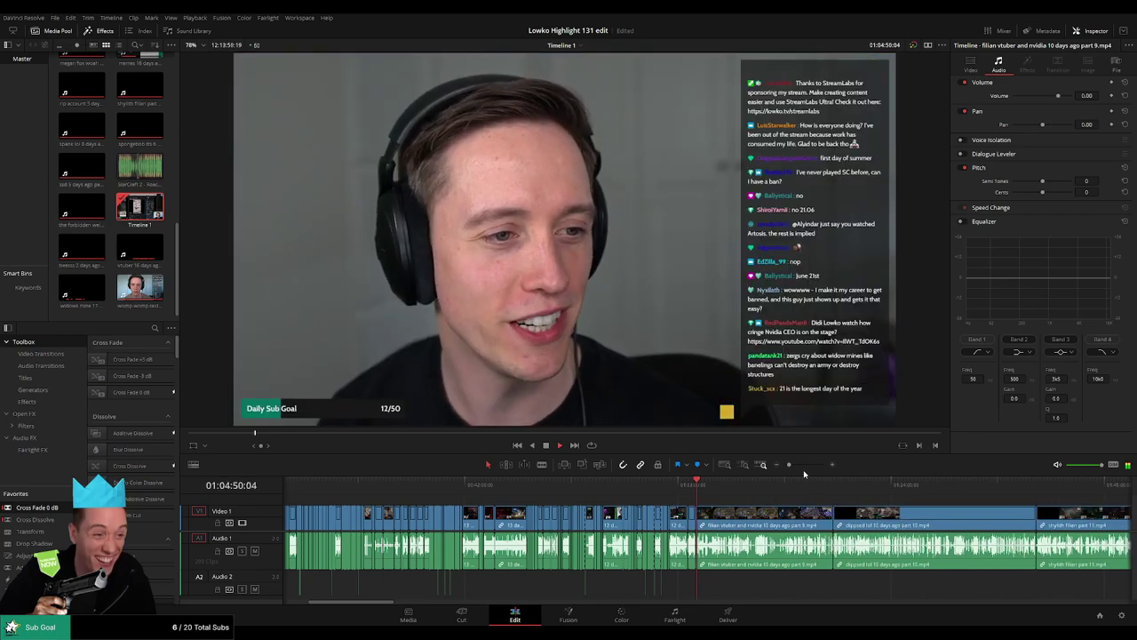
Step: Cut the roughly two-second pause ending at about 01:04:54:38 near the start of the Nvidia segment and close the gap
left_click(799, 466)
left_click_drag(799, 465, 805, 468)
left_click(735, 487)
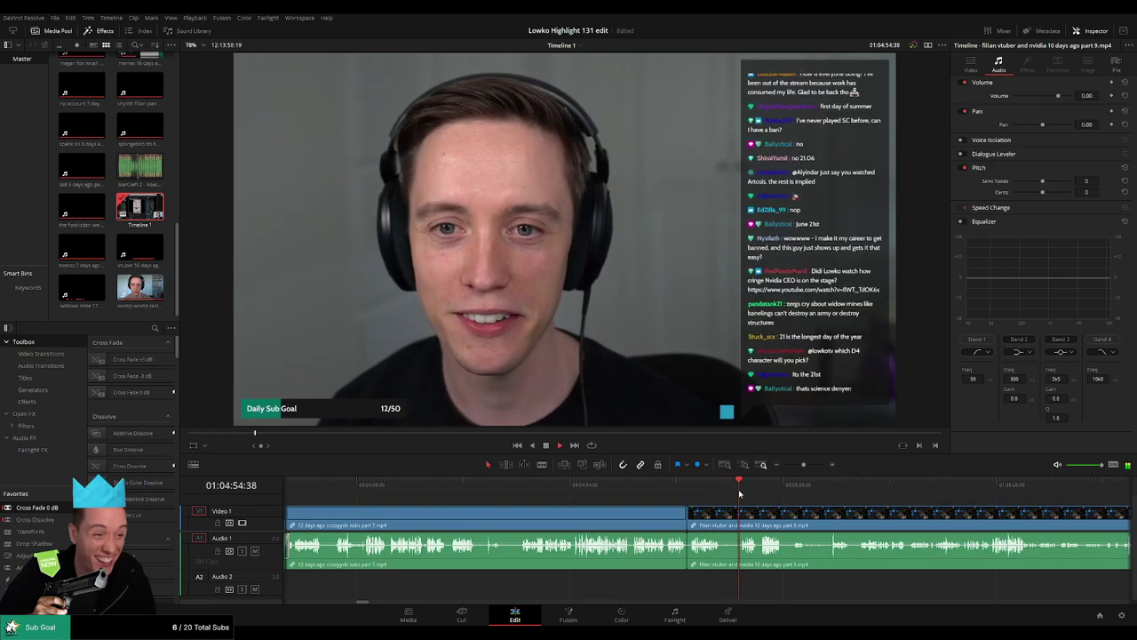
key("b")
left_click(722, 521)
left_click(738, 519)
key("a")
left_click(733, 522)
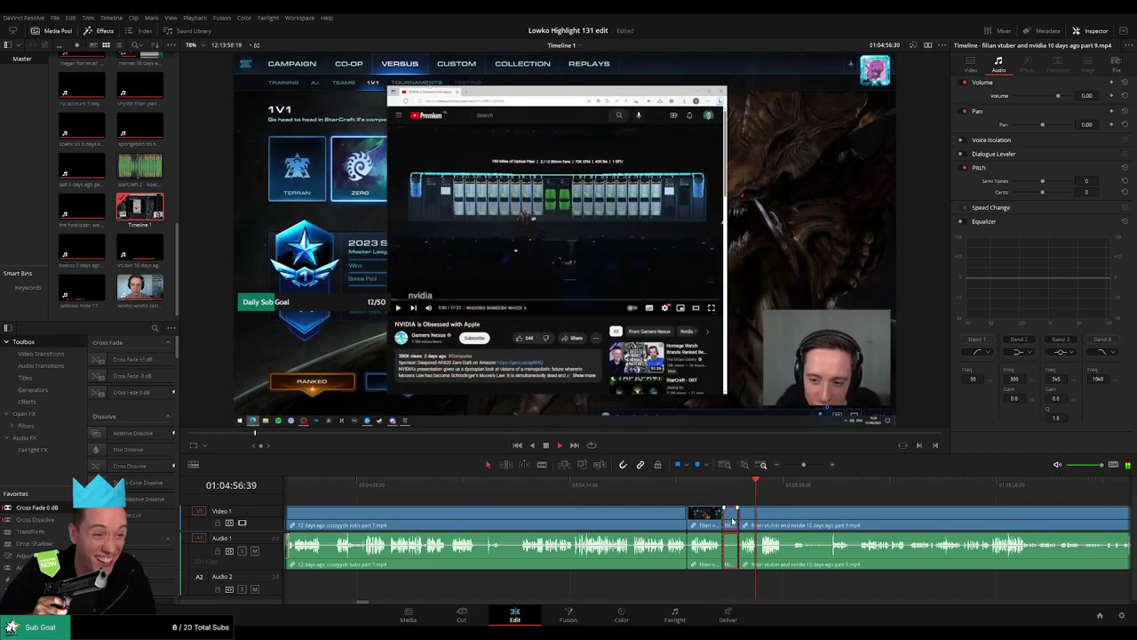
key("Delete")
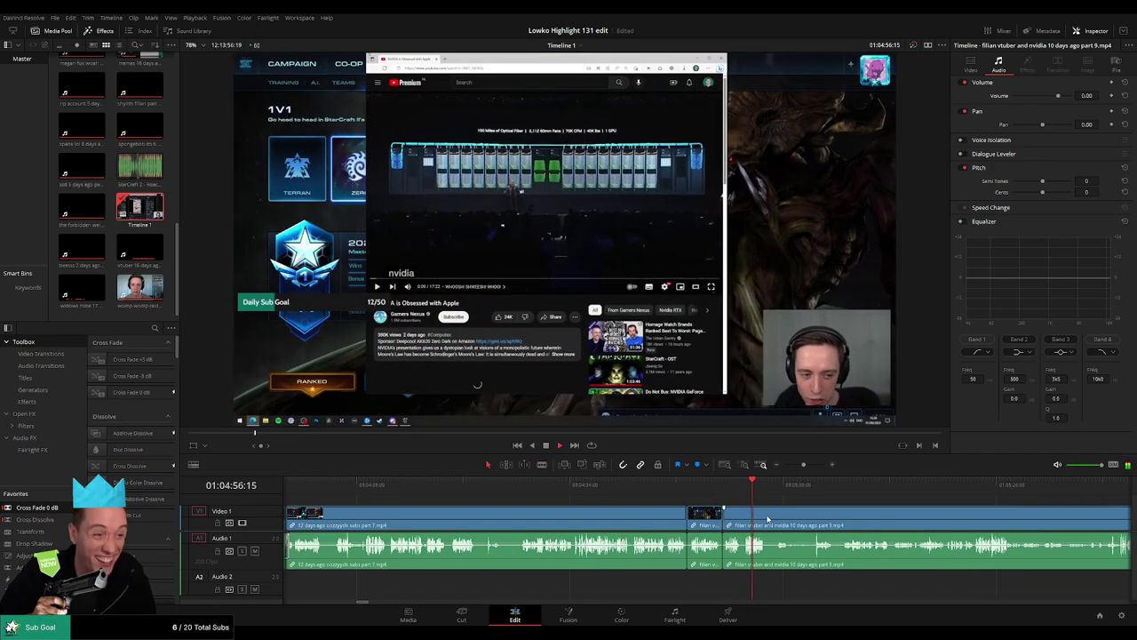
Step: Review the reaction to the Nvidia video from about 01:04:56 to 01:06:26 for parts worth cutting
scroll(632, 512, "right", 3)
scroll(632, 512, "right", 3)
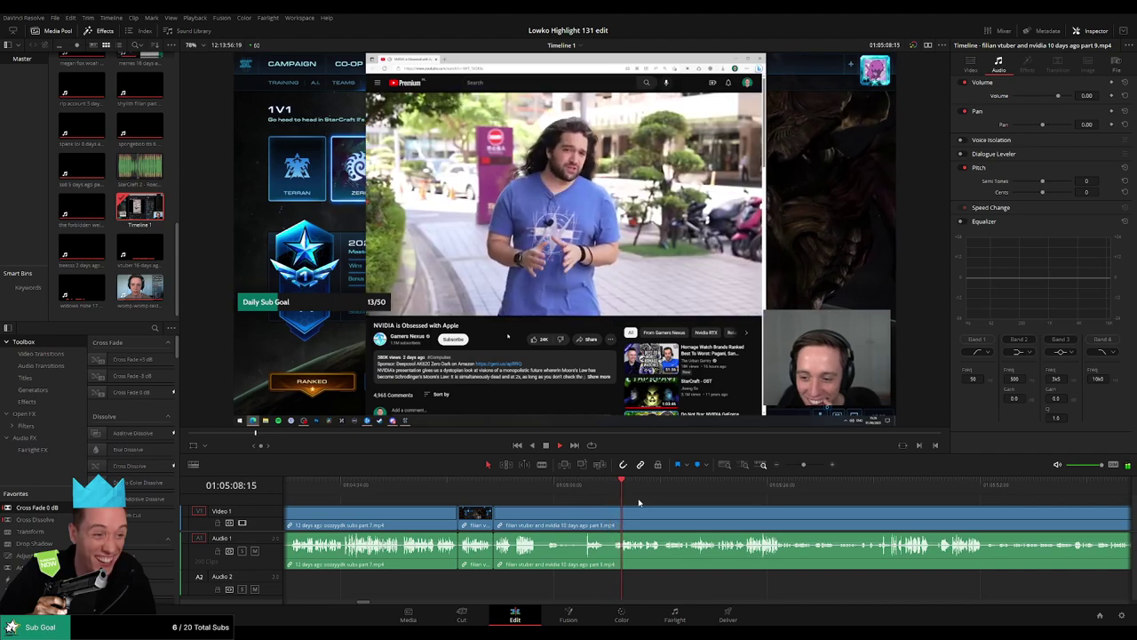
left_click_drag(698, 508, 538, 499)
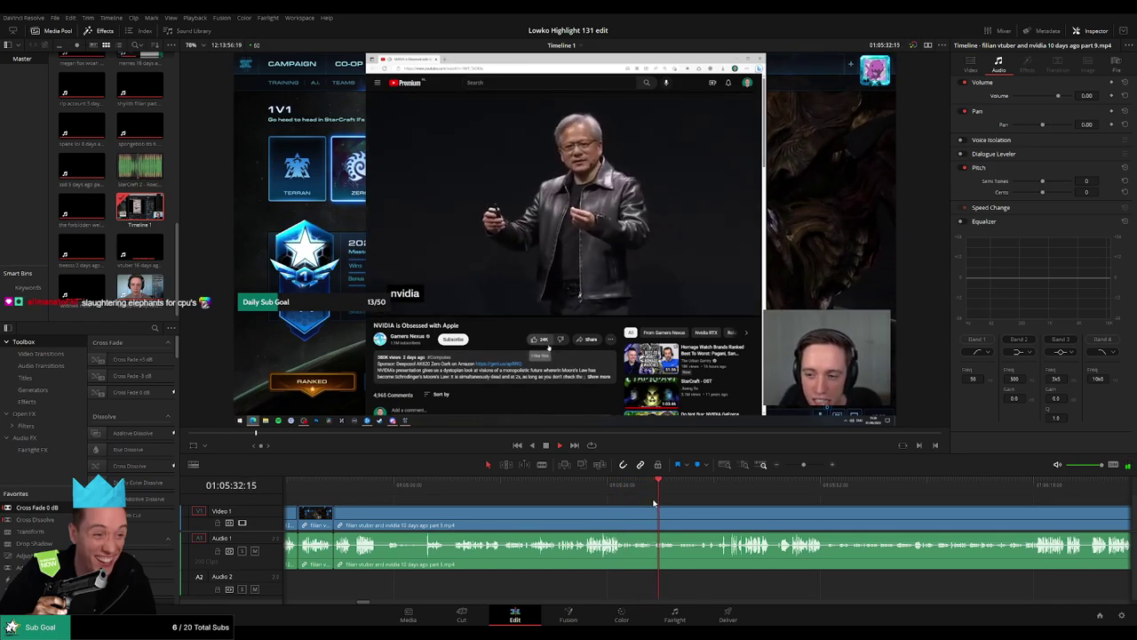
left_click_drag(767, 514, 642, 507)
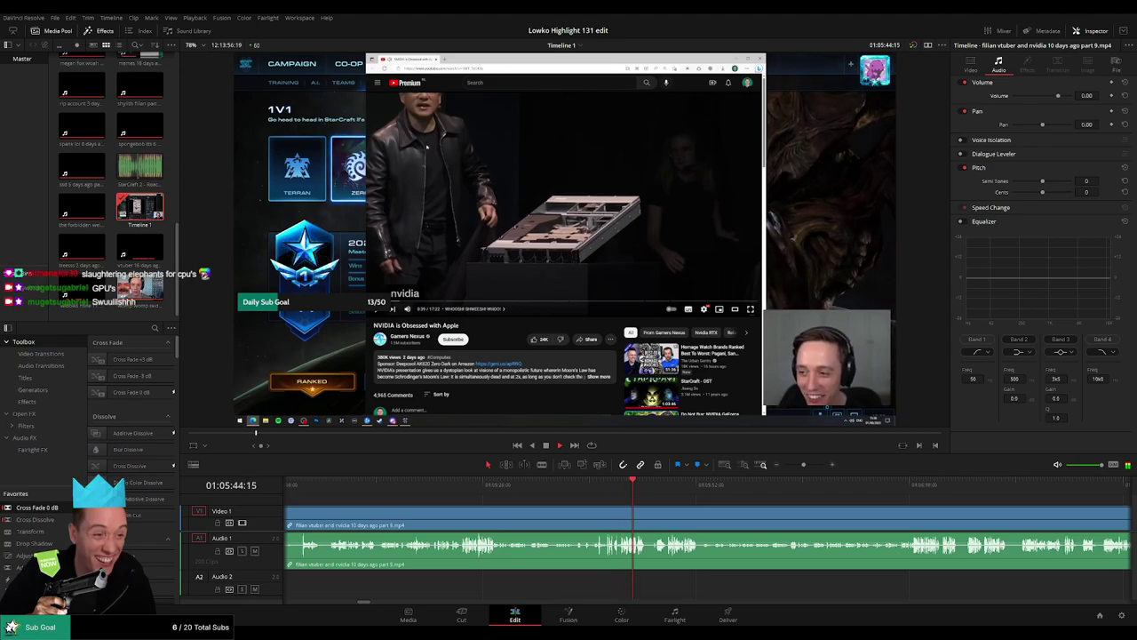
left_click(565, 486)
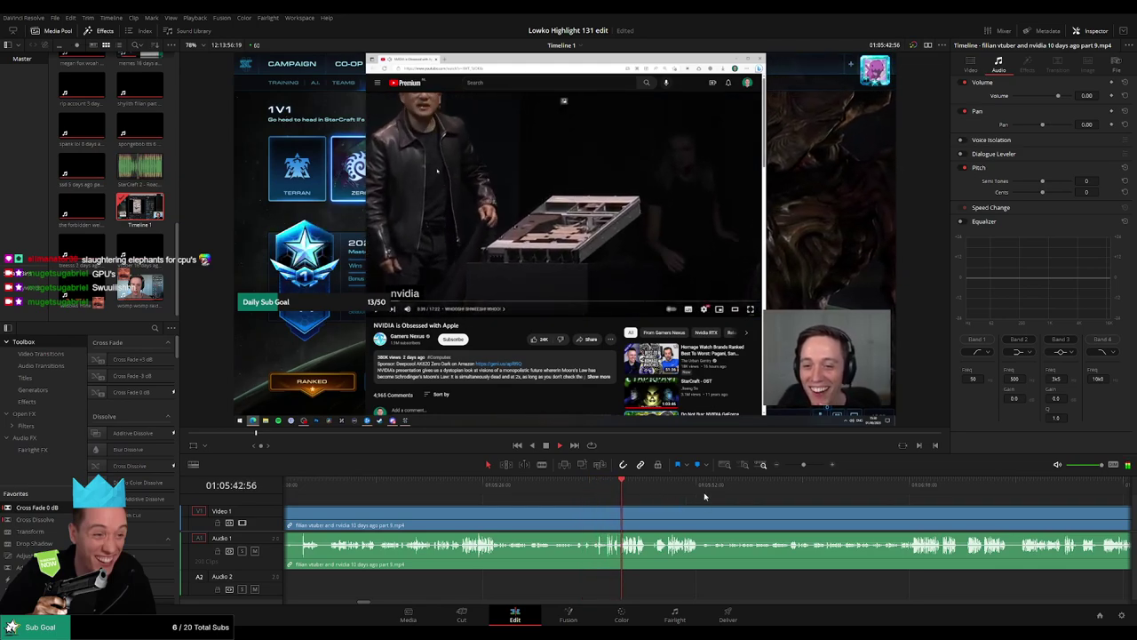
mouse_move(804, 465)
left_mouse_down()
mouse_move(790, 464)
mouse_move(805, 464)
left_mouse_up()
left_click_drag(798, 518, 591, 499)
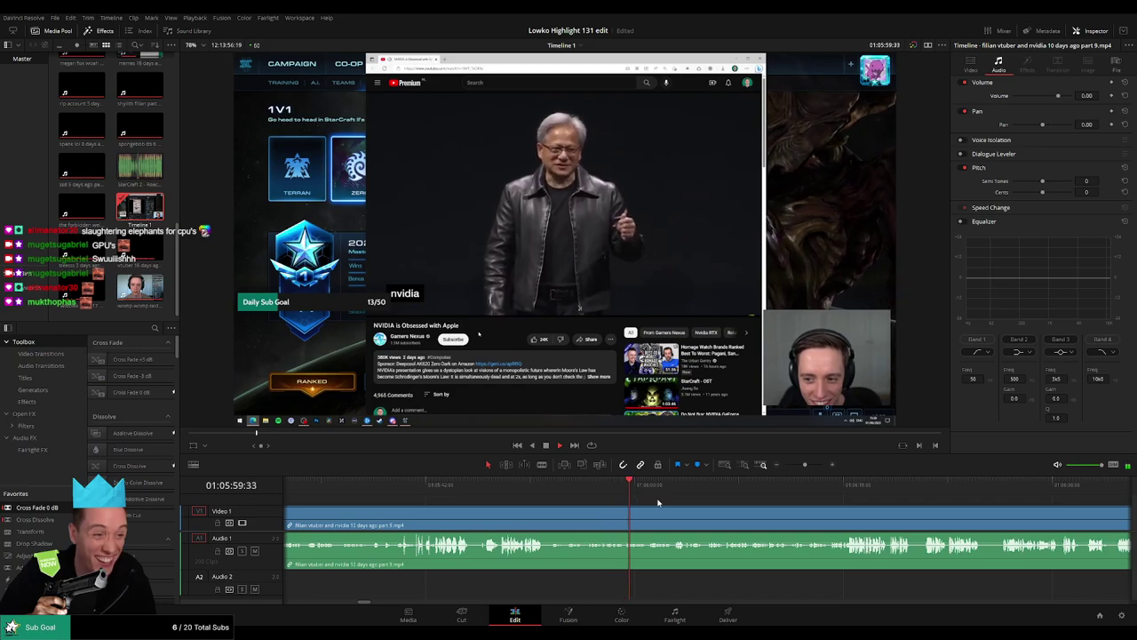
left_click_drag(750, 511, 571, 495)
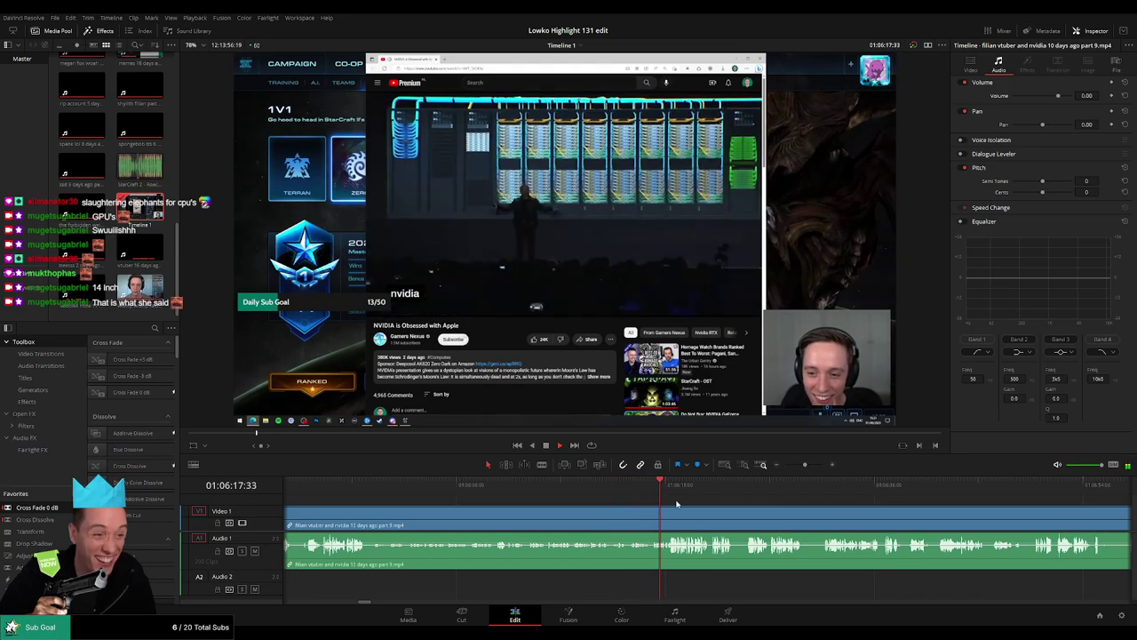
left_click_drag(784, 507, 614, 490)
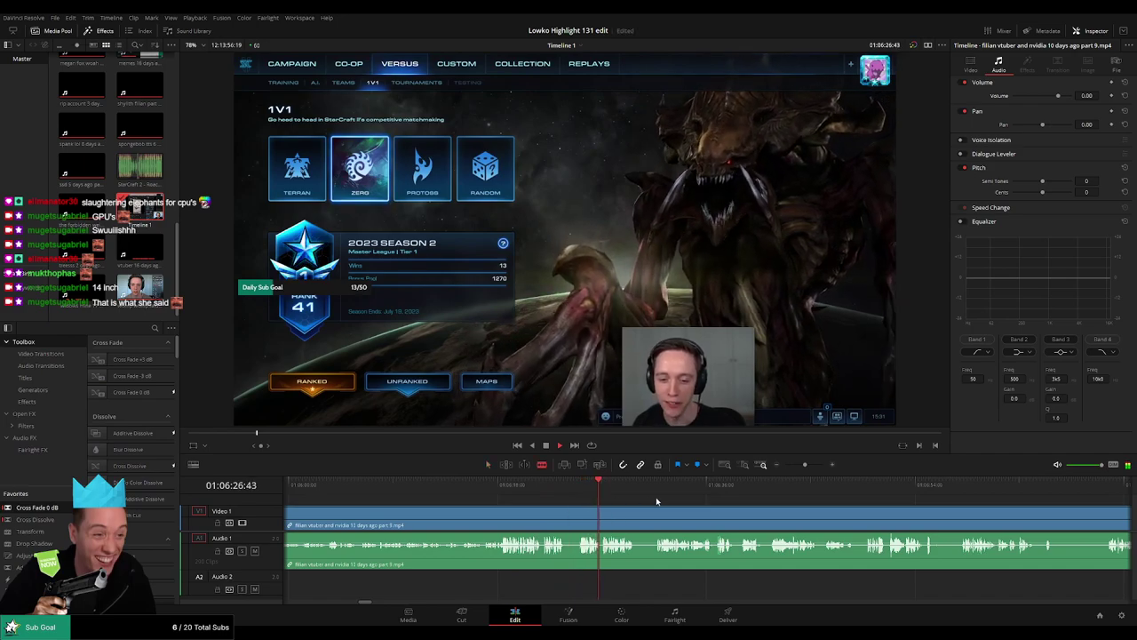
Step: Cut the roughly one-second section ending at about 01:06:24:45, close the gap, and add an audio cross fade on the cut
left_click_drag(658, 501, 527, 504)
left_click(435, 517)
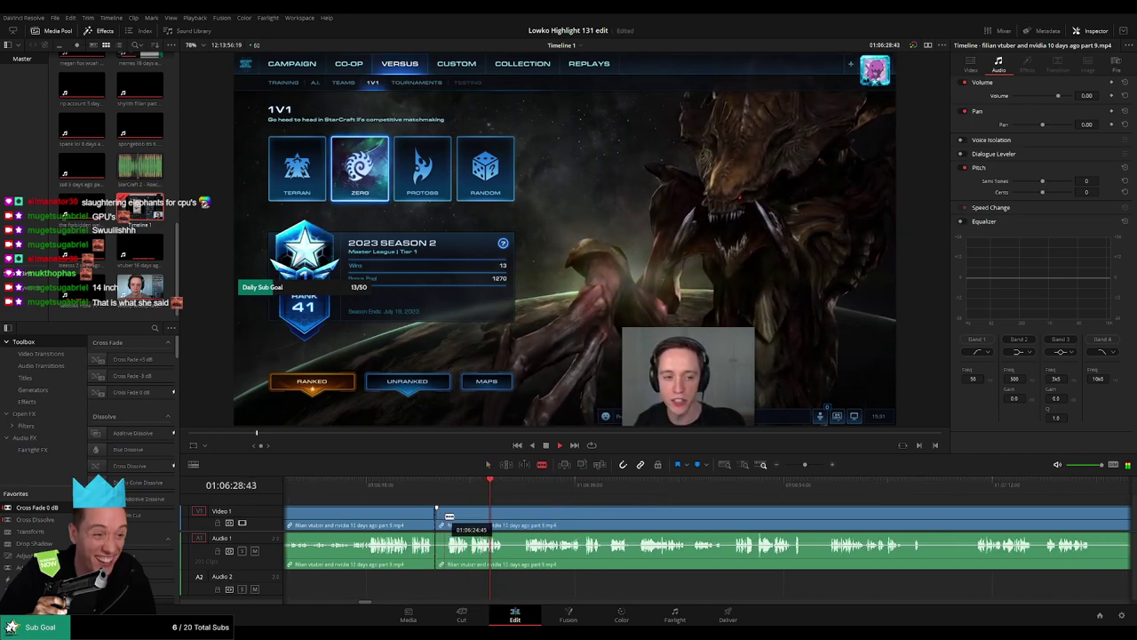
left_click(448, 516)
key("a")
left_click(443, 518)
key("Delete")
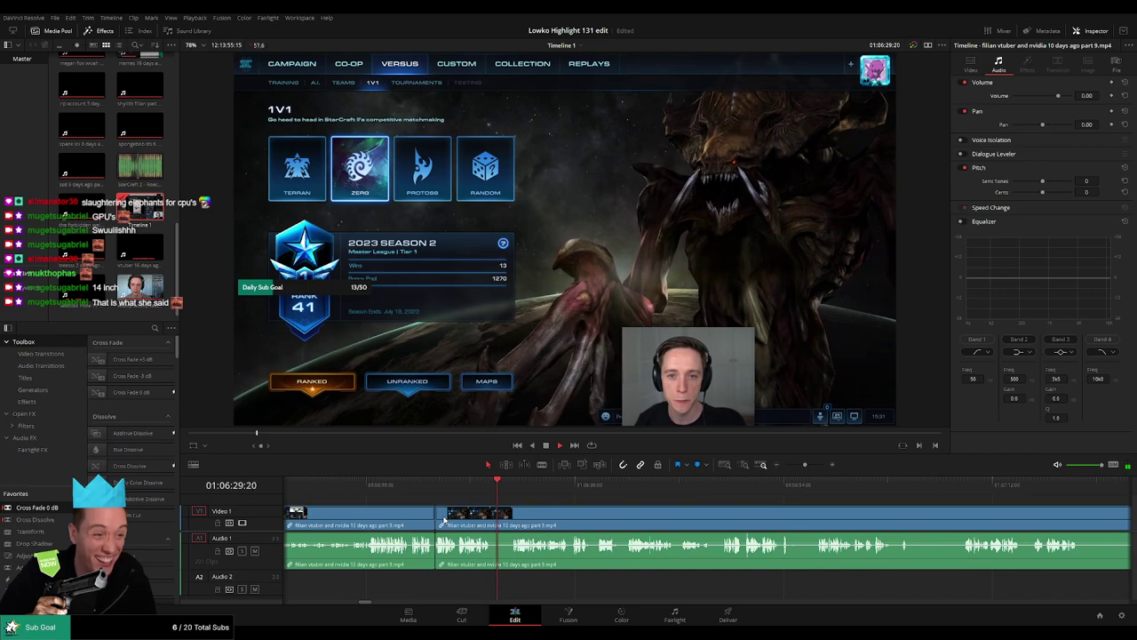
left_click_drag(450, 571, 437, 558)
Step: Cut the pause between about 01:06:28 and 01:06:30, close the gap, and add an audio cross fade on the cut
key("b")
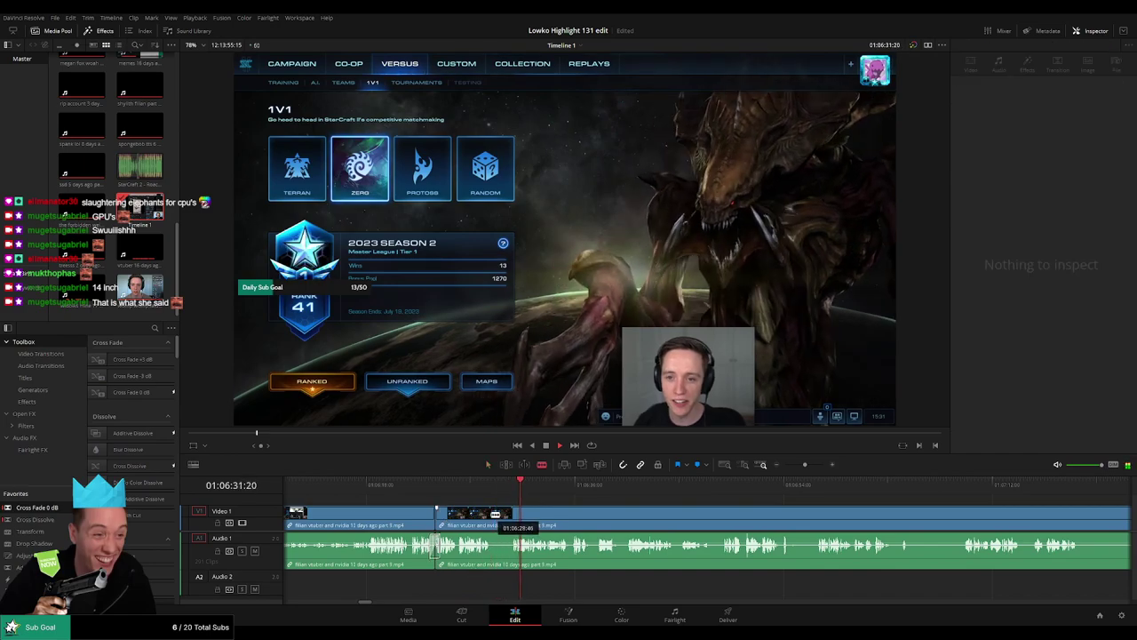
left_click(491, 514)
left_click(516, 515)
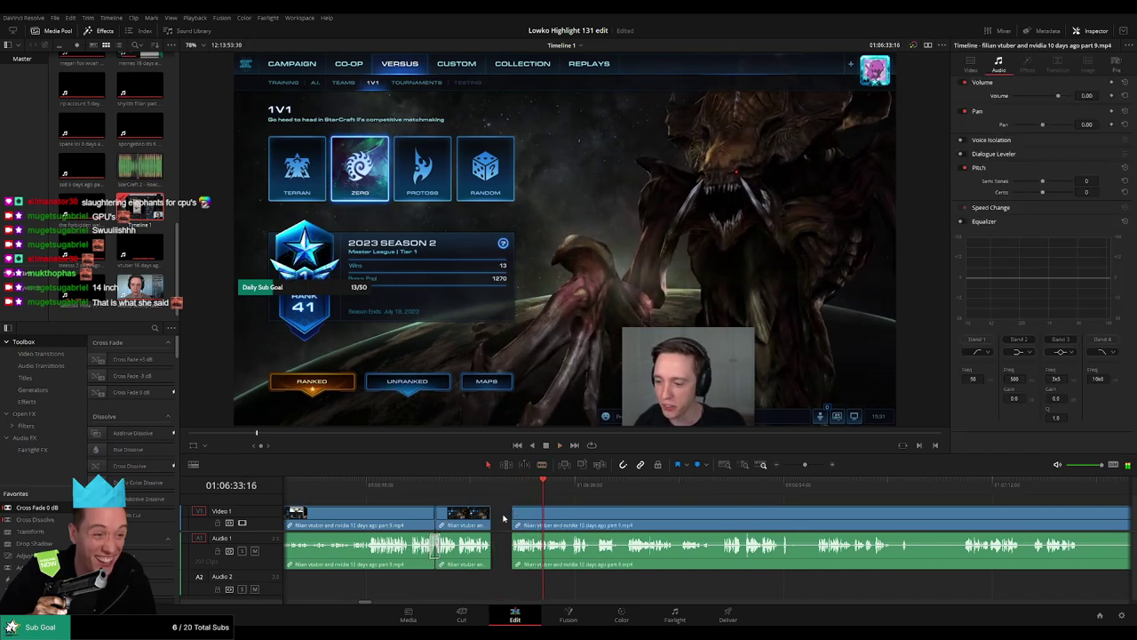
left_click_drag(489, 563, 493, 560)
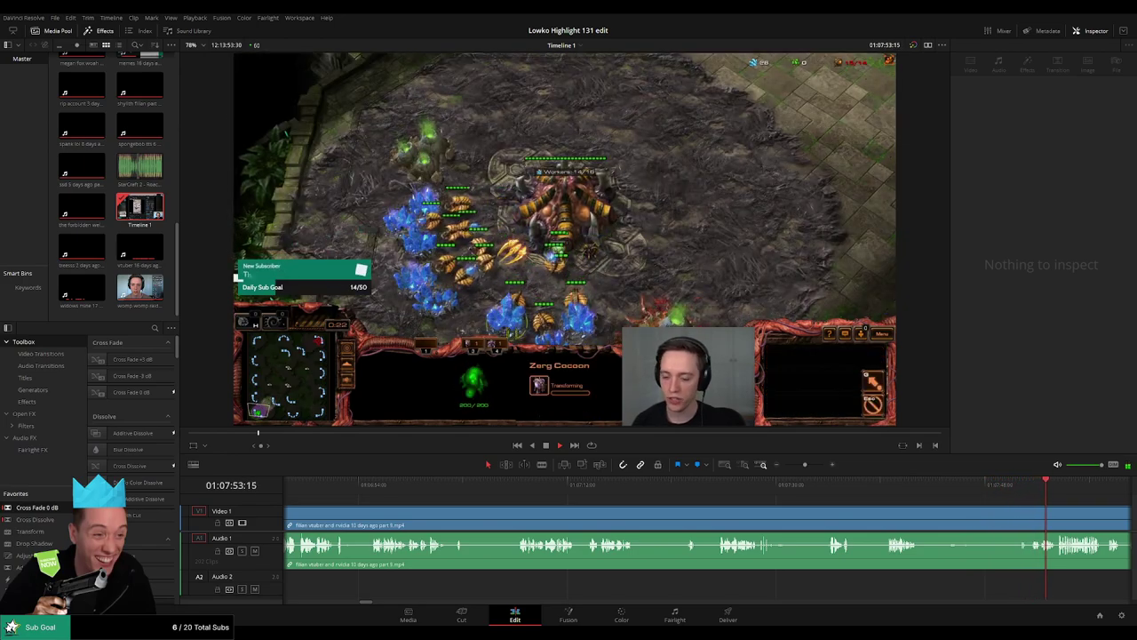
Step: Remove the game loading wait from about 01:07:18 to 01:07:25, closing the gap, and split the clip at about 01:07:23:56 after the countdown
left_click(600, 490)
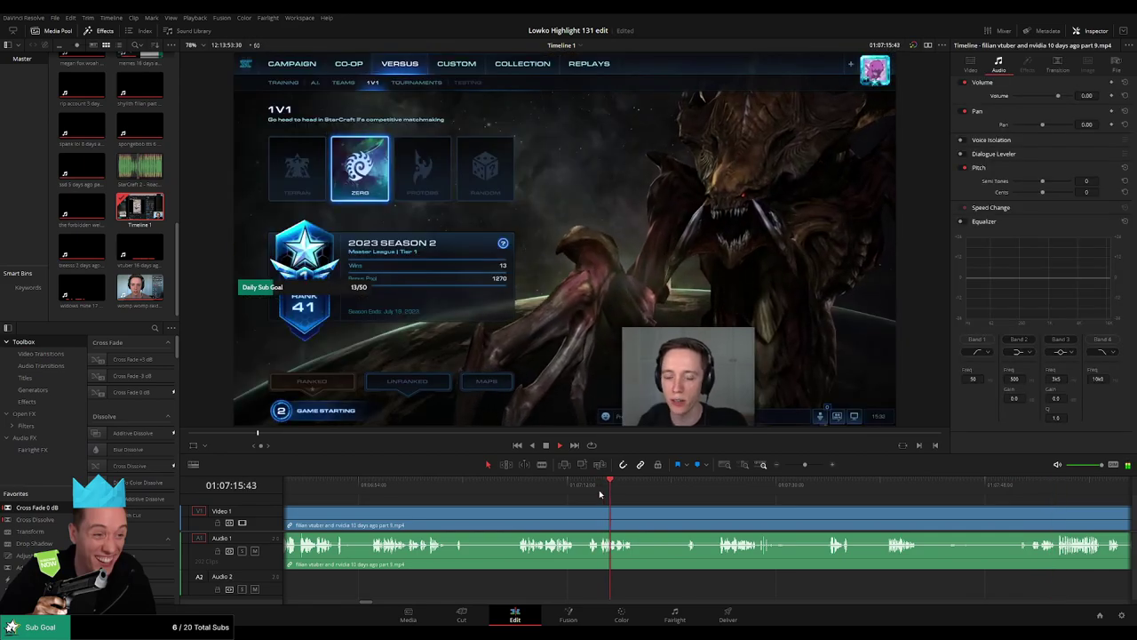
key("space")
key("b")
left_click(634, 520)
left_click(718, 487)
key("space")
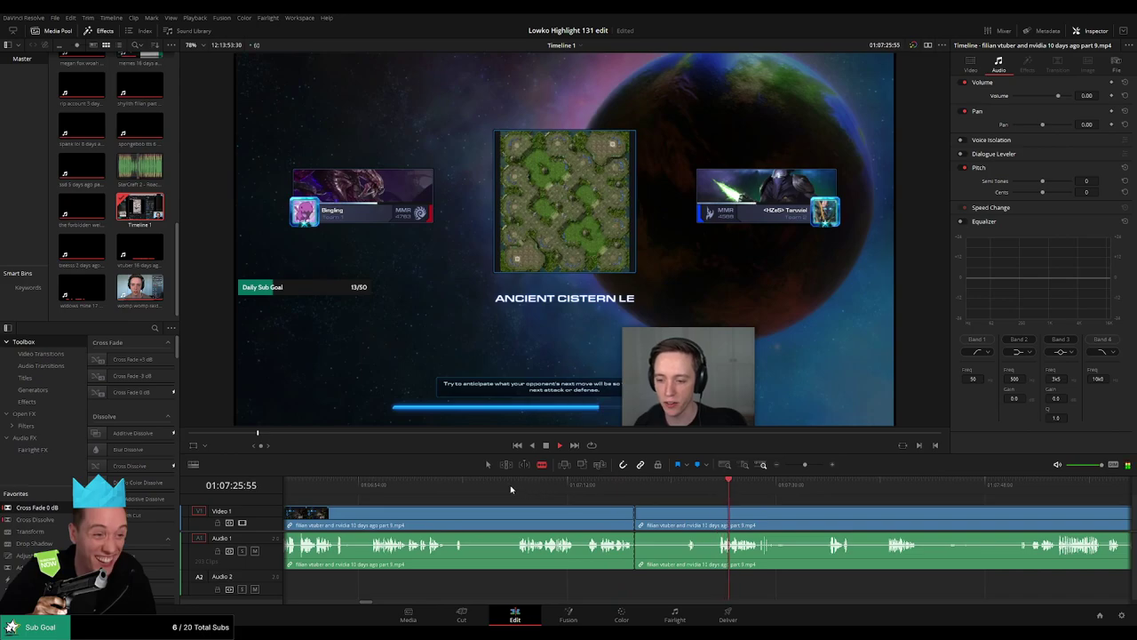
left_click(716, 522)
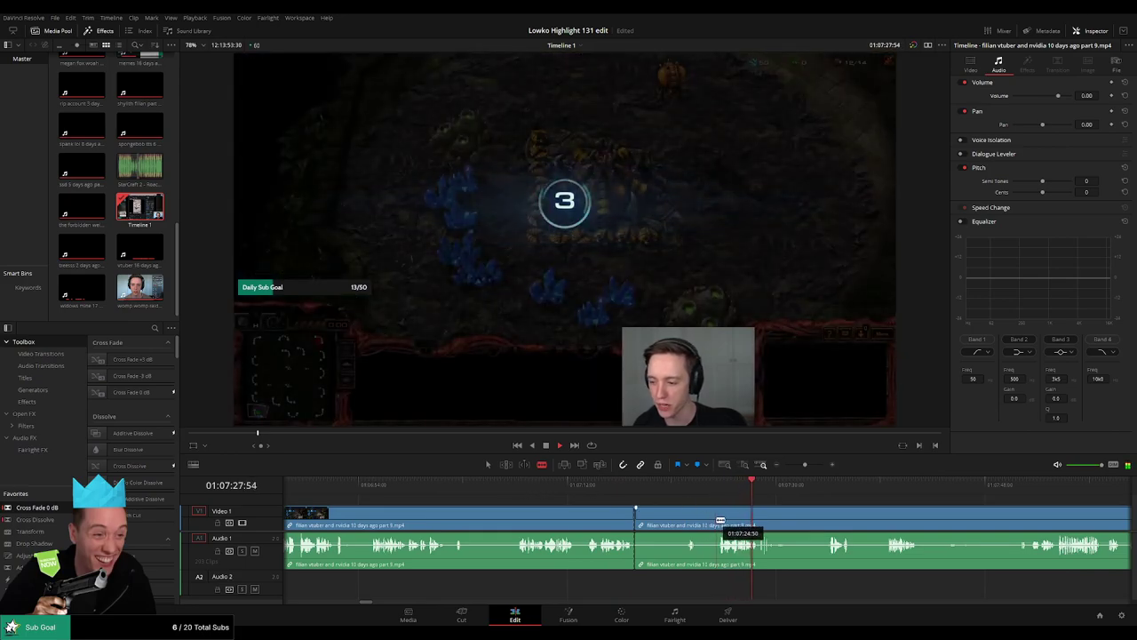
key("a")
left_click(694, 525)
key("Delete")
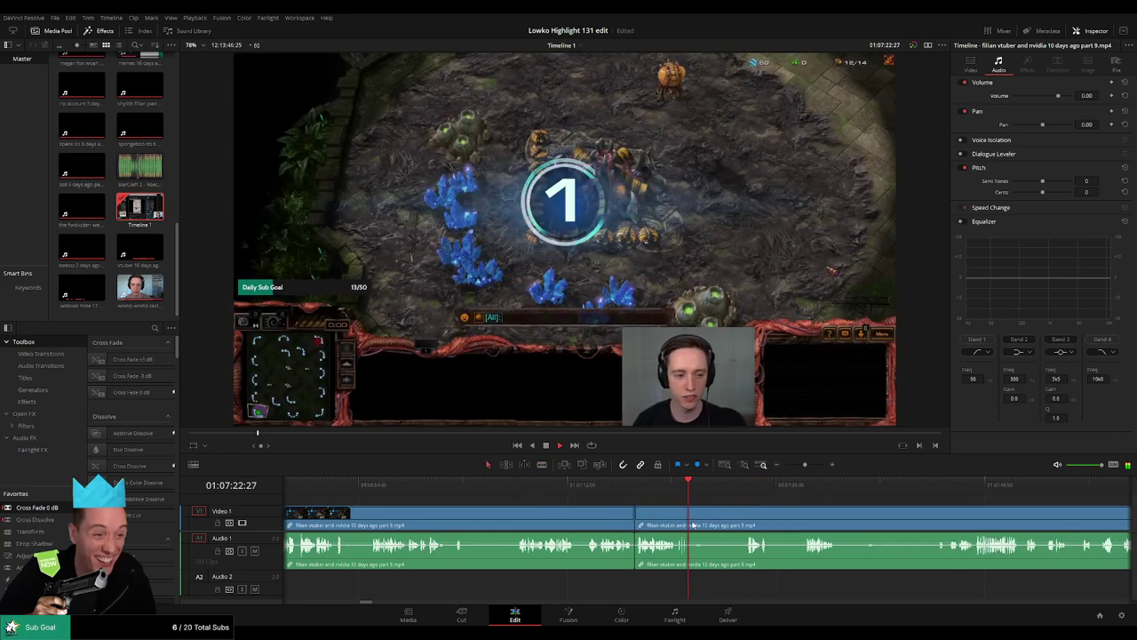
key("b")
left_click(706, 527)
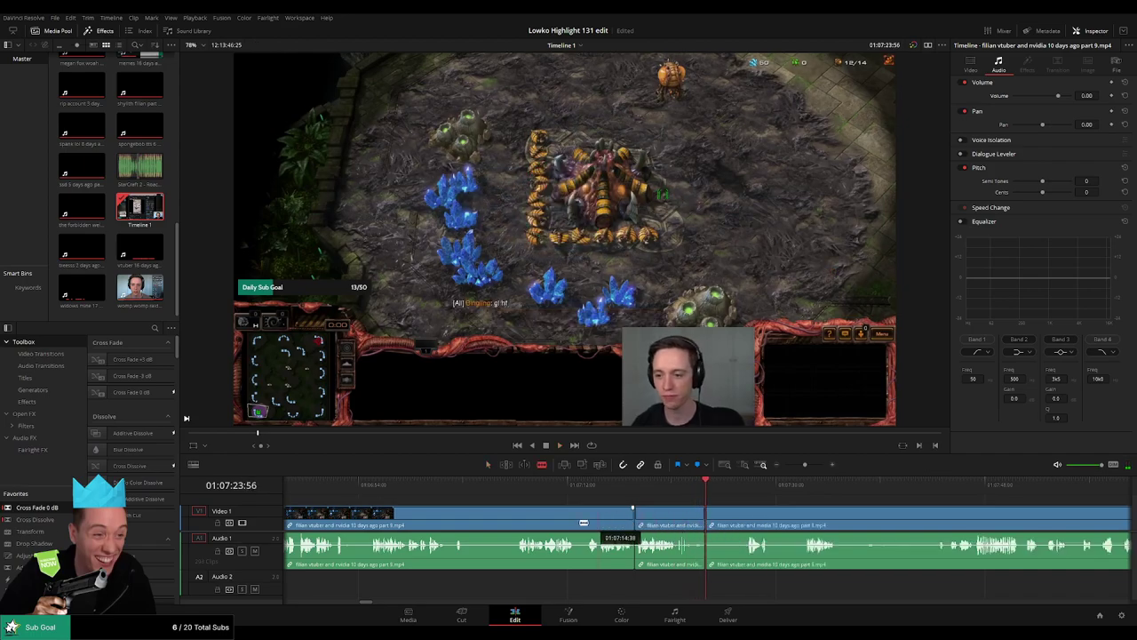
Step: Cut the quiet stretch from about 01:07:03 to 01:07:08 before the game loads, closing the gap, with audio cross fades on the cuts
left_click_drag(464, 491, 456, 490)
key("space")
key("space")
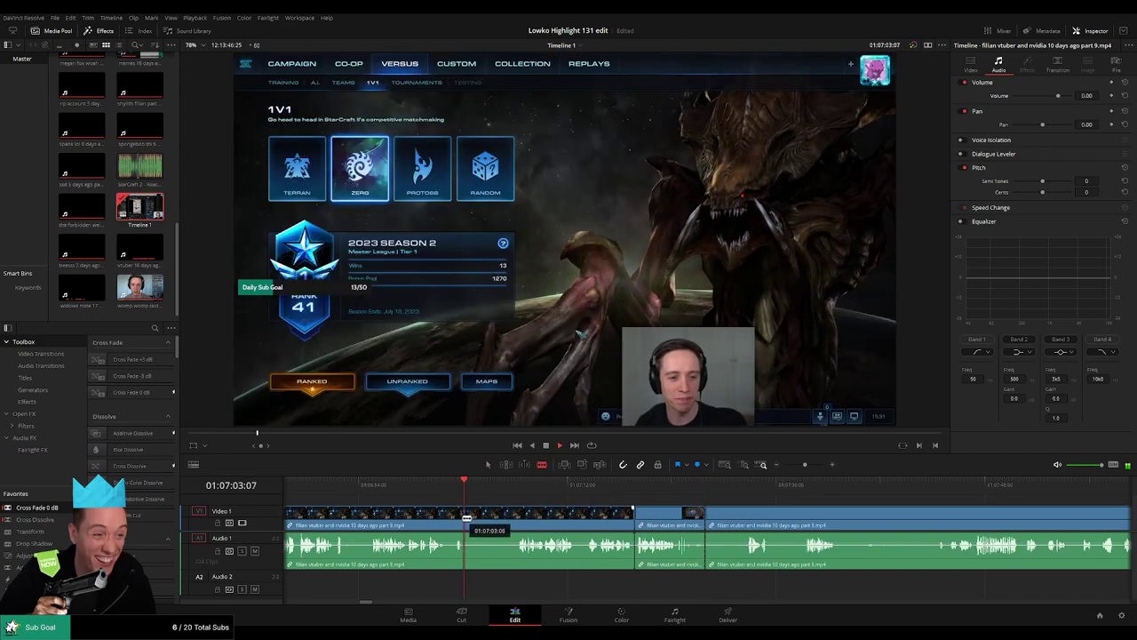
left_click(465, 518)
left_click(518, 521)
key("a")
left_click(505, 523)
key("Delete")
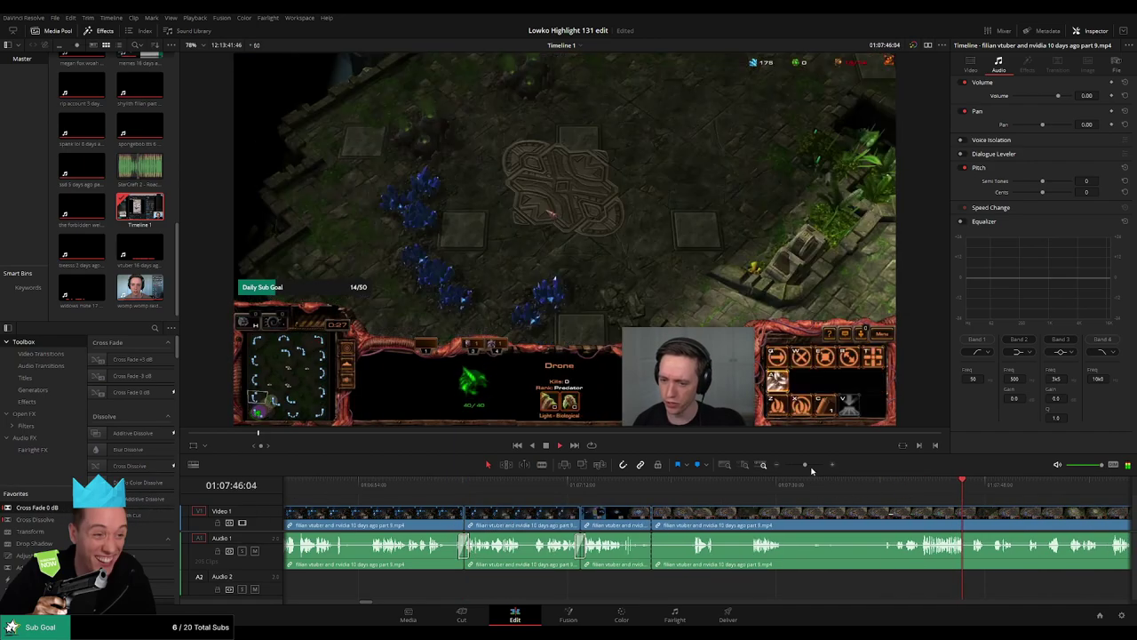
Step: Delete the remaining filian vtuber and nvidia part 9 gameplay clip that starts at about 01:07:19
mouse_move(729, 491)
left_mouse_down()
mouse_move(1011, 491)
mouse_move(733, 497)
left_mouse_up()
key("space")
left_click(836, 511)
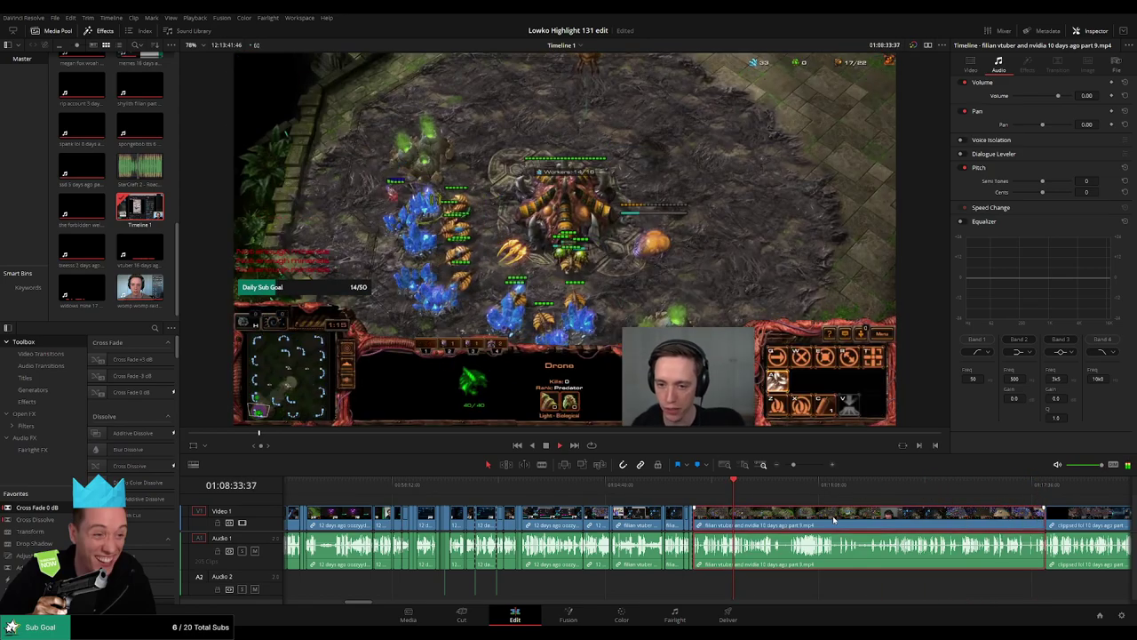
key("space")
key("BackSpace")
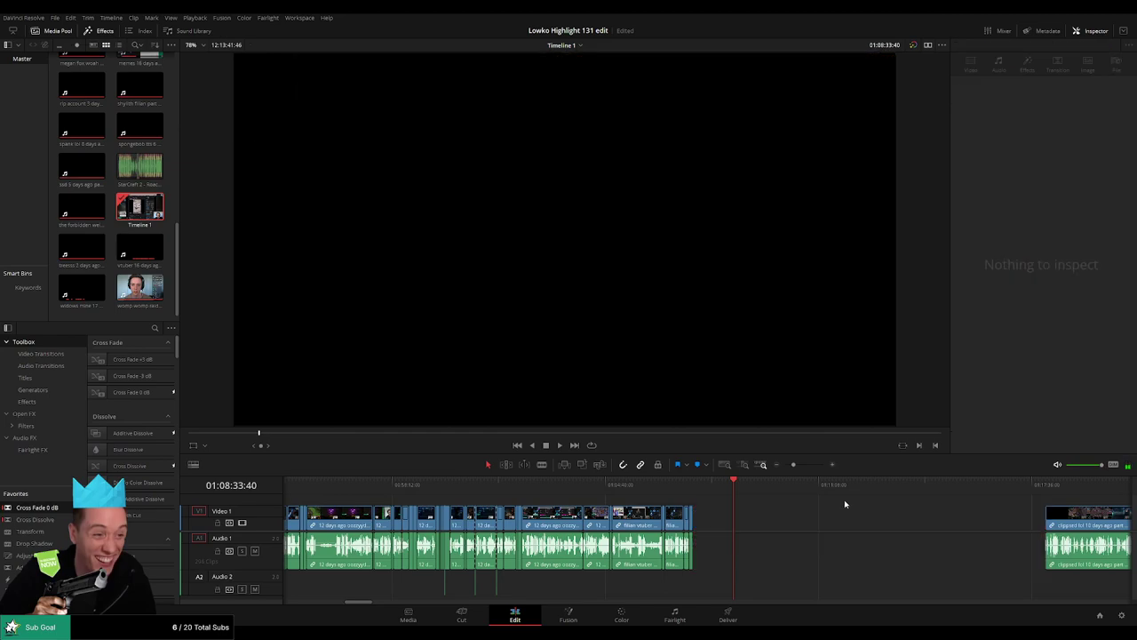
Step: Play through the earlier clips between about 00:58:10 and 01:04:48 to locate where the filian vtuber and nvidia footage begins
key("q")
left_click_drag(178, 250, 174, 69)
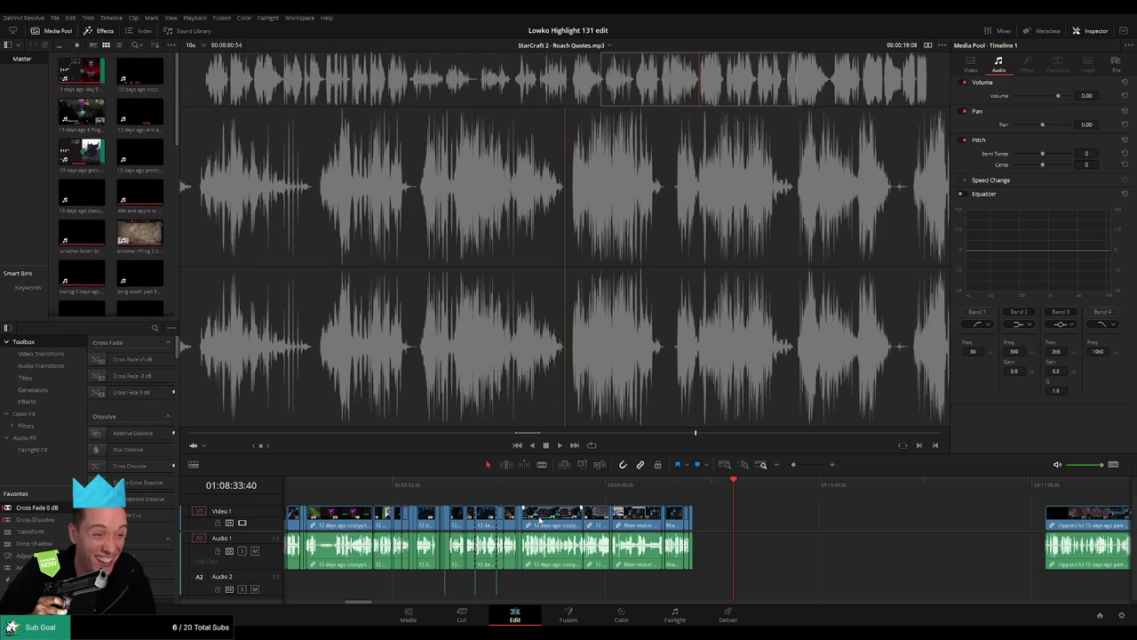
left_click(539, 519)
left_click_drag(794, 465, 797, 465)
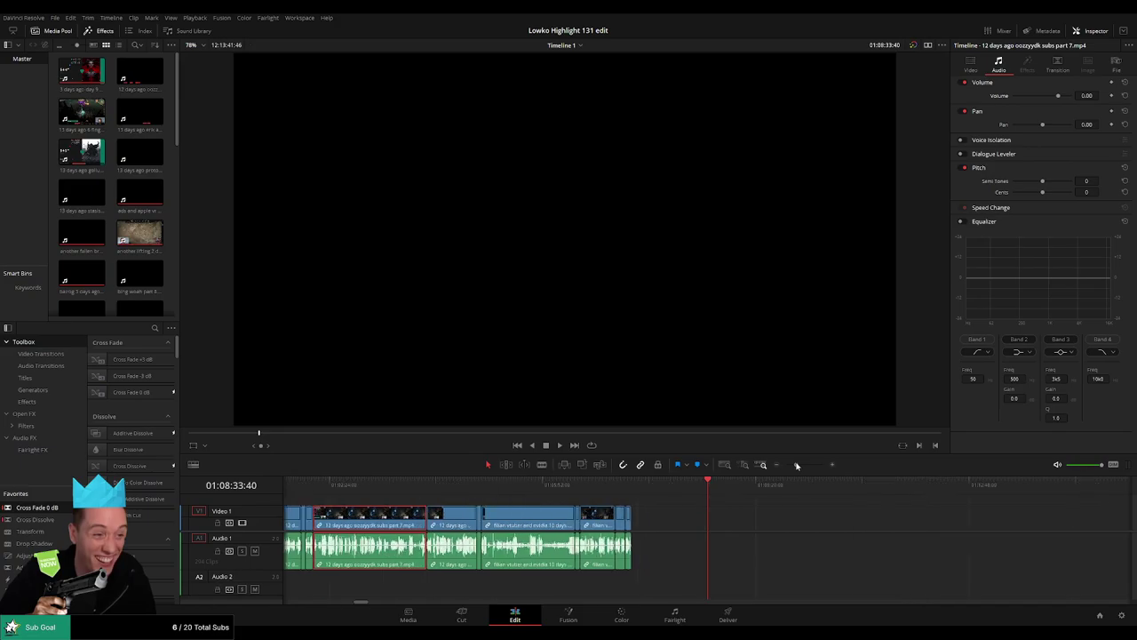
scroll(651, 523, "left", 12)
left_click(490, 482)
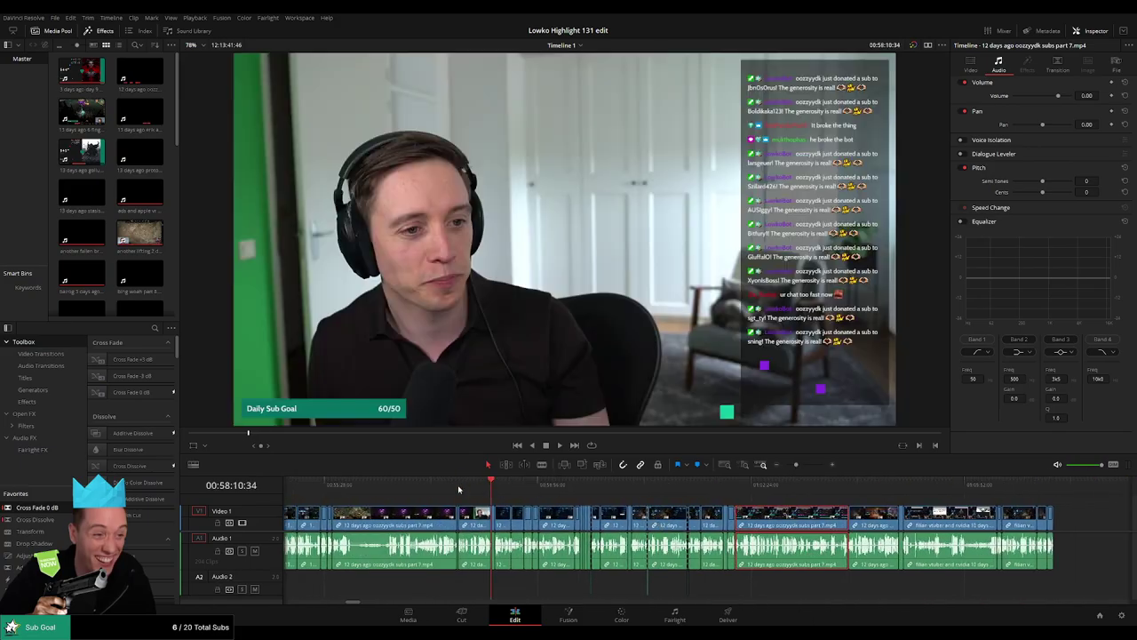
left_click_drag(458, 488, 736, 488)
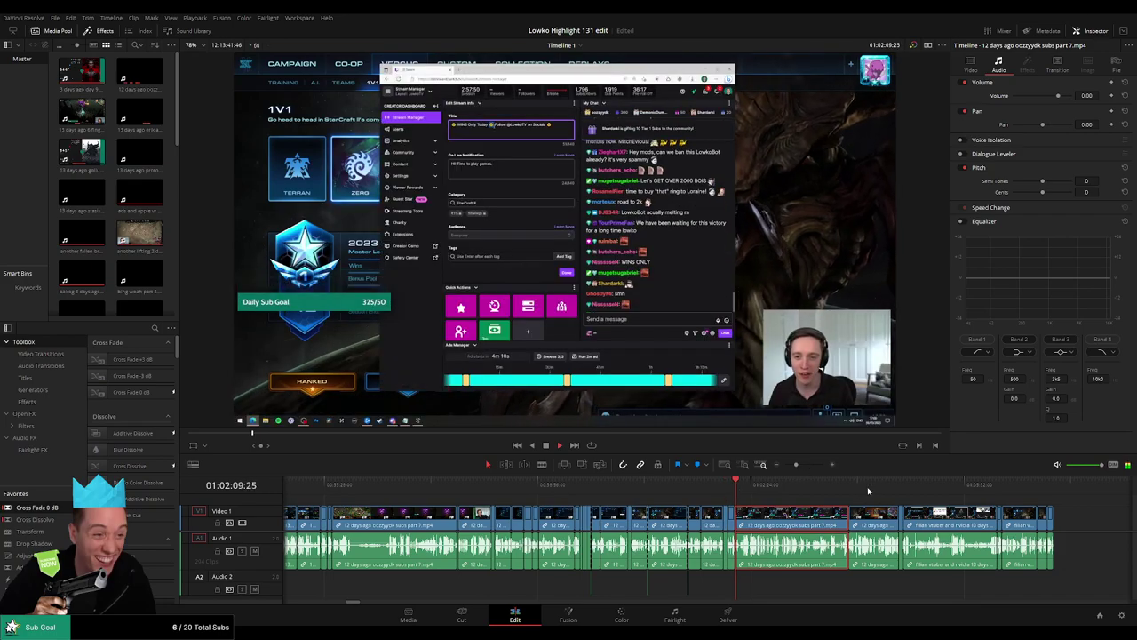
left_click(868, 486)
left_click(899, 485)
key("space")
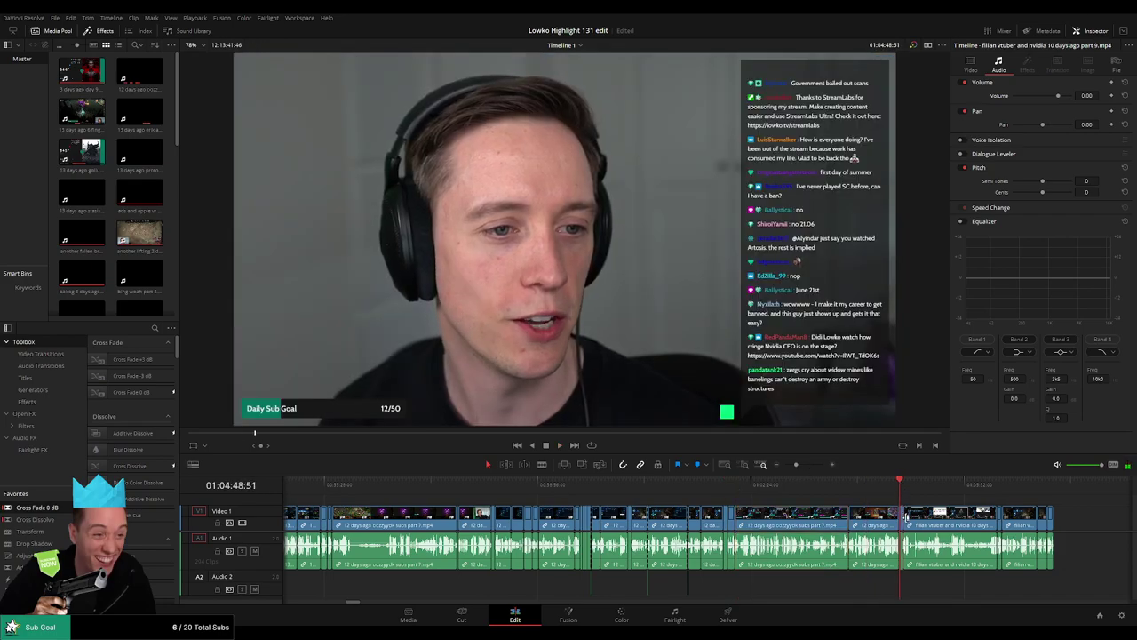
Step: Place a short piece of filian vtuber and nvidia part 9 in the gap and extend its start back to about 01:08:56
left_click(903, 518)
key("BackSpace")
key("ctrl+z")
left_click_drag(975, 502, 707, 495)
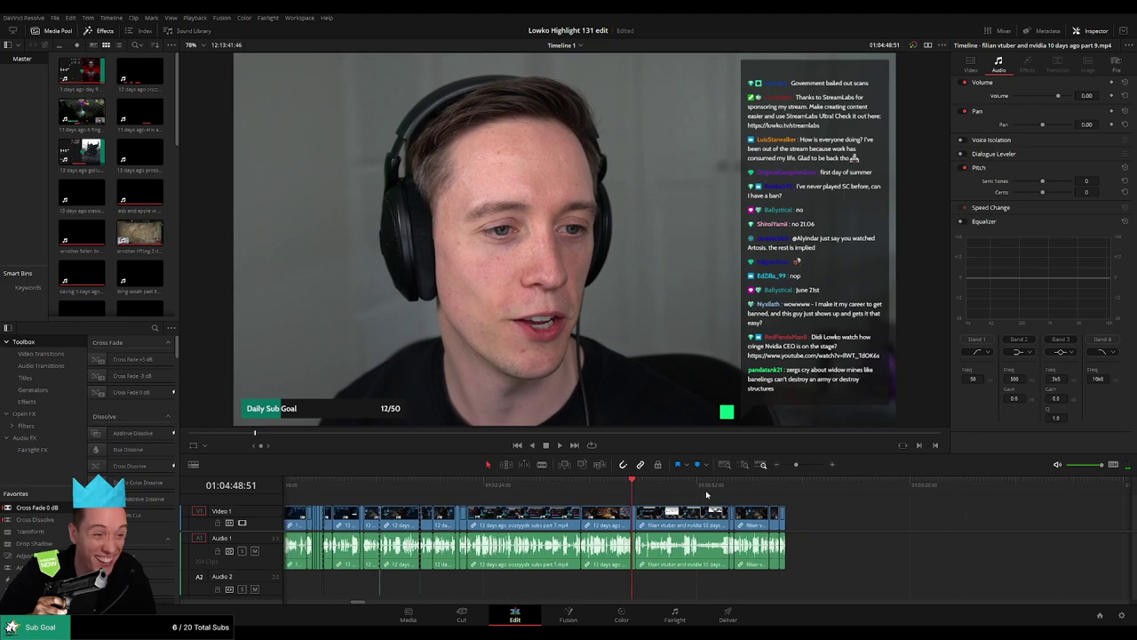
scroll(707, 494, "up", 3)
key("ctrl+s")
mouse_move(808, 465)
left_mouse_down()
mouse_move(786, 467)
mouse_move(797, 465)
left_mouse_up()
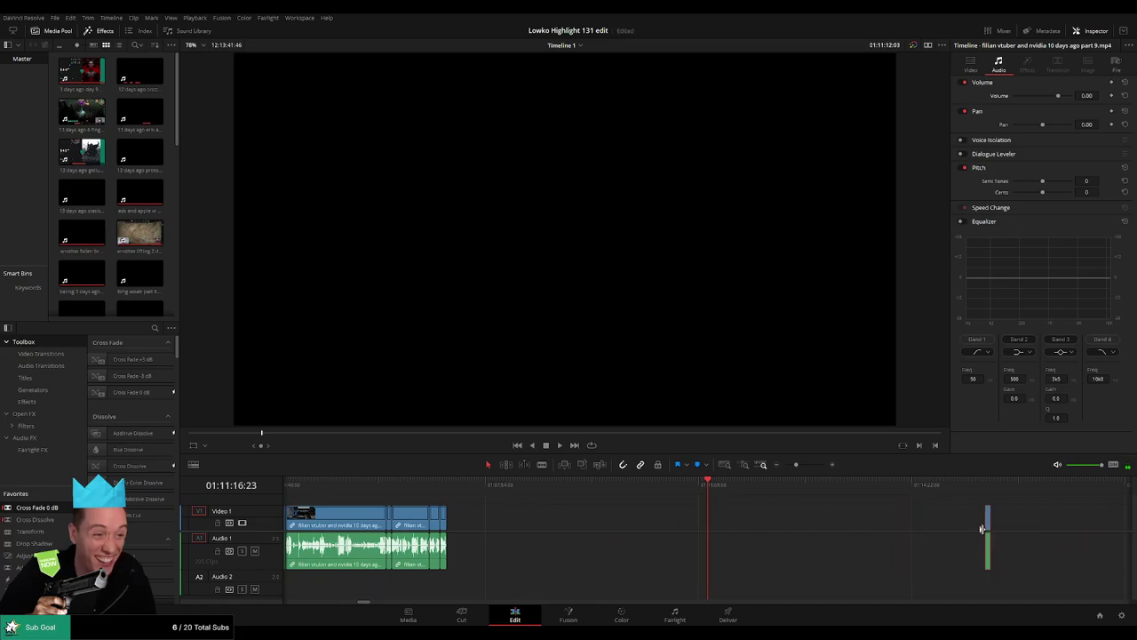
left_click(748, 537)
left_click_drag(984, 517, 550, 520)
left_click(646, 490)
key("space")
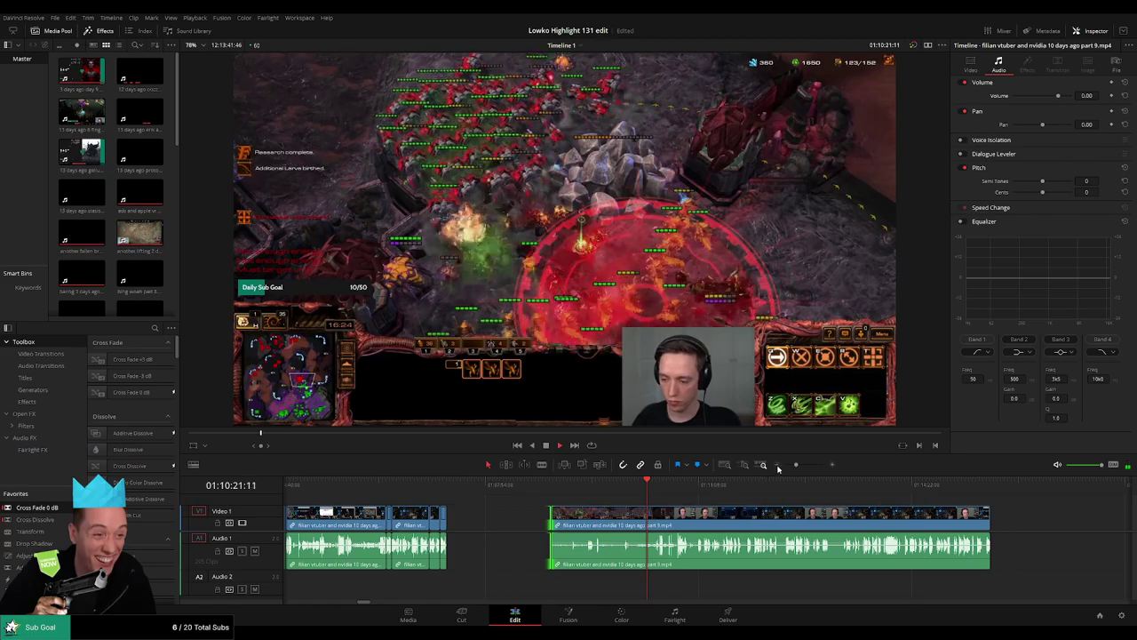
Step: Extend the end of the restored part 9 clip to meet the next clip and check the footage near both ends
left_click(789, 465)
left_click_drag(710, 485, 777, 517)
left_click(762, 487)
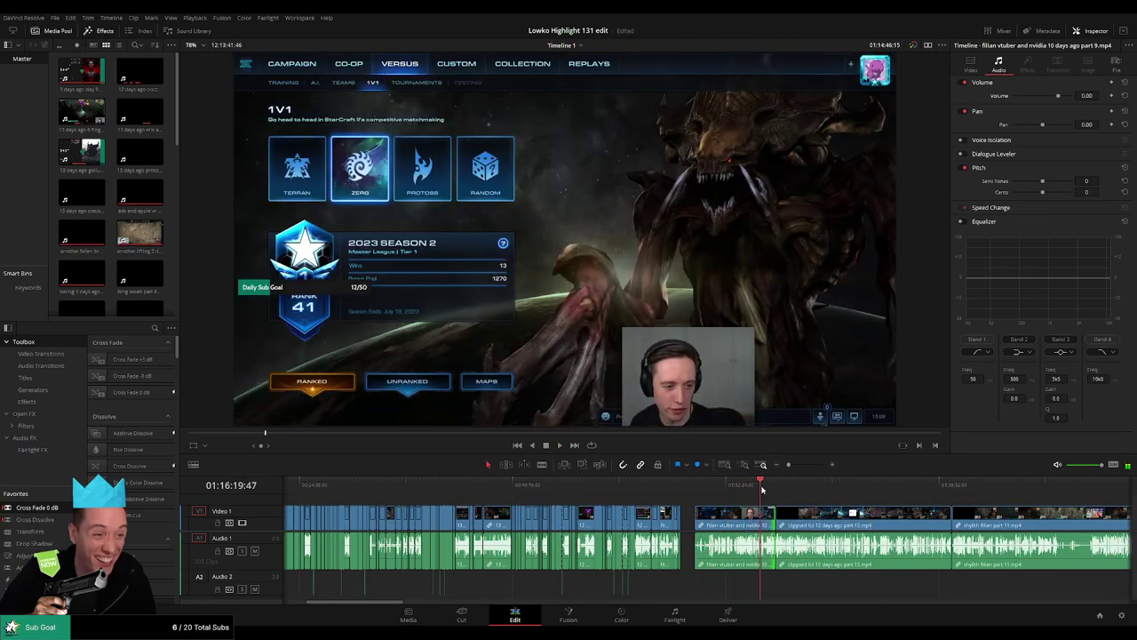
key("space")
key("space")
left_click_drag(789, 464, 795, 466)
left_click(463, 490)
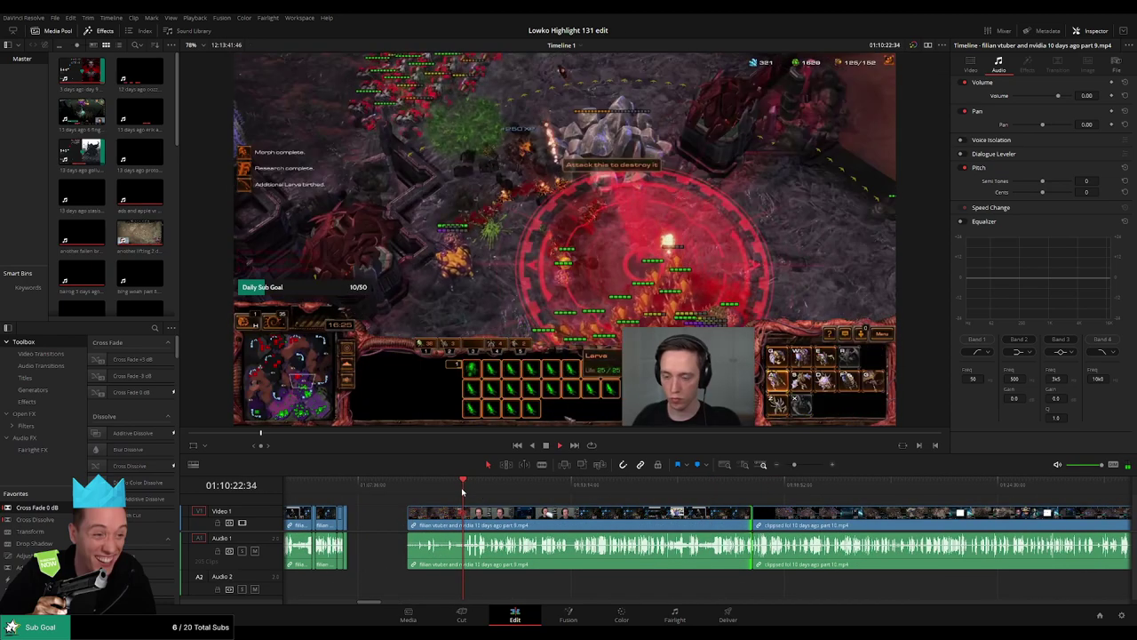
key("space")
key("space")
Step: Trim away the restored part 9 footage after about 01:10:22 and extend the clip's start with earlier footage back to about 01:07:38
left_click_drag(411, 522, 413, 522)
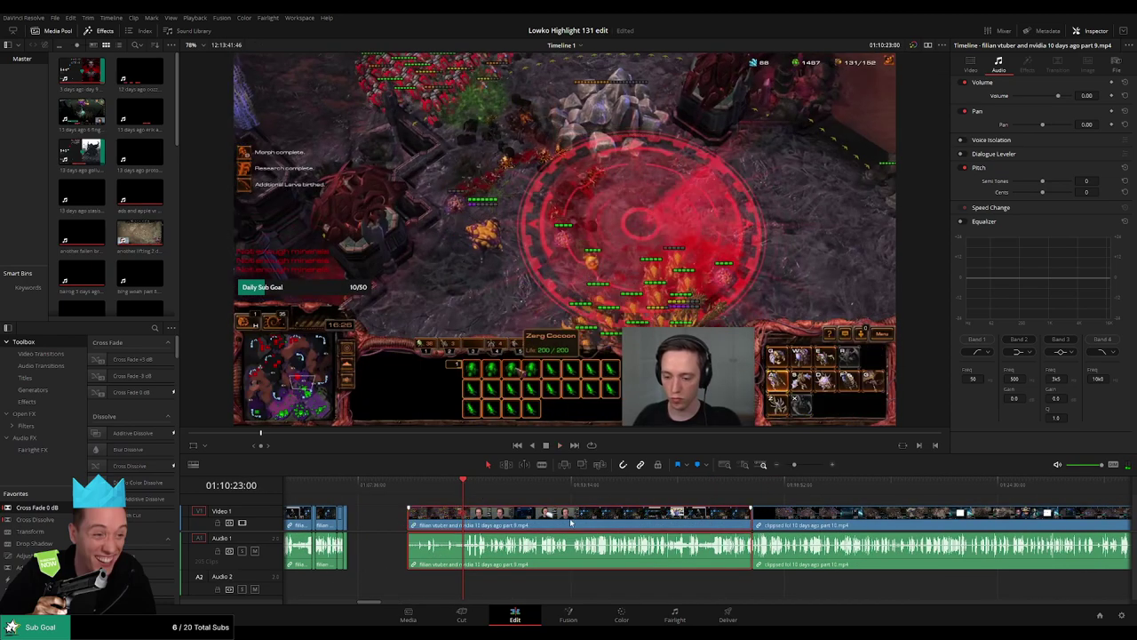
left_click_drag(749, 515, 462, 515)
left_click_drag(436, 520, 388, 518)
left_click(398, 491)
left_click_drag(736, 518, 360, 518)
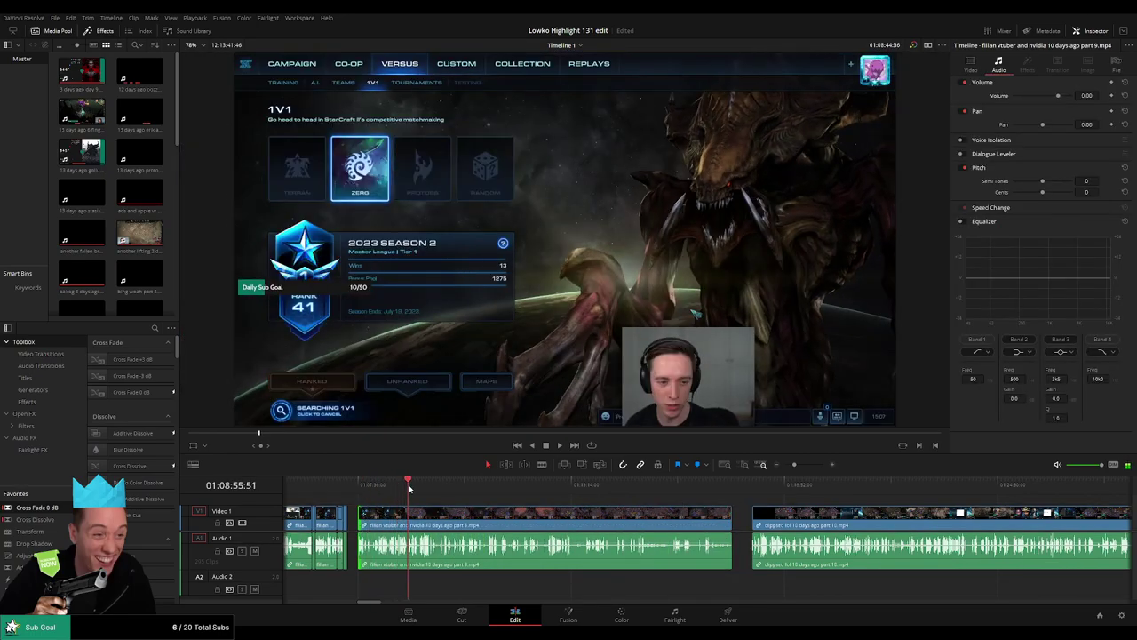
Step: Trim the end of the part 9 clip to about 01:10:37 and play through its footage from about 01:09:07 onward
left_click(415, 487)
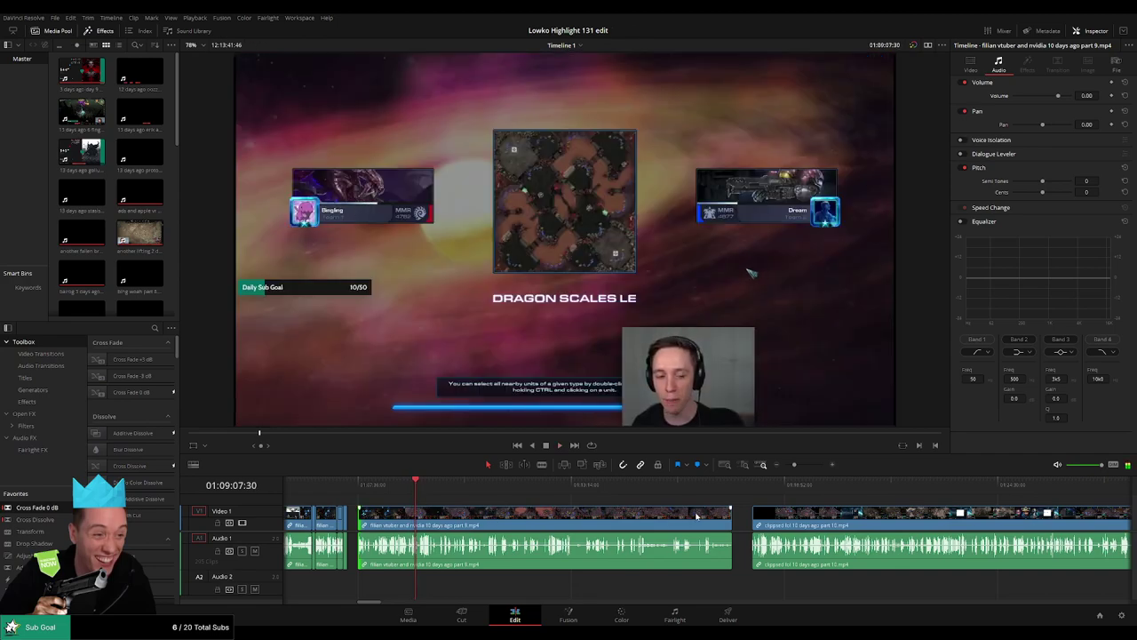
left_click_drag(729, 516, 472, 517)
left_click(422, 486)
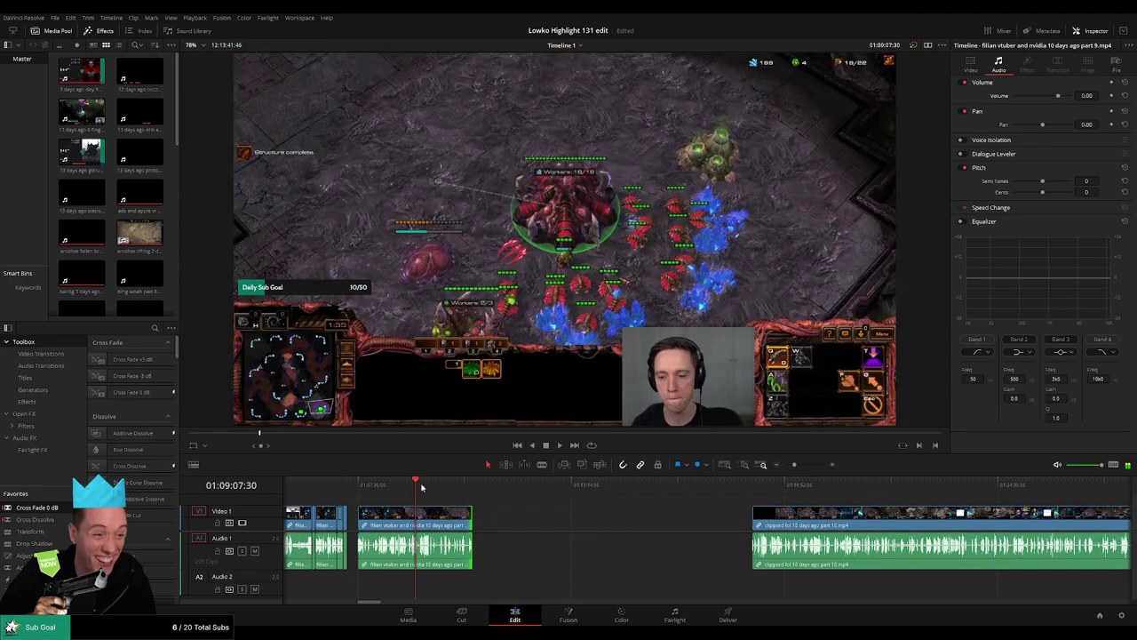
left_click(804, 464)
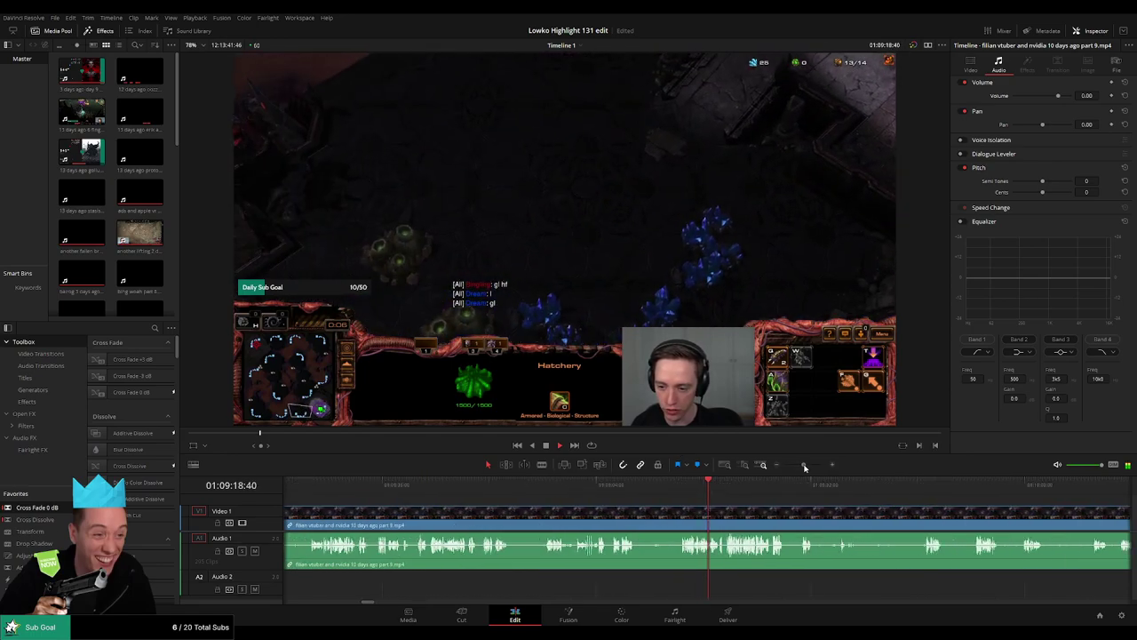
left_click(777, 492)
left_click(817, 489)
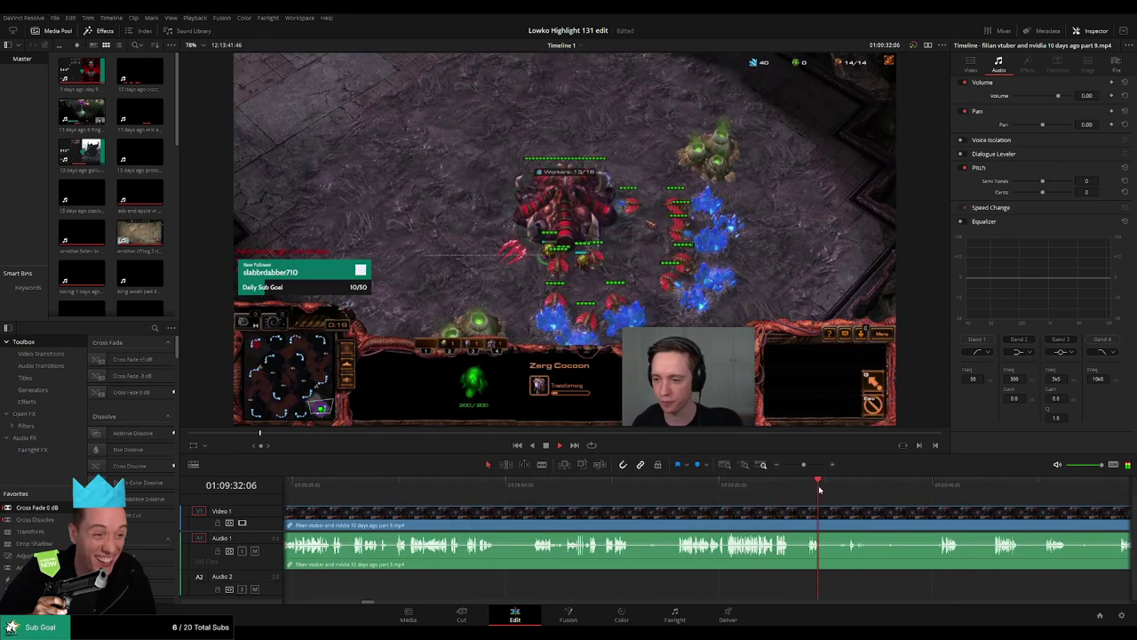
scroll(616, 494, "right", 3)
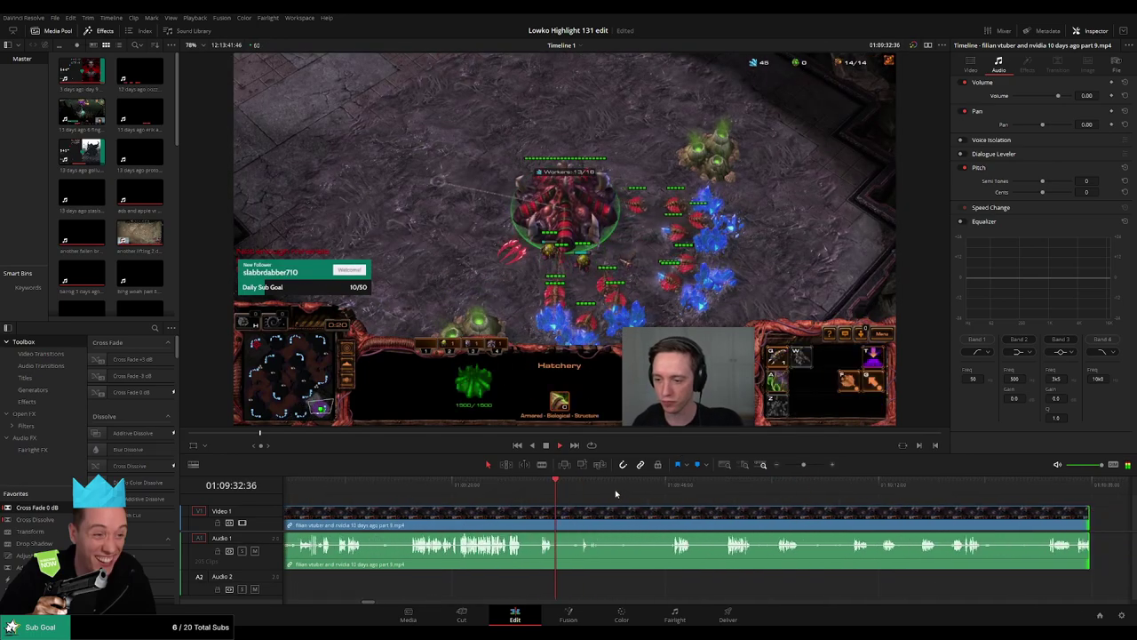
left_click(730, 487)
scroll(609, 495, "right", 2)
scroll(609, 495, "right", 1)
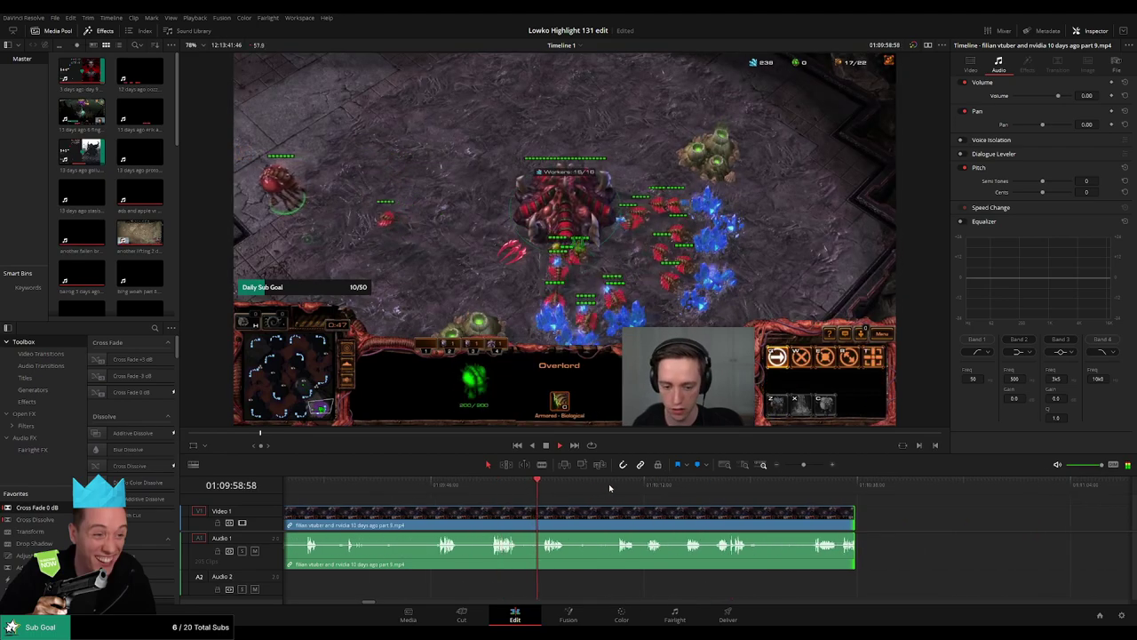
left_click(717, 484)
scroll(801, 508, "right", 3)
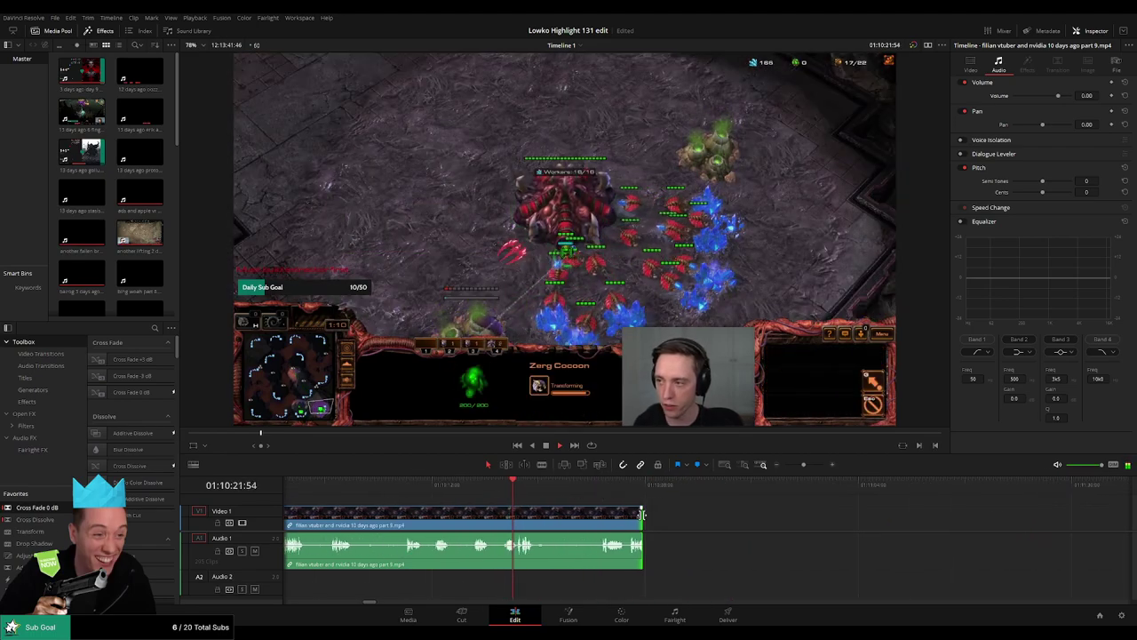
Step: Extend the end of the part 9 clip by about 50 seconds and cut off everything after 01:11:04:46
left_click_drag(642, 514, 1041, 513)
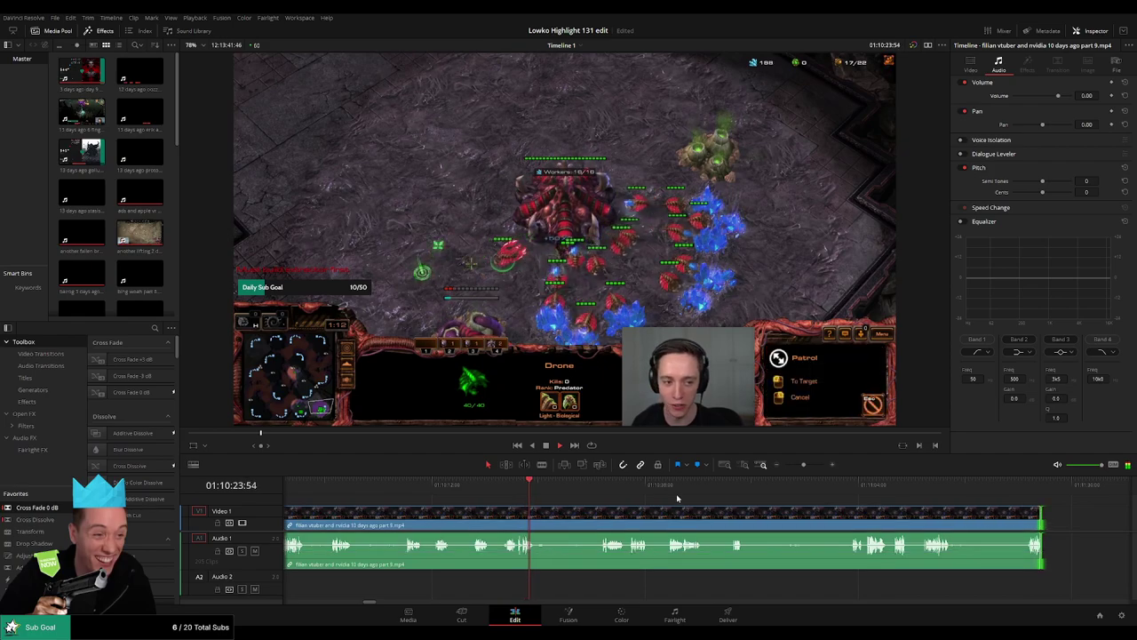
left_click(598, 482)
left_click(862, 482)
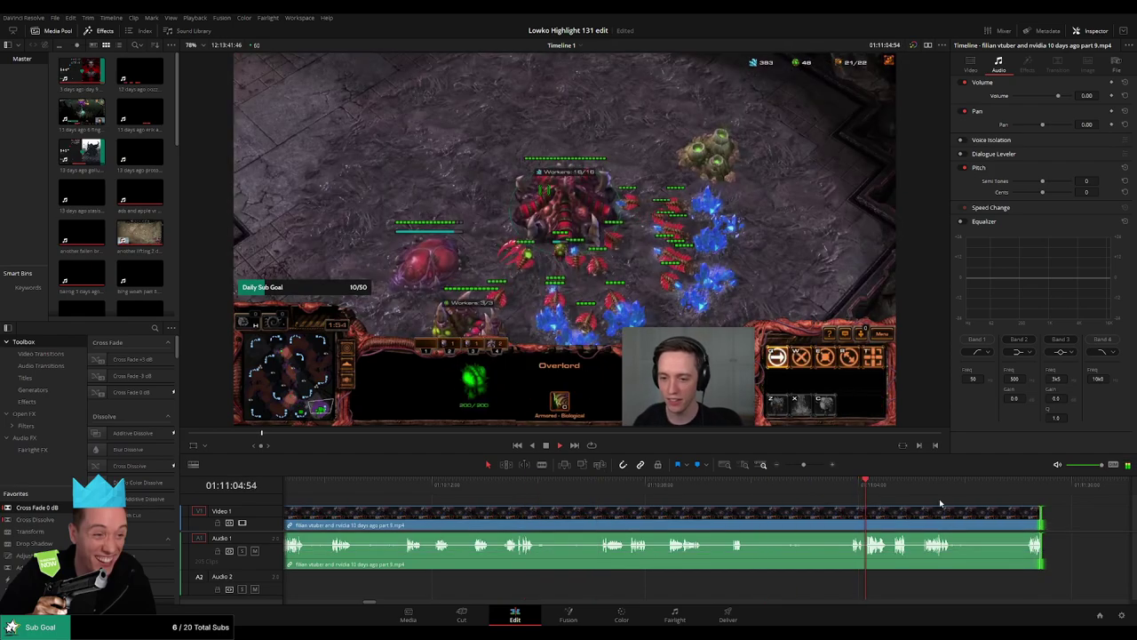
scroll(924, 501, "right", 4)
scroll(747, 487, "left", 2)
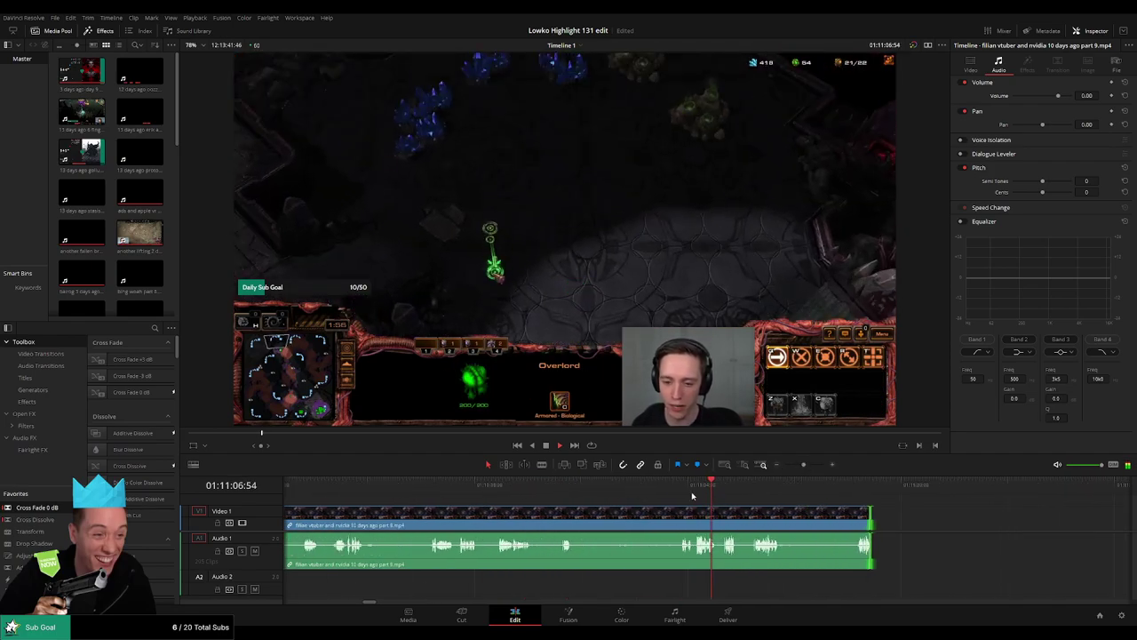
left_click(675, 486)
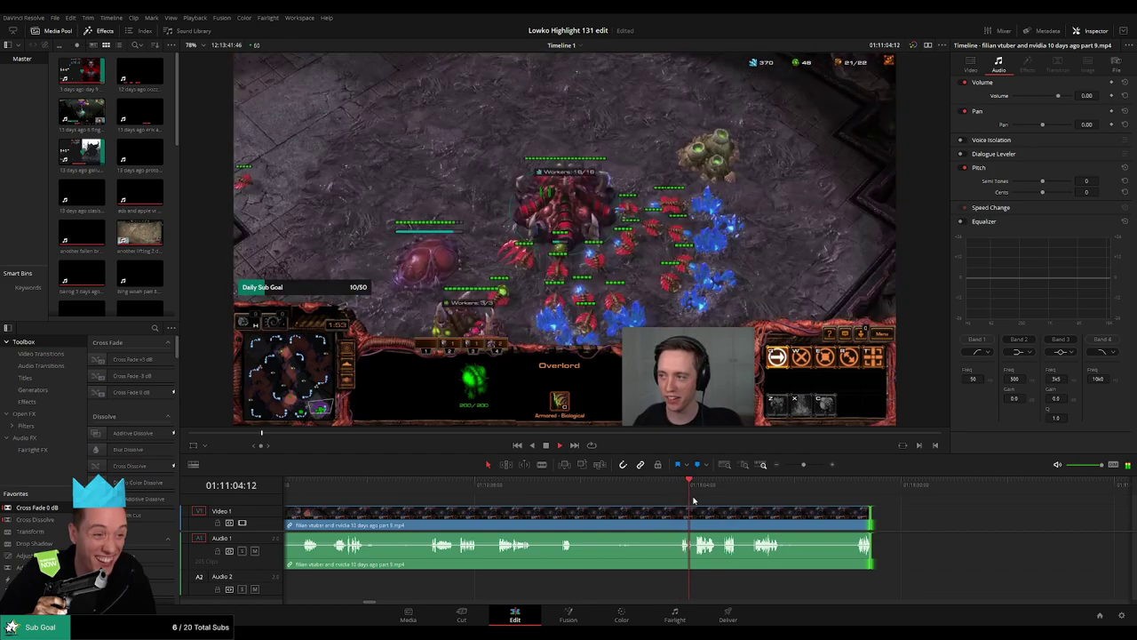
key("b")
left_click(694, 515)
key("Delete")
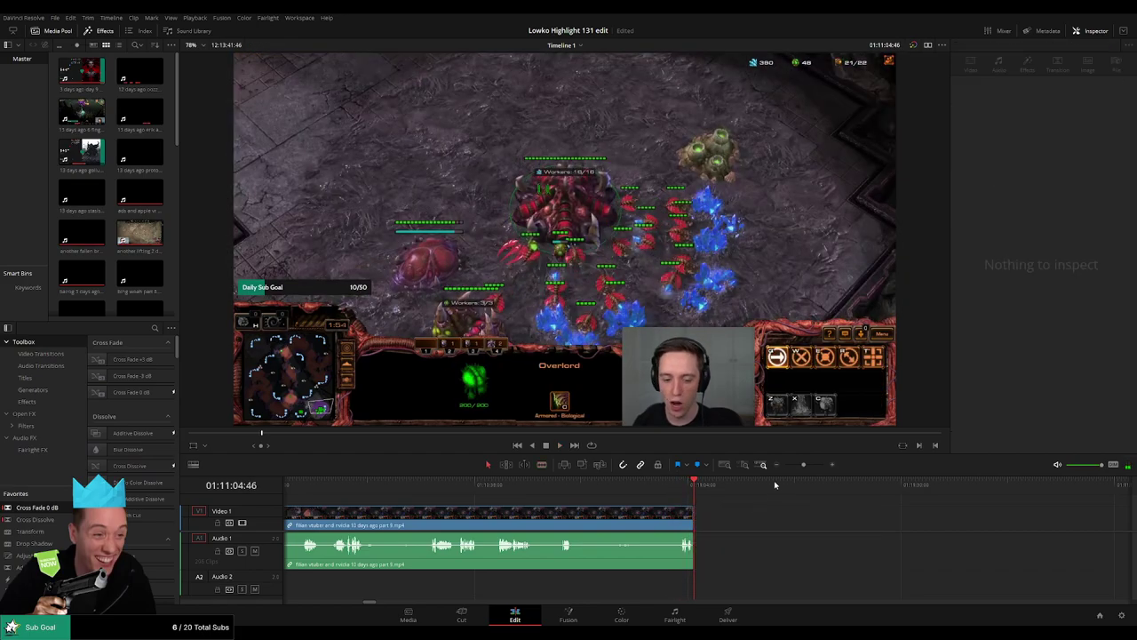
Step: Move the part 9 clip later in the gap and extend its start back to the preceding clip to reveal earlier footage
left_click_drag(806, 464, 793, 464)
left_click_drag(679, 514, 790, 512)
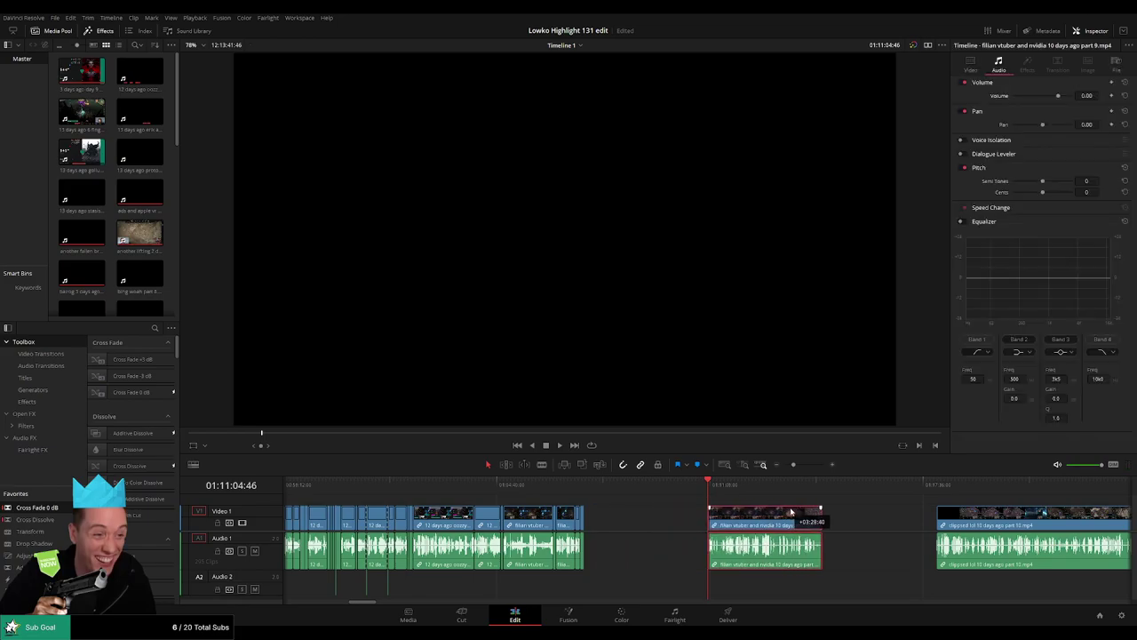
left_click_drag(711, 518, 638, 490)
left_click_drag(794, 465, 801, 464)
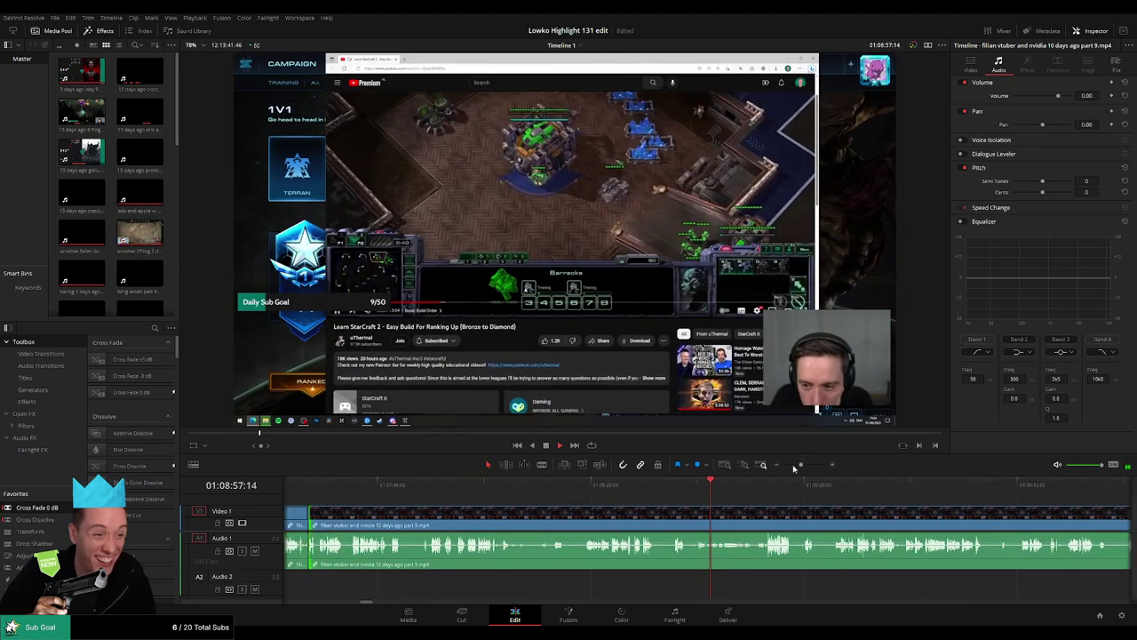
Step: Split the extended part 9 clip at about 01:10:38 and remove the section before the split, closing the gap
left_click(843, 492)
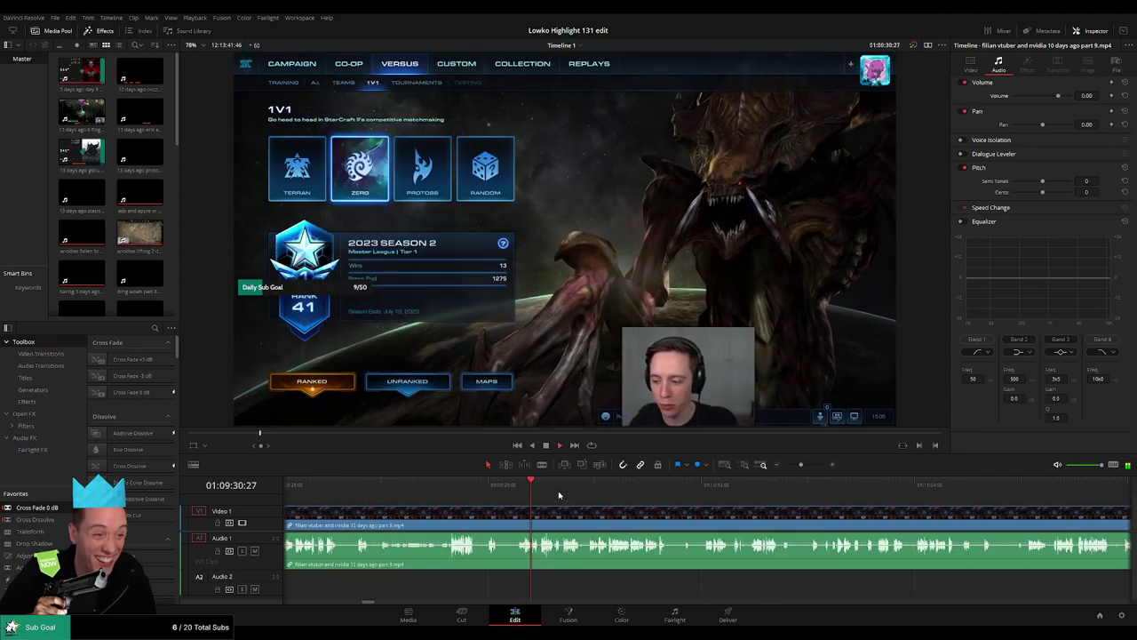
left_click(600, 486)
left_click(705, 487)
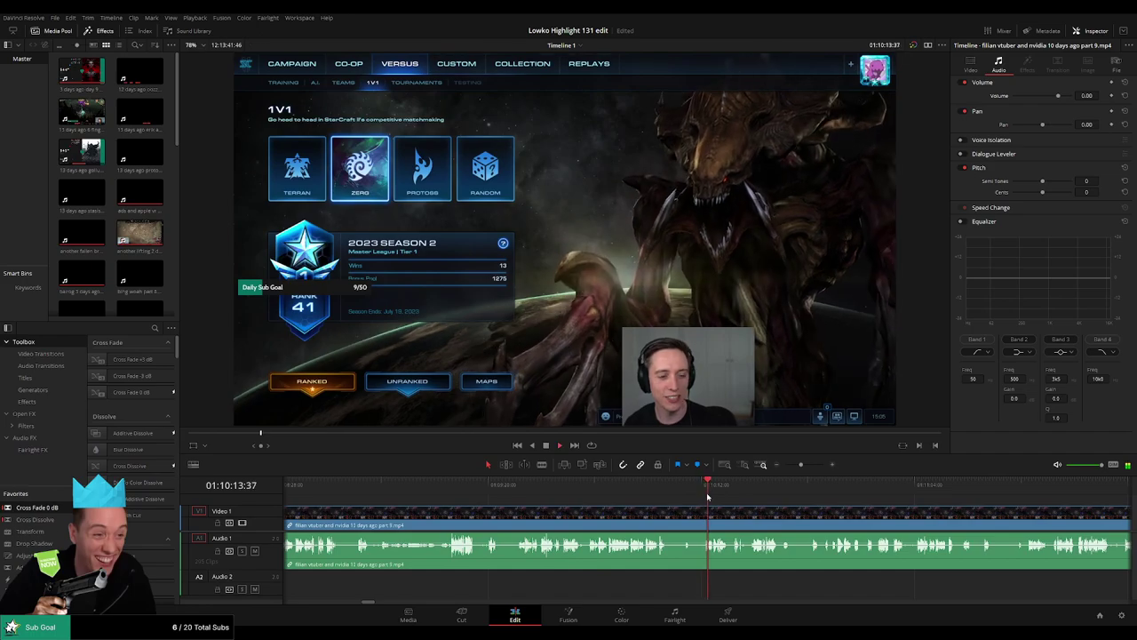
left_click(813, 487)
left_click_drag(872, 508, 617, 507)
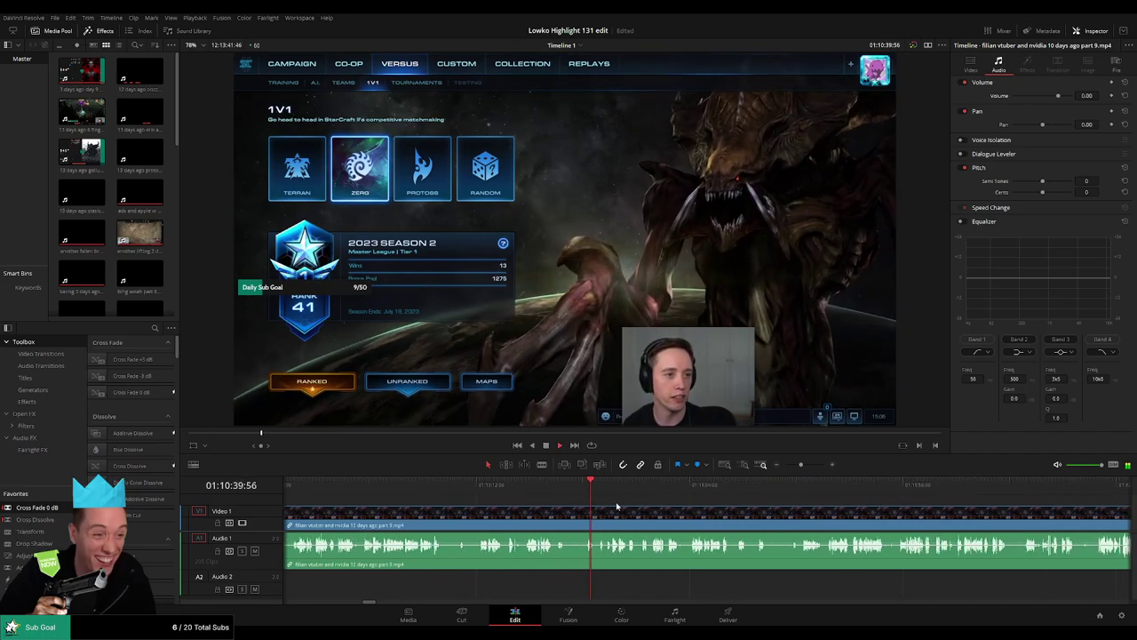
left_click(586, 516)
key("a")
left_click(555, 519)
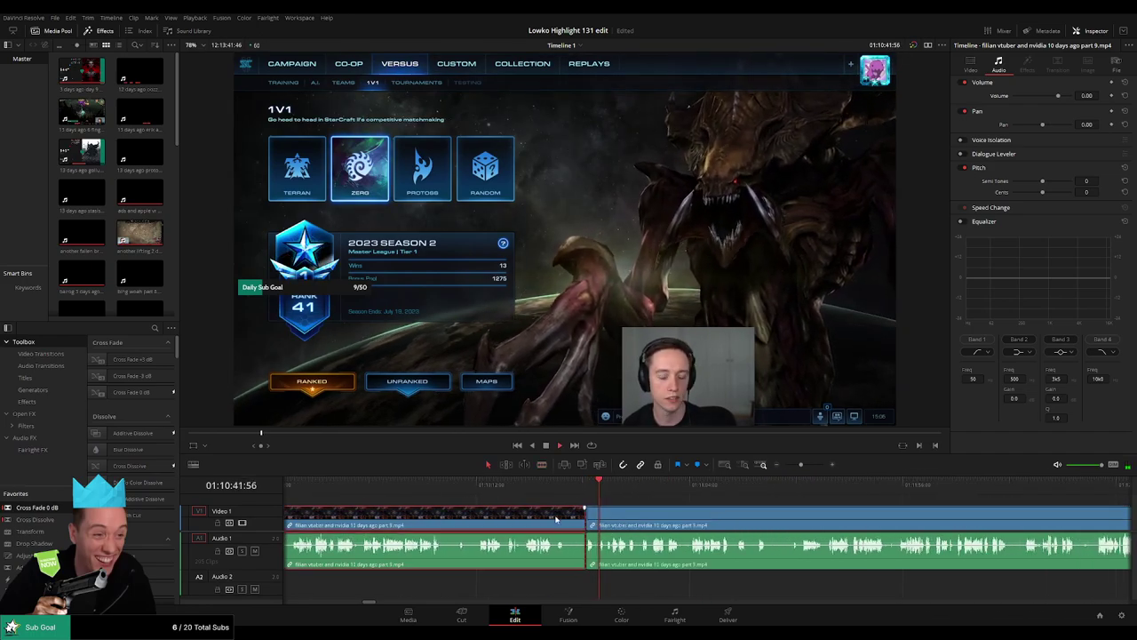
left_click_drag(803, 464, 796, 463)
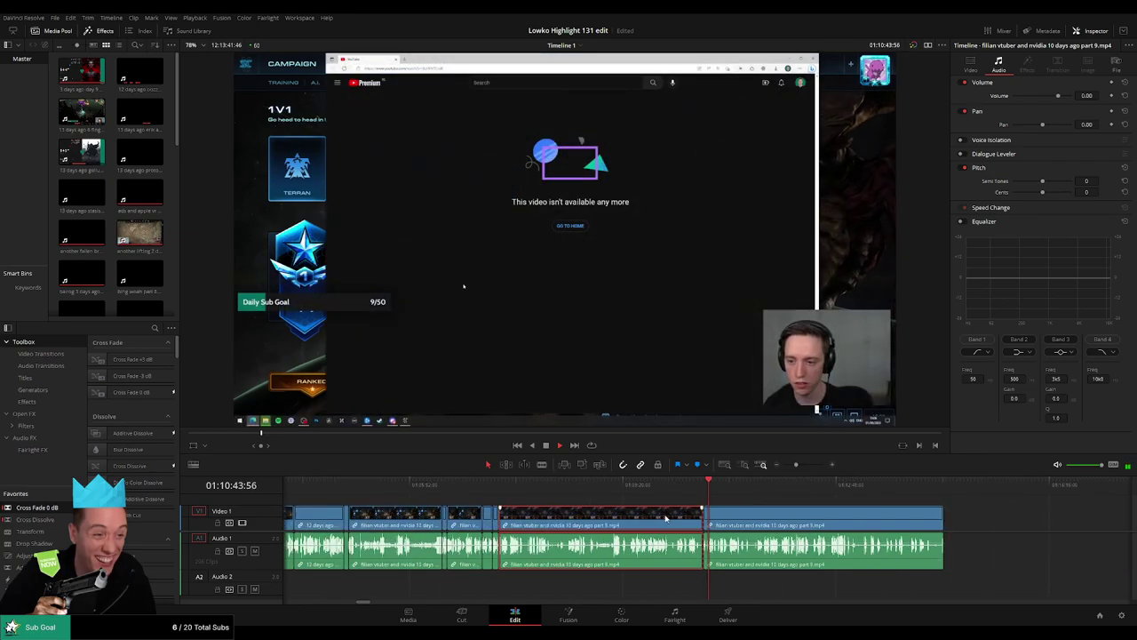
key("Delete")
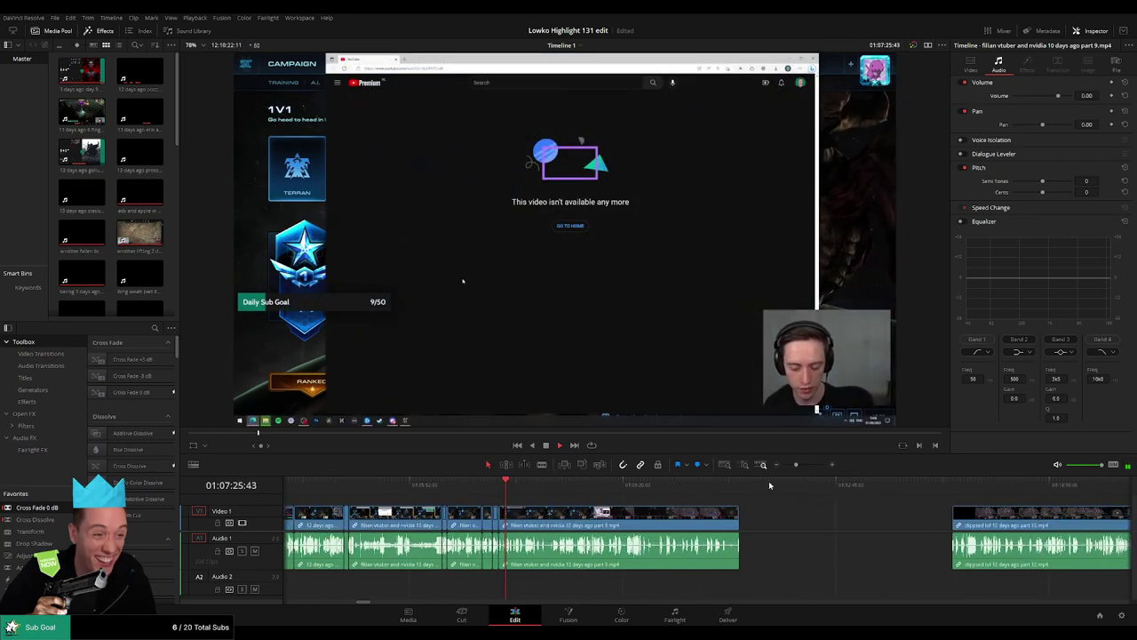
Step: Remove the empty gap between the part 9 clip and the following clipped lol clip
left_click(841, 522)
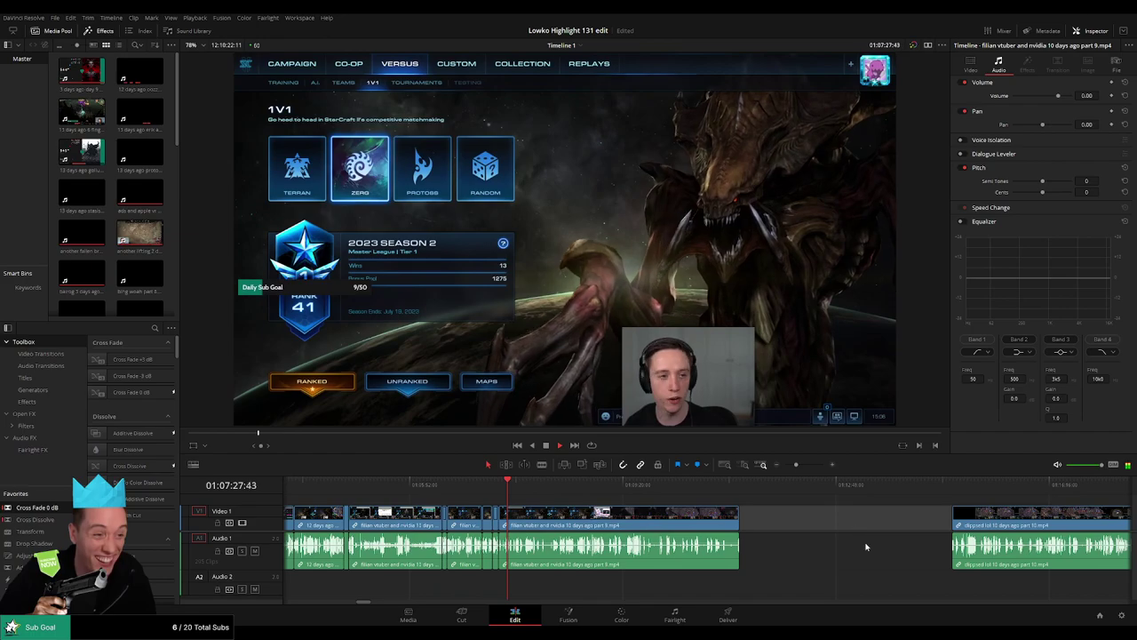
key("Delete")
Step: Split the part 9 clip at about 01:07:34, replacing a first split made about three seconds earlier
left_click(761, 465)
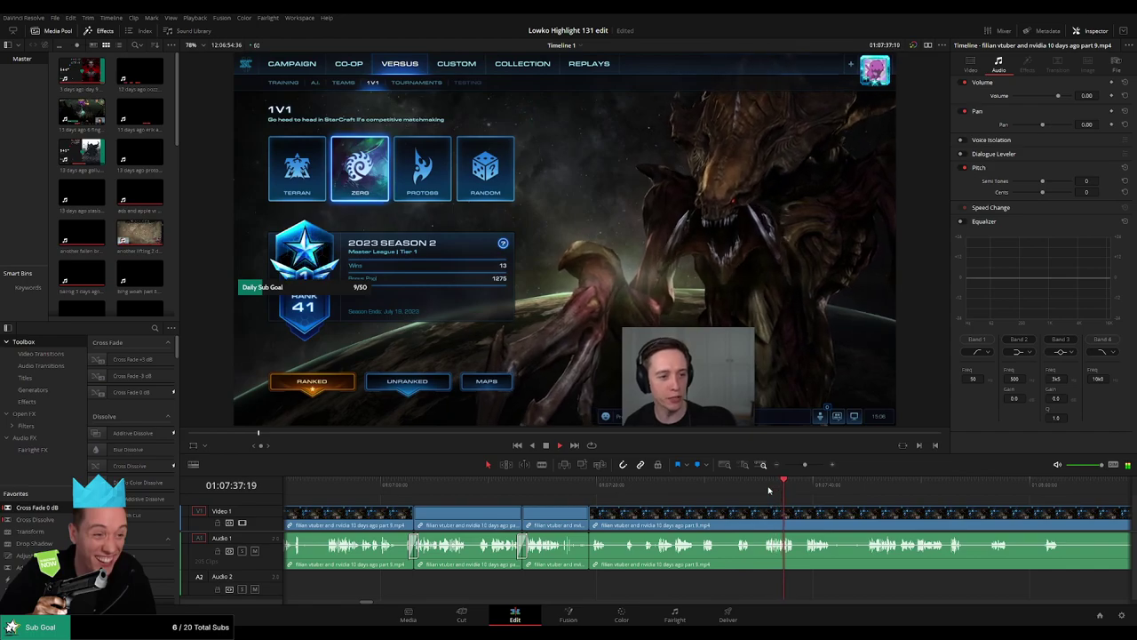
left_click(709, 490)
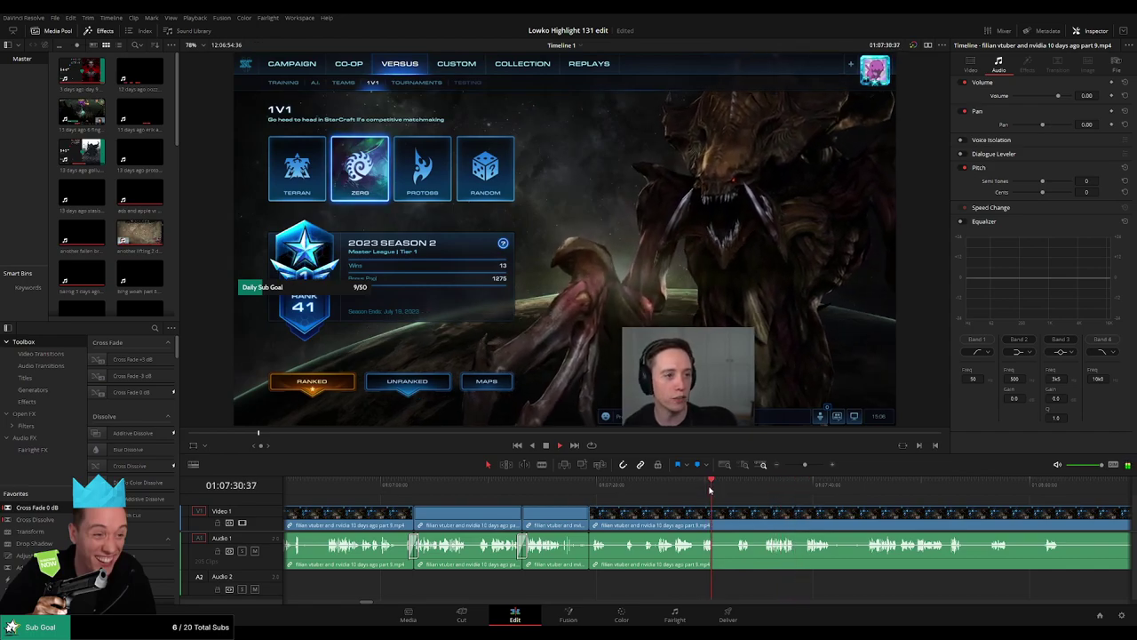
key("space")
key("b")
left_click(720, 518)
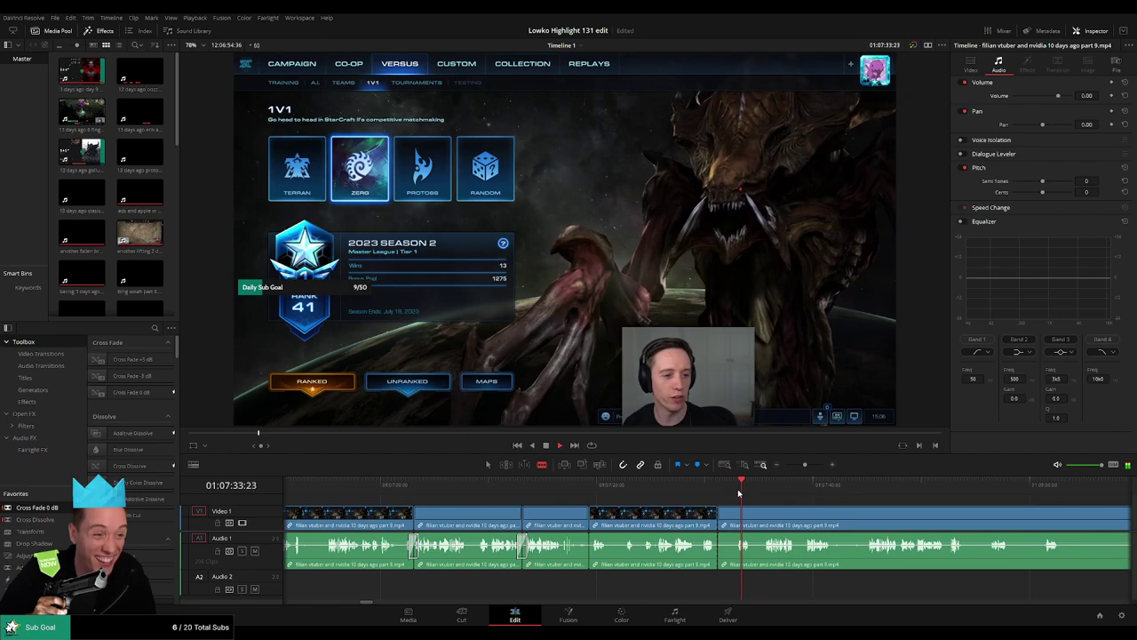
key("ctrl+z")
left_click(754, 519)
Step: Split the part 9 clip again at about 01:07:45 and remove the section between the two splits, closing the gap
left_click(875, 490)
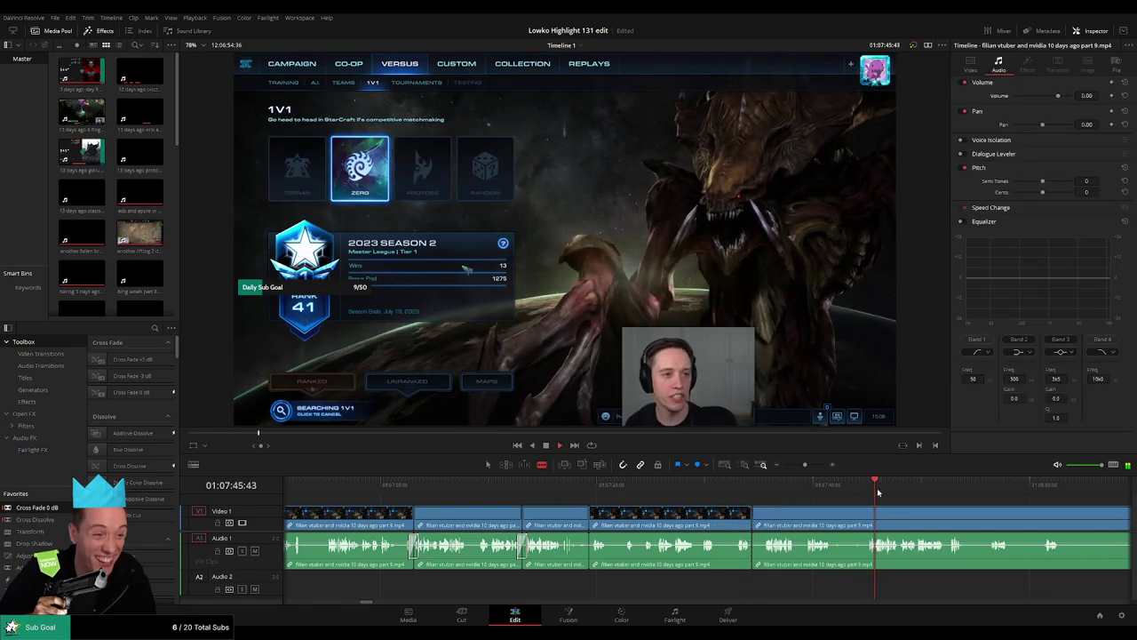
scroll(711, 496, "right", 4)
left_click(538, 513)
key("a")
left_click(522, 517)
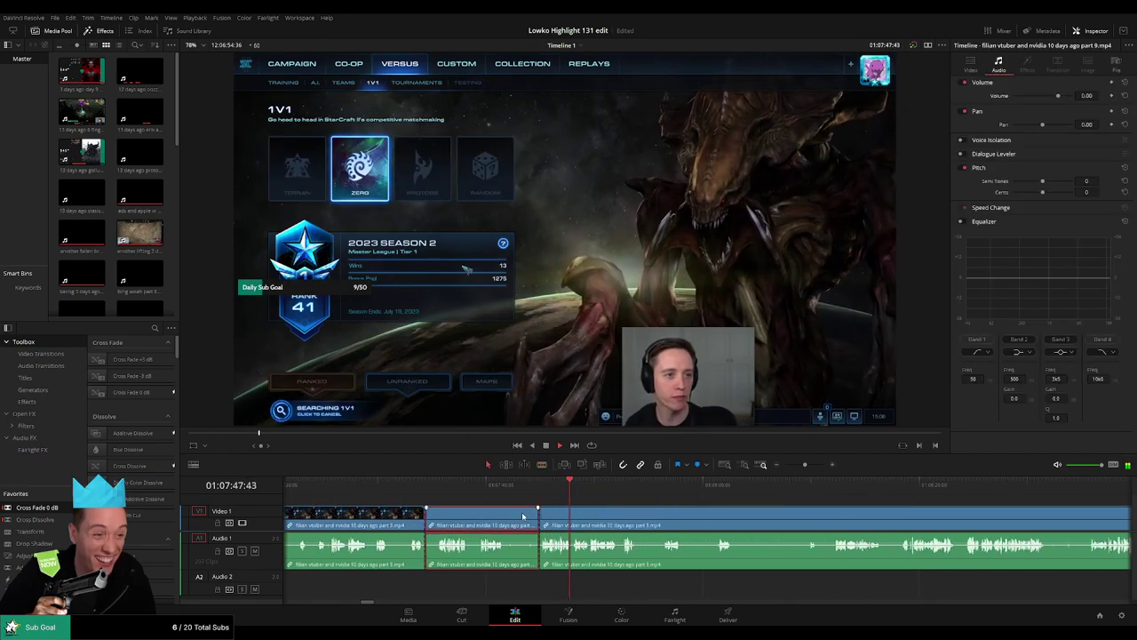
key("Delete")
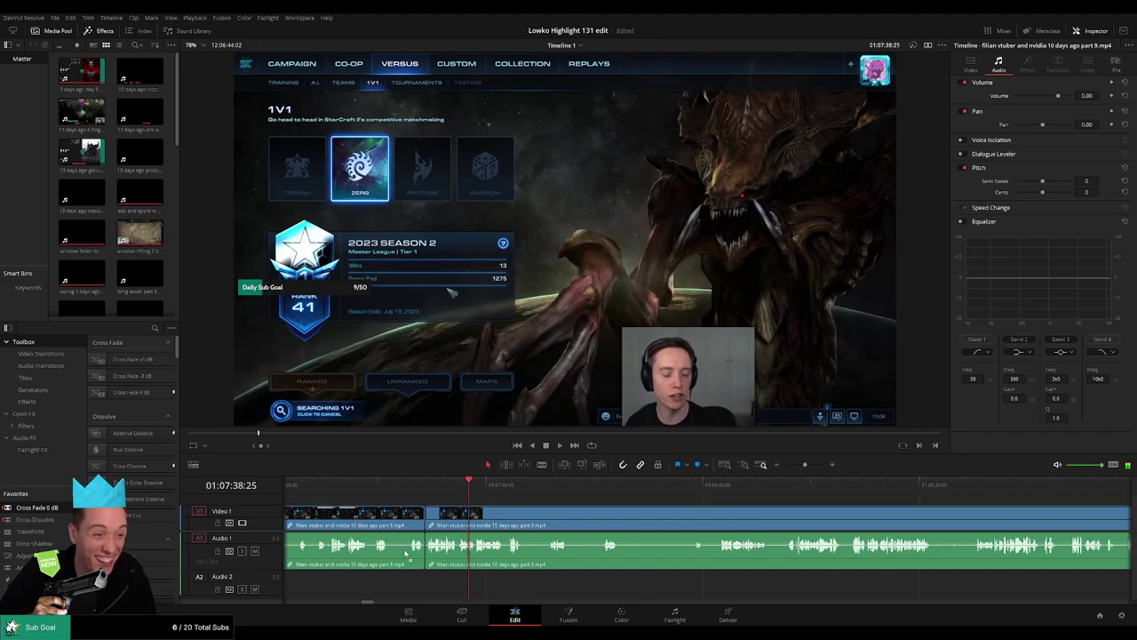
Step: Cut out the short section of the part 9 clip between about 01:07:43 and 01:07:45:41, closing the gap
left_click_drag(500, 493, 514, 493)
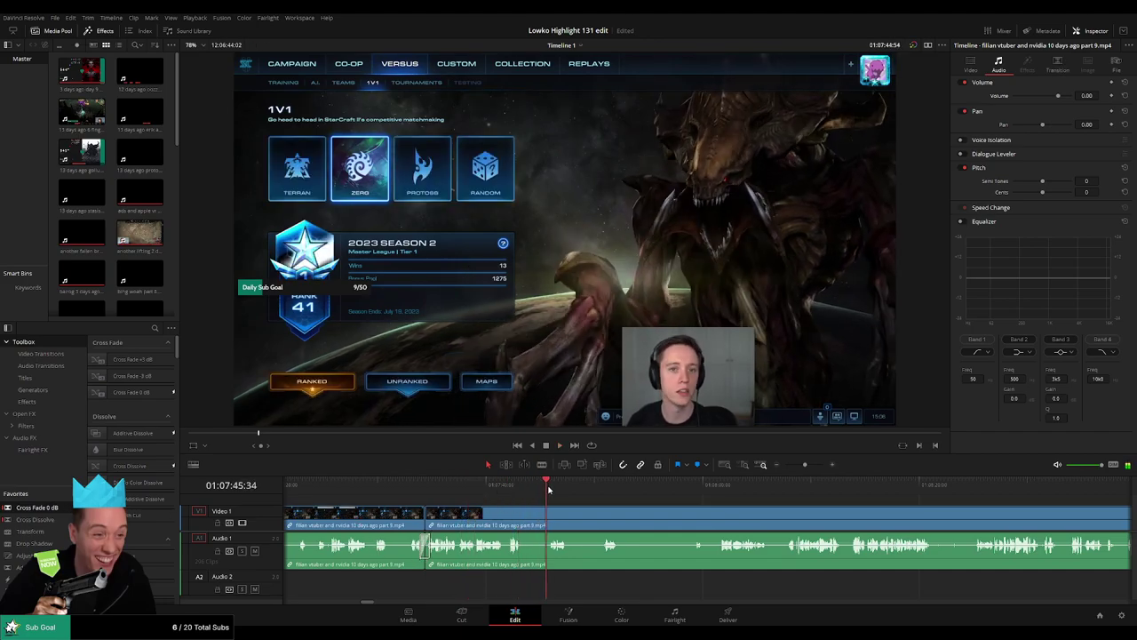
left_click(524, 517)
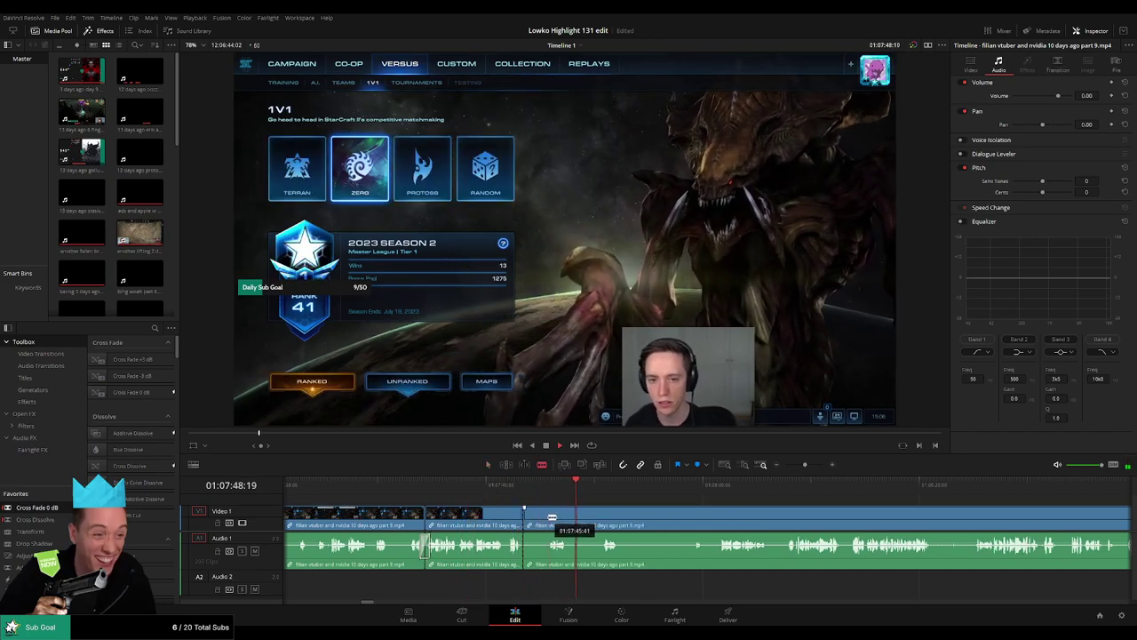
left_click(547, 517)
key("a")
left_click(538, 521)
left_click(538, 521)
key("Delete")
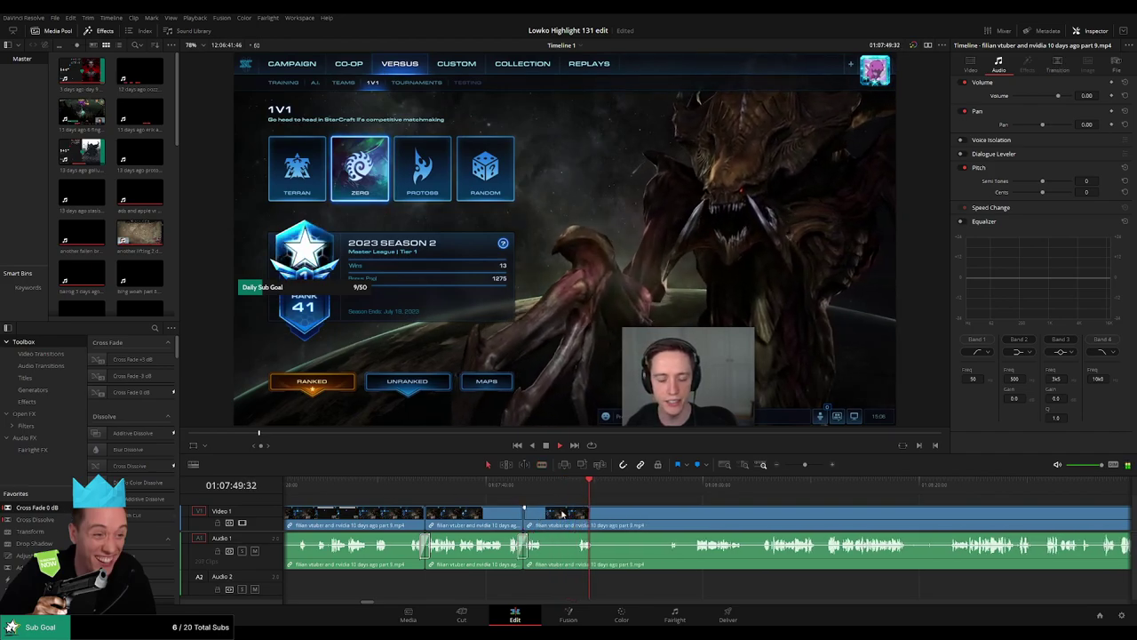
Step: Split the part 9 clip at about 01:07:45 and 01:07:48 to isolate the short section between them
left_click_drag(548, 520, 575, 517)
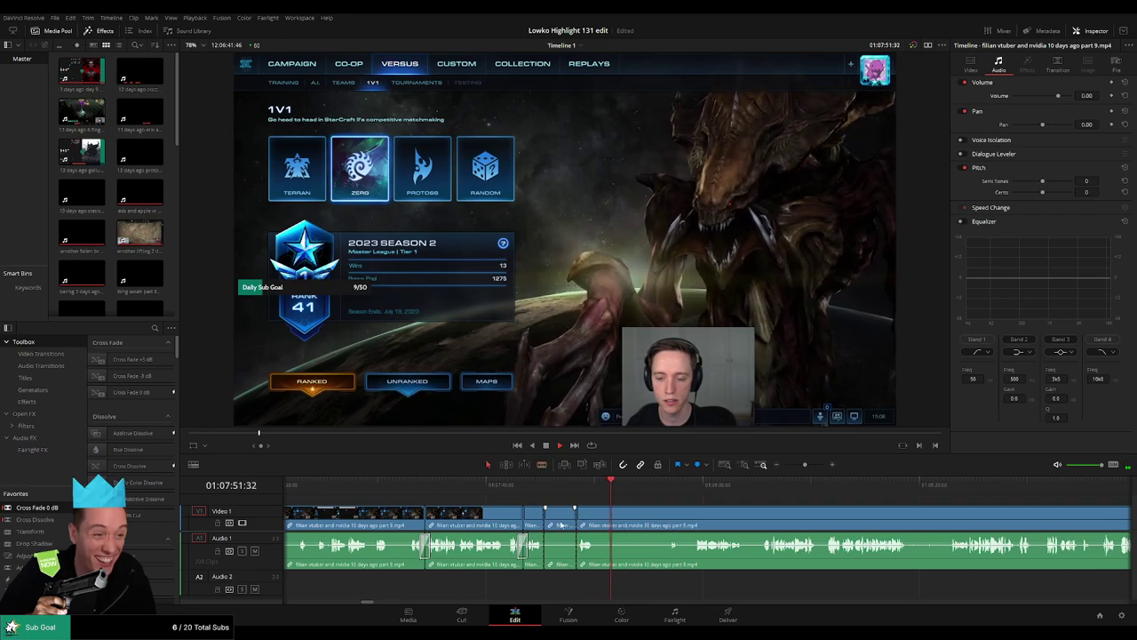
Step: Ripple-delete the selected short clip at about 01:07:45 and split the following clip at about 01:07:47
key("Delete")
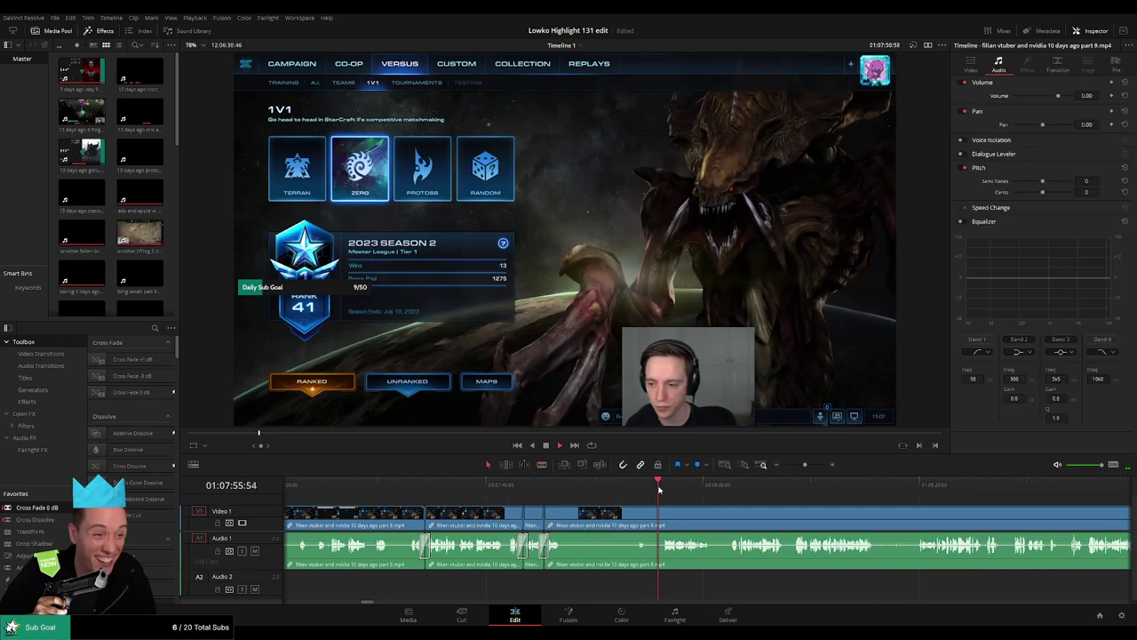
key("b")
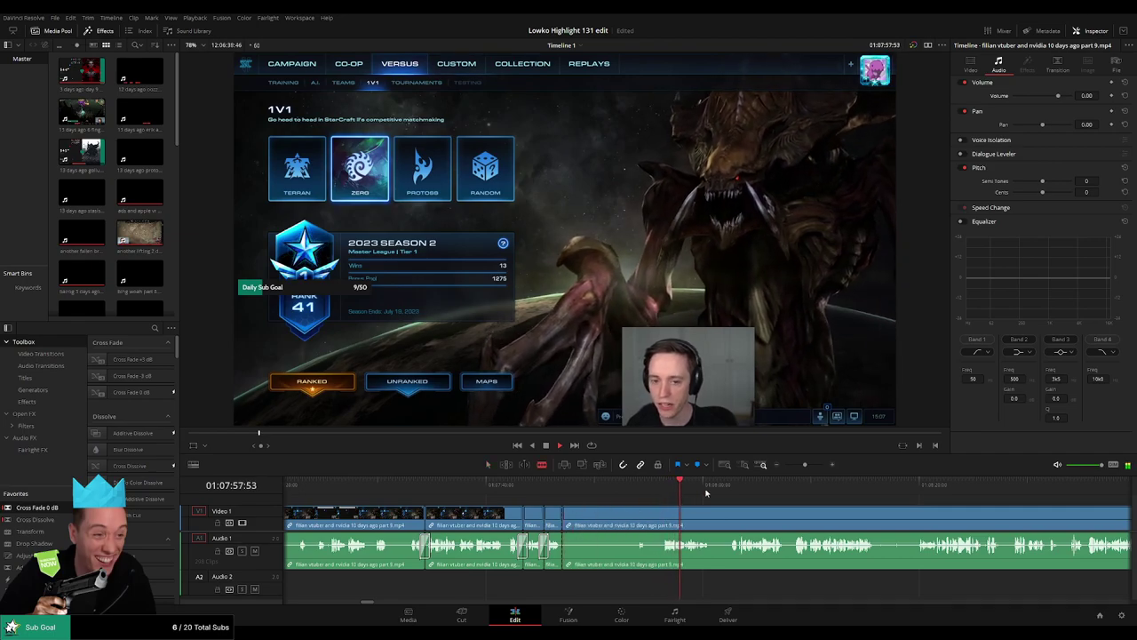
Step: Review the footage from the 1v1 menu talk to the match search at about 01:08:44 for the end of the unwanted stretch
left_click(807, 487)
left_click_drag(860, 507, 659, 503)
left_click(721, 485)
left_click_drag(725, 485, 832, 496)
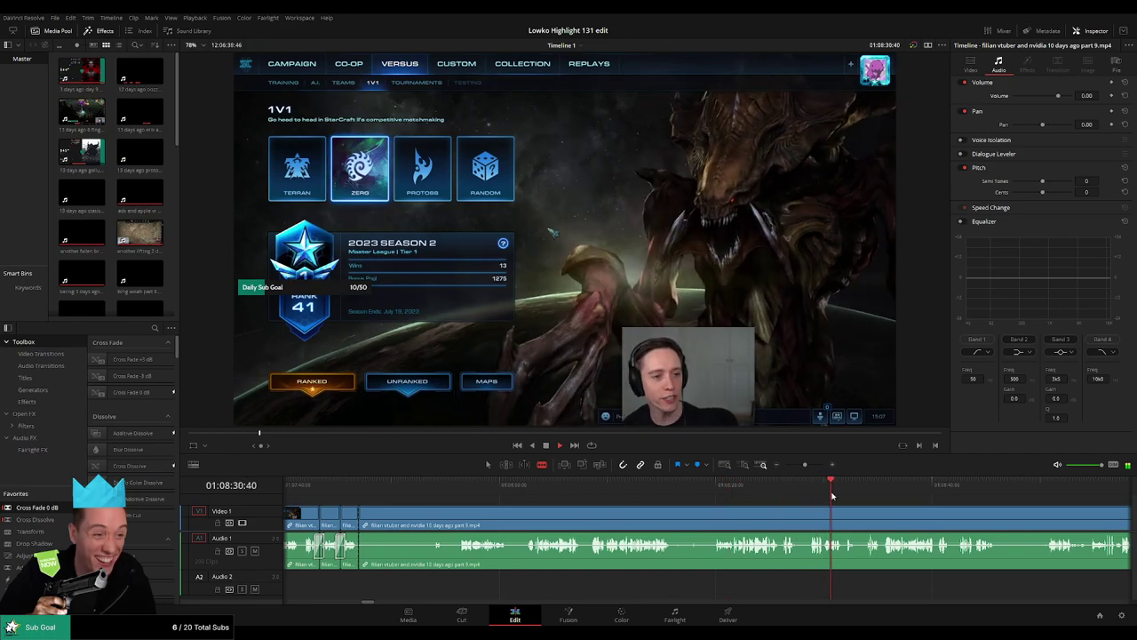
left_click(861, 490)
left_click_drag(950, 505, 646, 497)
left_click(717, 489)
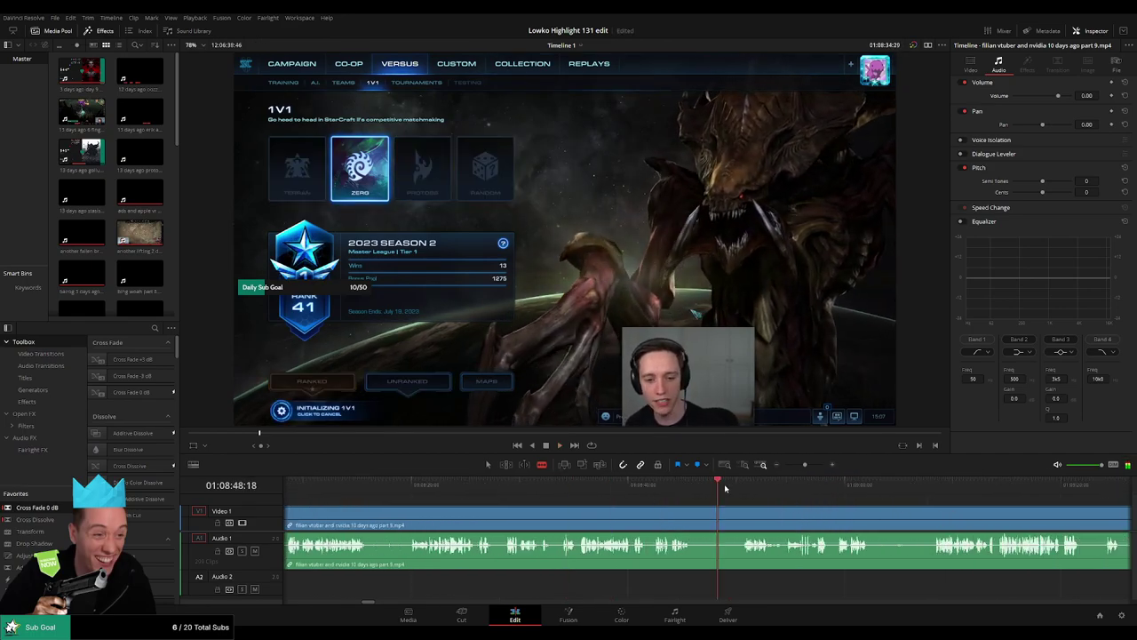
left_click(744, 490)
left_click(677, 485)
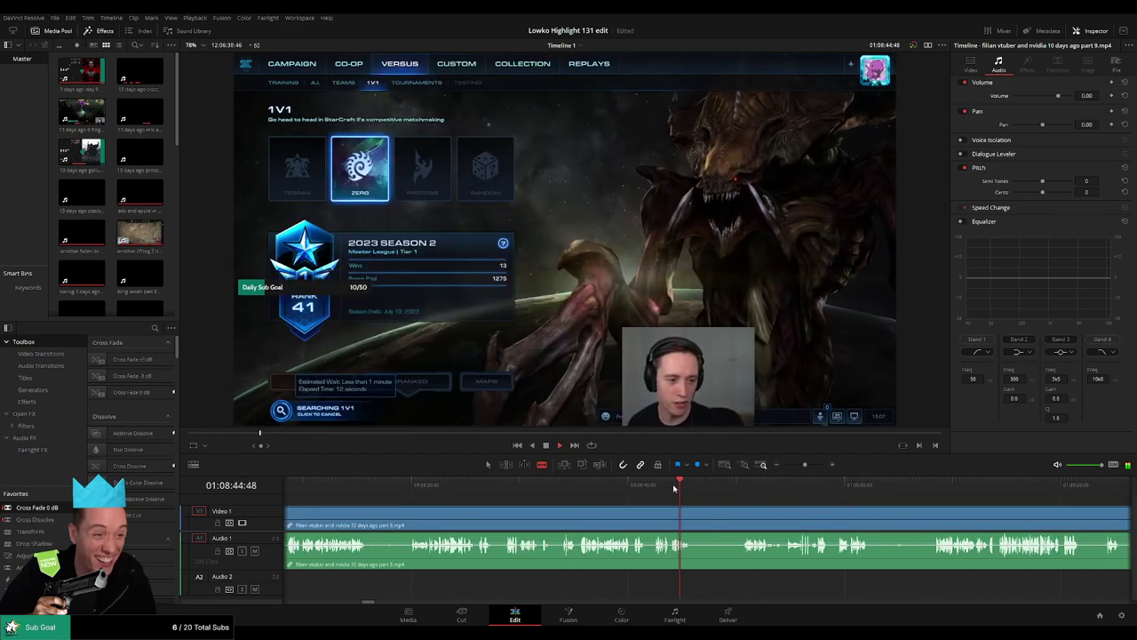
left_click(655, 488)
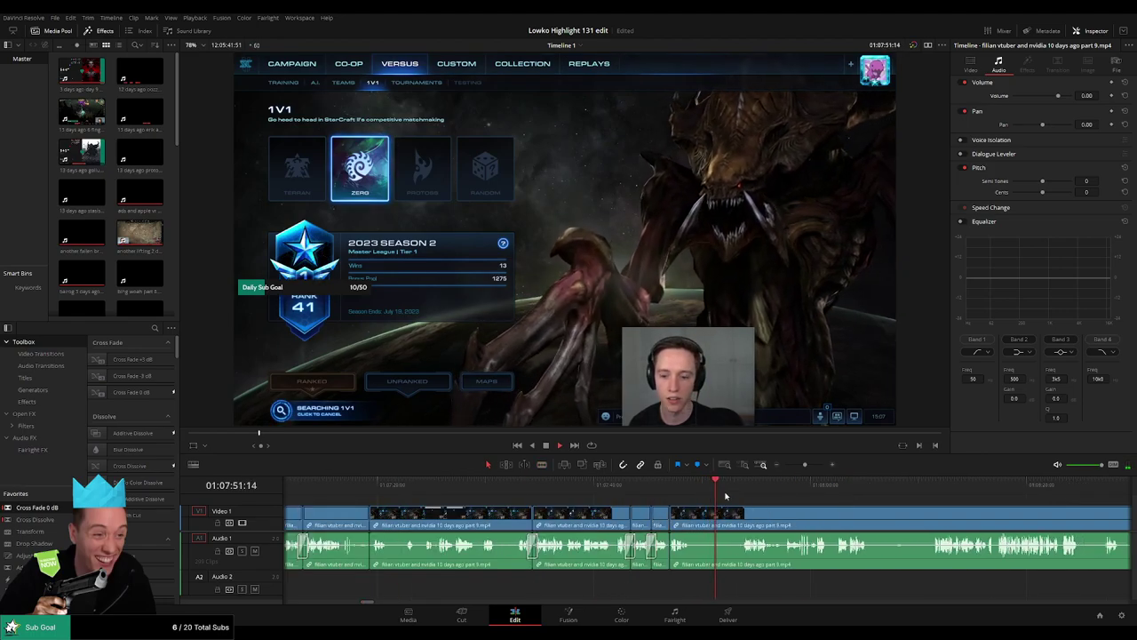
Step: Cut out the quiet stretch at the start of the match, from about 01:08:05 to 01:08:11, closing the gap
left_click(737, 487)
left_click_drag(849, 516, 630, 503)
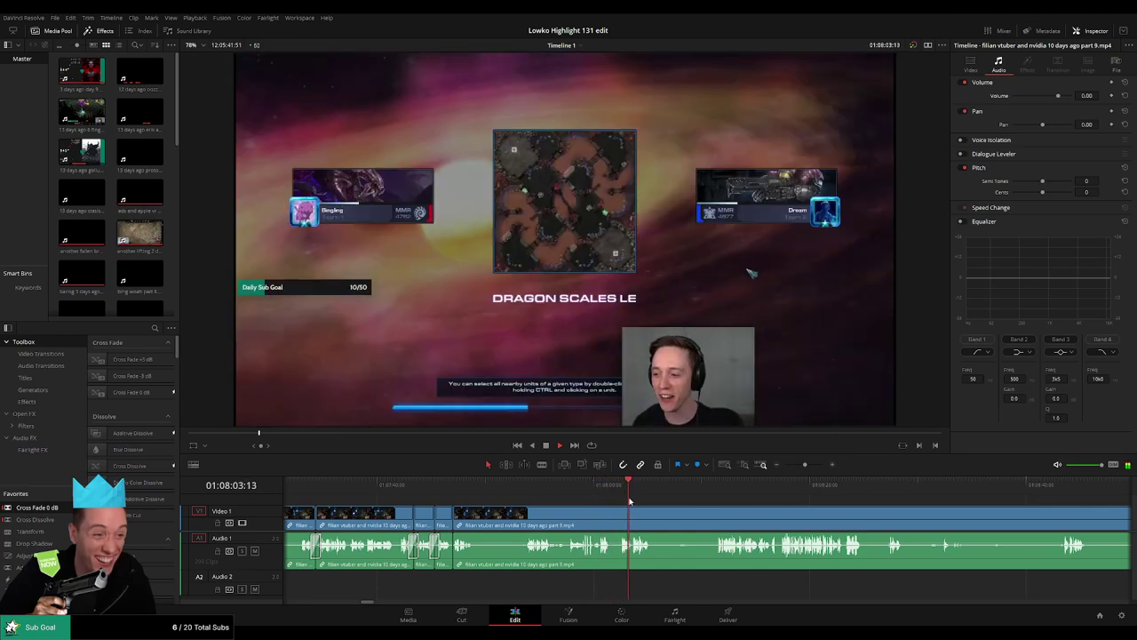
scroll(712, 501, "right", 3)
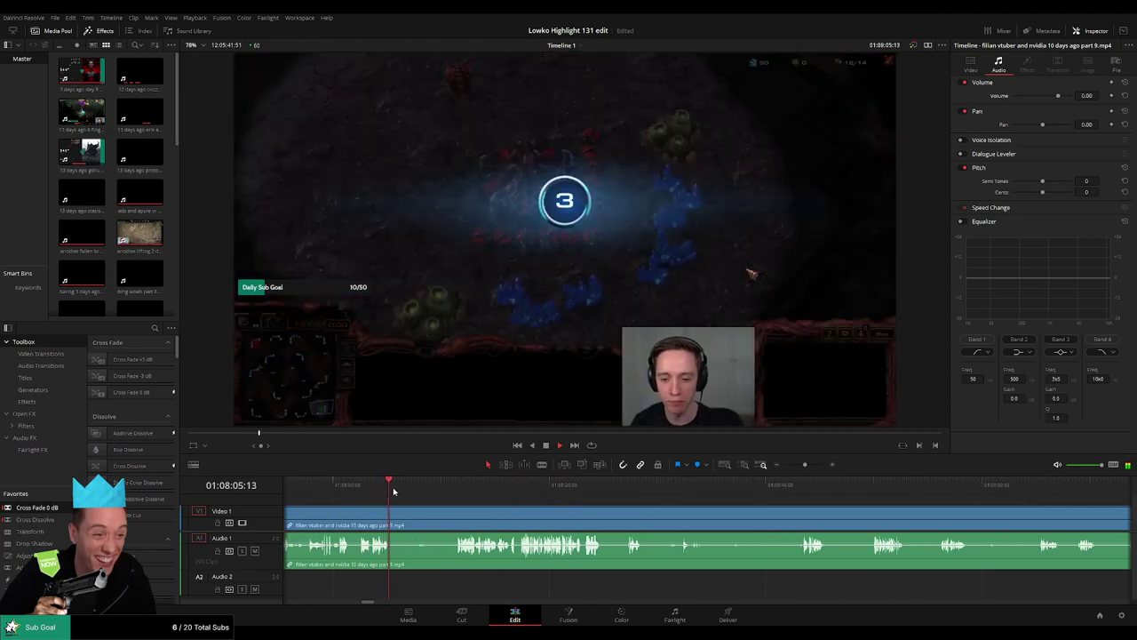
left_click_drag(393, 490, 459, 491)
key("b")
left_click(393, 510)
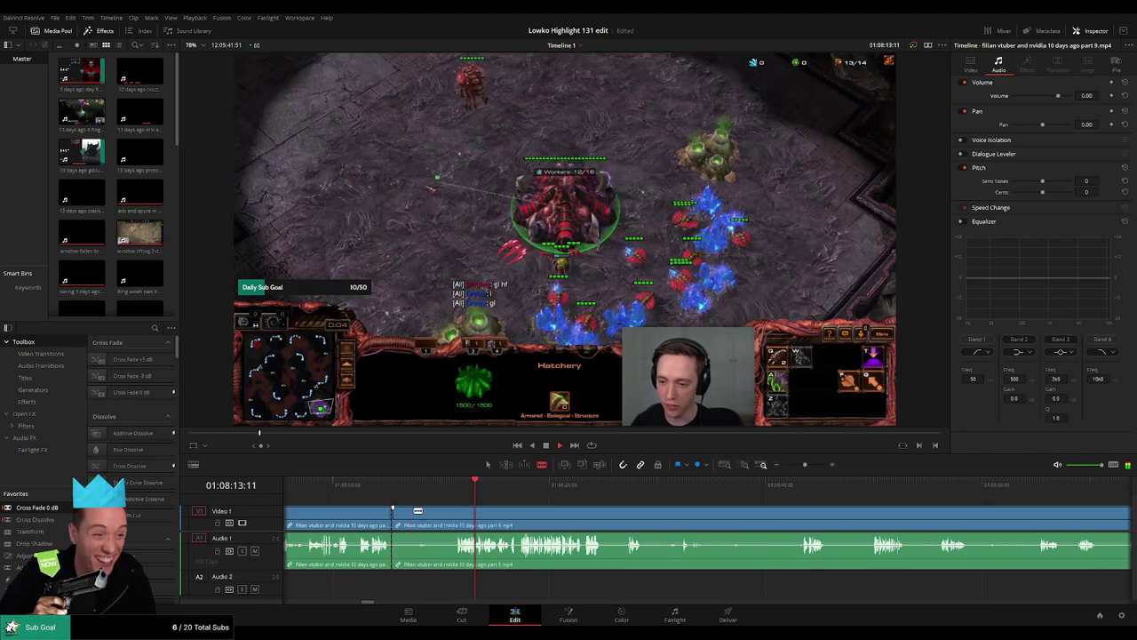
left_click(458, 511)
key("a")
left_click(440, 514)
key("Delete")
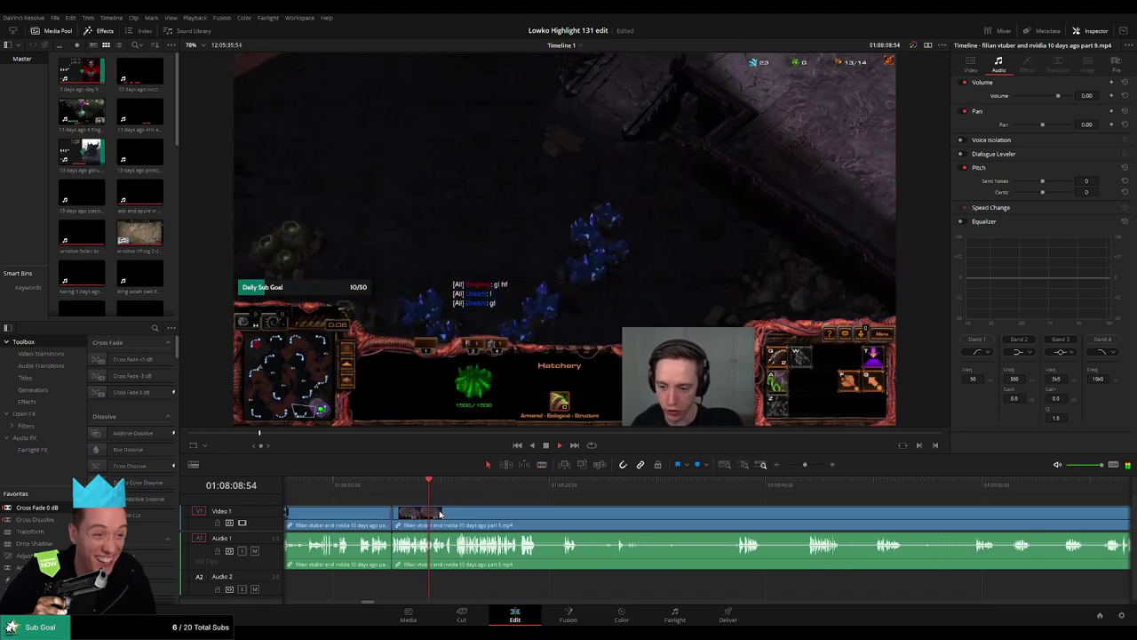
Step: Cut out the short pause from about 01:08:19 to 01:08:21 and close the gap
left_click(449, 488)
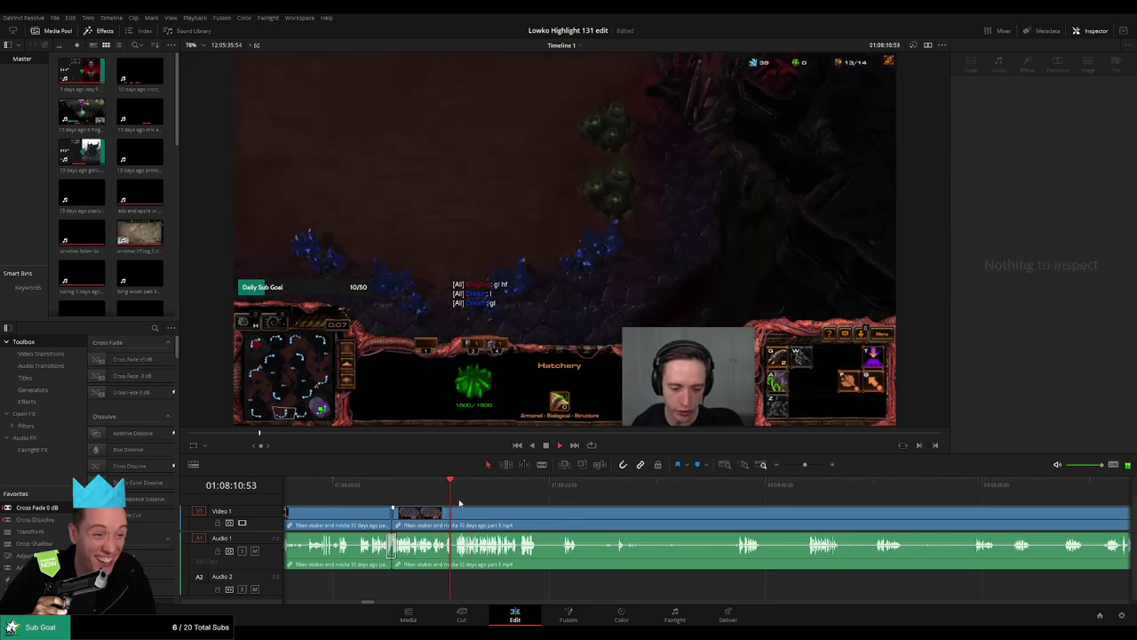
left_click(499, 487)
left_click(520, 488)
left_click_drag(522, 488, 529, 488)
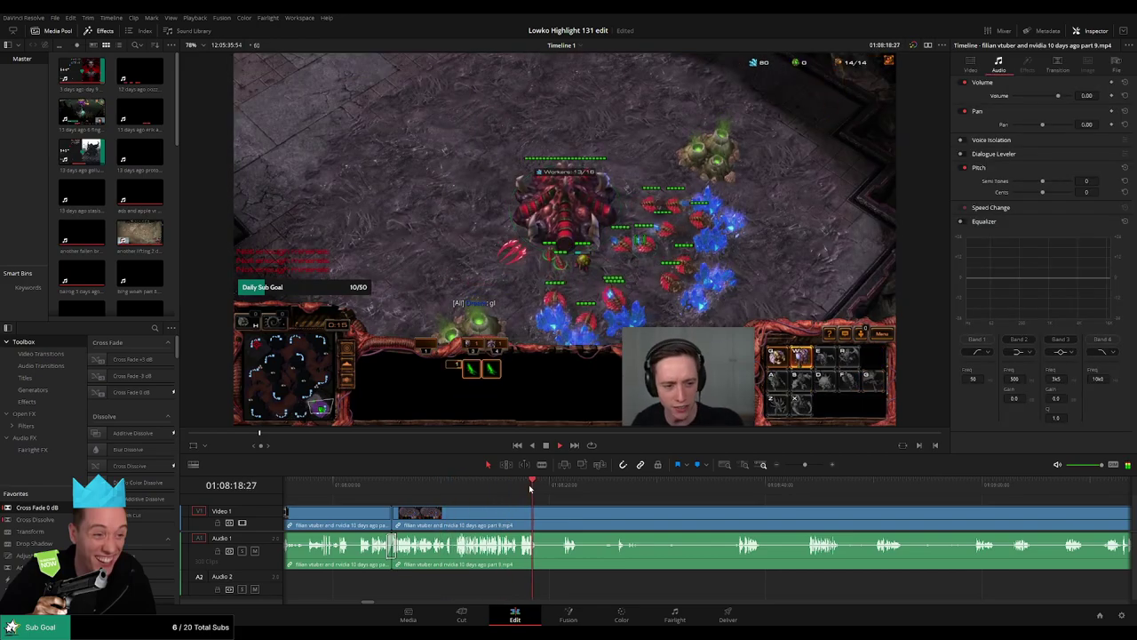
key("b")
left_click(539, 516)
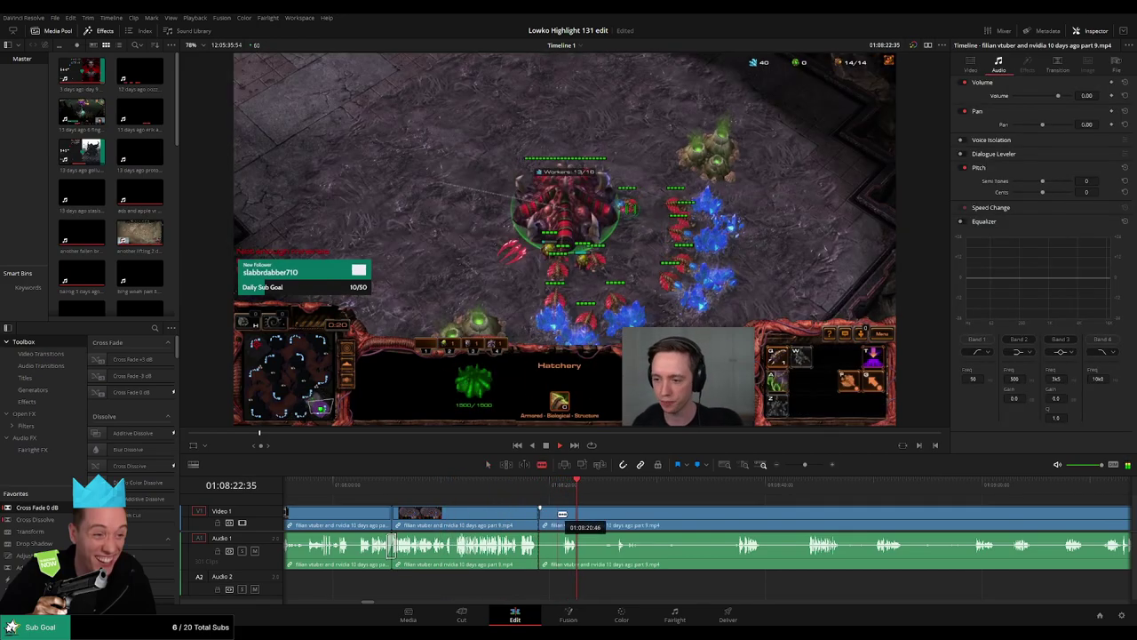
key("a")
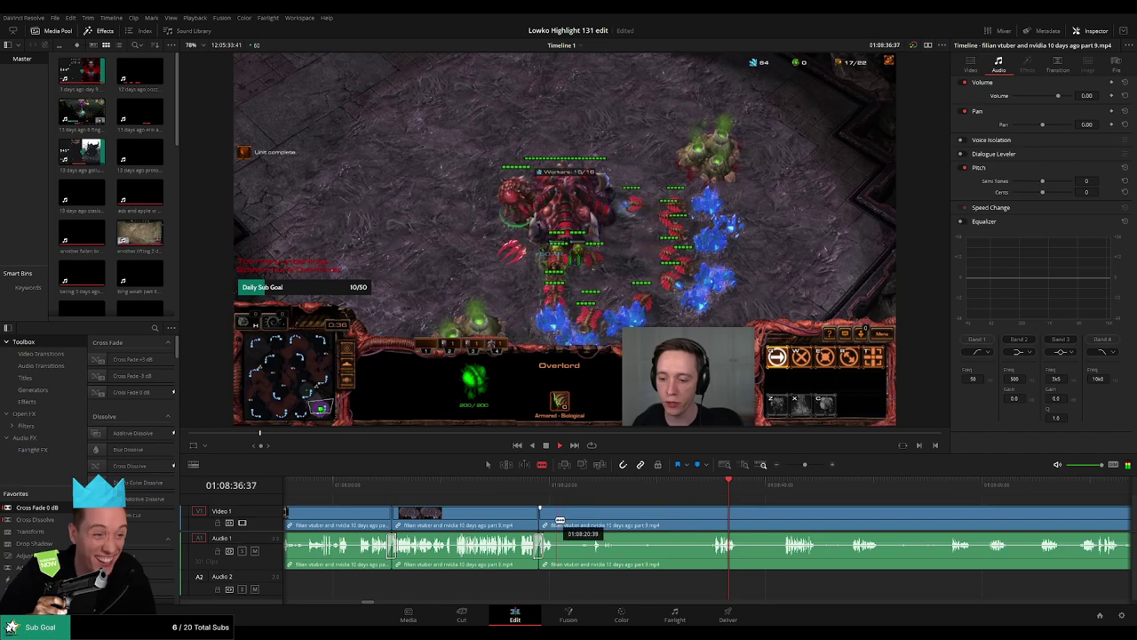
Step: Split out and delete the quiet stretches at about 01:08:20 to 01:08:35 and 01:08:37 to 01:08:41, closing both gaps
left_click(556, 525)
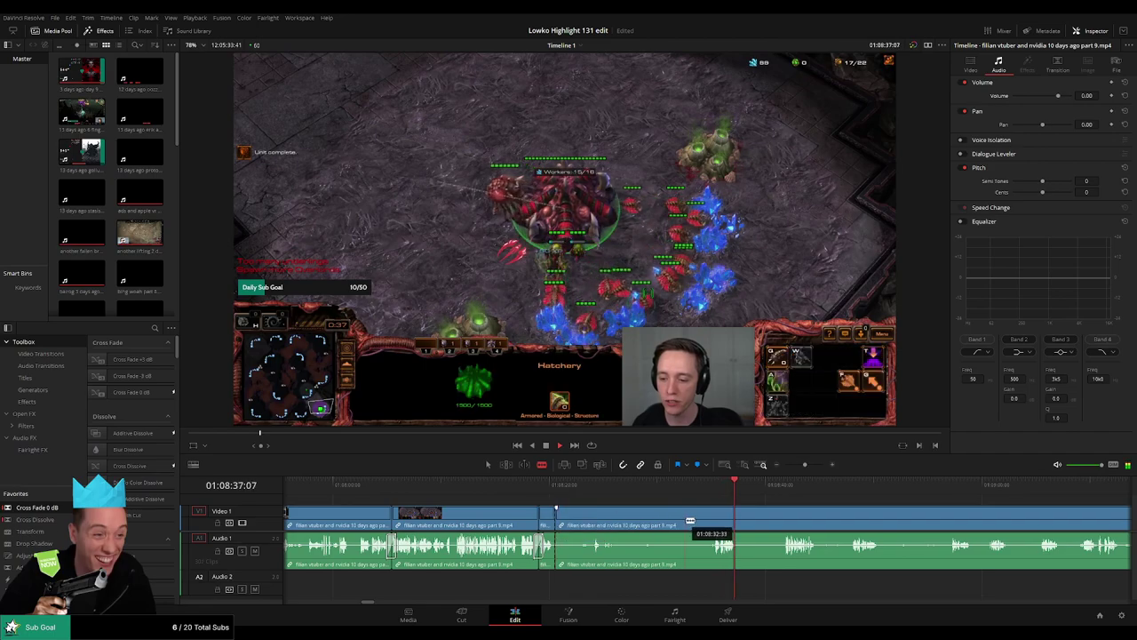
left_click(783, 522)
left_click(738, 522)
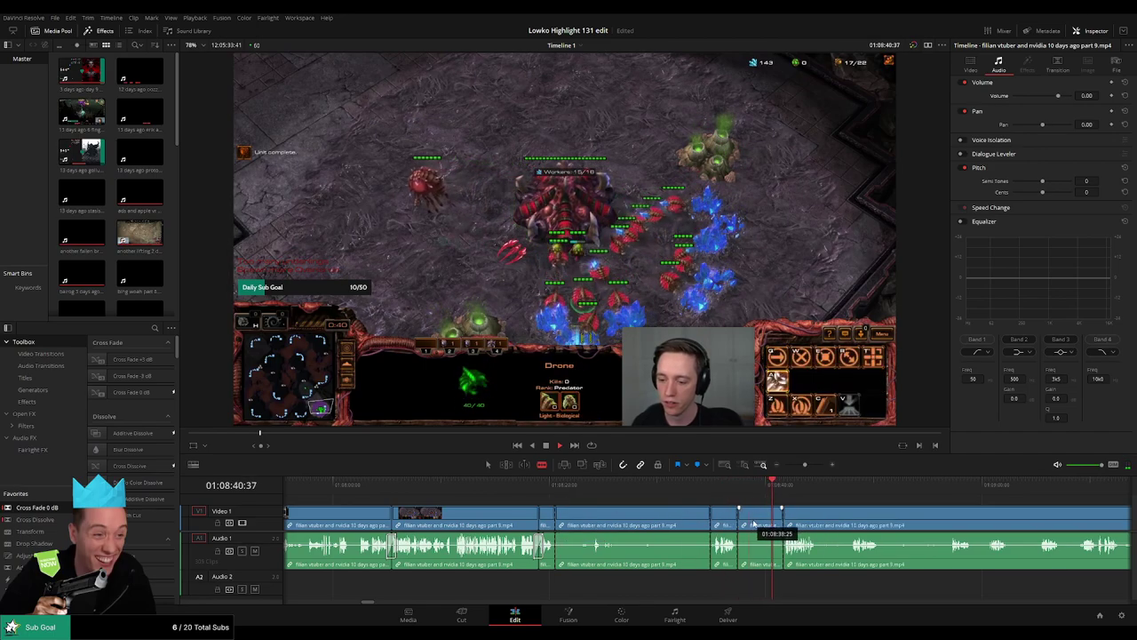
key("a")
left_click(755, 523)
key("Delete")
key("Delete")
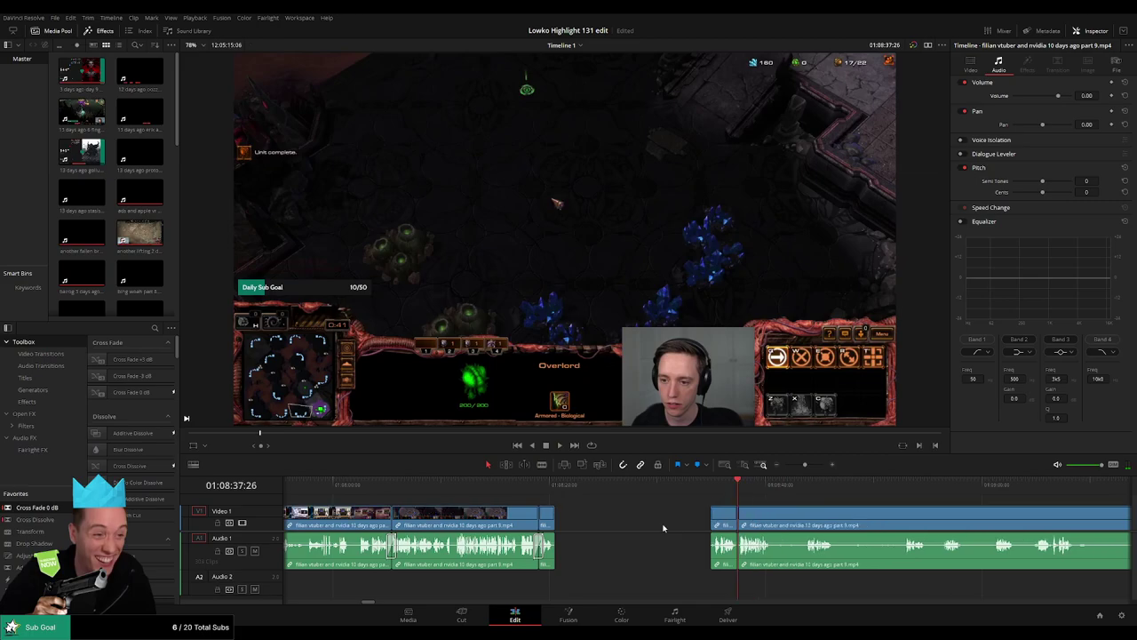
key("space")
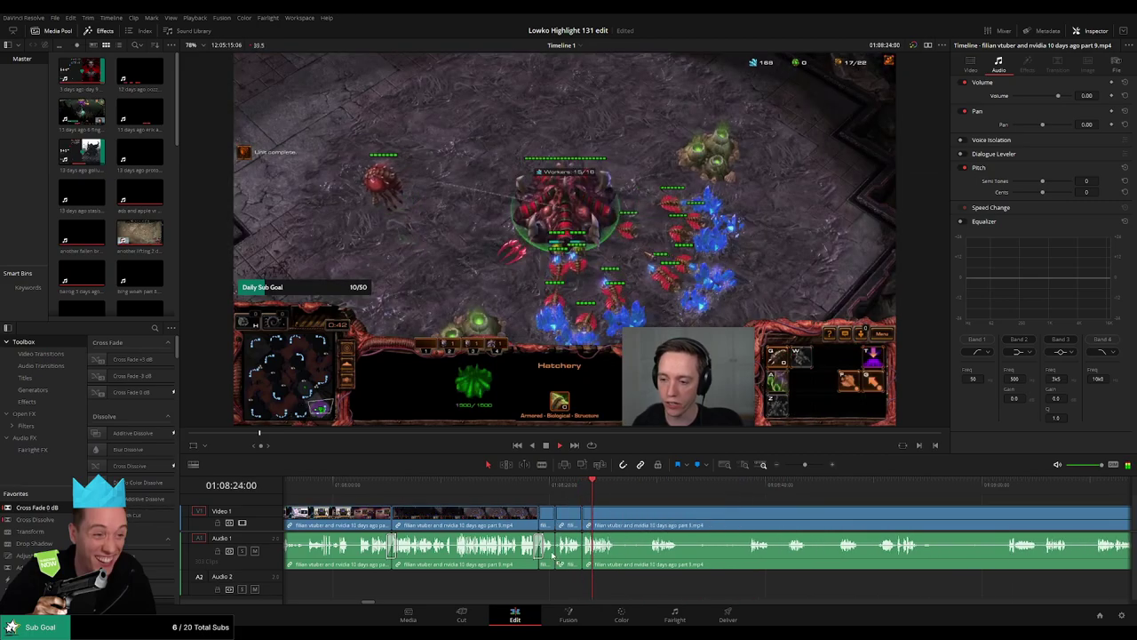
Step: Split the clip at about 01:08:26 and 01:08:38 and ripple-delete the section between the cuts
left_click(653, 488)
scroll(667, 512, "right", 5)
key("b")
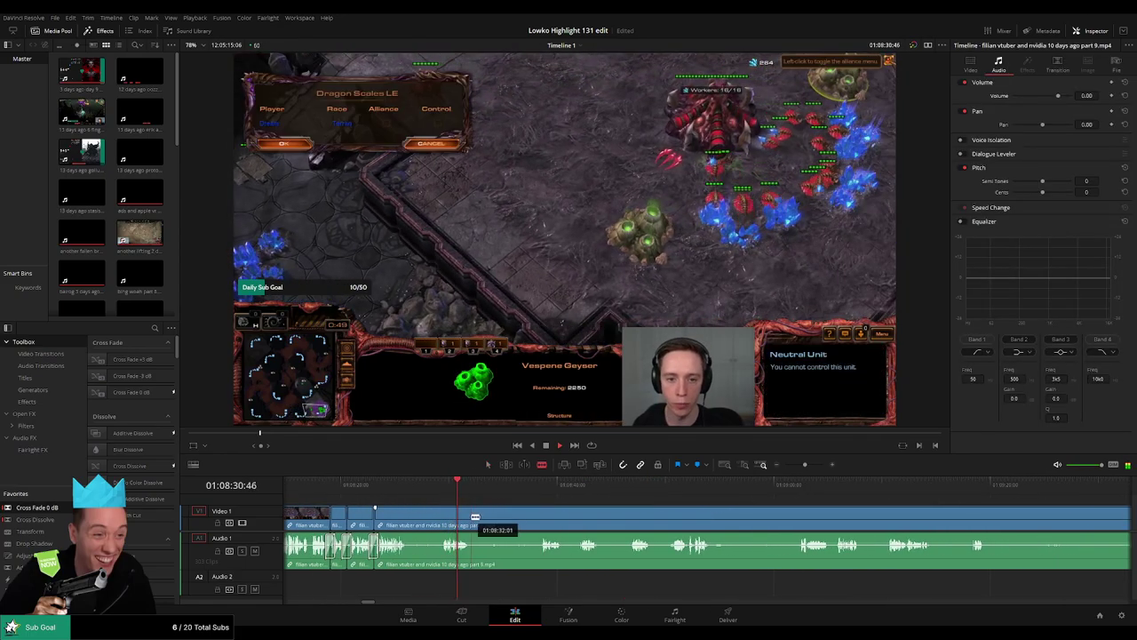
left_click(408, 519)
left_click(538, 485)
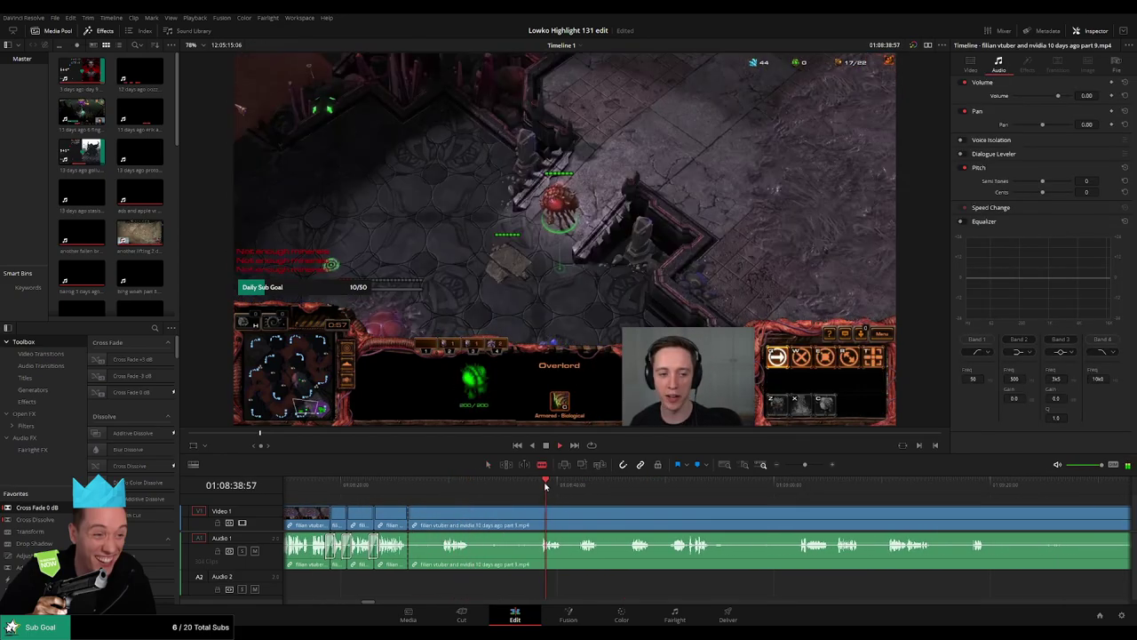
left_click(581, 485)
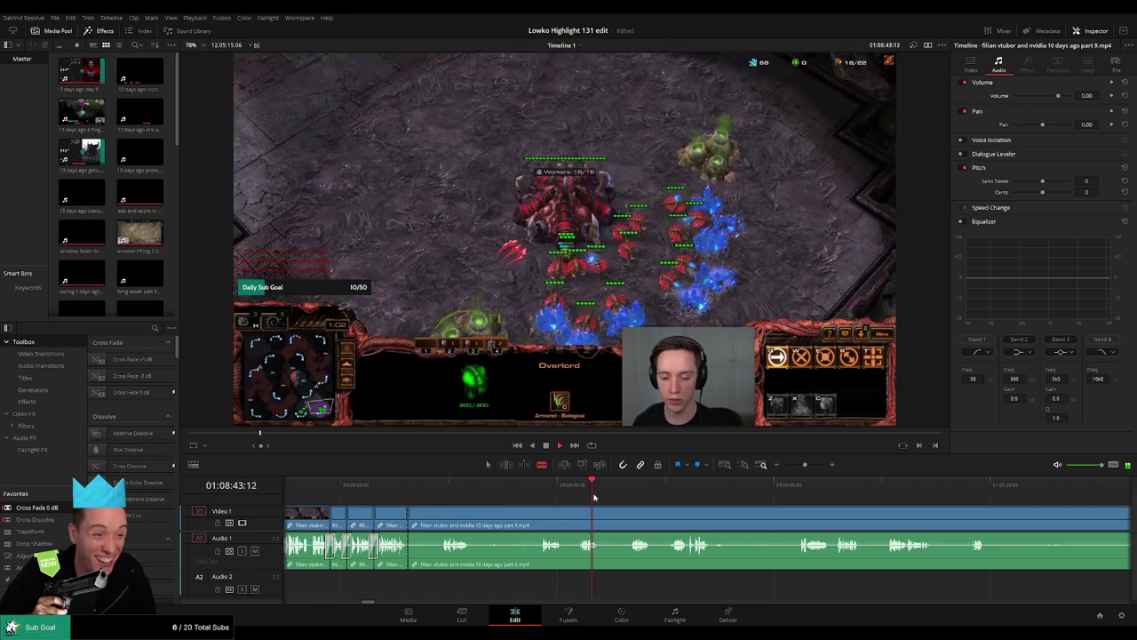
left_click(539, 513)
key("a")
key("Delete")
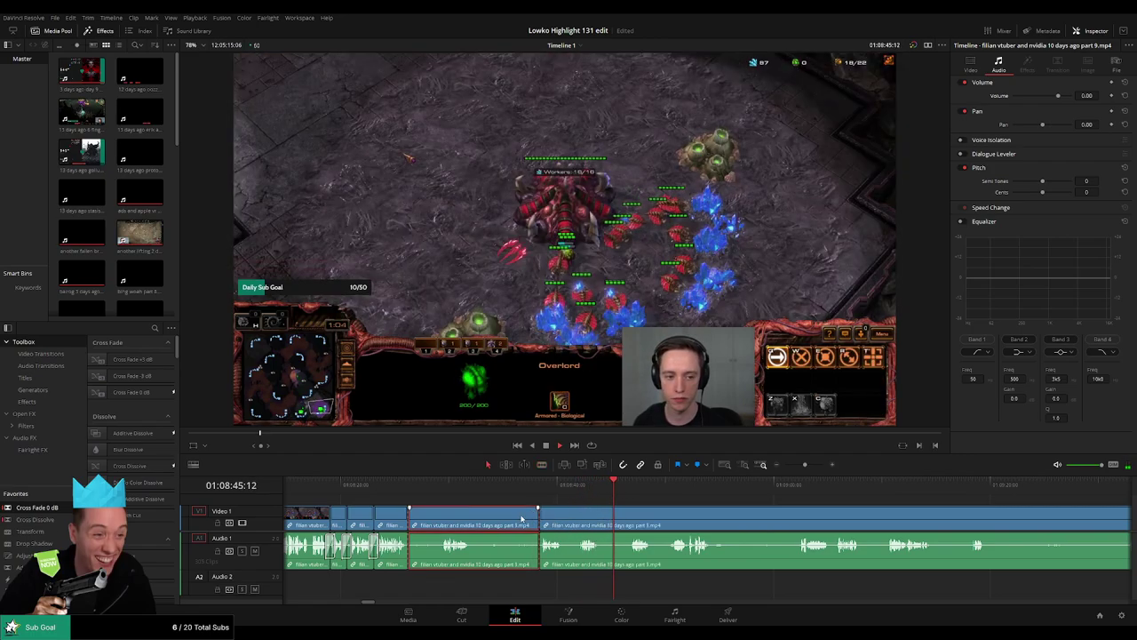
Step: Add an audio cross fade at the 01:08:26 join and ripple-delete the pause from about 01:08:32 to 01:08:34
left_click(469, 522)
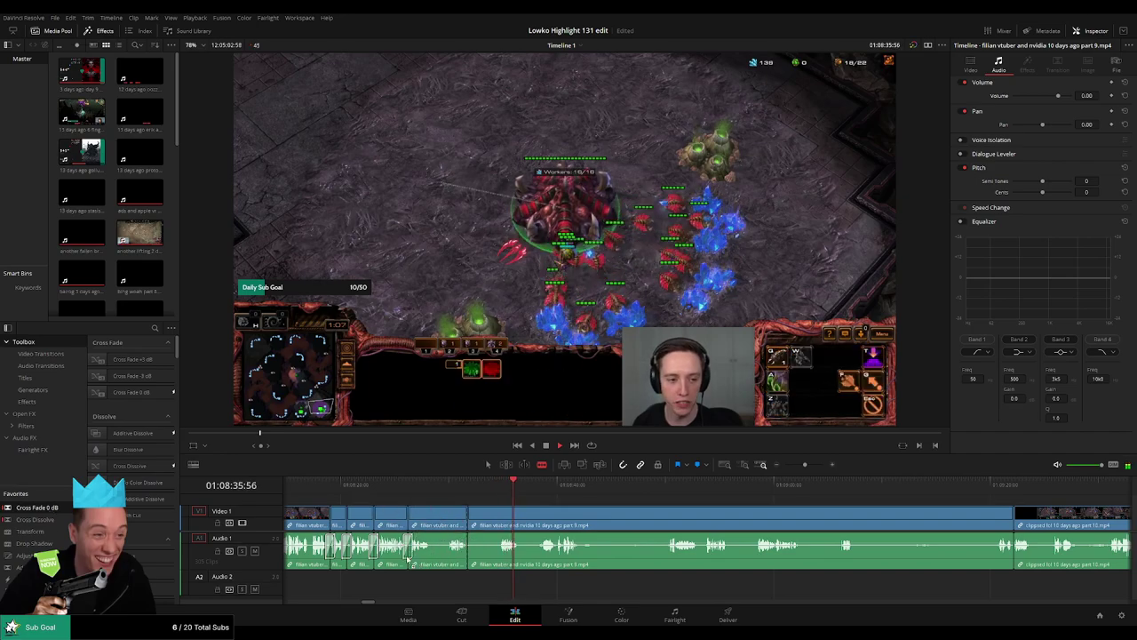
left_click_drag(408, 561, 410, 560)
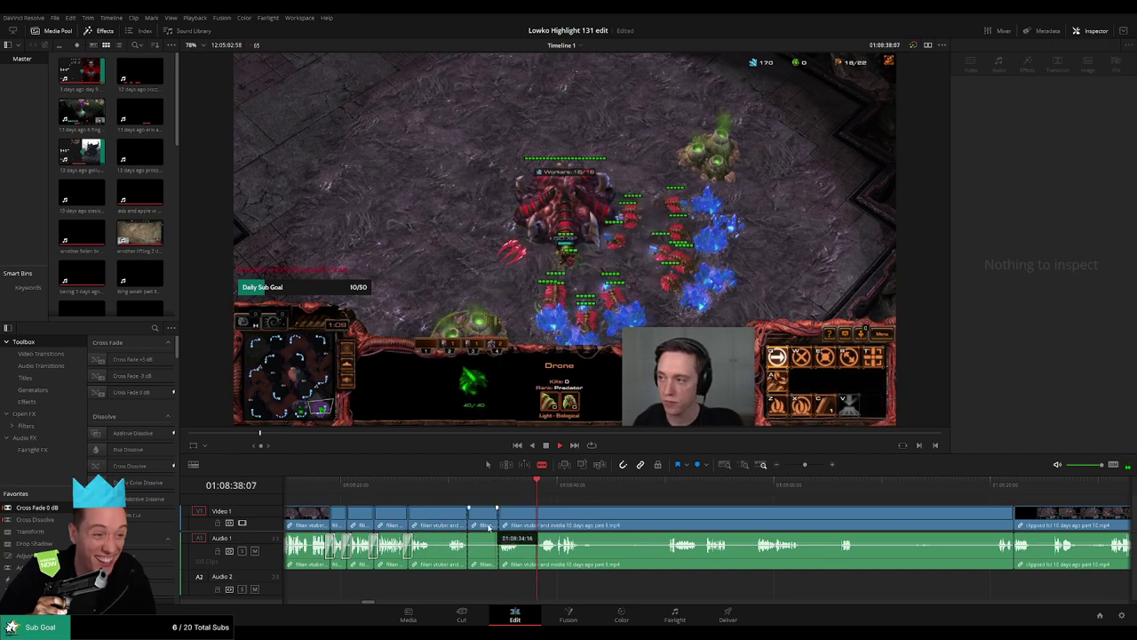
key("a")
left_click(484, 524)
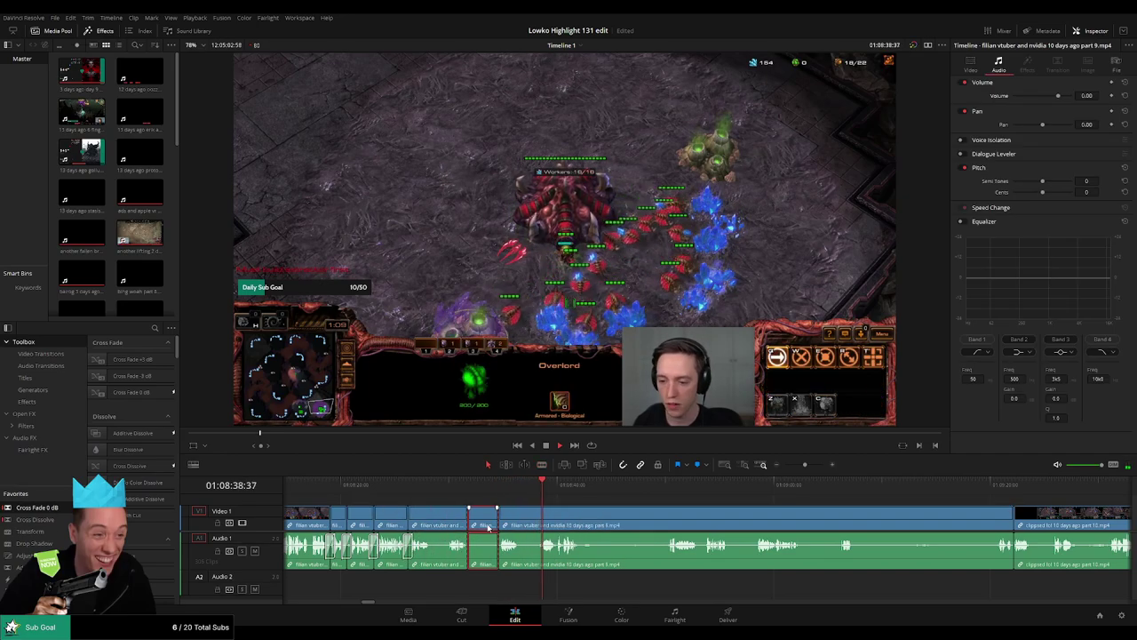
key("Delete")
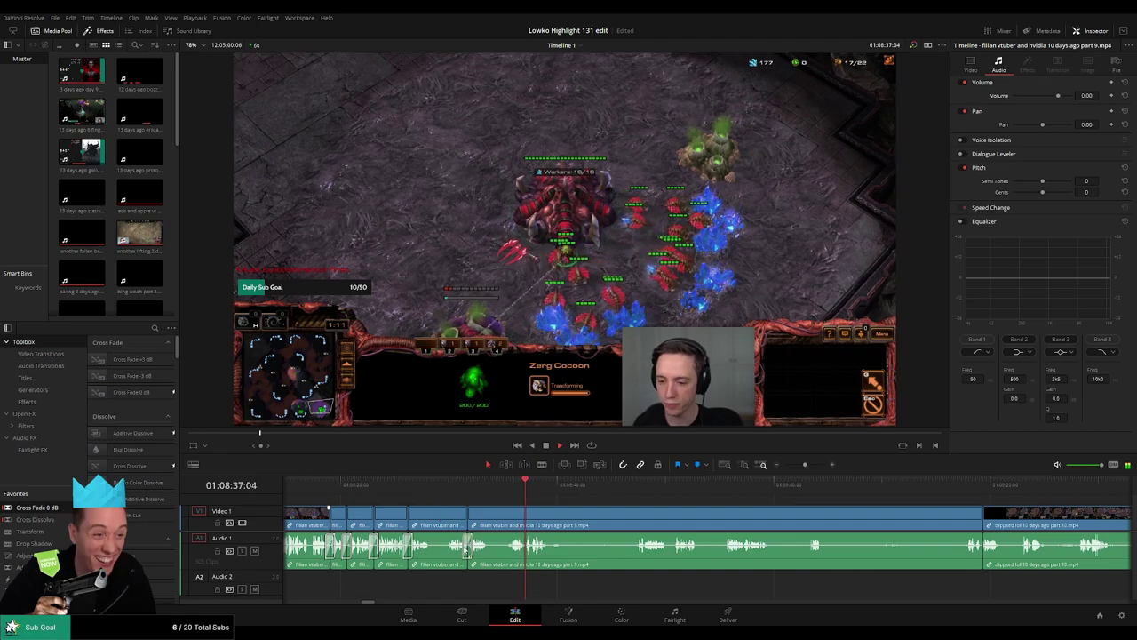
Step: Ripple-delete the silent stretch from about 01:08:39 to 01:08:47 and add an audio cross fade at the join
key("b")
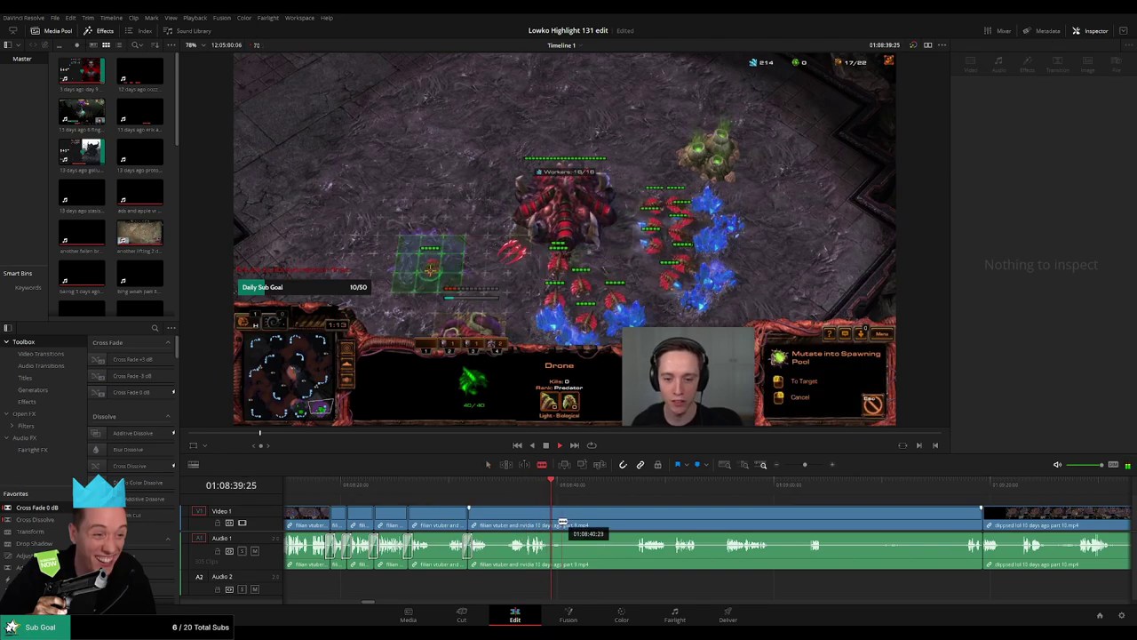
left_click(563, 523)
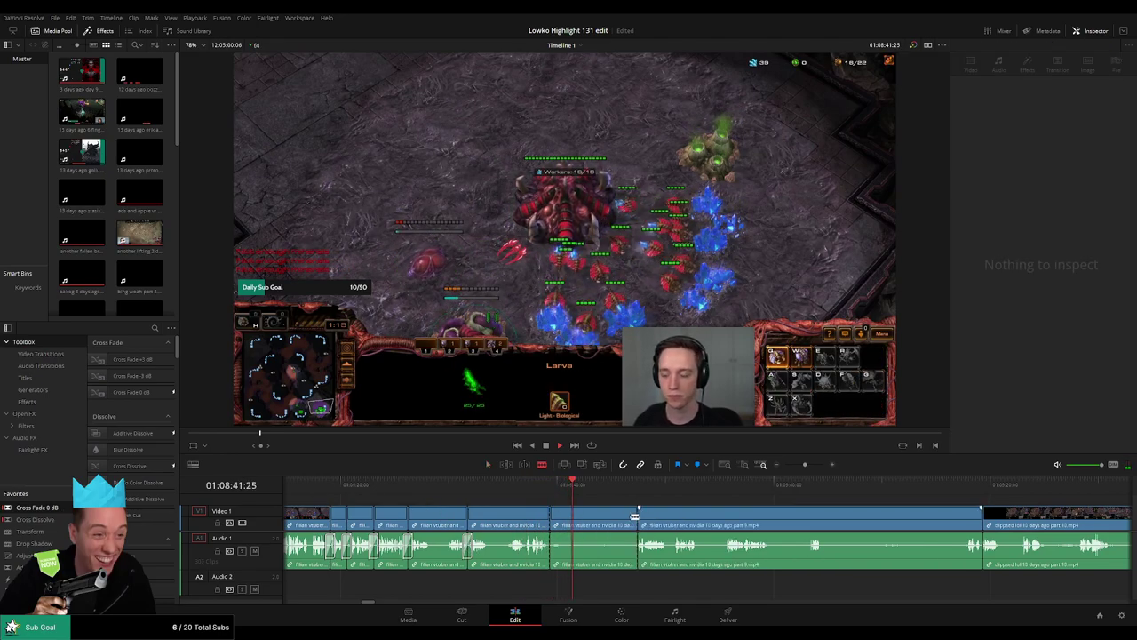
key("a")
left_click(636, 515)
key("a")
left_click(630, 524)
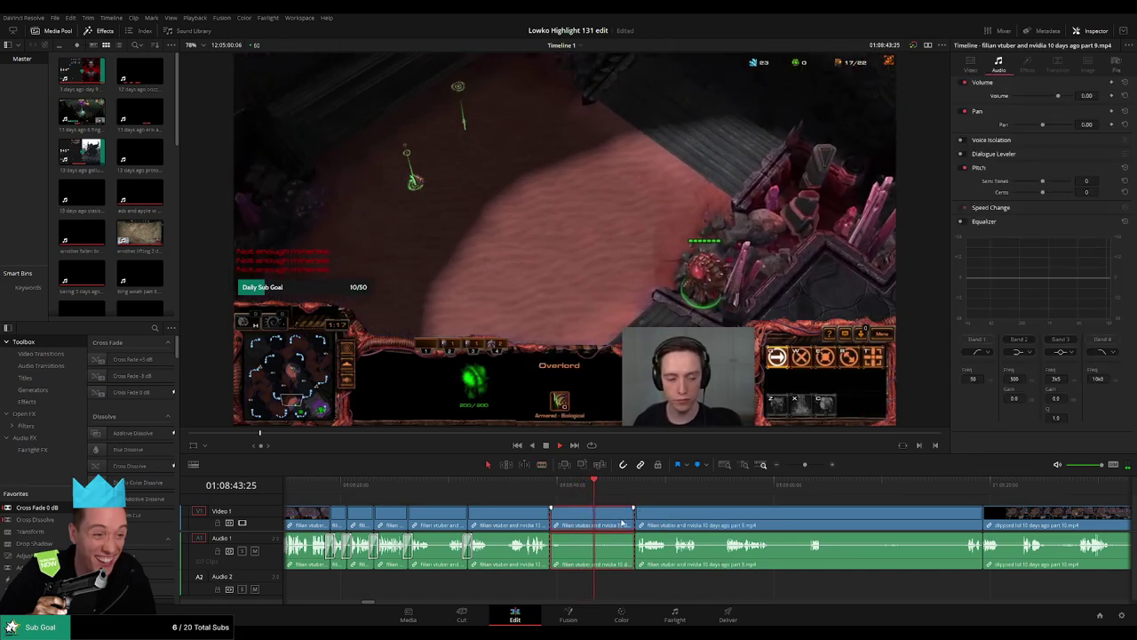
key("Delete")
left_click_drag(537, 534, 550, 545)
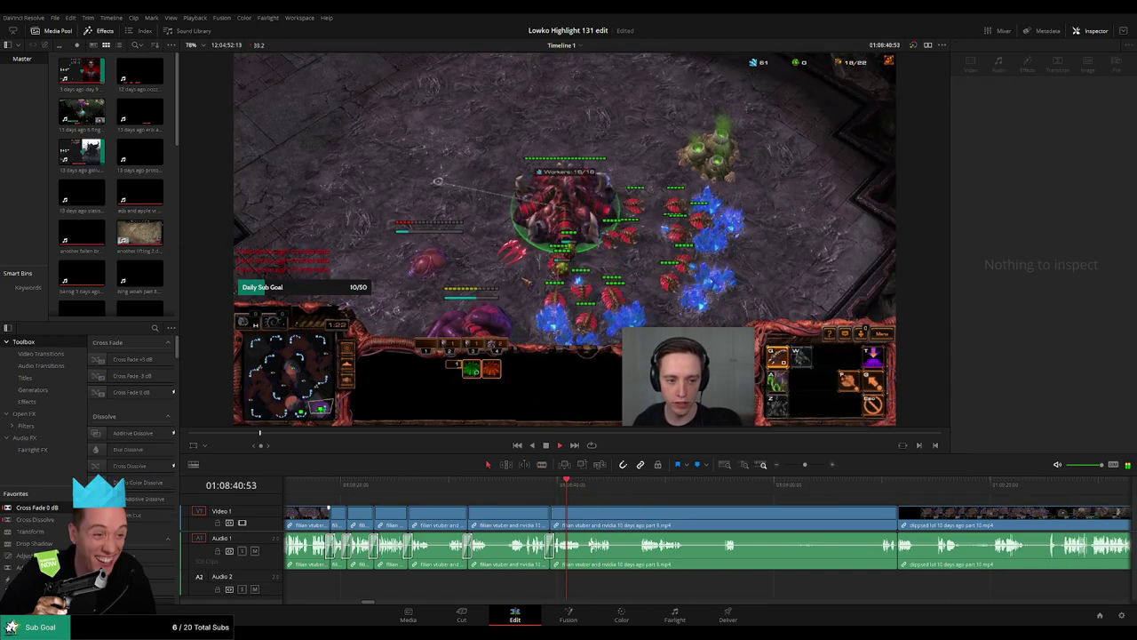
Step: Split the clip at about 01:08:45 and 01:08:47 and ripple-delete the piece in between
left_click(636, 486)
left_click(668, 492)
key("b")
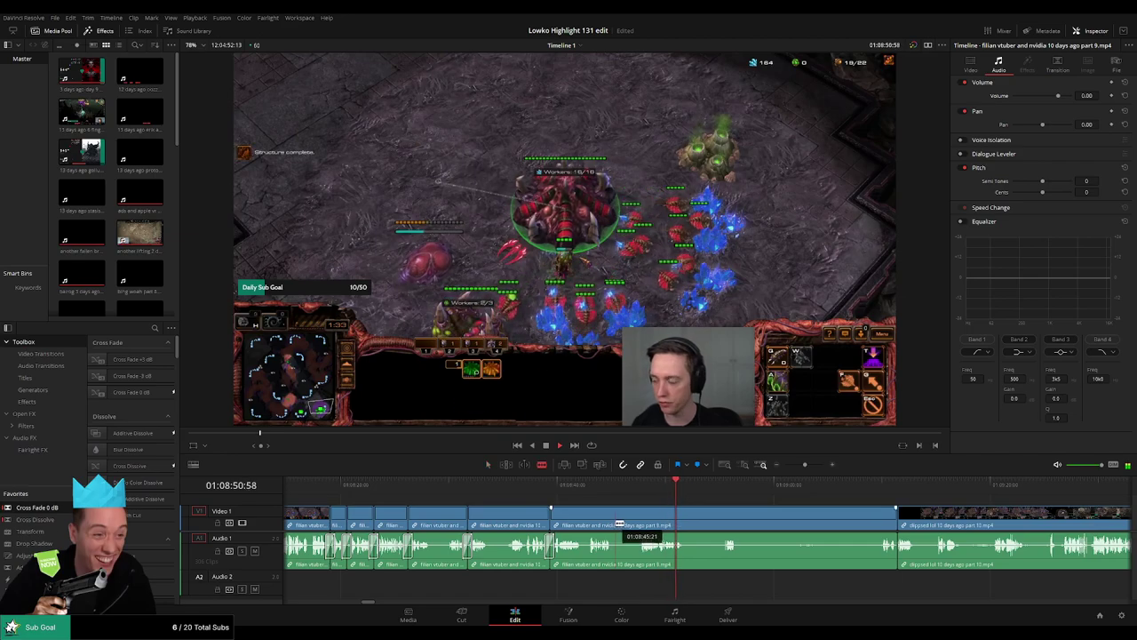
left_click(614, 522)
left_click(638, 525)
key("a")
key("Delete")
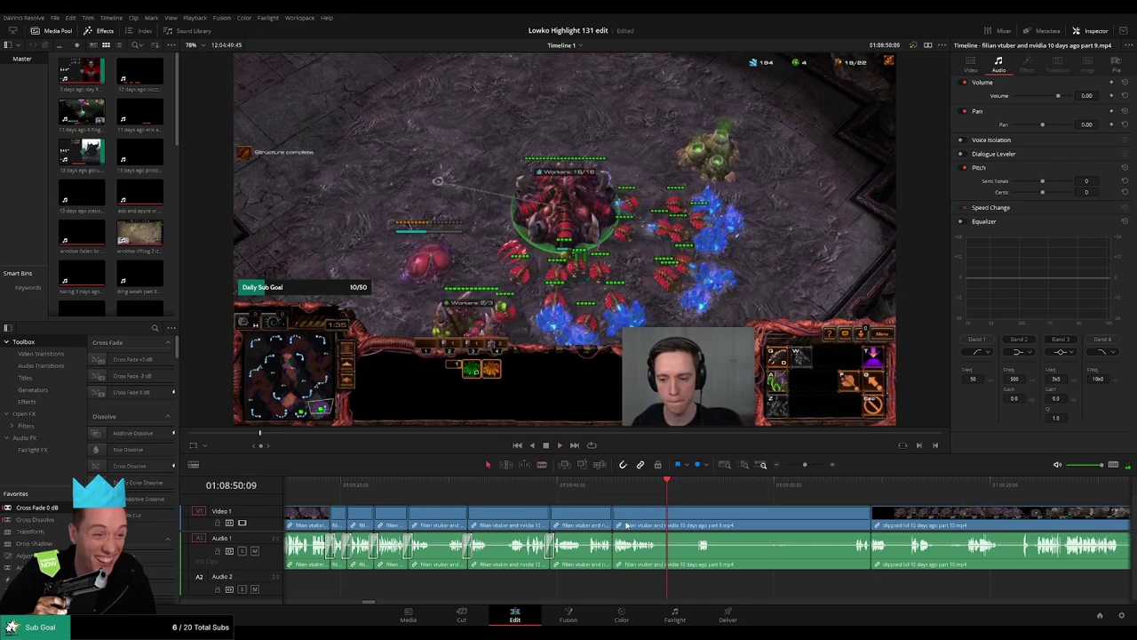
Step: Cut out the silent piece from about 01:08:49 to 01:08:53, close the gap and return the playhead to the join
left_click(695, 490)
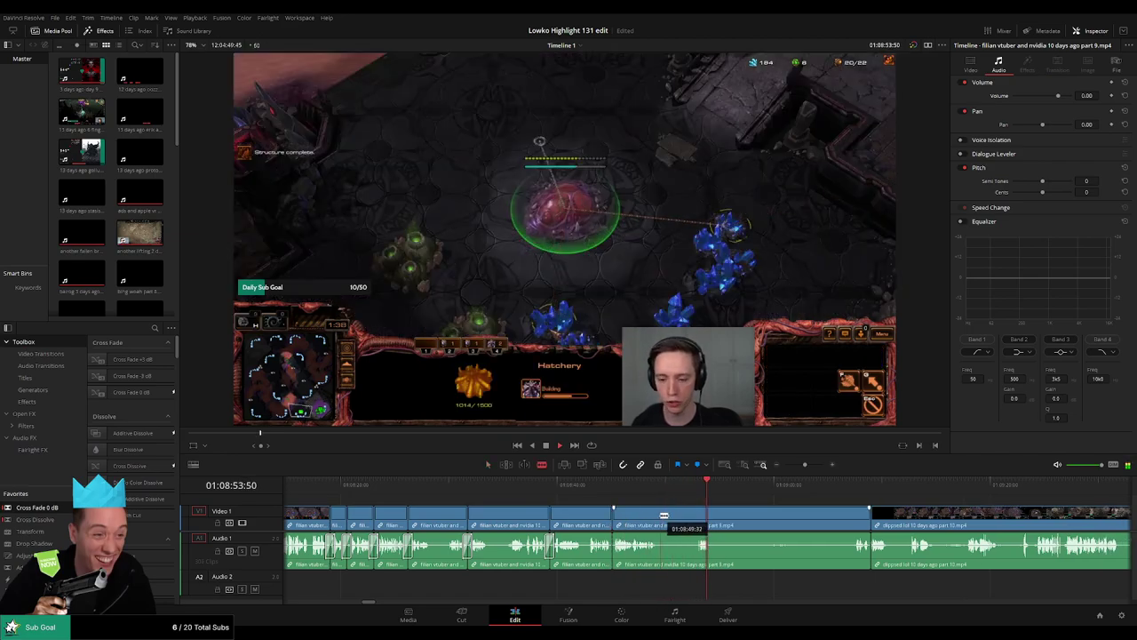
left_click(662, 514)
left_click(697, 515)
key("a")
left_click(681, 520)
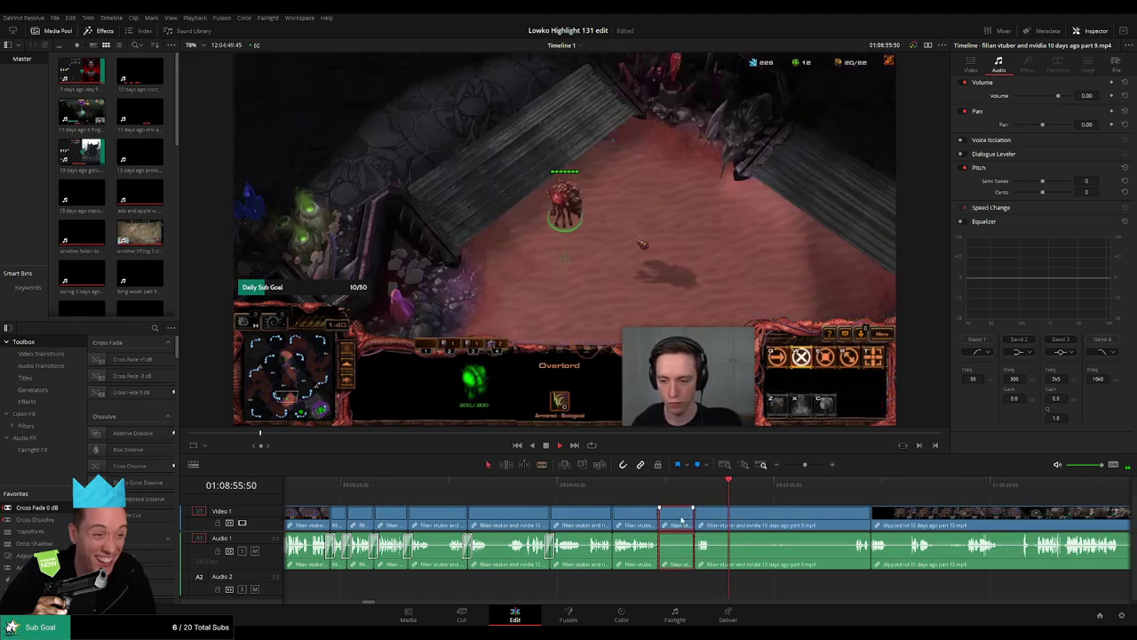
key("Delete")
left_click(660, 484)
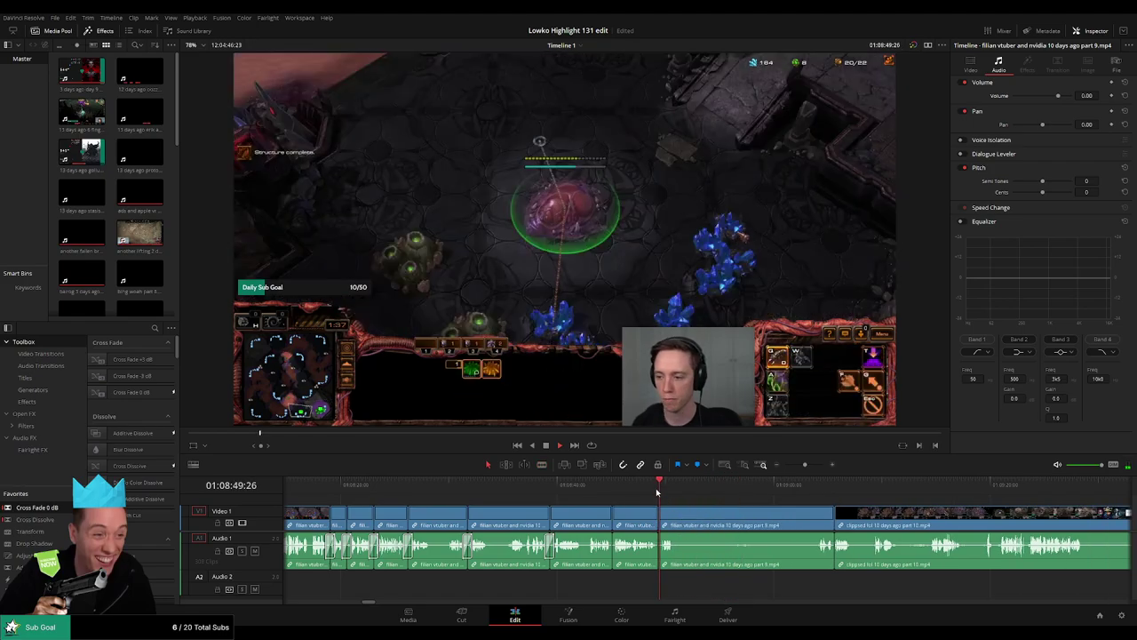
Step: Split the part 9 clip at about 01:09:04 and ripple-delete the piece from about 01:08:49 up to the split
left_click(642, 494)
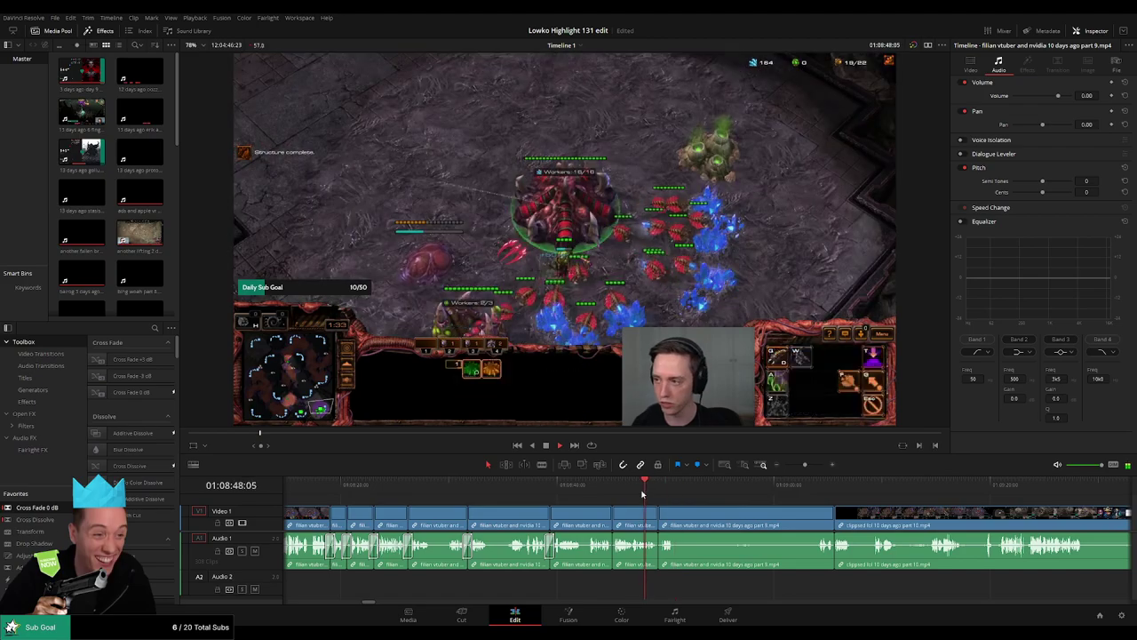
left_click(807, 492)
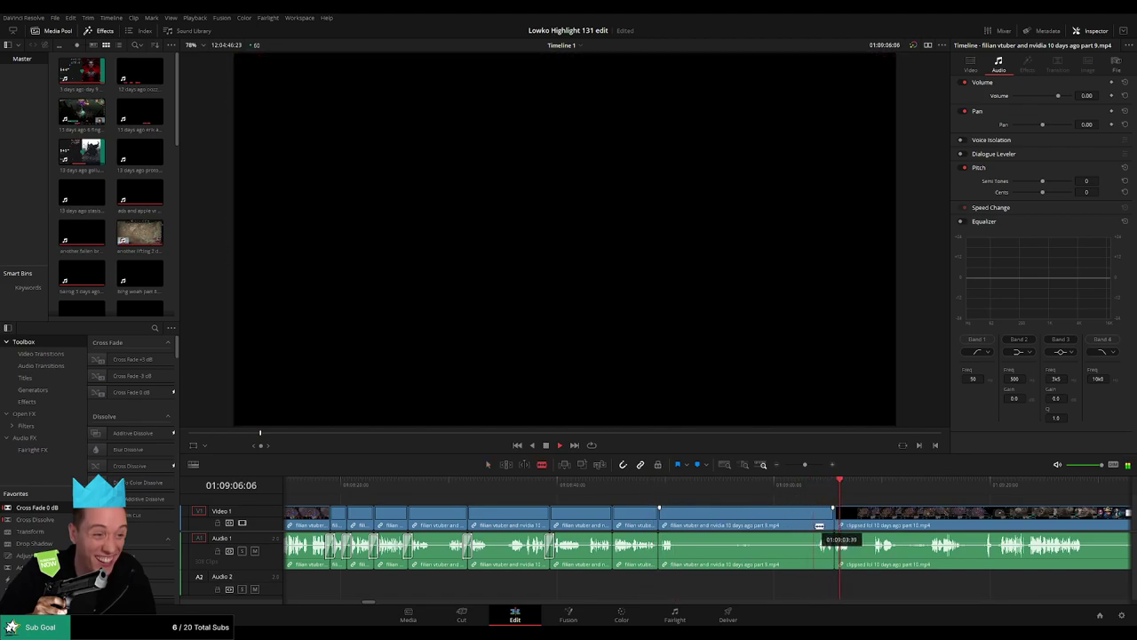
left_click(789, 528)
key("Delete")
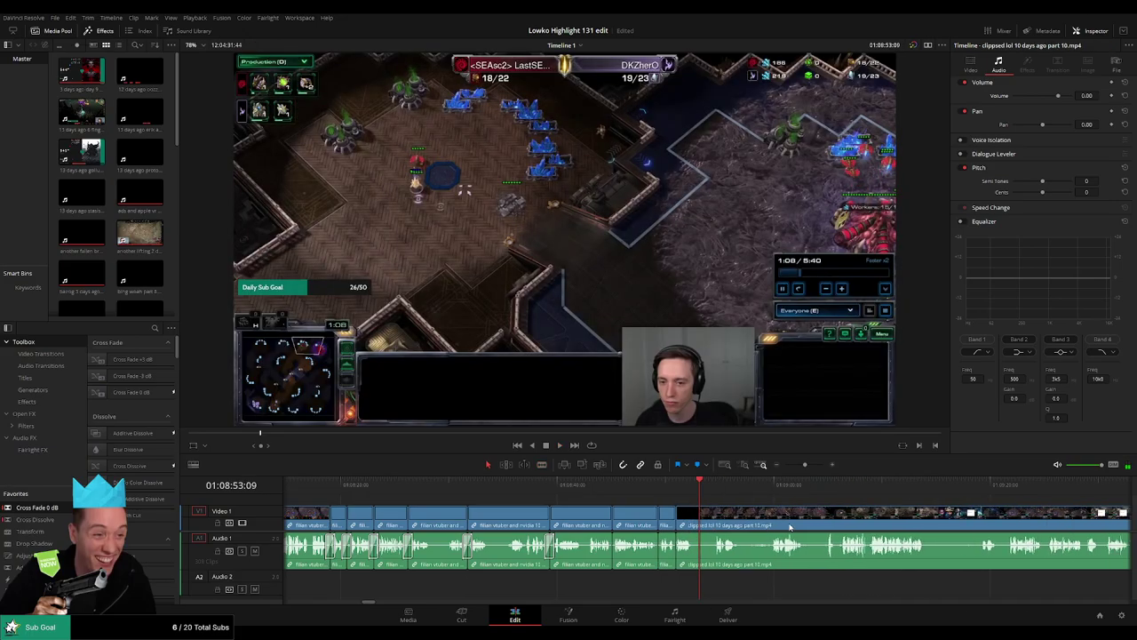
Step: Add Cross Fade 0 dB audio transitions at the joins near 01:08:45 and 01:08:49
left_click(135, 519)
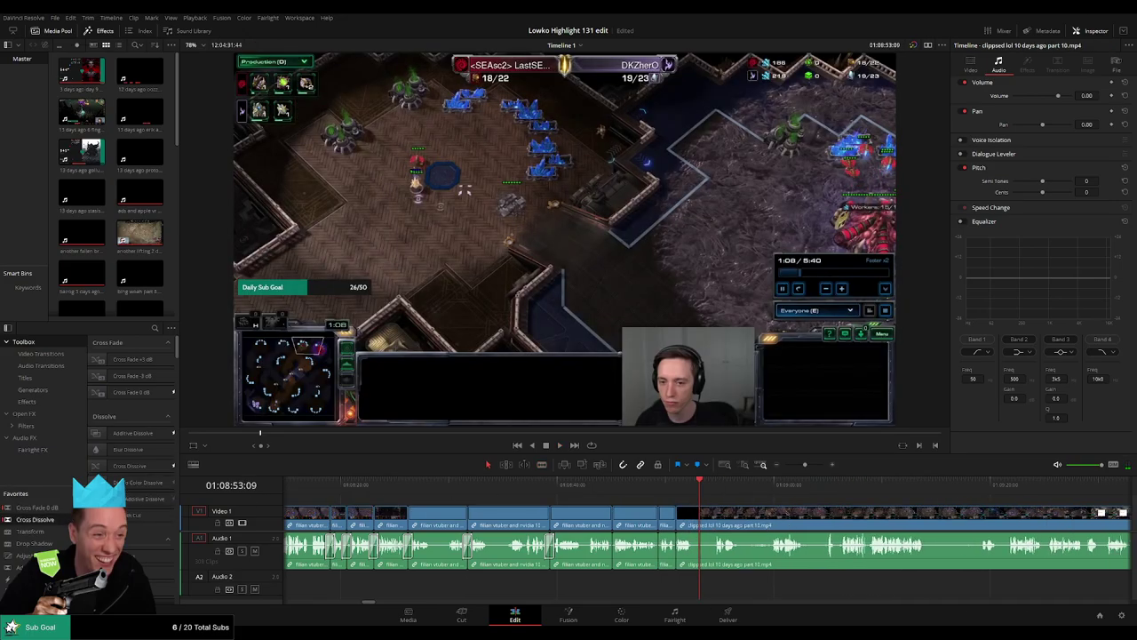
left_click_drag(62, 508, 612, 547)
left_click_drag(62, 507, 657, 549)
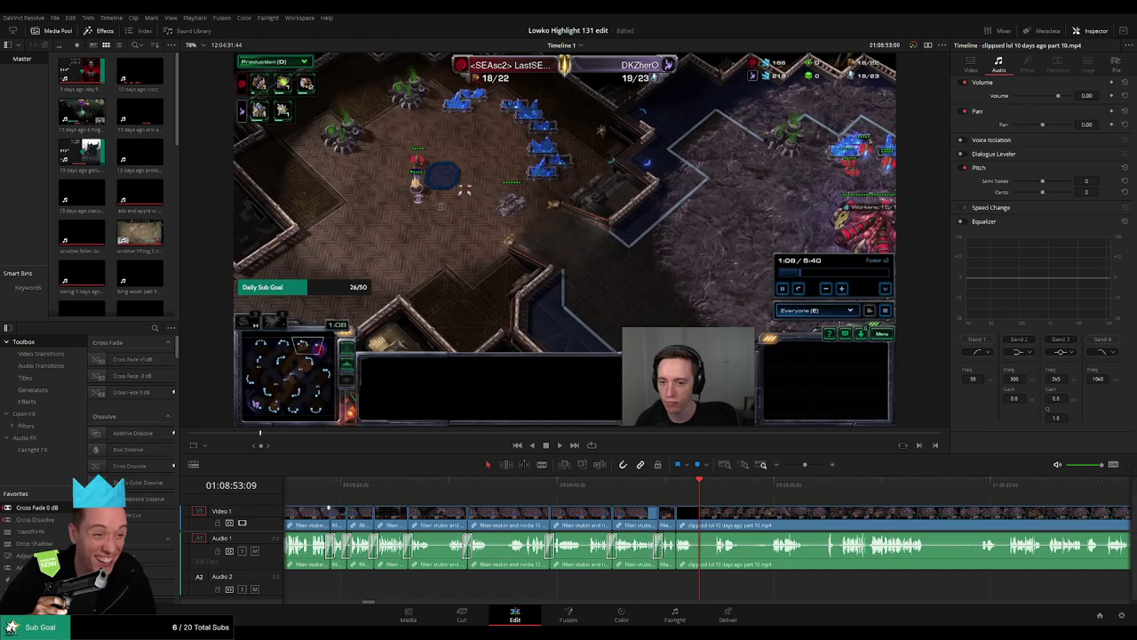
Step: Skim through the "clipped lol 10 days ago part 10" clip and ripple-delete the whole clip
key("space")
left_click_drag(784, 484, 820, 483)
scroll(585, 498, "right", 5)
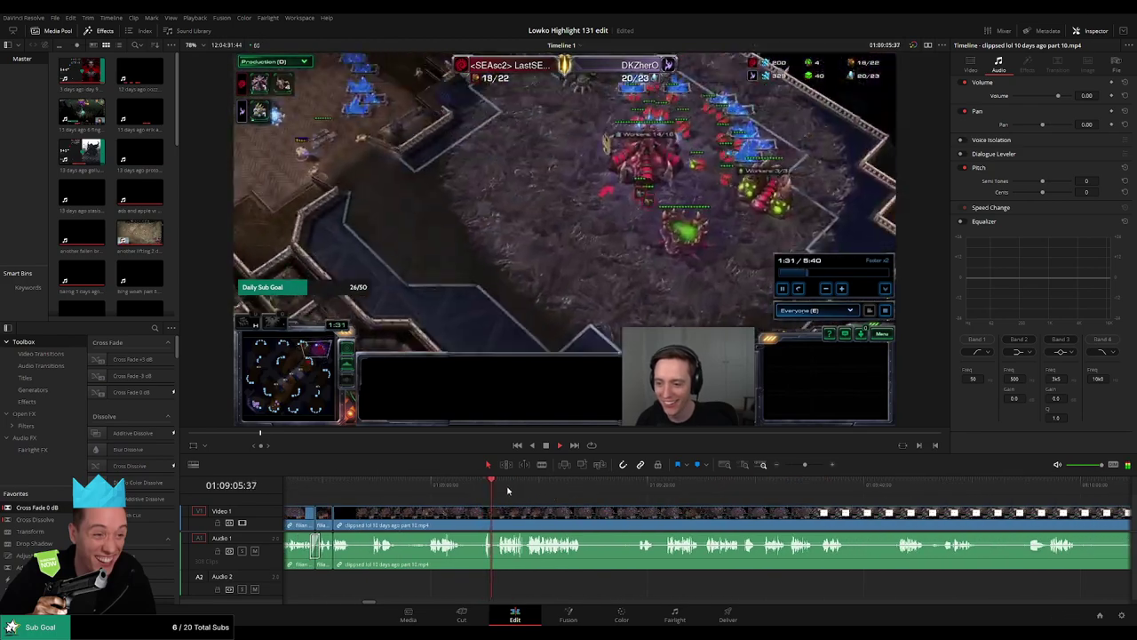
left_click(839, 487)
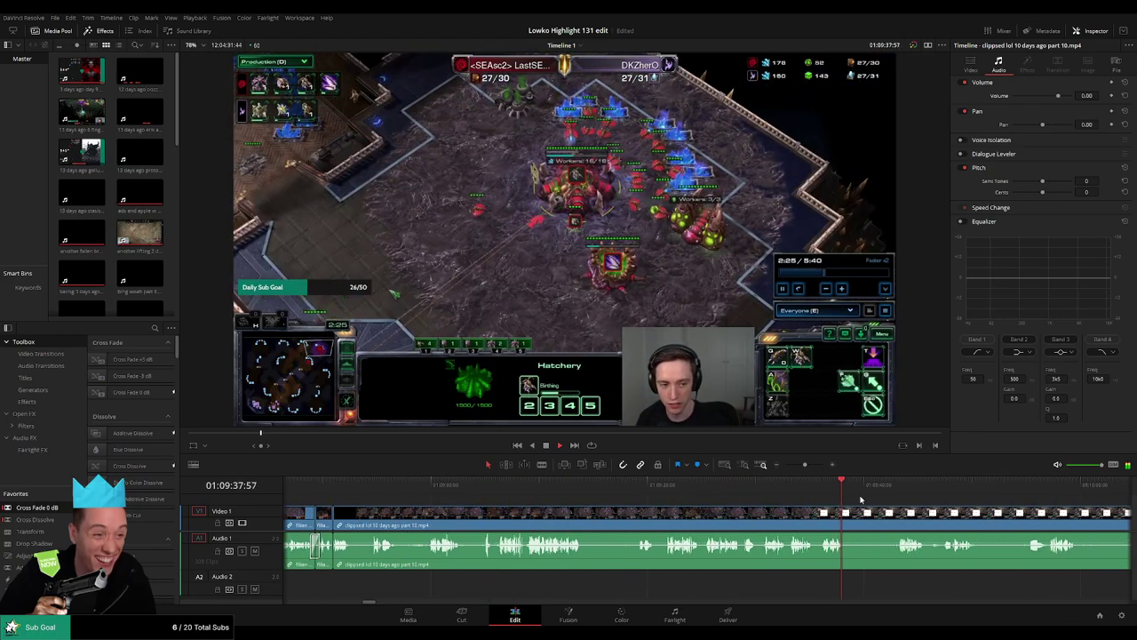
left_click(1046, 485)
left_click_drag(804, 464, 614, 493)
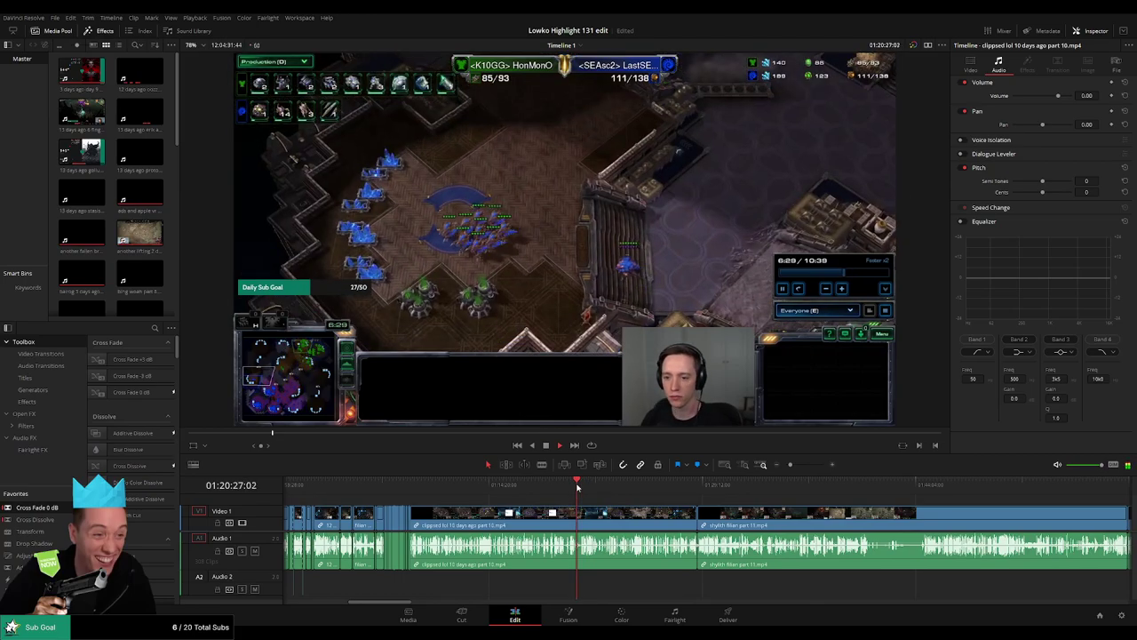
left_click_drag(577, 488, 673, 483)
left_click(638, 516)
key("space")
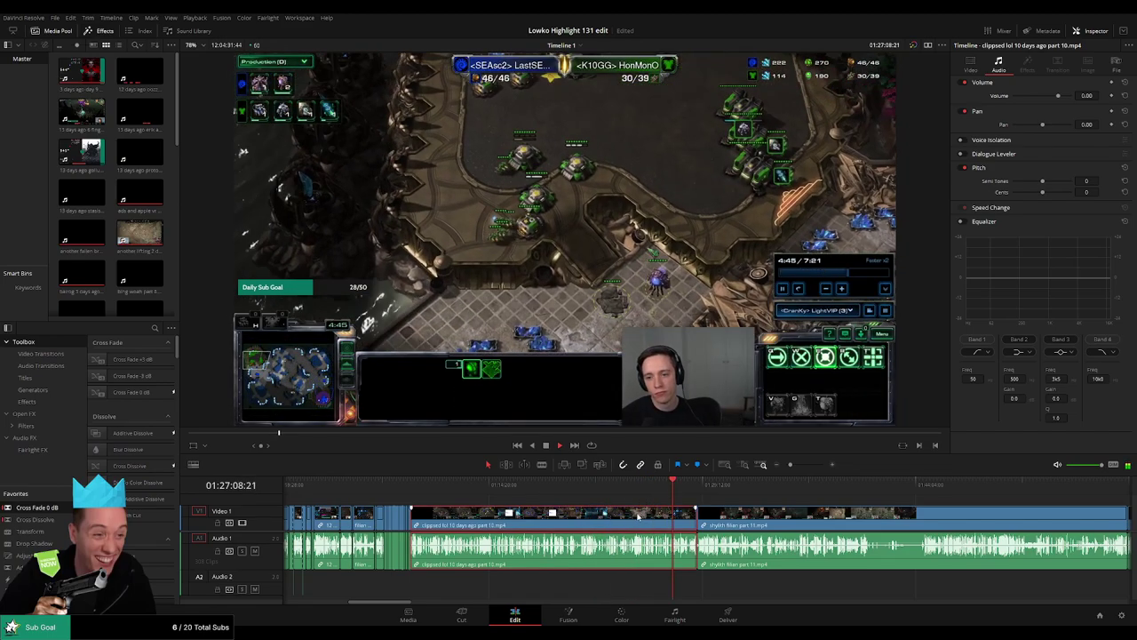
key("Delete")
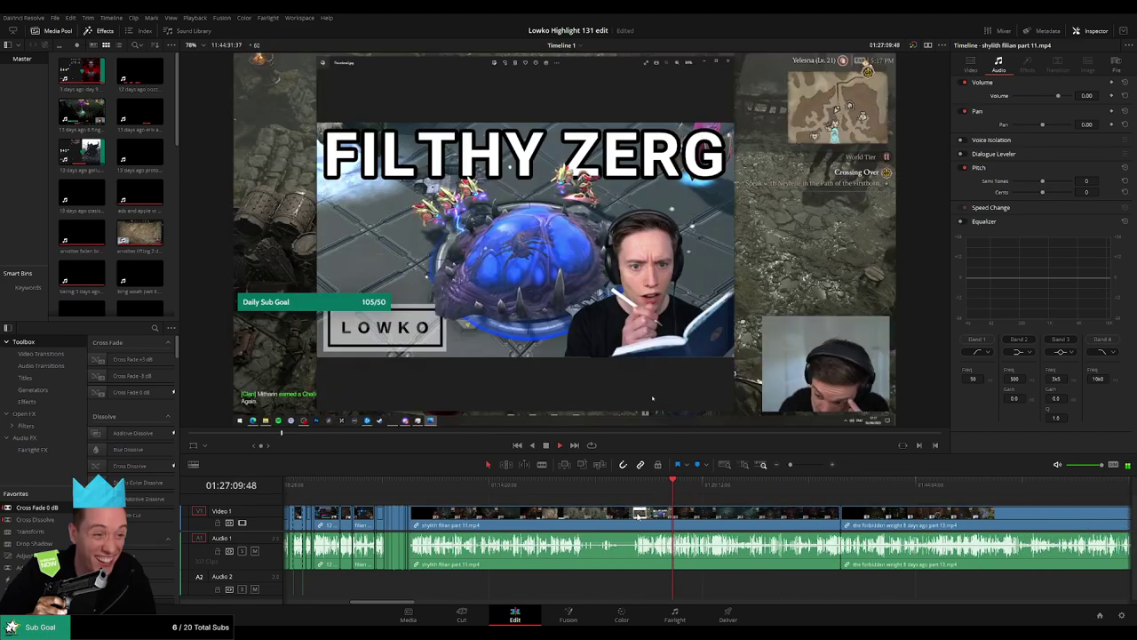
Step: Find where the reaction starts in the "shylith filian part 11" clip and ripple-delete its opening up to about 01:11:05
left_click(412, 482)
left_click_drag(416, 490, 465, 490)
left_click_drag(791, 466, 798, 466)
left_click(620, 485)
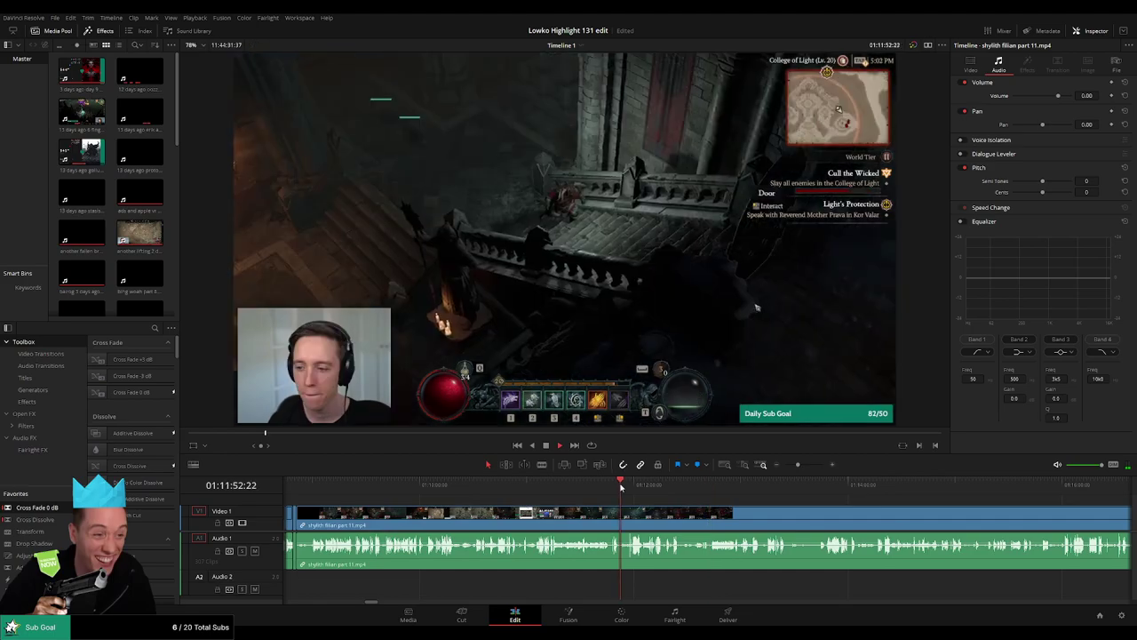
left_click(505, 490)
left_click(525, 489)
key("space")
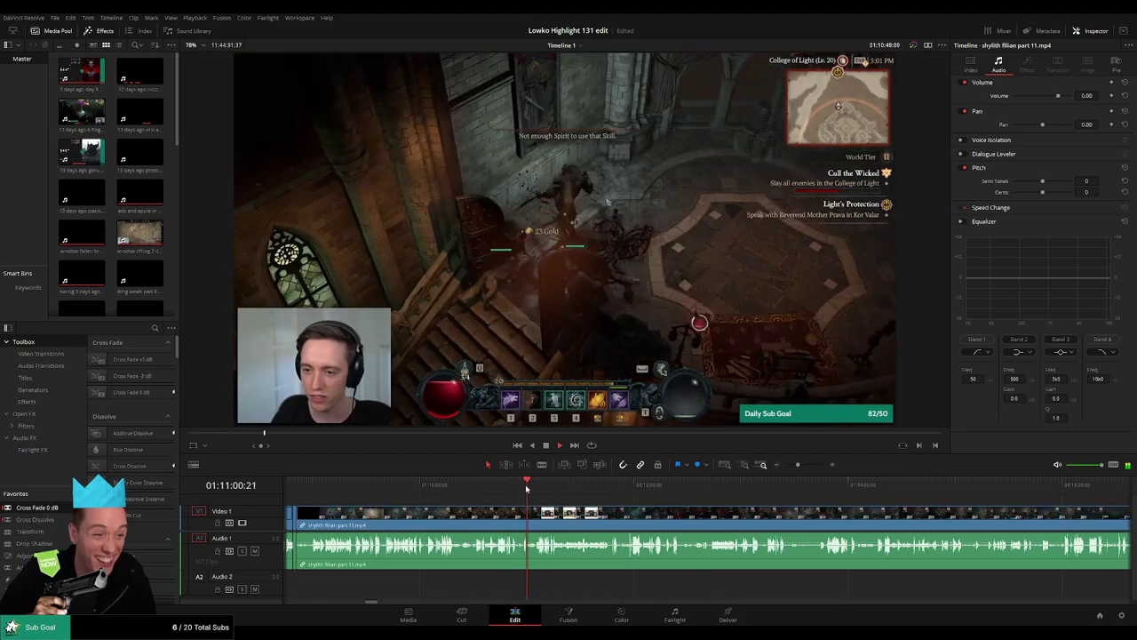
left_click_drag(798, 465, 801, 467)
left_click(735, 486)
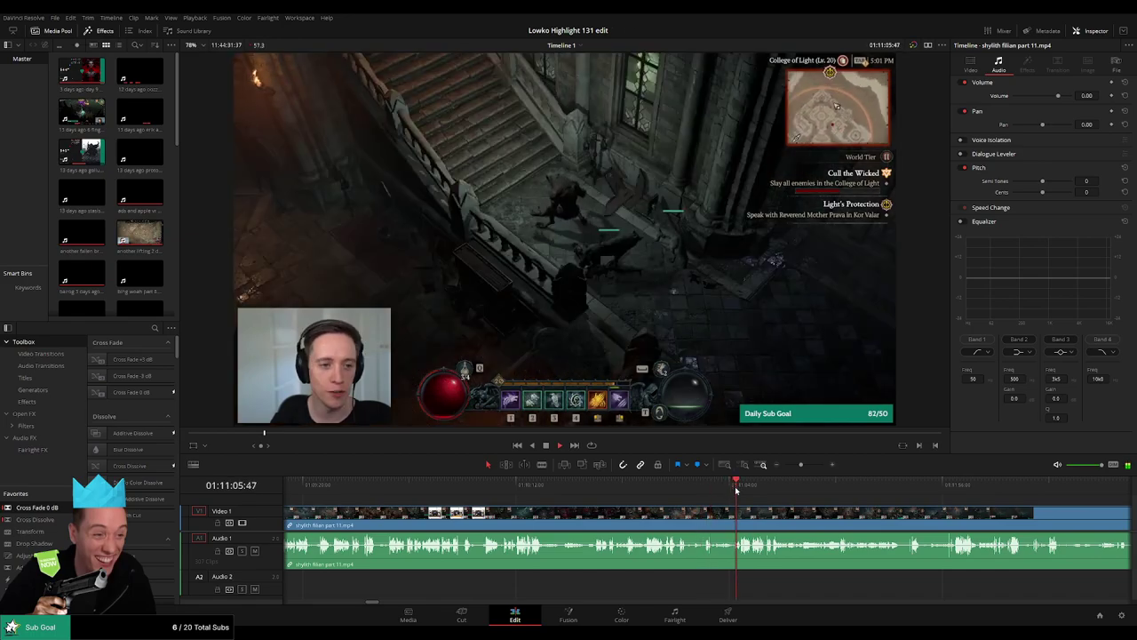
key("b")
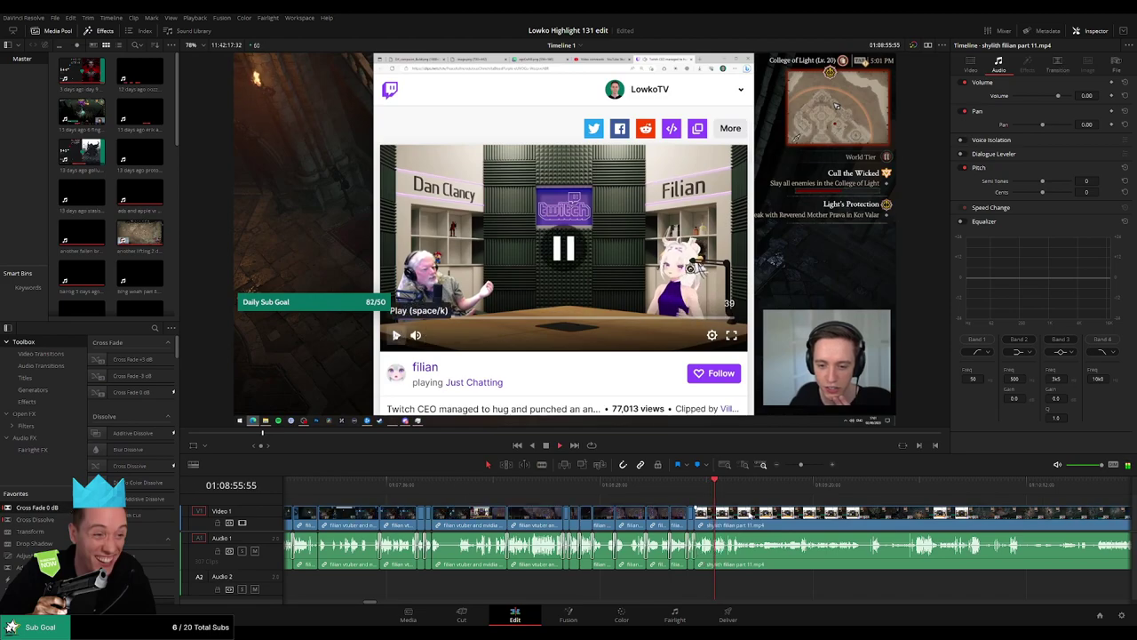
Step: Play through the Twitch clip reaction, split the part 11 clip at about 01:09:31 and 01:09:34, and ripple-delete the silent piece between
scroll(553, 498, "right", 3)
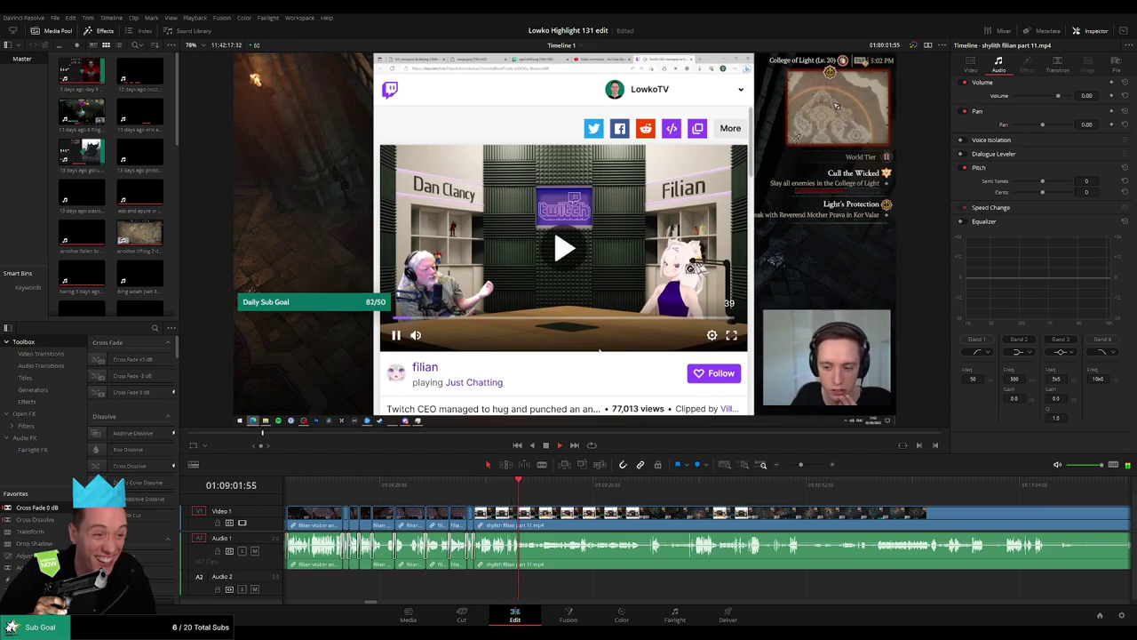
left_click_drag(801, 465, 806, 467)
scroll(566, 512, "right", 3)
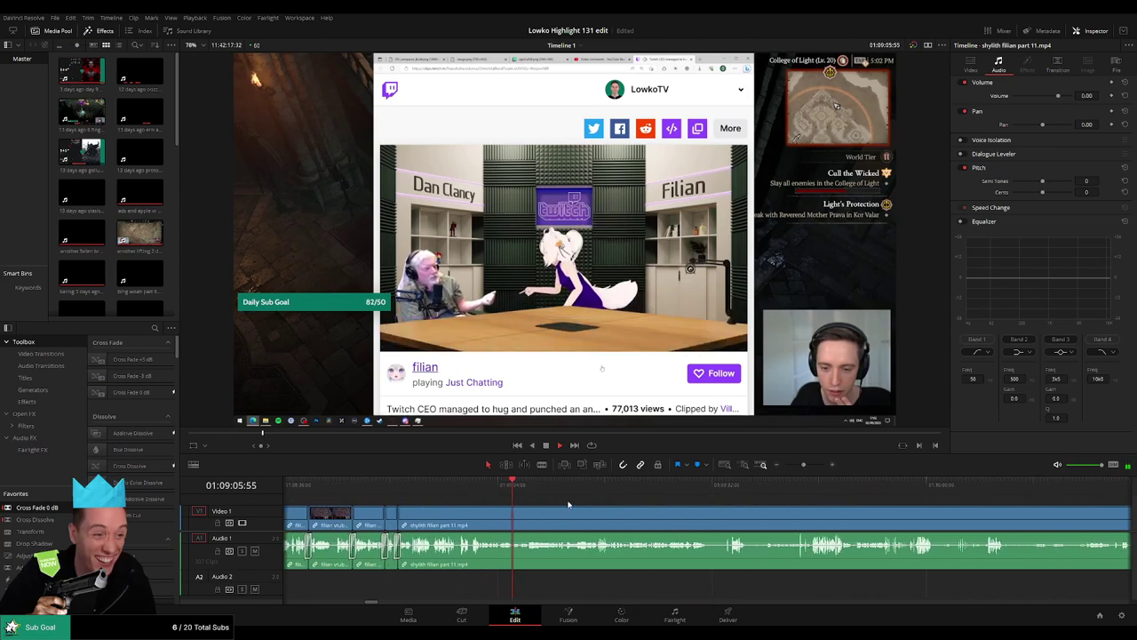
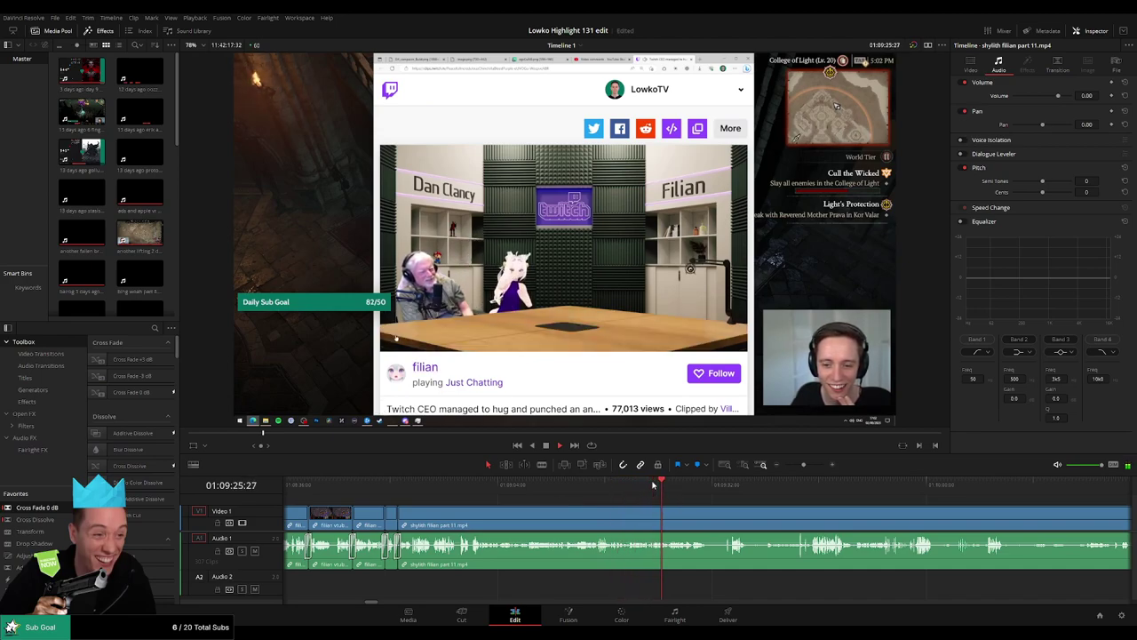
left_click_drag(689, 487, 725, 487)
left_click_drag(804, 464, 808, 466)
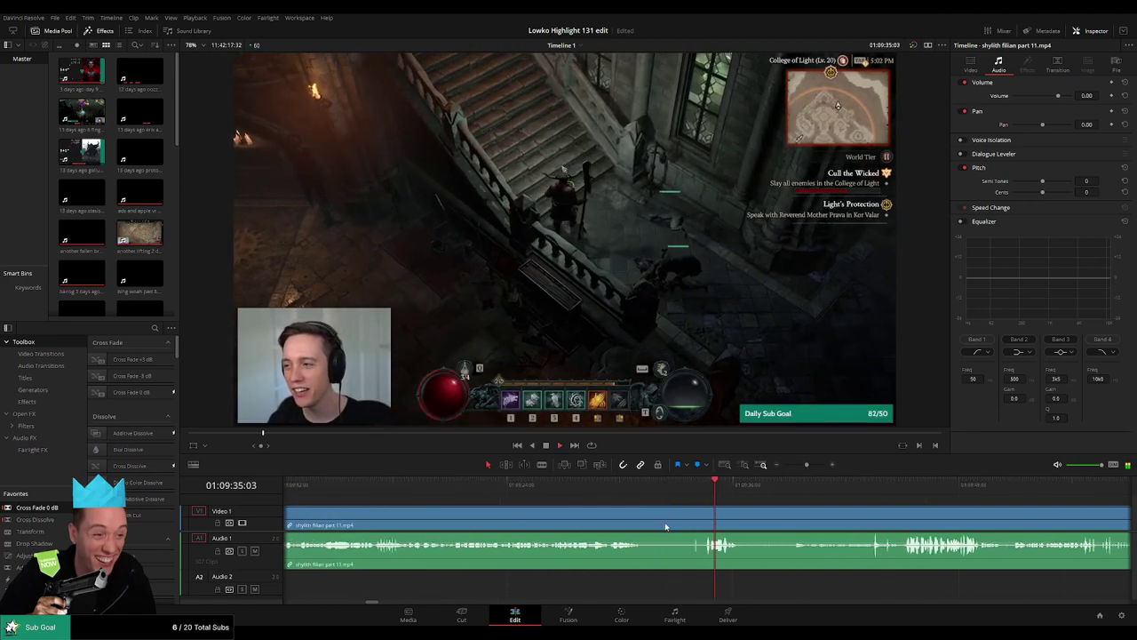
key("b")
left_click(647, 520)
left_click(703, 509)
key("a")
left_click(685, 524)
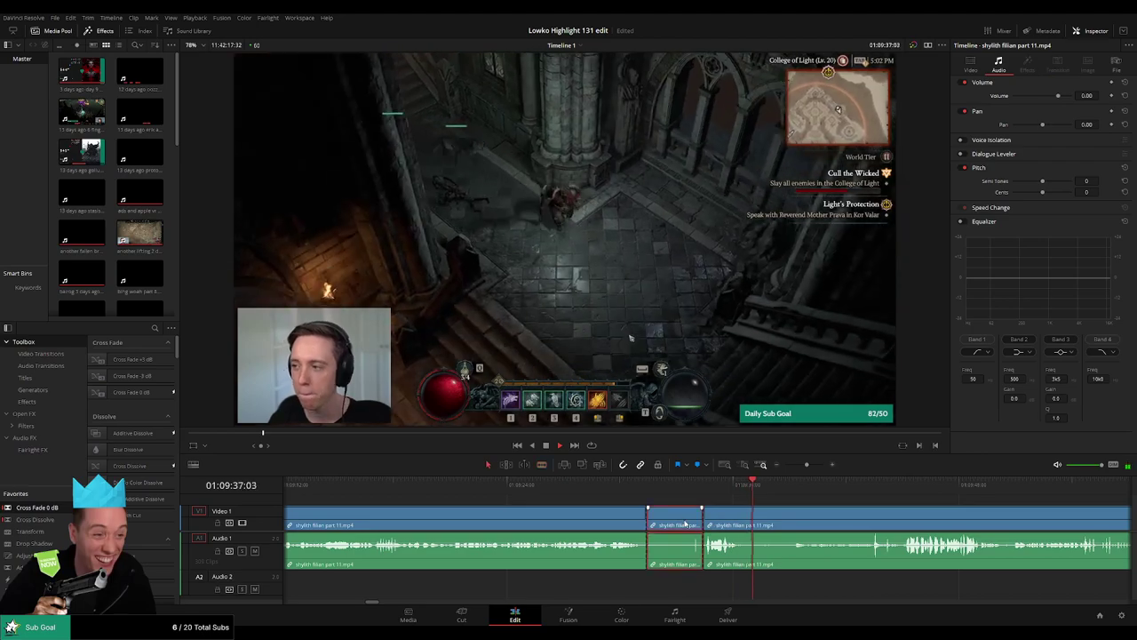
key("Delete")
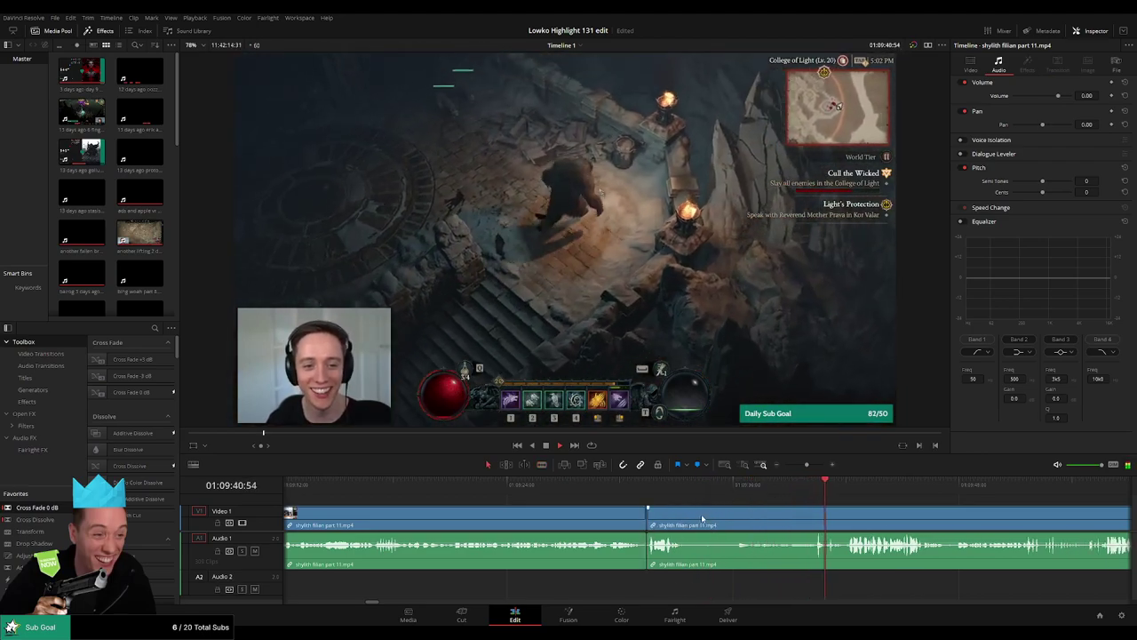
Step: Ripple-delete the silent stretch from about 01:09:34 to 01:09:40 and add audio cross fades at the last two joins
key("b")
left_click(689, 519)
left_click(815, 522)
key("a")
left_click(796, 521)
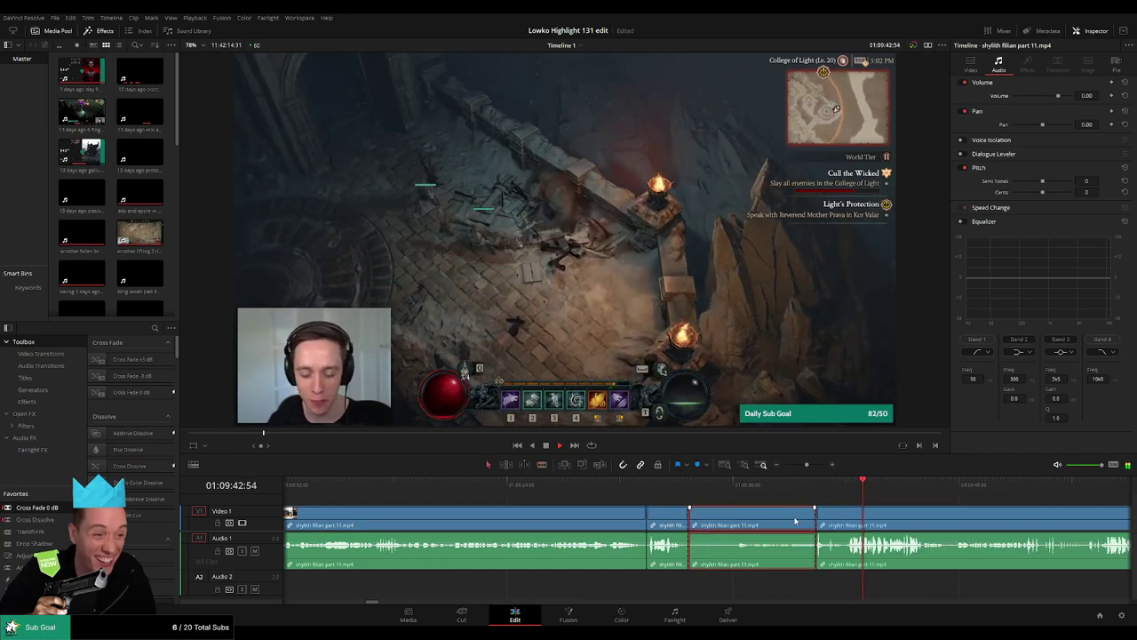
key("Delete")
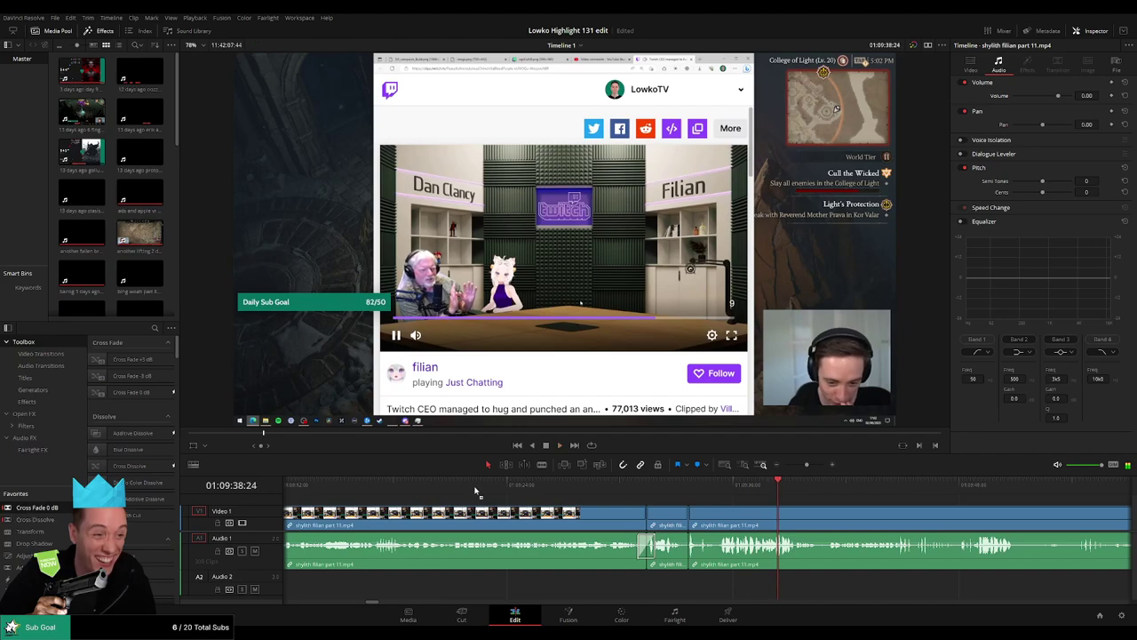
left_click_drag(476, 491, 690, 544)
key("space")
Step: Split the part 11 clip at about 01:09:51 and 01:10:14, ripple-delete the stretch between, and add an audio cross fade at the join
left_click_drag(934, 522, 650, 504)
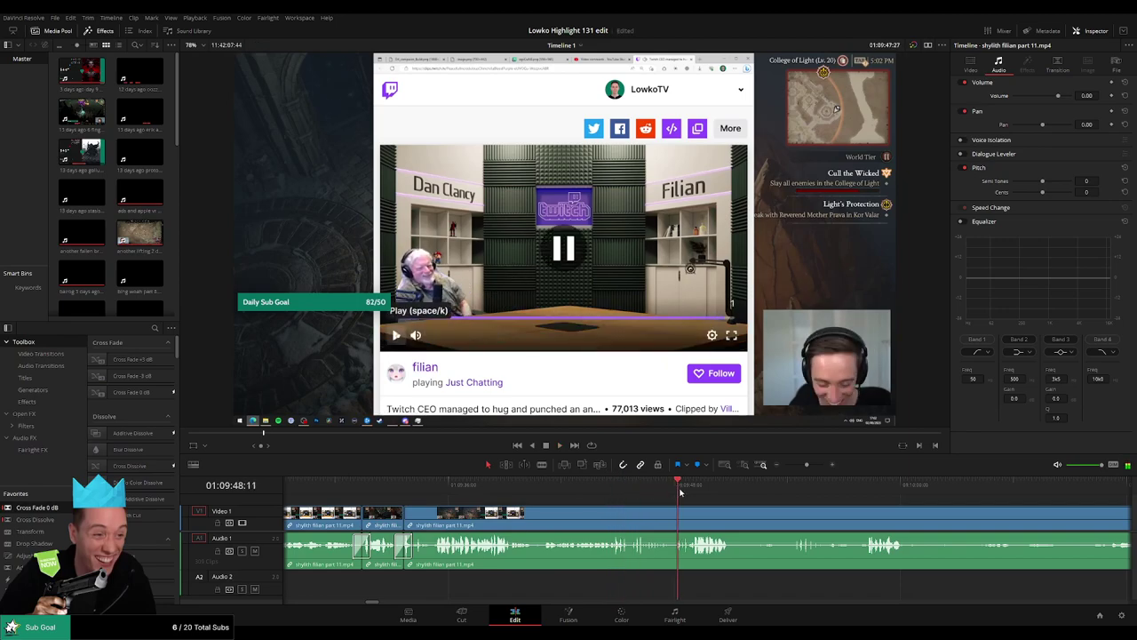
scroll(622, 498, "right", 2)
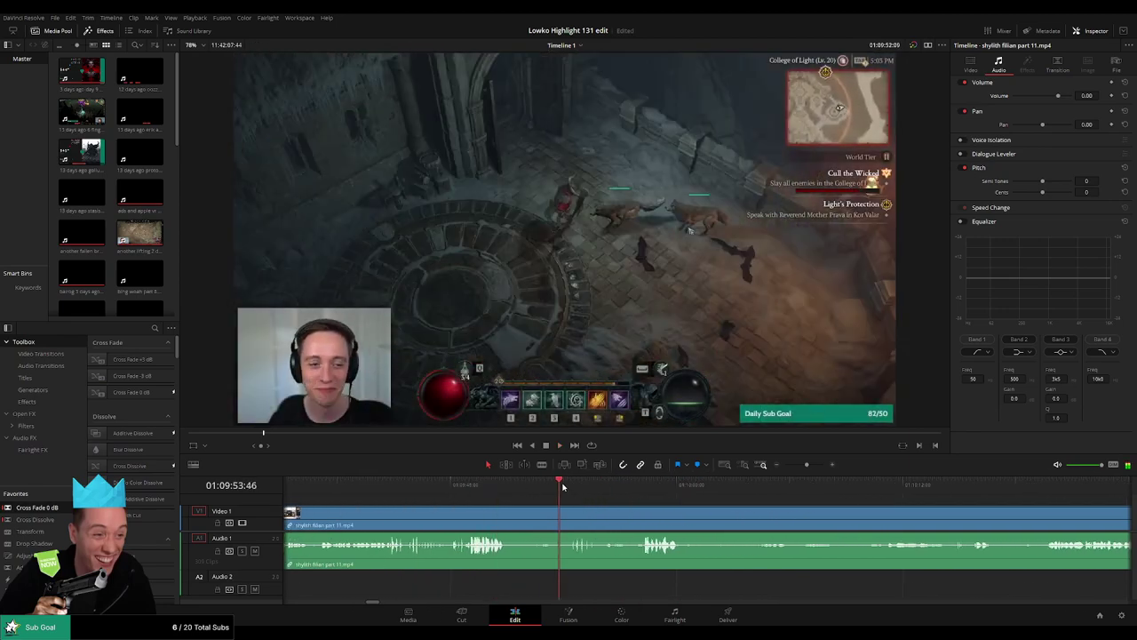
left_click_drag(562, 487, 575, 483)
key("b")
left_click(508, 514)
left_click(638, 491)
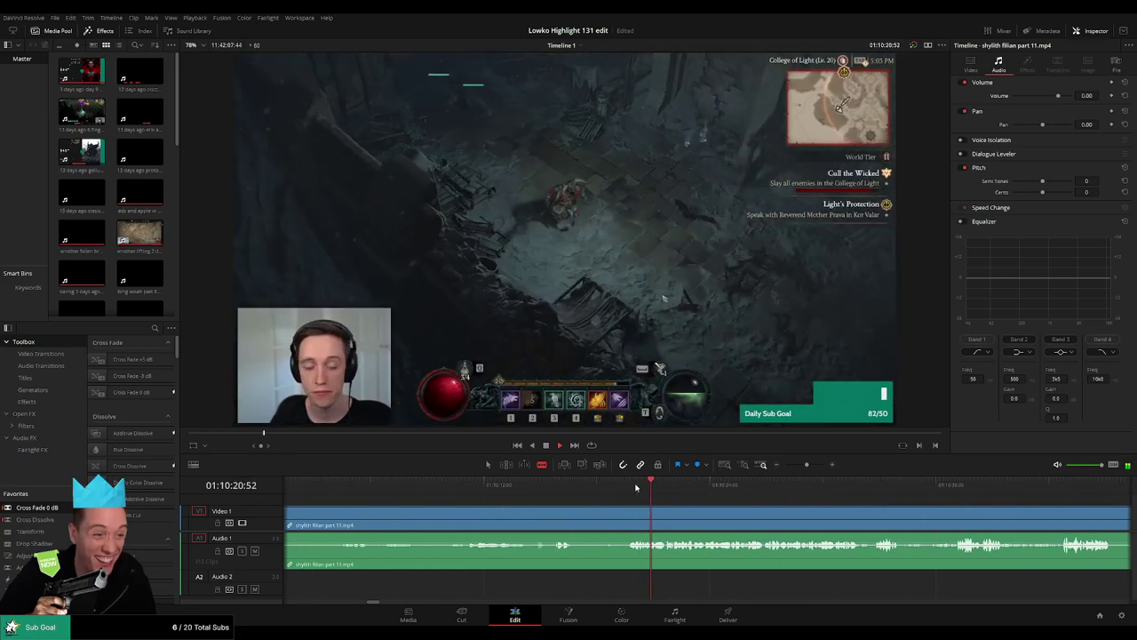
left_click_drag(807, 465, 804, 466)
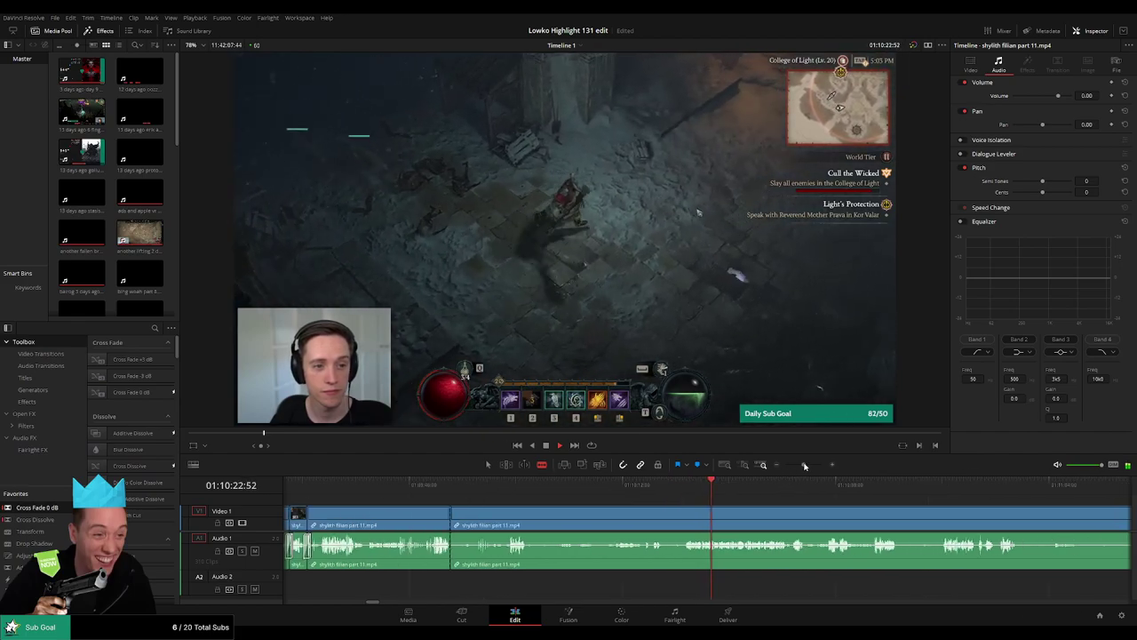
left_click_drag(754, 503, 544, 499)
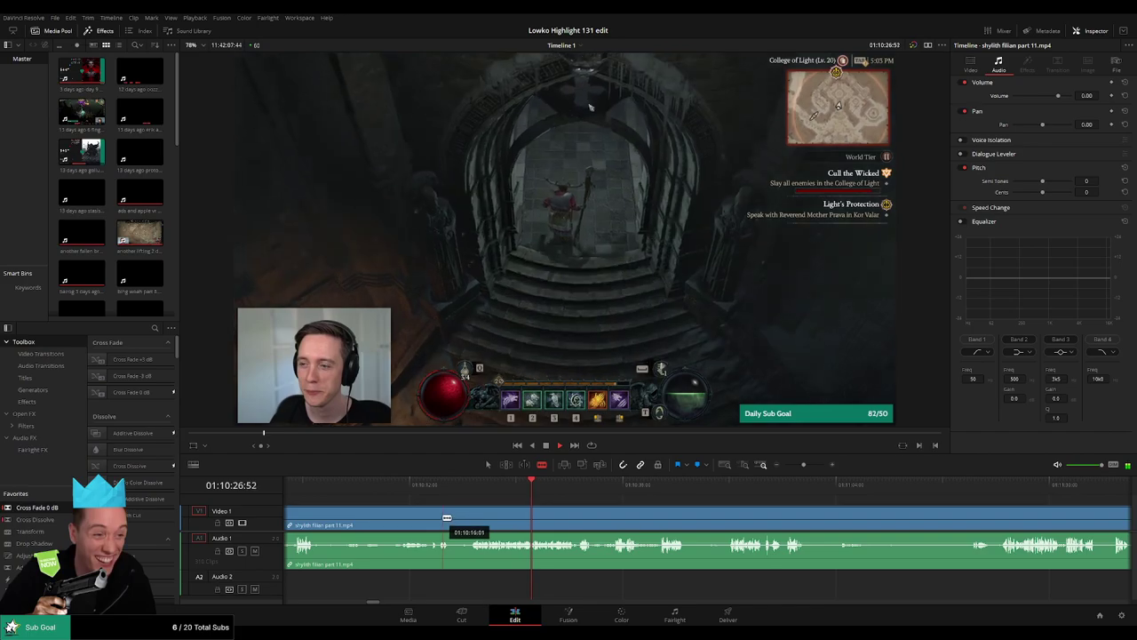
left_click(433, 485)
key("ctrl+b")
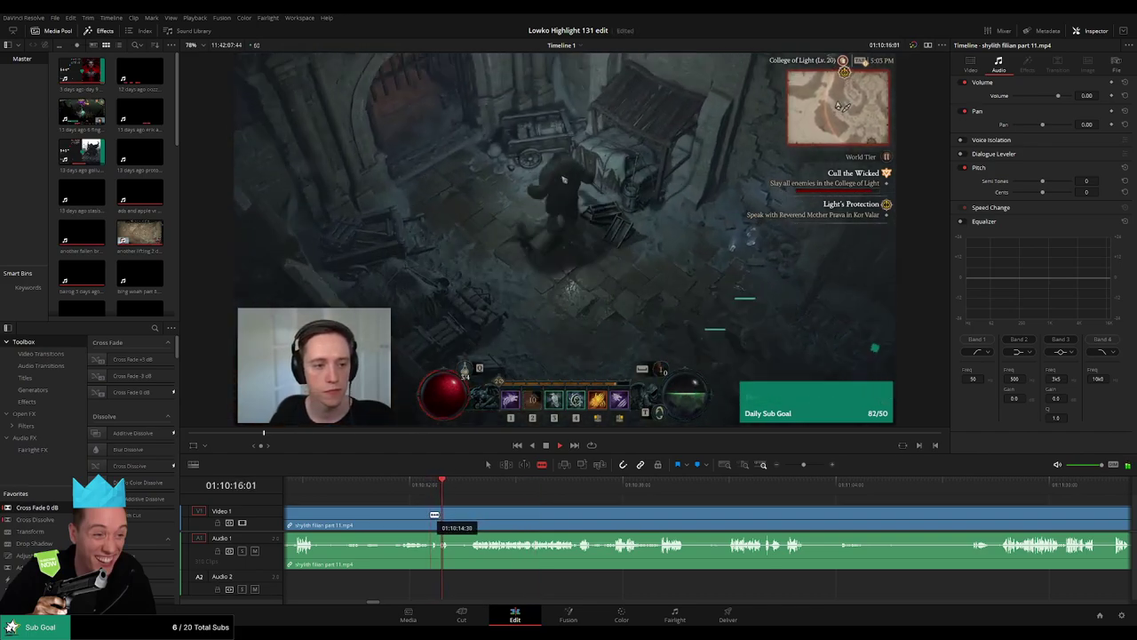
left_click(404, 520)
key("Delete")
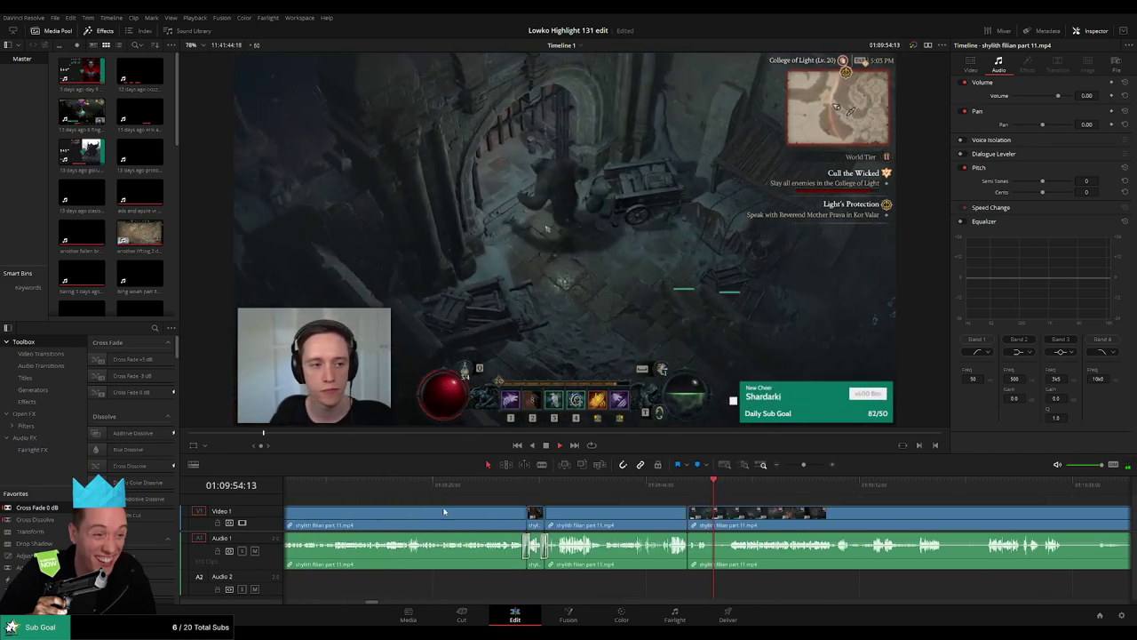
left_click_drag(712, 553, 691, 550)
Step: Ripple-delete the silent piece from about 01:09:53 to 01:09:56 and add an audio cross fade at the join
key("b")
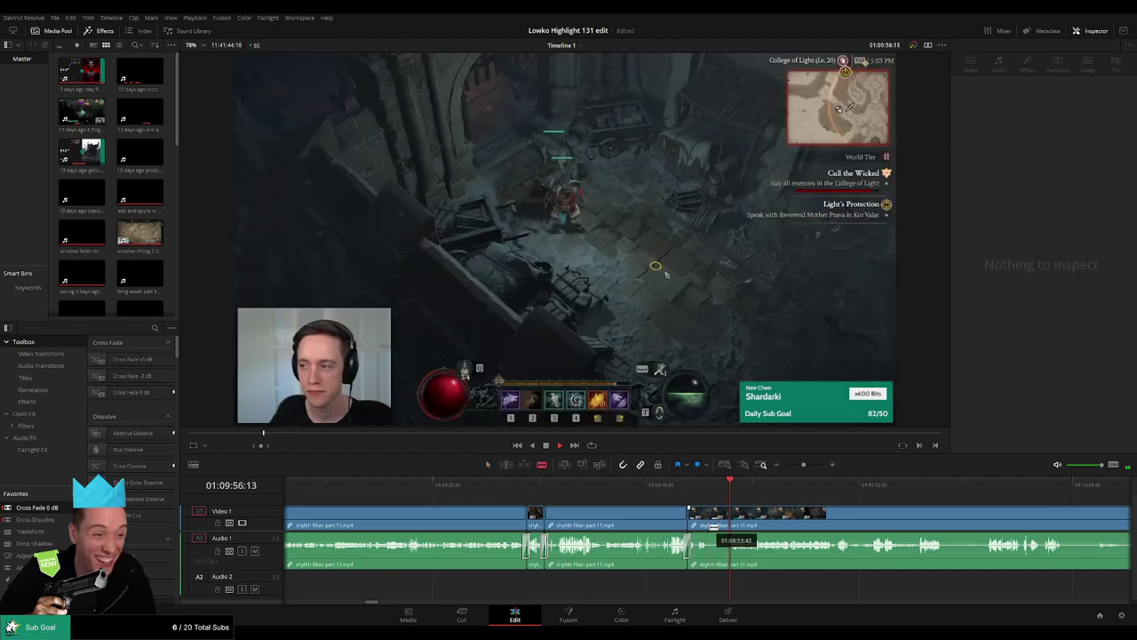
left_click(710, 525)
left_click(729, 524)
key("a")
left_click(720, 524)
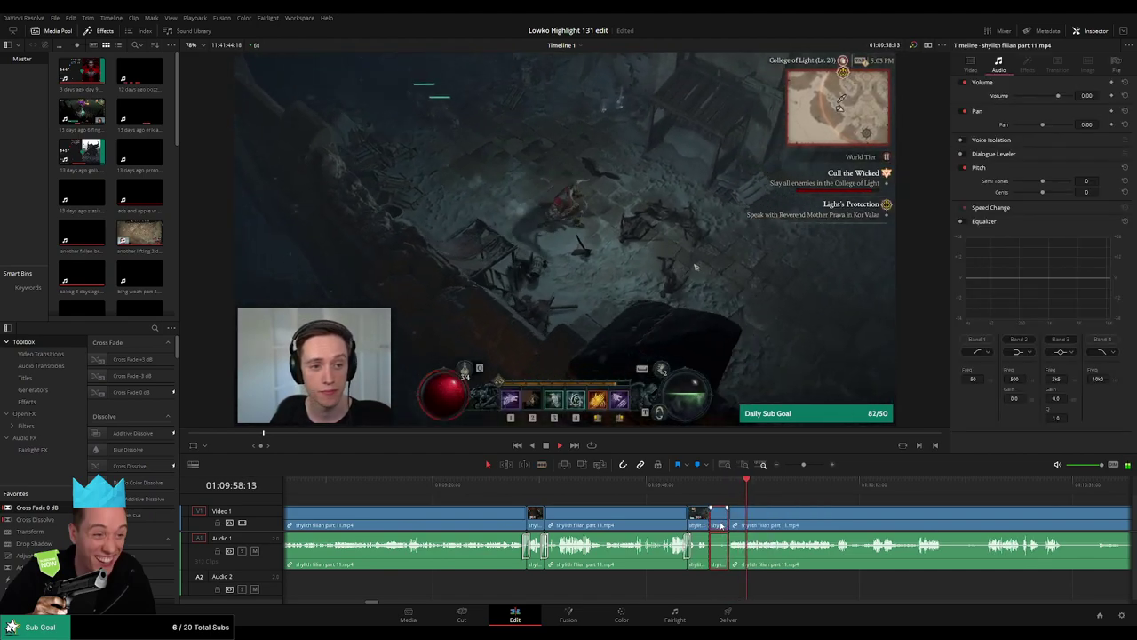
key("Delete")
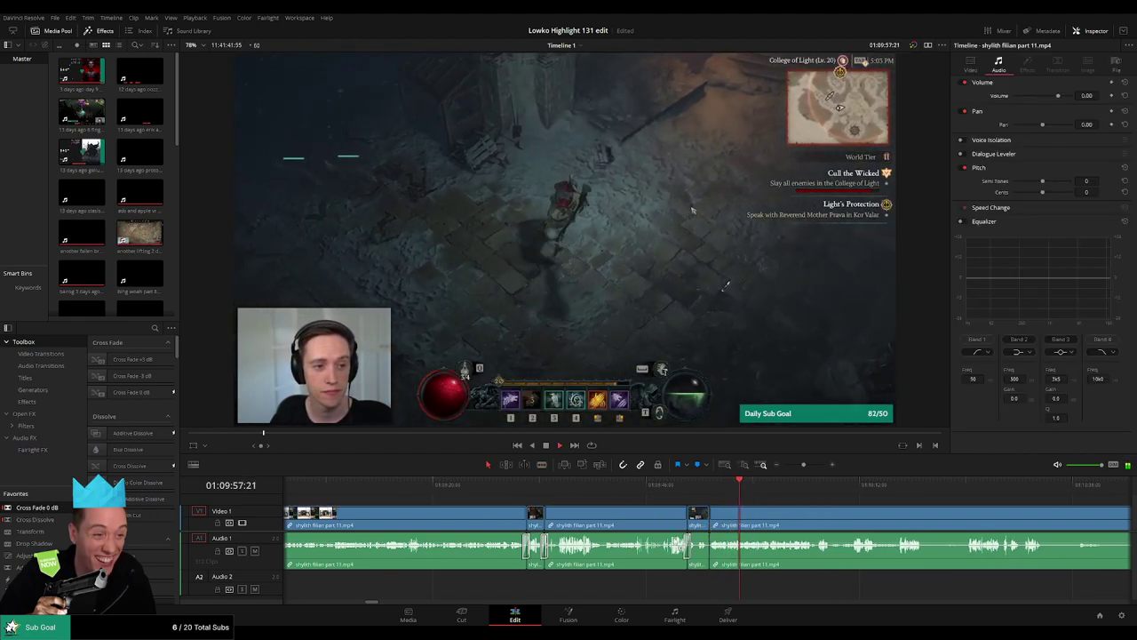
left_click_drag(709, 558, 712, 556)
Step: Play the part 11 clip onward and split it at about 01:10:14
left_click_drag(769, 519, 508, 517)
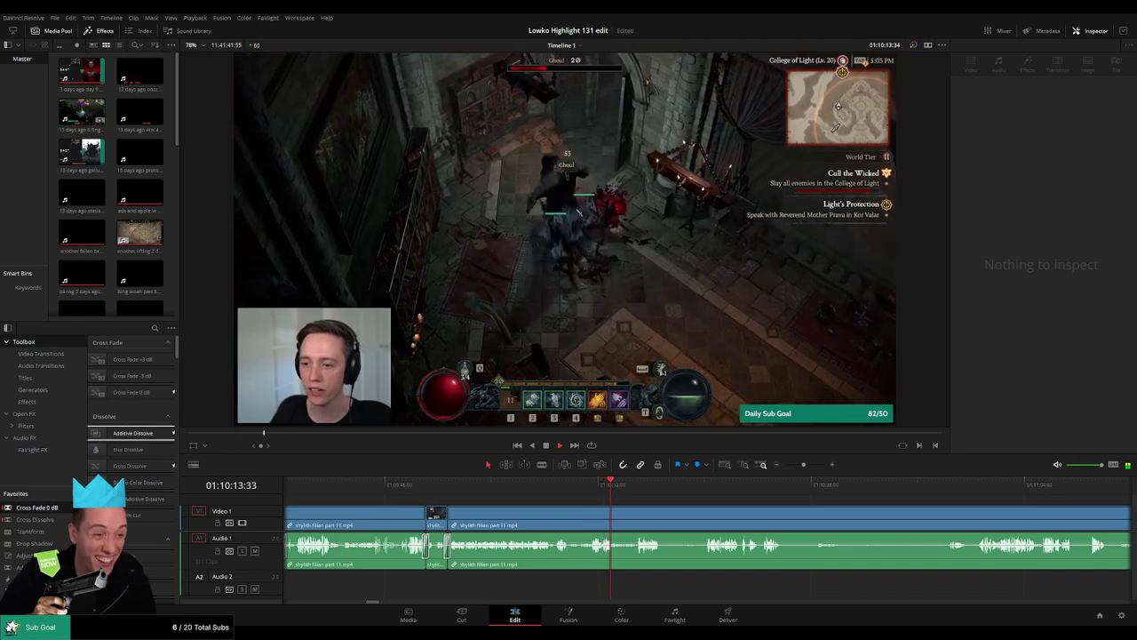
key("b")
left_click(615, 517)
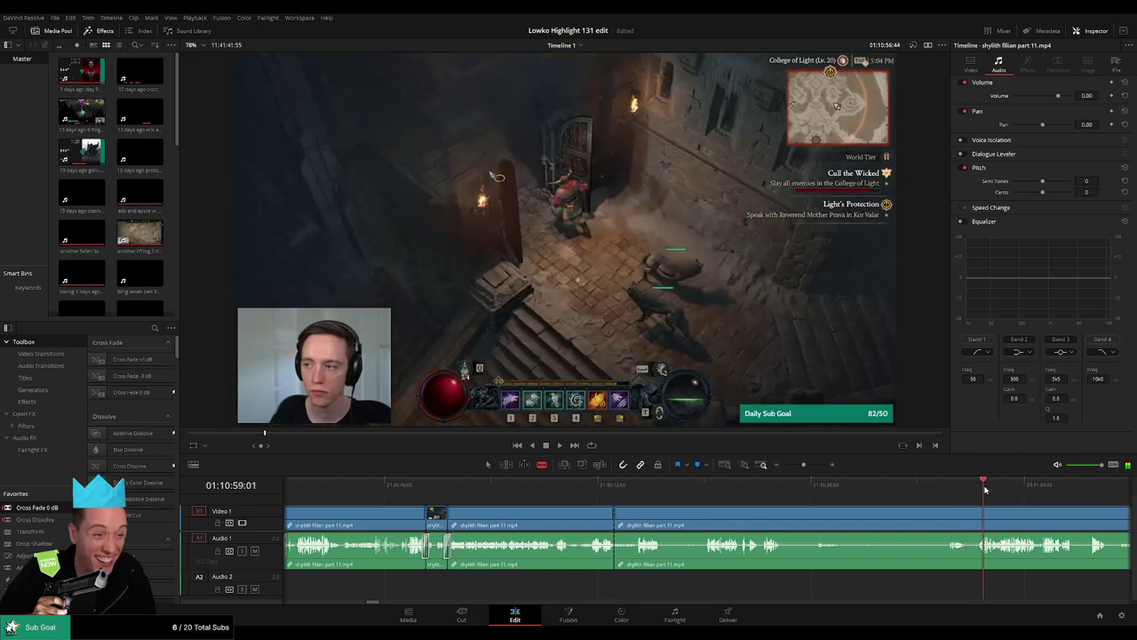
Step: Skim the part 11 footage from about 01:10:59 to 01:21:56 for moments worth keeping
scroll(962, 509, "right", 5)
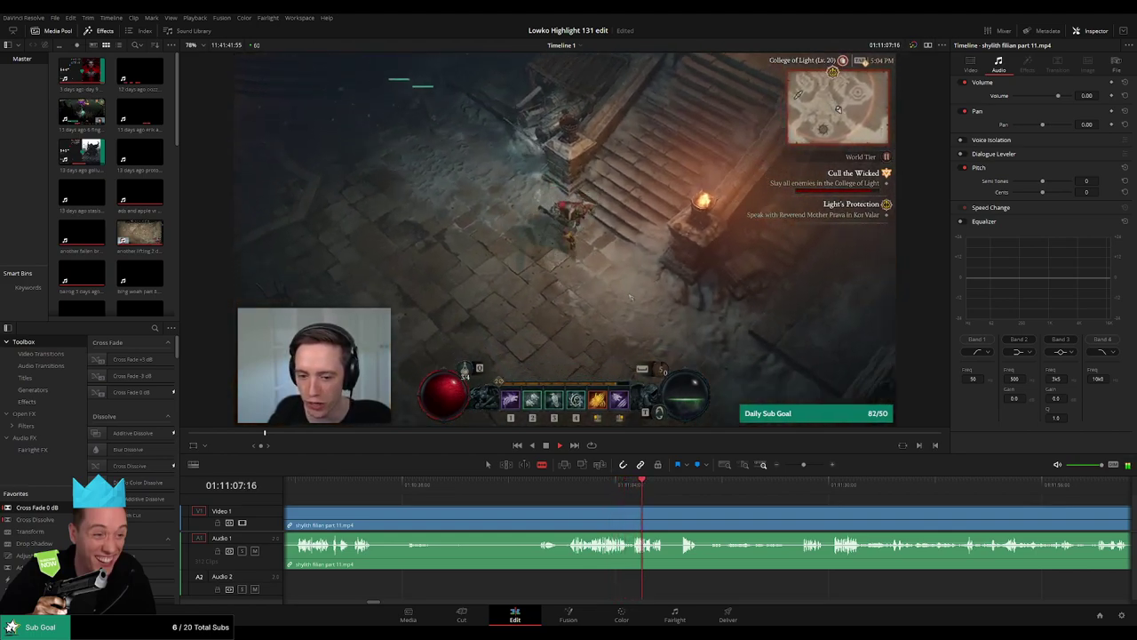
key("space")
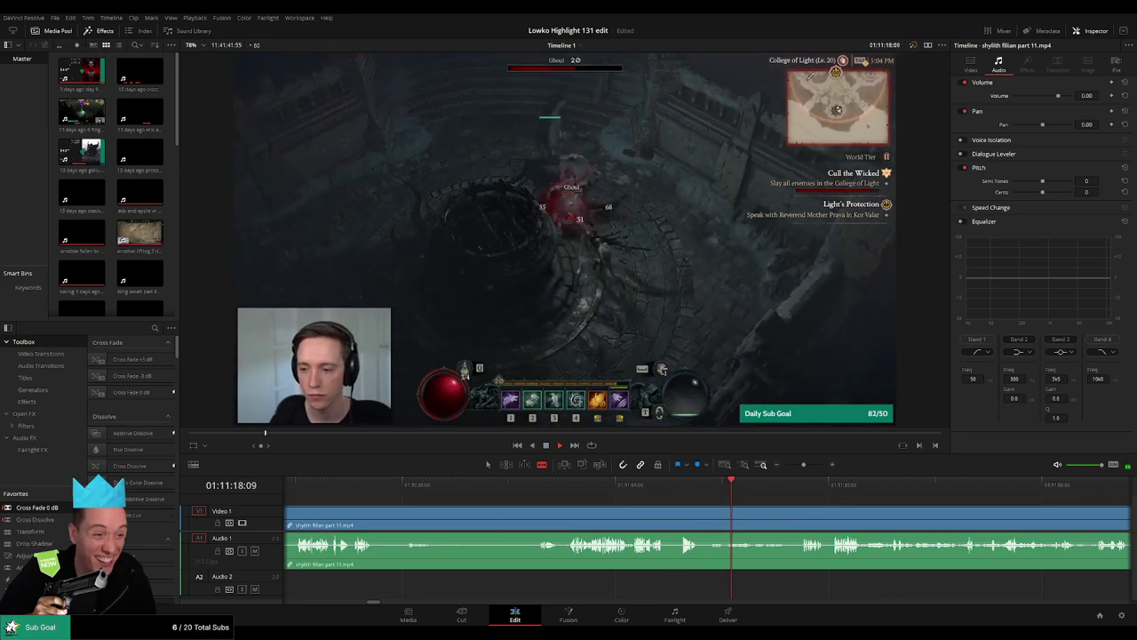
left_click(804, 489)
left_click(1064, 487)
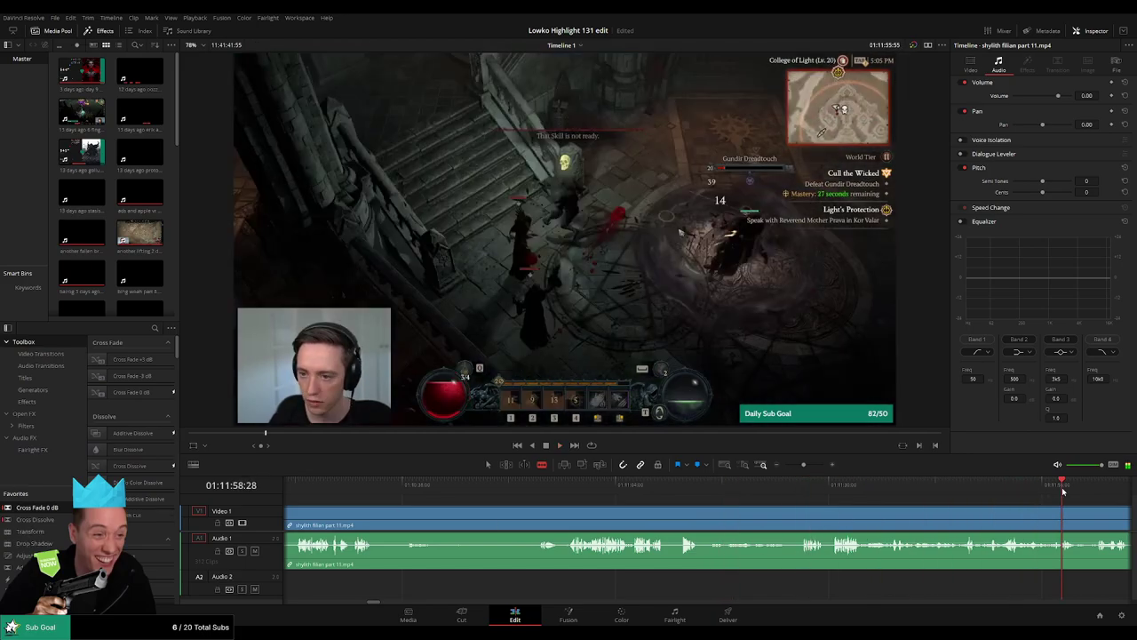
left_click_drag(803, 465, 790, 464)
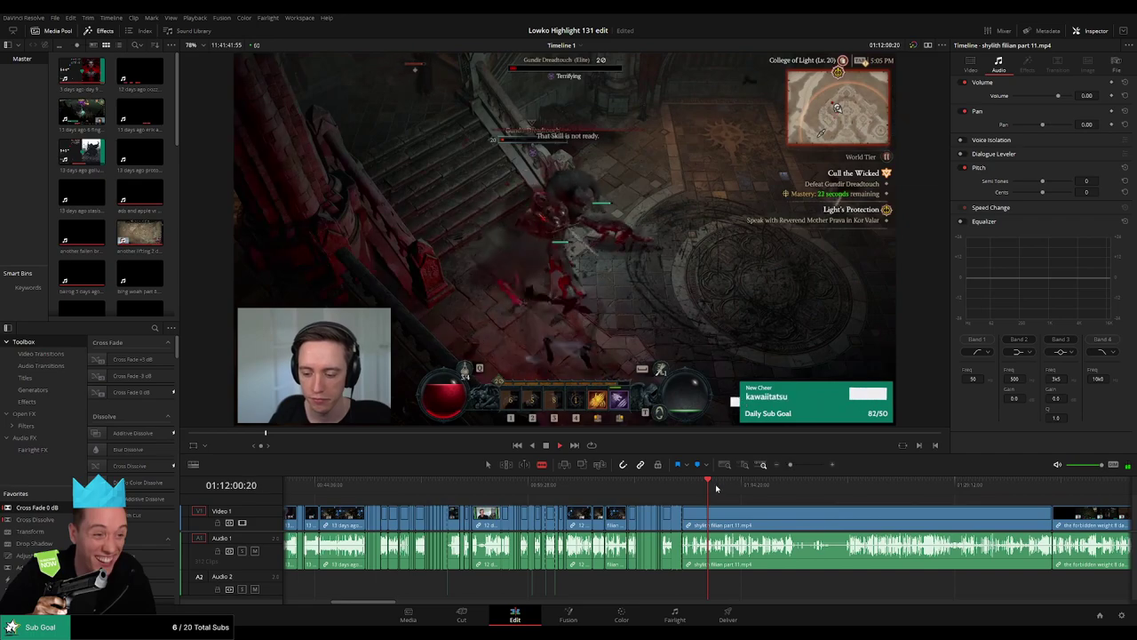
left_click(717, 486)
left_click(726, 485)
left_click(727, 486)
left_click_drag(728, 484, 851, 488)
key("space")
scroll(850, 488, "right", 3)
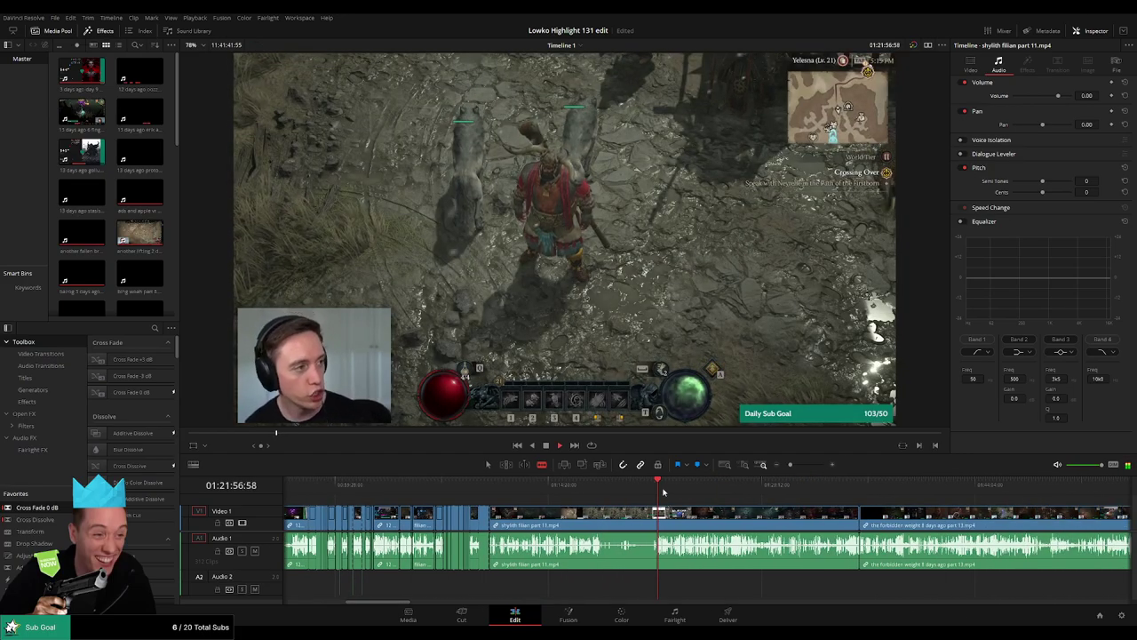
Step: Check the Twitch clip section of part 11 near 01:22:46 and the remaining gameplay up to about 01:32:51
left_click_drag(666, 491, 671, 490)
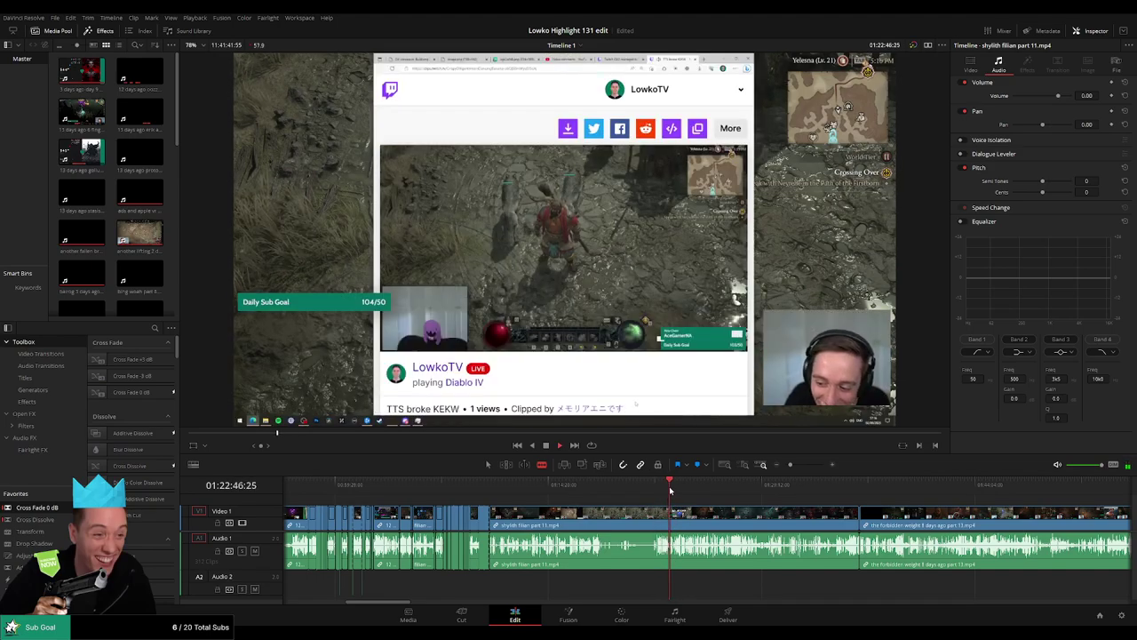
left_click_drag(790, 464, 803, 467)
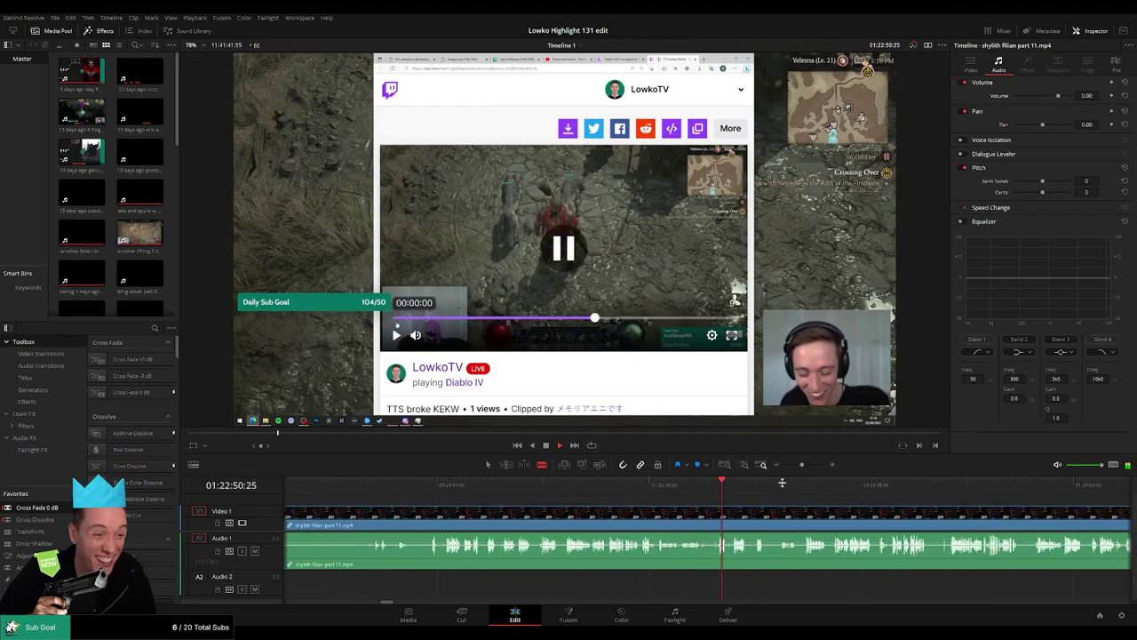
left_click_drag(677, 494, 658, 491)
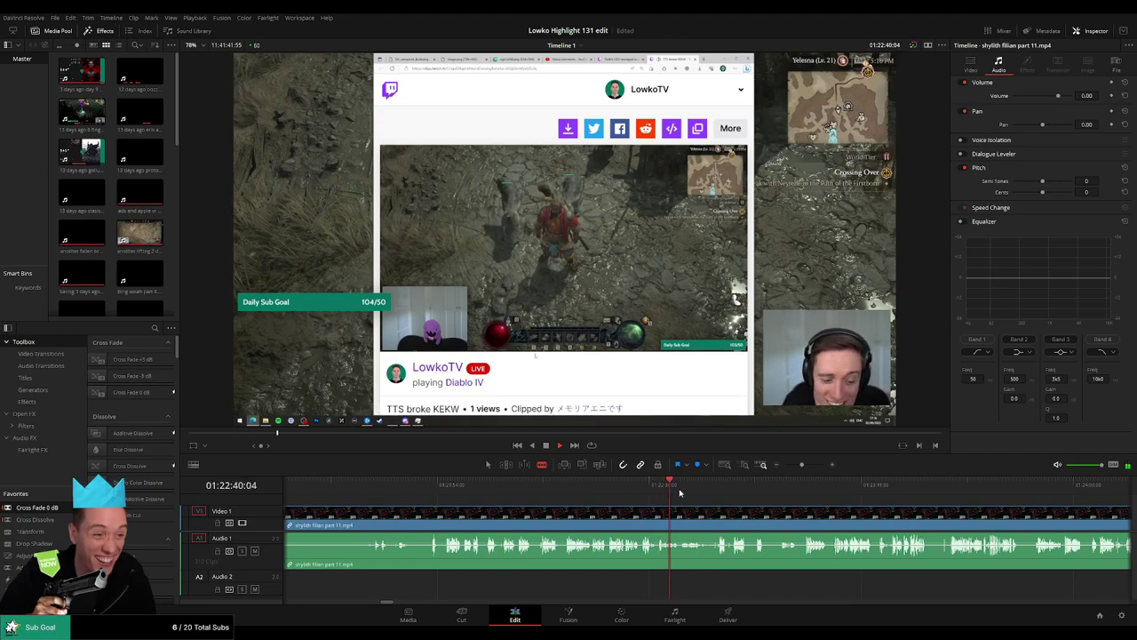
left_click_drag(908, 494, 796, 466)
left_click_drag(724, 494, 761, 494)
left_click(913, 492)
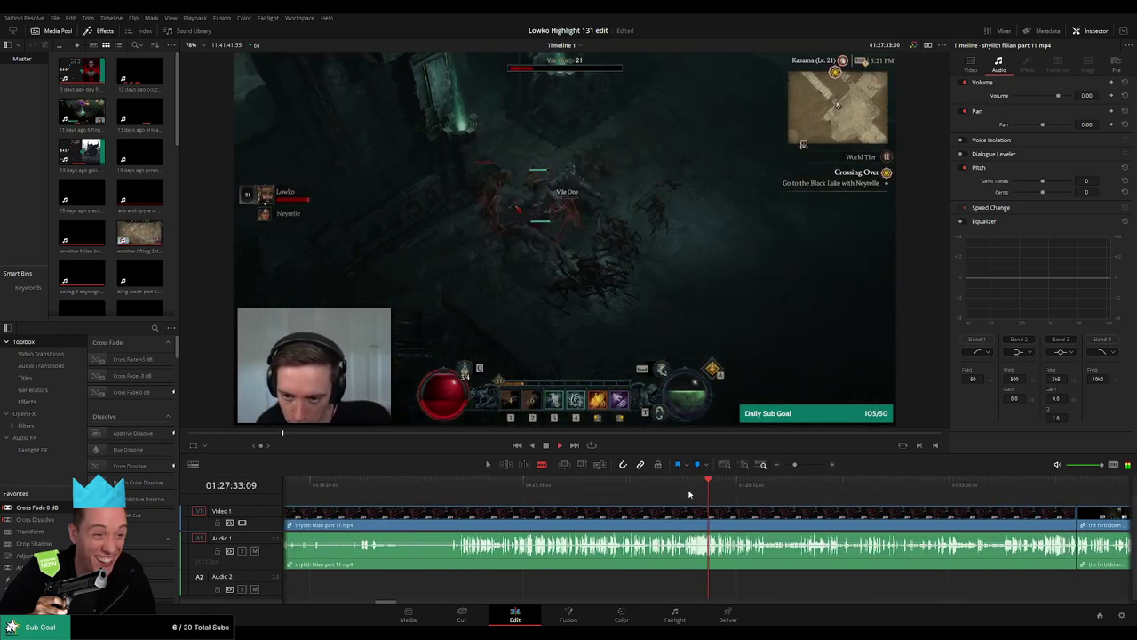
left_click(473, 487)
left_click(939, 489)
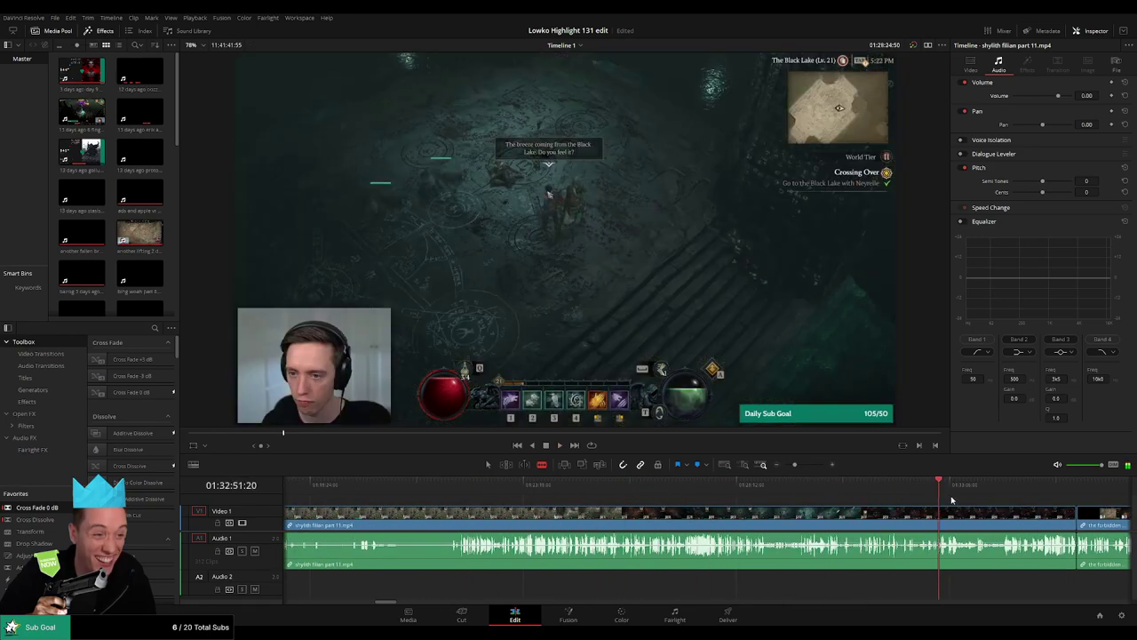
Step: Ripple-delete the rest of the part 11 clip after the split at 01:10:14
key("a")
left_click(899, 525)
key("Delete")
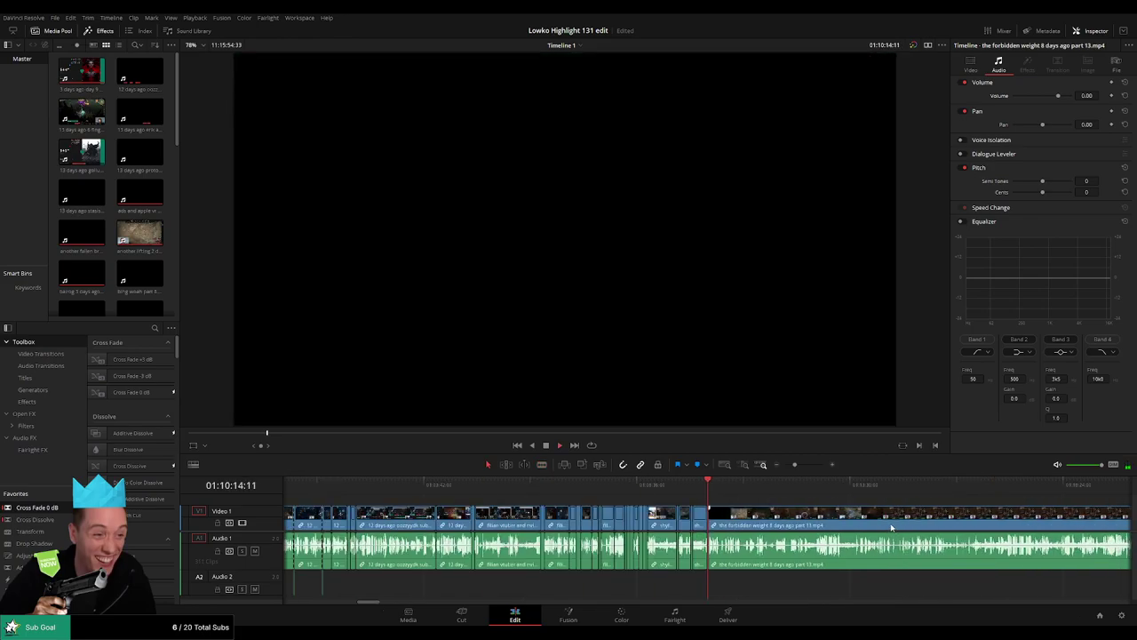
Step: Skim the forbidden weight part 13 clip, sampling the talk between about 01:26:45 and 01:27:09
left_click_drag(723, 498, 792, 470)
left_click(817, 496)
left_click_drag(725, 498, 807, 469)
left_click(729, 490)
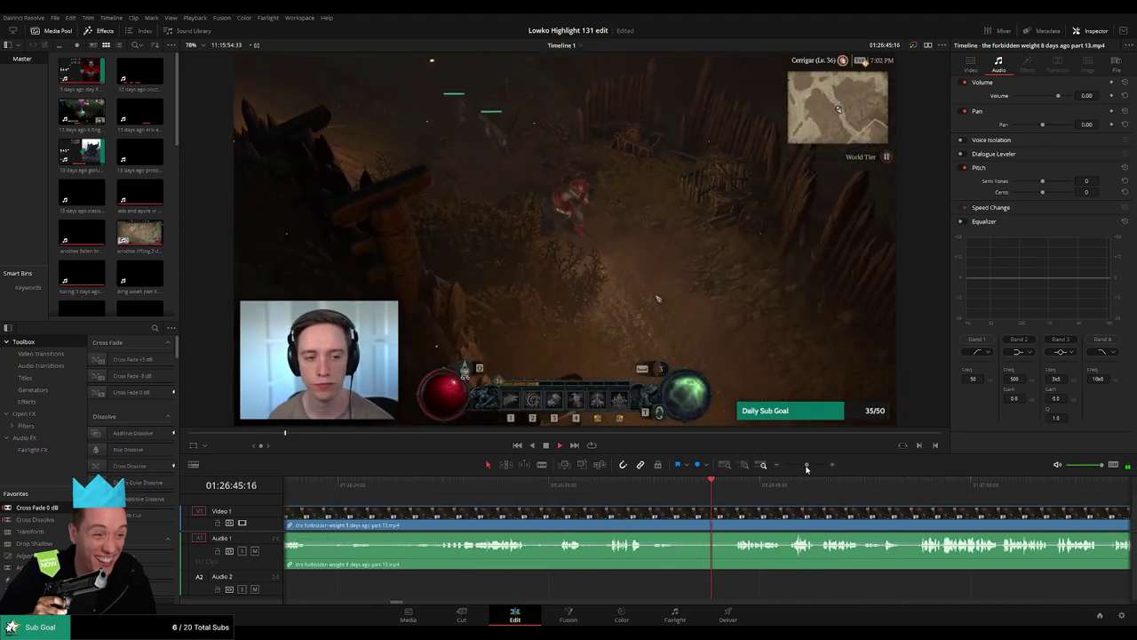
left_click(983, 498)
left_click_drag(1049, 502, 606, 503)
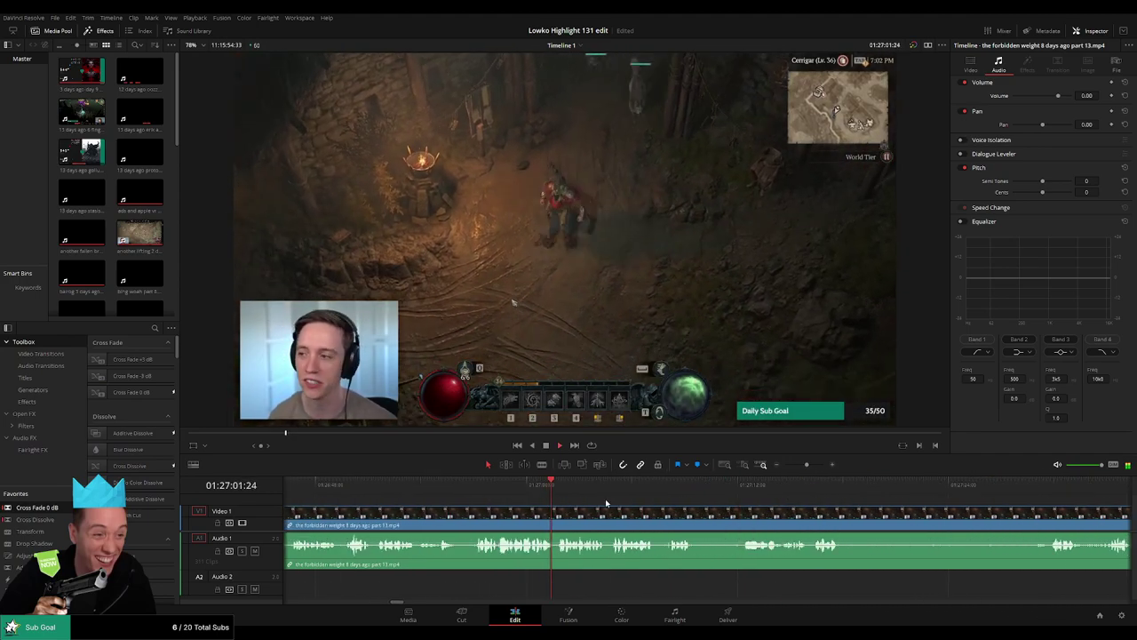
left_click(473, 490)
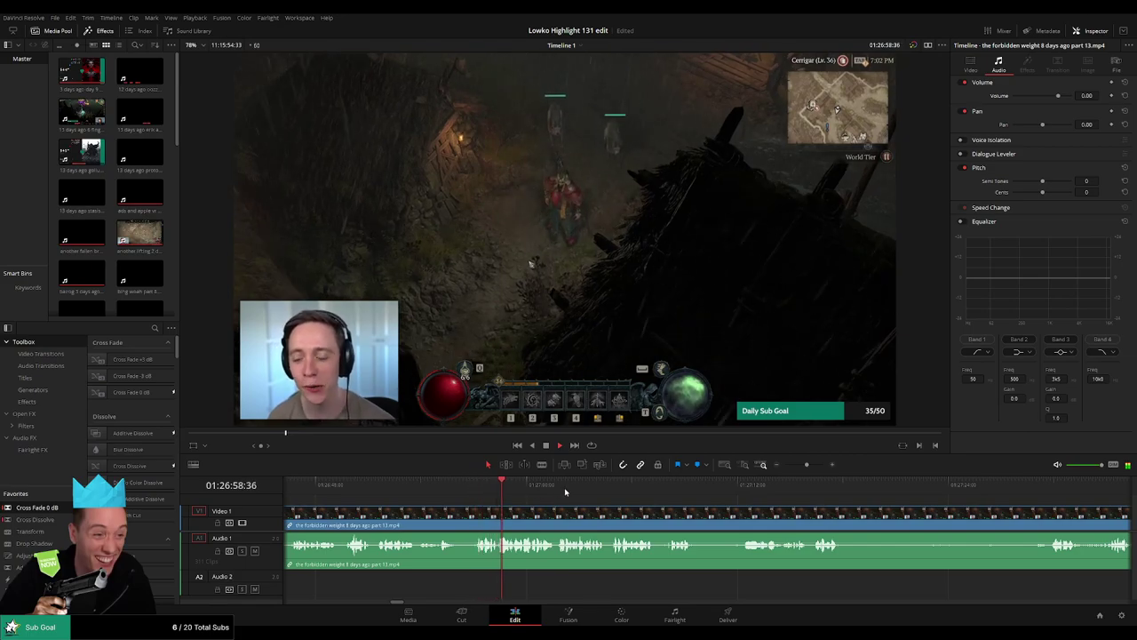
left_click_drag(604, 490, 667, 488)
Step: Sample the part 13 clip between about 01:20:24 and 01:27:53 for the lead-in to the Harry Spotter video reaction
left_click_drag(806, 465, 795, 467)
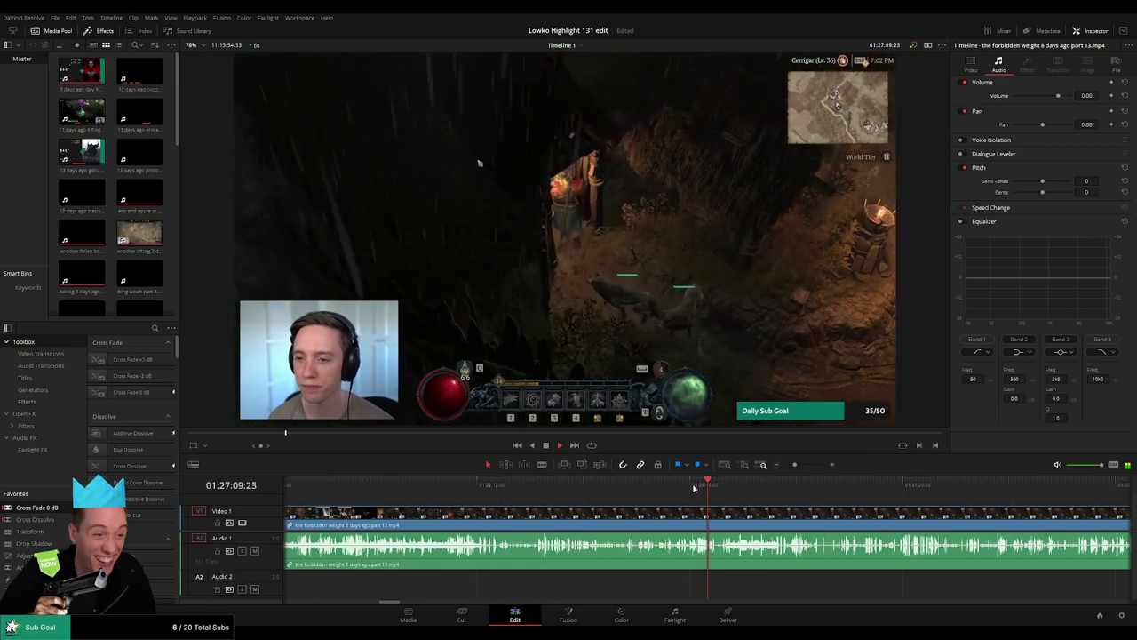
left_click(561, 485)
left_click(444, 488)
left_click(393, 488)
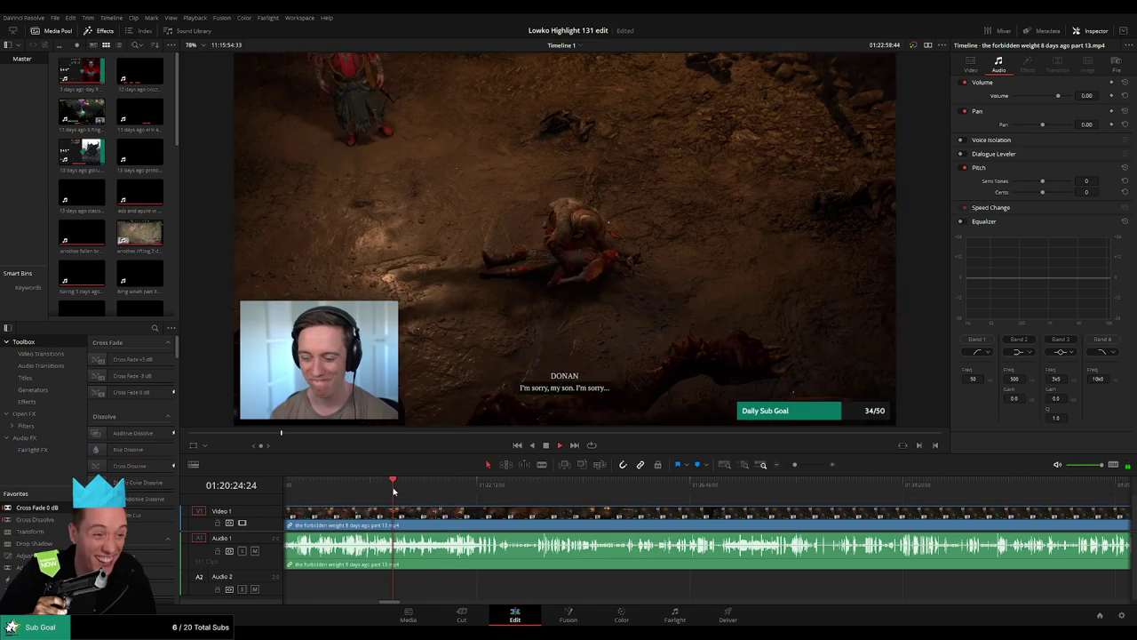
left_click(642, 488)
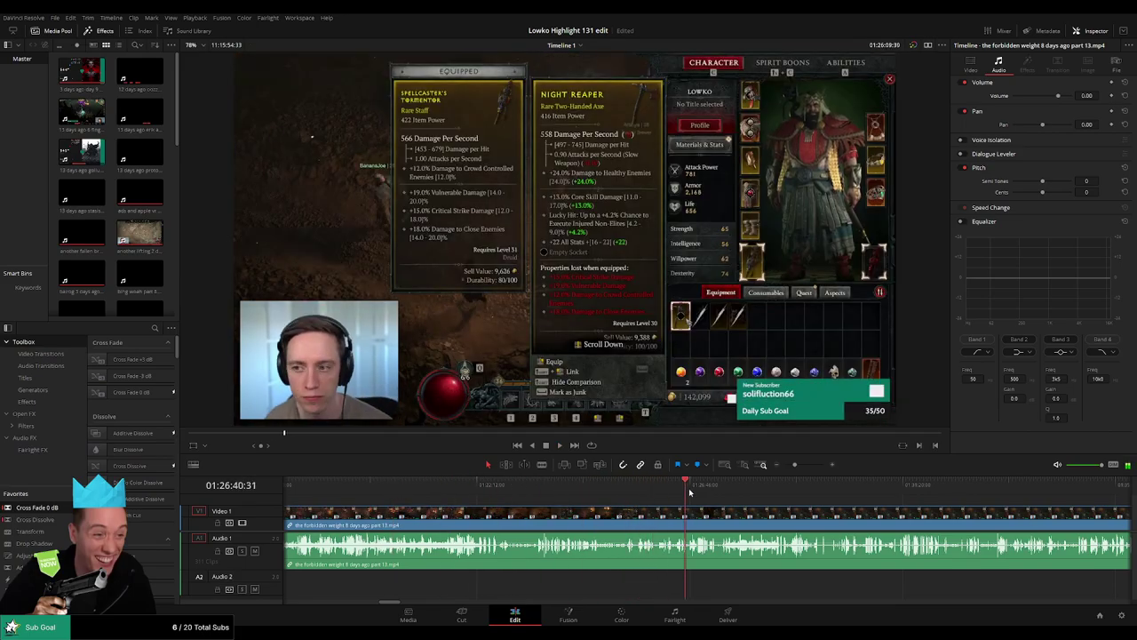
left_click(704, 488)
left_click(742, 488)
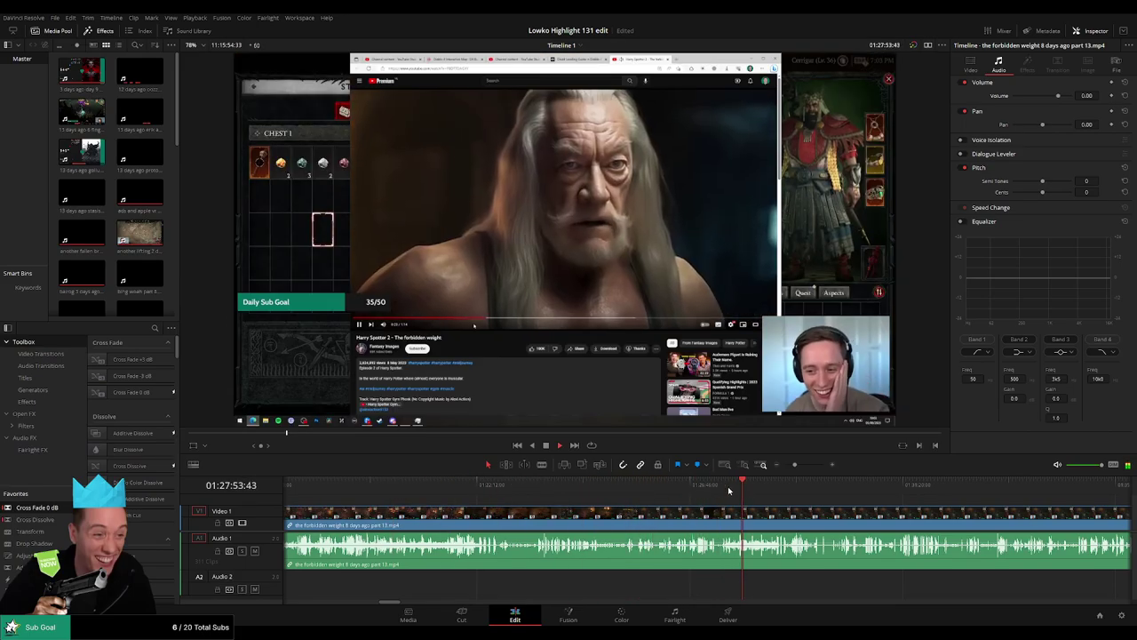
left_click(716, 488)
left_click_drag(794, 465, 801, 467)
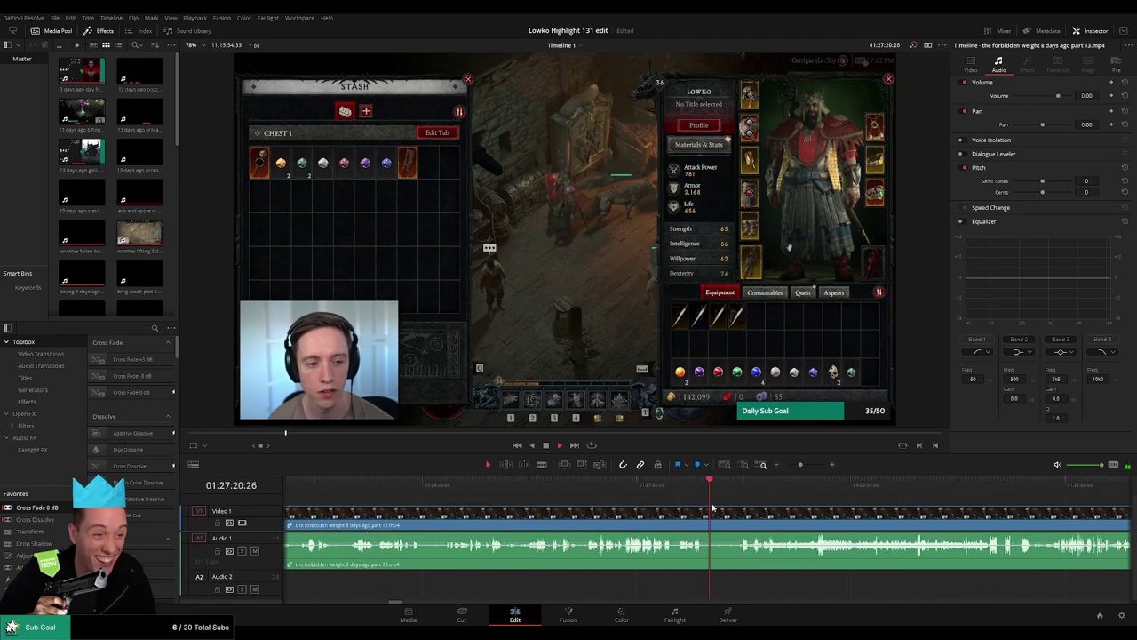
key("space")
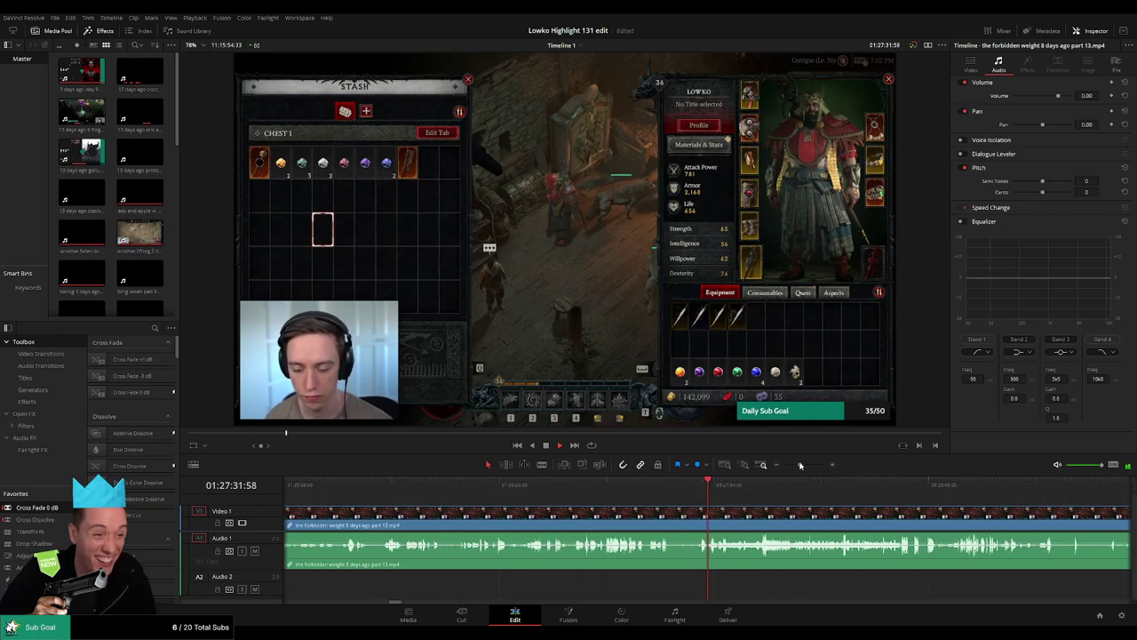
Step: Split the part 13 clip at about 01:26:49 and ripple-delete everything in it before that point
left_click(552, 480)
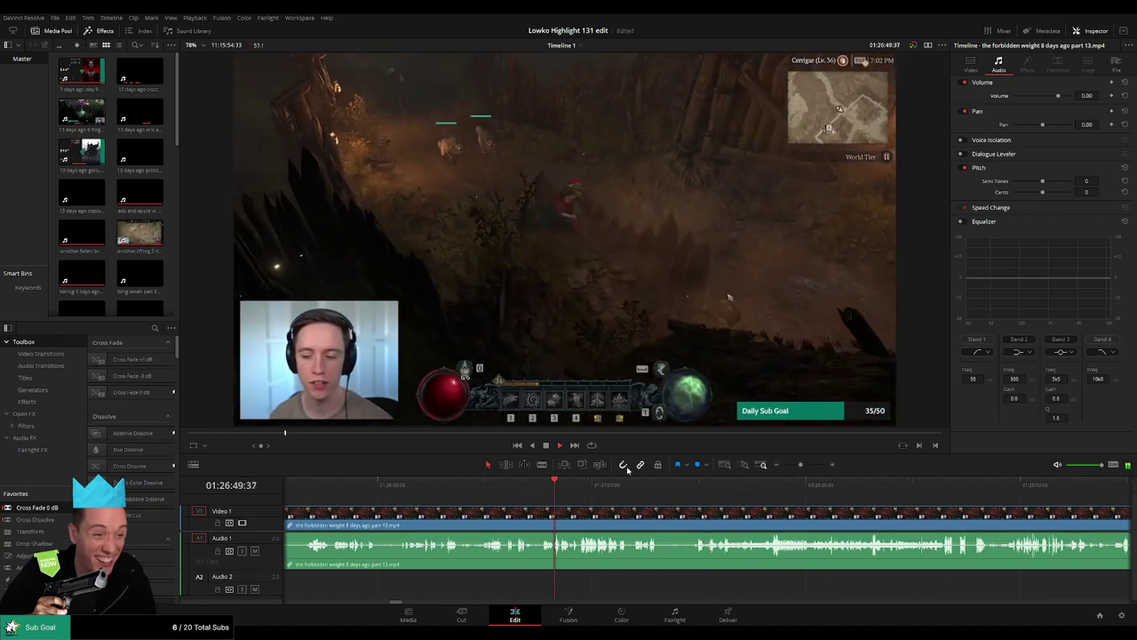
left_click(685, 492)
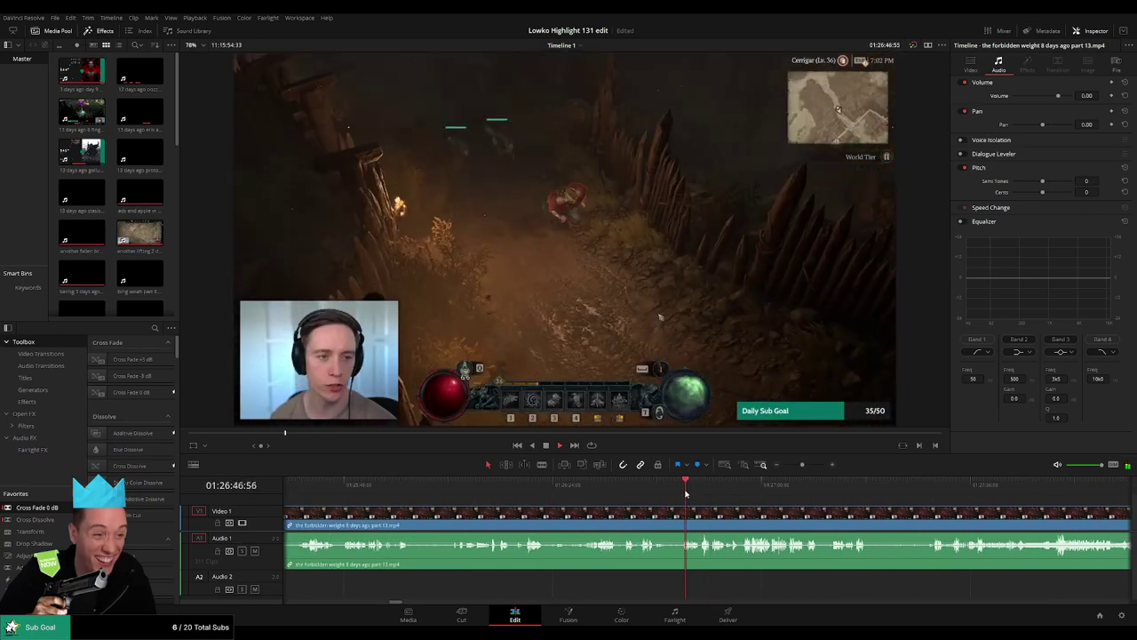
left_click_drag(695, 492, 711, 493)
key("b")
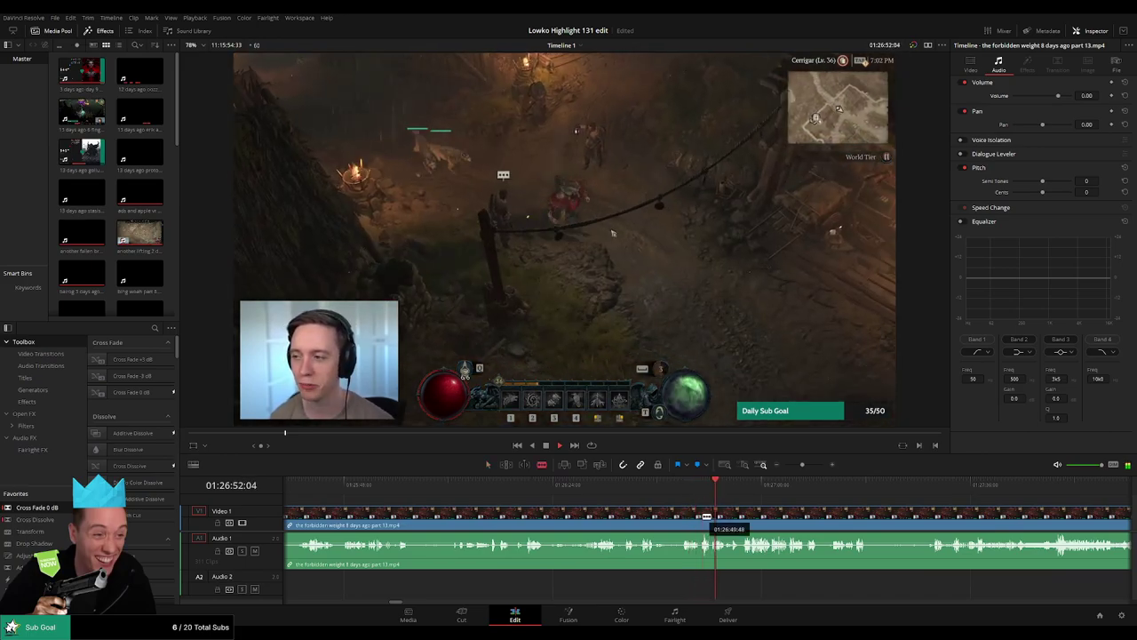
left_click(704, 517)
key("a")
left_click(669, 522)
key("Delete")
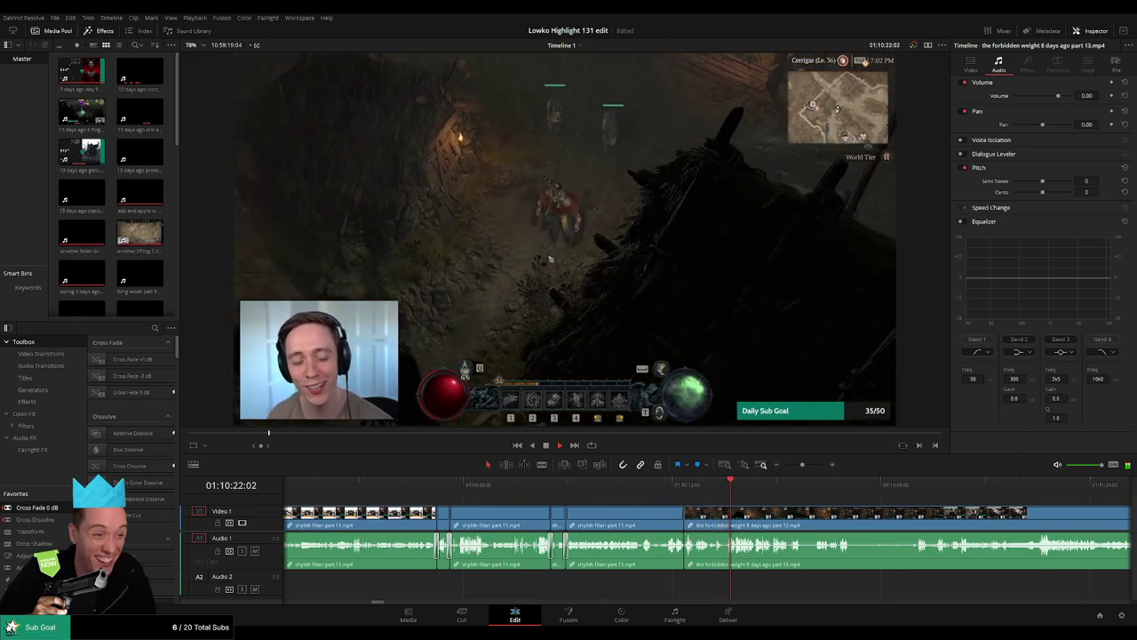
Step: Split the part 13 clip at about 01:10:32 and 01:10:33, remove the short piece between, and close the gap
left_click(727, 487)
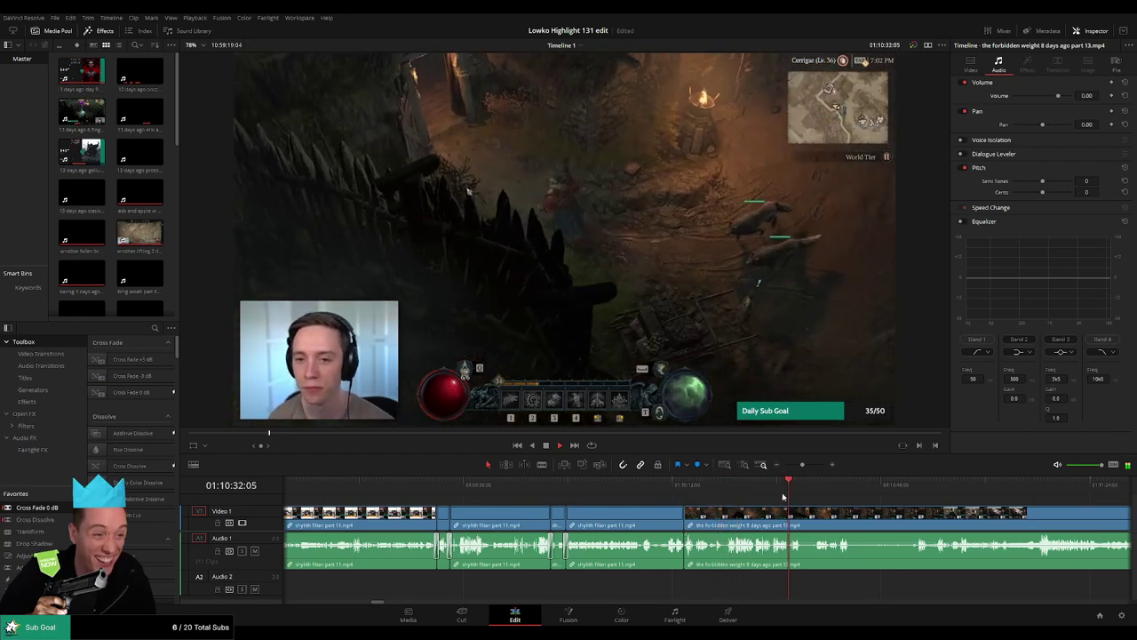
left_click_drag(802, 463, 807, 466)
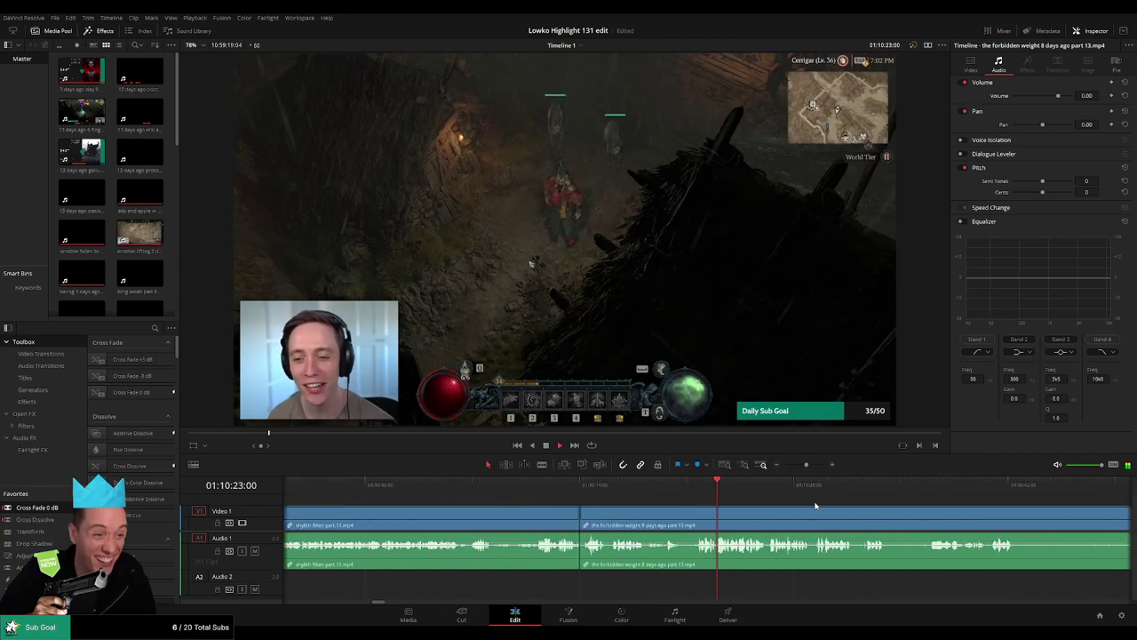
left_click_drag(816, 506, 492, 501)
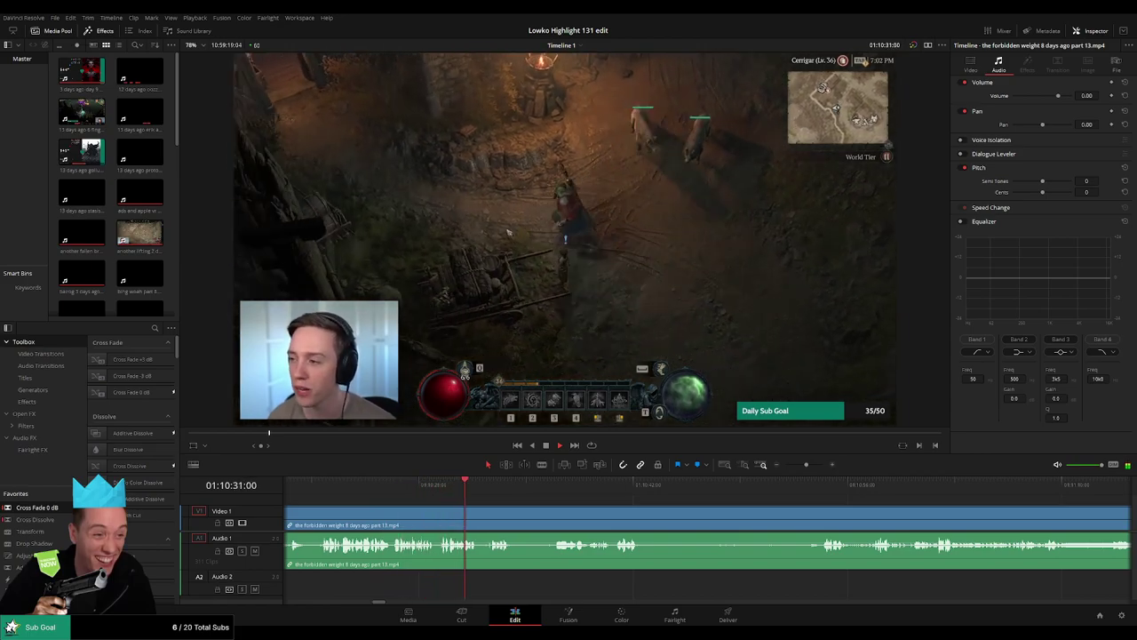
left_click(484, 486)
key("b")
left_click(483, 511)
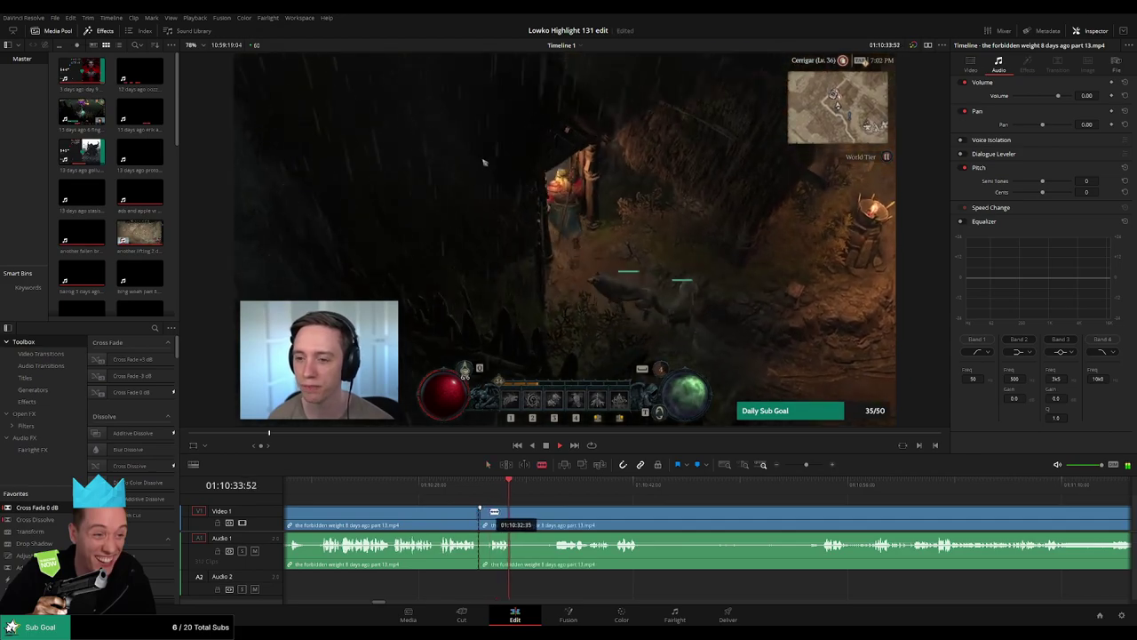
left_click(493, 511)
key("a")
left_click(486, 514)
key("BackSpace")
left_click(484, 516)
key("BackSpace")
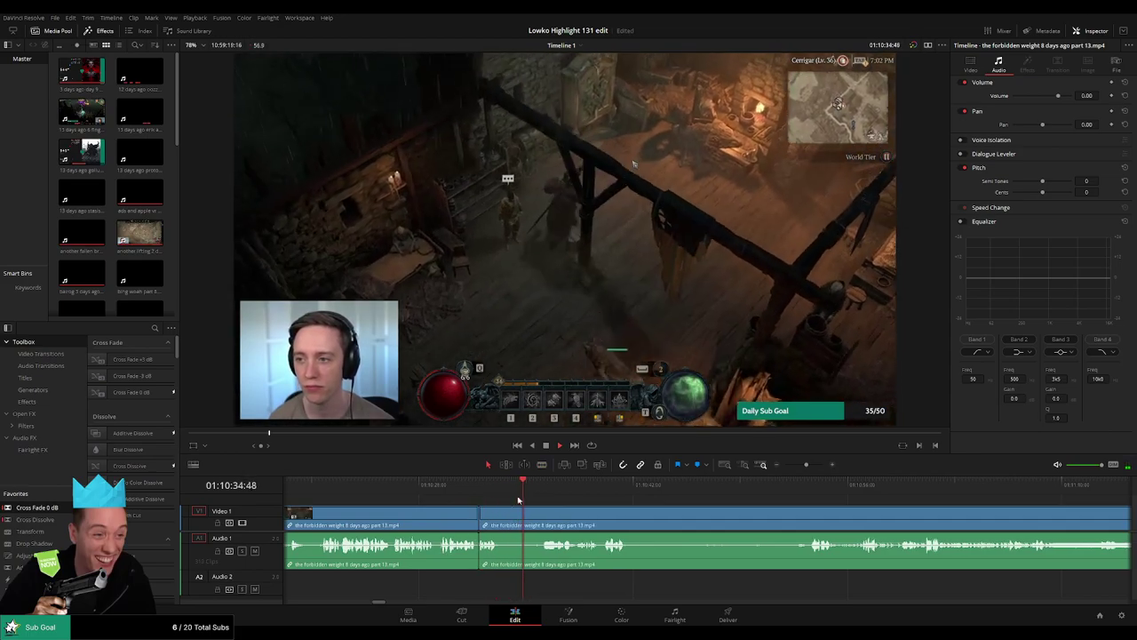
Step: Split the part 13 clip at about 01:10:33 and 01:10:53, ripple-delete the stretch between, and add an audio cross fade at the join
left_click(548, 487)
key("b")
left_click(503, 515)
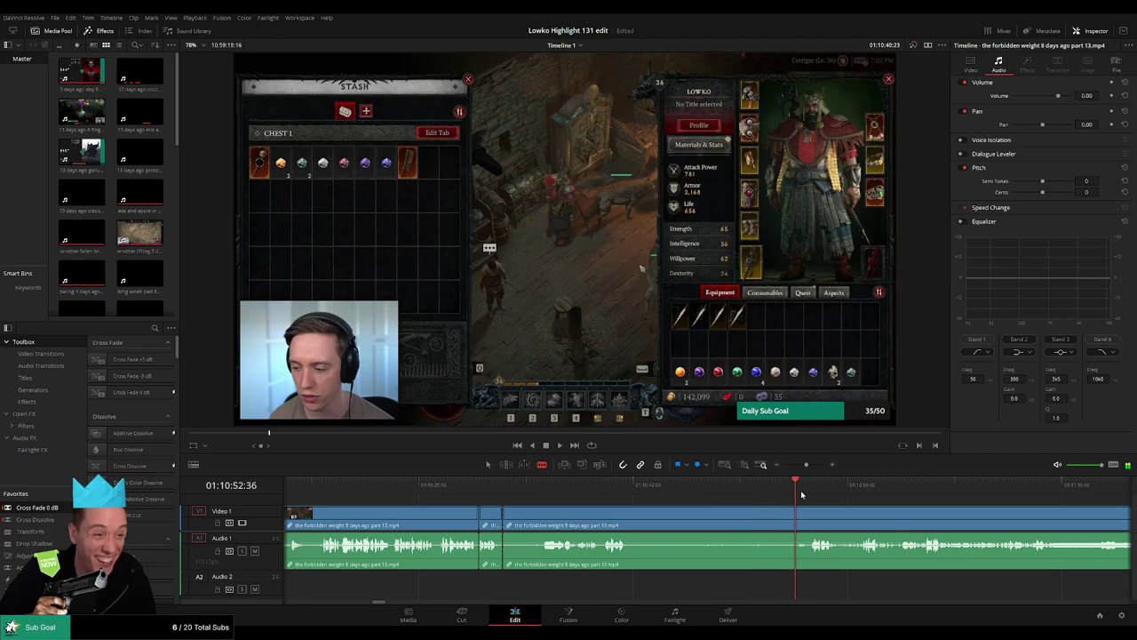
left_click(810, 526)
key("a")
left_click(781, 526)
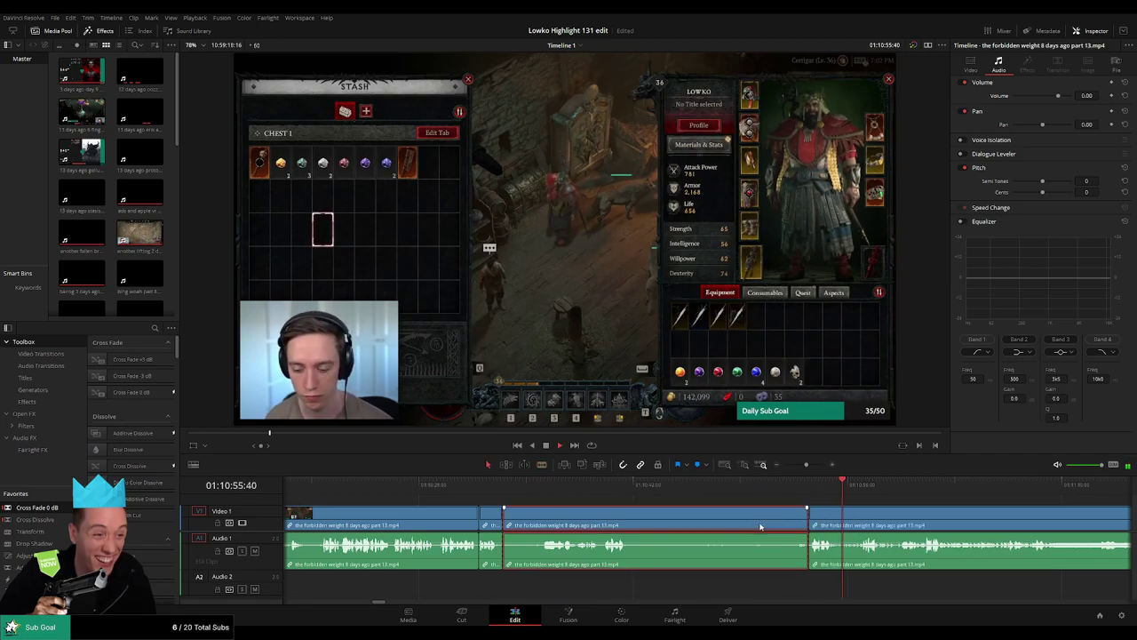
key("Delete")
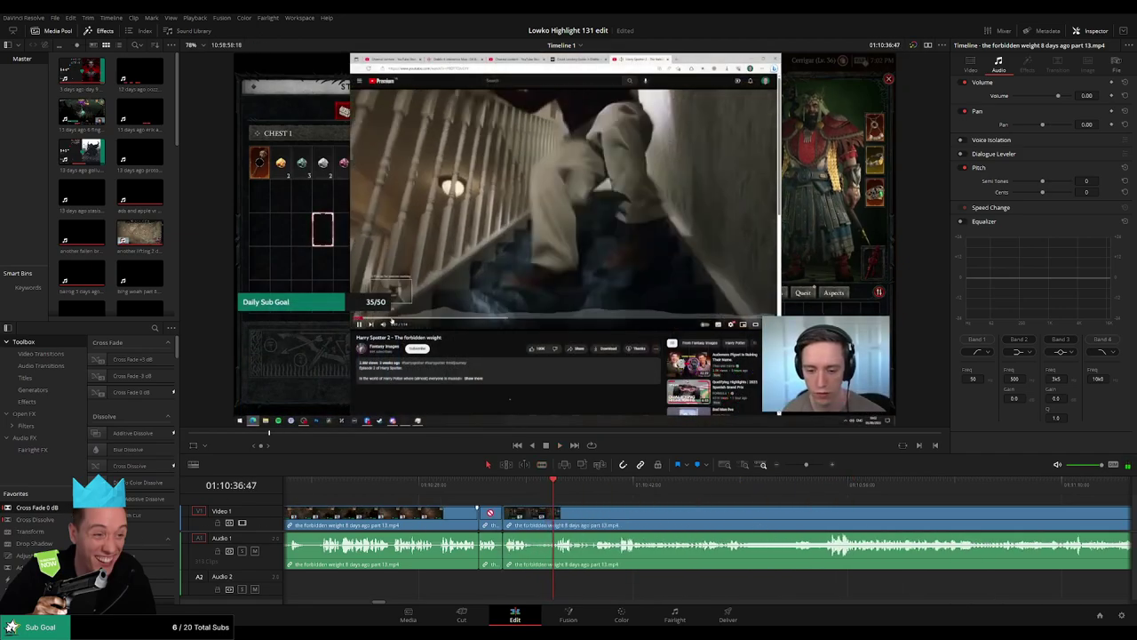
key("space")
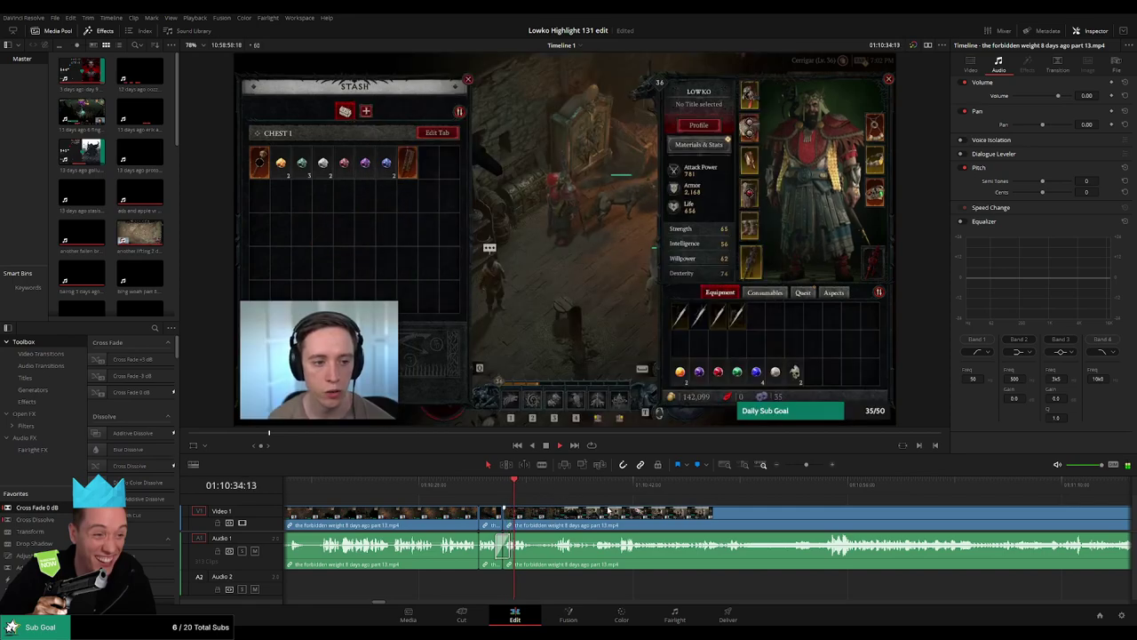
Step: Play and skim the part 13 clip from about 01:10:34 to 01:11:44 to review the Harry Spotter video reaction
scroll(505, 504, "right", 3)
scroll(505, 504, "right", 1)
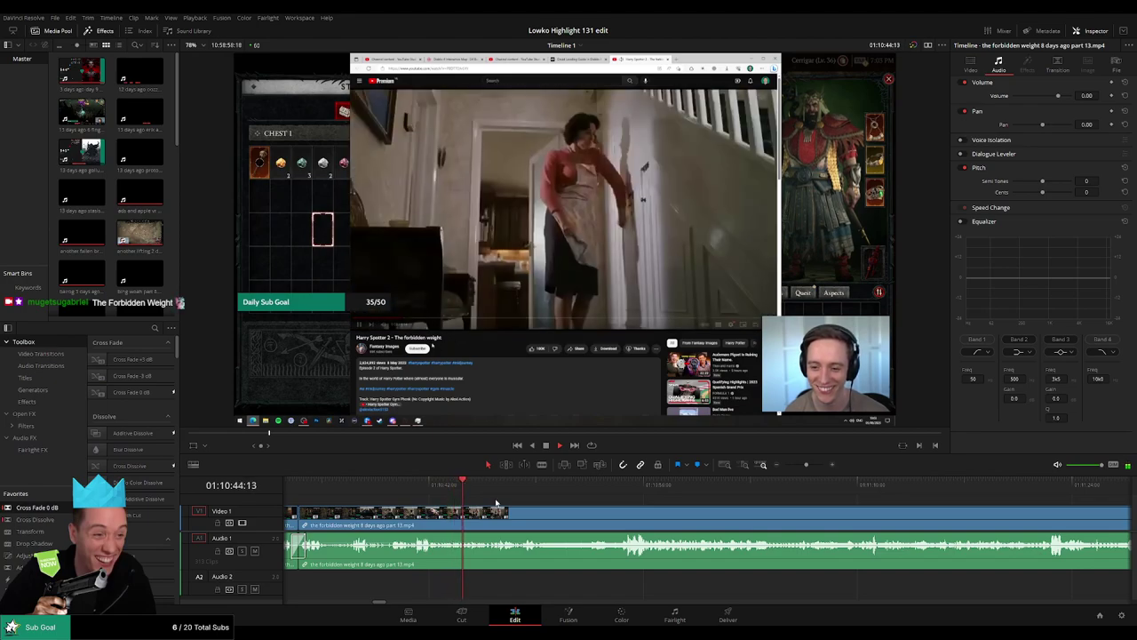
left_click_drag(559, 502, 434, 512)
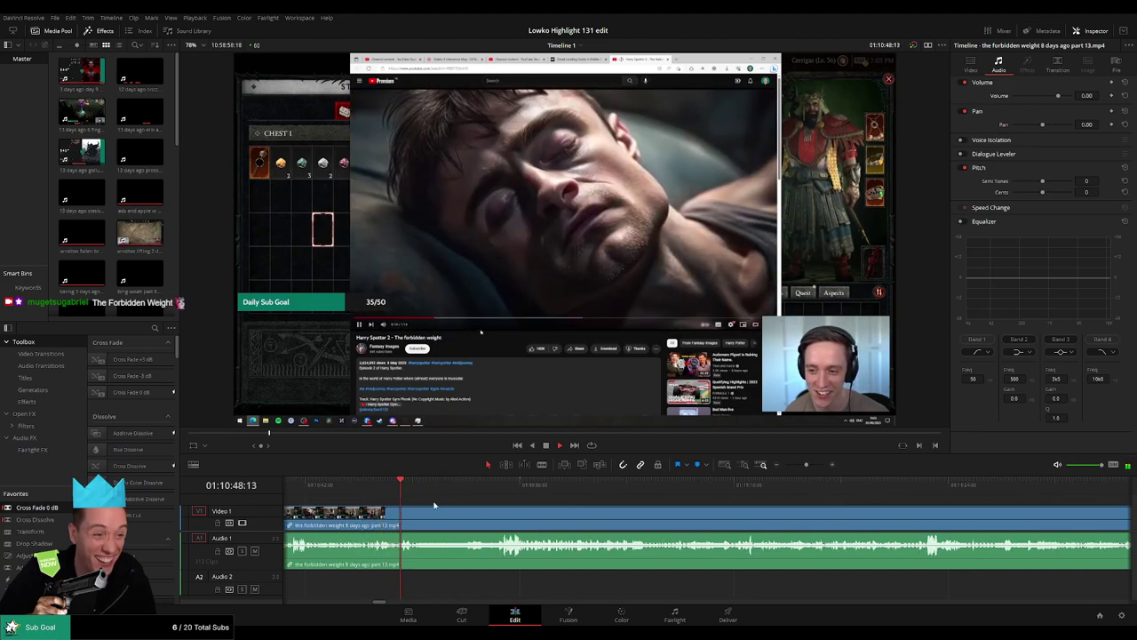
scroll(501, 507, "right", 2)
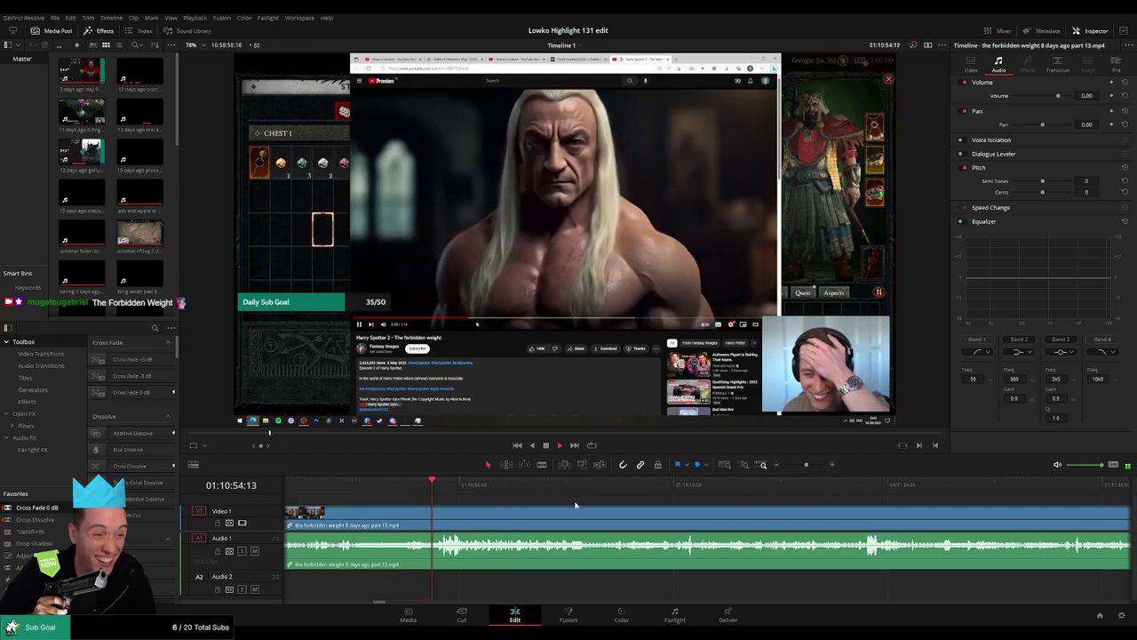
scroll(564, 503, "right", 2)
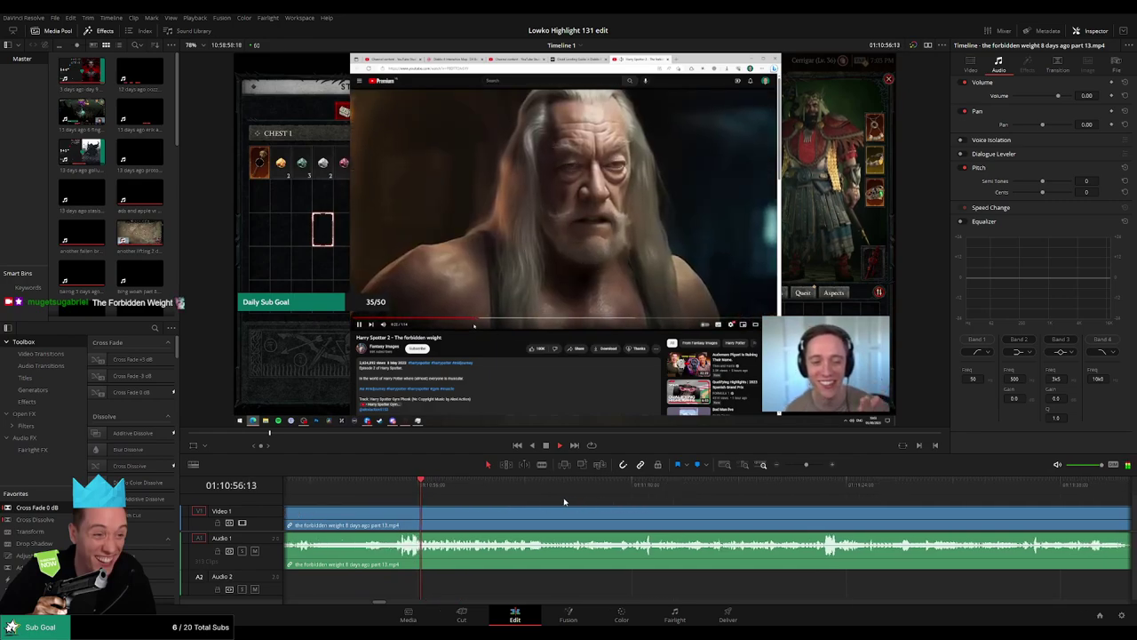
left_click_drag(806, 464, 801, 465)
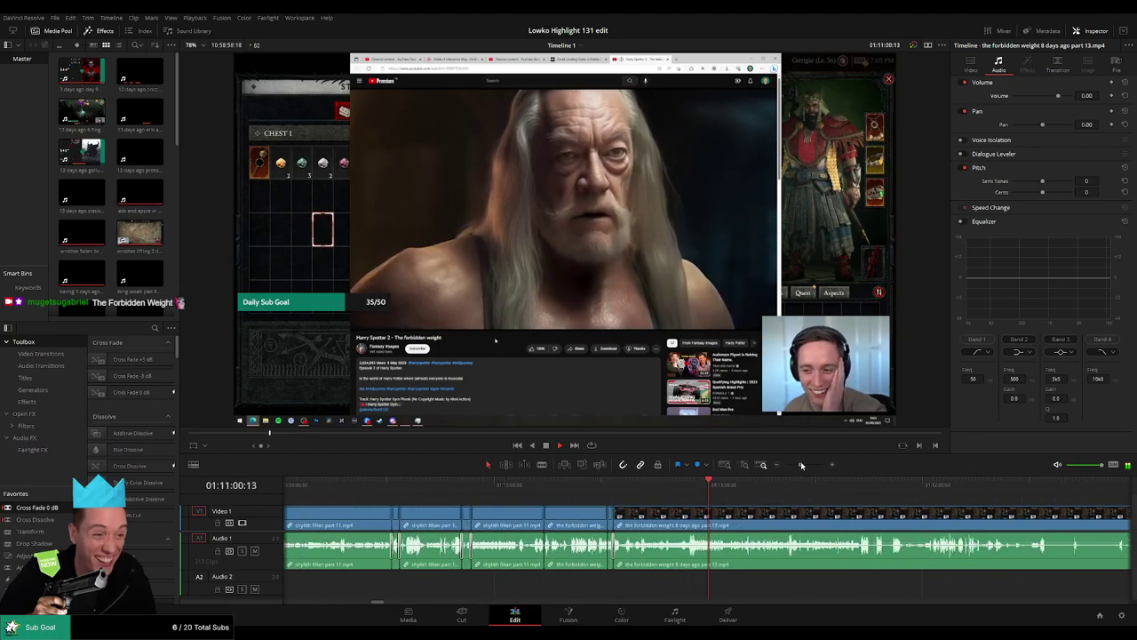
scroll(813, 506, "right", 3)
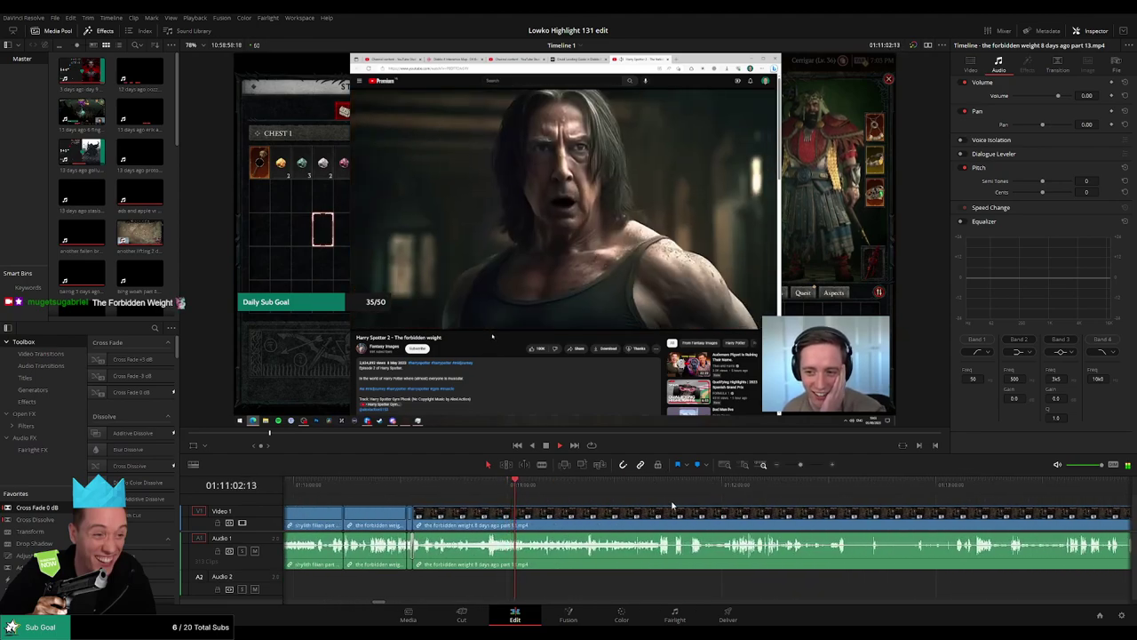
scroll(604, 488, "right", 3)
left_click_drag(799, 464, 802, 466)
left_click_drag(813, 506, 525, 506)
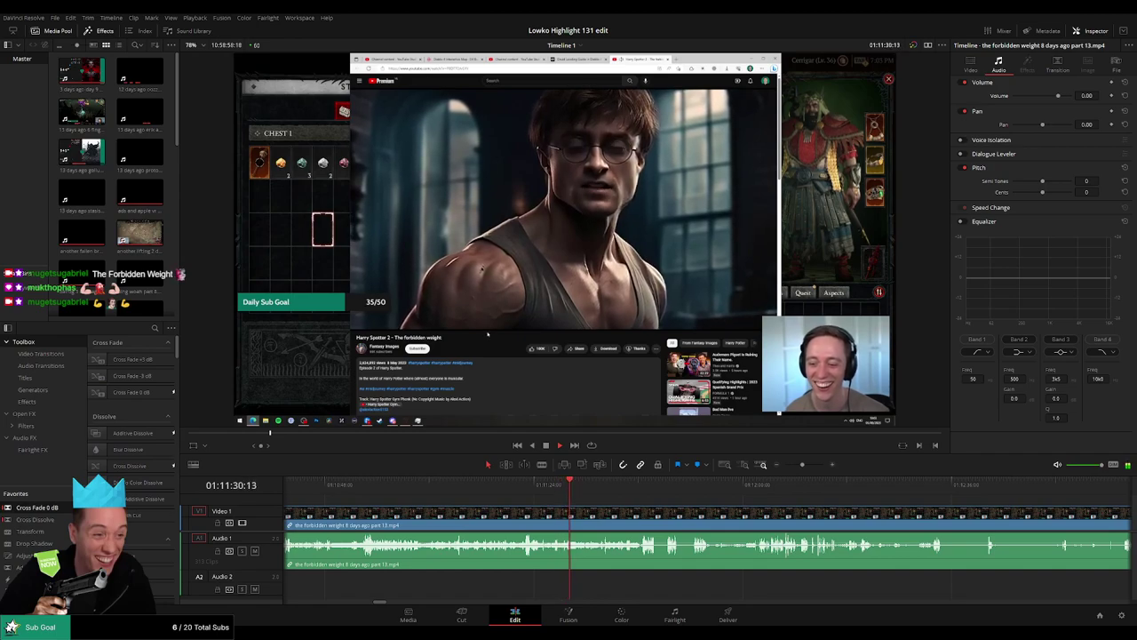
left_click_drag(658, 506, 512, 510)
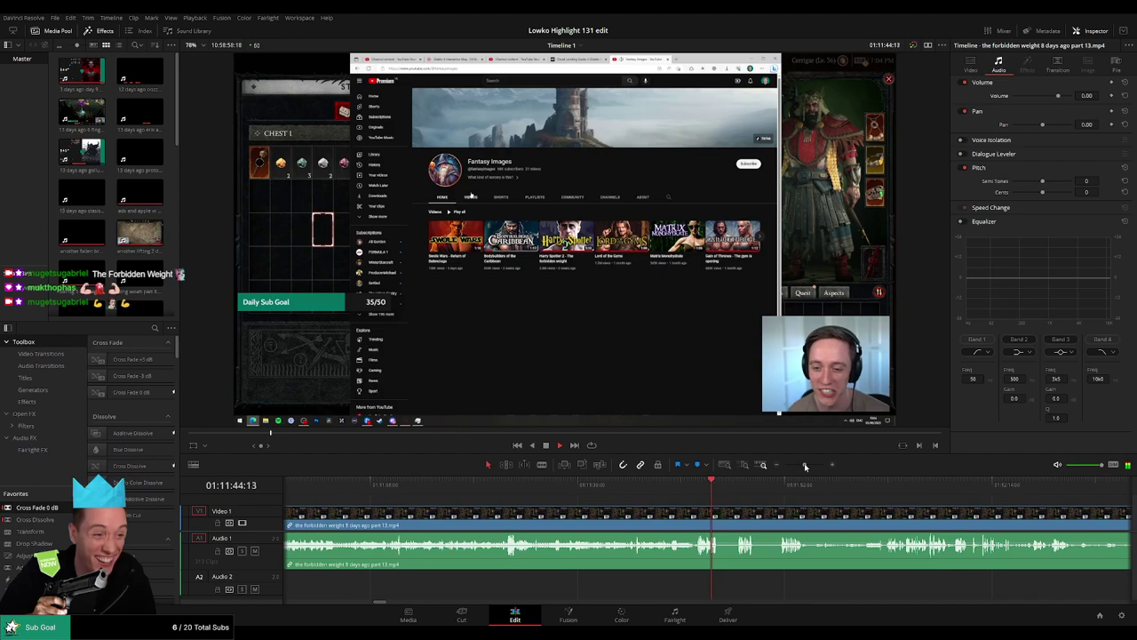
Step: Split the part 13 clip at about 01:11:45 and 01:11:47, ripple-delete the piece between, and add an audio cross fade at the join
key("b")
left_click(457, 515)
left_click(471, 514)
key("a")
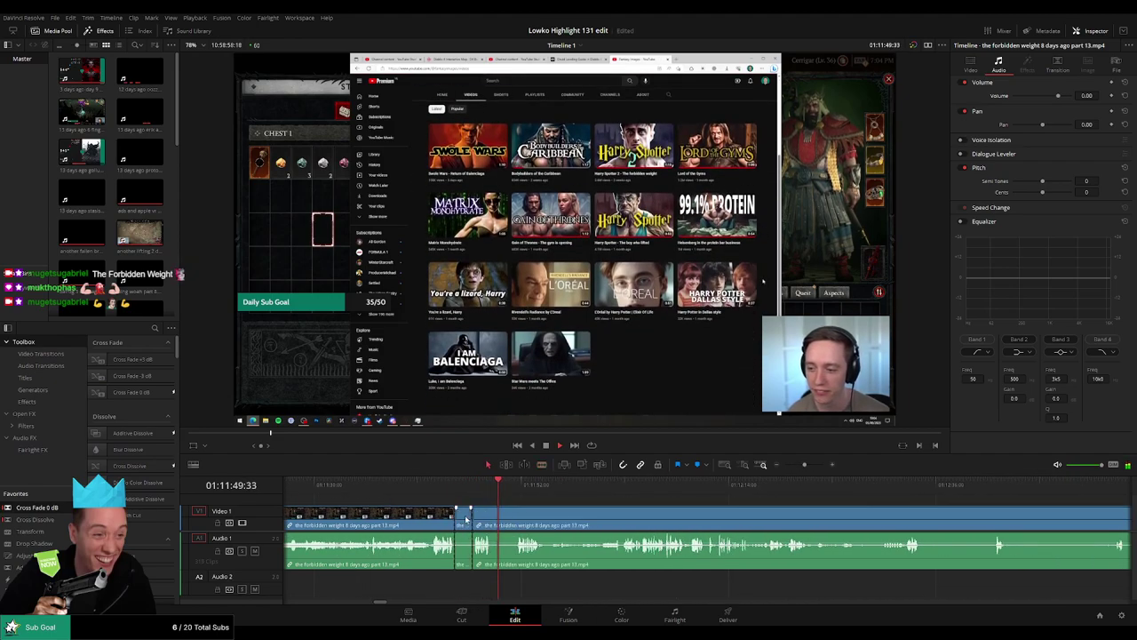
key("Delete")
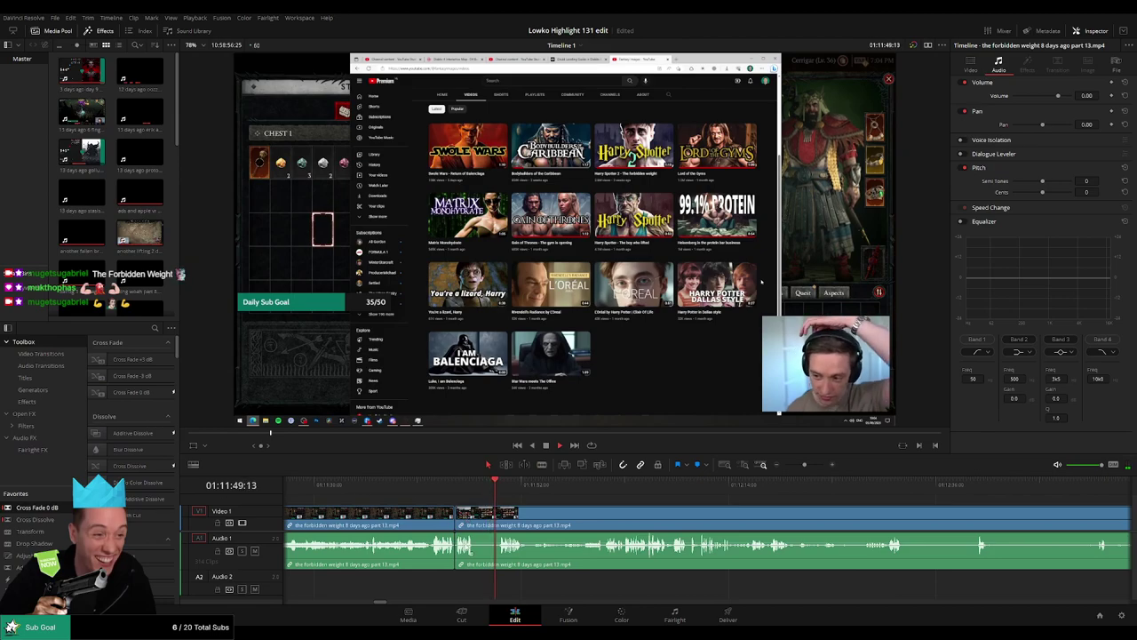
key("shift+t")
Step: Split the part 13 clip at about 01:11:47 and 01:11:49, ripple-delete the stretch between, and add an audio cross fade at the join
key("b")
left_click(475, 515)
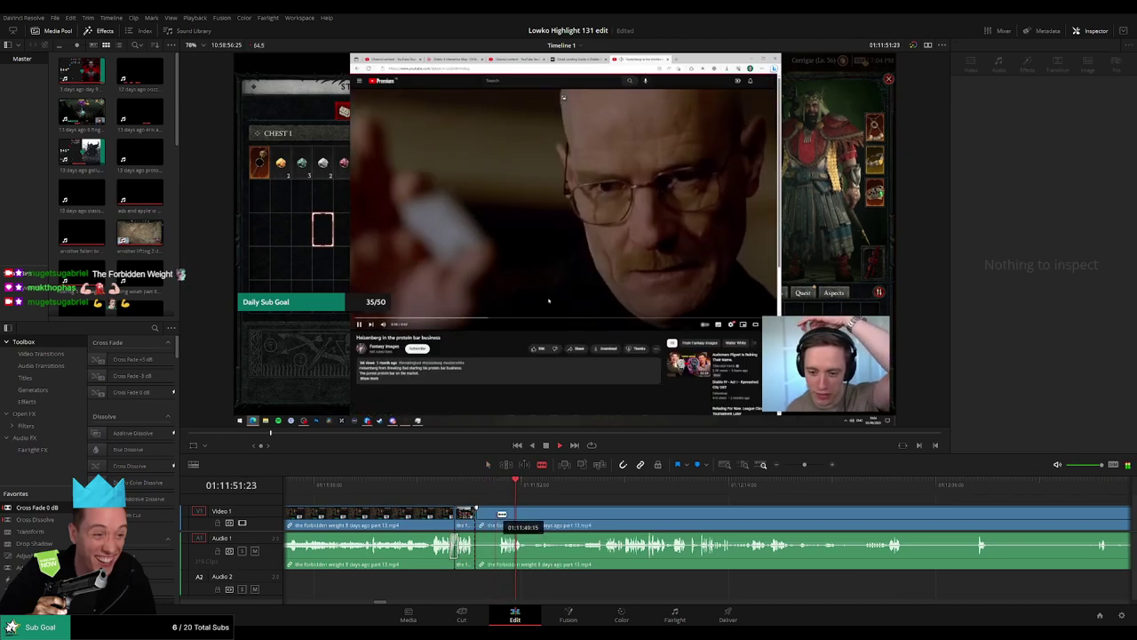
left_click(500, 522)
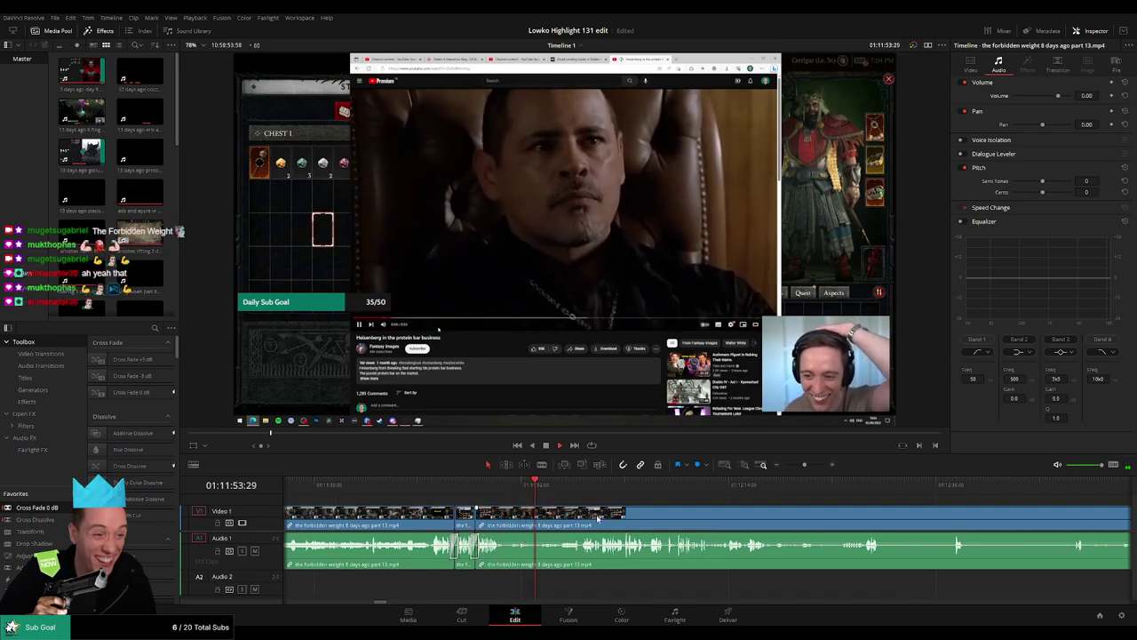
Step: Review the part 13 clip past the Heisenberg video reaction and split it at 01:12:18:40
left_click(554, 484)
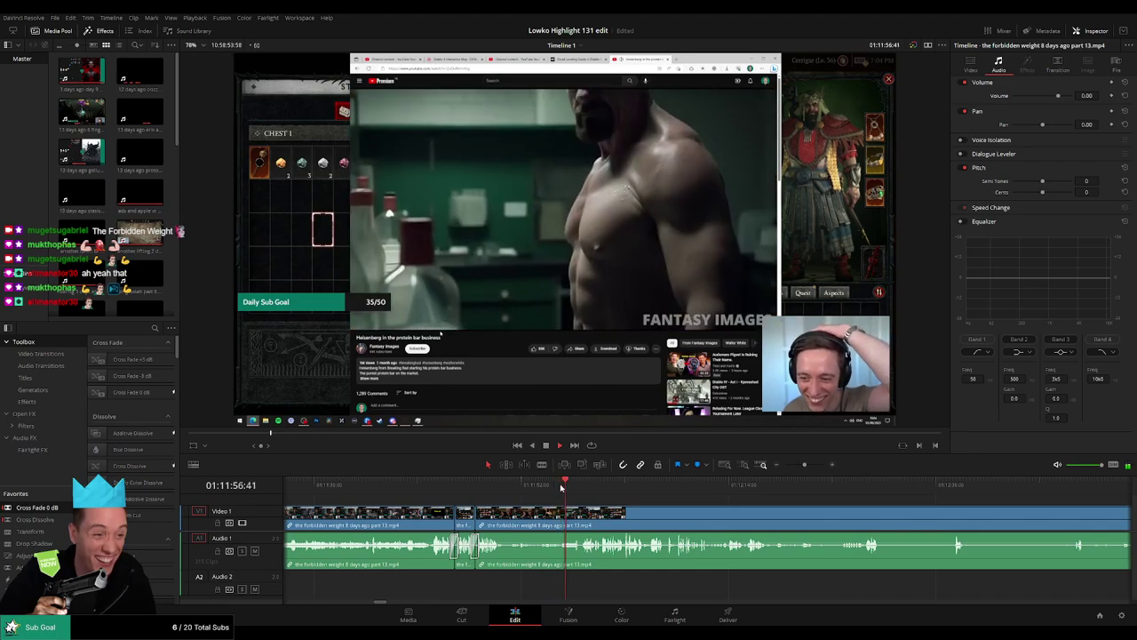
left_click_drag(669, 508, 527, 499)
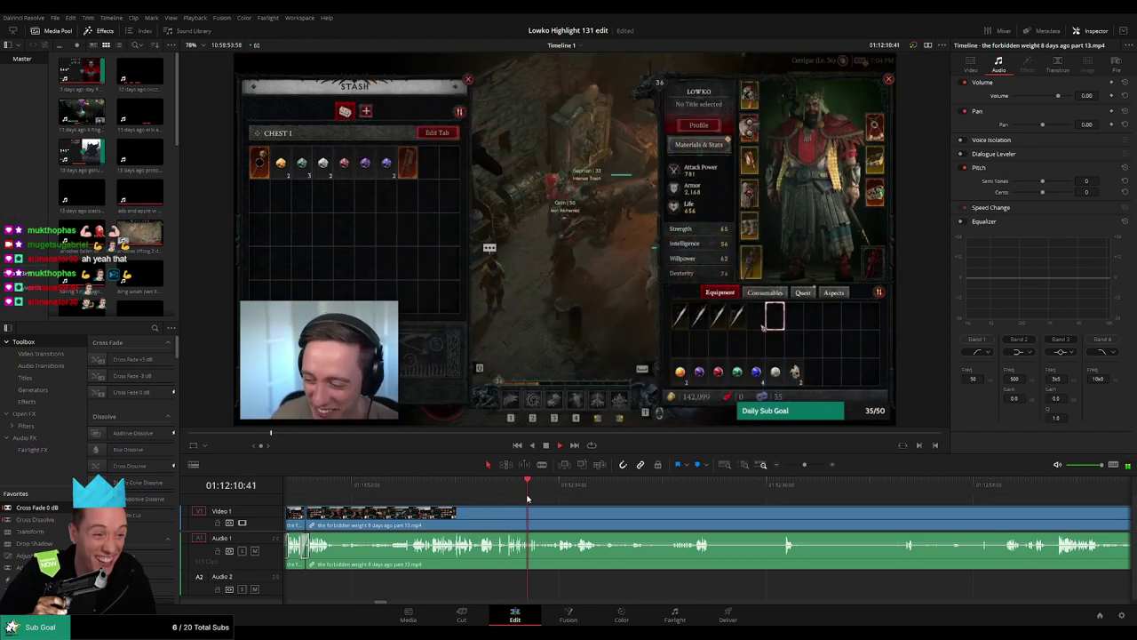
left_click_drag(526, 500, 558, 487)
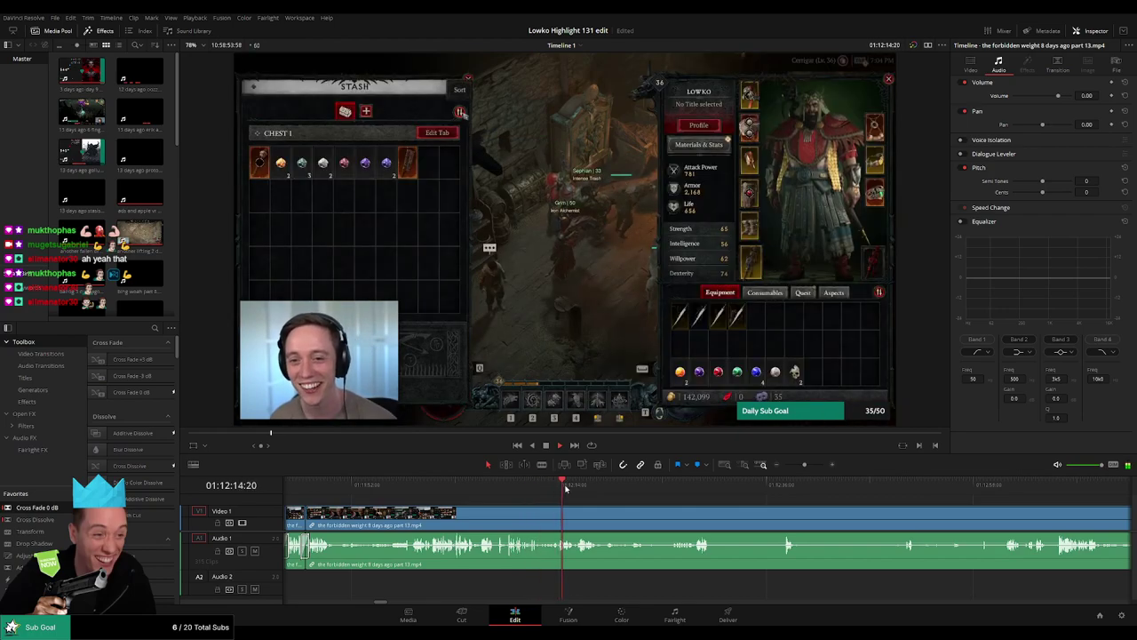
scroll(508, 503, "right", 3)
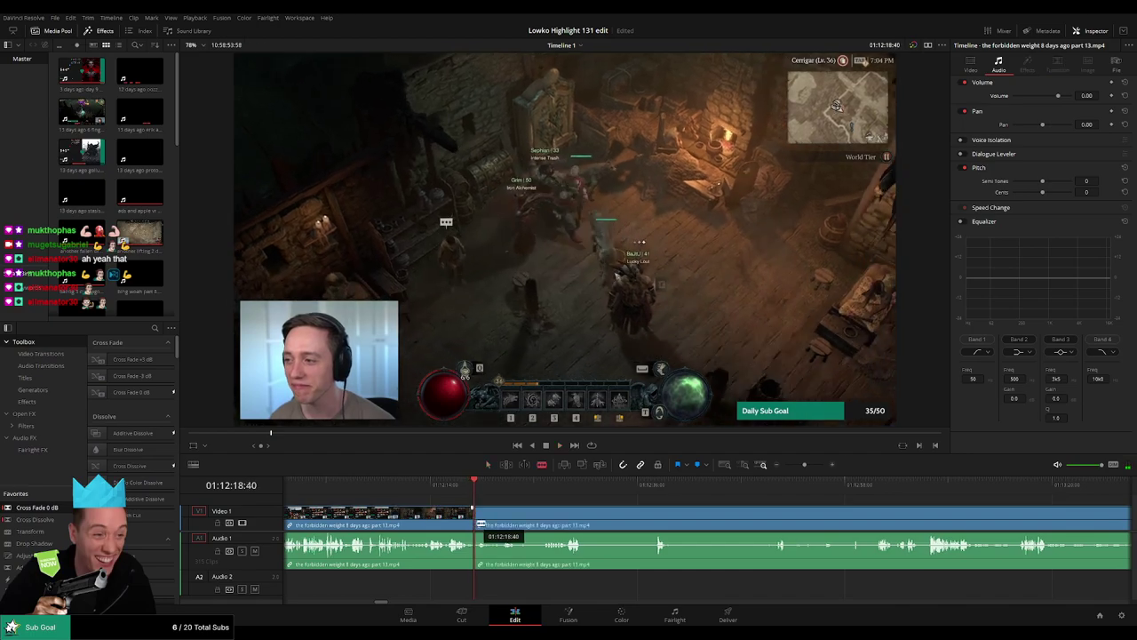
Step: Spot-check the remainder of the part 13 clip after the 01:12:18:40 split and ripple-delete it
left_click(925, 505)
left_click_drag(935, 518, 587, 506)
left_click(984, 501)
left_click_drag(805, 465, 791, 466)
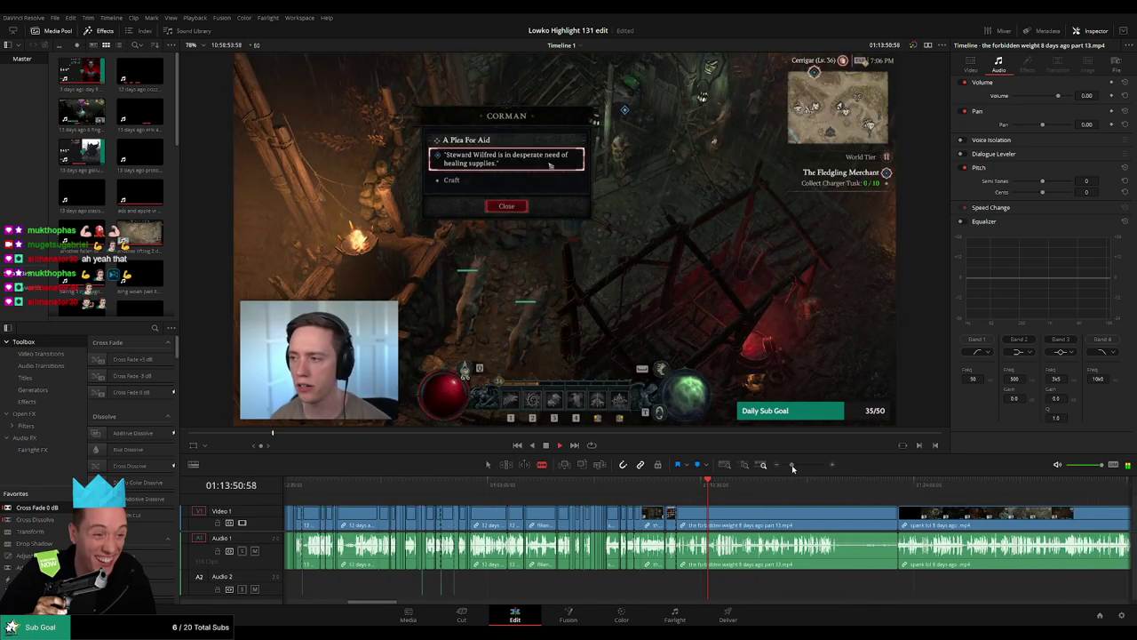
left_click_drag(715, 492, 845, 495)
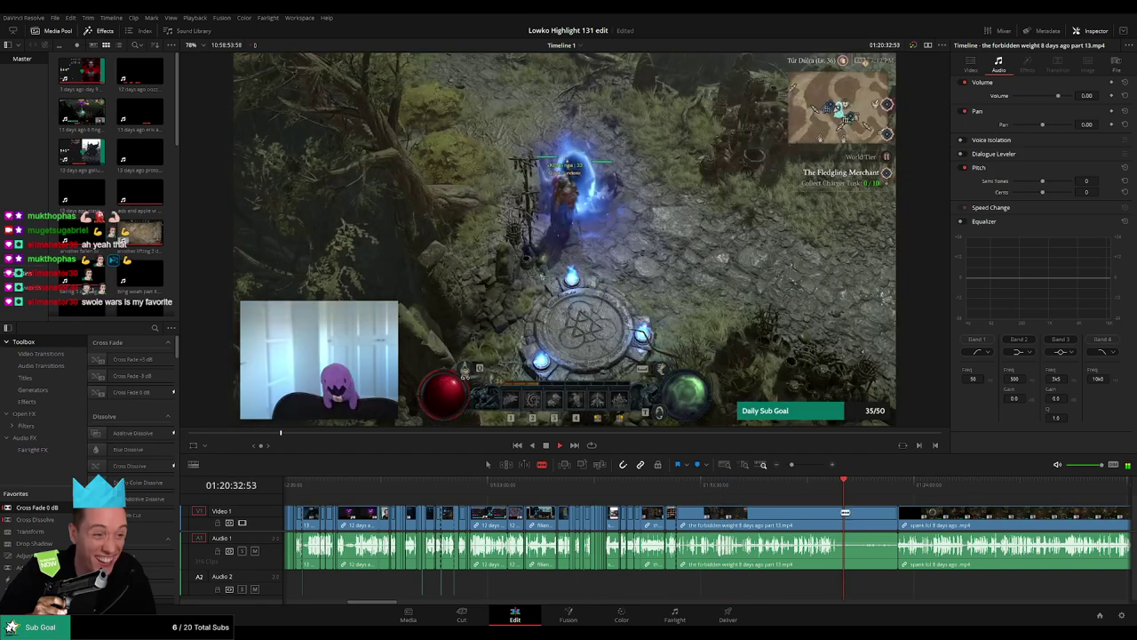
left_click(786, 495)
key("space")
key("a")
key("Delete")
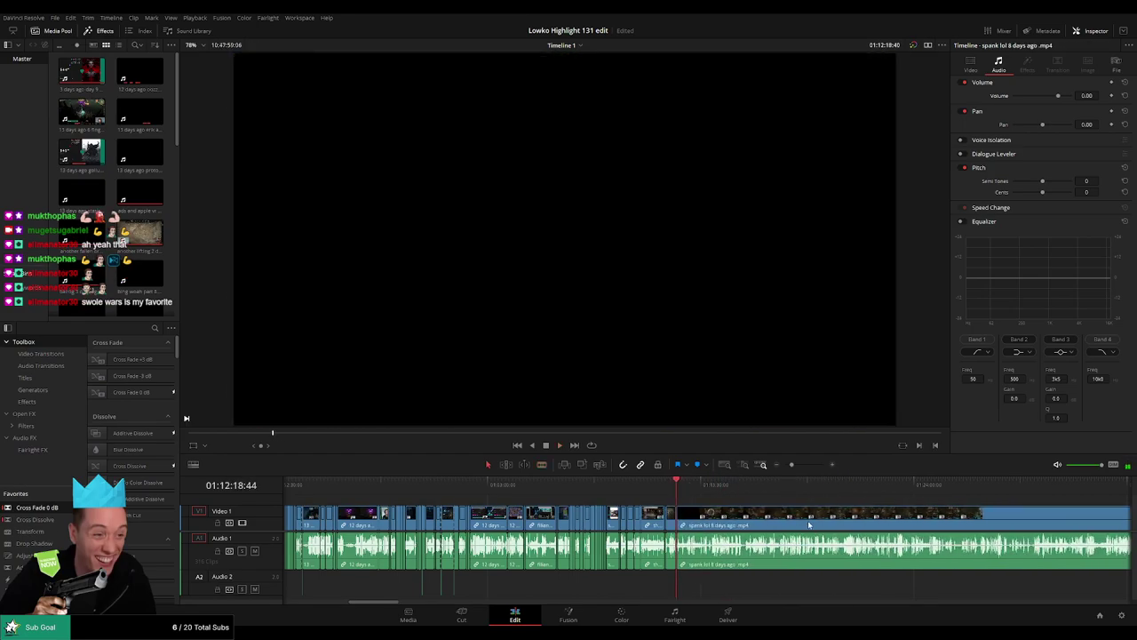
Step: Sample the "spank lol 8 days ago" clip between about 01:14:00 and 01:59:12 for footage worth keeping
left_click(710, 489)
scroll(550, 510, "right", 5)
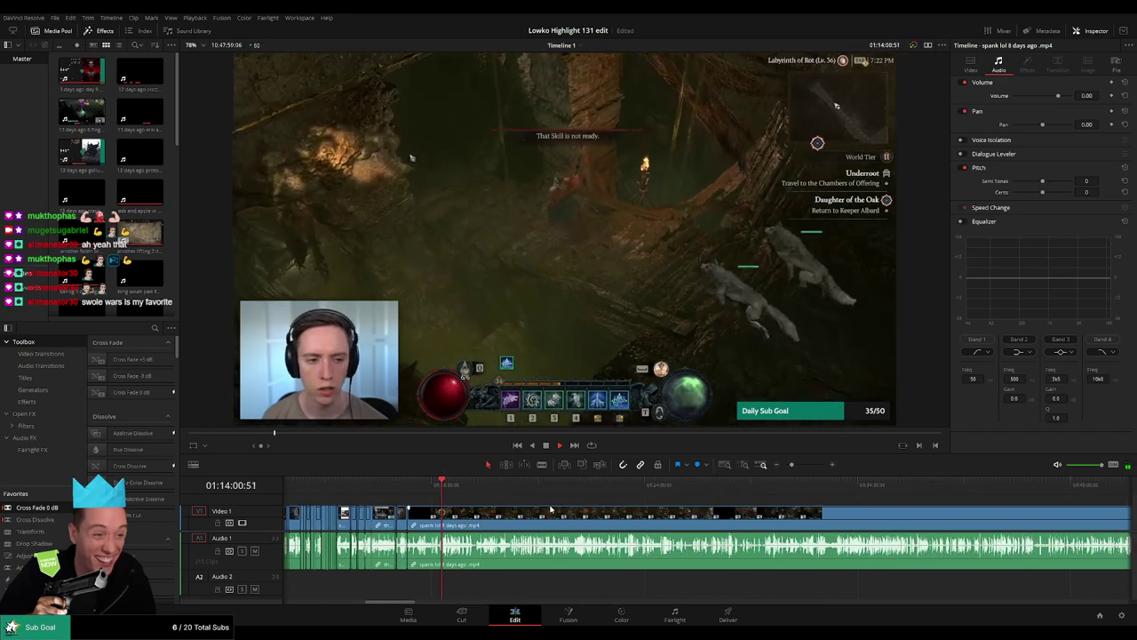
left_click(539, 492)
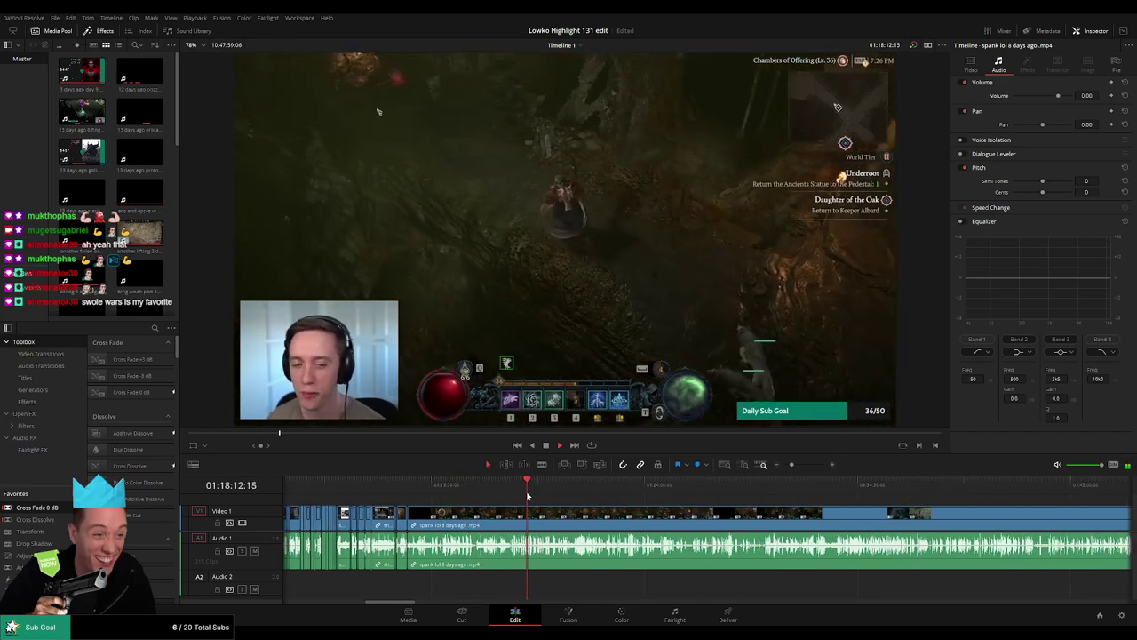
left_click_drag(792, 464, 802, 465)
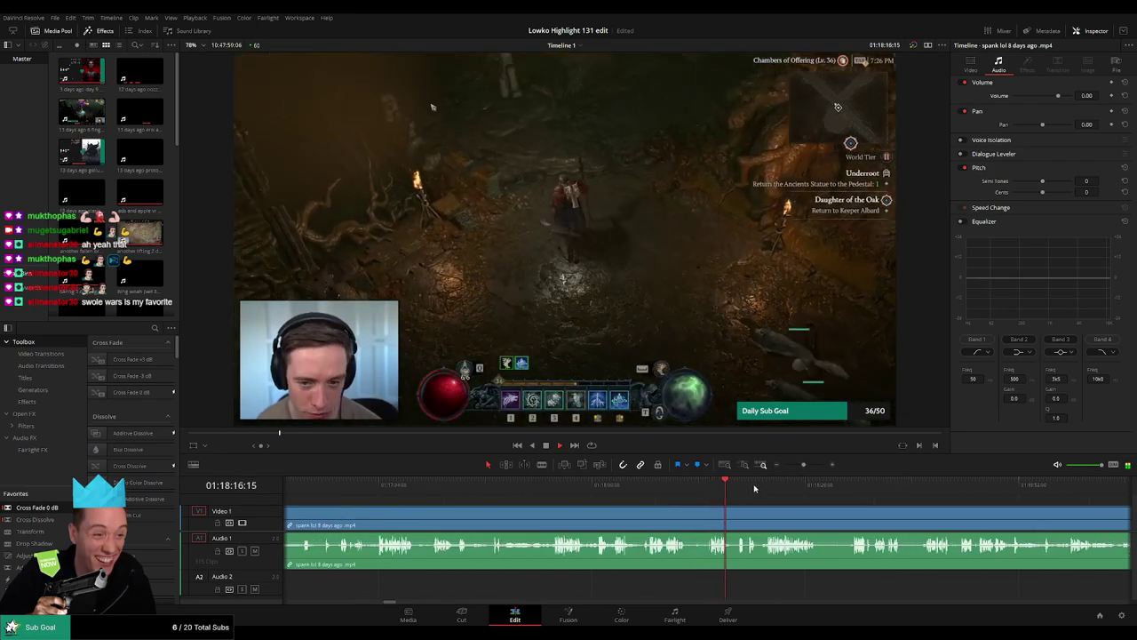
left_click_drag(800, 464, 783, 464)
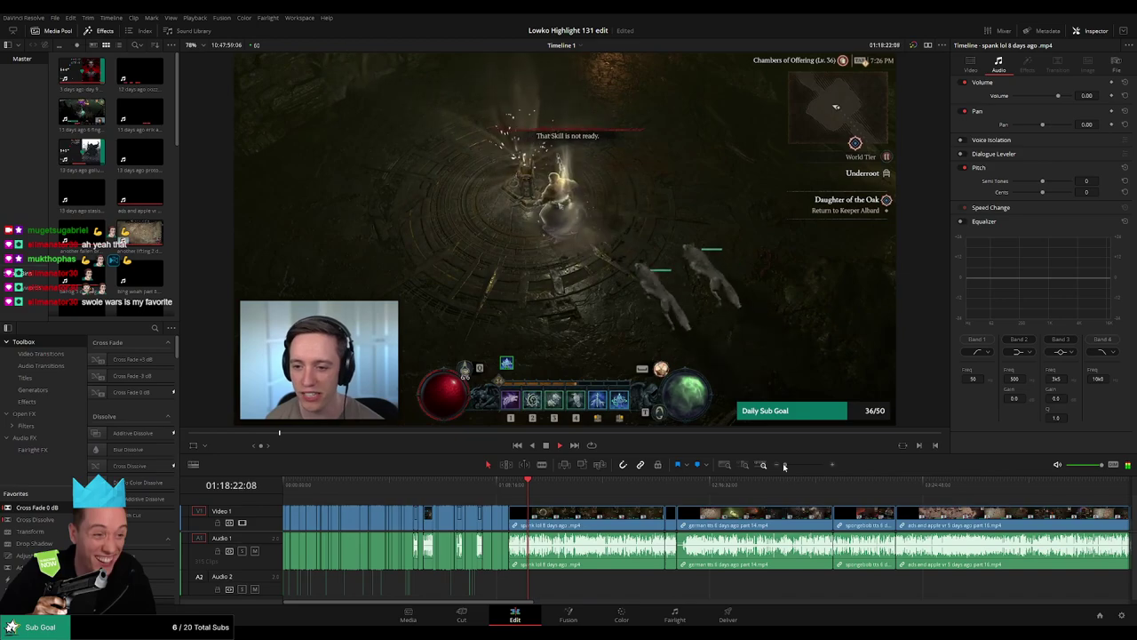
left_click_drag(537, 496, 656, 489)
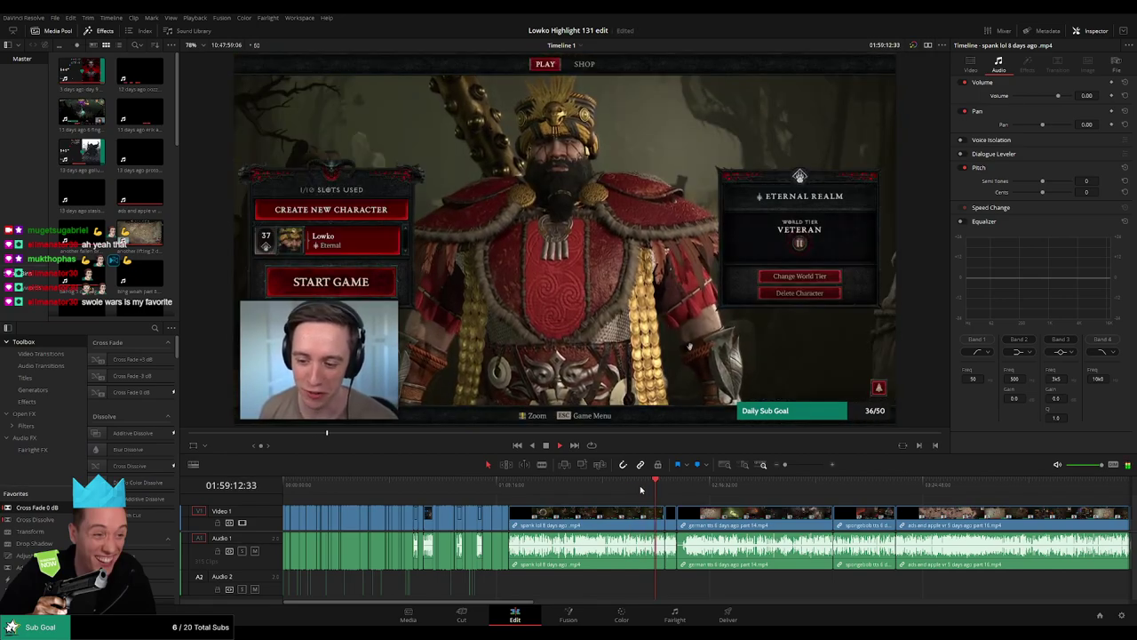
left_click(638, 489)
left_click(611, 490)
left_click(585, 490)
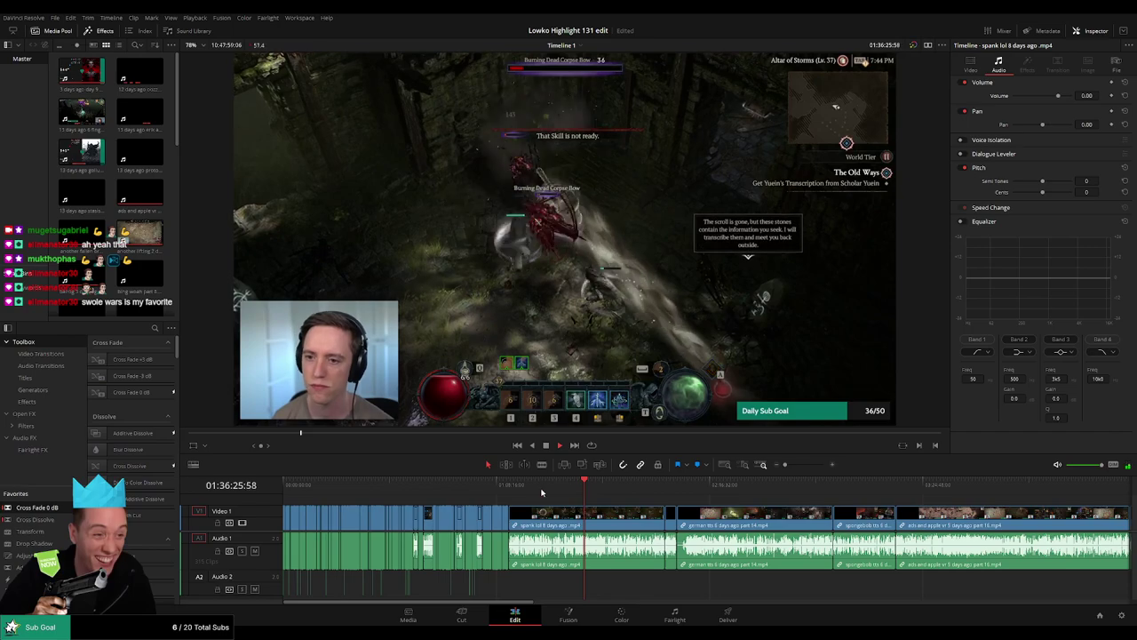
Step: Recheck a few points in the "spank lol 8 days ago" clip and ripple-delete the whole clip
left_click(518, 490)
left_click(523, 491)
left_click(527, 491)
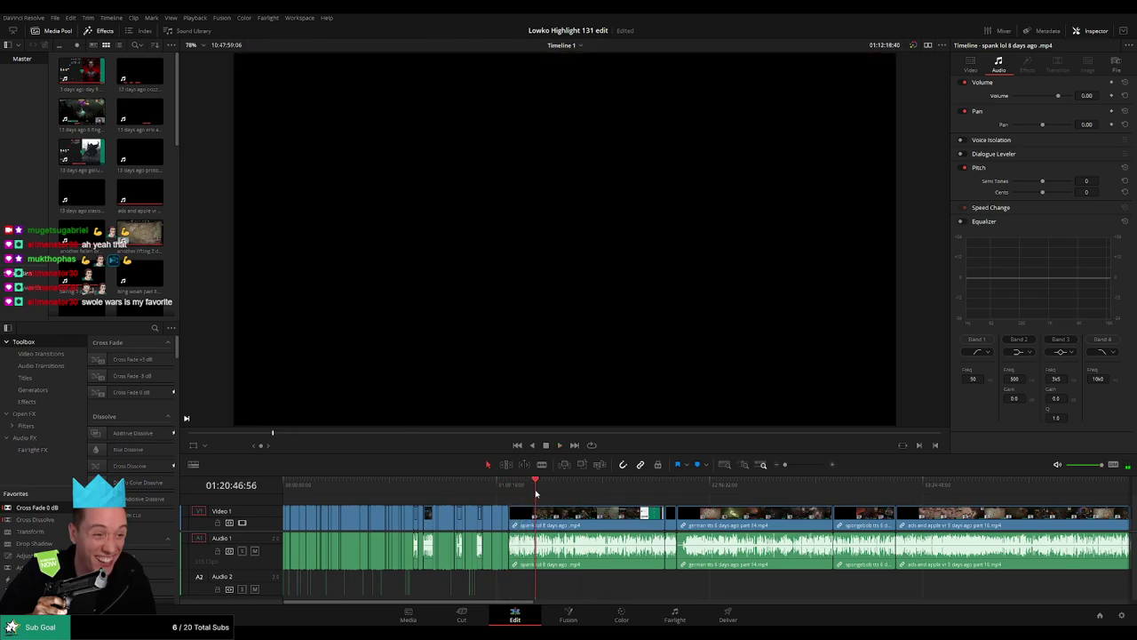
left_click(552, 491)
left_click(593, 491)
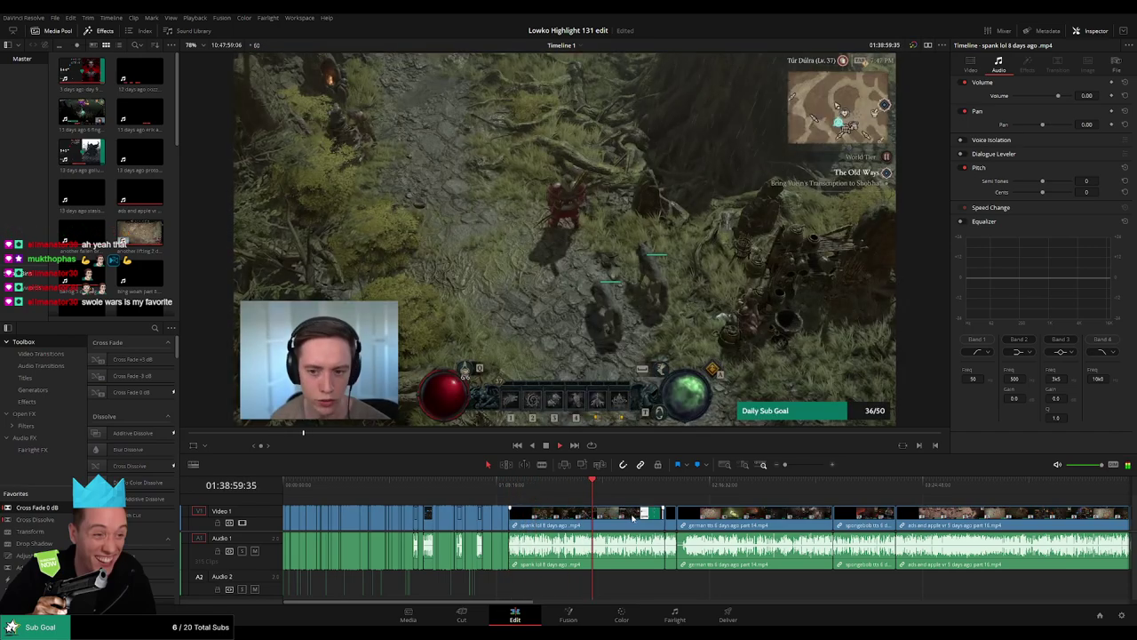
left_click(633, 518)
key("Delete")
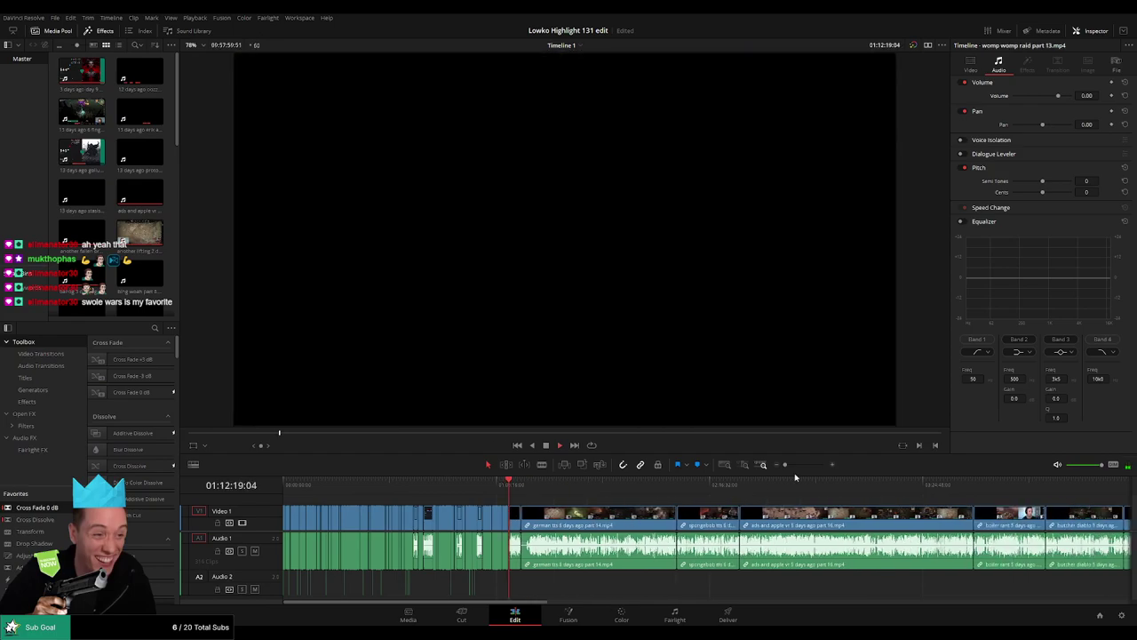
Step: Sample the "womp womp raid part 13" clip between about 01:12:31 and 01:15:04 for the lead-in to the raid moment
left_click(796, 465)
left_click(719, 494)
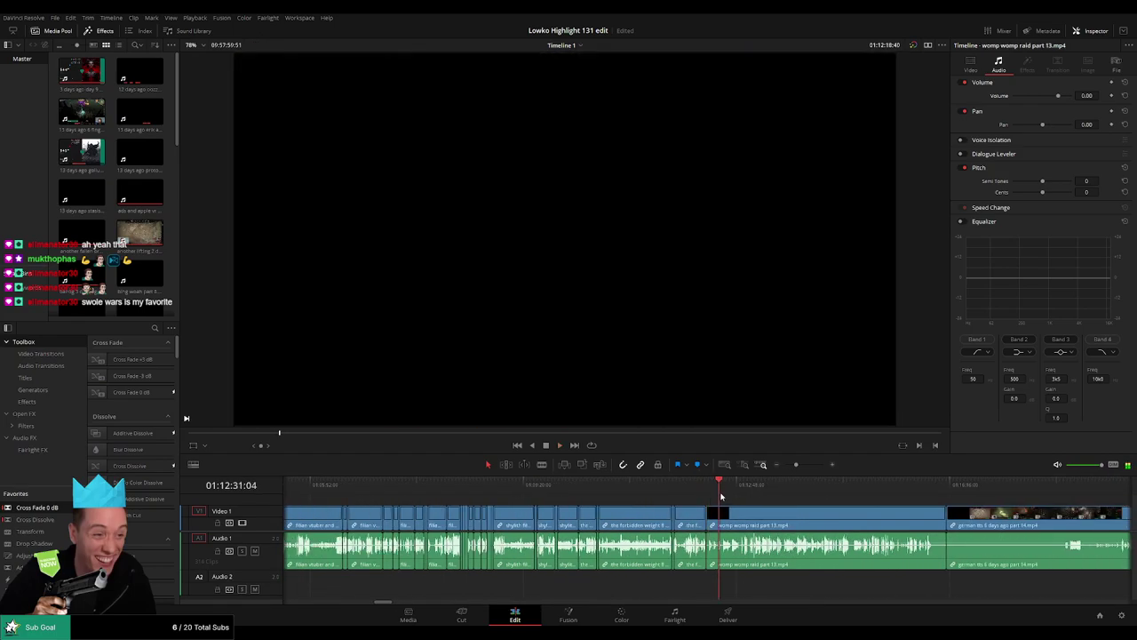
left_click(724, 496)
left_click(799, 464)
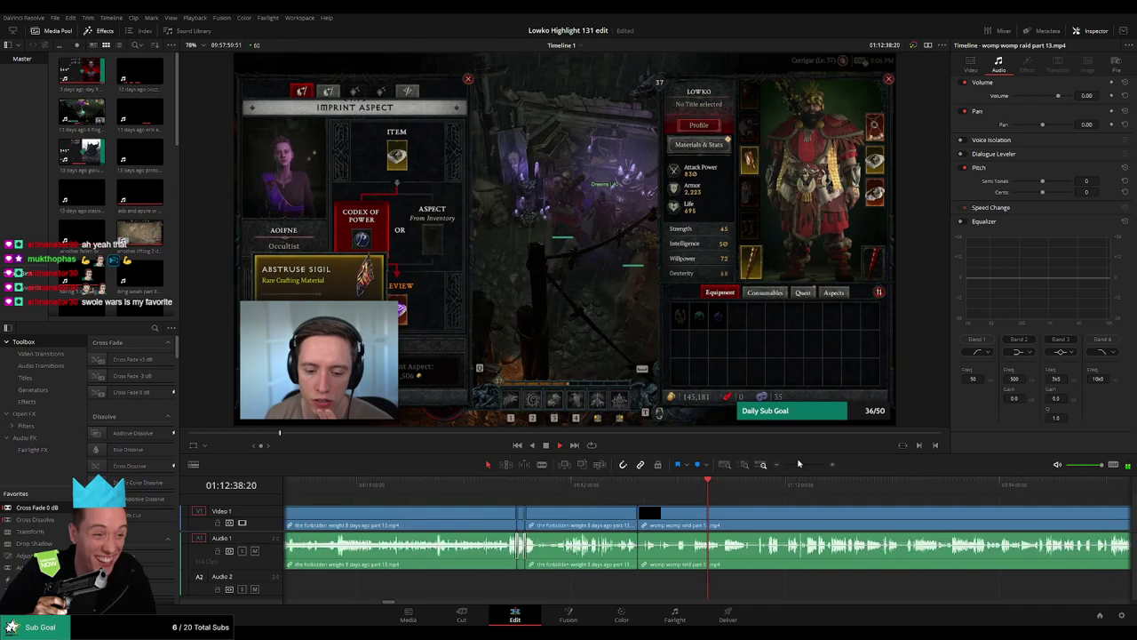
left_click_drag(799, 464, 797, 464)
left_click(803, 486)
left_click_drag(860, 510, 661, 499)
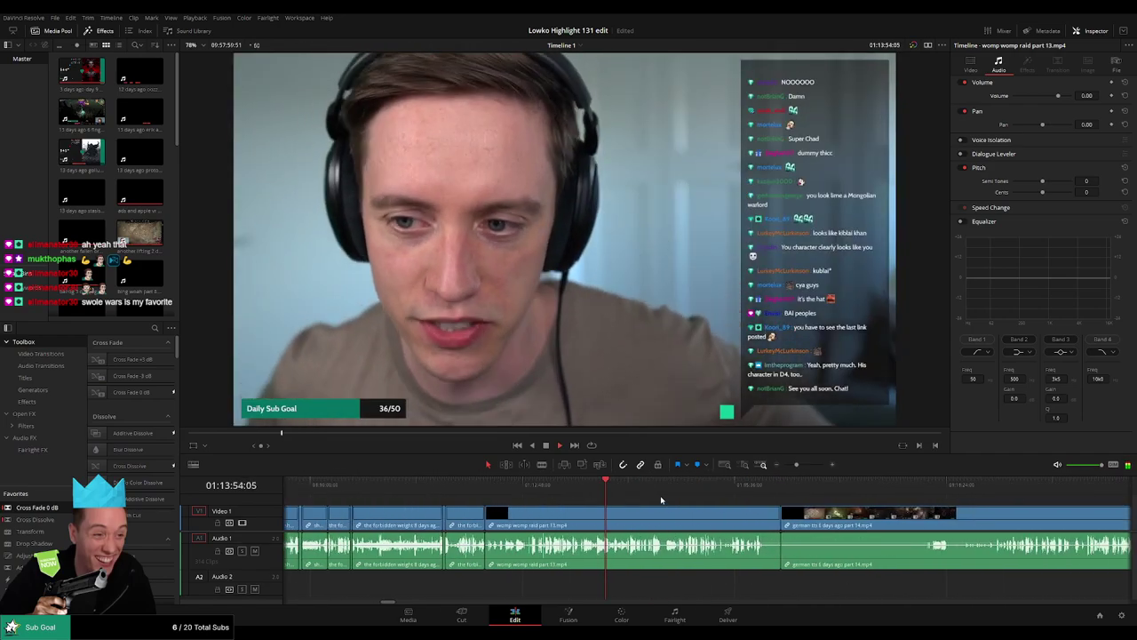
left_click_drag(796, 464, 596, 503)
left_click(743, 487)
left_click(588, 489)
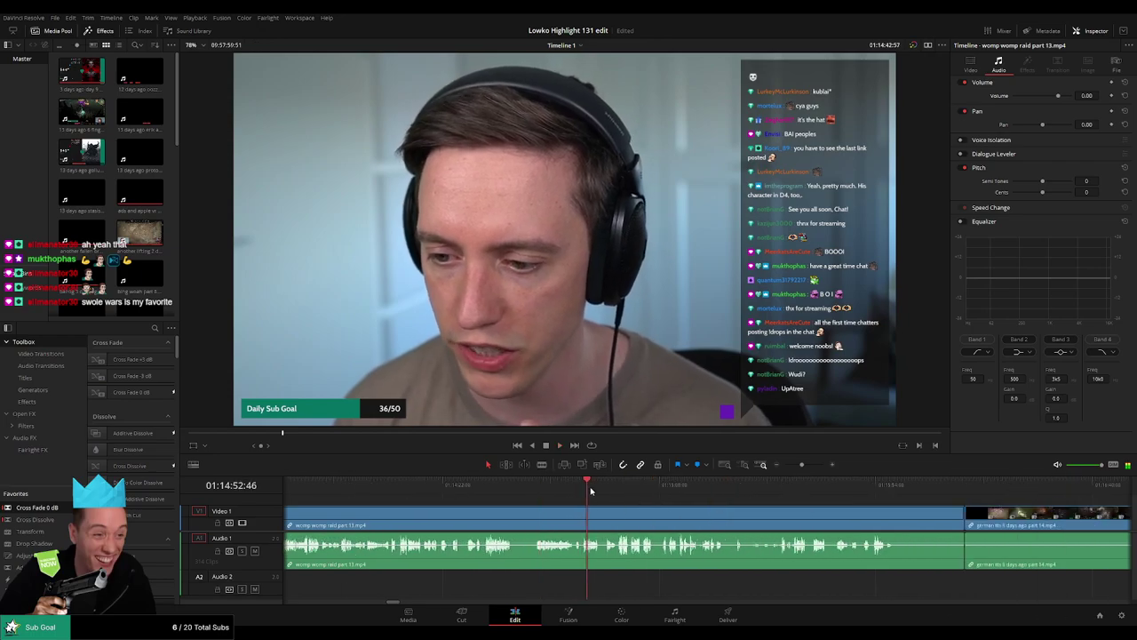
left_click(618, 487)
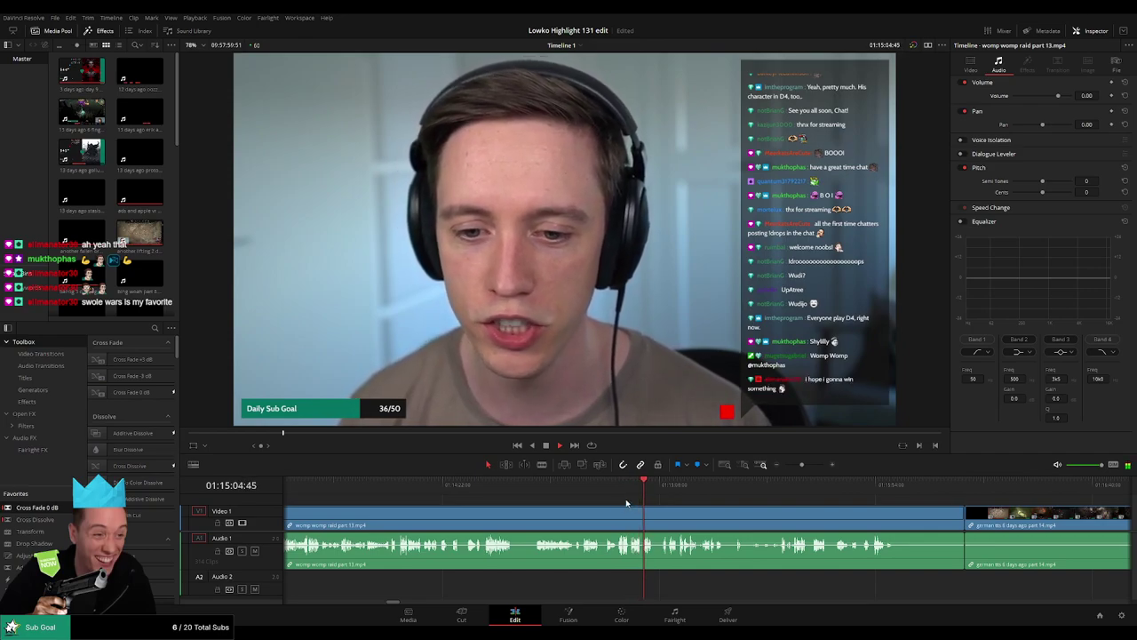
Step: Split the "womp womp raid part 13" clip just before 01:15:00 and ripple-delete the portion ahead of the cut
key("b")
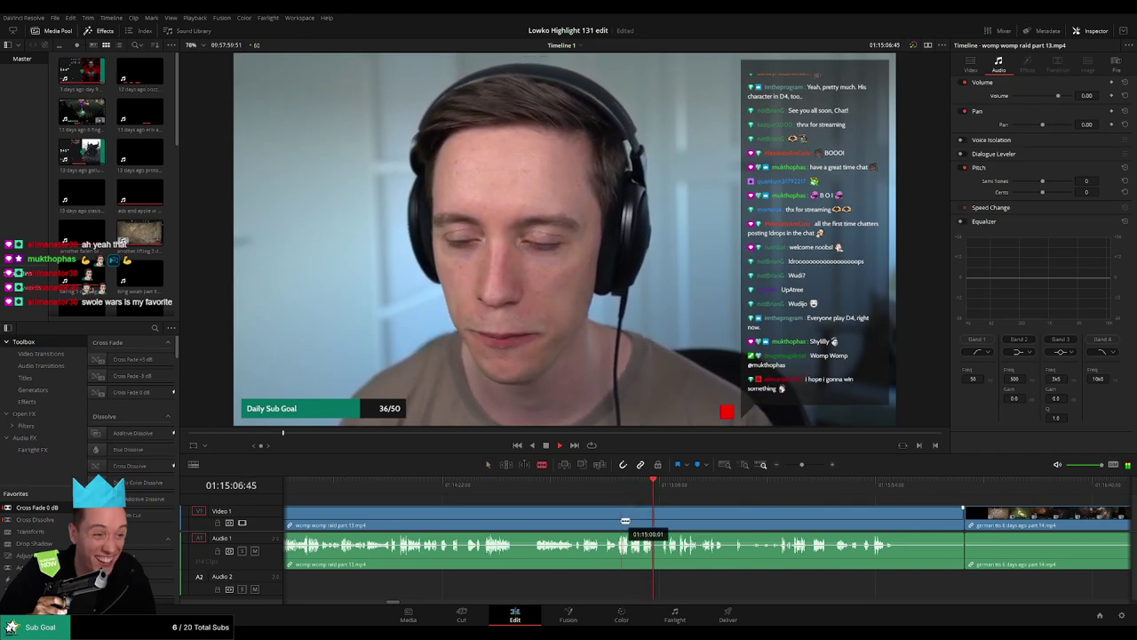
left_click(618, 521)
key("a")
left_click(598, 528)
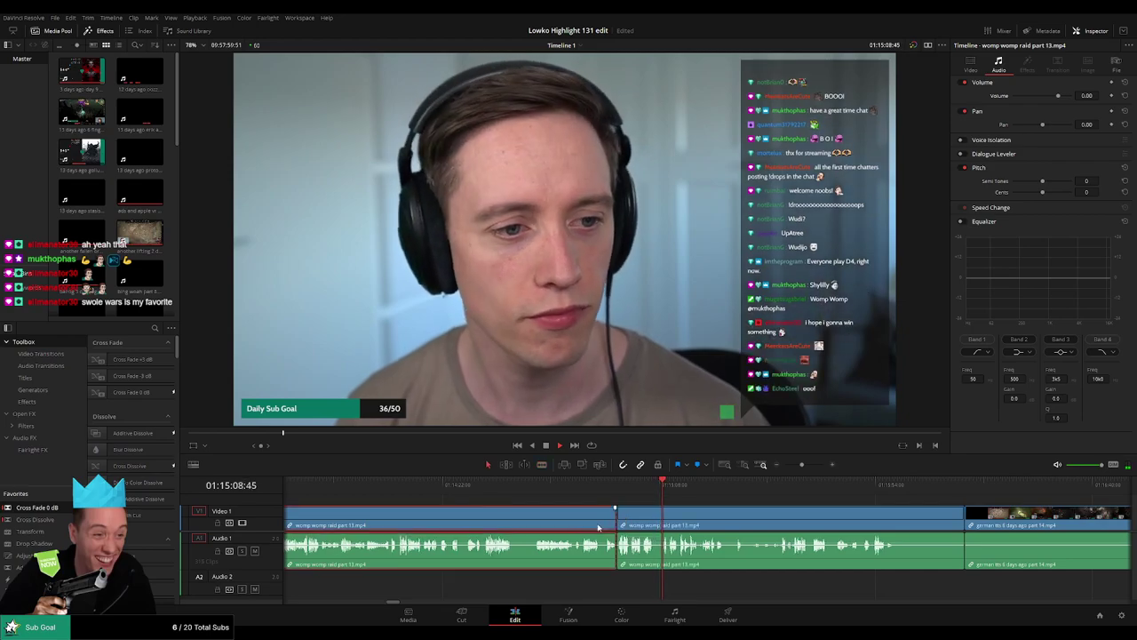
key("Delete")
left_click_drag(844, 518, 628, 508)
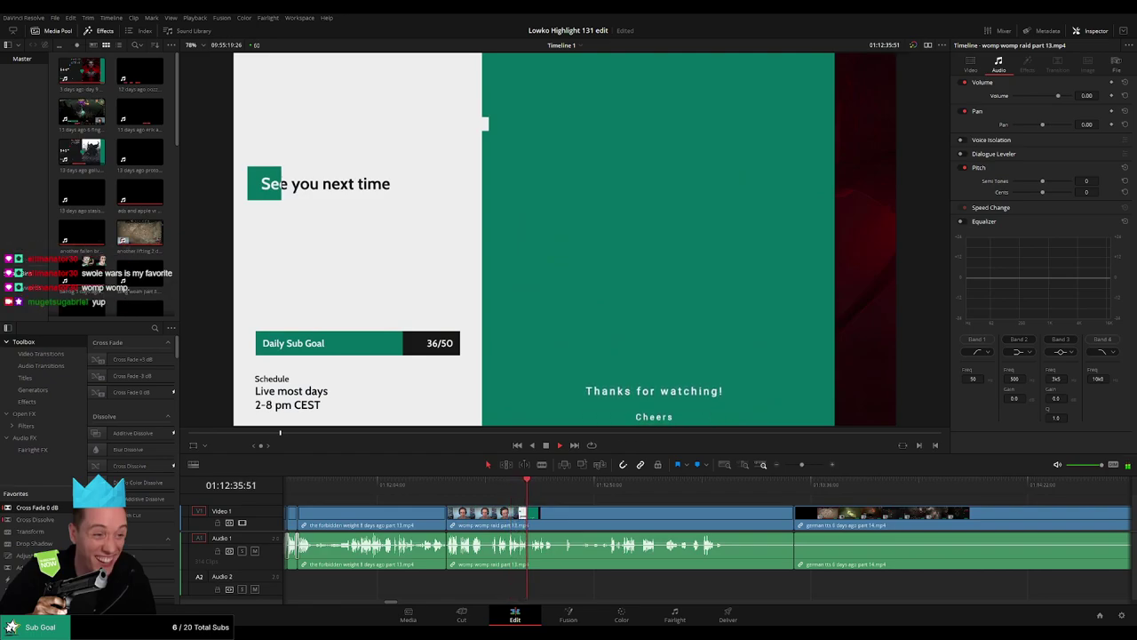
Step: Review the stream outro in the part 13 clip, split it at 01:13:21:59 and ripple-delete the silent remainder
left_click_drag(583, 504, 478, 500)
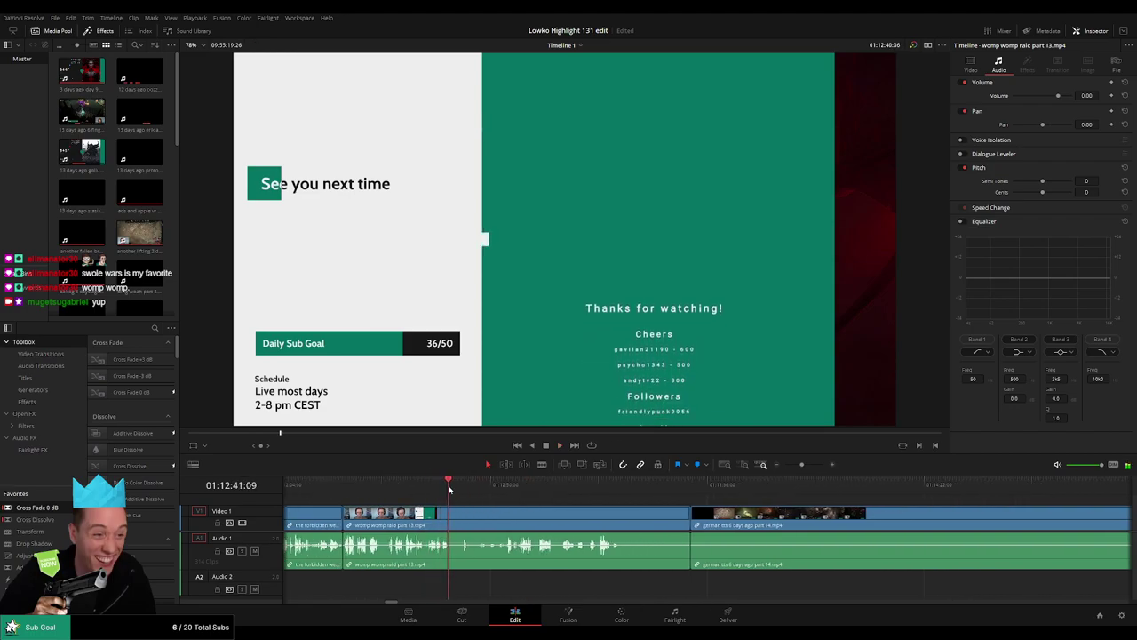
left_click_drag(470, 488, 508, 486)
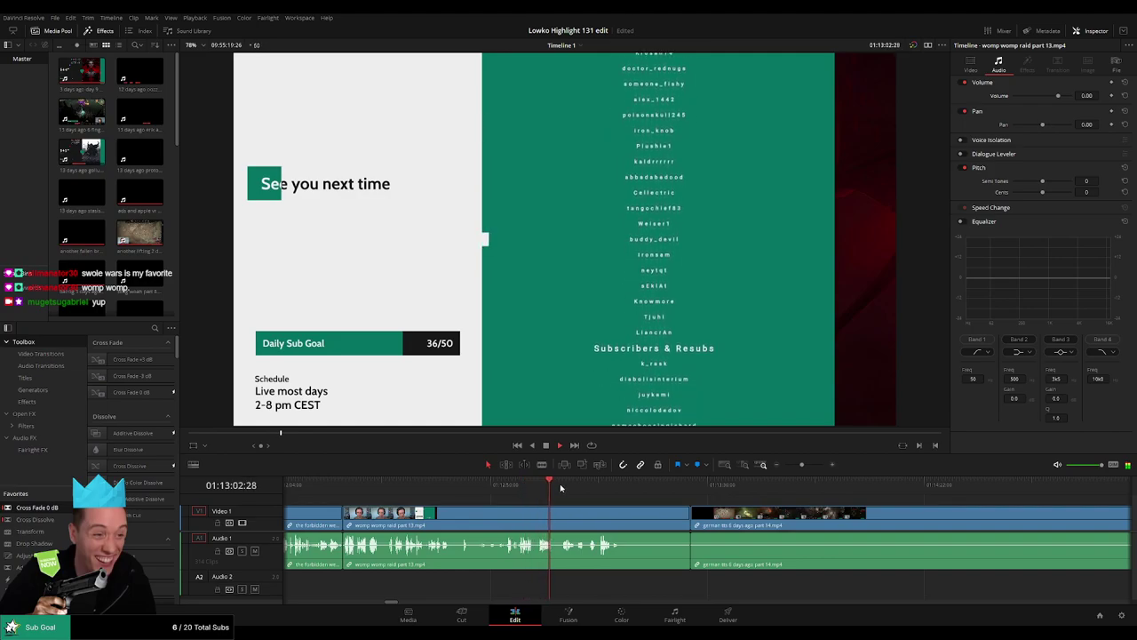
left_click_drag(561, 488, 513, 505)
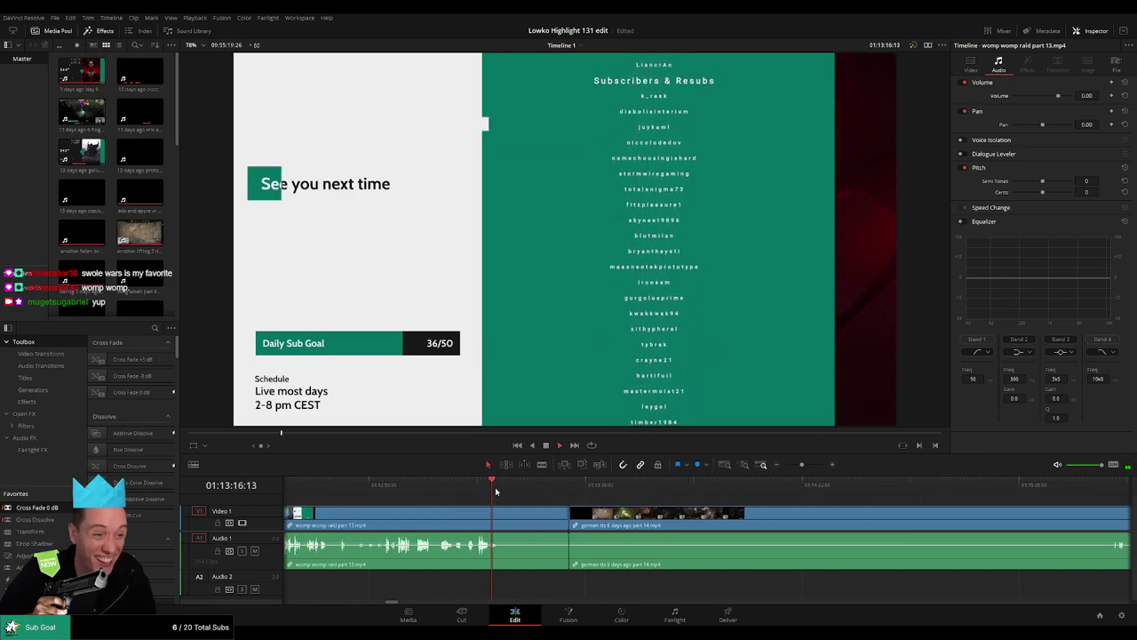
key("ctrl+b")
left_click(539, 523)
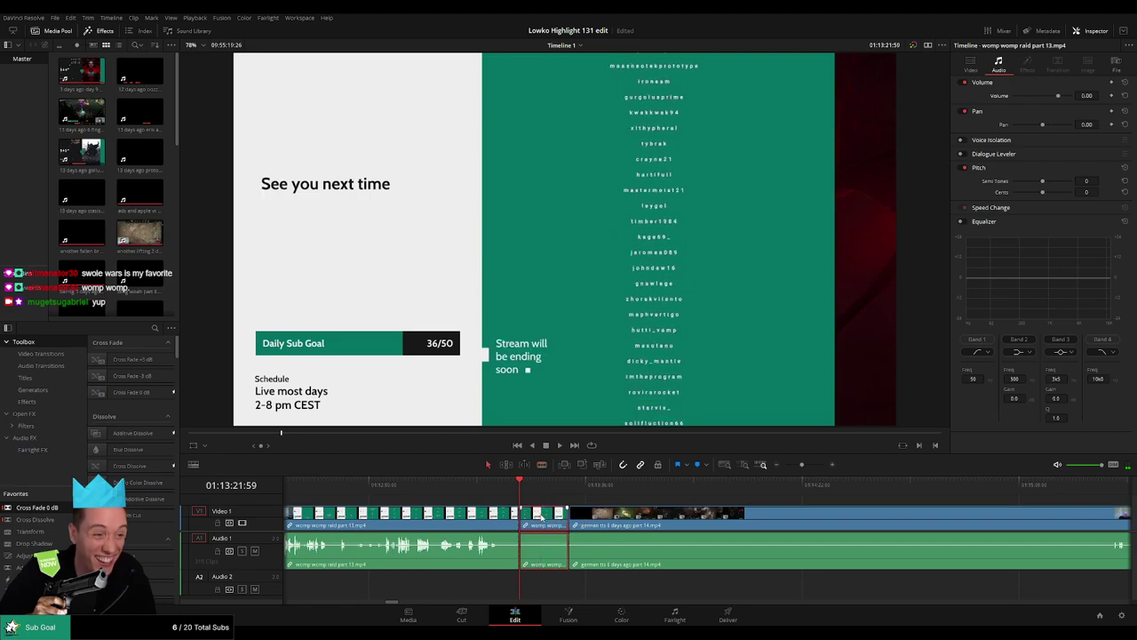
key("Delete")
Step: Check the opening of the "german tts 6 days ago part 14" clip and split it where sound starts, near 01:15:17
left_click(986, 488)
left_click(1073, 488)
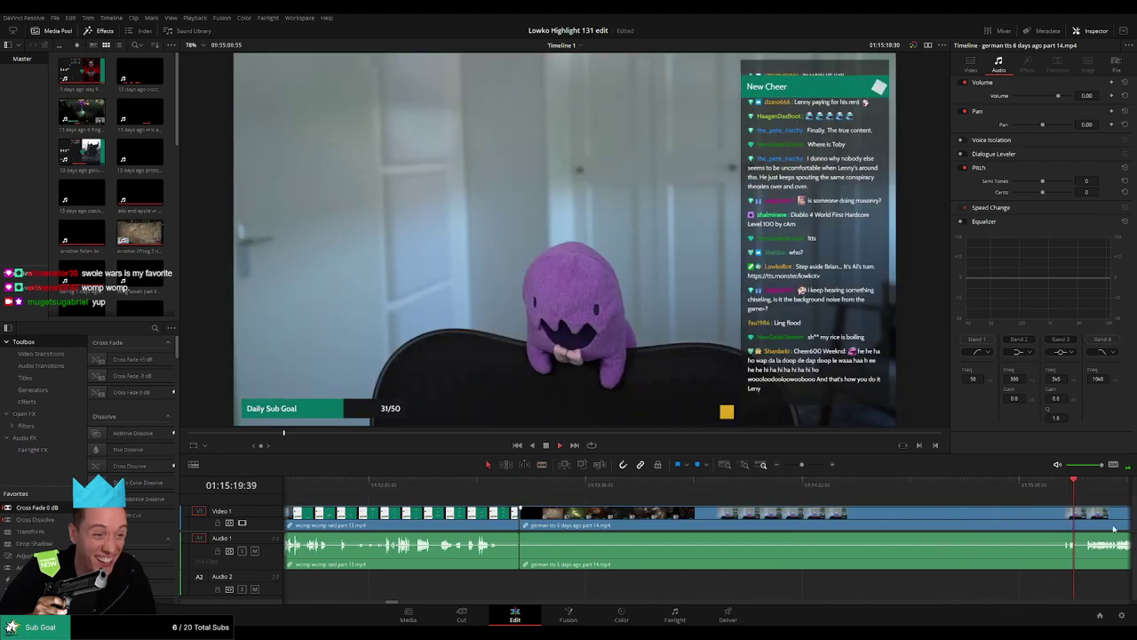
left_click_drag(1110, 524, 539, 512)
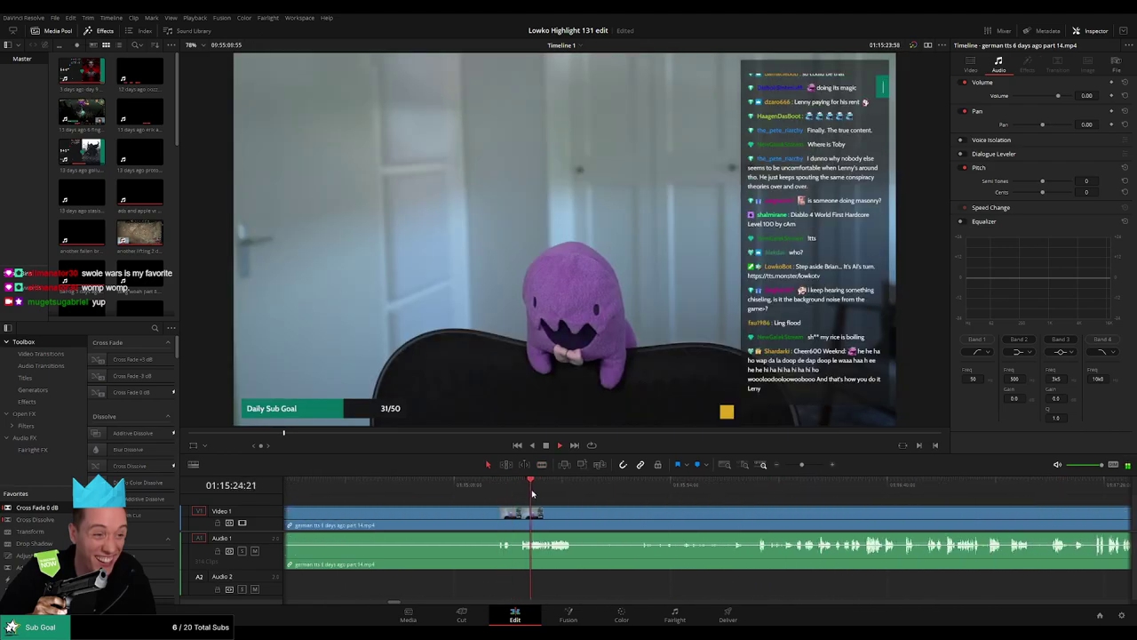
key("b")
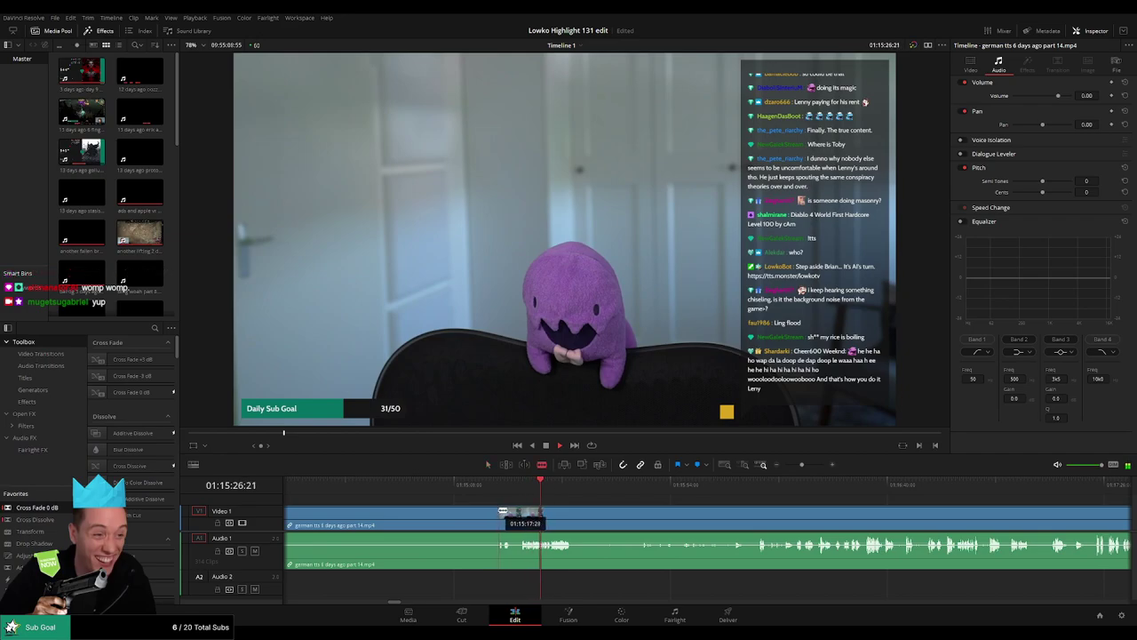
left_click(498, 512)
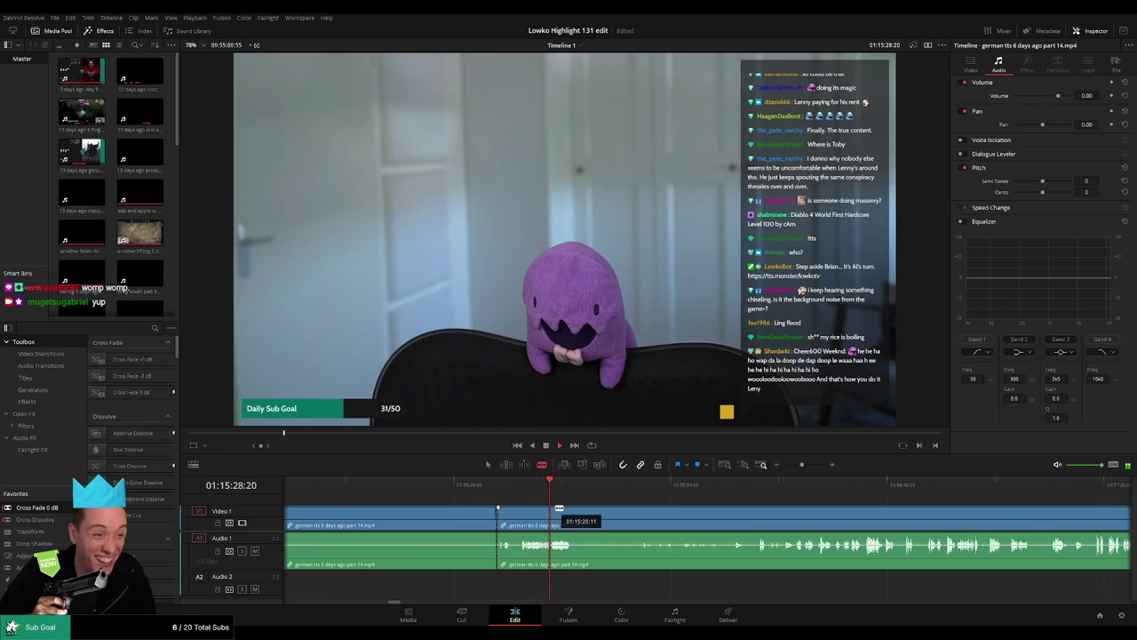
left_click_drag(801, 464, 787, 466)
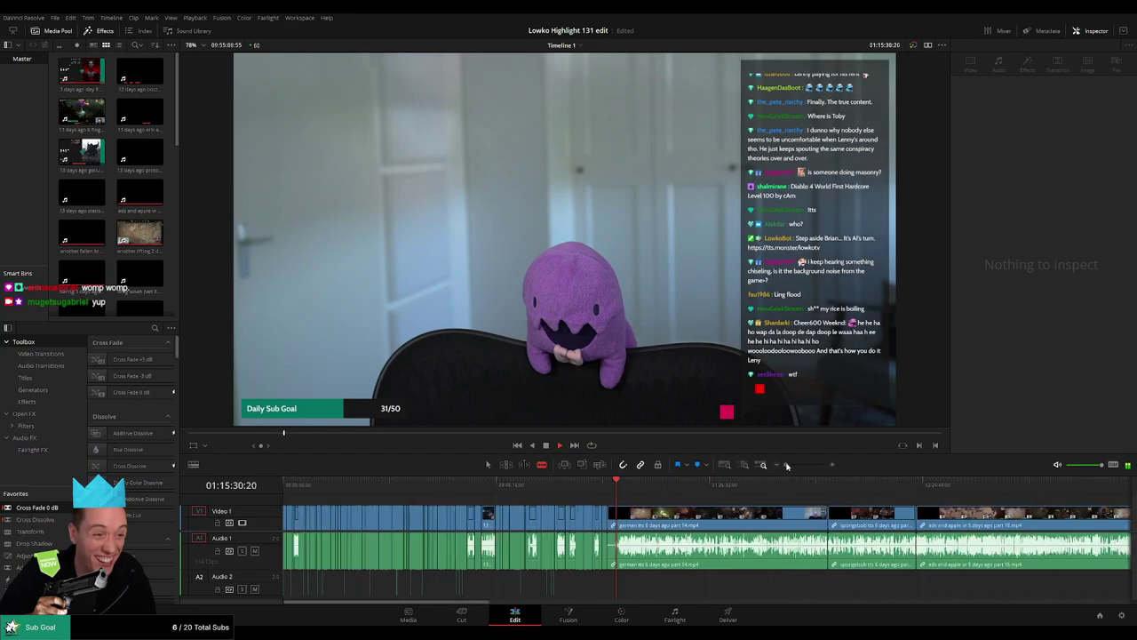
Step: Sample the "german tts 6 days ago part 14" clip between about 01:21:28 and 01:57:55 and ripple-delete the whole clip
left_click_drag(630, 496, 738, 493)
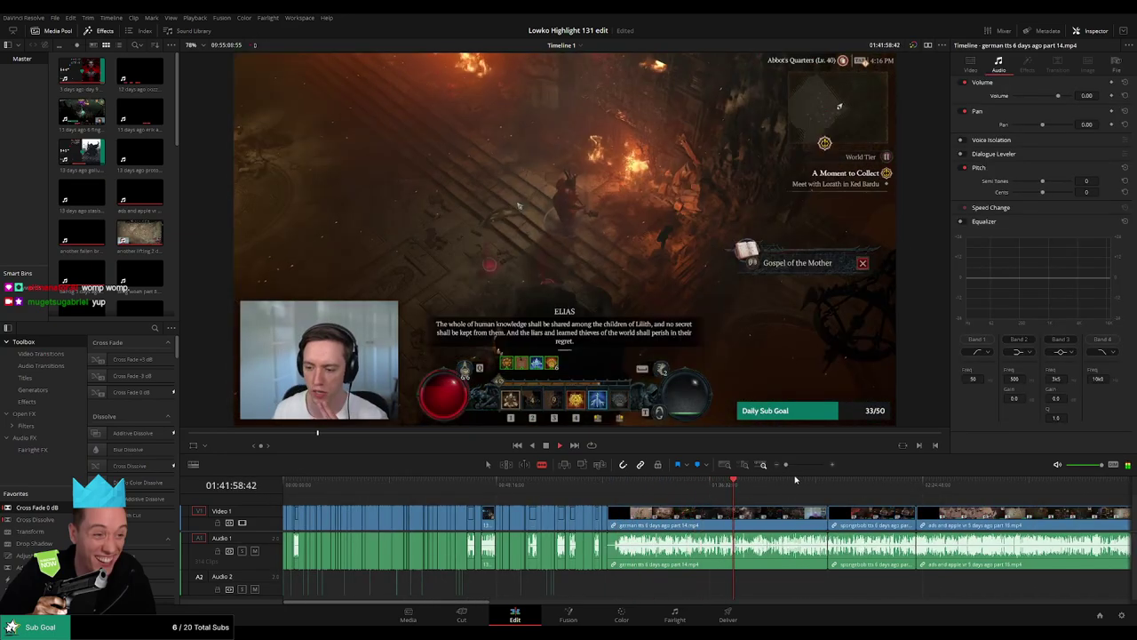
left_click_drag(786, 465, 790, 468)
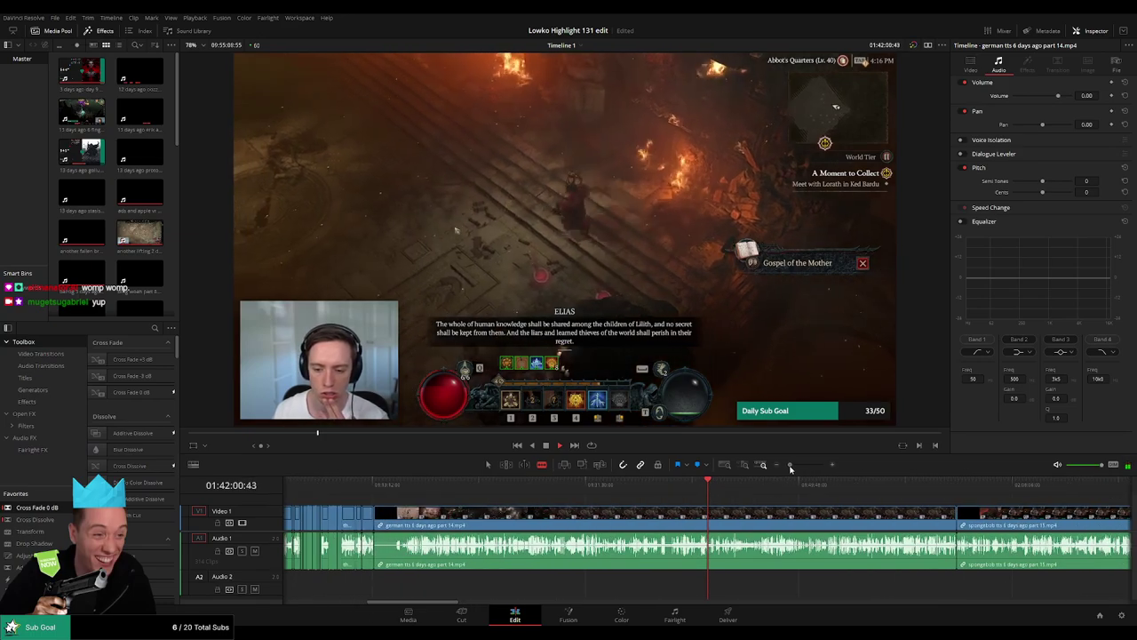
left_click_drag(712, 494, 896, 491)
left_click(468, 492)
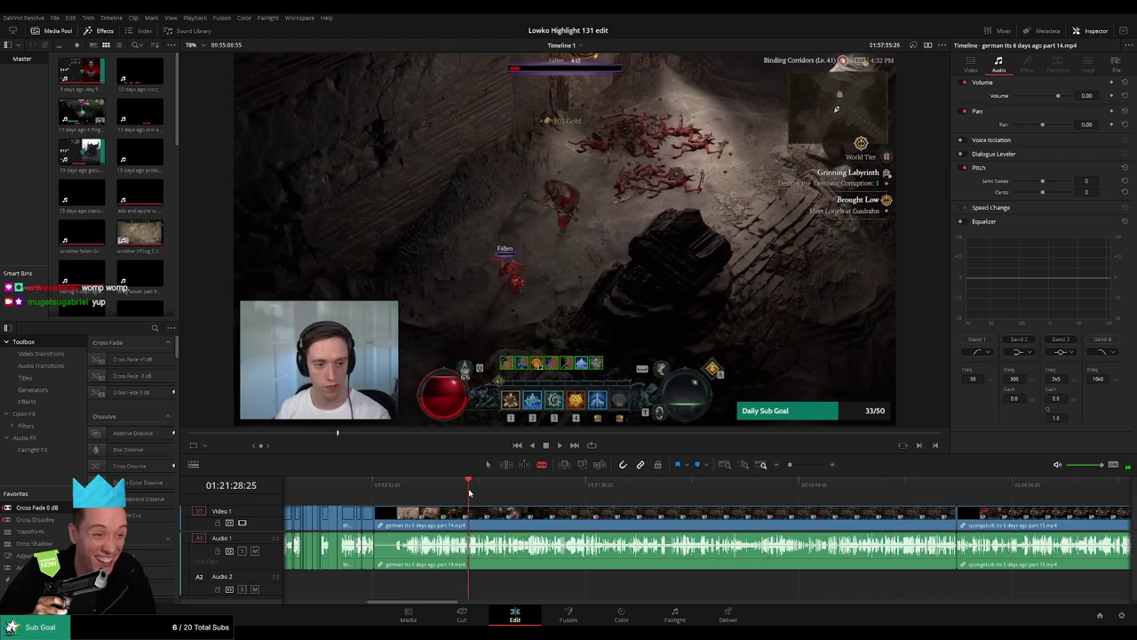
key("a")
left_click(601, 520)
key("Delete")
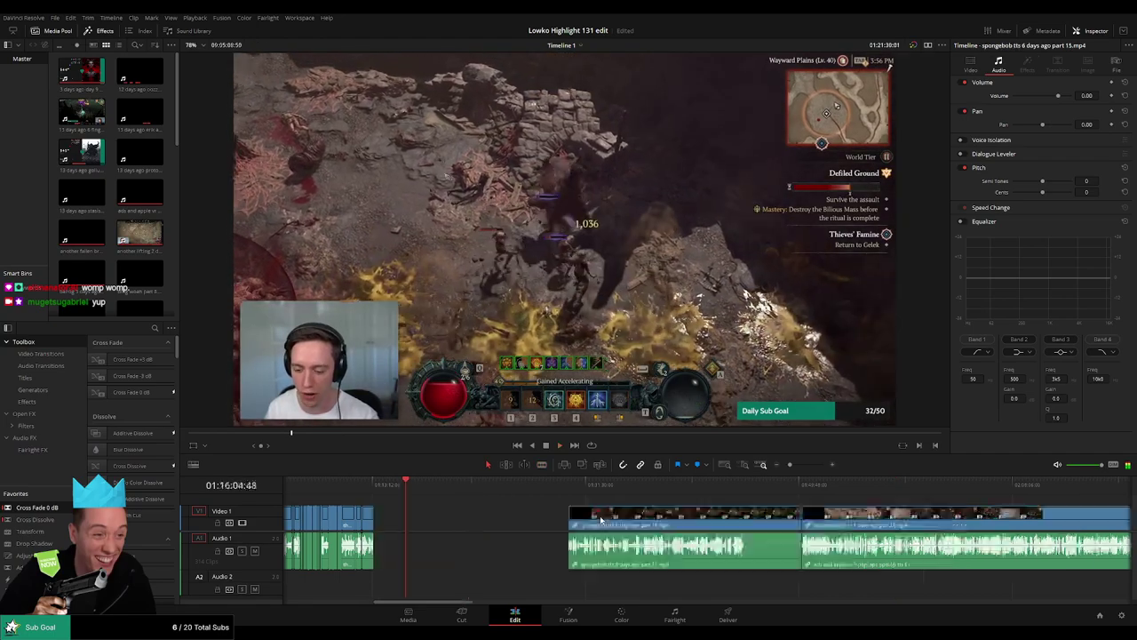
Step: Sample the "spongebob tts 6 days ago part 15" clip between about 01:15:38 and 01:28:42 and ripple-delete the whole clip
left_click(400, 491)
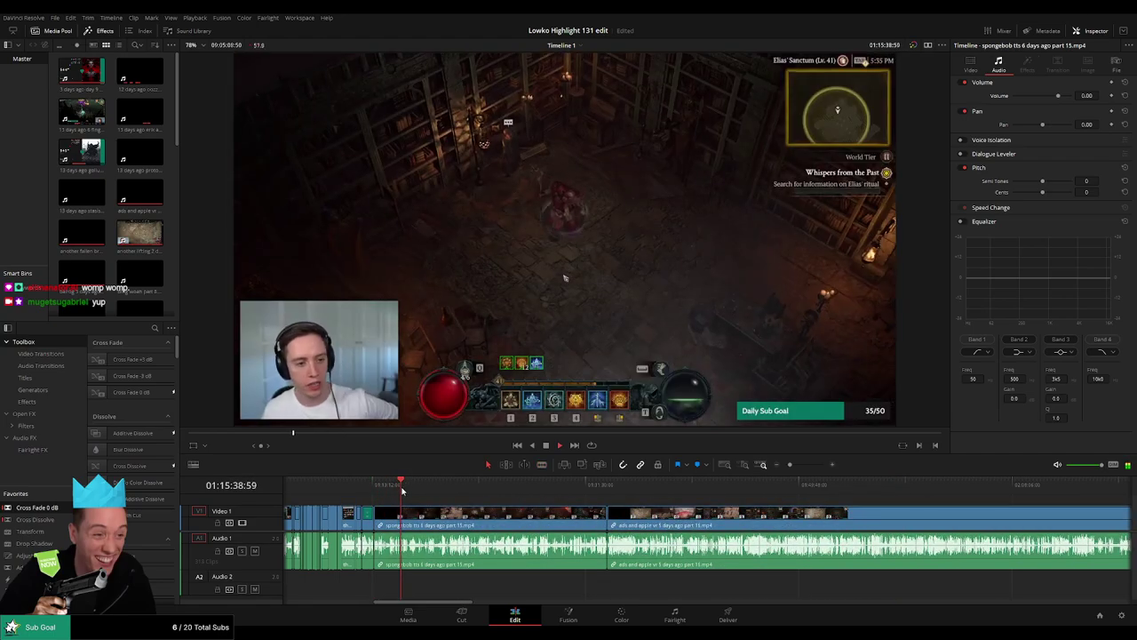
left_click(434, 491)
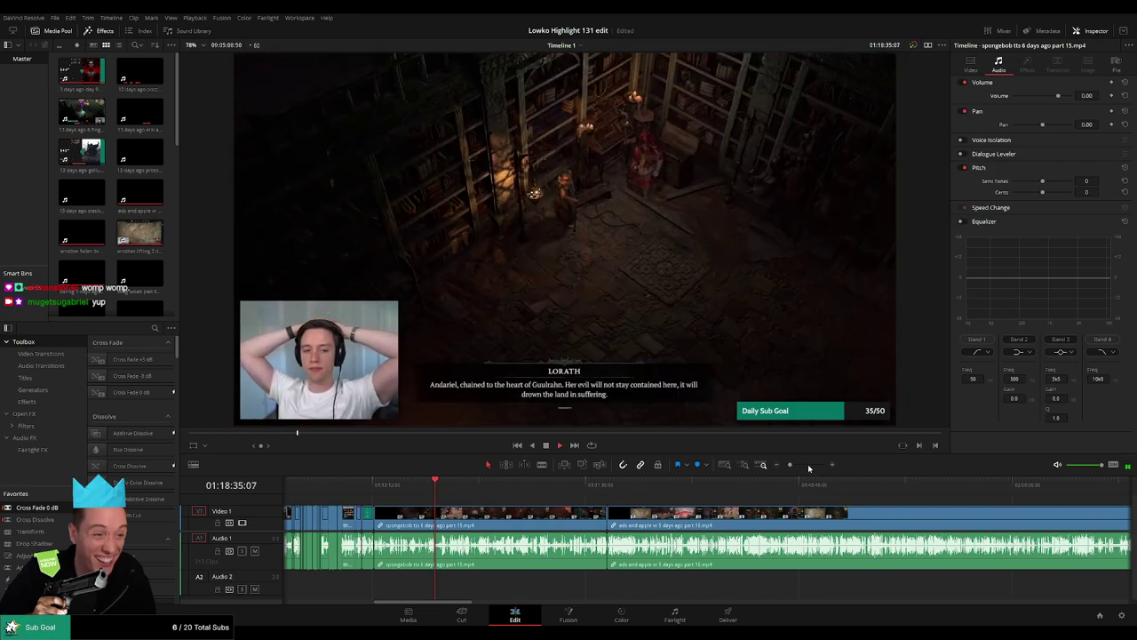
left_click_drag(807, 464, 965, 494)
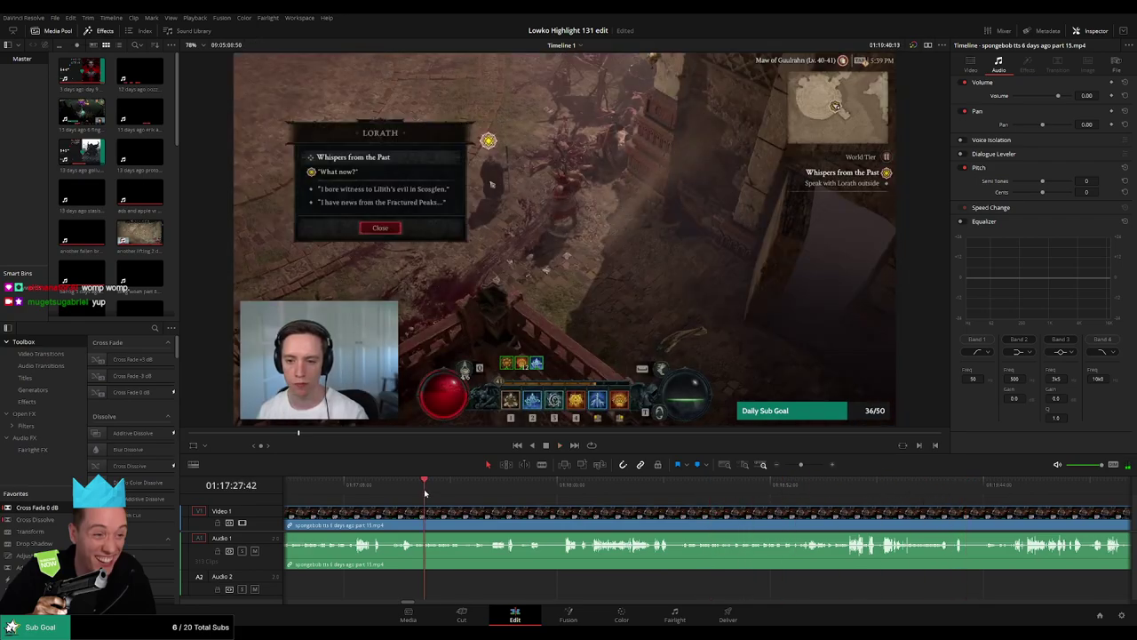
left_click_drag(424, 494, 1069, 498)
left_click_drag(801, 465, 794, 467)
left_click_drag(720, 498, 1034, 498)
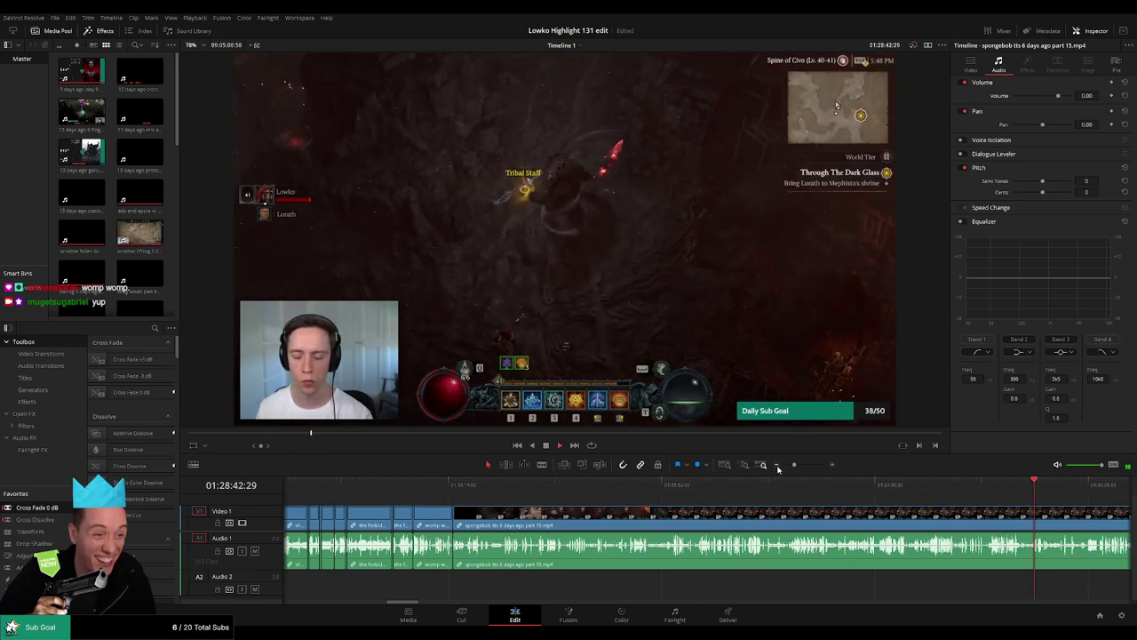
left_click_drag(795, 466, 791, 467)
left_click(723, 518)
key("Delete")
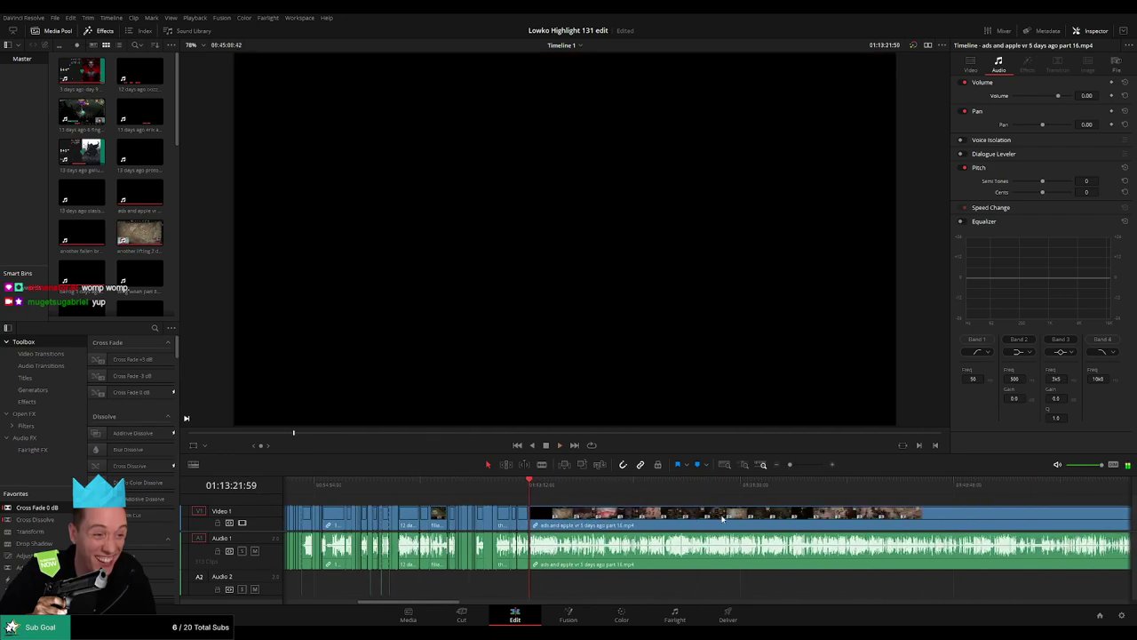
Step: Sample the "ads and apple vr 5 days ago part 16" clip up to about 02:22:00 and ripple-delete the whole clip
left_click_drag(532, 484, 622, 491)
key("space")
left_click_drag(903, 488, 937, 489)
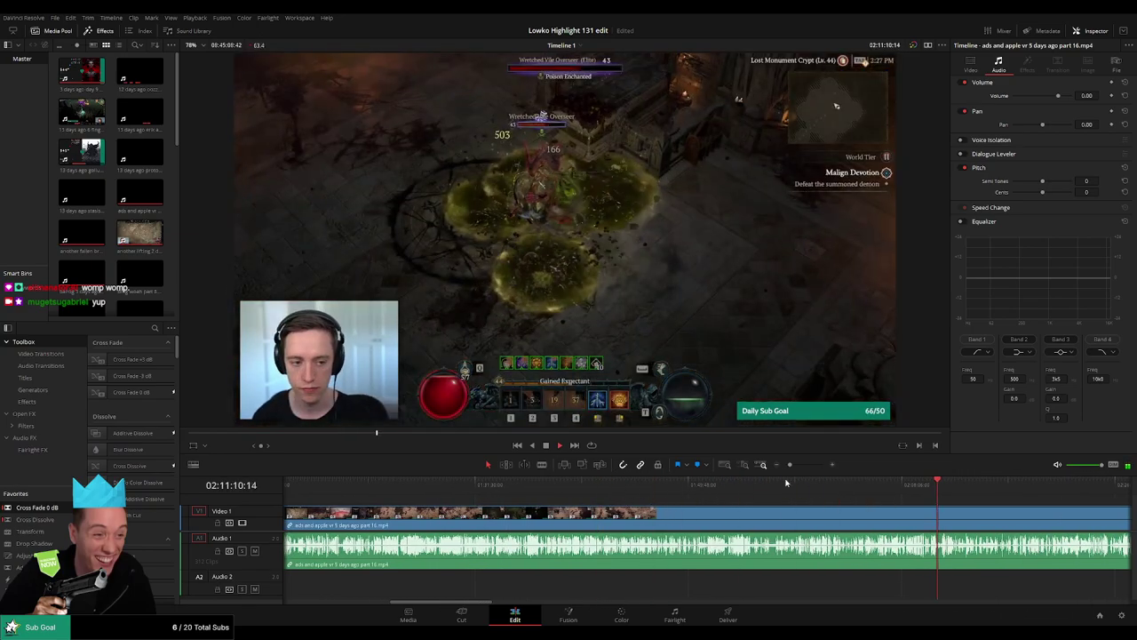
scroll(786, 482, "up", 3)
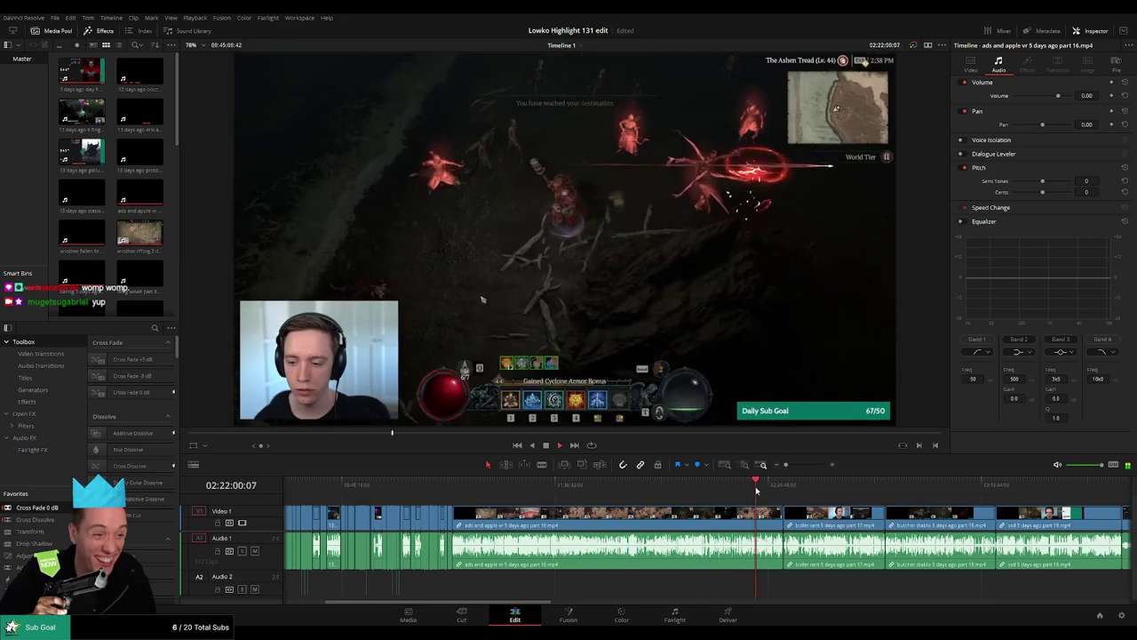
left_click(580, 513)
key("Delete")
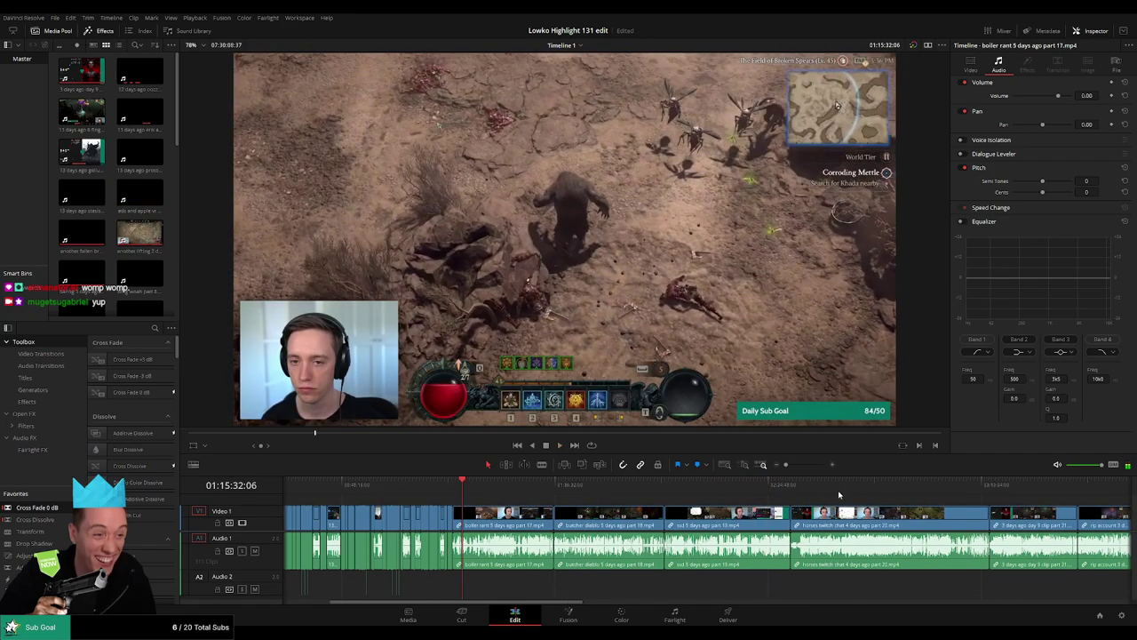
Step: Look over the remaining clips and examine "boiler rant 5 days ago part 17" up to about 01:23:09 for a usable starting point
scroll(839, 495, "right", 10)
scroll(839, 511, "left", 5)
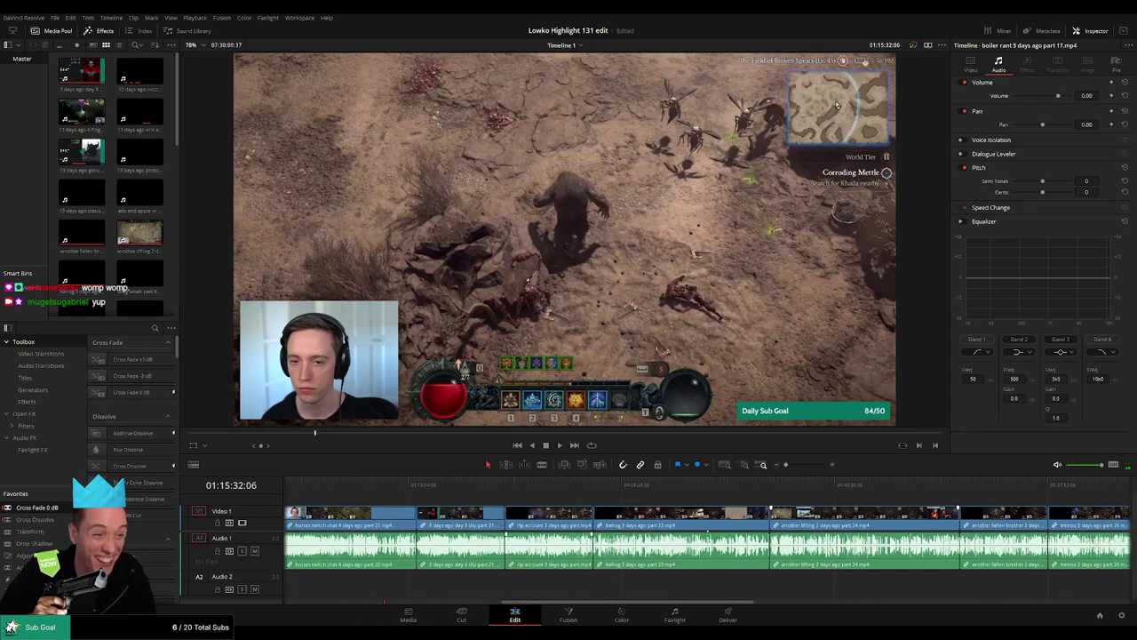
scroll(708, 531, "left", 5)
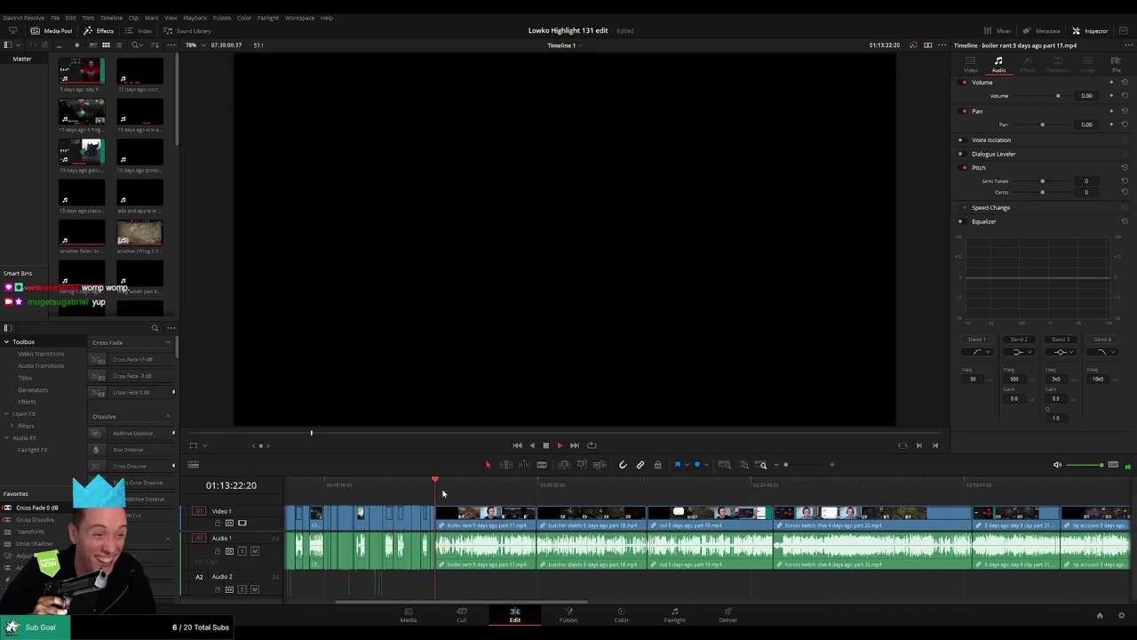
left_click(798, 465)
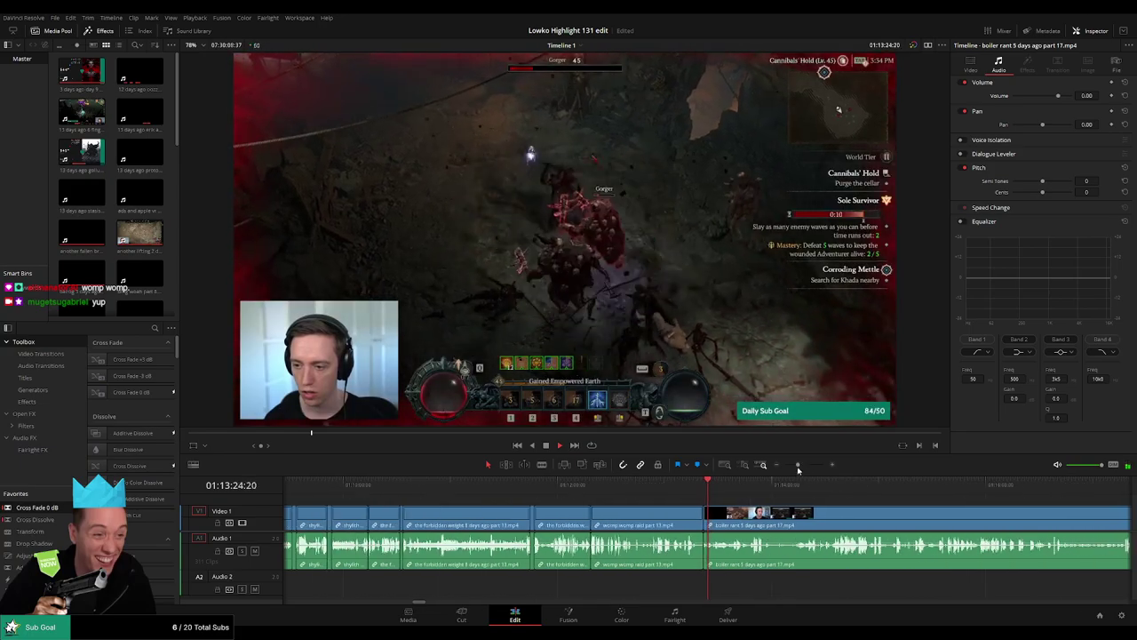
left_click_drag(940, 512, 551, 505)
left_click(843, 498)
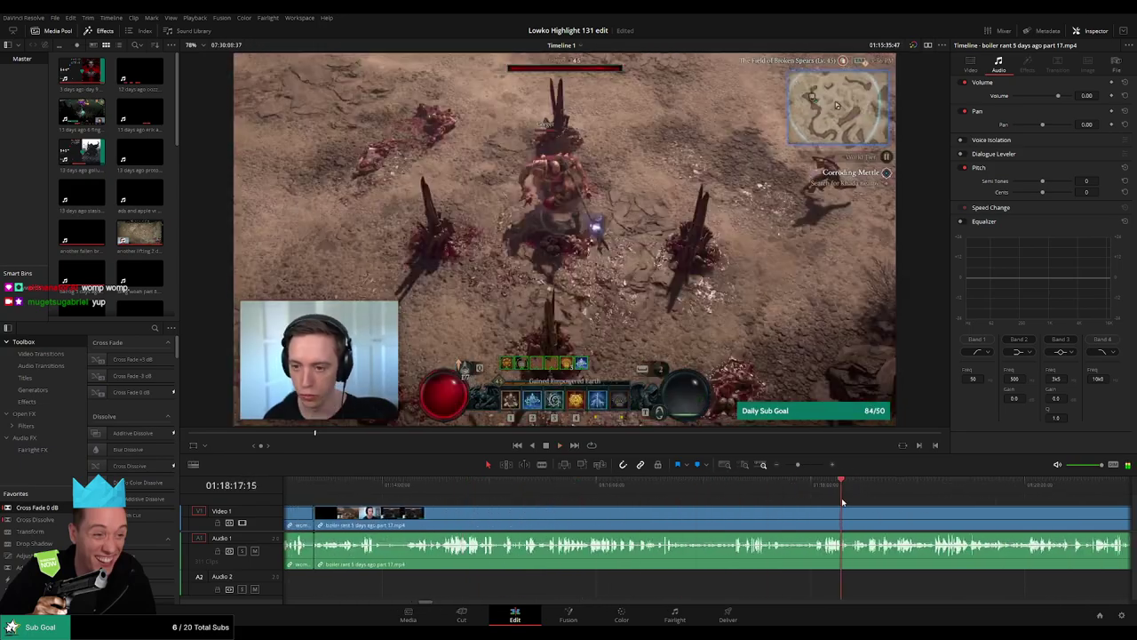
left_click_drag(910, 510, 613, 514)
left_click(720, 487)
left_click(940, 487)
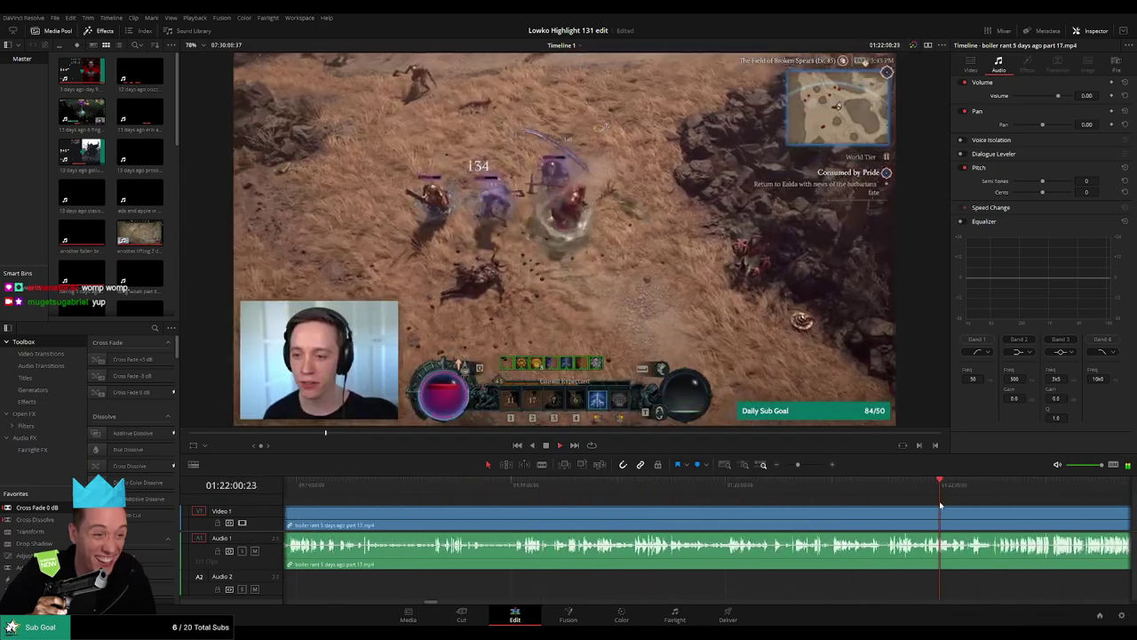
left_click(1000, 487)
left_click_drag(1022, 520, 596, 506)
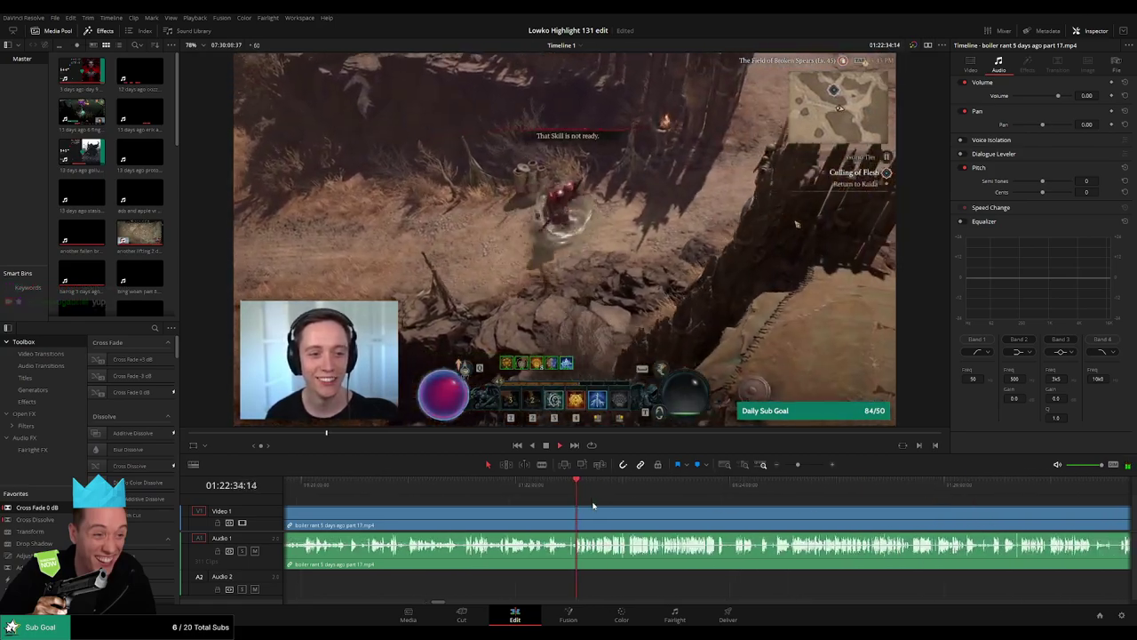
left_click_drag(795, 465, 805, 465)
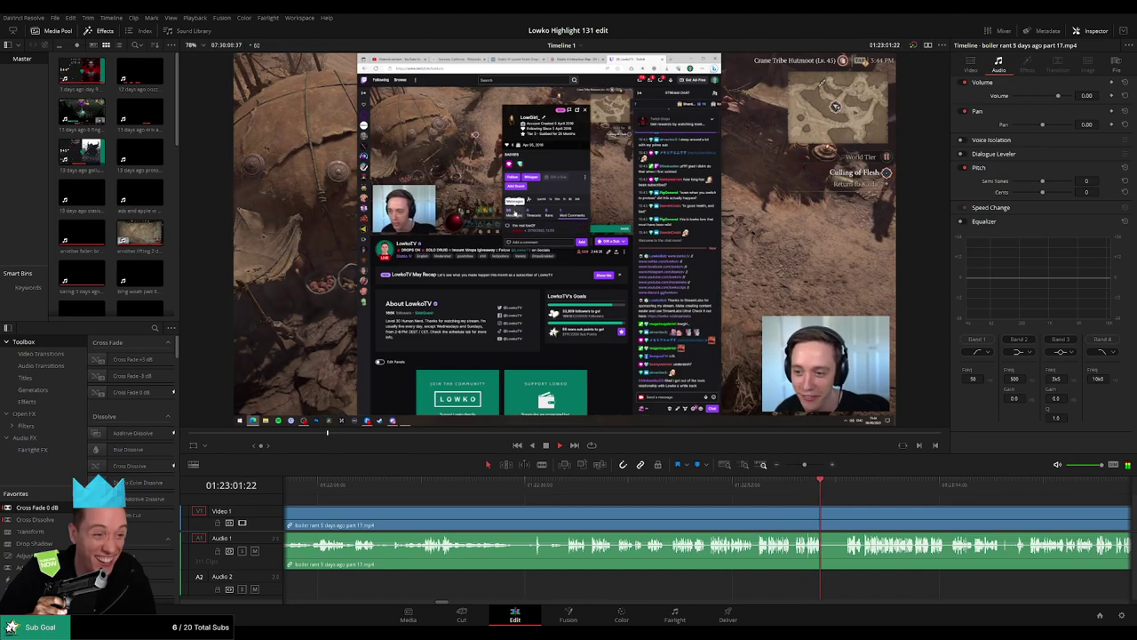
left_click(846, 498)
left_click_drag(920, 522, 536, 511)
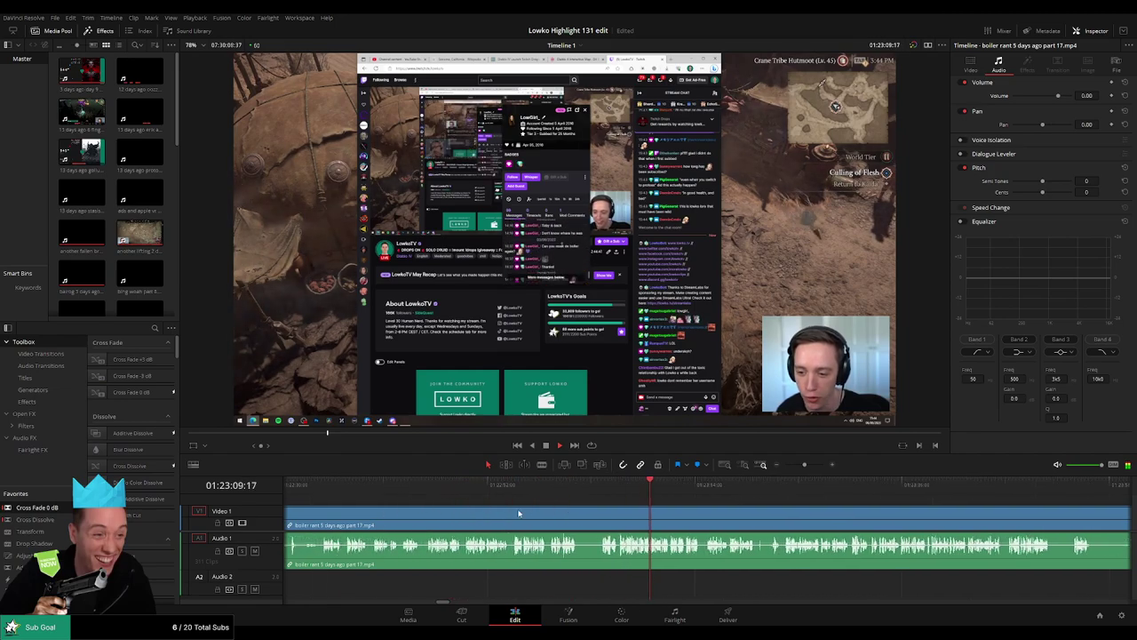
Step: Split the "boiler rant 5 days ago part 17" clip at about 01:22:34 and ripple-delete the section before the cut
left_click(321, 485)
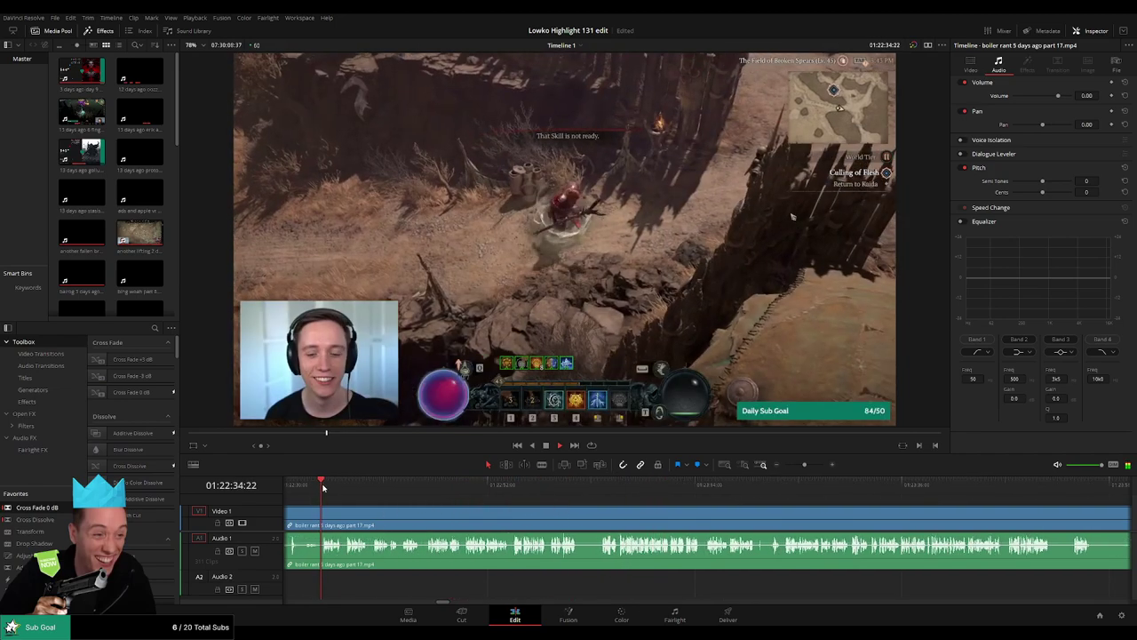
left_click_drag(371, 502, 552, 504)
key("b")
left_click(503, 511)
key("a")
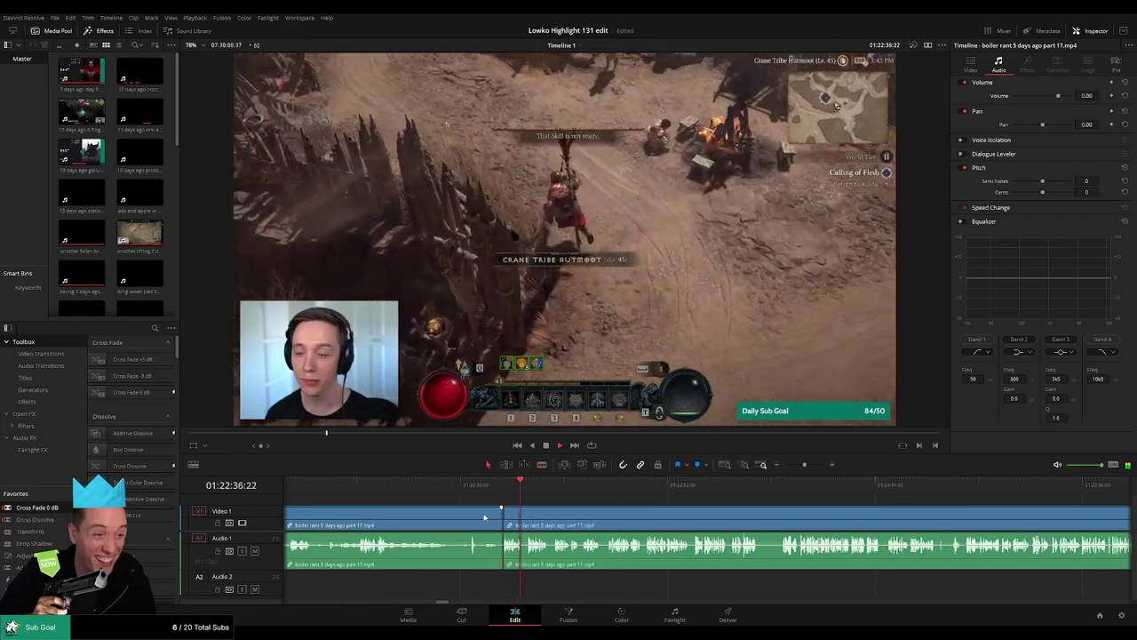
left_click(484, 517)
key("Delete")
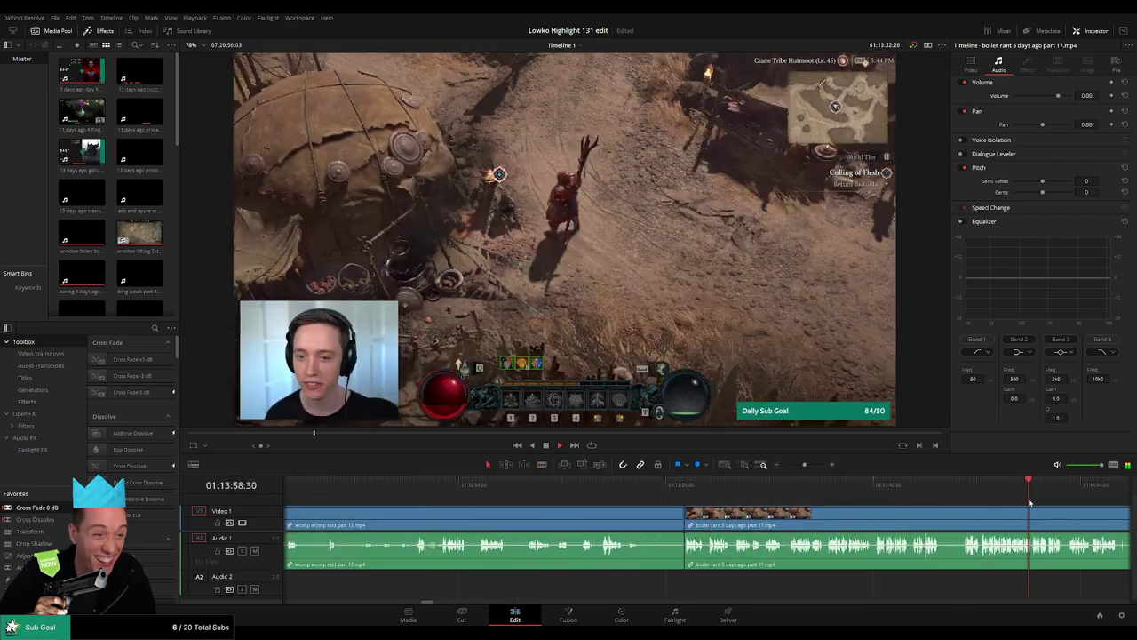
Step: Split "boiler rant 5 days ago part 17" at about 01:14:39 and 01:14:41 and ripple-delete the silent stretch between the cuts
left_click(749, 495)
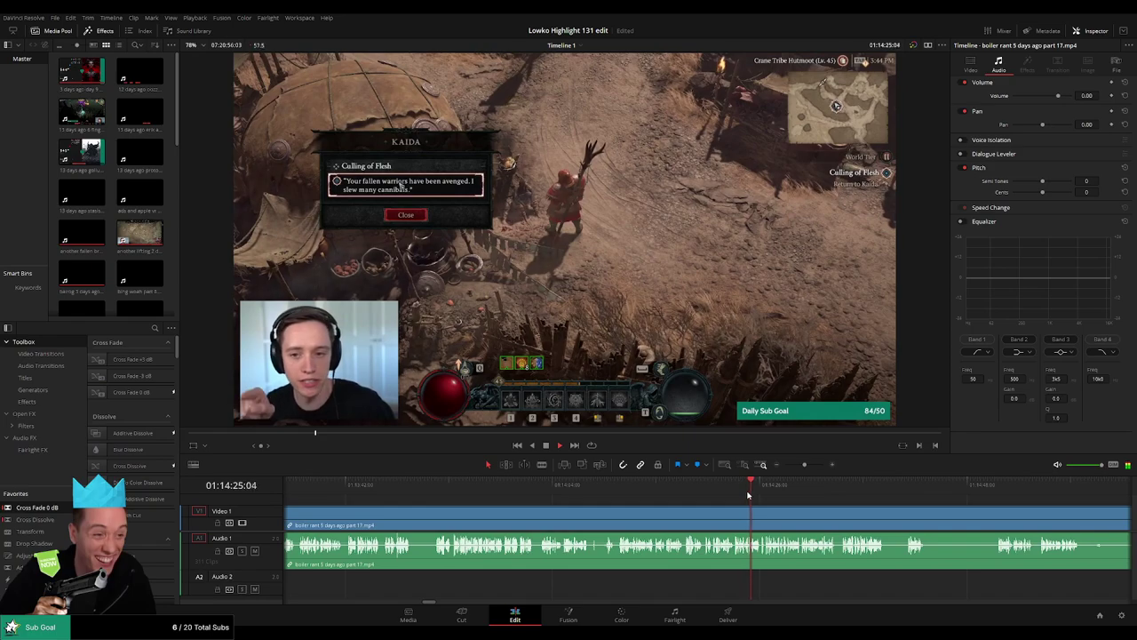
scroll(693, 508, "right", 5)
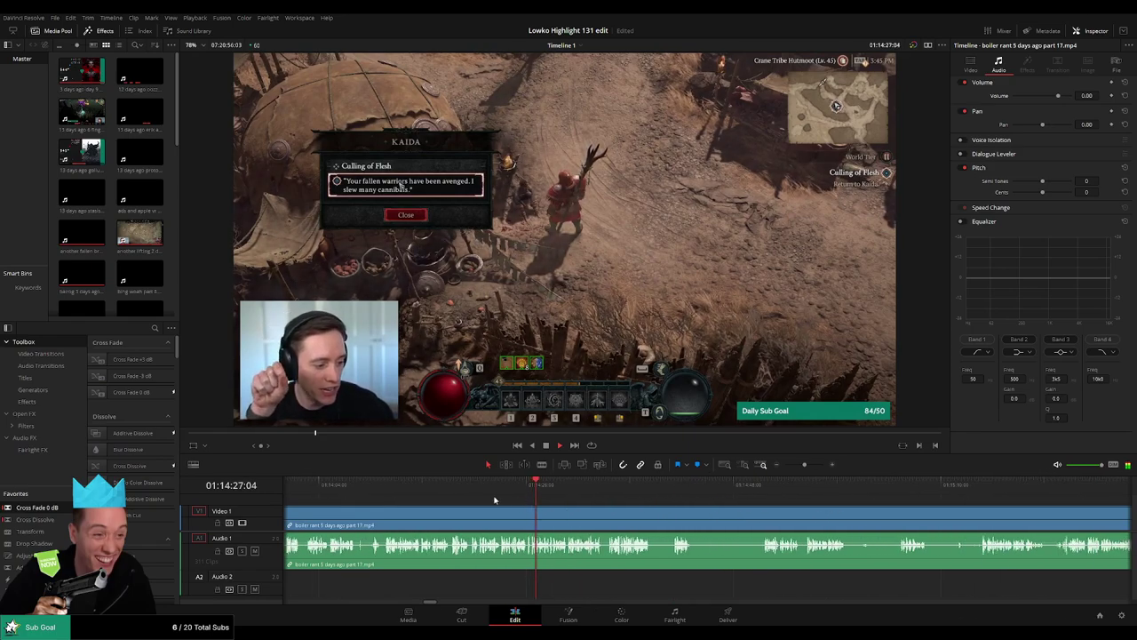
left_click(376, 485)
left_click_drag(383, 483, 671, 487)
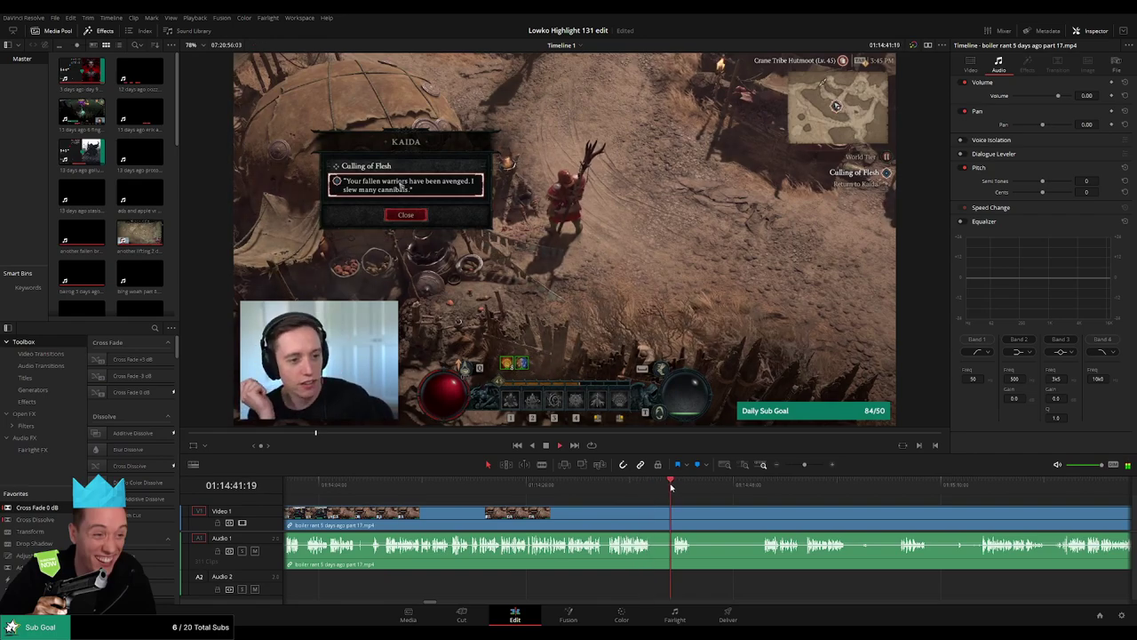
left_click(654, 510)
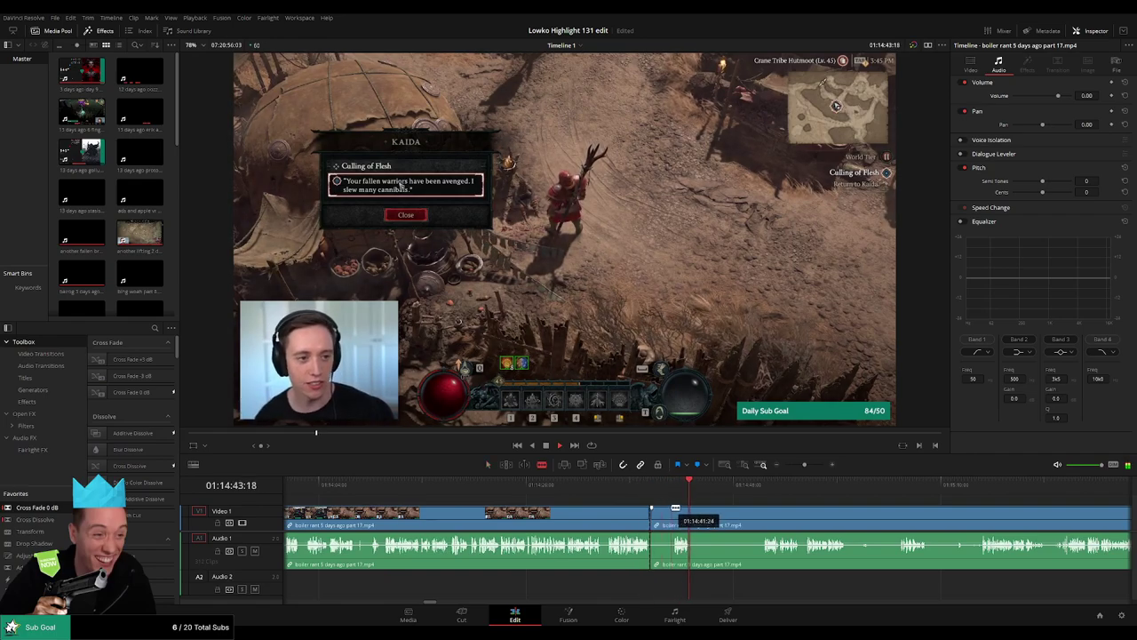
left_click(676, 510)
key("a")
left_click(659, 517)
key("Delete")
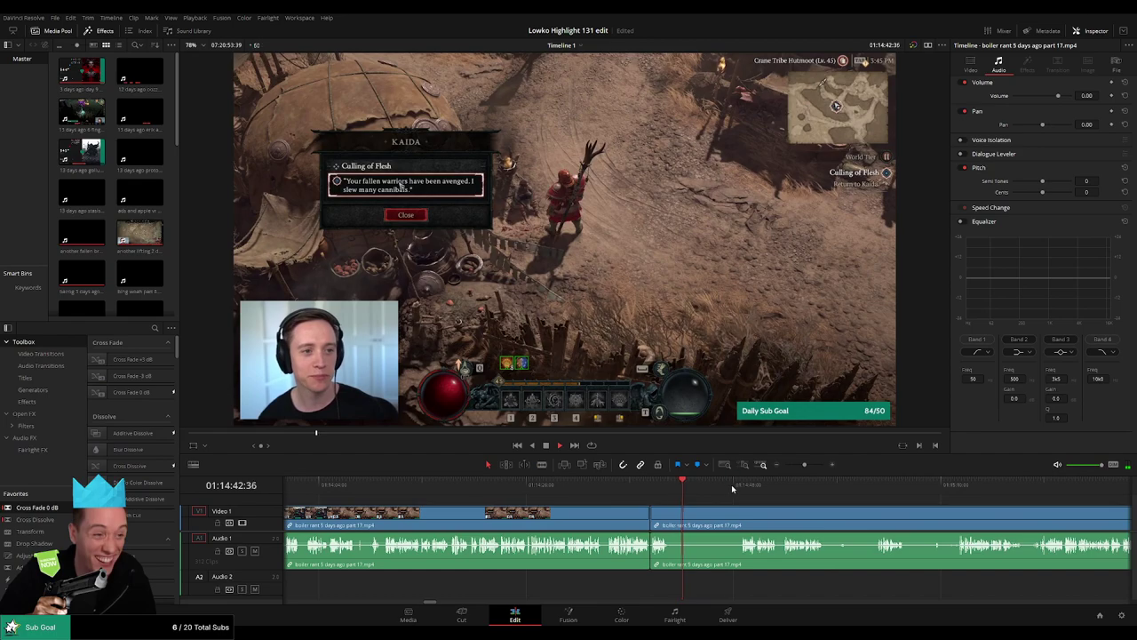
Step: Ripple-delete the silence between about 01:14:41 and 01:14:48 and add Cross Fade 0 dB to both new audio joins
key("b")
left_click(673, 519)
left_click(743, 517)
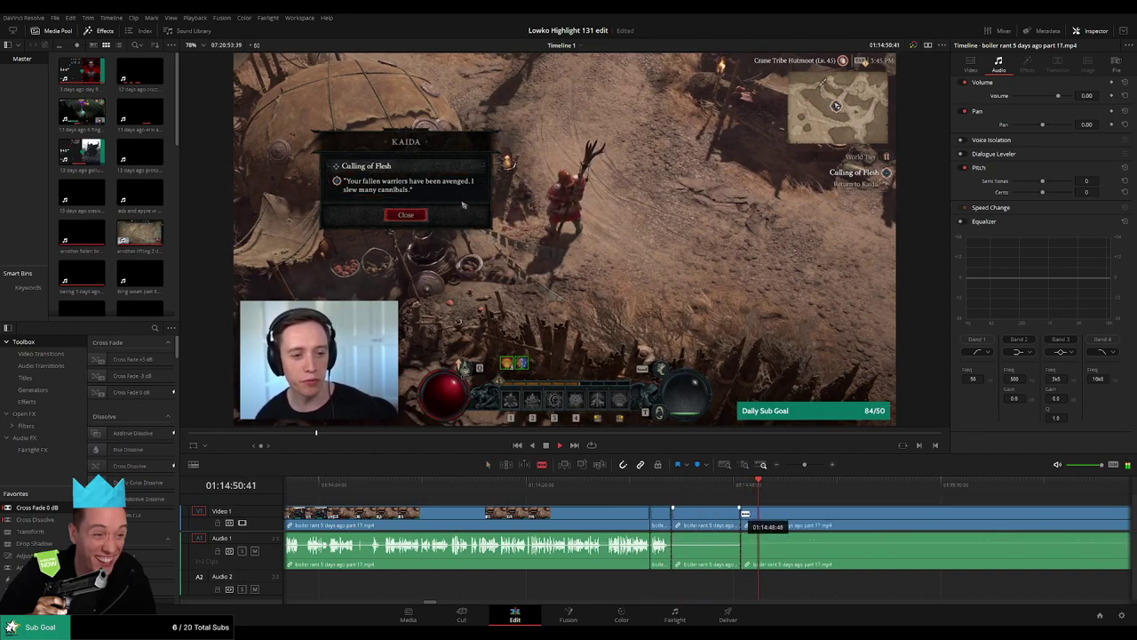
key("a")
left_click(718, 522)
key("Delete")
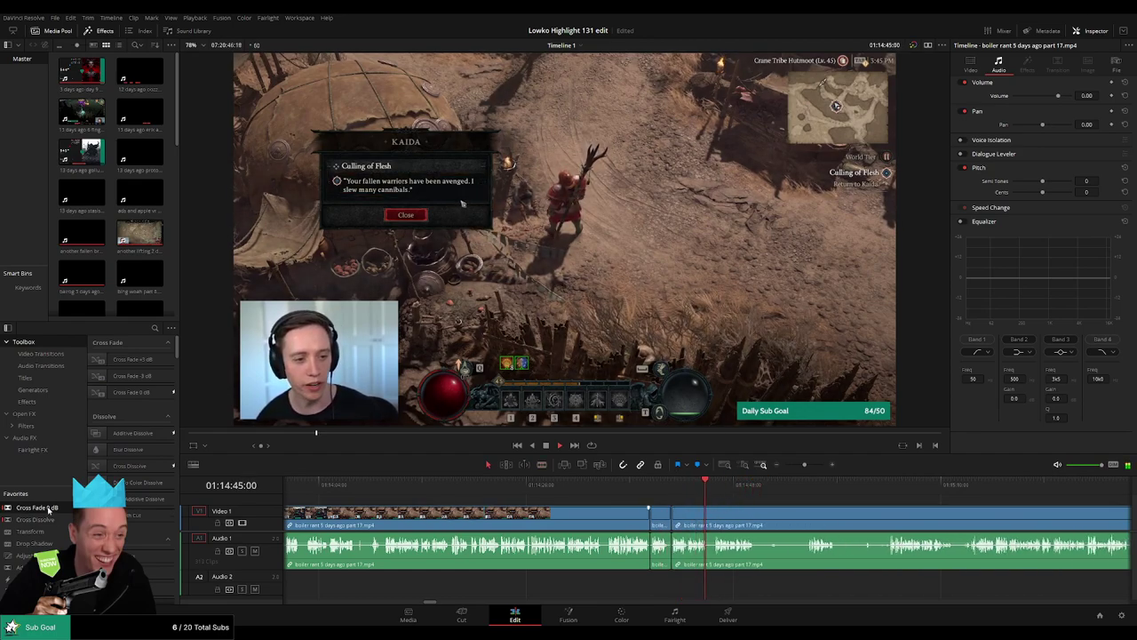
left_click_drag(630, 555, 651, 550)
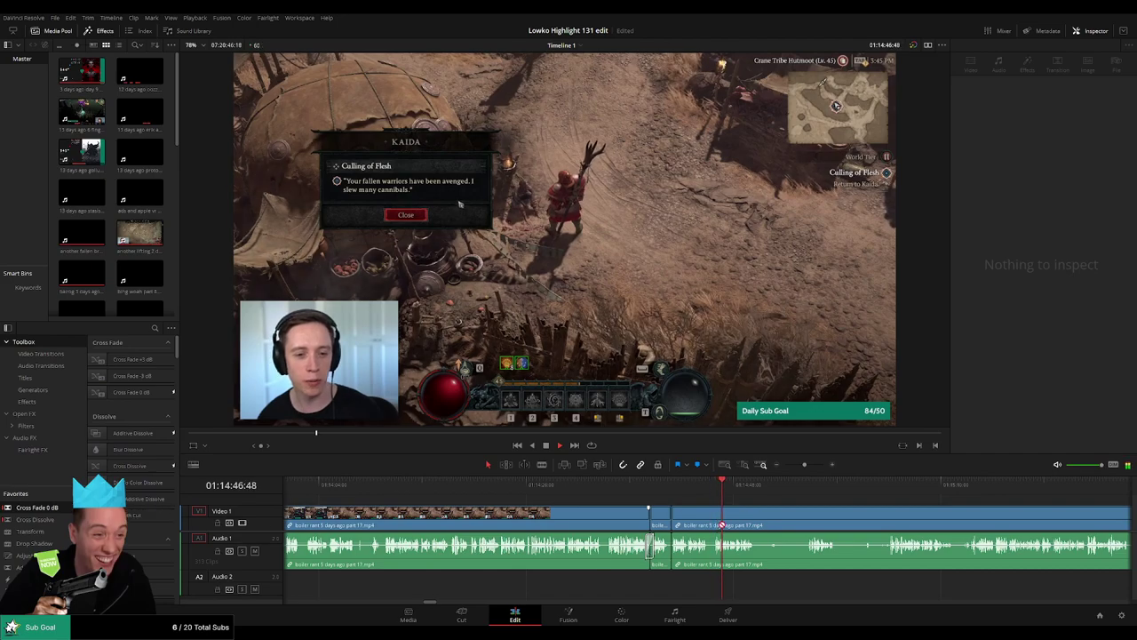
left_click_drag(722, 524, 702, 549)
Step: Ripple-delete the quiet stretch between about 01:14:50 and 01:14:56 and cross-fade the audio join with Cross Fade 0 dB
left_click_drag(852, 520, 574, 514)
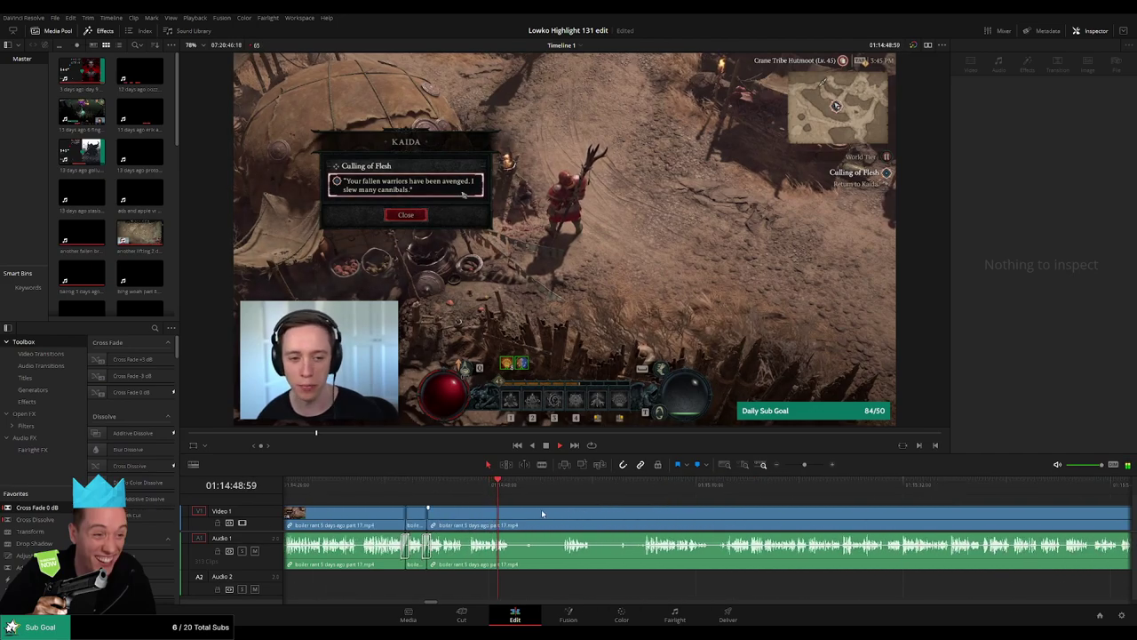
left_click_drag(510, 491, 562, 487)
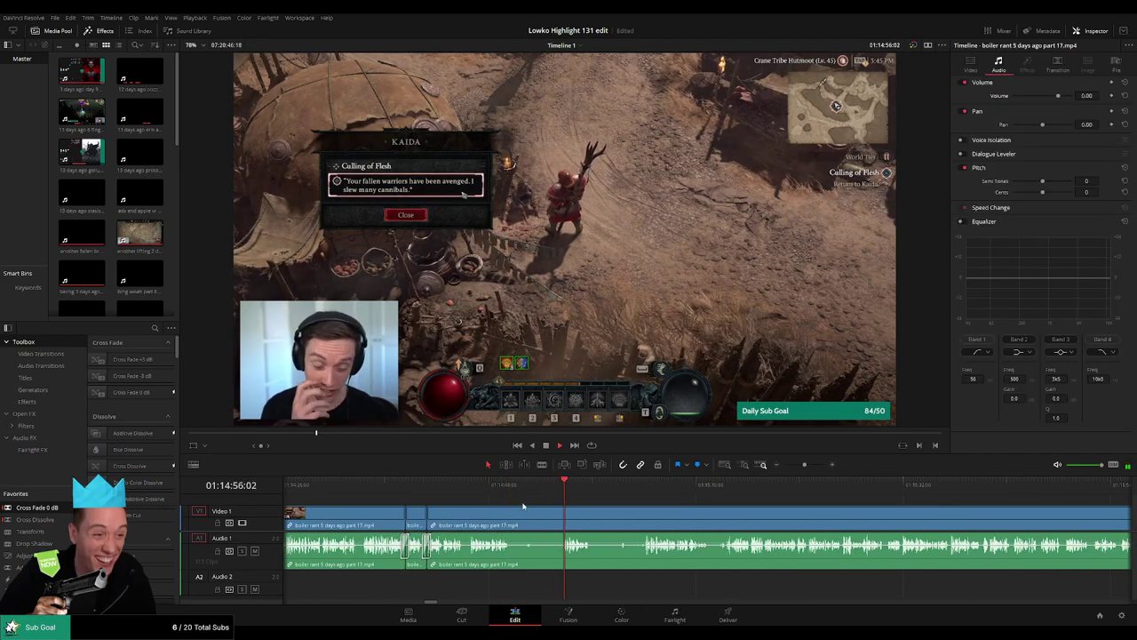
key("b")
left_click(511, 511)
left_click(564, 512)
key("a")
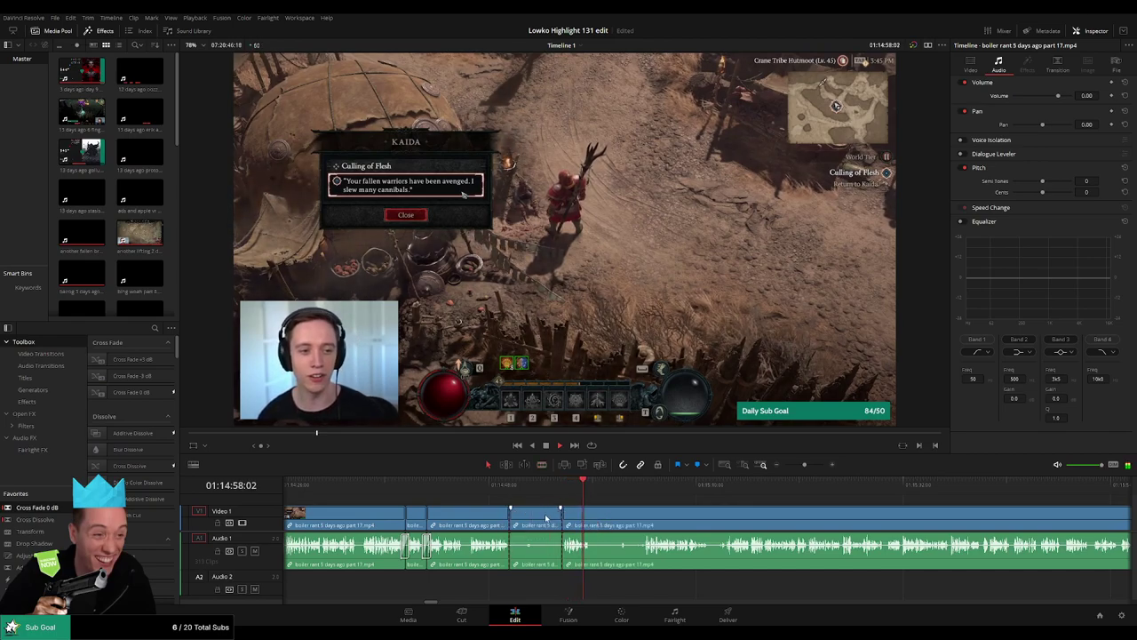
left_click(548, 517)
key("Delete")
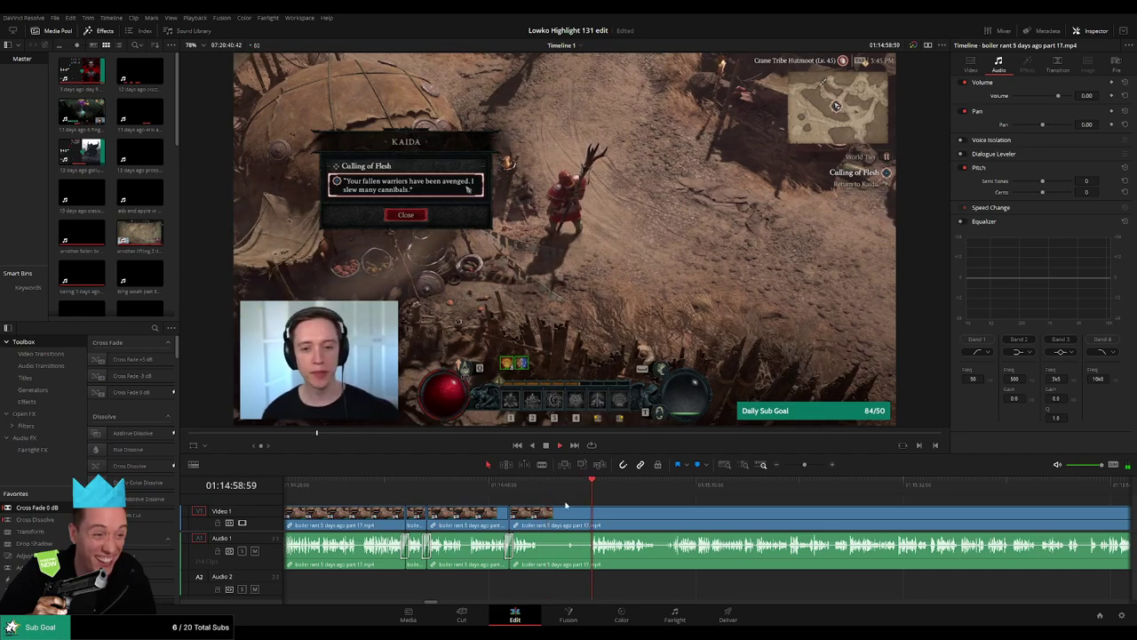
Step: Ripple-delete the pause between about 01:14:53 and 01:14:58 and add Cross Fade 0 dB at the new audio join
key("b")
left_click(539, 516)
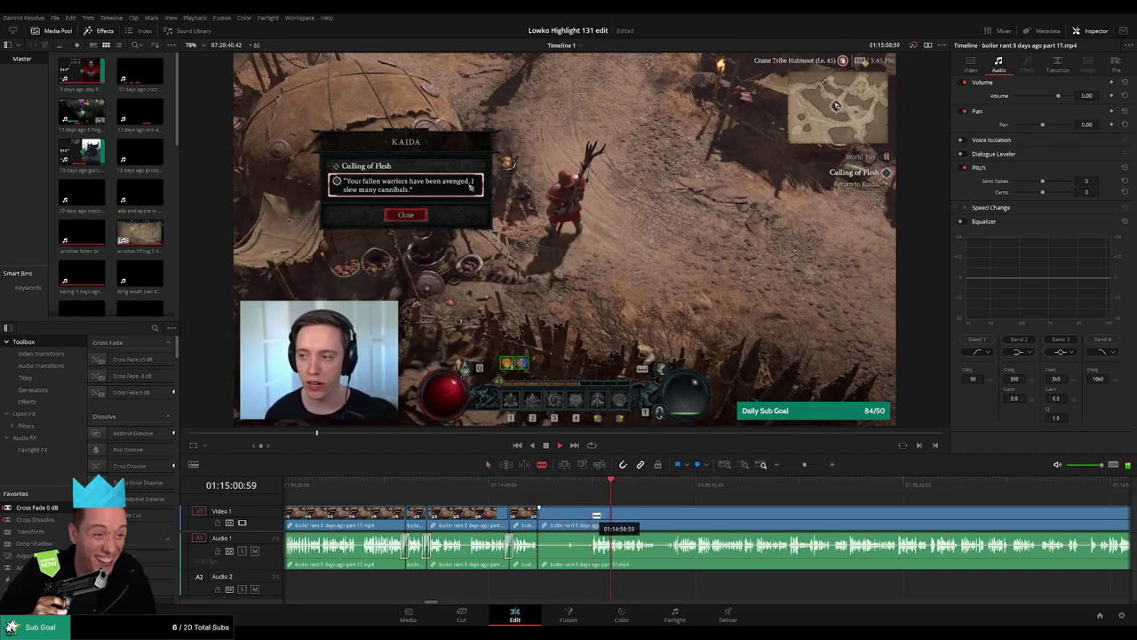
left_click(591, 515)
key("a")
key("Delete")
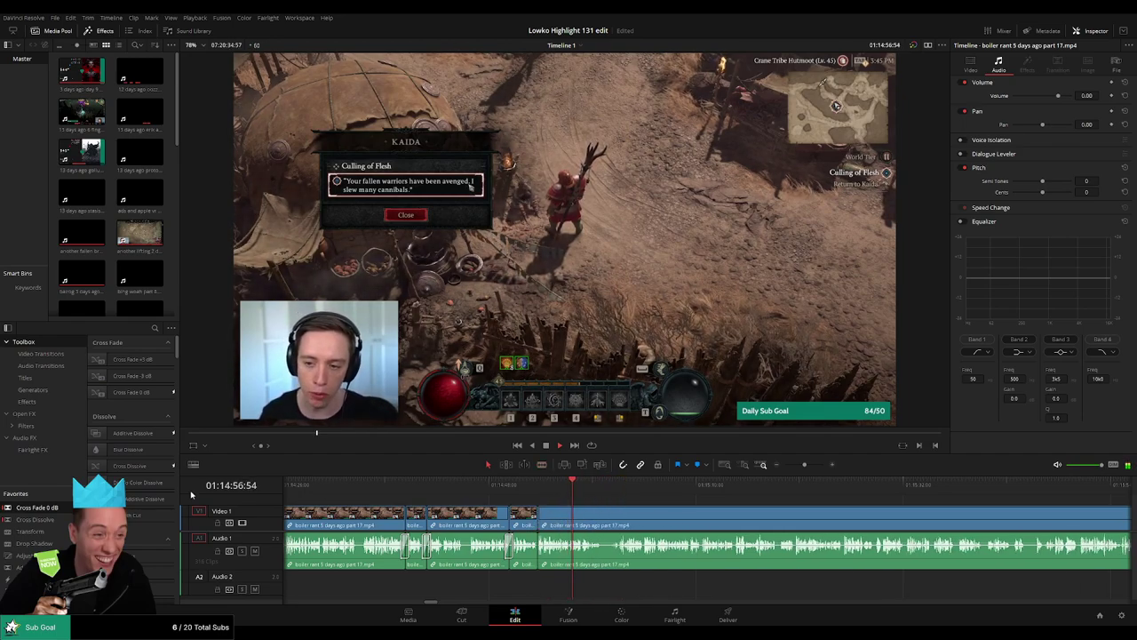
left_click_drag(541, 545, 540, 546)
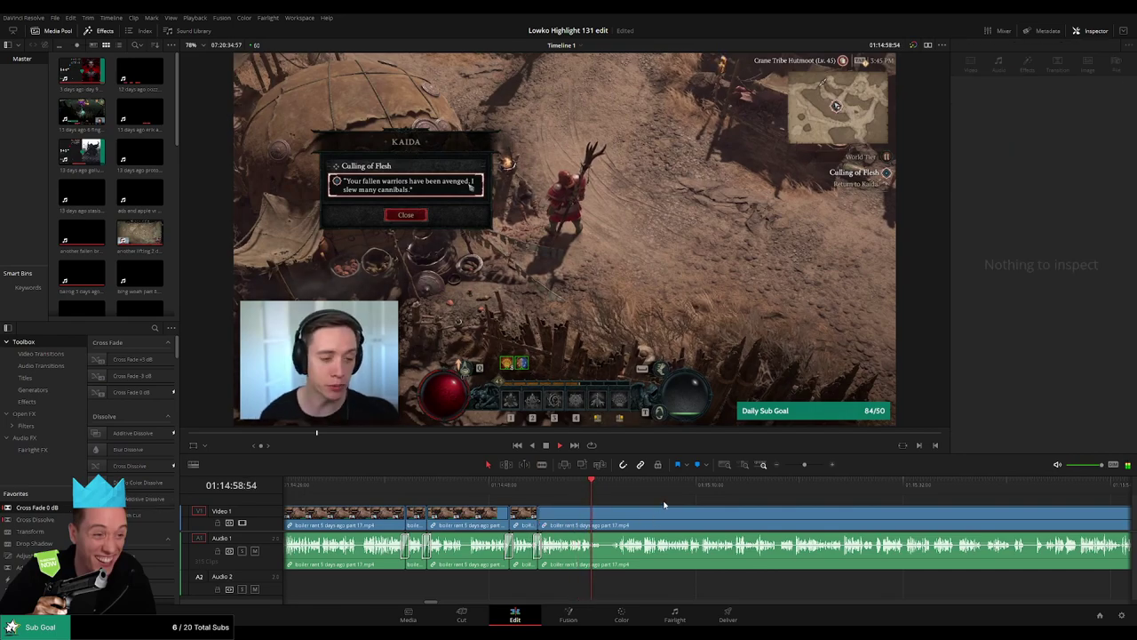
Step: Isolate the short section between about 01:15:13:44 and 01:15:14:07 with two cuts and silence its audio
left_click_drag(805, 464, 798, 465)
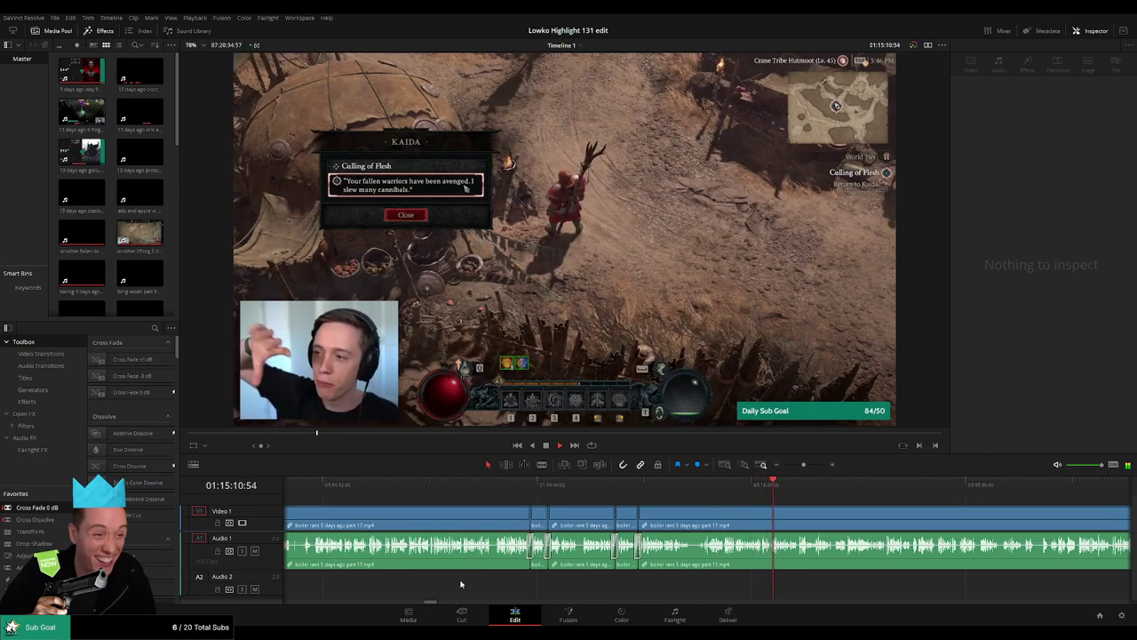
left_click_drag(792, 525, 587, 517)
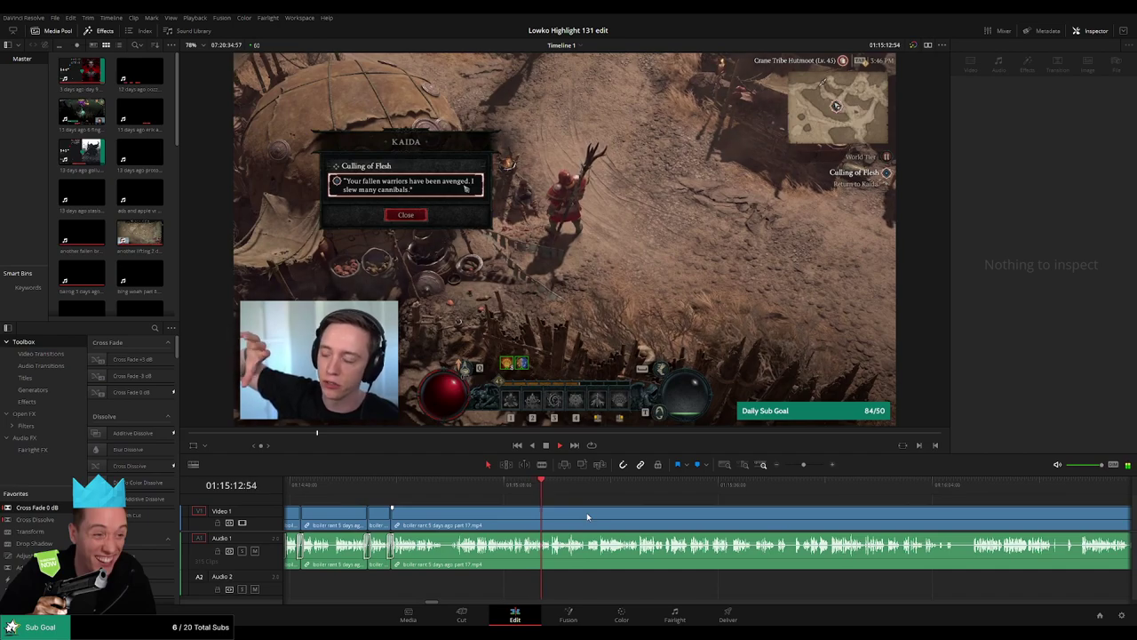
left_click(536, 484)
left_click_drag(803, 464, 819, 465)
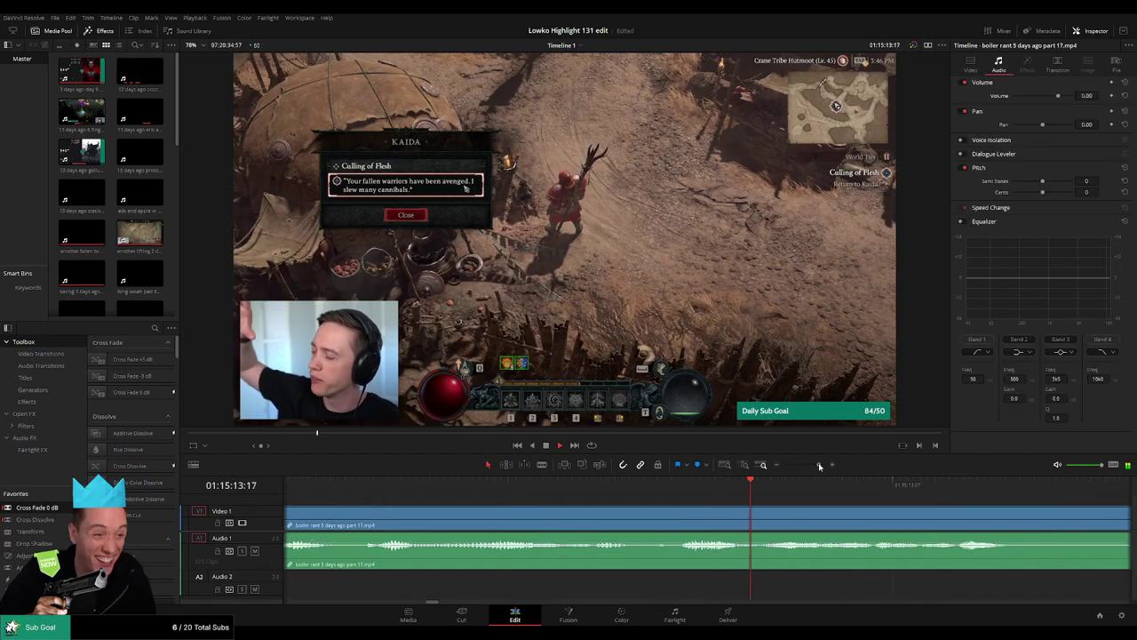
key("space")
left_click_drag(940, 510, 526, 512)
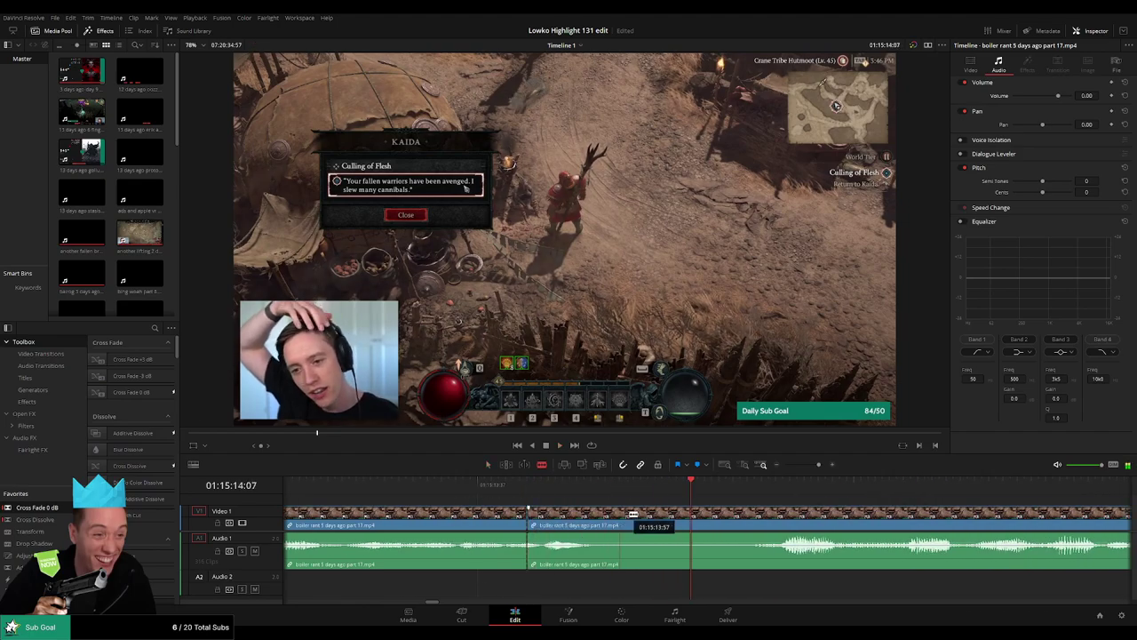
left_click(693, 515)
left_click(631, 548)
Step: Place "StarCraft 2 - Roach Quotes.mp3" on Audio 2 under the silenced section, trim it to that section's end and lower its volume
double_click(92, 156)
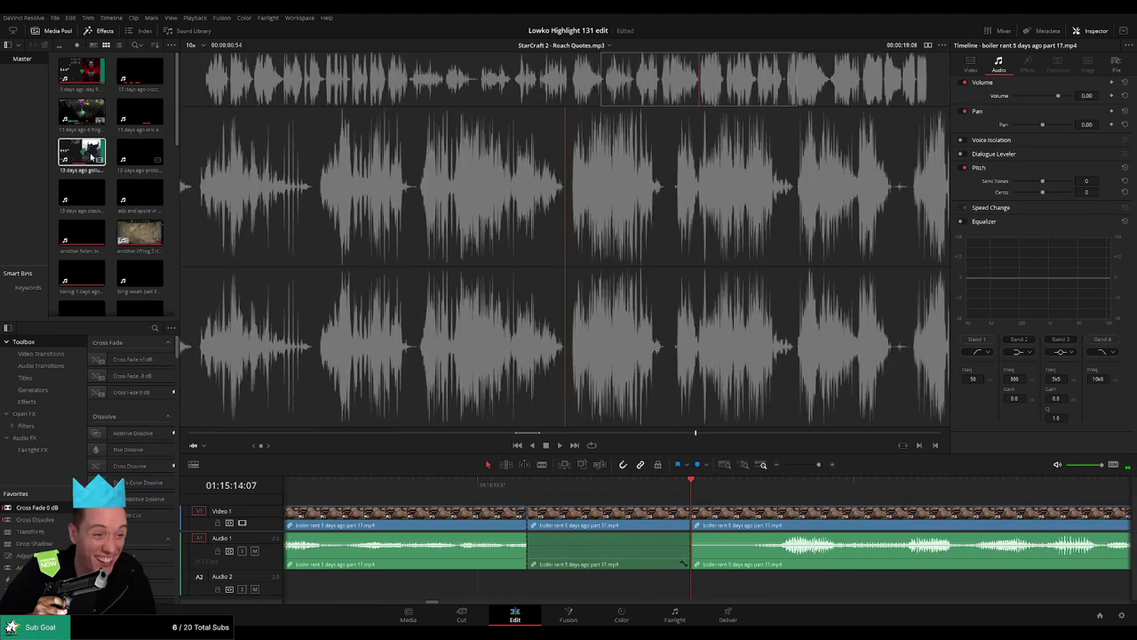
left_click_drag(175, 135, 161, 311)
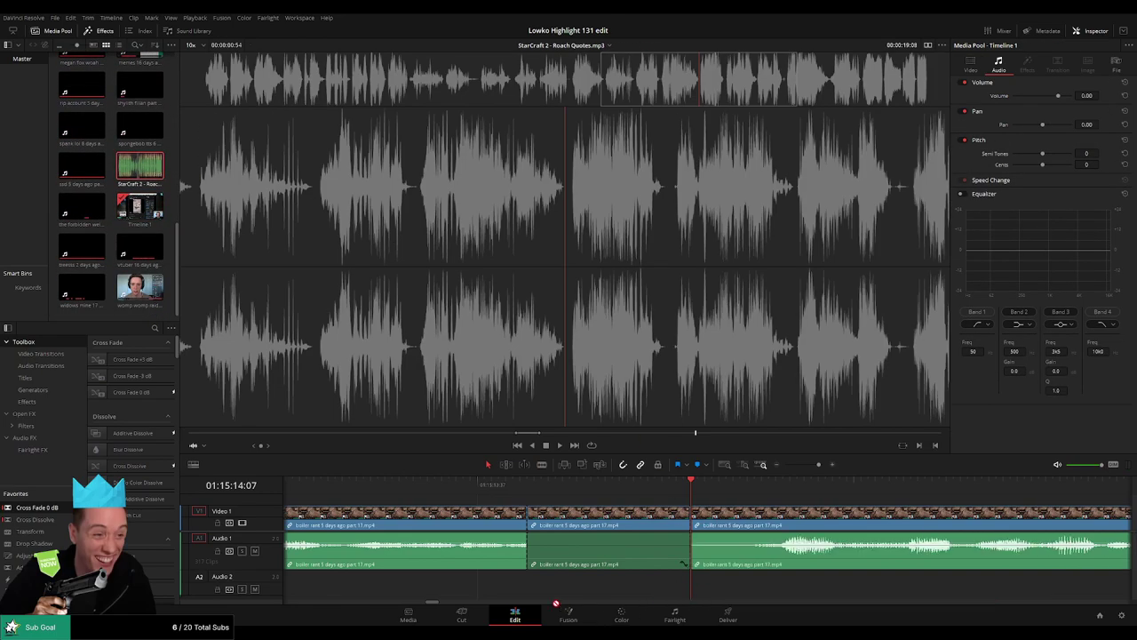
left_click_drag(557, 603, 528, 582)
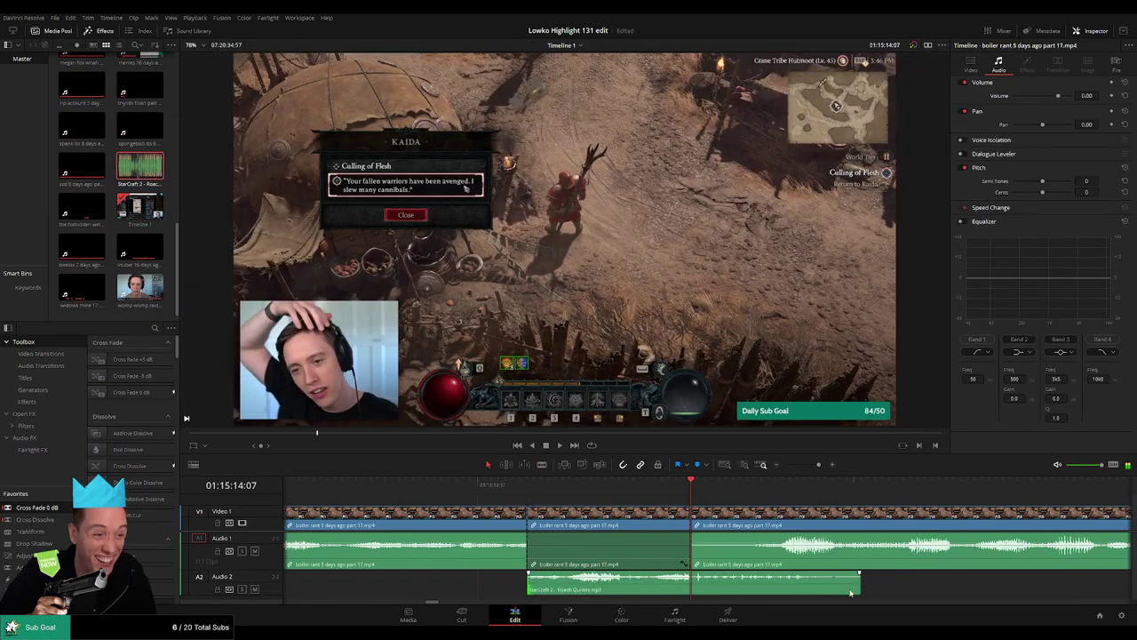
left_click_drag(858, 588, 653, 589)
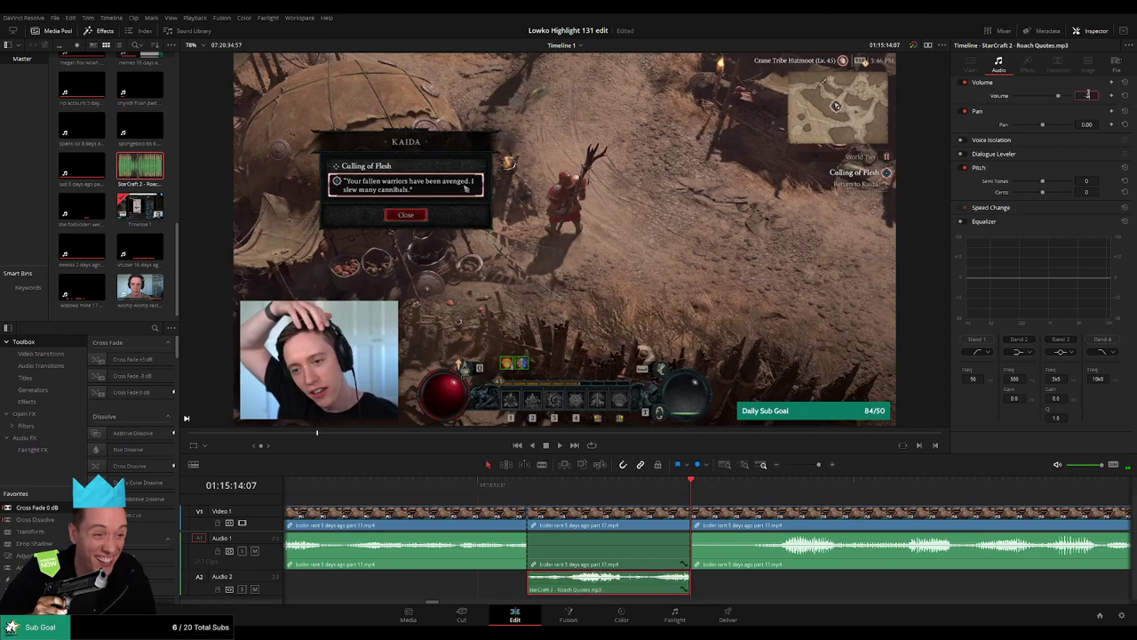
Step: Sample the boiler rant clip from about 01:15:14 to 01:16:39 to find the next section worth cutting
left_click_drag(818, 465, 801, 466)
left_click(144, 211)
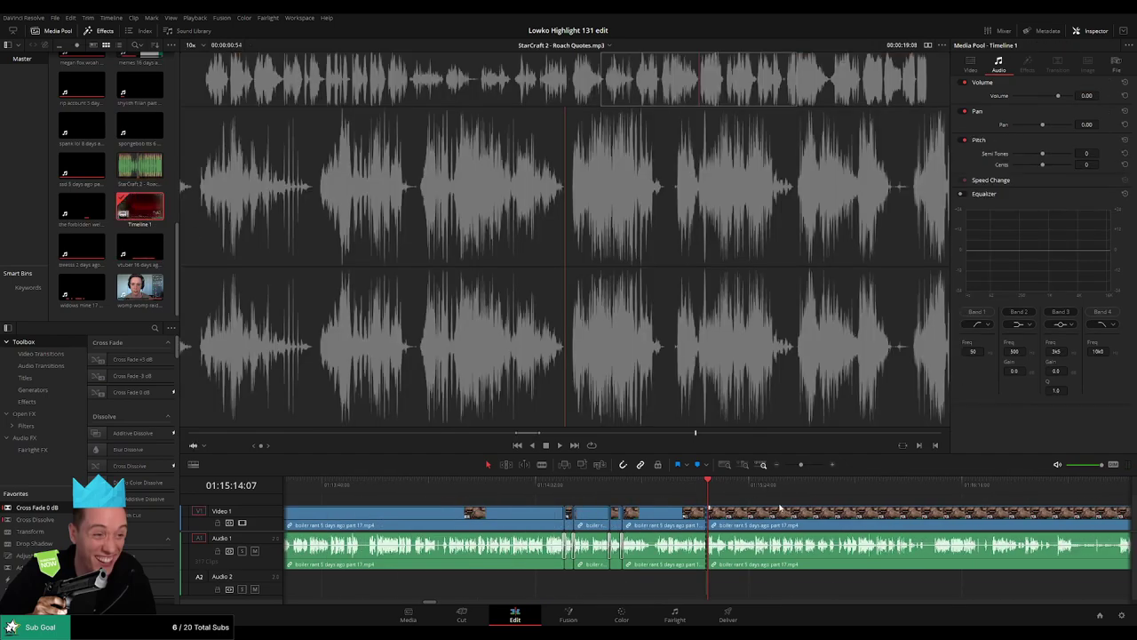
left_click(777, 505)
key("space")
left_click_drag(776, 503, 523, 503)
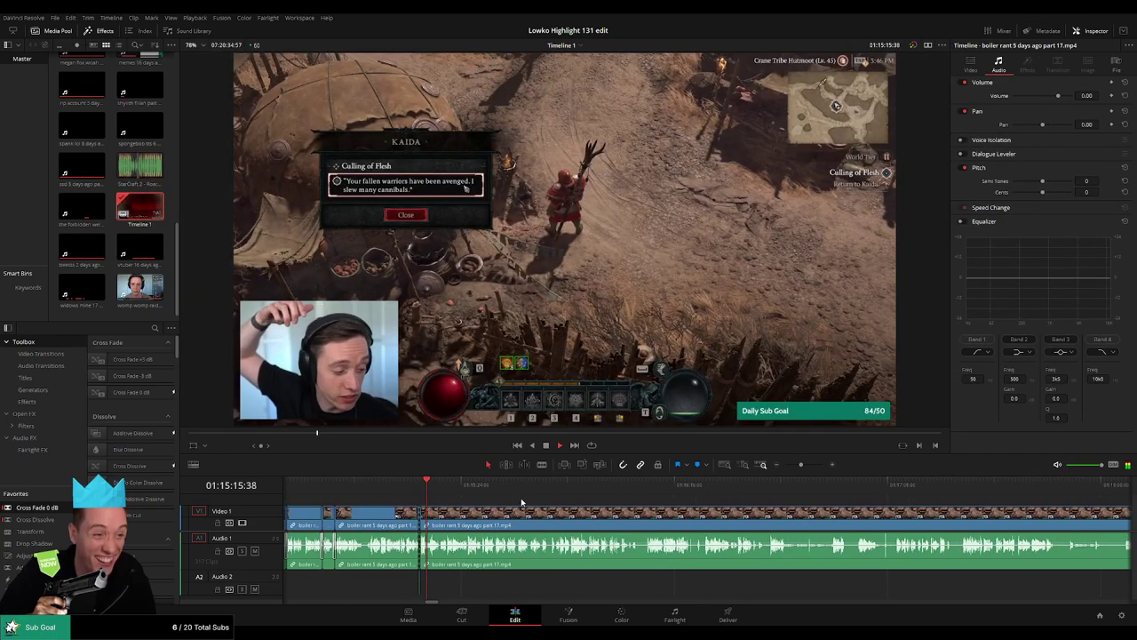
left_click(582, 484)
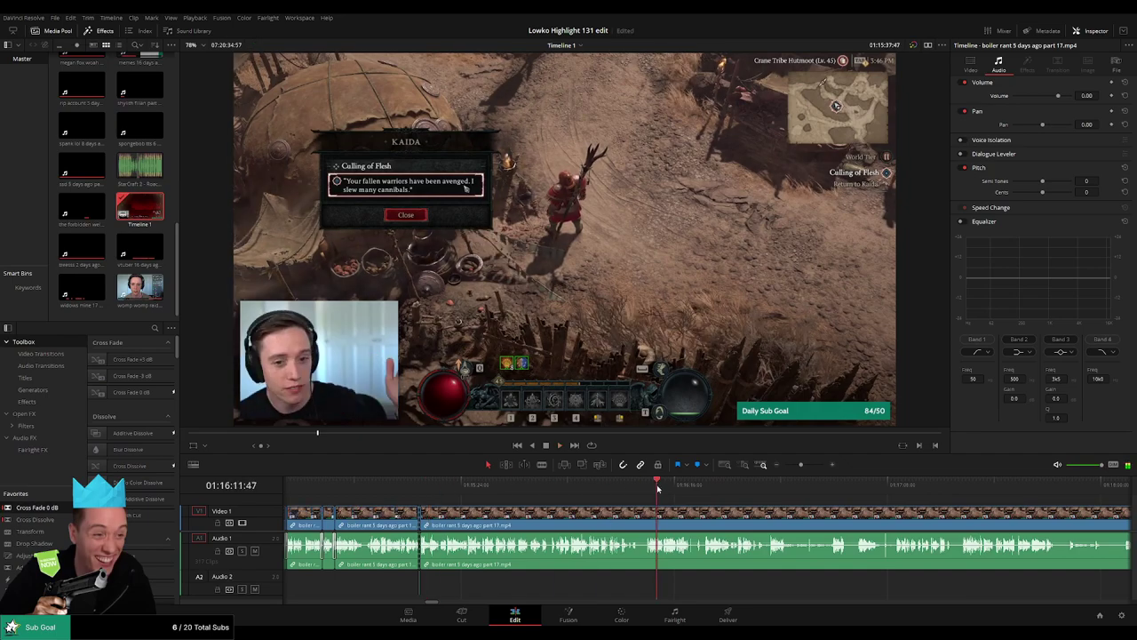
left_click(728, 484)
left_click(769, 484)
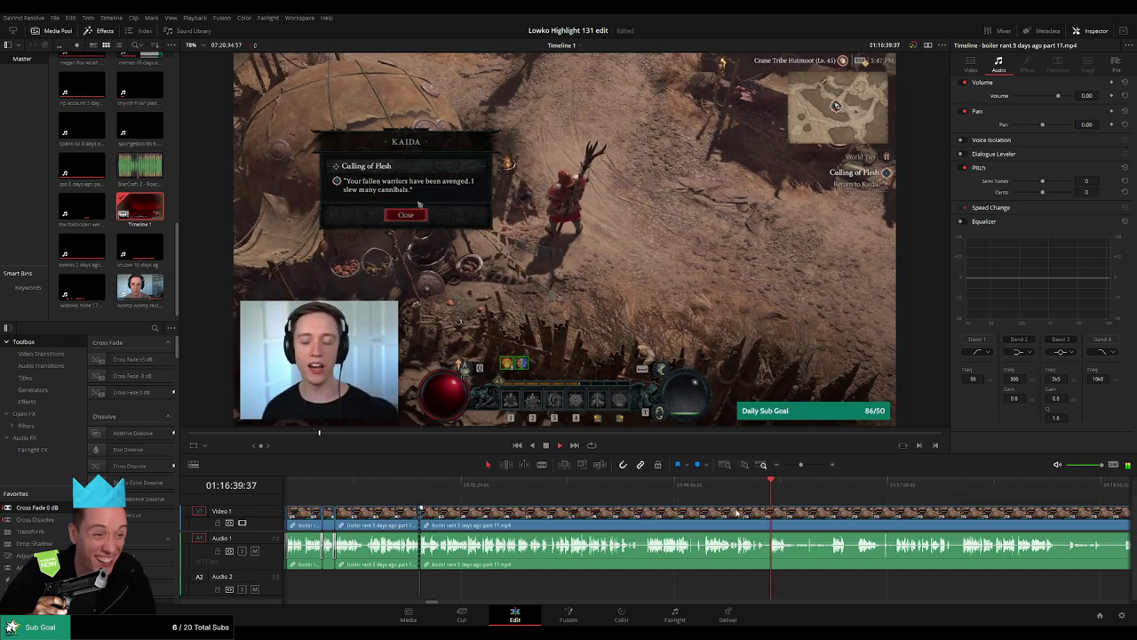
left_click_drag(737, 513, 436, 495)
left_click(415, 489)
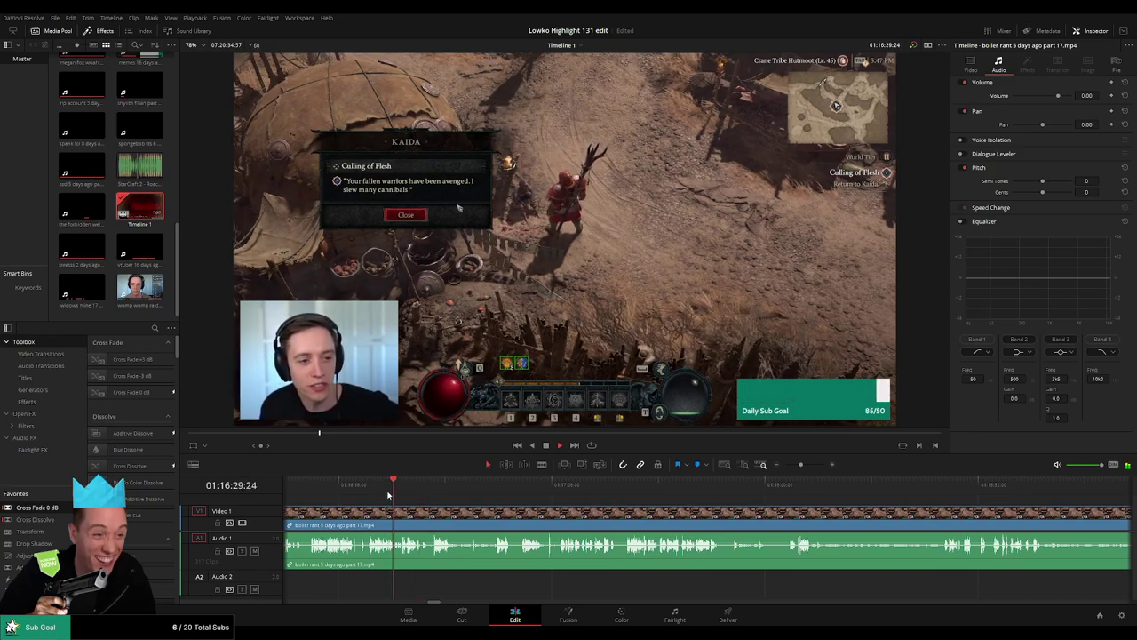
Step: Split the boiler rant clip at about 01:16:29, where the talking point ends
left_click_drag(800, 464, 811, 465)
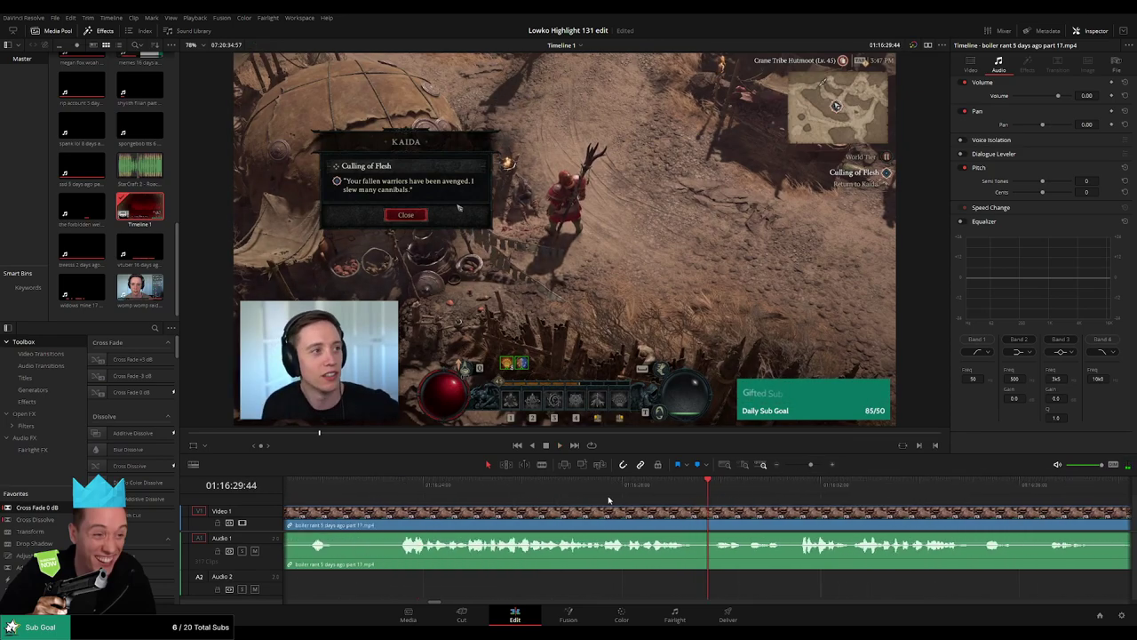
left_click_drag(397, 488, 704, 510)
key("b")
left_click(708, 525)
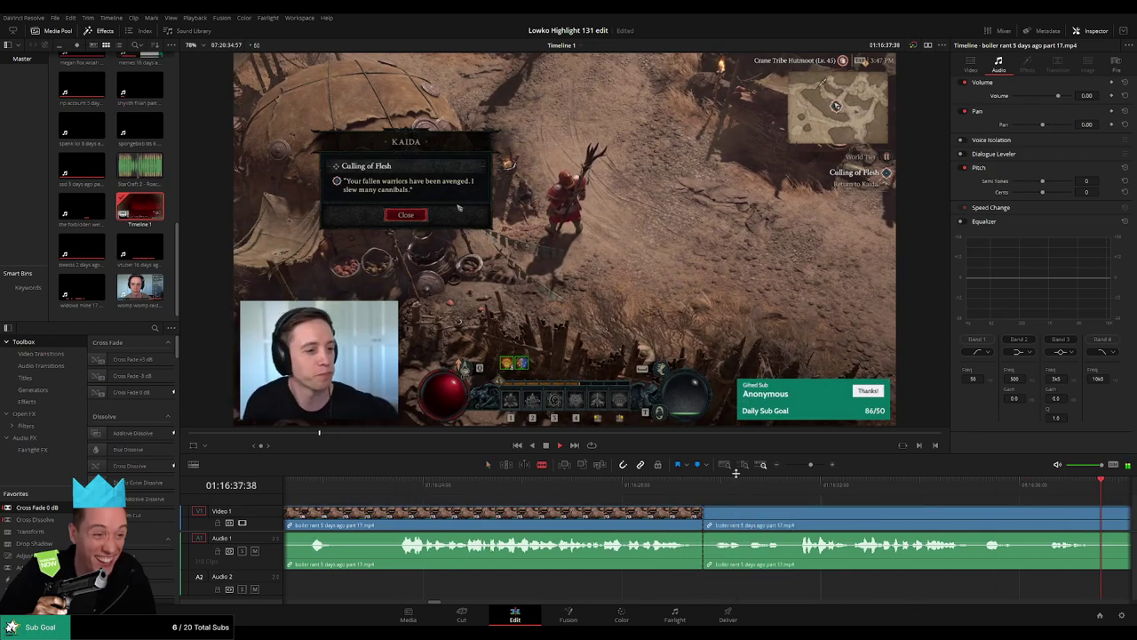
Step: Sample ahead to about 01:17:05, split the clip at about 01:16:54 and ripple-delete the section back to the 01:16:29 cut
scroll(1089, 506, "down", 3)
left_click(732, 491)
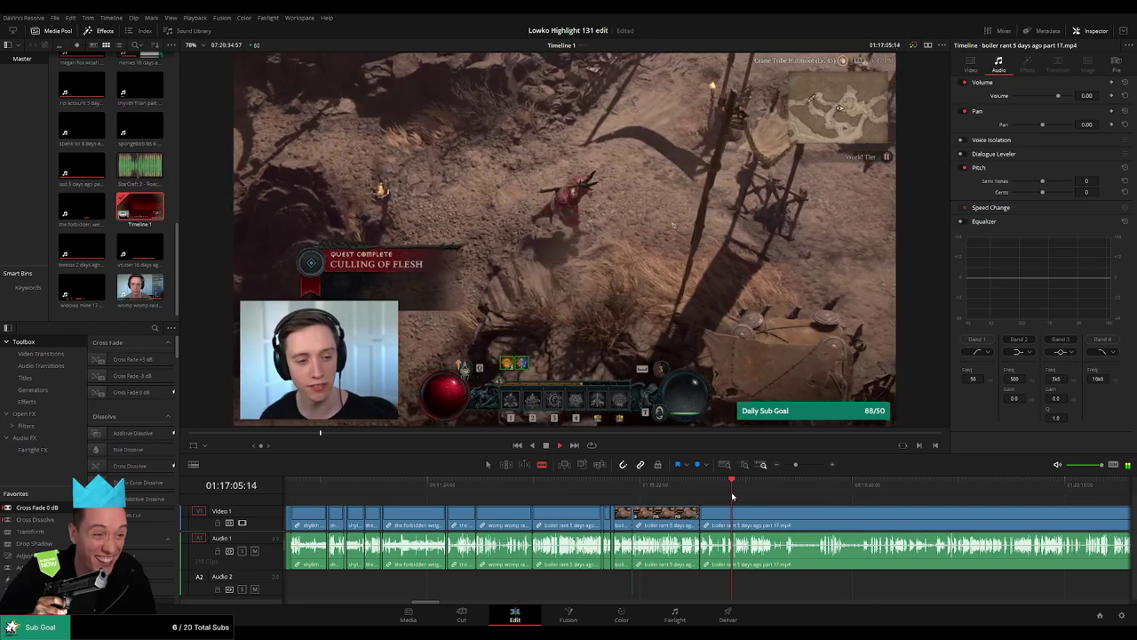
left_click_drag(797, 465, 805, 465)
left_click(605, 487)
key("space")
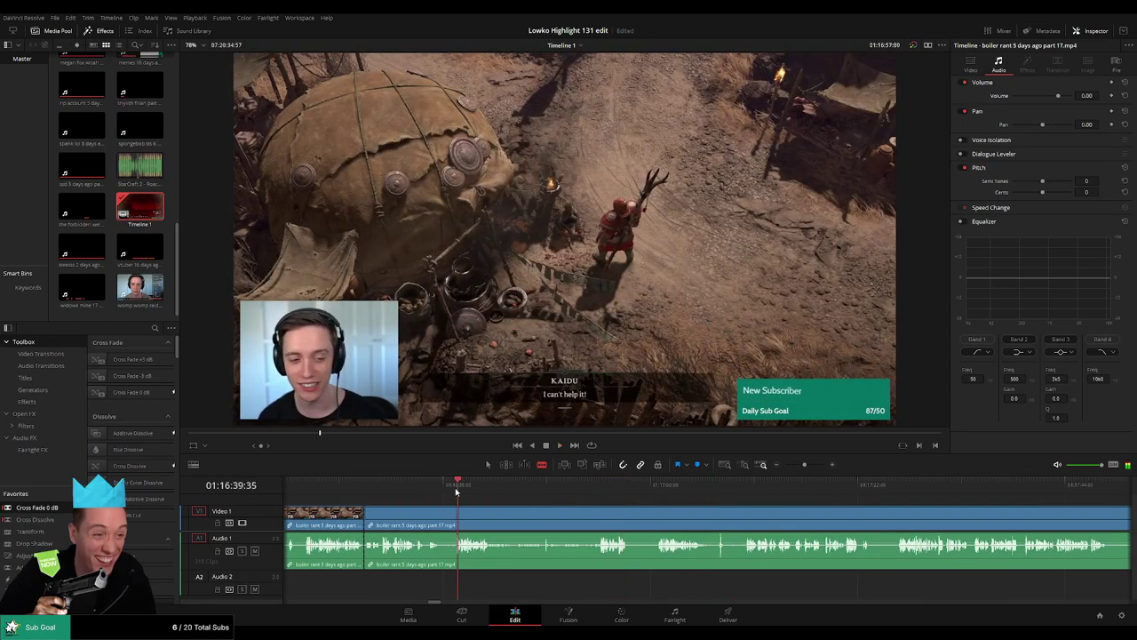
left_click(599, 487)
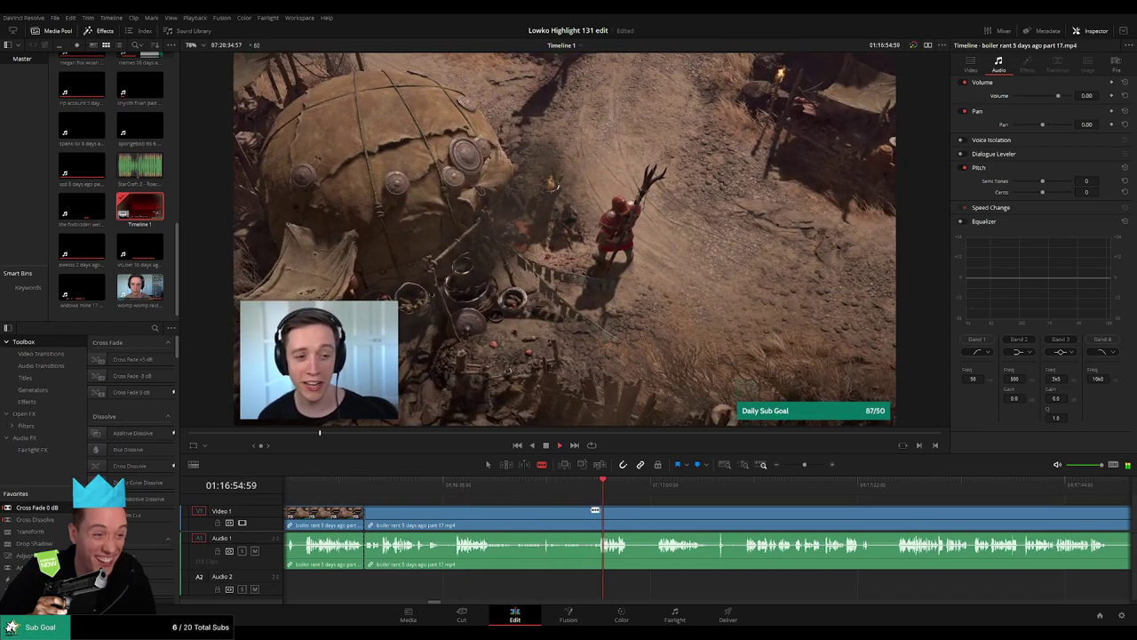
left_click(599, 515)
key("a")
left_click(582, 519)
key("BackSpace")
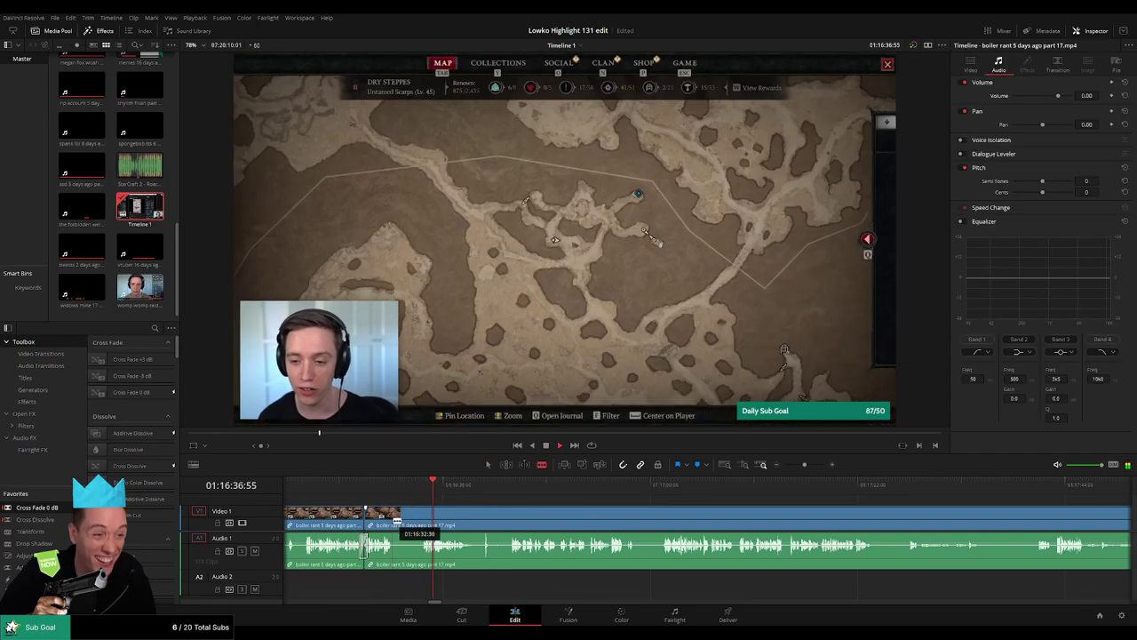
Step: Split the boiler rant clip just before 01:16:36 and ripple-delete the silent stretch back to the cut near 01:16:33
left_click(423, 518)
key("a")
left_click(411, 521)
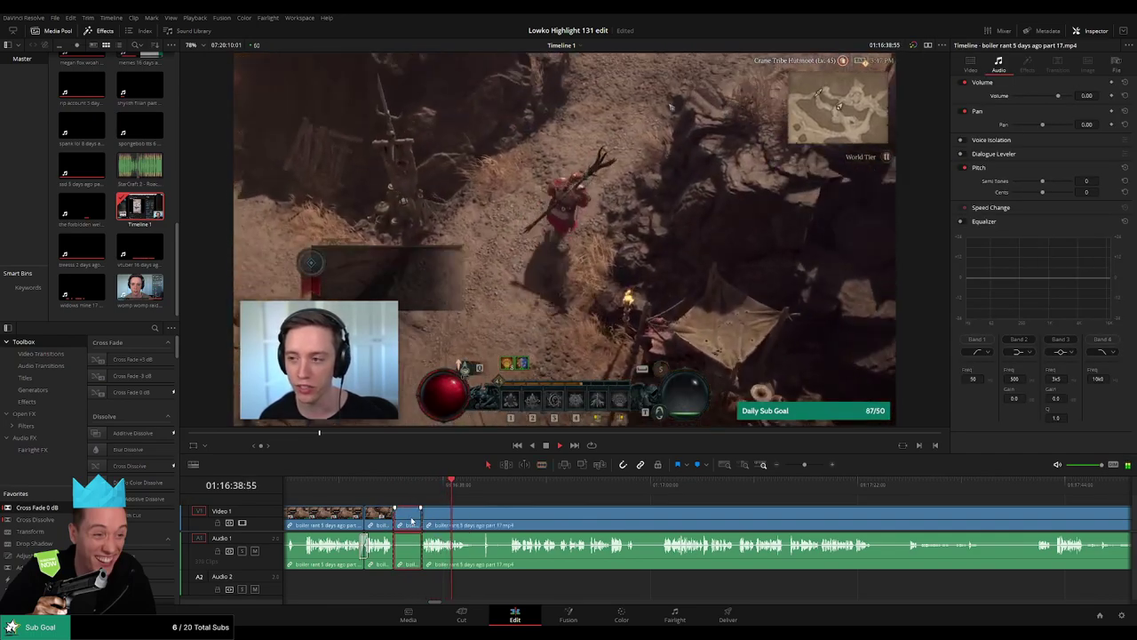
key("Delete")
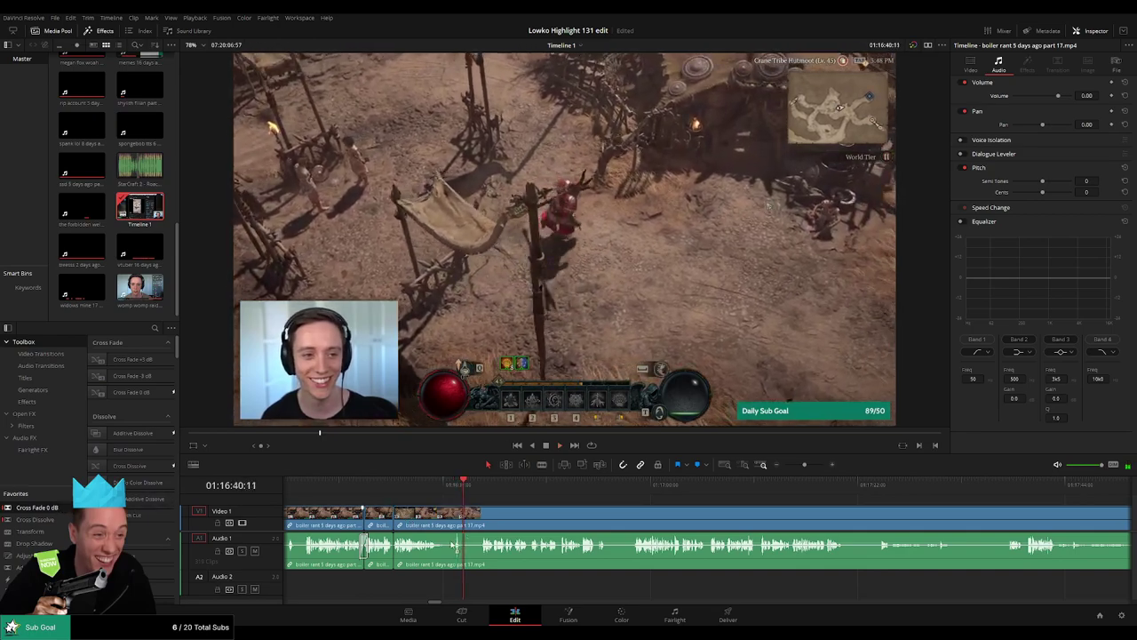
Step: Split the boiler rant clip at about 01:16:38 and sample ahead to about 01:16:59 for the end of the unneeded talk
key("b")
left_click(440, 520)
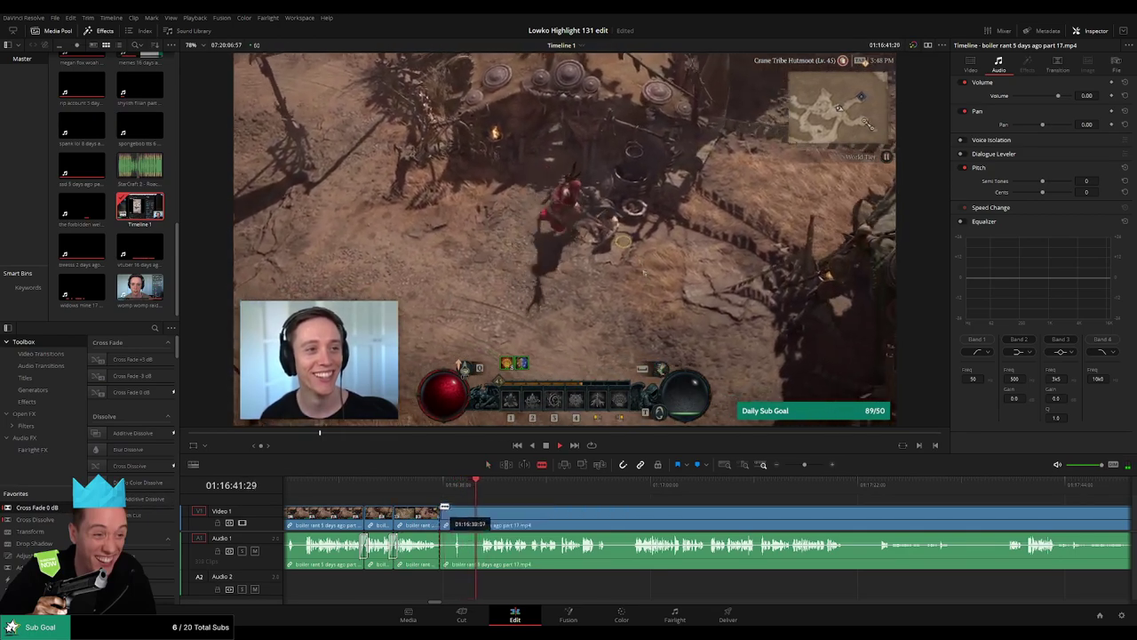
left_click(425, 486)
left_click_drag(425, 487, 482, 490)
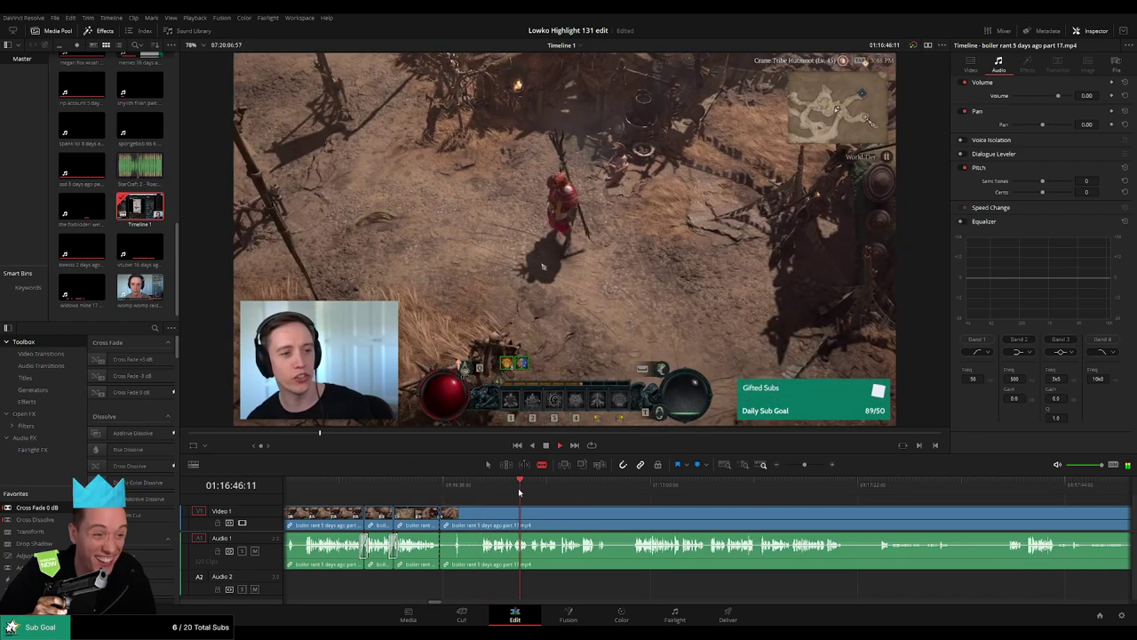
left_click(644, 486)
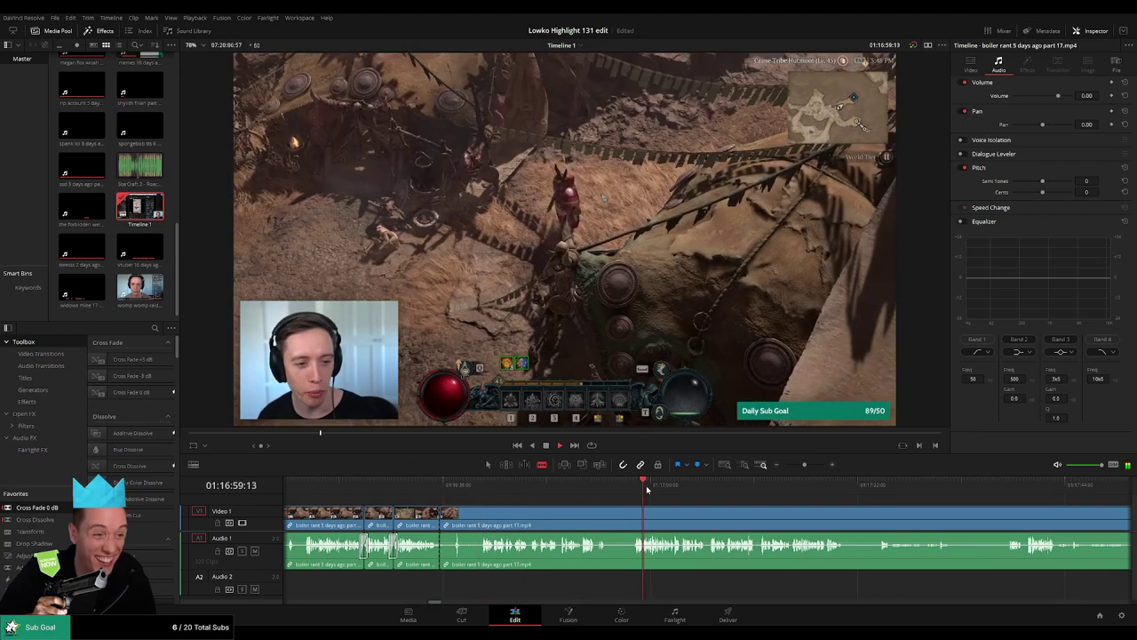
Step: Split the clip just before 01:16:59, ripple-delete the section back to the 01:16:38 cut and cross-fade the audio join
left_click(638, 511)
key("a")
left_click(610, 515)
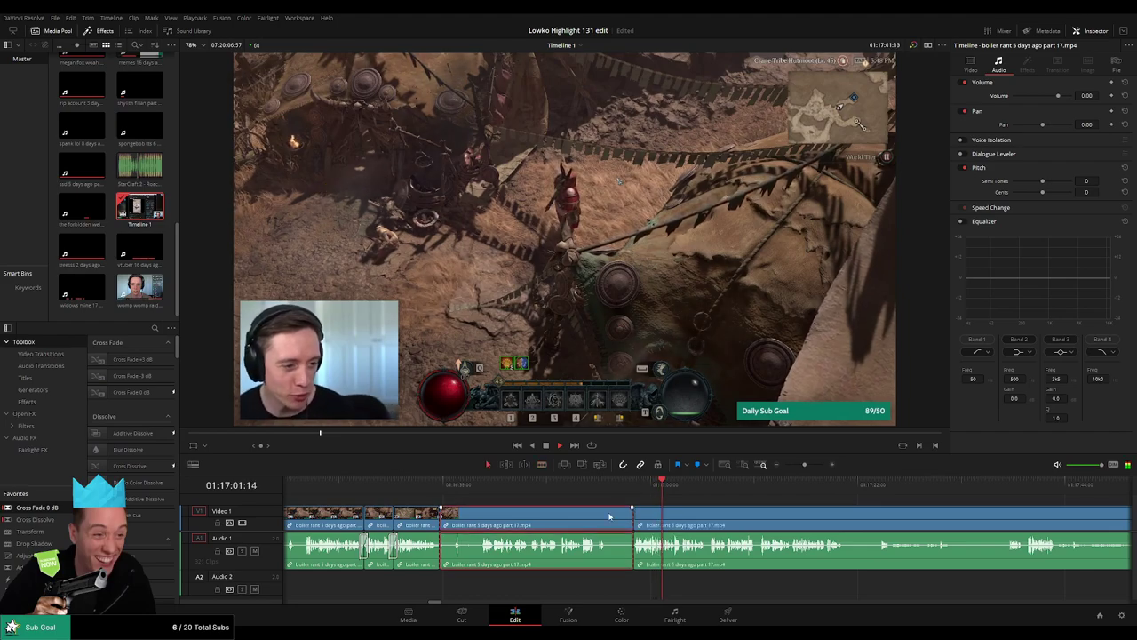
key("Delete")
key("space")
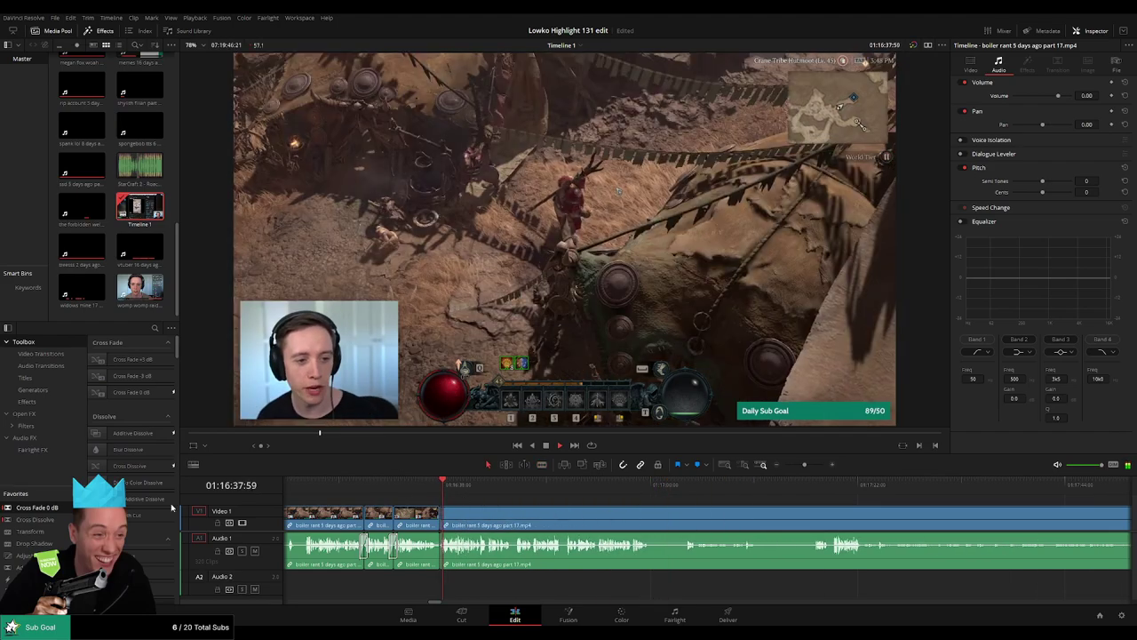
left_click_drag(438, 554, 439, 553)
Step: Sample the shortened boiler rant clip up to about 01:16:59 and split it at about 01:17:00, where the talking ends
left_click(507, 487)
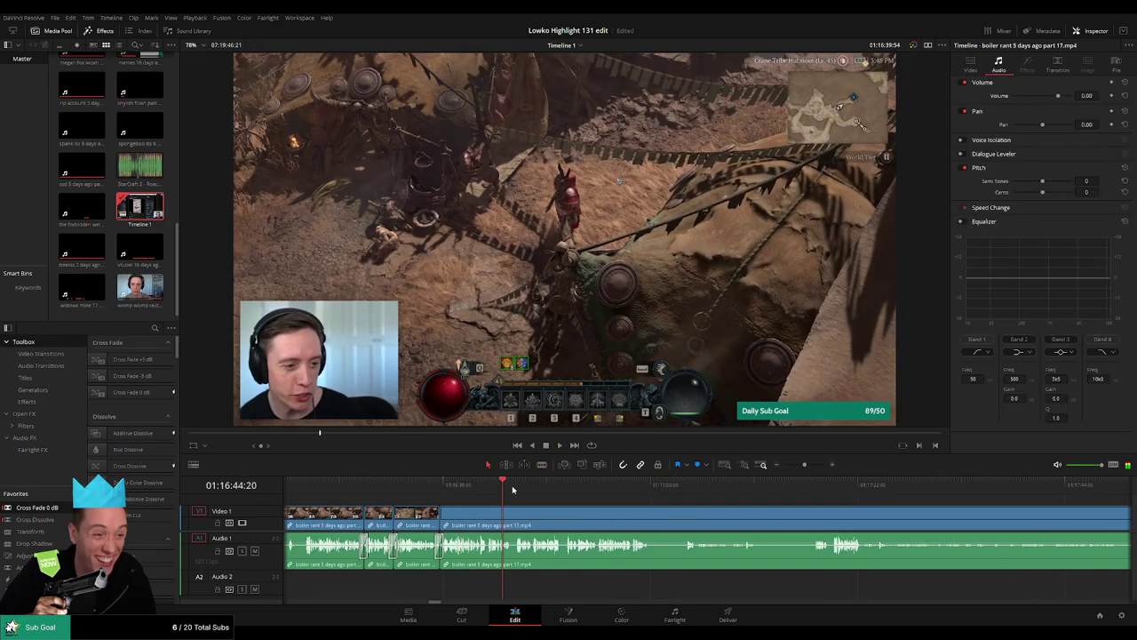
left_click(614, 489)
scroll(386, 503, "right", 5)
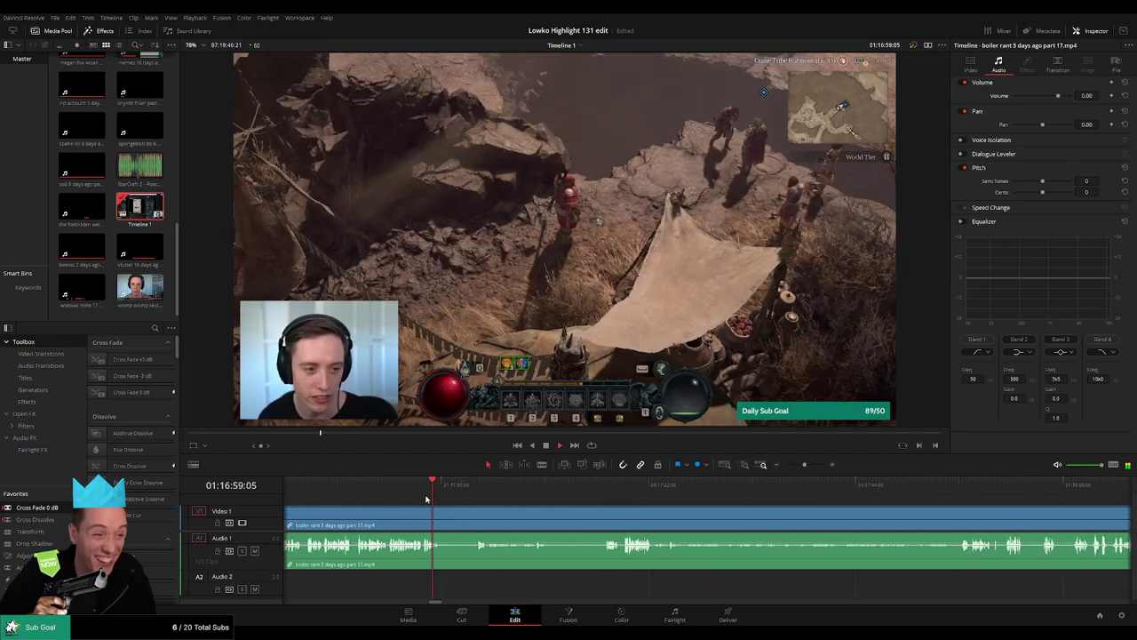
key("b")
left_click(443, 523)
Step: Sample the remainder of the boiler rant clip up to its end and ripple-delete everything after the 01:17:00 cut
left_click(610, 485)
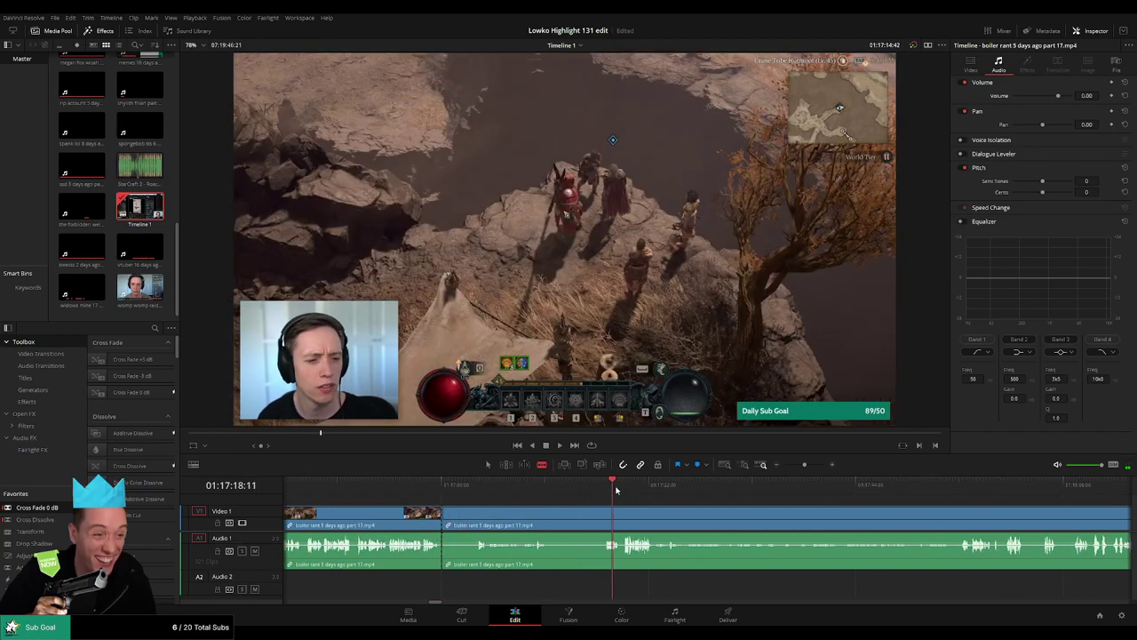
left_click_drag(804, 464, 793, 464)
left_click(791, 485)
left_click(814, 485)
scroll(850, 503, "right", 7)
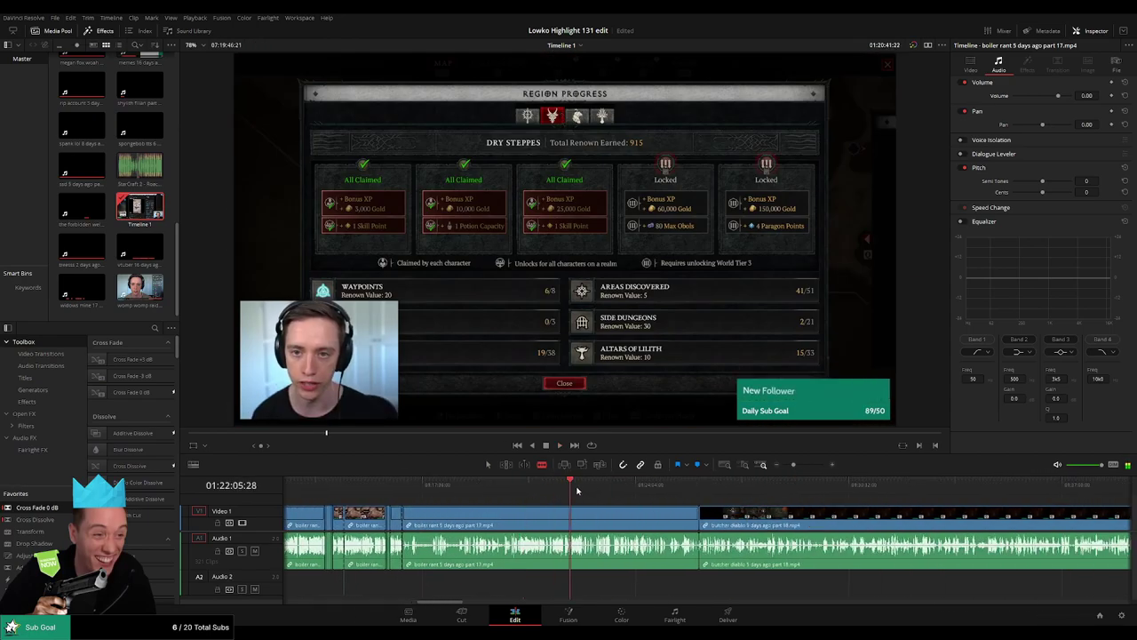
left_click(612, 485)
left_click(599, 520)
key("Delete")
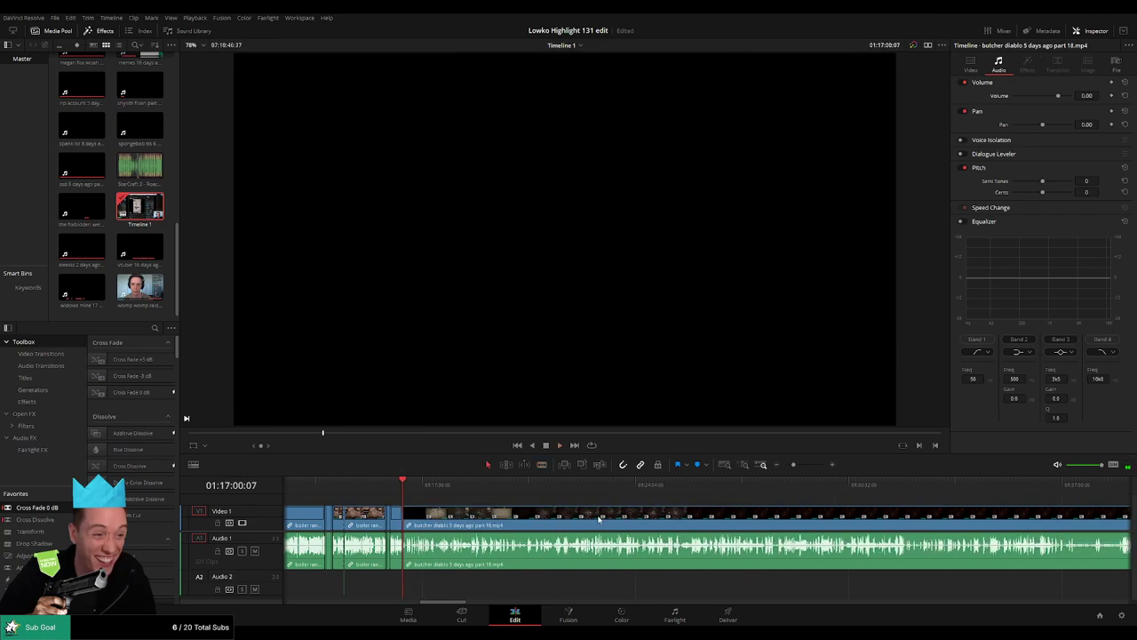
Step: Sample the "butcher diablo 5 days ago part 18.mp4" clip to beyond 01:31:39 and ripple-delete the whole clip
left_click(444, 490)
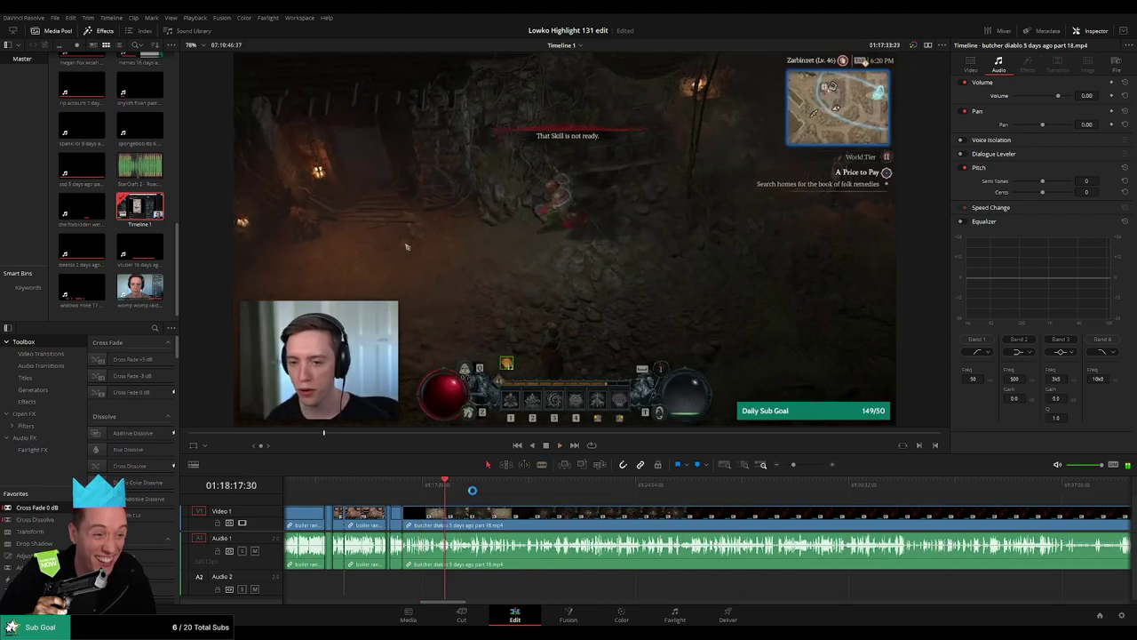
left_click(731, 490)
left_click(885, 488)
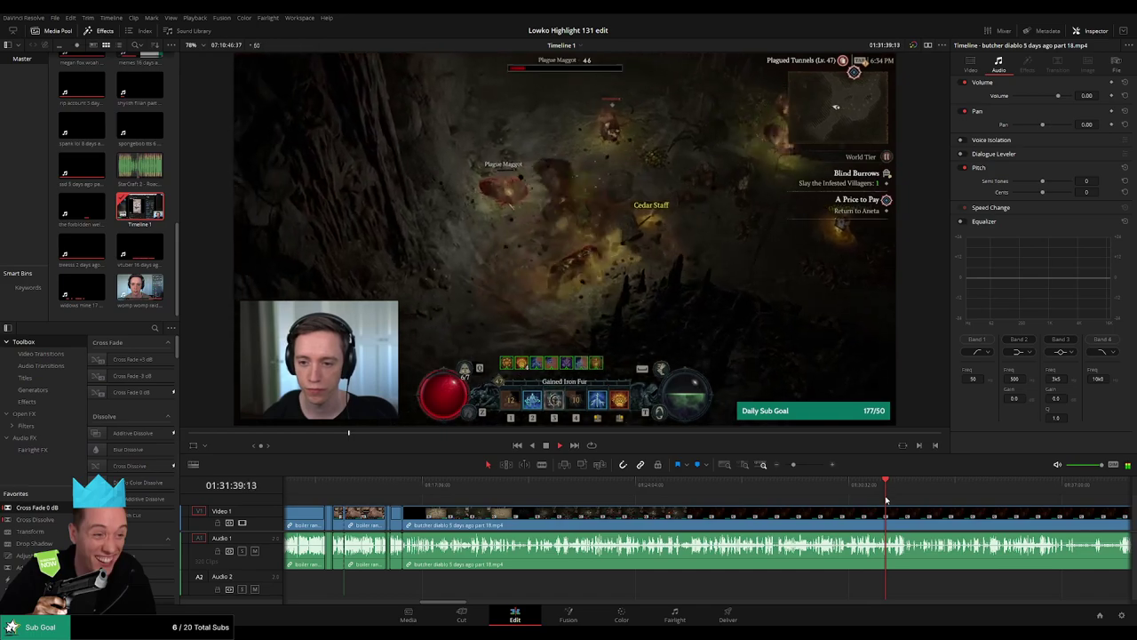
left_click(1053, 485)
left_click_drag(794, 464, 788, 466)
left_click(711, 515)
key("Delete")
key("ctrl+z")
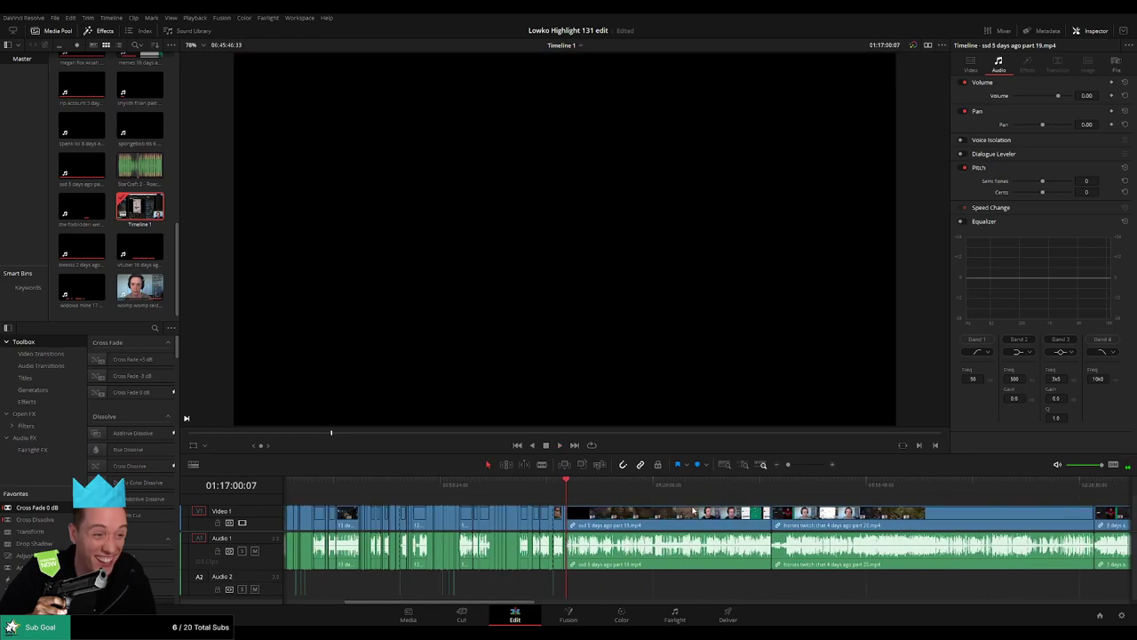
Step: Sample the "ssd 5 days ago part 19.mp4" clip from the Valtha fight near 01:32:00 onward and ripple-delete the whole clip
left_click_drag(576, 492, 675, 488)
key("space")
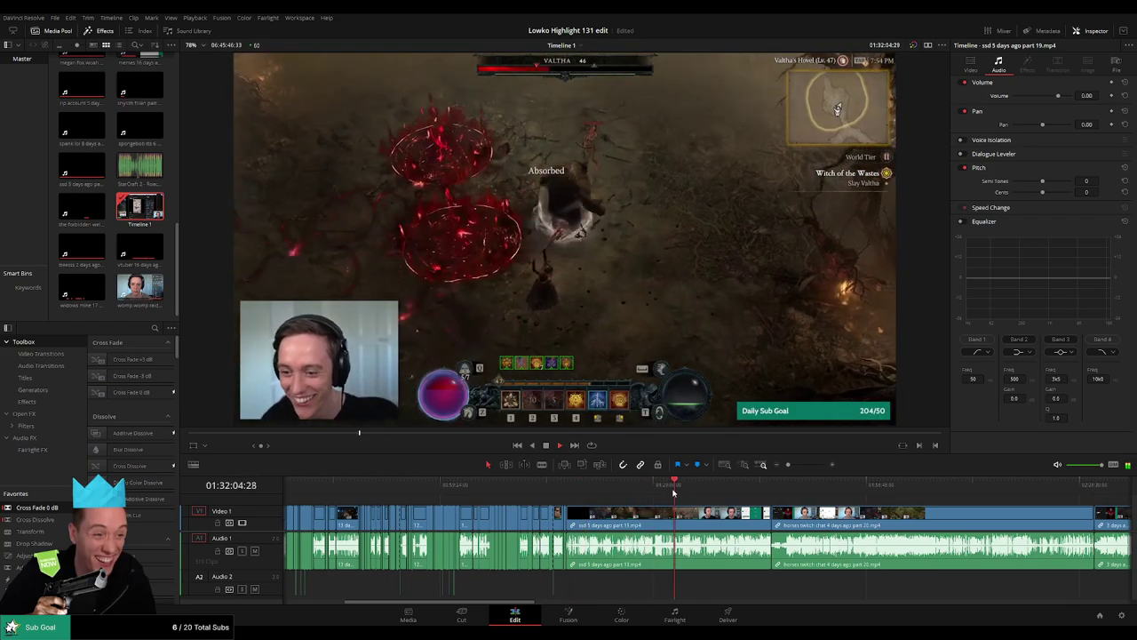
left_click(799, 466)
left_click(691, 483)
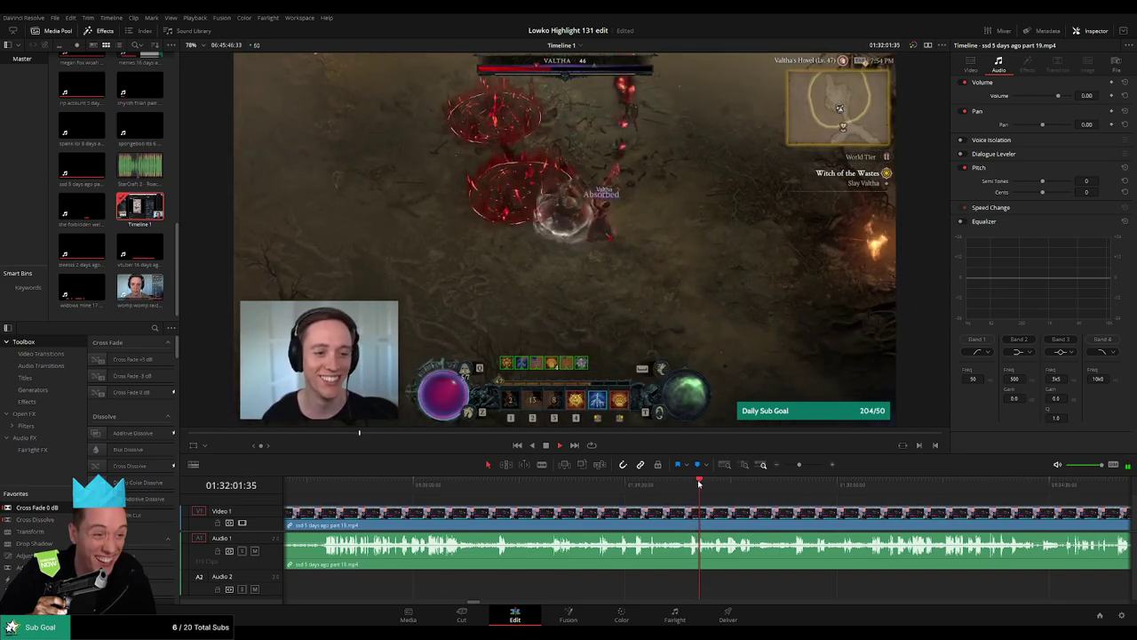
left_click(716, 484)
left_click_drag(722, 484, 1008, 485)
left_click_drag(799, 465, 780, 474)
left_click(752, 483)
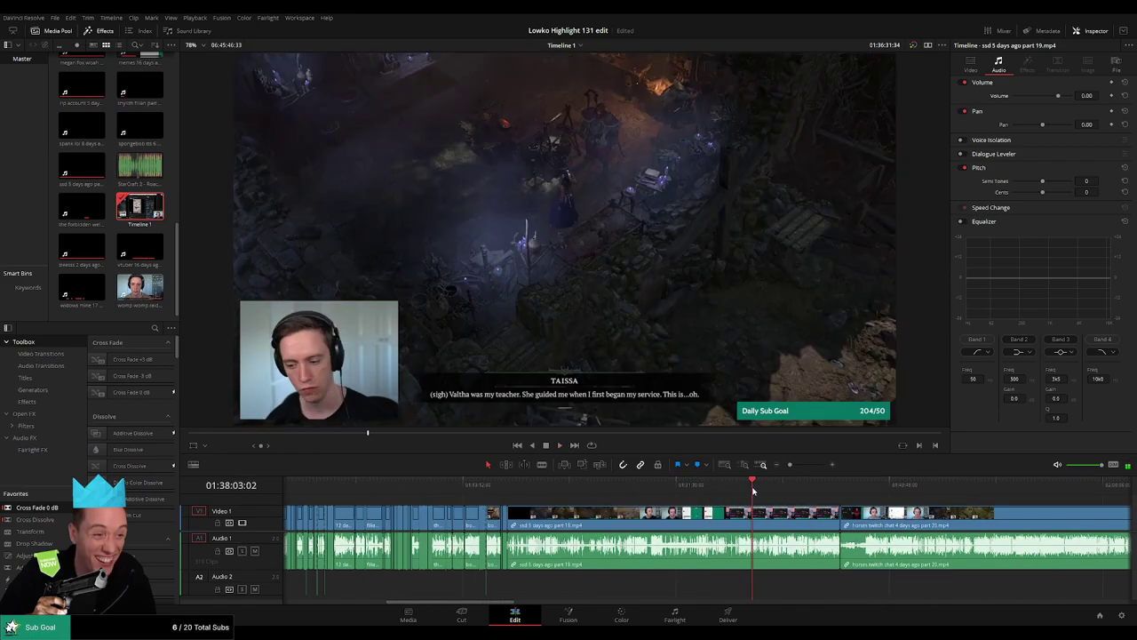
left_click(797, 483)
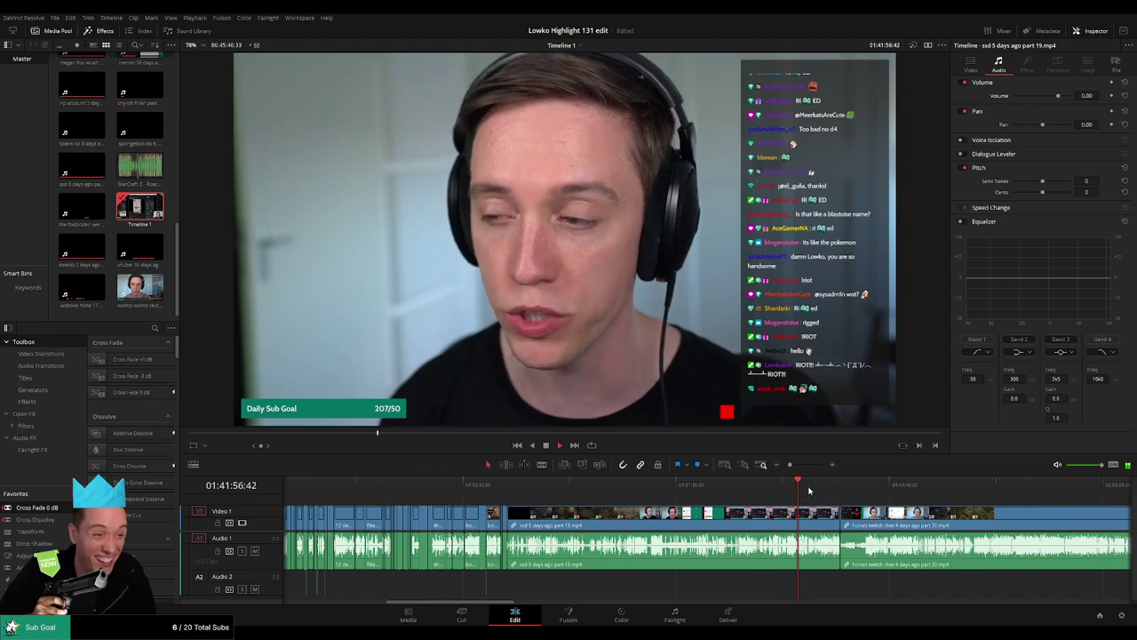
left_click(827, 483)
left_click(782, 515)
key("Delete")
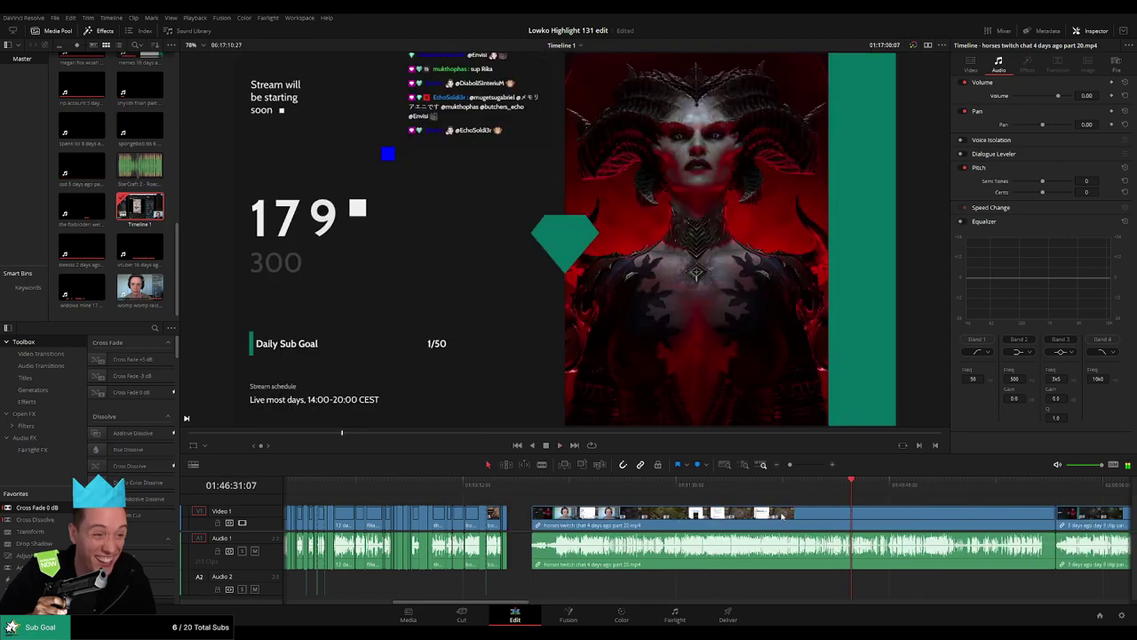
Step: Sample the "horses twitch chat 4 days ago part 20.mp4" clip up to about 01:57:29 and ripple-delete it
left_click(526, 489)
left_click_drag(526, 488, 979, 478)
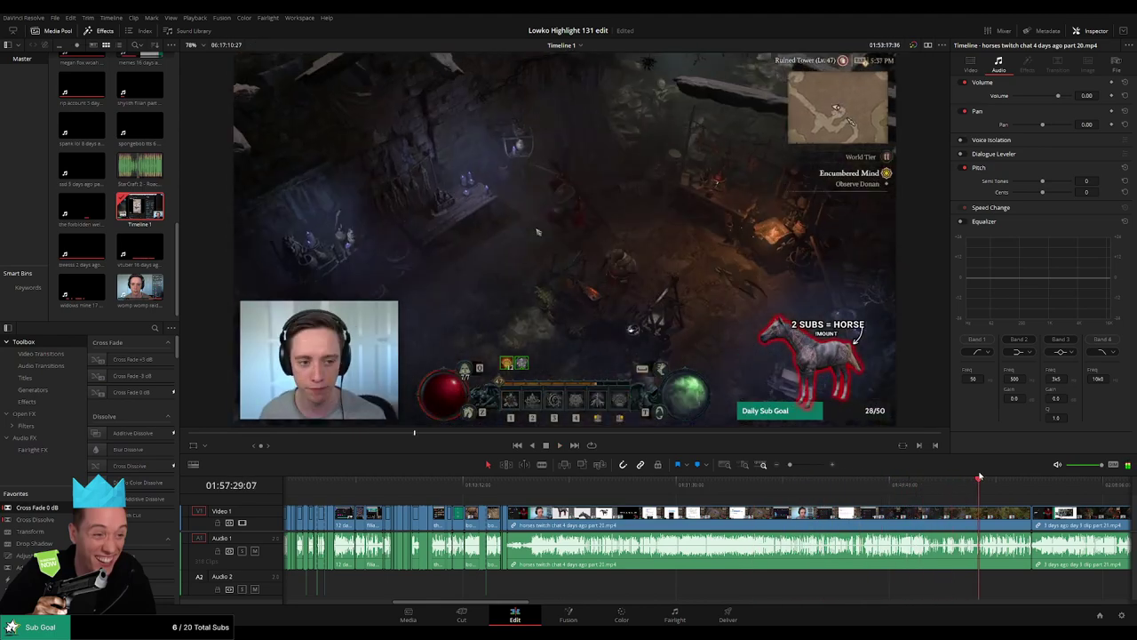
key("space")
left_click(864, 515)
key("Delete")
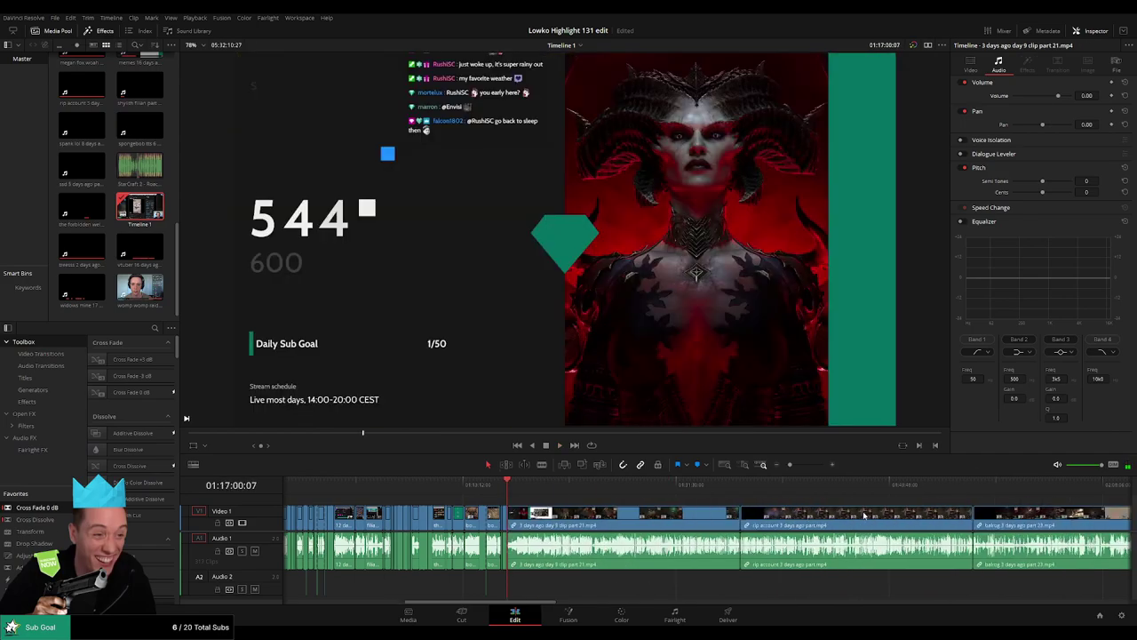
Step: Sample and ripple-delete both the "3 days ago day 9 clip part 21.mp4" and "rip account 3 days ago part.mp4" clips
left_click_drag(516, 492, 722, 486)
key("Delete")
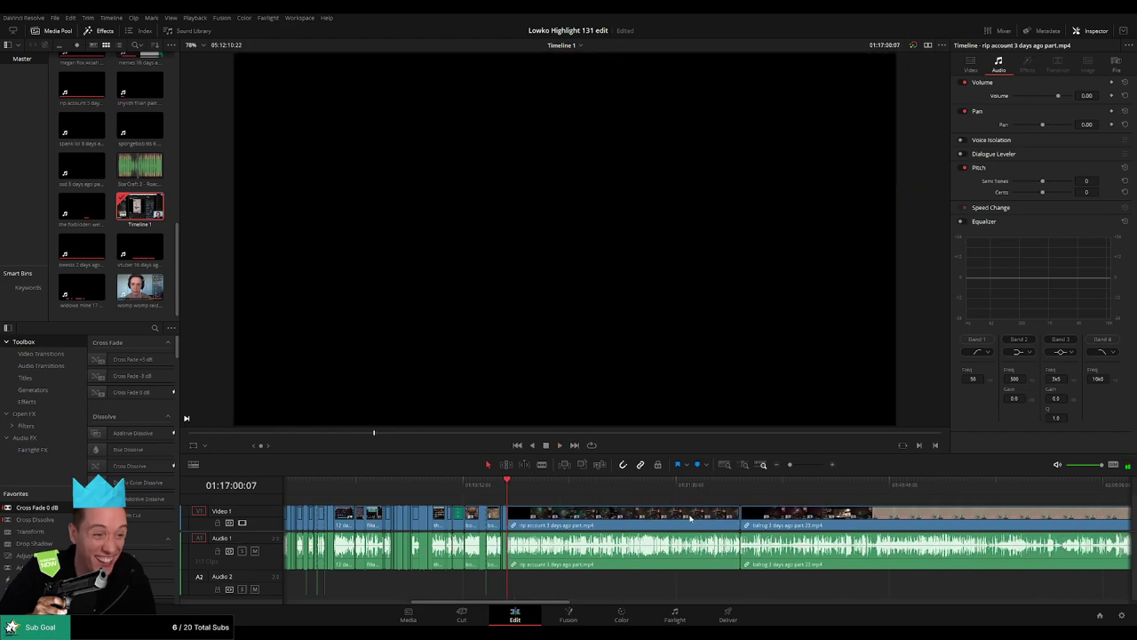
left_click_drag(519, 491, 551, 486)
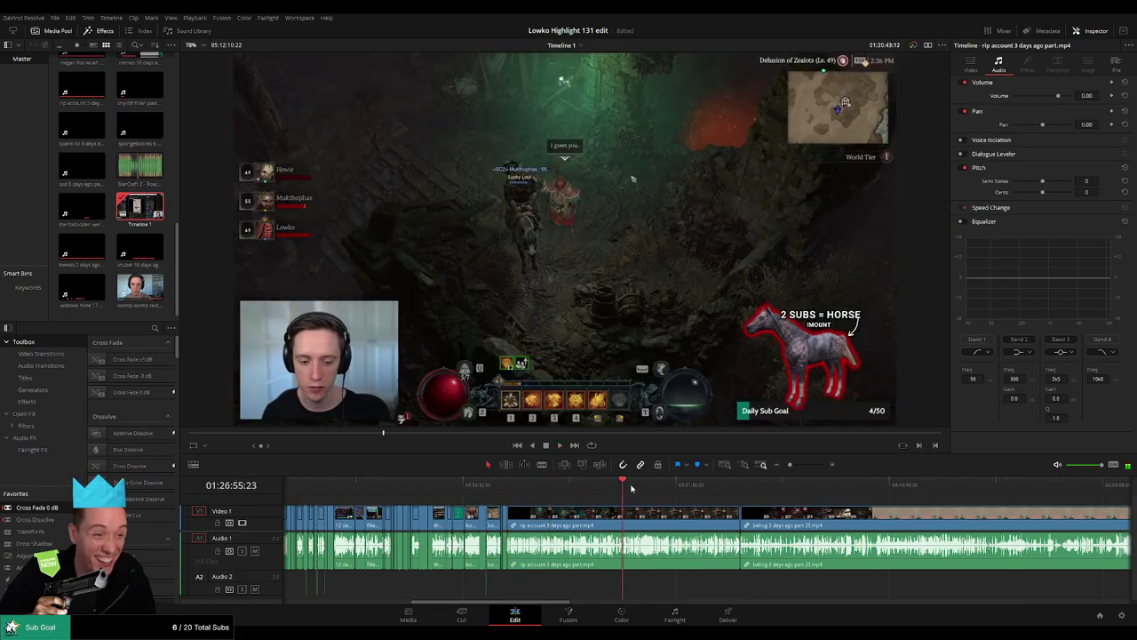
left_click_drag(632, 487, 725, 487)
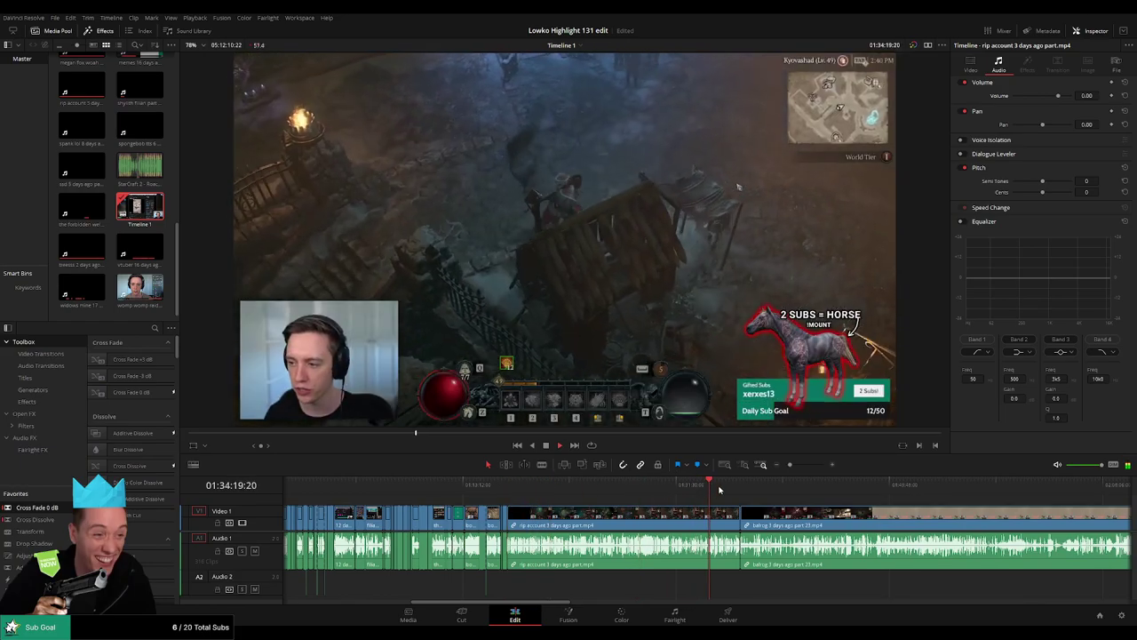
left_click(708, 520)
key("Delete")
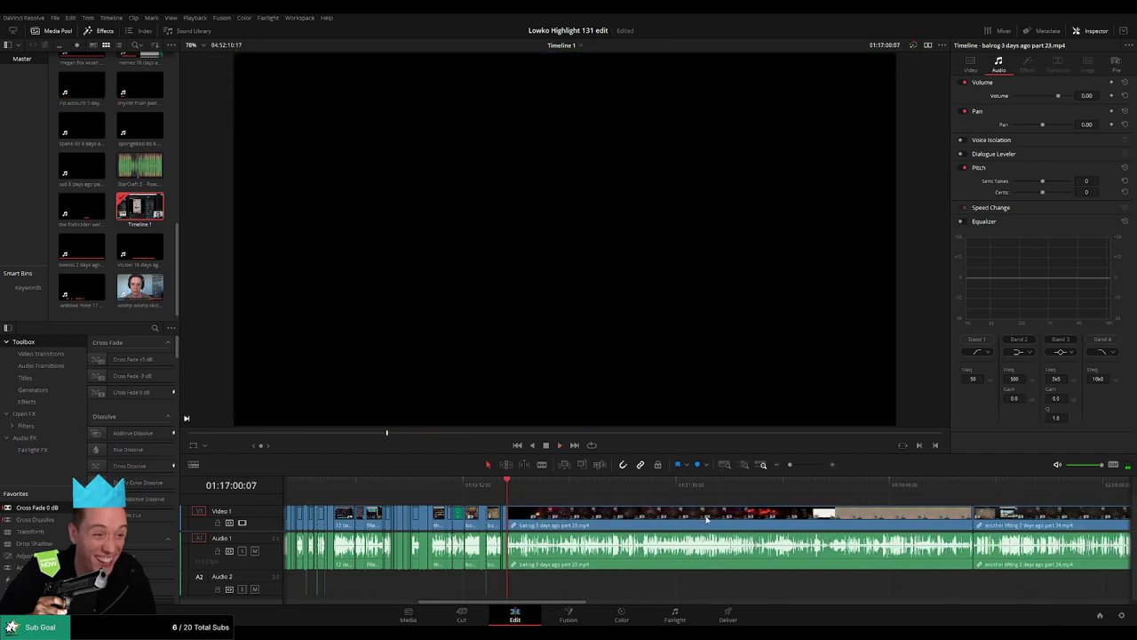
Step: Sample the "balrog 3 days ago part 23.mp4" clip through about 01:54:50 and ripple-delete it
left_click_drag(525, 495, 722, 495)
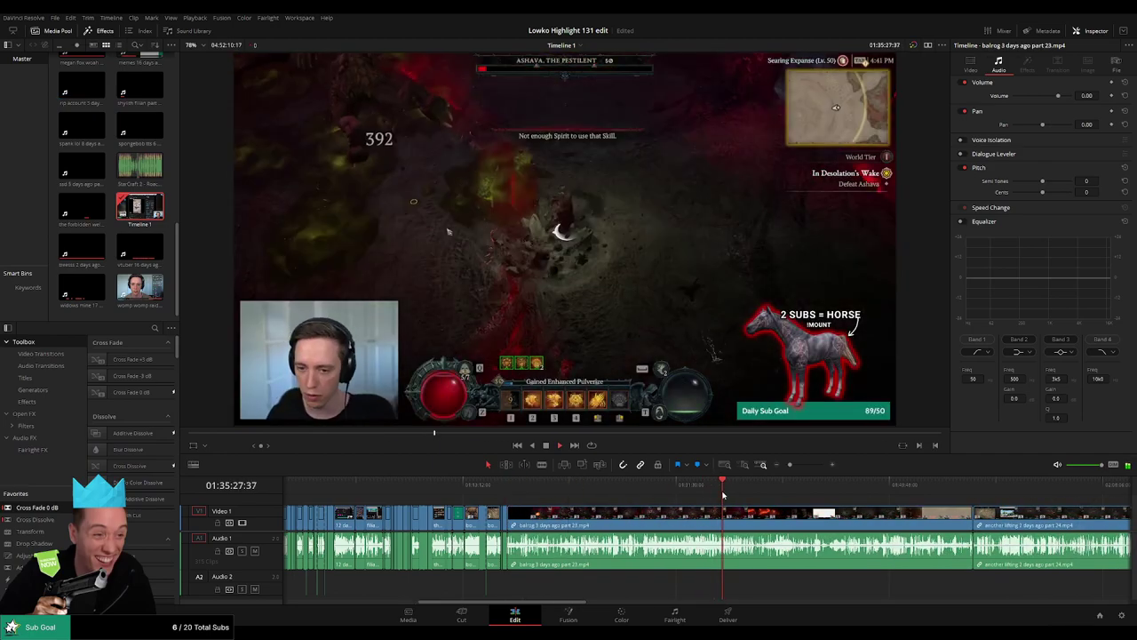
left_click_drag(828, 499, 901, 499)
key("space")
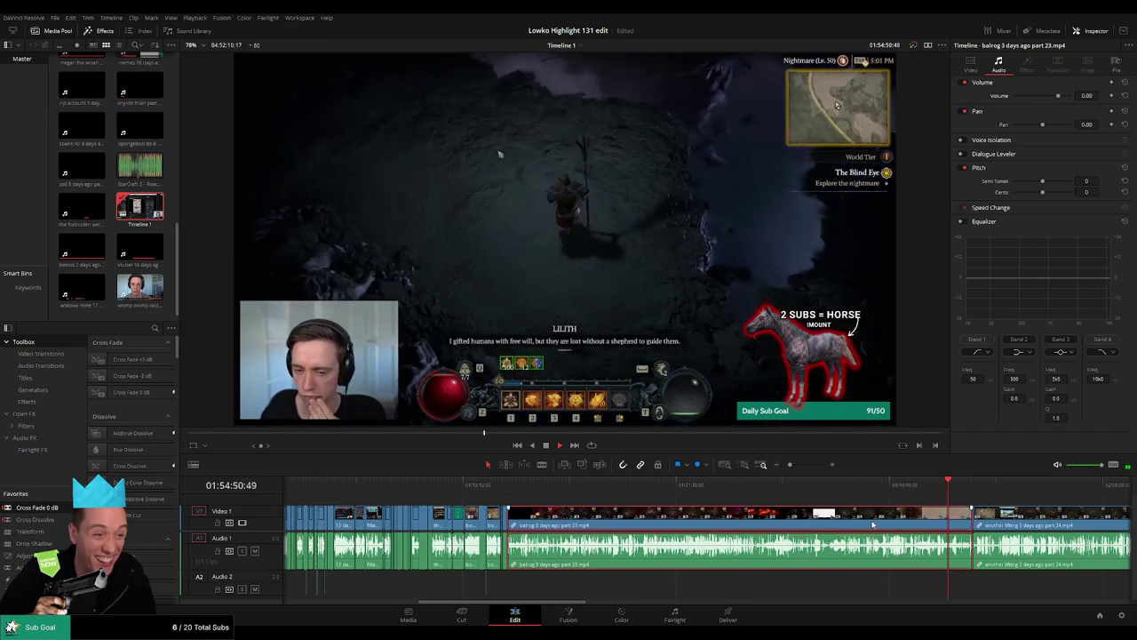
Step: Sample the "another lifting 2 days ago part 24.mp4" clip up to about 01:29:38 to find the pickup truck discussion
left_click_drag(587, 491, 624, 485)
key("space")
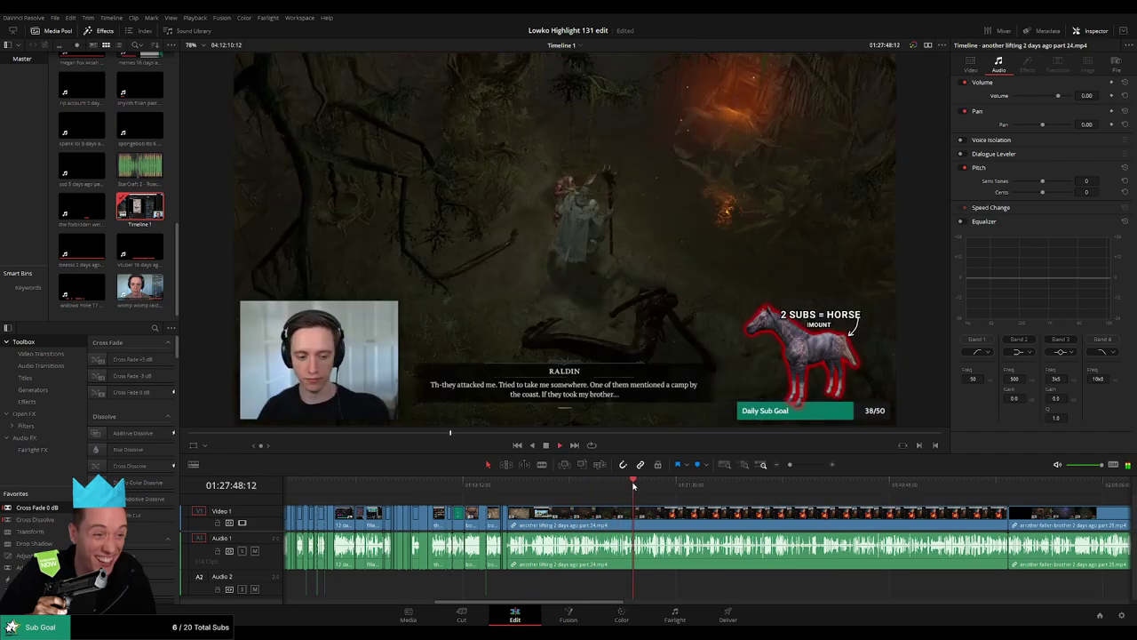
left_click(623, 486)
left_click_drag(618, 485, 655, 485)
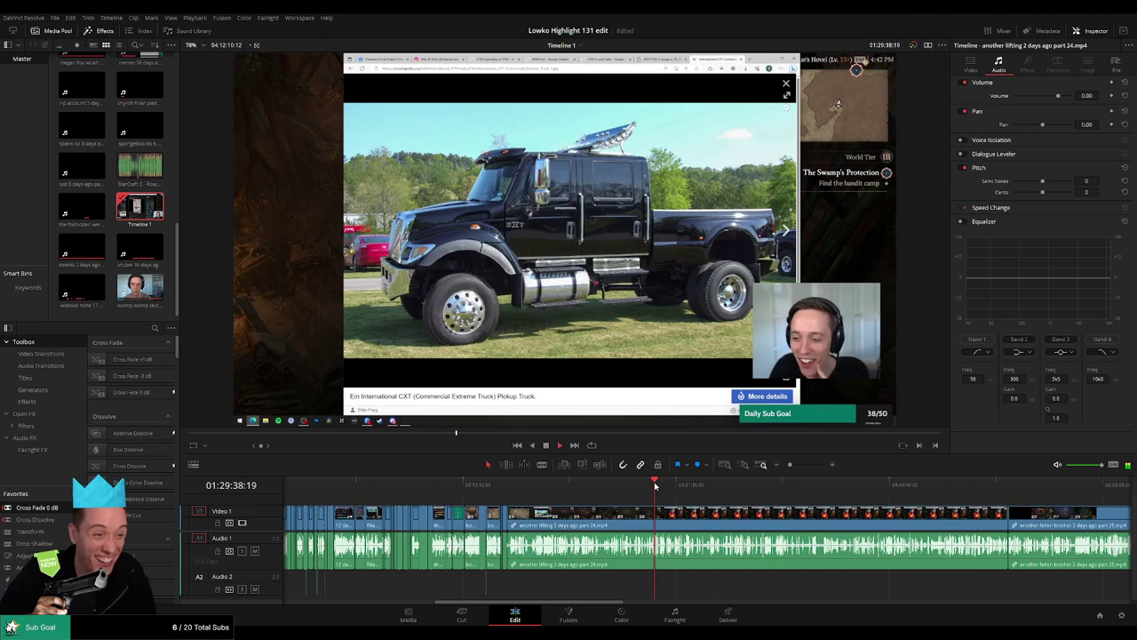
scroll(665, 484, "up", 3)
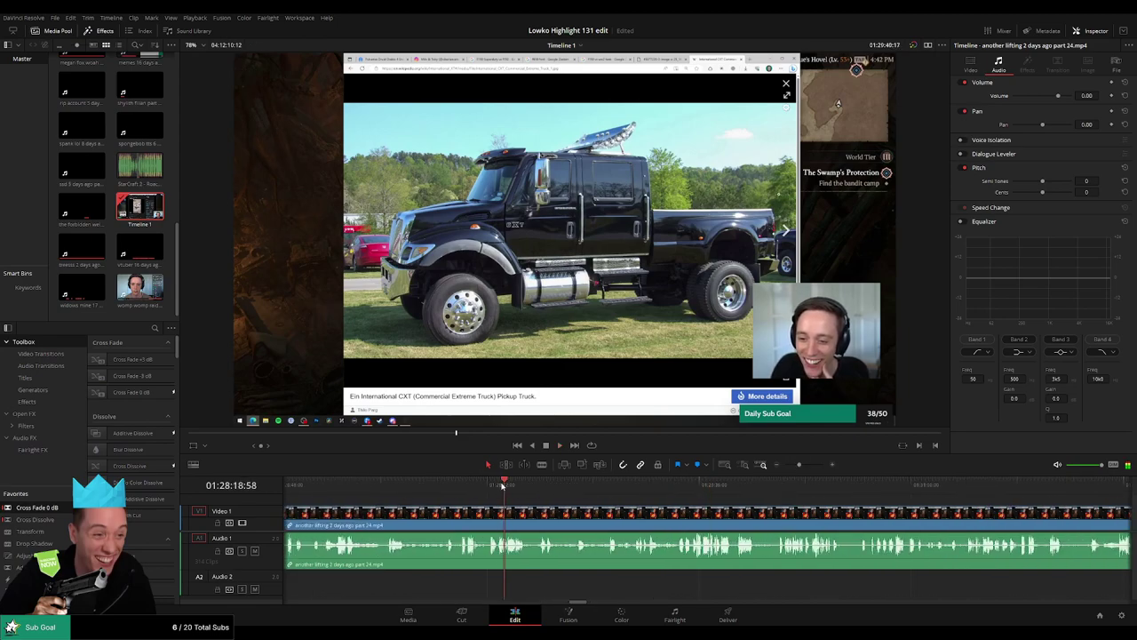
key("space")
left_click_drag(502, 485, 776, 510)
Step: Sample the "another lifting 2 days ago part 24.mp4" clip from about 01:28:18 back to 01:26:24 to locate where the pickup truck discussion begins
left_click(336, 487)
left_click(494, 488)
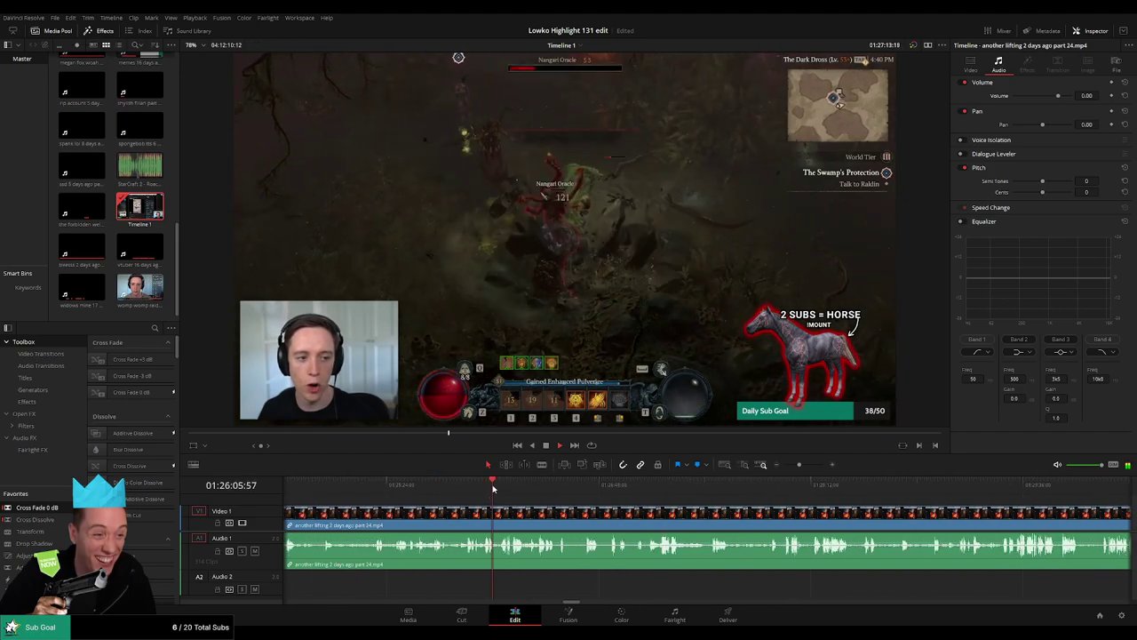
left_click_drag(493, 488, 608, 489)
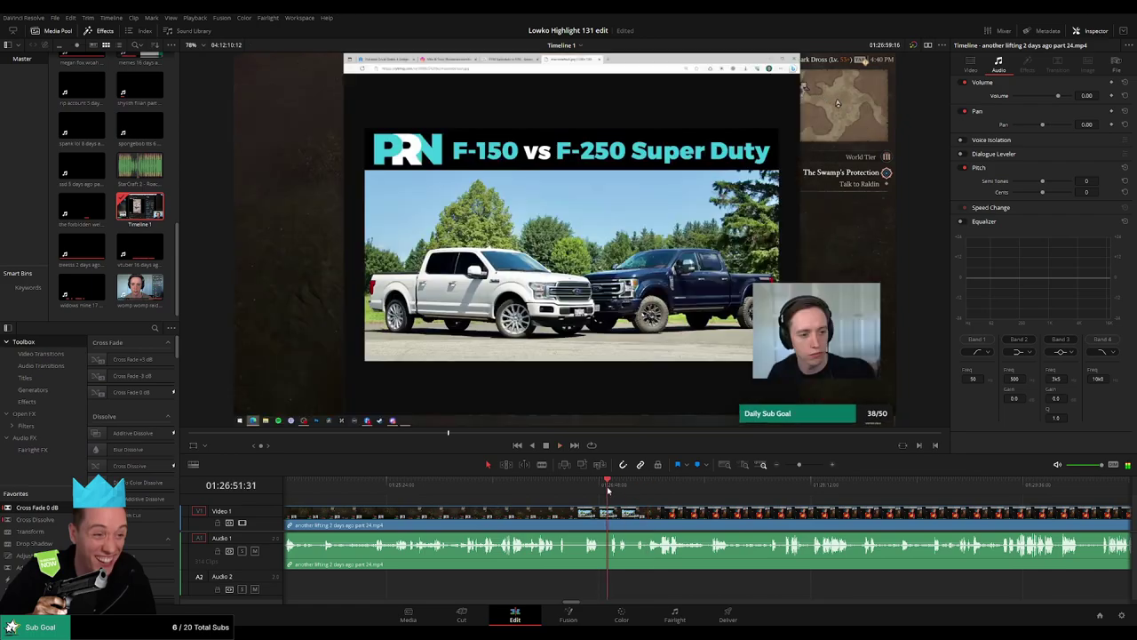
key("space")
left_click(586, 487)
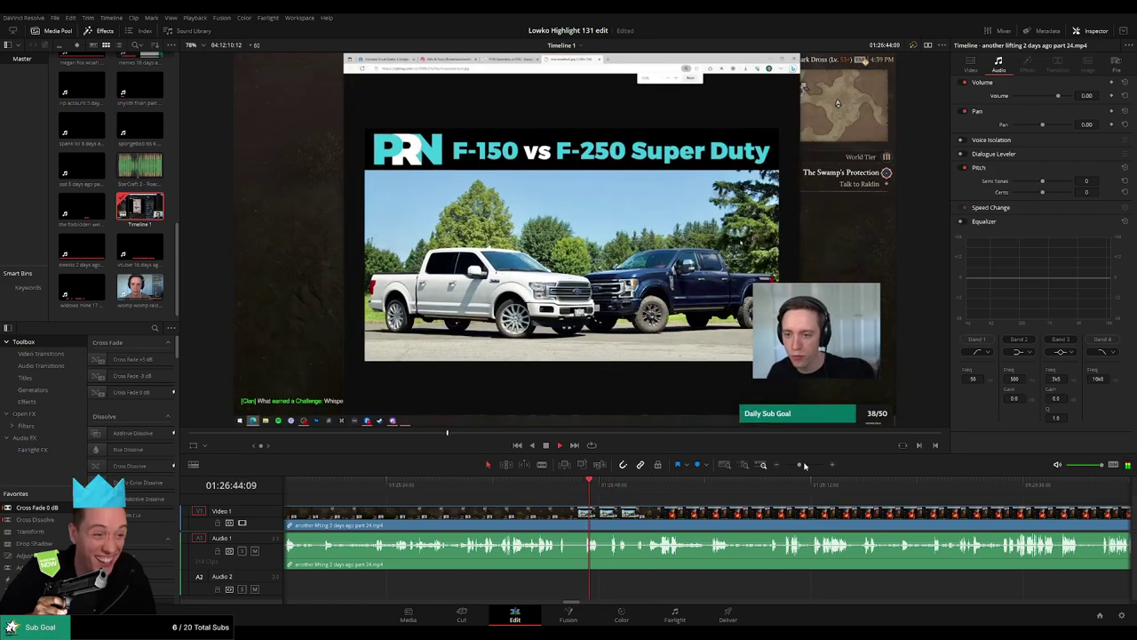
left_click_drag(805, 464, 807, 465)
left_click(509, 486)
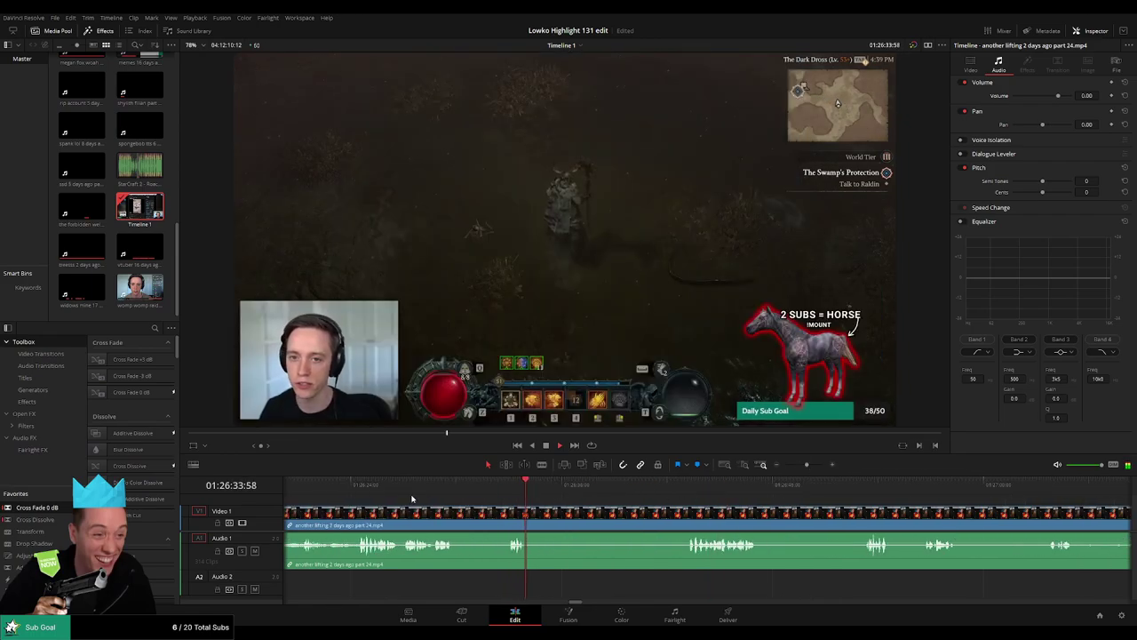
left_click(356, 487)
scroll(594, 521, "left", 3)
Step: Split the "another lifting 2 days ago part 24.mp4" clip at about 01:26:24 and ripple-delete its whole portion before the cut
key("b")
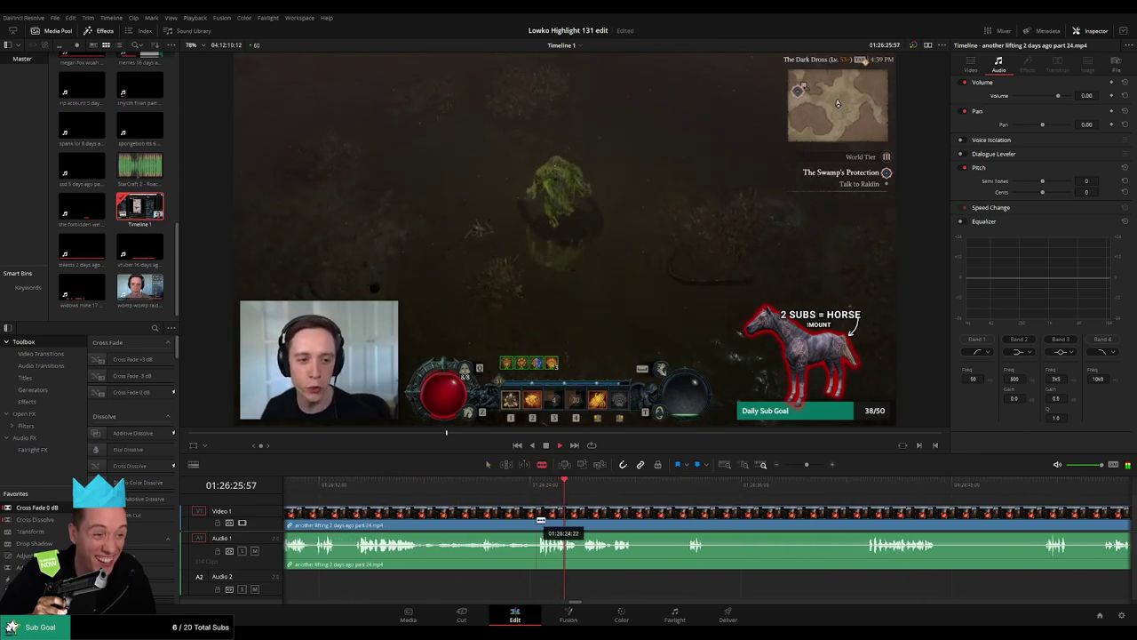
left_click(537, 521)
key("a")
left_click(513, 523)
key("Delete")
left_click(724, 522)
key("Delete")
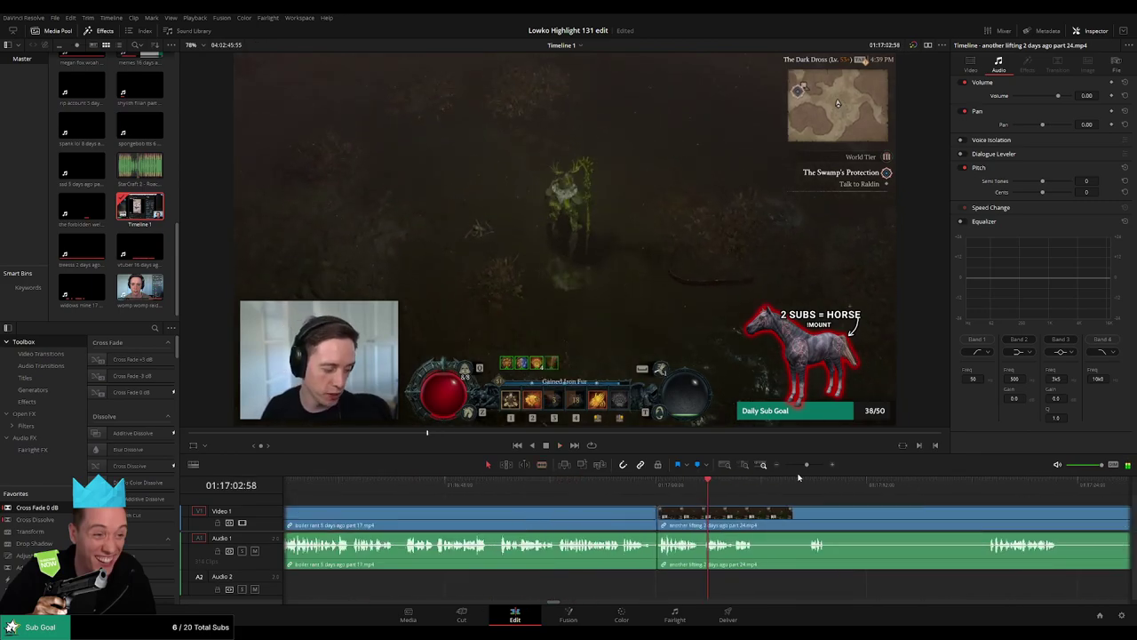
Step: Ripple-delete the silence from about 01:17:05 to 01:17:08 in the "another lifting" clip and cross-fade the audio join
mouse_move(807, 464)
left_mouse_down()
mouse_move(767, 468)
mouse_move(808, 465)
left_mouse_up()
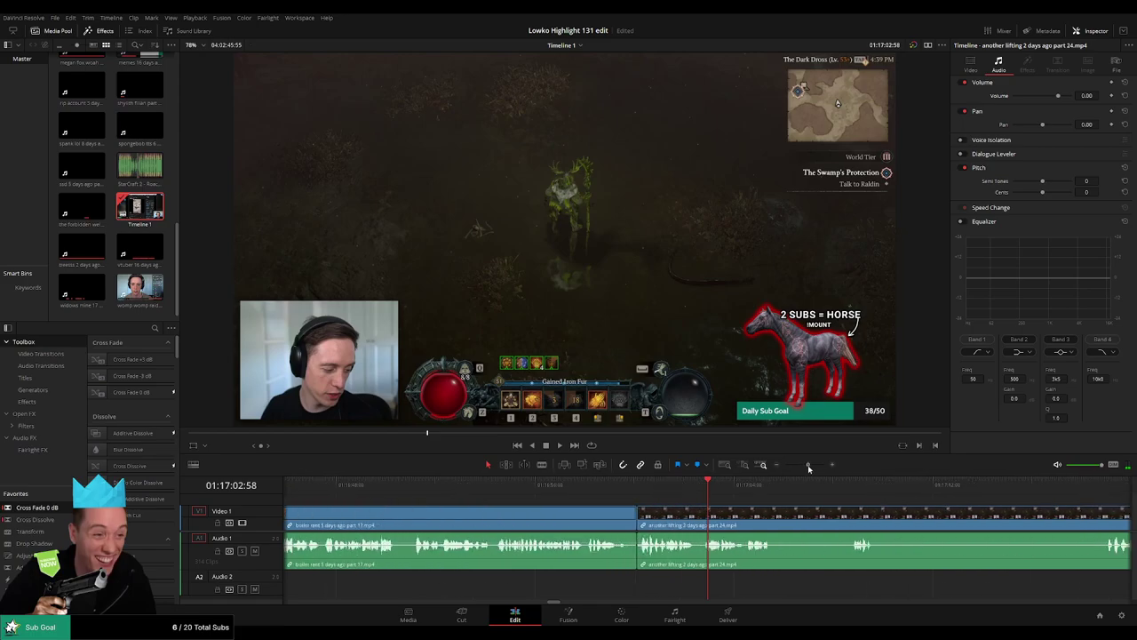
left_click_drag(798, 513, 514, 511)
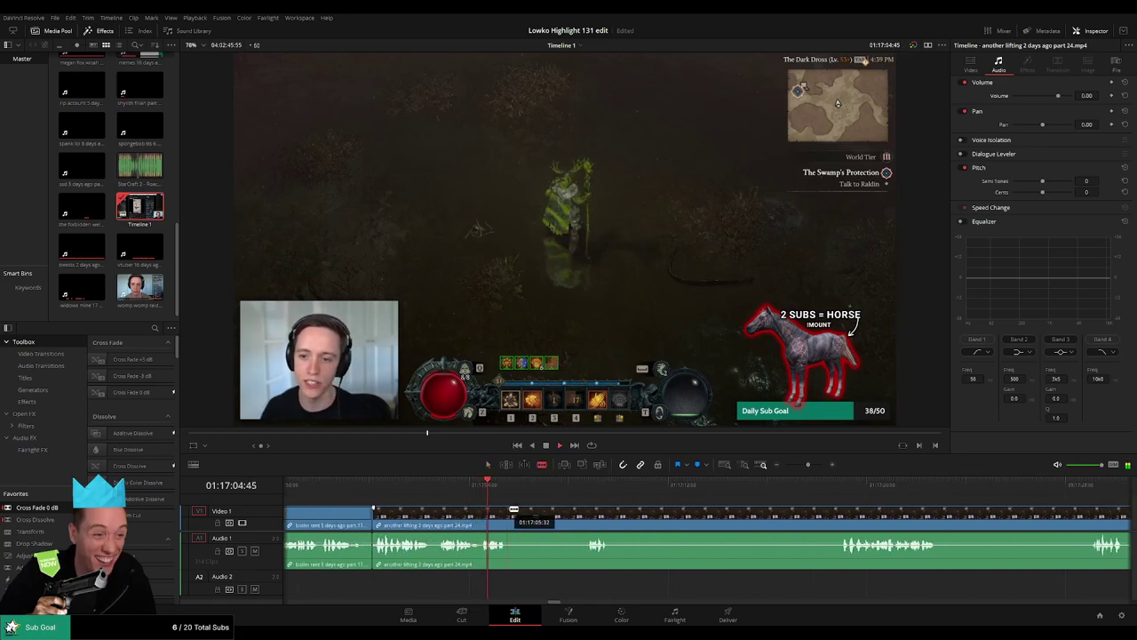
left_click(511, 510)
left_click(586, 510)
key("a")
left_click(569, 517)
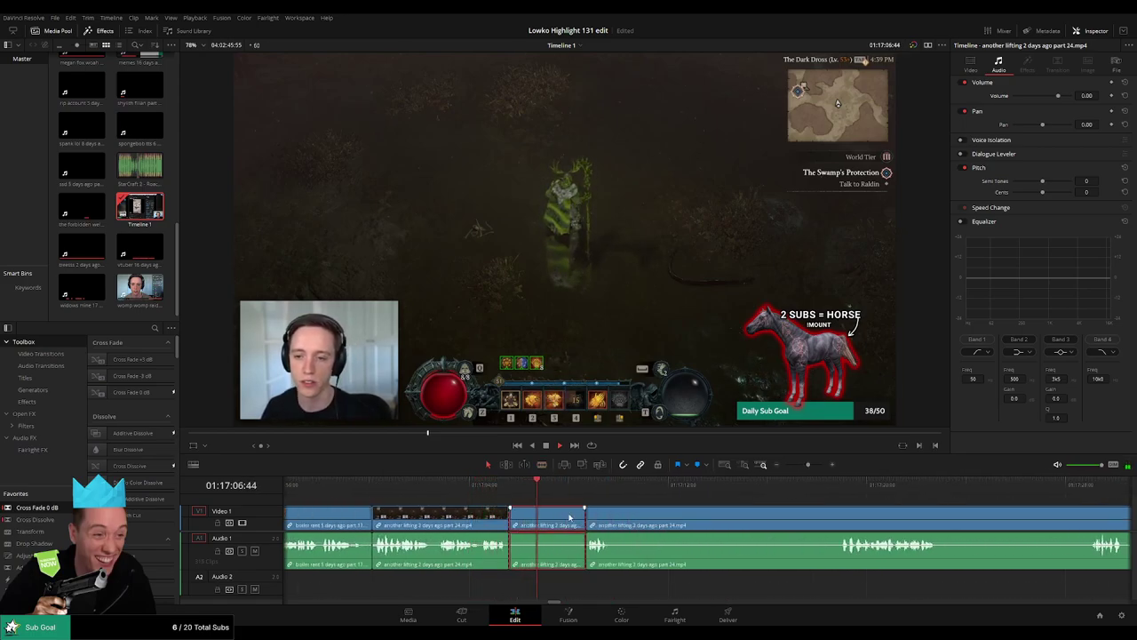
key("Delete")
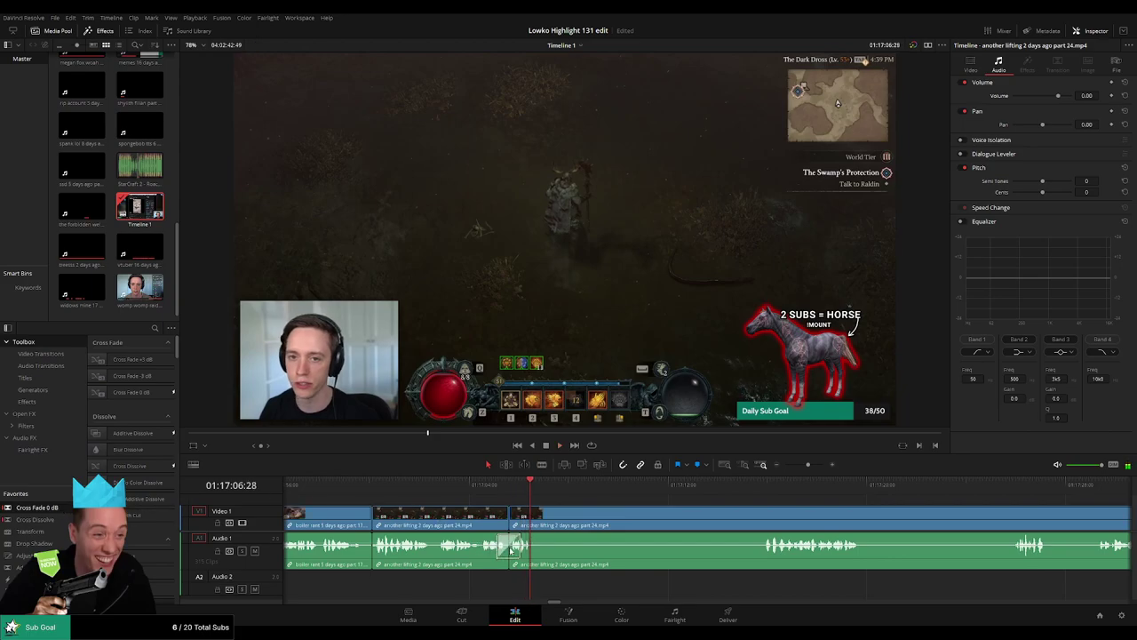
Step: Ripple-delete the silence from about 01:17:07 to 01:17:15, before the truck comparison image, and cross-fade the audio join
left_click(758, 517)
key("a")
left_click(717, 518)
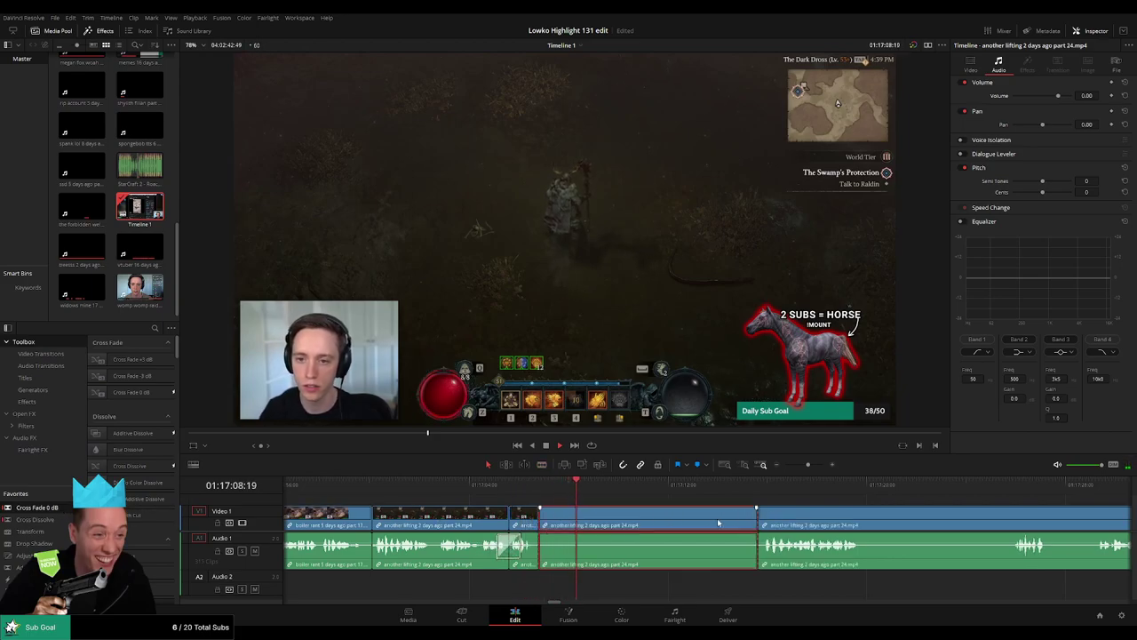
key("Delete")
left_click(539, 485)
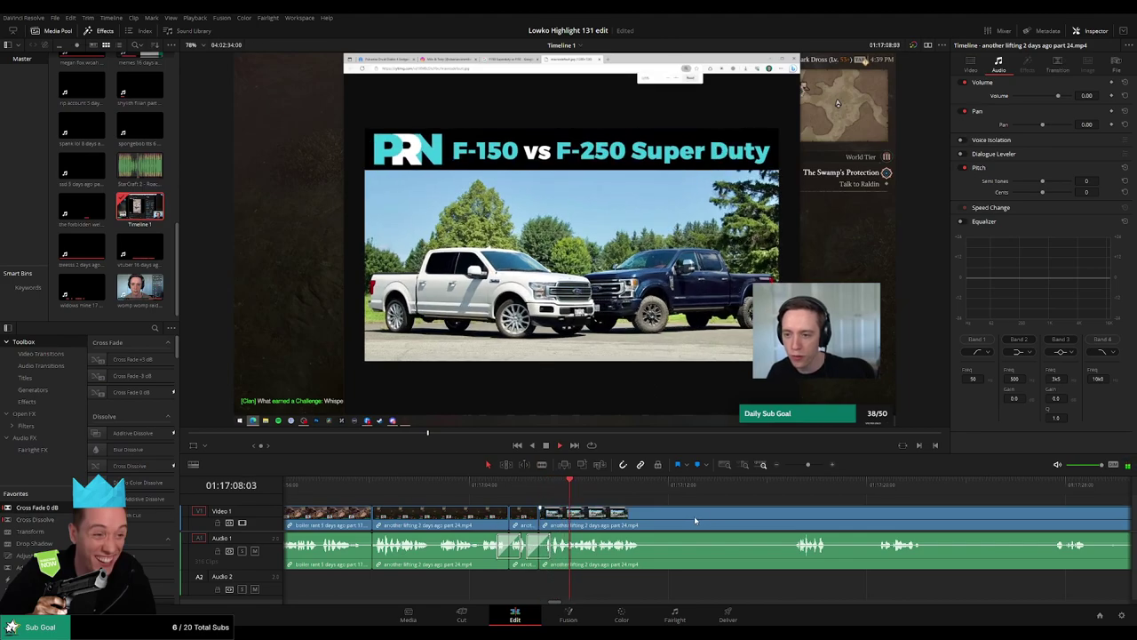
Step: Cut out the silent stretch from about 01:17:11 to 01:17:17 over the F-150 vs F-250 image and close the gap
left_click_drag(694, 520, 524, 507)
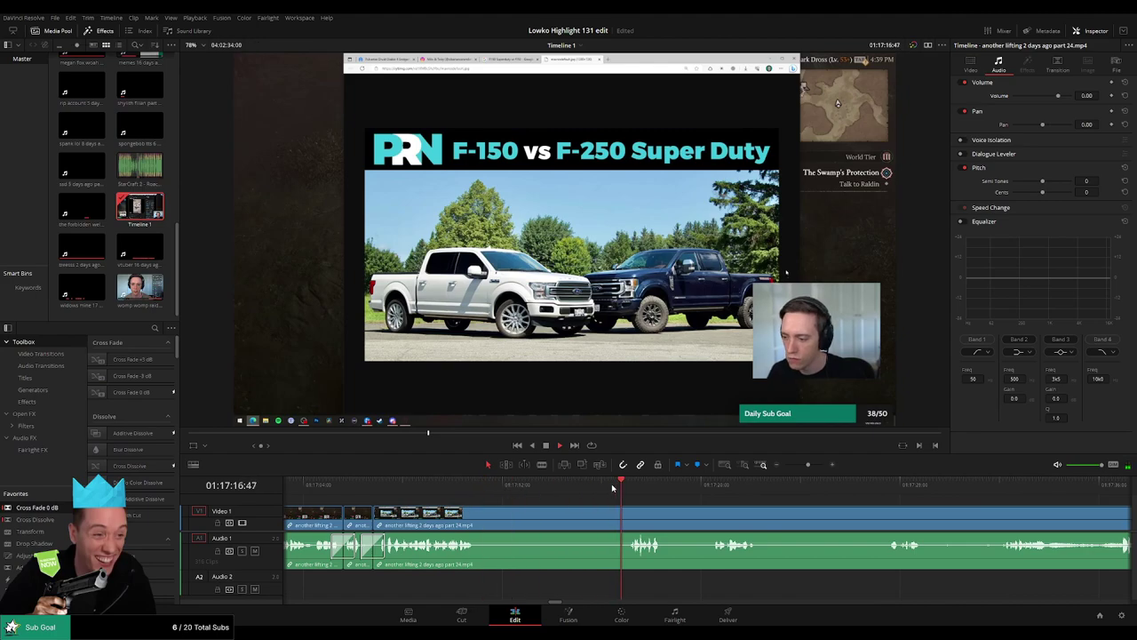
left_click(483, 523)
left_click(627, 523)
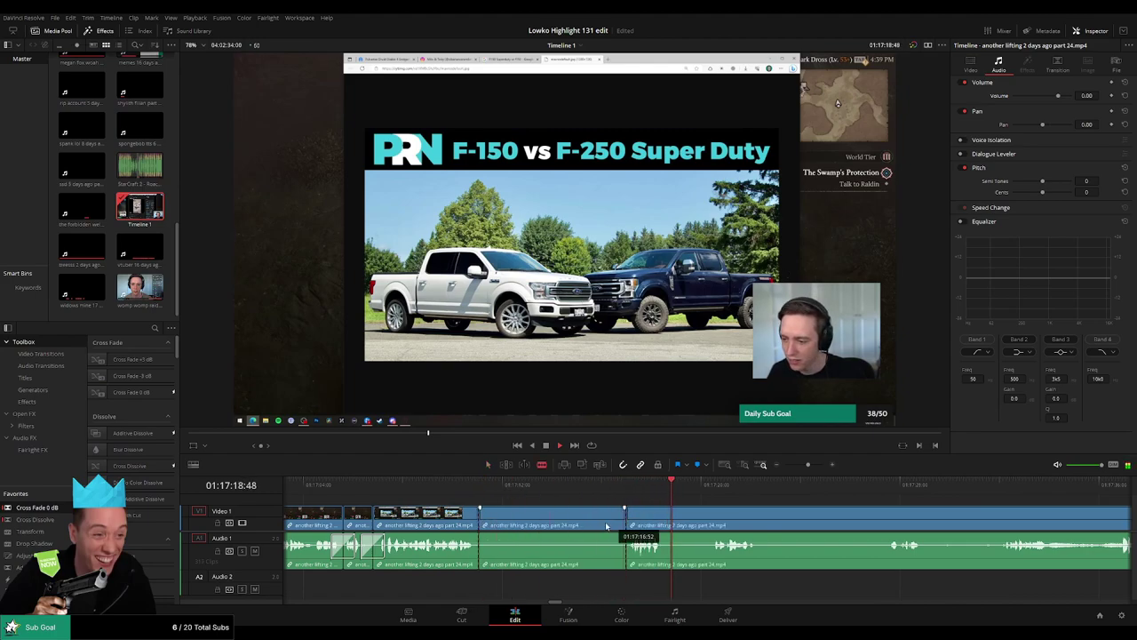
key("a")
left_click(606, 525)
key("Delete")
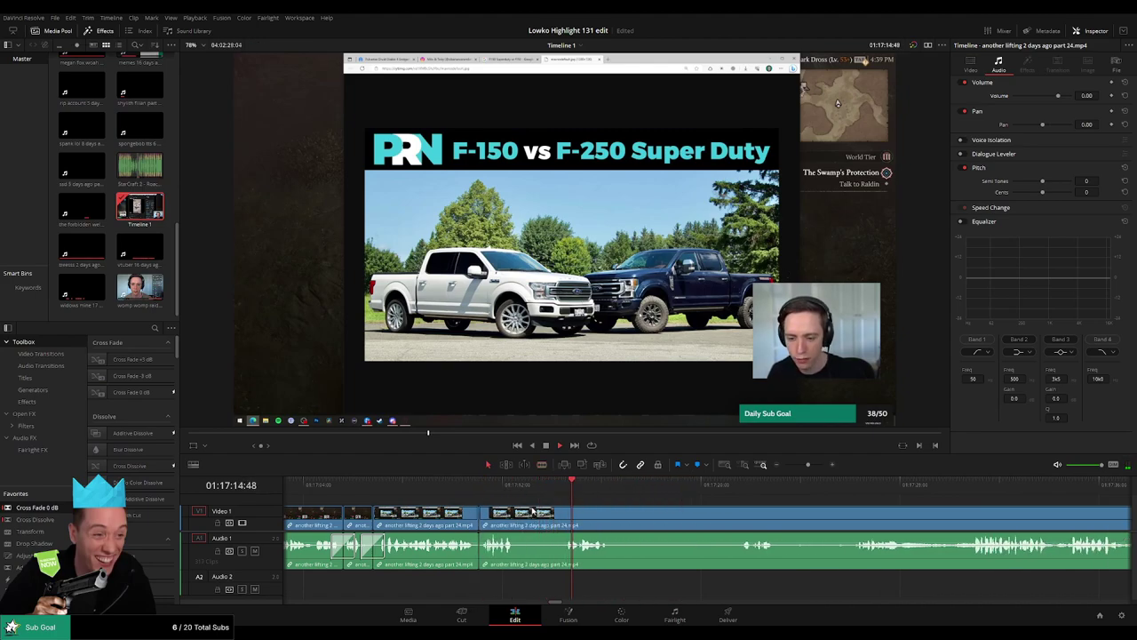
Step: Ripple-delete the two-second silence starting at about 01:17:12 and cross-fade the two newest audio joins
key("b")
left_click(516, 514)
left_click(565, 514)
key("a")
left_click(550, 520)
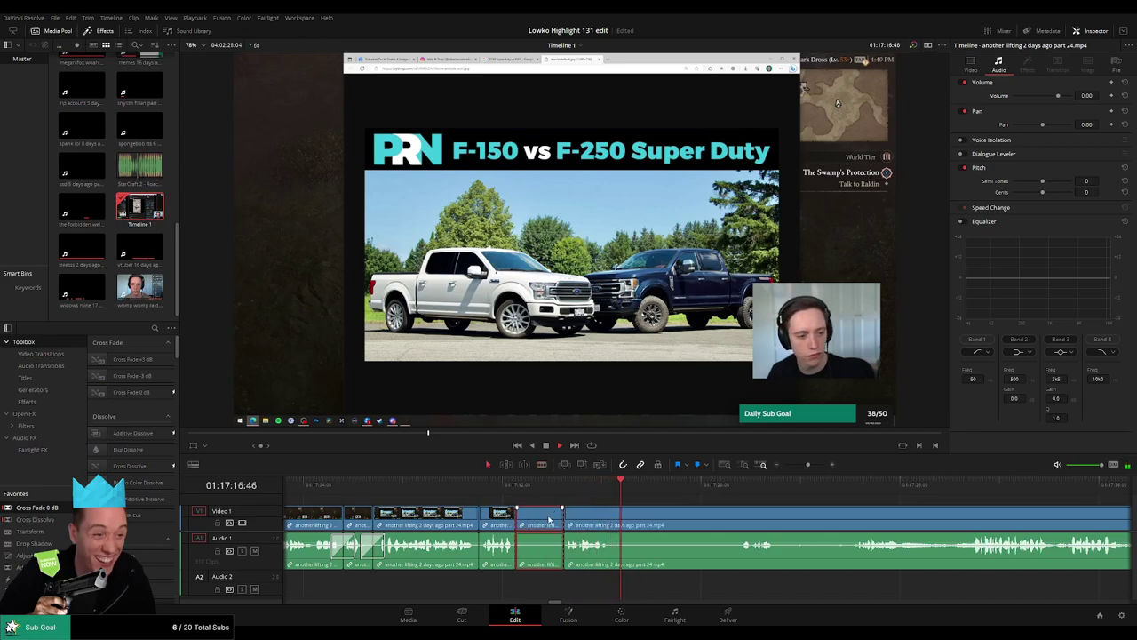
key("Delete")
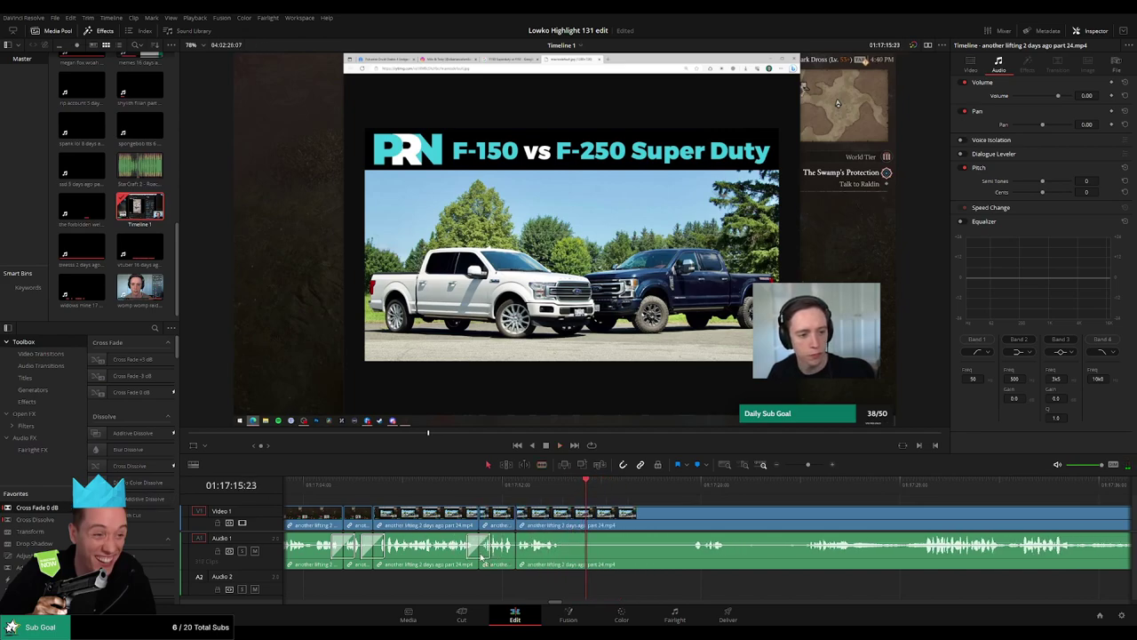
scroll(544, 547, "left", 1)
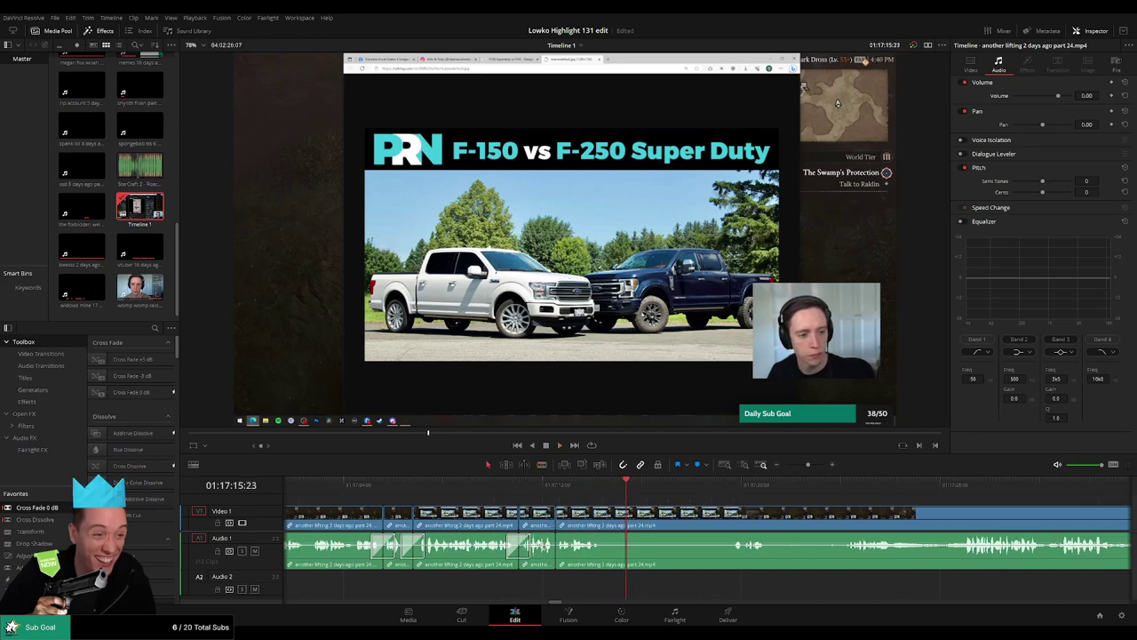
Step: Isolate the short spoken bit after 01:17:19, ripple-delete the silence from about 01:17:15 leading up to it, and cross-fade the audio join
left_click(617, 520)
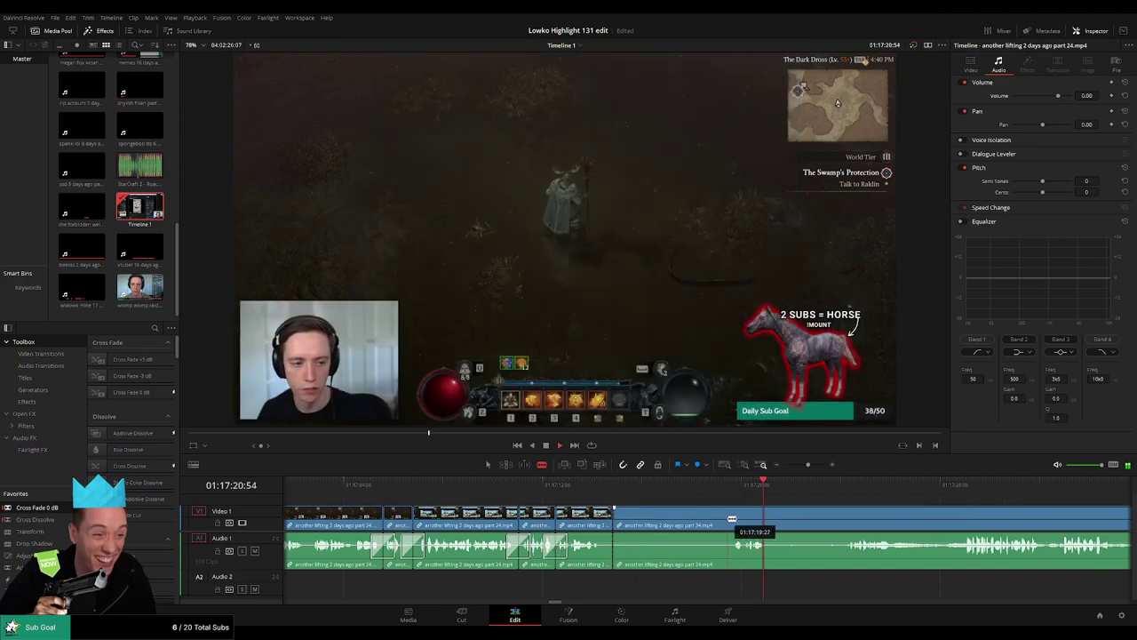
left_click(732, 519)
left_click(782, 516)
key("a")
left_click(695, 523)
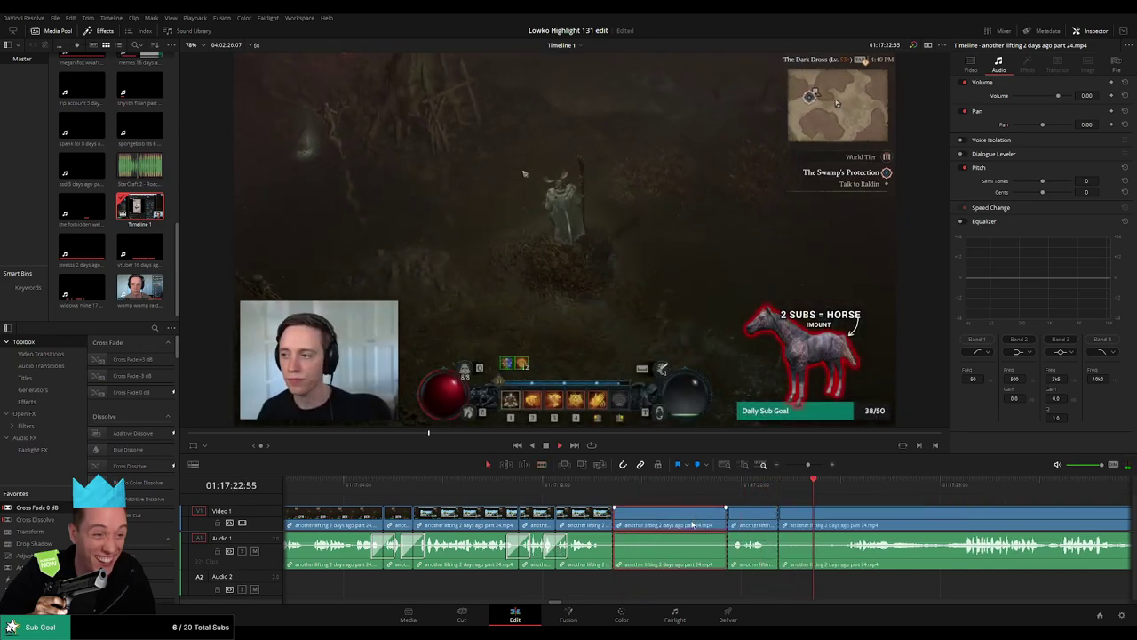
key("Delete")
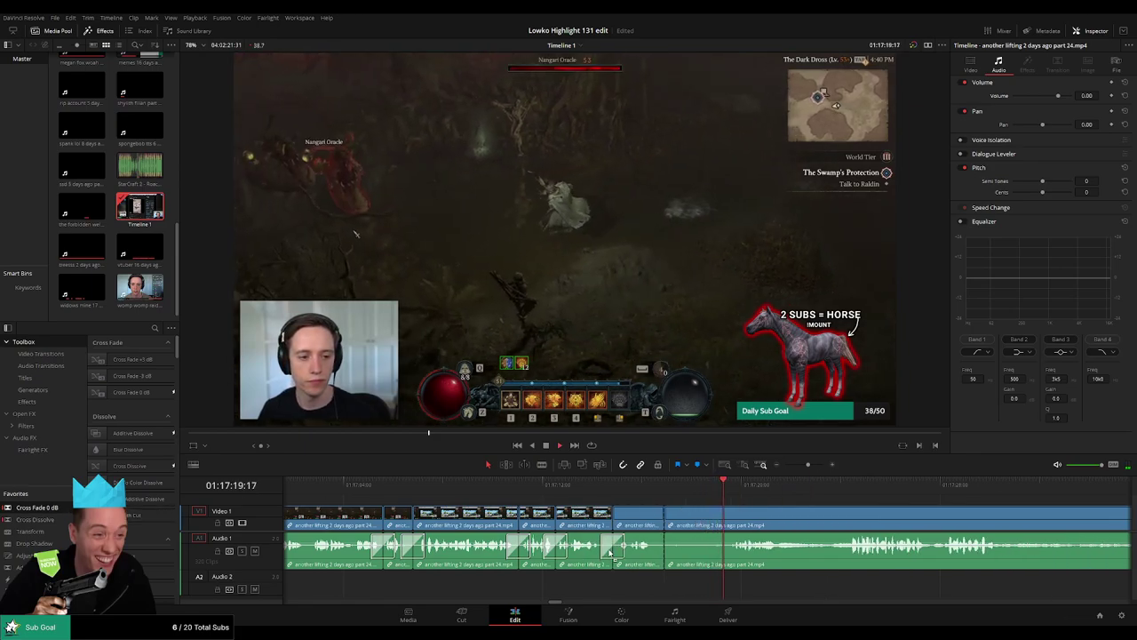
Step: Ripple-delete the silence from about 01:17:17 to 01:17:19, after the short spoken bit, and cross-fade the audio join
scroll(755, 525, "right", 3)
key("b")
left_click(473, 519)
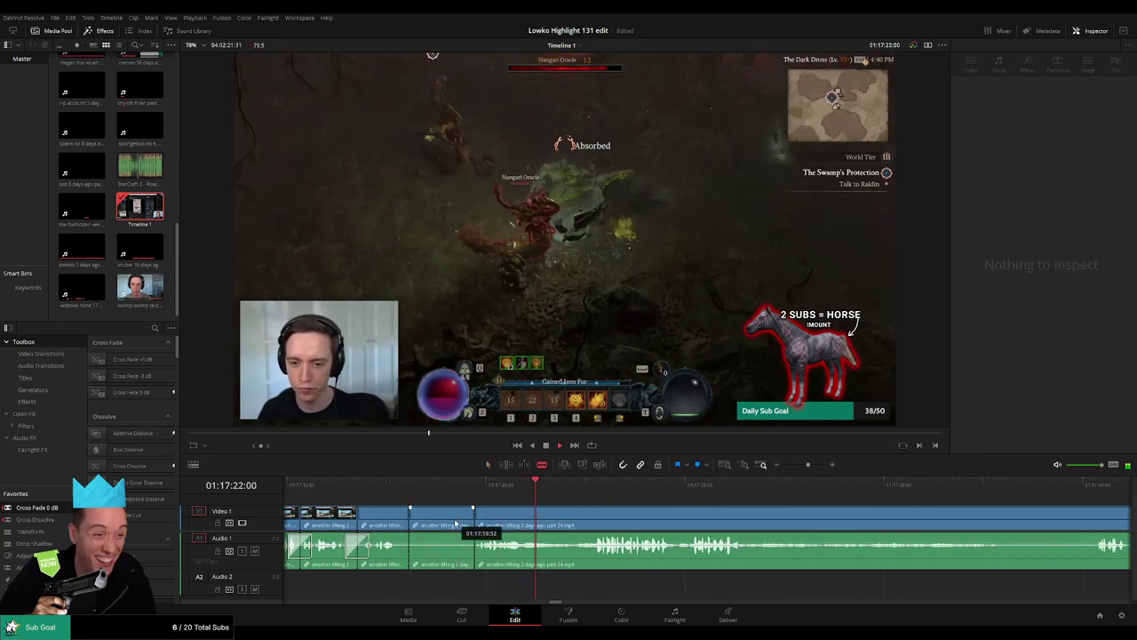
key("a")
left_click(455, 523)
key("Delete")
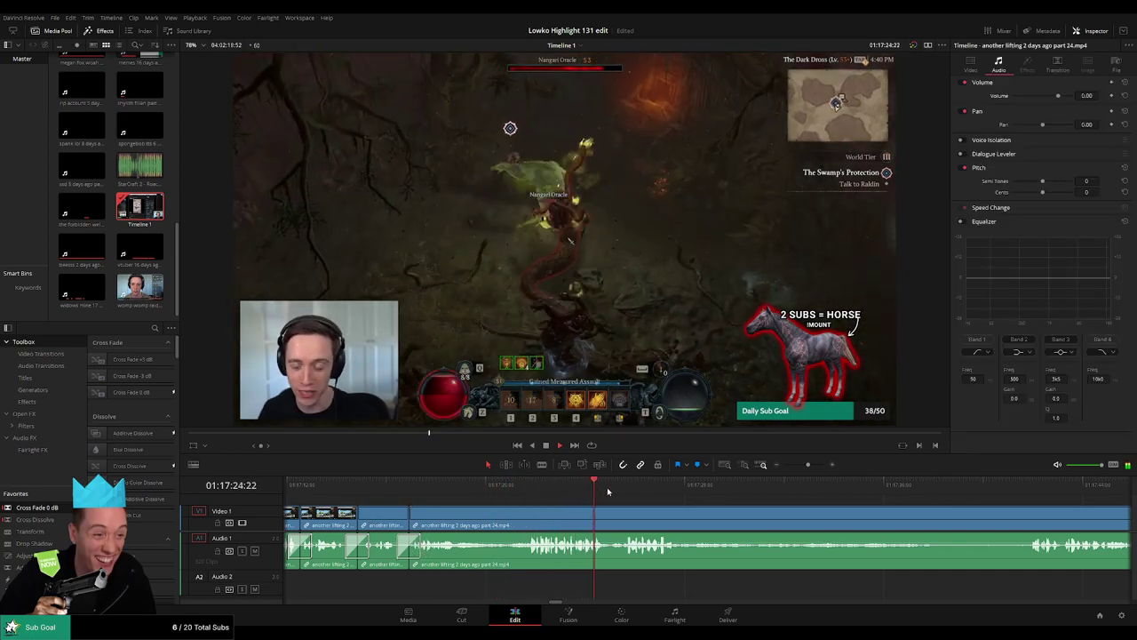
Step: Split the clip at about 01:17:28 and 01:17:42, ripple-delete the quiet section between the cuts, and cross-fade the audio join
scroll(563, 500, "right", 3)
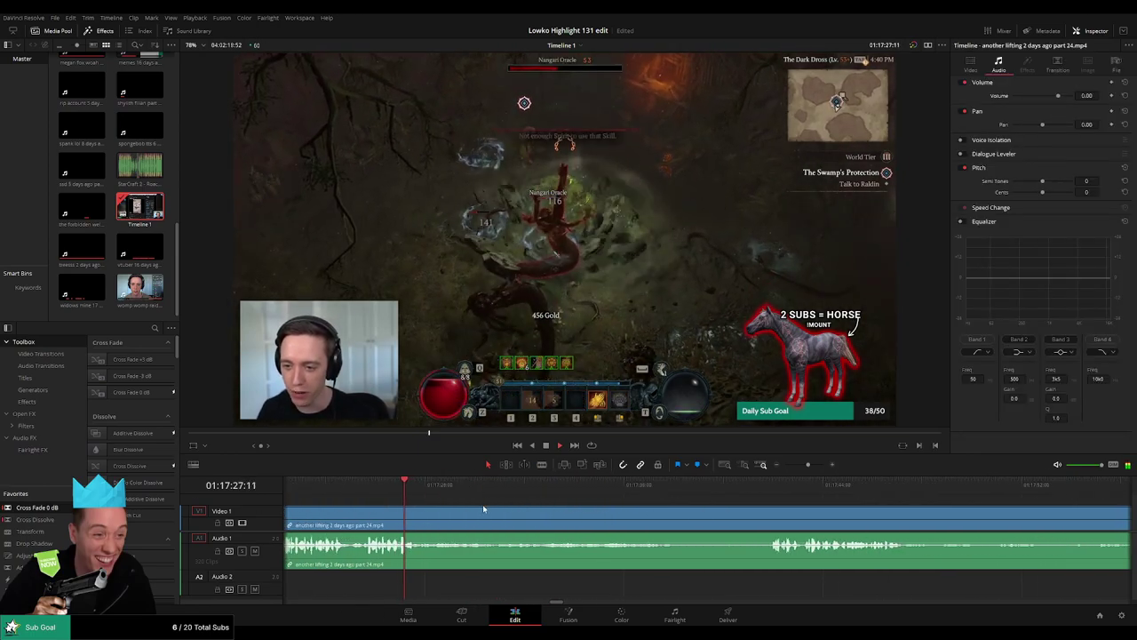
key("ctrl+b")
left_click(775, 487)
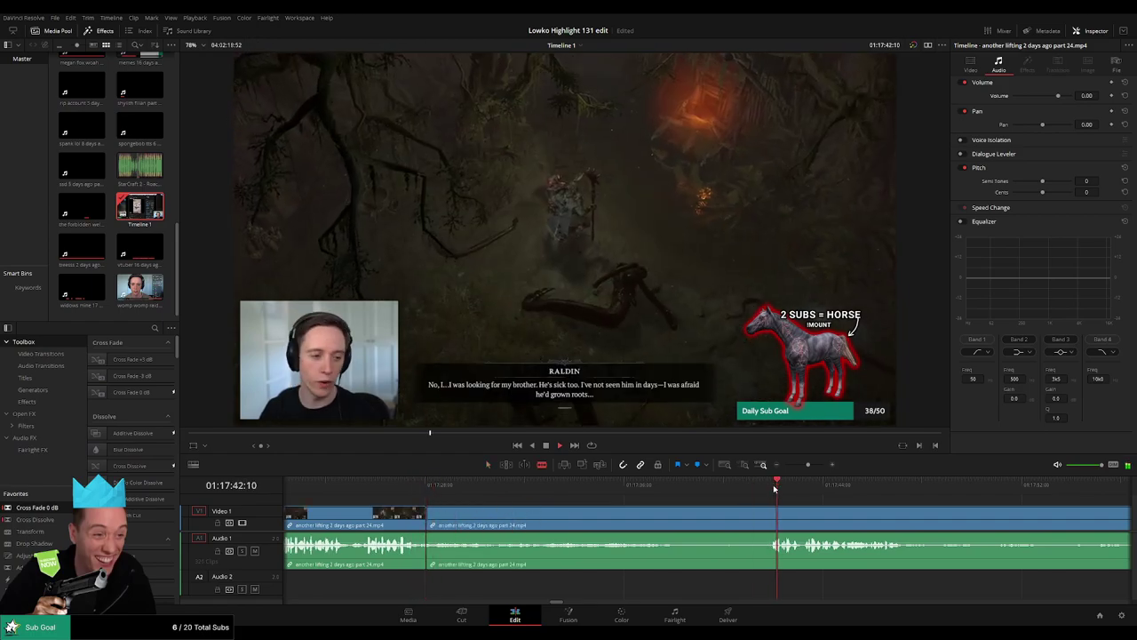
key("ctrl+b")
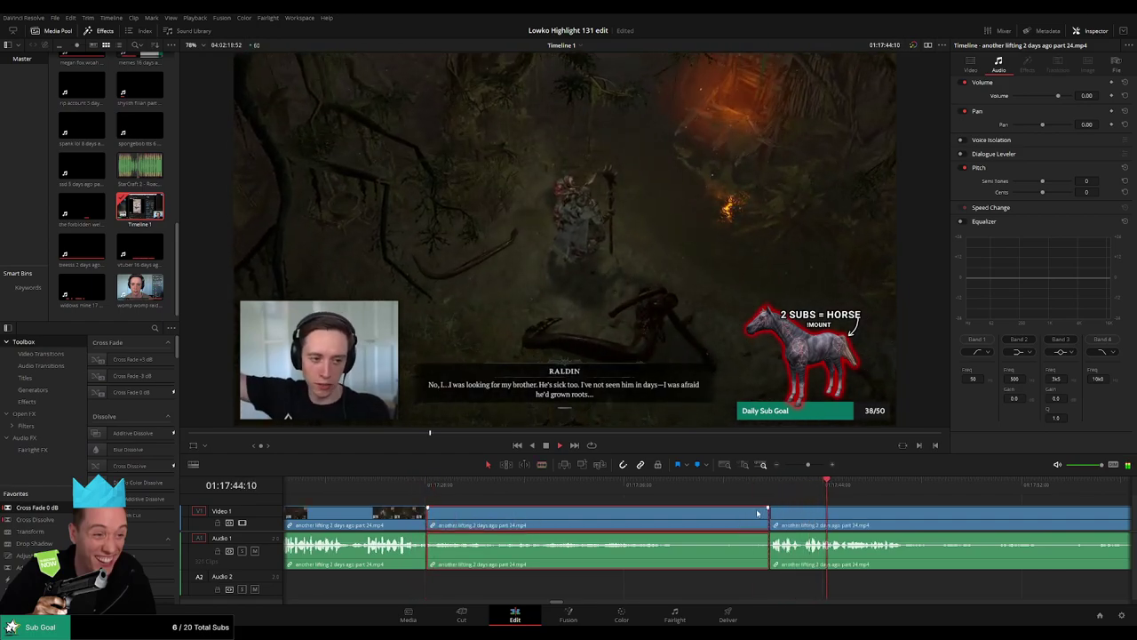
key("Delete")
left_click(755, 514)
key("Delete")
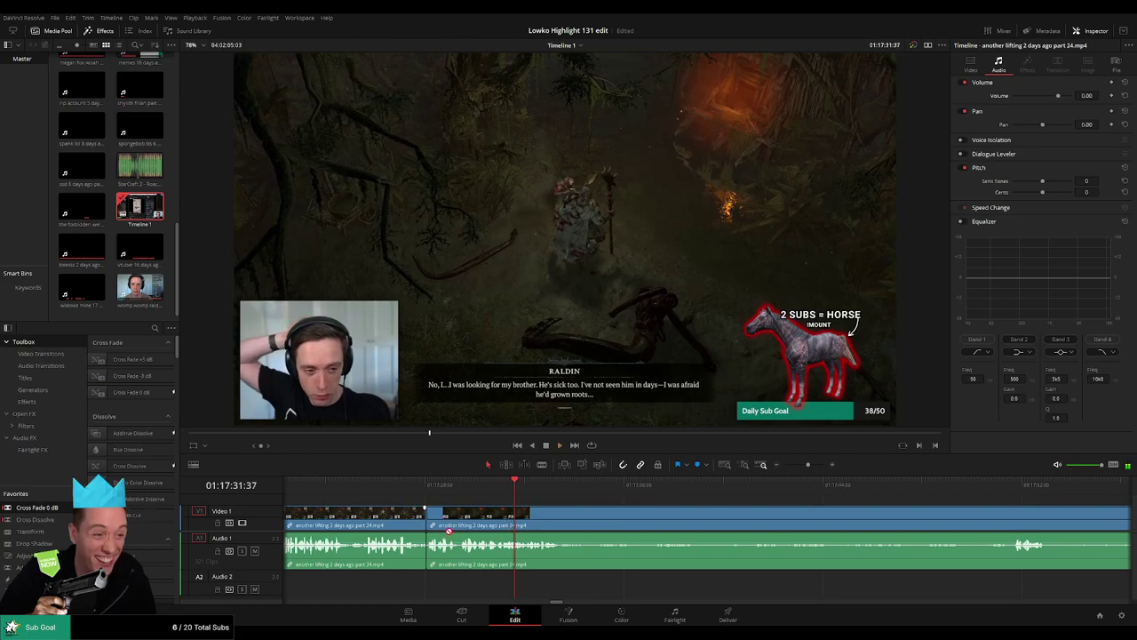
Step: Ripple-delete the quiet Raldin dialogue stretch from about 01:17:34 to 01:17:57 and cross-fade the audio join
left_click(573, 488)
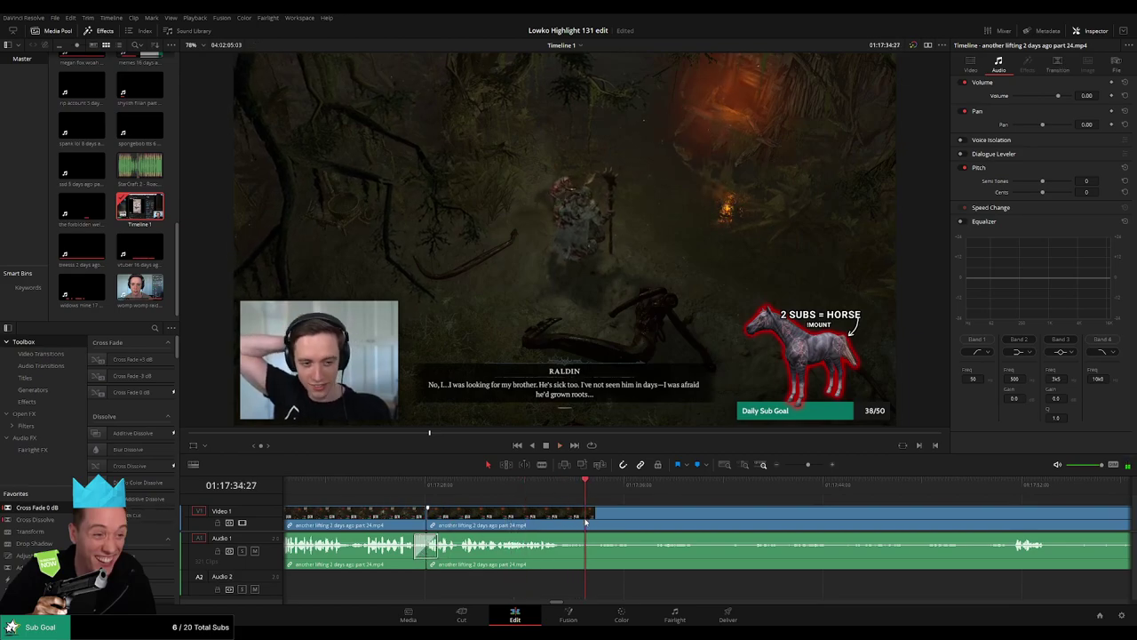
left_click(1014, 484)
left_click_drag(1014, 485, 498, 489)
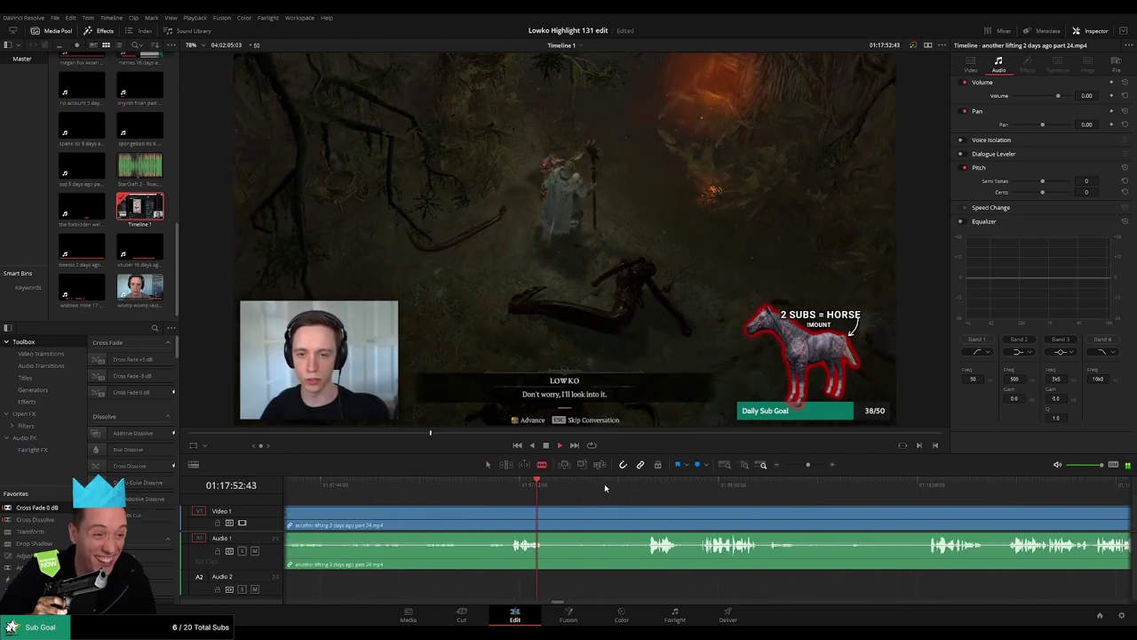
left_click(652, 485)
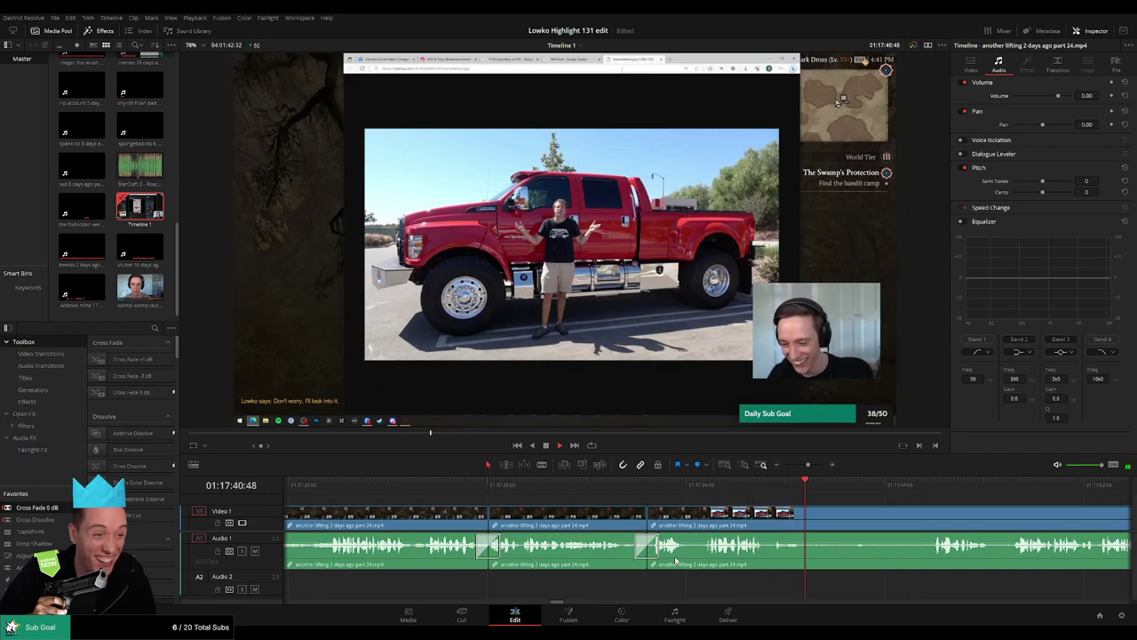
Step: Split the clip at about 01:17:59, where the spoken stretch before the Timue conversation ends
left_click(853, 486)
left_click(920, 488)
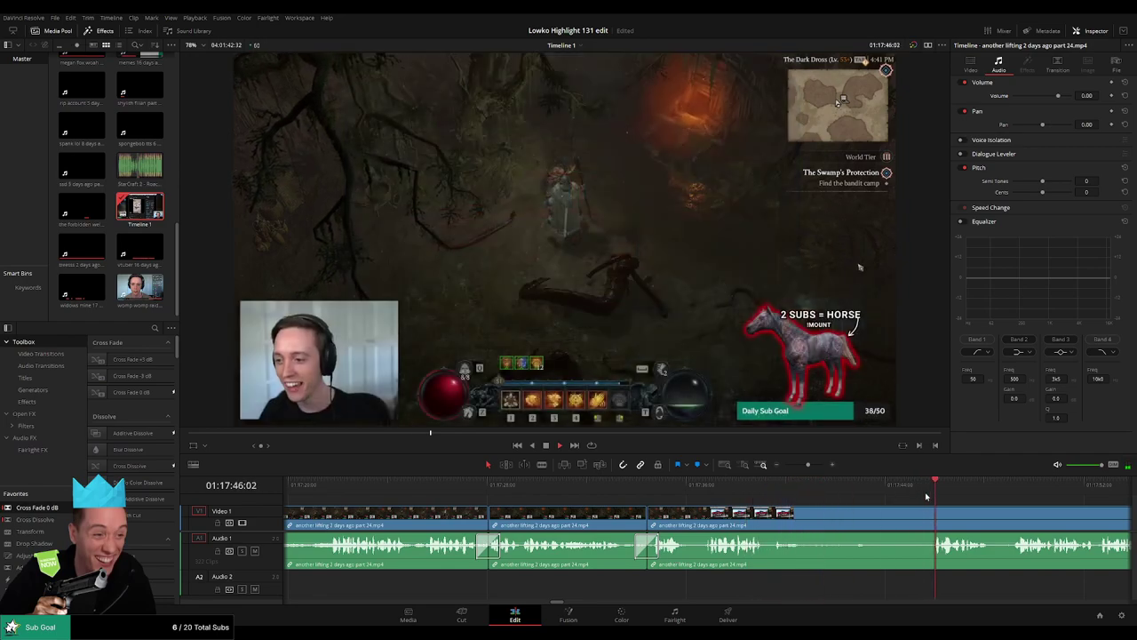
left_click_drag(1013, 526, 610, 520)
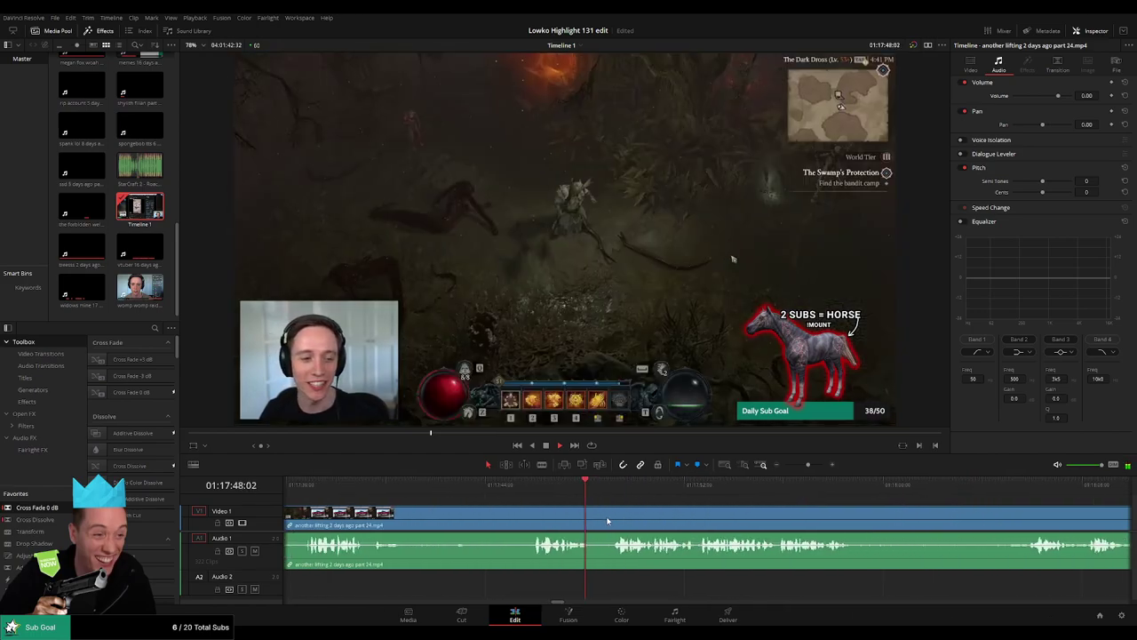
mouse_move(808, 464)
left_mouse_down()
mouse_move(789, 466)
mouse_move(807, 466)
left_mouse_up()
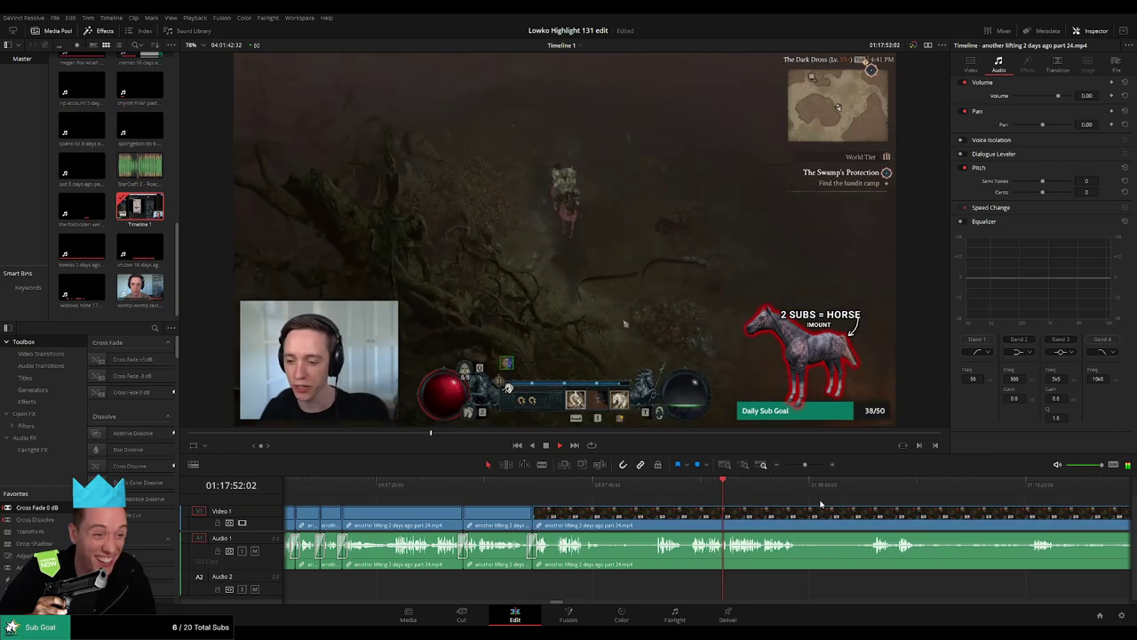
scroll(762, 507, "right", 3)
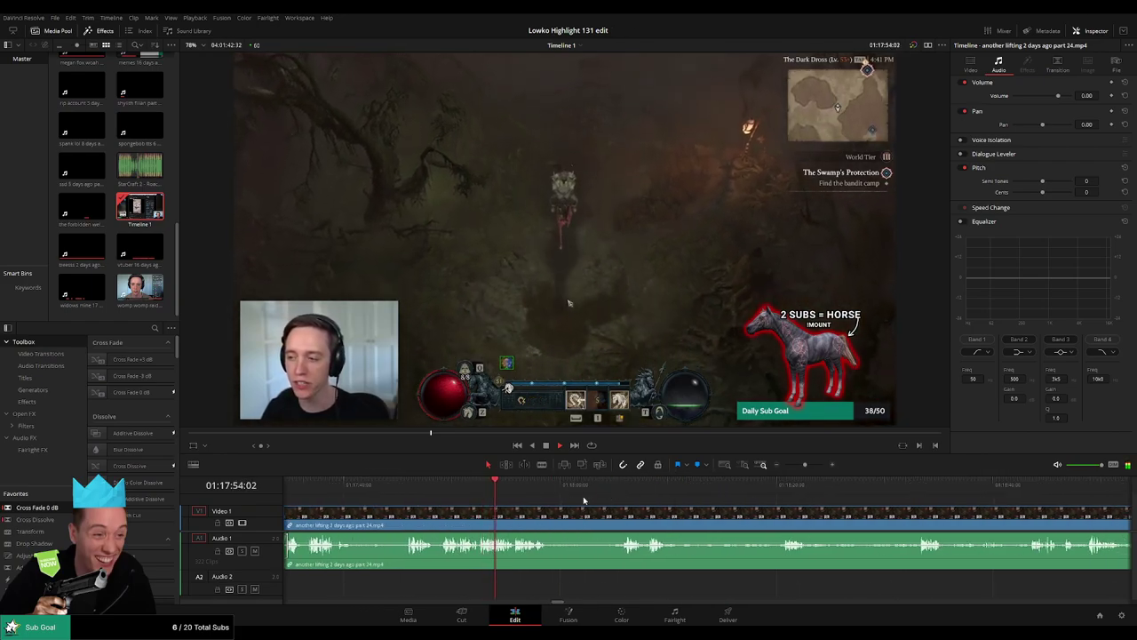
key("b")
left_click(548, 511)
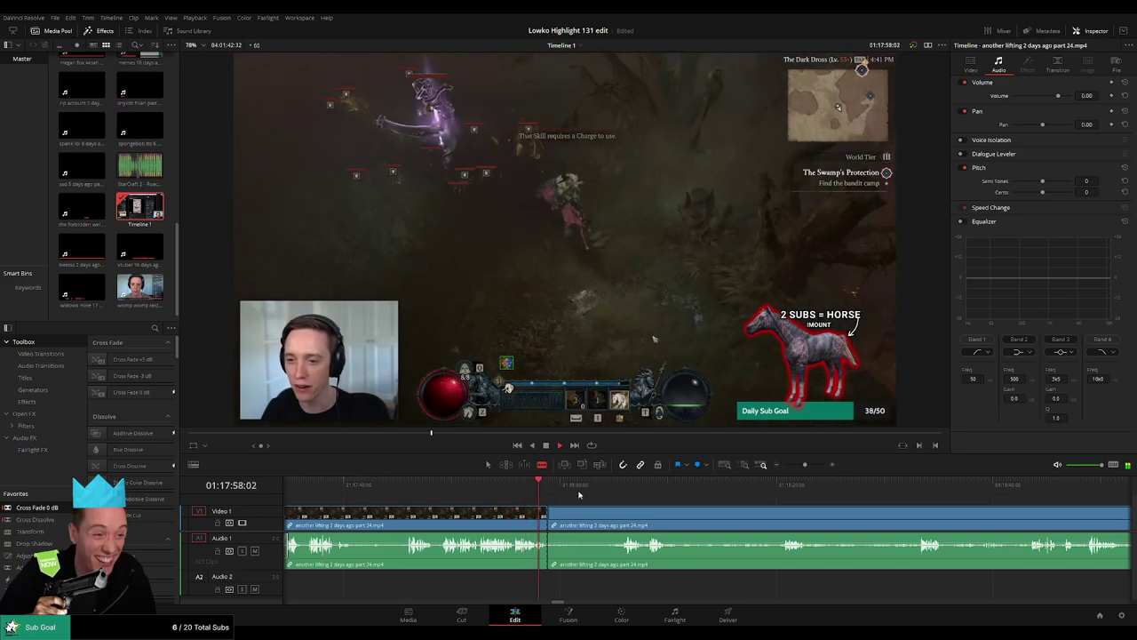
Step: Split the clip at about 01:18:05, ripple-delete the section from 01:17:59 up to that cut, and cross-fade the audio join
left_click(622, 486)
scroll(522, 496, "right", 2)
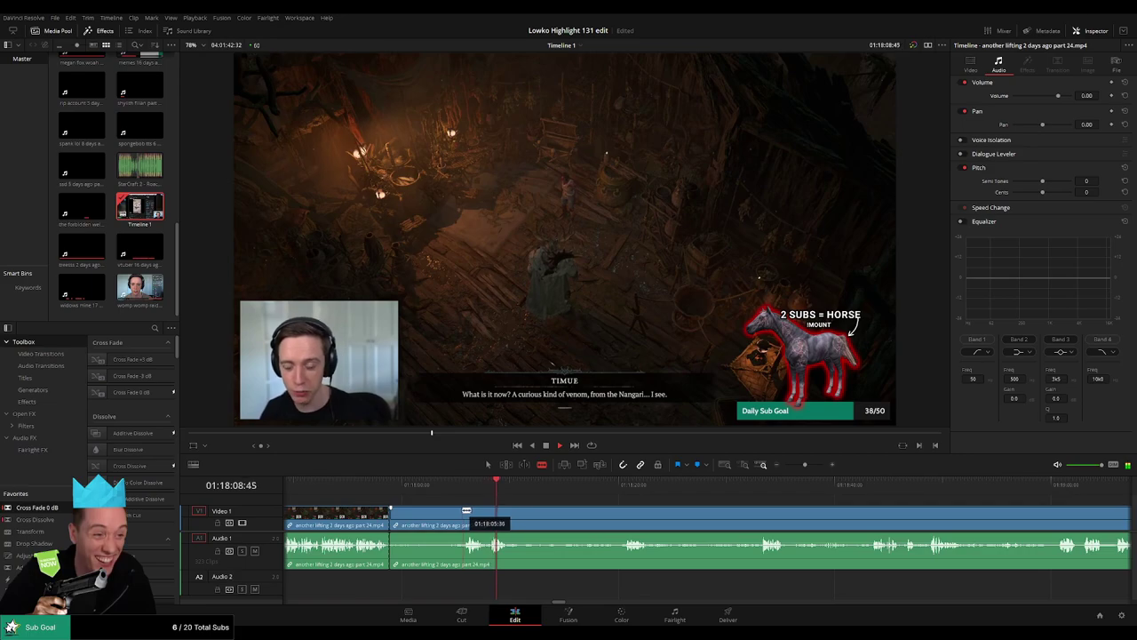
left_click(463, 511)
key("a")
left_click(455, 515)
key("Delete")
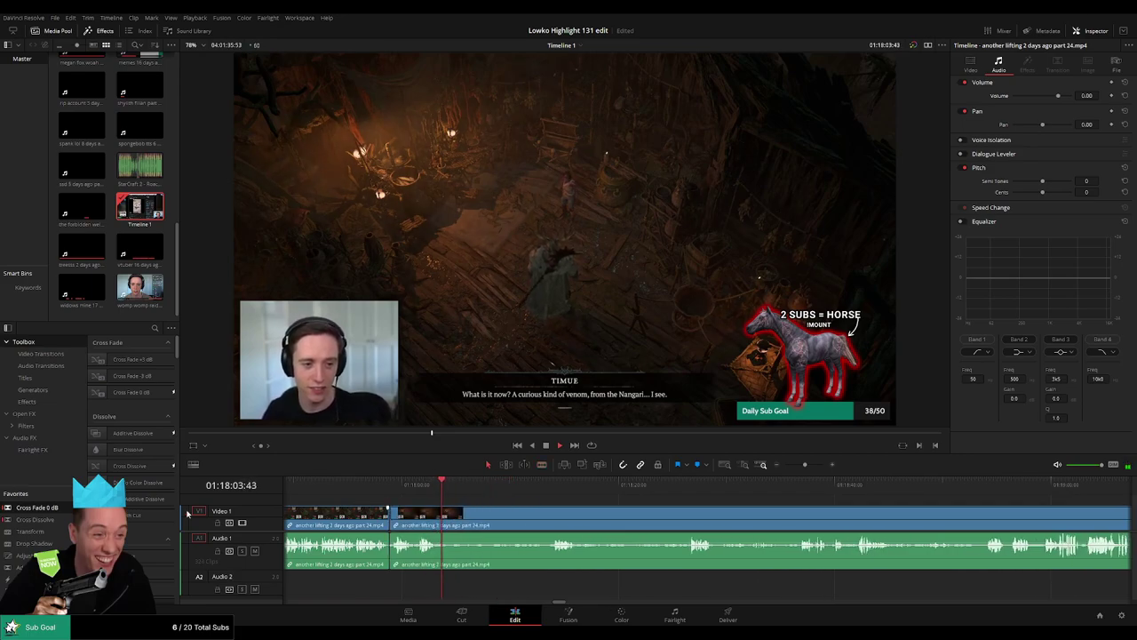
left_click_drag(399, 549, 397, 549)
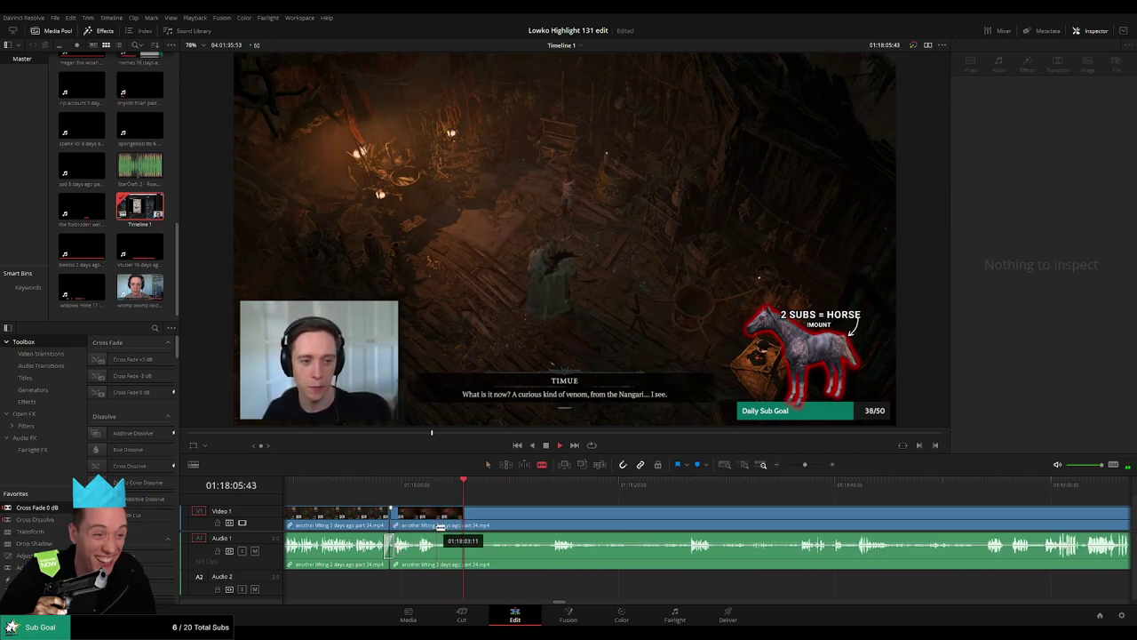
Step: Isolate the spoken bit from about 01:18:13 to 01:18:16, ripple-delete the quiet section from 01:18:03 leading up to it, and cross-fade the audio join
left_click(436, 526)
left_click_drag(538, 484, 558, 486)
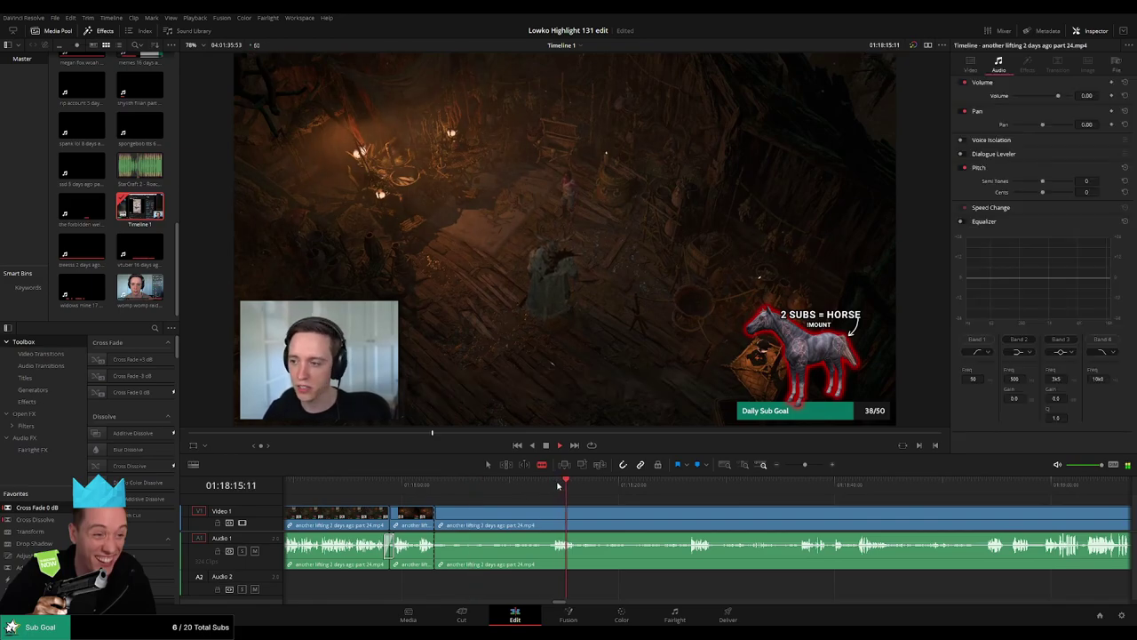
left_click(673, 485)
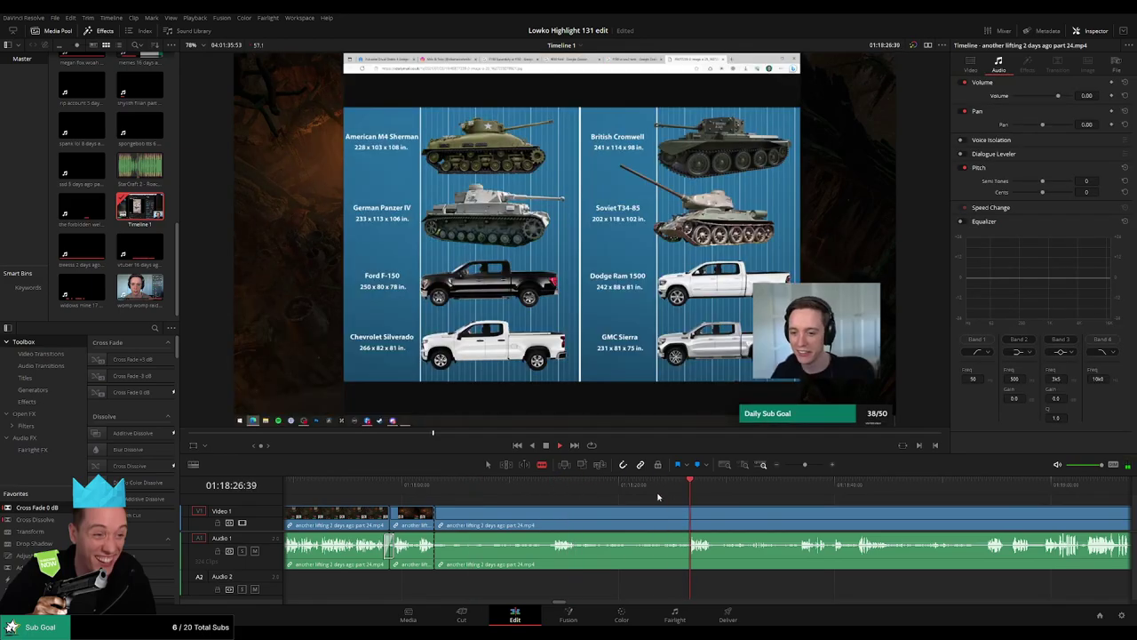
left_click(550, 516)
left_click(582, 518)
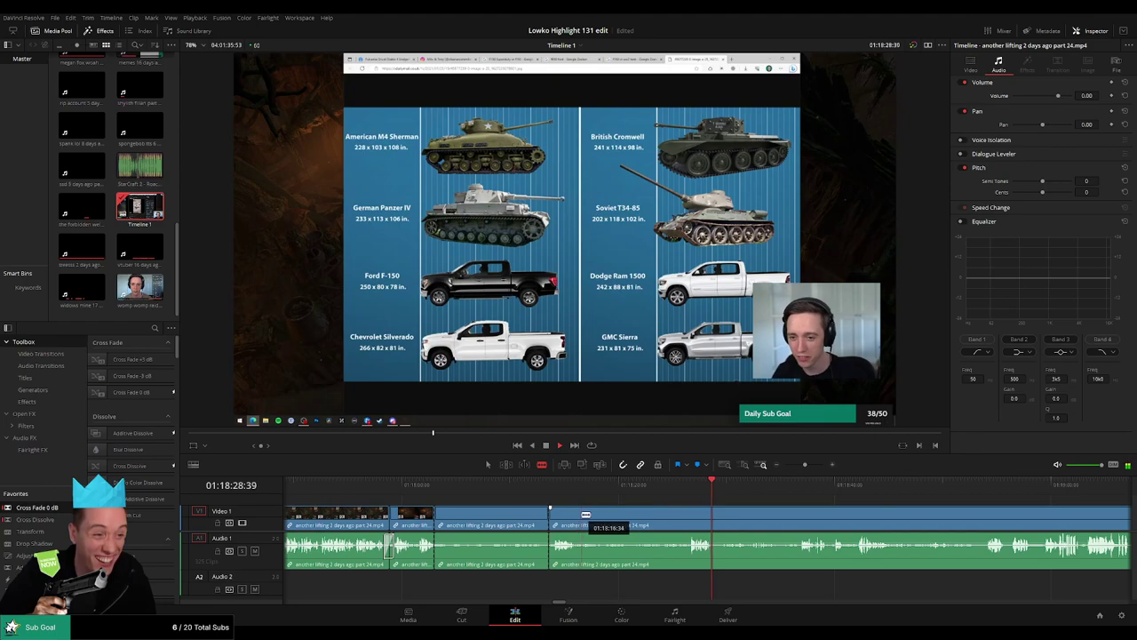
key("a")
key("Delete")
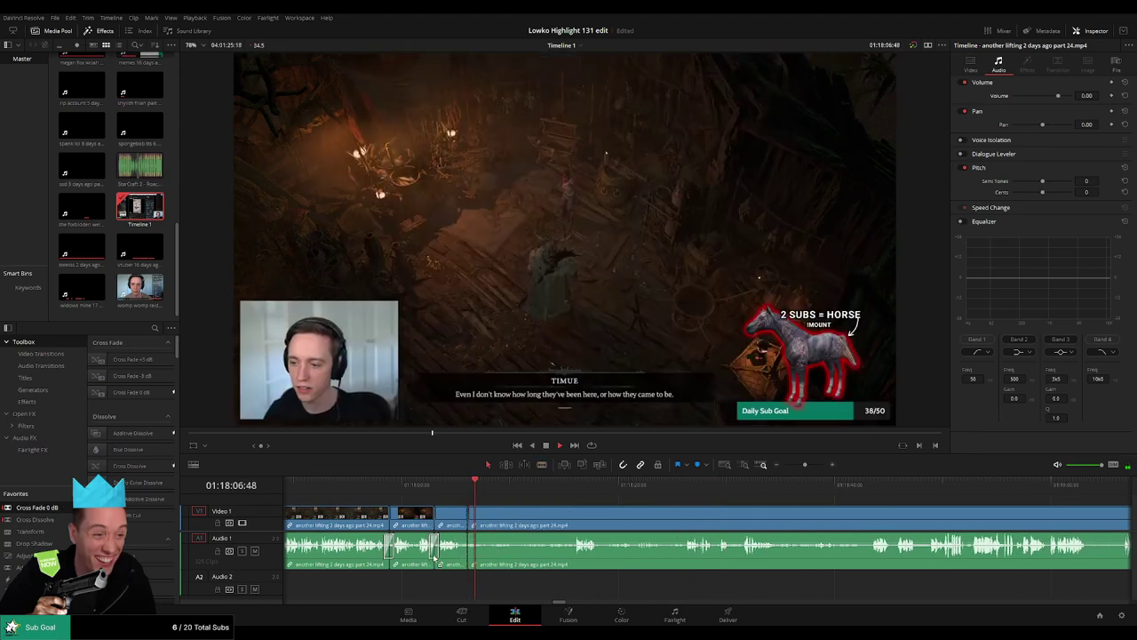
Step: Ripple-delete the quiet section from about 01:18:06 to 01:18:13, after the short spoken bit, and cross-fade the audio join
left_click(527, 490)
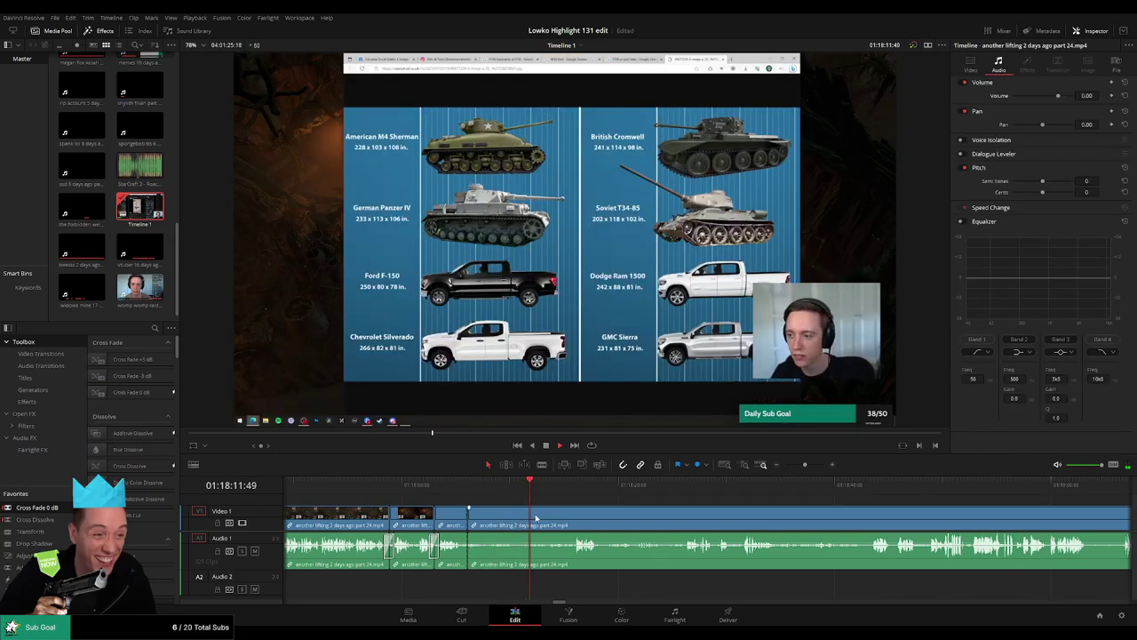
left_click(545, 491)
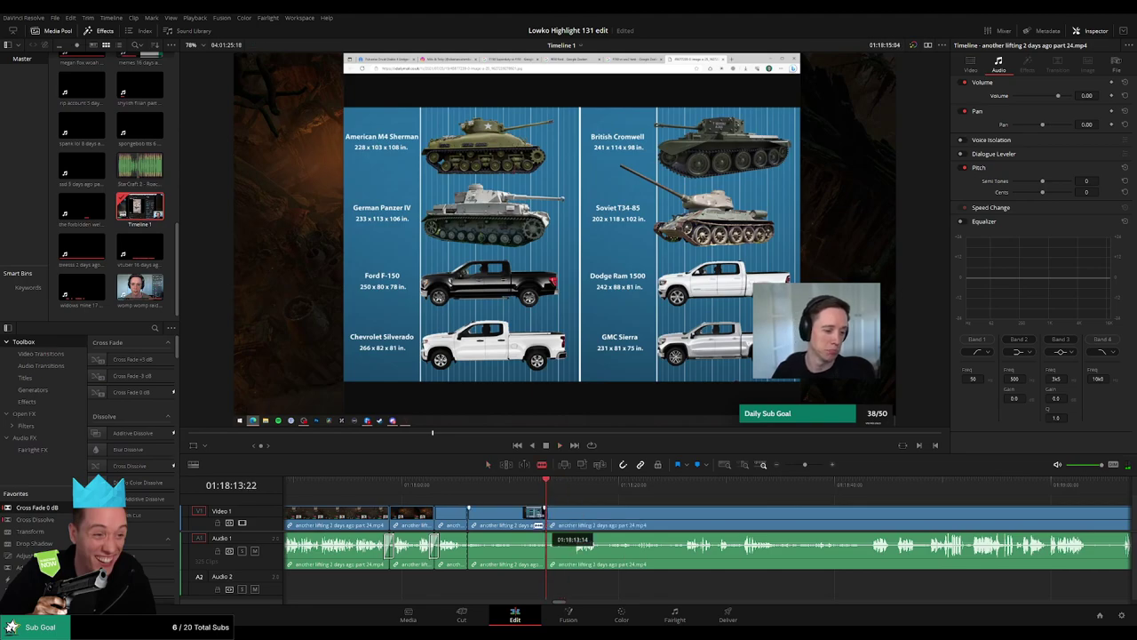
key("Up")
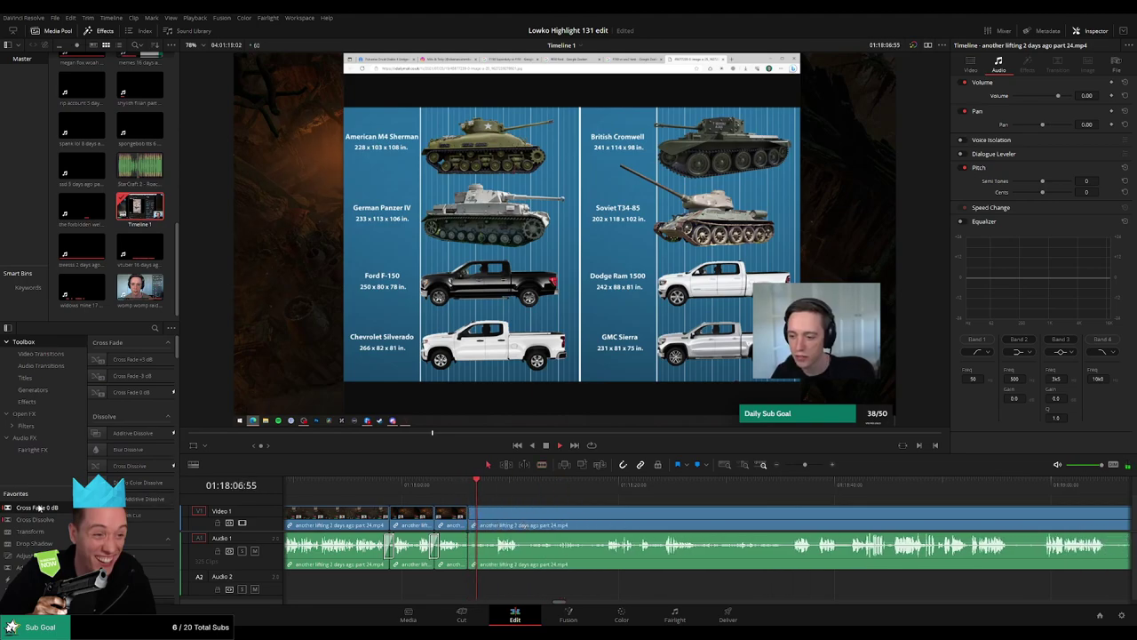
Step: Split the clip at about 01:18:27 and 01:18:36, ripple-delete the quiet section between the cuts, and cross-fade the audio join
left_click(506, 491)
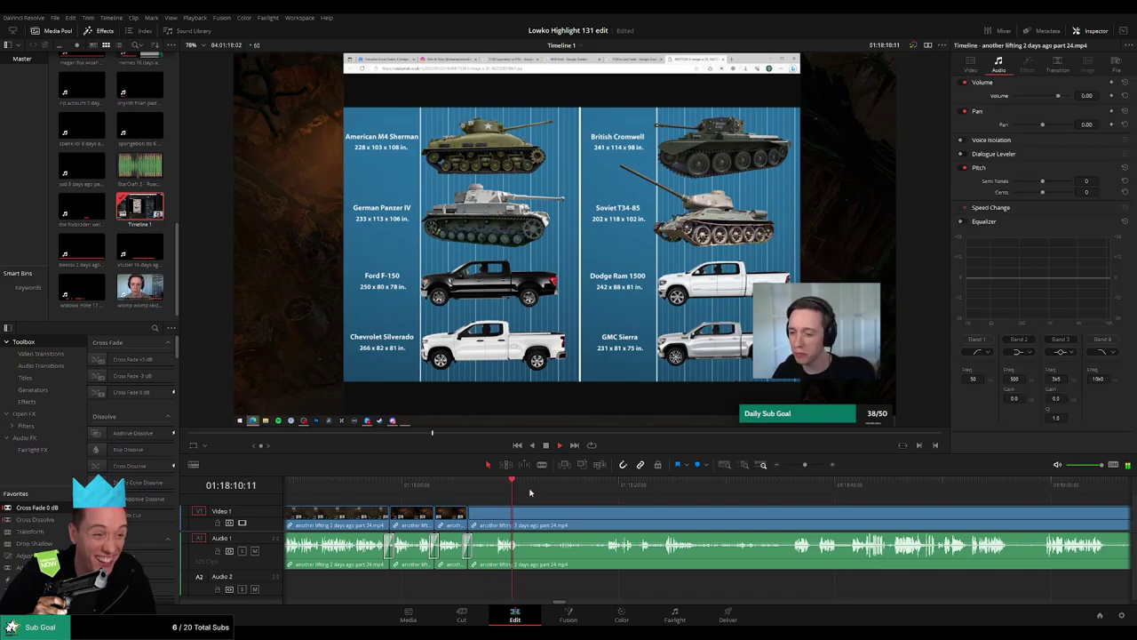
left_click(560, 489)
left_click(616, 488)
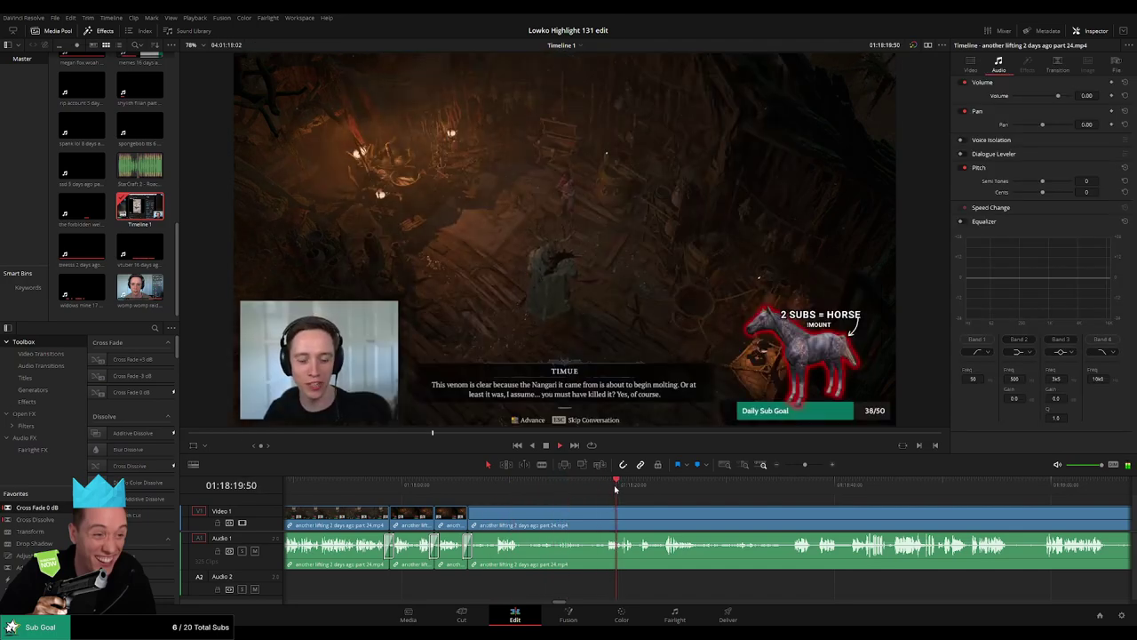
left_click_drag(659, 500, 432, 499)
left_click(418, 490)
left_click(430, 490)
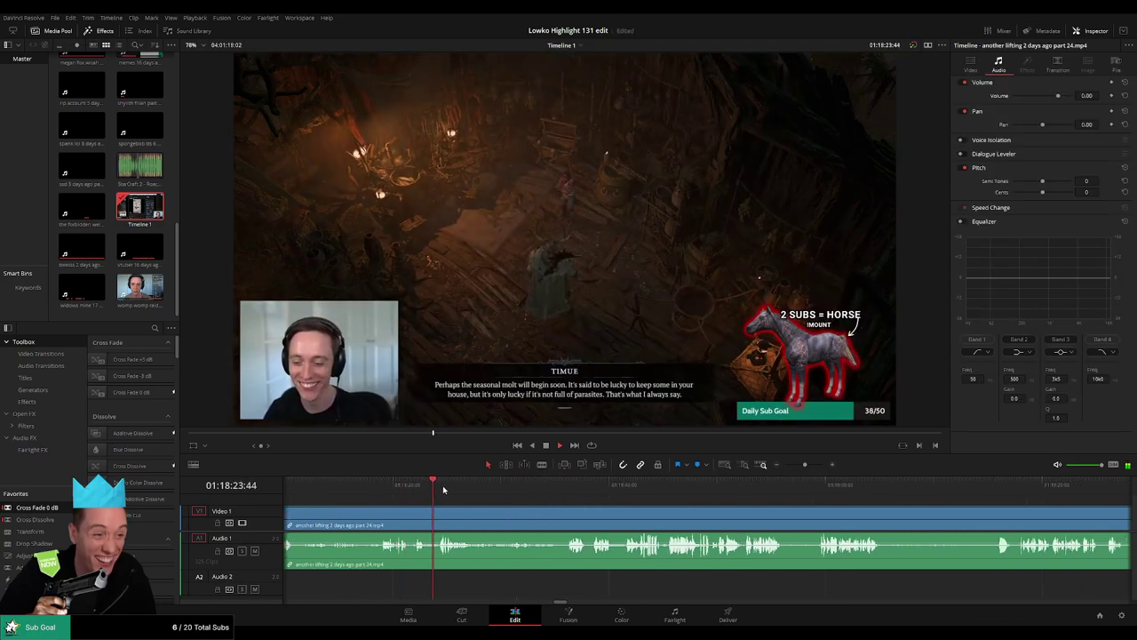
left_click(463, 489)
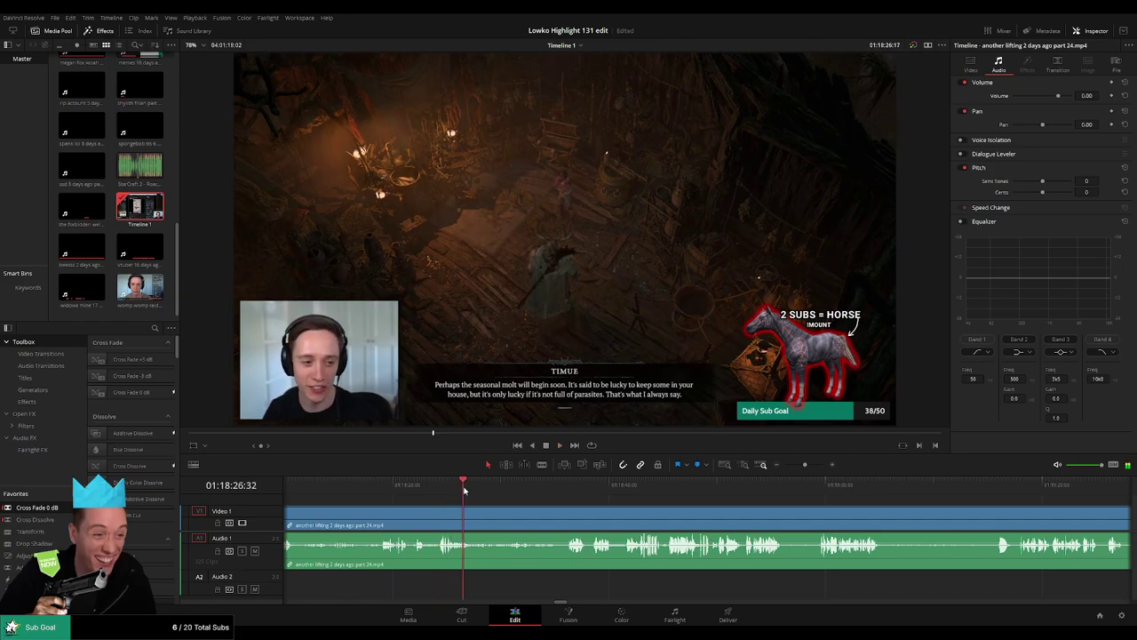
left_click(473, 490)
key("b")
left_click(475, 520)
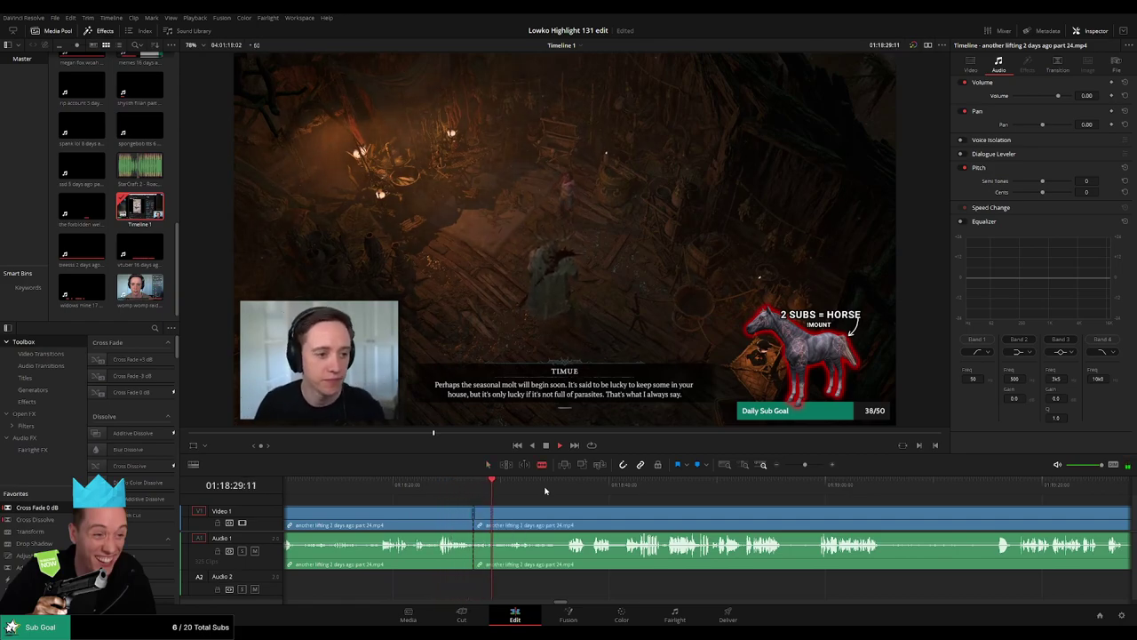
left_click(565, 531)
key("a")
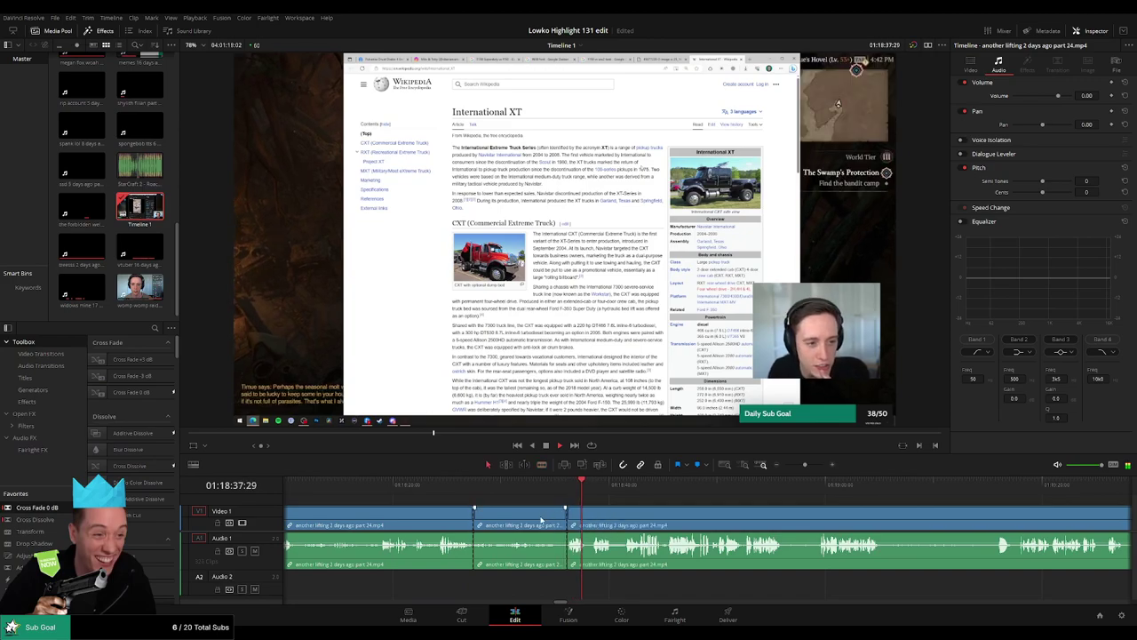
key("Delete")
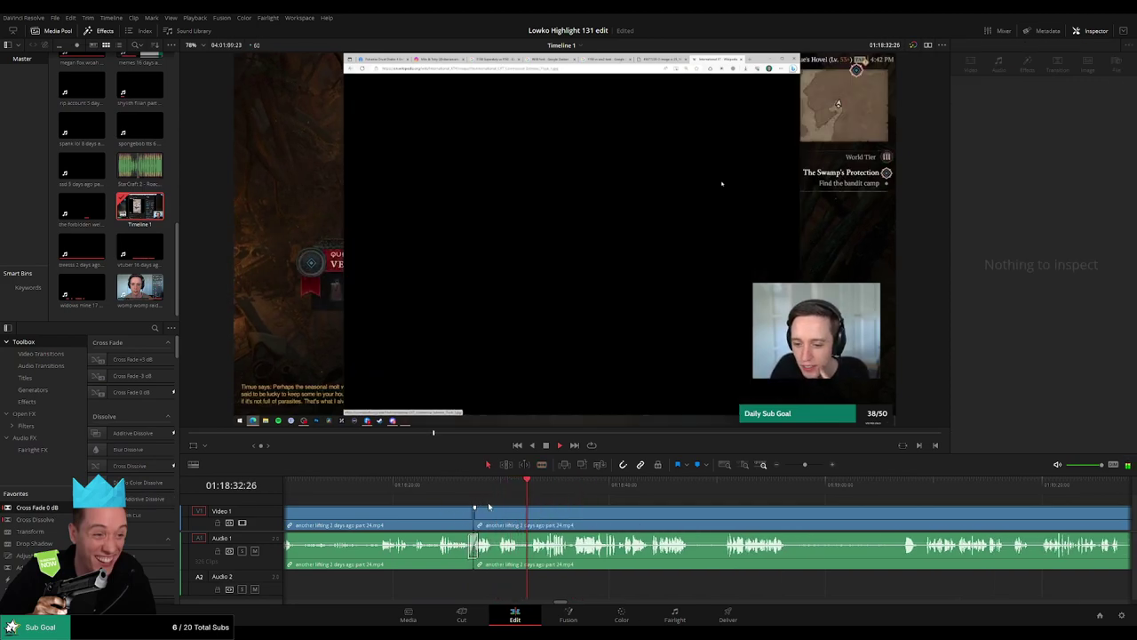
Step: Isolate the International CXT truck section from about 01:18:34:53 to 01:18:36:08 and mute its audio
scroll(553, 501, "right", 5)
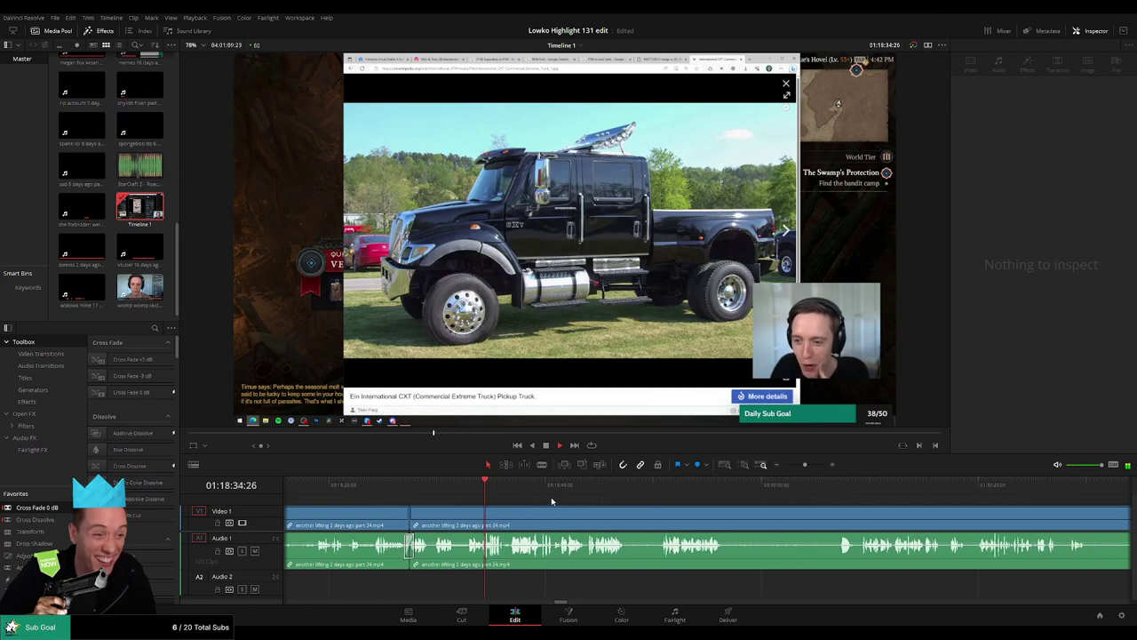
key("space")
left_click_drag(803, 465, 813, 464)
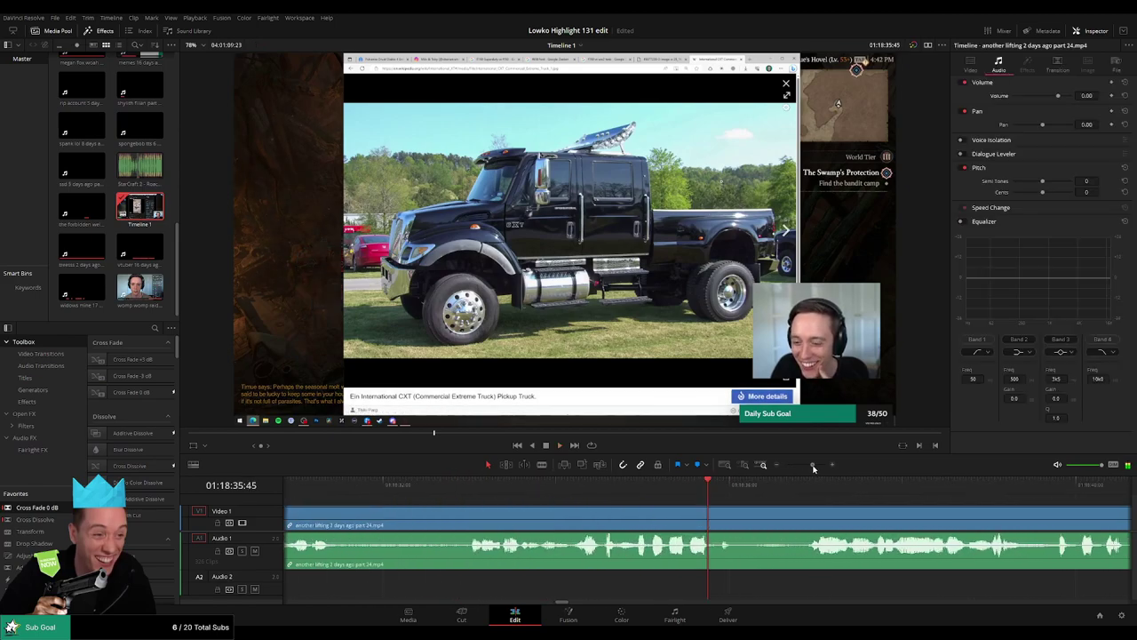
left_click(584, 492)
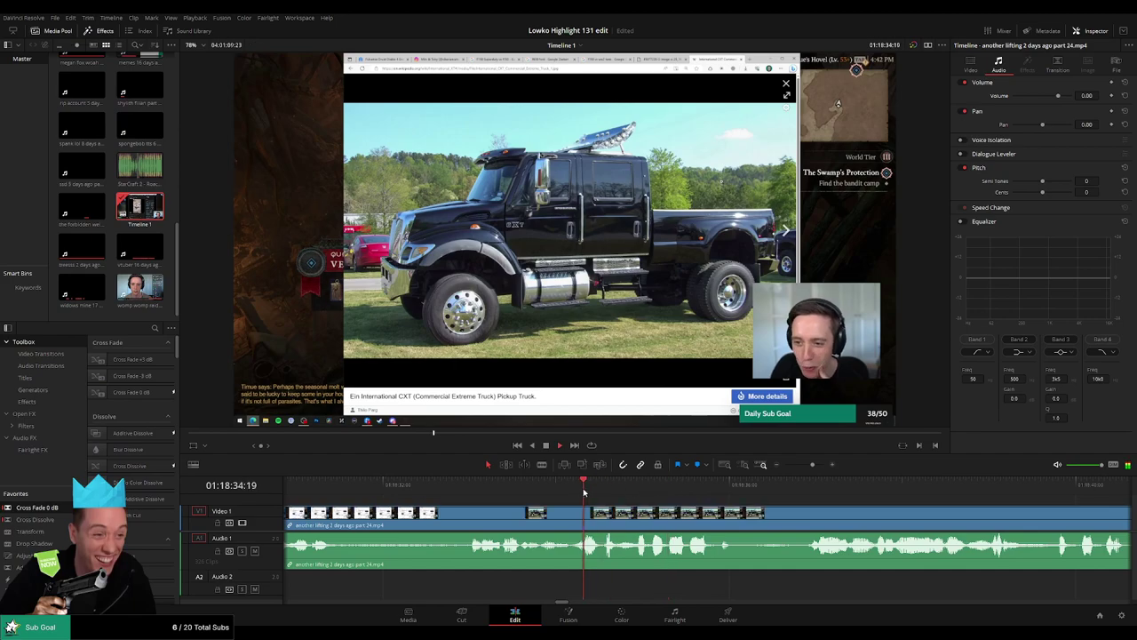
key("b")
left_click(633, 513)
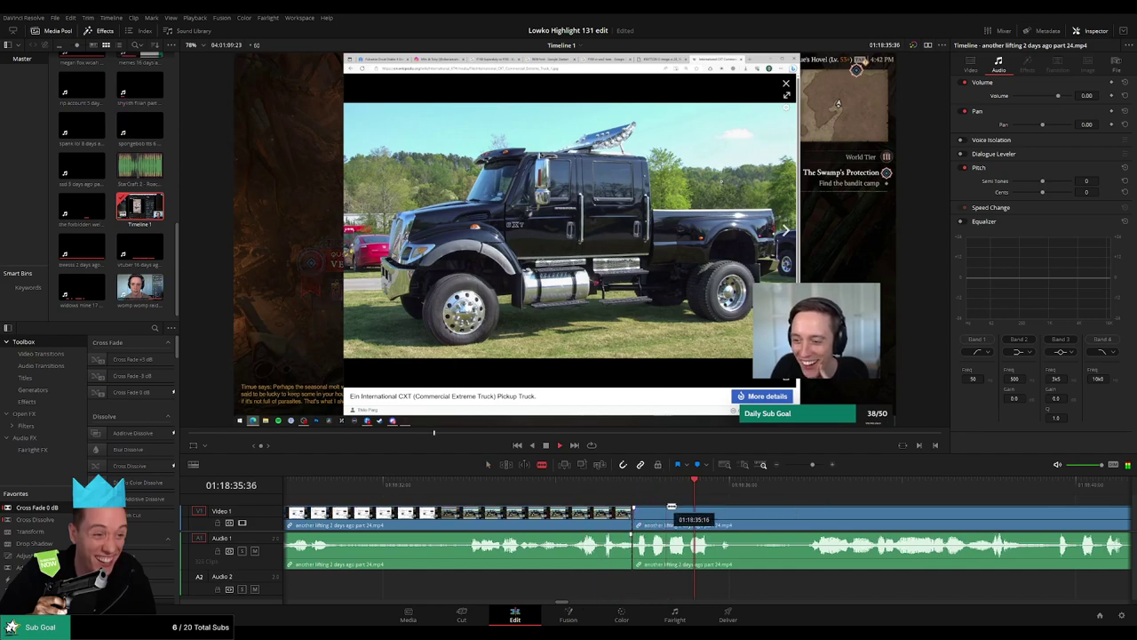
key("space")
left_click(740, 513)
key("a")
left_click_drag(709, 543, 721, 585)
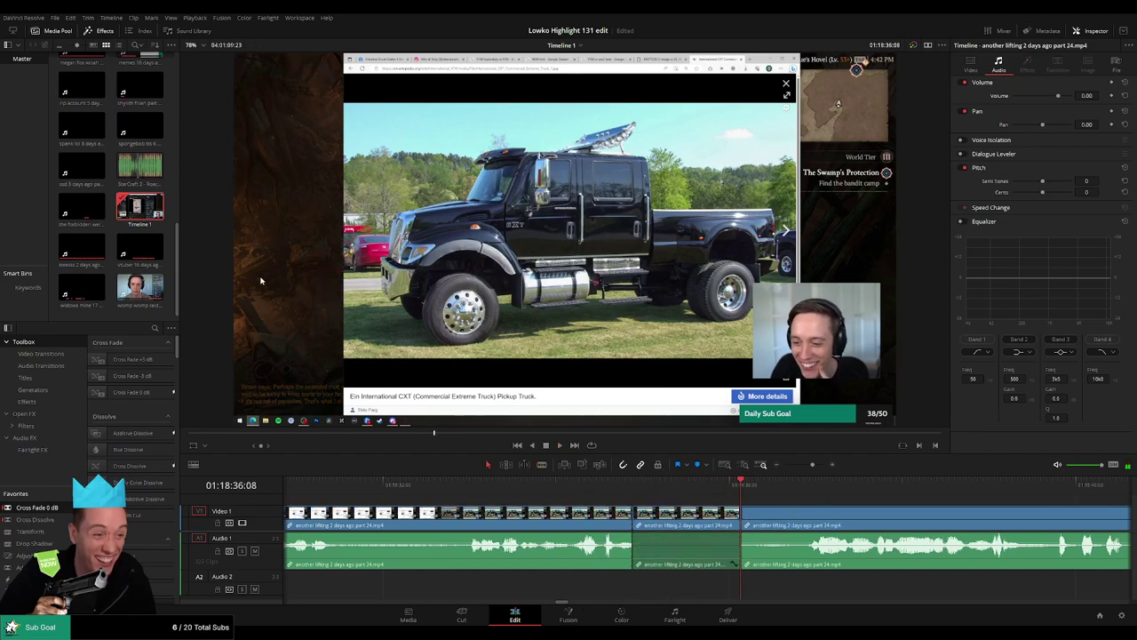
Step: Place an excerpt of the StarCraft 2 Roach Quotes audio on Audio 2 beneath the muted section and set its volume to -27
left_click_drag(140, 164, 741, 590)
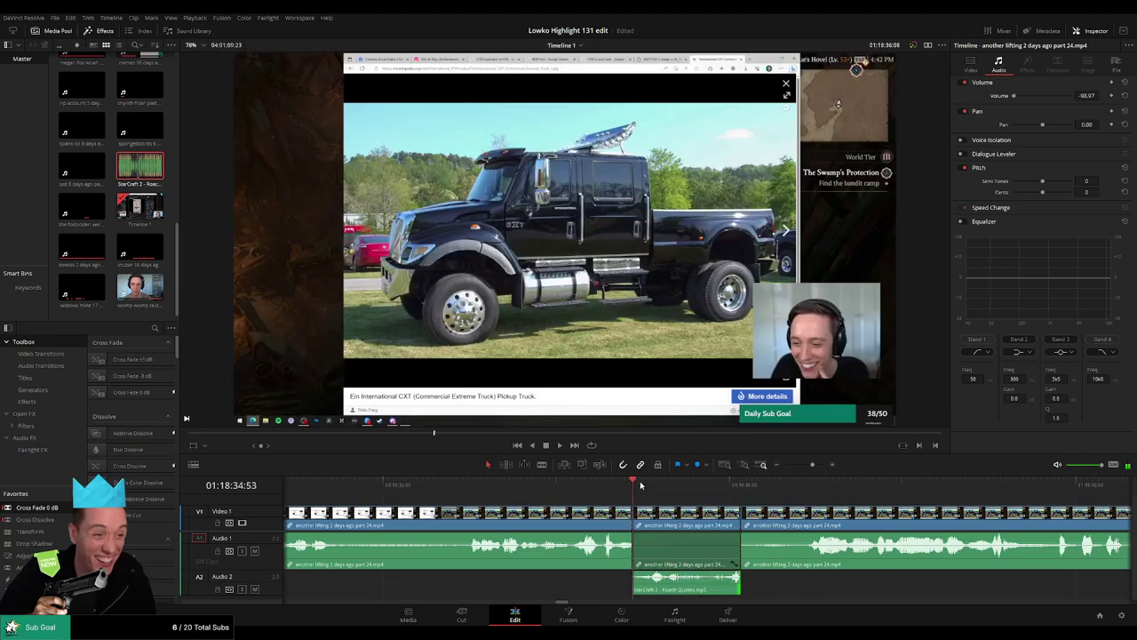
key("space")
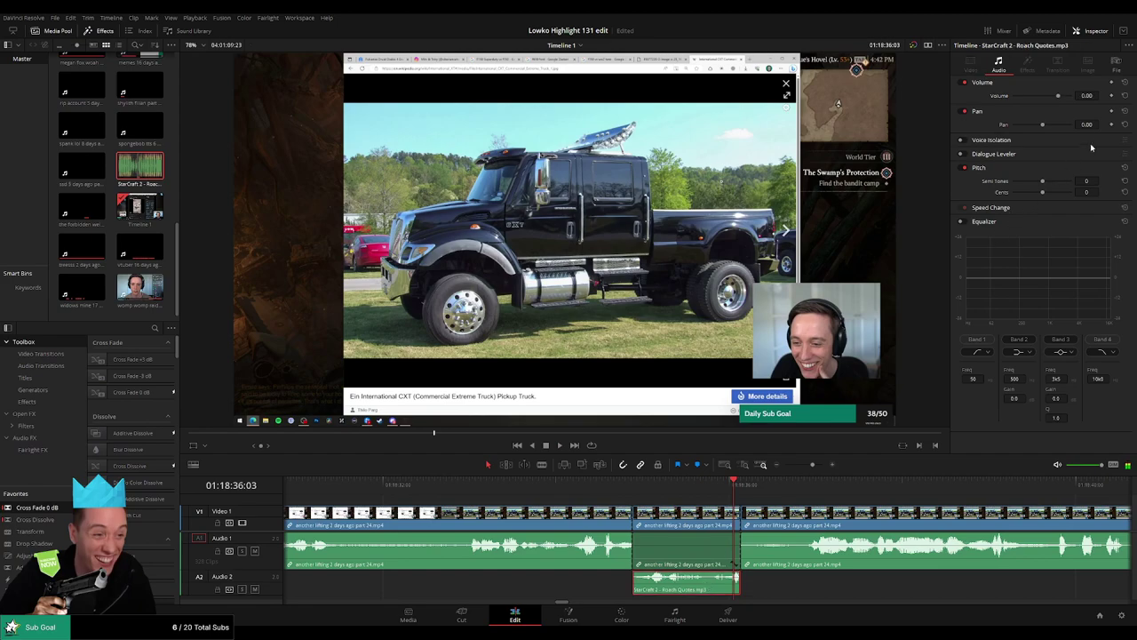
left_click(1092, 93)
type("-27")
key("Return")
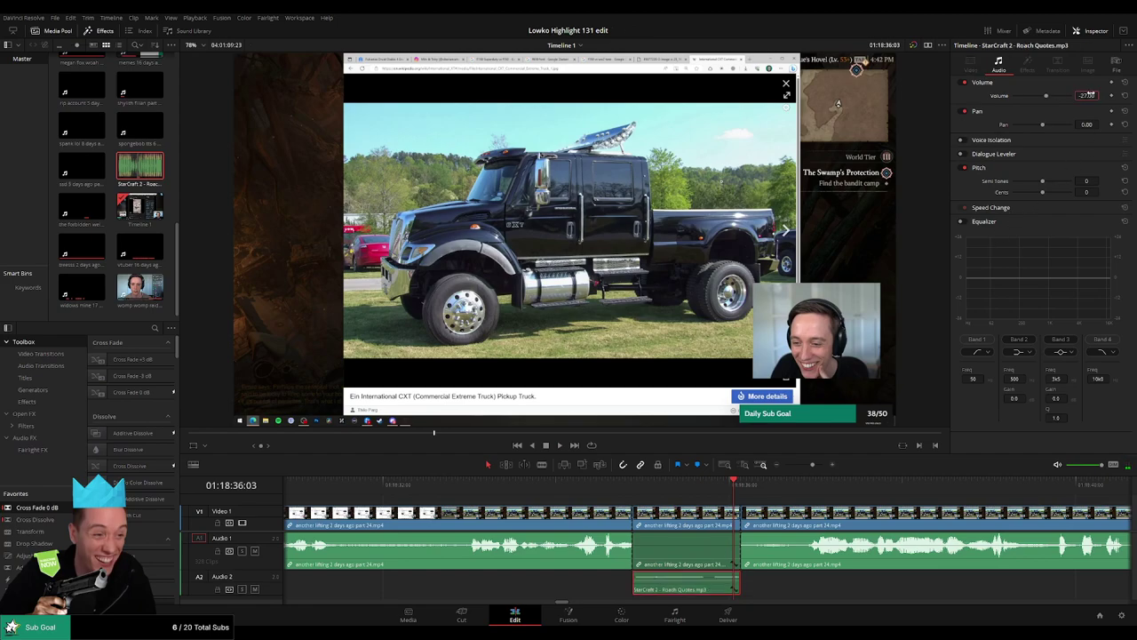
left_click(602, 495)
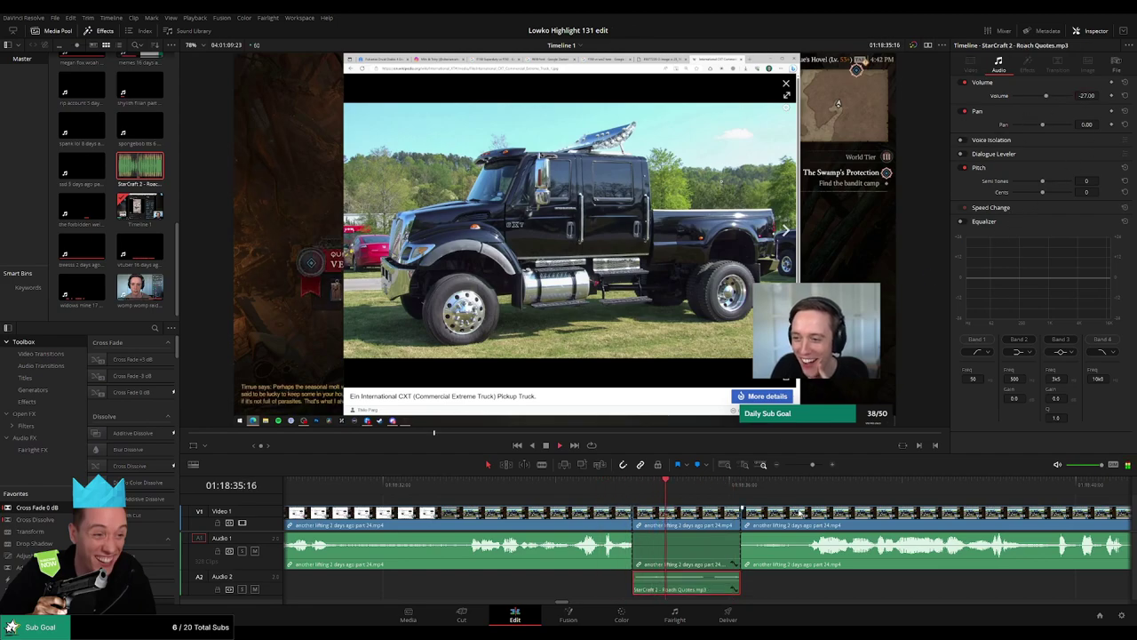
Step: Split the clip at about 01:18:47 and 01:18:50, ripple-delete the quiet section between the cuts, and cross-fade the audio join
left_click(835, 505)
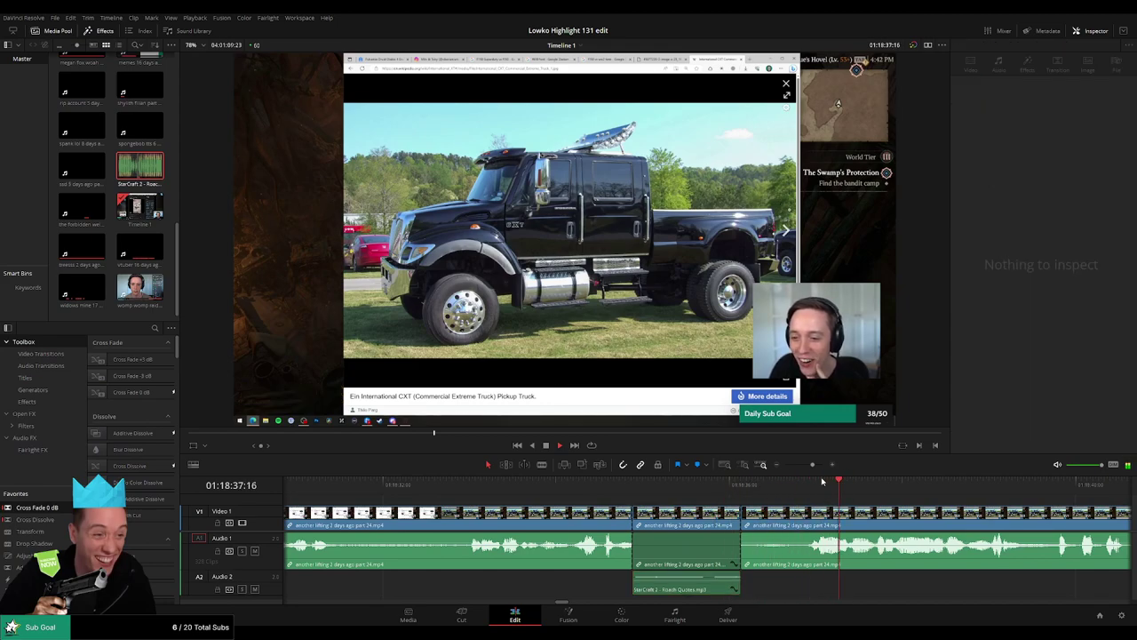
scroll(823, 481, "down", 2)
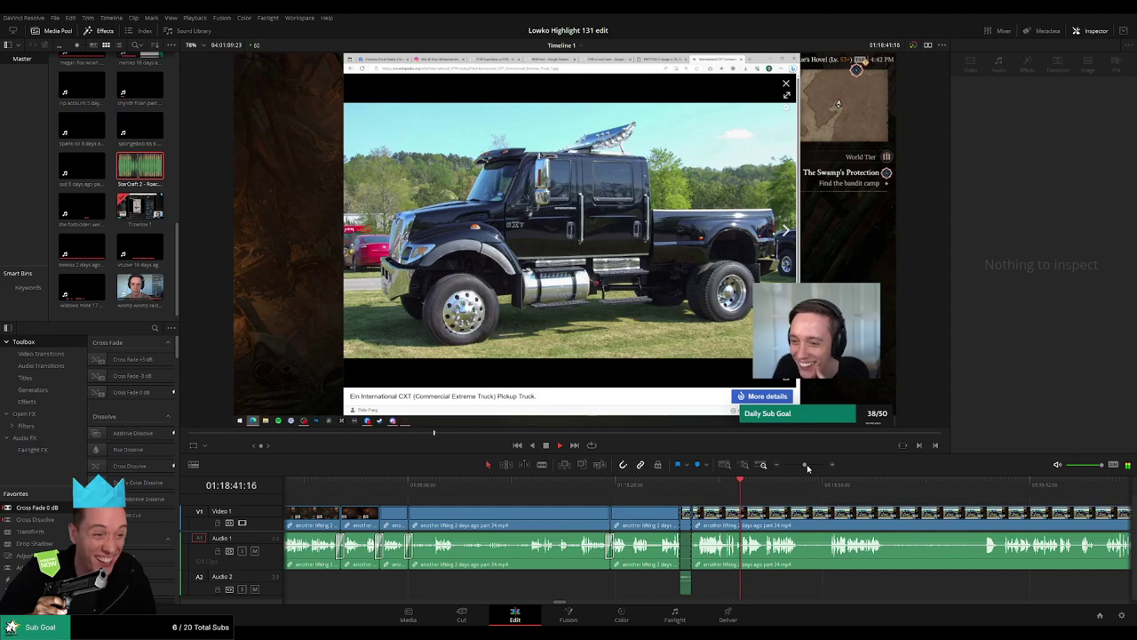
left_click_drag(807, 466, 686, 520)
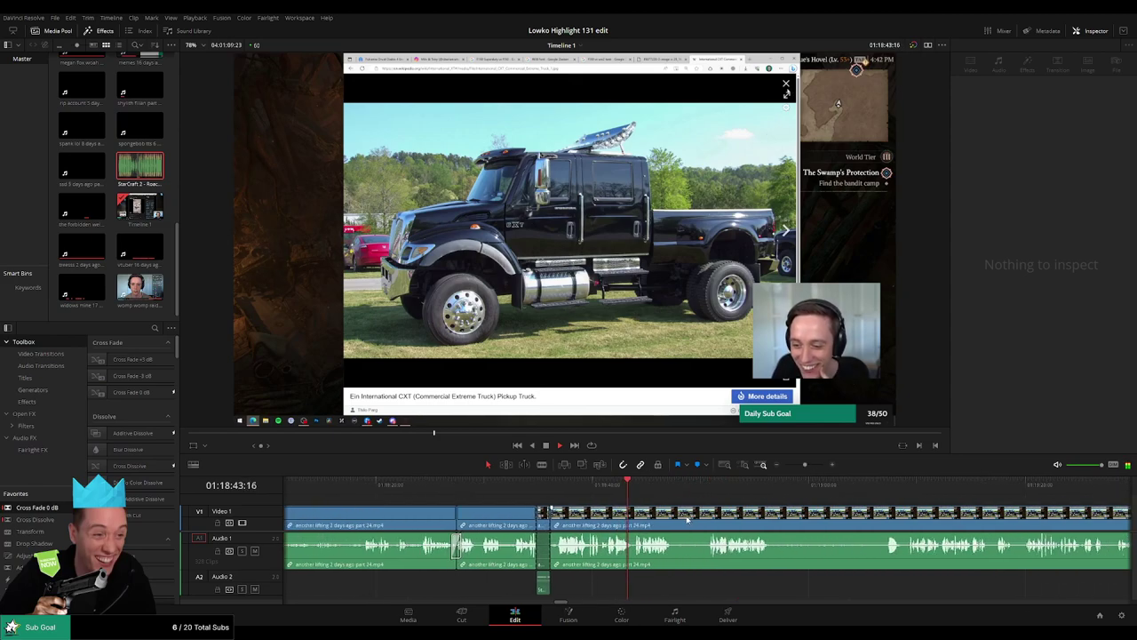
left_click(678, 514)
left_click(713, 514)
key("a")
left_click(703, 513)
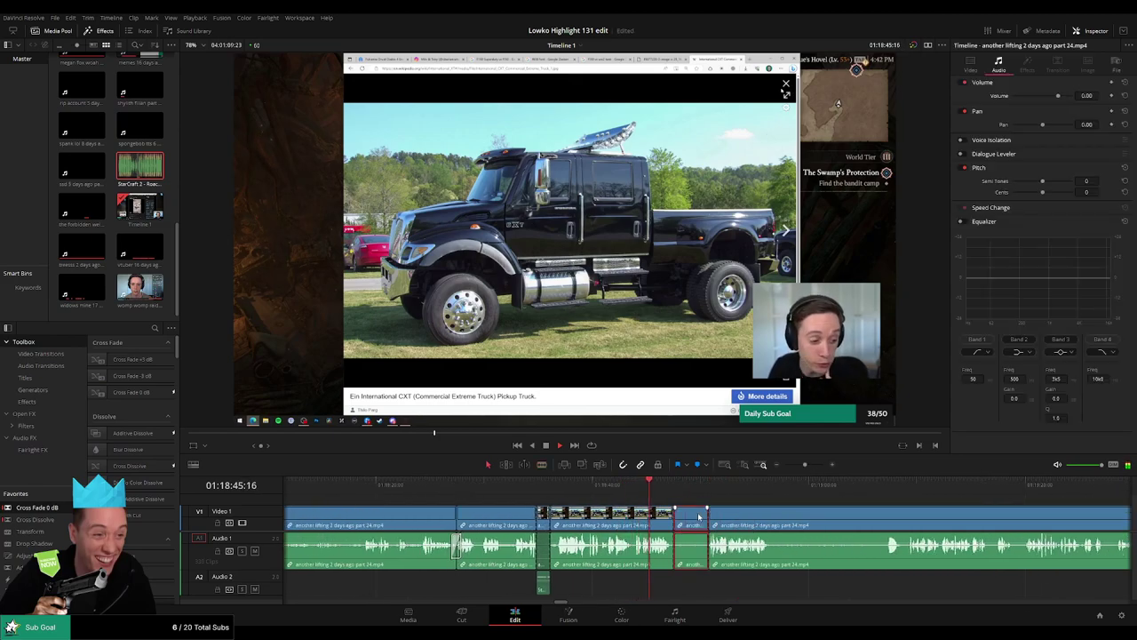
key("Delete")
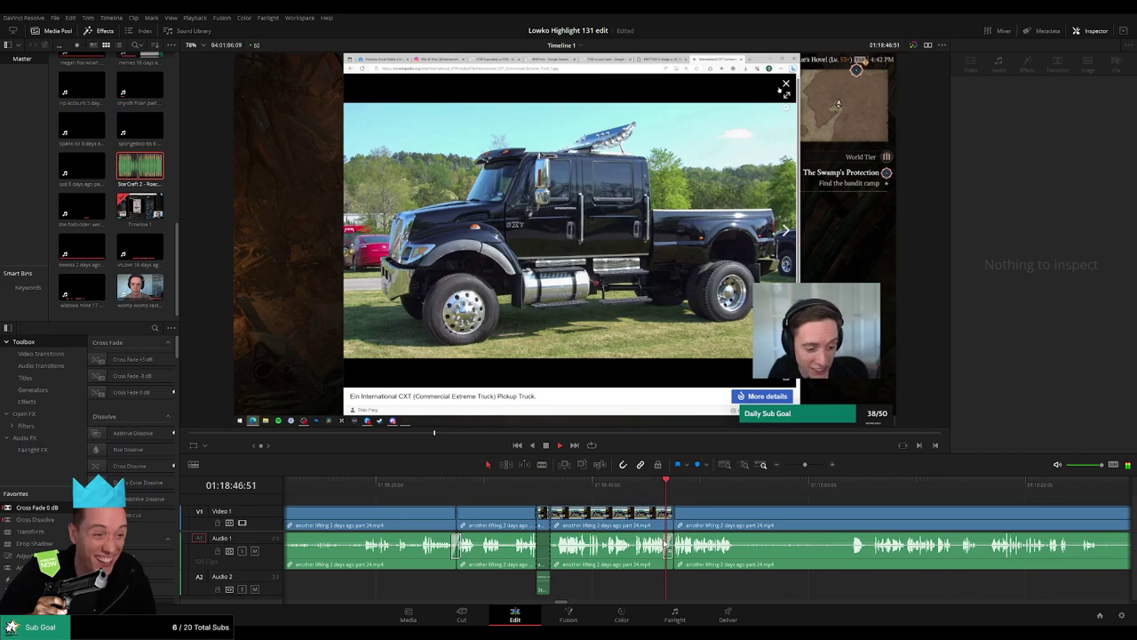
Step: Ripple-delete the quiet section from about 01:18:53 to 01:19:02:34 and cross-fade the audio join
left_click_drag(739, 516, 480, 487)
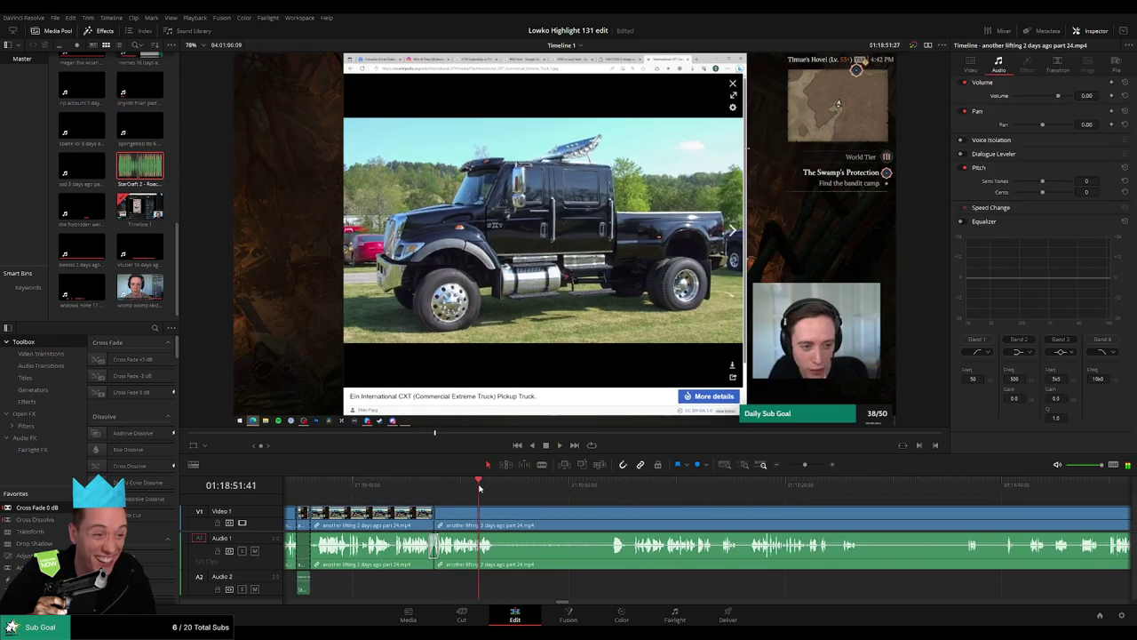
key("b")
left_click(503, 518)
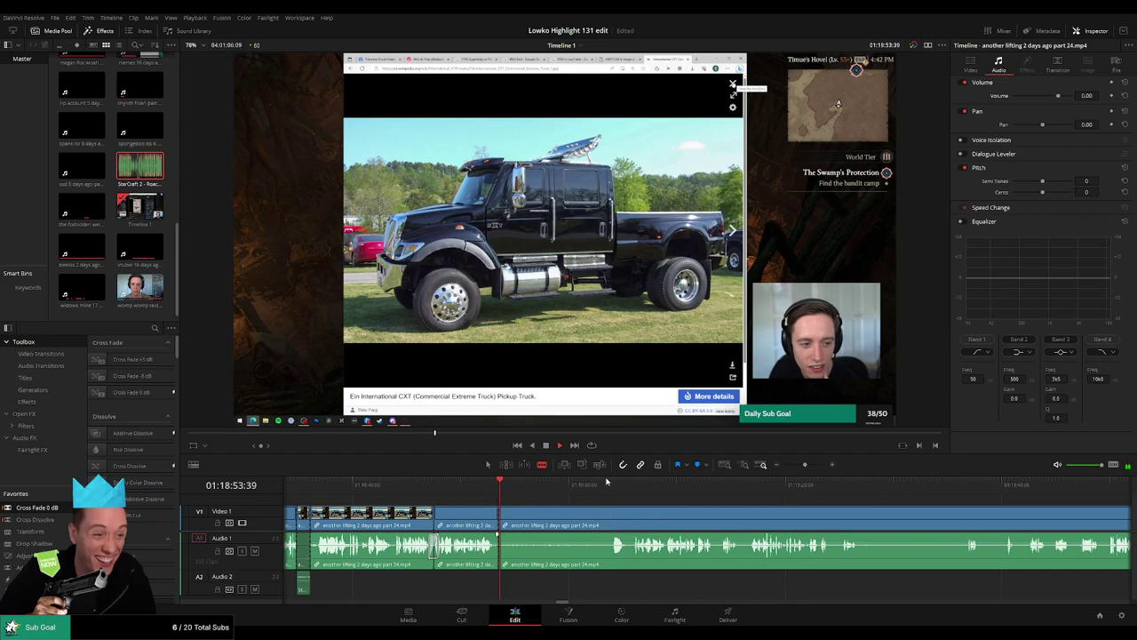
left_click(611, 482)
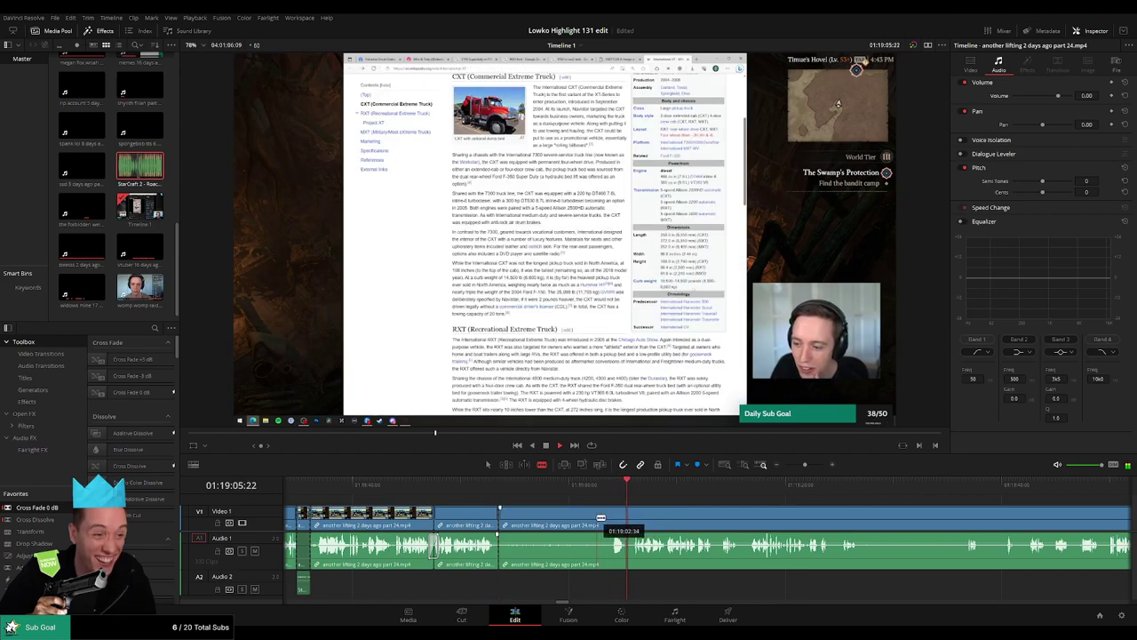
left_click(596, 524)
key("a")
left_click(564, 525)
key("BackSpace")
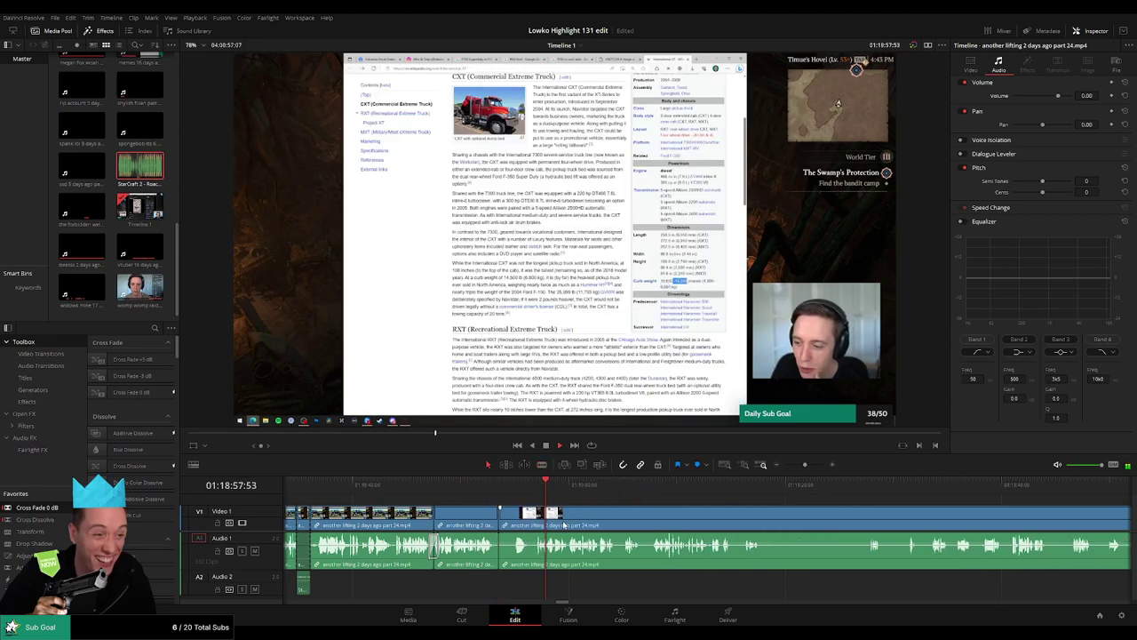
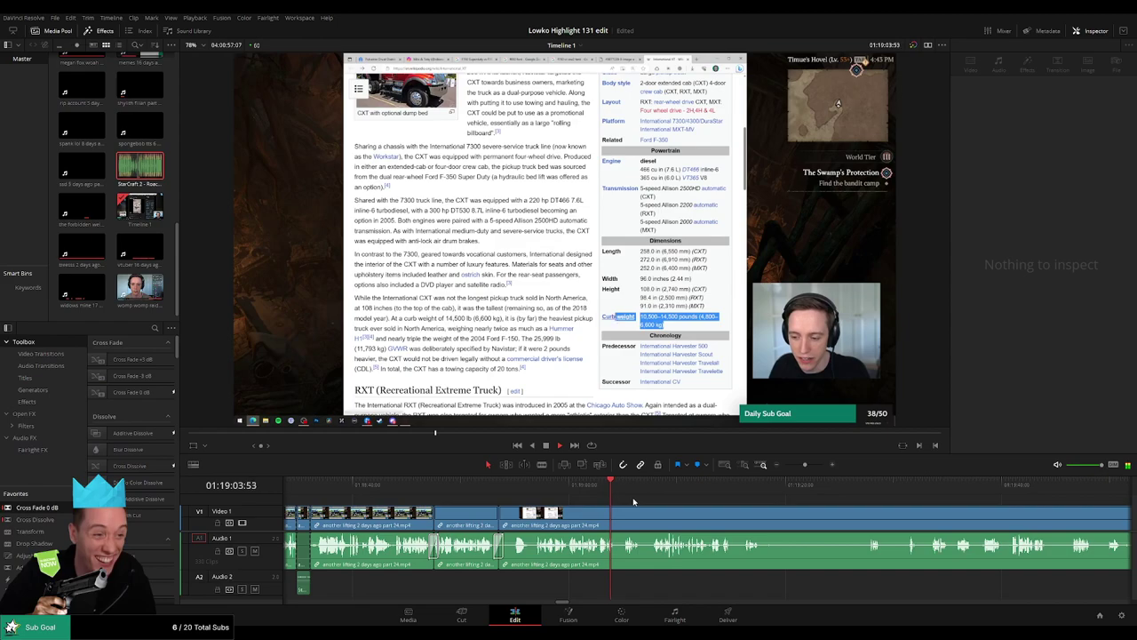
Step: Split the clip at about 01:19:06:30 and 01:19:07:54 and ripple-delete the short section between the cuts
scroll(604, 502, "right", 3)
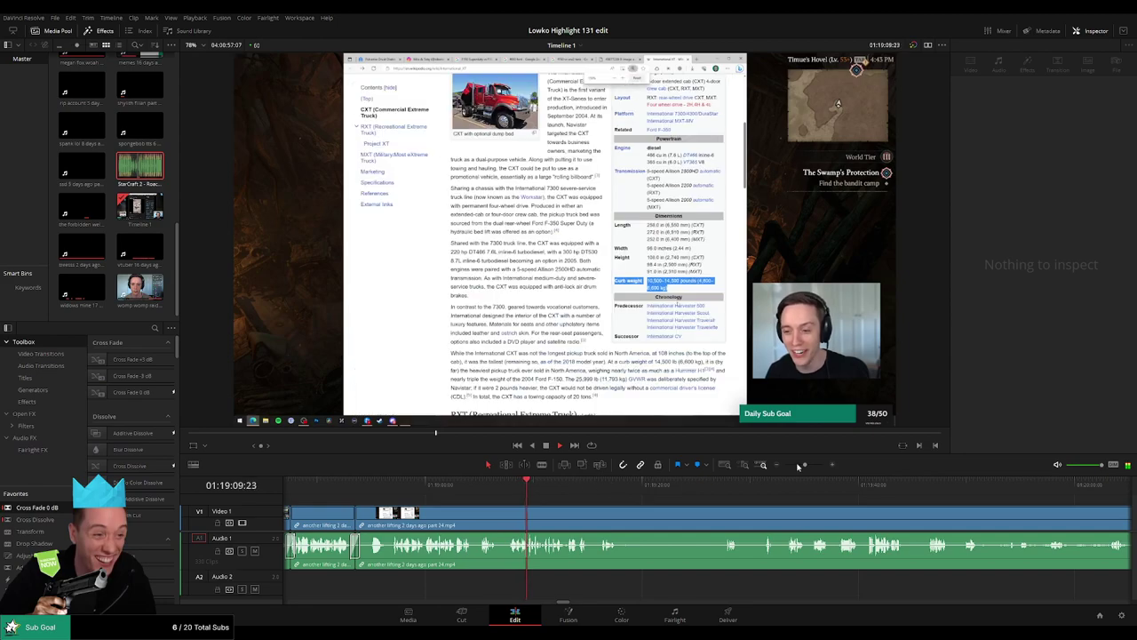
left_click_drag(798, 465, 810, 469)
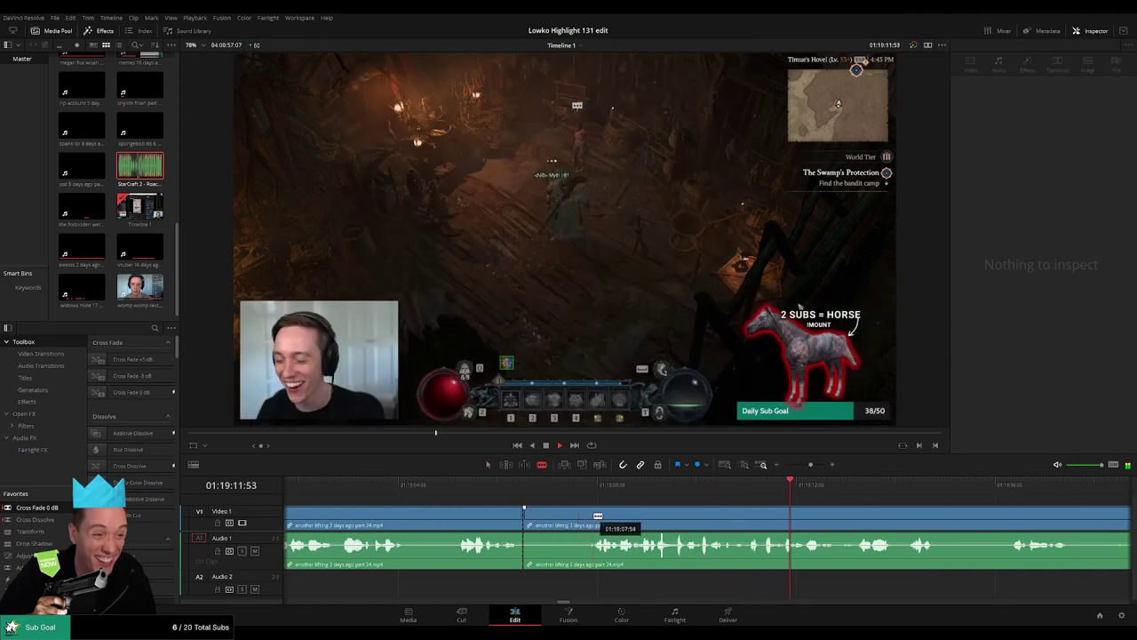
left_click(583, 519)
key("Delete")
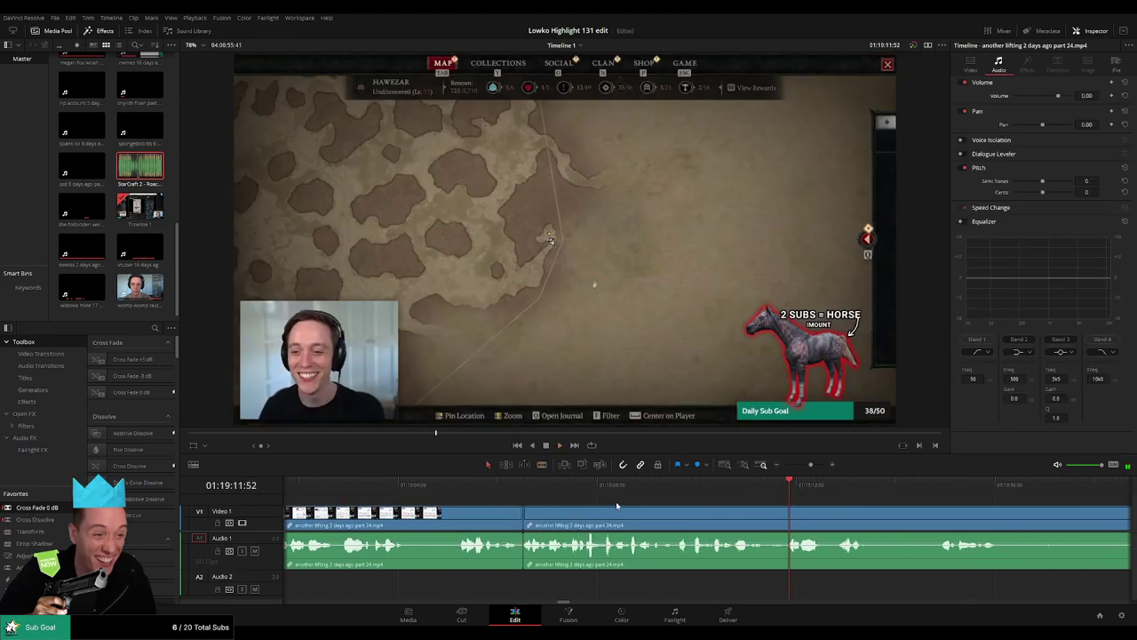
Step: Isolate the brief section from about 01:19:10:20 to 01:19:10:42 and mute its audio
left_click(644, 485)
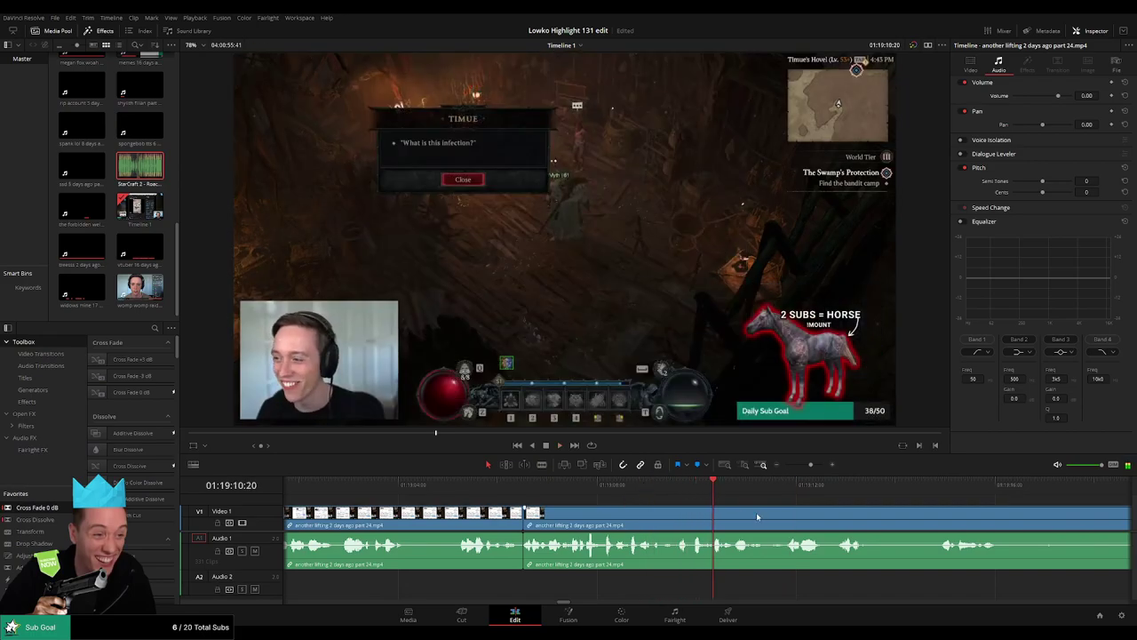
left_click(718, 514)
key("space")
key("space")
left_click(734, 524)
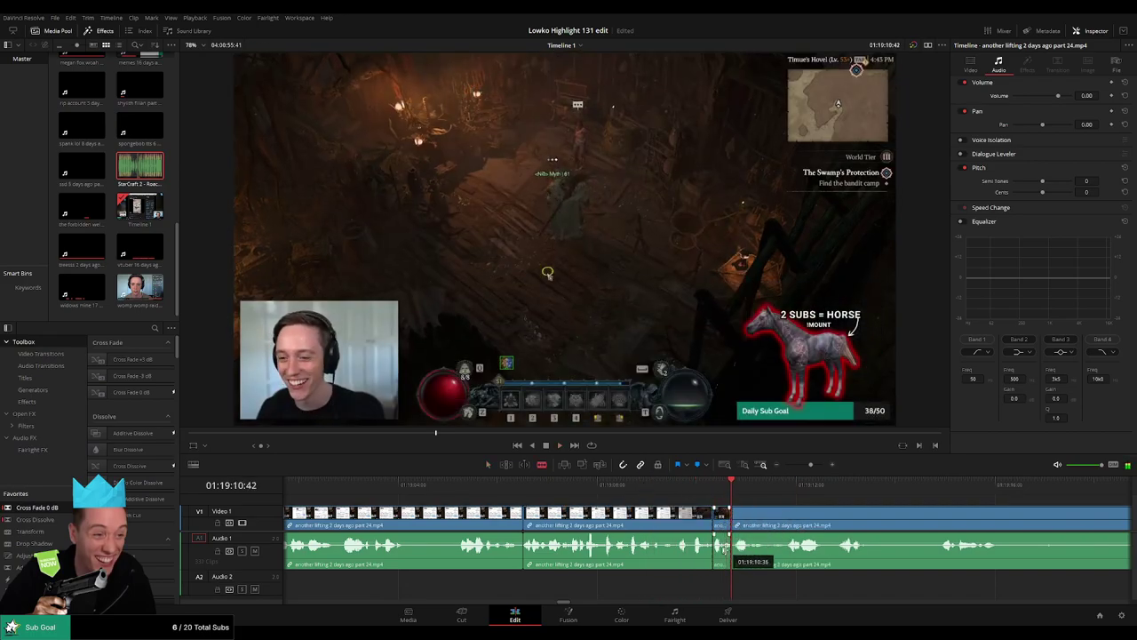
key("a")
left_click_drag(724, 546, 726, 573)
Step: Place a StarCraft 2 - Roach Quotes excerpt on Audio 2 beneath the muted section, trim it to fit, and set its volume to -27
left_click_drag(146, 184, 700, 586)
left_click_drag(700, 584, 730, 584)
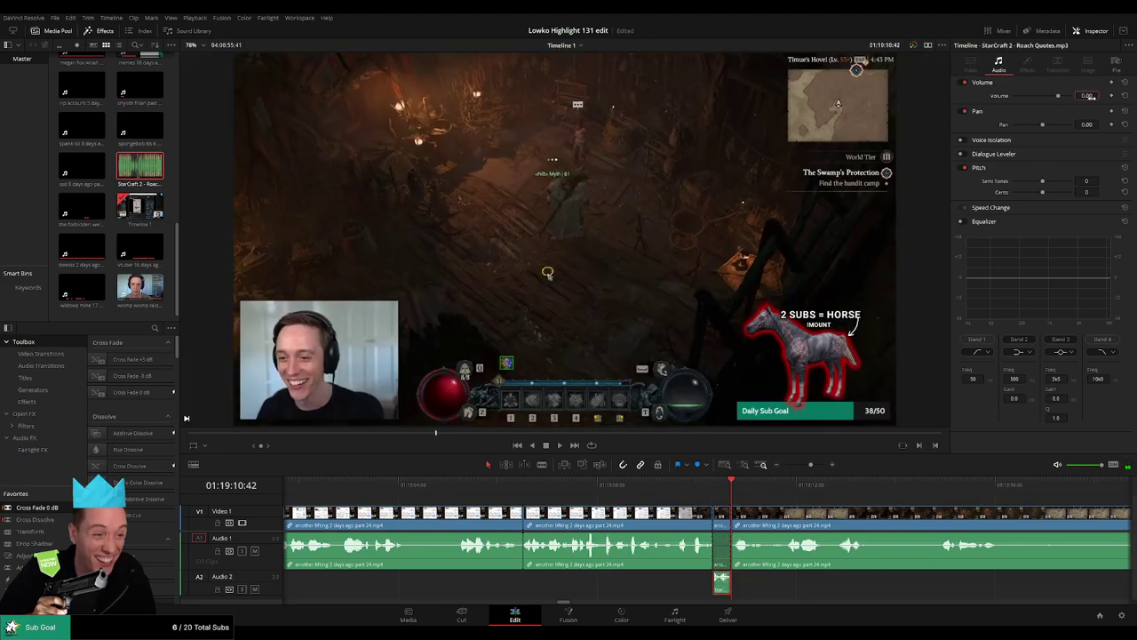
key("space")
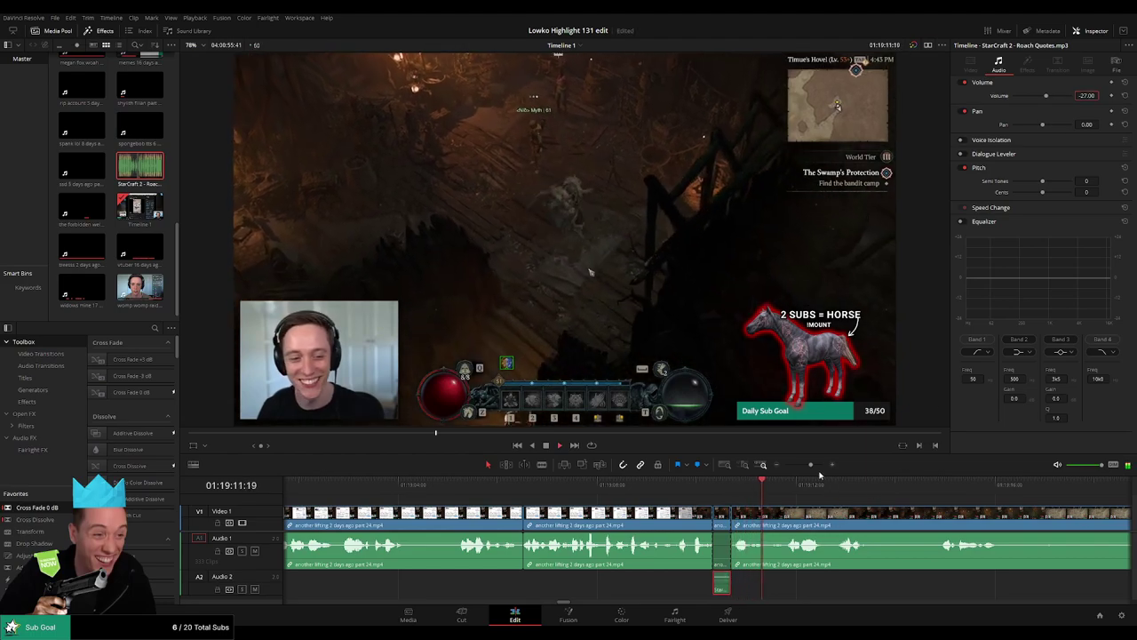
Step: Split the clip at about 01:19:16 and 01:19:26, ripple-delete the quiet section between the cuts, and cross-fade the audio join
left_click_drag(812, 466, 622, 495)
left_click(786, 500)
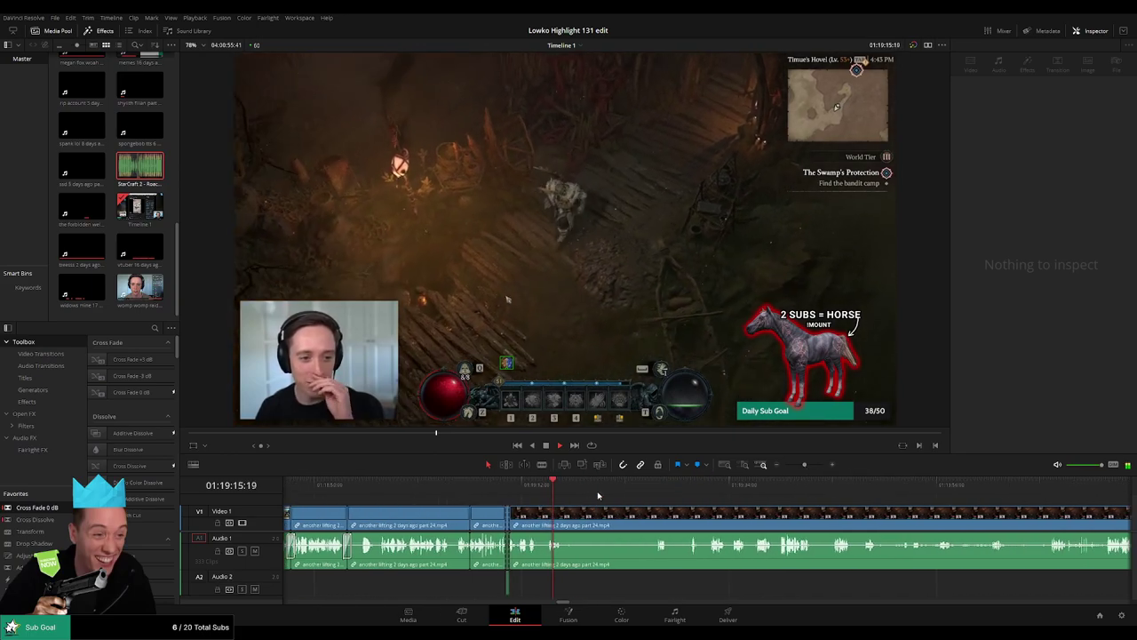
key("b")
left_click(566, 524)
left_click(662, 489)
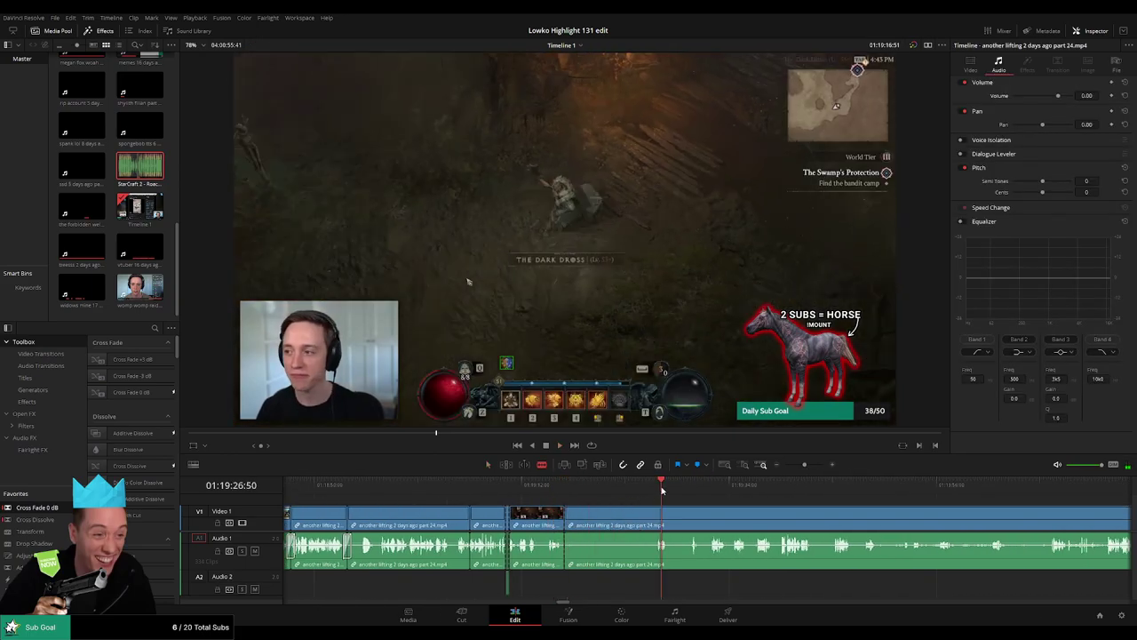
left_click(691, 491)
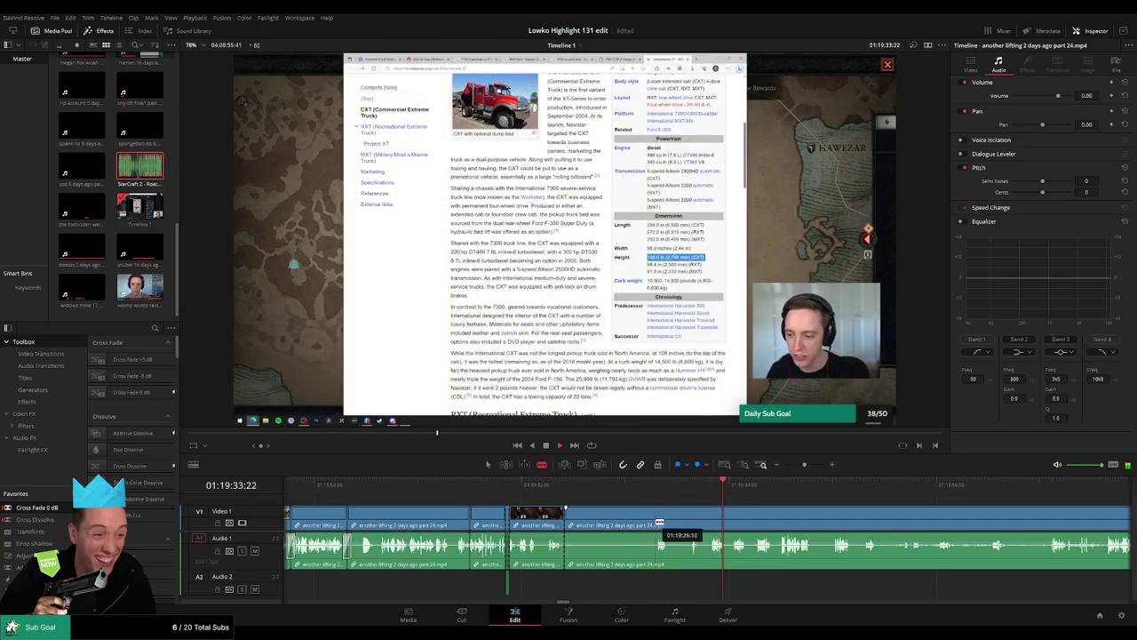
left_click(634, 525)
key("Delete")
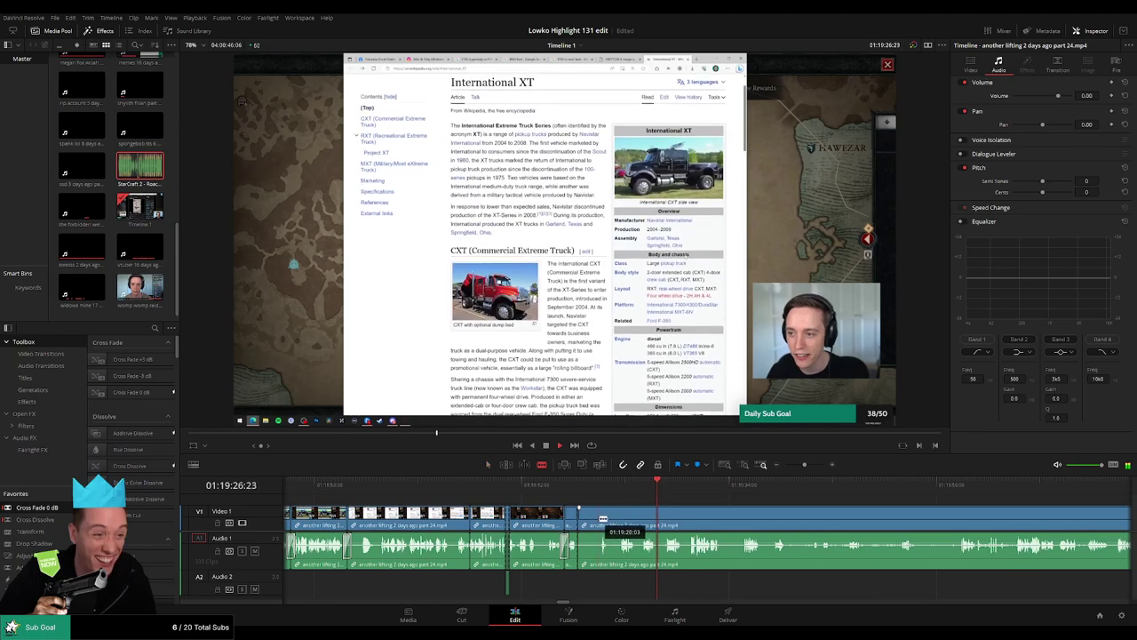
Step: Ripple-delete the quiet section from about 01:19:18 to 01:19:20, then a one-second pause at about 01:19:19, and cross-fade both audio joins
left_click(586, 525)
key("Delete")
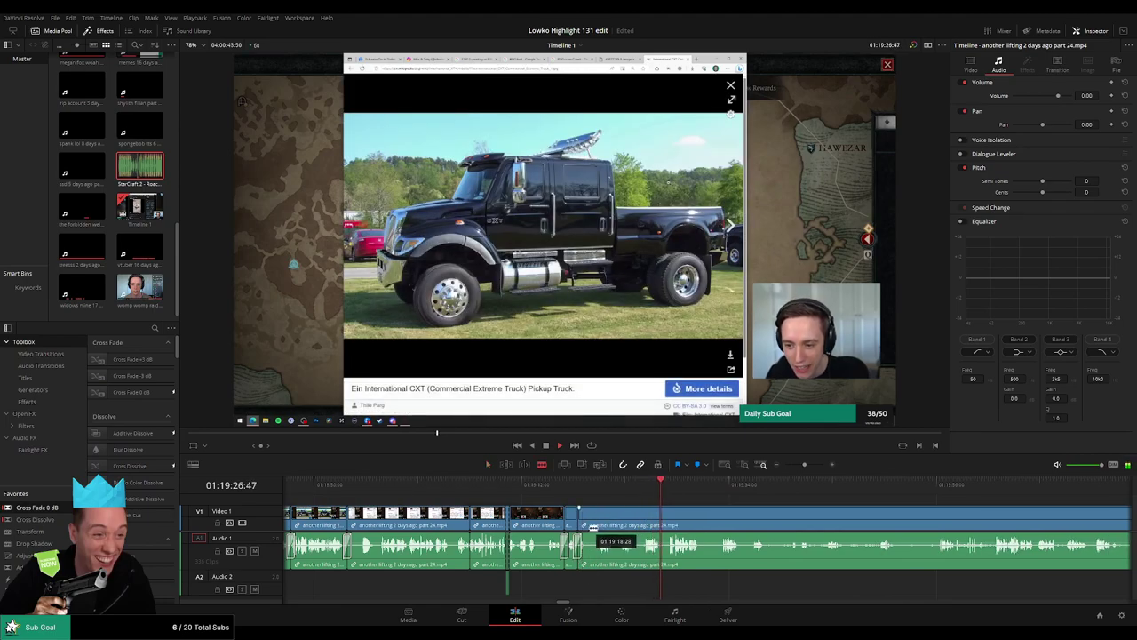
scroll(573, 524, "up", 5)
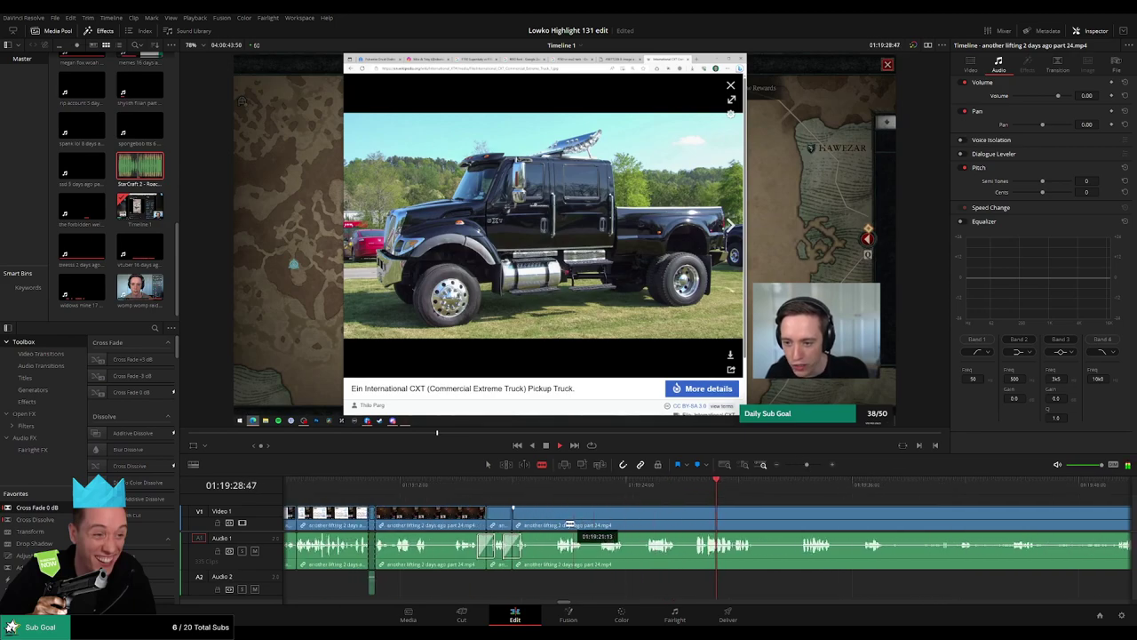
left_click(538, 520)
left_click(555, 518)
key("a")
left_click(543, 522)
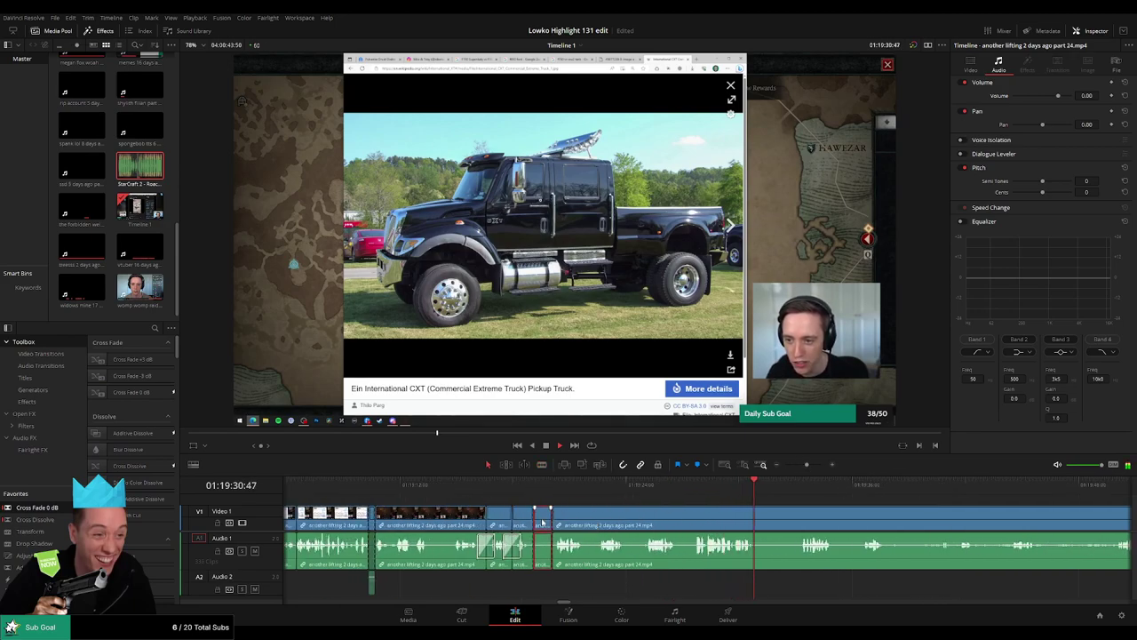
key("Delete")
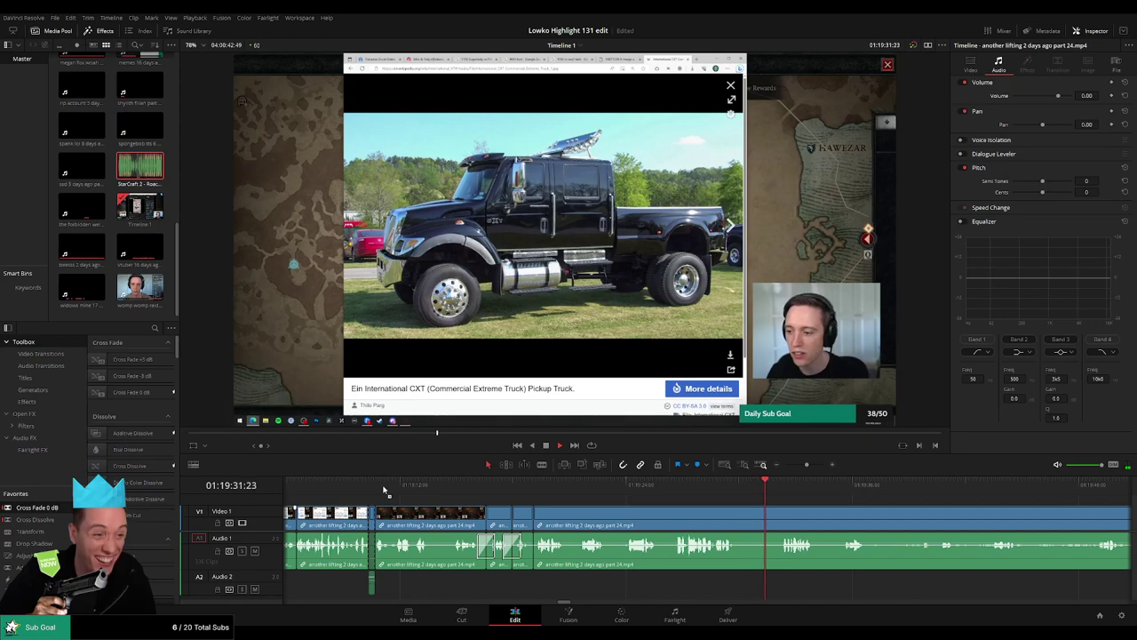
left_click(722, 503)
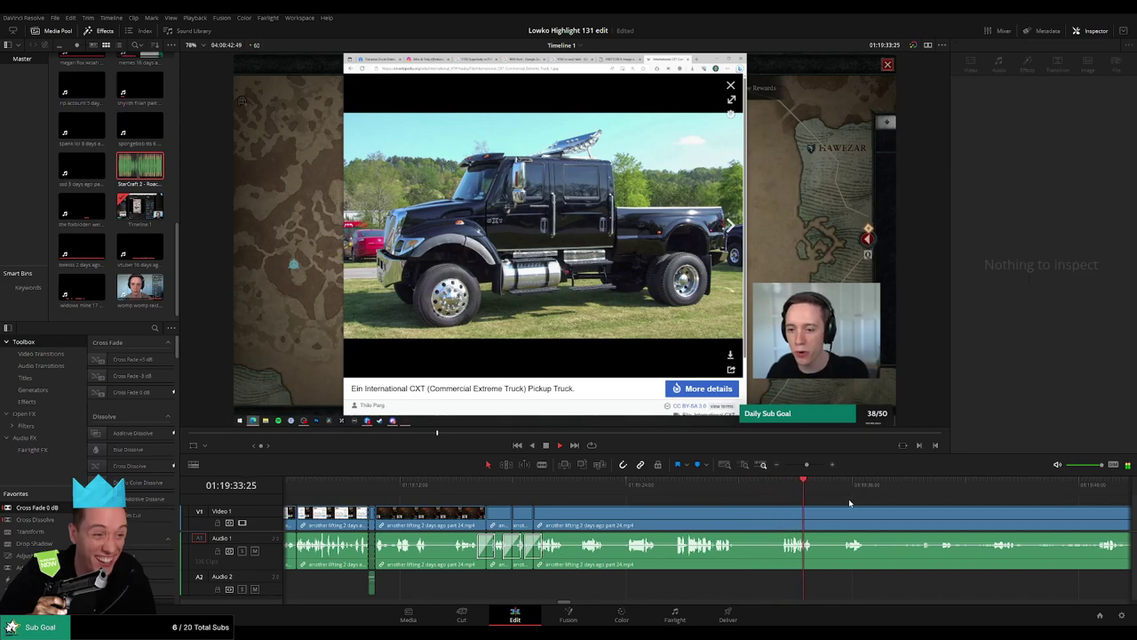
Step: Split the clip at about 01:19:37:13, after the last spoken bit of the truck discussion
left_click_drag(849, 503, 577, 503)
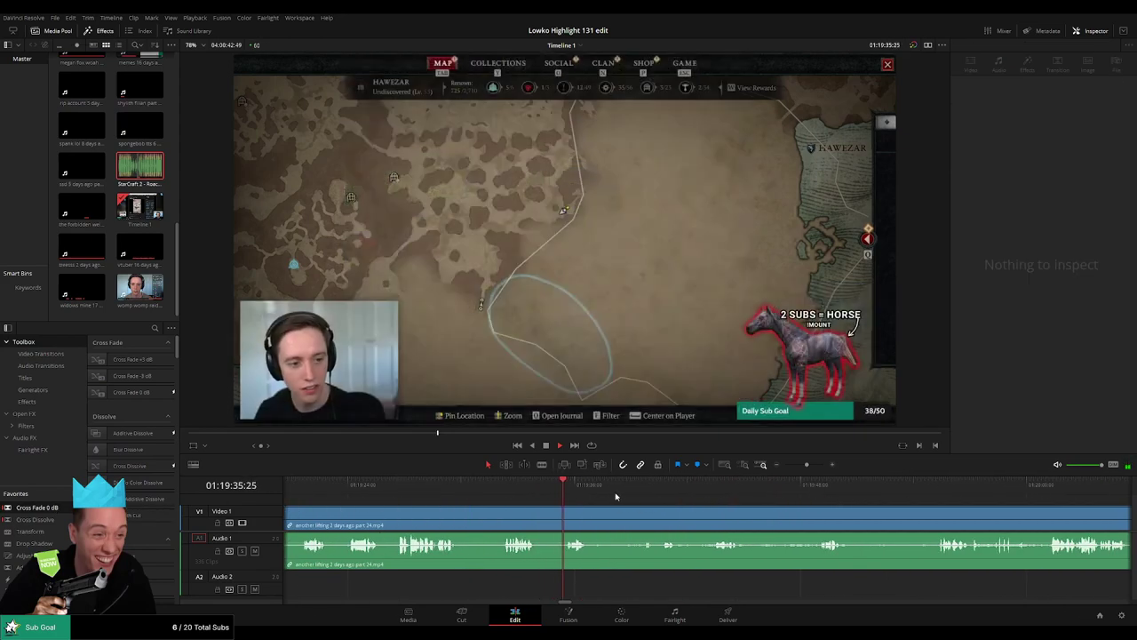
key("b")
left_click(598, 521)
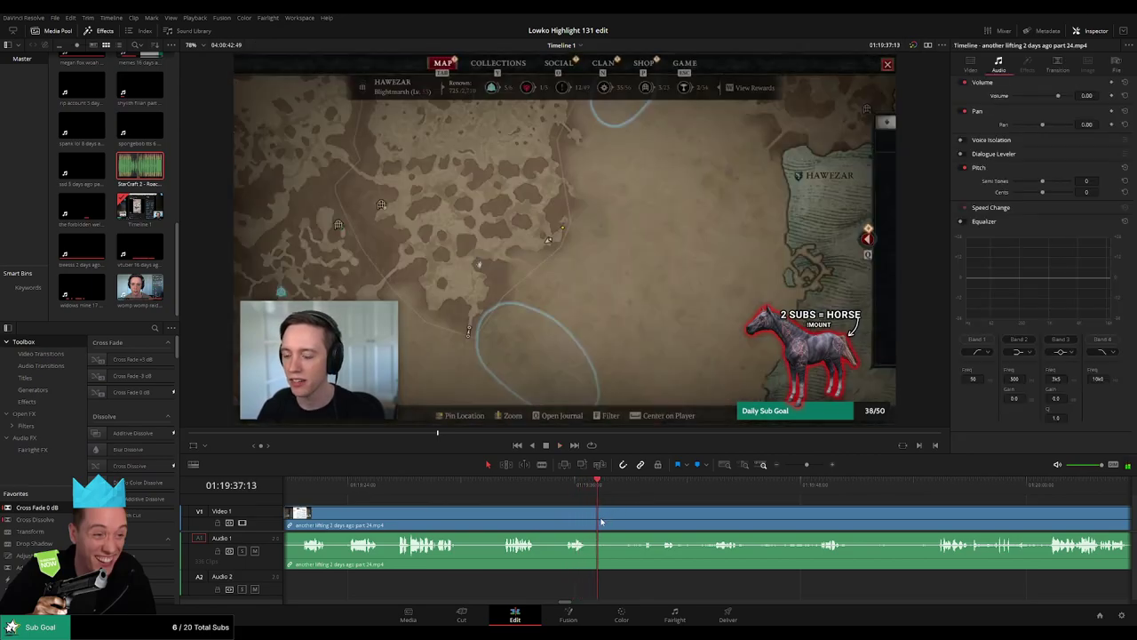
Step: Split the clip at about 01:19:50:46 and 01:19:55 and ripple-delete the quiet section between the cuts
left_click(664, 487)
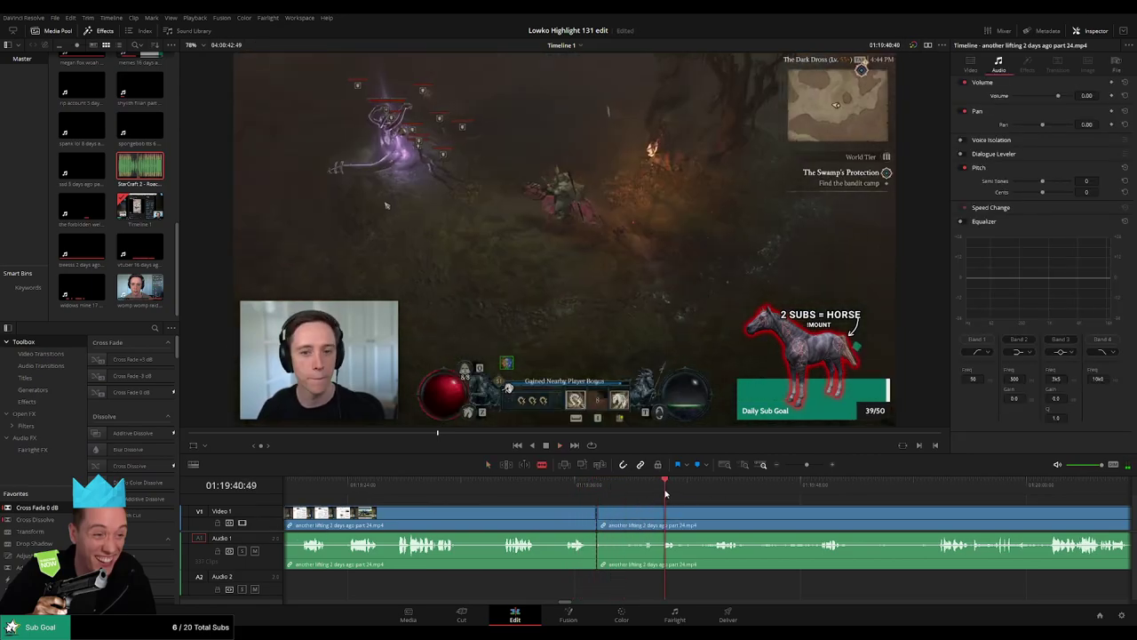
left_click(992, 490)
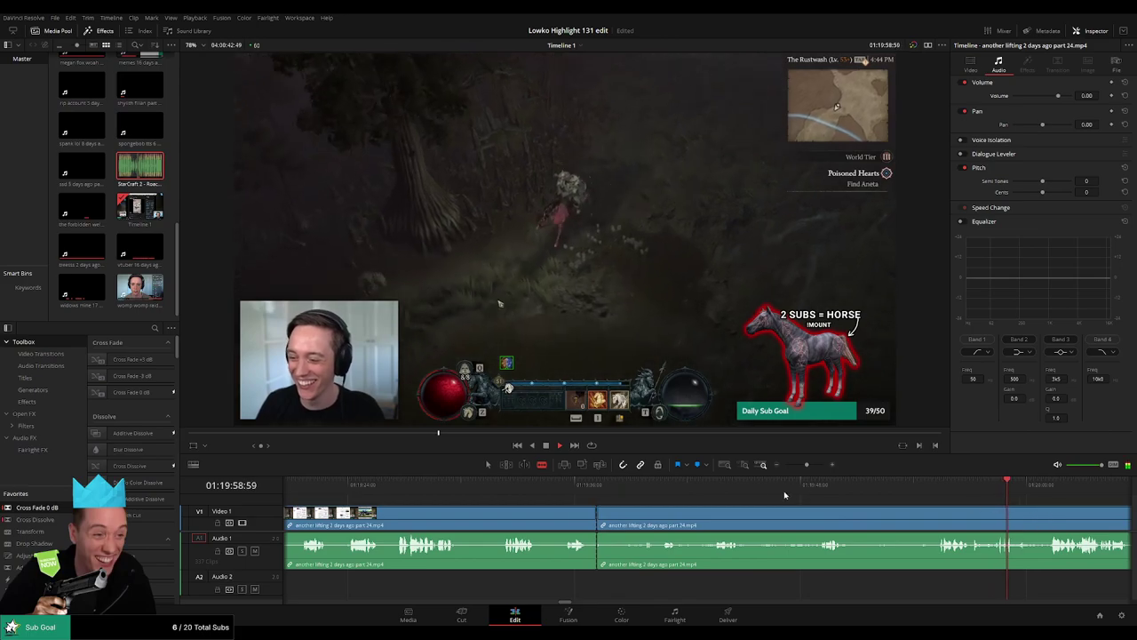
left_click(722, 489)
left_click_drag(798, 486, 824, 486)
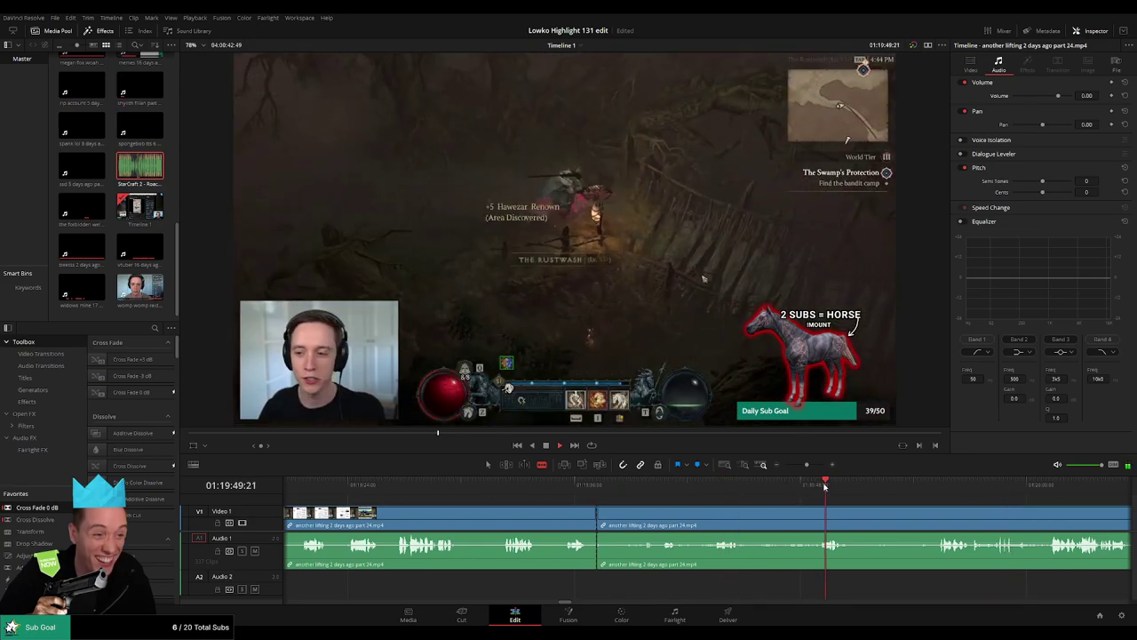
left_click(939, 486)
scroll(981, 509, "right", 5)
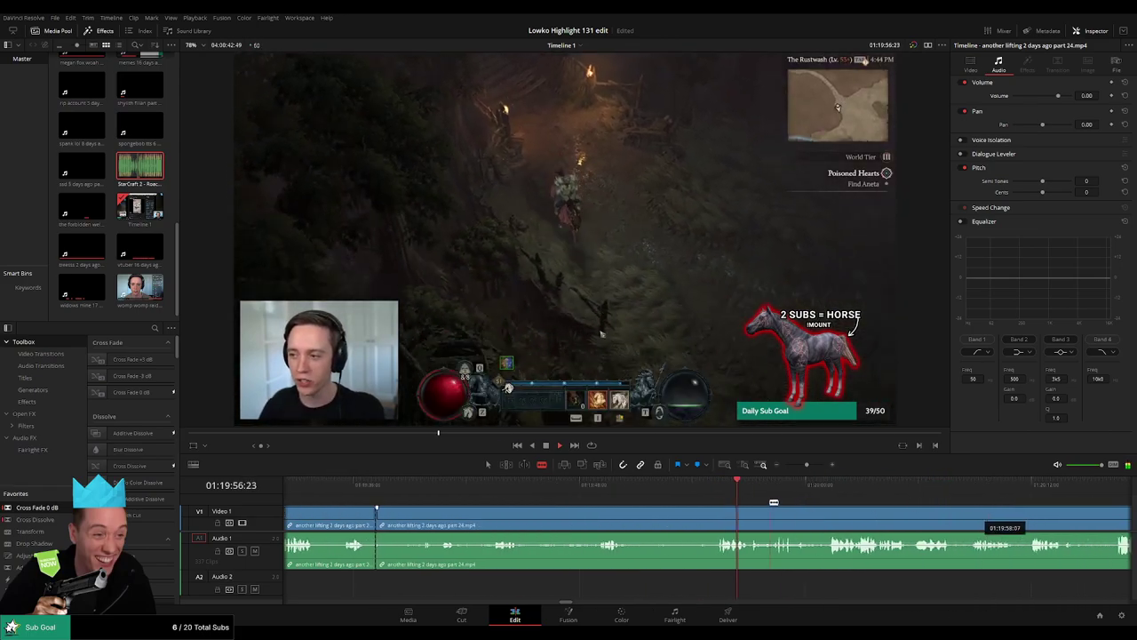
left_click(719, 515)
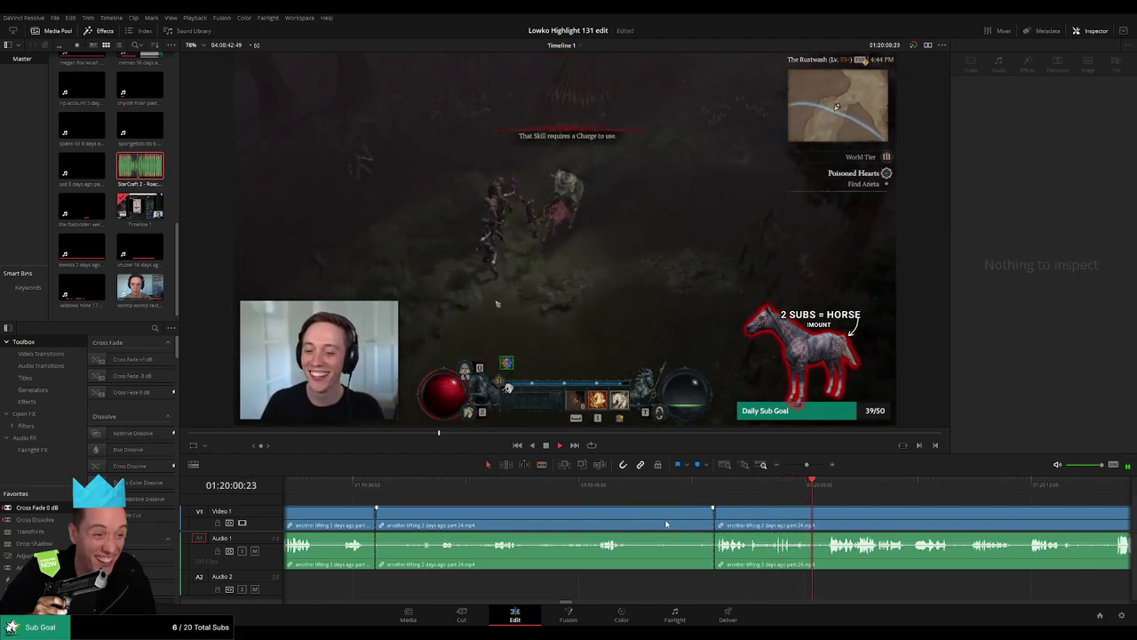
left_click(666, 525)
key("Delete")
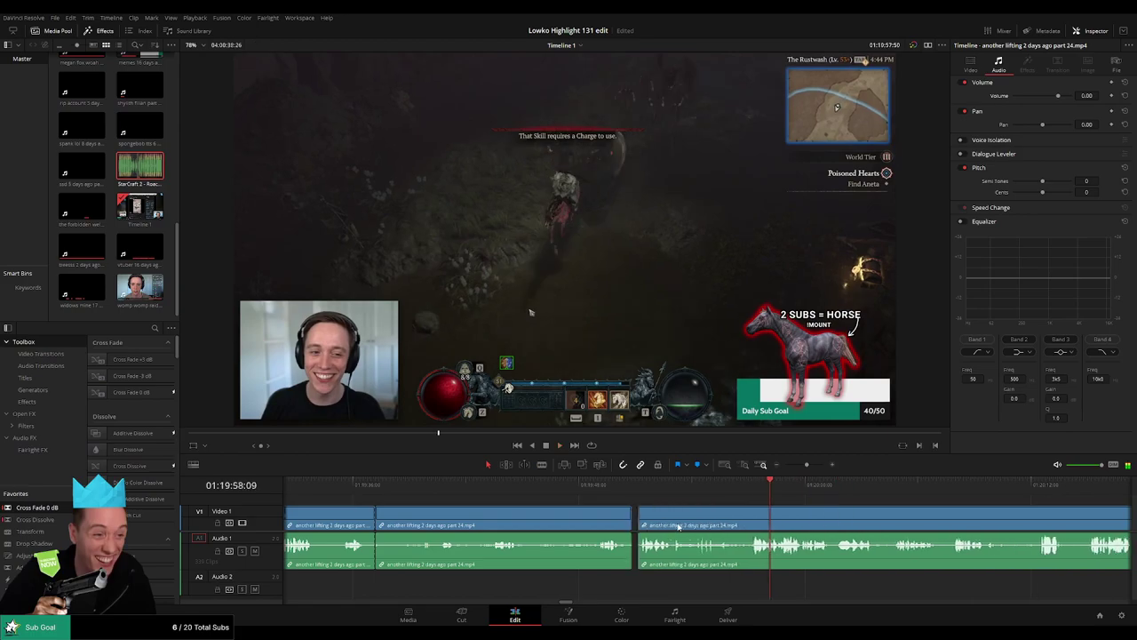
left_click(598, 488)
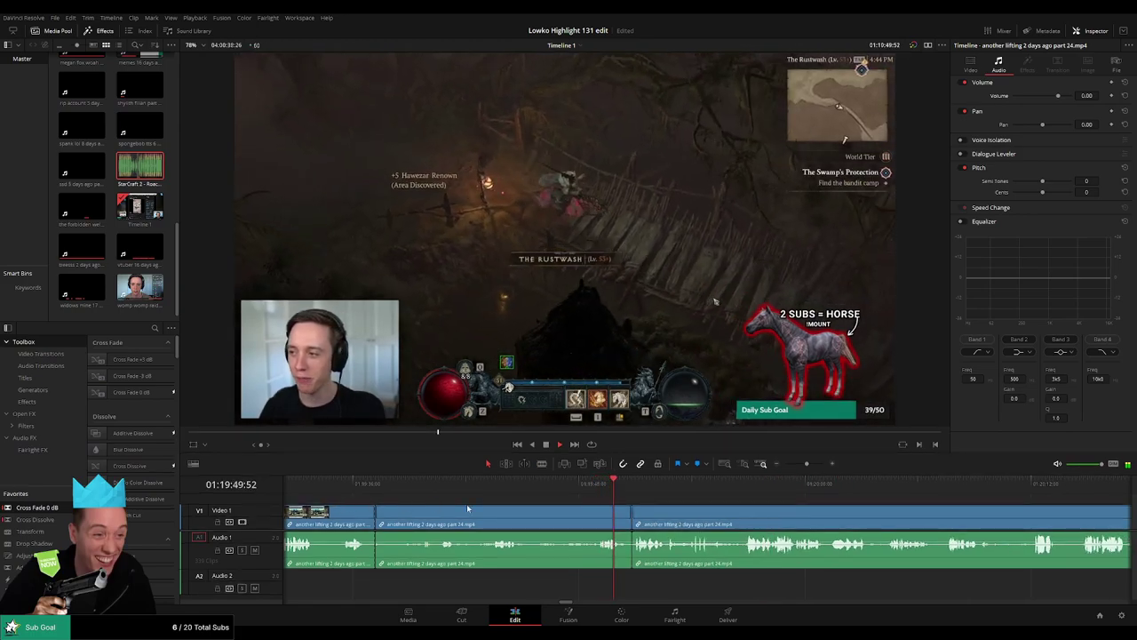
Step: Split the clip at about 01:19:45 and 01:19:48, ripple-delete the quiet section between the cuts, and cross-fade the two nearby audio joins
key("b")
left_click(523, 515)
left_click(589, 511)
key("a")
left_click(556, 515)
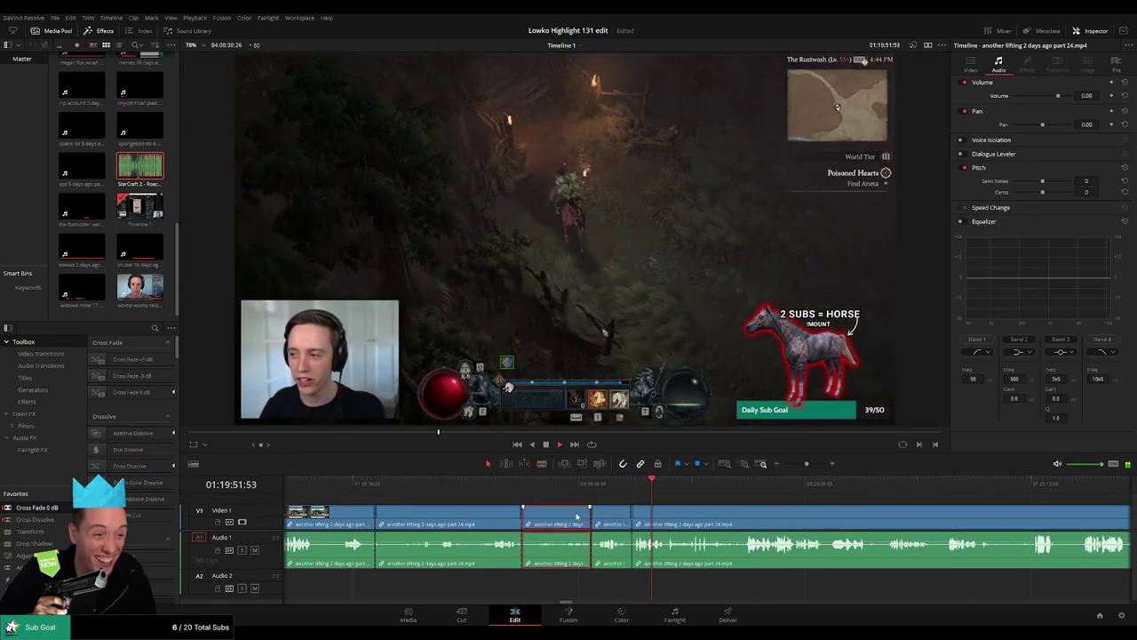
key("Delete")
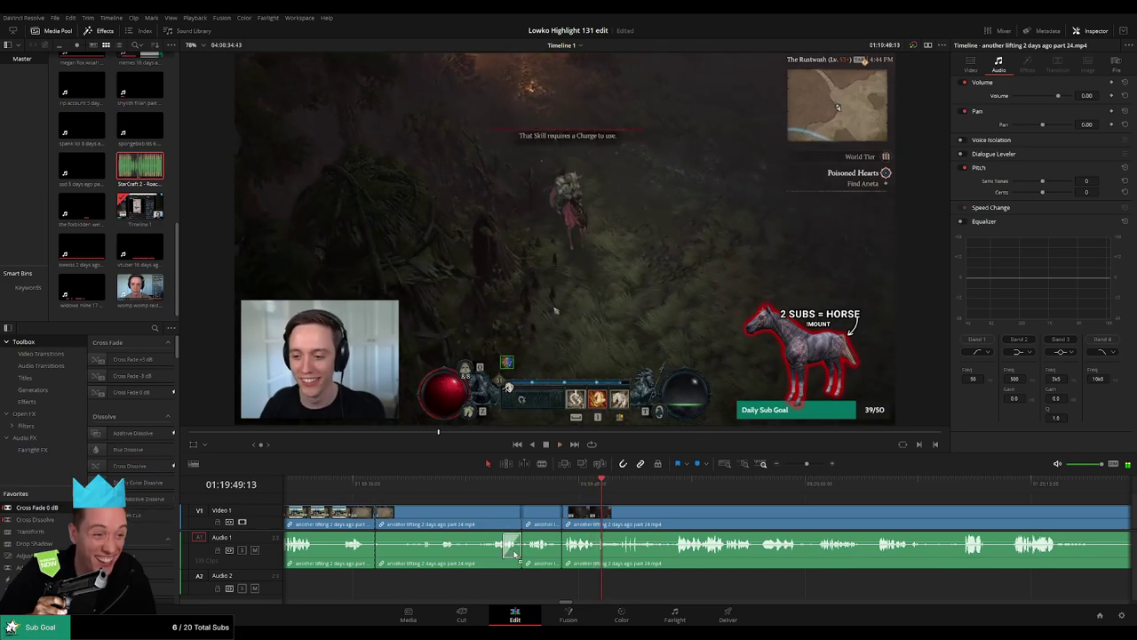
left_click_drag(127, 522, 515, 522)
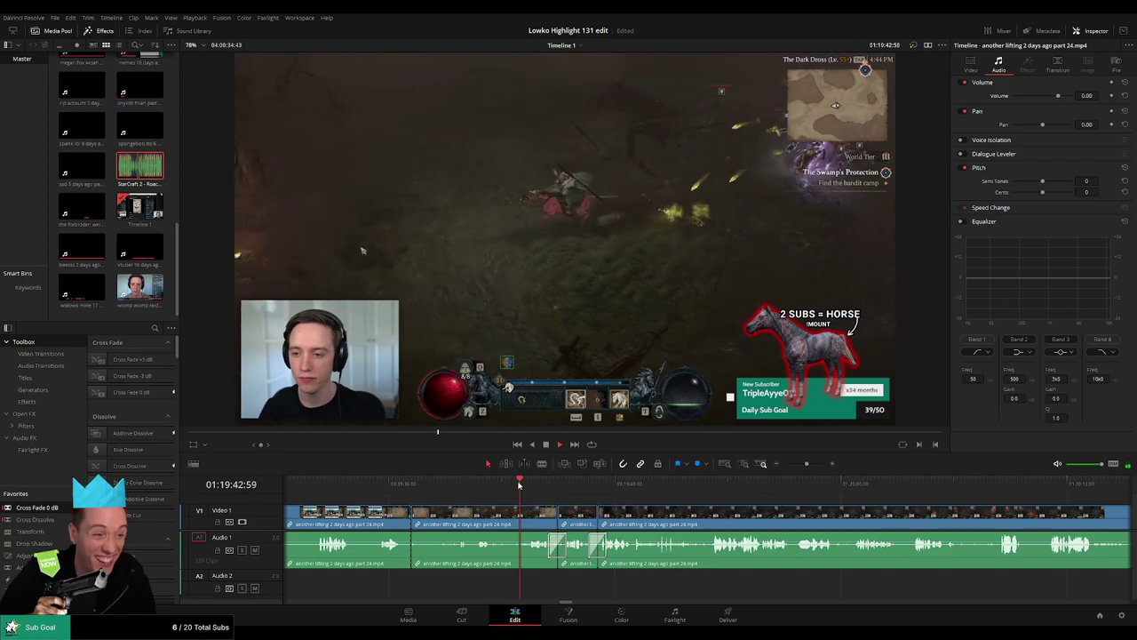
Step: Split the clip at about 01:19:43, ripple-delete the quiet section back to the 01:19:37 cut, and cross-fade the audio joins around the remaining piece
key("b")
left_click(525, 515)
key("Delete")
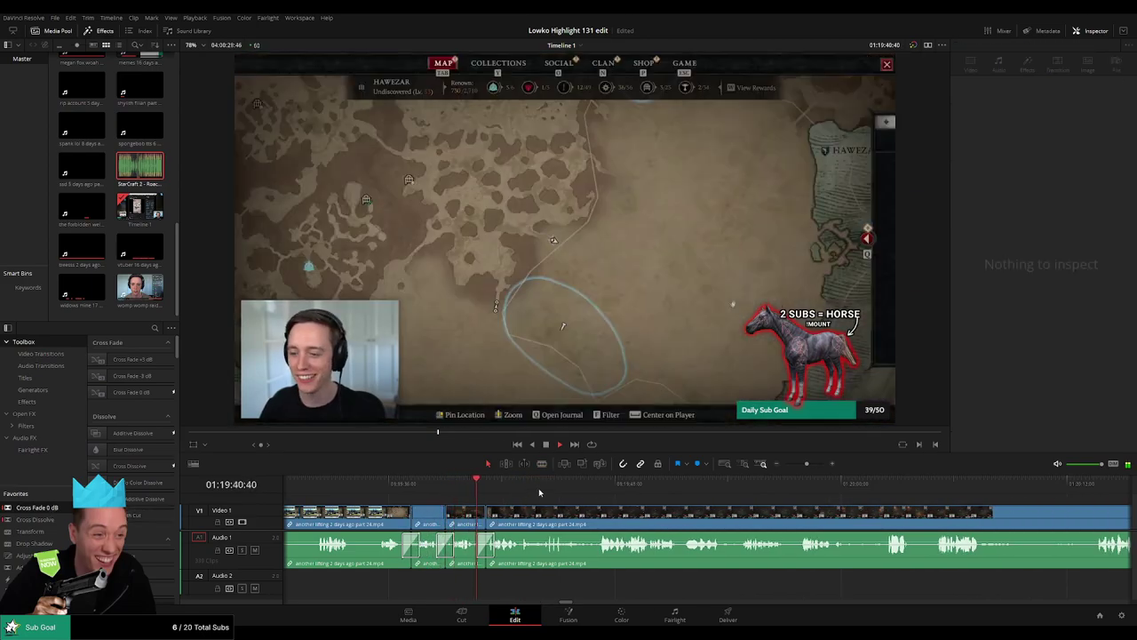
Step: Review the talk up to about 01:19:56 and split the part 24 clip at about 01:19:57
left_click(549, 486)
left_click(607, 482)
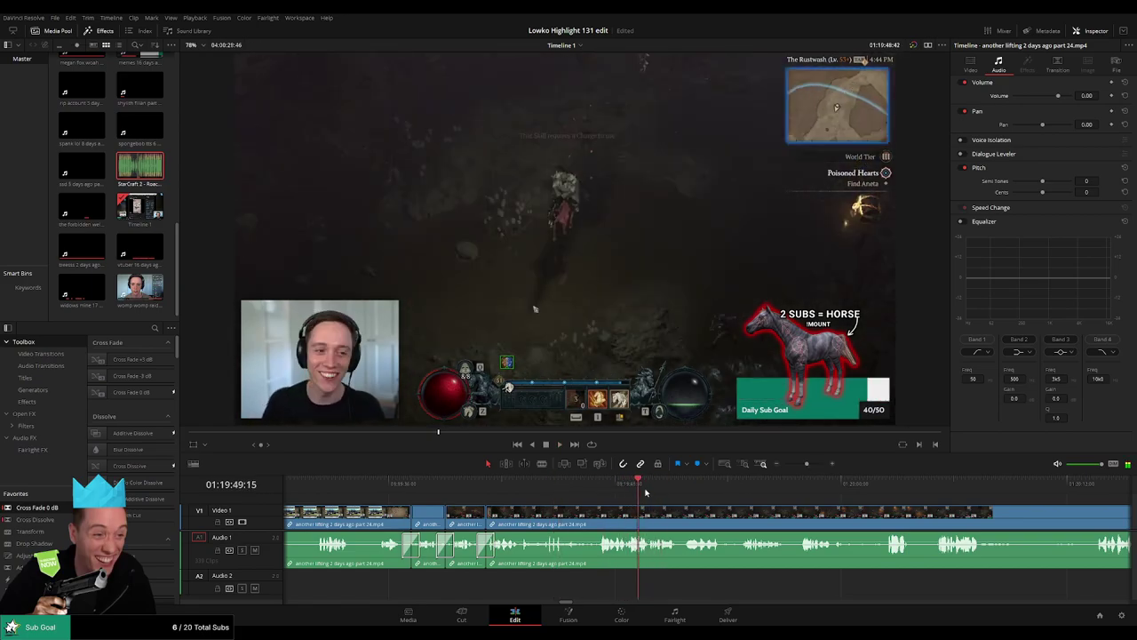
scroll(656, 510, "right", 3)
left_click(554, 488)
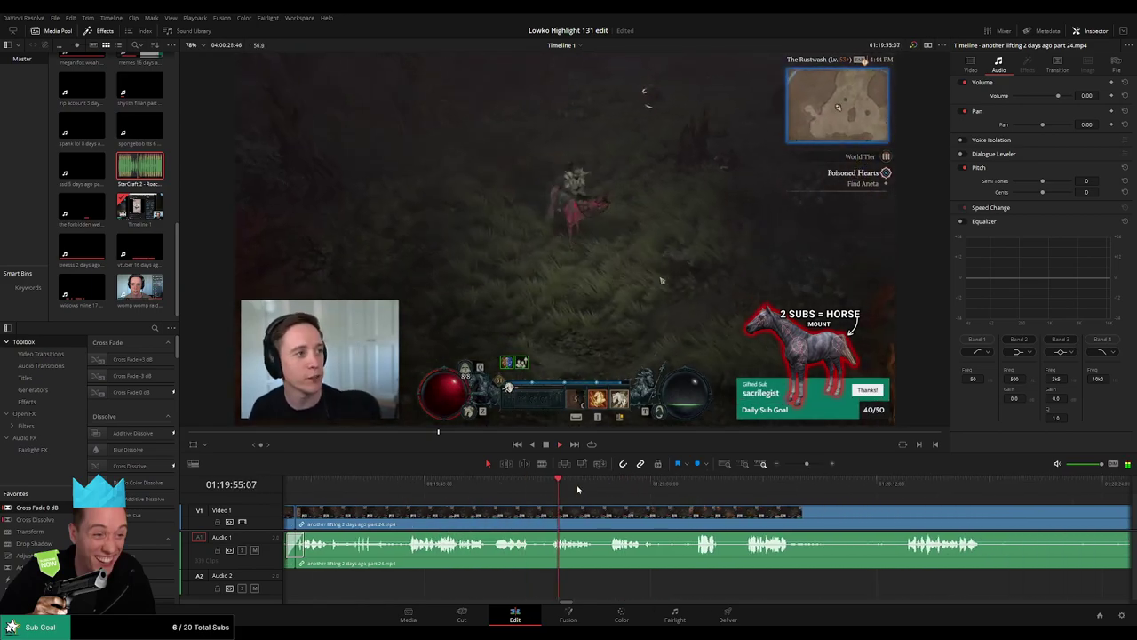
left_click(611, 488)
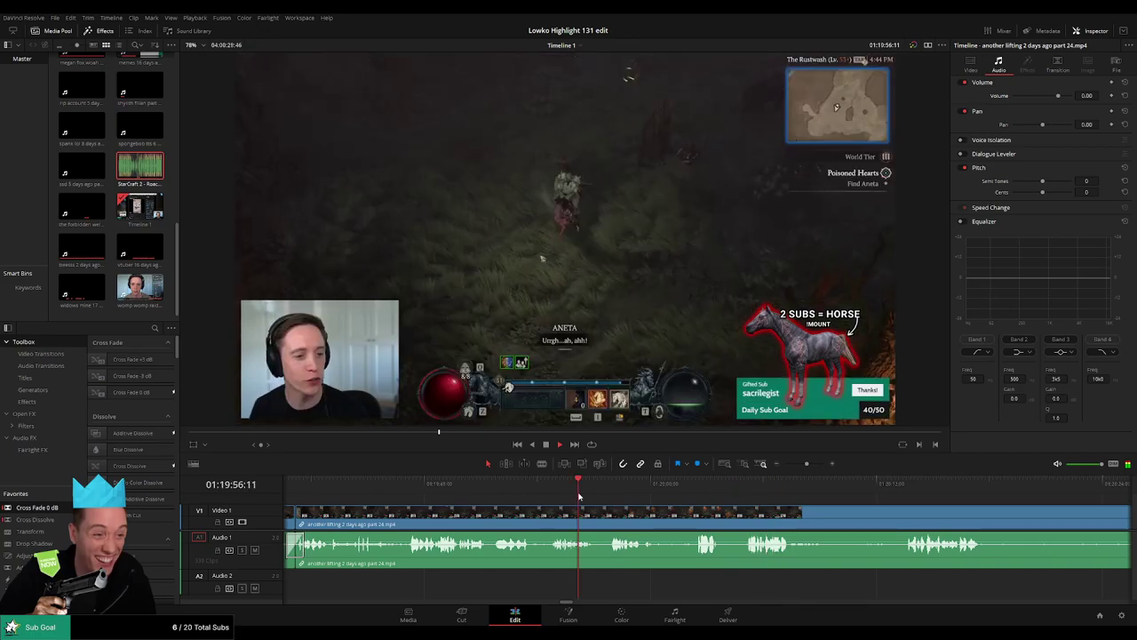
left_click(579, 498)
key("b")
left_click(600, 522)
Step: Split the clip at about 01:20:12, ripple-delete the section back to the 01:19:57 cut, and cross-fade the audio join
left_click(904, 490)
key("space")
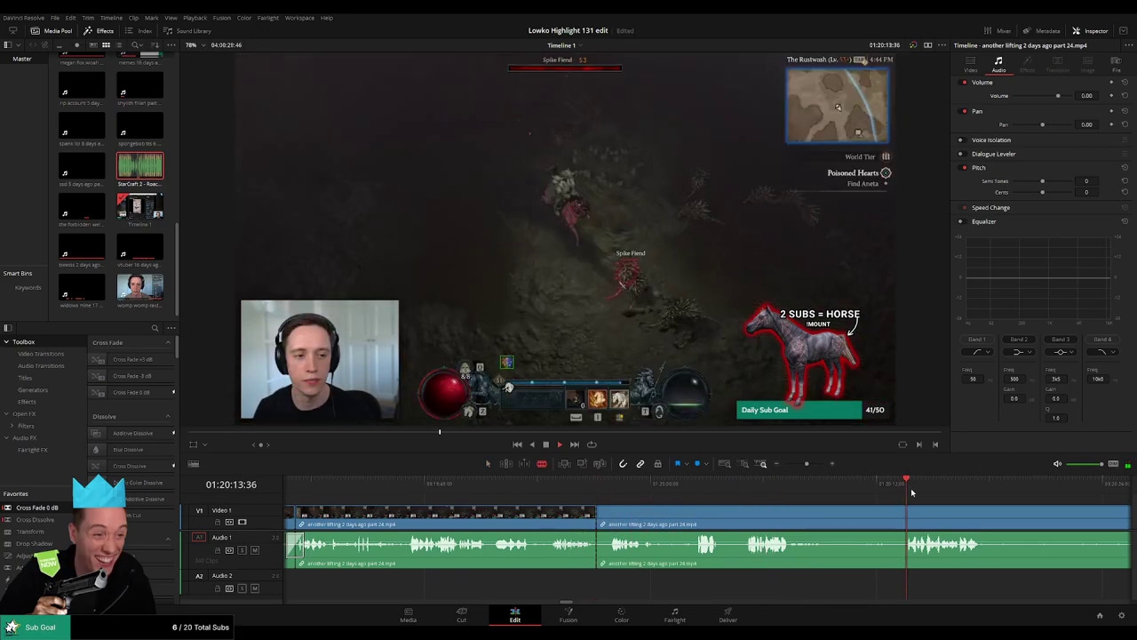
left_click_drag(809, 464, 807, 466)
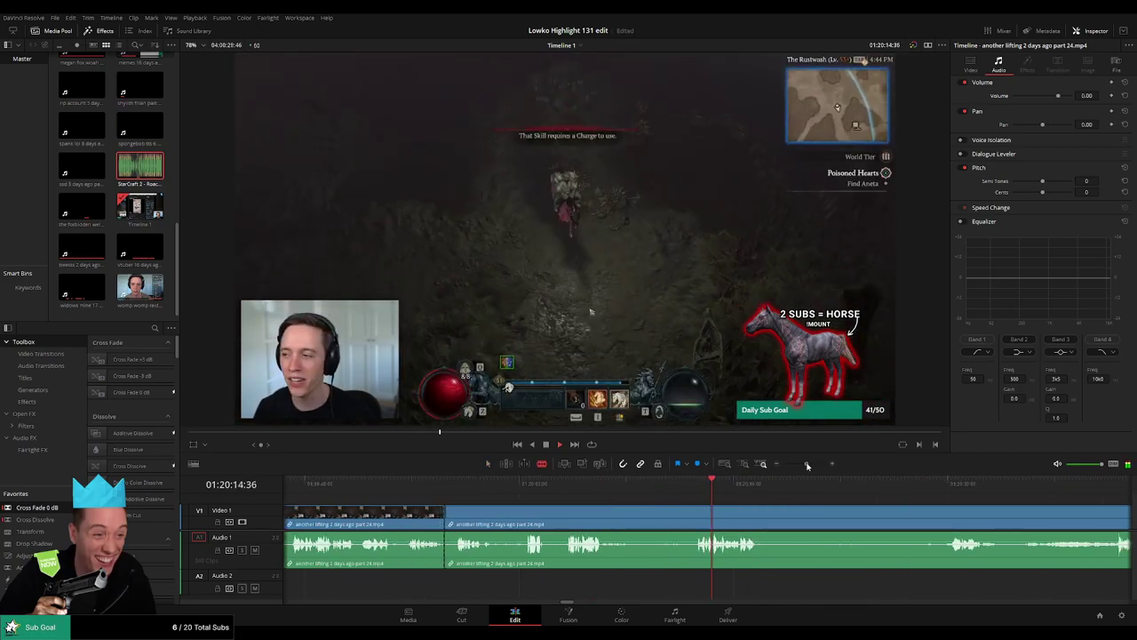
left_click(676, 525)
key("a")
key("Delete")
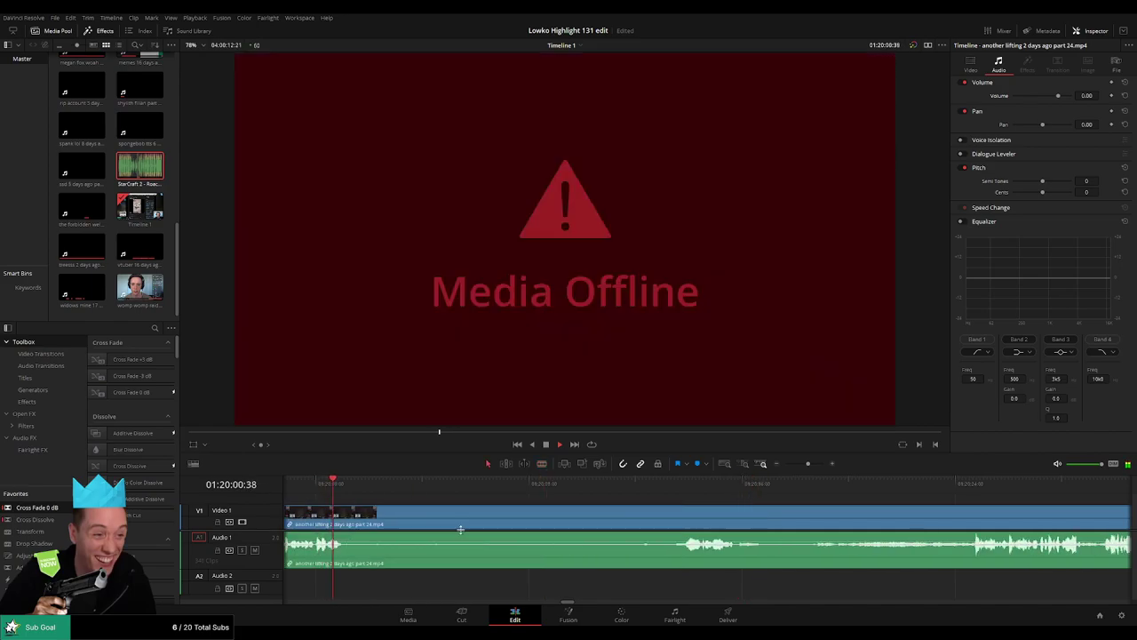
scroll(551, 520, "left", 2)
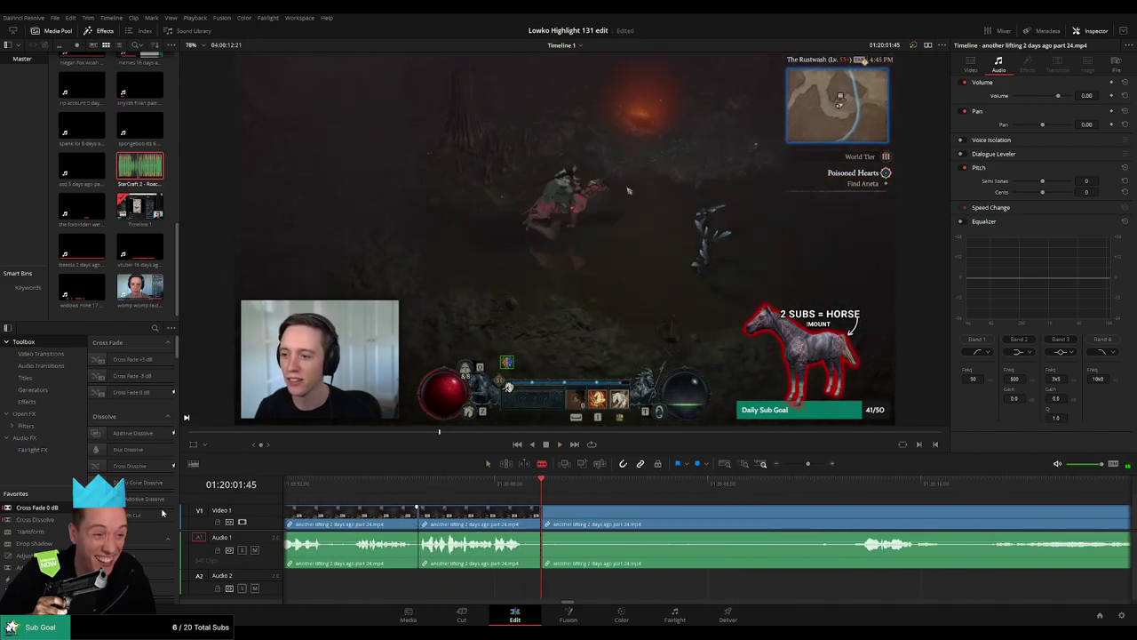
Step: Split the clip at 01:20:01:45, about 01:20:13 and about 01:20:17, and ripple-delete the quiet section between the first two cuts
left_click(864, 488)
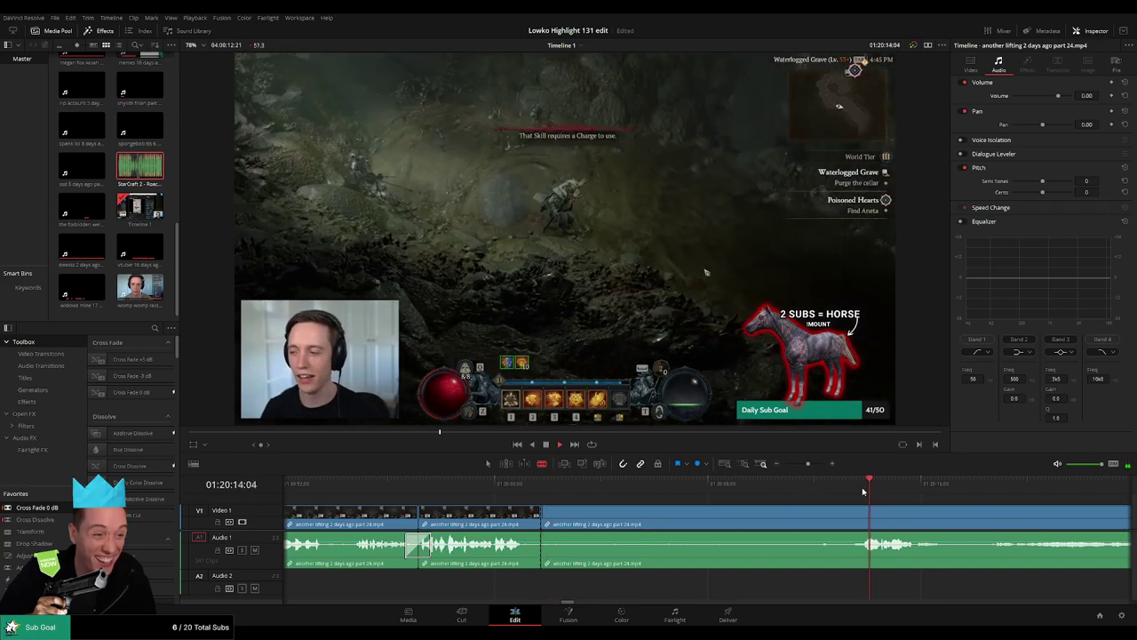
key("b")
left_click(856, 519)
left_click(946, 515)
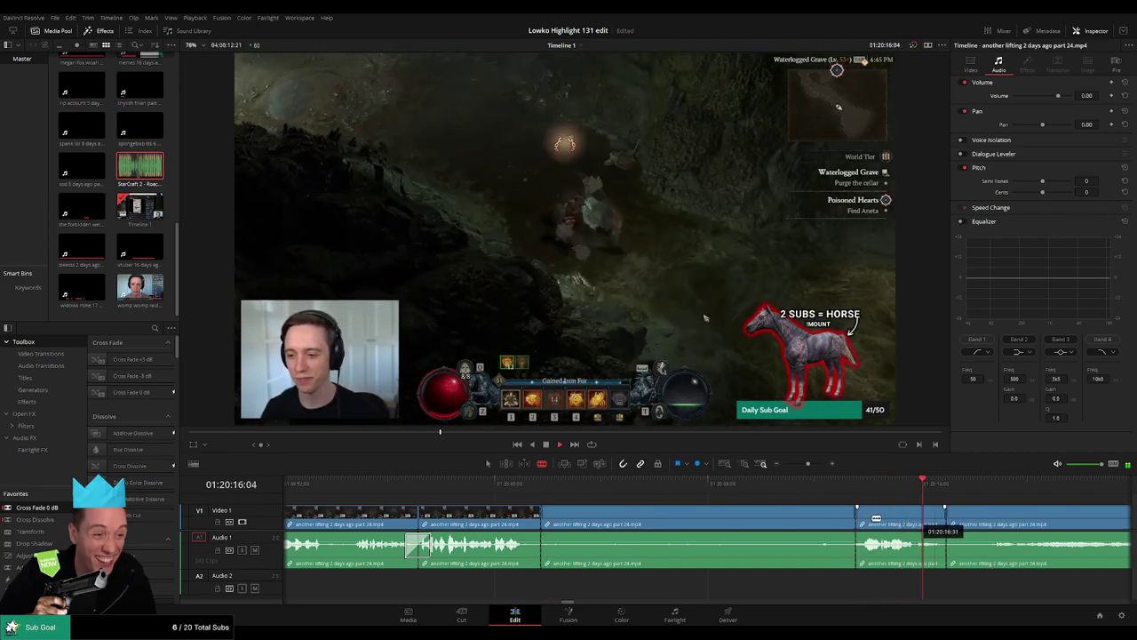
key("a")
left_click(662, 521)
key("Delete")
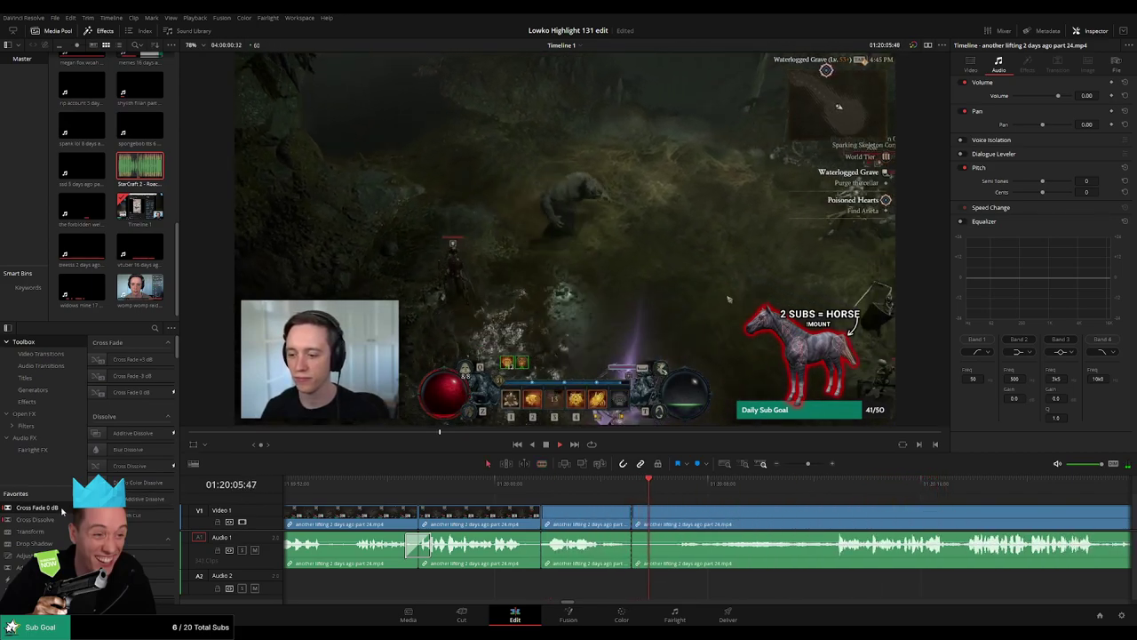
Step: Check and ripple-delete the rest of the part 24 clip after about 01:20:05, plus the whole "another fallen brother" part 25 clip
left_click(742, 487)
left_click(853, 487)
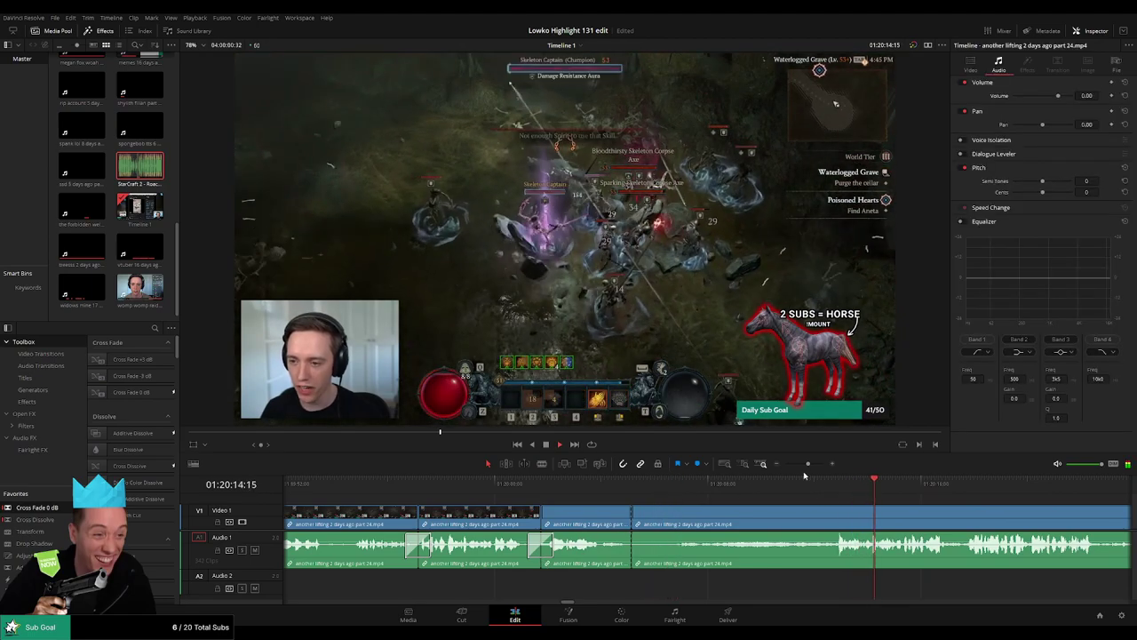
left_click_drag(809, 463, 791, 463)
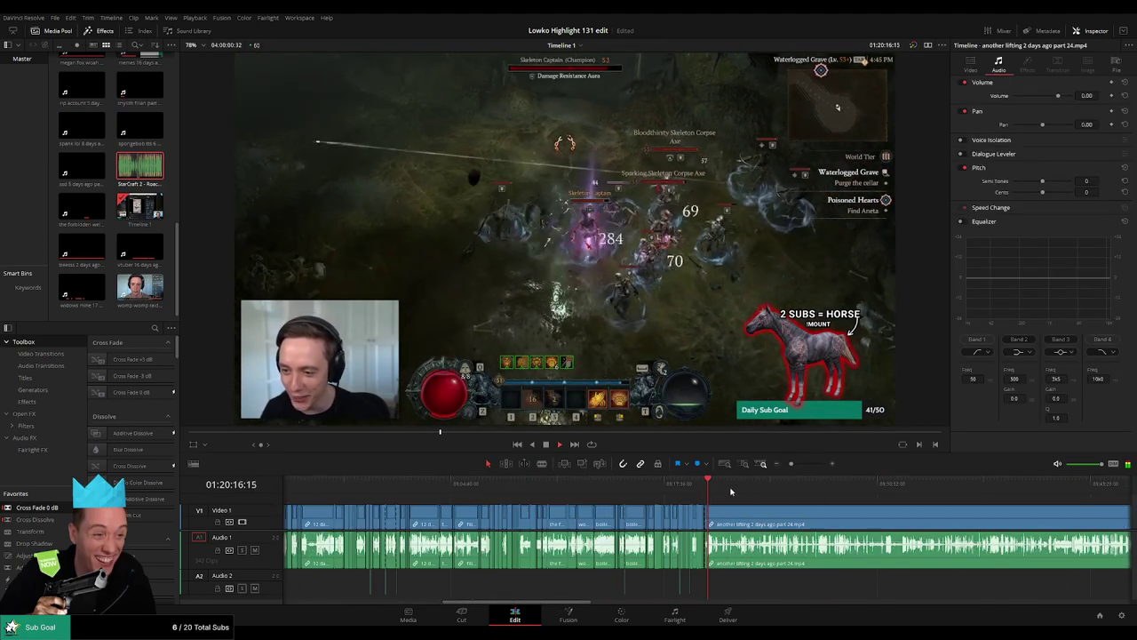
left_click(796, 487)
left_click(834, 487)
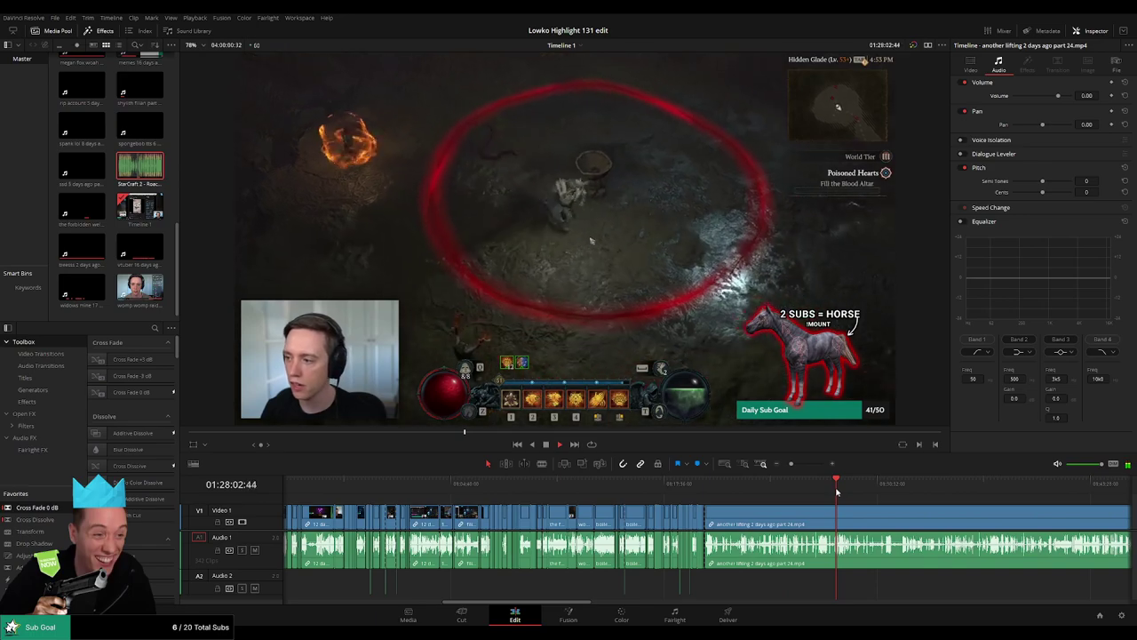
left_click(863, 492)
left_click(922, 492)
left_click(980, 493)
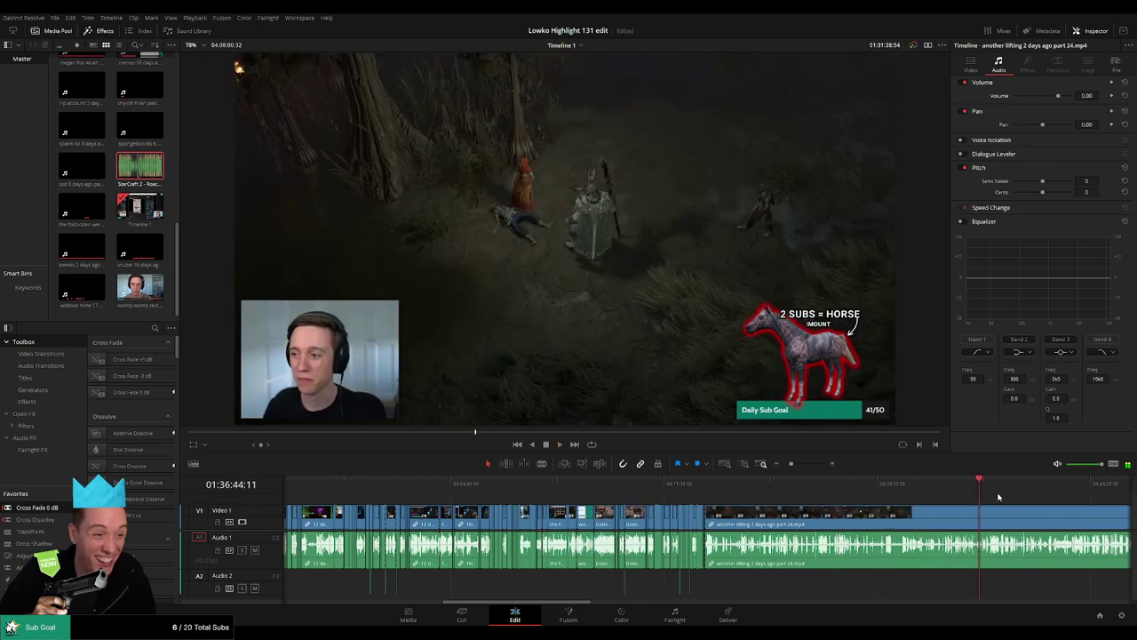
left_click_drag(1006, 500, 679, 506)
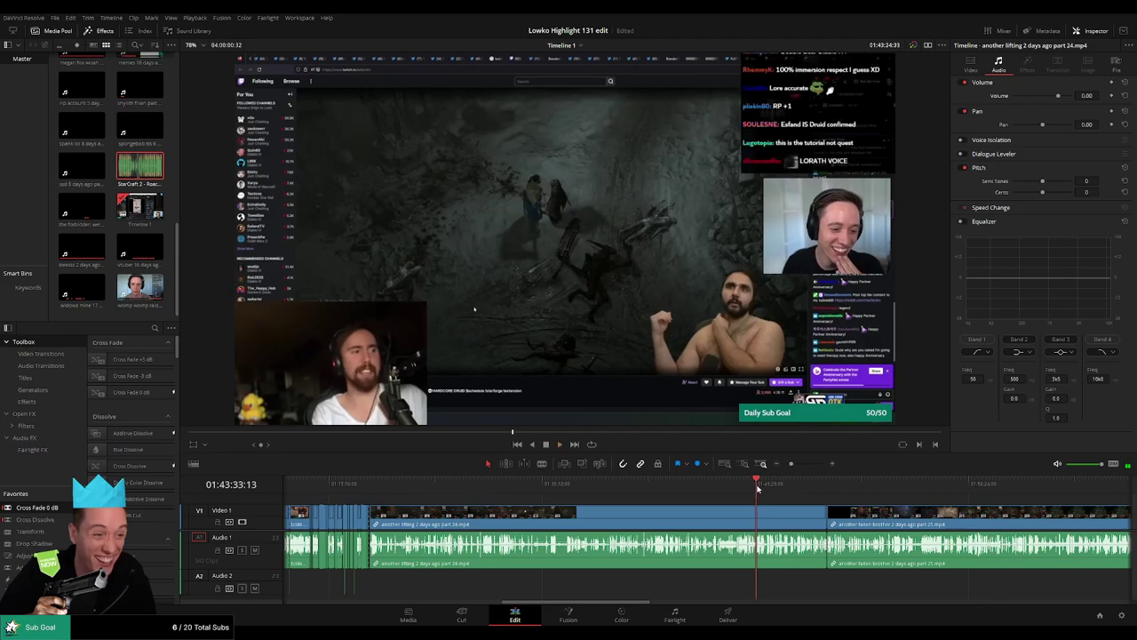
left_click(779, 513)
key("space")
key("Delete")
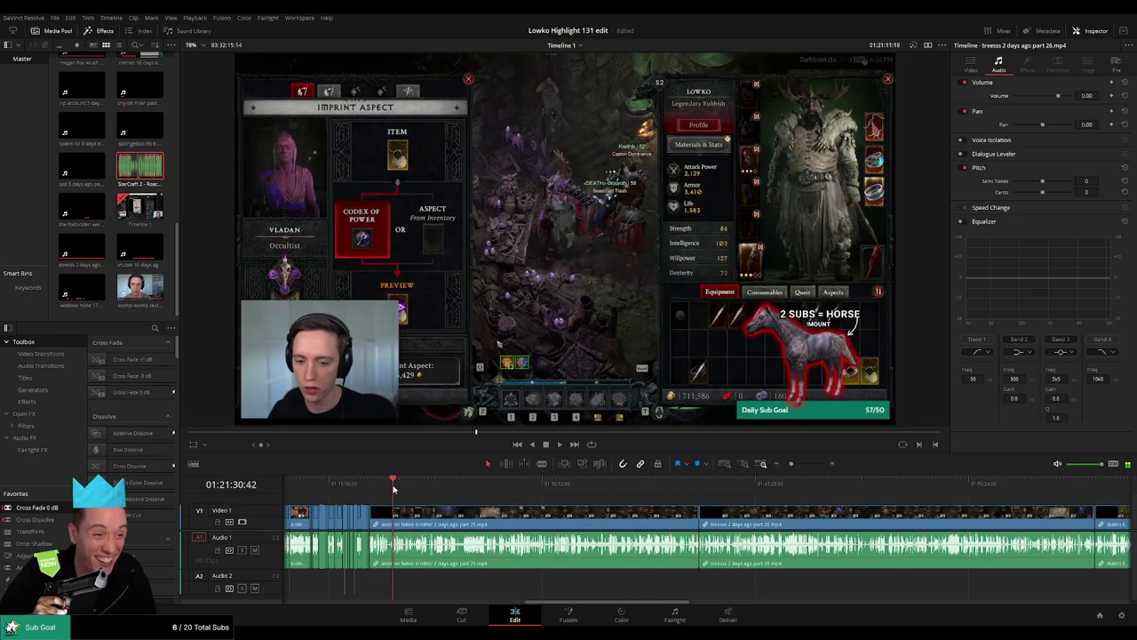
left_click_drag(394, 487, 569, 480)
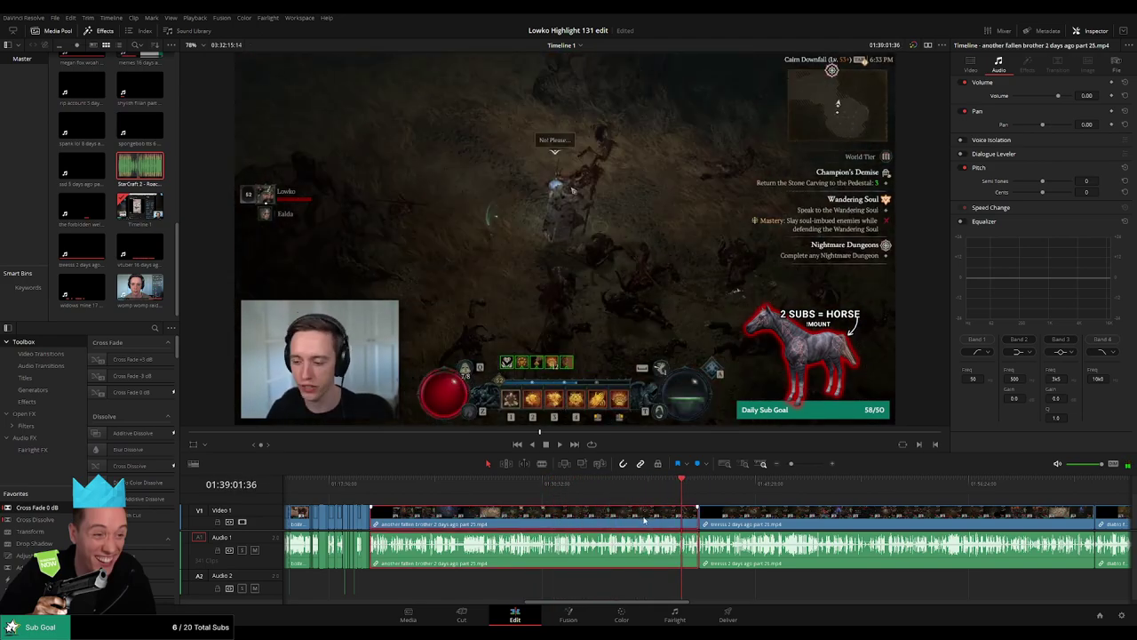
key("Delete")
Step: Skim through the part 26 clip for usable moments and ripple-delete the whole clip
mouse_move(383, 490)
left_mouse_down()
mouse_move(413, 487)
mouse_move(397, 487)
left_mouse_up()
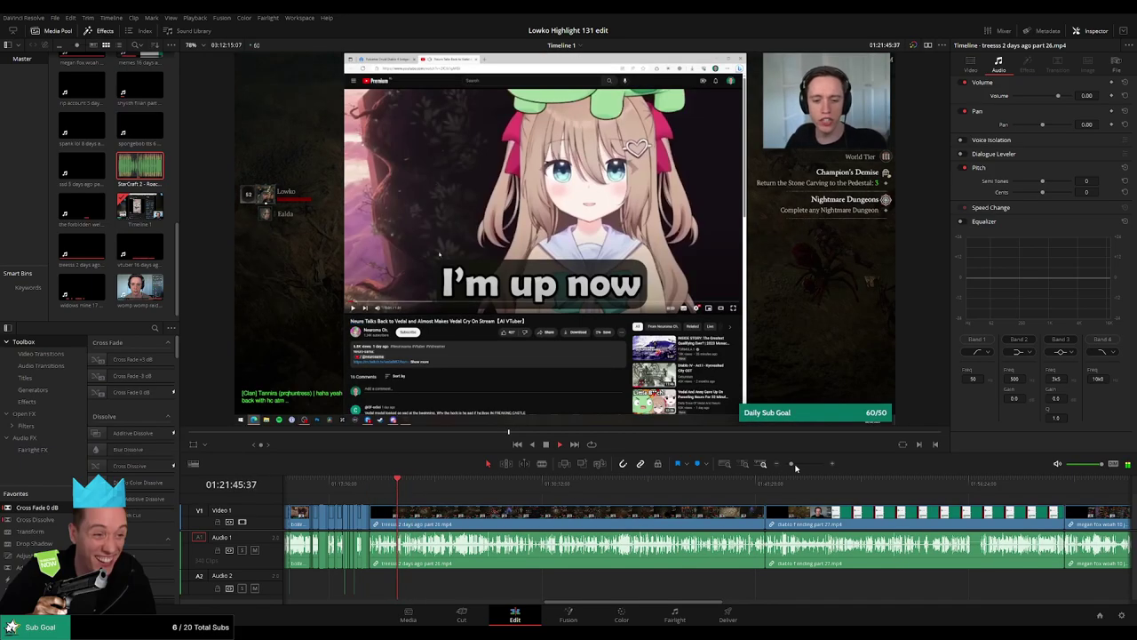
left_click_drag(793, 465, 805, 464)
left_click(427, 490)
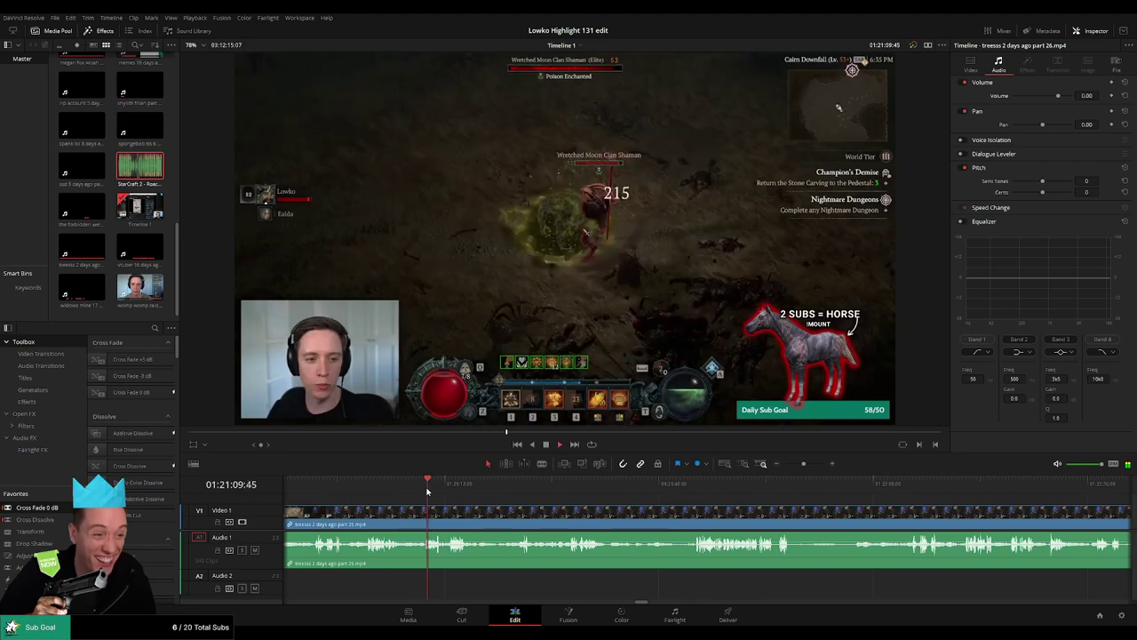
left_click_drag(435, 490, 582, 506)
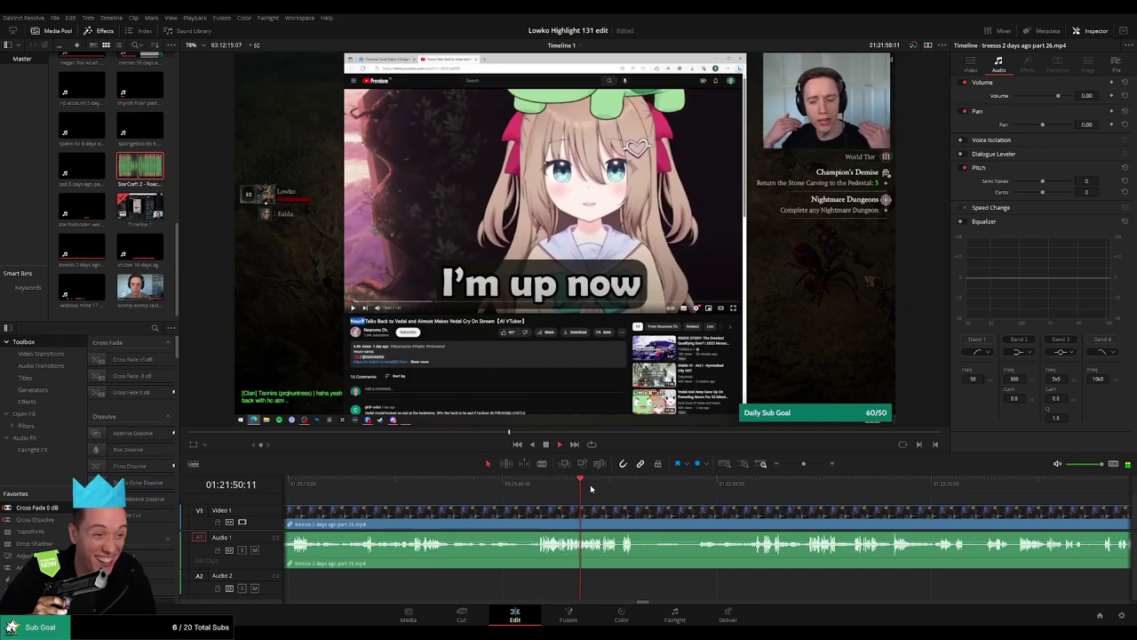
left_click(622, 488)
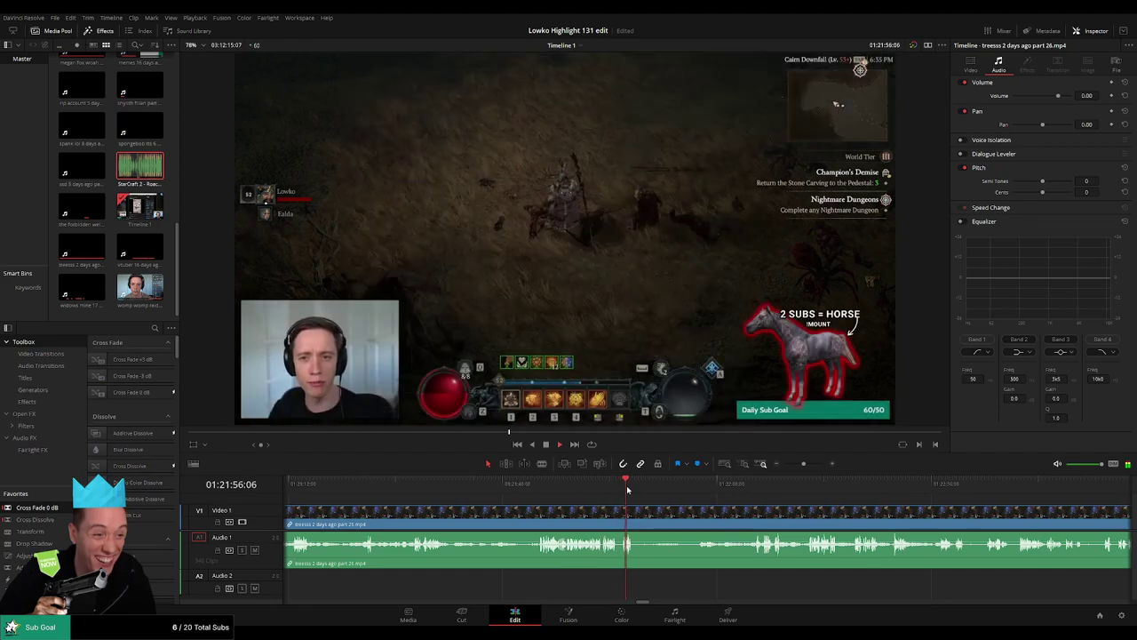
left_click(728, 485)
left_click(757, 486)
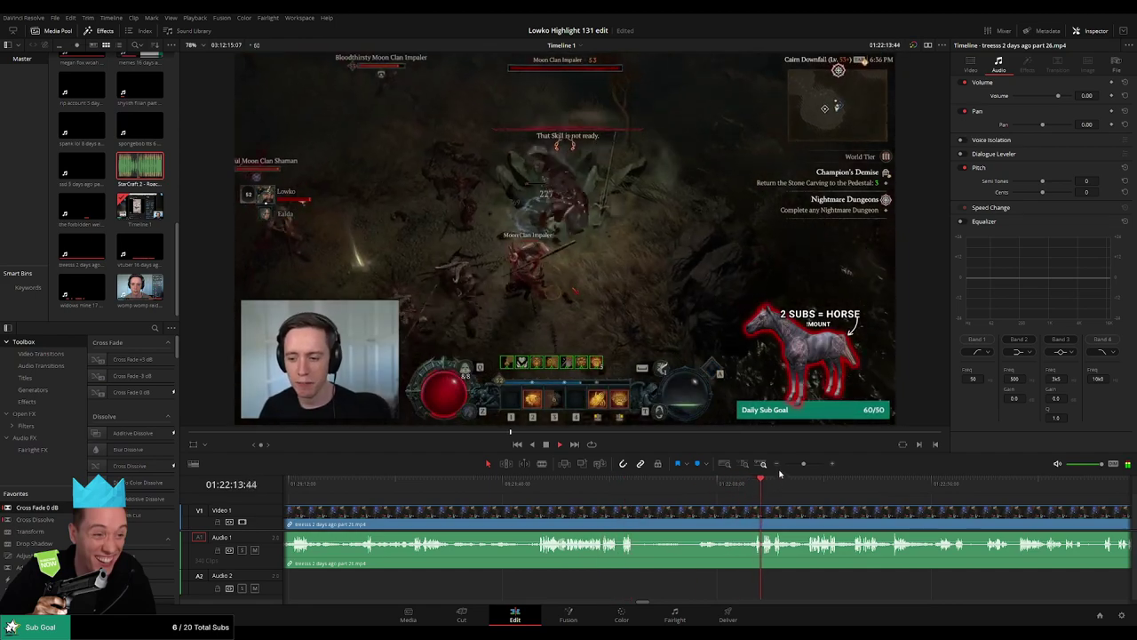
left_click_drag(803, 464, 790, 464)
left_click(714, 493)
left_click(722, 490)
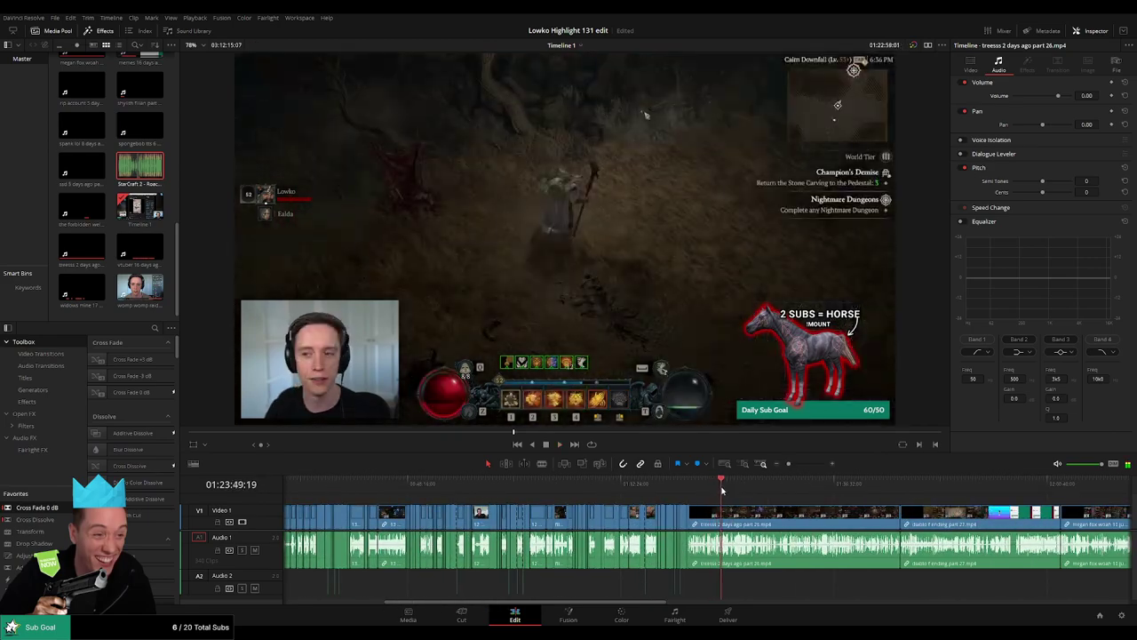
left_click_drag(730, 490, 886, 480)
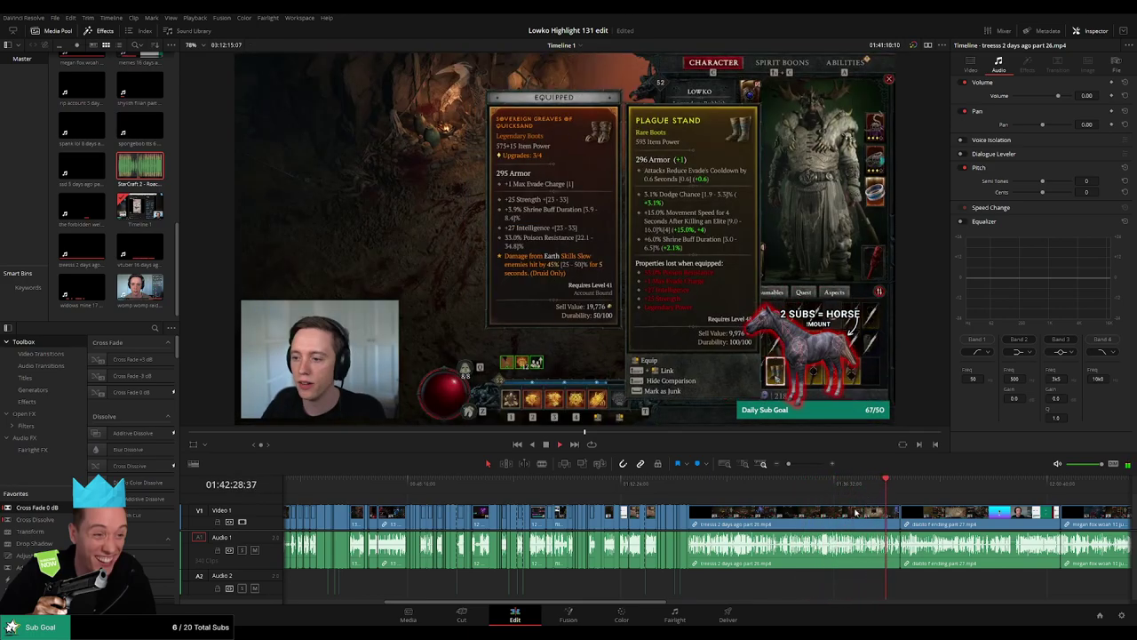
left_click(852, 515)
key("space")
key("Delete")
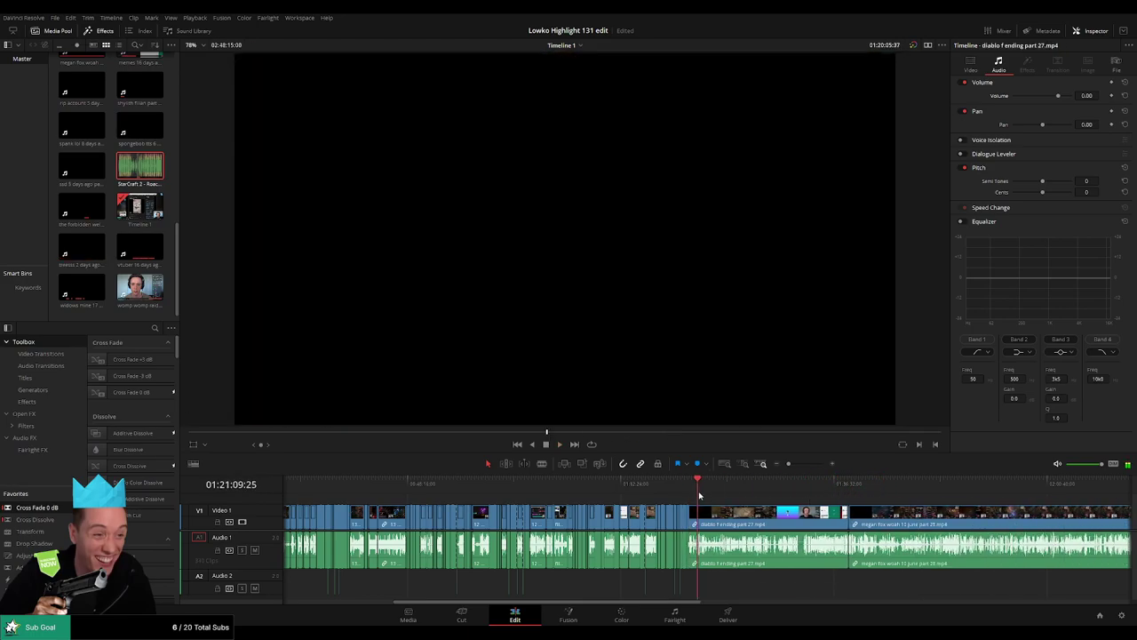
Step: Skim through the "diablo f ending part 27" clip and ripple-delete it from the timeline
left_click_drag(699, 495, 796, 488)
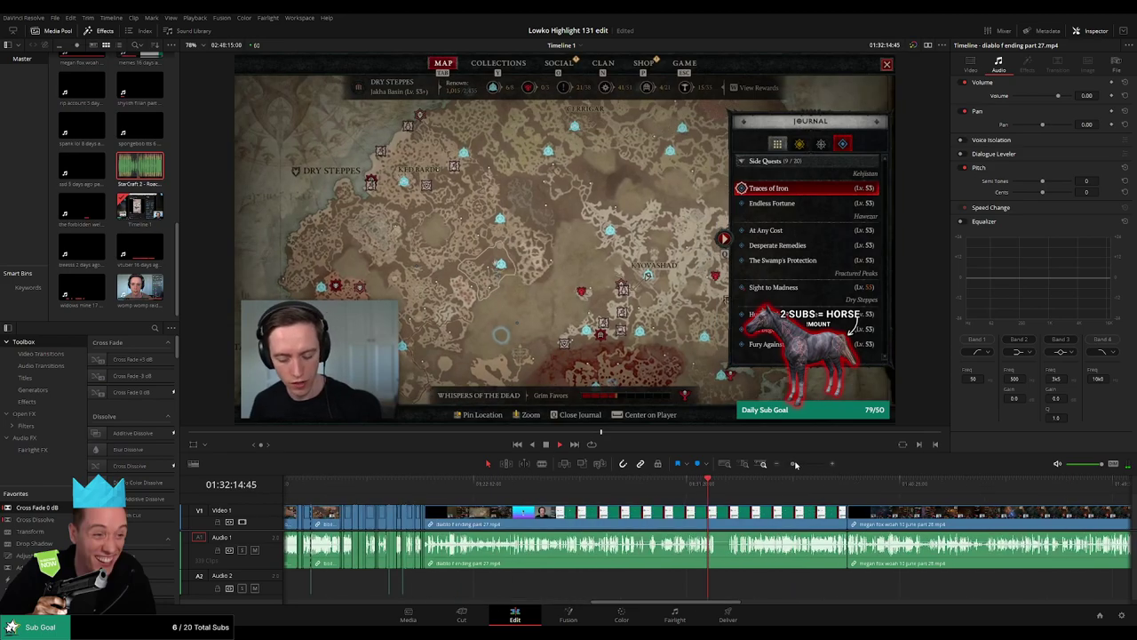
left_click(800, 464)
left_click(720, 492)
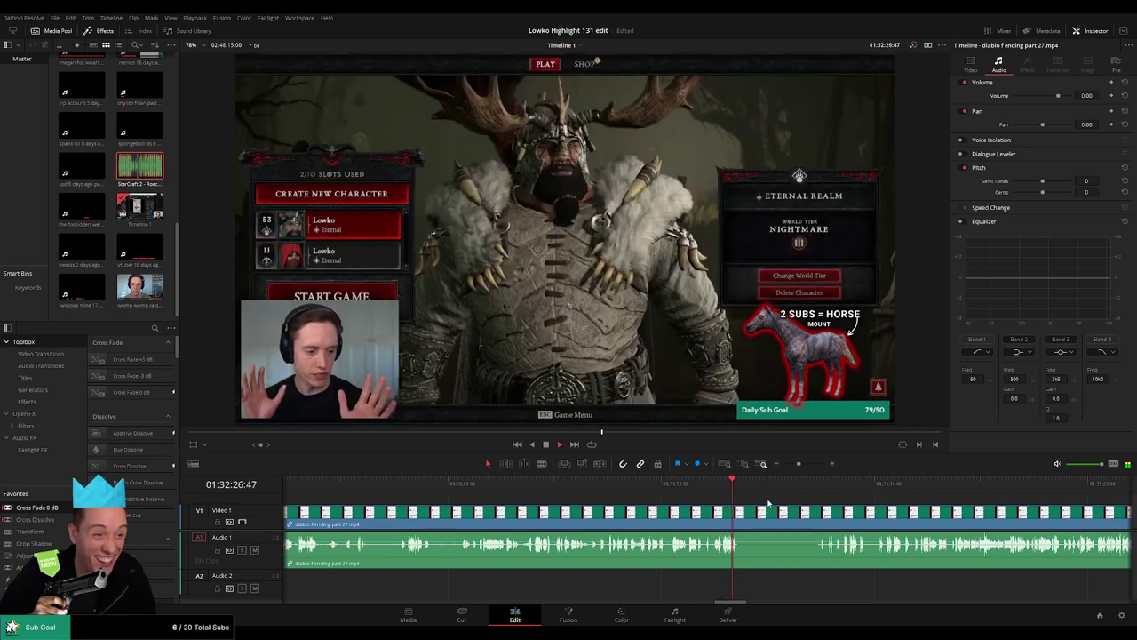
left_click_drag(768, 503, 699, 487)
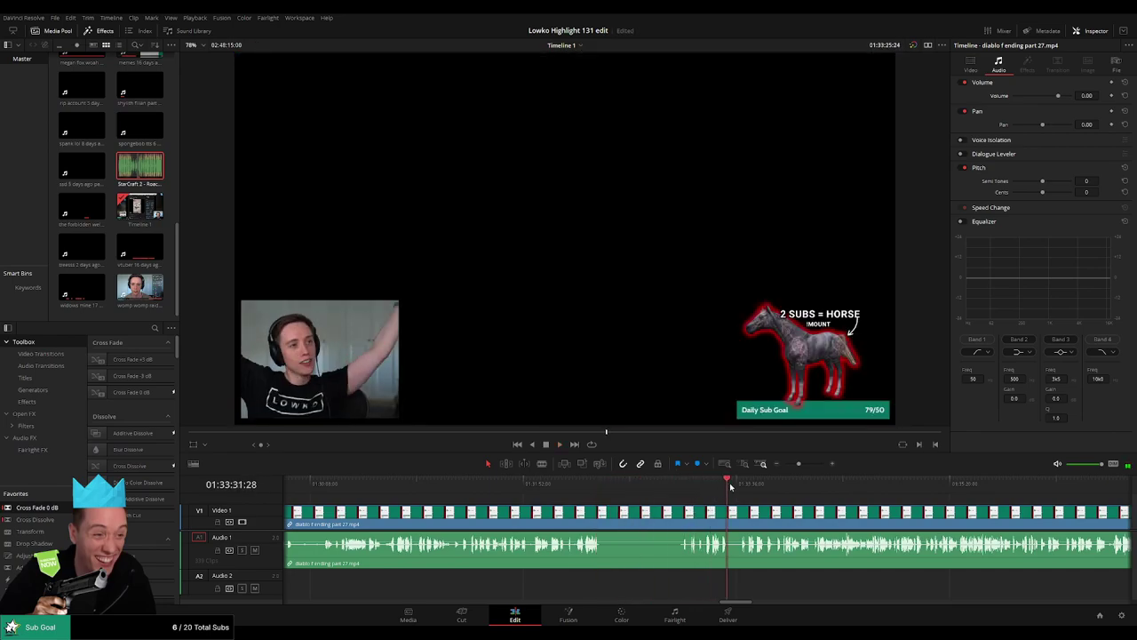
left_click_drag(906, 485, 983, 484)
left_click_drag(799, 464, 790, 466)
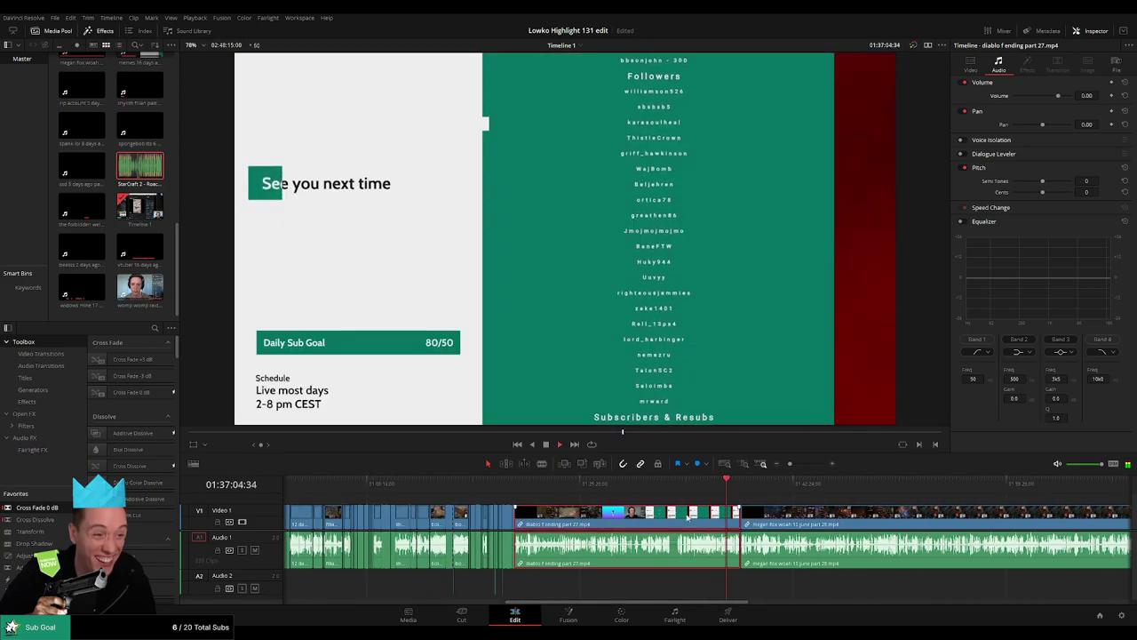
key("Delete")
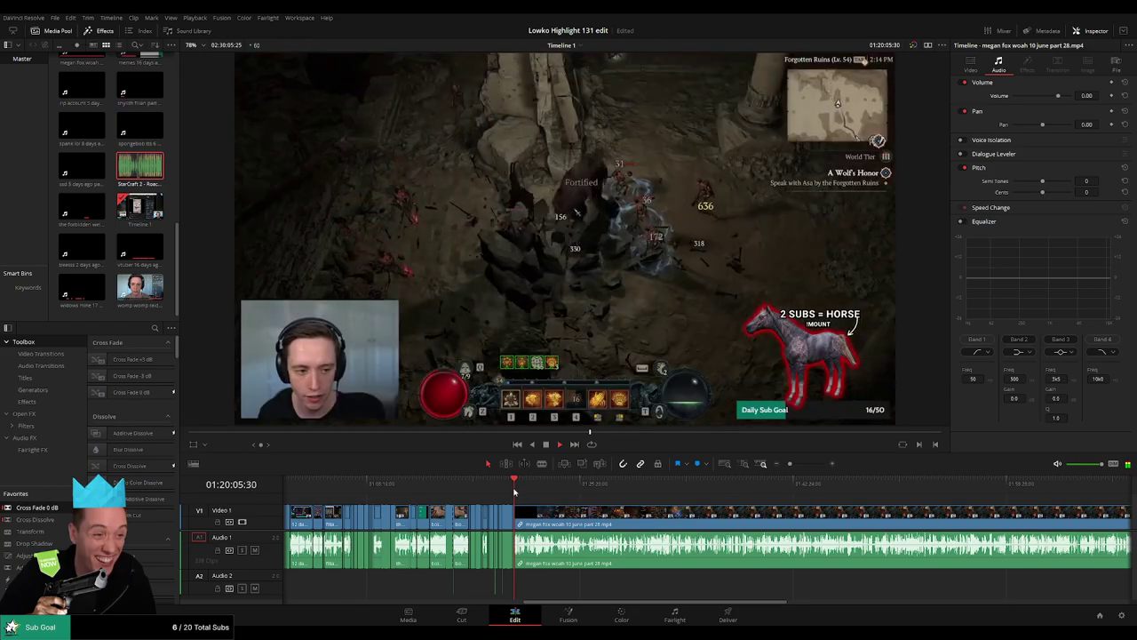
Step: Skim through the "megan fox woah 10 june part 28" clip and ripple-delete it from the timeline
left_click(550, 485)
left_click_drag(551, 484, 605, 486)
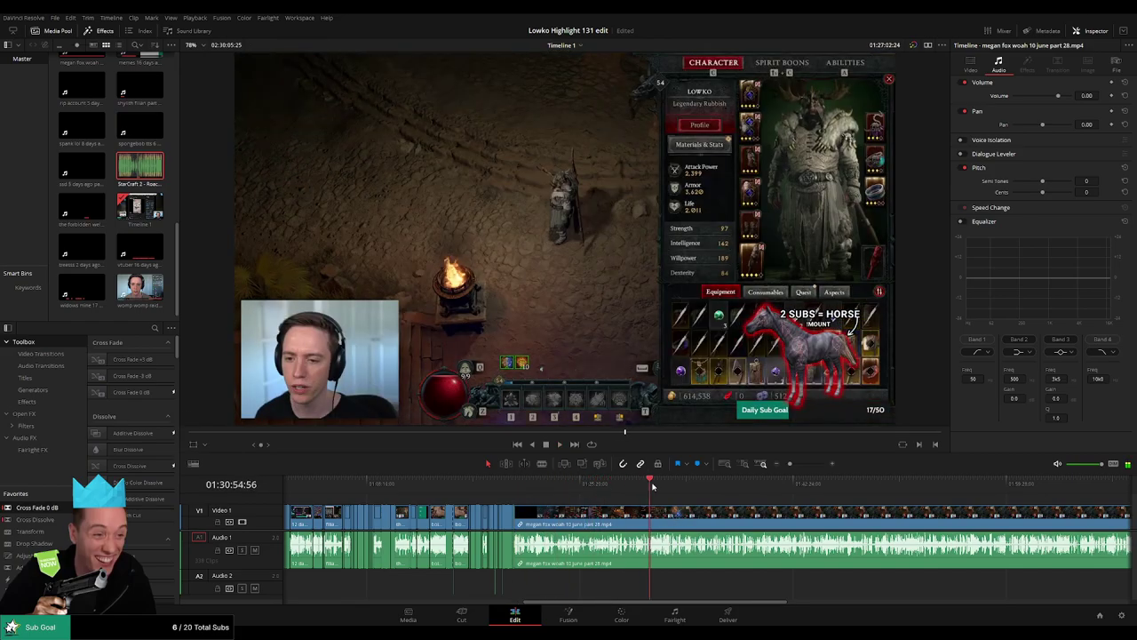
left_click_drag(790, 464, 790, 466)
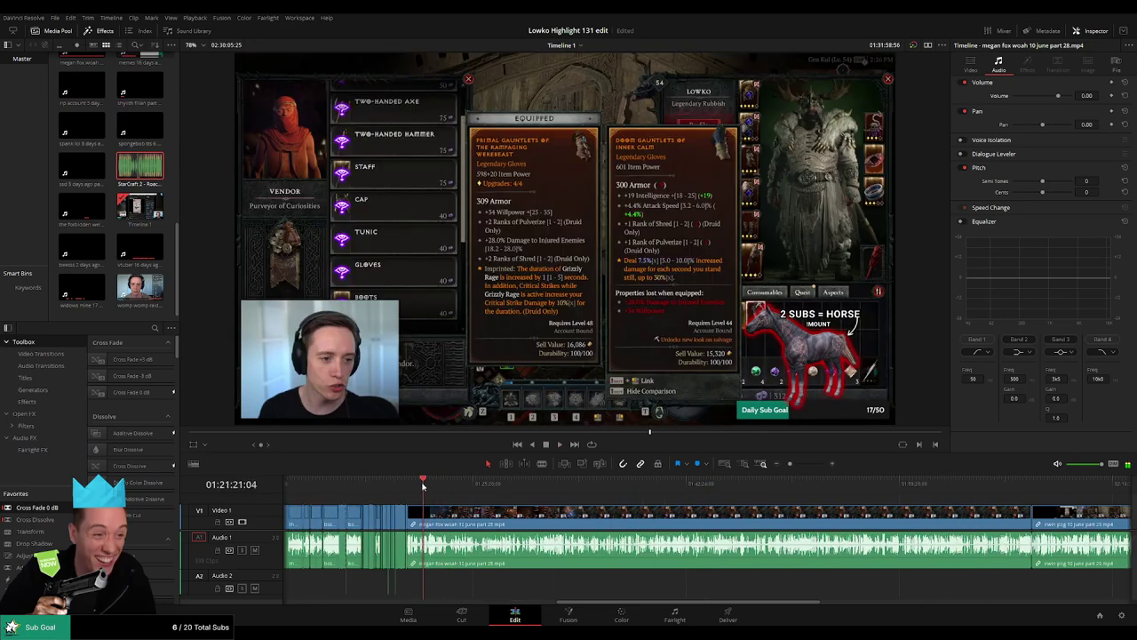
left_click_drag(423, 485, 459, 484)
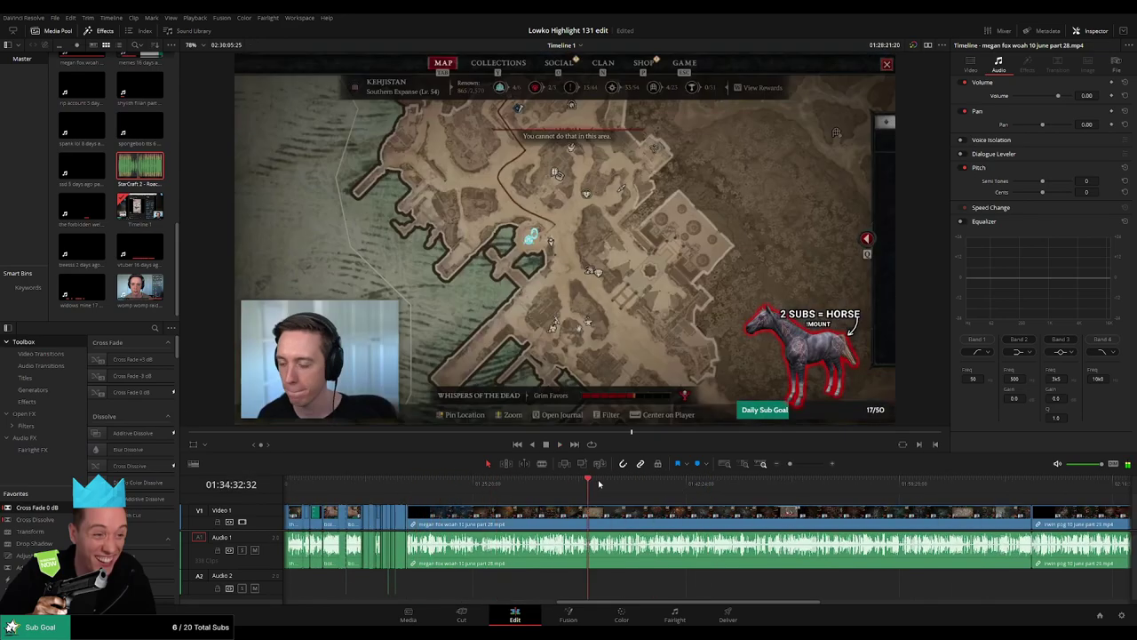
left_click_drag(600, 484, 760, 489)
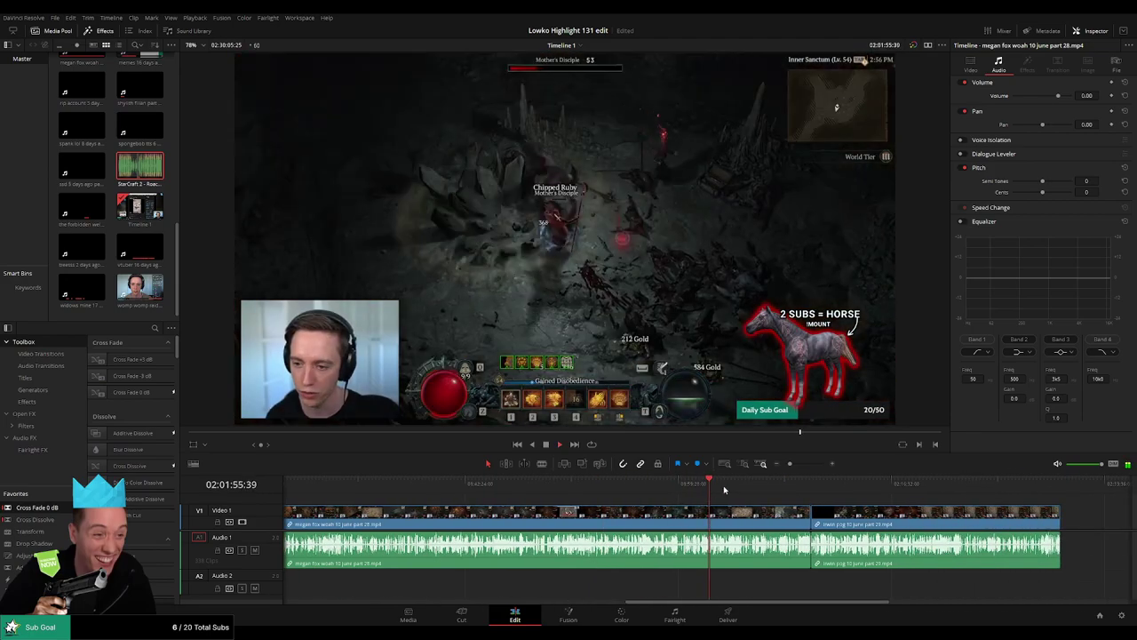
mouse_move(782, 491)
left_mouse_down()
mouse_move(812, 490)
mouse_move(770, 494)
left_mouse_up()
left_click(725, 515)
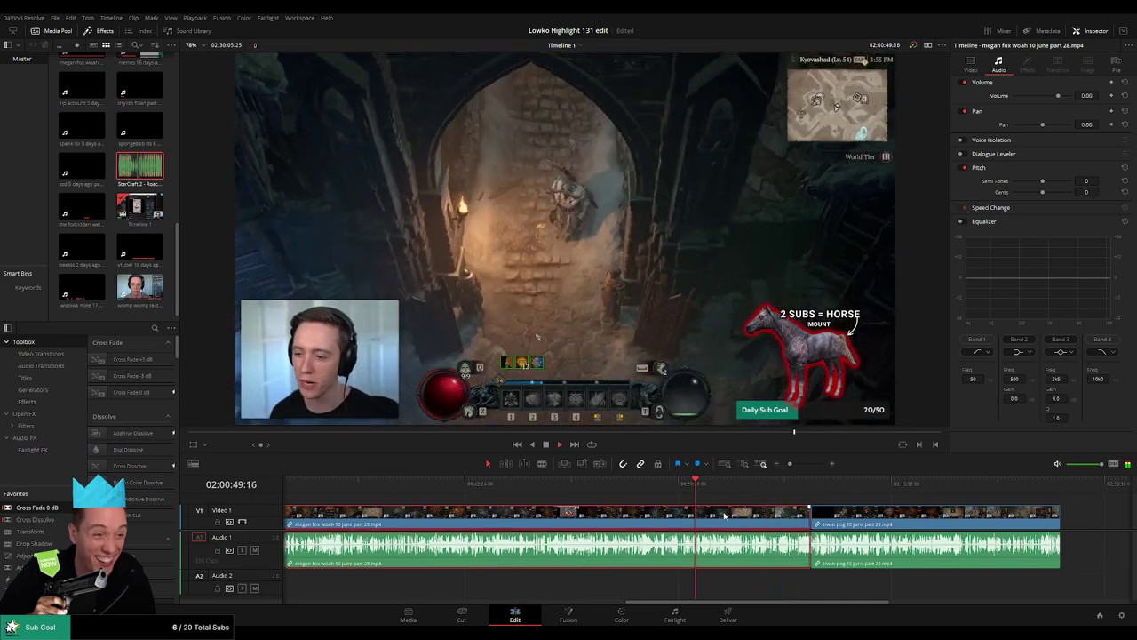
key("Delete")
Step: Skim the "irwin pog 10 june part 29" clip backwards from the YouTube video section to look for where its usable moment starts
left_click_drag(715, 490, 832, 487)
key("space")
scroll(764, 507, "right", 4)
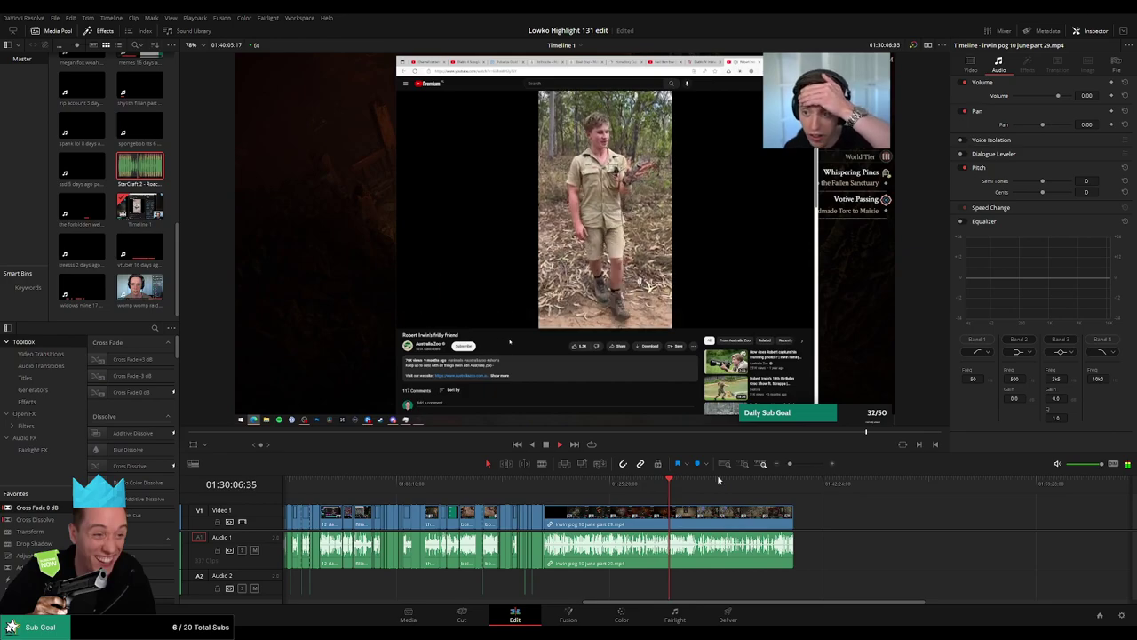
left_click_drag(799, 467, 807, 465)
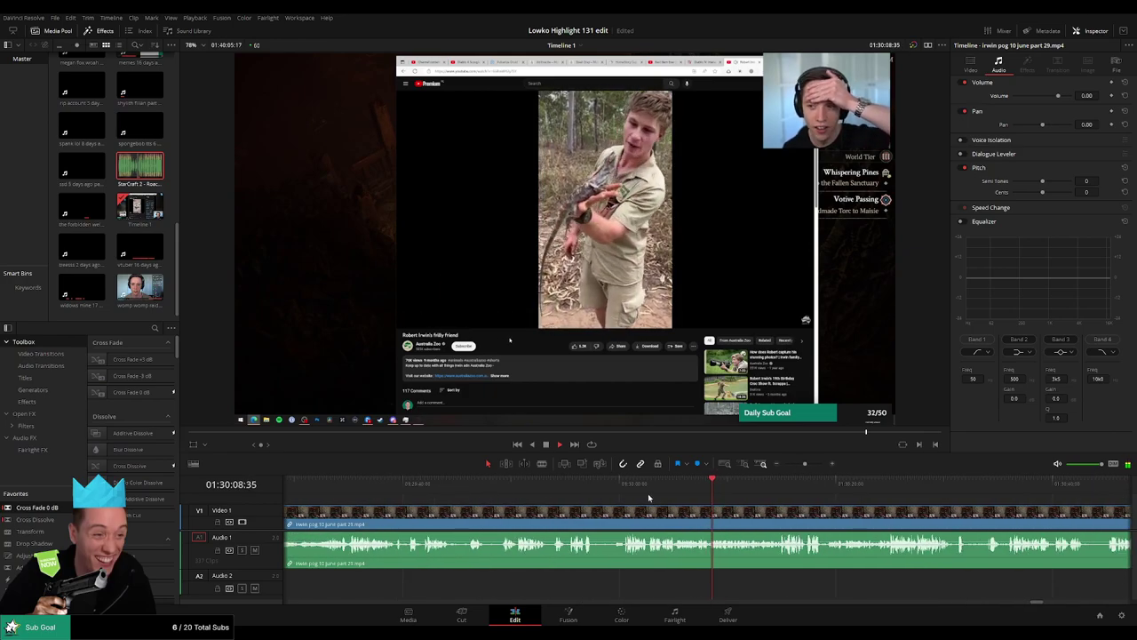
left_click(561, 488)
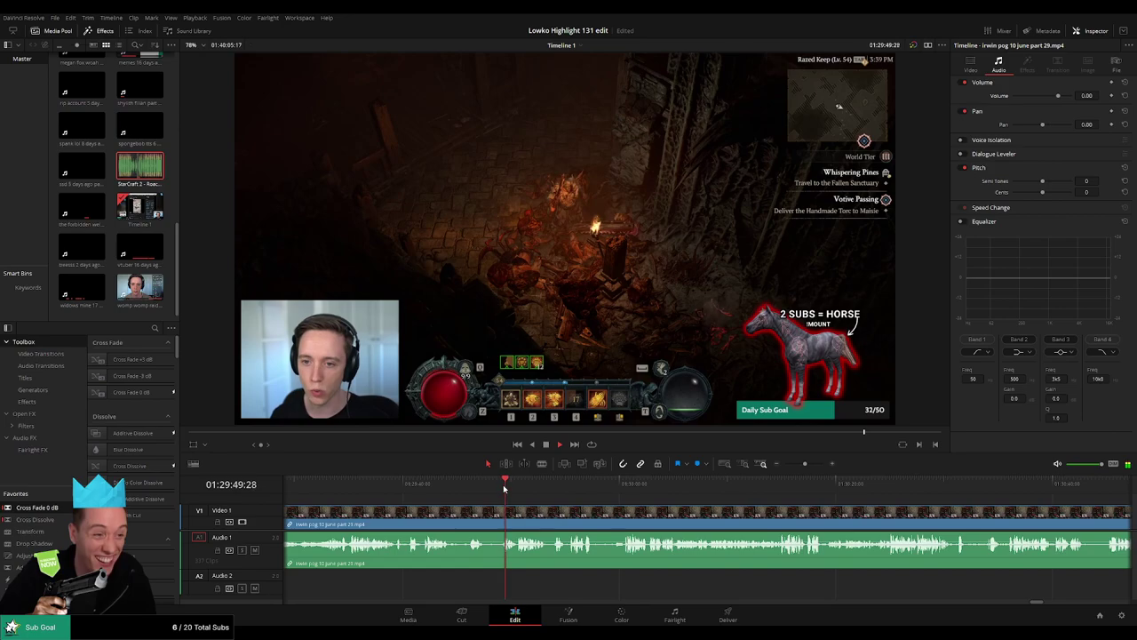
scroll(589, 513, "left", 3)
left_click_drag(462, 491, 436, 492)
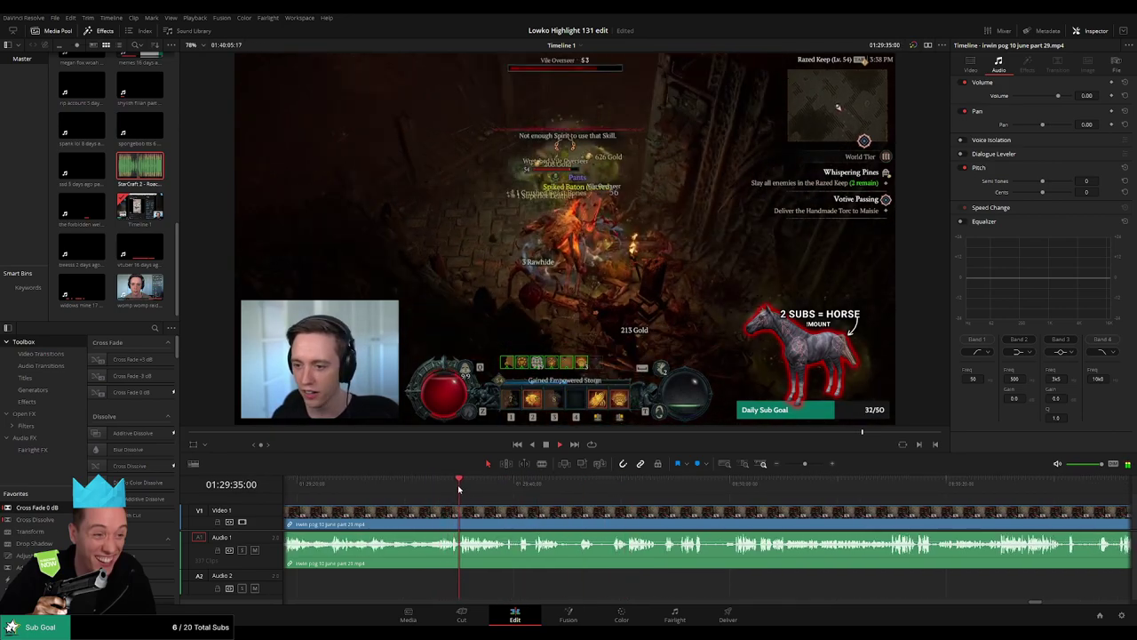
scroll(638, 505, "left", 6)
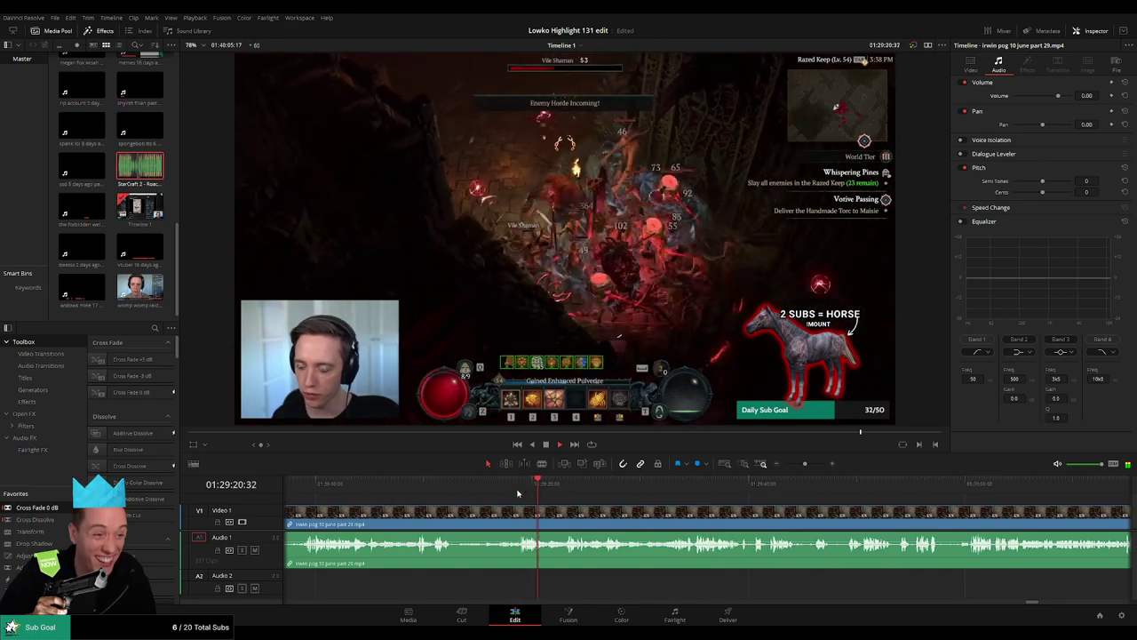
left_click(418, 491)
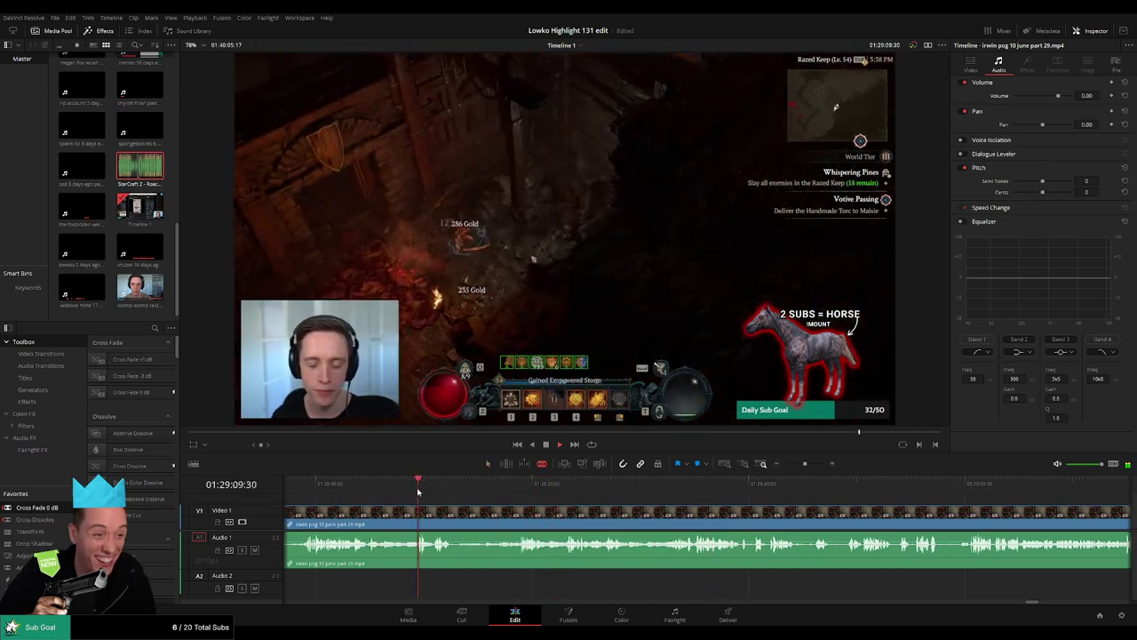
left_click(299, 489)
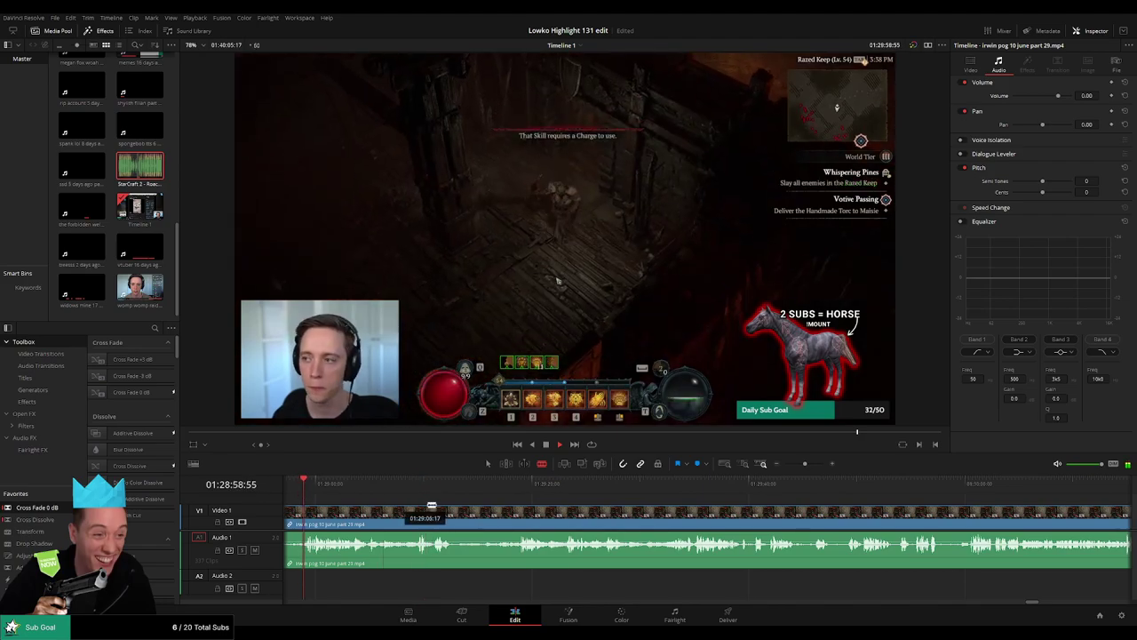
Step: Split the part 29 clip at about 01:29:19 and ripple-delete the section before the cut
left_click_drag(432, 506, 617, 506)
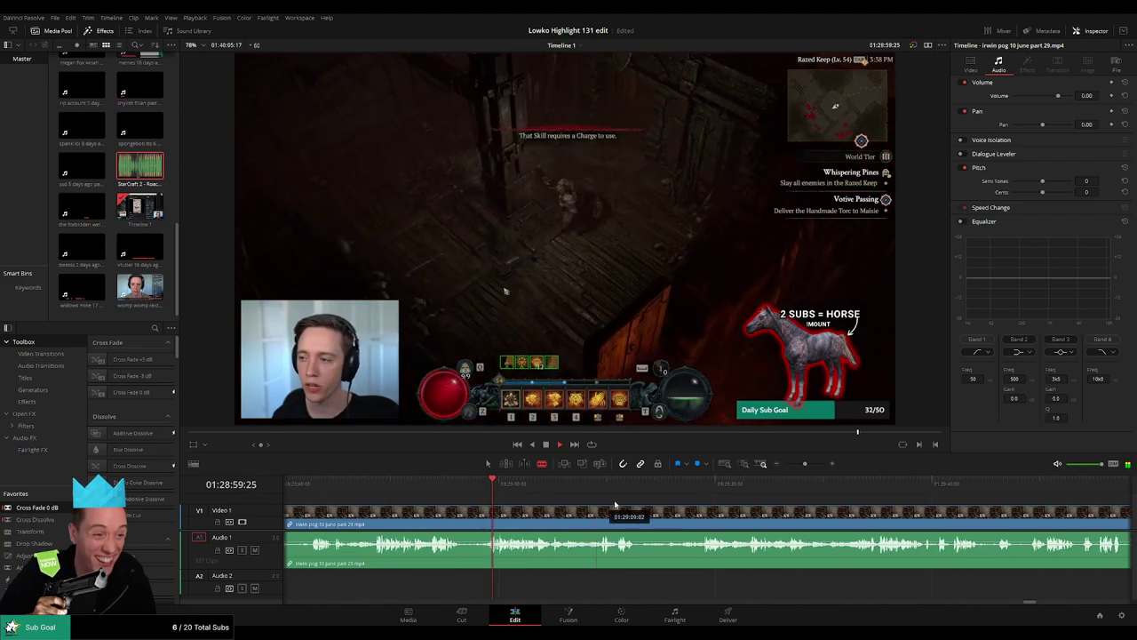
left_click(384, 488)
left_click_drag(424, 511, 519, 511)
left_click(745, 484)
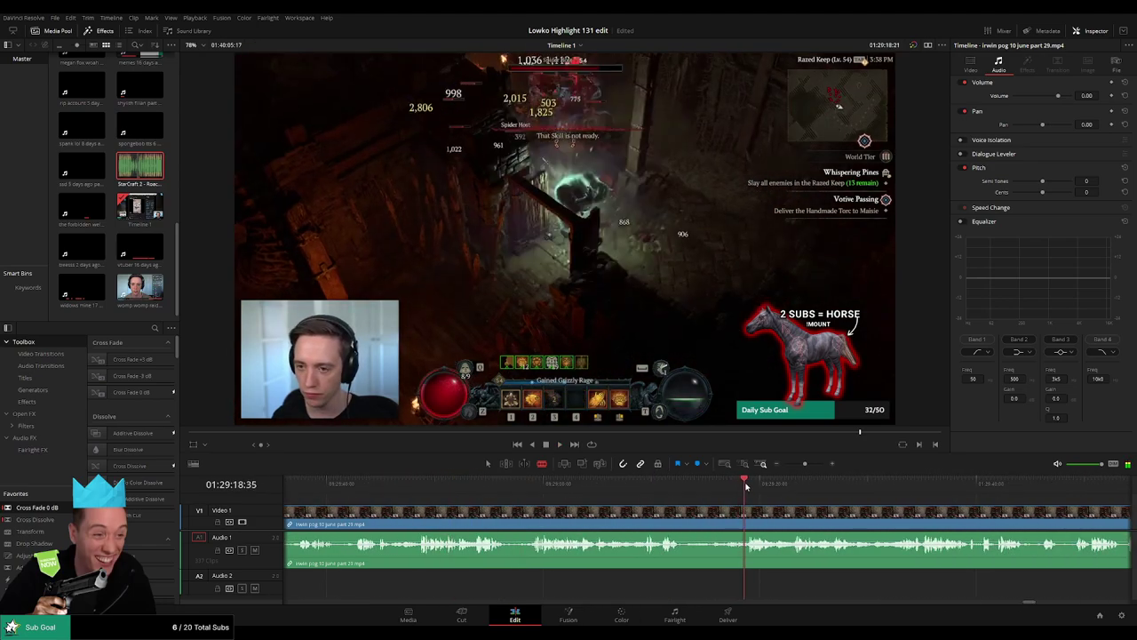
left_click(748, 517)
key("a")
left_click(721, 521)
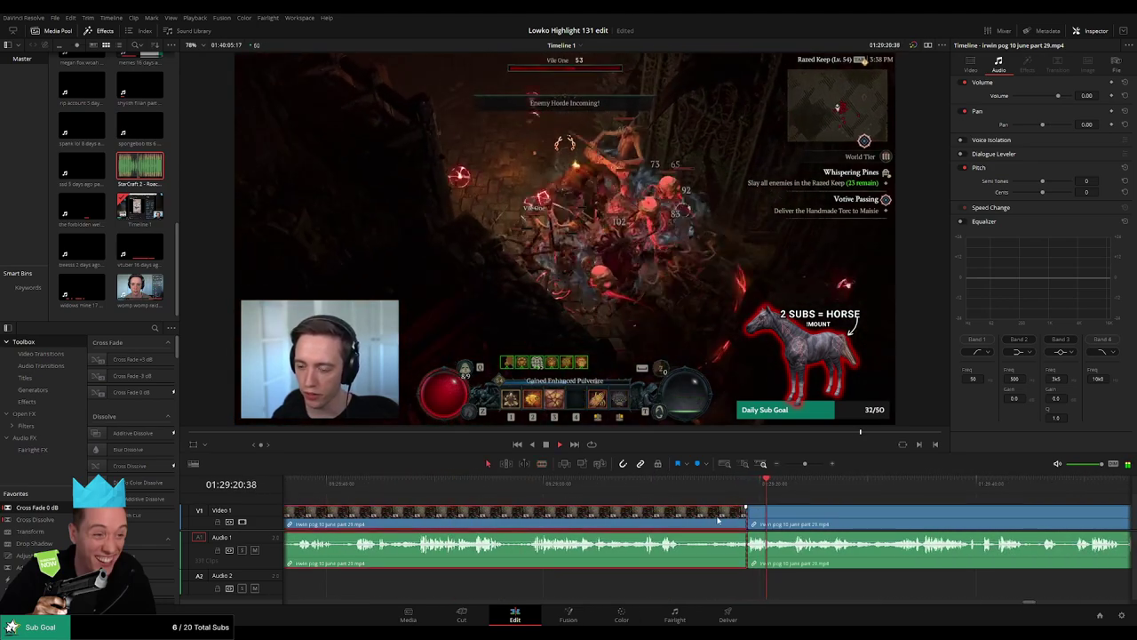
key("Delete")
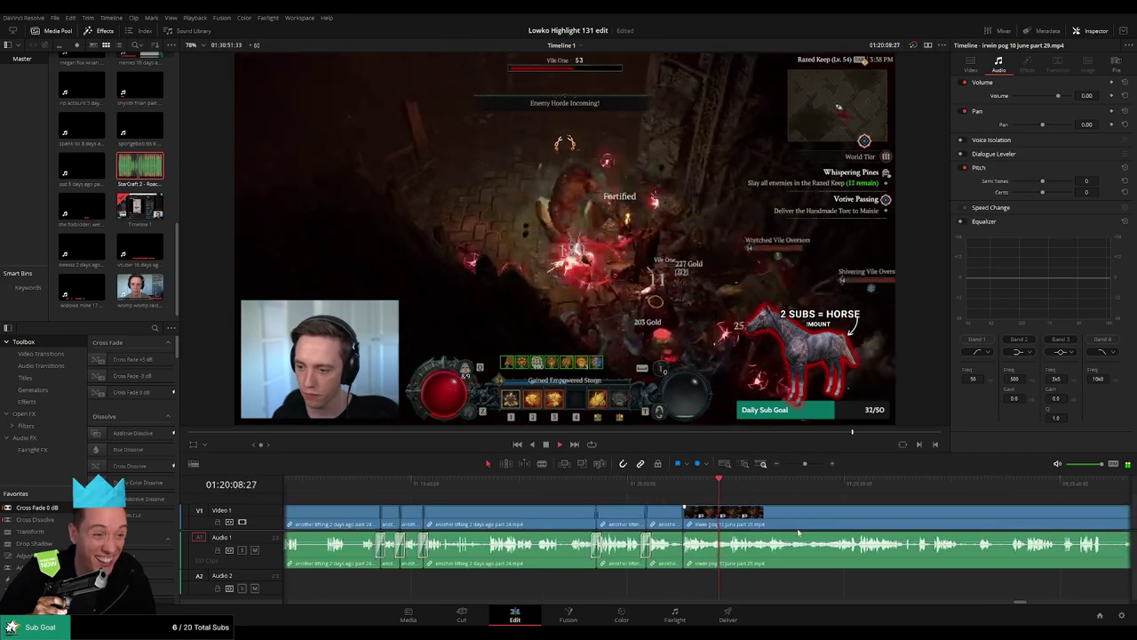
Step: Skim through the remainder of the part 29 clip and ripple-delete it from the end of the timeline
mouse_move(805, 465)
left_mouse_down()
mouse_move(779, 475)
mouse_move(805, 465)
mouse_move(792, 463)
left_mouse_up()
left_click(754, 484)
left_click(789, 484)
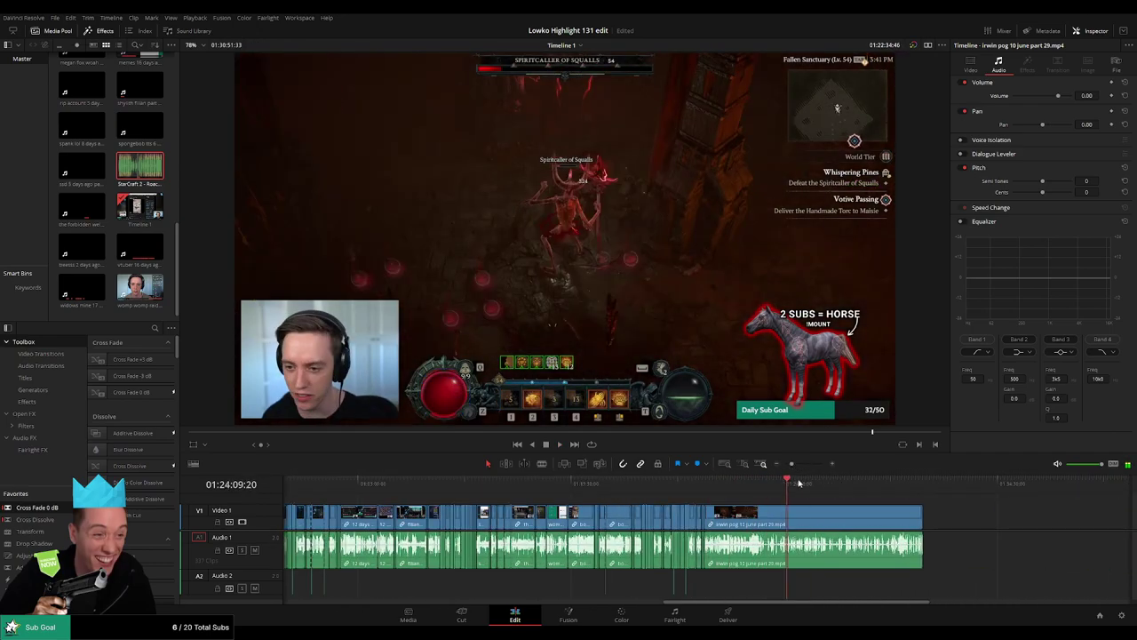
left_click(859, 484)
left_click(879, 483)
left_click(897, 483)
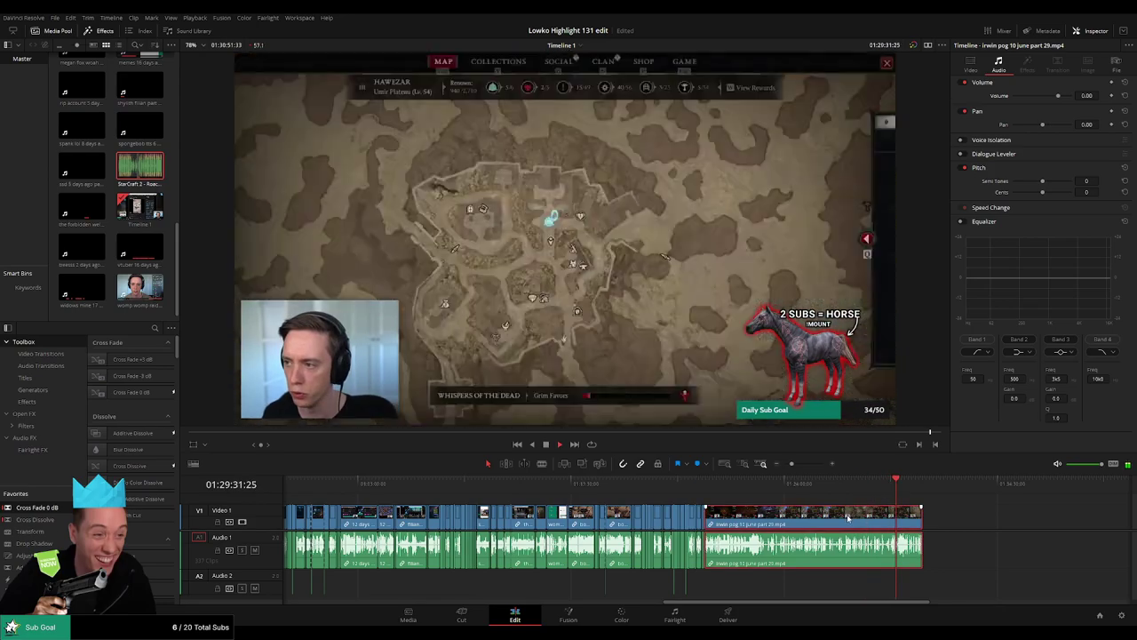
key("Delete")
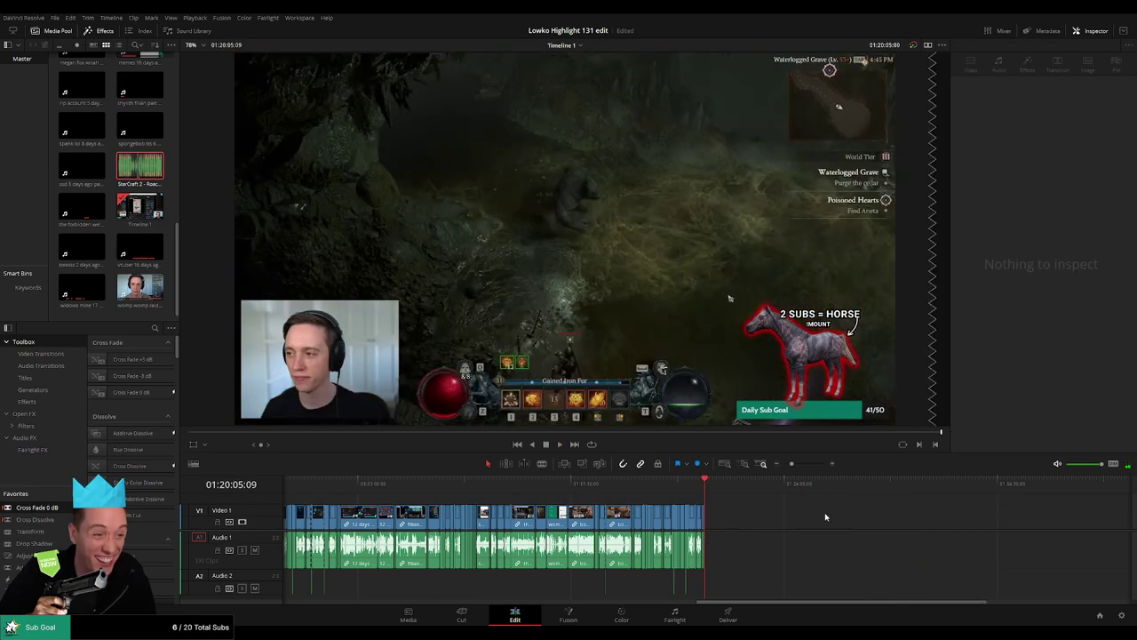
Step: Split the last part 24 clip at 01:20:04:00 and delete the quiet tail after the cut
scroll(835, 520, "left", 2)
left_click_drag(791, 463, 811, 464)
left_click(601, 481)
key("space")
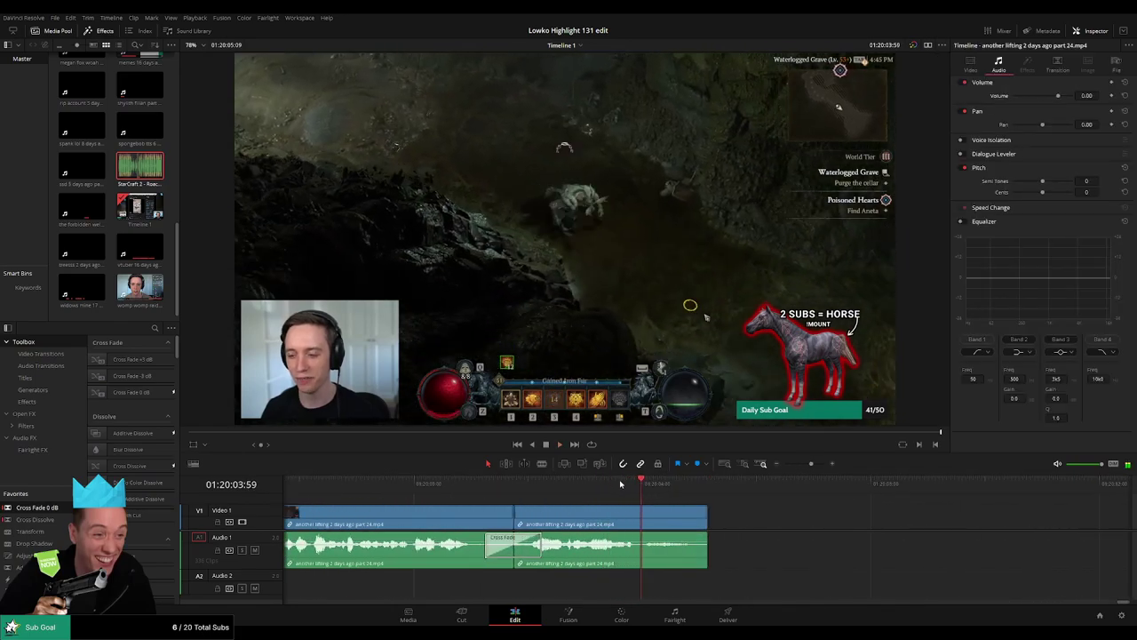
key("ctrl+b")
left_click(658, 520)
key("Delete")
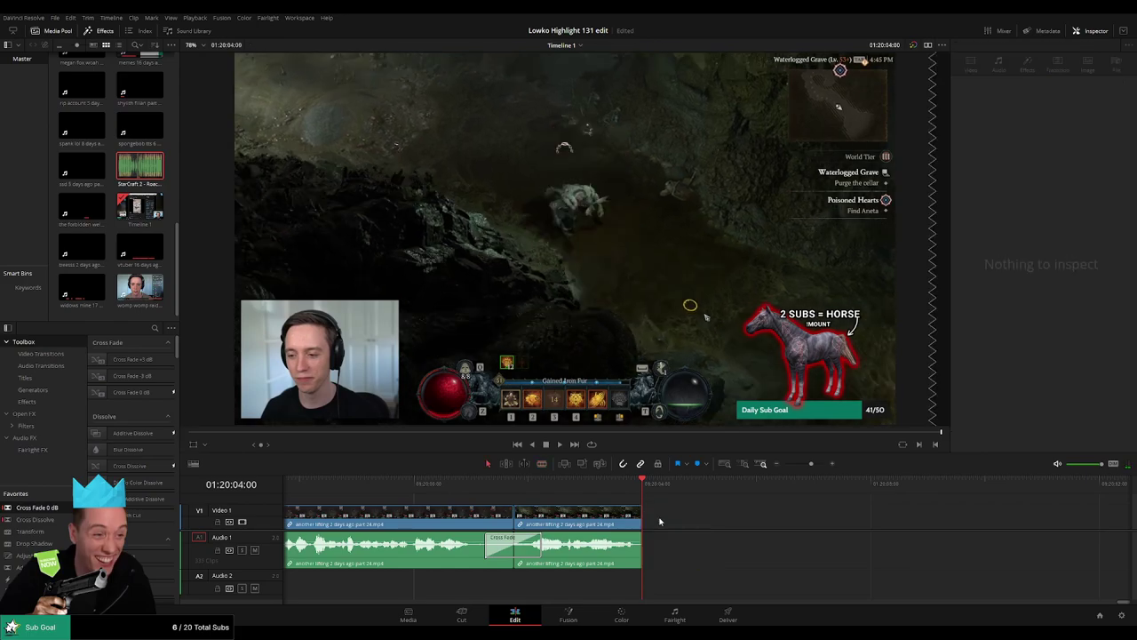
left_click_drag(811, 463, 784, 464)
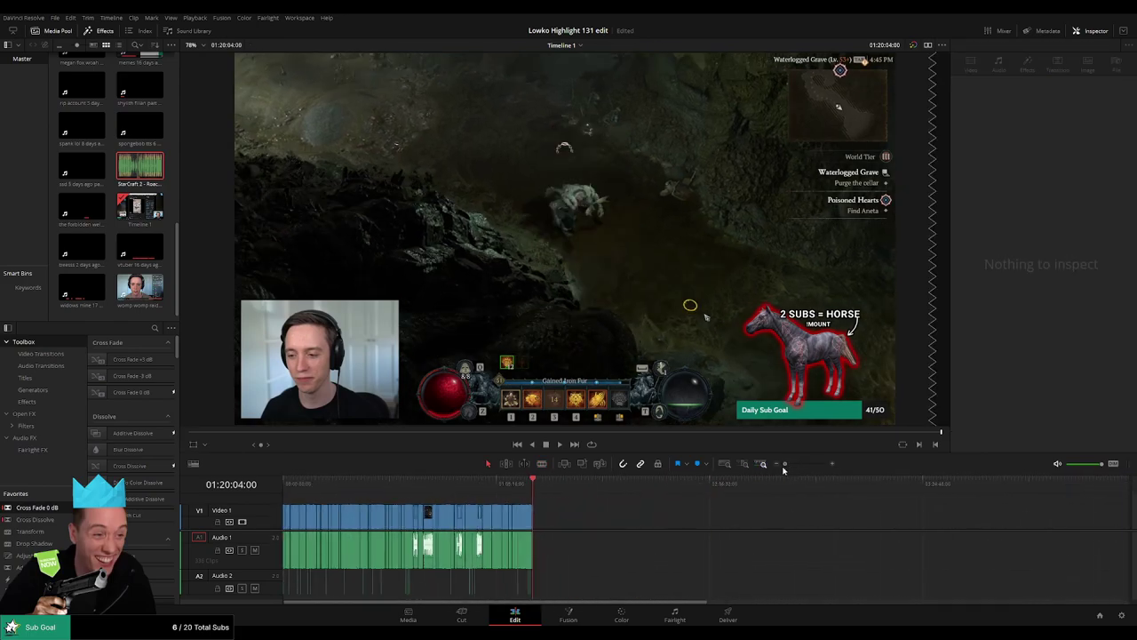